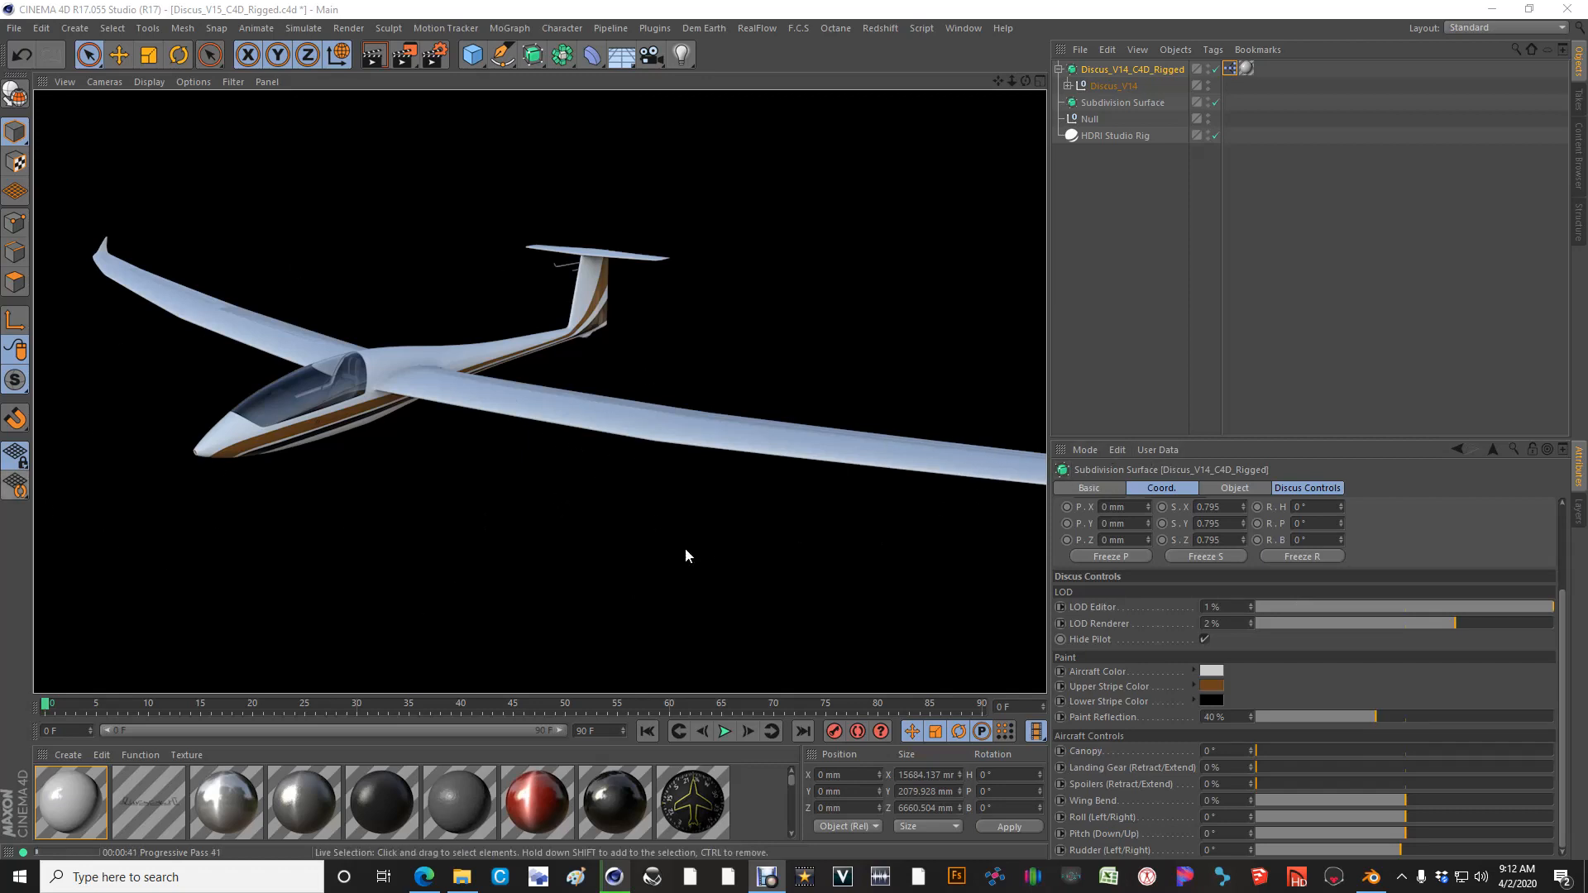
# Set the rigged glider's editor level of detail to 0%
pyautogui.click(419, 401)
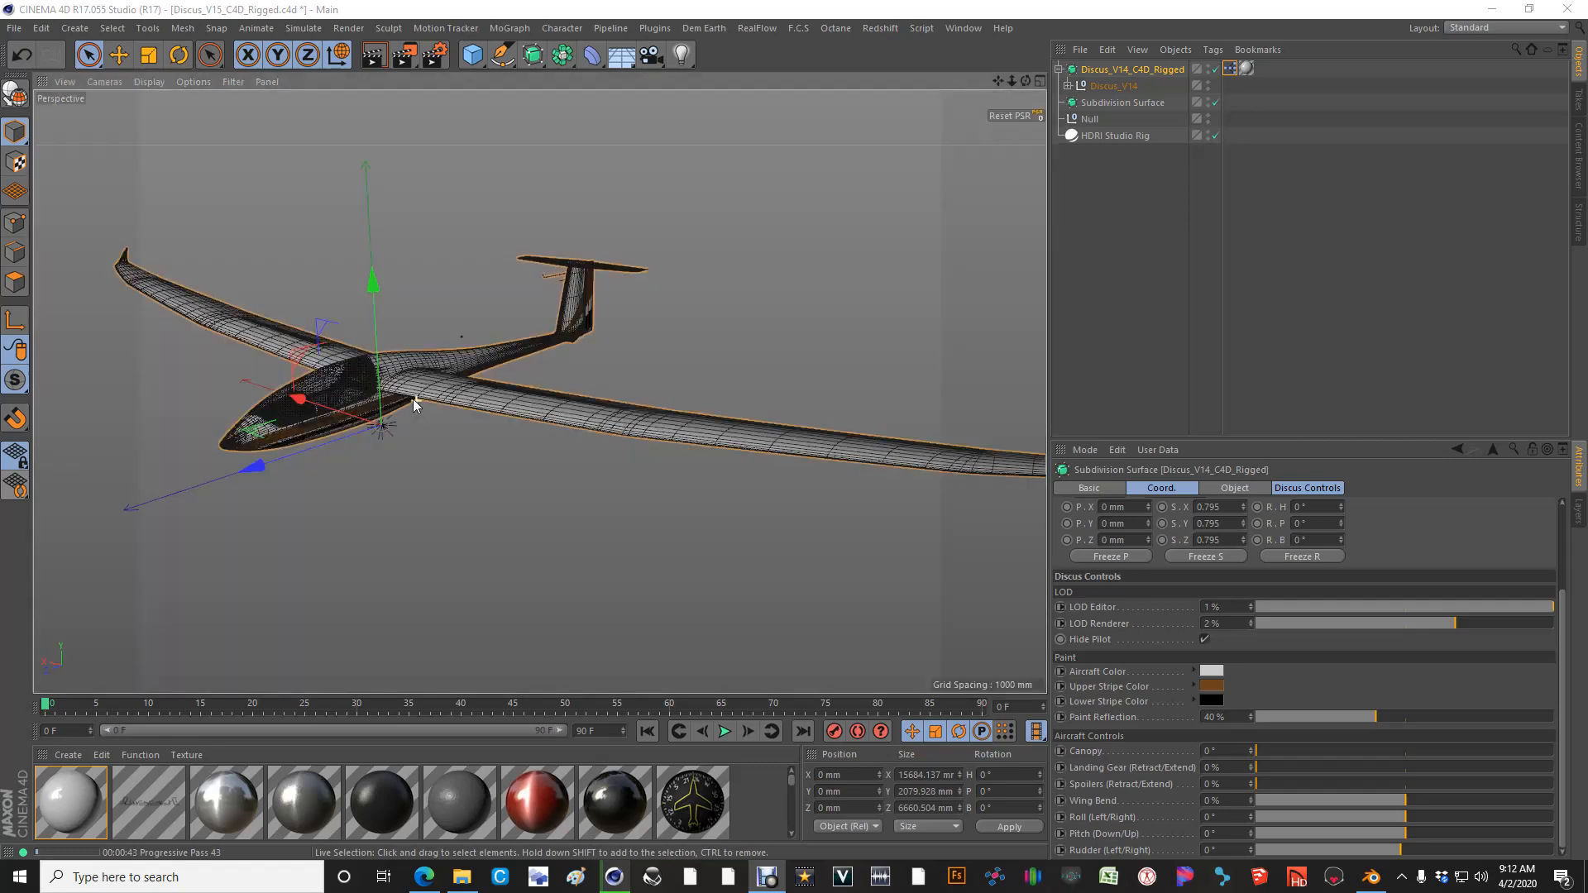
pyautogui.click(1343, 606)
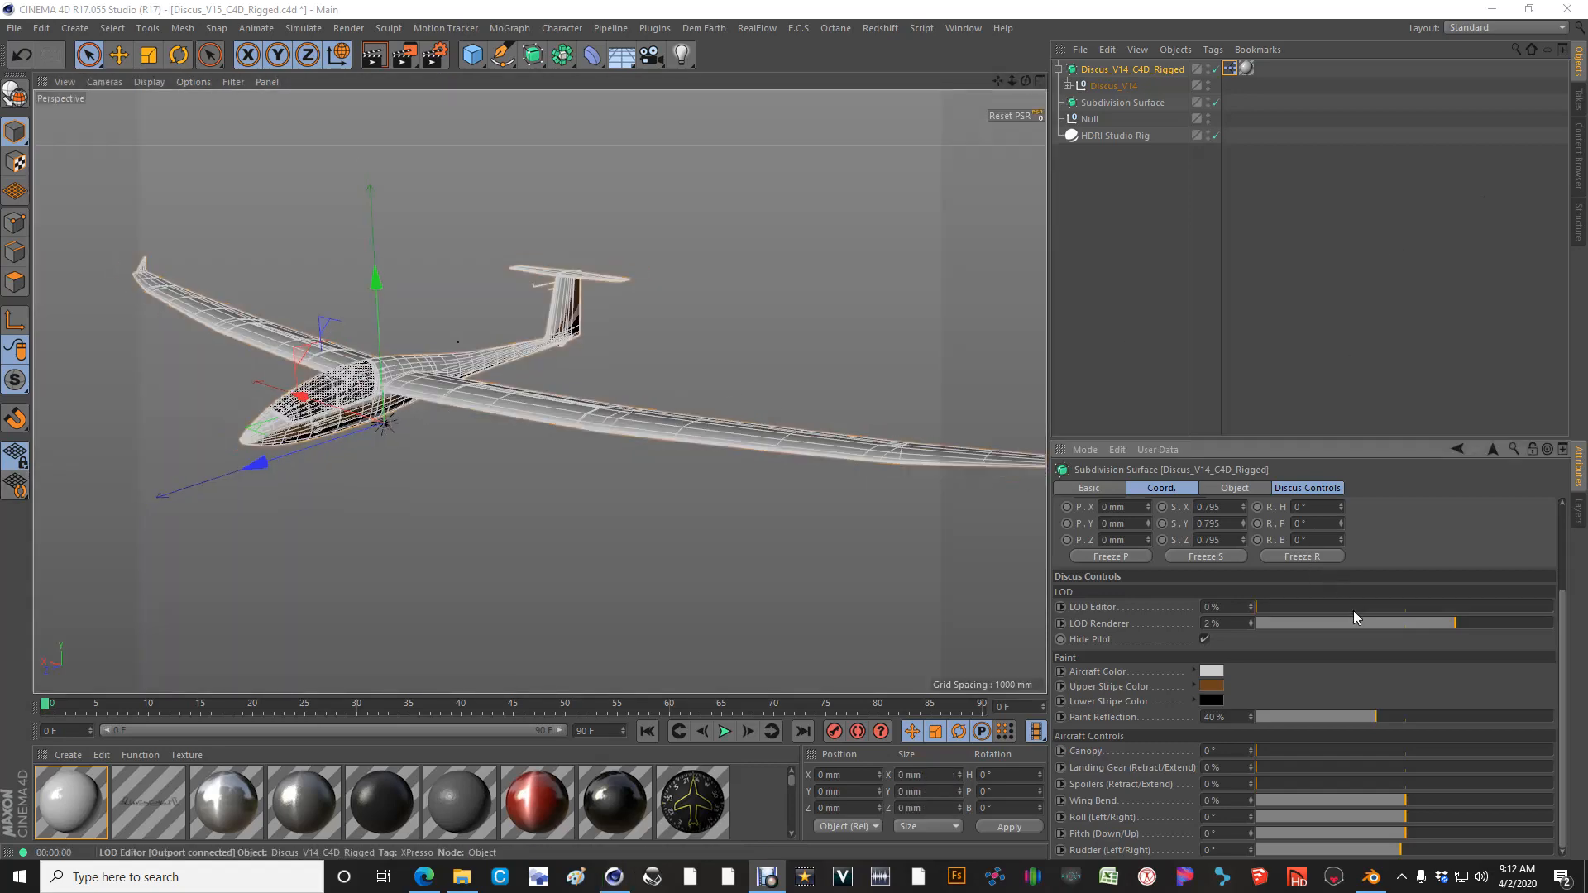
# Switch the perspective viewport to shaded display without wireframe lines over the glider
pyautogui.keyDown('alt'); pyautogui.moveTo(869, 497); pyautogui.dragTo(617, 483); pyautogui.keyUp('alt')
pyautogui.keyDown('alt'); pyautogui.moveTo(467, 442); pyautogui.dragTo(530, 449); pyautogui.keyUp('alt')
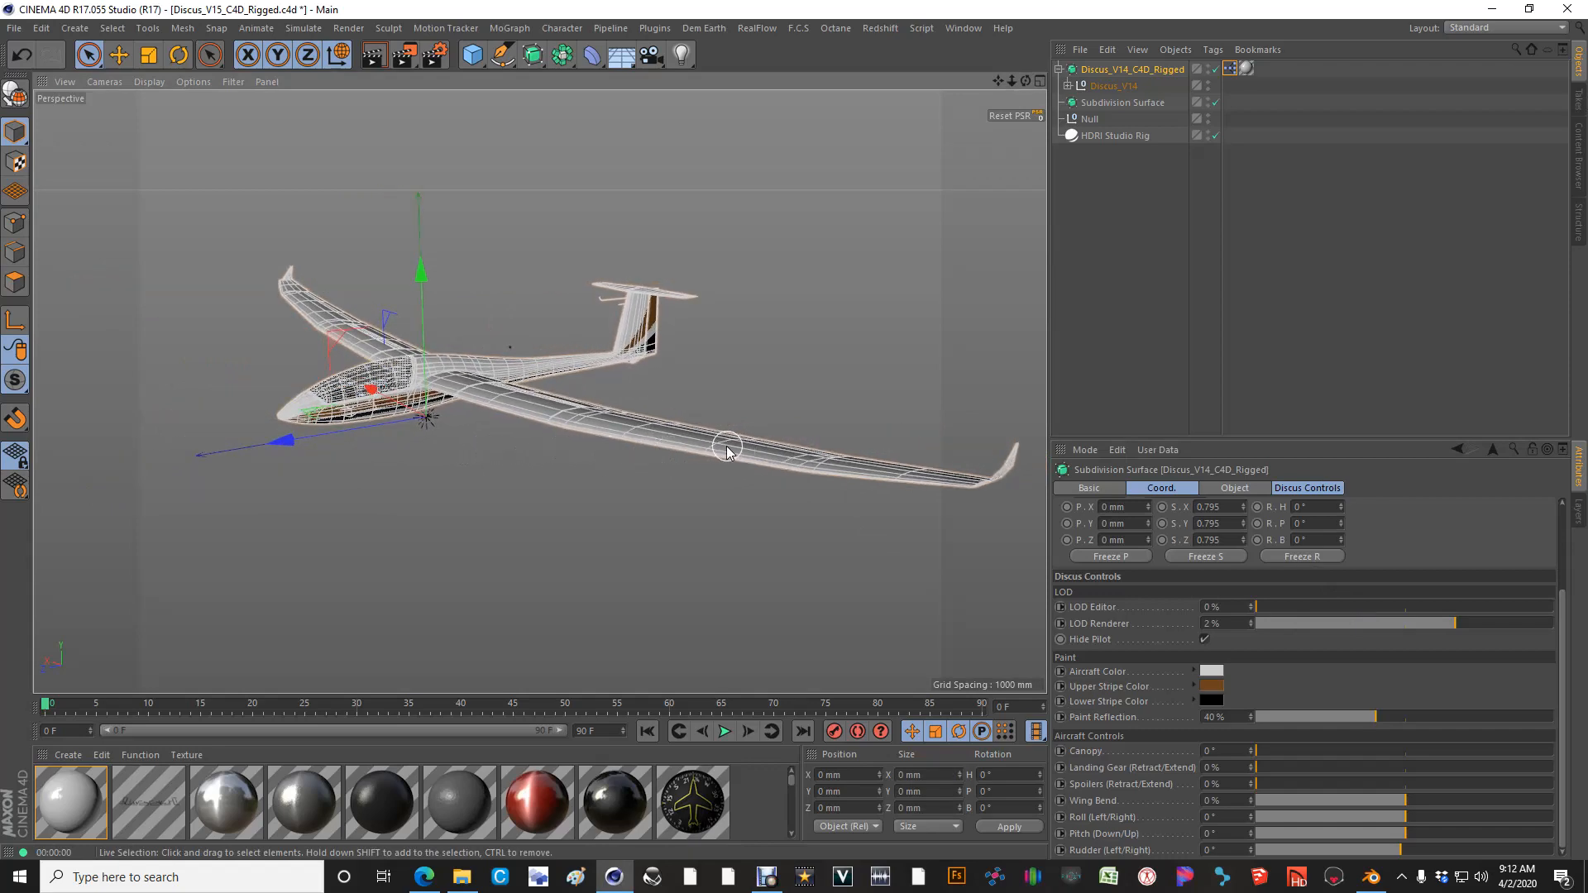
pyautogui.scroll(8, 290, 409)
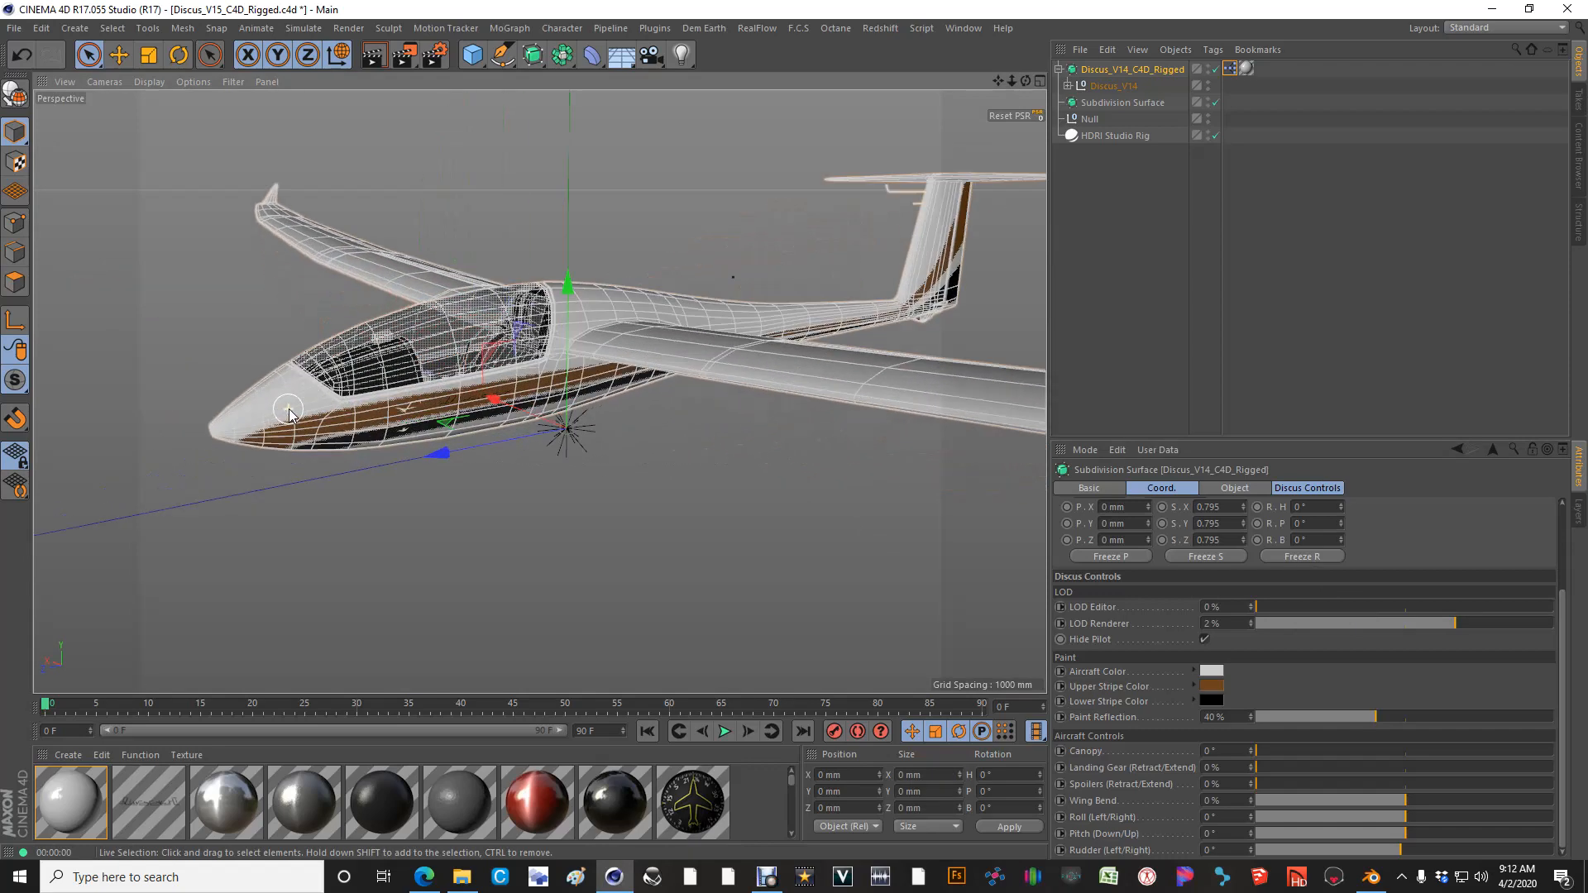
pyautogui.keyDown('alt'); pyautogui.moveTo(300, 414); pyautogui.dragTo(759, 383); pyautogui.keyUp('alt')
pyautogui.scroll(-5, 359, 416)
pyautogui.keyDown('alt'); pyautogui.moveTo(521, 452); pyautogui.dragTo(356, 190); pyautogui.keyUp('alt')
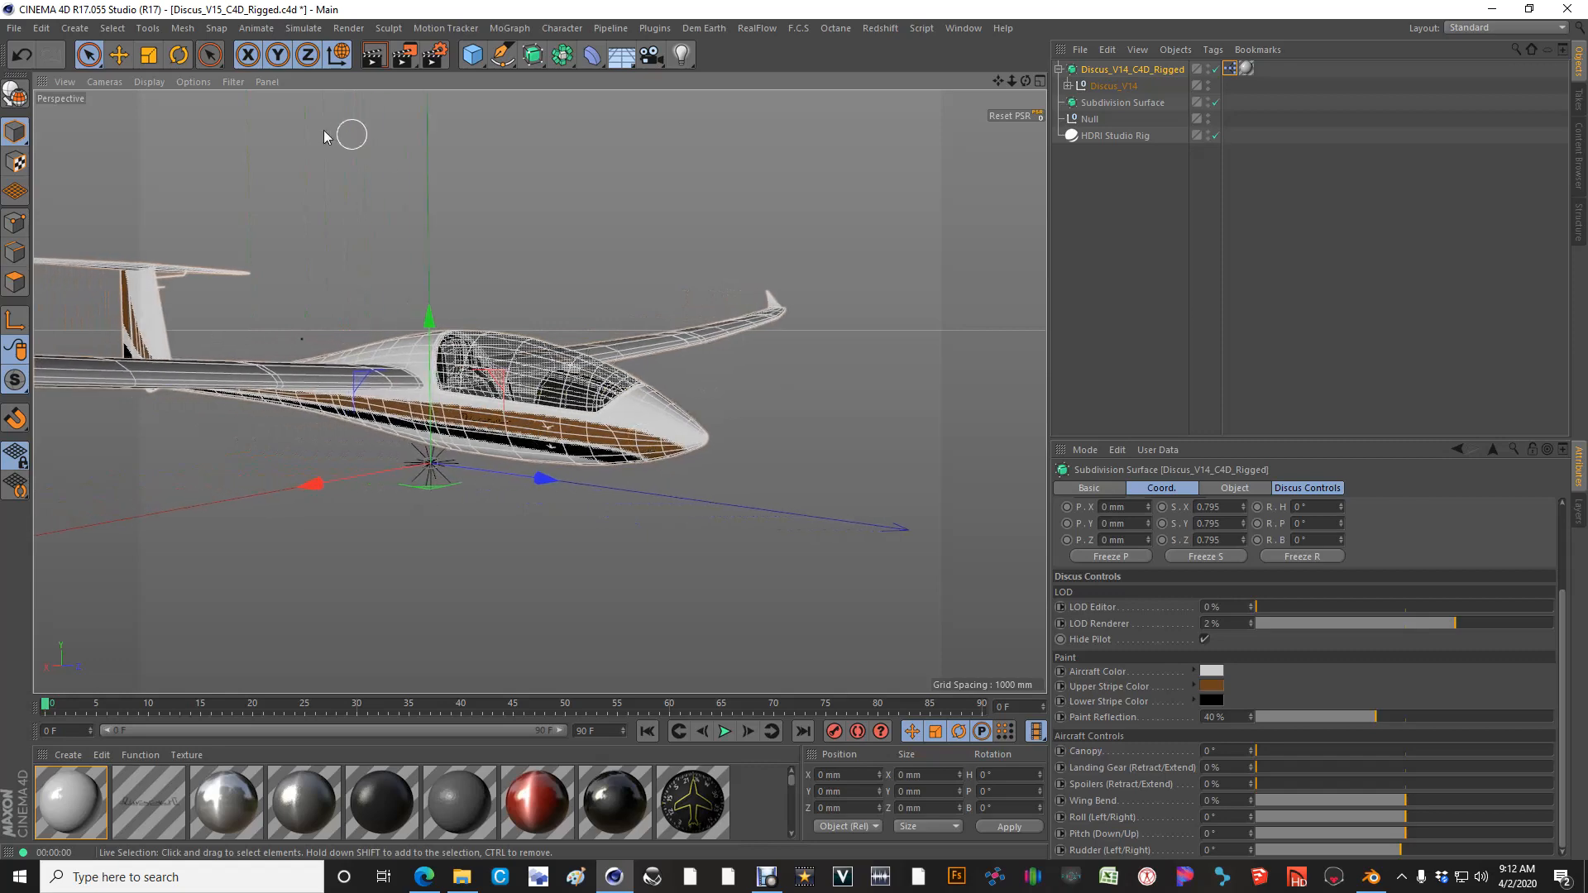
pyautogui.click(144, 81)
pyautogui.click(157, 101)
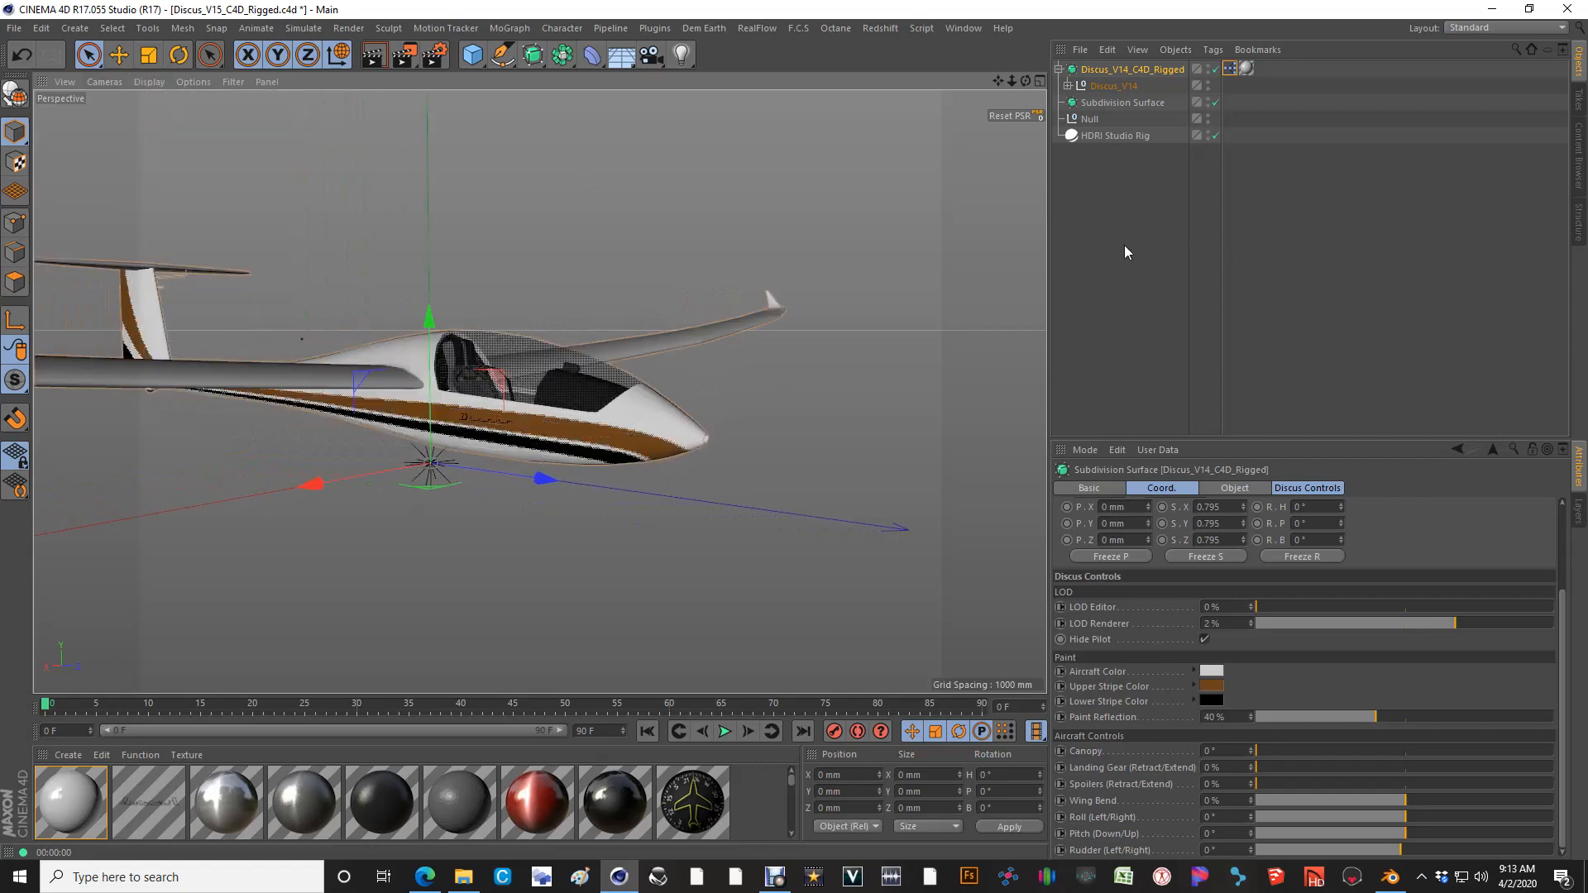
# Delete the separate Subdivision Surface and Null objects from the scene, keeping the rigged glider and the HDRI Studio Rig
pyautogui.click(1124, 244)
pyautogui.keyDown('alt'); pyautogui.moveTo(392, 432); pyautogui.dragTo(584, 444); pyautogui.keyUp('alt')
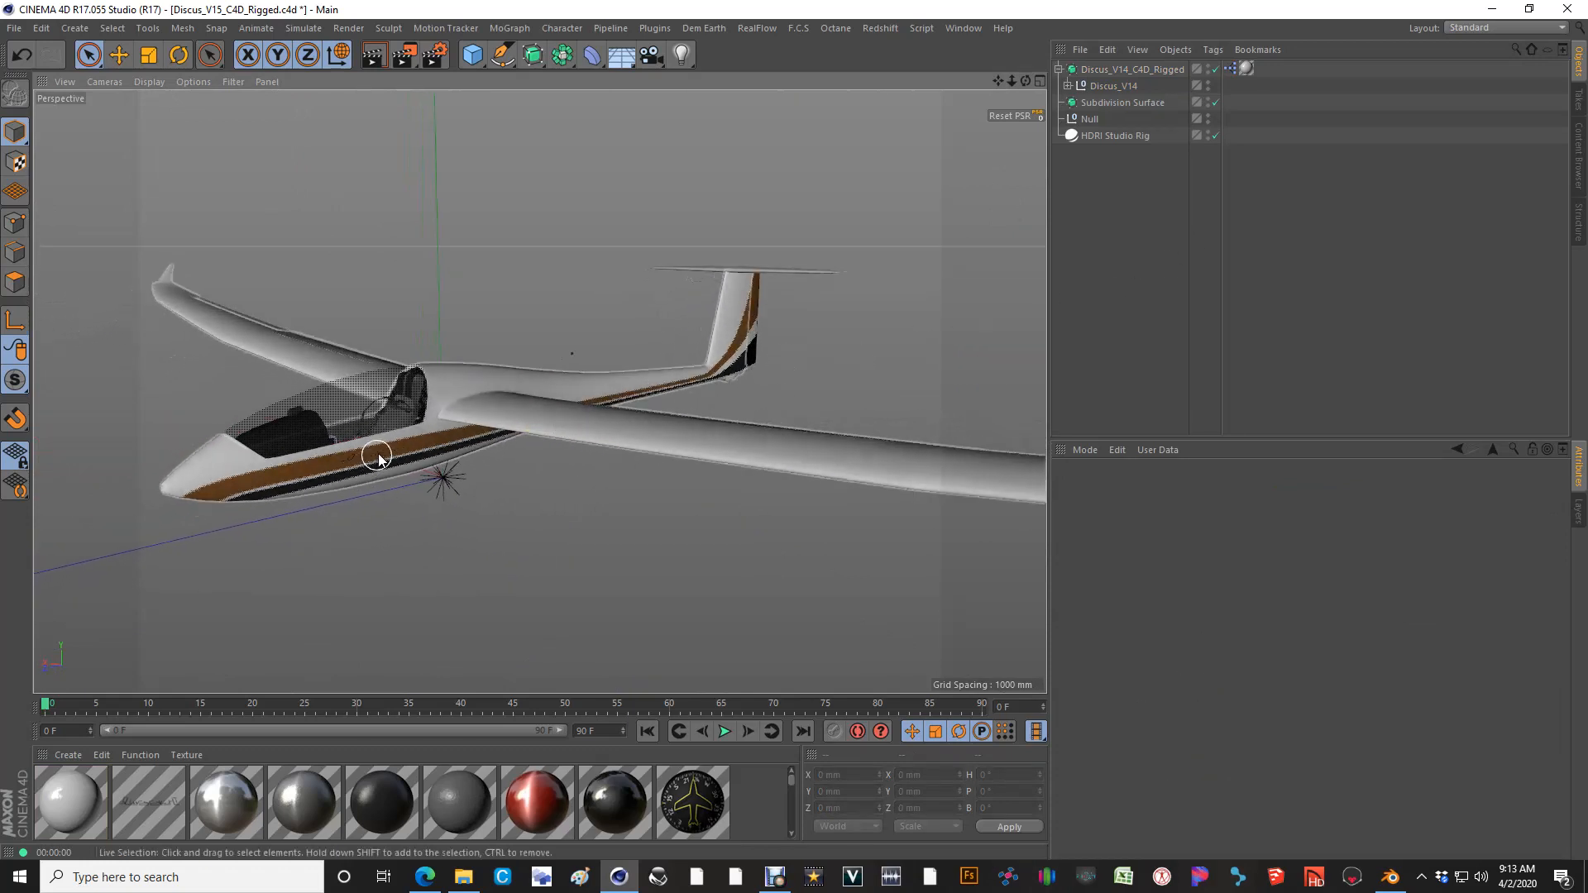
pyautogui.keyDown('alt'); pyautogui.moveTo(453, 467); pyautogui.dragTo(464, 430); pyautogui.keyUp('alt')
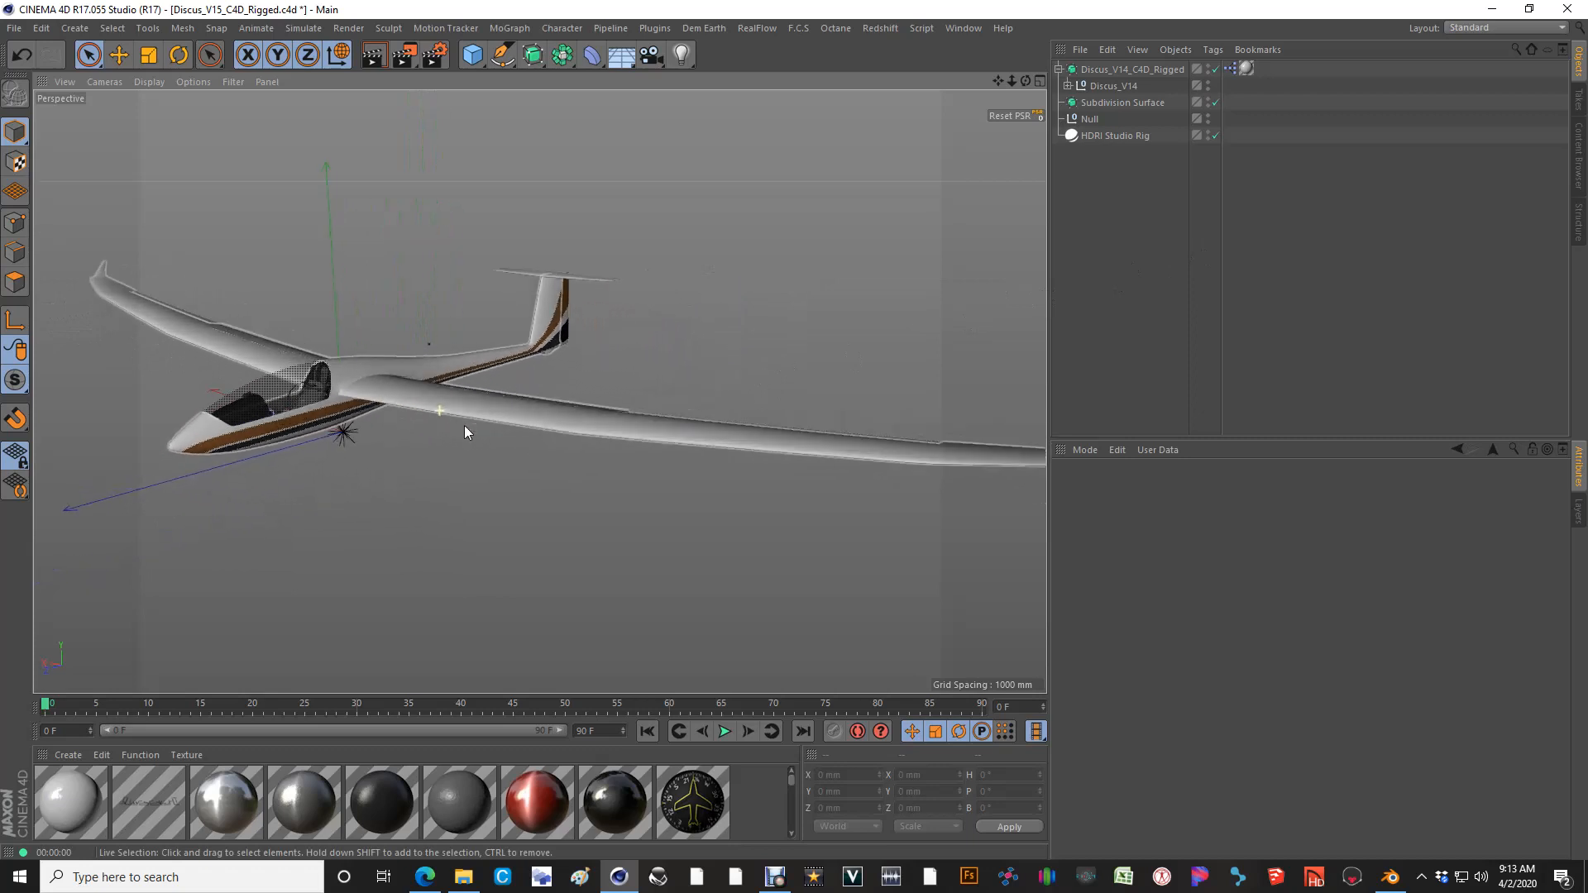
pyautogui.click(398, 395)
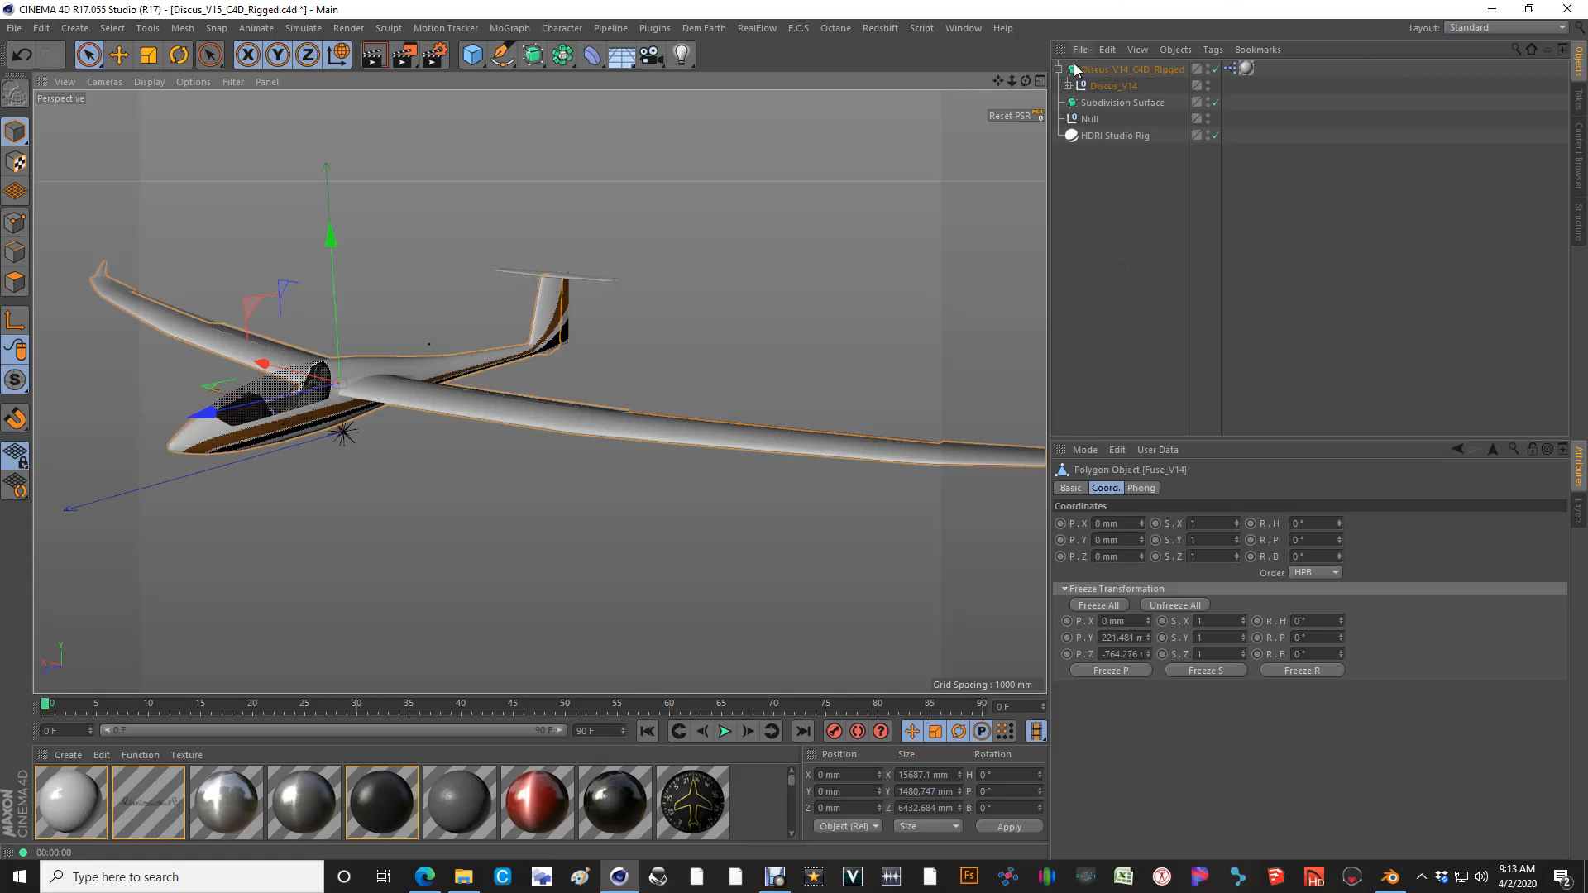
pyautogui.click(1133, 103)
pyautogui.press('Delete')
pyautogui.click(1097, 103)
pyautogui.press('Delete')
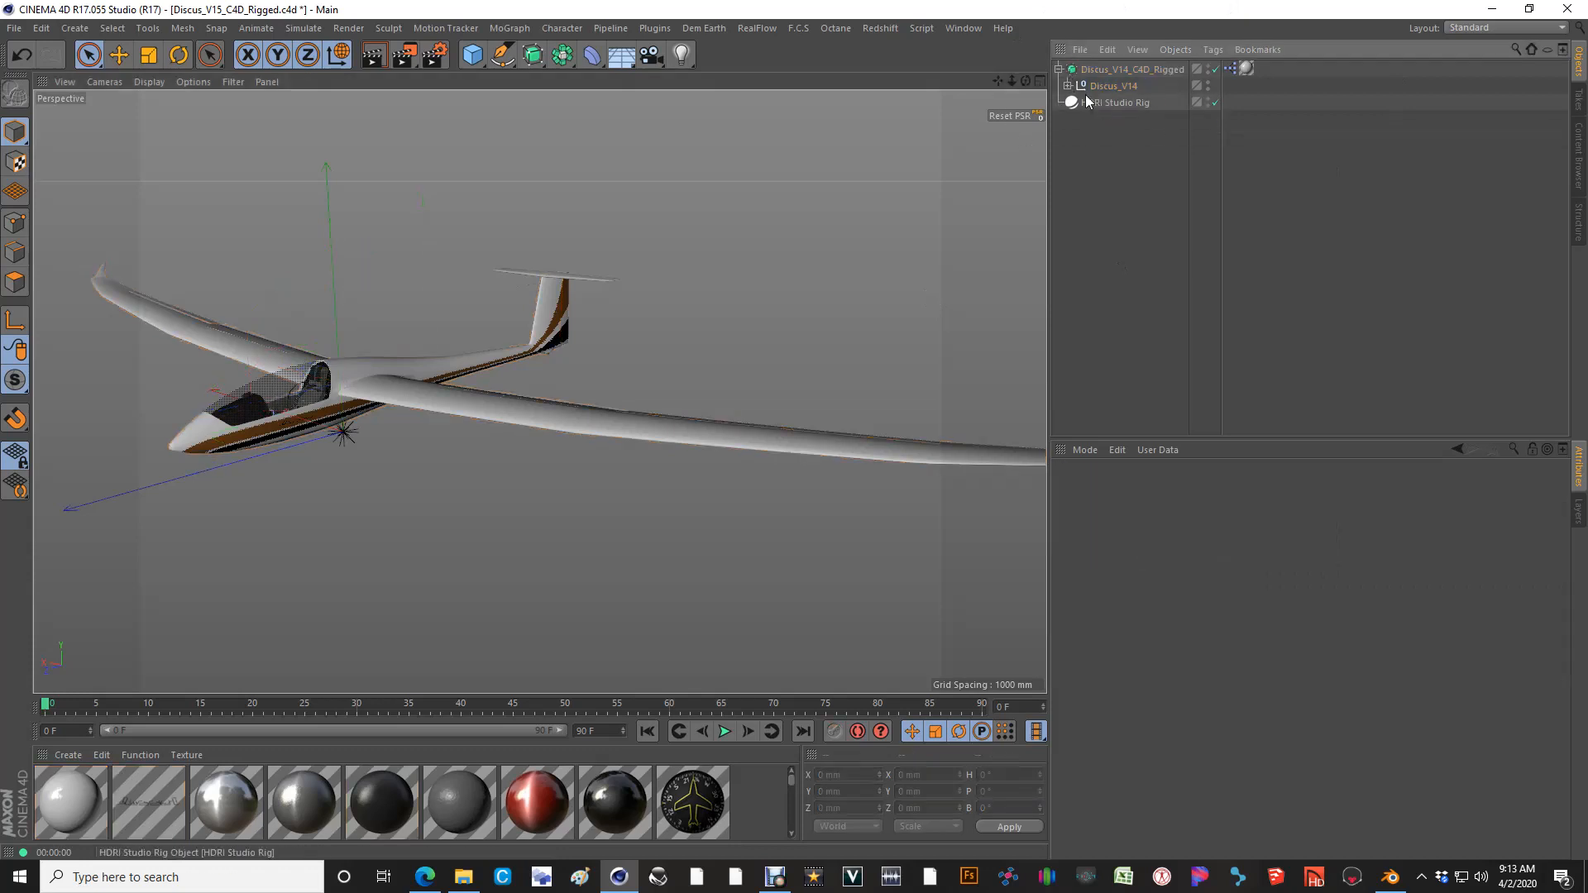
# Expand the Discus_V14 hierarchy and open the canopy to 140° in the Discus Controls of Discus_V14_C4D_Rigged
pyautogui.click(1067, 85)
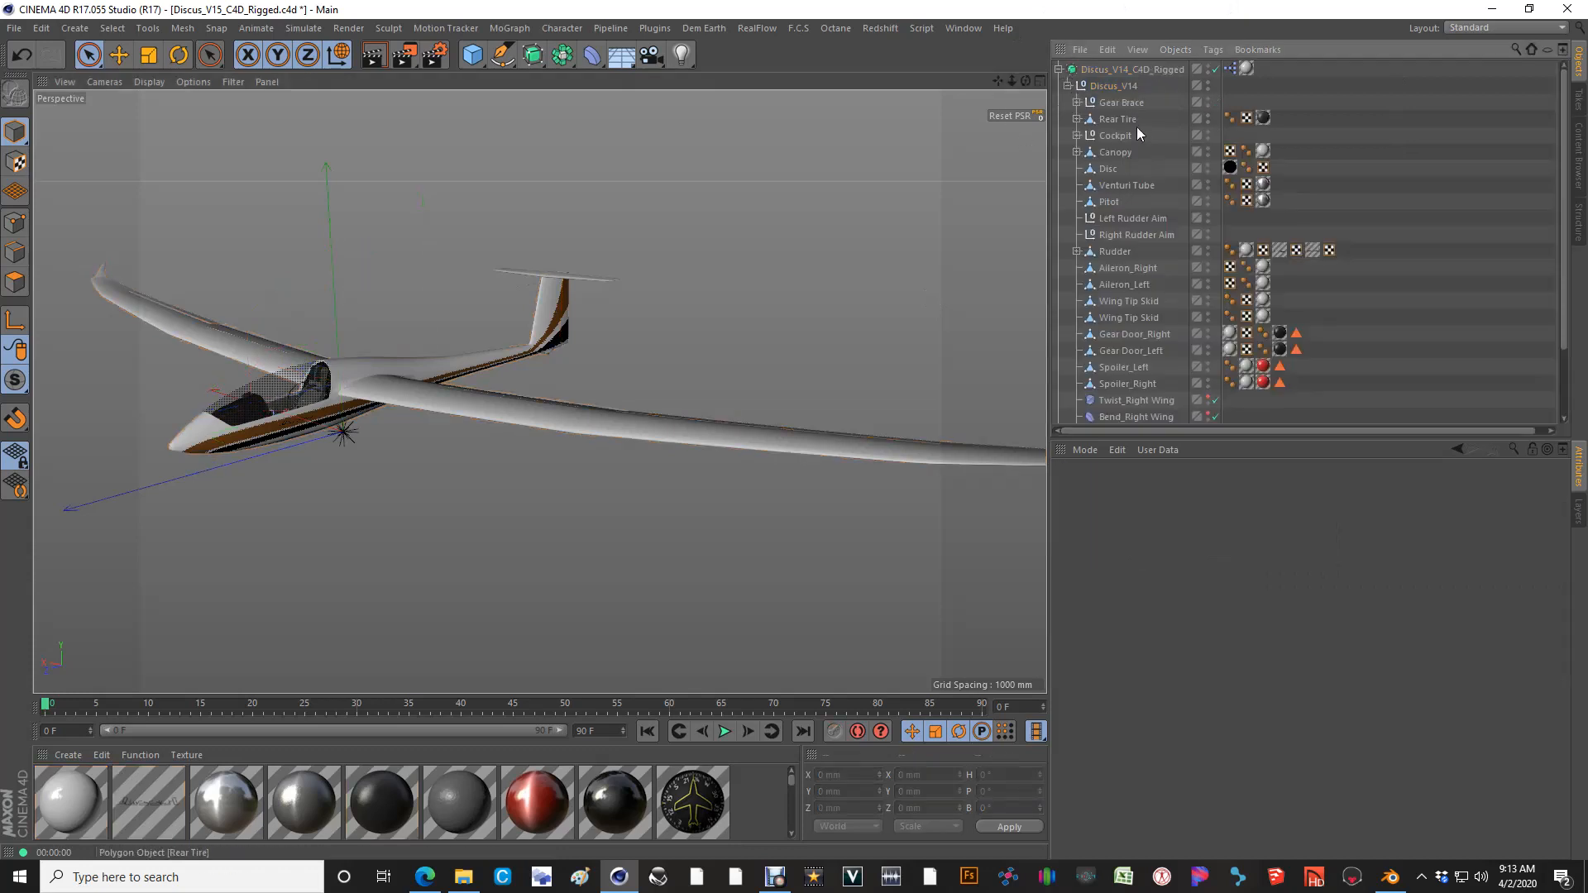
pyautogui.click(1132, 71)
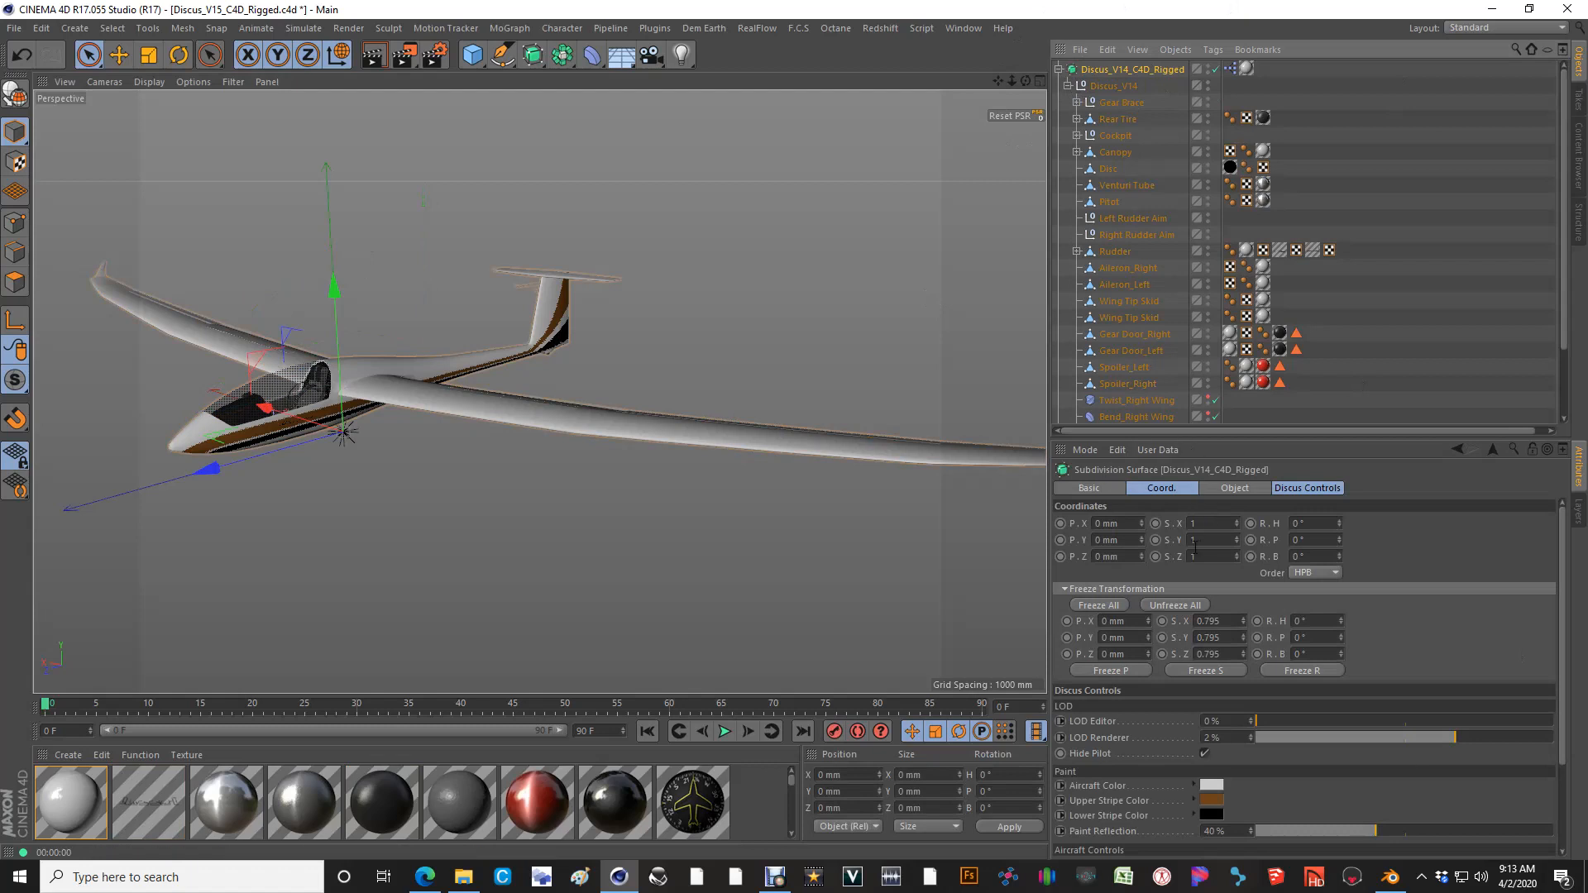
pyautogui.click(1307, 488)
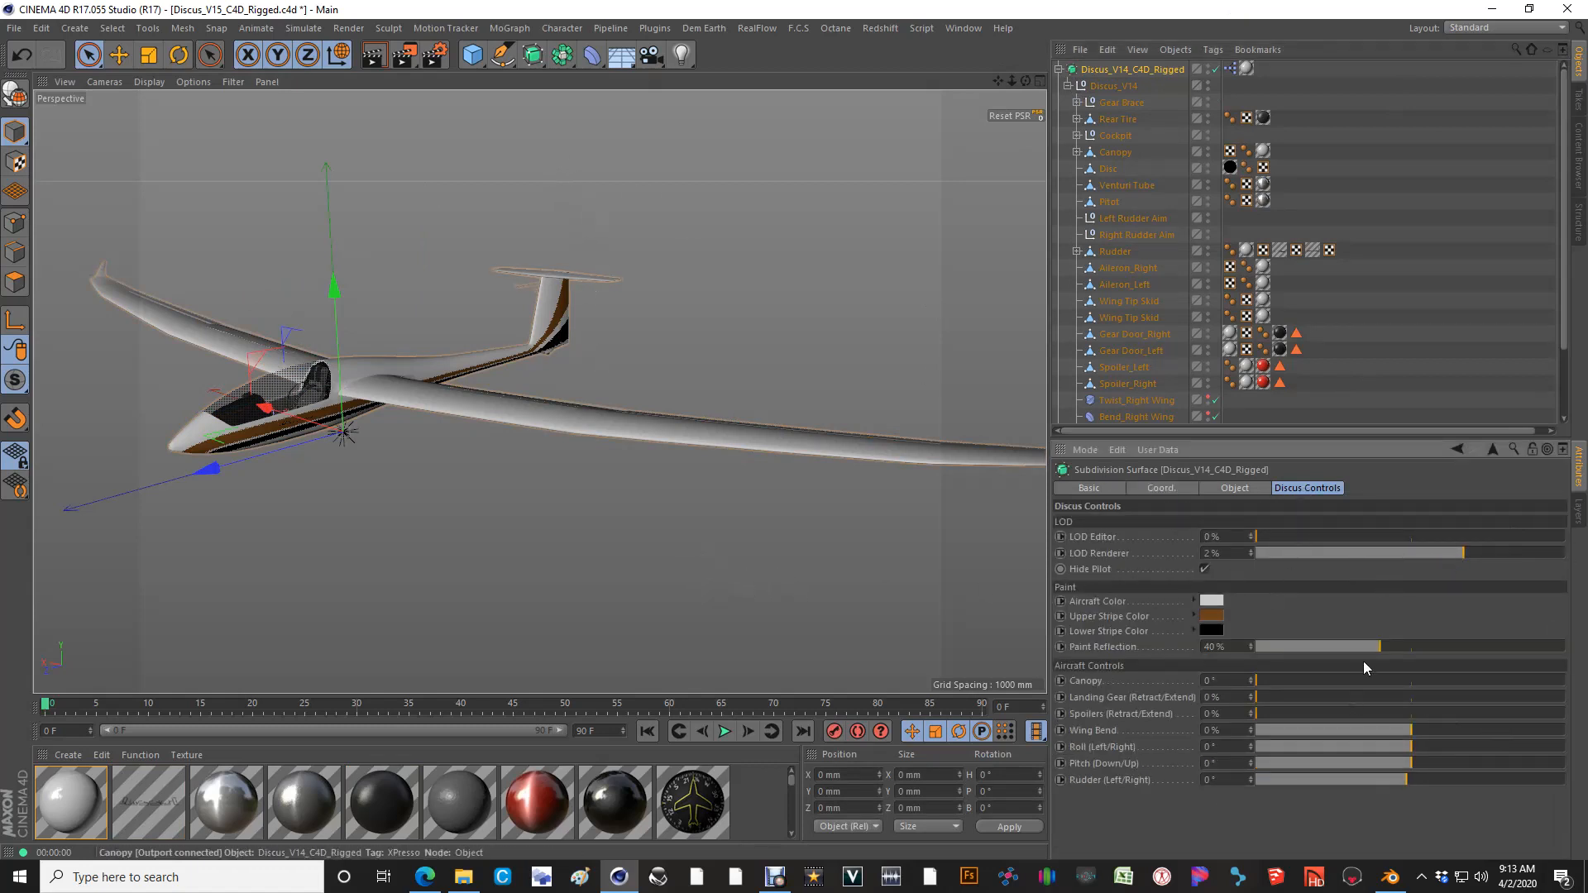
pyautogui.moveTo(1283, 680); pyautogui.dragTo(1567, 680)
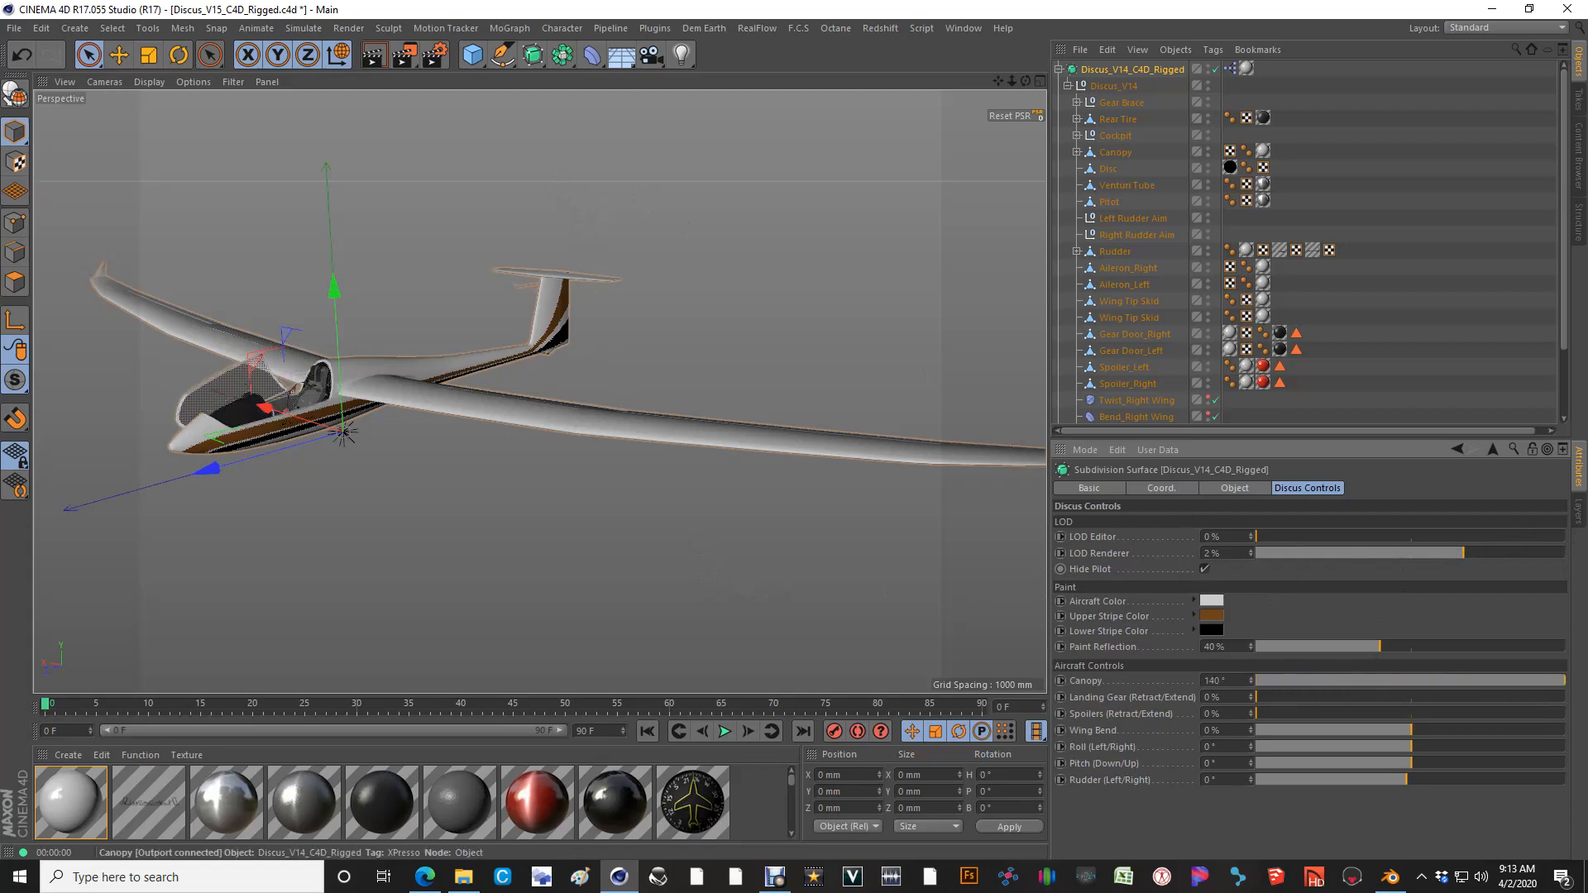
# Examine the cockpit interior under the open canopy and the side and underside of the fuselage
pyautogui.keyDown('alt'); pyautogui.moveTo(280, 398); pyautogui.dragTo(324, 406, button='right'); pyautogui.keyUp('alt')
pyautogui.keyDown('alt'); pyautogui.moveTo(250, 454); pyautogui.dragTo(440, 432); pyautogui.keyUp('alt')
pyautogui.keyDown('alt'); pyautogui.moveTo(351, 432); pyautogui.dragTo(381, 432, button='right'); pyautogui.keyUp('alt')
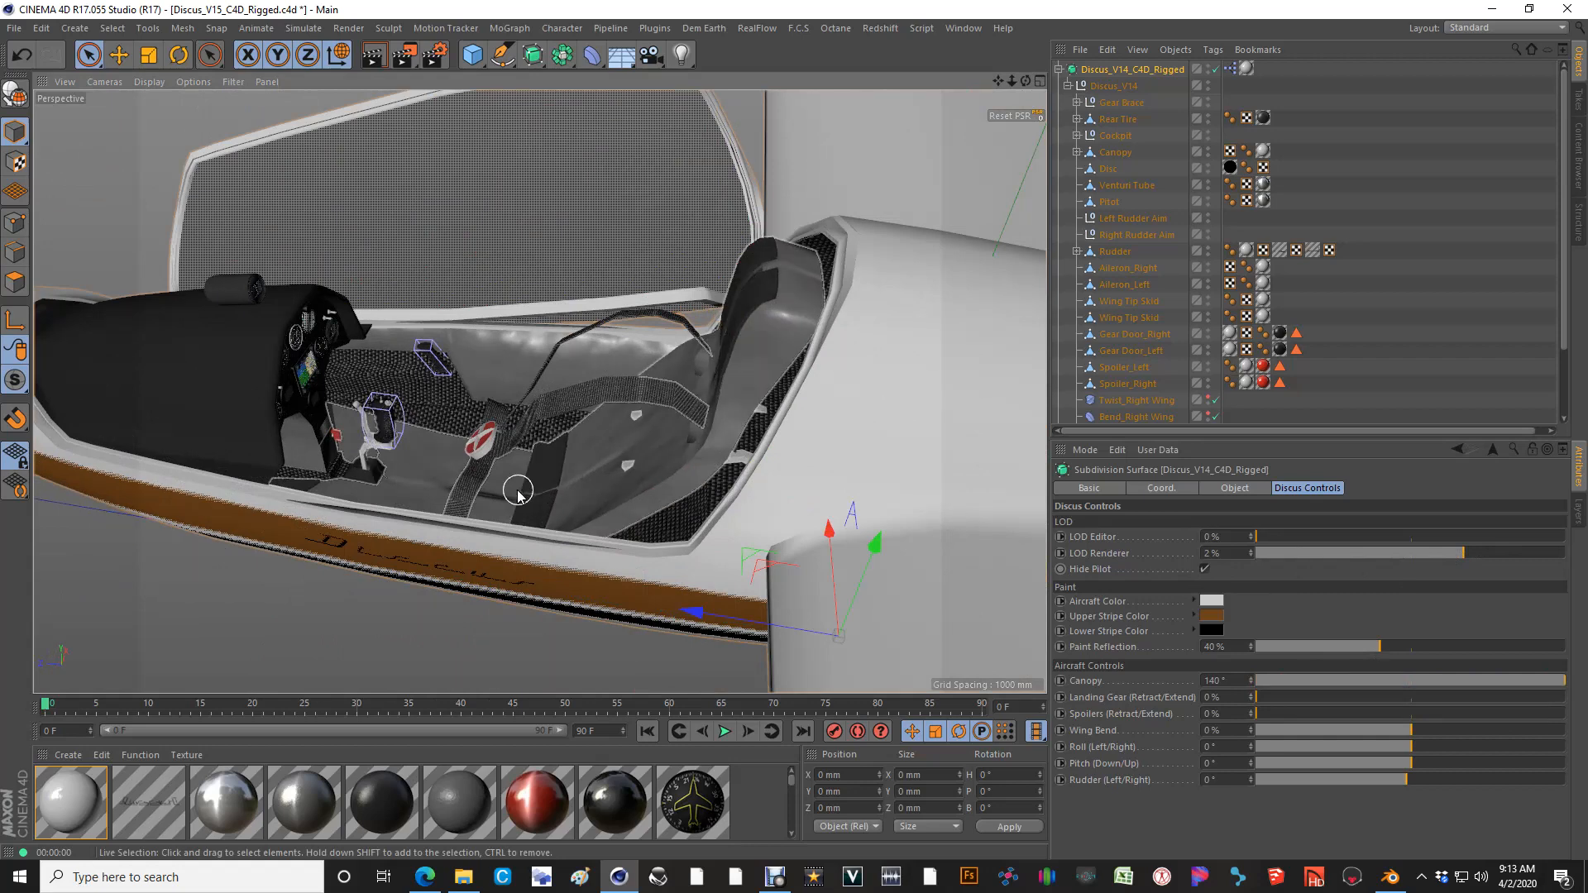
pyautogui.keyDown('alt'); pyautogui.moveTo(515, 493); pyautogui.dragTo(539, 539); pyautogui.keyUp('alt')
pyautogui.moveTo(1481, 685); pyautogui.dragTo(1564, 687)
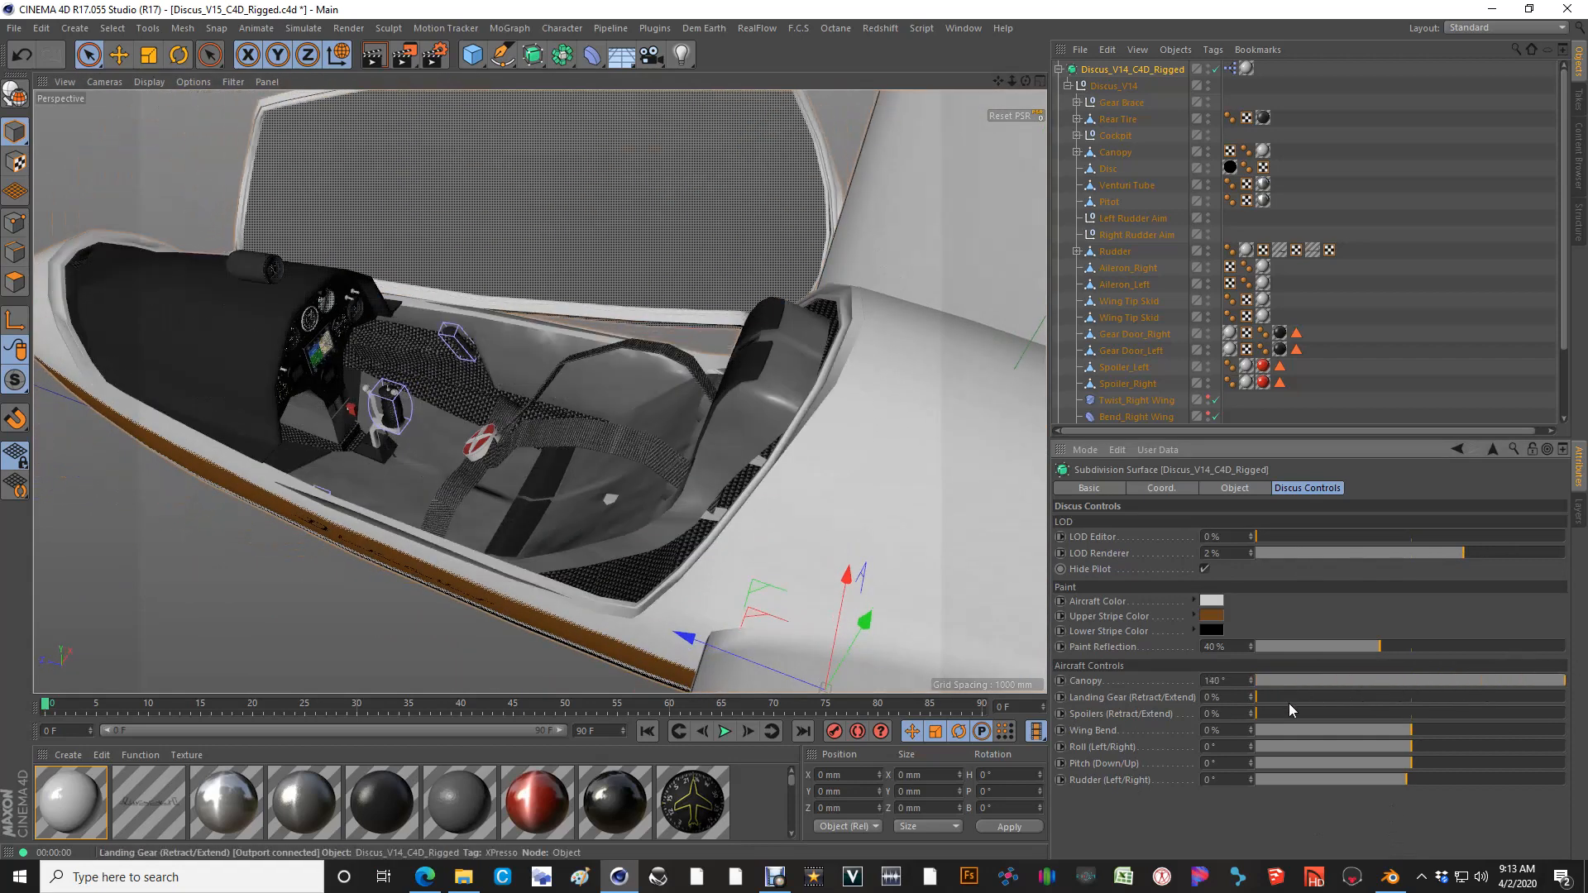
pyautogui.keyDown('alt'); pyautogui.moveTo(629, 463); pyautogui.dragTo(628, 359); pyautogui.keyUp('alt')
pyautogui.moveTo(1327, 692); pyautogui.dragTo(1118, 741)
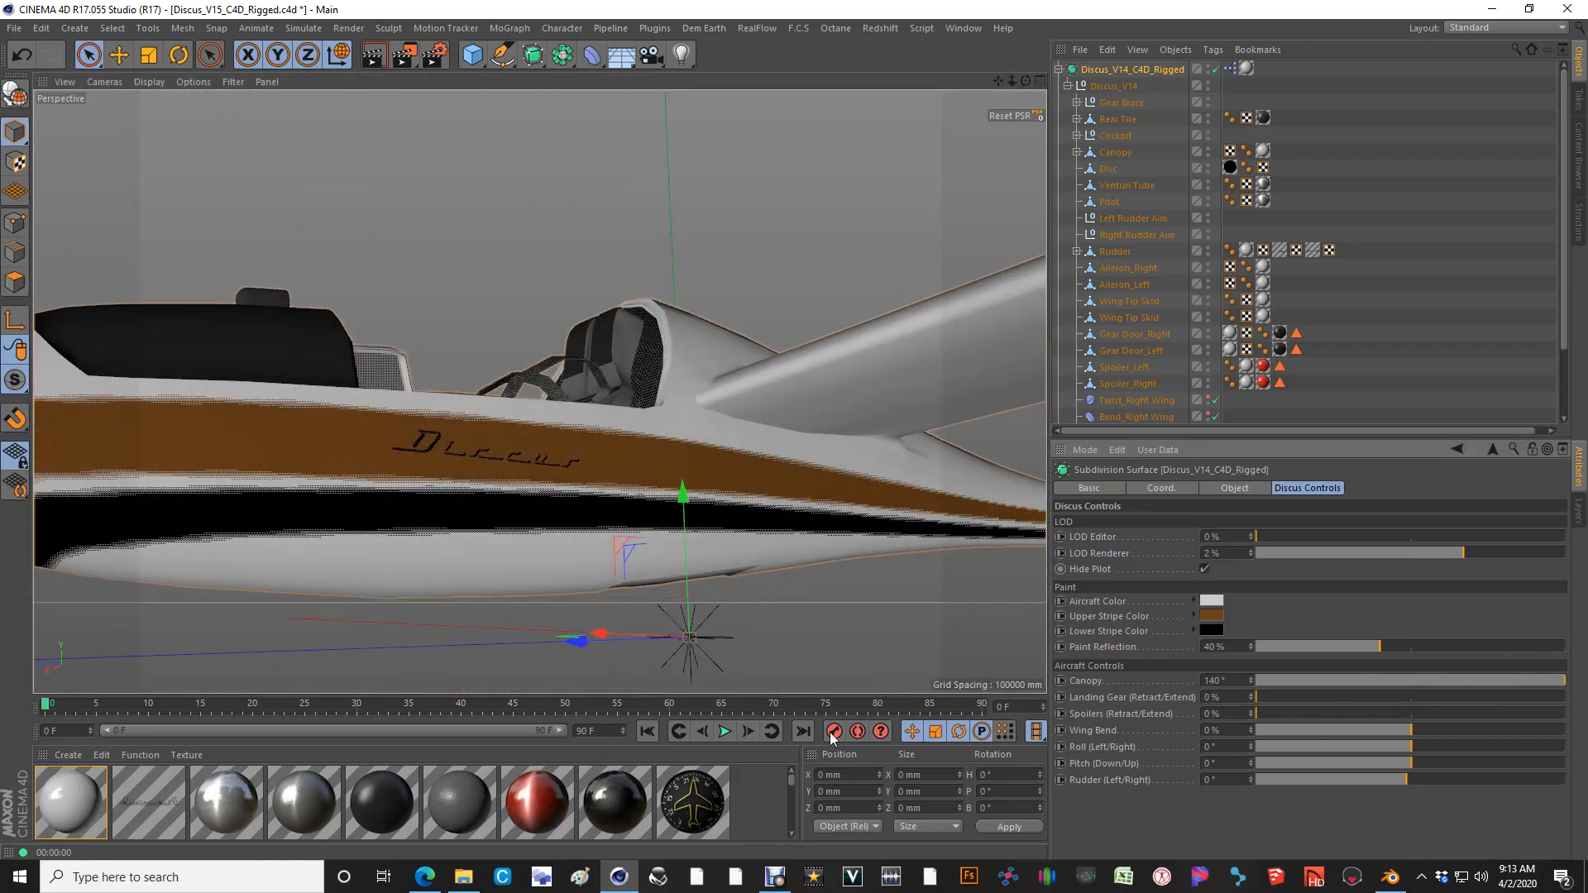
pyautogui.scroll(-5, 327, 455)
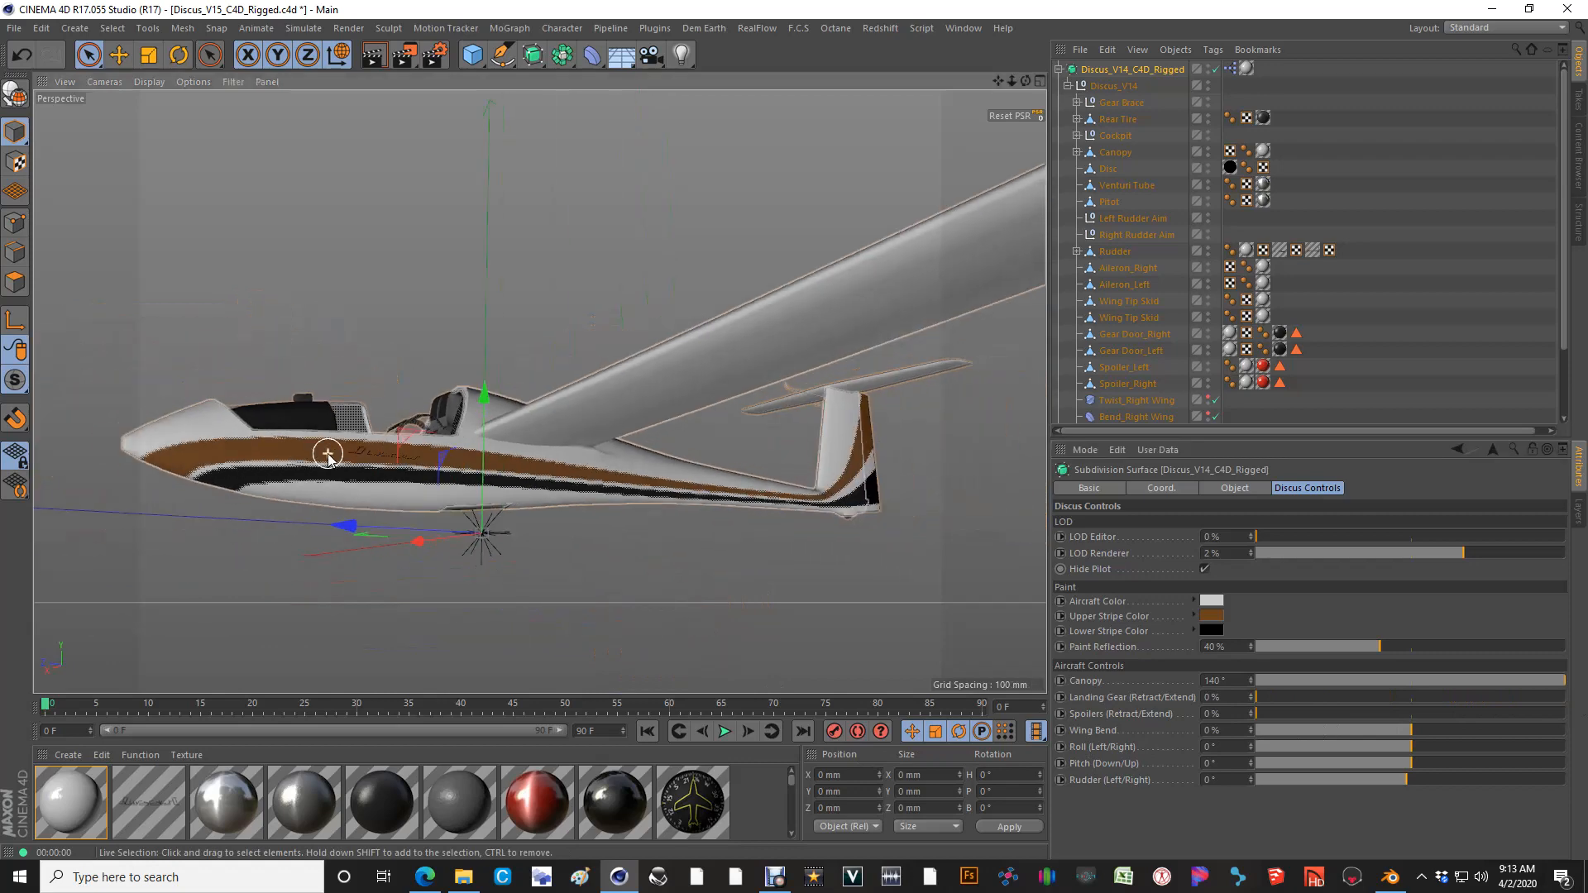
pyautogui.keyDown('alt'); pyautogui.moveTo(331, 454); pyautogui.dragTo(767, 576); pyautogui.keyUp('alt')
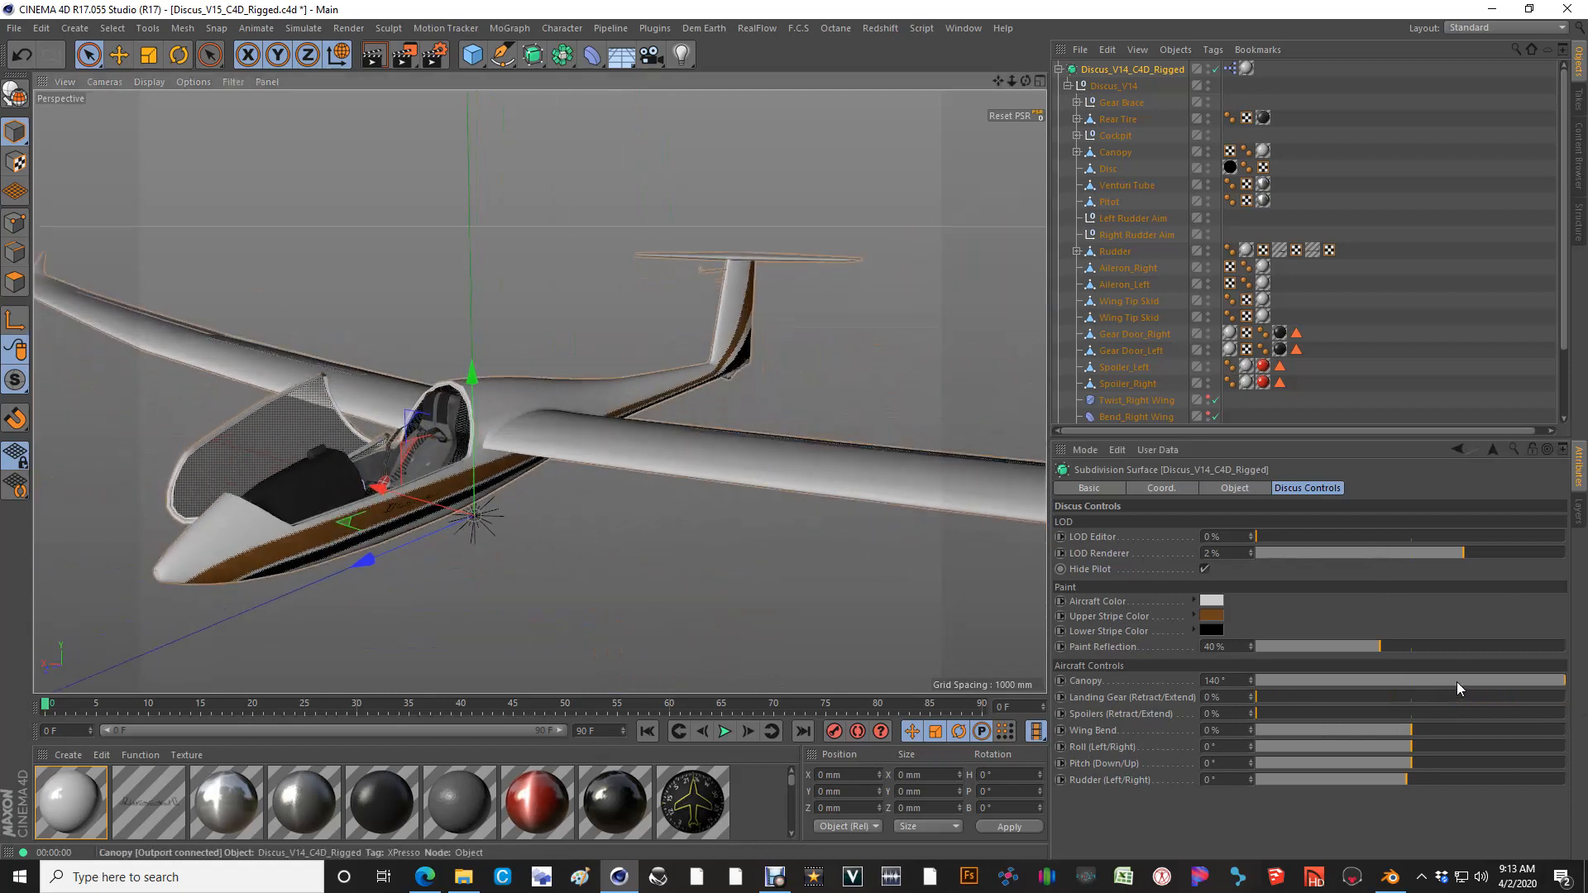
# Close the glider's canopy completely
pyautogui.moveTo(1457, 682); pyautogui.dragTo(1249, 682)
pyautogui.keyDown('alt'); pyautogui.moveTo(533, 521); pyautogui.dragTo(241, 493); pyautogui.keyUp('alt')
# Select the fuselage mesh and switch the viewport to shaded display with wireframe lines
pyautogui.click(241, 494)
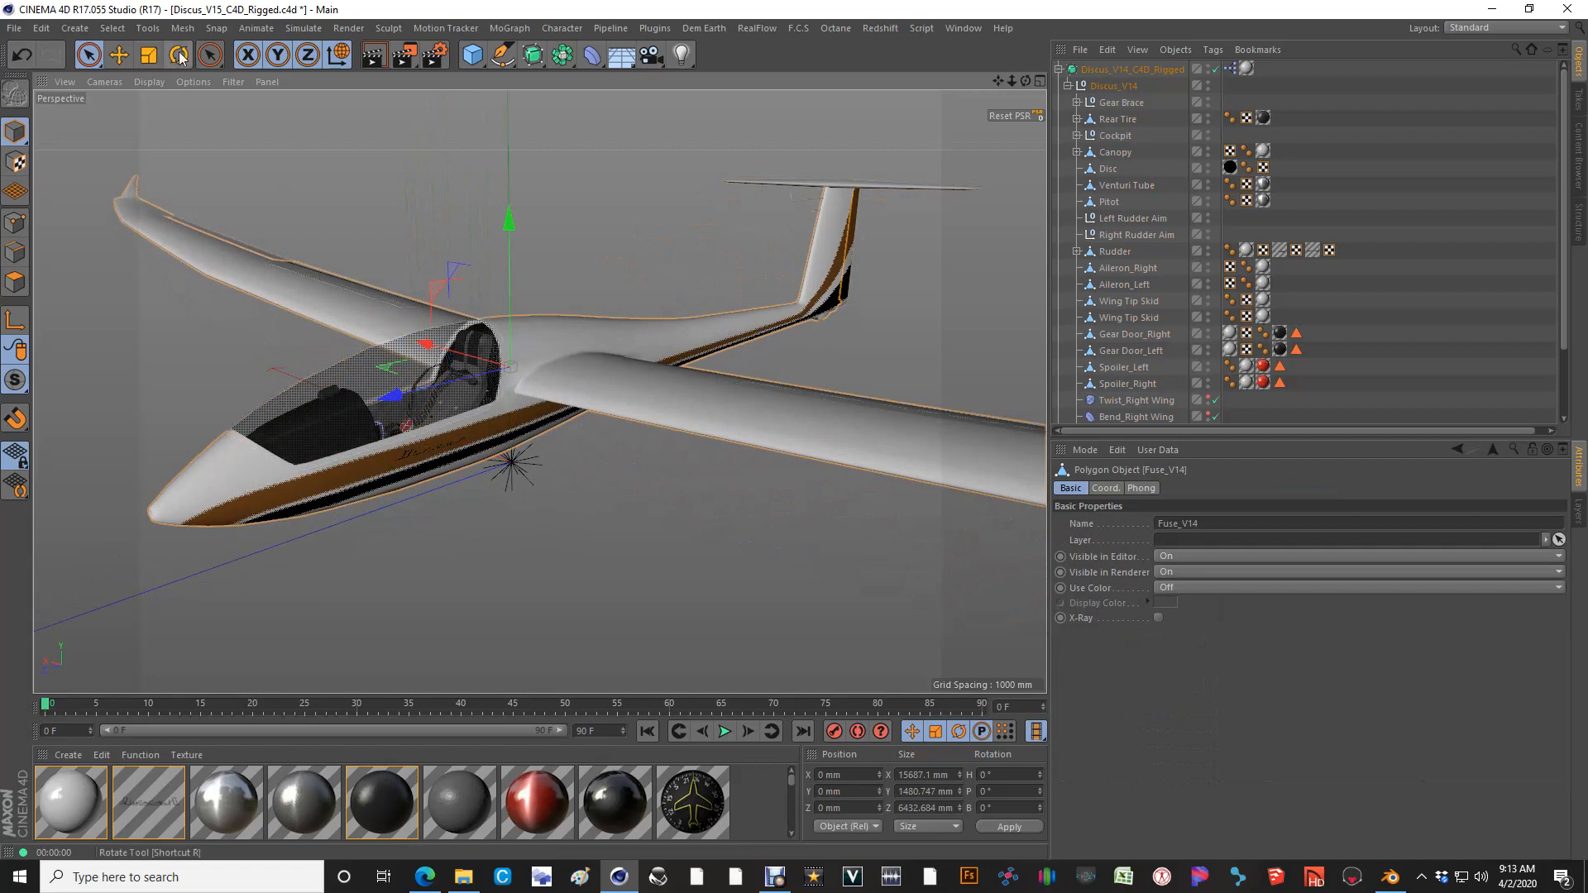
pyautogui.click(149, 82)
pyautogui.click(162, 116)
pyautogui.keyDown('alt'); pyautogui.moveTo(372, 502); pyautogui.dragTo(644, 436); pyautogui.keyUp('alt')
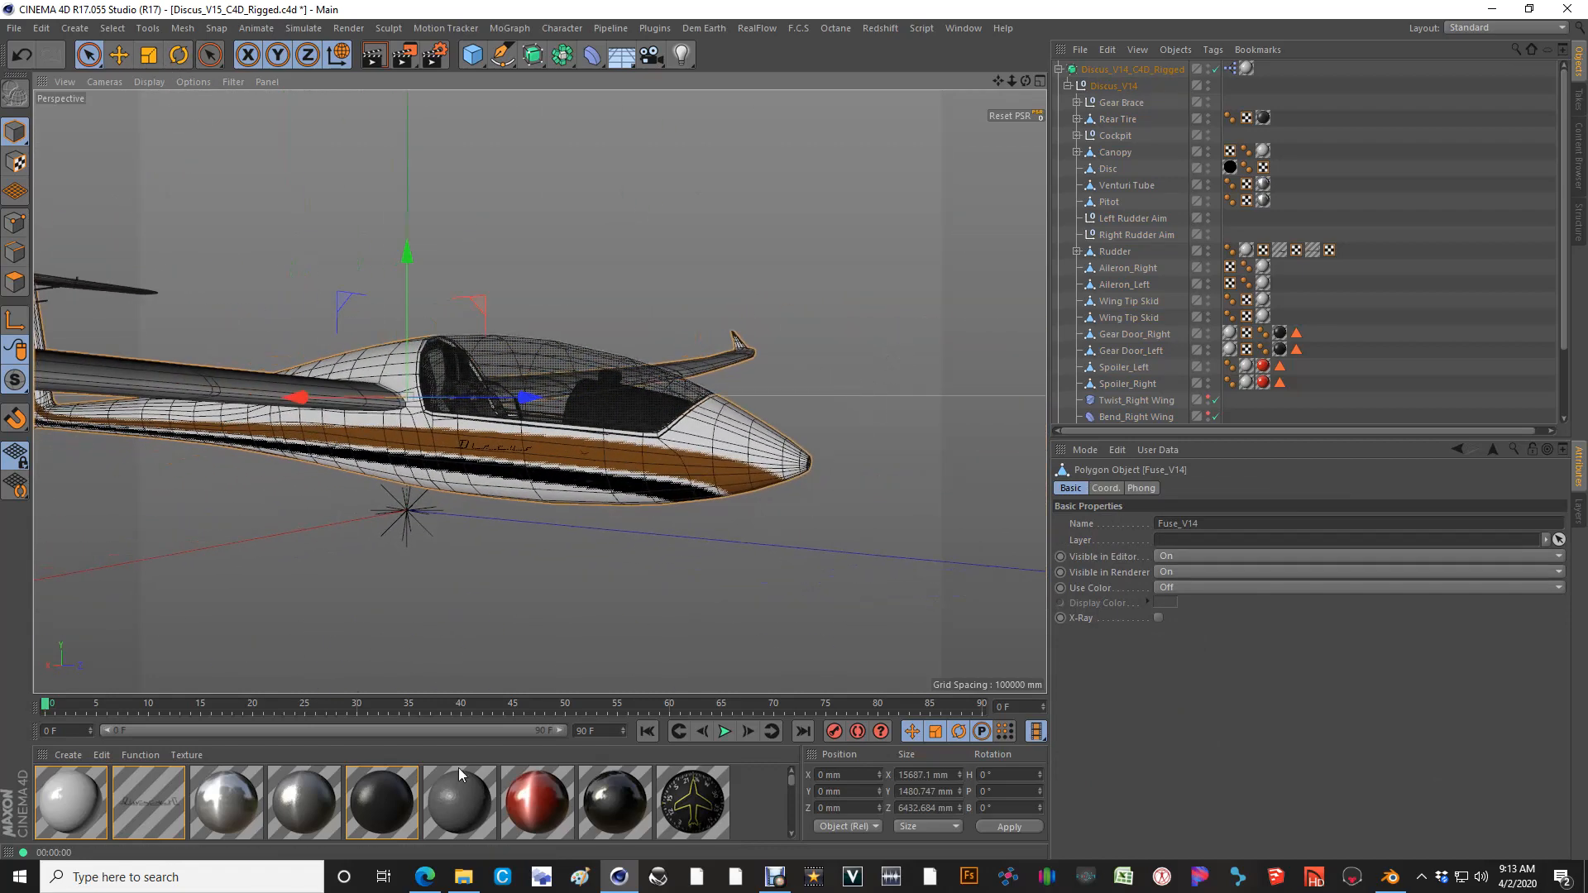
# Show the Upper Stripe texture tag of Fuse_V14 and examine how the stripe runs along the fuselage and nose
pyautogui.scroll(-3, 1216, 289)
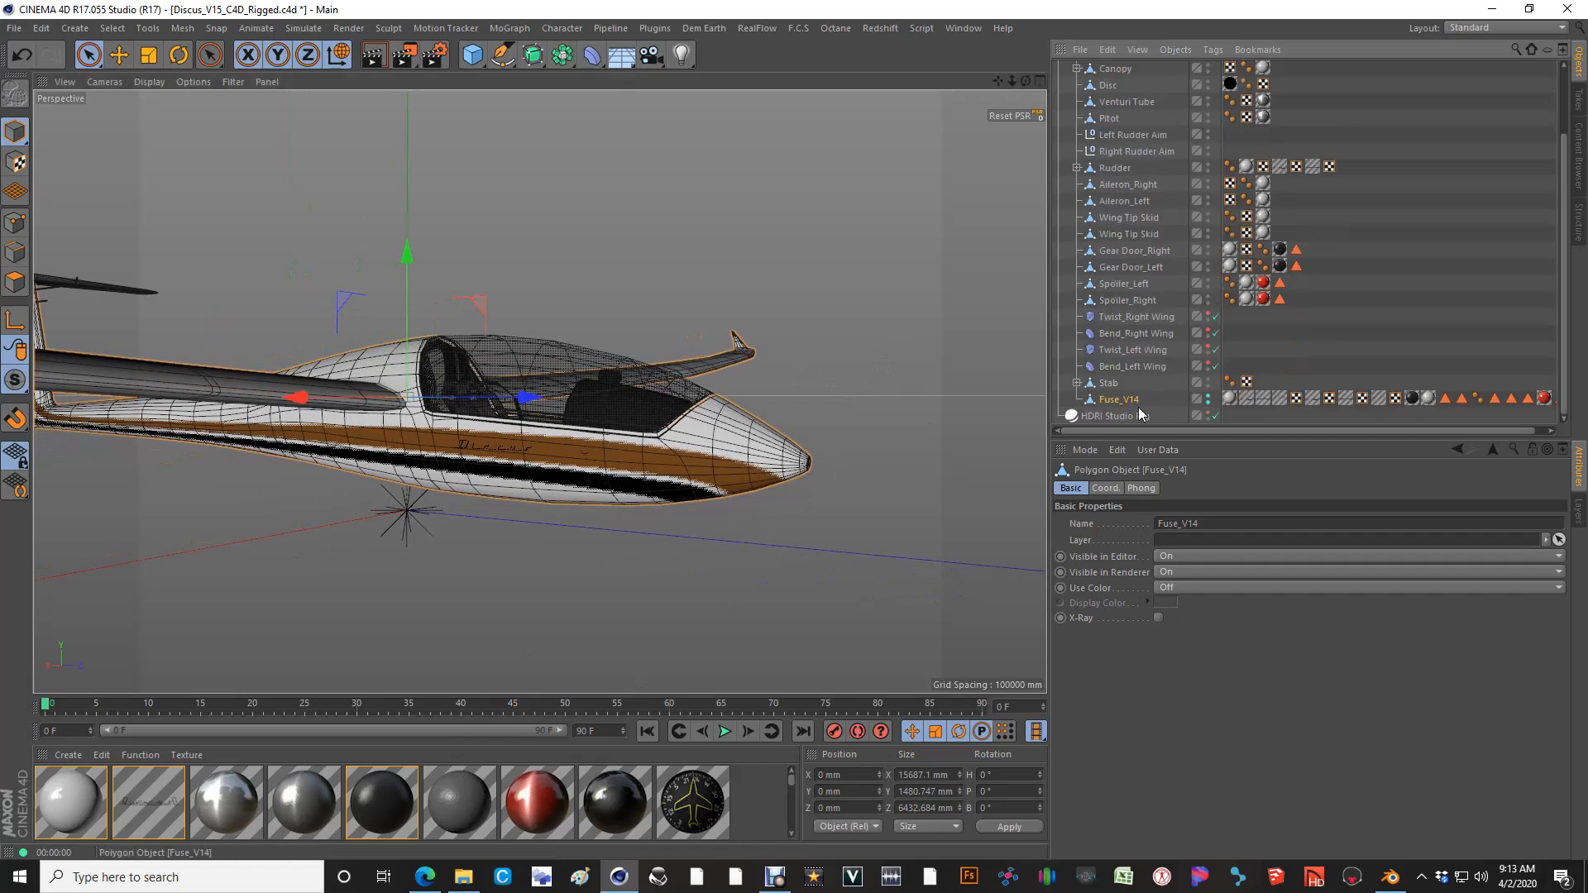
pyautogui.click(1268, 398)
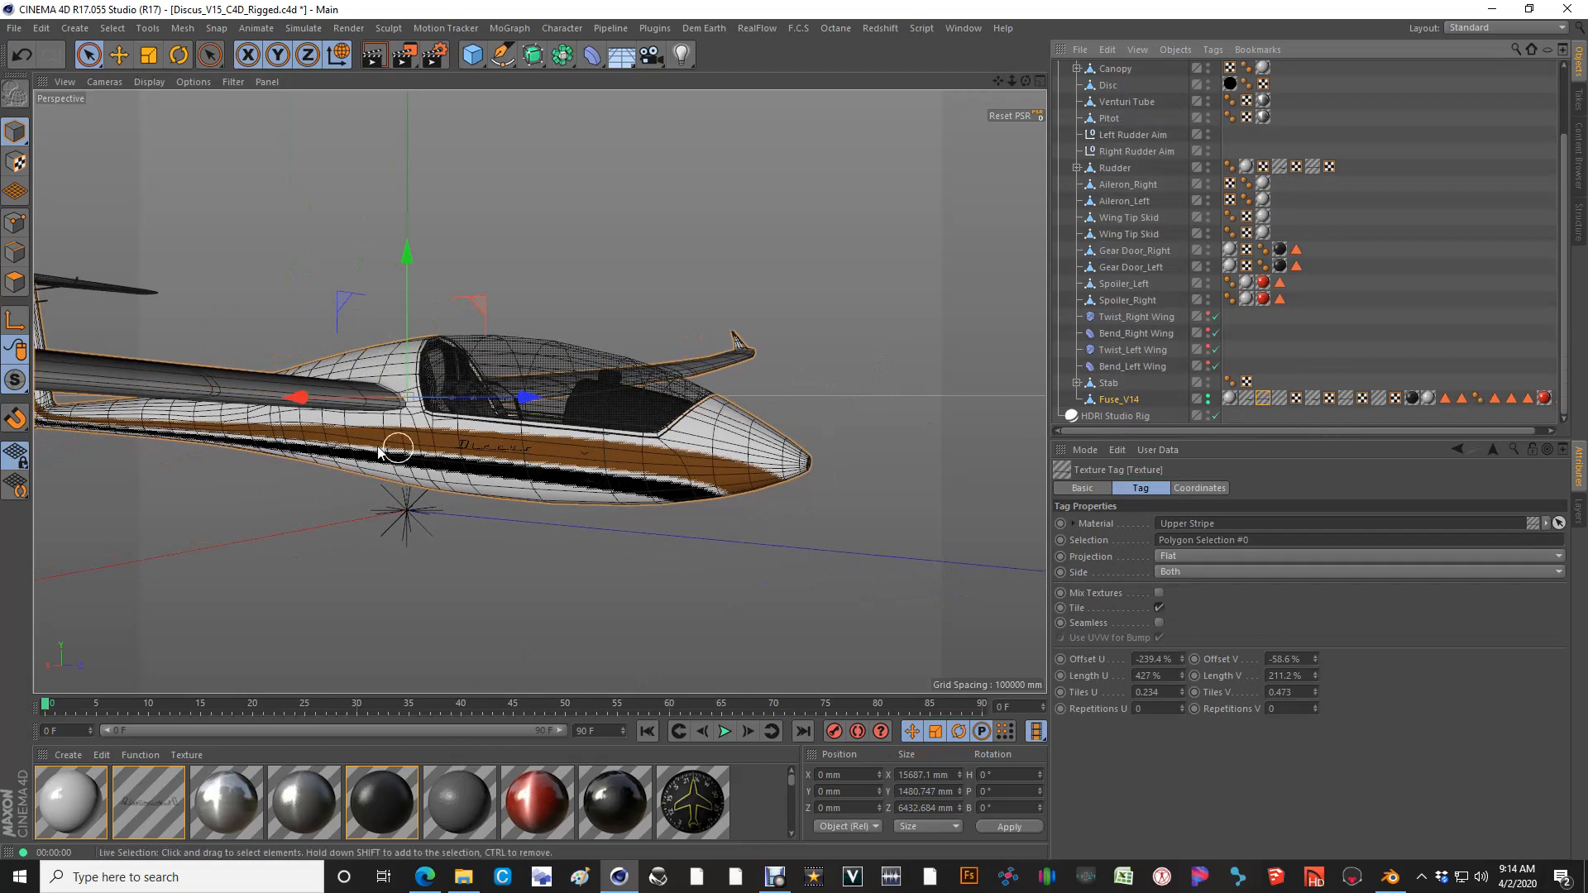
pyautogui.scroll(2, 528, 423)
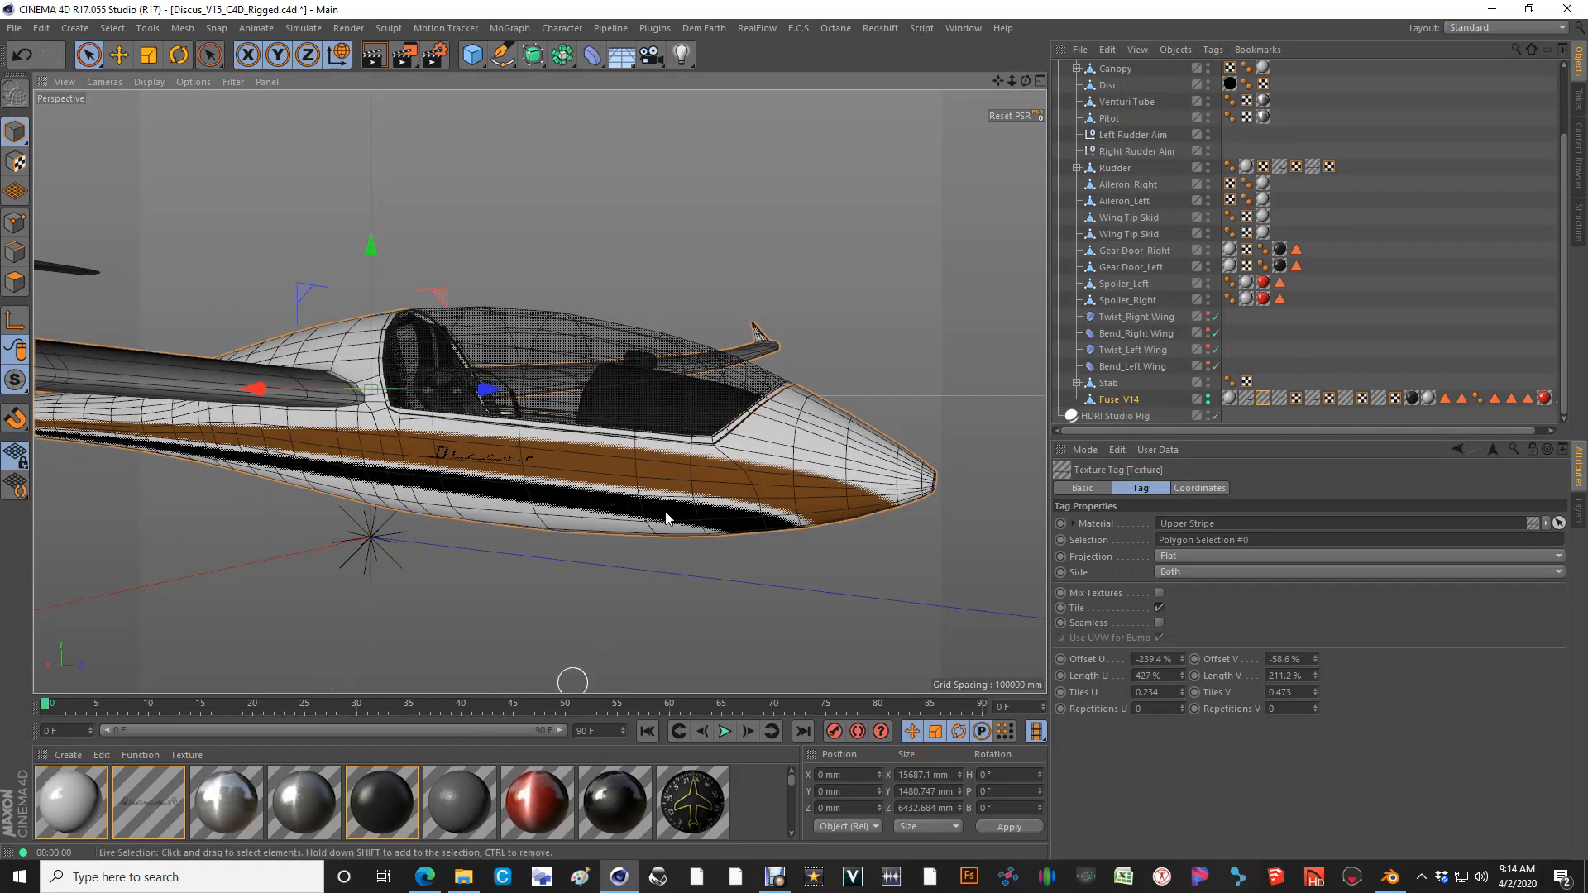
pyautogui.keyDown('alt'); pyautogui.moveTo(691, 453); pyautogui.dragTo(702, 344); pyautogui.keyUp('alt')
pyautogui.scroll(3, 332, 381)
pyautogui.moveTo(474, 391)
pyautogui.keyDown('alt'); pyautogui.mouseDown()
pyautogui.moveTo(592, 380)
pyautogui.moveTo(494, 384)
pyautogui.mouseUp(); pyautogui.keyUp('alt')
pyautogui.keyDown('alt'); pyautogui.moveTo(797, 361); pyautogui.dragTo(490, 383, button='middle'); pyautogui.keyUp('alt')
pyautogui.scroll(-4, 490, 384)
pyautogui.keyDown('alt'); pyautogui.moveTo(490, 388); pyautogui.dragTo(565, 385); pyautogui.keyUp('alt')
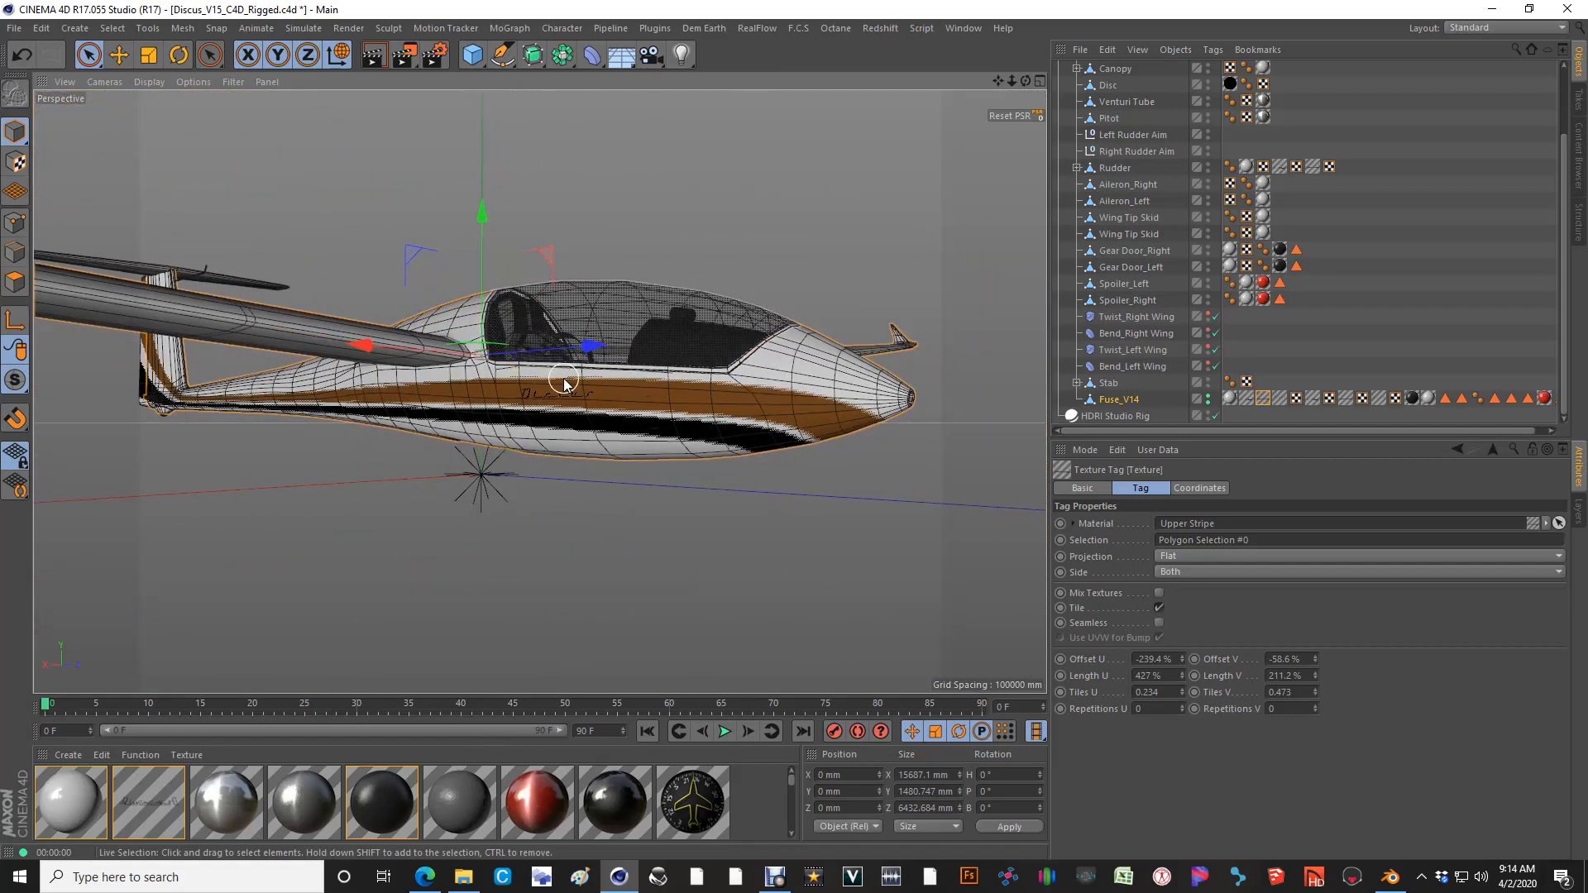
pyautogui.scroll(2, 860, 405)
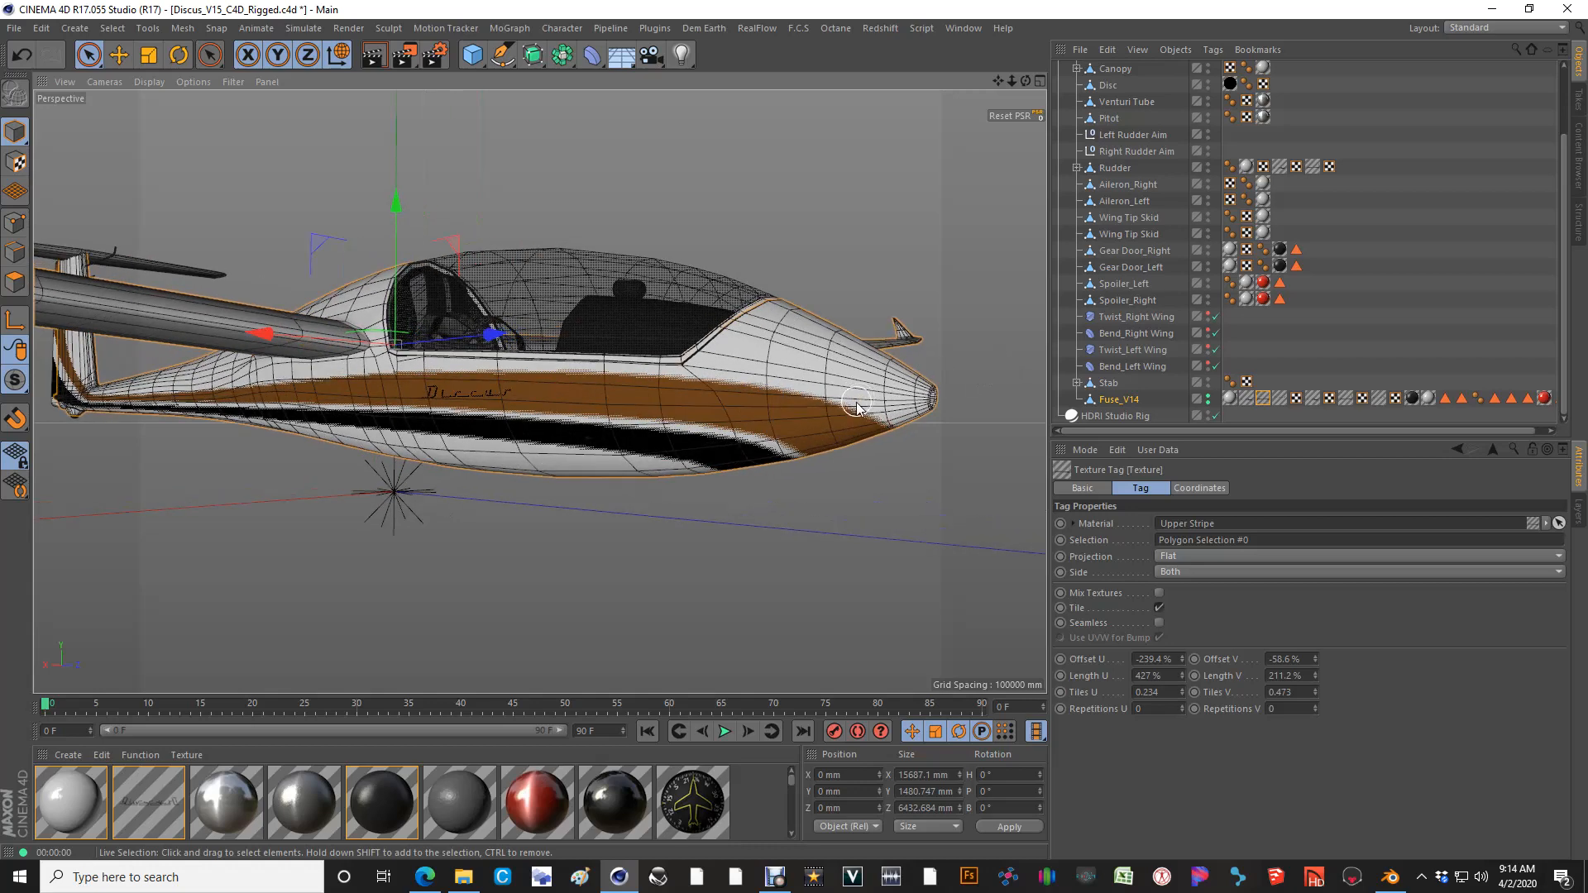
# Try UVW Mapping and Frontal projection on the Upper Stripe texture, and set its projection back to Flat
pyautogui.click(1173, 557)
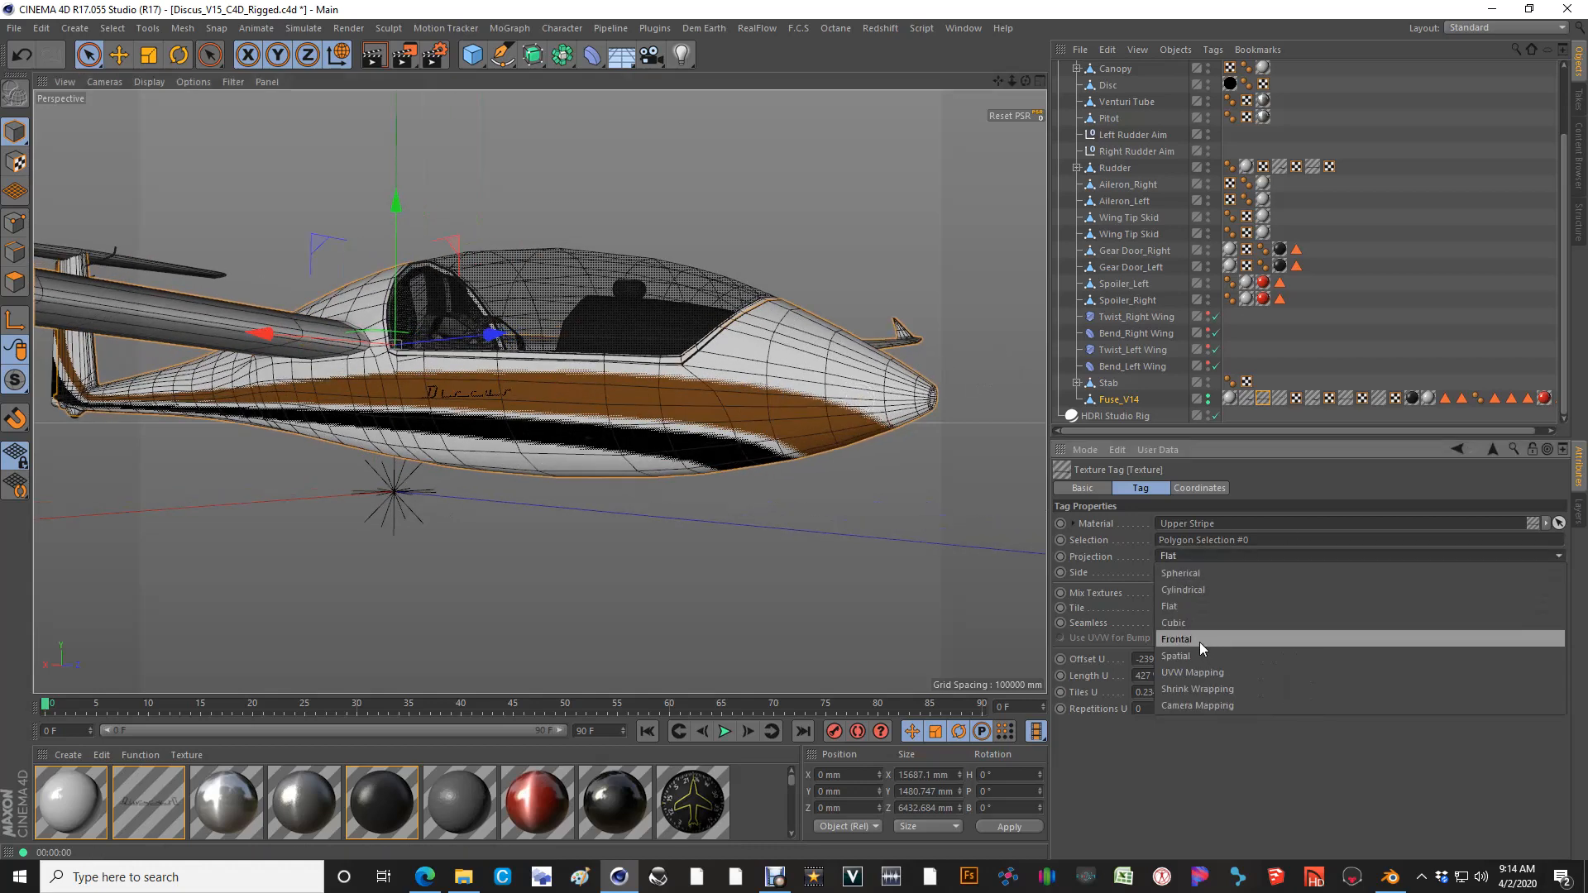
pyautogui.click(1202, 668)
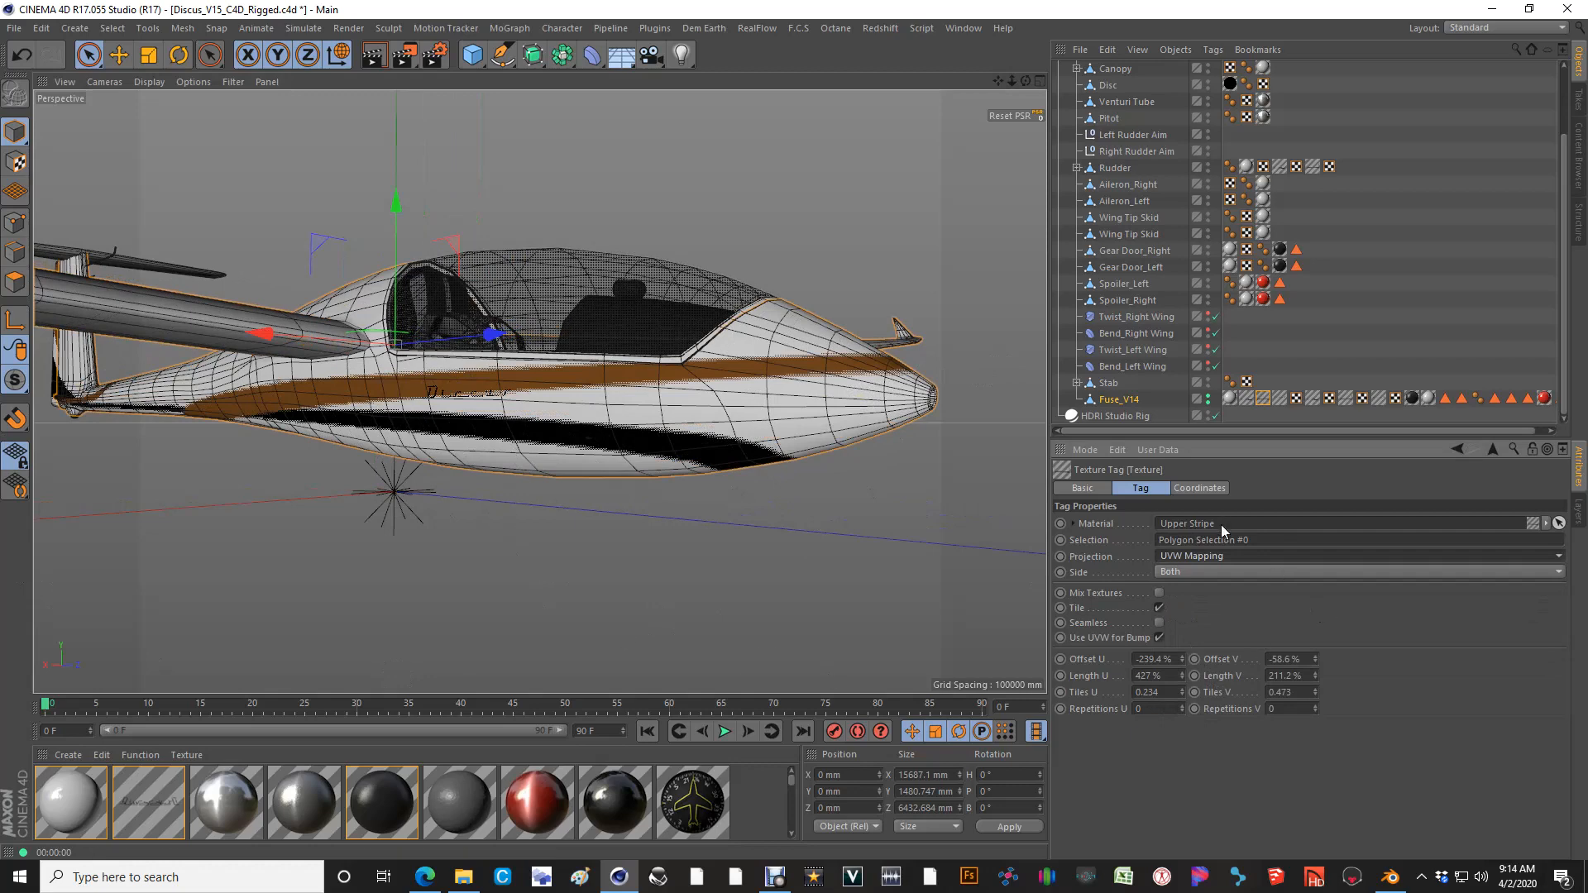
pyautogui.click(1218, 554)
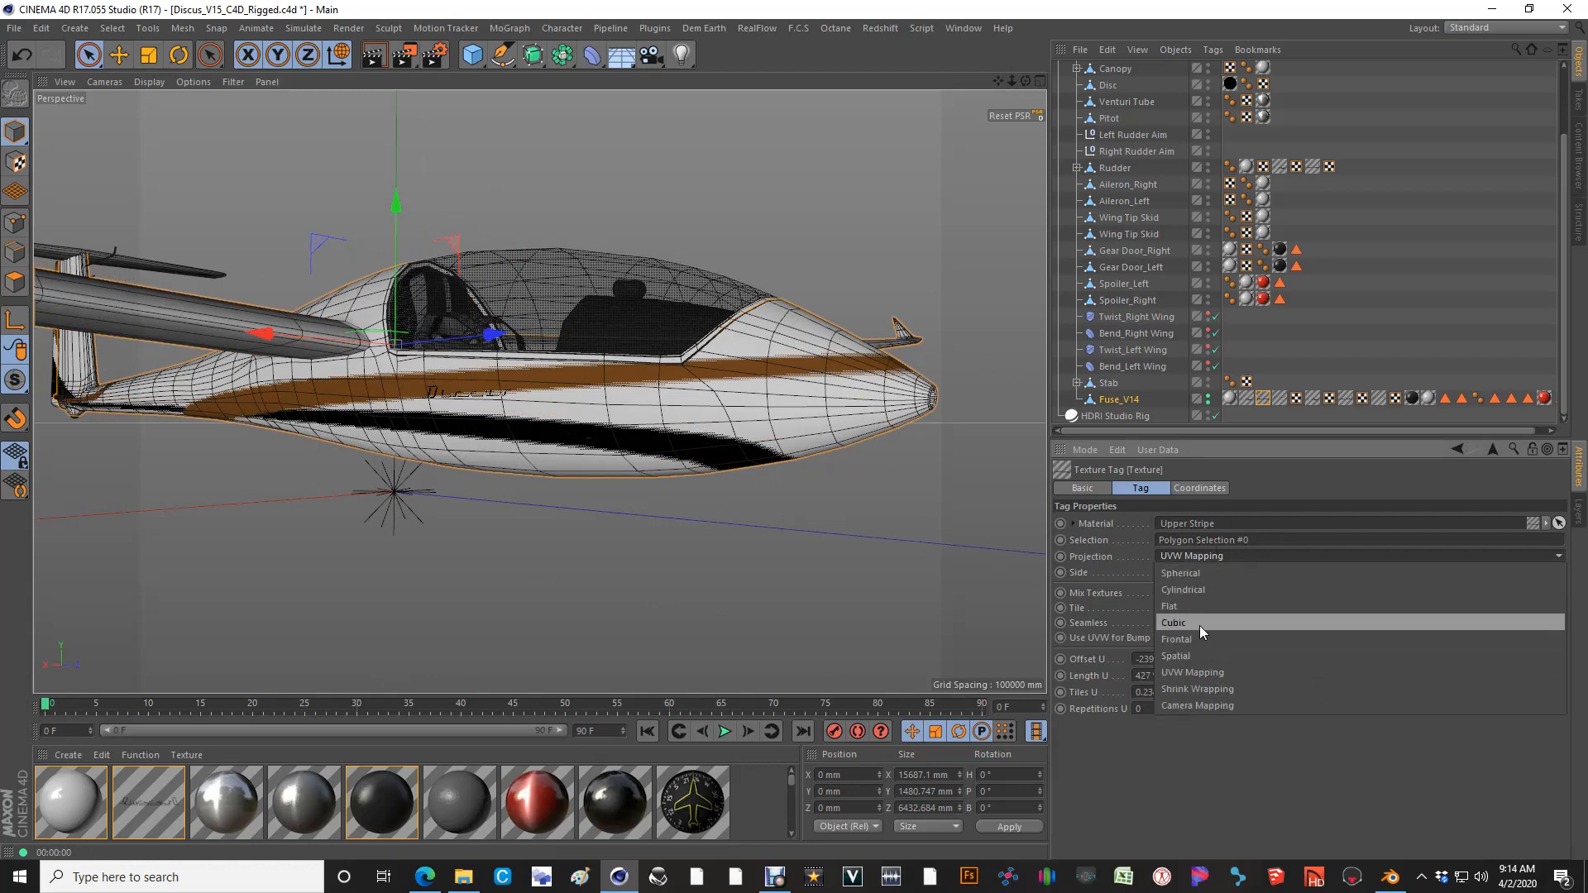
pyautogui.click(1199, 640)
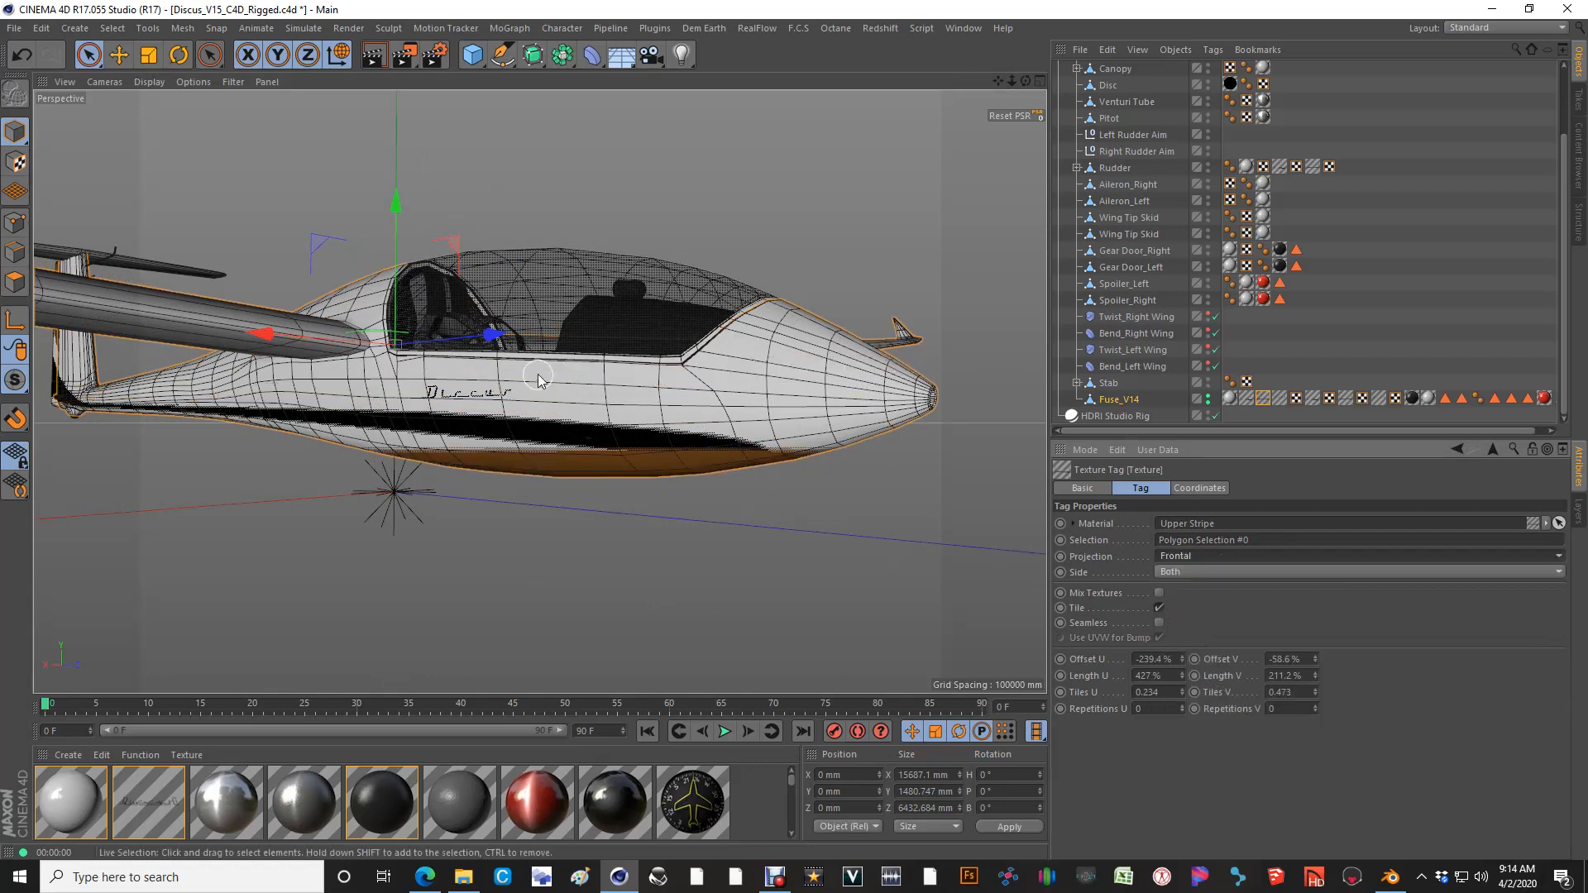
pyautogui.click(1218, 558)
pyautogui.click(1184, 612)
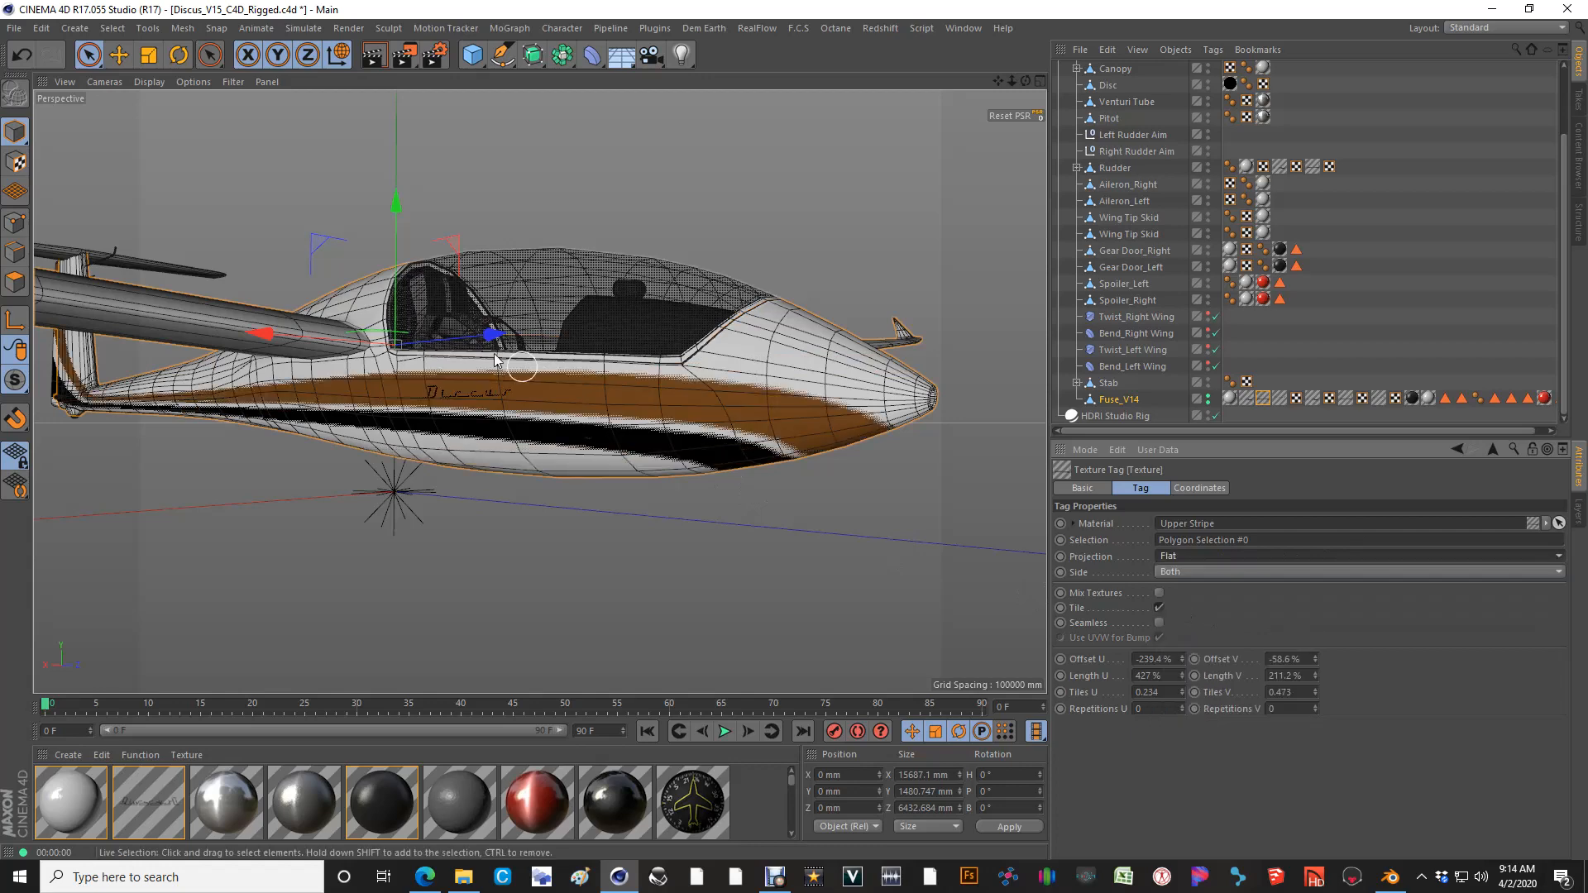
# Check the flat-projected stripes from the side and select the Fuse_V14 object to show its basic properties
pyautogui.keyDown('alt'); pyautogui.moveTo(493, 352); pyautogui.dragTo(476, 375); pyautogui.keyUp('alt')
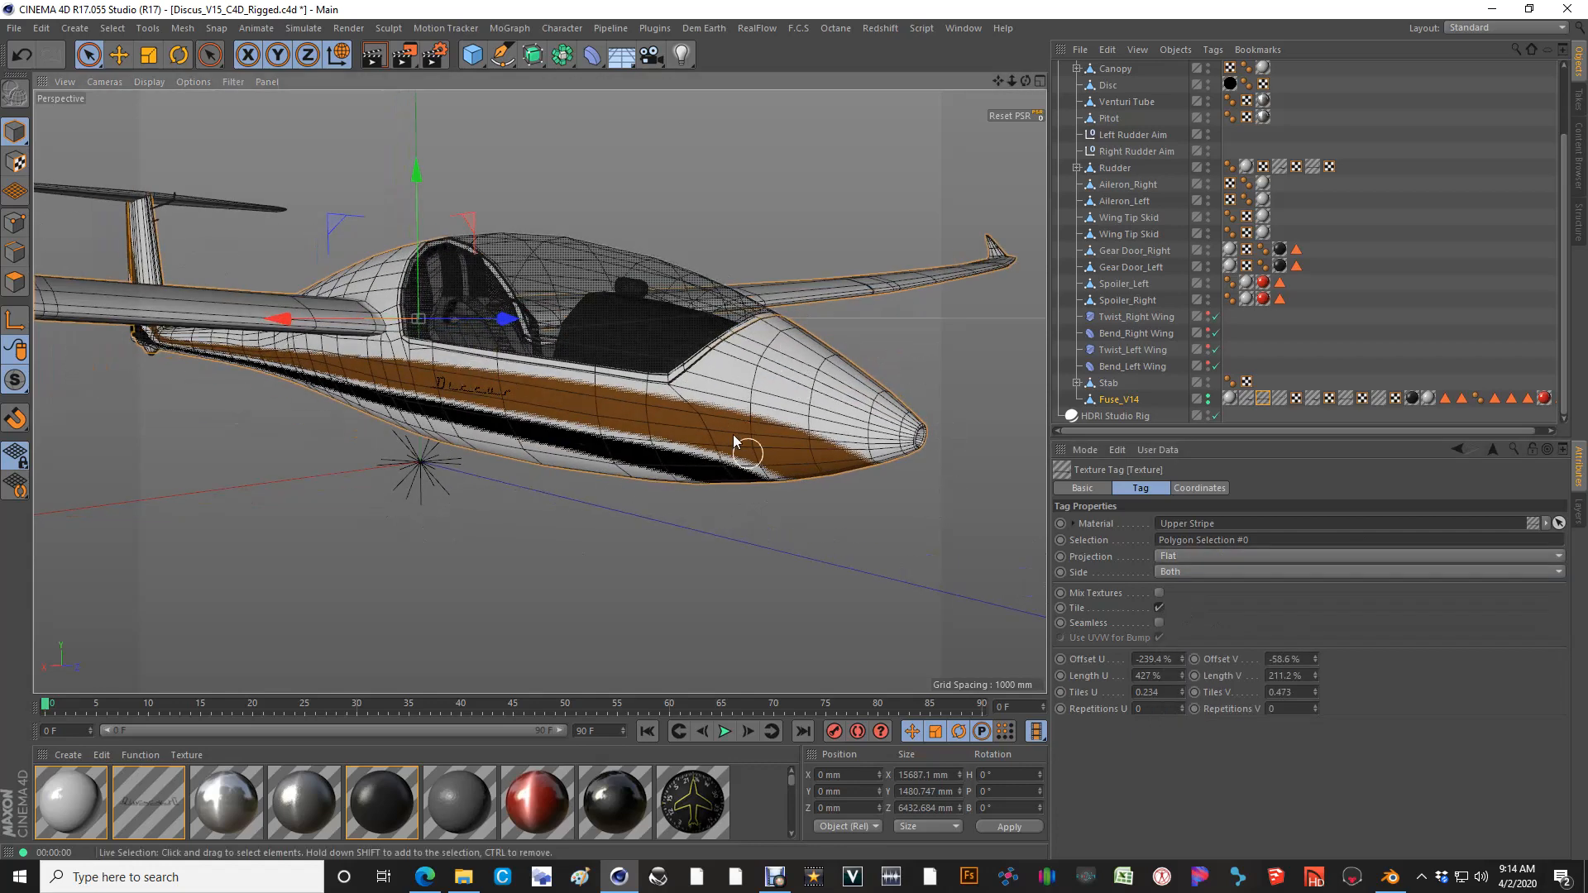
pyautogui.keyDown('alt'); pyautogui.moveTo(733, 436); pyautogui.dragTo(720, 401); pyautogui.keyUp('alt')
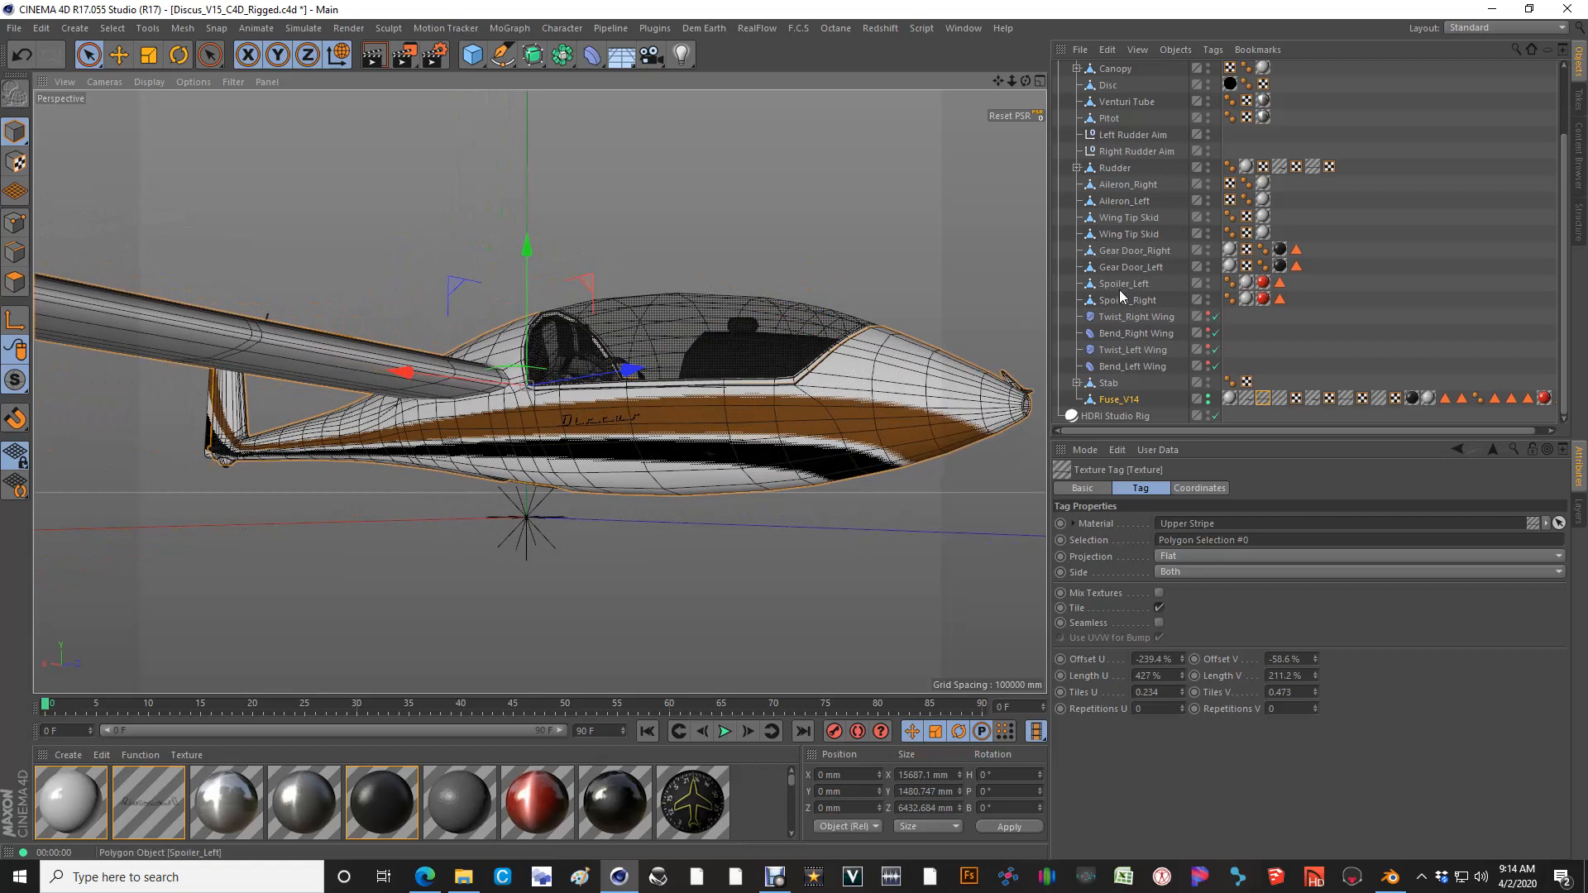
pyautogui.scroll(-3, 678, 334)
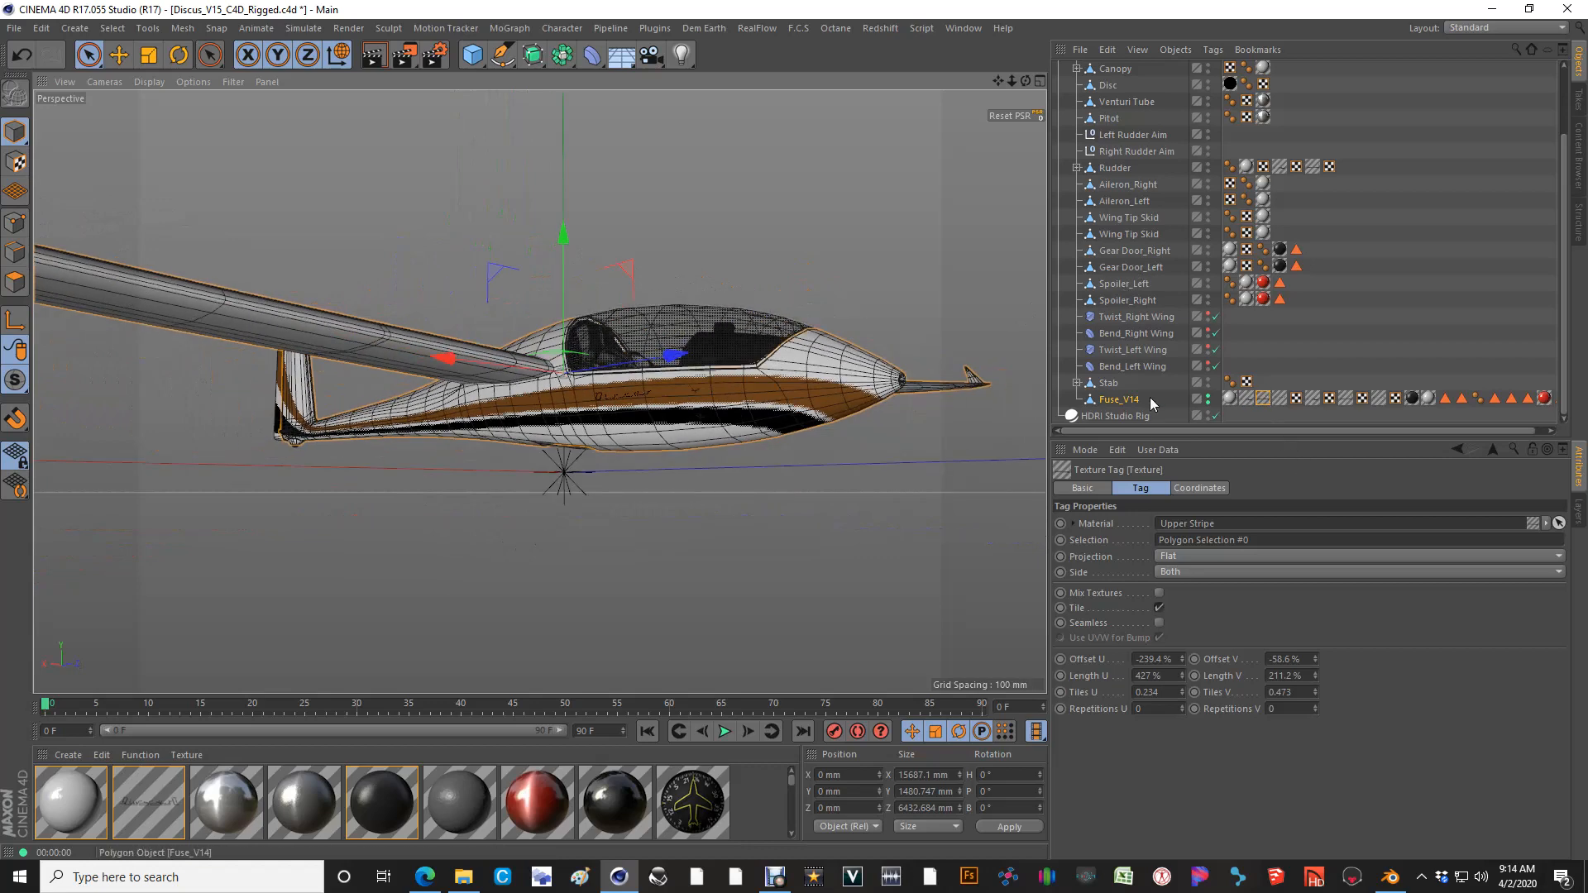
pyautogui.click(1123, 403)
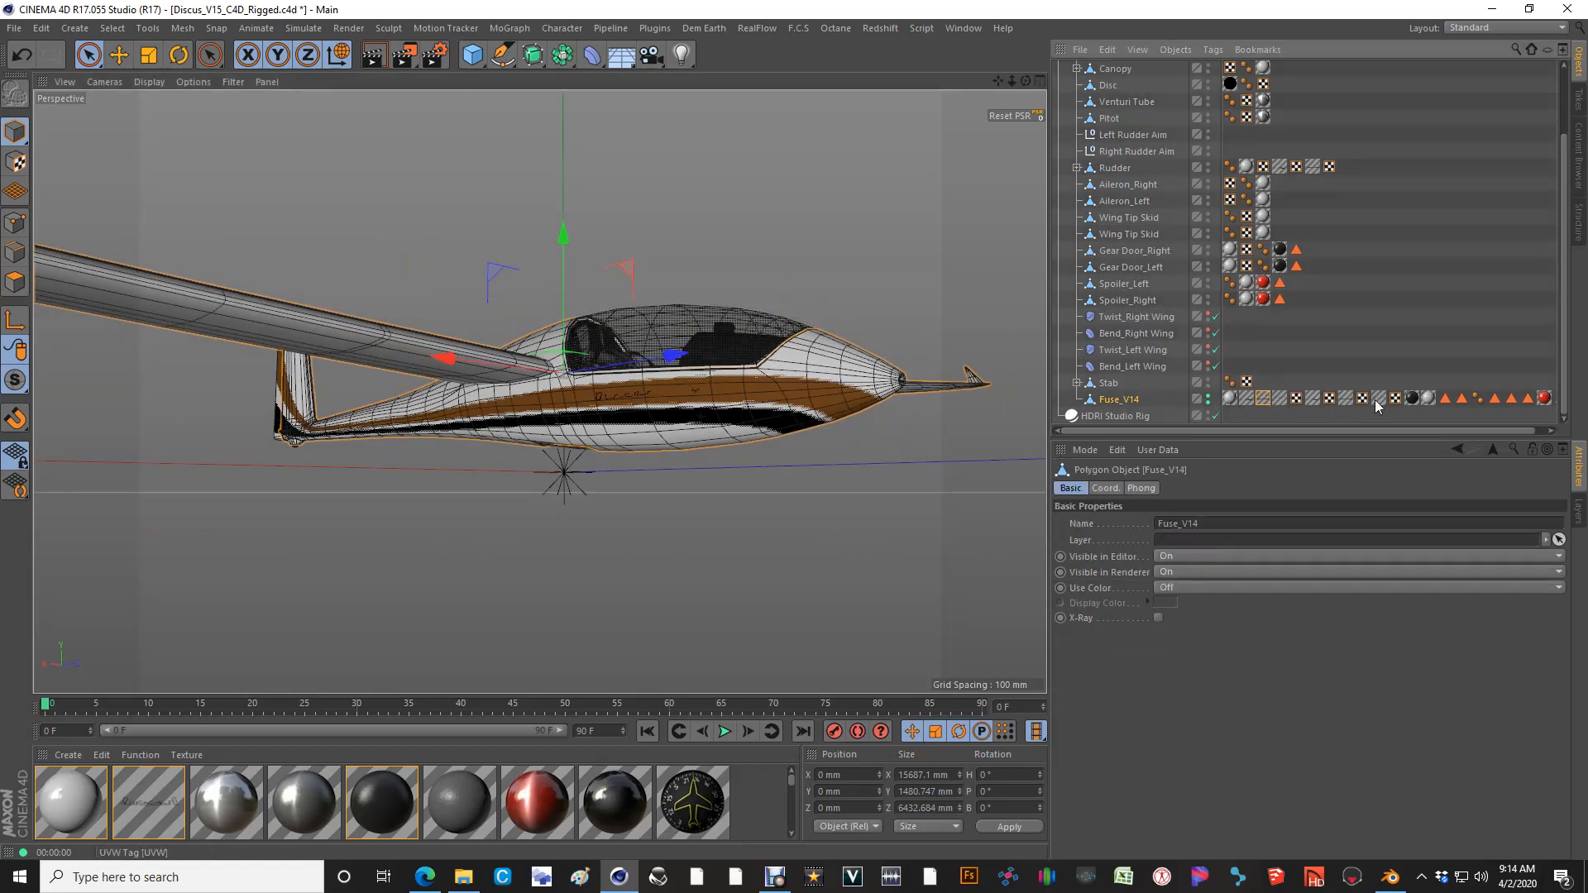
# Delete the four UVW tags from the Fuse_V14 object
pyautogui.click(1296, 399)
pyautogui.keyDown('ctrl'); pyautogui.click(1329, 399); pyautogui.keyUp('ctrl')
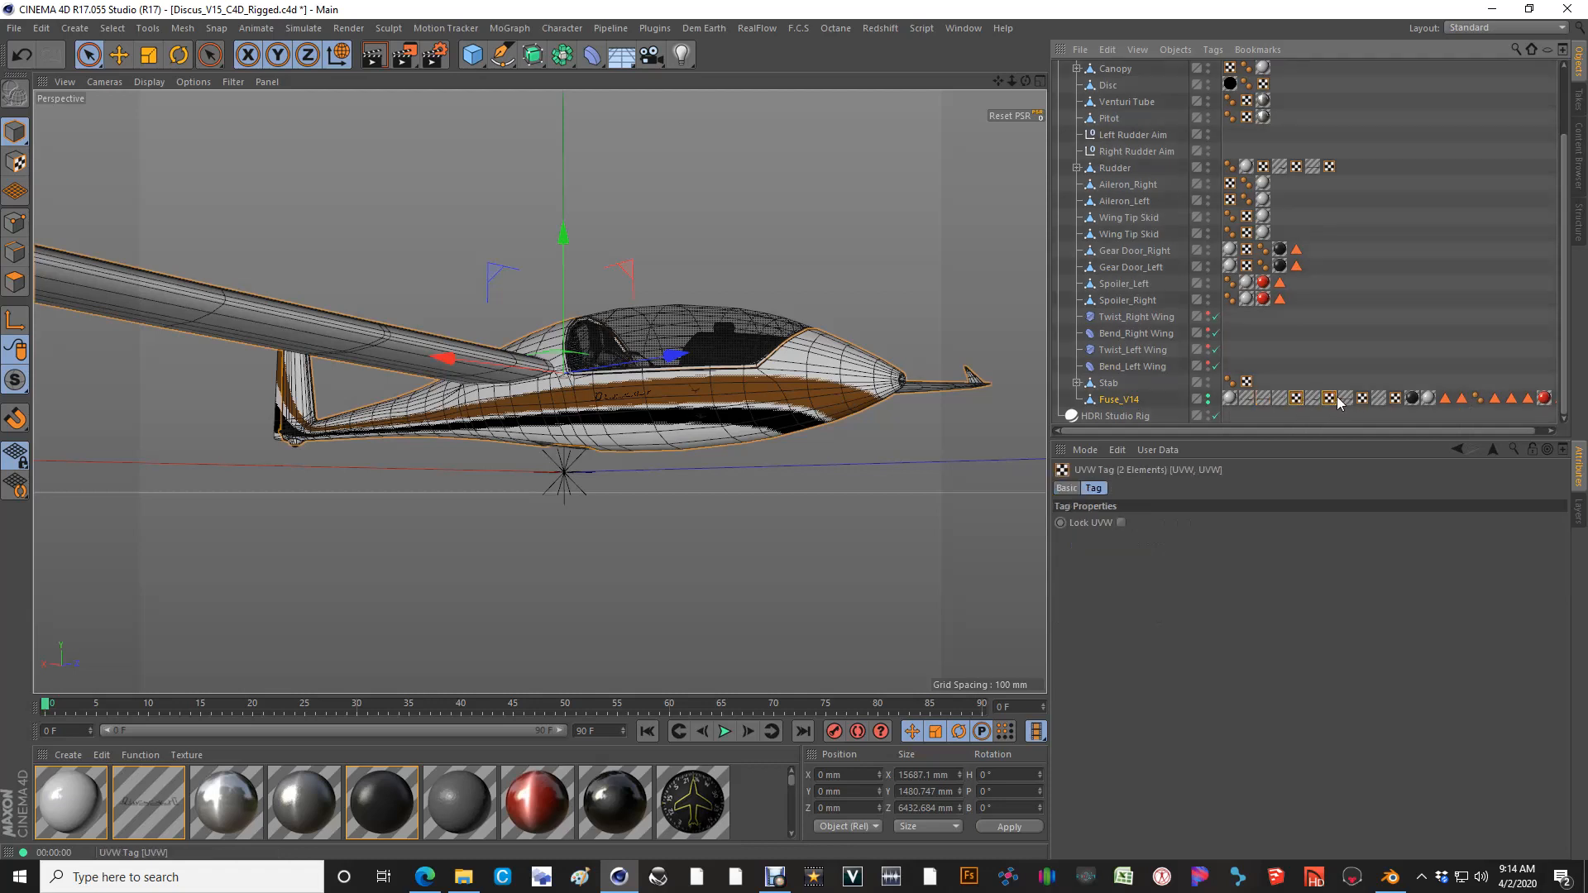
pyautogui.keyDown('ctrl'); pyautogui.click(1362, 398); pyautogui.keyUp('ctrl')
pyautogui.keyDown('ctrl'); pyautogui.click(1395, 398); pyautogui.keyUp('ctrl')
pyautogui.press('Delete')
# Set the projection of the four texture tags following the Upper Stripe tag on Fuse_V14 to Flat
pyautogui.click(1278, 412)
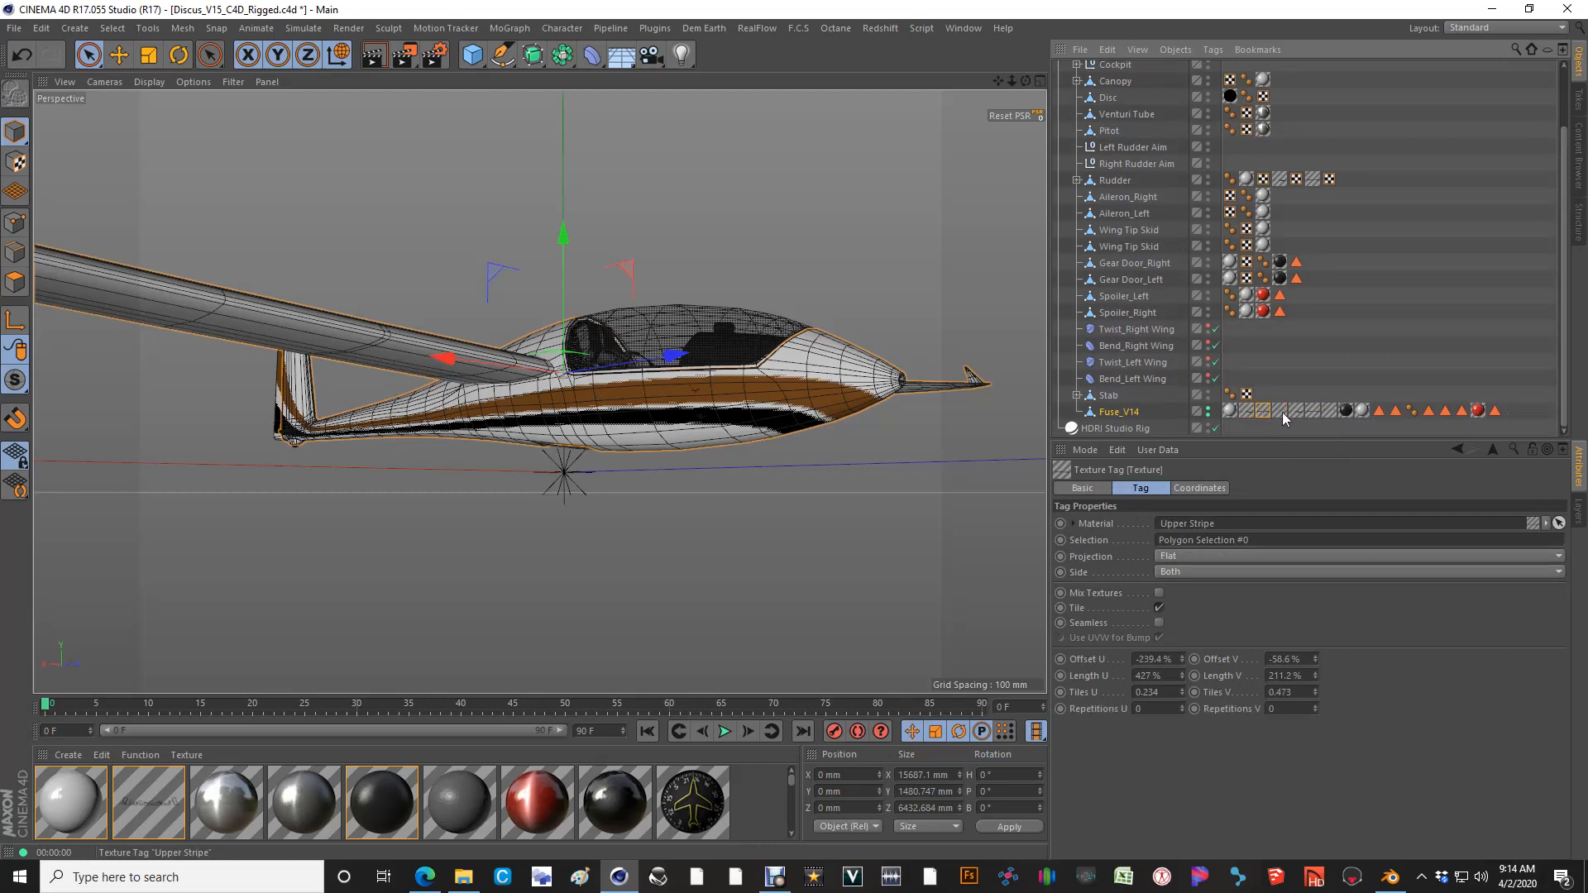
pyautogui.keyDown('shift'); pyautogui.click(1335, 412); pyautogui.keyUp('shift')
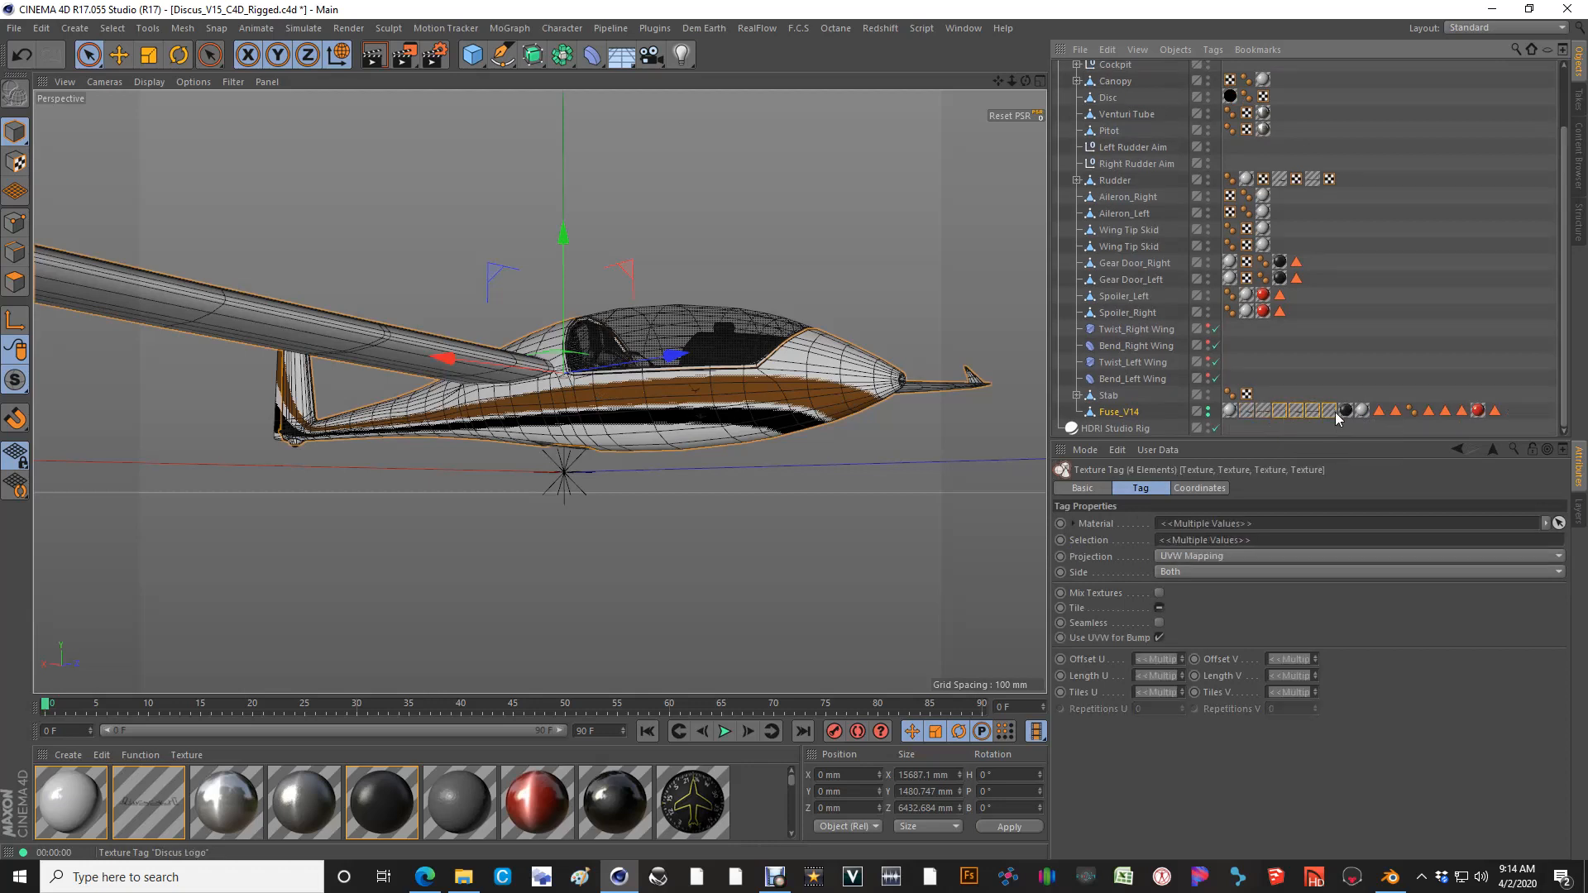
pyautogui.click(1208, 556)
pyautogui.click(1213, 608)
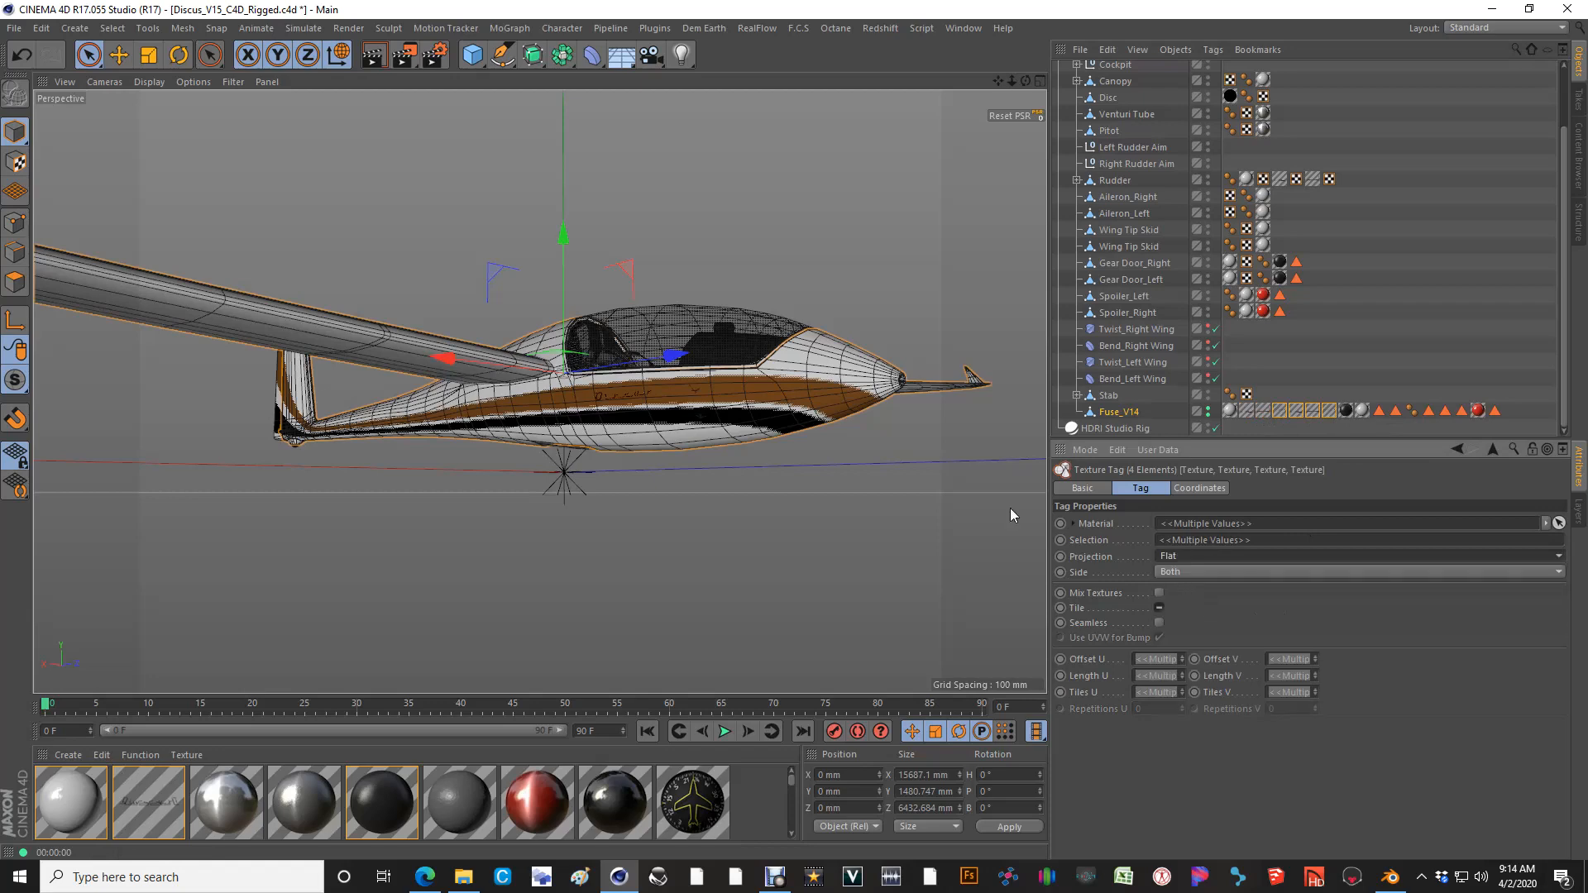
pyautogui.scroll(1, 685, 361)
pyautogui.scroll(1, 685, 360)
# Copy the Fuse_V14 object and paste it into a new, empty project
pyautogui.click(1363, 411)
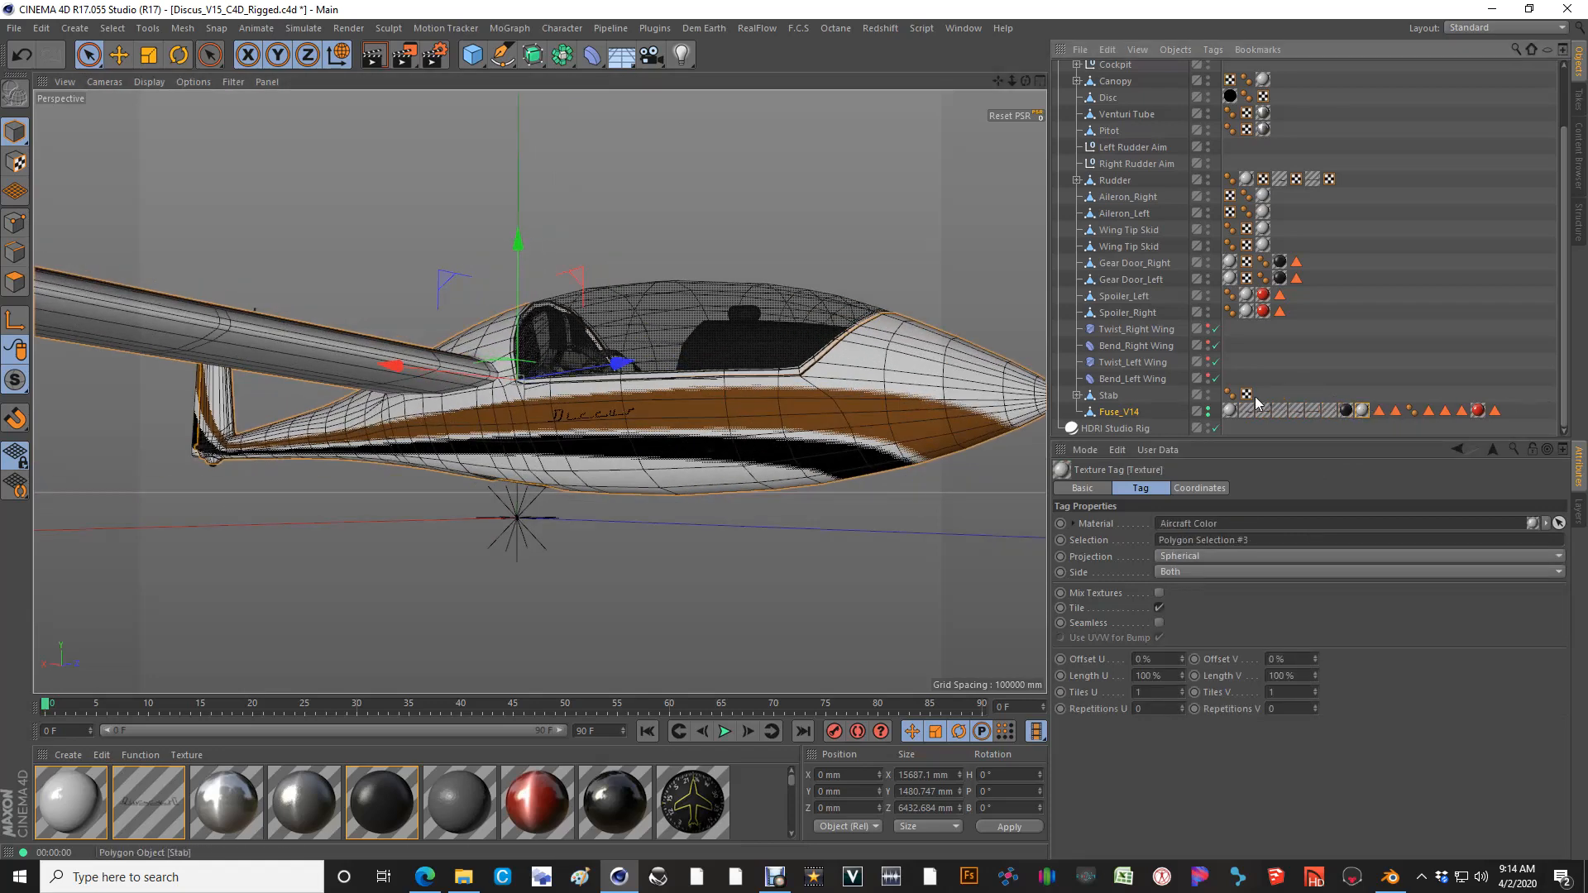
pyautogui.click(1118, 411)
pyautogui.scroll(-3, 642, 372)
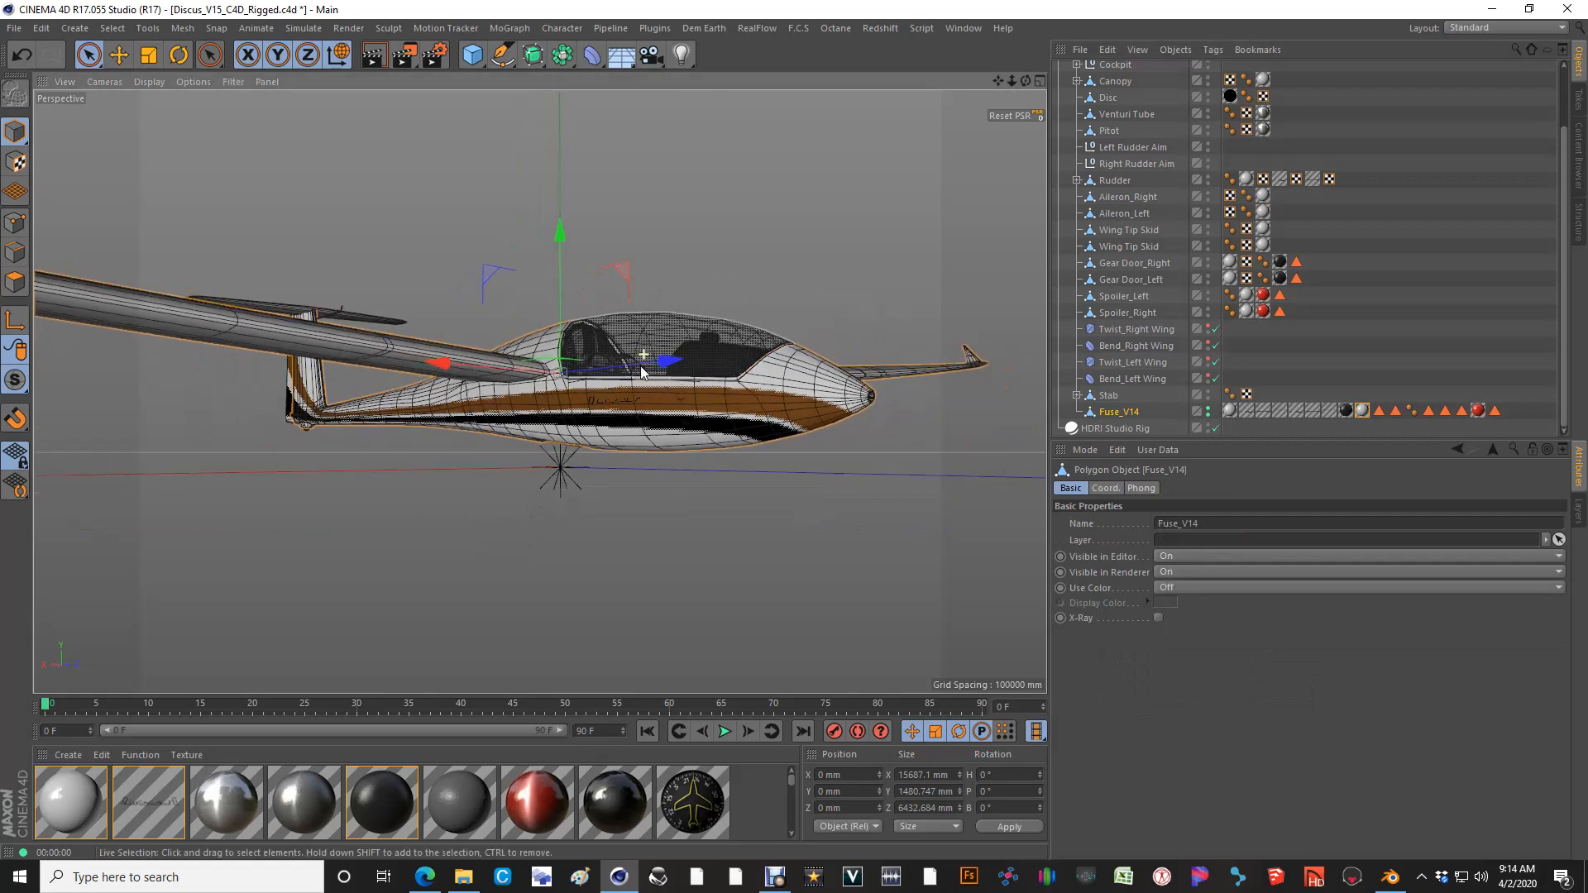
pyautogui.keyDown('alt'); pyautogui.moveTo(642, 371); pyautogui.dragTo(861, 411); pyautogui.keyUp('alt')
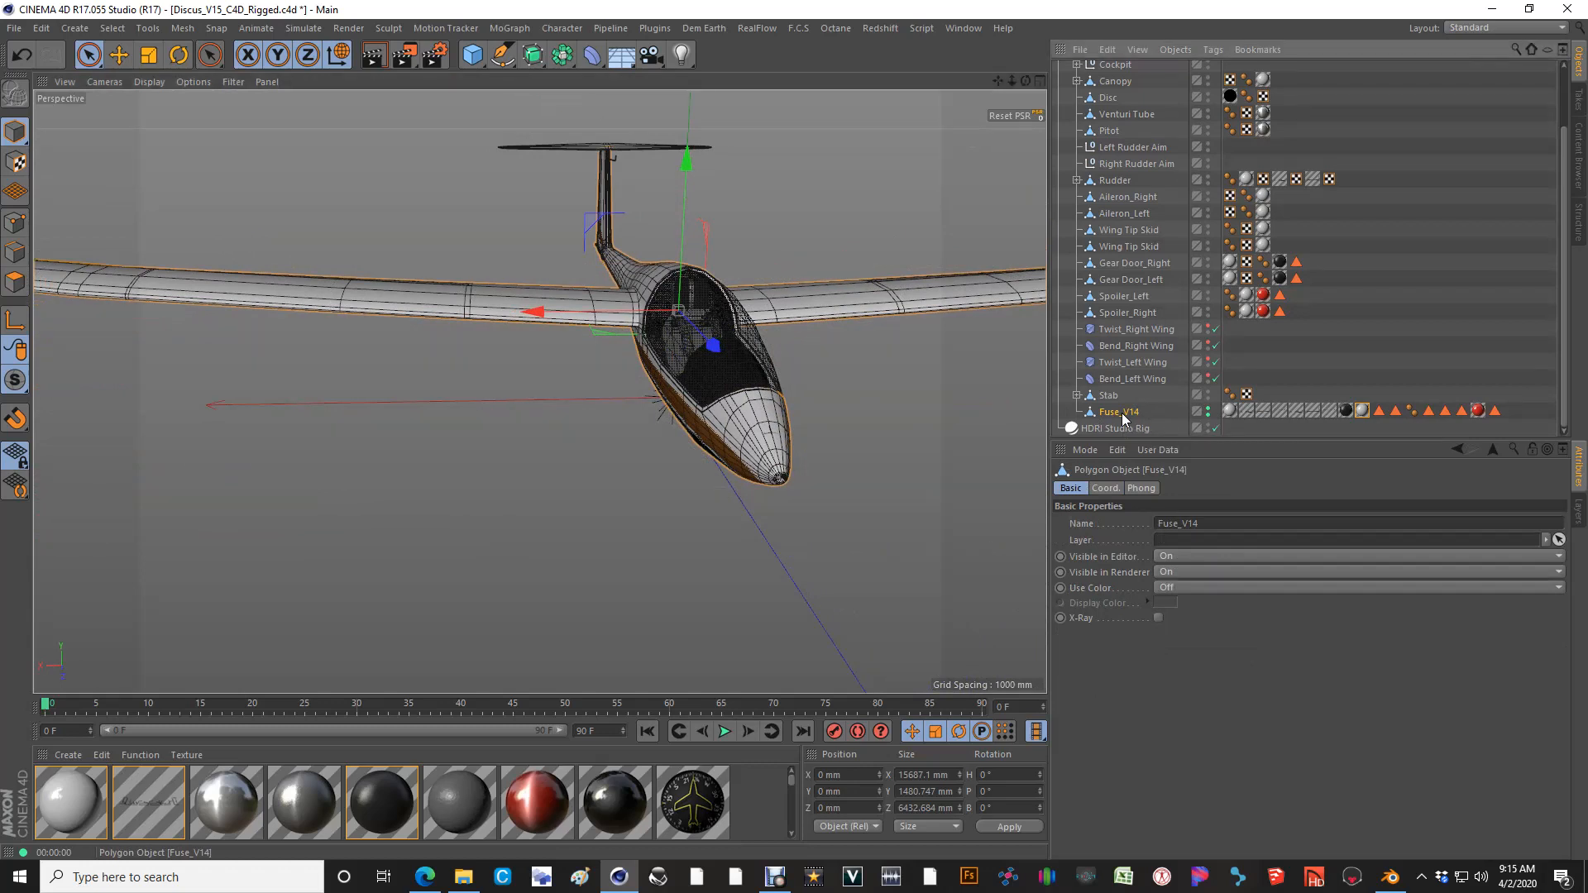
pyautogui.click(14, 27)
pyautogui.click(33, 38)
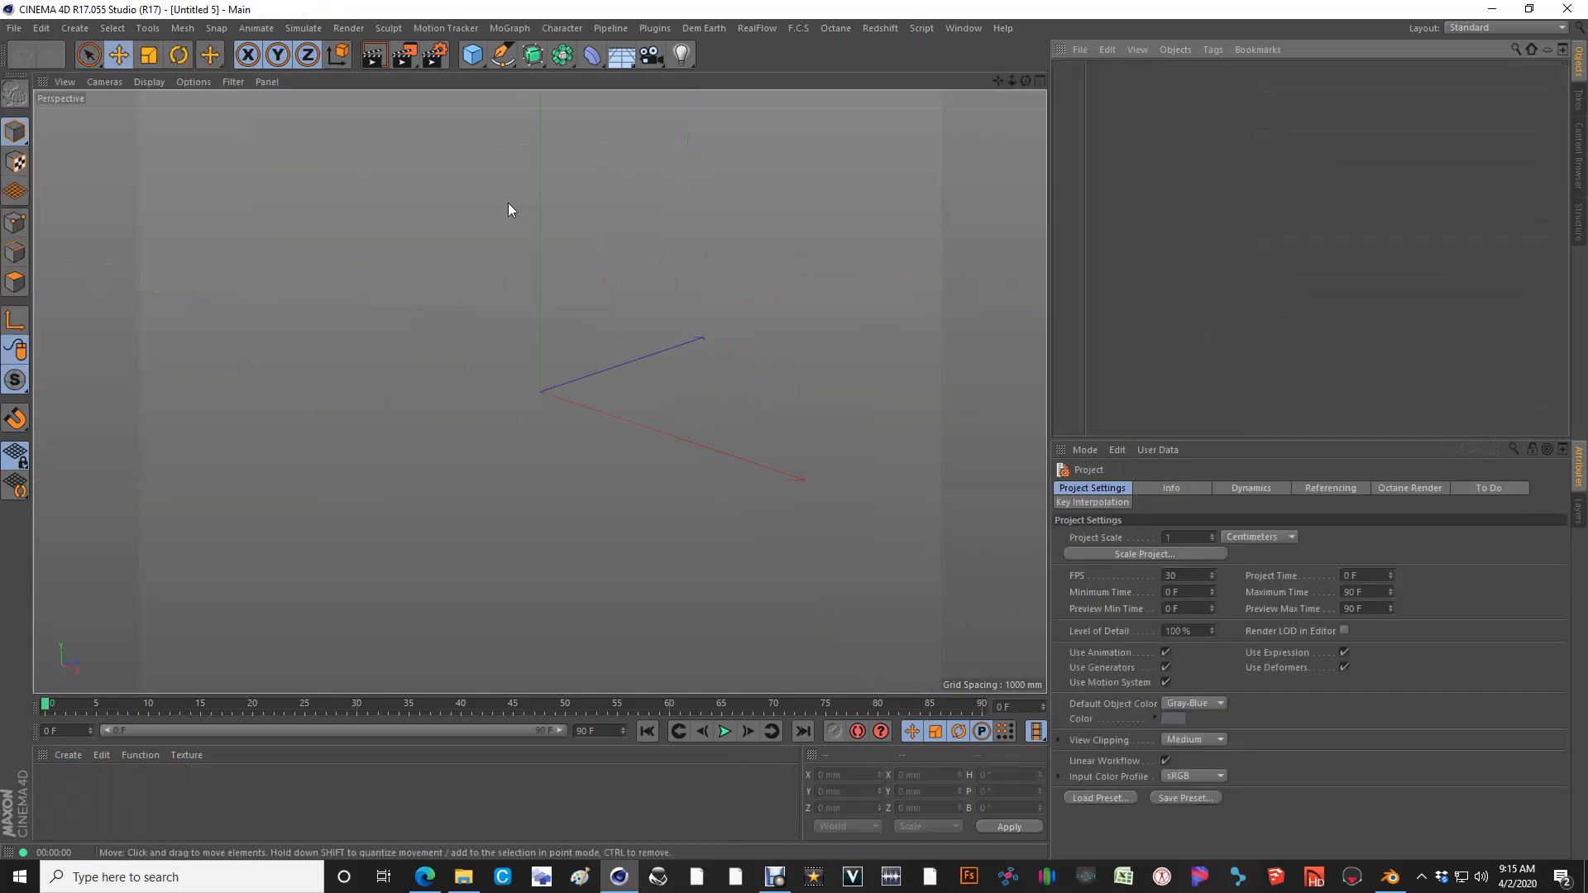
pyautogui.hotkey('ctrl', 'v')
pyautogui.click(860, 539)
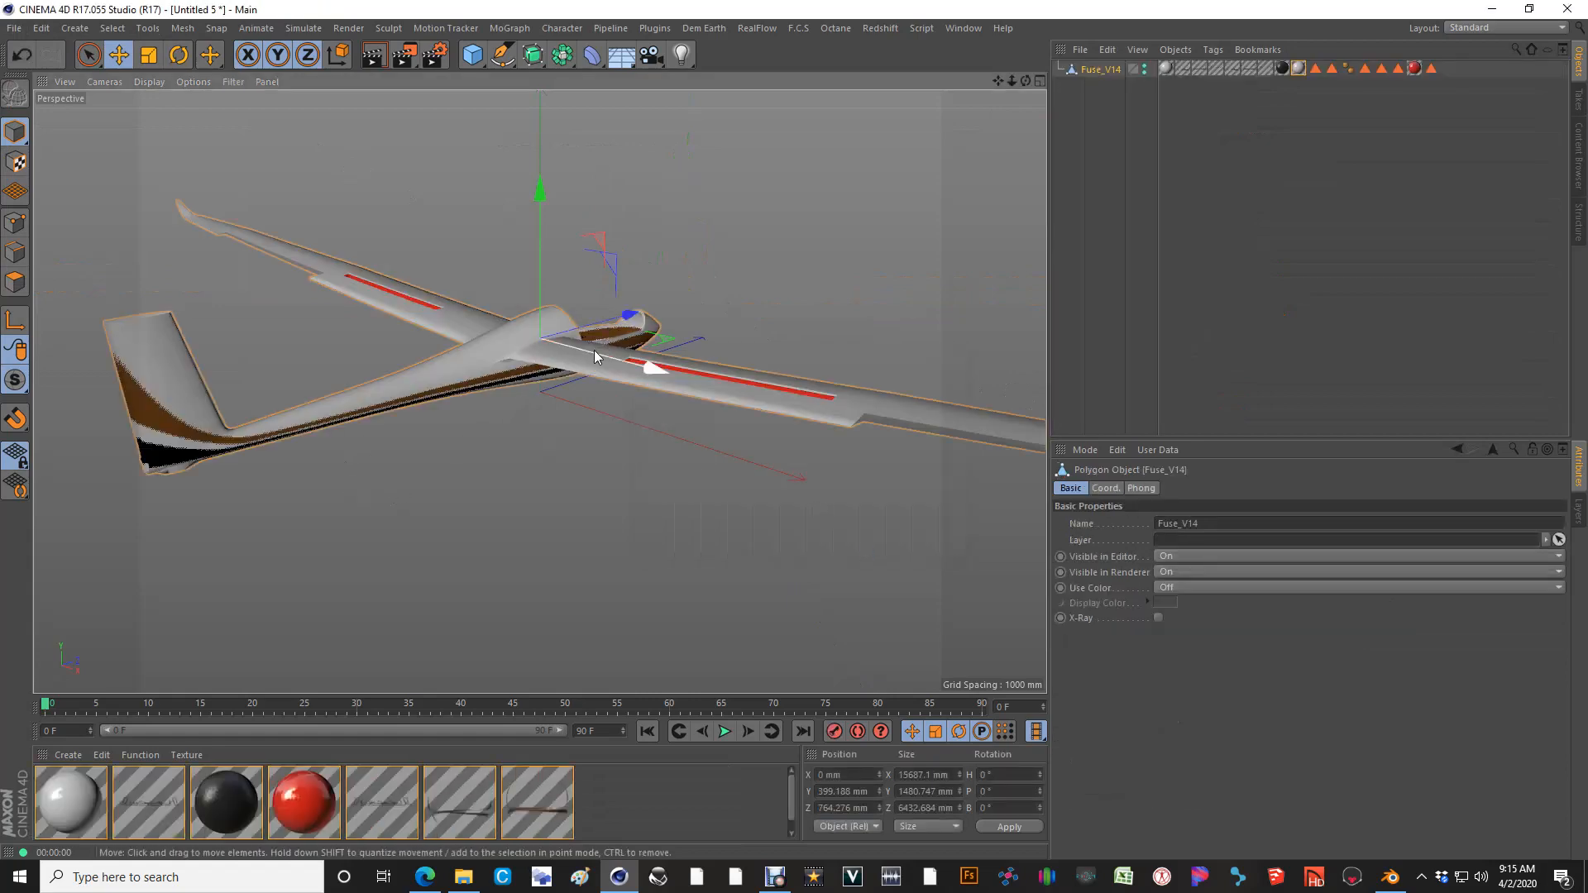
# Switch Fuse_V14 to polygon mode and examine which half of the glider mesh is selected
pyautogui.keyDown('alt'); pyautogui.moveTo(594, 350); pyautogui.dragTo(471, 410); pyautogui.keyUp('alt')
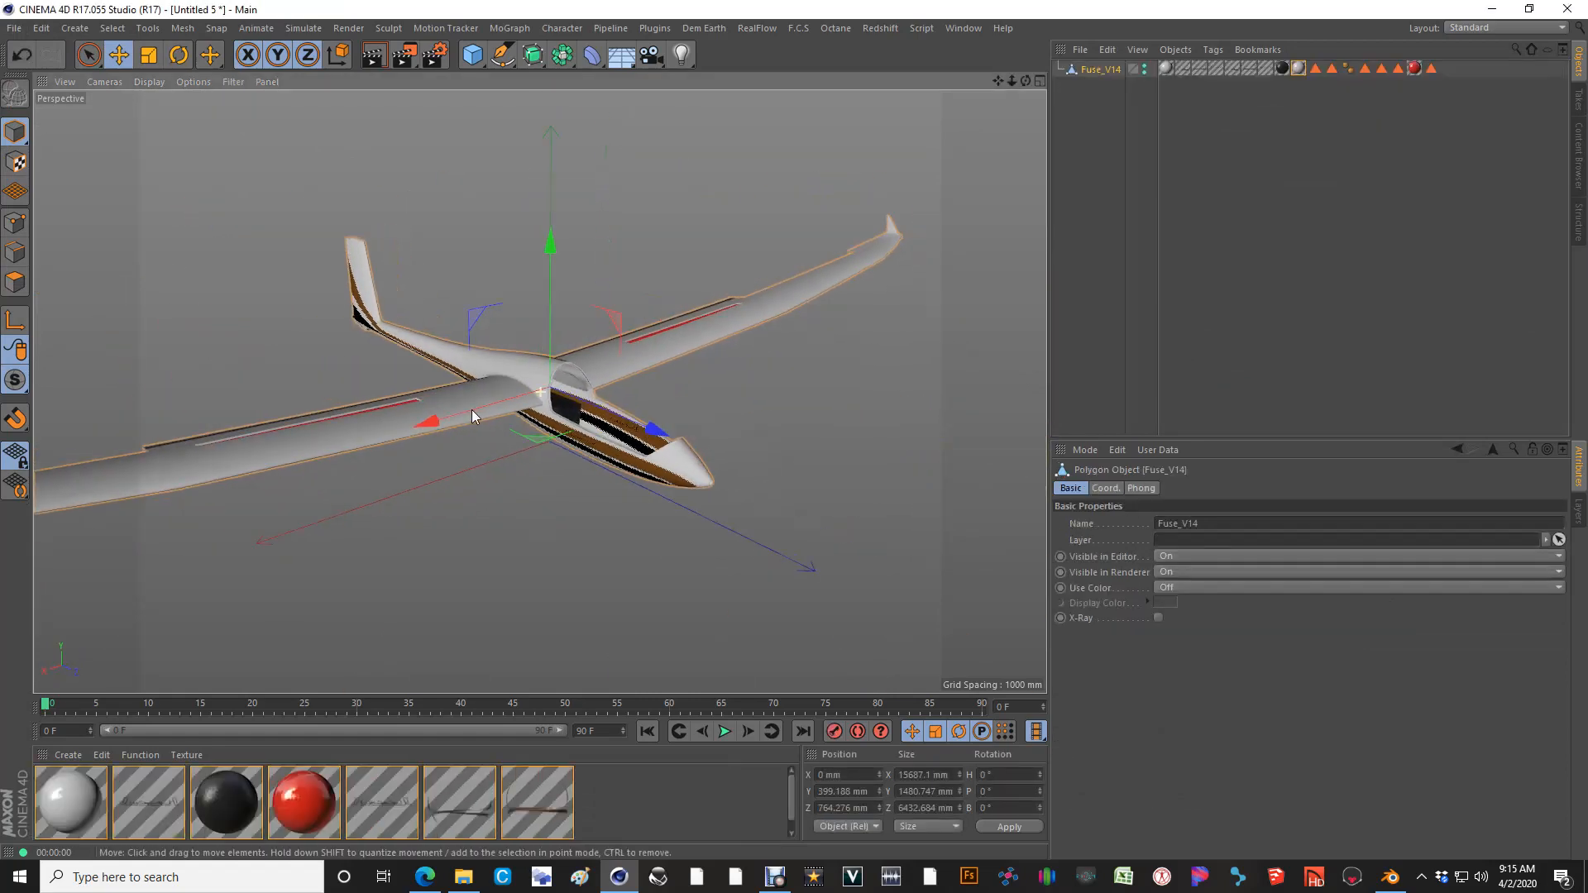
pyautogui.scroll(6, 557, 408)
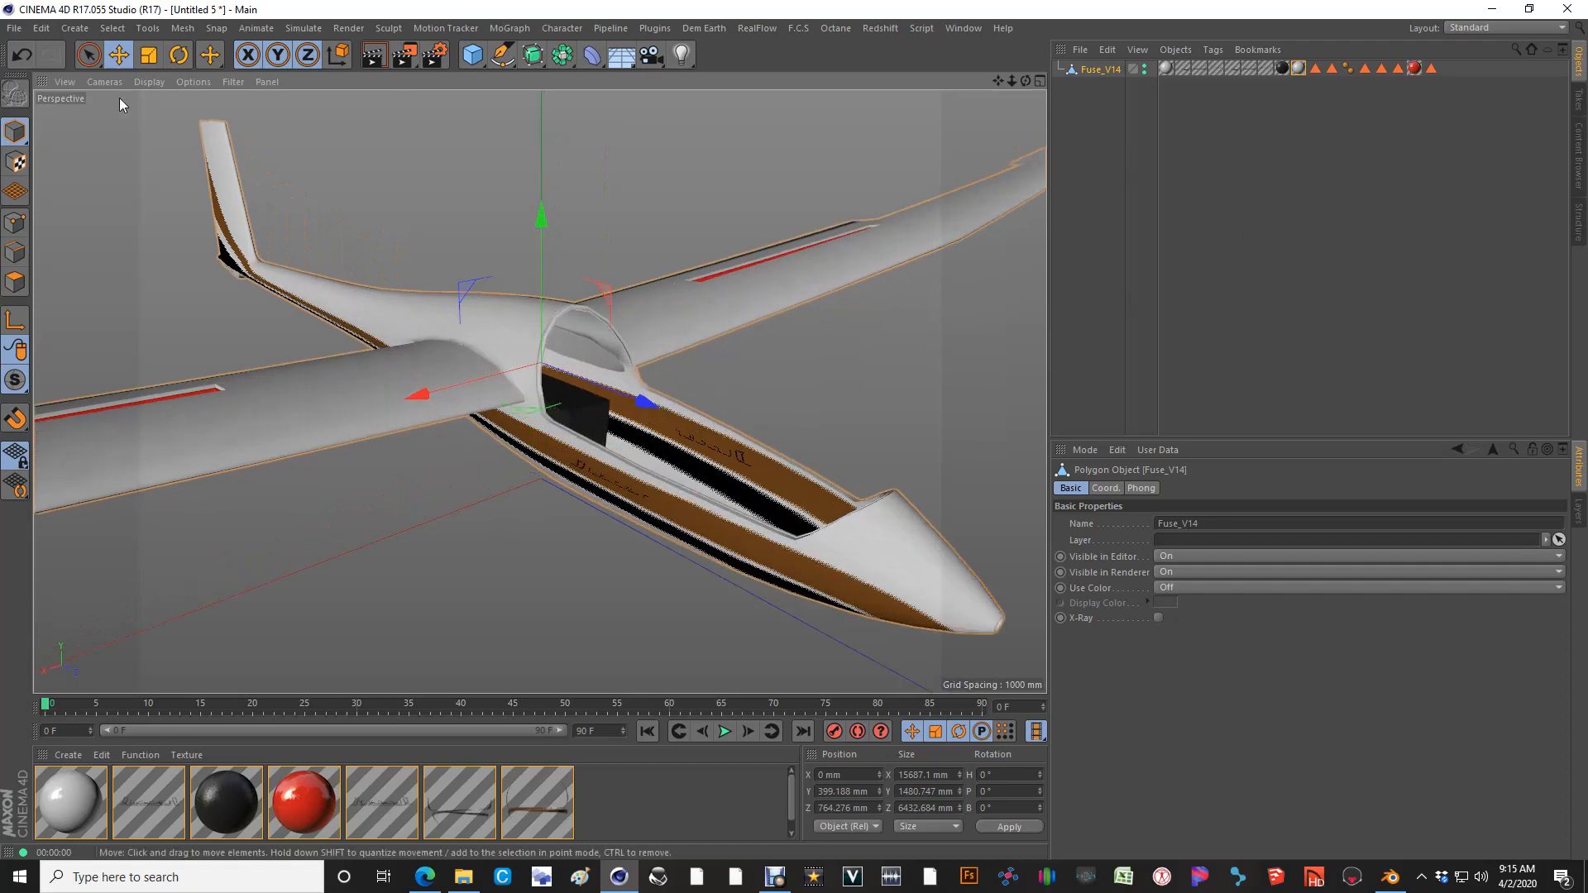
pyautogui.click(19, 281)
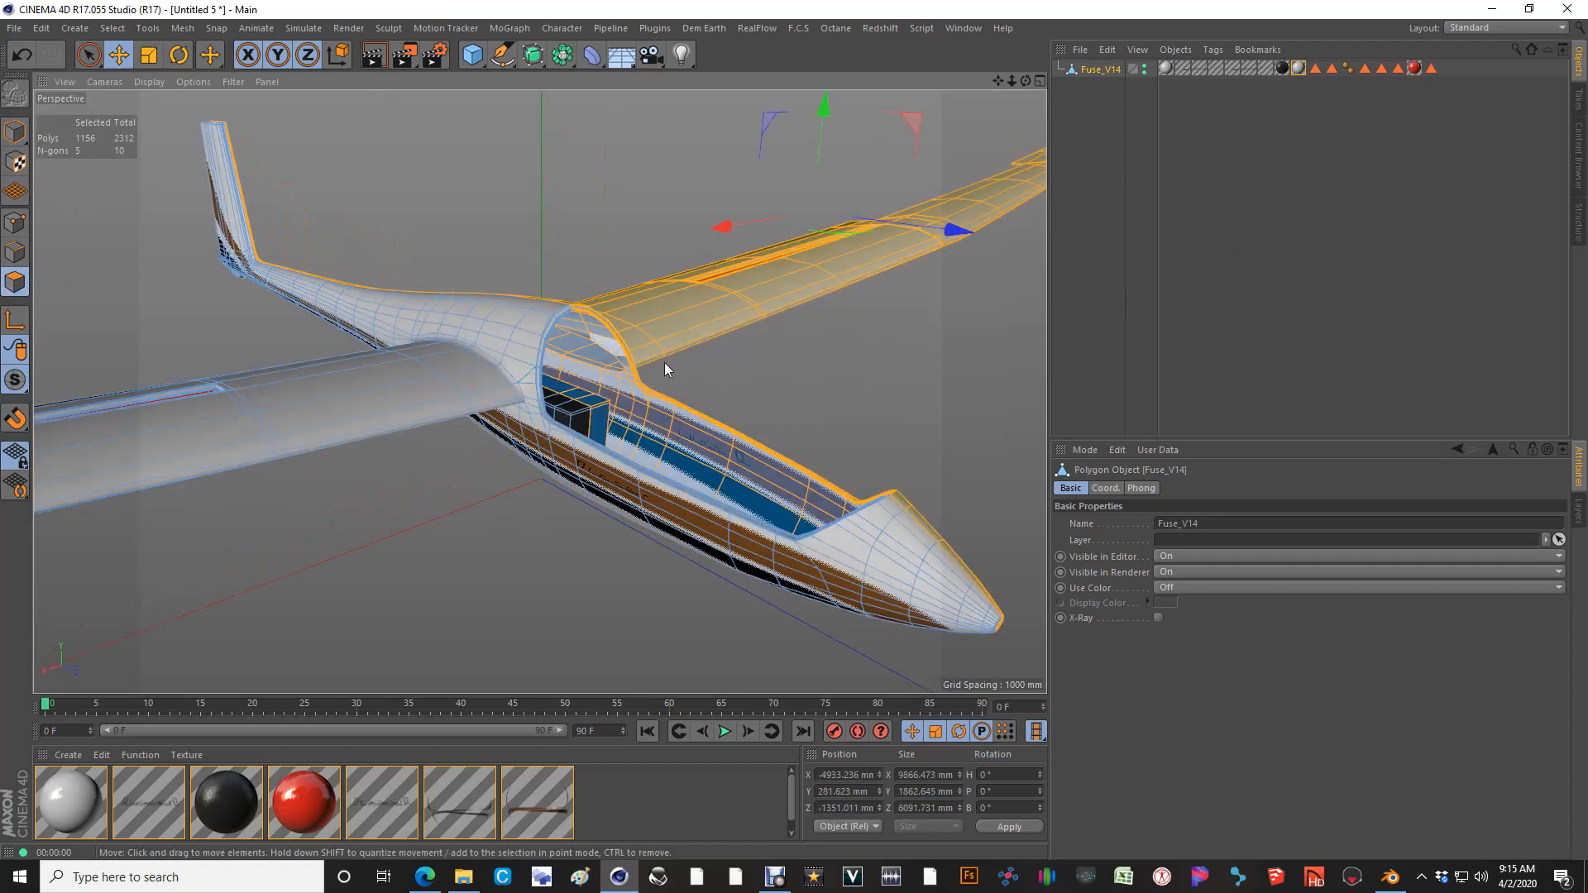
pyautogui.keyDown('alt'); pyautogui.moveTo(824, 477); pyautogui.dragTo(451, 356); pyautogui.keyUp('alt')
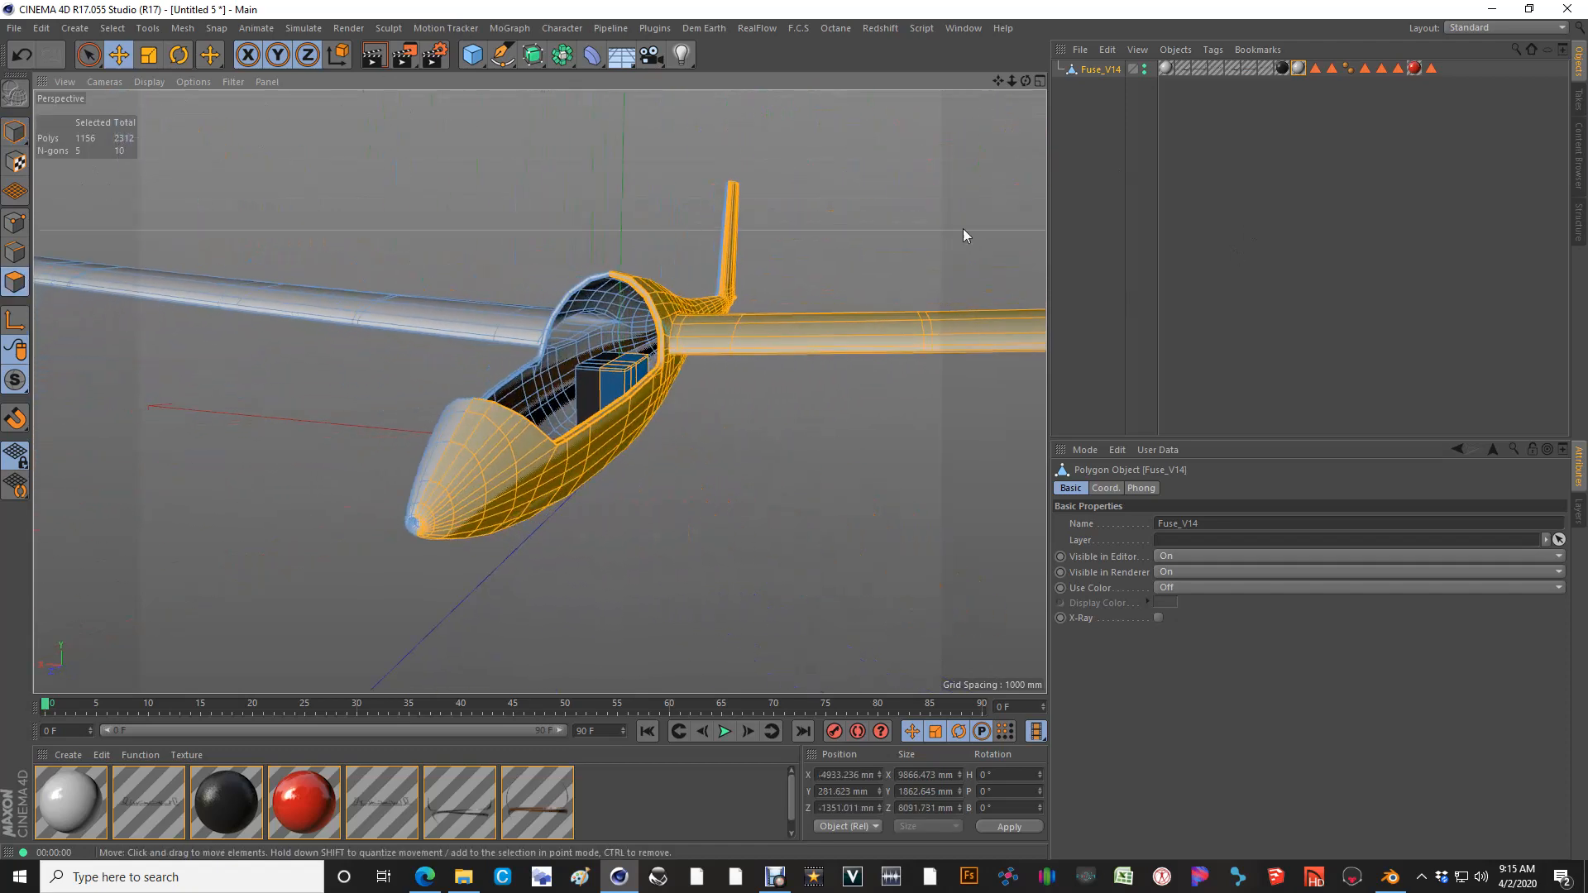
pyautogui.keyDown('alt'); pyautogui.moveTo(579, 447); pyautogui.dragTo(618, 423); pyautogui.keyUp('alt')
pyautogui.scroll(2, 523, 344)
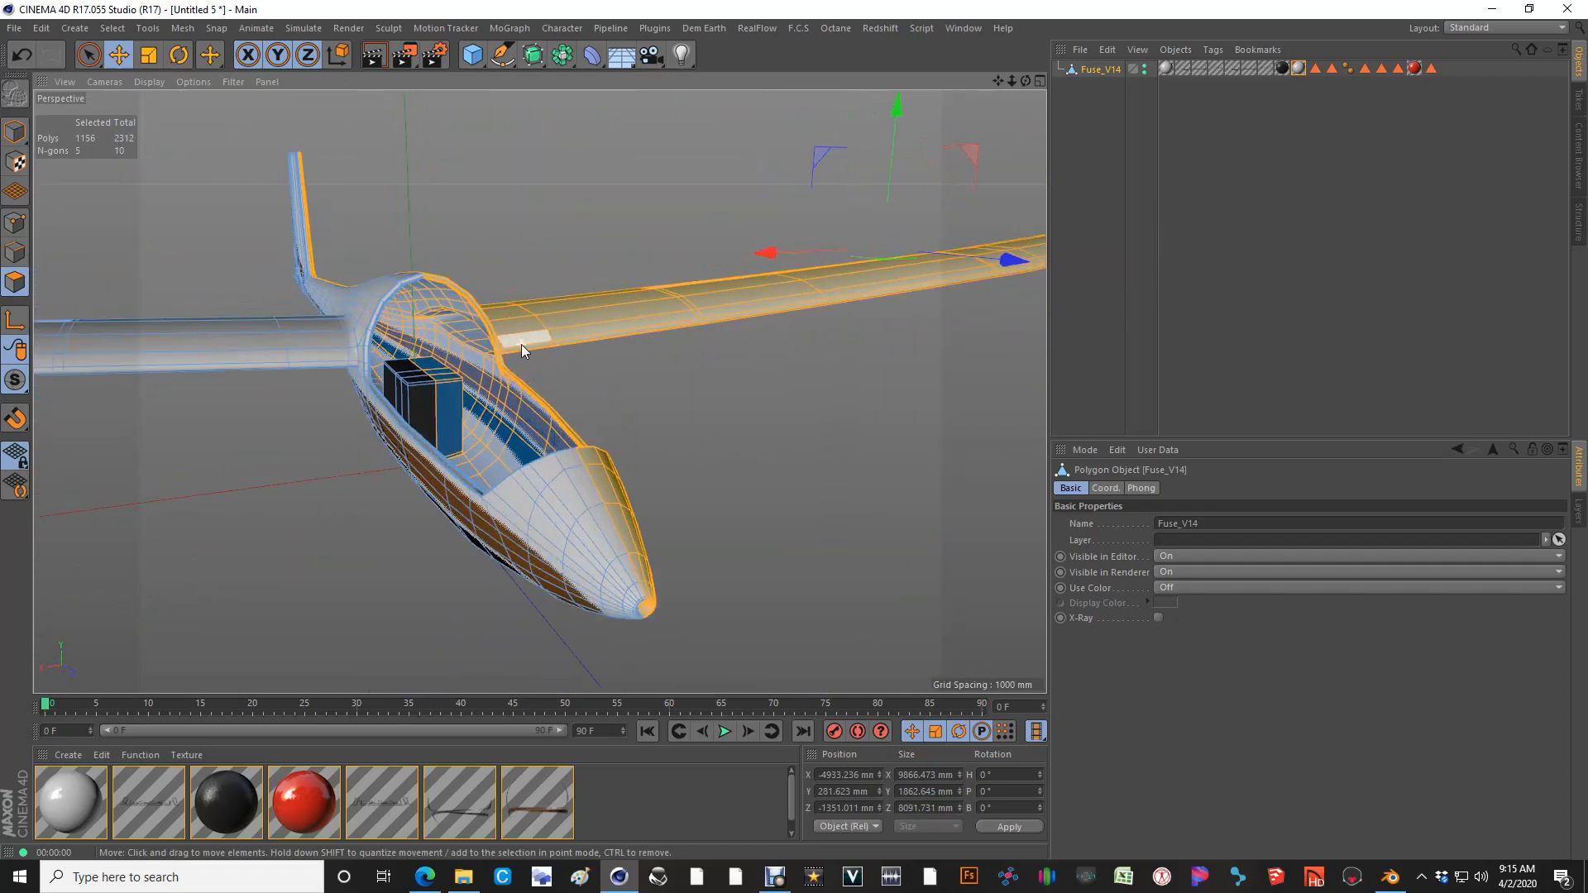
# Inspect the fuselage centreline with the Loop Selection tool active and delete the selected half of the mesh, including its wing
pyautogui.press('space')
pyautogui.keyDown('alt'); pyautogui.moveTo(521, 342); pyautogui.dragTo(413, 385); pyautogui.keyUp('alt')
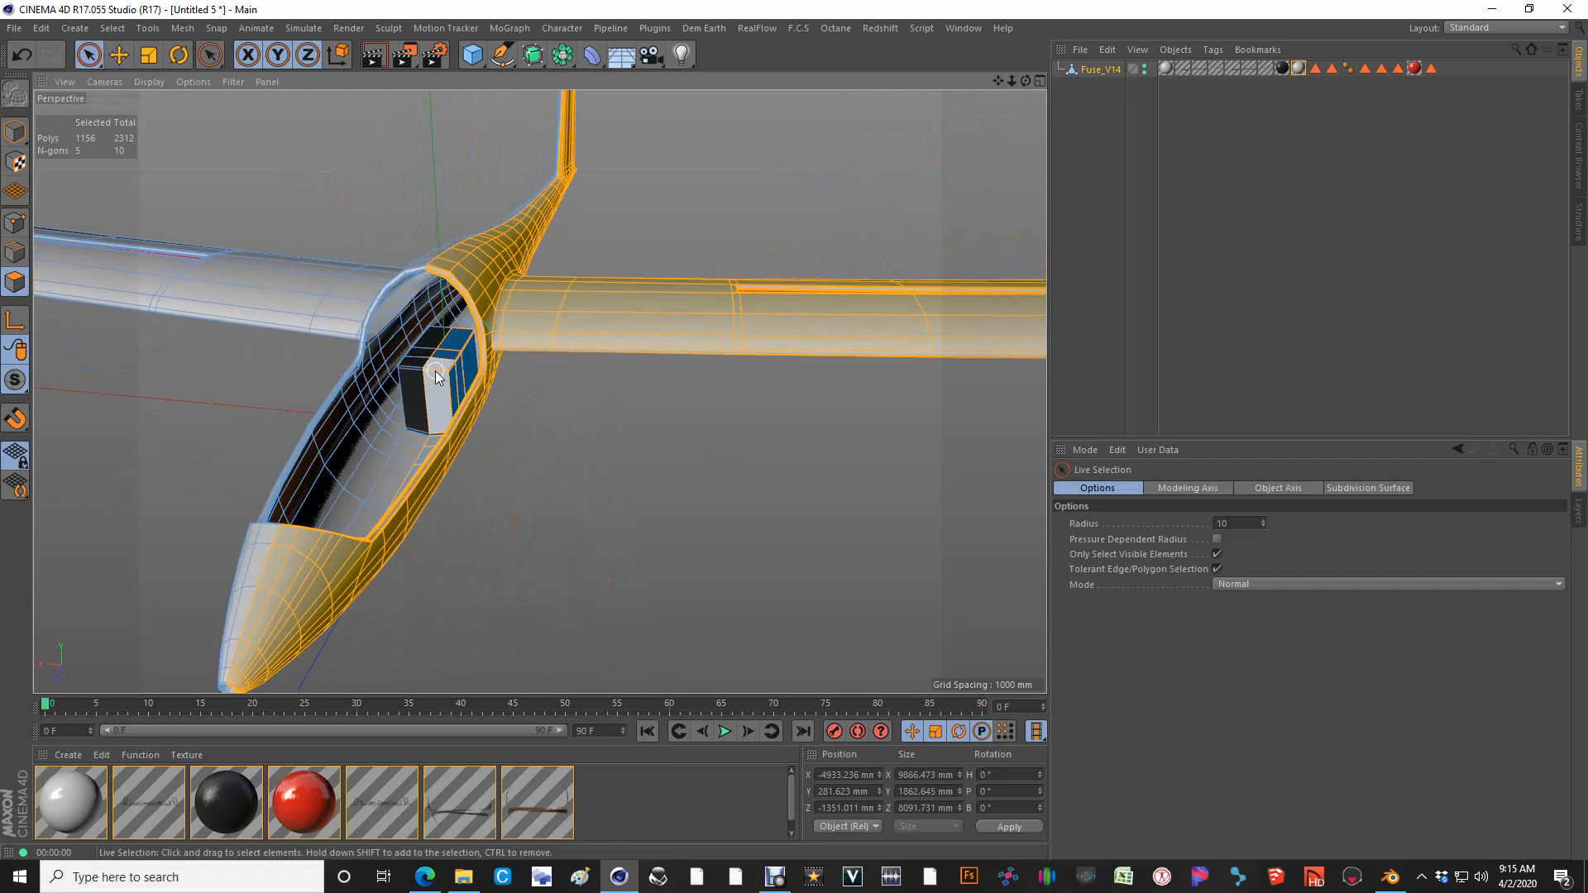
pyautogui.press('u')
pyautogui.press('l')
pyautogui.scroll(3, 464, 244)
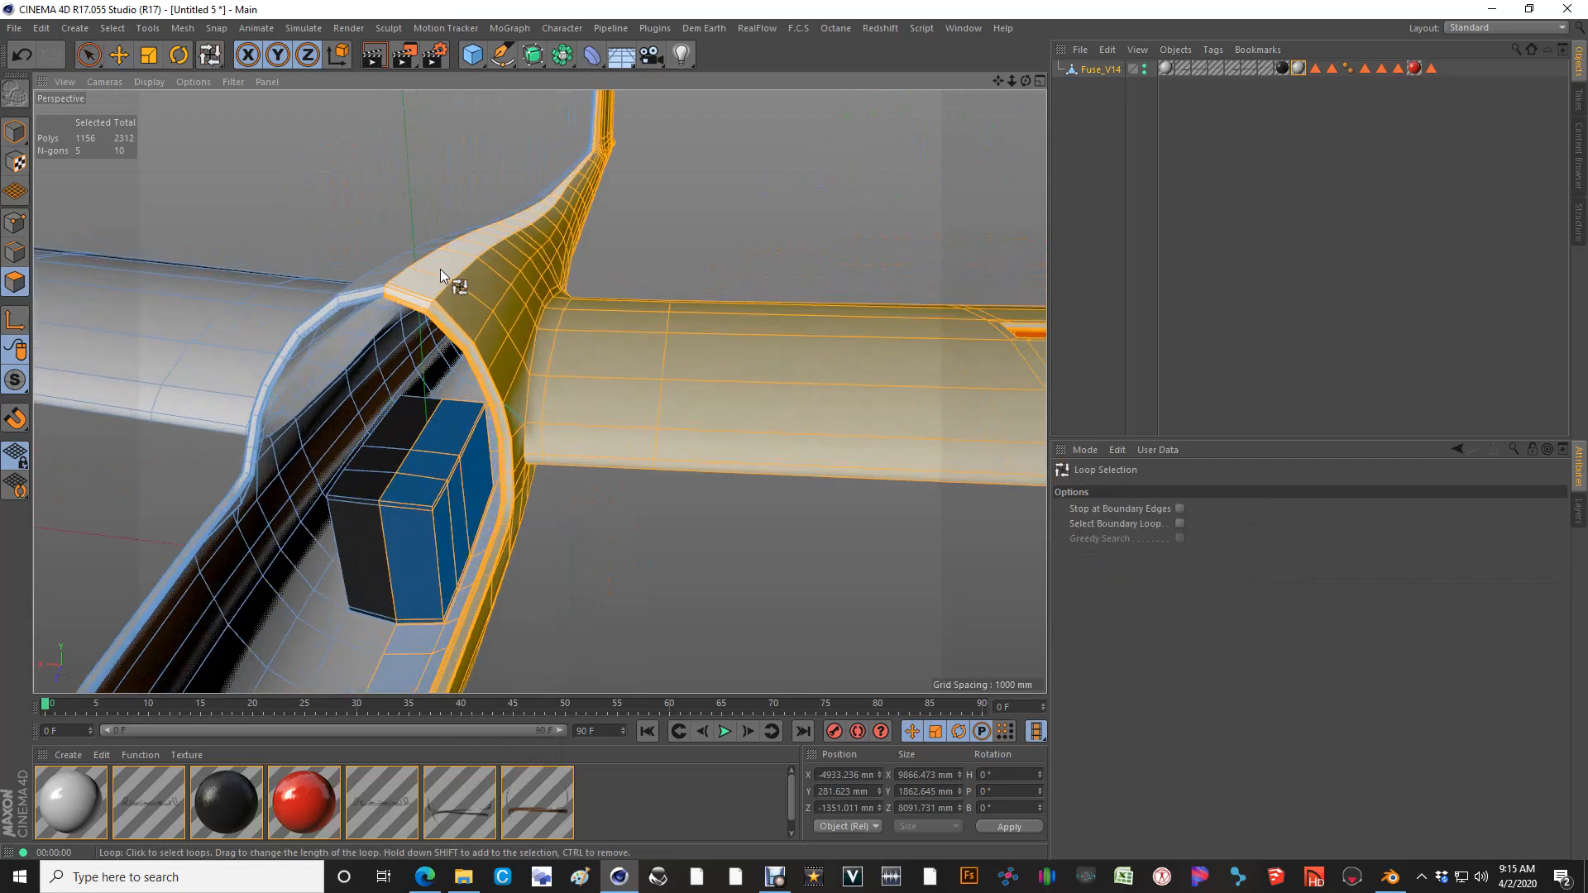
pyautogui.moveTo(440, 269)
pyautogui.keyDown('alt'); pyautogui.mouseDown()
pyautogui.moveTo(507, 283)
pyautogui.moveTo(450, 281)
pyautogui.mouseUp(); pyautogui.keyUp('alt')
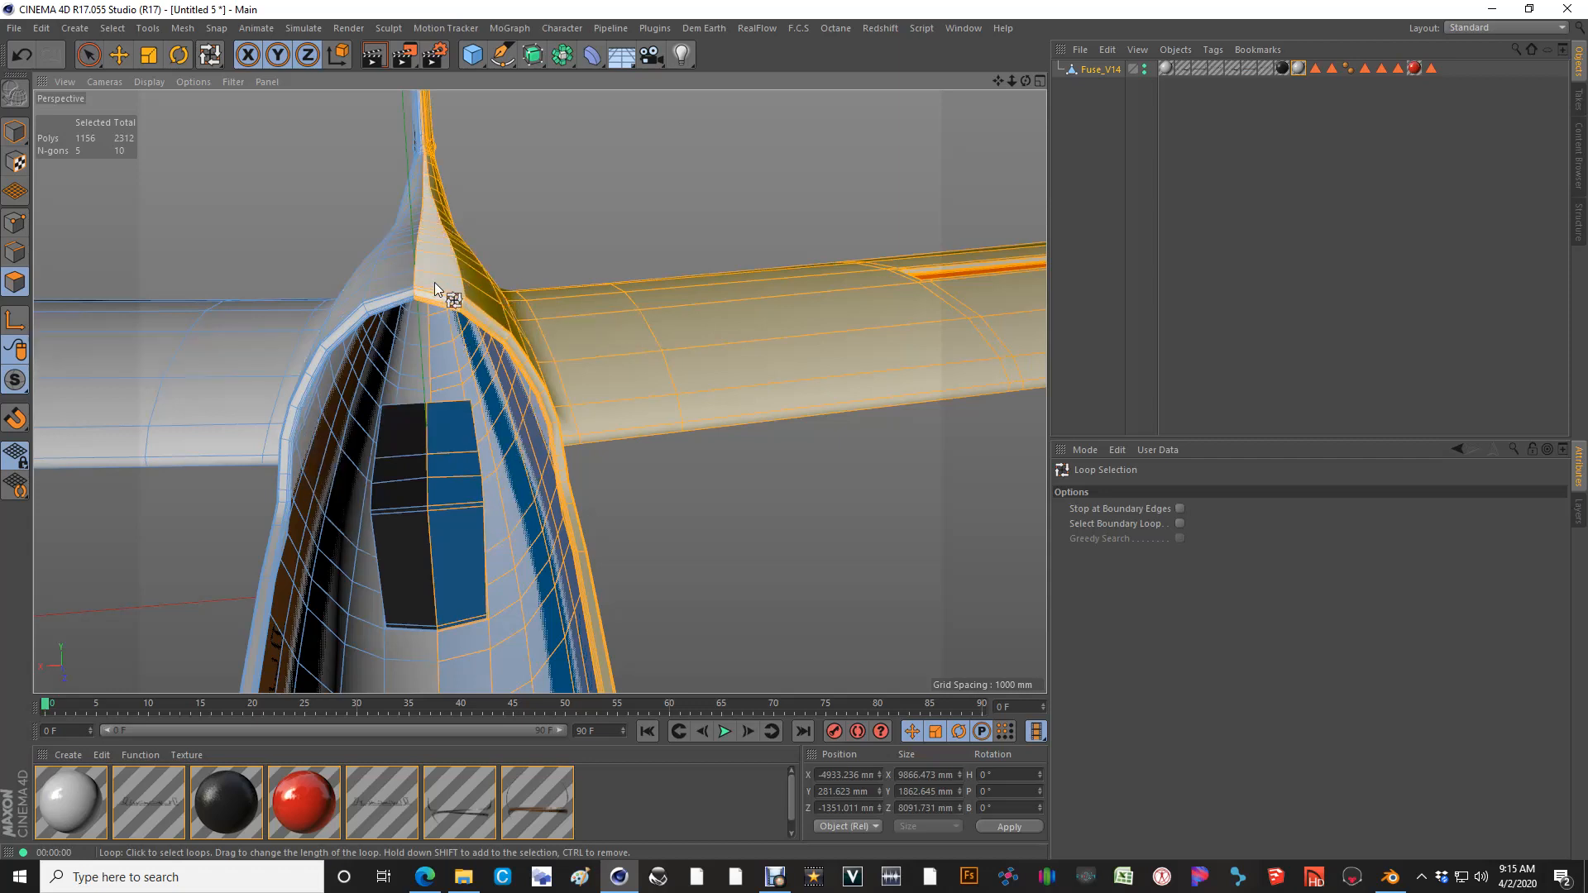
pyautogui.scroll(-3, 435, 282)
pyautogui.keyDown('alt'); pyautogui.moveTo(504, 584); pyautogui.dragTo(505, 370); pyautogui.keyUp('alt')
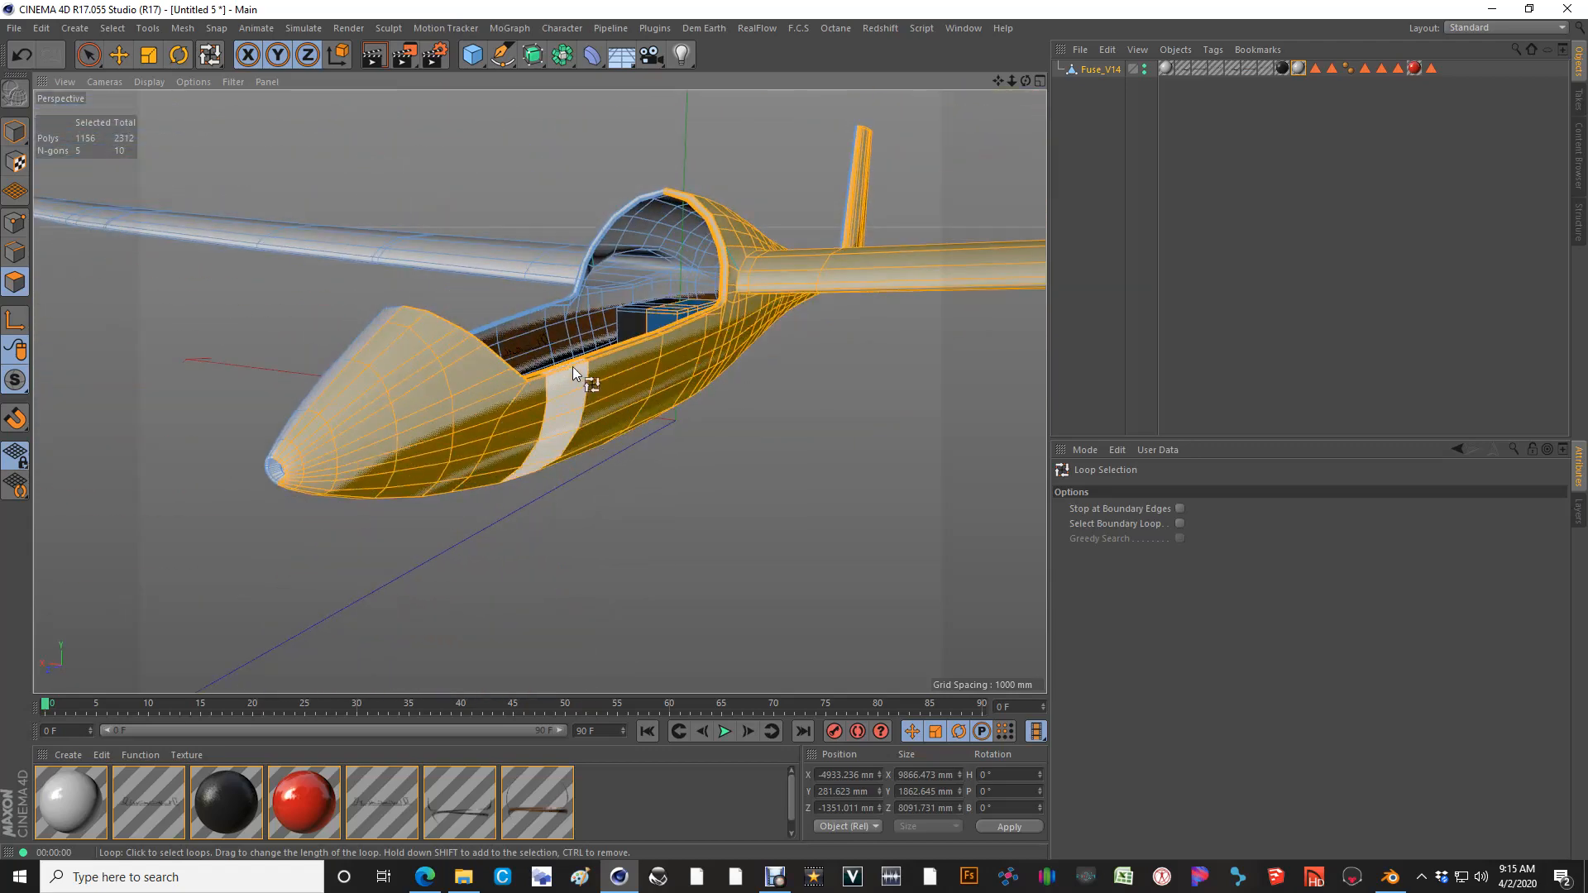
pyautogui.press('Delete')
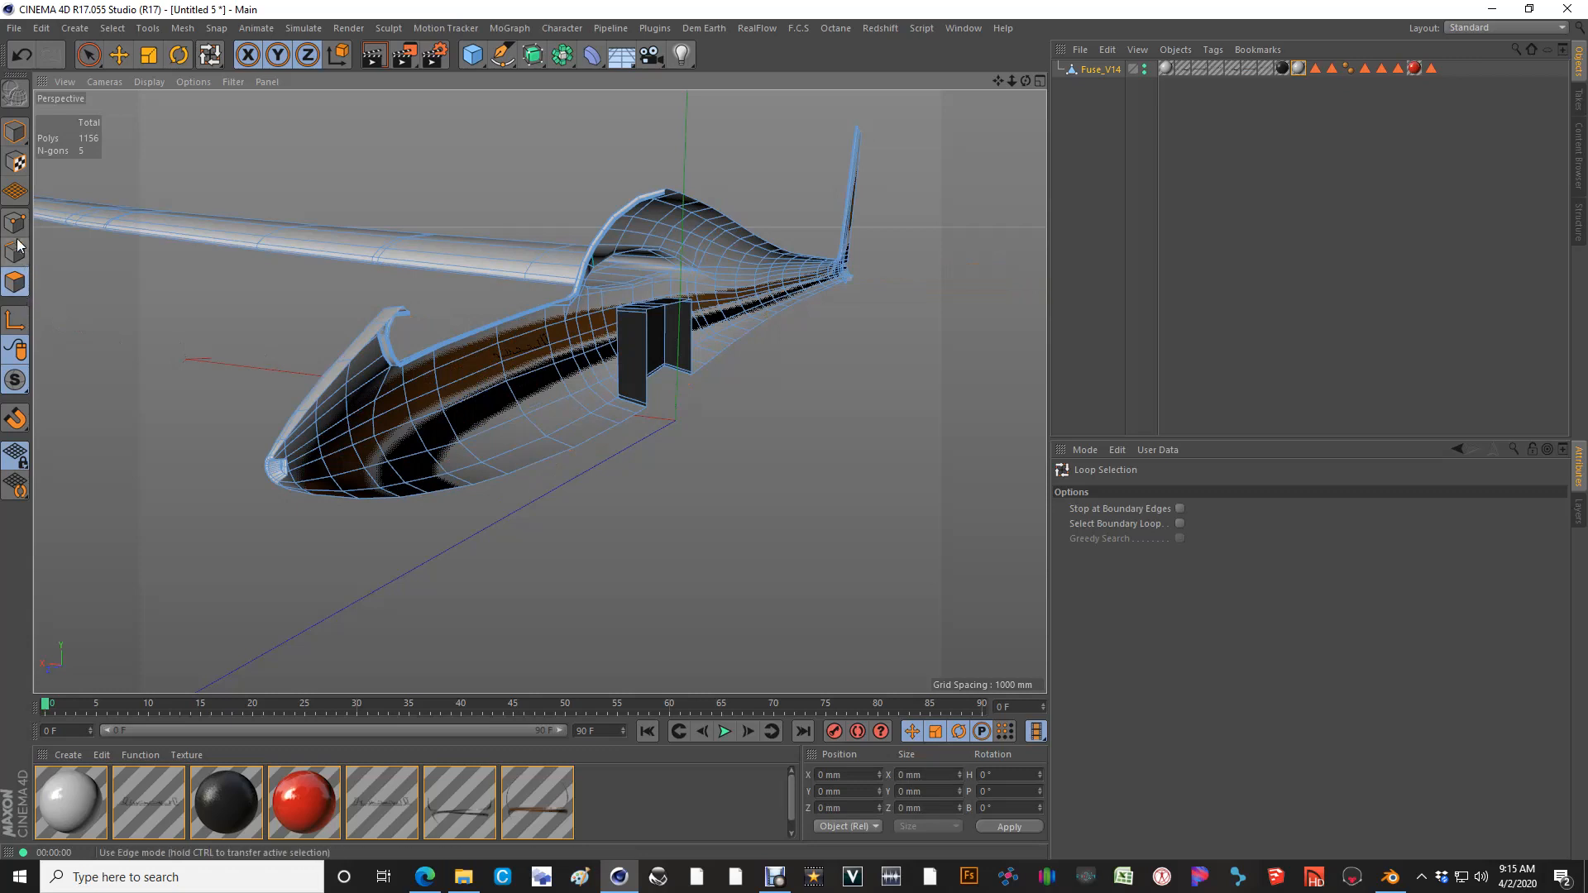
# Select all points of the remaining half and run Optimize to remove the stray points
pyautogui.click(15, 228)
pyautogui.scroll(-5, 647, 427)
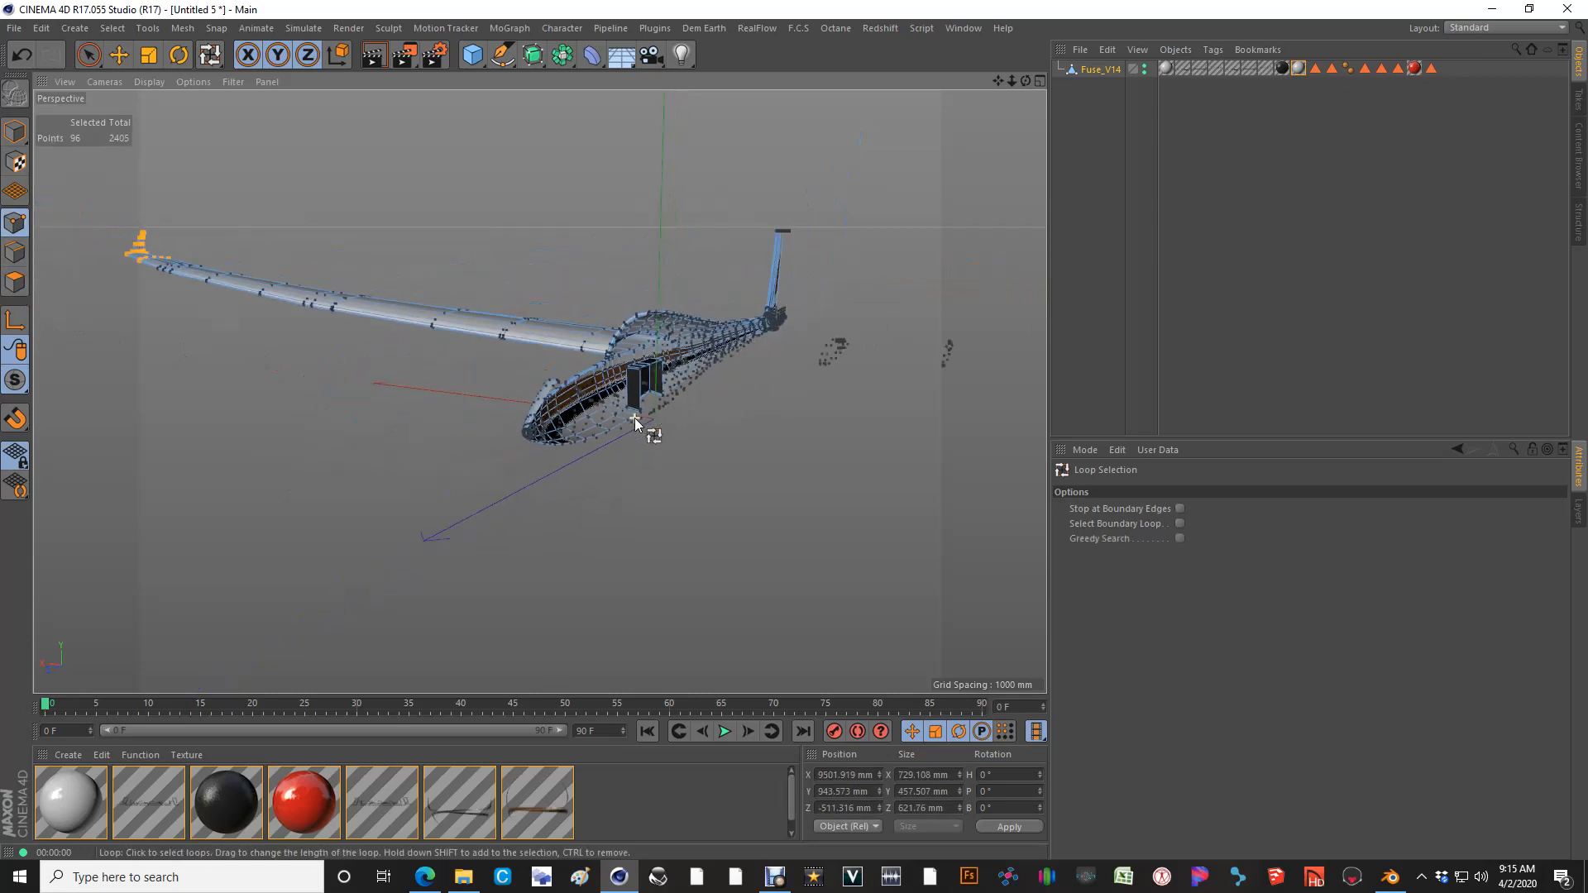
pyautogui.hotkey('ctrl', 'a')
pyautogui.rightClick(637, 423)
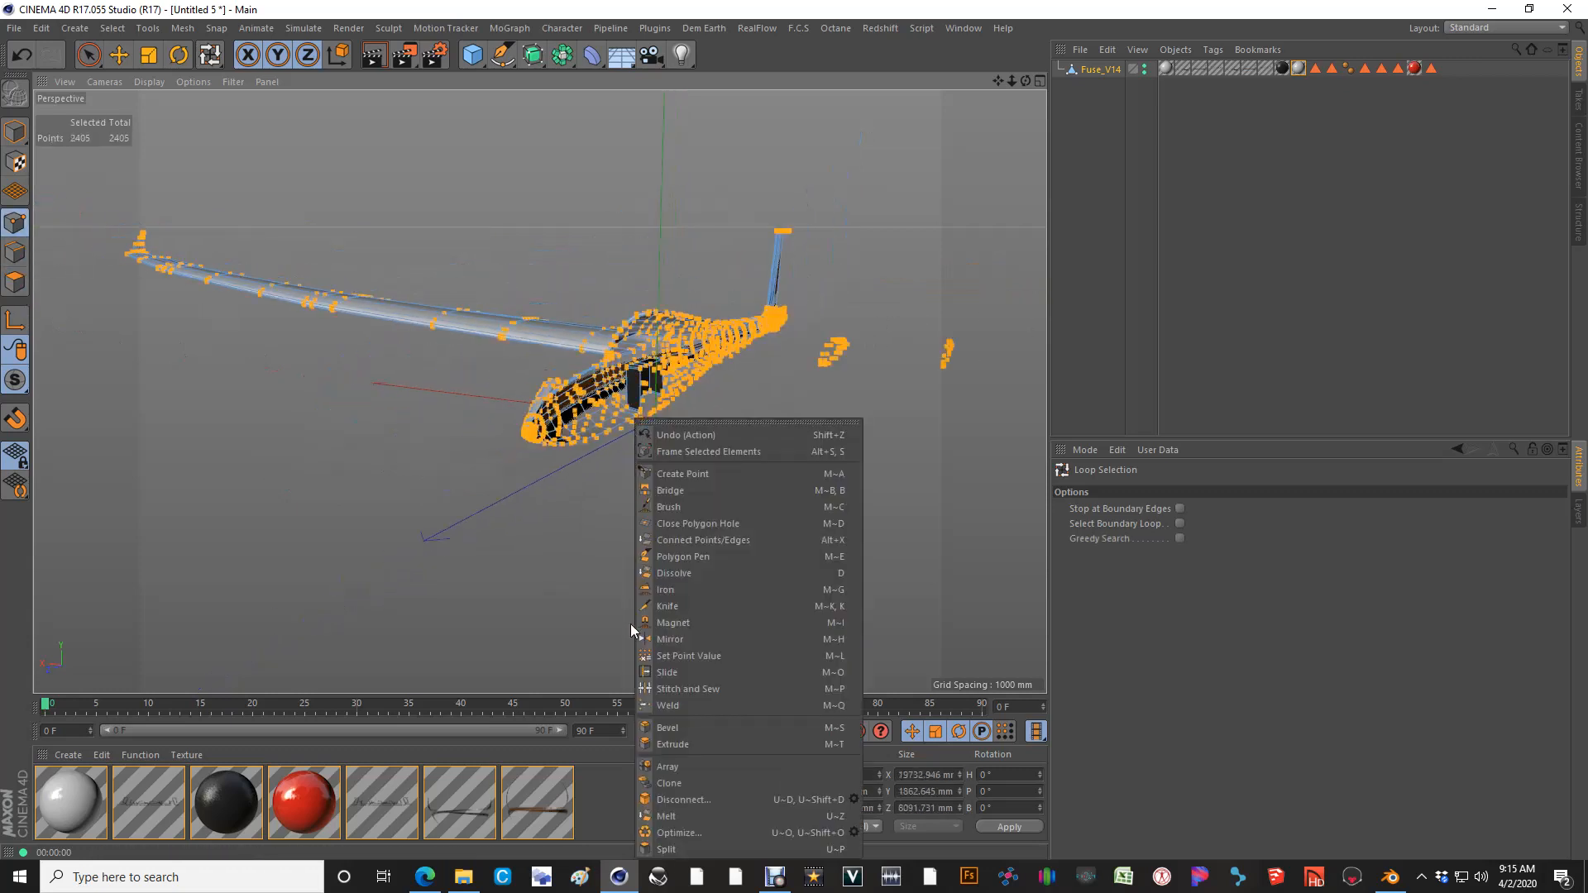
pyautogui.click(683, 832)
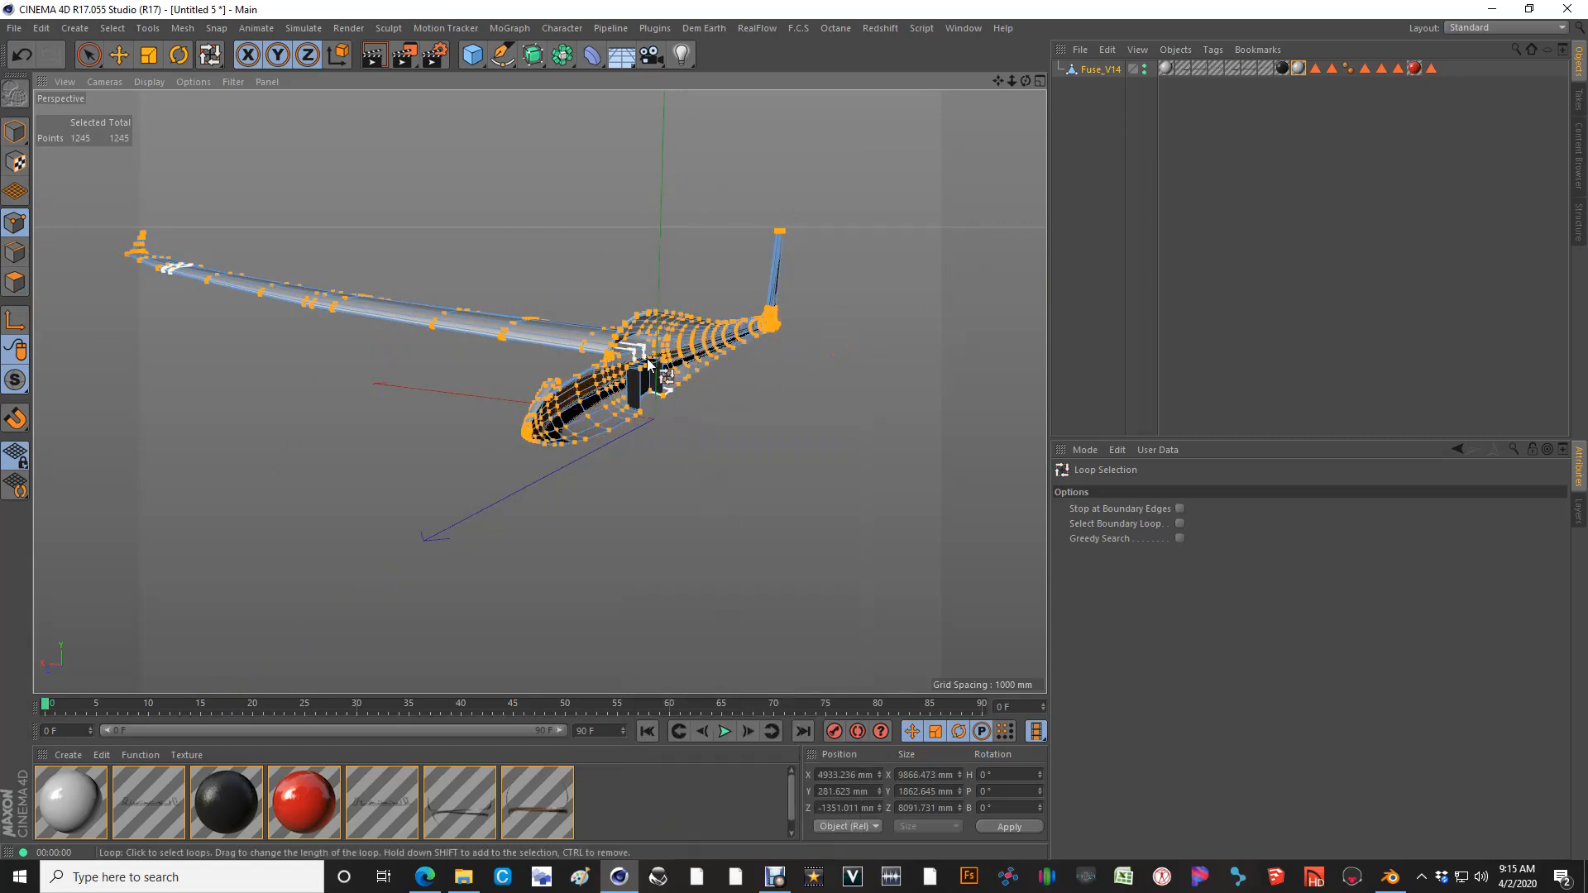
# Select Fuse_V14, change the layout to BP UV Edit, and switch from point mode to the whole model
pyautogui.keyDown('alt'); pyautogui.moveTo(695, 389); pyautogui.dragTo(858, 384); pyautogui.keyUp('alt')
pyautogui.moveTo(771, 404)
pyautogui.keyDown('alt'); pyautogui.mouseDown()
pyautogui.moveTo(672, 422)
pyautogui.moveTo(702, 394)
pyautogui.moveTo(539, 397)
pyautogui.moveTo(757, 423)
pyautogui.mouseUp(); pyautogui.keyUp('alt')
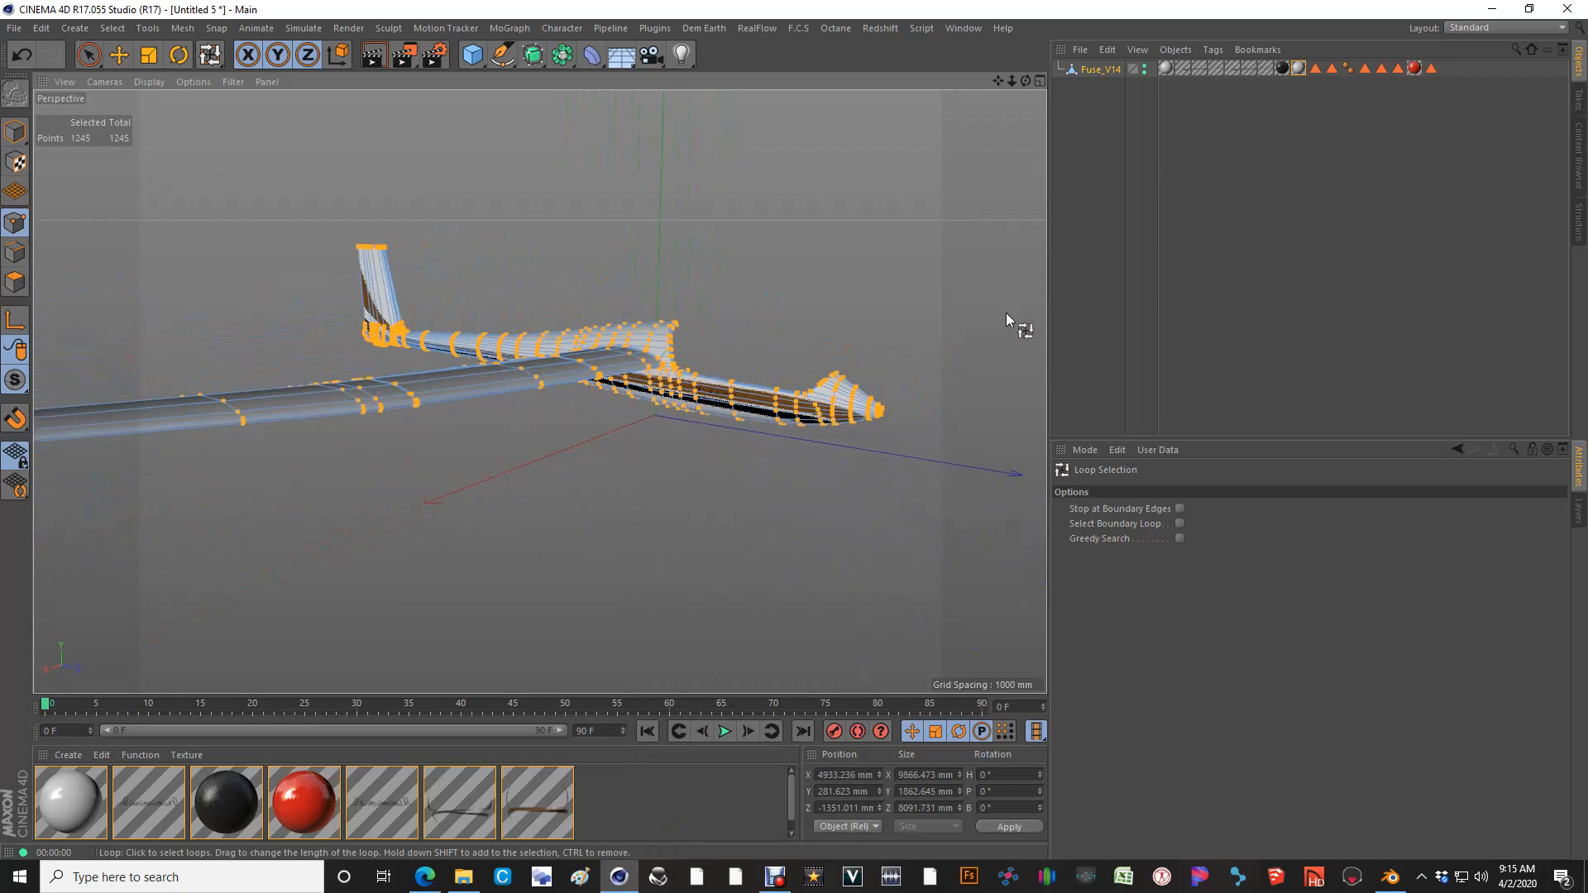
pyautogui.click(1092, 71)
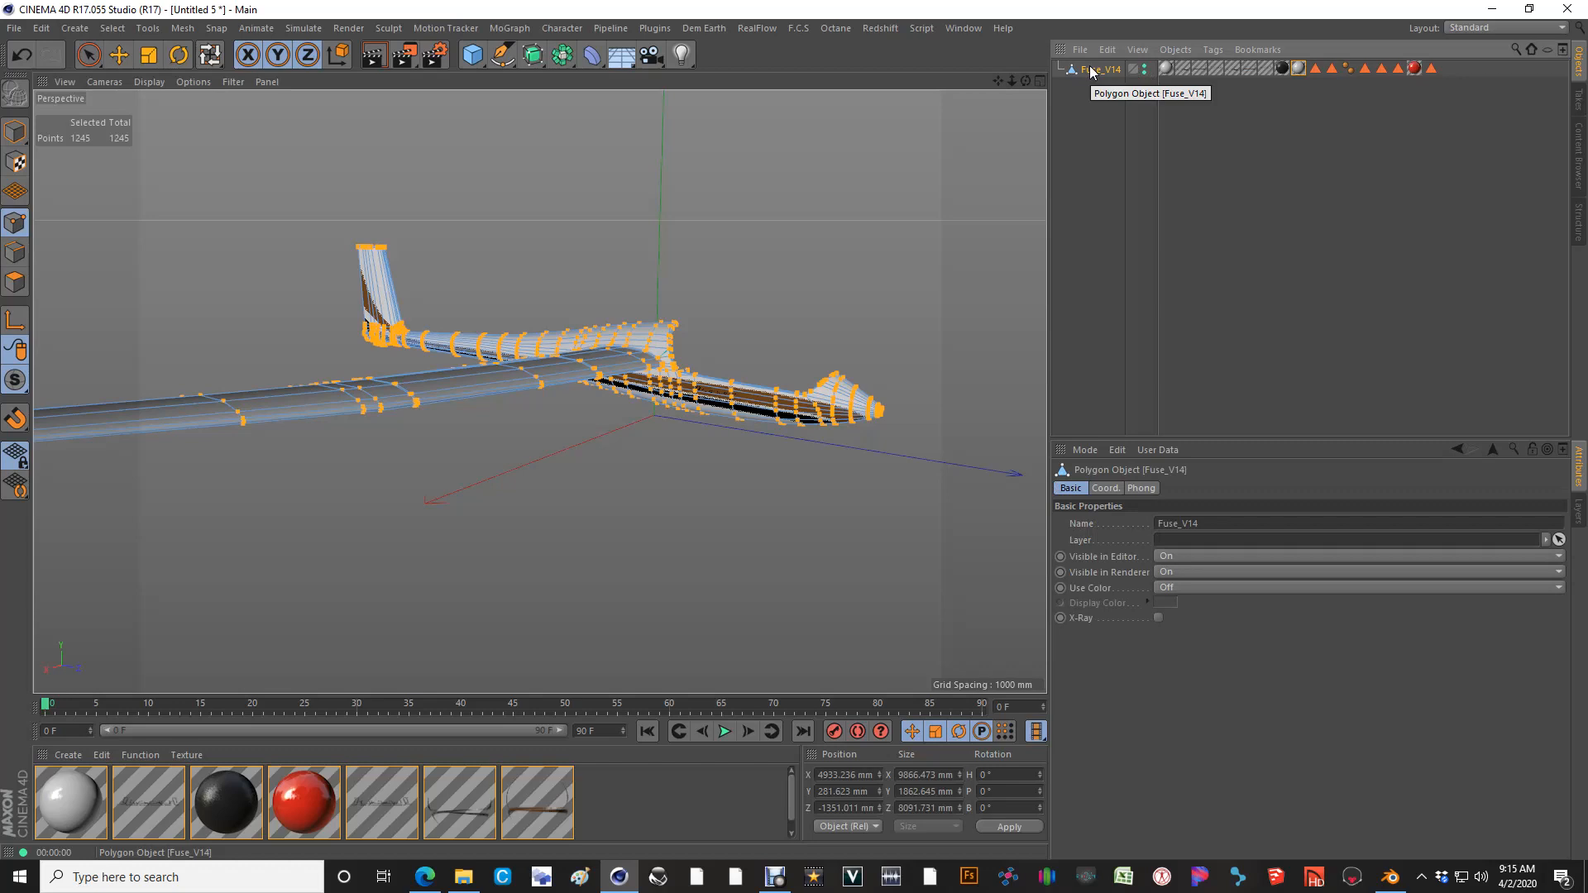
pyautogui.click(1462, 29)
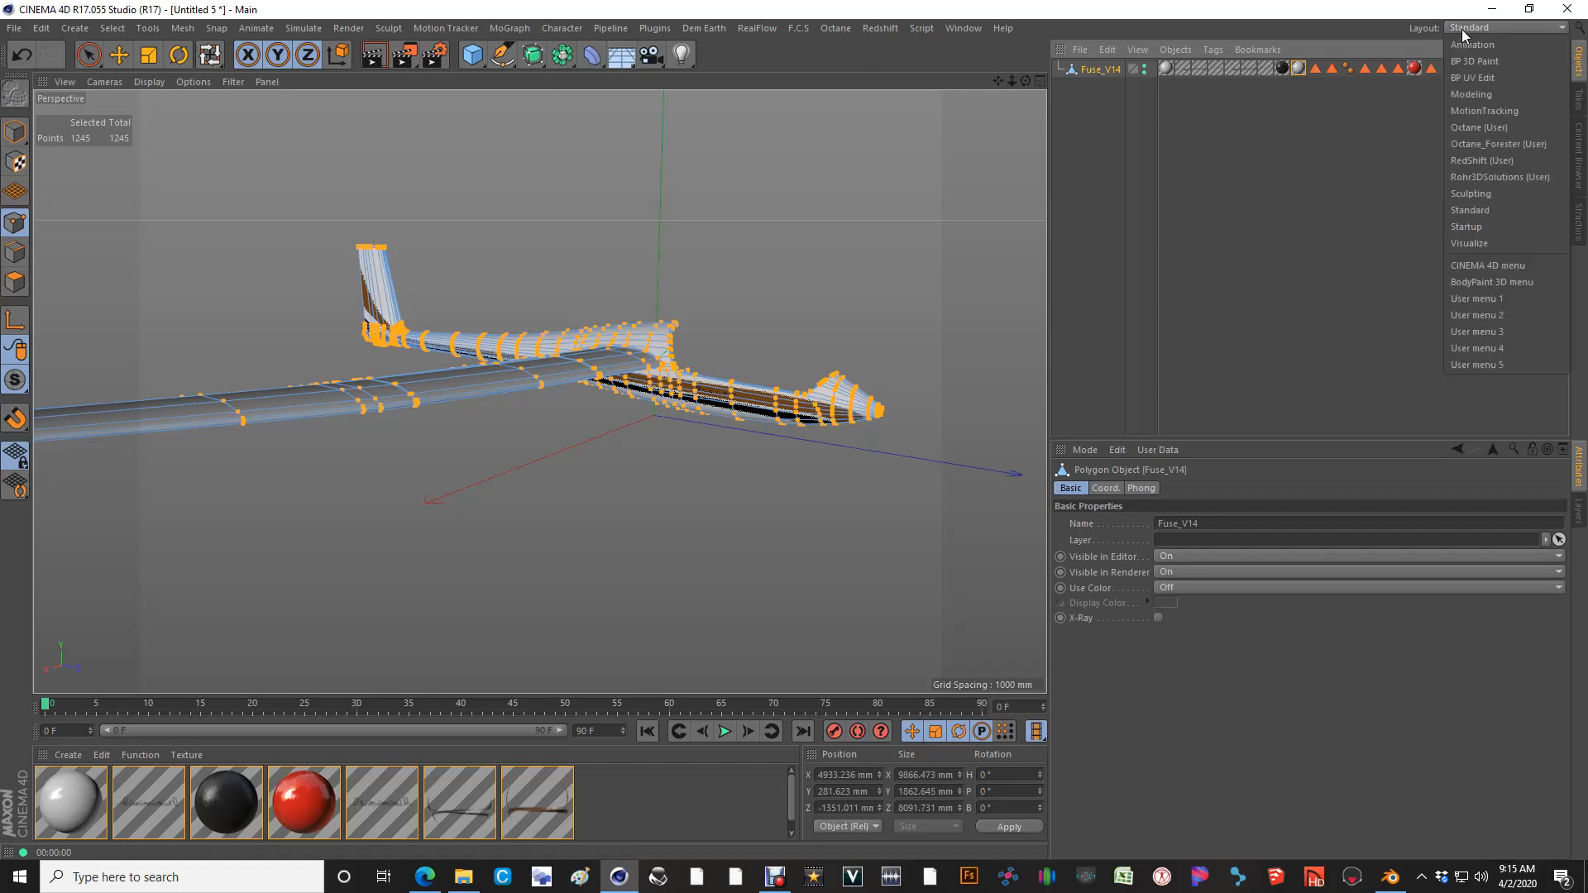
pyautogui.click(1468, 76)
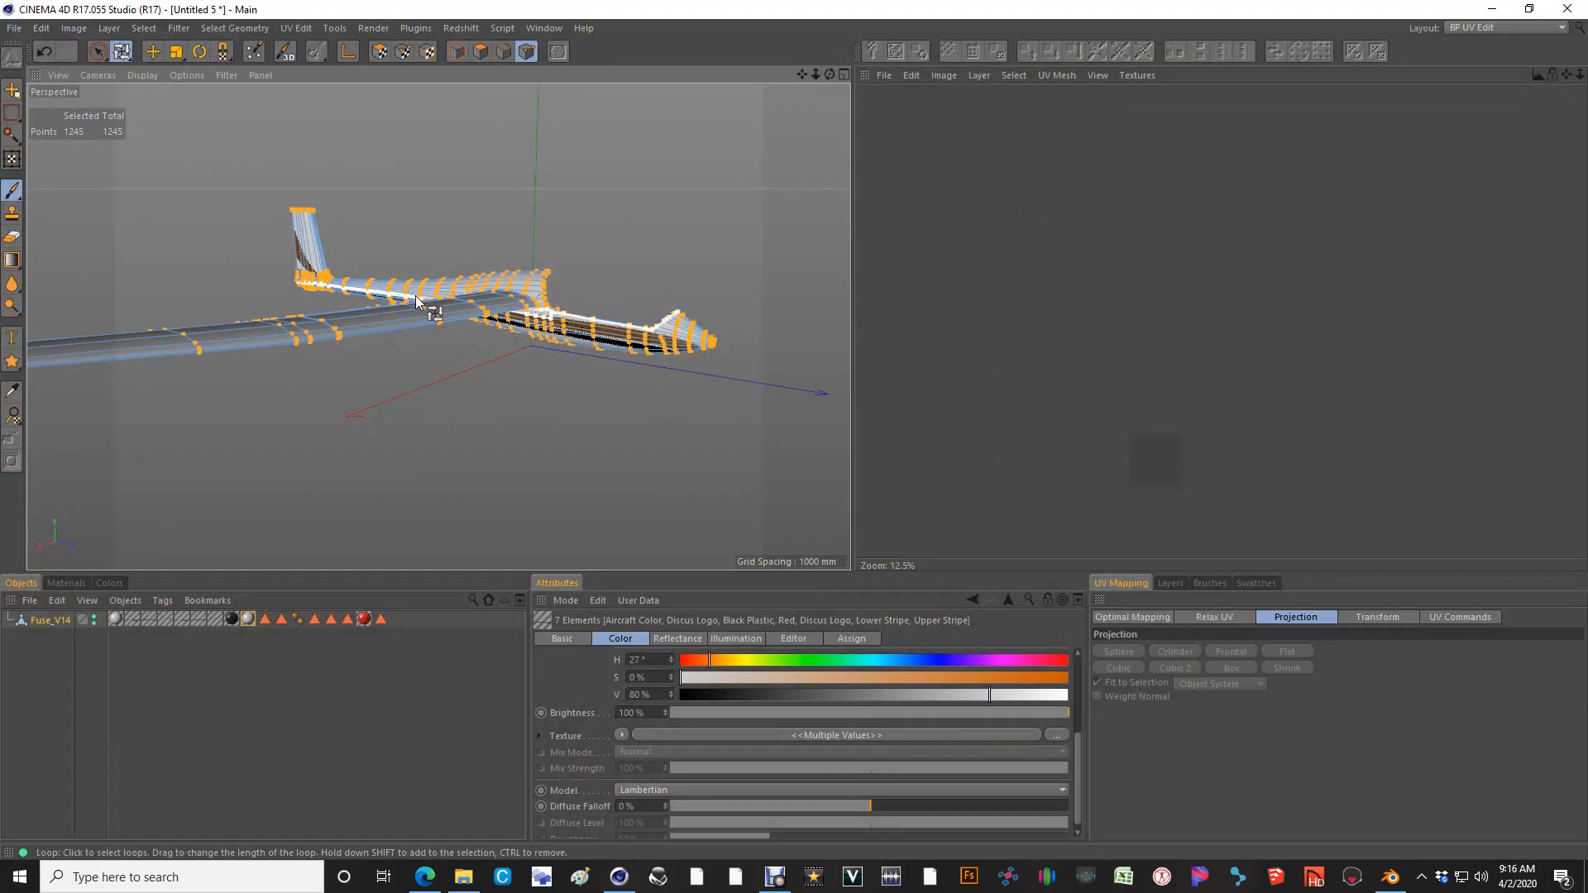
pyautogui.click(378, 53)
pyautogui.click(486, 296)
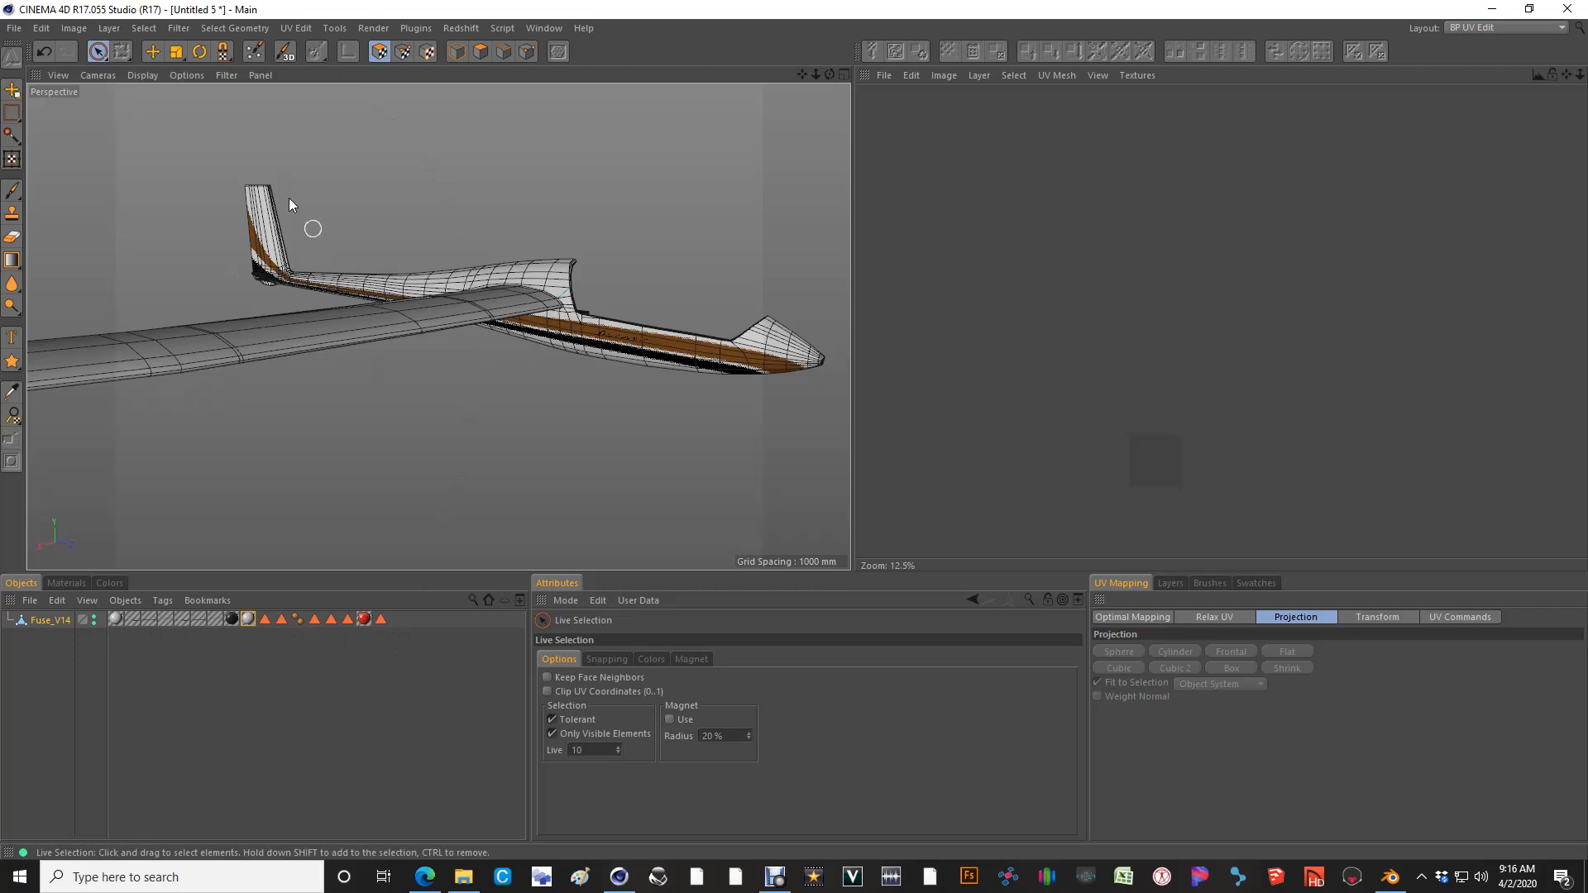
# Run the BodyPaint 3D Setup Wizard on Fuse_V14 with Optimal Cubic Mapping, Single Material Mode, only the Color channel, and a 1024 maximum texture size
pyautogui.click(260, 53)
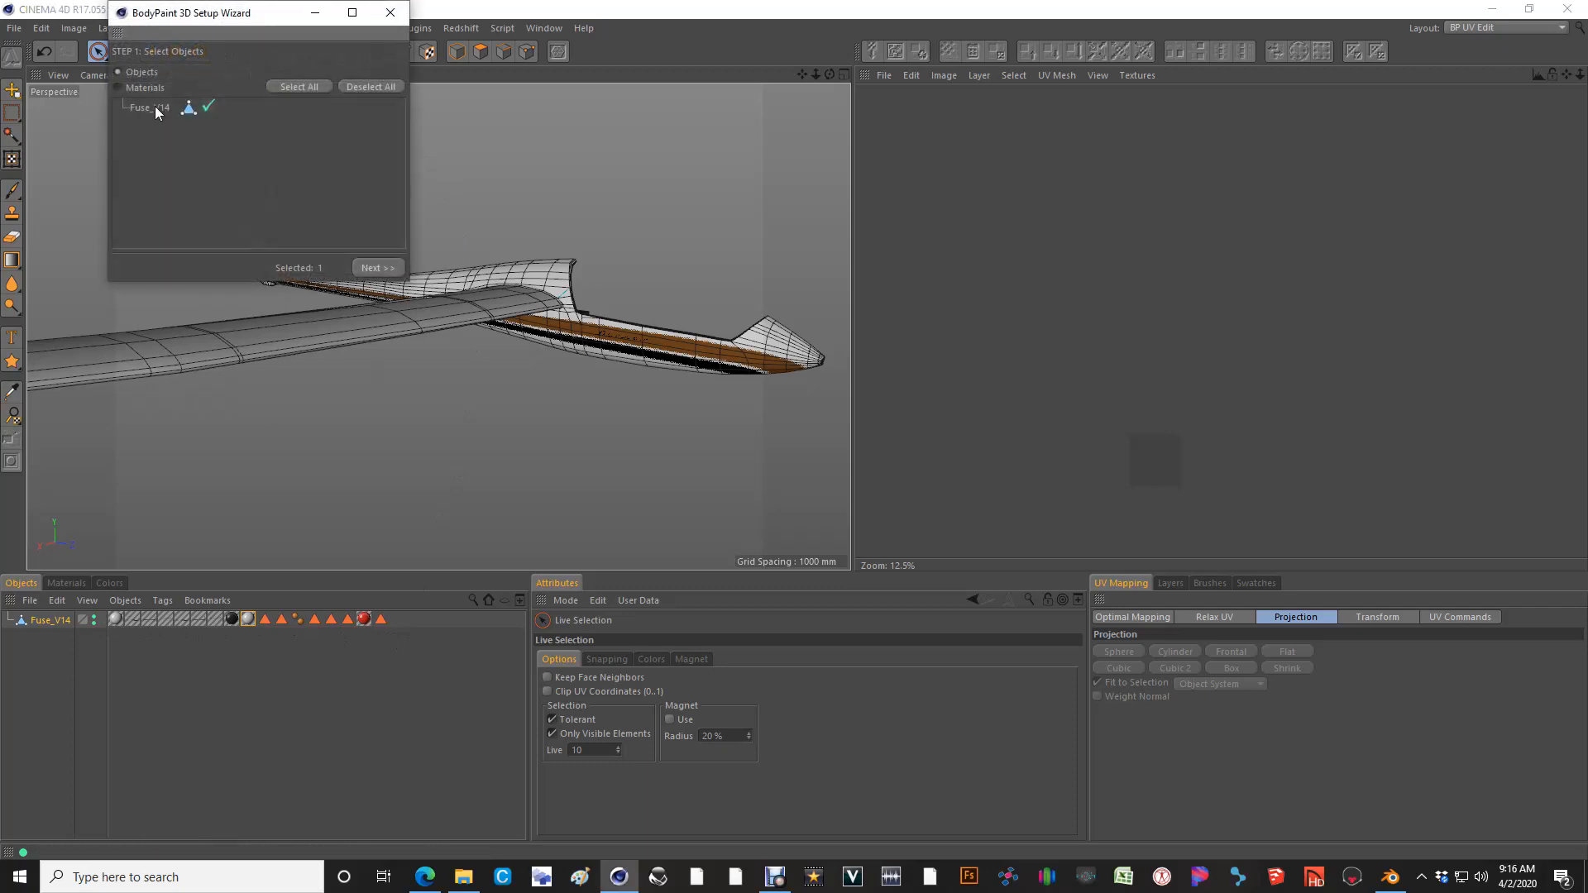
pyautogui.click(380, 267)
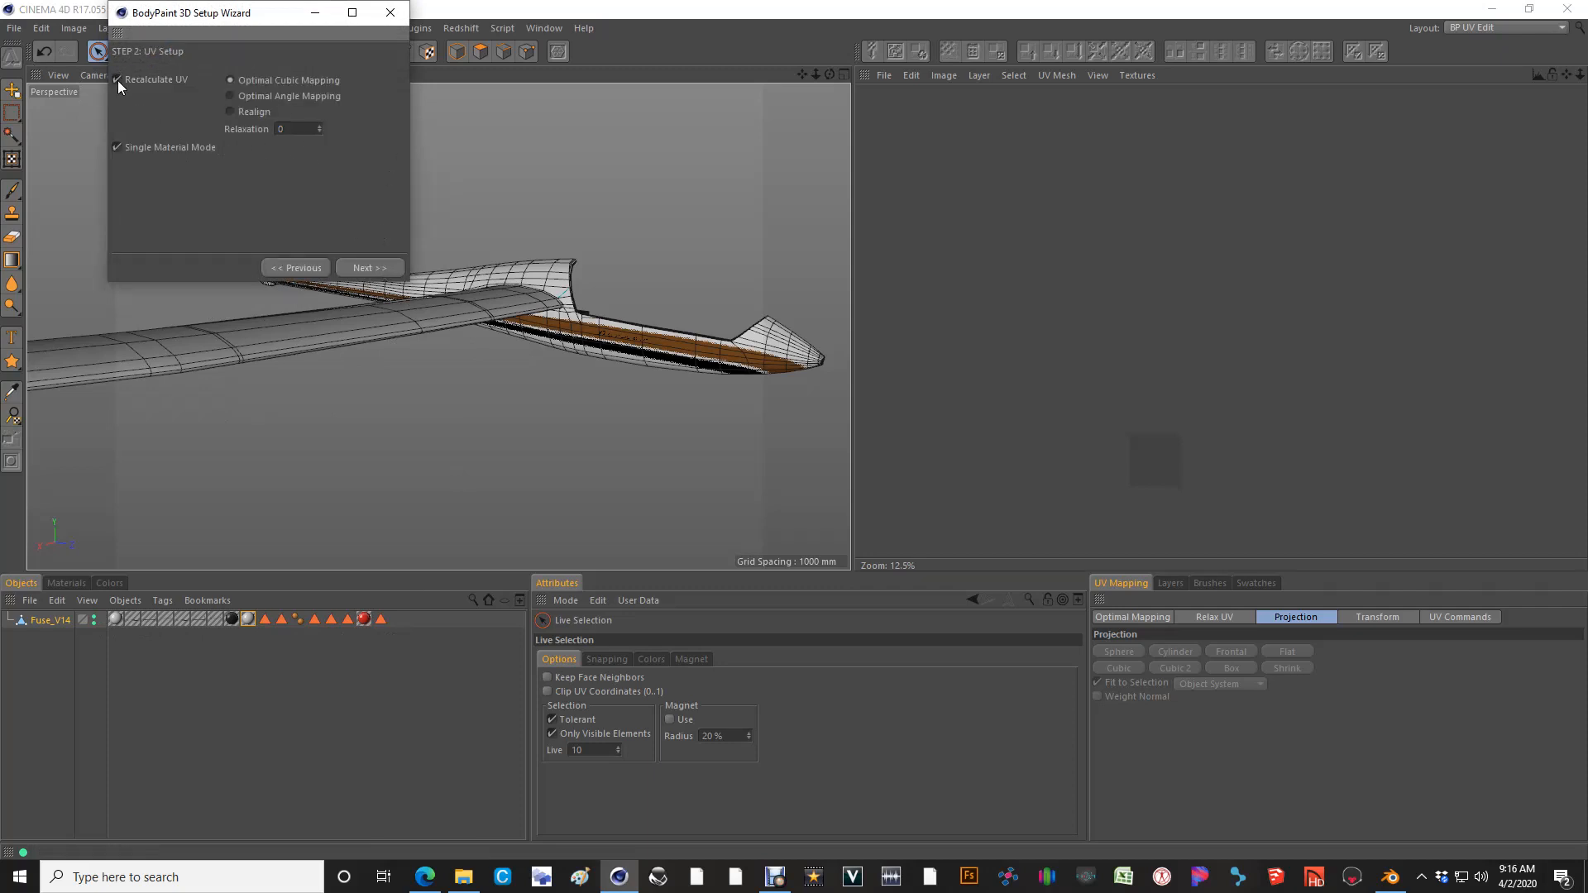
pyautogui.click(372, 269)
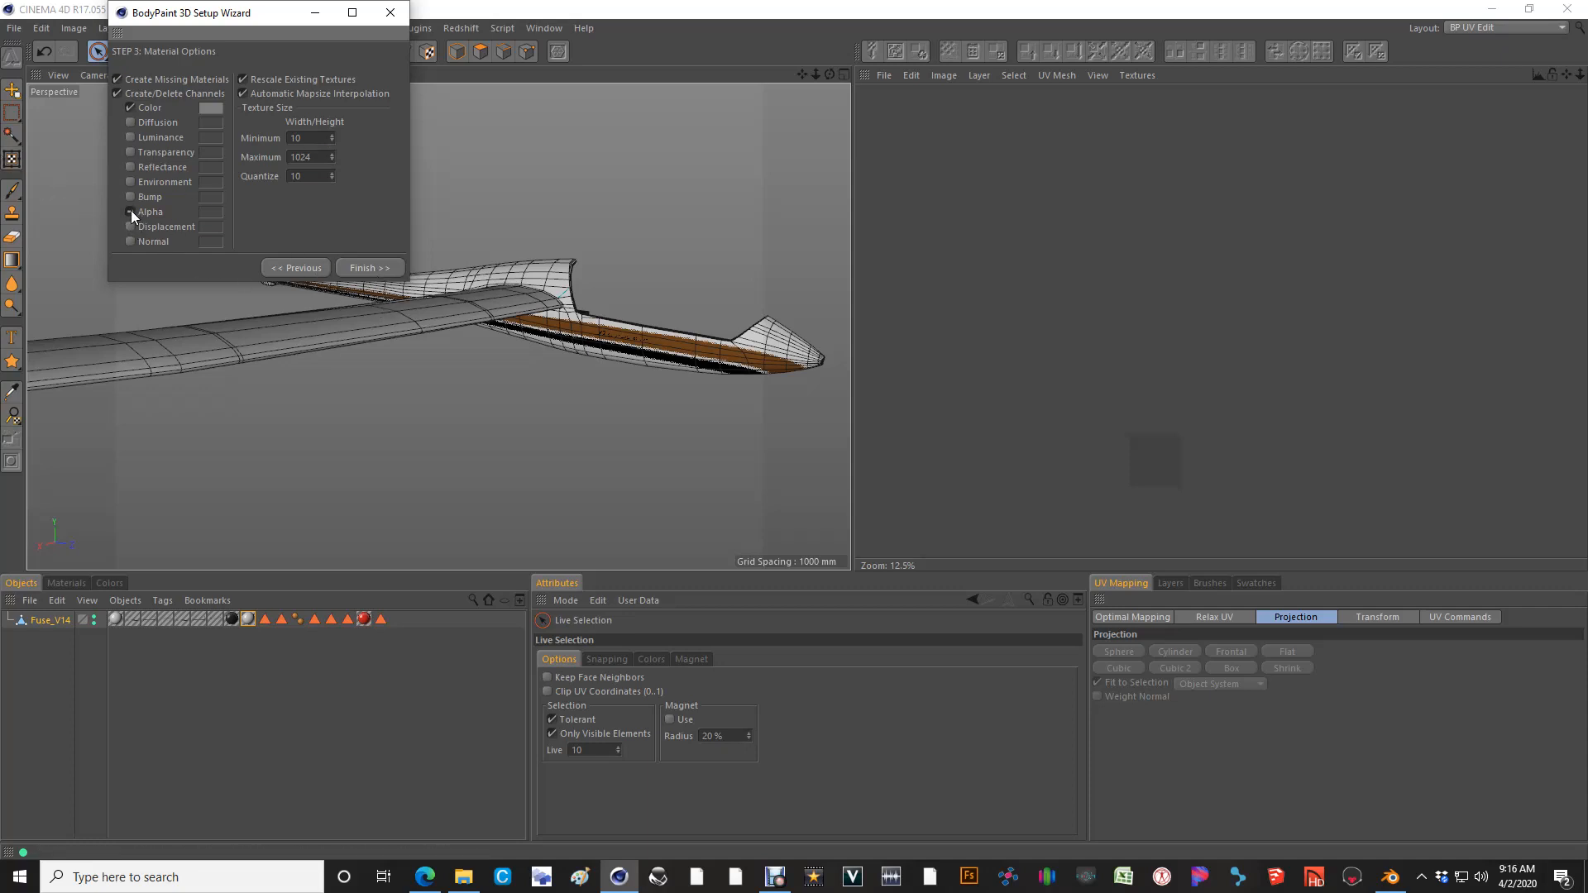
pyautogui.click(368, 267)
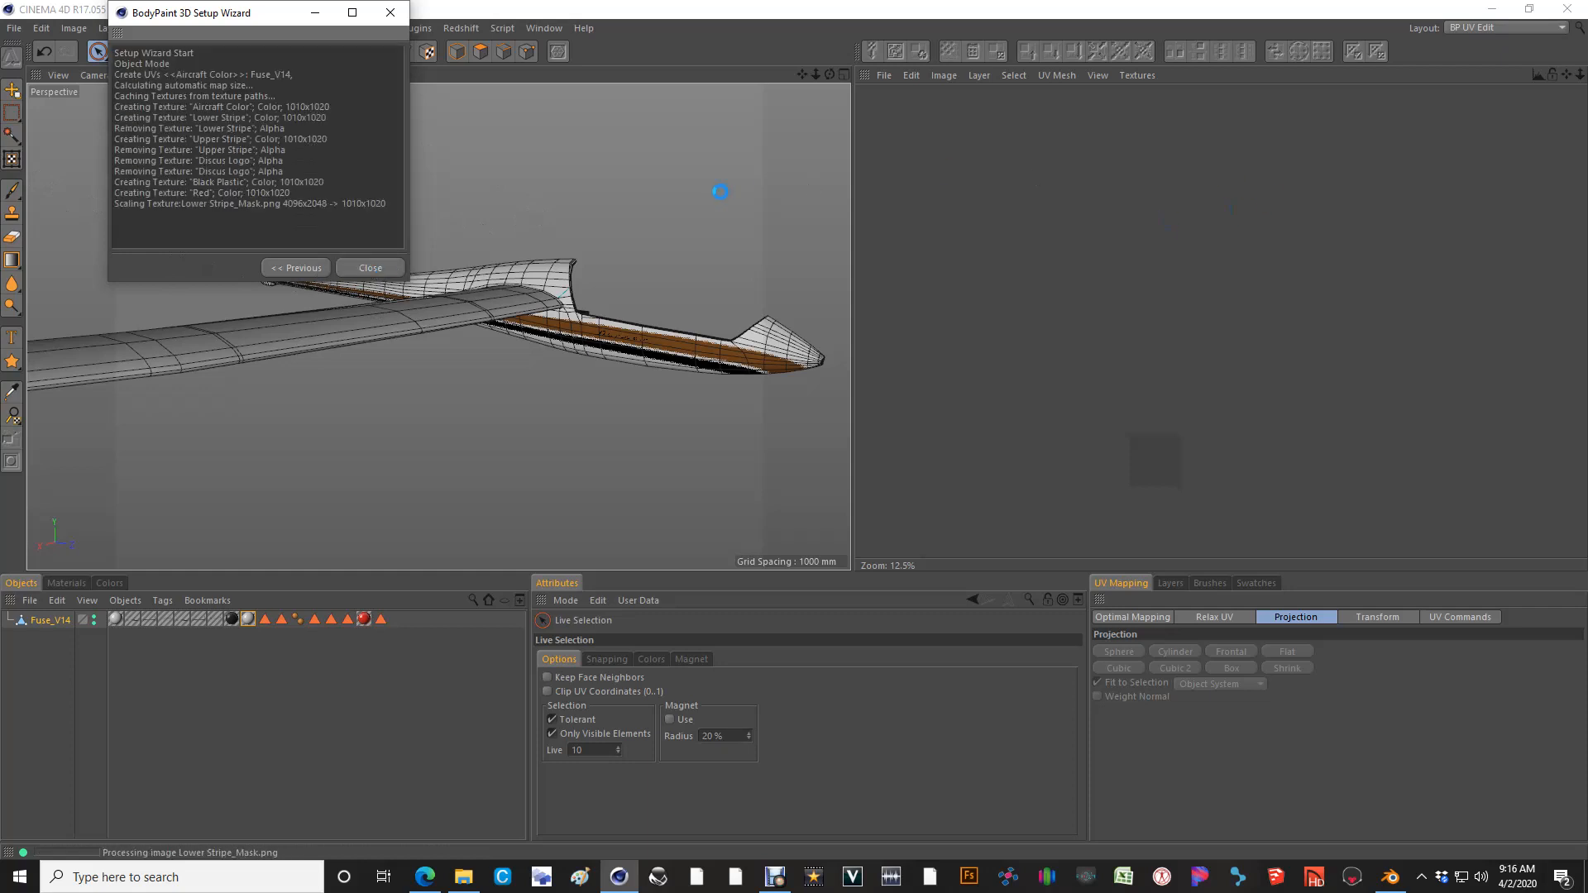
pyautogui.click(401, 271)
# Move the UVW tag to the end of Fuse_V14's tags and select a polygon in the black section beside the cockpit
pyautogui.scroll(-3, 1088, 336)
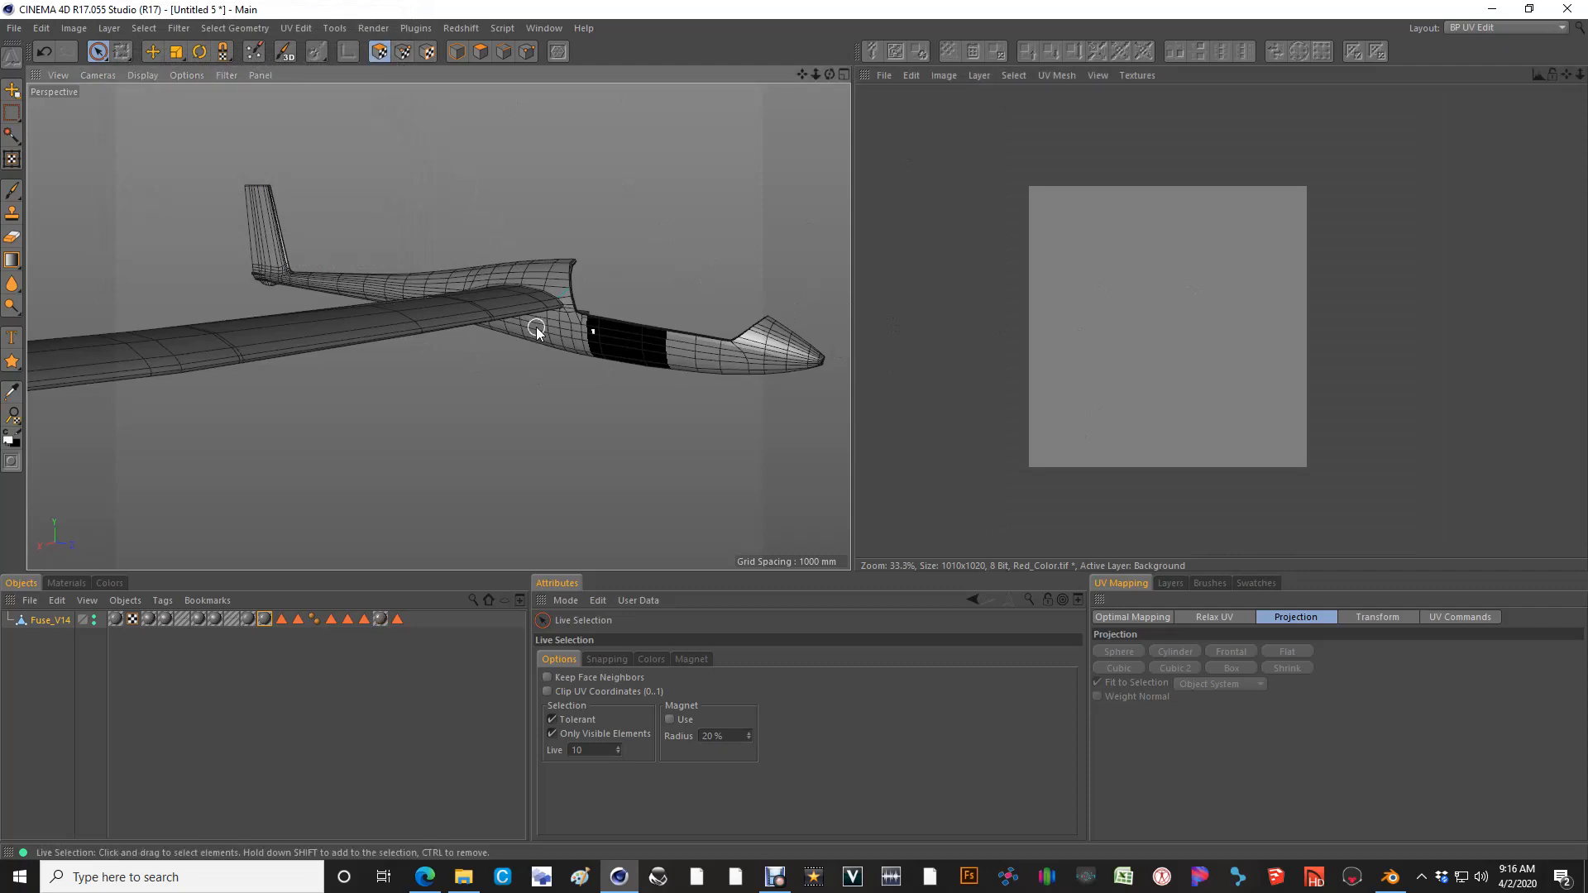
pyautogui.scroll(3, 546, 339)
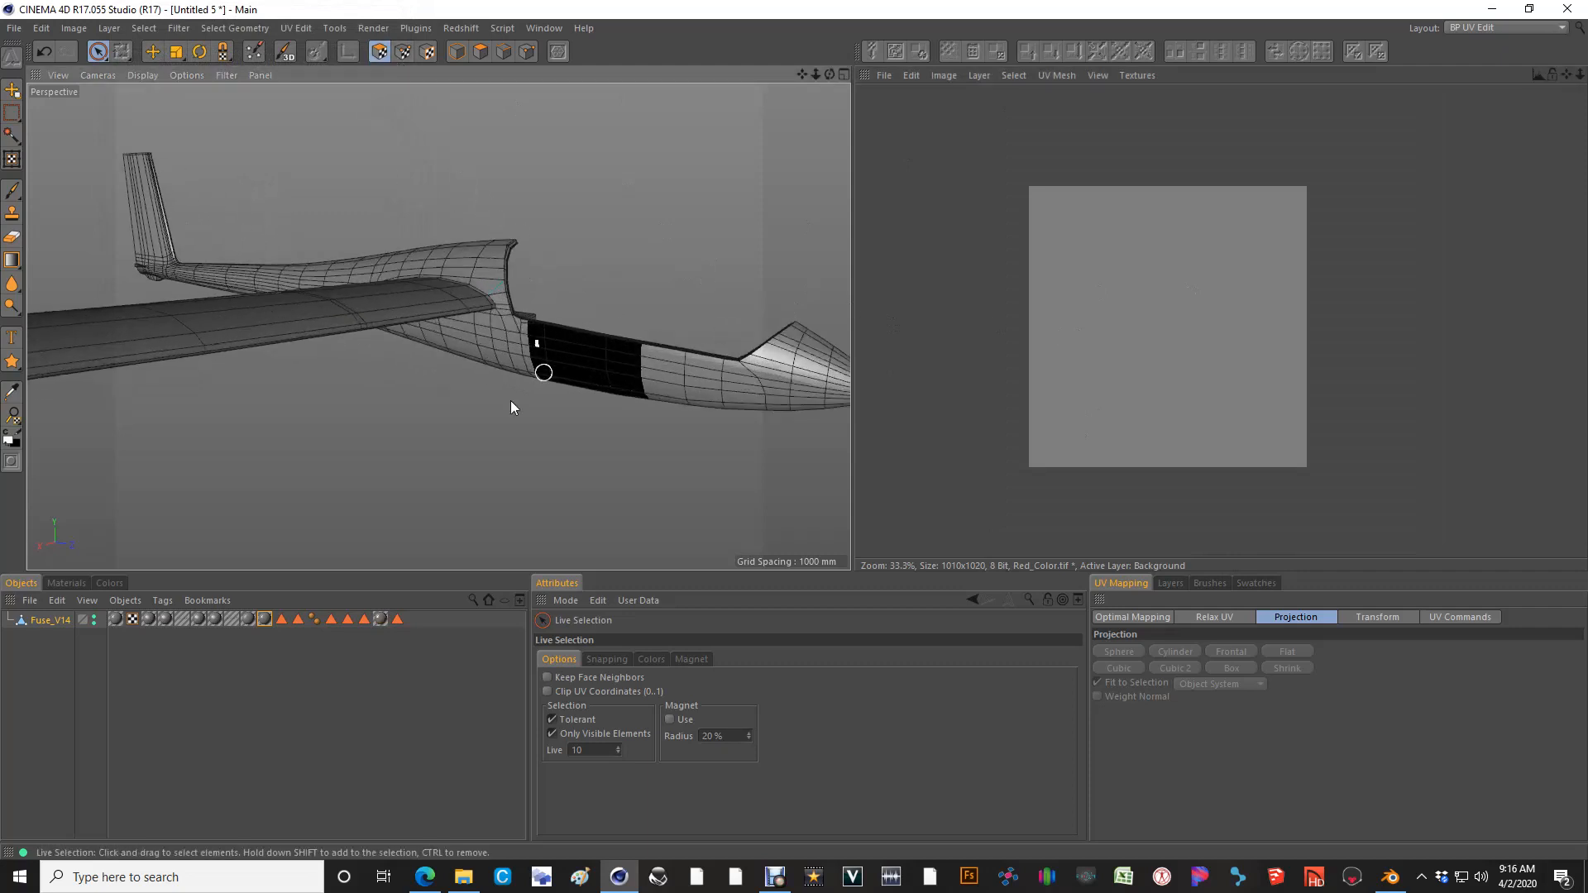
pyautogui.moveTo(132, 620); pyautogui.dragTo(442, 621)
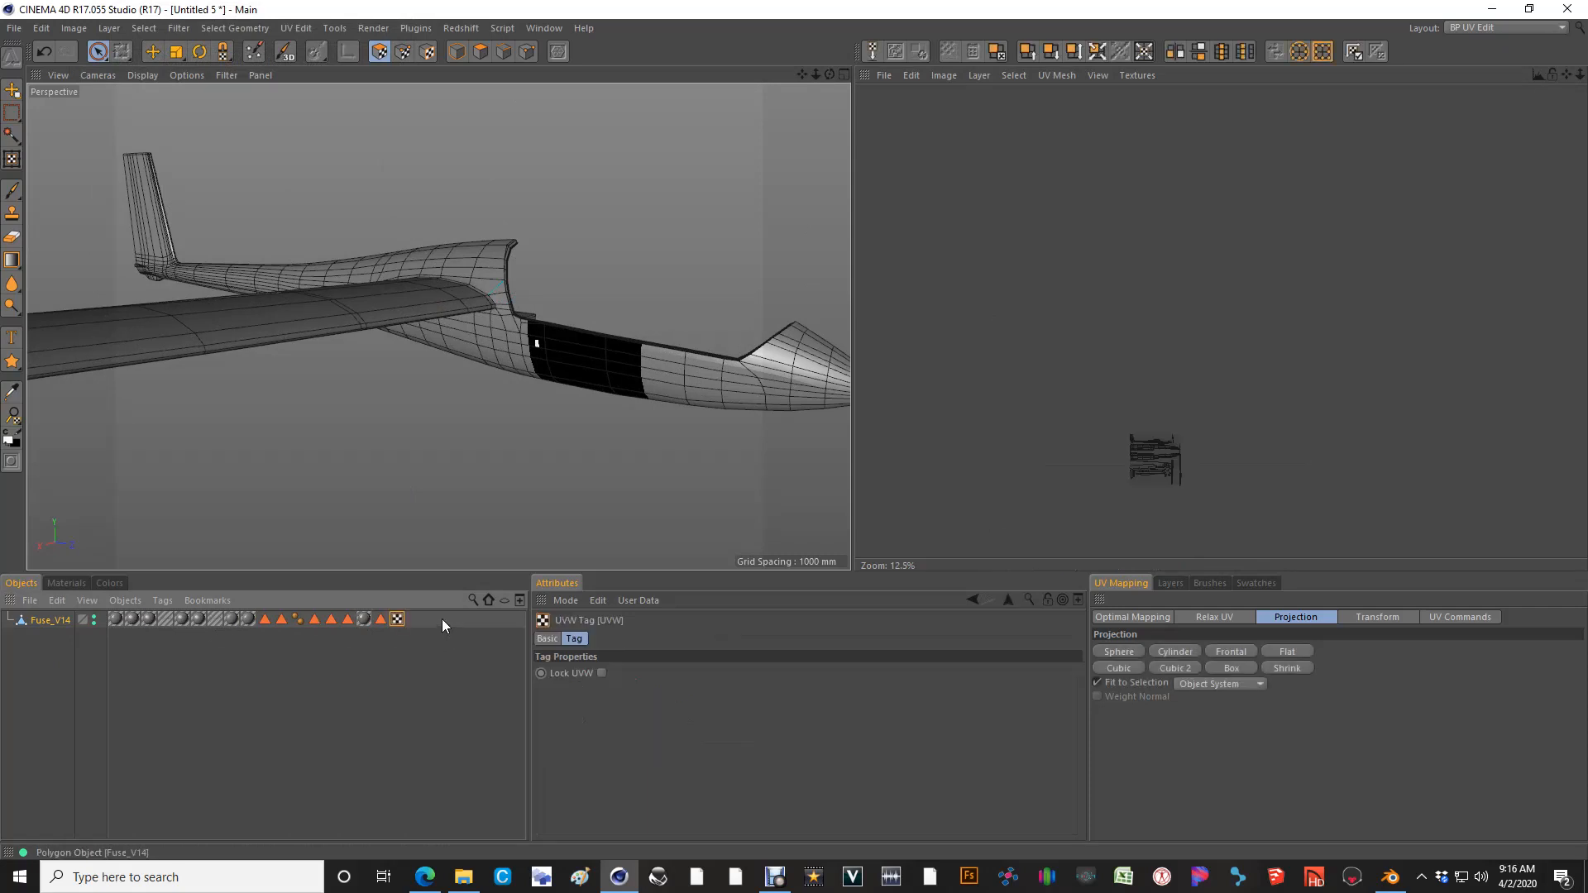
pyautogui.scroll(2, 532, 362)
pyautogui.click(612, 377)
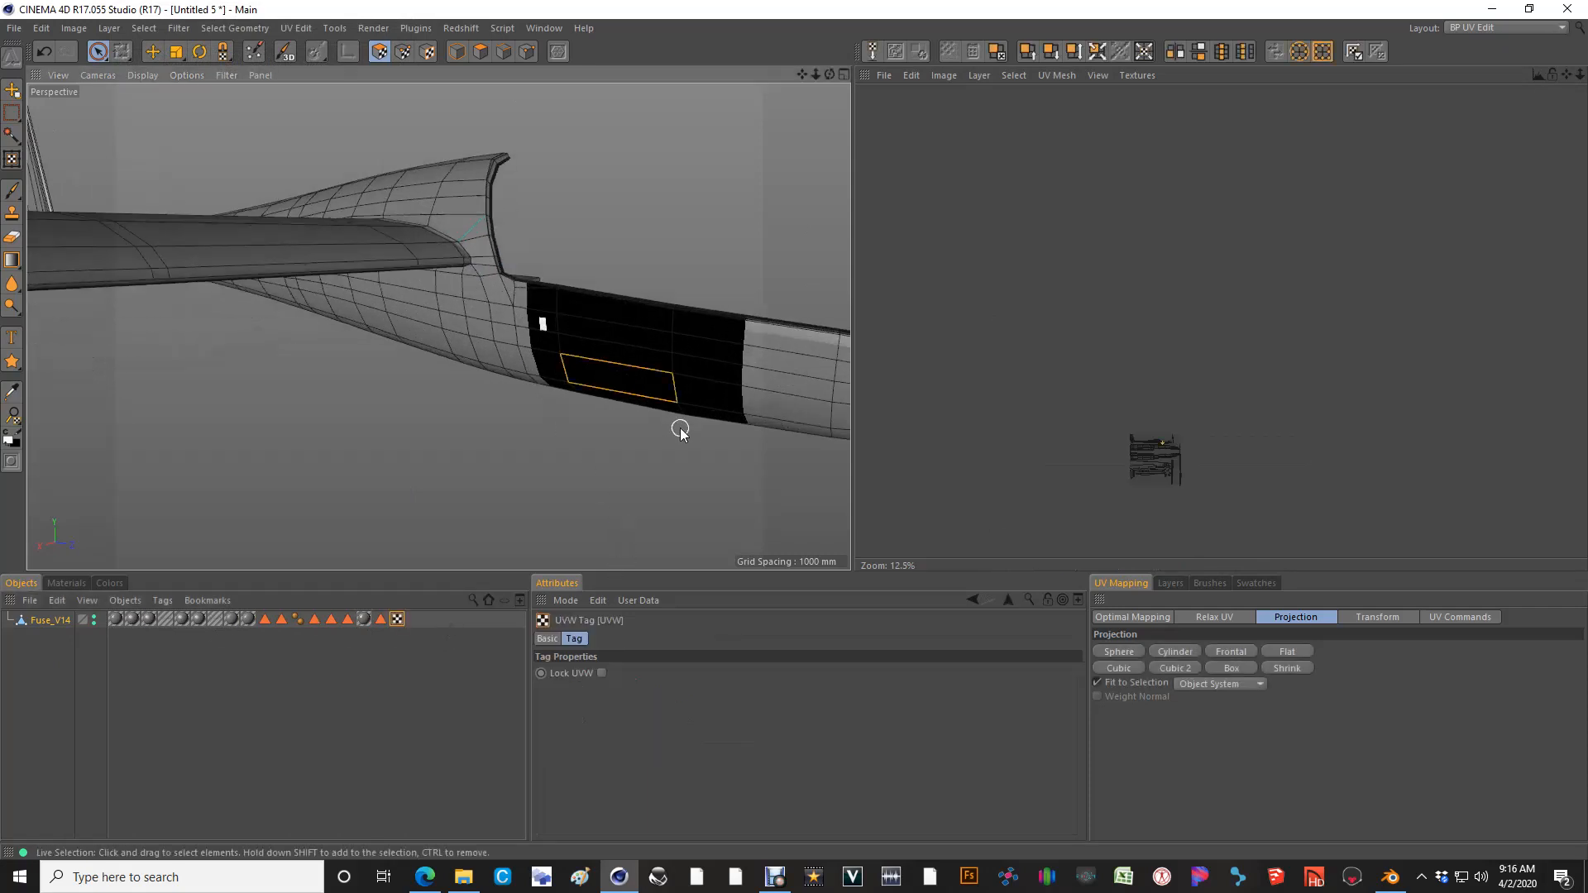
# Examine where the selected polygon of the black section lies in the unwrapped UV layout
pyautogui.scroll(5, 1166, 482)
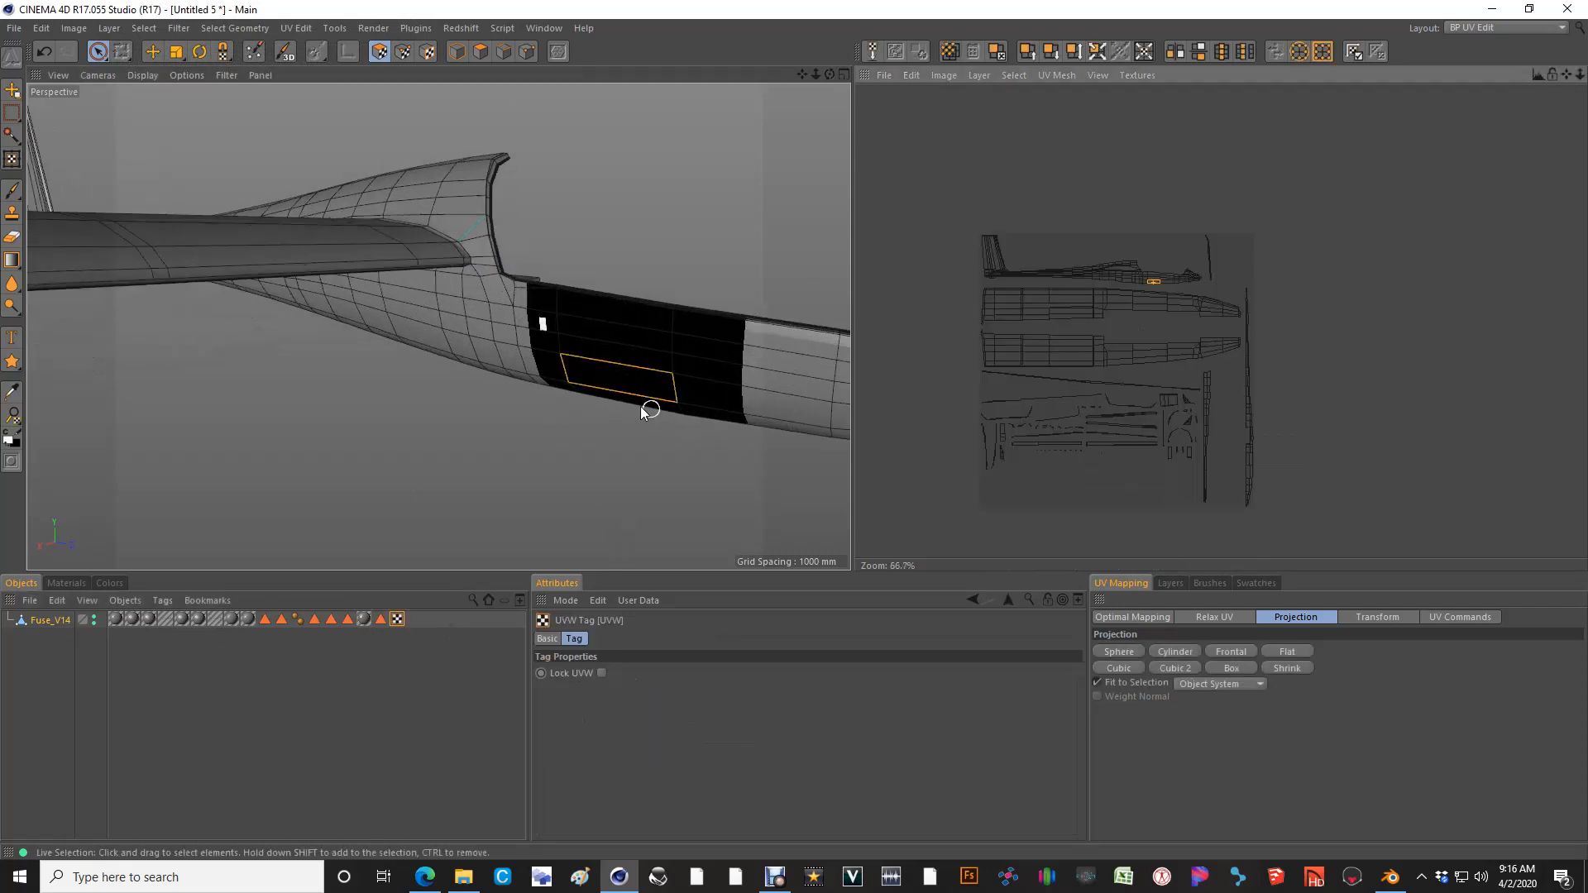
pyautogui.keyDown('alt'); pyautogui.moveTo(643, 411); pyautogui.dragTo(496, 365, button='middle'); pyautogui.keyUp('alt')
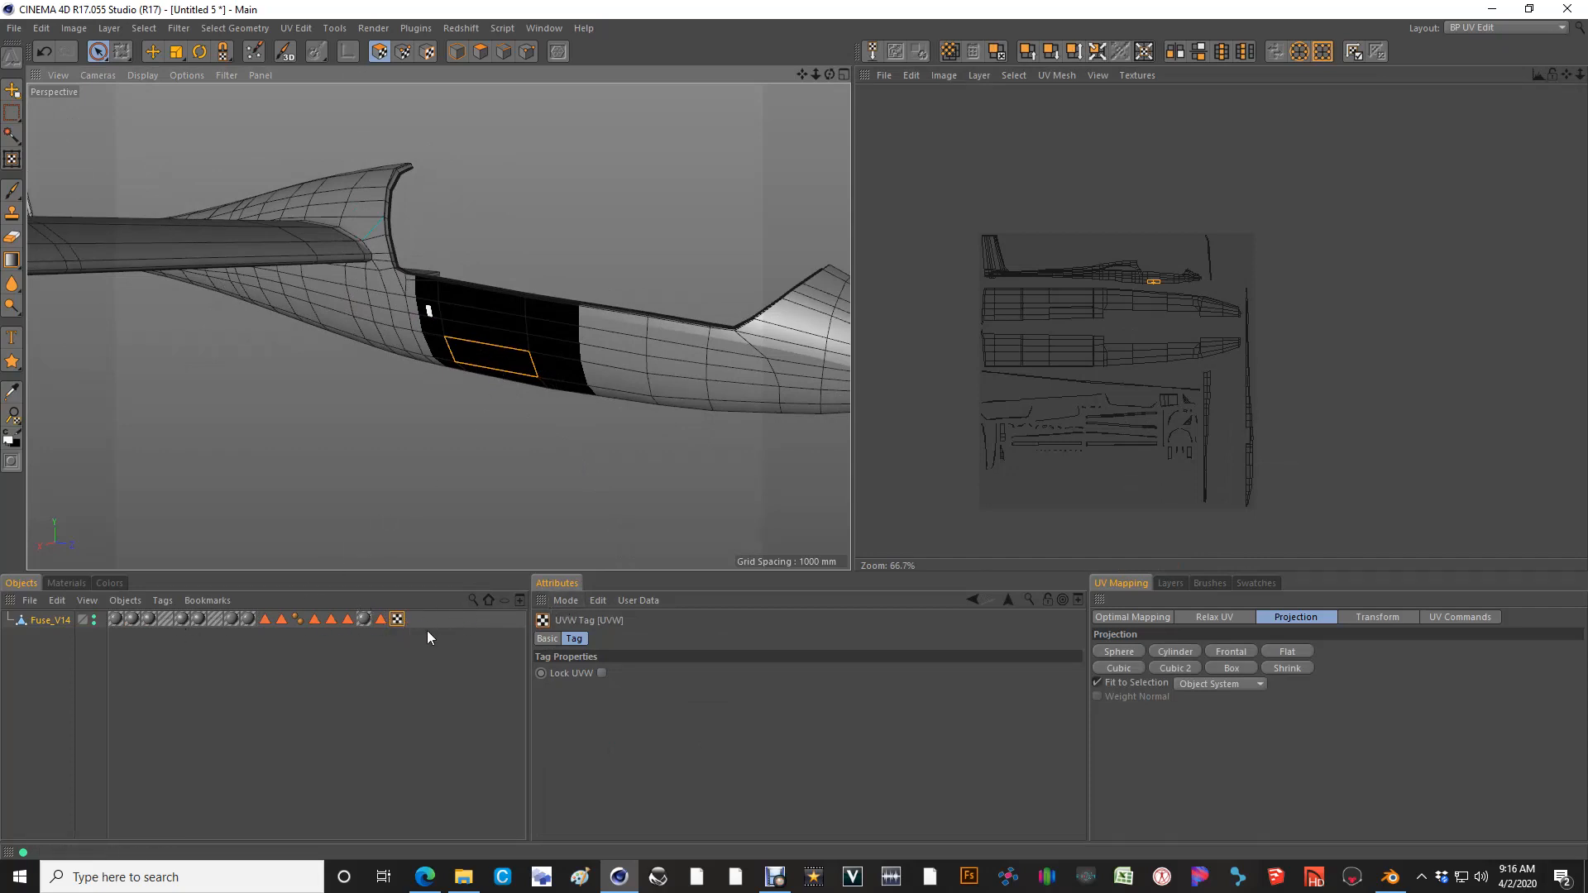
pyautogui.scroll(4, 582, 306)
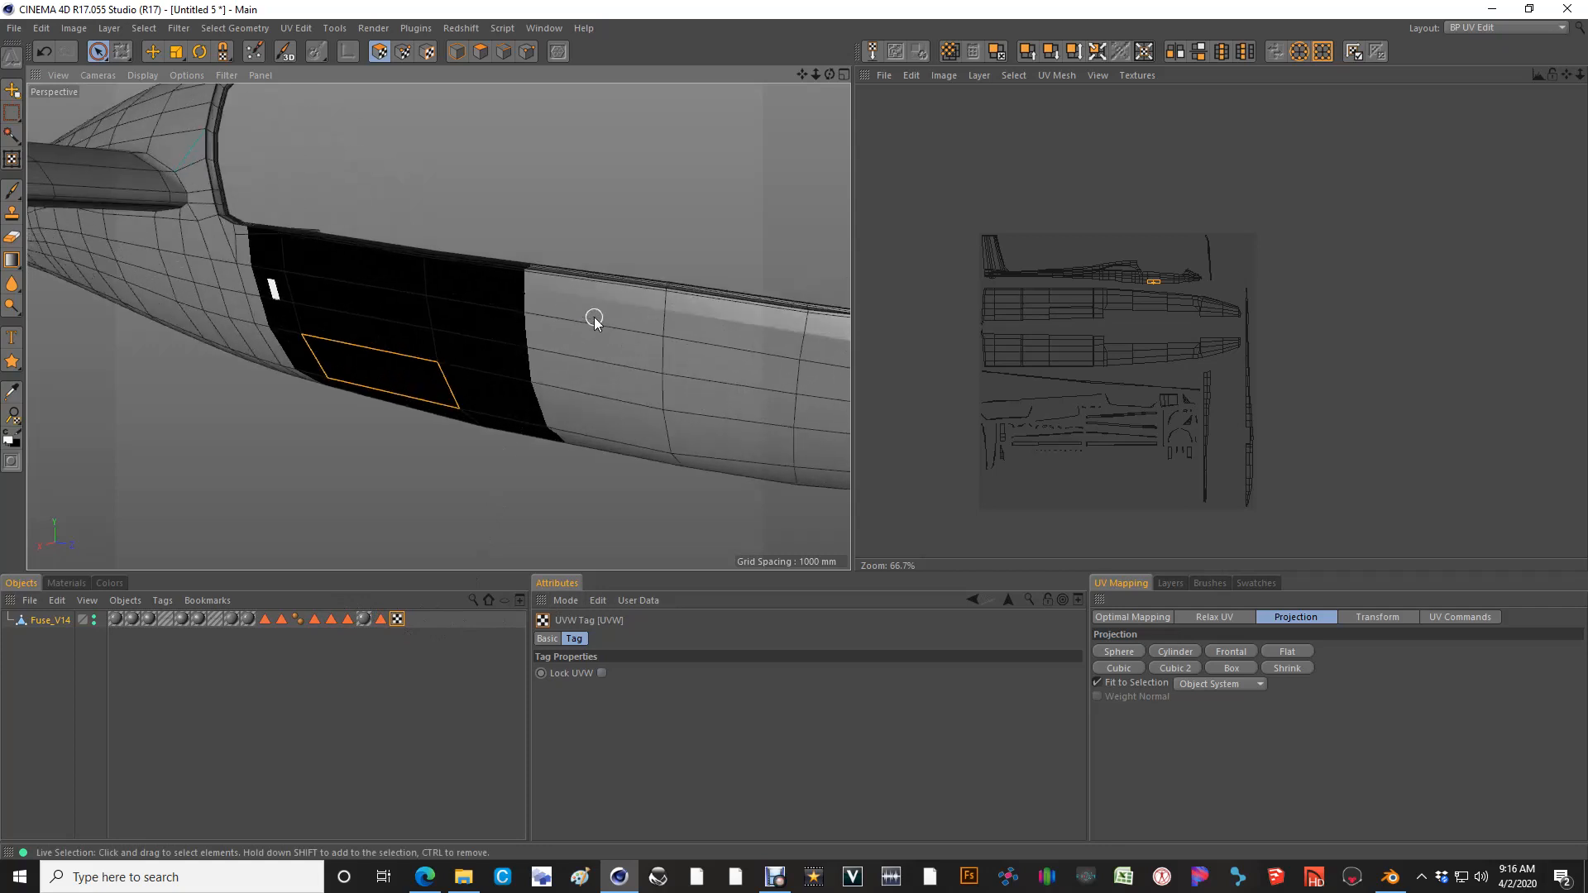
pyautogui.scroll(2, 632, 380)
pyautogui.scroll(3, 1184, 389)
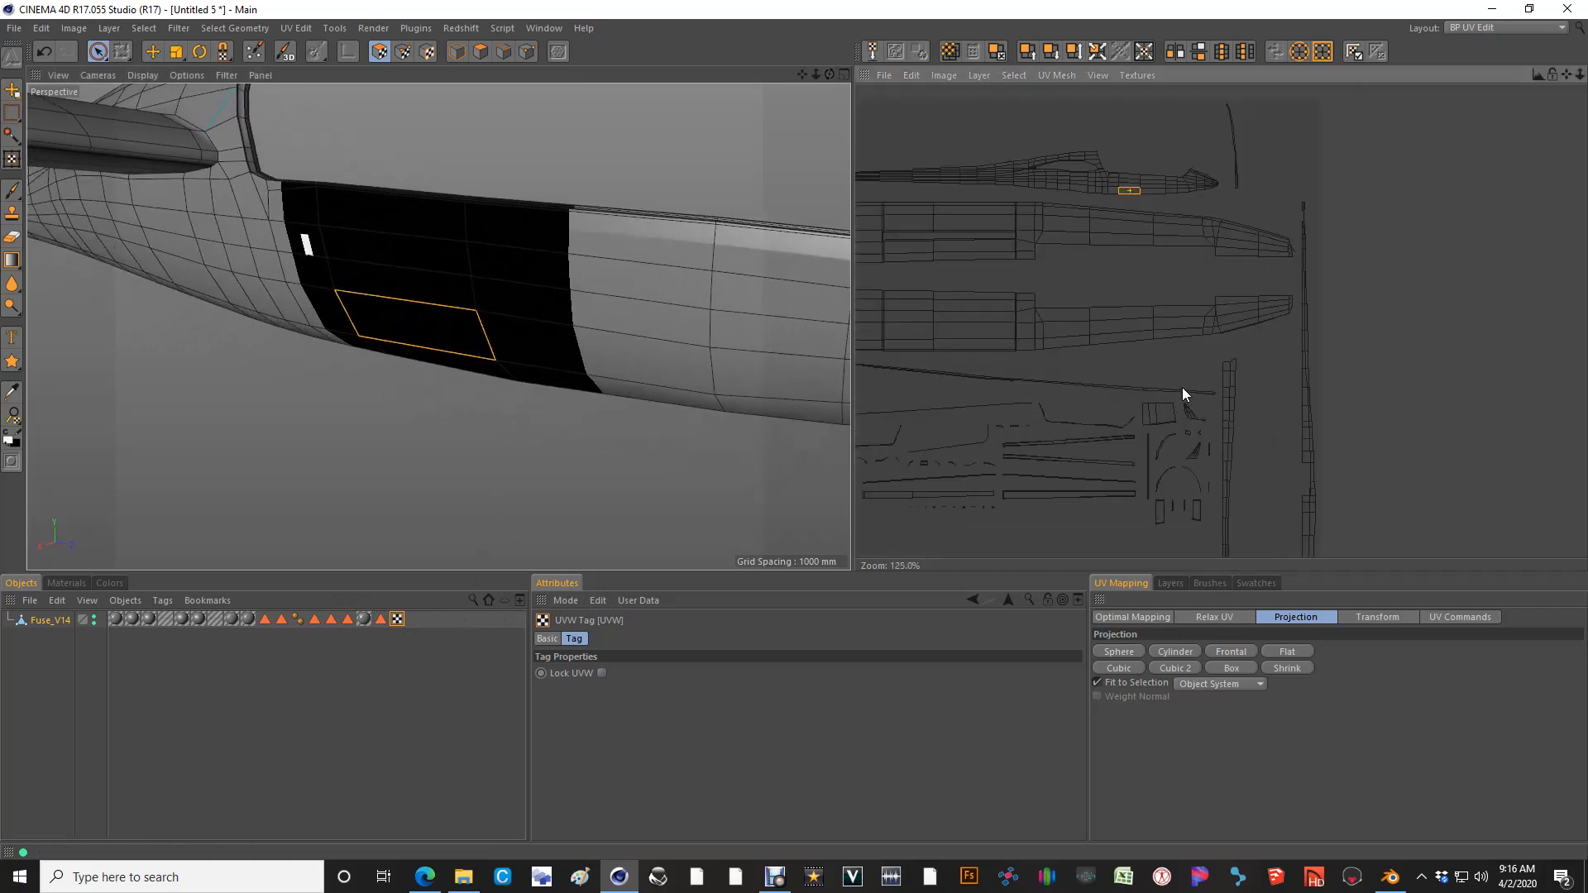
pyautogui.scroll(-1, 1179, 389)
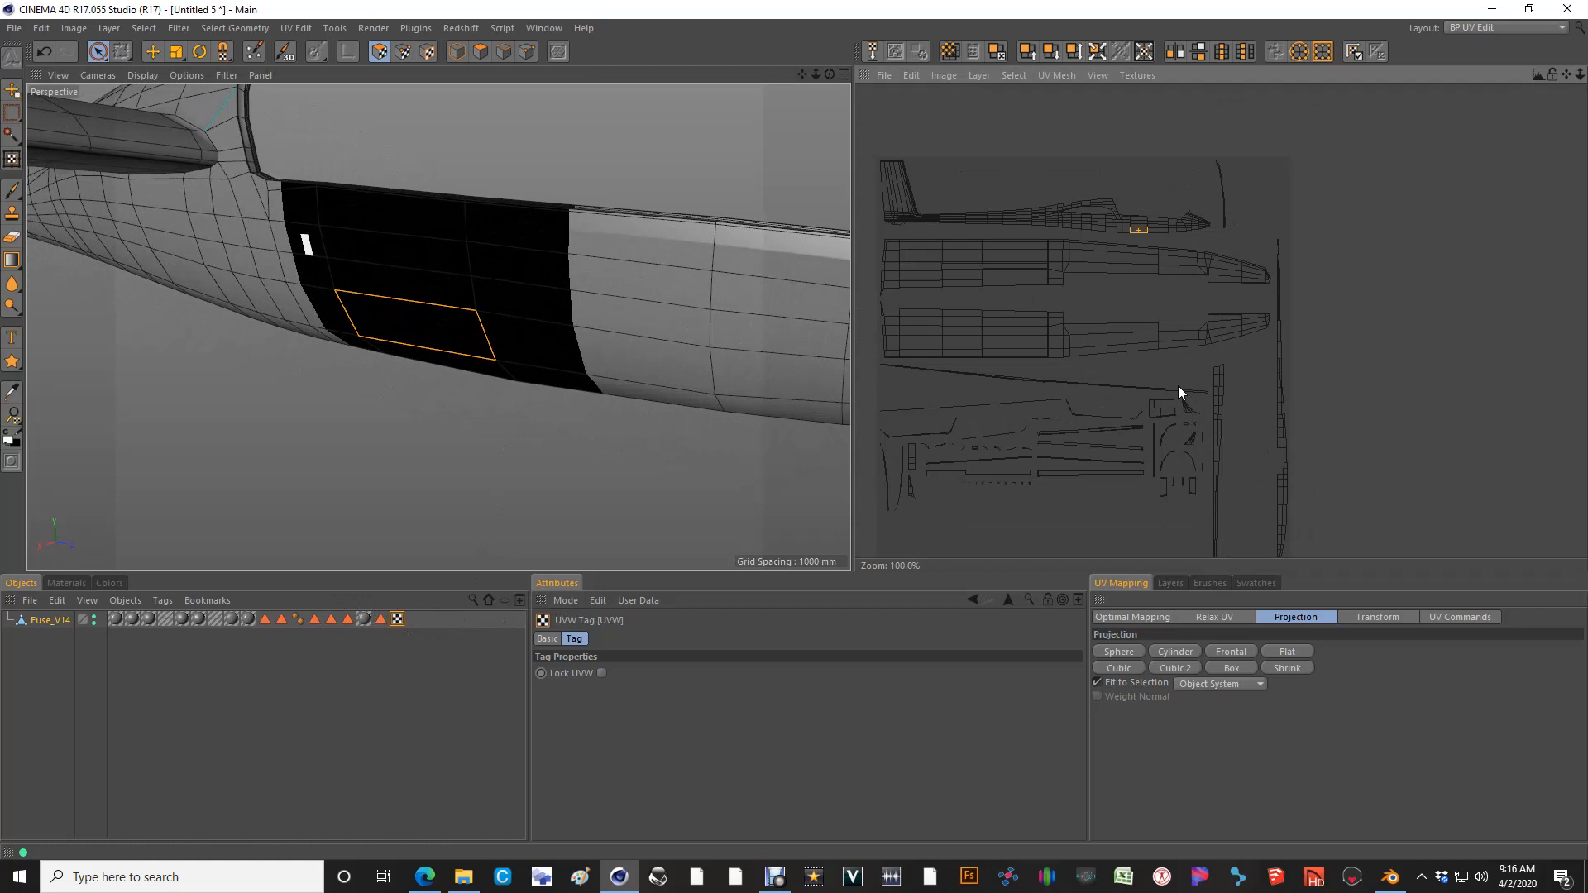
pyautogui.scroll(-1, 1178, 386)
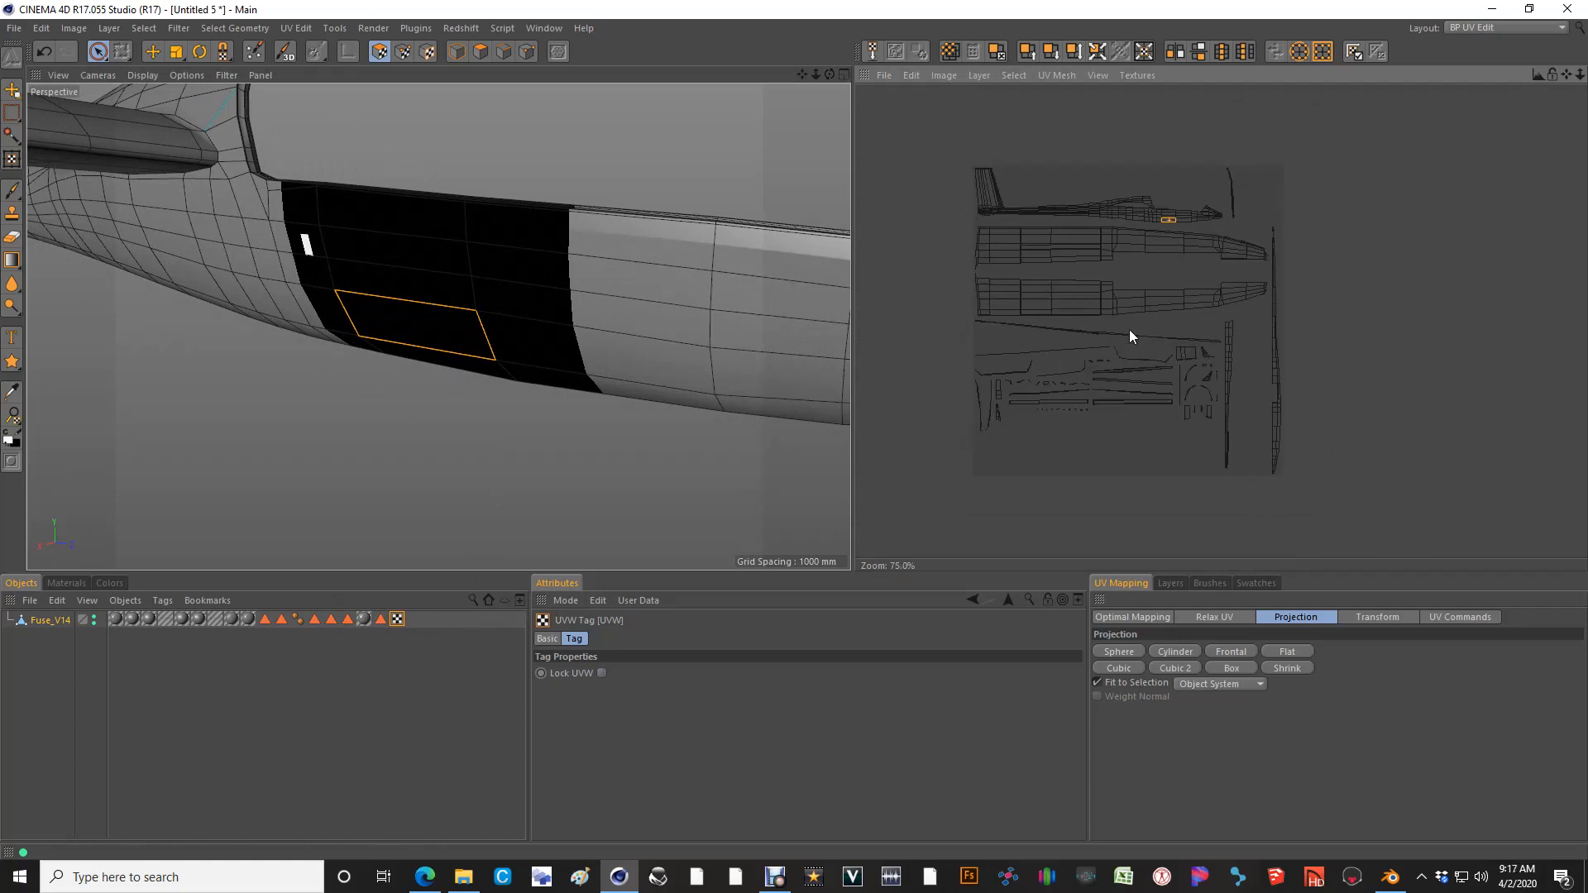
pyautogui.scroll(2, 1093, 275)
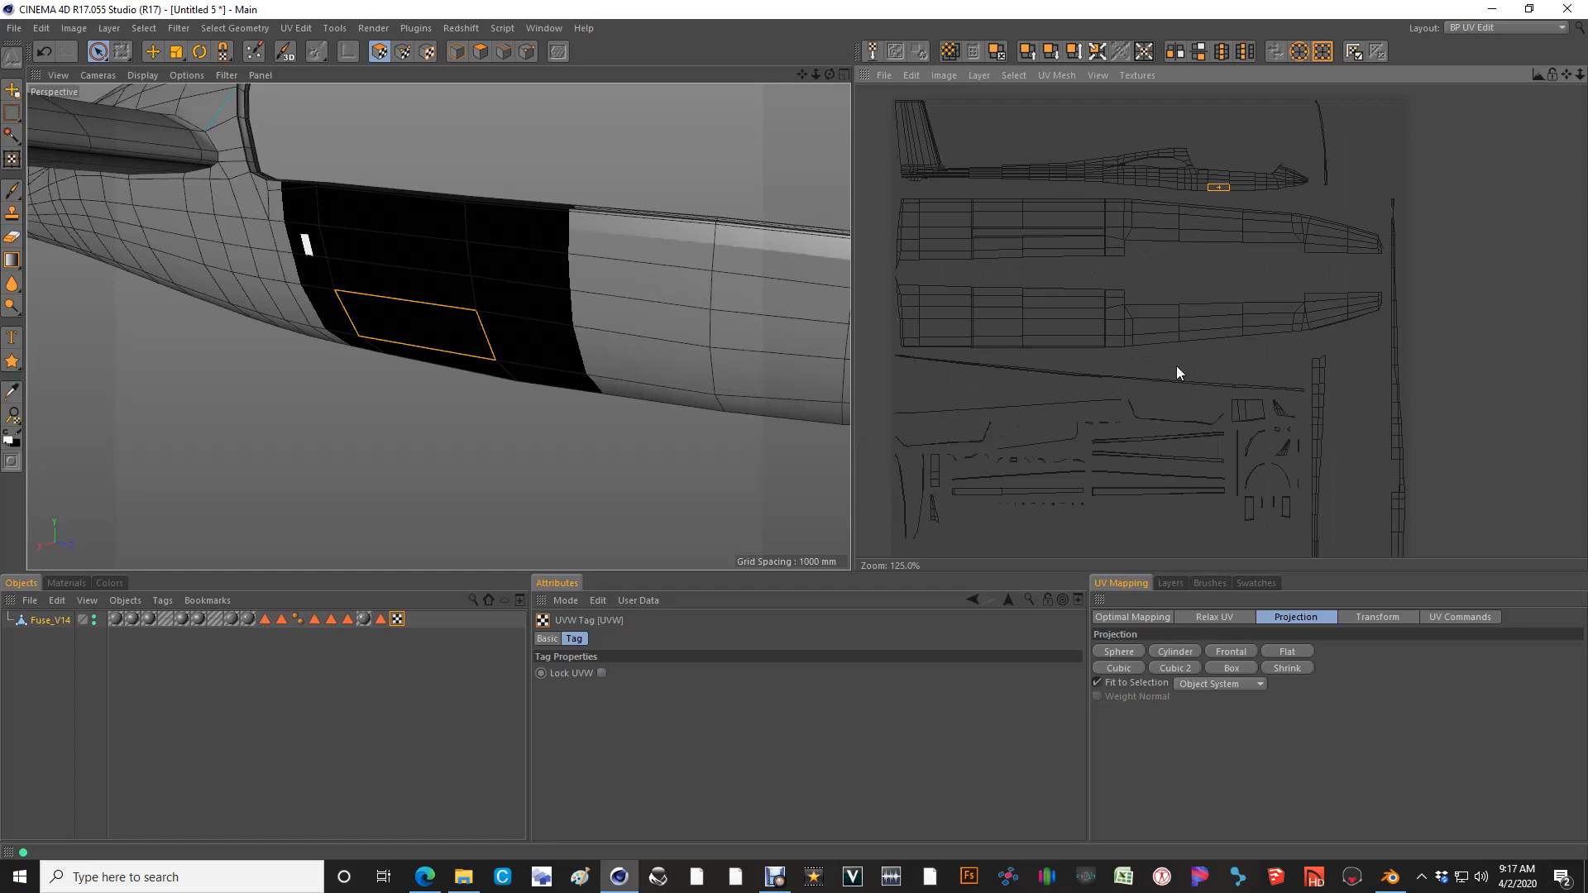
pyautogui.scroll(-1, 1278, 314)
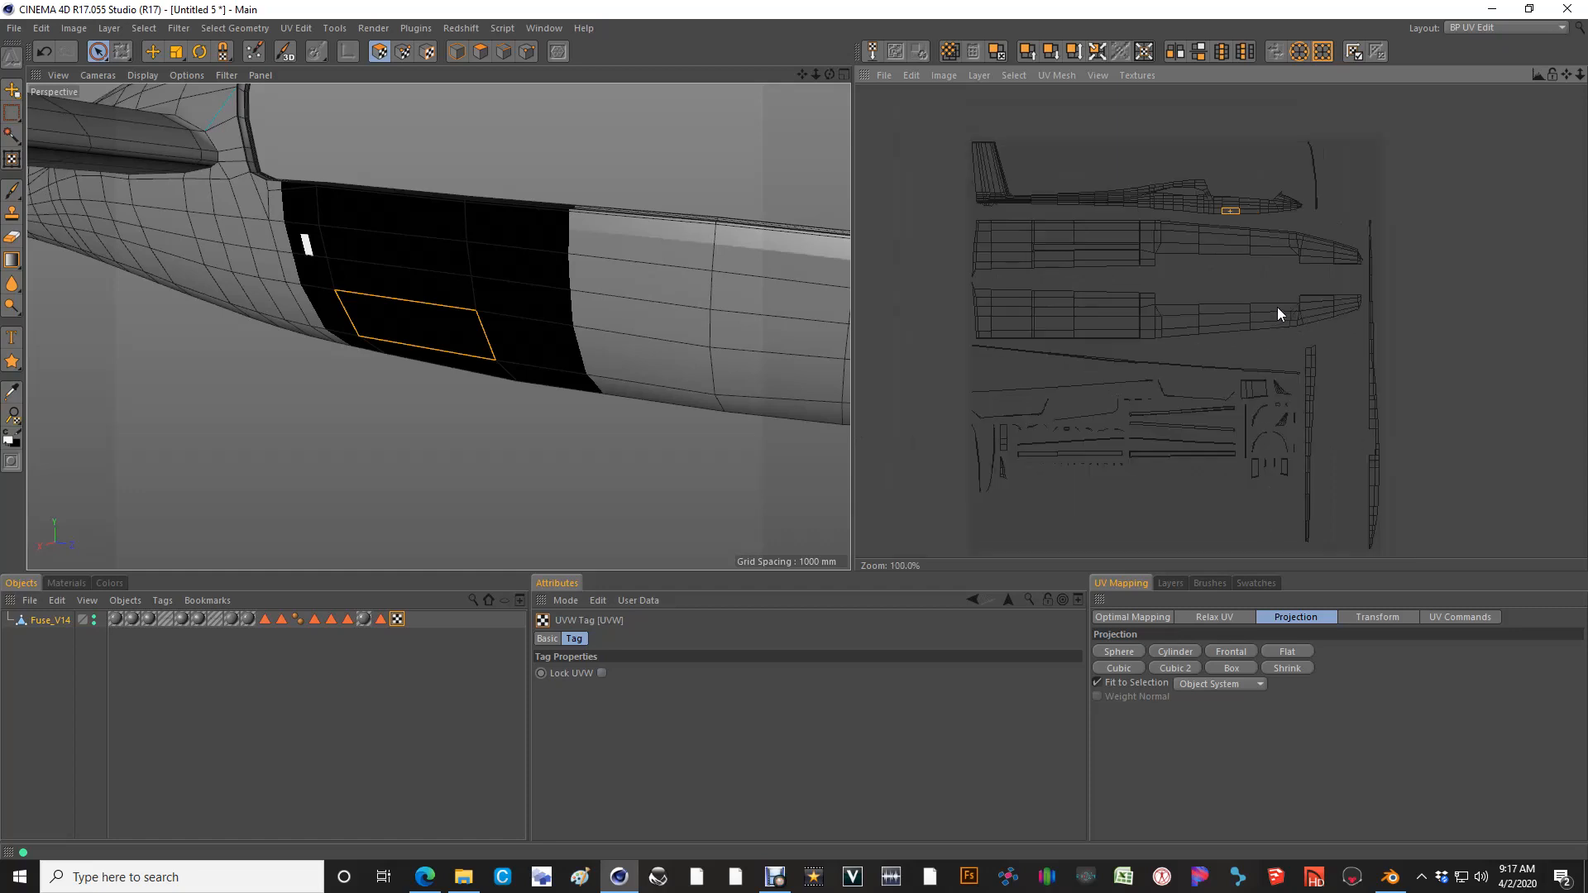
pyautogui.scroll(1, 1283, 305)
pyautogui.scroll(2, 1164, 245)
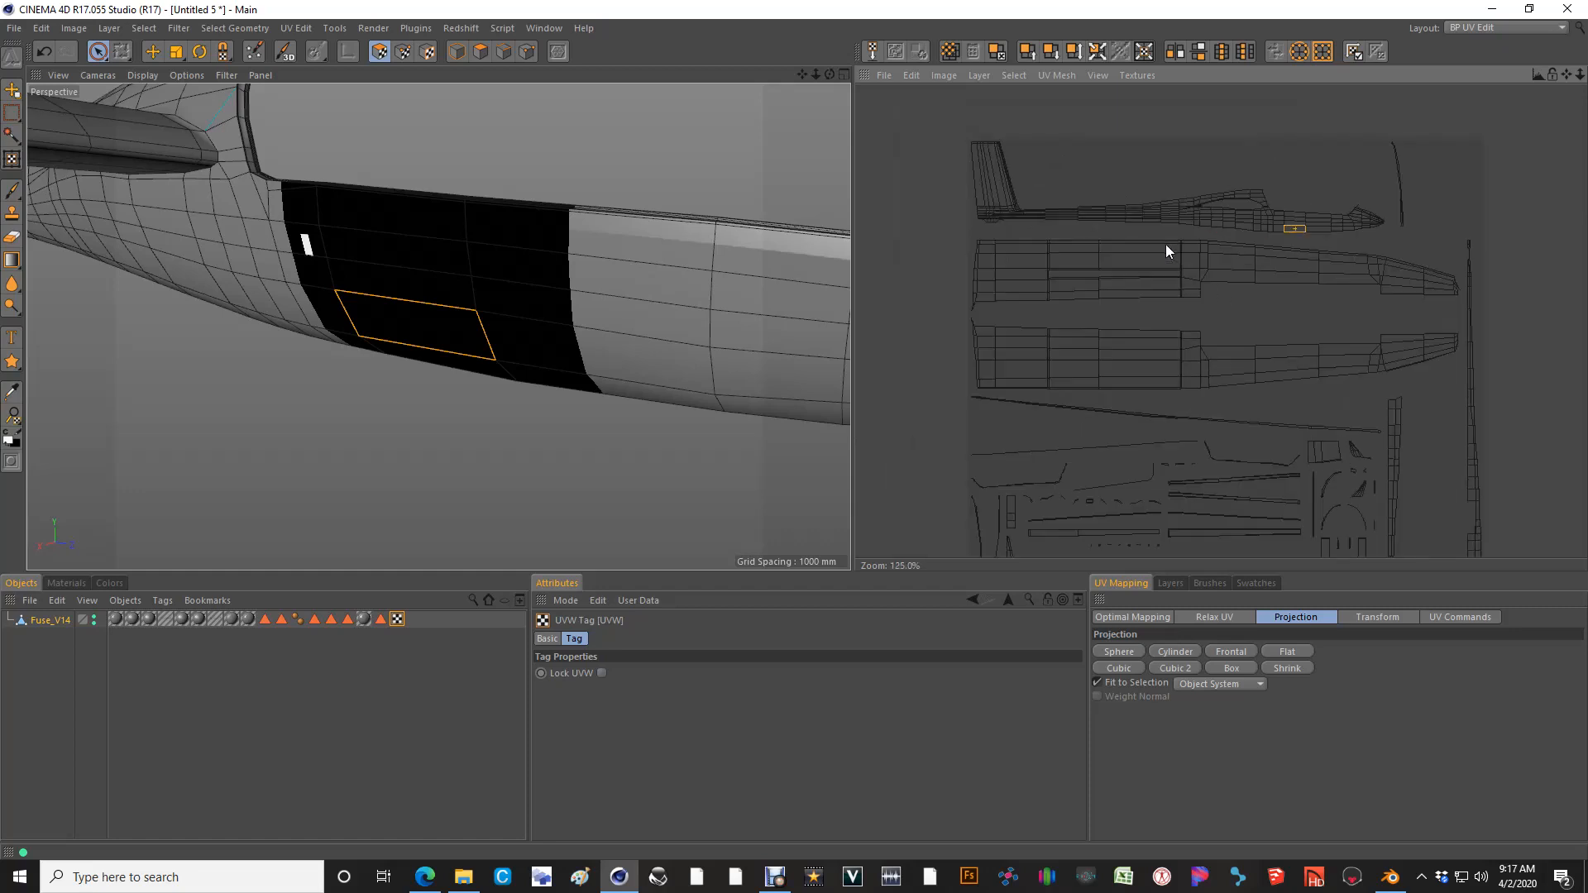
pyautogui.scroll(3, 1164, 245)
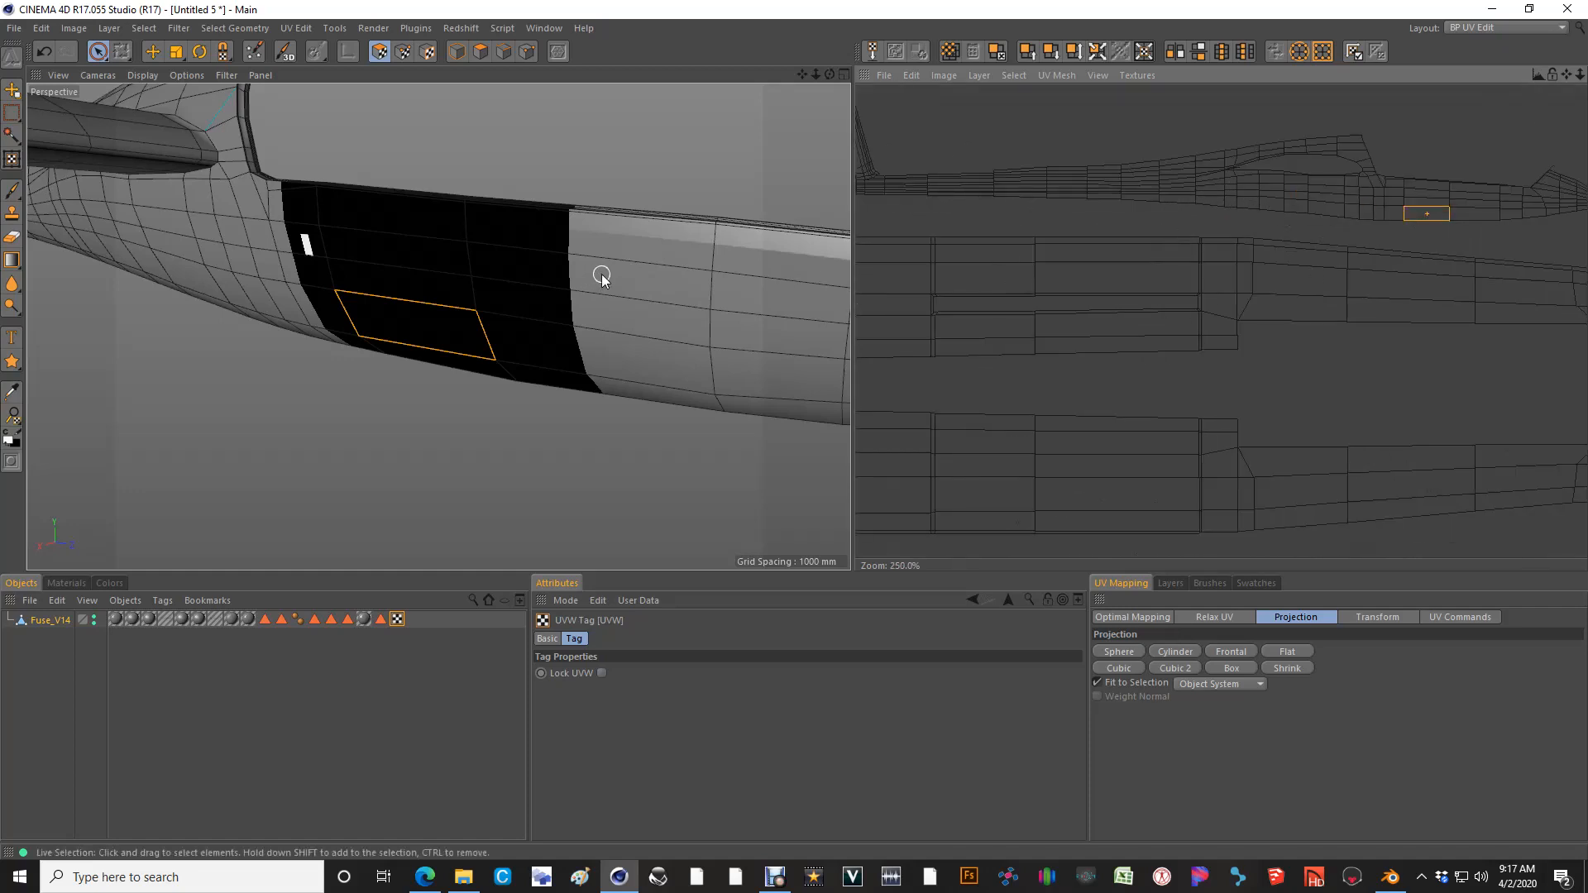
# Compare the fuselage and wing geometry of the model with the islands of the UV layout
pyautogui.scroll(-5, 604, 269)
pyautogui.keyDown('alt'); pyautogui.moveTo(604, 268); pyautogui.dragTo(662, 282); pyautogui.keyUp('alt')
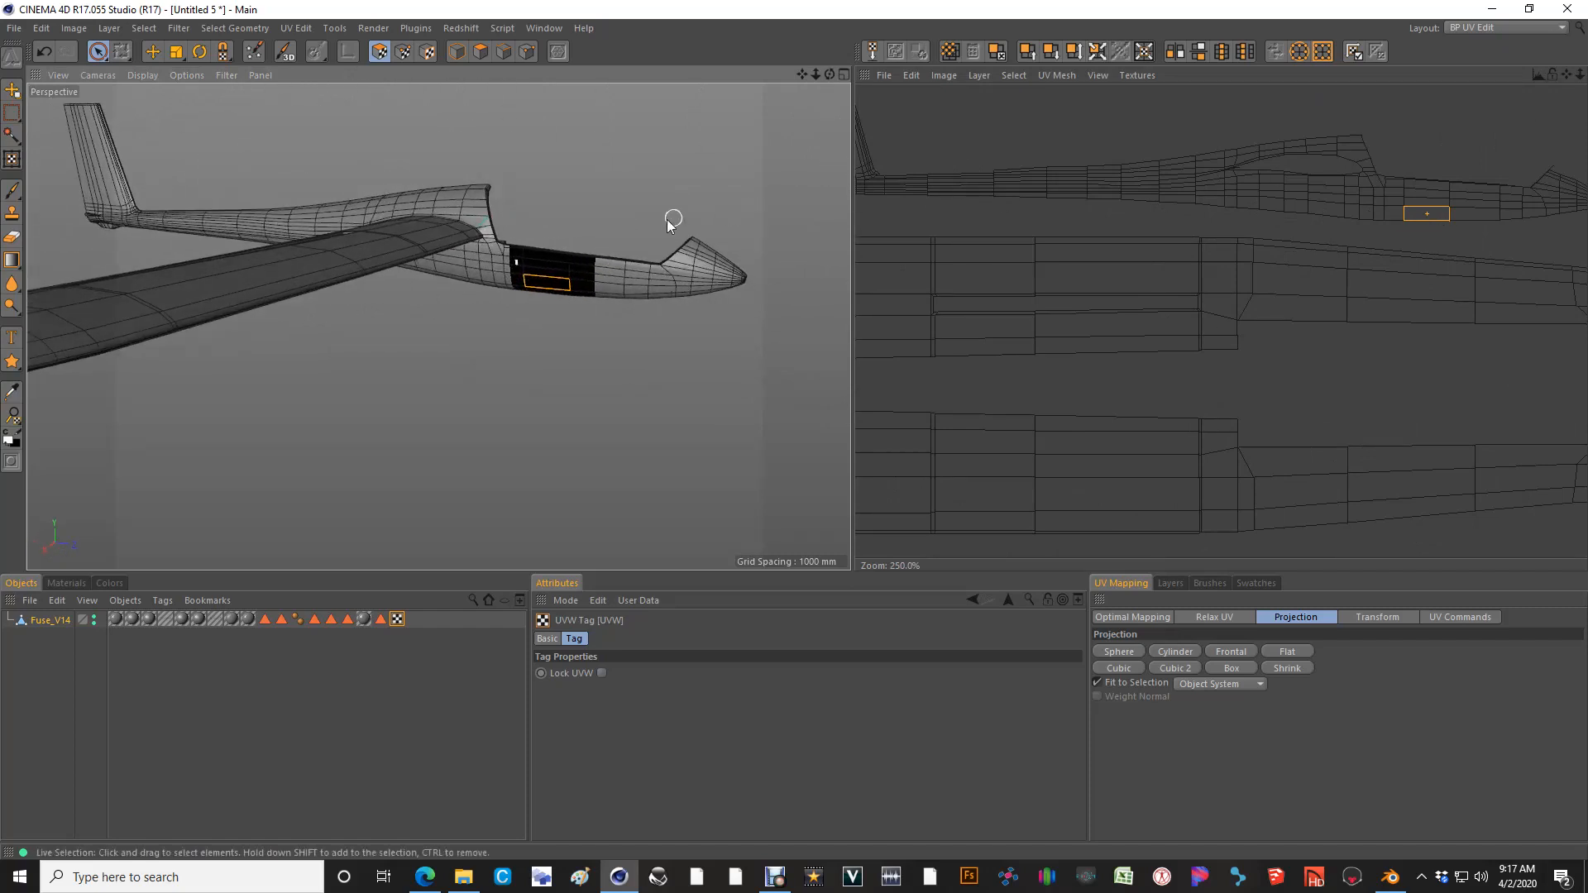
pyautogui.keyDown('alt'); pyautogui.moveTo(667, 220); pyautogui.dragTo(723, 336); pyautogui.keyUp('alt')
pyautogui.scroll(-2, 1095, 328)
pyautogui.scroll(-1, 1096, 321)
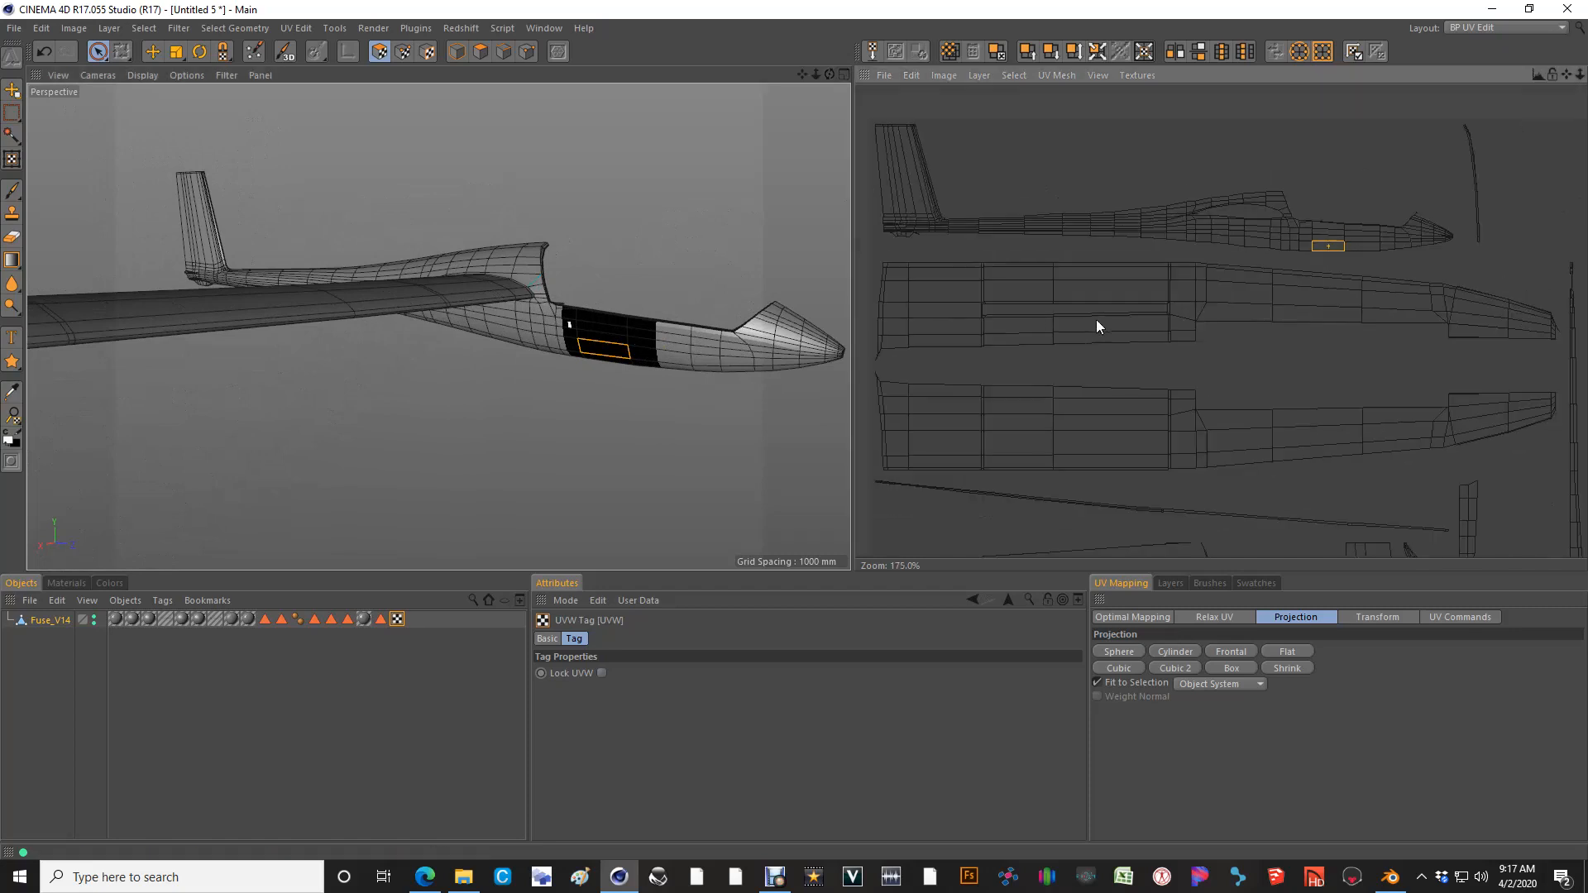
pyautogui.keyDown('alt'); pyautogui.moveTo(1129, 326); pyautogui.dragTo(856, 431, button='middle'); pyautogui.keyUp('alt')
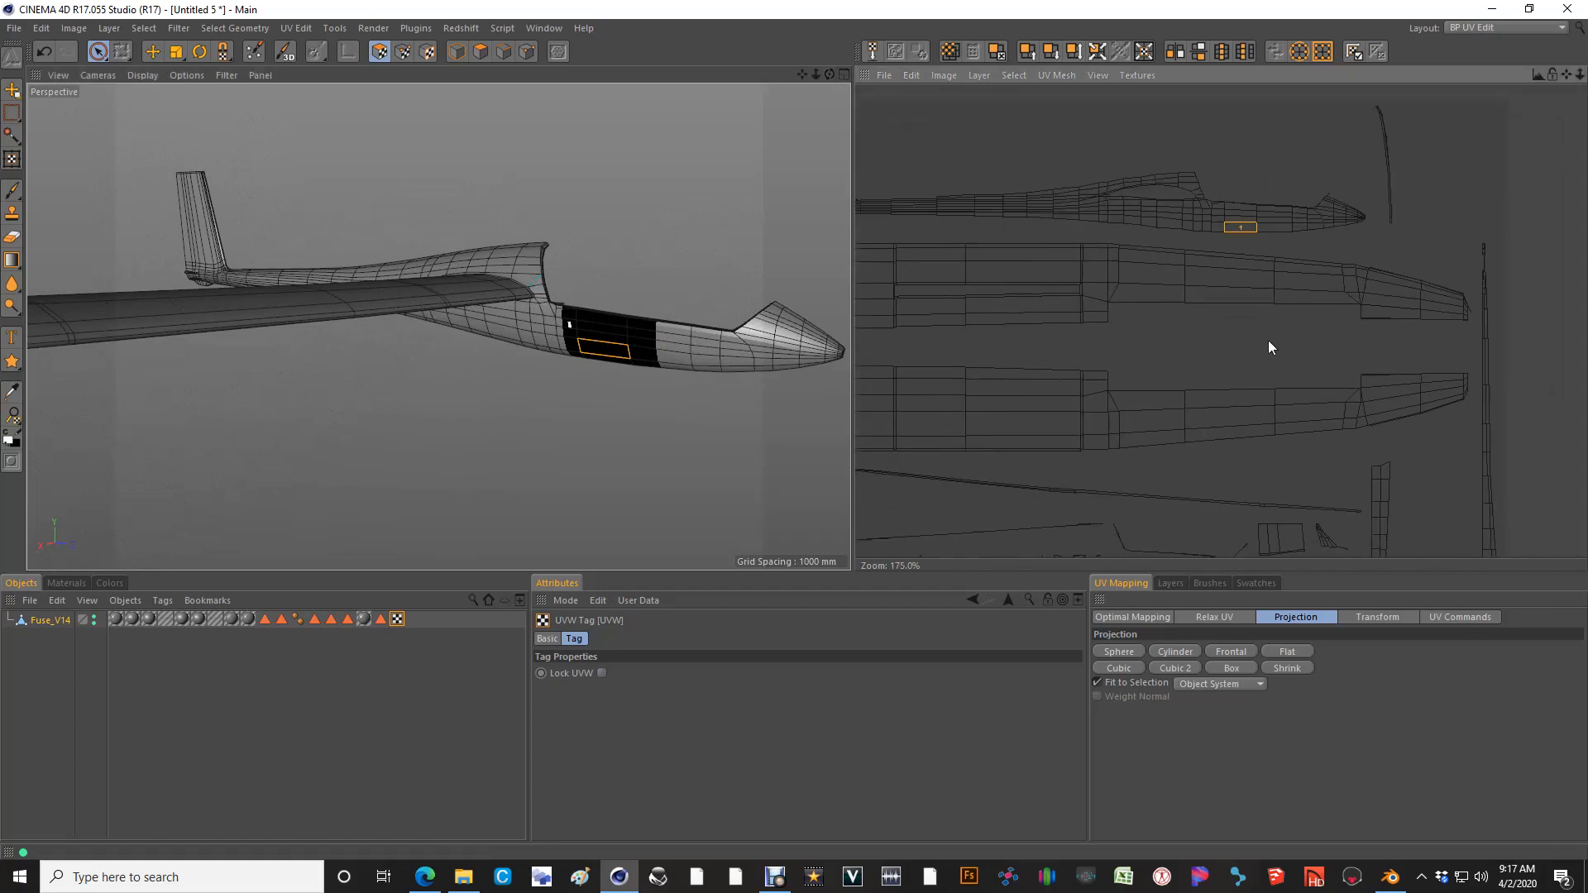
pyautogui.scroll(-1, 1273, 341)
pyautogui.keyDown('alt'); pyautogui.moveTo(1112, 411); pyautogui.dragTo(1225, 323, button='middle'); pyautogui.keyUp('alt')
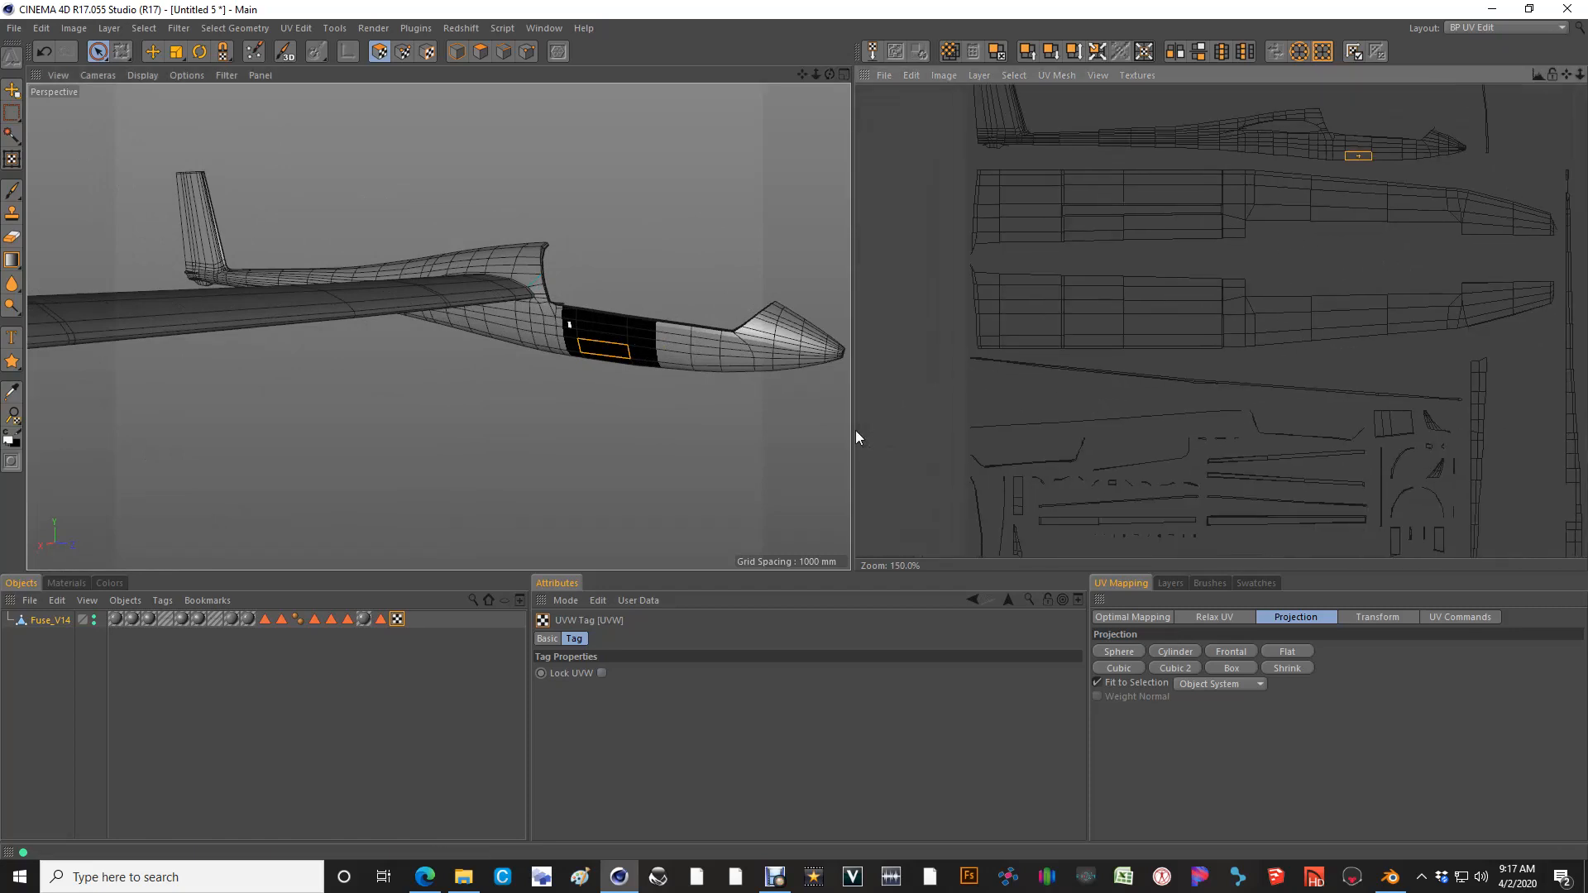
pyautogui.scroll(2, 662, 360)
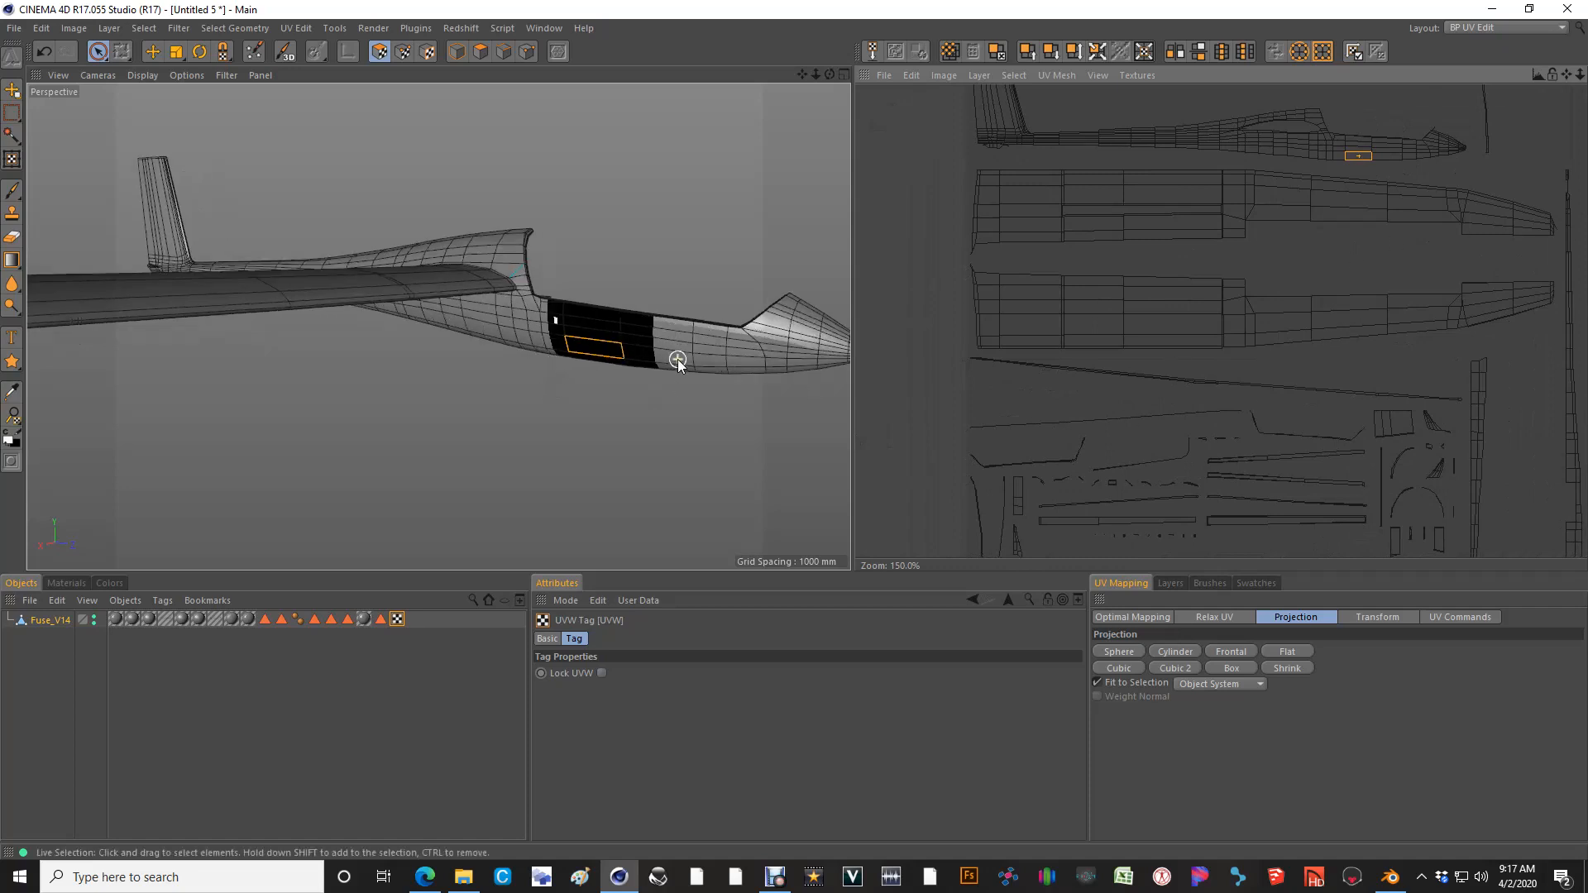
pyautogui.keyDown('alt'); pyautogui.moveTo(674, 351); pyautogui.dragTo(543, 366); pyautogui.keyUp('alt')
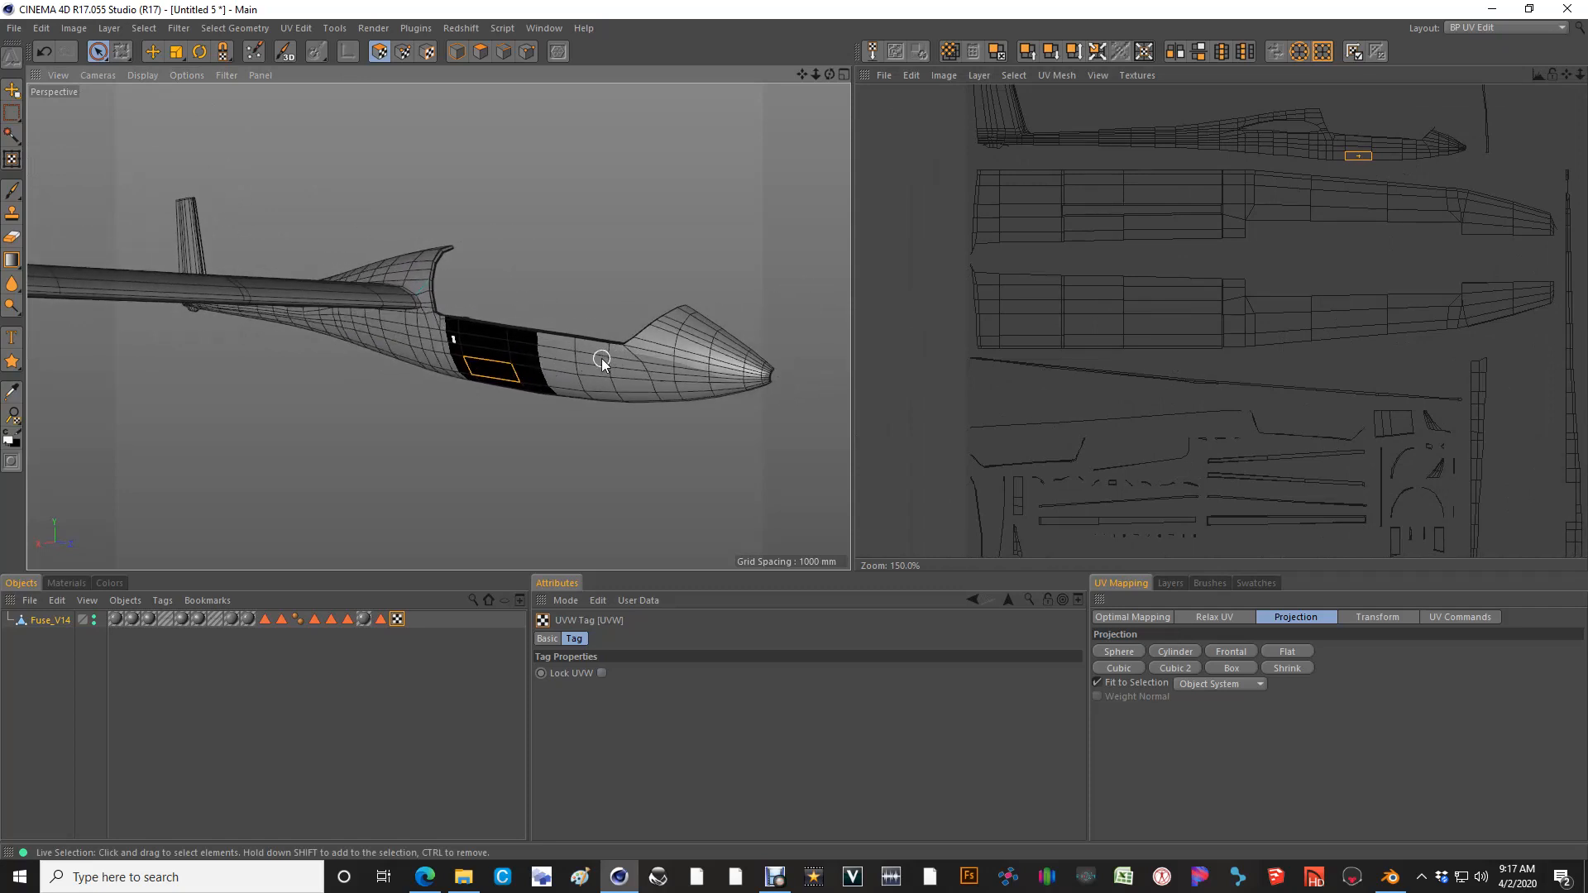
pyautogui.scroll(4, 574, 325)
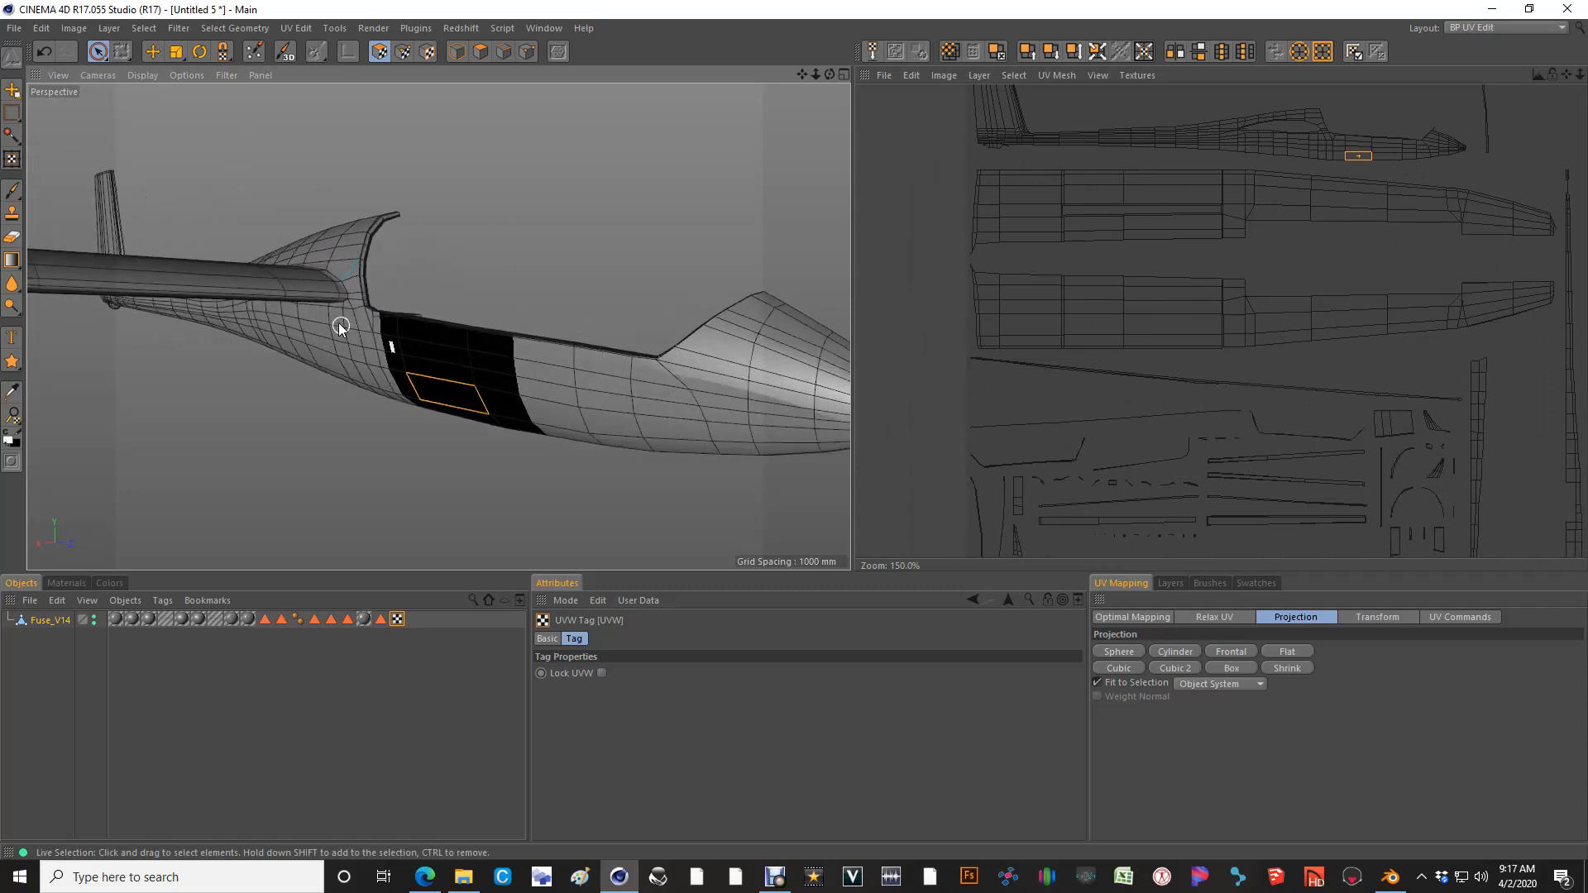
pyautogui.keyDown('alt'); pyautogui.moveTo(340, 303); pyautogui.dragTo(546, 364); pyautogui.keyUp('alt')
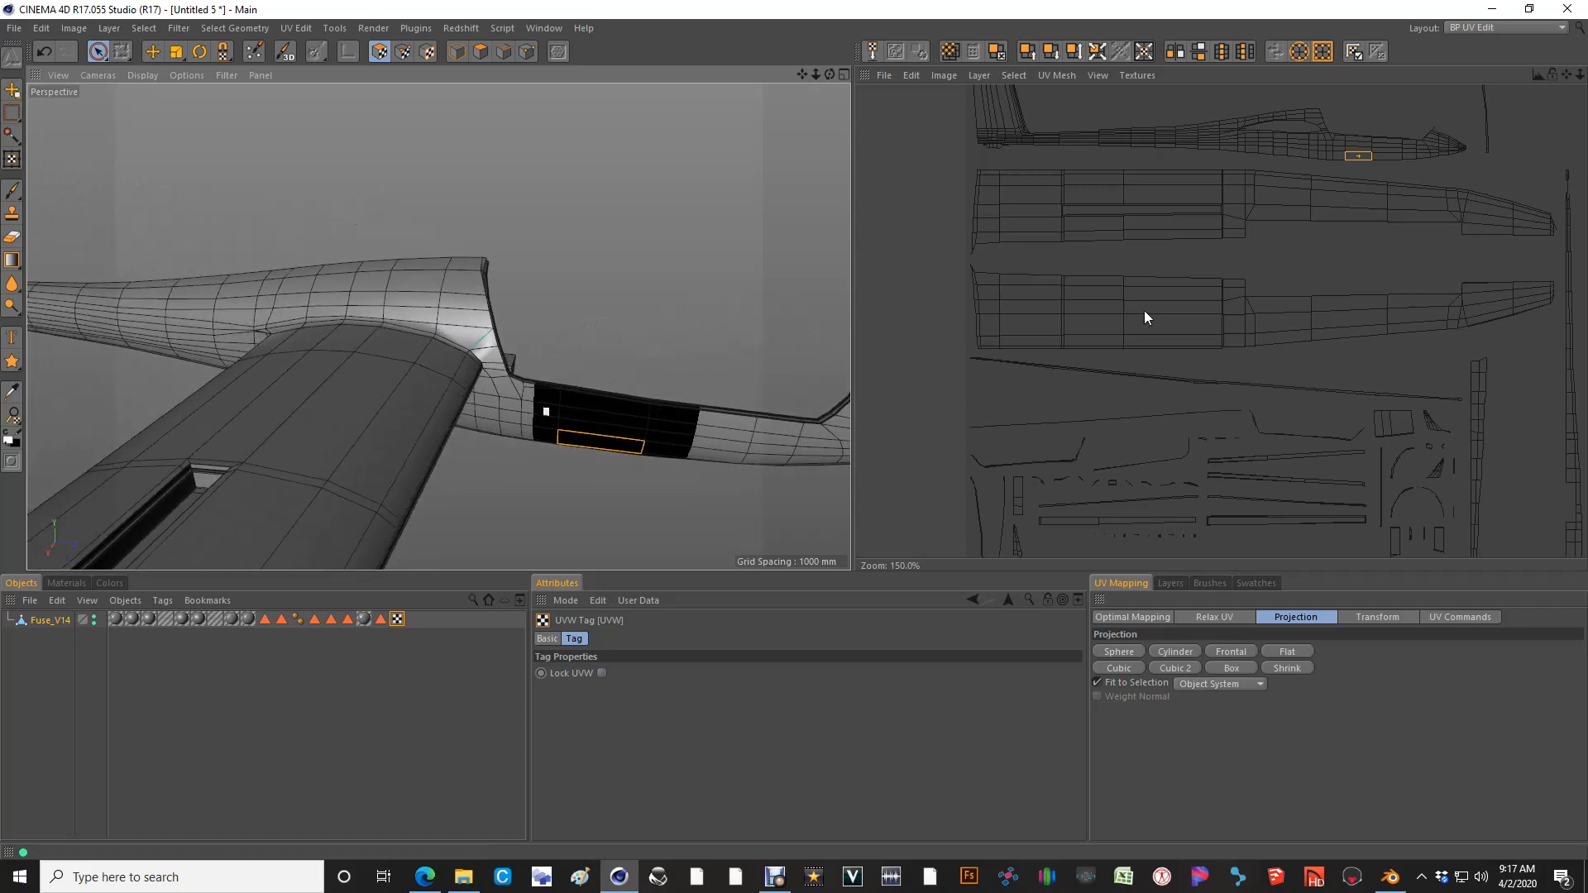
# Create a new 8192 × 8192 pixel RGB texture named Discus_Fuse with the default grey color
pyautogui.click(883, 76)
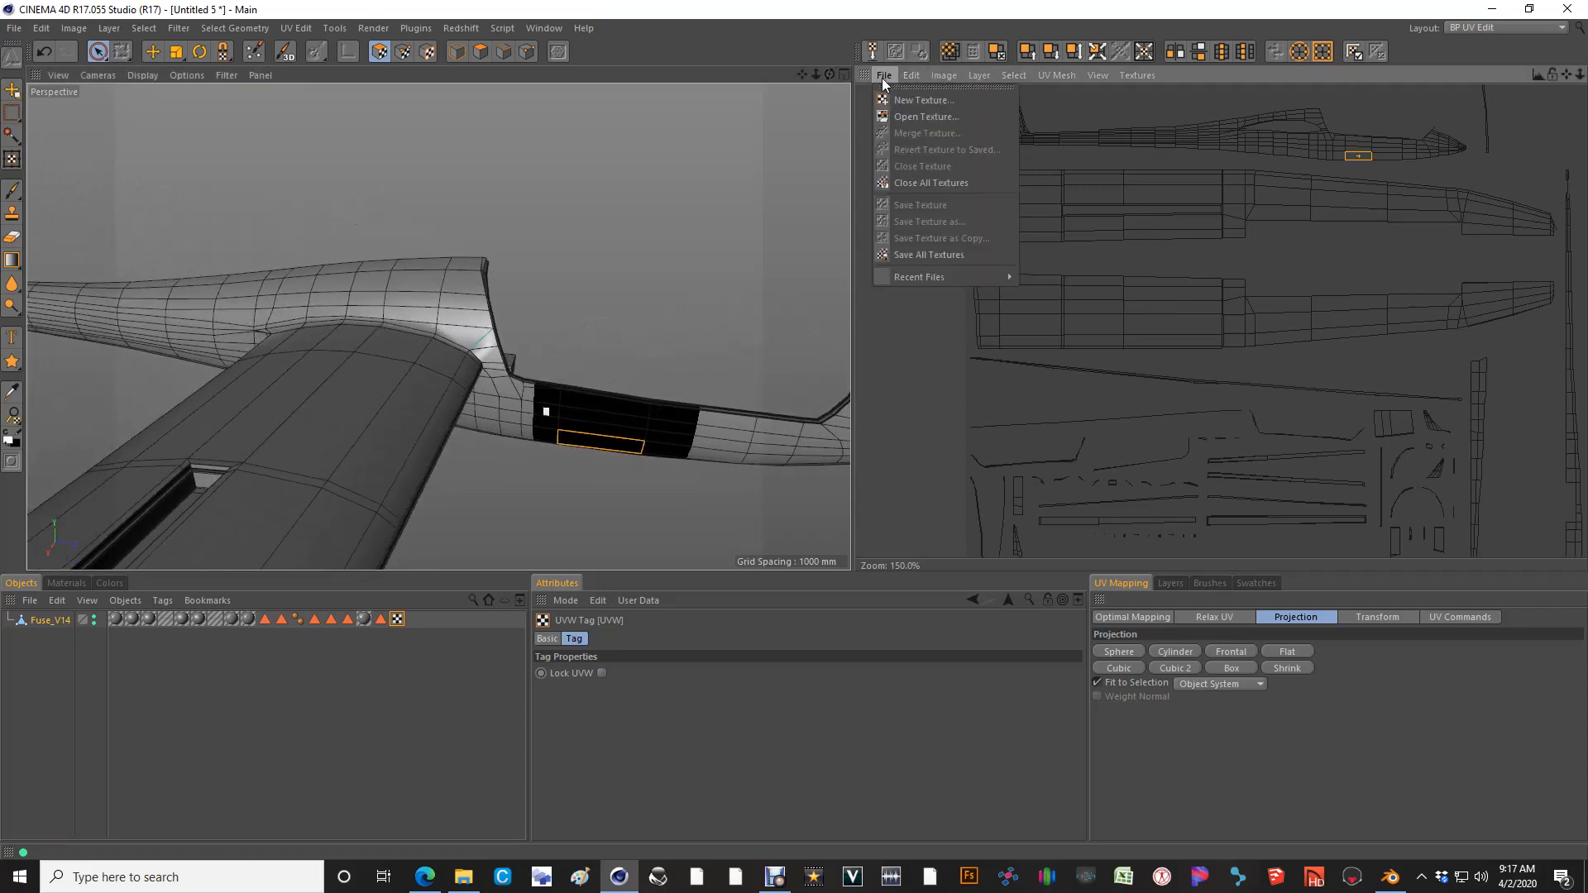
pyautogui.click(901, 101)
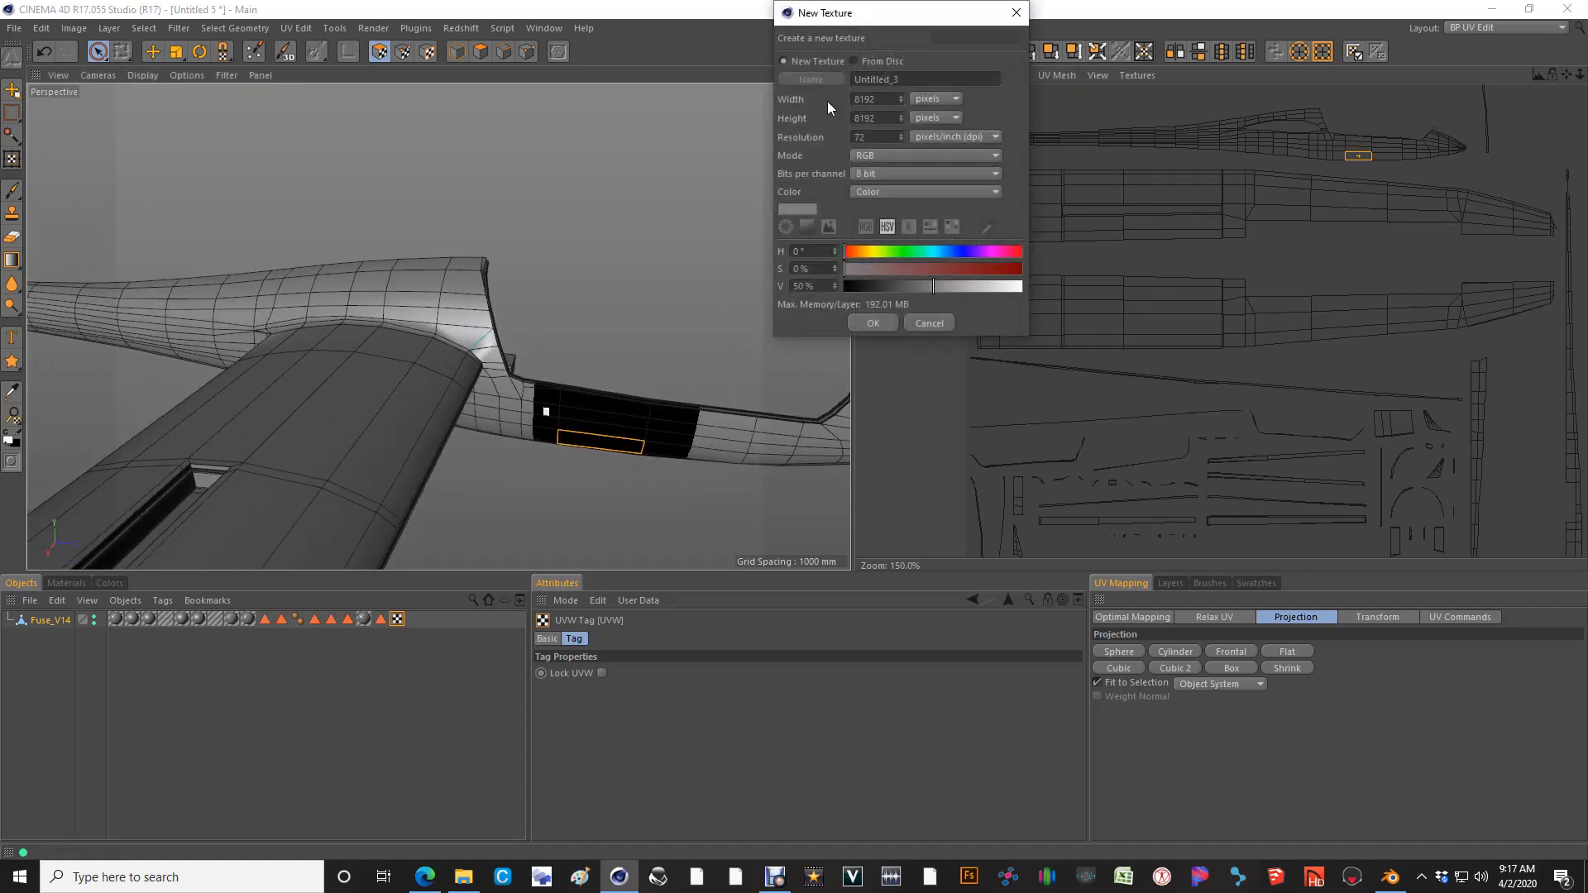
pyautogui.doubleClick(914, 82)
pyautogui.write('Discus_Fuse')
pyautogui.press('Return')
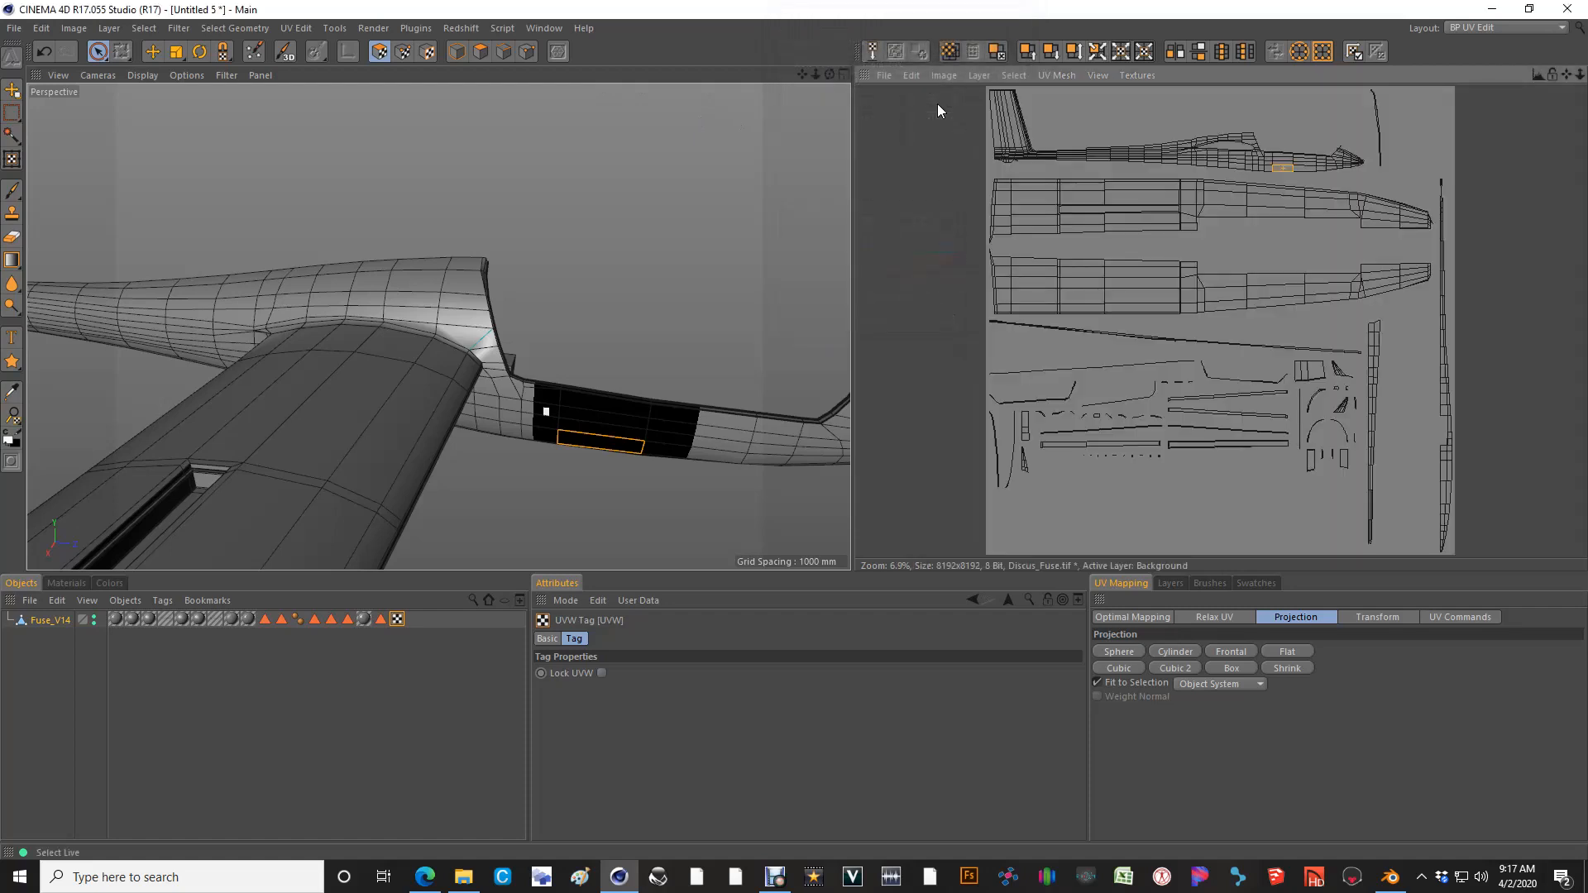
# Select individual forward-fuselage polygons in the UV map to identify their counterparts in the black section of the model
pyautogui.keyDown('alt'); pyautogui.moveTo(1218, 260); pyautogui.dragTo(1172, 316, button='middle'); pyautogui.keyUp('alt')
pyautogui.scroll(2, 1021, 200)
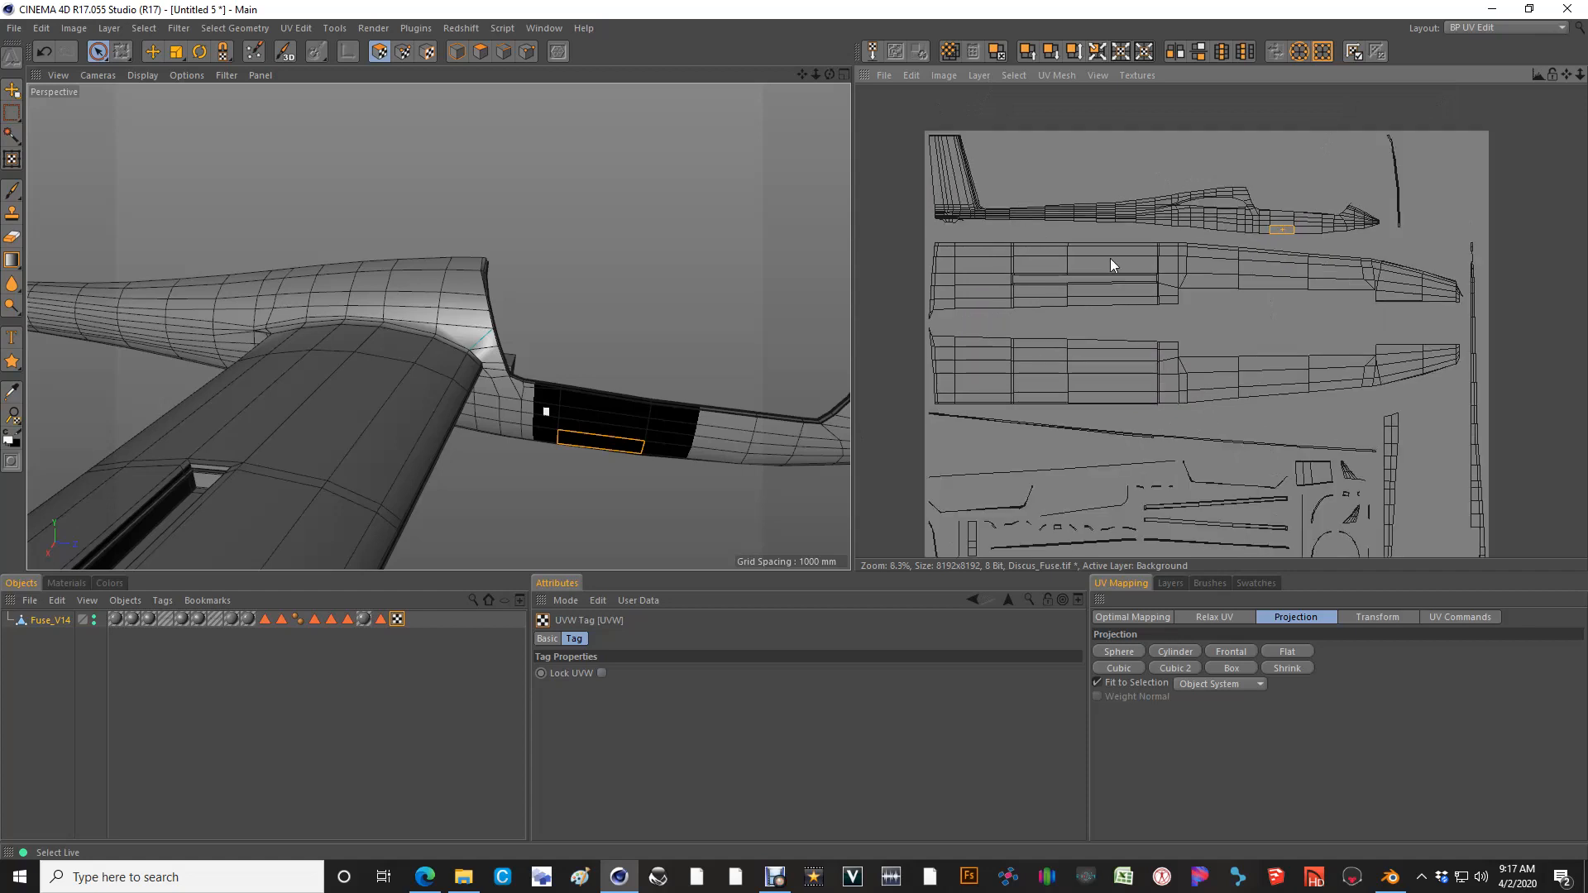
pyautogui.keyDown('alt'); pyautogui.moveTo(1074, 322); pyautogui.dragTo(1106, 370, button='middle'); pyautogui.keyUp('alt')
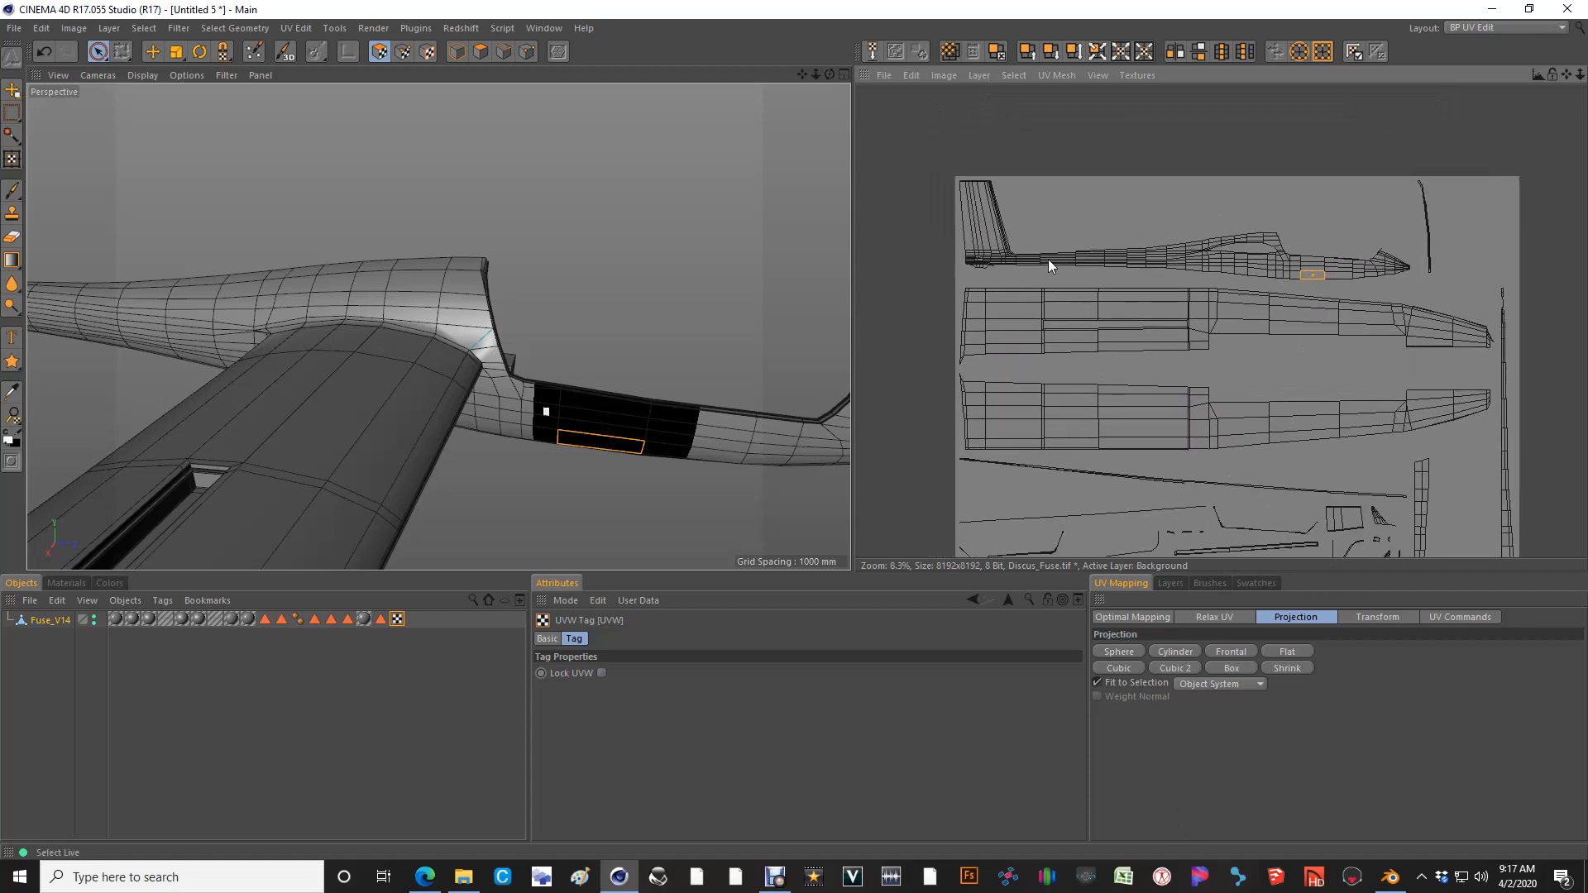
pyautogui.scroll(5, 1049, 259)
pyautogui.scroll(4, 1232, 330)
pyautogui.scroll(5, 1408, 308)
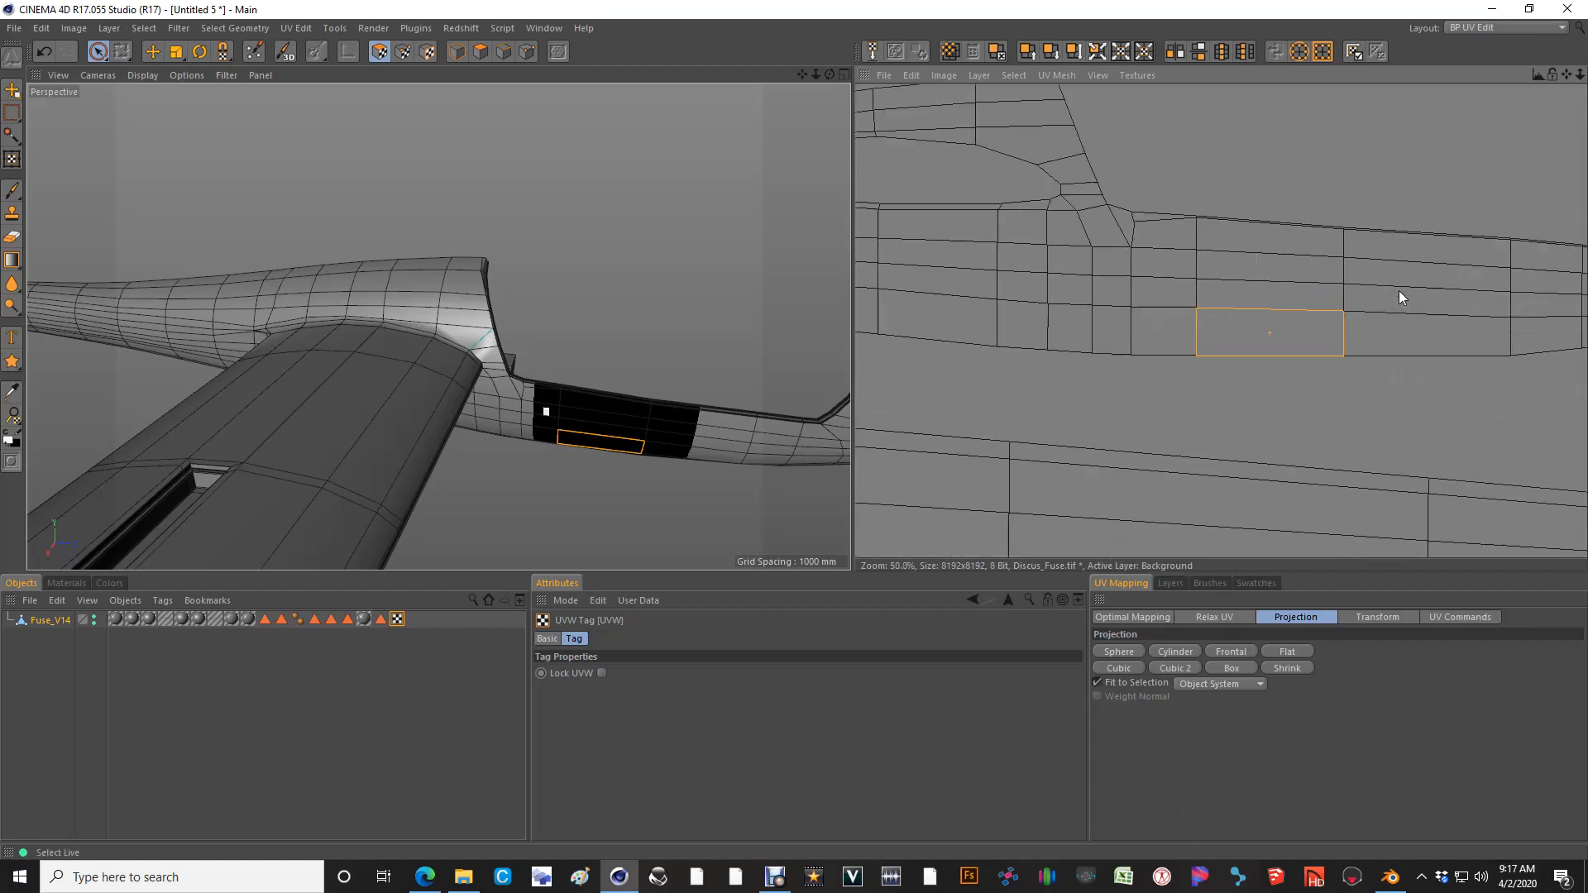
pyautogui.keyDown('alt'); pyautogui.moveTo(1421, 306); pyautogui.dragTo(1111, 339, button='middle'); pyautogui.keyUp('alt')
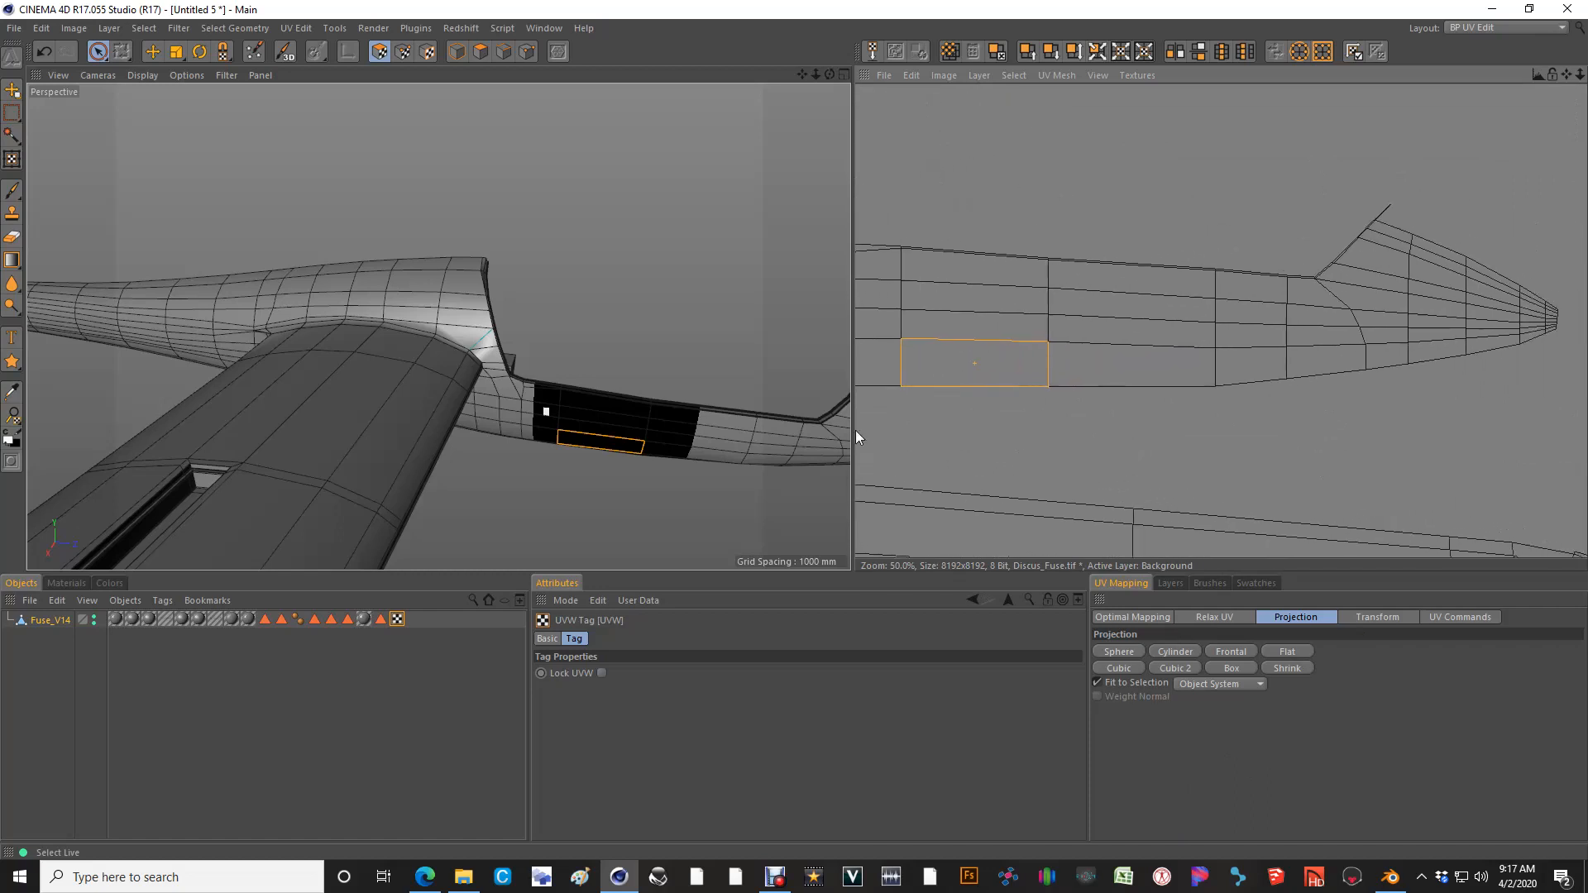
pyautogui.click(1237, 326)
pyautogui.click(1041, 325)
pyautogui.click(943, 321)
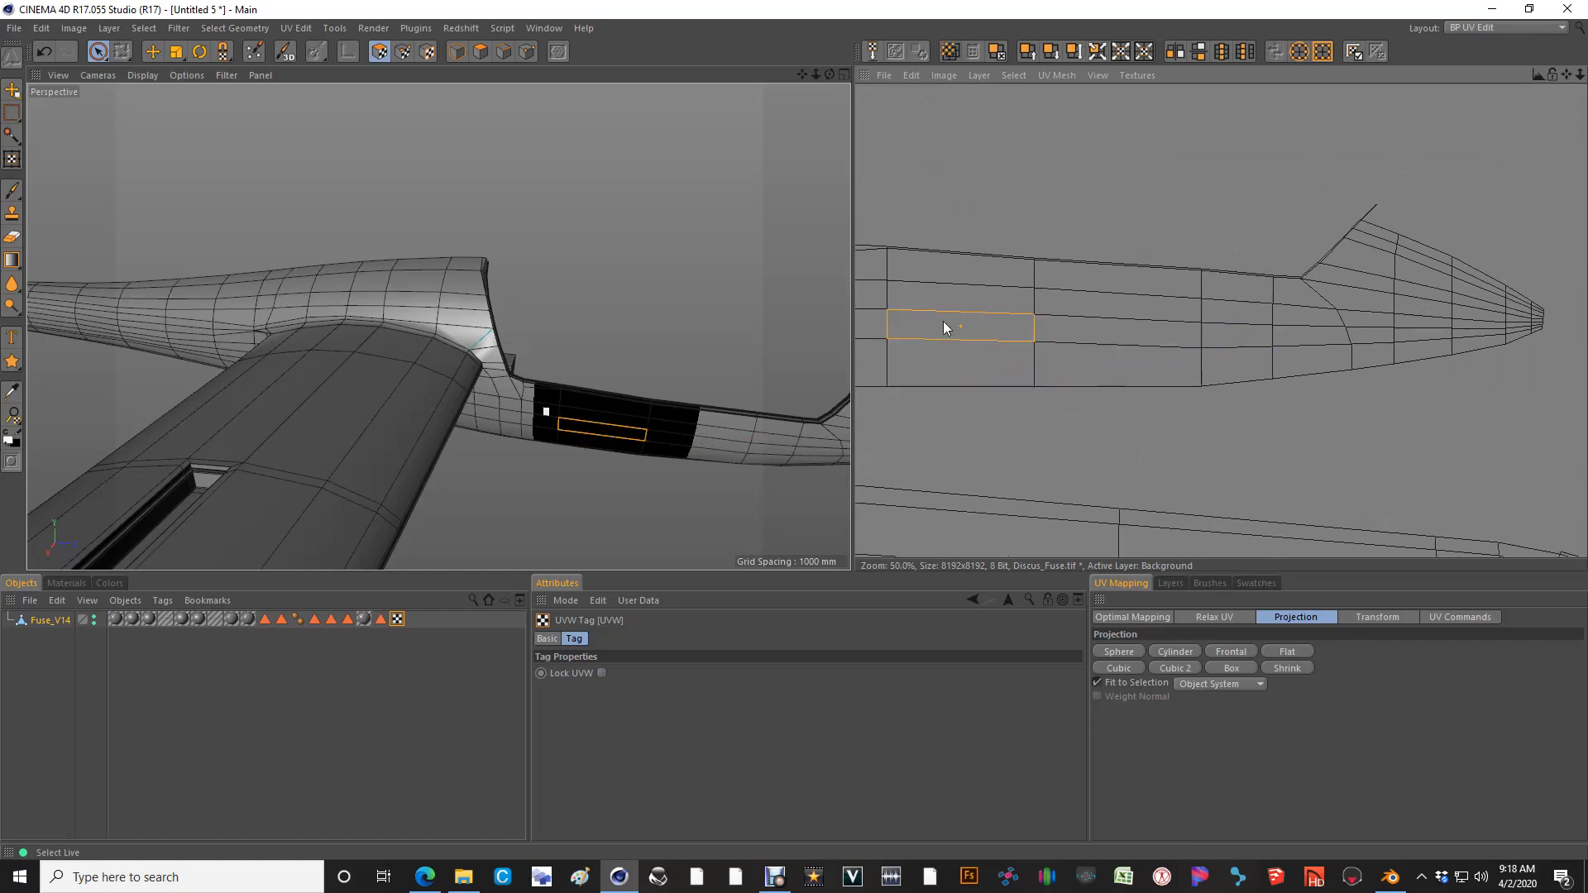
pyautogui.click(908, 299)
pyautogui.click(1059, 319)
pyautogui.click(960, 364)
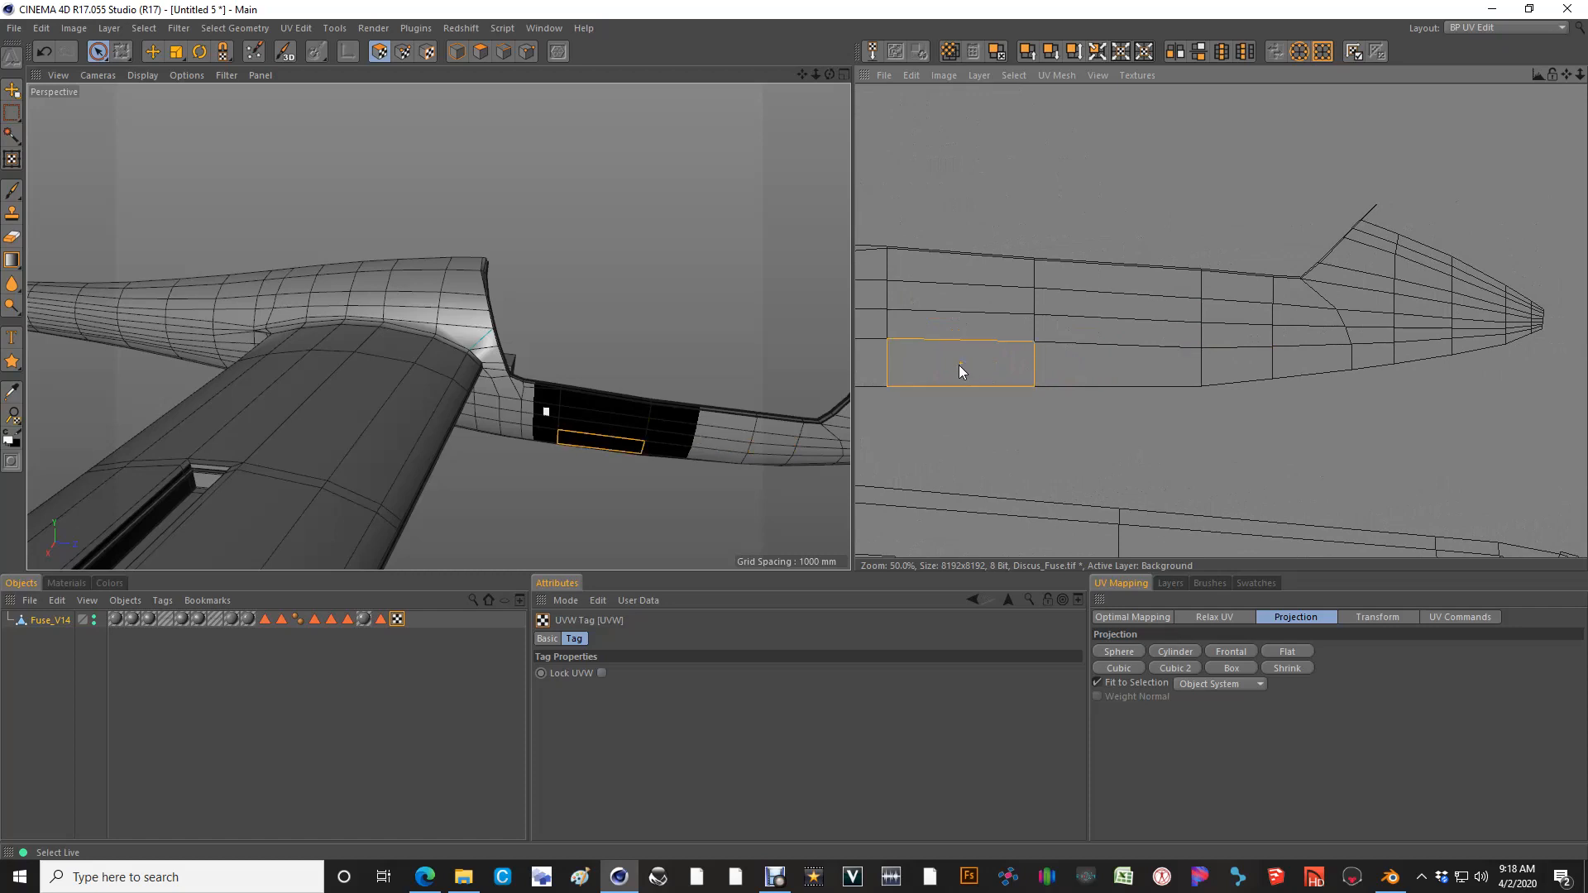
# View the black section from below and check further fuselage polygons by selecting them in the UV map and on the model
pyautogui.keyDown('alt'); pyautogui.moveTo(723, 419); pyautogui.dragTo(440, 386); pyautogui.keyUp('alt')
pyautogui.scroll(3, 546, 412)
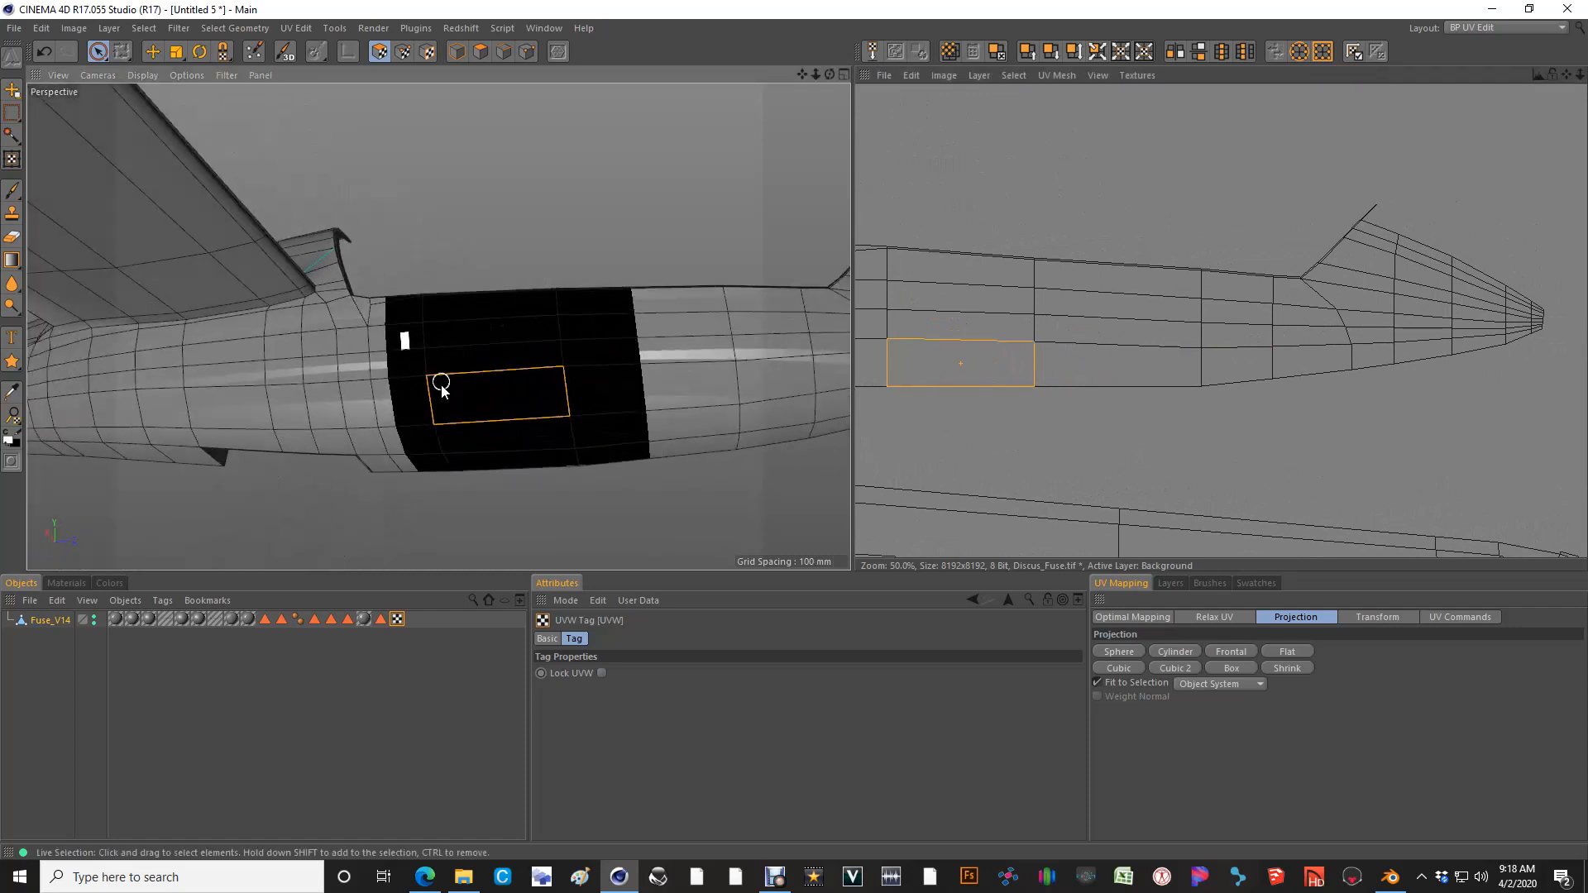
pyautogui.click(1128, 349)
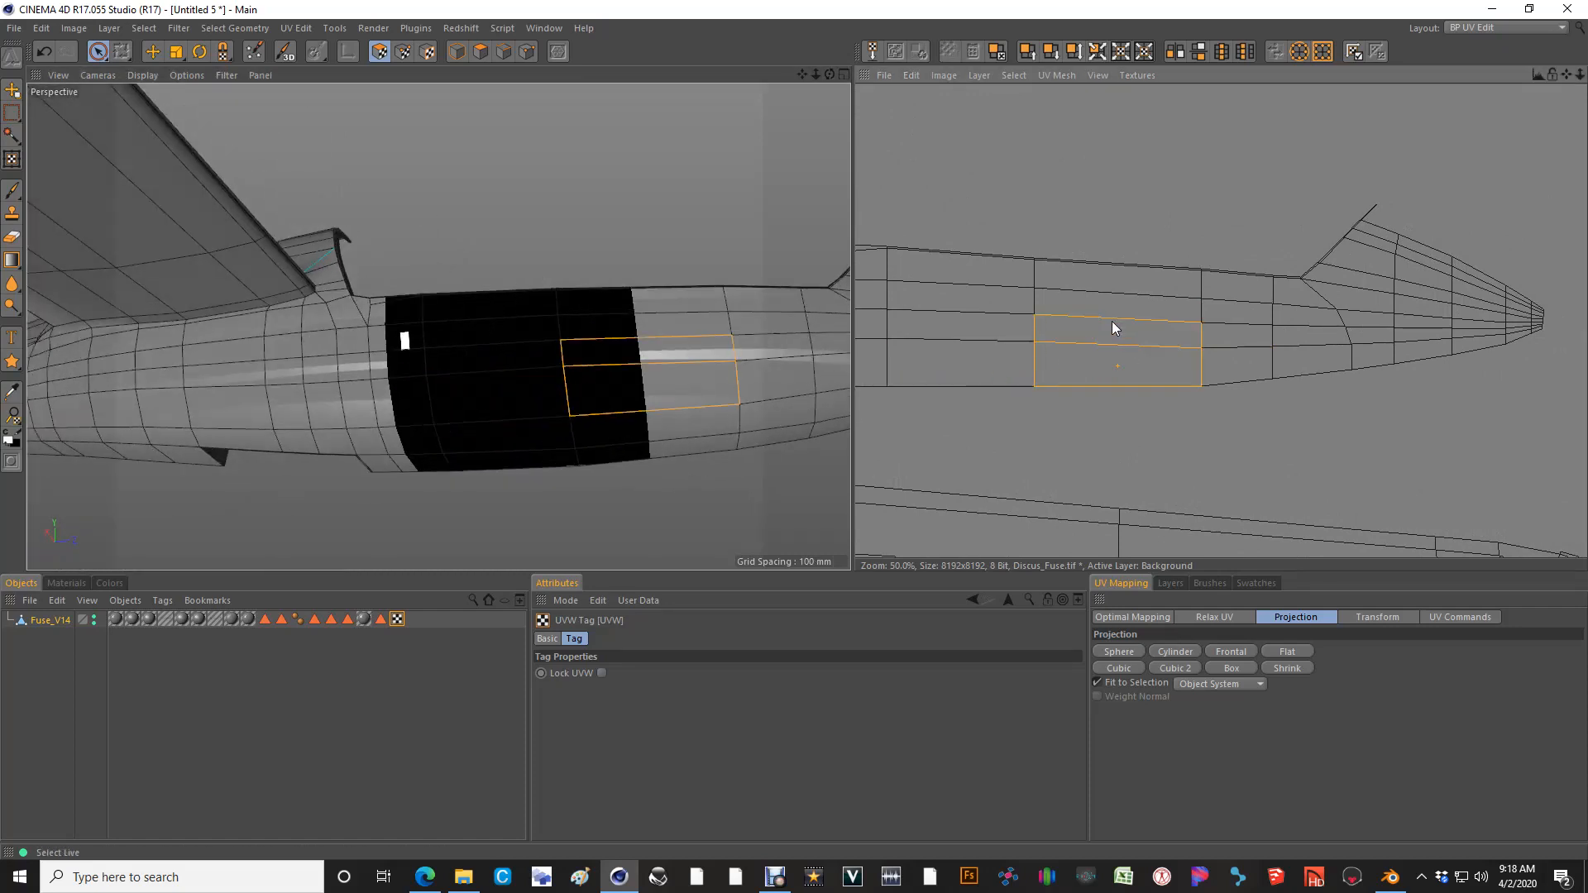
pyautogui.click(1103, 328)
pyautogui.click(986, 319)
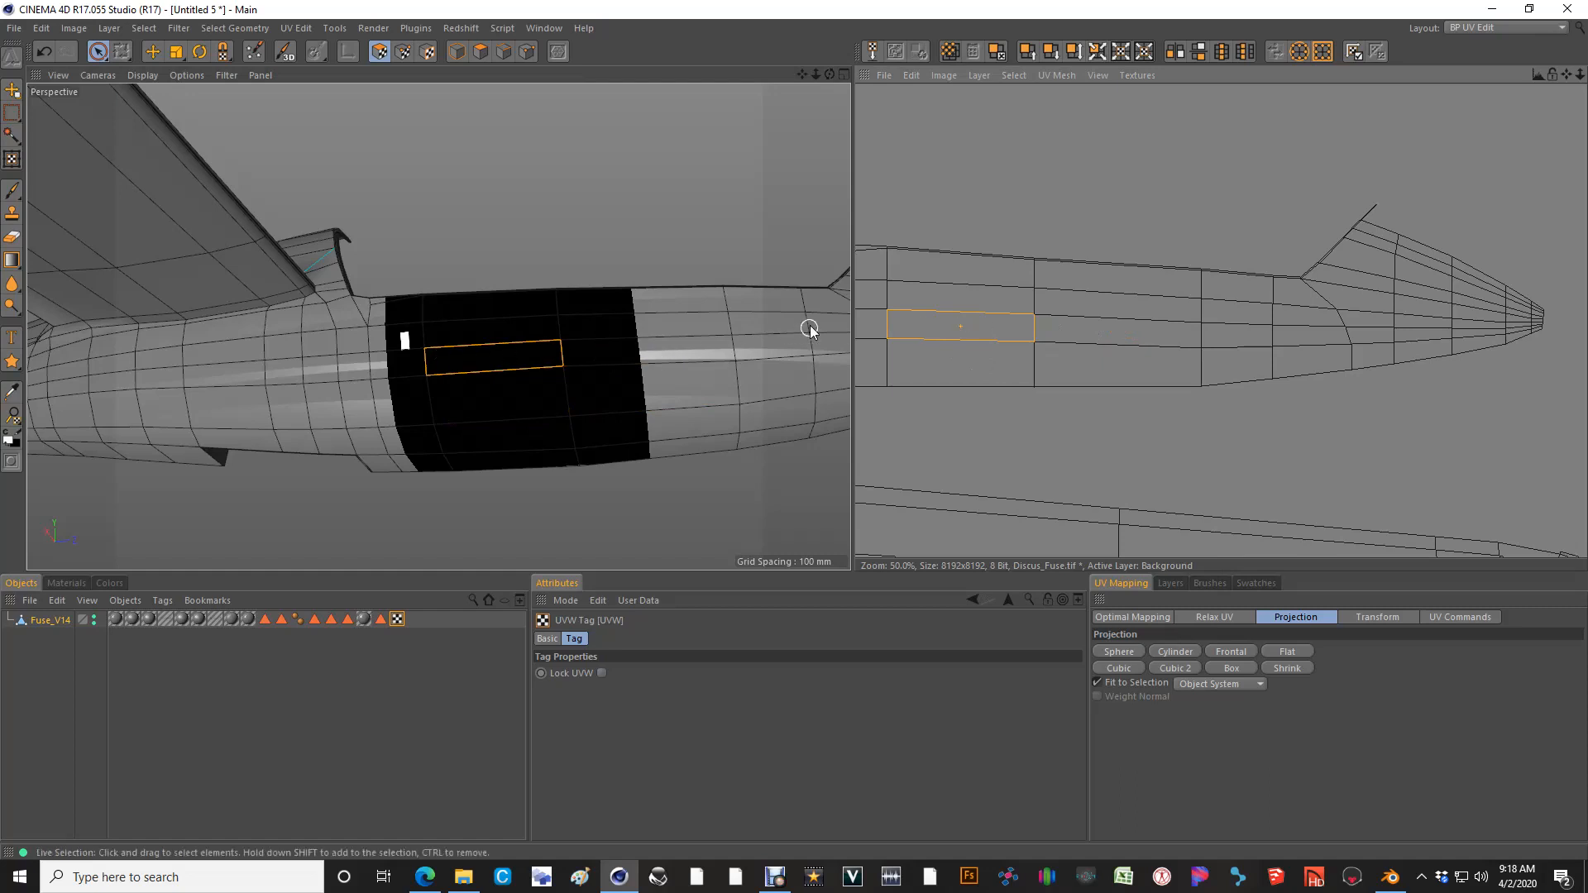
pyautogui.click(809, 327)
pyautogui.click(251, 370)
pyautogui.click(1005, 350)
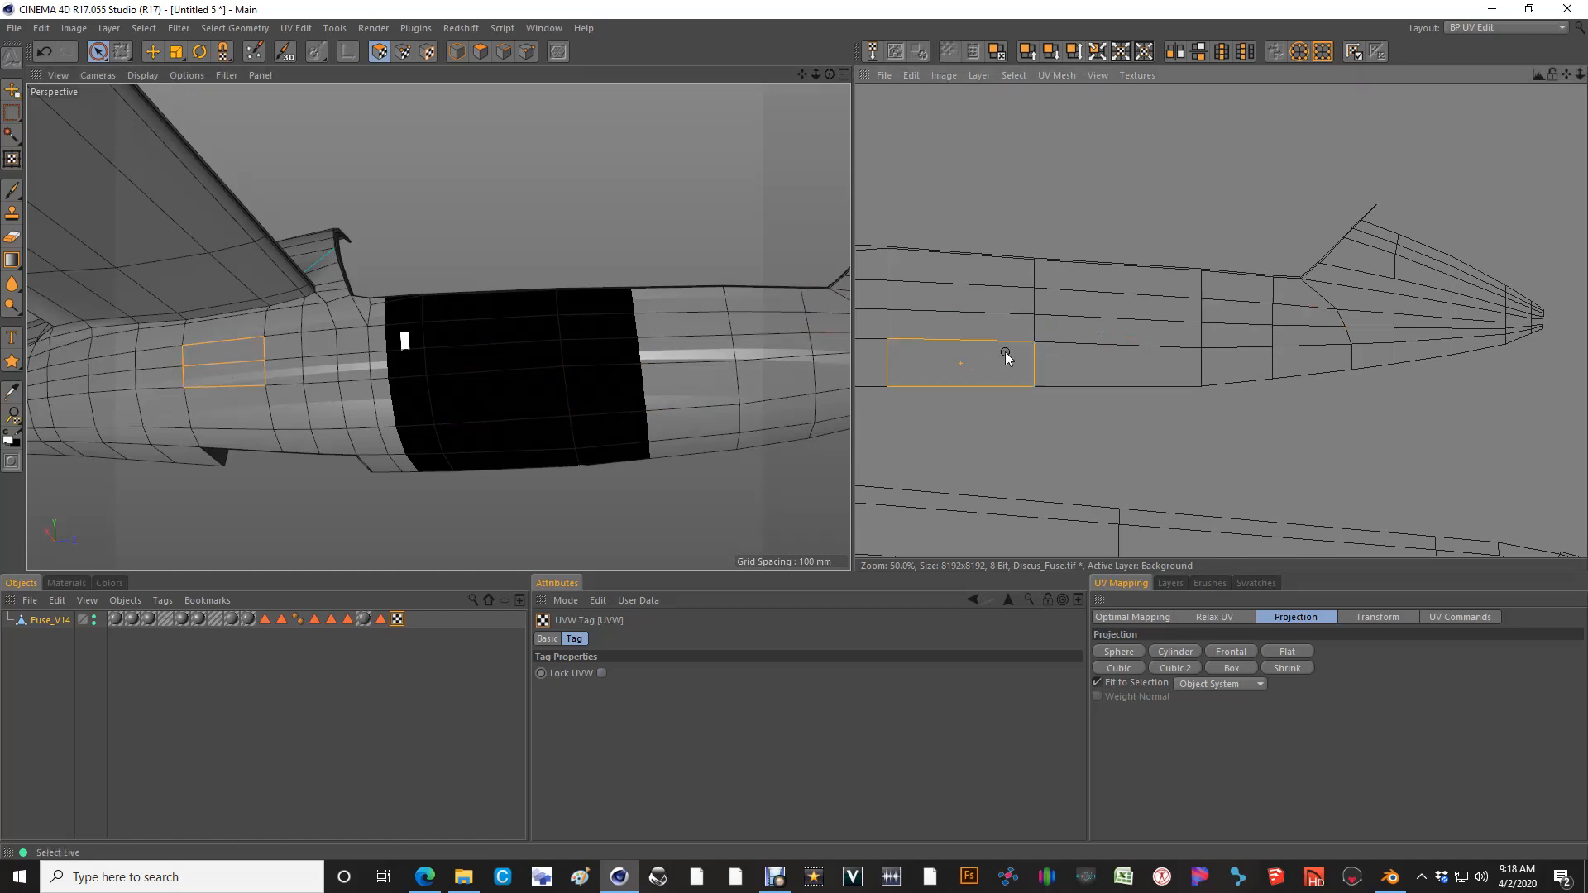
# Check the lower side polygon in the UV map, then select the two lowest polygons of the black section and locate their UV island
pyautogui.keyDown('alt'); pyautogui.moveTo(856, 430); pyautogui.dragTo(1042, 398, button='middle'); pyautogui.keyUp('alt')
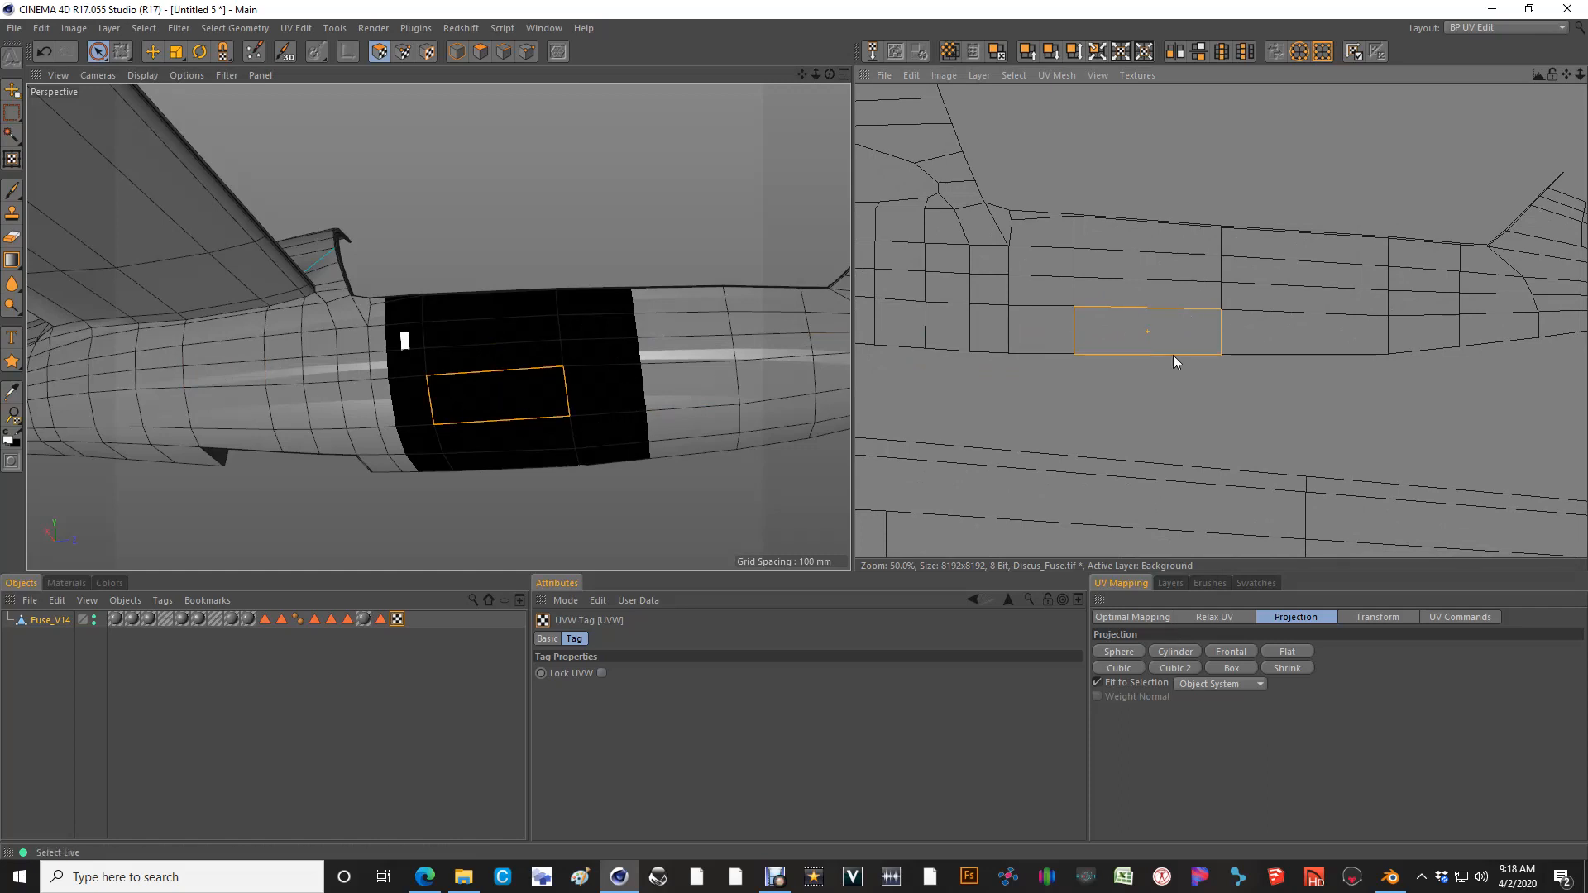
pyautogui.click(1138, 364)
pyautogui.click(1143, 336)
pyautogui.click(1145, 369)
pyautogui.click(1113, 339)
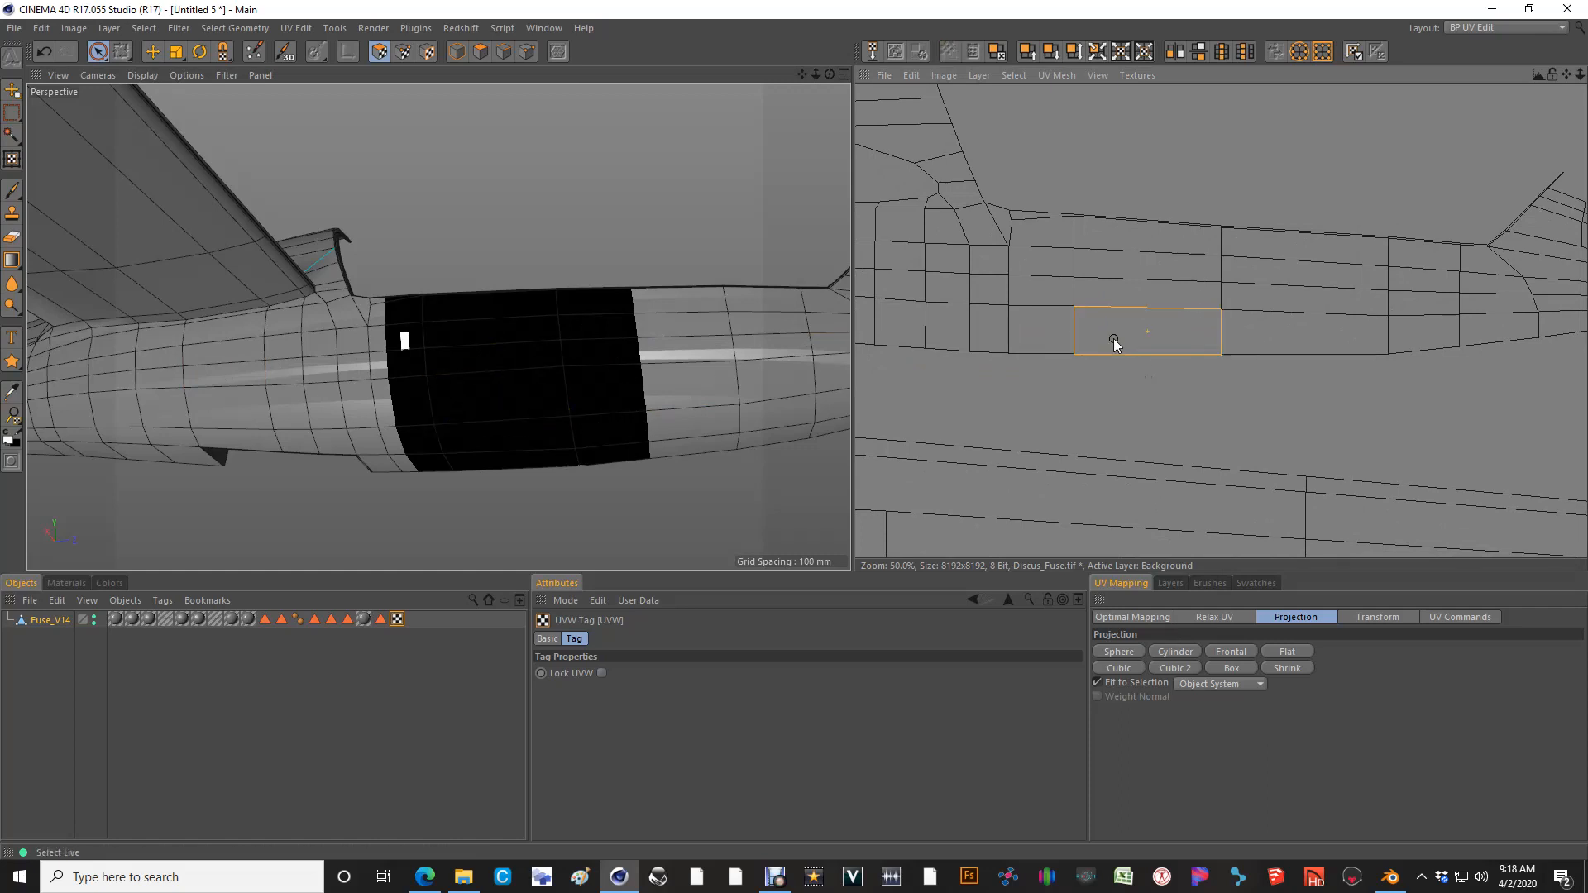
pyautogui.moveTo(478, 443); pyautogui.dragTo(487, 459)
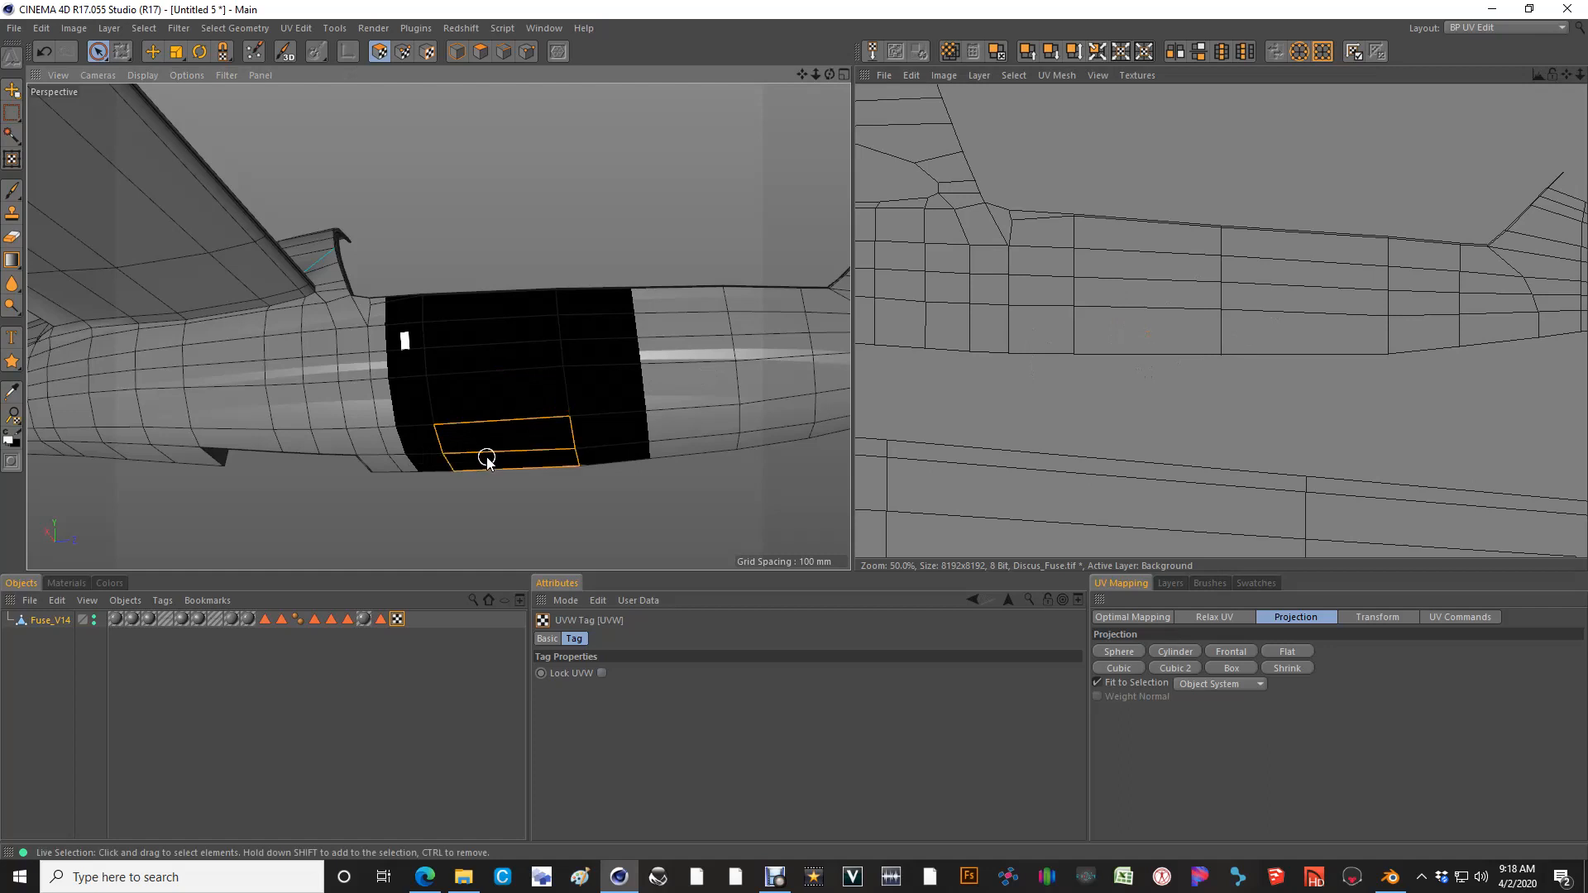
pyautogui.scroll(-4, 1187, 326)
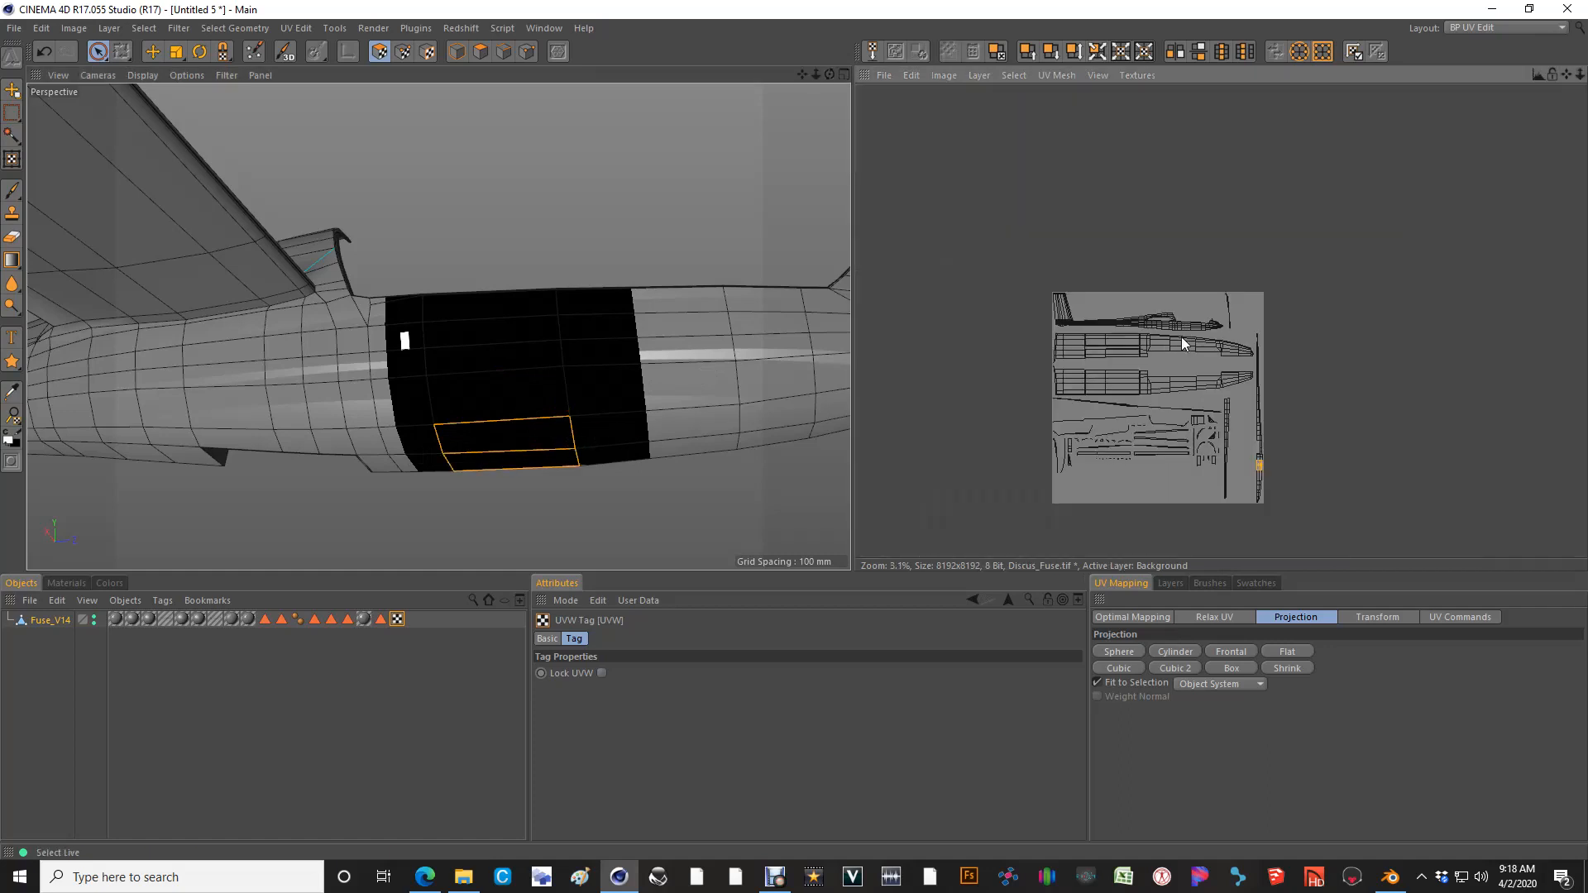
# Find the Select Connected command by filtering for "select conne" and place it as a shortcut in the perspective view
pyautogui.scroll(3, 1195, 440)
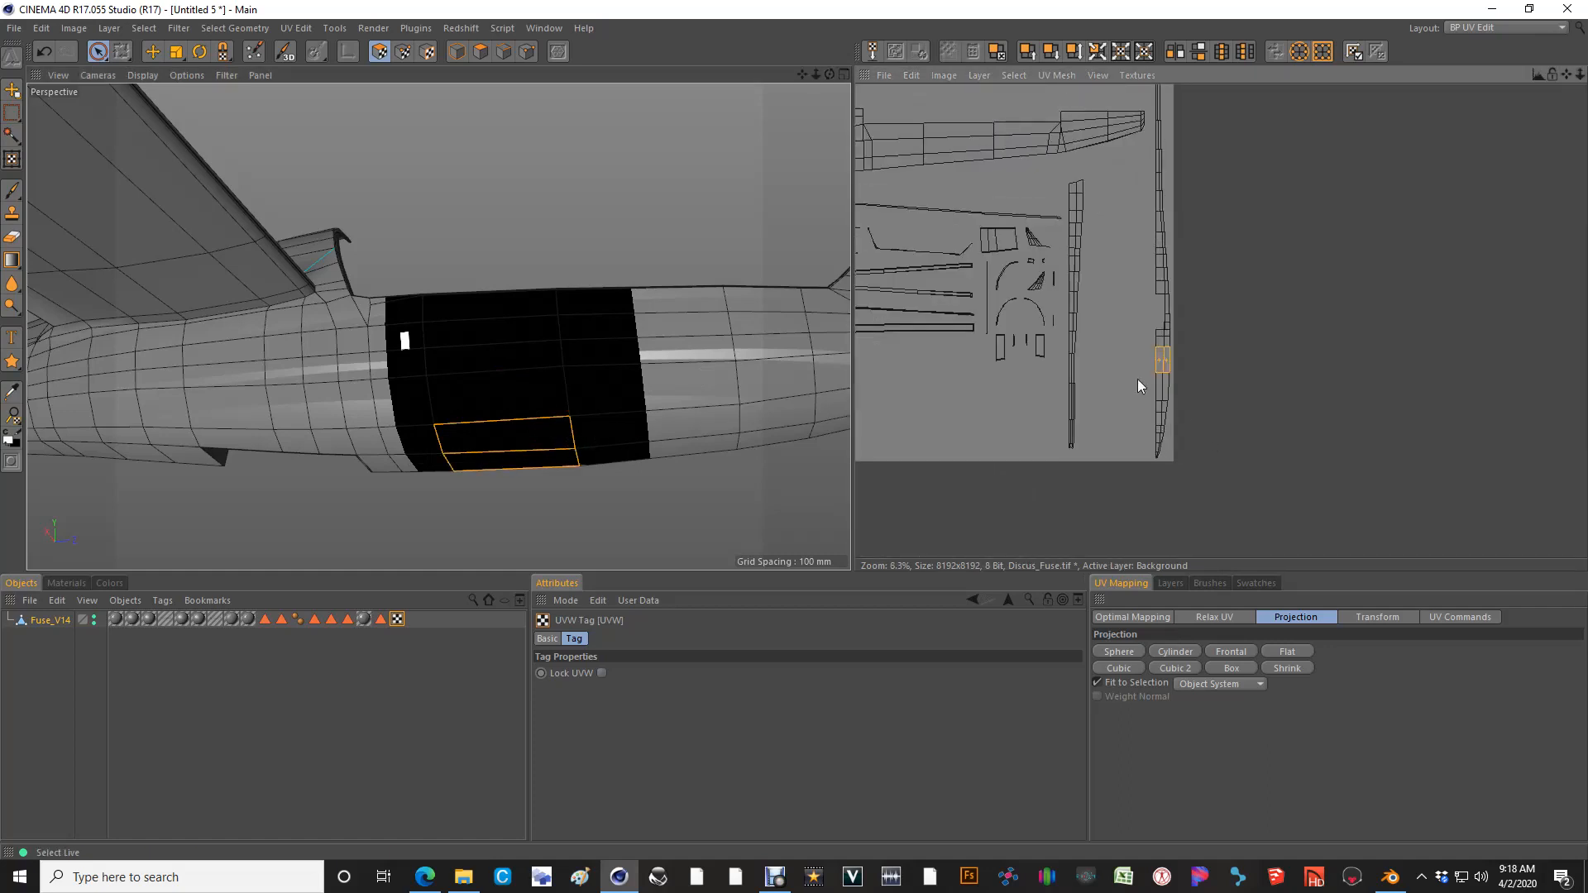
pyautogui.keyDown('alt'); pyautogui.moveTo(1138, 378); pyautogui.dragTo(1154, 446, button='middle'); pyautogui.keyUp('alt')
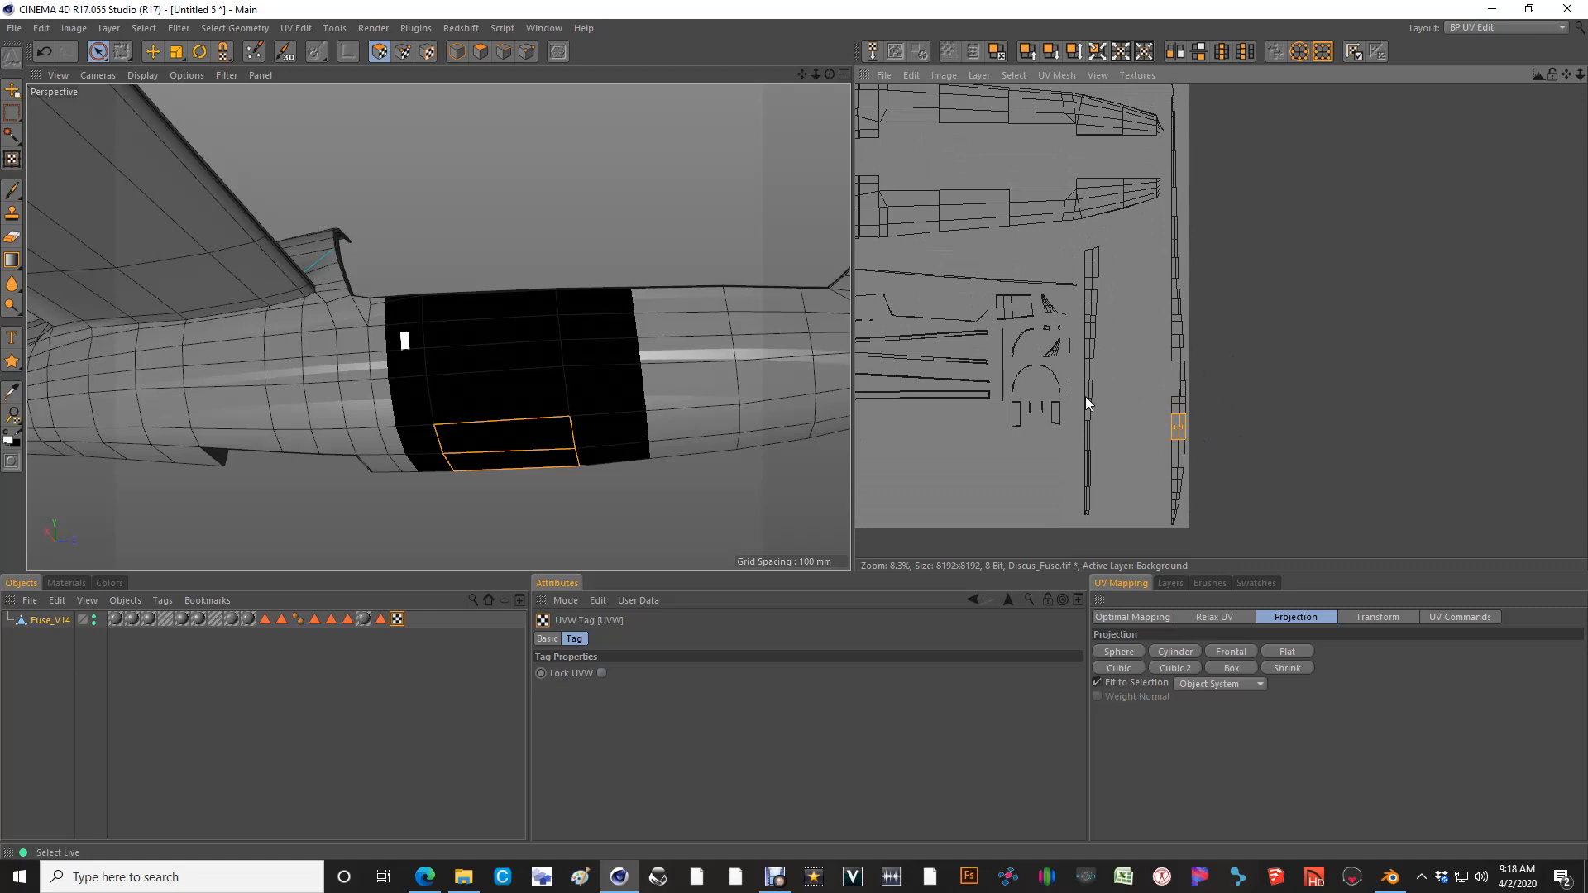
pyautogui.scroll(-1, 1176, 434)
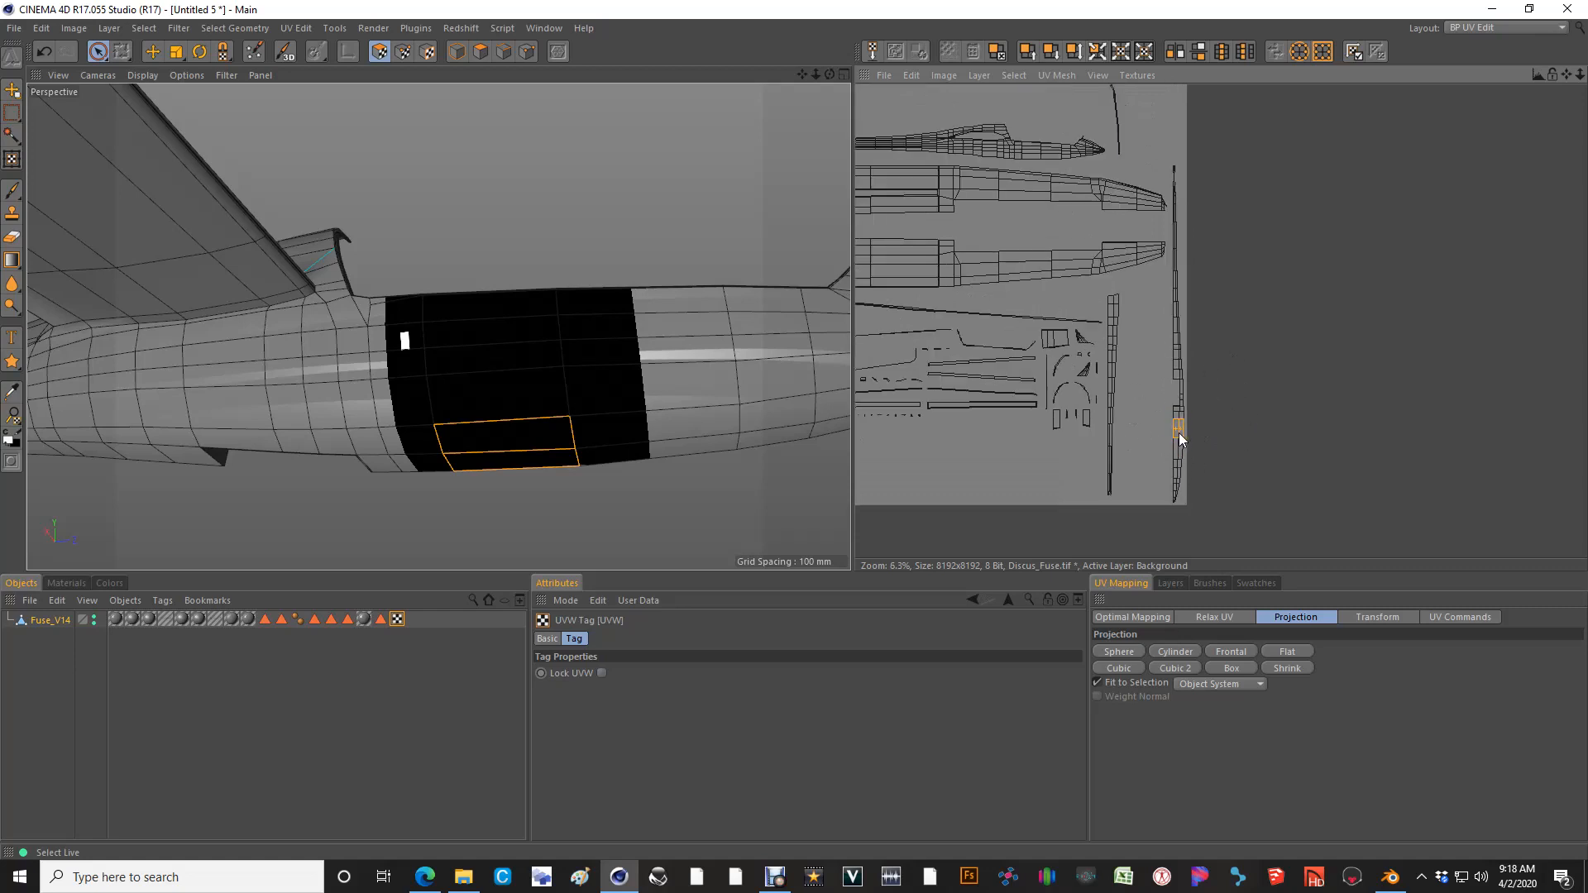
pyautogui.keyDown('alt'); pyautogui.moveTo(1214, 393); pyautogui.dragTo(1348, 516, button='middle'); pyautogui.keyUp('alt')
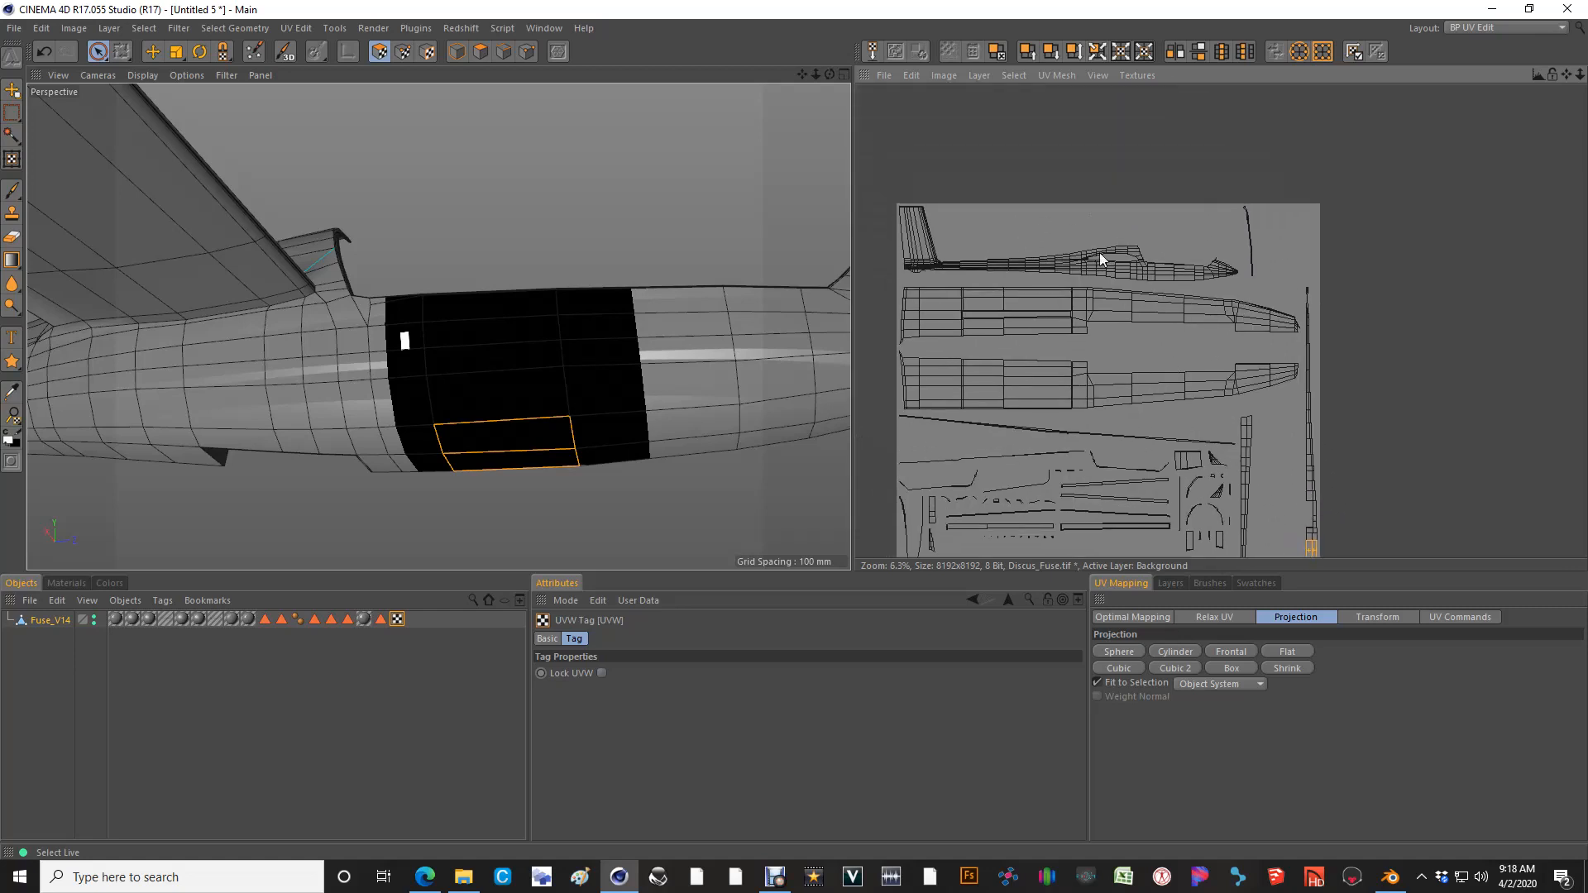
pyautogui.click(548, 28)
pyautogui.moveTo(570, 52)
pyautogui.click(856, 63)
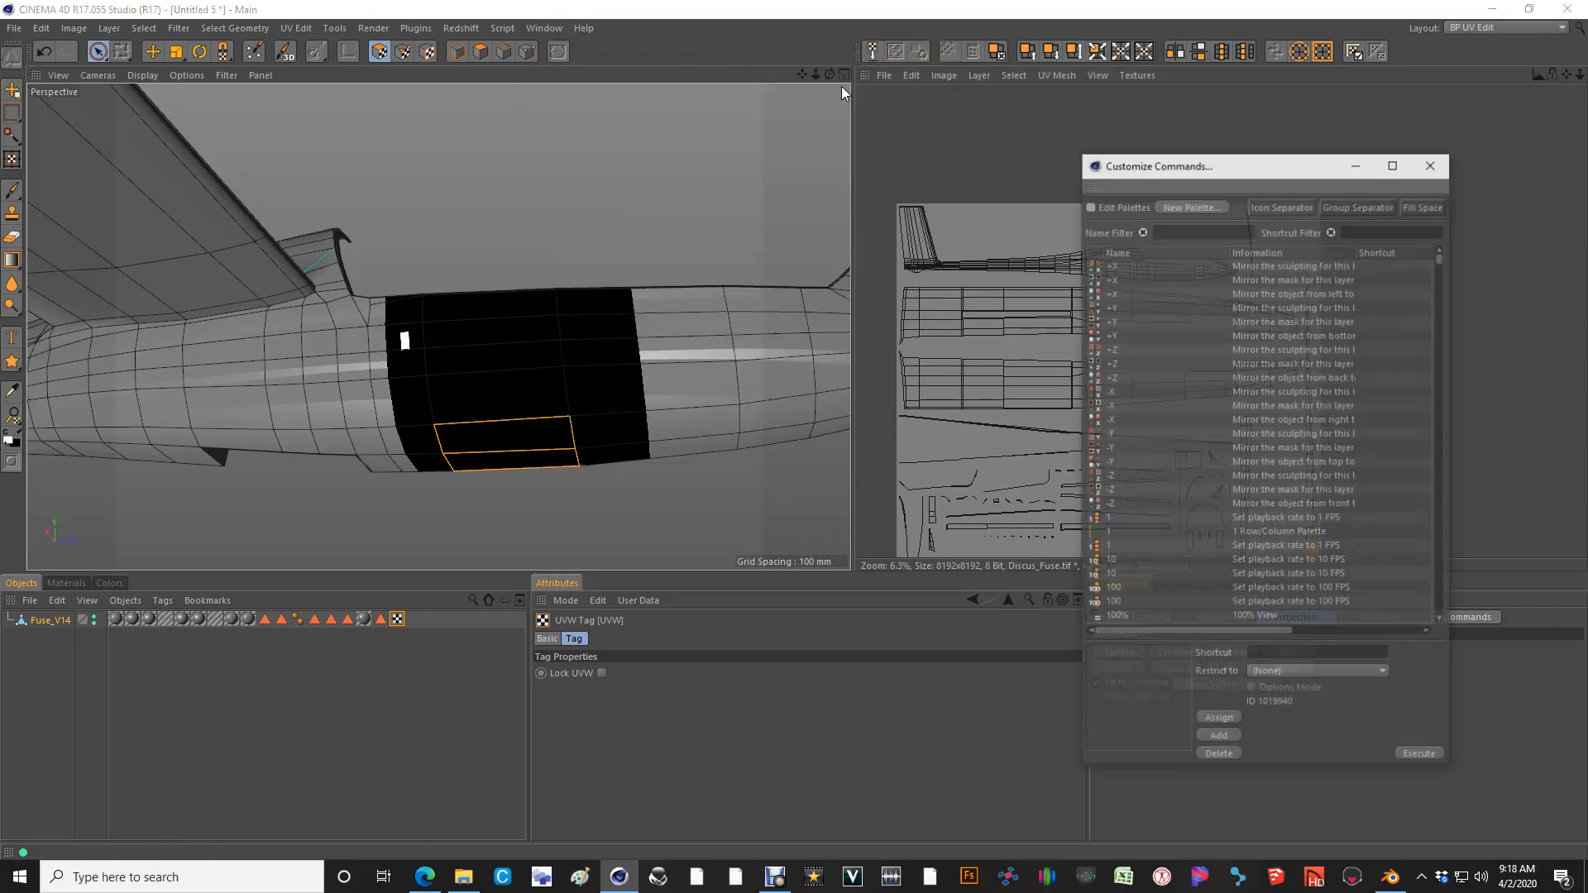
pyautogui.write('se')
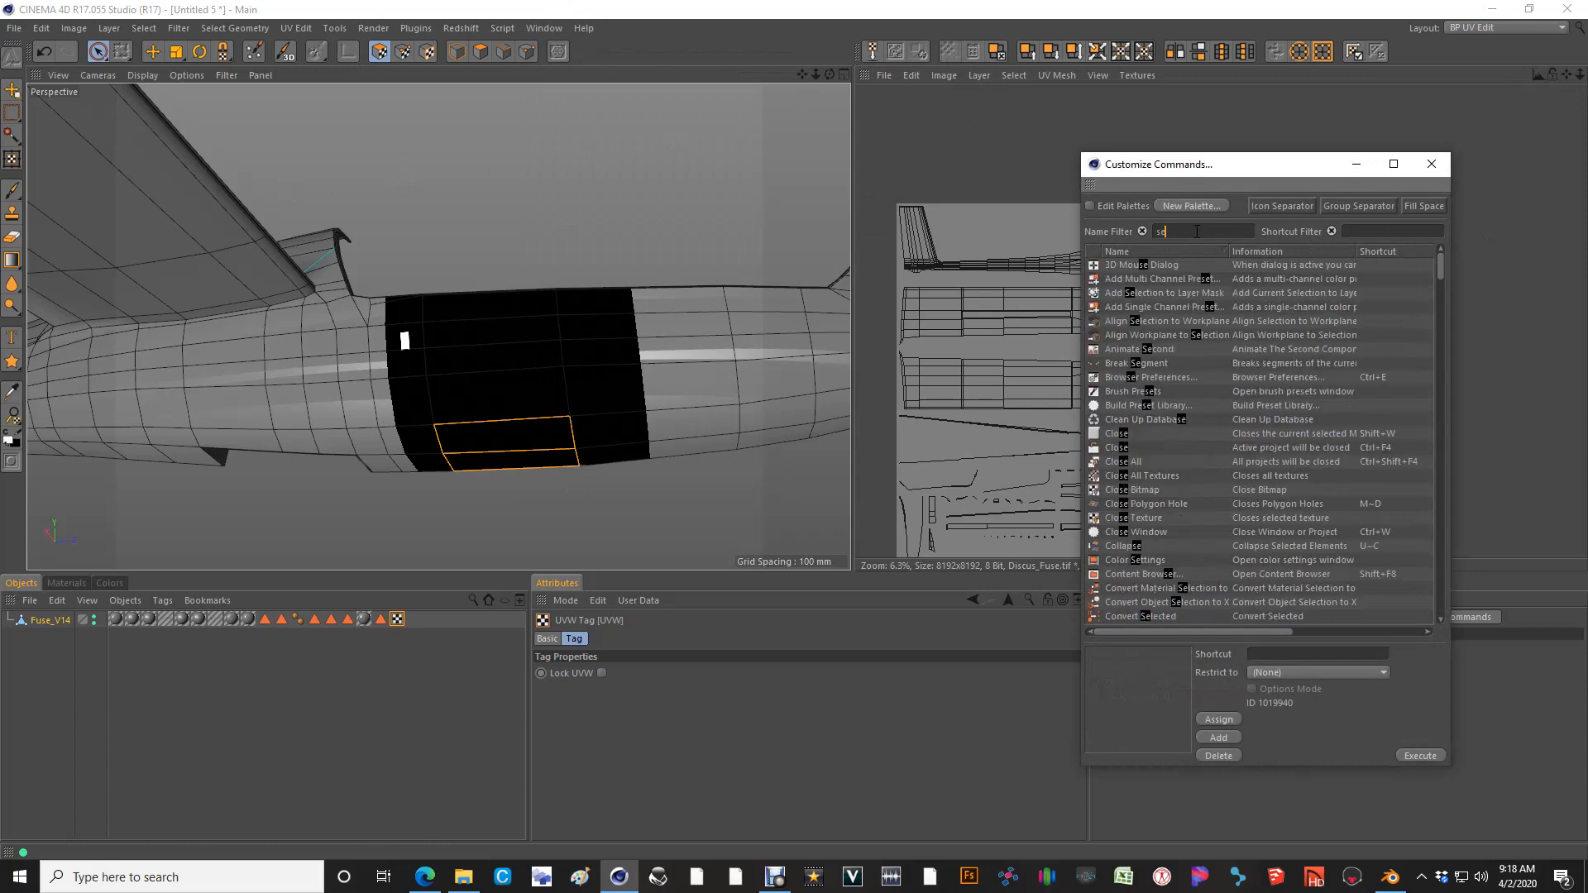
pyautogui.write('lect conne')
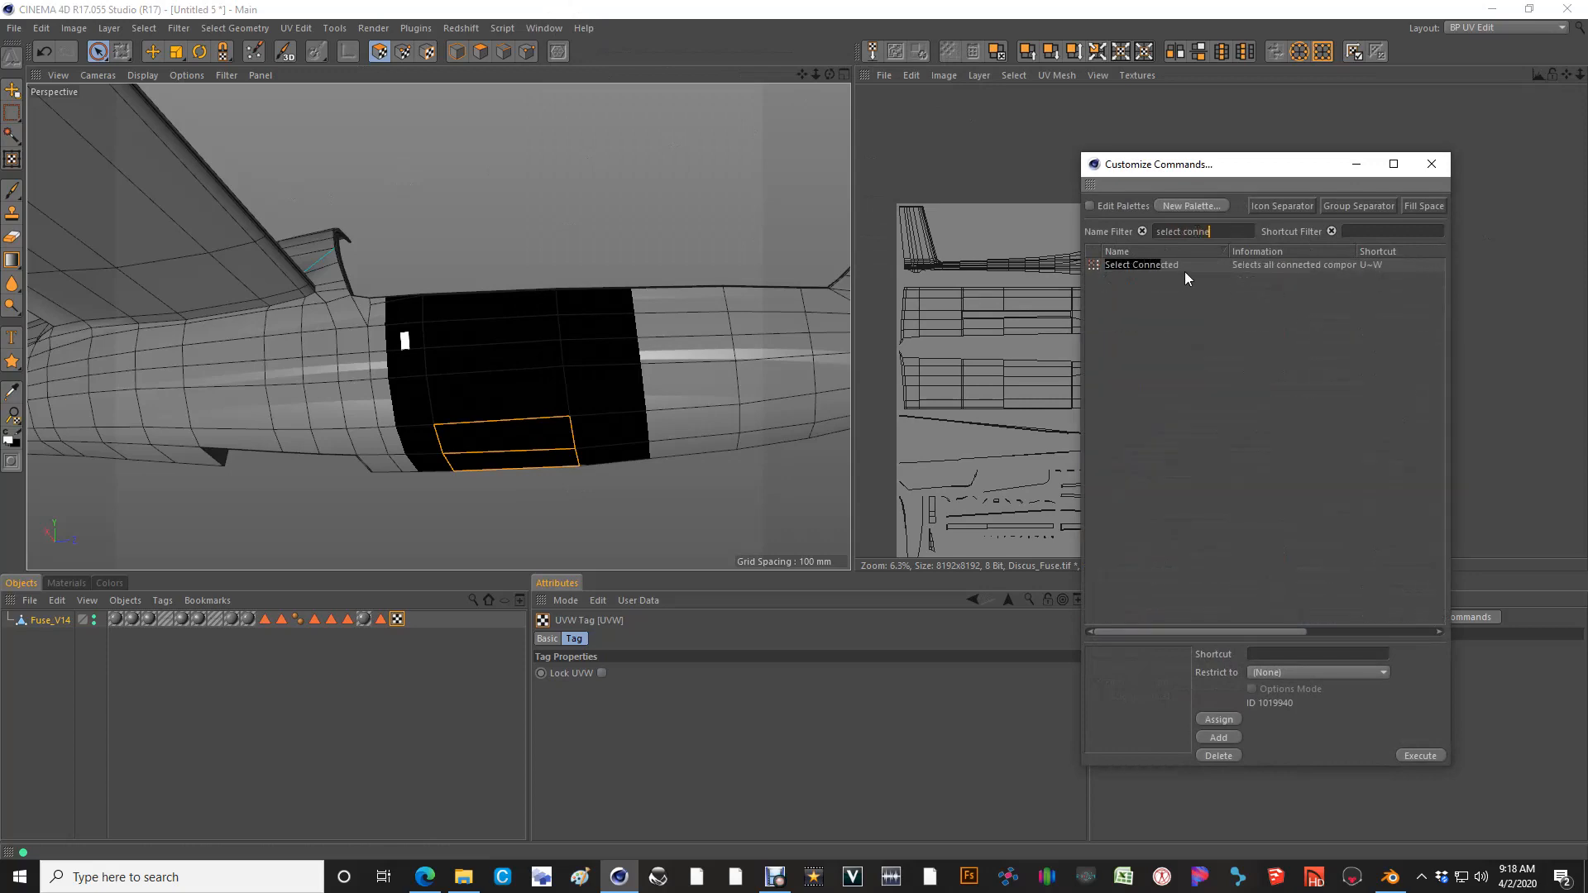
pyautogui.moveTo(1153, 266); pyautogui.dragTo(799, 129)
# Filter the commands for "invert", place the Invert command (U~I) just below Select Connected, and close the command manager
pyautogui.doubleClick(1204, 231)
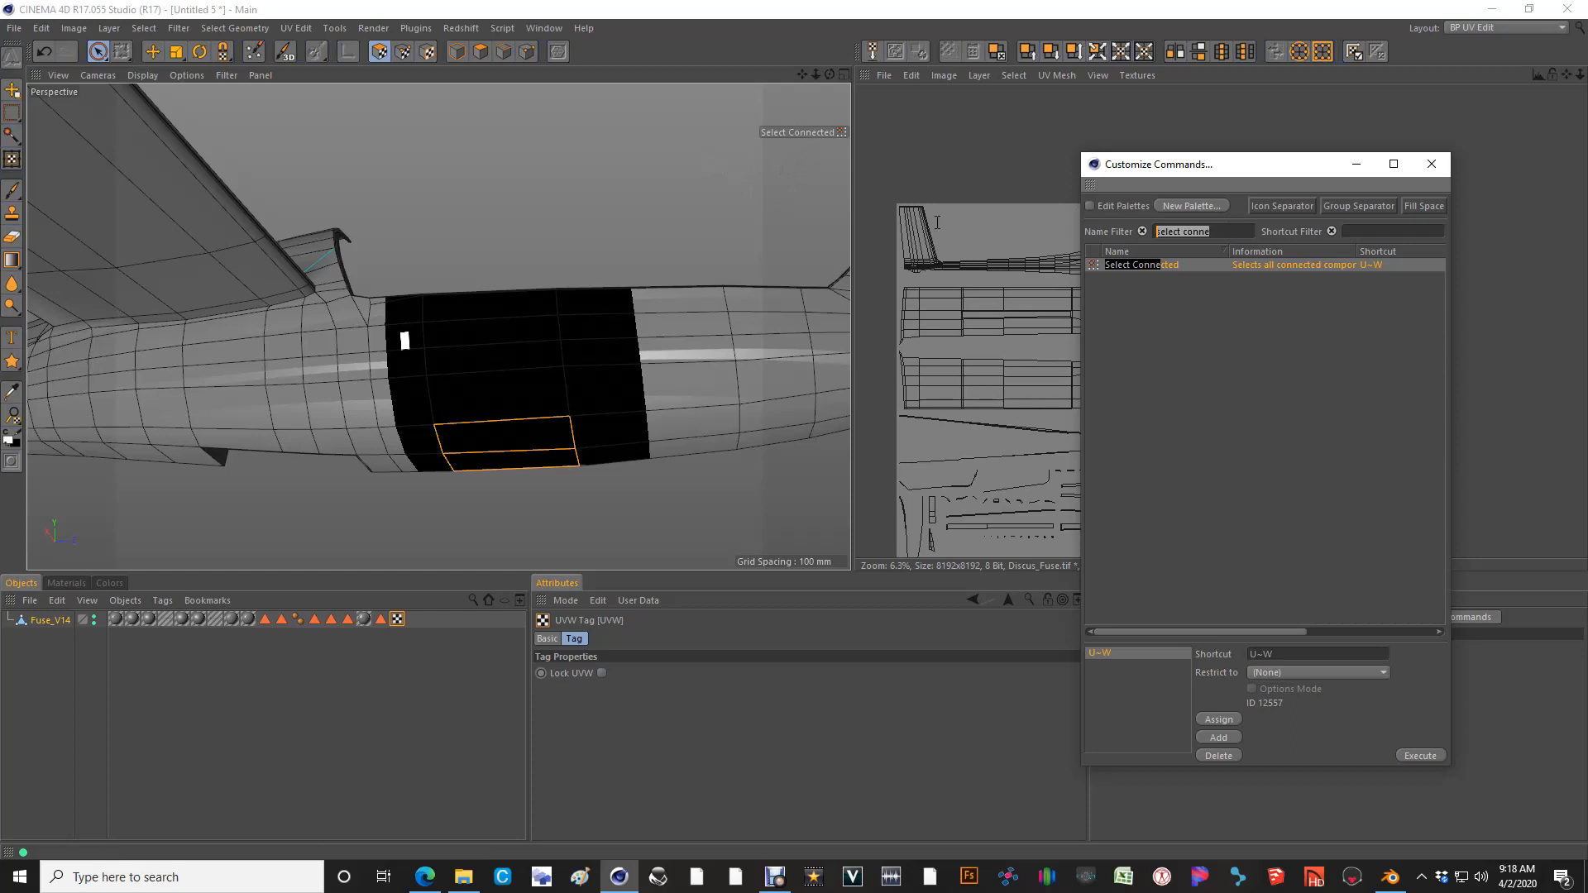
pyautogui.write('invert')
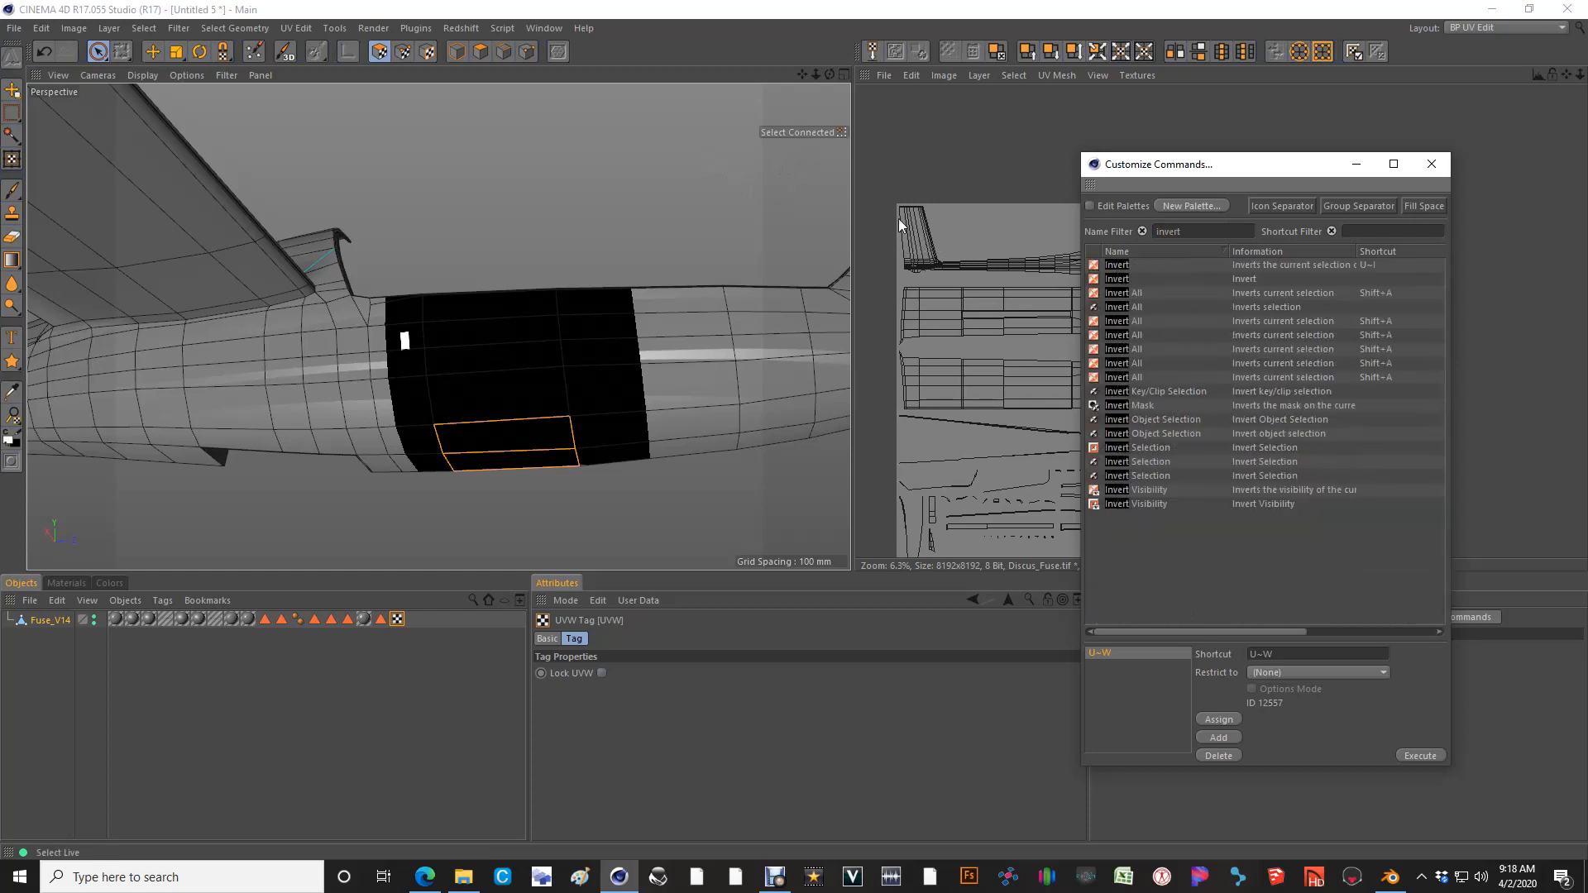
pyautogui.moveTo(1131, 265); pyautogui.dragTo(860, 217)
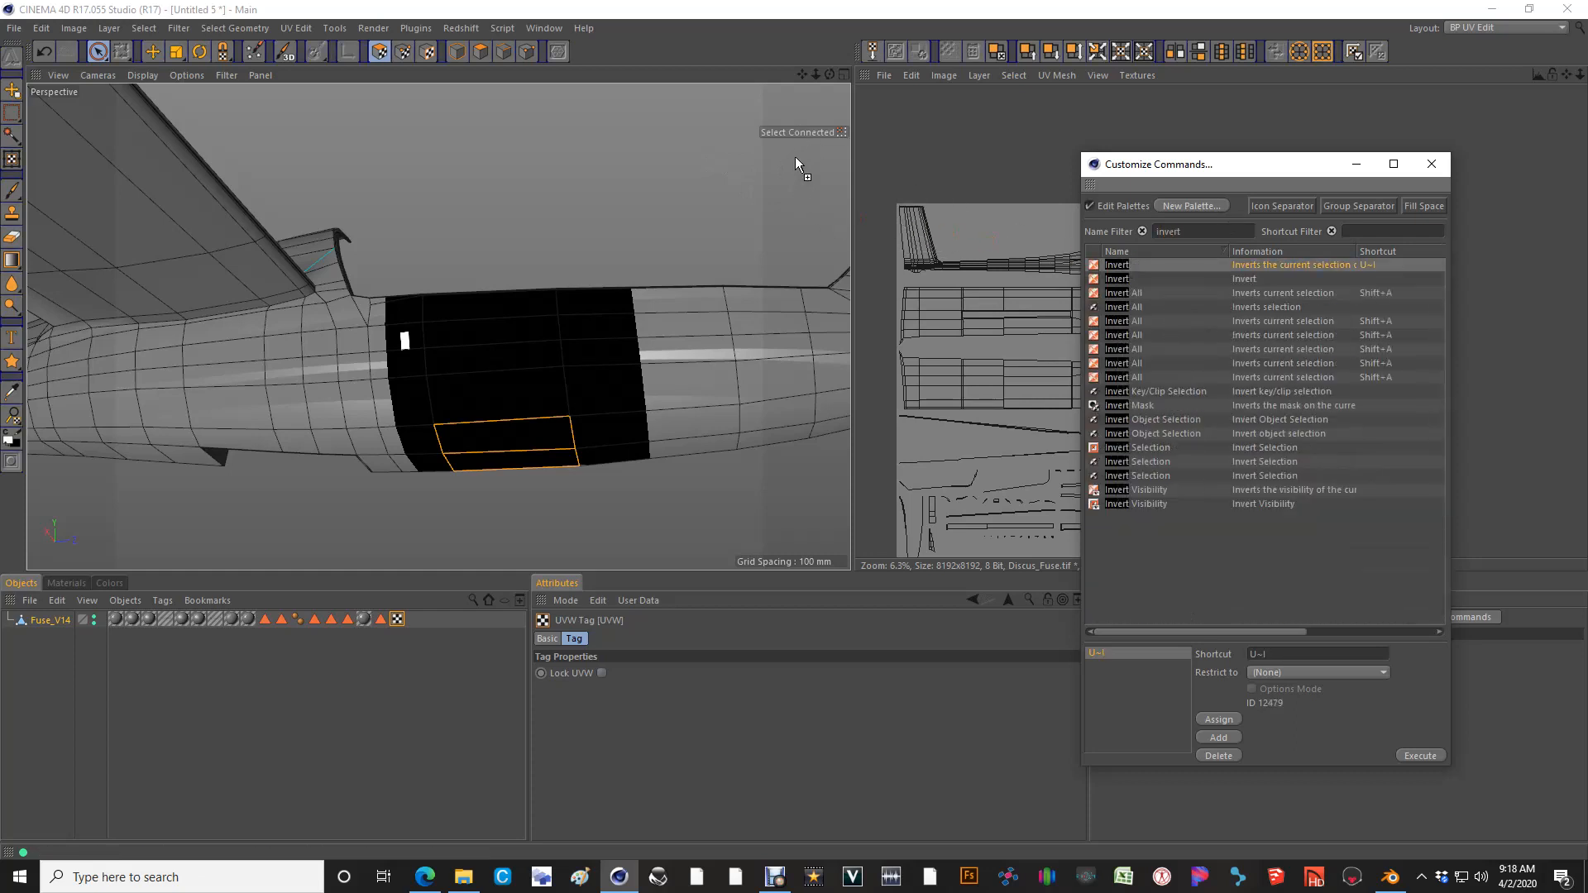
pyautogui.moveTo(796, 158); pyautogui.dragTo(797, 160)
pyautogui.click(1432, 164)
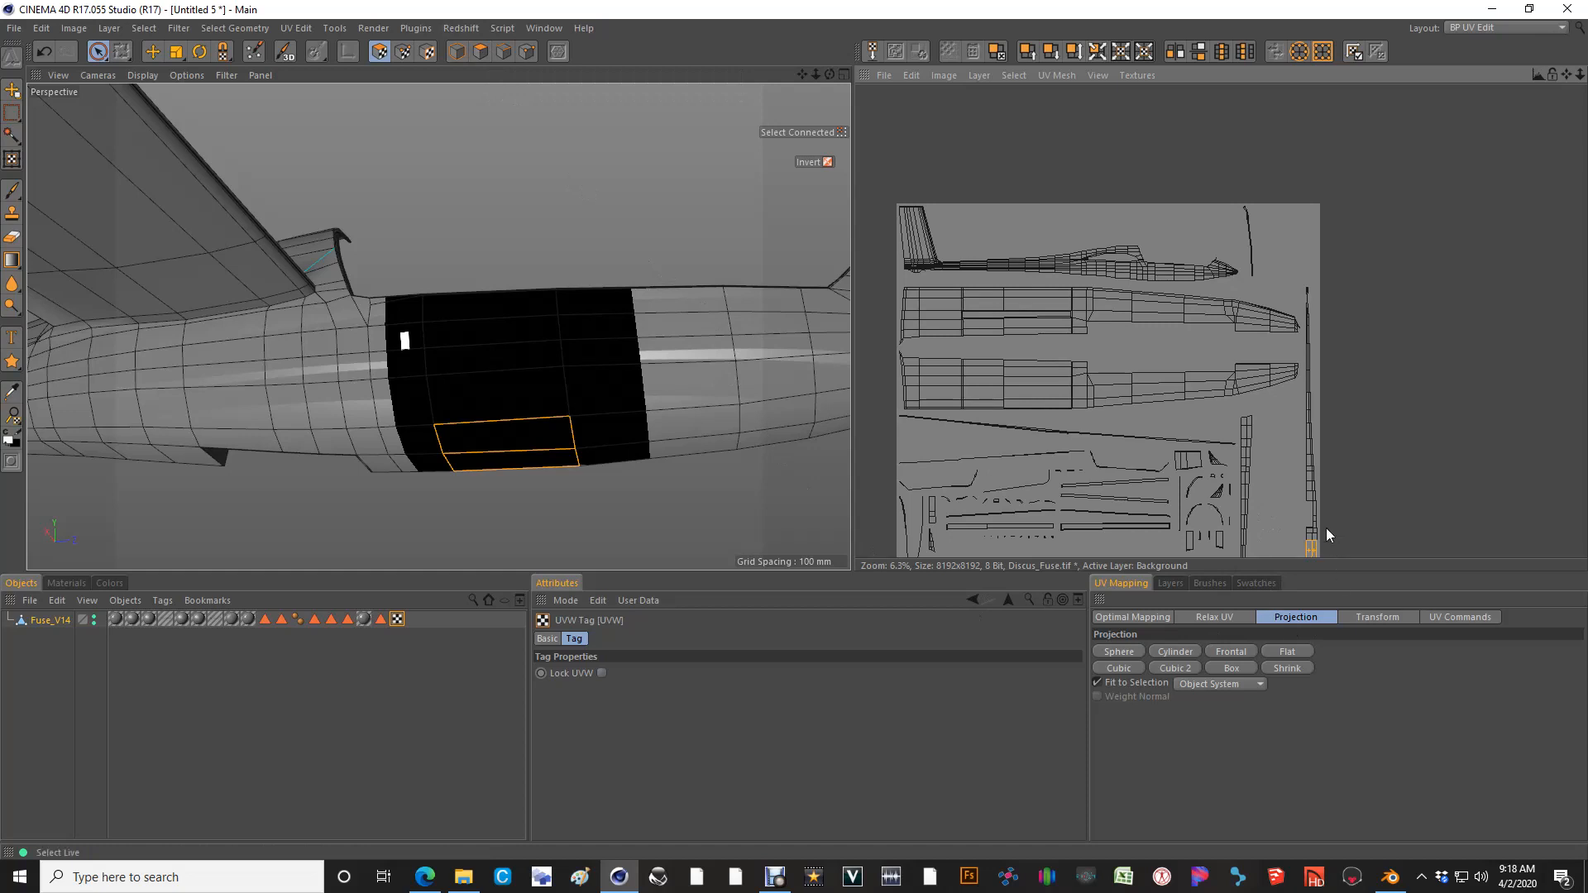
# Expand the selection to the whole connected underside strip and check its extent on the model and in the UV map
pyautogui.keyDown('alt'); pyautogui.moveTo(596, 310); pyautogui.dragTo(496, 248); pyautogui.keyUp('alt')
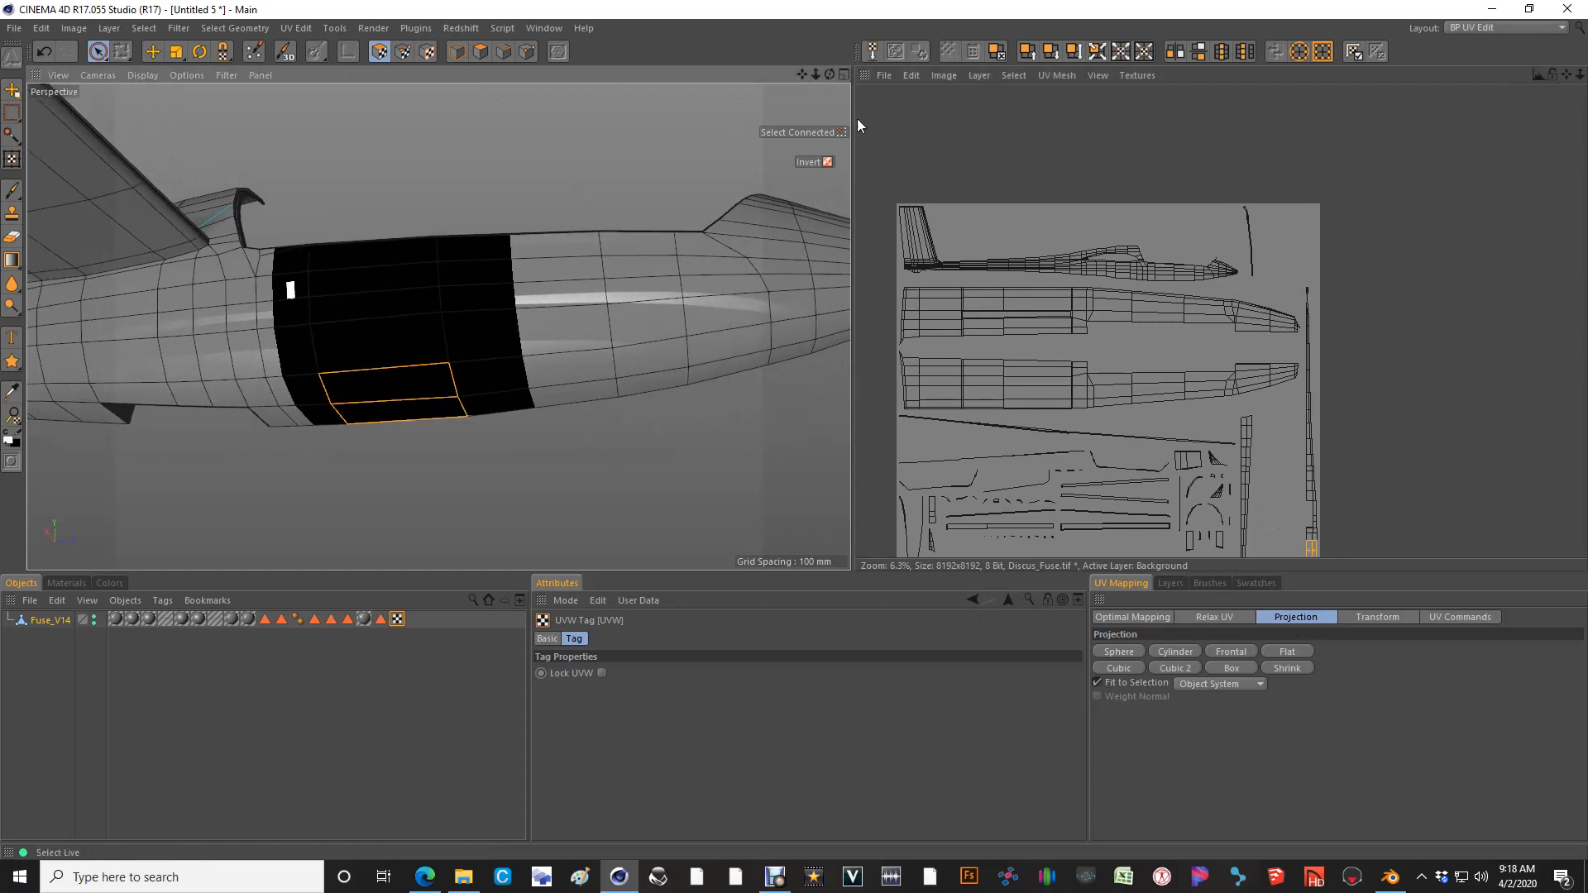
pyautogui.click(802, 132)
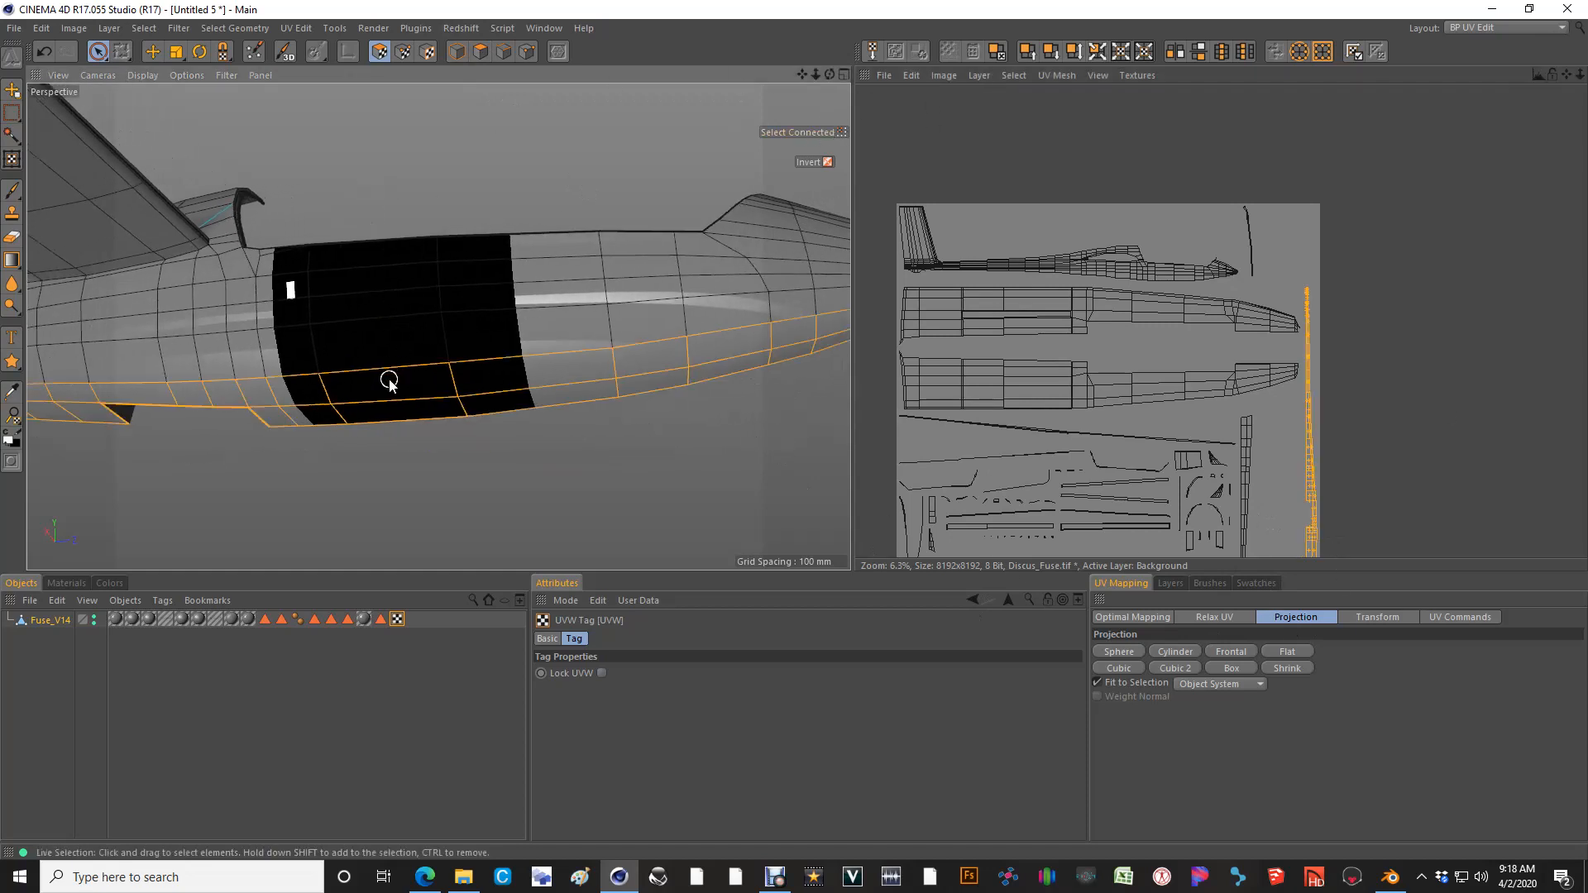
pyautogui.keyDown('alt'); pyautogui.moveTo(1308, 483); pyautogui.dragTo(1297, 377, button='middle'); pyautogui.keyUp('alt')
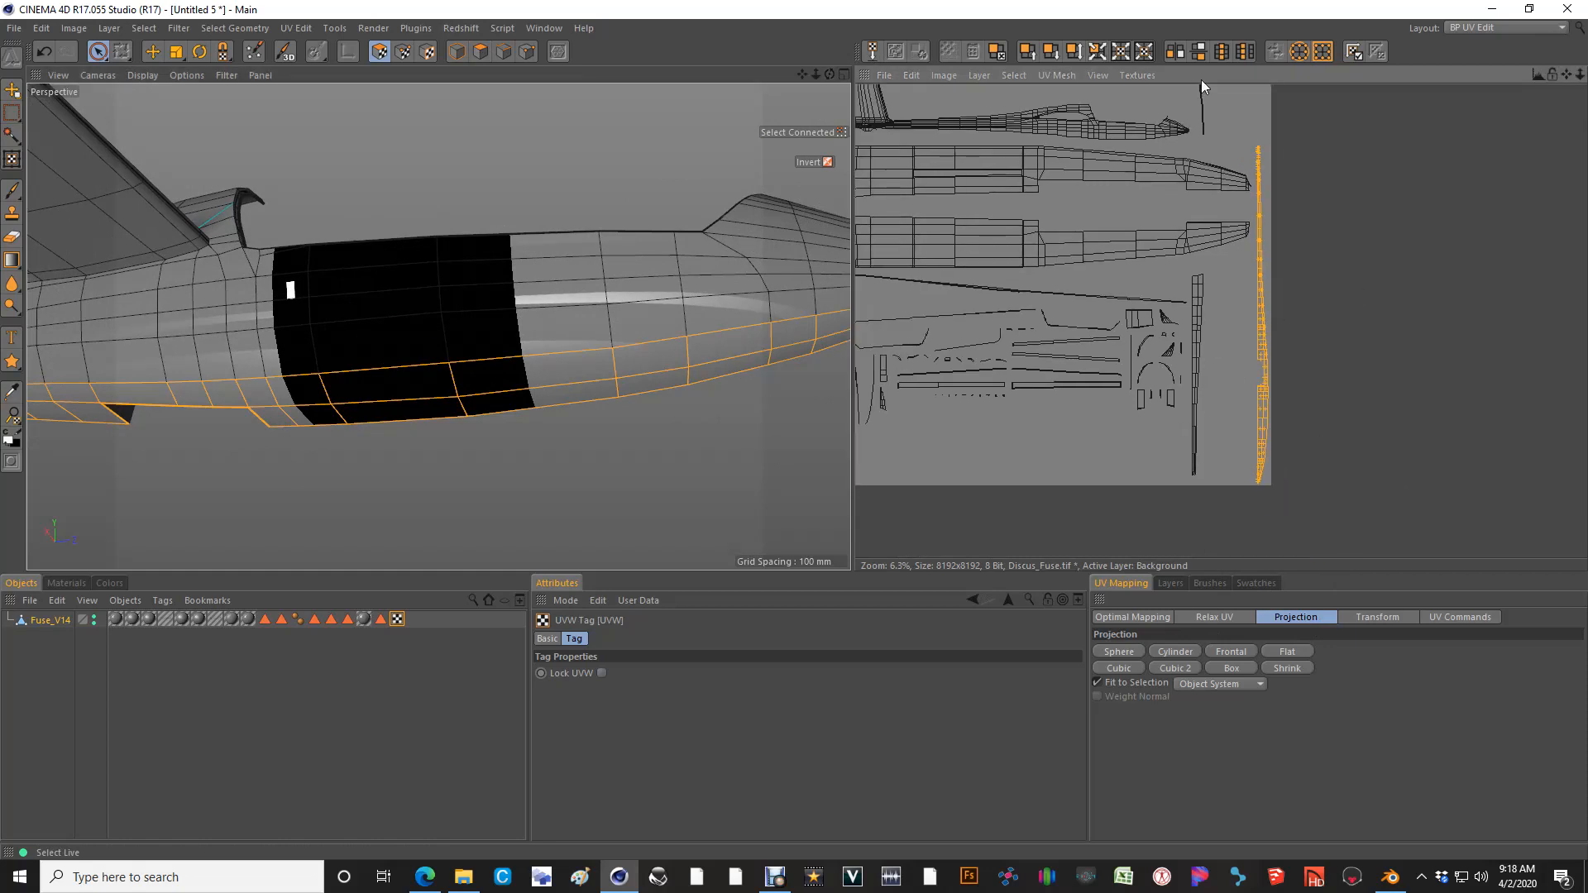
pyautogui.scroll(-2, 438, 328)
pyautogui.keyDown('alt'); pyautogui.moveTo(490, 317); pyautogui.dragTo(696, 295, button='middle'); pyautogui.keyUp('alt')
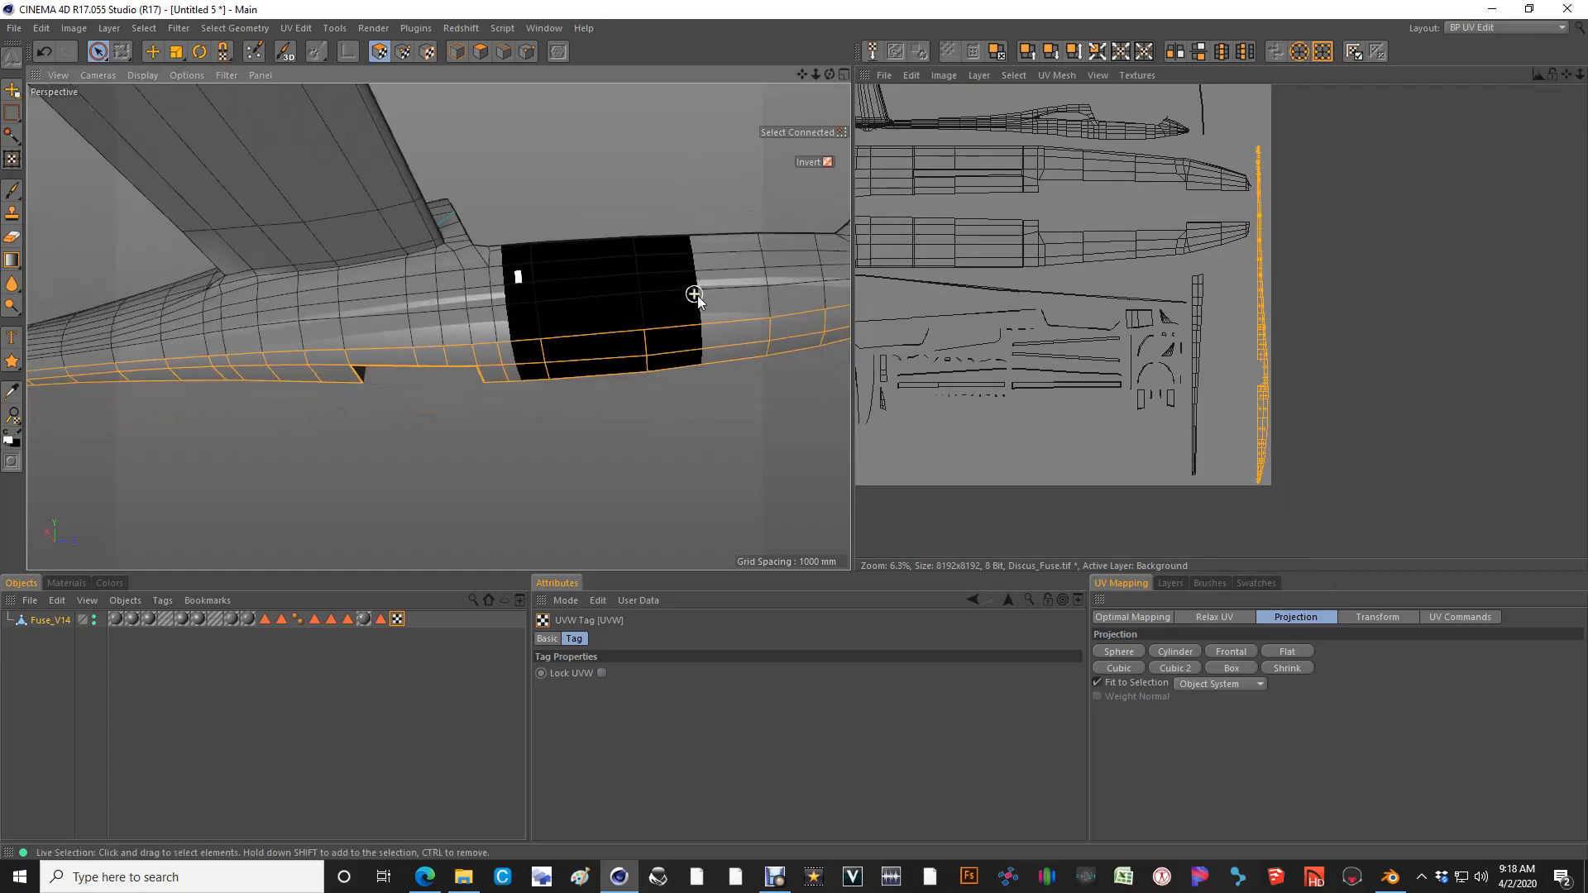
pyautogui.keyDown('alt'); pyautogui.moveTo(694, 295); pyautogui.dragTo(519, 357); pyautogui.keyUp('alt')
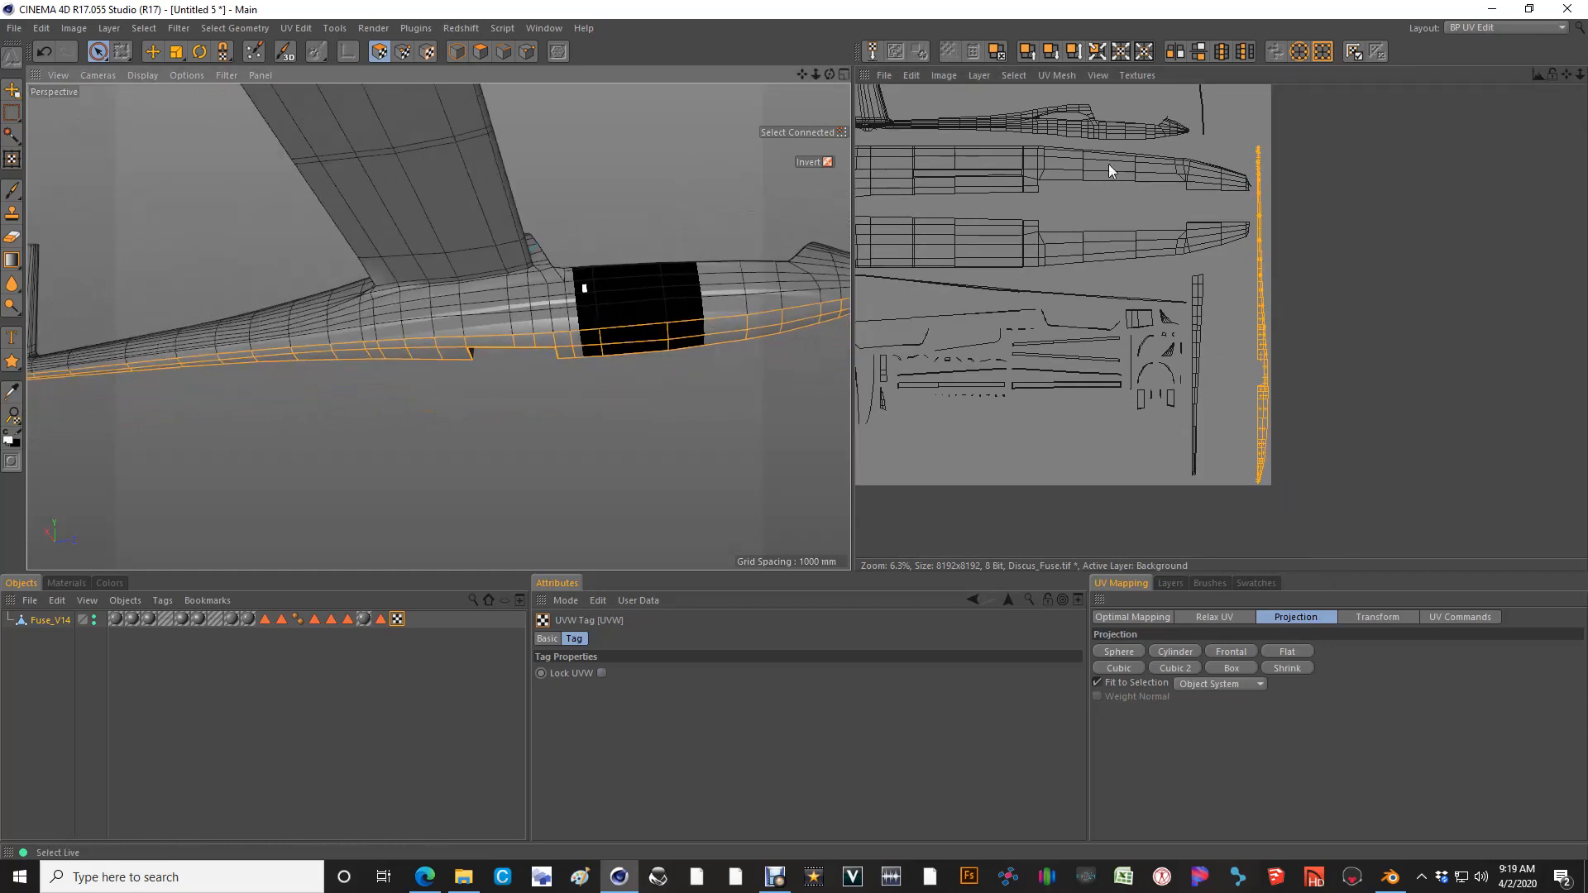
pyautogui.keyDown('alt'); pyautogui.moveTo(855, 343); pyautogui.dragTo(856, 431, button='middle'); pyautogui.keyUp('alt')
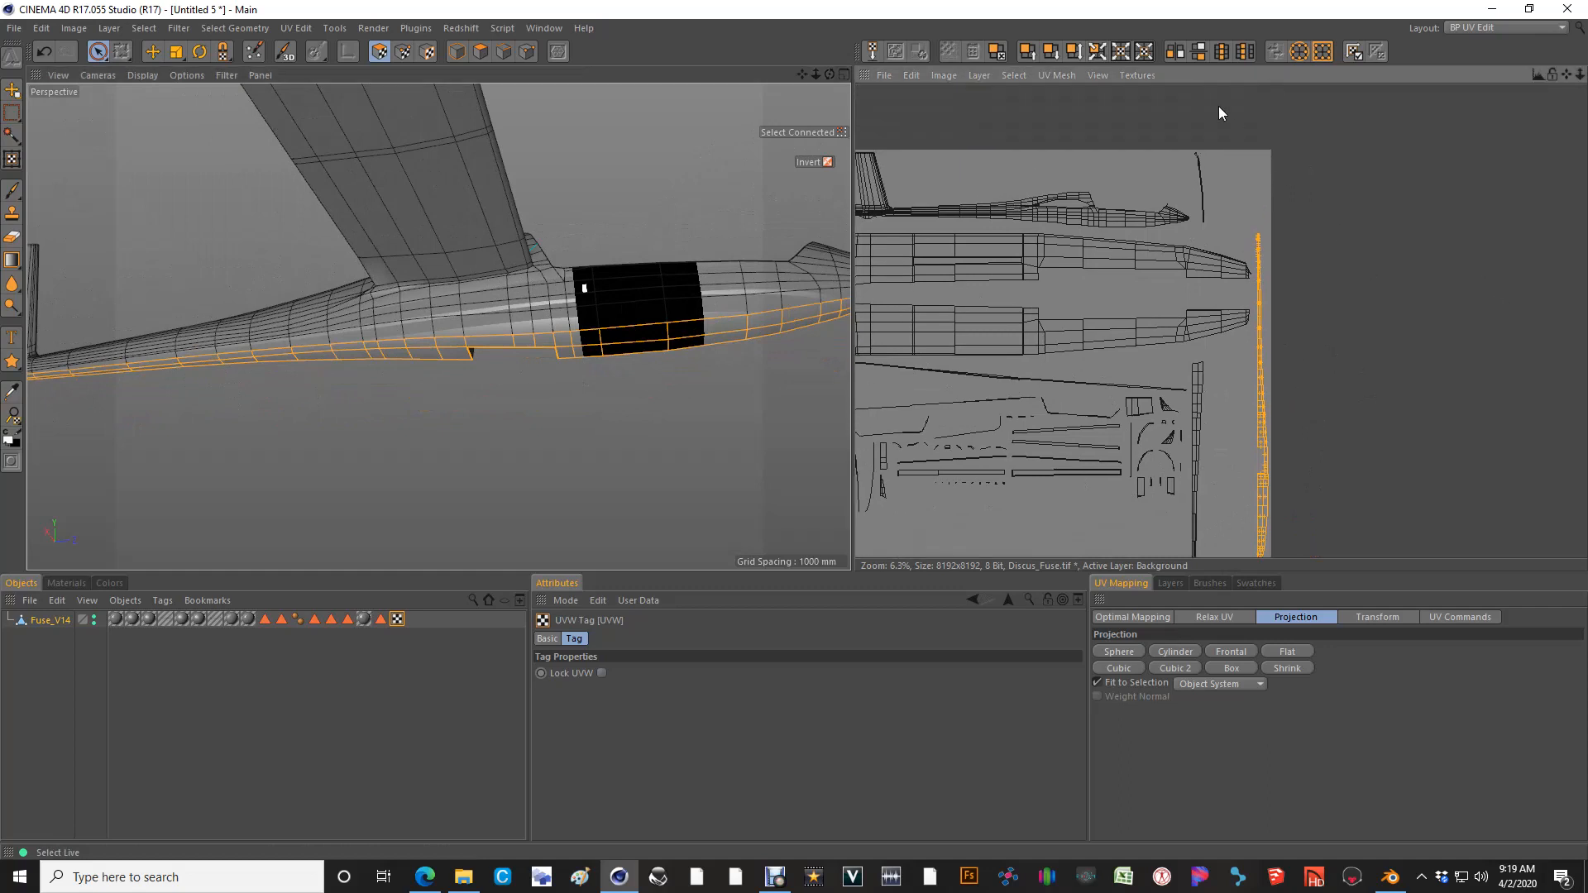
# Rotate the underside strip's UV island to horizontal with its nose end facing right, and move it above the texture area
pyautogui.press('r')
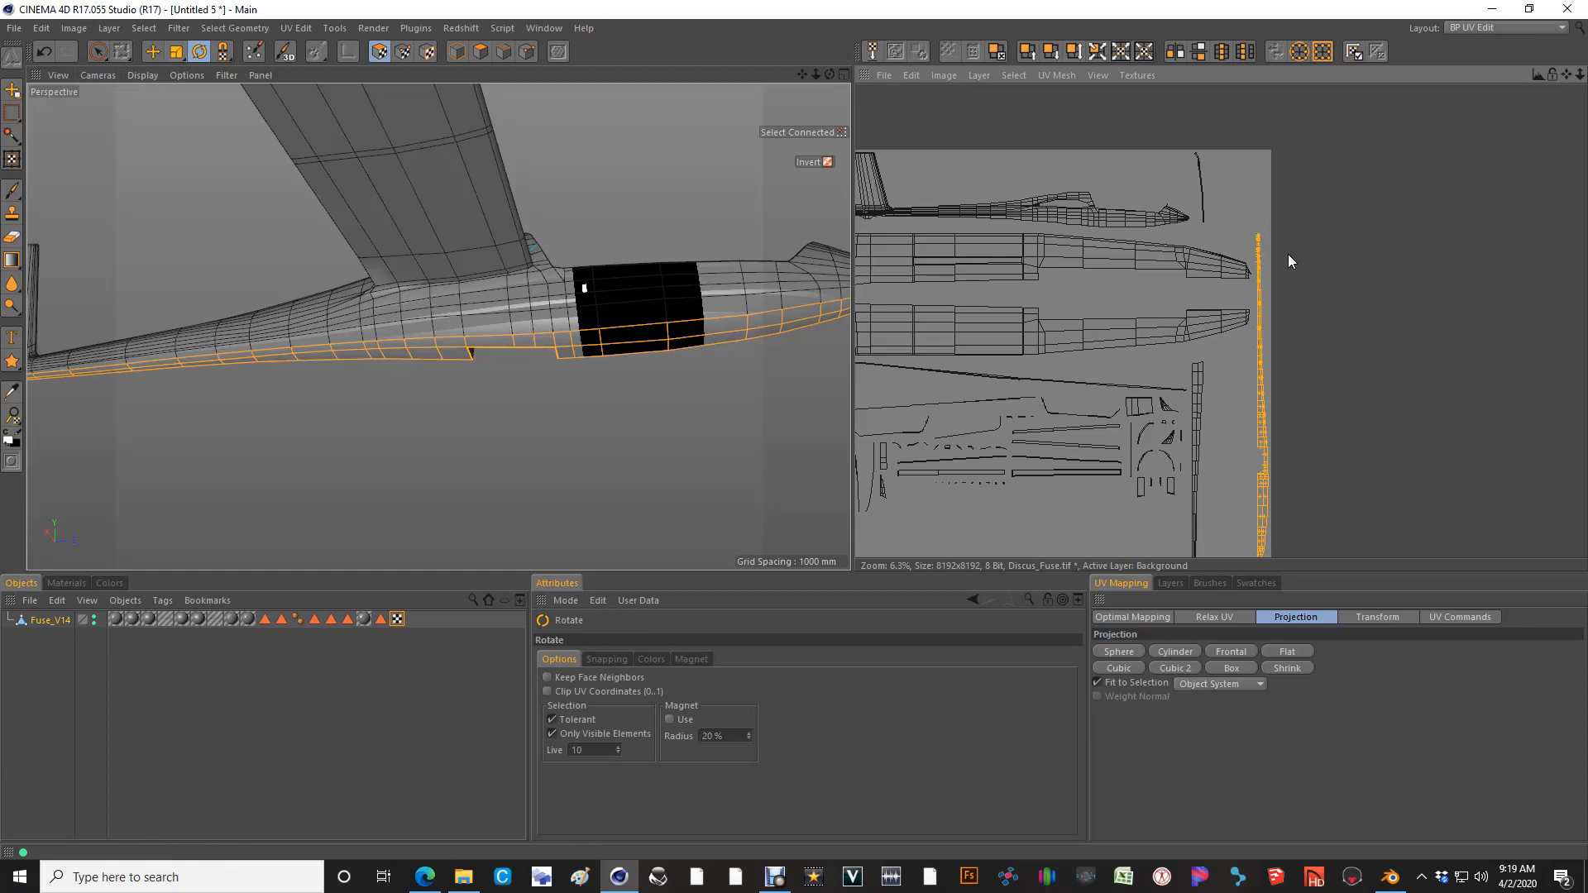
pyautogui.moveTo(1258, 233); pyautogui.dragTo(856, 430)
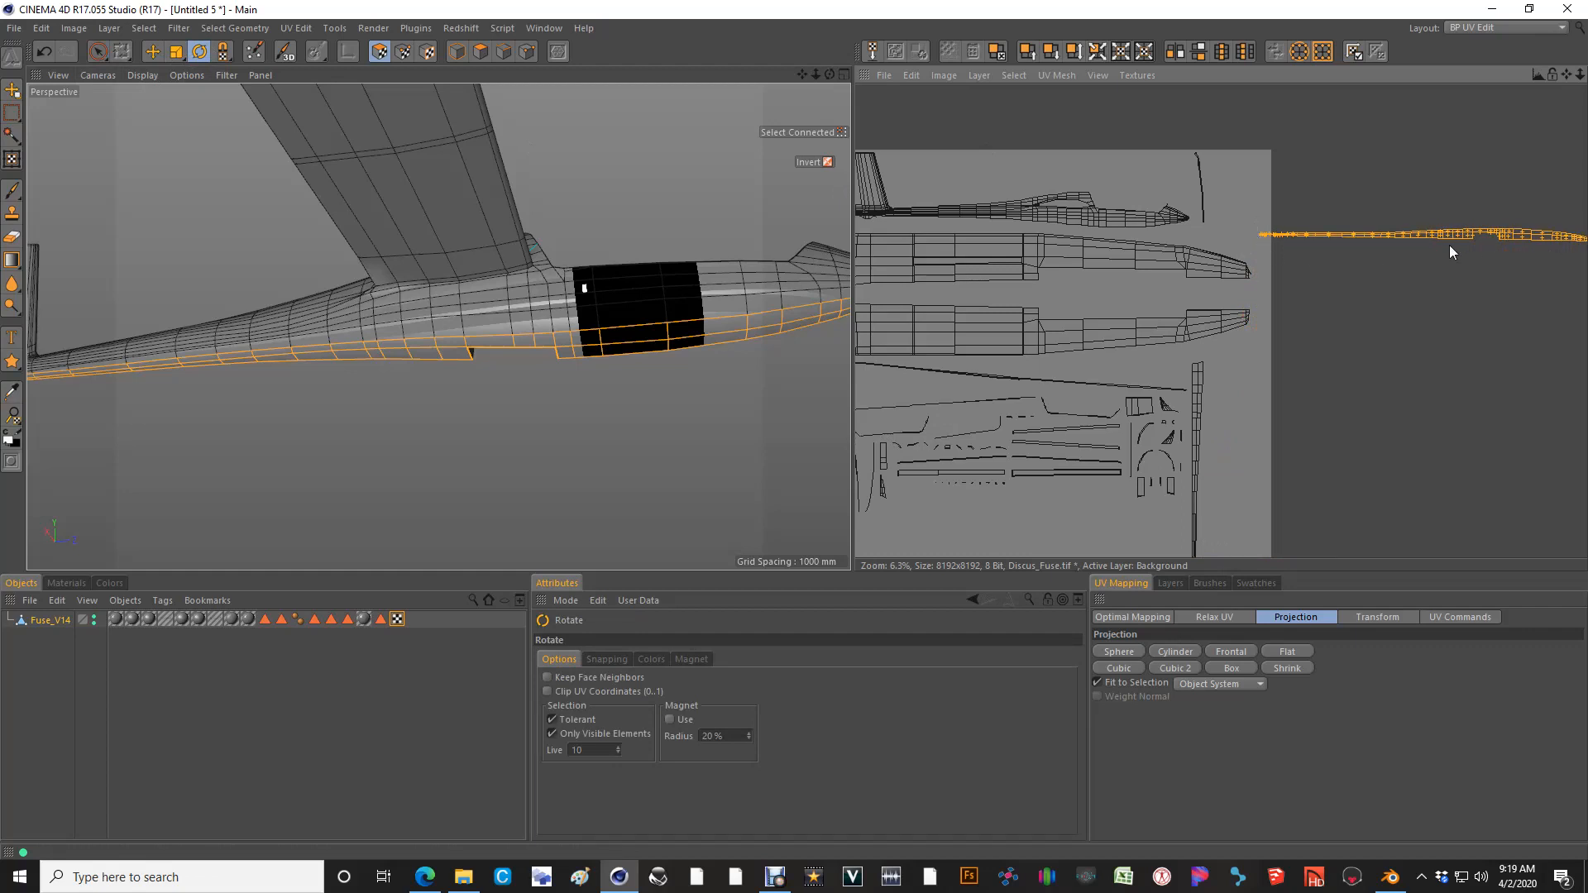
pyautogui.press('e')
pyautogui.moveTo(1264, 238)
pyautogui.mouseDown()
pyautogui.moveTo(856, 430)
pyautogui.moveTo(1087, 385)
pyautogui.moveTo(936, 327)
pyautogui.moveTo(870, 324)
pyautogui.moveTo(884, 327)
pyautogui.mouseUp()
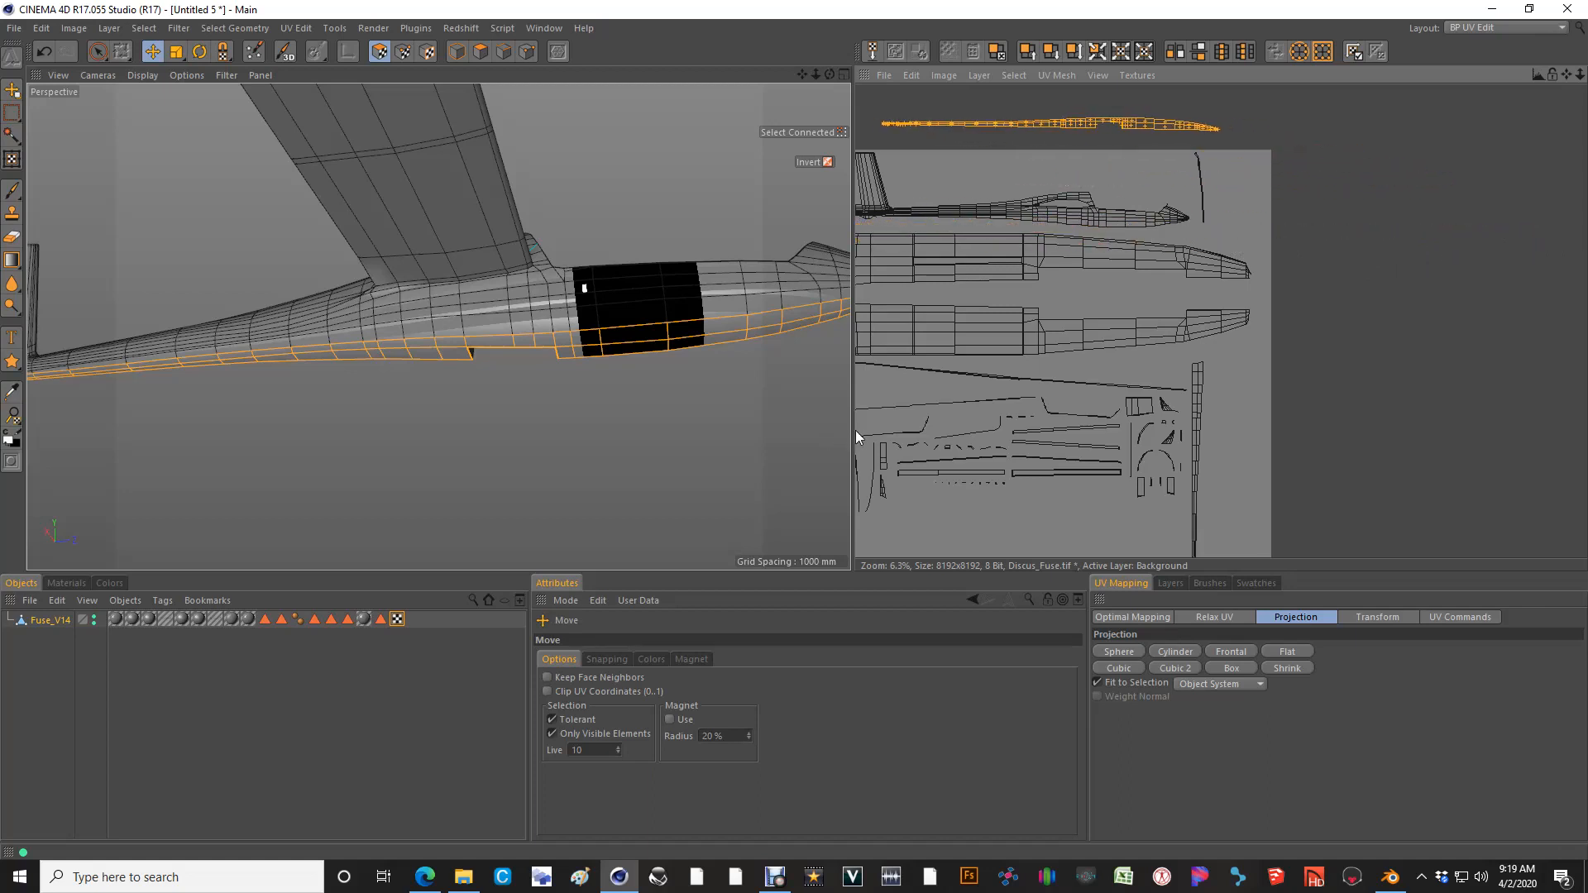
pyautogui.keyDown('alt'); pyautogui.moveTo(856, 430); pyautogui.dragTo(965, 583, button='middle'); pyautogui.keyUp('alt')
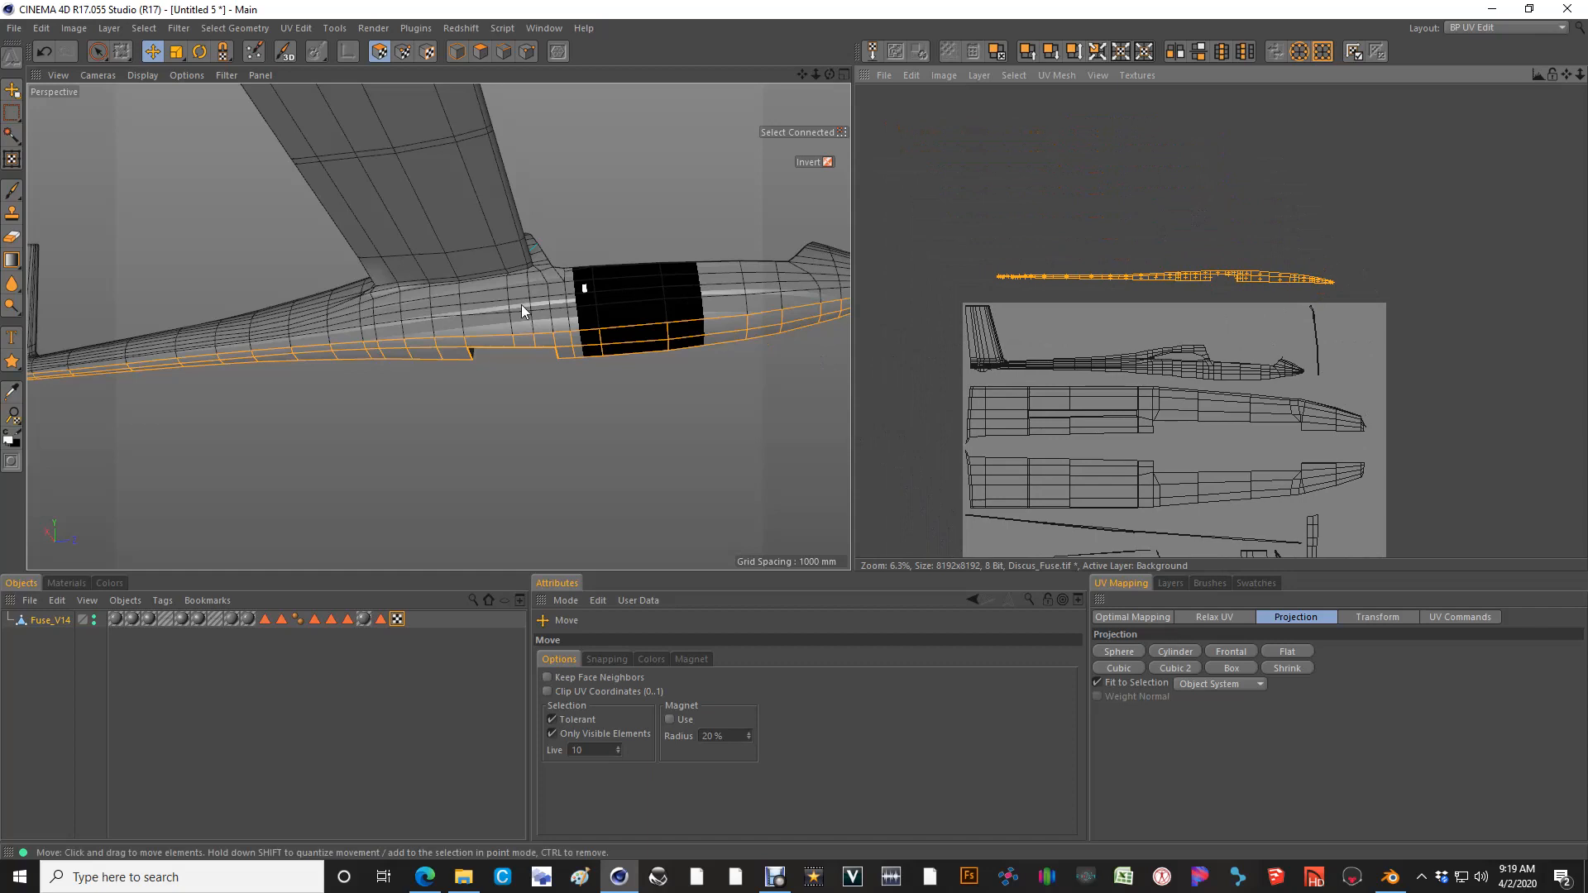
# Select the fuselage side's whole connected UV island and move it outside the texture, directly above the underside strip
pyautogui.click(695, 306)
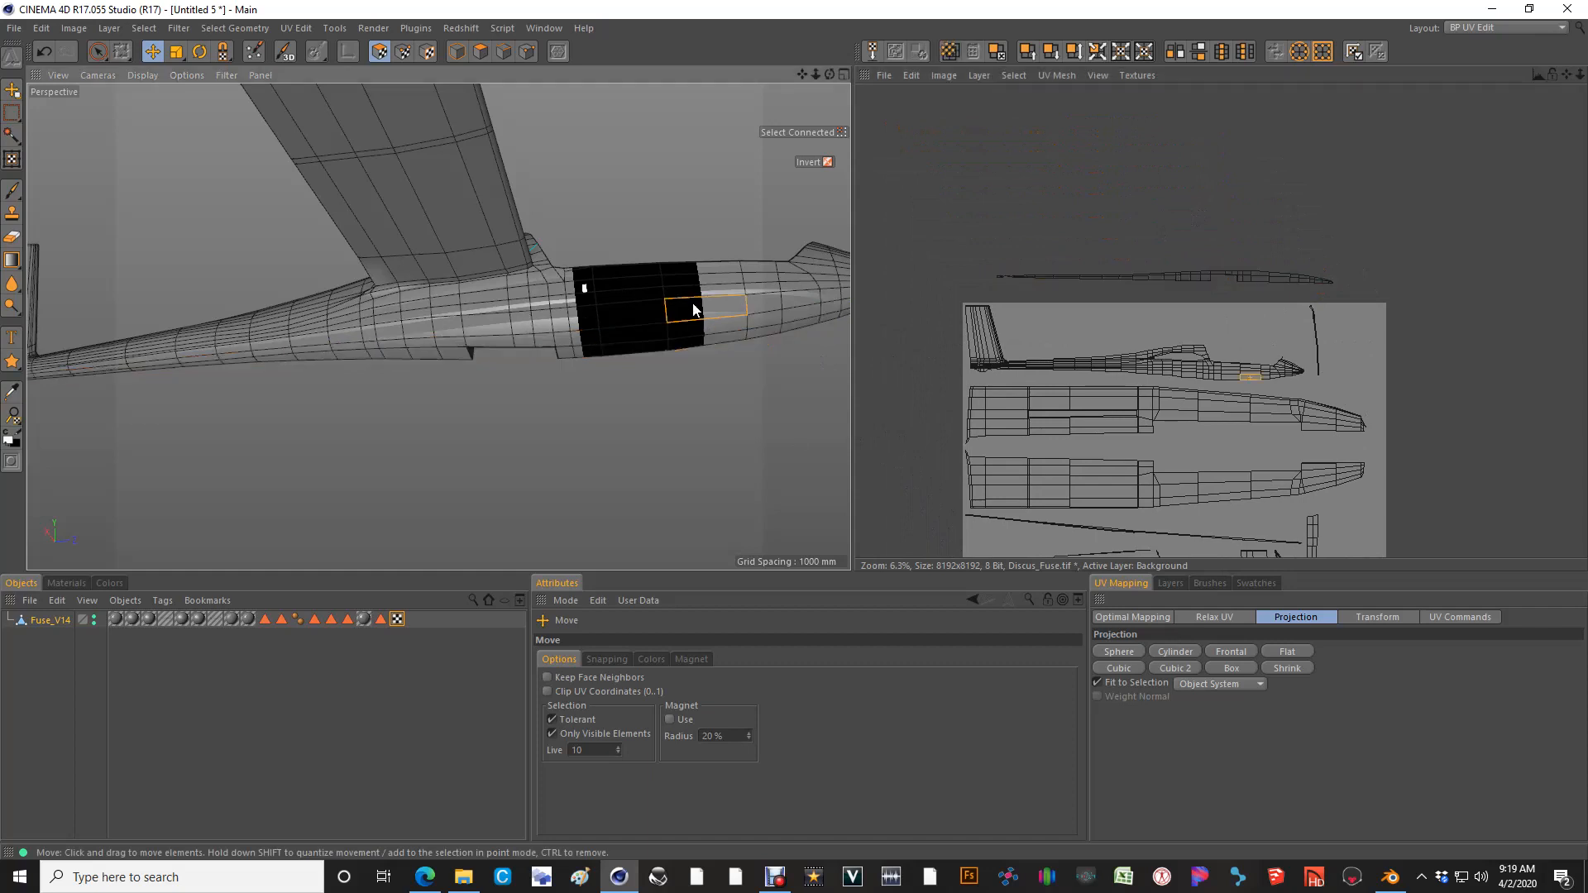
pyautogui.click(796, 127)
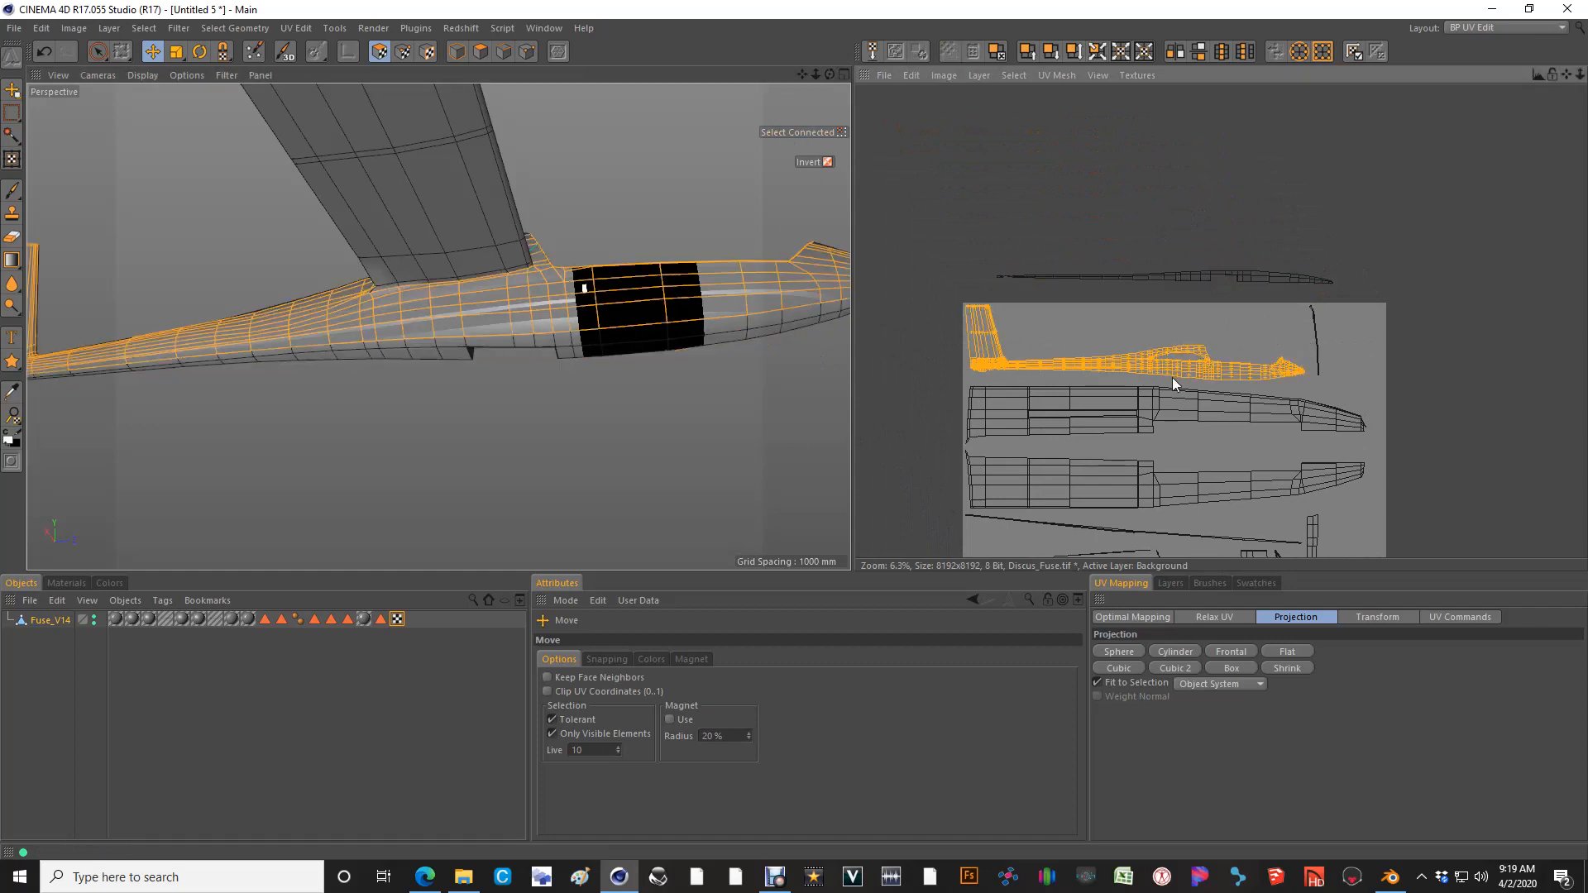
pyautogui.moveTo(1173, 377); pyautogui.dragTo(1202, 261)
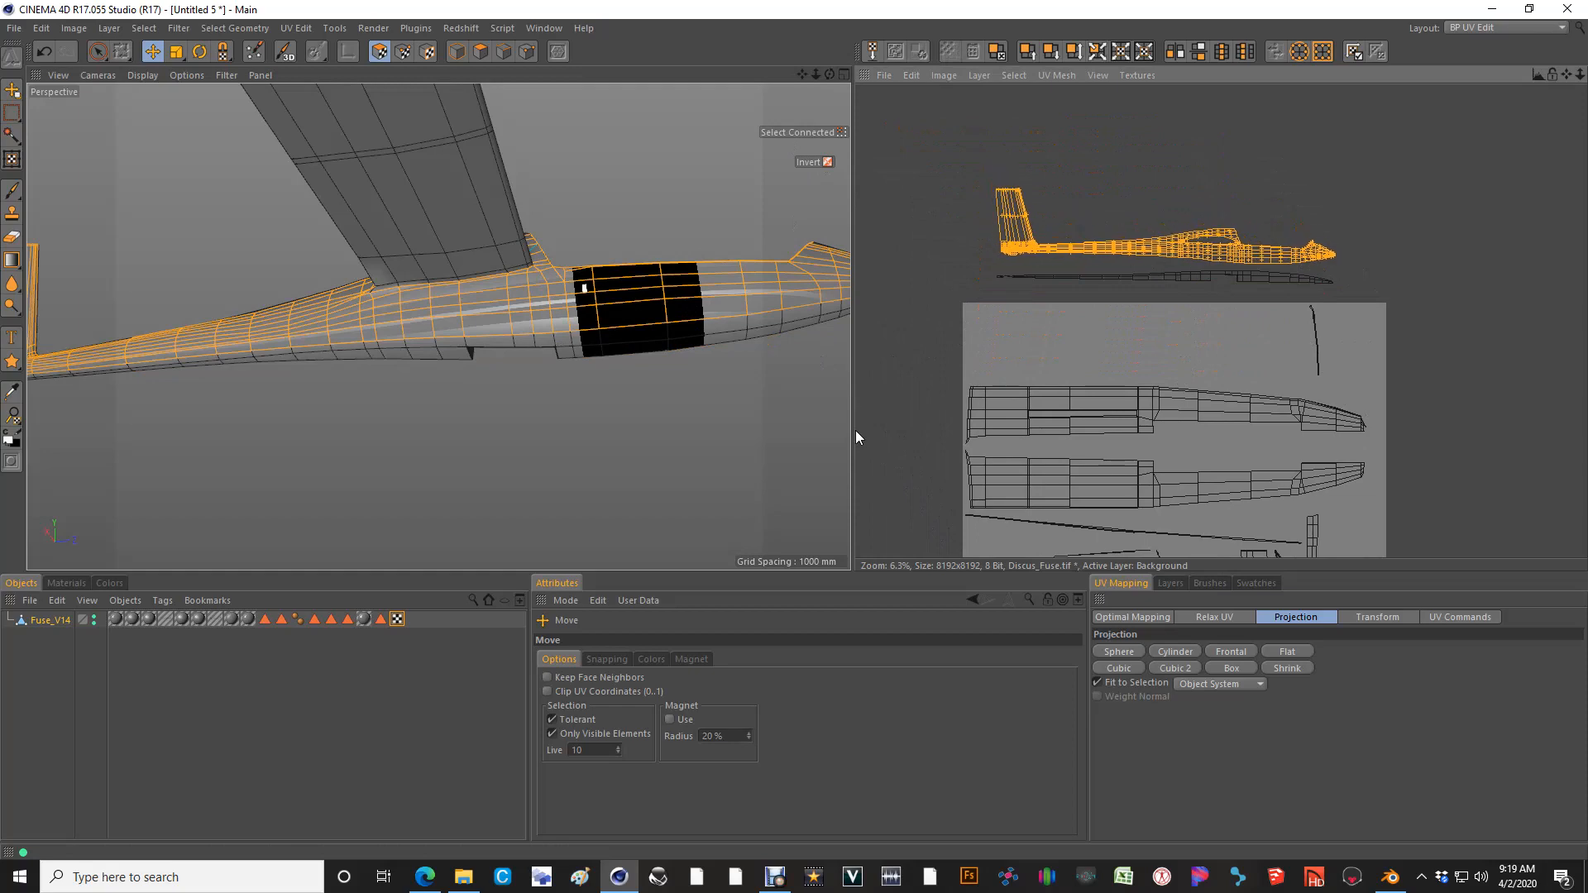
# Widen the UV editor by narrowing the perspective view, and enlarge the forward part of the side and underside islands
pyautogui.scroll(3, 1094, 295)
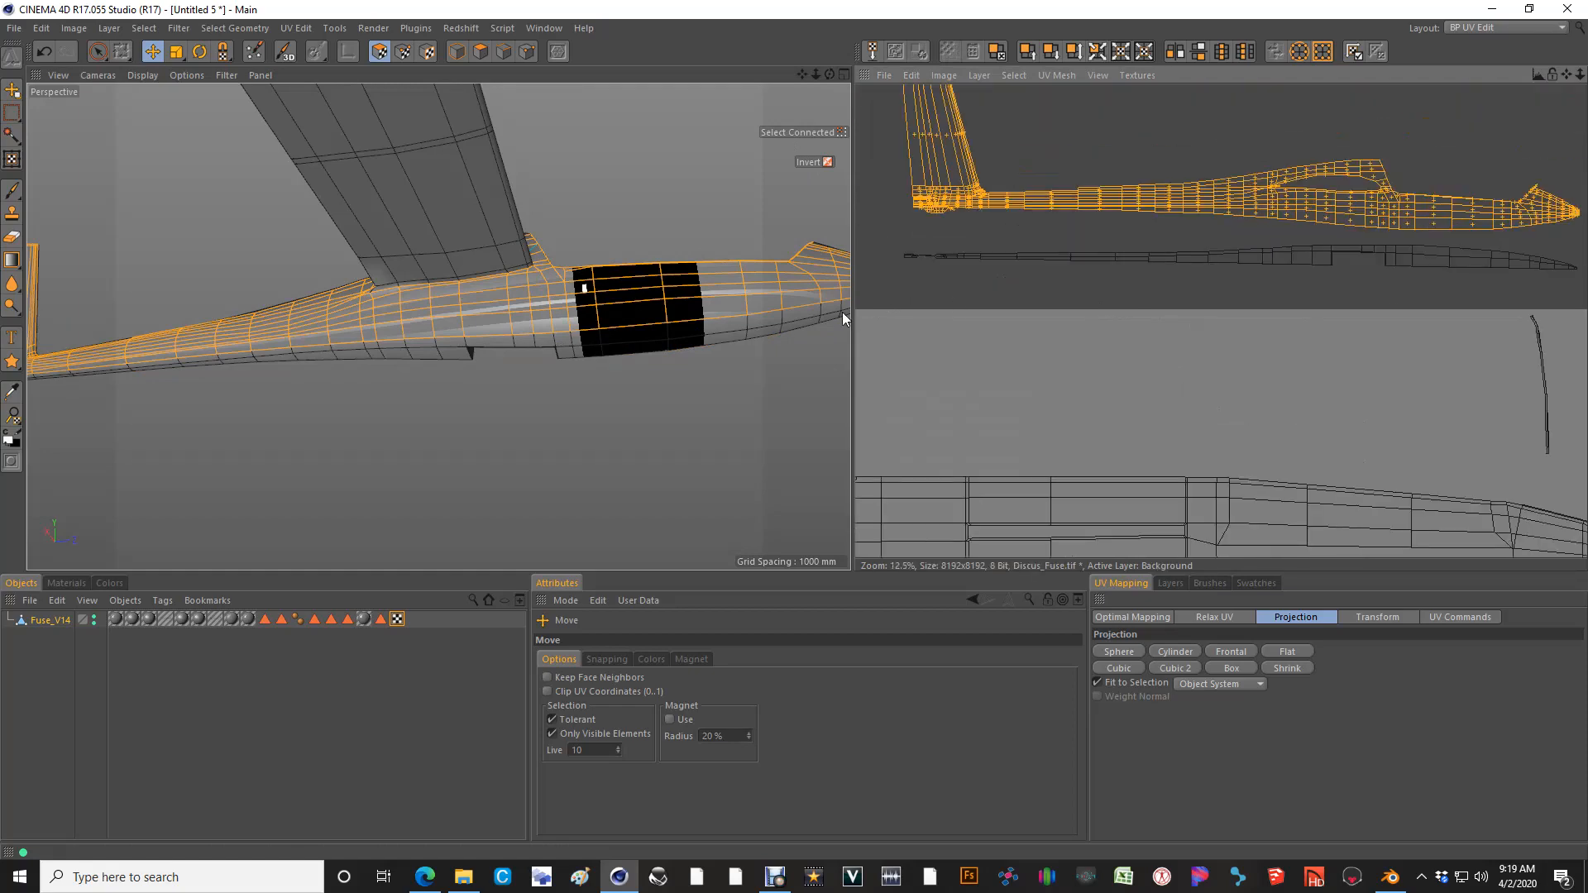
pyautogui.moveTo(851, 311); pyautogui.dragTo(307, 364)
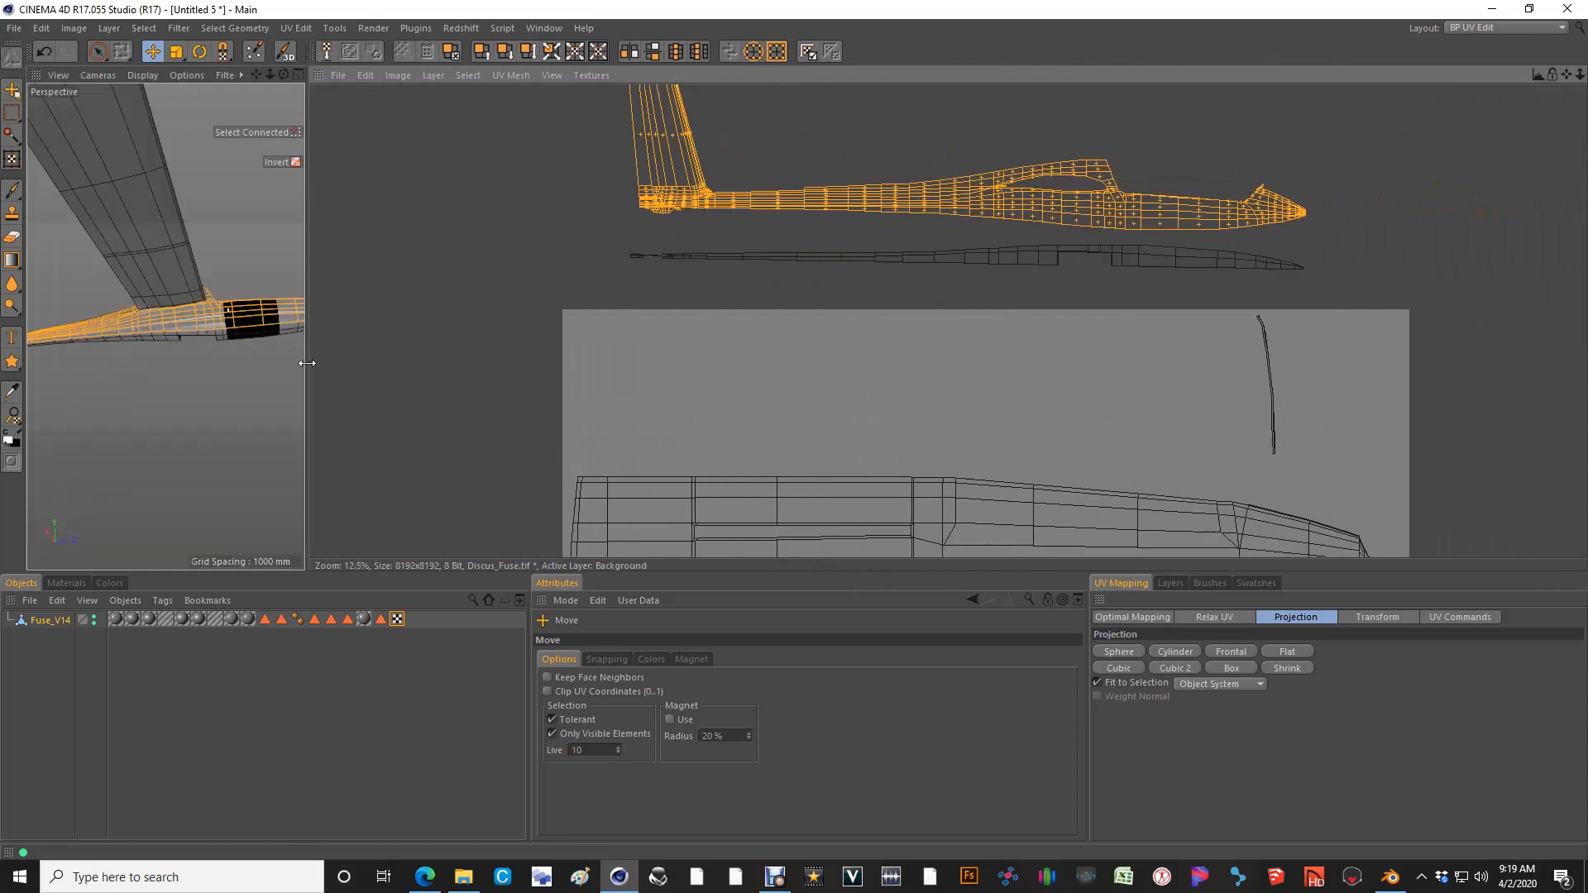
pyautogui.keyDown('alt'); pyautogui.moveTo(741, 248); pyautogui.dragTo(703, 445, button='middle'); pyautogui.keyUp('alt')
pyautogui.scroll(2, 1323, 409)
pyautogui.scroll(1, 1268, 404)
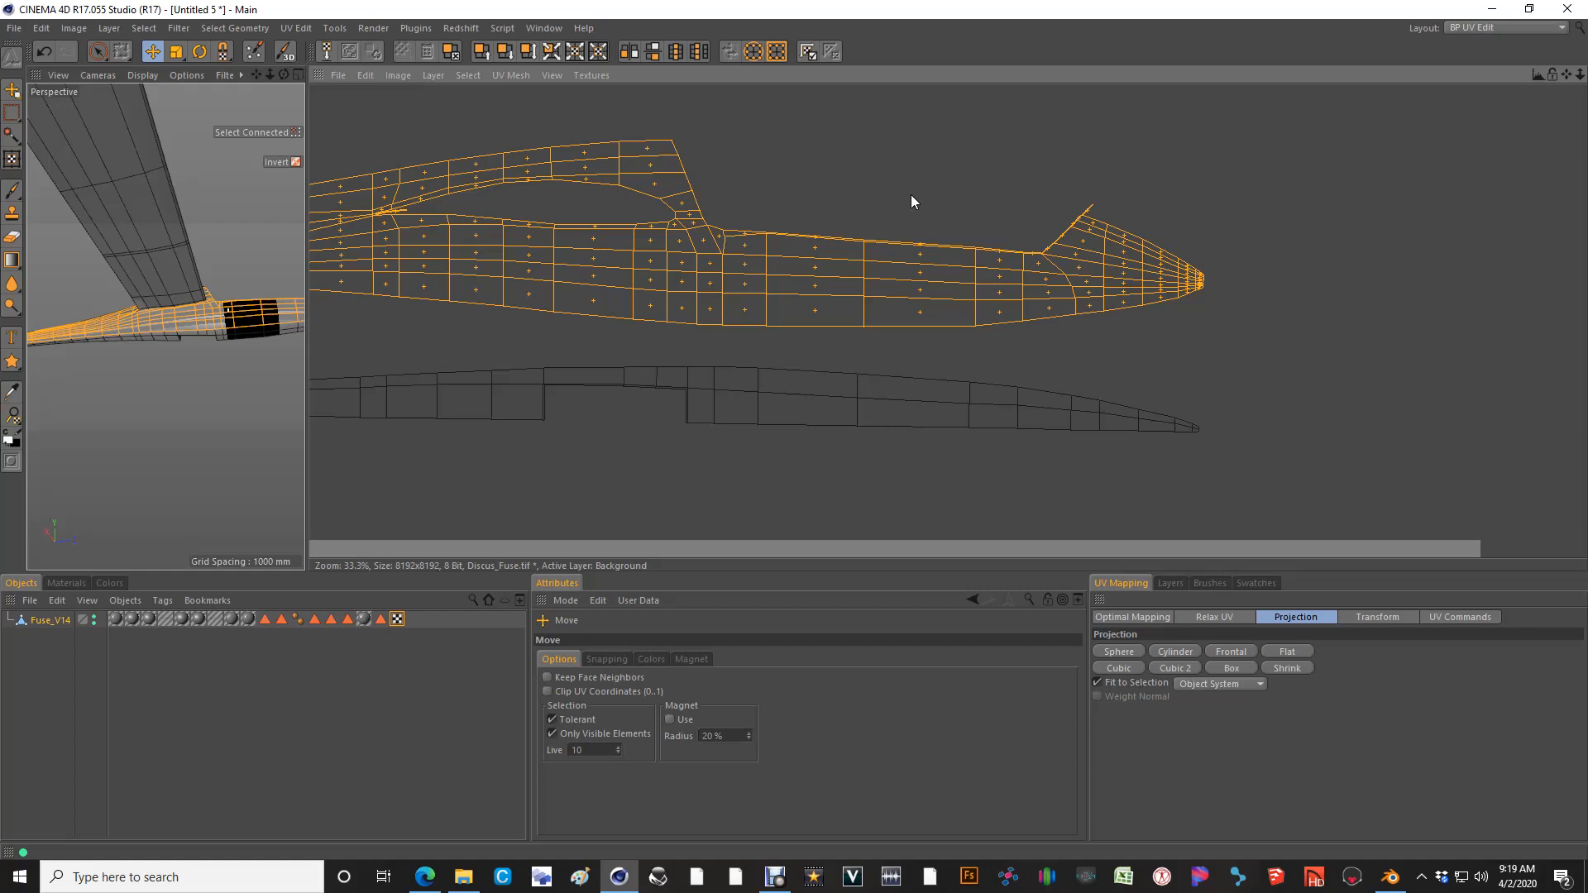
# Examine the black section from nearer the nose on the model and compare the side and underside islands' matching edges
pyautogui.scroll(4, 238, 339)
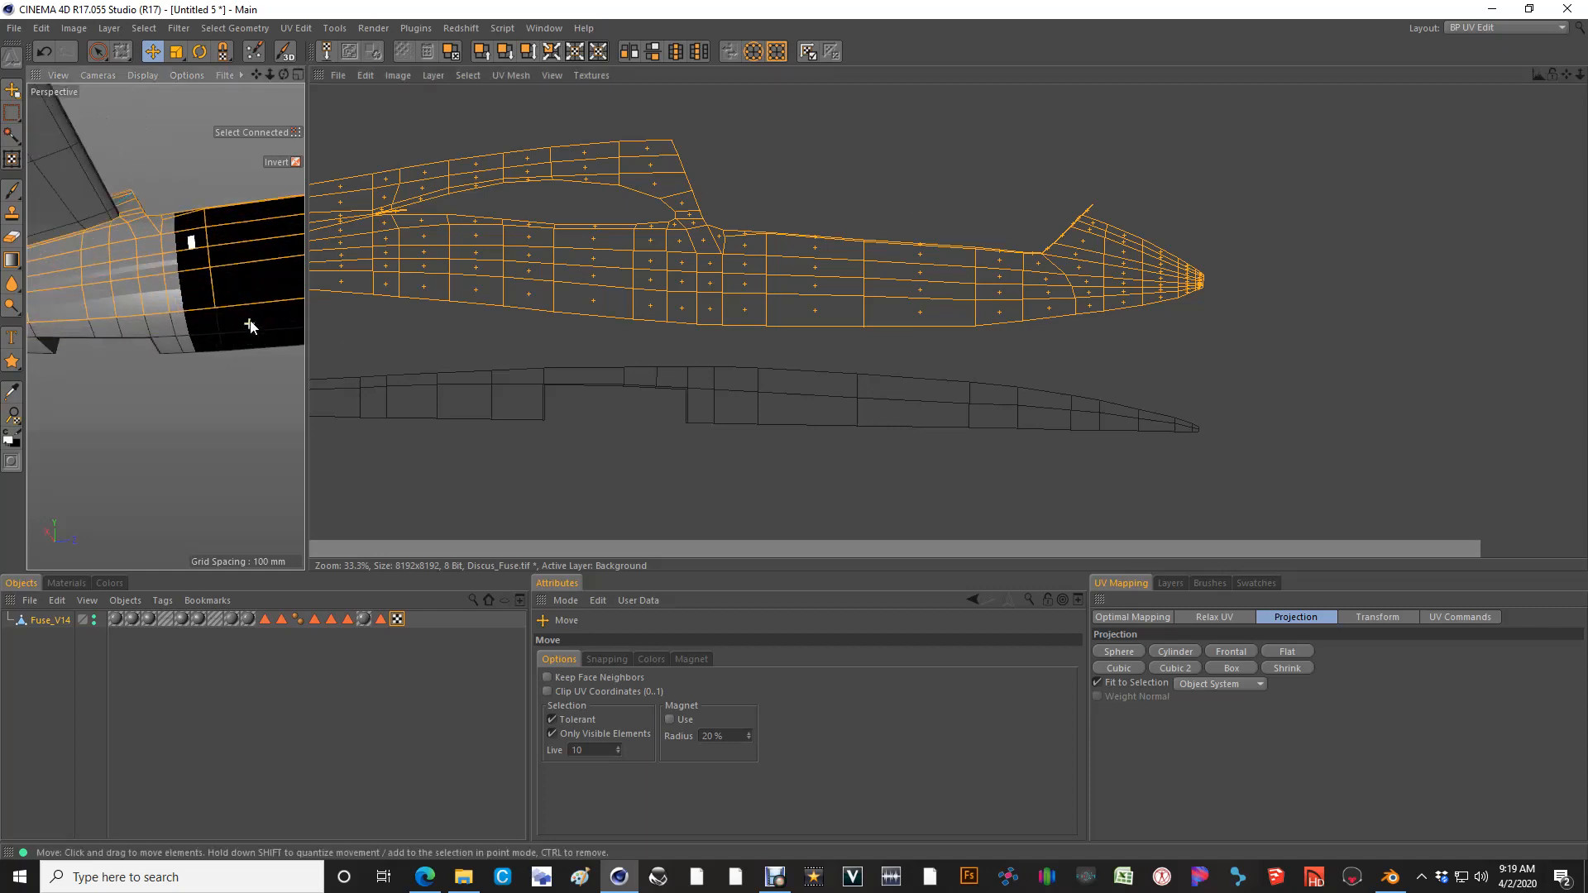
pyautogui.keyDown('alt'); pyautogui.moveTo(250, 321); pyautogui.dragTo(71, 331, button='middle'); pyautogui.keyUp('alt')
pyautogui.keyDown('alt'); pyautogui.moveTo(242, 310); pyautogui.dragTo(169, 319); pyautogui.keyUp('alt')
pyautogui.keyDown('alt'); pyautogui.moveTo(169, 320); pyautogui.dragTo(200, 289, button='middle'); pyautogui.keyUp('alt')
pyautogui.scroll(-5, 154, 271)
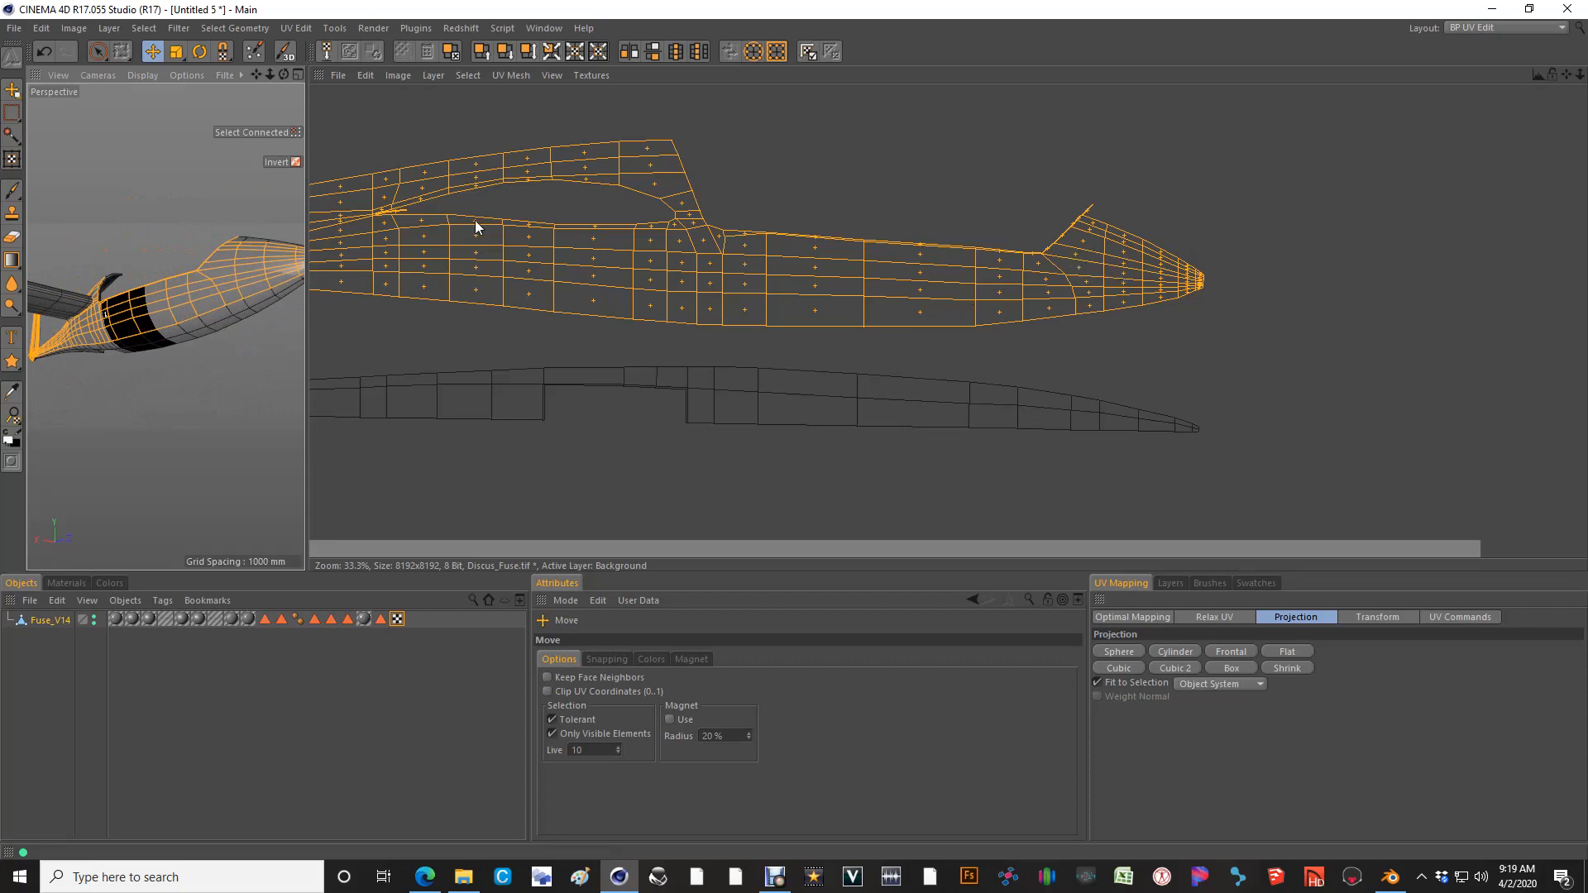
pyautogui.keyDown('alt'); pyautogui.moveTo(358, 457); pyautogui.dragTo(794, 430, button='middle'); pyautogui.keyUp('alt')
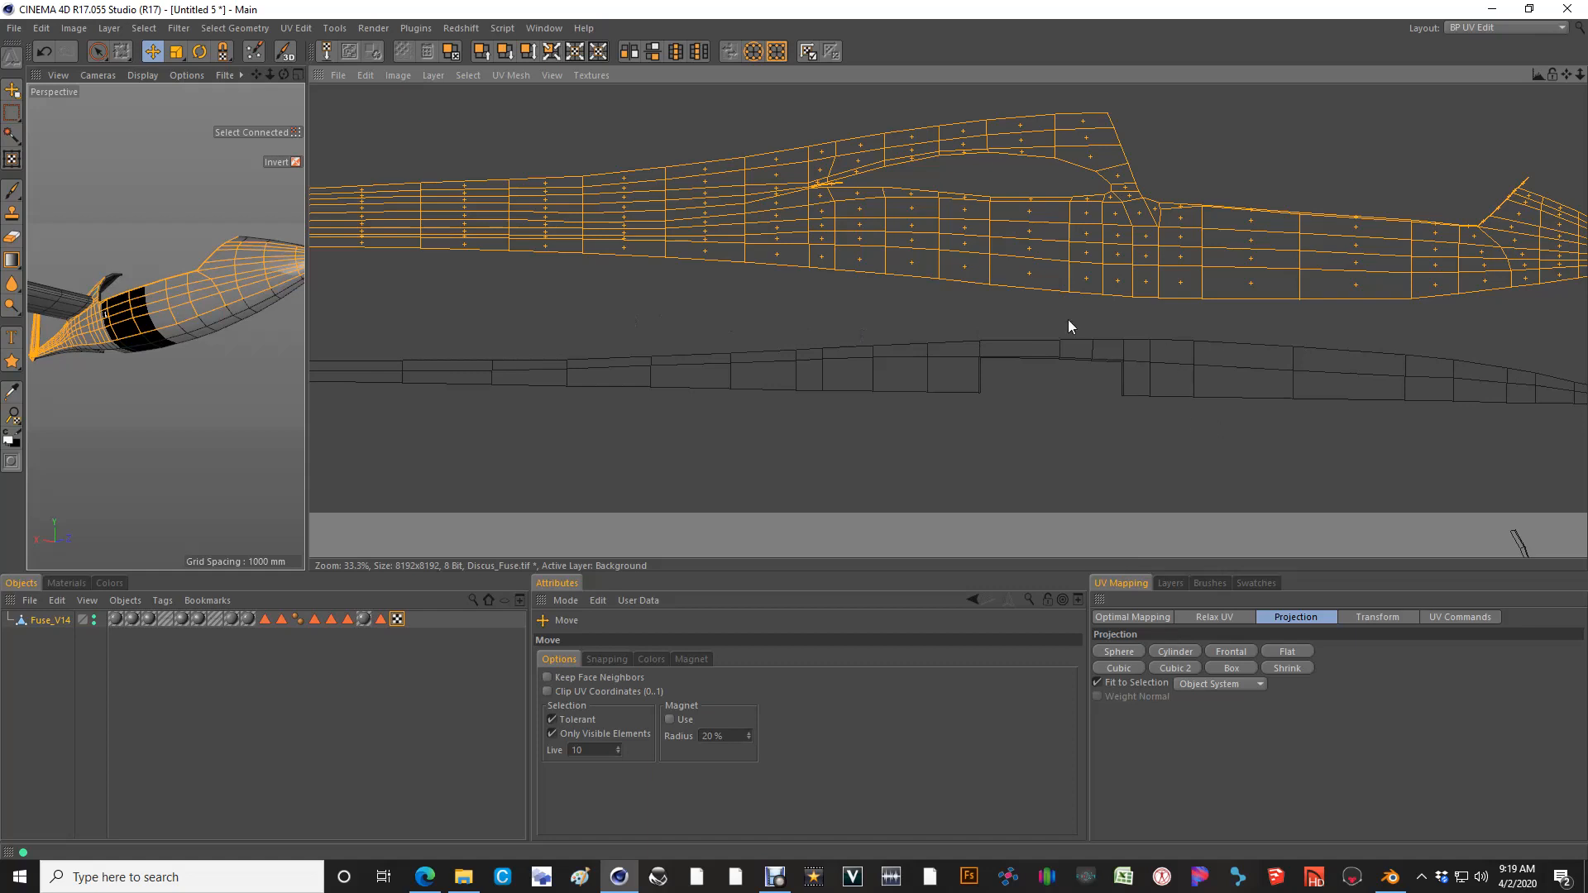
pyautogui.scroll(-3, 999, 310)
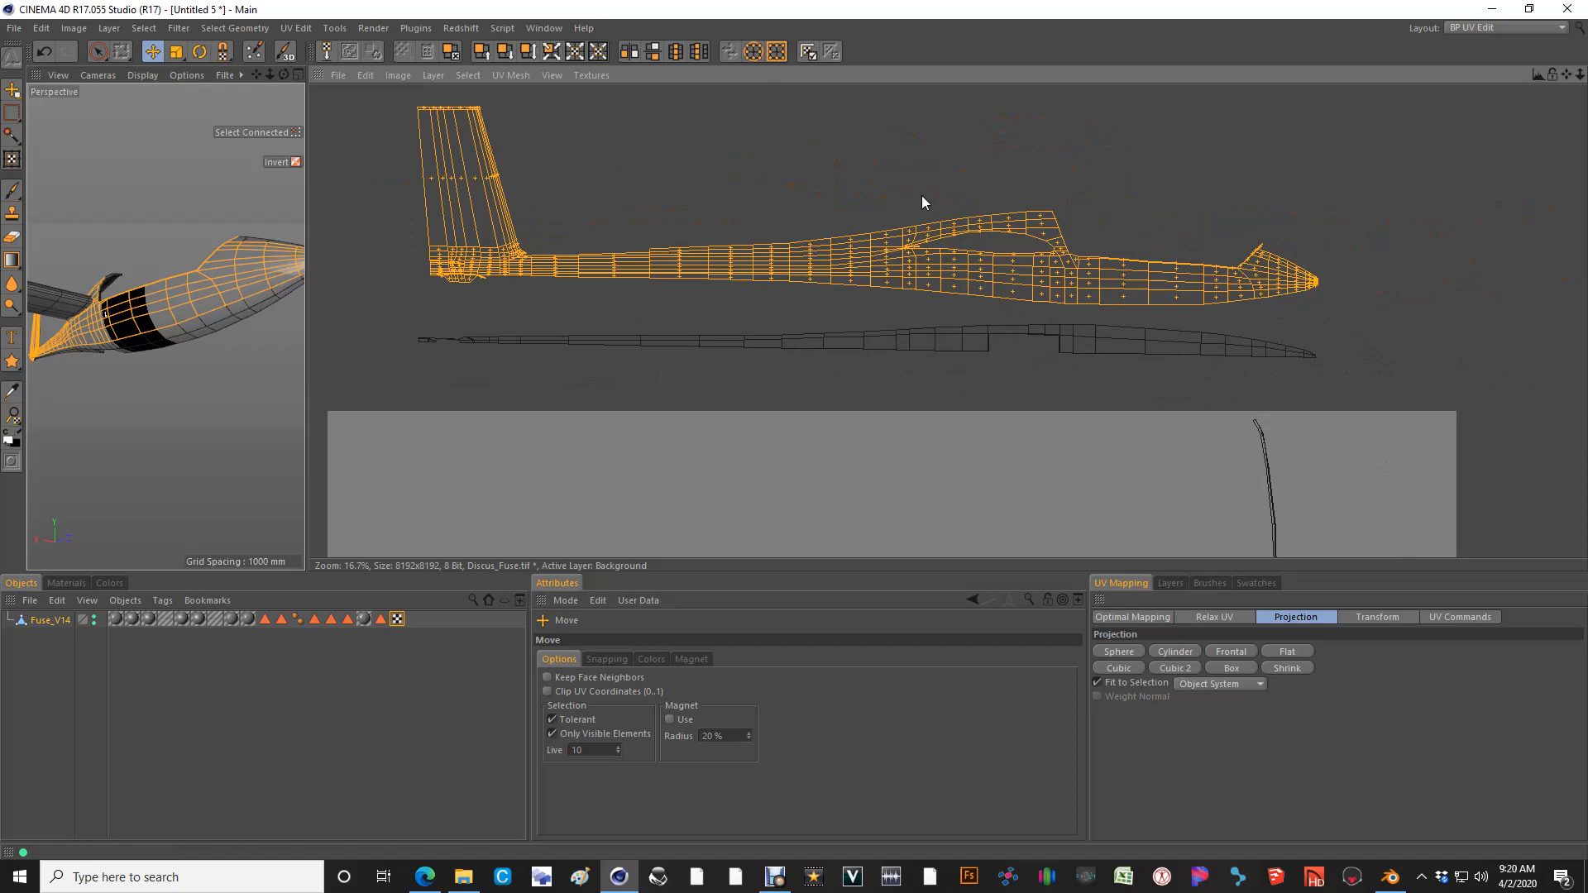
pyautogui.scroll(2, 1319, 302)
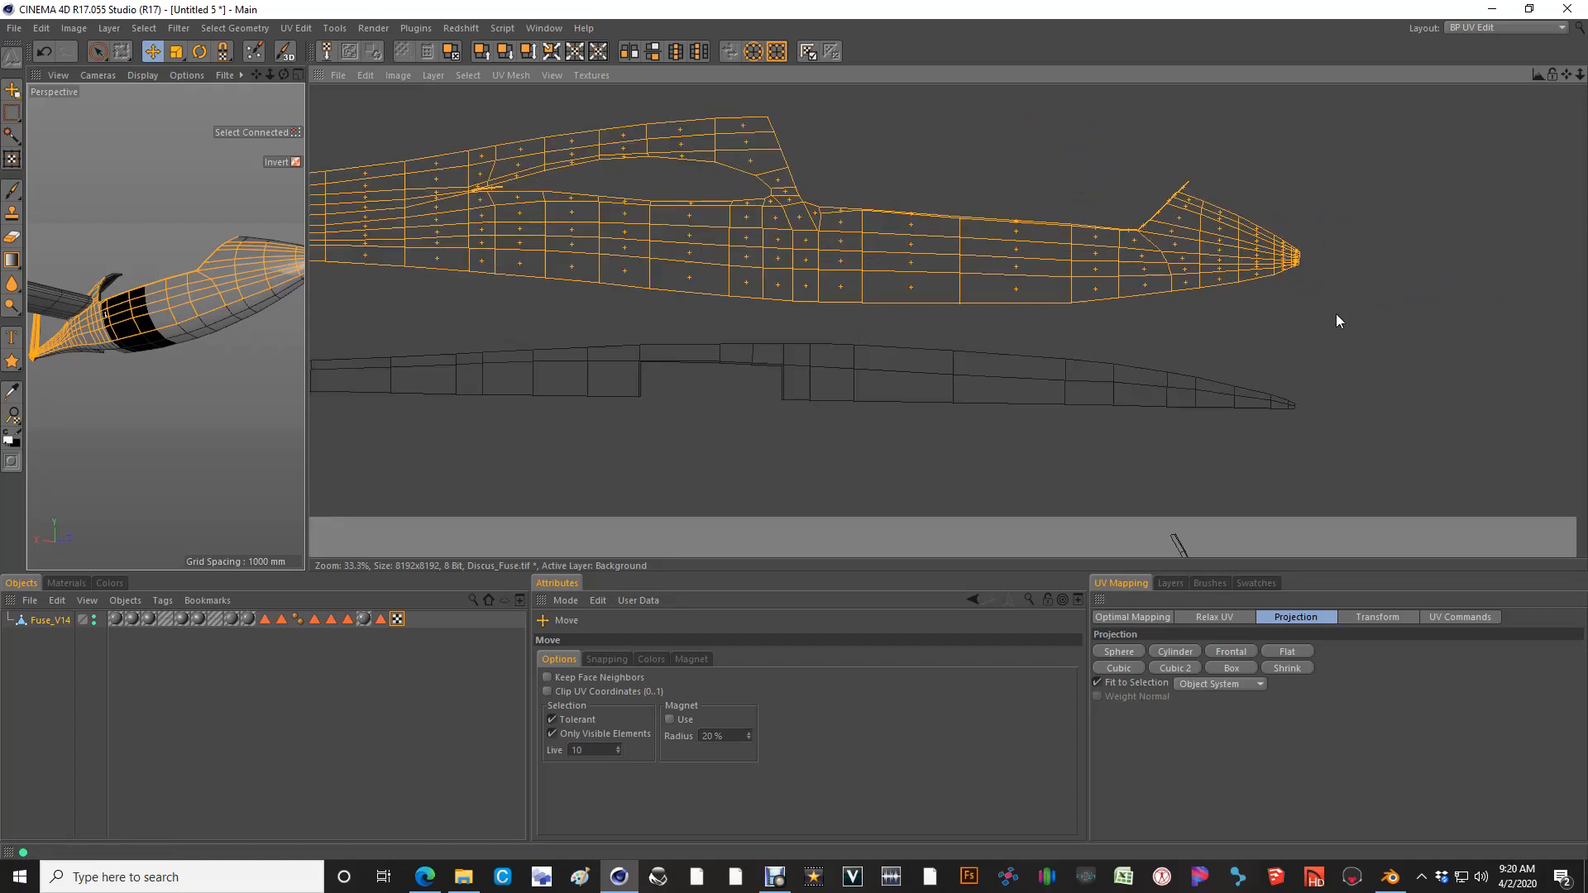
# Select the underside strip's whole connected UV island and open the Move tool's snapping settings
pyautogui.click(178, 333)
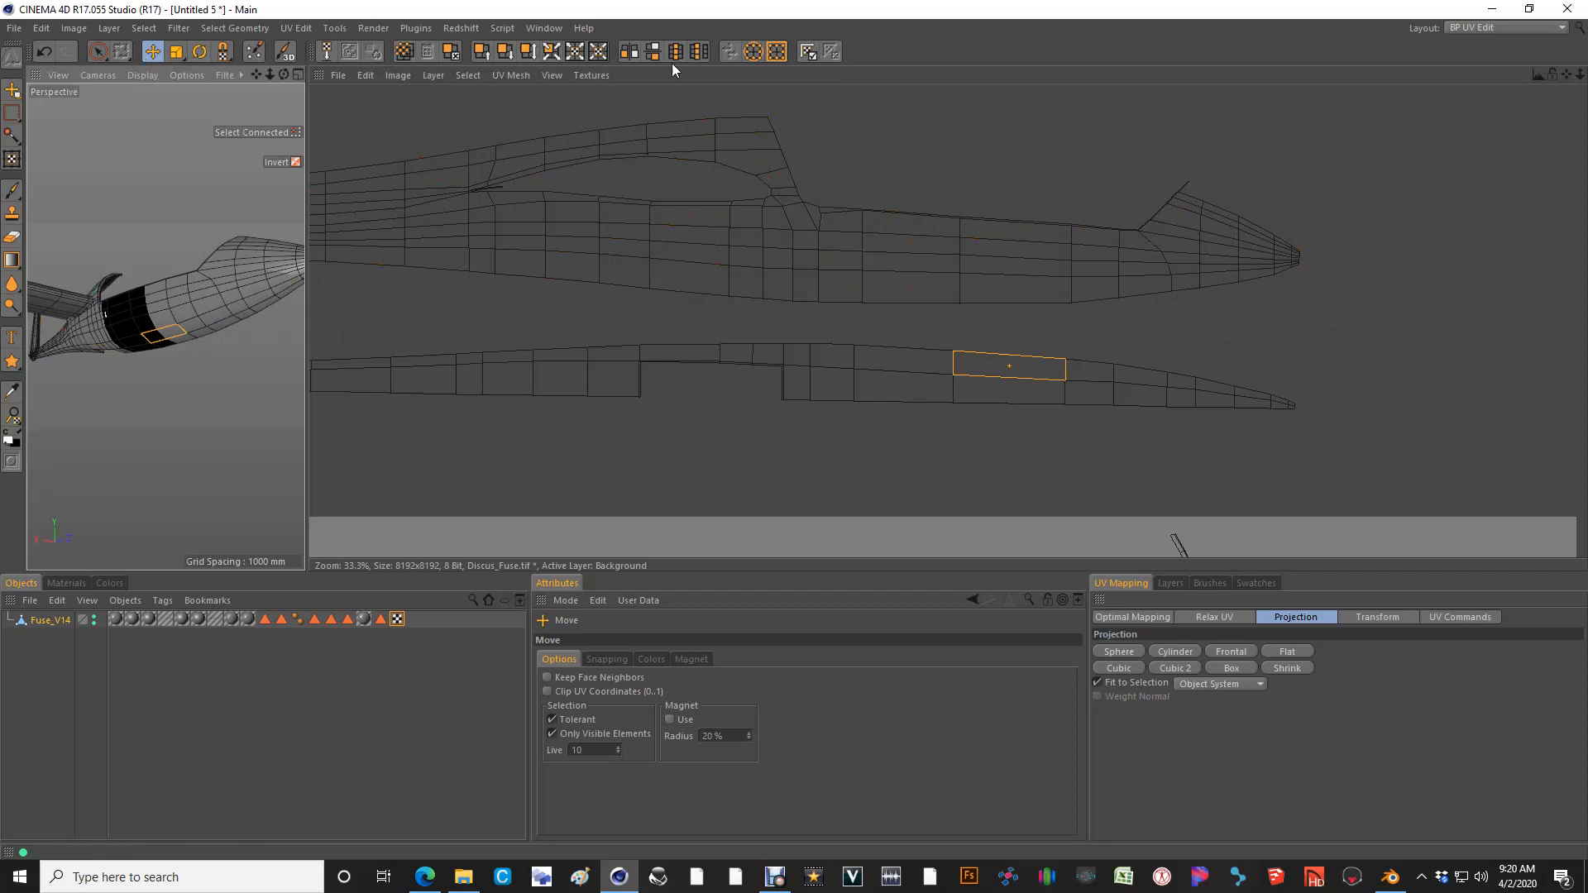
pyautogui.click(280, 131)
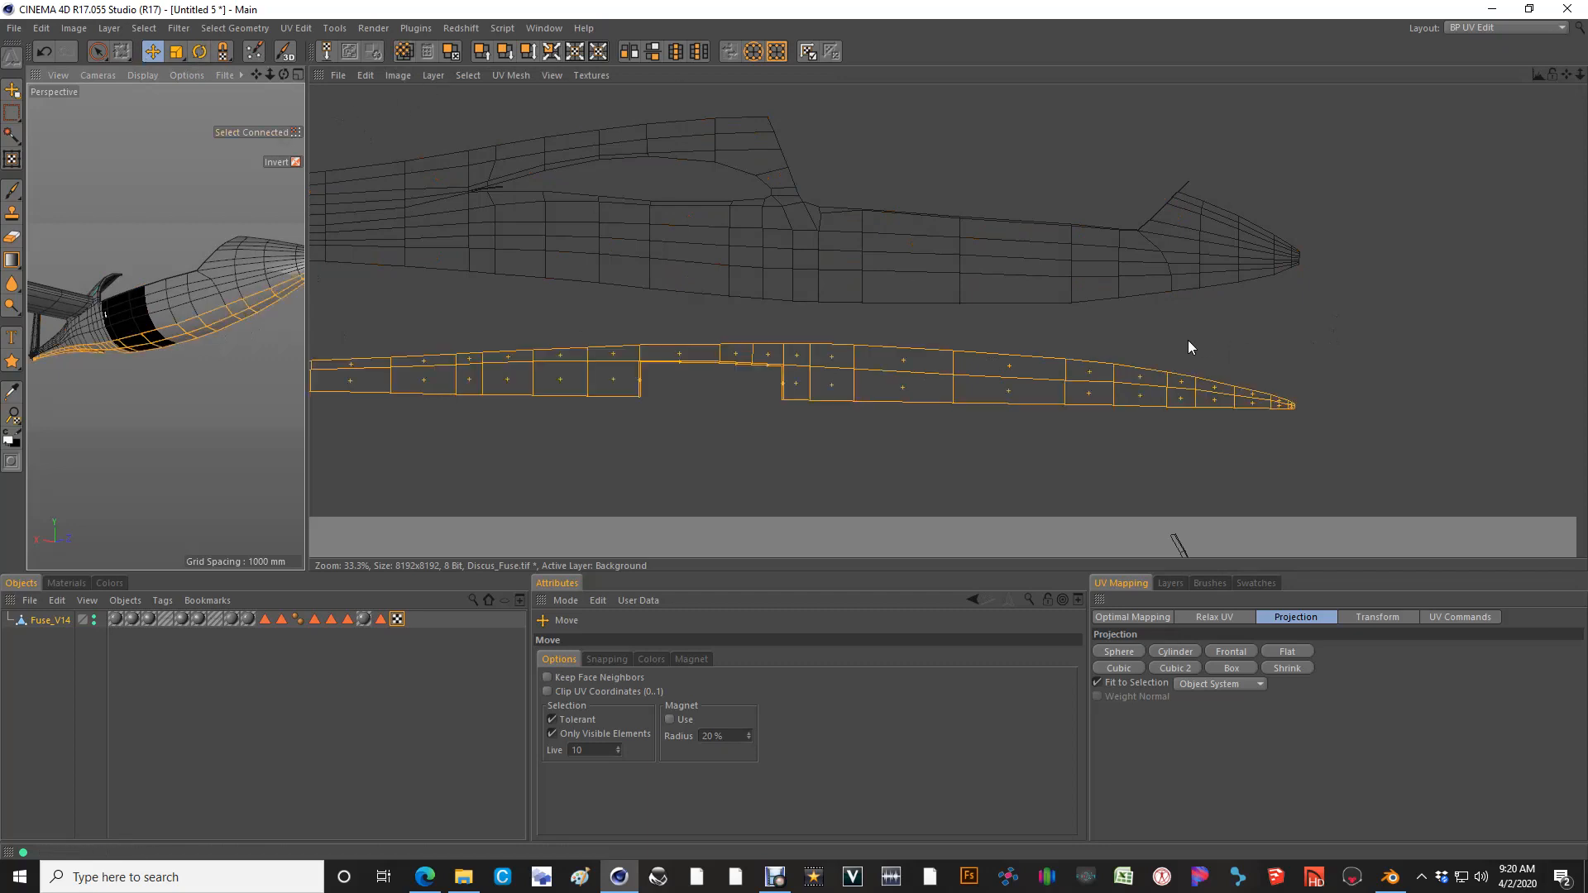
pyautogui.click(607, 659)
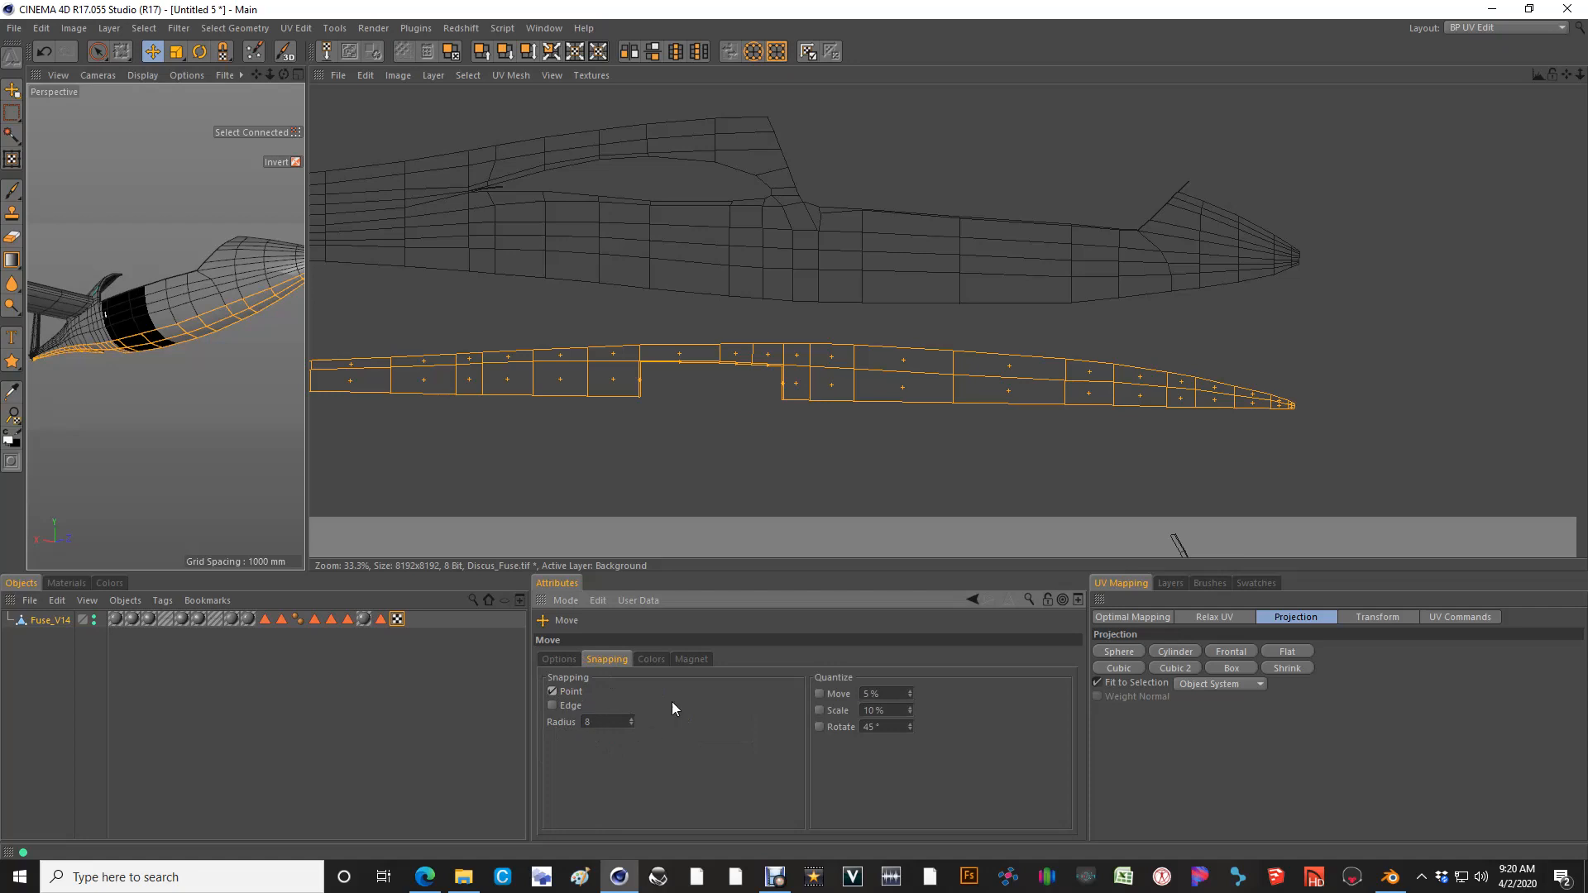
pyautogui.scroll(1, 756, 339)
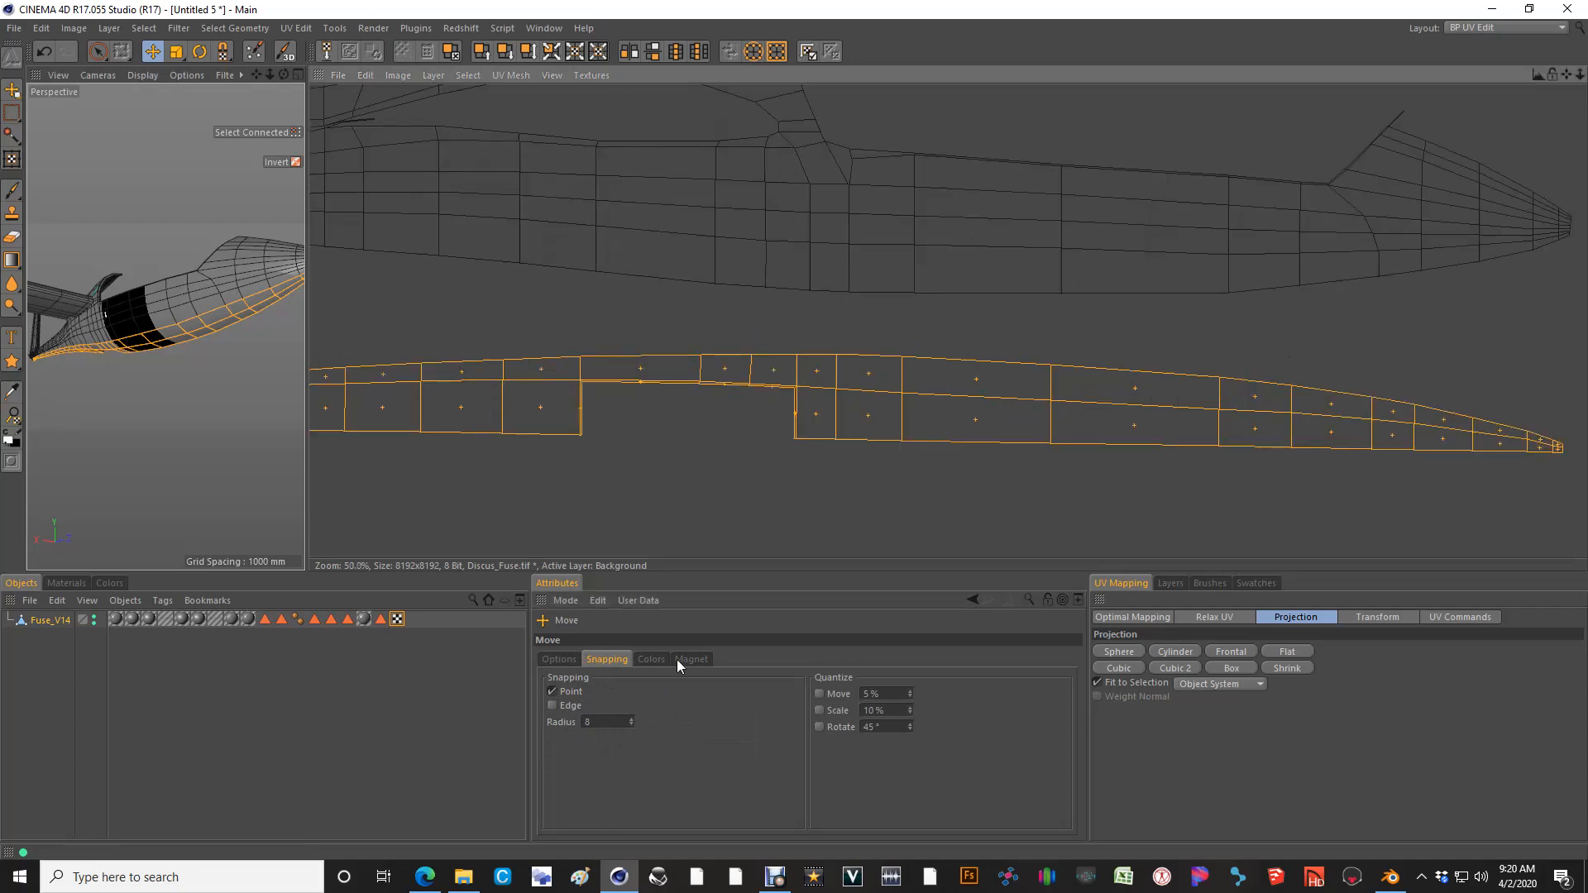
# Set the point snapping radius to 1 and move the underside strip up against the side island's lower edge
pyautogui.doubleClick(604, 722)
pyautogui.write('10')
pyautogui.press('Return')
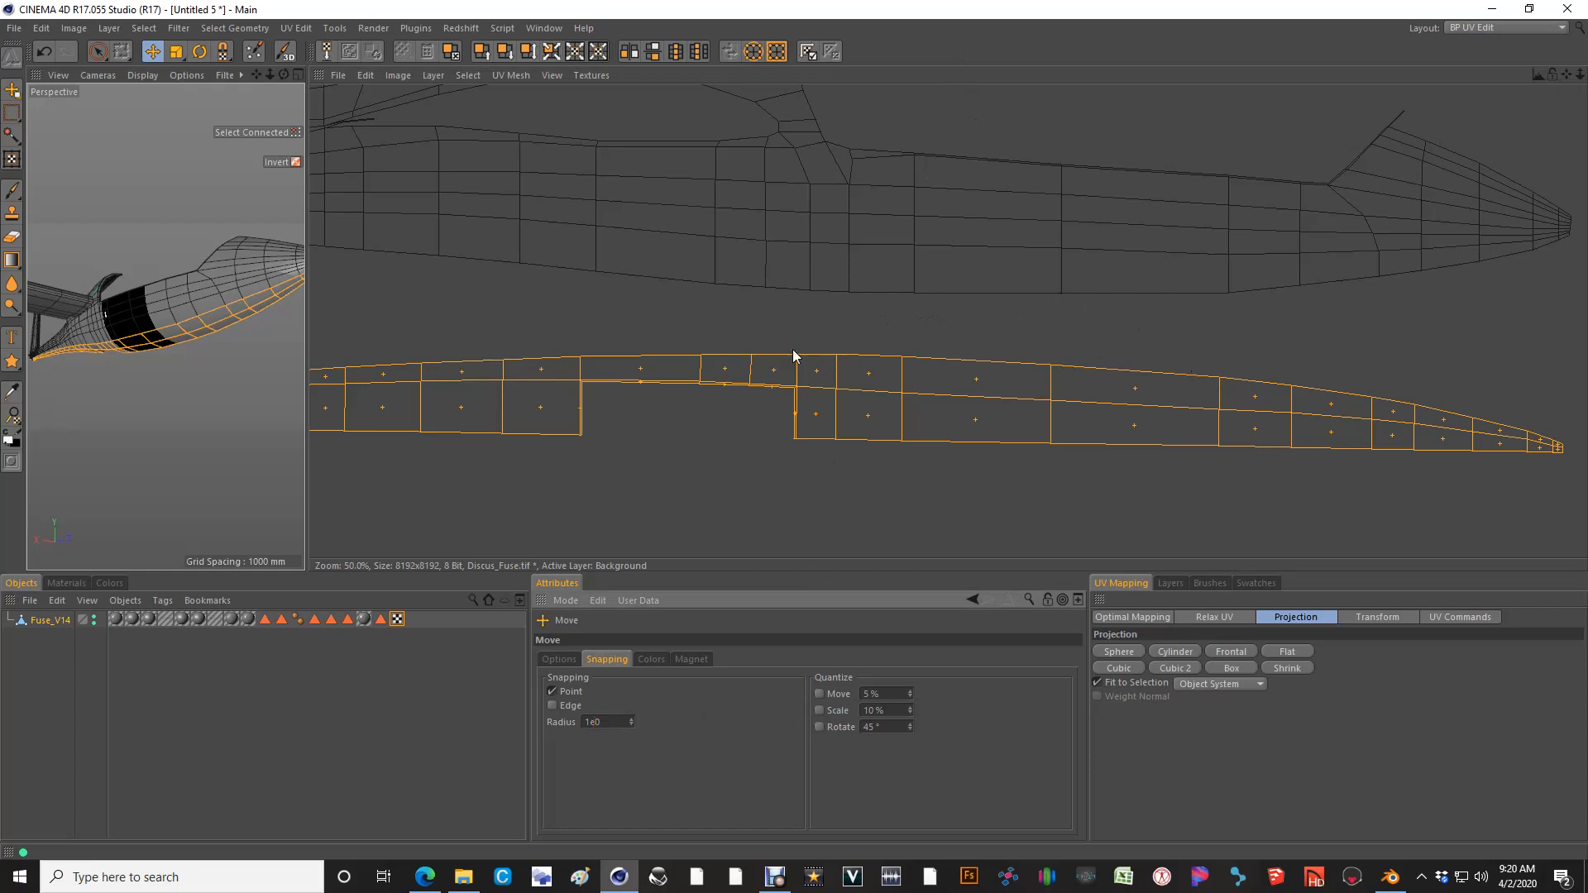
pyautogui.moveTo(796, 354); pyautogui.dragTo(813, 322)
pyautogui.scroll(1, 811, 296)
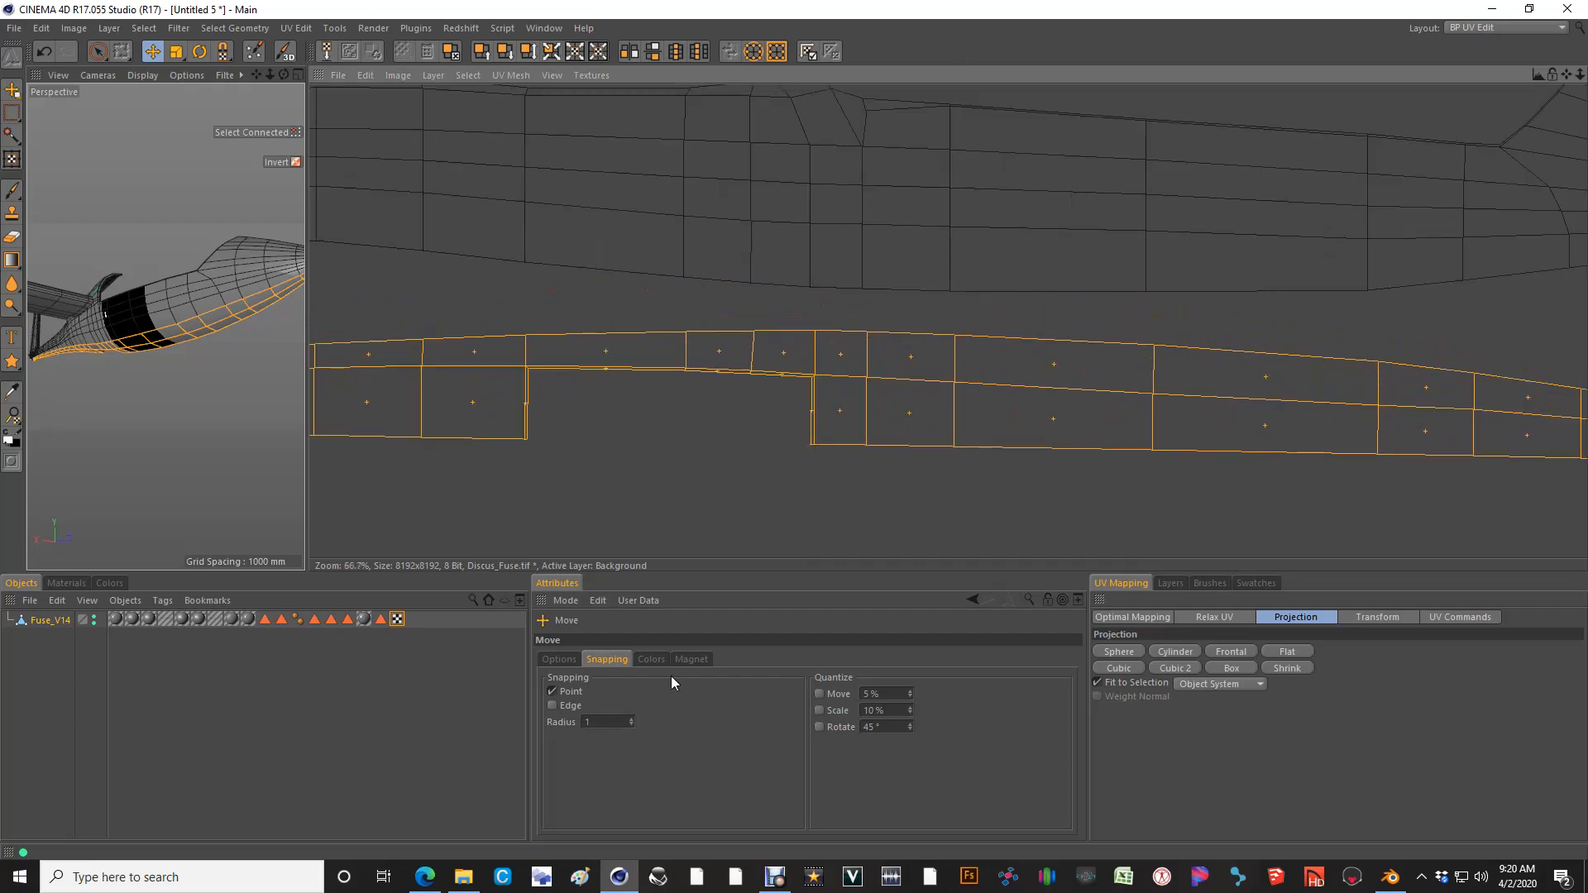
pyautogui.moveTo(952, 337); pyautogui.dragTo(948, 292)
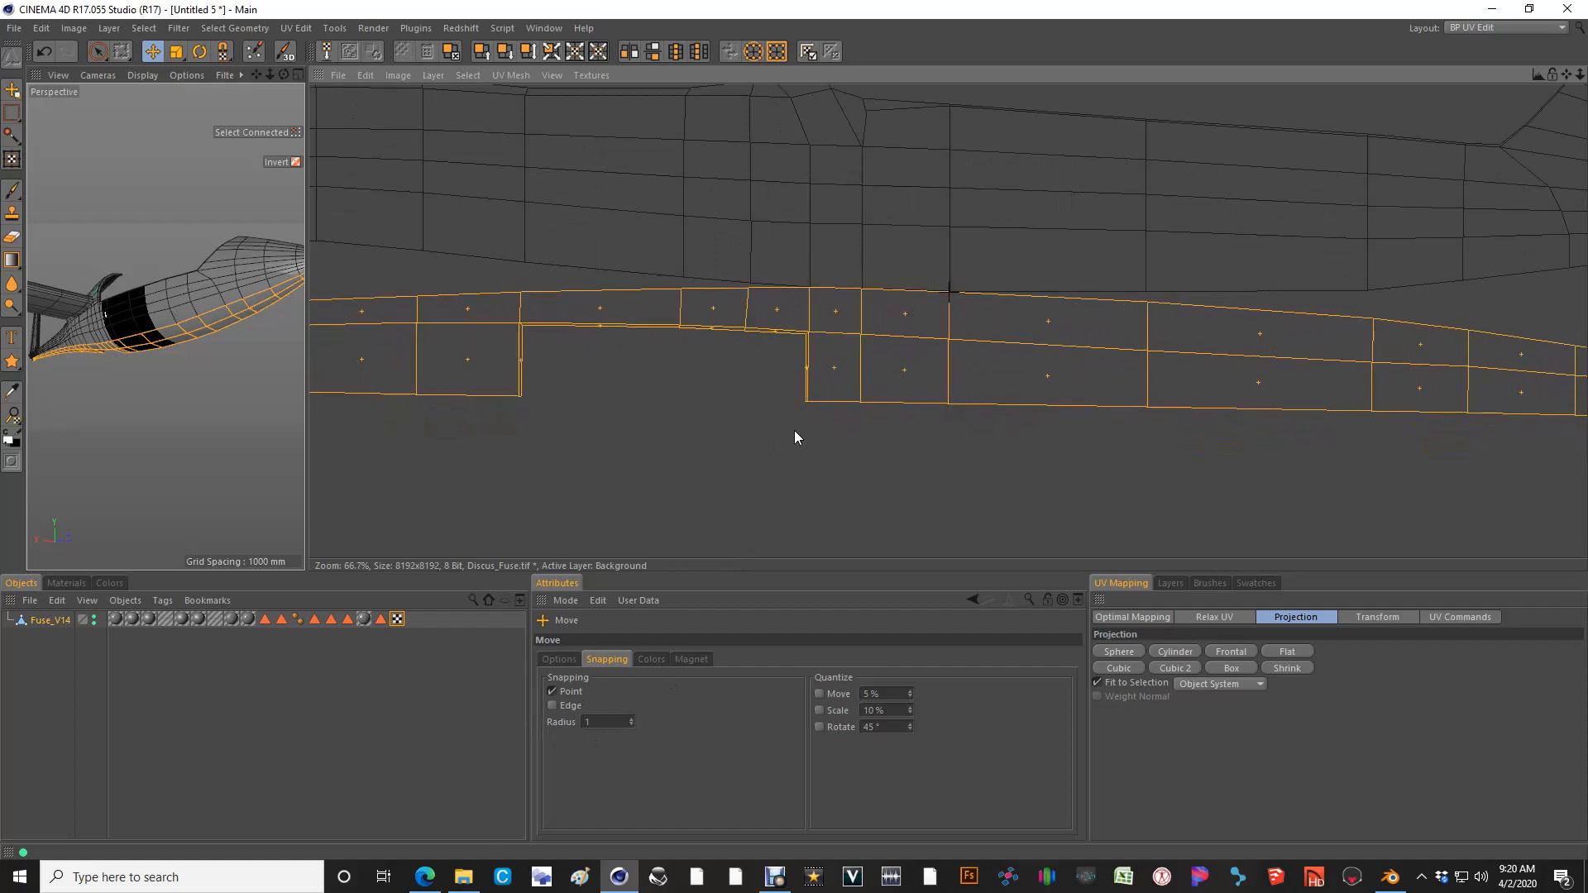
# Set the point snapping radius to 10 and undo the accidental deselection of the underside strip
pyautogui.doubleClick(612, 721)
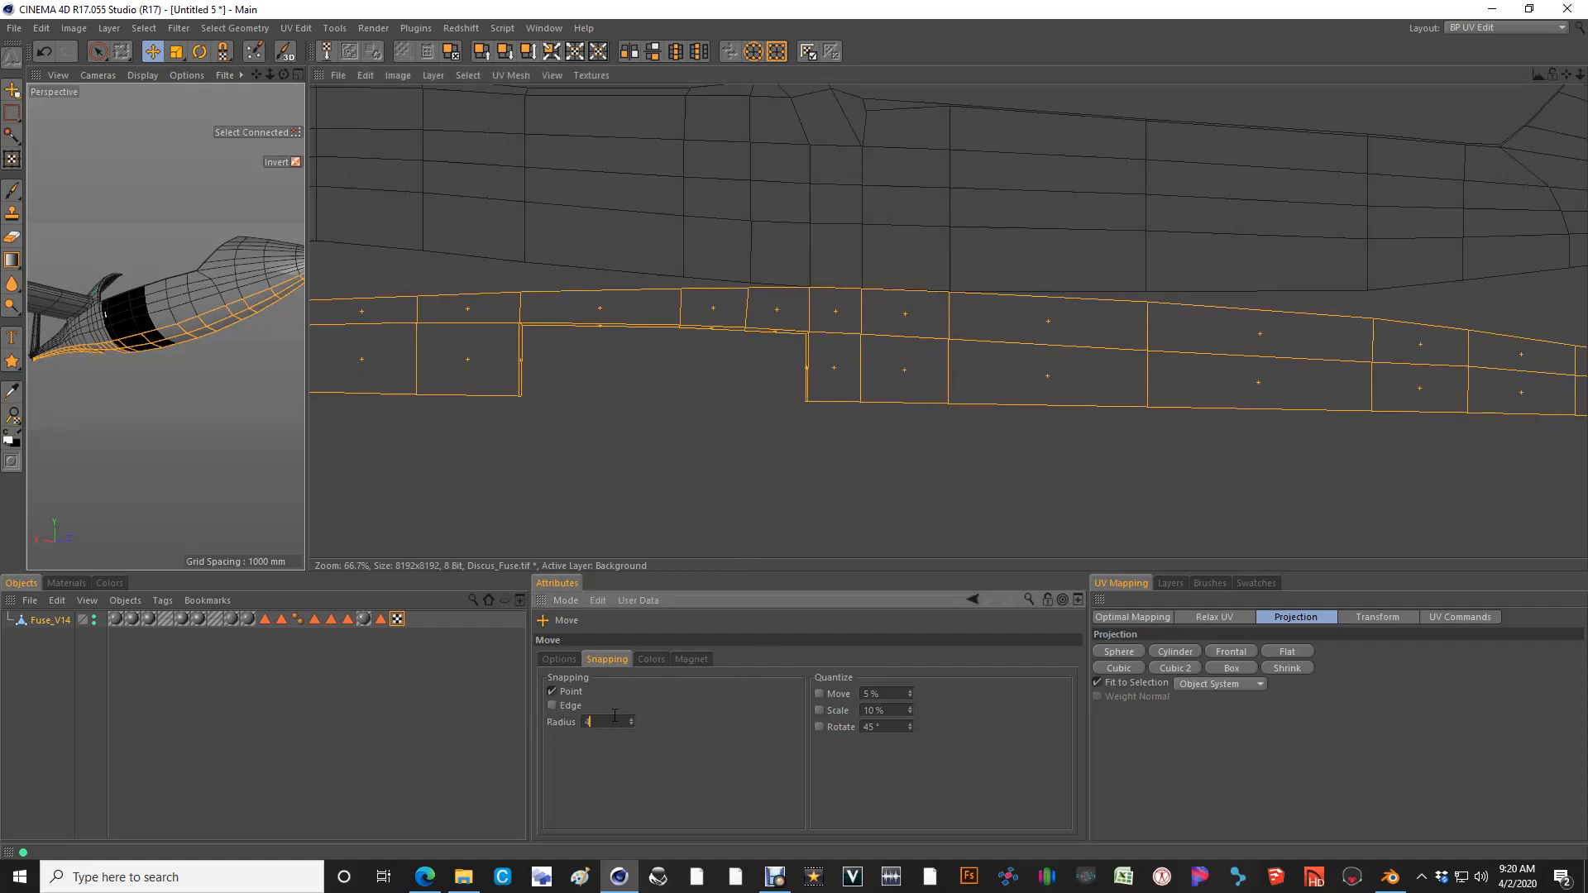
pyautogui.write('5')
pyautogui.press('BackSpace')
pyautogui.write('10')
pyautogui.click(950, 447)
pyautogui.hotkey('ctrl', 'z')
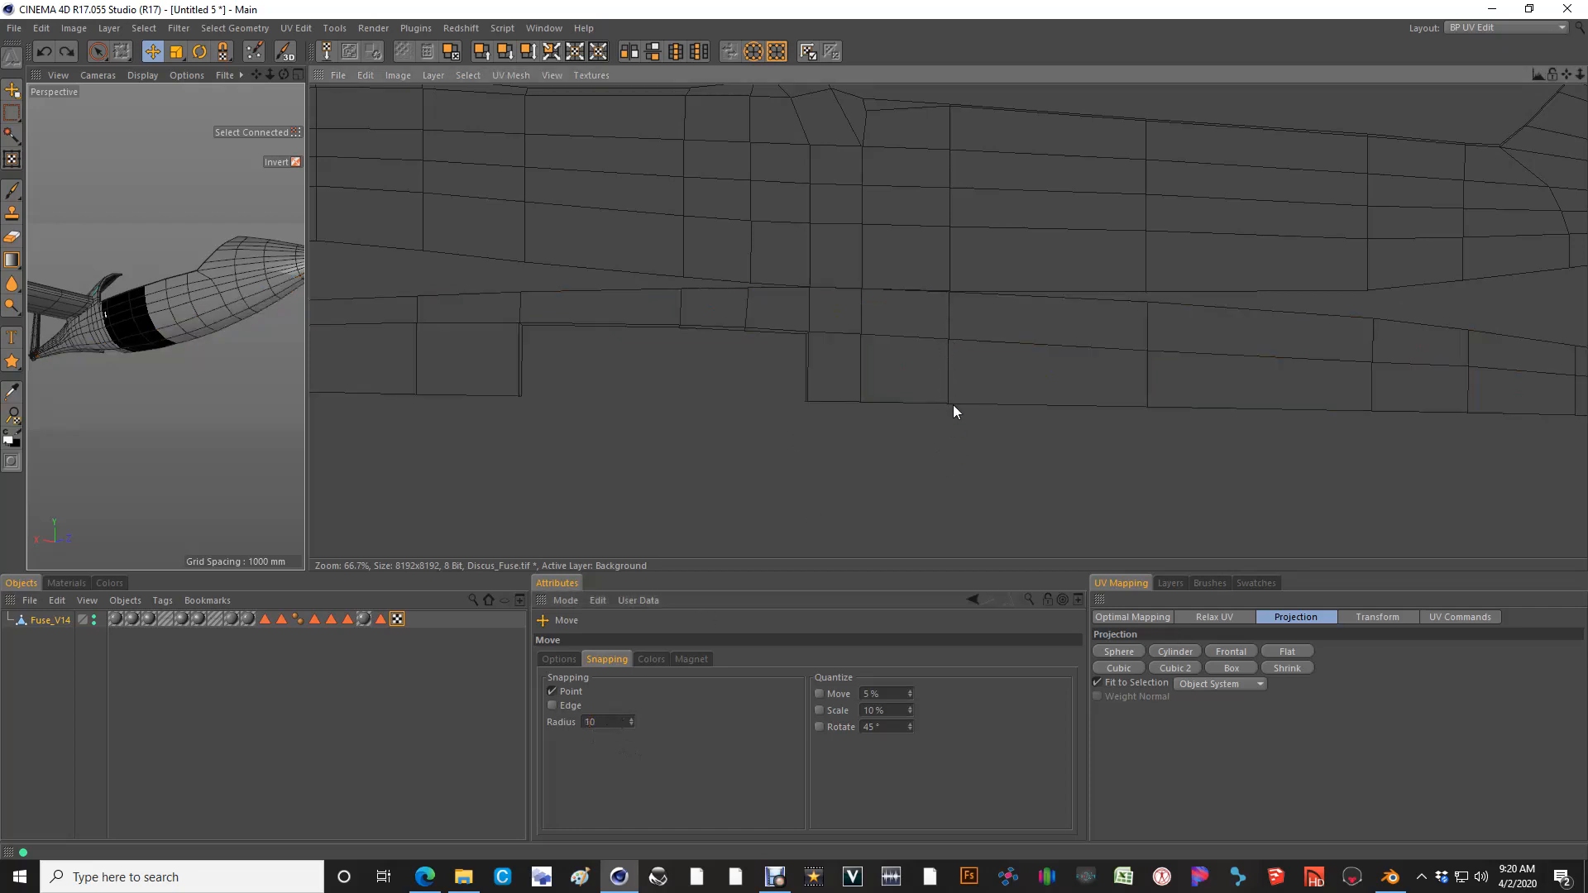
# Move the underside strip so its upper-edge point just forward of the cutout snaps to the matching point on the side island
pyautogui.moveTo(951, 304); pyautogui.dragTo(948, 352)
pyautogui.moveTo(857, 337); pyautogui.dragTo(861, 288)
pyautogui.scroll(1, 845, 270)
pyautogui.scroll(1, 845, 268)
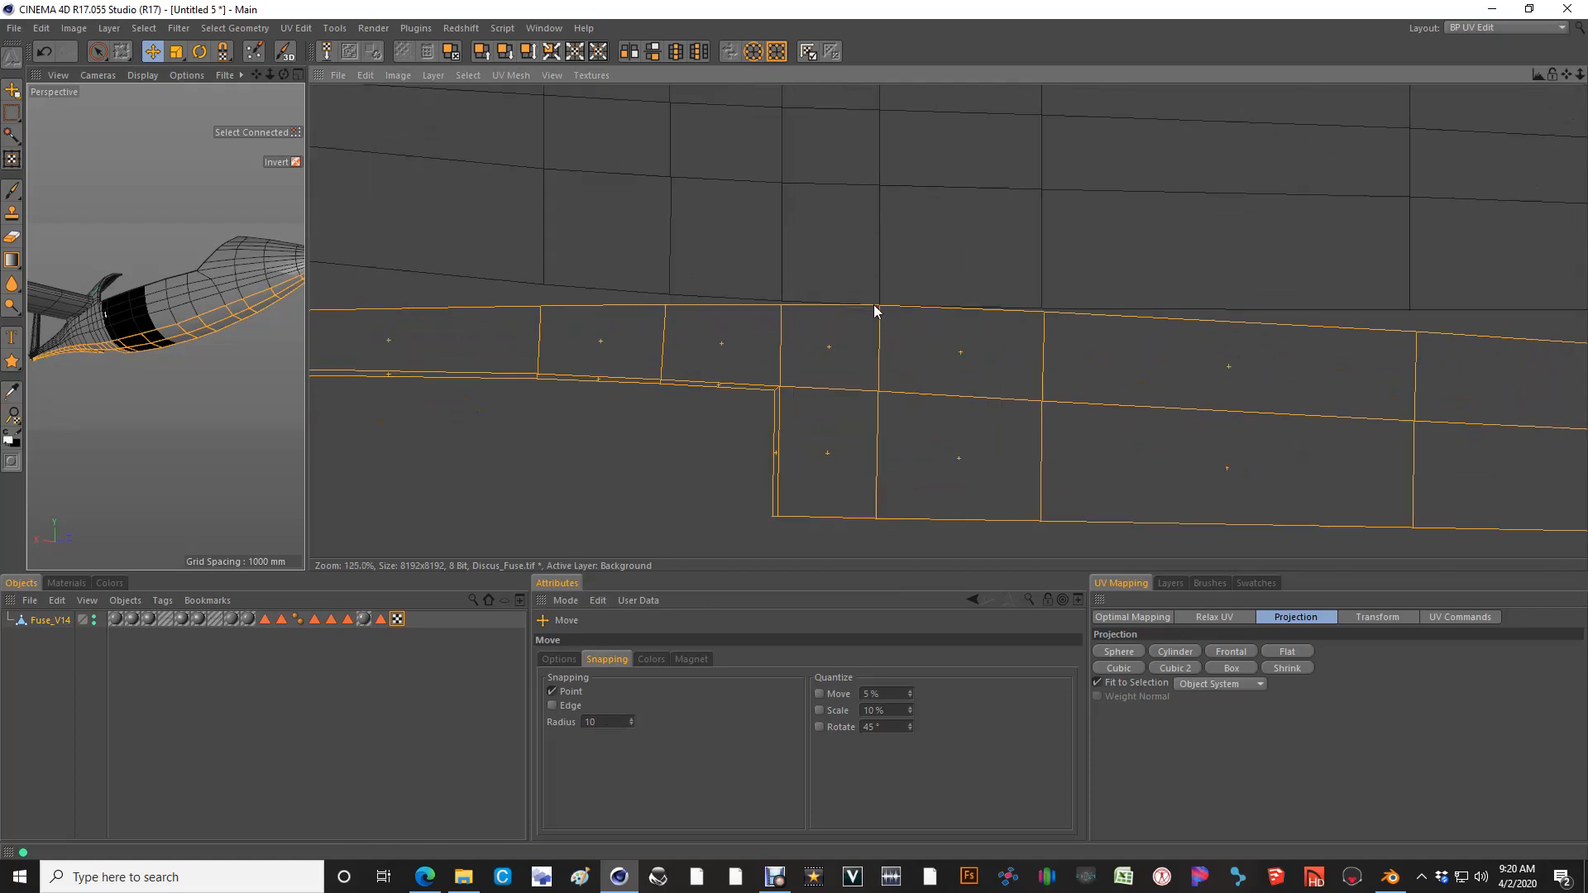
pyautogui.moveTo(877, 313); pyautogui.dragTo(880, 305)
pyautogui.scroll(-4, 867, 323)
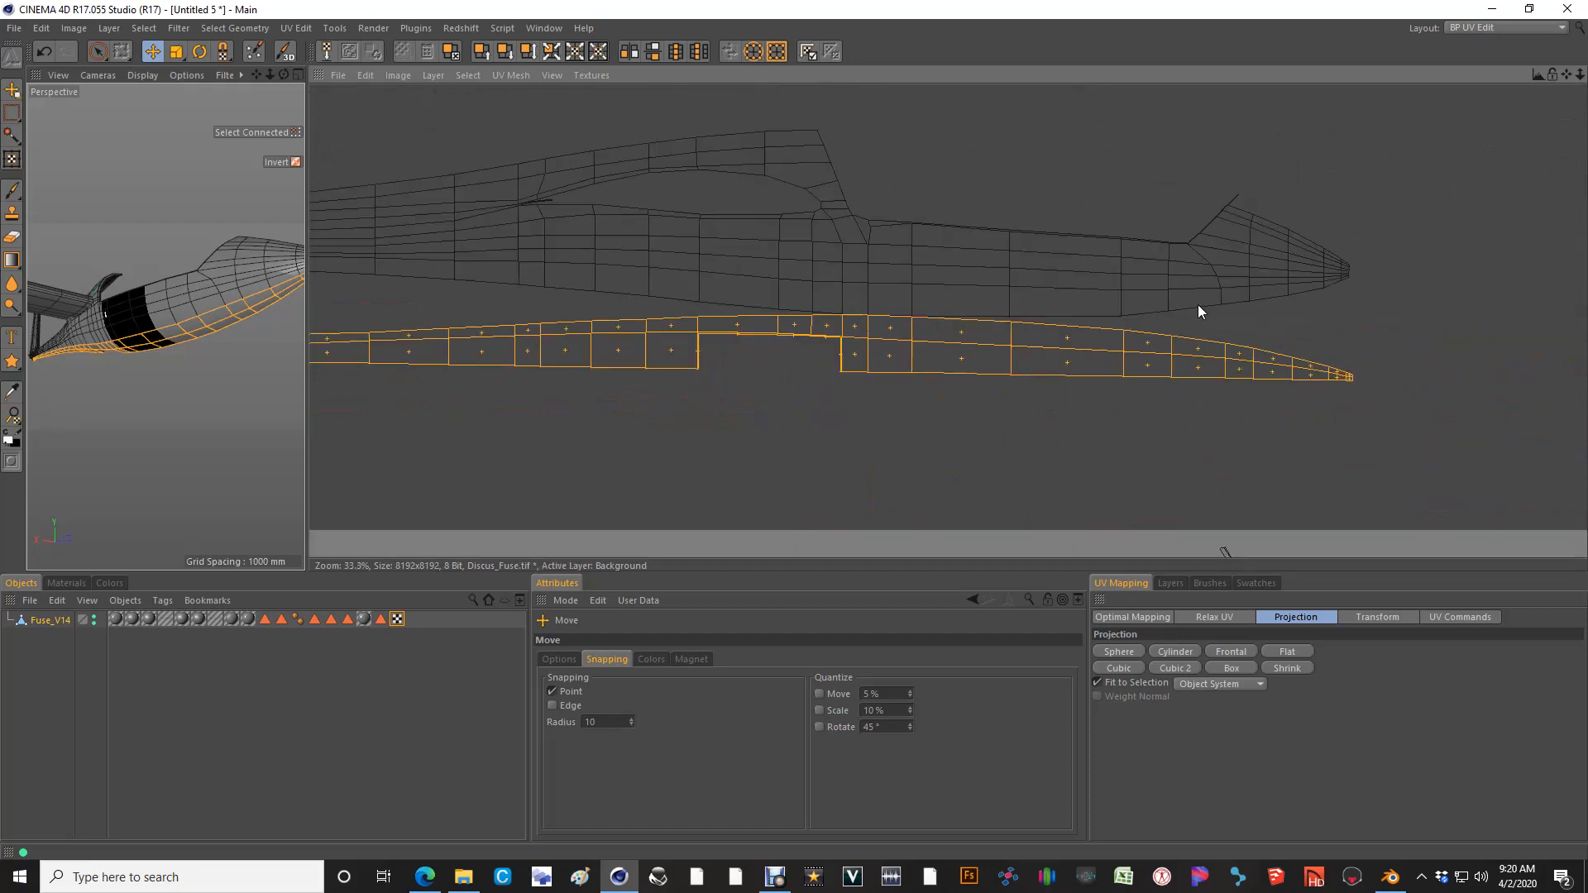
pyautogui.keyDown('alt'); pyautogui.moveTo(507, 315); pyautogui.dragTo(709, 317, button='middle'); pyautogui.keyUp('alt')
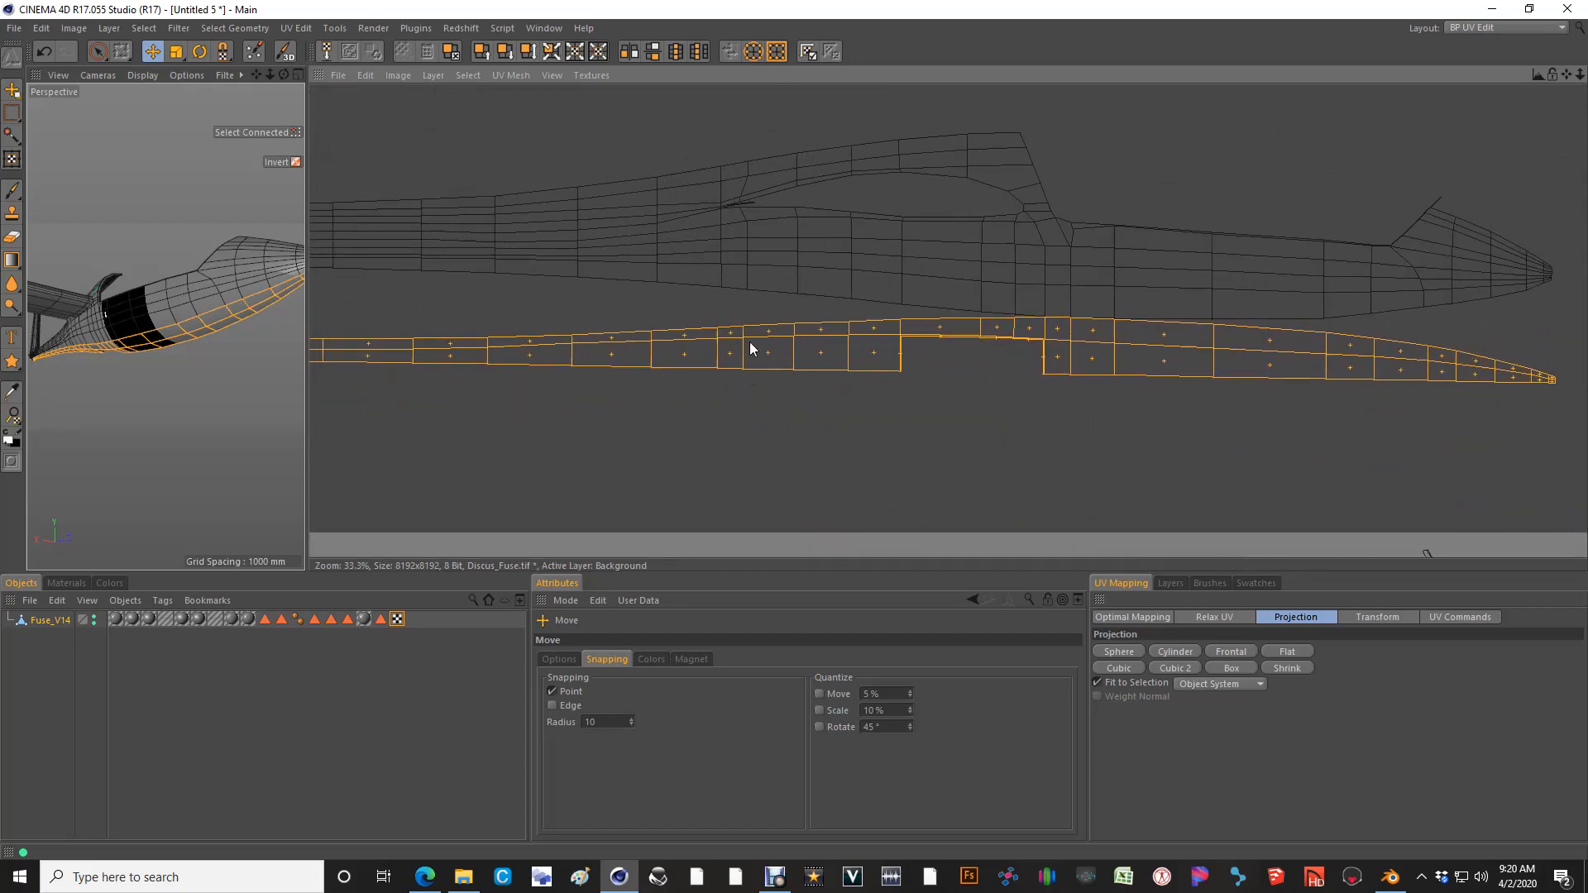
pyautogui.keyDown('alt'); pyautogui.moveTo(1377, 324); pyautogui.dragTo(1109, 331, button='middle'); pyautogui.keyUp('alt')
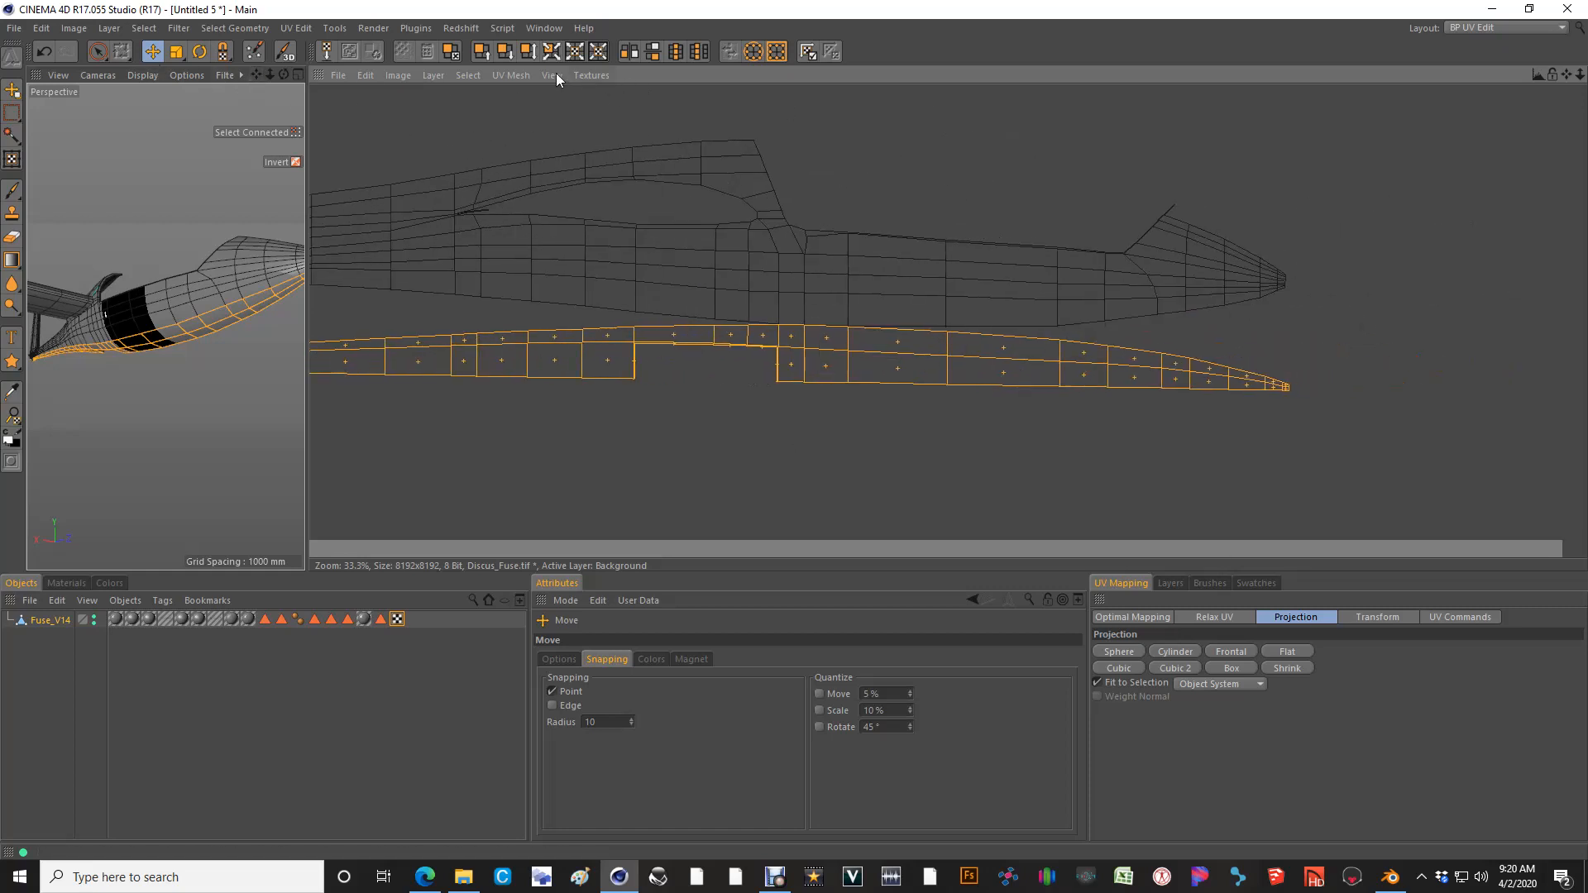
# Widen the perspective view and switch to UV point editing with the Live Selection tool
pyautogui.moveTo(308, 115); pyautogui.dragTo(483, 115)
pyautogui.click(405, 53)
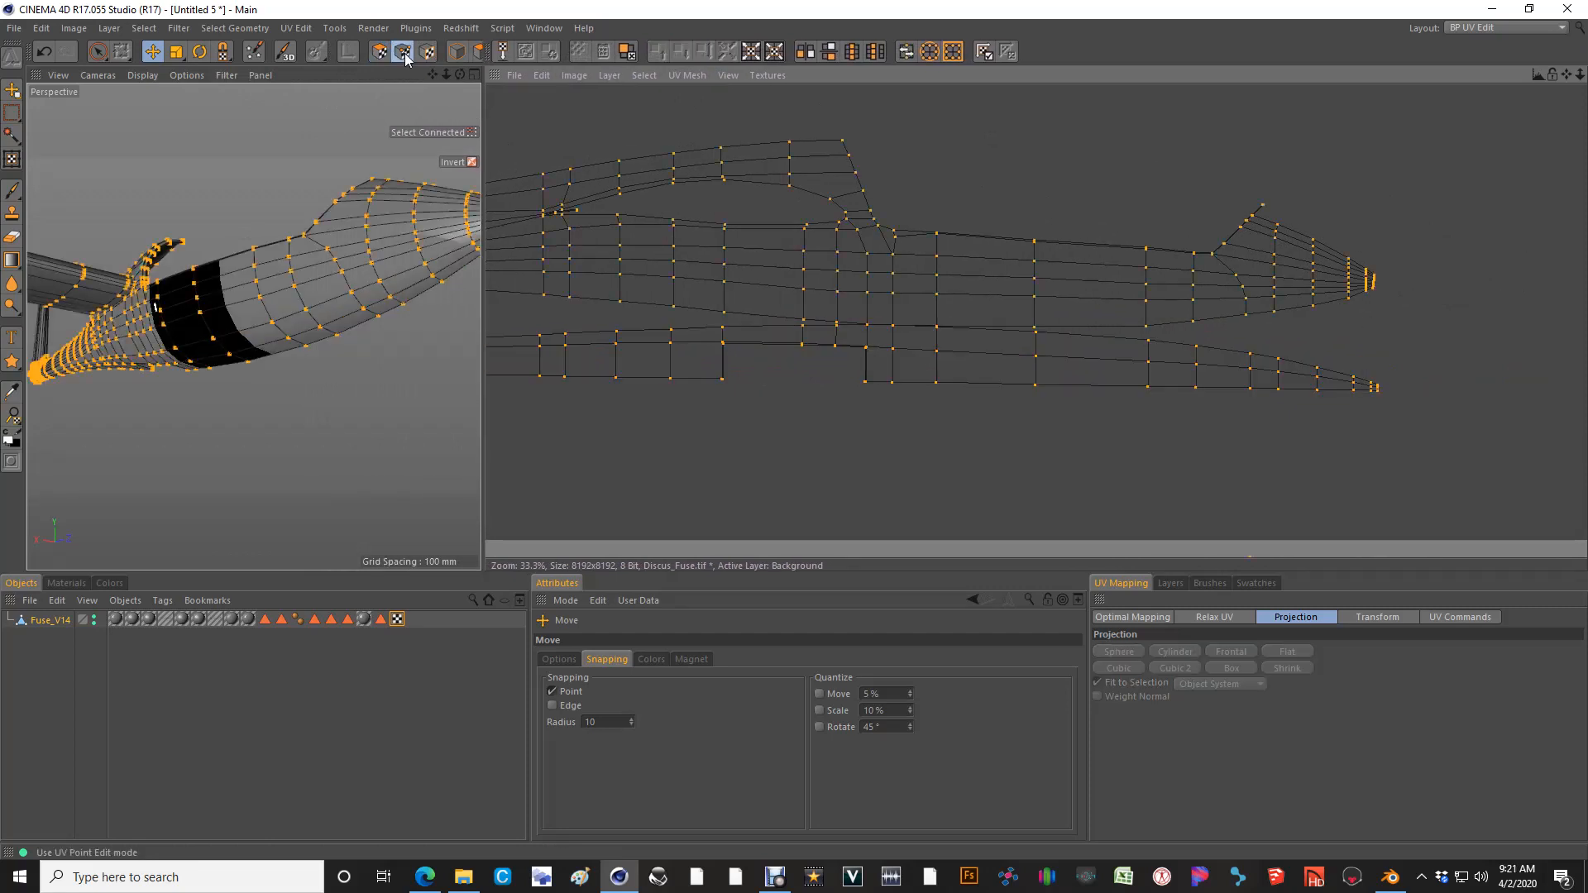
pyautogui.keyDown('alt'); pyautogui.moveTo(1257, 350); pyautogui.dragTo(1132, 360, button='middle'); pyautogui.keyUp('alt')
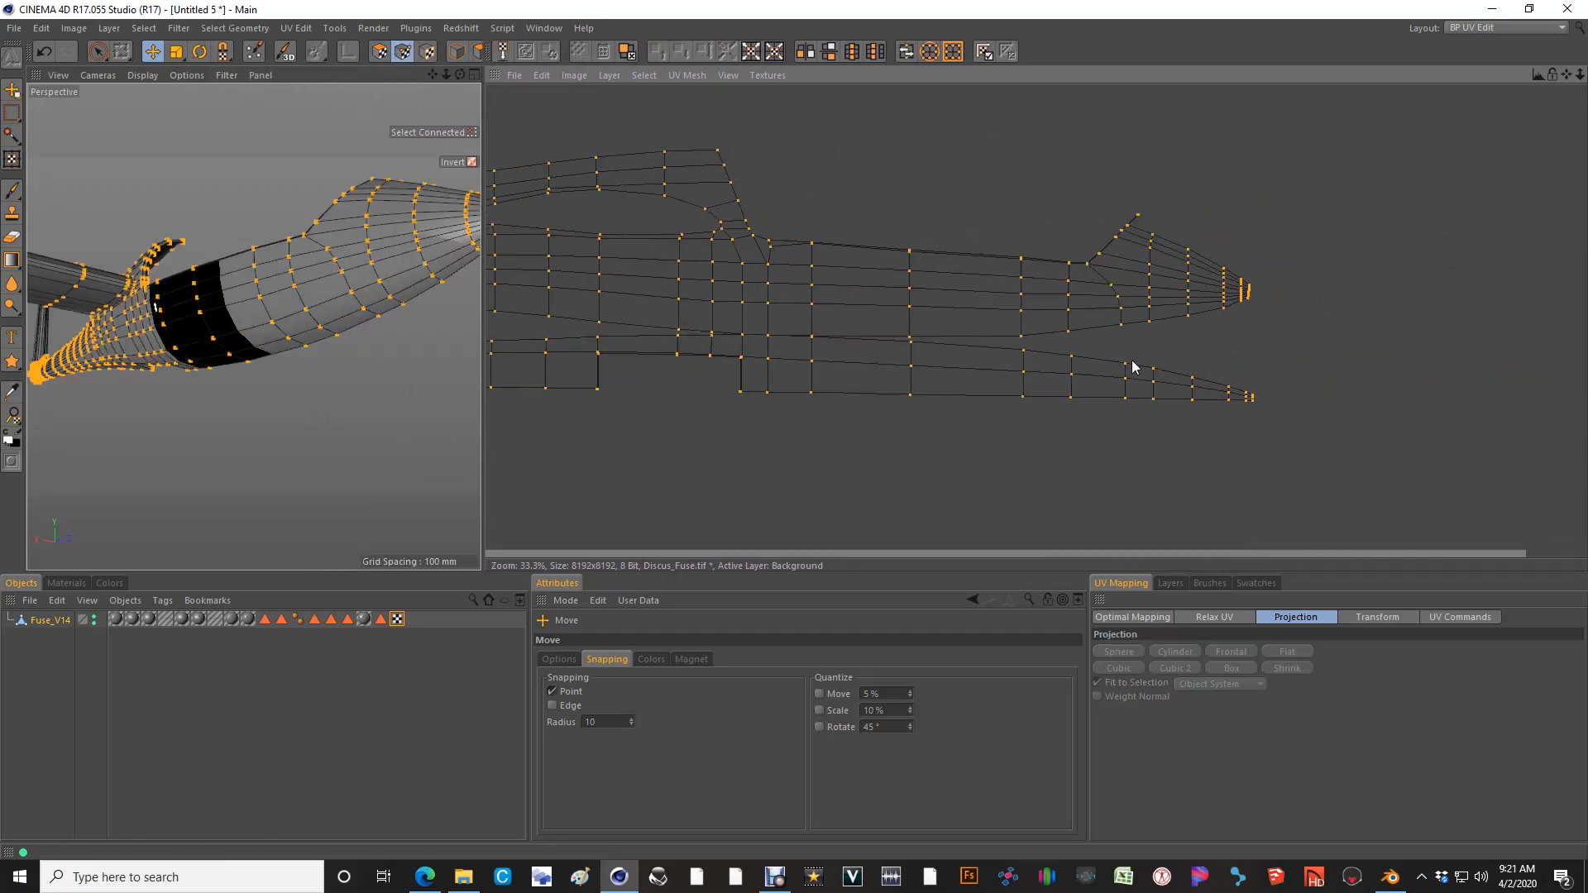
pyautogui.scroll(4, 916, 349)
pyautogui.press('space')
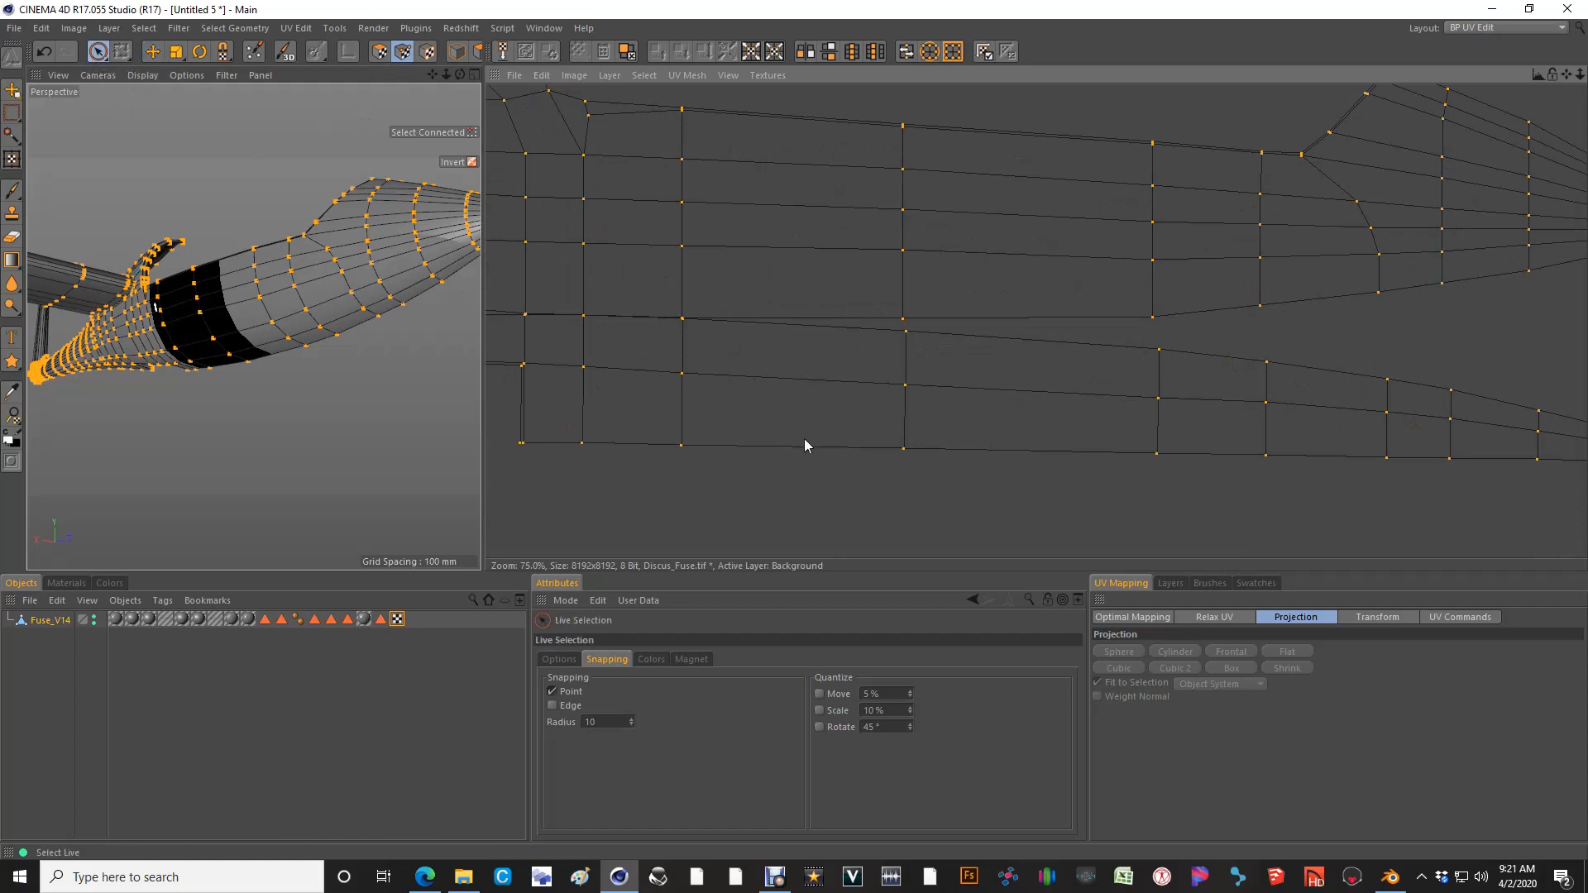
# Clear the point selection and select underside strip points on the first two cross-lines forward of the snapped point
pyautogui.click(906, 493)
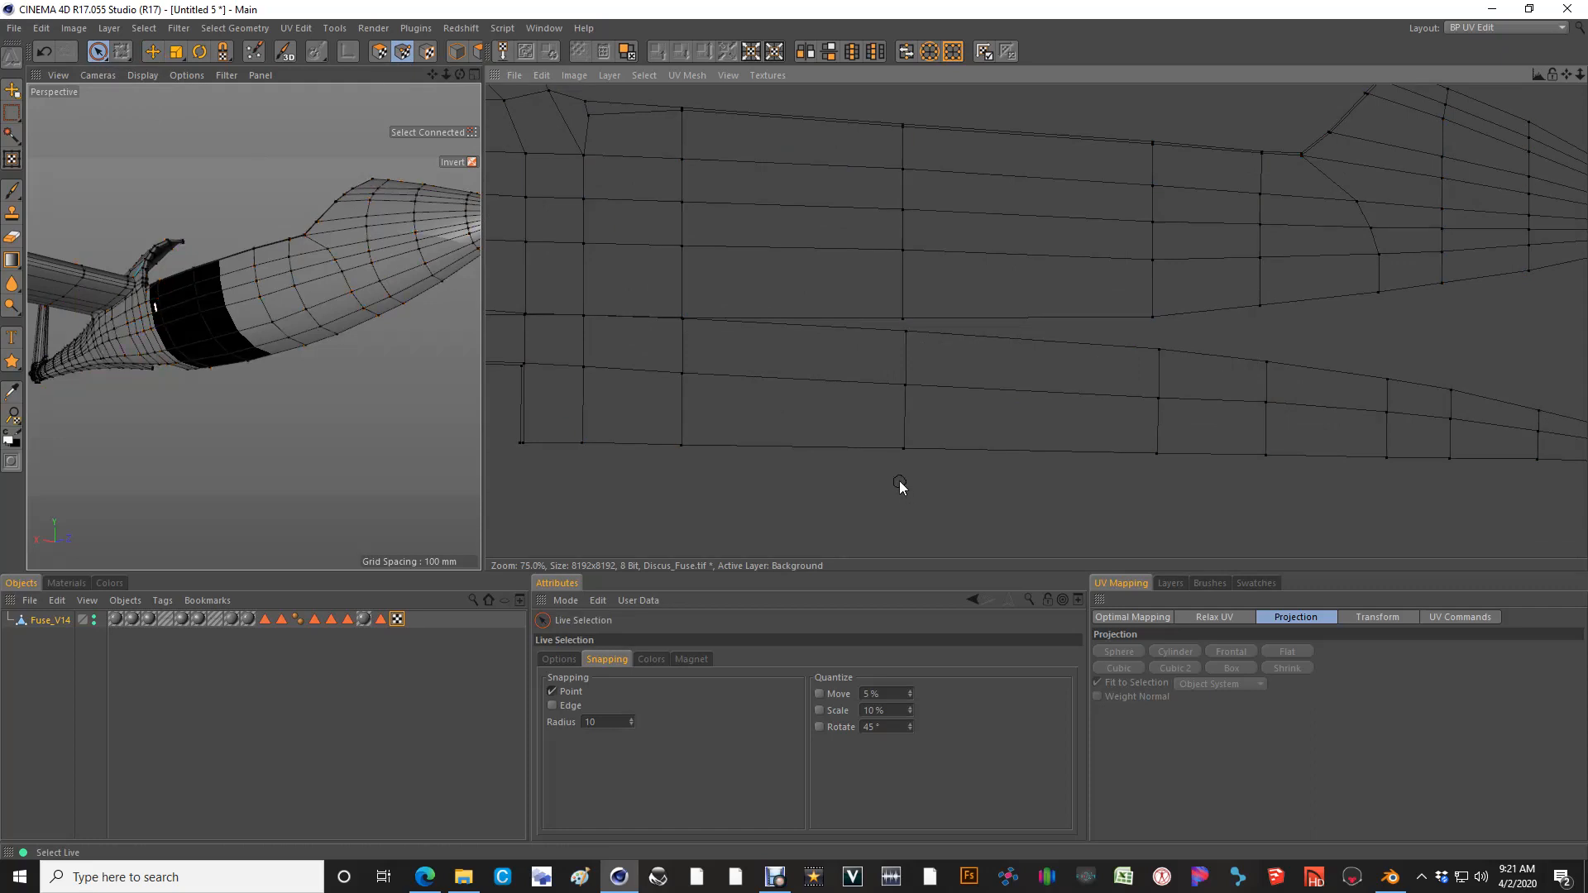
pyautogui.moveTo(900, 482); pyautogui.dragTo(907, 481, button='middle')
pyautogui.moveTo(900, 480); pyautogui.dragTo(905, 349)
pyautogui.moveTo(908, 472); pyautogui.dragTo(915, 379)
pyautogui.keyDown('alt'); pyautogui.moveTo(929, 460); pyautogui.dragTo(590, 415, button='middle'); pyautogui.keyUp('alt')
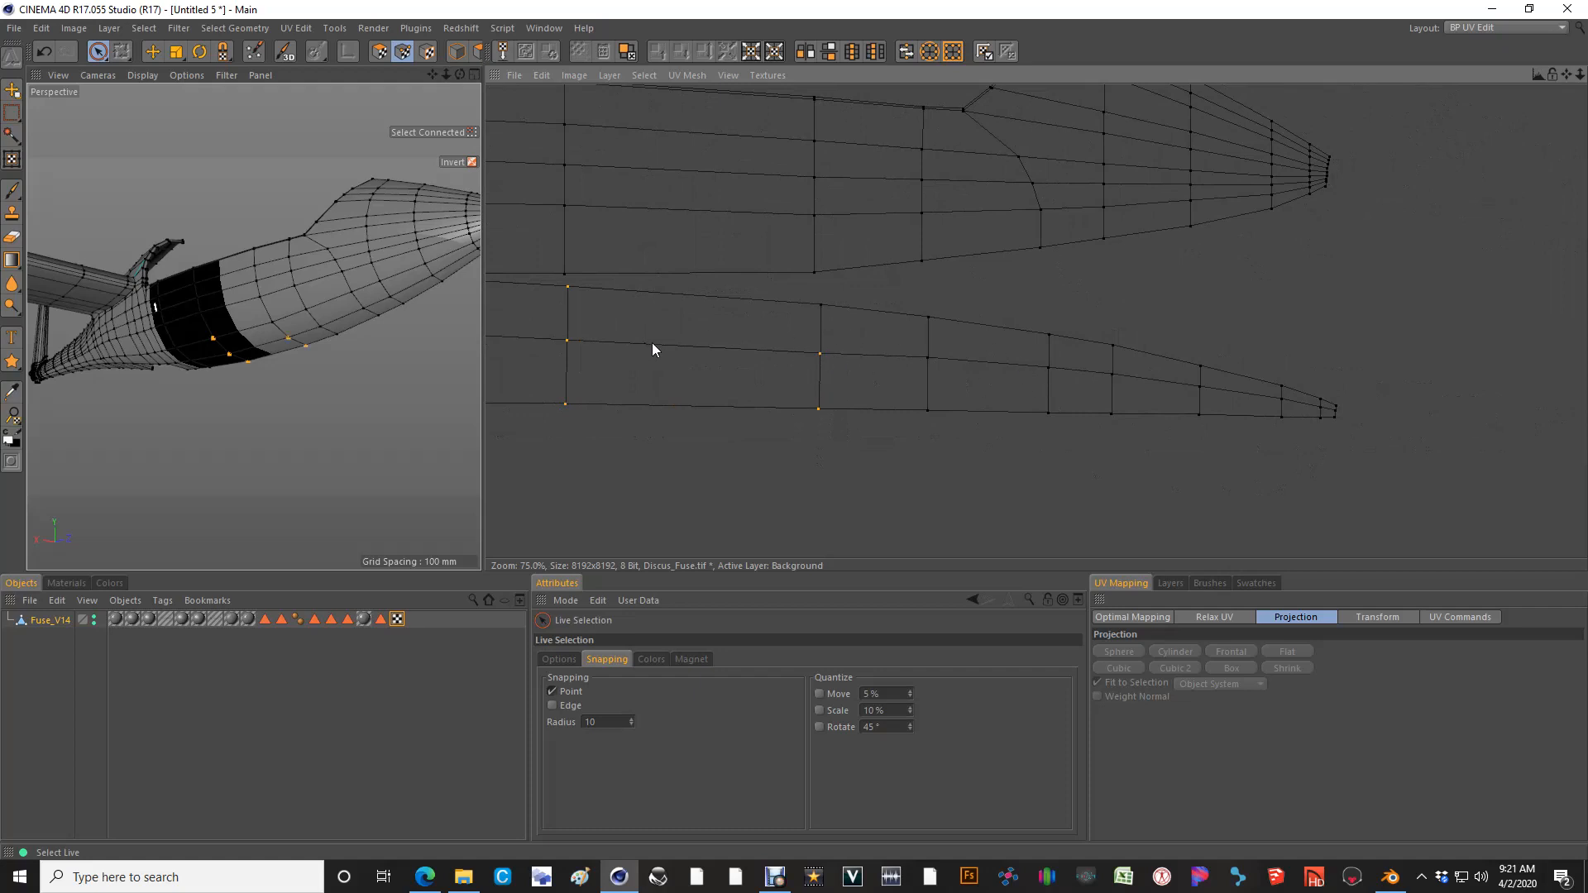
# Try moving the few selected strip points together toward the side island, and undo the move
pyautogui.keyDown('alt'); pyautogui.moveTo(652, 344); pyautogui.dragTo(684, 369, button='middle'); pyautogui.keyUp('alt')
pyautogui.press('e')
pyautogui.moveTo(683, 394); pyautogui.dragTo(879, 344)
pyautogui.moveTo(794, 430); pyautogui.dragTo(926, 407)
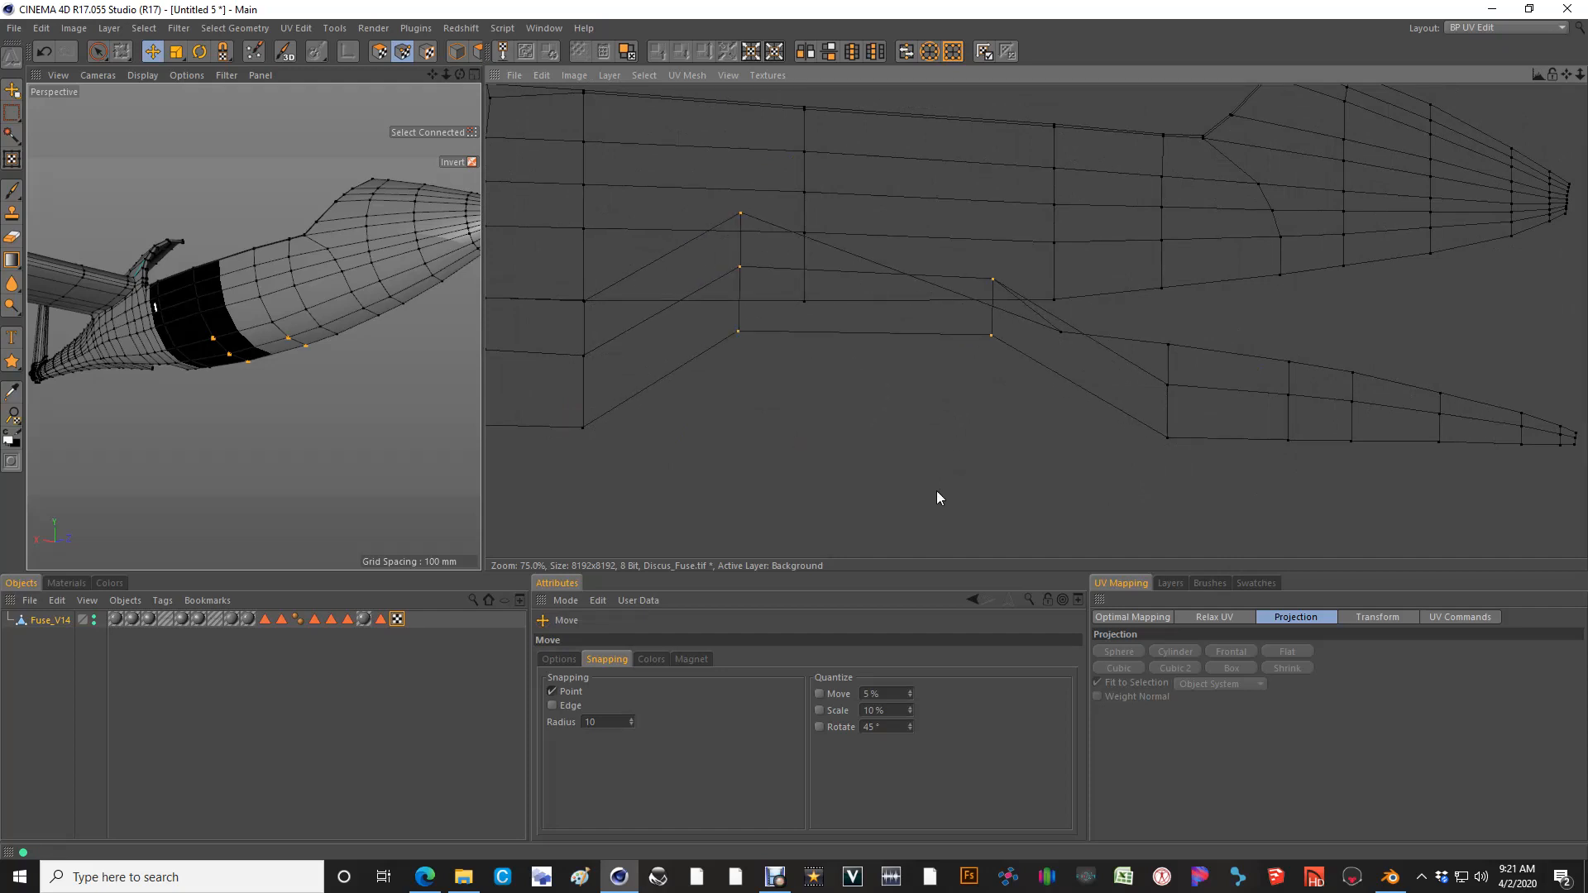
pyautogui.hotkey('ctrl', 'z')
# Try moving a single lower-row polygon of the underside strip in UV polygon mode, and undo the move
pyautogui.click(379, 53)
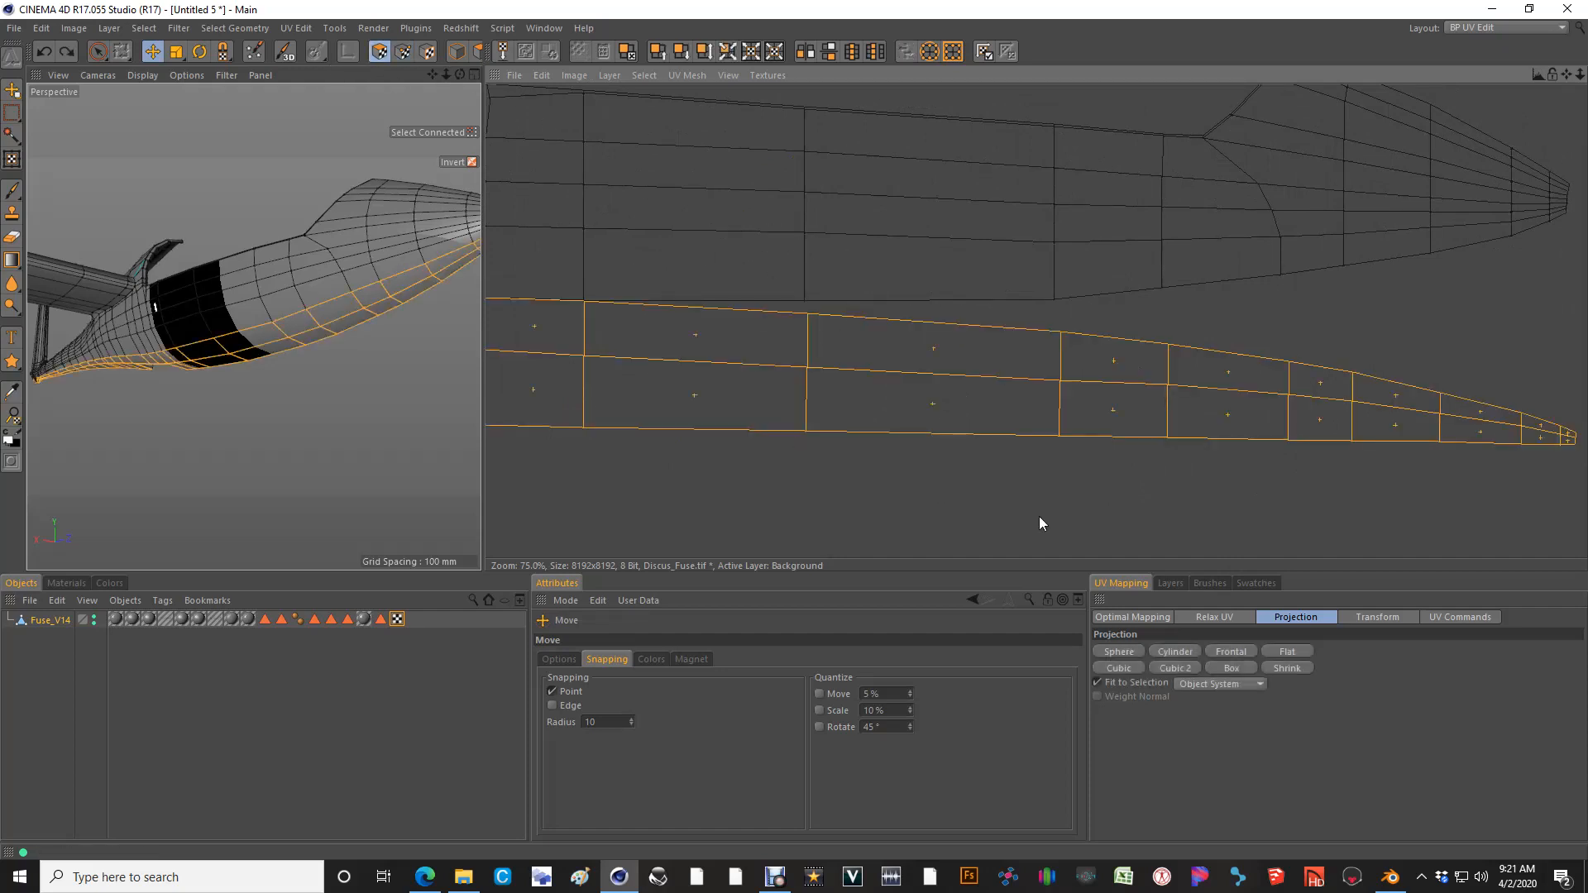
pyautogui.click(948, 440)
pyautogui.press('space')
pyautogui.click(944, 424)
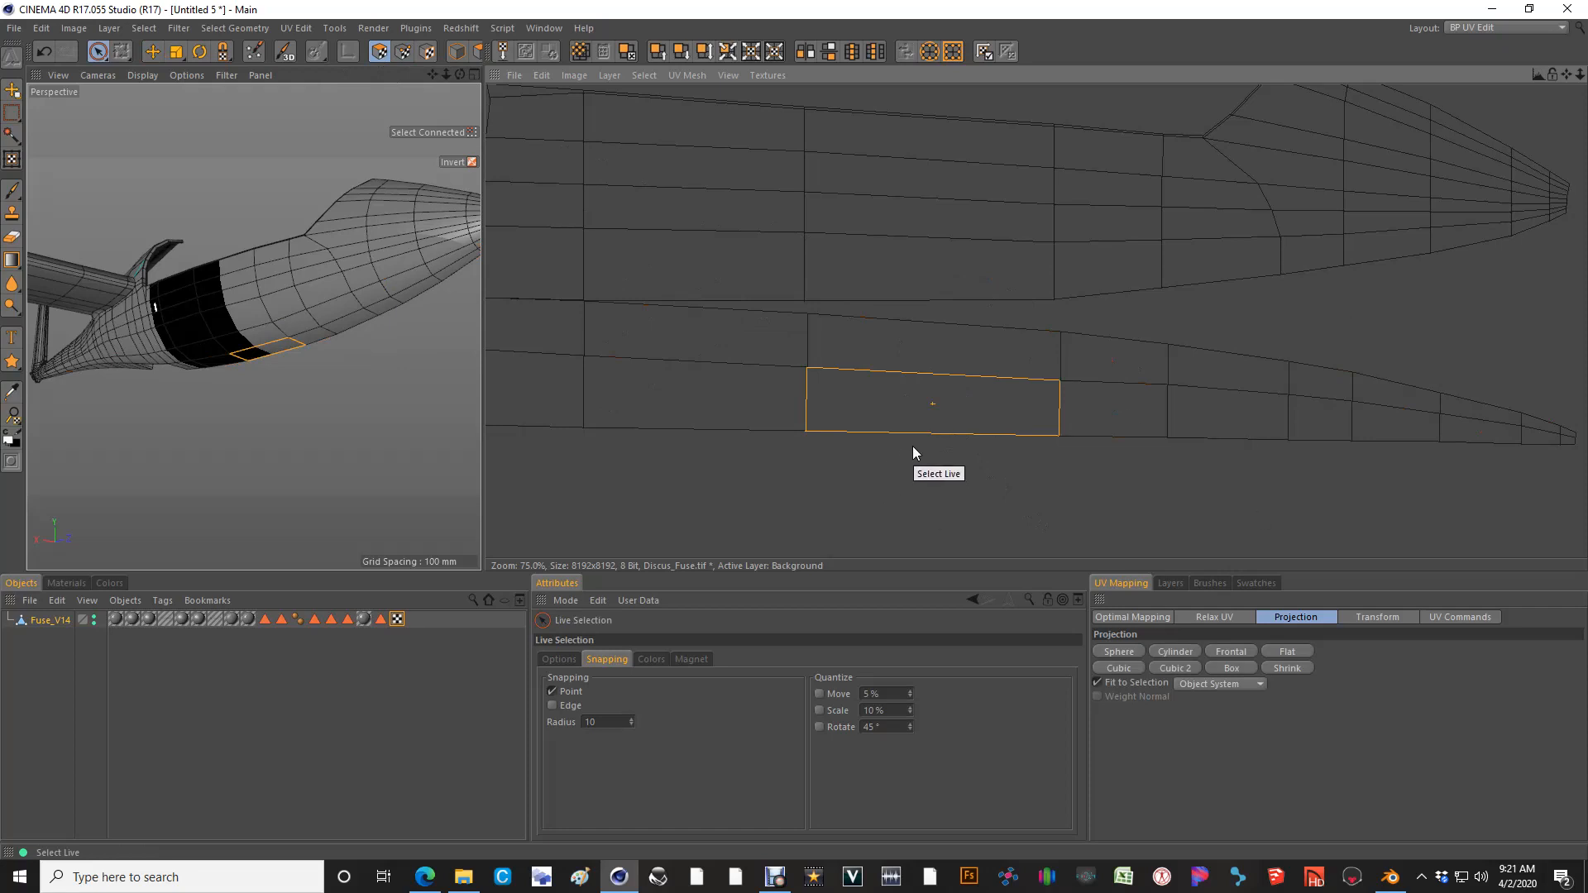
pyautogui.press('e')
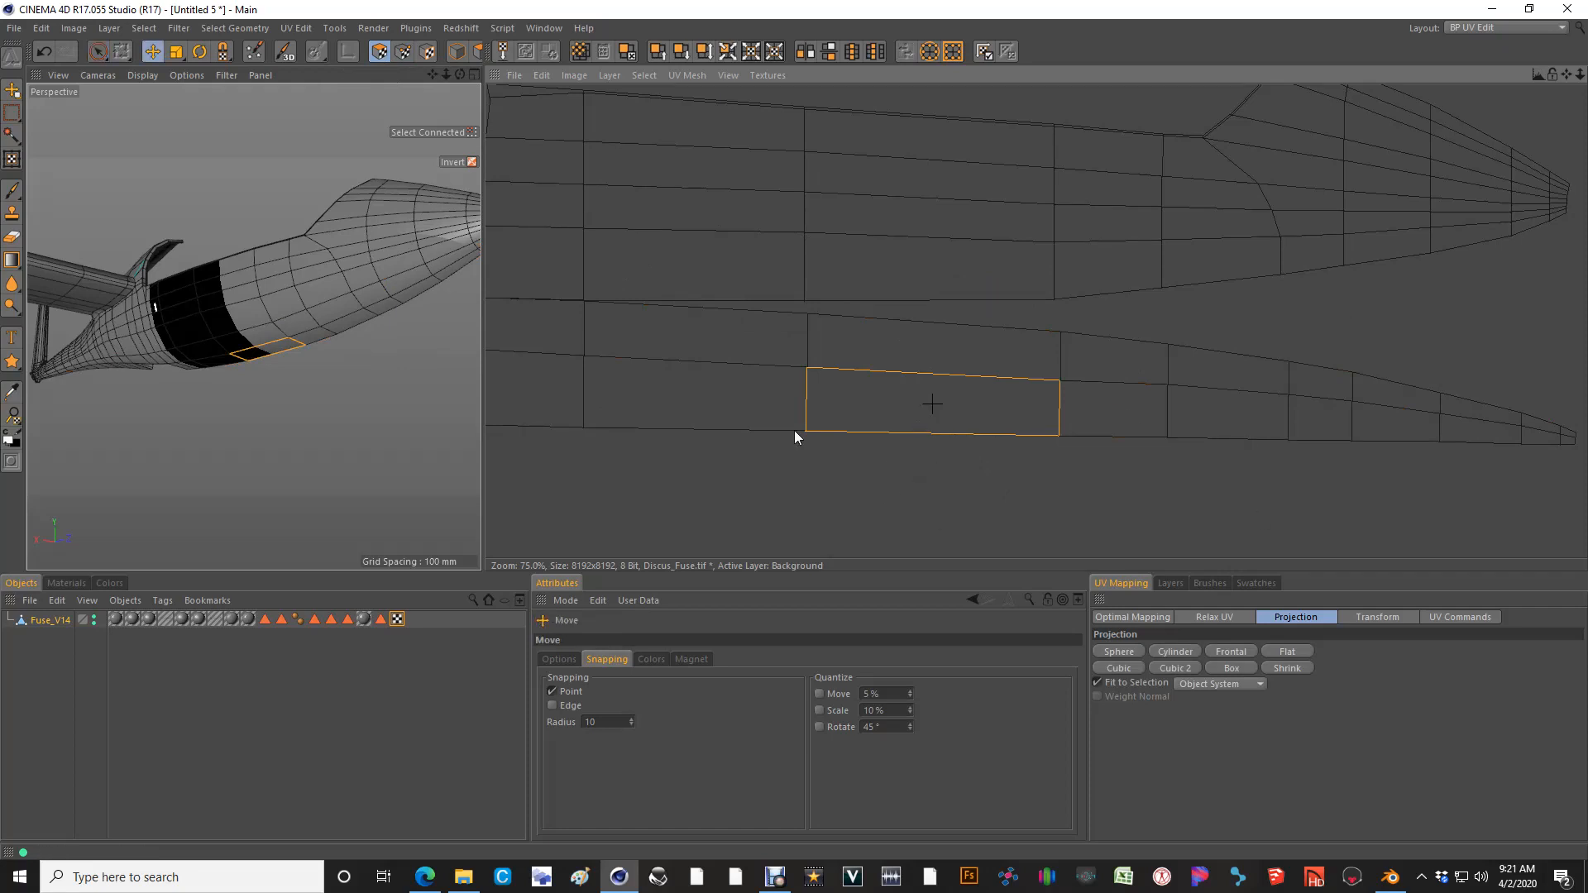
pyautogui.moveTo(794, 430); pyautogui.dragTo(1326, 338)
pyautogui.hotkey('ctrl', 'z')
# Return to UV point editing and extend the selection to all underside strip points from the first unaligned cross-line to the nose
pyautogui.click(403, 51)
pyautogui.keyDown('alt'); pyautogui.moveTo(997, 462); pyautogui.dragTo(793, 430, button='middle'); pyautogui.keyUp('alt')
pyautogui.press('space')
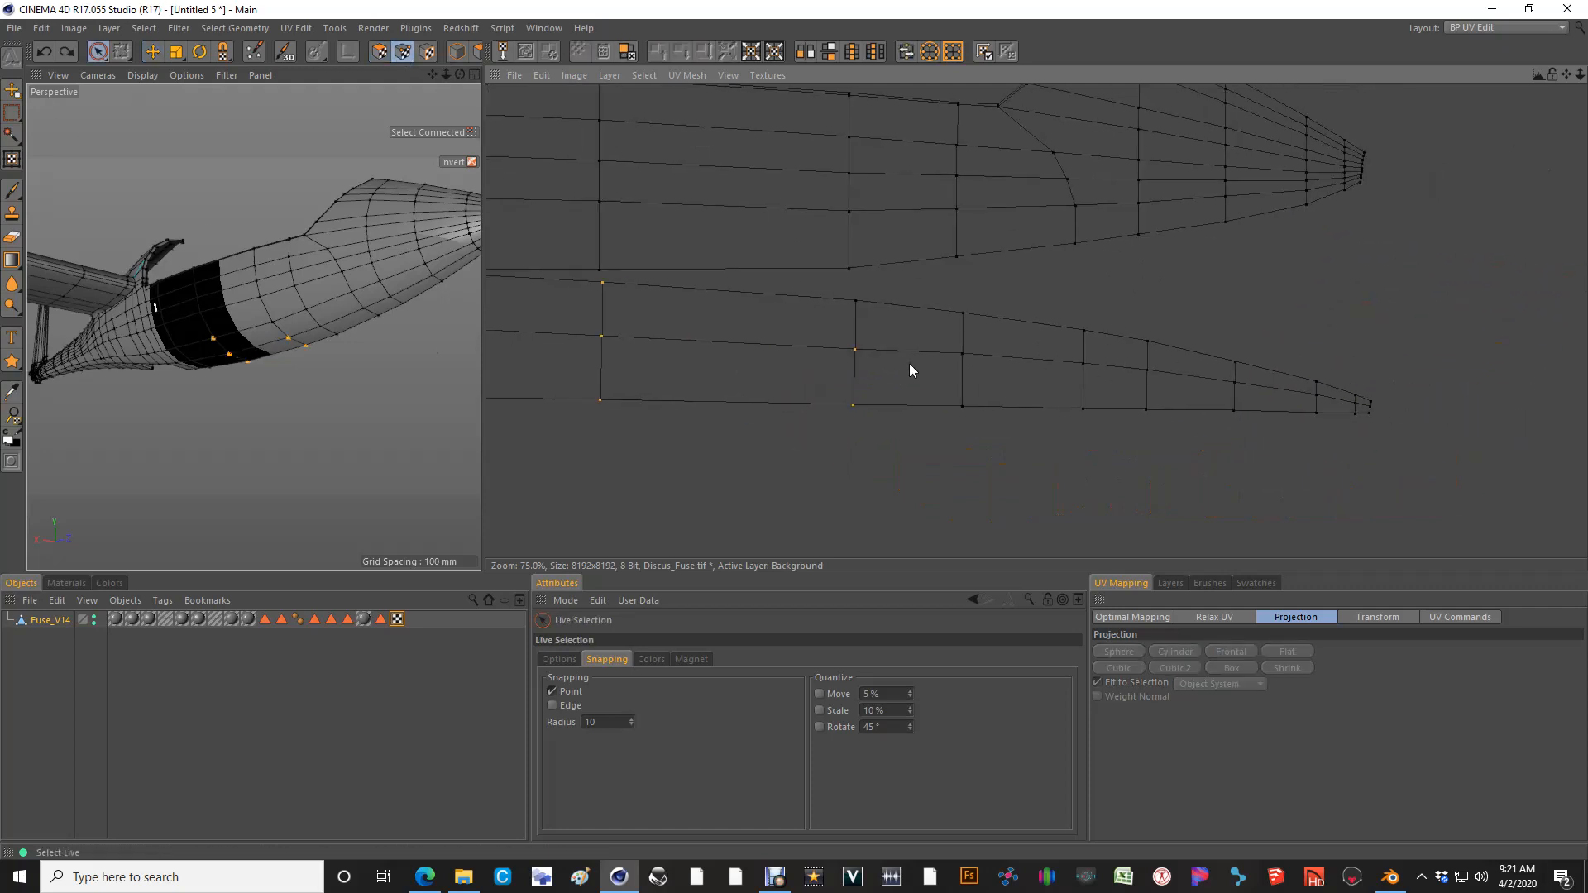
pyautogui.keyDown('ctrl'); pyautogui.click(853, 349); pyautogui.keyUp('ctrl')
pyautogui.keyDown('shift'); pyautogui.moveTo(852, 344); pyautogui.dragTo(864, 315); pyautogui.keyUp('shift')
pyautogui.keyDown('shift'); pyautogui.moveTo(1178, 335); pyautogui.dragTo(1413, 418); pyautogui.keyUp('shift')
pyautogui.keyDown('shift'); pyautogui.moveTo(1090, 382); pyautogui.dragTo(955, 404); pyautogui.keyUp('shift')
pyautogui.scroll(6, 796, 432)
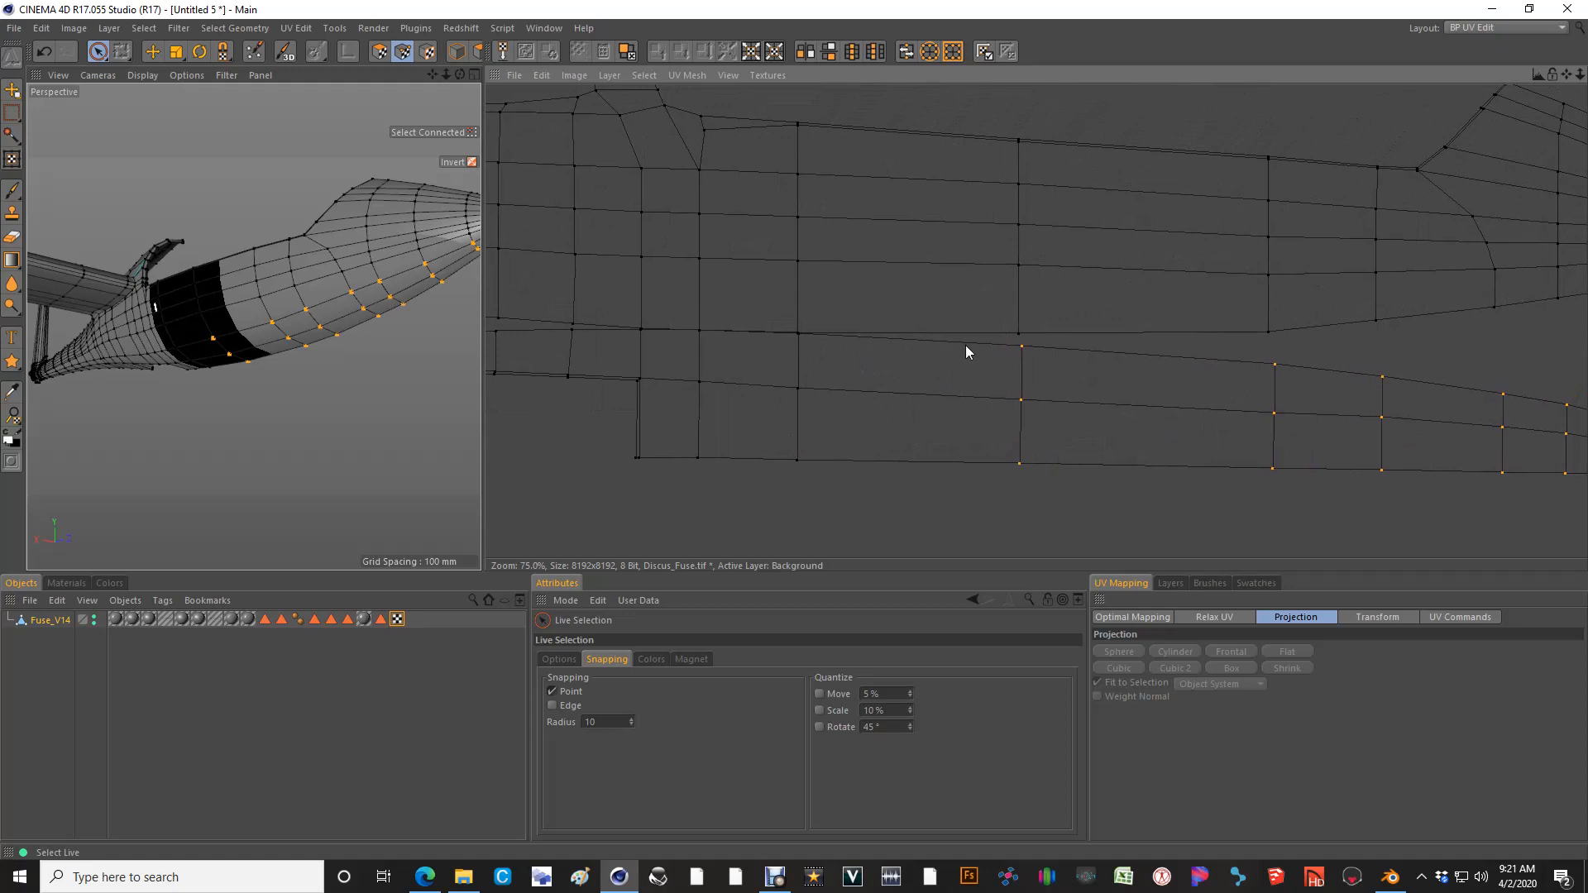
# Move the selected forward points so the rearmost upper-edge point snaps to its matching point on the side island
pyautogui.press('e')
pyautogui.scroll(5, 1046, 357)
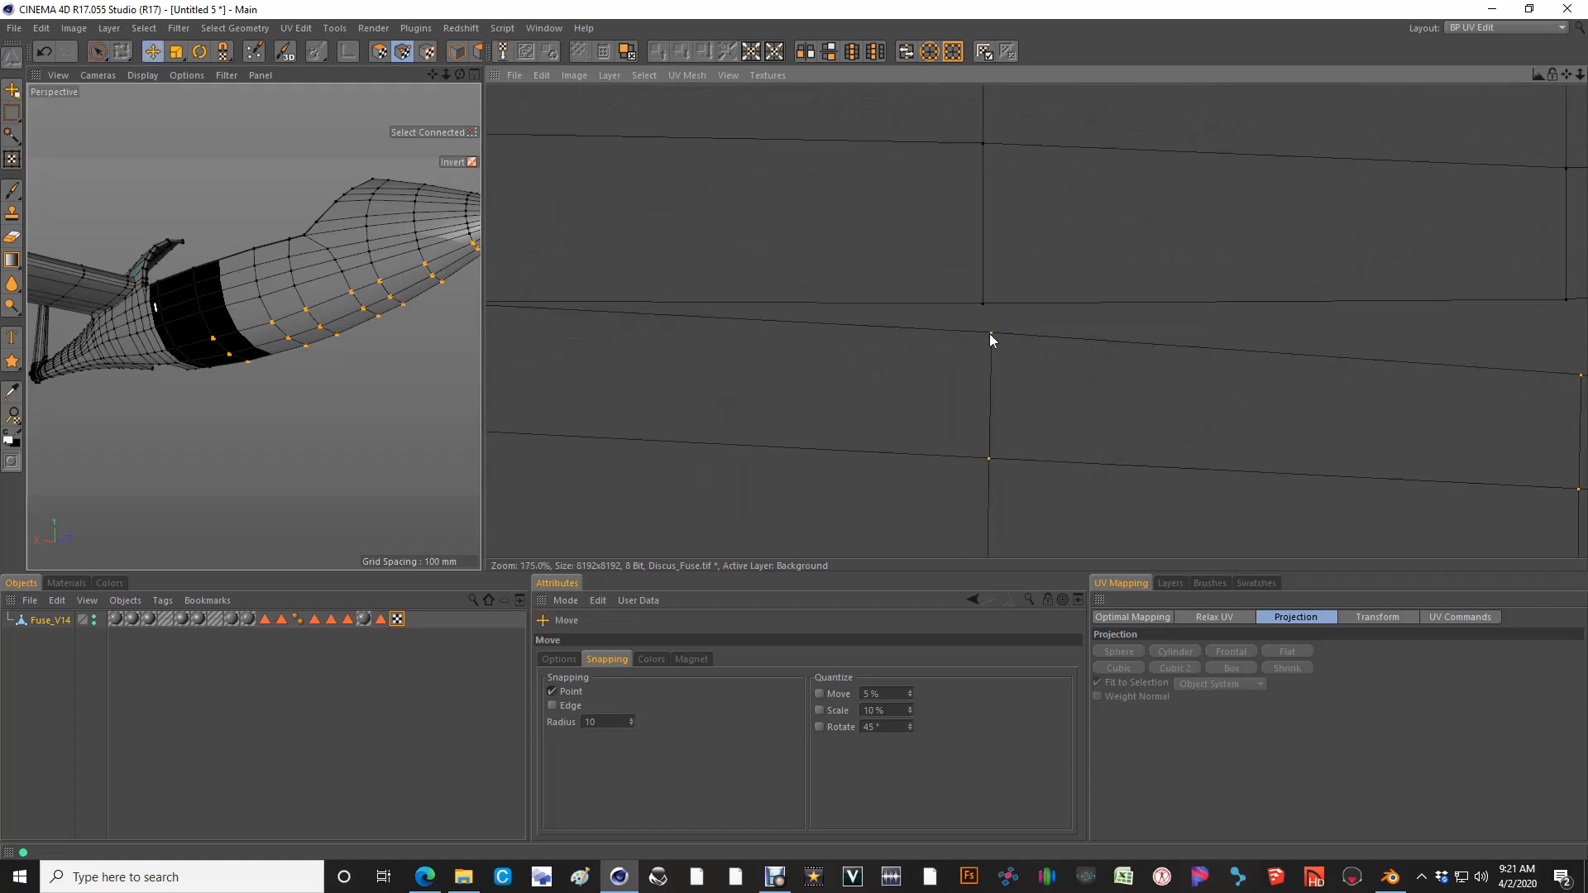
pyautogui.scroll(-3, 671, 349)
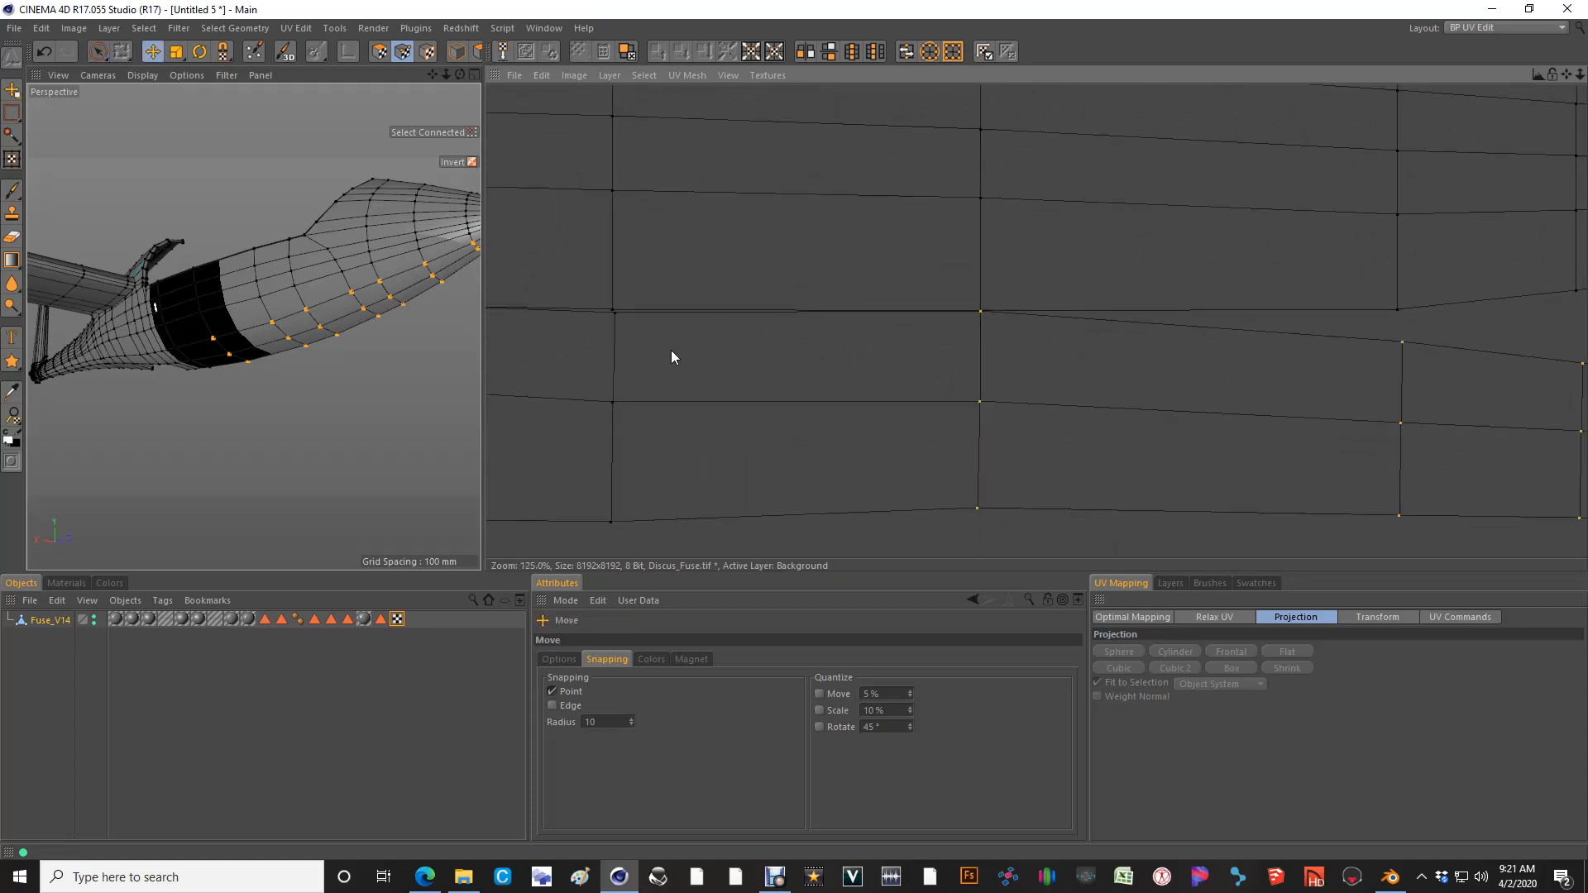
pyautogui.scroll(5, 942, 338)
pyautogui.scroll(-4, 946, 343)
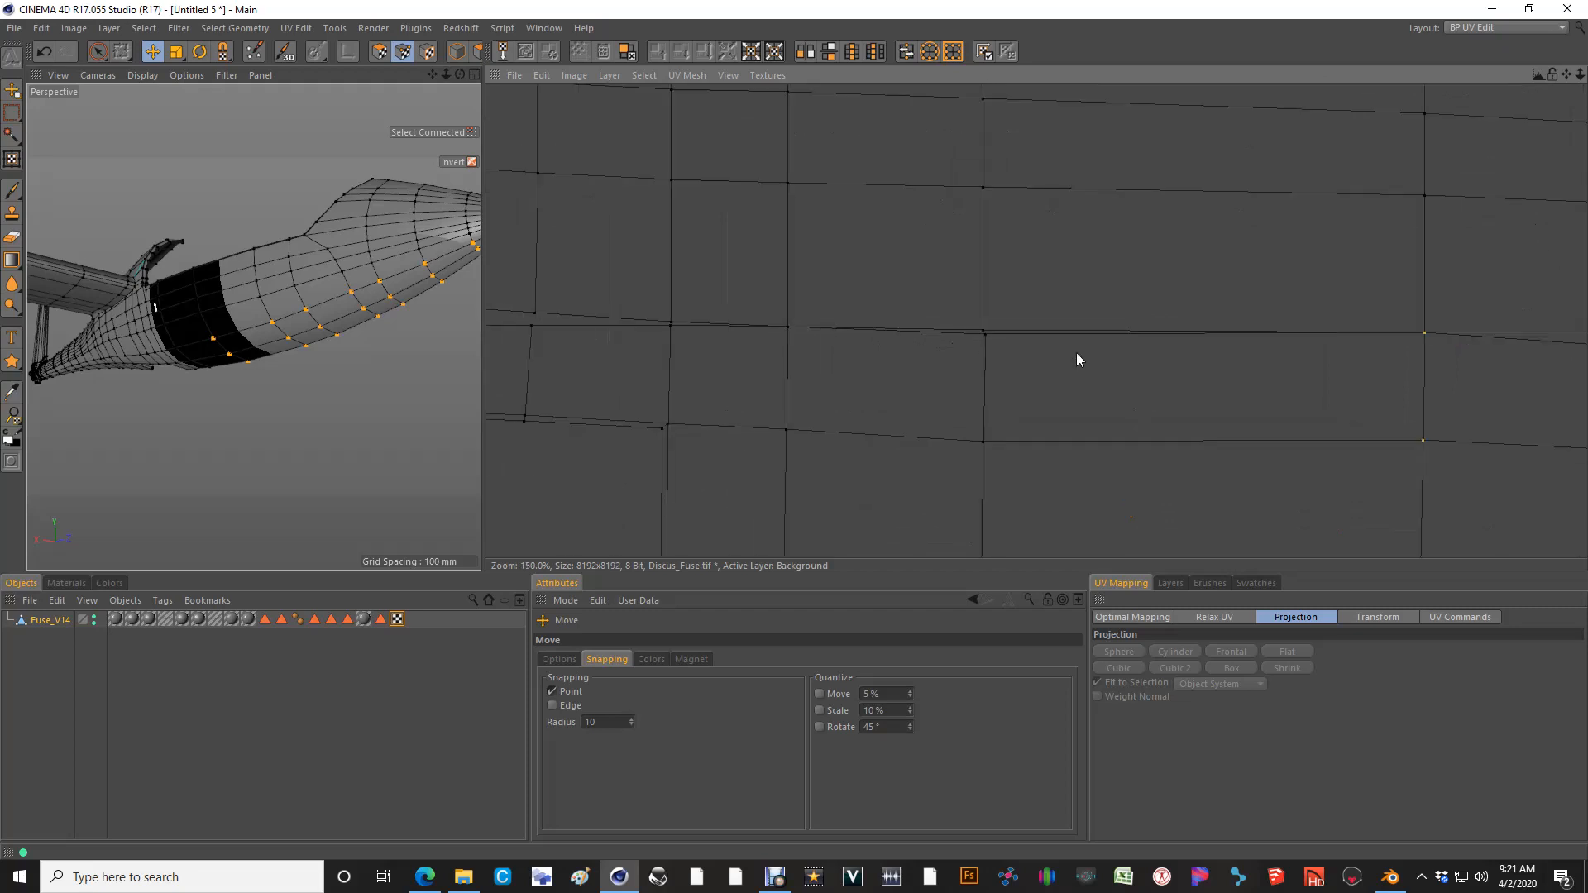
pyautogui.keyDown('alt'); pyautogui.moveTo(1075, 353); pyautogui.dragTo(795, 430, button='middle'); pyautogui.keyUp('alt')
pyautogui.scroll(-2, 1292, 350)
# Deselect the aligned cross-line and snap the remaining strip points to the side island where its lower edge starts rising
pyautogui.press('space')
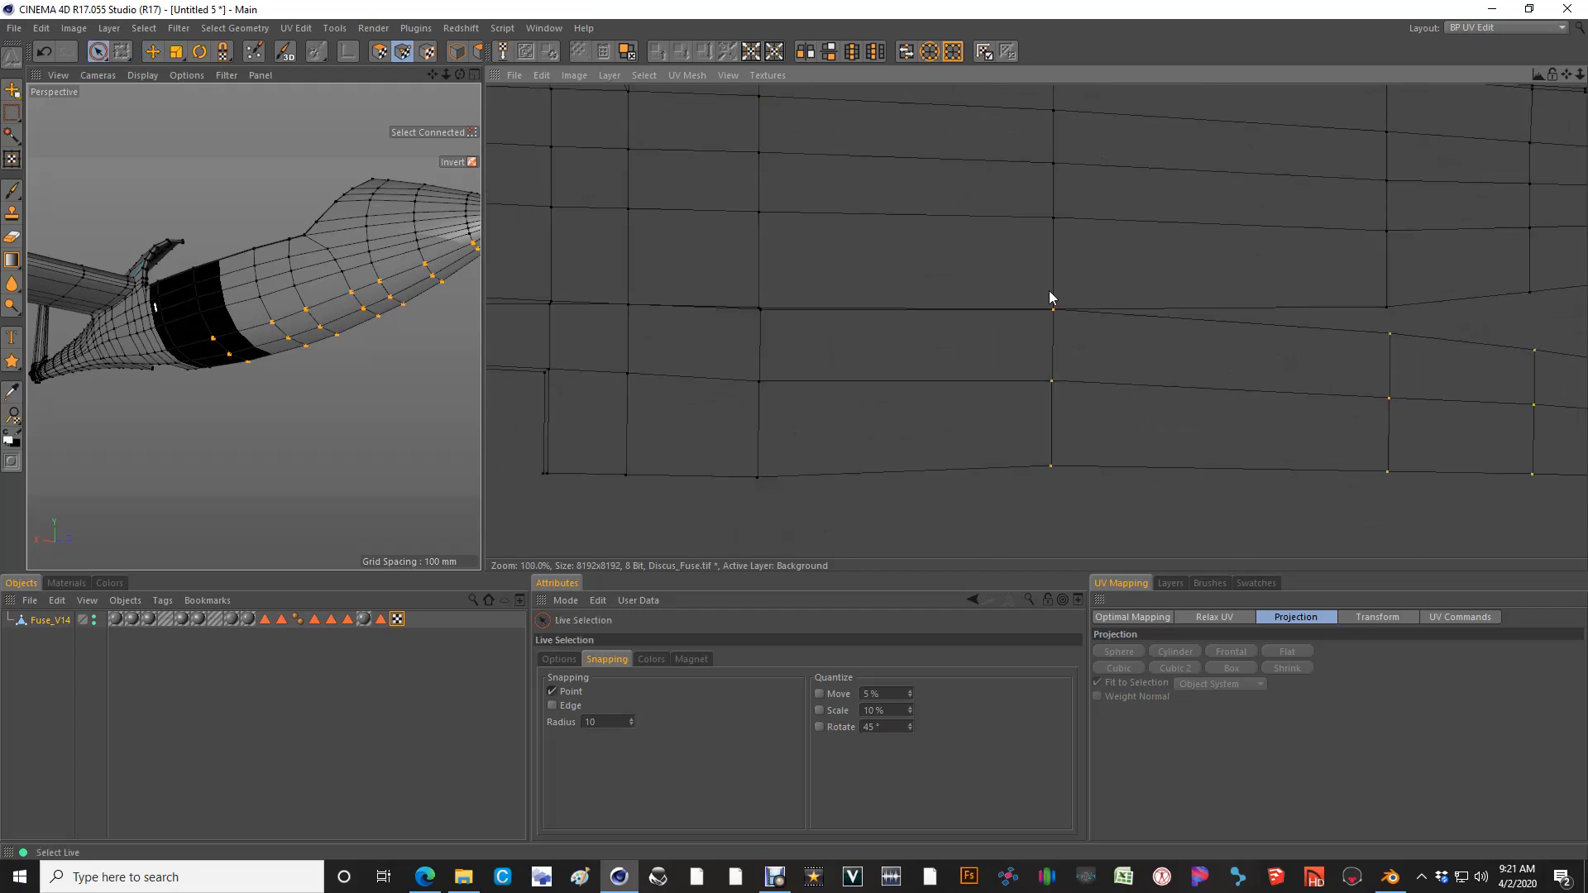
pyautogui.keyDown('ctrl'); pyautogui.moveTo(1049, 495); pyautogui.dragTo(1051, 499); pyautogui.keyUp('ctrl')
pyautogui.keyDown('alt'); pyautogui.moveTo(1272, 389); pyautogui.dragTo(801, 409, button='middle'); pyautogui.keyUp('alt')
pyautogui.press('space')
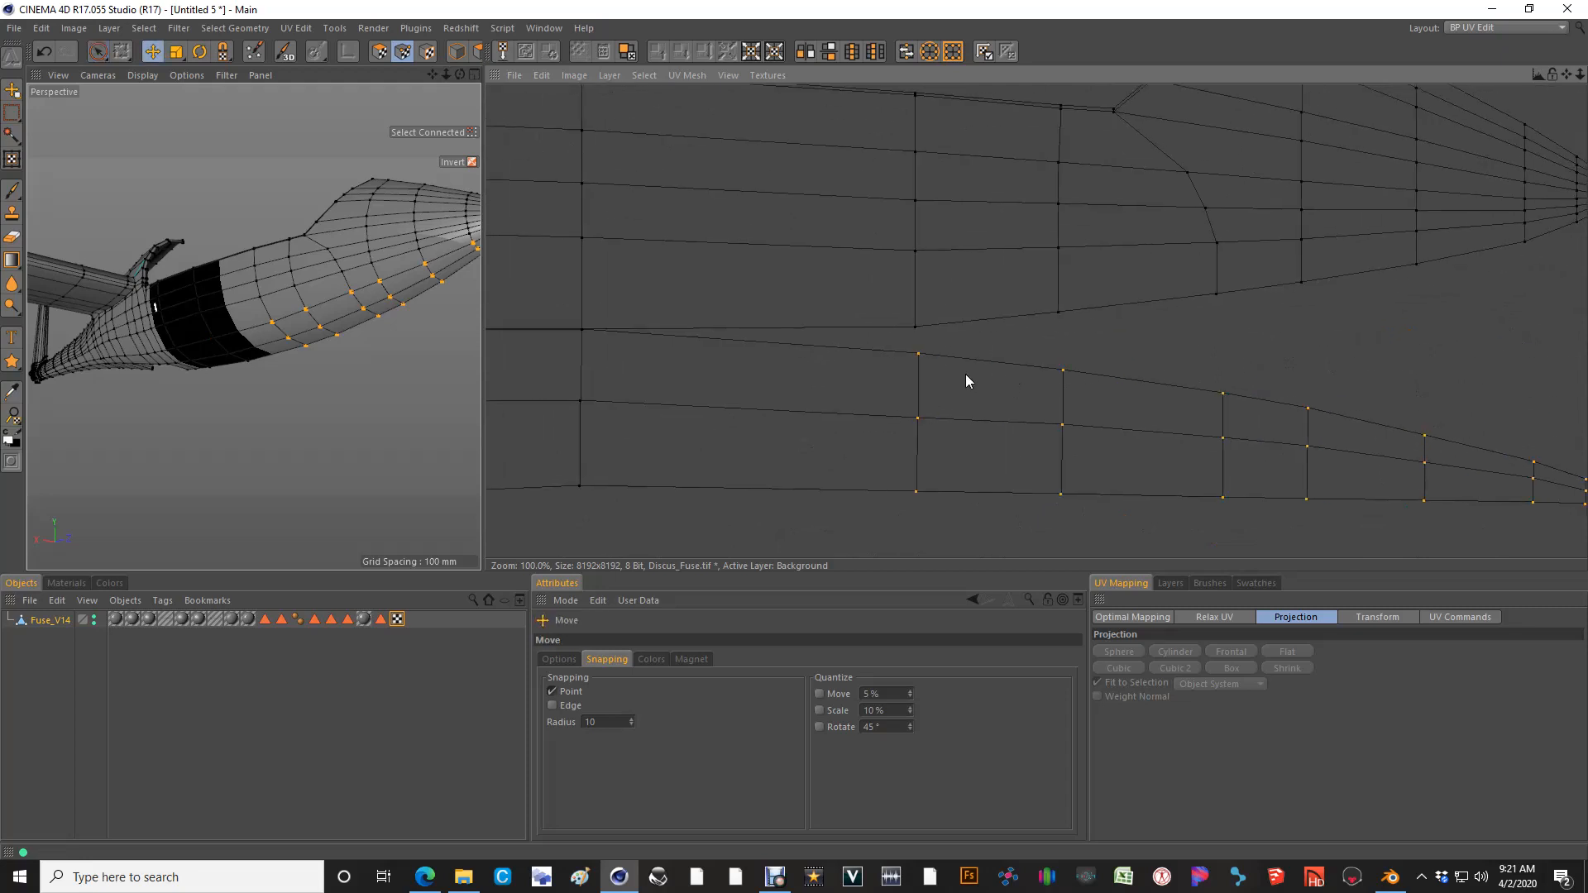
pyautogui.moveTo(918, 356); pyautogui.dragTo(915, 328)
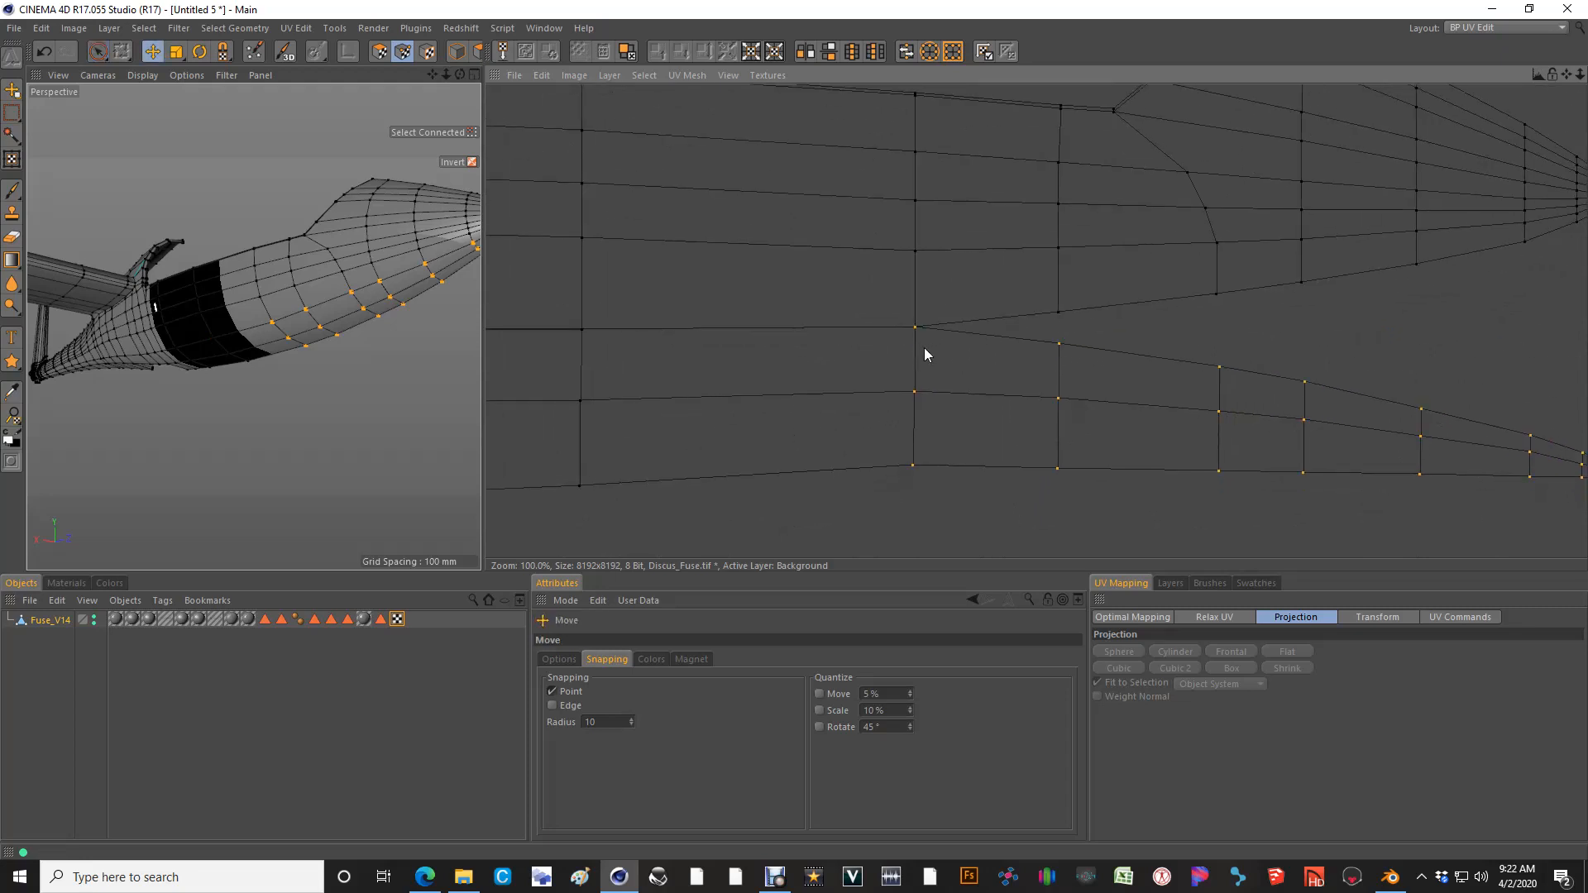
# Deselect that cross-line and snap the remaining points to the side island's next lower-edge point toward the nose
pyautogui.press('space')
pyautogui.scroll(1, 1114, 331)
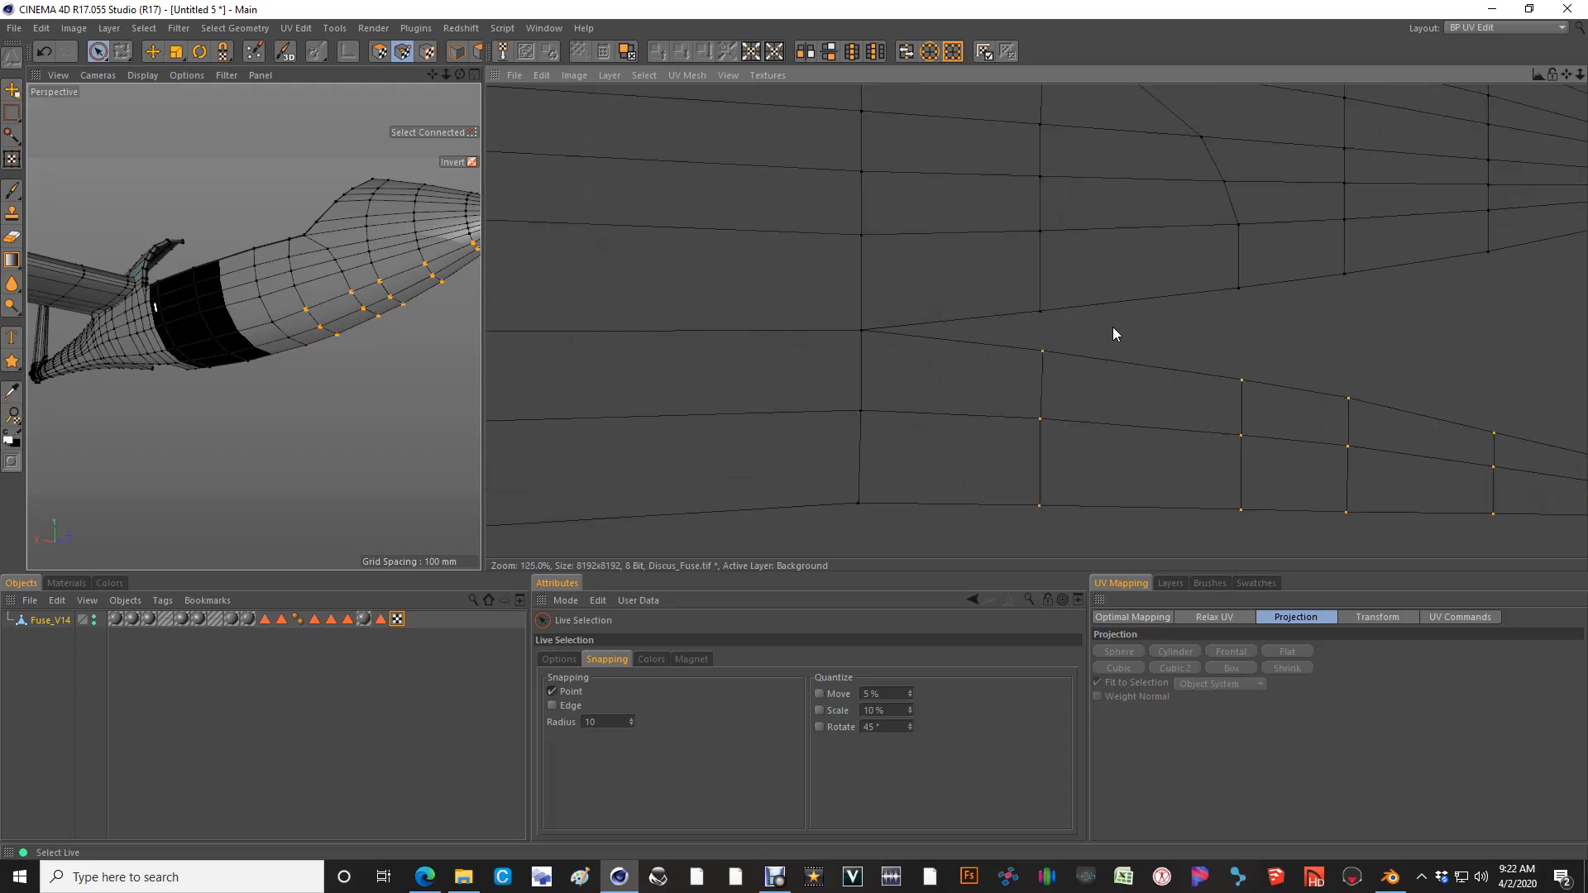
pyautogui.press('space')
pyautogui.moveTo(1044, 356); pyautogui.dragTo(1040, 316)
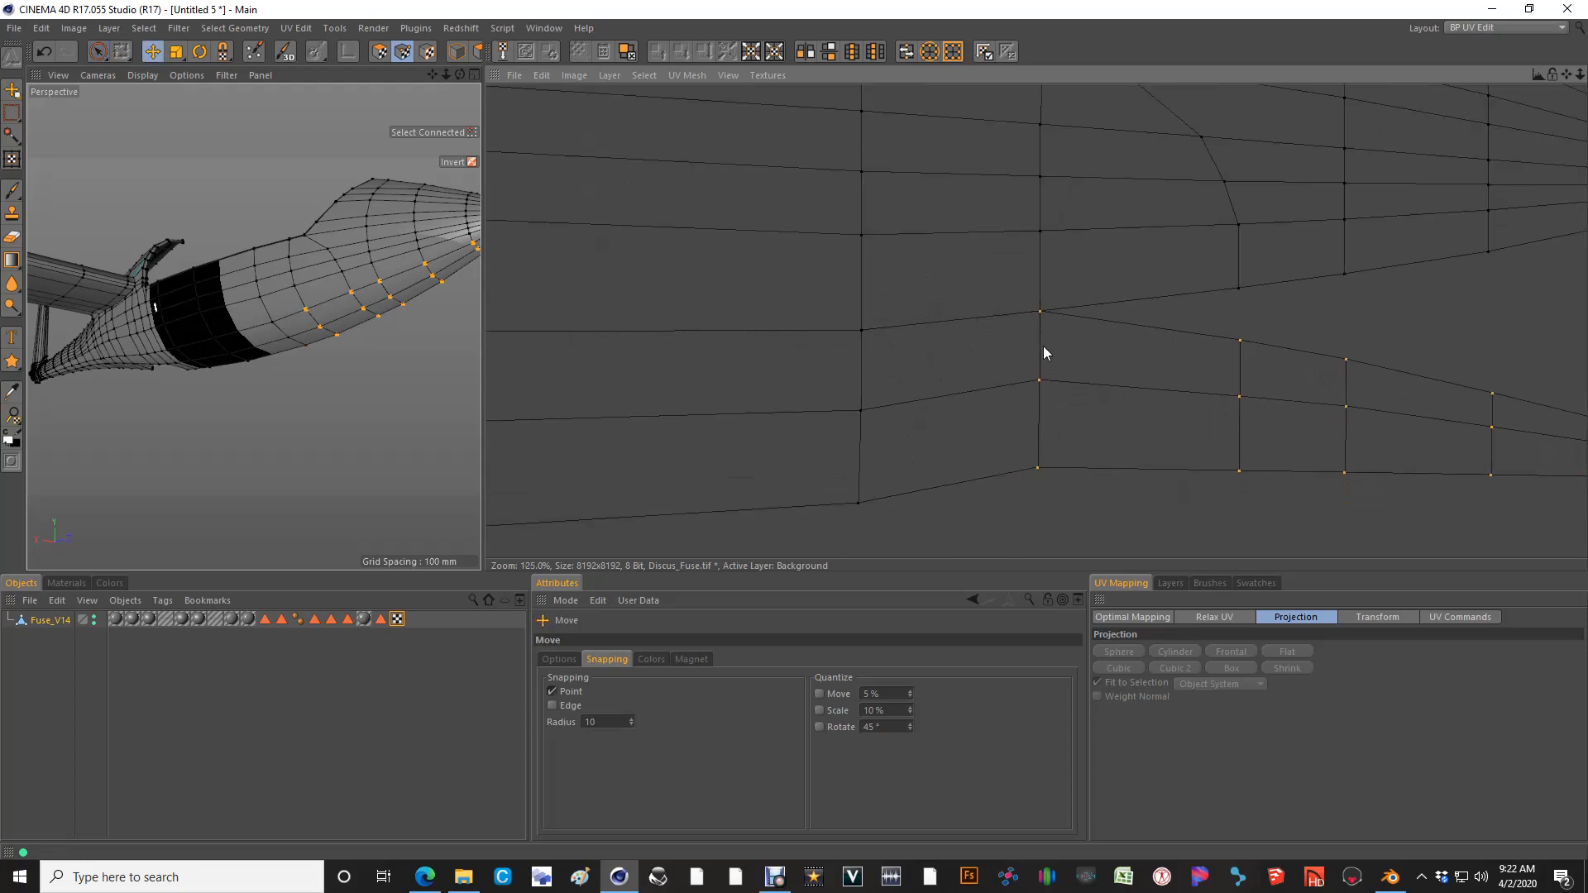
# Drop another aligned cross-line from the selection and snap the rest to the lower-edge point below the curved nose line
pyautogui.press('space')
pyautogui.scroll(-1, 797, 436)
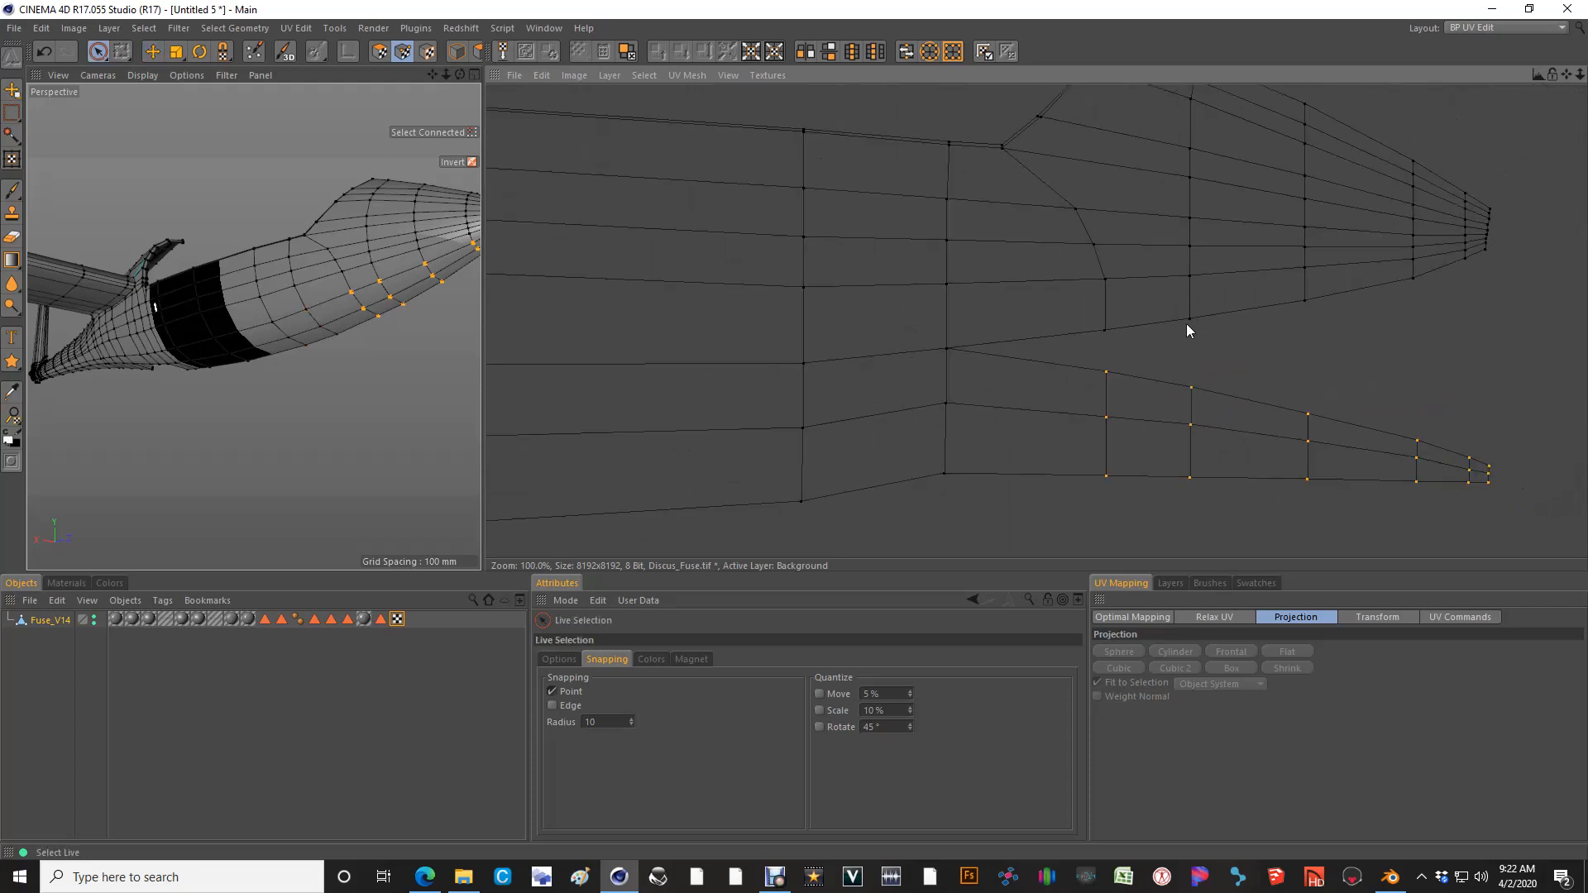
pyautogui.press('space')
pyautogui.moveTo(1114, 377); pyautogui.dragTo(1110, 337)
pyautogui.scroll(1, 1249, 334)
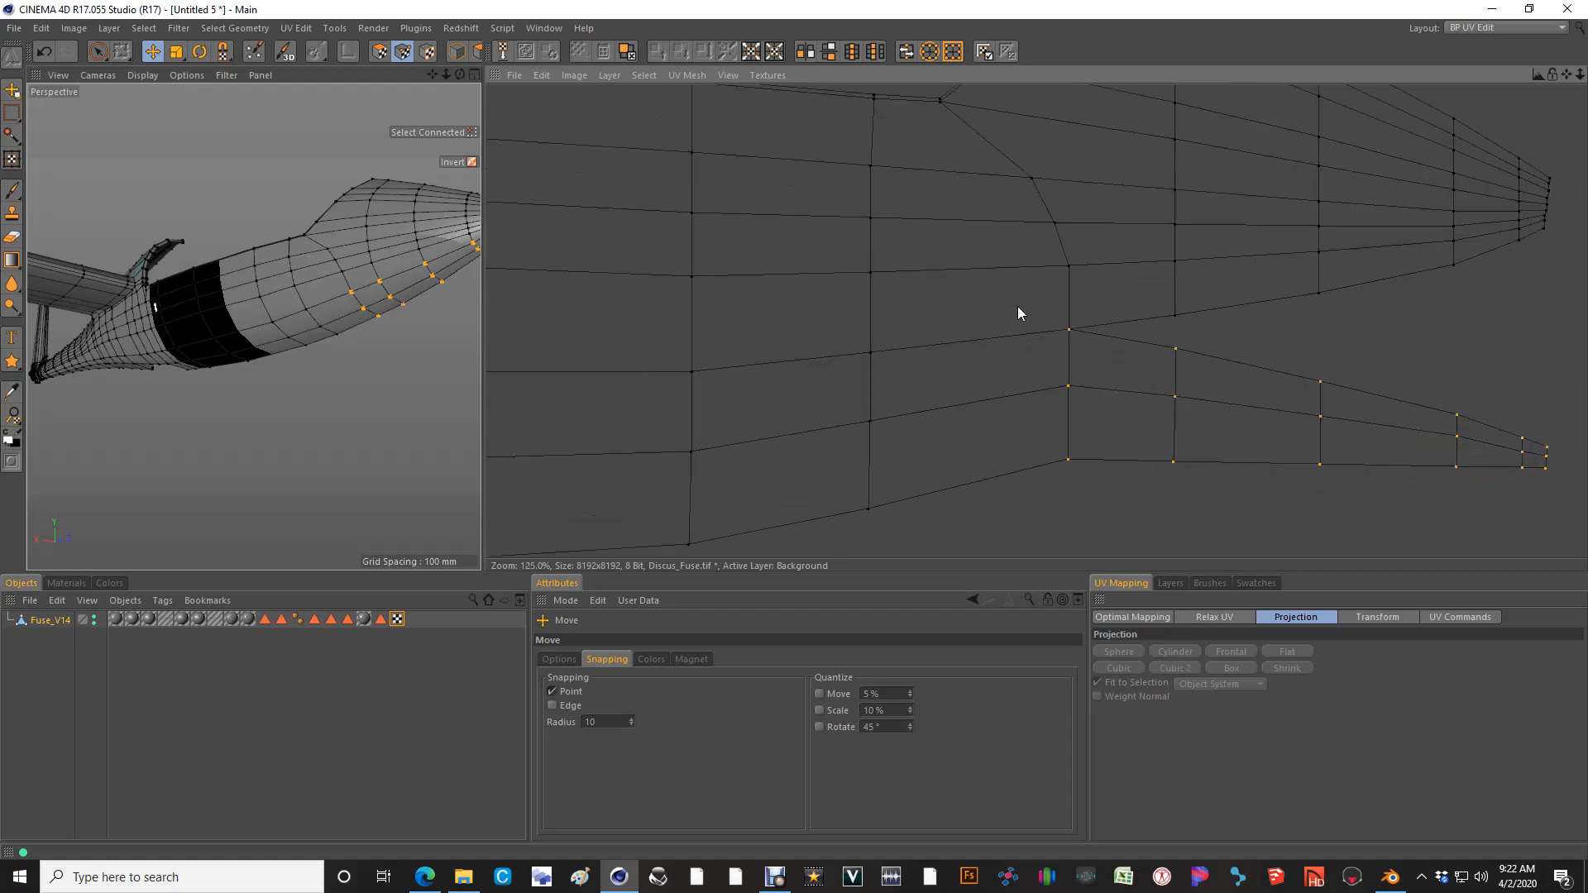
# Deselect the cross-line below the curved nose line and snap the remaining strip points to the next lower-edge point forward
pyautogui.press('space')
pyautogui.moveTo(1066, 307)
pyautogui.keyDown('ctrl'); pyautogui.mouseDown()
pyautogui.moveTo(1048, 454)
pyautogui.moveTo(1069, 499)
pyautogui.mouseUp(); pyautogui.keyUp('ctrl')
pyautogui.keyDown('alt'); pyautogui.moveTo(1343, 447); pyautogui.dragTo(794, 439, button='middle'); pyautogui.keyUp('alt')
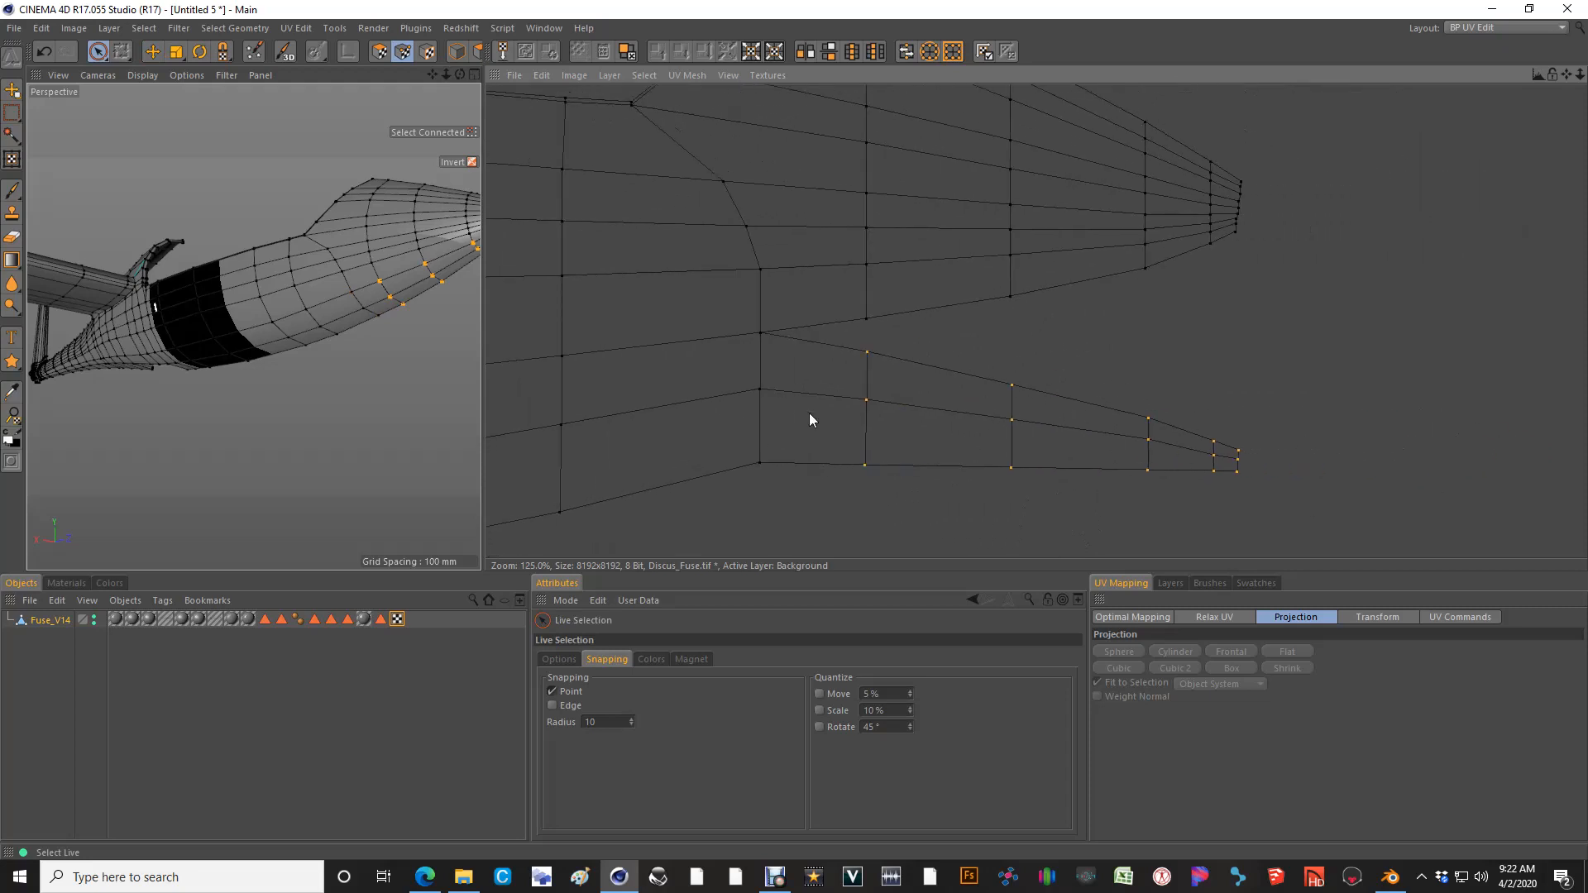
pyautogui.press('space')
pyautogui.moveTo(867, 353)
pyautogui.mouseDown()
pyautogui.moveTo(867, 320)
pyautogui.moveTo(875, 459)
pyautogui.mouseUp()
# Deselect the newly aligned cross-line and snap the rest to the second lower-edge point ahead of the curved nose line
pyautogui.press('space')
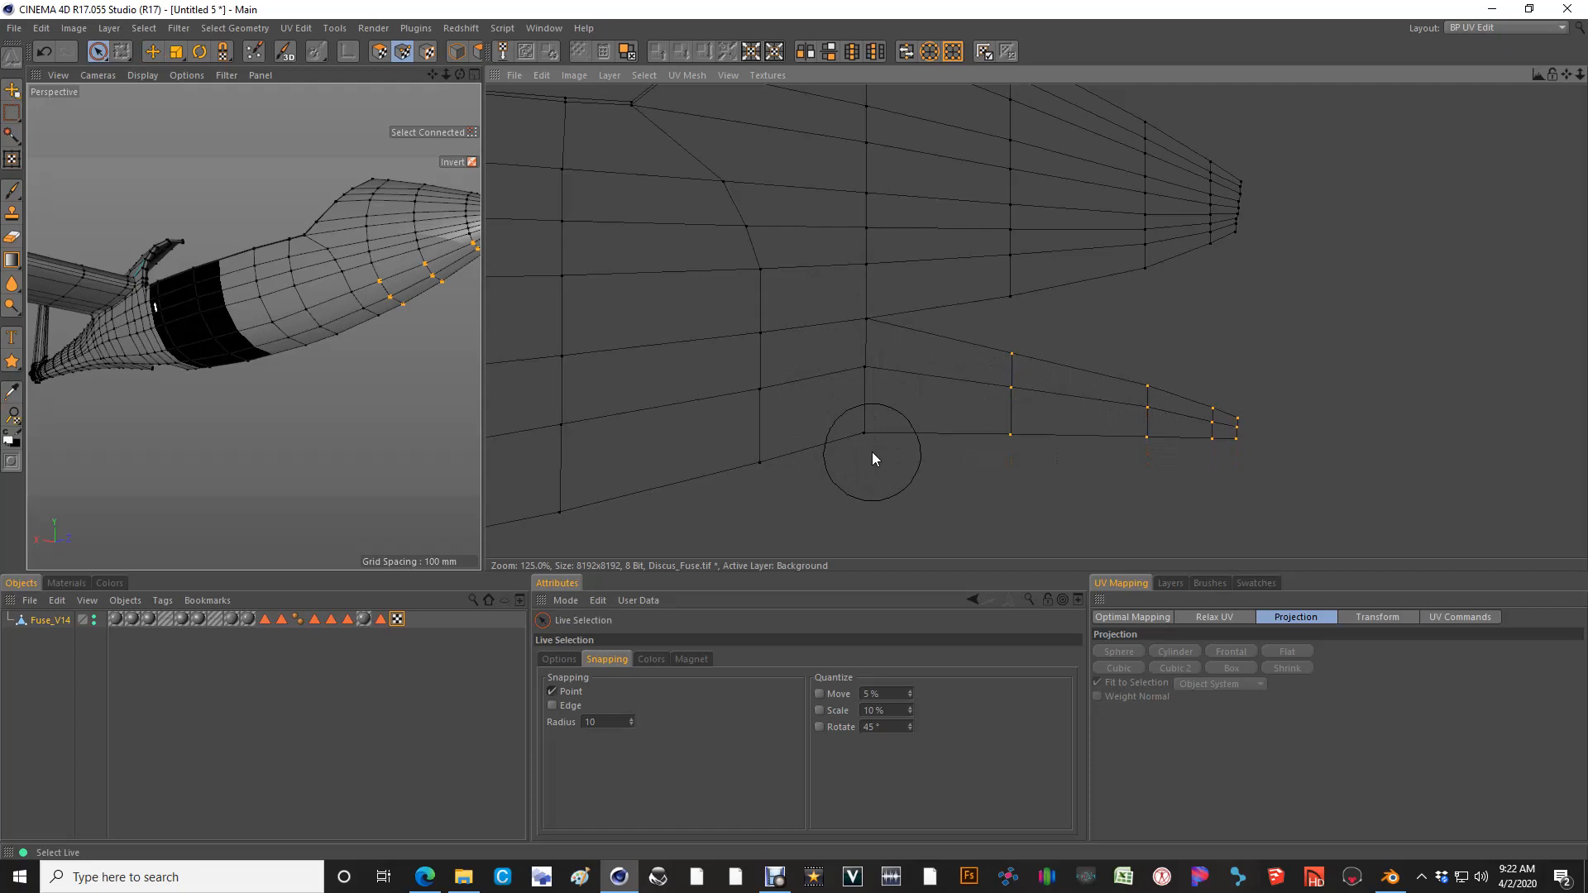
pyautogui.press('space')
pyautogui.moveTo(1011, 354); pyautogui.dragTo(1028, 428)
# Drop the aligned cross-line from the selection and snap the last three cross-lines to the third lower-edge point ahead of the curved line
pyautogui.press('space')
pyautogui.scroll(2, 1175, 267)
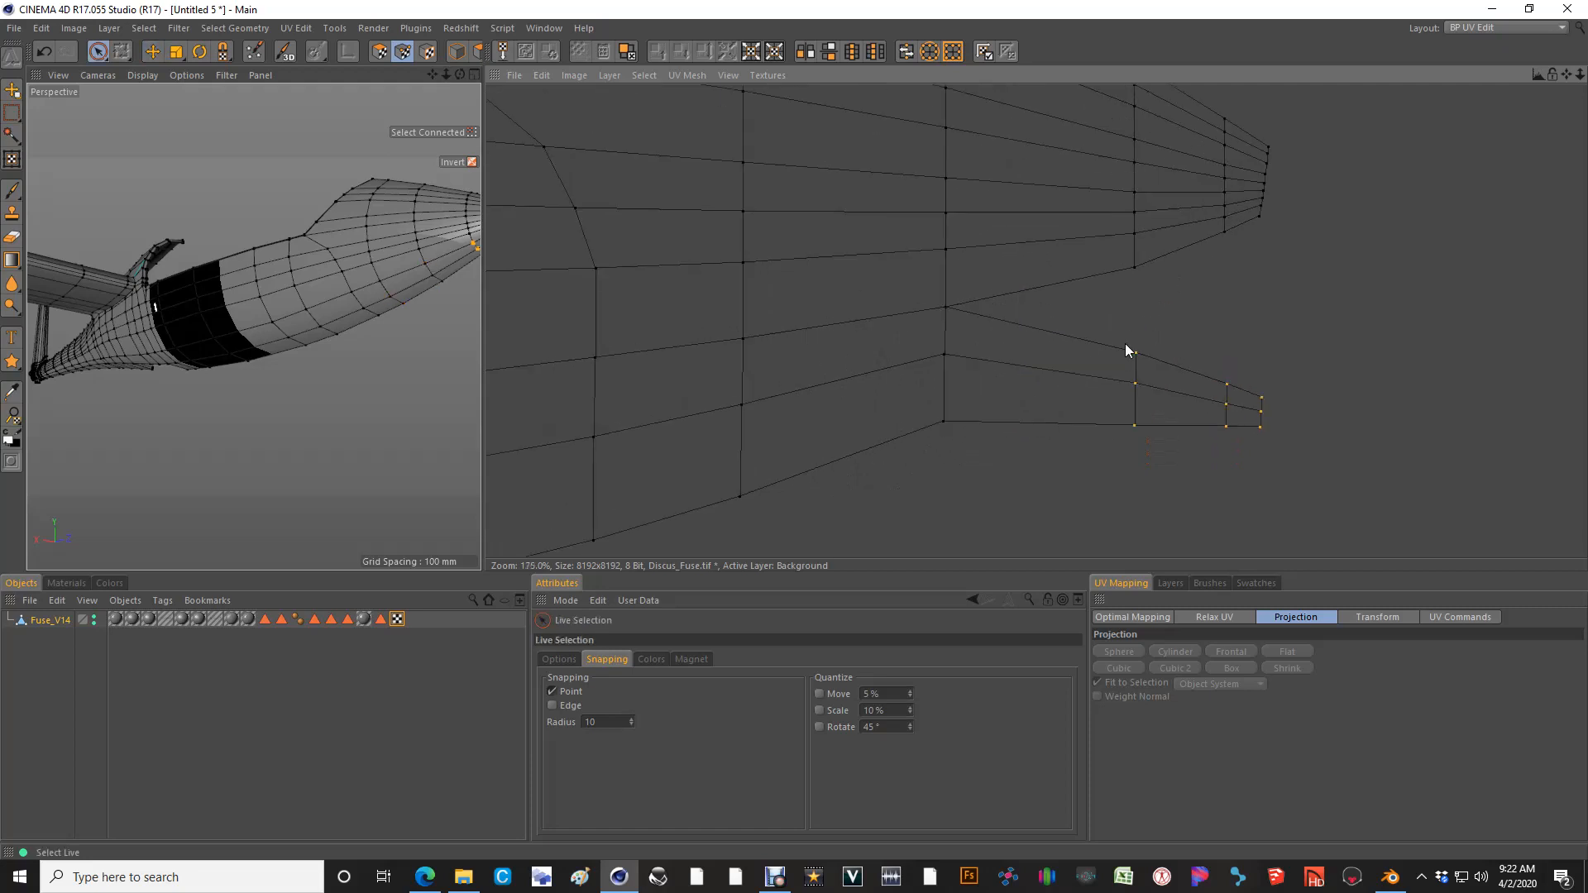
pyautogui.press('space')
pyautogui.moveTo(1132, 351); pyautogui.dragTo(1132, 265)
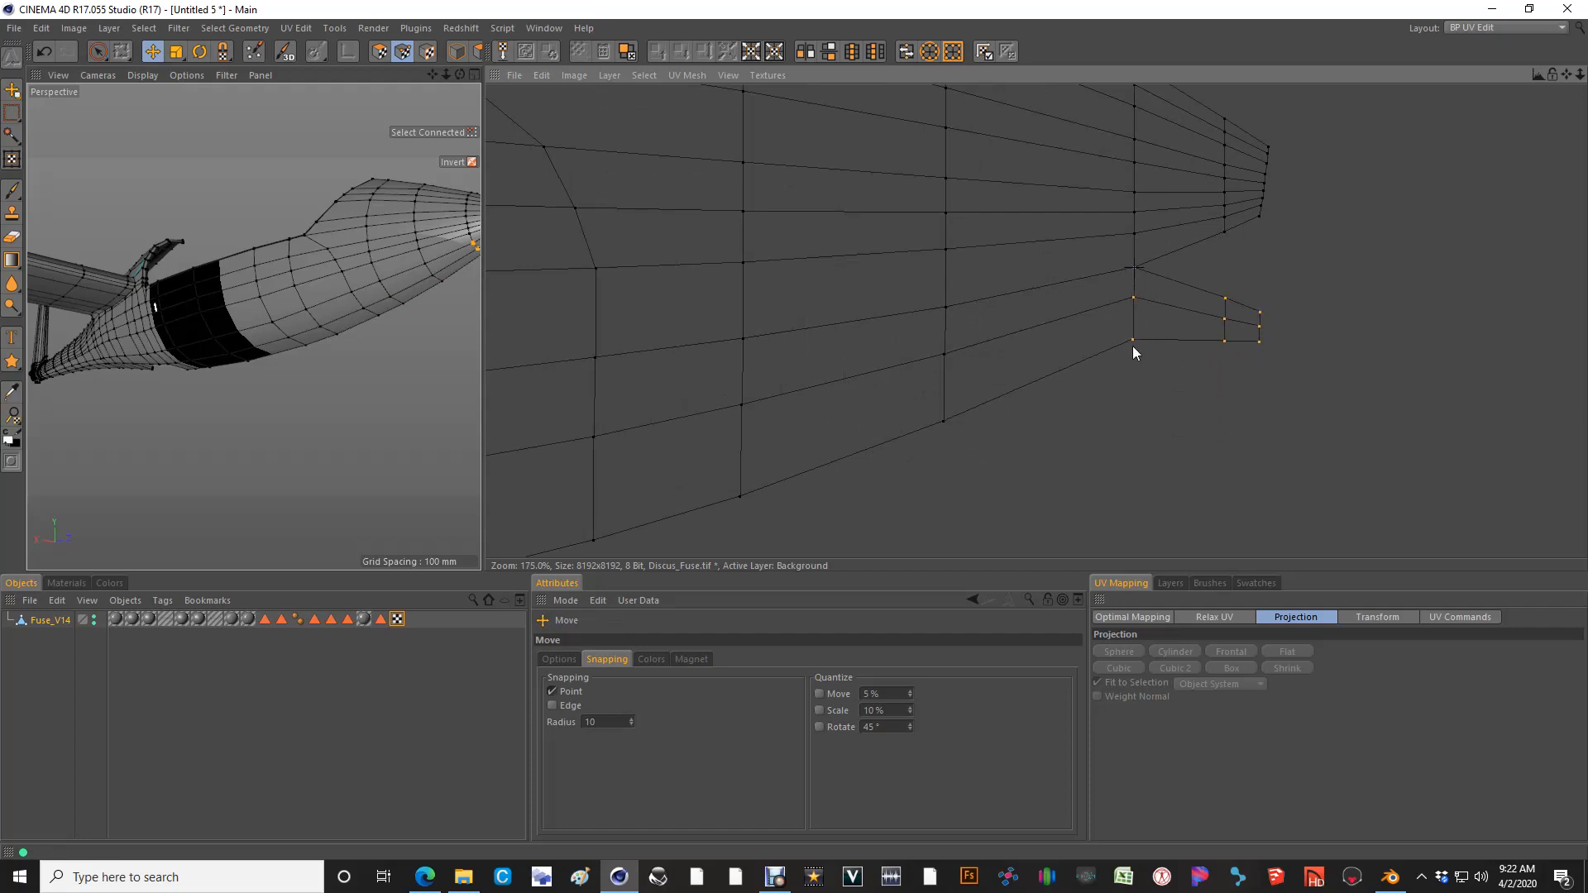
# Deselect that cross-line and snap the last two cross-lines to the lower-edge point just behind the nose tip
pyautogui.press('space')
pyautogui.keyDown('ctrl'); pyautogui.click(1134, 268); pyautogui.keyUp('ctrl')
pyautogui.keyDown('alt'); pyautogui.moveTo(794, 431); pyautogui.dragTo(787, 433, button='middle'); pyautogui.keyUp('alt')
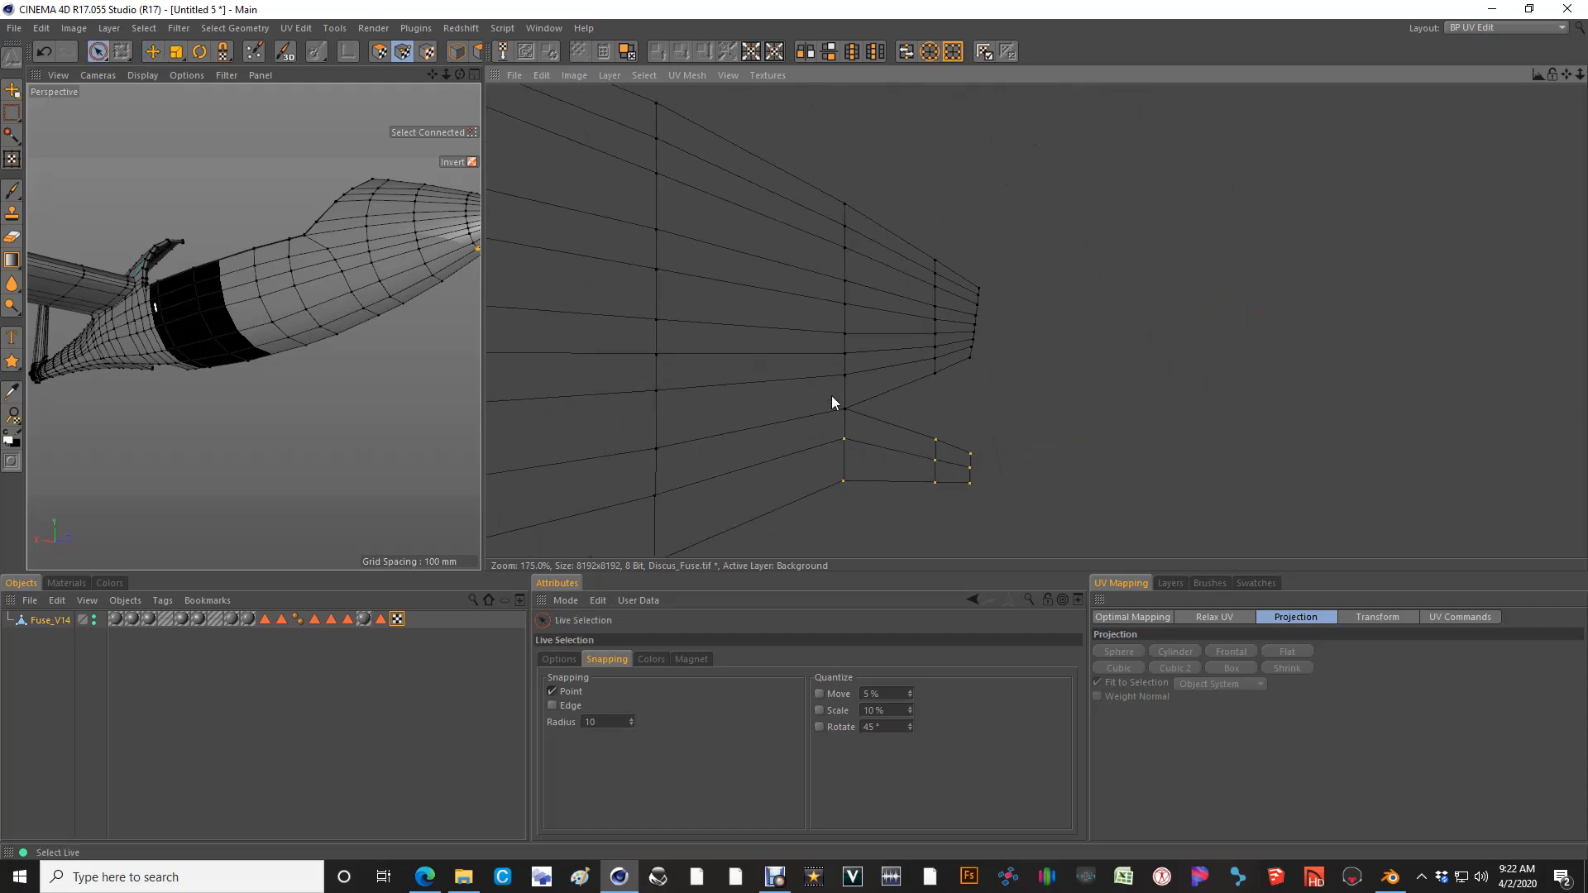
pyautogui.press('space')
pyautogui.press('space')
pyautogui.keyDown('ctrl'); pyautogui.click(829, 436); pyautogui.keyUp('ctrl')
pyautogui.press('space')
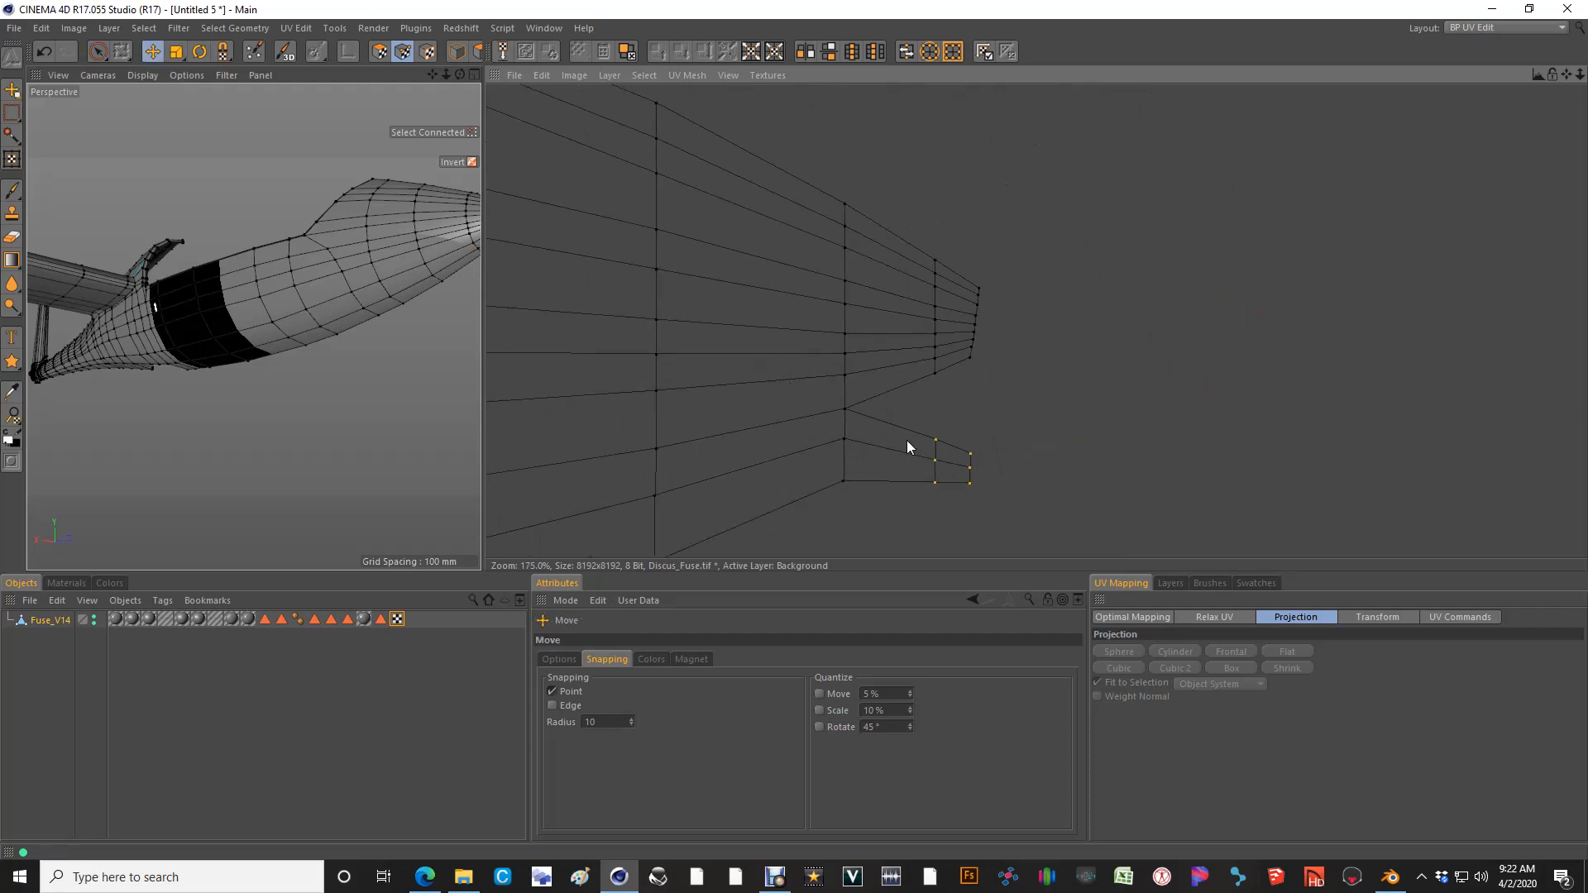
pyautogui.moveTo(938, 435); pyautogui.dragTo(966, 381)
# Deselect the aligned cross-line and align the final strip points with the side island's nose tip
pyautogui.press('space')
pyautogui.keyDown('ctrl'); pyautogui.click(897, 377); pyautogui.keyUp('ctrl')
pyautogui.press('space')
pyautogui.scroll(-5, 1109, 339)
pyautogui.scroll(2, 796, 436)
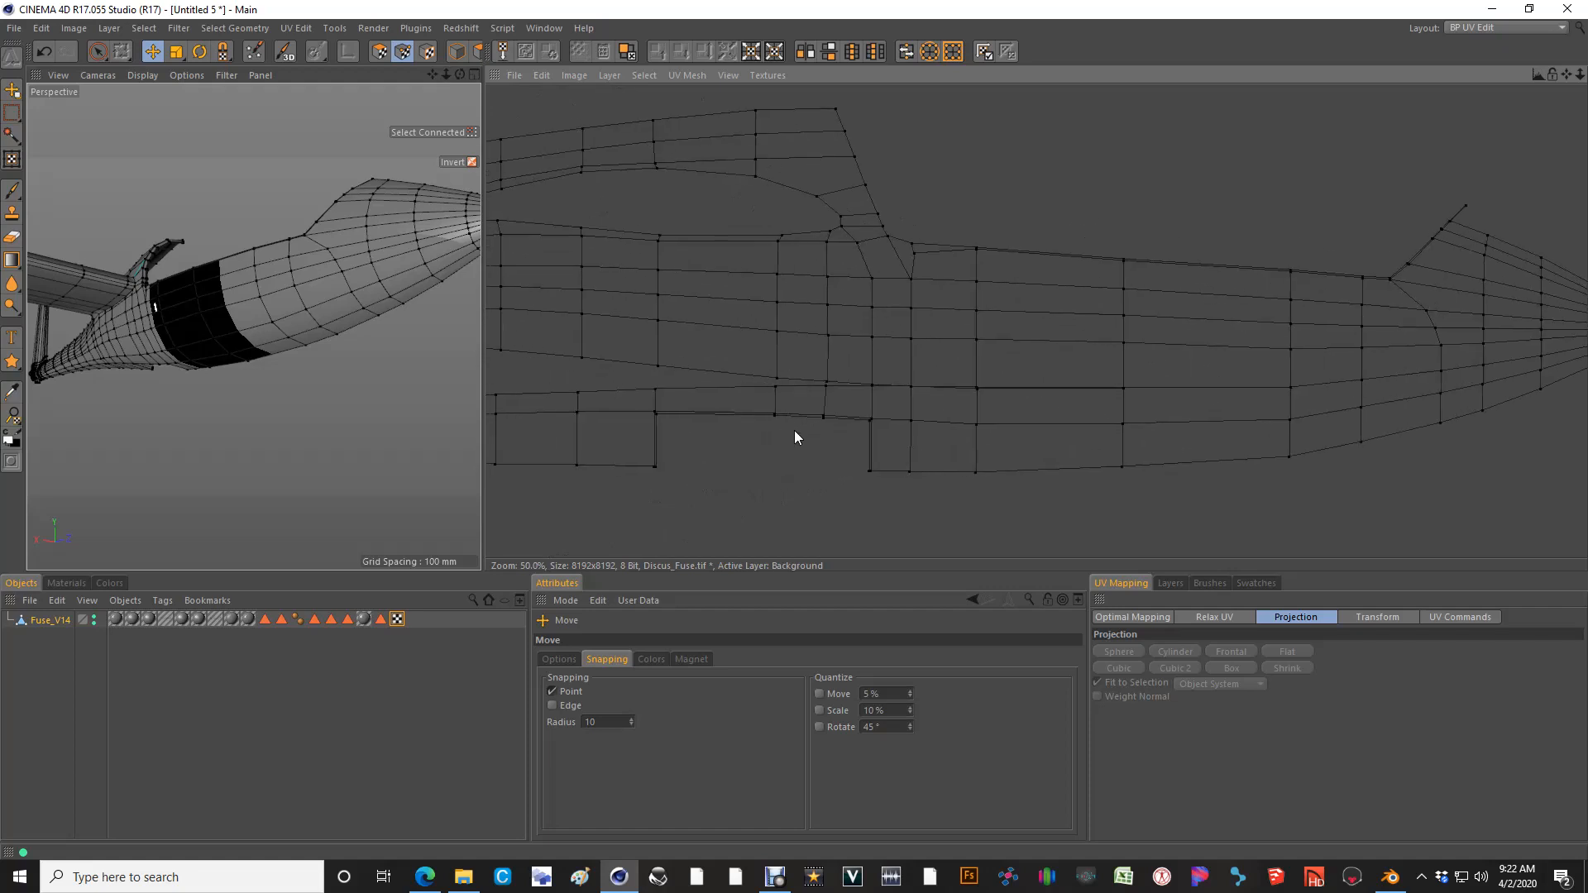
# Select the slightly misaligned strip point ahead of the rectangular notch and pull it away from the side island's edge
pyautogui.scroll(6, 981, 407)
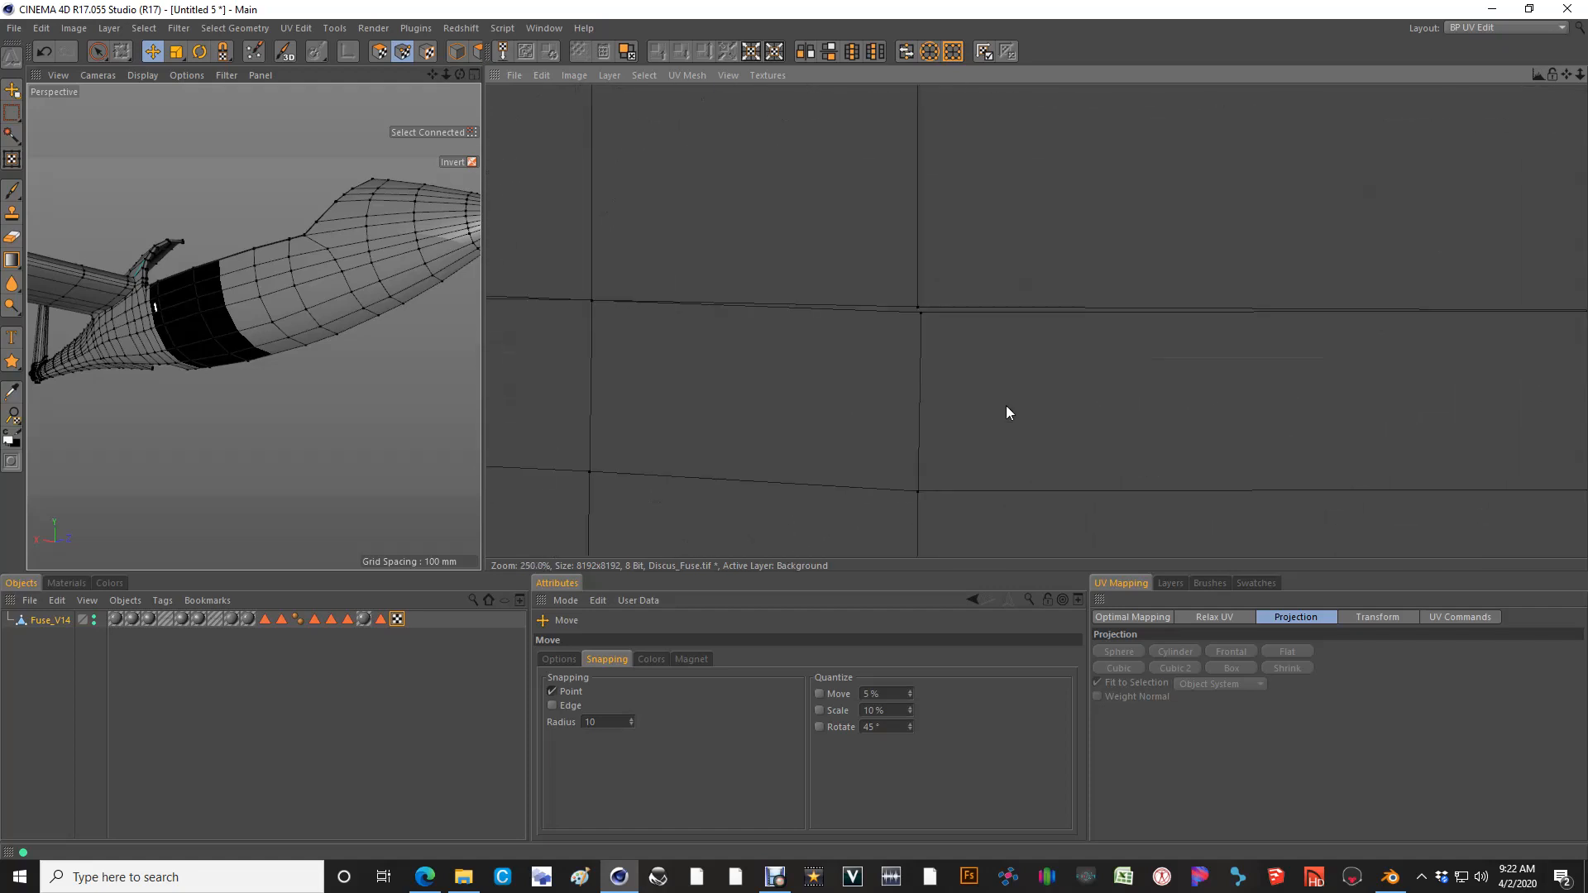
pyautogui.press('space')
pyautogui.click(911, 358)
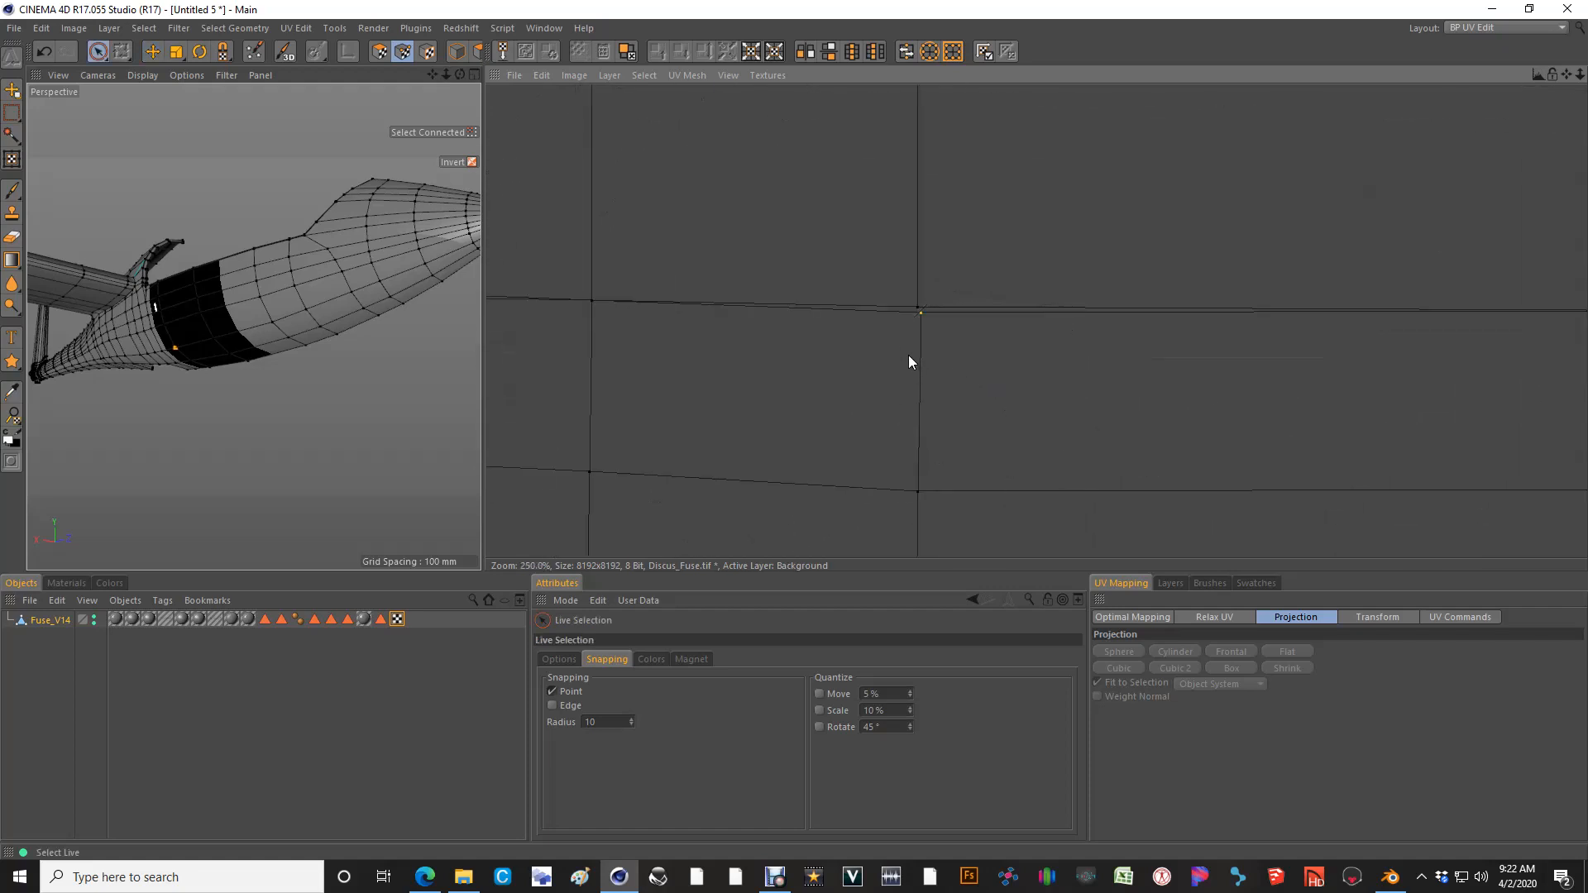
pyautogui.press('space')
pyautogui.moveTo(796, 437); pyautogui.dragTo(923, 331)
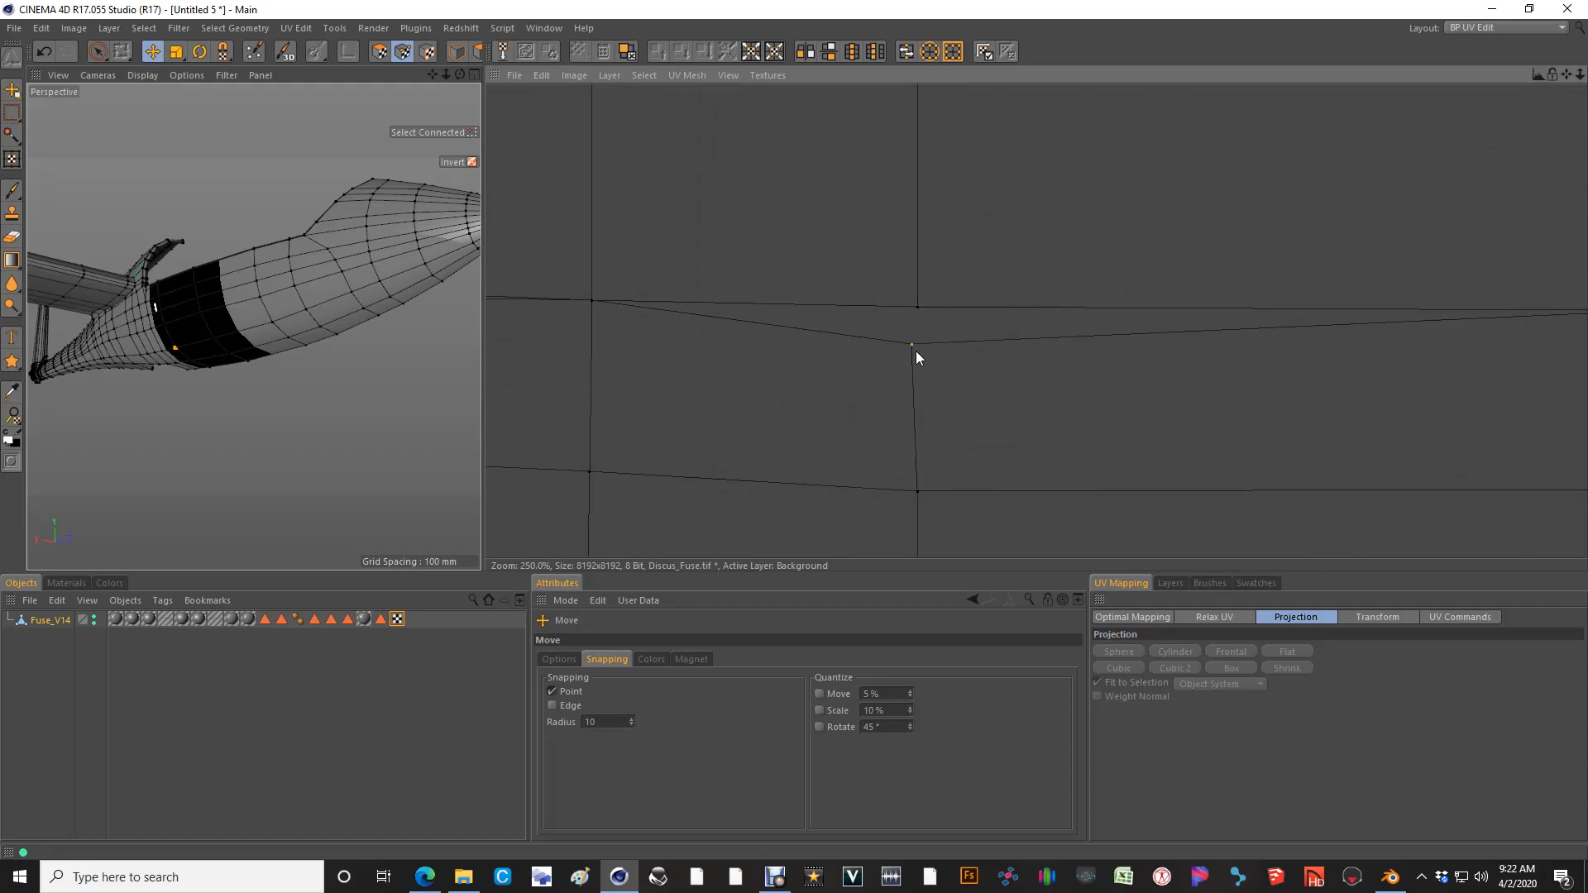
pyautogui.scroll(-1, 1067, 367)
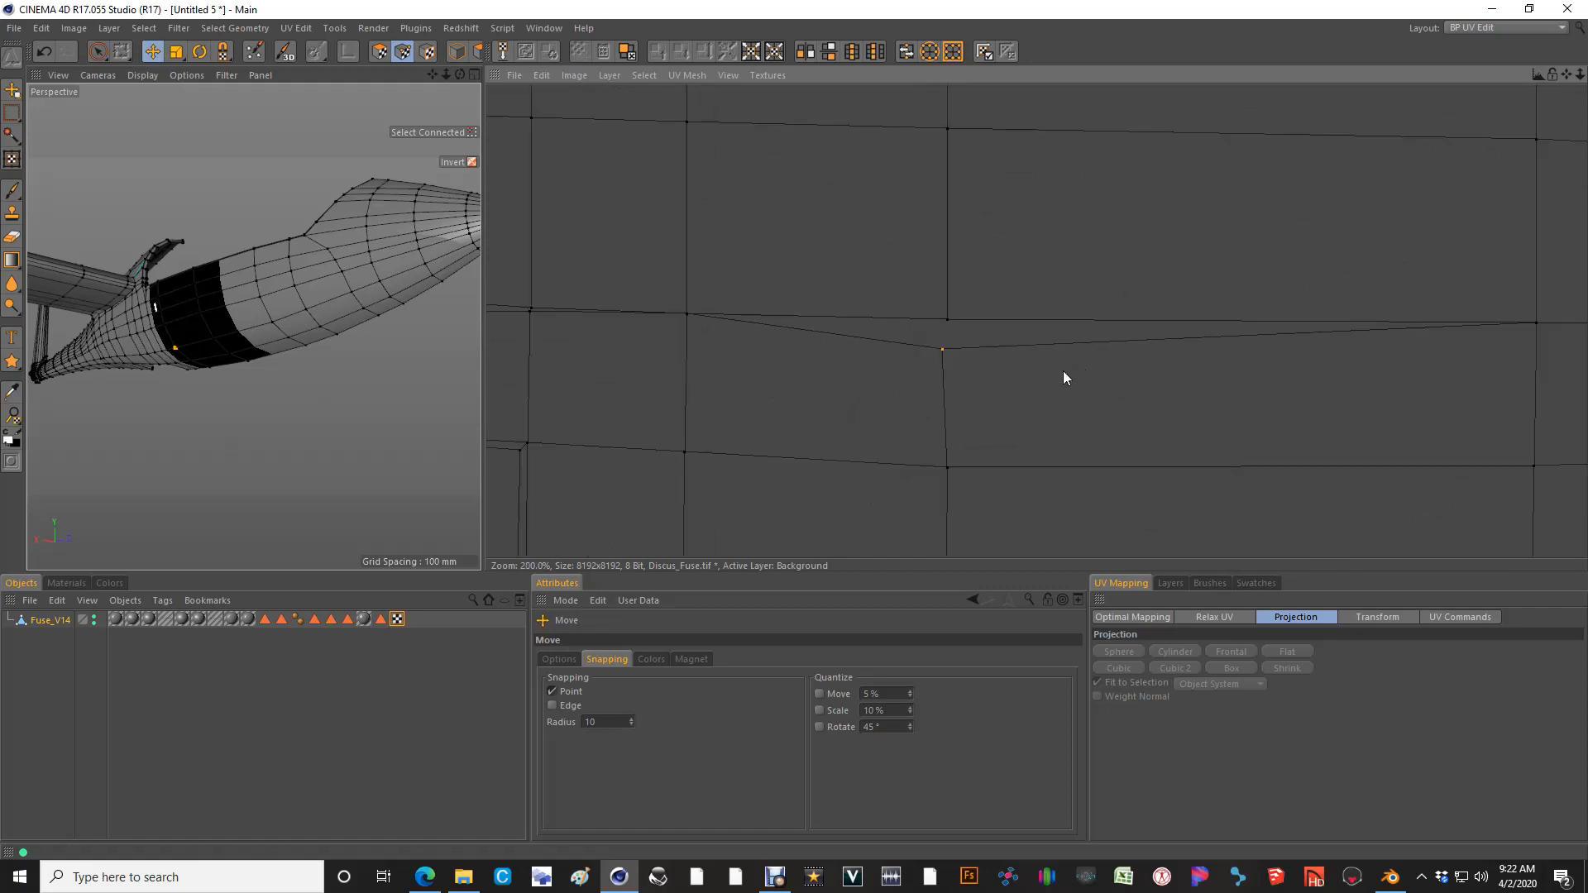
# Try merging the separated strip point and its matching side-island point with UV Terrace, and undo the merge
pyautogui.press('space')
pyautogui.click(923, 330)
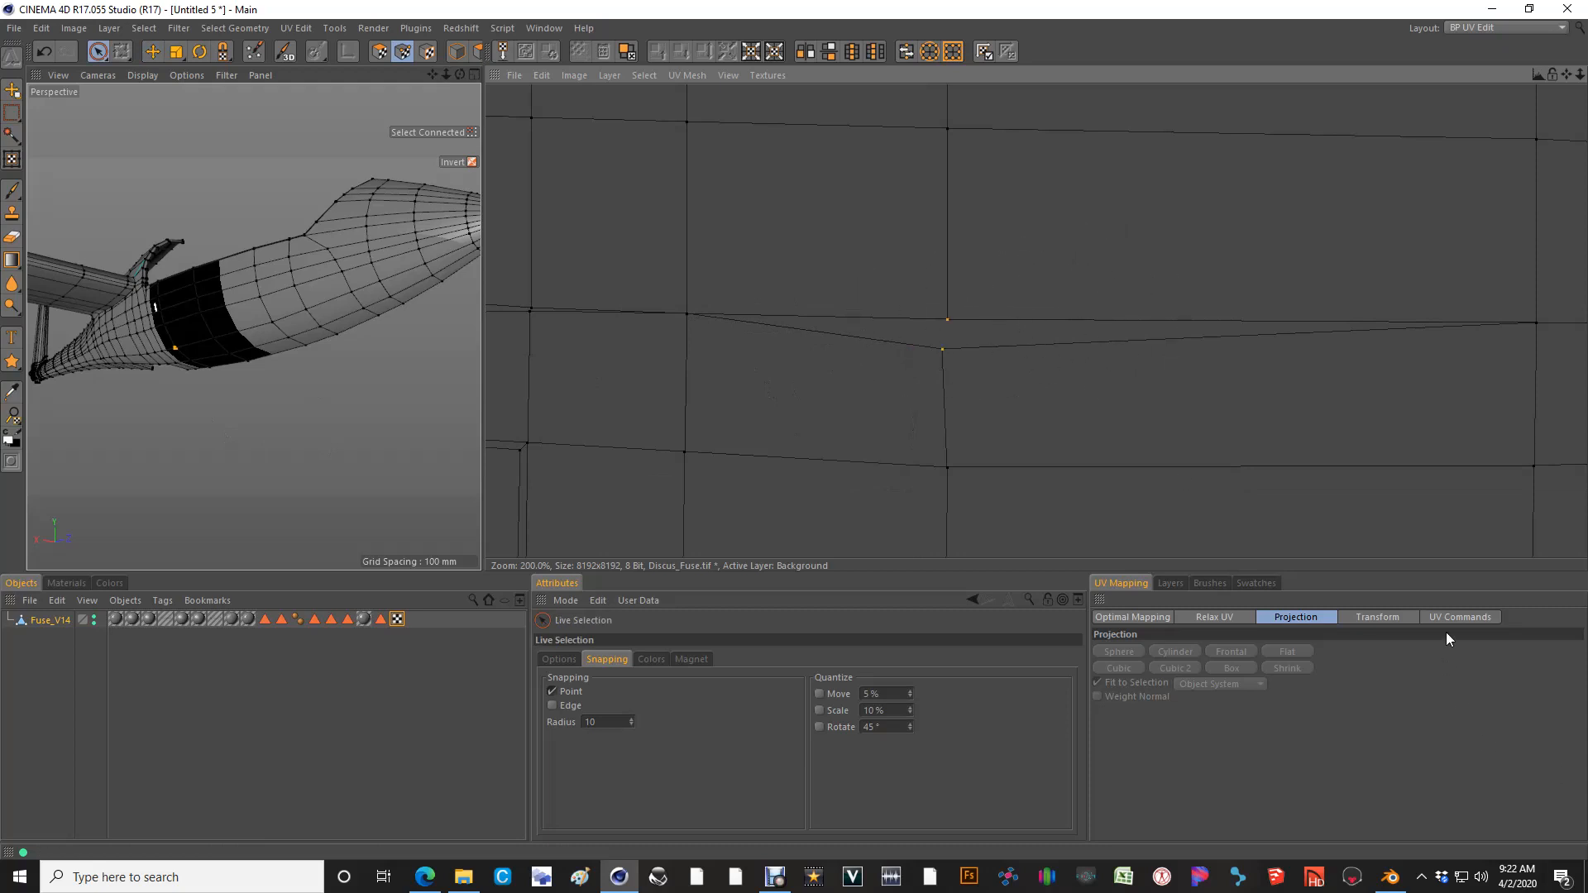
pyautogui.click(1469, 618)
pyautogui.click(1484, 650)
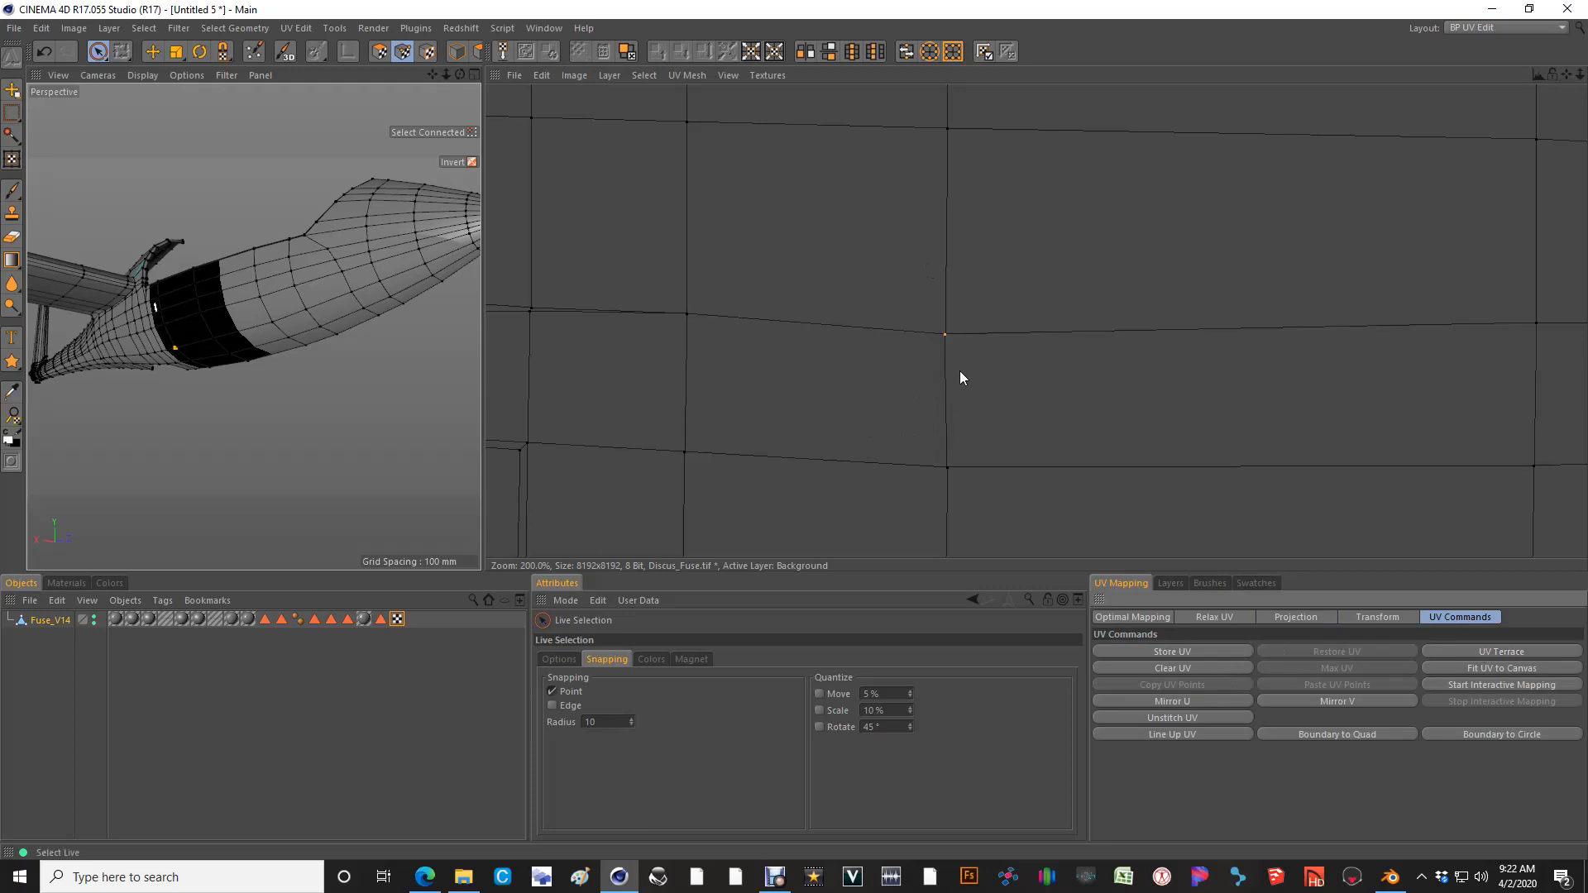
pyautogui.hotkey('ctrl', 'z')
# Select only the displaced strip point and snap it onto its matching point on the side island's lower edge
pyautogui.click(1016, 397)
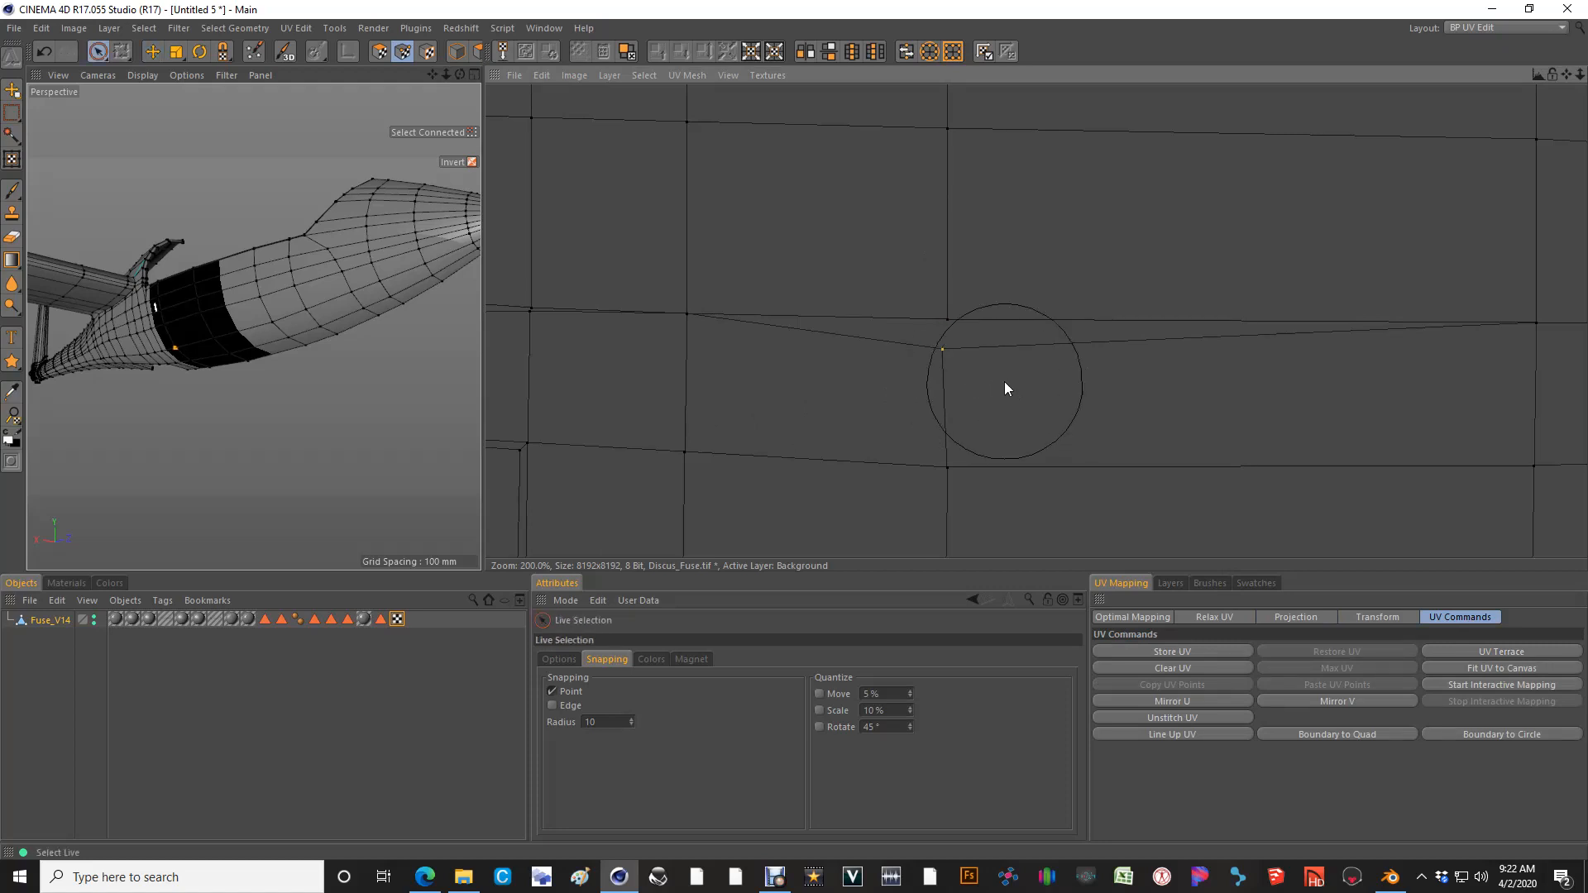
pyautogui.press('e')
pyautogui.click(956, 361)
pyautogui.scroll(-4, 794, 430)
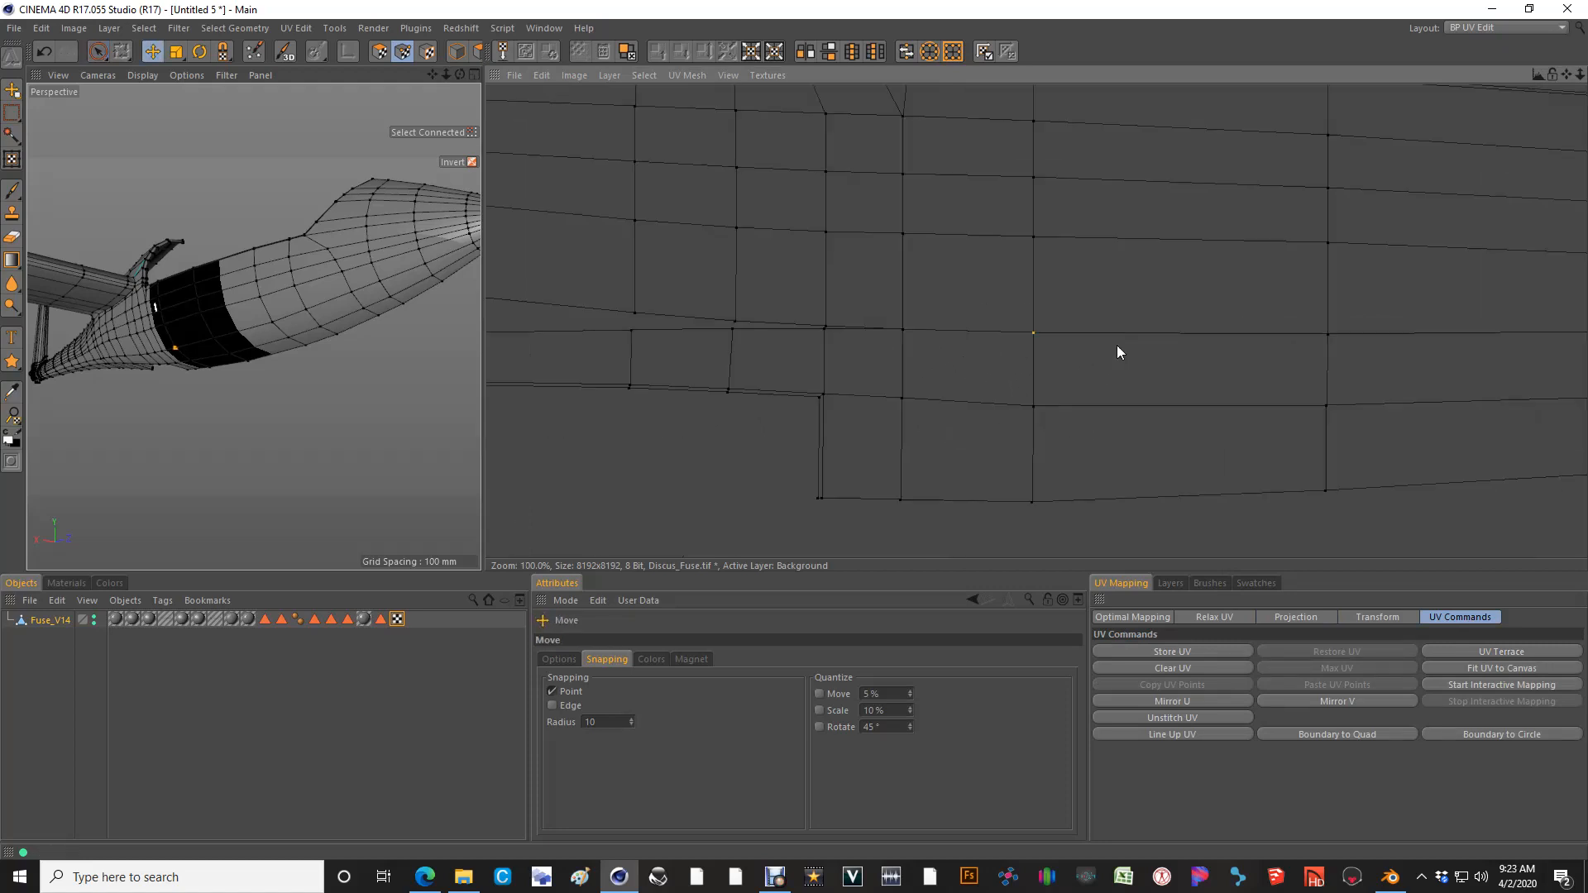
pyautogui.scroll(-1, 1243, 387)
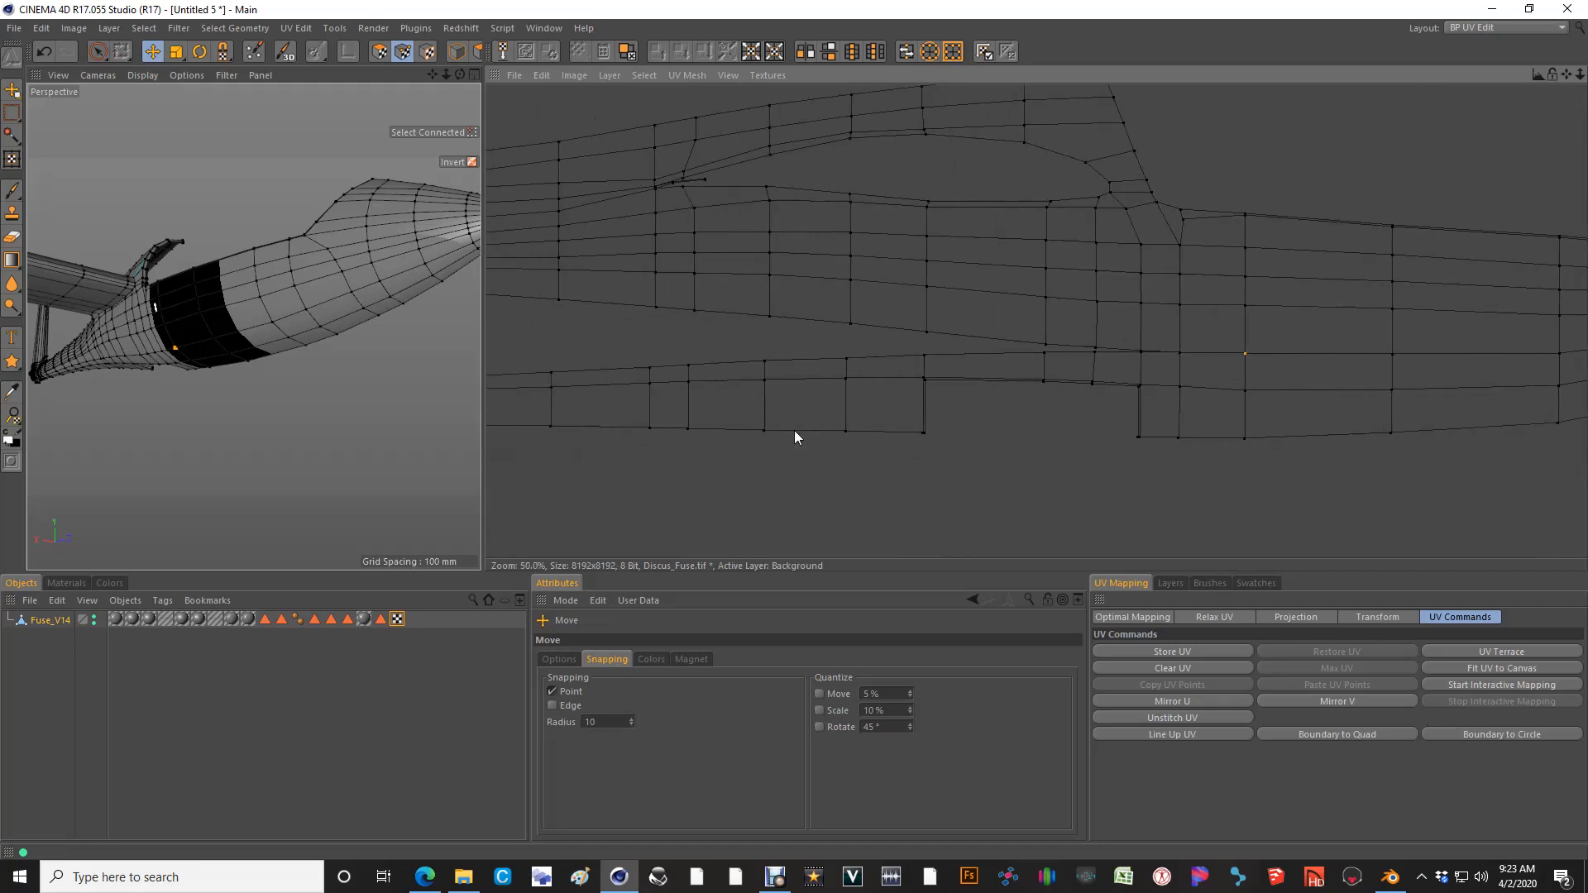
# Select the strip's cross-line at the notch's front edge, including its bottom points, and snap it to the side island's matching lower-edge point
pyautogui.scroll(5, 1065, 355)
pyautogui.press('9')
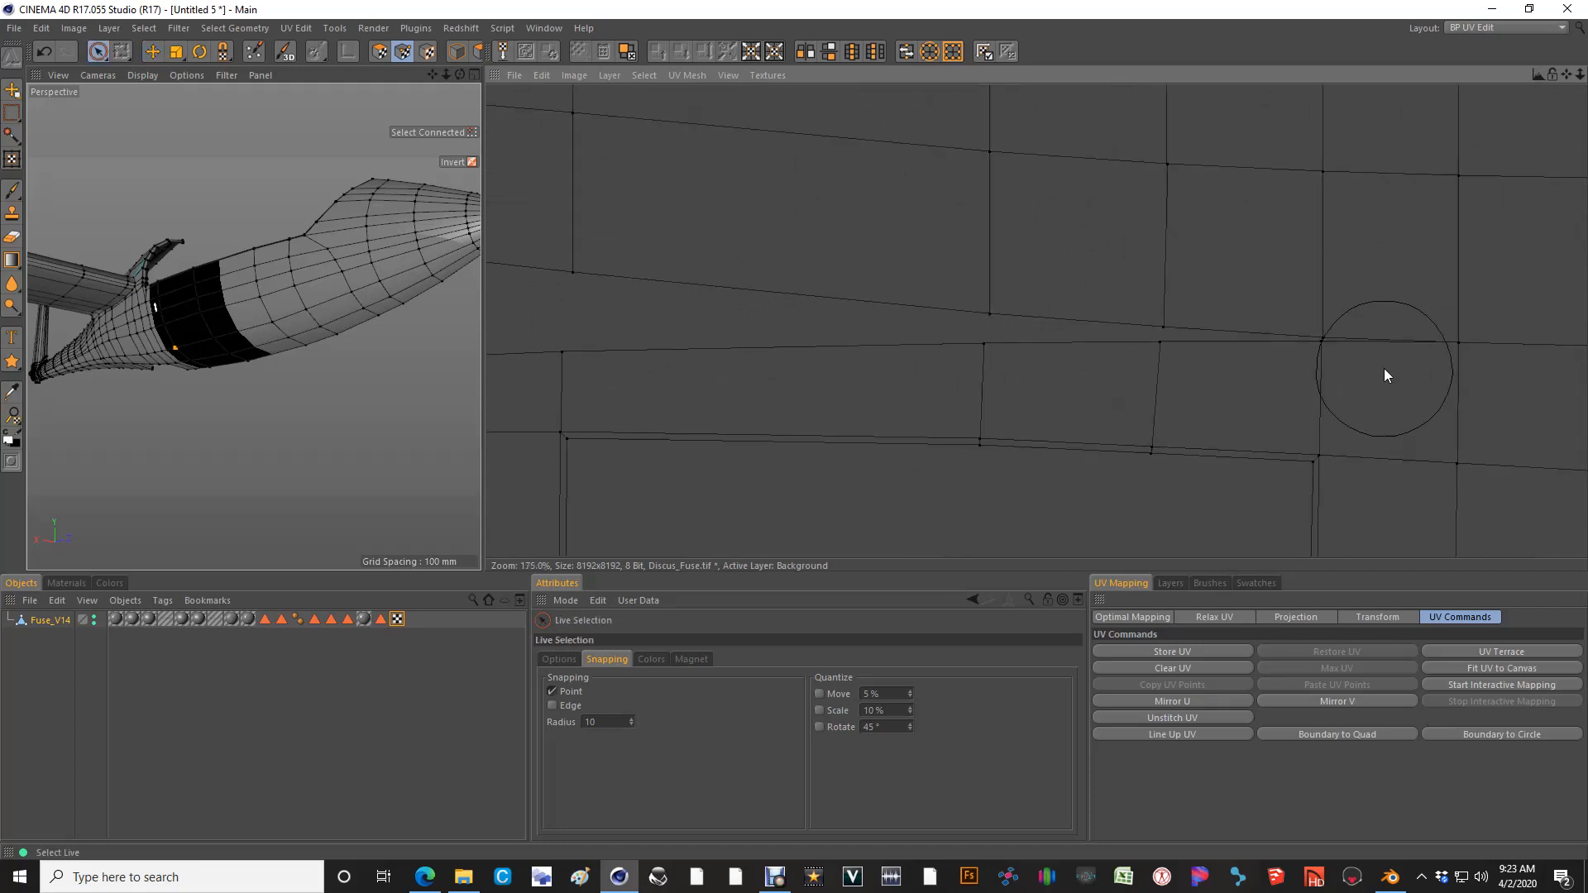
pyautogui.moveTo(1372, 358); pyautogui.dragTo(1080, 360, button='middle')
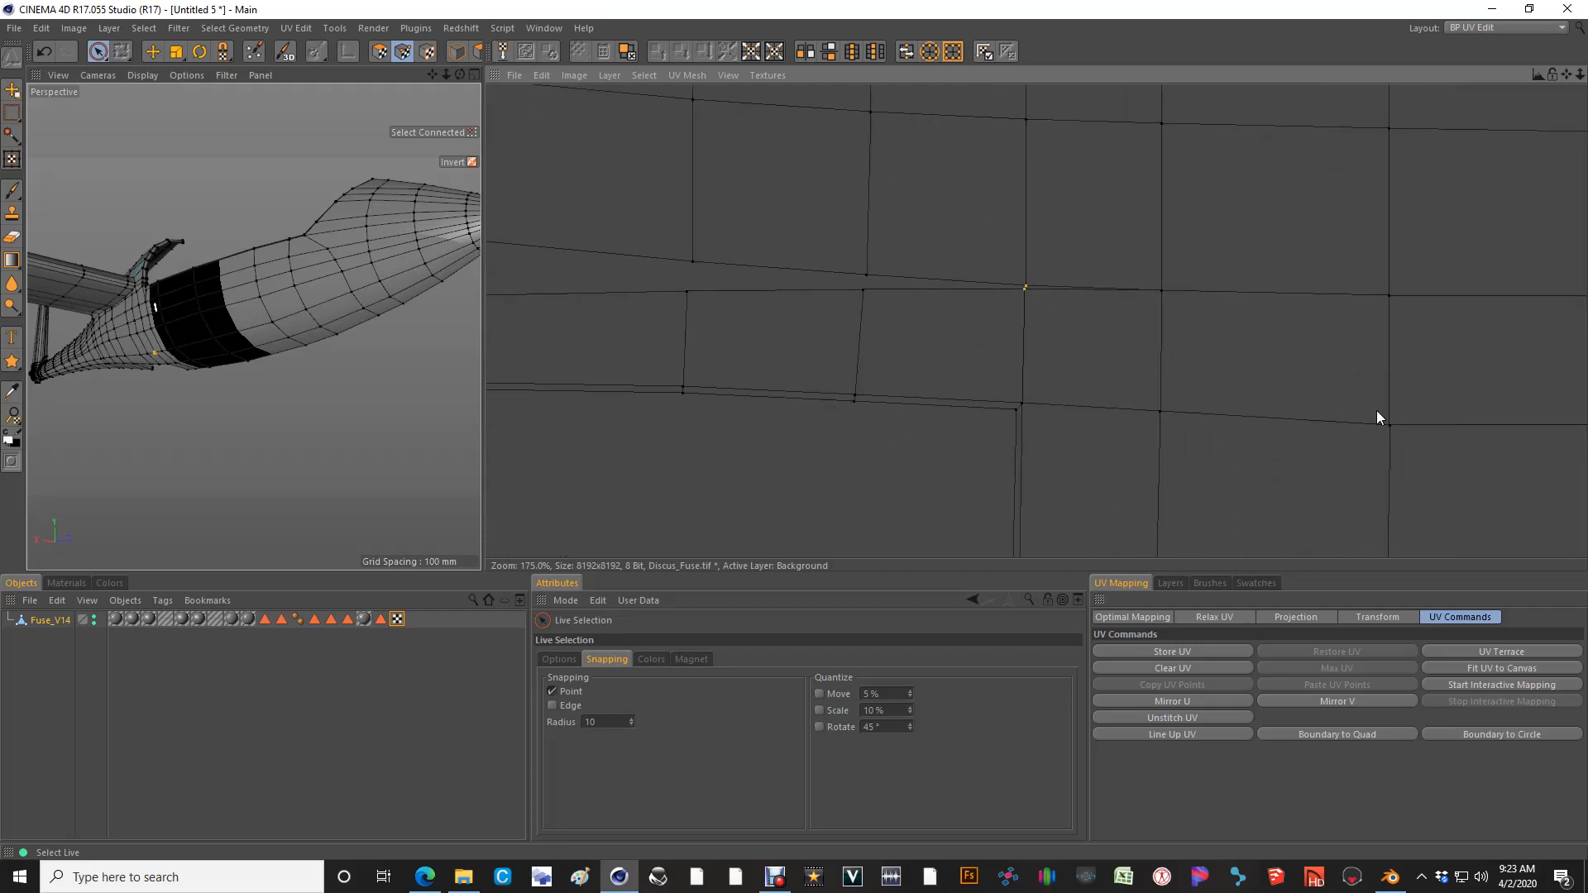
pyautogui.click(1020, 397)
pyautogui.keyDown('alt'); pyautogui.moveTo(797, 436); pyautogui.dragTo(814, 320, button='middle'); pyautogui.keyUp('alt')
pyautogui.keyDown('shift'); pyautogui.click(1031, 518); pyautogui.keyUp('shift')
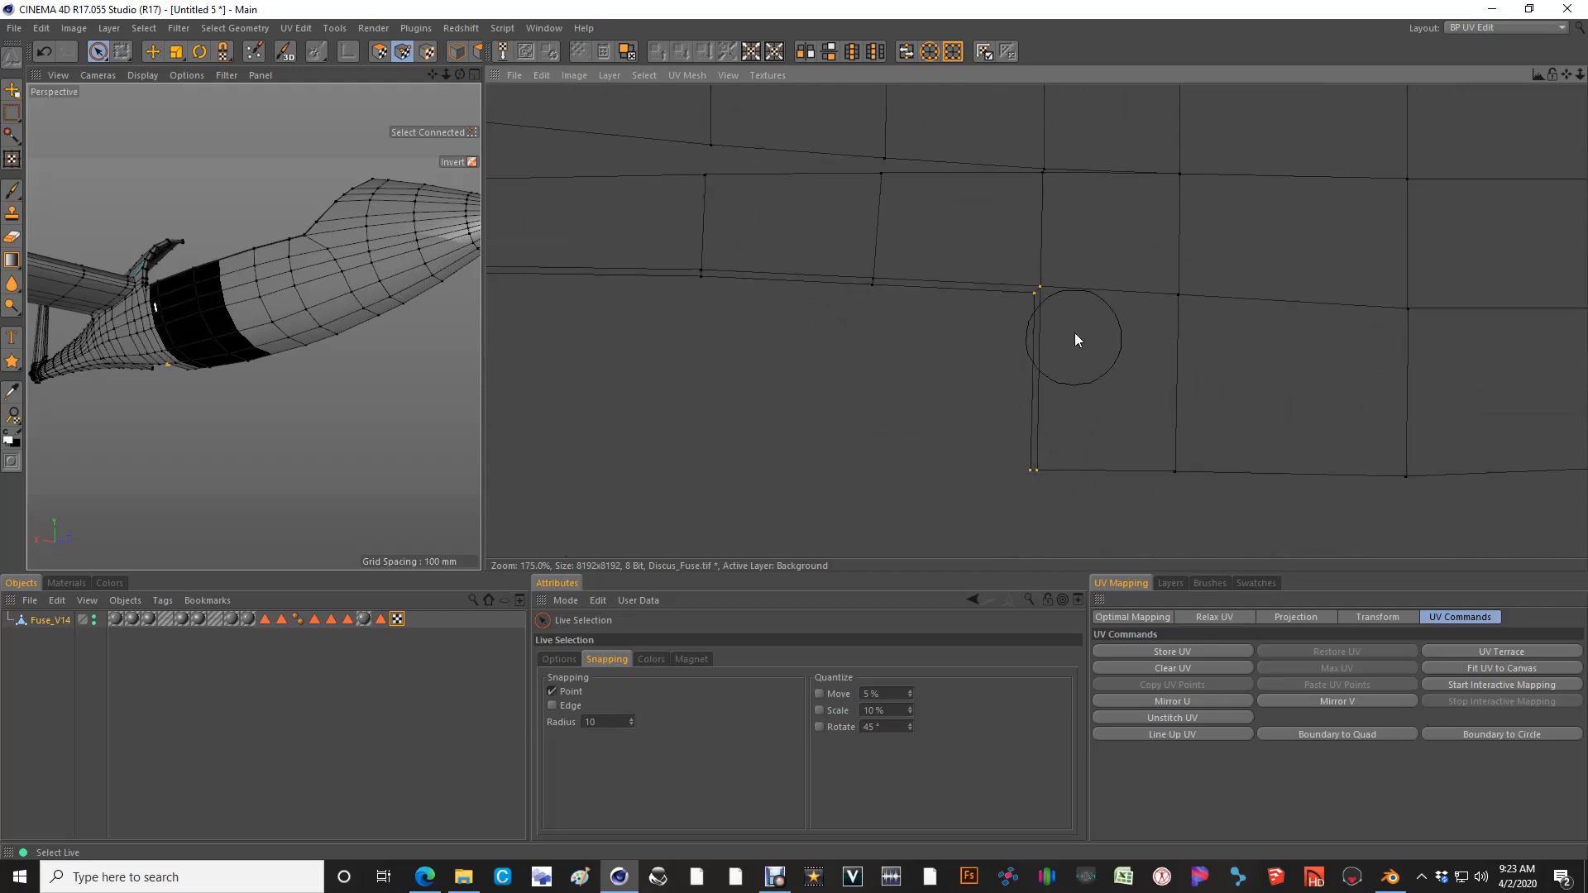
pyautogui.keyDown('shift'); pyautogui.click(1036, 215); pyautogui.keyUp('shift')
pyautogui.press('e')
pyautogui.moveTo(1044, 176); pyautogui.dragTo(1045, 173)
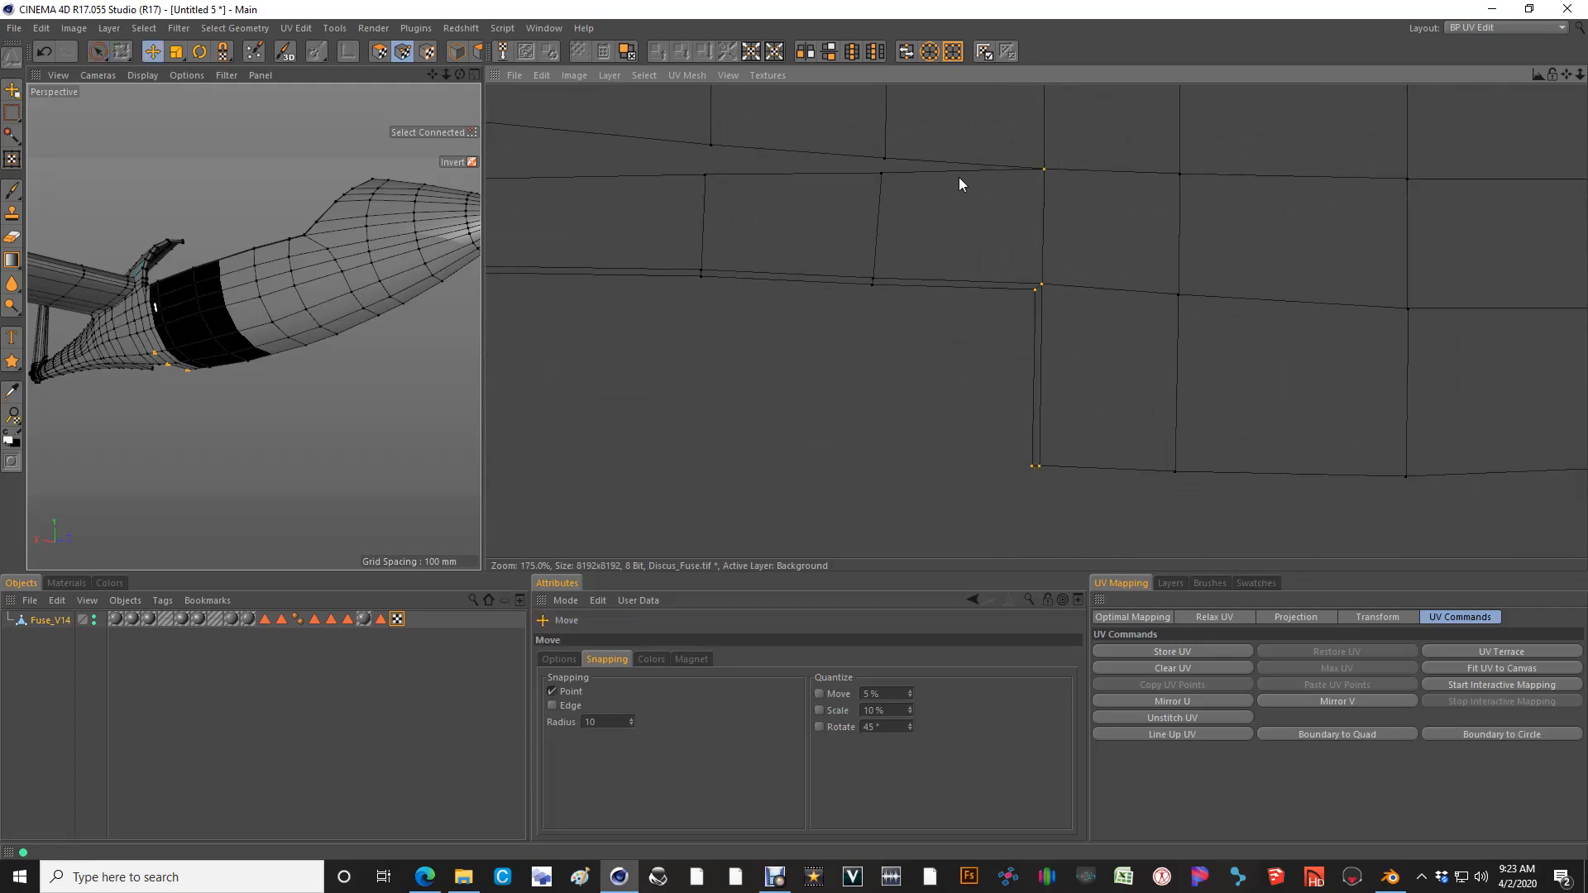
# Select the strip's points along the notch and extend the selection aft over the cross-lines behind it
pyautogui.press('space')
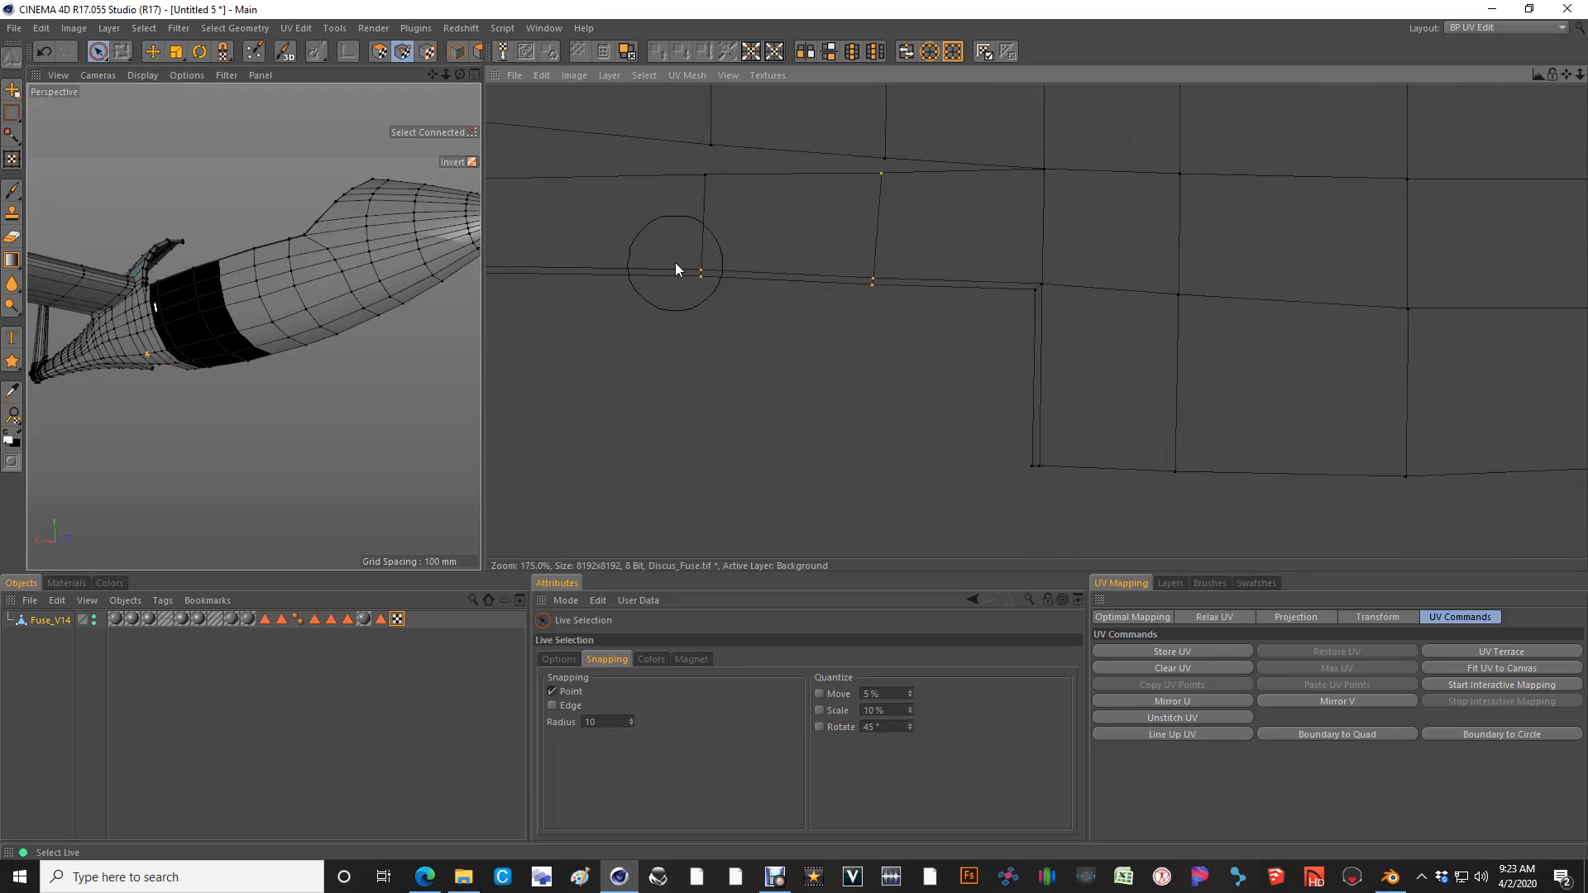
pyautogui.scroll(-3, 794, 430)
pyautogui.press('e')
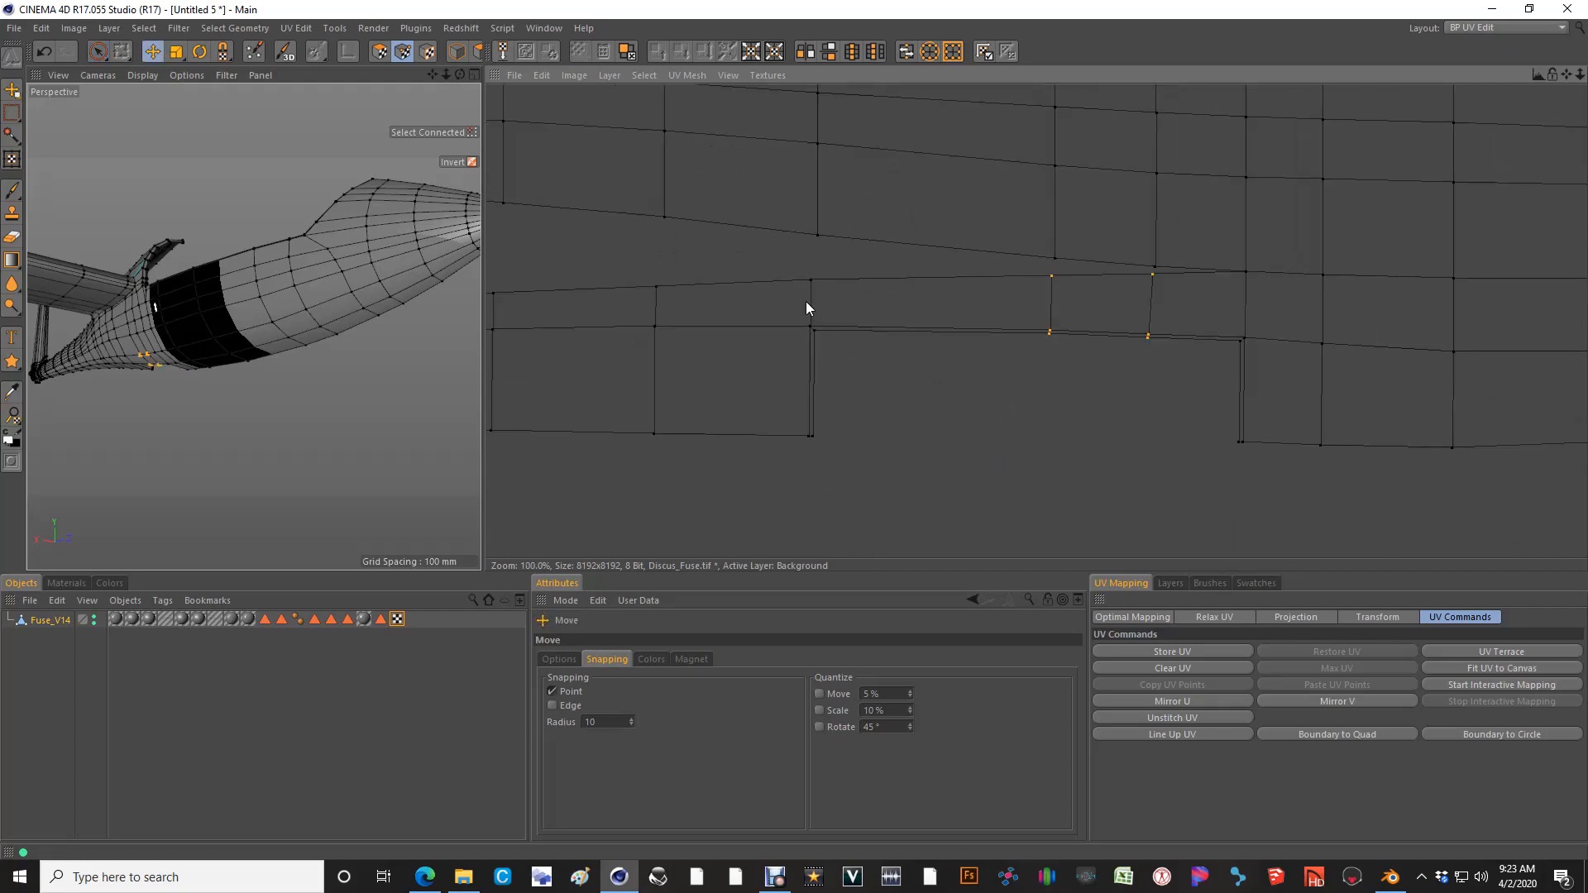
pyautogui.moveTo(806, 308); pyautogui.dragTo(812, 422)
pyautogui.hotkey('ctrl', 'z')
pyautogui.press('space')
pyautogui.keyDown('alt'); pyautogui.moveTo(665, 377); pyautogui.dragTo(751, 350, button='middle'); pyautogui.keyUp('alt')
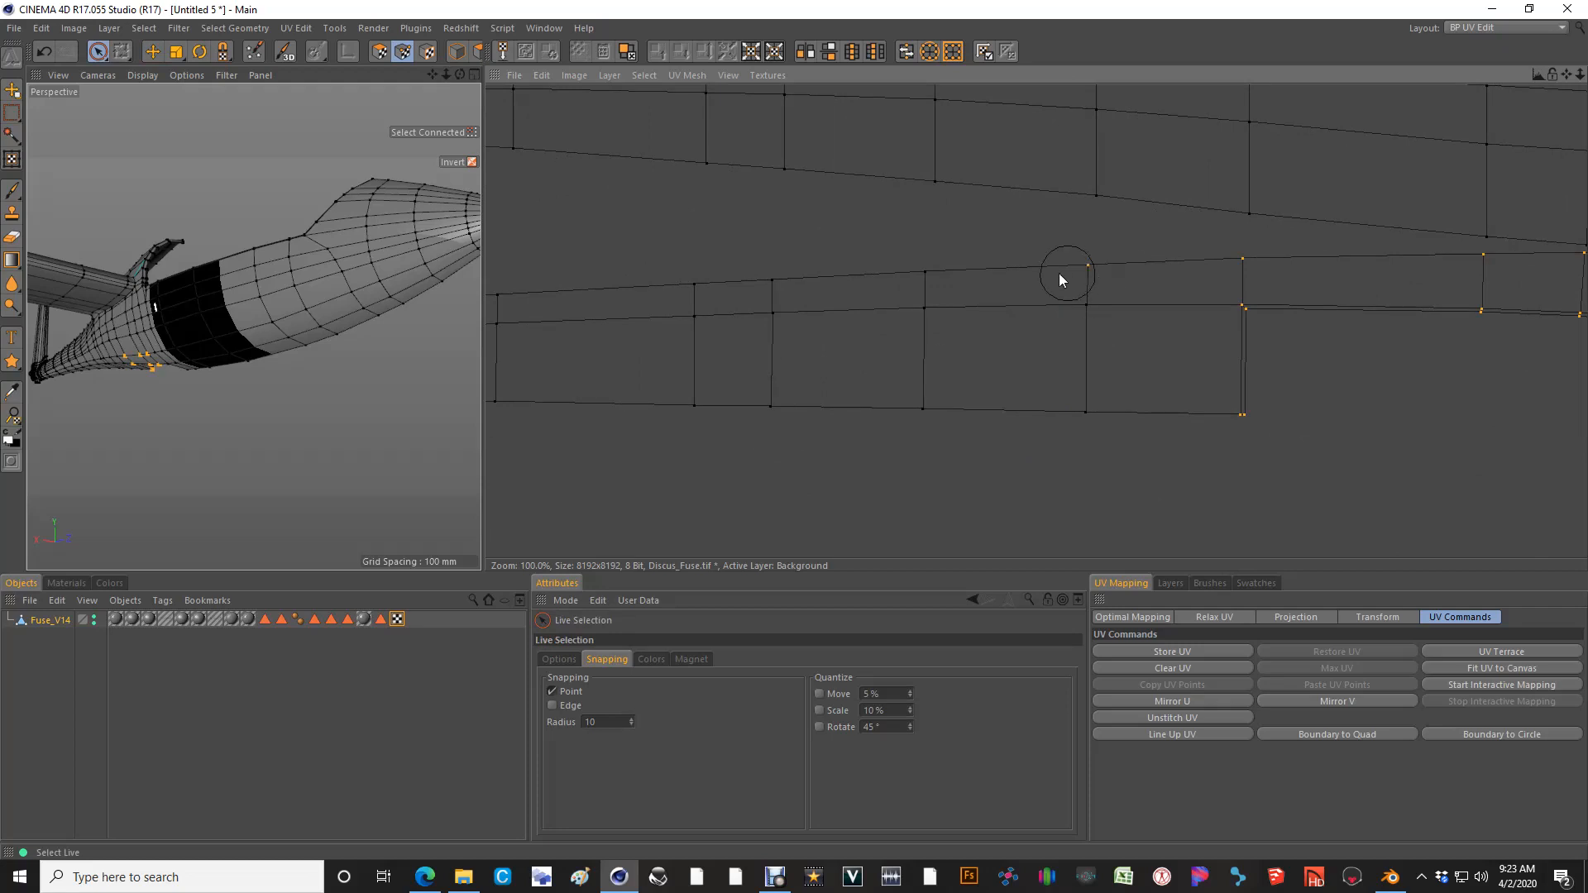
pyautogui.moveTo(1059, 273)
pyautogui.keyDown('shift'); pyautogui.mouseDown()
pyautogui.moveTo(1204, 307)
pyautogui.moveTo(655, 404)
pyautogui.mouseUp(); pyautogui.keyUp('shift')
pyautogui.keyDown('alt'); pyautogui.moveTo(612, 351); pyautogui.dragTo(629, 331, button='middle'); pyautogui.keyUp('alt')
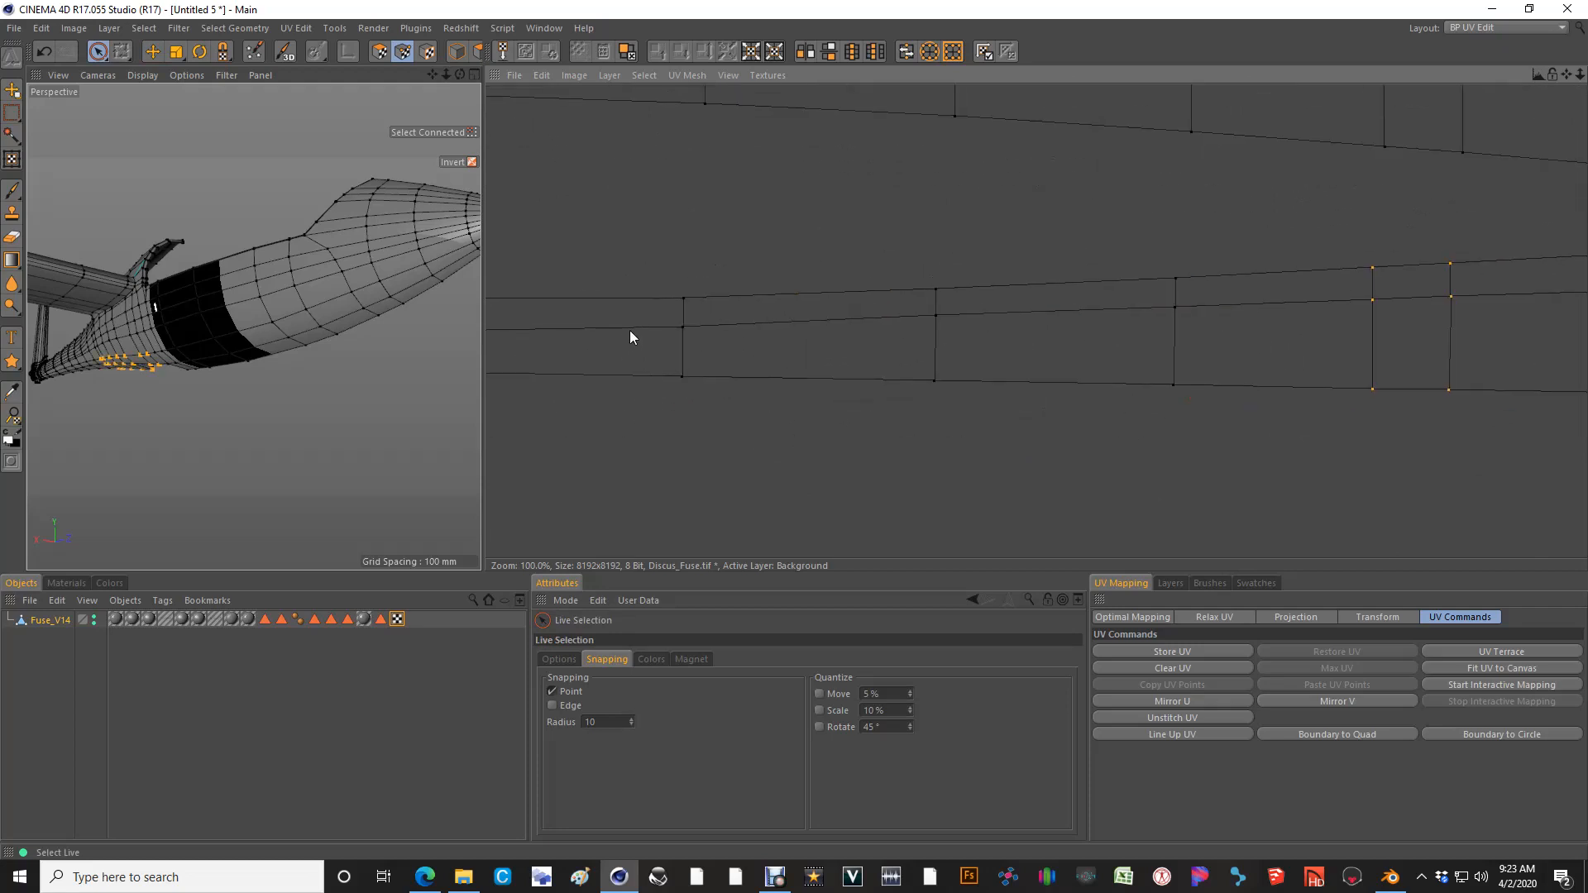
# Extend the selection along the rest of the strip back to its tail end
pyautogui.scroll(-3, 630, 337)
pyautogui.moveTo(897, 380)
pyautogui.keyDown('shift'); pyautogui.mouseDown()
pyautogui.moveTo(808, 336)
pyautogui.moveTo(794, 297)
pyautogui.moveTo(656, 389)
pyautogui.moveTo(515, 357)
pyautogui.mouseUp(); pyautogui.keyUp('shift')
pyautogui.keyDown('alt'); pyautogui.moveTo(514, 357); pyautogui.dragTo(856, 390, button='middle'); pyautogui.keyUp('alt')
pyautogui.moveTo(1070, 290)
pyautogui.keyDown('shift'); pyautogui.mouseDown()
pyautogui.moveTo(1039, 354)
pyautogui.moveTo(926, 300)
pyautogui.mouseUp(); pyautogui.keyUp('shift')
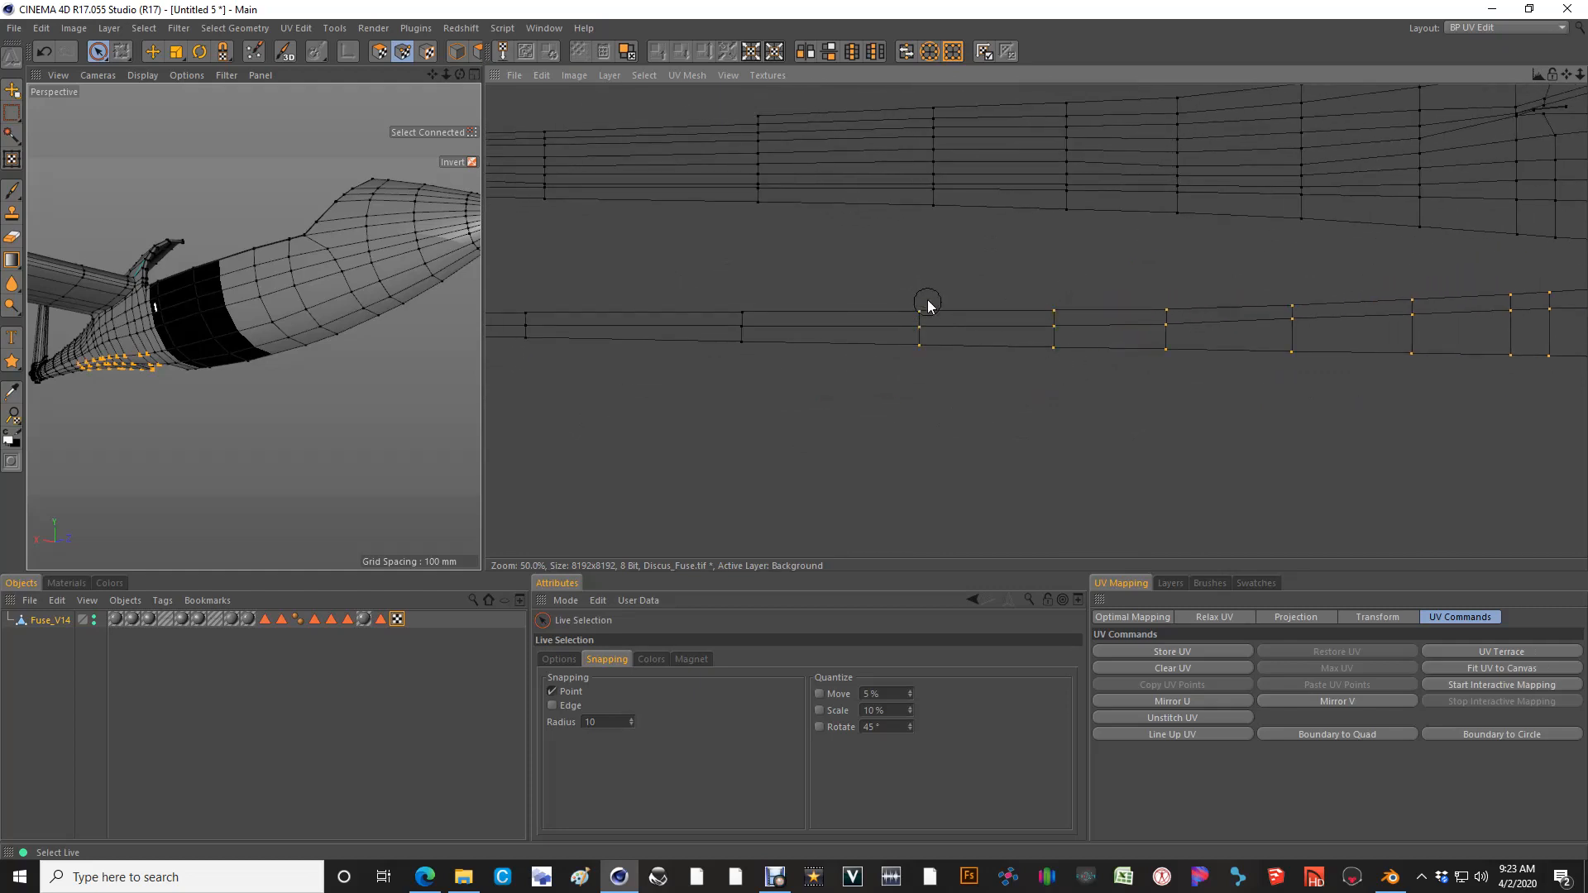
pyautogui.keyDown('alt'); pyautogui.moveTo(618, 313); pyautogui.dragTo(996, 321, button='middle'); pyautogui.keyUp('alt')
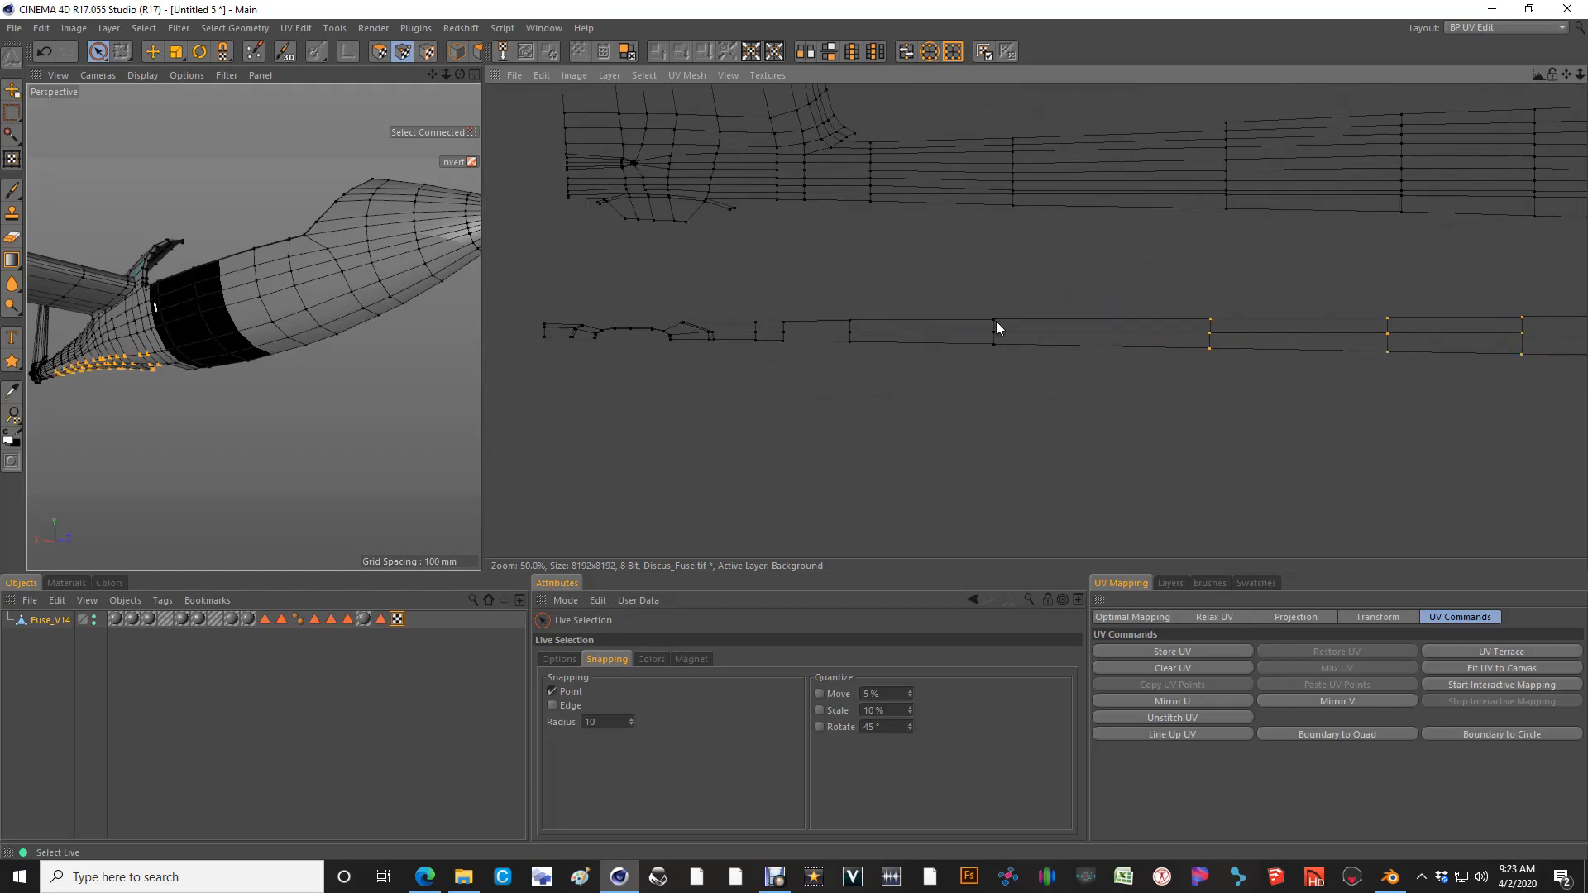
pyautogui.keyDown('shift'); pyautogui.moveTo(996, 321); pyautogui.dragTo(1047, 361); pyautogui.keyUp('shift')
pyautogui.moveTo(719, 314)
pyautogui.keyDown('shift'); pyautogui.mouseDown()
pyautogui.moveTo(747, 339)
pyautogui.moveTo(533, 324)
pyautogui.mouseUp(); pyautogui.keyUp('shift')
# Move the selected aft points so the foremost upper-edge point snaps to its matching side-island point above the notch
pyautogui.moveTo(819, 326)
pyautogui.keyDown('alt'); pyautogui.mouseDown(button='middle')
pyautogui.moveTo(794, 430)
pyautogui.moveTo(1173, 386)
pyautogui.moveTo(797, 436)
pyautogui.moveTo(1130, 349)
pyautogui.mouseUp(button='middle'); pyautogui.keyUp('alt')
pyautogui.scroll(5, 1261, 339)
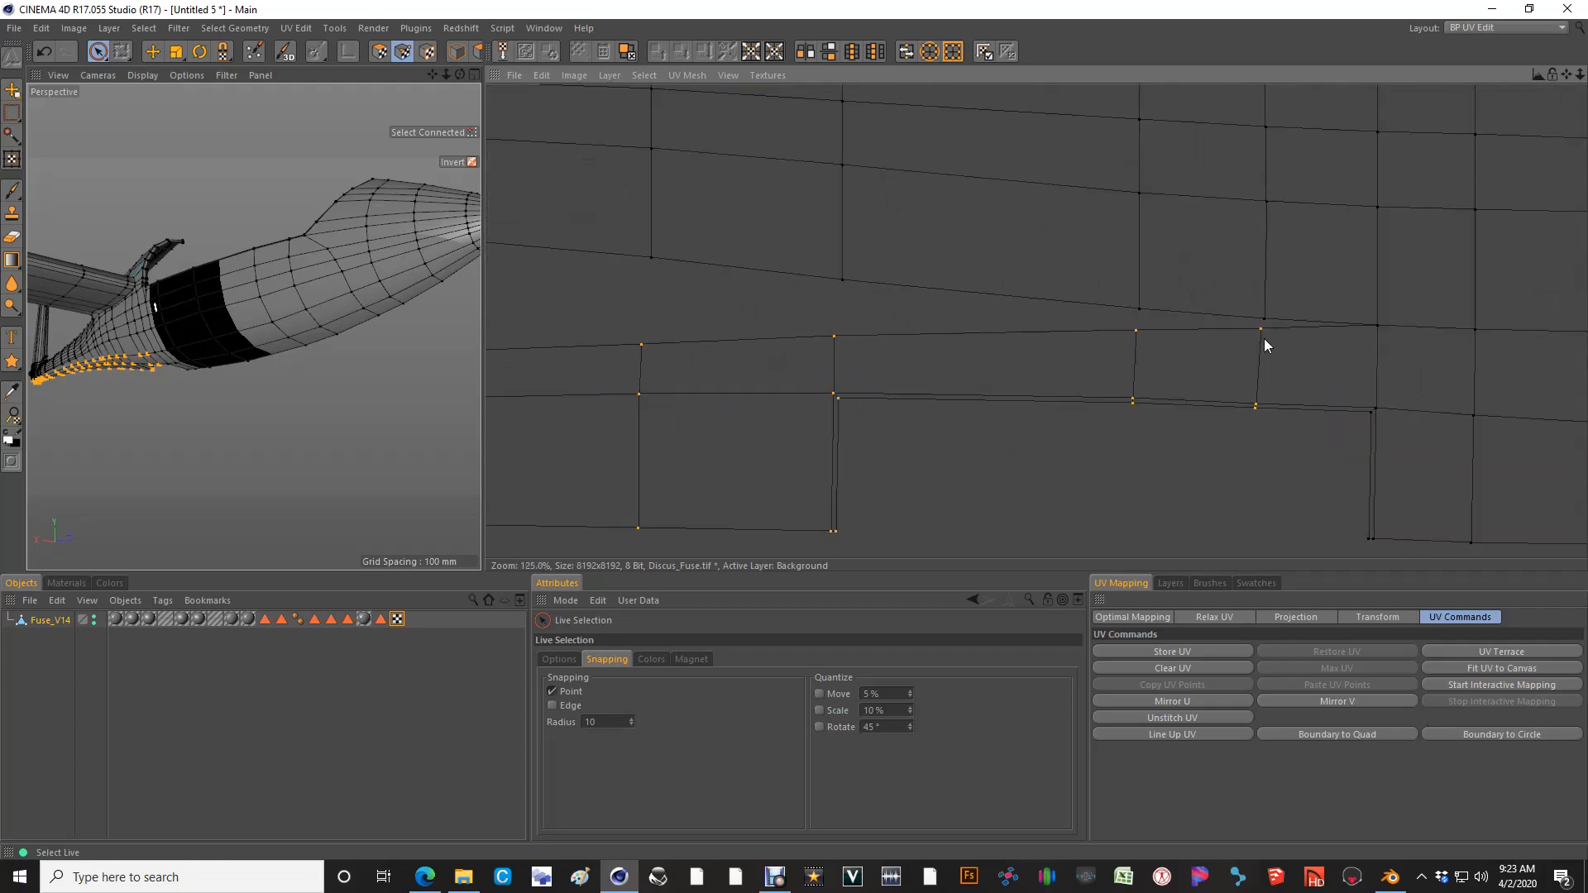
pyautogui.press('e')
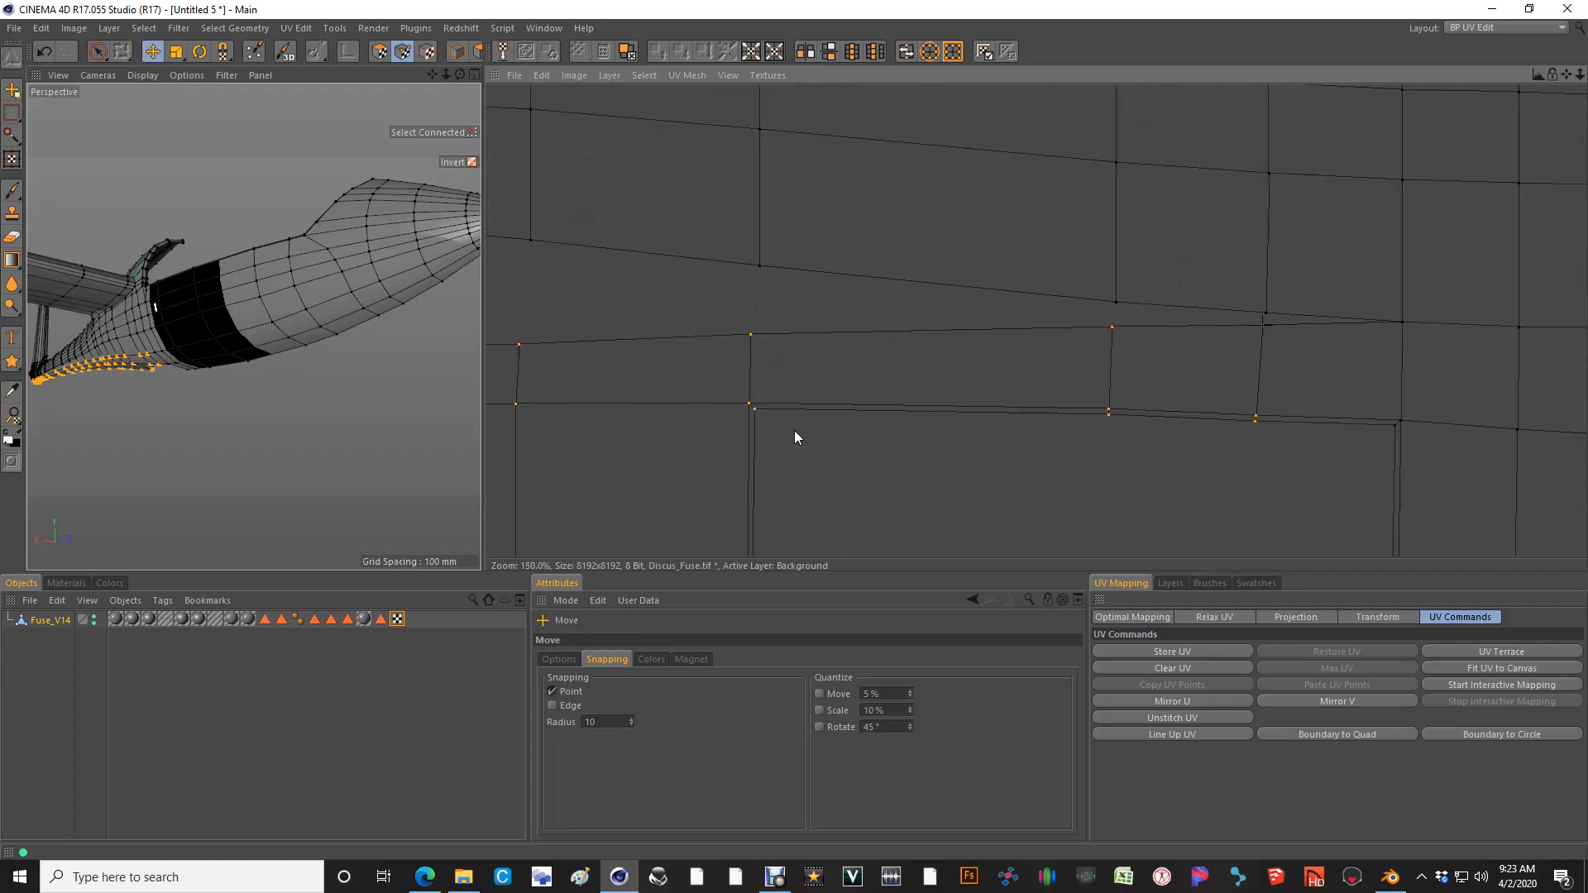
pyautogui.moveTo(1267, 329); pyautogui.dragTo(1267, 317)
# Deselect the aligned cross-line and snap the remaining aft points to the side island's next lower-edge point toward the tail
pyautogui.press('space')
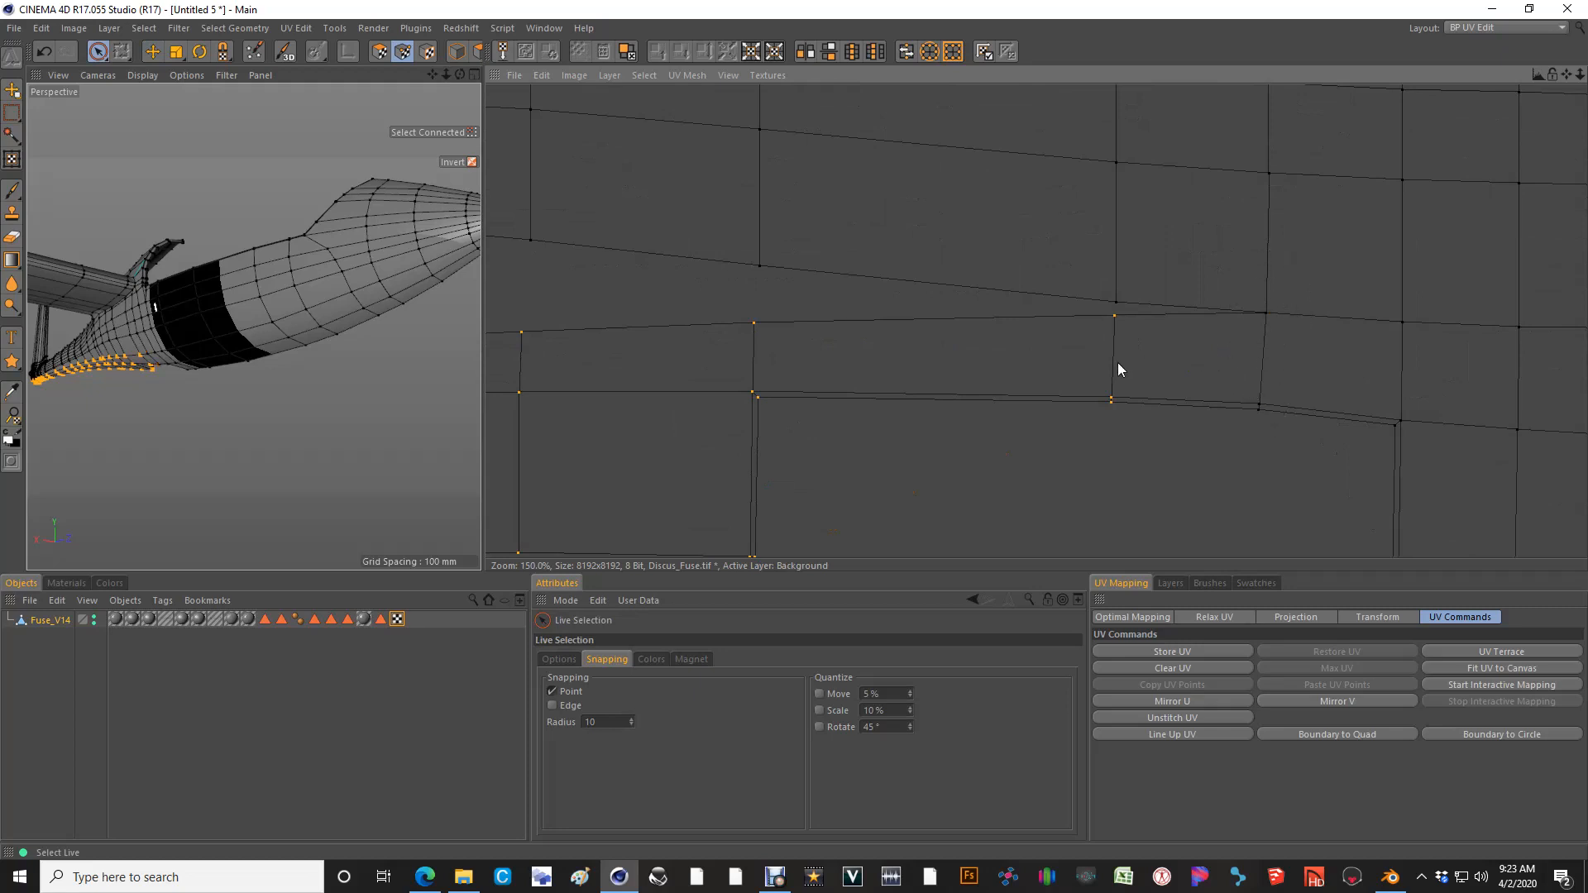
pyautogui.press('e')
pyautogui.moveTo(1117, 330); pyautogui.dragTo(1105, 391)
# Deselect that cross-line and snap the remaining points to the side-island point above the notch's rear edge
pyautogui.press('space')
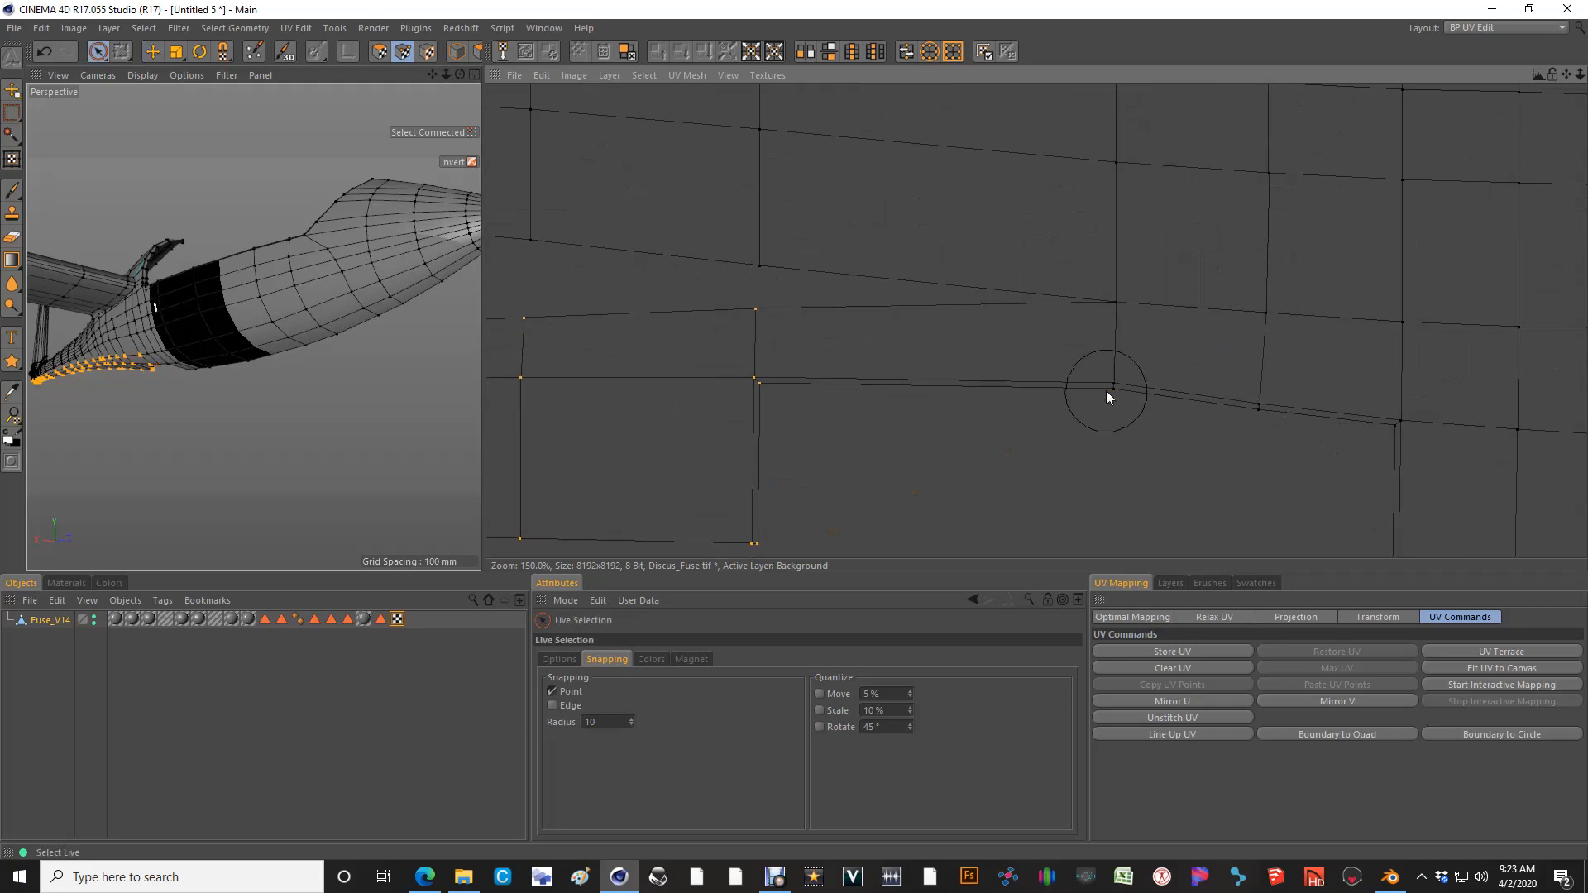
pyautogui.press('space')
pyautogui.moveTo(798, 470); pyautogui.dragTo(795, 430)
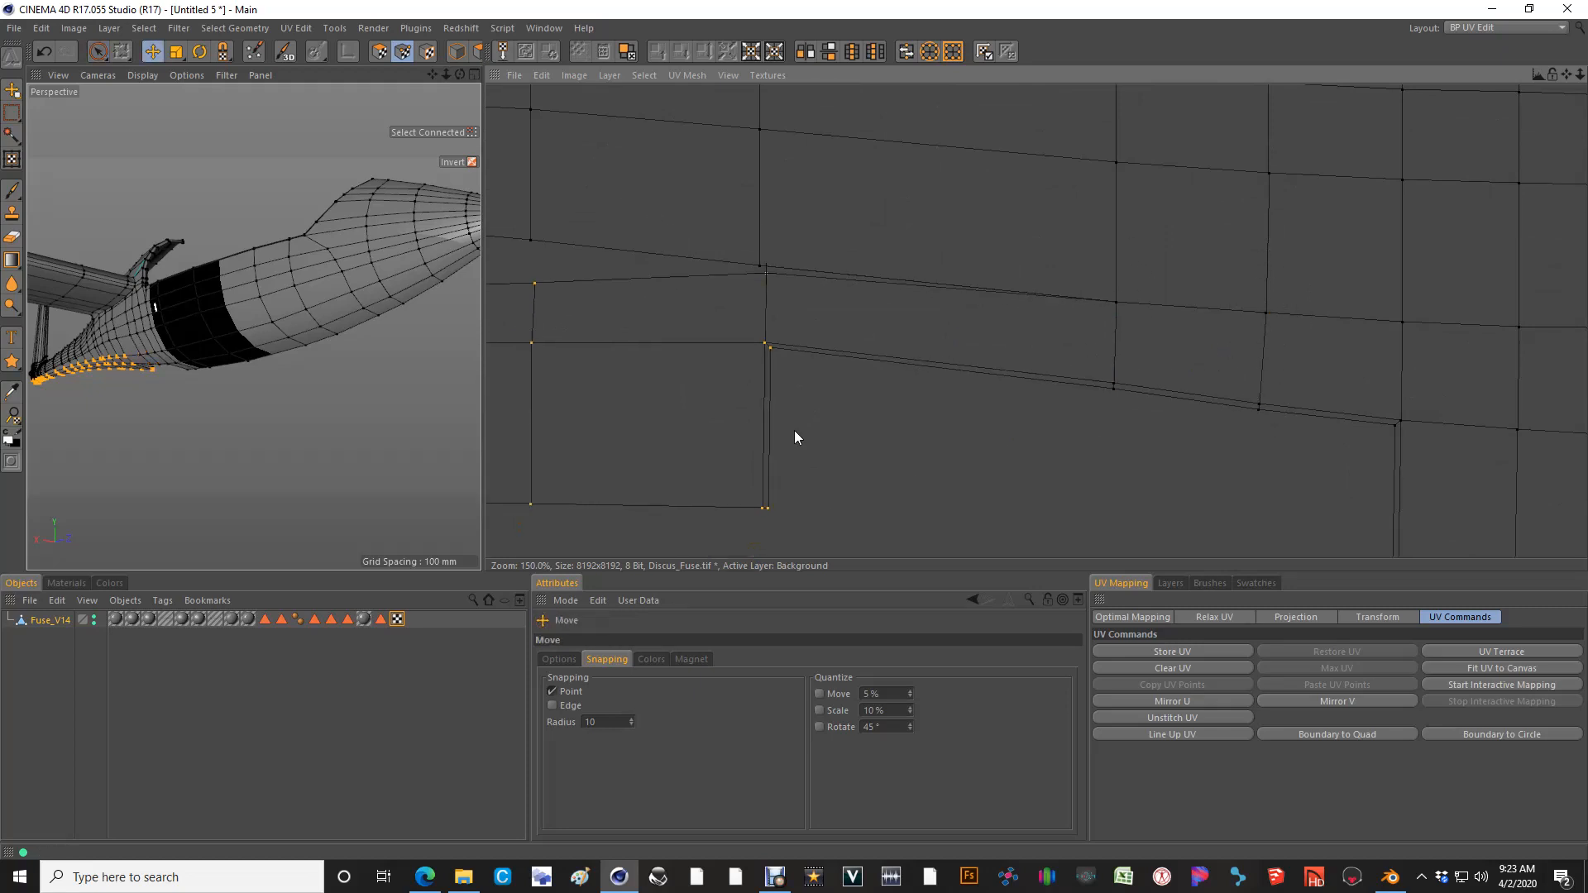
pyautogui.press('space')
pyautogui.press('space')
pyautogui.moveTo(766, 291); pyautogui.dragTo(764, 261)
# Remove the upper points at the notch's rear edge from the selection
pyautogui.press('space')
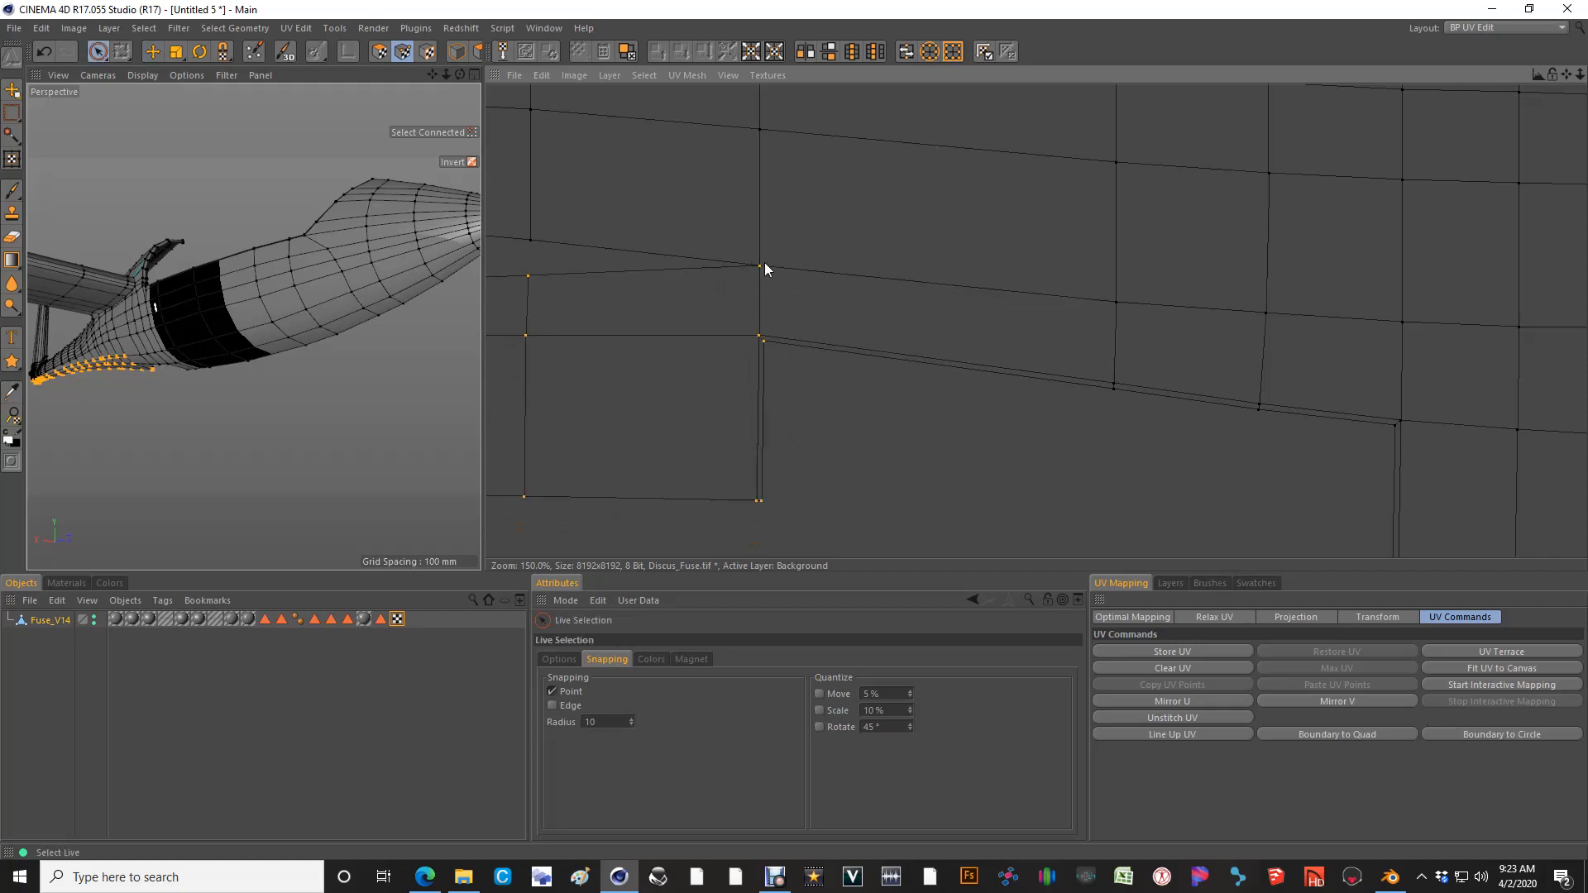
pyautogui.keyDown('shift'); pyautogui.click(756, 504); pyautogui.keyUp('shift')
pyautogui.keyDown('alt'); pyautogui.moveTo(717, 415); pyautogui.dragTo(1139, 444, button='middle'); pyautogui.keyUp('alt')
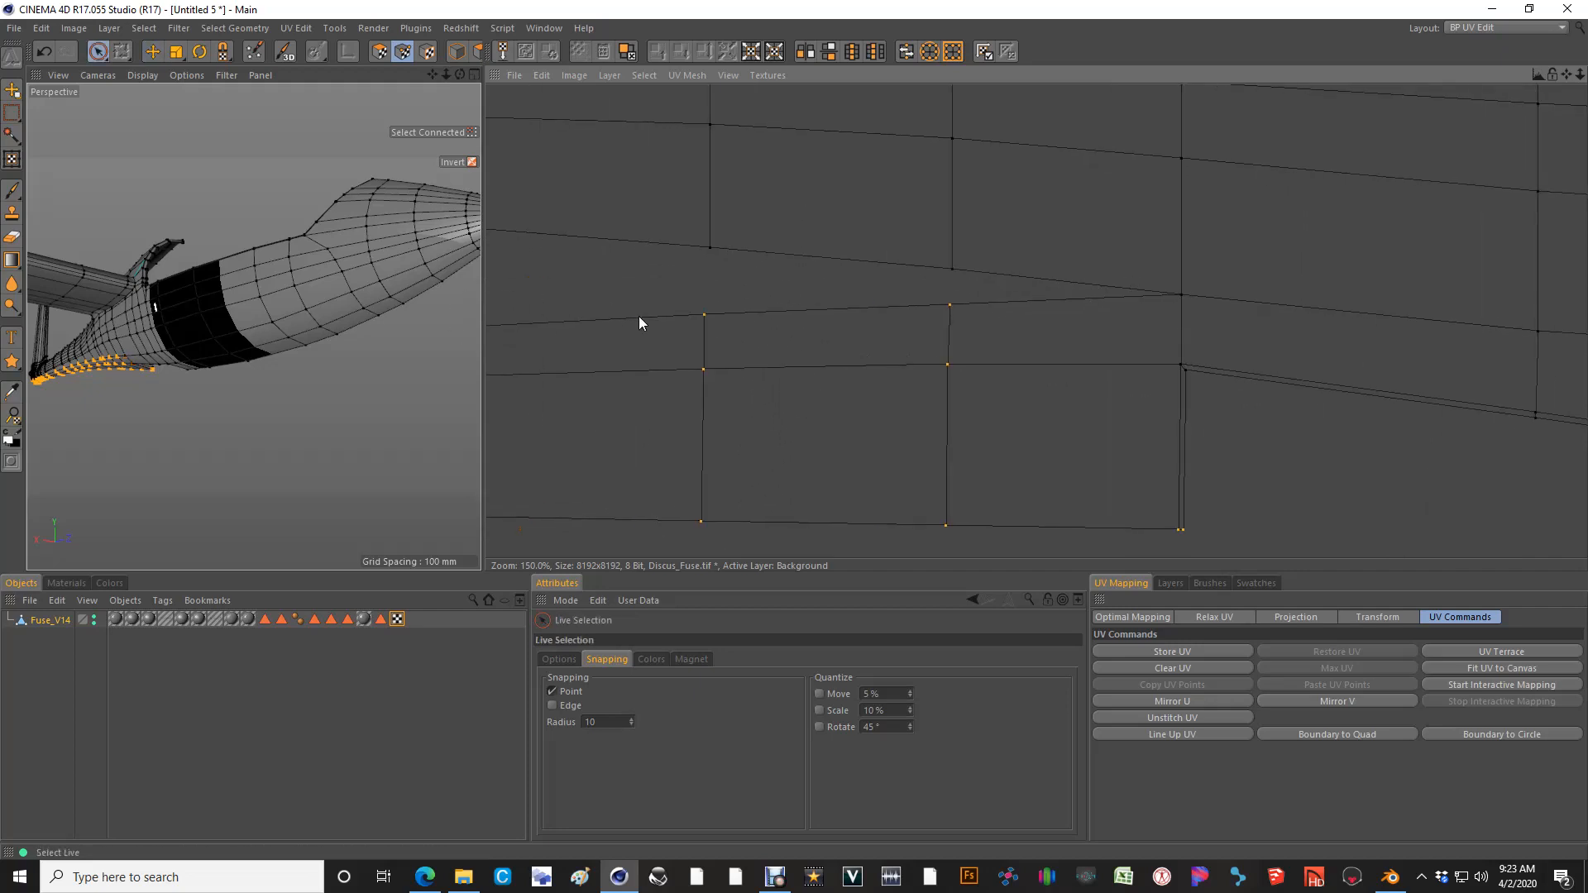
pyautogui.press('space')
pyautogui.moveTo(1188, 497); pyautogui.dragTo(815, 411)
pyautogui.hotkey('ctrl', 'z')
# Deselect the notch's leftover bottom points, snap the remaining points to the first lower-edge point behind the notch, and deselect that cross-line
pyautogui.press('space')
pyautogui.keyDown('ctrl'); pyautogui.click(1180, 526); pyautogui.keyUp('ctrl')
pyautogui.press('space')
pyautogui.moveTo(1006, 294); pyautogui.dragTo(1009, 259)
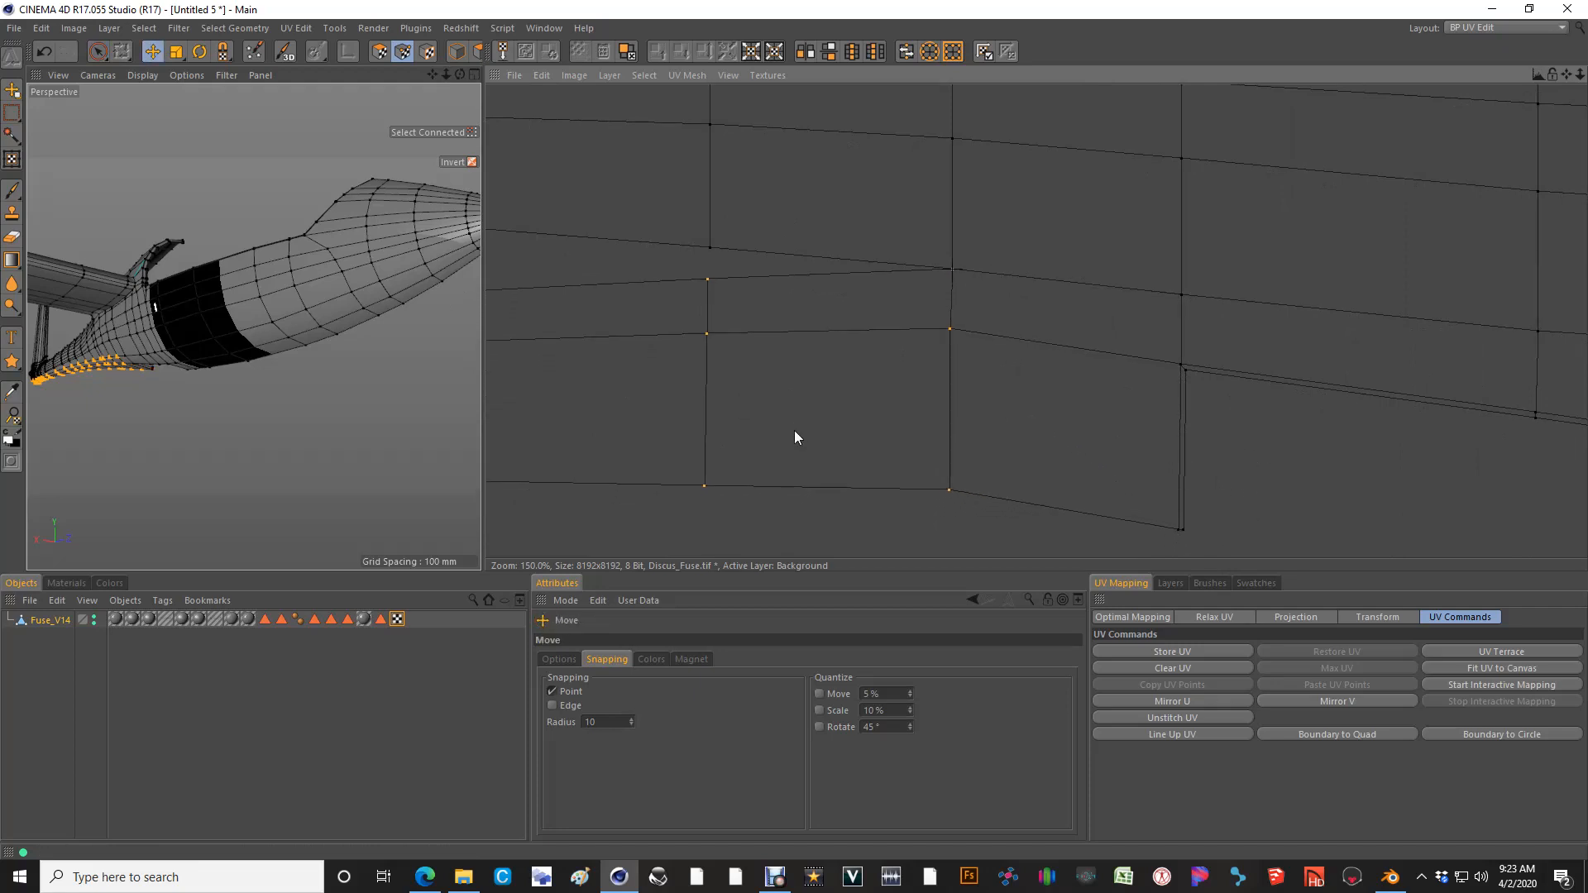
pyautogui.press('space')
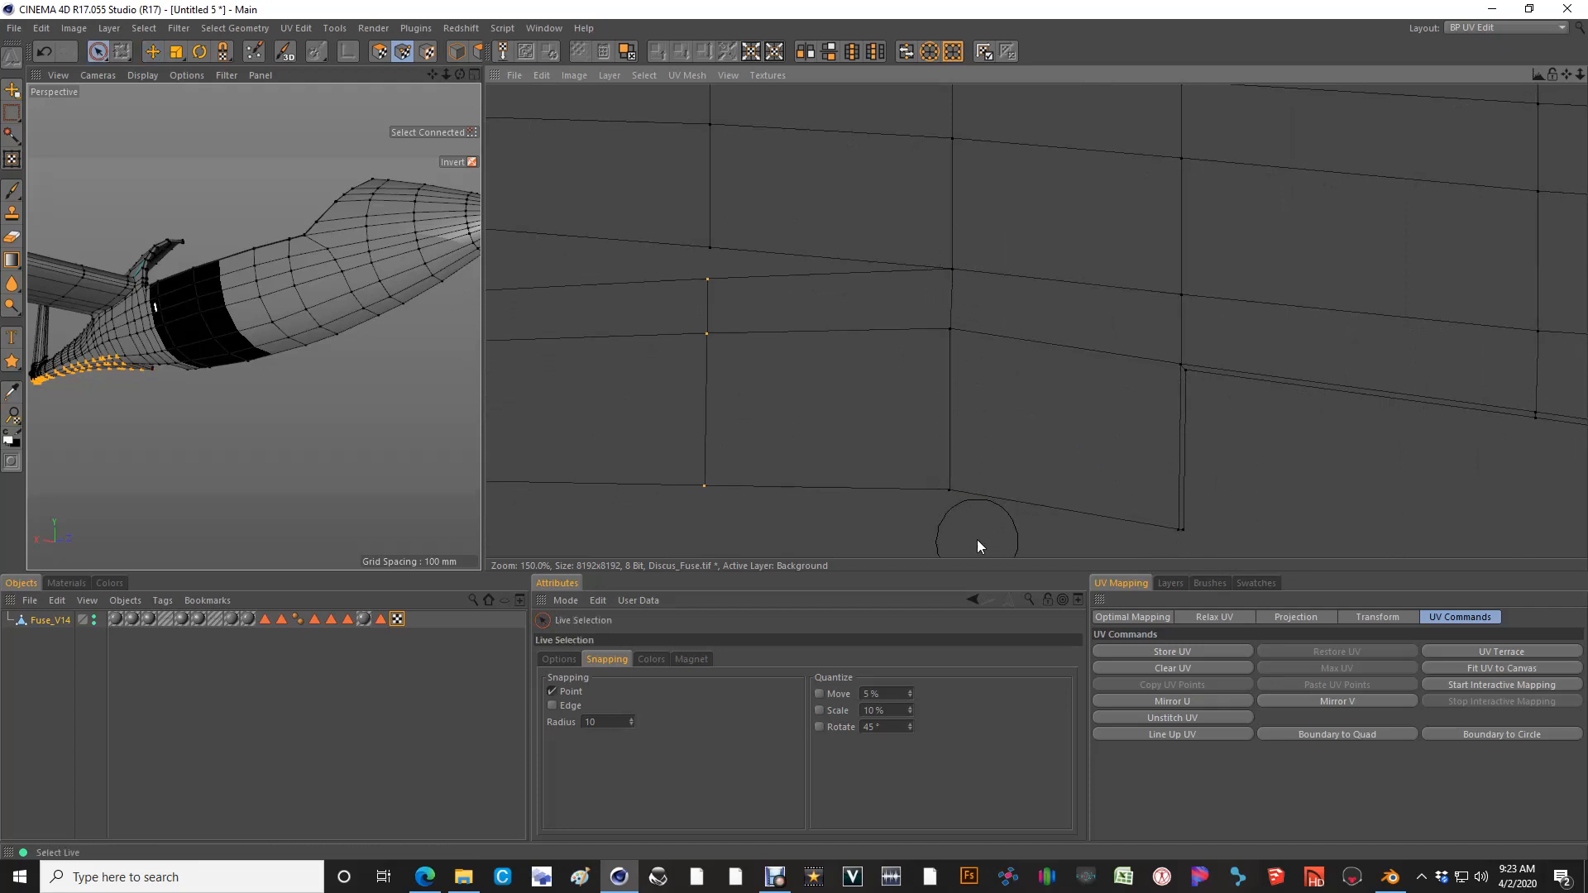
# Snap the remaining aft points to the side island's second lower-edge point behind the notch and deselect that cross-line
pyautogui.keyDown('alt'); pyautogui.moveTo(768, 306); pyautogui.dragTo(1026, 325, button='middle'); pyautogui.keyUp('alt')
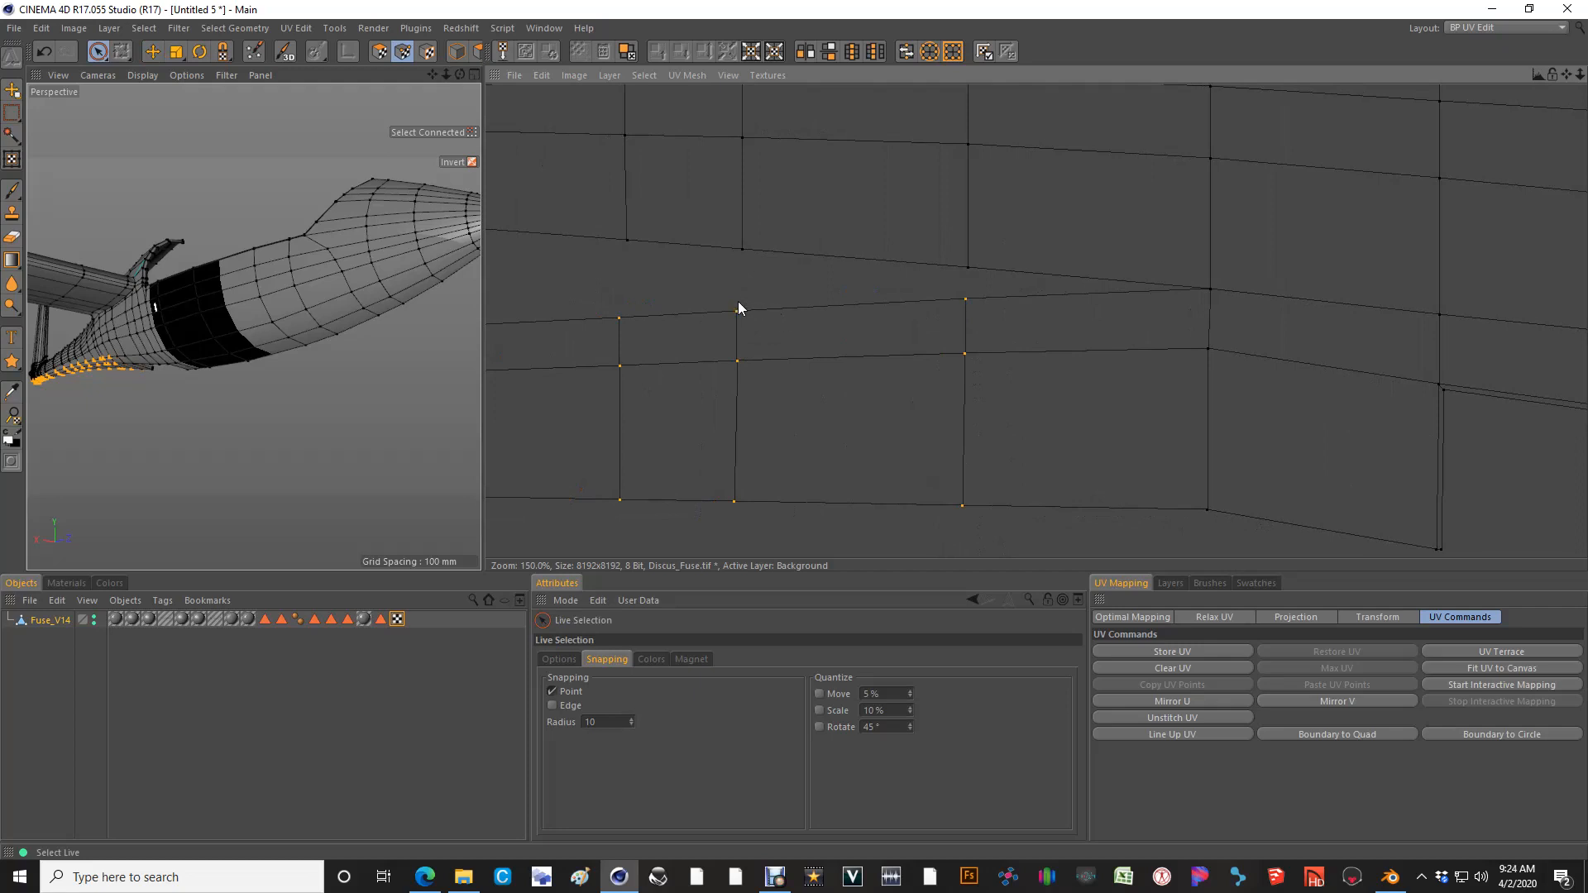
pyautogui.press('e')
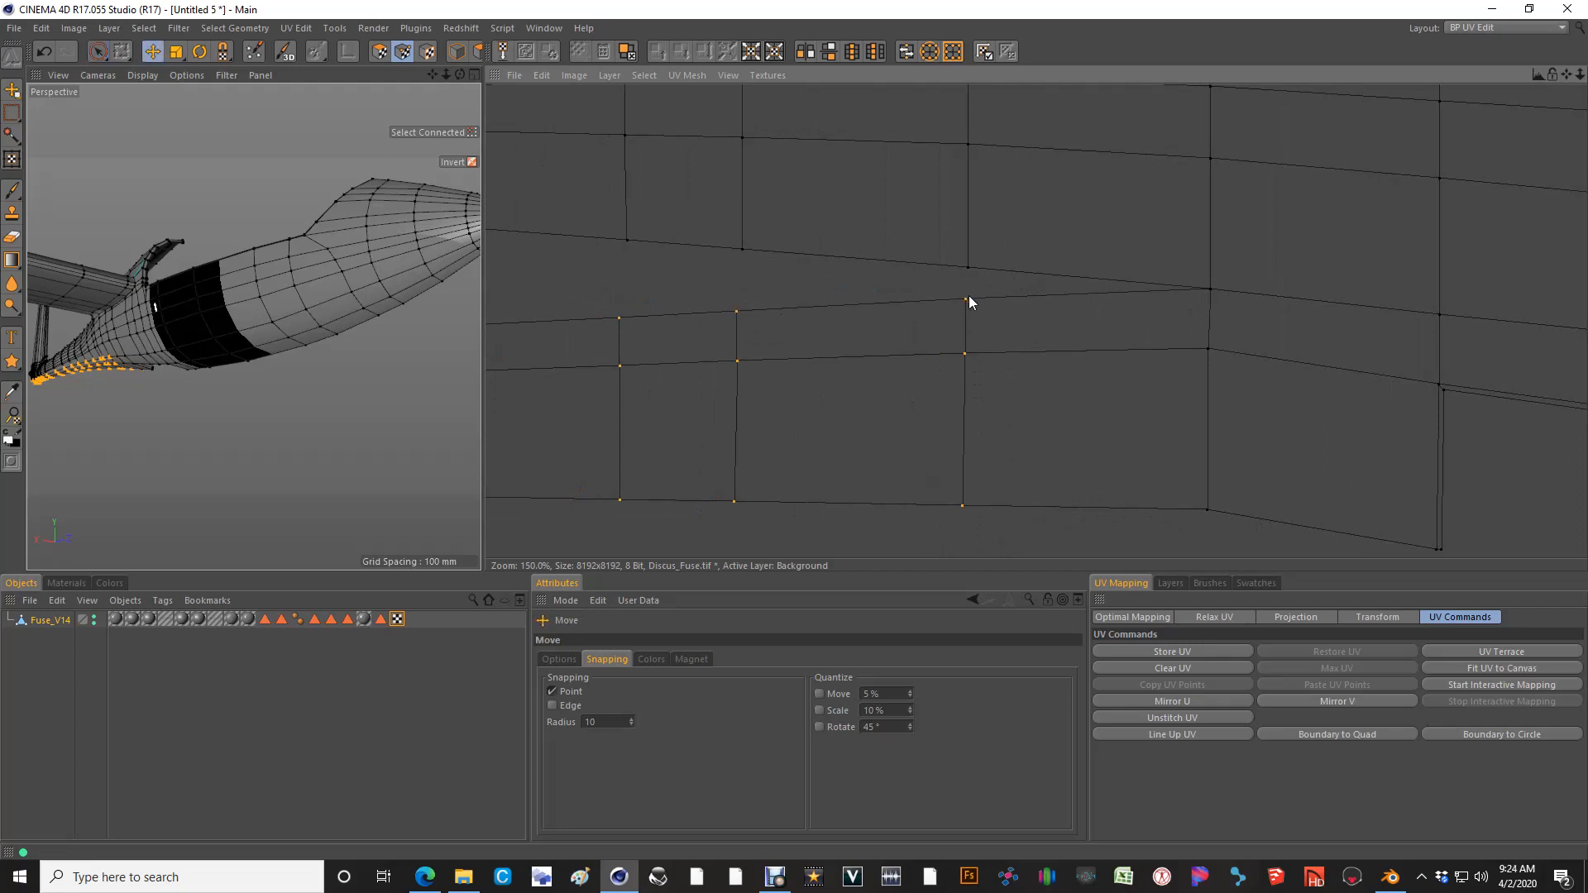
pyautogui.moveTo(970, 296); pyautogui.dragTo(972, 264)
pyautogui.press('space')
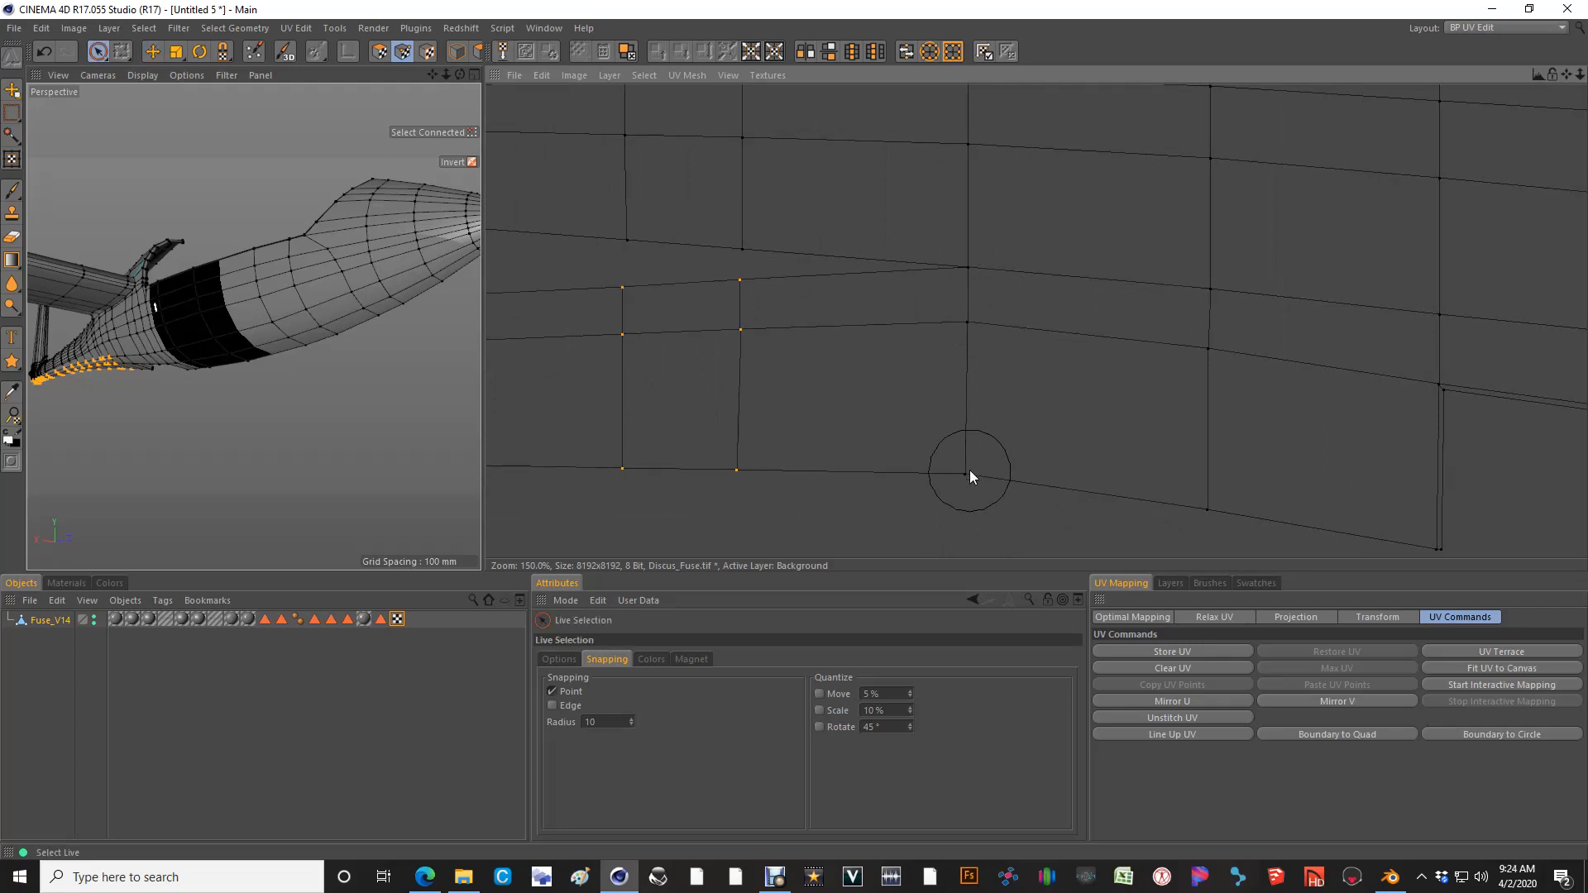
pyautogui.keyDown('shift'); pyautogui.click(969, 470); pyautogui.keyUp('shift')
pyautogui.keyDown('alt'); pyautogui.moveTo(794, 430); pyautogui.dragTo(1174, 425, button='middle'); pyautogui.keyUp('alt')
pyautogui.press('e')
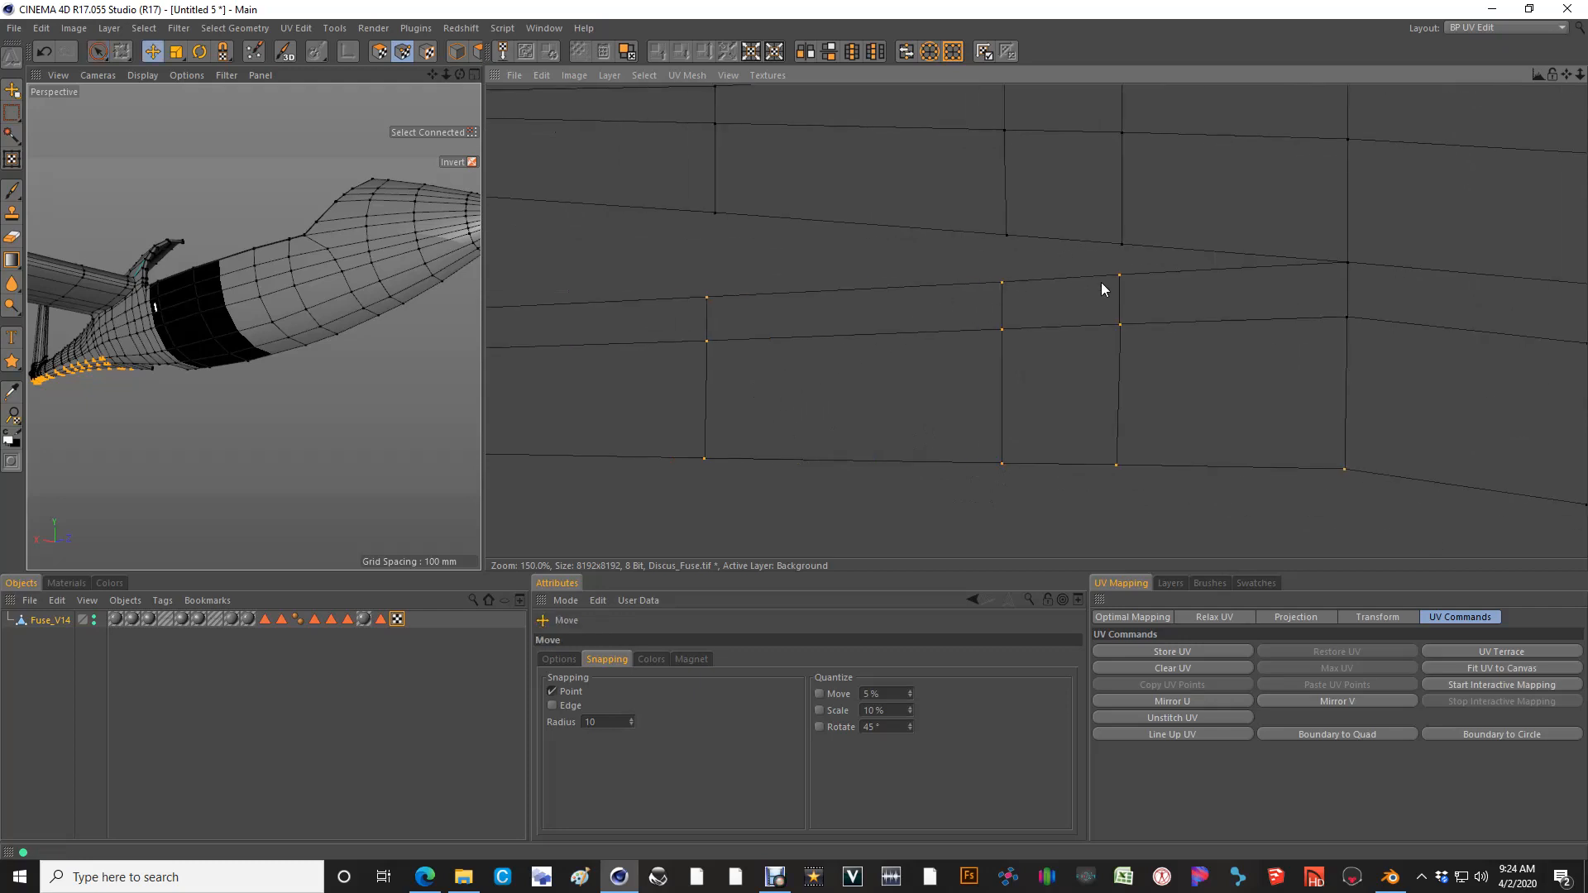
pyautogui.moveTo(1102, 290); pyautogui.dragTo(1105, 259)
pyautogui.hotkey('ctrl', 'z')
# Deselect the second cross-line's leftover bottom point, then snap the remaining points to the third and fourth lower-edge points, deselecting each aligned cross-line
pyautogui.press('space')
pyautogui.press('space')
pyautogui.moveTo(1128, 276); pyautogui.dragTo(1130, 336)
pyautogui.press('space')
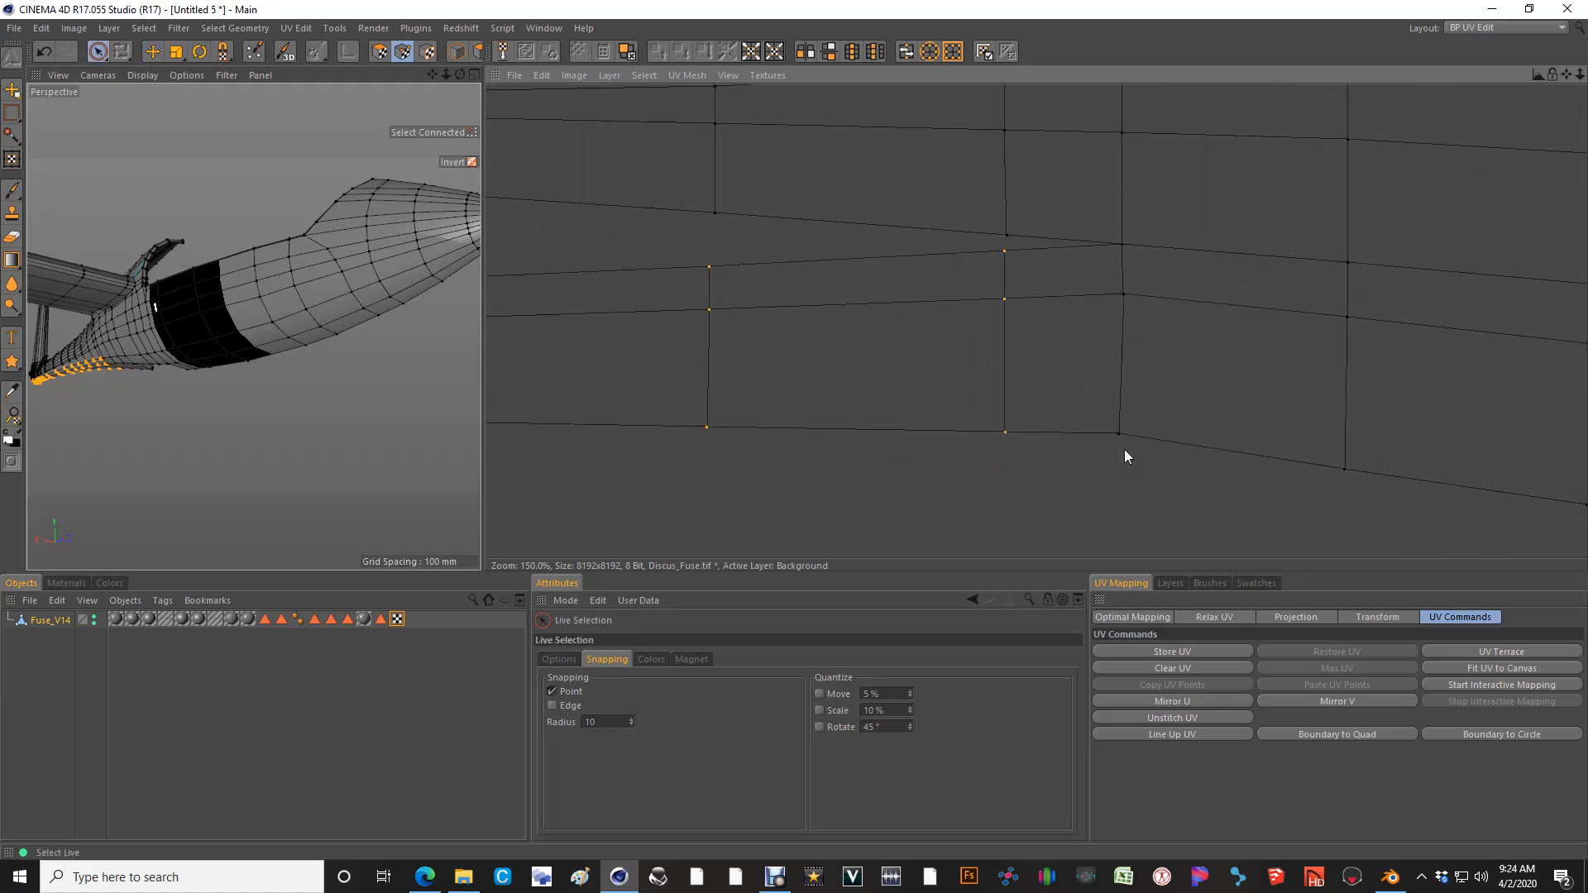
pyautogui.press('space')
pyautogui.moveTo(1006, 266); pyautogui.dragTo(1008, 409)
pyautogui.press('space')
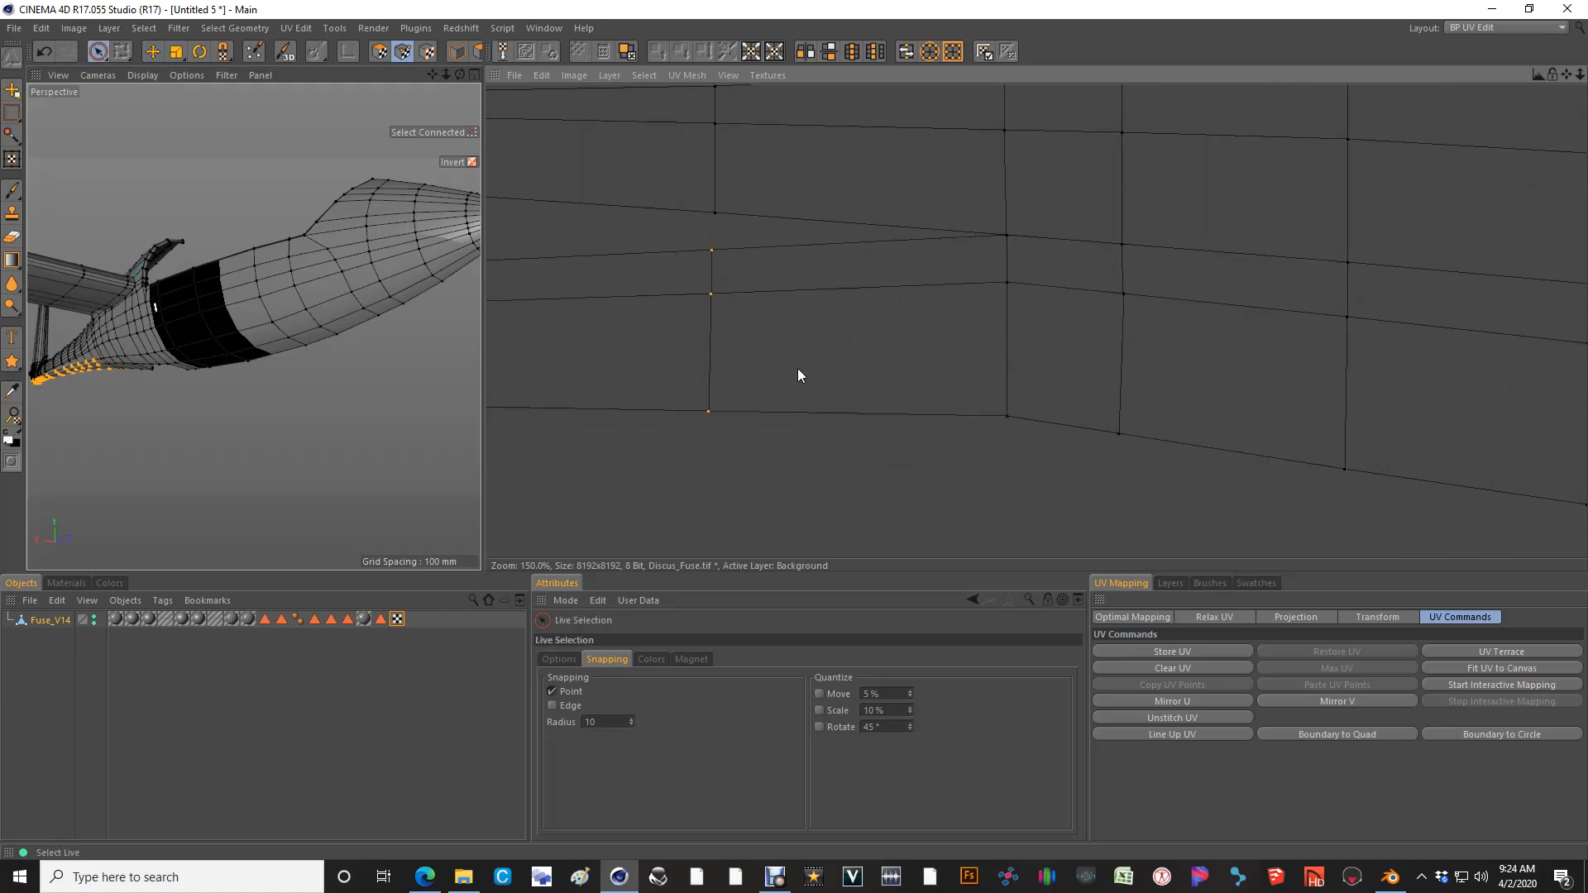
# Snap the remaining points to the side island's fifth lower-edge point behind the notch and deselect that cross-line
pyautogui.press('space')
pyautogui.moveTo(713, 252); pyautogui.dragTo(714, 213)
pyautogui.keyDown('alt'); pyautogui.moveTo(794, 430); pyautogui.dragTo(1437, 474, button='middle'); pyautogui.keyUp('alt')
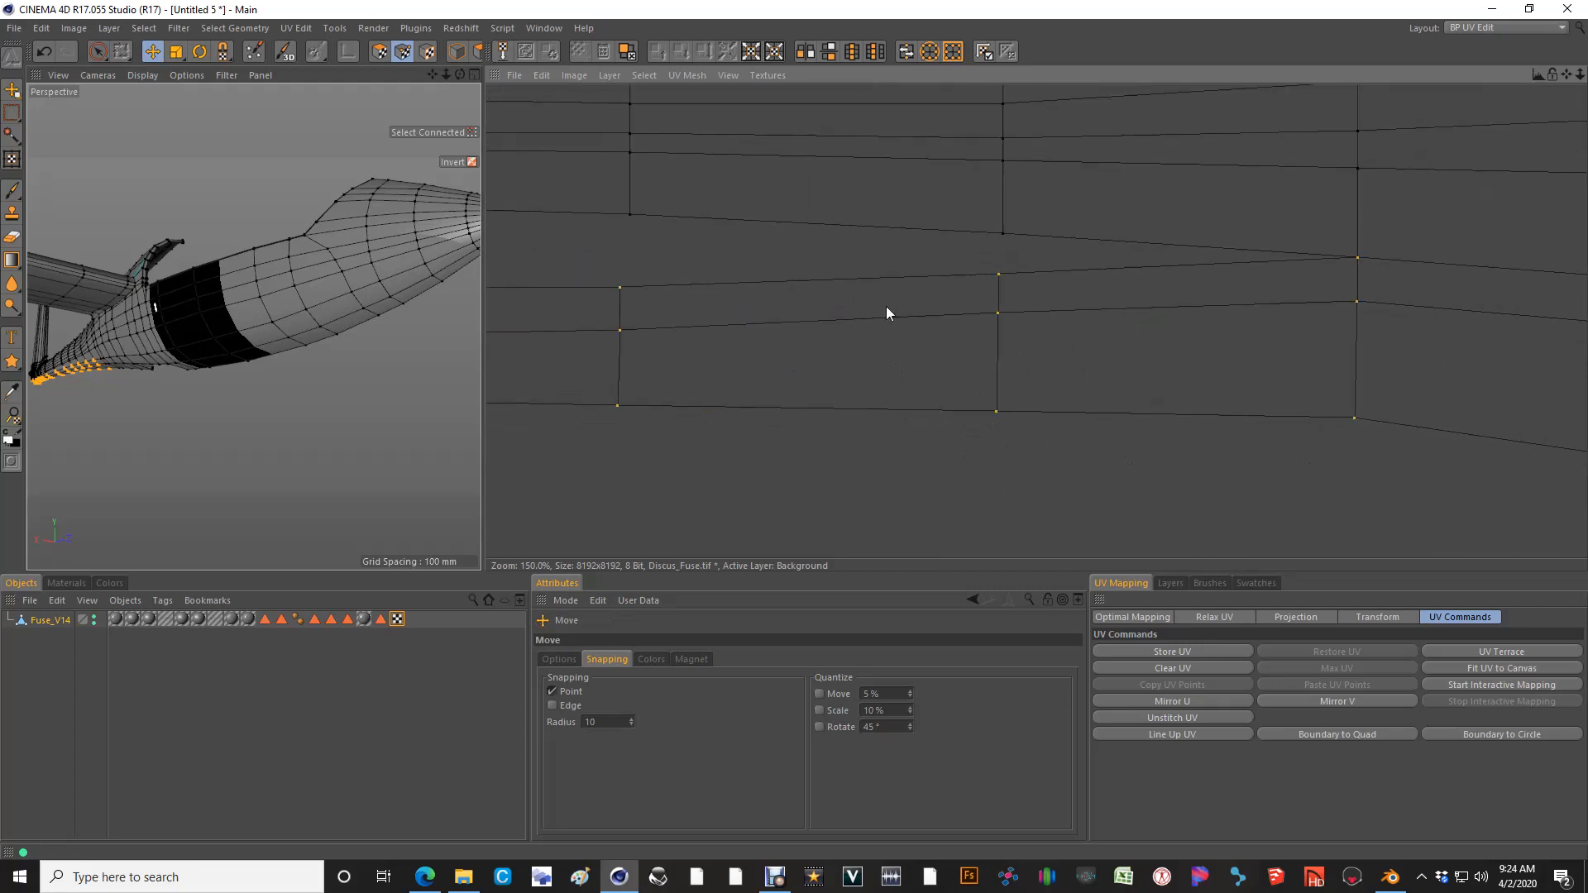
pyautogui.press('space')
pyautogui.keyDown('ctrl'); pyautogui.moveTo(1348, 232); pyautogui.dragTo(1370, 425); pyautogui.keyUp('ctrl')
# Snap the remaining points to the sixth and seventh lower-edge points behind the notch in turn, deselecting each aligned cross-line
pyautogui.press('space')
pyautogui.moveTo(995, 282); pyautogui.dragTo(1005, 376)
pyautogui.press('space')
pyautogui.keyDown('alt'); pyautogui.moveTo(1005, 375); pyautogui.dragTo(1333, 419, button='middle'); pyautogui.keyUp('alt')
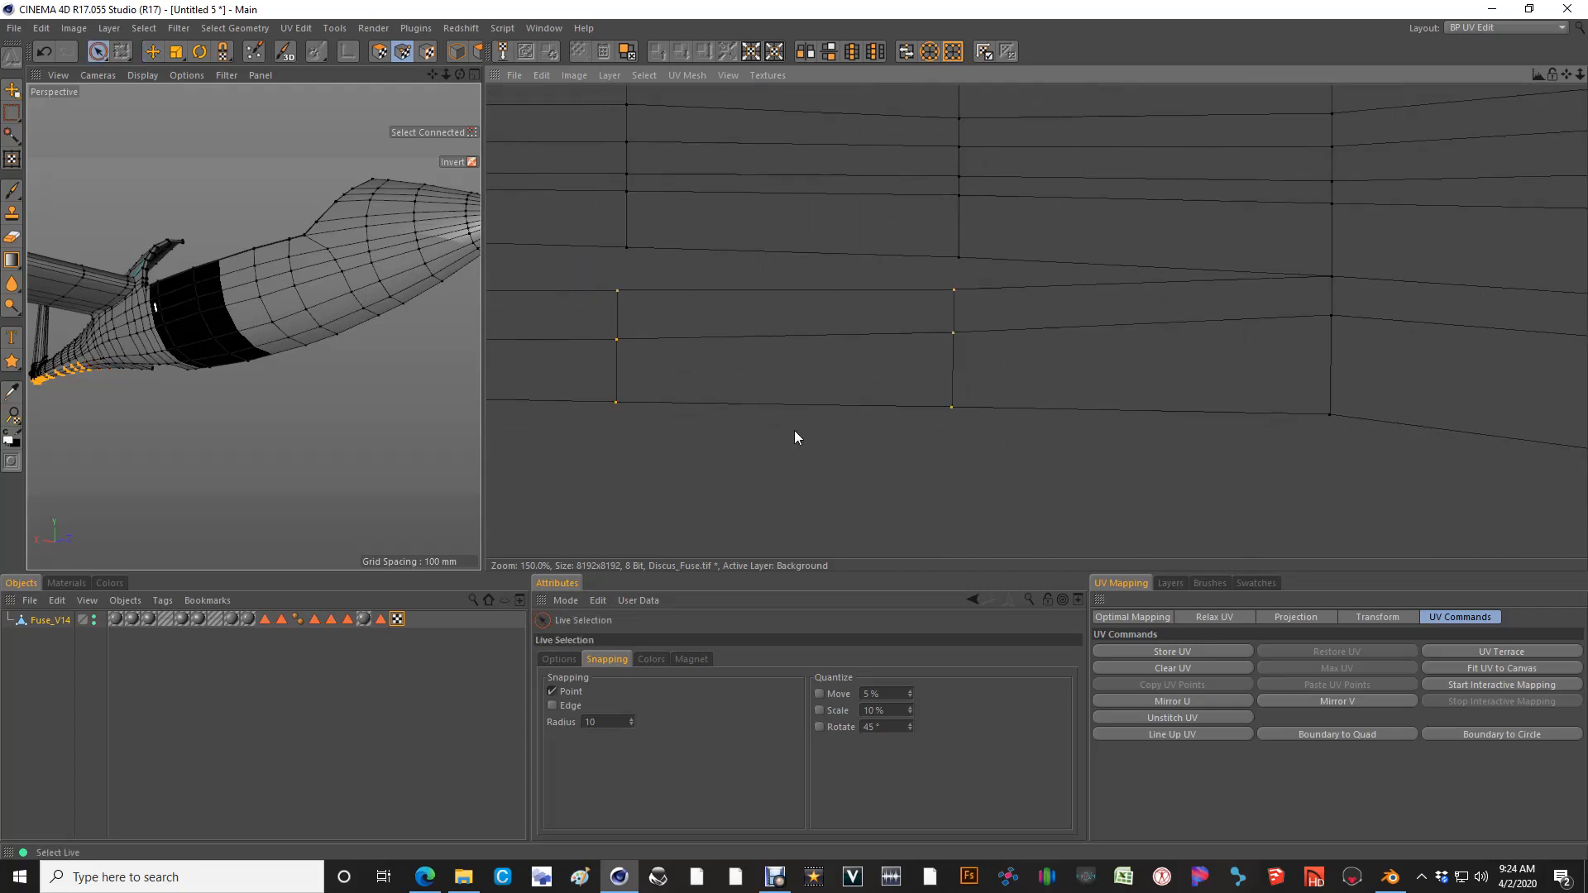
pyautogui.press('space')
pyautogui.moveTo(957, 308); pyautogui.dragTo(952, 383)
pyautogui.press('space')
# Snap the remaining points to the eighth lower-edge point behind the notch and deselect that cross-line
pyautogui.press('space')
pyautogui.moveTo(632, 261); pyautogui.dragTo(630, 249)
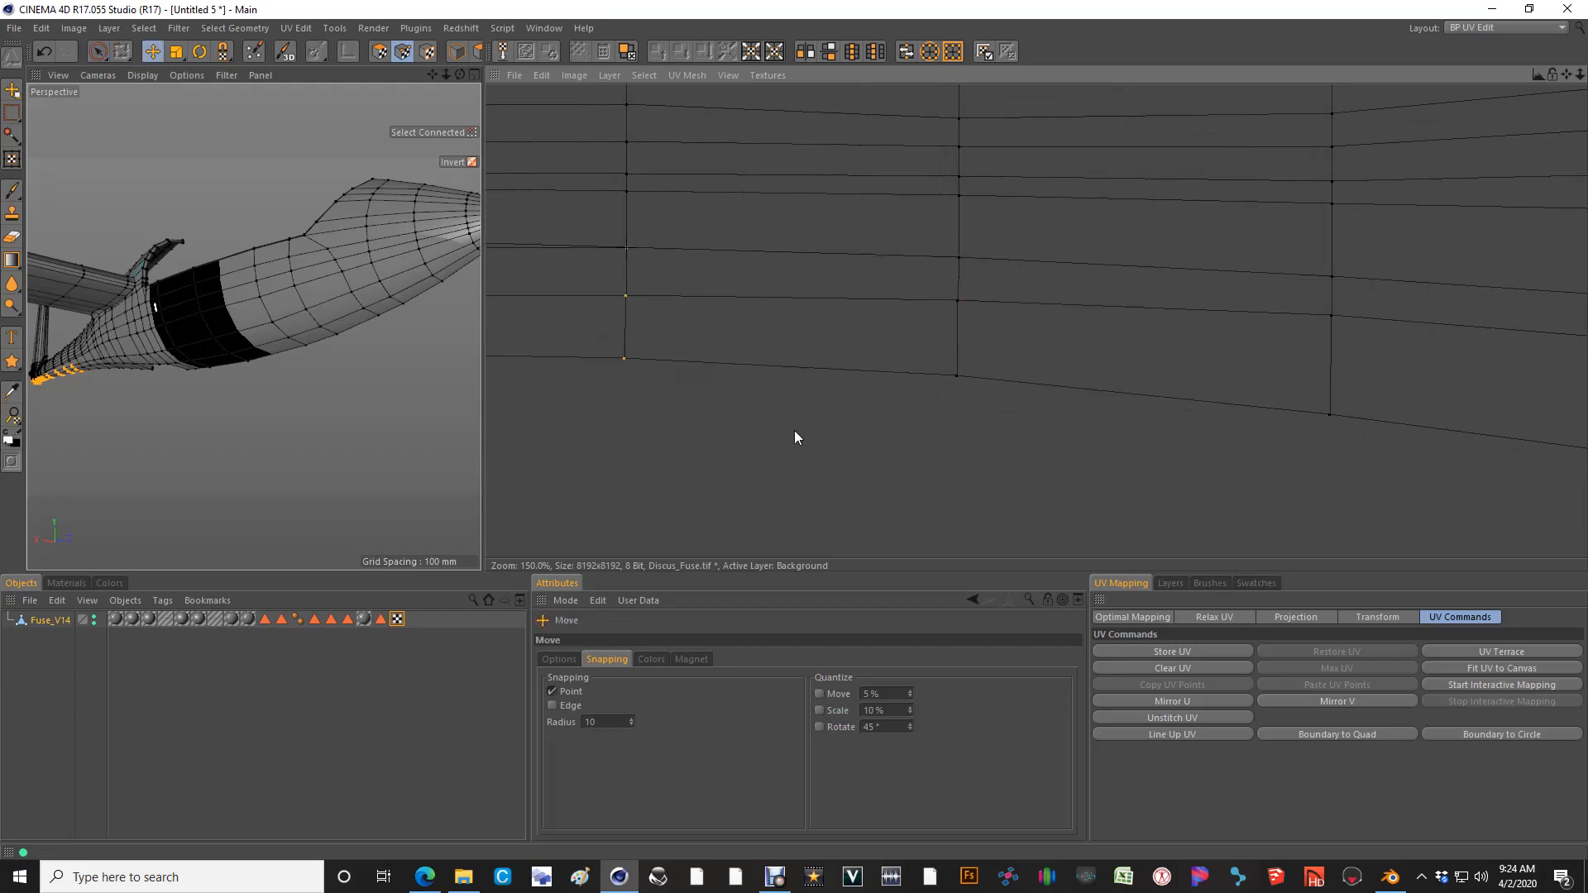
pyautogui.keyDown('alt'); pyautogui.moveTo(794, 430); pyautogui.dragTo(1241, 461, button='middle'); pyautogui.keyUp('alt')
pyautogui.press('space')
pyautogui.keyDown('ctrl'); pyautogui.moveTo(1074, 271); pyautogui.dragTo(1089, 428); pyautogui.keyUp('ctrl')
# Snap the remaining points to the ninth lower-edge point behind the notch and deselect that cross-line
pyautogui.keyDown('alt'); pyautogui.moveTo(1088, 428); pyautogui.dragTo(1153, 439, button='middle'); pyautogui.keyUp('alt')
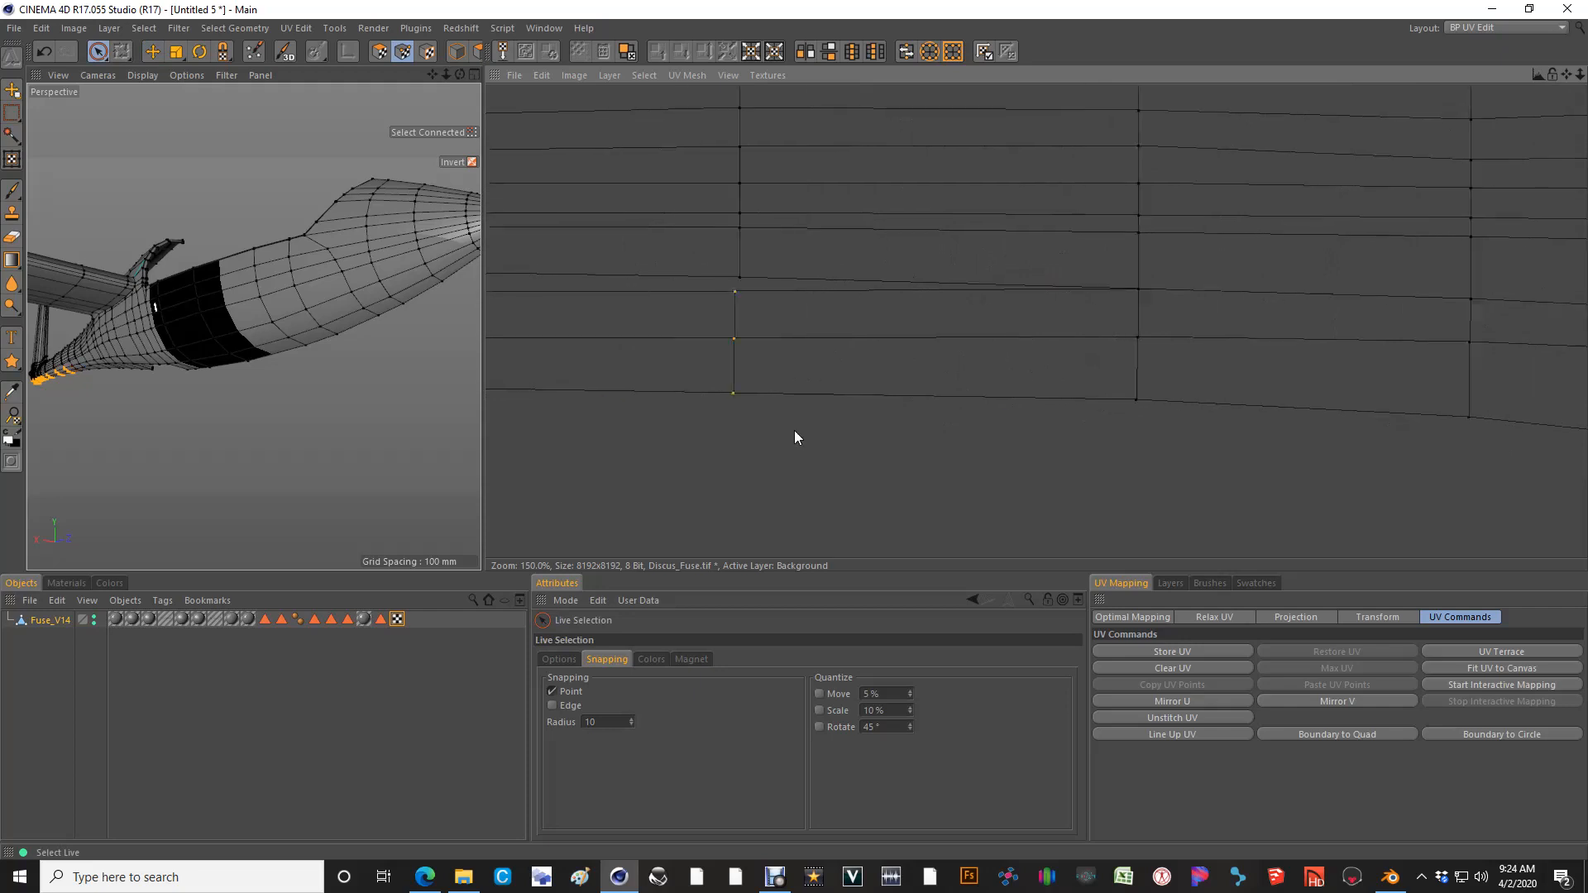
pyautogui.keyDown('alt'); pyautogui.moveTo(795, 431); pyautogui.dragTo(848, 312, button='middle'); pyautogui.keyUp('alt')
pyautogui.press('space')
pyautogui.moveTo(851, 310); pyautogui.dragTo(911, 440)
pyautogui.press('space')
pyautogui.keyDown('alt'); pyautogui.moveTo(912, 441); pyautogui.dragTo(1331, 458, button='middle'); pyautogui.keyUp('alt')
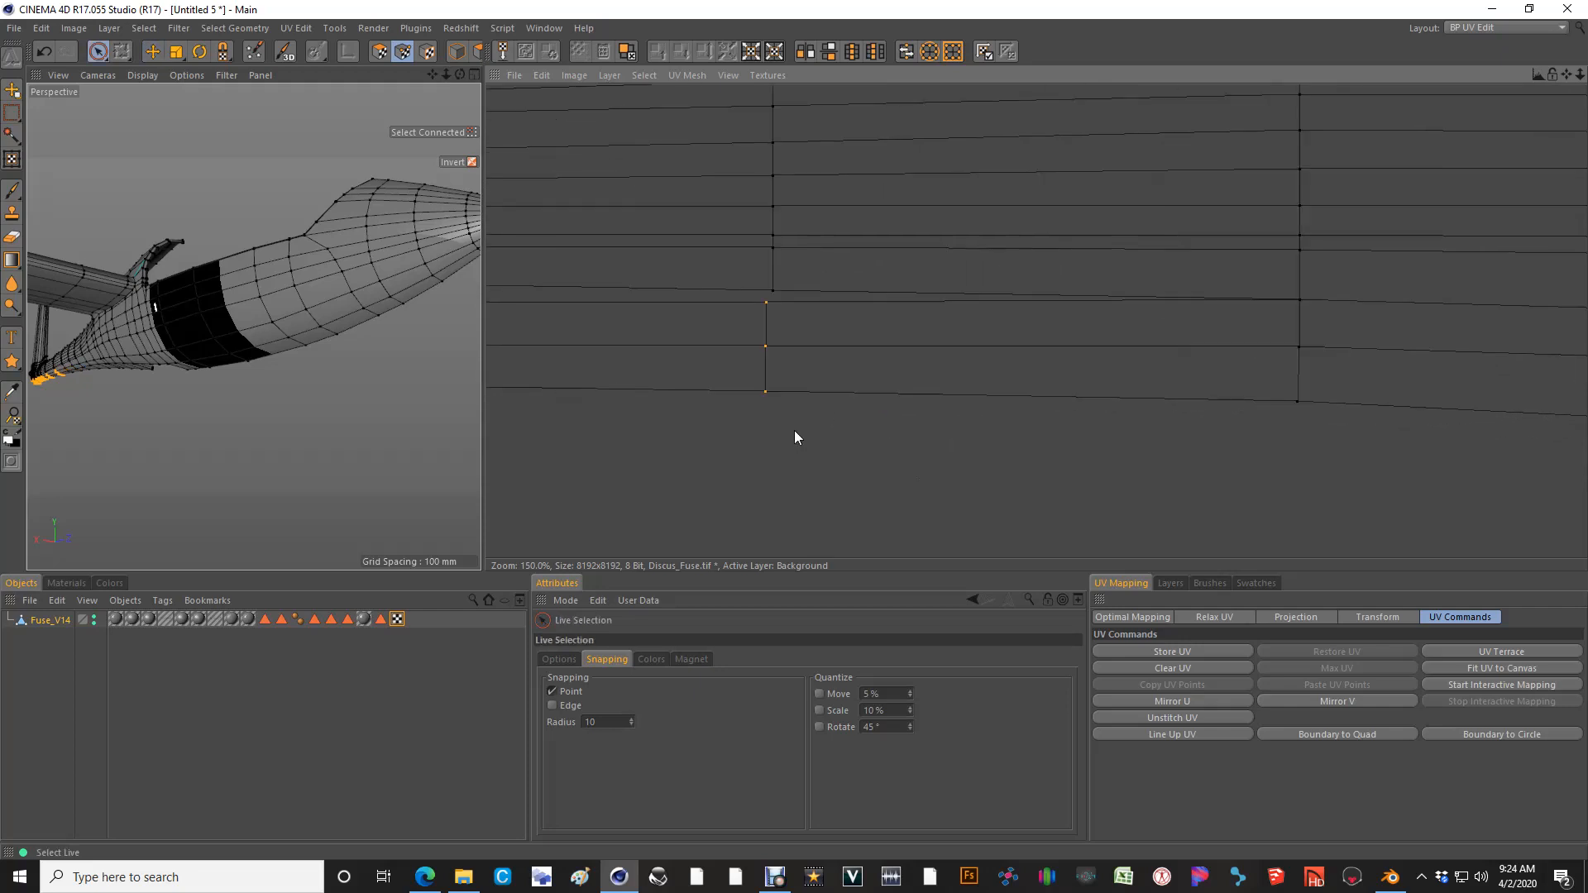
# Snap the remaining points to the tenth lower-edge point behind the notch and deselect that cross-line
pyautogui.keyDown('alt'); pyautogui.moveTo(795, 431); pyautogui.dragTo(1086, 432, button='middle'); pyautogui.keyUp('alt')
pyautogui.press('space')
pyautogui.moveTo(1090, 321); pyautogui.dragTo(1097, 310)
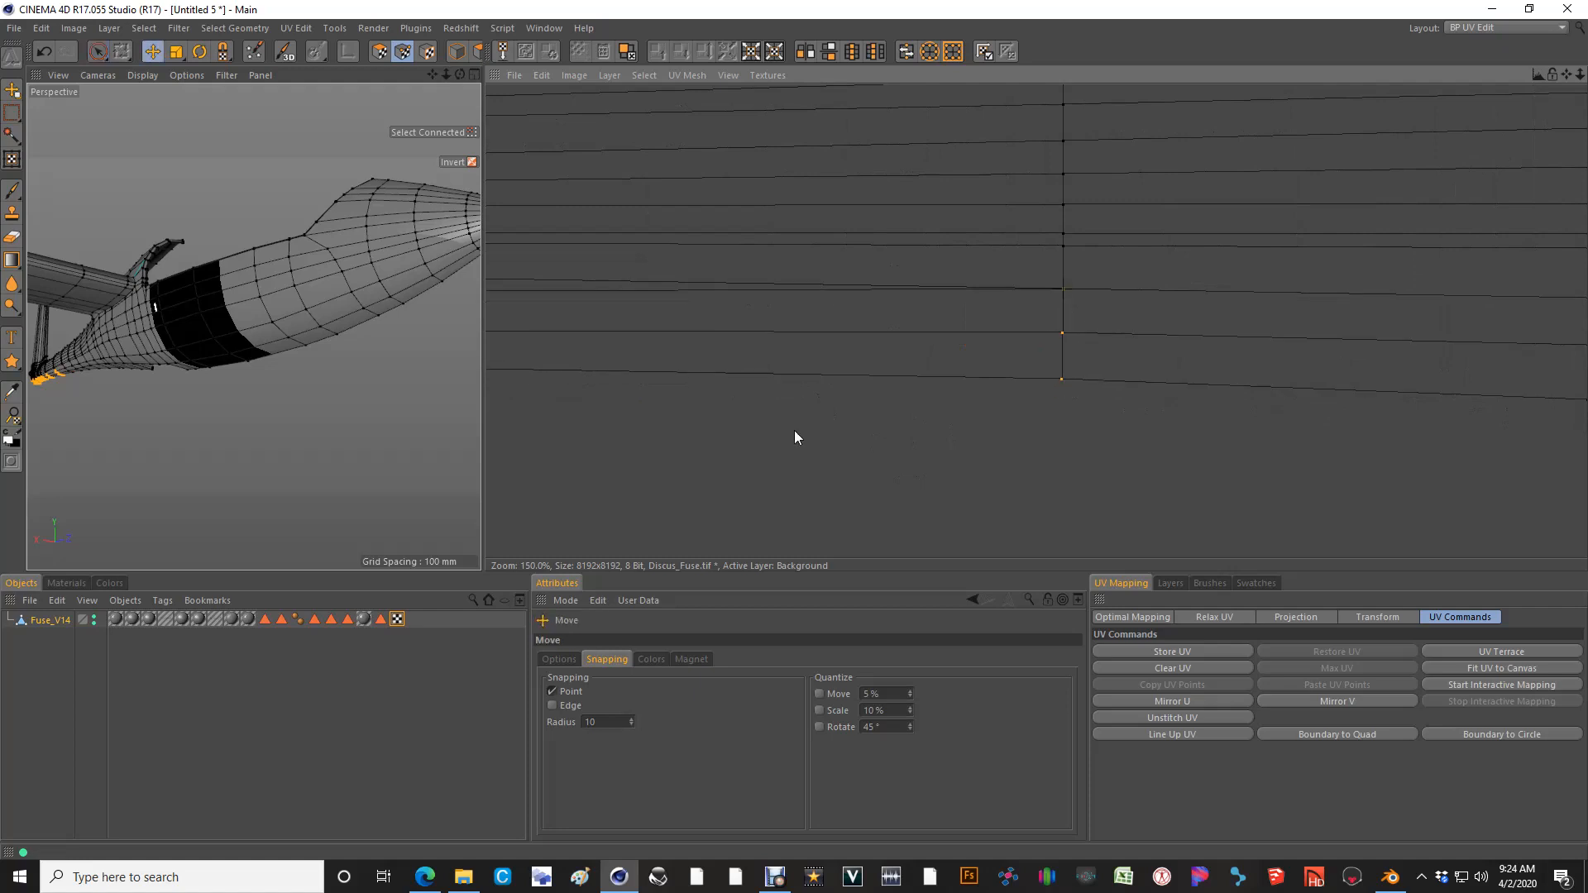
pyautogui.press('space')
pyautogui.keyDown('ctrl'); pyautogui.moveTo(1064, 258); pyautogui.dragTo(1076, 424); pyautogui.keyUp('ctrl')
# Snap the remaining points to the eleventh lower-edge point behind the notch and deselect that cross-line
pyautogui.scroll(-3, 1253, 339)
pyautogui.scroll(4, 806, 326)
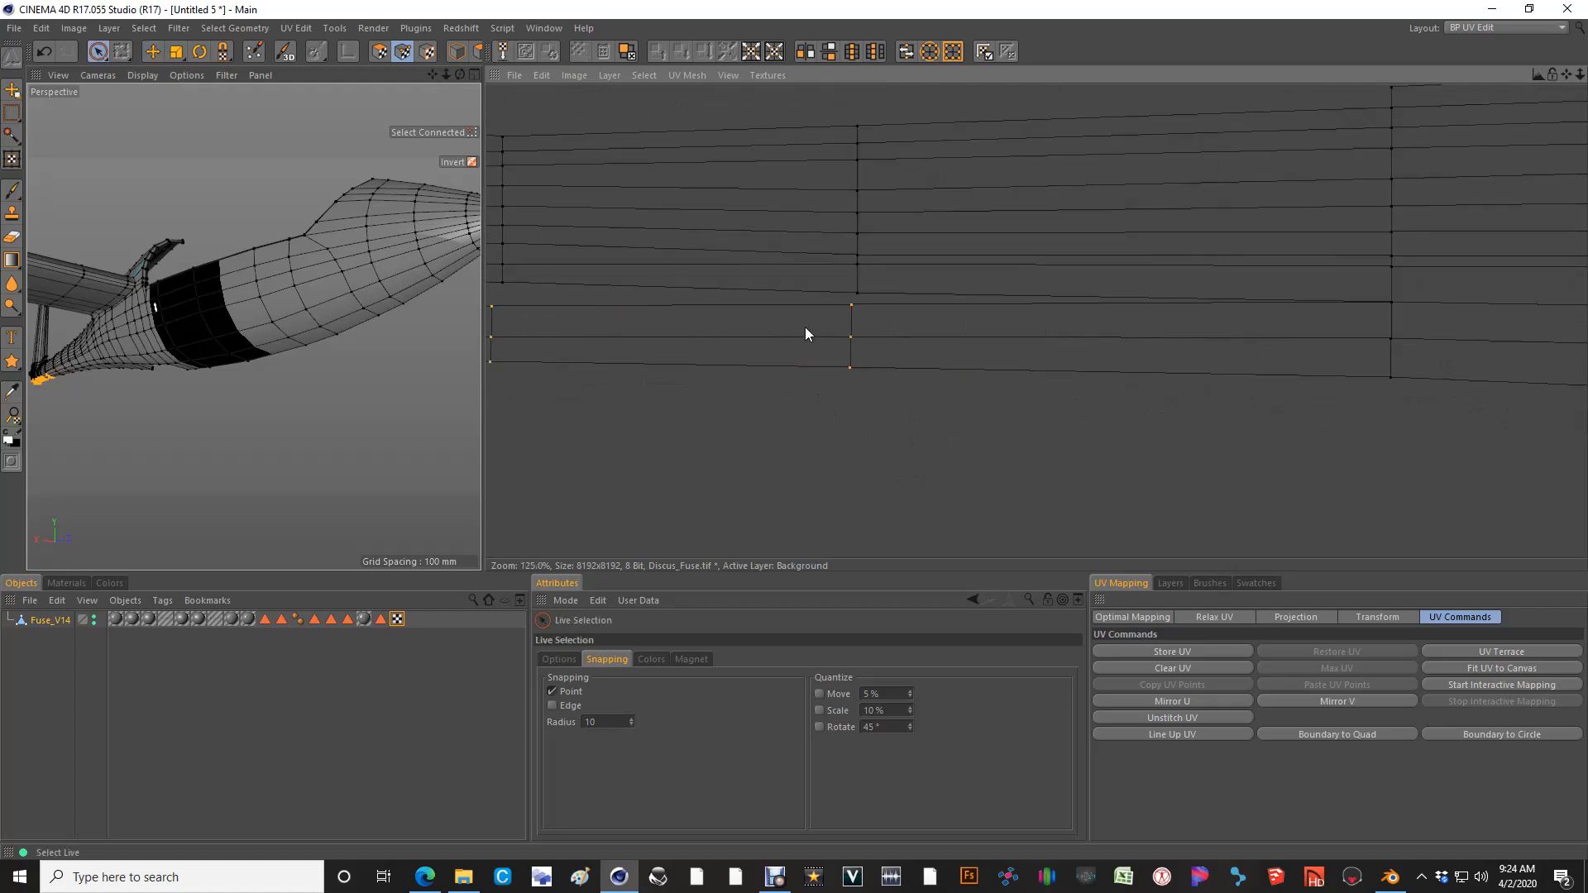
pyautogui.press('space')
pyautogui.moveTo(871, 295); pyautogui.dragTo(881, 372)
pyautogui.press('space')
# Snap the remaining tail points to the twelfth and thirteenth lower-edge points behind the notch, deselecting each aligned cross-line
pyautogui.keyDown('alt'); pyautogui.moveTo(635, 286); pyautogui.dragTo(1000, 319, button='middle'); pyautogui.keyUp('alt')
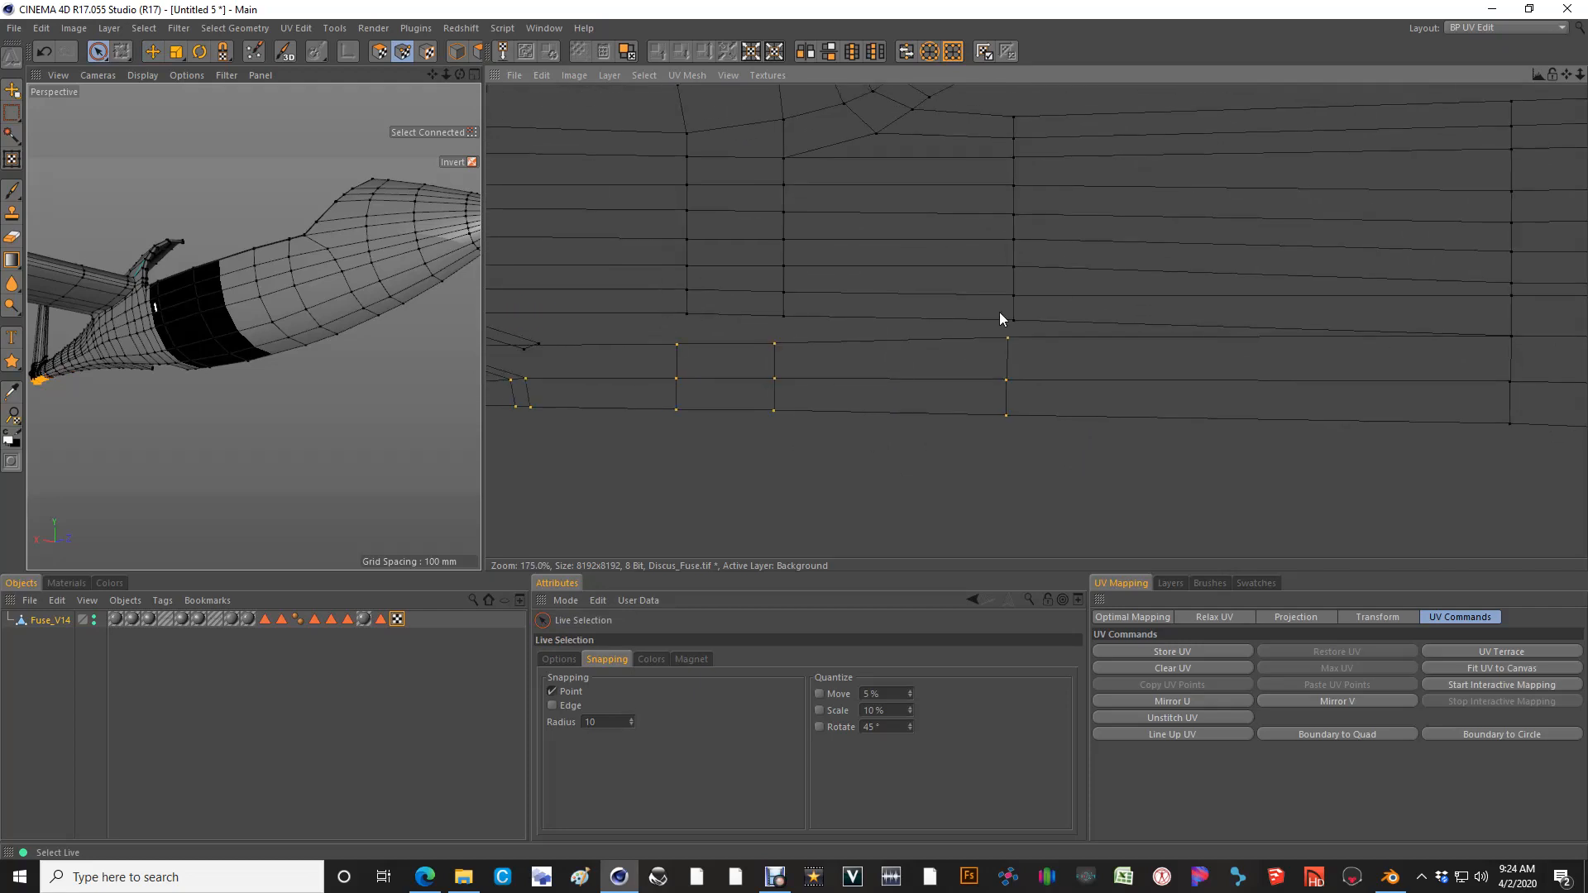
pyautogui.press('space')
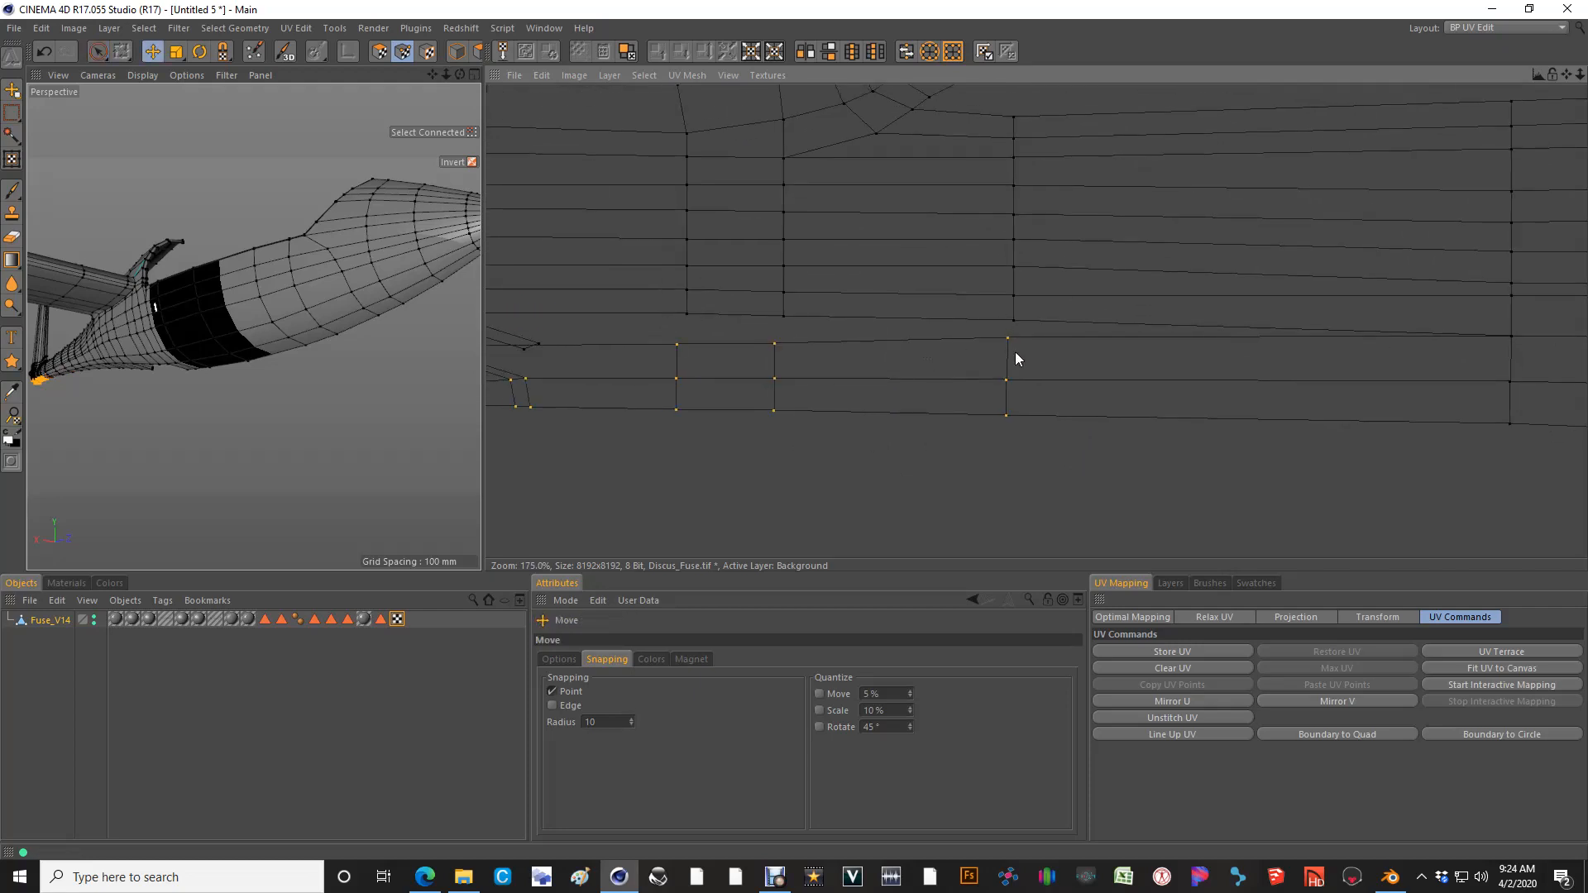
pyautogui.moveTo(1008, 346); pyautogui.dragTo(1013, 328)
pyautogui.press('space')
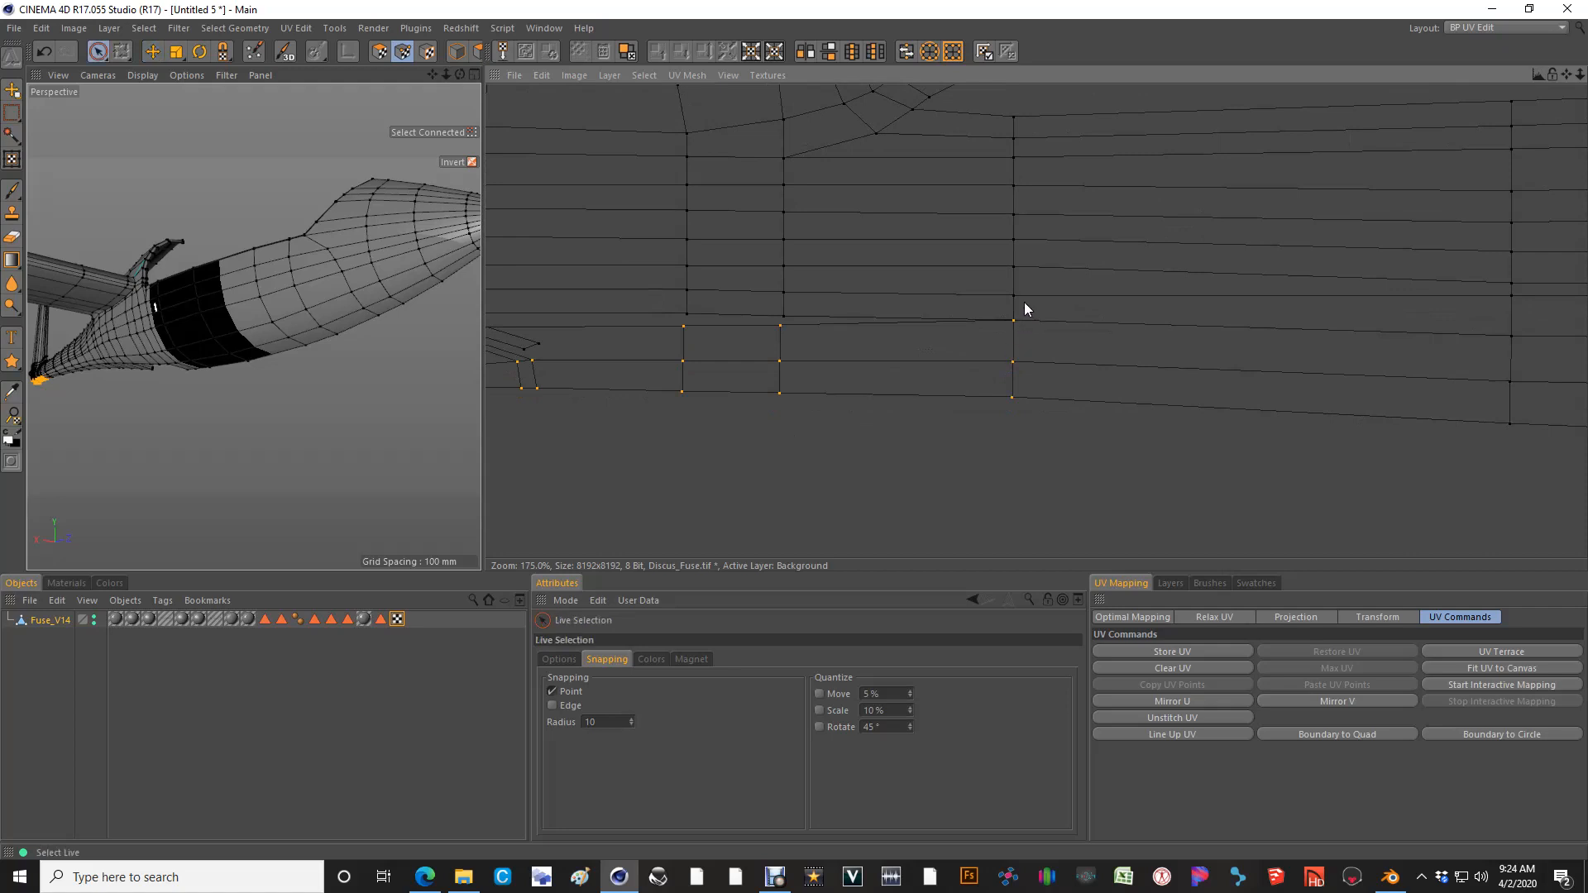
pyautogui.press('space')
pyautogui.moveTo(780, 326); pyautogui.dragTo(783, 317)
pyautogui.press('space')
pyautogui.keyDown('ctrl'); pyautogui.moveTo(792, 313); pyautogui.dragTo(792, 372); pyautogui.keyUp('ctrl')
# Snap the remaining points to the side island's last straight cross-line ahead of the tail cutout and deselect its upper points
pyautogui.keyDown('alt'); pyautogui.moveTo(794, 430); pyautogui.dragTo(1030, 471, button='middle'); pyautogui.keyUp('alt')
pyautogui.scroll(2, 741, 346)
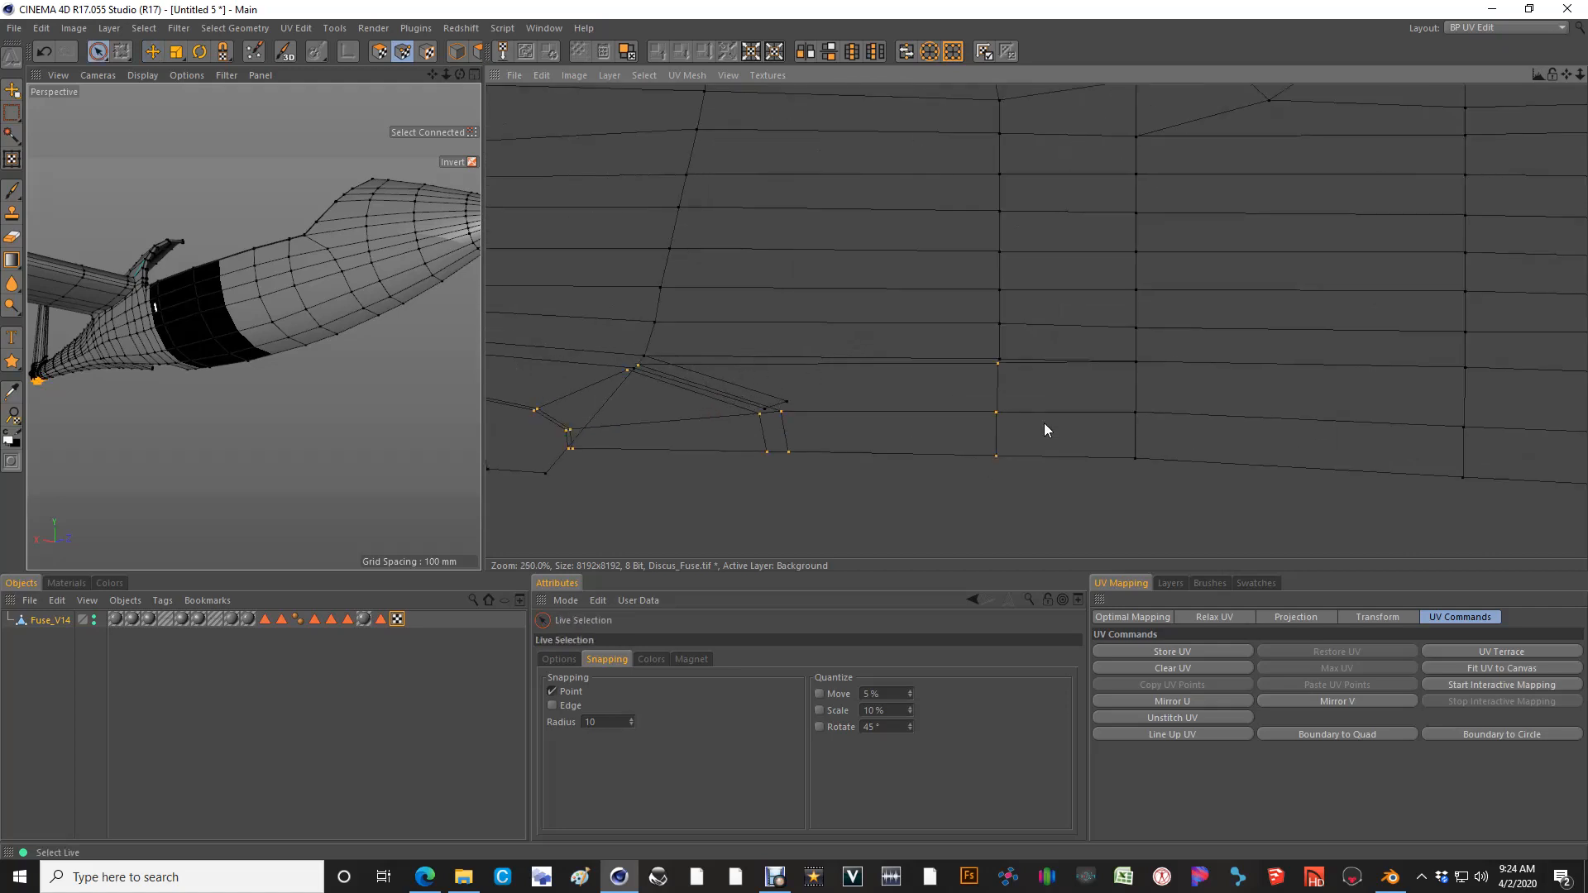
pyautogui.press('space')
pyautogui.moveTo(1005, 366); pyautogui.dragTo(1006, 361)
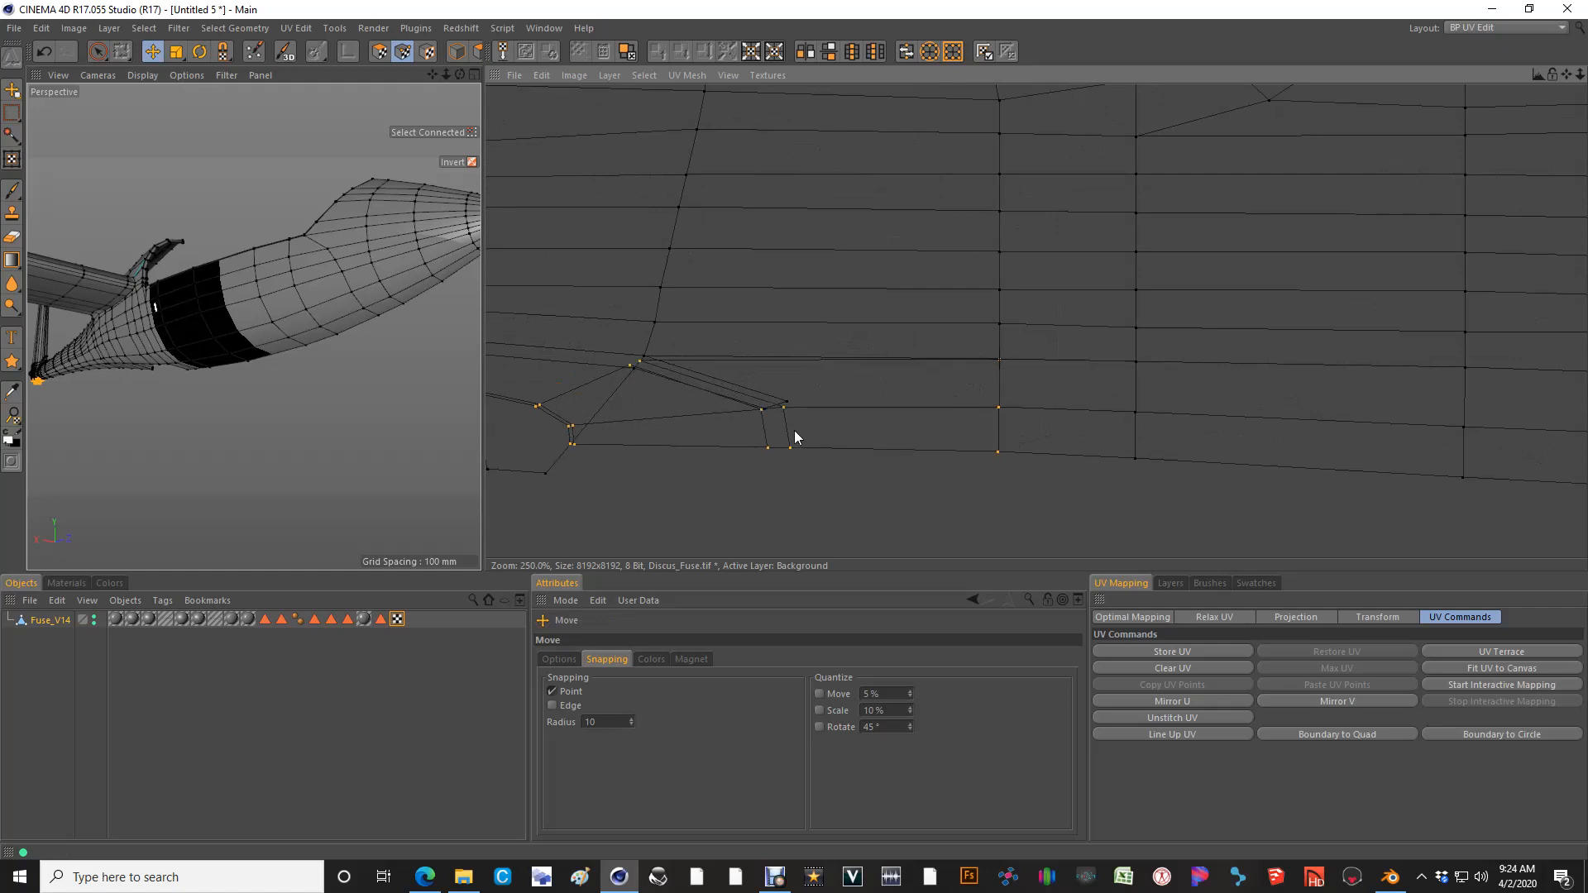
pyautogui.press('space')
pyautogui.keyDown('ctrl'); pyautogui.click(1009, 366); pyautogui.keyUp('ctrl')
# Deselect that cross-line's leftover bottom point and move the remaining tail cutout points down, clear of the side island
pyautogui.keyDown('alt'); pyautogui.moveTo(794, 430); pyautogui.dragTo(1123, 373, button='middle'); pyautogui.keyUp('alt')
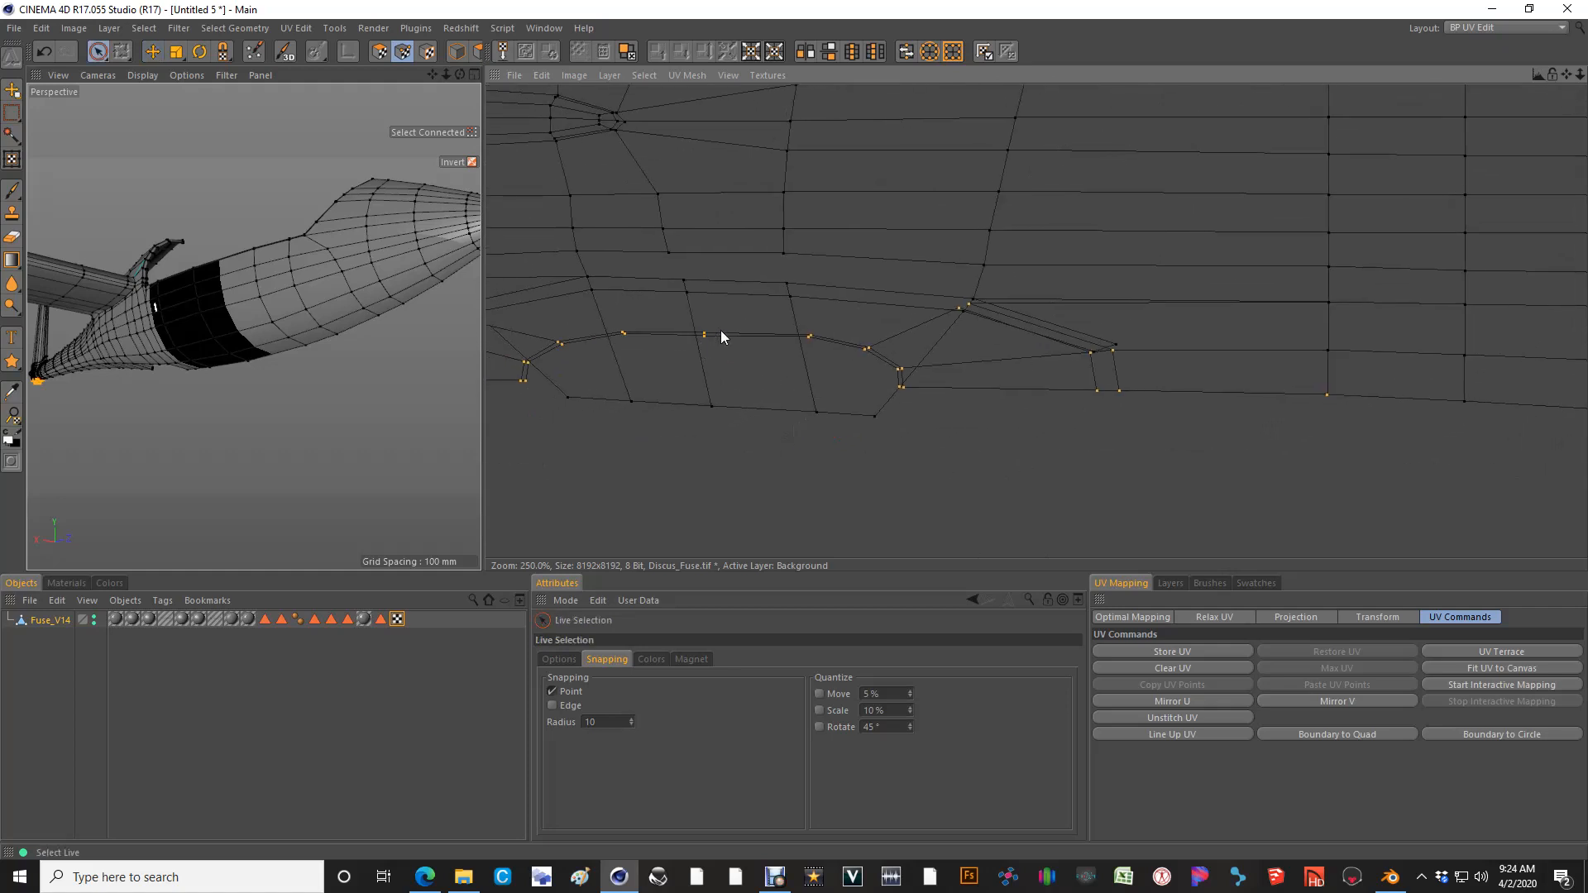
pyautogui.press('space')
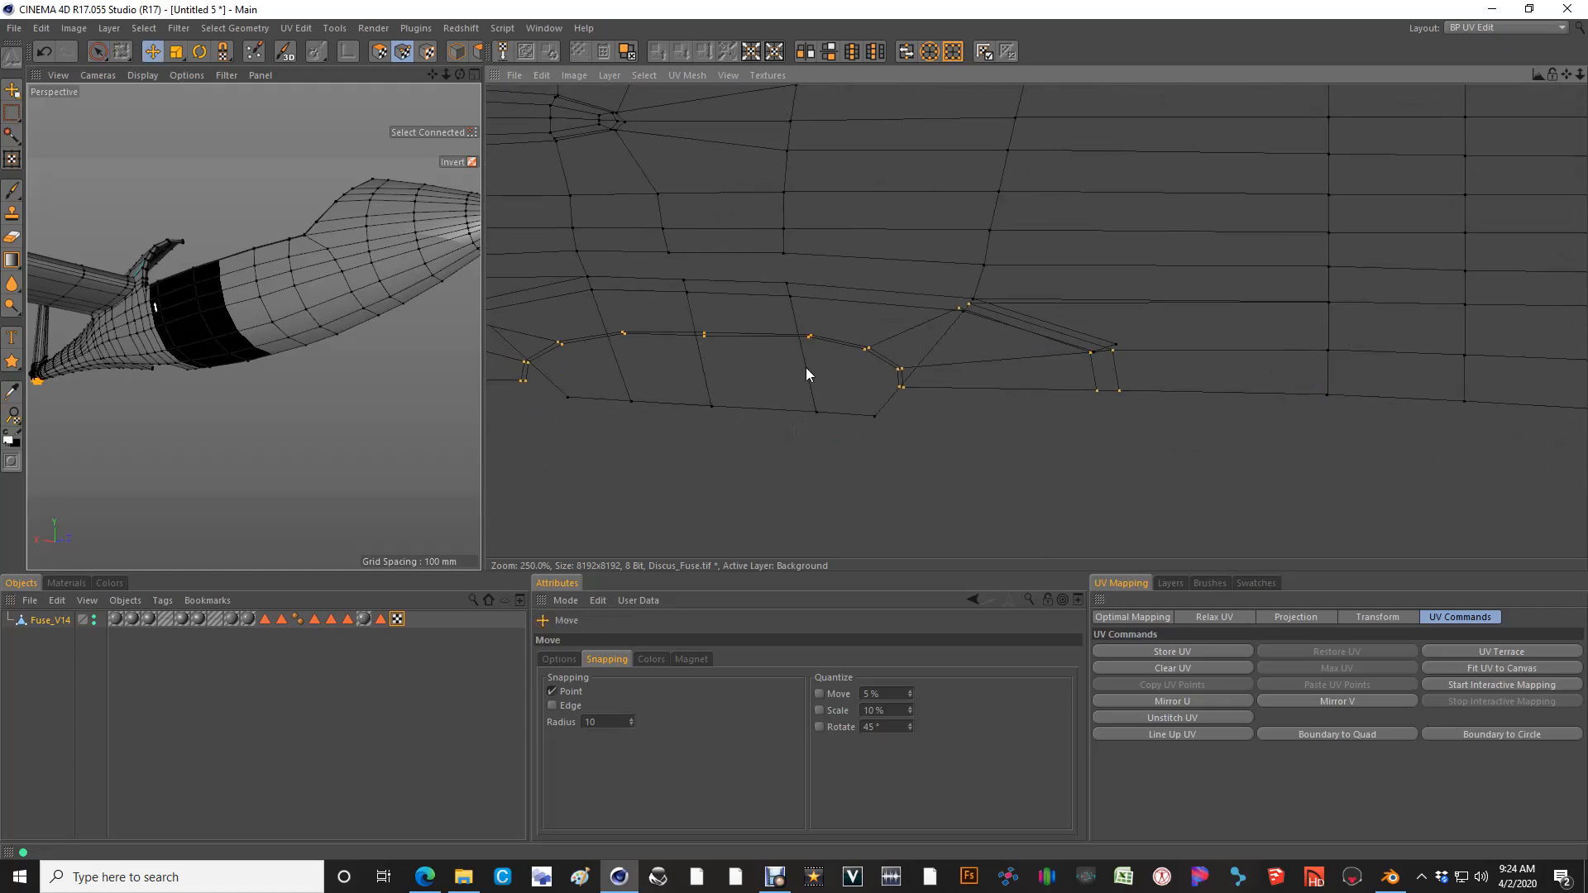
pyautogui.moveTo(805, 401); pyautogui.dragTo(809, 552)
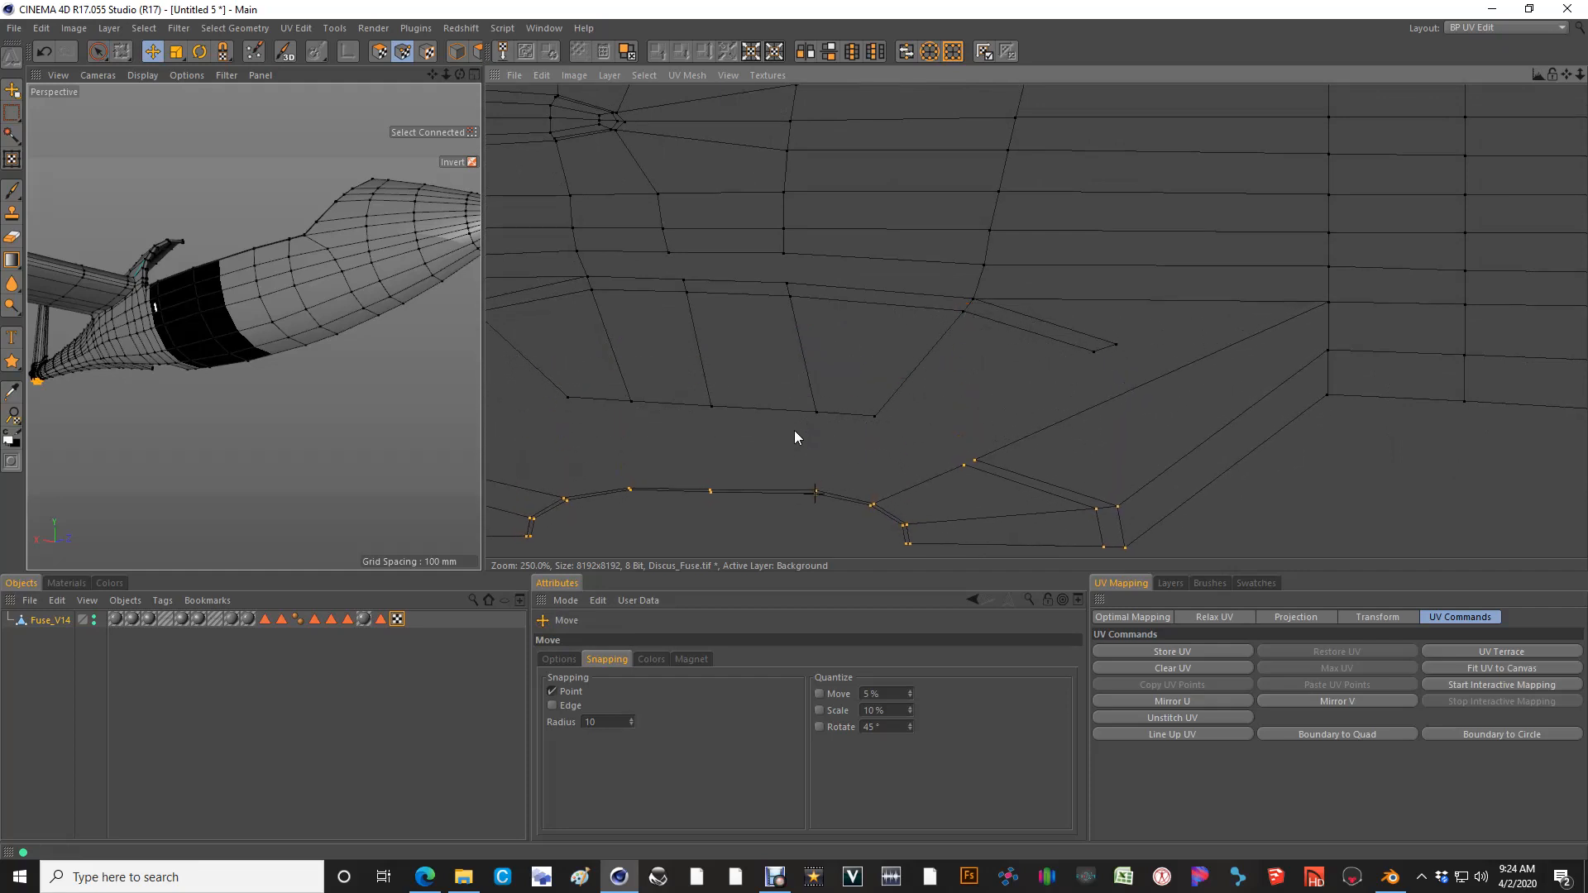
# Select the side island's thin sliver polygon beside the tail cutout and examine where it lies on the 3D fuselage
pyautogui.keyDown('alt'); pyautogui.moveTo(200, 331); pyautogui.dragTo(325, 360); pyautogui.keyUp('alt')
pyautogui.scroll(3, 148, 386)
pyautogui.scroll(8, 106, 376)
pyautogui.press('space')
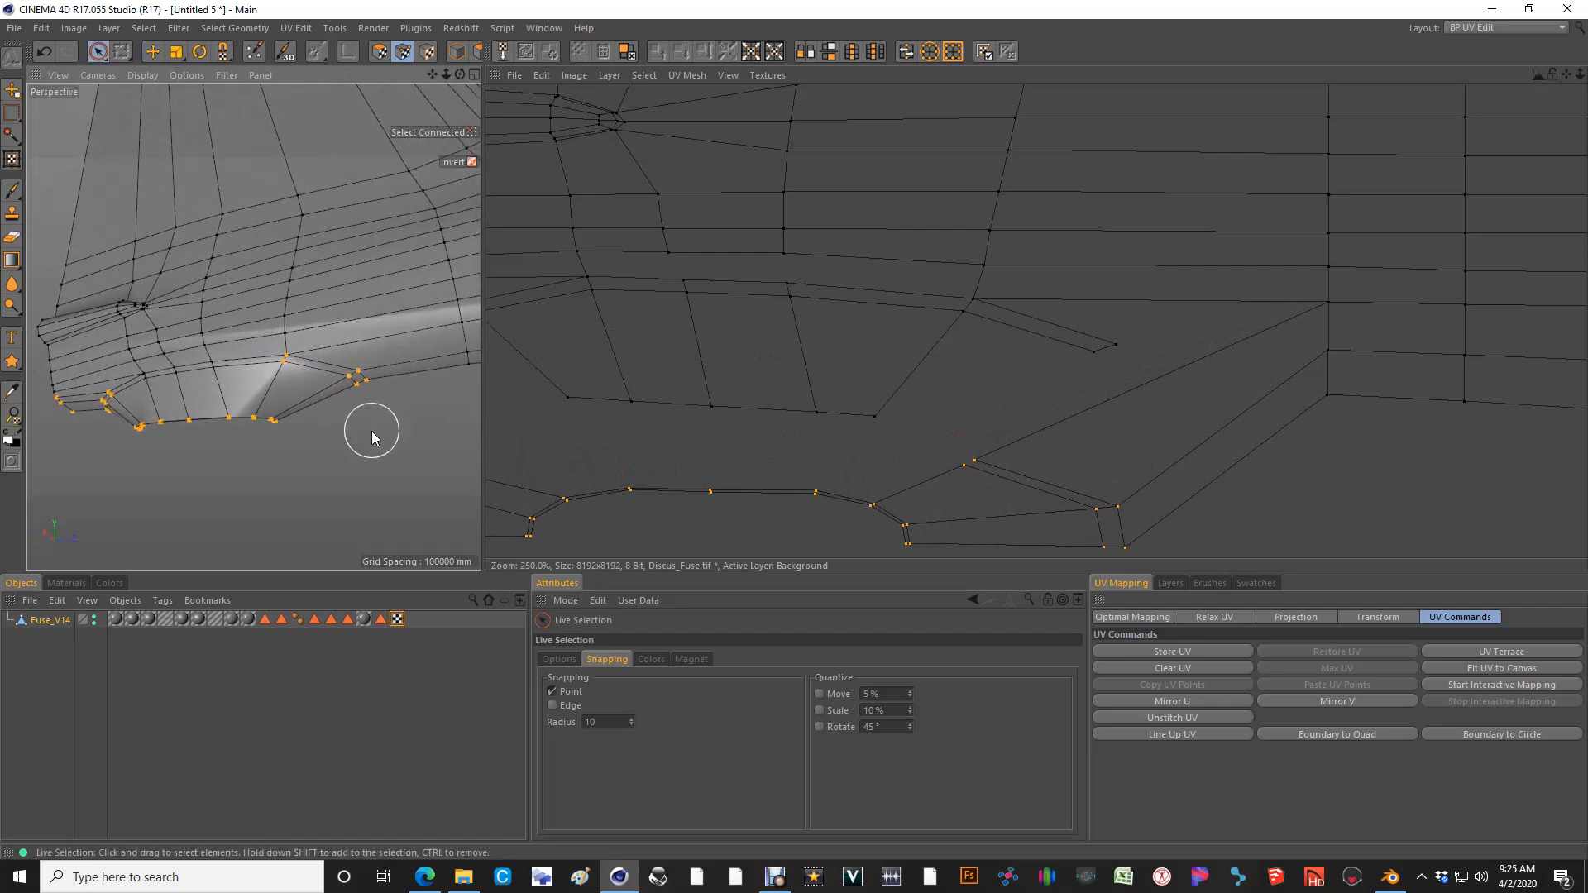
pyautogui.click(379, 51)
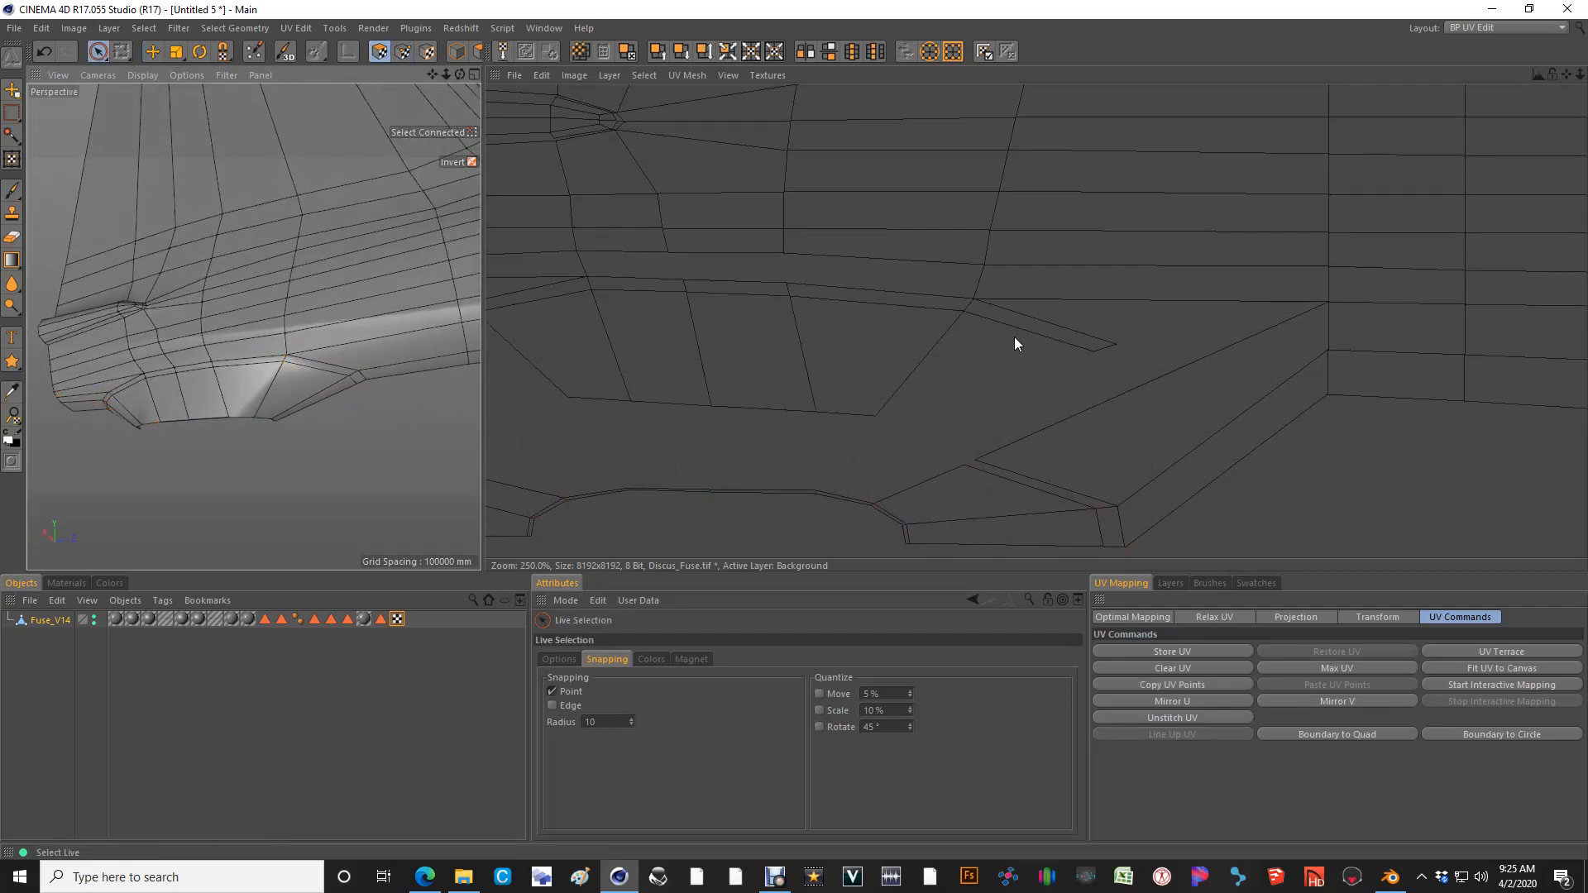
pyautogui.moveTo(1014, 344)
pyautogui.mouseDown()
pyautogui.moveTo(1025, 332)
pyautogui.moveTo(1016, 346)
pyautogui.mouseUp()
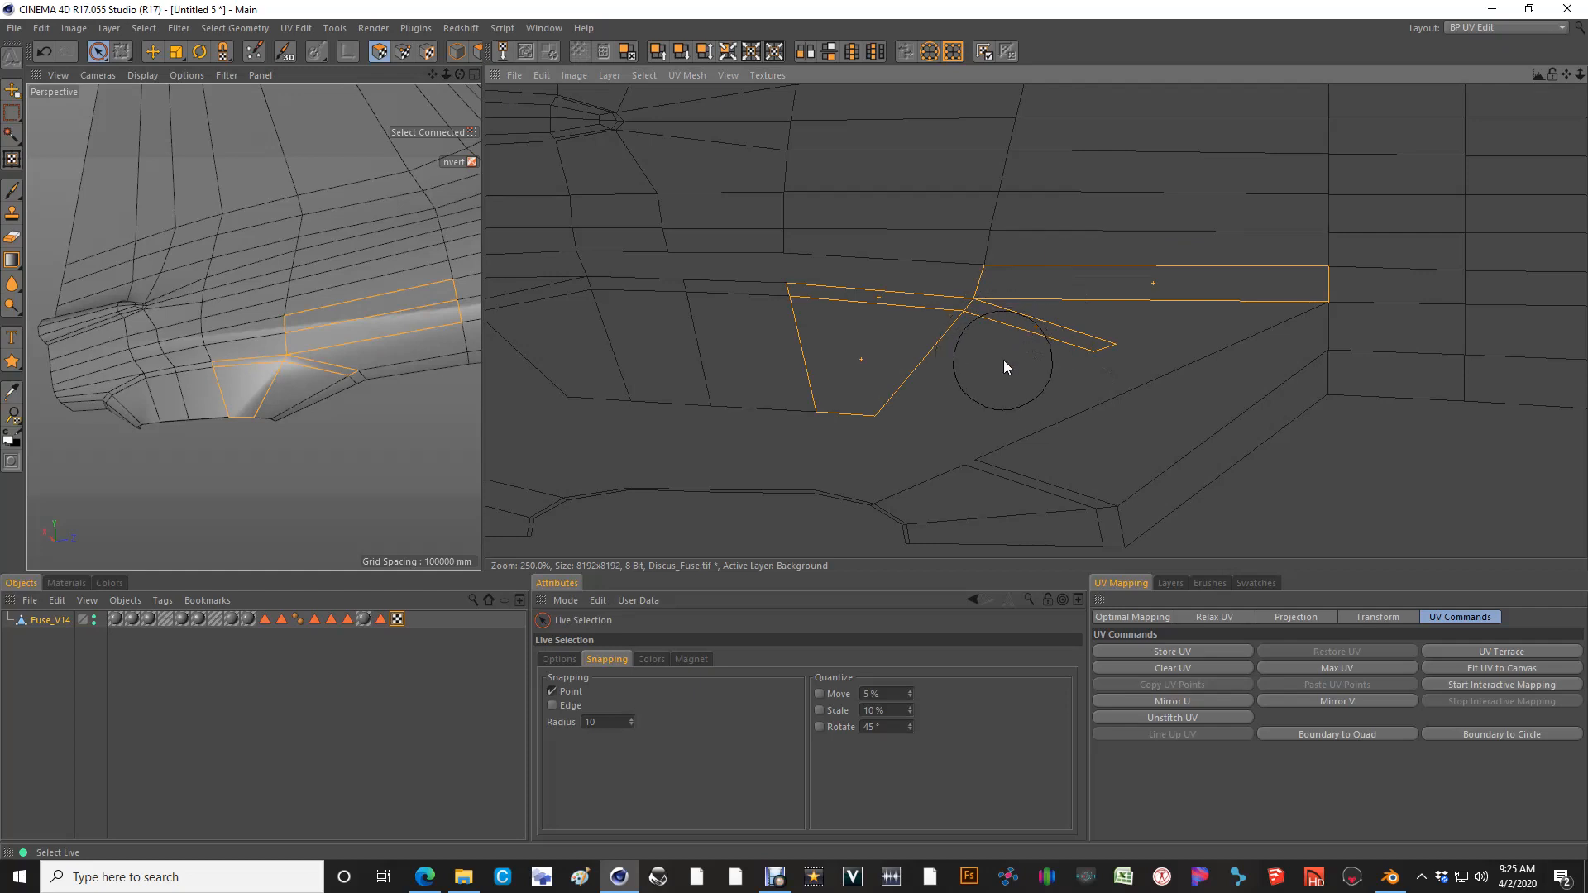
pyautogui.click(1025, 334)
pyautogui.press('s')
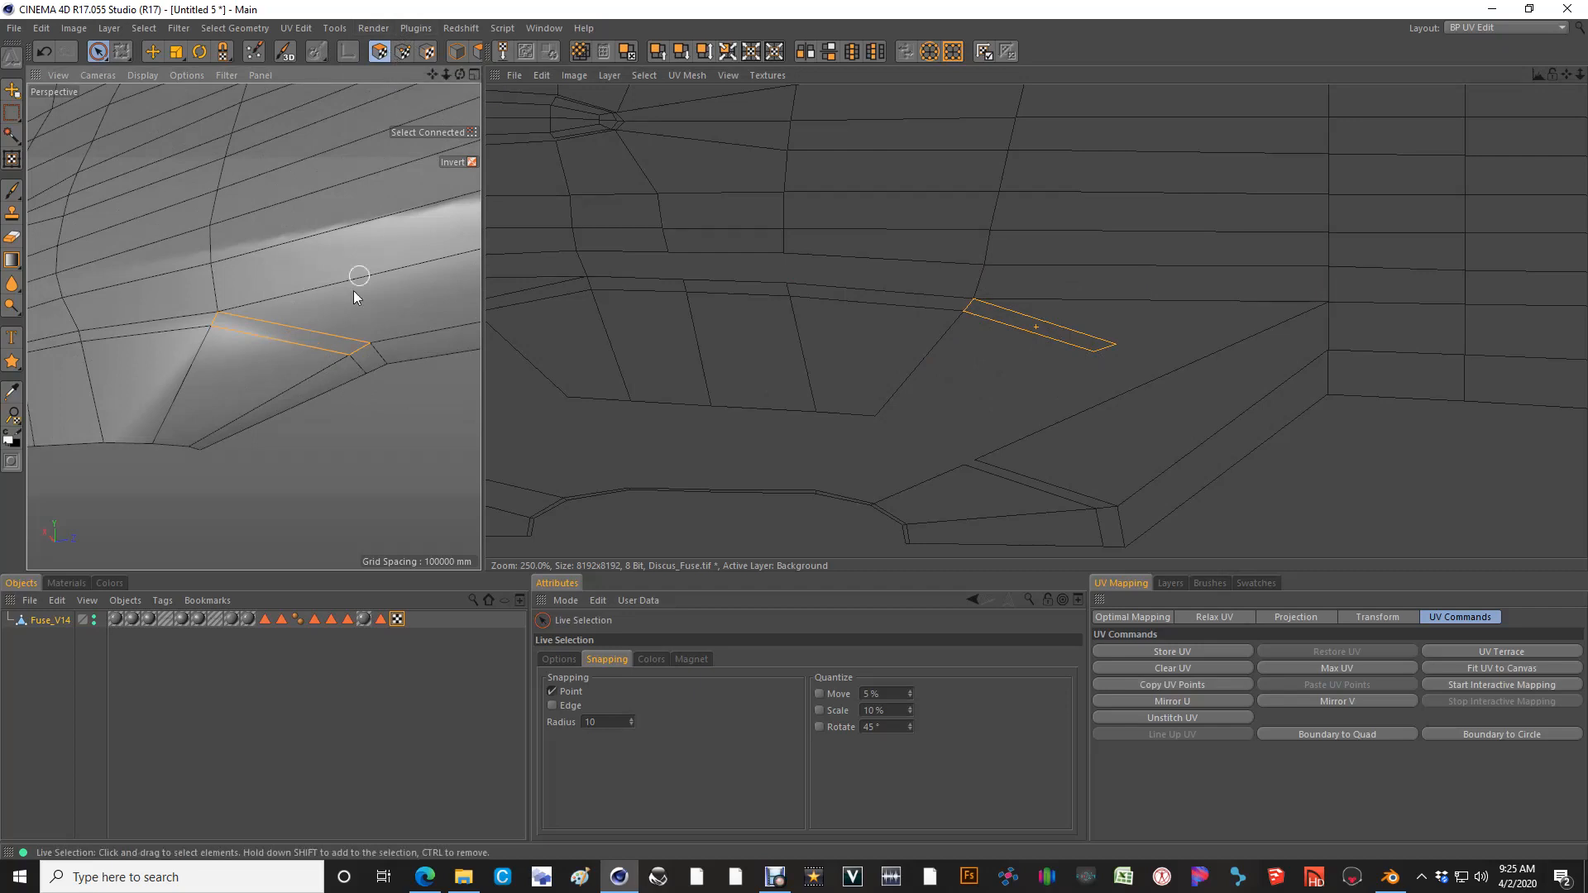
# Select only the wedge-shaped underside polygon adjoining the sliver, checking it against the narrow polygon below it
pyautogui.click(380, 297)
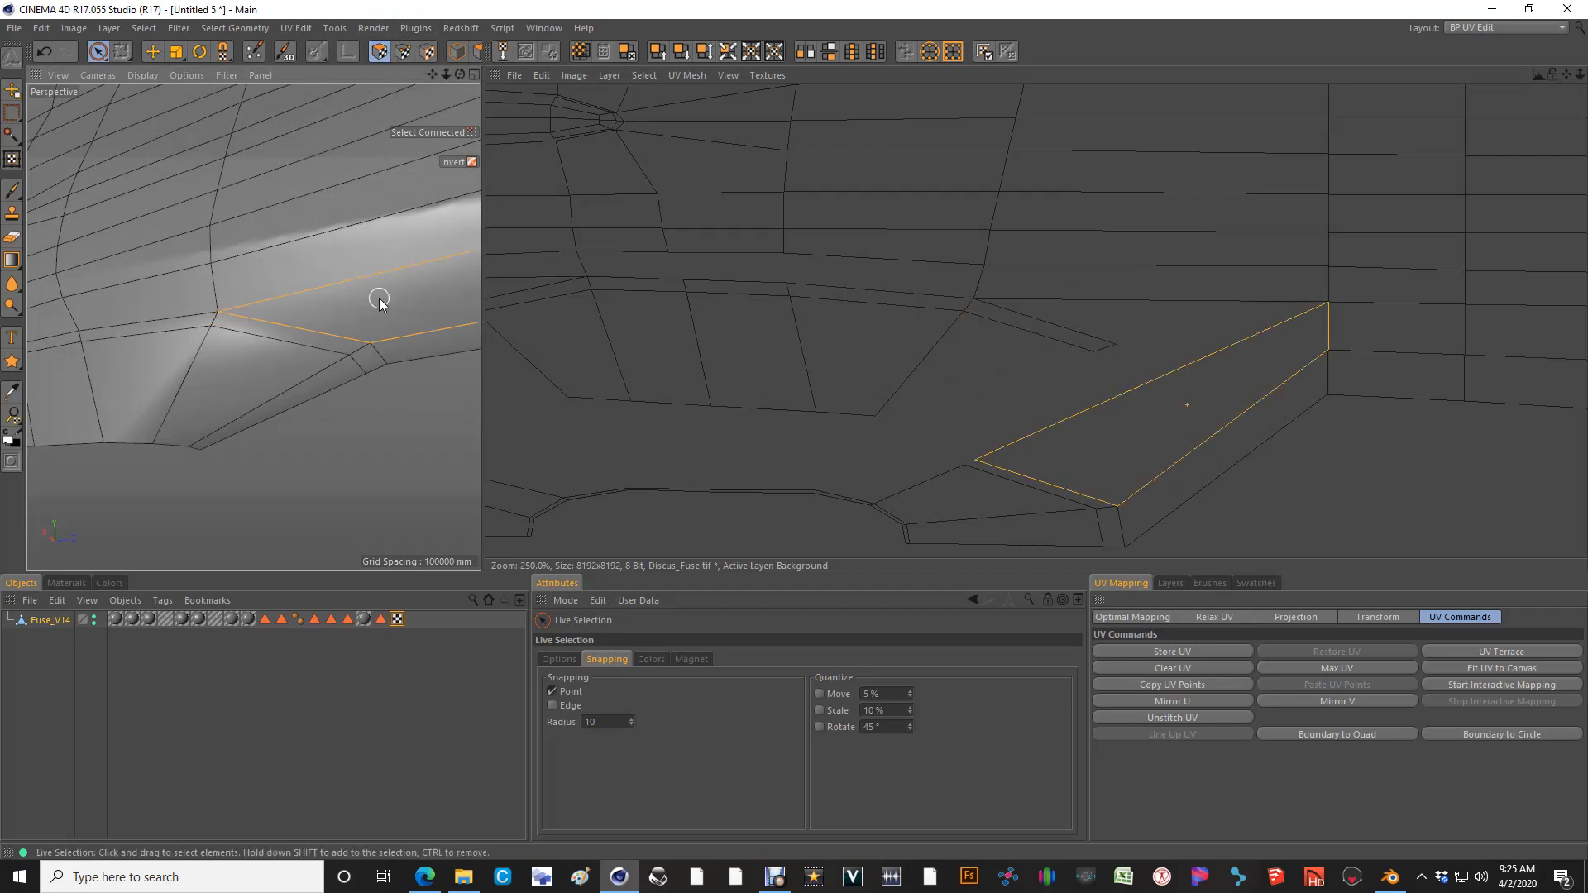
pyautogui.keyDown('alt'); pyautogui.moveTo(401, 294); pyautogui.dragTo(347, 273); pyautogui.keyUp('alt')
pyautogui.keyDown('shift'); pyautogui.click(310, 316); pyautogui.keyUp('shift')
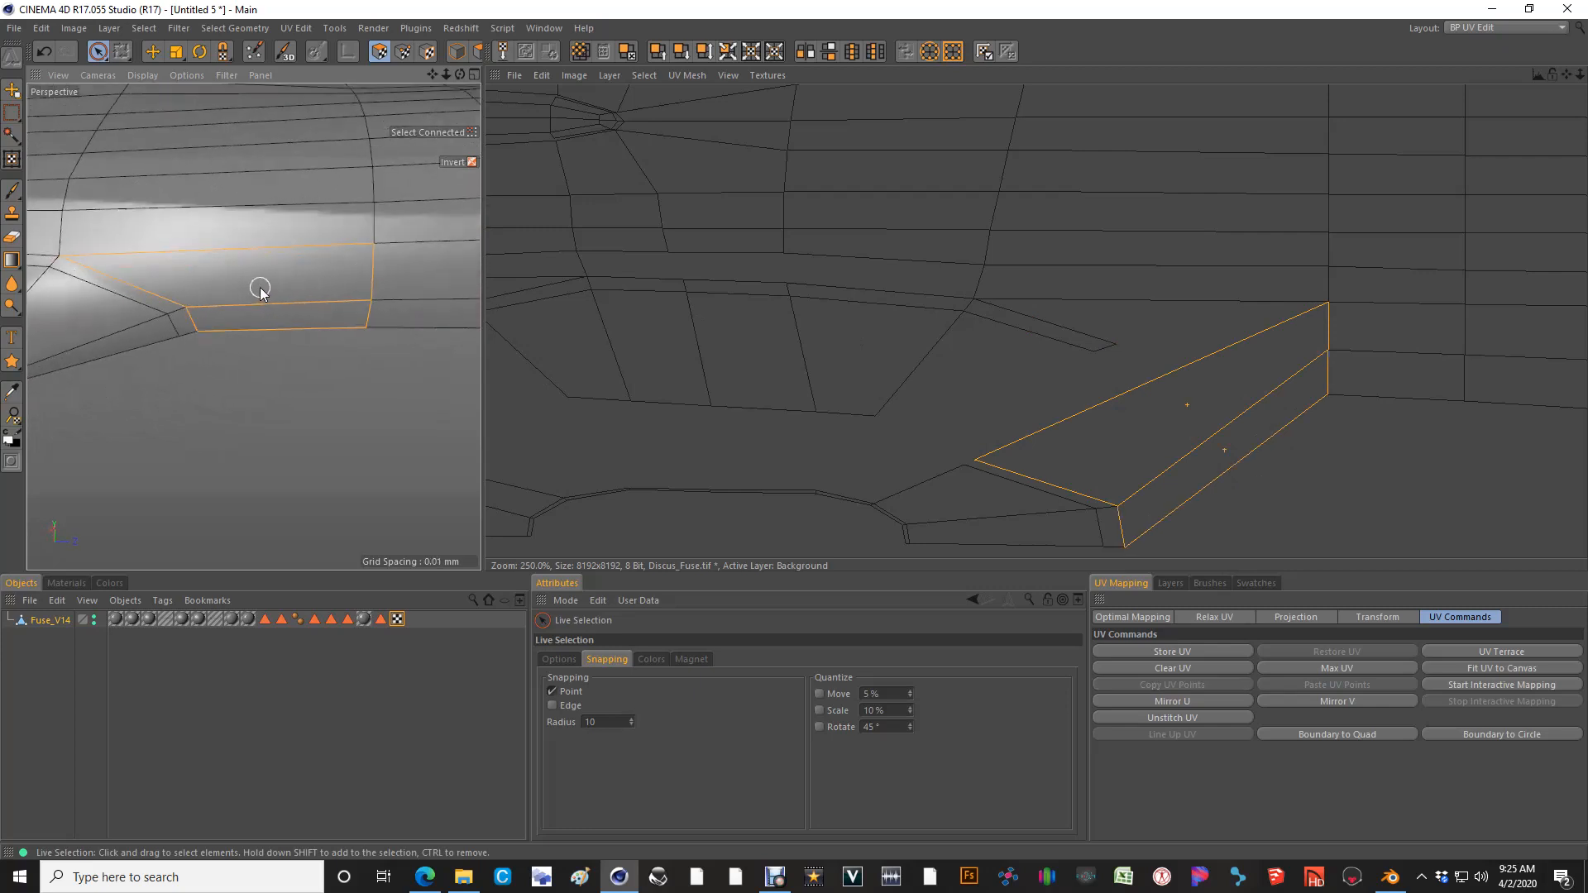
pyautogui.click(231, 273)
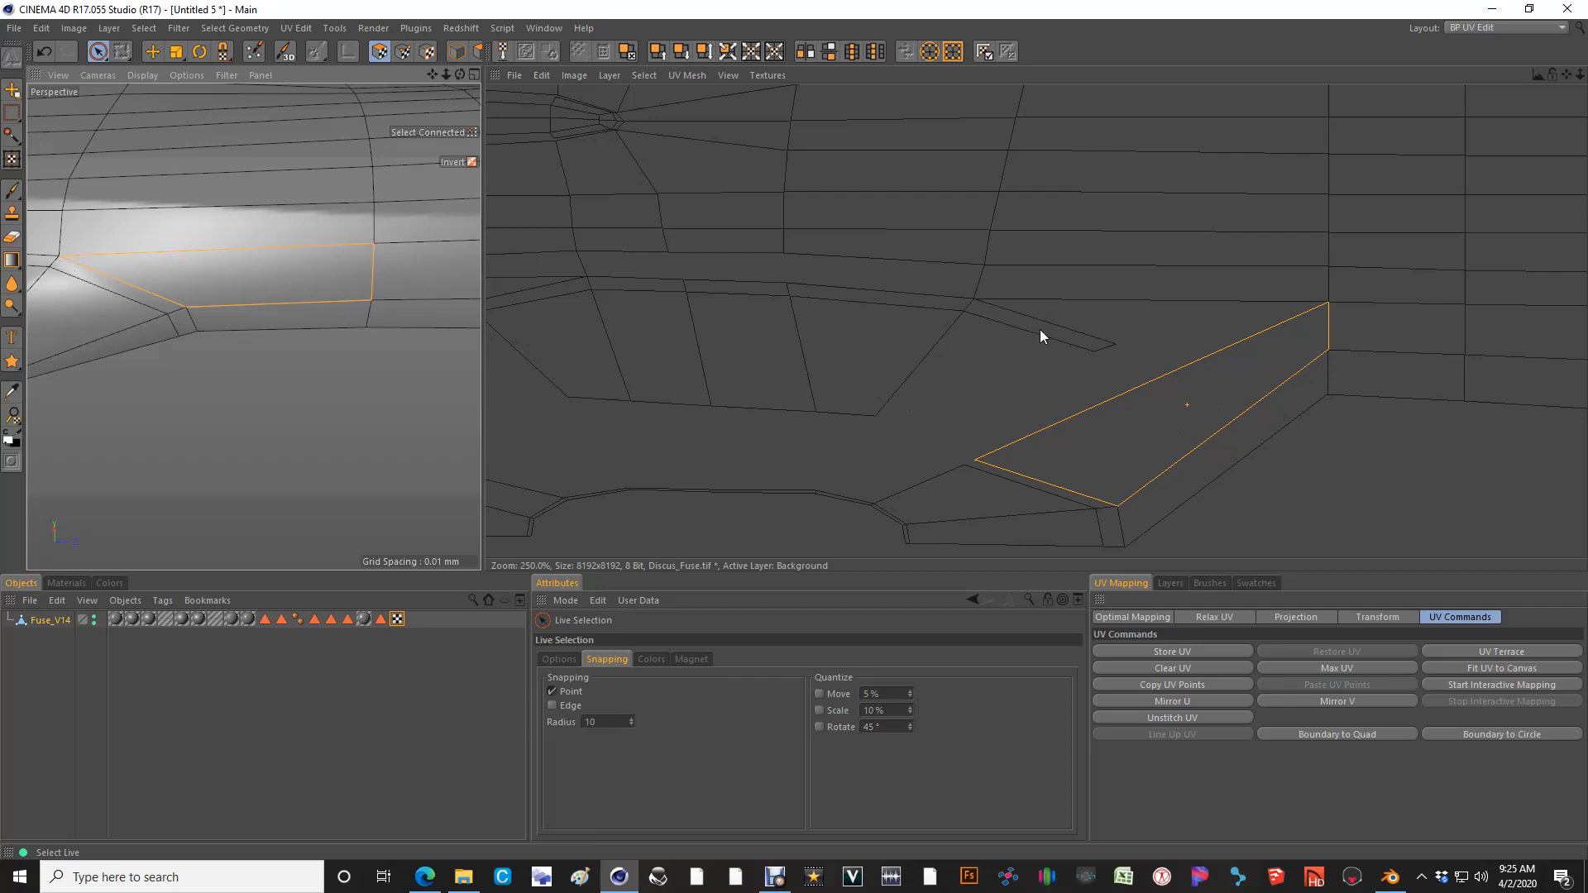
pyautogui.keyDown('shift'); pyautogui.click(1168, 488); pyautogui.keyUp('shift')
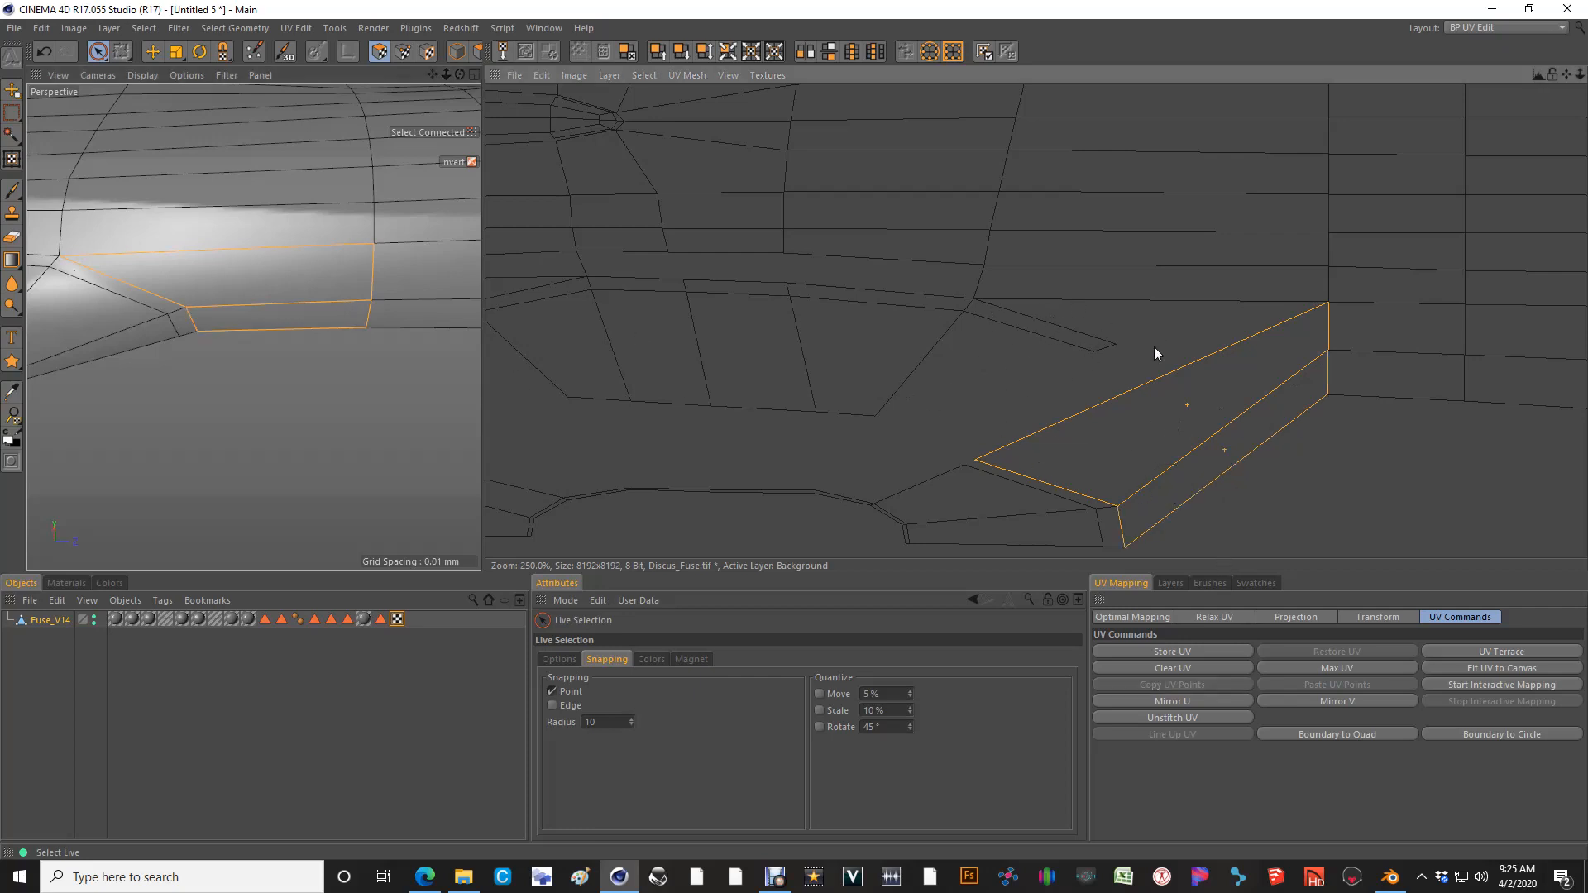
pyautogui.click(1095, 446)
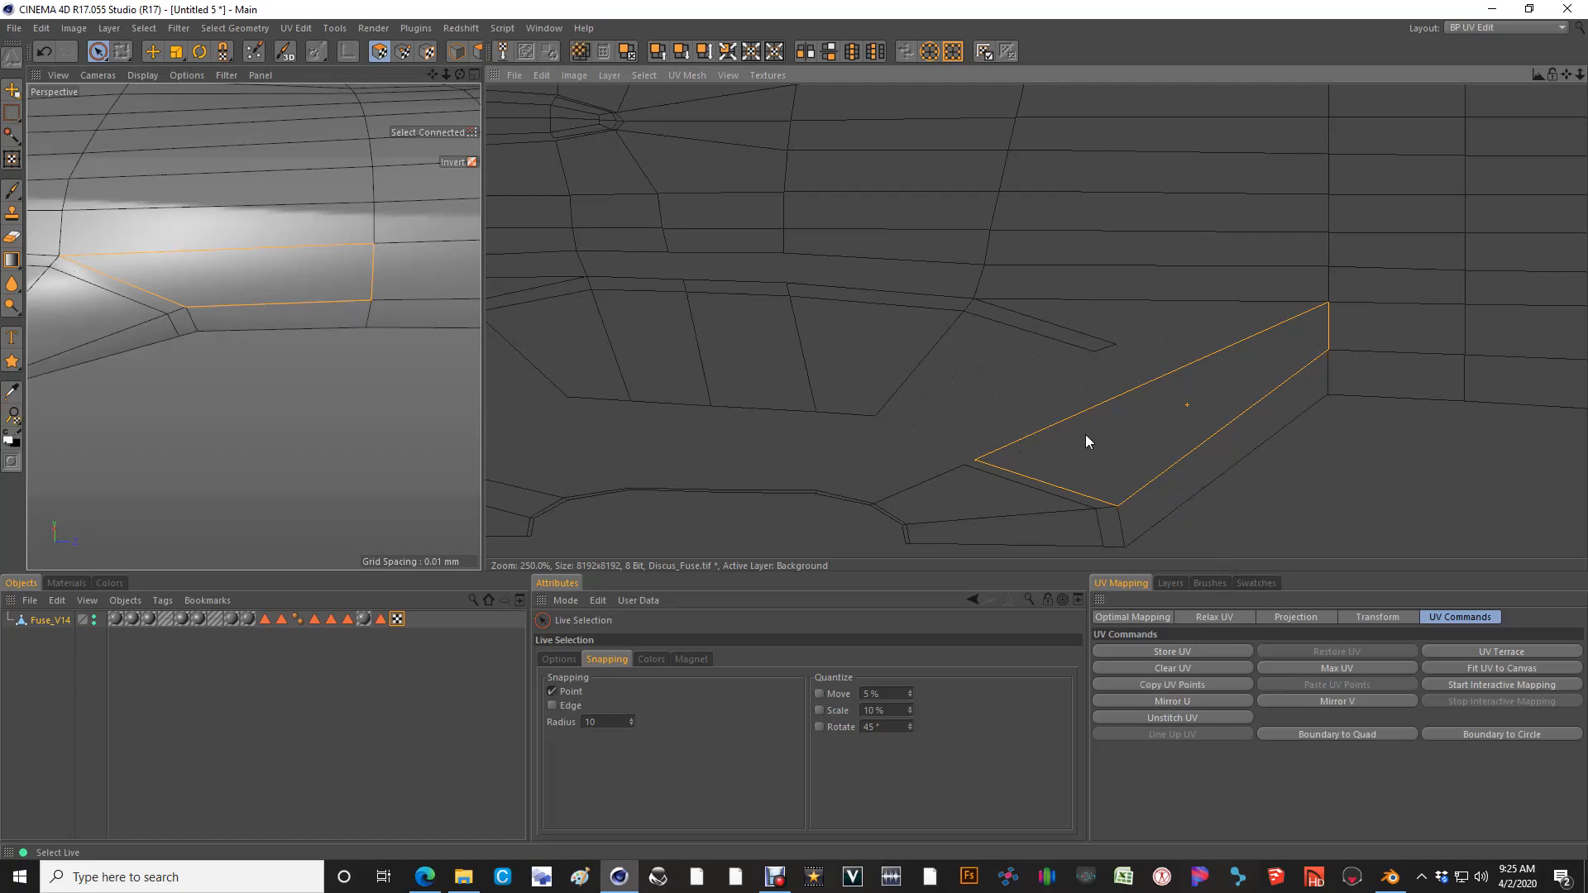
# Detach the wedge-shaped UV polygon from its neighbours by moving it slightly up toward the nose, and return to UV point editing
pyautogui.click(404, 52)
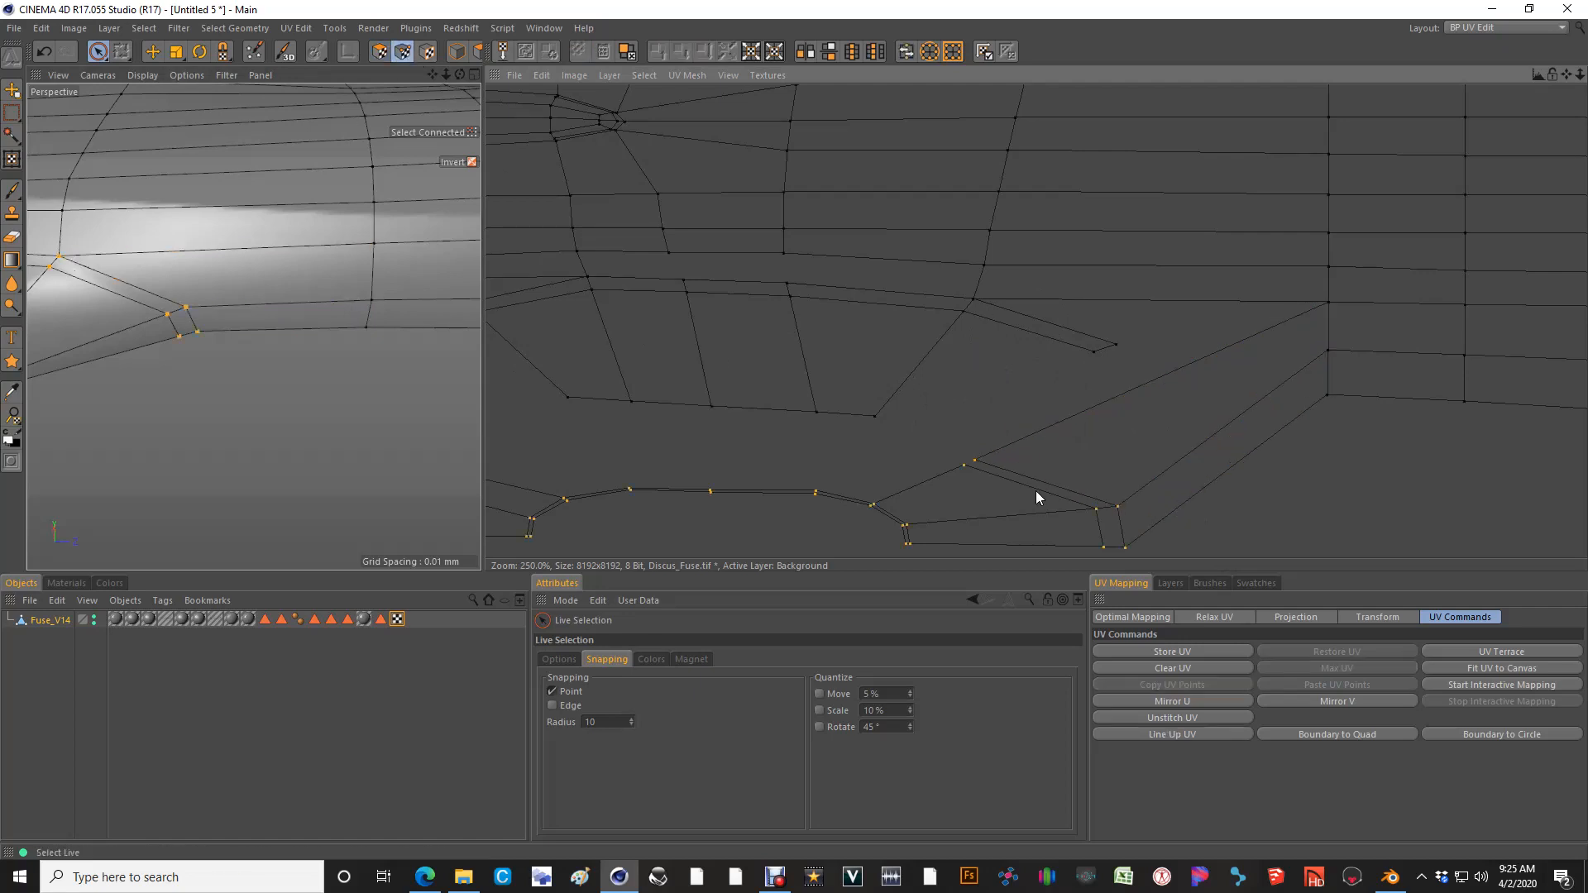
pyautogui.click(995, 454)
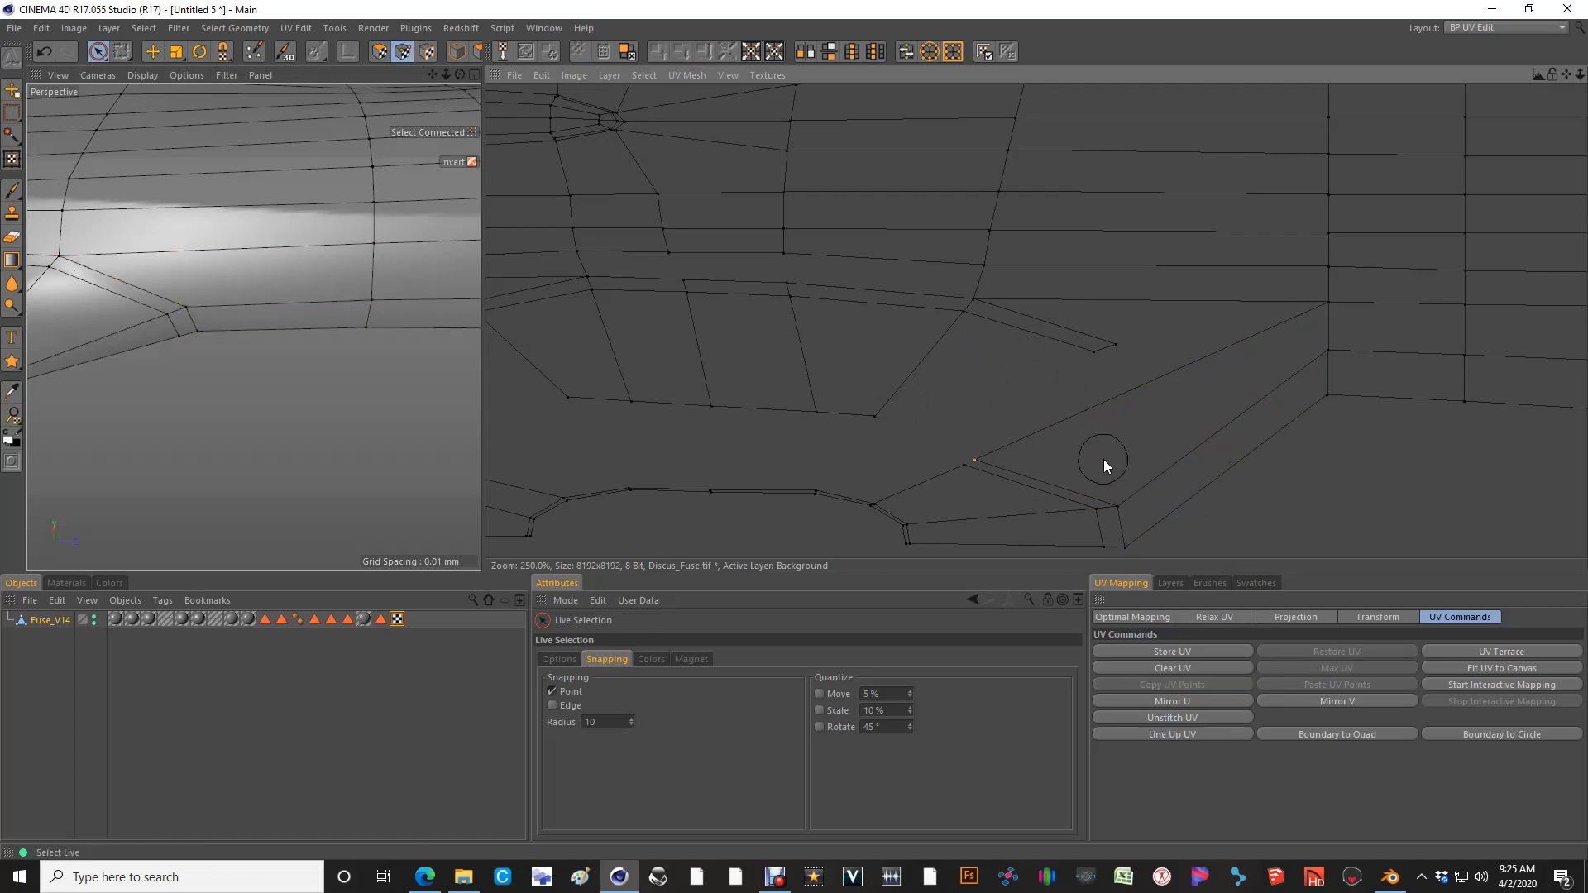
pyautogui.click(381, 55)
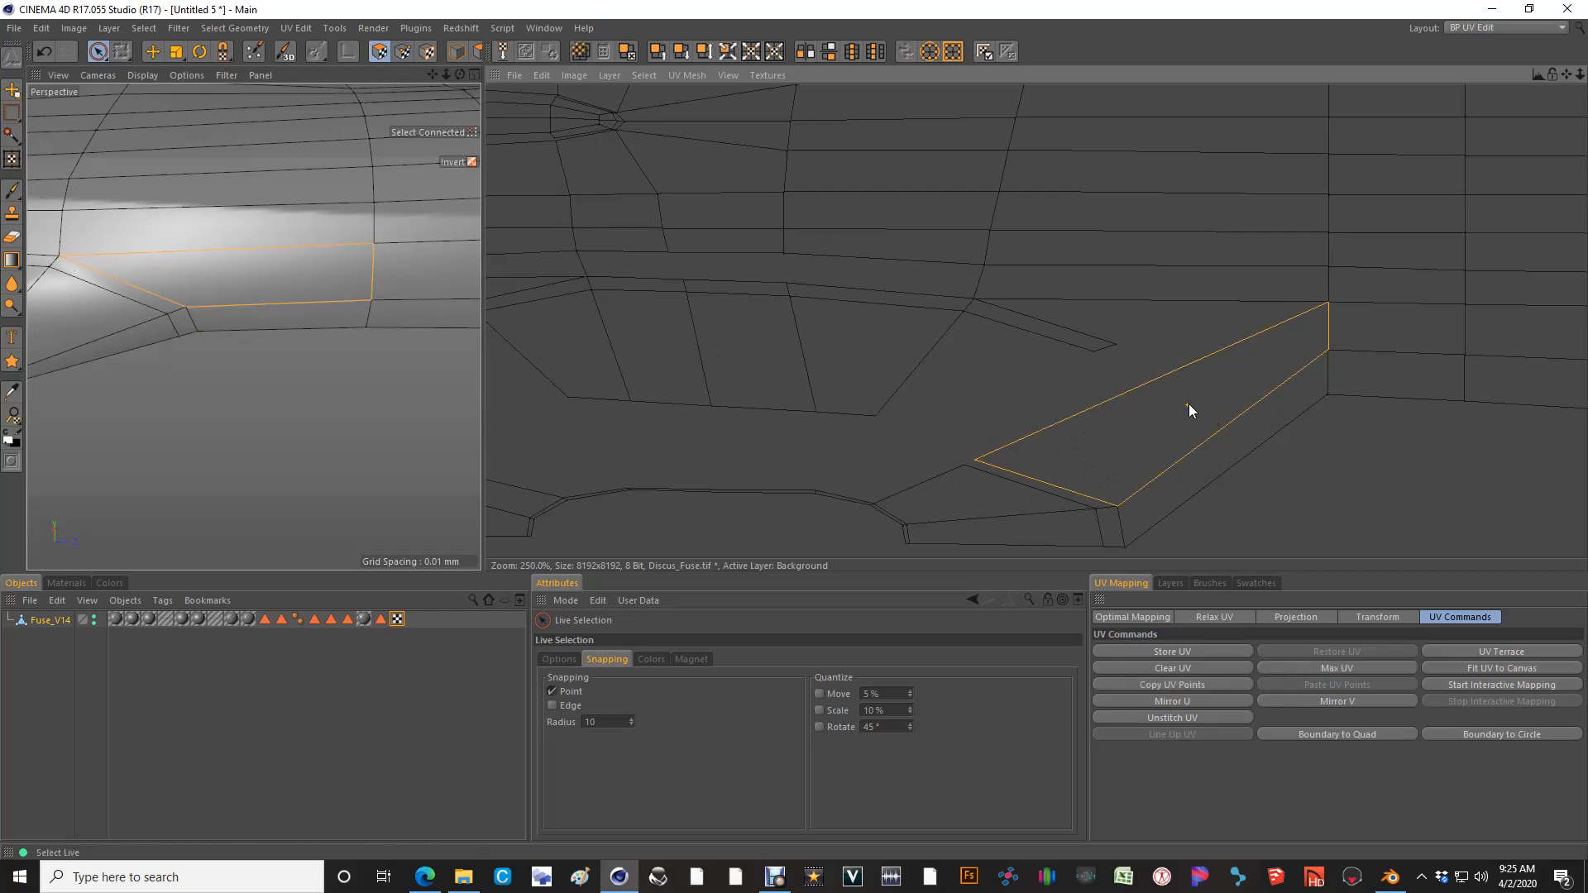
pyautogui.press('e')
pyautogui.moveTo(1189, 403); pyautogui.dragTo(1232, 389)
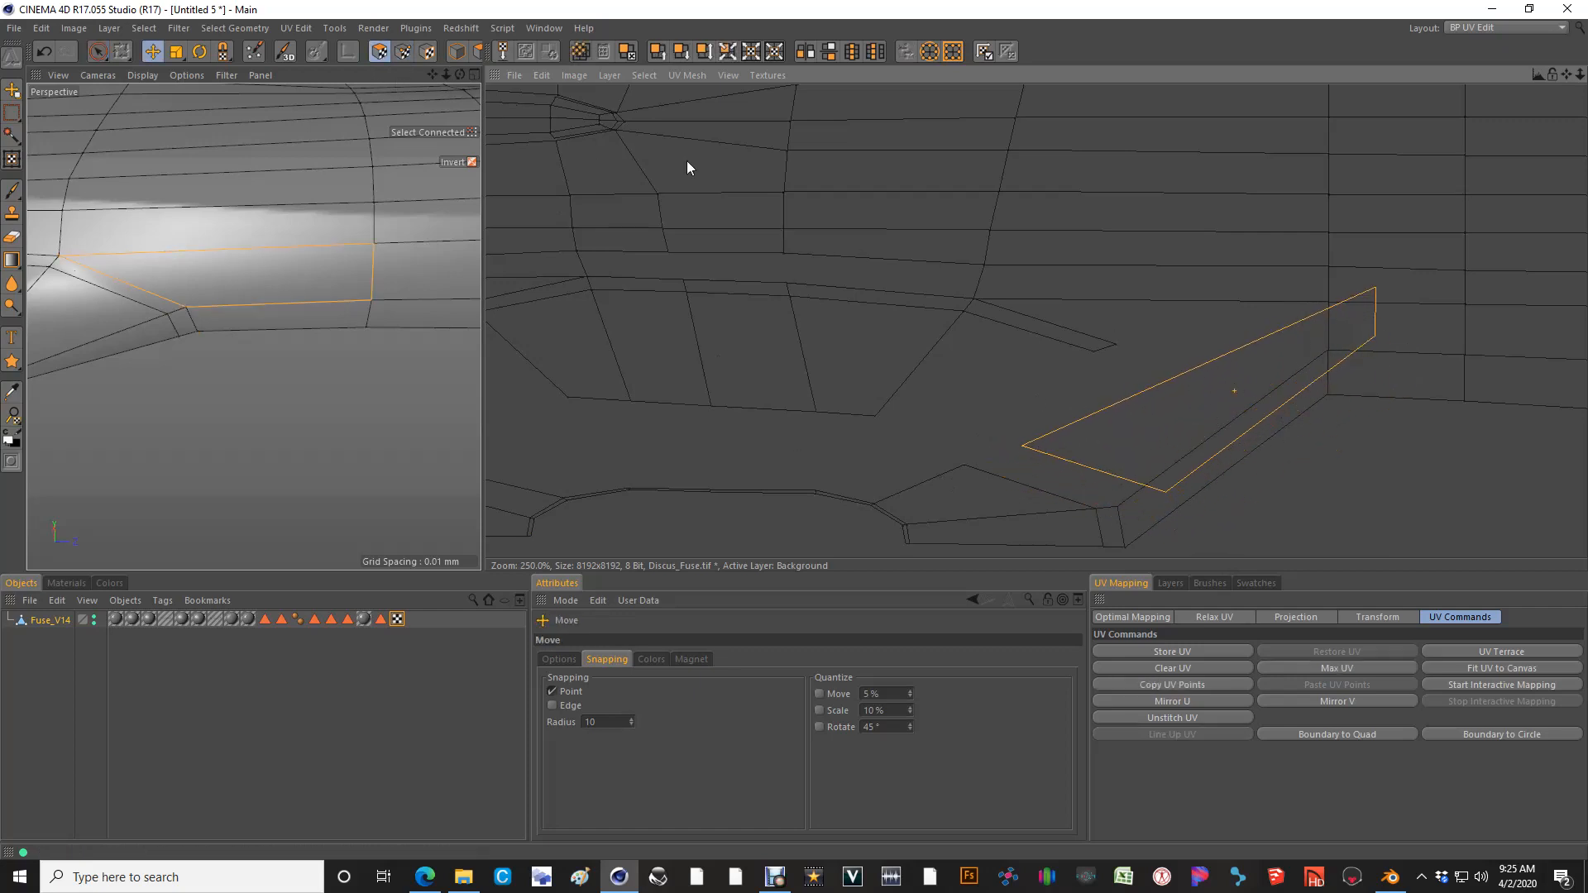
pyautogui.click(403, 52)
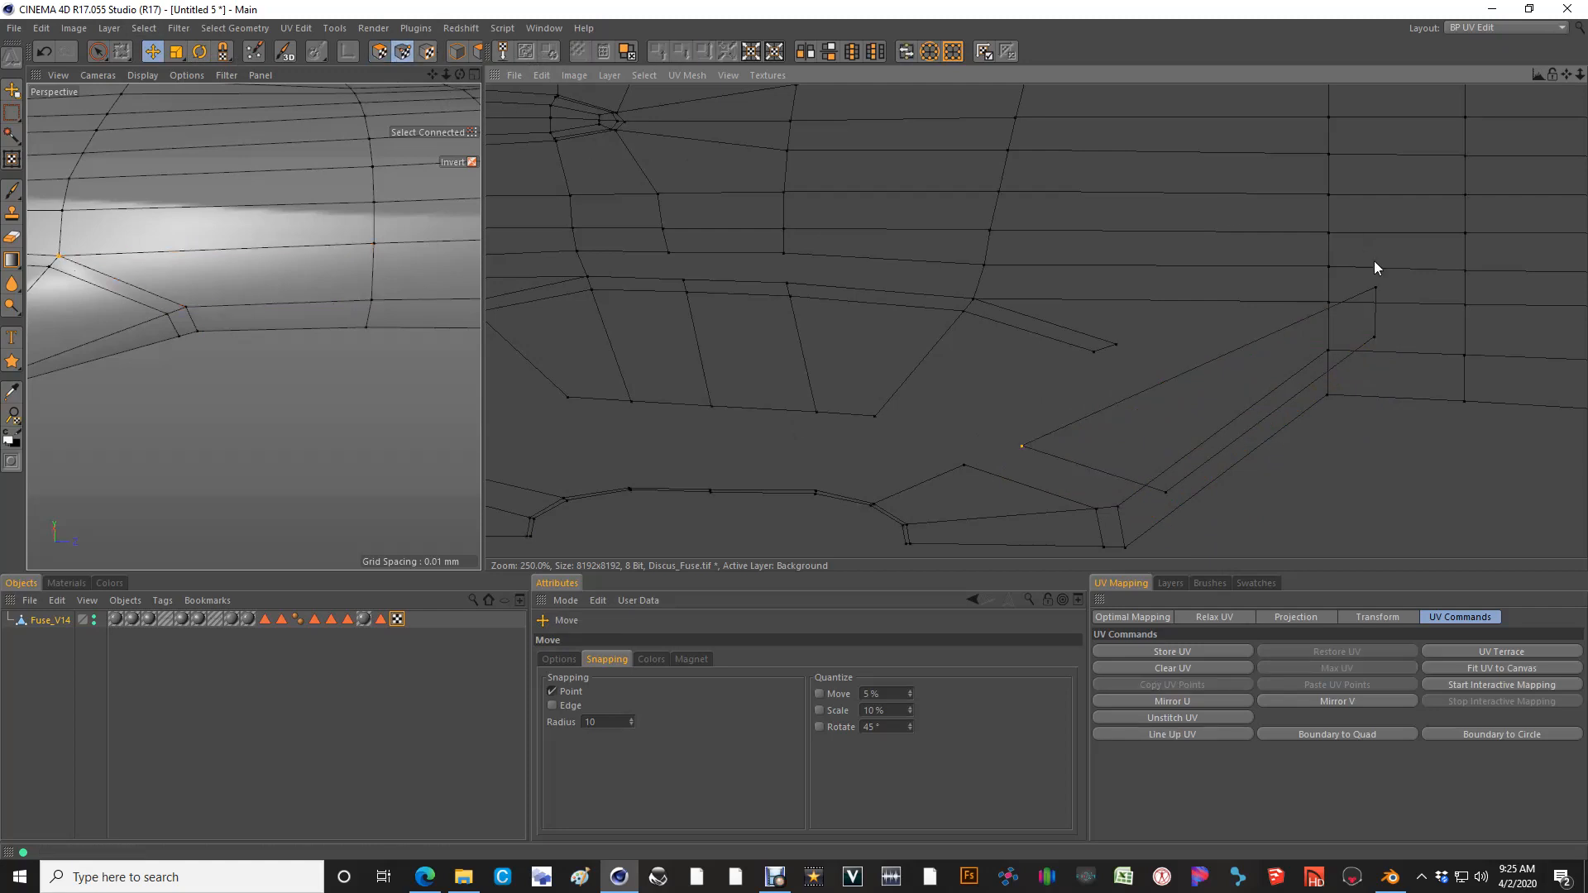
# Snap the detached wedge polygon's two nose-side points onto the matching points of the side island's lower edge
pyautogui.press('space')
pyautogui.click(1398, 337)
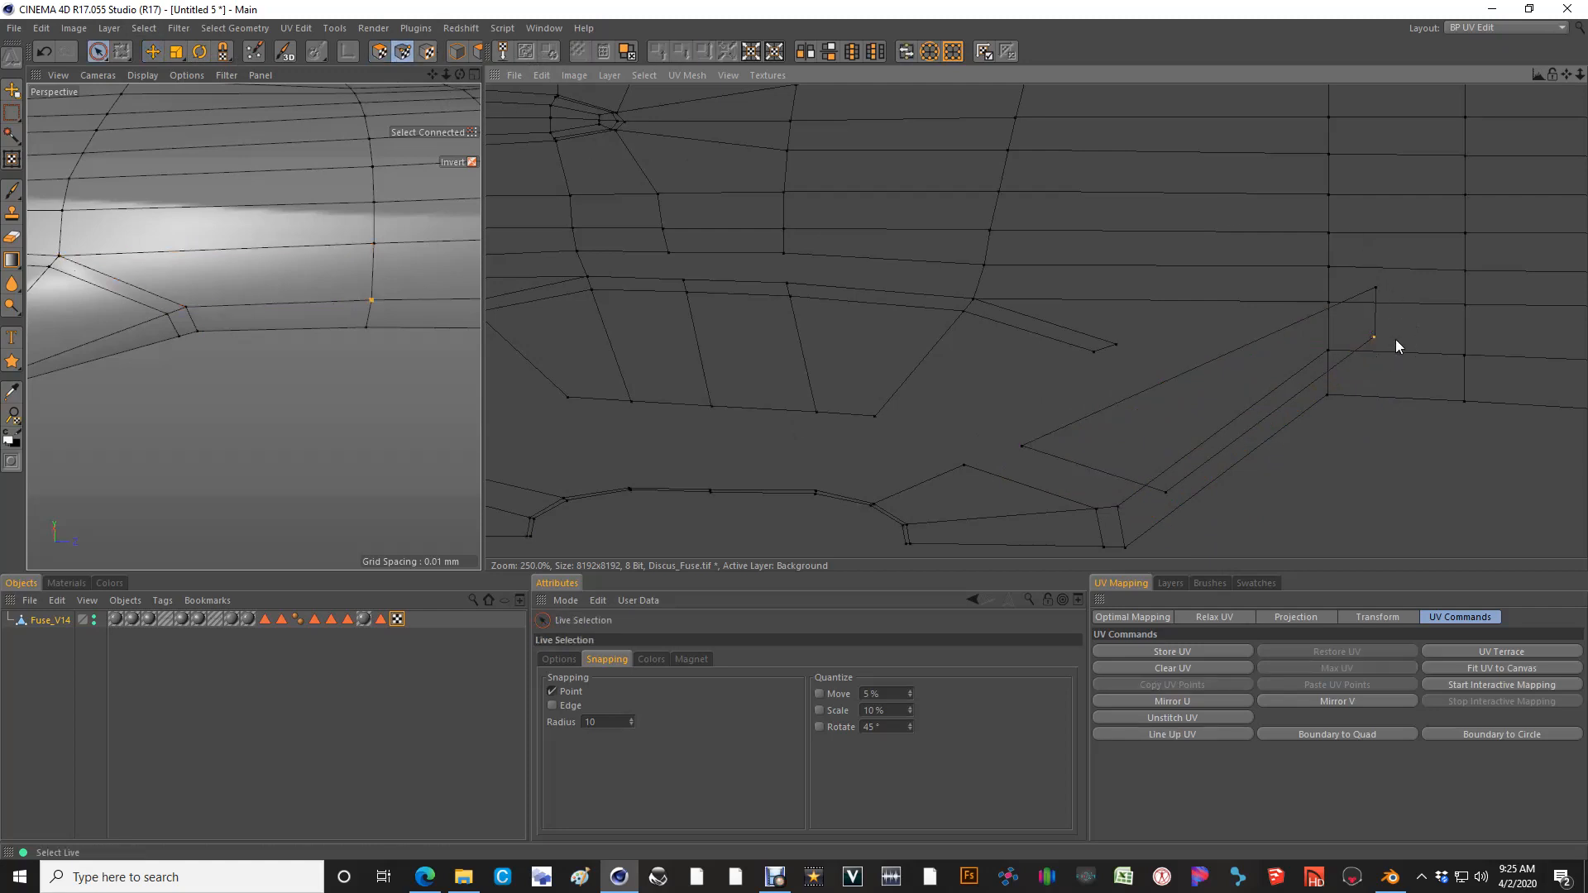
pyautogui.press('space')
pyautogui.moveTo(1391, 341); pyautogui.dragTo(1383, 344)
pyautogui.press('space')
pyautogui.click(1384, 290)
pyautogui.press('space')
pyautogui.moveTo(1383, 289); pyautogui.dragTo(1368, 311)
# Snap the wedge polygon's other two points onto the adjoining side island point and the end of the thin sliver polygon
pyautogui.press('space')
pyautogui.click(1032, 459)
pyautogui.press('space')
pyautogui.moveTo(1018, 448); pyautogui.dragTo(794, 438)
pyautogui.press('space')
pyautogui.click(1166, 495)
pyautogui.press('space')
pyautogui.moveTo(1169, 499); pyautogui.dragTo(1117, 346)
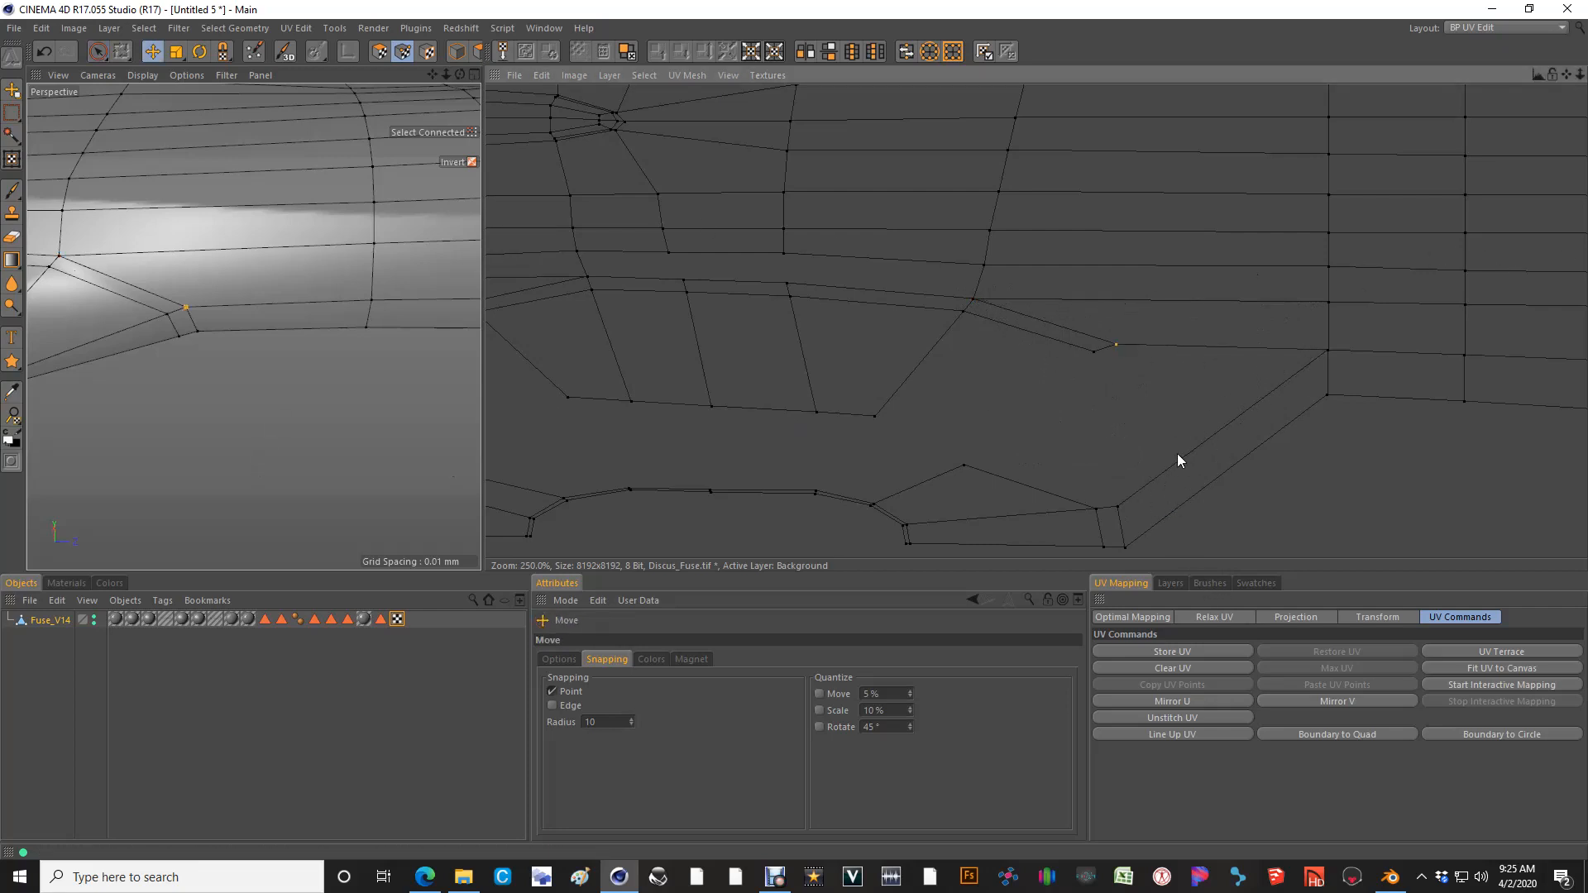
# Select the narrow underside polygons below the sliver on the 3D fuselage and examine where they lie in the UV layout
pyautogui.press('space')
pyautogui.click(298, 335)
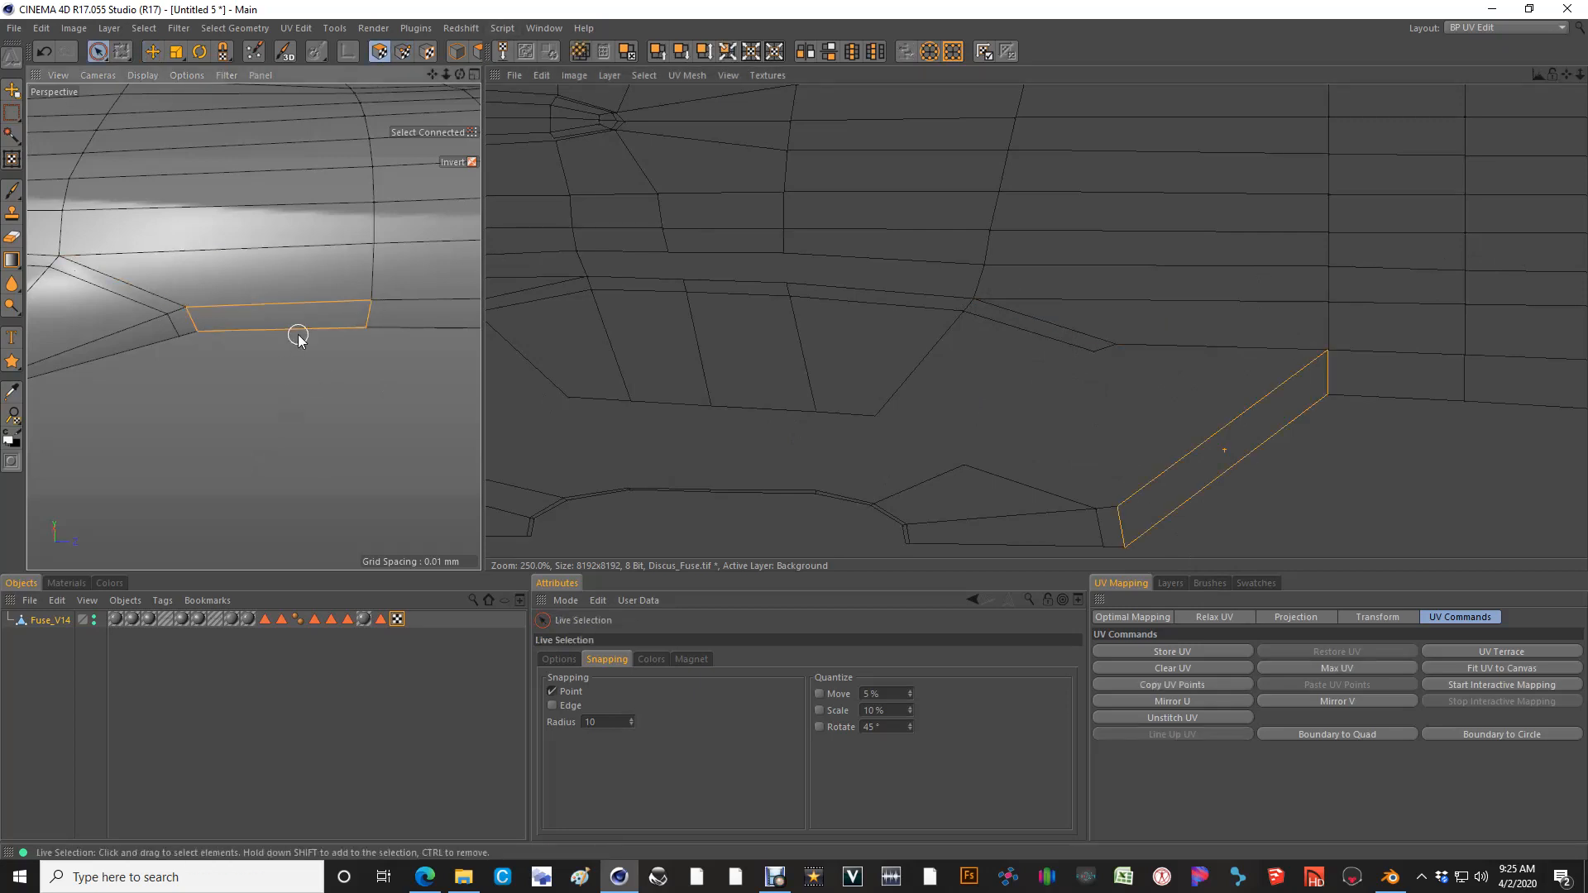
pyautogui.click(185, 335)
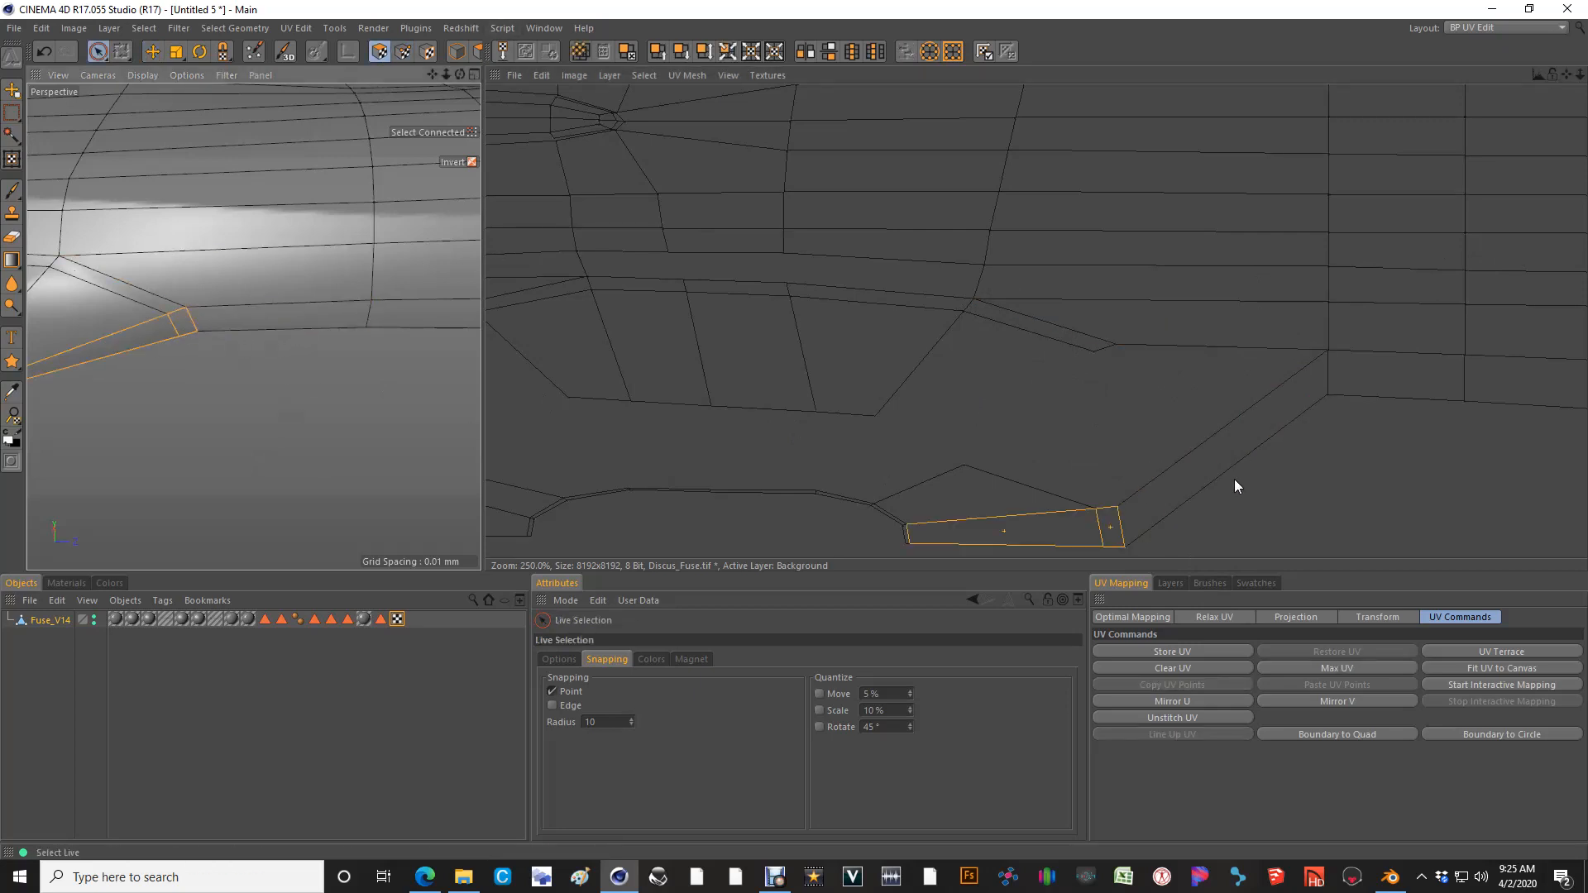
pyautogui.scroll(-2, 1248, 454)
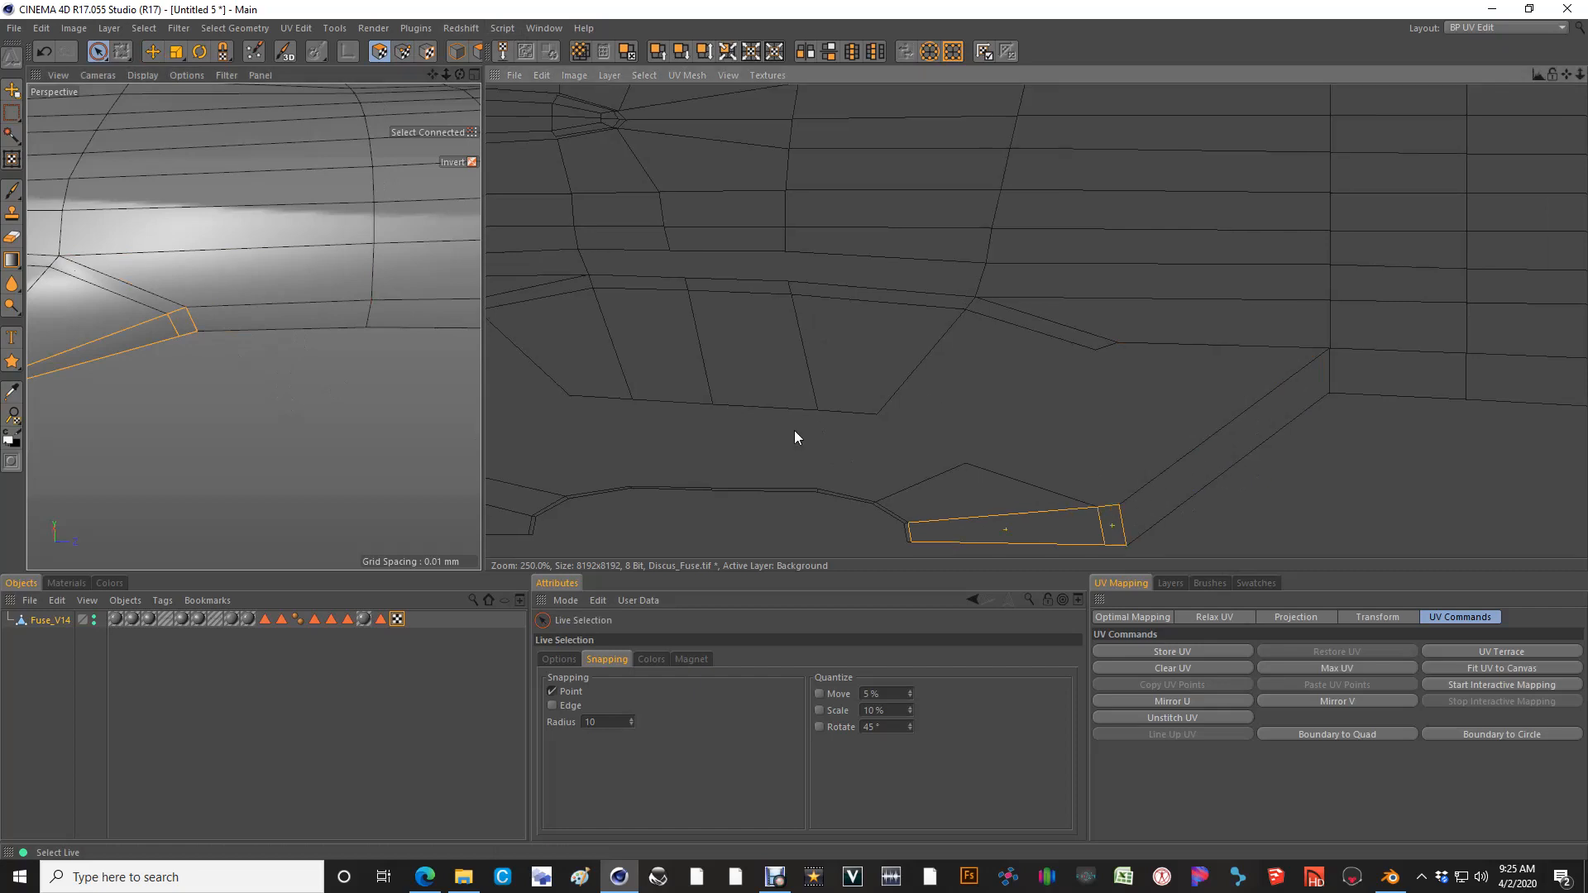
pyautogui.moveTo(991, 580); pyautogui.dragTo(1080, 493, button='middle')
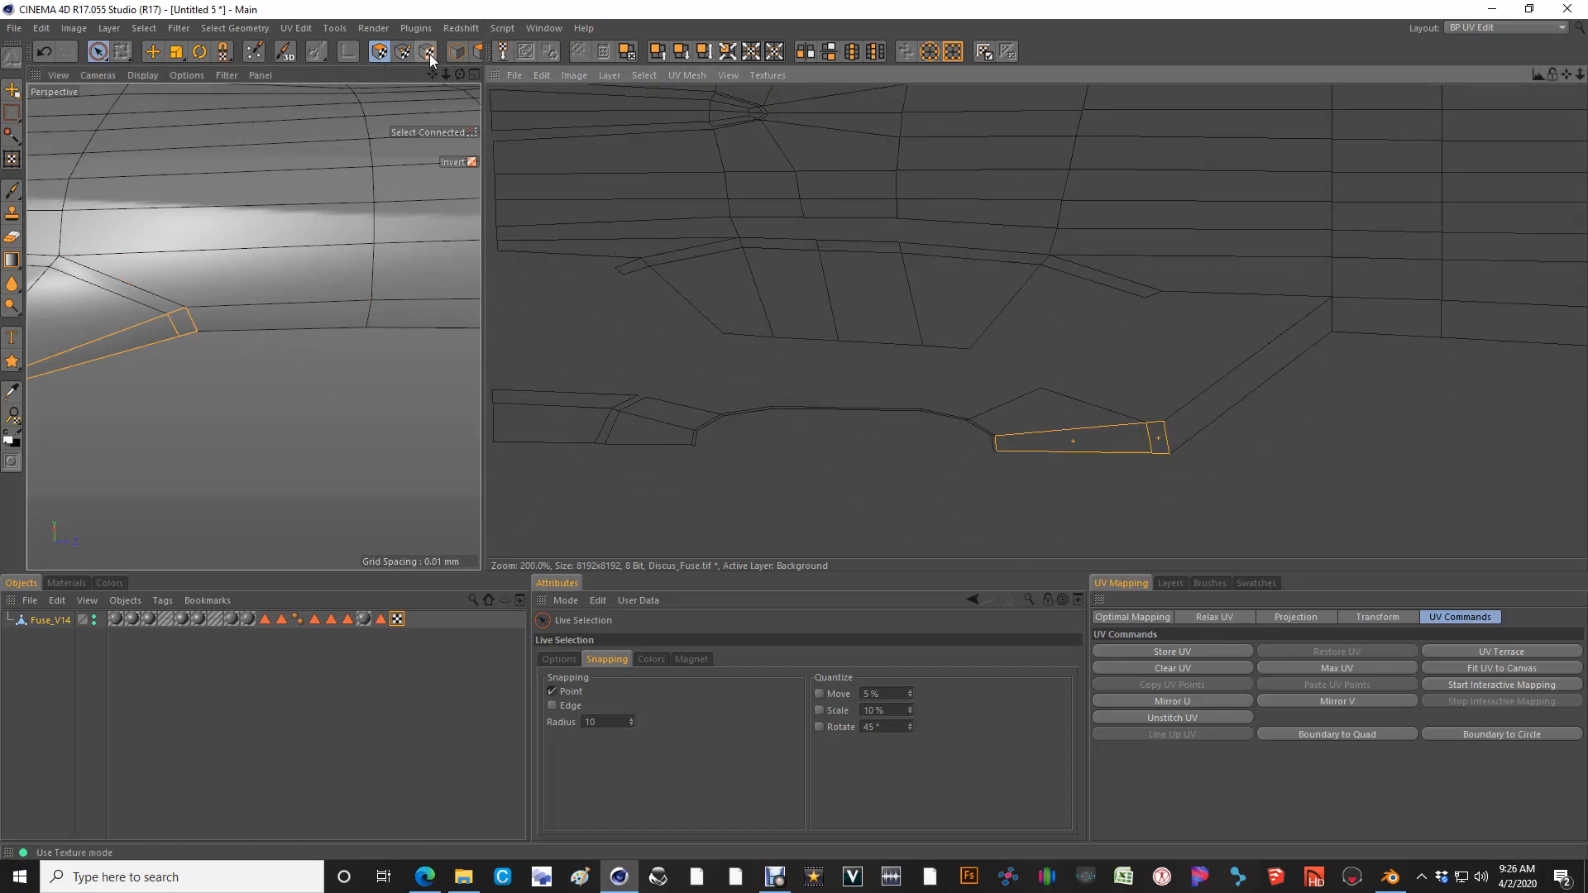
# In UV point editing, select the cluster of points ending the underside strip and move it up to snap onto the sliver's end point
pyautogui.click(402, 51)
pyautogui.press('e')
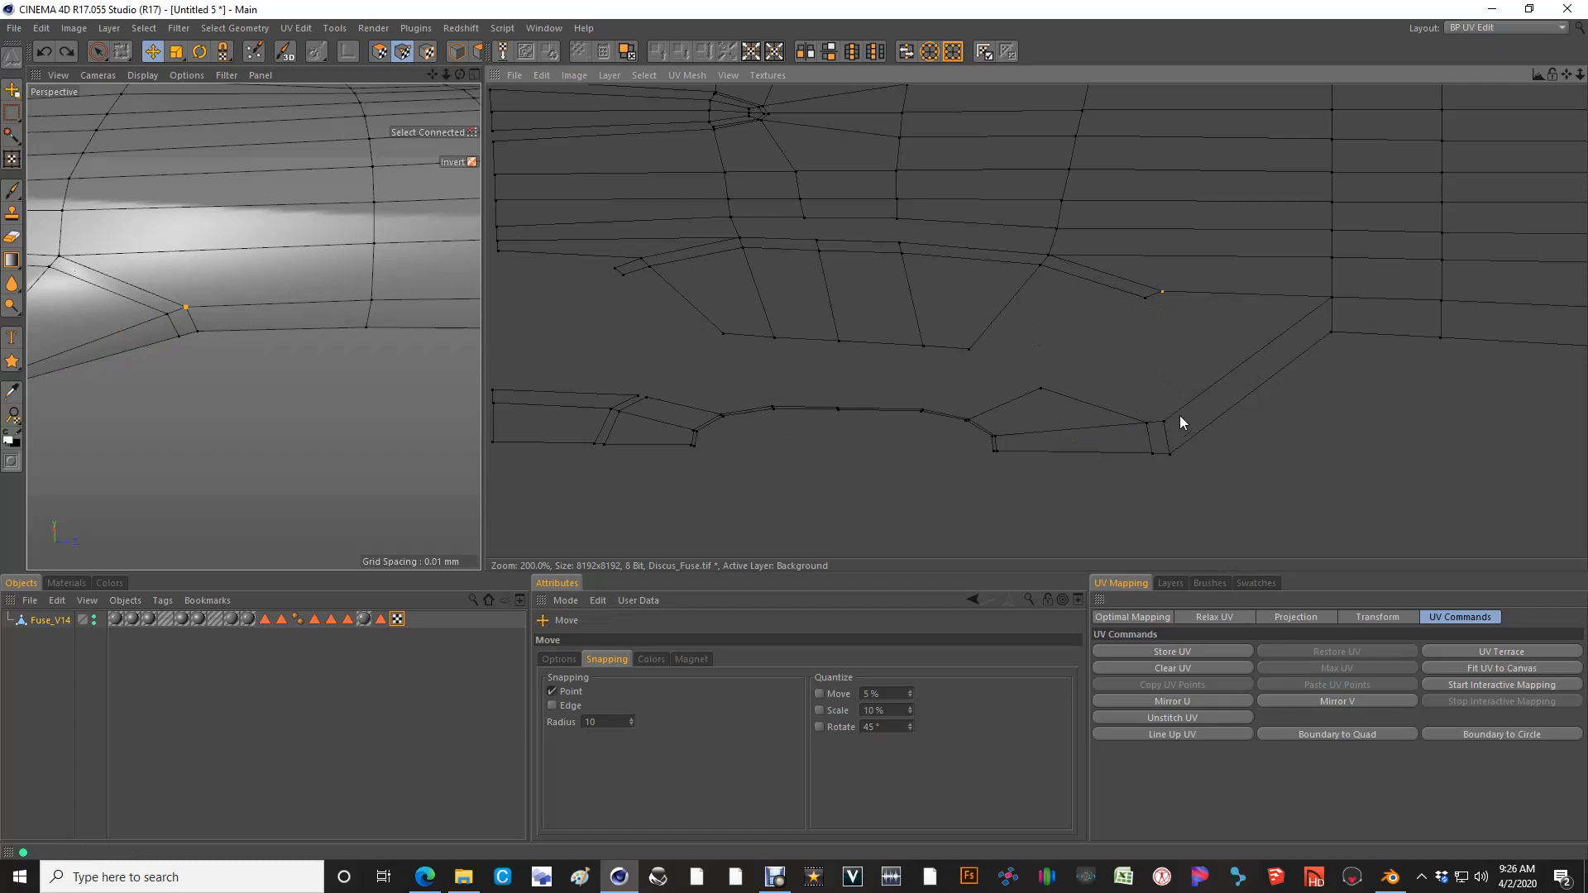
pyautogui.press('9')
pyautogui.moveTo(1180, 418)
pyautogui.mouseDown()
pyautogui.moveTo(1178, 477)
pyautogui.moveTo(1021, 405)
pyautogui.moveTo(990, 410)
pyautogui.moveTo(996, 454)
pyautogui.mouseUp()
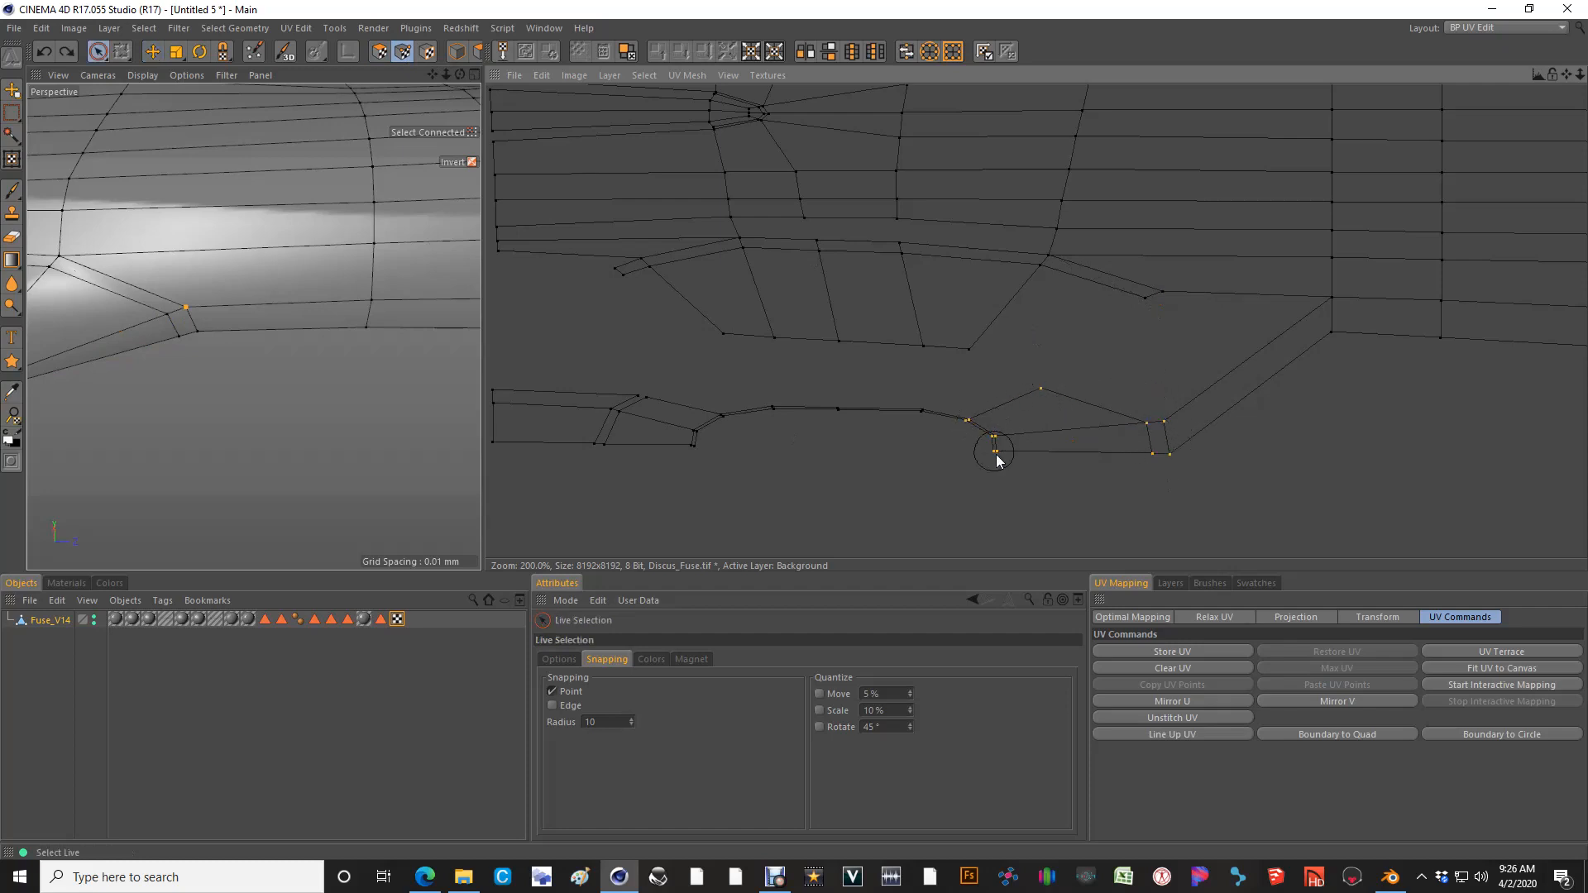
pyautogui.press('e')
pyautogui.moveTo(1169, 422); pyautogui.dragTo(1162, 291)
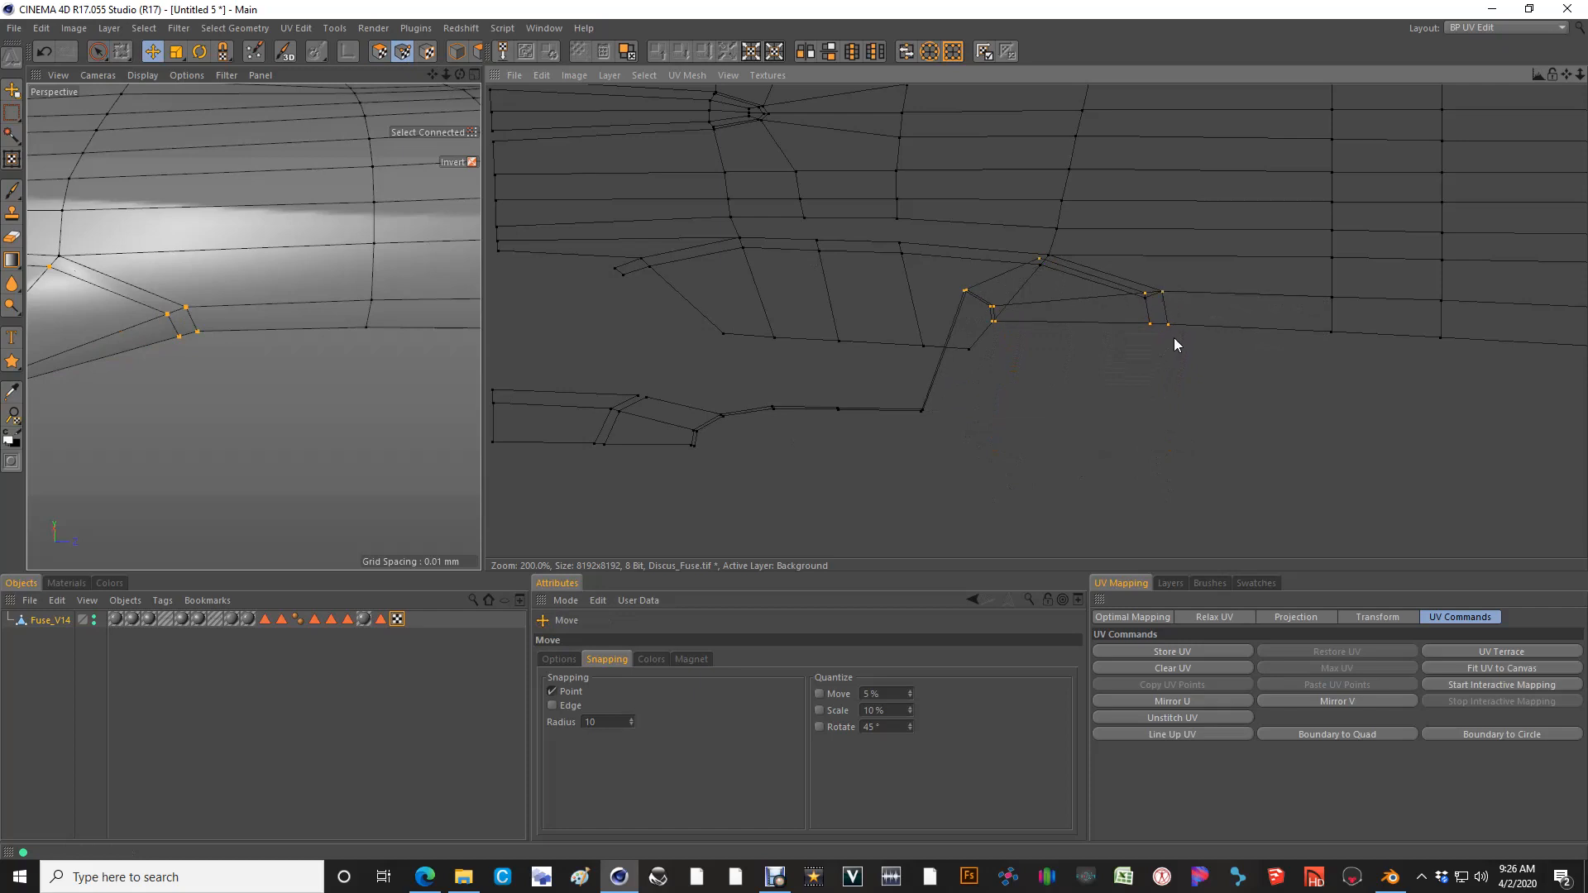
# Release the points already joined and snap the rest of the cluster onto the sliver's lower corner, then onto its opposite end
pyautogui.scroll(2, 1175, 330)
pyautogui.press('9')
pyautogui.press('e')
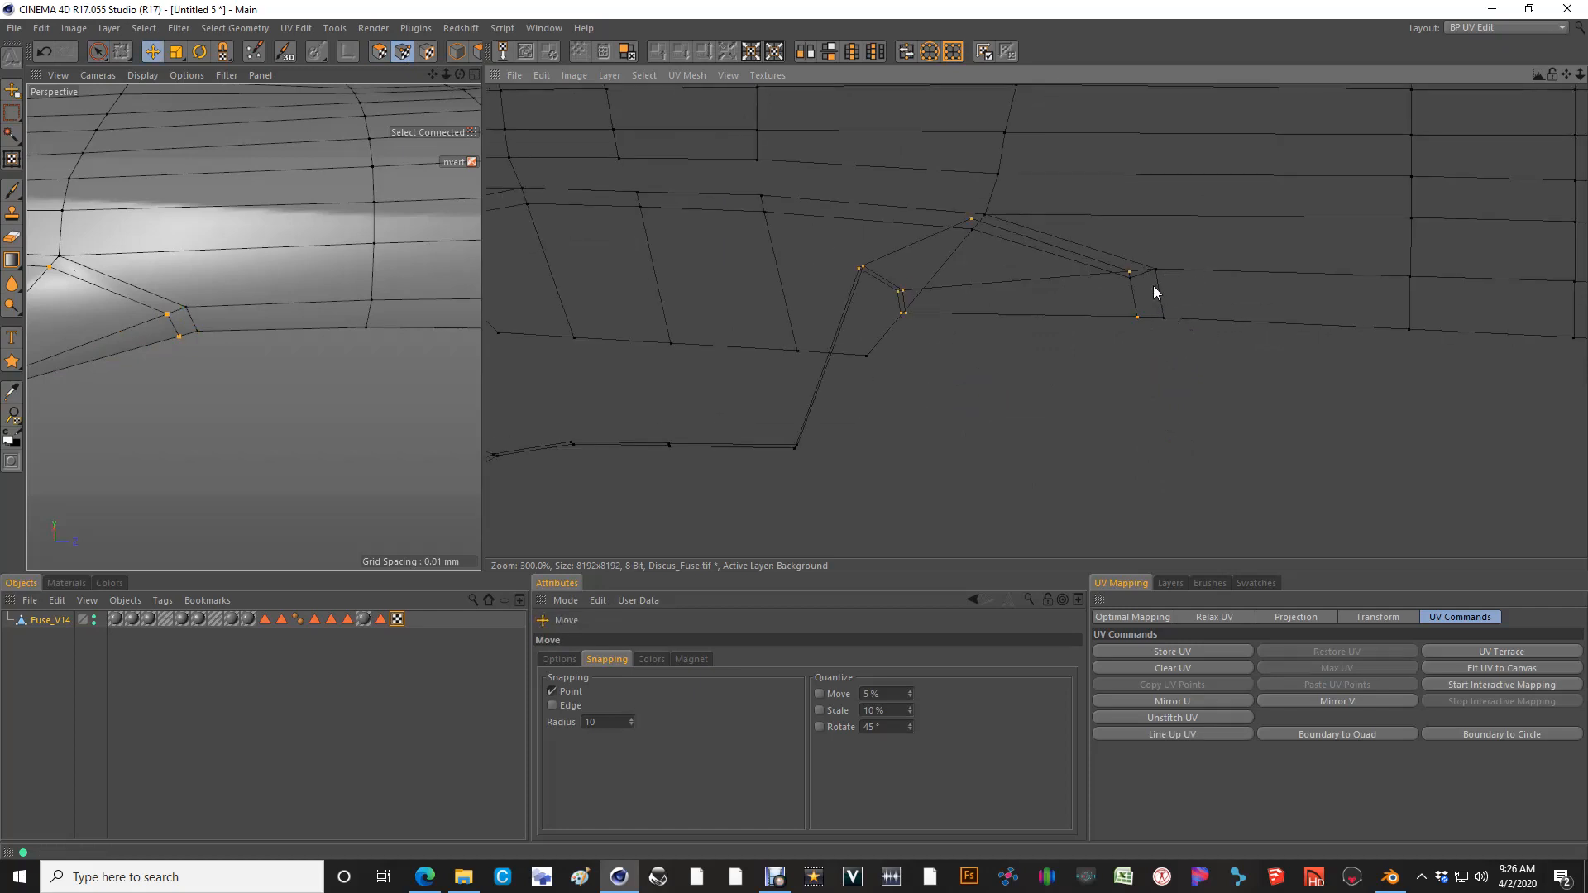
pyautogui.moveTo(1138, 286); pyautogui.dragTo(1147, 337)
pyautogui.press('9')
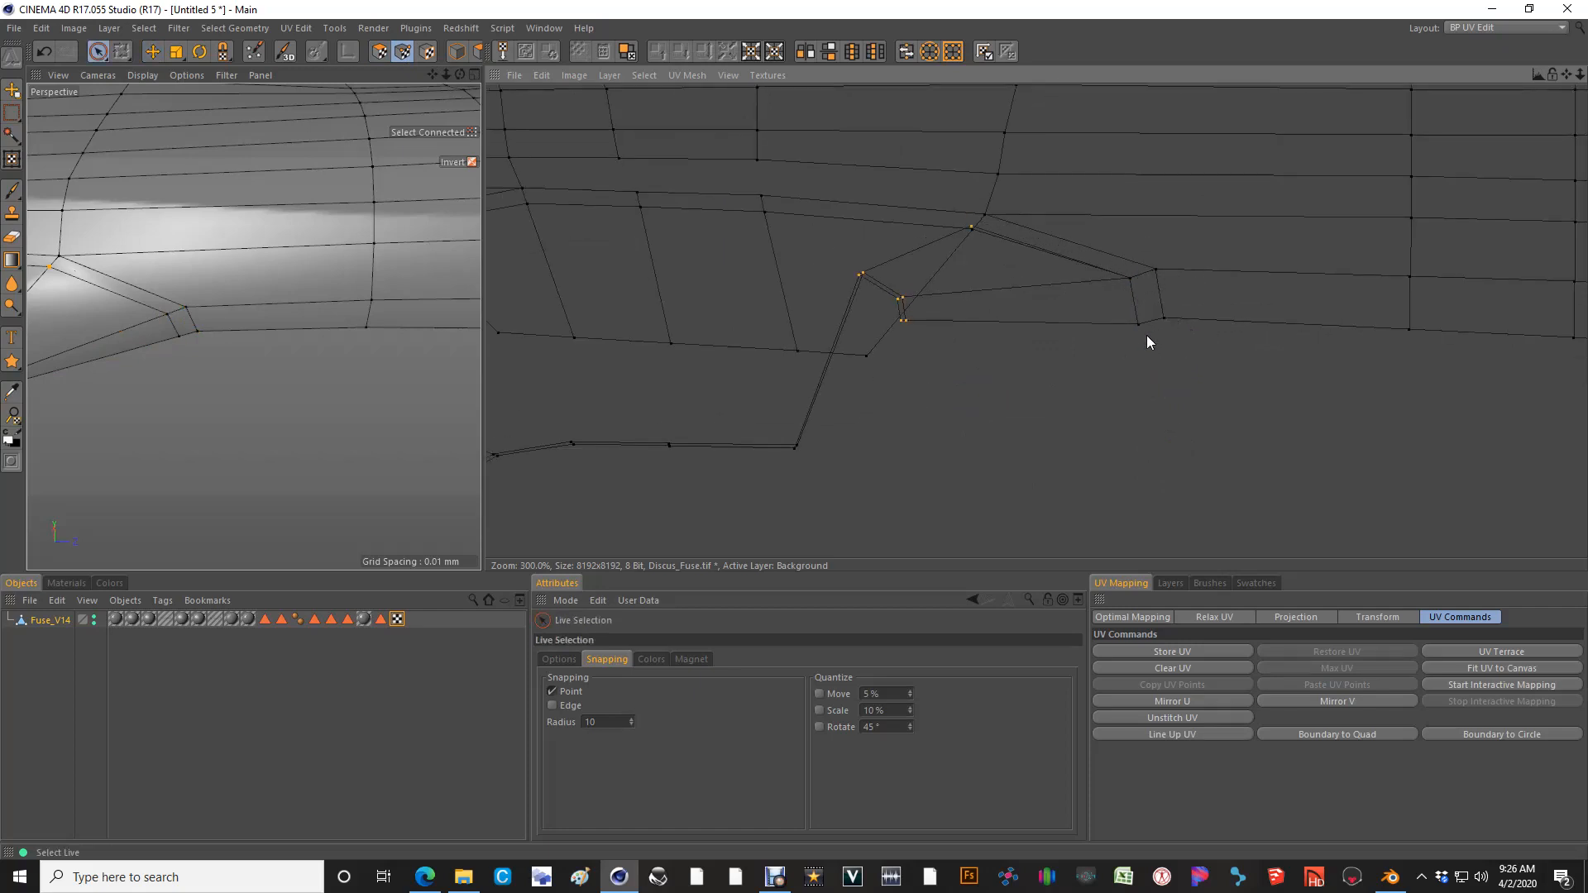
pyautogui.press('e')
pyautogui.moveTo(977, 228); pyautogui.dragTo(979, 231)
# Deselect the joined sliver point and move the remaining cluster down to snap onto the side island's nearest cutout corner
pyautogui.press('9')
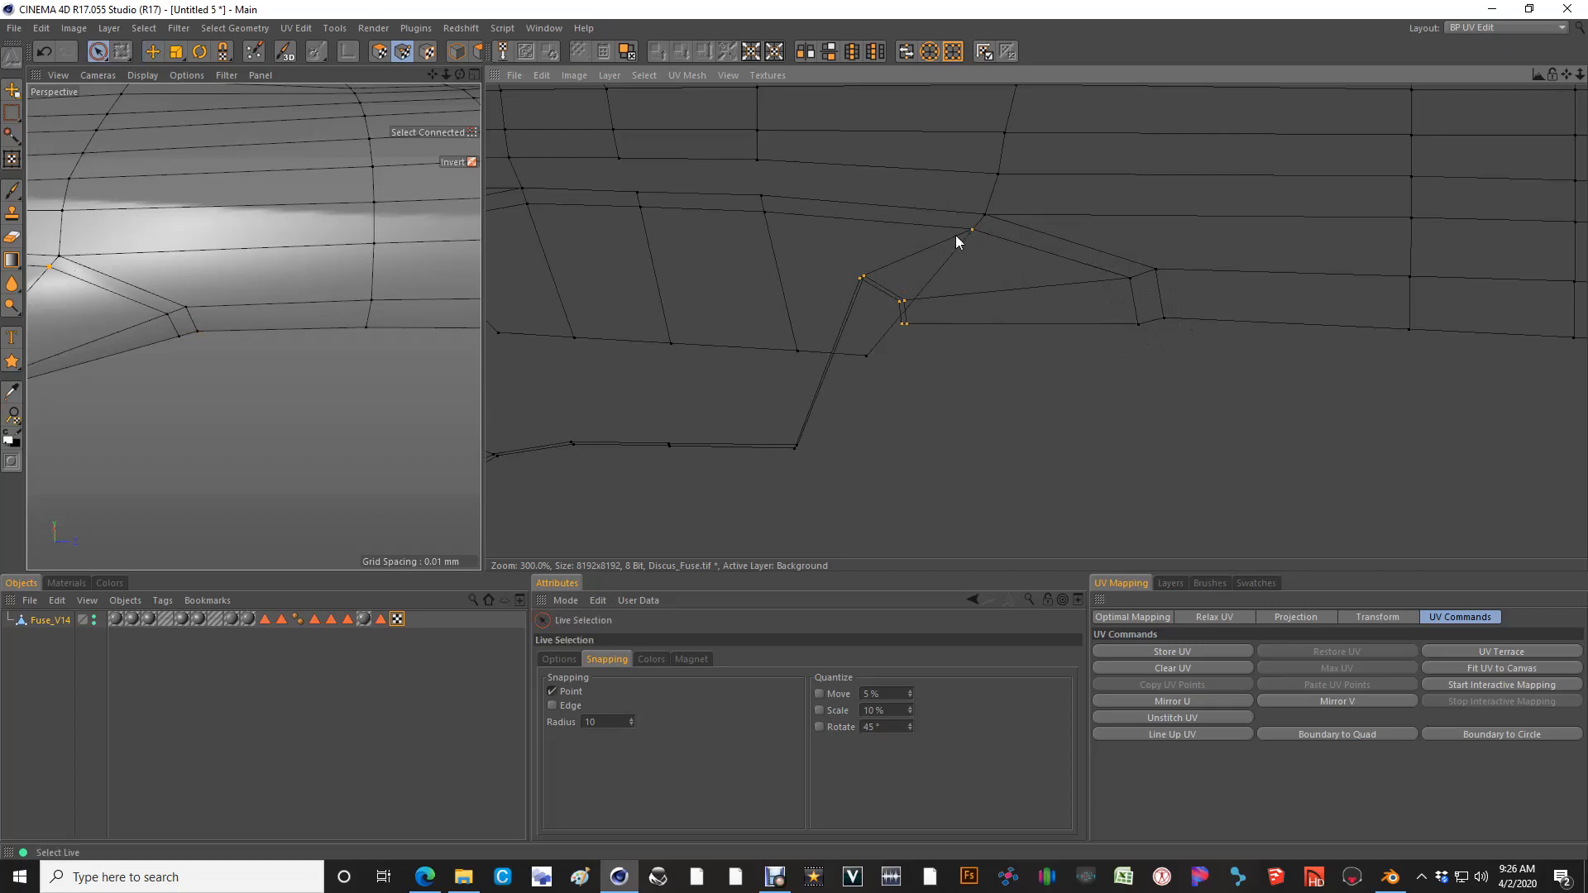
pyautogui.press('e')
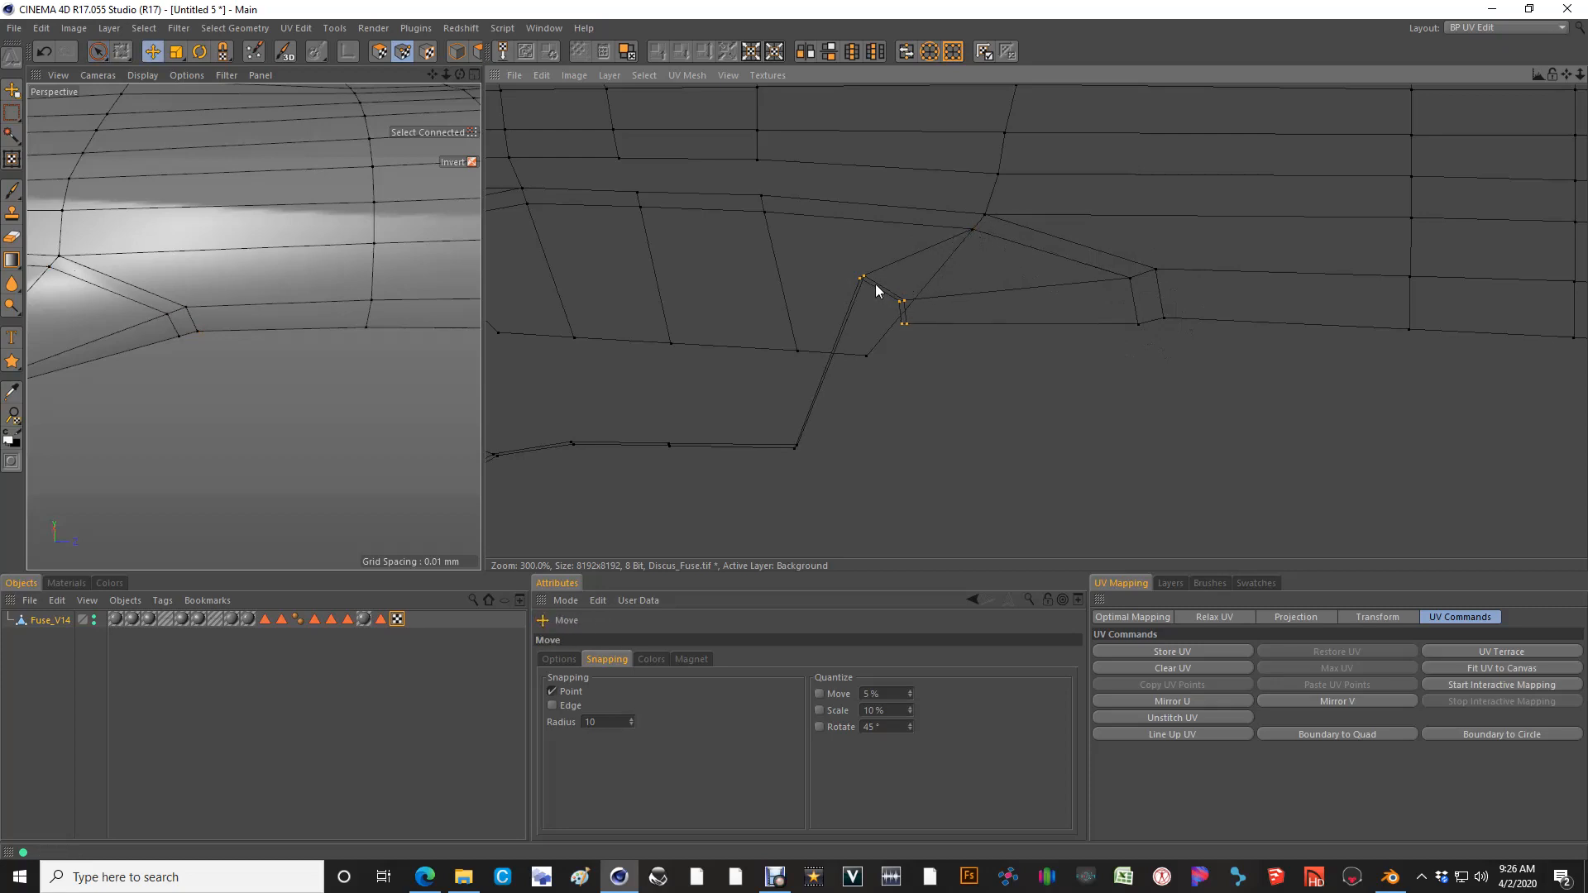
pyautogui.moveTo(875, 285); pyautogui.dragTo(794, 430)
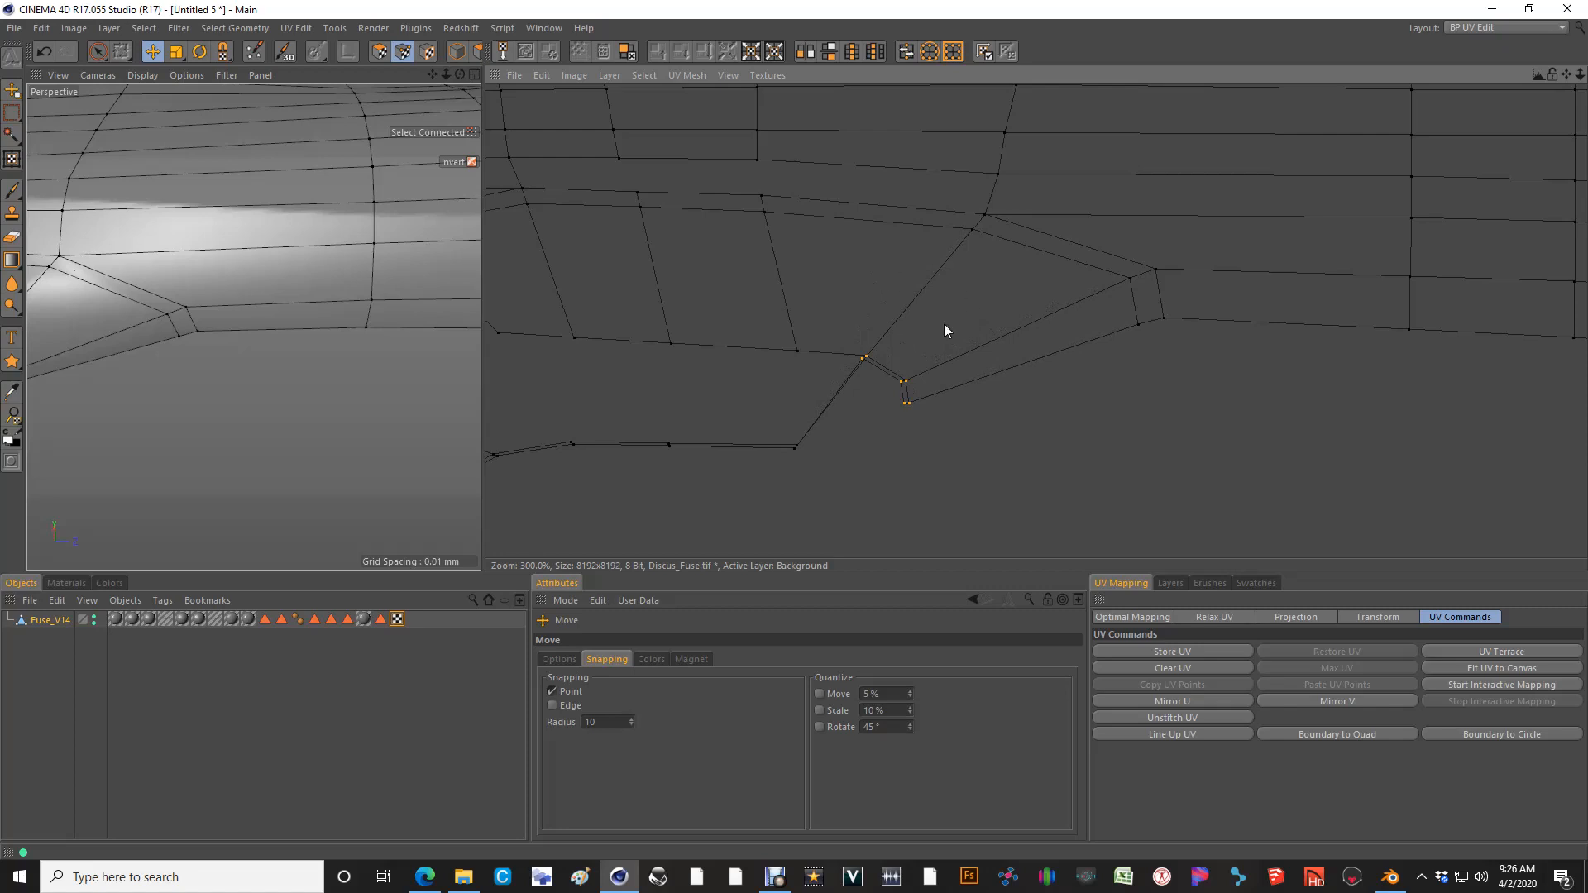
# Select the polygons around that cutout corner and compare their shapes in the 3D view and the UV layout
pyautogui.scroll(-1, 945, 324)
pyautogui.keyDown('alt'); pyautogui.moveTo(172, 352); pyautogui.dragTo(430, 341, button='middle'); pyautogui.keyUp('alt')
pyautogui.keyDown('alt'); pyautogui.moveTo(128, 357); pyautogui.dragTo(157, 356, button='right'); pyautogui.keyUp('alt')
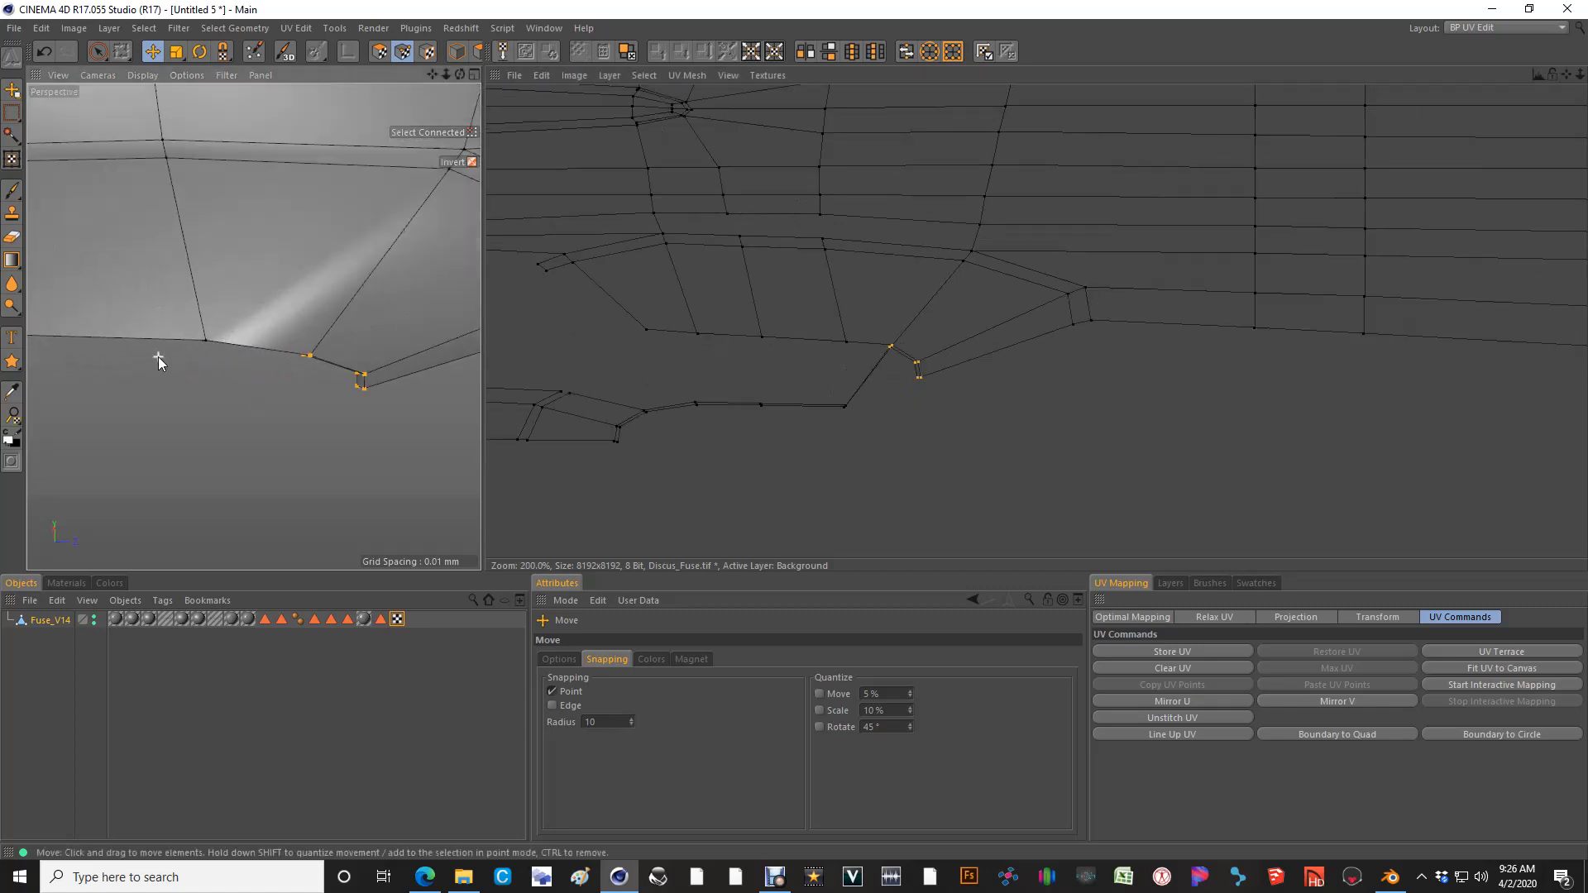
pyautogui.moveTo(250, 333)
pyautogui.keyDown('alt'); pyautogui.mouseDown()
pyautogui.moveTo(299, 320)
pyautogui.moveTo(796, 433)
pyautogui.moveTo(250, 320)
pyautogui.mouseUp(); pyautogui.keyUp('alt')
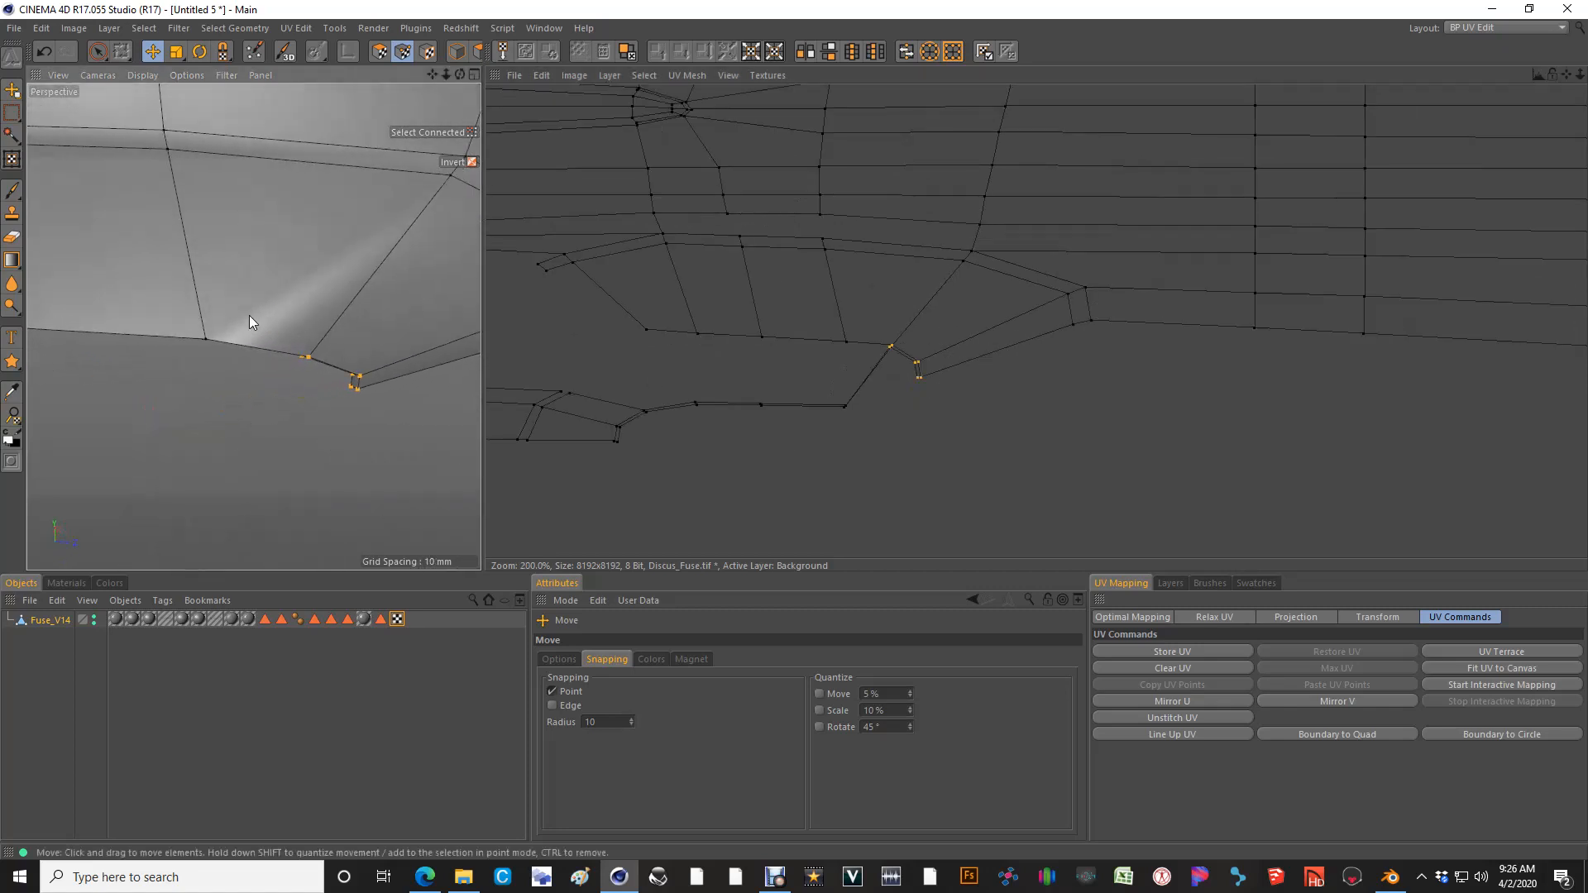
pyautogui.click(379, 51)
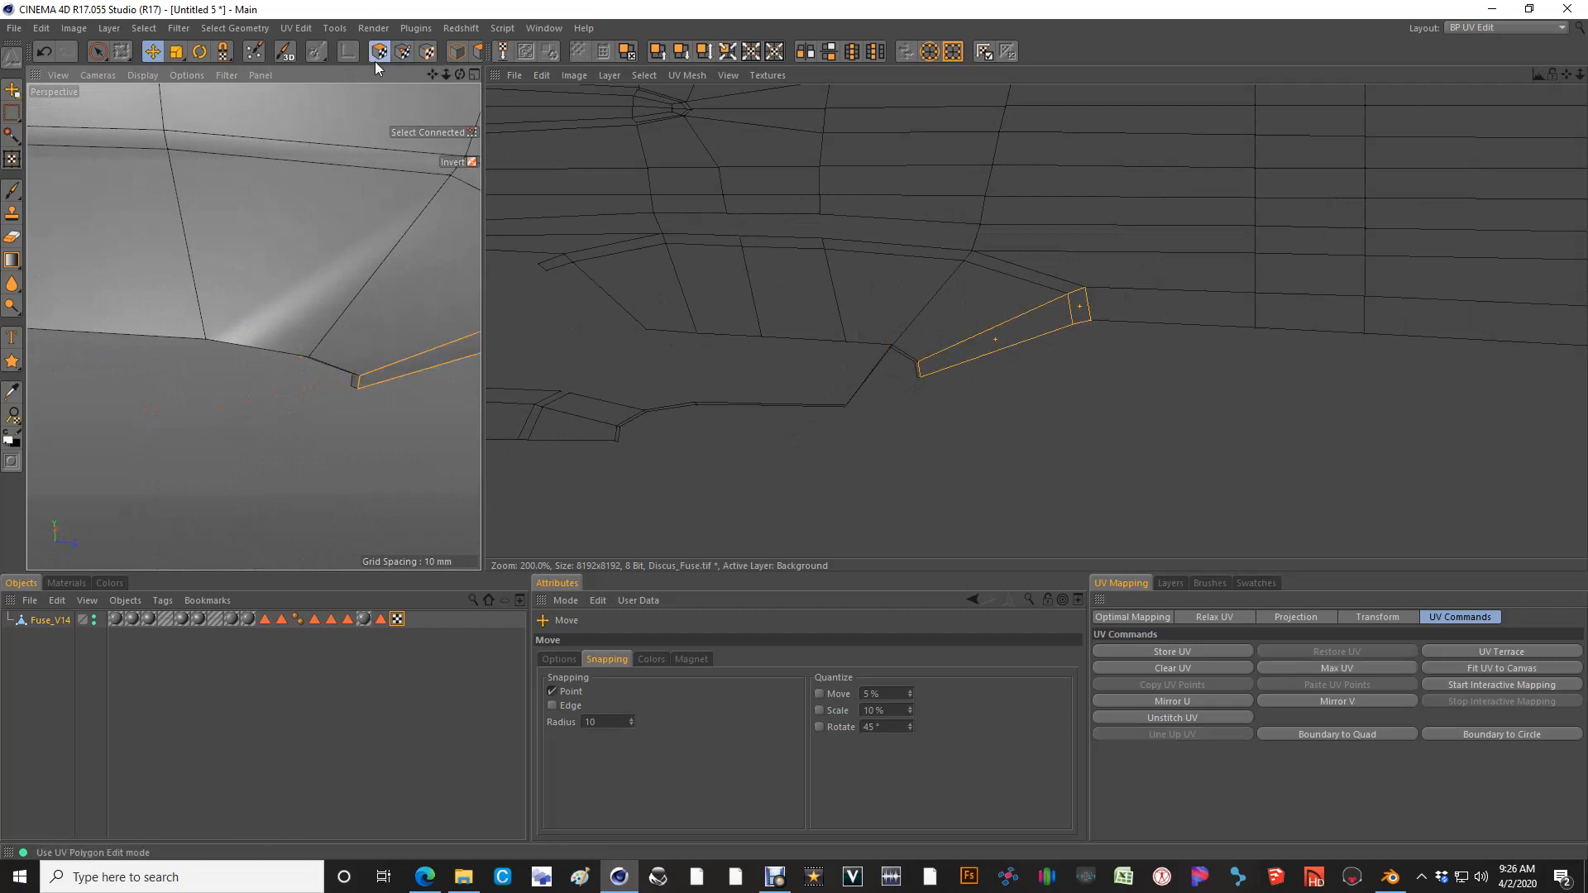
pyautogui.press('9')
pyautogui.click(956, 331)
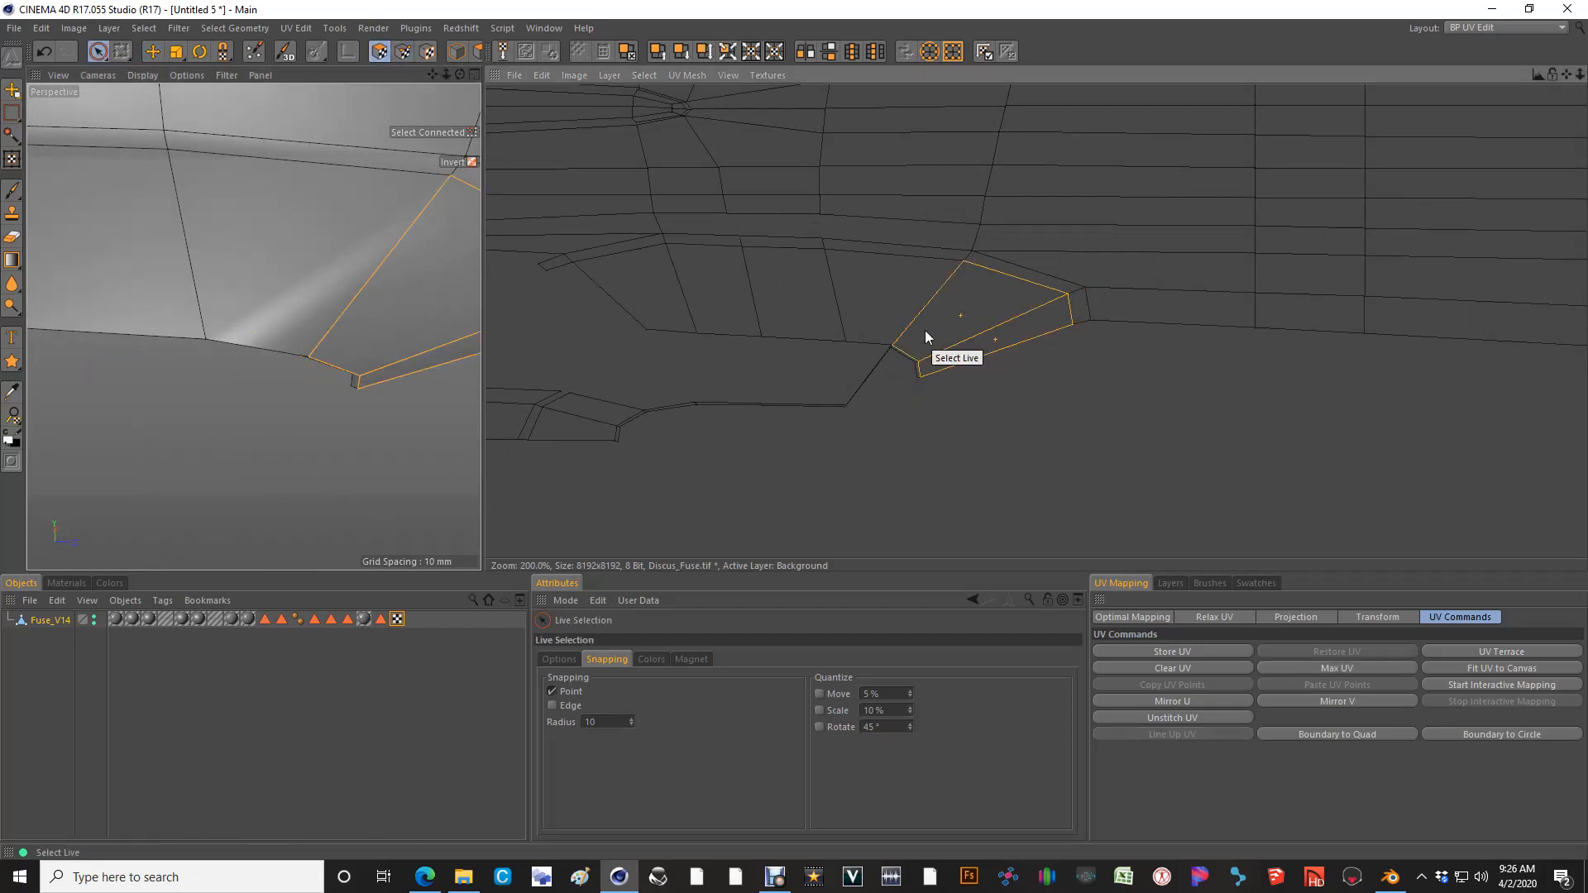
pyautogui.moveTo(925, 330); pyautogui.dragTo(894, 331)
pyautogui.scroll(6, 847, 313)
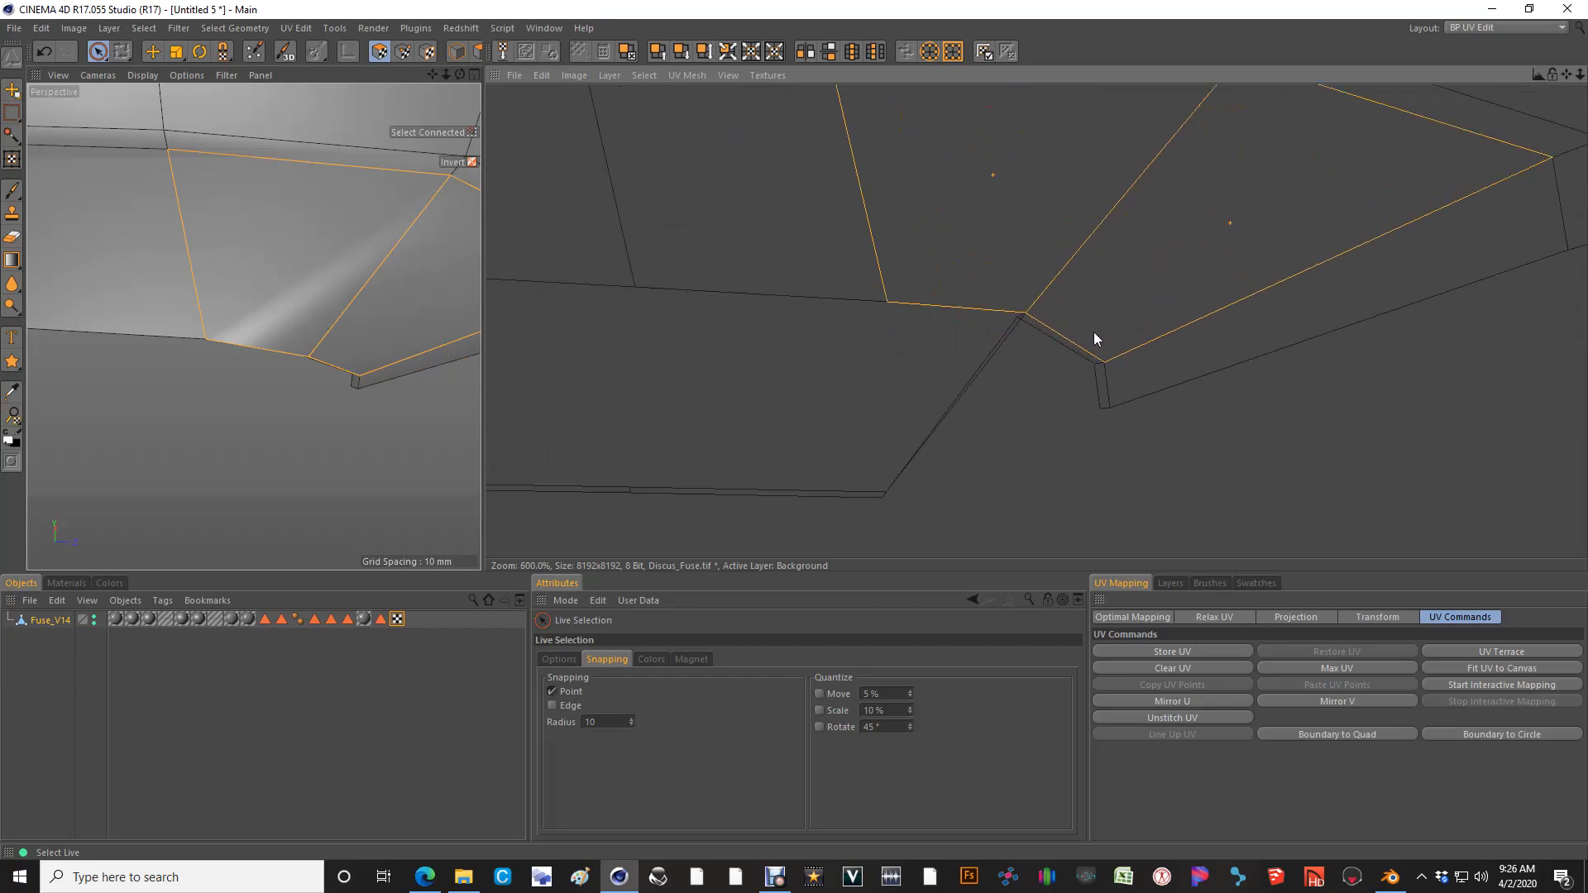
pyautogui.scroll(-3, 1088, 286)
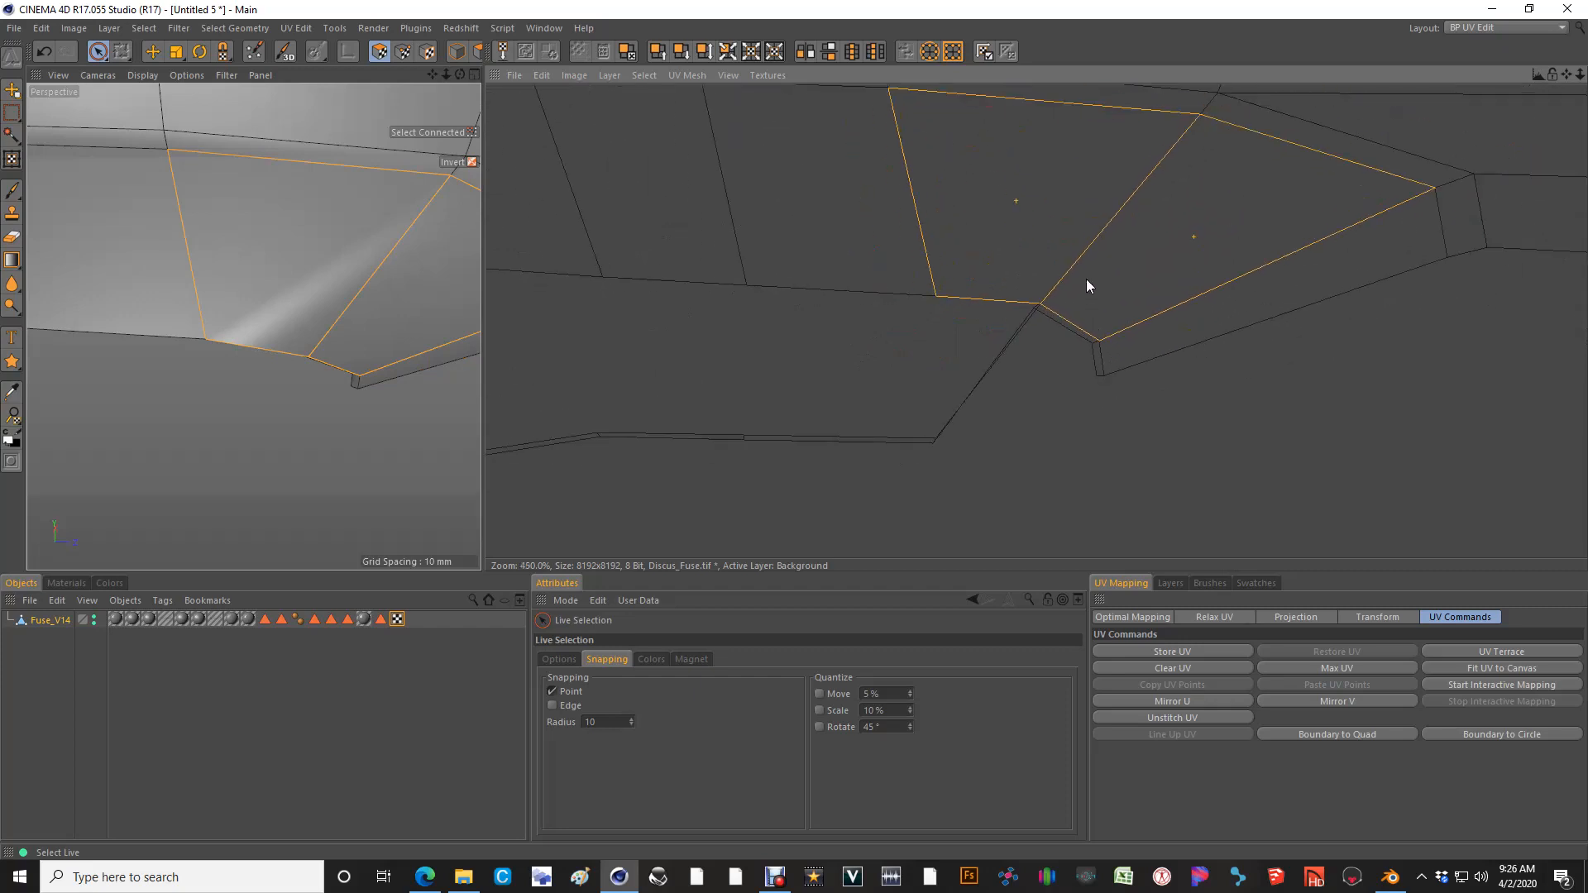
# In UV point editing, snap the thin strip's next two point groups up onto the matching points of the side island's cutout edge
pyautogui.click(402, 52)
pyautogui.press('e')
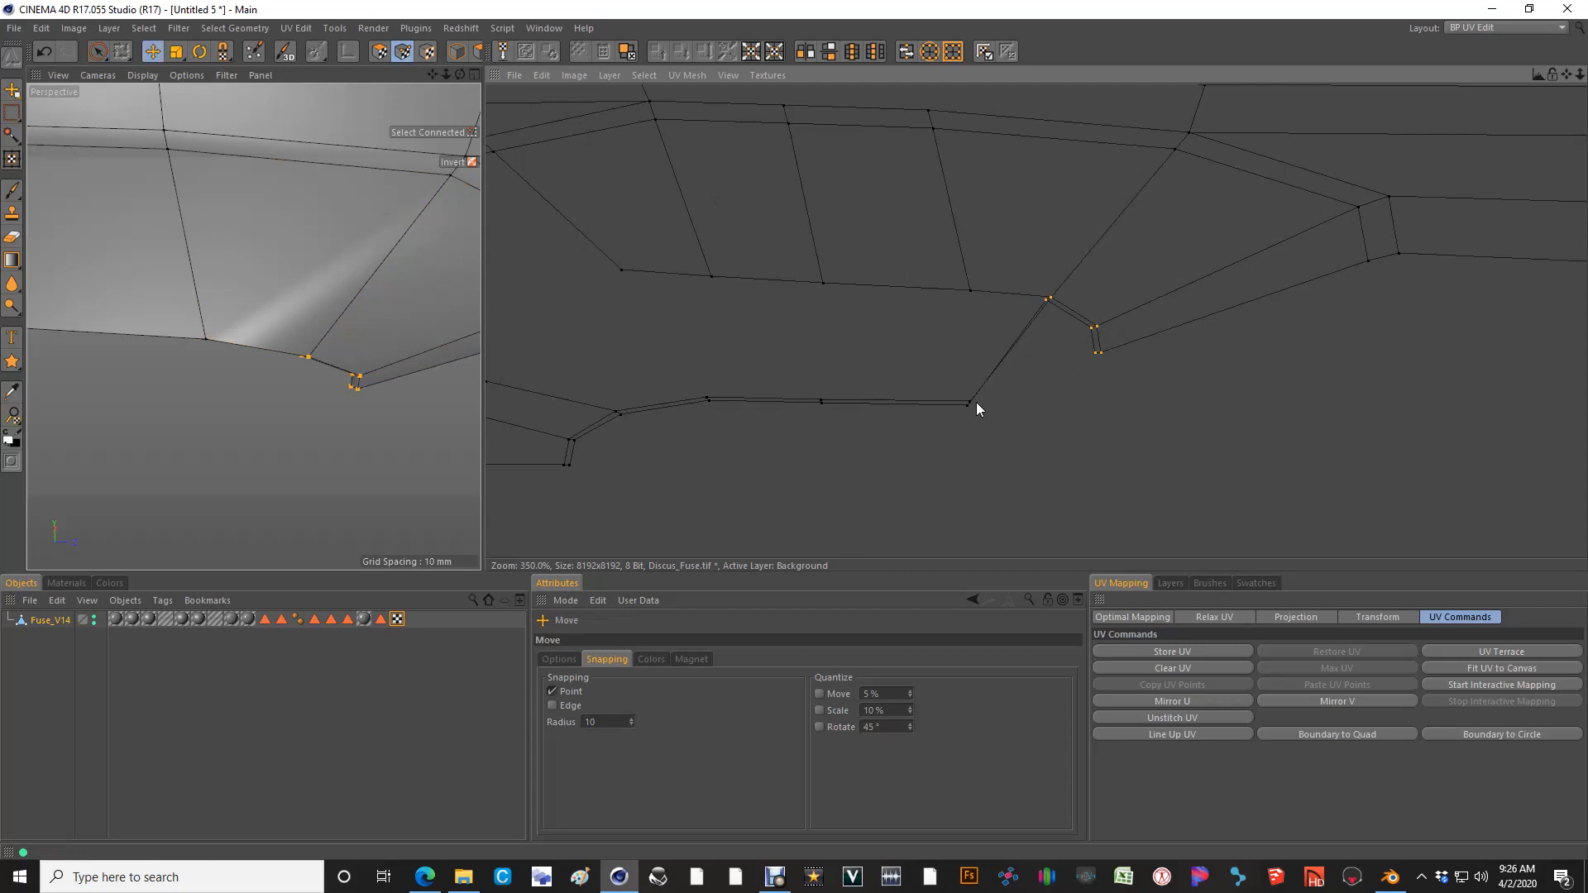
pyautogui.press('space')
pyautogui.click(969, 406)
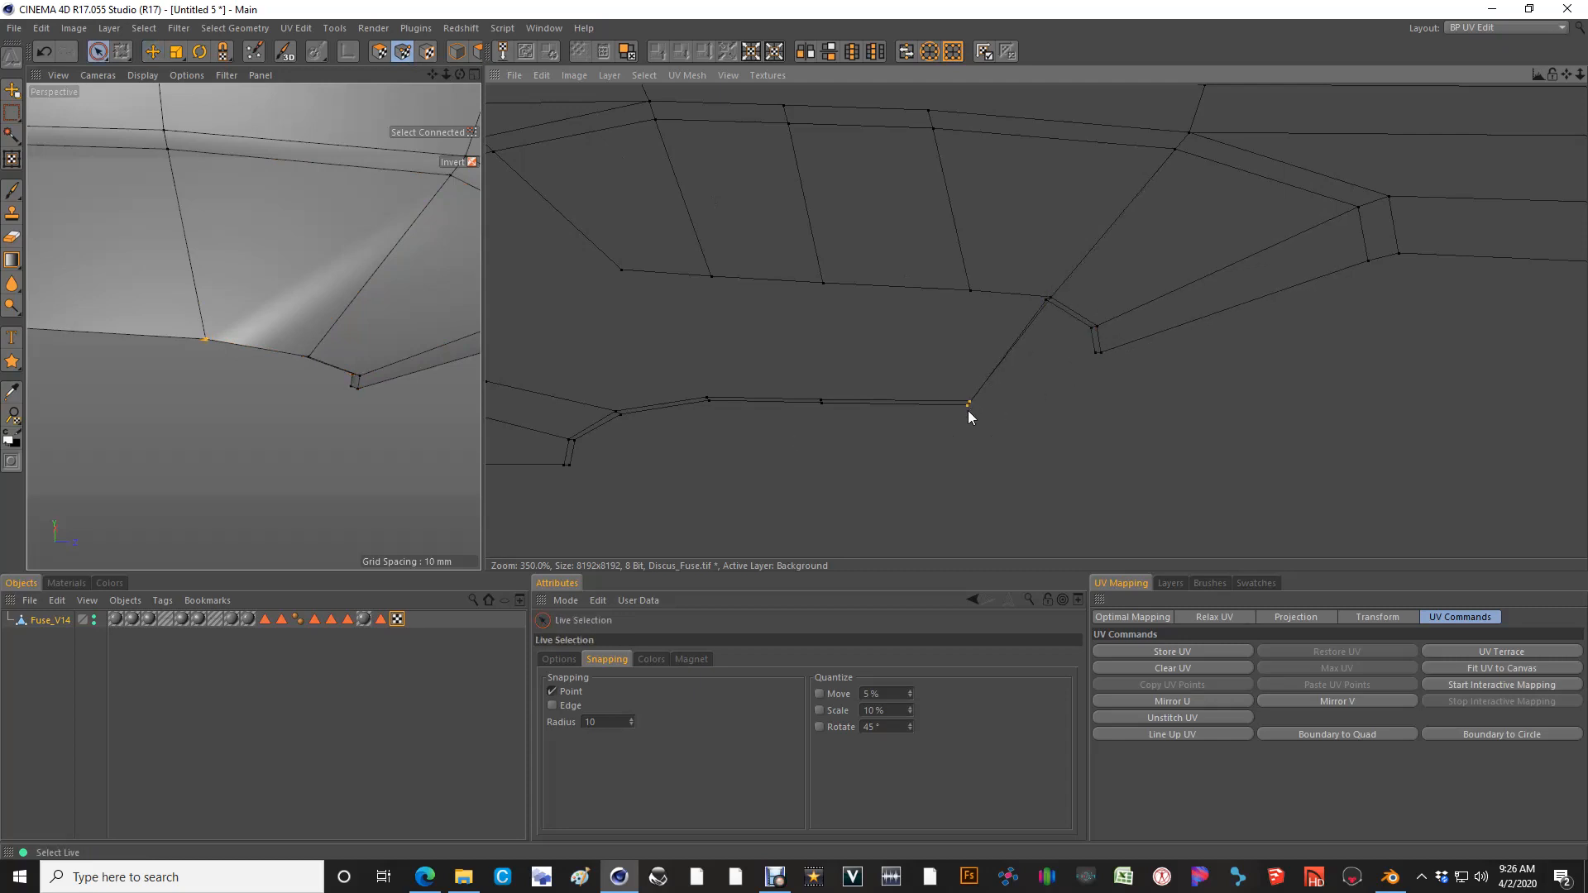
pyautogui.press('space')
pyautogui.moveTo(968, 411); pyautogui.dragTo(969, 299)
pyautogui.press('space')
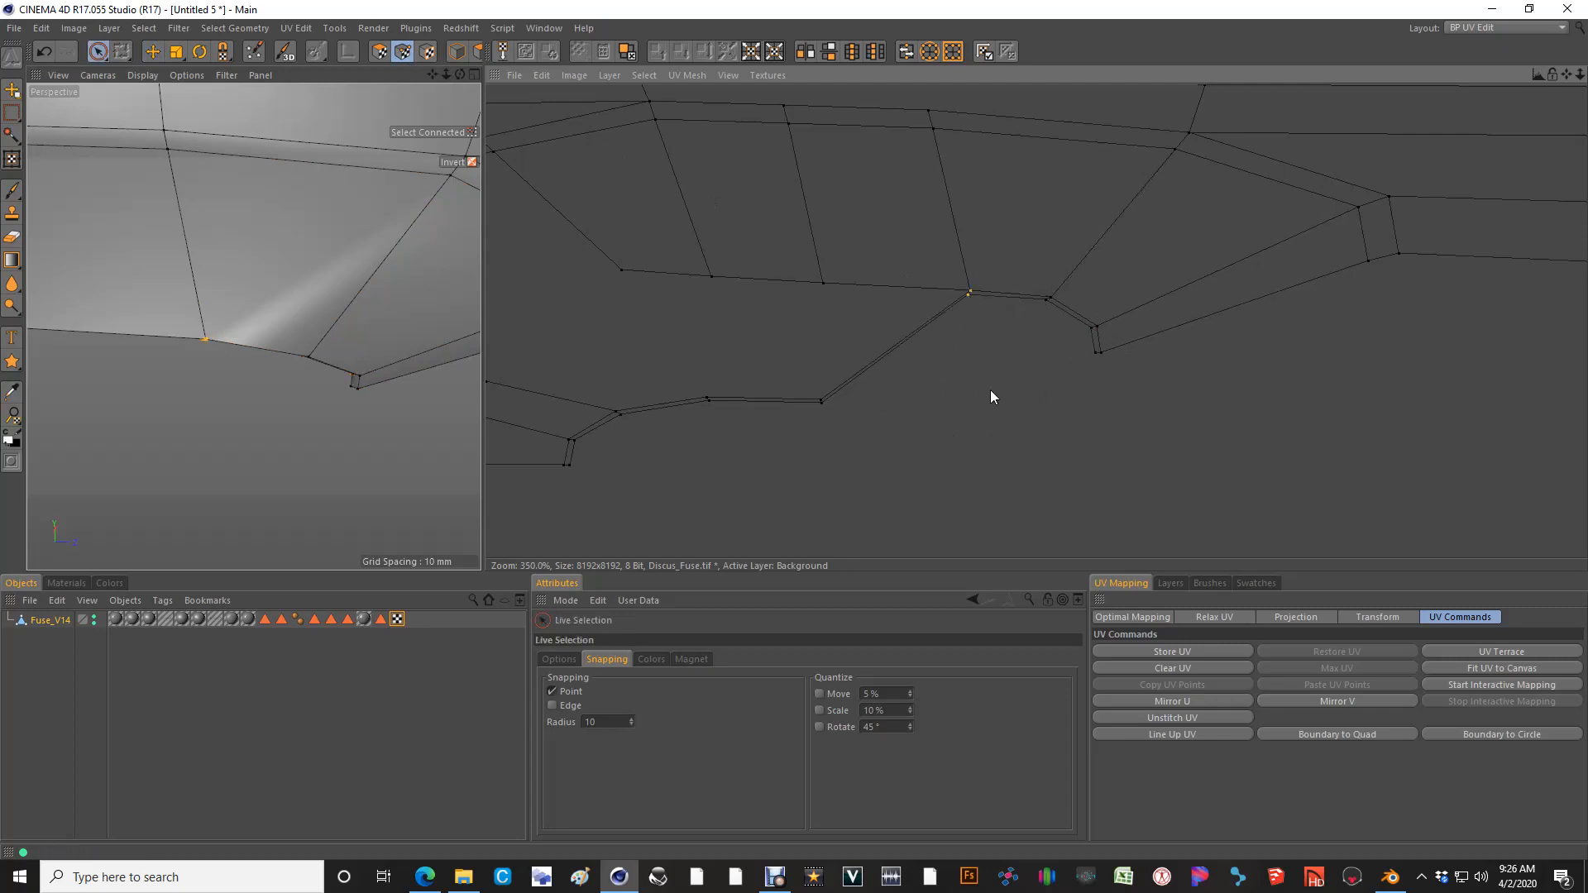
pyautogui.click(822, 401)
pyautogui.press('space')
pyautogui.moveTo(818, 386); pyautogui.dragTo(821, 273)
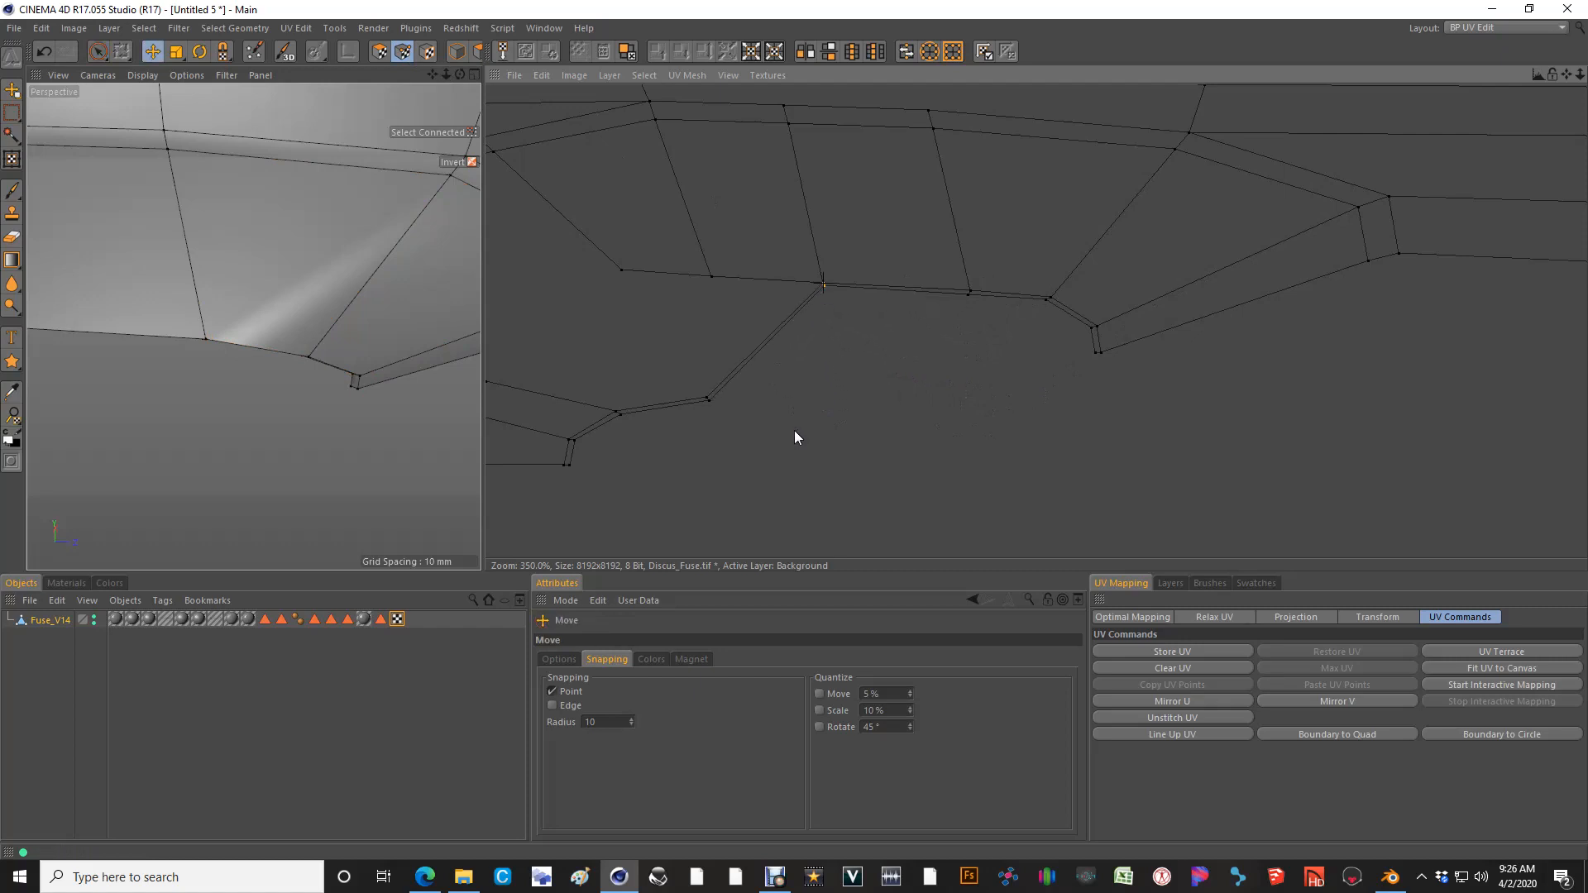
# Snap the thin strip's following two point groups onto the last two points of the cutout edge, reaching its far corner
pyautogui.press('space')
pyautogui.click(709, 397)
pyautogui.press('space')
pyautogui.moveTo(709, 397); pyautogui.dragTo(712, 278)
pyautogui.press('space')
pyautogui.click(619, 412)
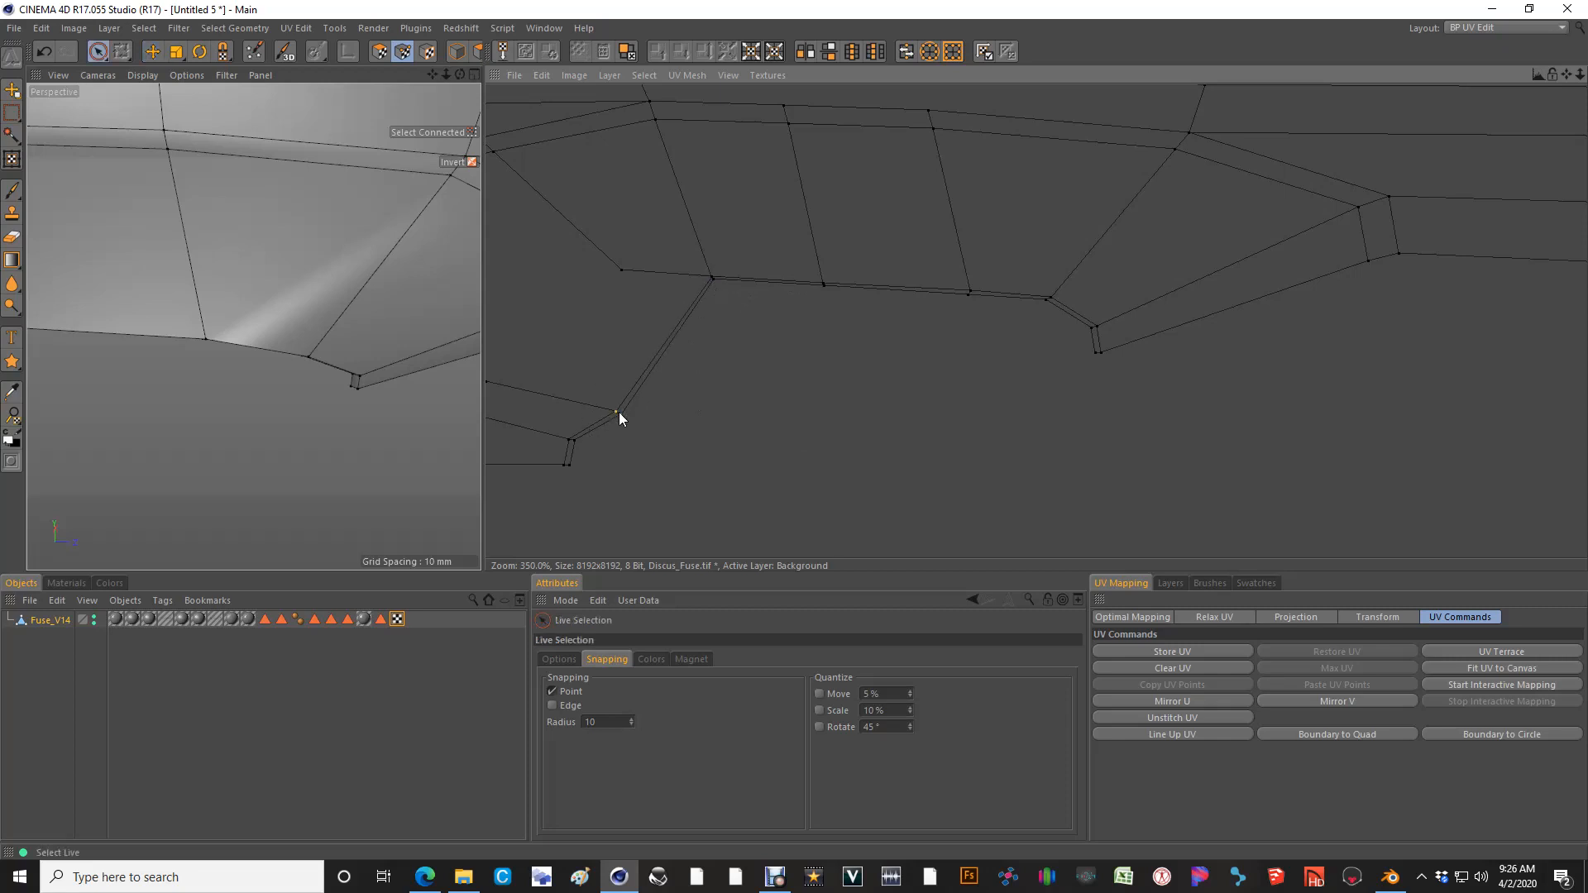
pyautogui.press('space')
pyautogui.moveTo(619, 412); pyautogui.dragTo(622, 271)
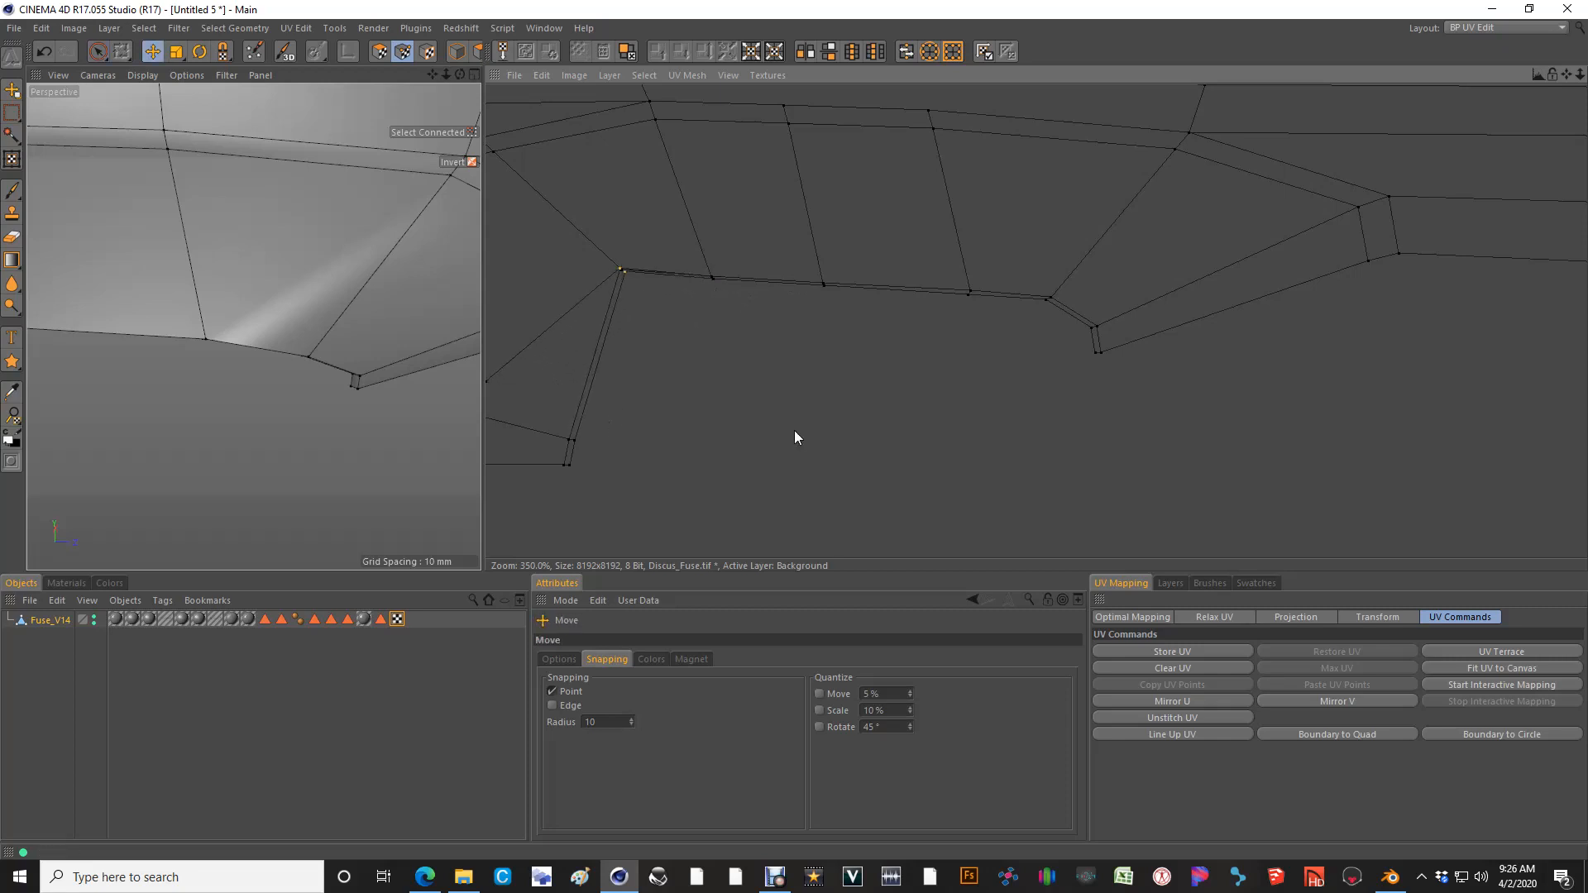
# Select the lower polygons at the fuselage's open end in 3D, examine their UV positions, and return to UV point editing
pyautogui.keyDown('alt'); pyautogui.moveTo(622, 271); pyautogui.dragTo(915, 265, button='middle'); pyautogui.keyUp('alt')
pyautogui.scroll(-5, 236, 366)
pyautogui.keyDown('alt'); pyautogui.moveTo(237, 365); pyautogui.dragTo(425, 370); pyautogui.keyUp('alt')
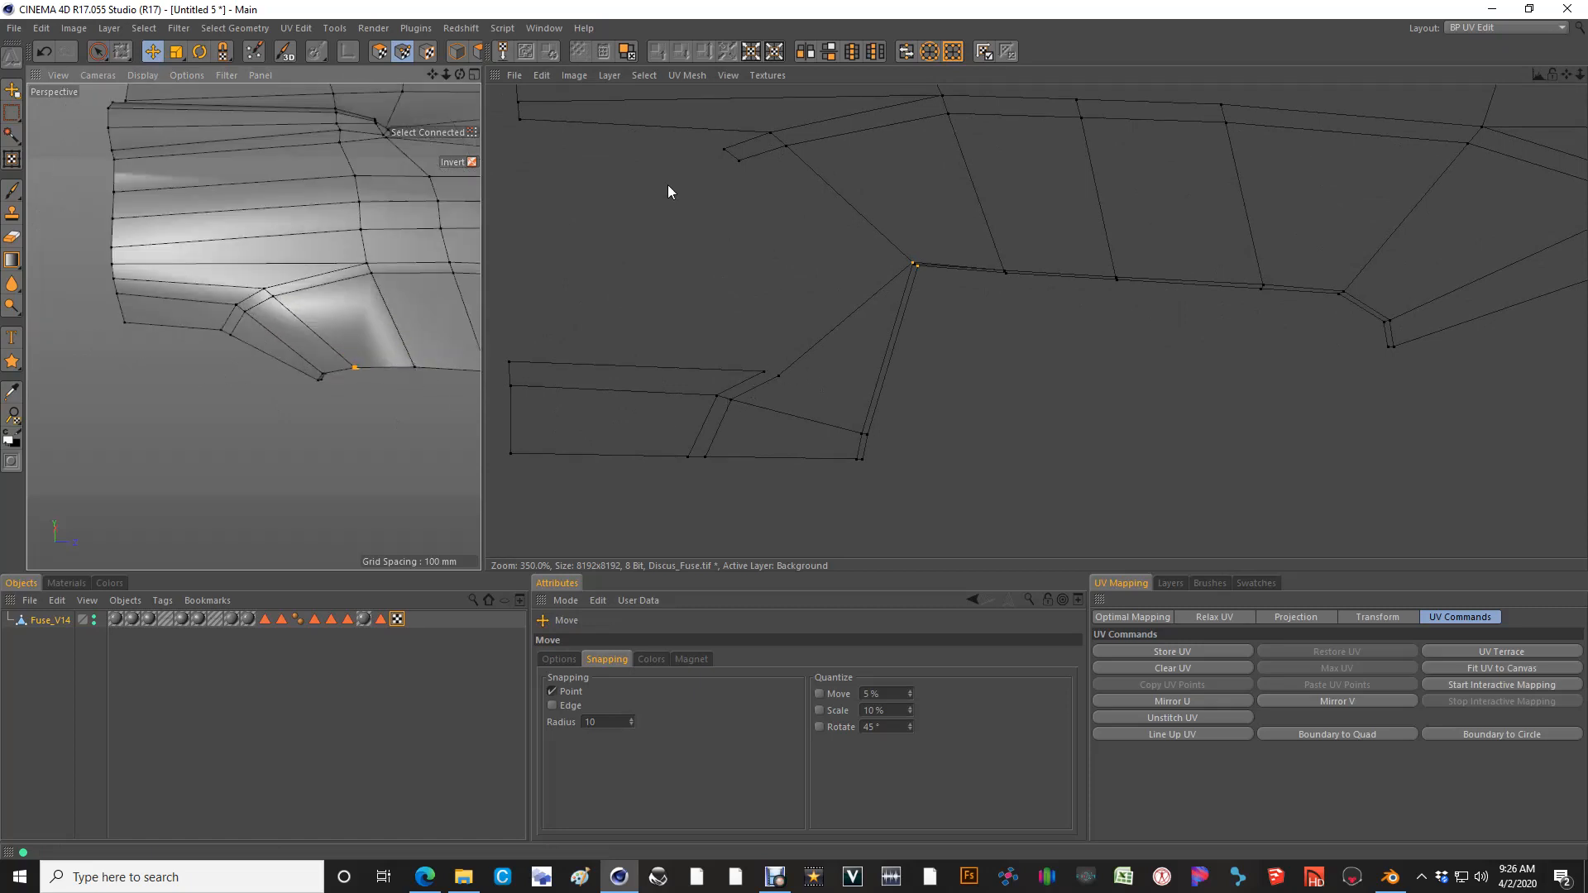
pyautogui.click(379, 52)
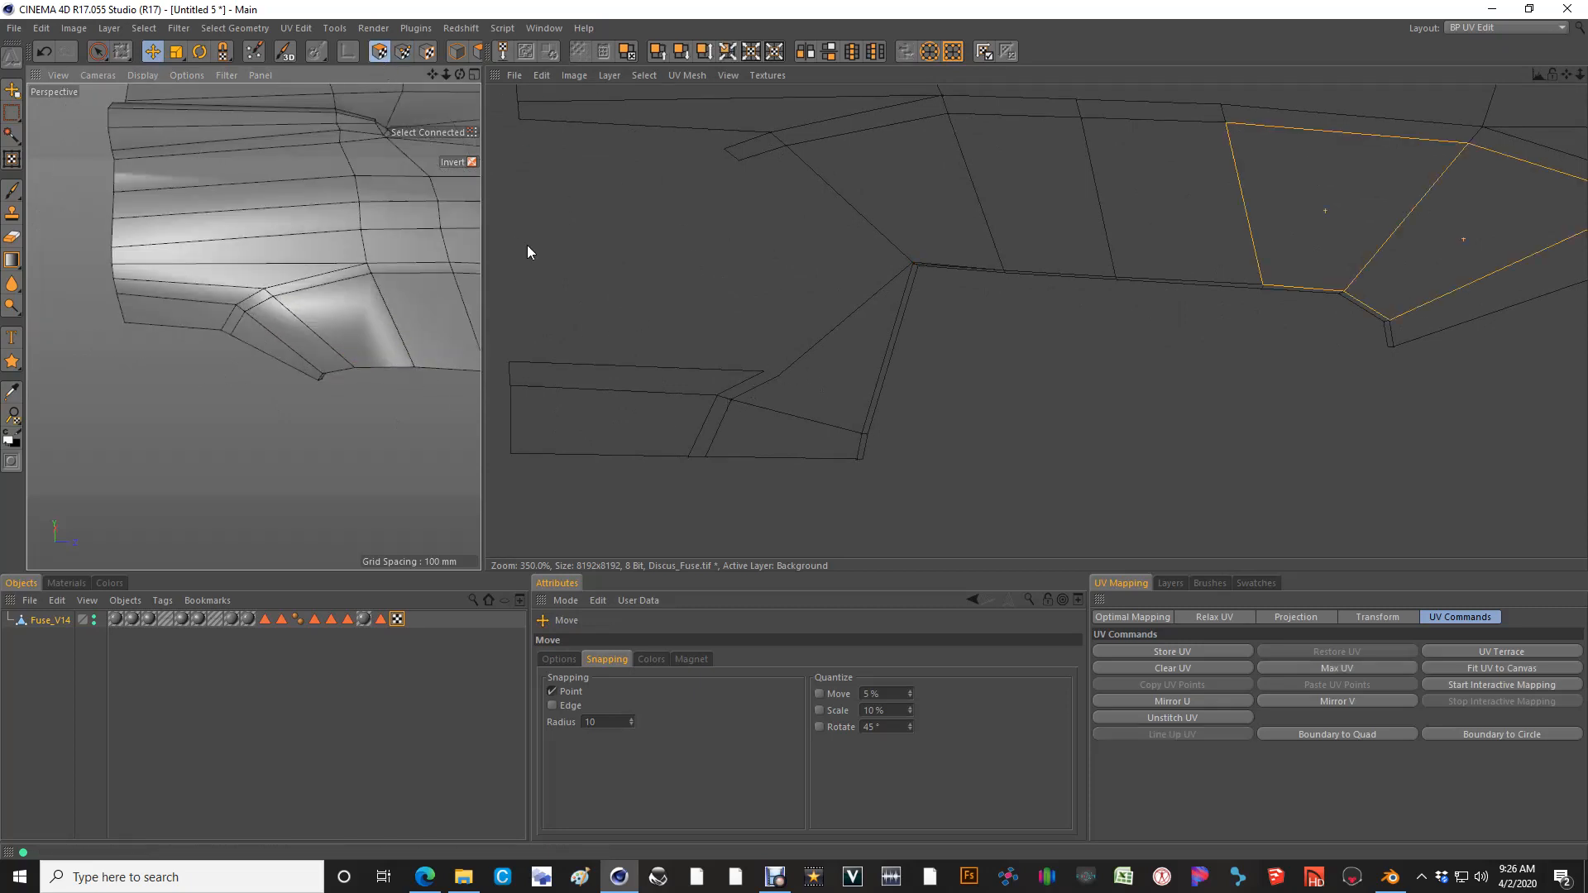
pyautogui.press('9')
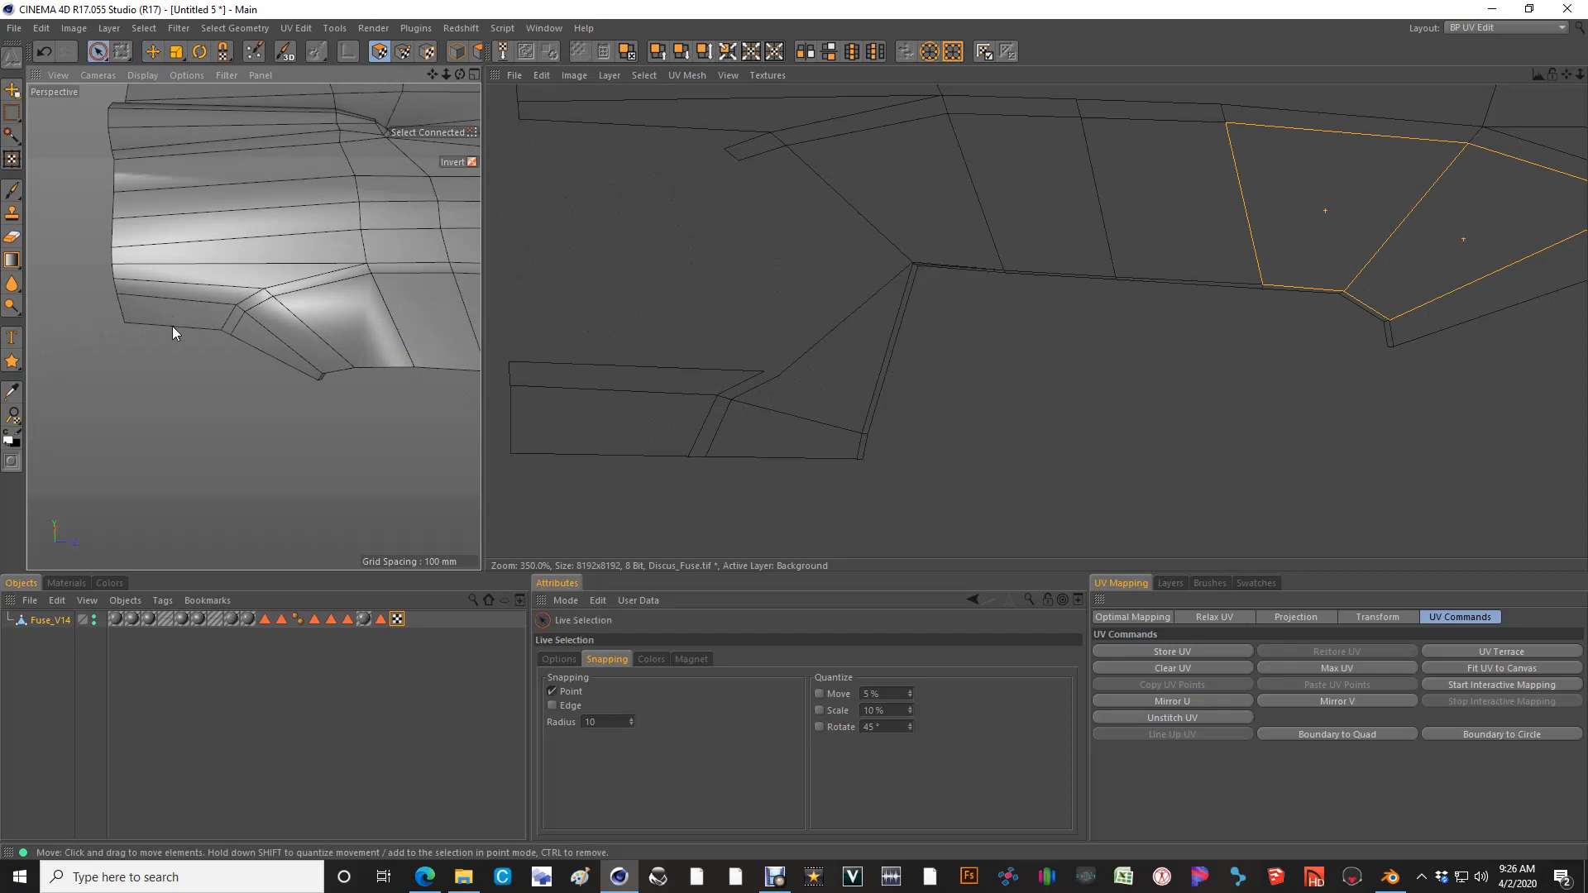
pyautogui.click(174, 325)
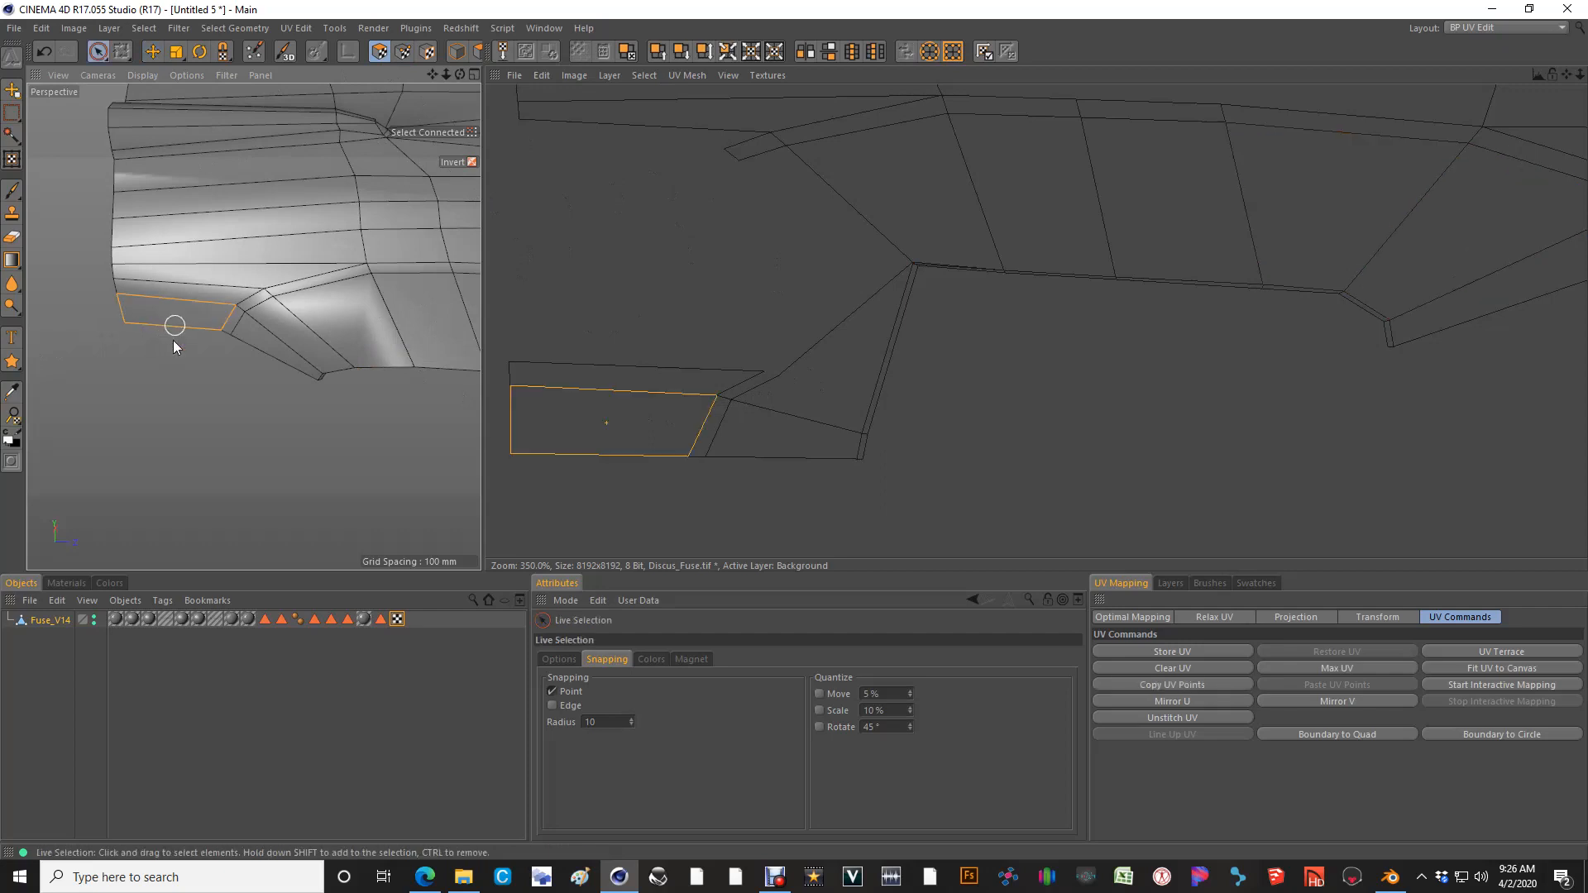
pyautogui.keyDown('shift'); pyautogui.click(210, 308); pyautogui.keyUp('shift')
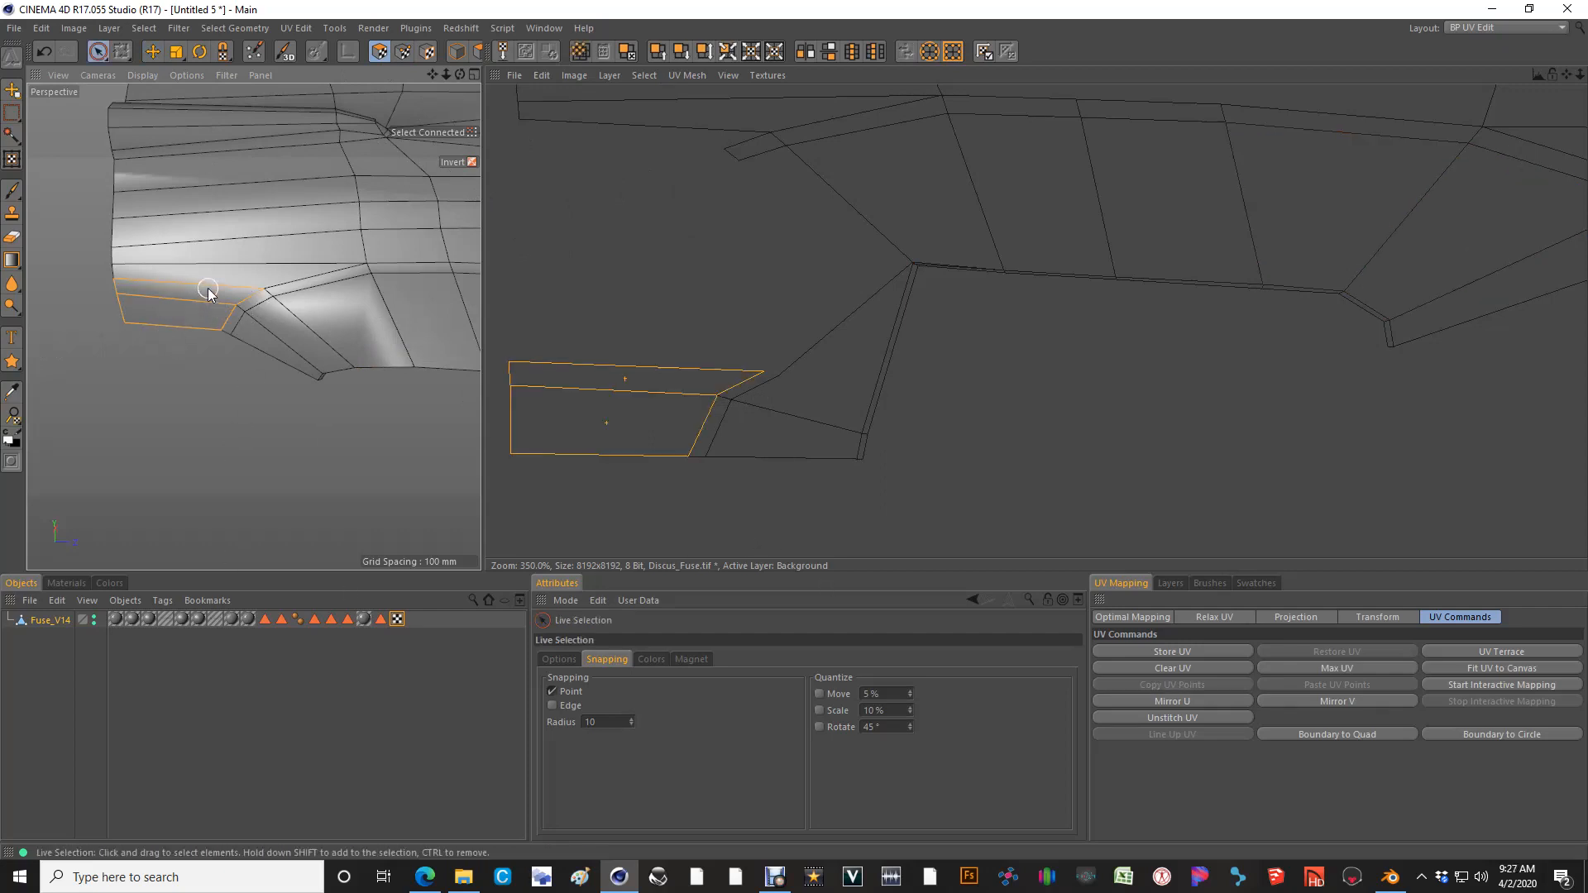
pyautogui.click(199, 283)
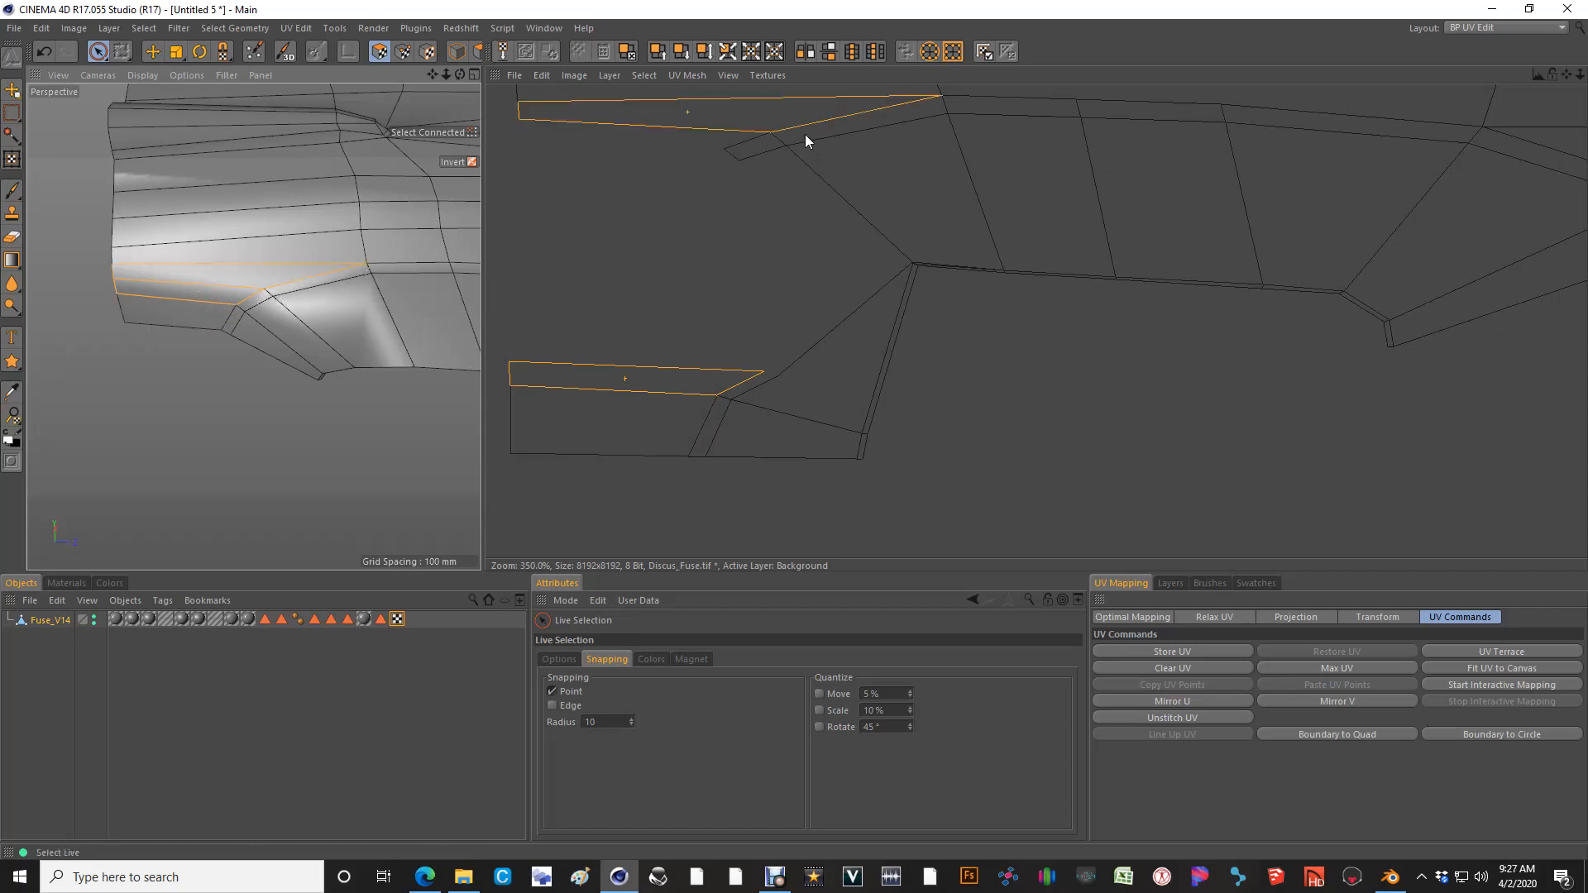
pyautogui.click(258, 311)
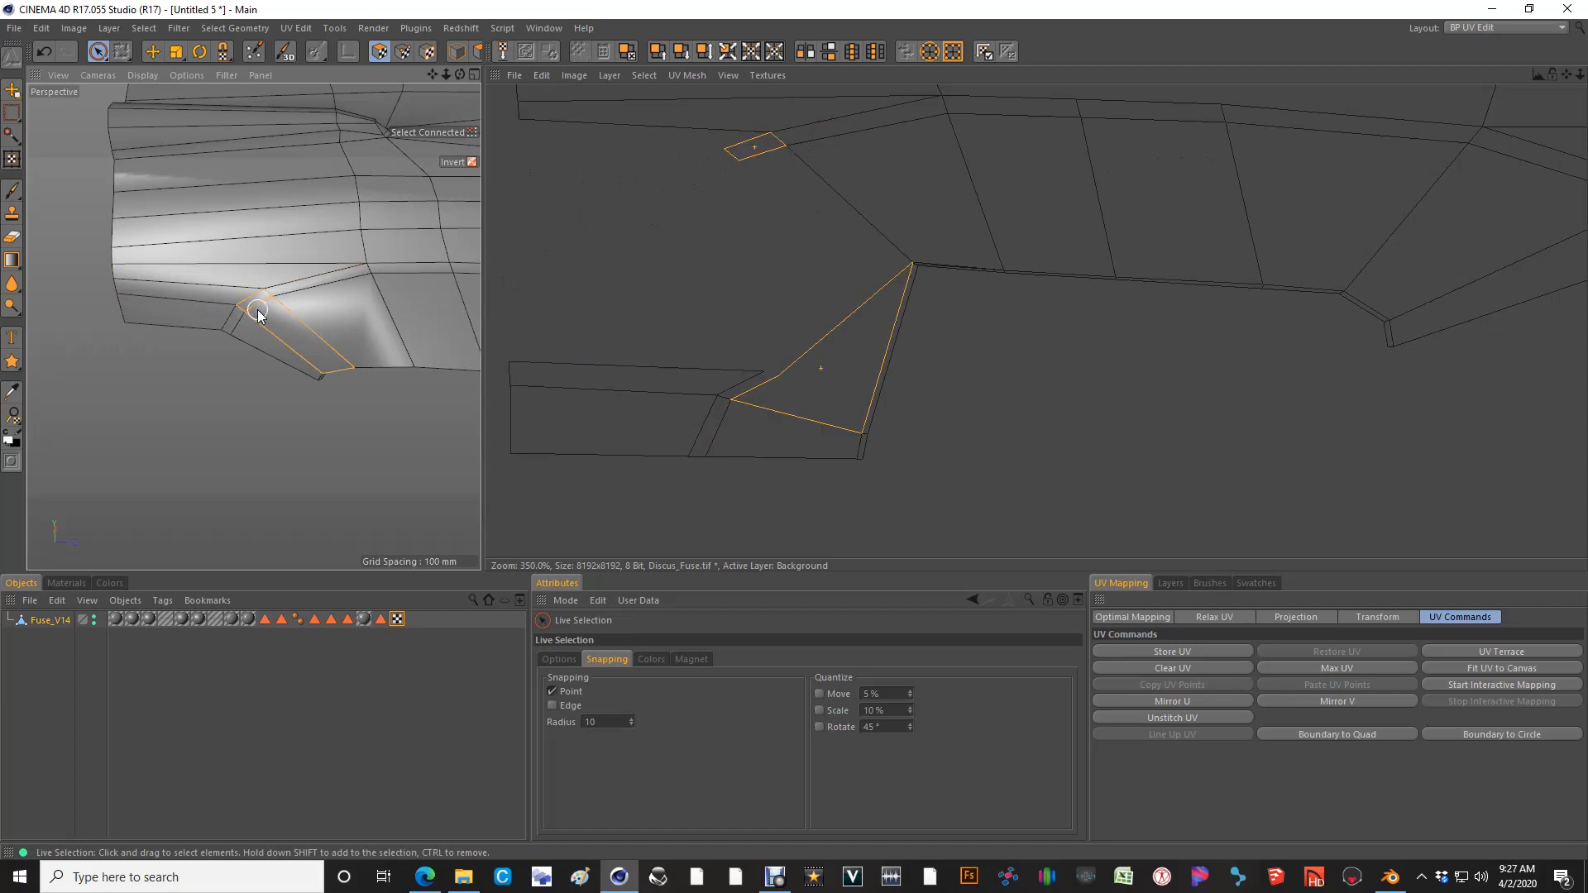
pyautogui.scroll(1, 257, 309)
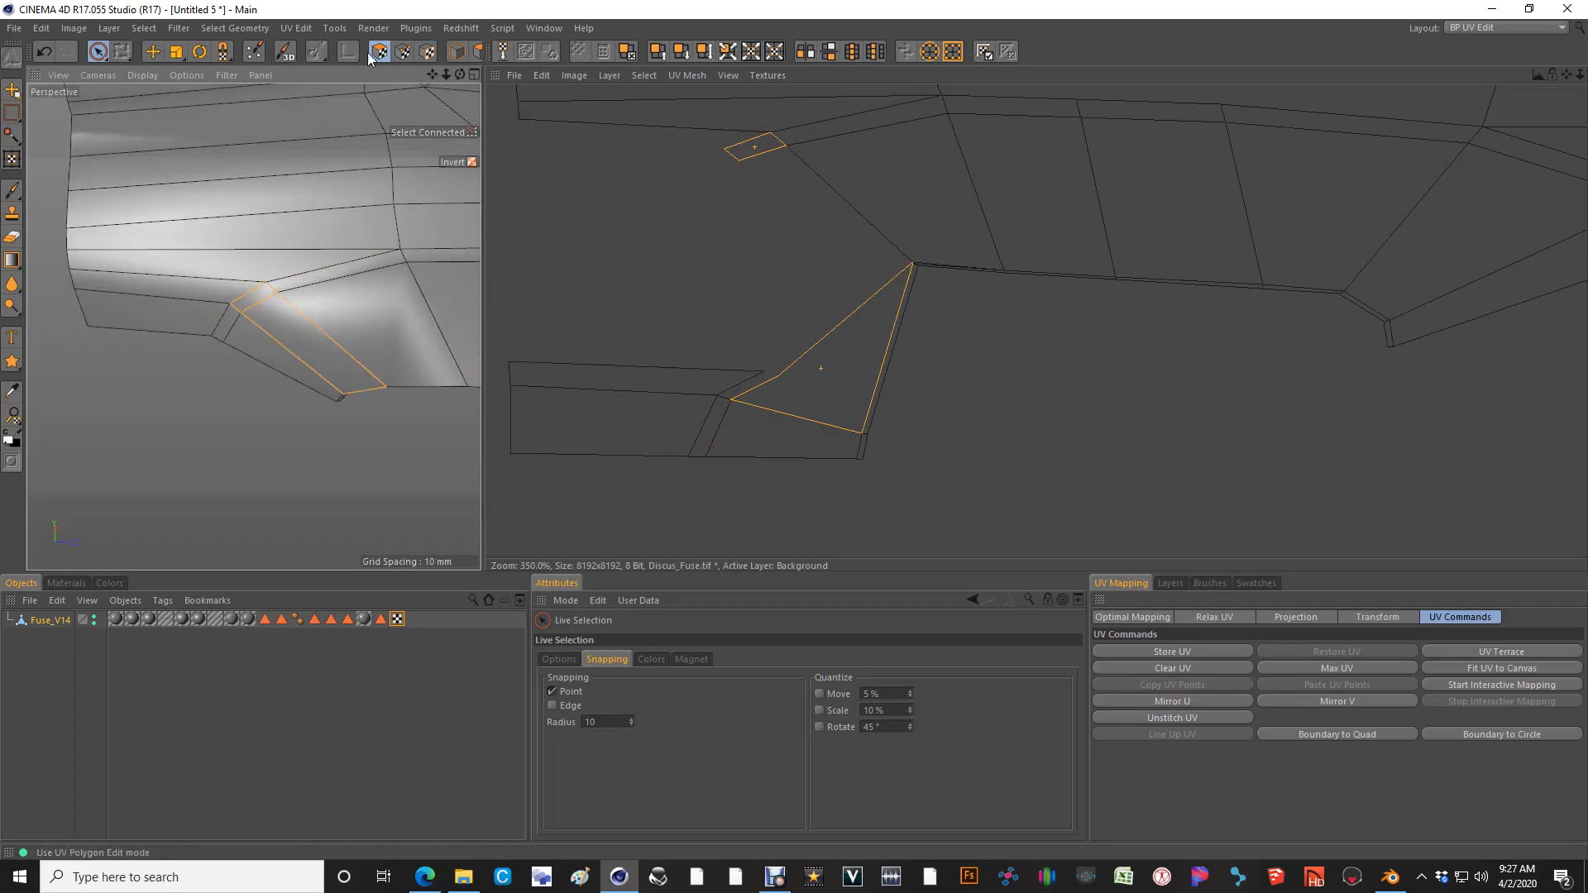
pyautogui.click(404, 51)
pyautogui.press('e')
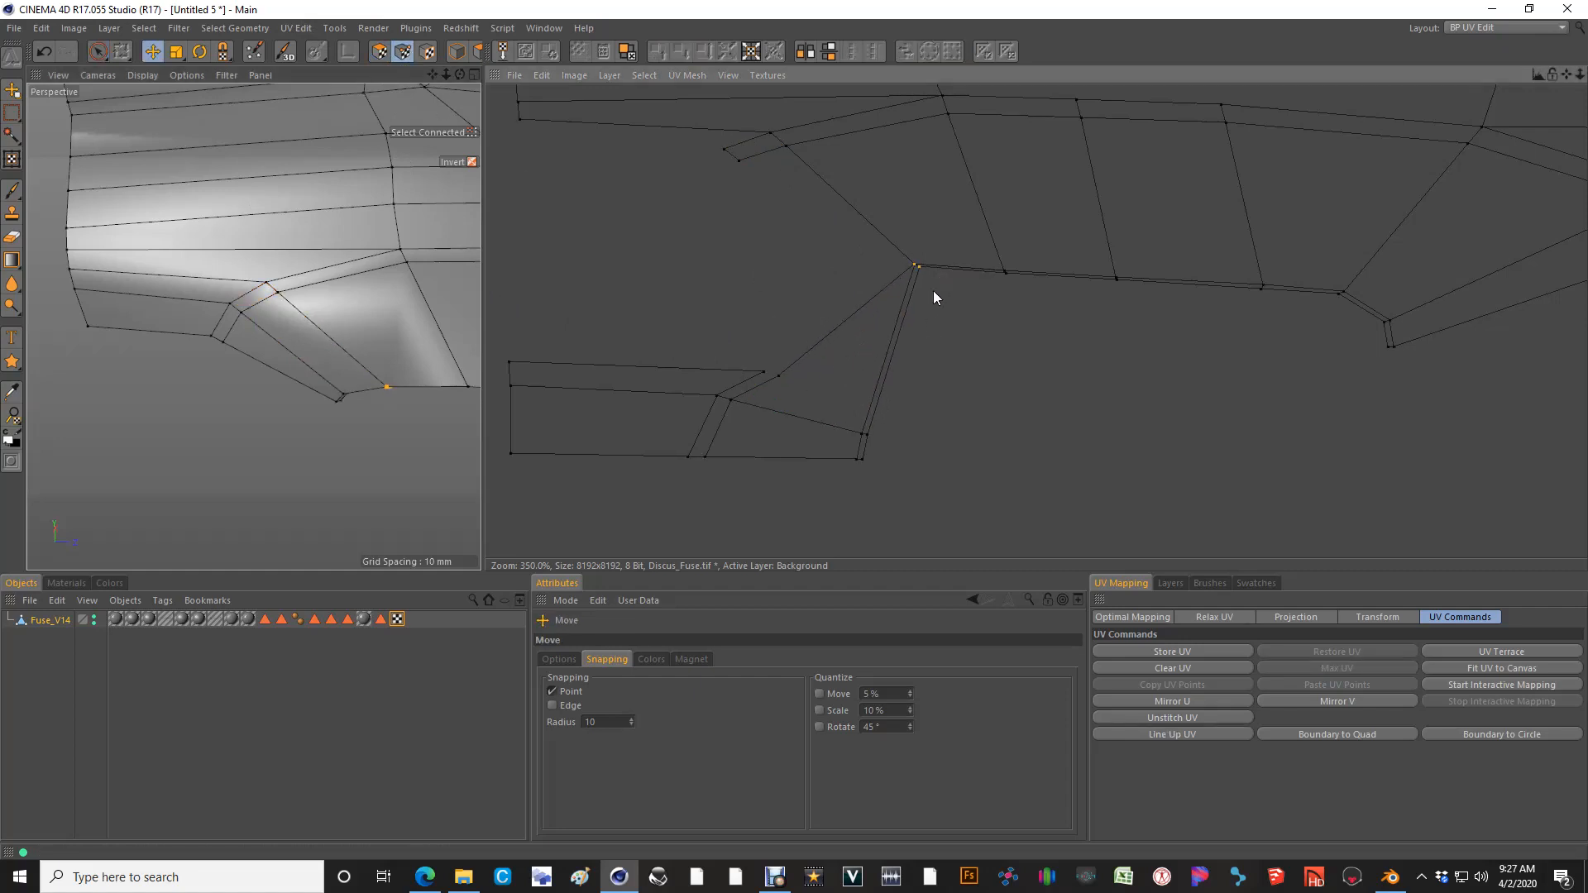
# Select the strip's remaining open-end UV points and move them up, snapping their inner corner point onto the side island's lower edge
pyautogui.press('space')
pyautogui.moveTo(801, 370); pyautogui.dragTo(724, 470)
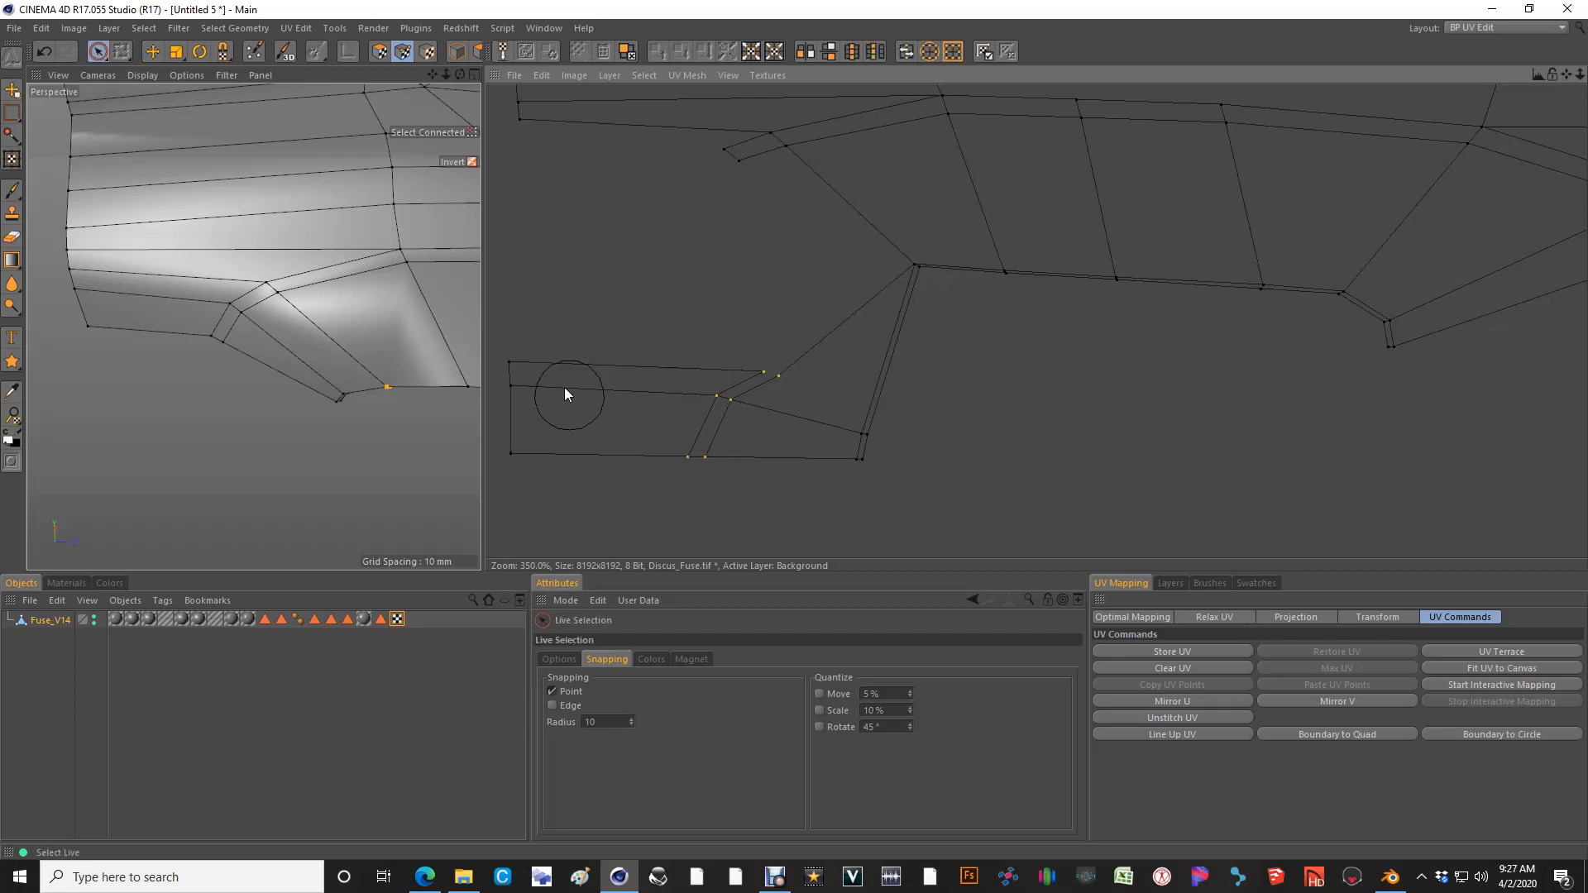
pyautogui.moveTo(565, 388); pyautogui.dragTo(550, 478)
pyautogui.press('e')
pyautogui.moveTo(778, 375); pyautogui.dragTo(786, 197)
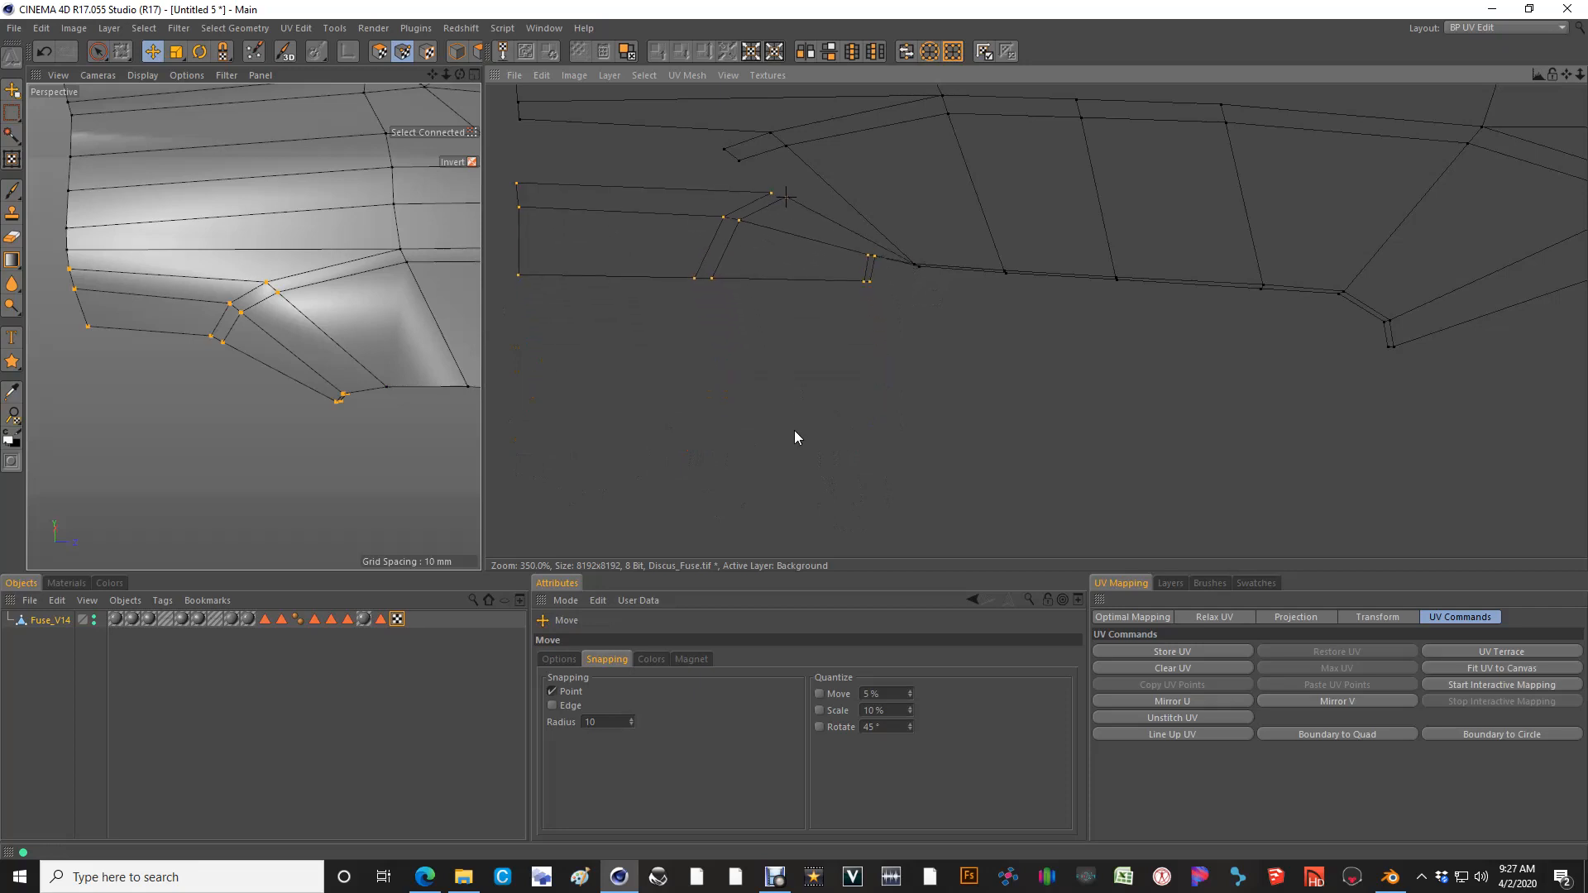
pyautogui.moveTo(794, 430); pyautogui.dragTo(794, 379)
# Snap the next strip point onto the side island's edge, and move the points still selected down to clear the overlap
pyautogui.press('space')
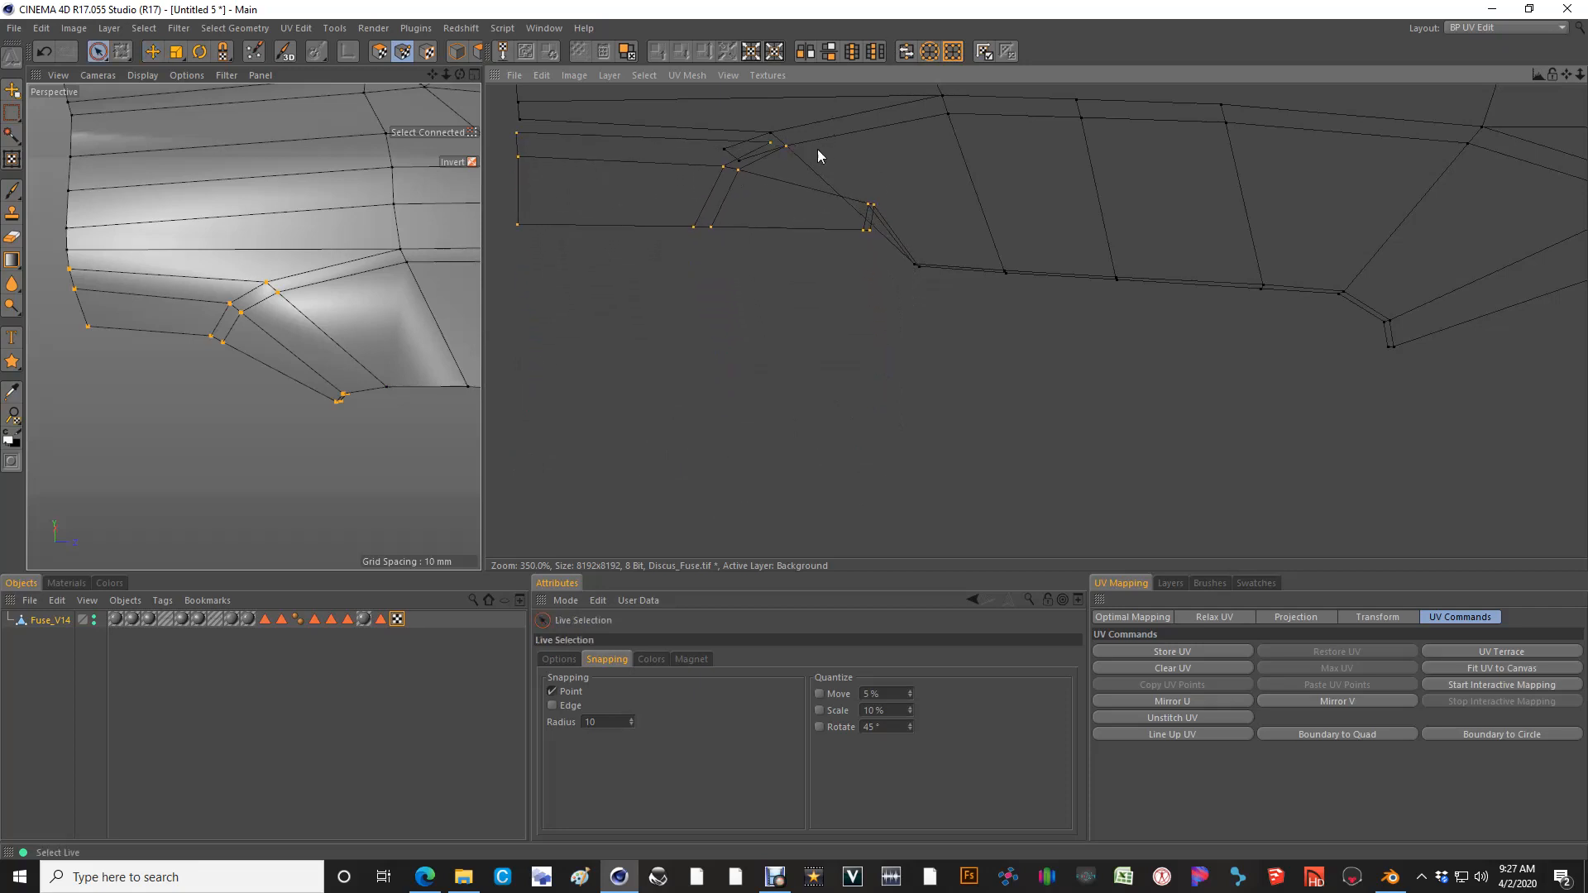
pyautogui.press('e')
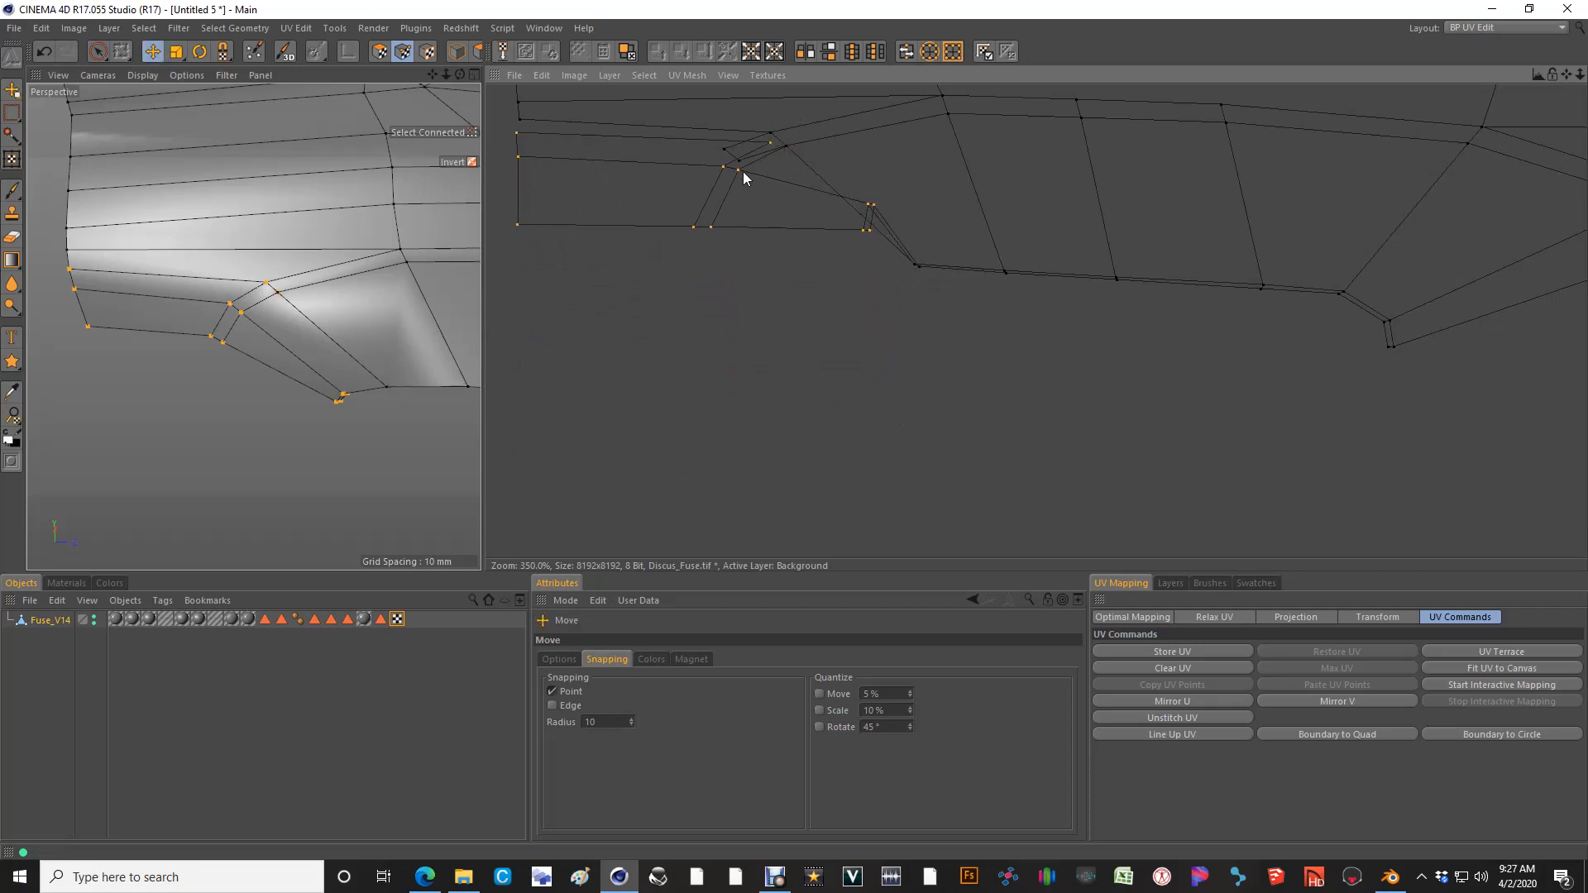
pyautogui.moveTo(743, 171); pyautogui.dragTo(743, 161)
pyautogui.press('space')
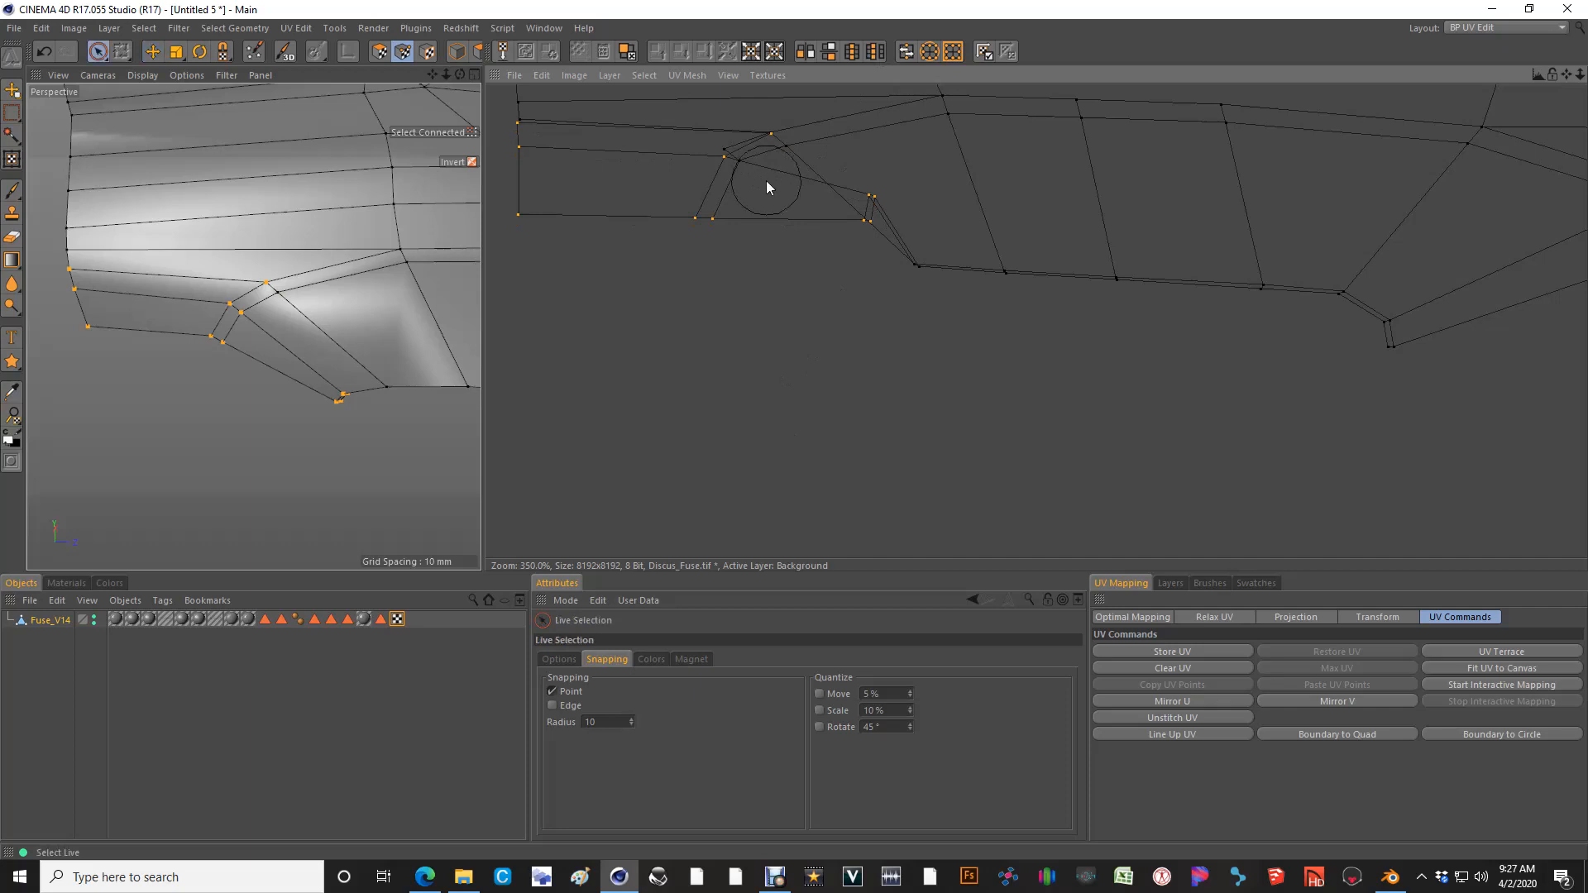
pyautogui.press('e')
pyautogui.moveTo(882, 212); pyautogui.dragTo(840, 303)
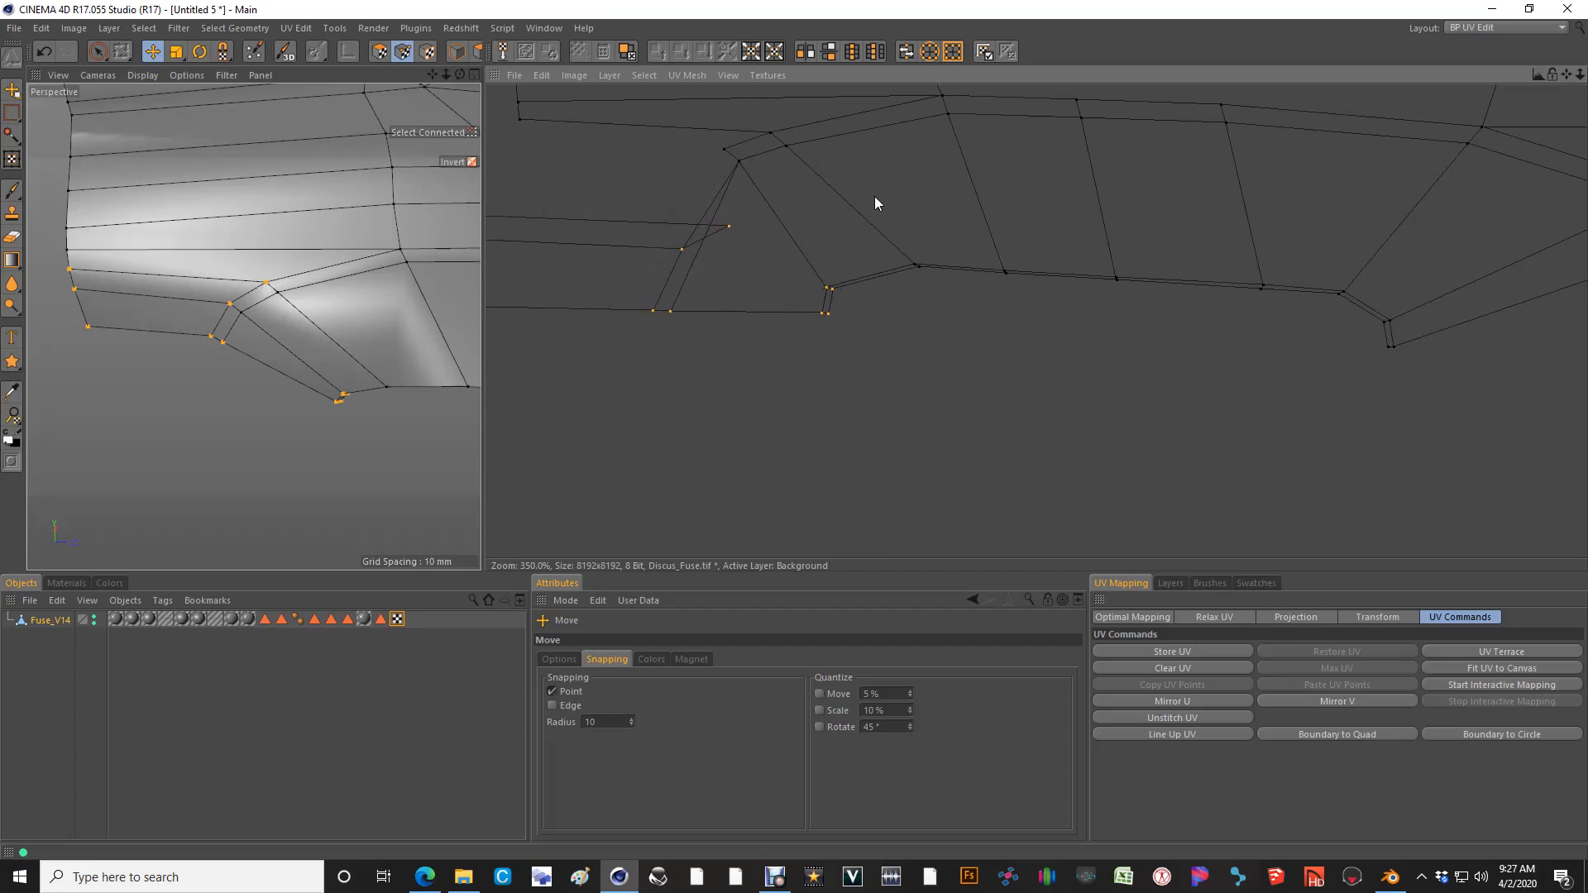
# Deselect the lower tip points and move the rest of the open-end section up against the side island's lower edge
pyautogui.press('space')
pyautogui.keyDown('alt'); pyautogui.moveTo(647, 325); pyautogui.dragTo(821, 447, button='middle'); pyautogui.keyUp('alt')
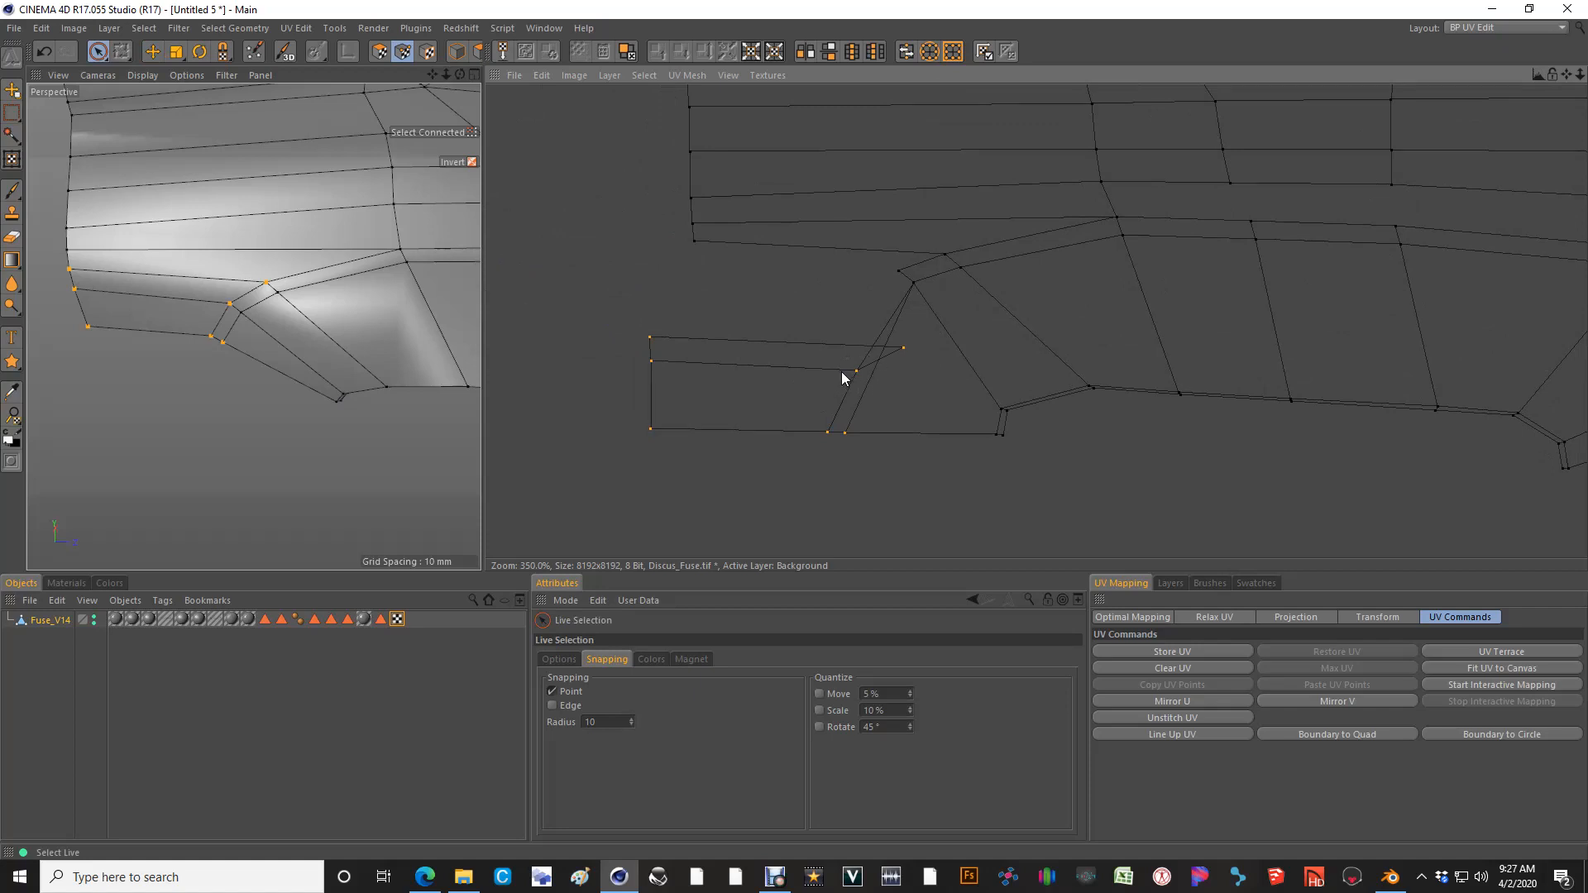
pyautogui.press('e')
pyautogui.moveTo(856, 371); pyautogui.dragTo(921, 237)
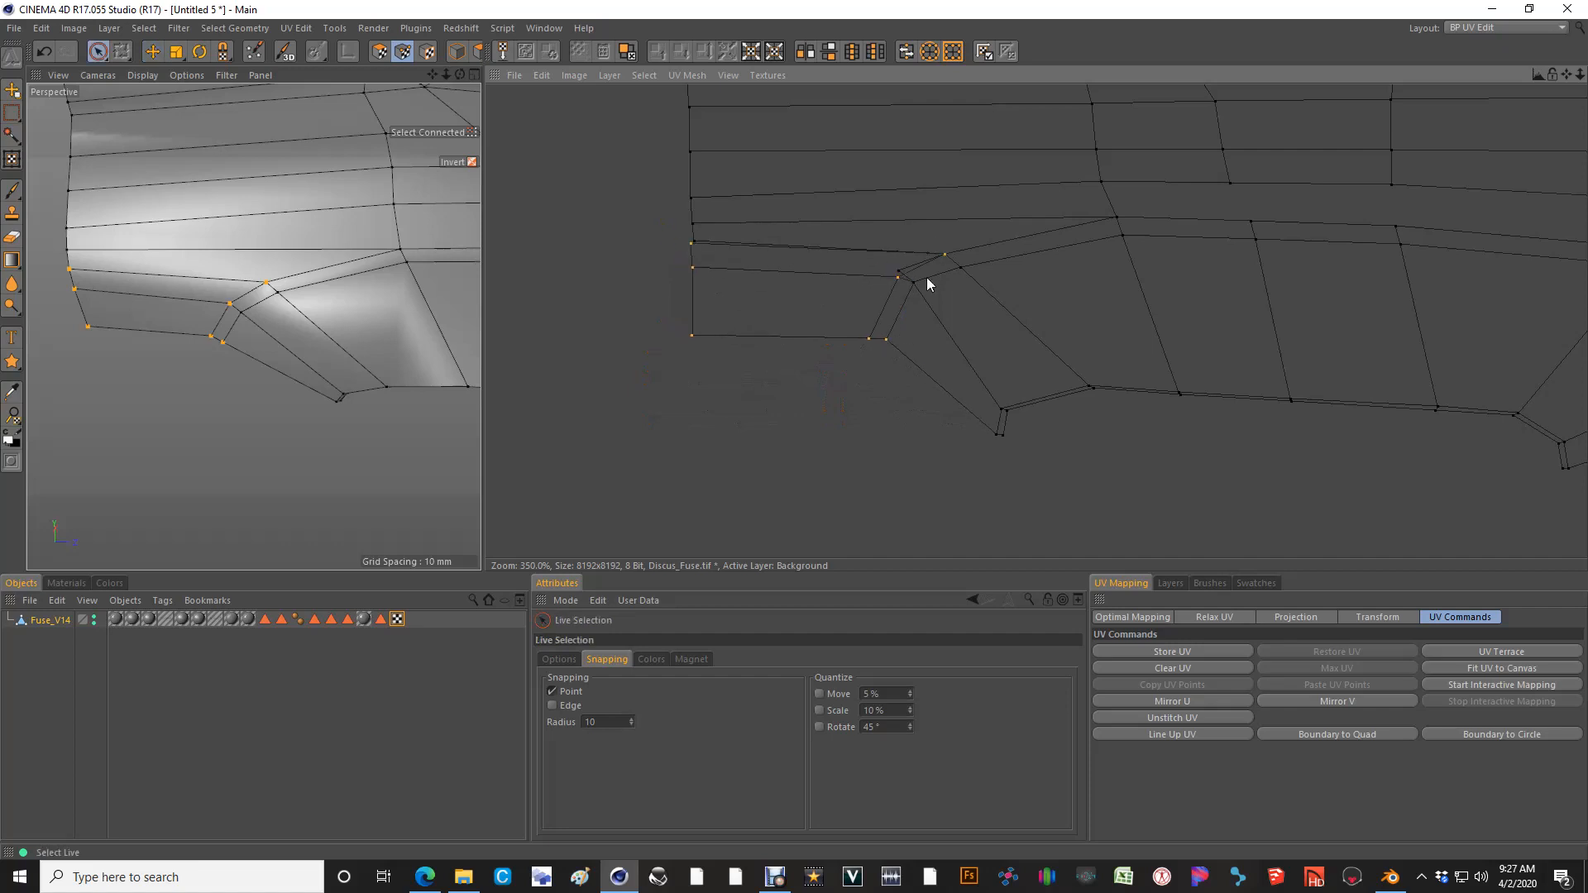
# Snap the open-end section's remaining inner points and its upper outer corner onto the matching points of the side island's edge
pyautogui.press('space')
pyautogui.scroll(1, 925, 239)
pyautogui.scroll(1, 924, 239)
pyautogui.press('space')
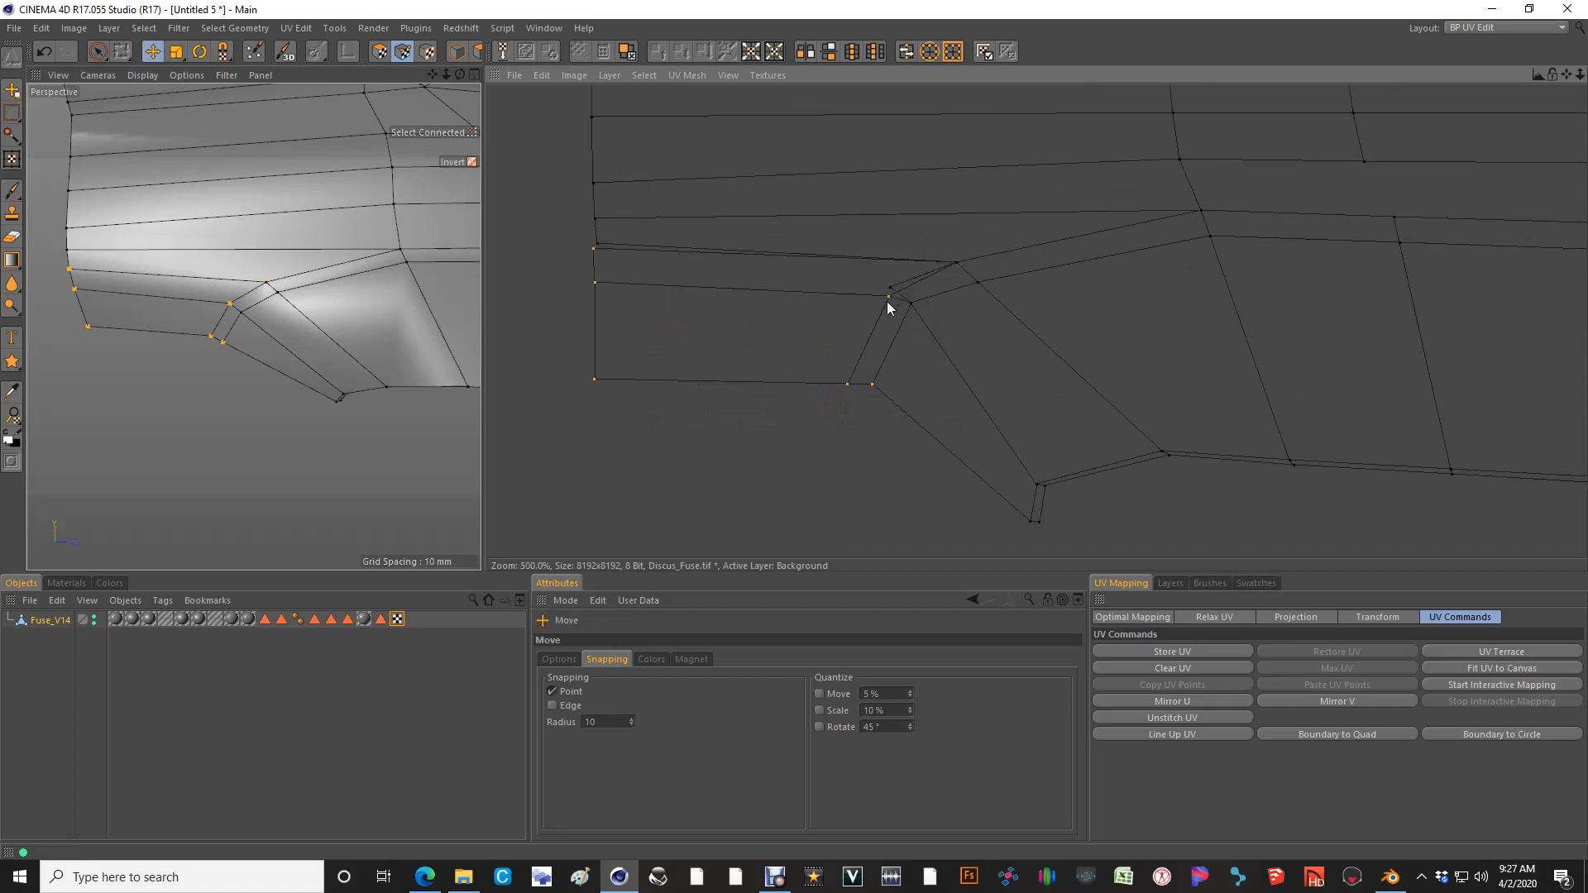
pyautogui.moveTo(887, 301)
pyautogui.mouseDown()
pyautogui.moveTo(797, 432)
pyautogui.moveTo(893, 290)
pyautogui.moveTo(866, 411)
pyautogui.mouseUp()
pyautogui.press('space')
pyautogui.press('space')
pyautogui.hotkey('ctrl', 'z')
pyautogui.press('space')
pyautogui.press('space')
pyautogui.moveTo(813, 240); pyautogui.dragTo(815, 245)
pyautogui.press('space')
# Isolate the open end's lowest outer corner point and move it slightly up and inward to follow the fuselage outline
pyautogui.click(614, 384)
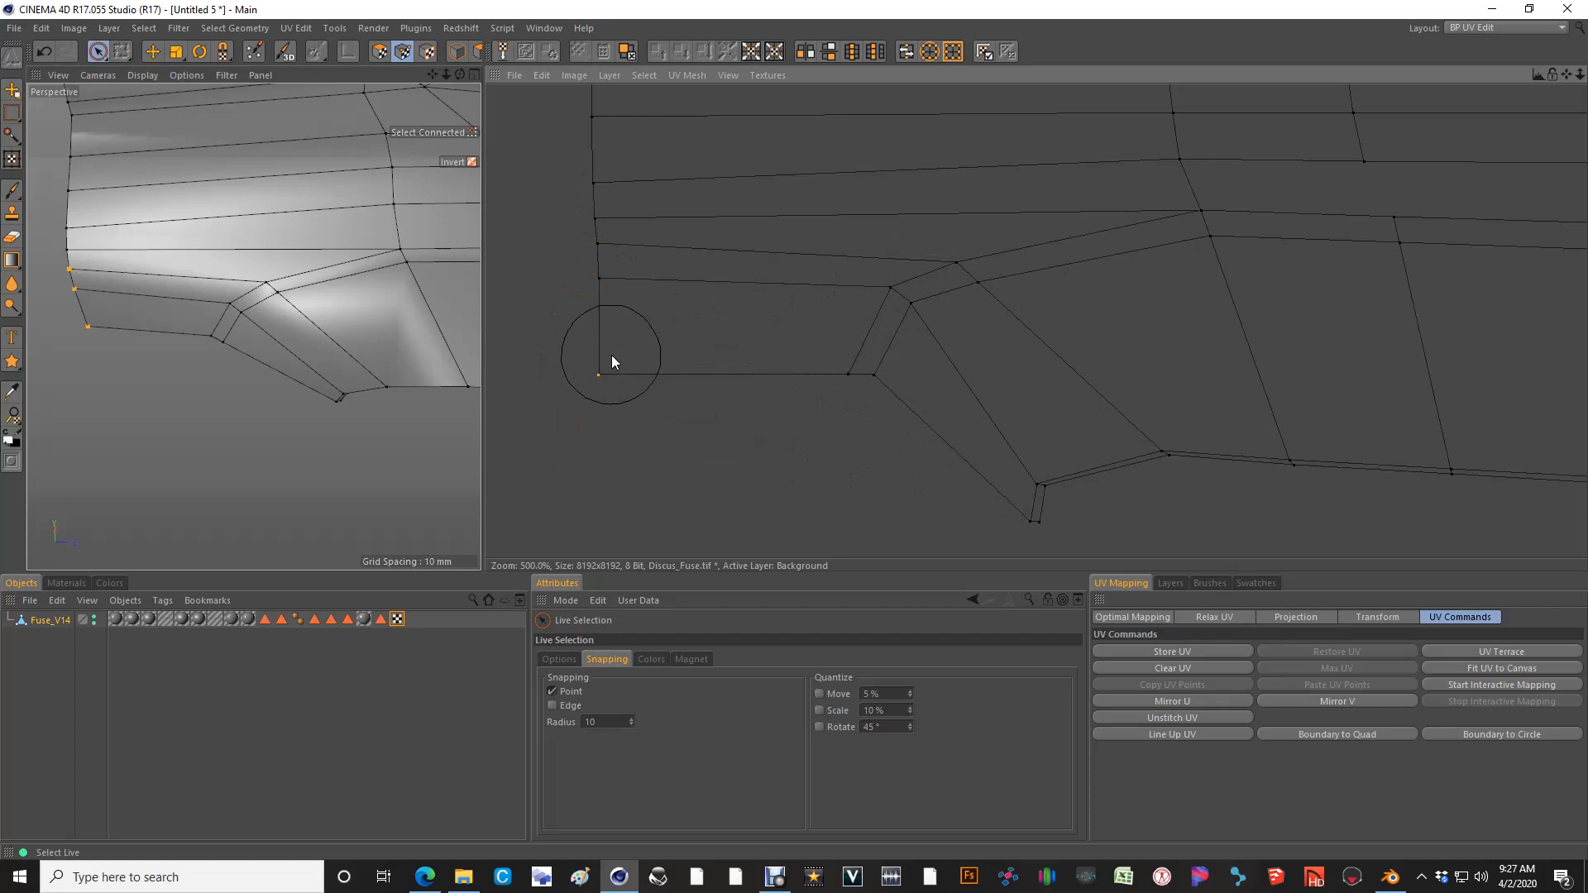
pyautogui.press('space')
pyautogui.moveTo(794, 430); pyautogui.dragTo(801, 411)
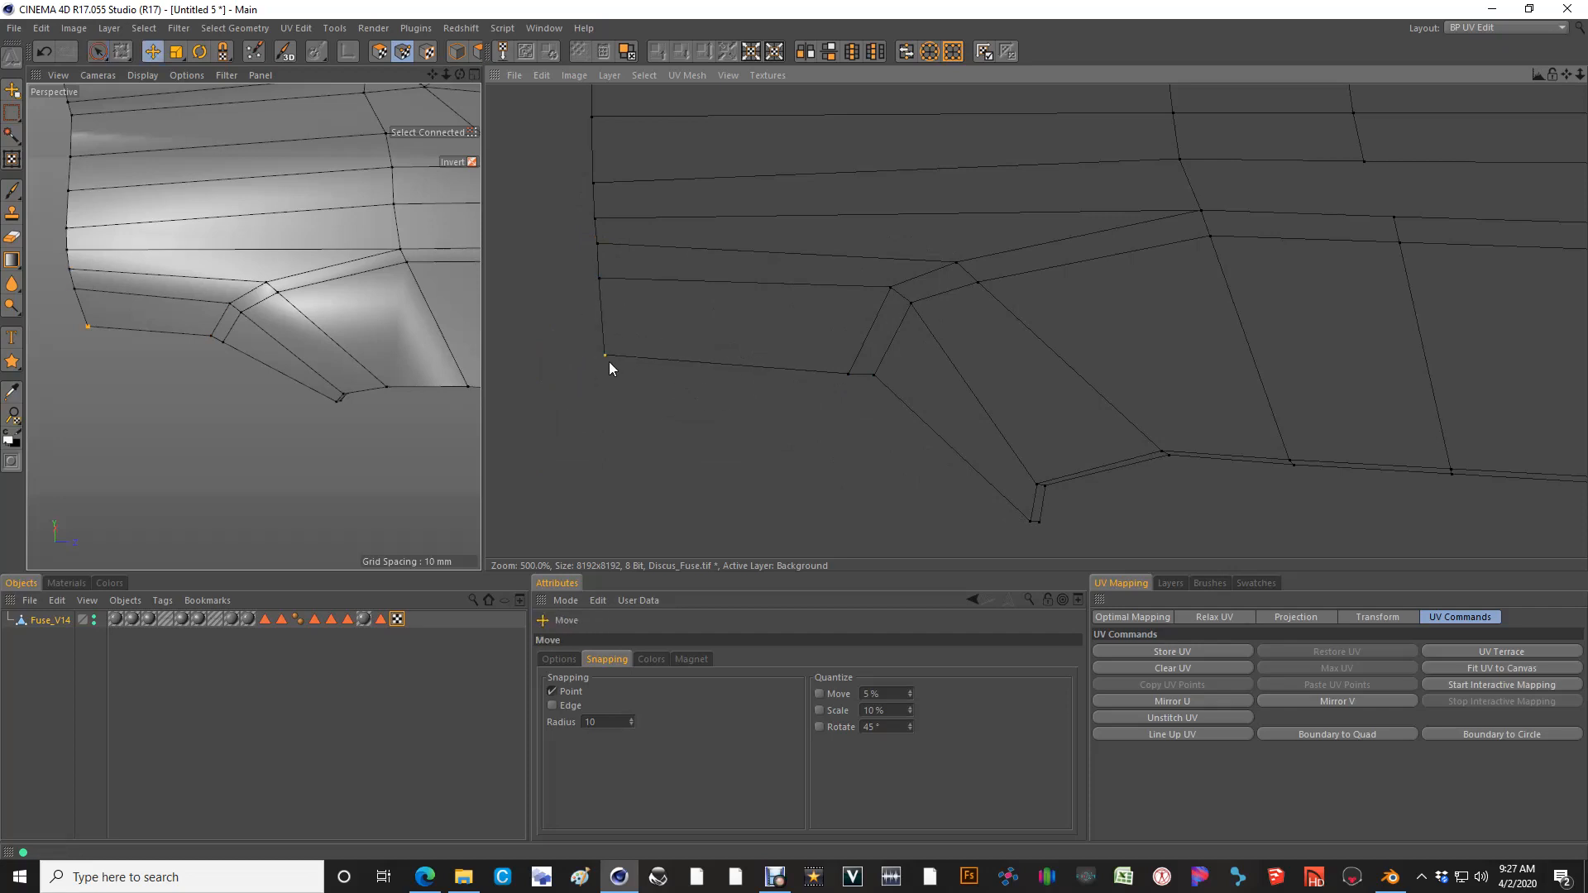
# Adjust the selected UV point at the lower outer corner of the fuselage tail
pyautogui.moveTo(609, 361); pyautogui.dragTo(608, 370)
pyautogui.scroll(-5, 753, 347)
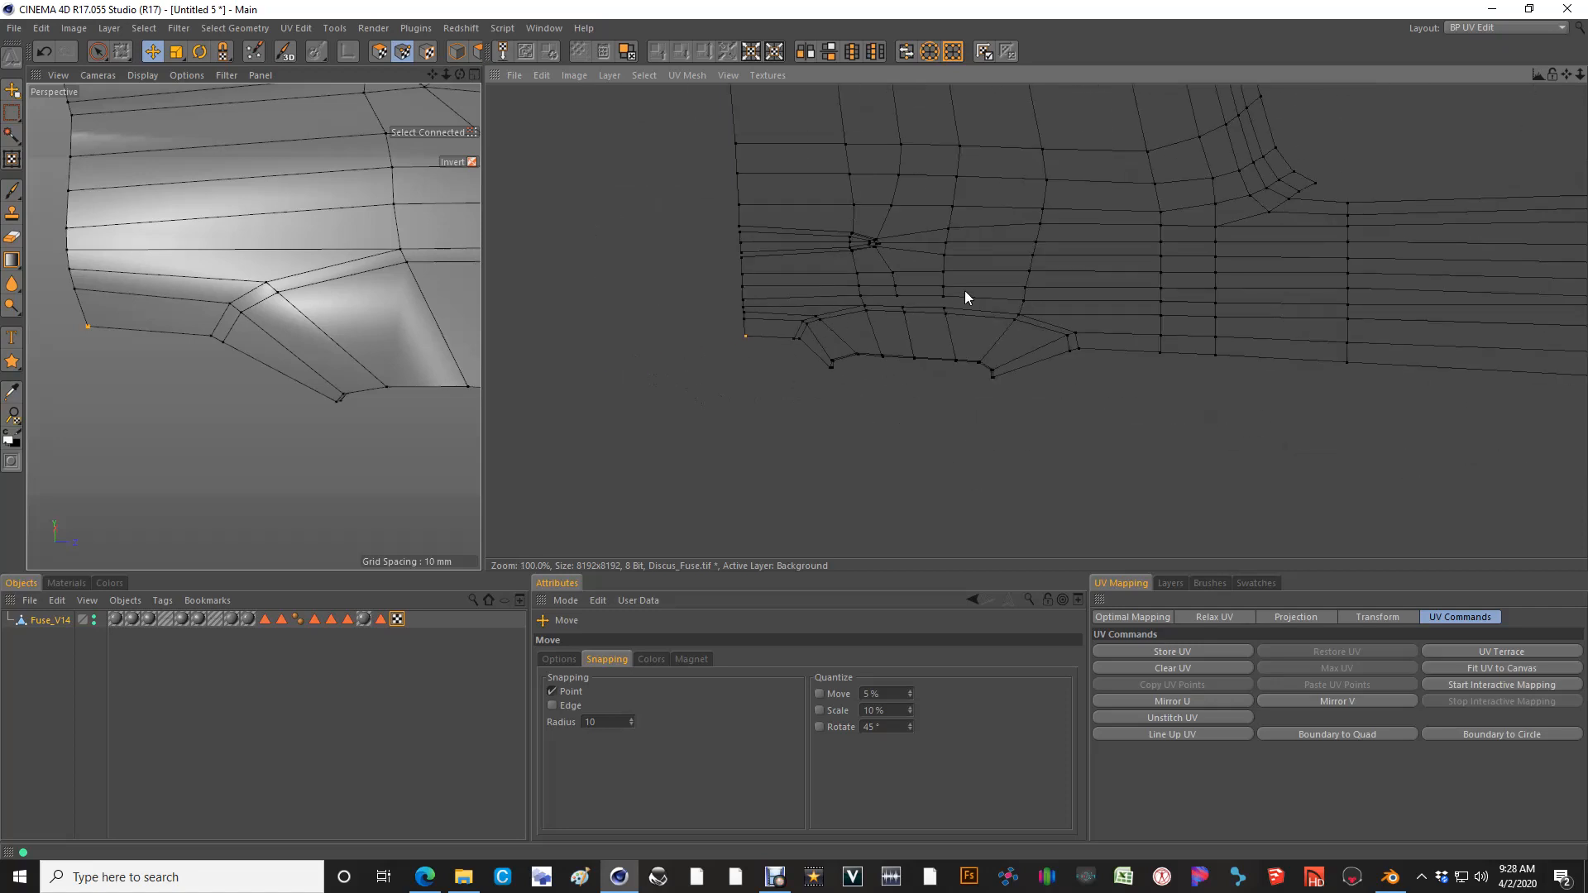
pyautogui.scroll(-1, 965, 291)
pyautogui.scroll(2, 960, 295)
pyautogui.scroll(1, 881, 301)
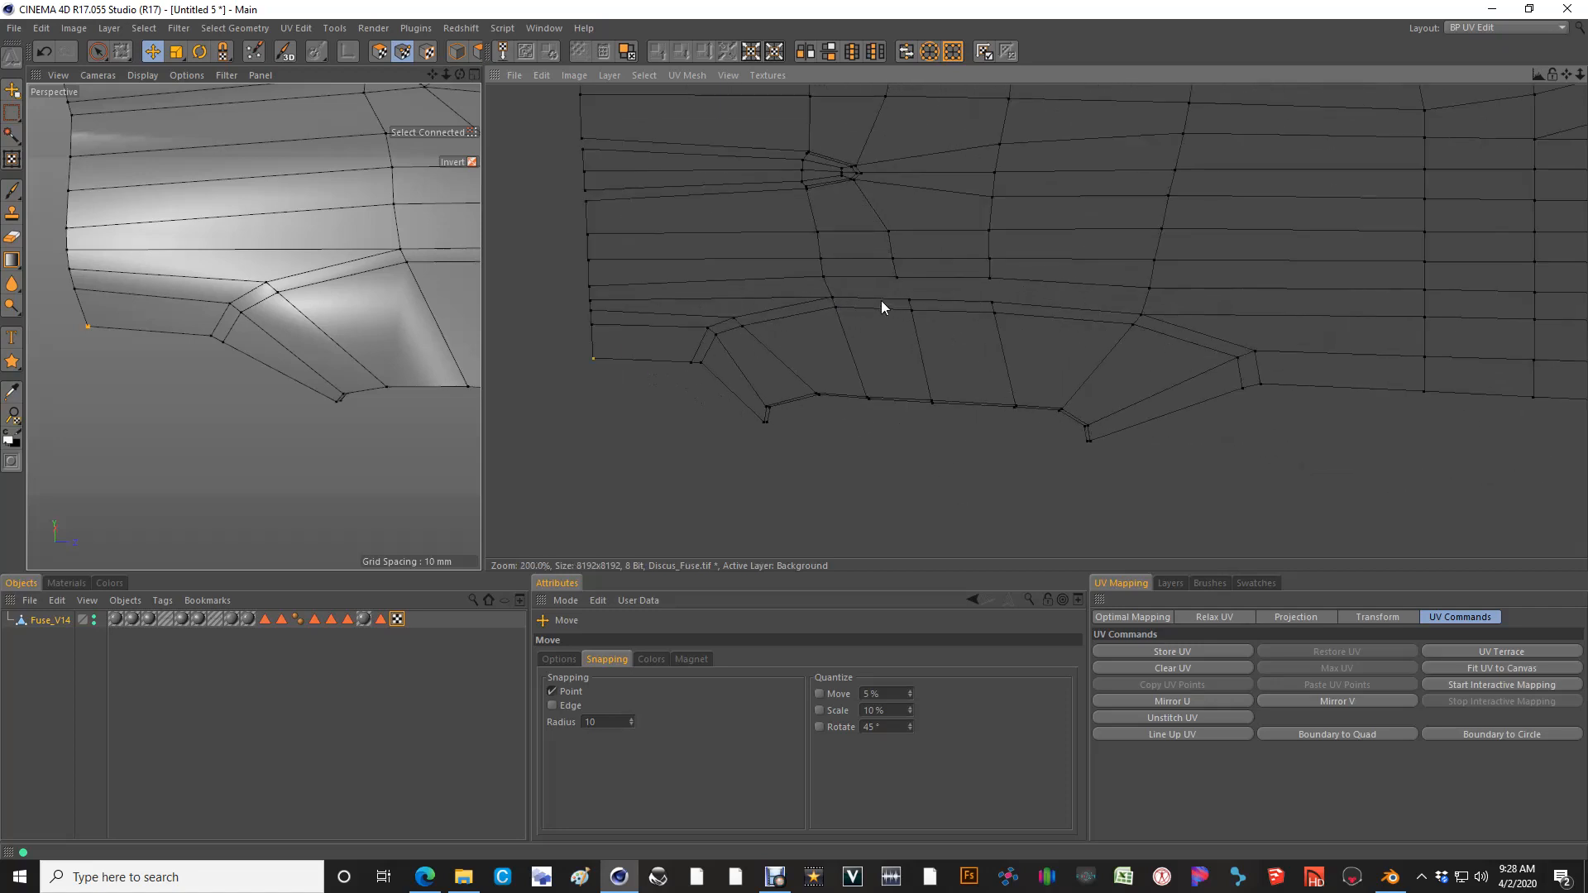
pyautogui.scroll(3, 882, 303)
# In UV polygon editing, select the three adjoining tail polygons above the lower bump that are missing from the fuselage UV layout
pyautogui.click(381, 53)
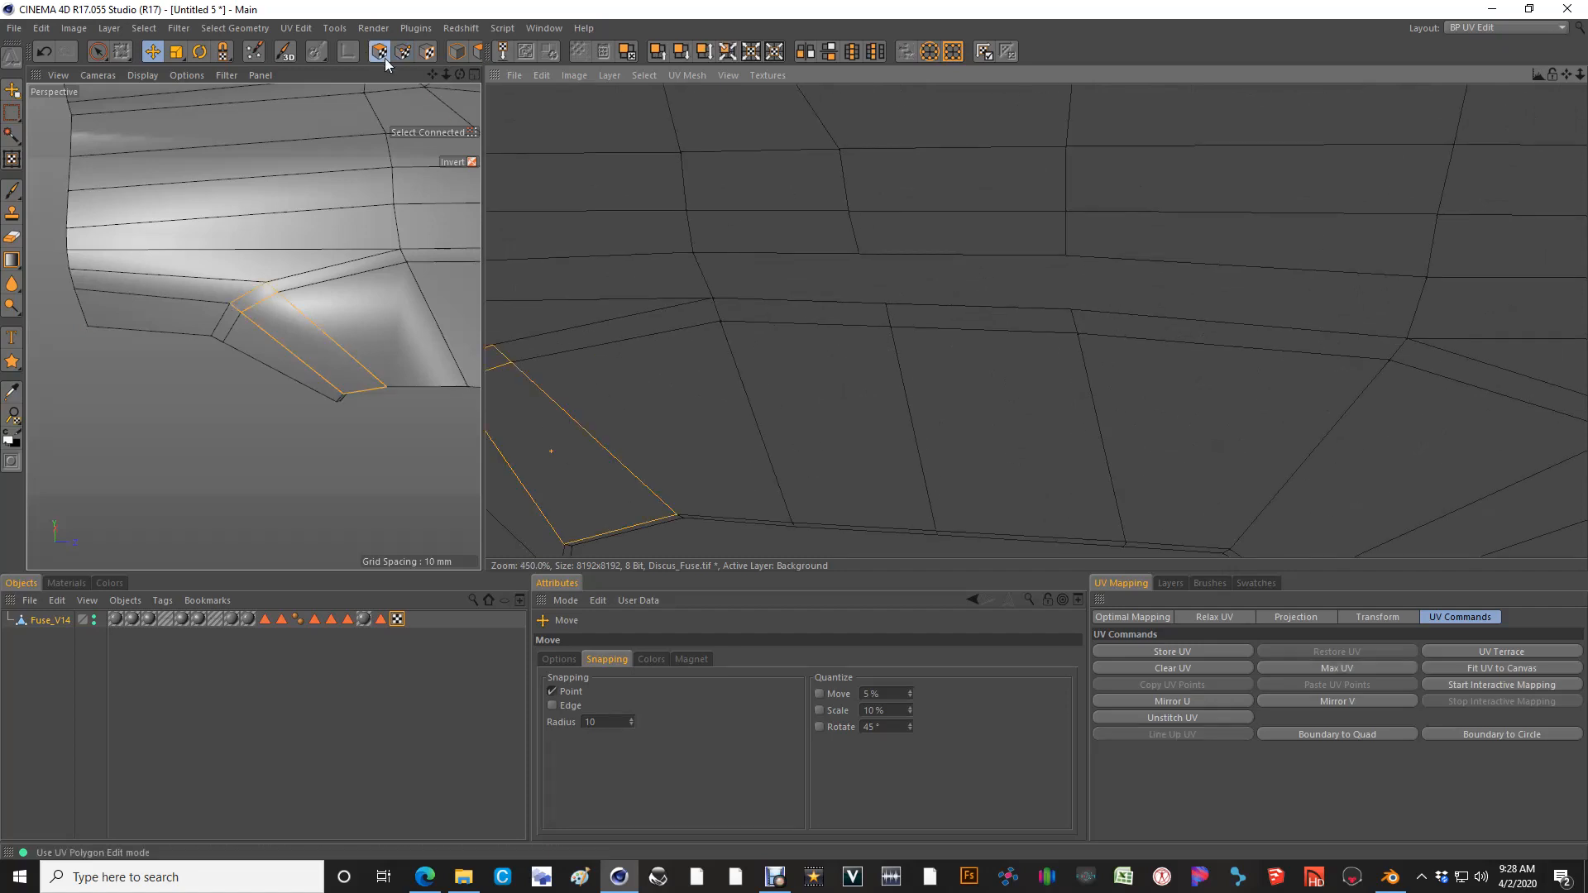
pyautogui.click(948, 281)
pyautogui.scroll(-4, 198, 335)
pyautogui.keyDown('alt'); pyautogui.moveTo(370, 330); pyautogui.dragTo(210, 331, button='middle'); pyautogui.keyUp('alt')
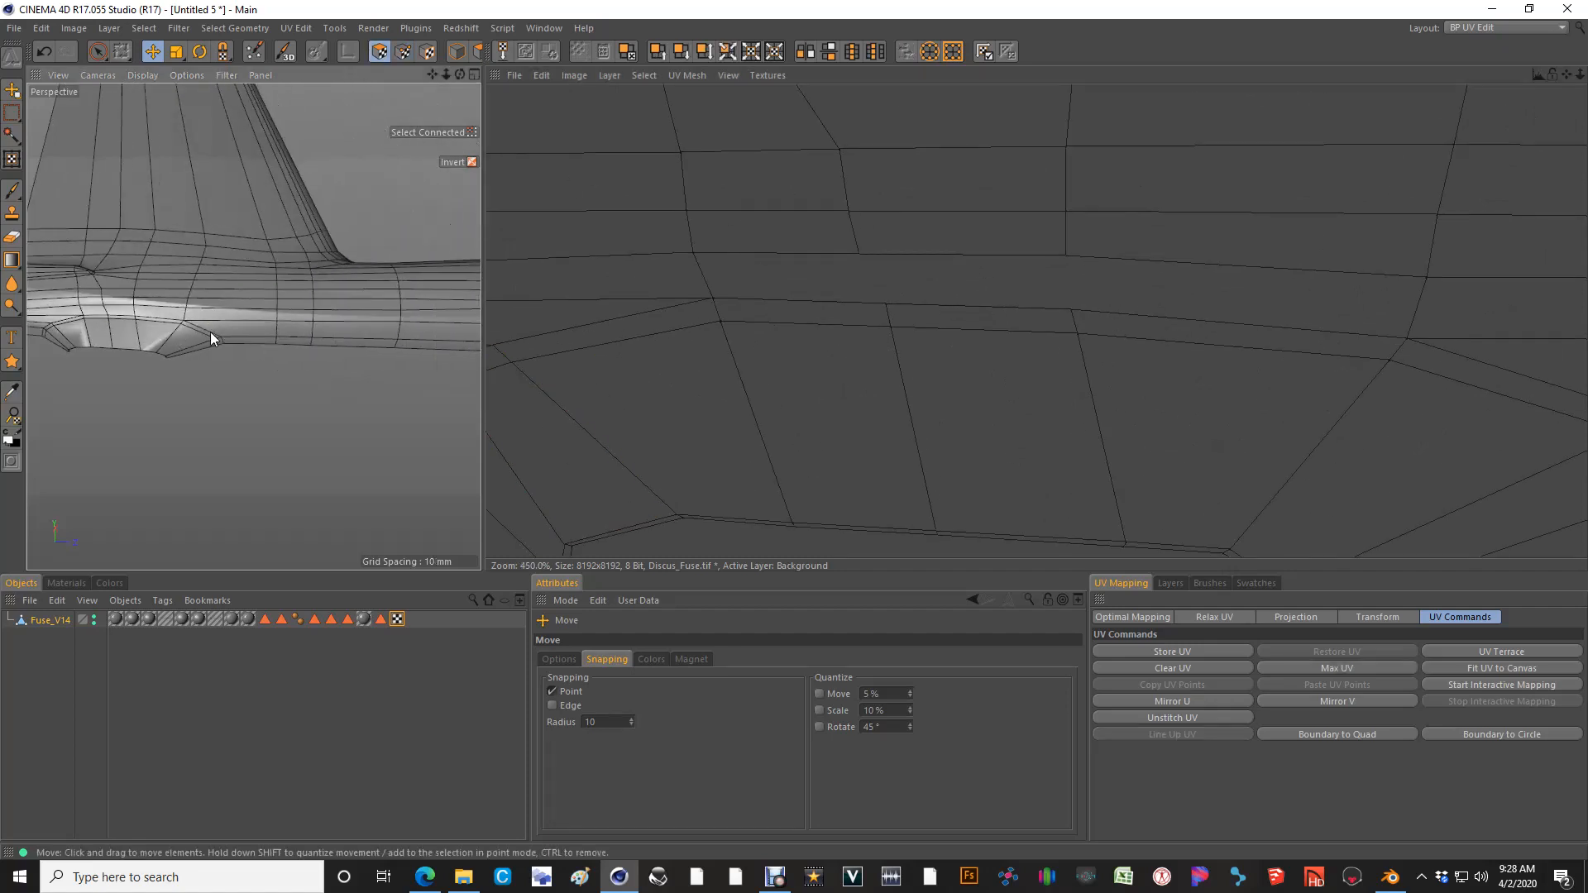
pyautogui.scroll(3, 210, 331)
pyautogui.click(216, 254)
pyautogui.keyDown('alt'); pyautogui.moveTo(122, 296); pyautogui.dragTo(422, 315); pyautogui.keyUp('alt')
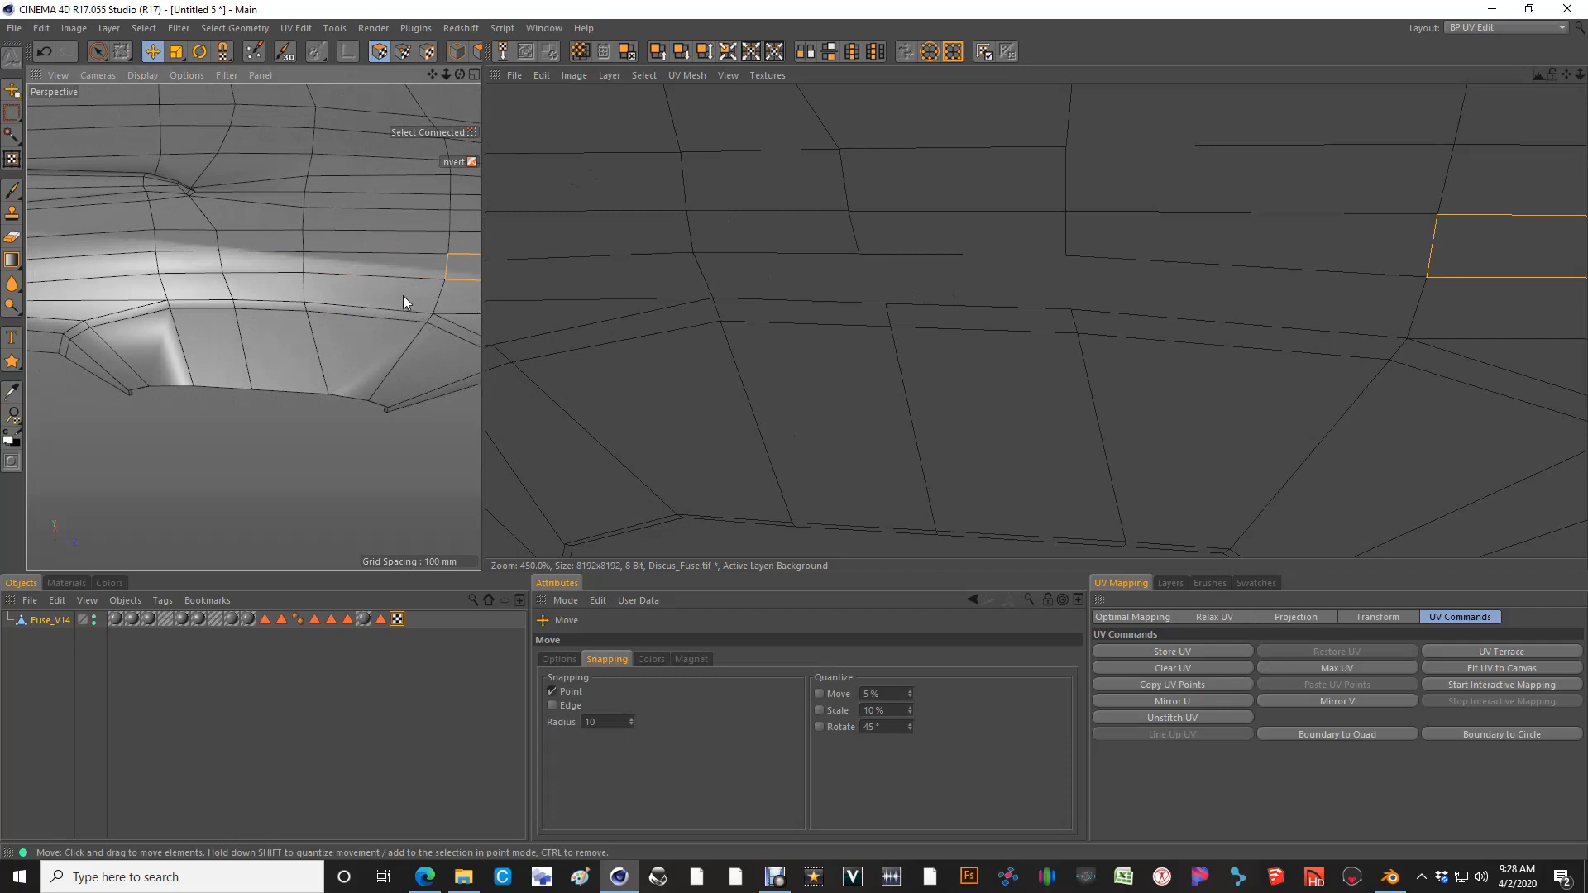
pyautogui.click(398, 299)
pyautogui.keyDown('shift'); pyautogui.click(274, 289); pyautogui.keyUp('shift')
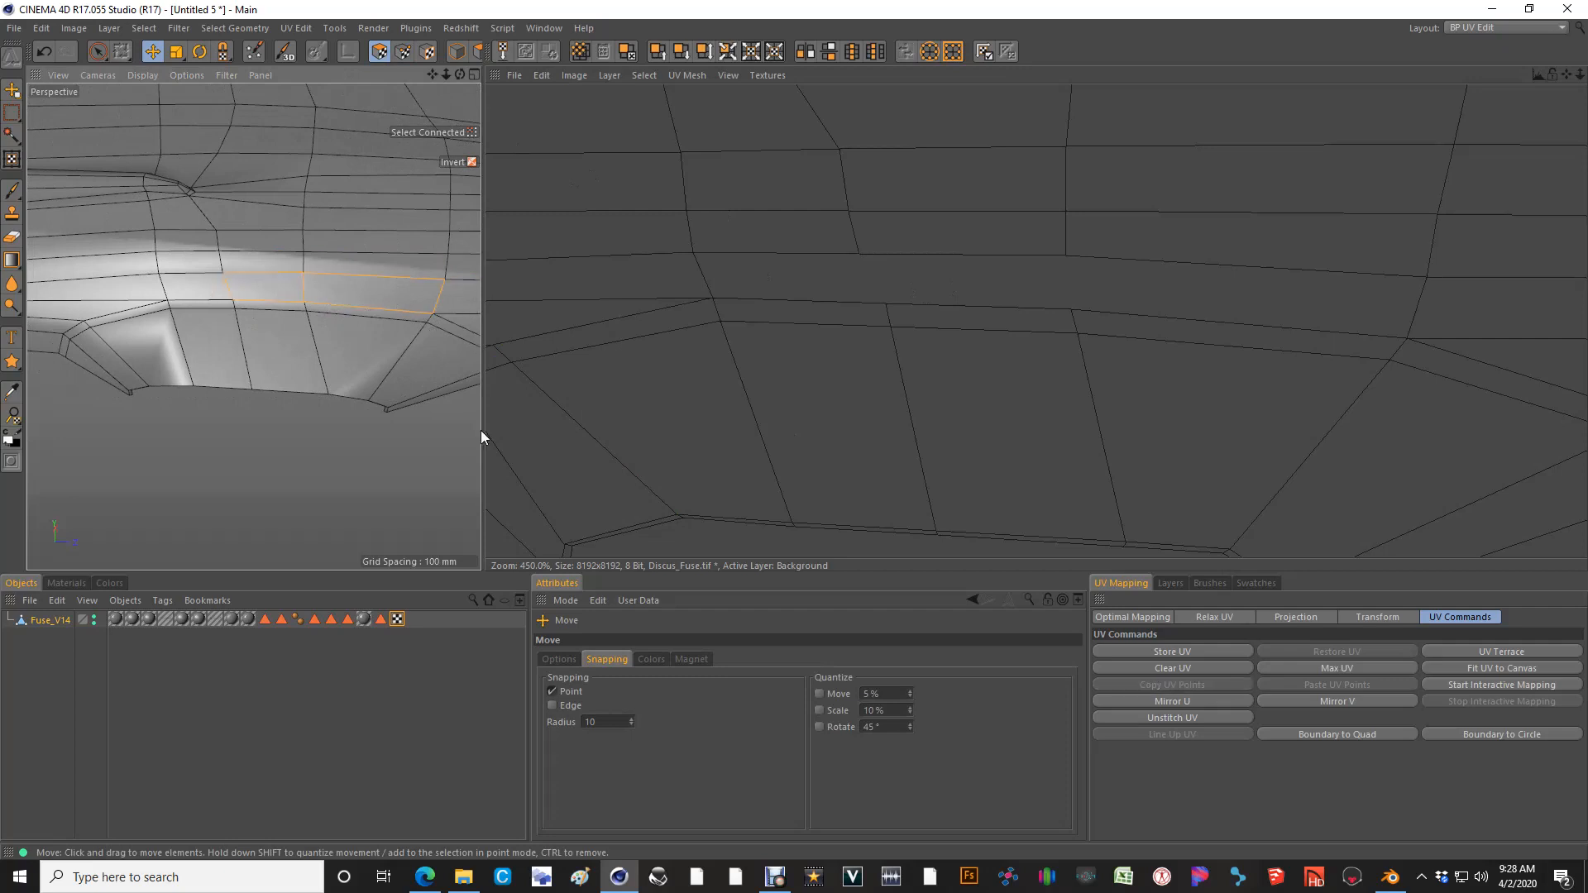
pyautogui.keyDown('shift'); pyautogui.click(197, 290); pyautogui.keyUp('shift')
pyautogui.keyDown('shift'); pyautogui.click(124, 290); pyautogui.keyUp('shift')
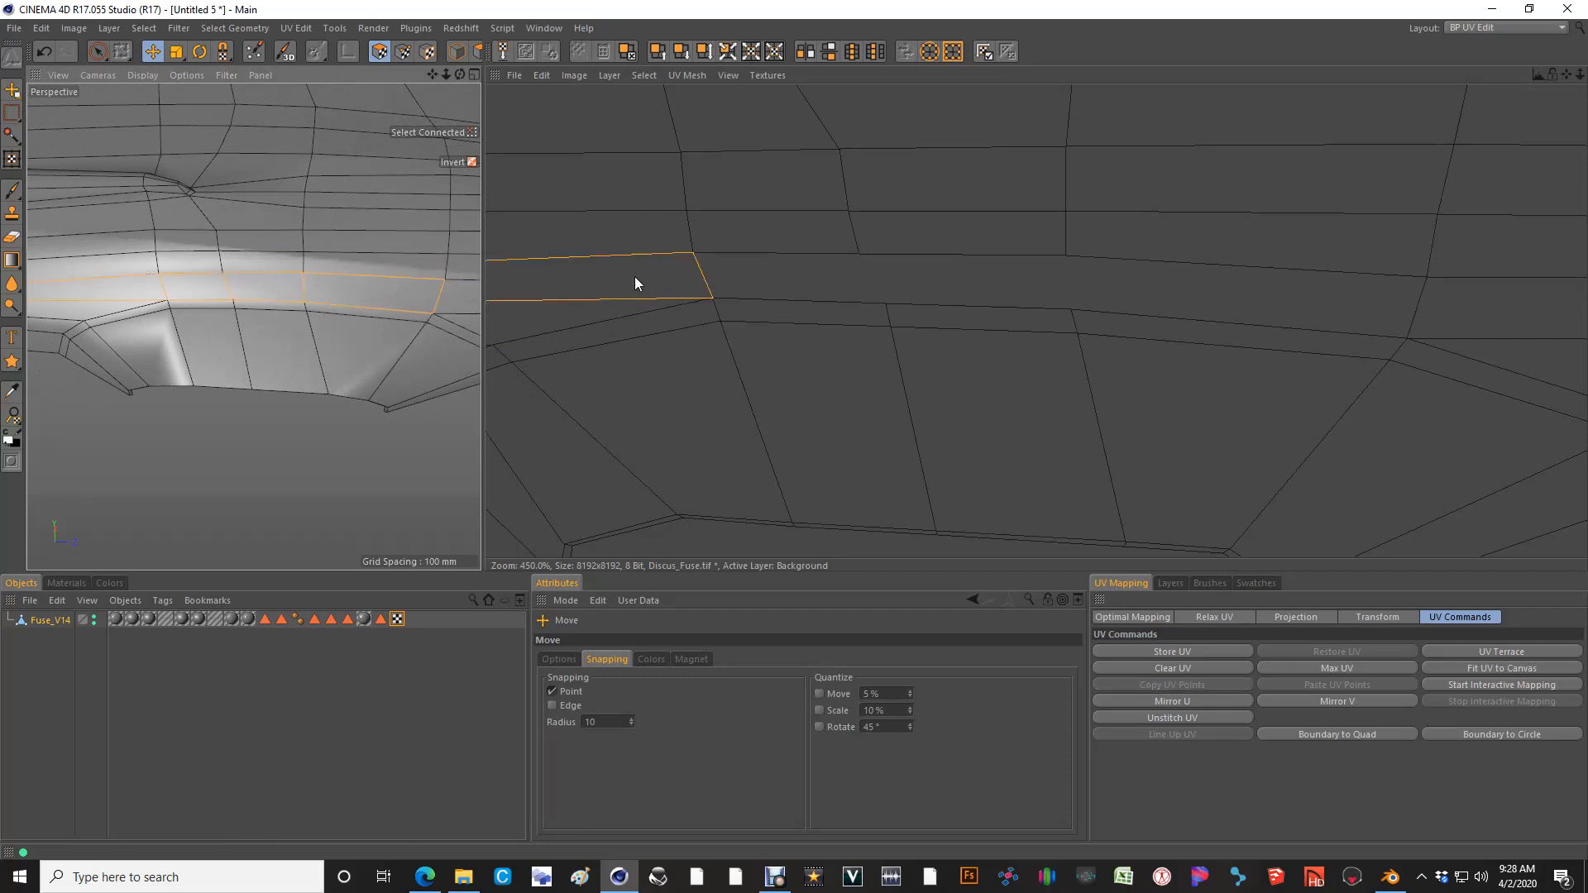
pyautogui.scroll(-3, 168, 306)
pyautogui.keyDown('ctrl'); pyautogui.click(91, 295); pyautogui.keyUp('ctrl')
# Move the selected three-polygon UV strip off the texture canvas into the empty space below the fuselage tail UVs
pyautogui.scroll(-8, 671, 307)
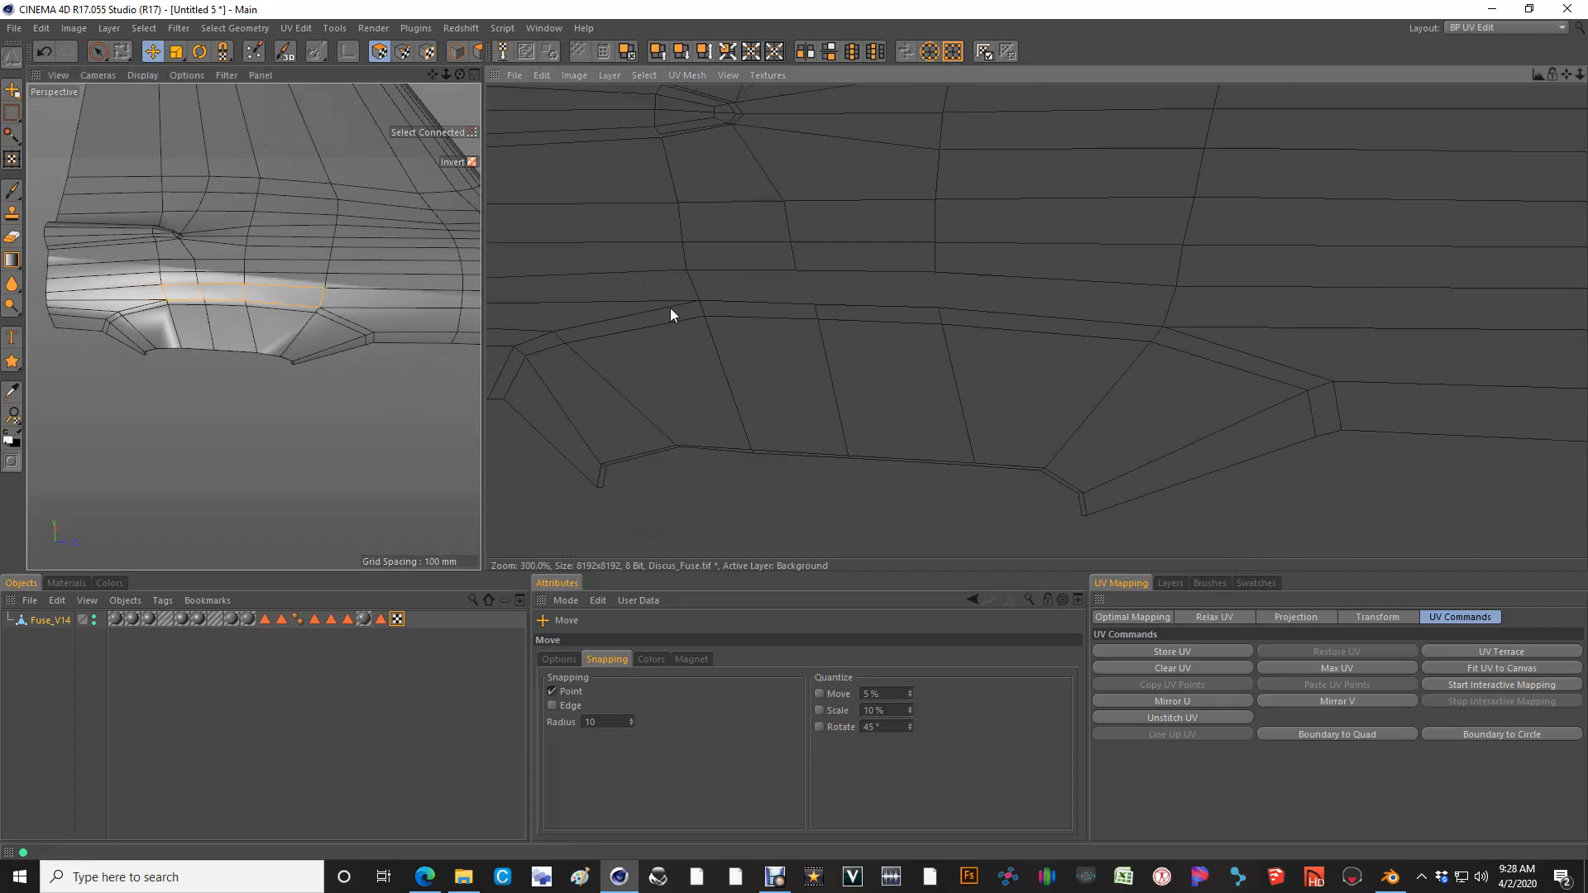
pyautogui.scroll(-7, 718, 315)
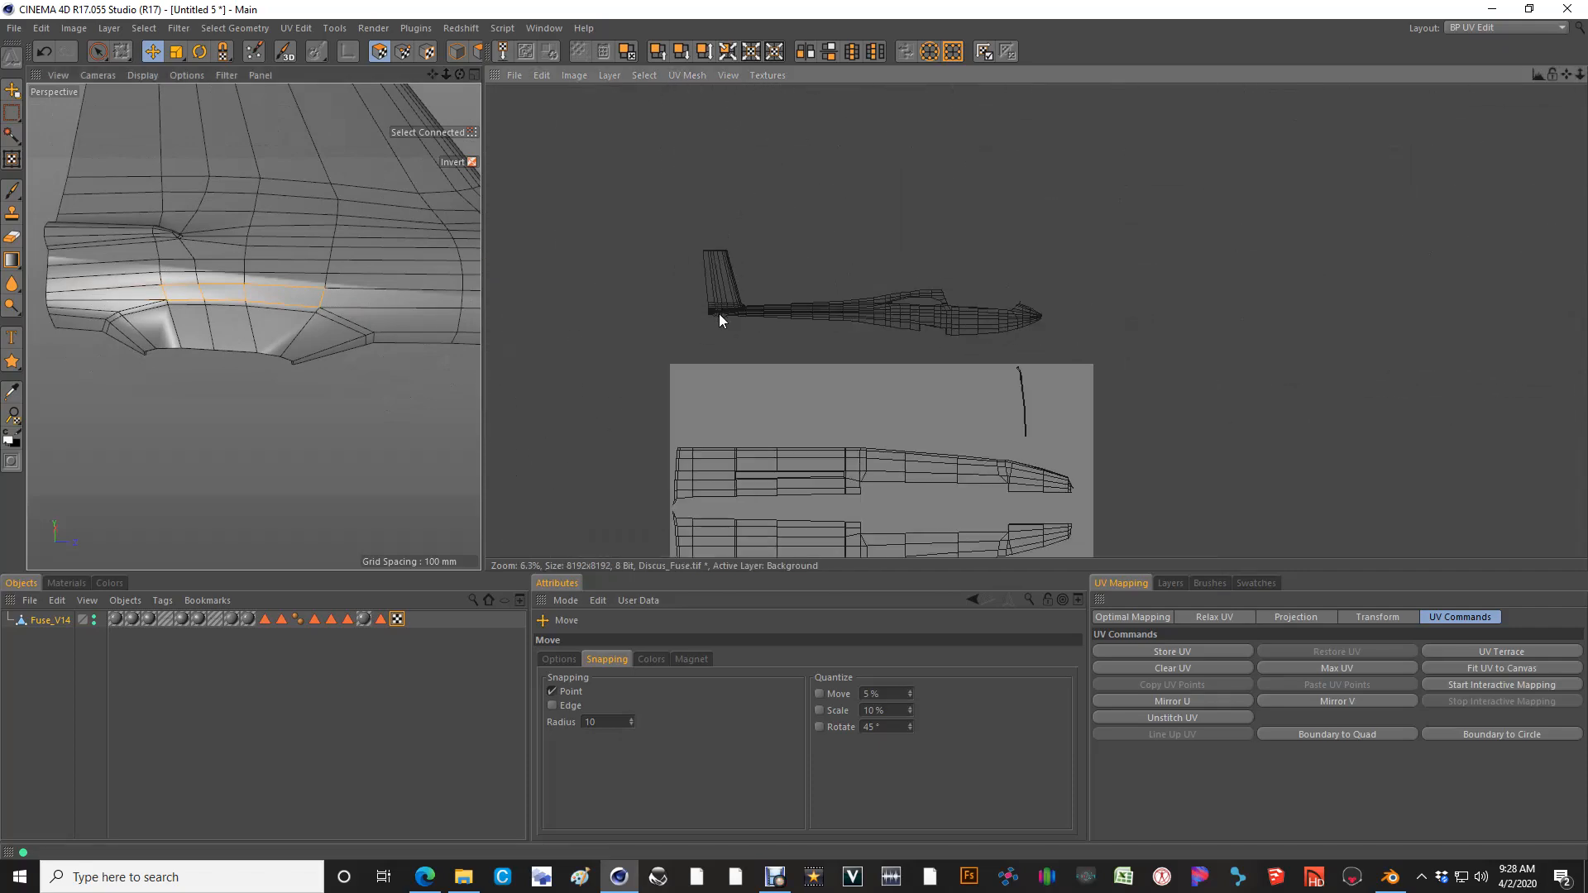
pyautogui.keyDown('alt'); pyautogui.moveTo(794, 431); pyautogui.dragTo(831, 125, button='middle'); pyautogui.keyUp('alt')
pyautogui.scroll(1, 796, 436)
pyautogui.scroll(3, 1111, 316)
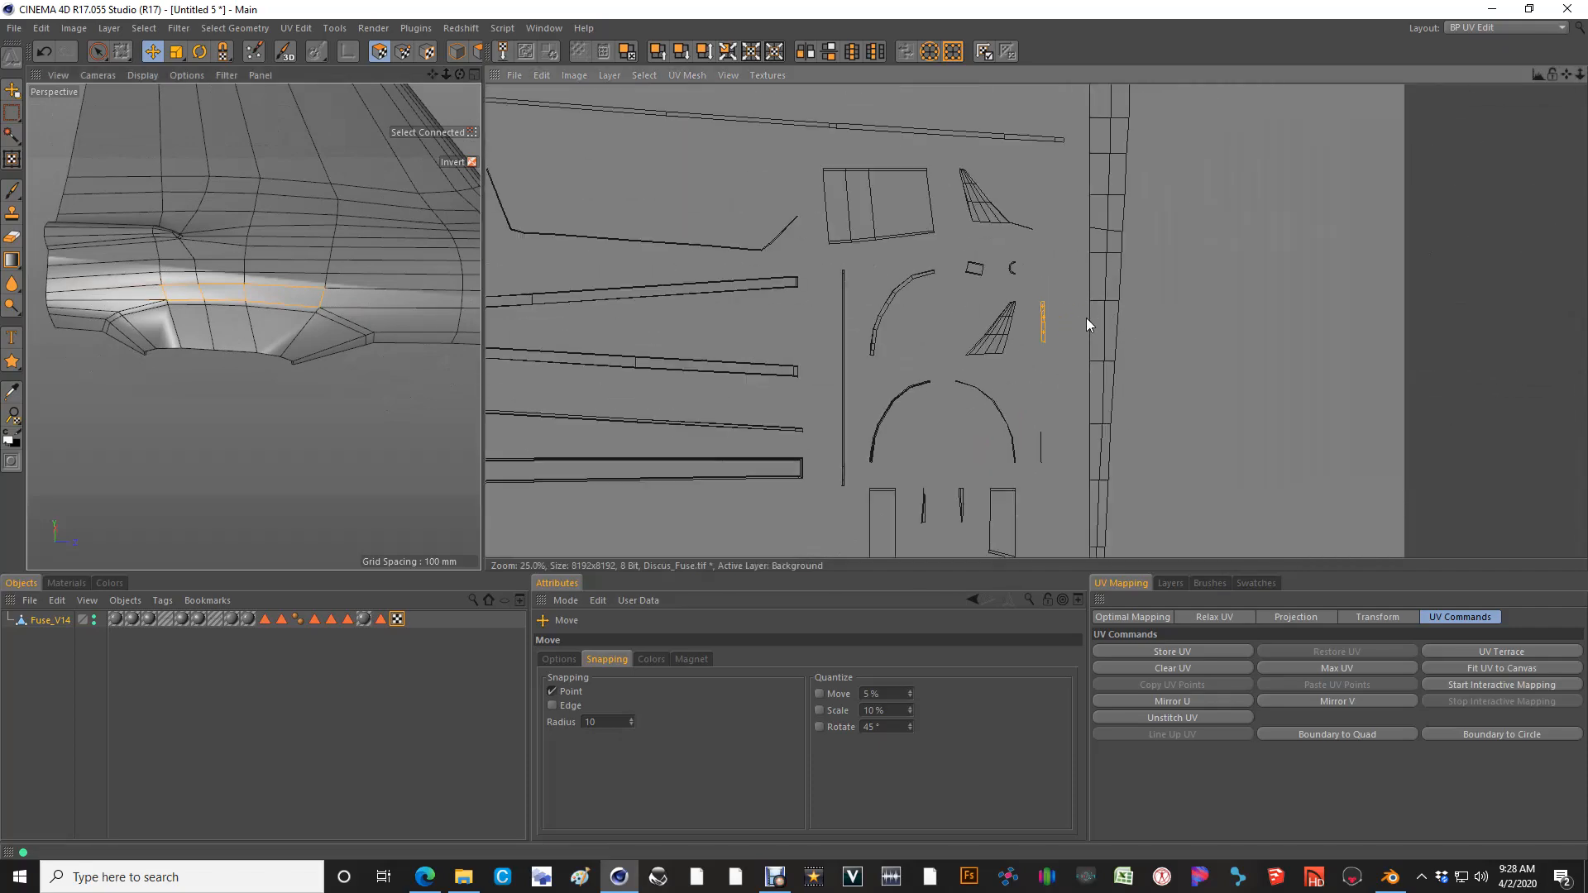
pyautogui.scroll(-2, 1042, 435)
pyautogui.moveTo(1035, 382); pyautogui.dragTo(773, 91)
pyautogui.keyDown('alt'); pyautogui.moveTo(781, 120); pyautogui.dragTo(1023, 469, button='middle'); pyautogui.keyUp('alt')
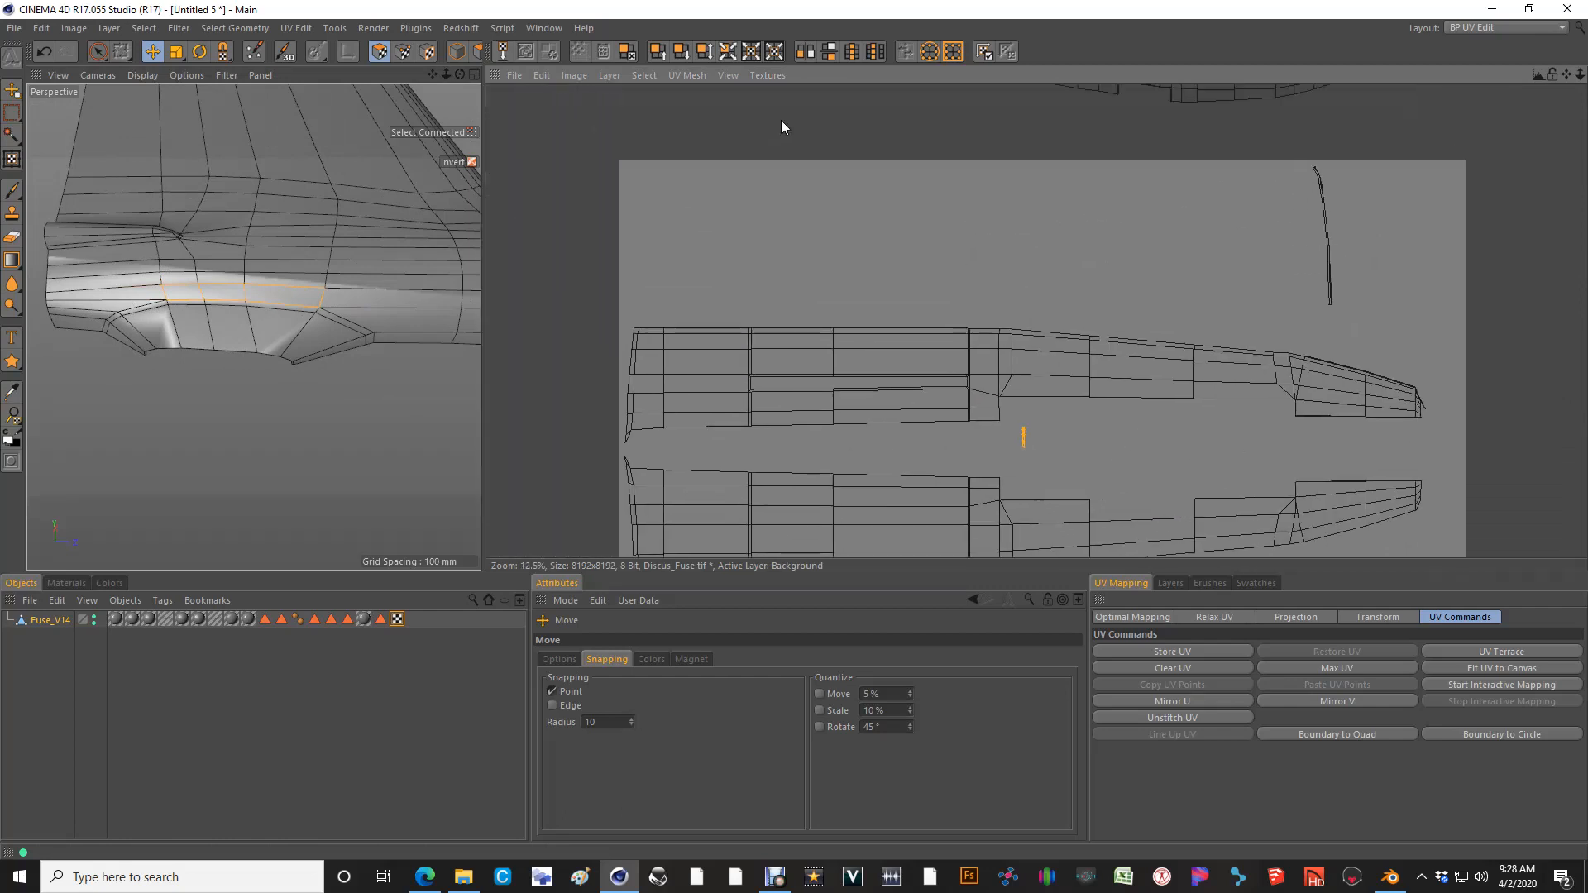
pyautogui.moveTo(1016, 424); pyautogui.dragTo(804, 107)
pyautogui.keyDown('alt'); pyautogui.moveTo(804, 108); pyautogui.dragTo(1045, 453, button='middle'); pyautogui.keyUp('alt')
pyautogui.scroll(4, 915, 294)
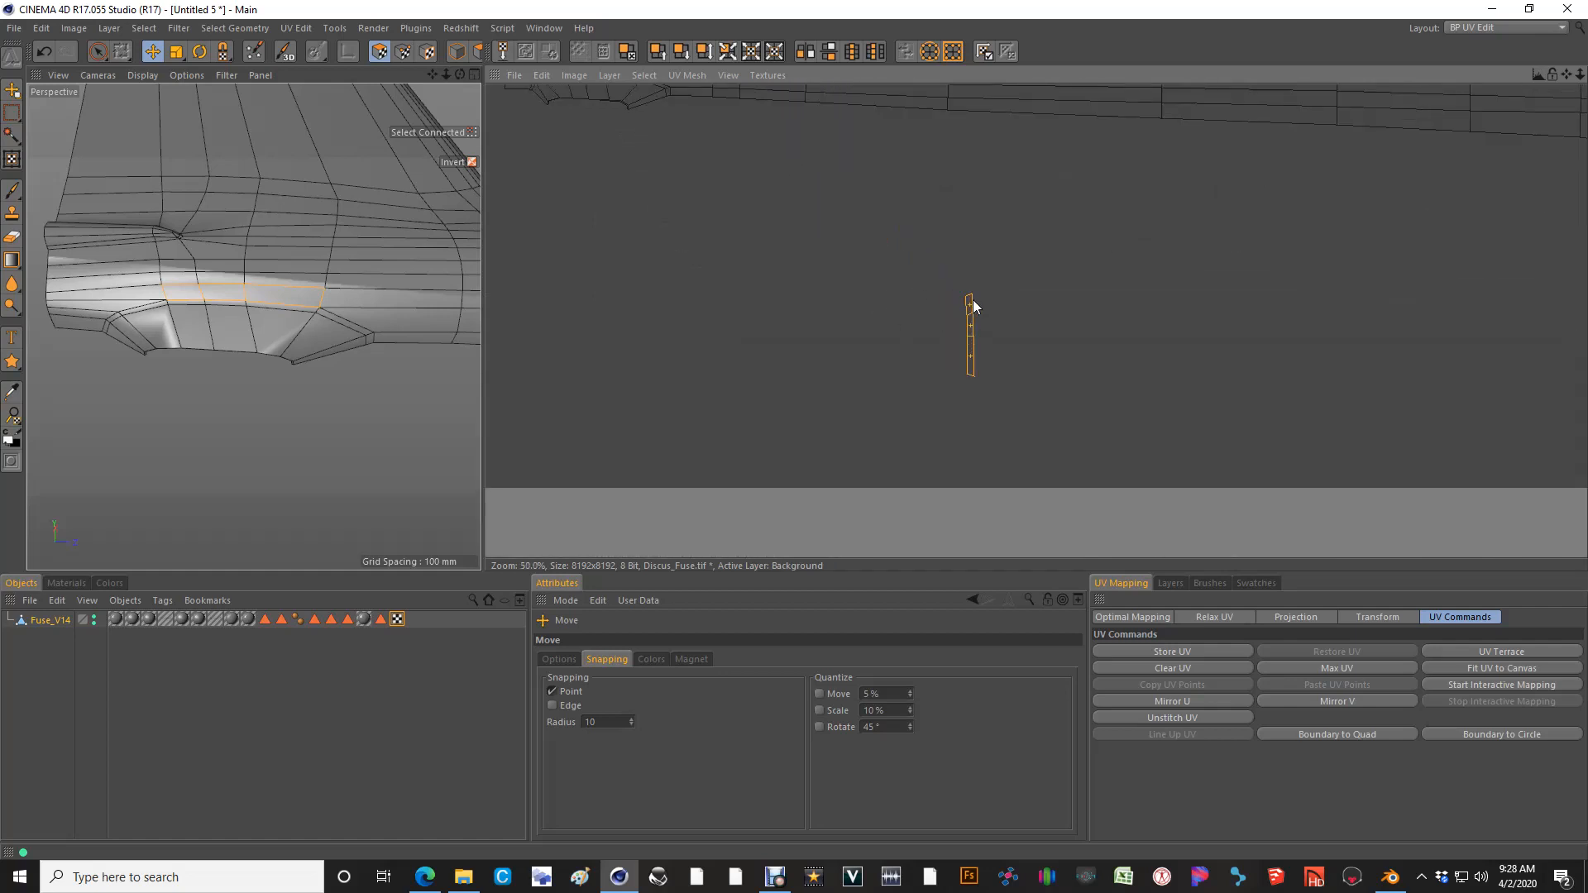
# Rotate the UV strip to lie horizontally and place it just below the bump under the tail
pyautogui.press('r')
pyautogui.moveTo(965, 299); pyautogui.dragTo(847, 484)
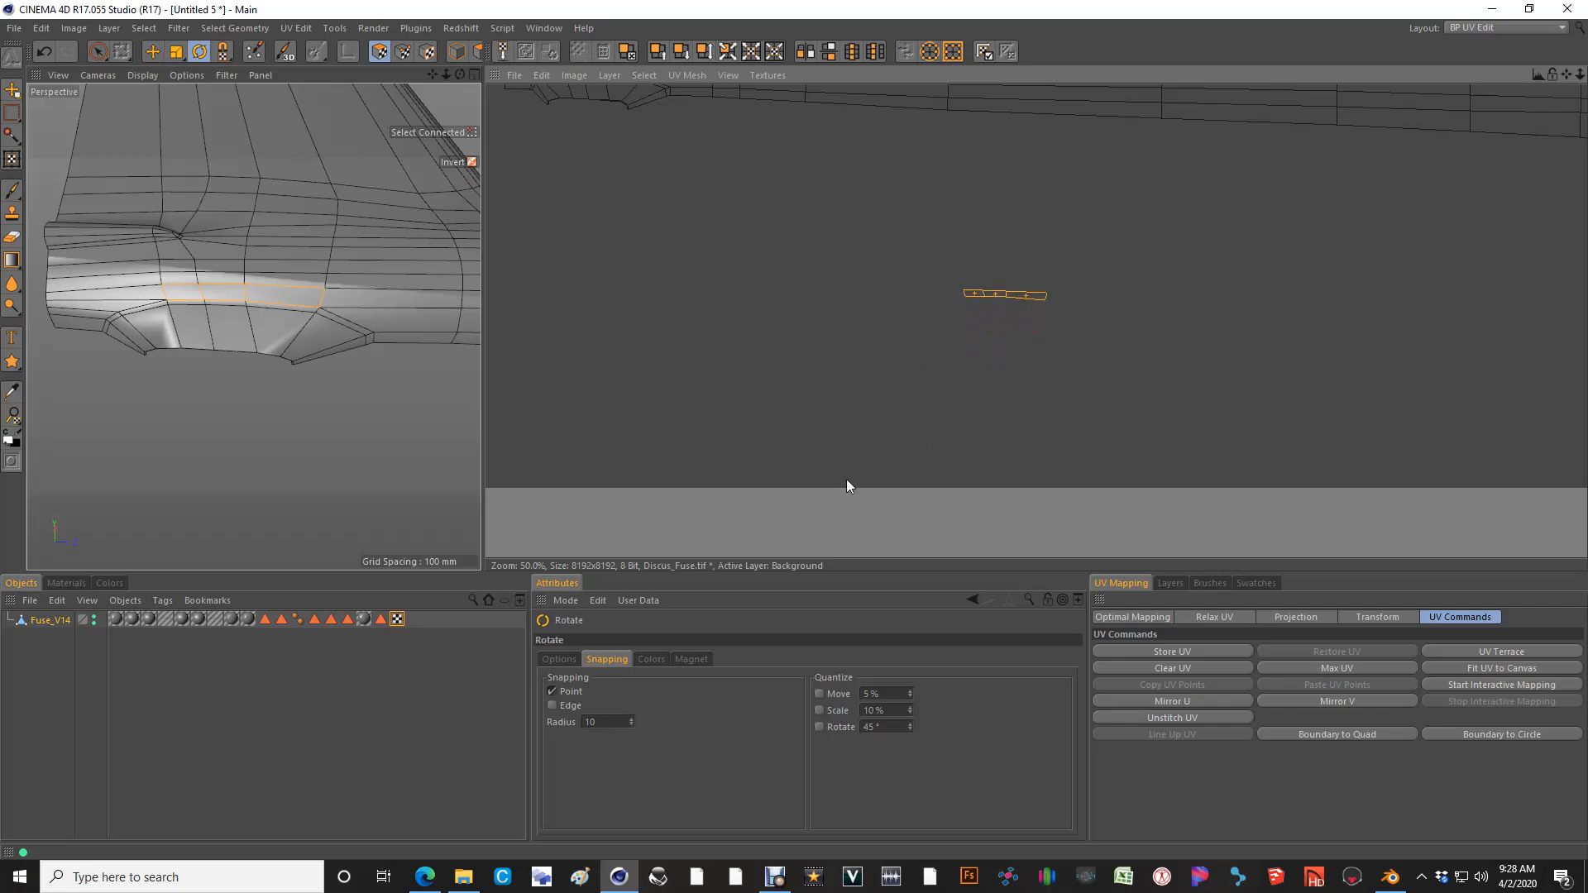
pyautogui.press('e')
pyautogui.moveTo(939, 334); pyautogui.dragTo(794, 434)
pyautogui.keyDown('alt'); pyautogui.moveTo(1006, 269); pyautogui.dragTo(771, 216, button='middle'); pyautogui.keyUp('alt')
pyautogui.scroll(1, 881, 295)
pyautogui.keyDown('alt'); pyautogui.moveTo(881, 295); pyautogui.dragTo(908, 381, button='middle'); pyautogui.keyUp('alt')
pyautogui.scroll(1, 910, 350)
pyautogui.scroll(1, 910, 432)
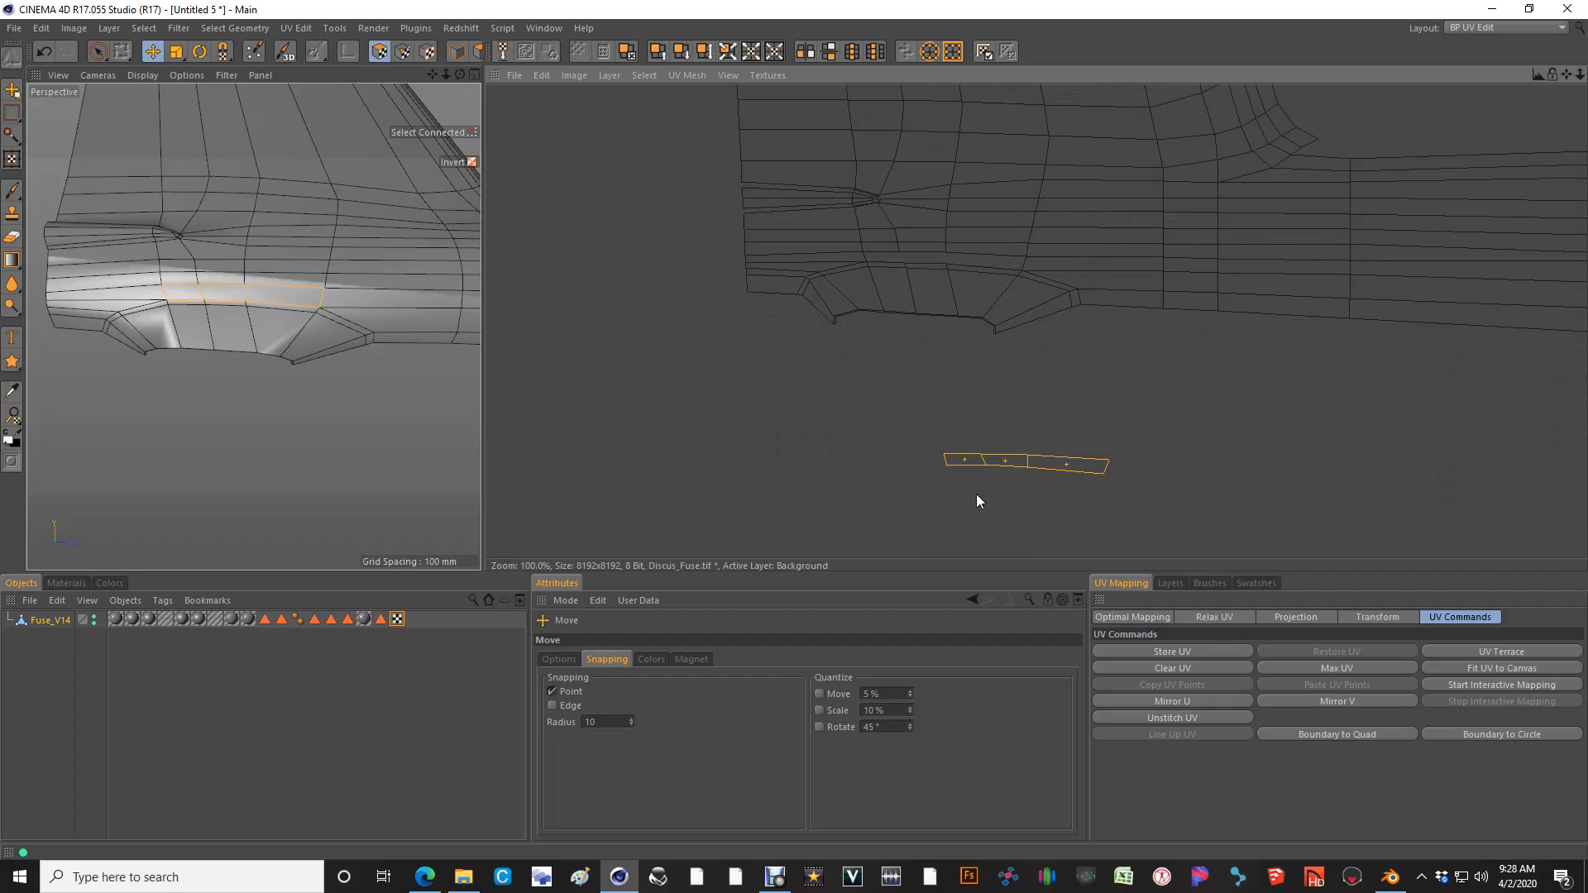
pyautogui.moveTo(974, 491); pyautogui.dragTo(890, 395)
pyautogui.scroll(1, 895, 334)
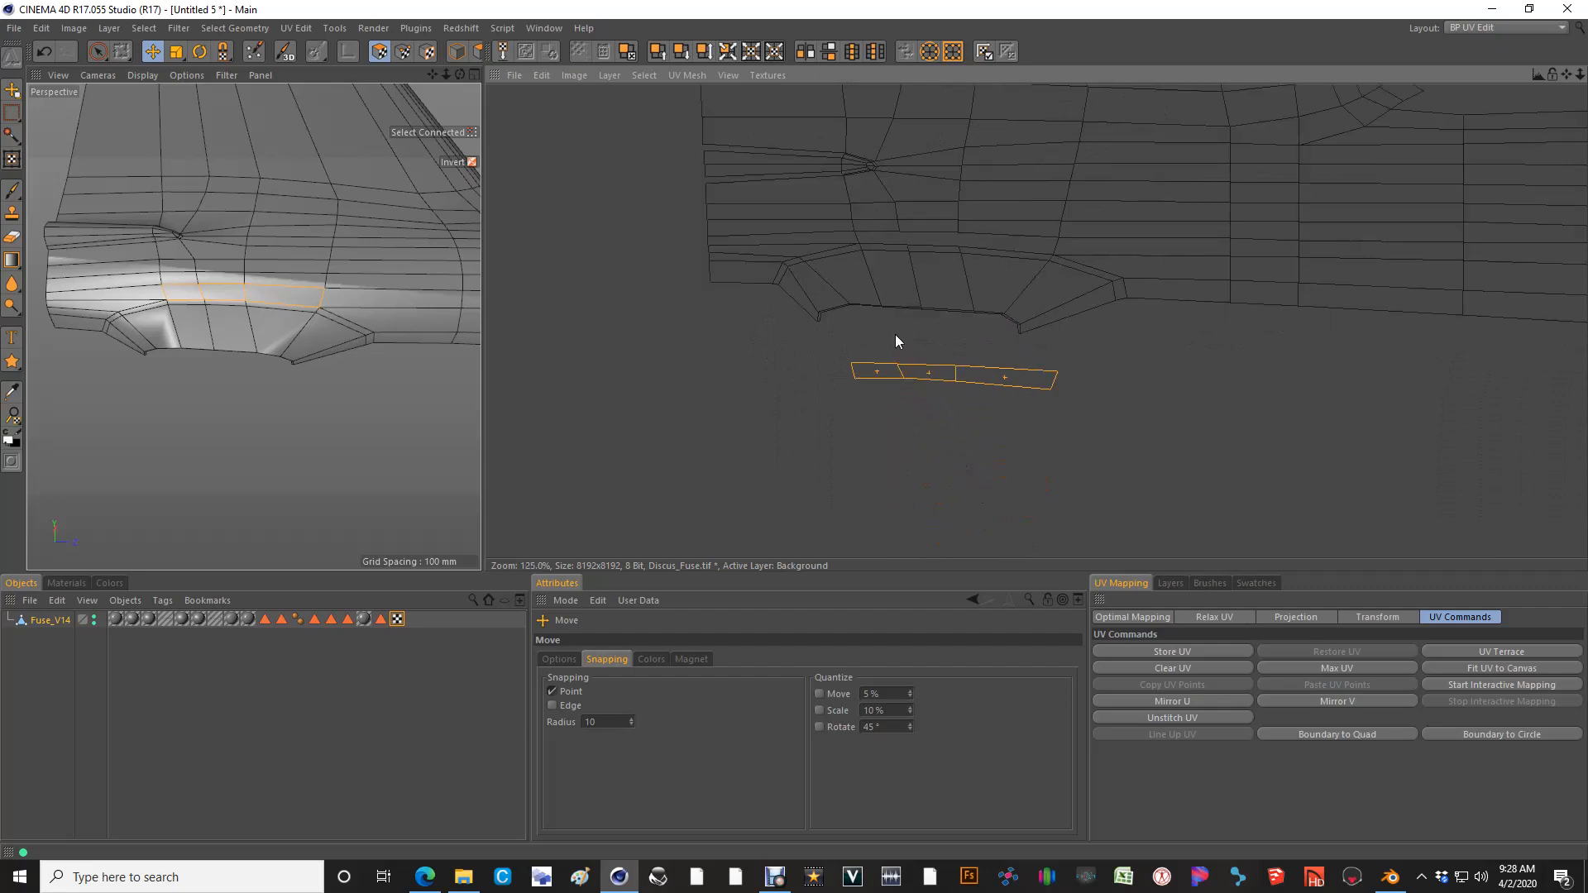
pyautogui.keyDown('alt'); pyautogui.moveTo(895, 334); pyautogui.dragTo(958, 340, button='middle'); pyautogui.keyUp('alt')
# Pick the strip's longest polygon, switch to UV point editing and check which fuselage points match its outer corners
pyautogui.click(1064, 447)
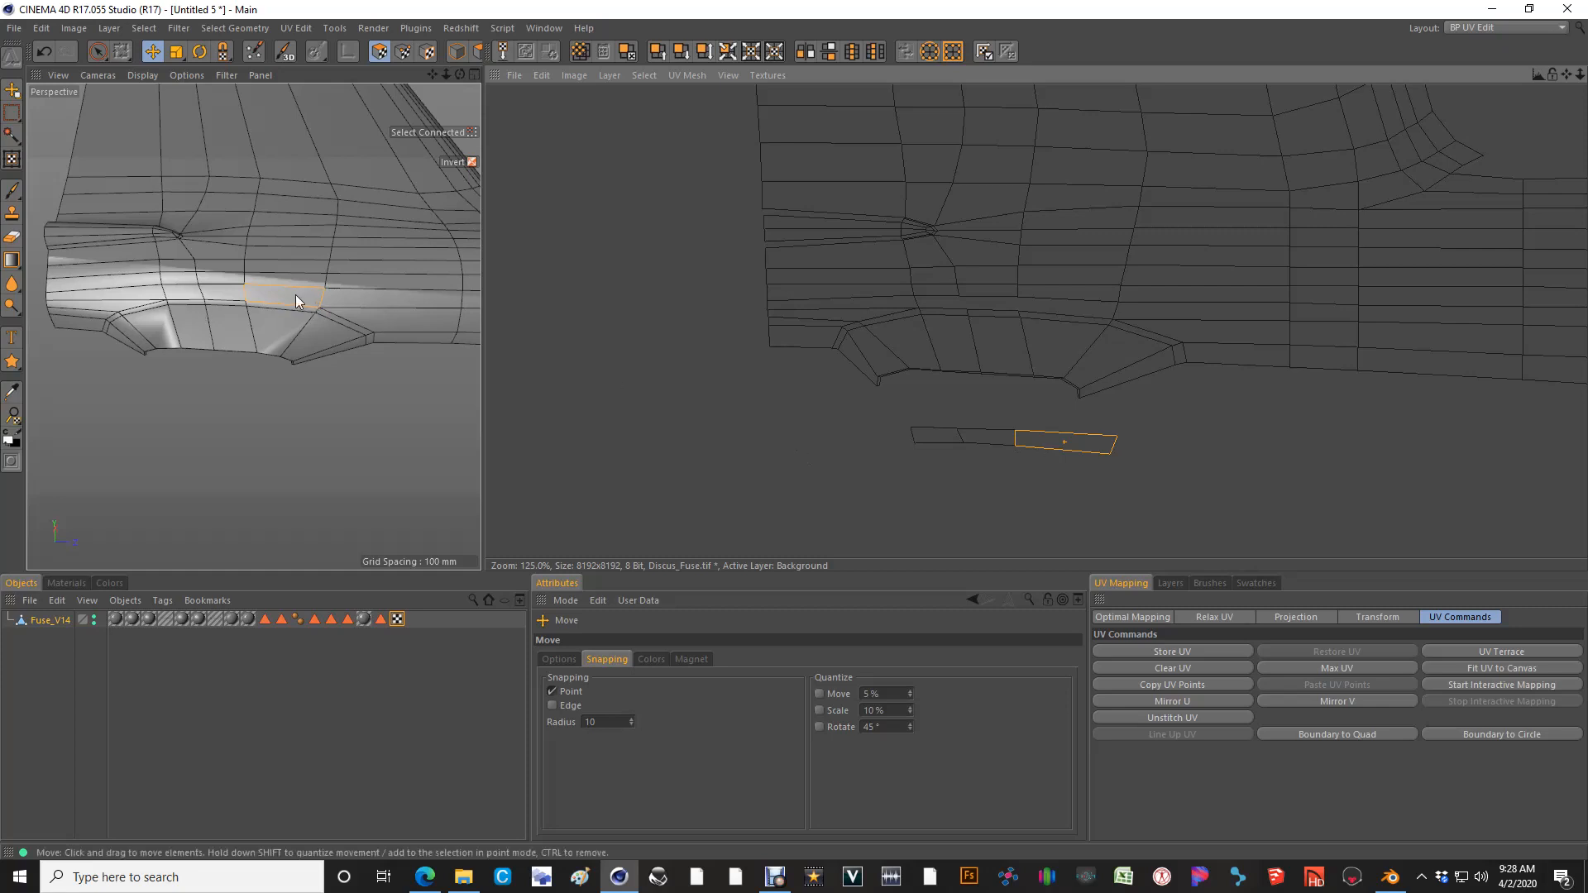
pyautogui.scroll(2, 985, 451)
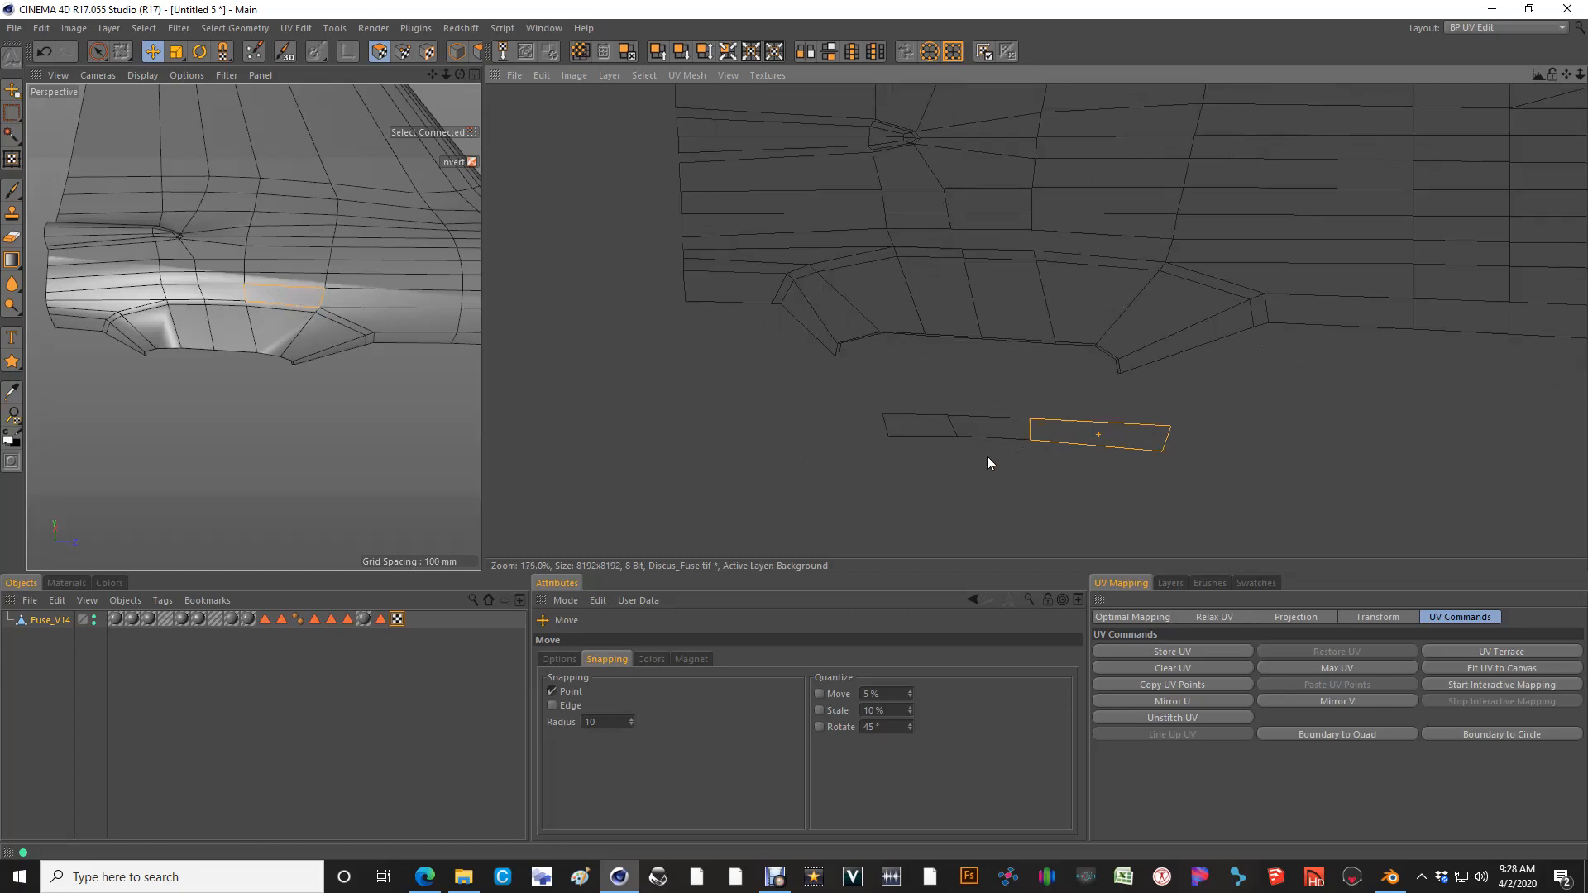
pyautogui.click(400, 58)
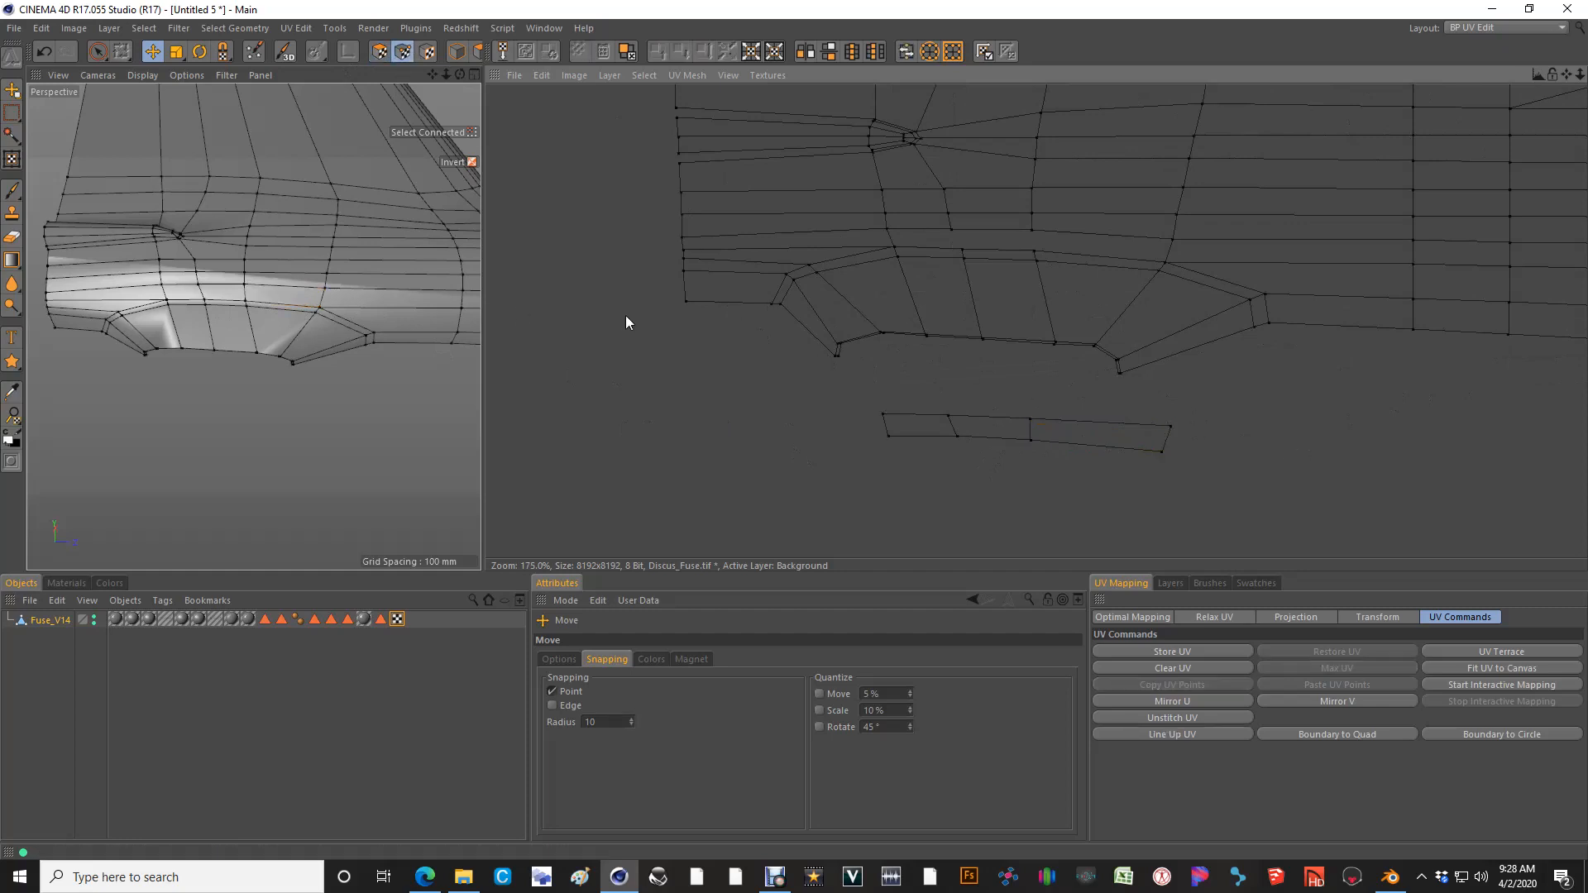
pyautogui.scroll(2, 306, 275)
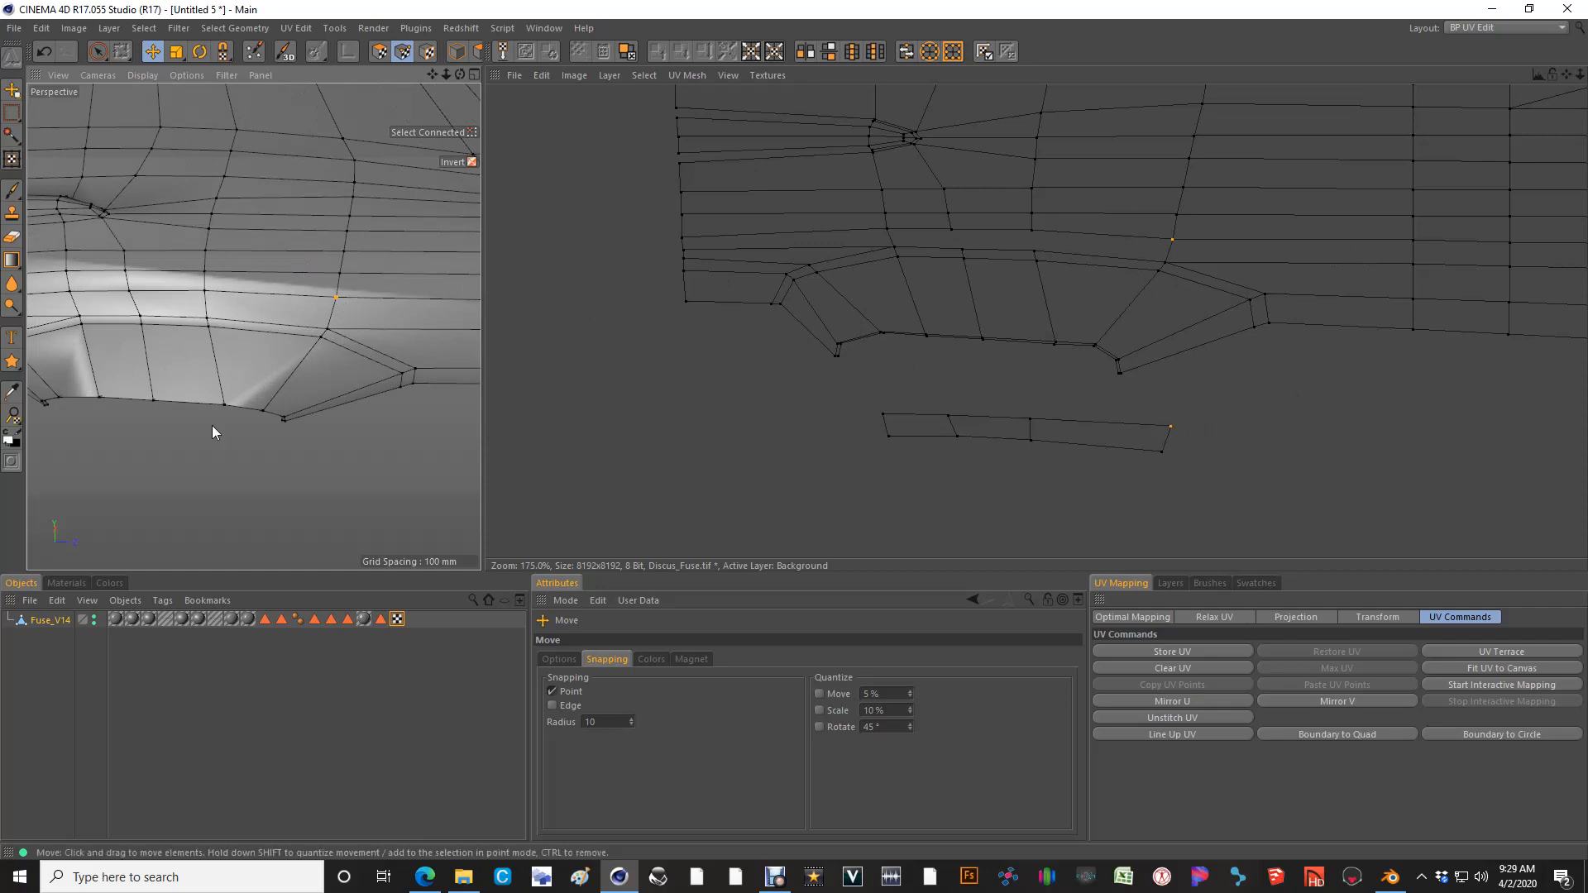
pyautogui.moveTo(1169, 239); pyautogui.dragTo(1192, 227)
pyautogui.hotkey('ctrl', 'z')
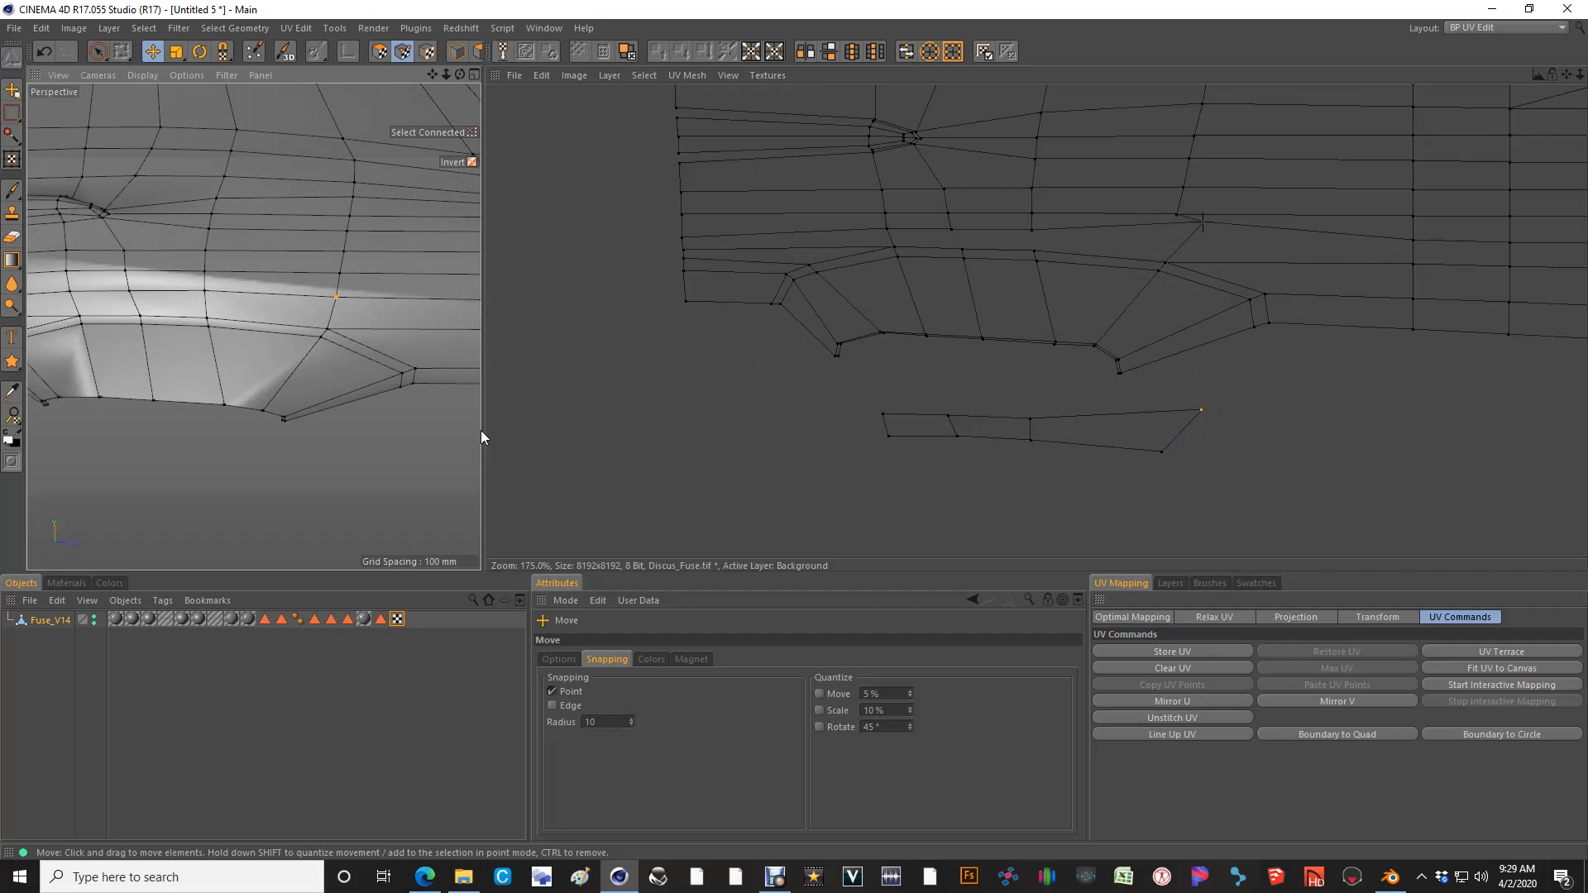
pyautogui.click(328, 329)
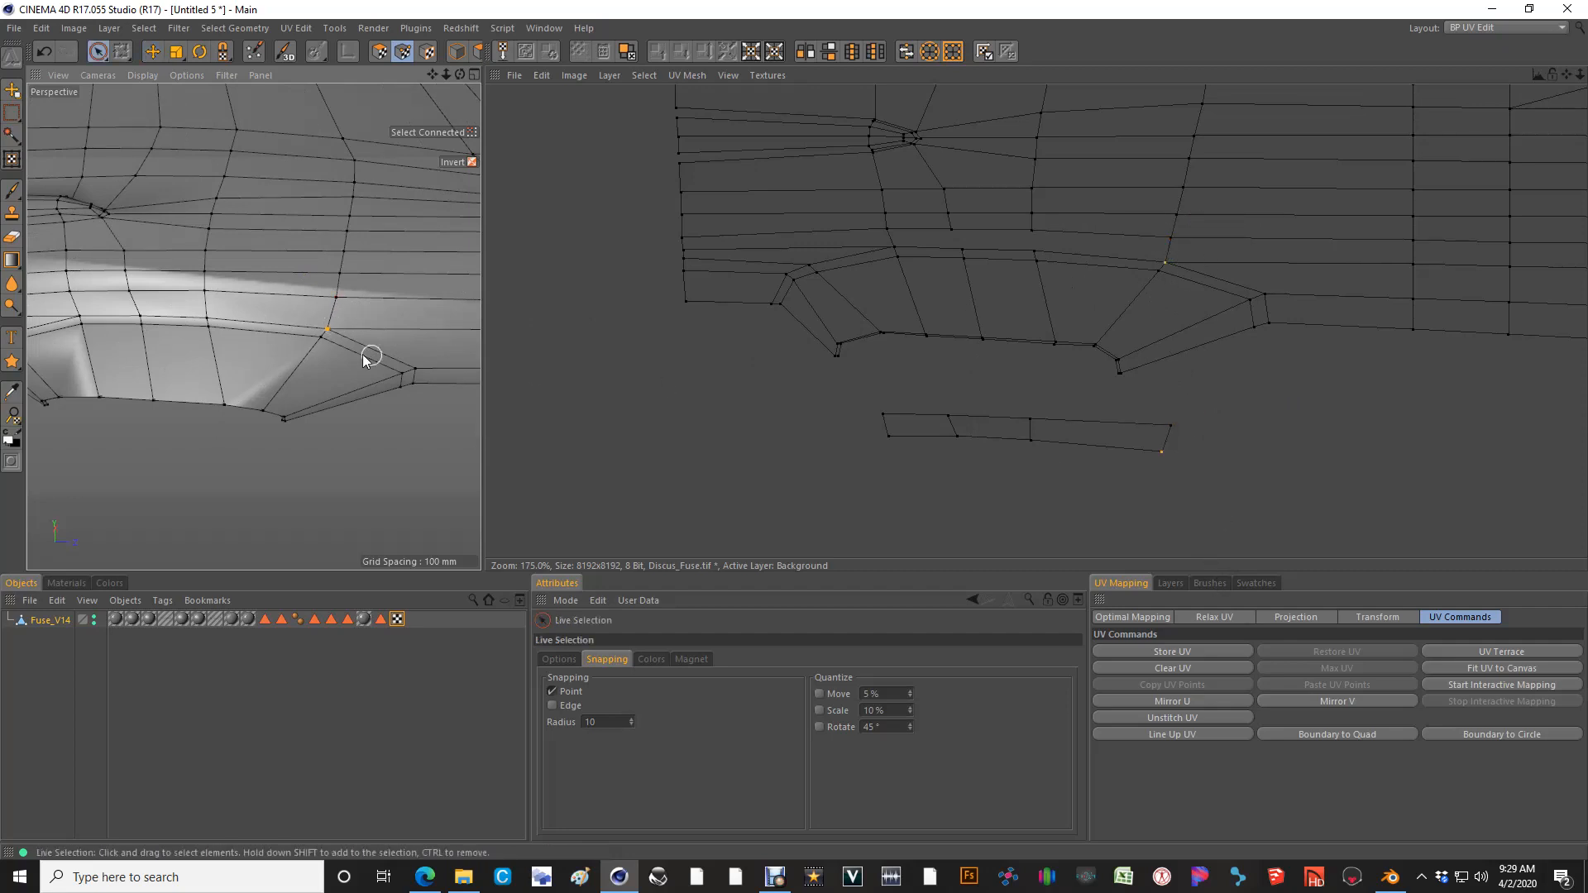
# Snap the upper and lower UV points at the strip's long-polygon end onto the matching fuselage points
pyautogui.click(1203, 427)
pyautogui.press('space')
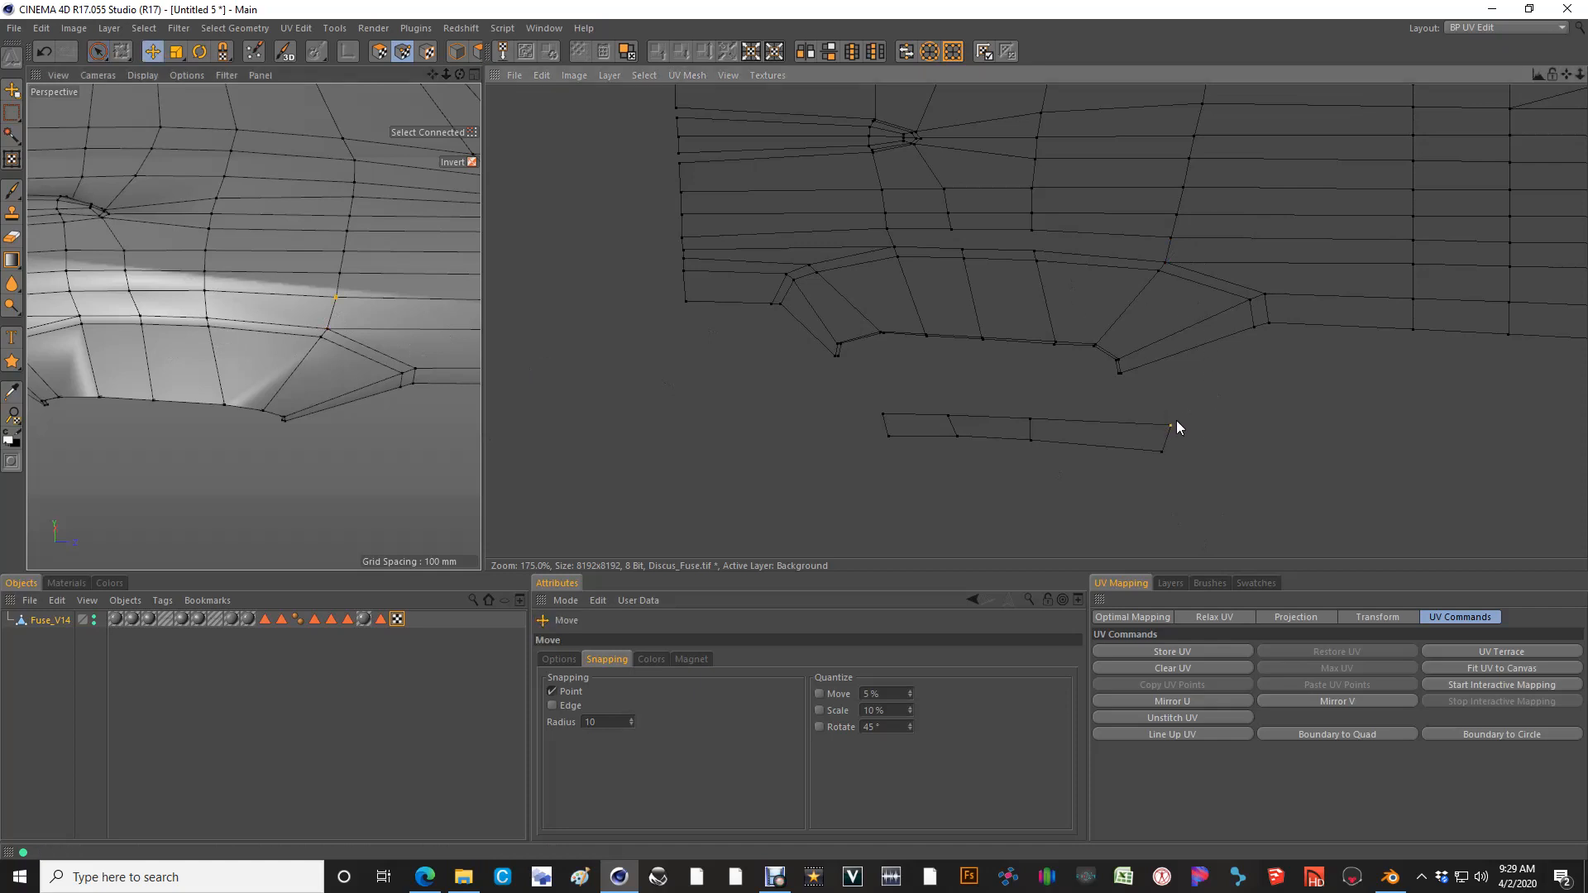
pyautogui.moveTo(1176, 420); pyautogui.dragTo(1176, 233)
pyautogui.press('space')
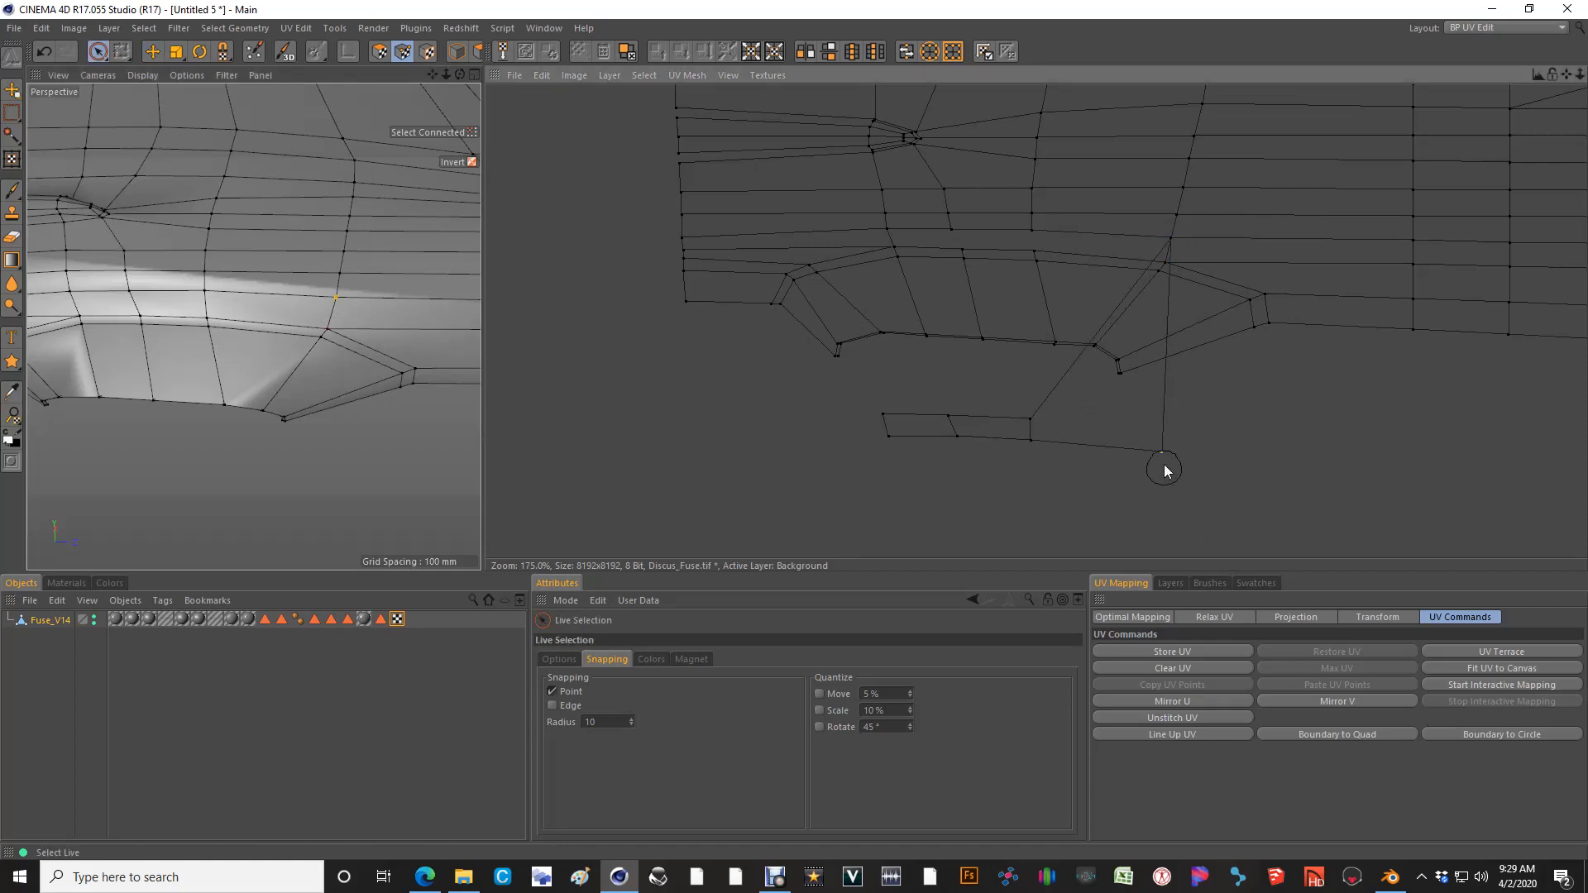
pyautogui.press('space')
pyautogui.moveTo(1167, 468); pyautogui.dragTo(1036, 455)
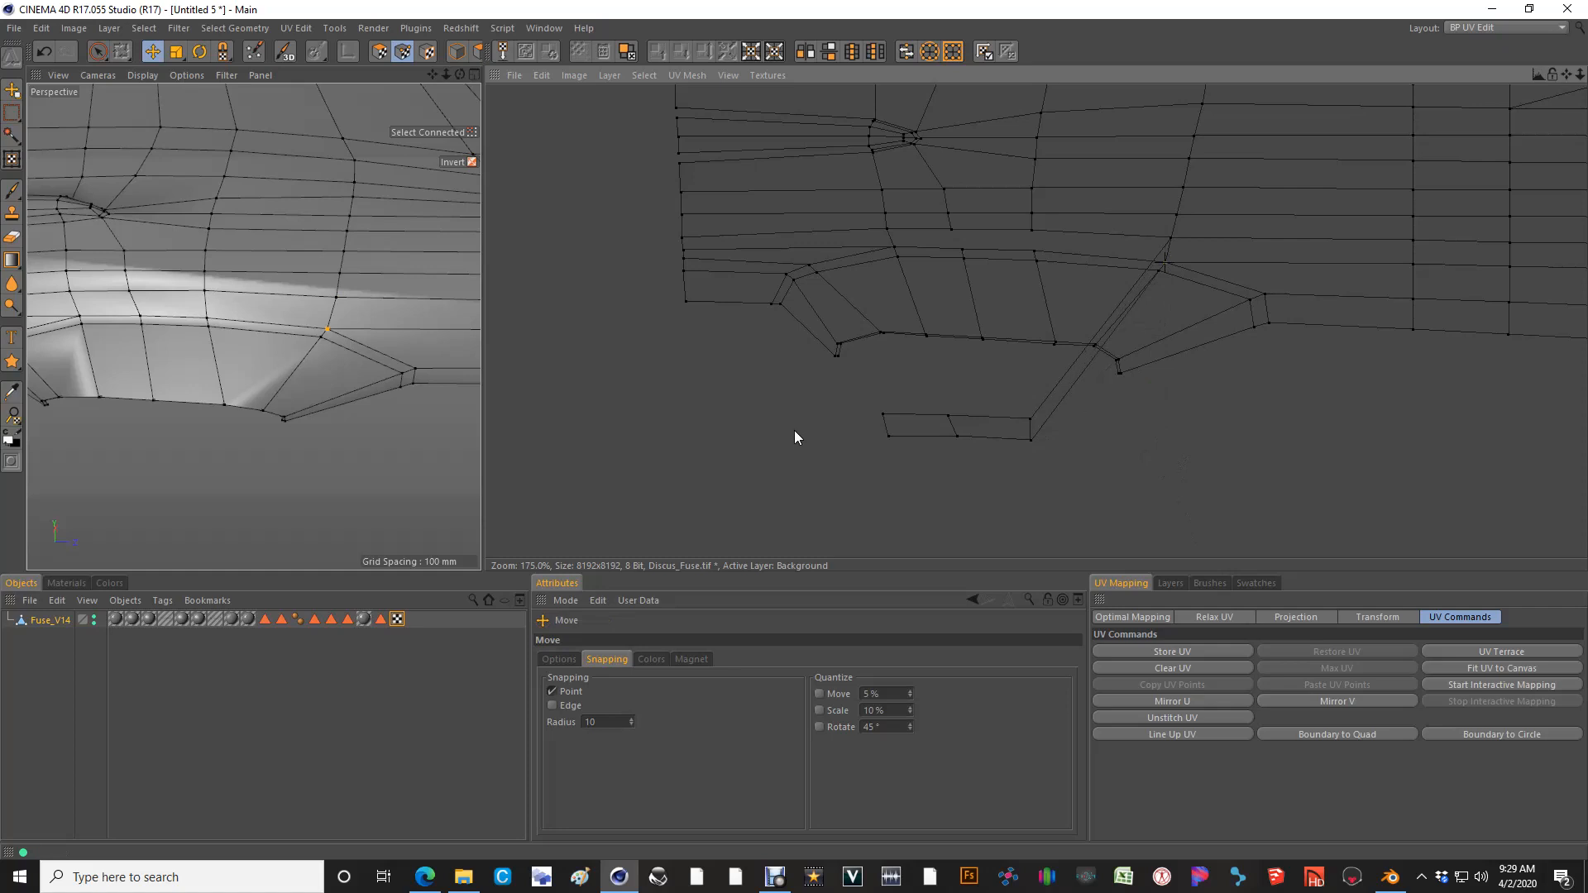
# Select the strip's remaining six UV points and move them together up into the gap in the fuselage UVs
pyautogui.press('space')
pyautogui.keyDown('shift'); pyautogui.moveTo(908, 432); pyautogui.dragTo(916, 421); pyautogui.keyUp('shift')
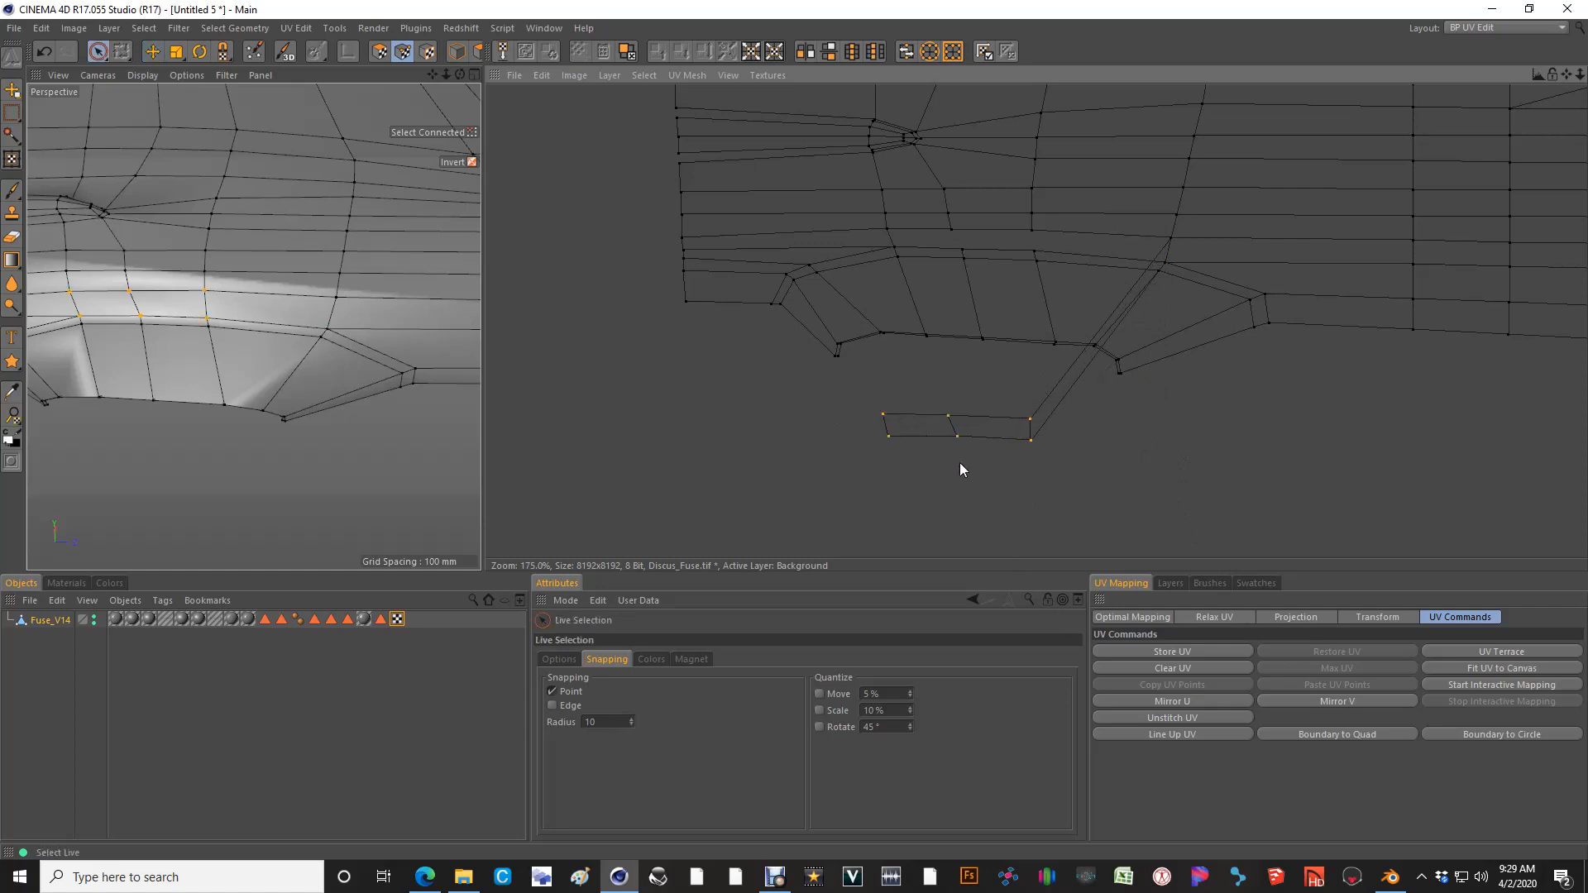
pyautogui.press('space')
pyautogui.moveTo(1018, 450); pyautogui.dragTo(1017, 262)
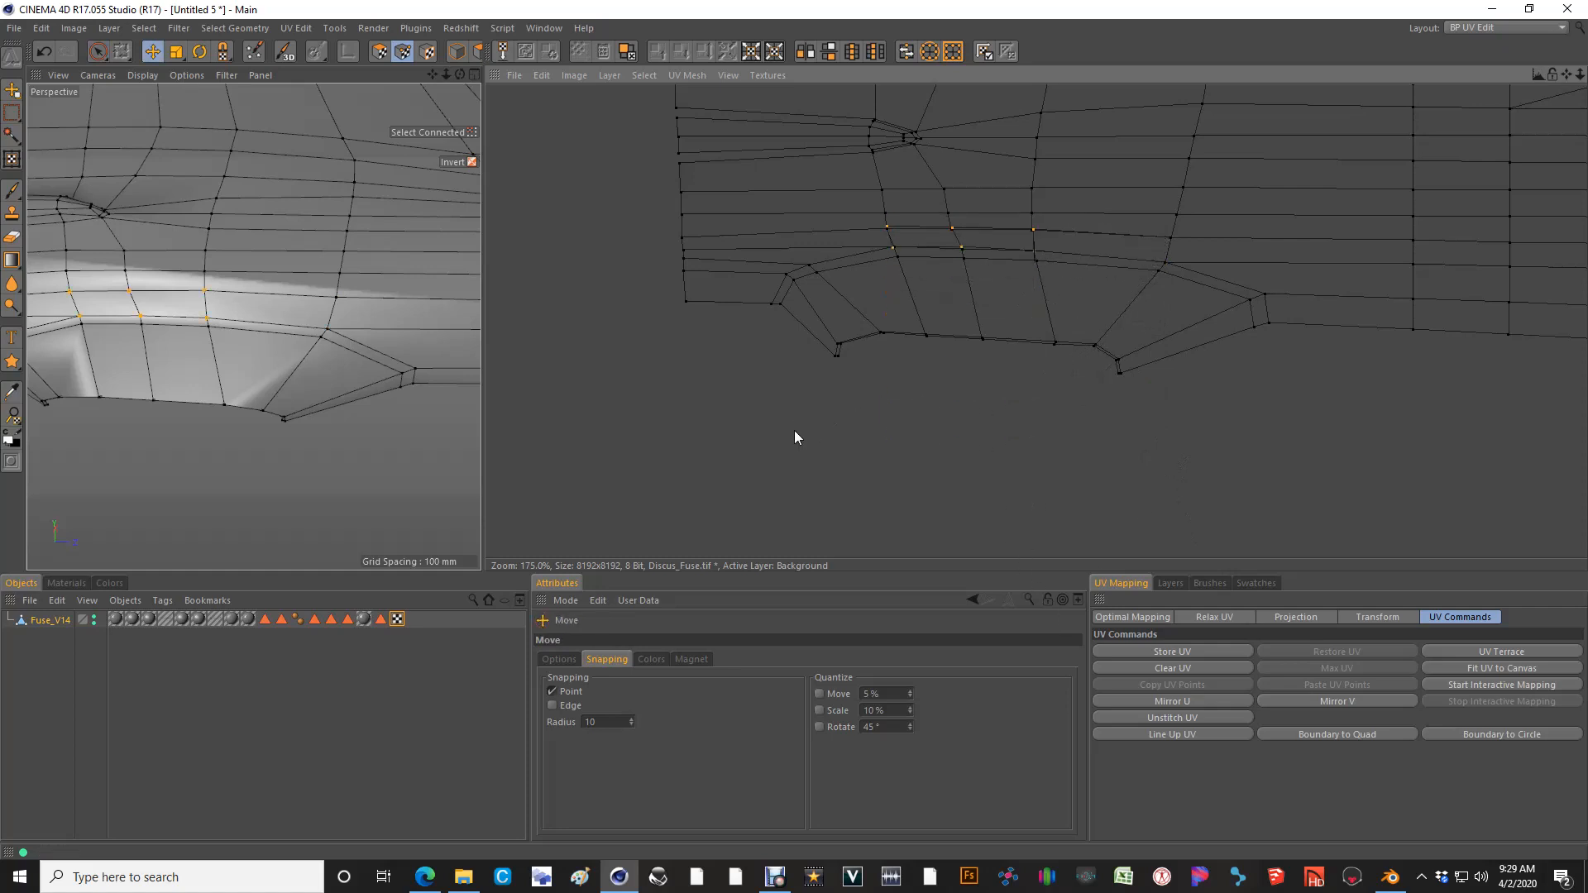
pyautogui.scroll(5, 1034, 235)
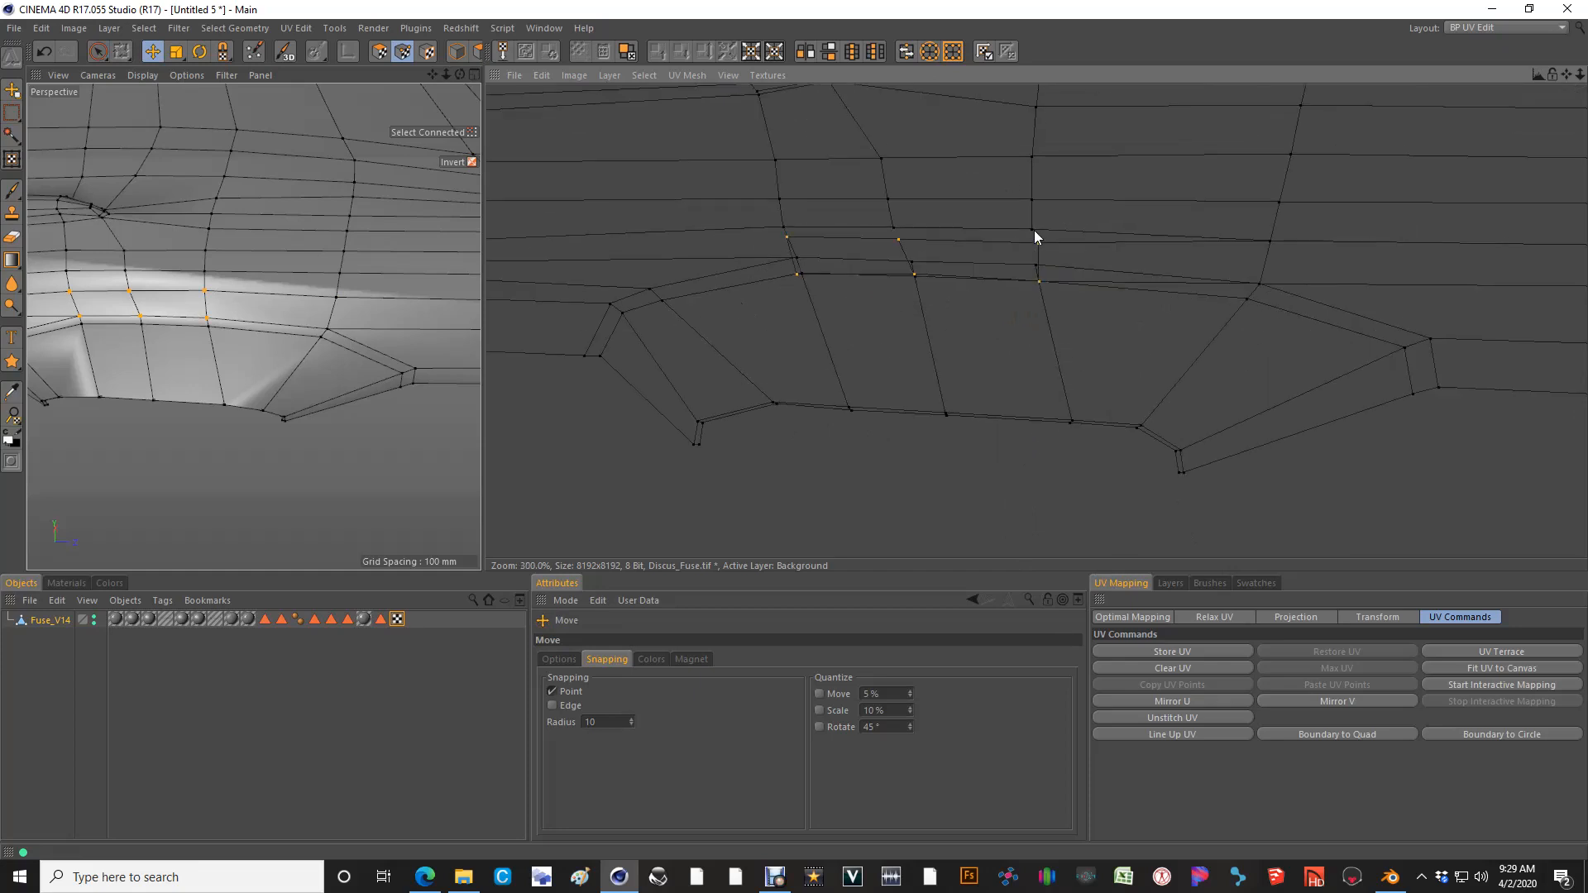
pyautogui.scroll(4, 1035, 240)
pyautogui.press('space')
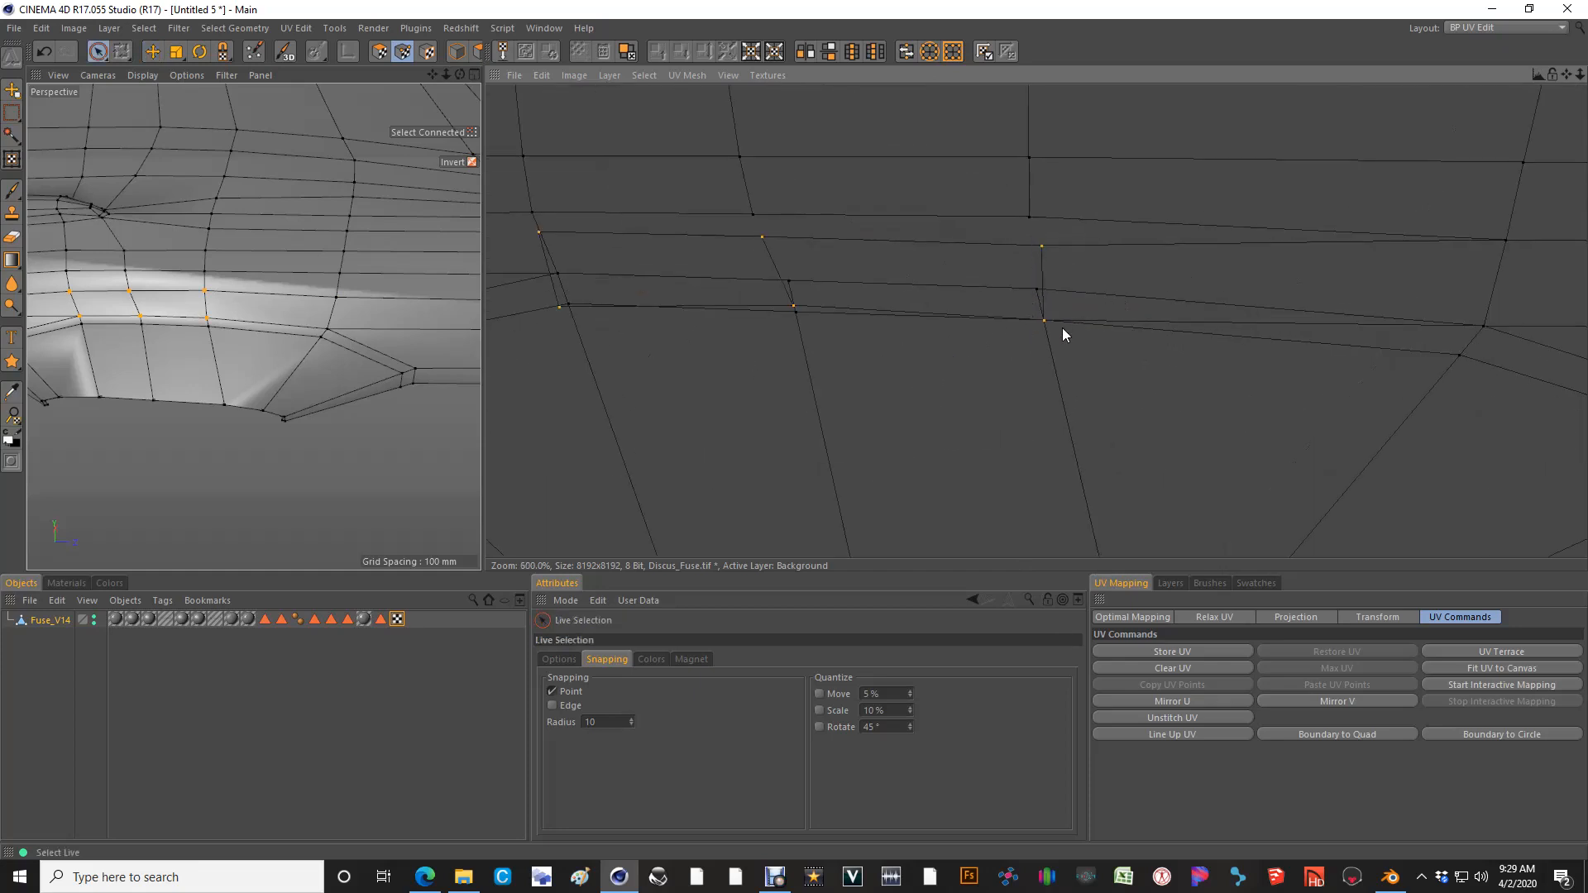
pyautogui.press('space')
pyautogui.moveTo(1044, 321); pyautogui.dragTo(1119, 391)
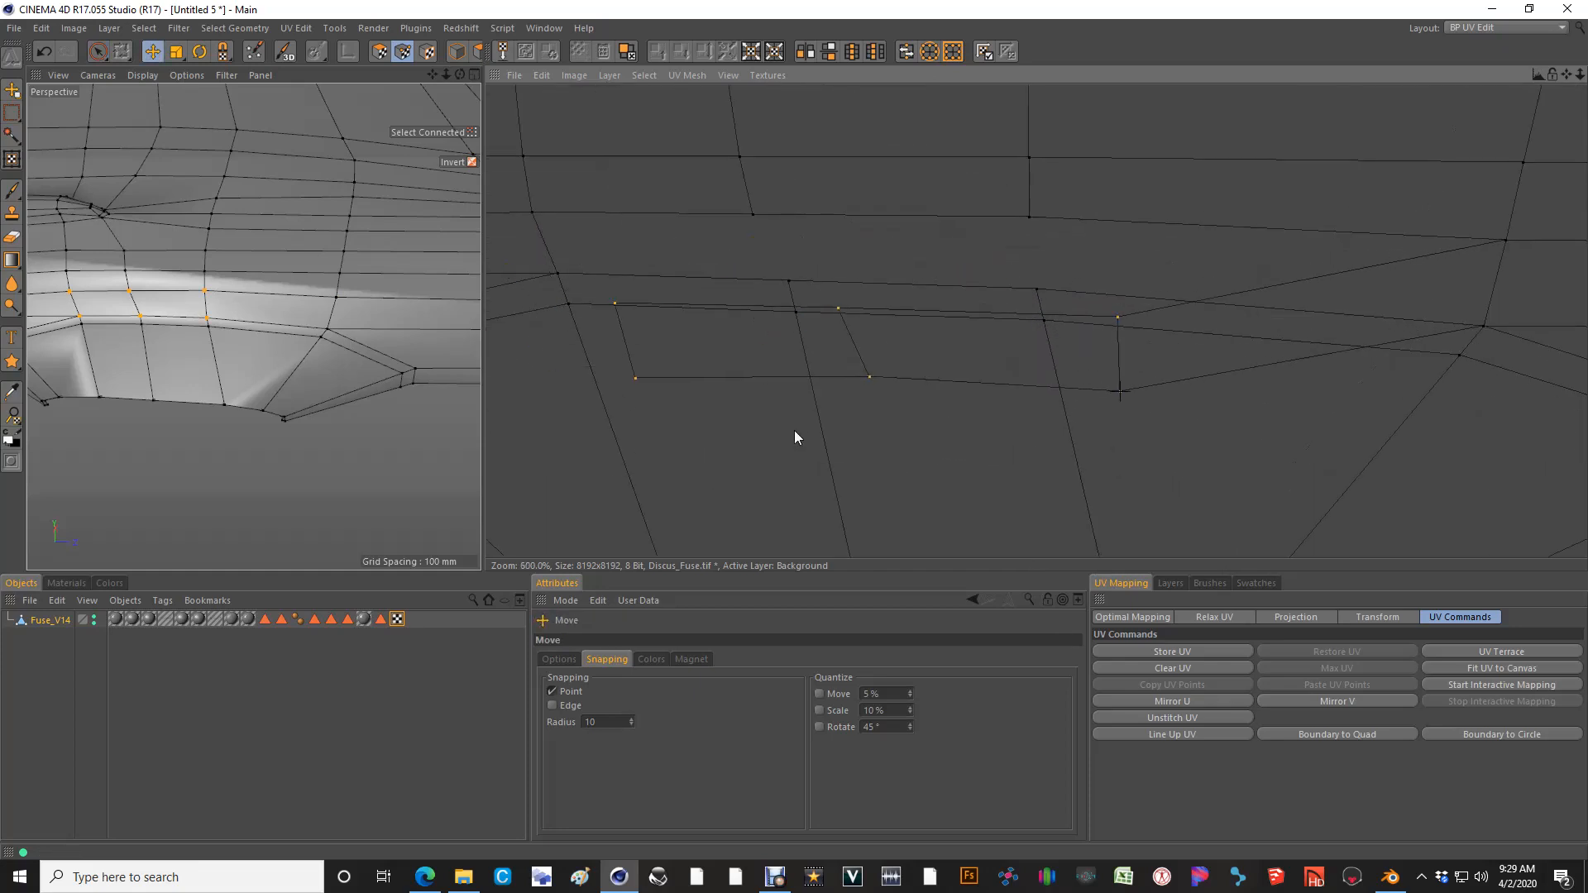
pyautogui.hotkey('ctrl', 'z')
pyautogui.hotkey('ctrl', 'z')
pyautogui.press('space')
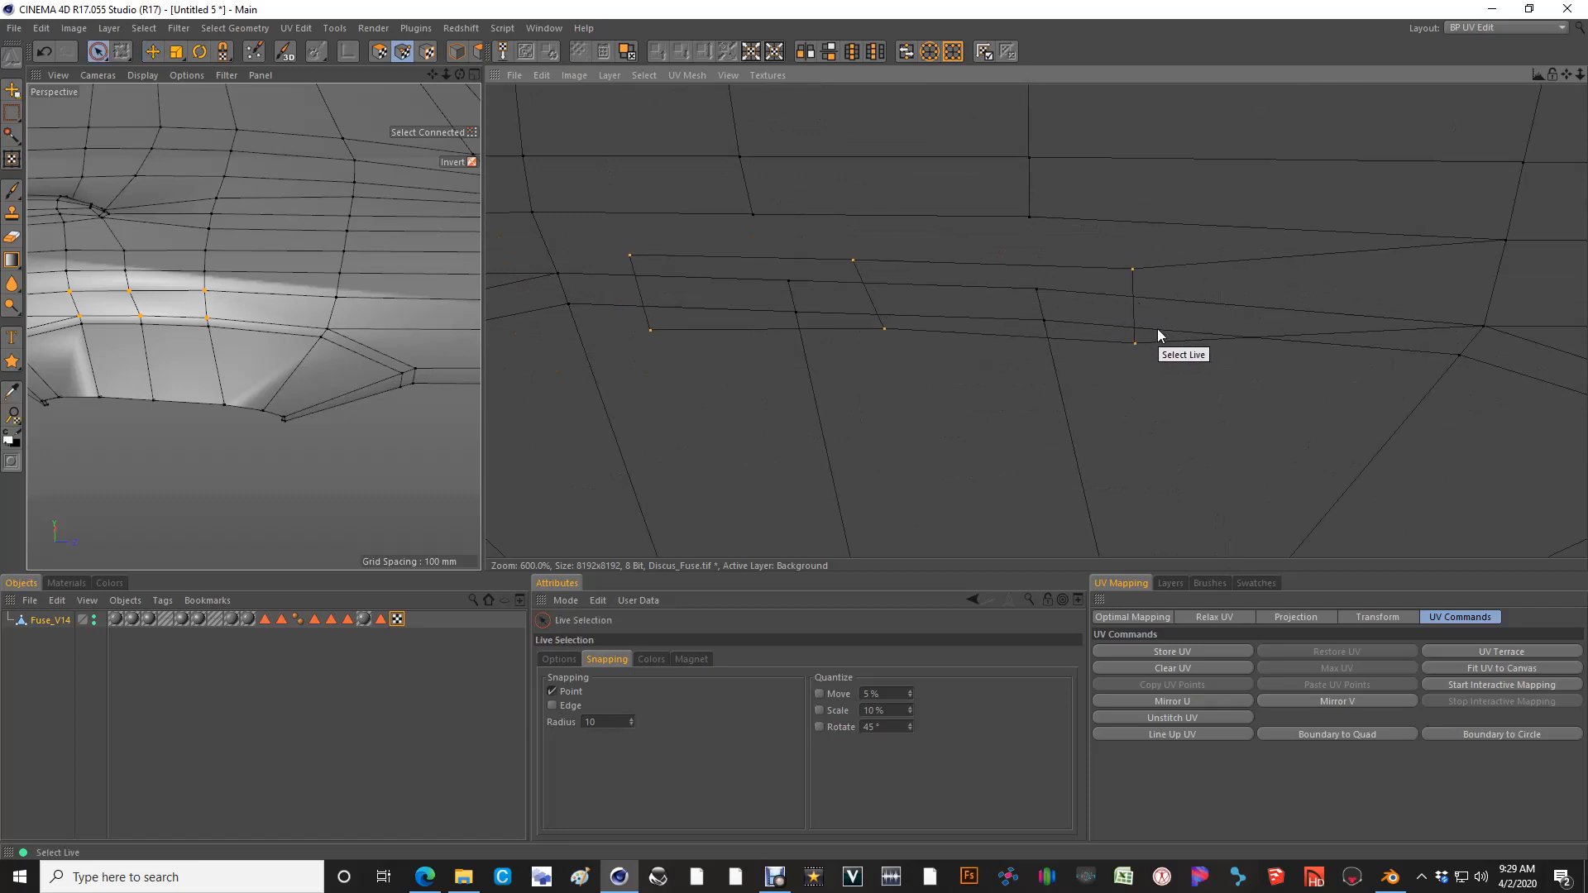
pyautogui.press('space')
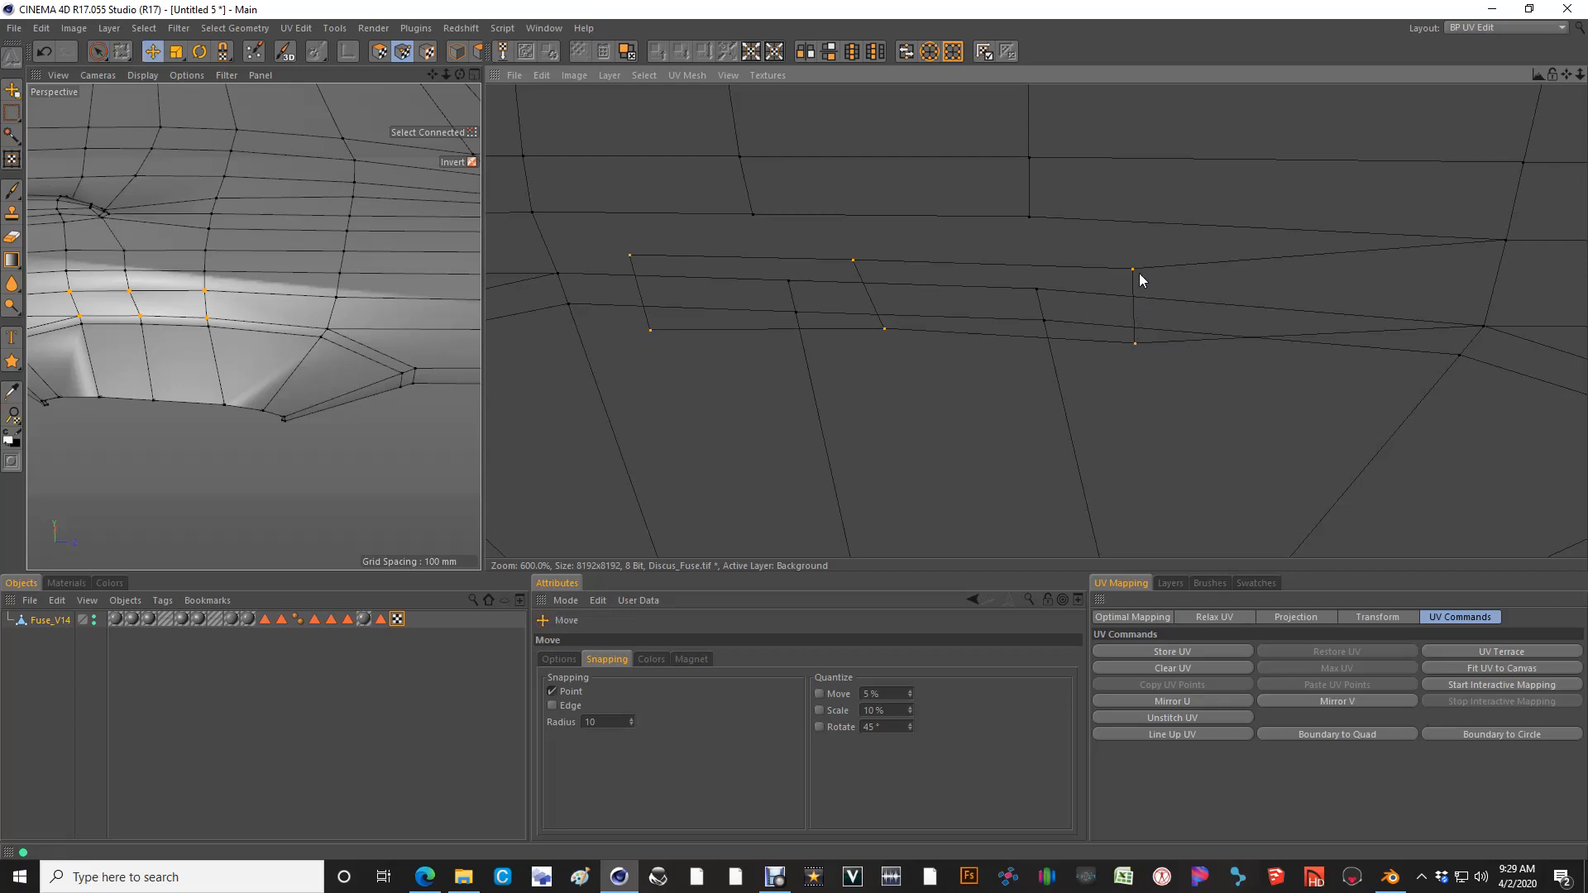
pyautogui.hotkey('ctrl', 'z')
pyautogui.hotkey('ctrl', 'z')
pyautogui.hotkey('ctrl', 'z')
# Snap the strip's UV point pair next to the fixed end onto the fuselage points, and remove that pair from the selection
pyautogui.press('space')
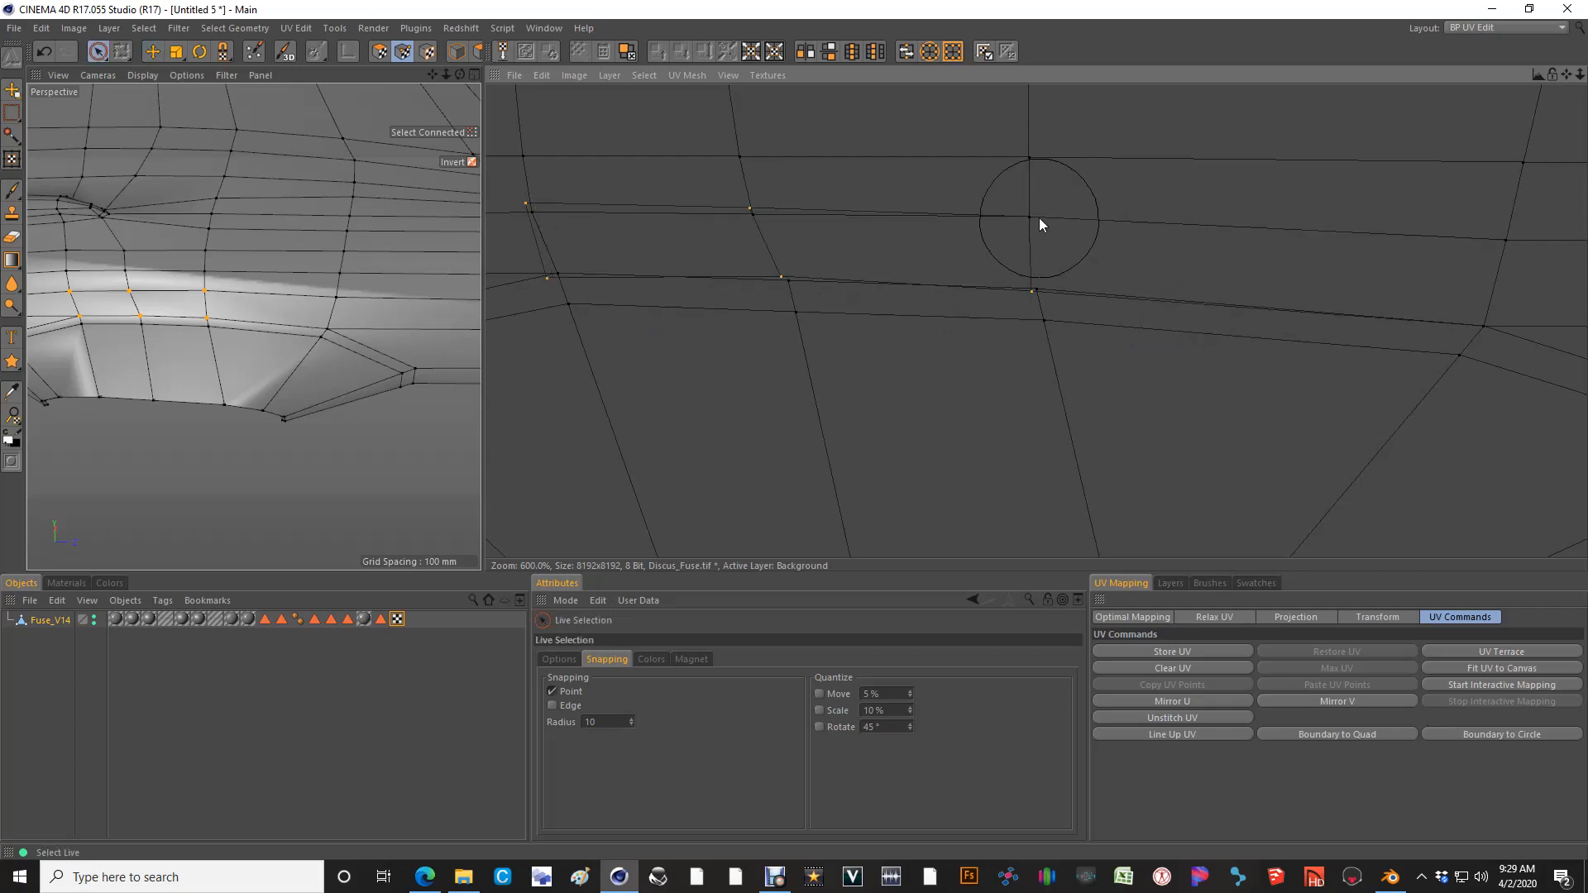
pyautogui.press('space')
pyautogui.moveTo(1034, 296); pyautogui.dragTo(1039, 293)
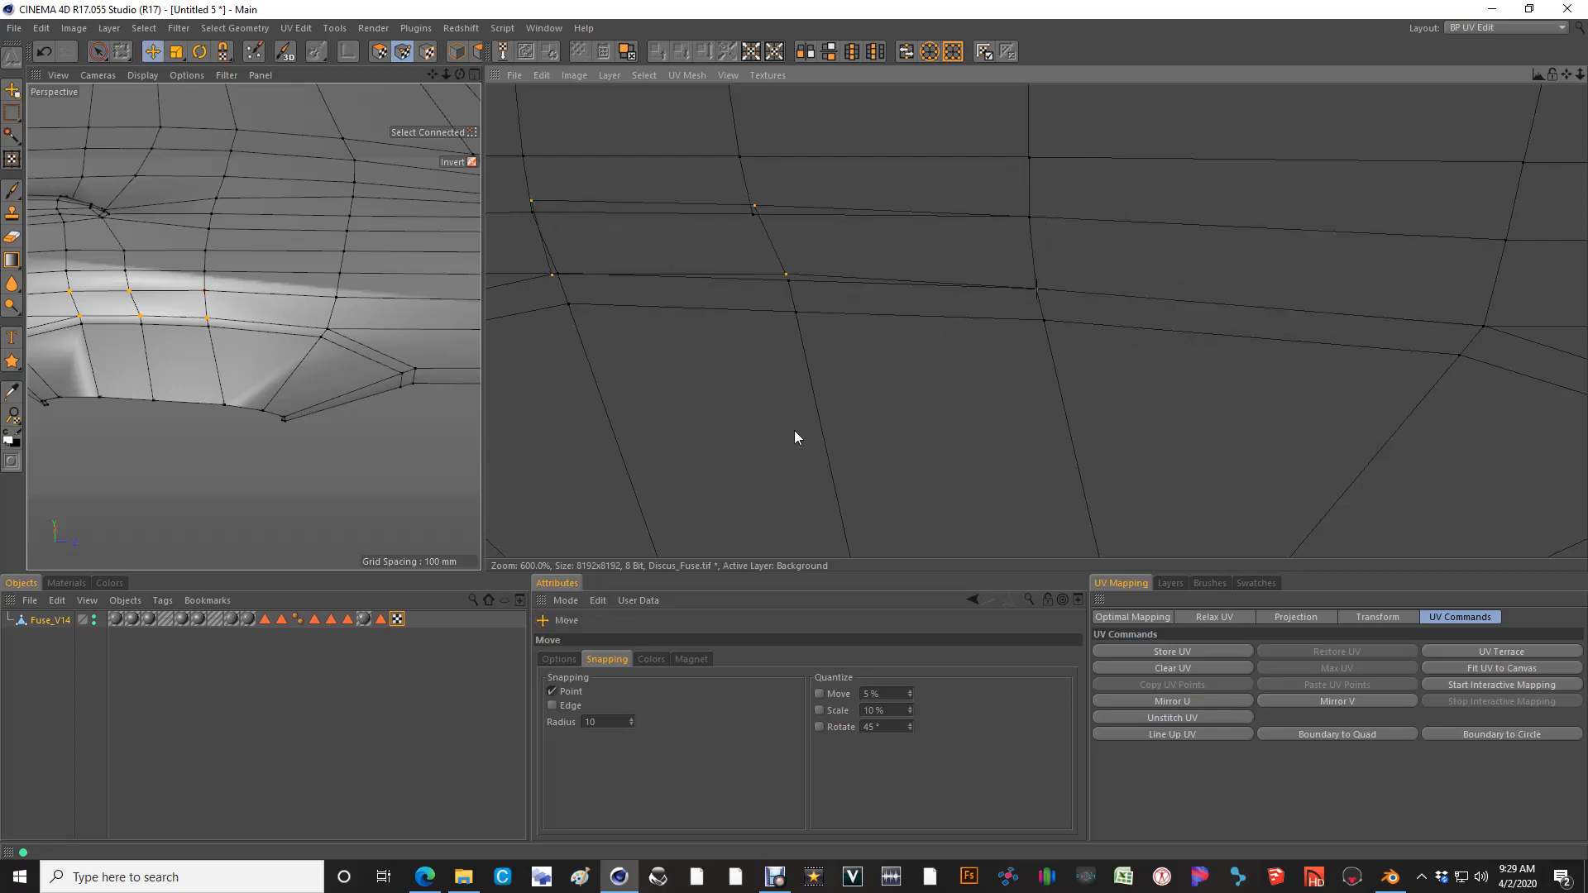
pyautogui.press('space')
pyautogui.keyDown('ctrl'); pyautogui.click(1057, 268); pyautogui.keyUp('ctrl')
# Snap the upper point of the strip's next pair onto its fuselage point and deselect it
pyautogui.keyDown('alt'); pyautogui.moveTo(852, 324); pyautogui.dragTo(1287, 403, button='middle'); pyautogui.keyUp('alt')
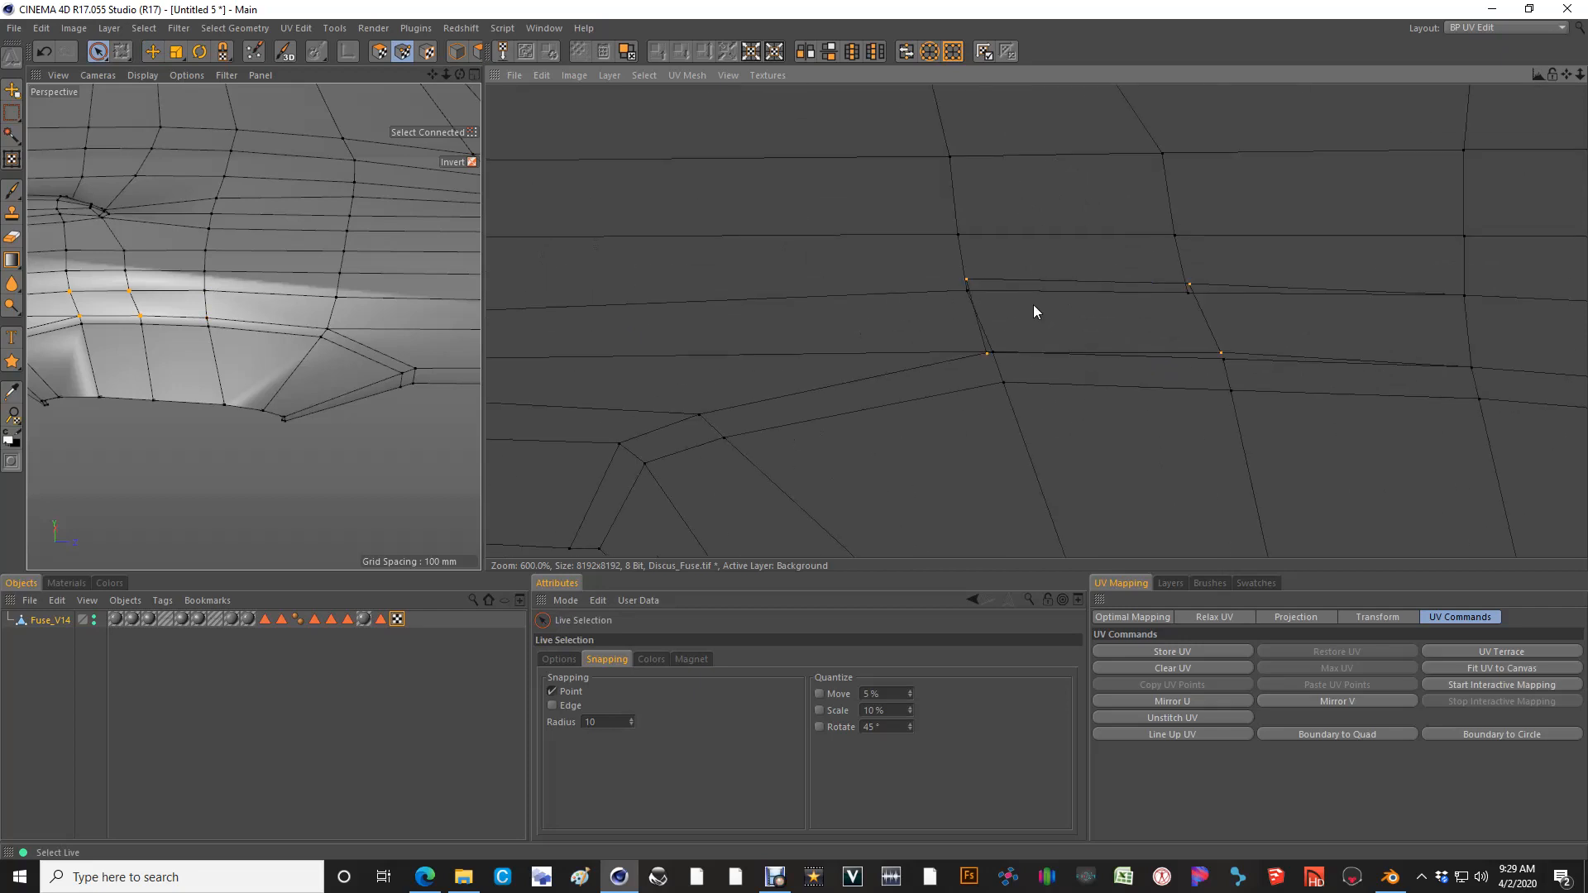
pyautogui.press('space')
pyautogui.moveTo(1199, 287); pyautogui.dragTo(1198, 295)
pyautogui.press('space')
pyautogui.keyDown('ctrl'); pyautogui.click(1182, 285); pyautogui.keyUp('ctrl')
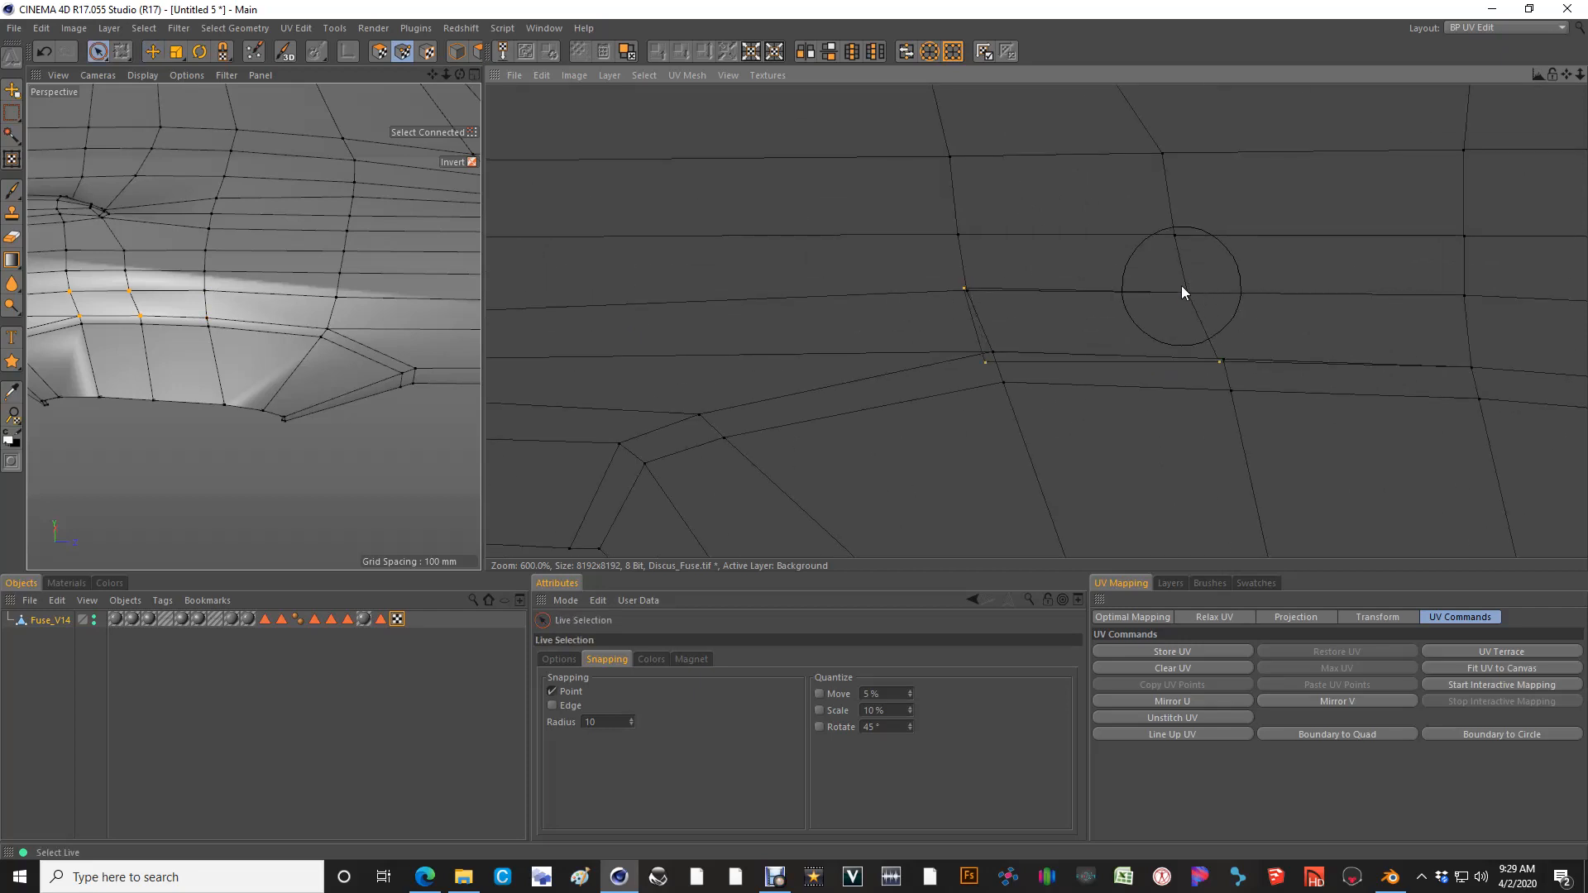
# Snap the pair's lower UV point onto its fuselage point and remove it from the selection
pyautogui.press('space')
pyautogui.moveTo(1219, 364); pyautogui.dragTo(1224, 359)
pyautogui.press('space')
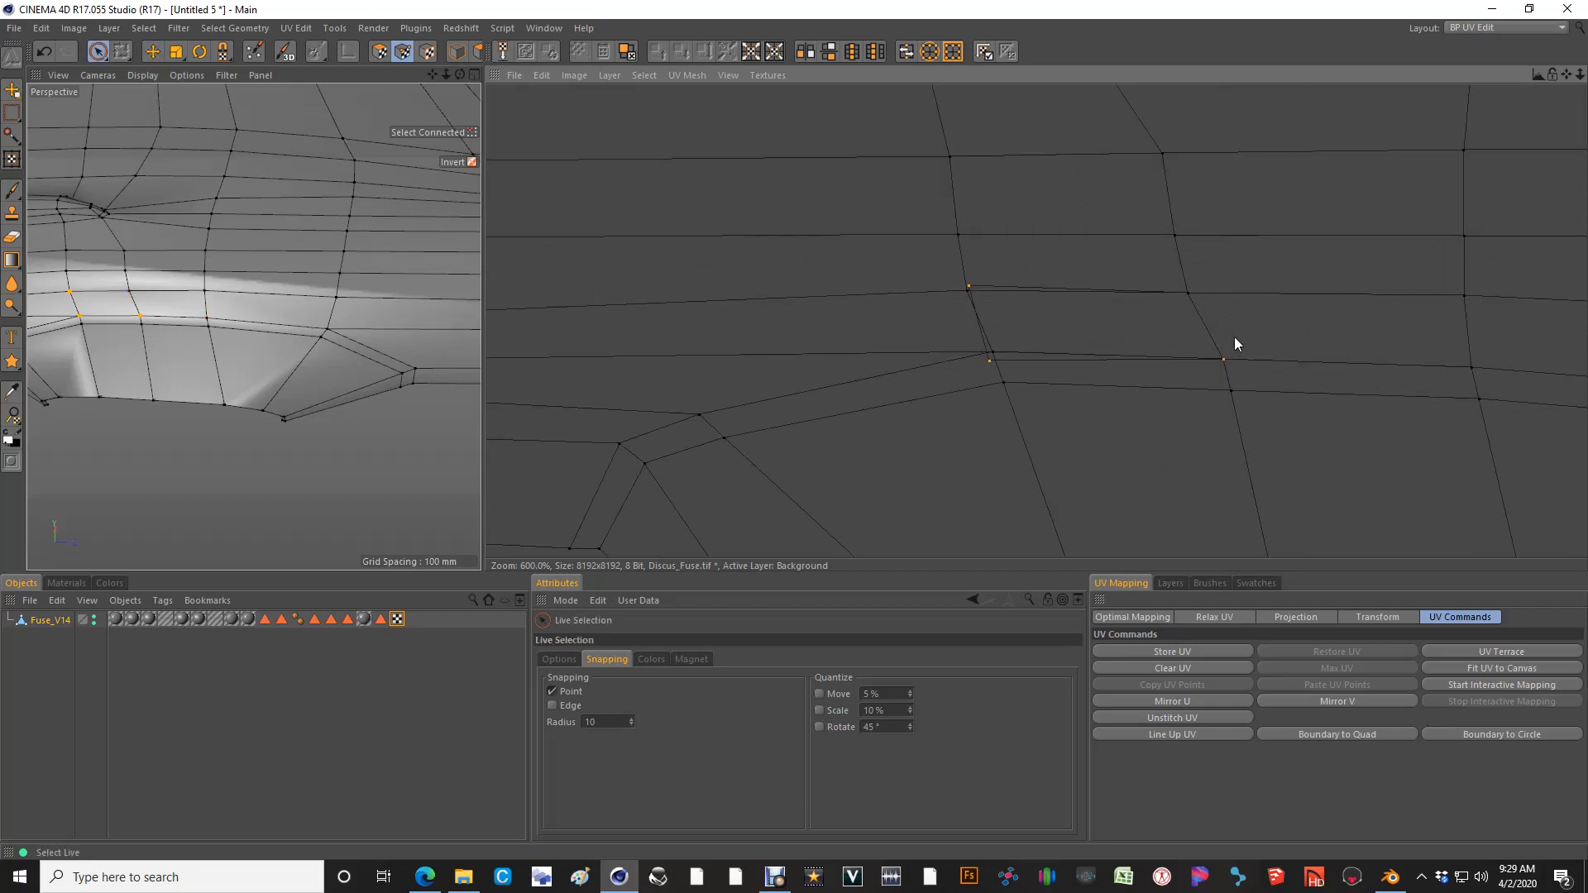
pyautogui.keyDown('ctrl'); pyautogui.click(1224, 358); pyautogui.keyUp('ctrl')
pyautogui.press('space')
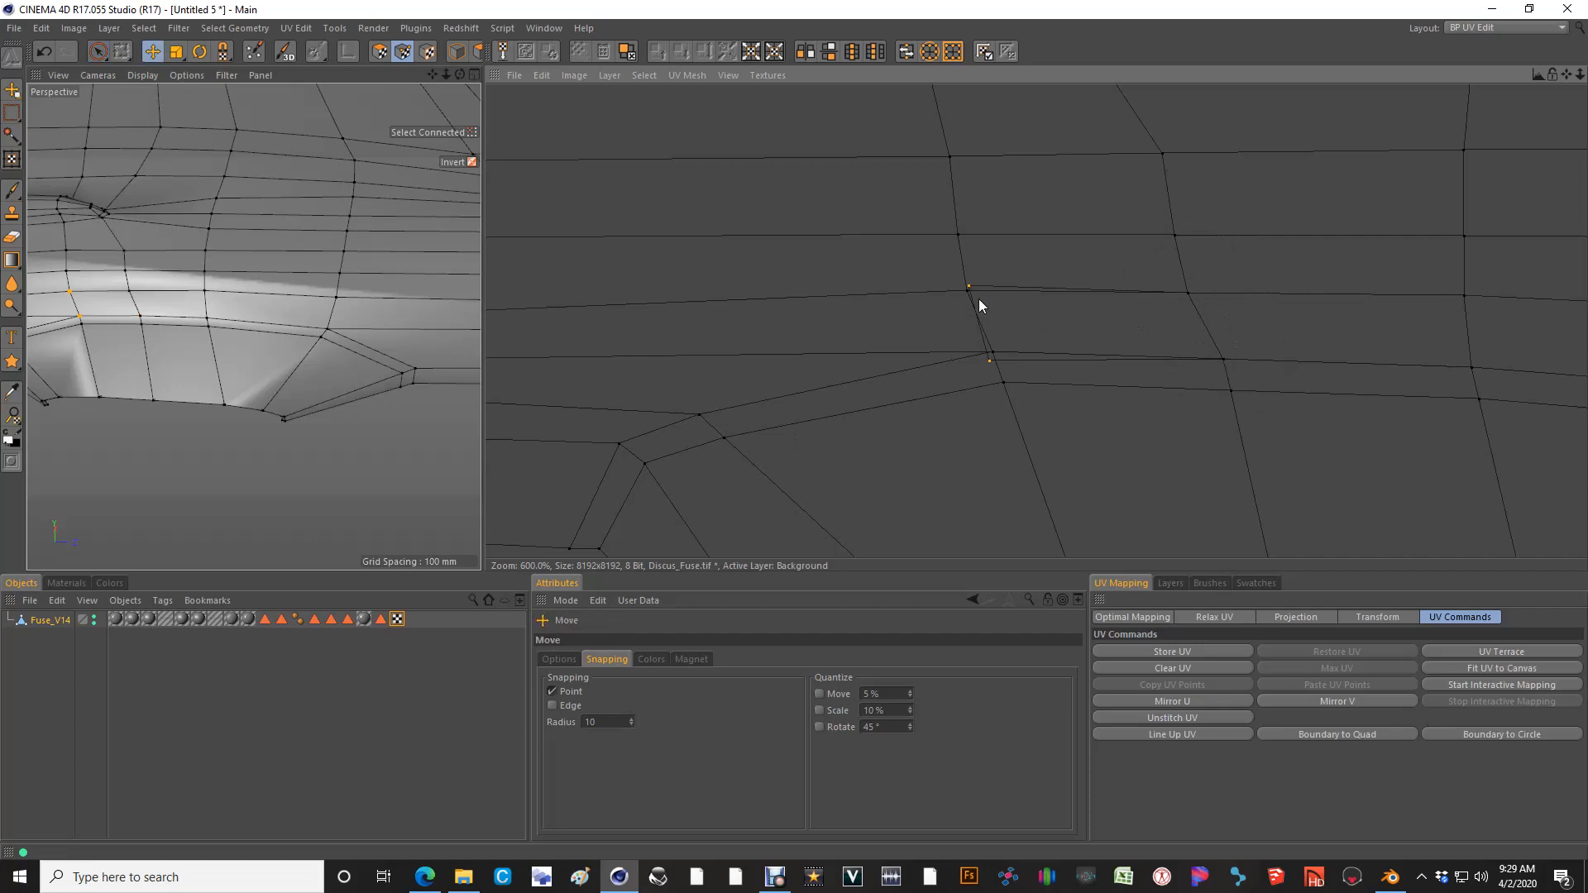
# Snap the upper and lower UV points of the strip's last pair onto the matching fuselage points
pyautogui.moveTo(979, 299); pyautogui.dragTo(979, 304)
pyautogui.press('space')
pyautogui.press('space')
# Examine the model along the tail boom up to the upper fuselage to find the next polygons missing from the side UVs
pyautogui.scroll(-10, 794, 430)
pyautogui.scroll(-3, 794, 430)
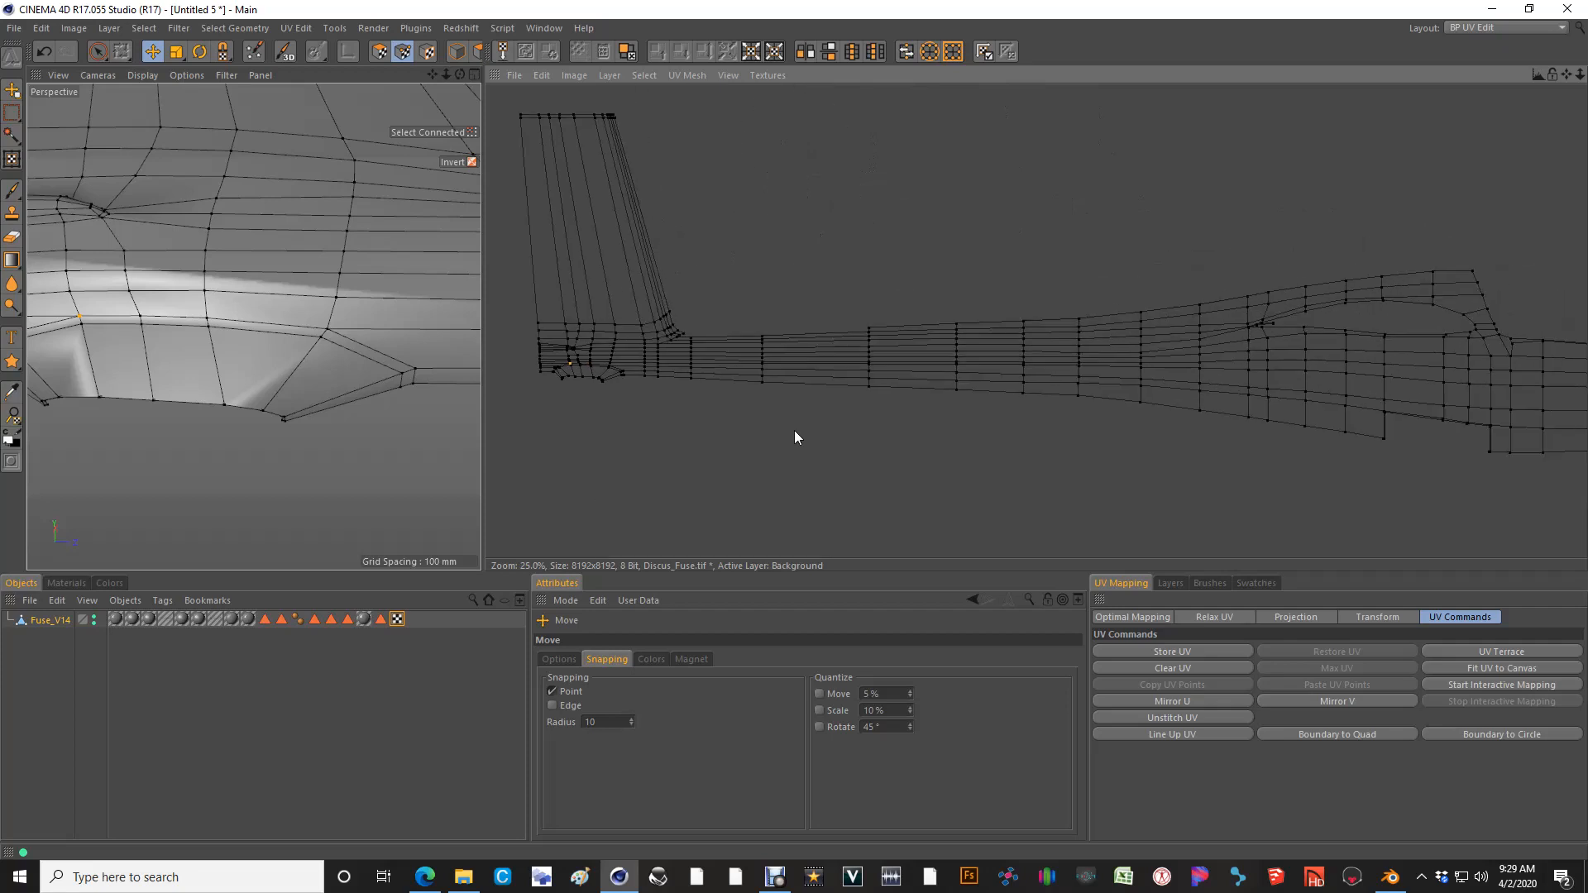
pyautogui.scroll(-3, 1237, 347)
pyautogui.scroll(-4, 230, 330)
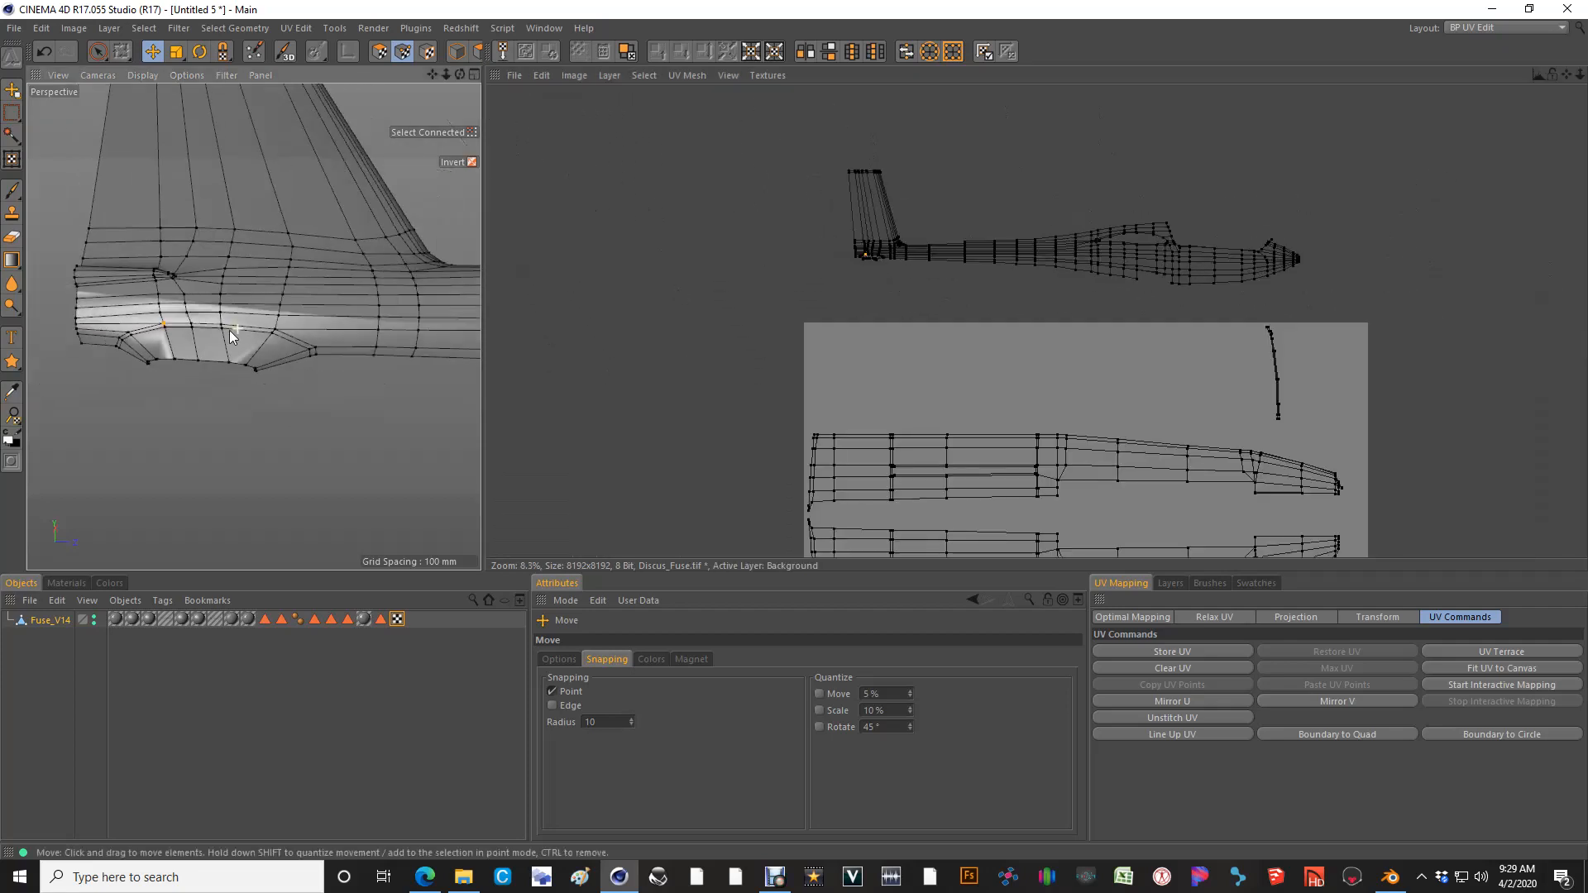
pyautogui.keyDown('alt'); pyautogui.moveTo(389, 332); pyautogui.dragTo(66, 344, button='middle'); pyautogui.keyUp('alt')
pyautogui.keyDown('alt'); pyautogui.moveTo(438, 352); pyautogui.dragTo(211, 358, button='middle'); pyautogui.keyUp('alt')
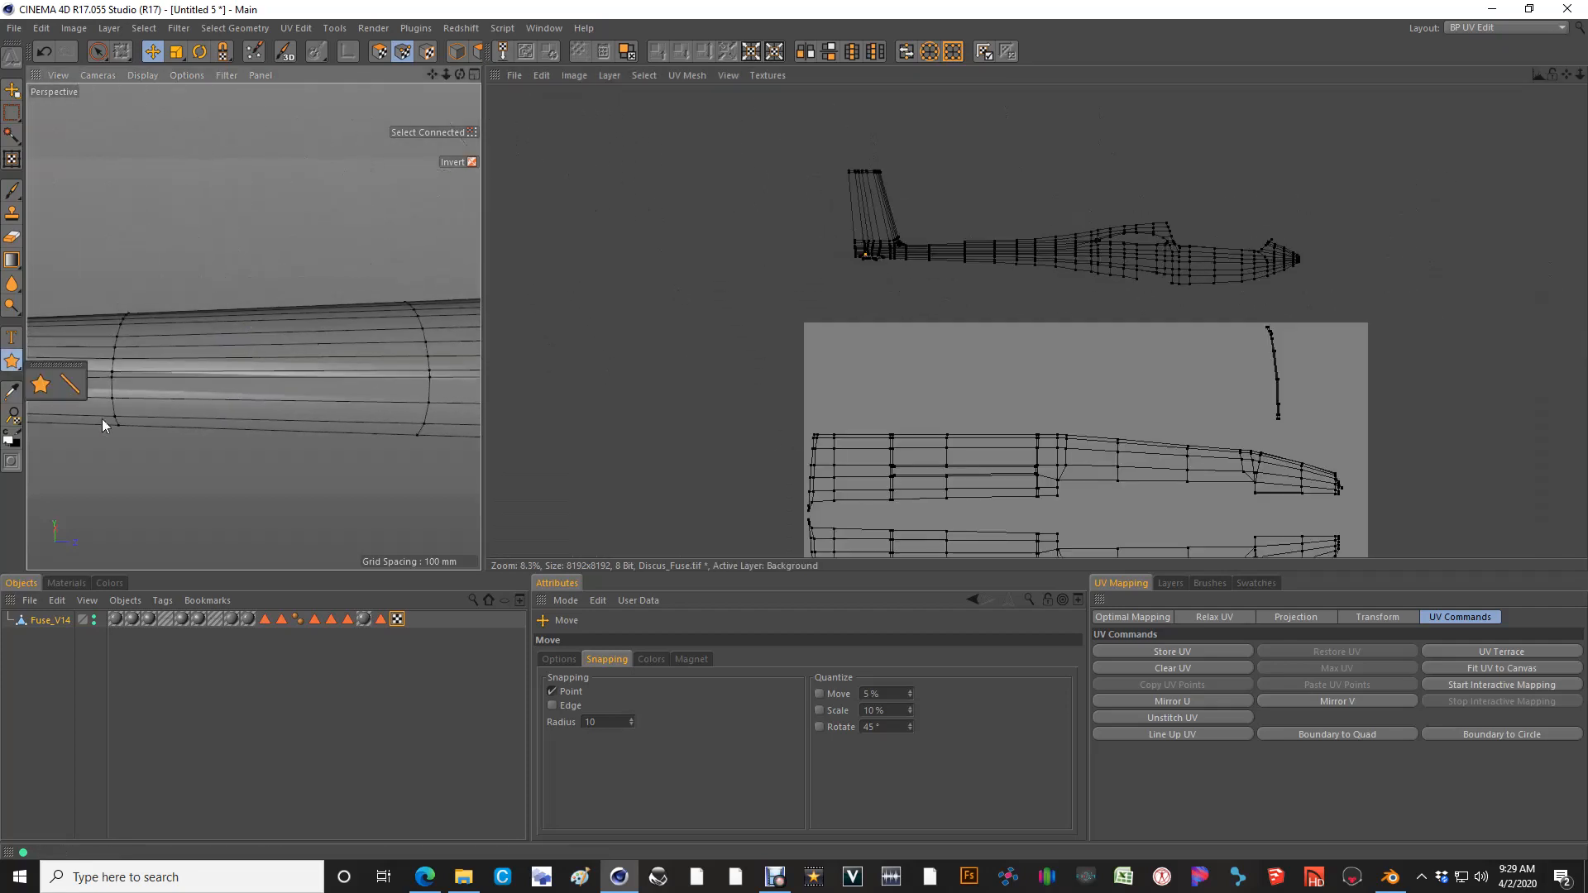
pyautogui.keyDown('alt'); pyautogui.moveTo(311, 338); pyautogui.dragTo(336, 424); pyautogui.keyUp('alt')
pyautogui.keyDown('alt'); pyautogui.moveTo(336, 419); pyautogui.dragTo(409, 336, button='right'); pyautogui.keyUp('alt')
pyautogui.keyDown('alt'); pyautogui.moveTo(410, 339); pyautogui.dragTo(99, 340, button='middle'); pyautogui.keyUp('alt')
pyautogui.keyDown('alt'); pyautogui.moveTo(397, 319); pyautogui.dragTo(465, 357); pyautogui.keyUp('alt')
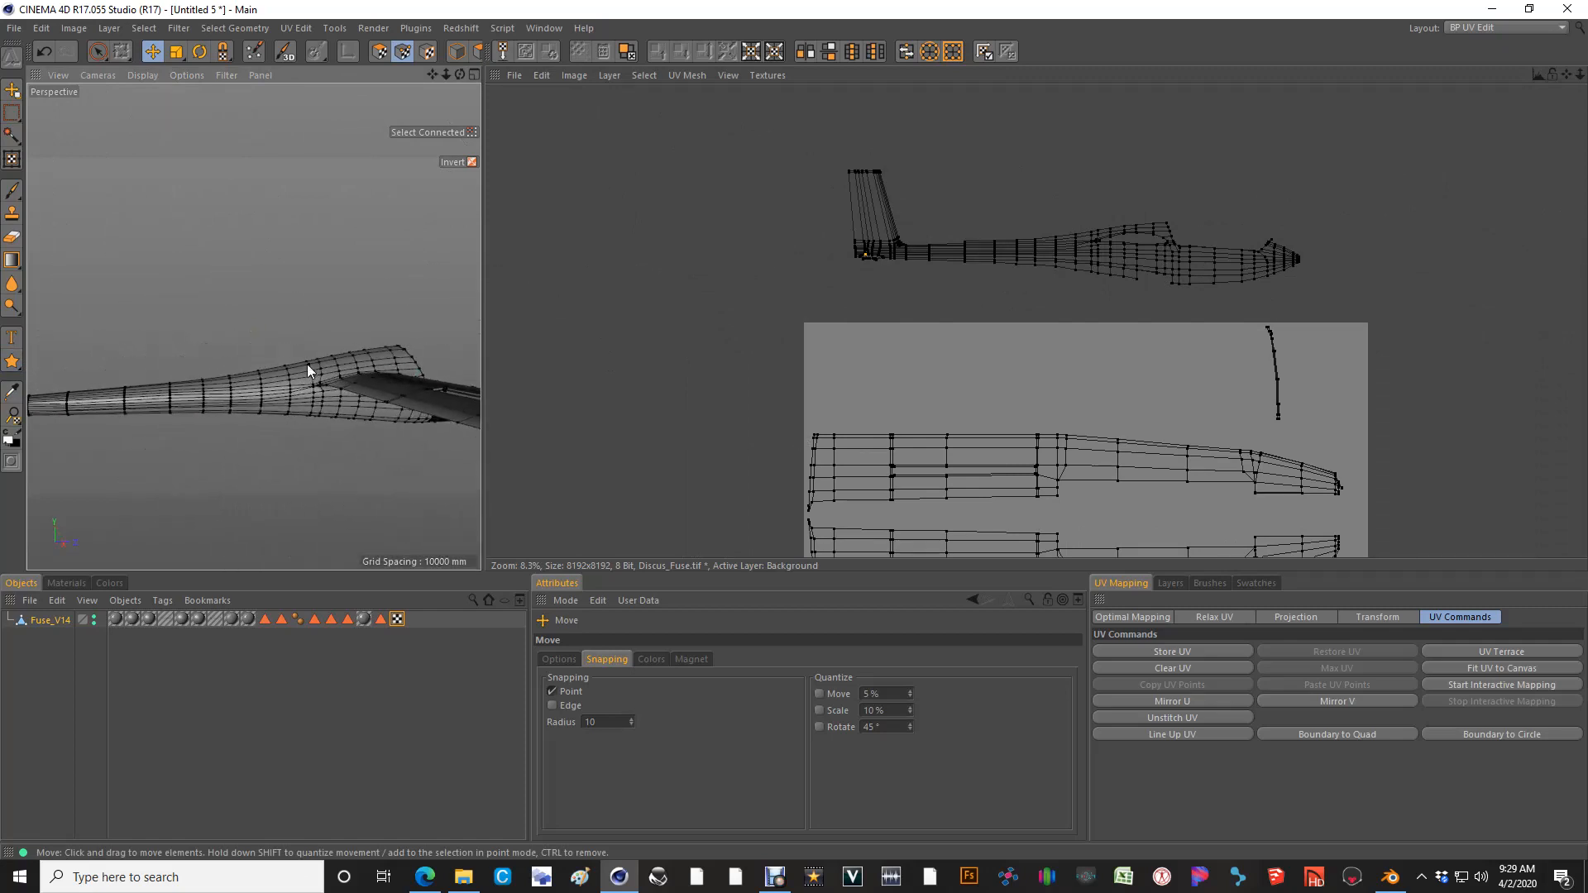
pyautogui.keyDown('alt'); pyautogui.moveTo(344, 358); pyautogui.dragTo(392, 366, button='right'); pyautogui.keyUp('alt')
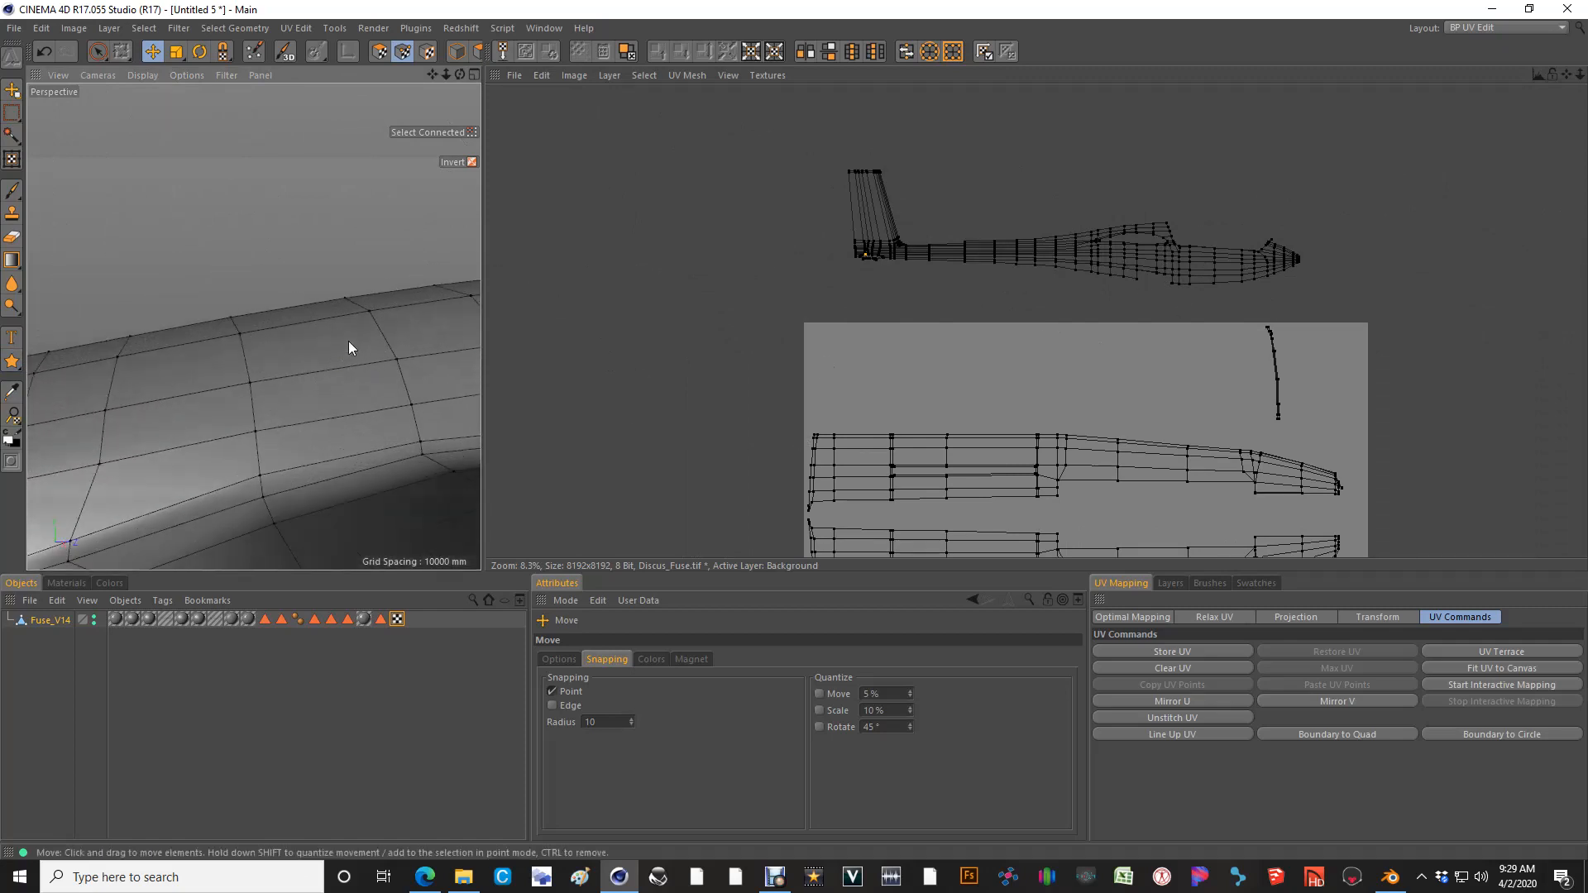
# Select the polygon at the front end of the upper fuselage deck and locate it in the UV layout
pyautogui.click(379, 52)
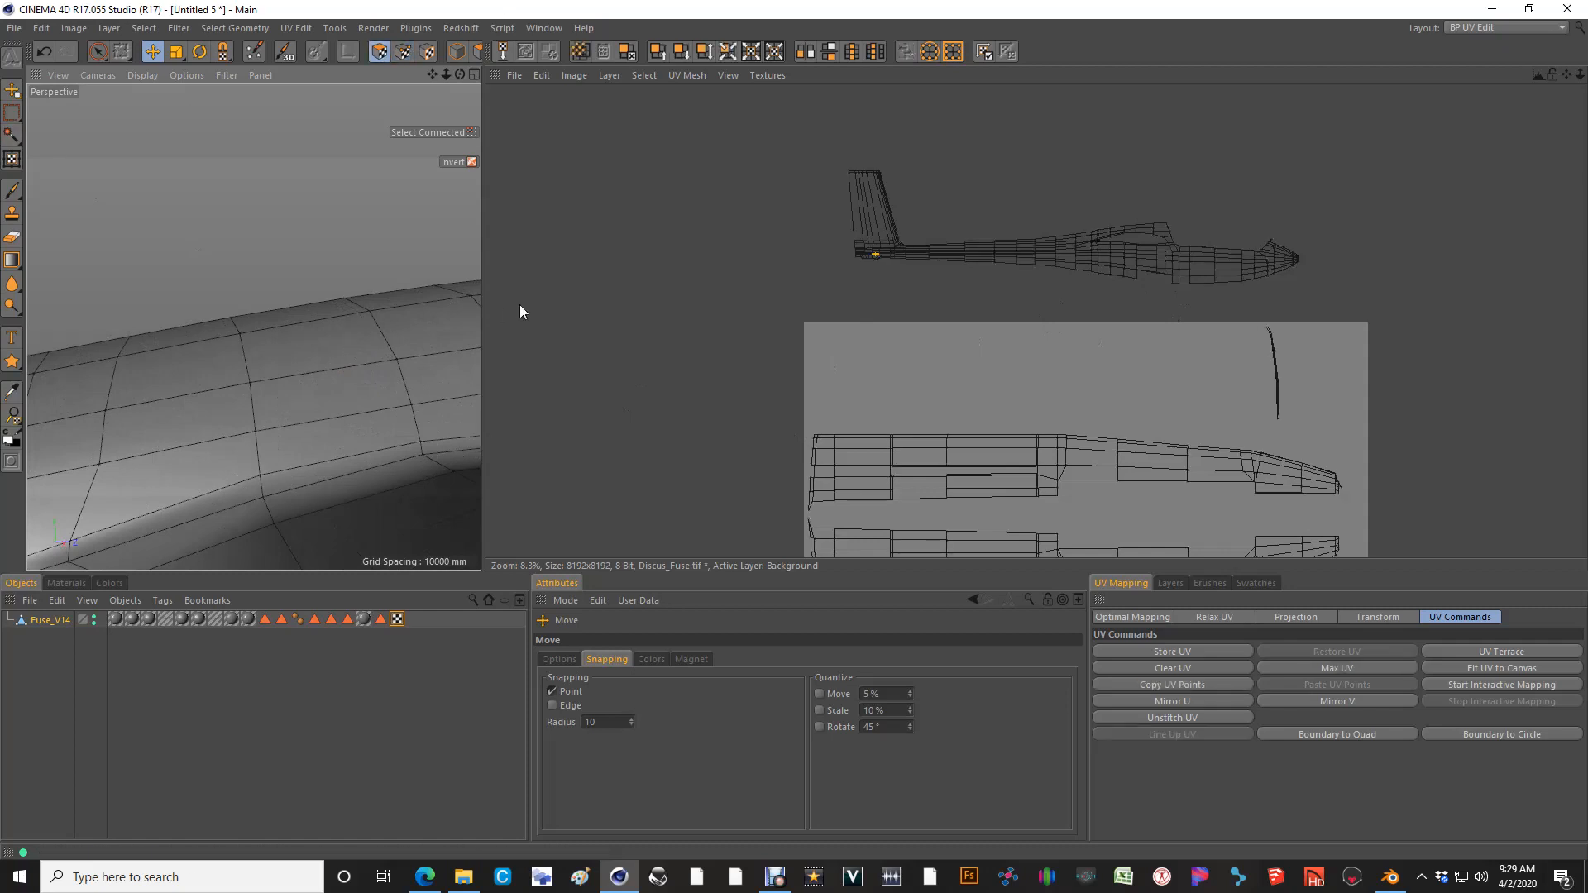
pyautogui.keyDown('alt'); pyautogui.moveTo(407, 322); pyautogui.dragTo(107, 343, button='middle'); pyautogui.keyUp('alt')
pyautogui.press('space')
pyautogui.keyDown('alt'); pyautogui.moveTo(292, 347); pyautogui.dragTo(108, 389); pyautogui.keyUp('alt')
pyautogui.scroll(8, 905, 231)
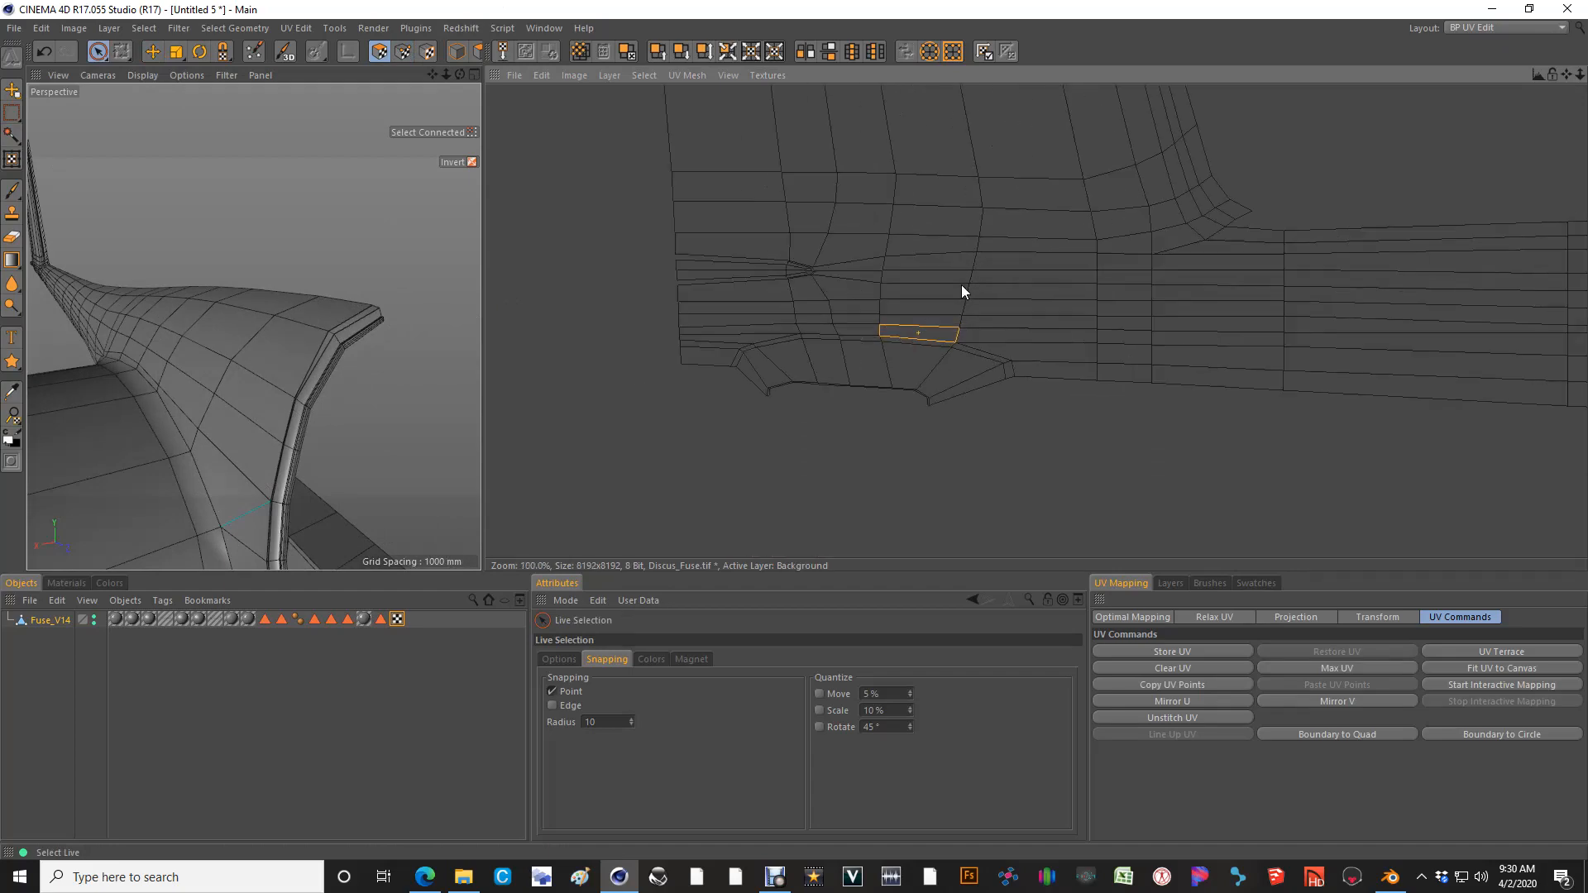
pyautogui.scroll(1, 952, 302)
pyautogui.click(315, 315)
pyautogui.scroll(1, 1056, 256)
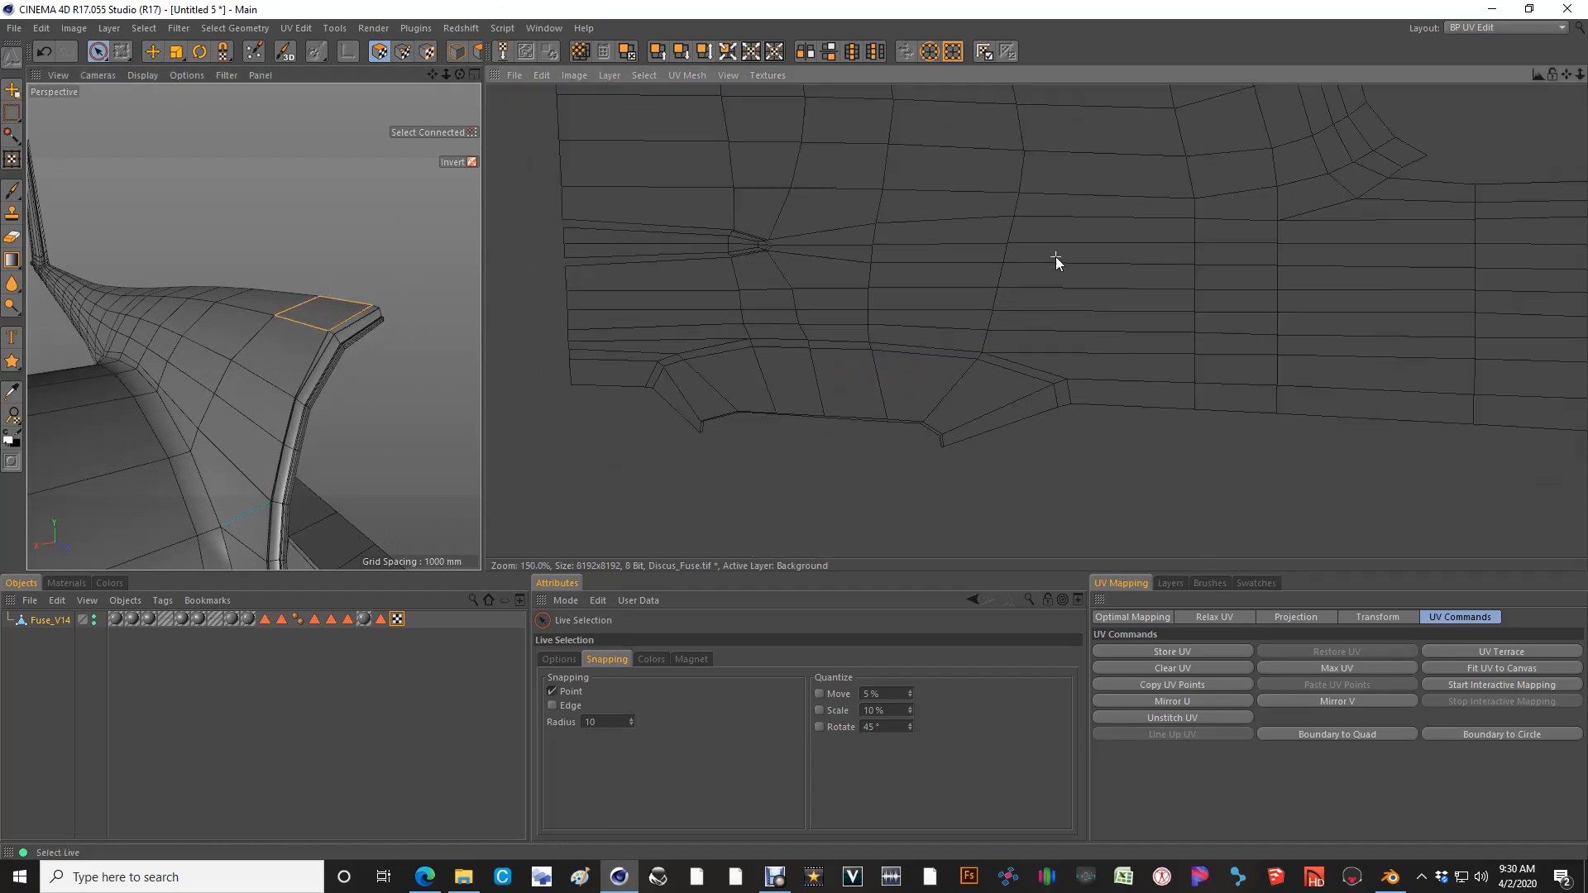
pyautogui.scroll(-12, 1055, 257)
pyautogui.scroll(3, 1042, 397)
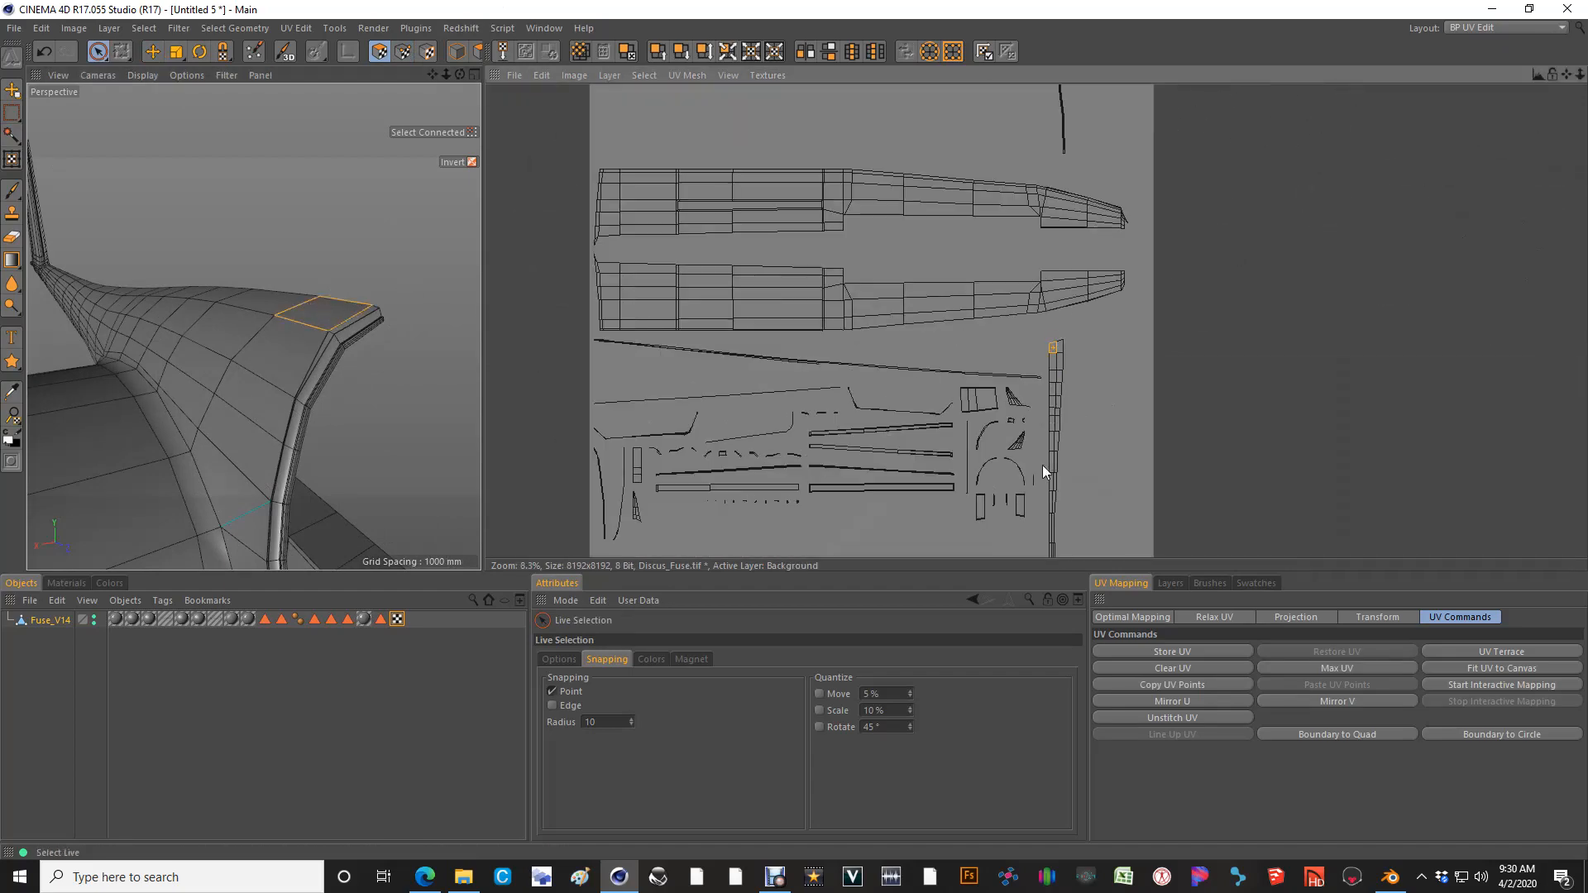
pyautogui.keyDown('alt'); pyautogui.moveTo(853, 532); pyautogui.dragTo(791, 403, button='middle'); pyautogui.keyUp('alt')
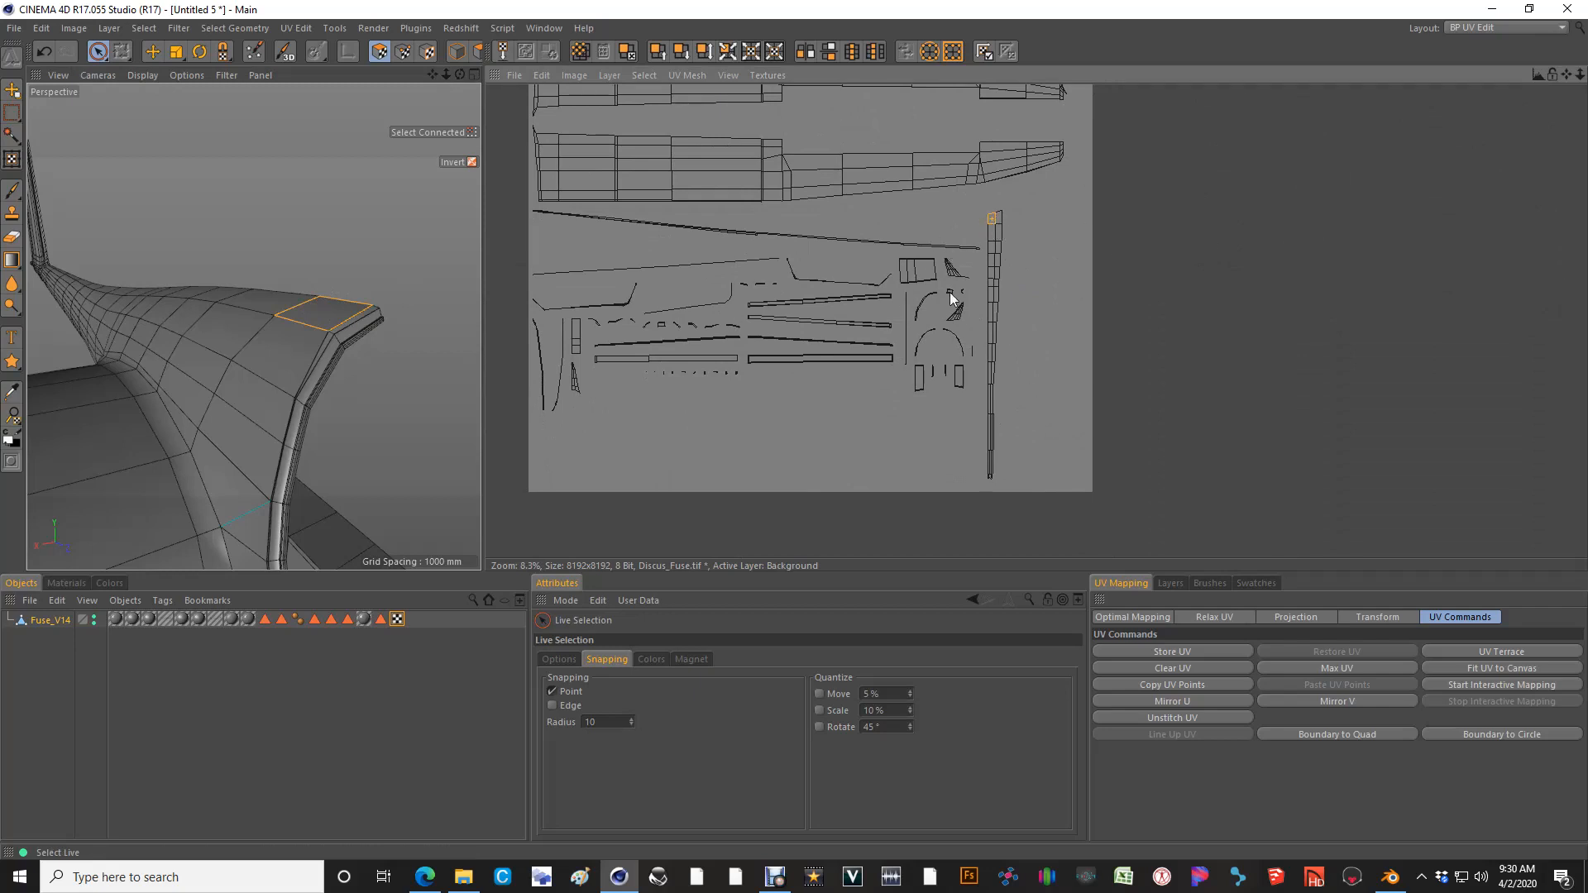
pyautogui.press('e')
pyautogui.moveTo(995, 213); pyautogui.dragTo(975, 219)
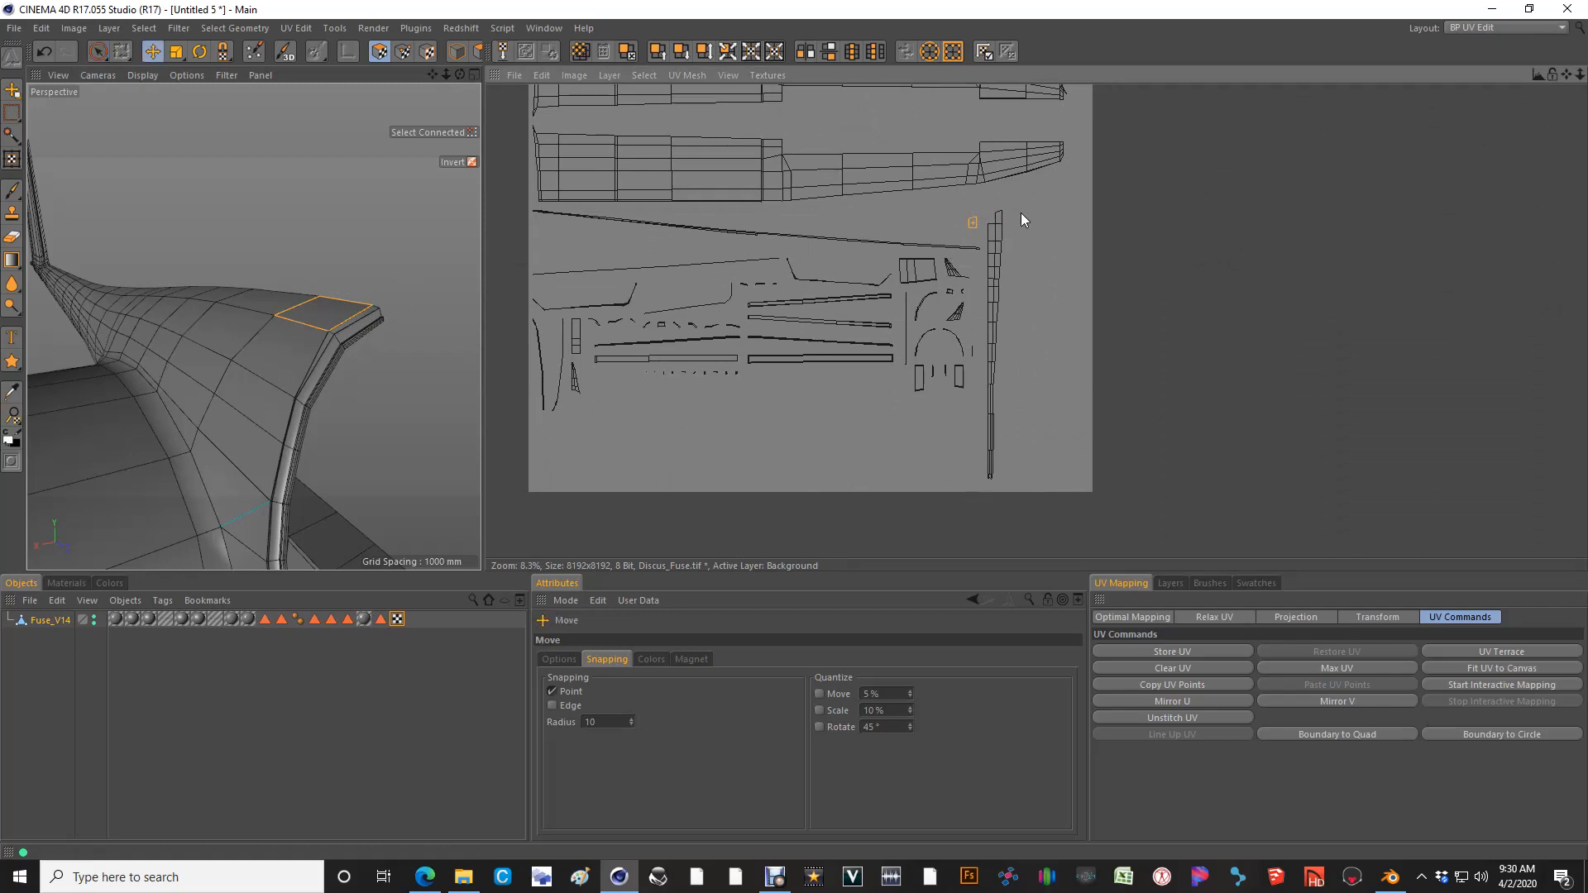
pyautogui.hotkey('ctrl', 'z')
# Select all polygons connected to the deck polygon and move their vertical UV strip up over the fuselage side layout
pyautogui.click(445, 133)
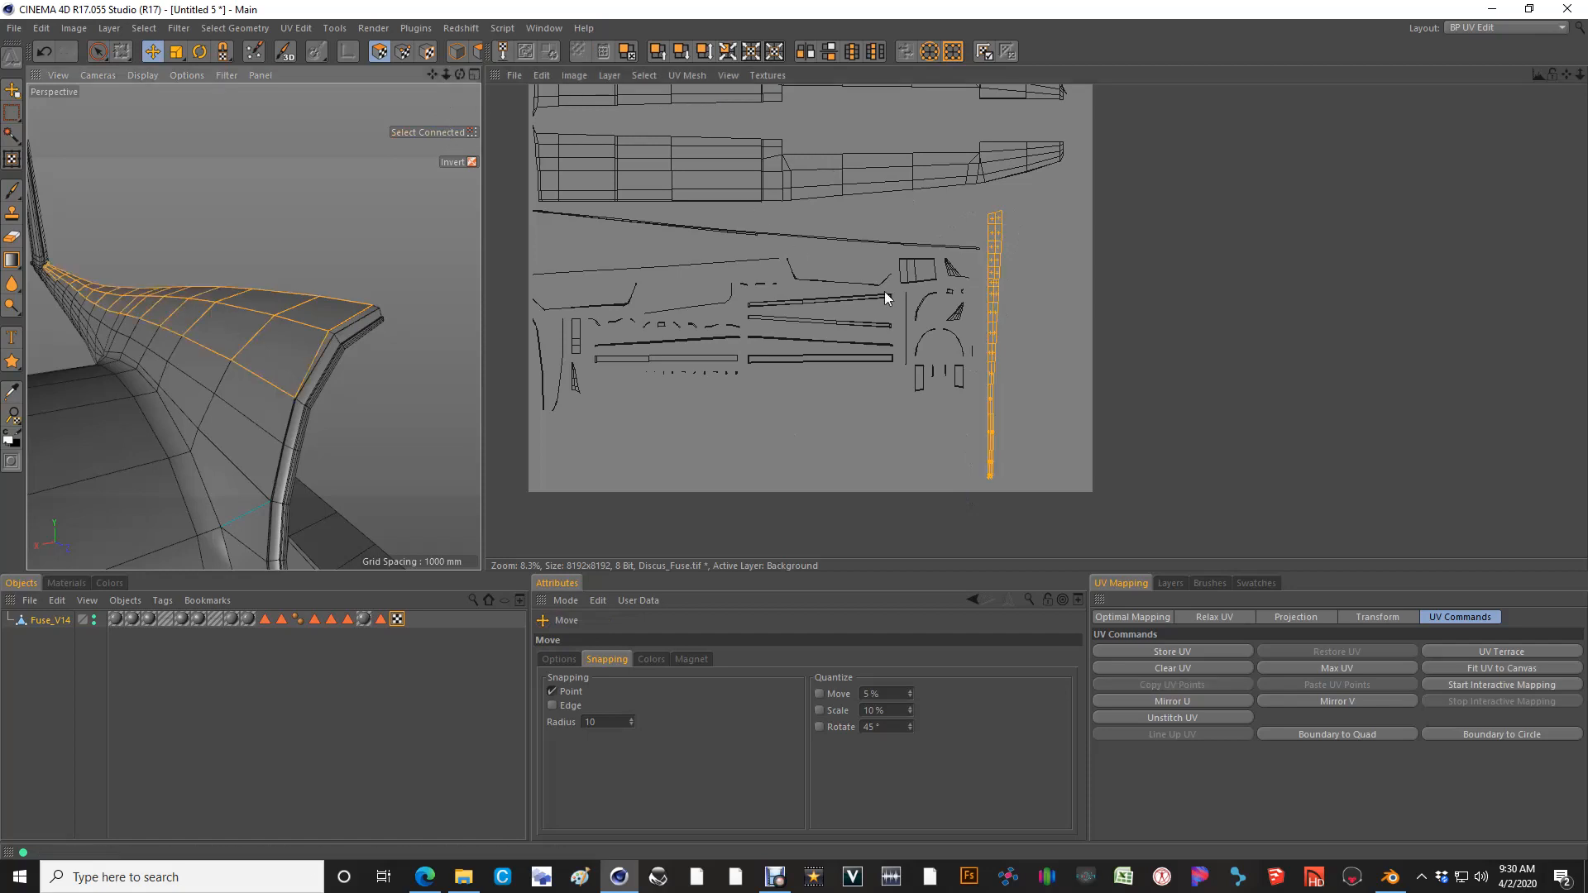
pyautogui.keyDown('alt'); pyautogui.moveTo(1025, 283); pyautogui.dragTo(804, 497, button='middle'); pyautogui.keyUp('alt')
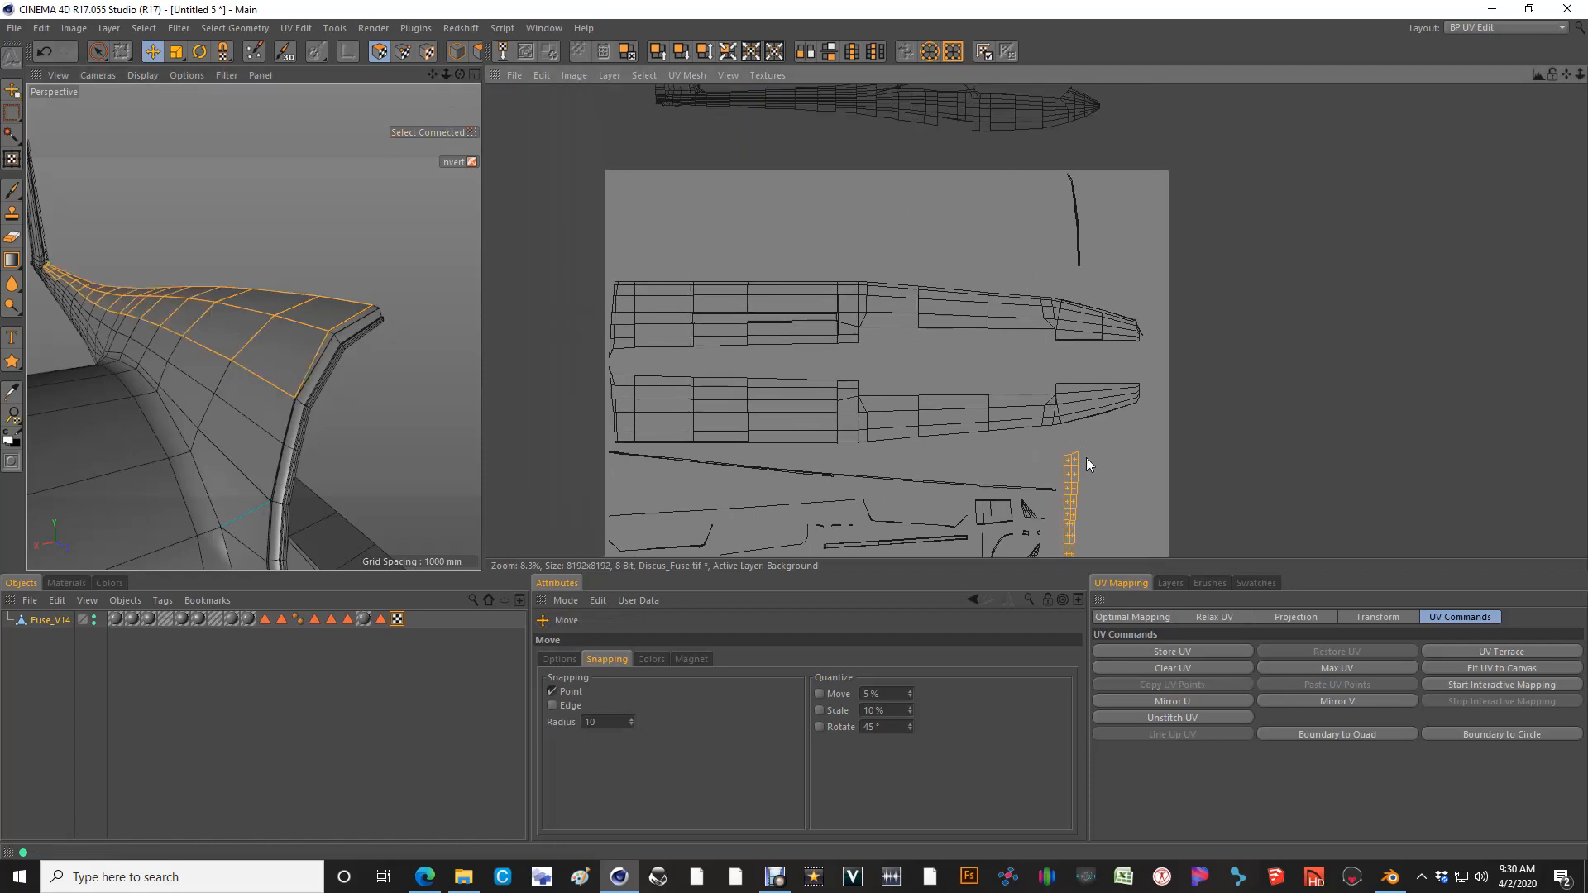
pyautogui.moveTo(1085, 471); pyautogui.dragTo(962, 88)
pyautogui.keyDown('alt'); pyautogui.moveTo(1084, 472); pyautogui.dragTo(1166, 621, button='middle'); pyautogui.keyUp('alt')
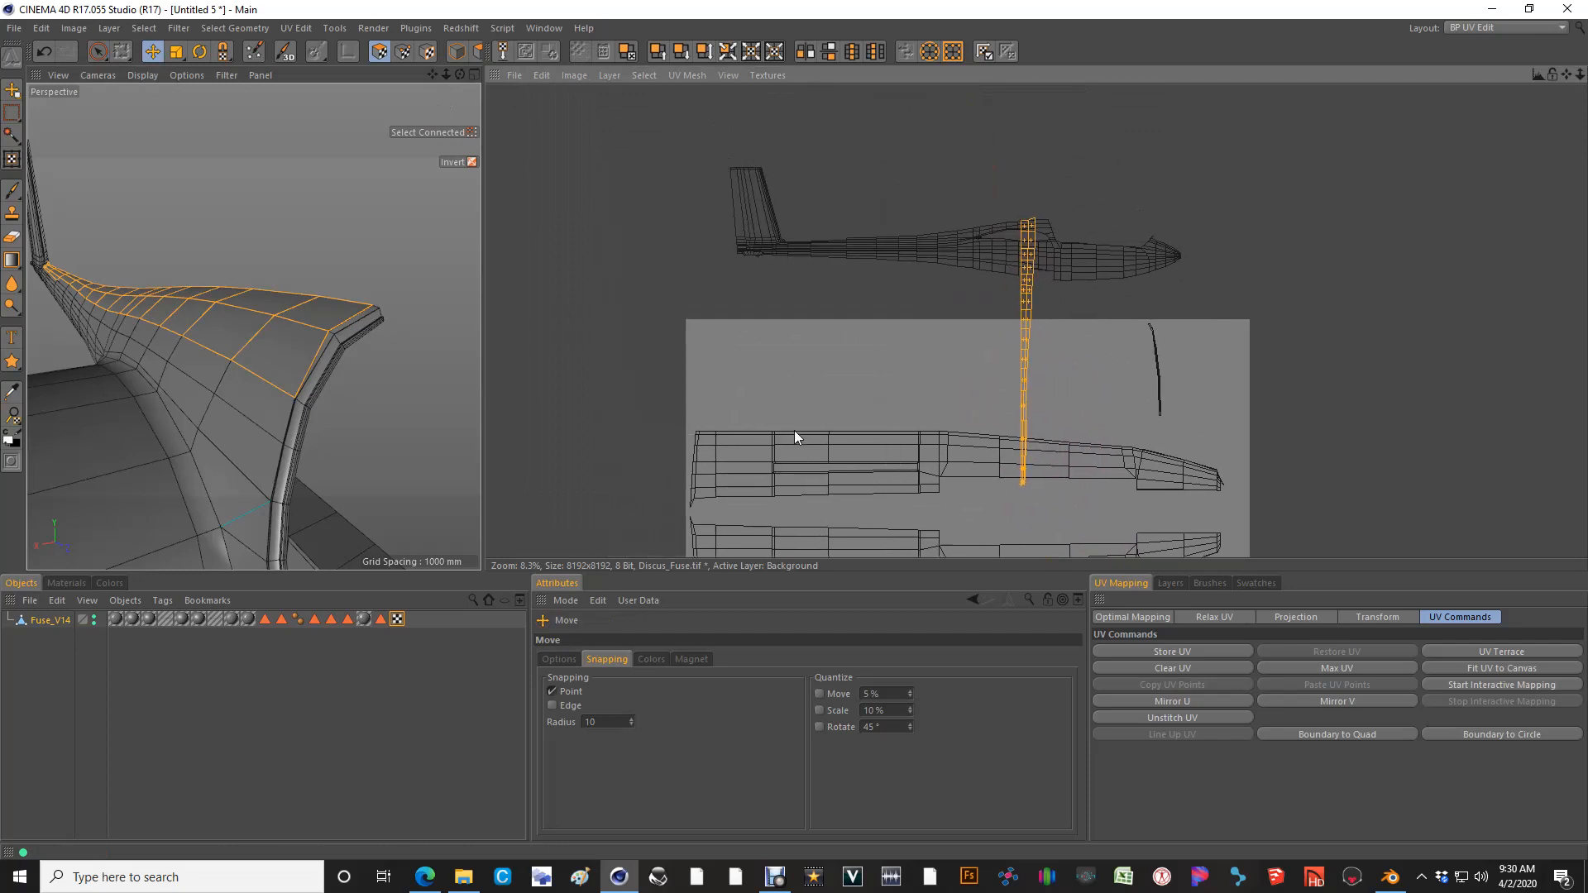
pyautogui.keyDown('alt'); pyautogui.moveTo(794, 430); pyautogui.dragTo(802, 450, button='middle'); pyautogui.keyUp('alt')
pyautogui.moveTo(794, 431); pyautogui.dragTo(814, 404)
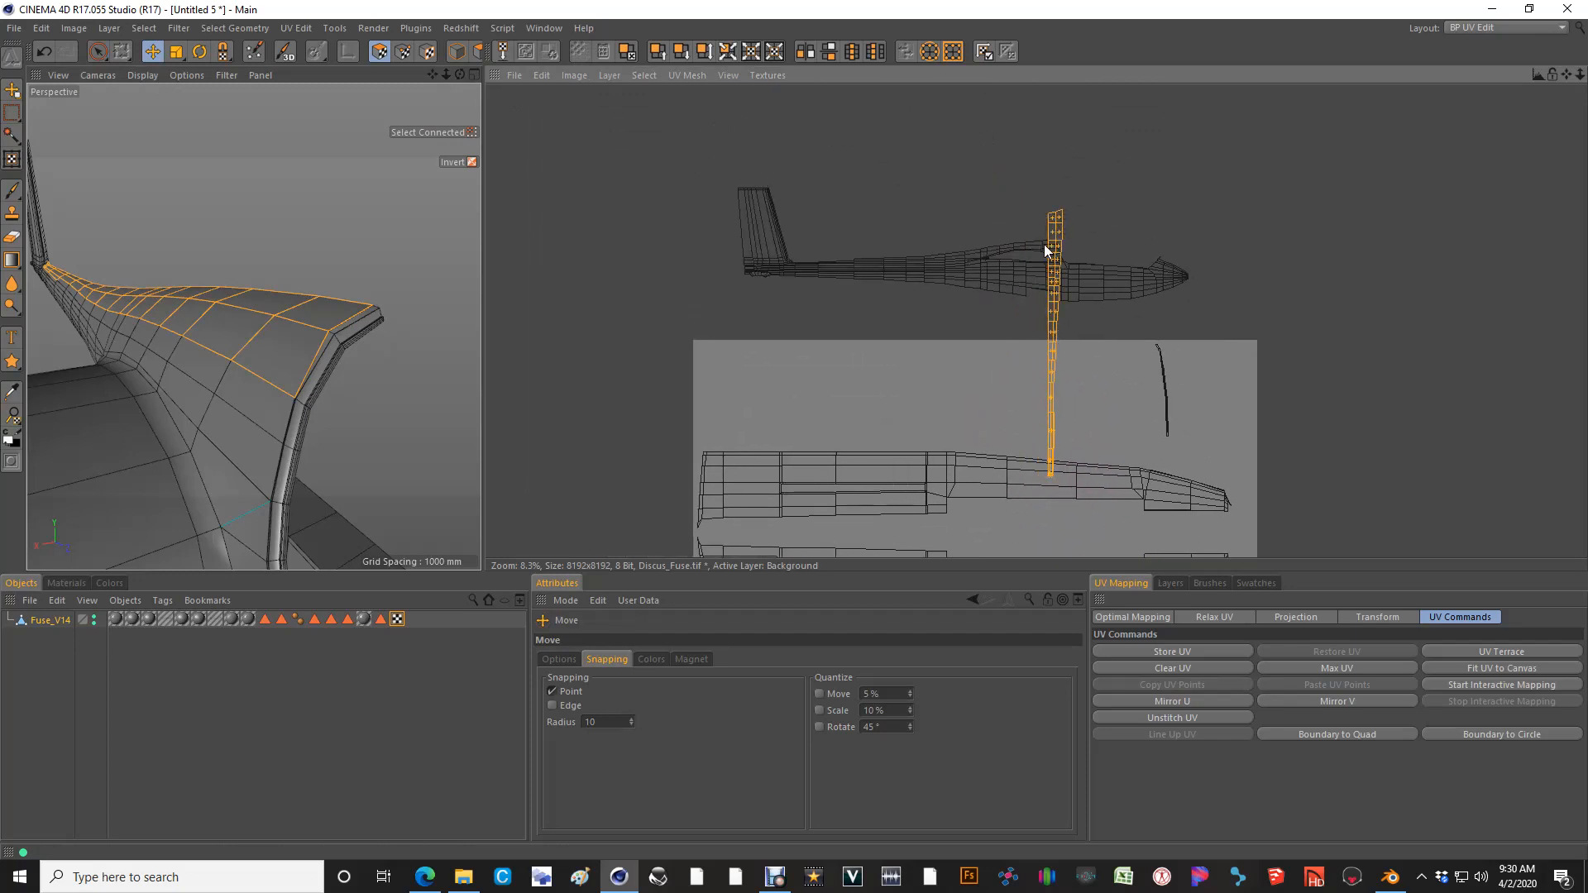
# Rotate the UV strip to run lengthwise with its wide end forward and move it just above the fuselage side layout
pyautogui.press('r')
pyautogui.moveTo(1065, 207); pyautogui.dragTo(794, 431)
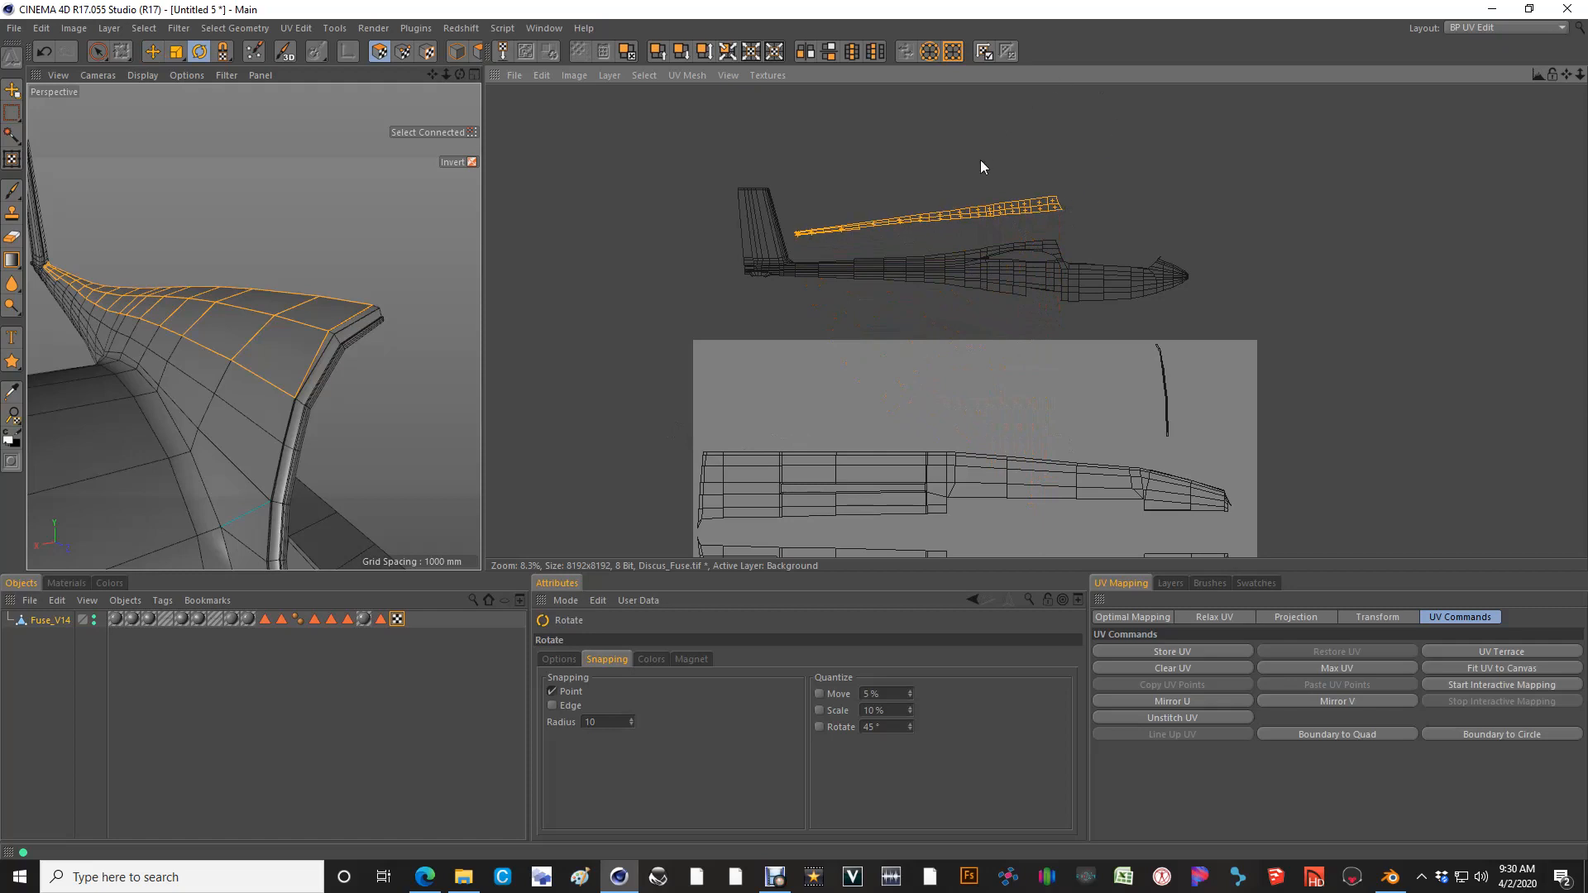
pyautogui.scroll(4, 981, 167)
pyautogui.press('e')
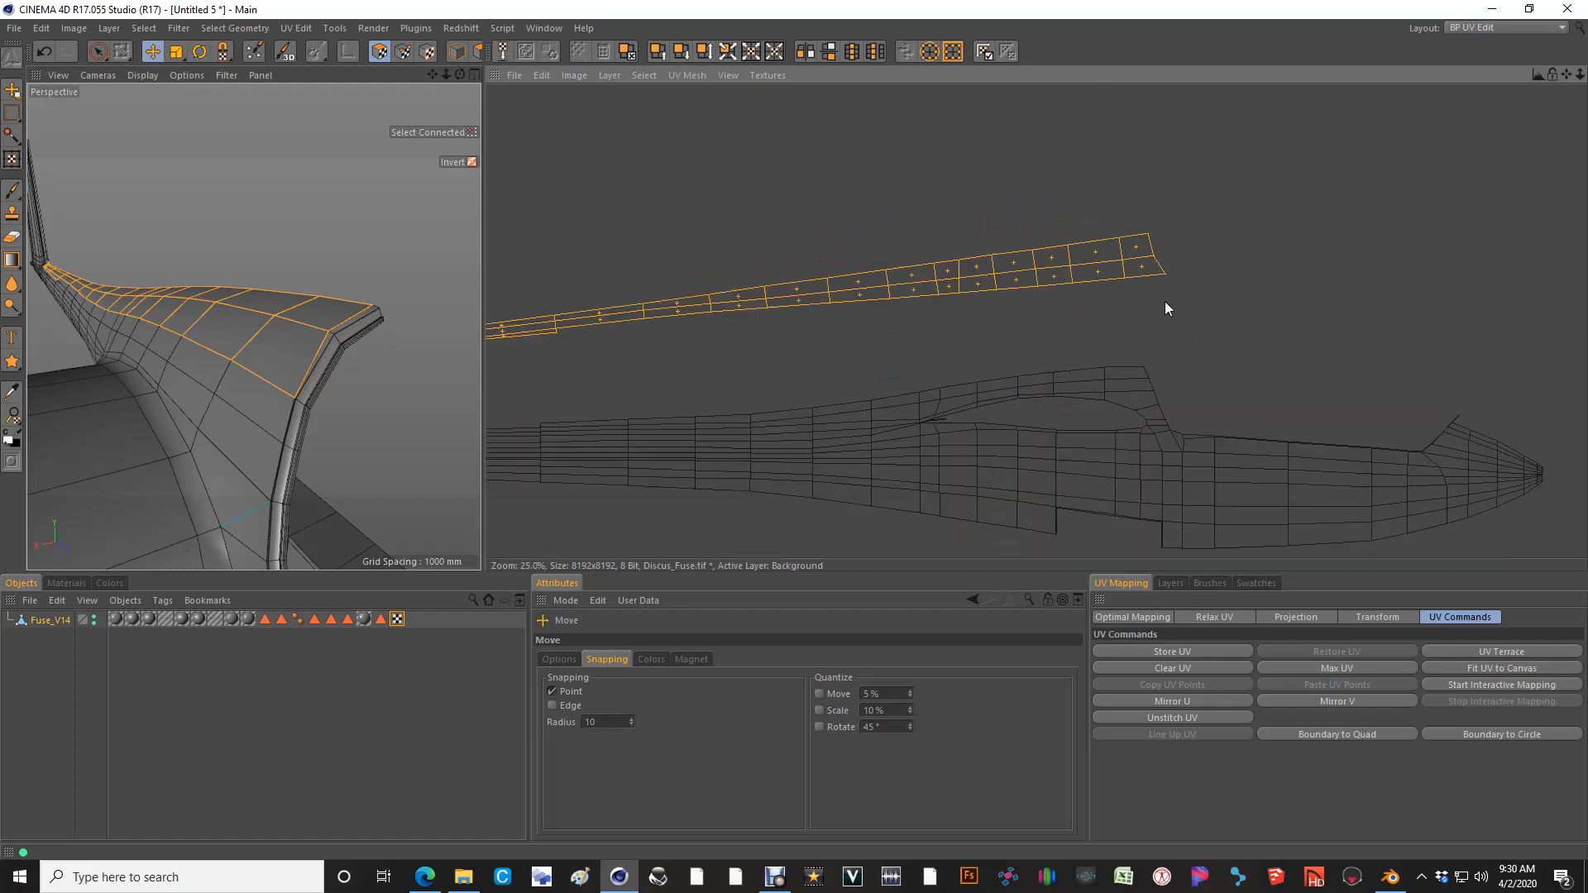
pyautogui.moveTo(794, 430); pyautogui.dragTo(795, 430)
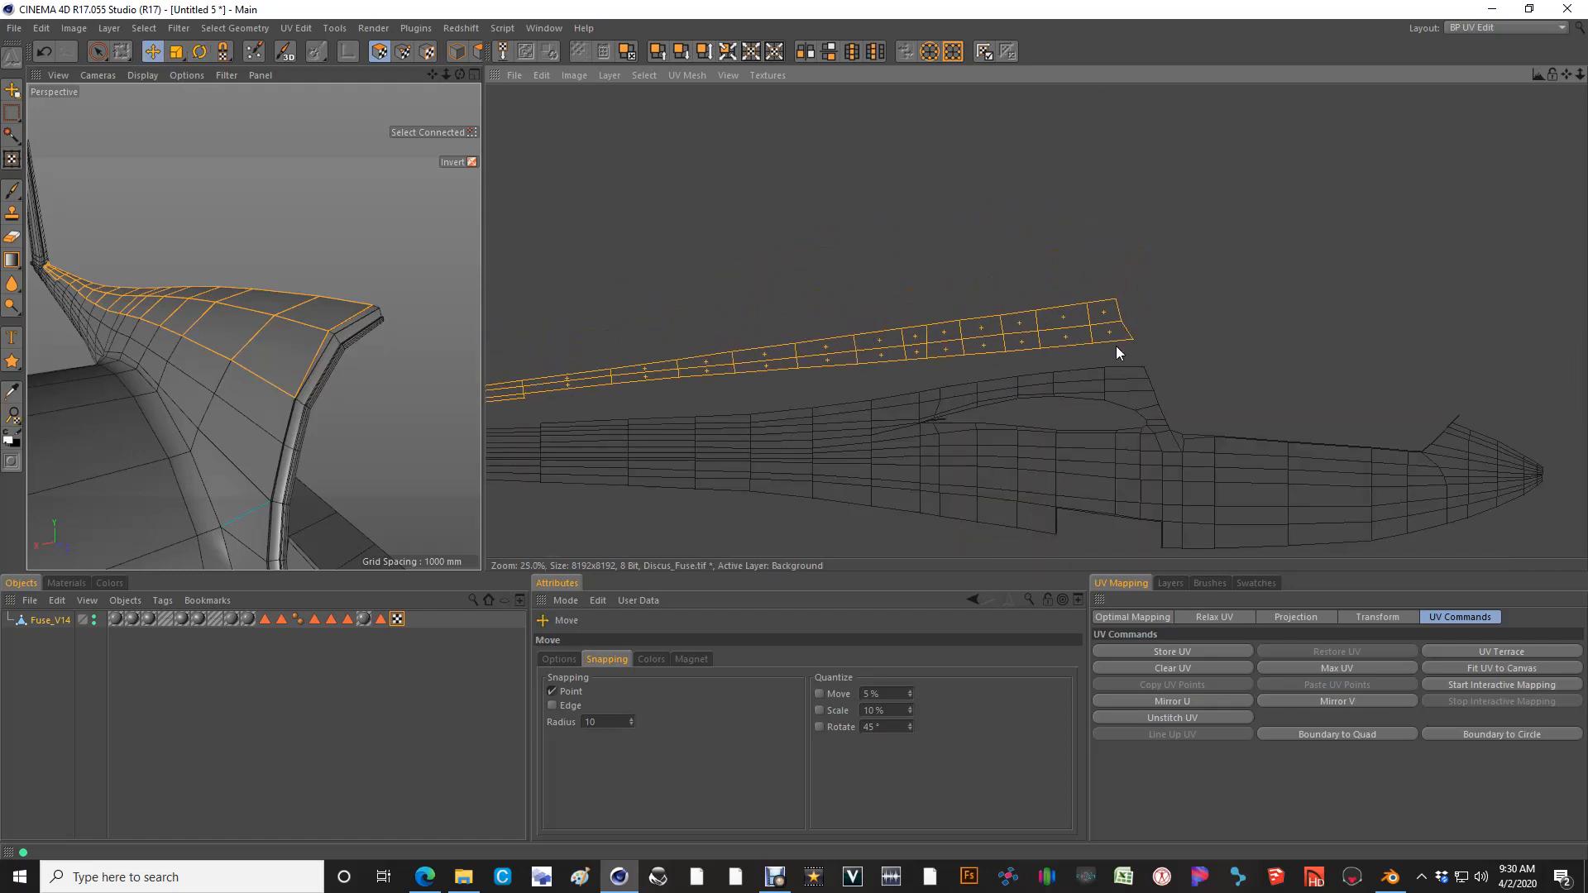
# Scale the UV strip down slightly to match the length of the fuselage's upper edge
pyautogui.keyDown('alt'); pyautogui.moveTo(1012, 335); pyautogui.dragTo(1196, 317, button='middle'); pyautogui.keyUp('alt')
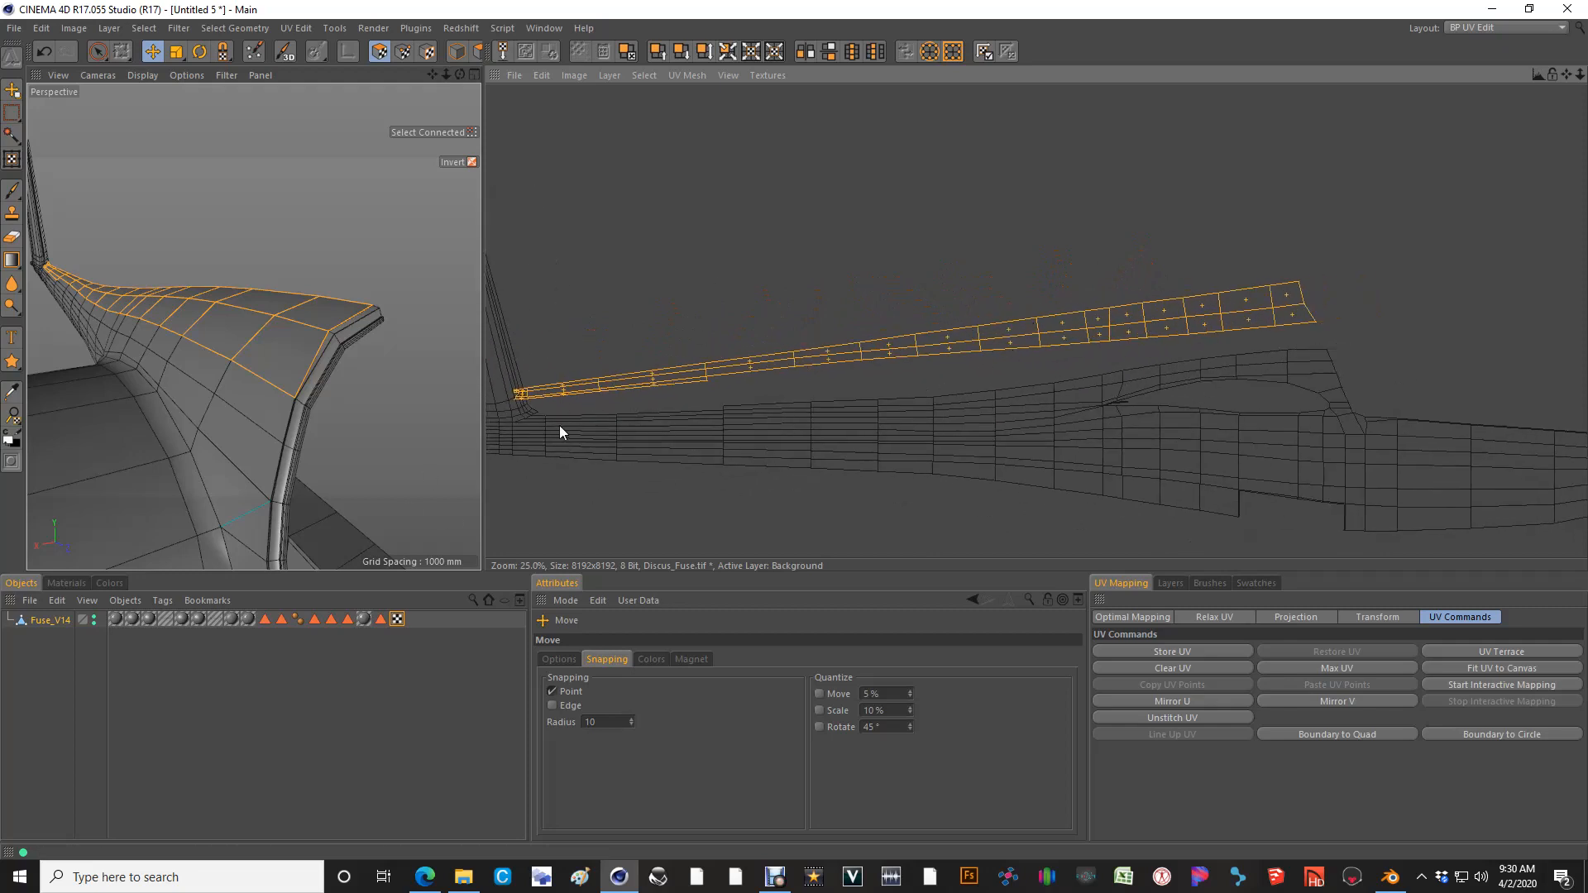
pyautogui.press('t')
pyautogui.moveTo(1316, 323)
pyautogui.mouseDown()
pyautogui.moveTo(1279, 324)
pyautogui.moveTo(1316, 322)
pyautogui.mouseUp()
# Switch to UV point editing and select all the UV points of the upper deck strip
pyautogui.click(403, 52)
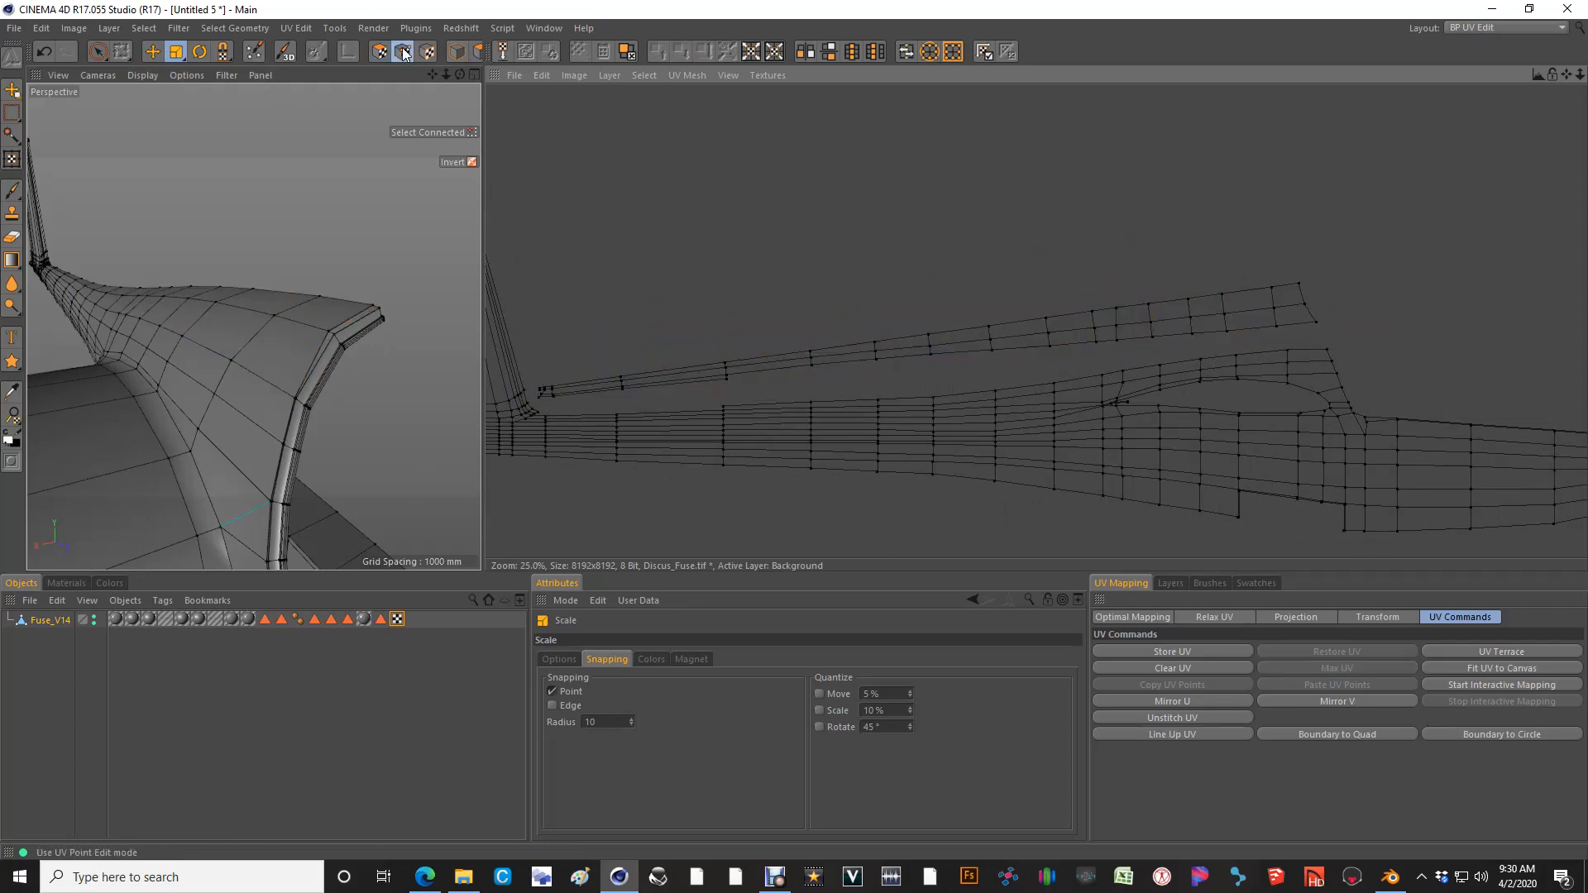
pyautogui.press('space')
pyautogui.moveTo(1273, 288); pyautogui.dragTo(1274, 308)
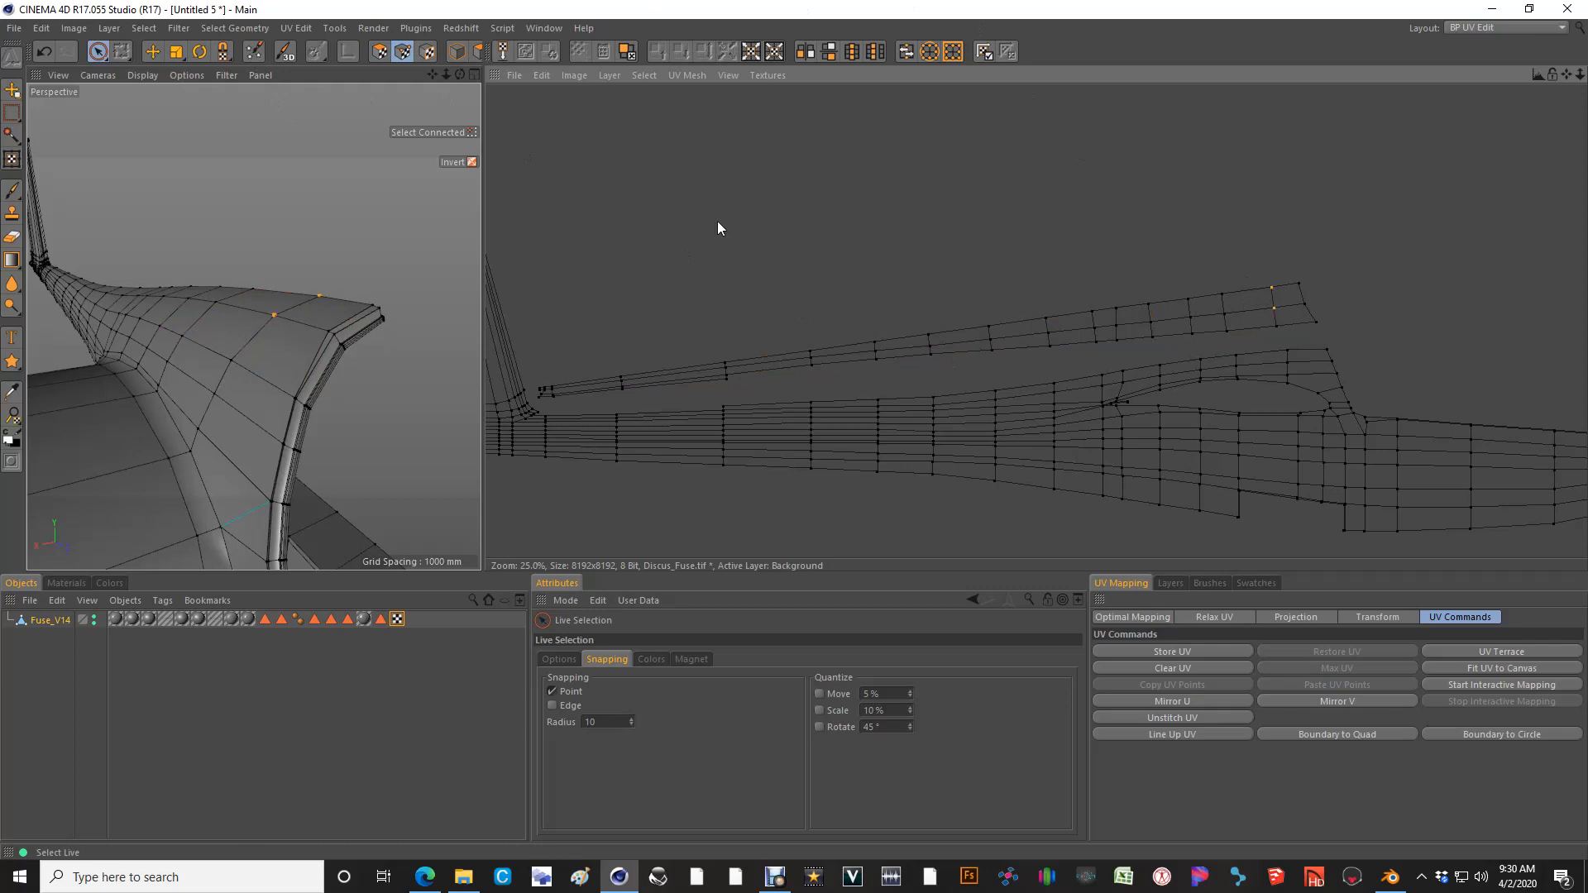
pyautogui.click(1350, 324)
pyautogui.moveTo(1315, 297)
pyautogui.mouseDown()
pyautogui.moveTo(580, 380)
pyautogui.moveTo(543, 402)
pyautogui.moveTo(785, 370)
pyautogui.moveTo(723, 365)
pyautogui.moveTo(1305, 316)
pyautogui.moveTo(1268, 306)
pyautogui.moveTo(1062, 342)
pyautogui.mouseUp()
pyautogui.scroll(5, 1329, 336)
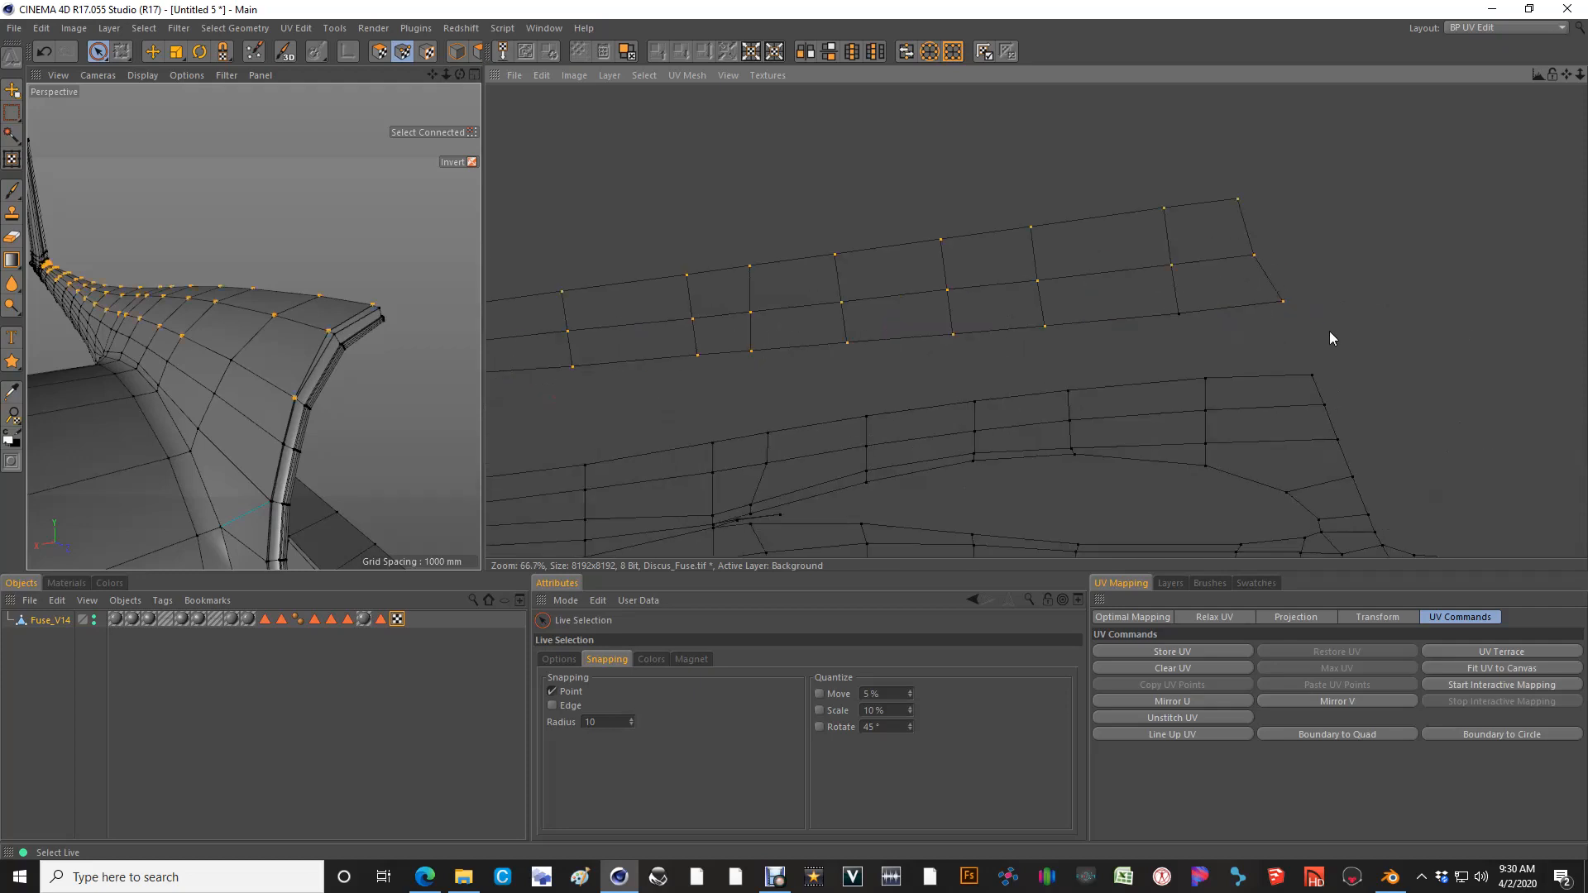
# Snap the strip's lower front corner onto the fuselage's upper front corner and rotate the strip closer to the fuselage edge
pyautogui.press('e')
pyautogui.moveTo(1283, 303); pyautogui.dragTo(1313, 375)
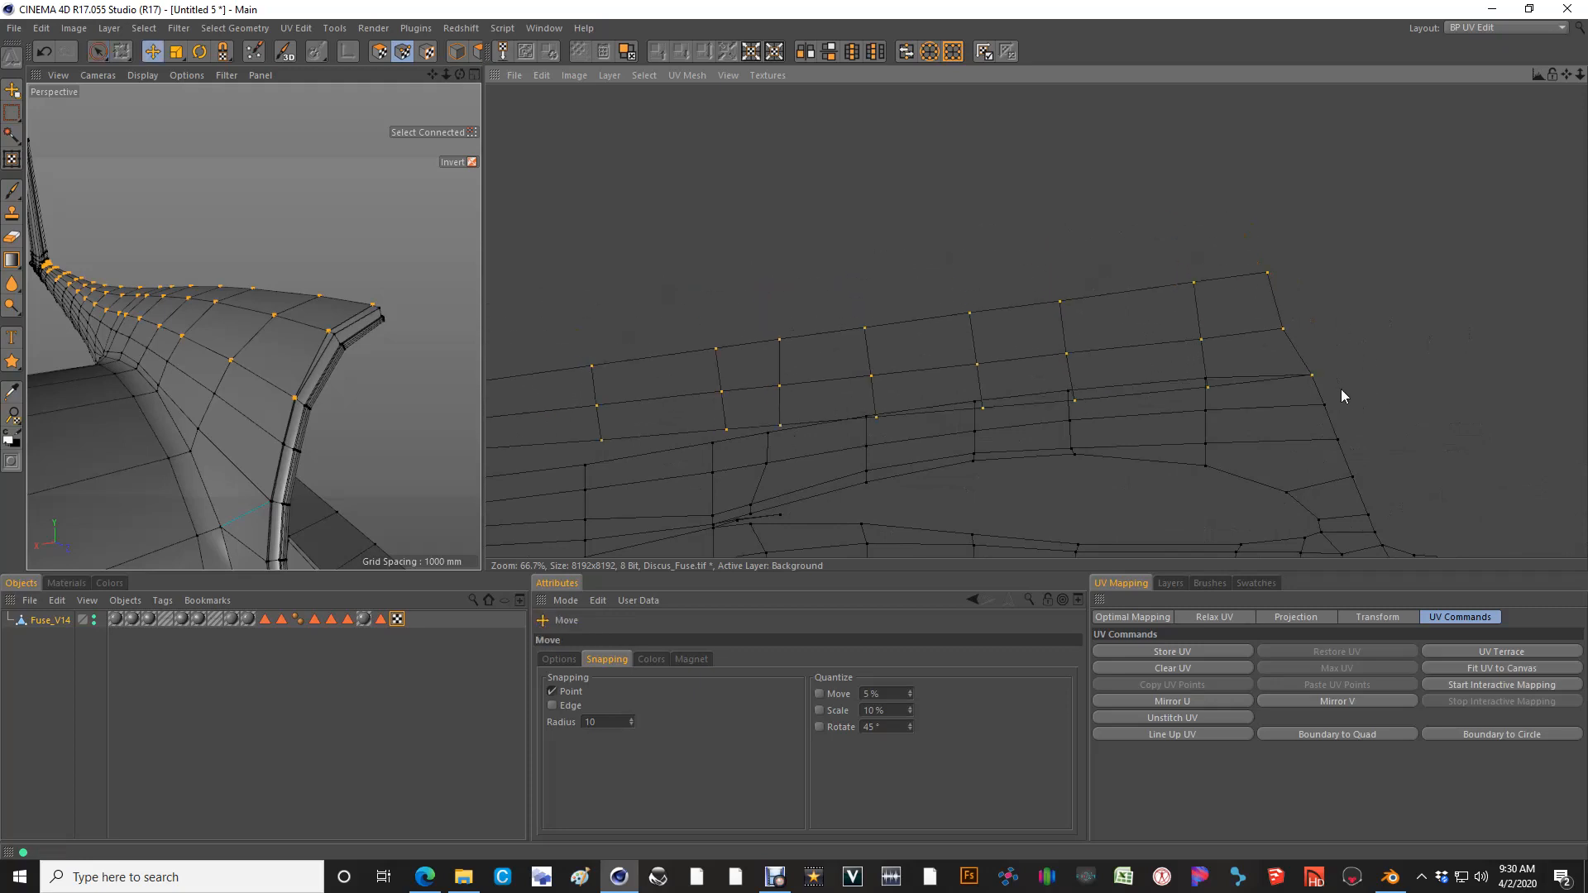
pyautogui.press('r')
pyautogui.moveTo(792, 430); pyautogui.dragTo(794, 430)
# Deselect the strip's front point column, snap the second column's lower point onto the fuselage edge, and deselect that column
pyautogui.press('9')
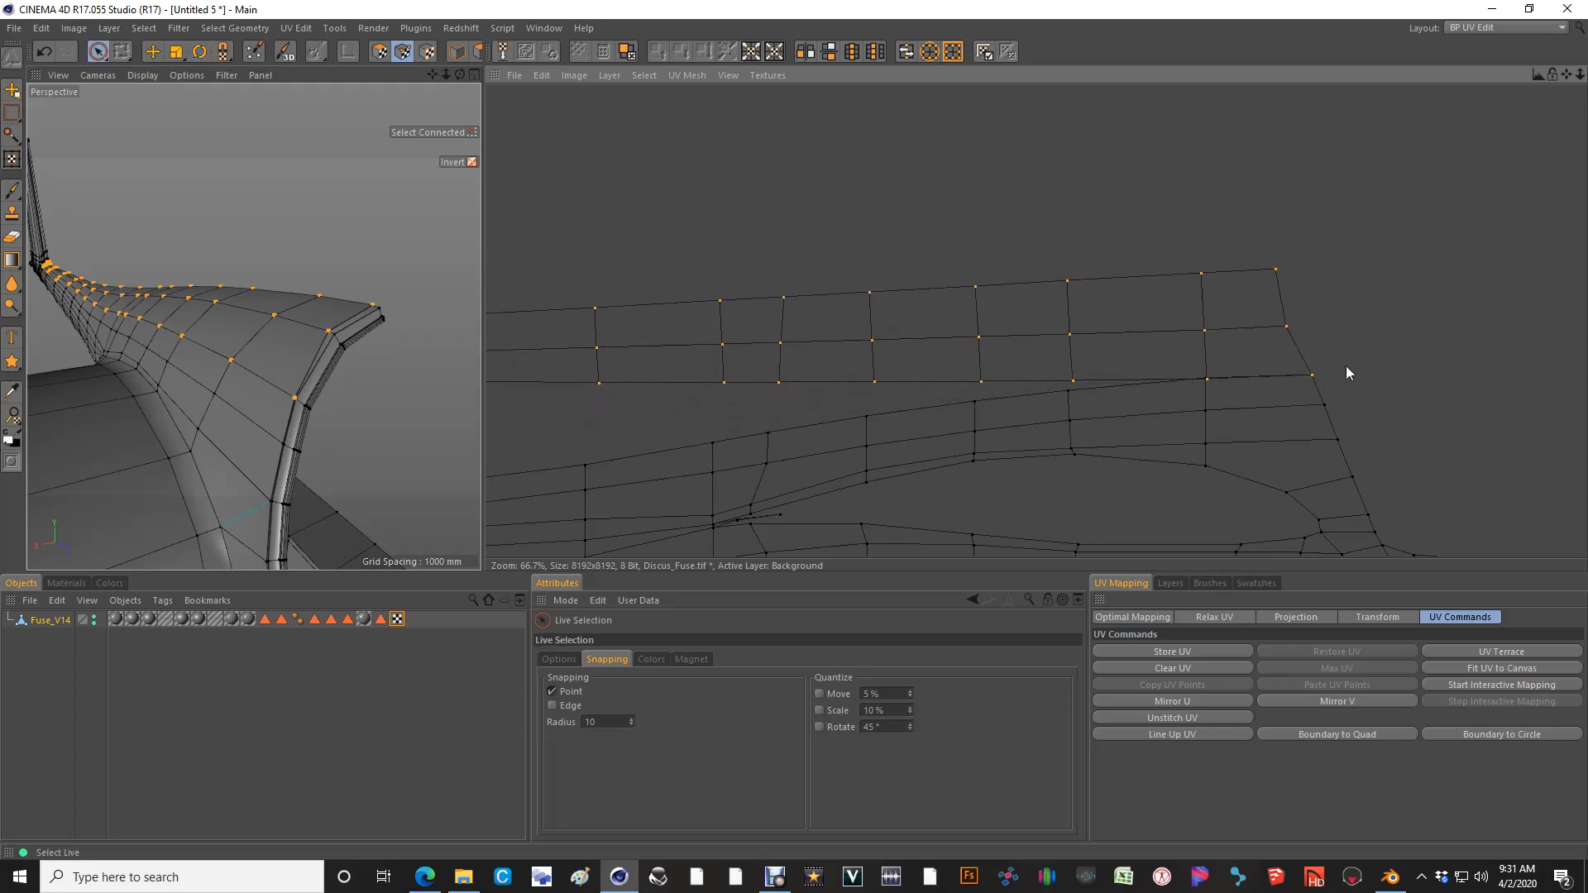
pyautogui.scroll(2, 1207, 392)
pyautogui.press('e')
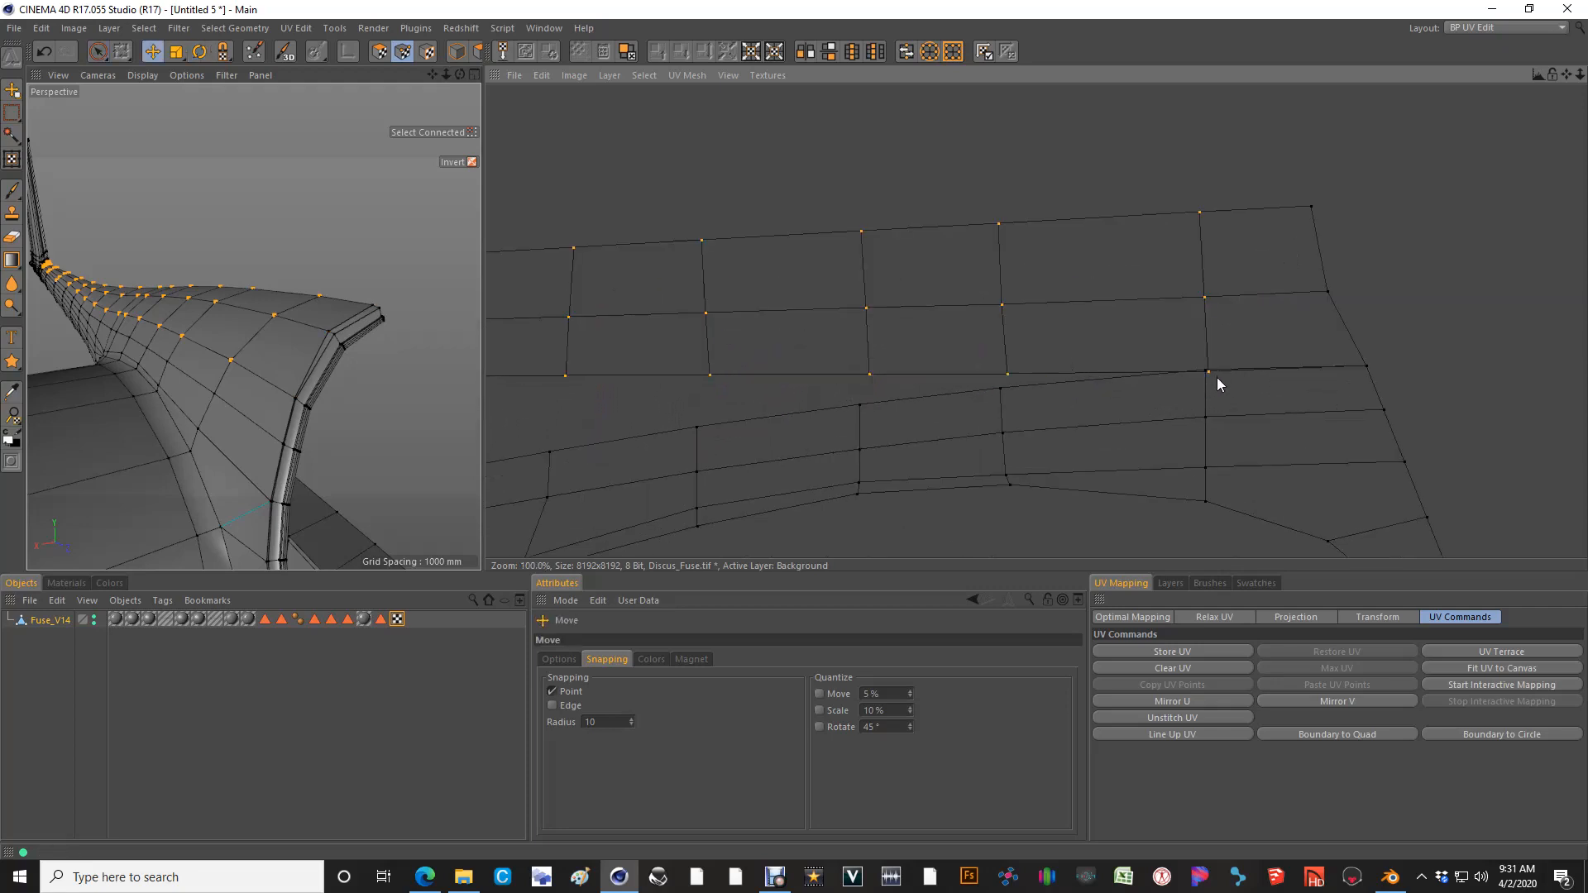
pyautogui.press('9')
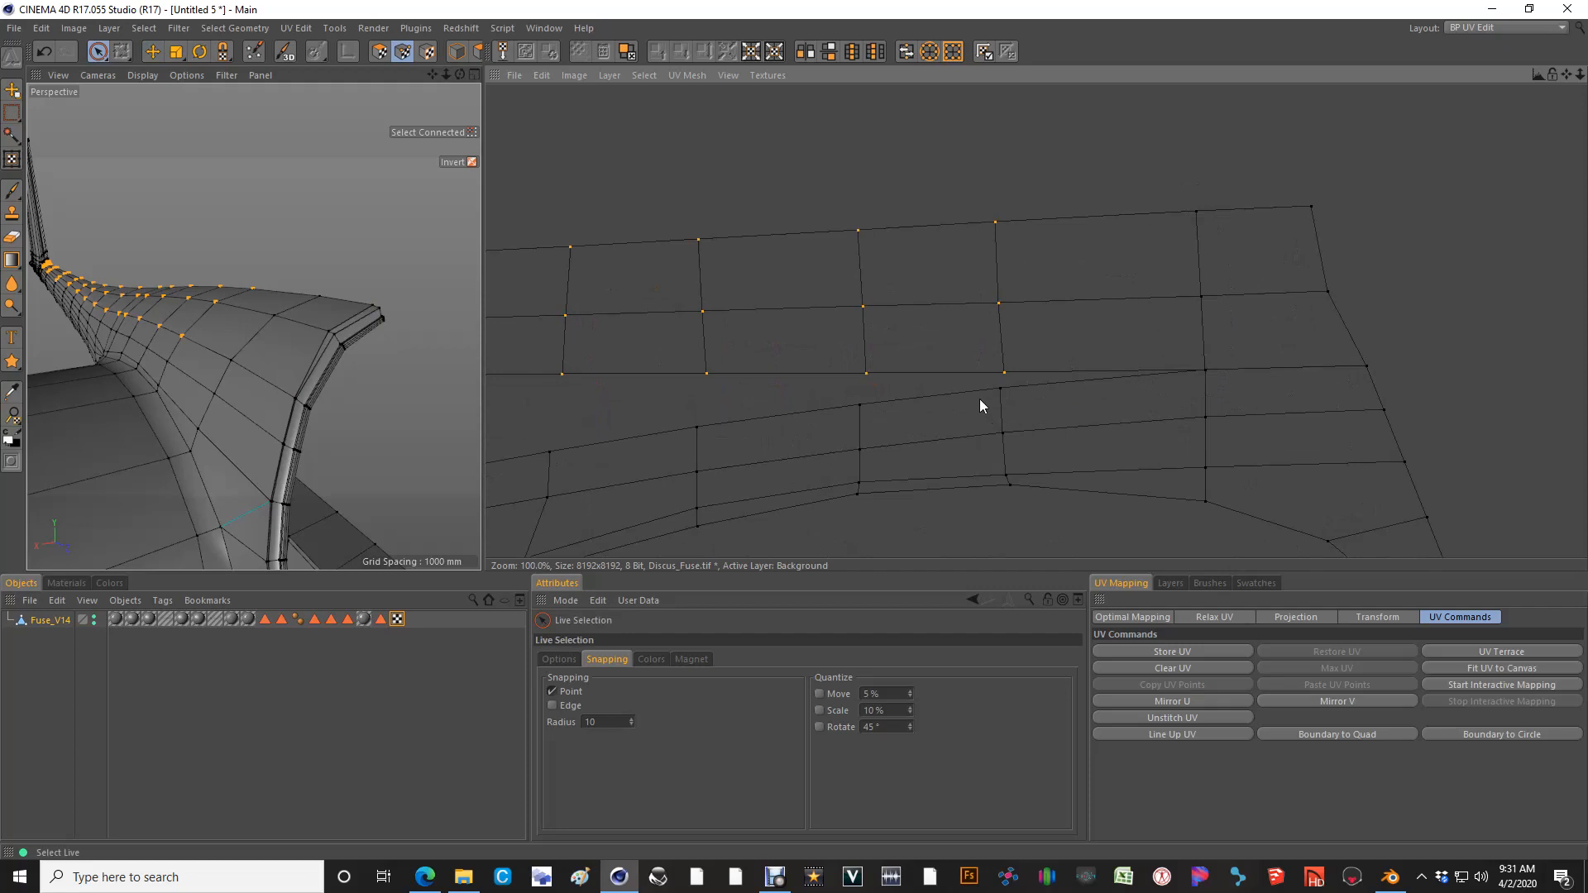
# Snap the lower point of the strip's third column onto the fuselage edge and deselect the column
pyautogui.press('e')
pyautogui.moveTo(1017, 375); pyautogui.dragTo(964, 212)
pyautogui.press('9')
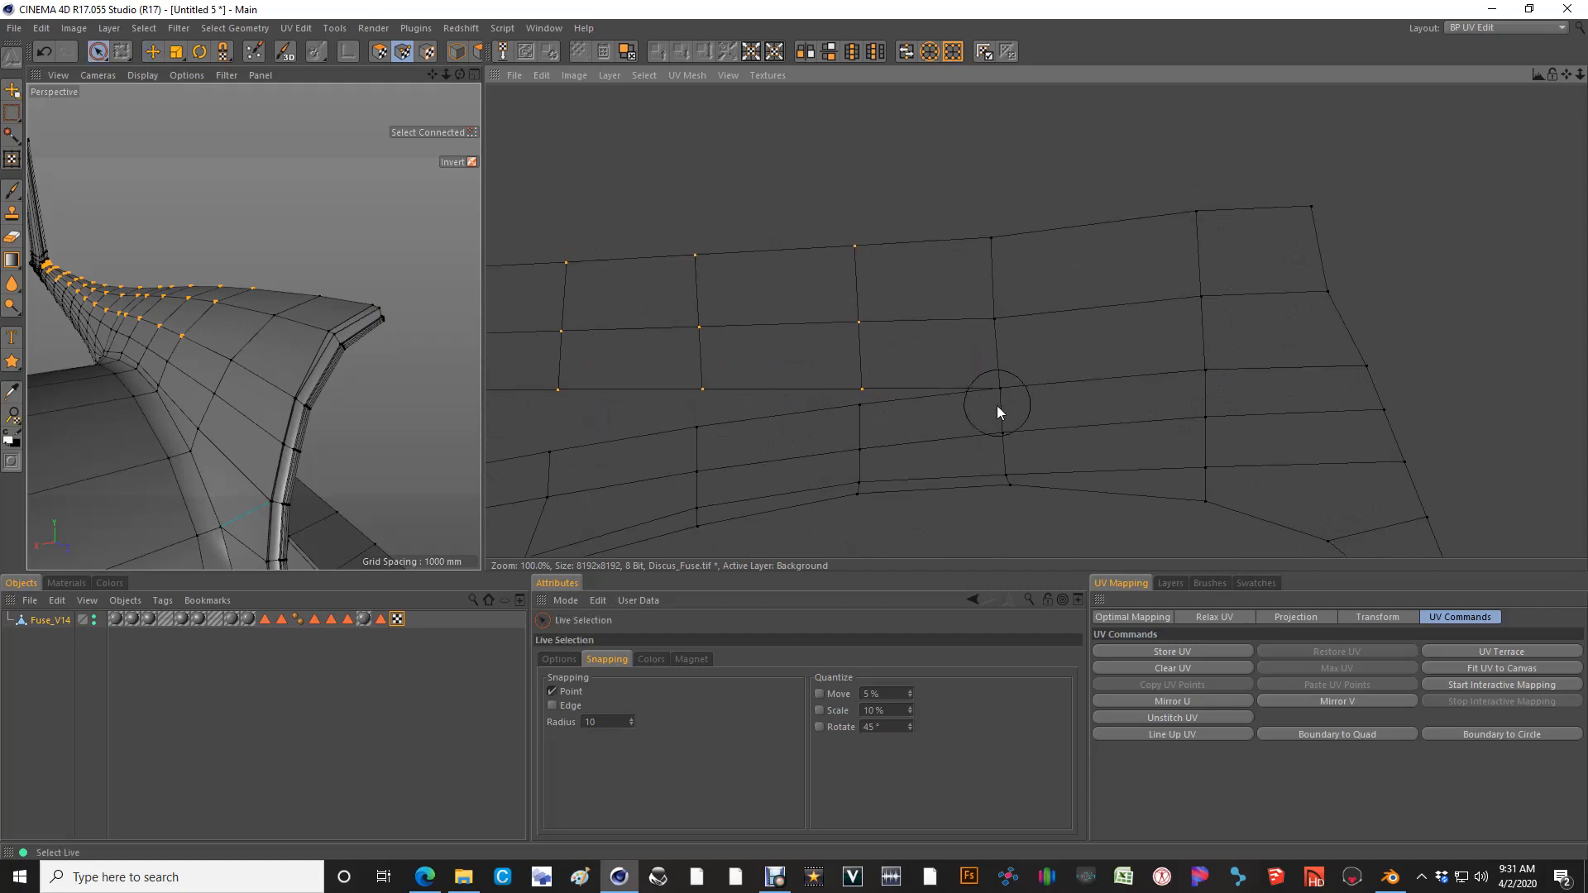
# Undo the mistaken move, clear the already fixed points from the selection, then snap the strip's fourth column onto the fuselage edge and deselect it
pyautogui.press('e')
pyautogui.hotkey('ctrl', 'z')
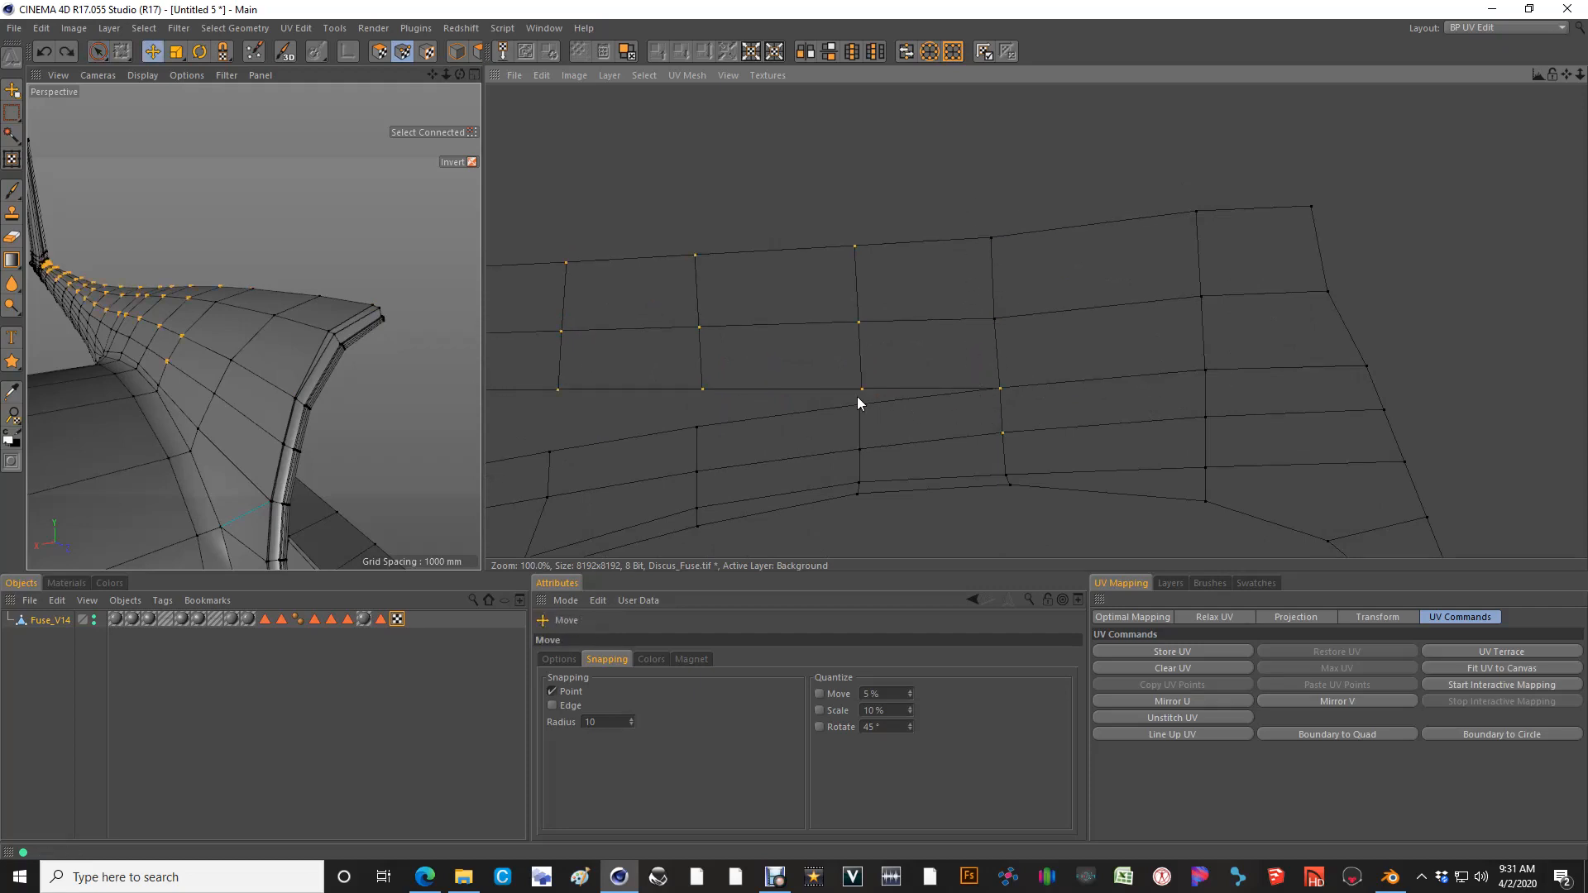
pyautogui.press('9')
pyautogui.press('e')
pyautogui.moveTo(862, 386); pyautogui.dragTo(794, 430)
pyautogui.press('9')
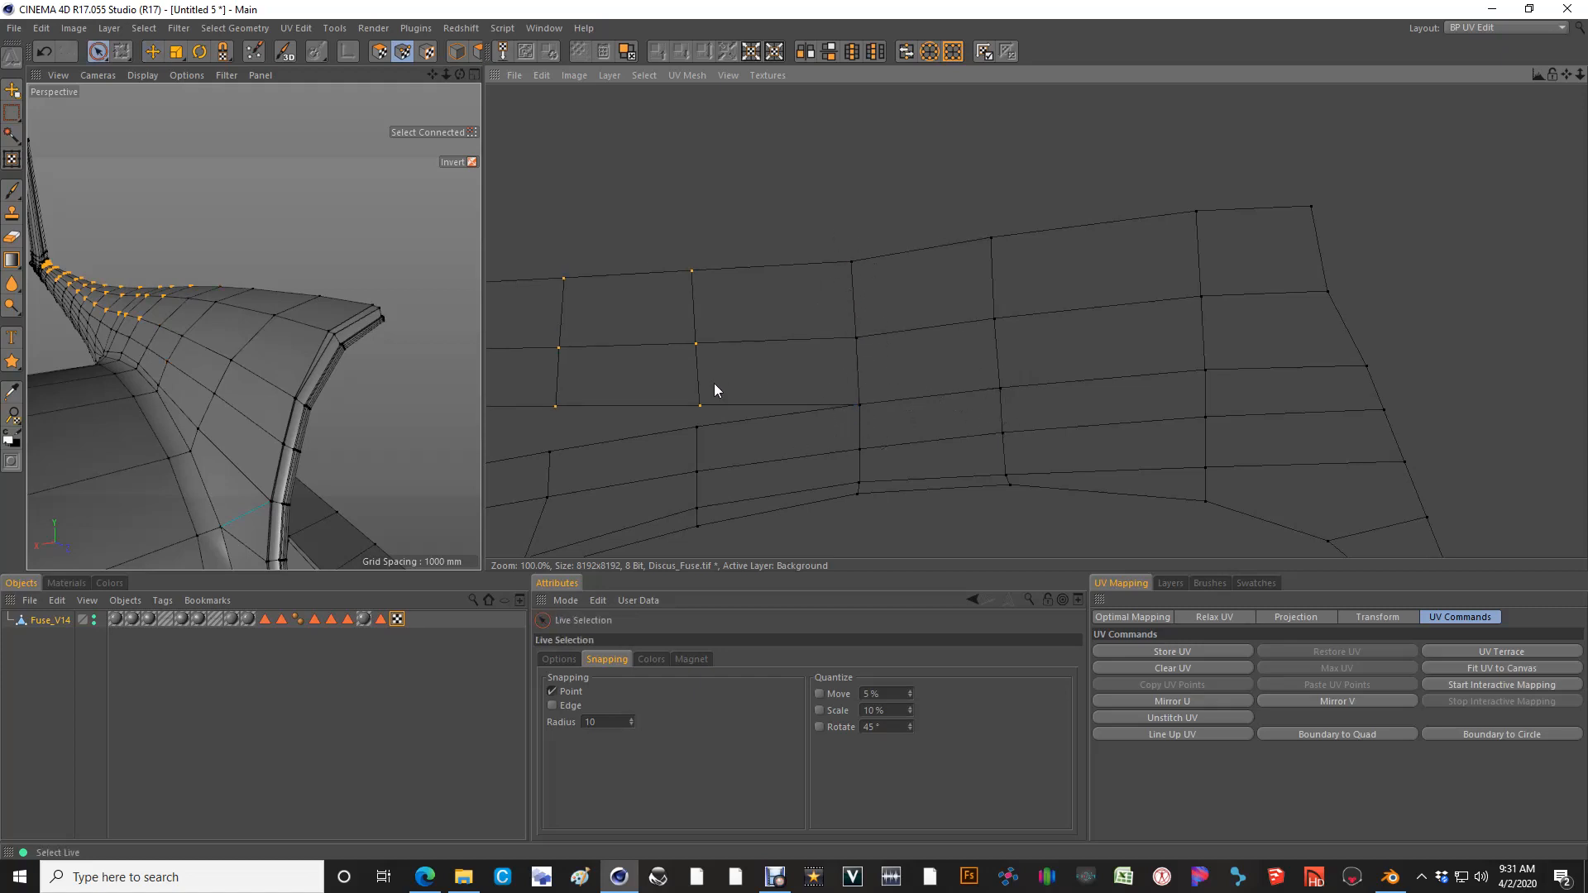
# Snap the lower point of the strip's fifth column onto the fuselage edge and deselect the column
pyautogui.keyDown('alt'); pyautogui.moveTo(715, 389); pyautogui.dragTo(756, 382, button='middle'); pyautogui.keyUp('alt')
pyautogui.press('e')
pyautogui.moveTo(865, 399); pyautogui.dragTo(797, 434)
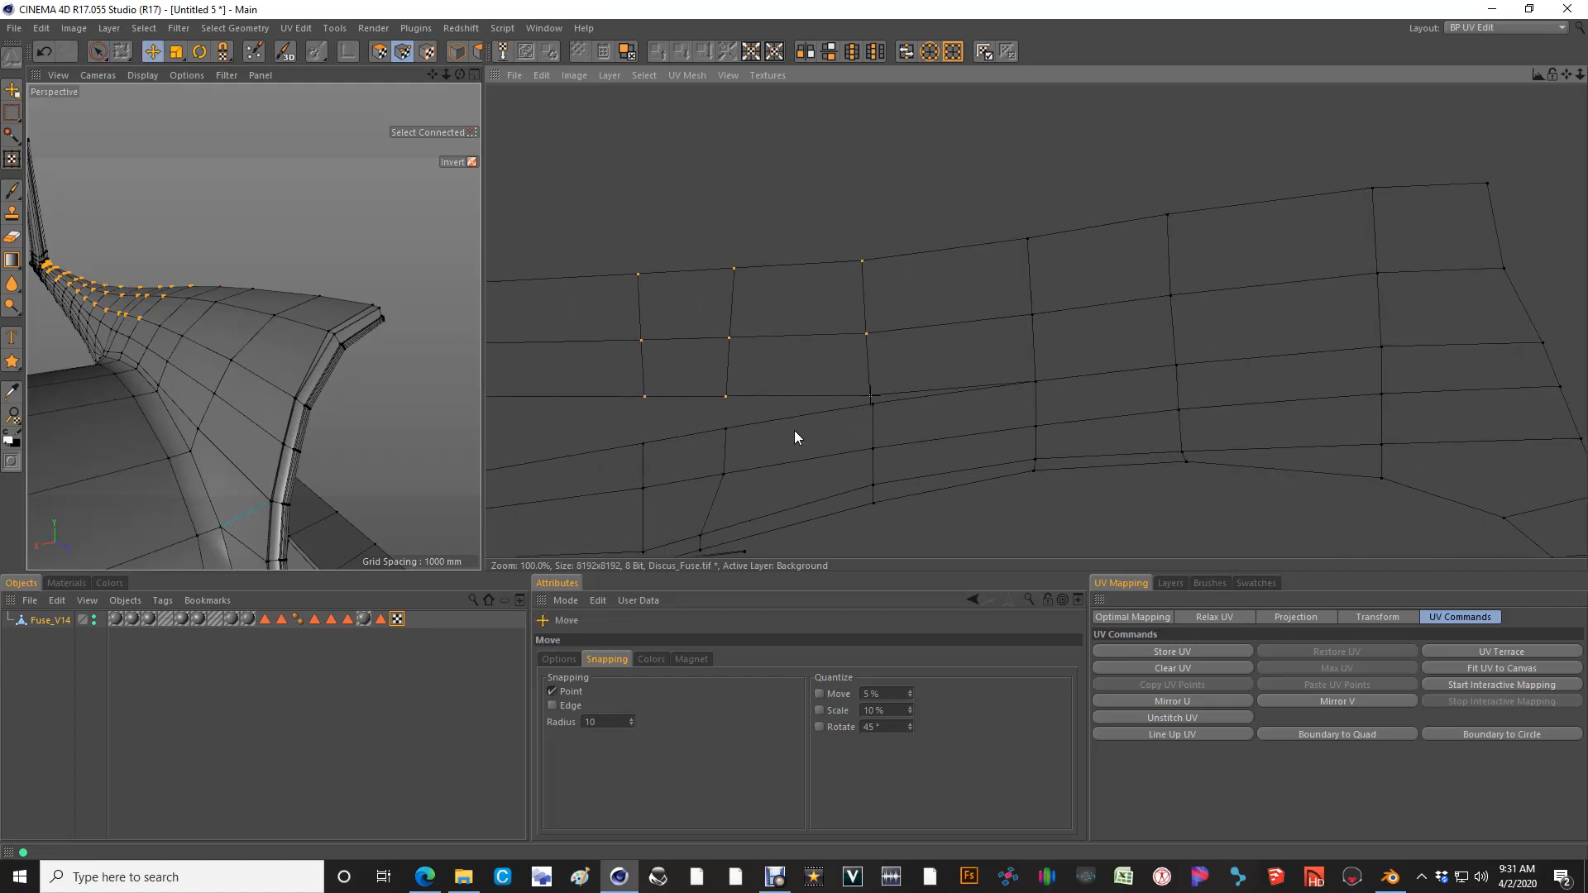
pyautogui.press('9')
# Undo the last move and remove the leftover lower point of the fifth column from the selection
pyautogui.keyDown('alt'); pyautogui.moveTo(752, 418); pyautogui.dragTo(766, 412, button='middle'); pyautogui.keyUp('alt')
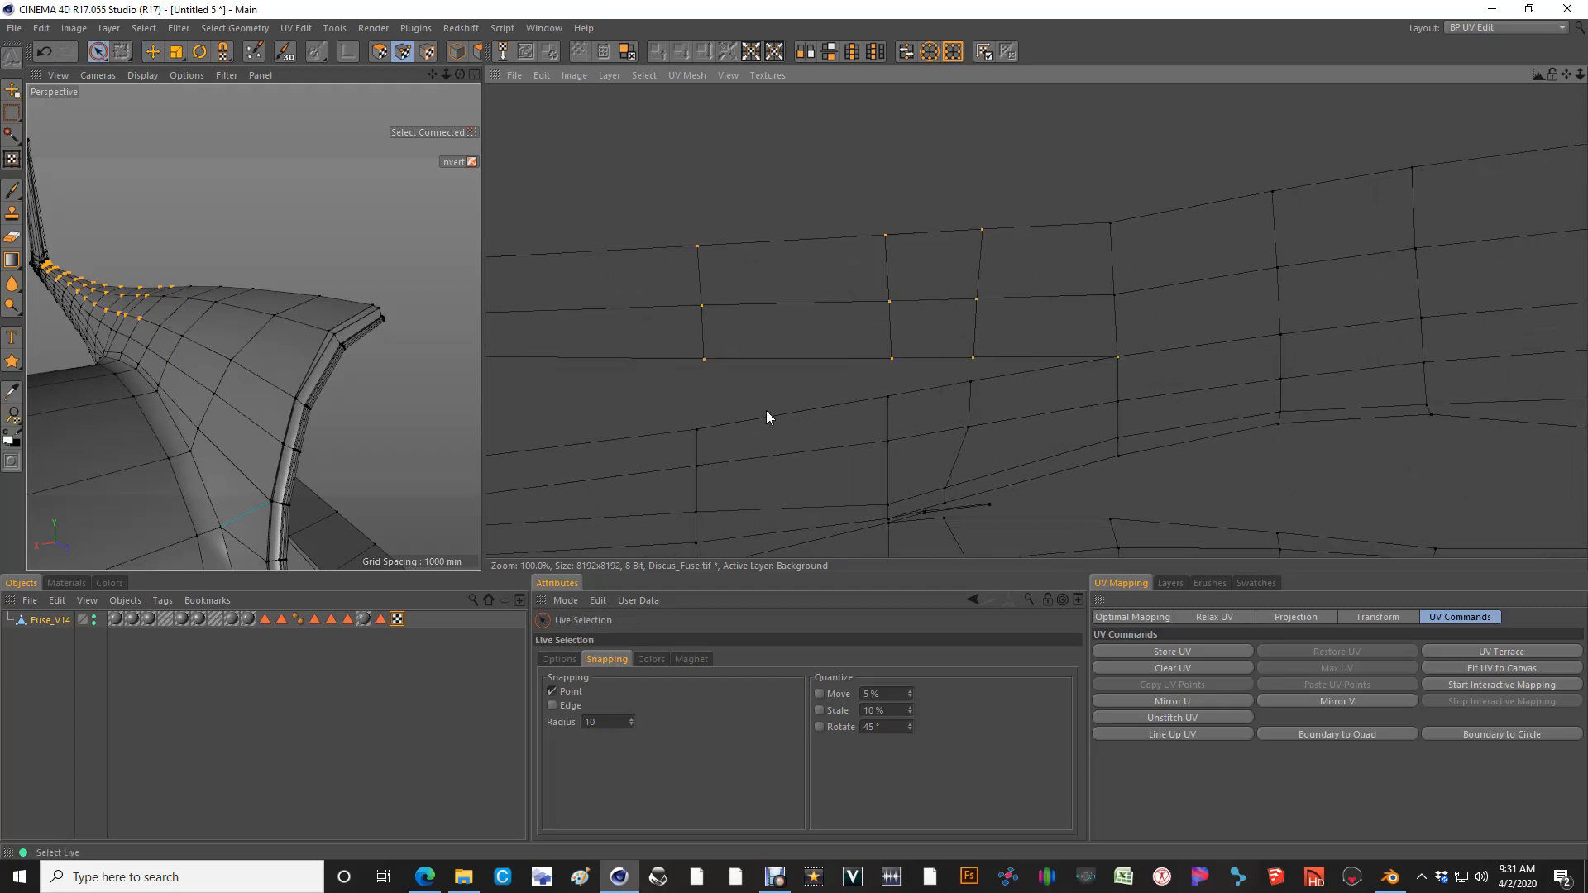
pyautogui.press('e')
pyautogui.moveTo(801, 414); pyautogui.dragTo(794, 430)
pyautogui.hotkey('ctrl', 'z')
pyautogui.press('9')
pyautogui.keyDown('ctrl'); pyautogui.click(1125, 363); pyautogui.keyUp('ctrl')
# Snap the strip's sixth and seventh columns onto their fuselage edge points, deselecting each column once placed
pyautogui.press('e')
pyautogui.press('9')
pyautogui.press('e')
pyautogui.press('9')
pyautogui.keyDown('ctrl'); pyautogui.click(890, 296); pyautogui.keyUp('ctrl')
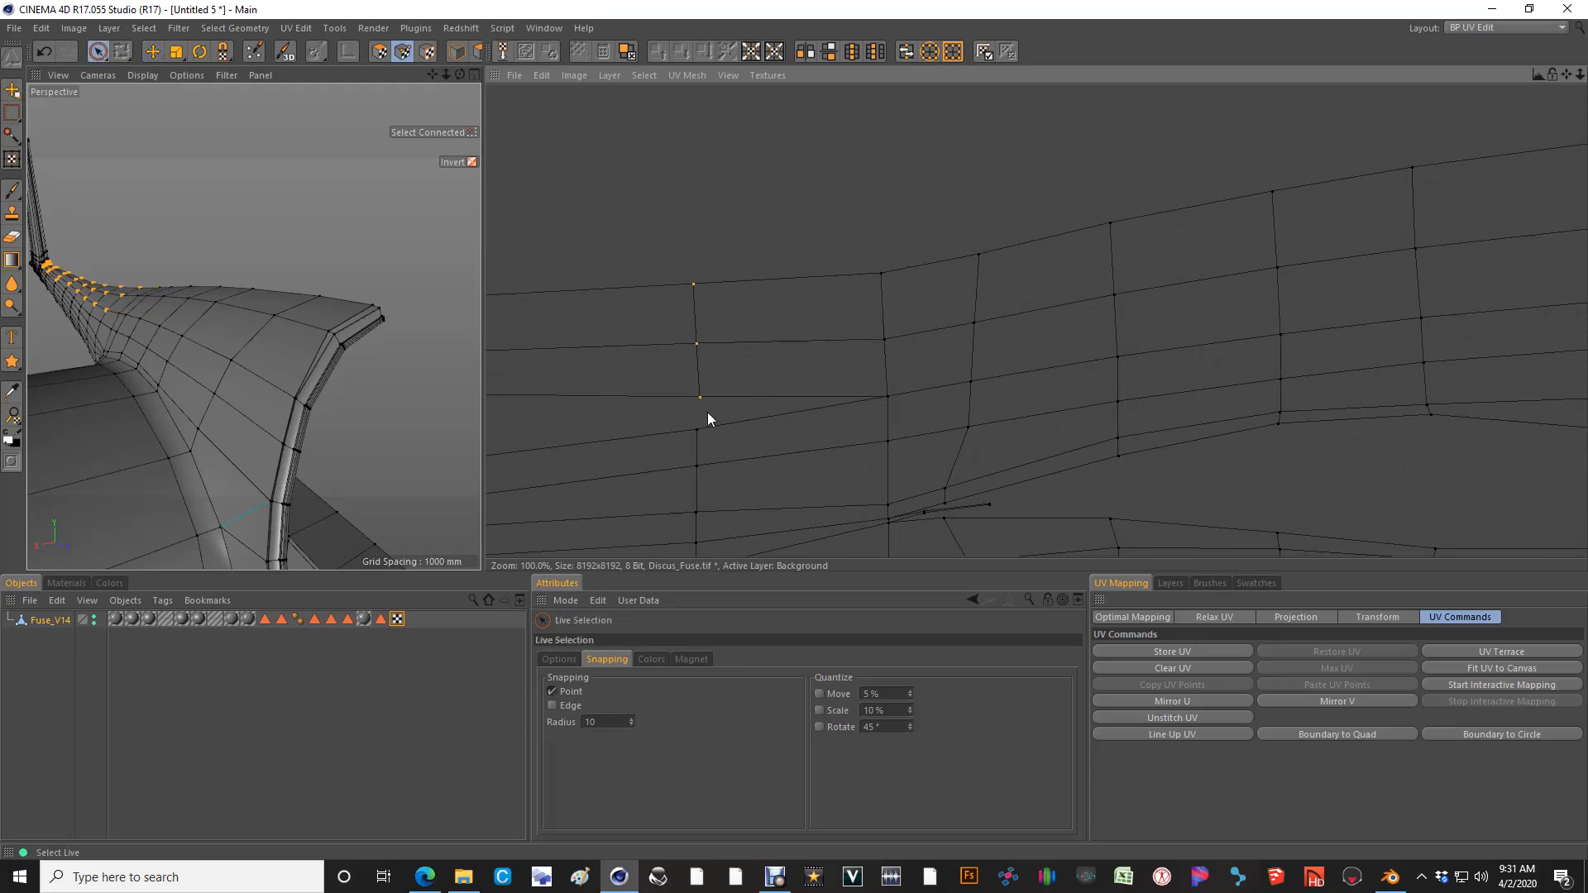
# Snap the lower point of the strip's eighth column onto the fuselage edge and deselect the column
pyautogui.press('e')
pyautogui.moveTo(707, 408); pyautogui.dragTo(794, 440)
pyautogui.press('9')
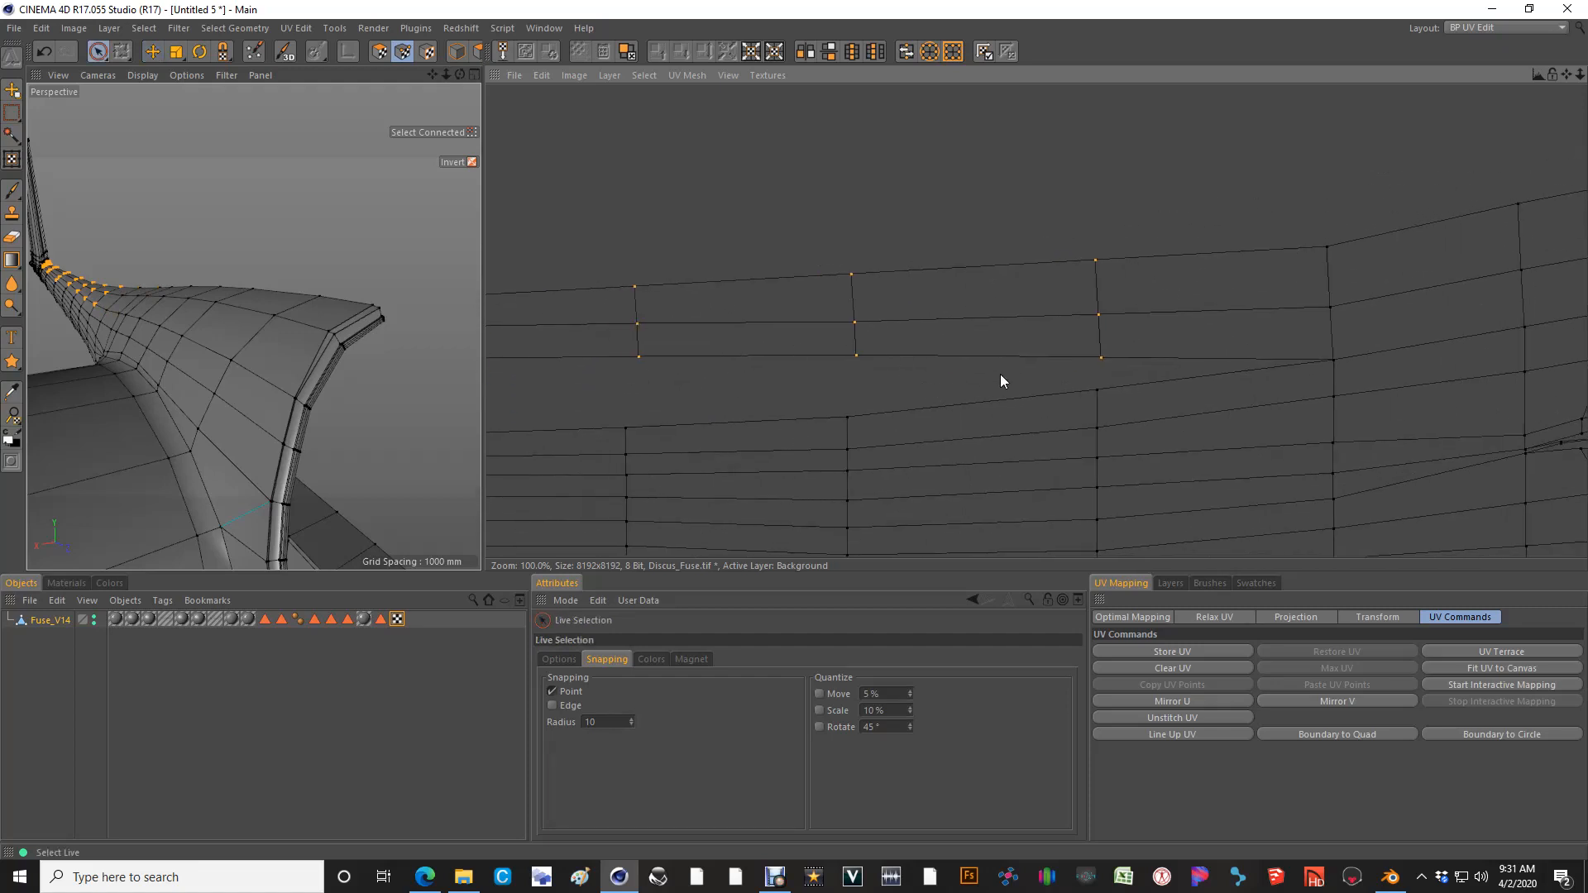
# Snap the strip's ninth and tenth columns onto their fuselage edge points, deselecting each column once placed
pyautogui.press('e')
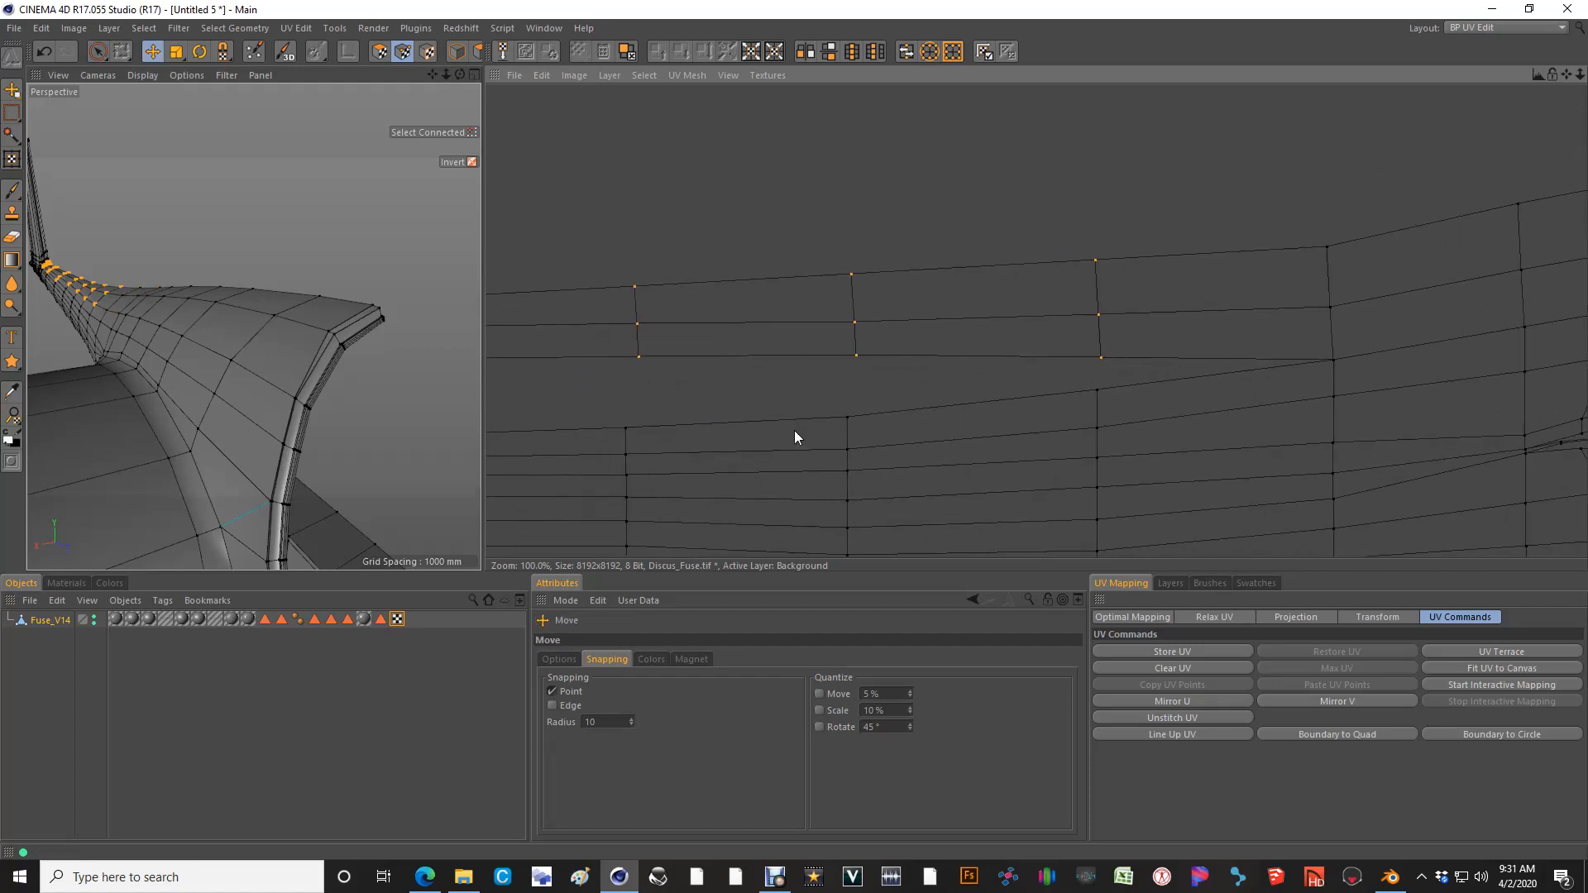
pyautogui.moveTo(795, 430); pyautogui.dragTo(790, 463)
pyautogui.press('9')
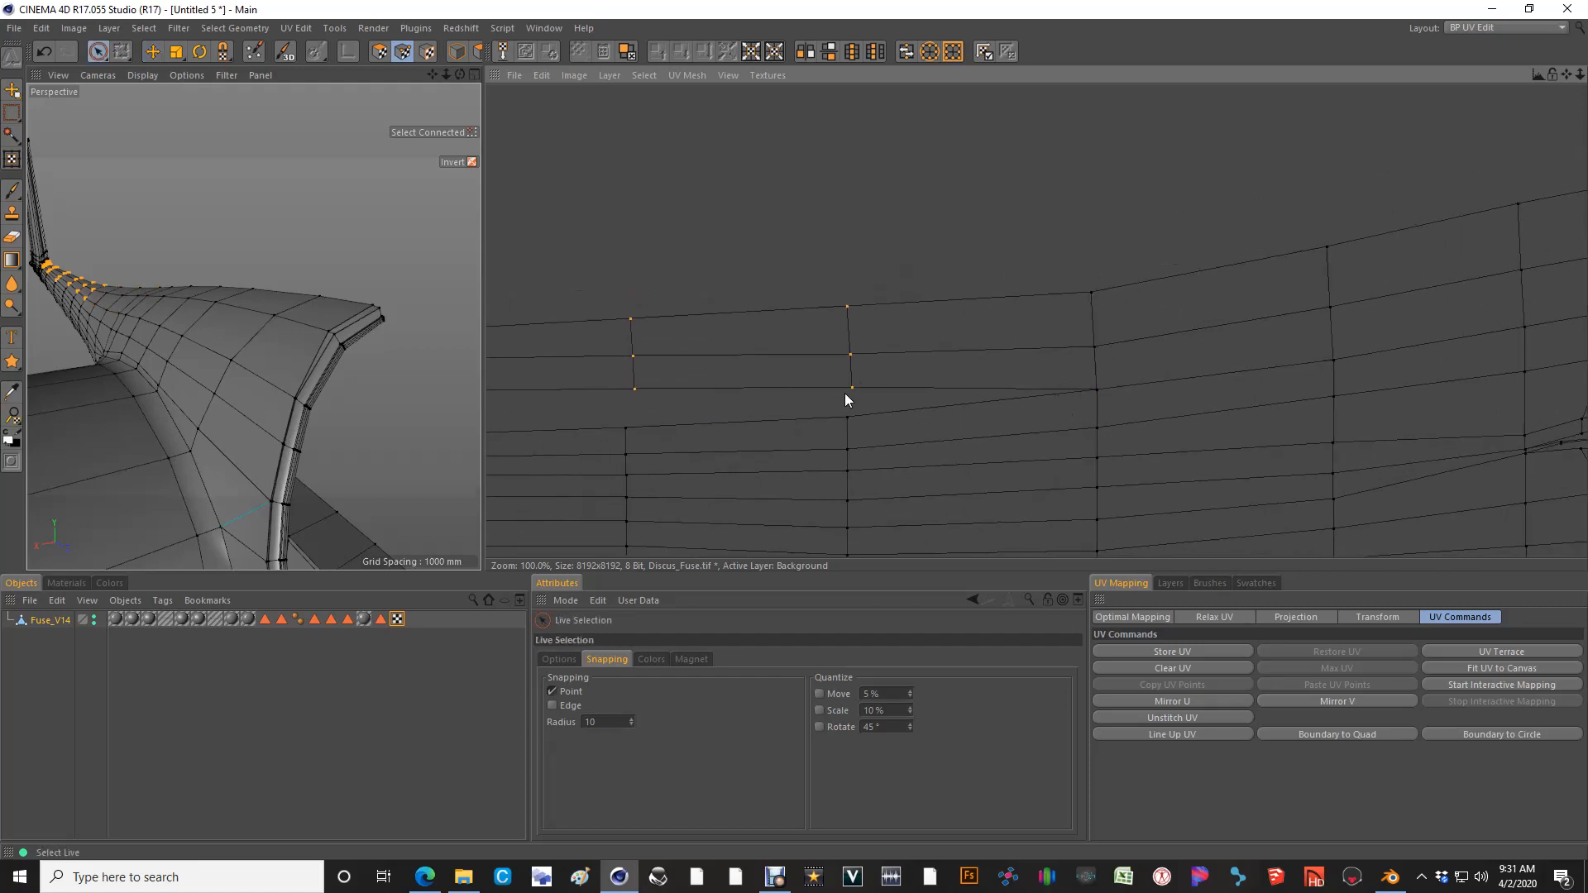
pyautogui.press('e')
pyautogui.moveTo(852, 394); pyautogui.dragTo(794, 430)
pyautogui.press('9')
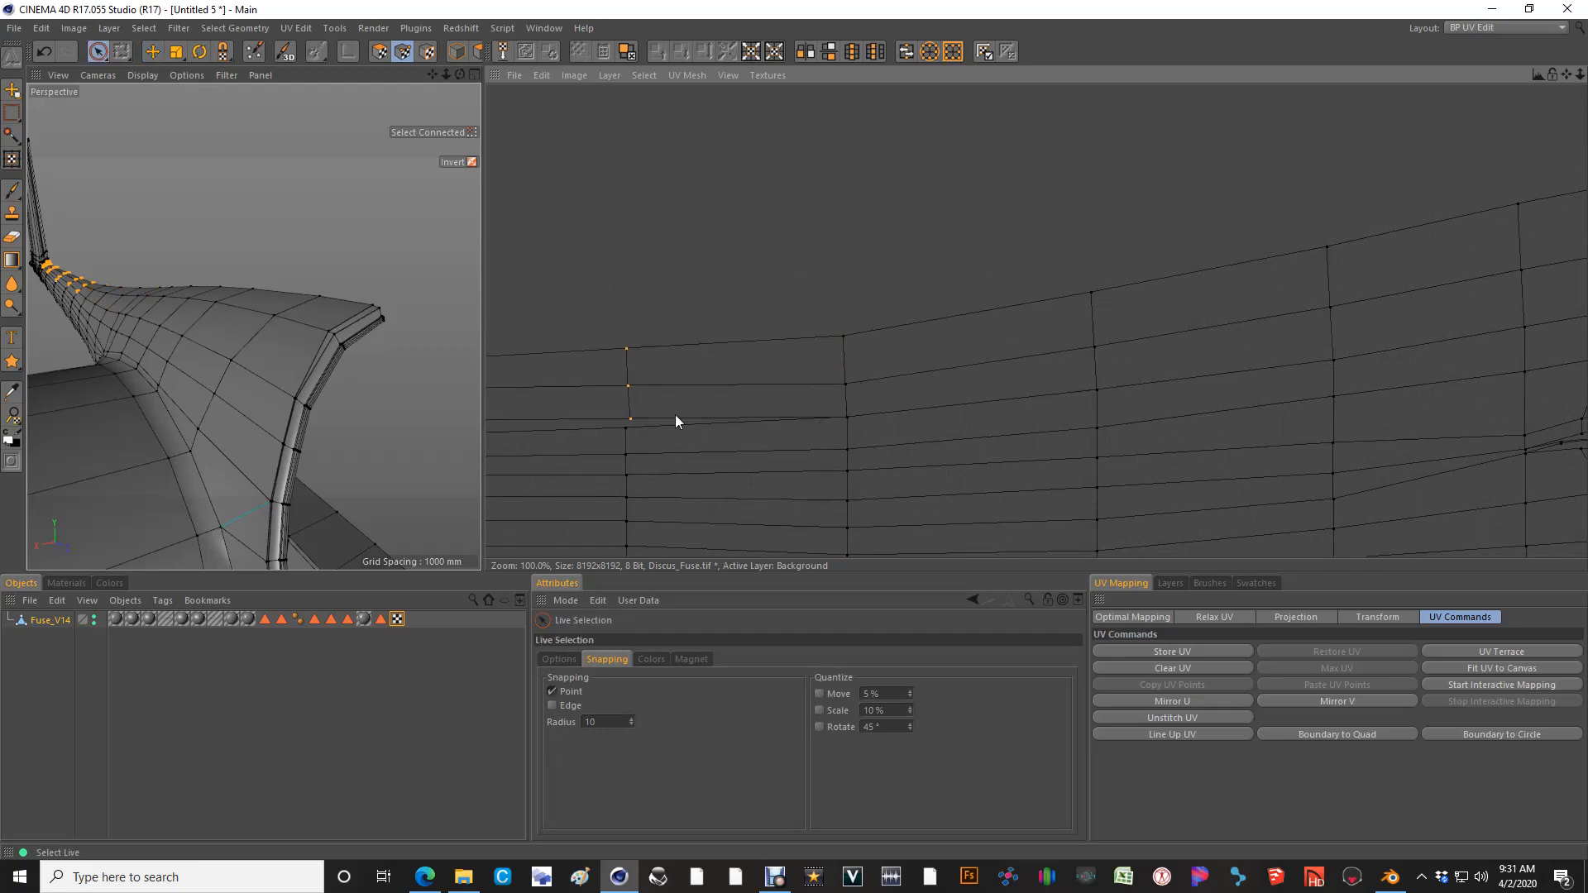
# Snap the strip's eleventh and twelfth columns onto their fuselage edge points, deselecting each column once placed
pyautogui.press('e')
pyautogui.moveTo(646, 424); pyautogui.dragTo(641, 433)
pyautogui.keyDown('alt'); pyautogui.moveTo(579, 384); pyautogui.dragTo(963, 333, button='middle'); pyautogui.keyUp('alt')
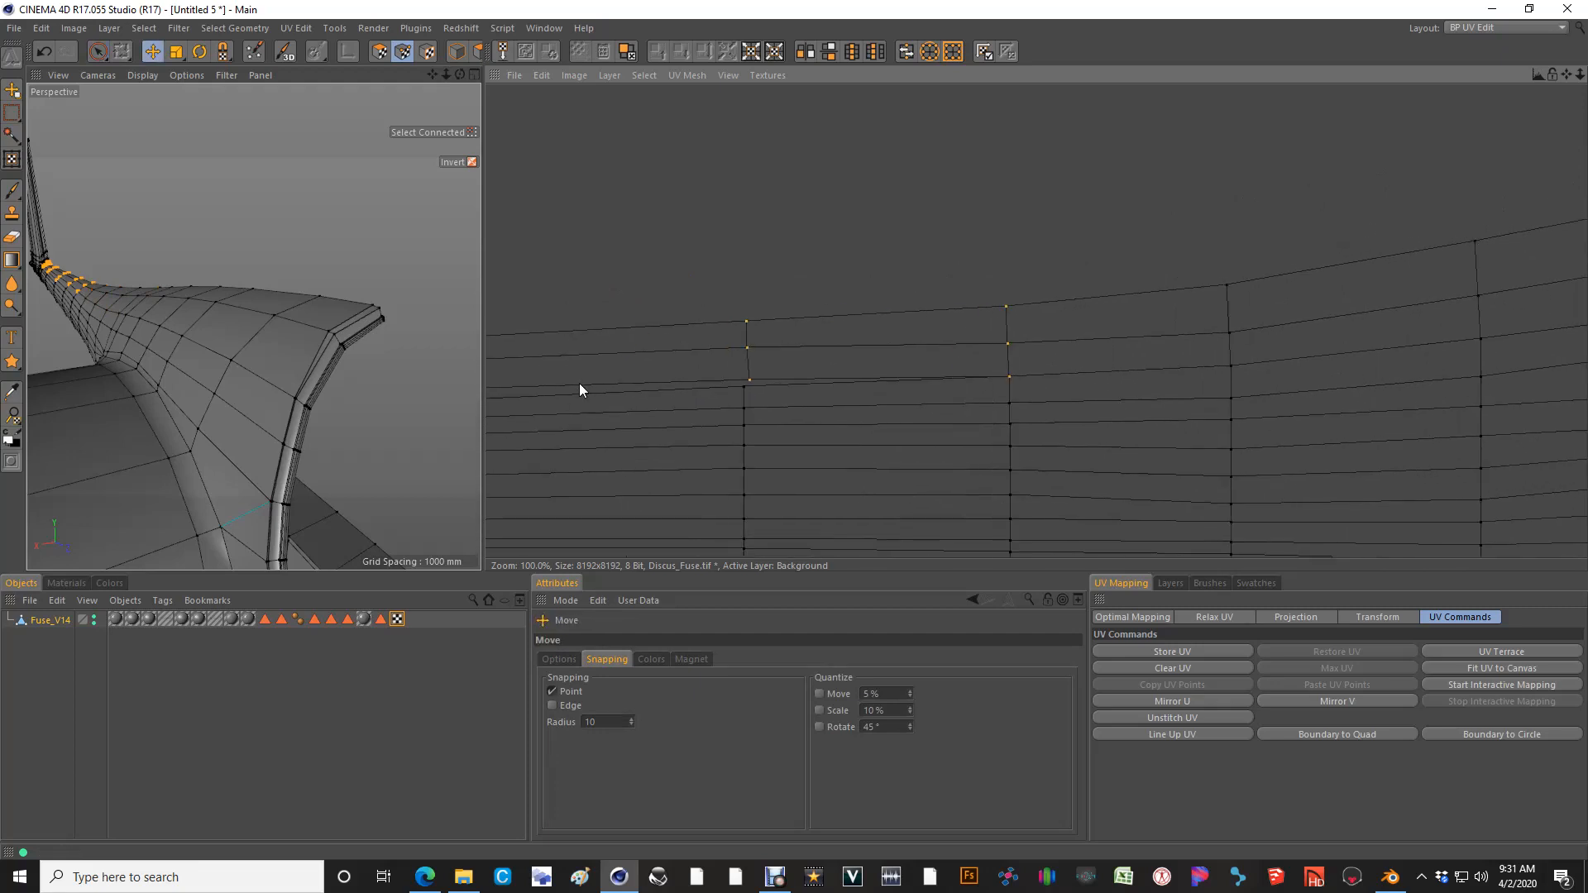
pyautogui.press('9')
pyautogui.press('e')
pyautogui.moveTo(756, 384); pyautogui.dragTo(754, 388)
pyautogui.scroll(-1, 756, 384)
pyautogui.press('9')
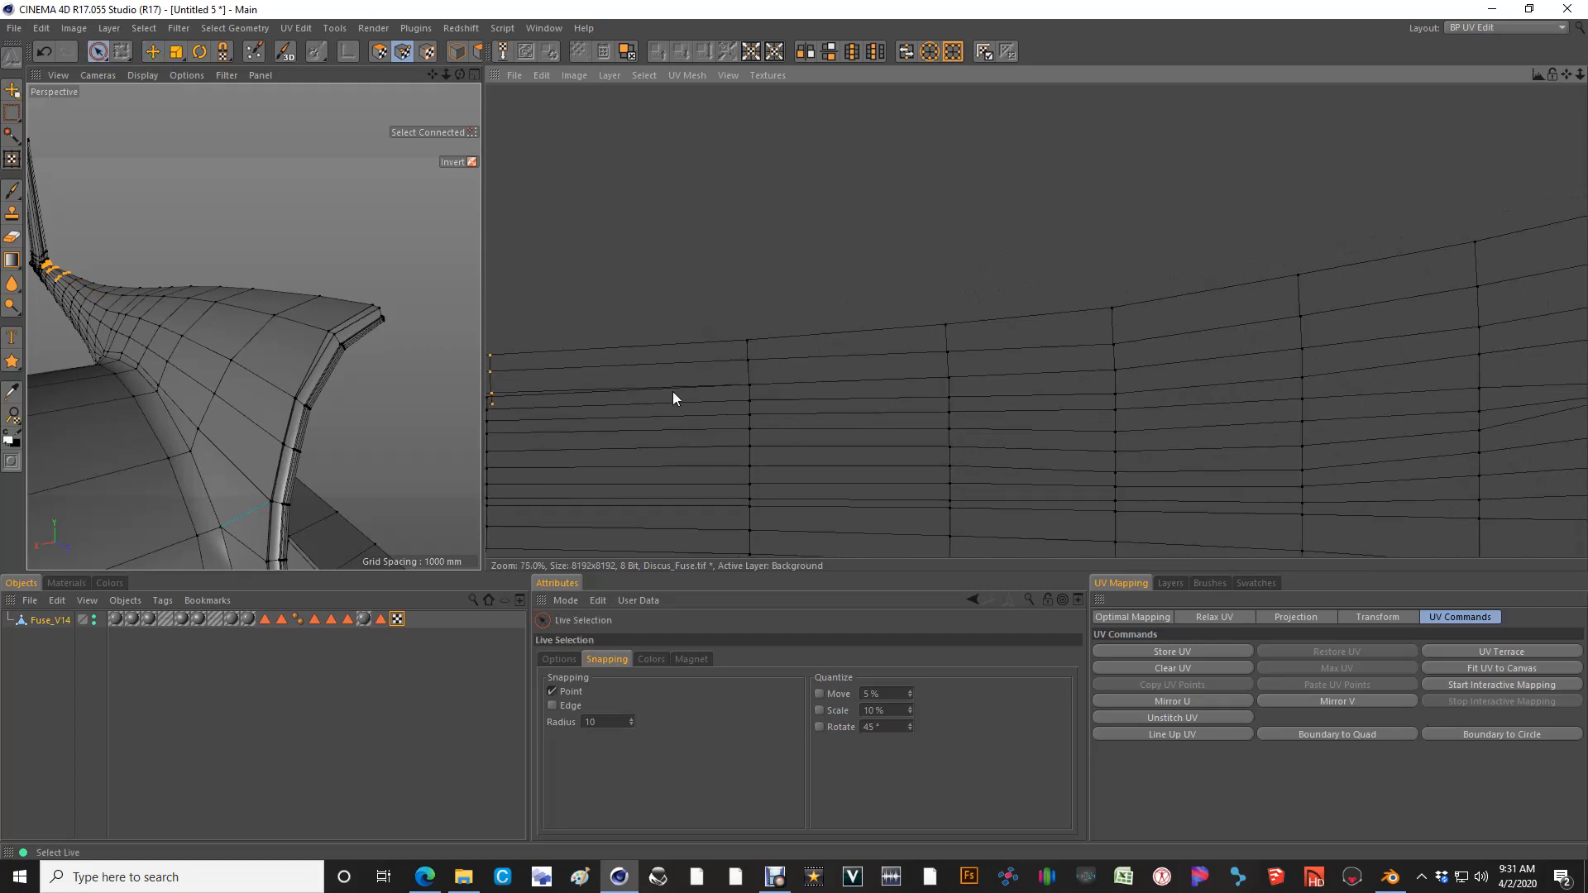
# Snap the lower point of the strip's thirteenth column onto the fuselage edge
pyautogui.keyDown('alt'); pyautogui.moveTo(623, 374); pyautogui.dragTo(1089, 359, button='middle'); pyautogui.keyUp('alt')
pyautogui.press('e')
pyautogui.scroll(2, 981, 374)
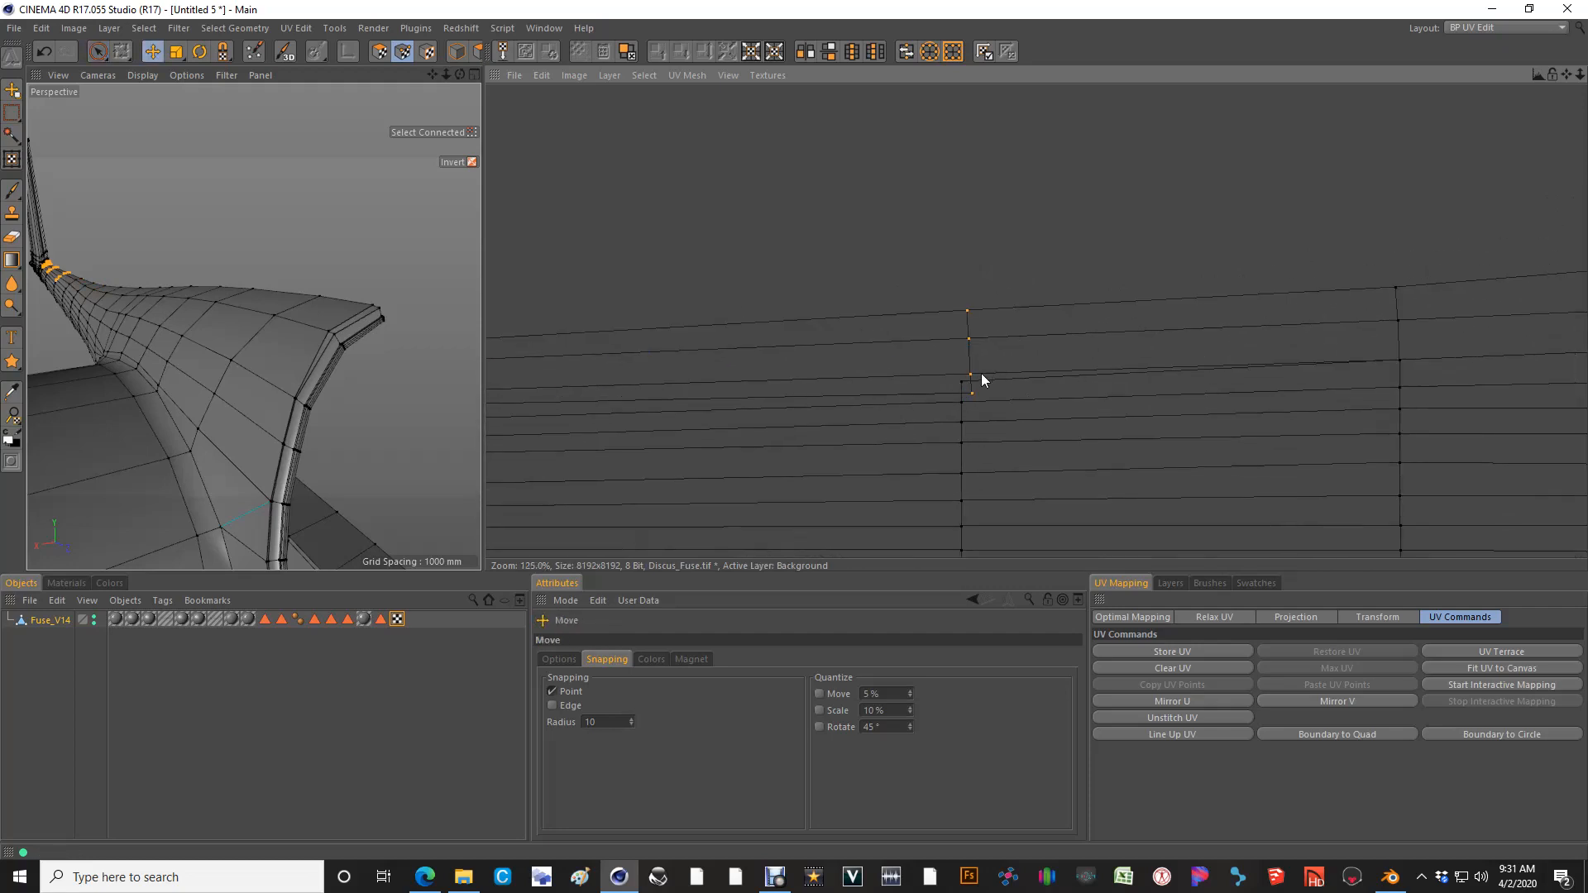
pyautogui.moveTo(982, 395); pyautogui.dragTo(971, 385)
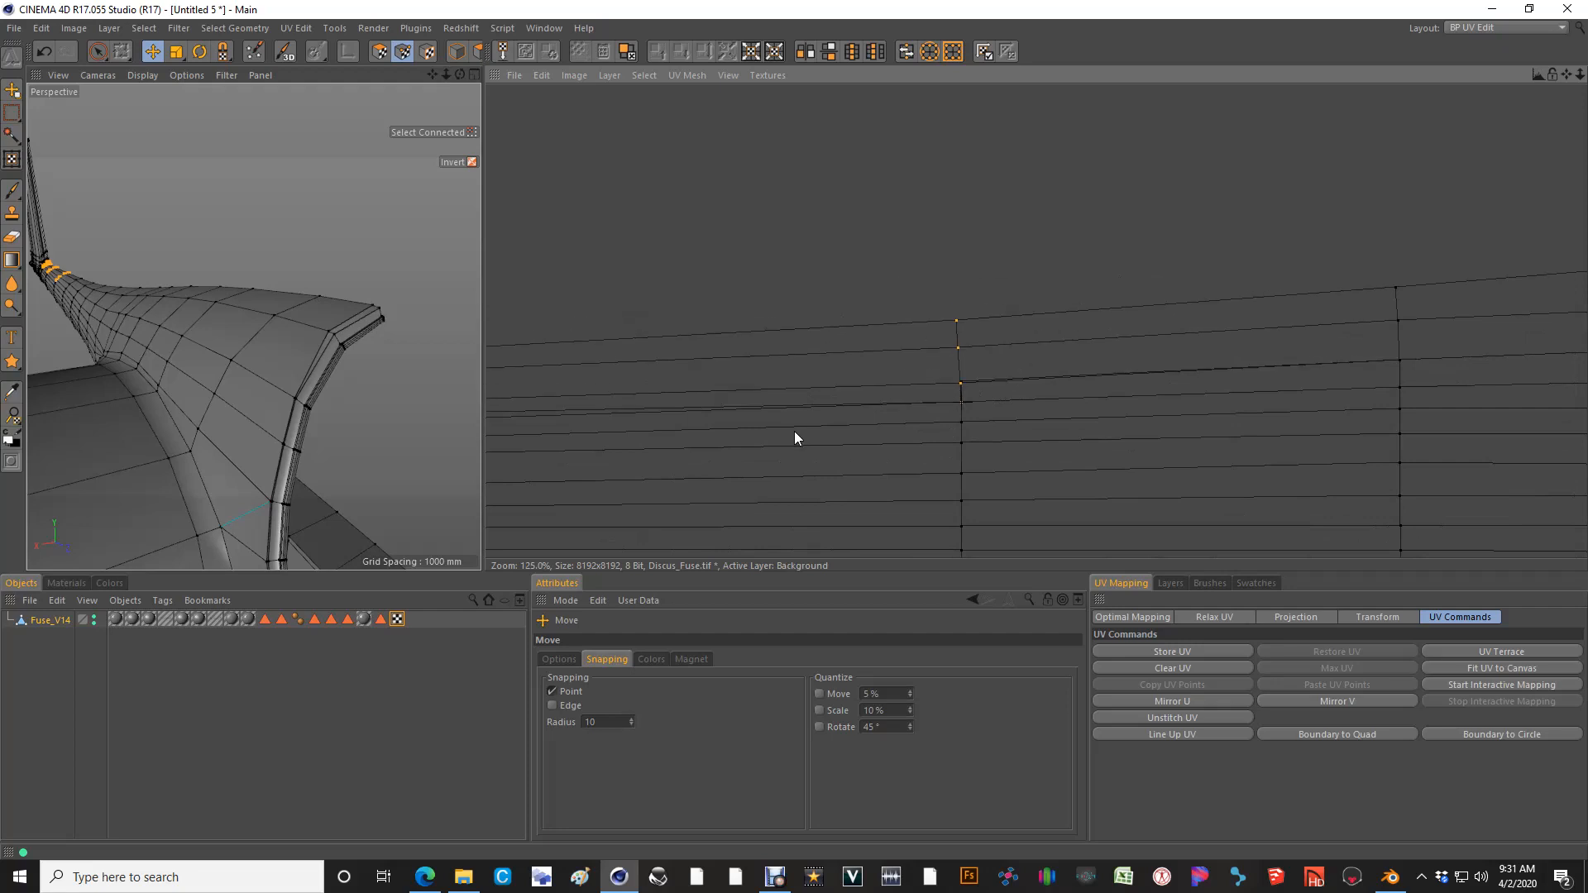
pyautogui.scroll(3, 981, 384)
# Remove the thirteenth column's lowest point from the selection, snap its next point up onto the fuselage mesh, and deselect the column
pyautogui.press('9')
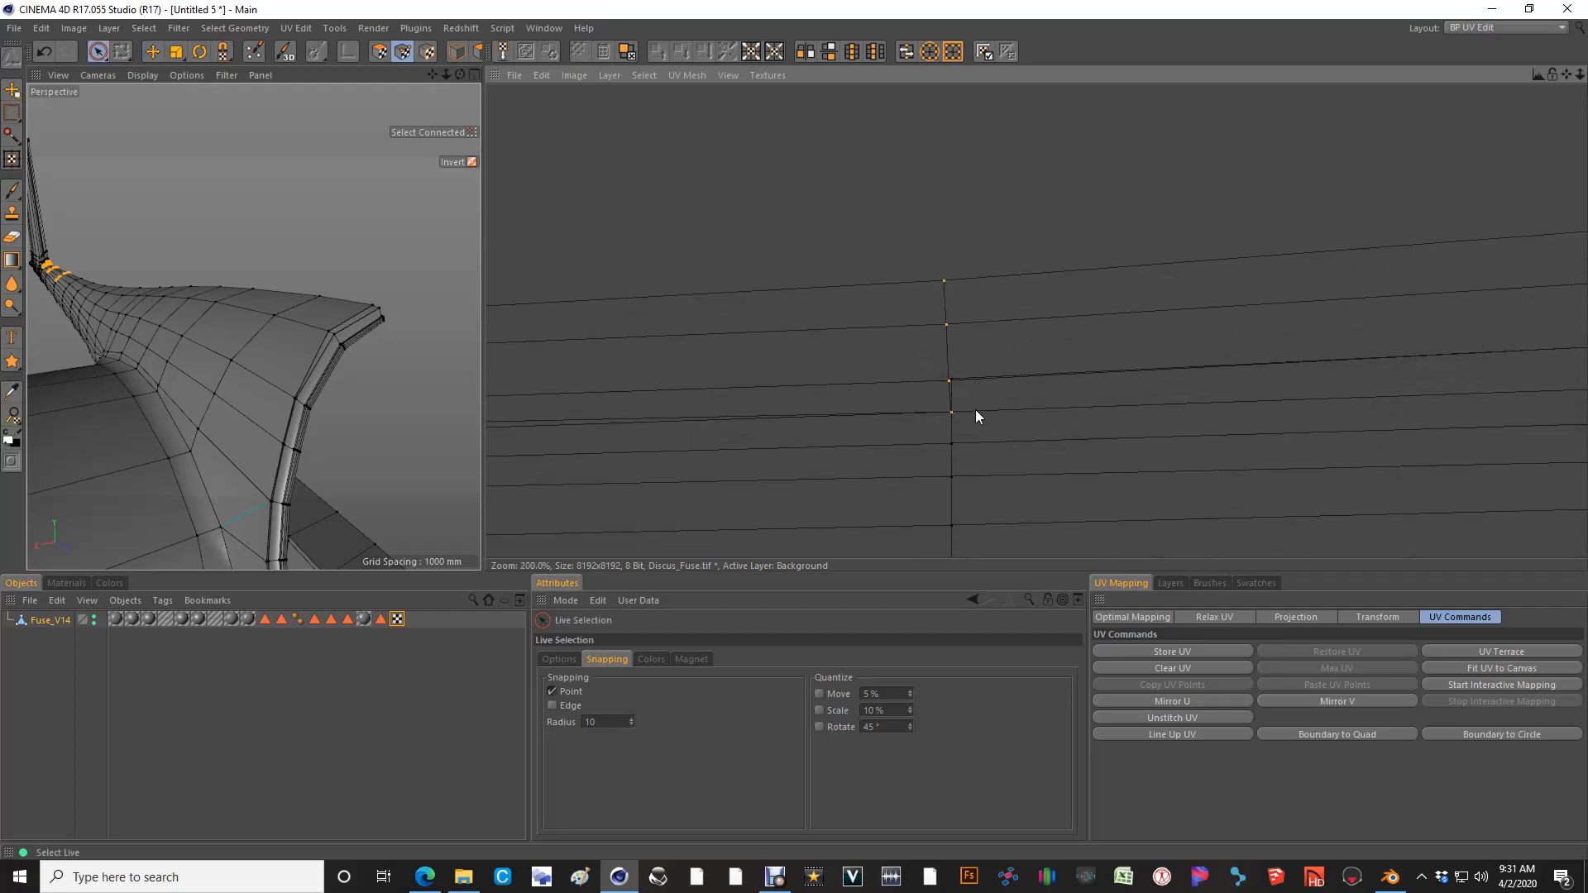
pyautogui.scroll(4, 972, 405)
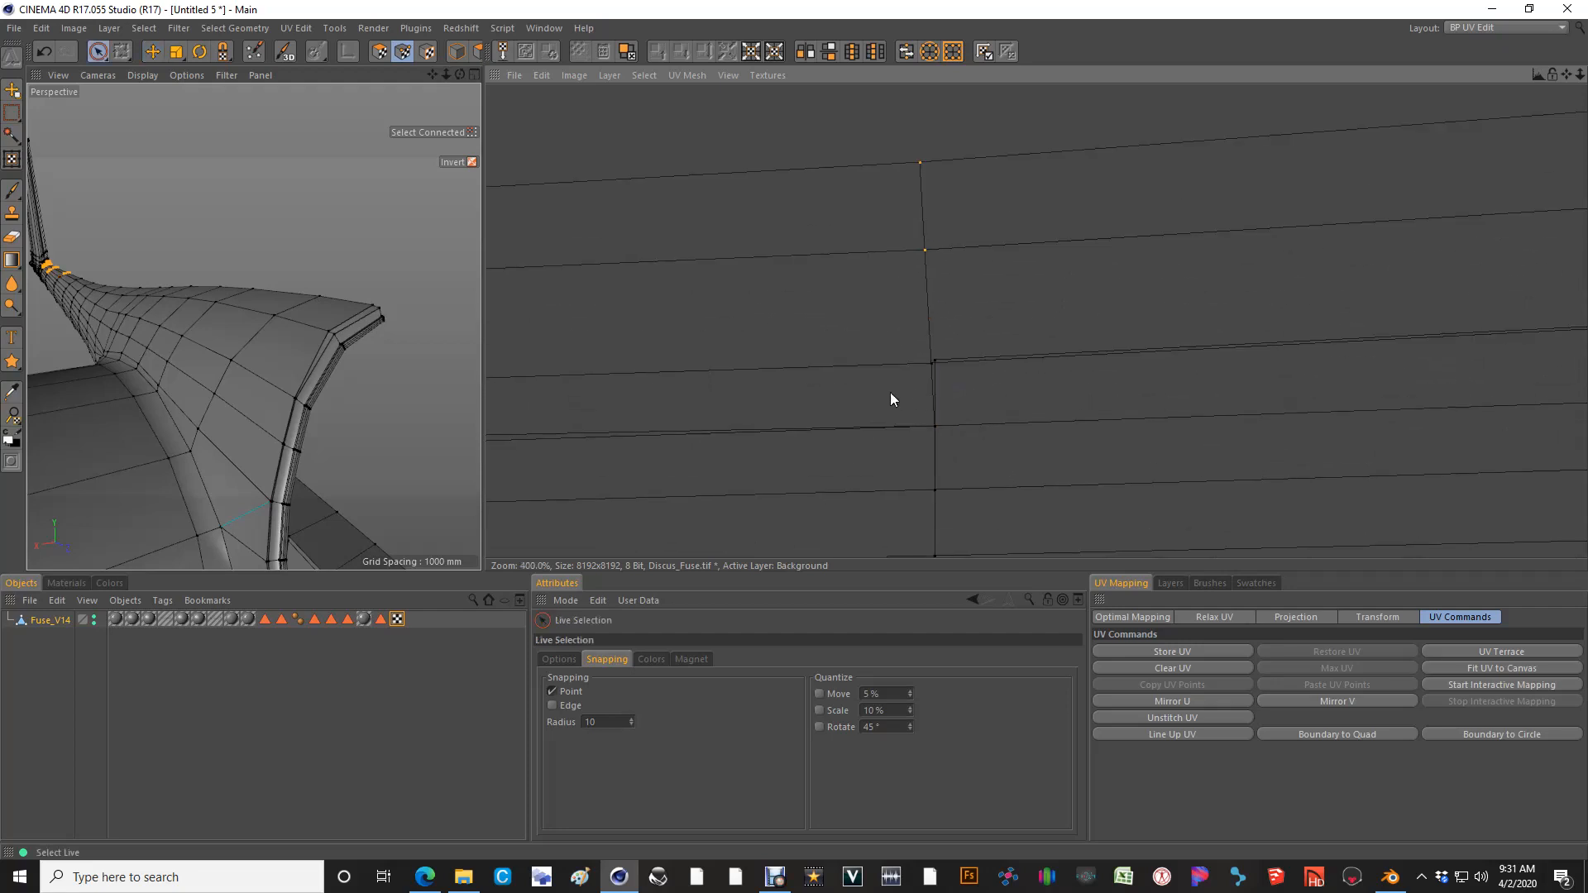
pyautogui.keyDown('shift'); pyautogui.click(854, 355); pyautogui.keyUp('shift')
pyautogui.keyDown('ctrl'); pyautogui.click(867, 385); pyautogui.keyUp('ctrl')
pyautogui.press('e')
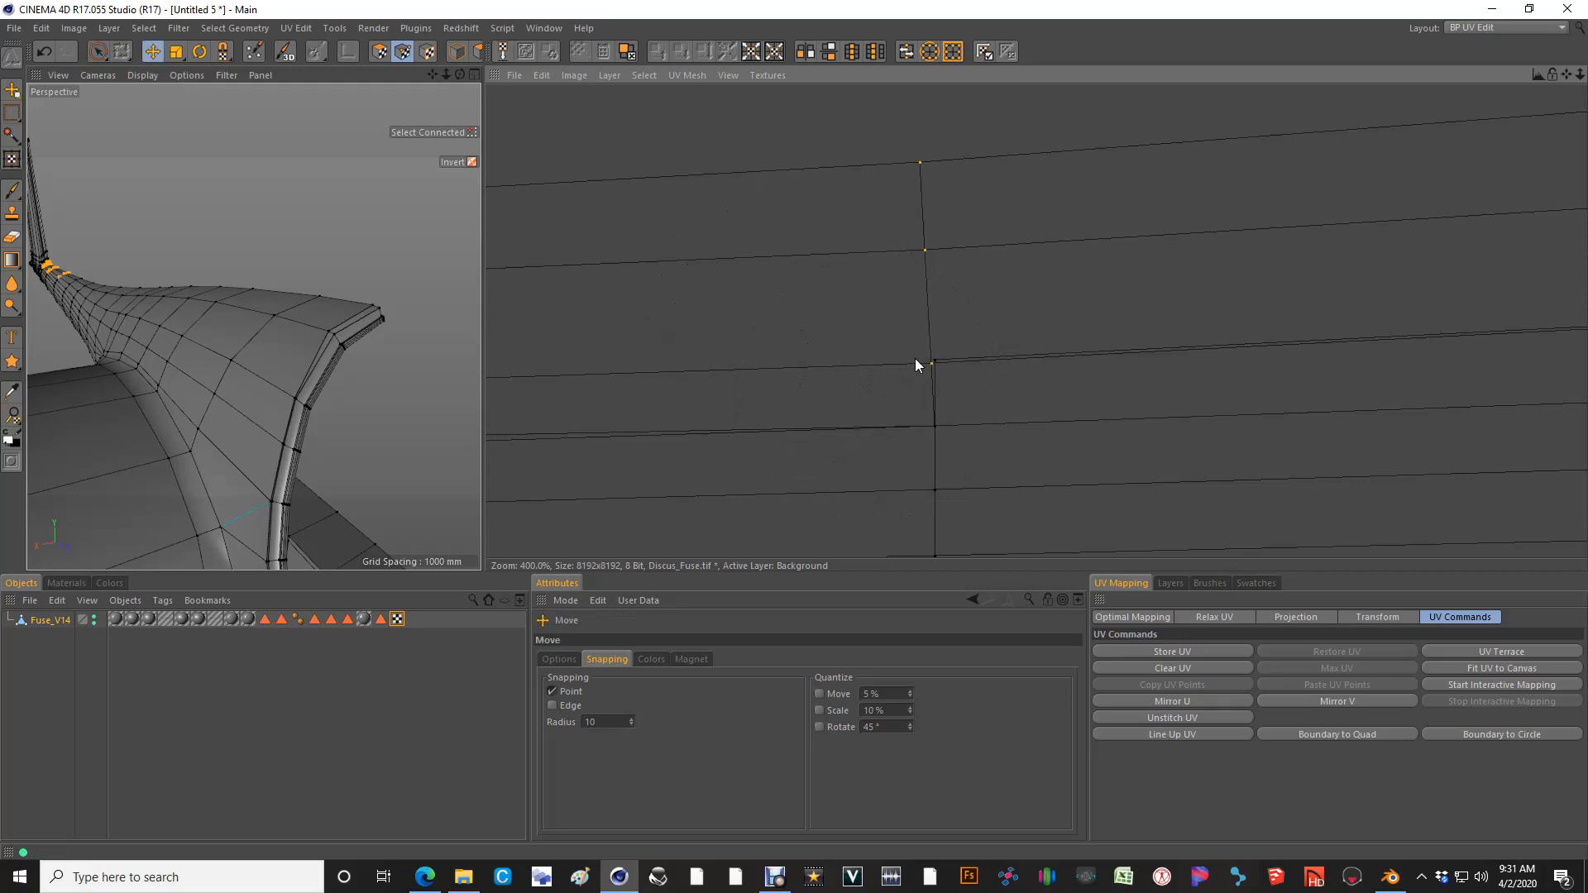
pyautogui.press('space')
pyautogui.scroll(-3, 1069, 344)
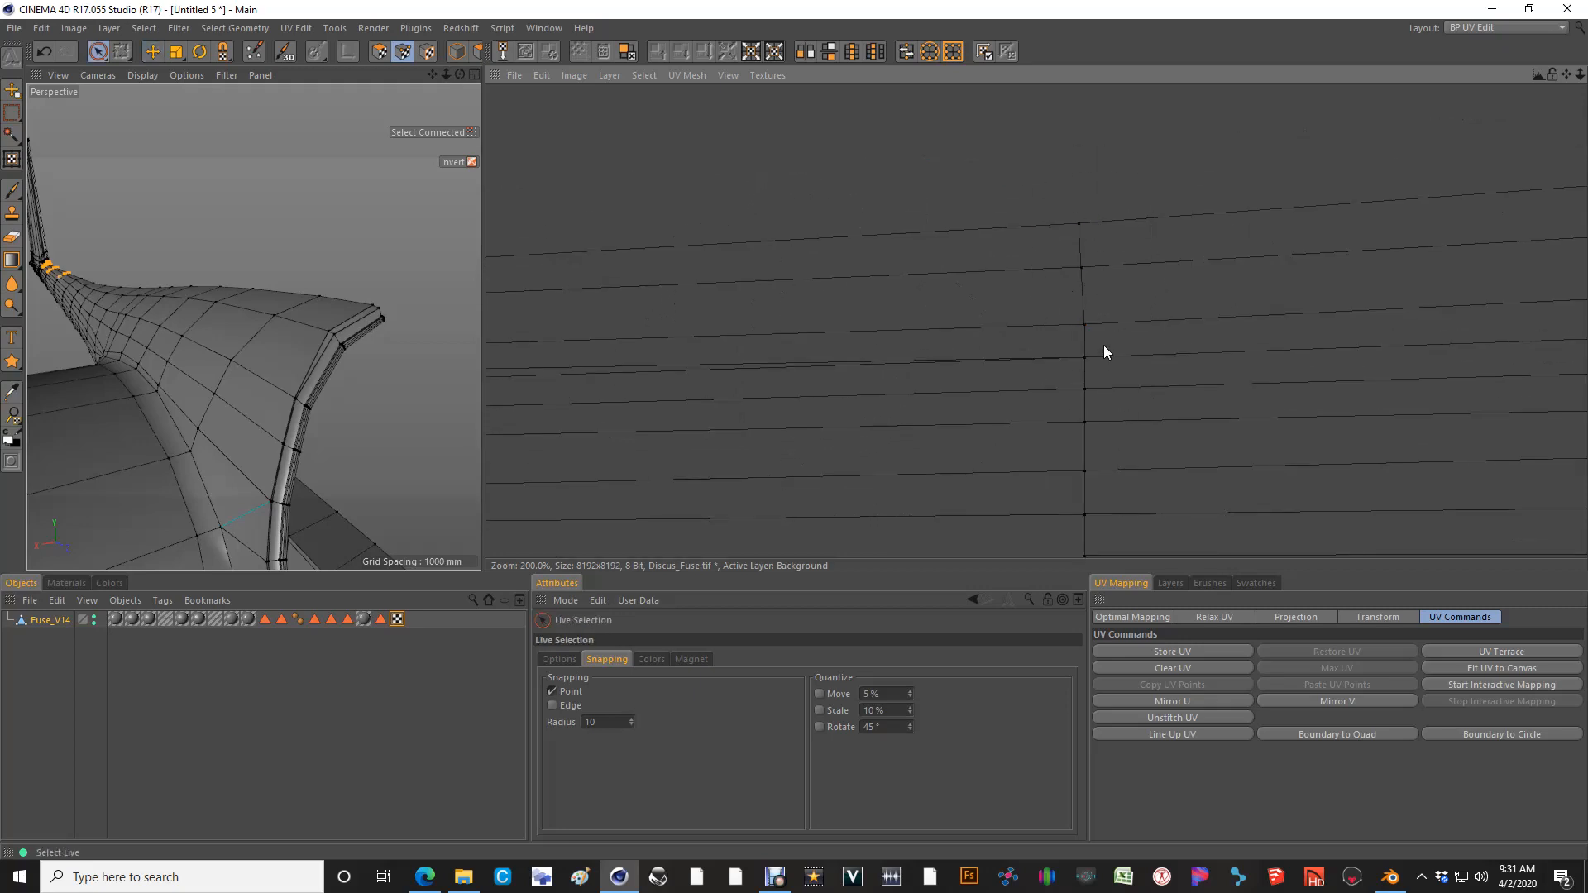
# Snap the strip's fourteenth and fifteenth columns onto their fuselage edge points, deselecting each column once placed
pyautogui.press('e')
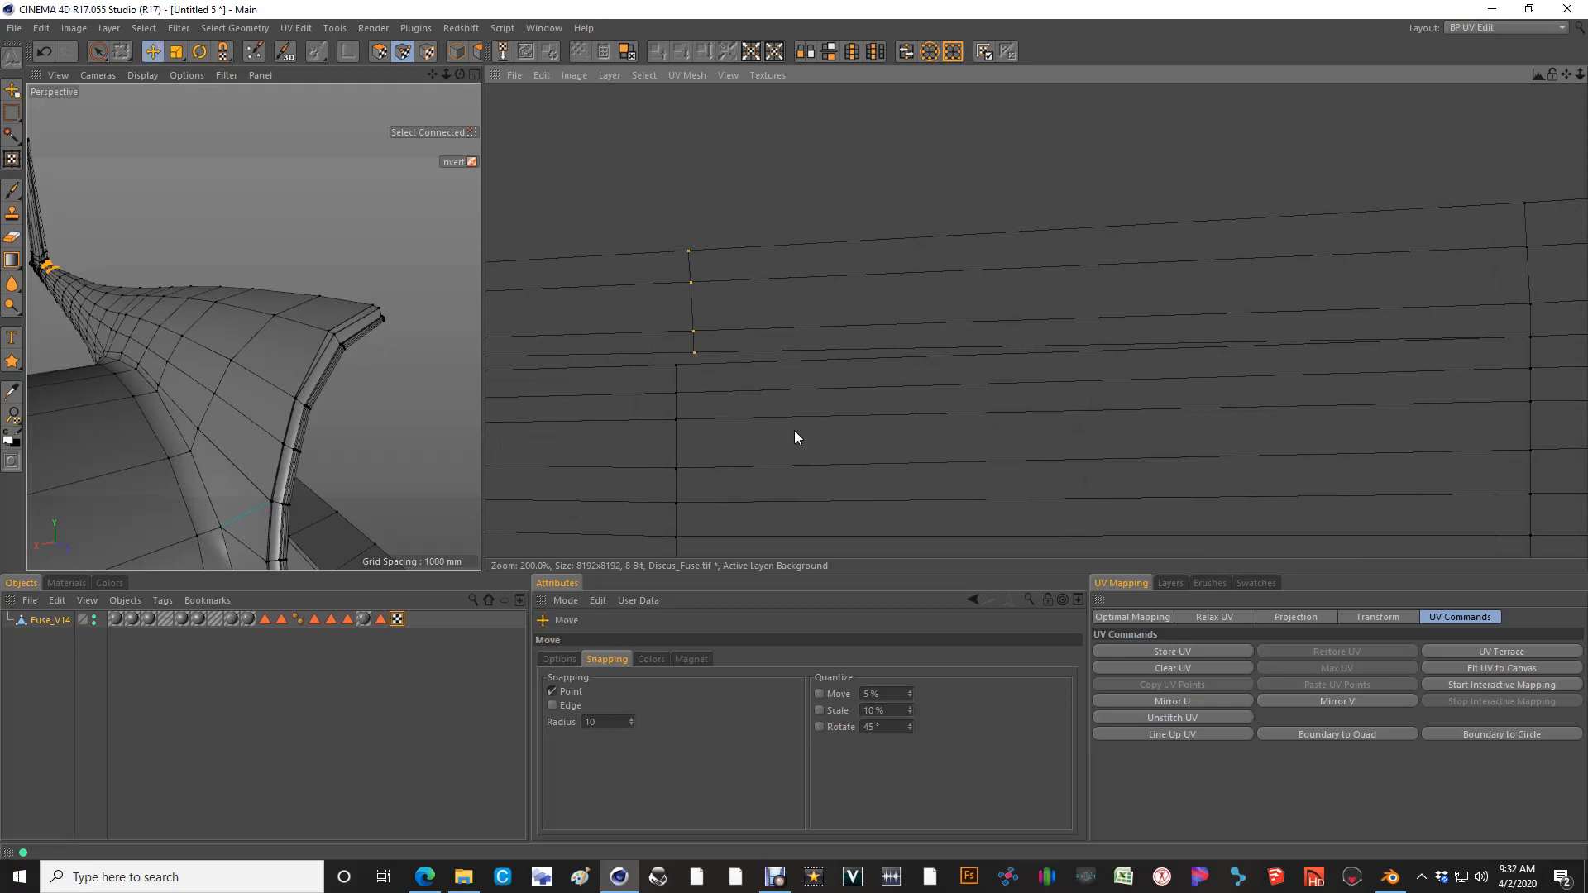
pyautogui.press('space')
pyautogui.keyDown('ctrl'); pyautogui.moveTo(684, 248); pyautogui.dragTo(689, 382); pyautogui.keyUp('ctrl')
pyautogui.keyDown('alt'); pyautogui.moveTo(689, 382); pyautogui.dragTo(1090, 313, button='middle'); pyautogui.keyUp('alt')
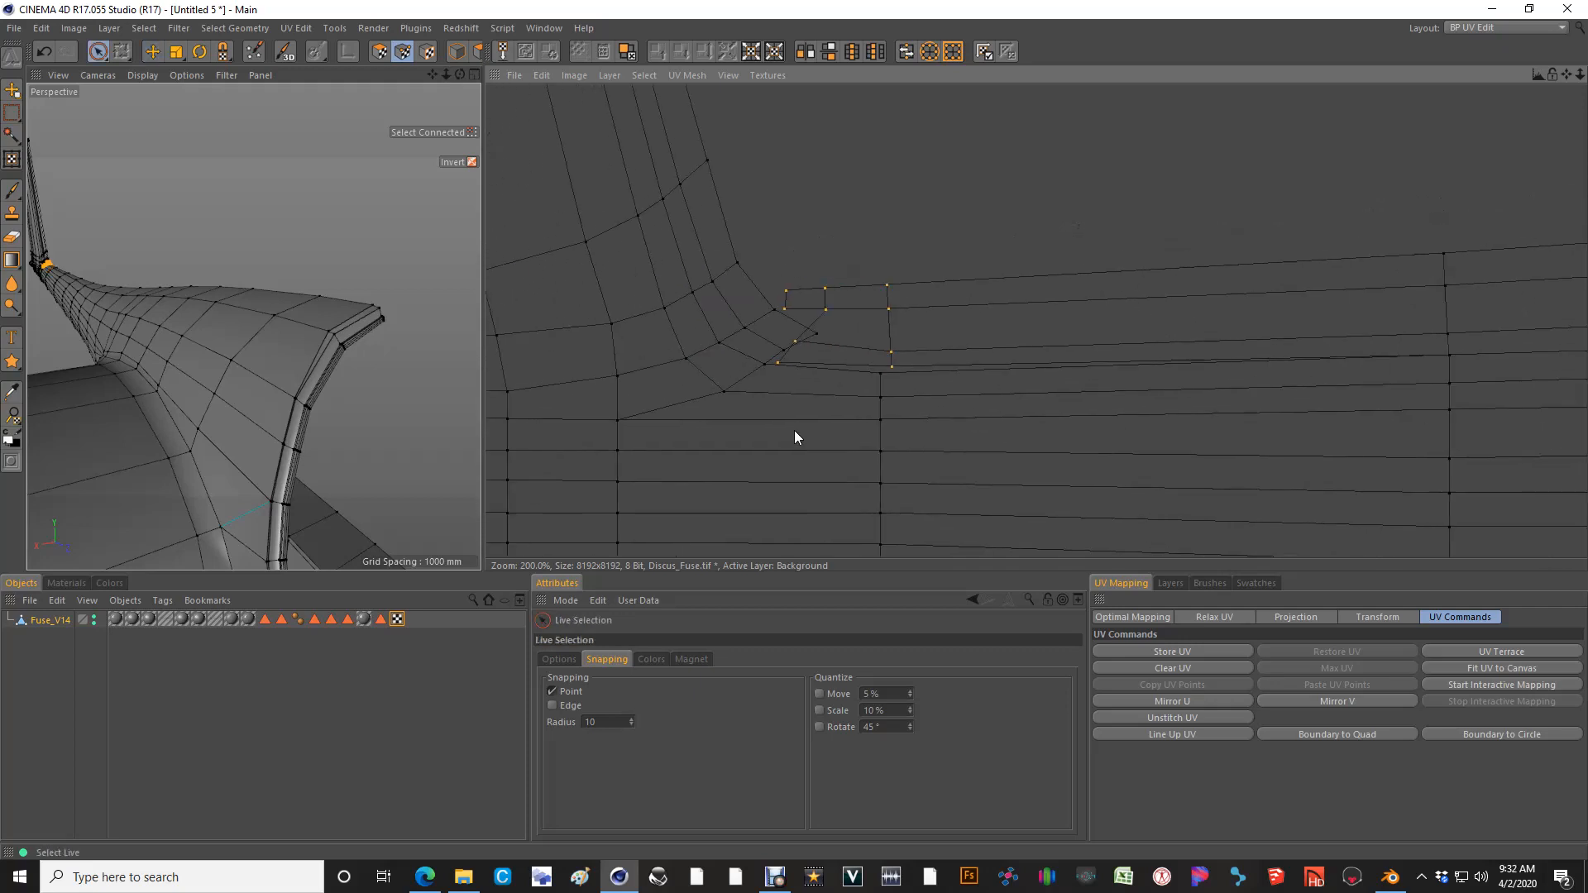
pyautogui.scroll(3, 878, 365)
pyautogui.press('space')
pyautogui.moveTo(926, 390); pyautogui.dragTo(906, 402)
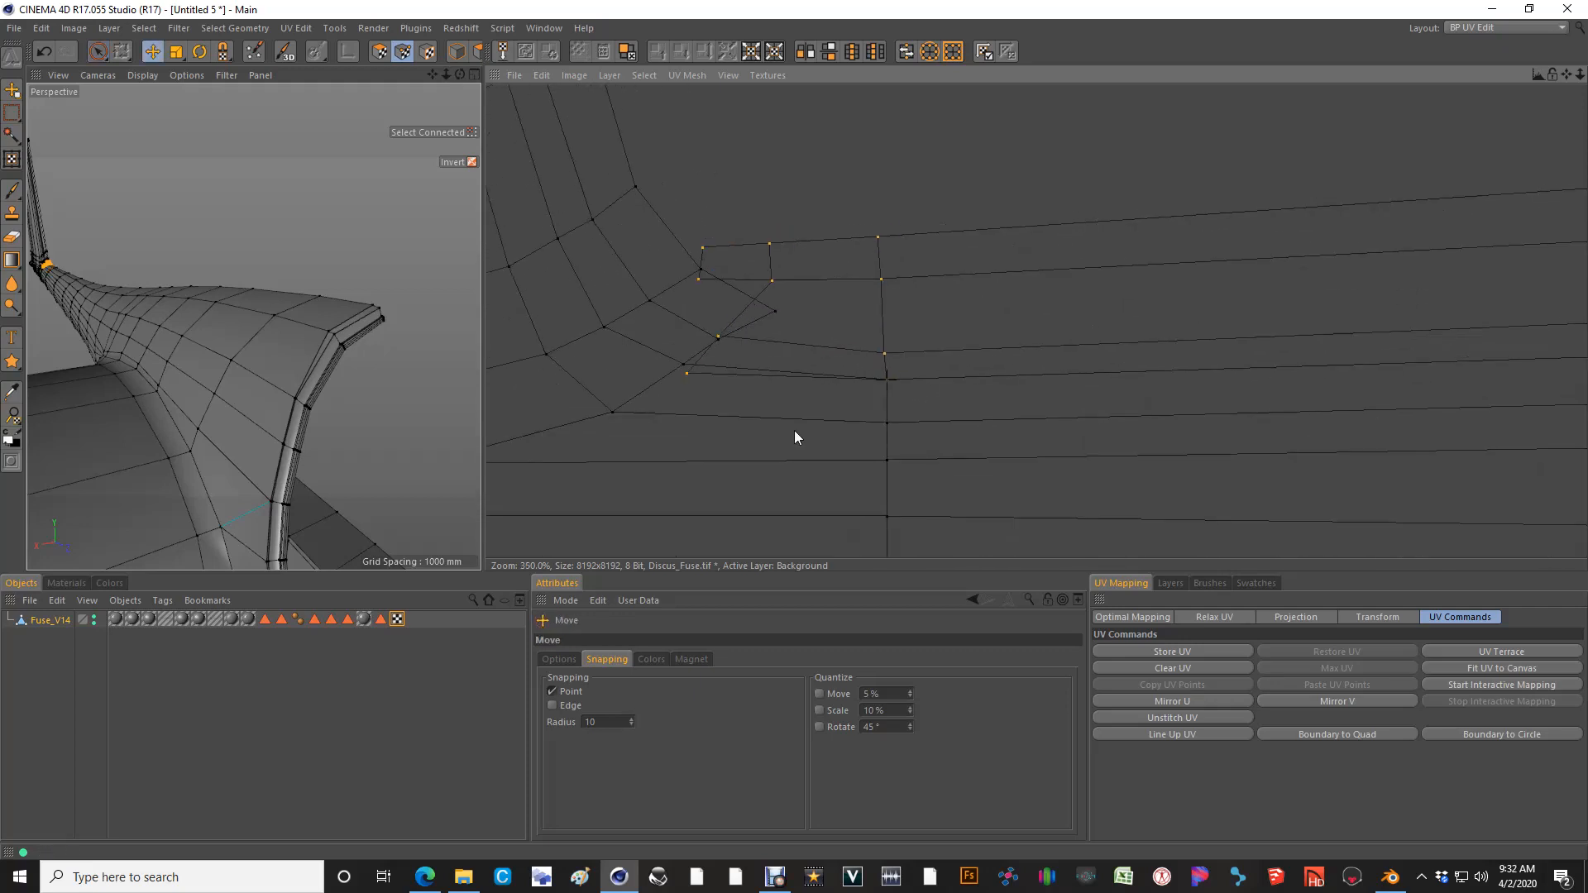
pyautogui.press('space')
pyautogui.keyDown('ctrl'); pyautogui.moveTo(921, 204); pyautogui.dragTo(949, 387); pyautogui.keyUp('ctrl')
# Snap the two lowest remaining points at the strip's tail end onto the fin root mesh, deselecting each once placed
pyautogui.press('space')
pyautogui.moveTo(691, 373); pyautogui.dragTo(688, 365)
pyautogui.press('space')
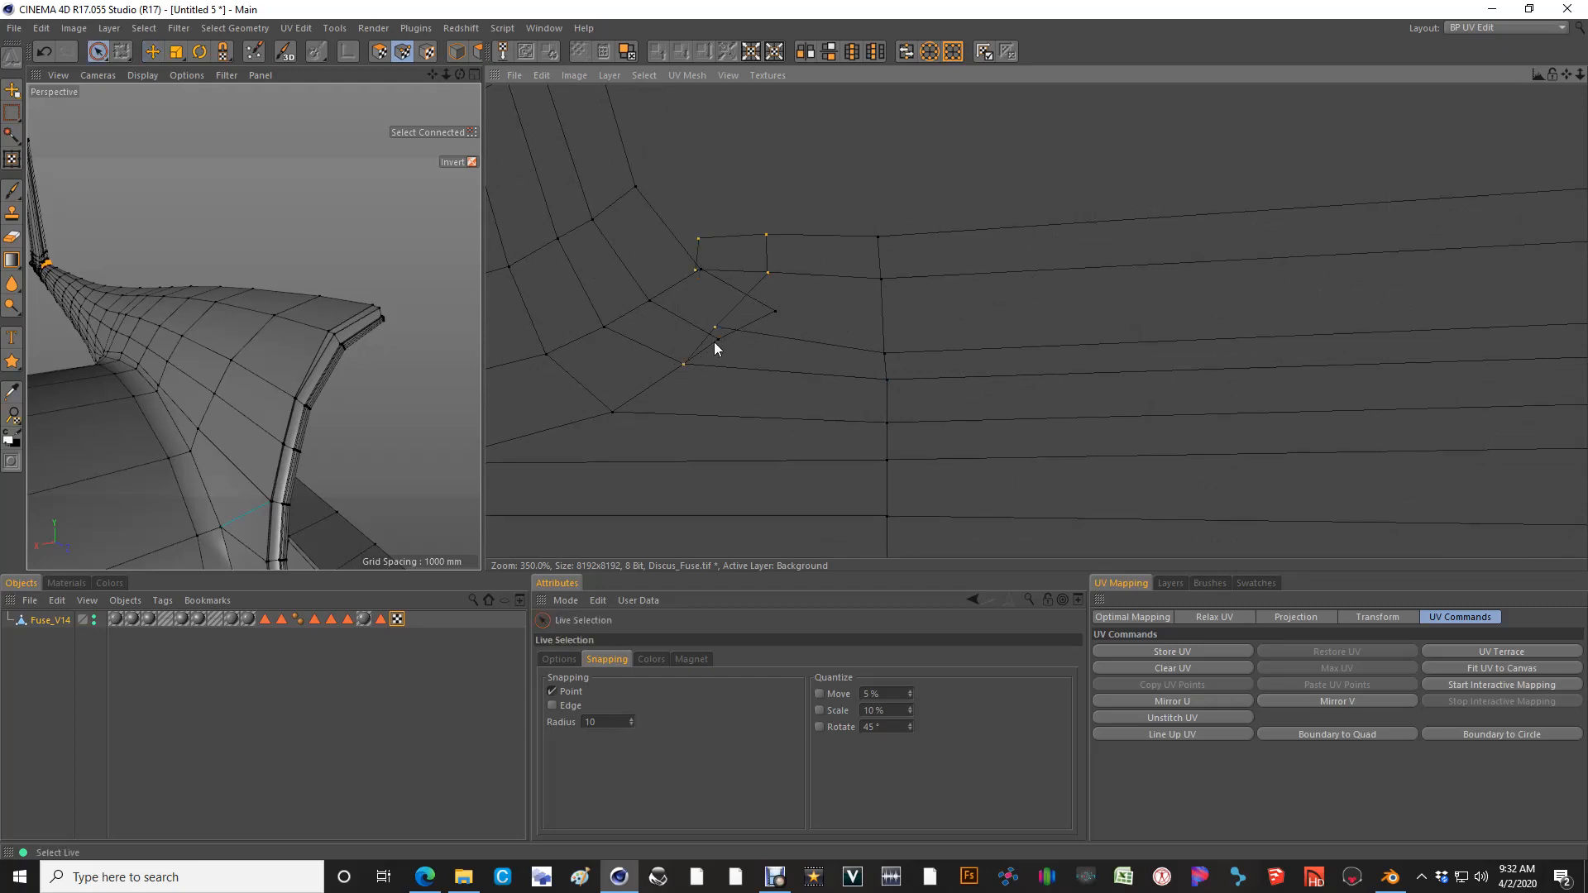
pyautogui.keyDown('ctrl'); pyautogui.click(693, 415); pyautogui.keyUp('ctrl')
pyautogui.press('space')
pyautogui.moveTo(791, 418); pyautogui.dragTo(794, 430)
pyautogui.press('space')
pyautogui.keyDown('ctrl'); pyautogui.click(715, 341); pyautogui.keyUp('ctrl')
# Snap the strip's remaining inner end points onto the fin fillet mesh and move the two outer points into position above them
pyautogui.press('space')
pyautogui.press('space')
pyautogui.press('space')
pyautogui.moveTo(701, 315); pyautogui.dragTo(794, 431)
pyautogui.press('space')
pyautogui.press('space')
pyautogui.moveTo(731, 205); pyautogui.dragTo(796, 439)
pyautogui.press('space')
pyautogui.click(804, 226)
pyautogui.press('space')
pyautogui.moveTo(804, 226); pyautogui.dragTo(811, 211)
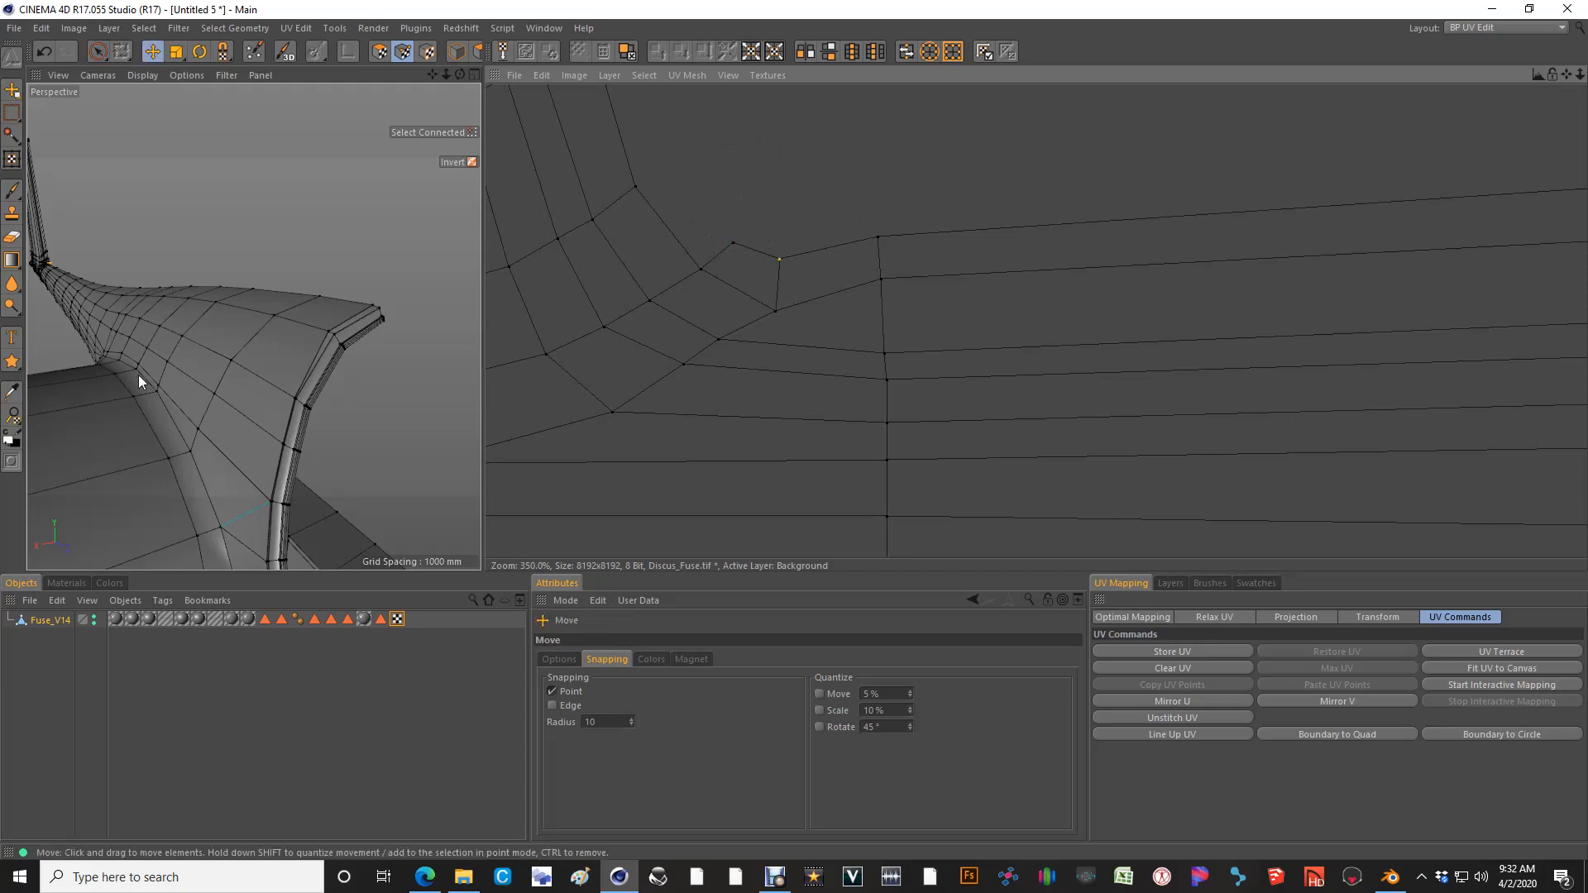
# Examine the fin root fillet on the 3D model and check one of its polygons against the UV layout
pyautogui.scroll(-5, 137, 374)
pyautogui.keyDown('alt'); pyautogui.moveTo(141, 369); pyautogui.dragTo(285, 340, button='middle'); pyautogui.keyUp('alt')
pyautogui.scroll(8, 223, 299)
pyautogui.scroll(10, 271, 359)
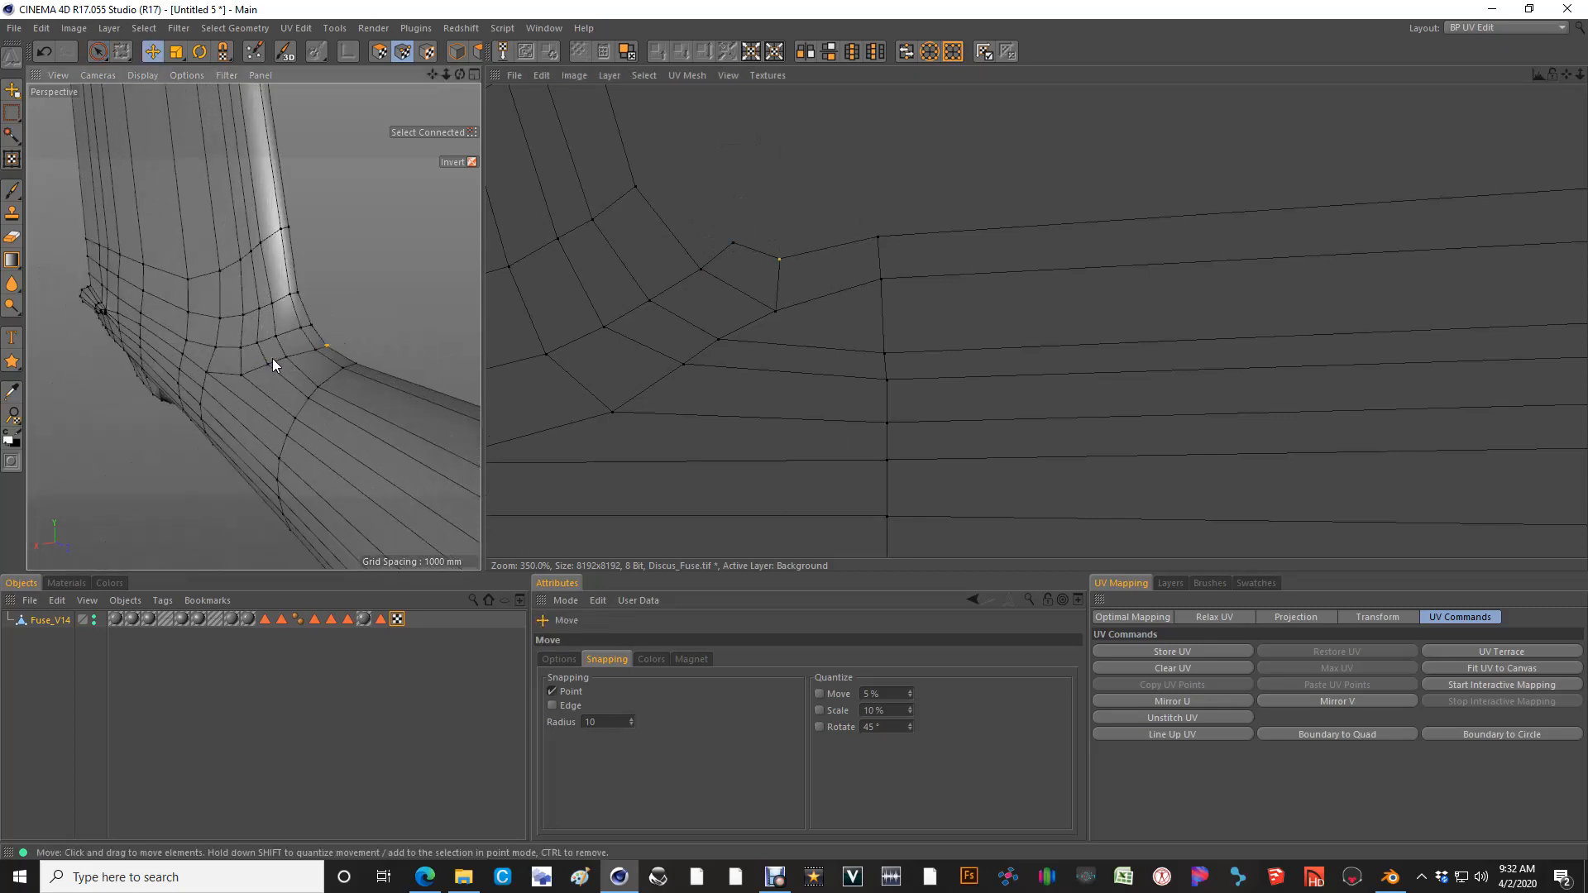
pyautogui.keyDown('alt'); pyautogui.moveTo(256, 382); pyautogui.dragTo(297, 364); pyautogui.keyUp('alt')
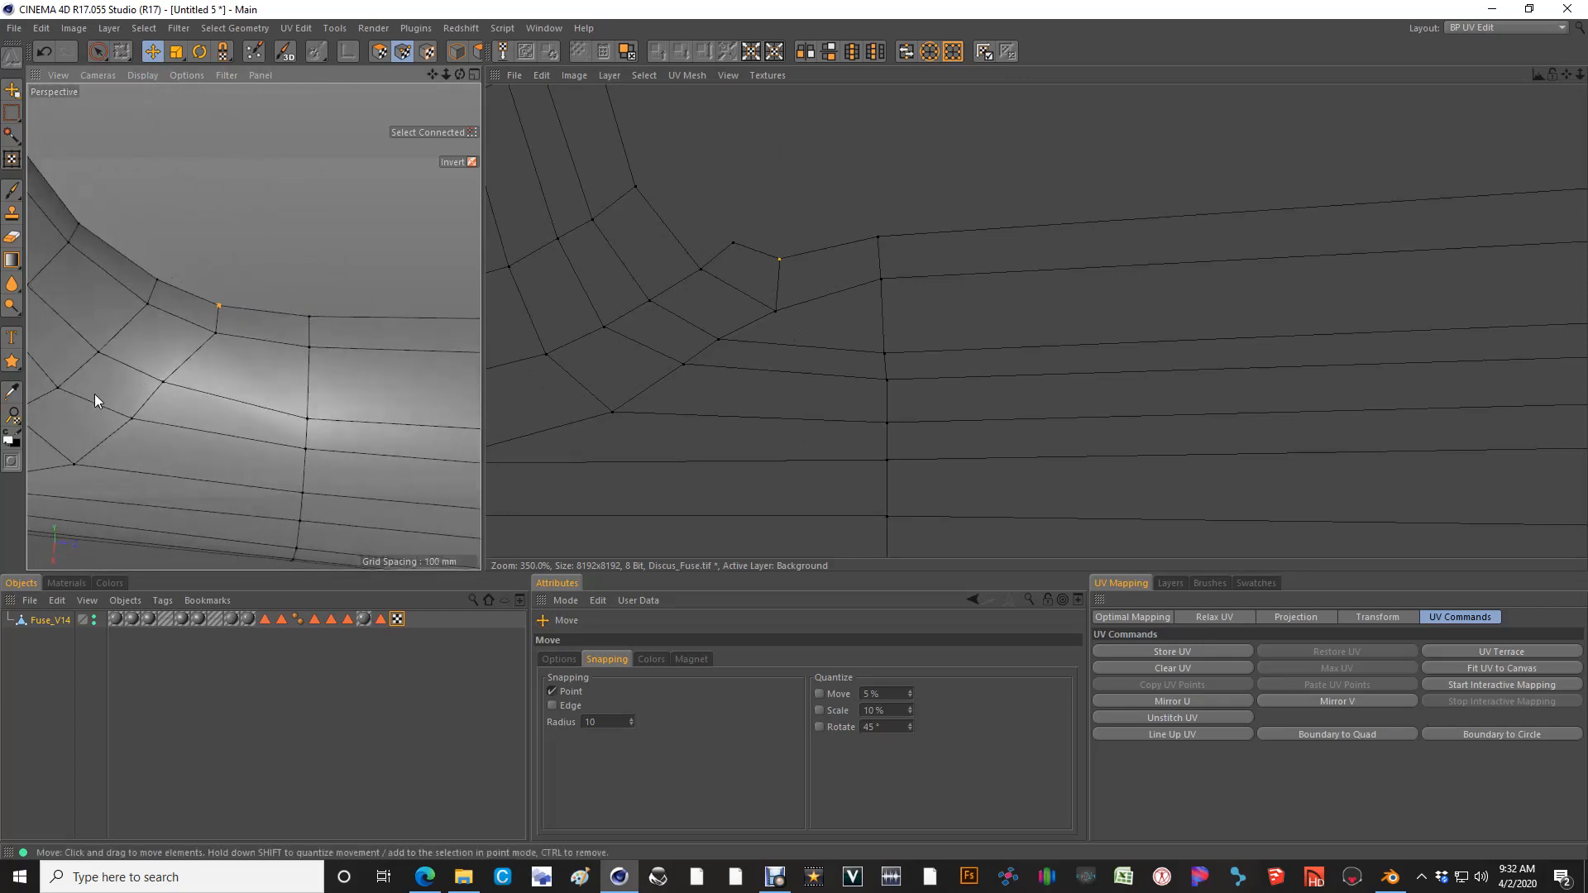
pyautogui.press('space')
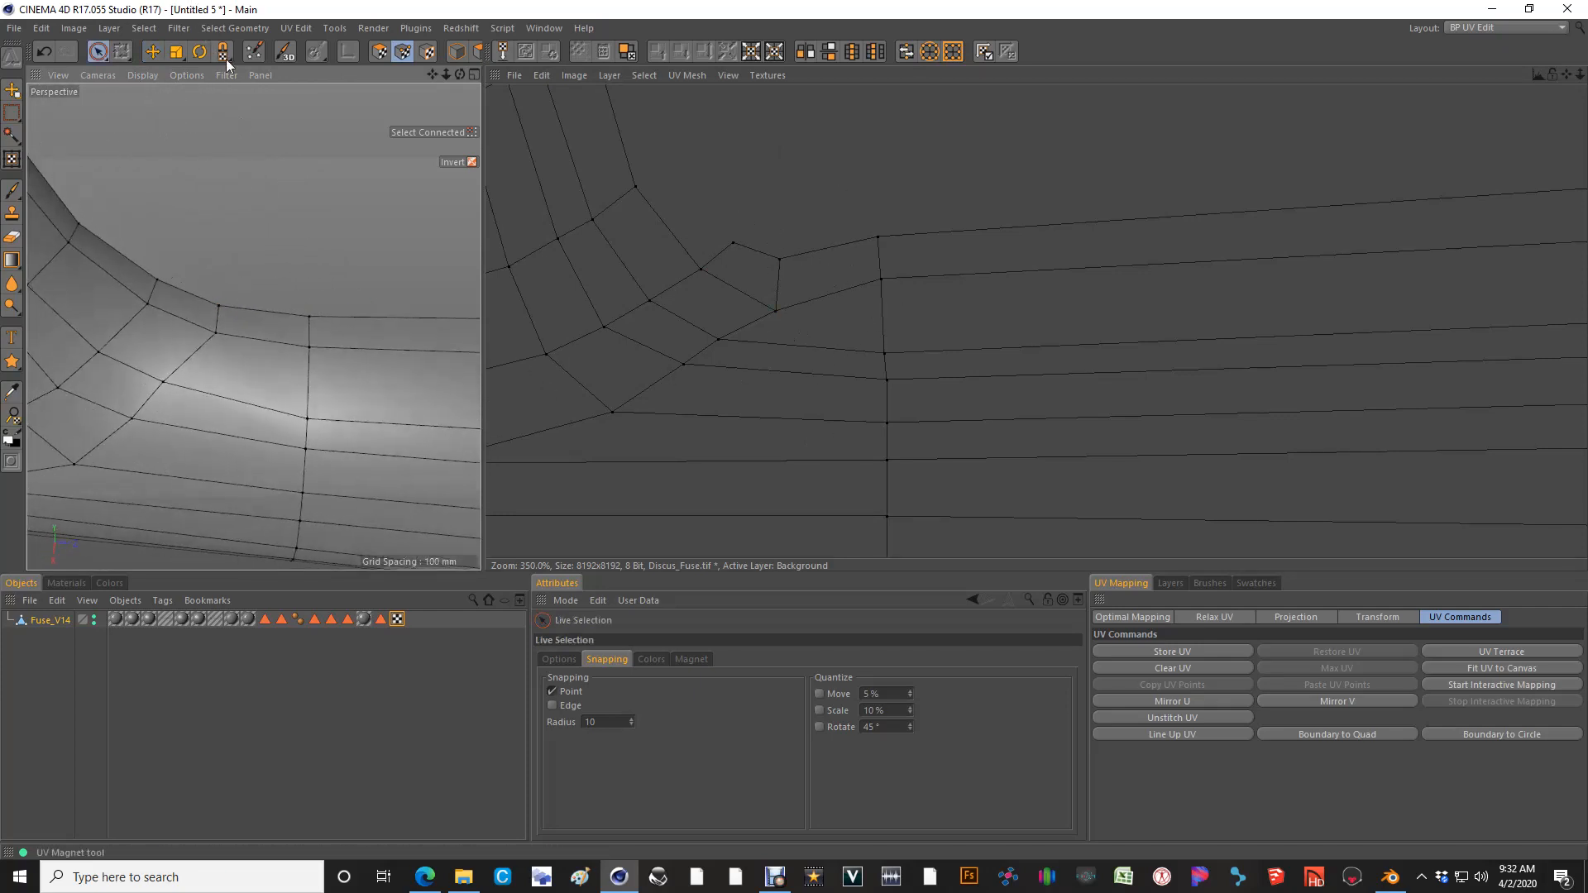
pyautogui.click(379, 52)
pyautogui.click(248, 374)
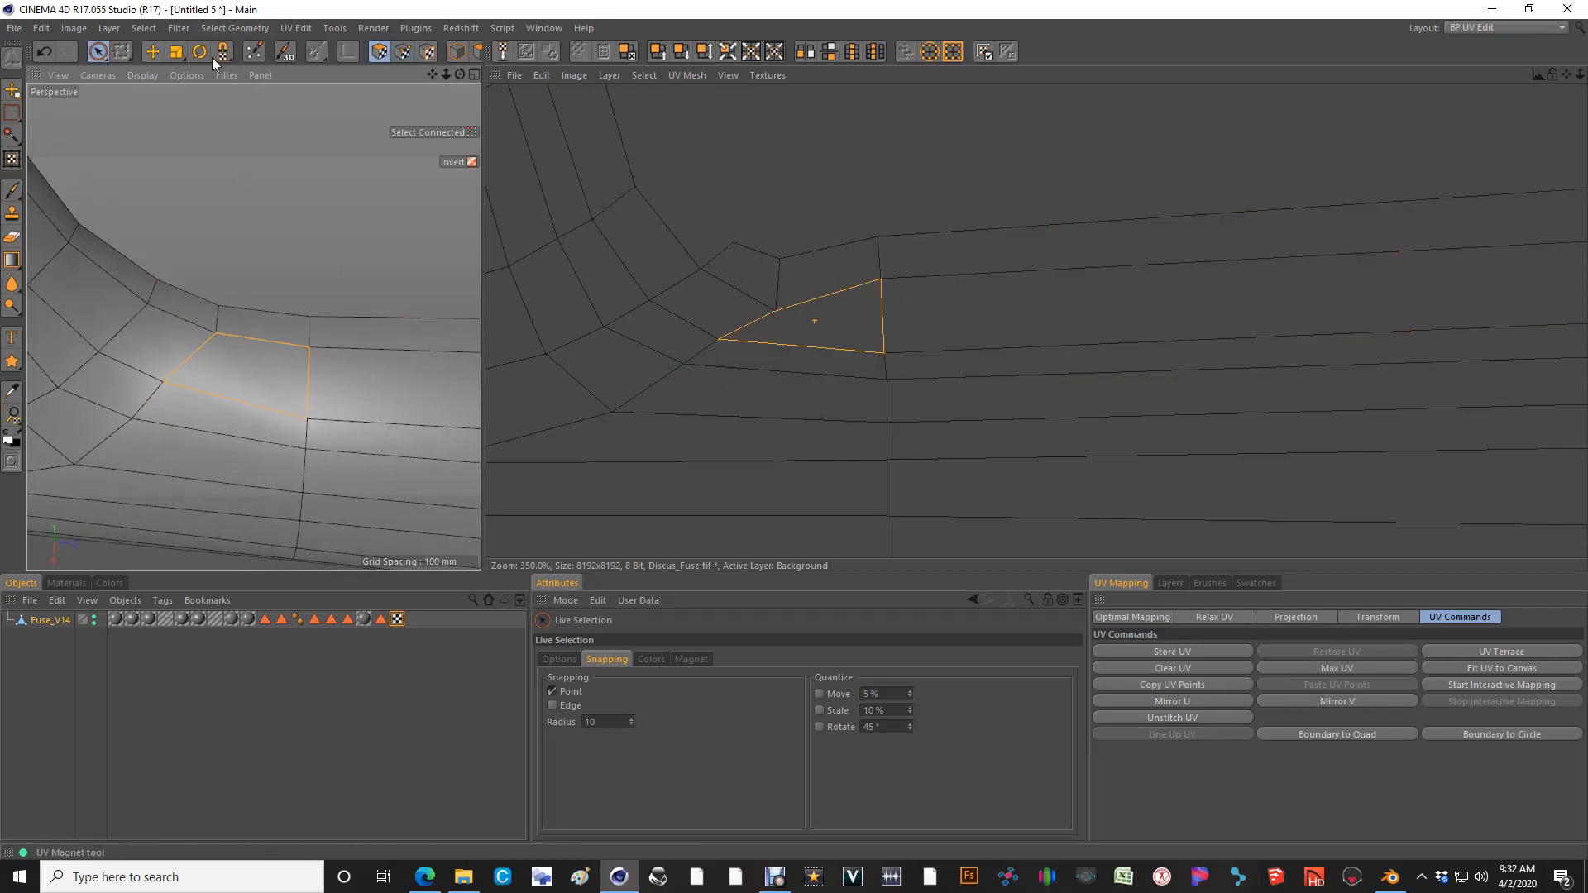
pyautogui.click(400, 53)
# Select the three UV points at the outer end of the fin fillet and move them slightly upward
pyautogui.press('space')
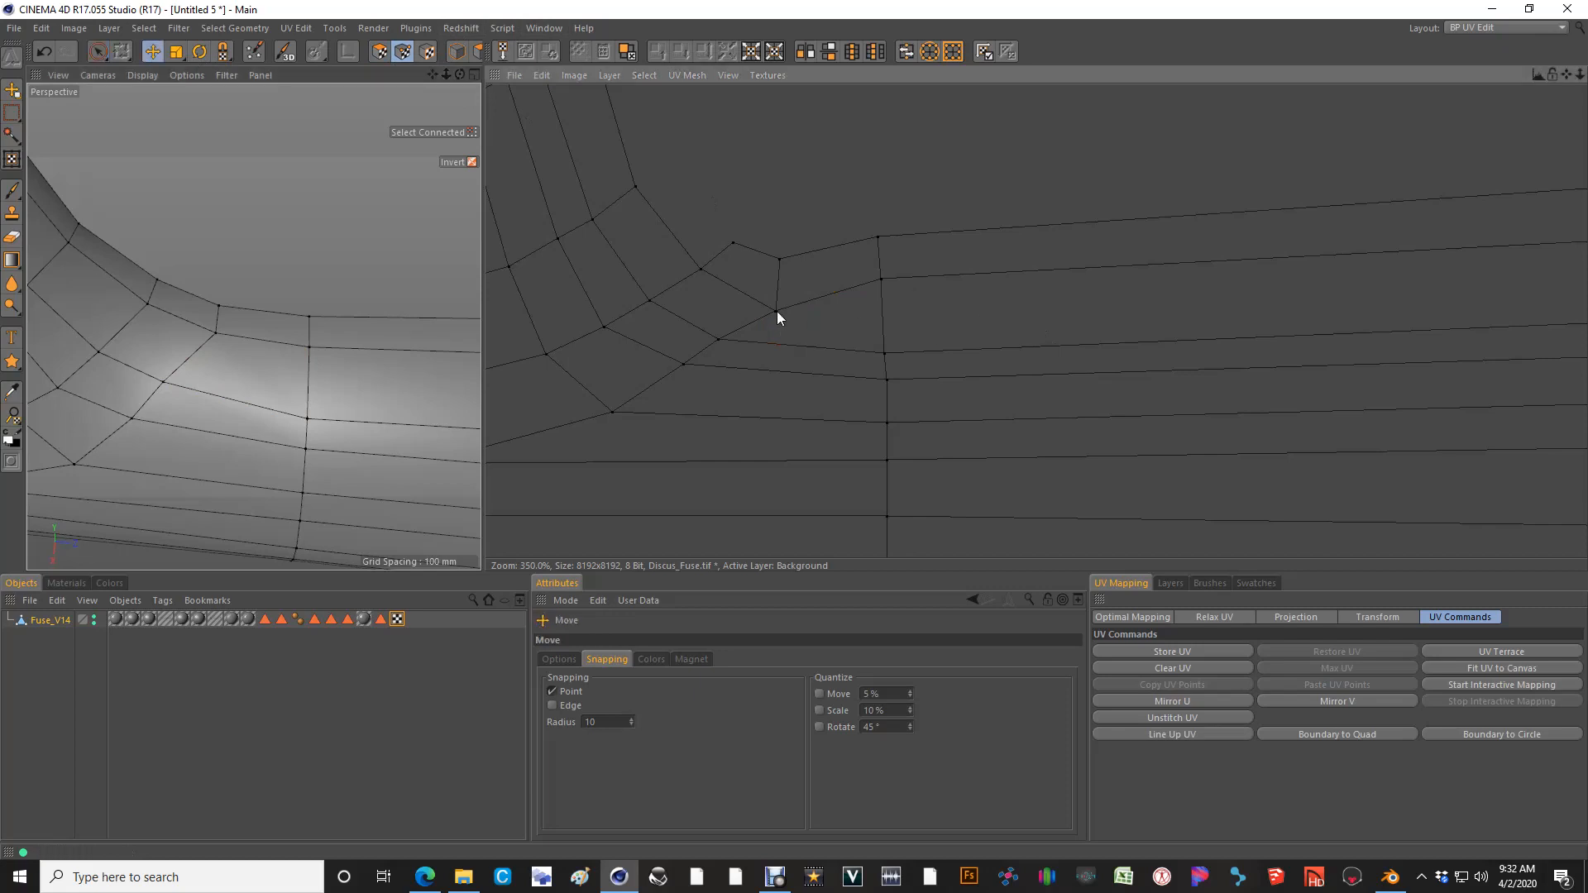
pyautogui.press('space')
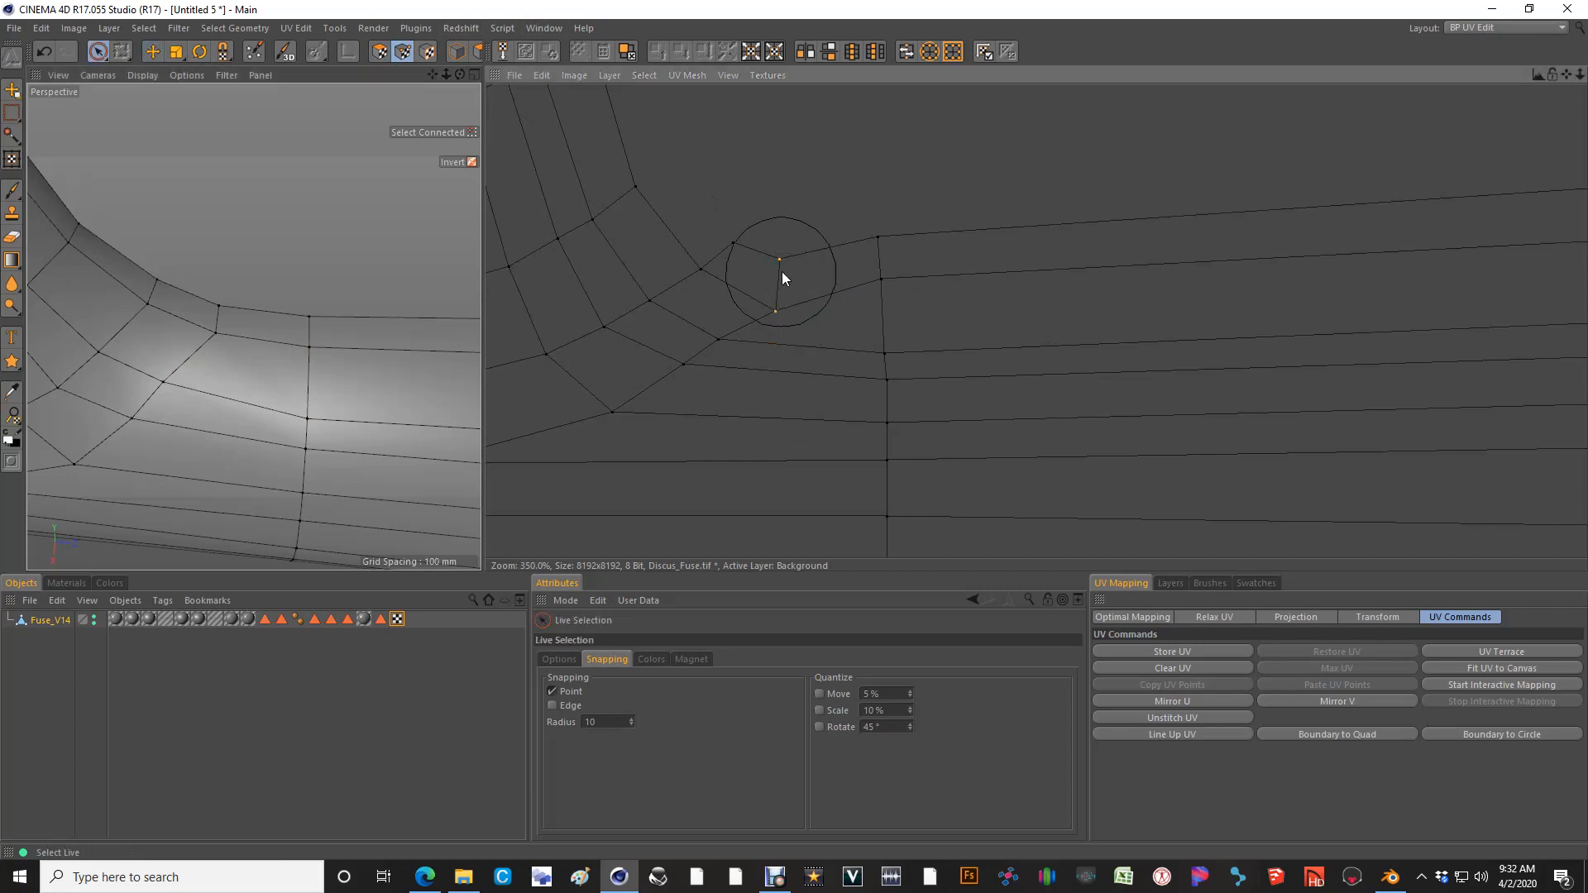
pyautogui.click(763, 265)
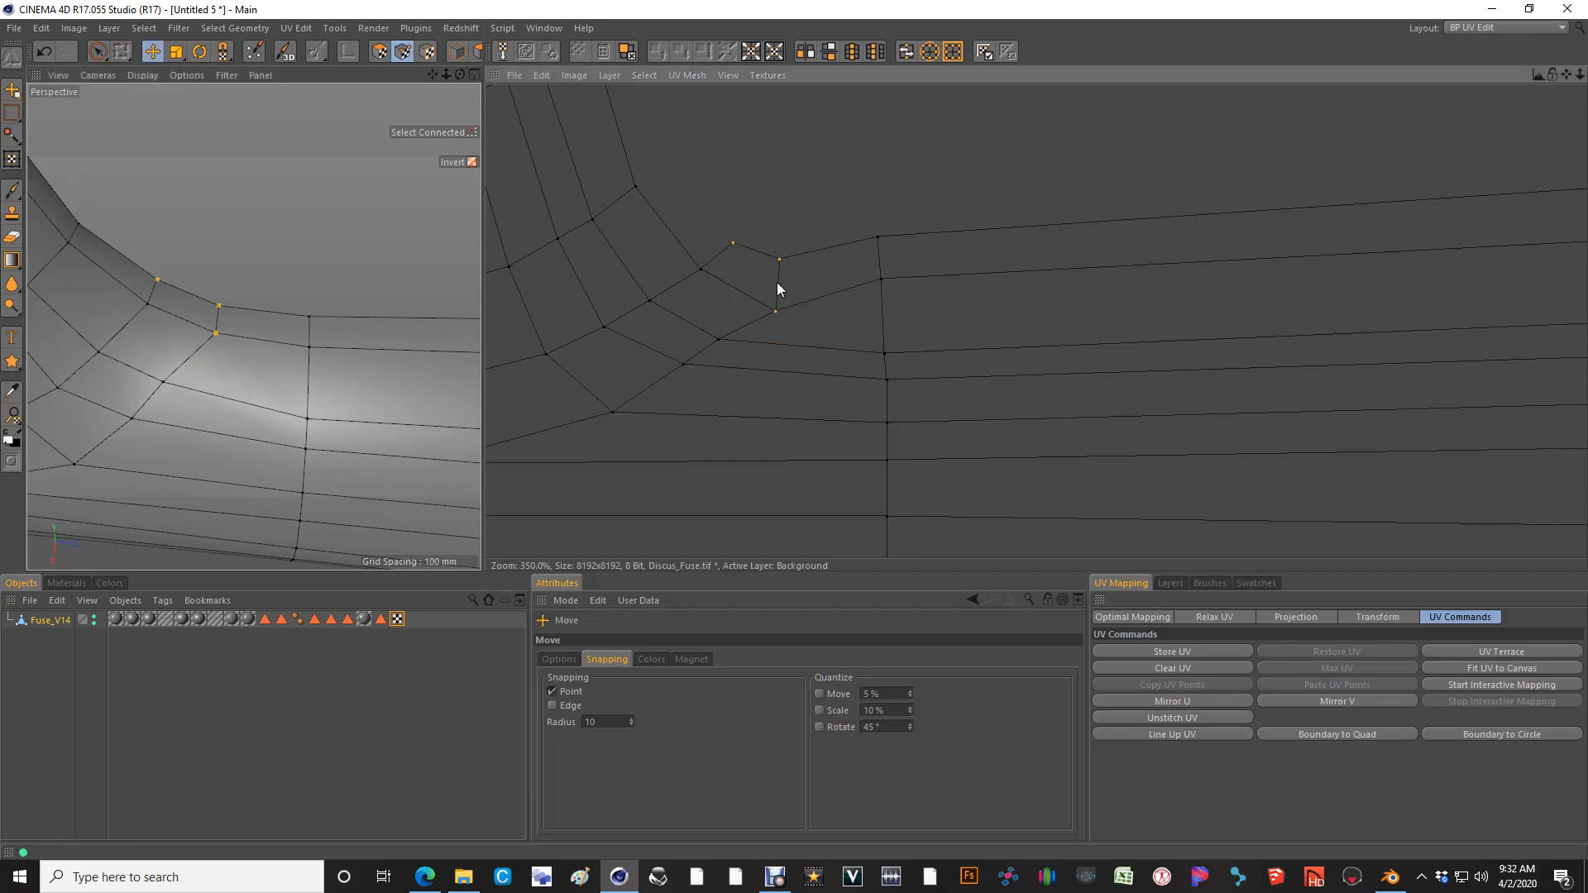
pyautogui.press('space')
pyautogui.moveTo(828, 295); pyautogui.dragTo(825, 268)
# Adjust the two outer UV points of the fin fillet individually to match the curve of the 3D mesh
pyautogui.press('space')
pyautogui.click(751, 175)
pyautogui.press('space')
pyautogui.moveTo(749, 169); pyautogui.dragTo(745, 178)
pyautogui.press('space')
pyautogui.click(804, 209)
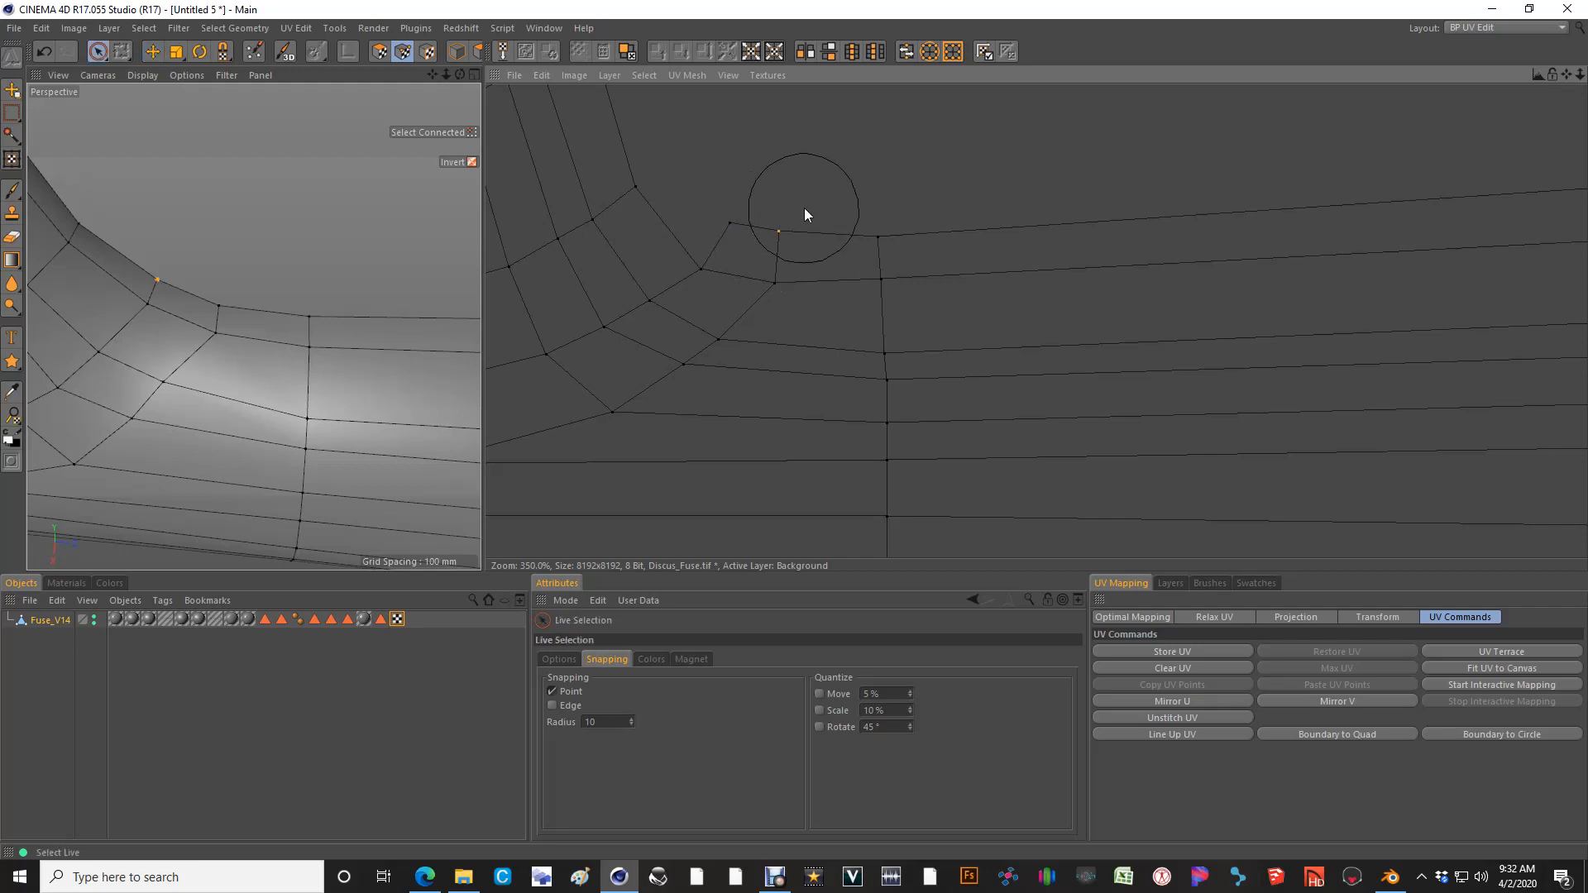
pyautogui.press('space')
pyautogui.moveTo(793, 235); pyautogui.dragTo(780, 235)
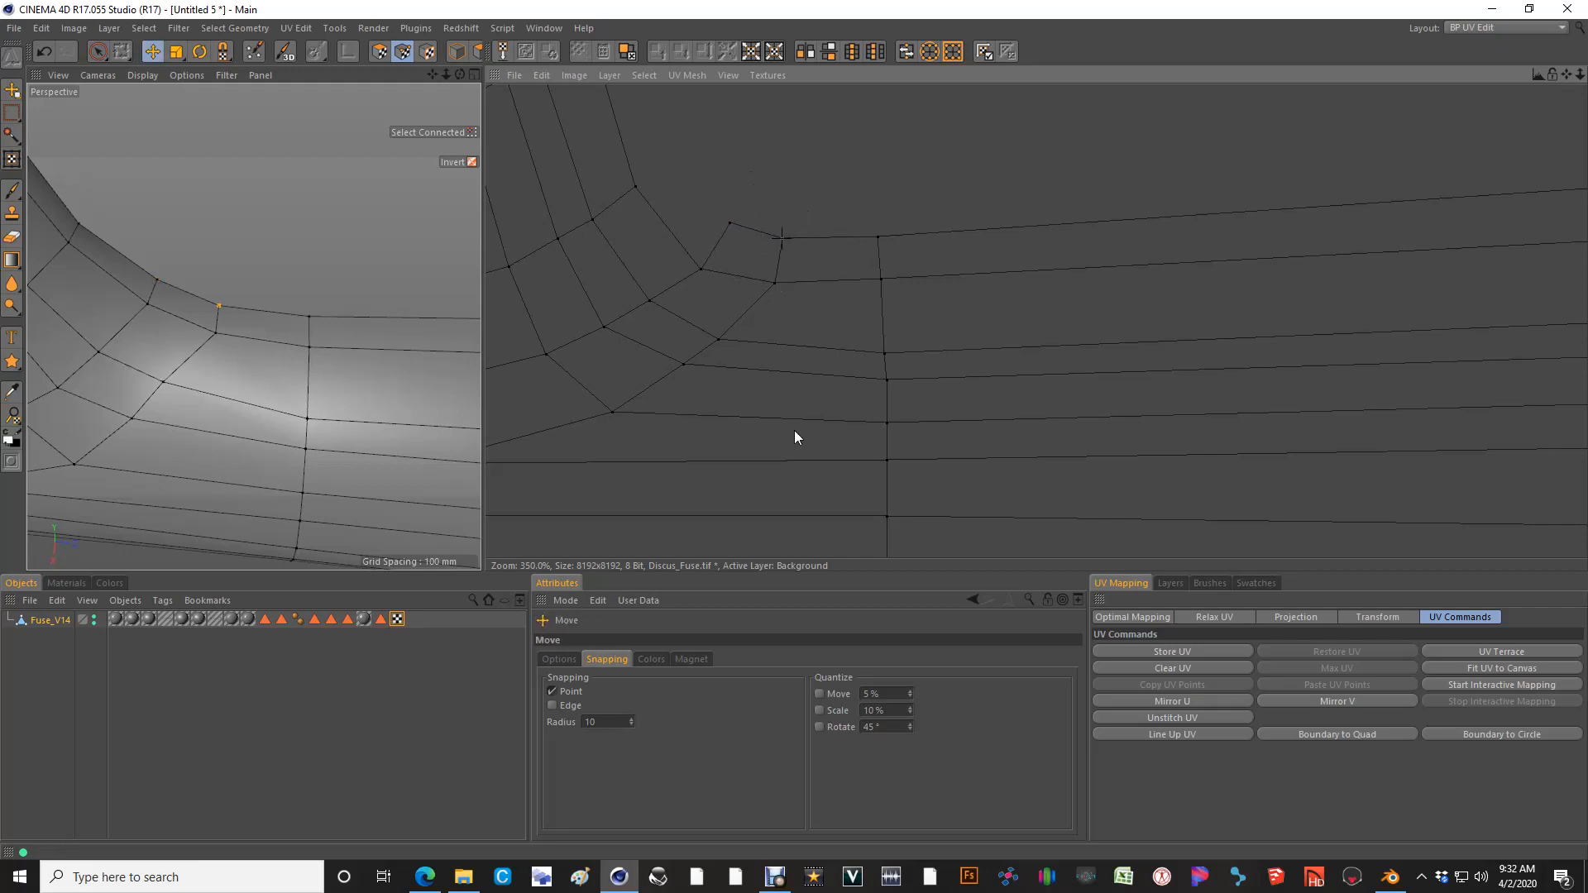
# Select the narrow strip of polygons along the fin's leading edge down to its root fillet on the 3D model
pyautogui.scroll(-3, 823, 298)
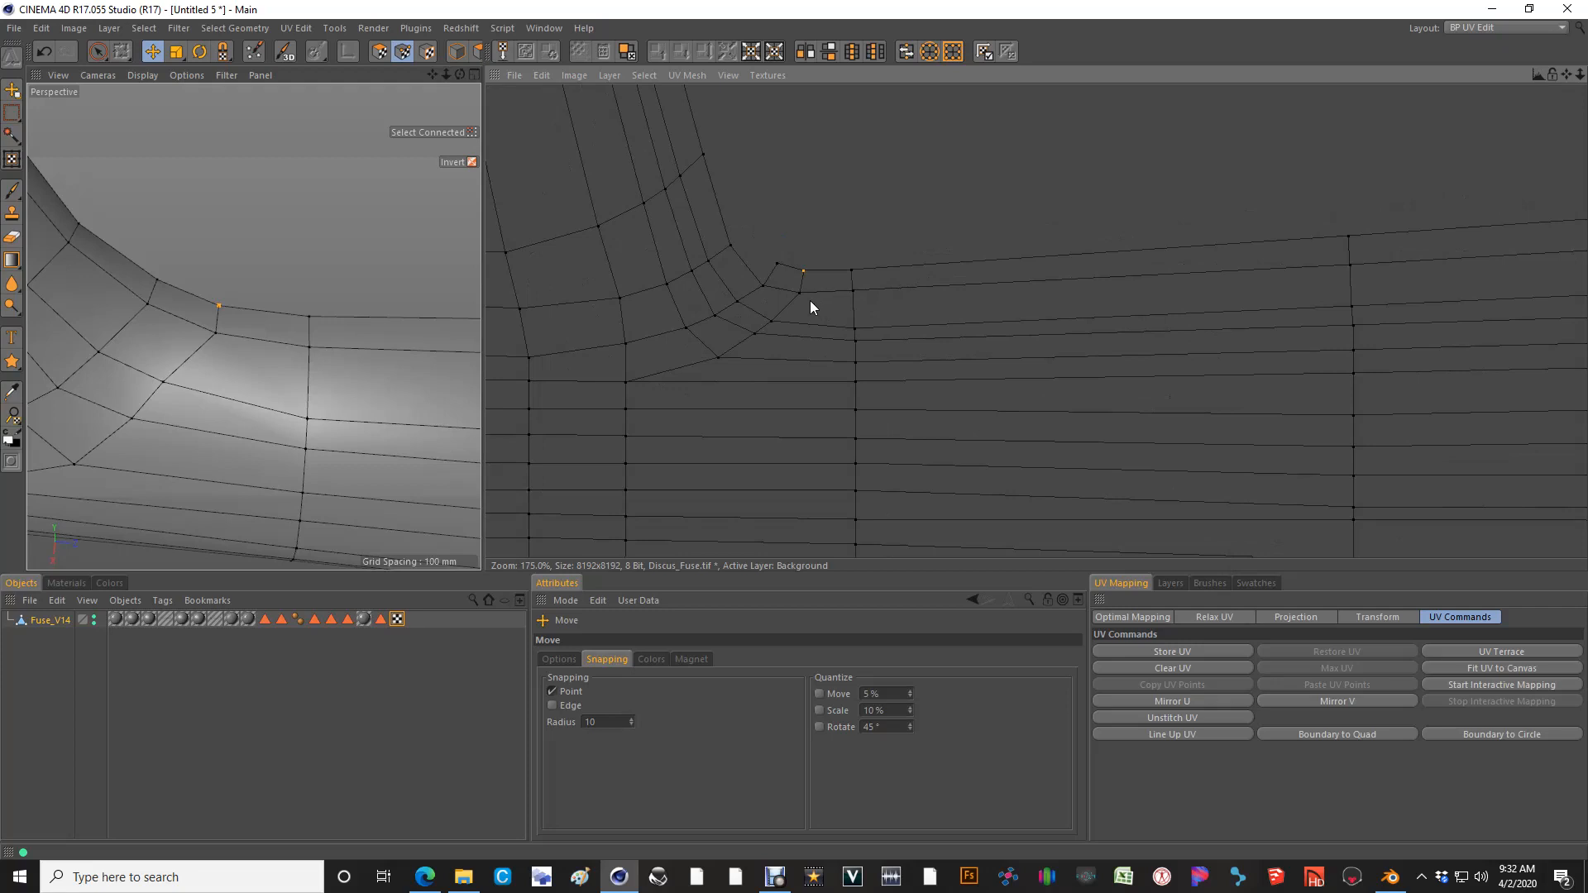
pyautogui.scroll(-5, 807, 301)
pyautogui.scroll(-8, 792, 304)
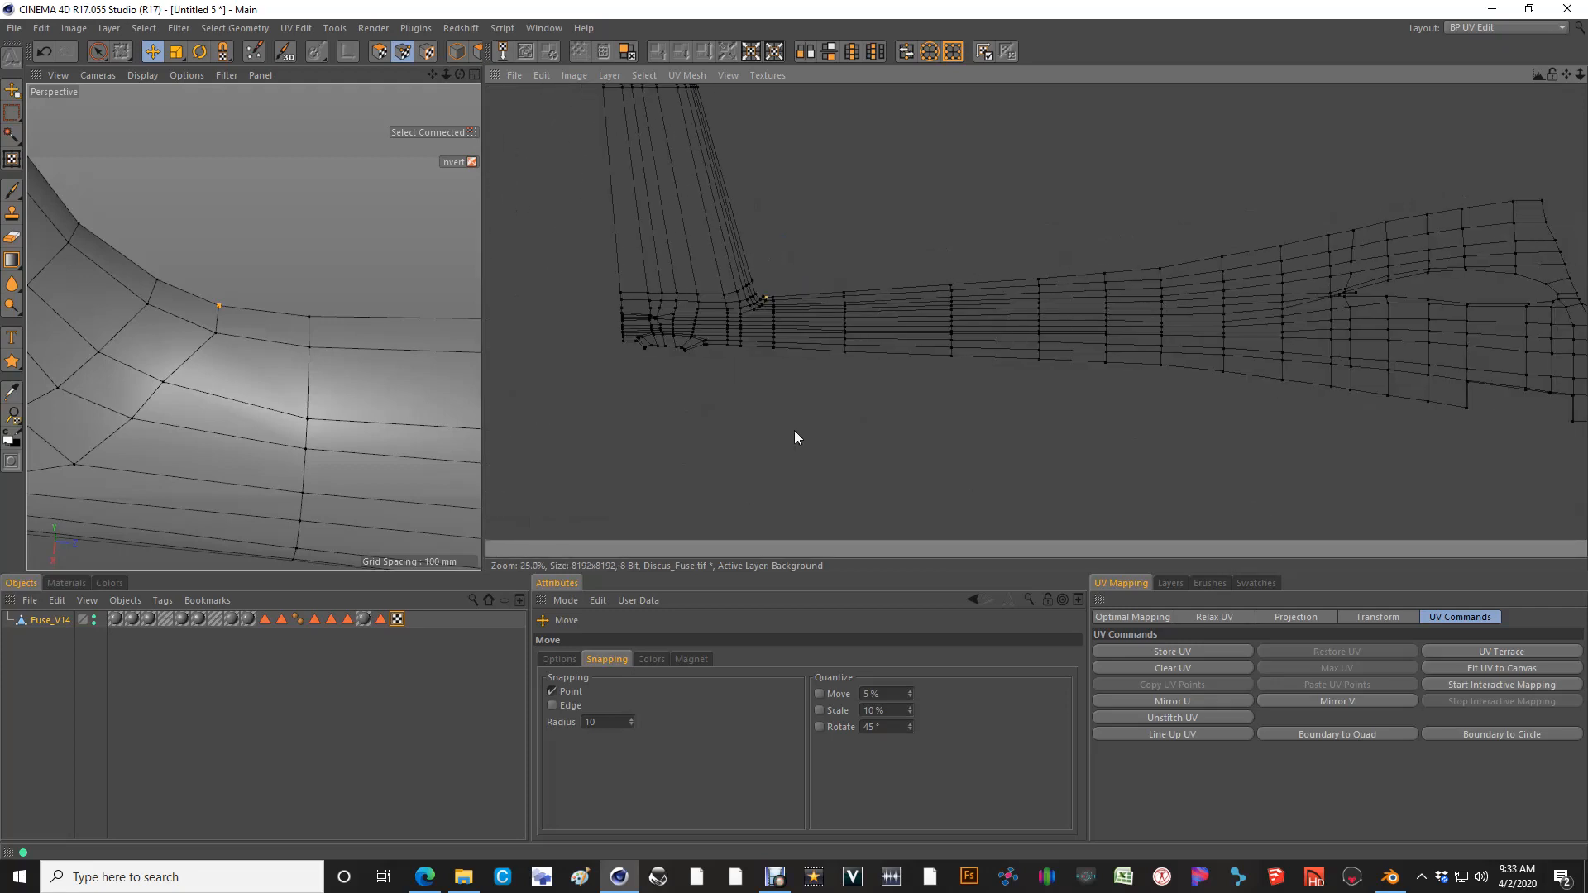
pyautogui.scroll(-5, 236, 301)
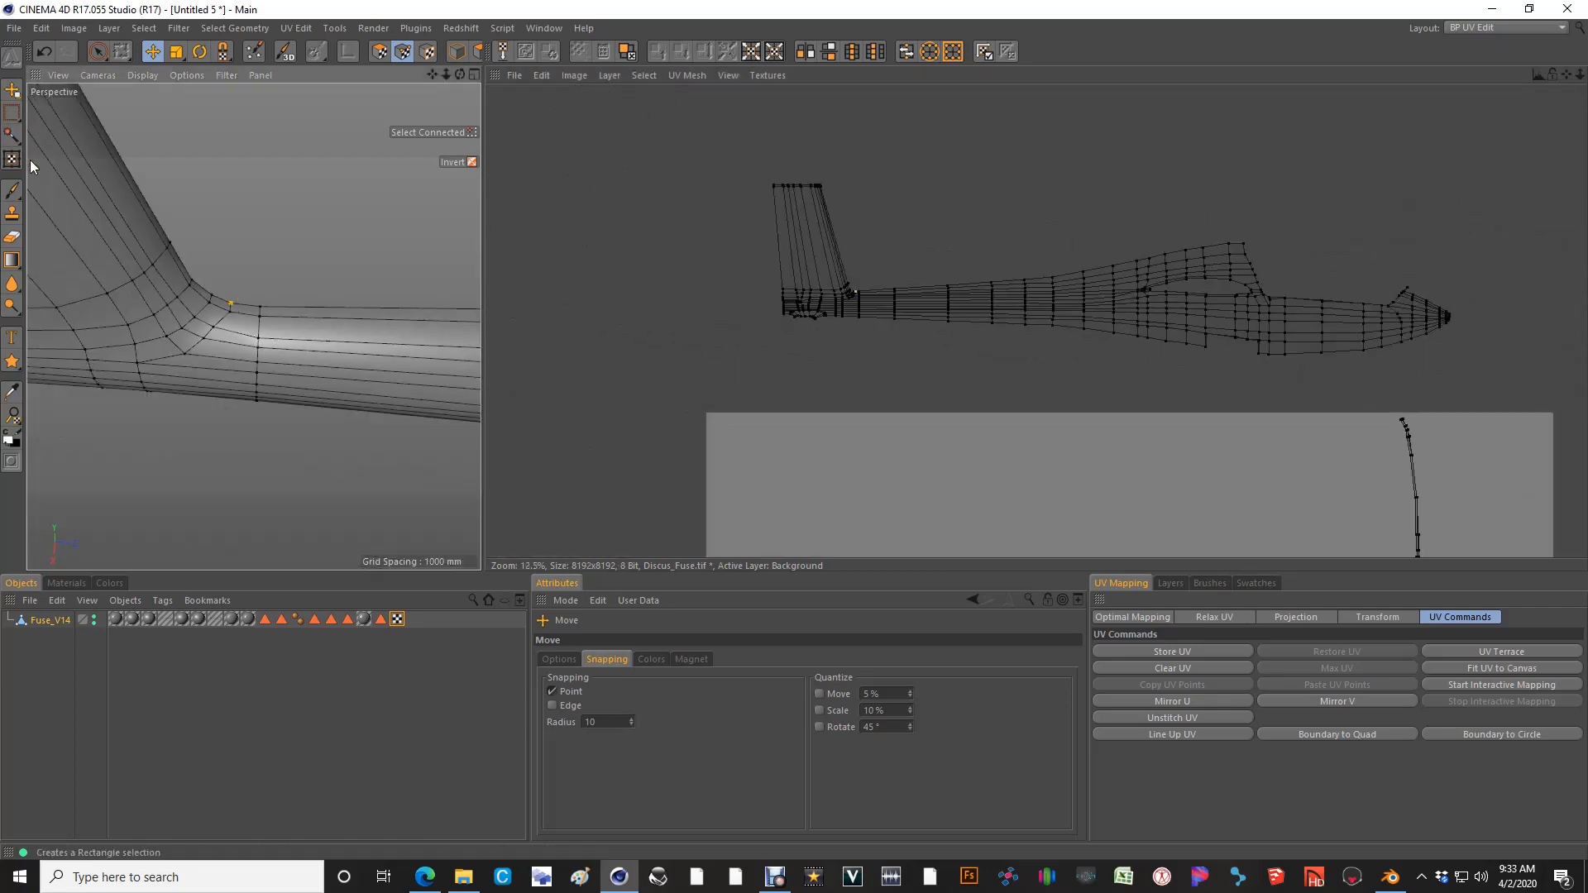
pyautogui.click(379, 51)
pyautogui.press('9')
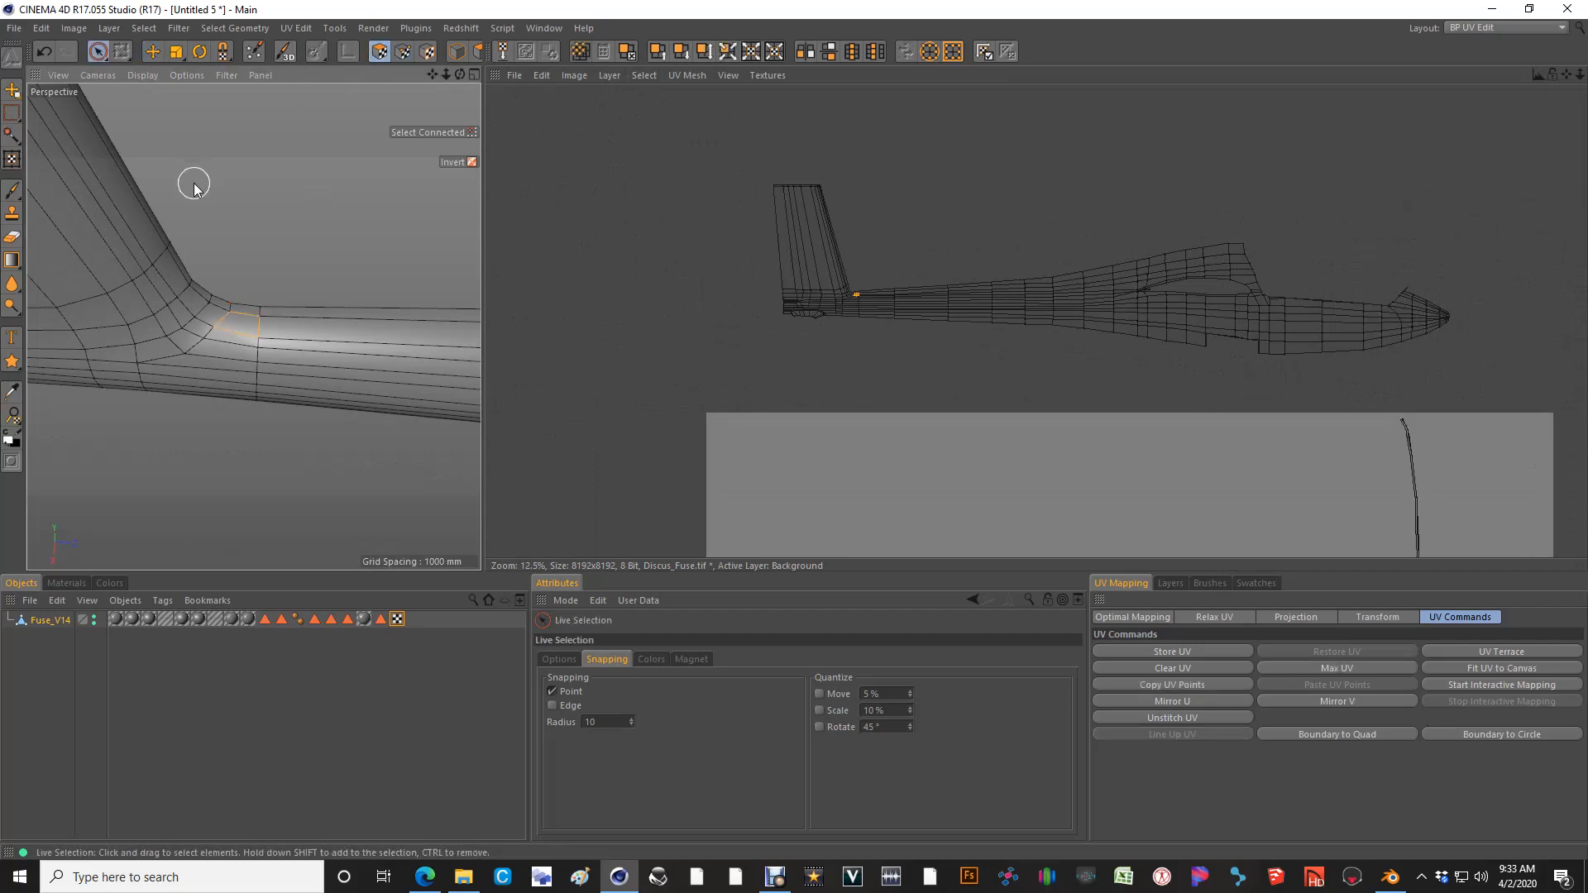
pyautogui.click(165, 208)
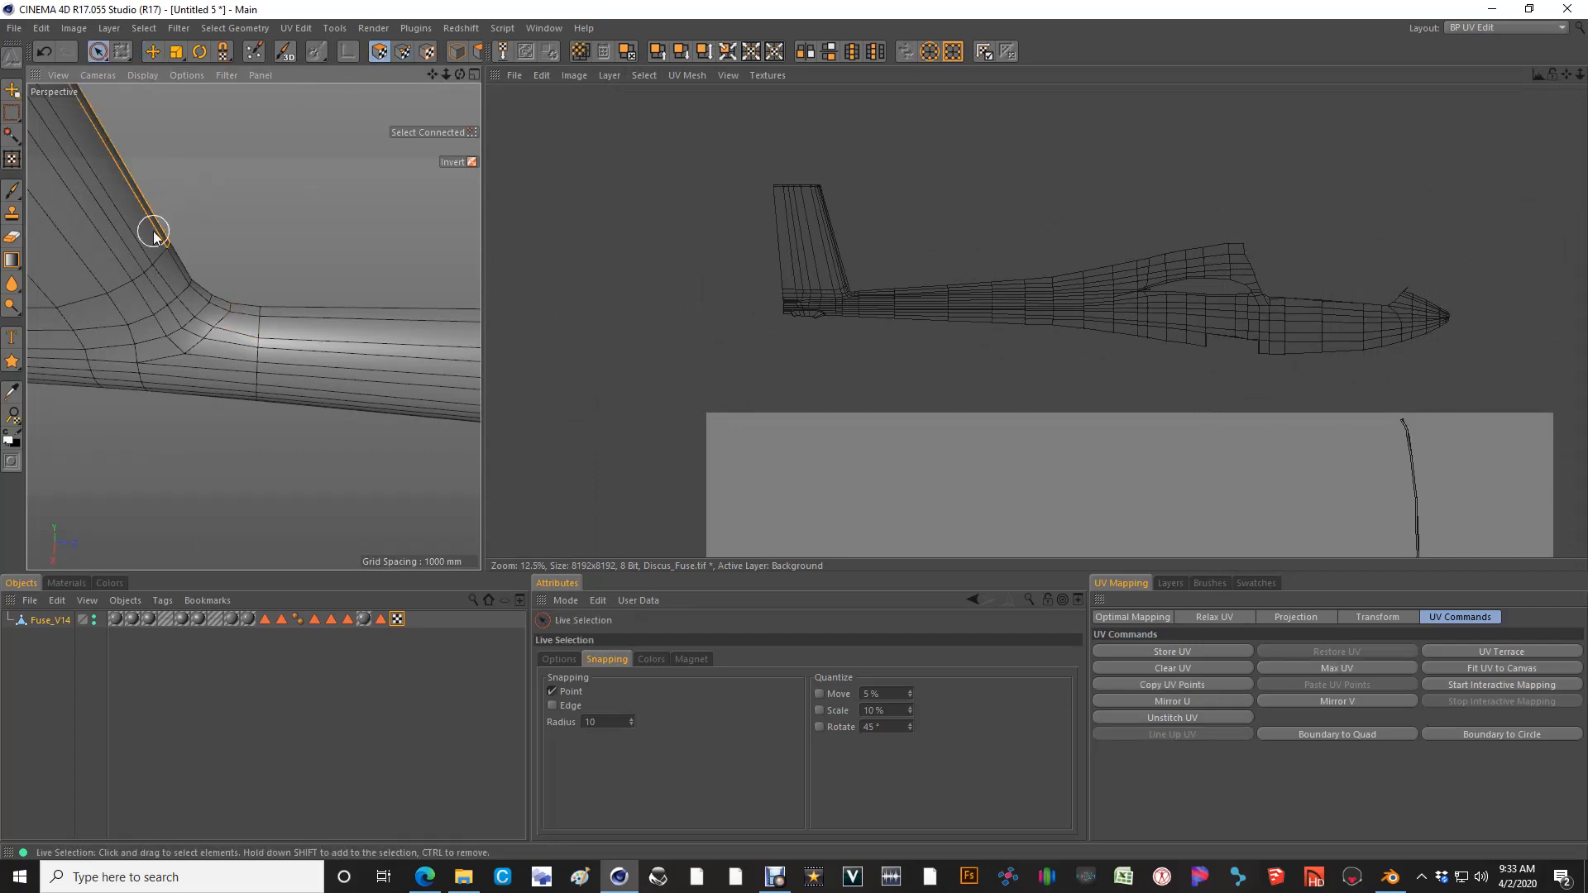
pyautogui.keyDown('shift'); pyautogui.click(152, 233); pyautogui.keyUp('shift')
pyautogui.moveTo(182, 223); pyautogui.dragTo(215, 286)
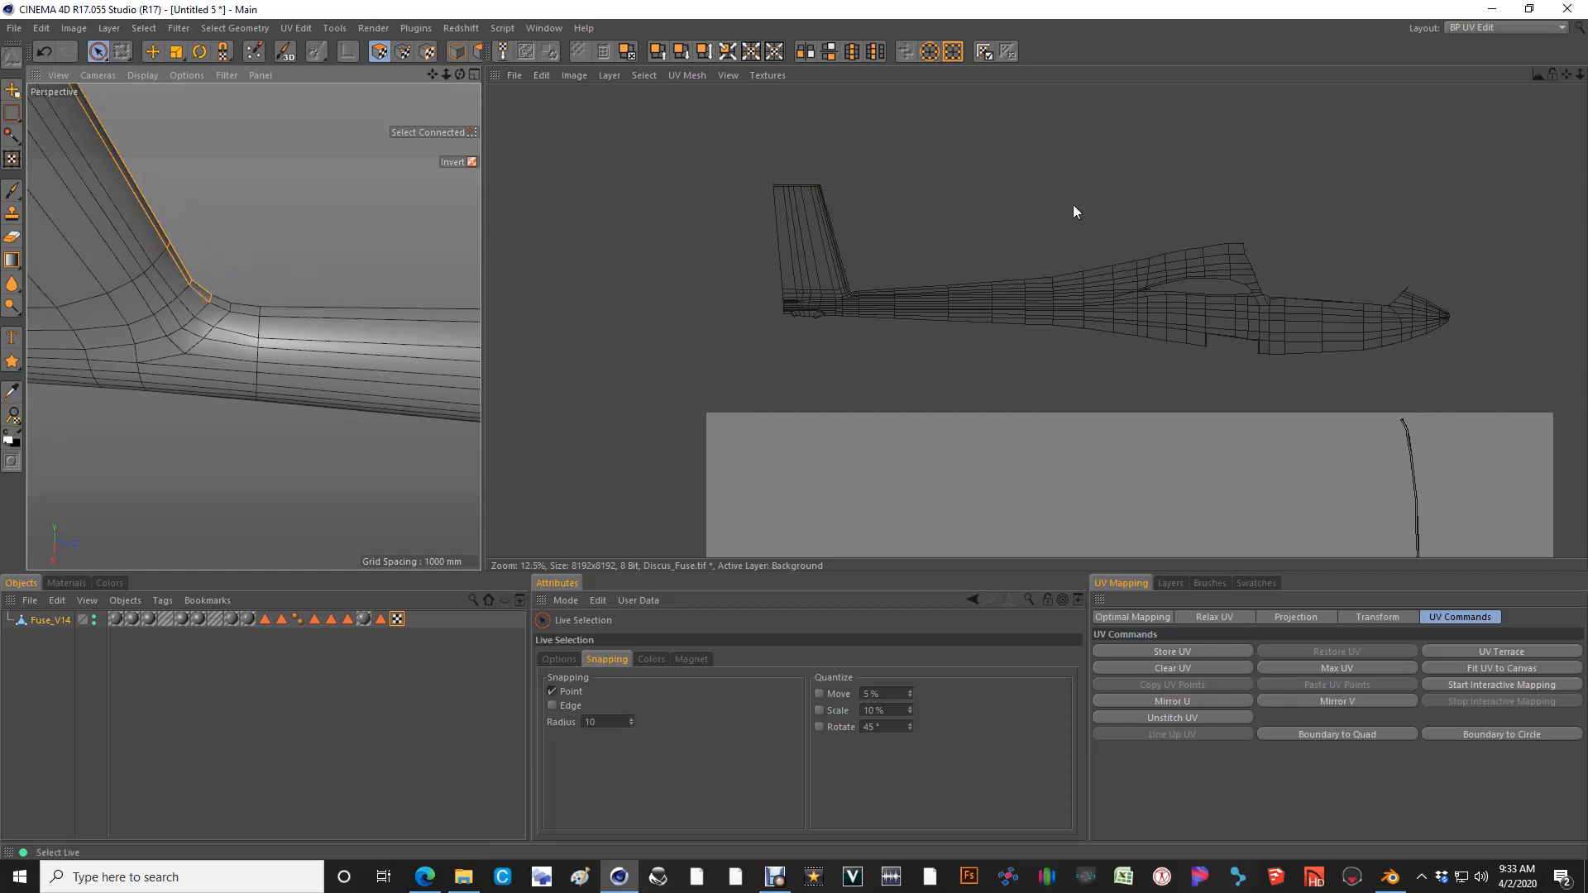
# Move the selected leading-edge strip out of the UV canvas to beside the fin of the fuselage side layout
pyautogui.scroll(-5, 1042, 196)
pyautogui.scroll(4, 1054, 275)
pyautogui.scroll(5, 1055, 275)
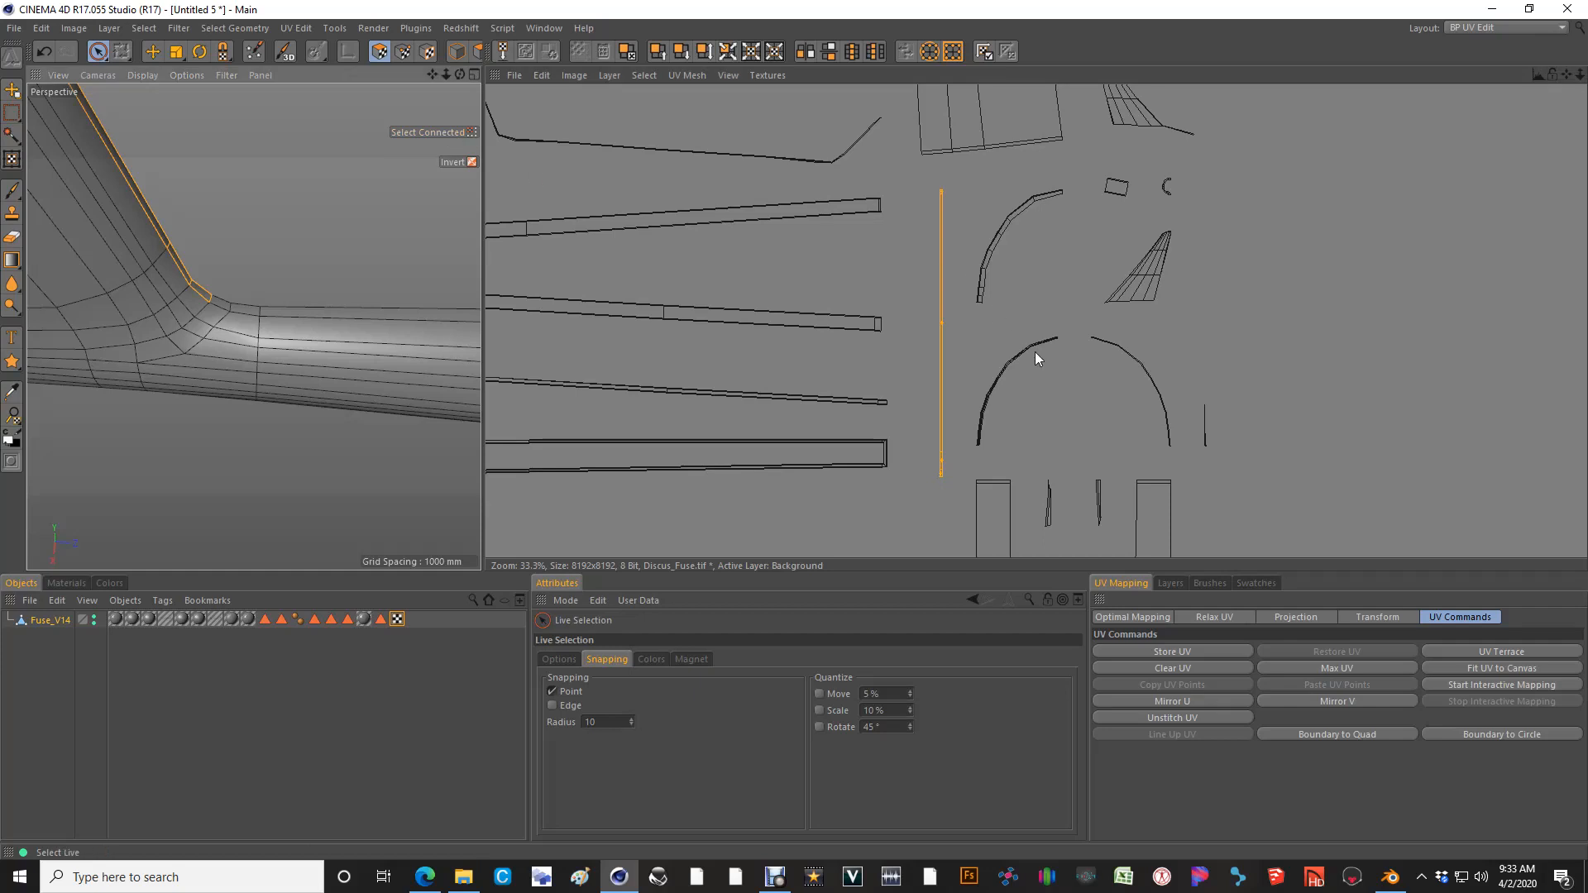
pyautogui.scroll(-5, 1031, 357)
pyautogui.press('e')
pyautogui.moveTo(1024, 381); pyautogui.dragTo(855, 80)
pyautogui.keyDown('alt'); pyautogui.moveTo(974, 277); pyautogui.dragTo(1143, 494, button='middle'); pyautogui.keyUp('alt')
pyautogui.keyDown('alt'); pyautogui.moveTo(794, 430); pyautogui.dragTo(793, 456, button='middle'); pyautogui.keyUp('alt')
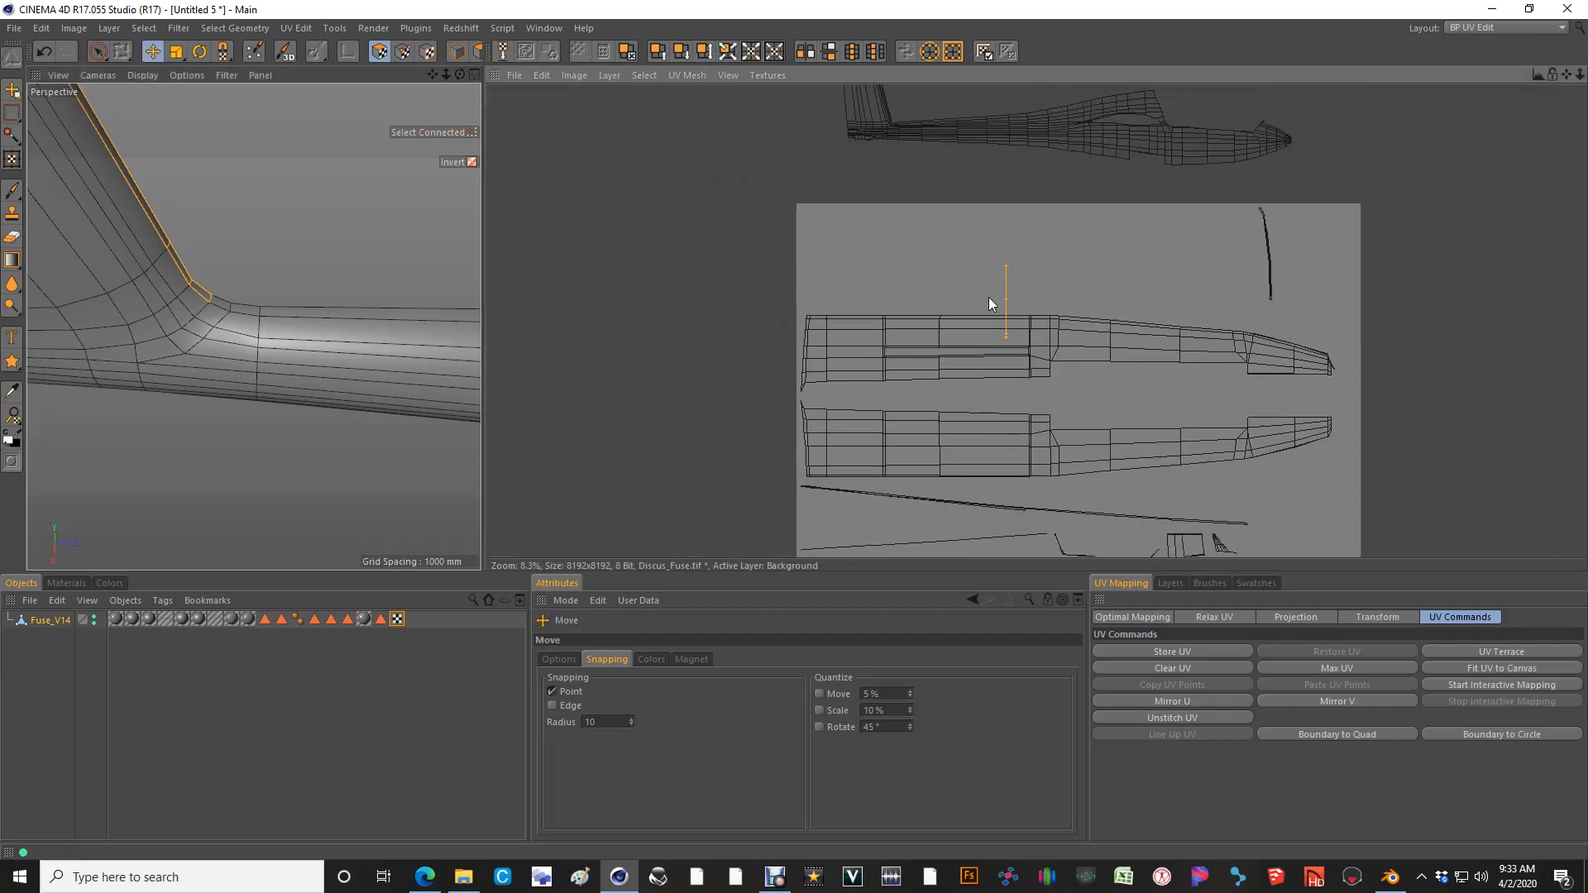
pyautogui.moveTo(989, 296); pyautogui.dragTo(884, 84)
pyautogui.keyDown('alt'); pyautogui.moveTo(906, 177); pyautogui.dragTo(959, 390, button='middle'); pyautogui.keyUp('alt')
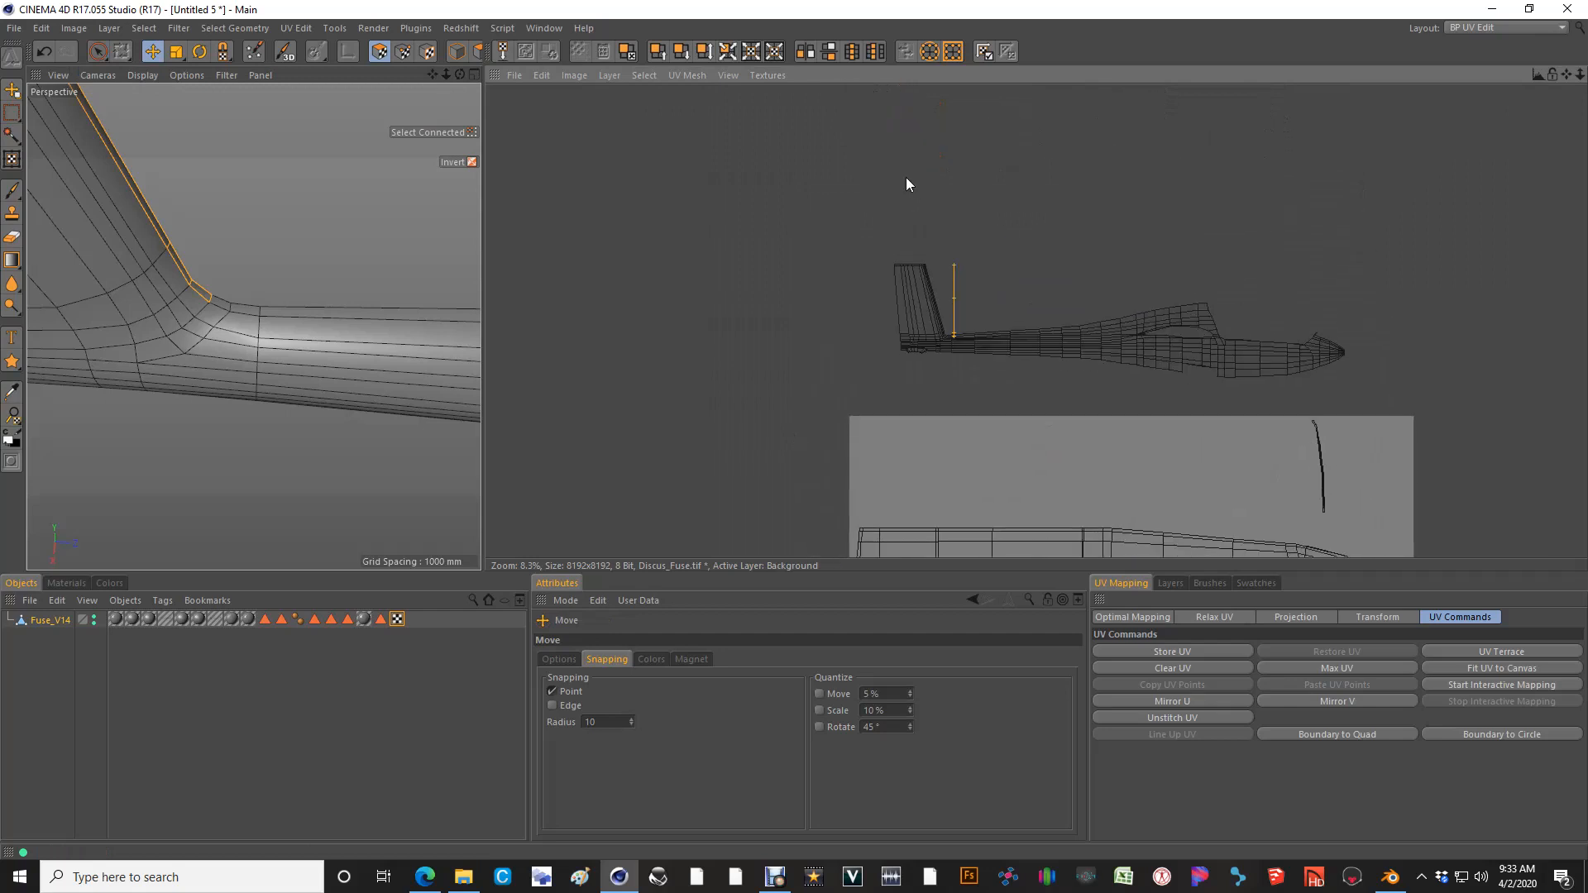
pyautogui.scroll(6, 960, 318)
pyautogui.scroll(3, 799, 475)
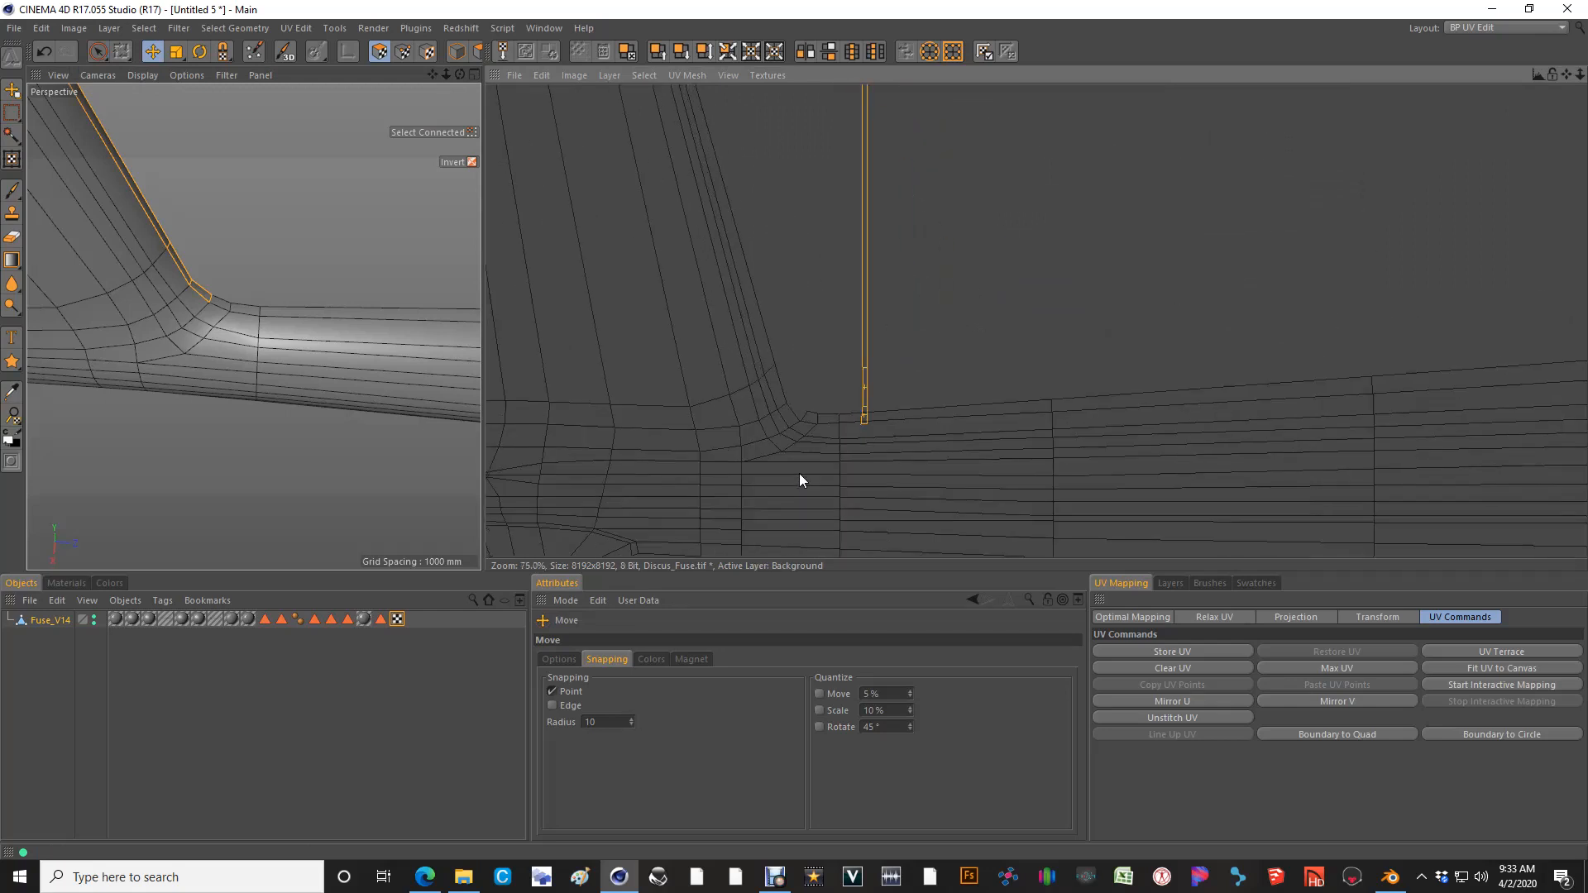
# Select the leading-edge strip's lowest polygon and individual fillet points to identify which UV points of strip and fin correspond
pyautogui.moveTo(912, 361); pyautogui.dragTo(939, 306)
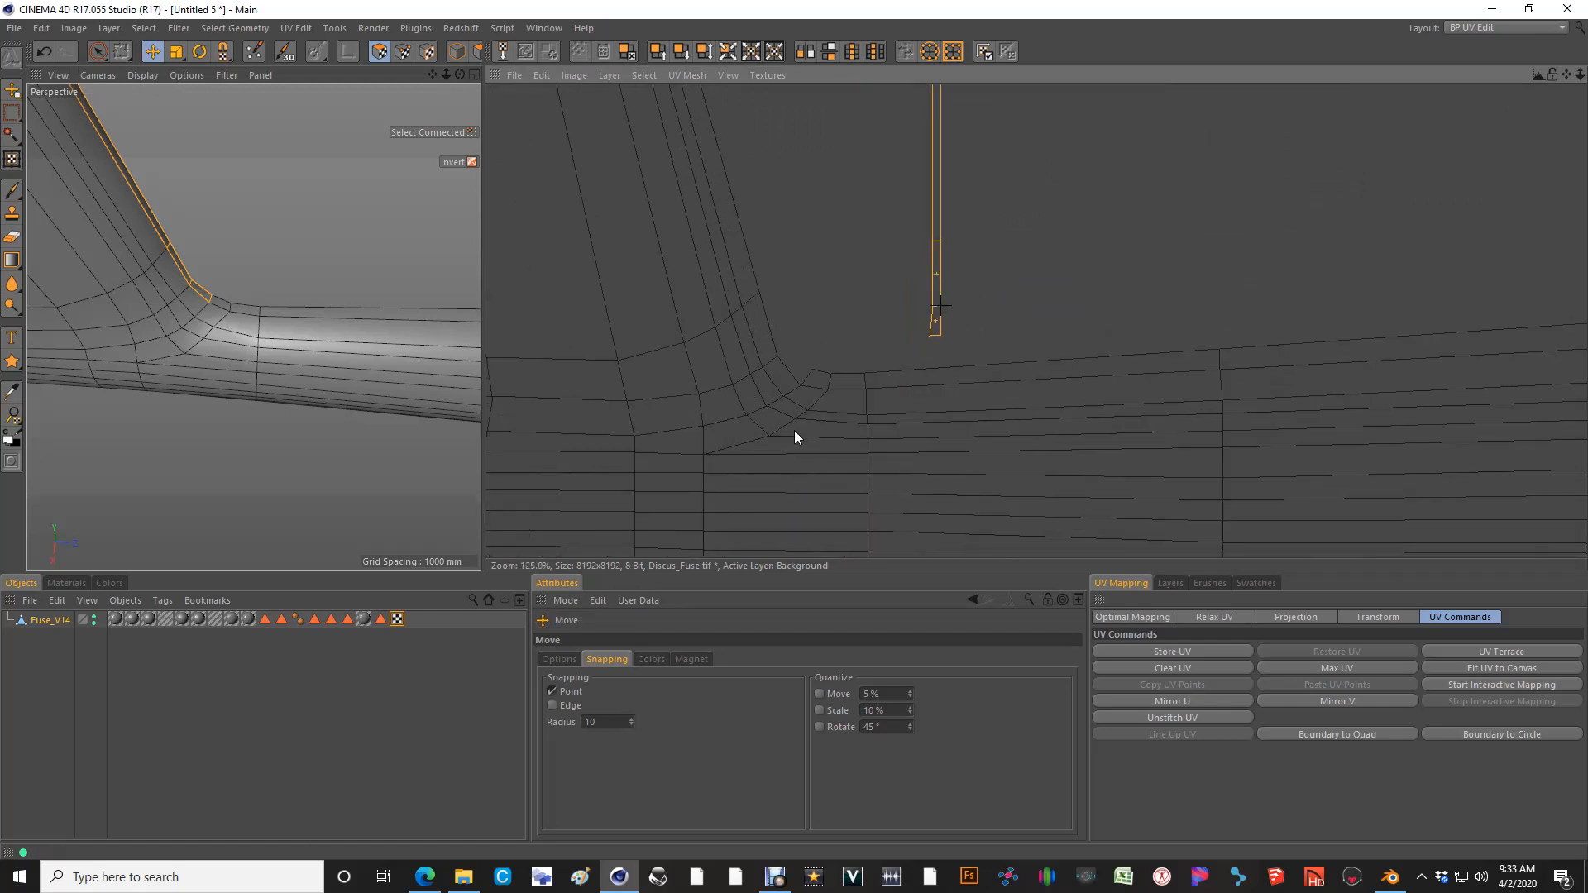
pyautogui.press('space')
pyautogui.click(943, 331)
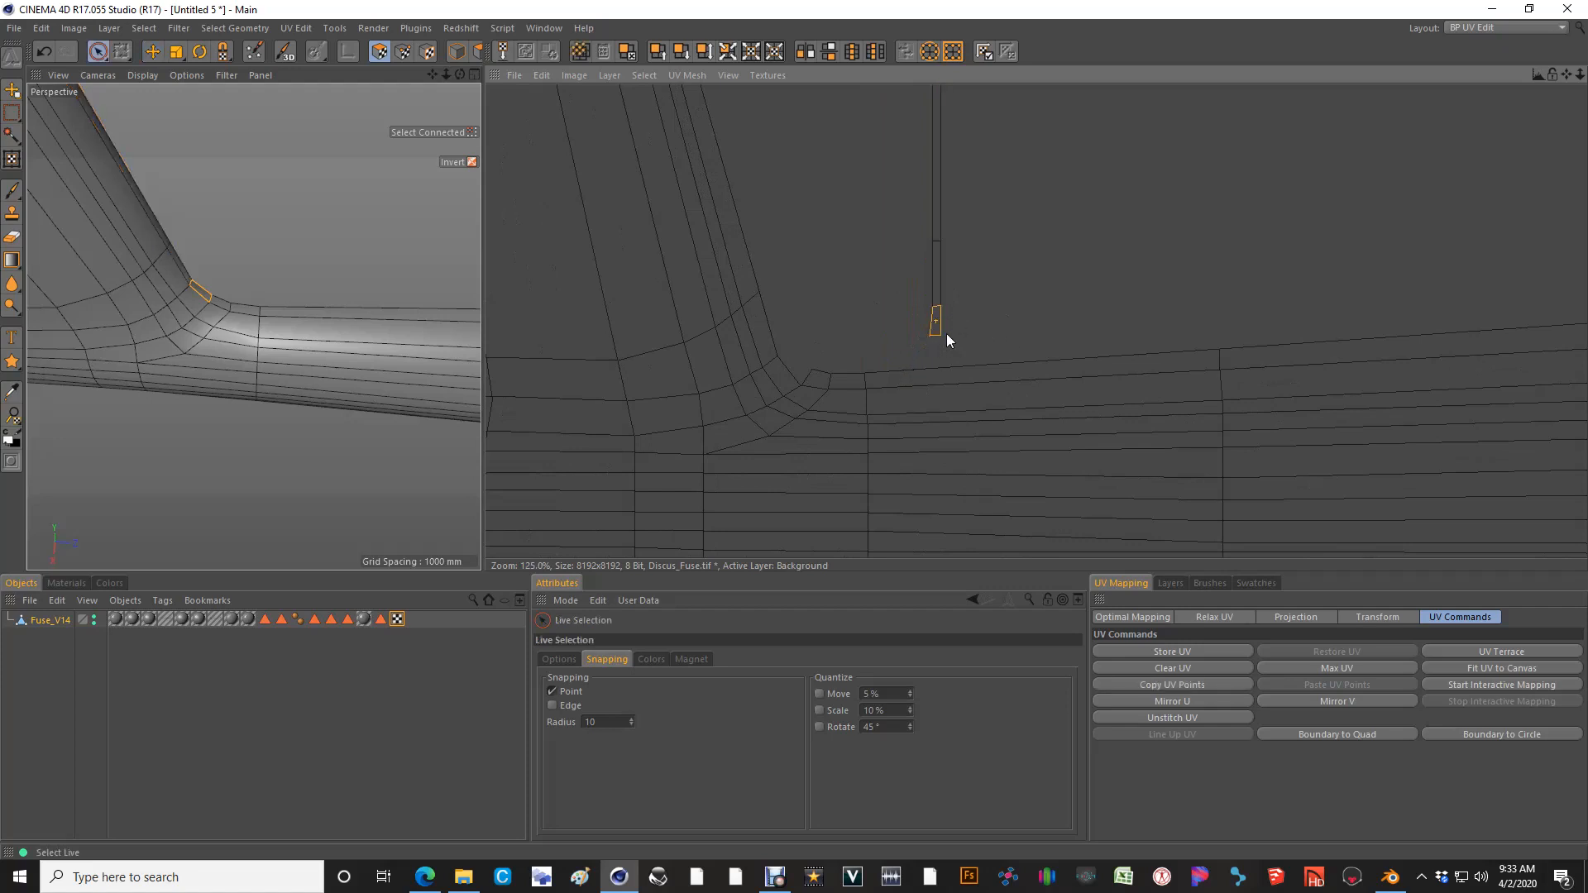
pyautogui.click(403, 51)
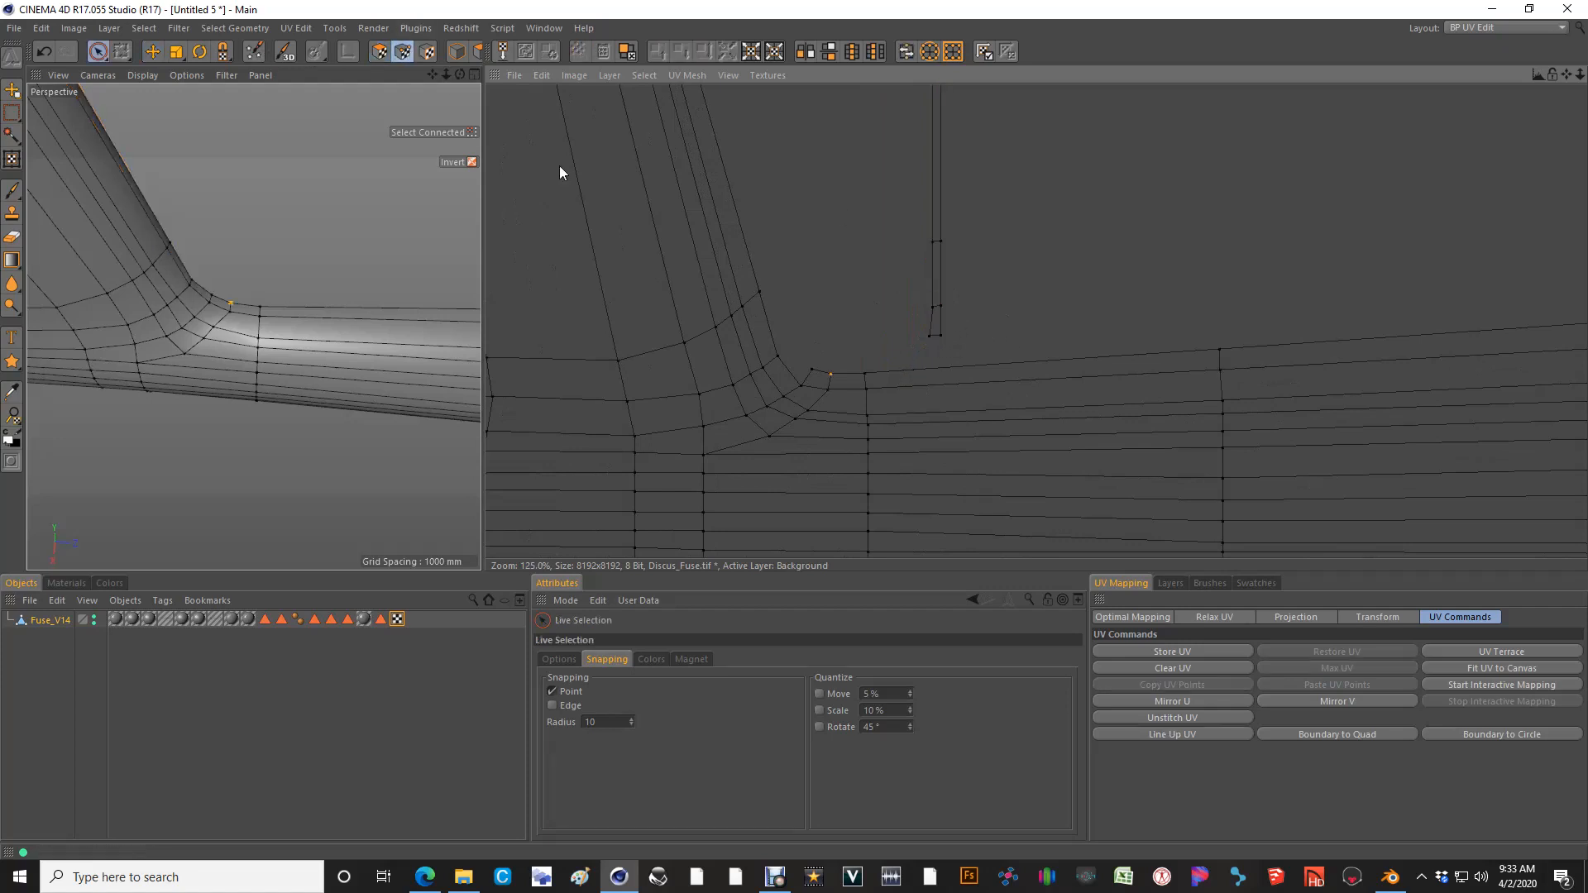
pyautogui.click(920, 346)
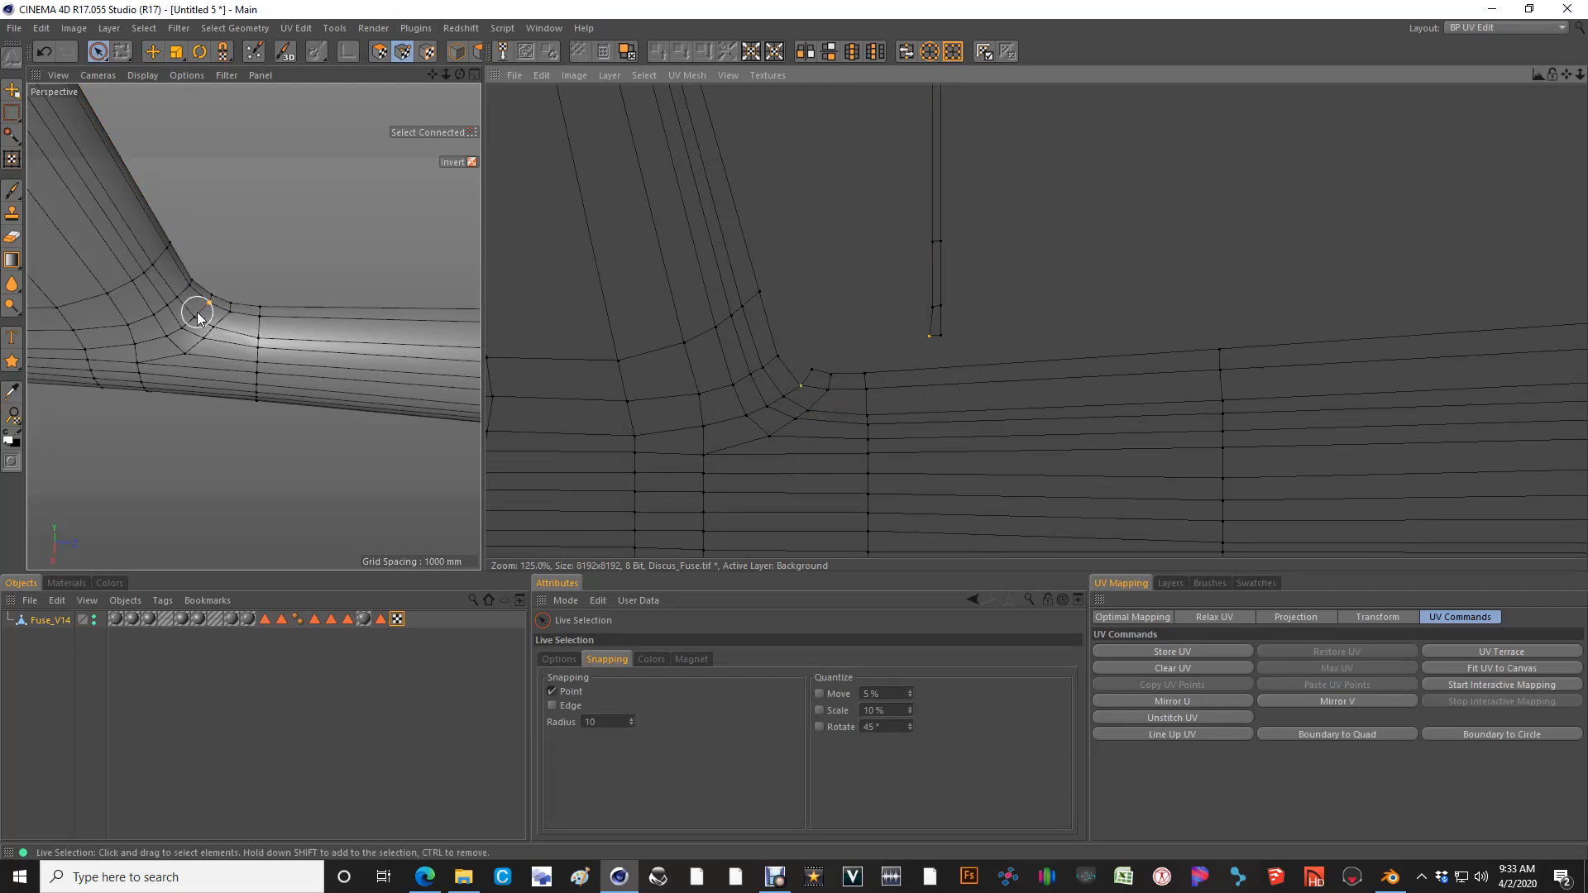
pyautogui.scroll(3, 207, 312)
pyautogui.click(174, 235)
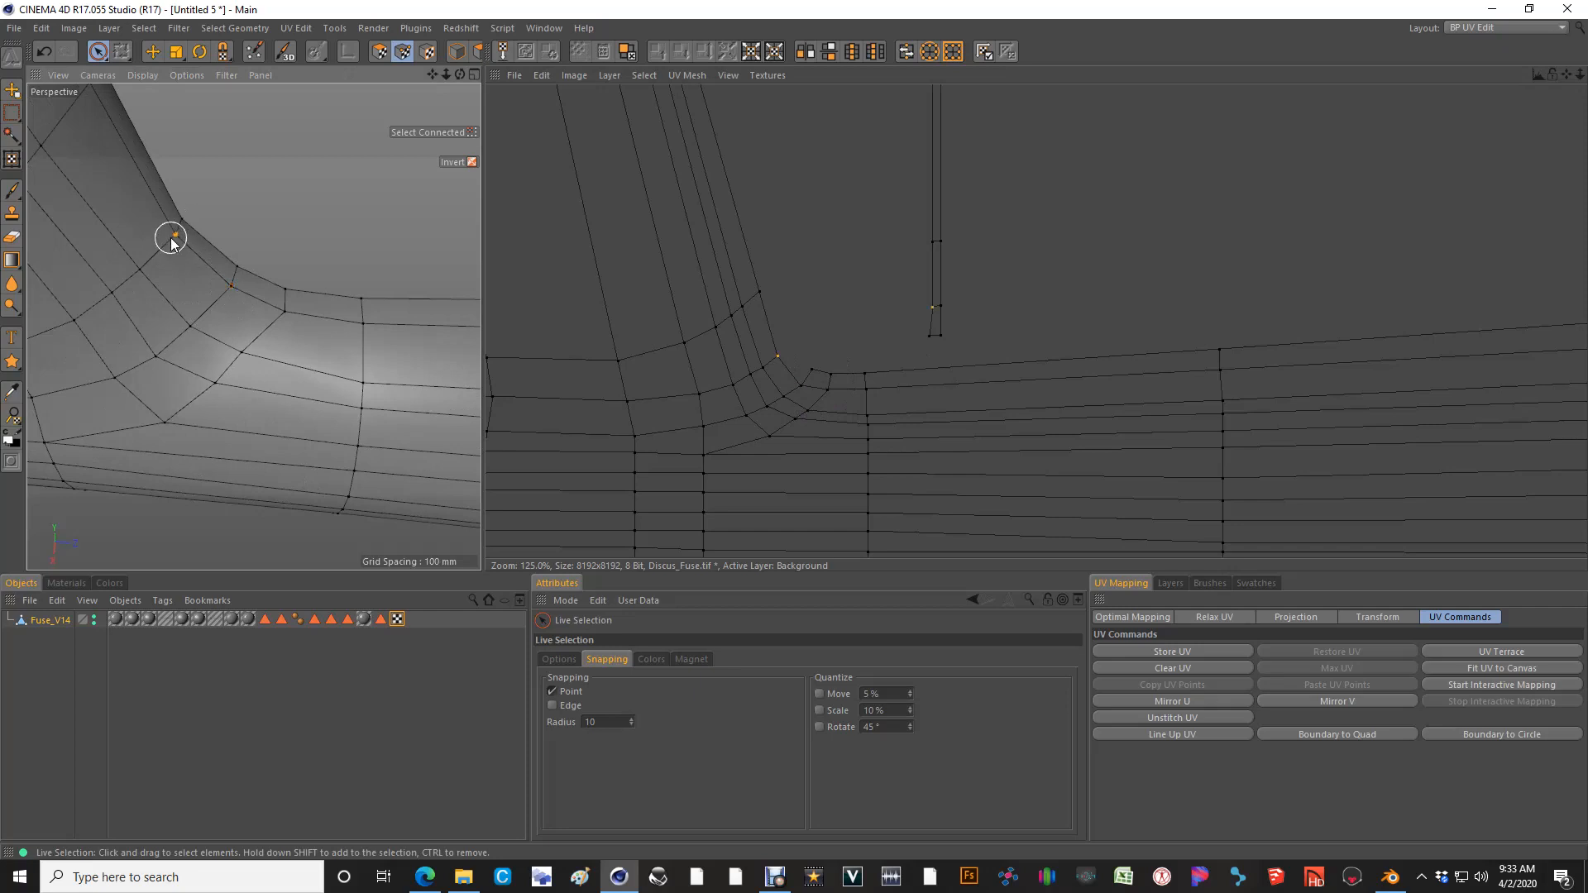
pyautogui.keyDown('alt'); pyautogui.moveTo(135, 126); pyautogui.dragTo(221, 274, button='middle'); pyautogui.keyUp('alt')
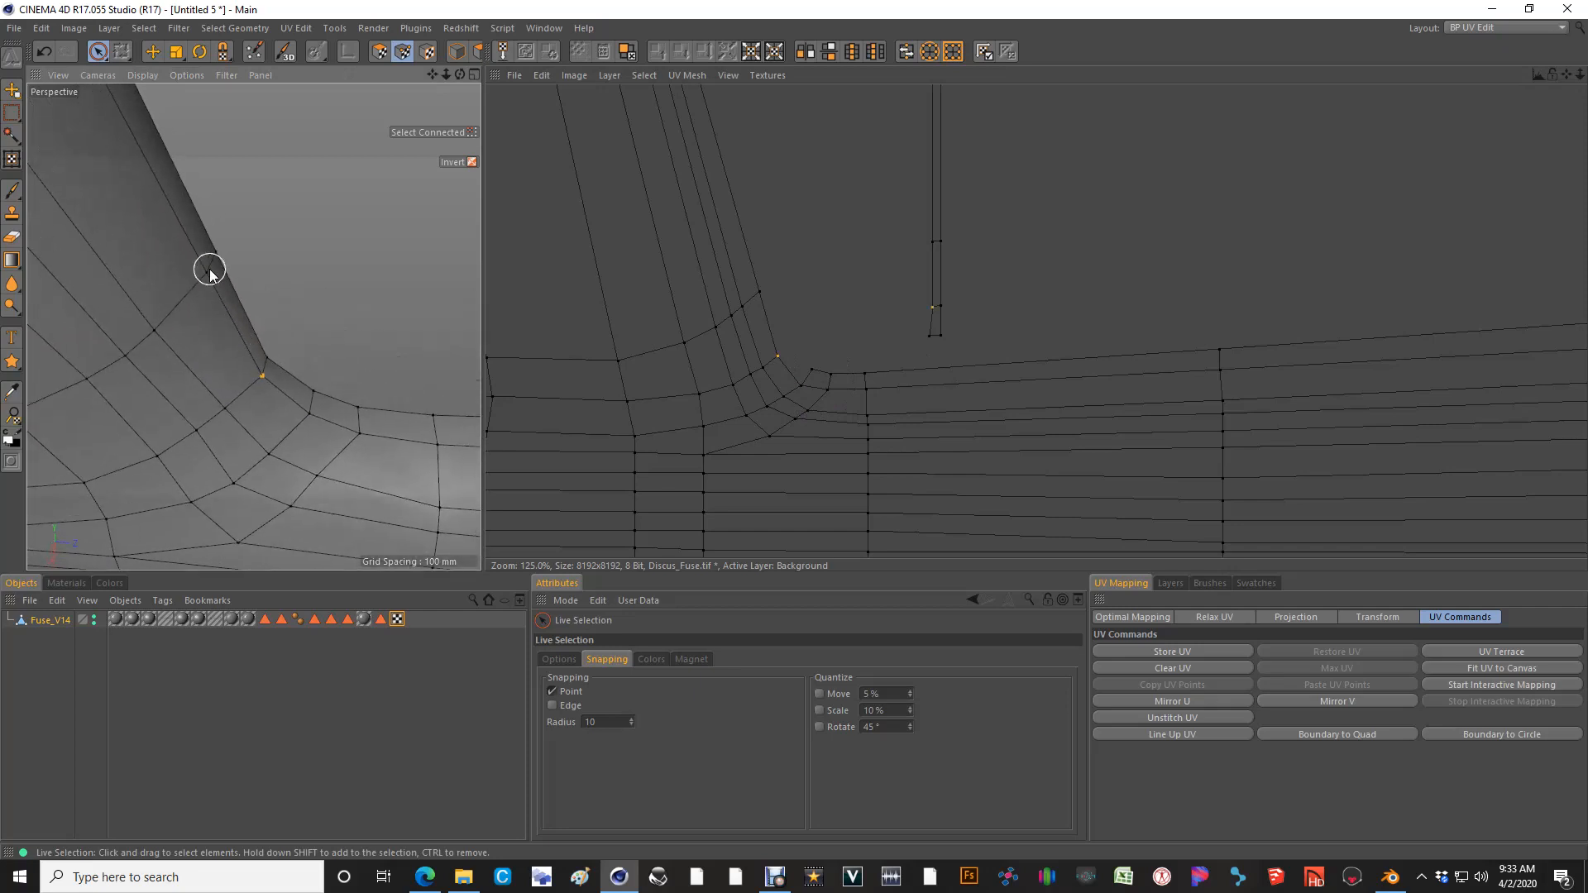
pyautogui.click(207, 273)
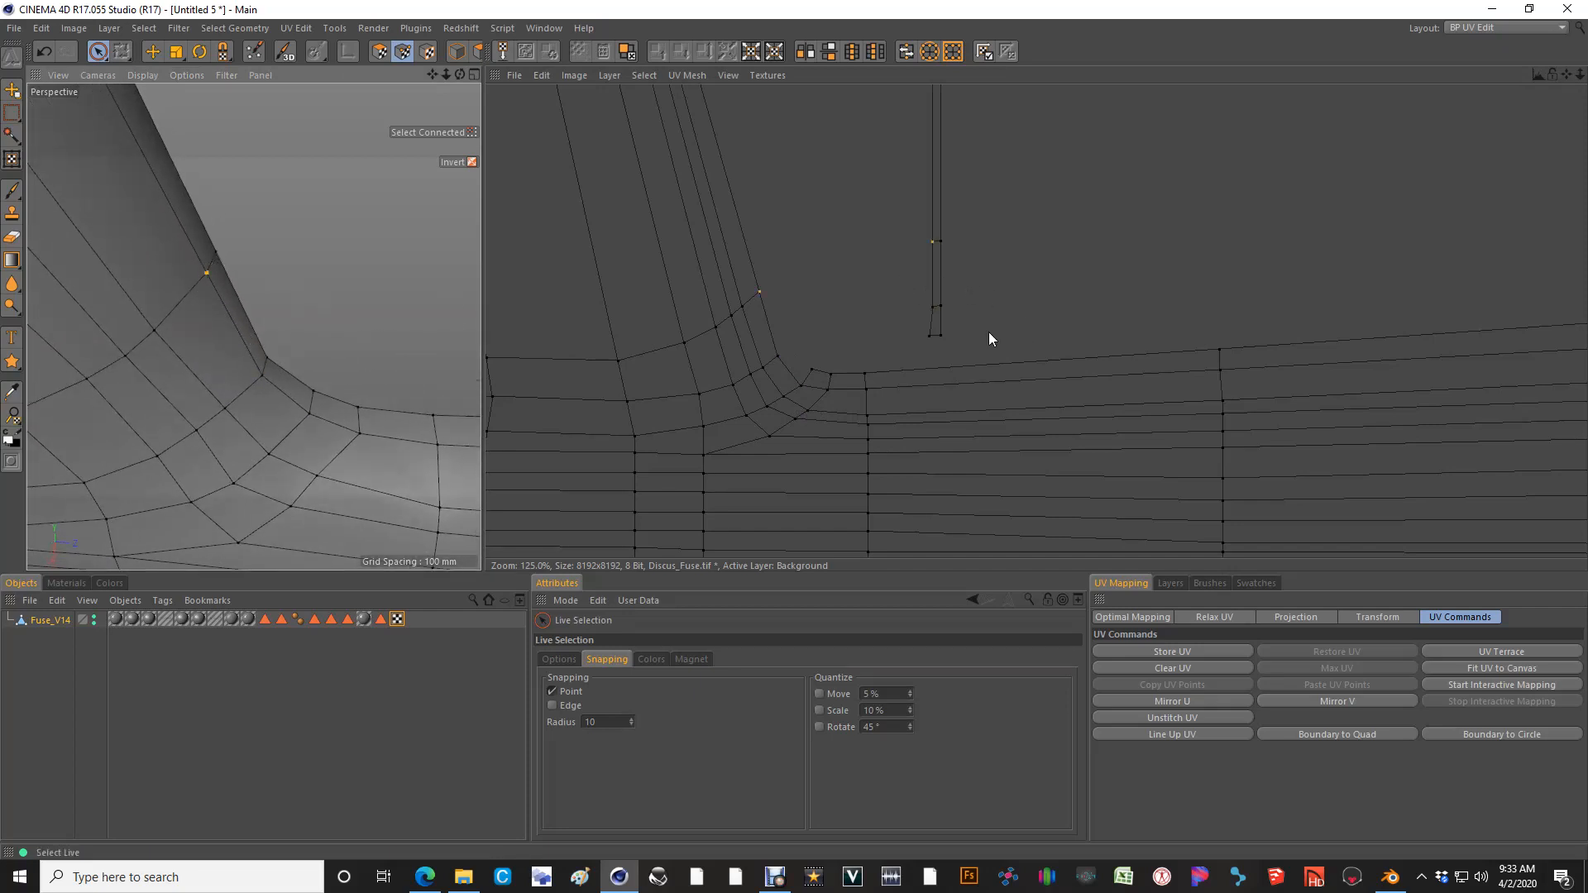
# Select all UV points of the leading-edge strip and move them so its lower inner point snaps onto the fin fillet
pyautogui.click(952, 334)
pyautogui.moveTo(933, 161); pyautogui.dragTo(933, 165)
pyautogui.scroll(-2, 921, 280)
pyautogui.moveTo(911, 248)
pyautogui.keyDown('alt'); pyautogui.mouseDown(button='middle')
pyautogui.moveTo(890, 461)
pyautogui.moveTo(890, 889)
pyautogui.moveTo(886, 662)
pyautogui.mouseUp(button='middle'); pyautogui.keyUp('alt')
pyautogui.keyDown('alt'); pyautogui.moveTo(910, 311); pyautogui.dragTo(923, 1, button='middle'); pyautogui.keyUp('alt')
pyautogui.scroll(1, 918, 459)
pyautogui.scroll(3, 918, 459)
pyautogui.press('e')
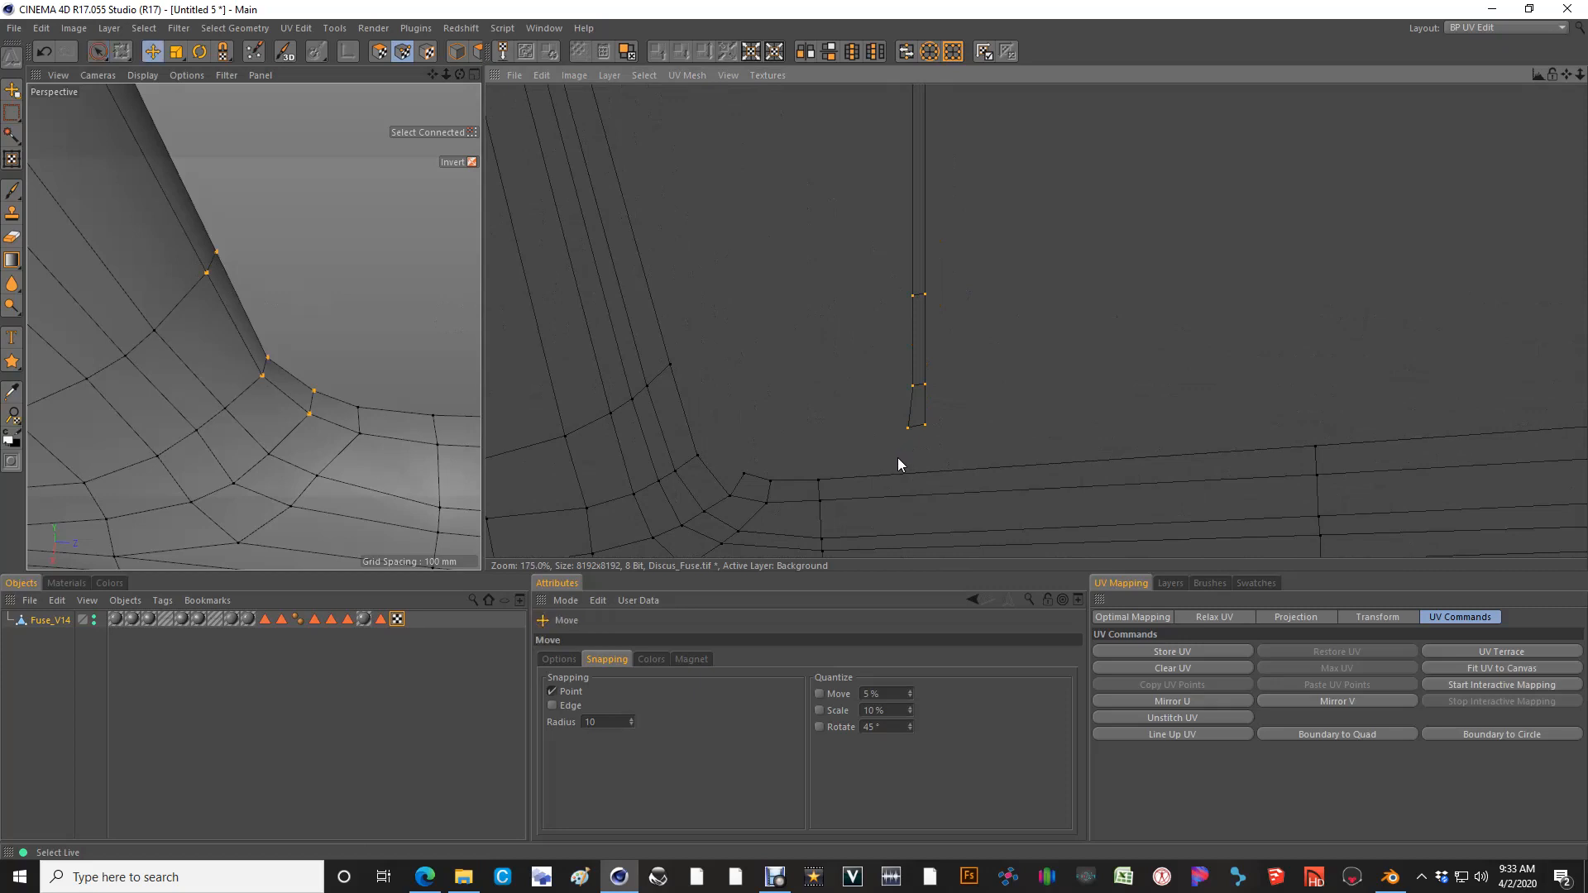
pyautogui.moveTo(897, 458); pyautogui.dragTo(720, 525)
# Snap the strip's bottom points to the fillet, and move the remaining strip points onto the next fillet point up
pyautogui.press('space')
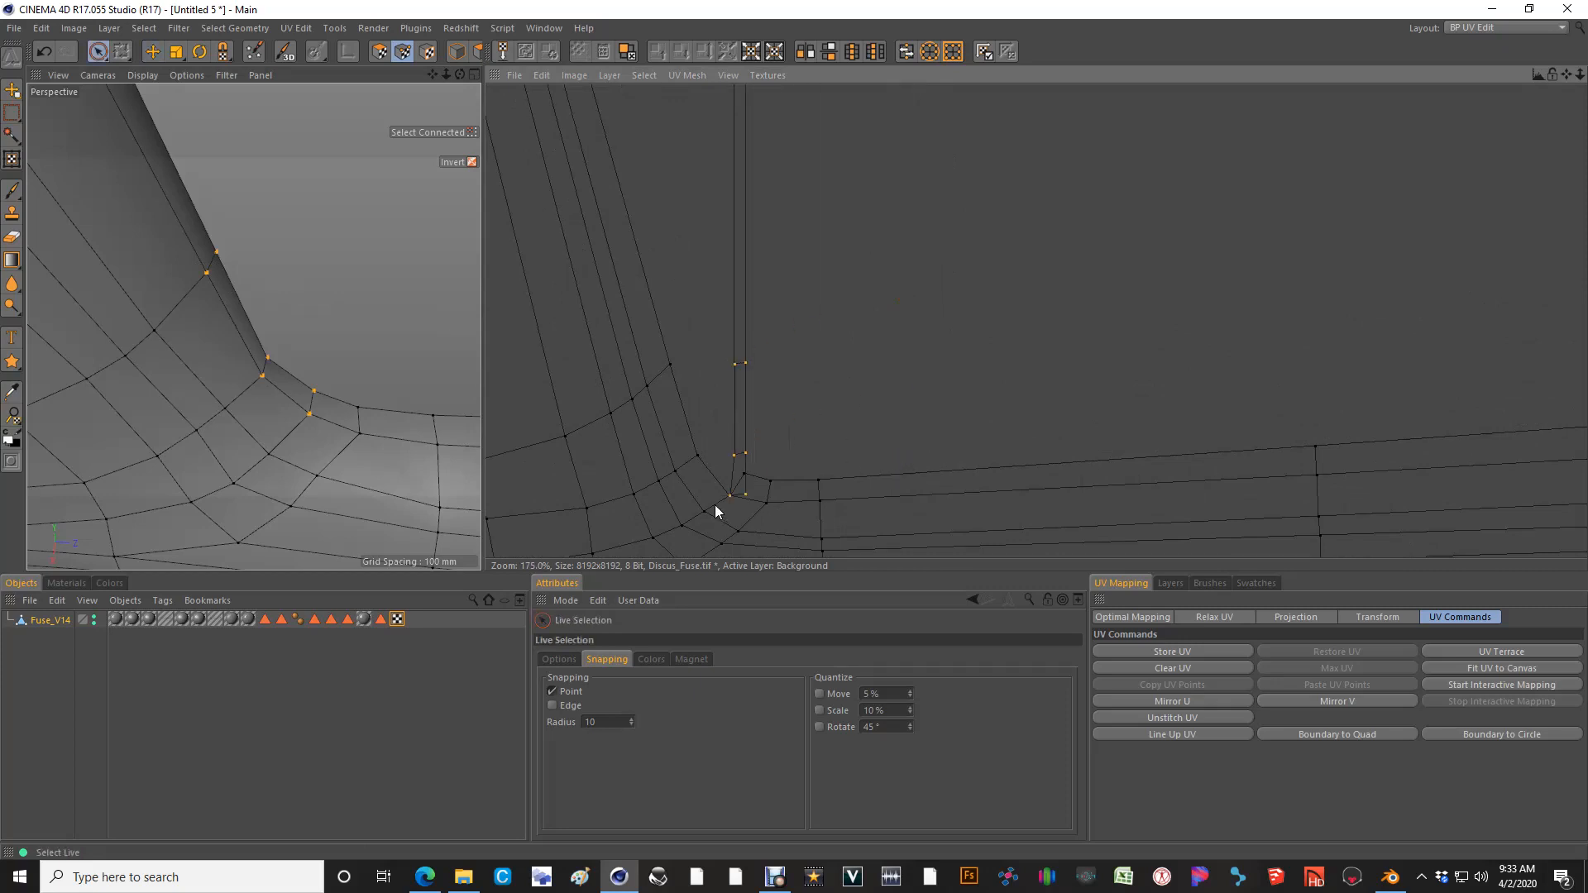
pyautogui.press('e')
pyautogui.moveTo(757, 499); pyautogui.dragTo(794, 430)
pyautogui.press('space')
pyautogui.press('e')
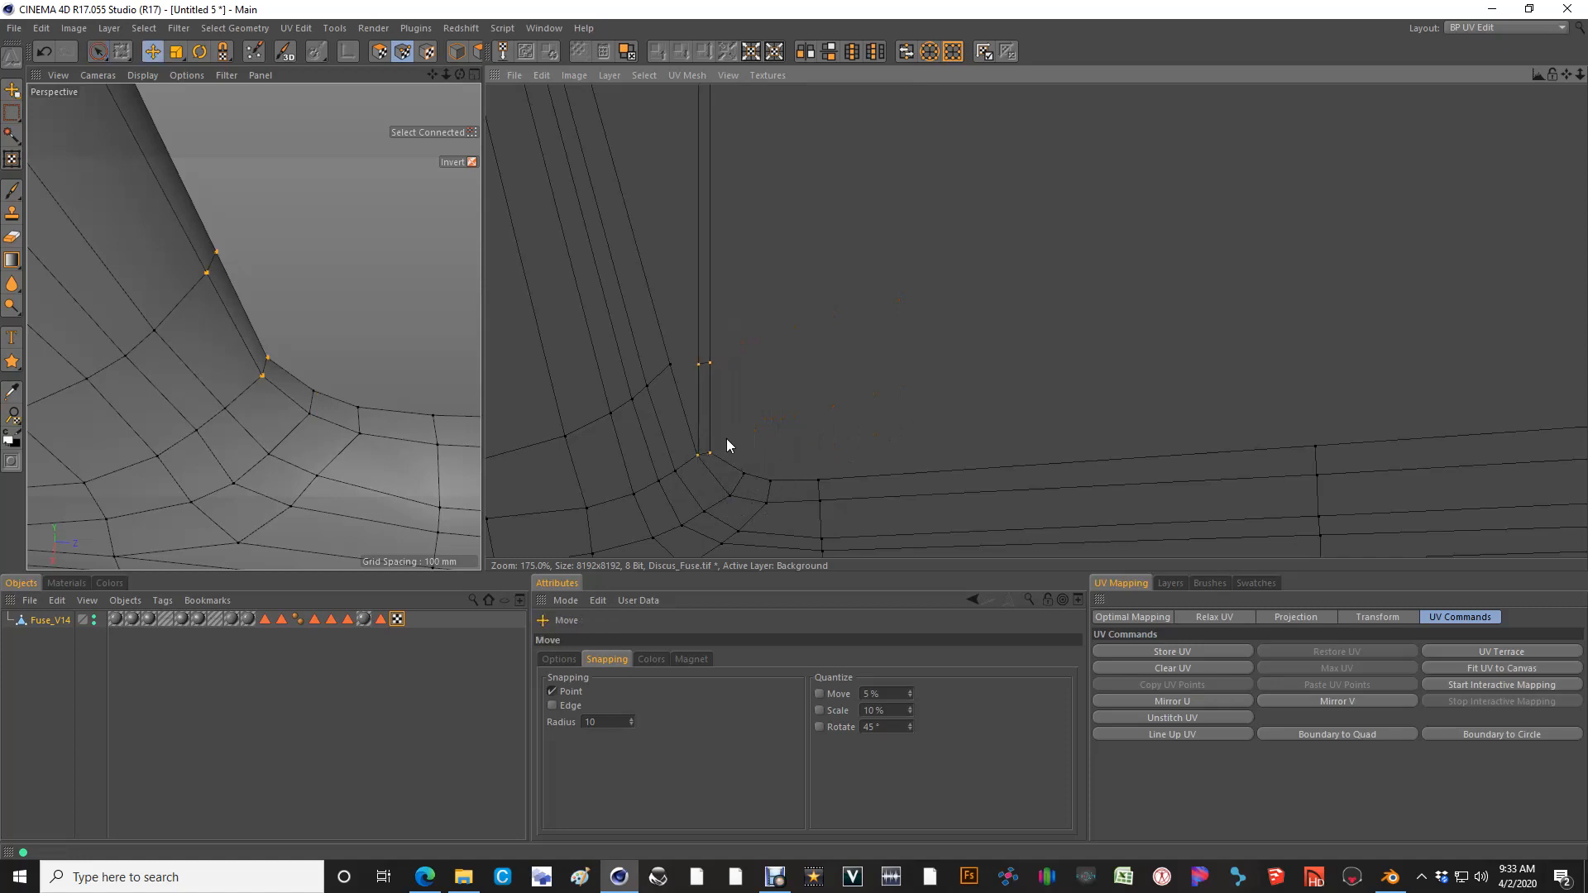
# Rotate the remaining strip points to the slope of the fin's leading edge and snap them onto the next fin point
pyautogui.press('r')
pyautogui.moveTo(700, 453)
pyautogui.mouseDown()
pyautogui.moveTo(817, 427)
pyautogui.moveTo(682, 451)
pyautogui.mouseUp()
pyautogui.press('9')
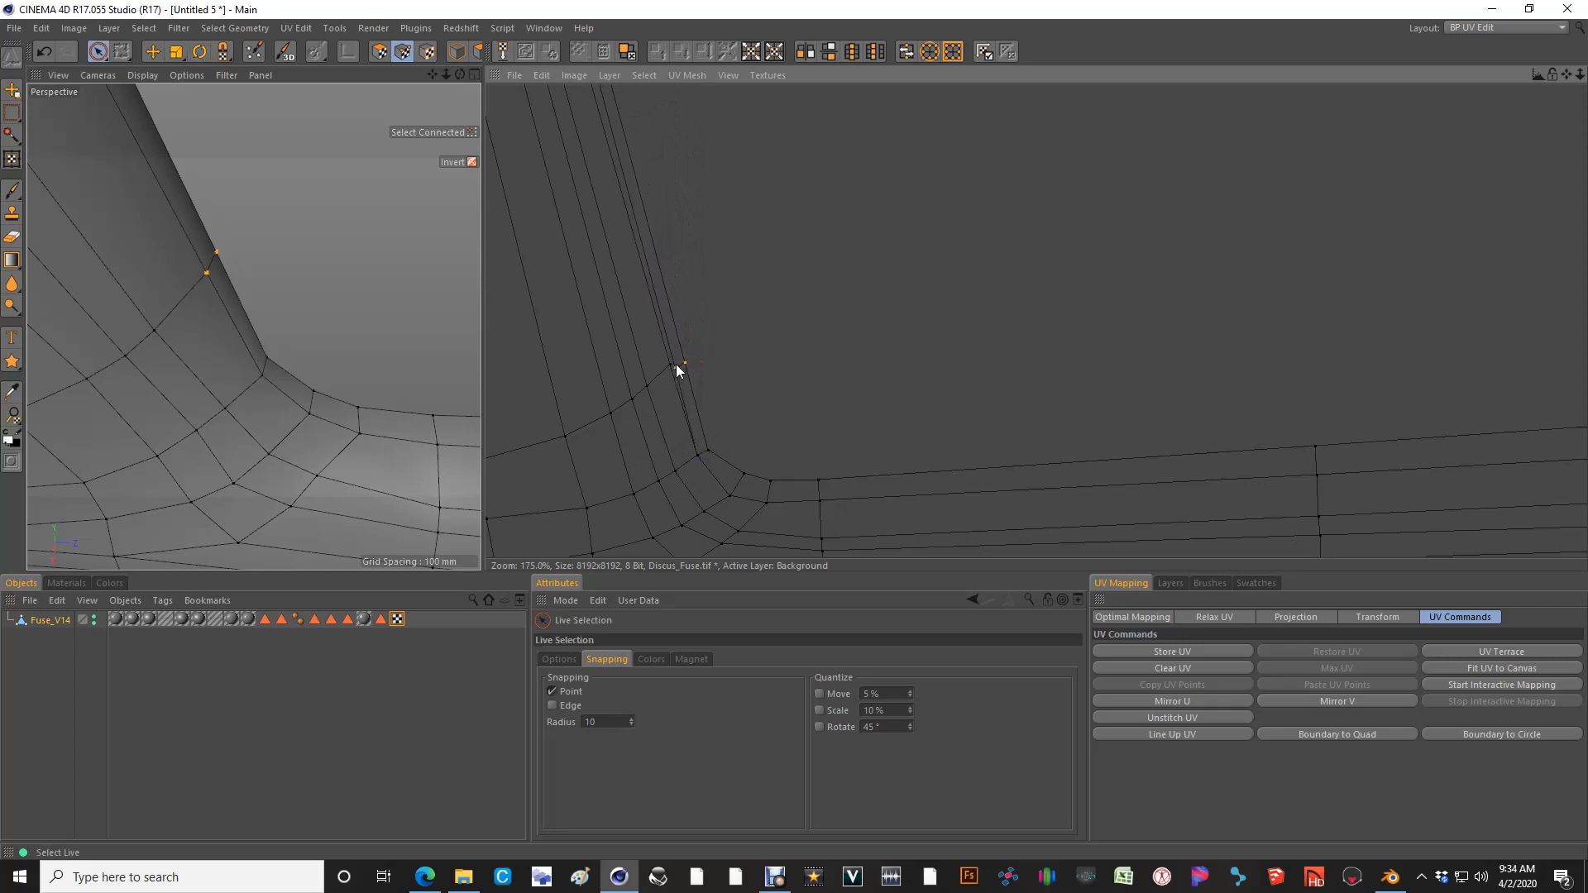
pyautogui.press('e')
pyautogui.moveTo(677, 370); pyautogui.dragTo(796, 438)
# Keep only the strip's four uppermost UV points selected and snap them to the leading edge just below the fin tip
pyautogui.press('space')
pyautogui.keyDown('ctrl'); pyautogui.moveTo(683, 360); pyautogui.dragTo(635, 379); pyautogui.keyUp('ctrl')
pyautogui.keyDown('alt'); pyautogui.moveTo(636, 380); pyautogui.dragTo(794, 430, button='middle'); pyautogui.keyUp('alt')
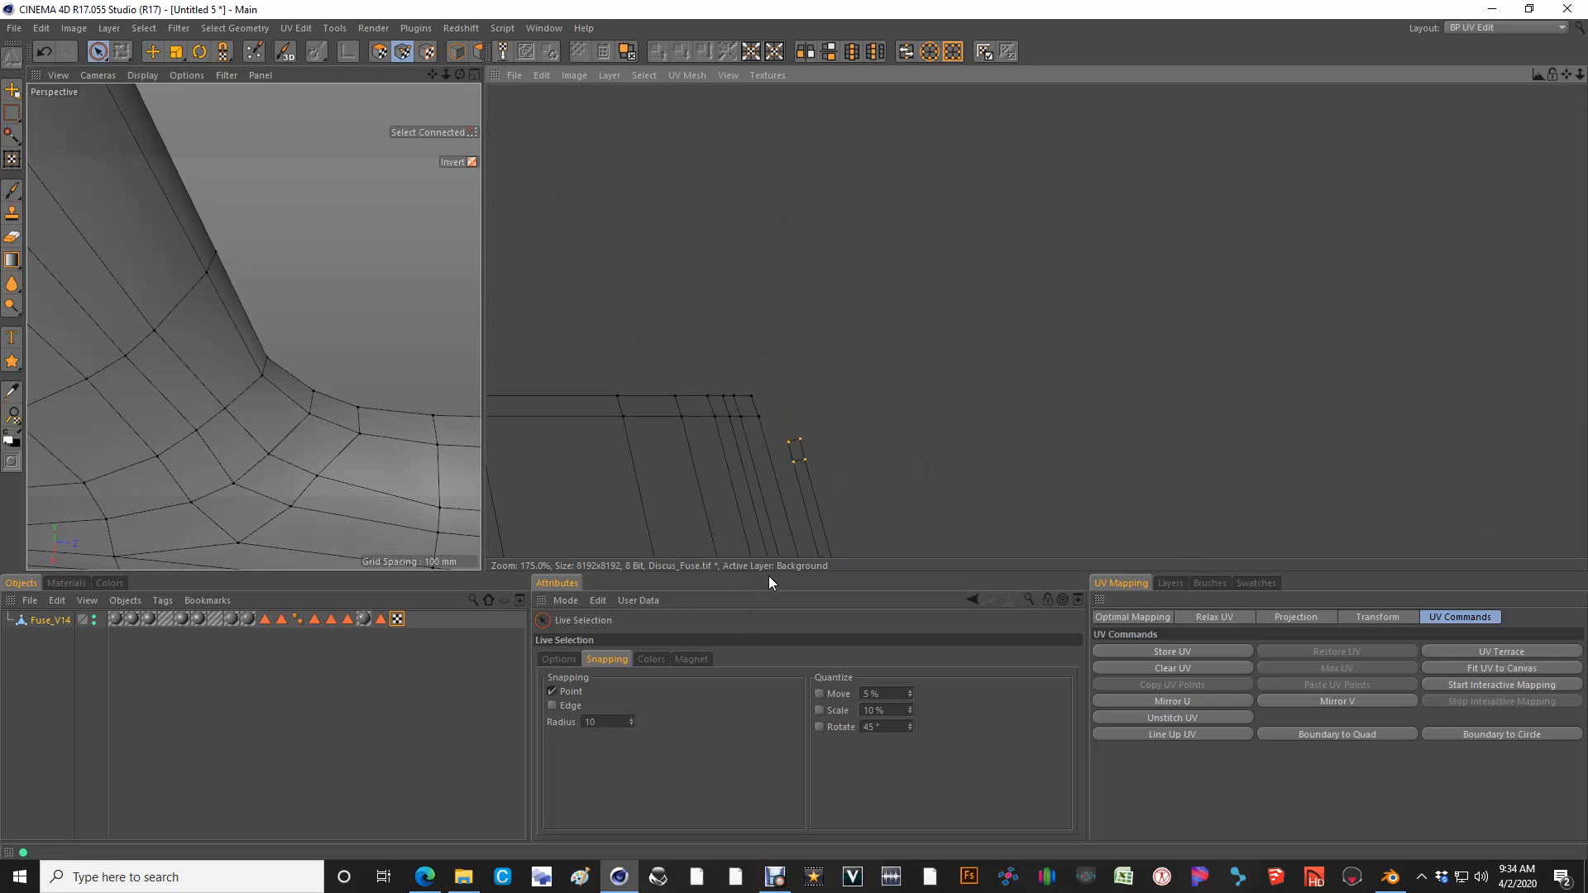
pyautogui.press('e')
pyautogui.moveTo(792, 464); pyautogui.dragTo(756, 419)
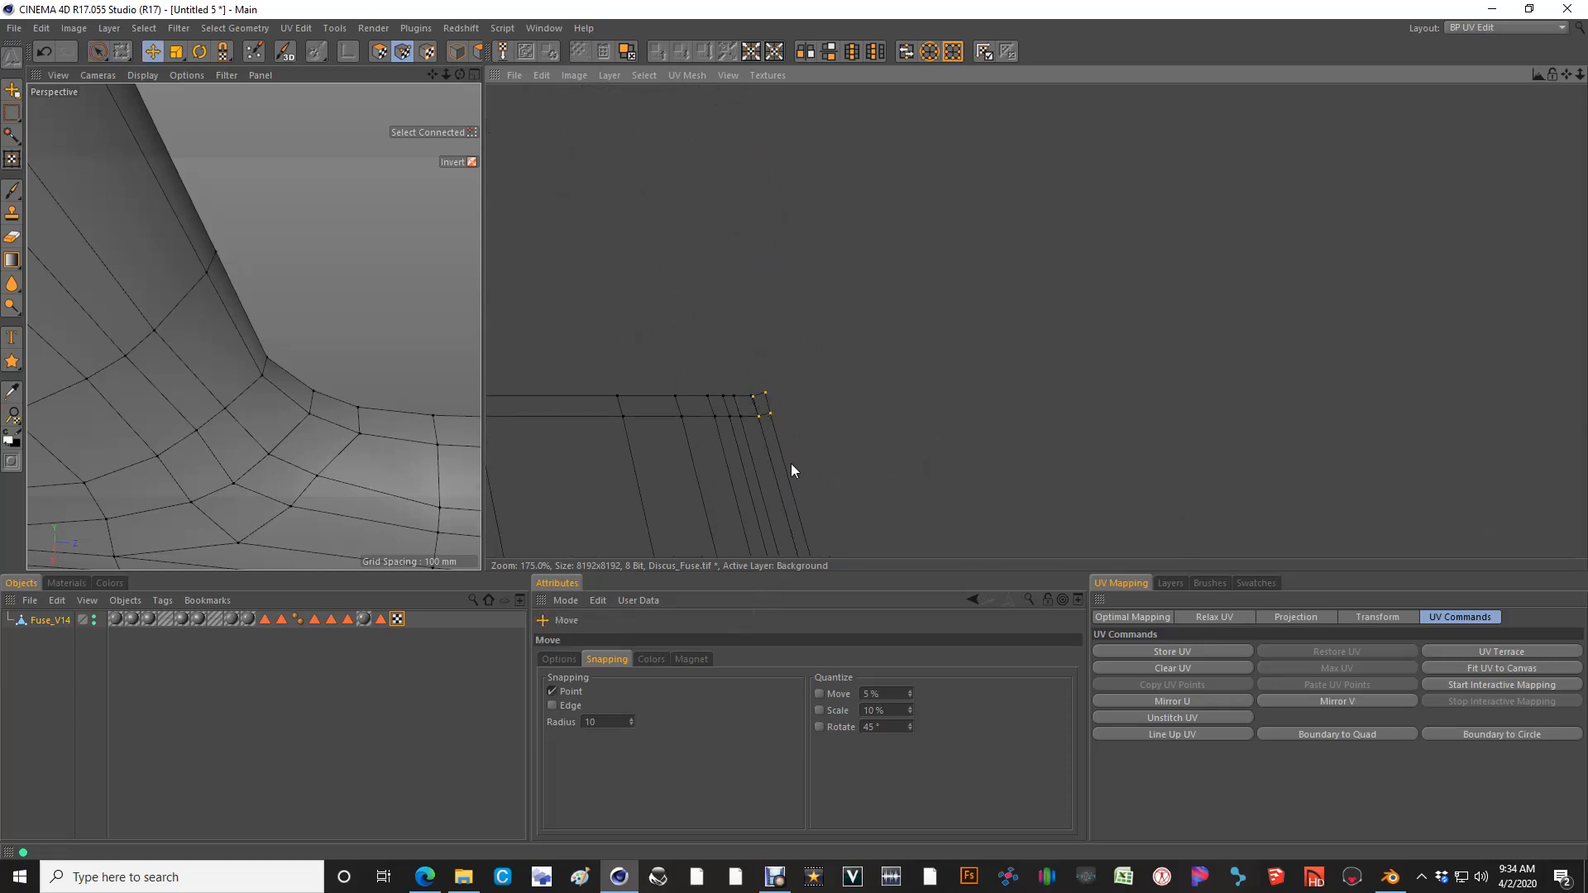
# Deselect the lower pair of tip points and snap the top pair to the fin's upper leading-edge corner
pyautogui.scroll(3, 739, 376)
pyautogui.press('space')
pyautogui.keyDown('ctrl'); pyautogui.click(800, 466); pyautogui.keyUp('ctrl')
pyautogui.press('space')
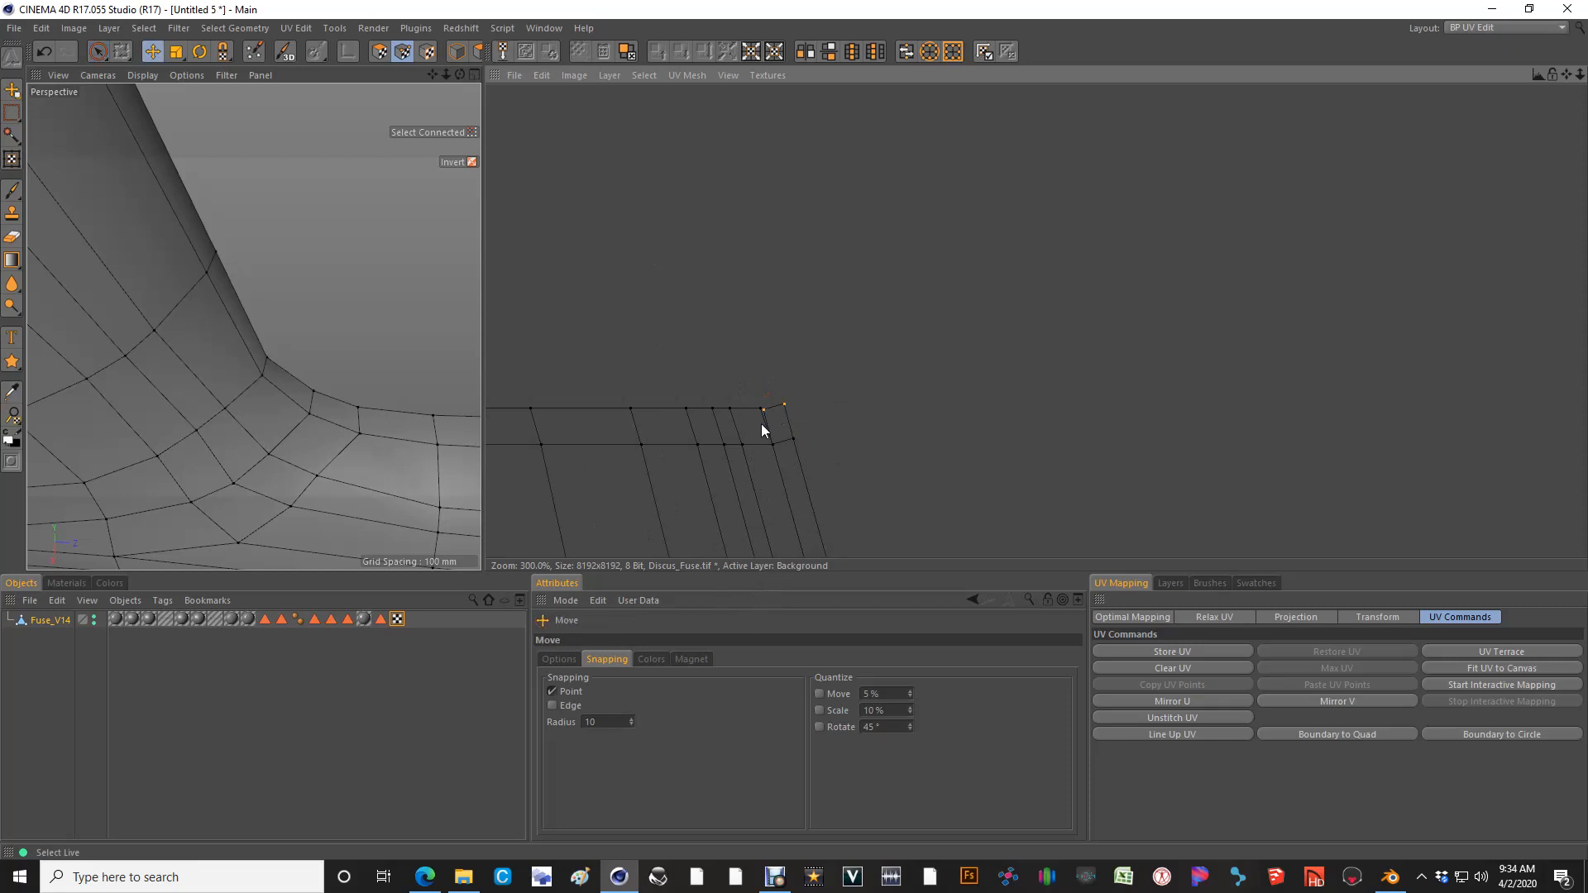
pyautogui.scroll(-5, 763, 413)
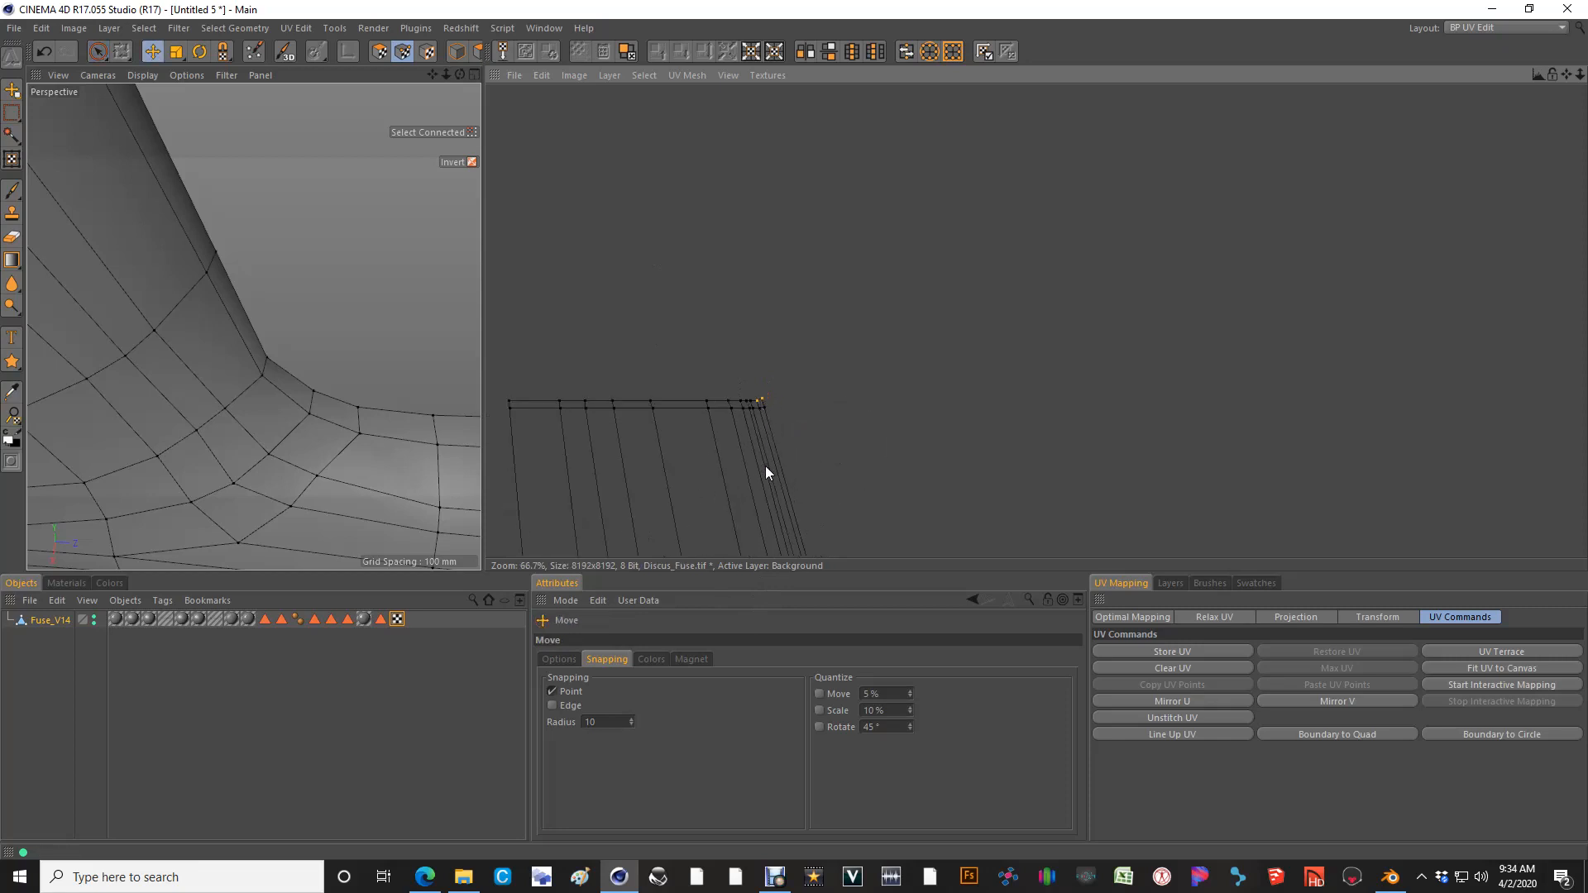
# Nudge the strip's outer UV points at the fillet and one row above it outward to widen the leading edge
pyautogui.keyDown('alt'); pyautogui.moveTo(795, 430); pyautogui.dragTo(749, 147, button='middle'); pyautogui.keyUp('alt')
pyautogui.scroll(-3, 703, 406)
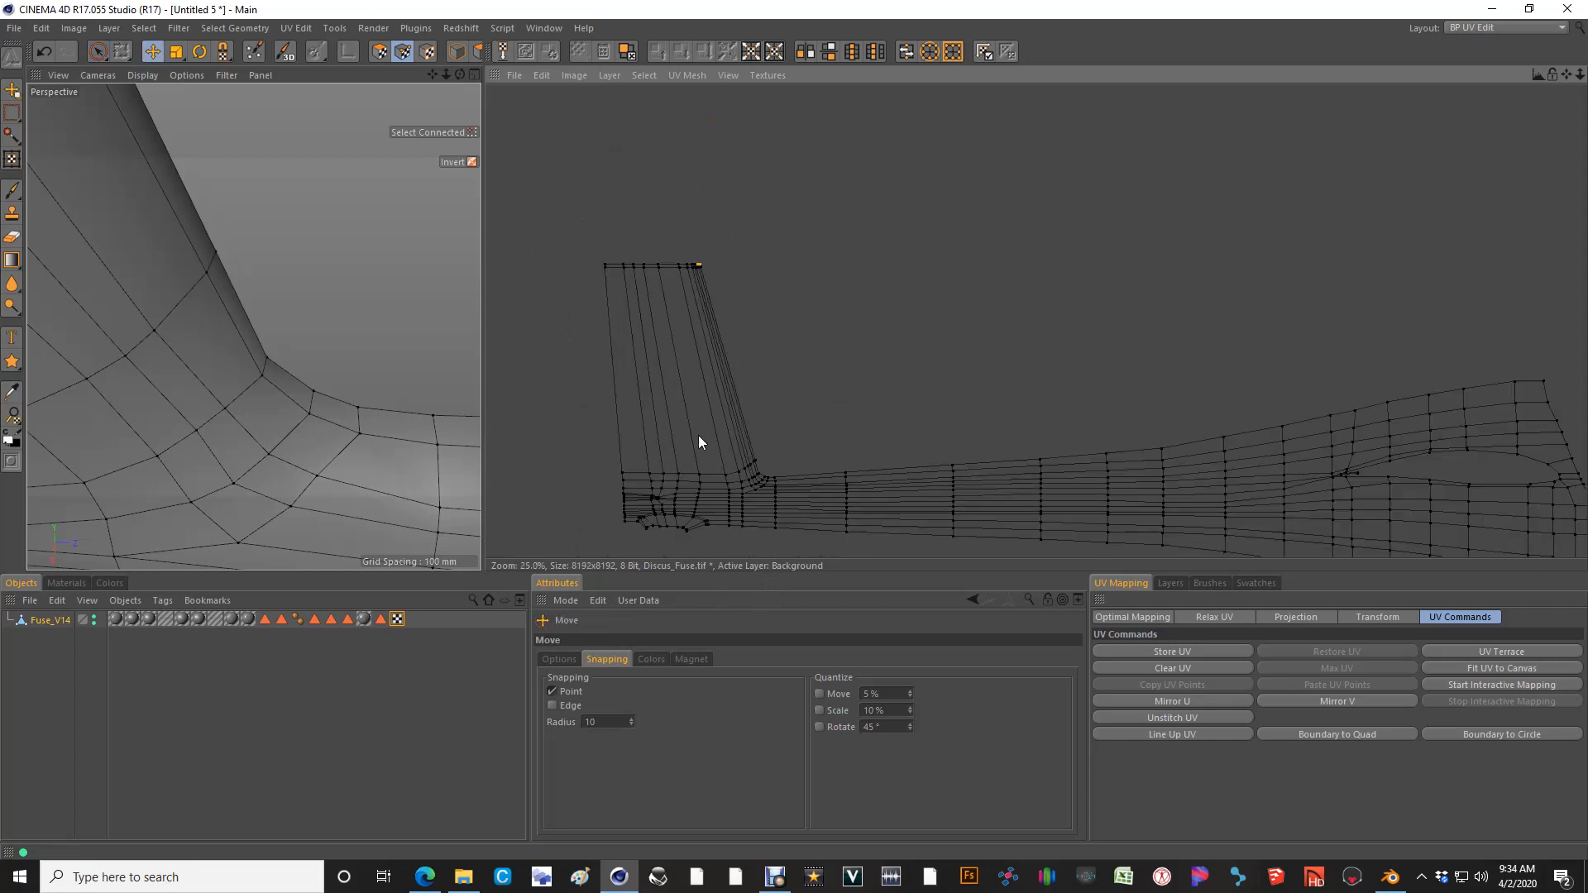
pyautogui.scroll(5, 763, 474)
pyautogui.press('space')
pyautogui.click(755, 465)
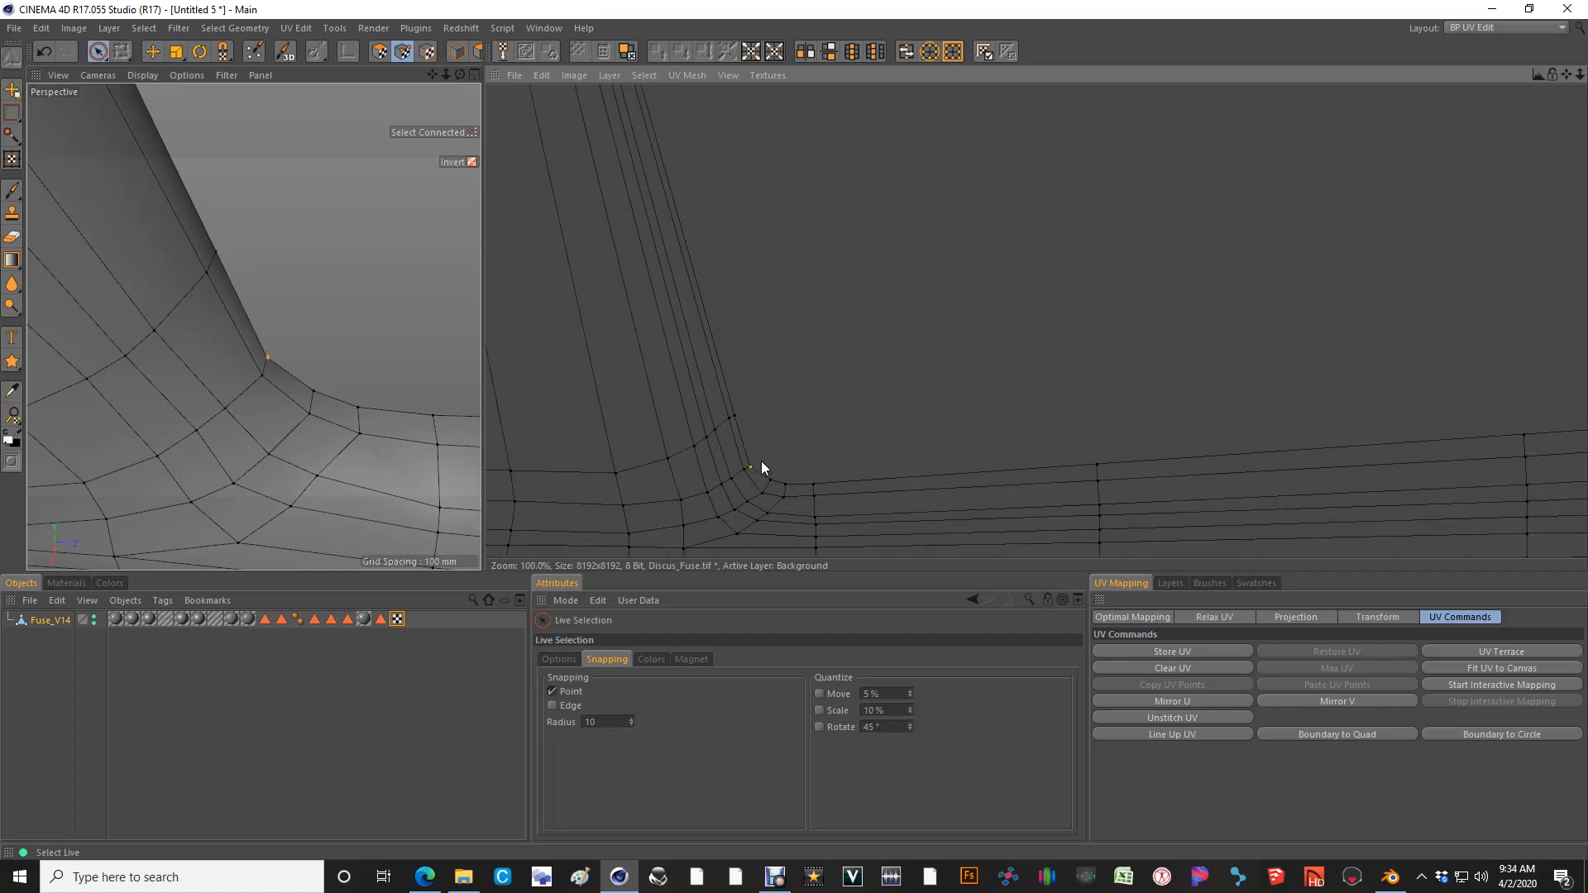
pyautogui.press('space')
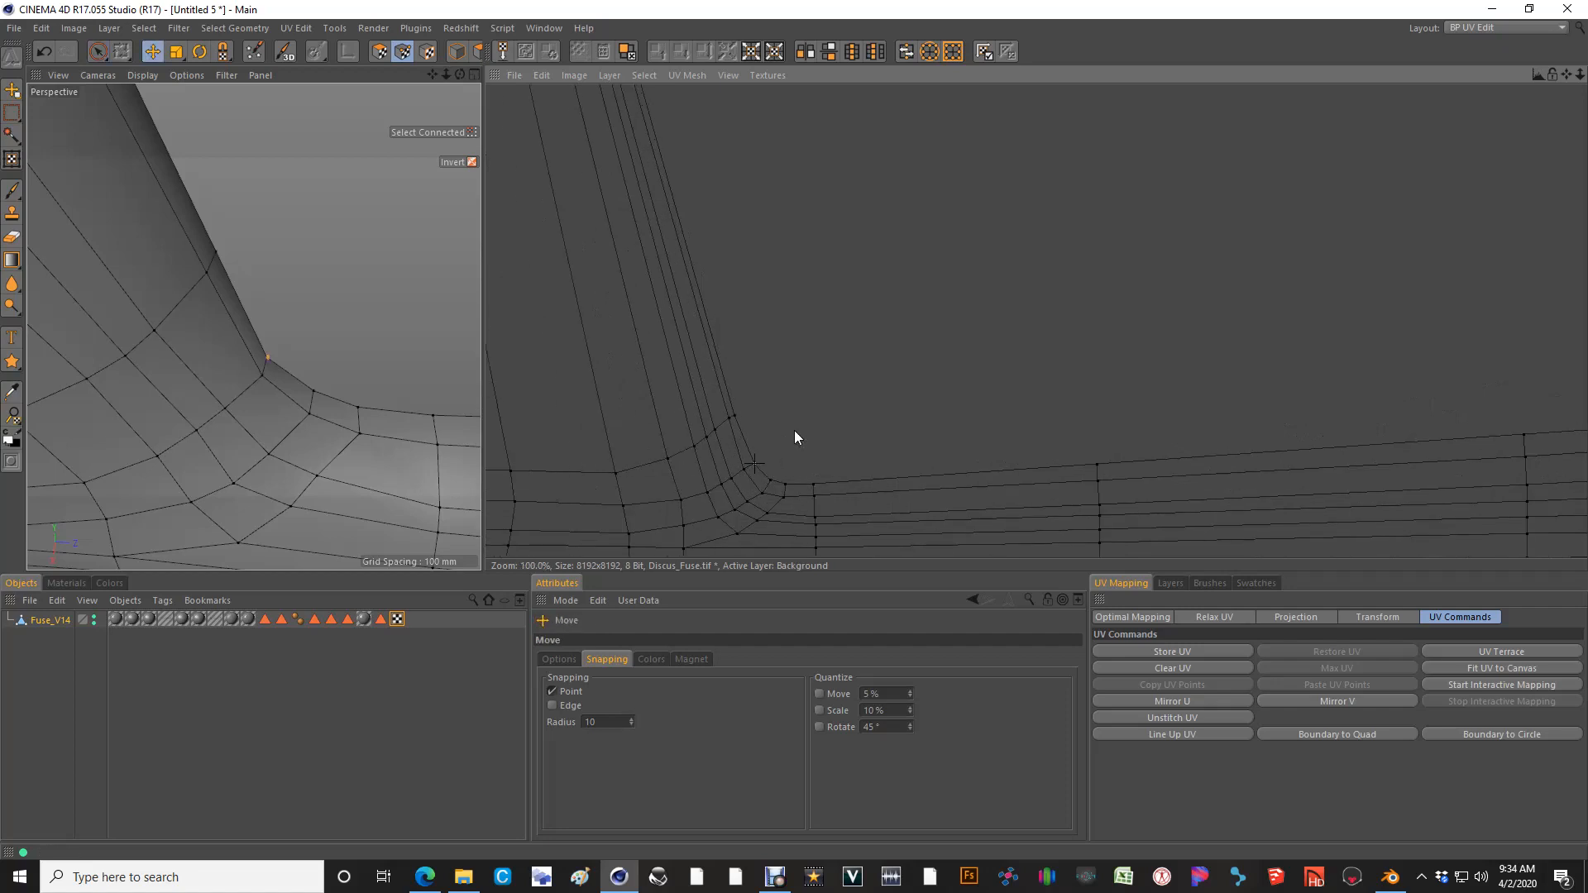
pyautogui.scroll(3, 795, 438)
pyautogui.press('space')
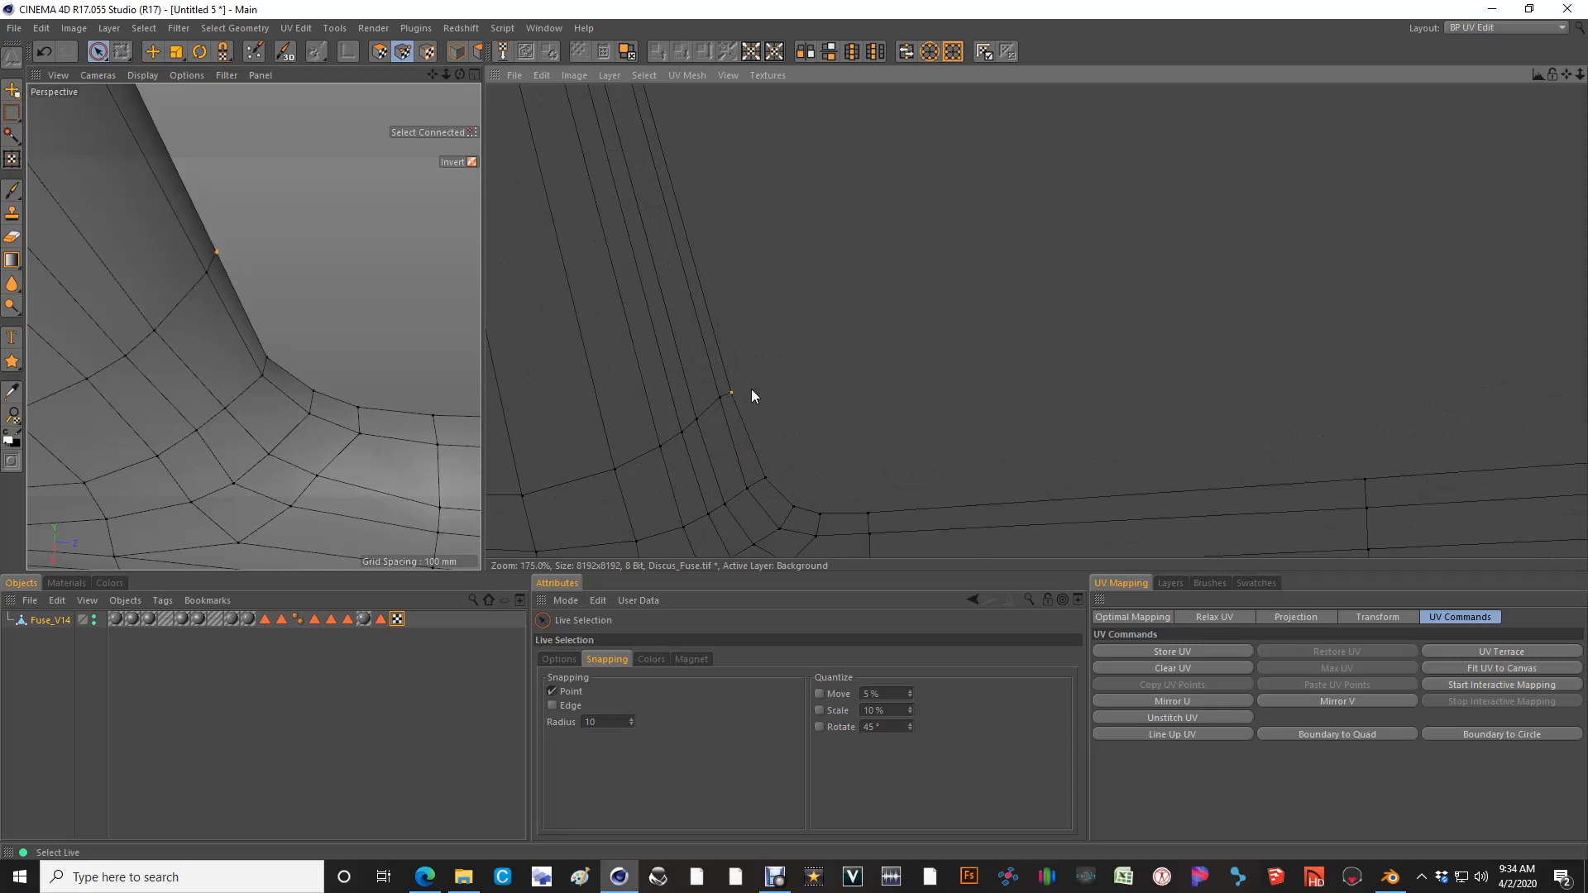
pyautogui.press('space')
pyautogui.moveTo(751, 389); pyautogui.dragTo(794, 430)
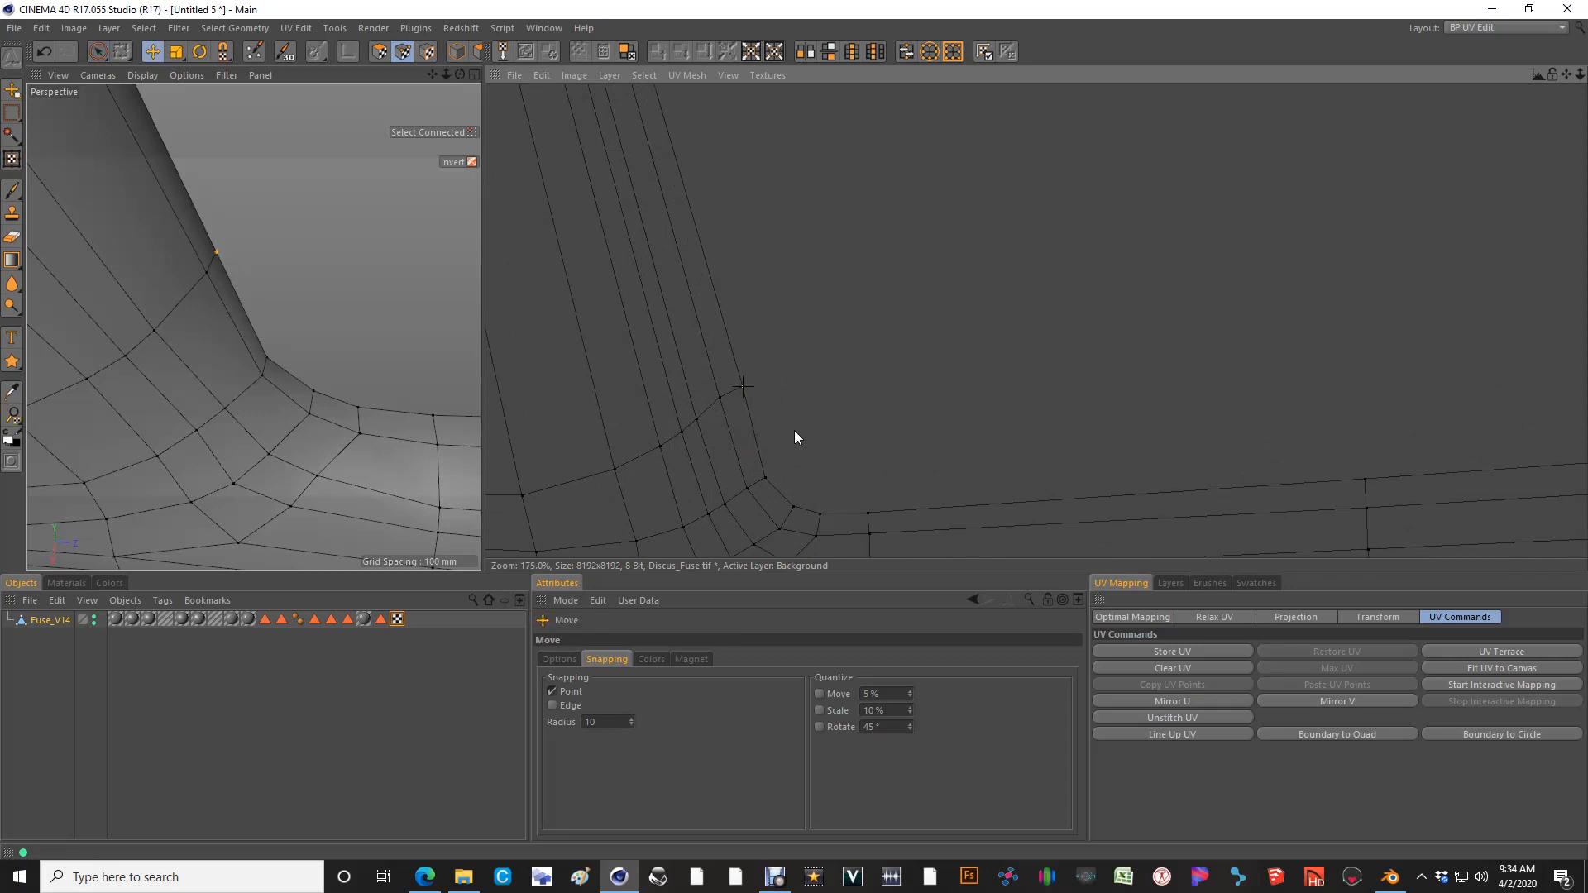
# Adjust the two neighbouring inner UV points in the row above the fillet to even out the leading-edge spacing
pyautogui.press('space')
pyautogui.keyDown('shift'); pyautogui.click(727, 403); pyautogui.keyUp('shift')
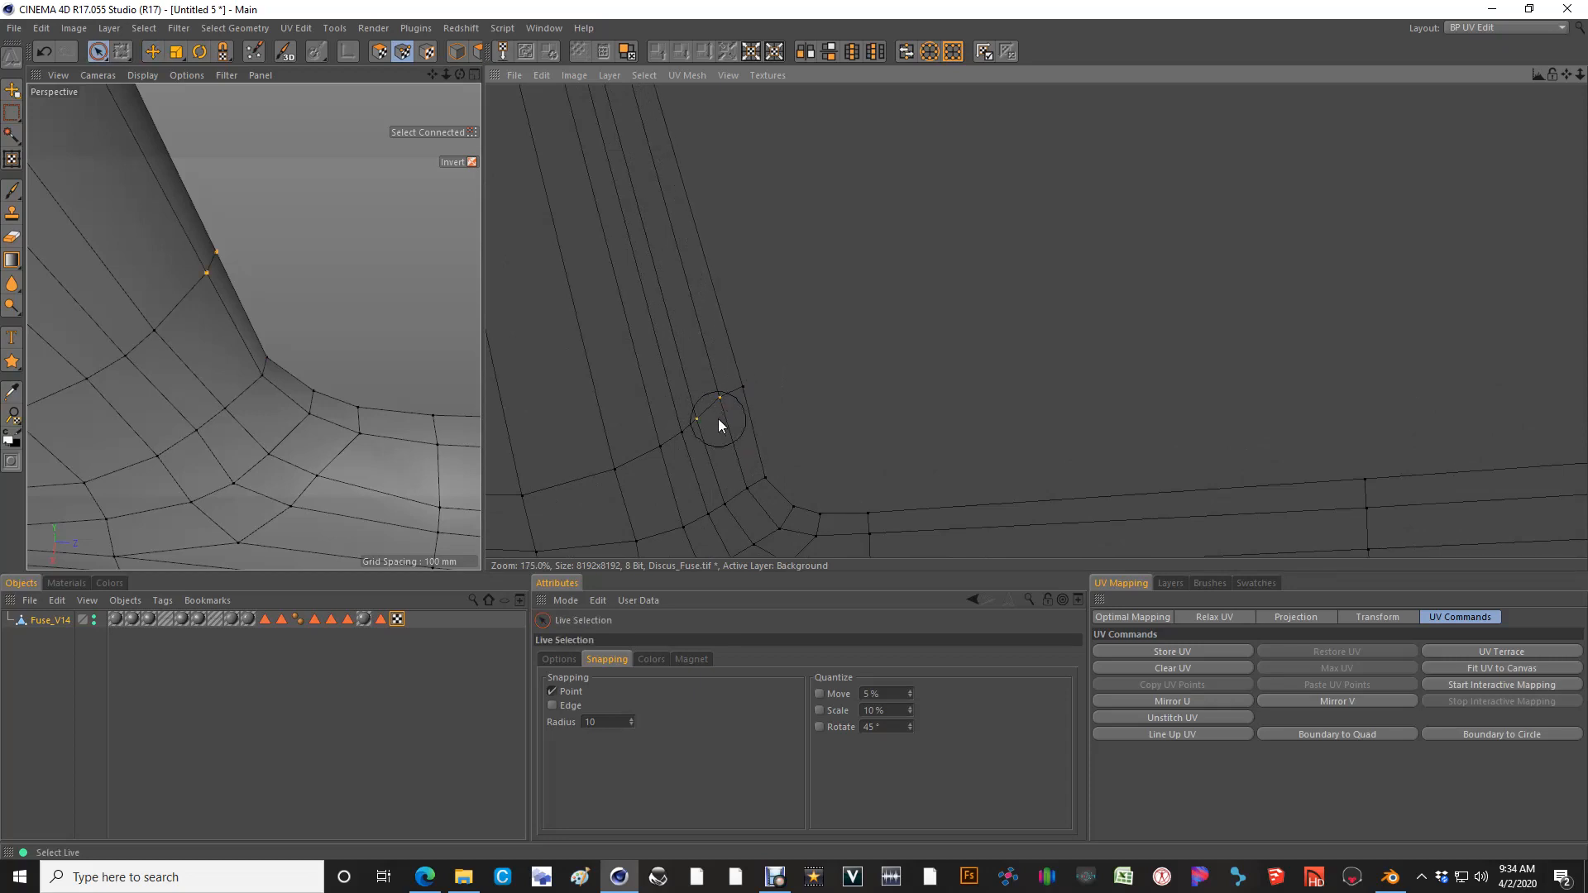
pyautogui.press('space')
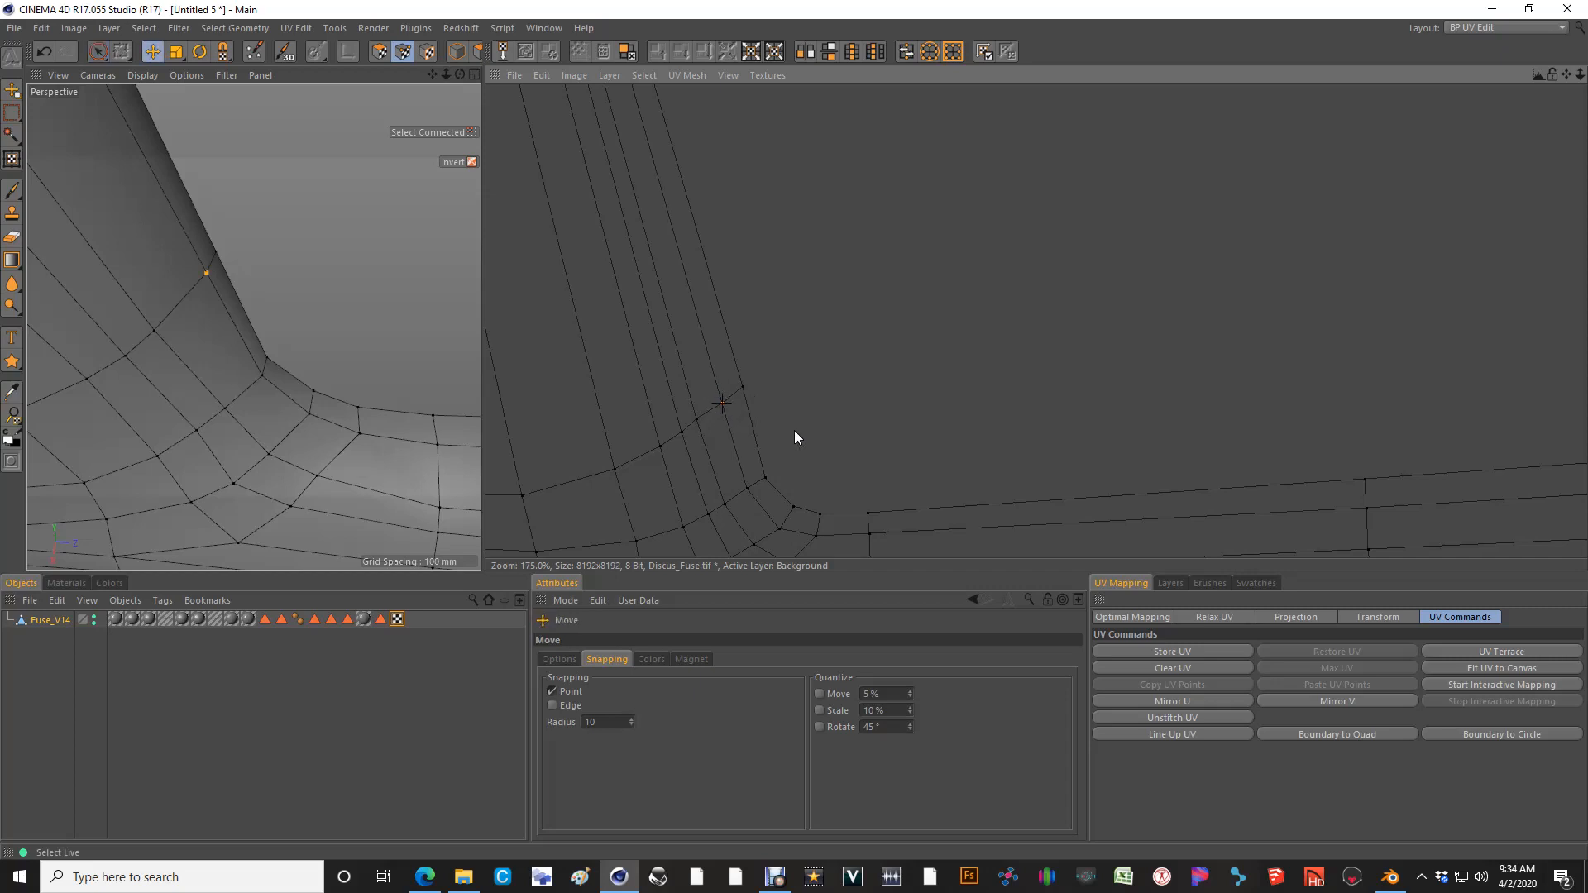
pyautogui.press('space')
pyautogui.click(713, 440)
pyautogui.press('space')
pyautogui.moveTo(713, 440); pyautogui.dragTo(712, 439)
# Examine how the leading-edge strip's points line up at the fin tip and over the whole fin
pyautogui.scroll(-4, 747, 475)
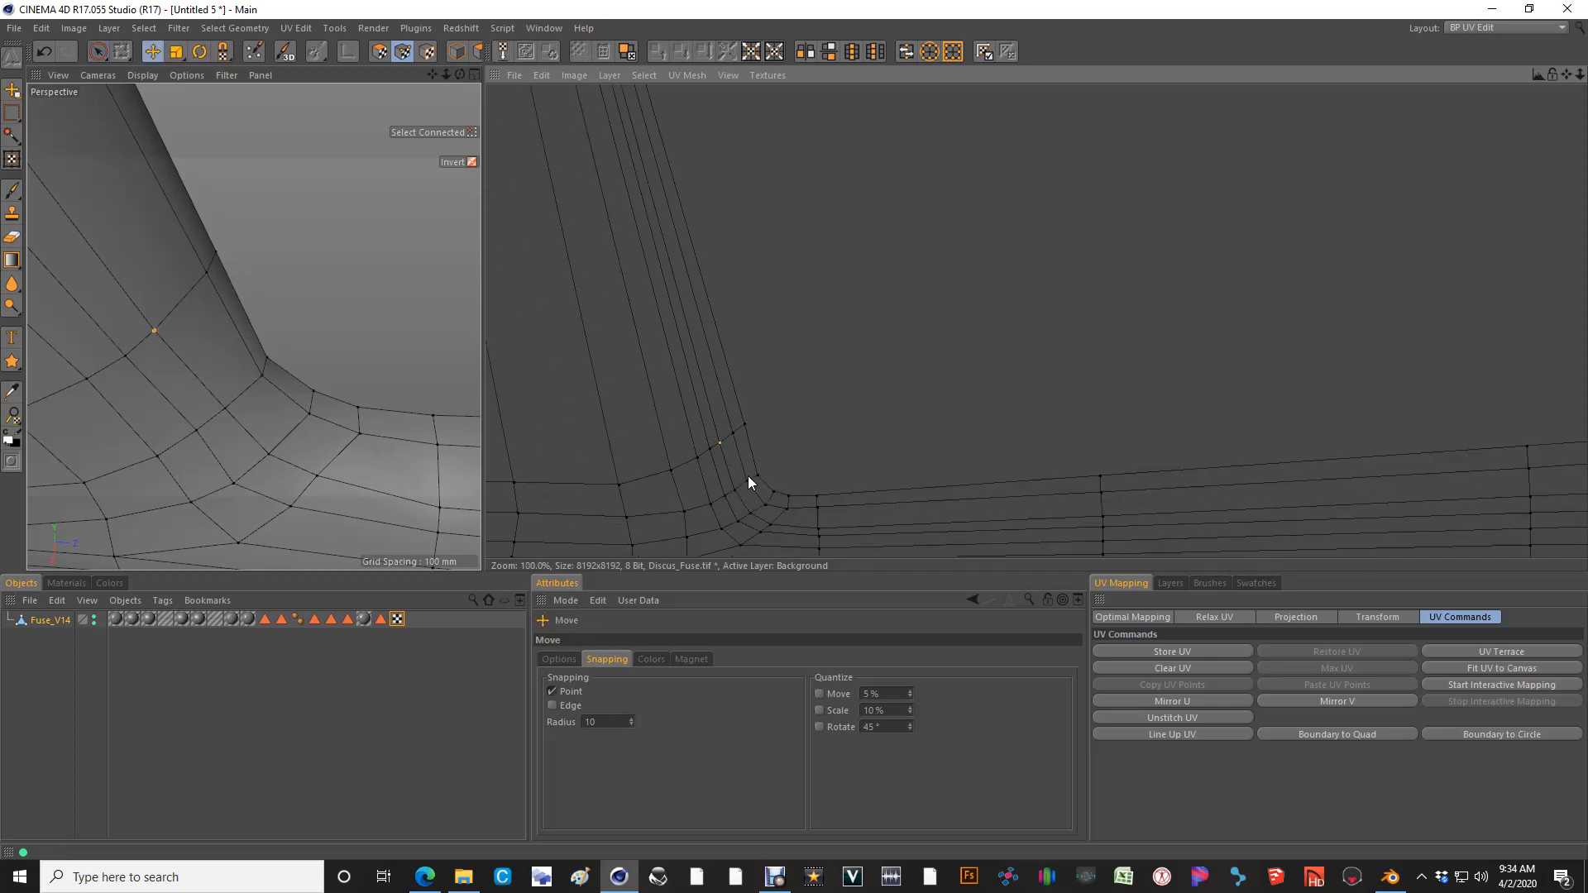
pyautogui.keyDown('alt'); pyautogui.moveTo(718, 370); pyautogui.dragTo(794, 430, button='middle'); pyautogui.keyUp('alt')
pyautogui.scroll(8, 747, 359)
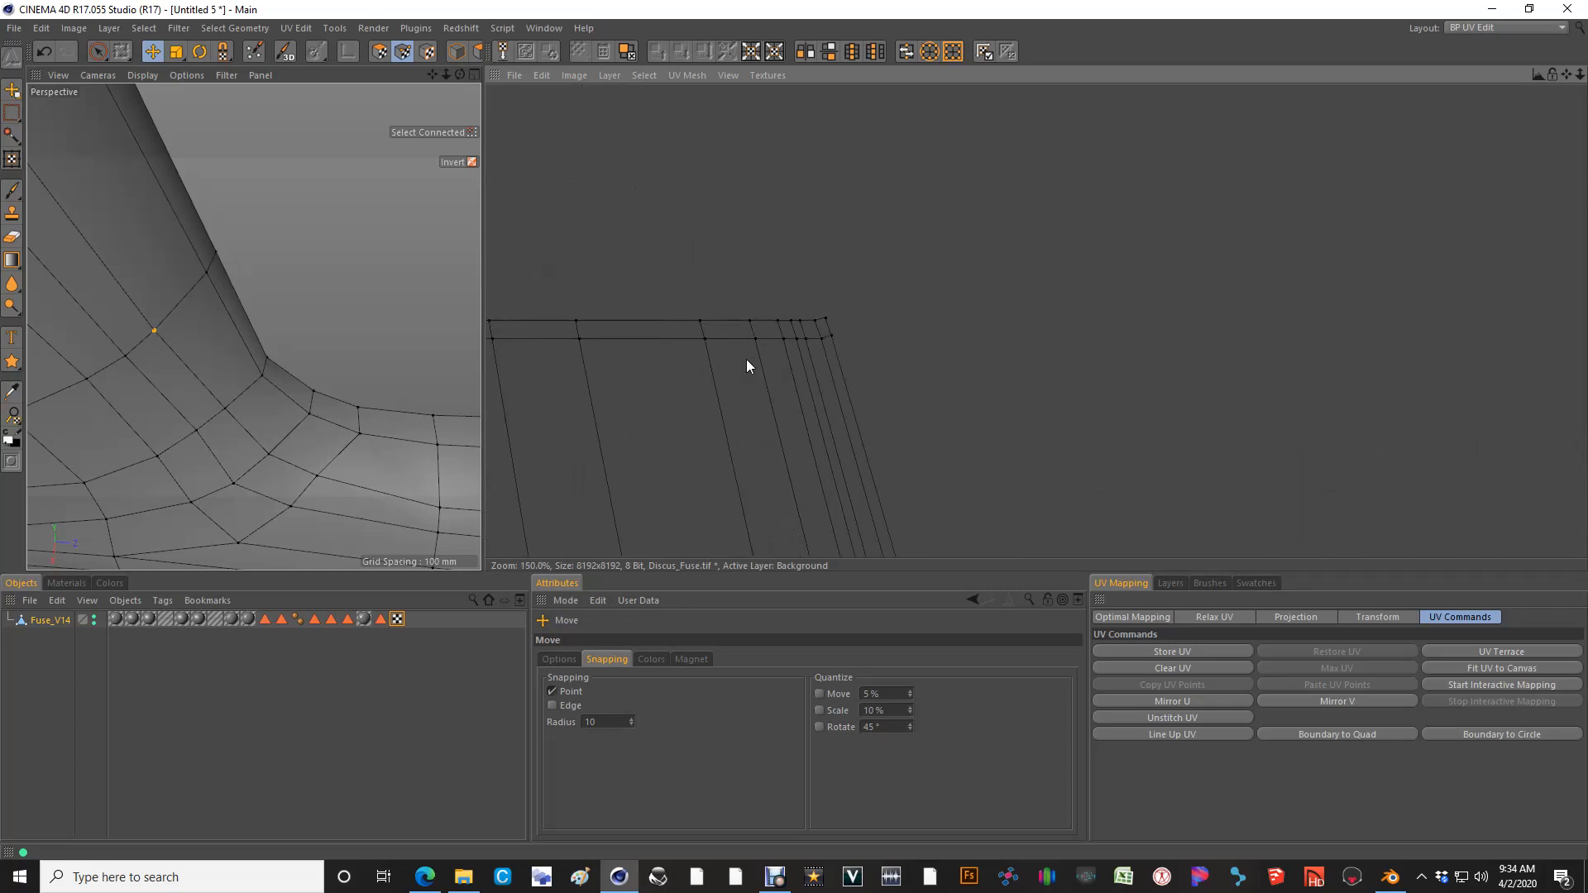
pyautogui.press('space')
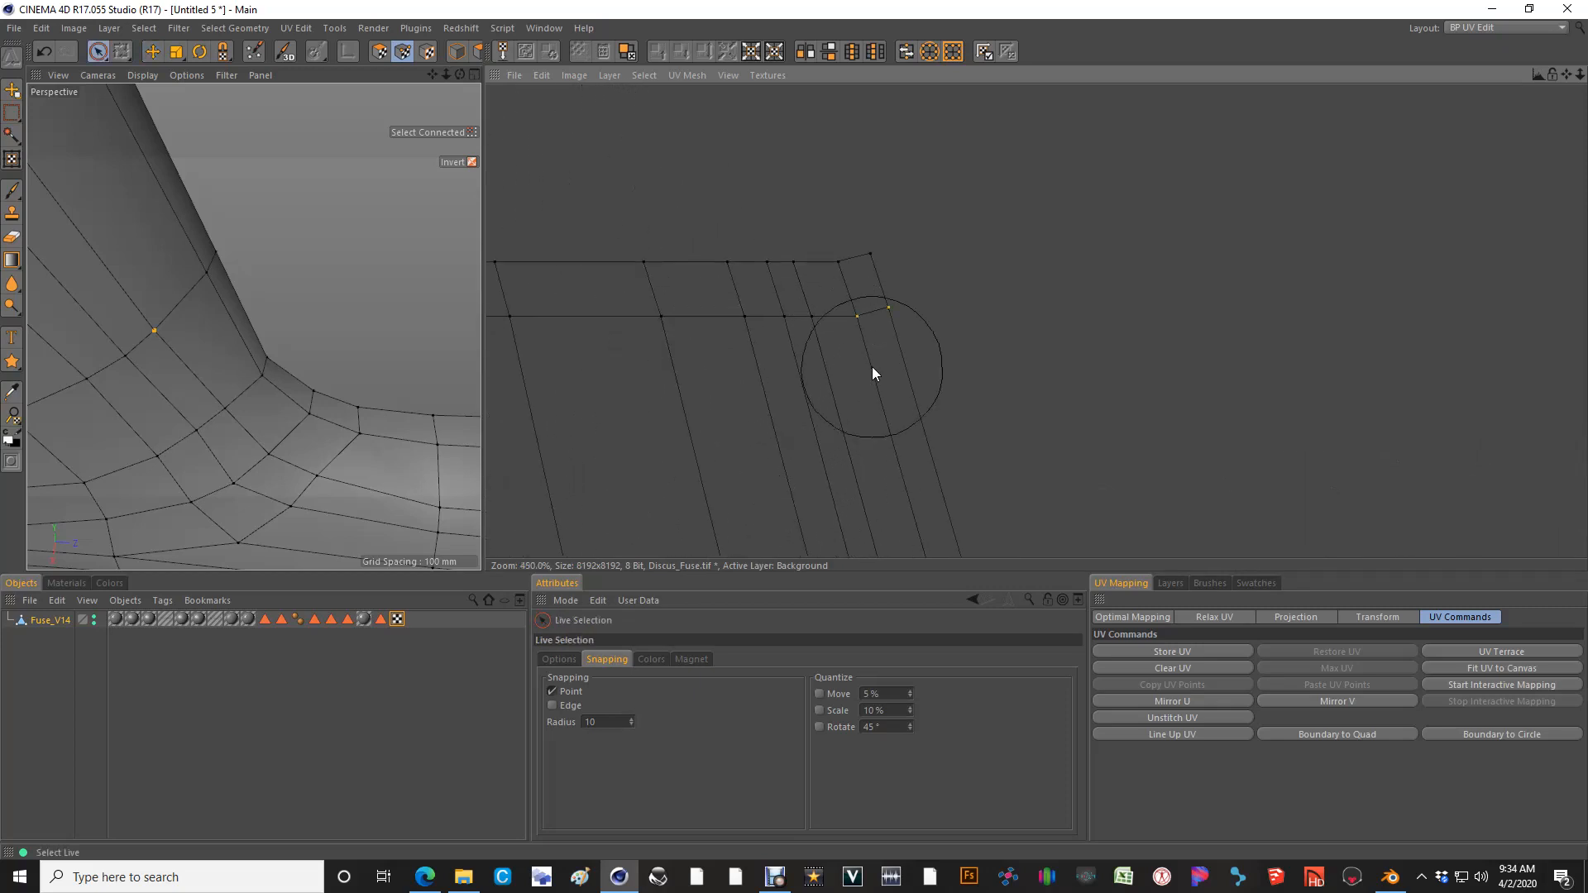
pyautogui.click(871, 365)
pyautogui.scroll(-15, 750, 187)
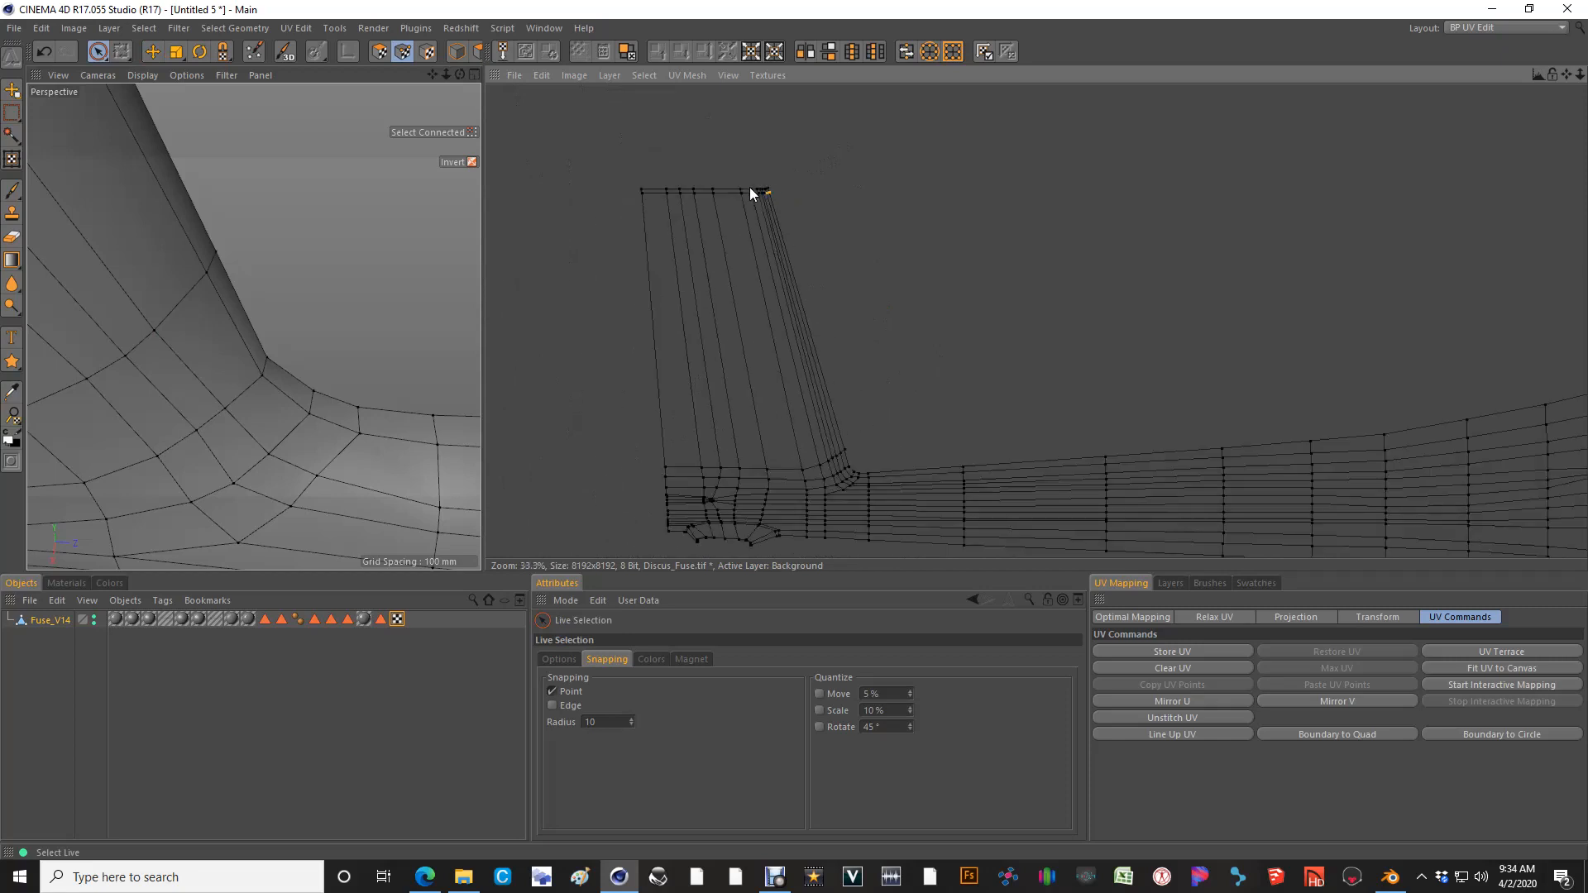
pyautogui.scroll(-10, 312, 330)
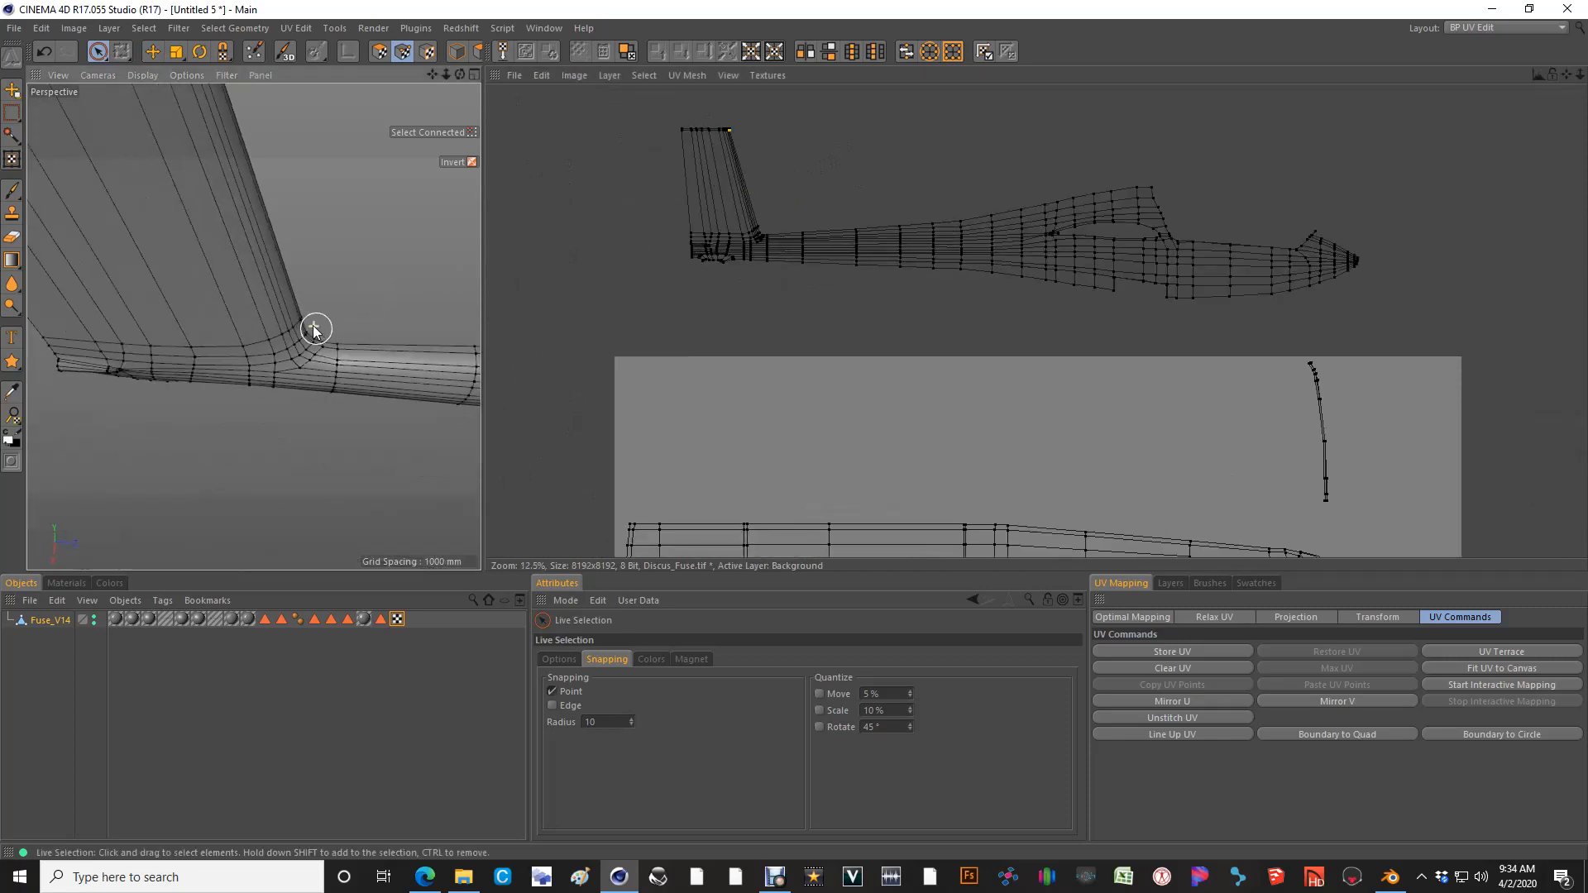
# Select the inner rim polygons around the lower corner of the cockpit opening on the 3D model to locate their UVs
pyautogui.scroll(-3, 117, 364)
pyautogui.scroll(8, 380, 389)
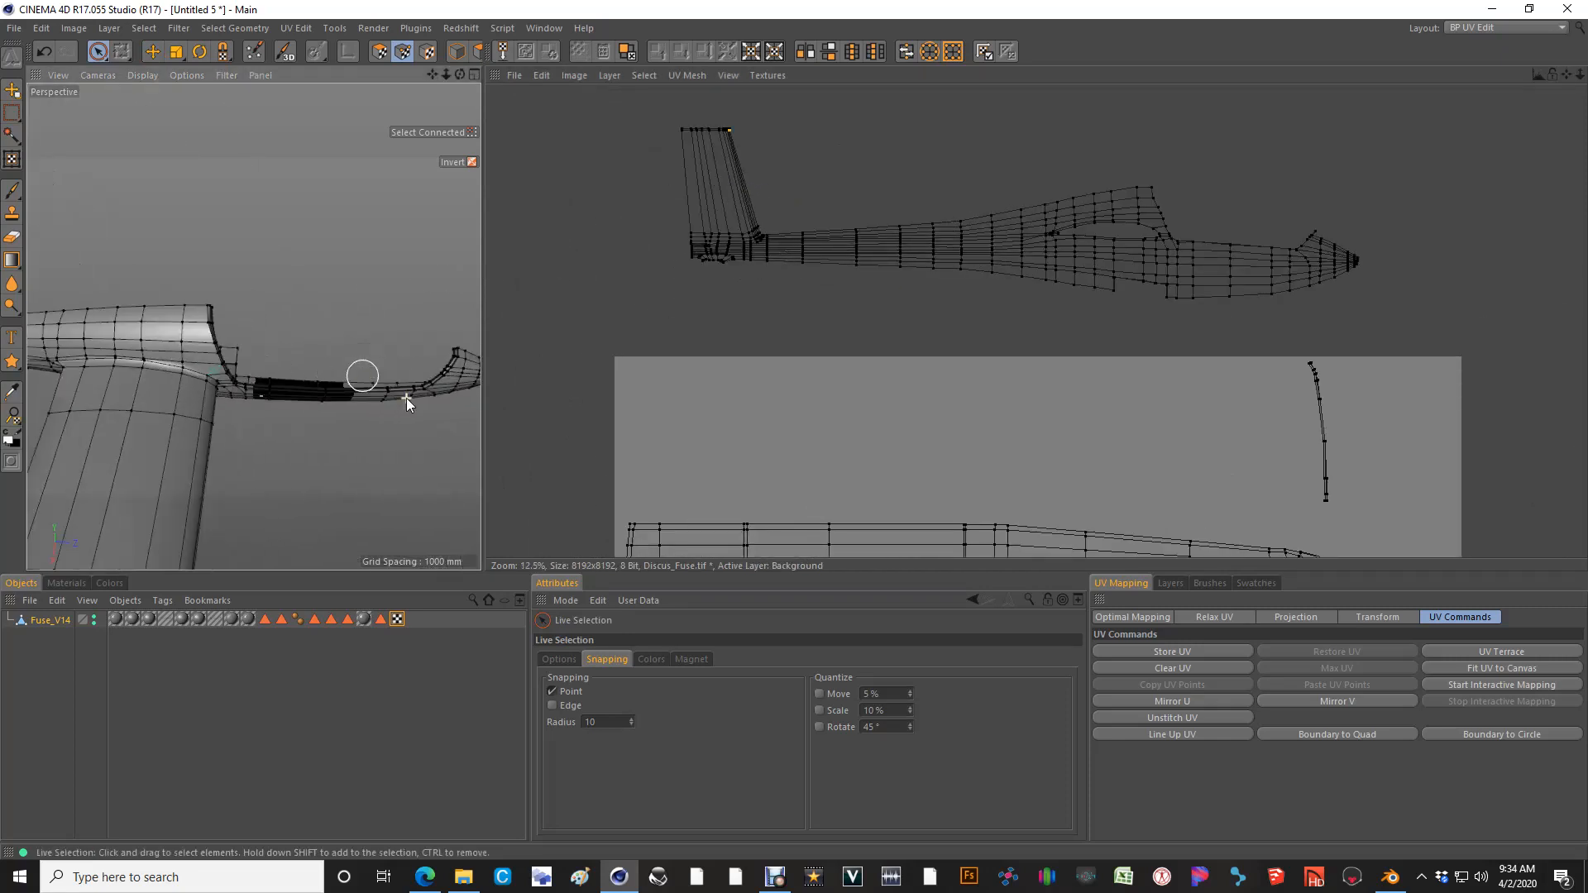
pyautogui.keyDown('alt'); pyautogui.moveTo(363, 385); pyautogui.dragTo(264, 277); pyautogui.keyUp('alt')
pyautogui.keyDown('alt'); pyautogui.moveTo(353, 372); pyautogui.dragTo(204, 331, button='middle'); pyautogui.keyUp('alt')
pyautogui.scroll(8, 286, 361)
pyautogui.keyDown('alt'); pyautogui.moveTo(278, 347); pyautogui.dragTo(446, 361); pyautogui.keyUp('alt')
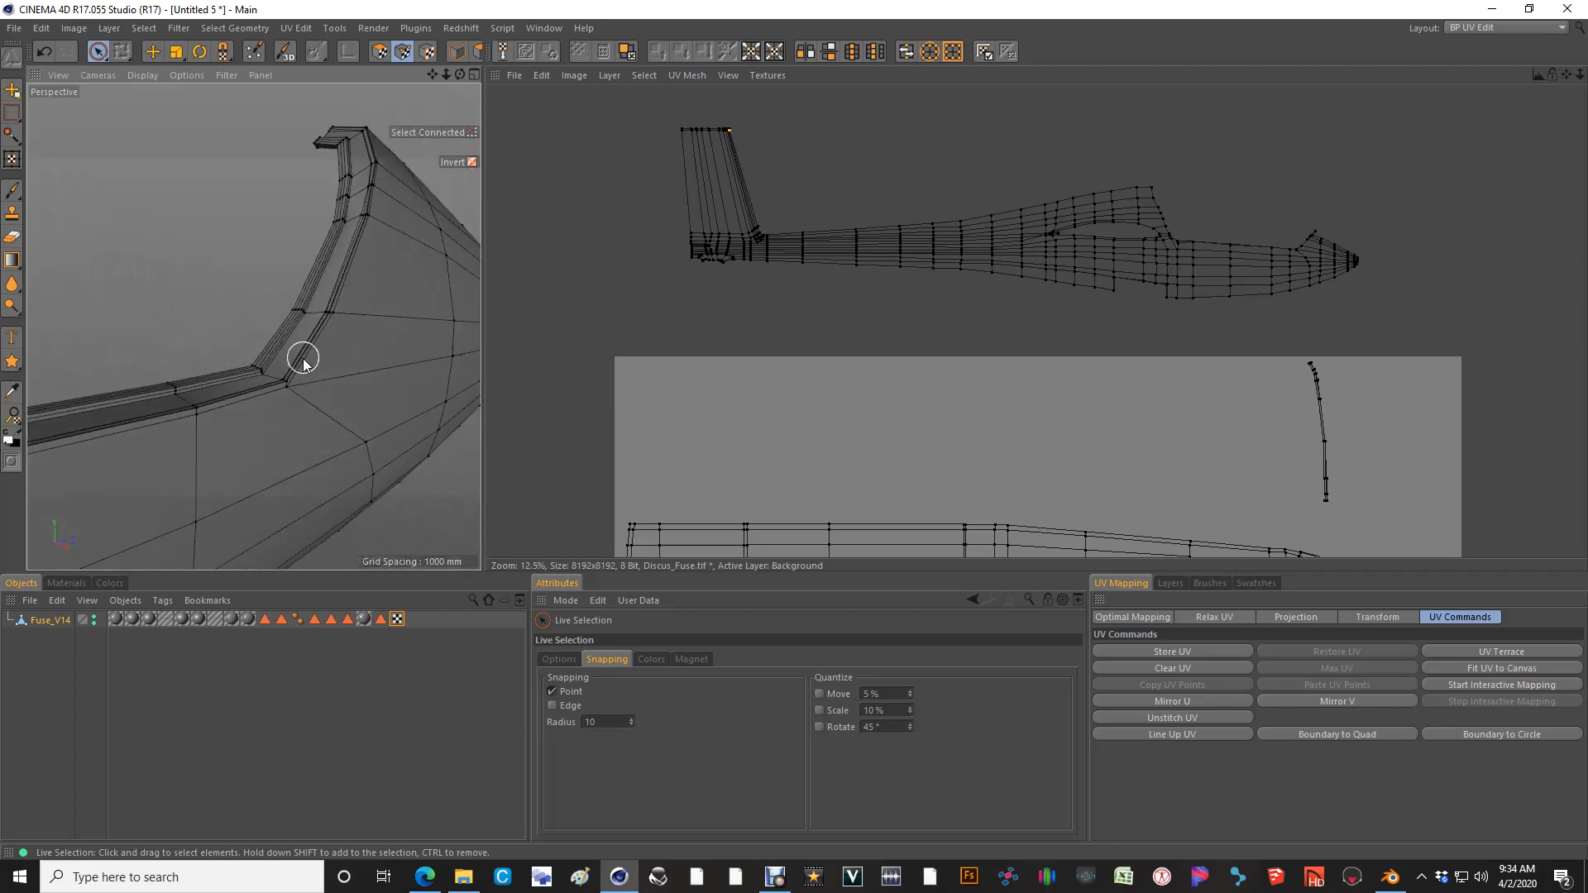
pyautogui.click(379, 51)
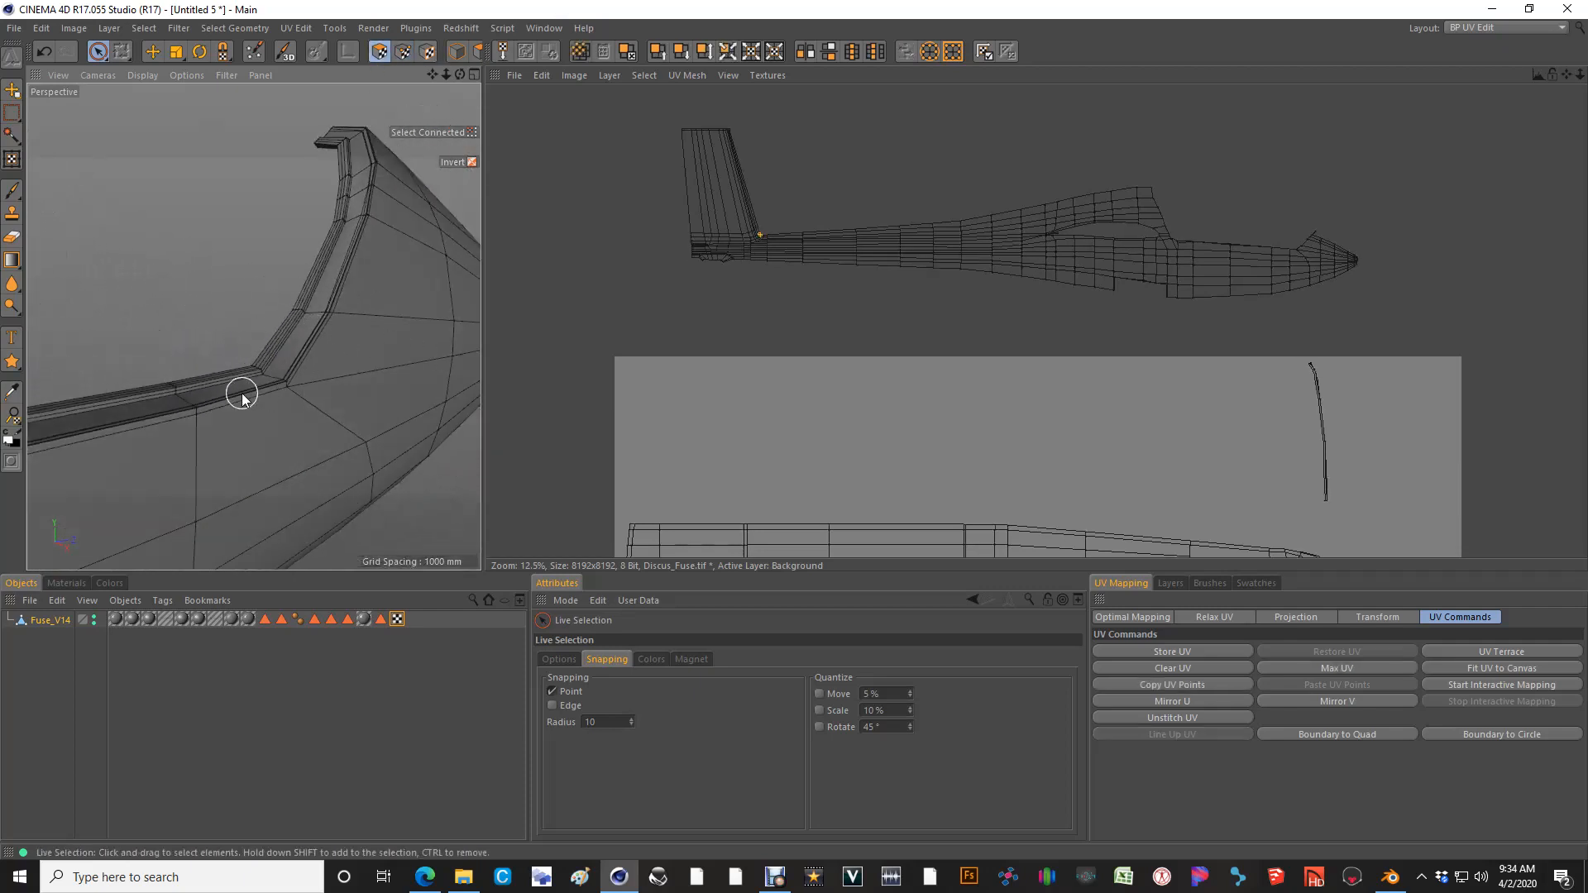
pyautogui.click(257, 362)
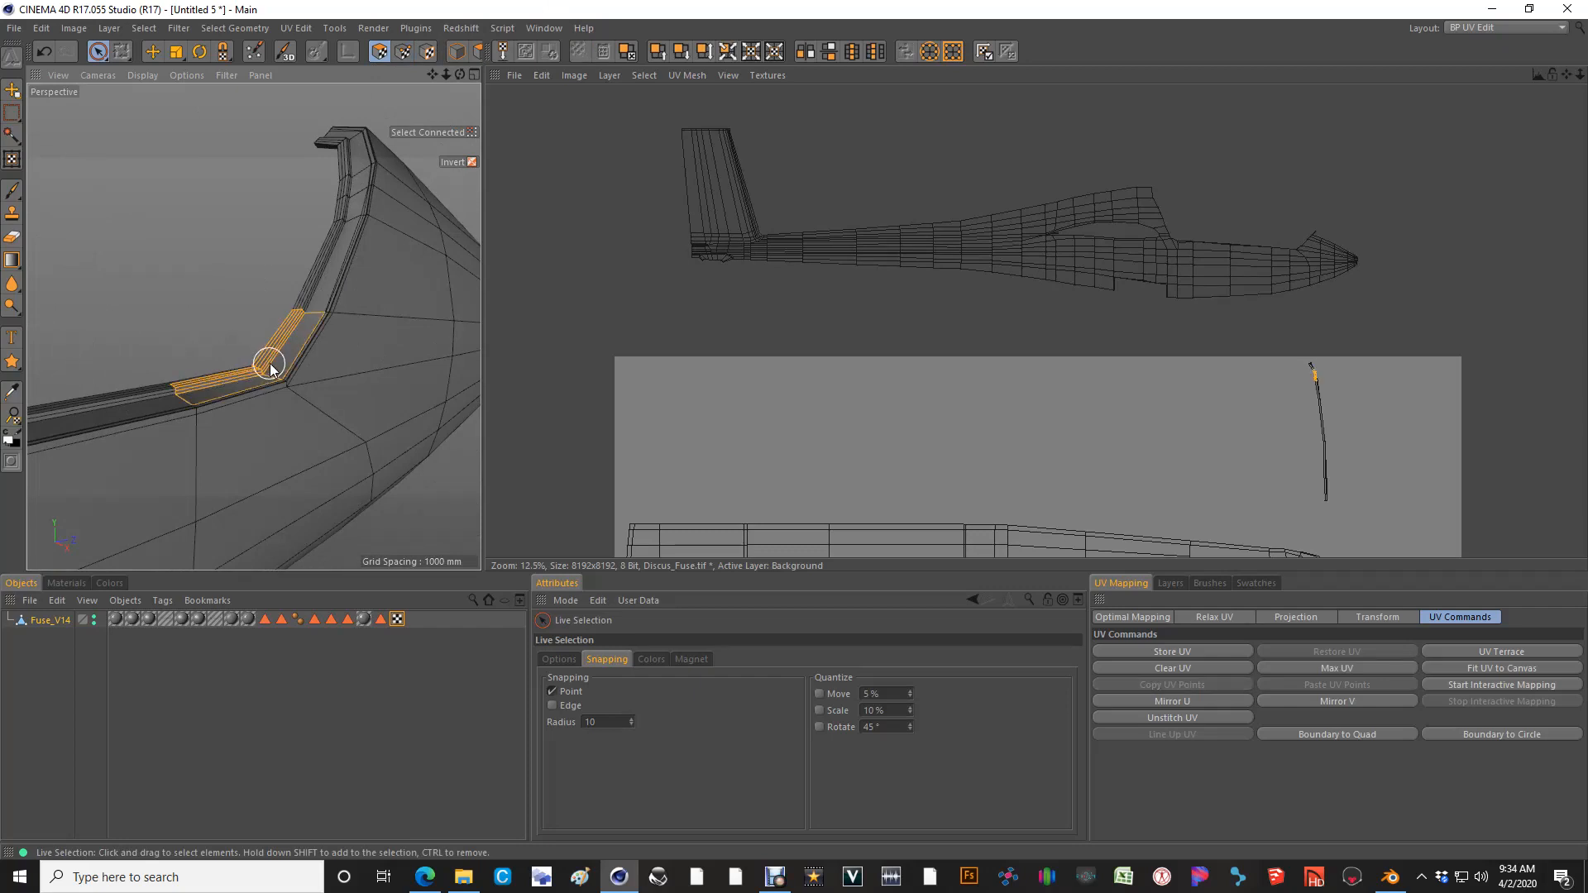
pyautogui.scroll(4, 269, 373)
pyautogui.click(296, 378)
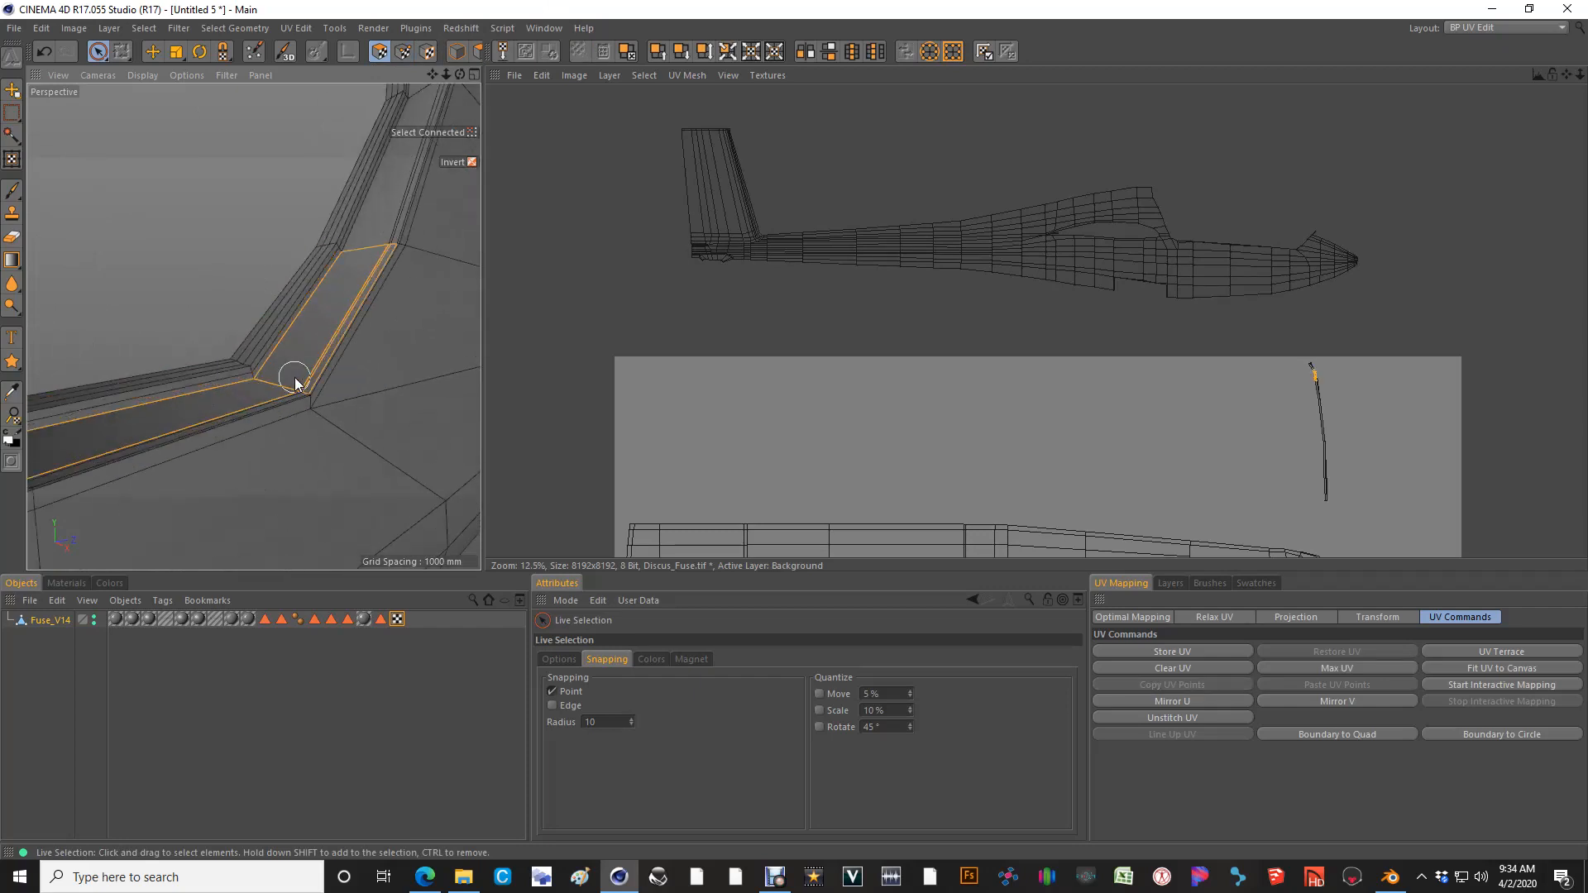
# Select the thin rim polygons beside the cockpit opening's lower corner in the UV layout and check them against the 3D model
pyautogui.scroll(3, 1281, 231)
pyautogui.scroll(5, 1345, 285)
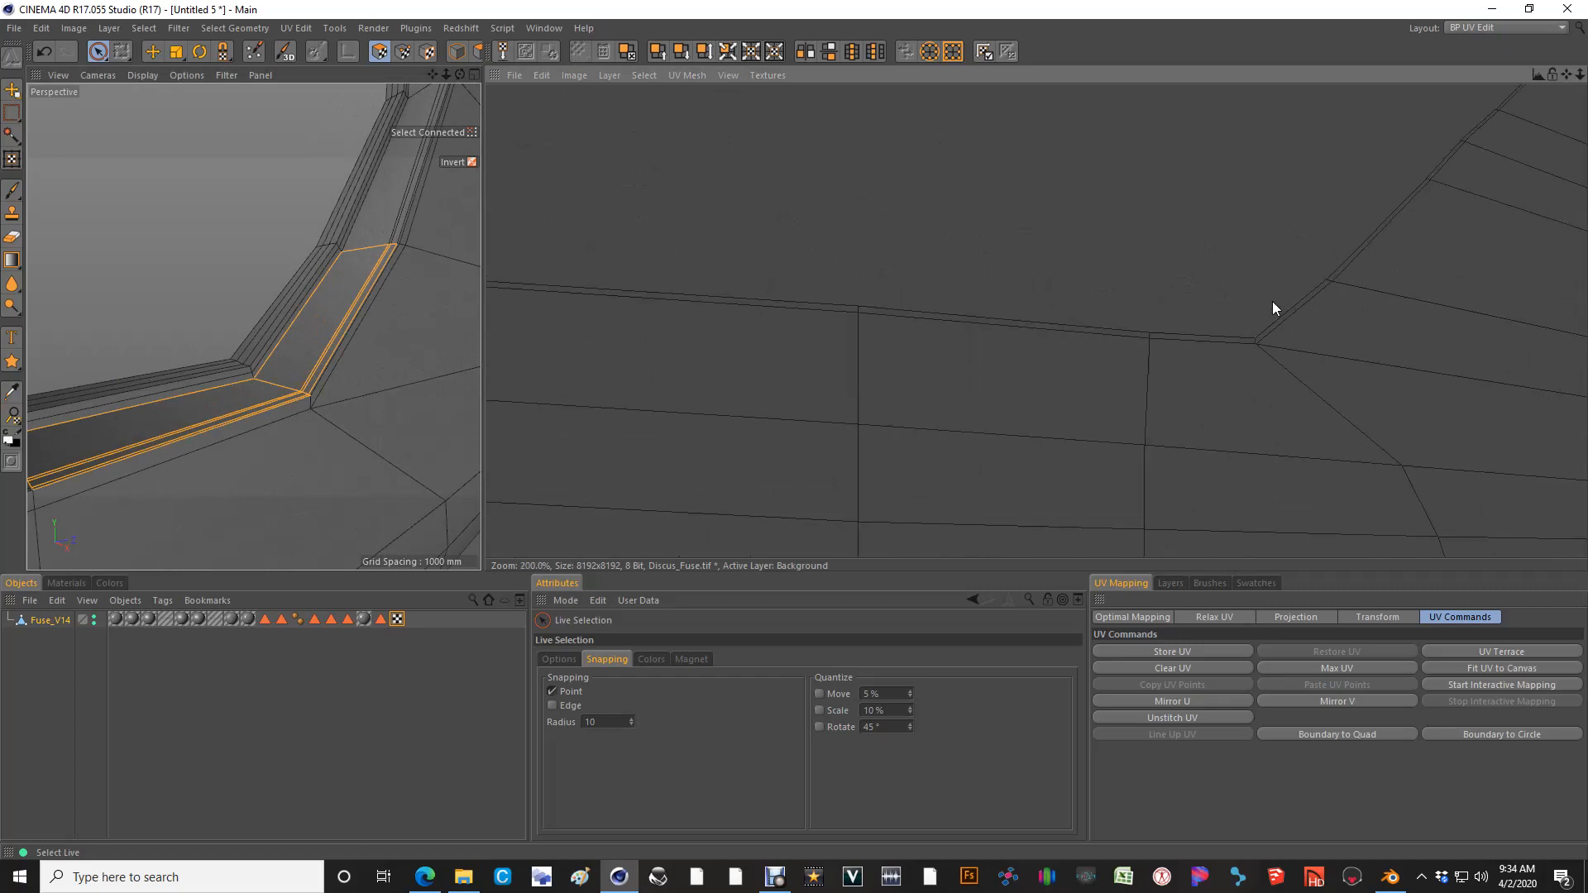
pyautogui.click(1228, 318)
pyautogui.click(1221, 315)
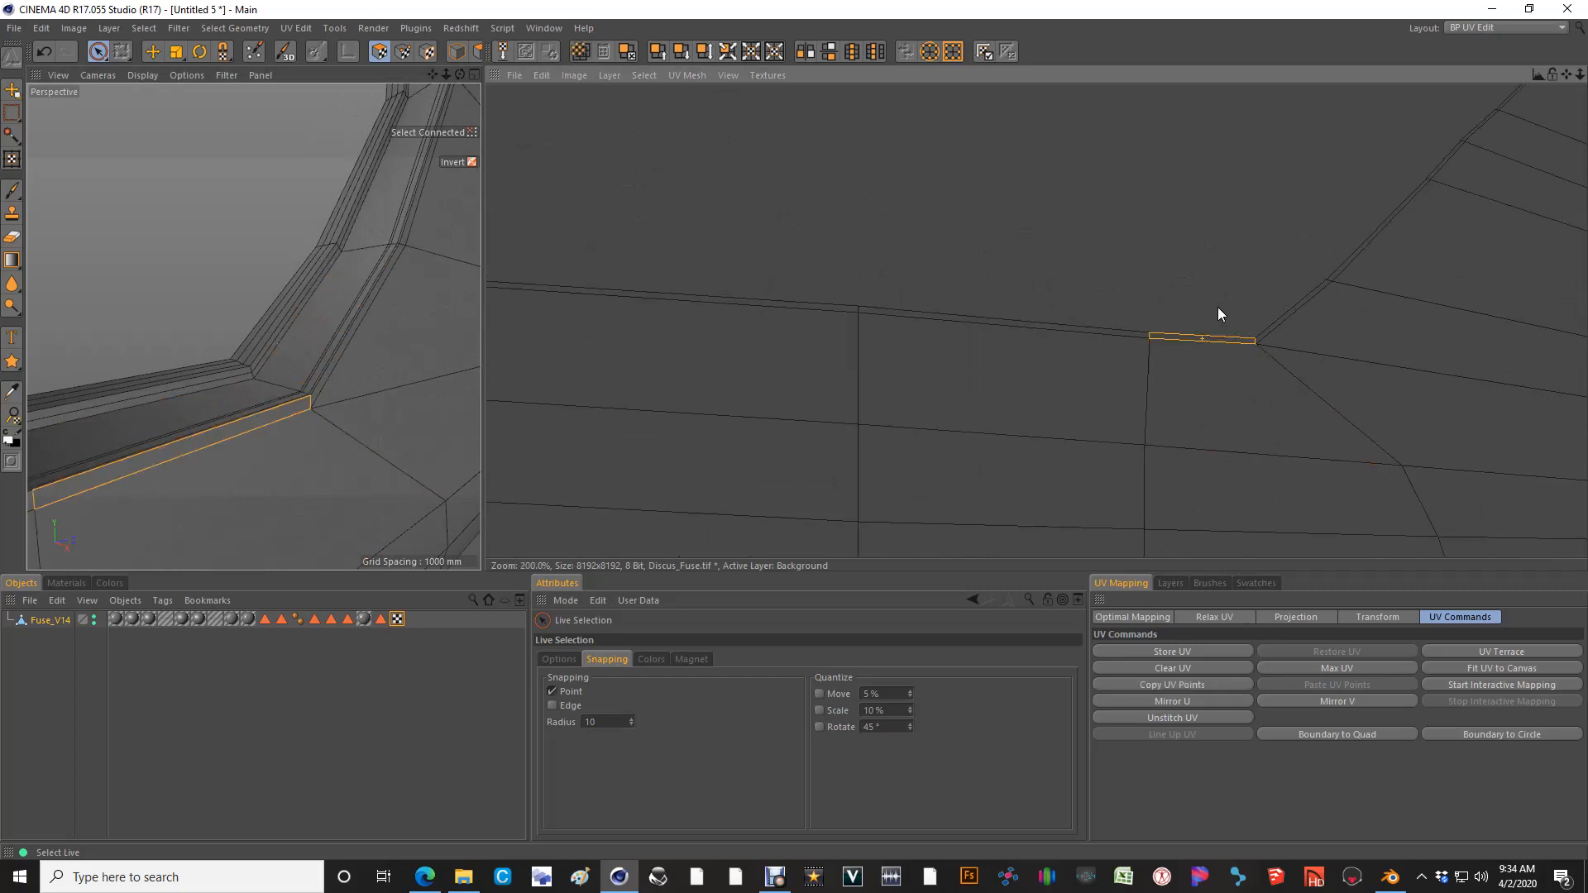
pyautogui.keyDown('alt'); pyautogui.moveTo(1264, 305); pyautogui.dragTo(873, 527, button='middle'); pyautogui.keyUp('alt')
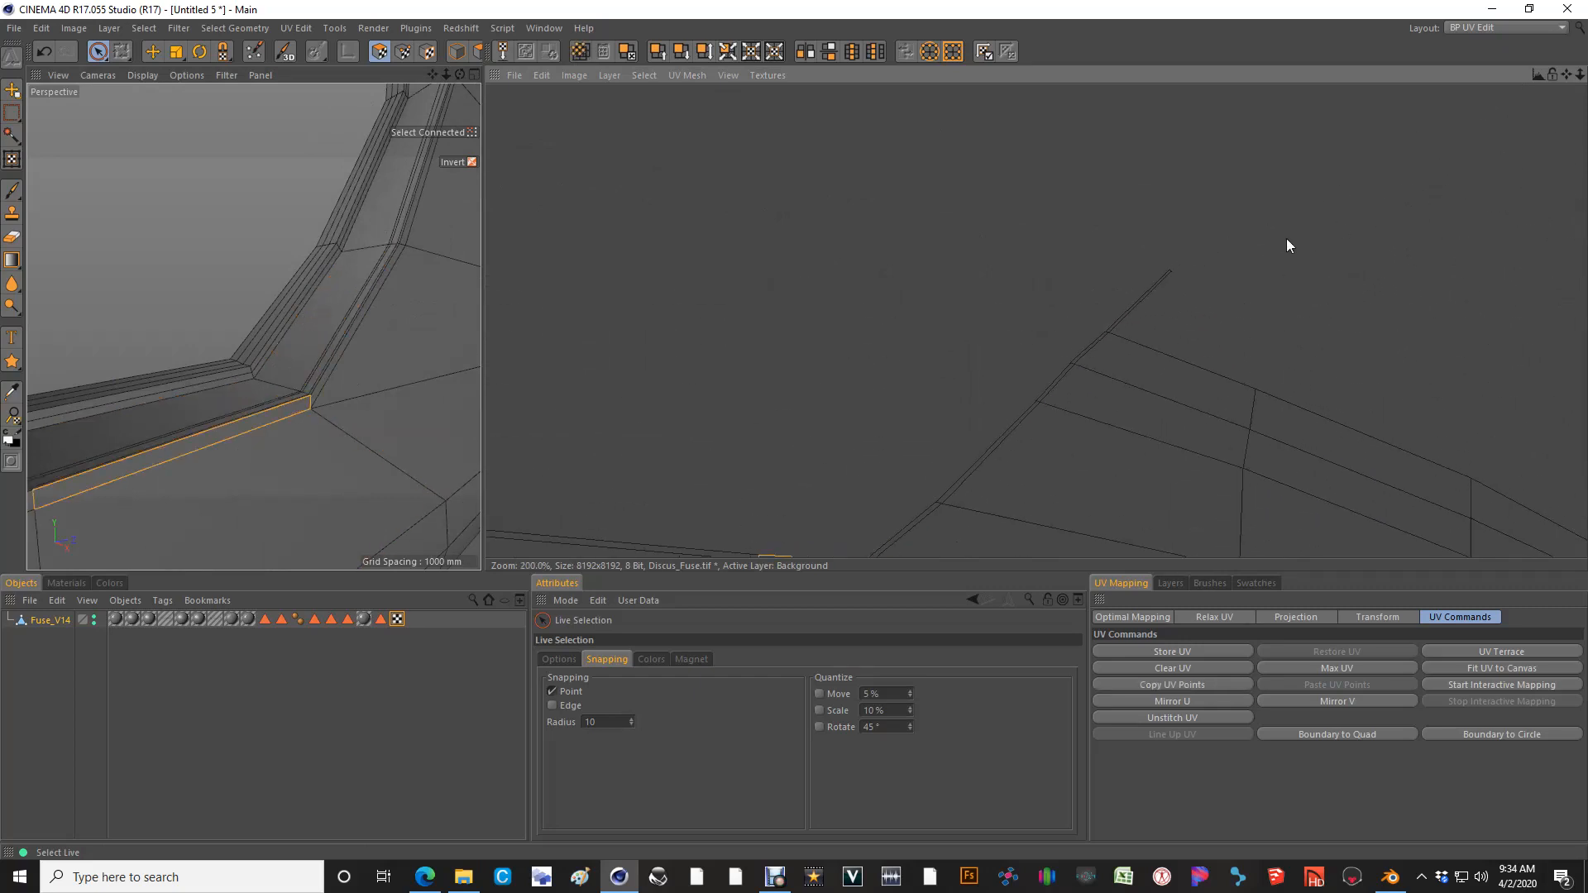
pyautogui.scroll(-2, 1183, 360)
pyautogui.scroll(-2, 1258, 443)
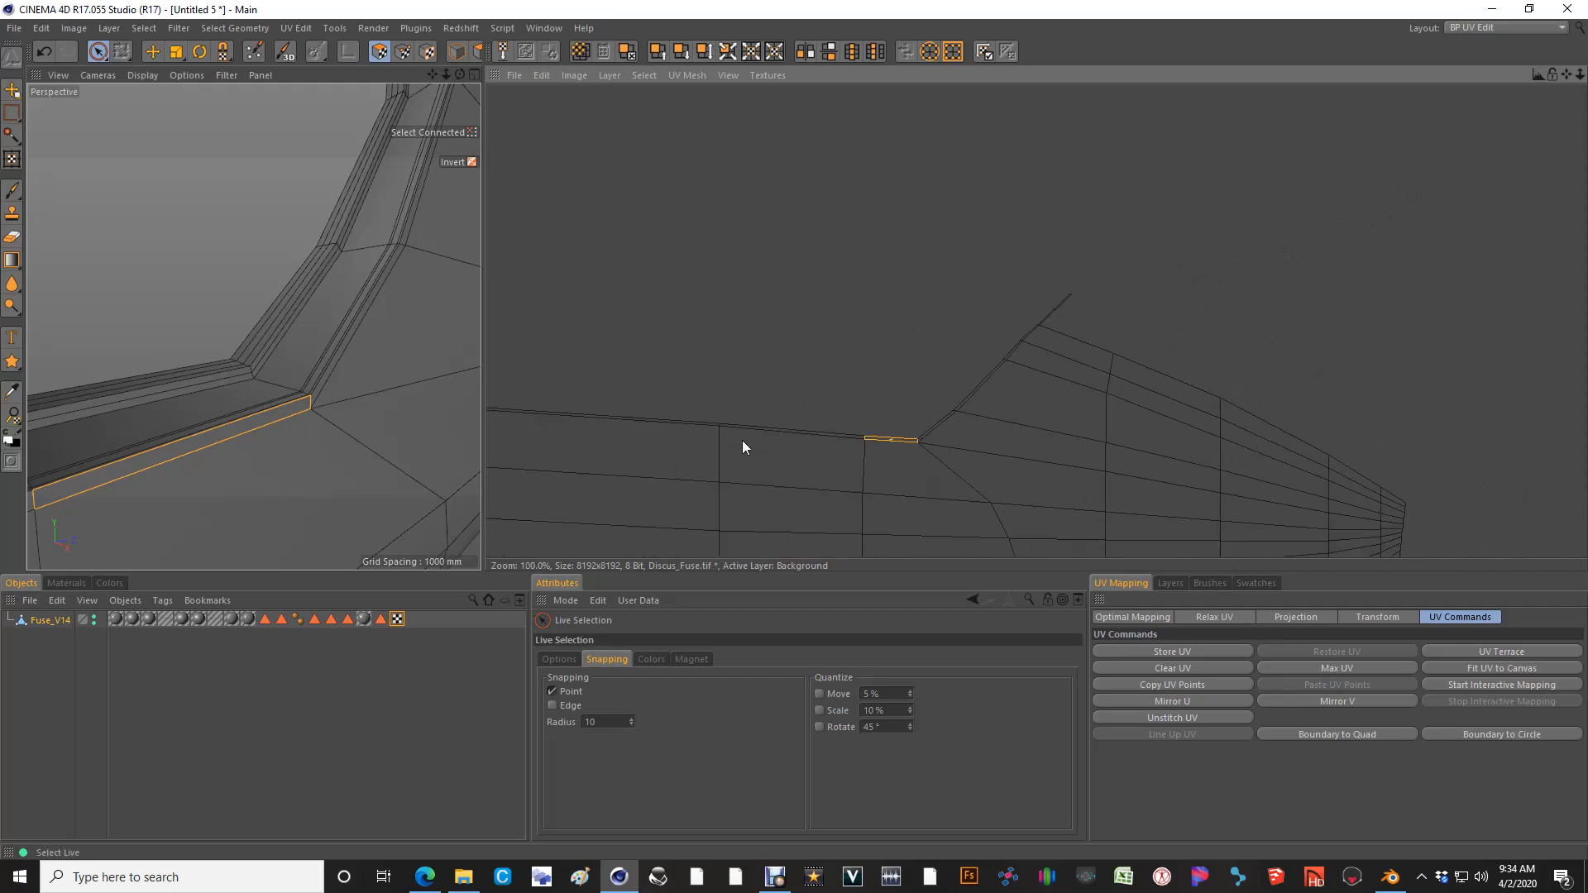
# Select the upper two rows of nose polygons ahead of the cockpit on the 3D model and locate their UV piece
pyautogui.moveTo(340, 426)
pyautogui.keyDown('alt'); pyautogui.mouseDown()
pyautogui.moveTo(251, 330)
pyautogui.moveTo(198, 315)
pyautogui.moveTo(355, 190)
pyautogui.moveTo(340, 188)
pyautogui.moveTo(358, 196)
pyautogui.moveTo(336, 248)
pyautogui.moveTo(345, 212)
pyautogui.mouseUp(); pyautogui.keyUp('alt')
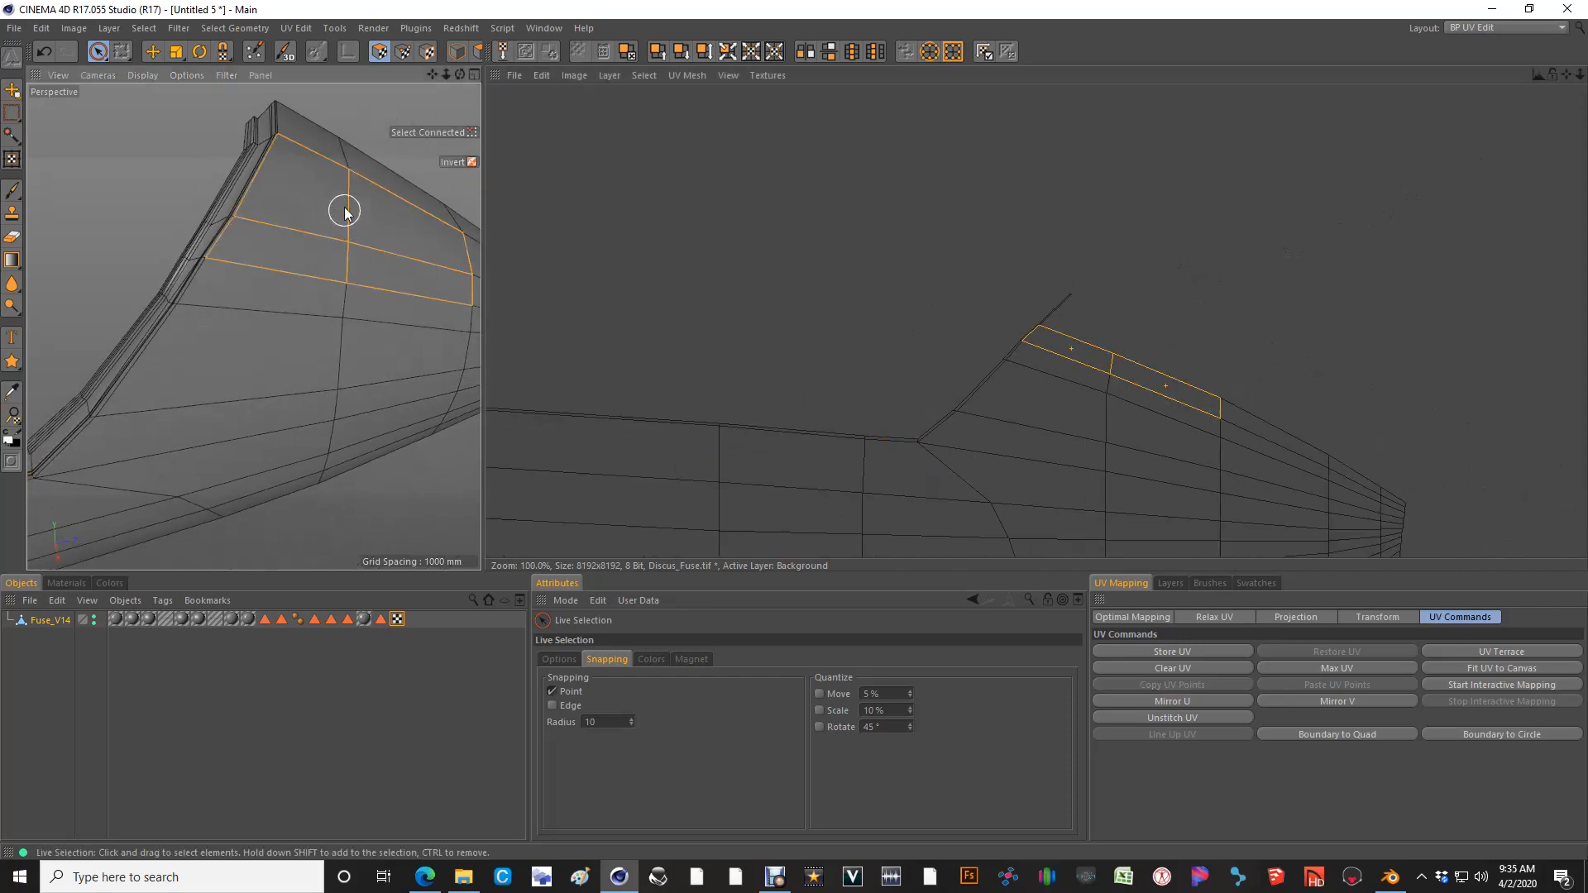
pyautogui.click(345, 212)
pyautogui.keyDown('alt'); pyautogui.moveTo(412, 204); pyautogui.dragTo(337, 163, button='middle'); pyautogui.keyUp('alt')
pyautogui.click(427, 130)
pyautogui.scroll(-5, 207, 181)
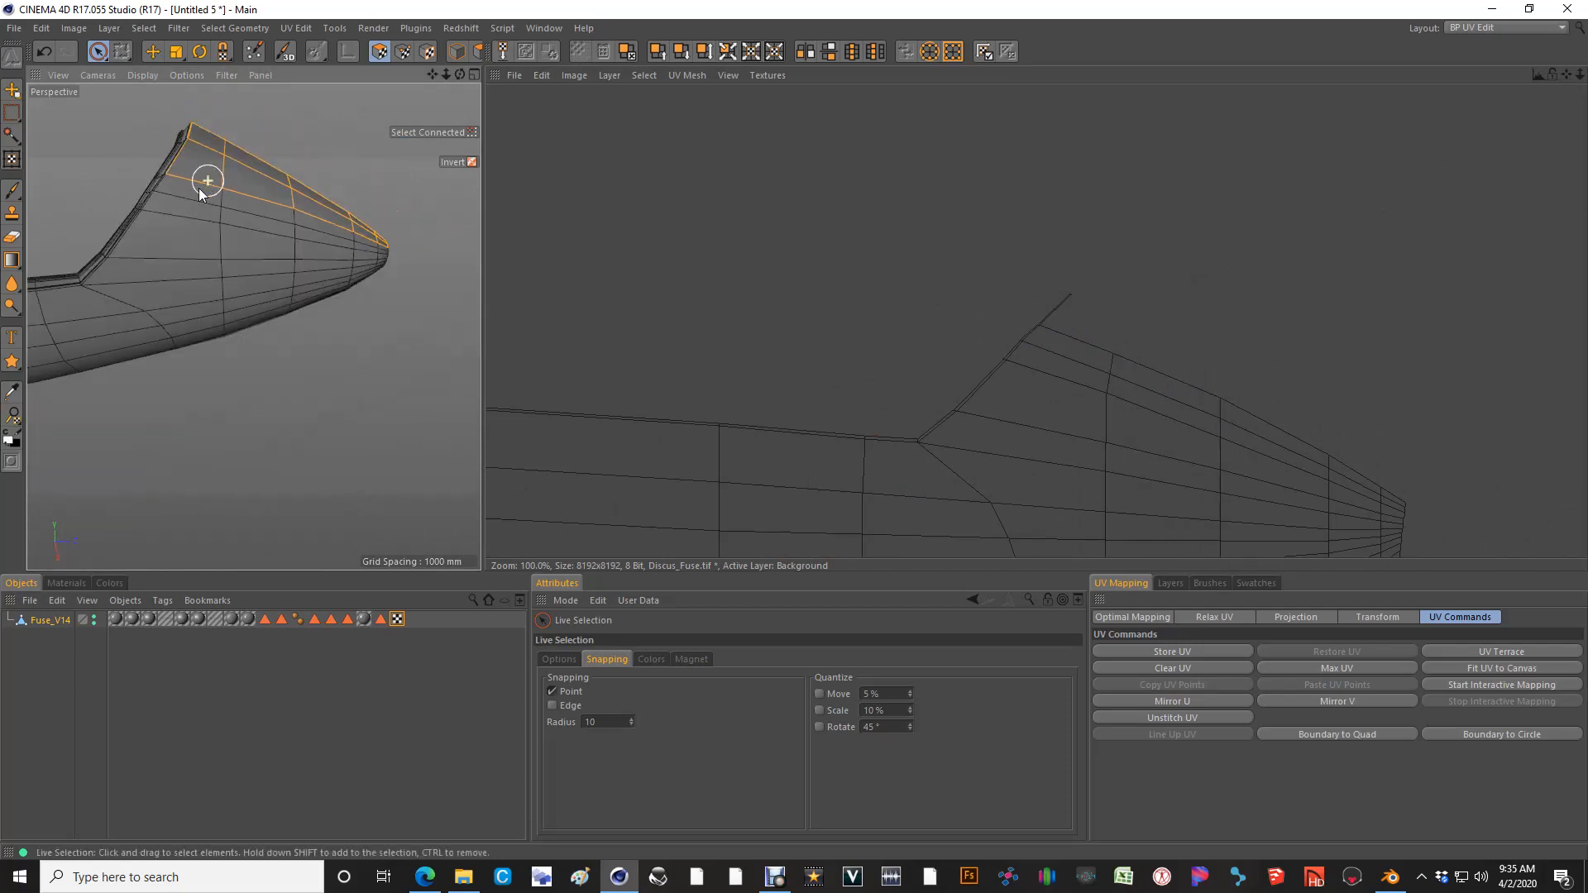
pyautogui.scroll(-3, 208, 181)
pyautogui.moveTo(203, 184)
pyautogui.keyDown('alt'); pyautogui.mouseDown()
pyautogui.moveTo(78, 145)
pyautogui.moveTo(196, 177)
pyautogui.mouseUp(); pyautogui.keyUp('alt')
pyautogui.scroll(-4, 1120, 284)
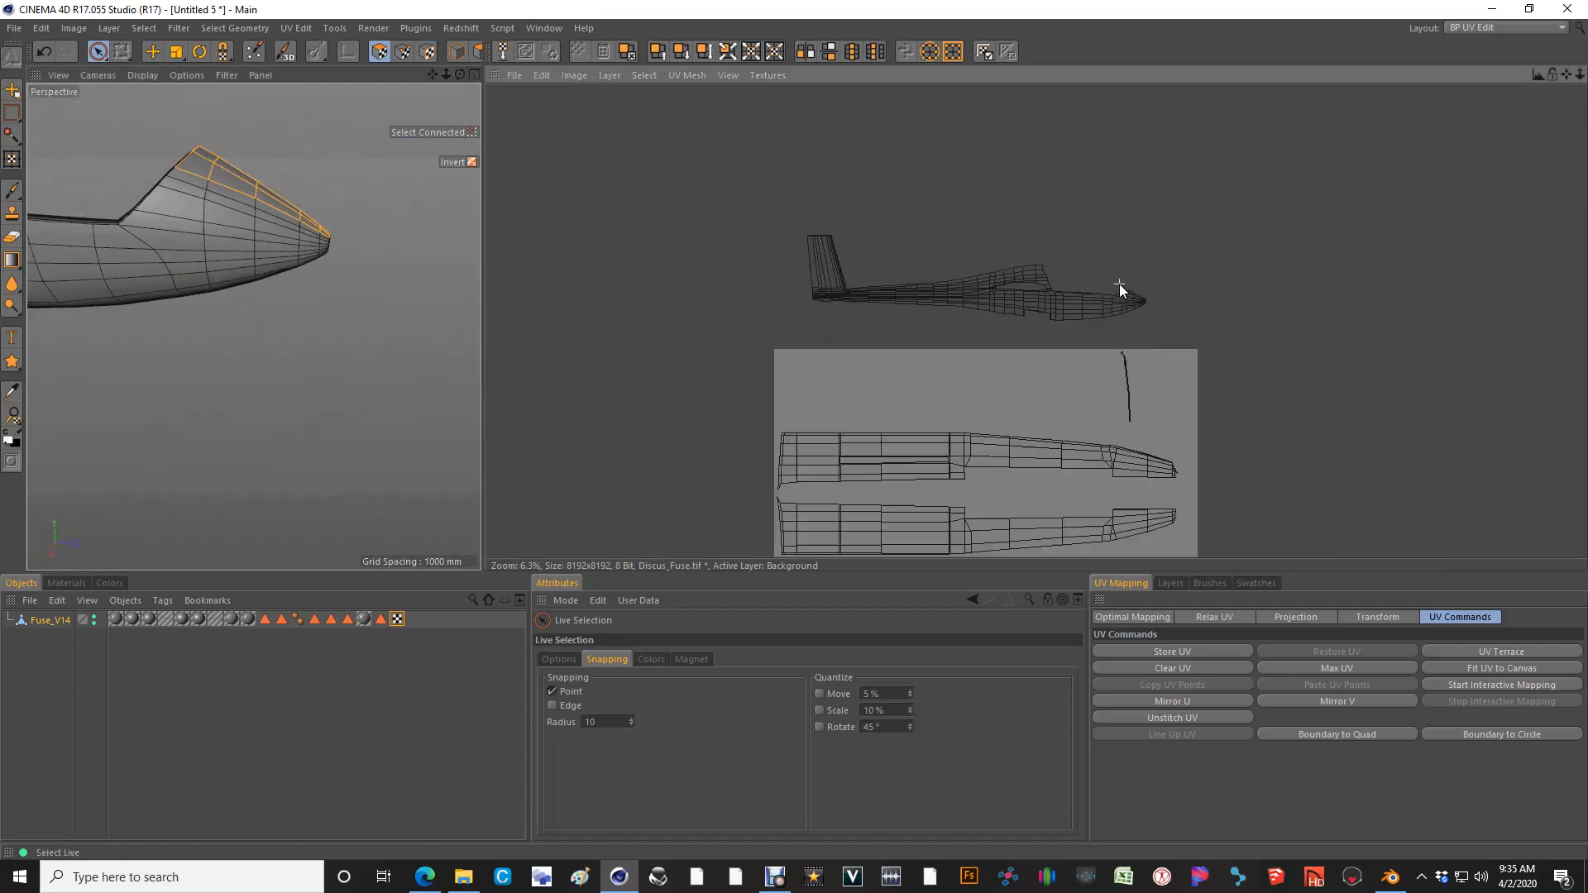
pyautogui.scroll(-4, 1134, 374)
pyautogui.scroll(4, 1134, 376)
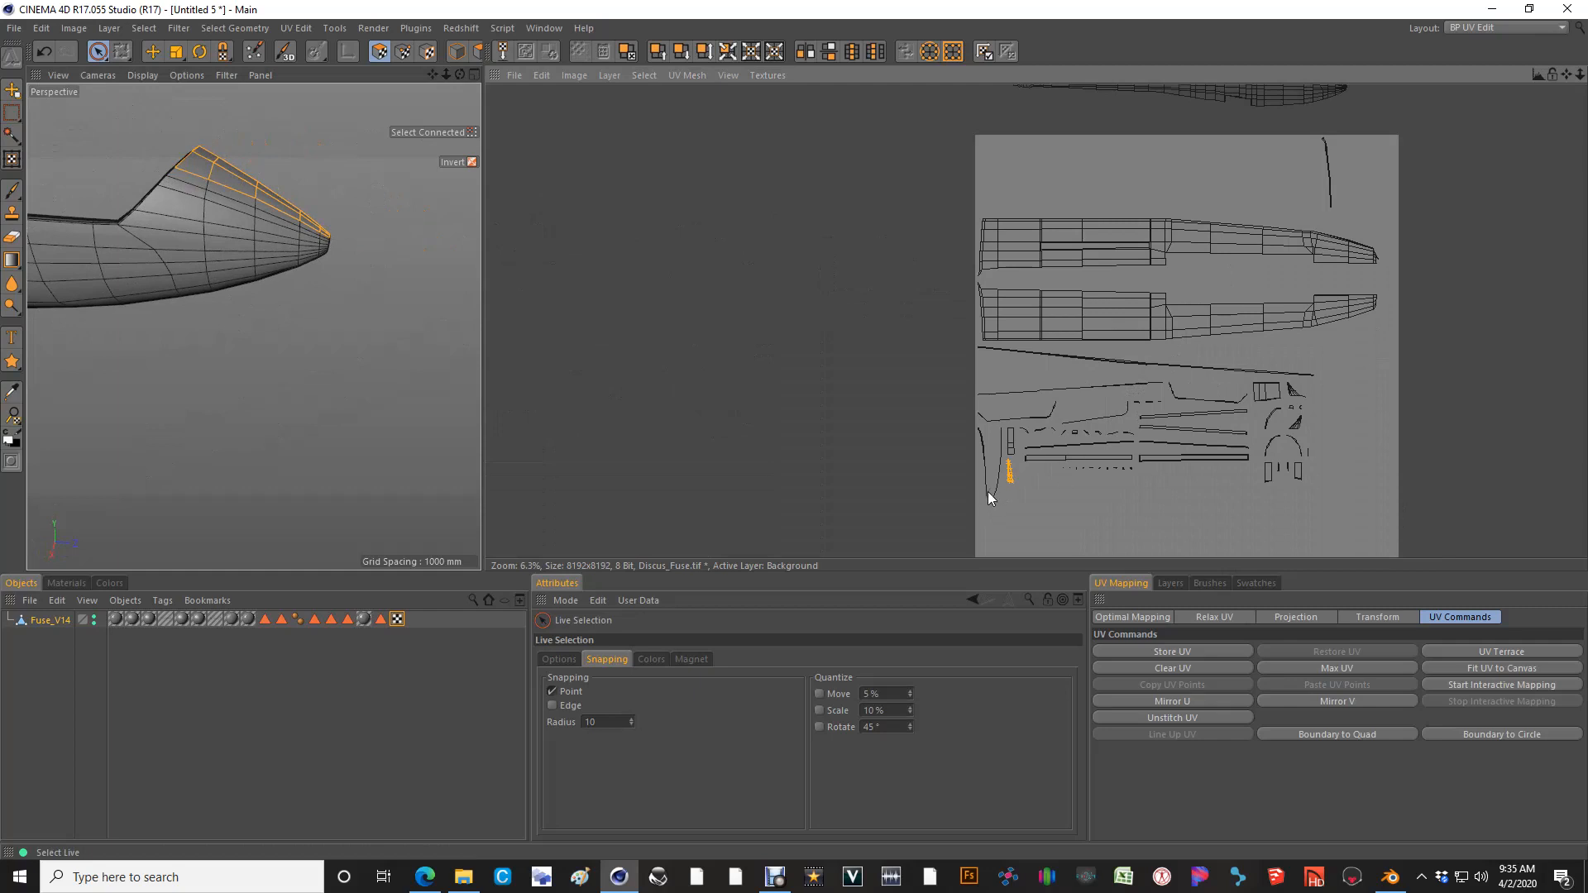
# Move the nose-top UV piece from the lower part of the canvas onto the nose of the fuselage side layout
pyautogui.press('e')
pyautogui.moveTo(1008, 481); pyautogui.dragTo(1395, 131)
pyautogui.keyDown('alt'); pyautogui.moveTo(1395, 131); pyautogui.dragTo(1276, 324, button='middle'); pyautogui.keyUp('alt')
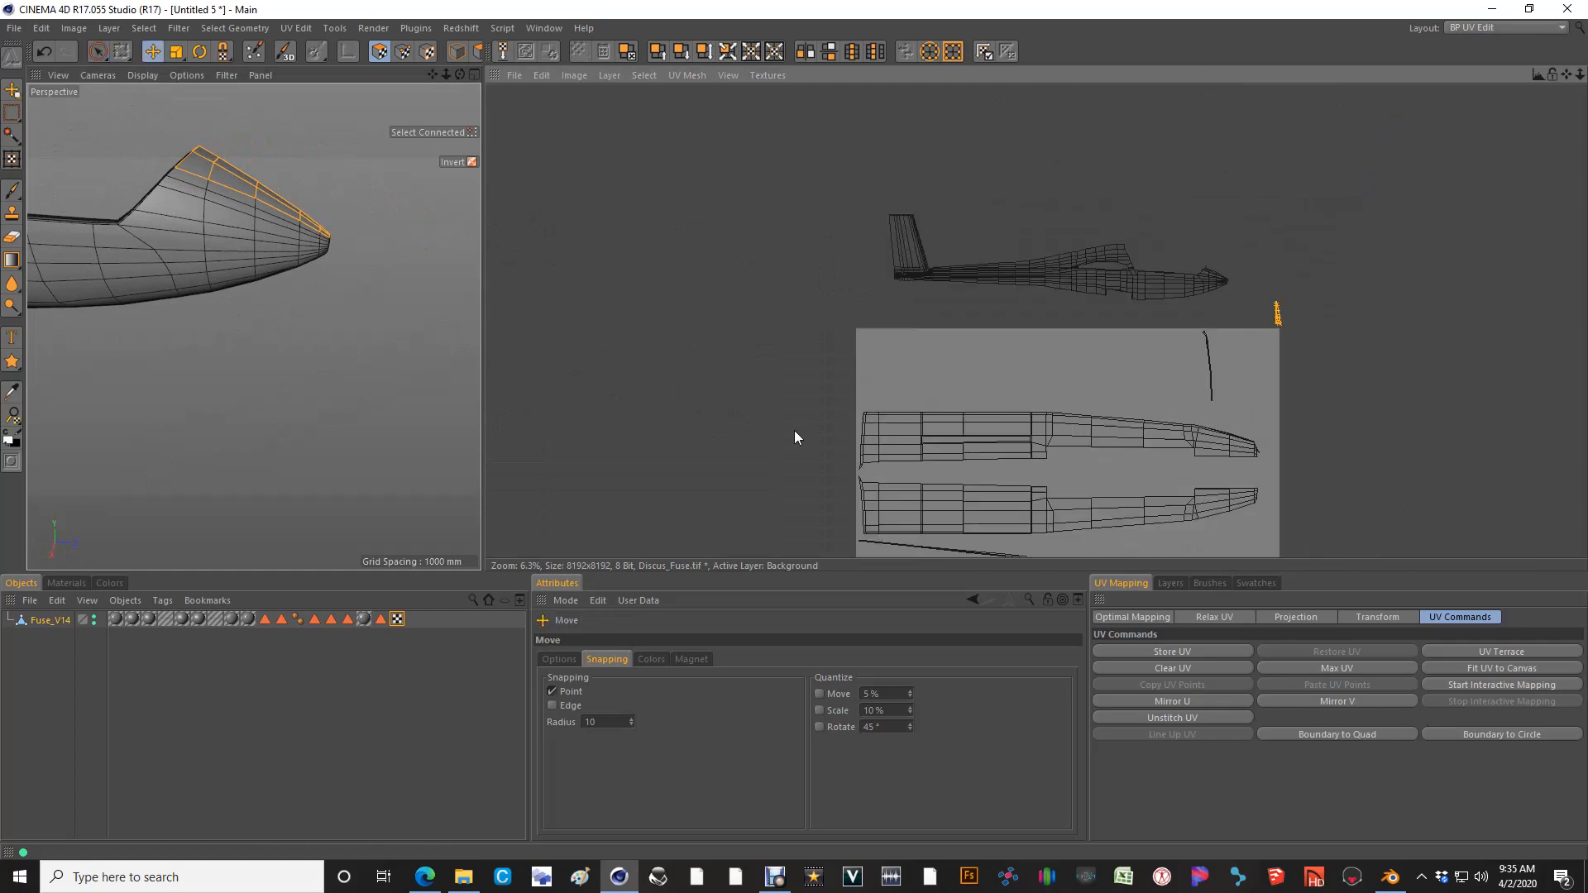
pyautogui.scroll(8, 1330, 381)
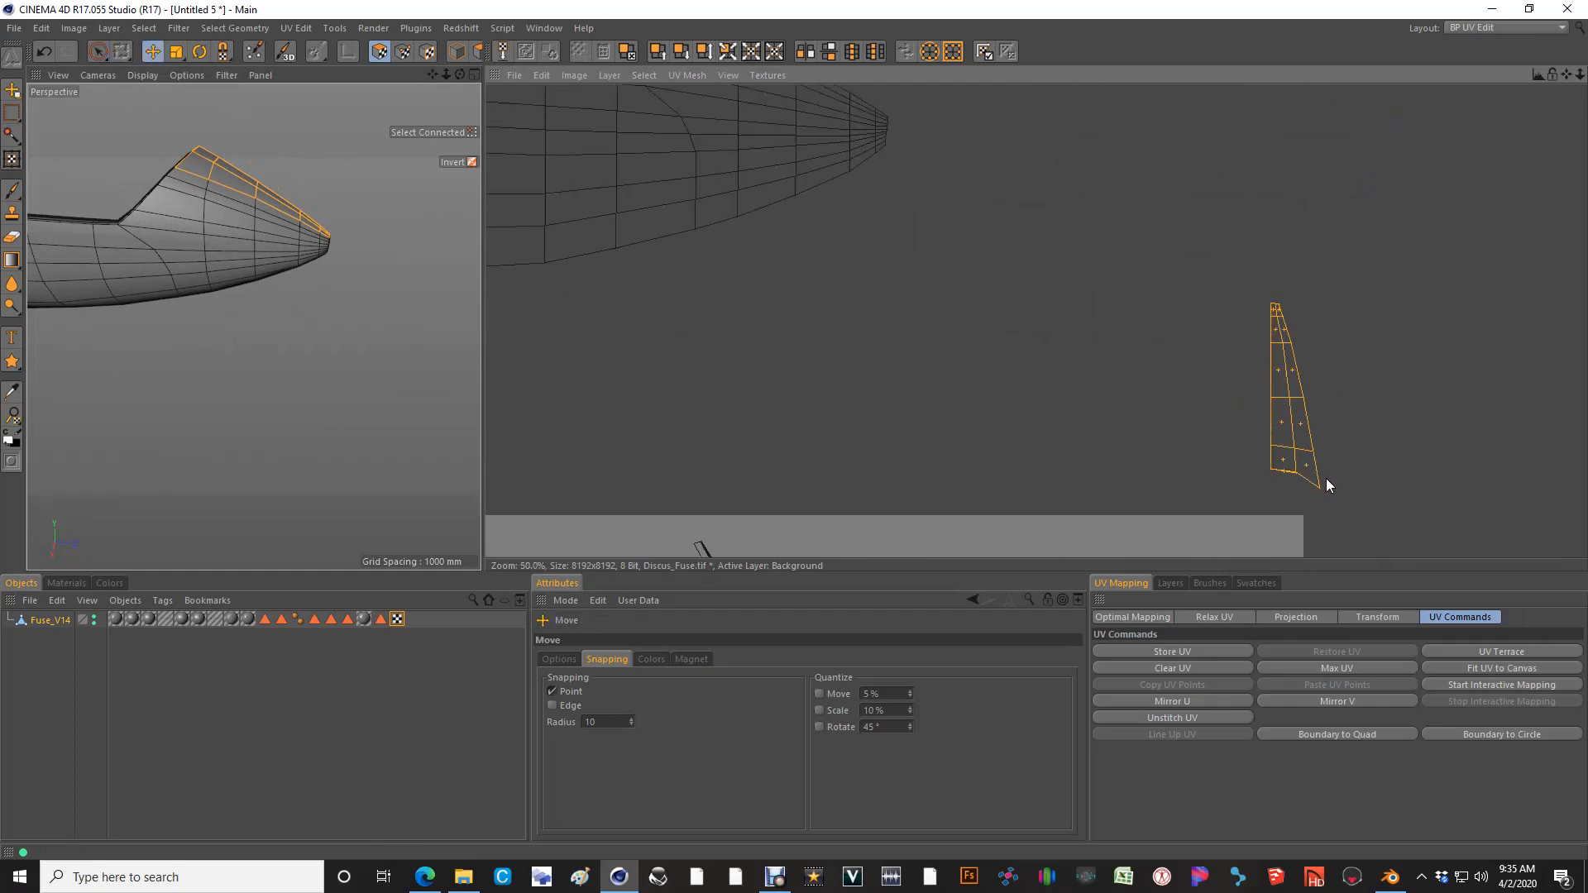
pyautogui.press('r')
pyautogui.press('e')
pyautogui.moveTo(1317, 488); pyautogui.dragTo(828, 164)
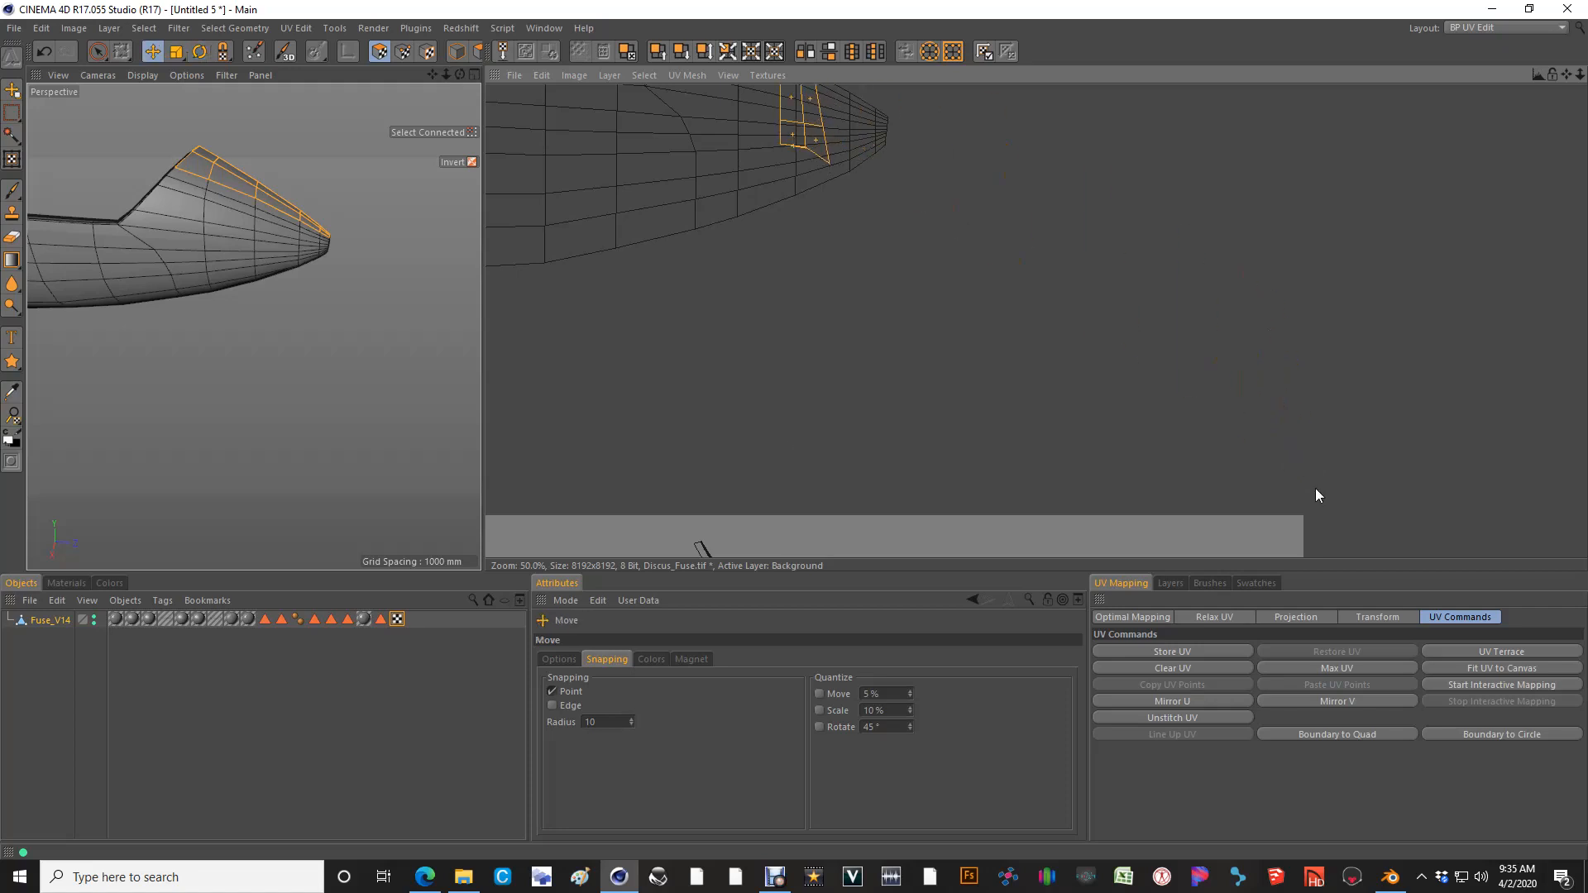
pyautogui.keyDown('alt'); pyautogui.moveTo(654, 174); pyautogui.dragTo(794, 430, button='middle'); pyautogui.keyUp('alt')
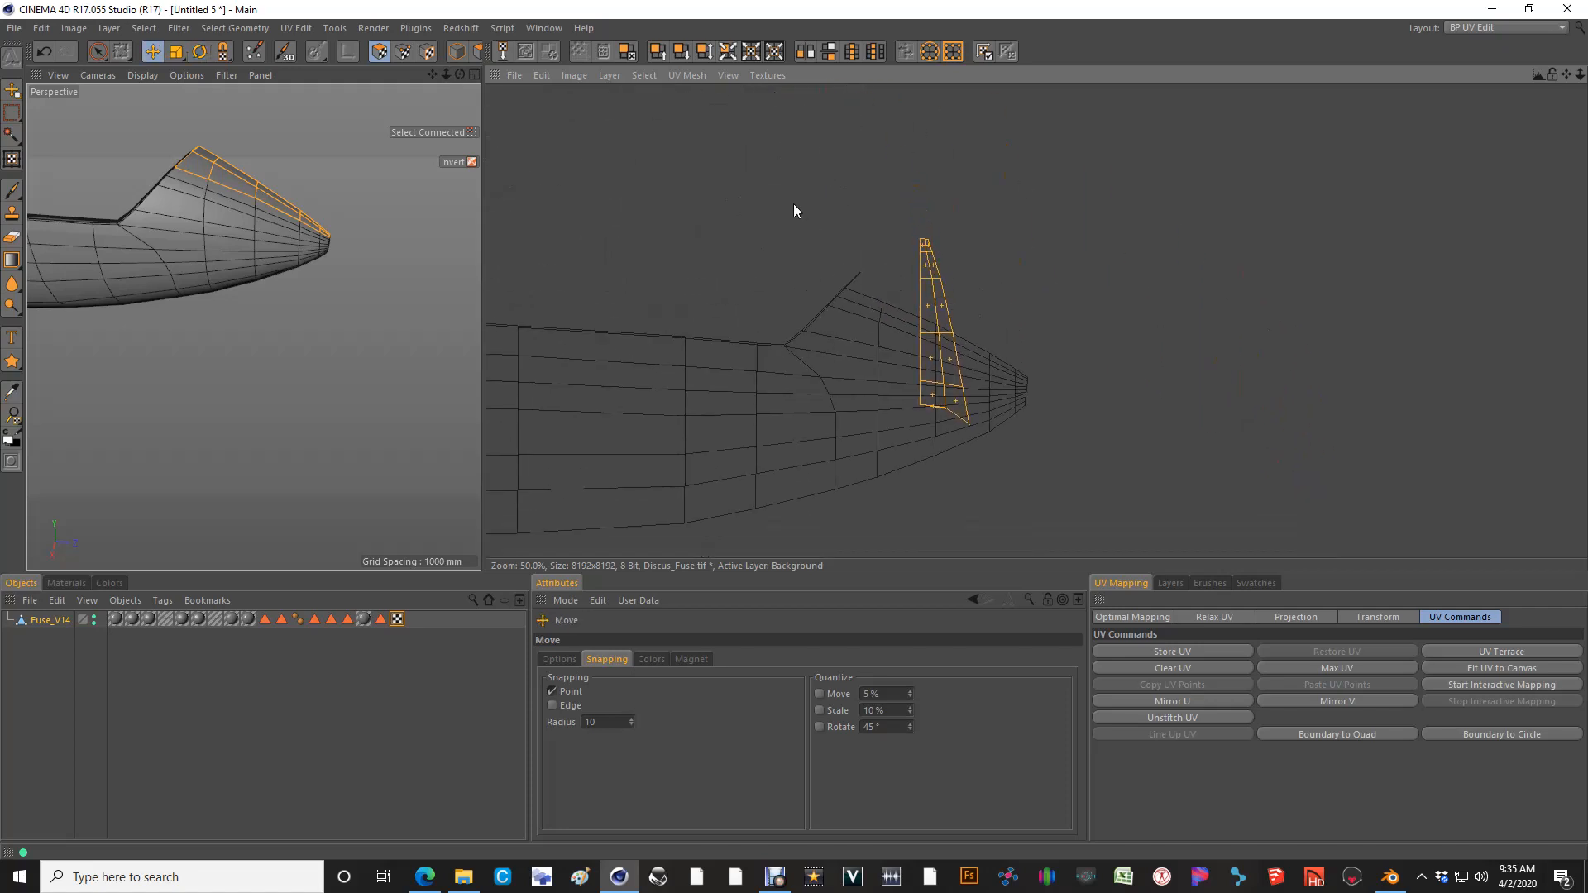
# Rotate the nose-top UV piece to follow the nose's slope and place it just above the nose's upper edge
pyautogui.press('r')
pyautogui.moveTo(971, 424); pyautogui.dragTo(795, 431)
pyautogui.press('e')
pyautogui.moveTo(986, 416); pyautogui.dragTo(949, 416)
# Select all UV points of the nose-top piece and snap its lower rear corner onto the nose's upper edge at the cockpit rim
pyautogui.scroll(10, 827, 285)
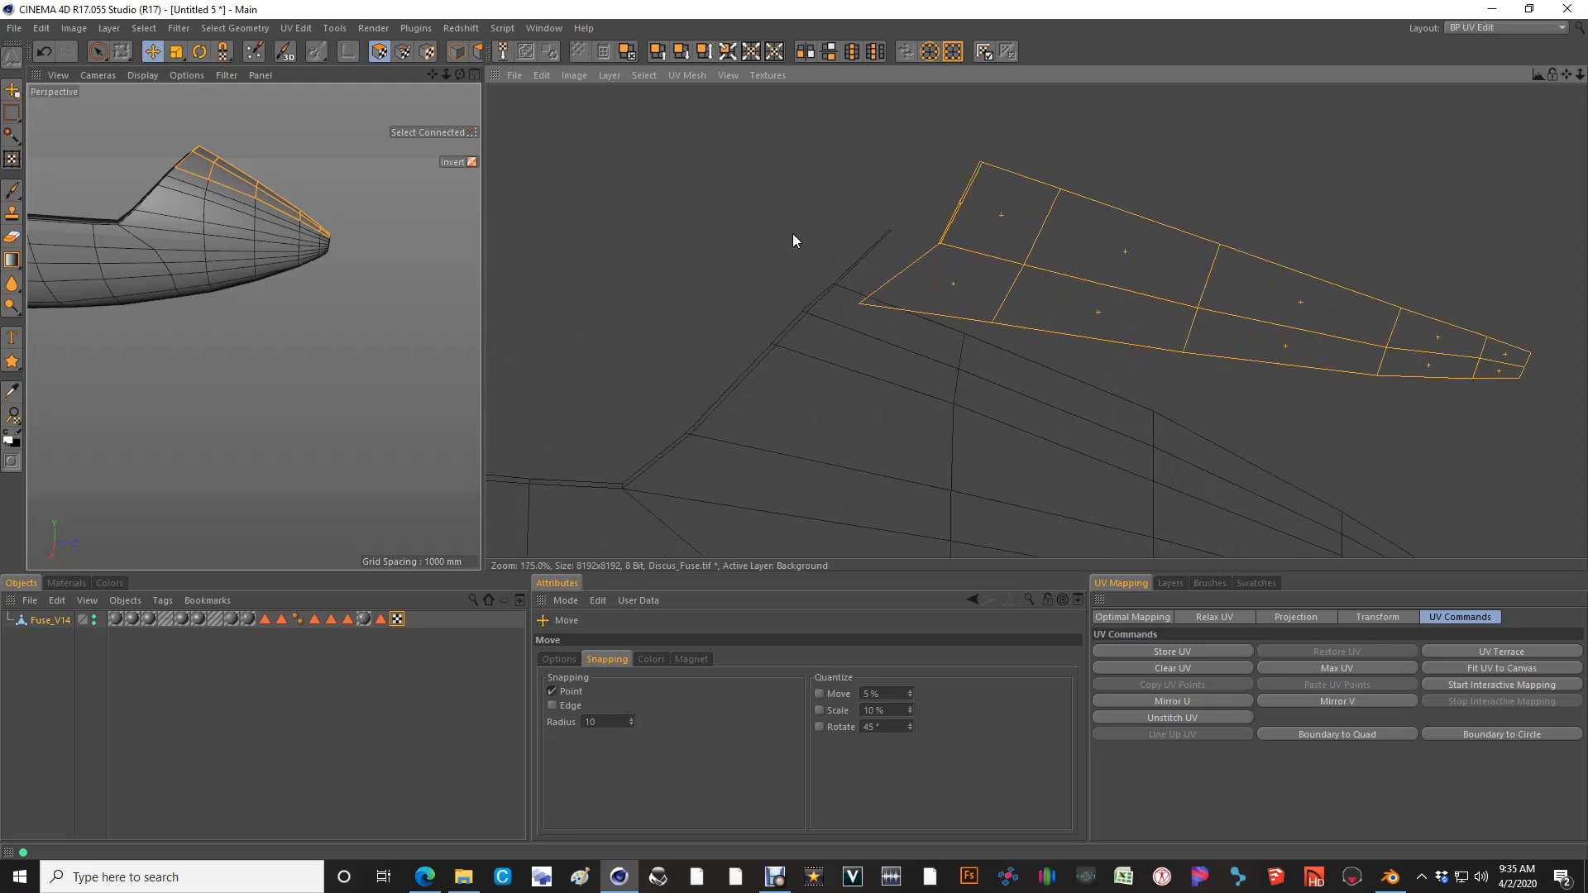
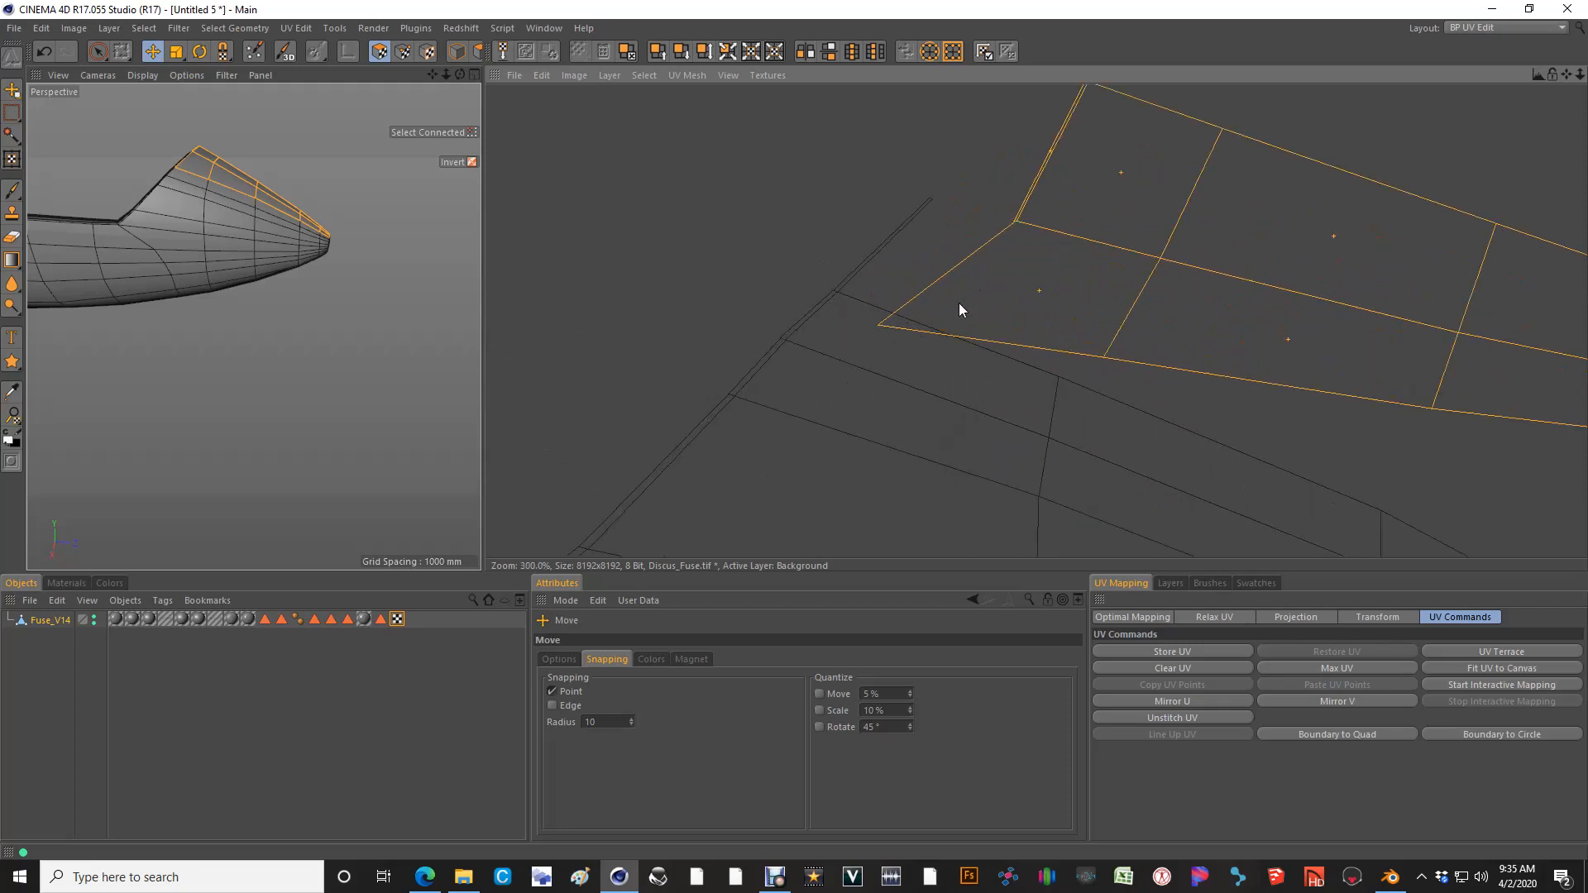
pyautogui.click(403, 52)
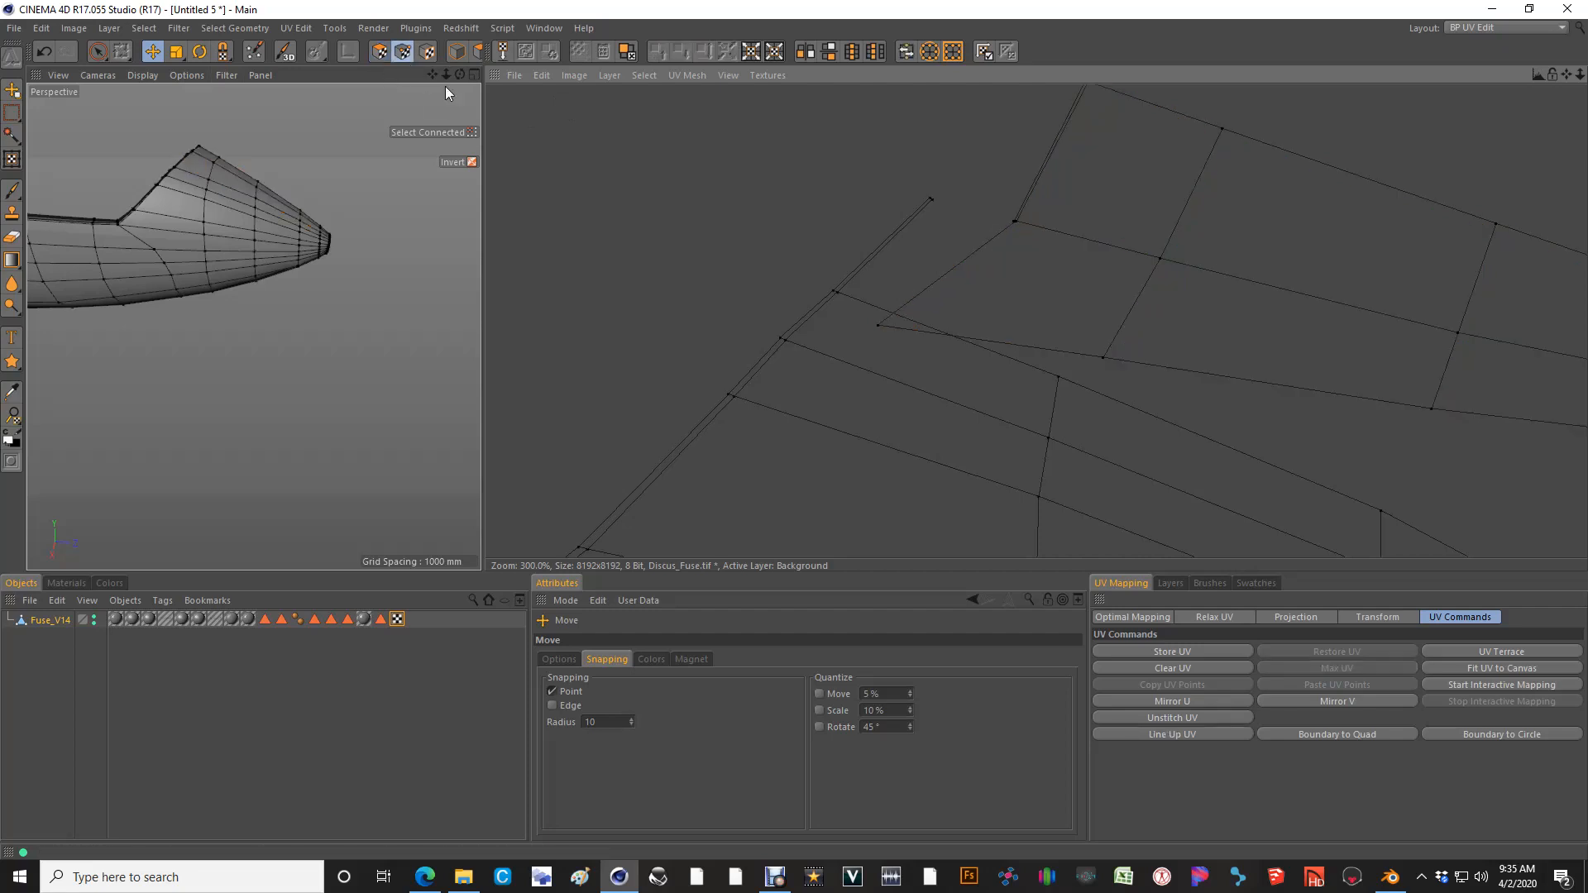
pyautogui.press('9')
pyautogui.moveTo(888, 340); pyautogui.dragTo(1055, 207)
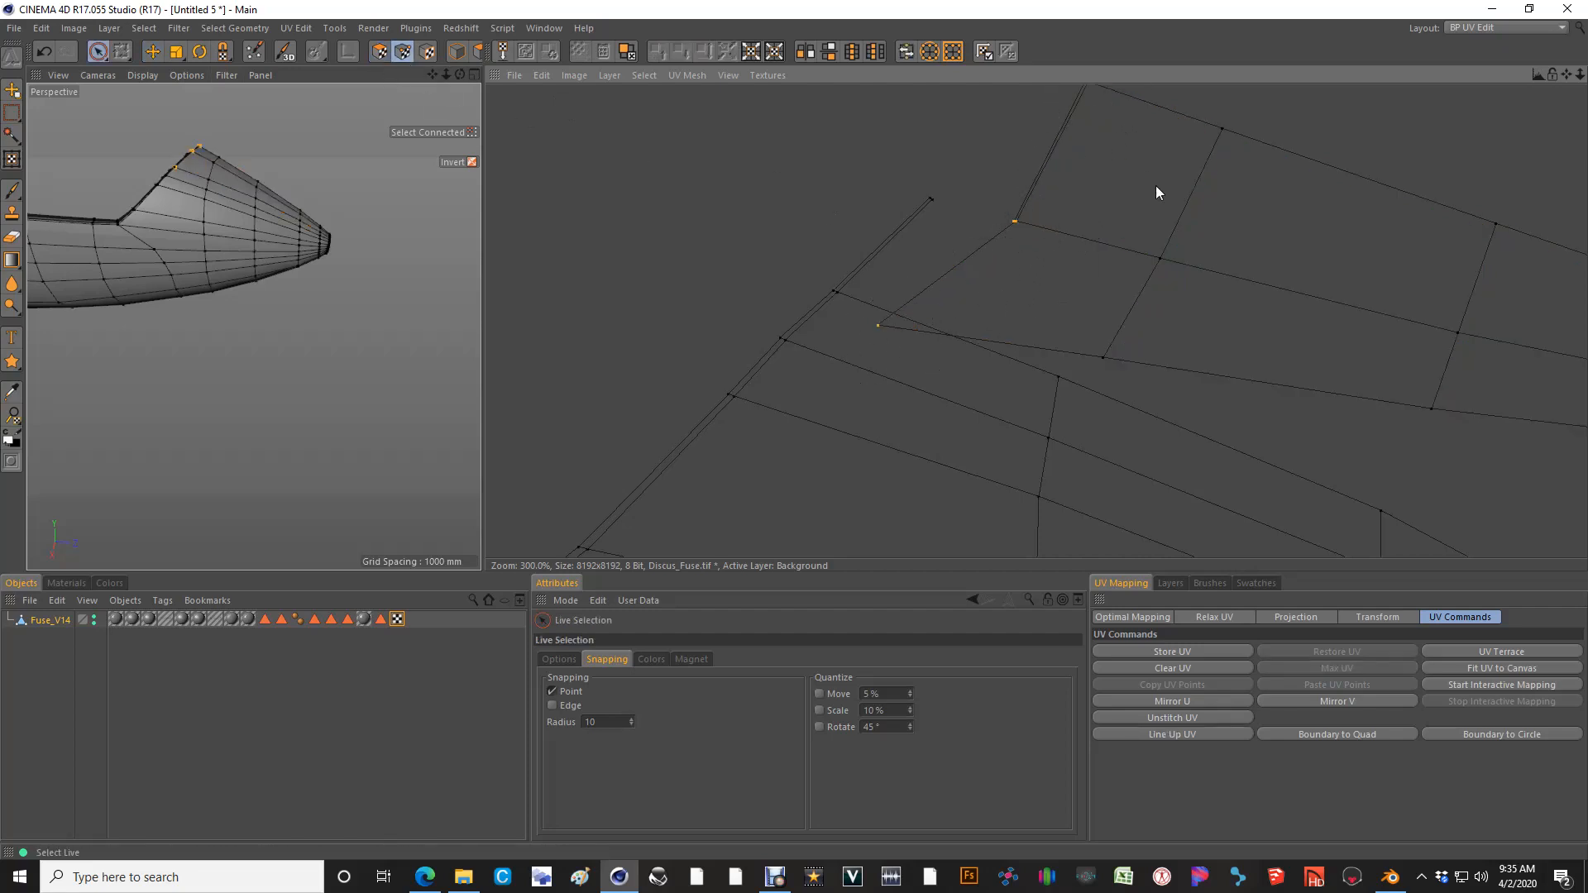
pyautogui.keyDown('alt'); pyautogui.moveTo(1156, 187); pyautogui.dragTo(1060, 252, button='middle'); pyautogui.keyUp('alt')
pyautogui.moveTo(1068, 318)
pyautogui.keyDown('shift'); pyautogui.mouseDown()
pyautogui.moveTo(1035, 369)
pyautogui.moveTo(1423, 397)
pyautogui.moveTo(1406, 255)
pyautogui.mouseUp(); pyautogui.keyUp('shift')
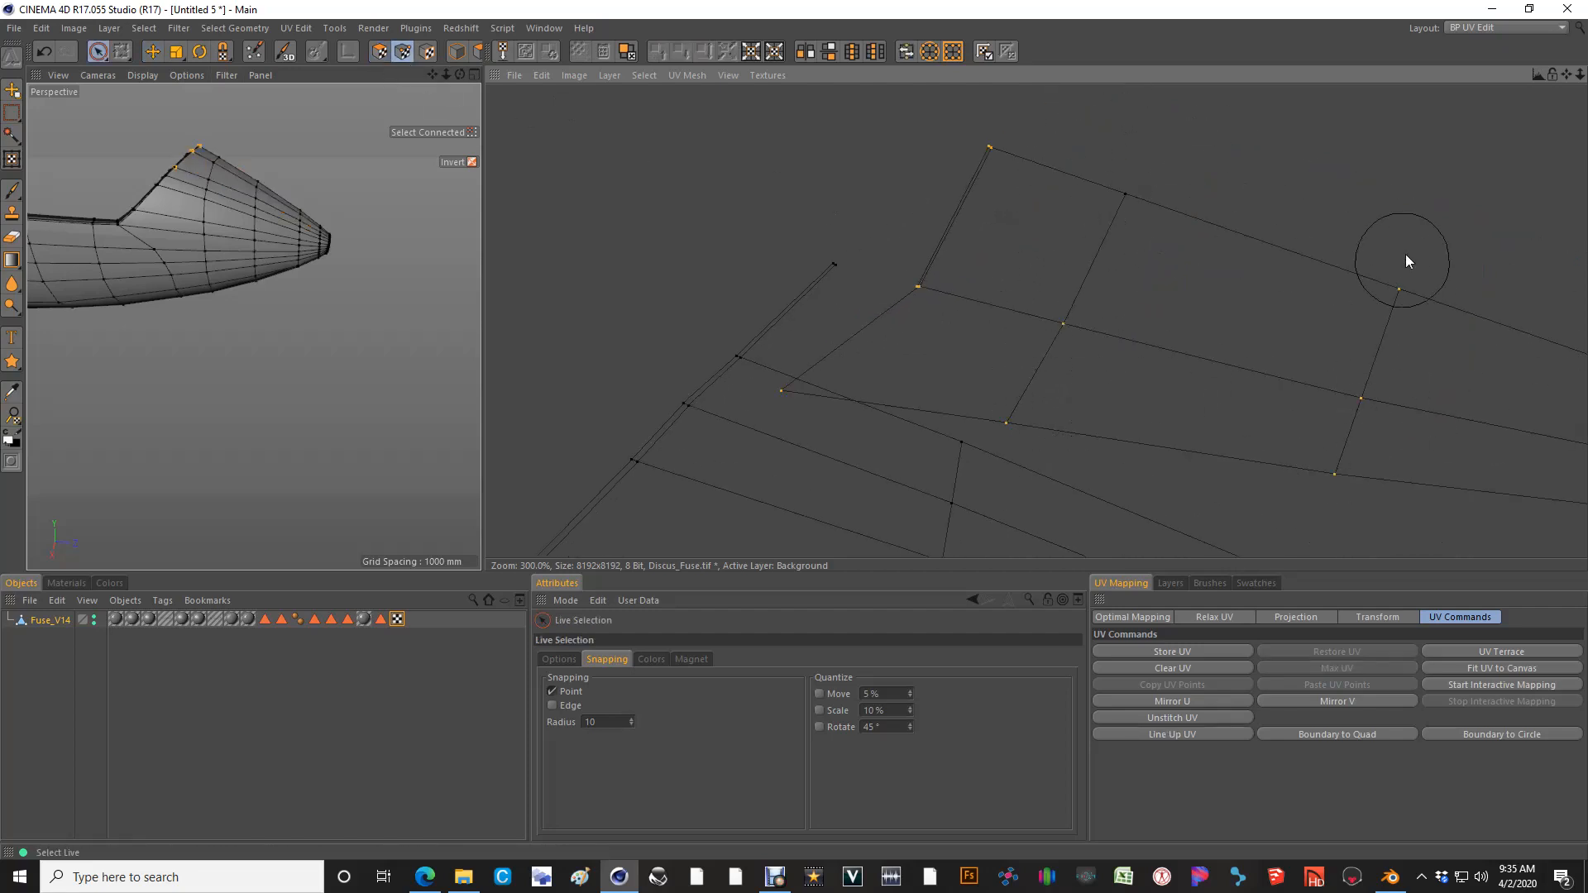
pyautogui.scroll(-5, 1115, 218)
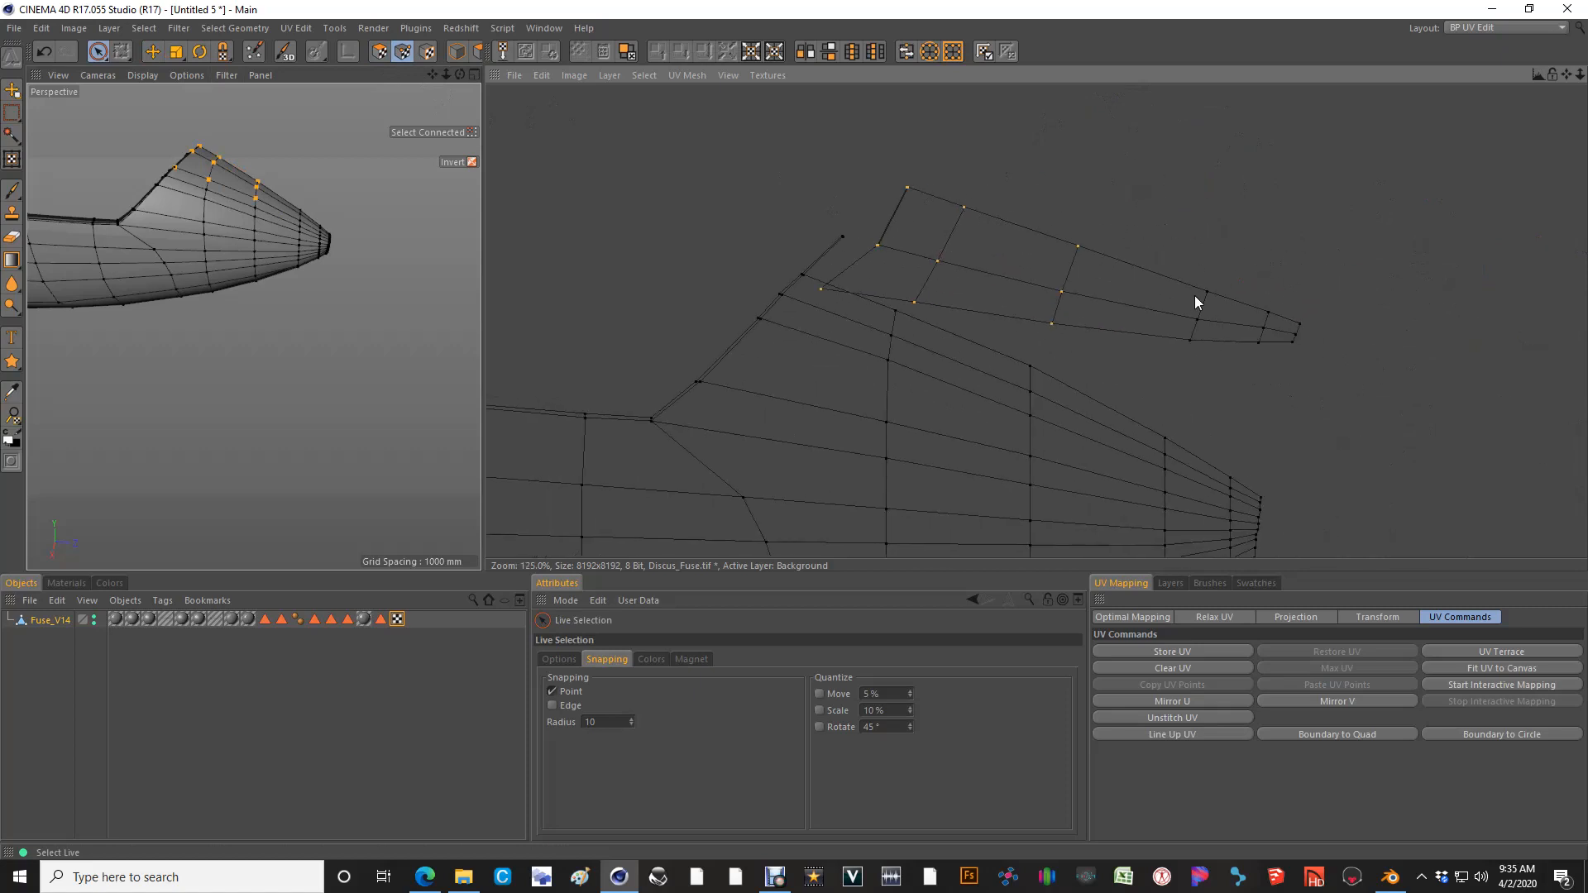
pyautogui.press('e')
pyautogui.scroll(3, 854, 267)
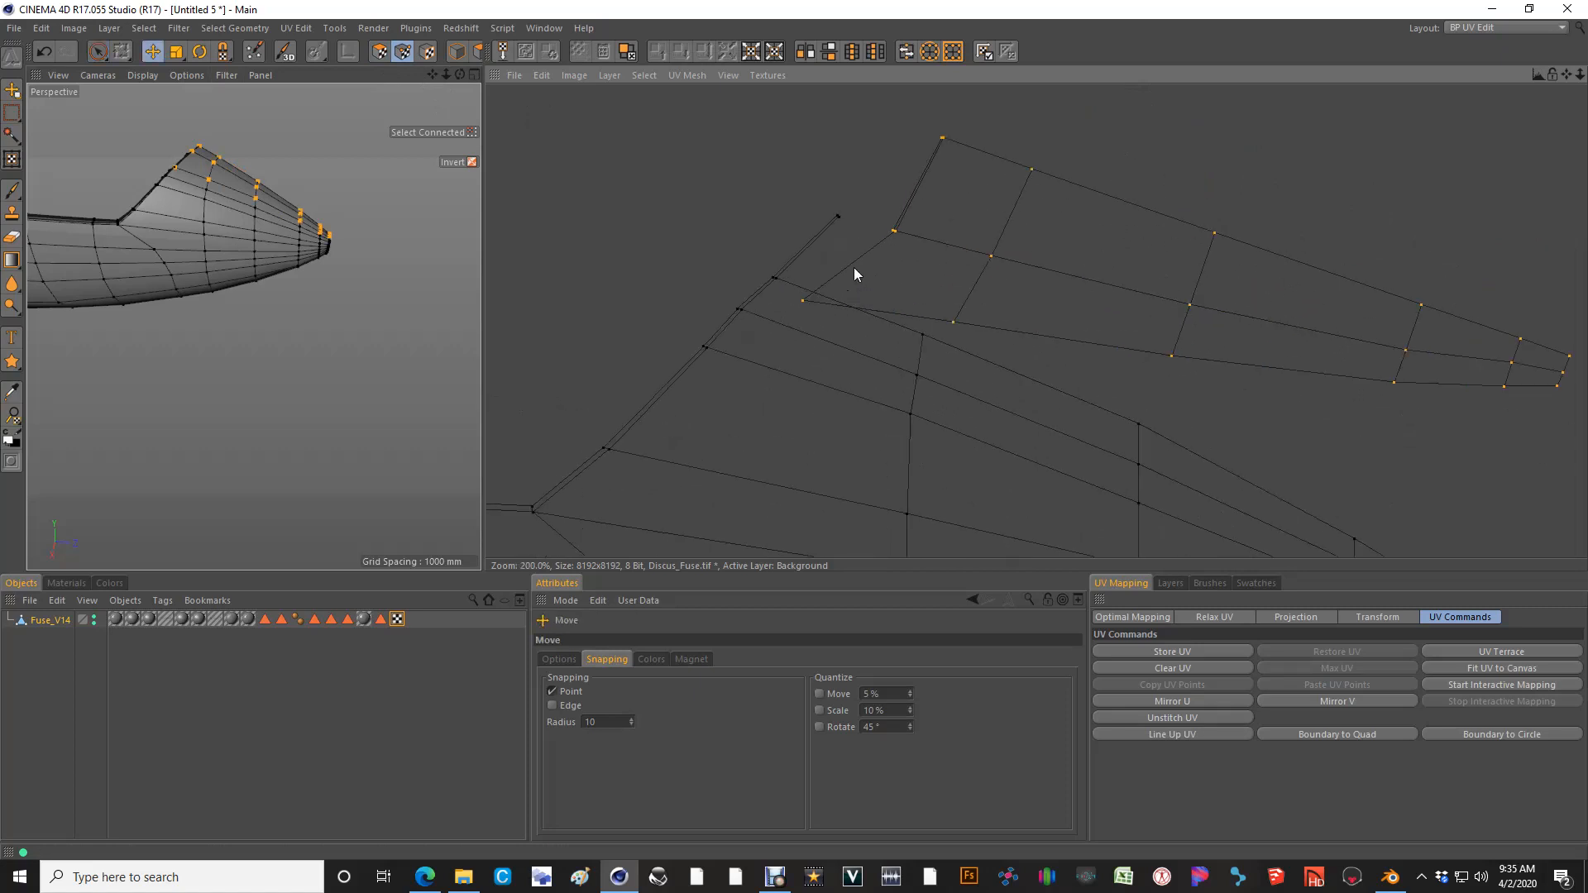
pyautogui.moveTo(802, 310); pyautogui.dragTo(775, 287)
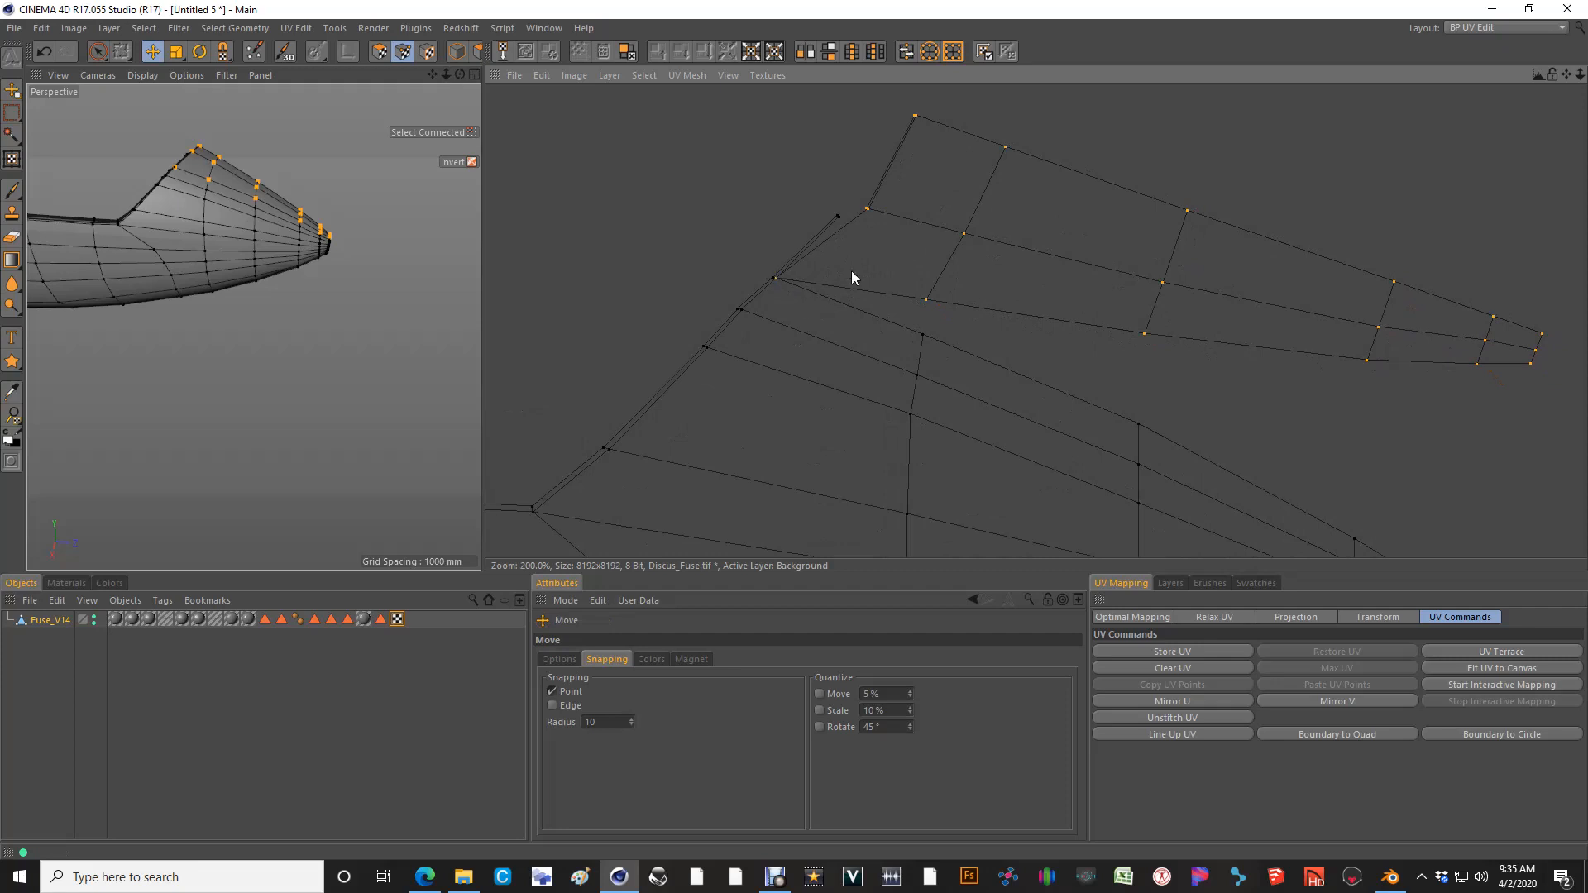
# Release the snapped corner point and snap the piece's next rear-edge point onto the upper end of the cockpit rim strip
pyautogui.press('space')
pyautogui.scroll(2, 870, 214)
pyautogui.press('e')
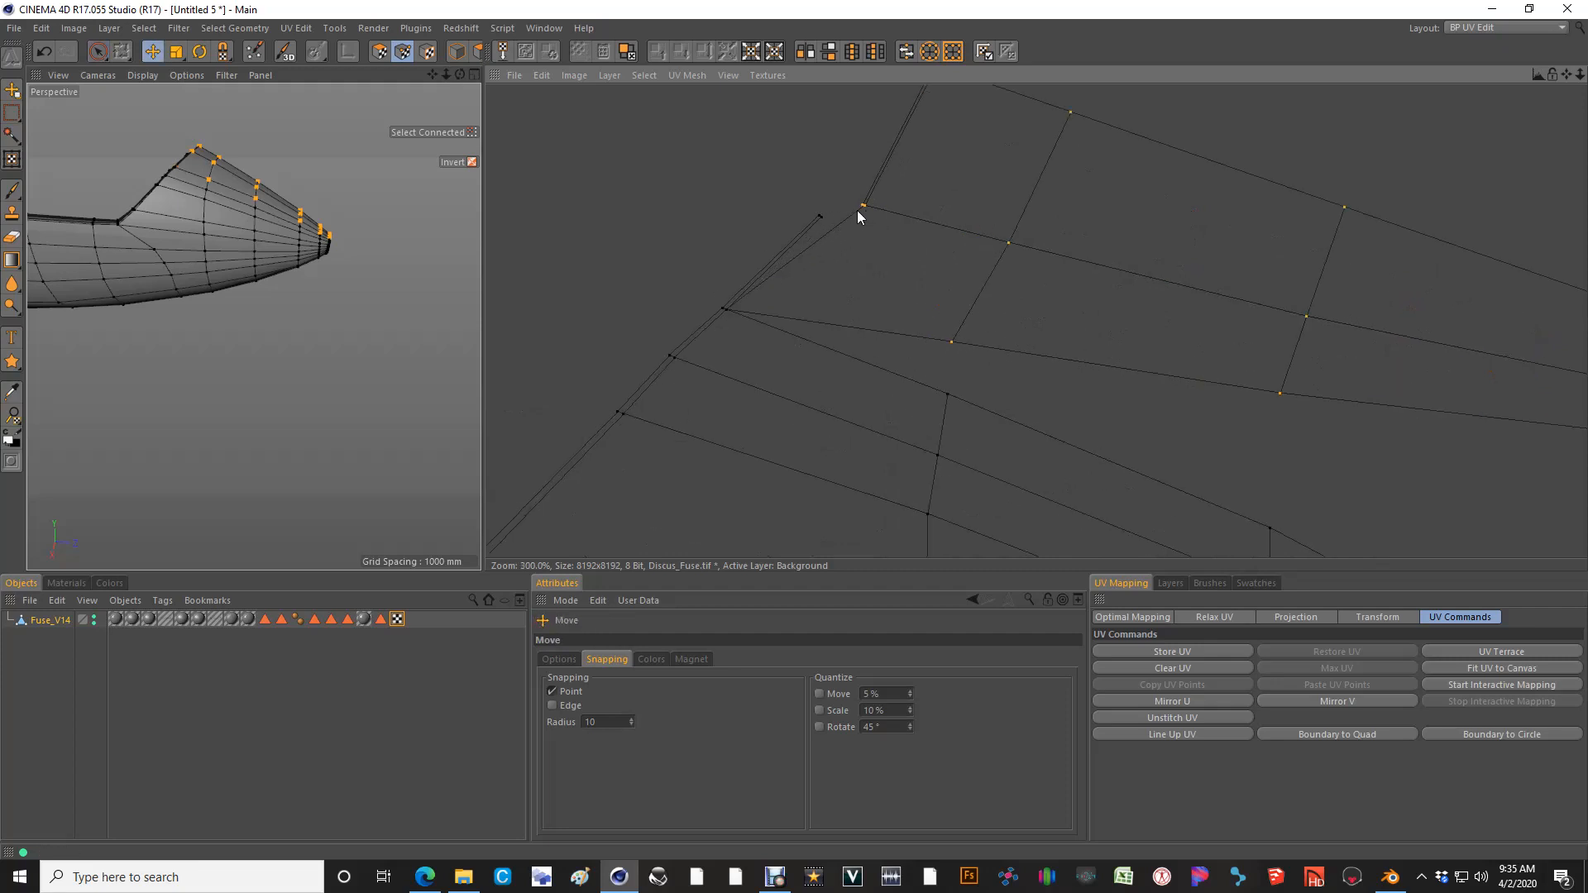
pyautogui.moveTo(857, 211); pyautogui.dragTo(815, 222)
pyautogui.scroll(1, 792, 240)
pyautogui.moveTo(850, 207); pyautogui.dragTo(845, 206)
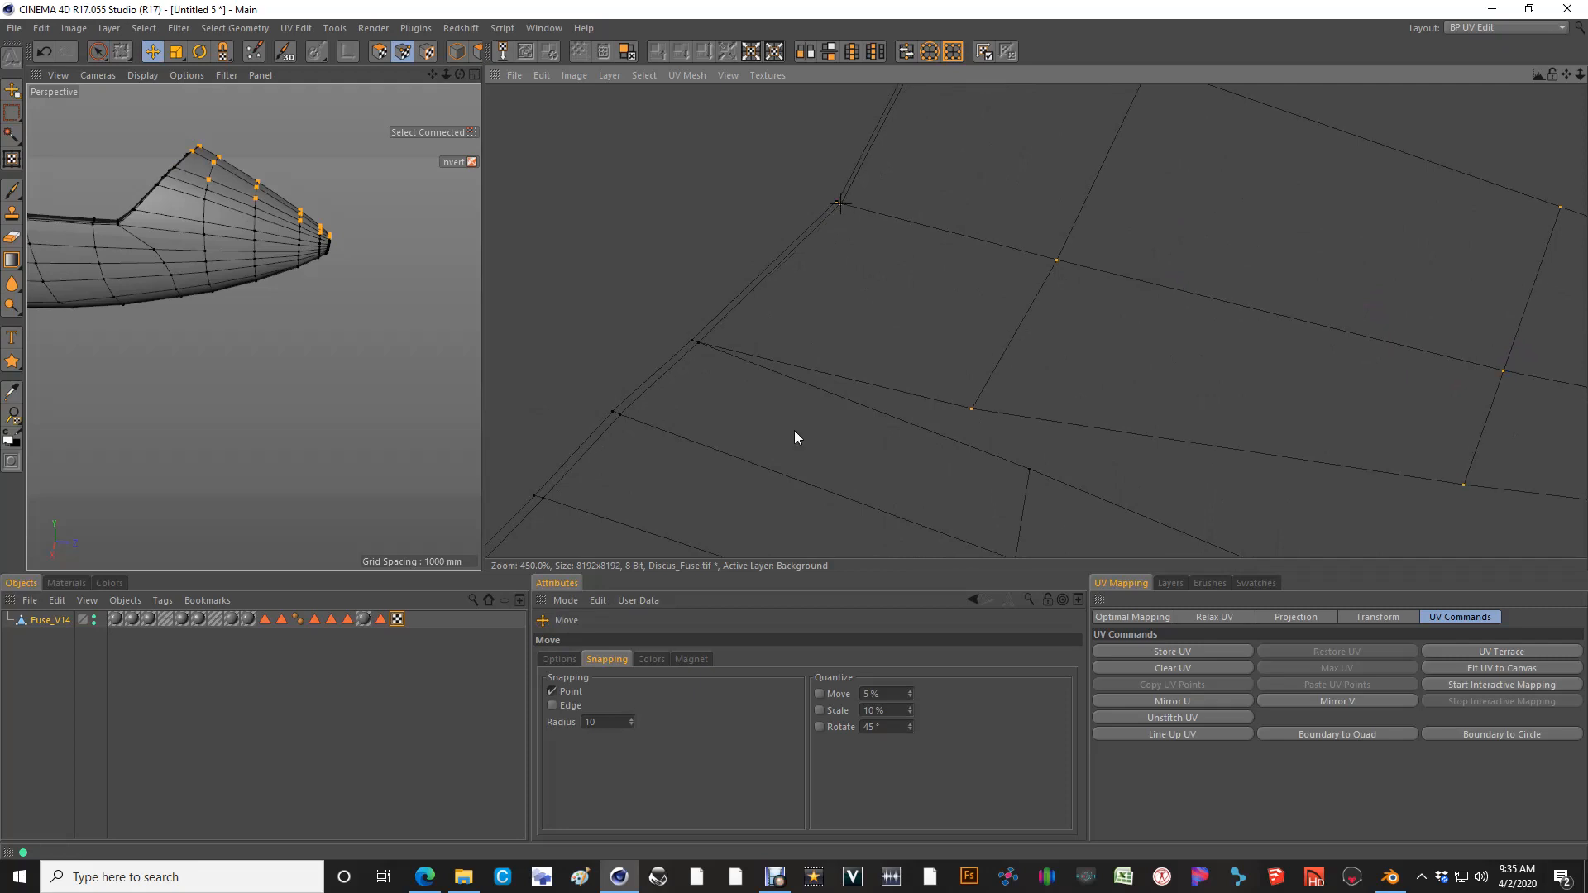
# Release the remaining rear-edge points and snap the second column's lowest point onto the matching point of the nose's upper edge
pyautogui.press('space')
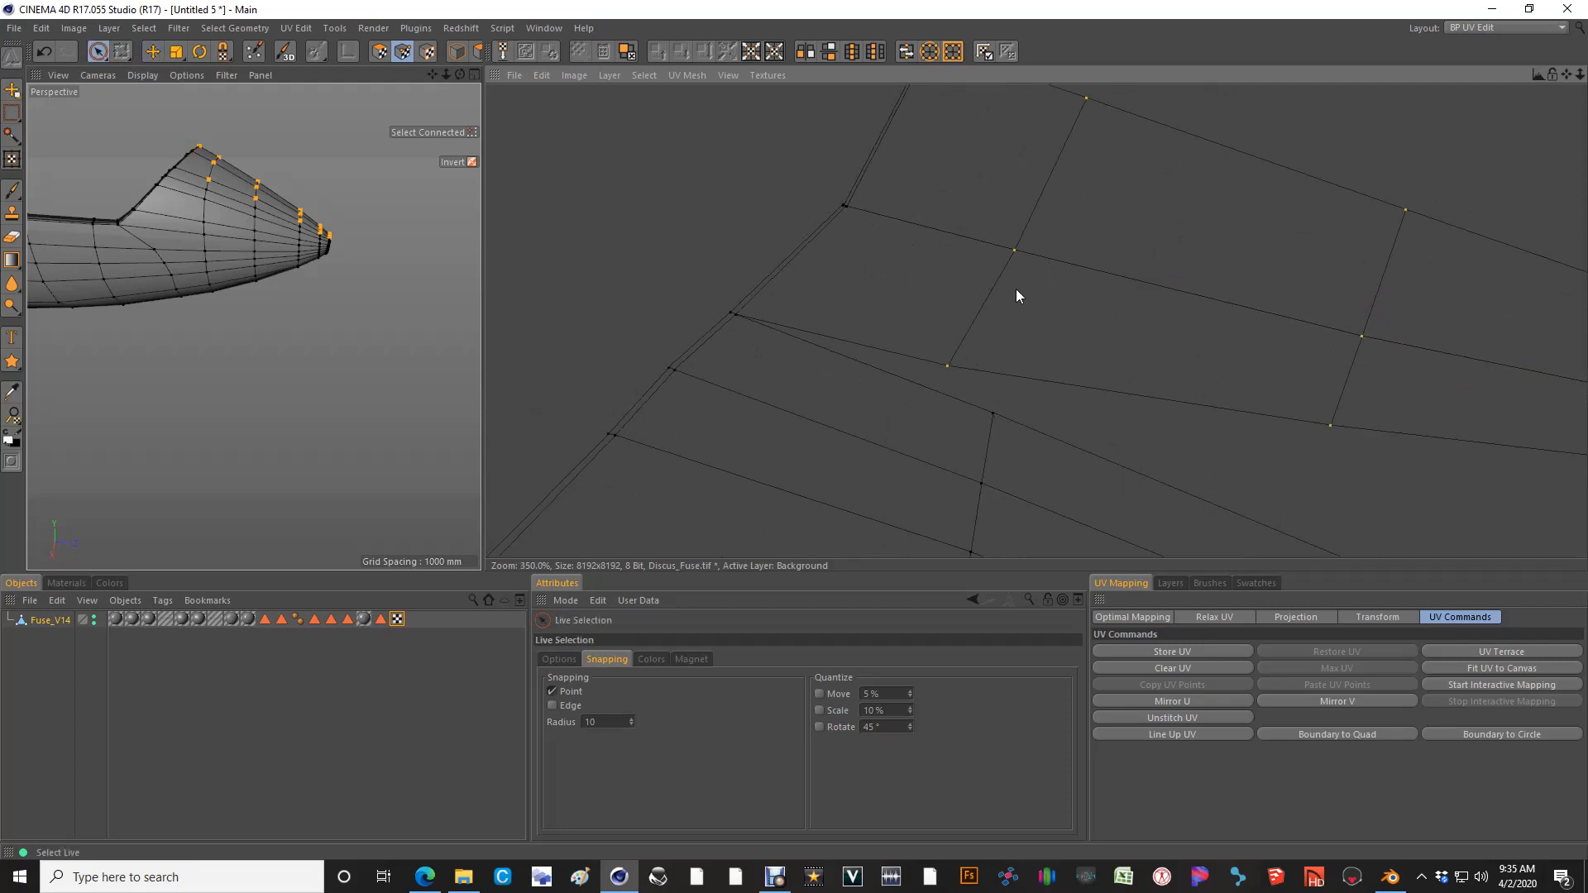
pyautogui.keyDown('alt'); pyautogui.moveTo(1016, 289); pyautogui.dragTo(902, 375, button='middle'); pyautogui.keyUp('alt')
pyautogui.press('e')
pyautogui.moveTo(866, 172); pyautogui.dragTo(862, 170)
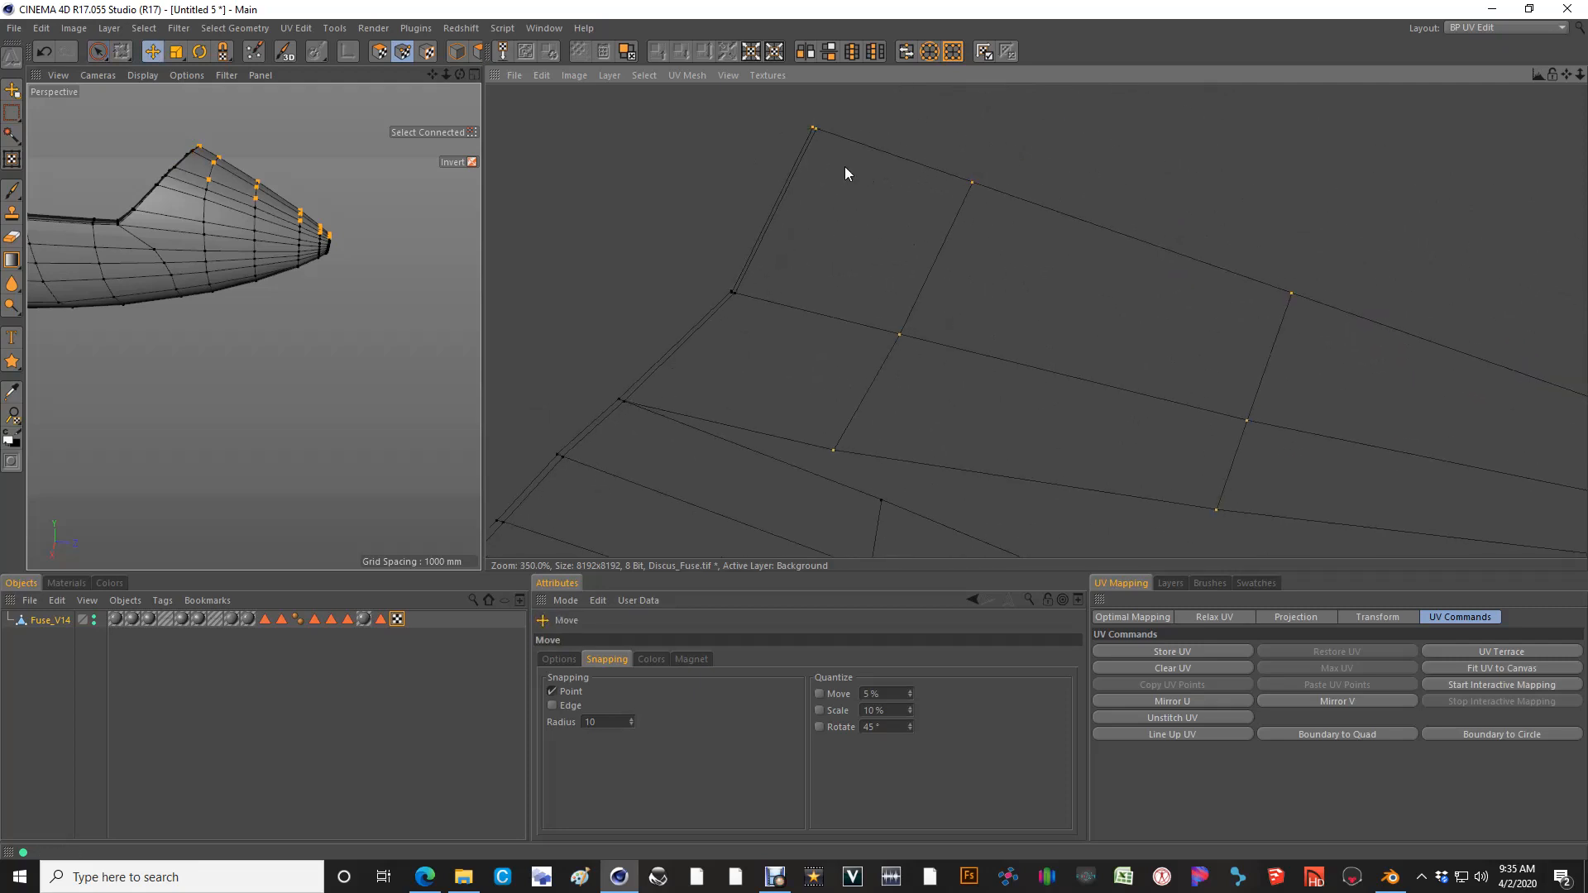
pyautogui.hotkey('ctrl', 'z')
pyautogui.press('space')
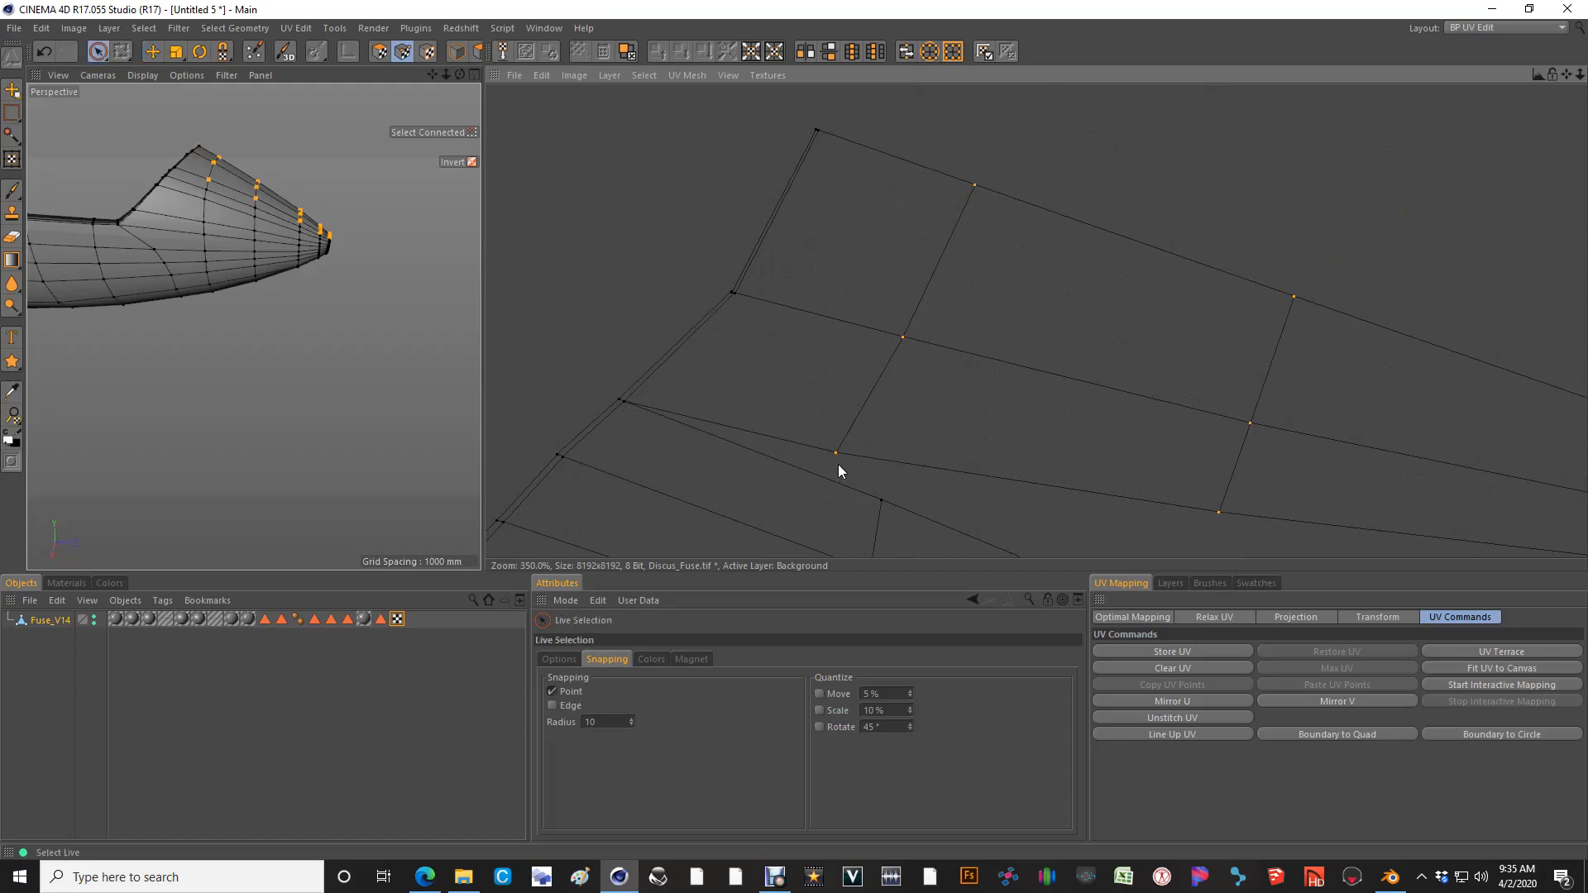
pyautogui.press('e')
pyautogui.keyDown('alt'); pyautogui.moveTo(1007, 464); pyautogui.dragTo(950, 431, button='middle'); pyautogui.keyUp('alt')
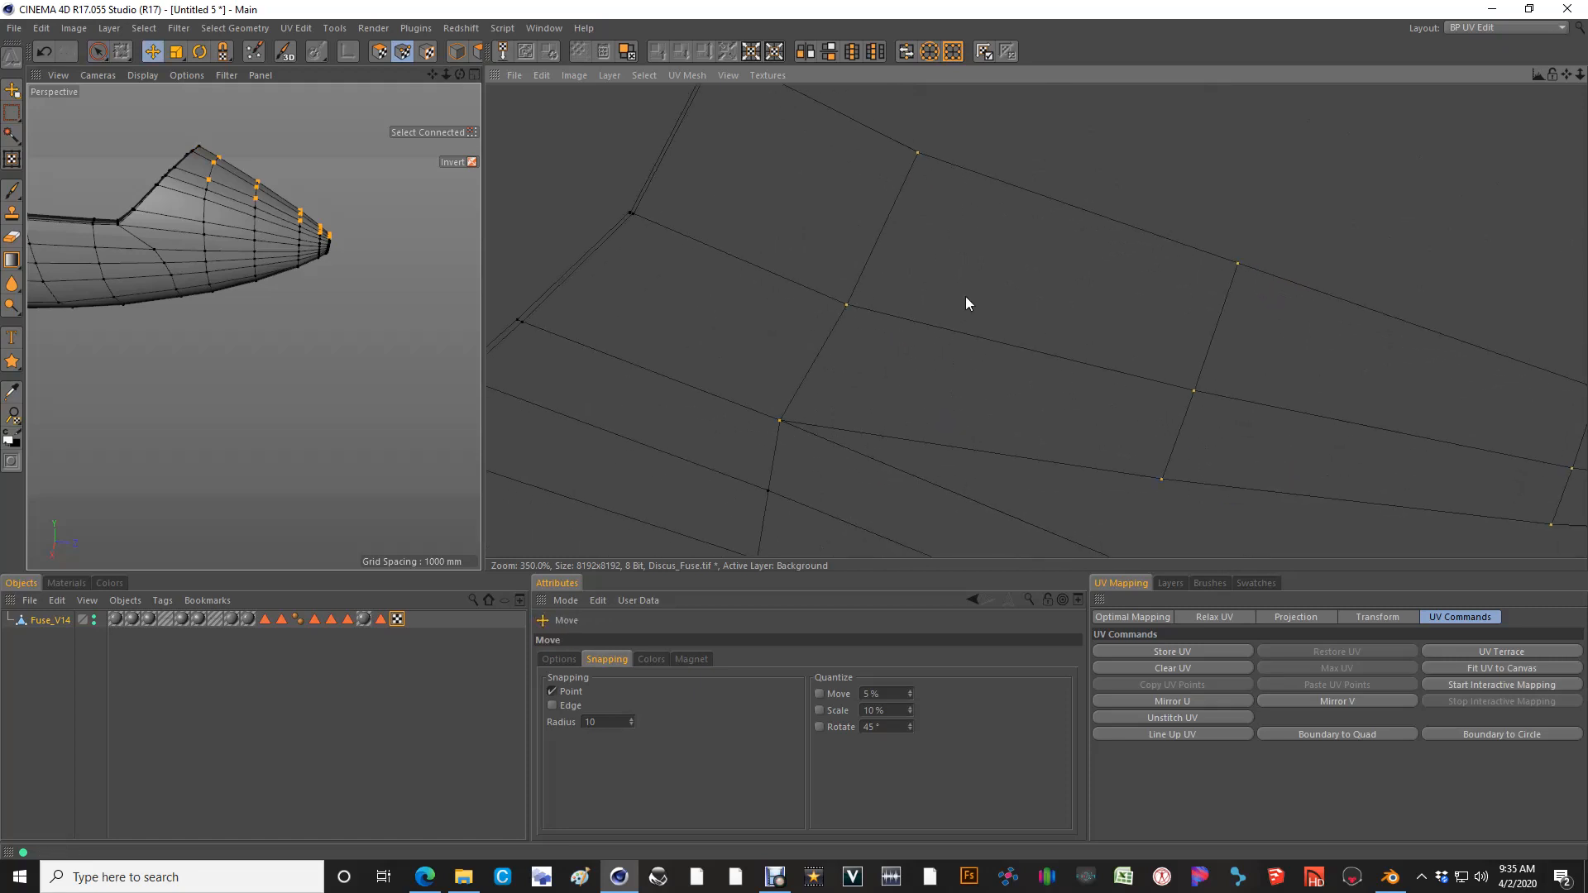
# Release the second column and snap the third column's lowest point onto its matching point on the nose's upper edge
pyautogui.press('space')
pyautogui.keyDown('alt'); pyautogui.moveTo(837, 321); pyautogui.dragTo(736, 332, button='middle'); pyautogui.keyUp('alt')
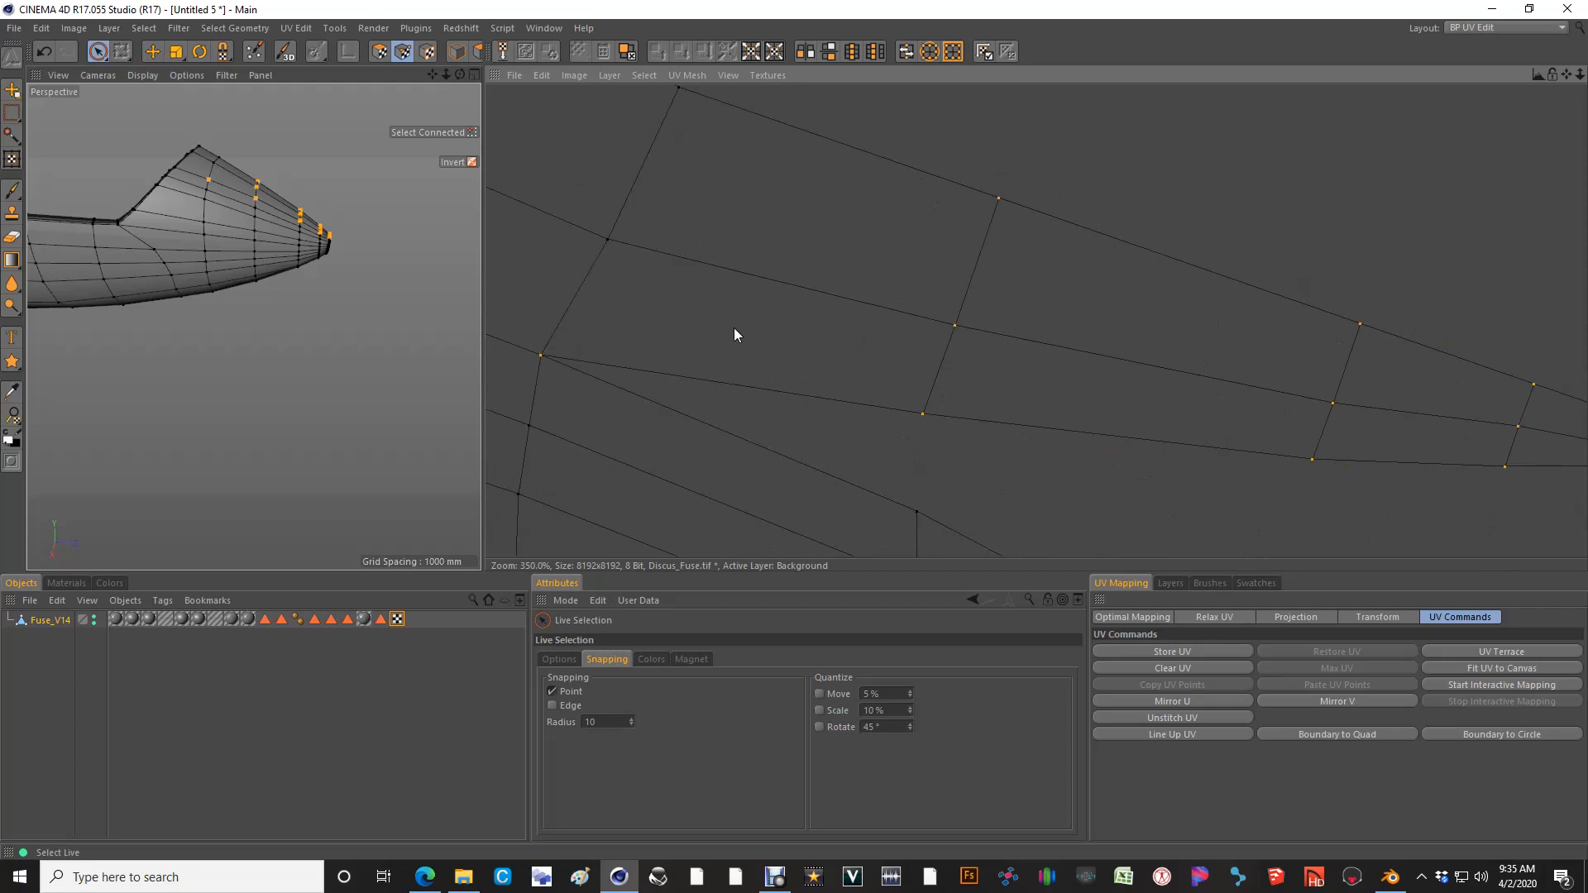
pyautogui.press('e')
pyautogui.moveTo(804, 452); pyautogui.dragTo(796, 437)
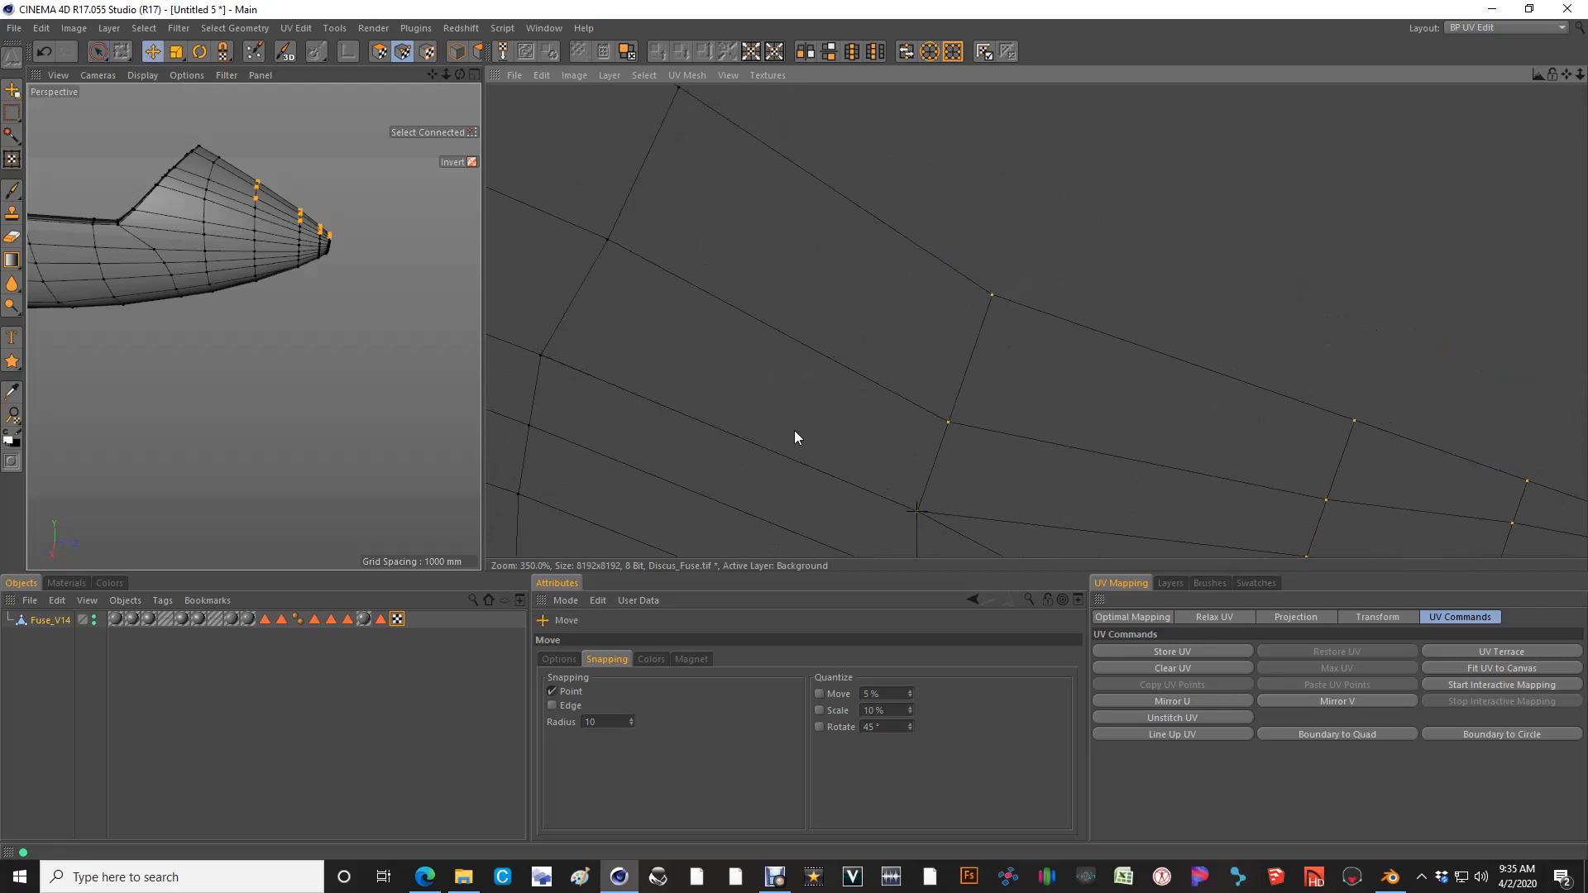
# Release the third column and snap the fourth column's lowest point onto its matching point on the nose's upper edge
pyautogui.press('space')
pyautogui.keyDown('ctrl'); pyautogui.moveTo(1004, 248); pyautogui.dragTo(946, 486); pyautogui.keyUp('ctrl')
pyautogui.moveTo(946, 486)
pyautogui.keyDown('alt'); pyautogui.mouseDown(button='middle')
pyautogui.moveTo(797, 436)
pyautogui.moveTo(1148, 521)
pyautogui.mouseUp(button='middle'); pyautogui.keyUp('alt')
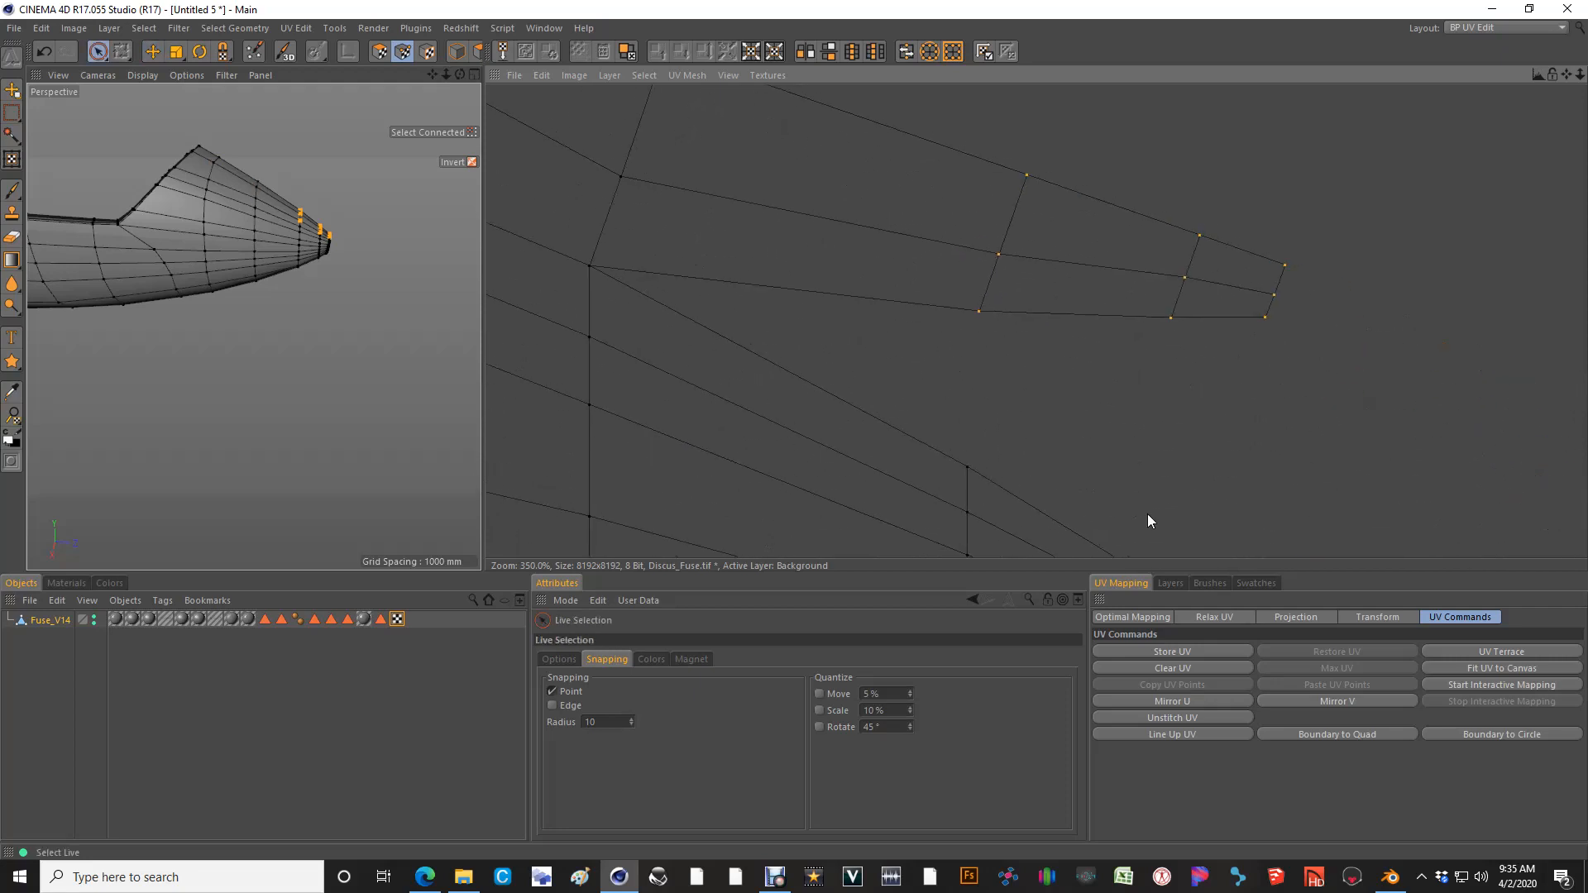
pyautogui.press('e')
pyautogui.moveTo(794, 431); pyautogui.dragTo(790, 591)
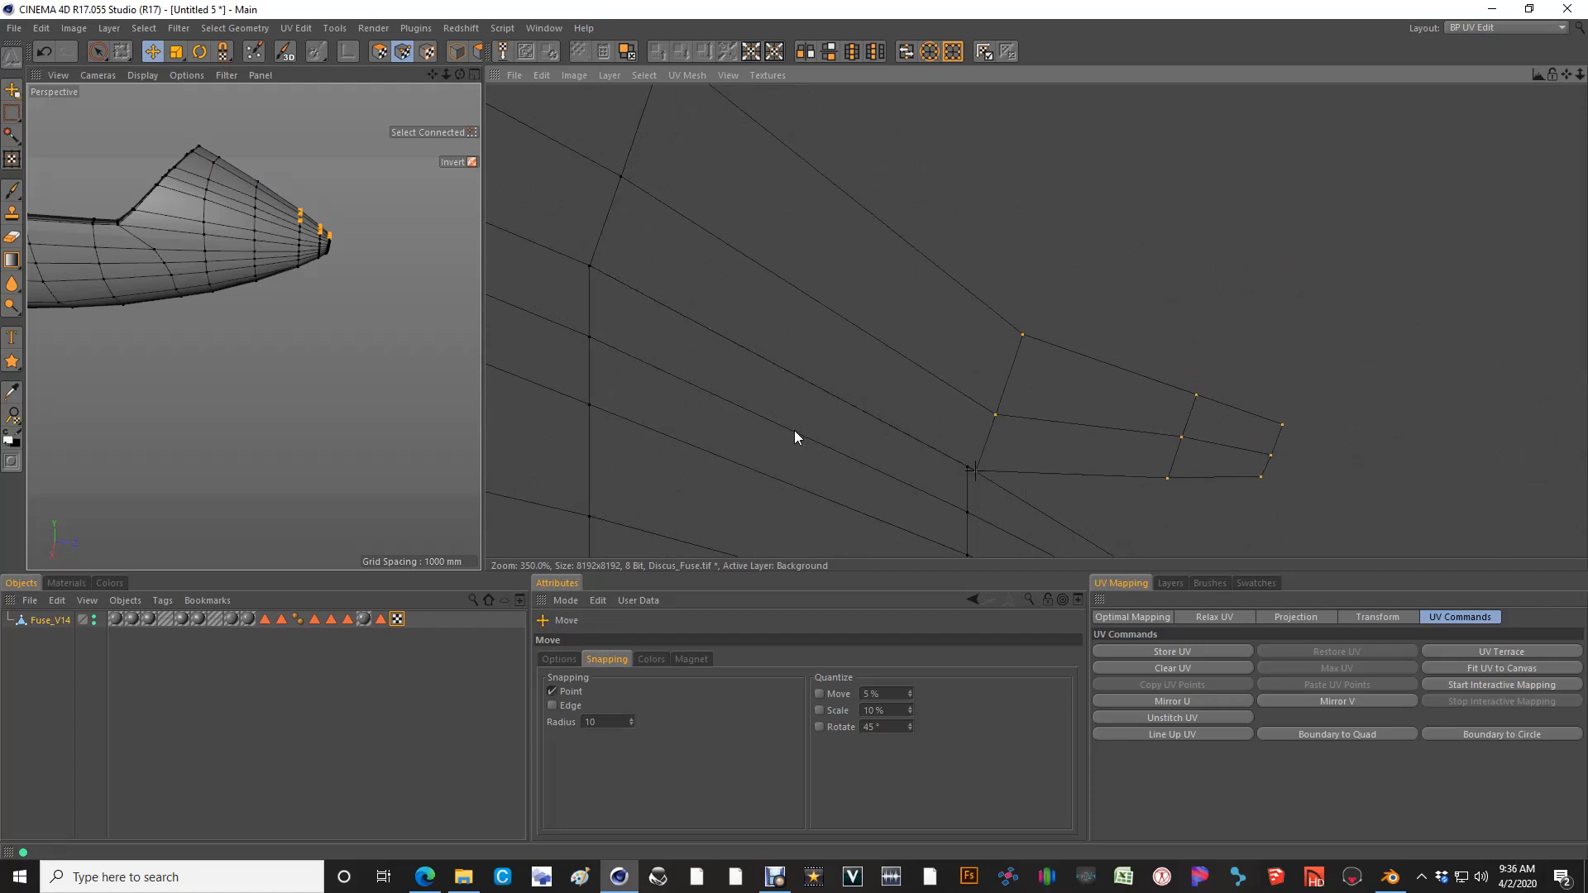
# Release the fourth column and snap the fifth column's lowest point onto its matching point near the nose tip
pyautogui.press('space')
pyautogui.keyDown('ctrl'); pyautogui.moveTo(1025, 282); pyautogui.dragTo(990, 442); pyautogui.keyUp('ctrl')
pyautogui.keyDown('alt'); pyautogui.moveTo(991, 442); pyautogui.dragTo(844, 337, button='middle'); pyautogui.keyUp('alt')
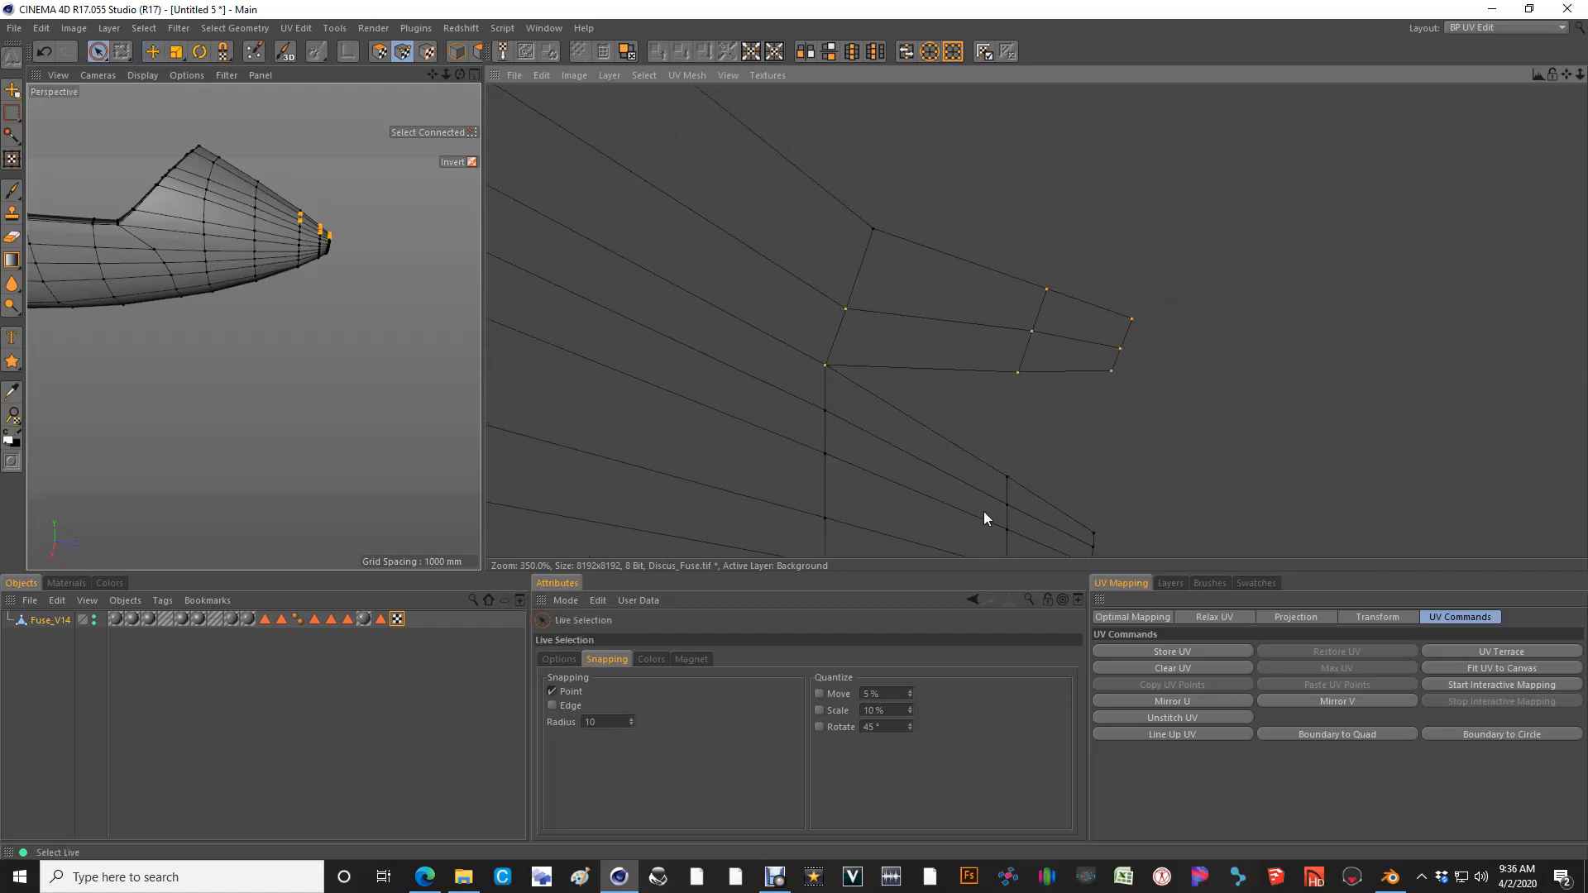
pyautogui.keyDown('ctrl'); pyautogui.click(839, 319); pyautogui.keyUp('ctrl')
pyautogui.press('e')
pyautogui.moveTo(1021, 372); pyautogui.dragTo(1005, 476)
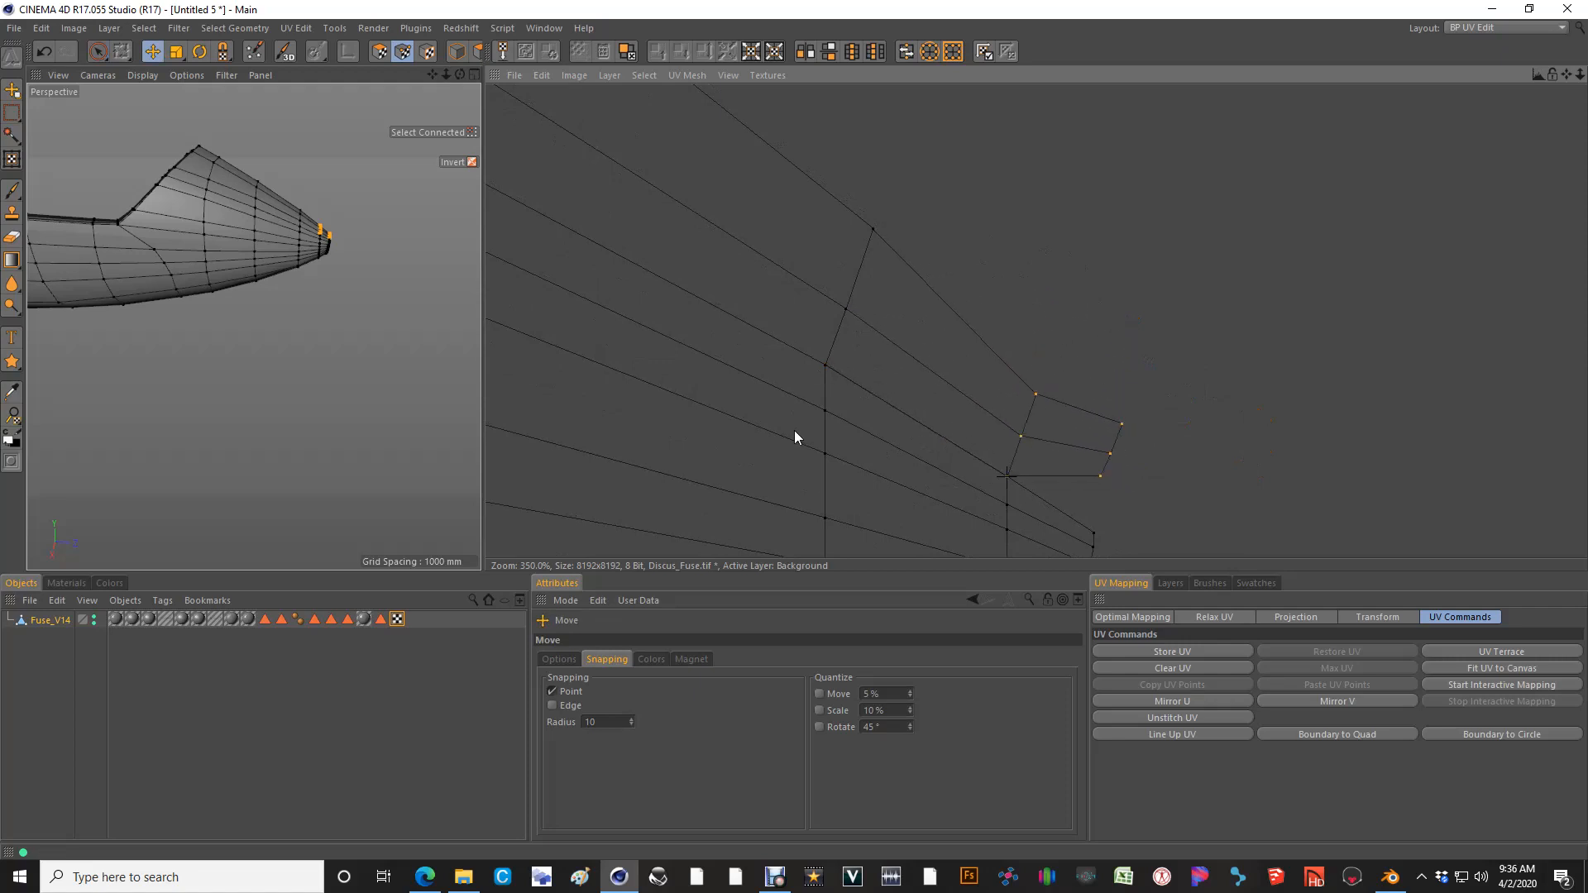
pyautogui.scroll(2, 1036, 402)
pyautogui.press('space')
pyautogui.moveTo(1026, 449); pyautogui.dragTo(1024, 433, button='middle')
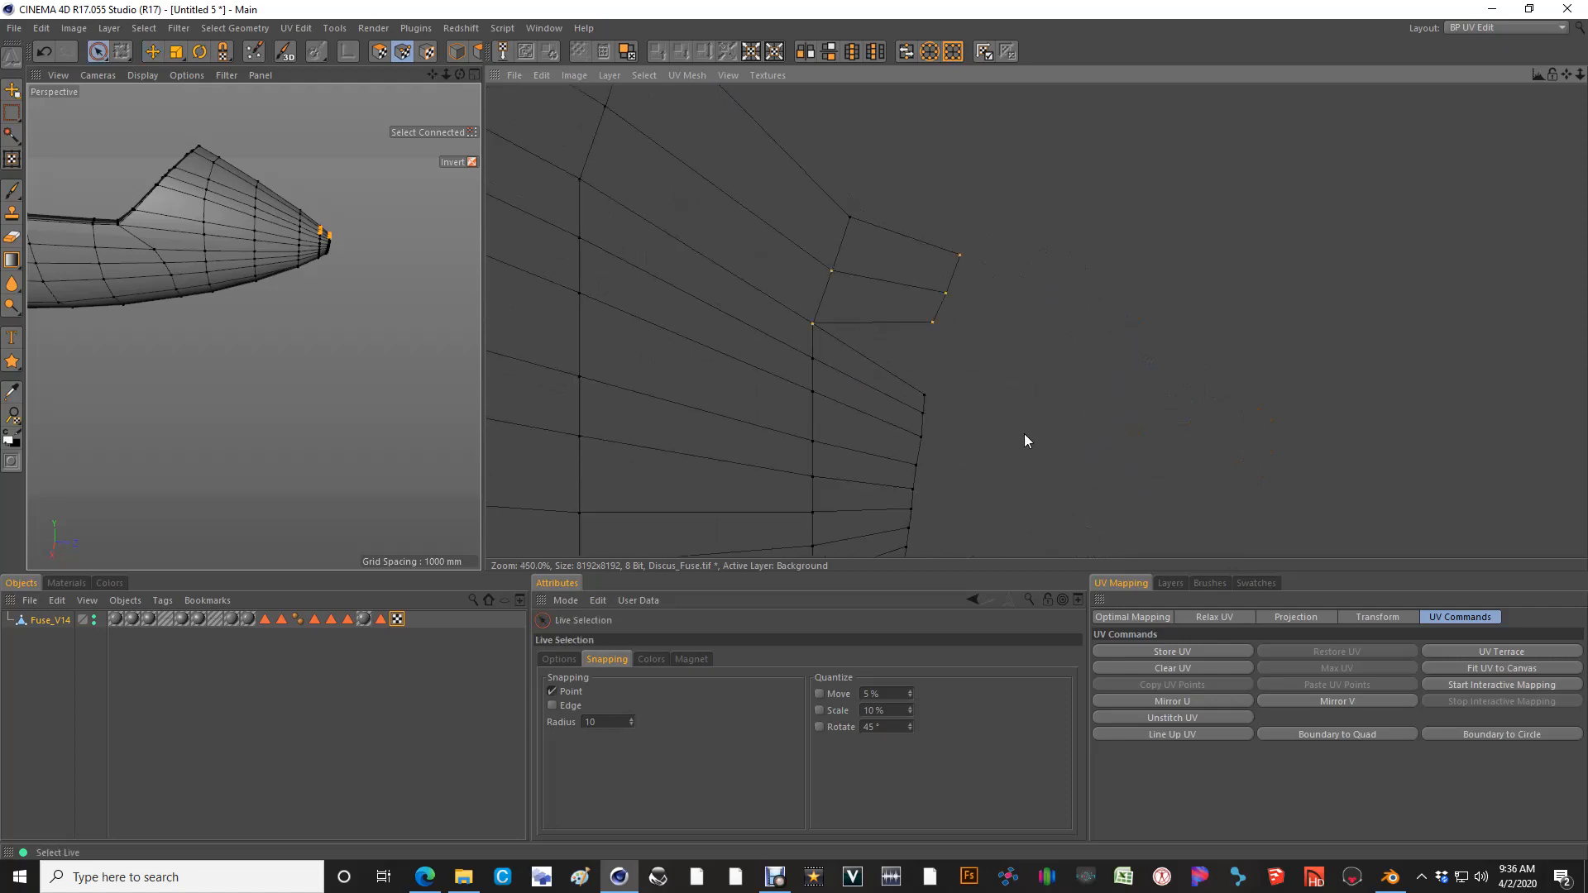
pyautogui.press('e')
pyautogui.moveTo(793, 283); pyautogui.dragTo(798, 436)
pyautogui.hotkey('ctrl', 'z')
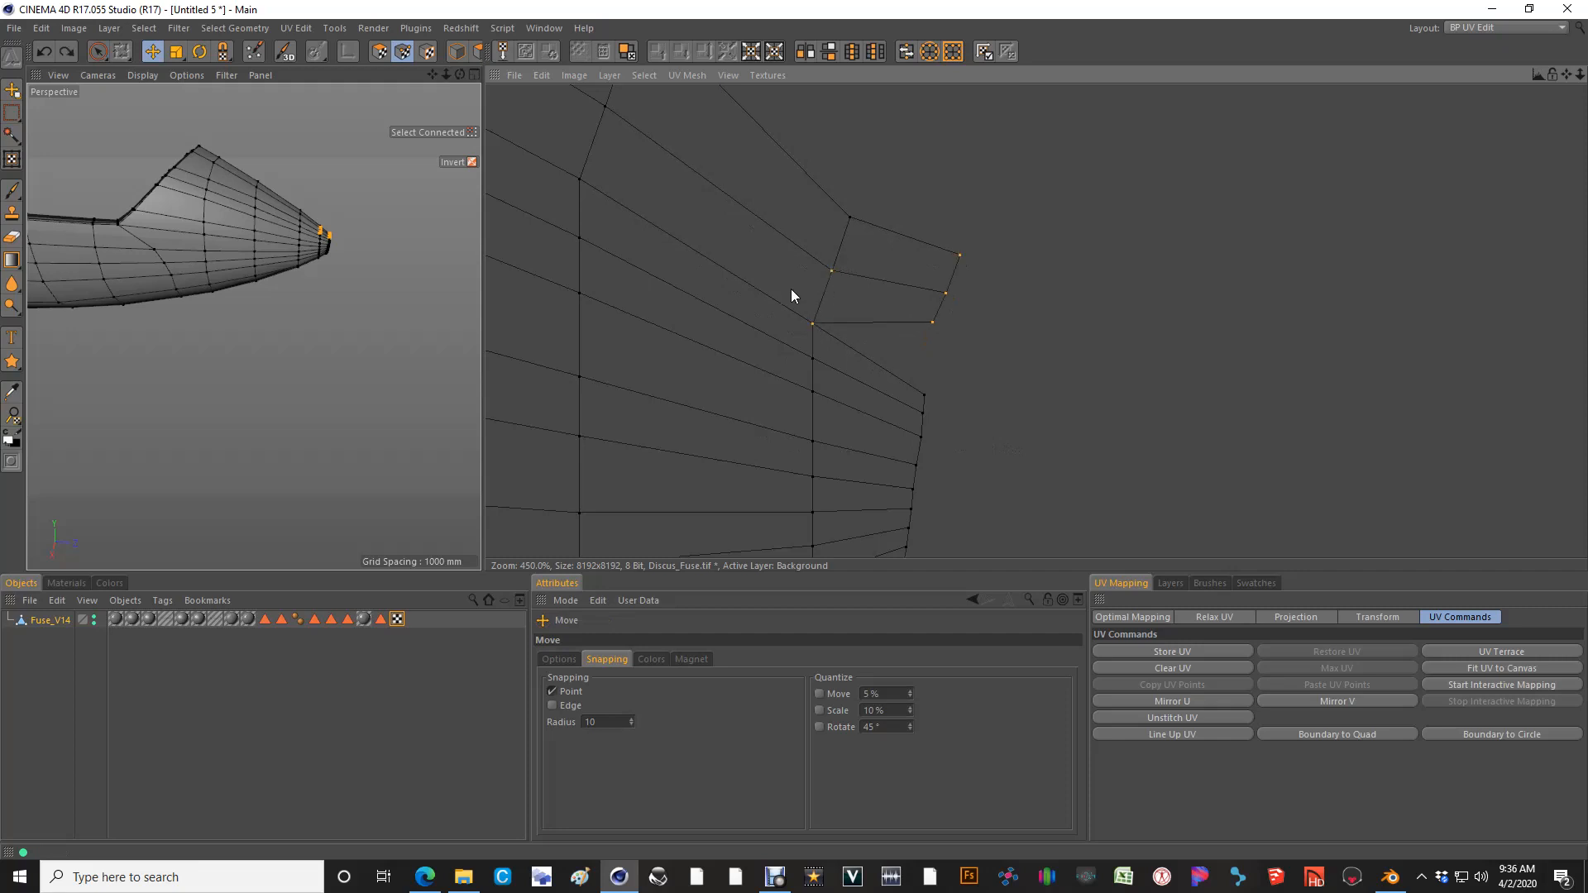
# Release the fifth column and snap the foremost column's lowest point onto the uppermost point of the nose tip
pyautogui.press('space')
pyautogui.keyDown('ctrl'); pyautogui.click(790, 308); pyautogui.keyUp('ctrl')
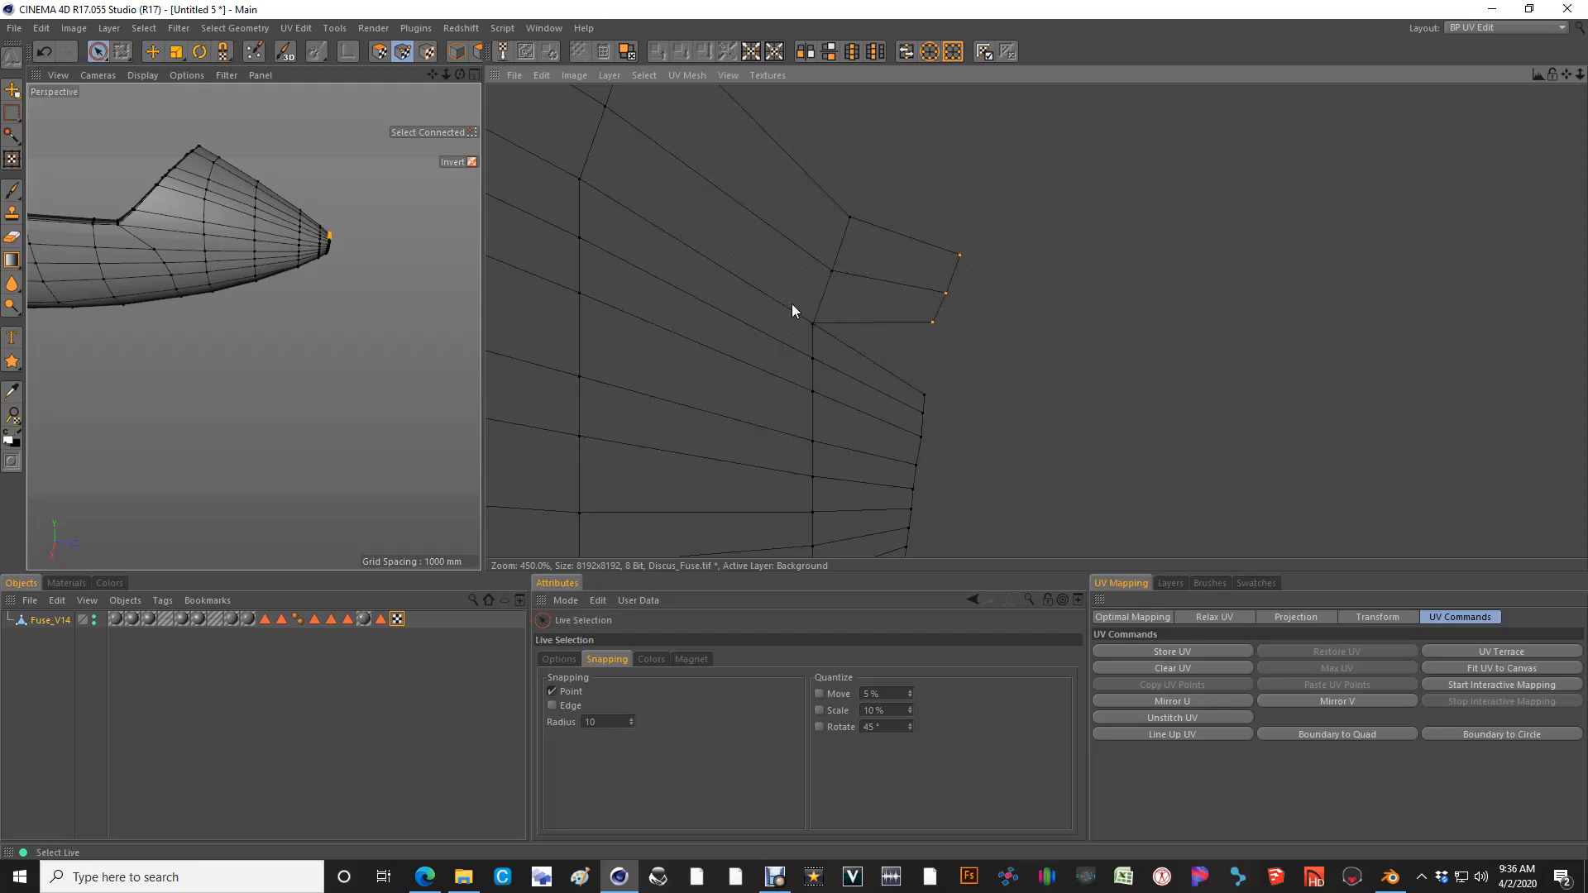
pyautogui.press('space')
pyautogui.moveTo(929, 333); pyautogui.dragTo(794, 437)
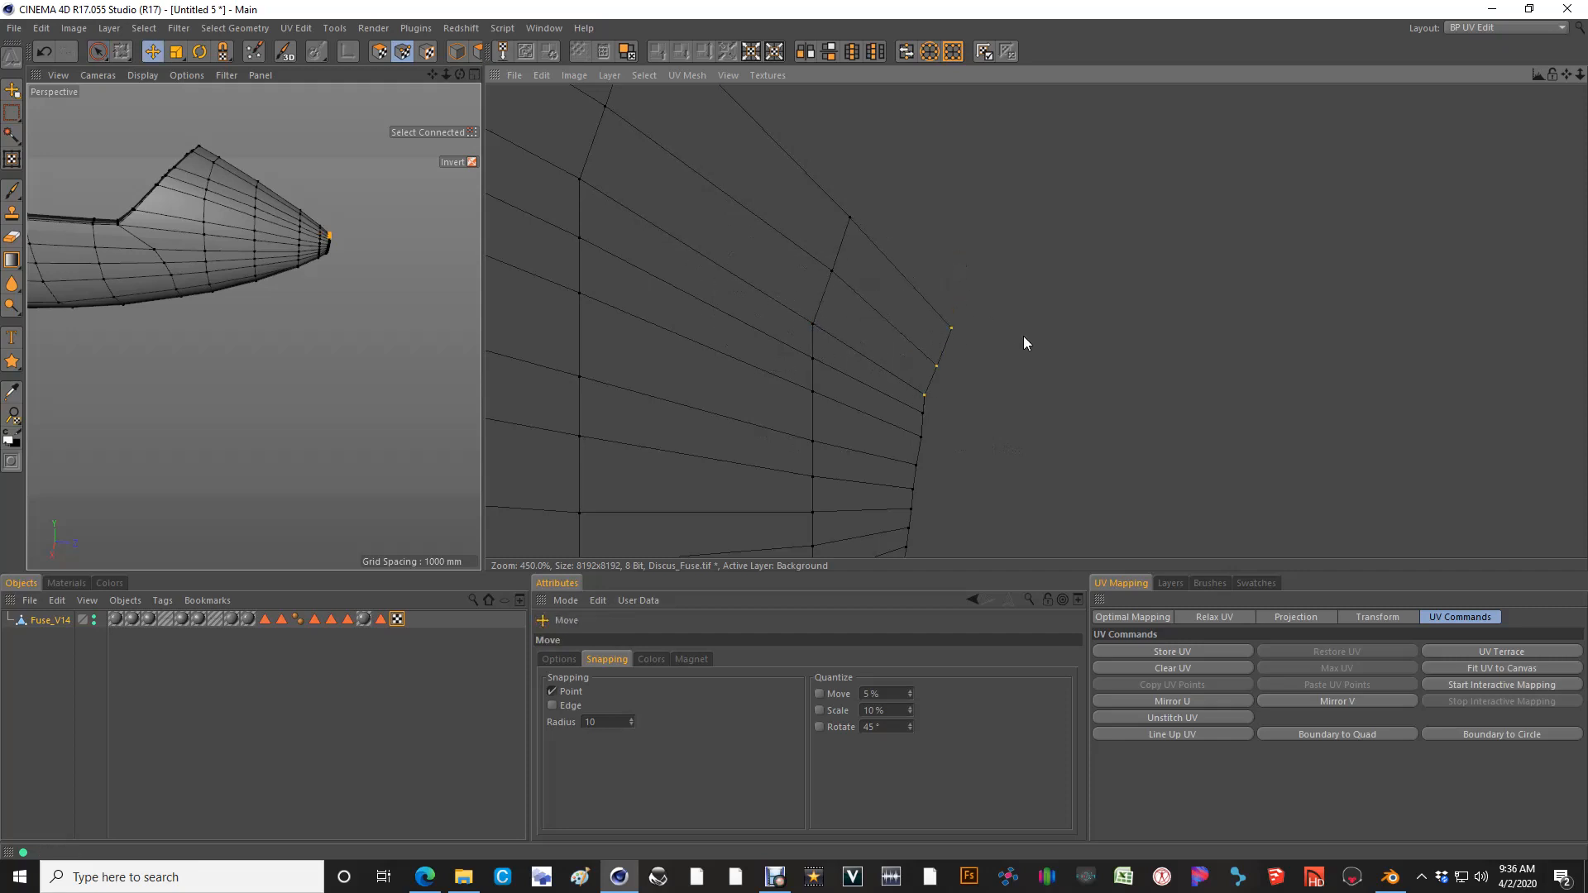
# Select the seam points of the fifth and fourth nose columns and nudge them slightly forward to smooth the join
pyautogui.press('space')
pyautogui.click(820, 330)
pyautogui.moveTo(821, 329); pyautogui.dragTo(819, 327, button='middle')
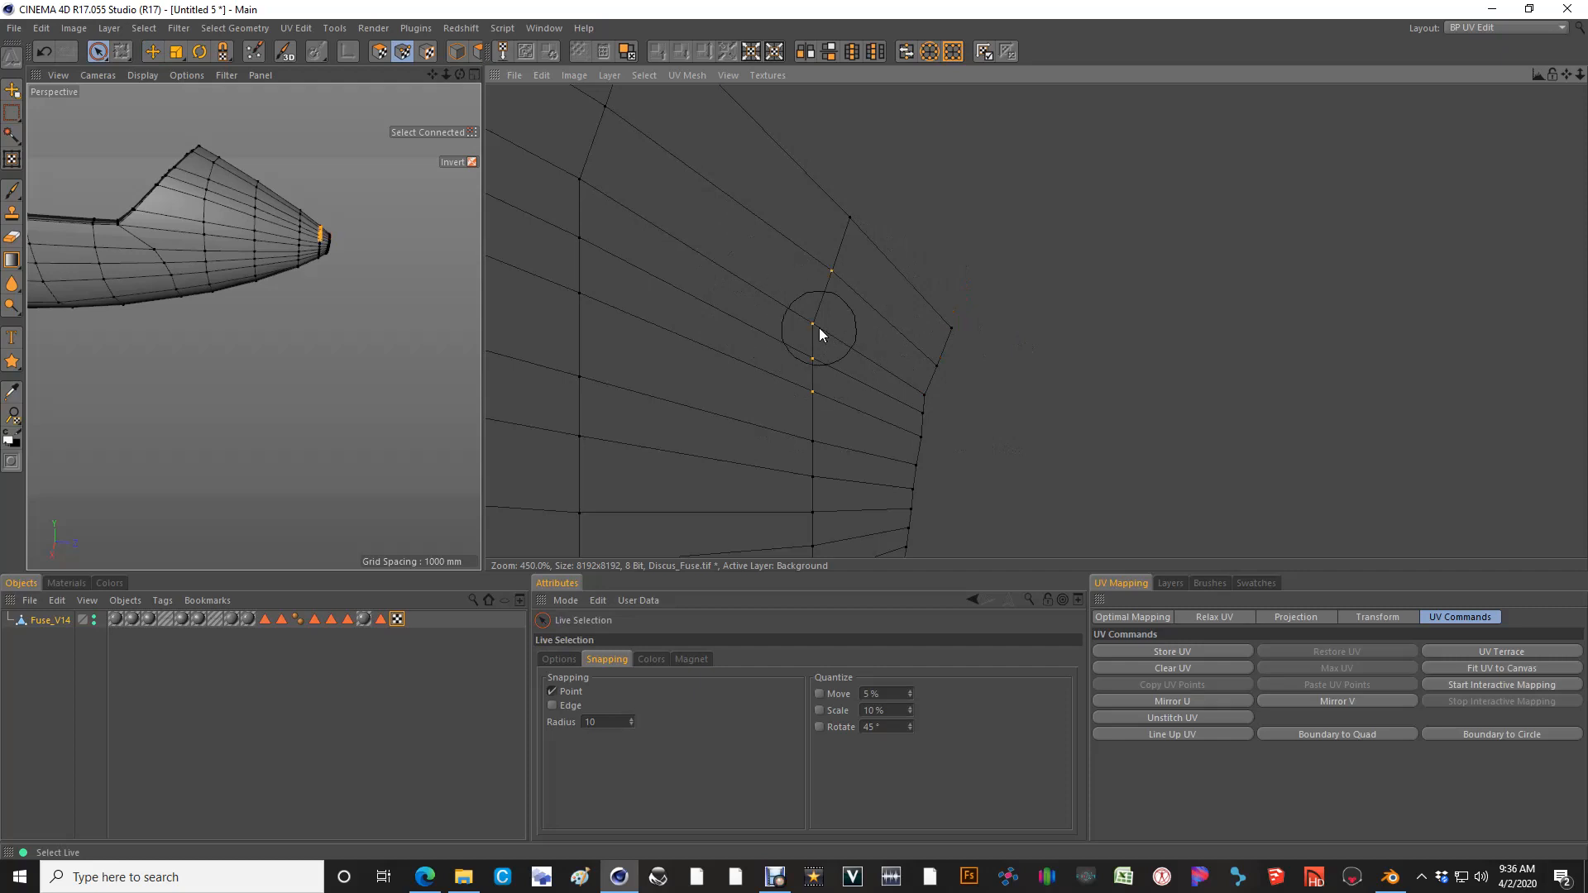
pyautogui.click(811, 317)
pyautogui.keyDown('alt'); pyautogui.moveTo(695, 385); pyautogui.dragTo(805, 431, button='middle'); pyautogui.keyUp('alt')
pyautogui.keyDown('shift'); pyautogui.click(697, 233); pyautogui.keyUp('shift')
pyautogui.press('space')
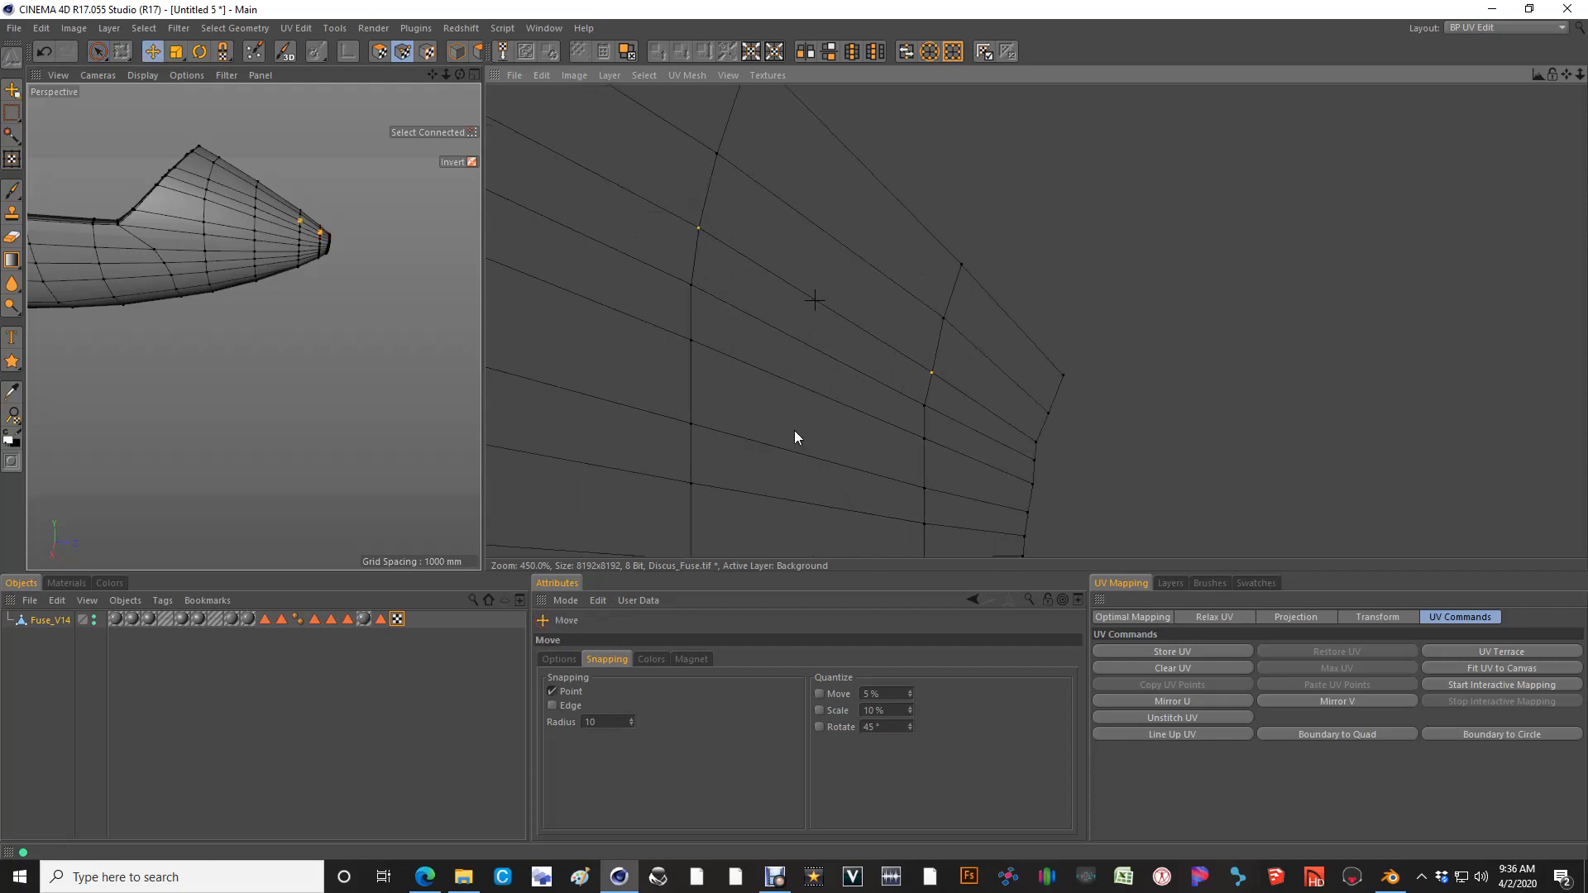
pyautogui.moveTo(794, 430); pyautogui.dragTo(794, 431)
pyautogui.scroll(-5, 1017, 390)
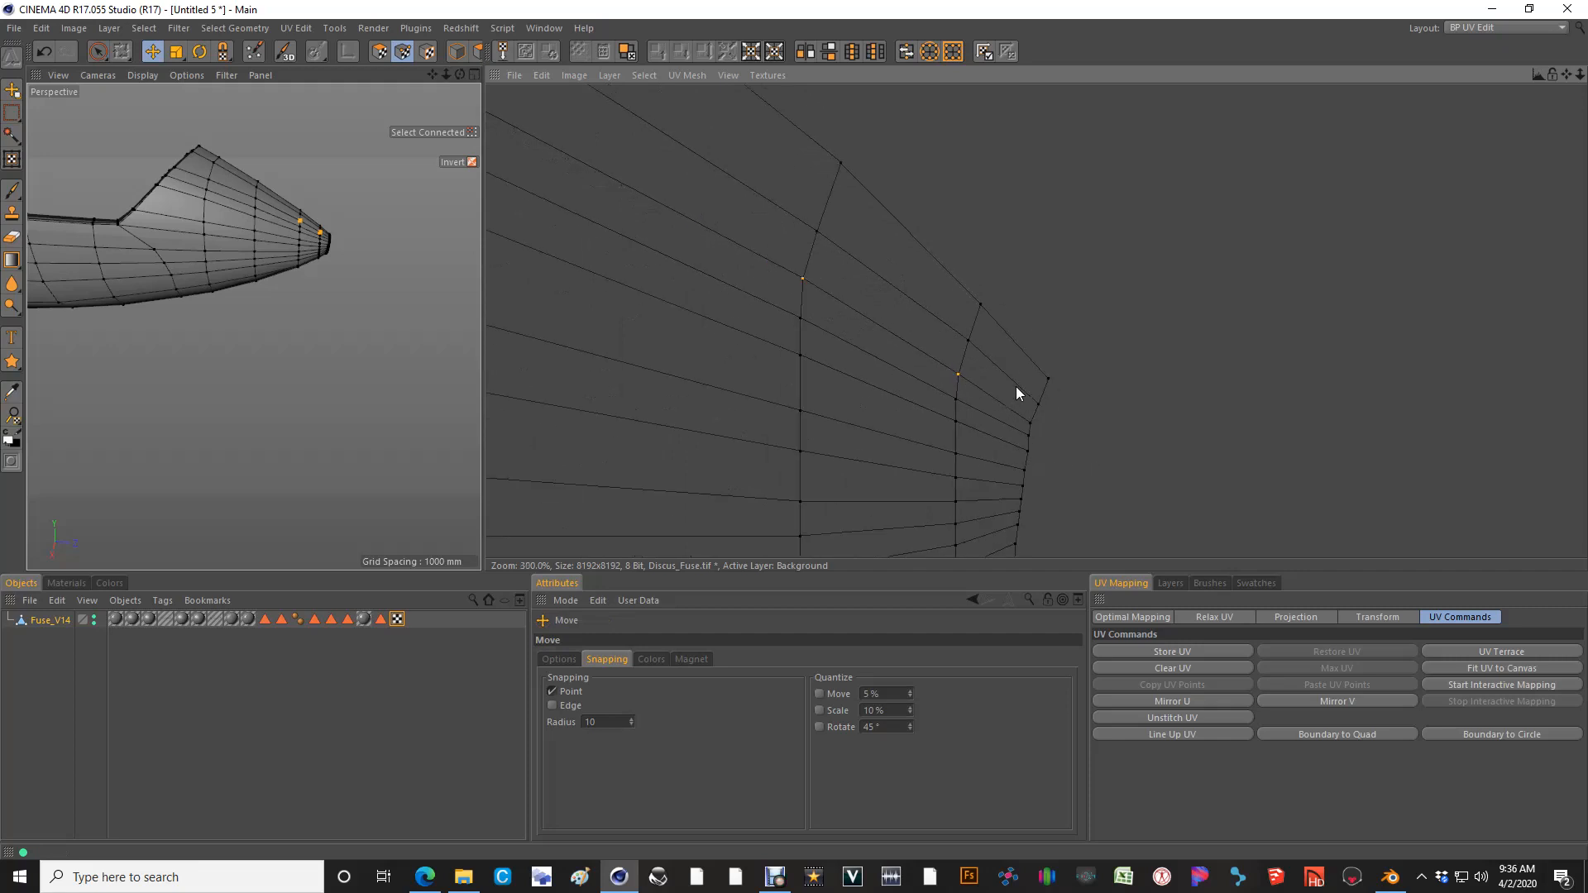
# Select the seam points of the third and second nose columns and nudge them slightly forward
pyautogui.press('space')
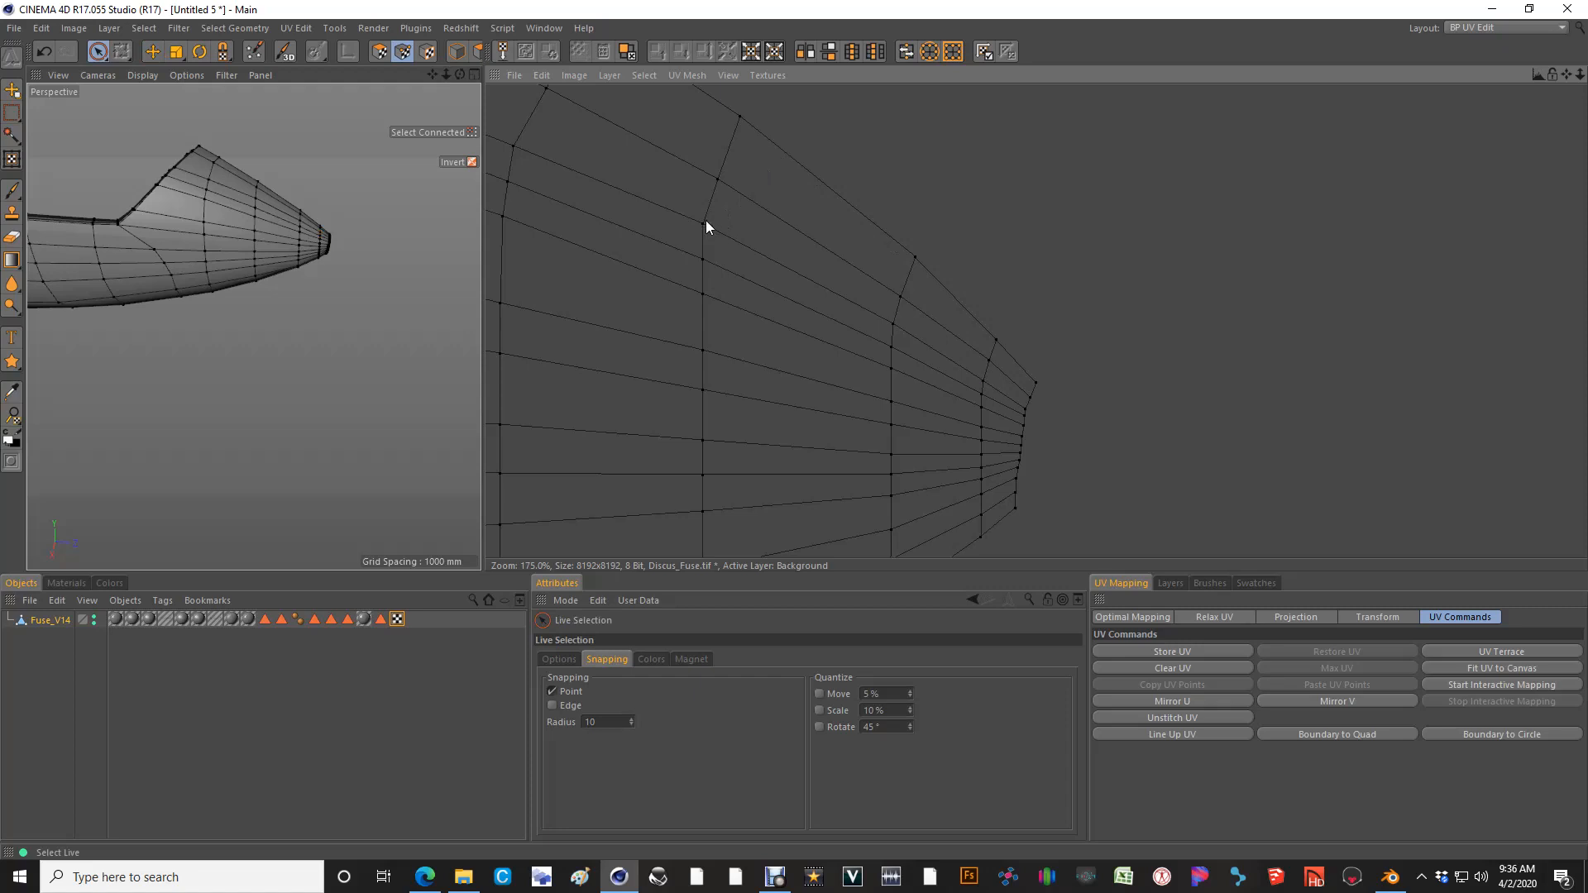
pyautogui.click(705, 223)
pyautogui.keyDown('alt'); pyautogui.moveTo(602, 159); pyautogui.dragTo(688, 256, button='middle'); pyautogui.keyUp('alt')
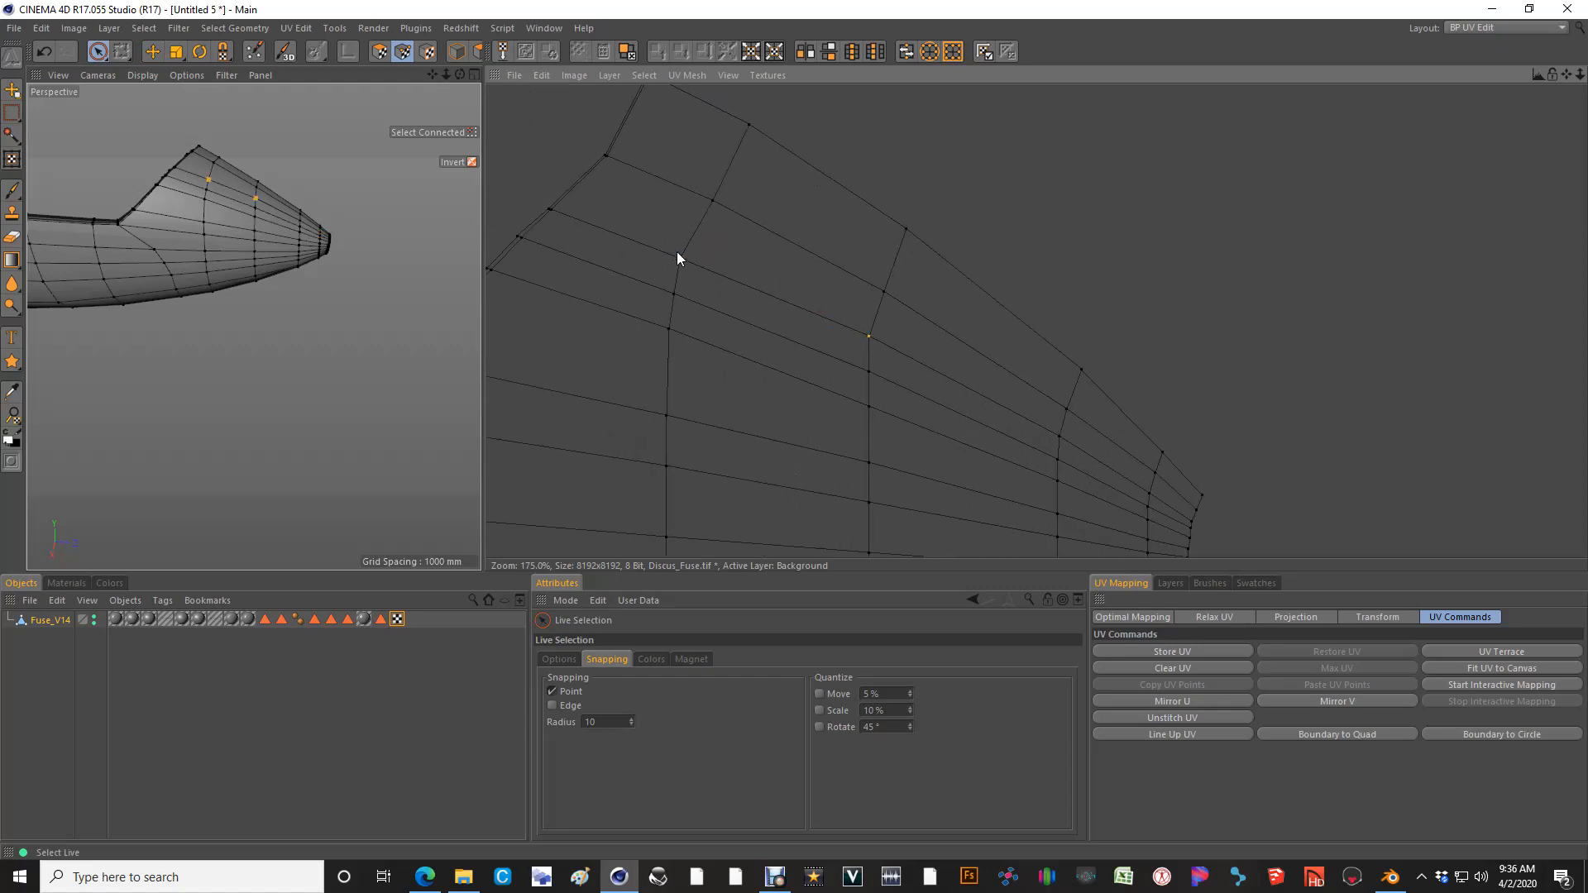
pyautogui.press('space')
pyautogui.moveTo(794, 430); pyautogui.dragTo(798, 431)
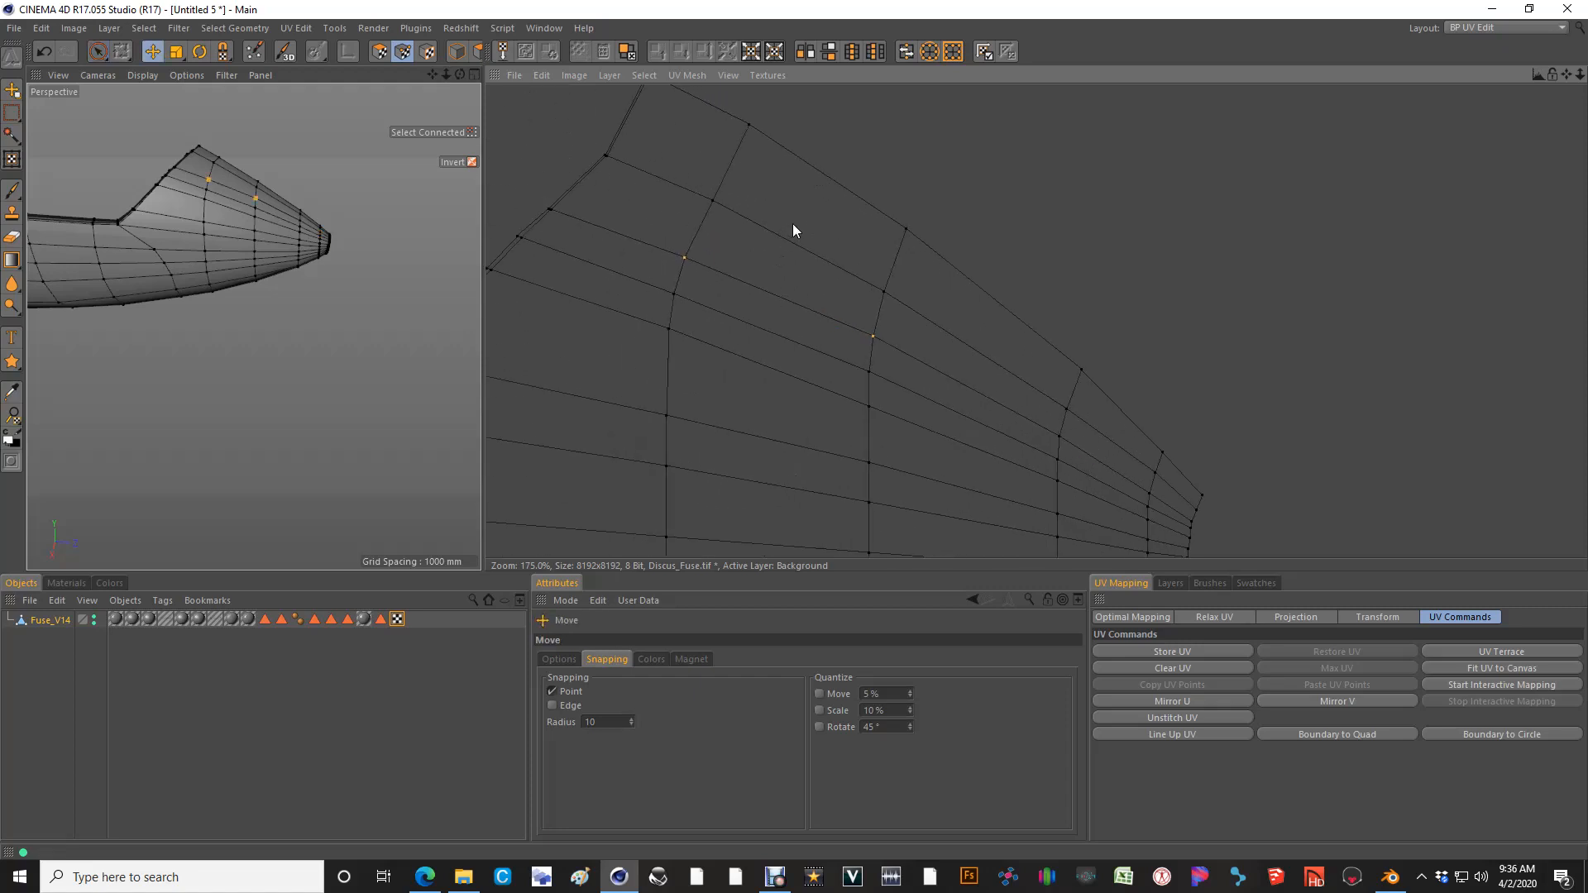
pyautogui.scroll(-5, 836, 224)
pyautogui.scroll(3, 956, 374)
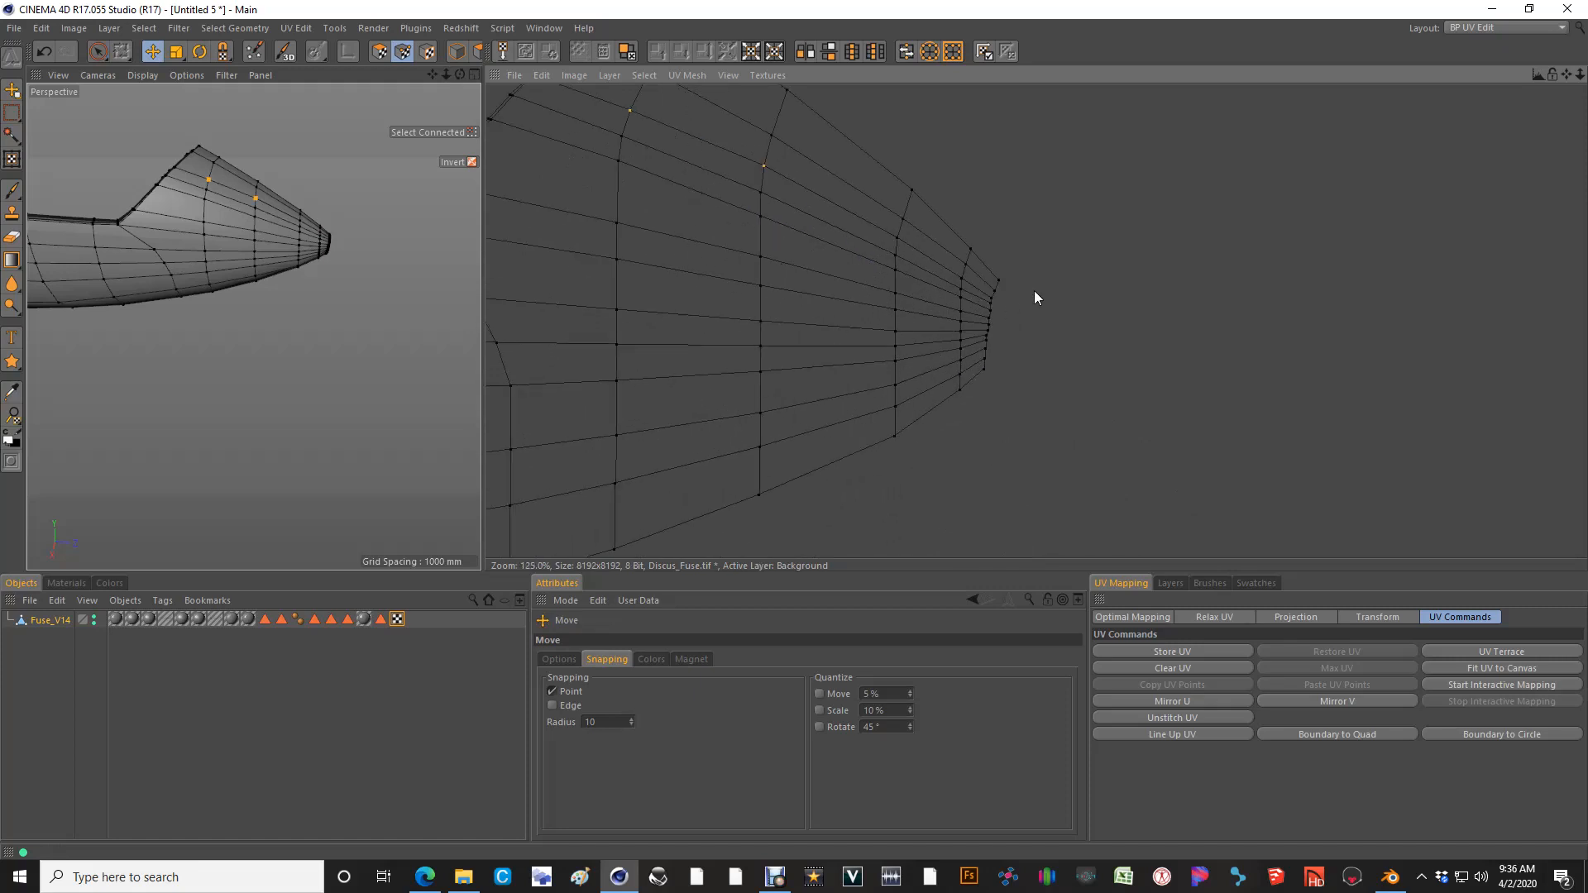
# Select a point on the loose thin UV strip and examine the cockpit rim in 3D to locate where the strip belongs
pyautogui.scroll(-12, 905, 296)
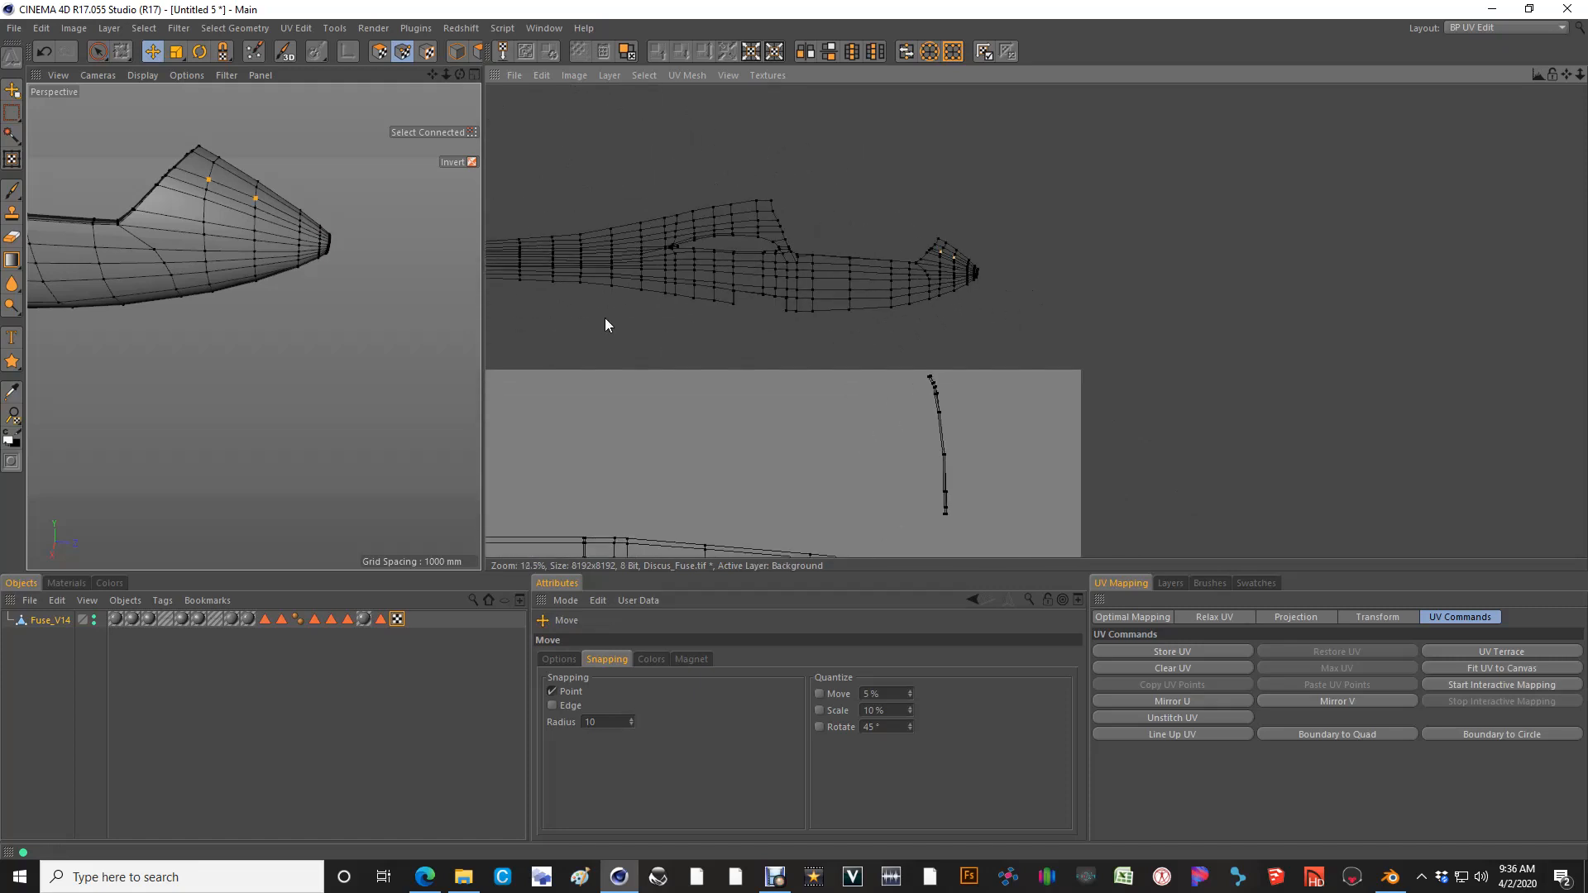
pyautogui.scroll(-3, 186, 246)
pyautogui.keyDown('alt'); pyautogui.moveTo(186, 245); pyautogui.dragTo(255, 329); pyautogui.keyUp('alt')
pyautogui.moveTo(141, 261)
pyautogui.keyDown('alt'); pyautogui.mouseDown()
pyautogui.moveTo(121, 246)
pyautogui.moveTo(200, 280)
pyautogui.moveTo(149, 266)
pyautogui.mouseUp(); pyautogui.keyUp('alt')
pyautogui.keyDown('alt'); pyautogui.moveTo(391, 307); pyautogui.dragTo(182, 290); pyautogui.keyUp('alt')
pyautogui.press('space')
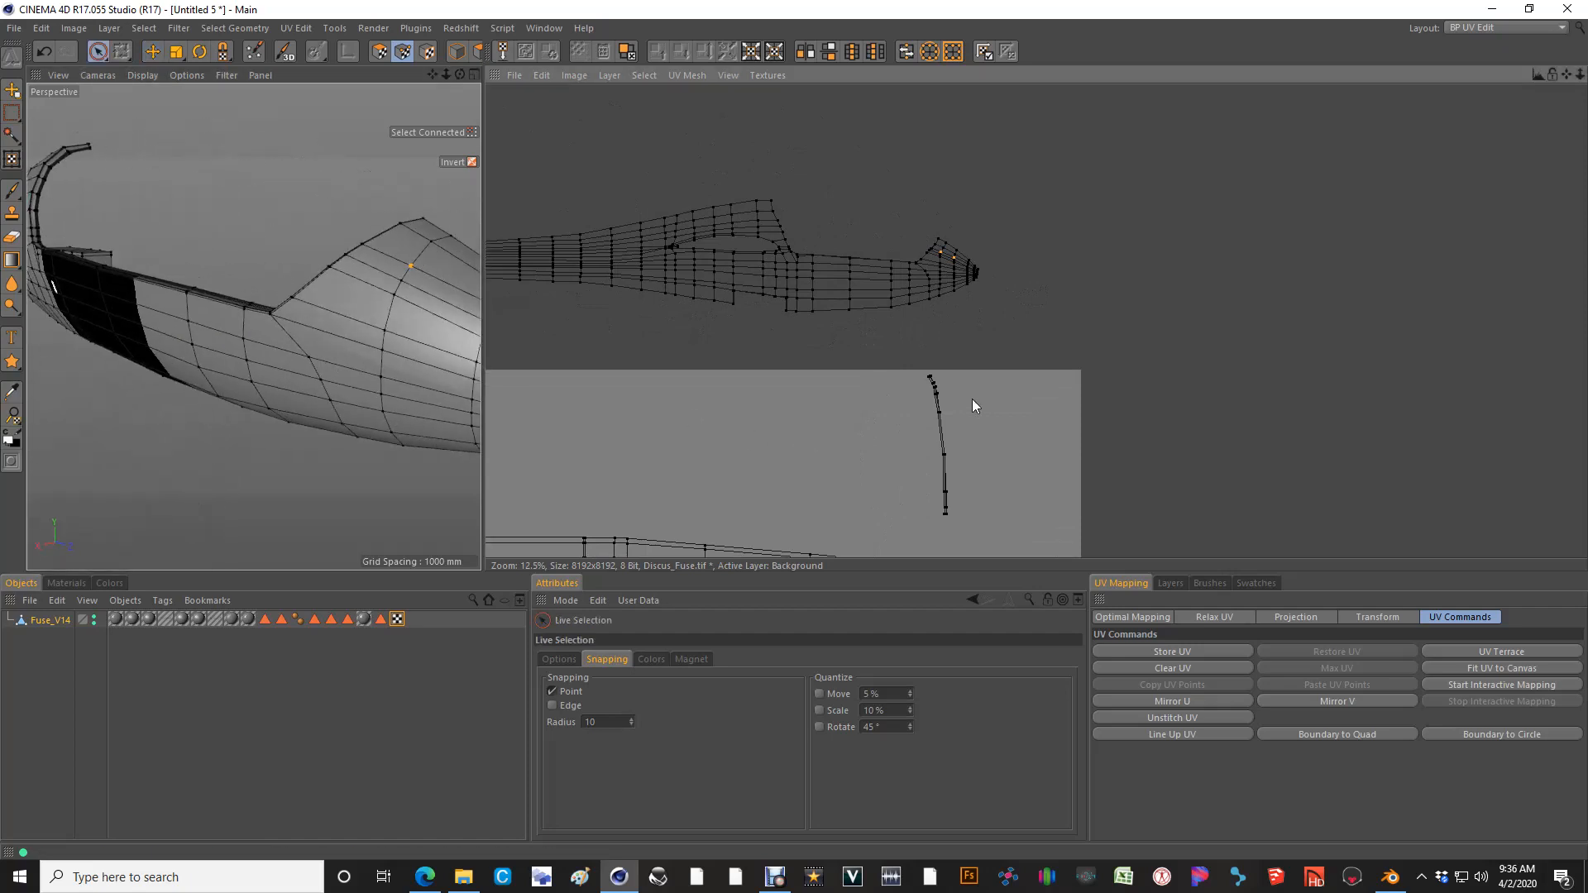
pyautogui.click(937, 394)
pyautogui.keyDown('alt'); pyautogui.moveTo(275, 321); pyautogui.dragTo(364, 390); pyautogui.keyUp('alt')
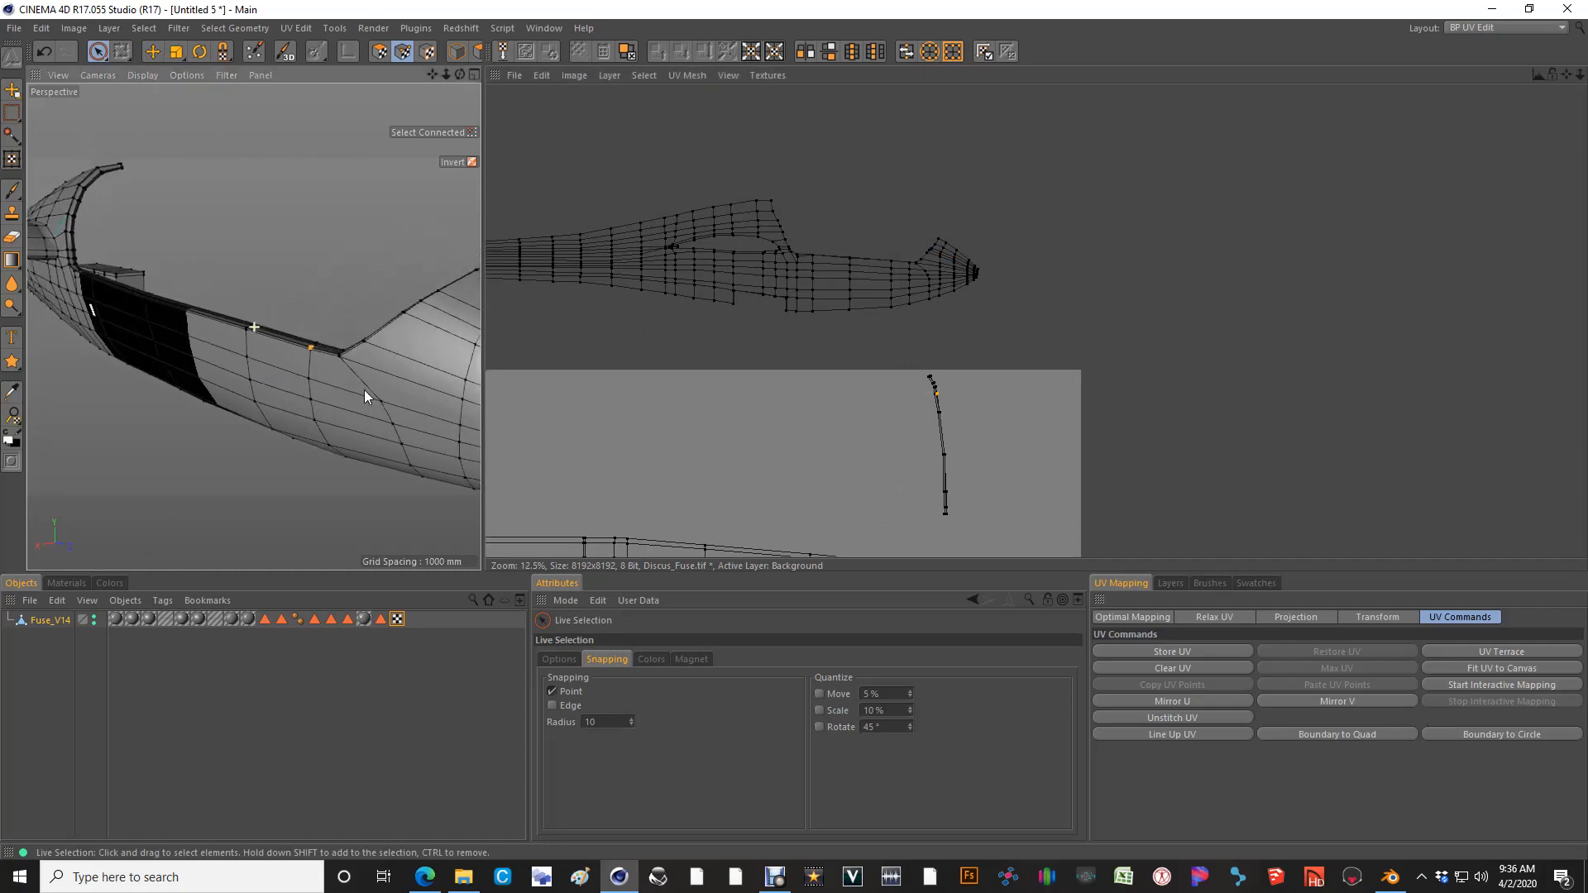
pyautogui.scroll(4, 341, 364)
pyautogui.scroll(5, 930, 420)
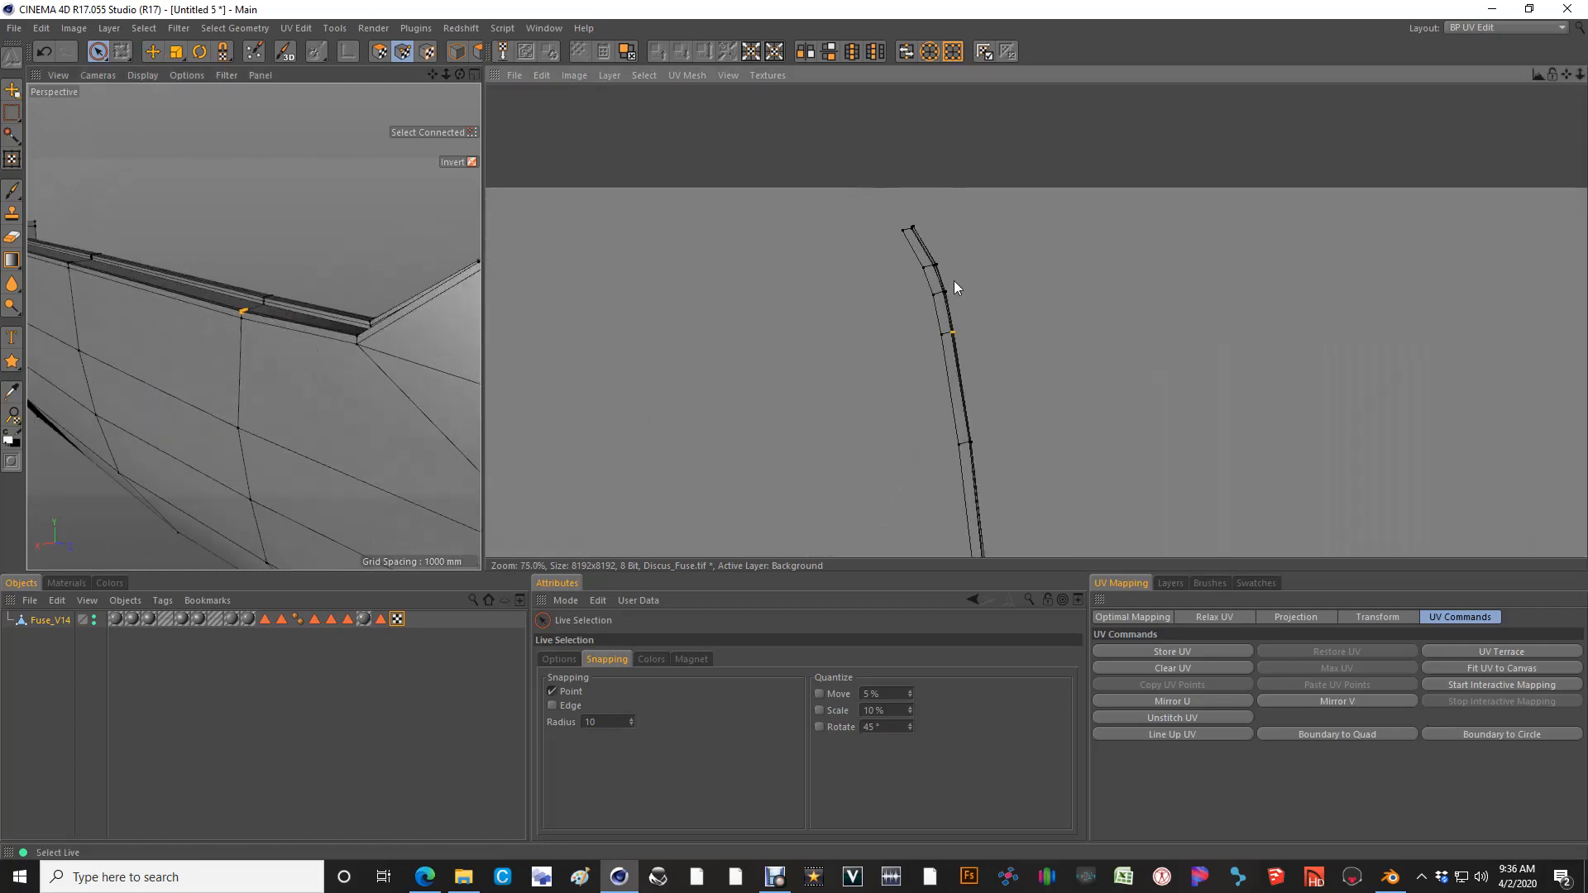
pyautogui.scroll(2, 954, 282)
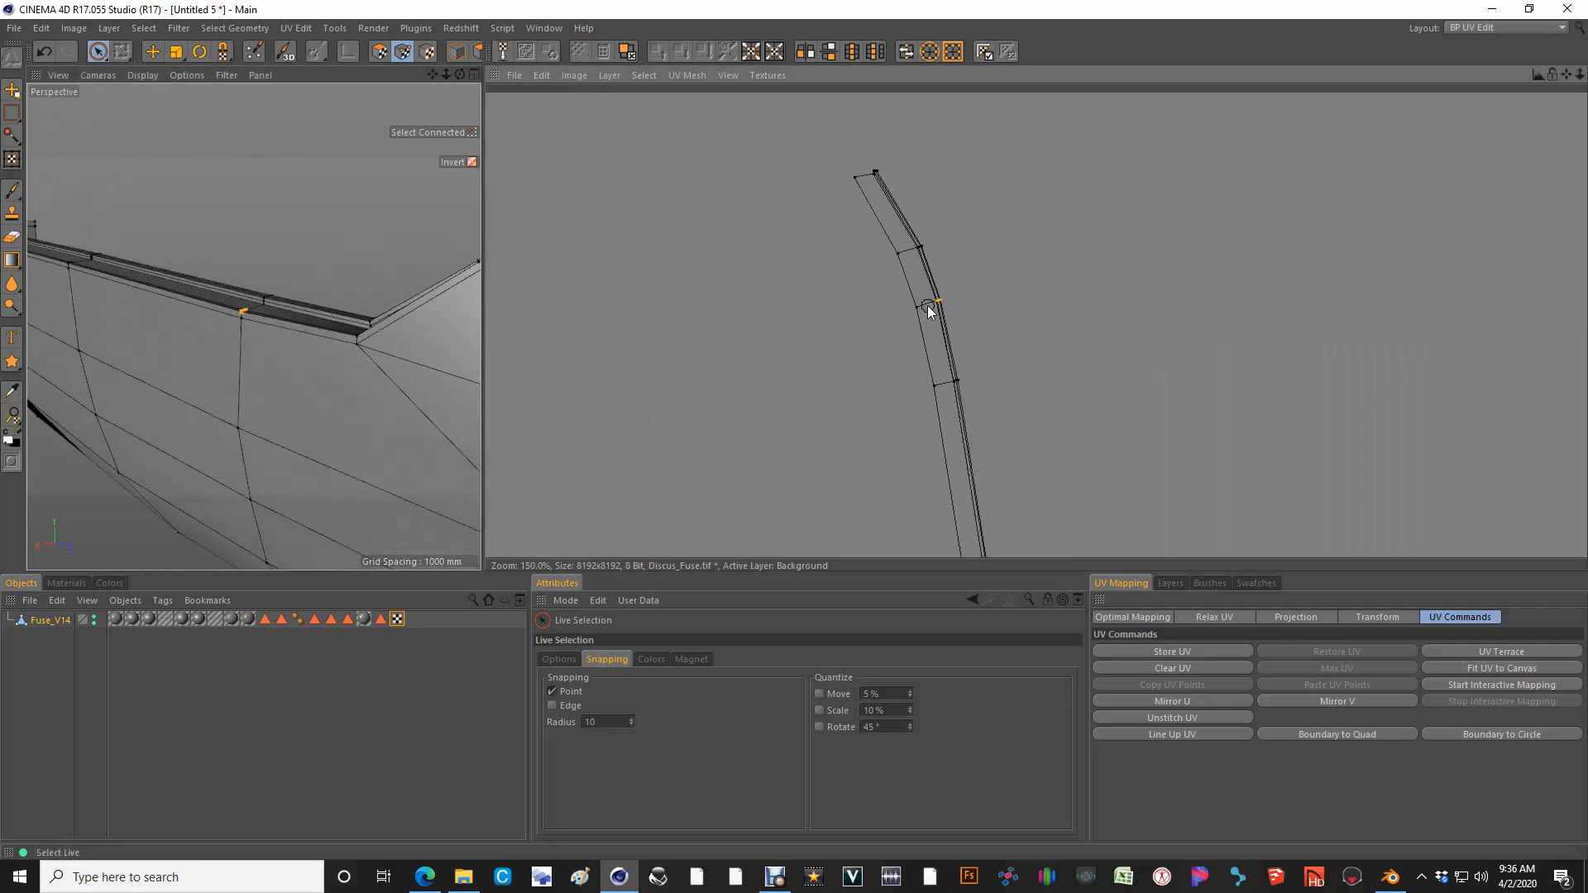
# Select the thin strip's connected UV polygons and move the whole strip up beside the rear of the cockpit opening
pyautogui.click(379, 51)
pyautogui.click(950, 349)
pyautogui.click(422, 131)
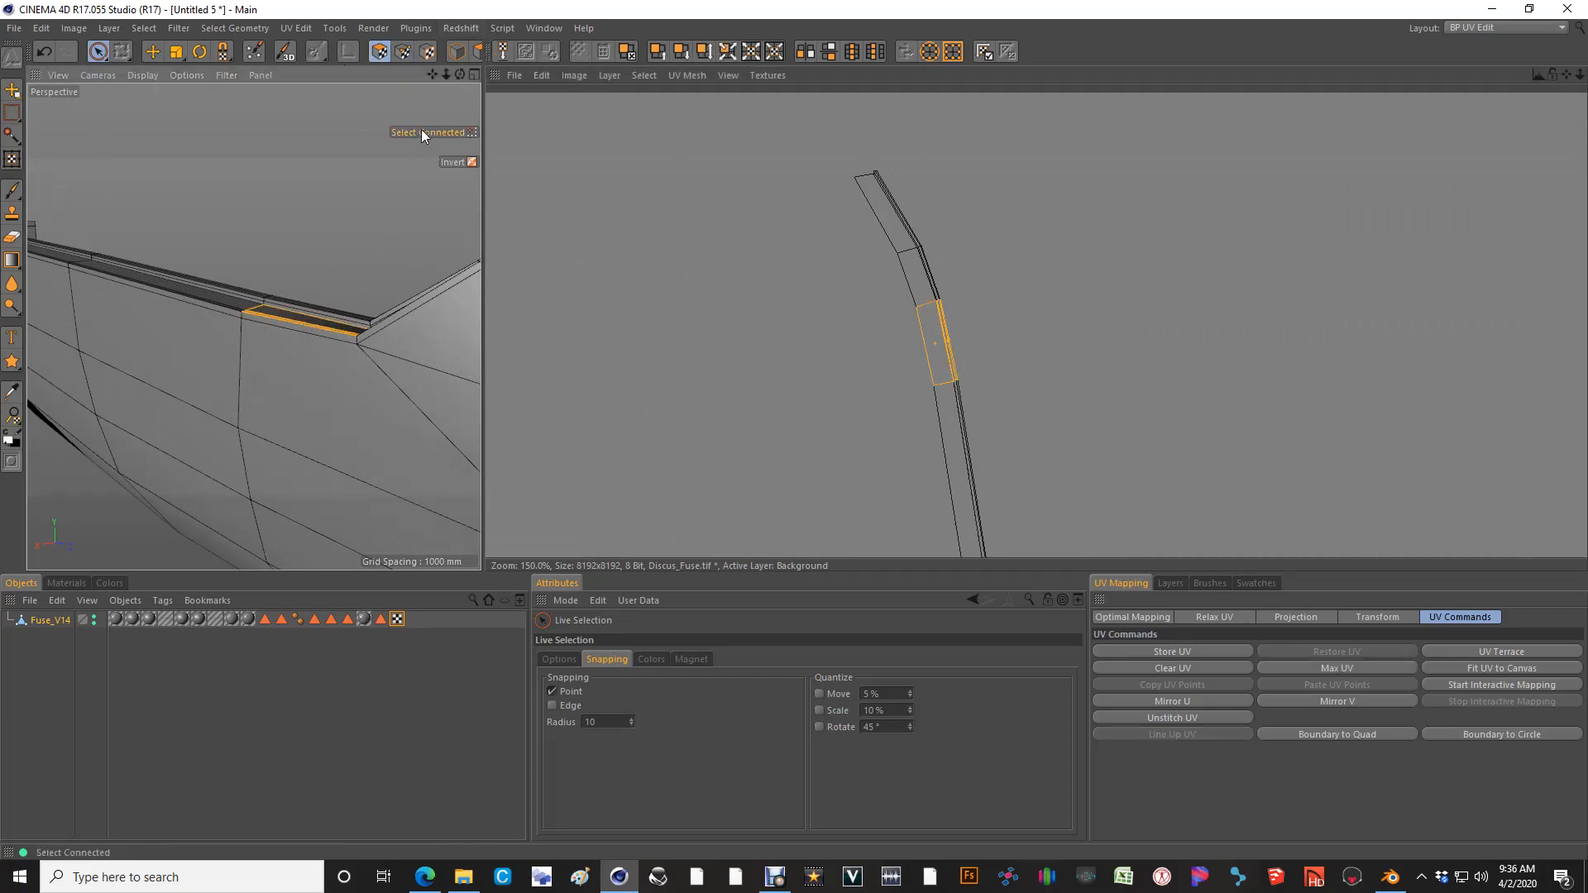
pyautogui.scroll(-2, 990, 329)
pyautogui.scroll(-4, 984, 331)
pyautogui.press('e')
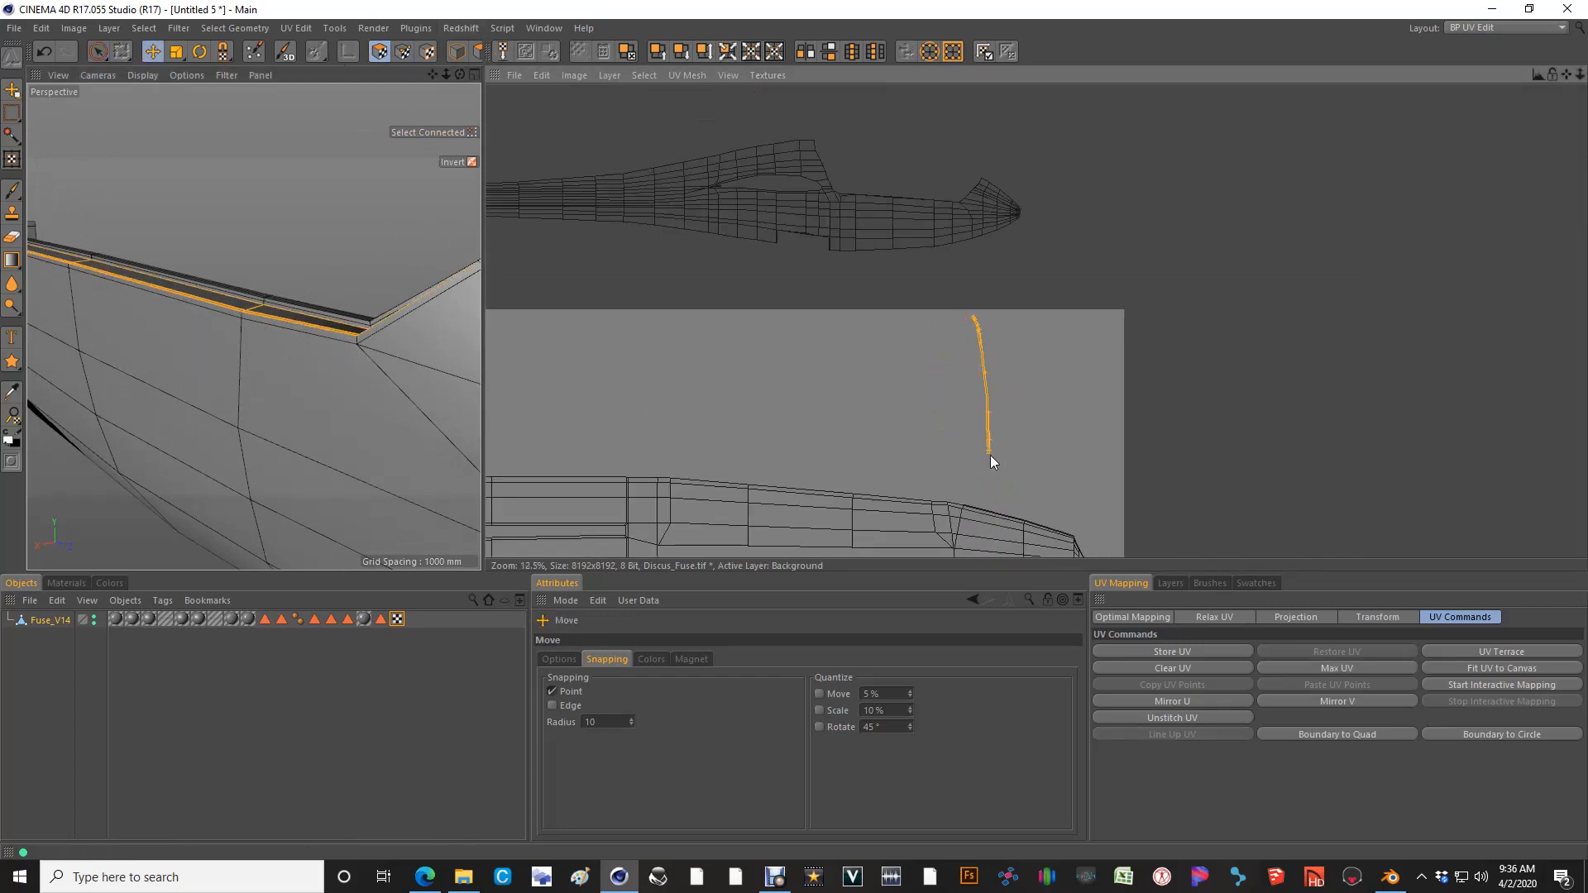
pyautogui.moveTo(986, 454); pyautogui.dragTo(836, 177)
# Check the strip's end against the 3D cockpit rim and rotate the strip so it runs lengthwise along the cockpit edge
pyautogui.scroll(5, 842, 199)
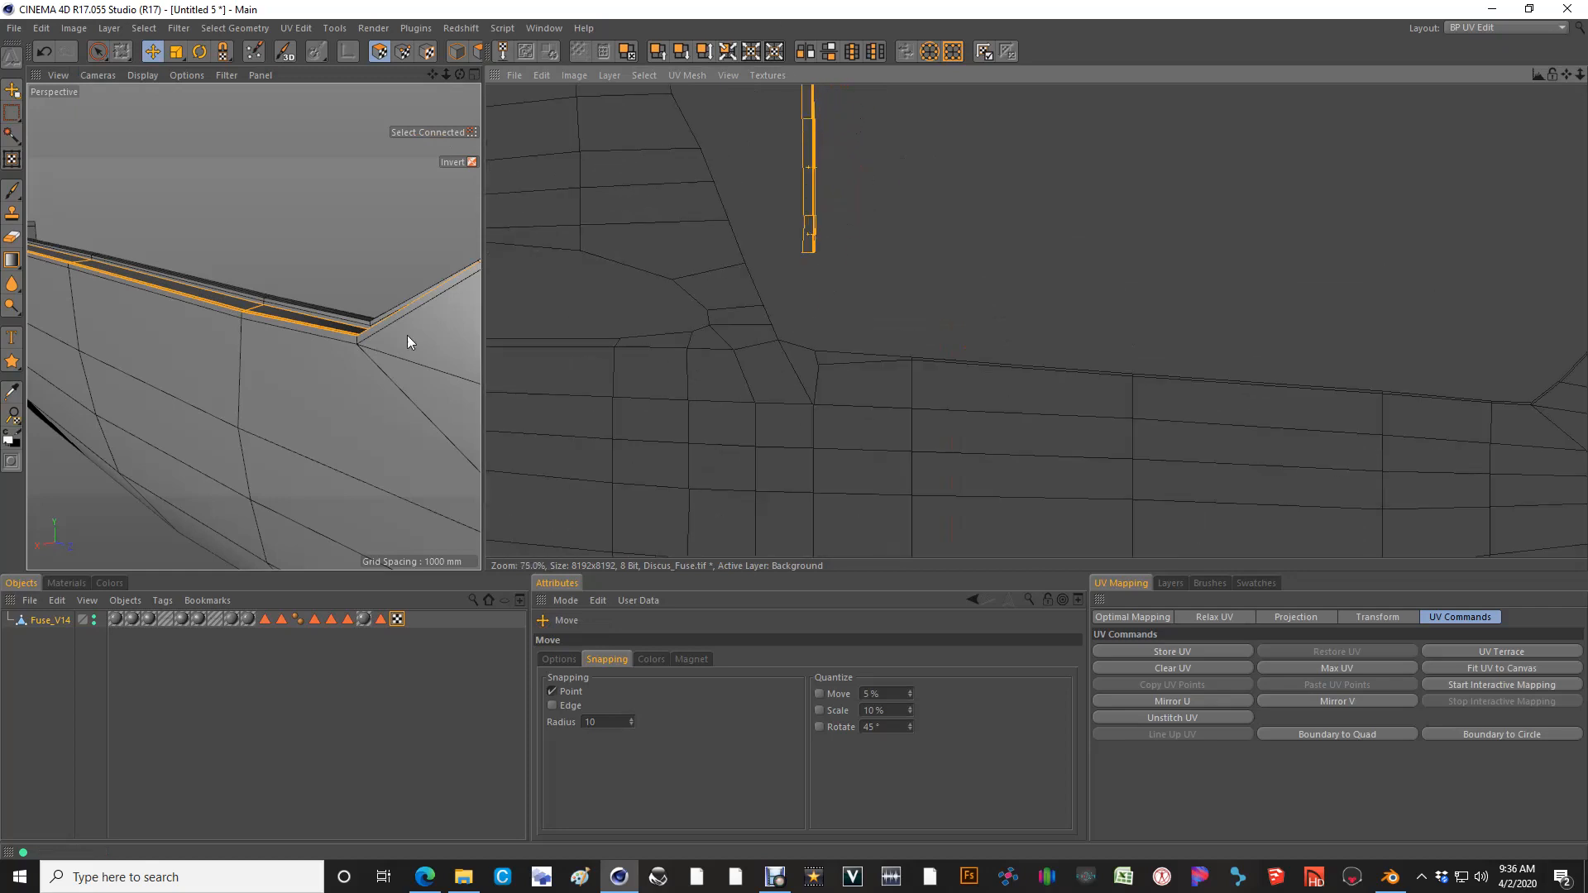
pyautogui.scroll(6, 289, 318)
pyautogui.scroll(7, 824, 265)
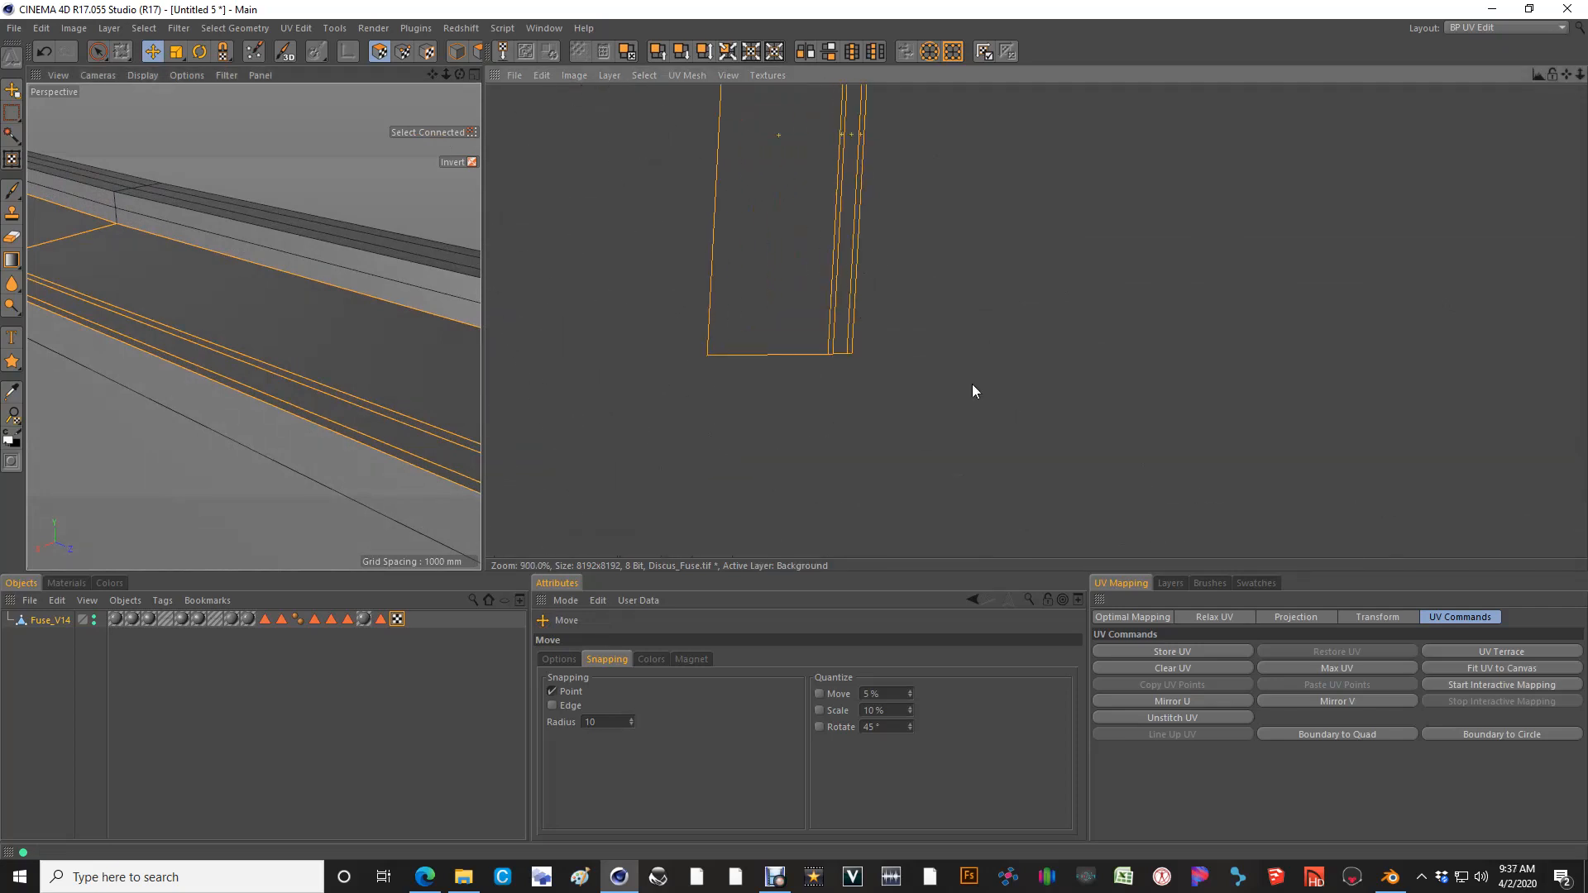
pyautogui.keyDown('alt'); pyautogui.moveTo(112, 295); pyautogui.dragTo(385, 370, button='middle'); pyautogui.keyUp('alt')
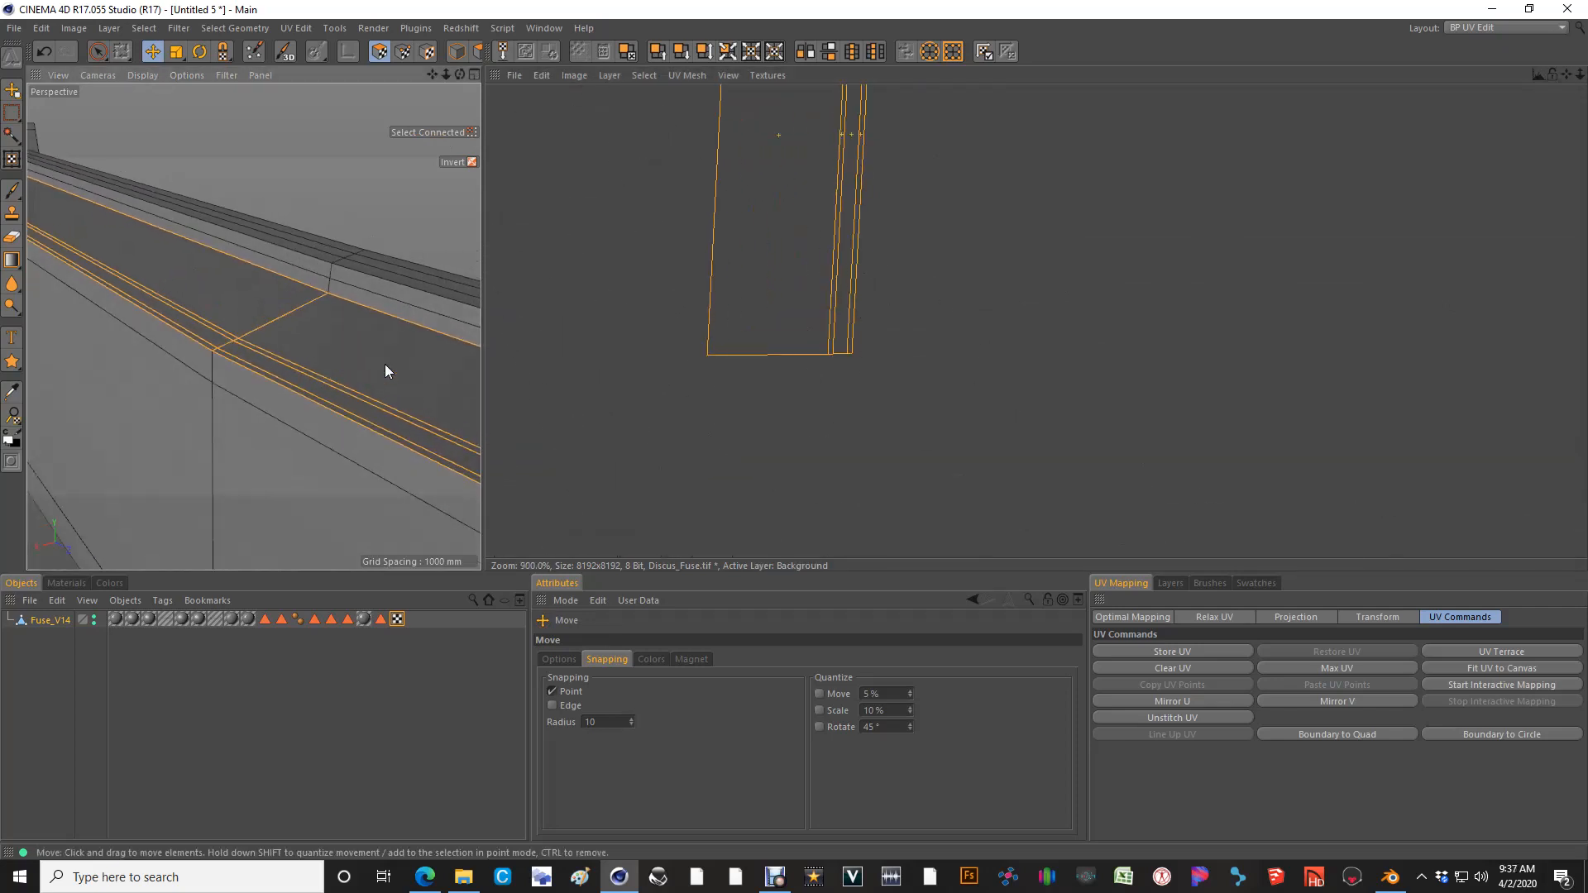
pyautogui.scroll(-2, 385, 369)
pyautogui.scroll(-6, 845, 314)
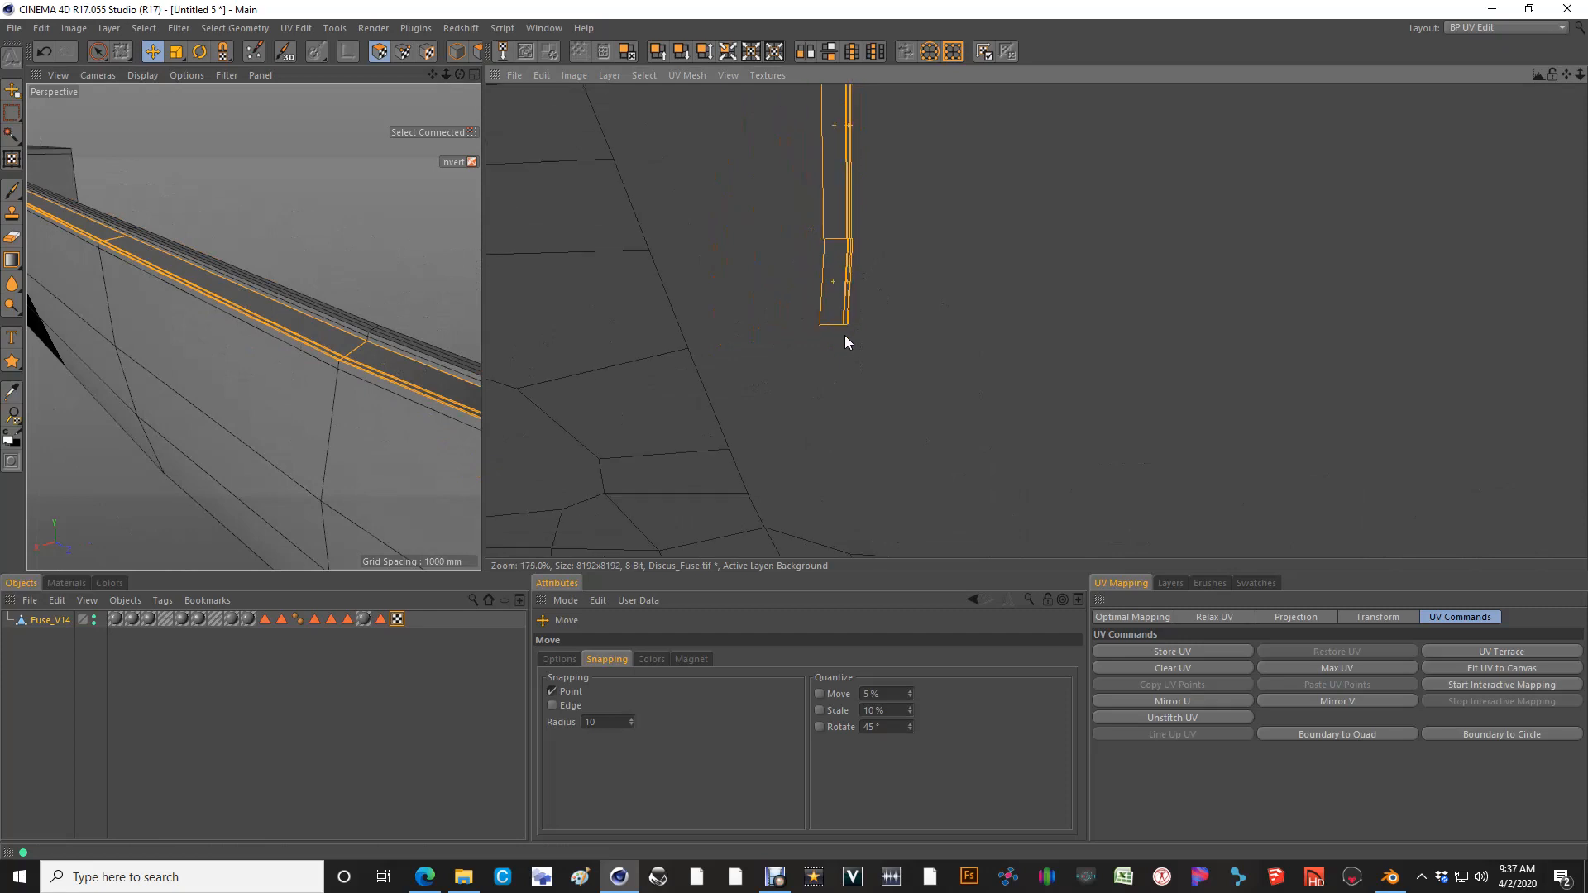
pyautogui.press('r')
pyautogui.moveTo(795, 430); pyautogui.dragTo(844, 327)
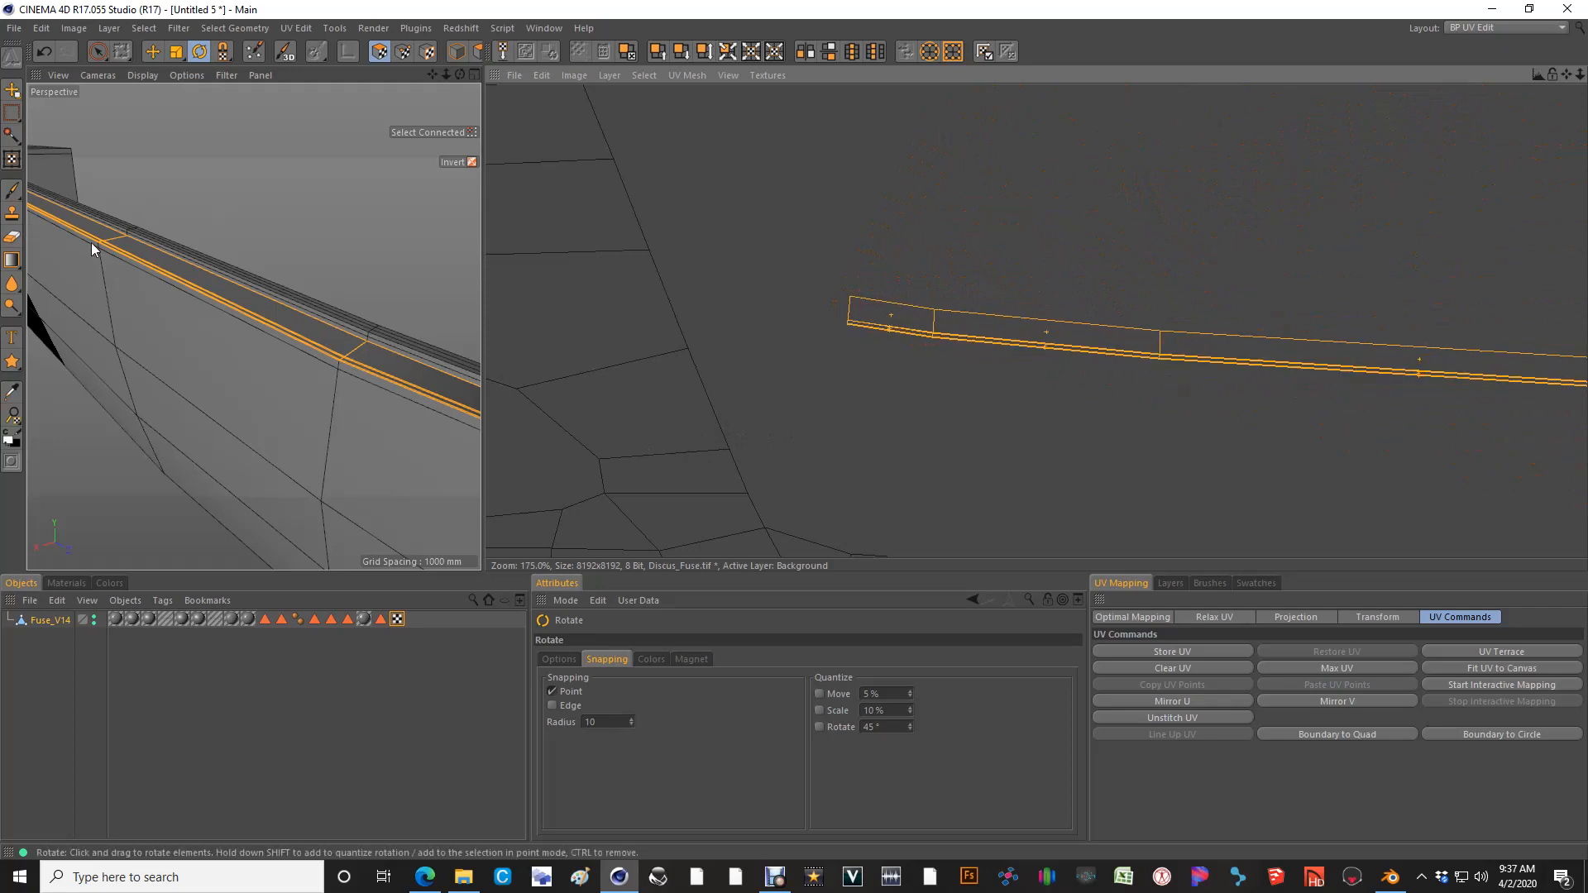
# Locate the cockpit rim's rear corner in 3D and move the strip down closer to the fuselage's upper cockpit edge
pyautogui.keyDown('alt'); pyautogui.moveTo(96, 248); pyautogui.dragTo(33, 248, button='right'); pyautogui.keyUp('alt')
pyautogui.keyDown('alt'); pyautogui.moveTo(96, 249); pyautogui.dragTo(179, 316, button='middle'); pyautogui.keyUp('alt')
pyautogui.scroll(8, 187, 305)
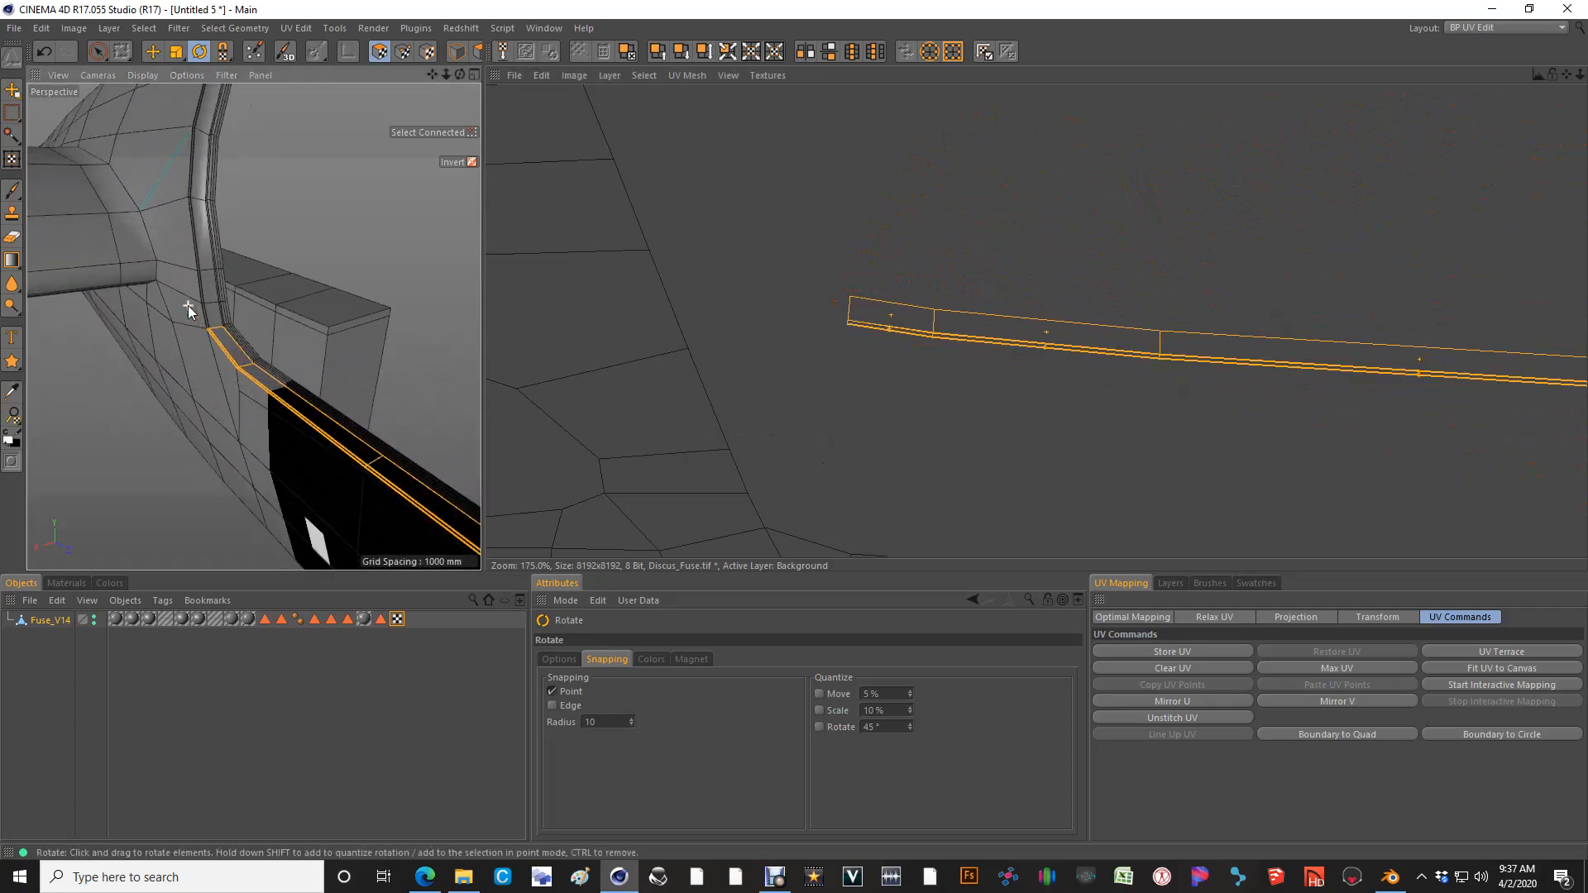
pyautogui.scroll(-4, 187, 305)
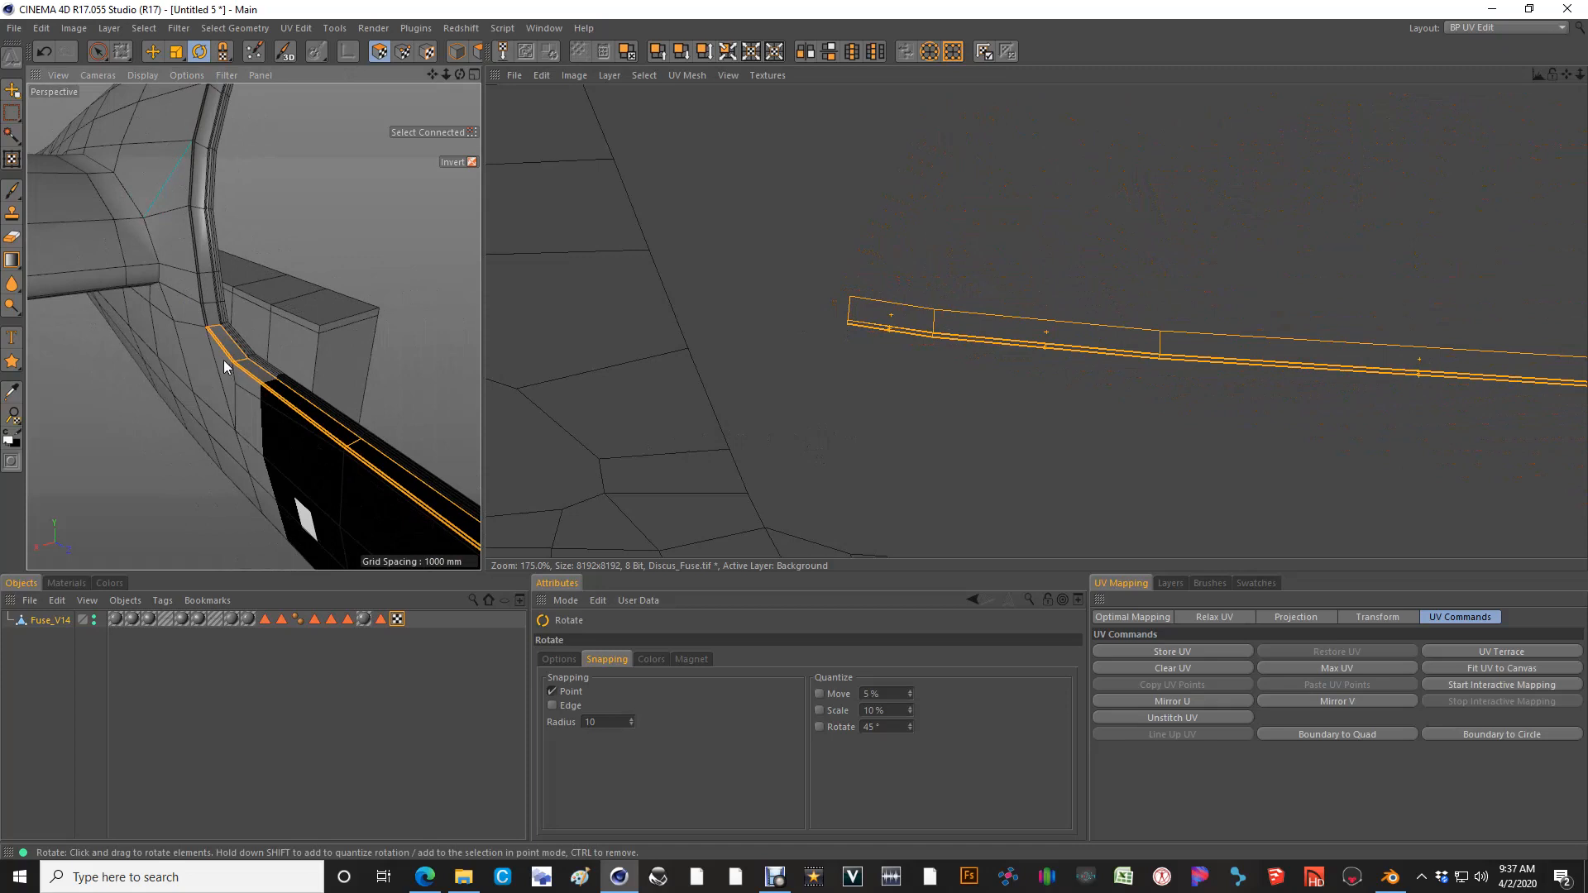
pyautogui.scroll(8, 223, 364)
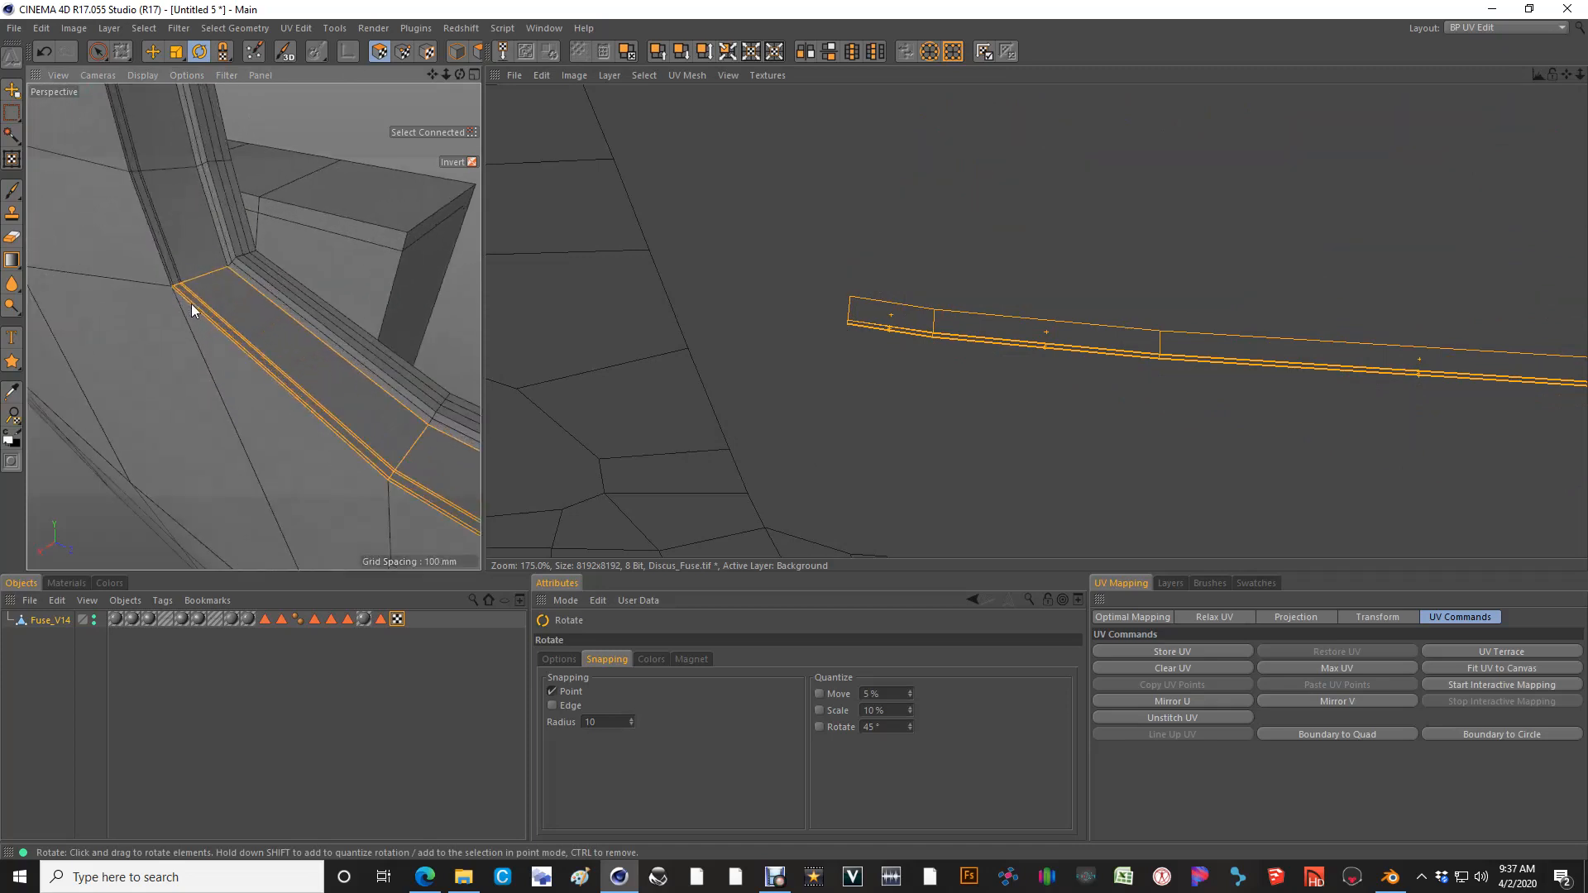
pyautogui.keyDown('alt'); pyautogui.moveTo(168, 369); pyautogui.dragTo(179, 288); pyautogui.keyUp('alt')
pyautogui.press('e')
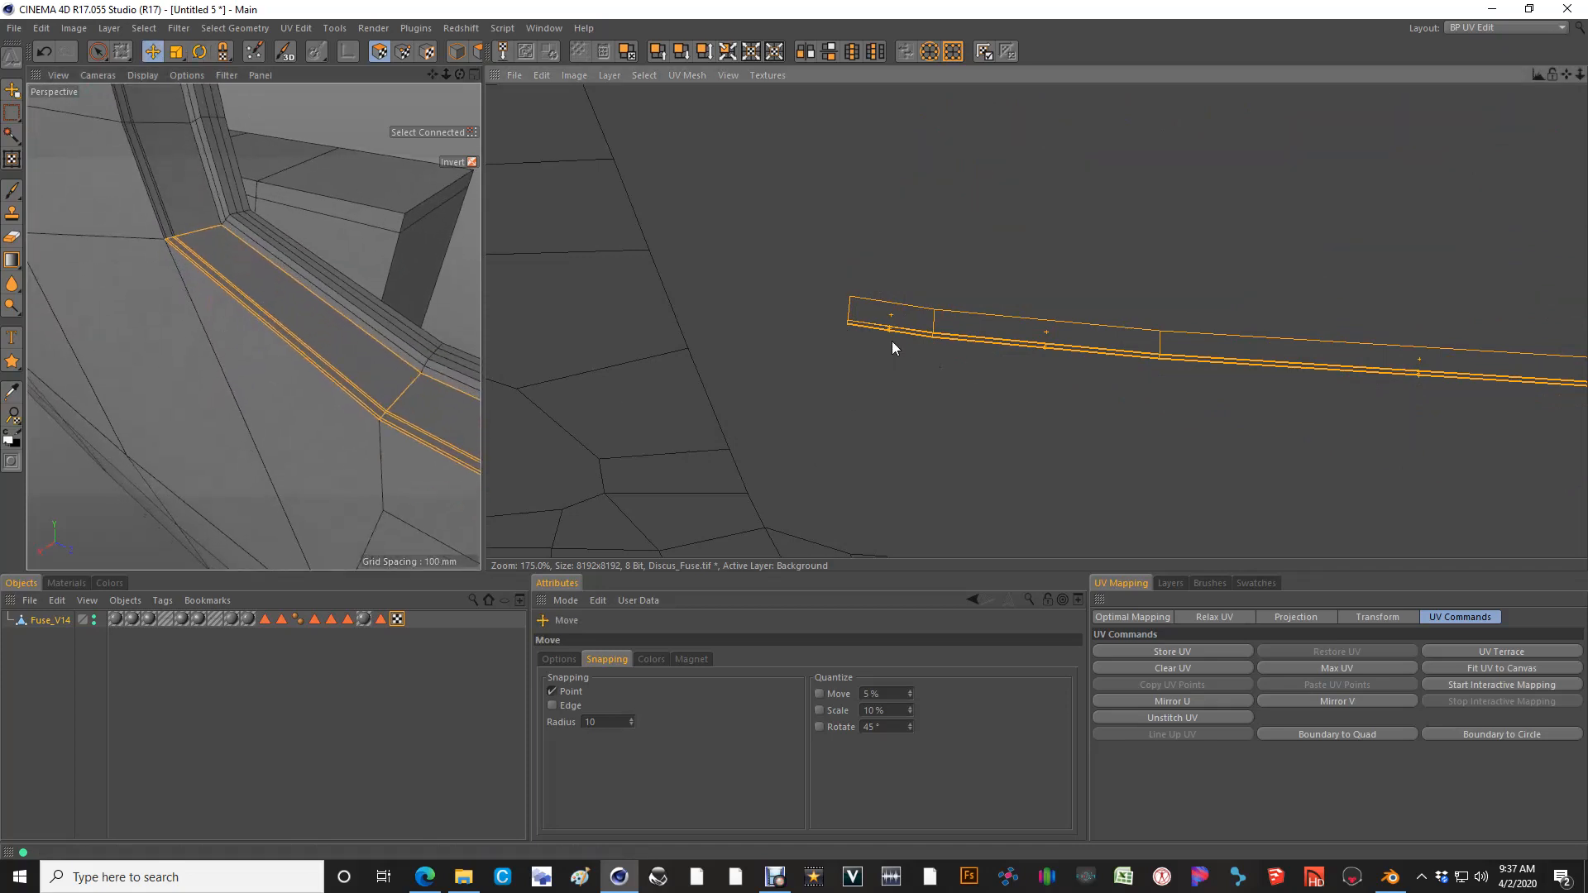
pyautogui.moveTo(846, 294); pyautogui.dragTo(795, 437)
pyautogui.keyDown('alt'); pyautogui.moveTo(893, 470); pyautogui.dragTo(844, 349, button='middle'); pyautogui.keyUp('alt')
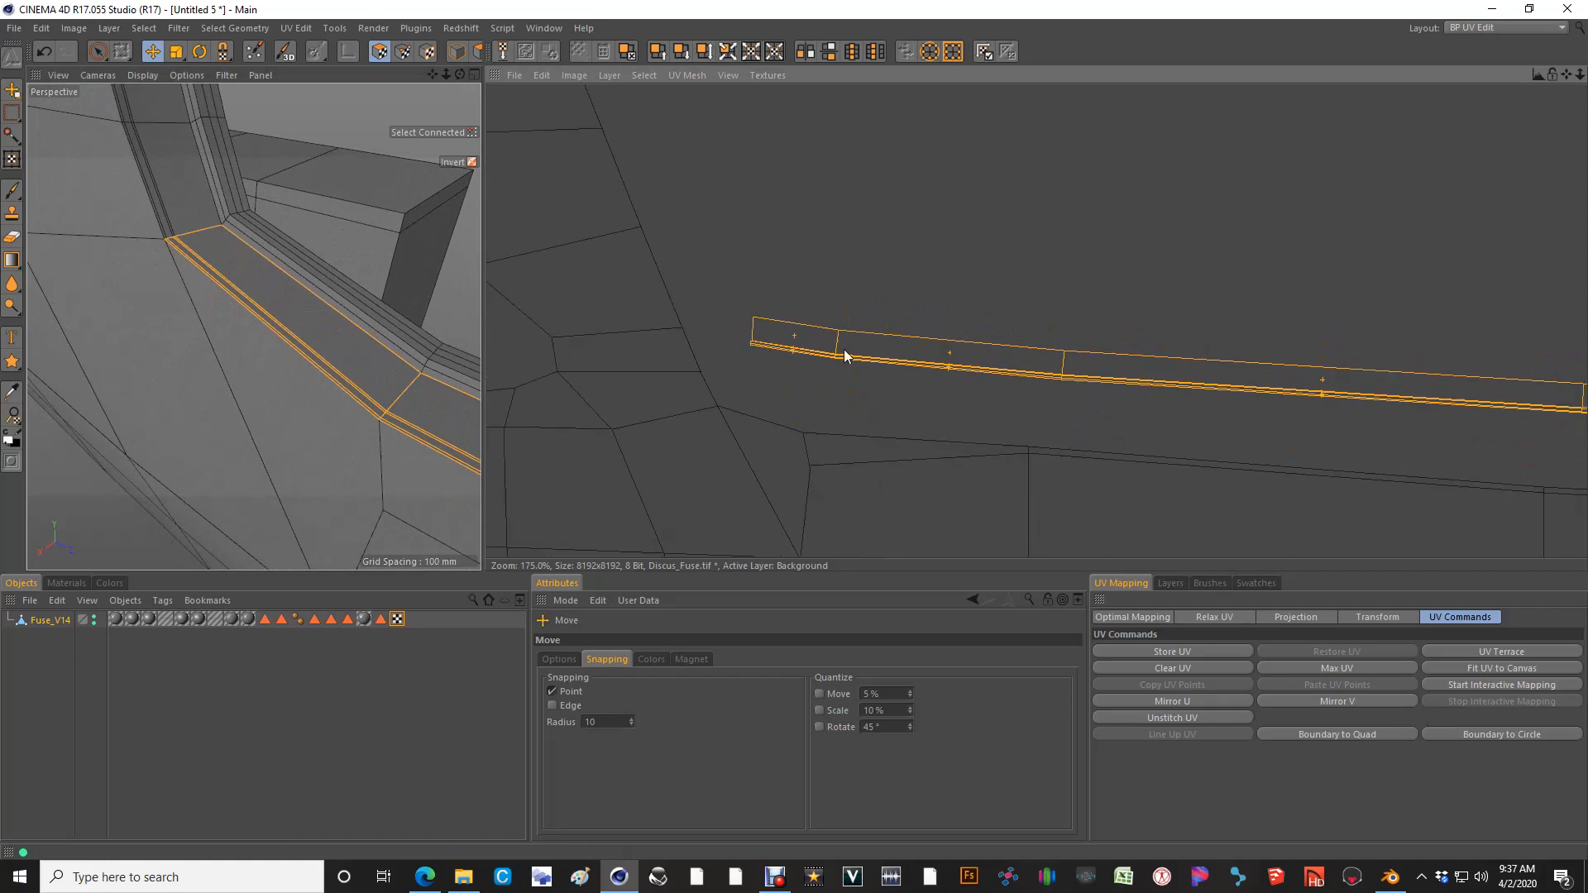
pyautogui.click(782, 454)
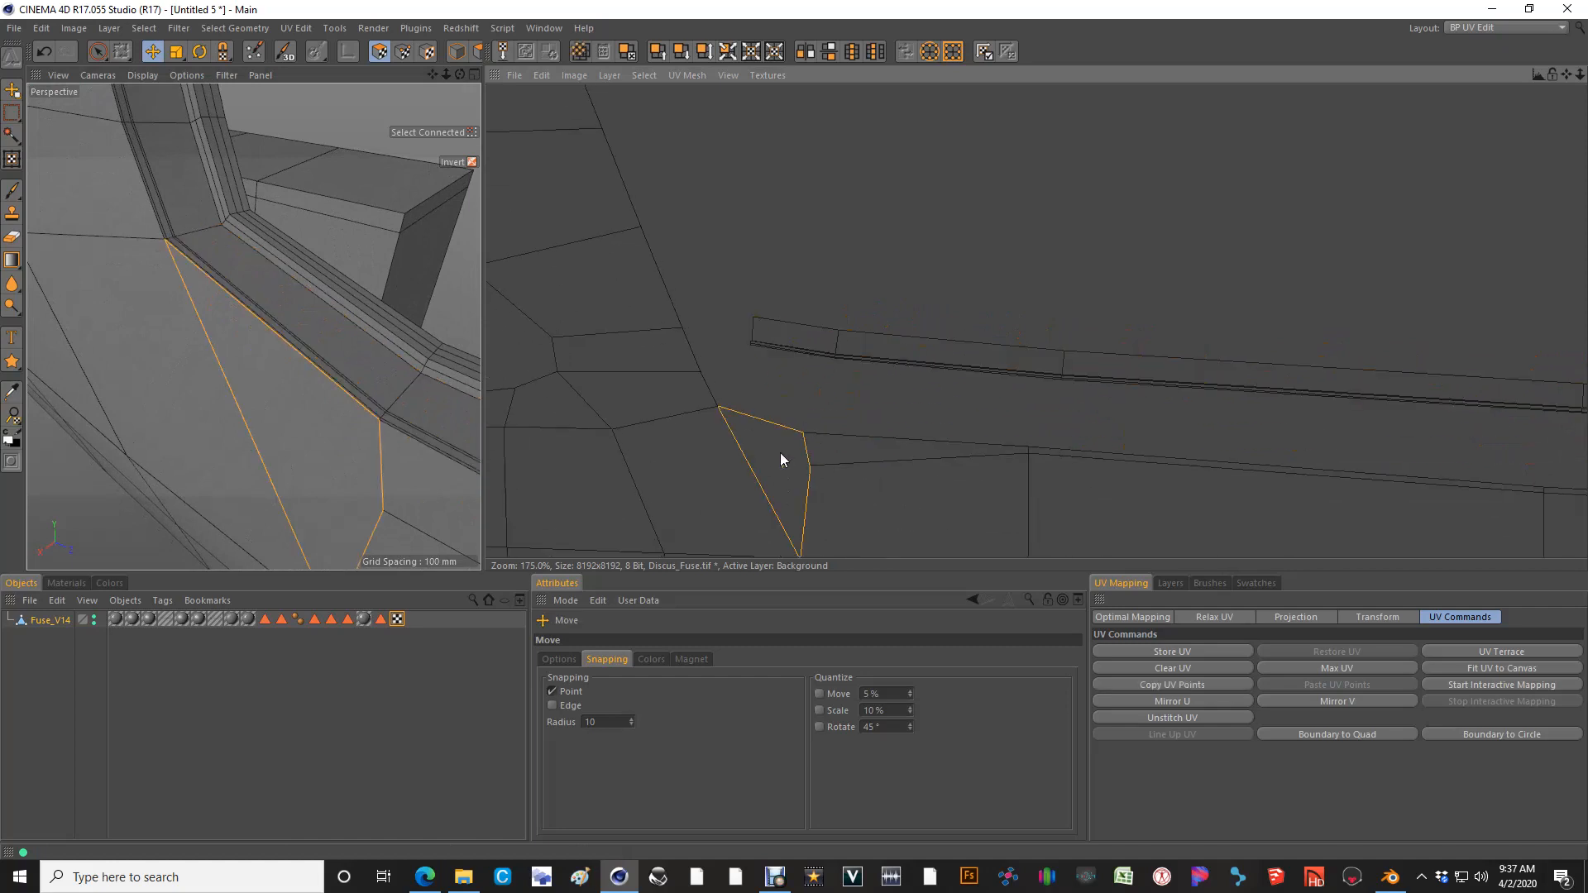
pyautogui.hotkey('ctrl', 'z')
pyautogui.scroll(3, 745, 392)
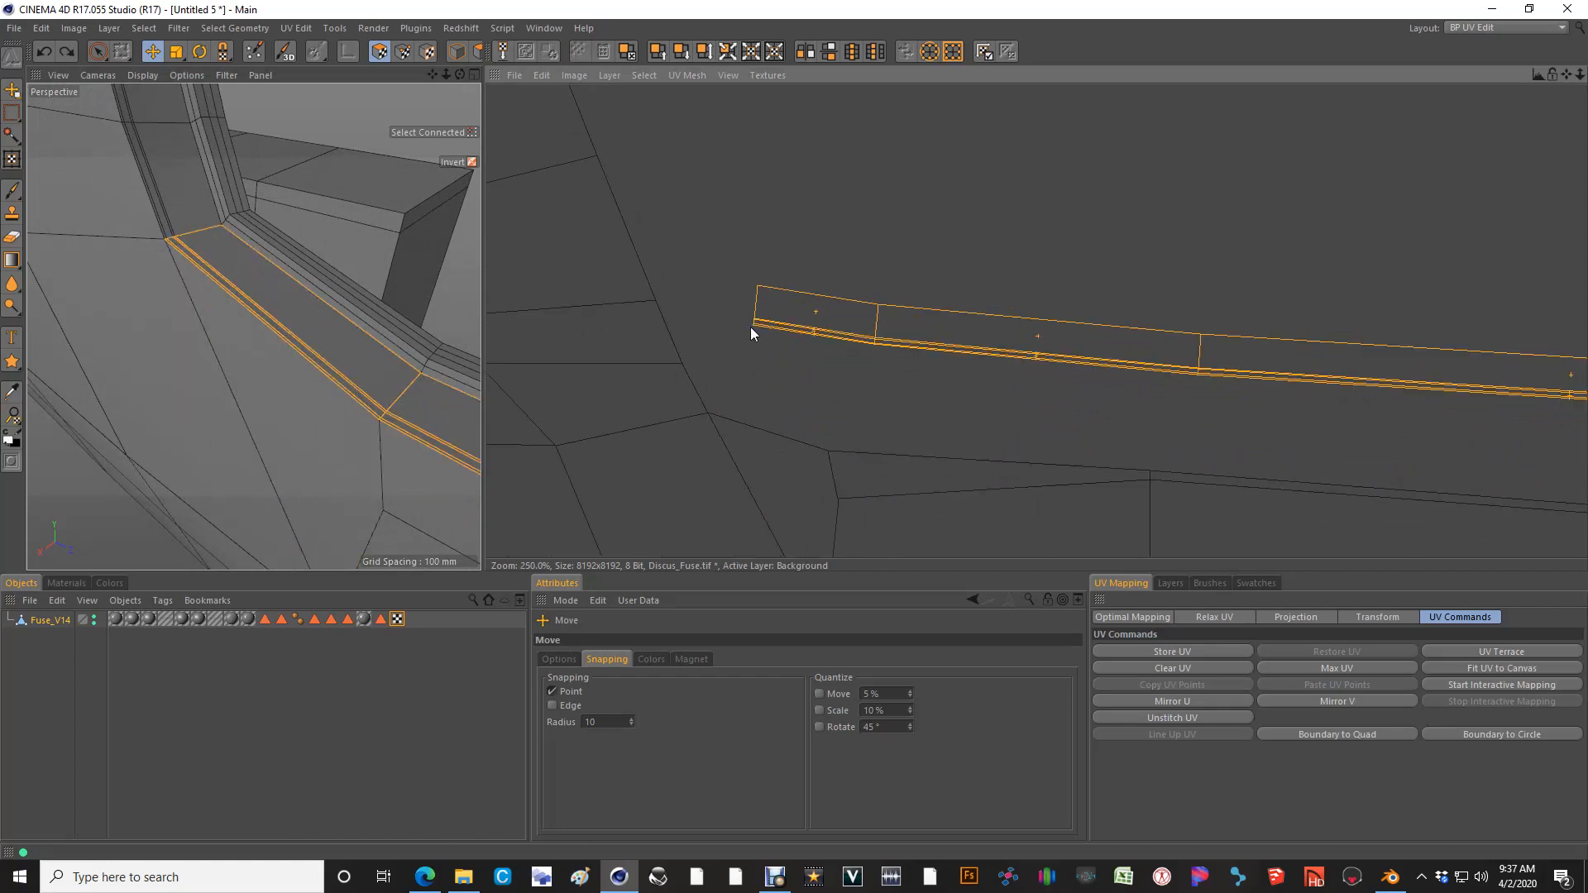
# Select all UV points along the thin strip and move them so its rear lower corner meets the fuselage's rear cockpit corner
pyautogui.click(403, 52)
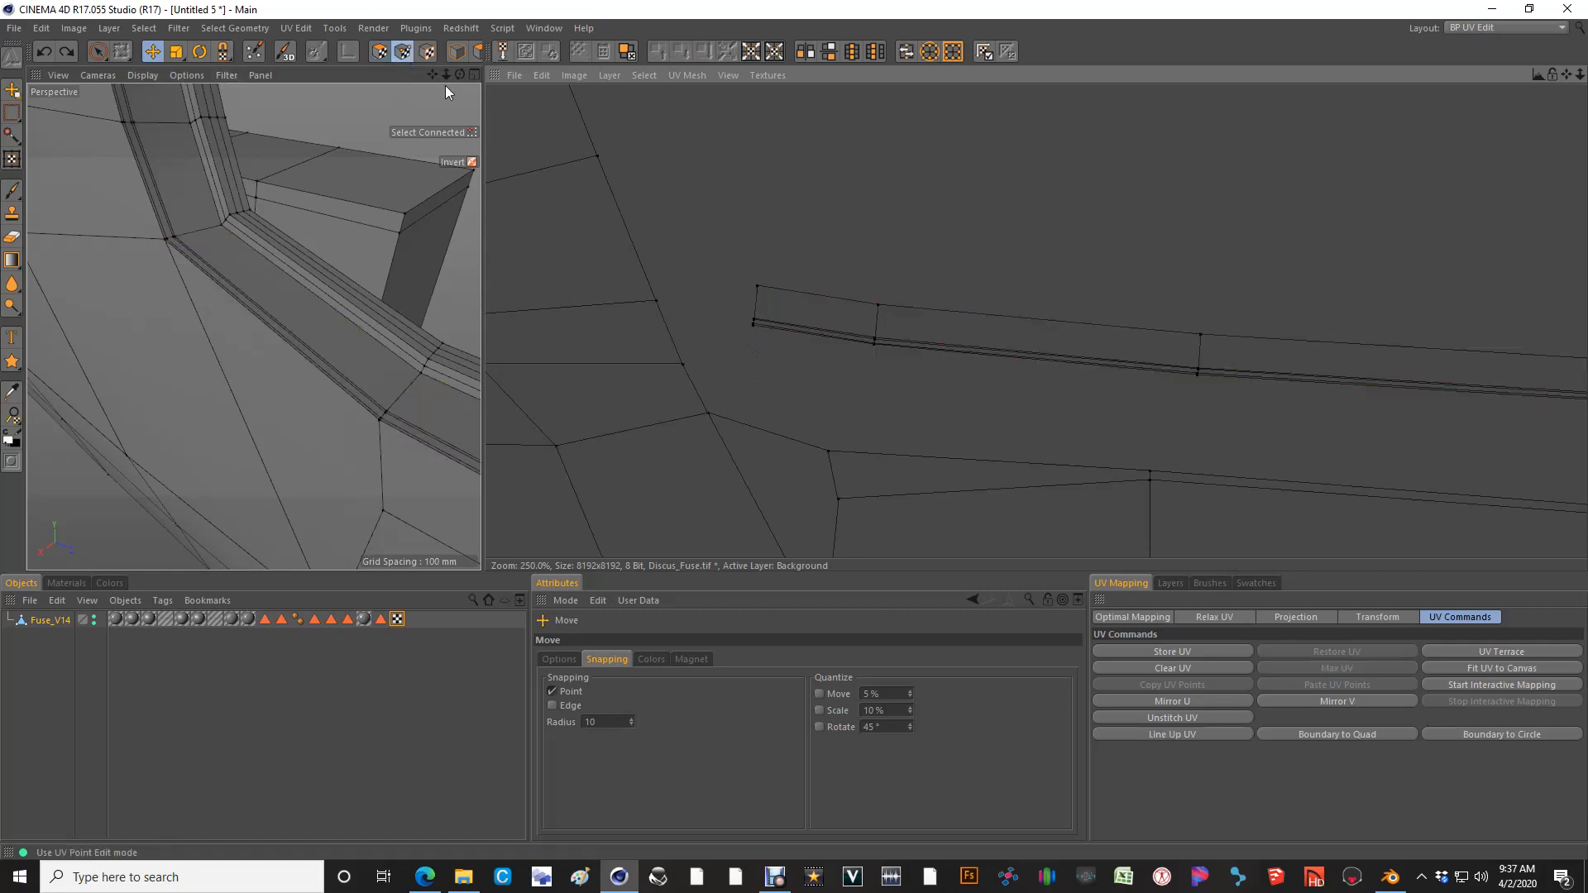
pyautogui.scroll(-4, 780, 329)
pyautogui.press('space')
pyautogui.click(776, 326)
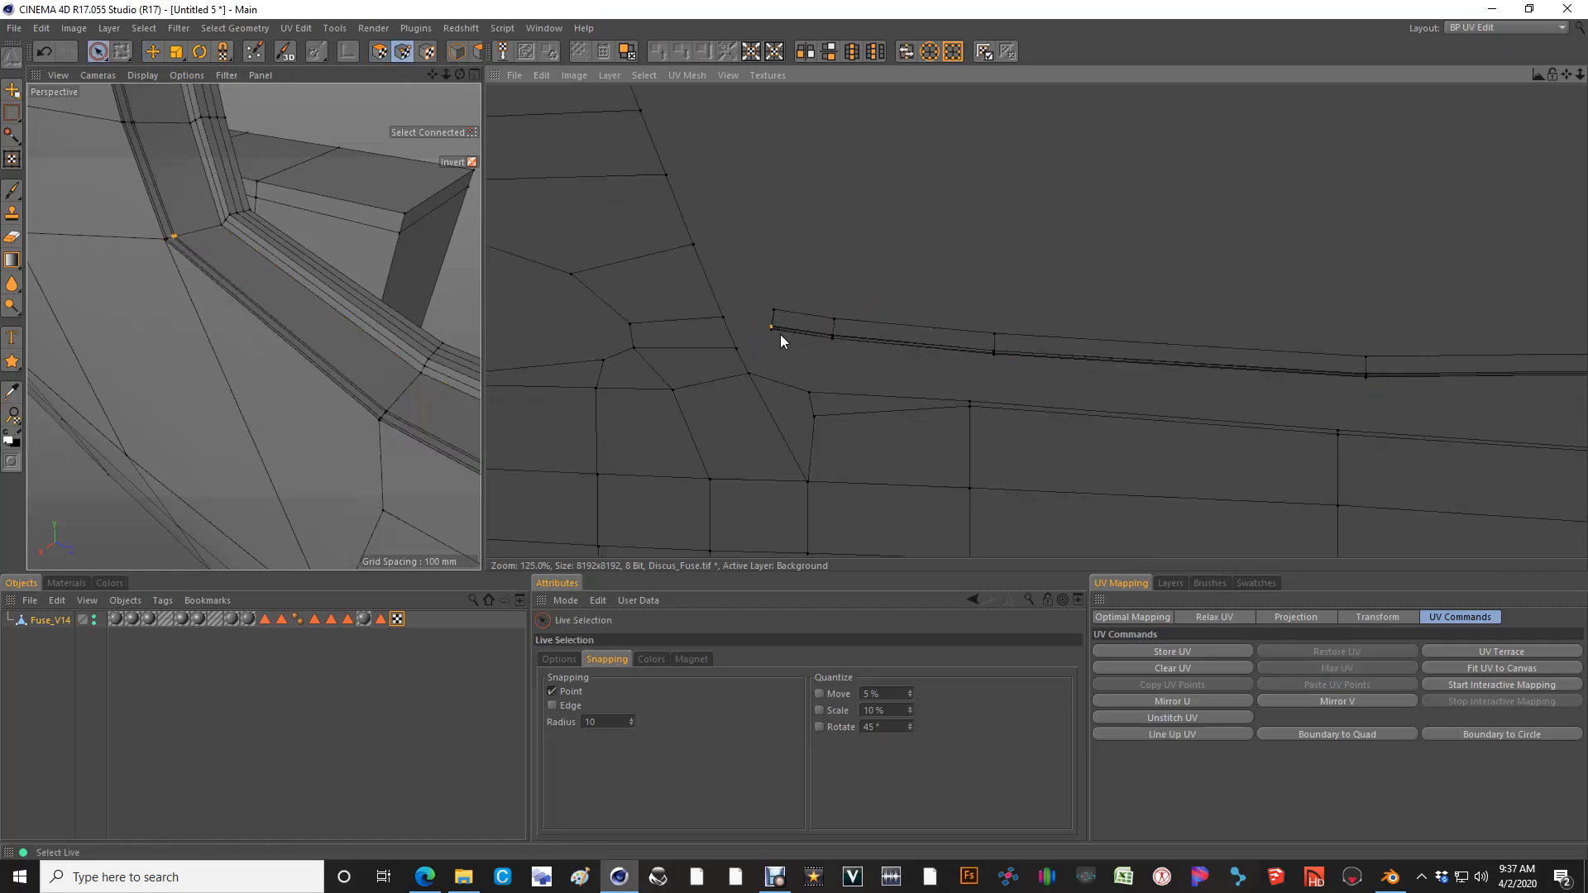
pyautogui.moveTo(773, 330)
pyautogui.mouseDown()
pyautogui.moveTo(771, 307)
pyautogui.moveTo(842, 313)
pyautogui.moveTo(837, 332)
pyautogui.moveTo(999, 329)
pyautogui.moveTo(996, 358)
pyautogui.mouseUp()
pyautogui.keyDown('alt'); pyautogui.moveTo(1202, 411); pyautogui.dragTo(770, 435, button='middle'); pyautogui.keyUp('alt')
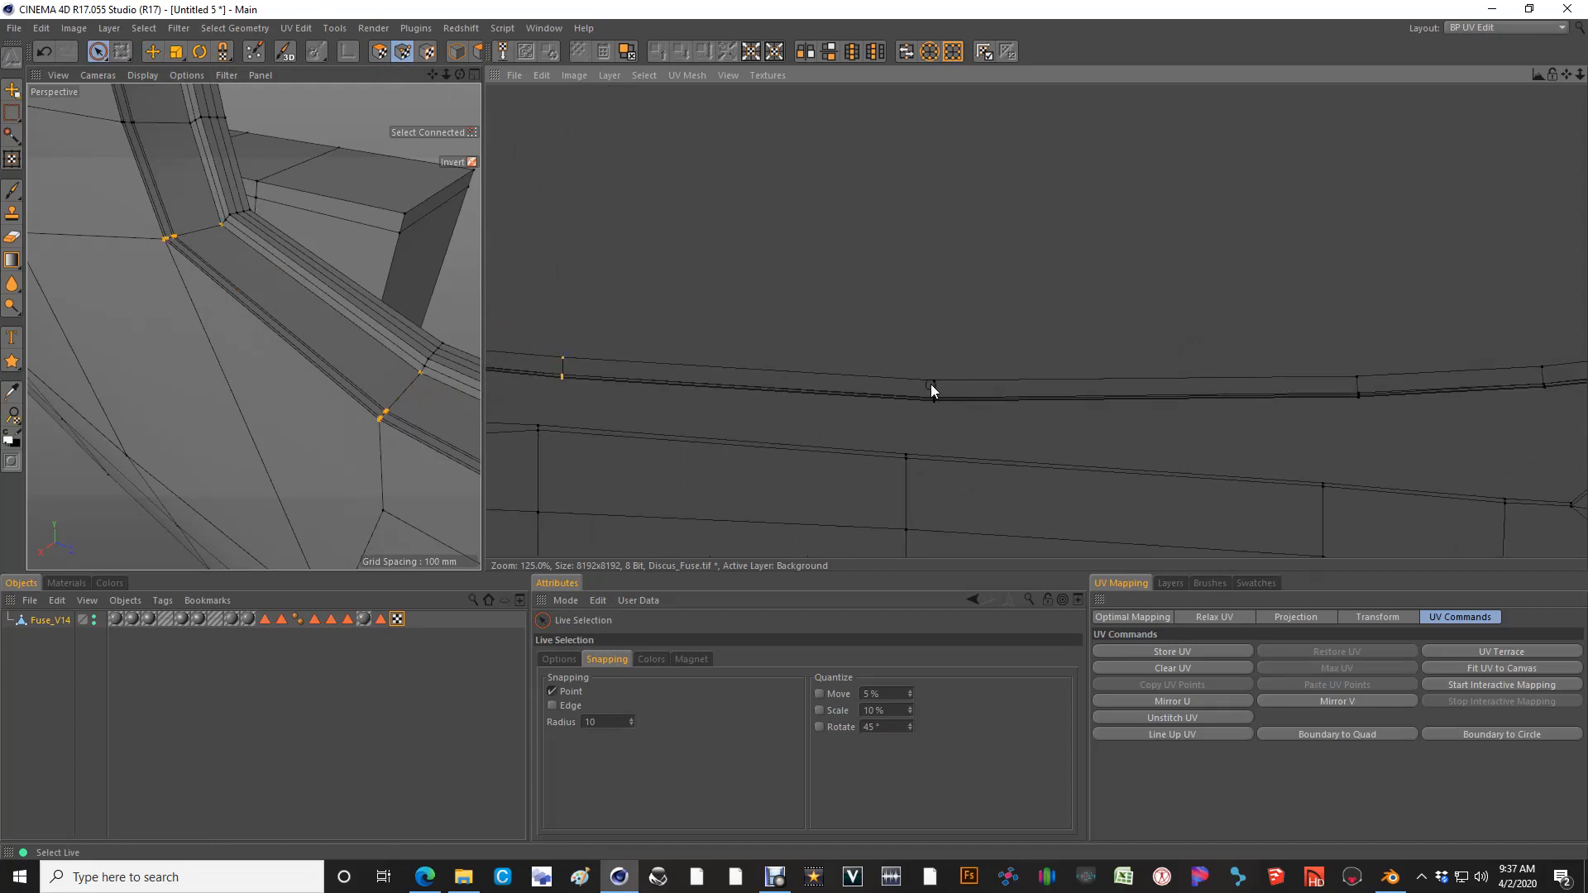
pyautogui.keyDown('shift'); pyautogui.moveTo(931, 384); pyautogui.dragTo(936, 408); pyautogui.keyUp('shift')
pyautogui.scroll(-1, 936, 408)
pyautogui.keyDown('alt'); pyautogui.moveTo(1372, 369); pyautogui.dragTo(1063, 406, button='middle'); pyautogui.keyUp('alt')
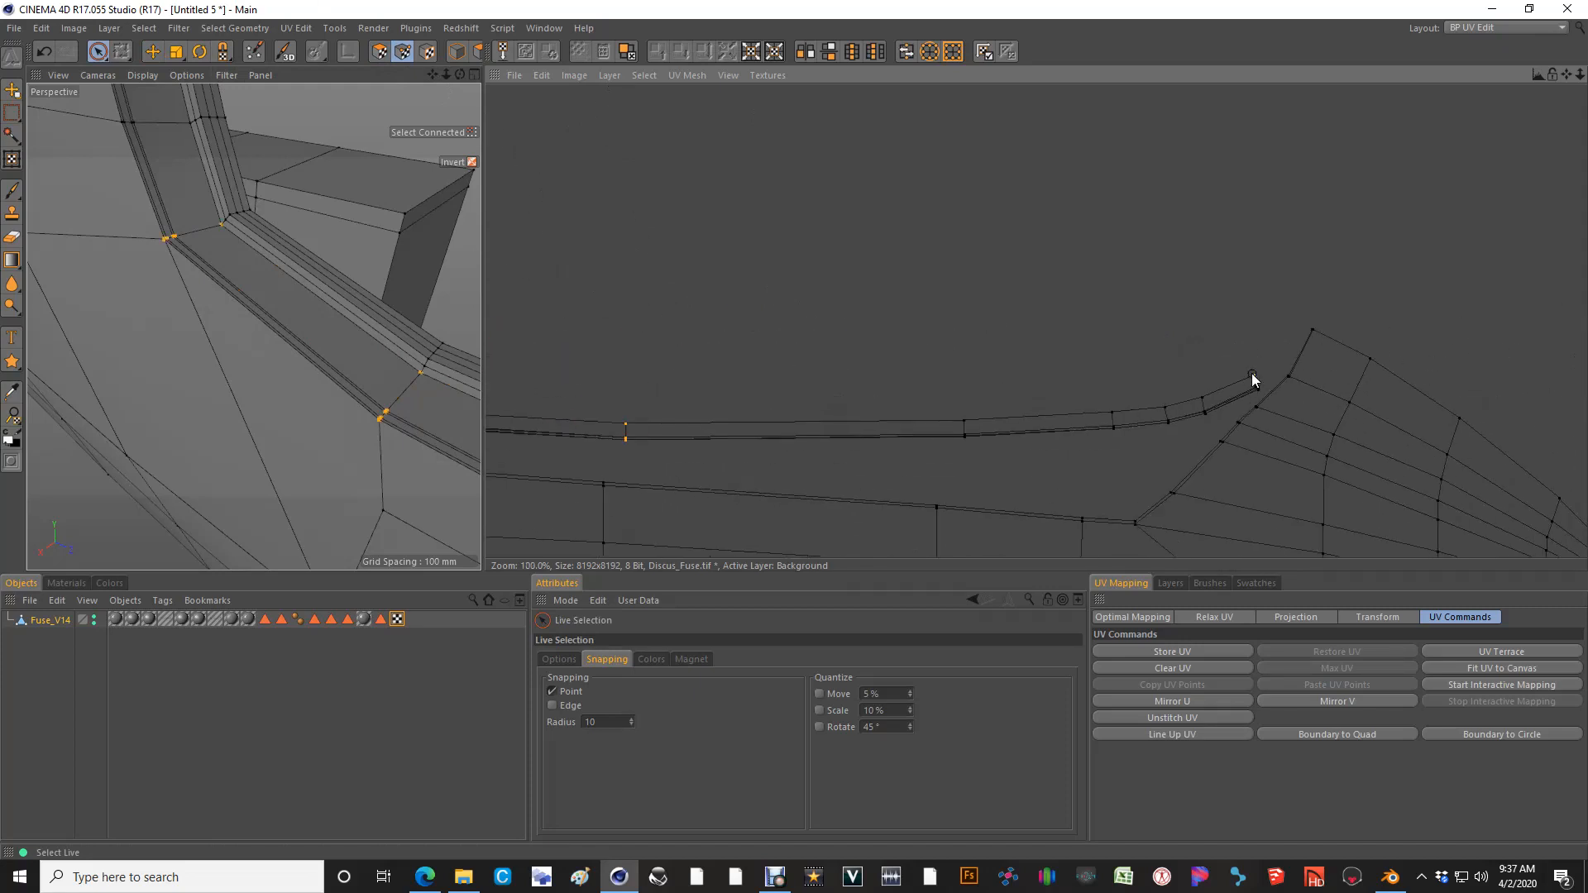
pyautogui.moveTo(1253, 373)
pyautogui.keyDown('shift'); pyautogui.mouseDown()
pyautogui.moveTo(1245, 394)
pyautogui.moveTo(1109, 432)
pyautogui.mouseUp(); pyautogui.keyUp('shift')
pyautogui.keyDown('shift'); pyautogui.moveTo(975, 426); pyautogui.dragTo(966, 432); pyautogui.keyUp('shift')
pyautogui.keyDown('alt'); pyautogui.moveTo(794, 430); pyautogui.dragTo(1297, 363, button='middle'); pyautogui.keyUp('alt')
pyautogui.press('e')
pyautogui.scroll(1, 577, 418)
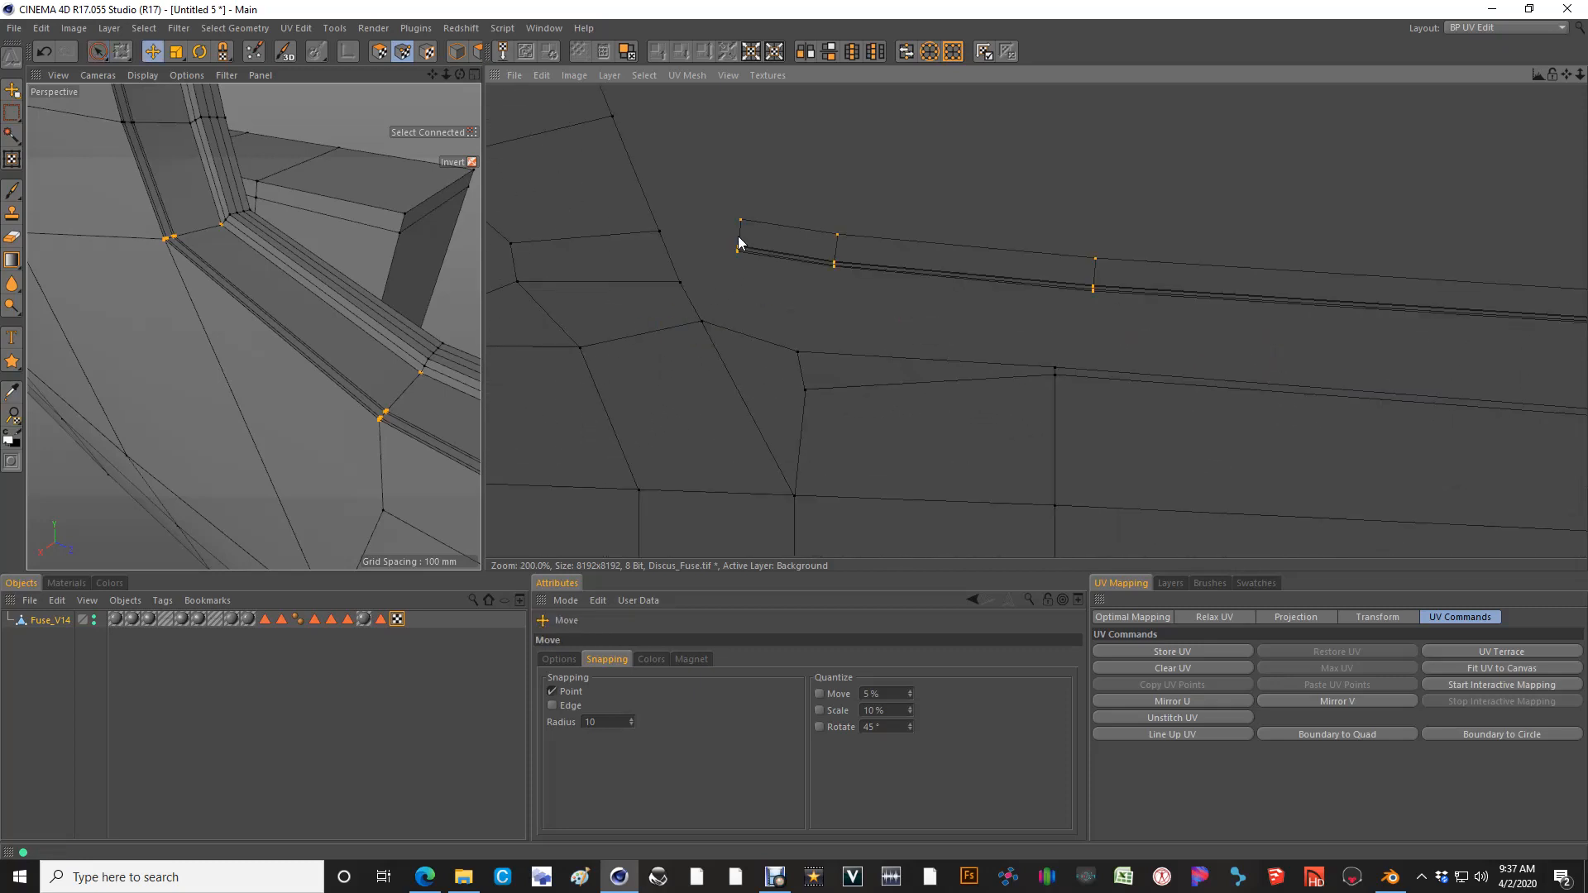
pyautogui.moveTo(737, 252)
pyautogui.mouseDown()
pyautogui.moveTo(721, 315)
pyautogui.moveTo(625, 423)
pyautogui.mouseUp()
# Leaving the placed rear end fixed, align the strip's second and third point columns with the matching fuselage points along the cockpit edge
pyautogui.scroll(2, 756, 256)
pyautogui.press('space')
pyautogui.press('e')
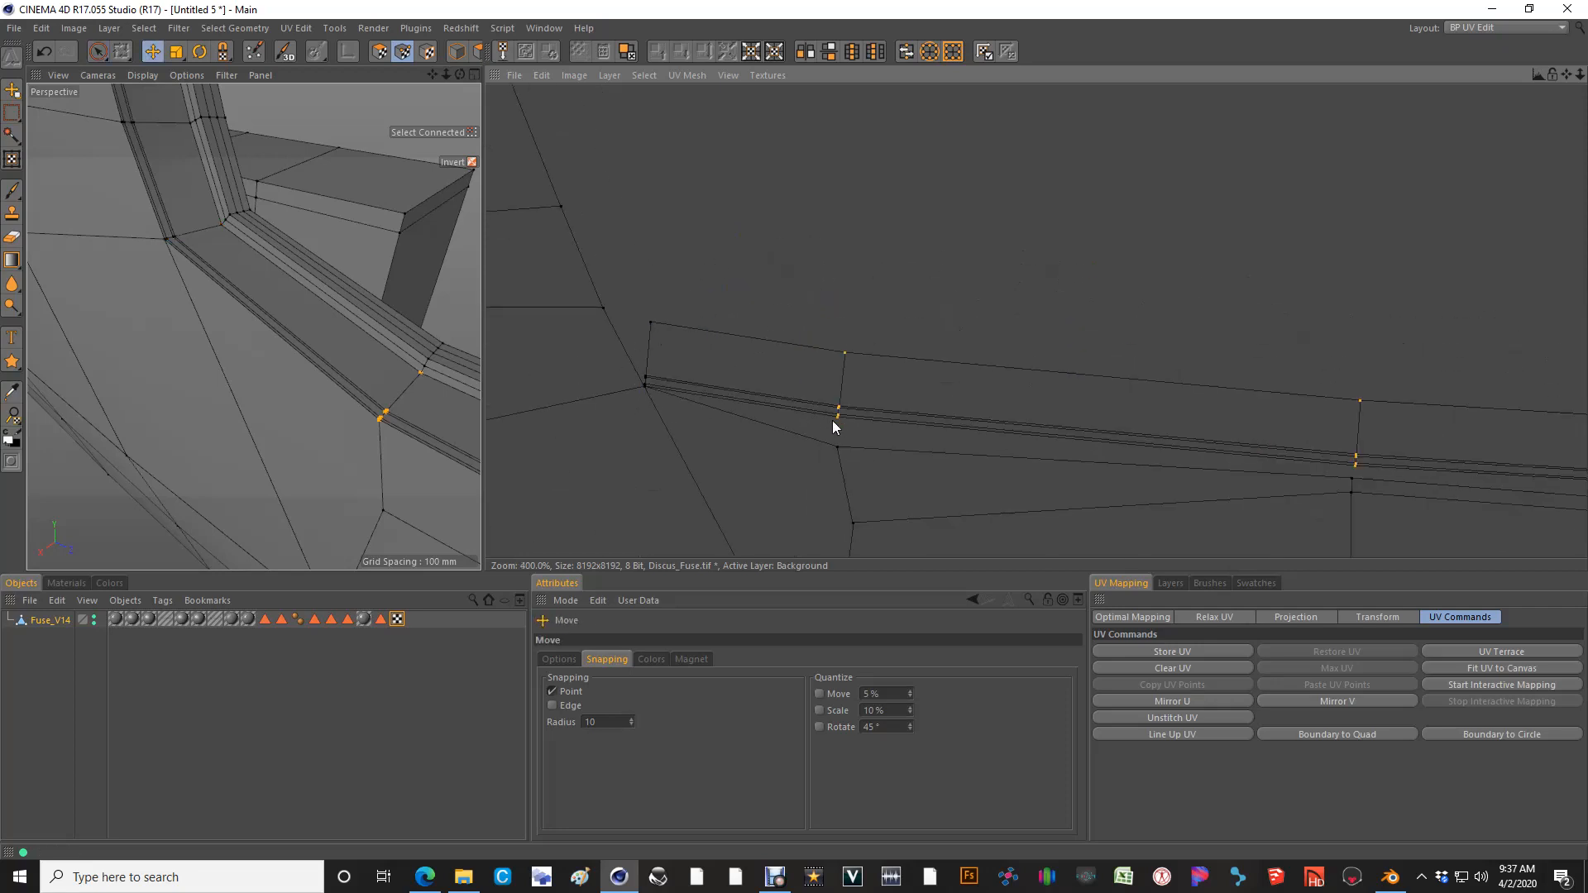
pyautogui.moveTo(832, 420)
pyautogui.mouseDown()
pyautogui.moveTo(832, 450)
pyautogui.moveTo(844, 381)
pyautogui.mouseUp()
pyautogui.press('space')
pyautogui.keyDown('alt'); pyautogui.moveTo(844, 380); pyautogui.dragTo(824, 371, button='middle'); pyautogui.keyUp('alt')
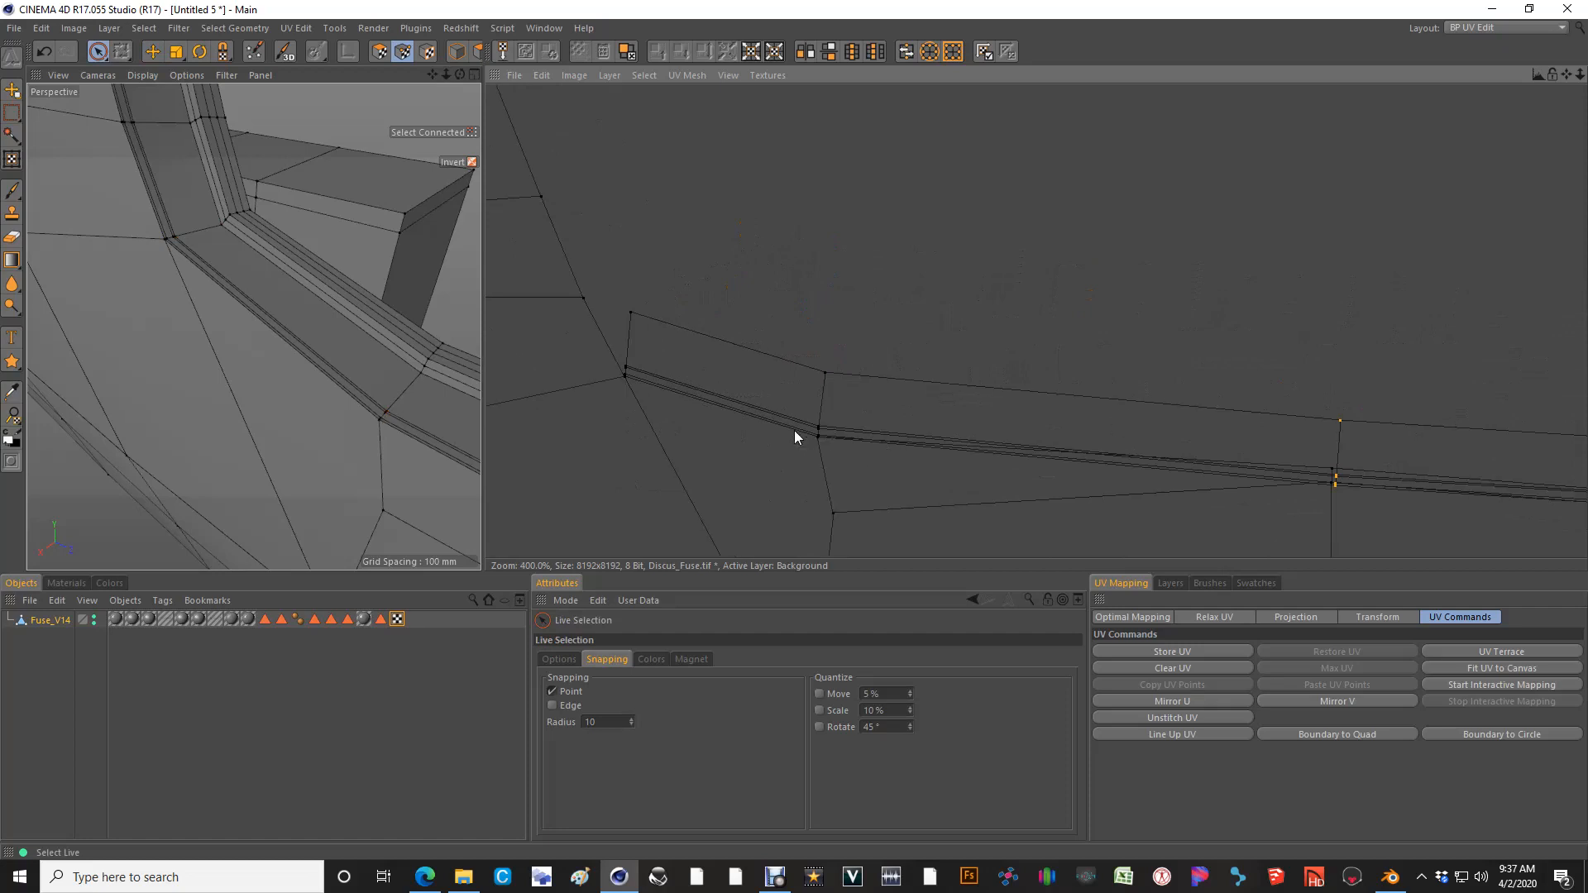
pyautogui.keyDown('alt'); pyautogui.moveTo(795, 430); pyautogui.dragTo(350, 330, button='middle'); pyautogui.keyUp('alt')
pyautogui.press('e')
pyautogui.moveTo(891, 384); pyautogui.dragTo(831, 371)
# Move the strip's fourth and fifth point columns down onto the matching fuselage cockpit-edge points, excluding the columns already placed
pyautogui.scroll(-1, 786, 364)
pyautogui.press('space')
pyautogui.keyDown('alt'); pyautogui.moveTo(1246, 364); pyautogui.dragTo(827, 374, button='middle'); pyautogui.keyUp('alt')
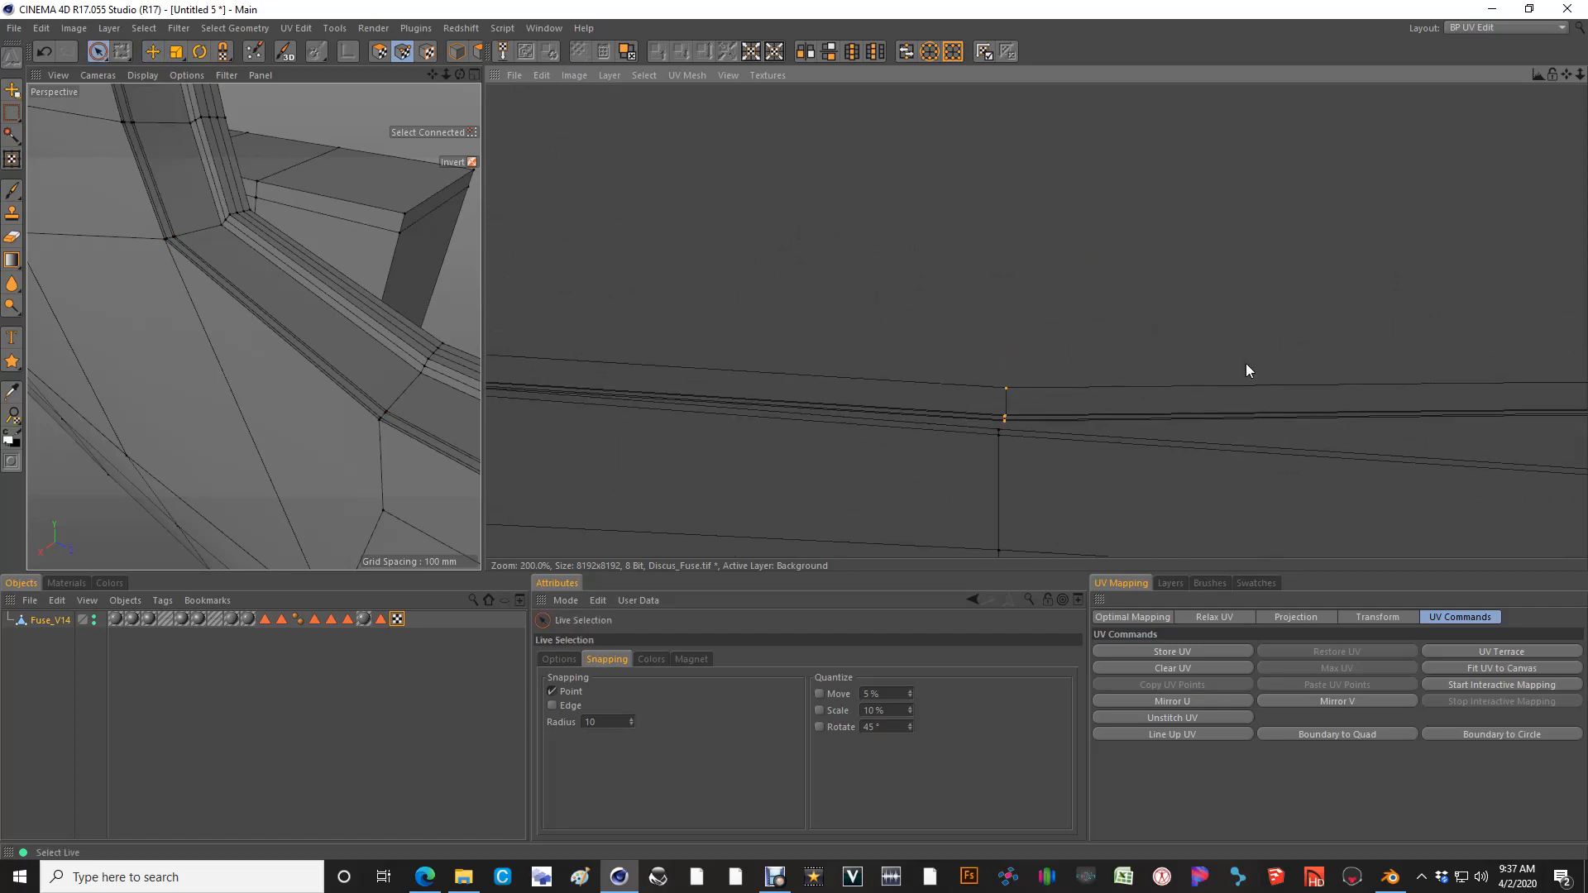
pyautogui.scroll(1, 1047, 419)
pyautogui.press('e')
pyautogui.moveTo(951, 424); pyautogui.dragTo(939, 438)
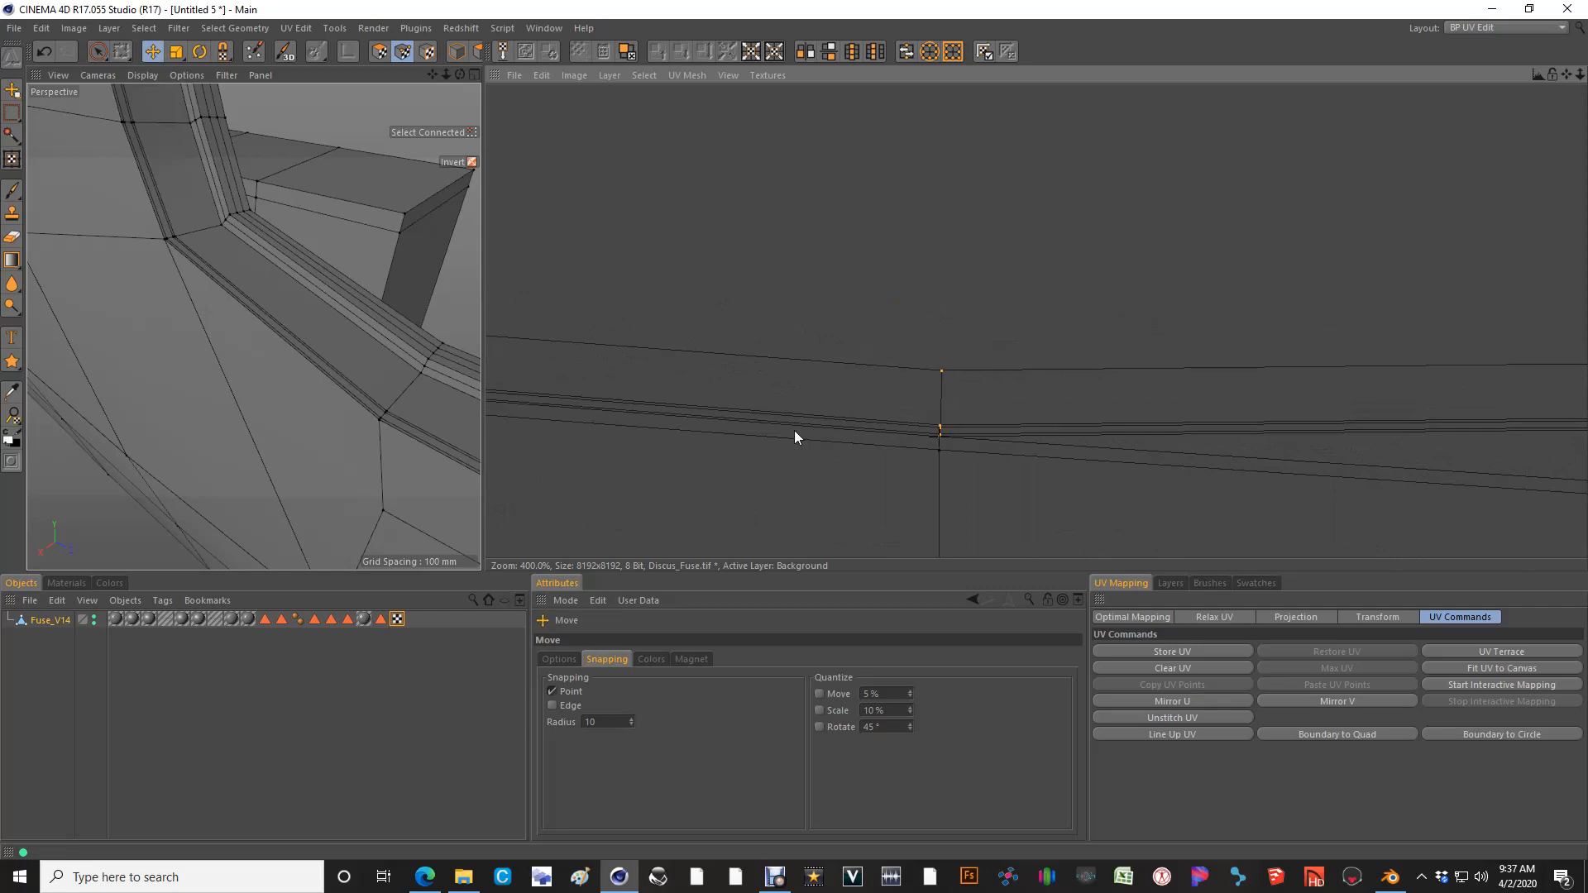
pyautogui.scroll(-1, 842, 415)
pyautogui.press('space')
pyautogui.keyDown('ctrl'); pyautogui.moveTo(889, 388); pyautogui.dragTo(891, 429); pyautogui.keyUp('ctrl')
pyautogui.keyDown('alt'); pyautogui.moveTo(1225, 419); pyautogui.dragTo(628, 411, button='middle'); pyautogui.keyUp('alt')
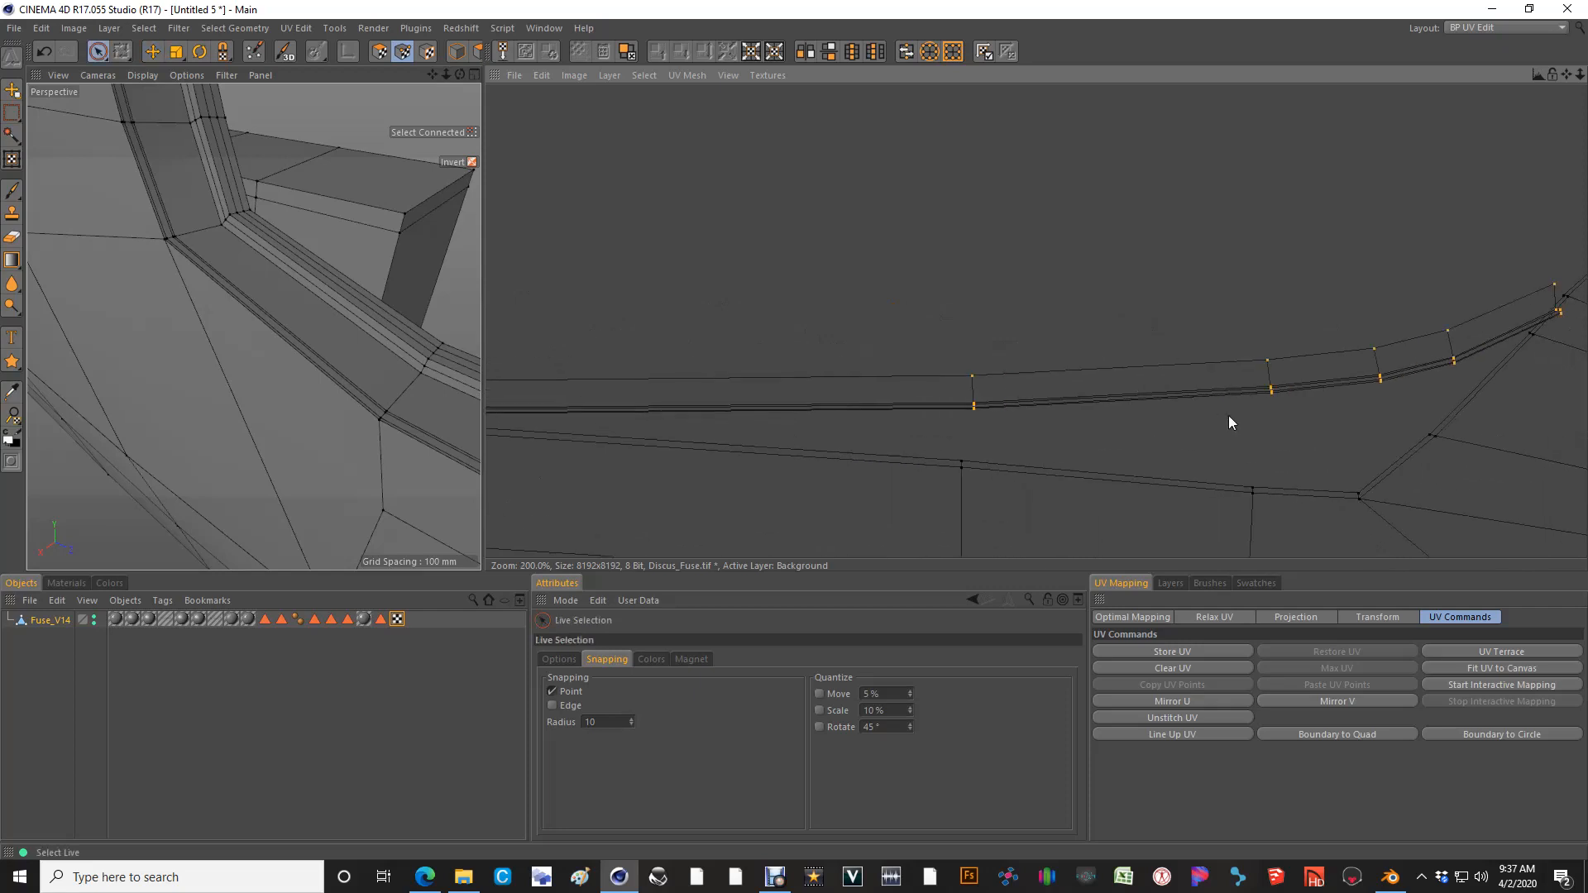
pyautogui.press('e')
pyautogui.moveTo(981, 406); pyautogui.dragTo(969, 458)
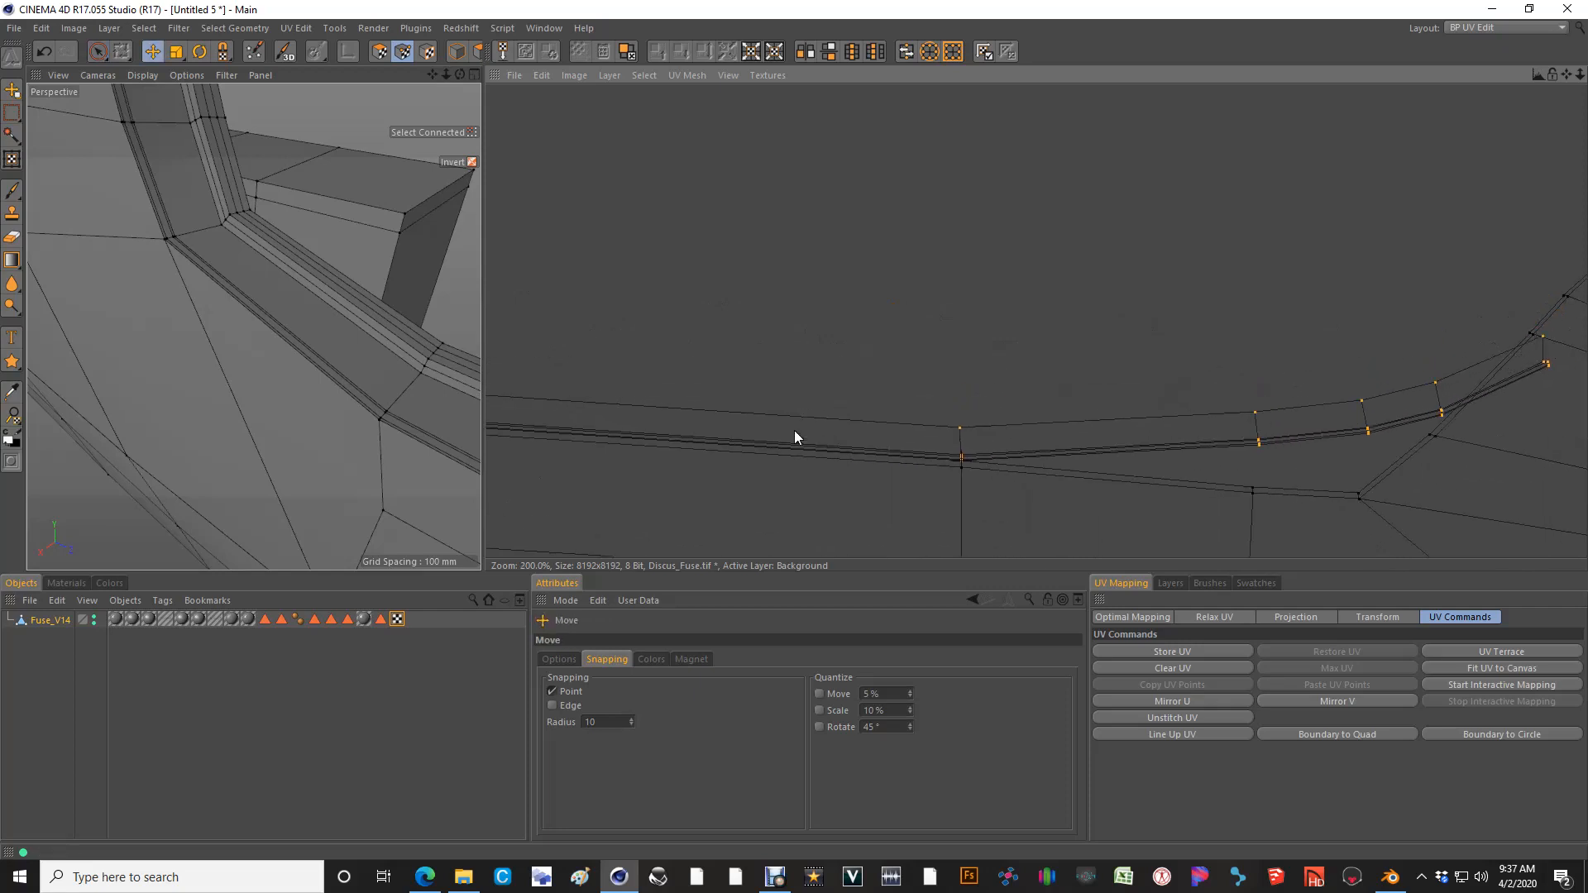
# Move the strip's sixth and seventh point columns down to meet the fuselage points at the front corner of the cockpit opening
pyautogui.press('space')
pyautogui.keyDown('alt'); pyautogui.moveTo(1574, 513); pyautogui.dragTo(1278, 473, button='middle'); pyautogui.keyUp('alt')
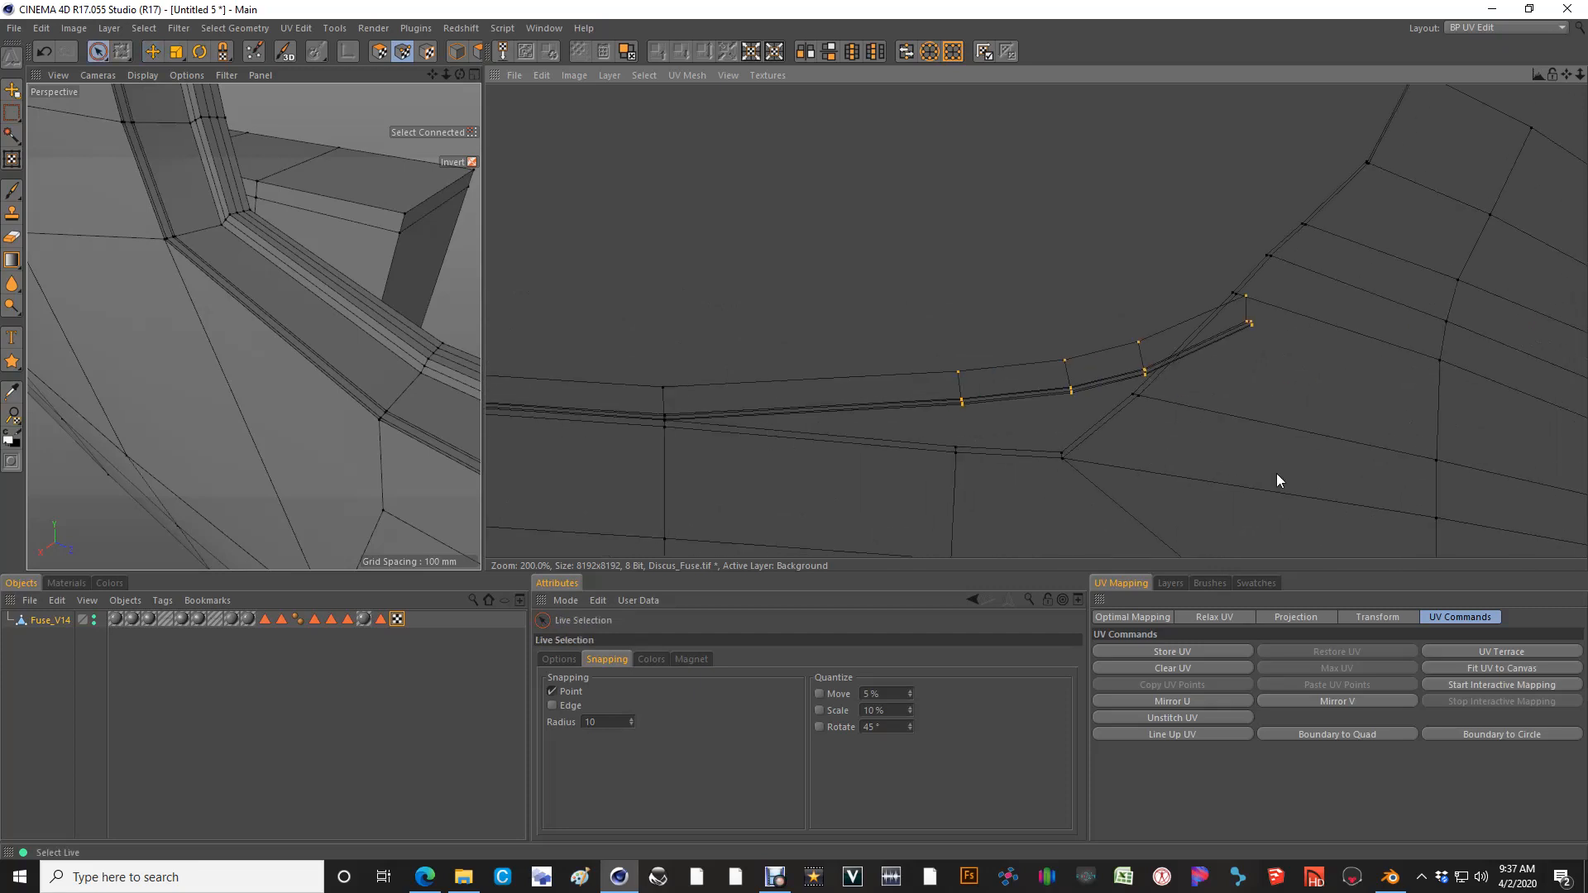
pyautogui.press('e')
pyautogui.moveTo(958, 406); pyautogui.dragTo(947, 439)
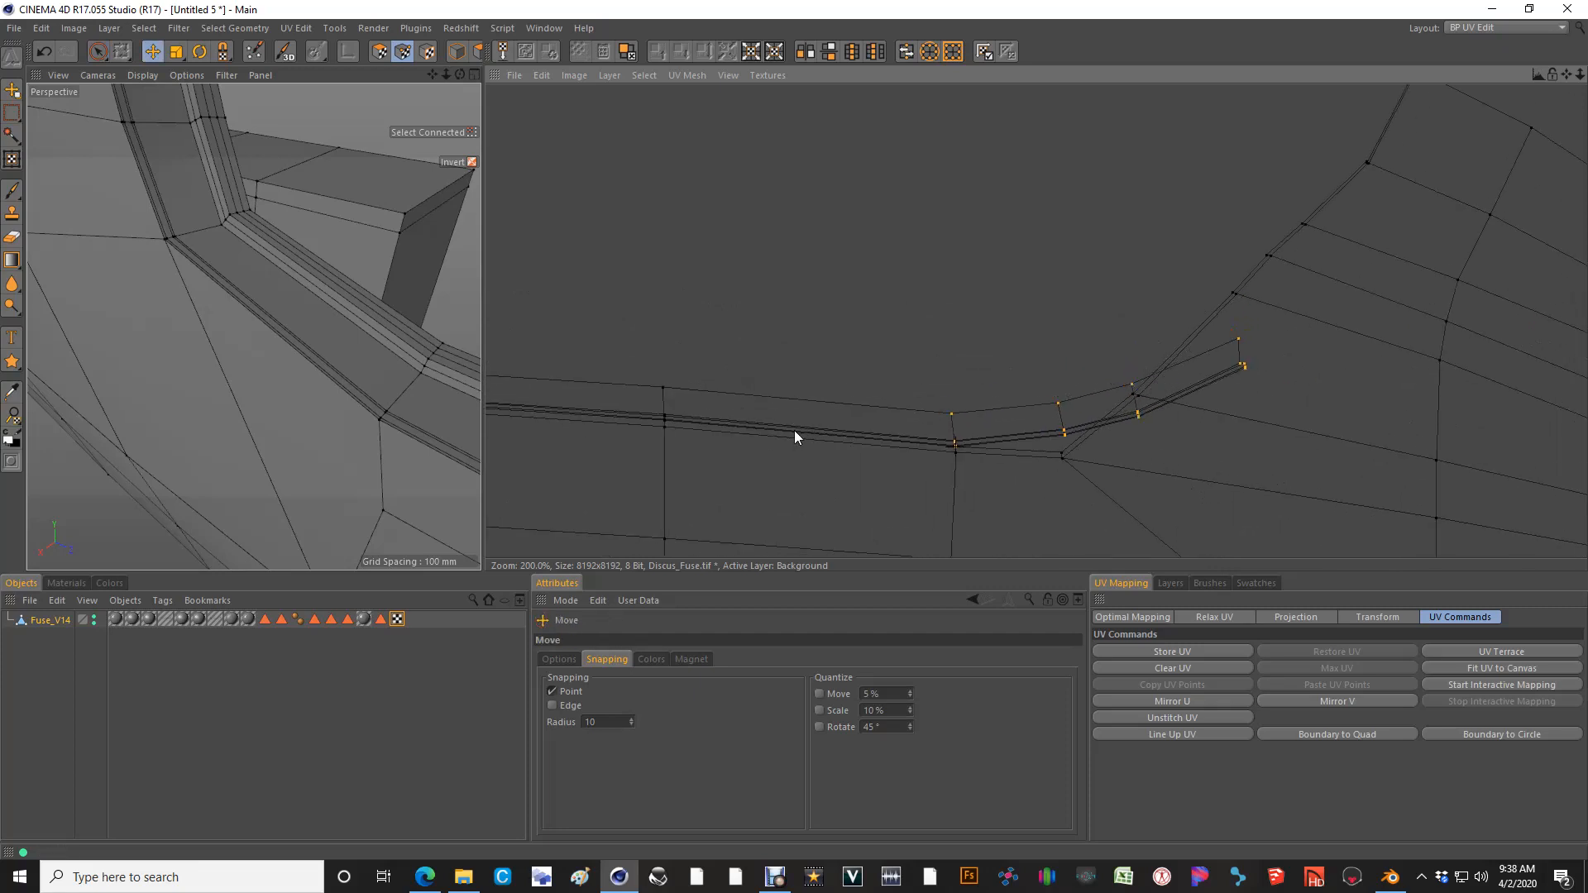
pyautogui.press('space')
pyautogui.scroll(3, 995, 463)
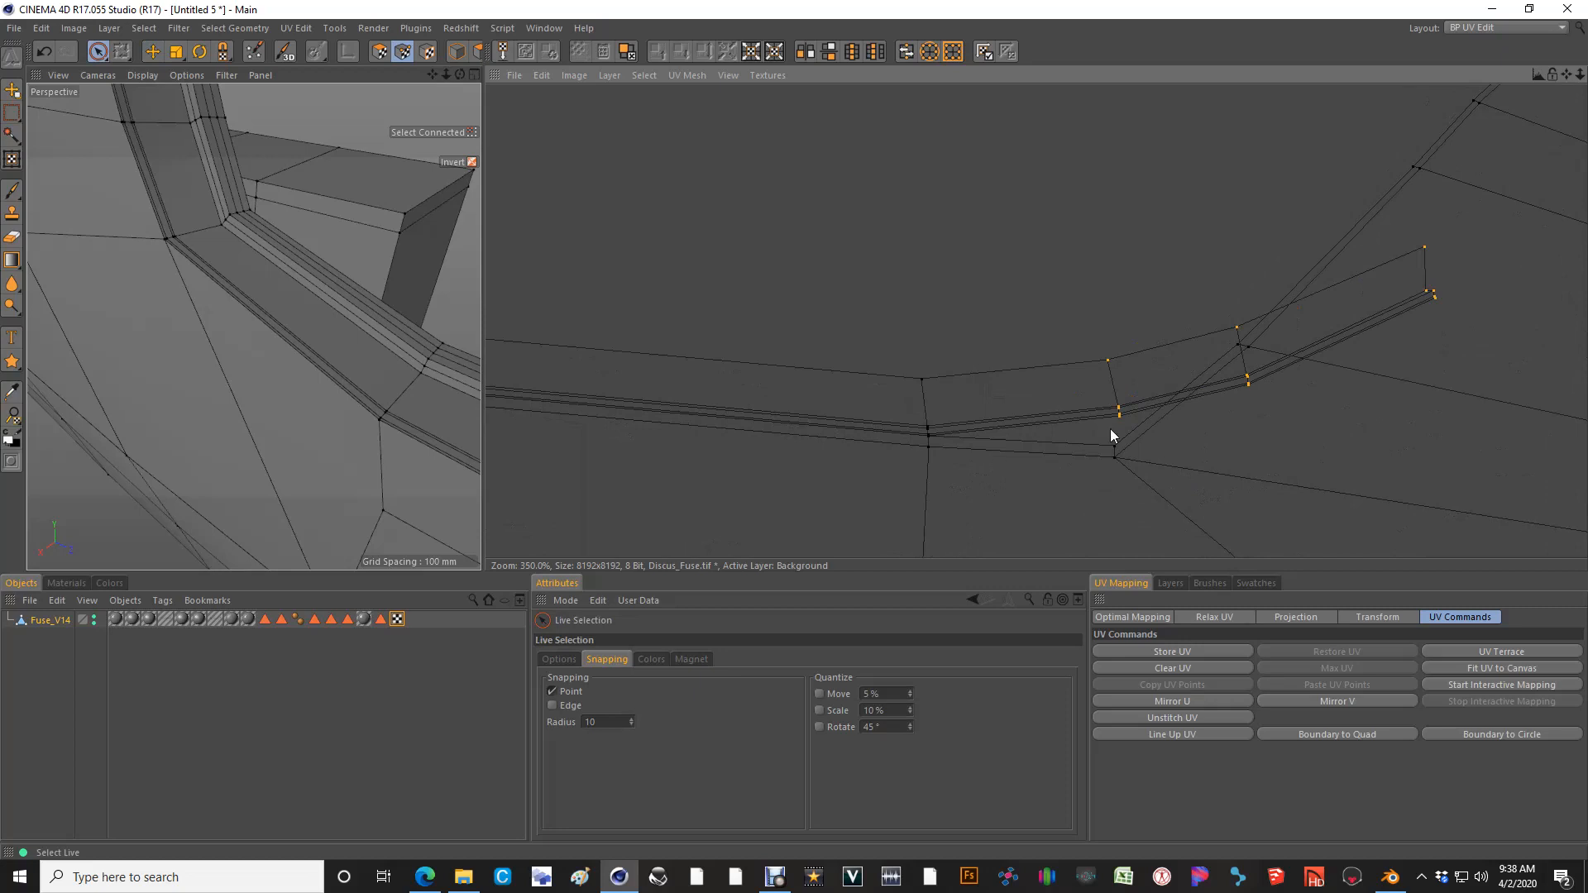
pyautogui.press('space')
pyautogui.moveTo(1121, 416); pyautogui.dragTo(1115, 446)
# Rotate the strip's remaining front section around the cockpit's front corner to follow the sloping front edge
pyautogui.press('space')
pyautogui.keyDown('ctrl'); pyautogui.moveTo(1103, 390); pyautogui.dragTo(1124, 460); pyautogui.keyUp('ctrl')
pyautogui.hotkey('ctrl', 'z')
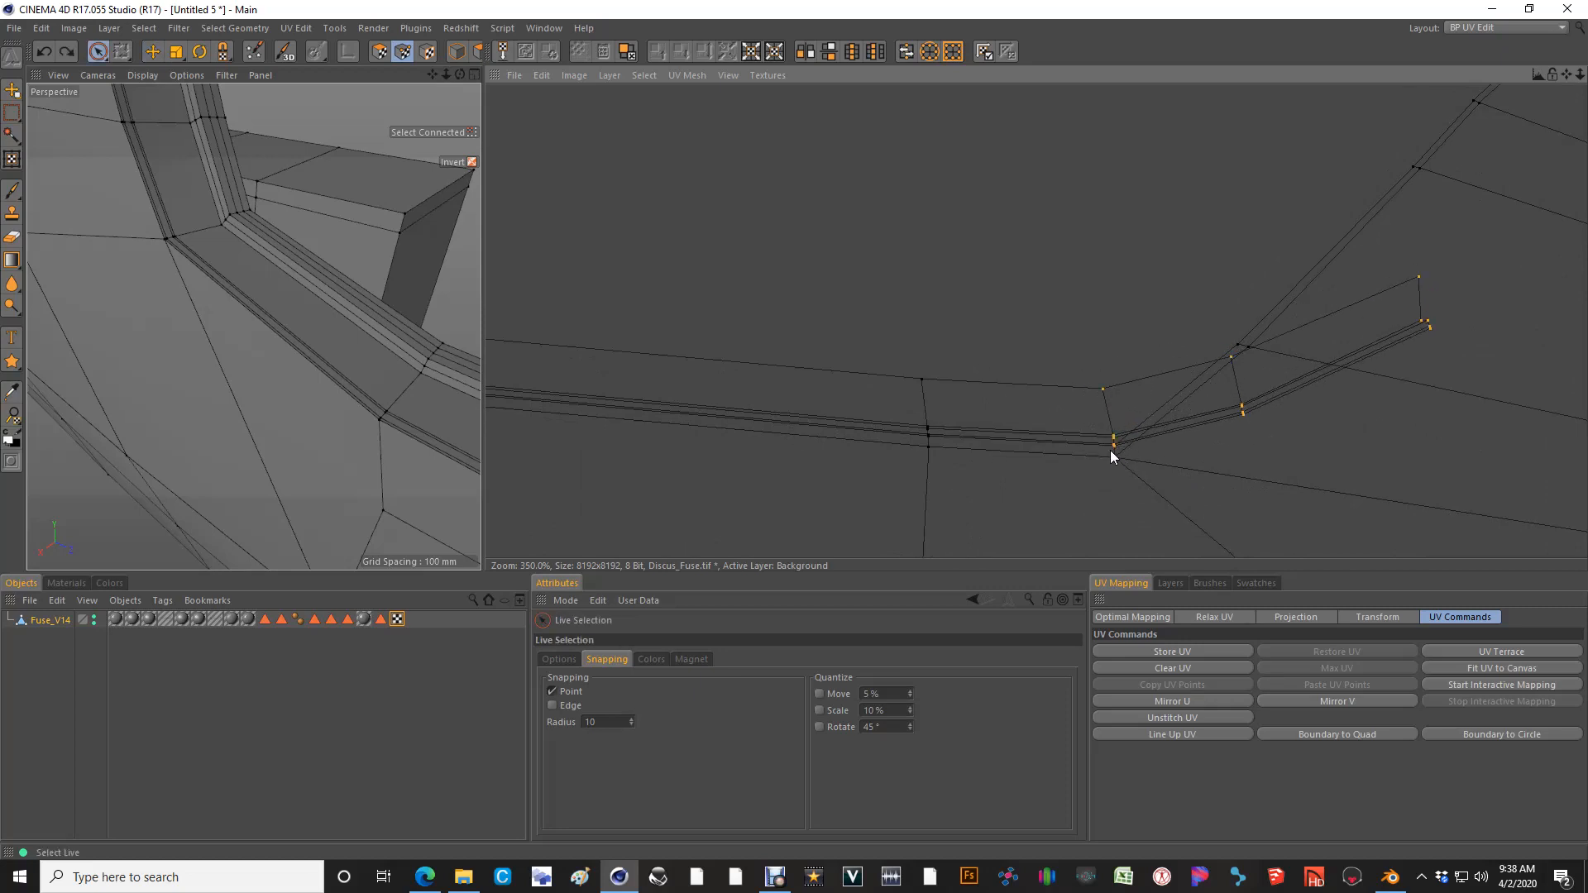
pyautogui.press('r')
pyautogui.moveTo(1110, 446); pyautogui.dragTo(796, 430)
pyautogui.press('space')
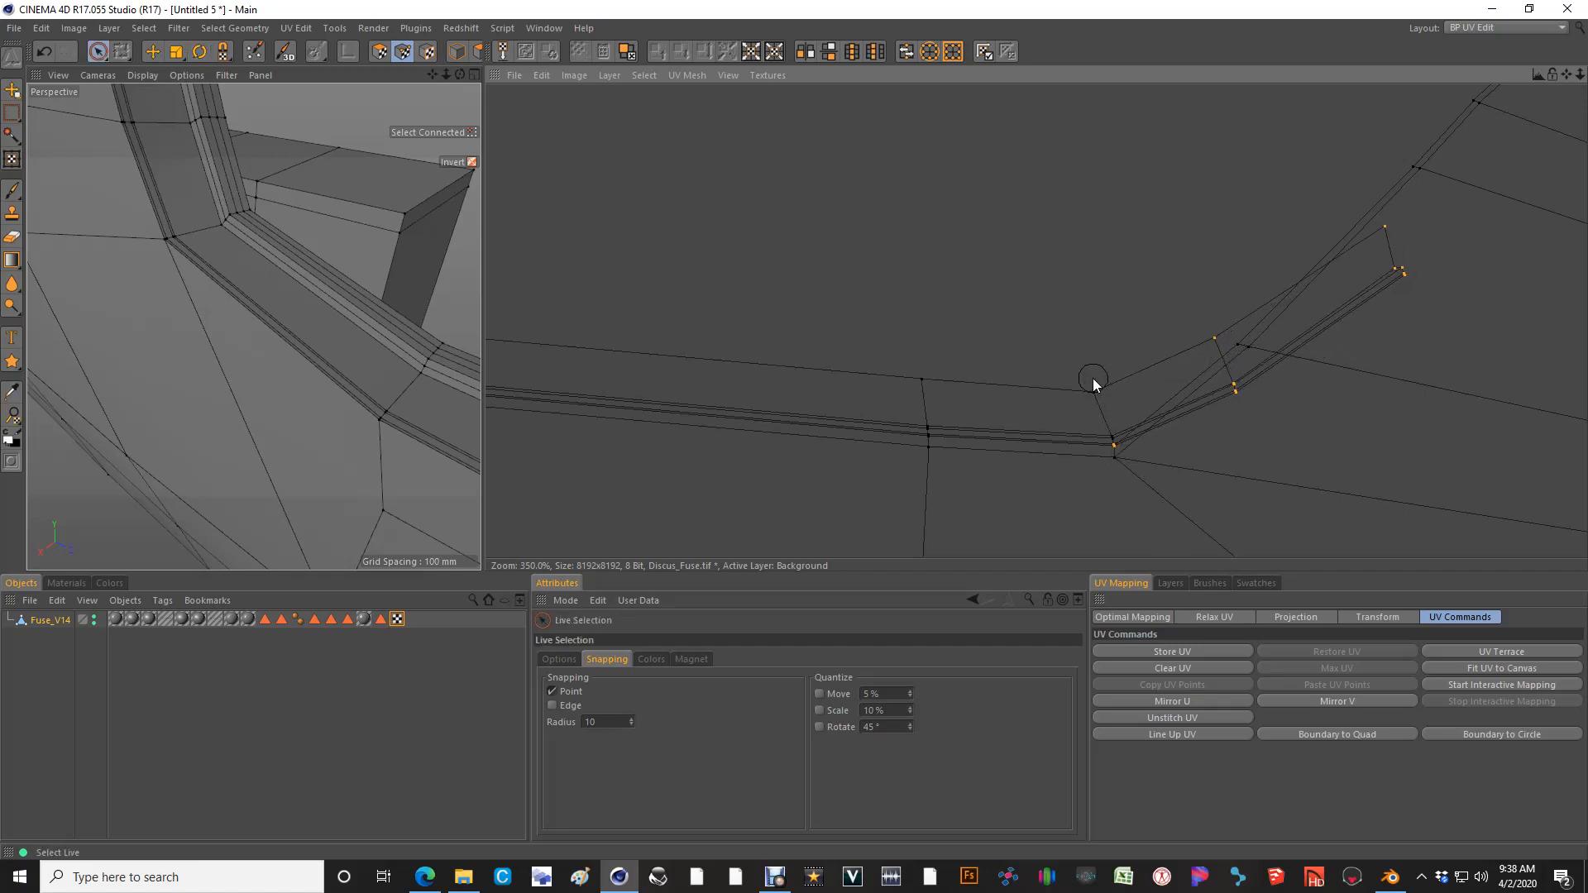
# Move the strip's last two point columns onto the matching points of the fuselage's sloping front cockpit edge
pyautogui.press('e')
pyautogui.moveTo(1243, 396); pyautogui.dragTo(1240, 348)
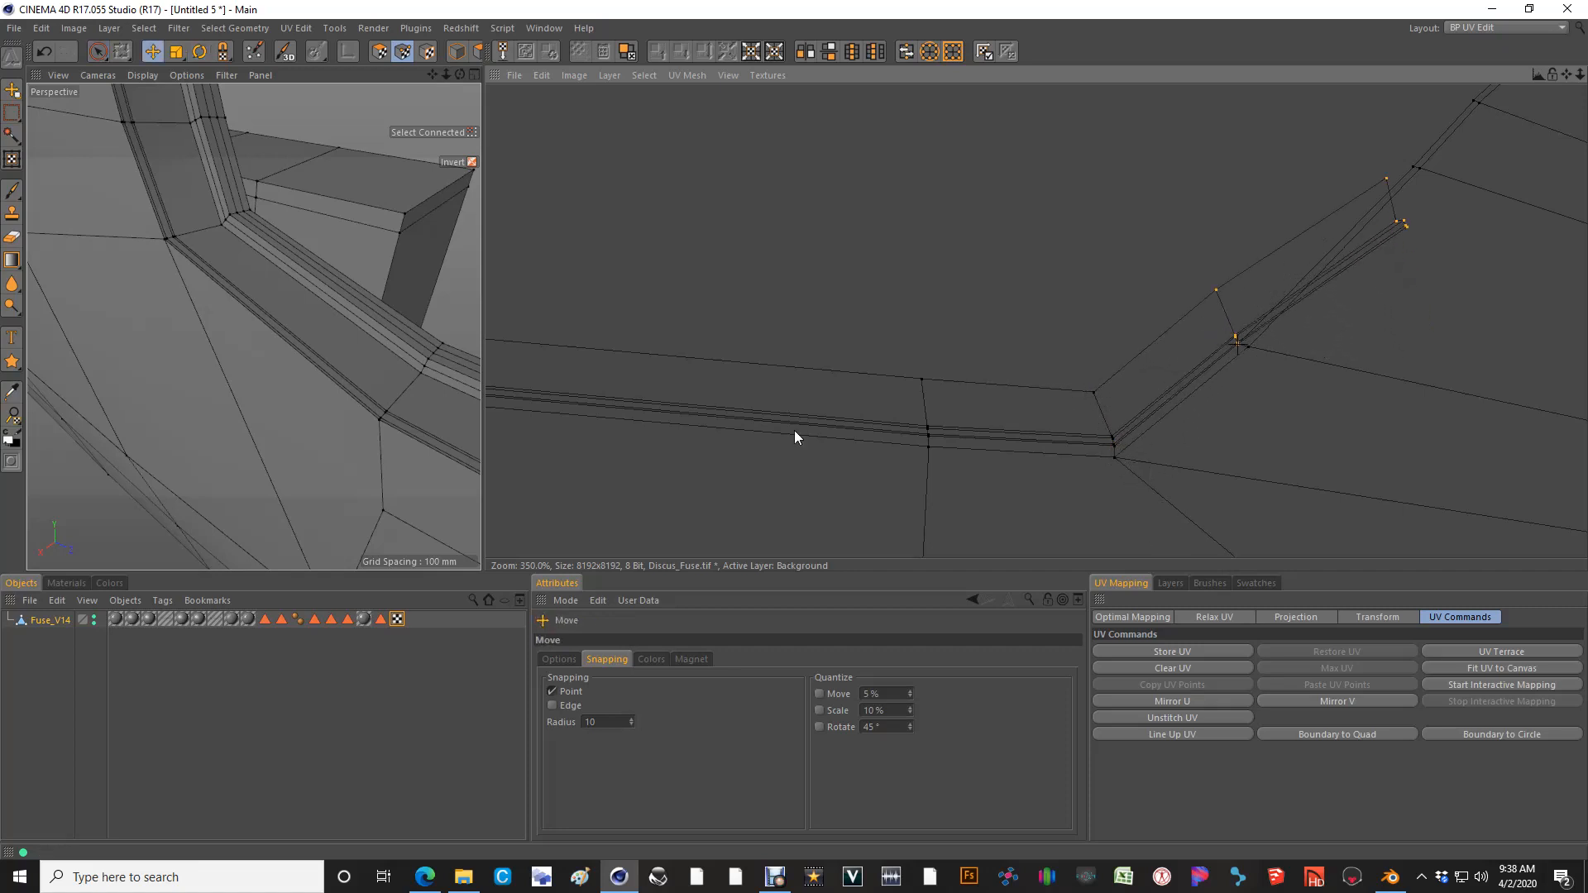
pyautogui.press('space')
pyautogui.moveTo(1195, 241); pyautogui.dragTo(764, 452, button='middle')
pyautogui.press('e')
pyautogui.moveTo(1072, 412); pyautogui.dragTo(1078, 350)
# Select all polygons of the fuselage side UV layout and move them down into the canvas above the wing pieces
pyautogui.scroll(-5, 187, 299)
pyautogui.scroll(-15, 982, 287)
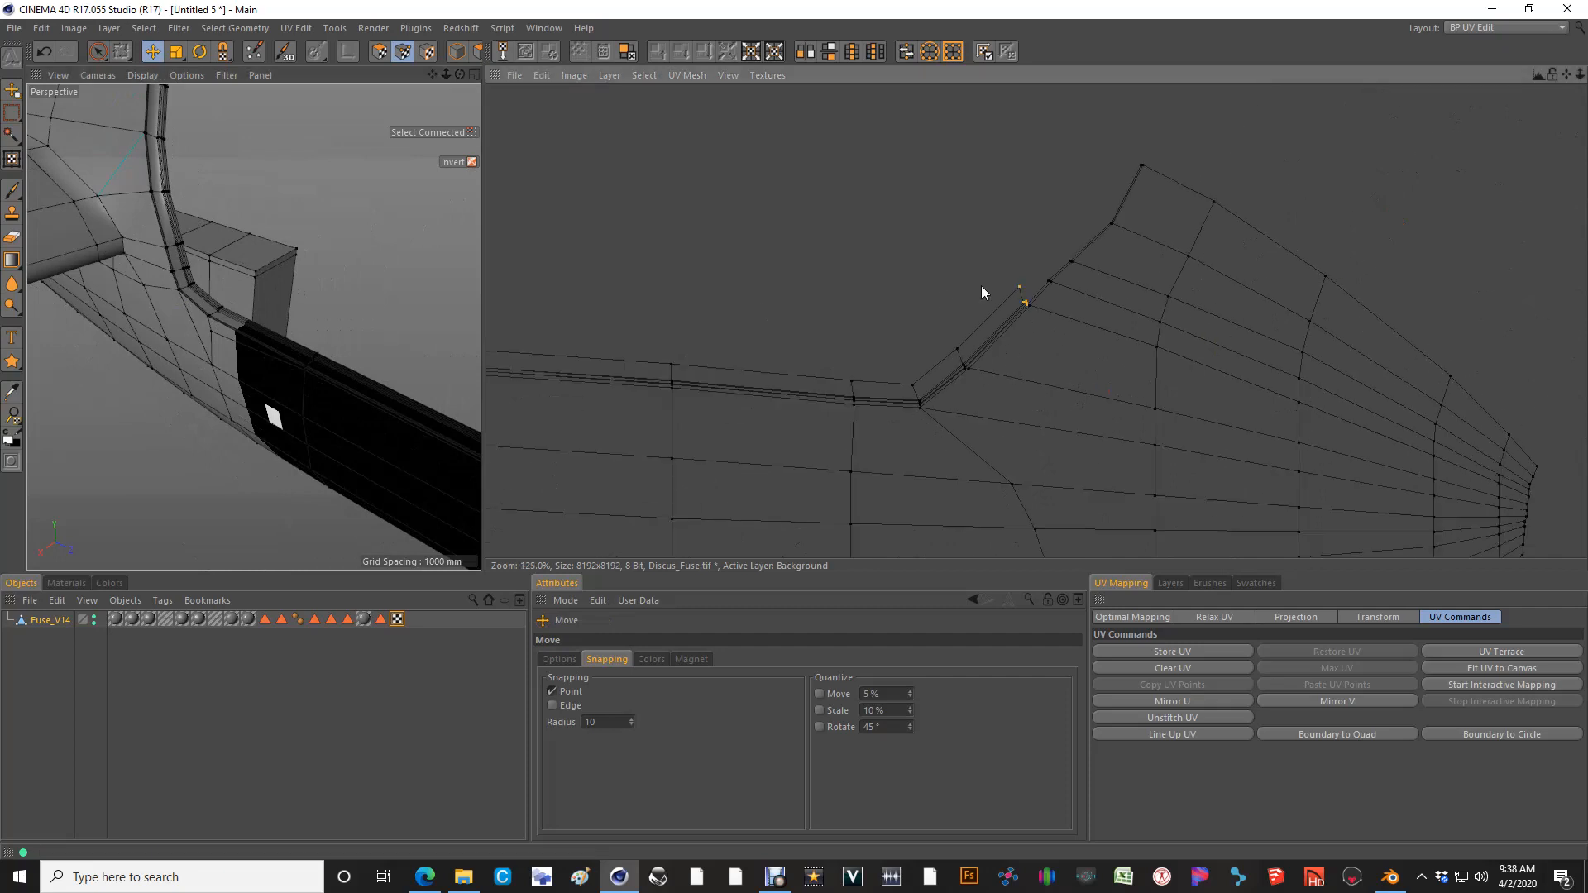
pyautogui.moveTo(923, 304); pyautogui.dragTo(1180, 325, button='middle')
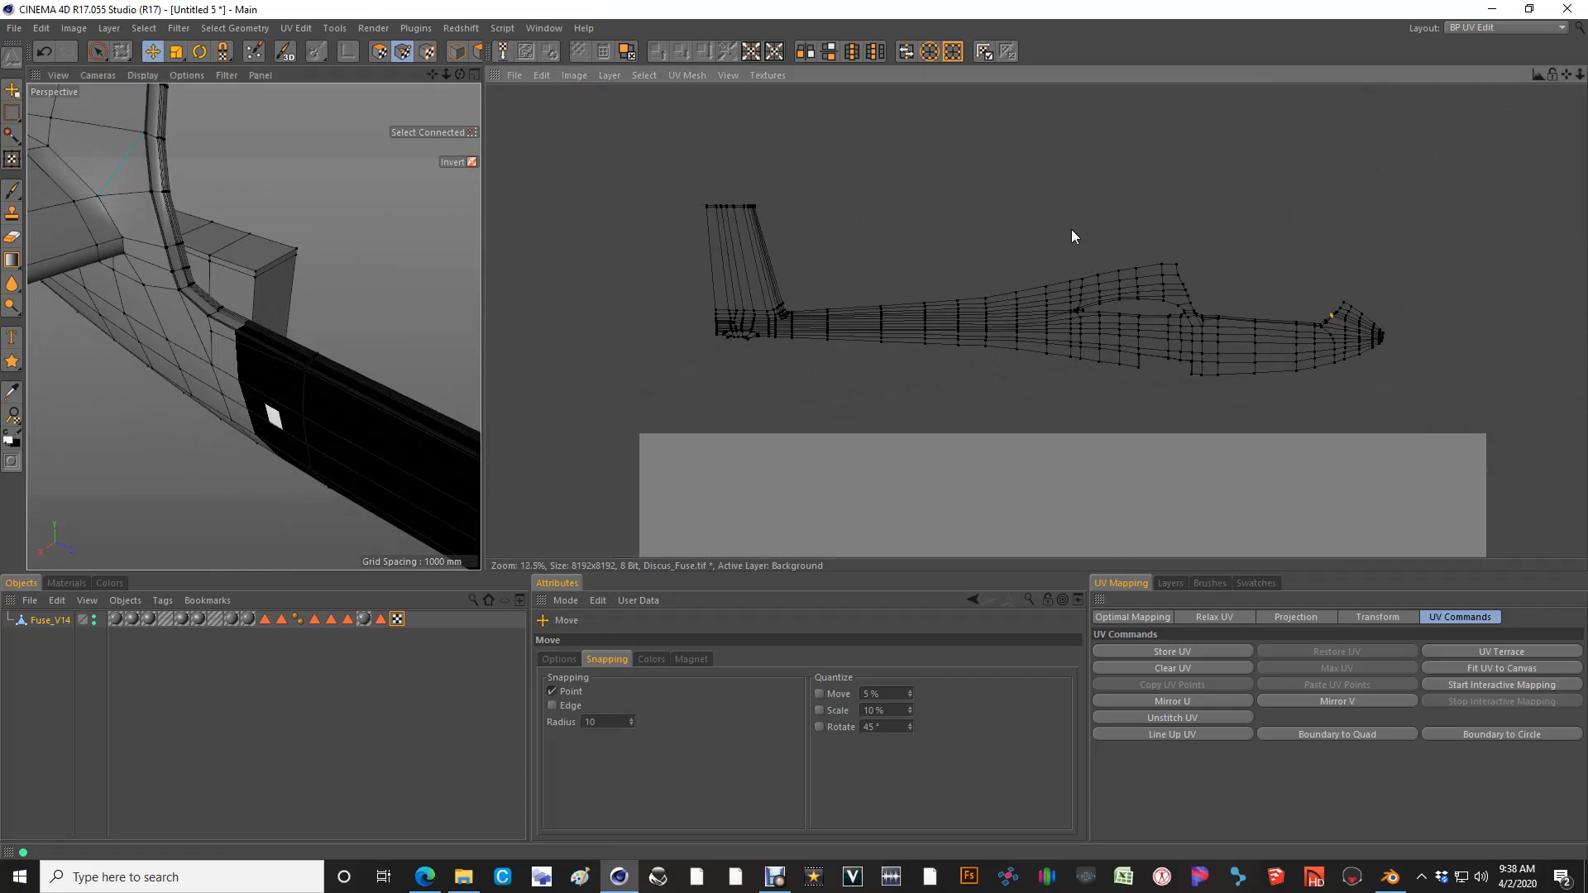
pyautogui.scroll(-3, 1233, 311)
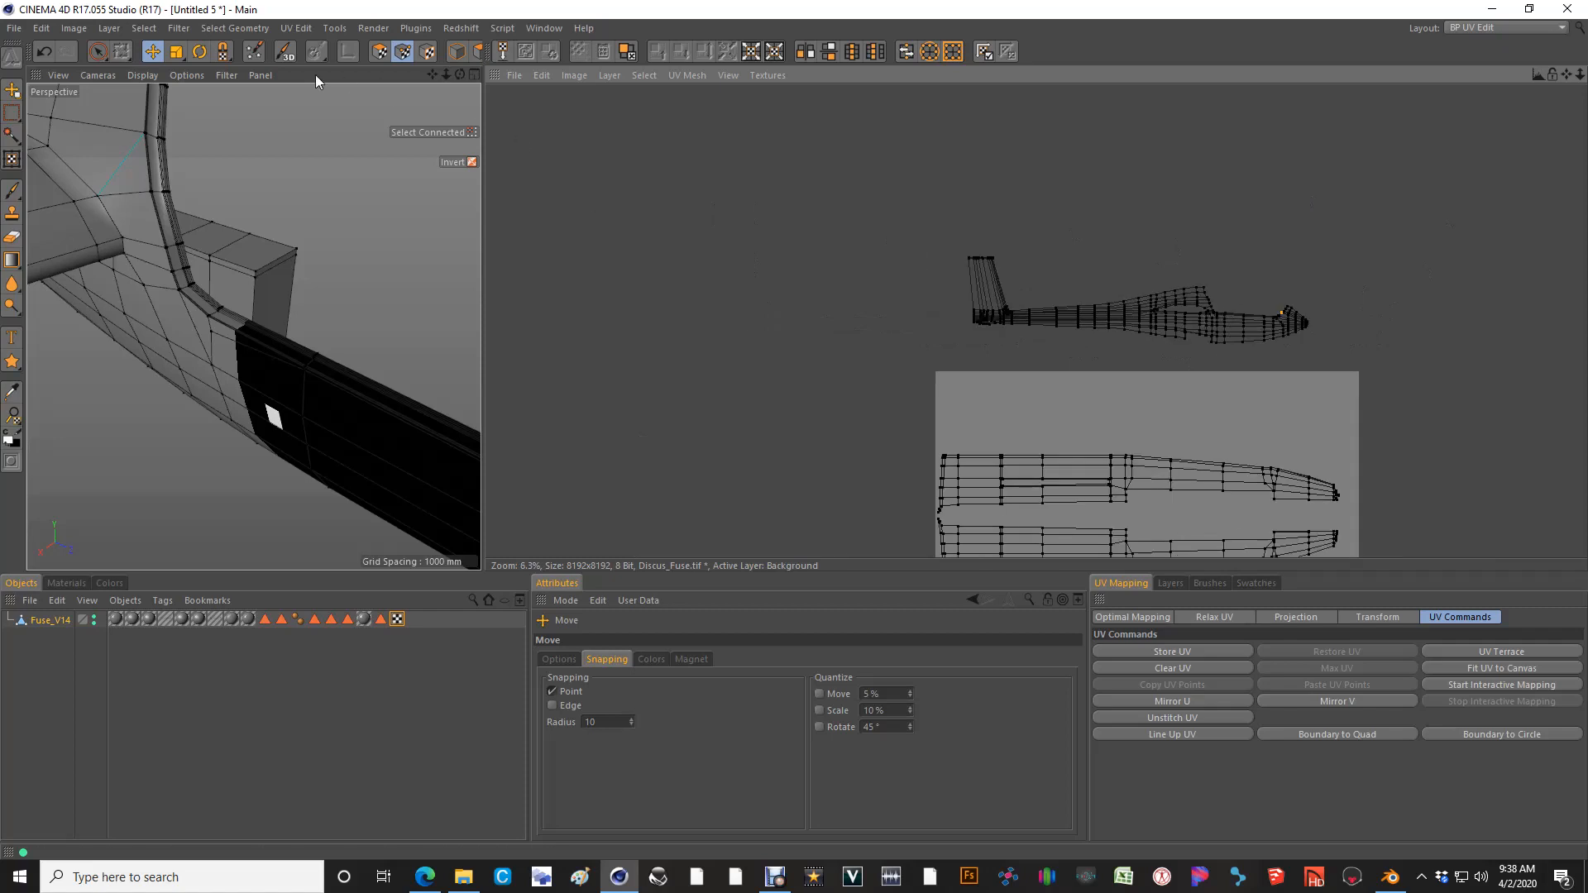
pyautogui.click(379, 51)
pyautogui.press('space')
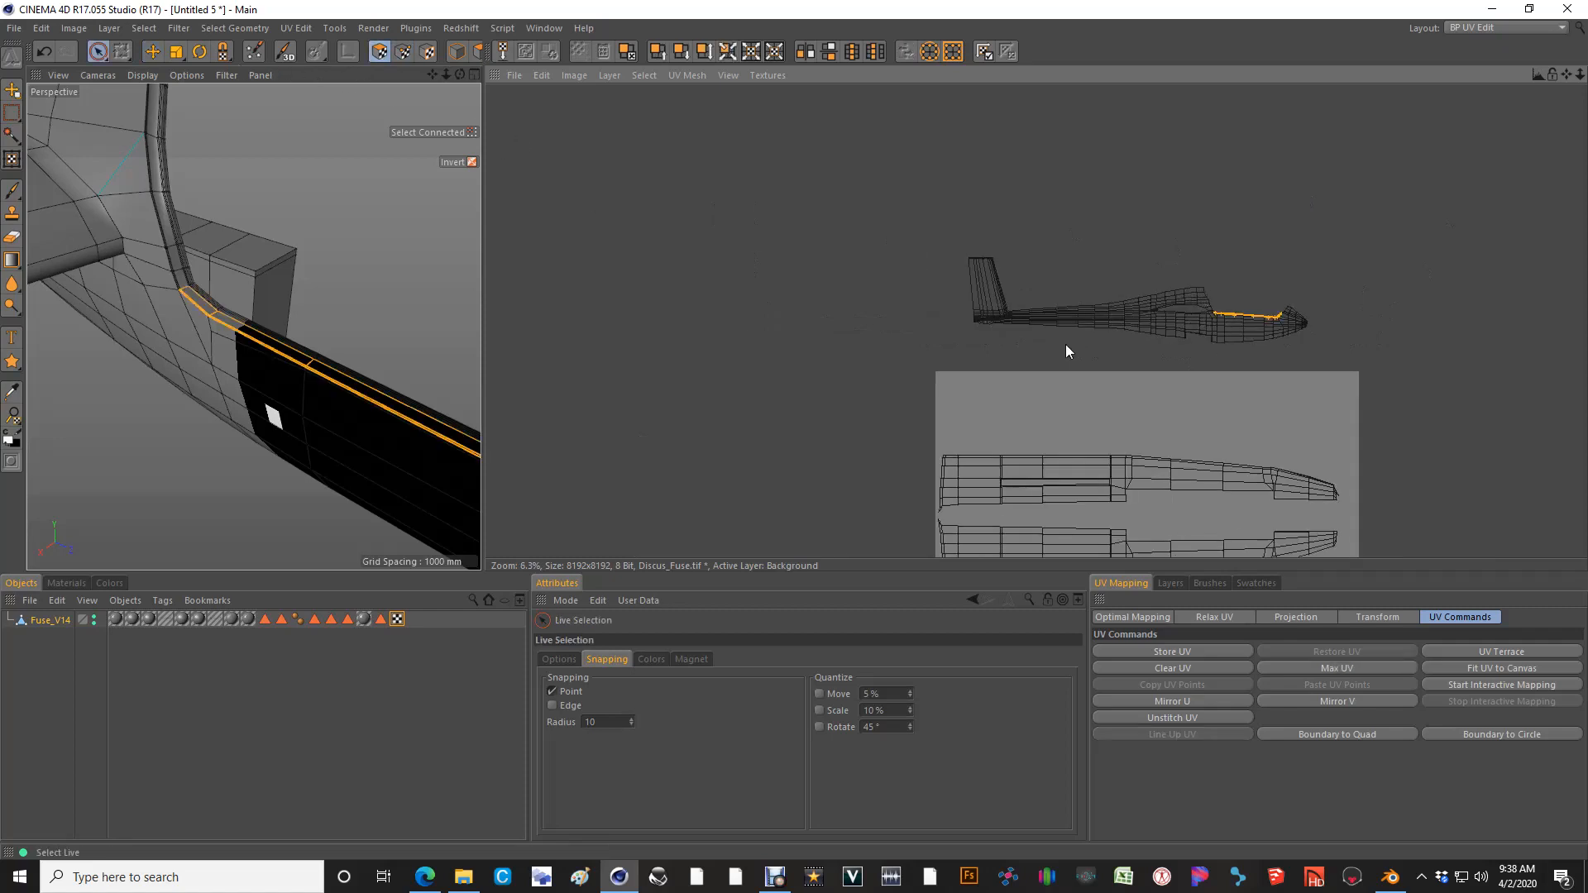
pyautogui.click(784, 344)
pyautogui.scroll(-2, 1015, 397)
pyautogui.scroll(4, 1045, 414)
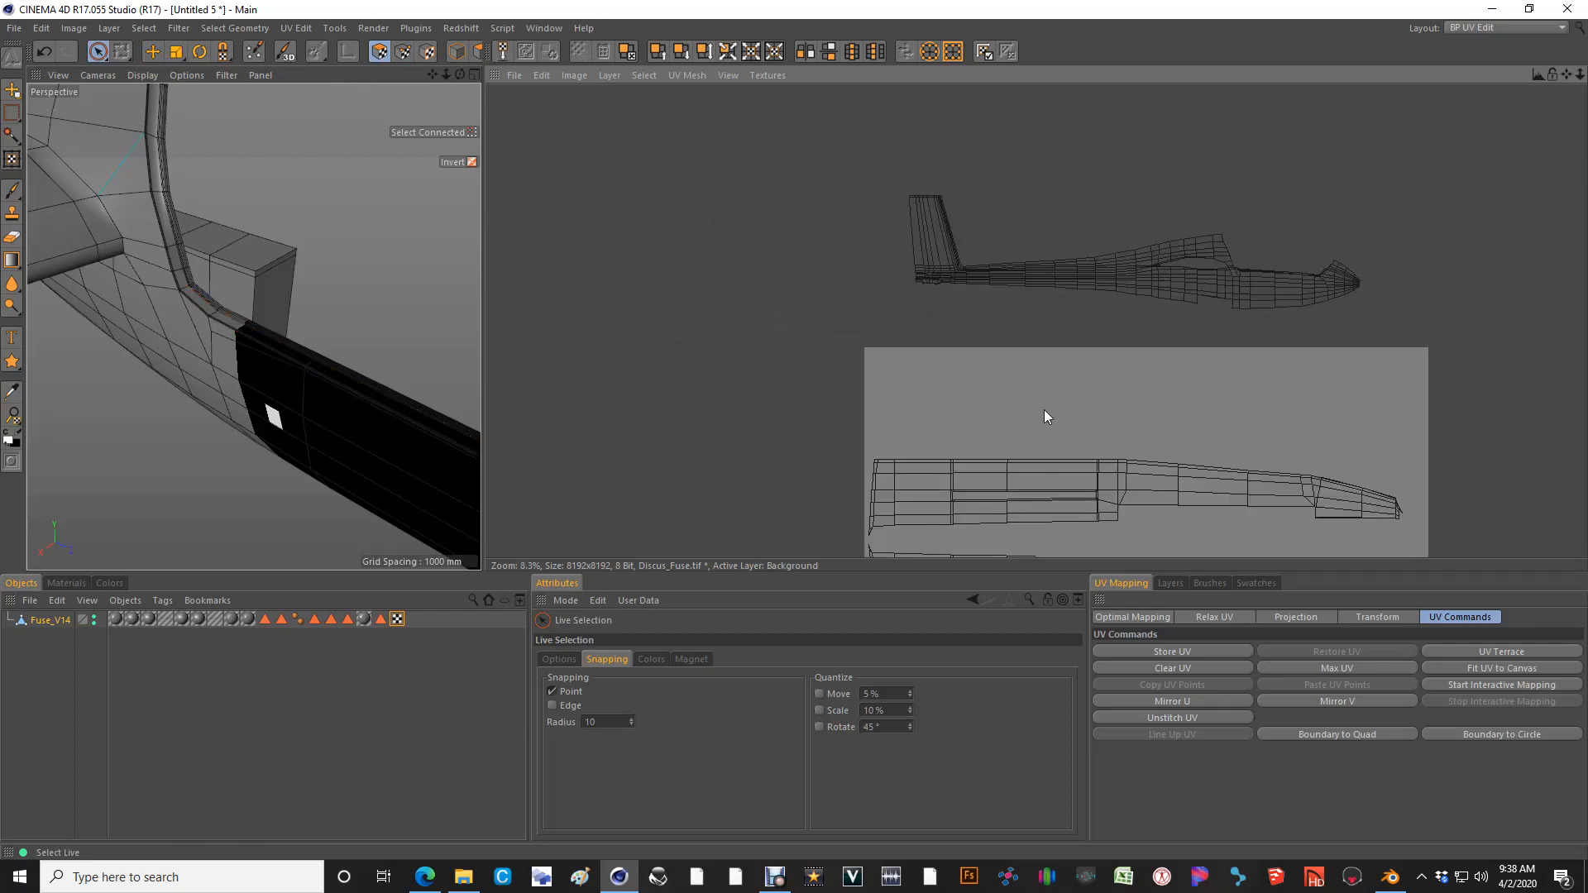
pyautogui.moveTo(1074, 273)
pyautogui.mouseDown()
pyautogui.moveTo(1029, 273)
pyautogui.moveTo(896, 149)
pyautogui.moveTo(962, 285)
pyautogui.moveTo(1228, 316)
pyautogui.moveTo(1351, 276)
pyautogui.moveTo(887, 204)
pyautogui.moveTo(946, 279)
pyautogui.moveTo(1199, 276)
pyautogui.moveTo(1192, 265)
pyautogui.moveTo(1166, 308)
pyautogui.mouseUp()
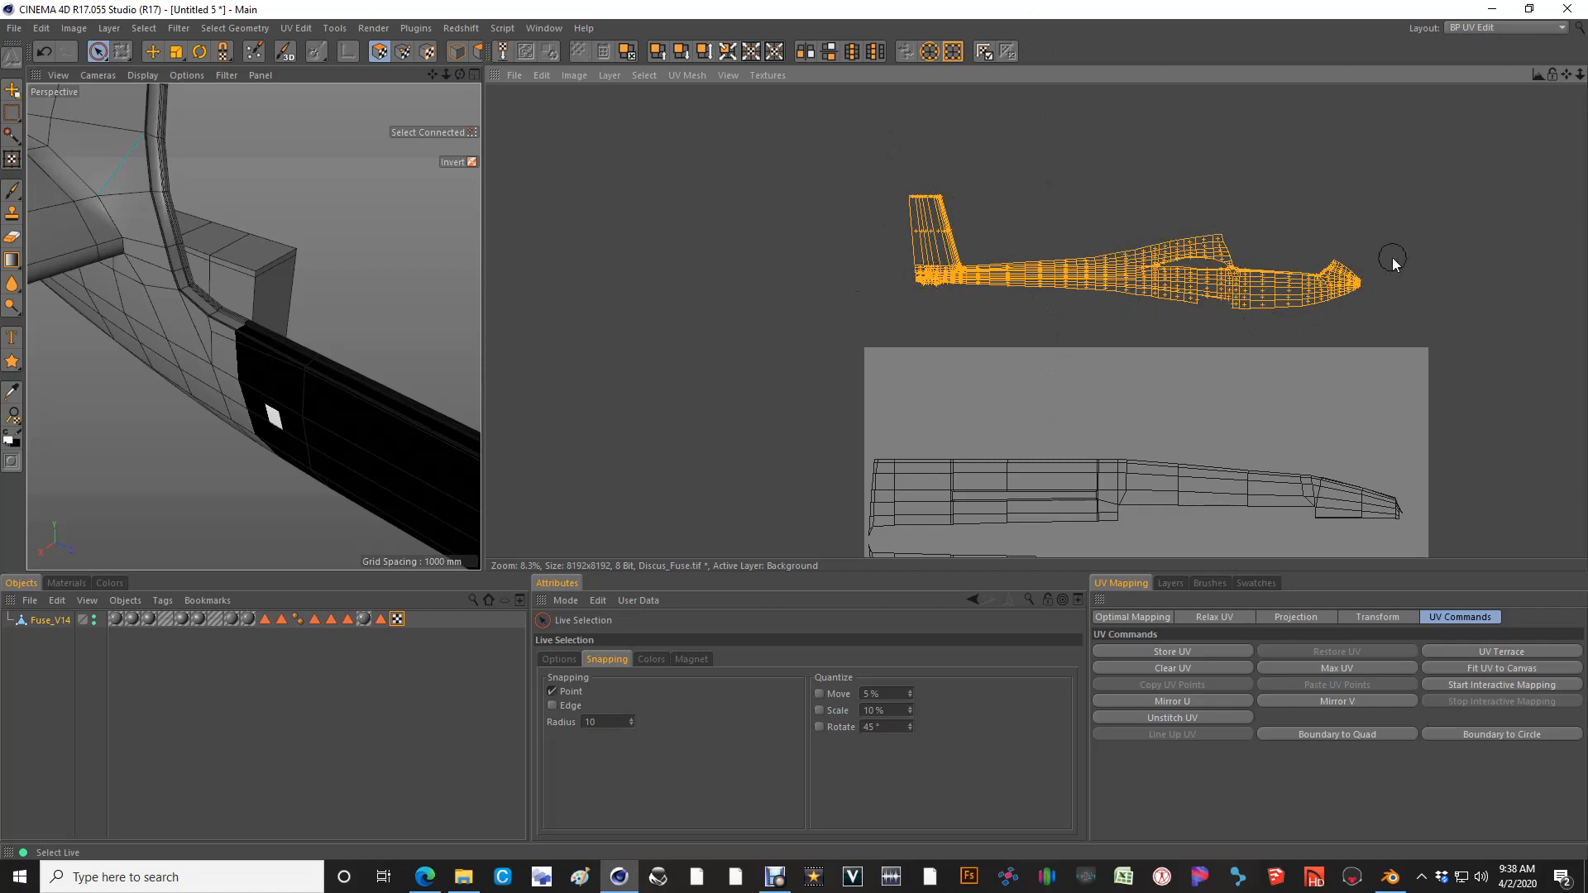
pyautogui.press('e')
pyautogui.moveTo(1238, 278); pyautogui.dragTo(1238, 434)
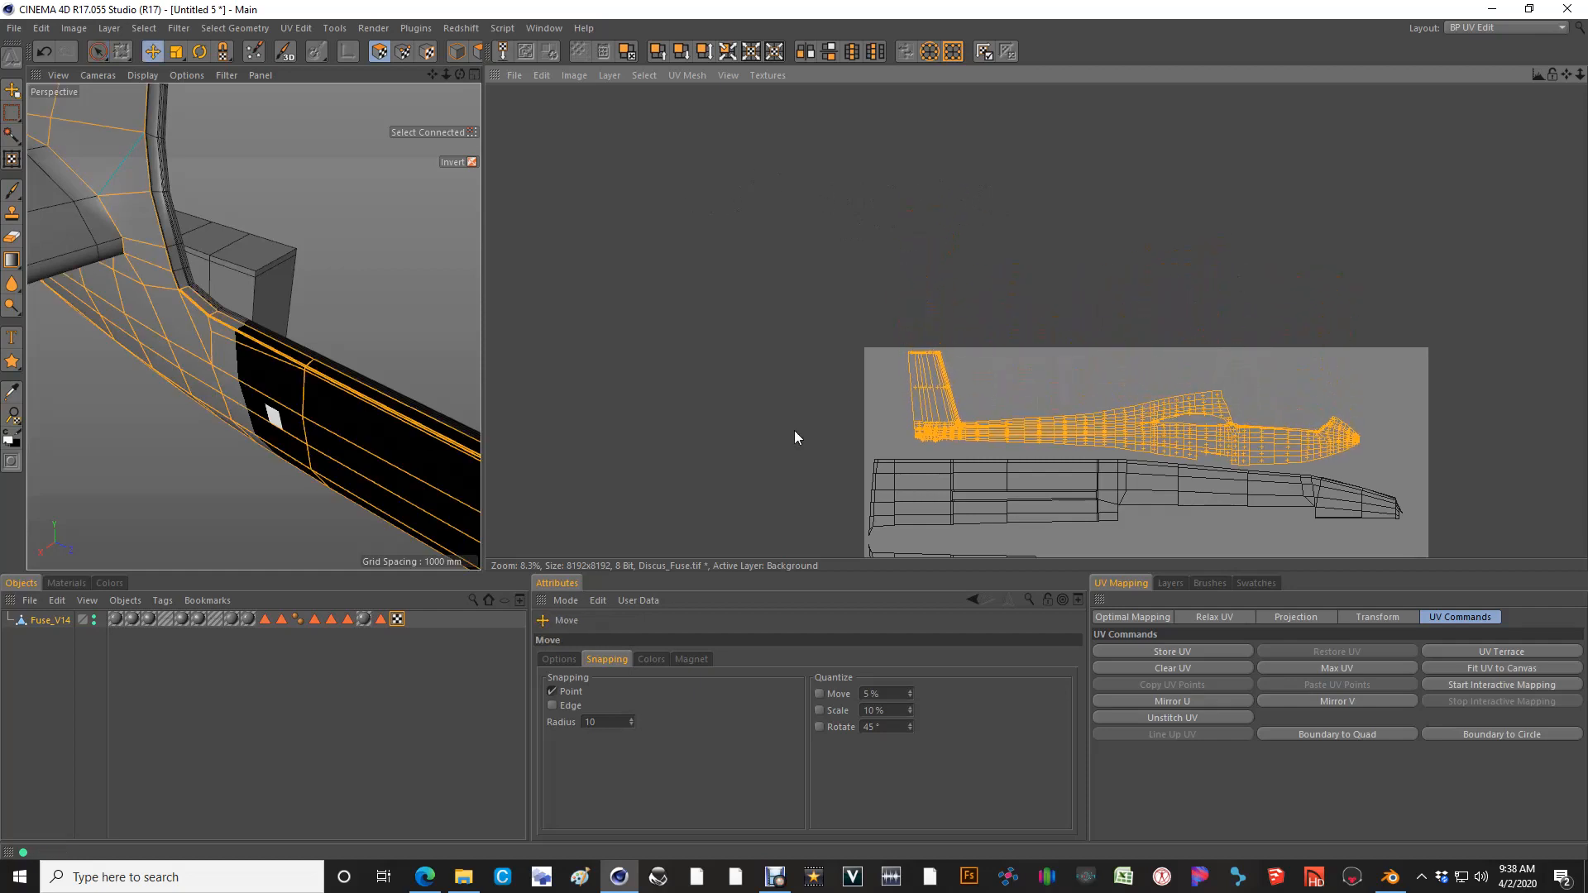
# Select a polygon in the lower wing UV piece and examine the wing in the 3D view
pyautogui.keyDown('alt'); pyautogui.moveTo(794, 430); pyautogui.dragTo(779, 177, button='middle'); pyautogui.keyUp('alt')
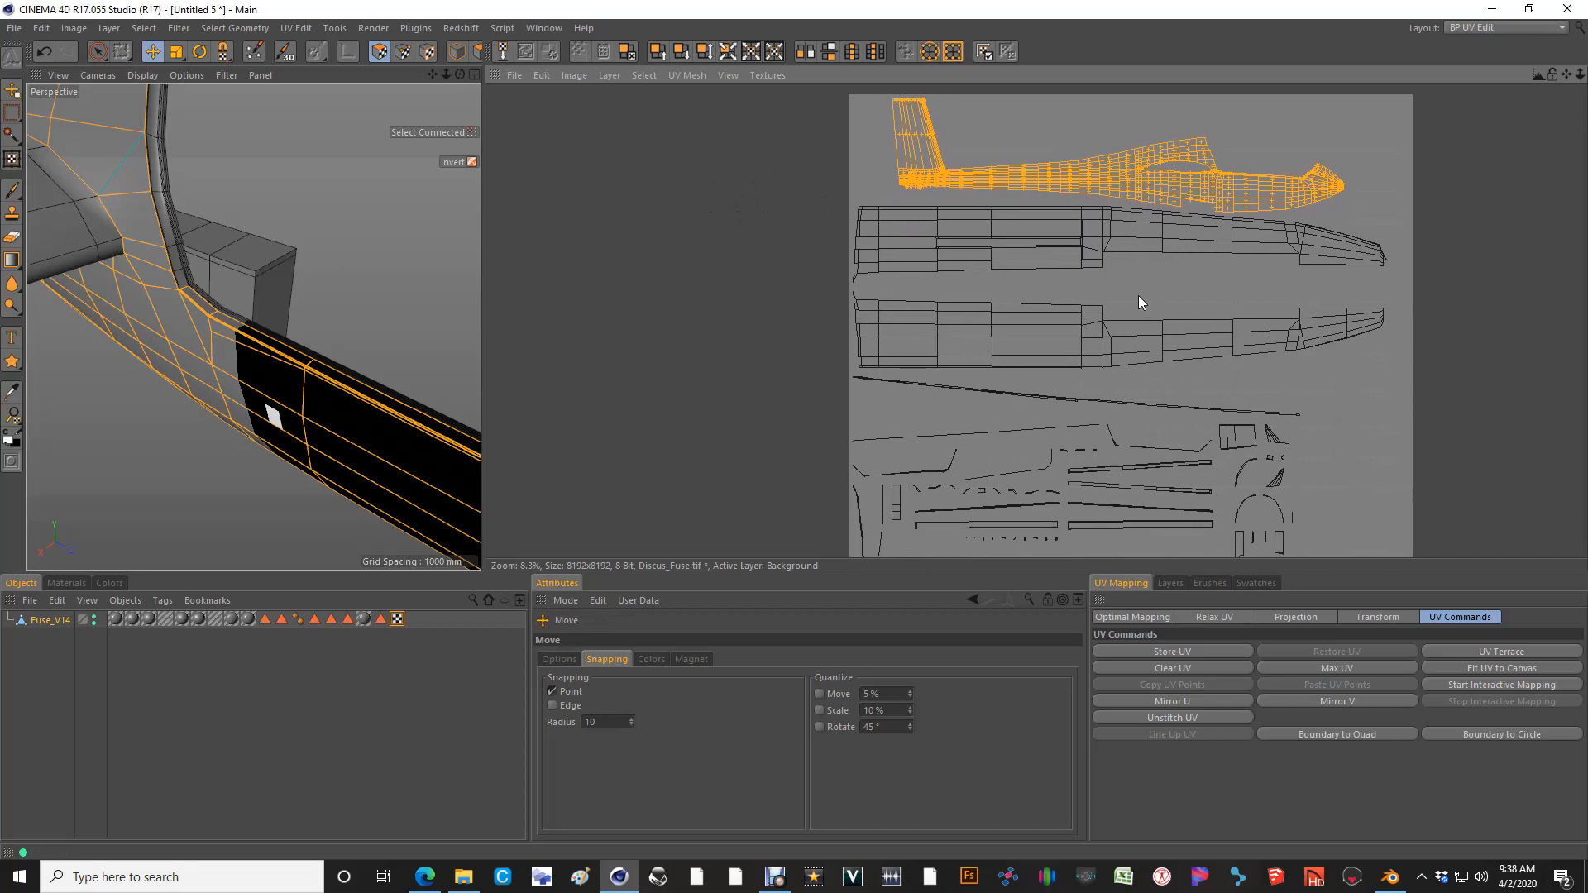
pyautogui.scroll(1, 1305, 293)
pyautogui.keyDown('alt'); pyautogui.moveTo(1009, 253); pyautogui.dragTo(996, 266, button='middle'); pyautogui.keyUp('alt')
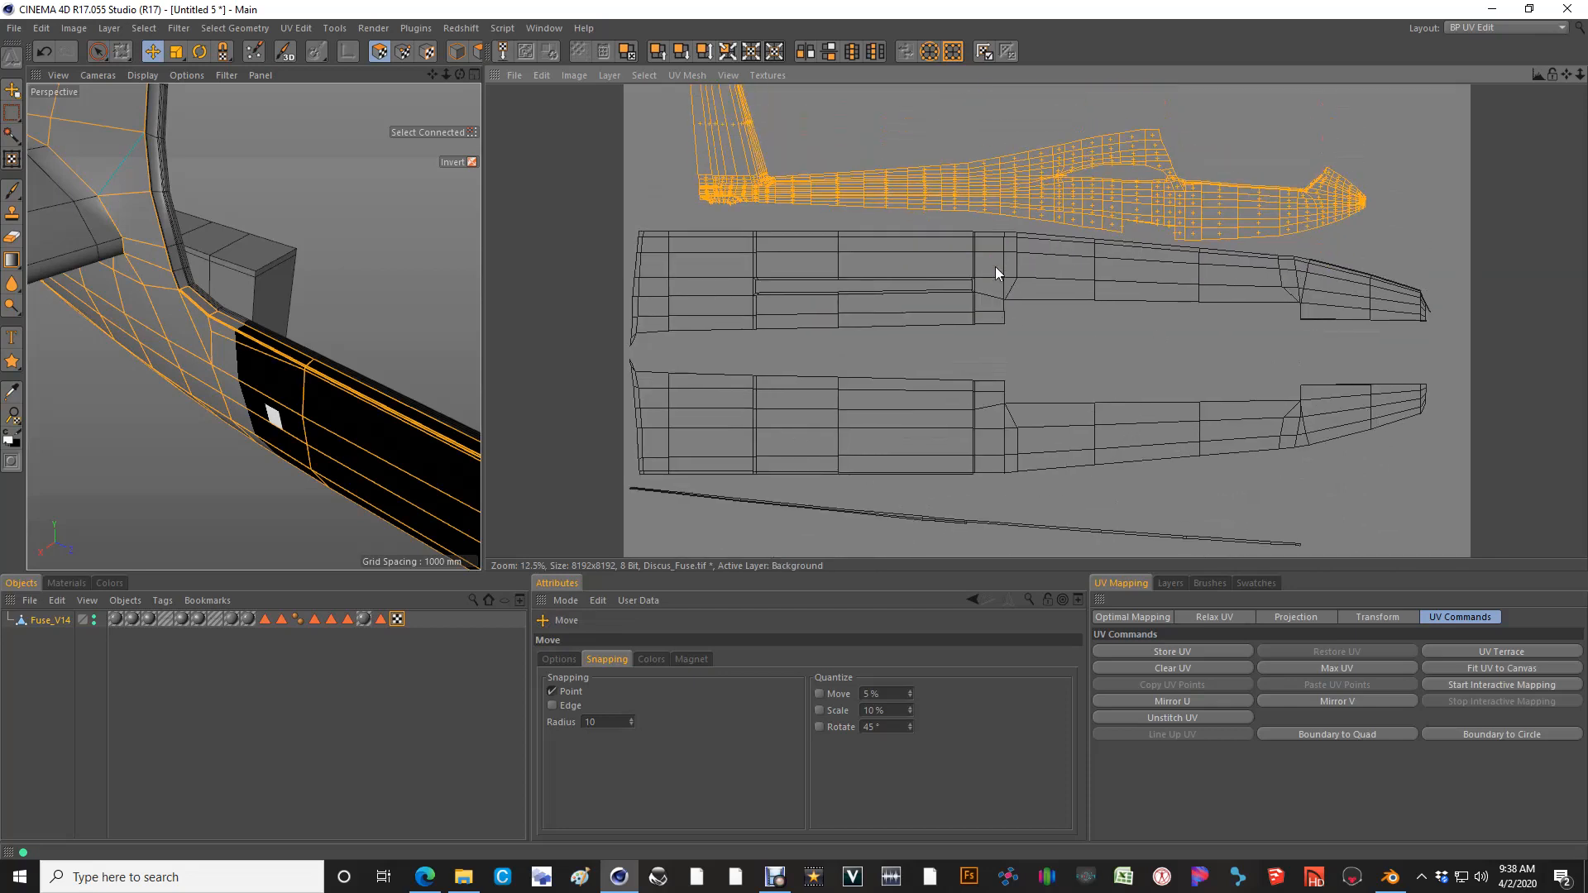
pyautogui.click(841, 268)
pyautogui.click(850, 438)
pyautogui.scroll(-5, 295, 325)
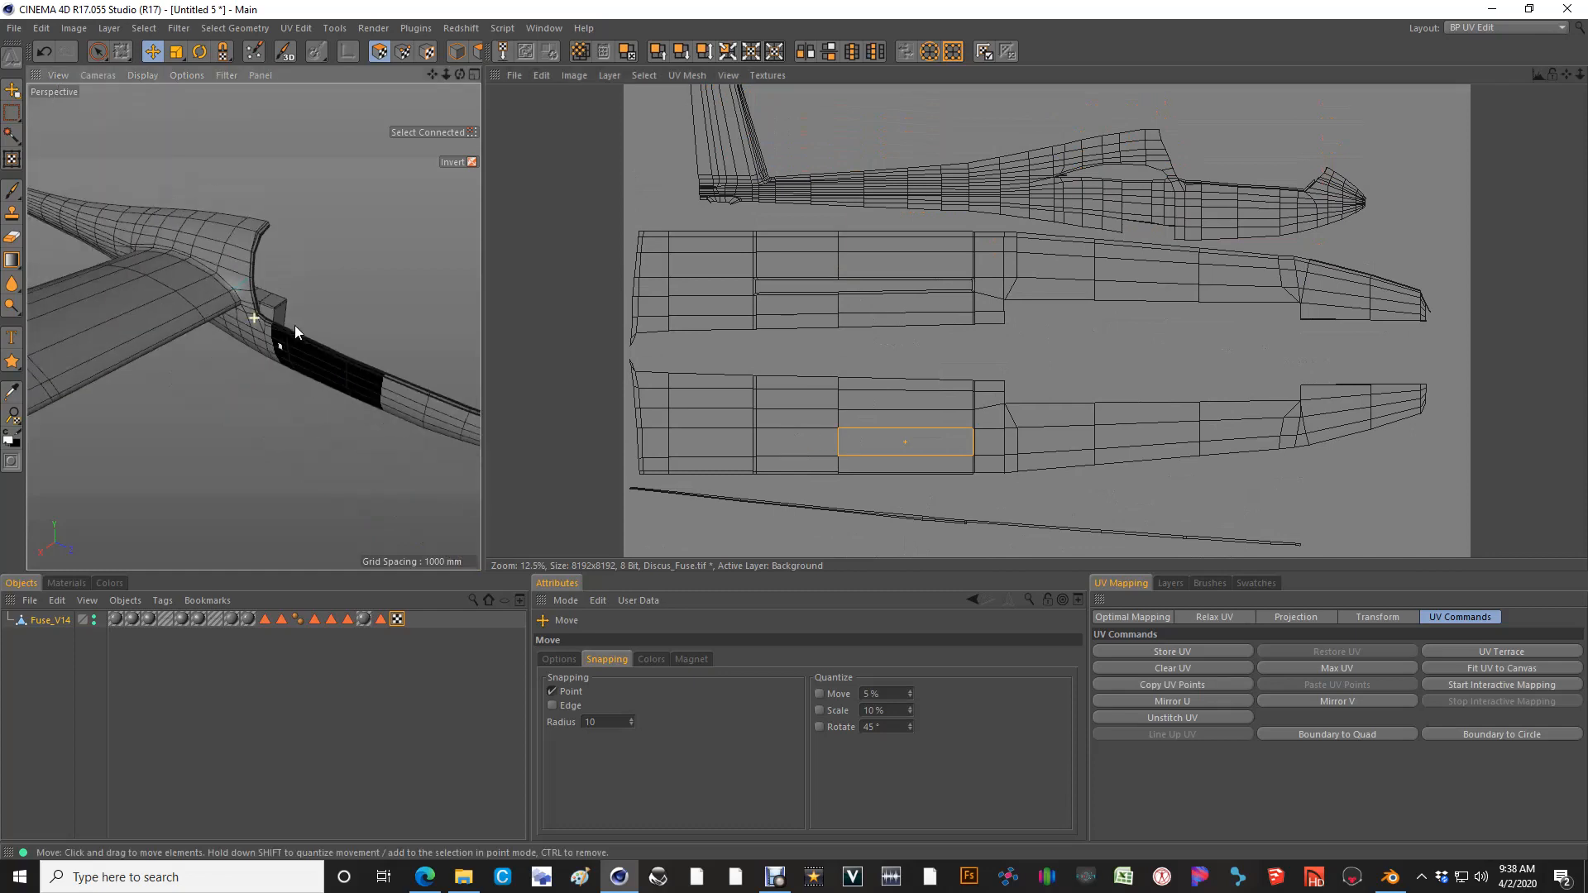
pyautogui.scroll(-5, 294, 325)
pyautogui.keyDown('alt'); pyautogui.moveTo(256, 345); pyautogui.dragTo(473, 211, button='middle'); pyautogui.keyUp('alt')
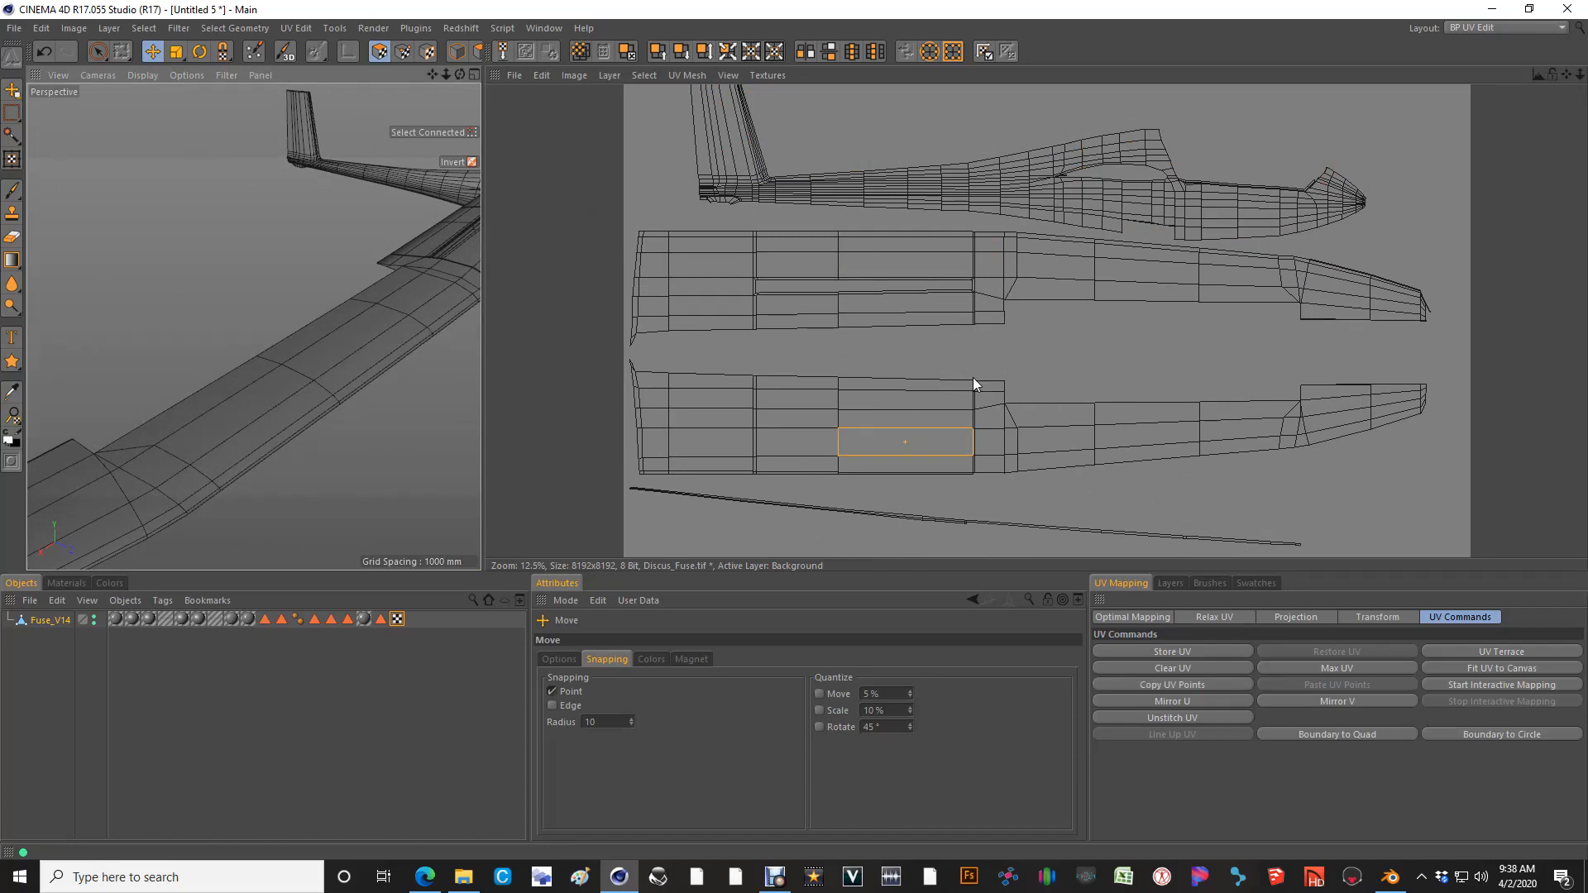
# Enlarge the 3D and UV views and examine the rear end of the wing opening in the fuselage UV layout
pyautogui.scroll(-3, 1034, 374)
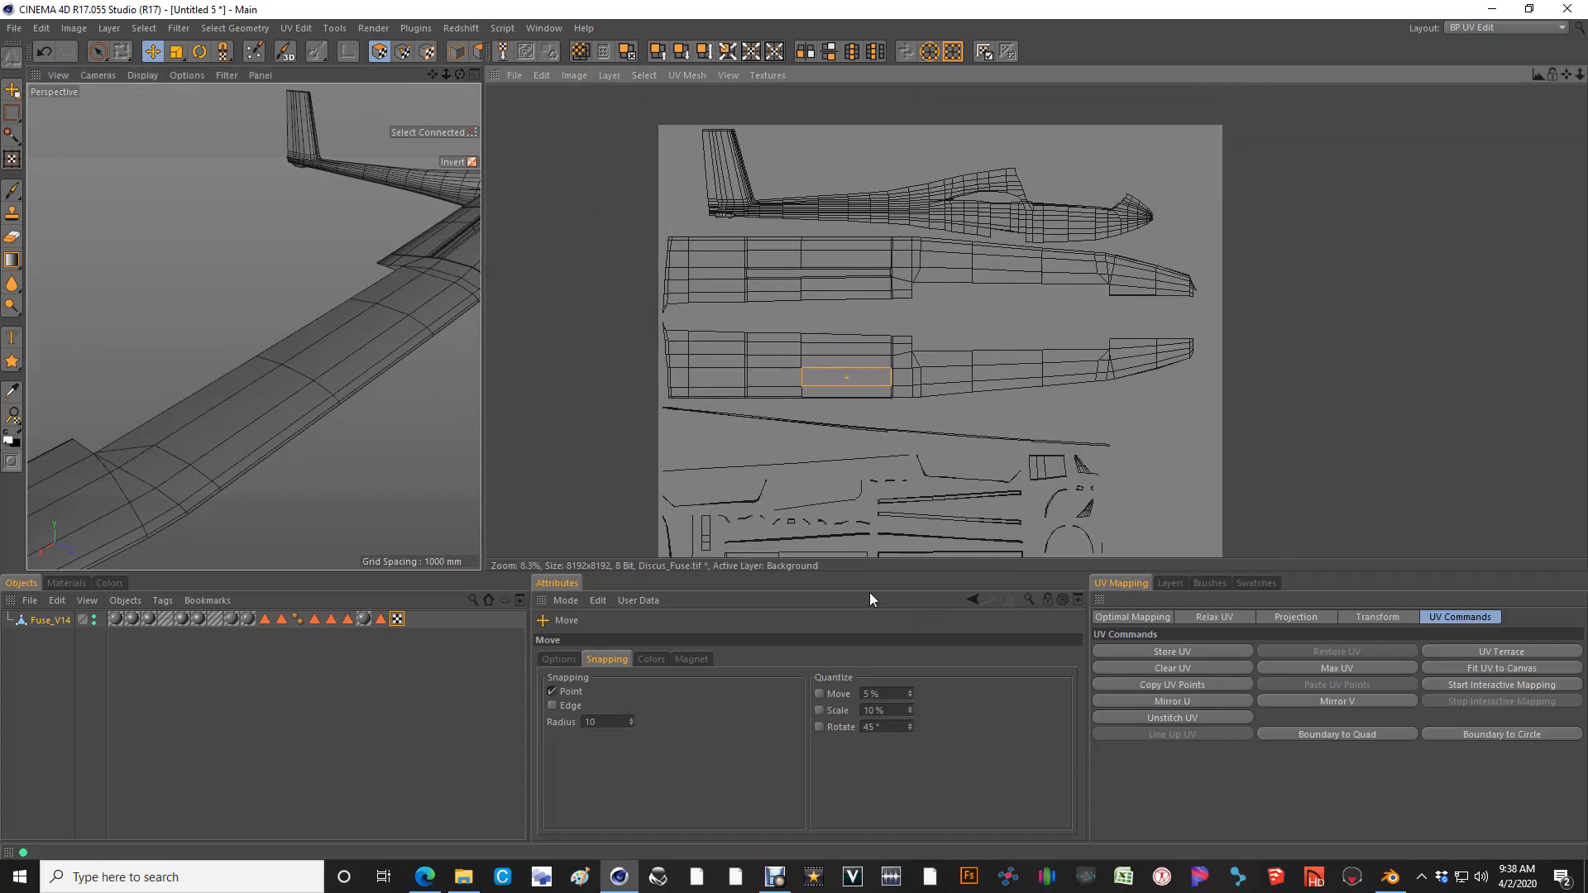
pyautogui.moveTo(845, 568); pyautogui.dragTo(846, 693)
pyautogui.scroll(1, 890, 583)
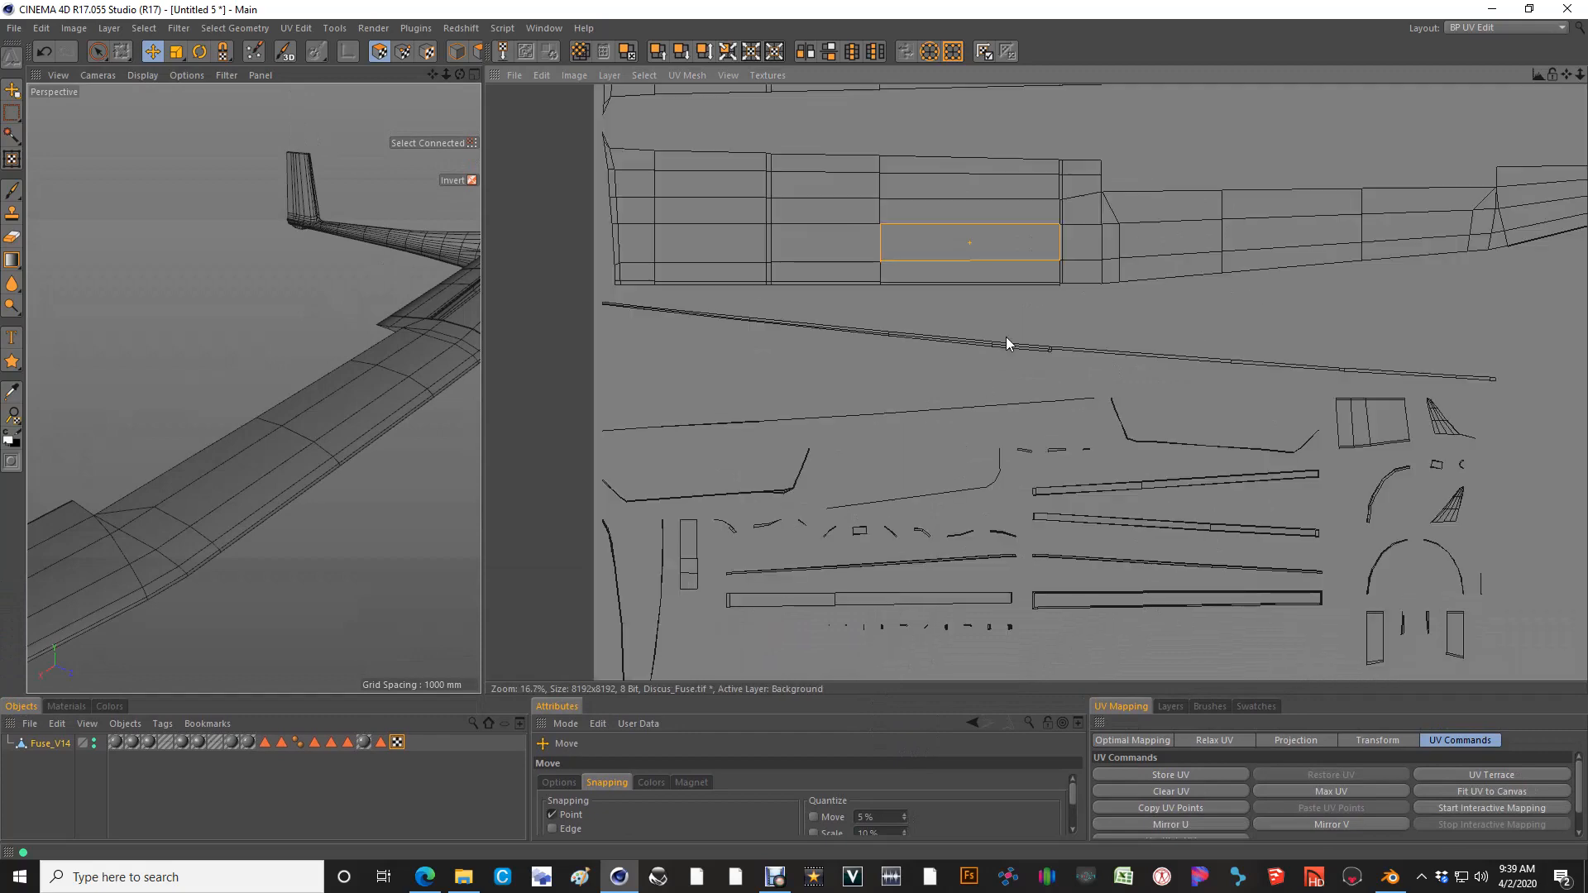
pyautogui.scroll(1, 1007, 337)
pyautogui.keyDown('alt'); pyautogui.moveTo(1031, 170); pyautogui.dragTo(888, 404, button='middle'); pyautogui.keyUp('alt')
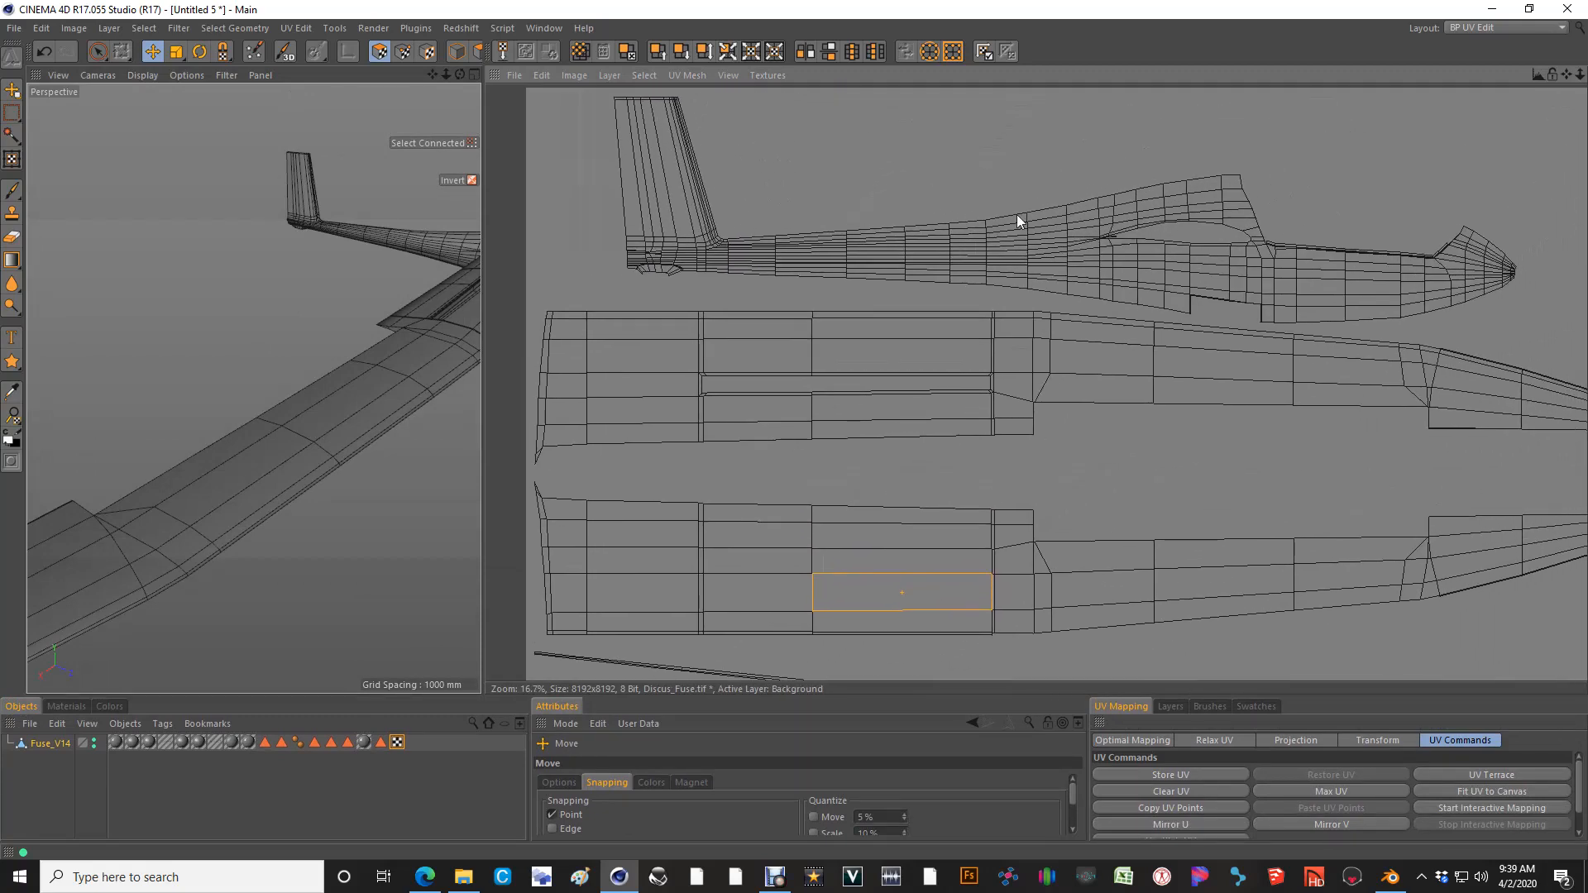
pyautogui.scroll(5, 1109, 258)
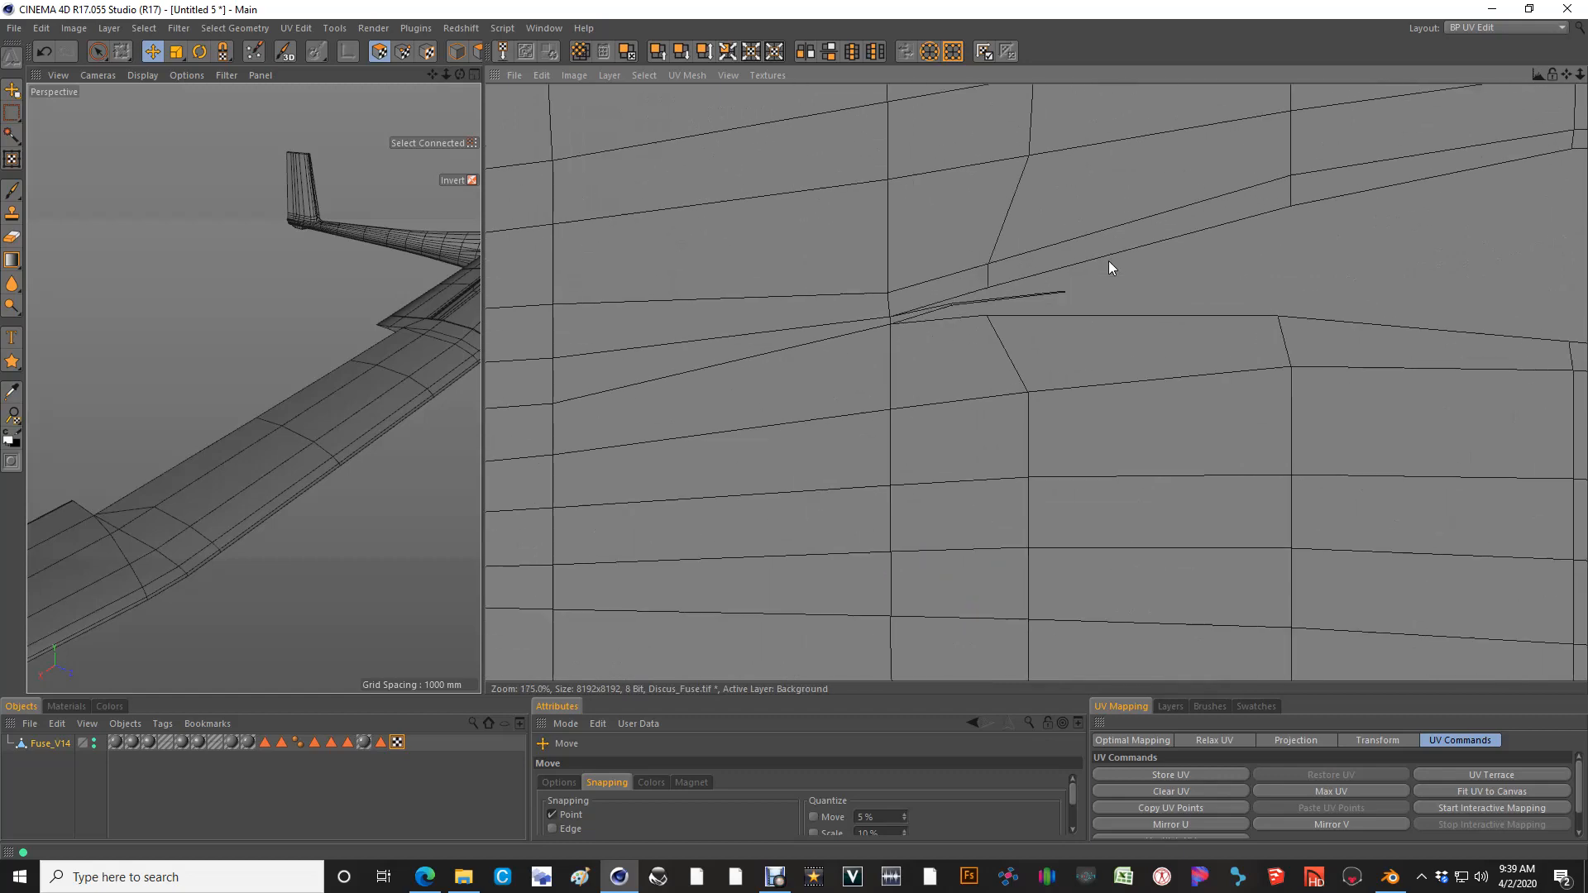
# Select the thin sliver of UV polygons at the rear of the wing opening and locate it on the 3D fuselage
pyautogui.click(1047, 293)
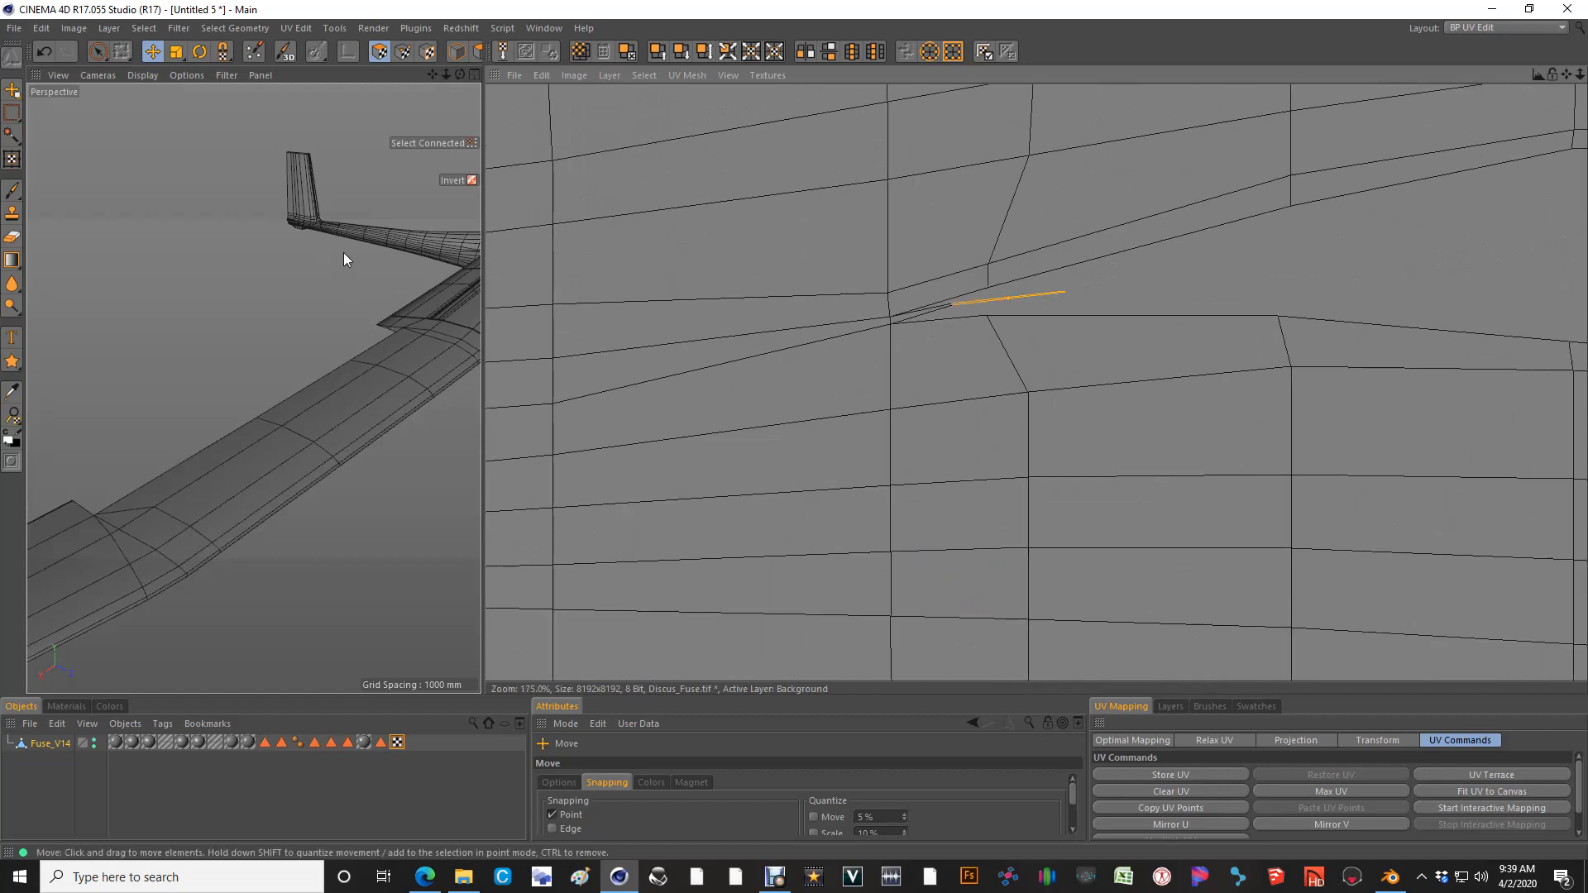
pyautogui.keyDown('alt'); pyautogui.moveTo(344, 252); pyautogui.dragTo(251, 339, button='middle'); pyautogui.keyUp('alt')
pyautogui.scroll(5, 377, 315)
pyautogui.scroll(8, 380, 311)
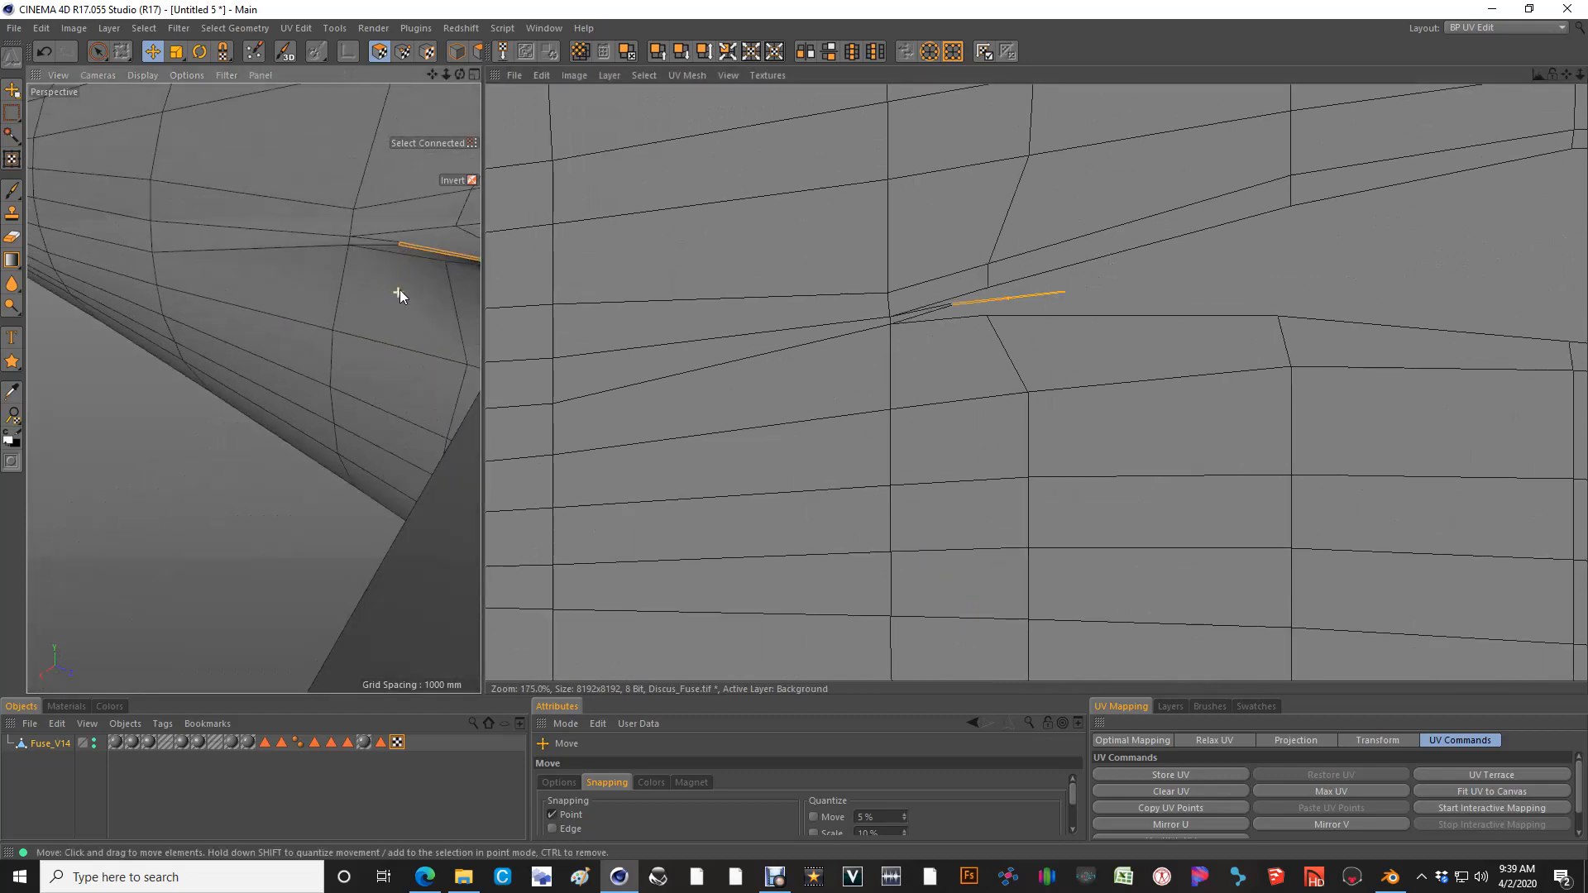
pyautogui.keyDown('alt'); pyautogui.moveTo(425, 277); pyautogui.dragTo(827, 430); pyautogui.keyUp('alt')
pyautogui.keyDown('alt'); pyautogui.moveTo(340, 260); pyautogui.dragTo(225, 365, button='middle'); pyautogui.keyUp('alt')
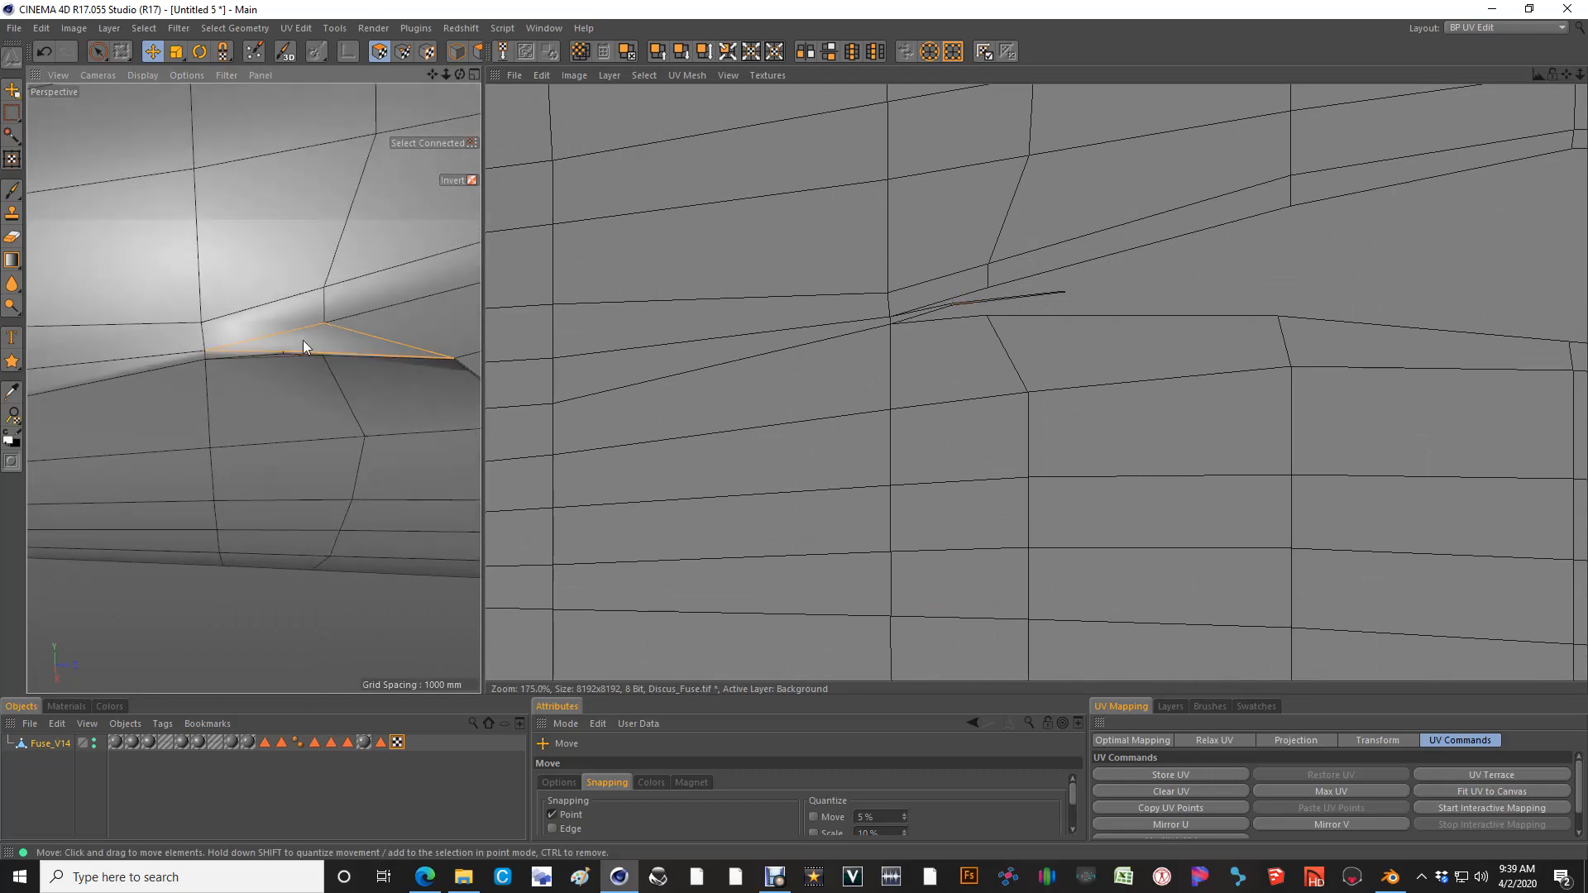
# Select the thin triangular polygon at the rear of the wing root on the 3D fuselage and locate it in the UV layout
pyautogui.click(435, 318)
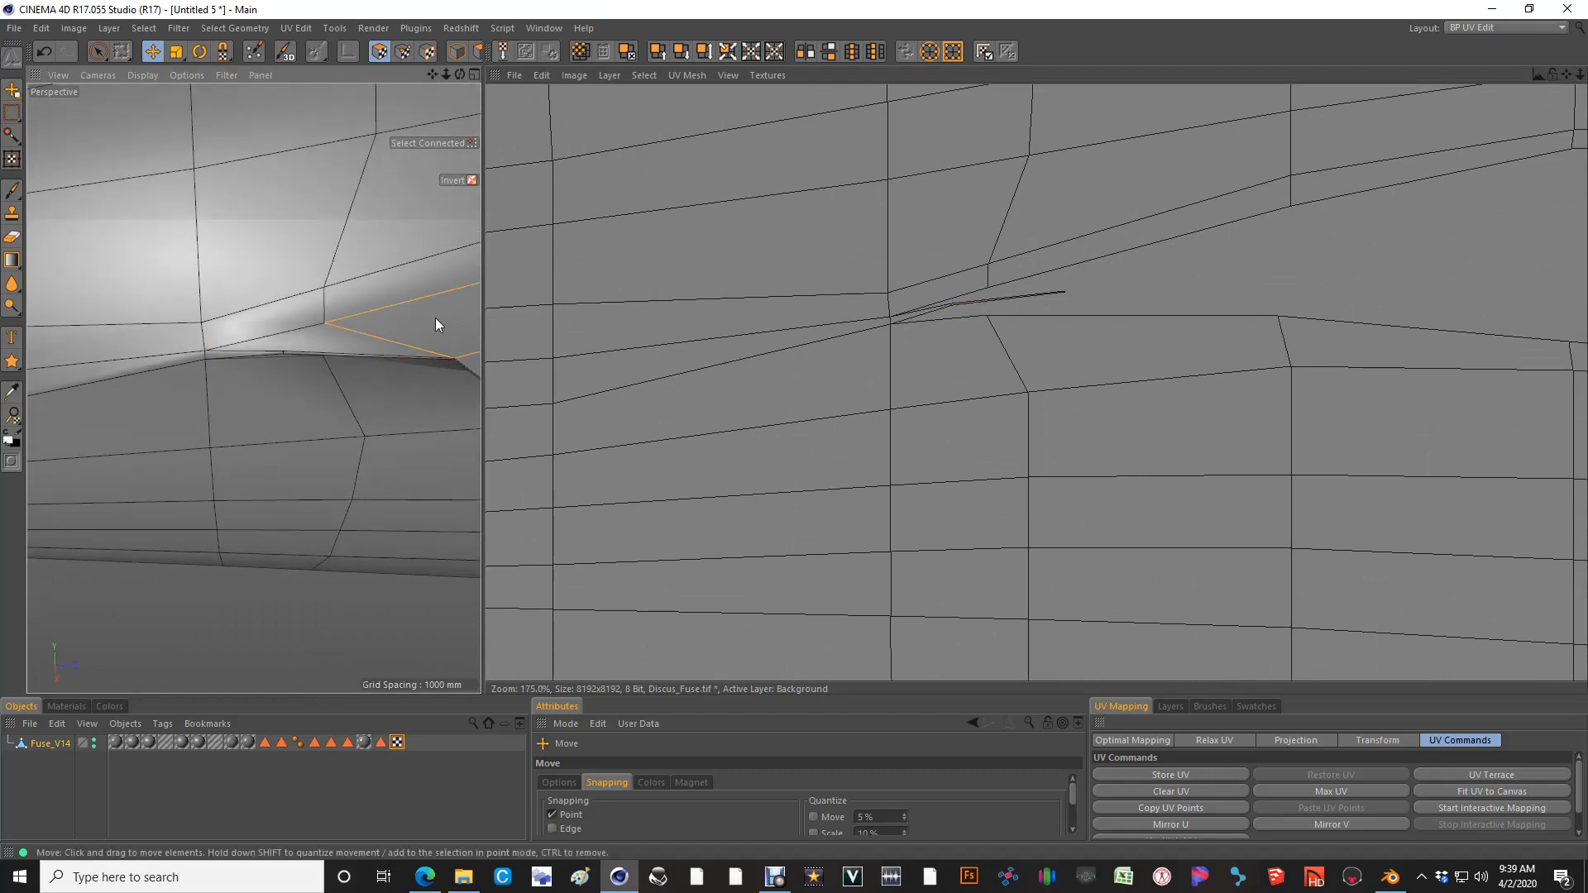
pyautogui.click(325, 342)
pyautogui.scroll(-10, 915, 315)
pyautogui.scroll(-3, 890, 497)
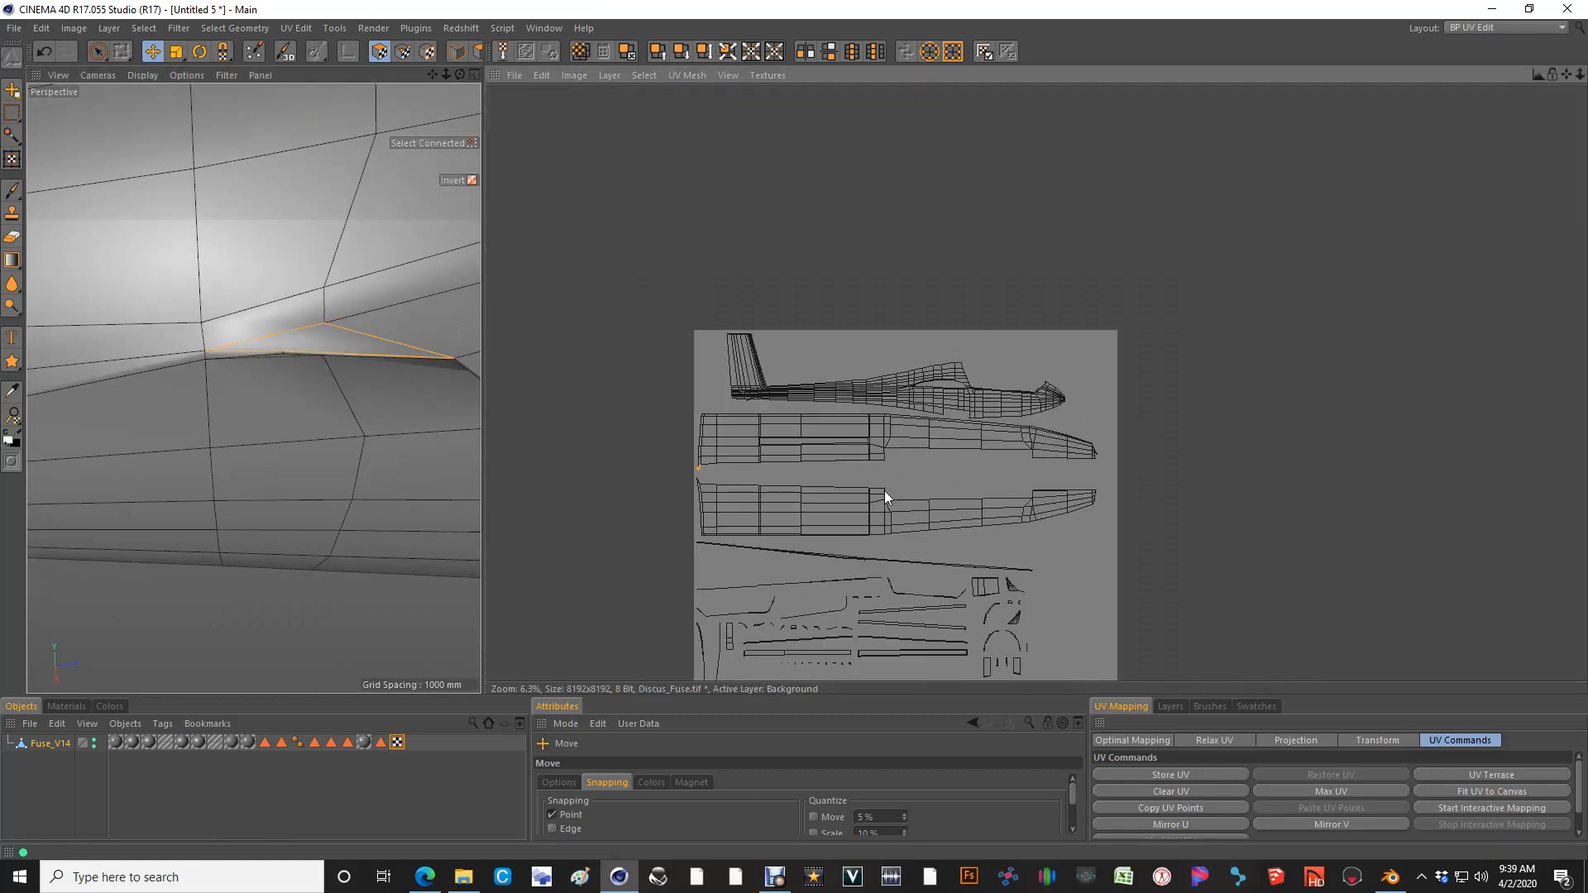
pyautogui.scroll(8, 759, 374)
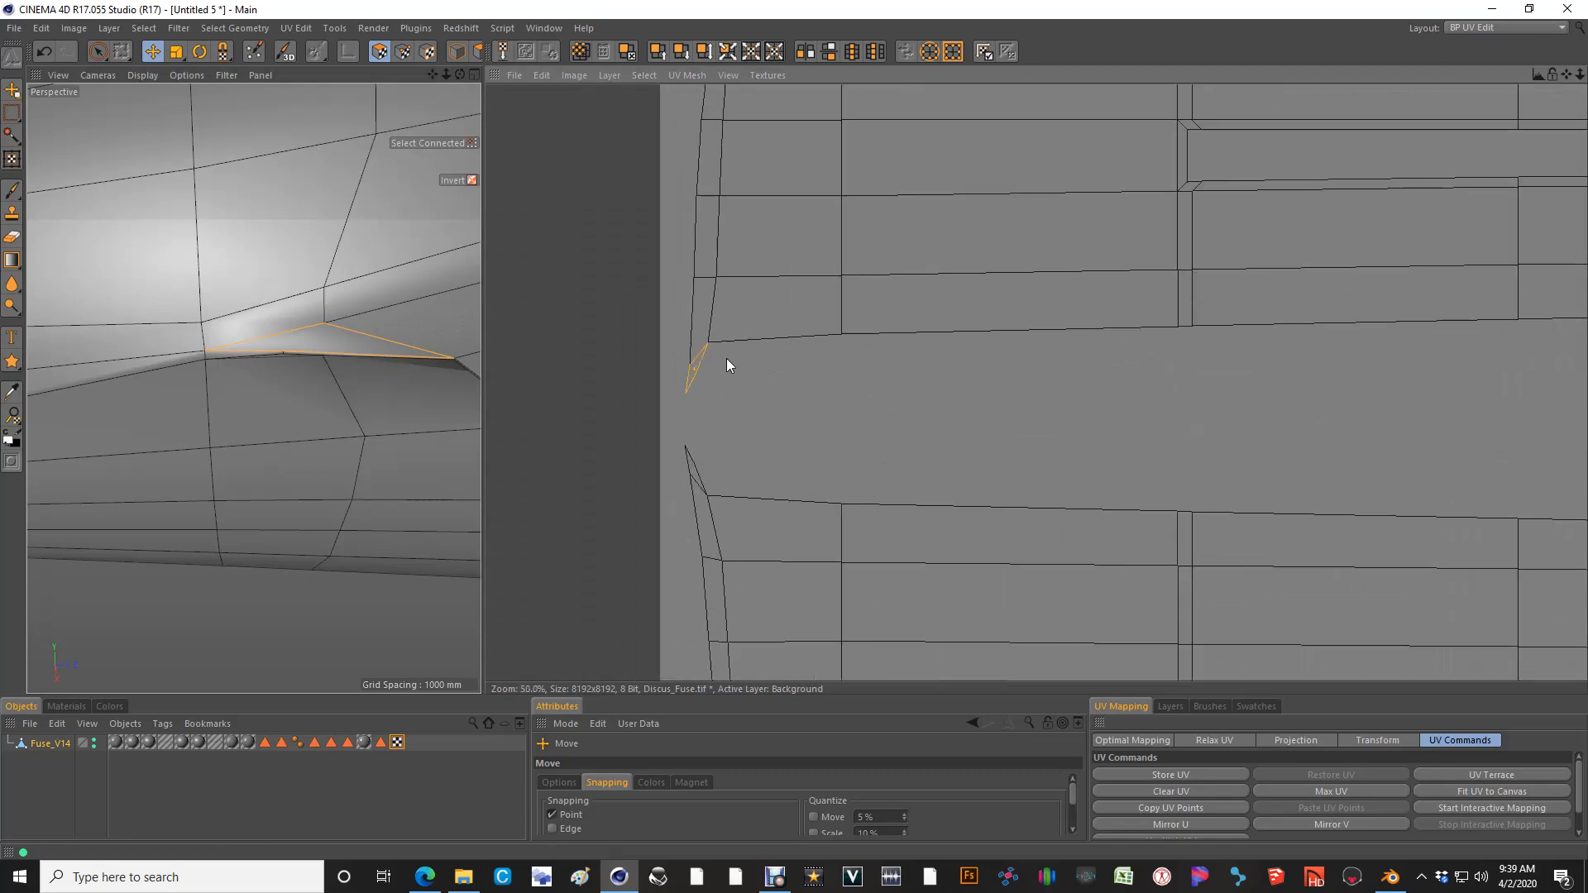
pyautogui.scroll(-3, 726, 359)
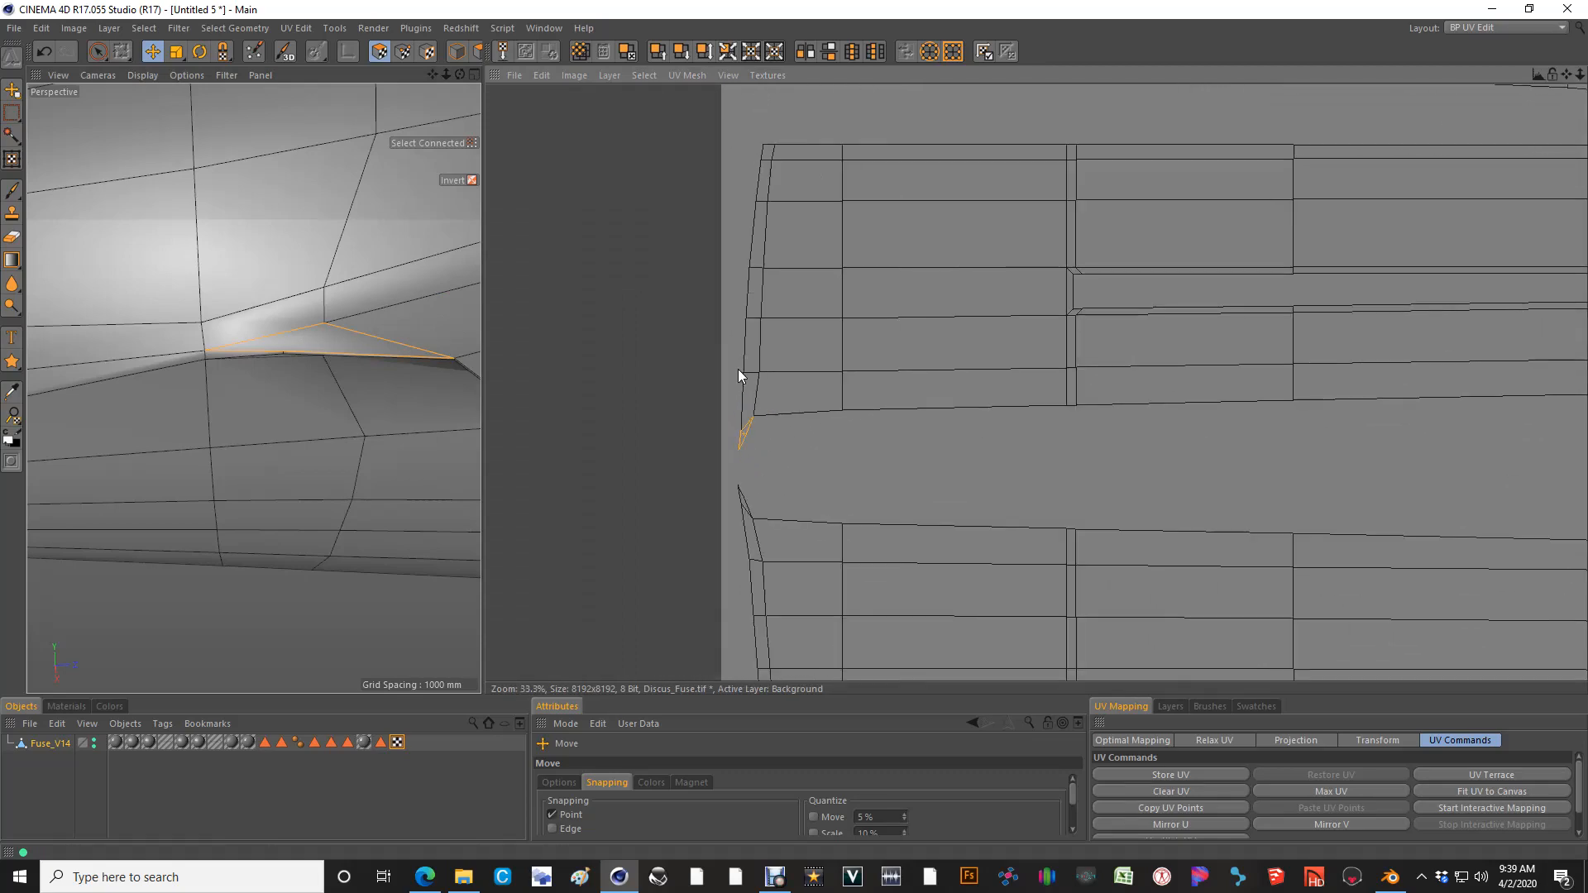
pyautogui.scroll(-2, 738, 369)
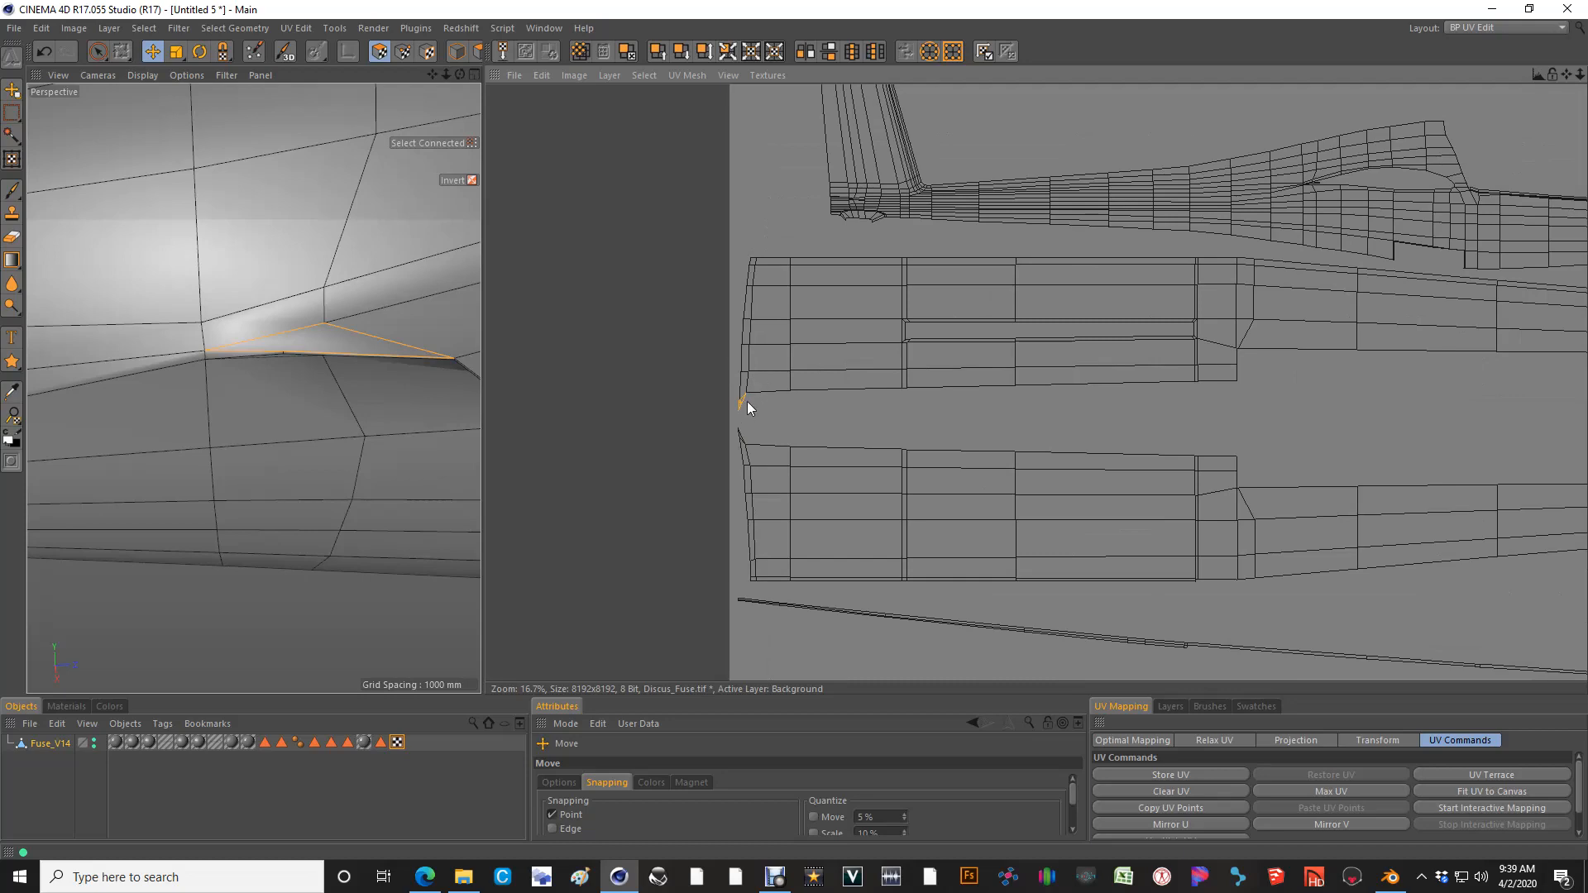
# Select all UV polygons and move them down together so the lowest pieces sit just above the canvas's lower edge
pyautogui.keyDown('alt'); pyautogui.moveTo(827, 430); pyautogui.dragTo(568, 547, button='middle'); pyautogui.keyUp('alt')
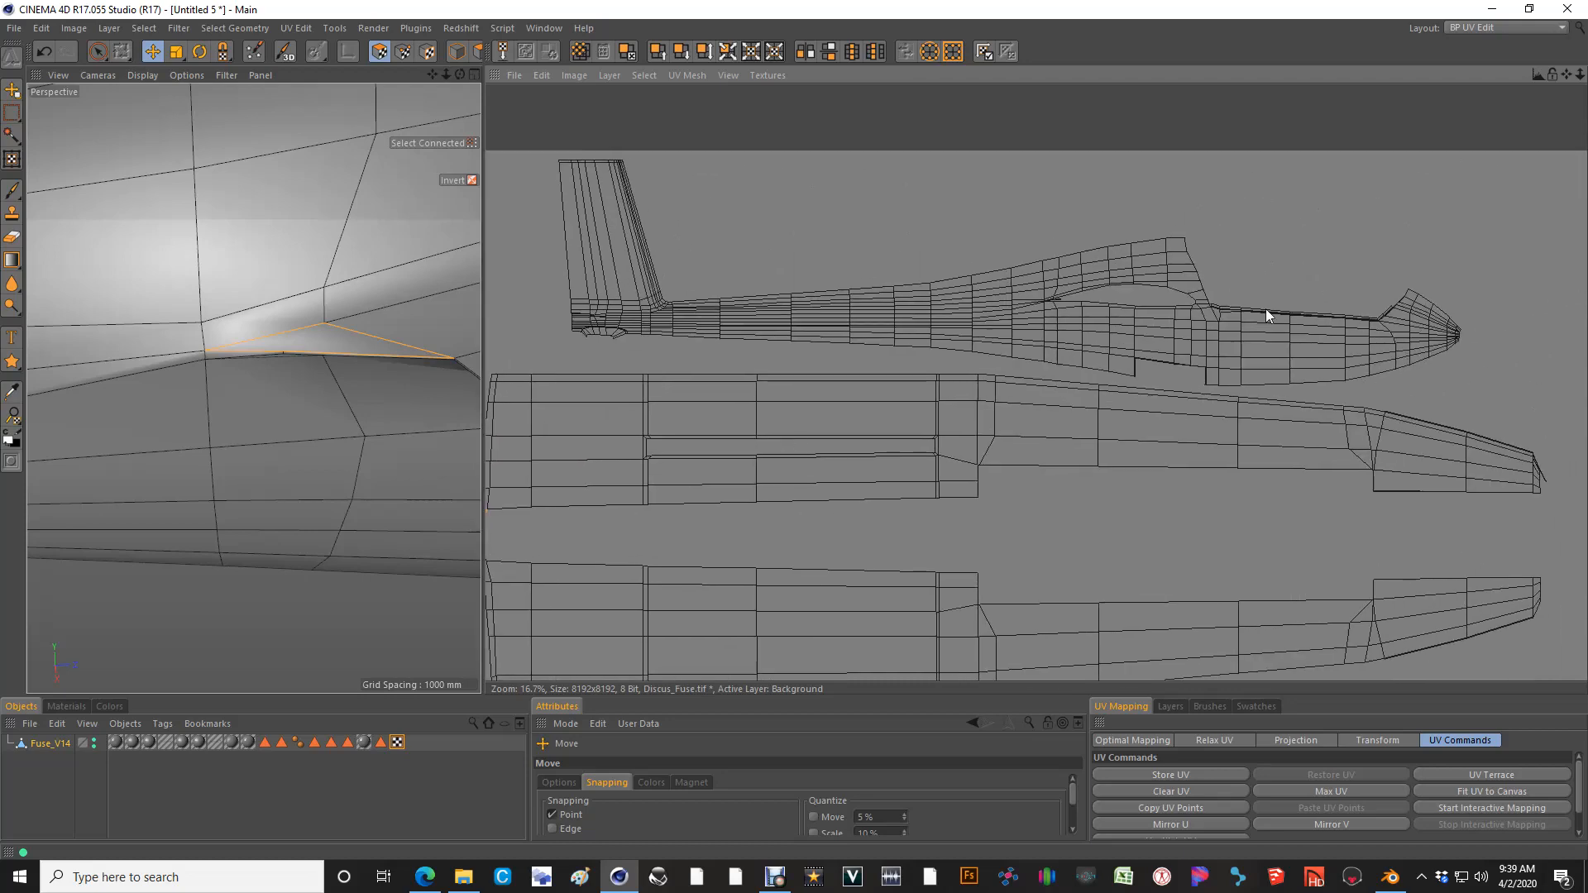
pyautogui.scroll(-1, 1257, 312)
pyautogui.scroll(1, 1228, 320)
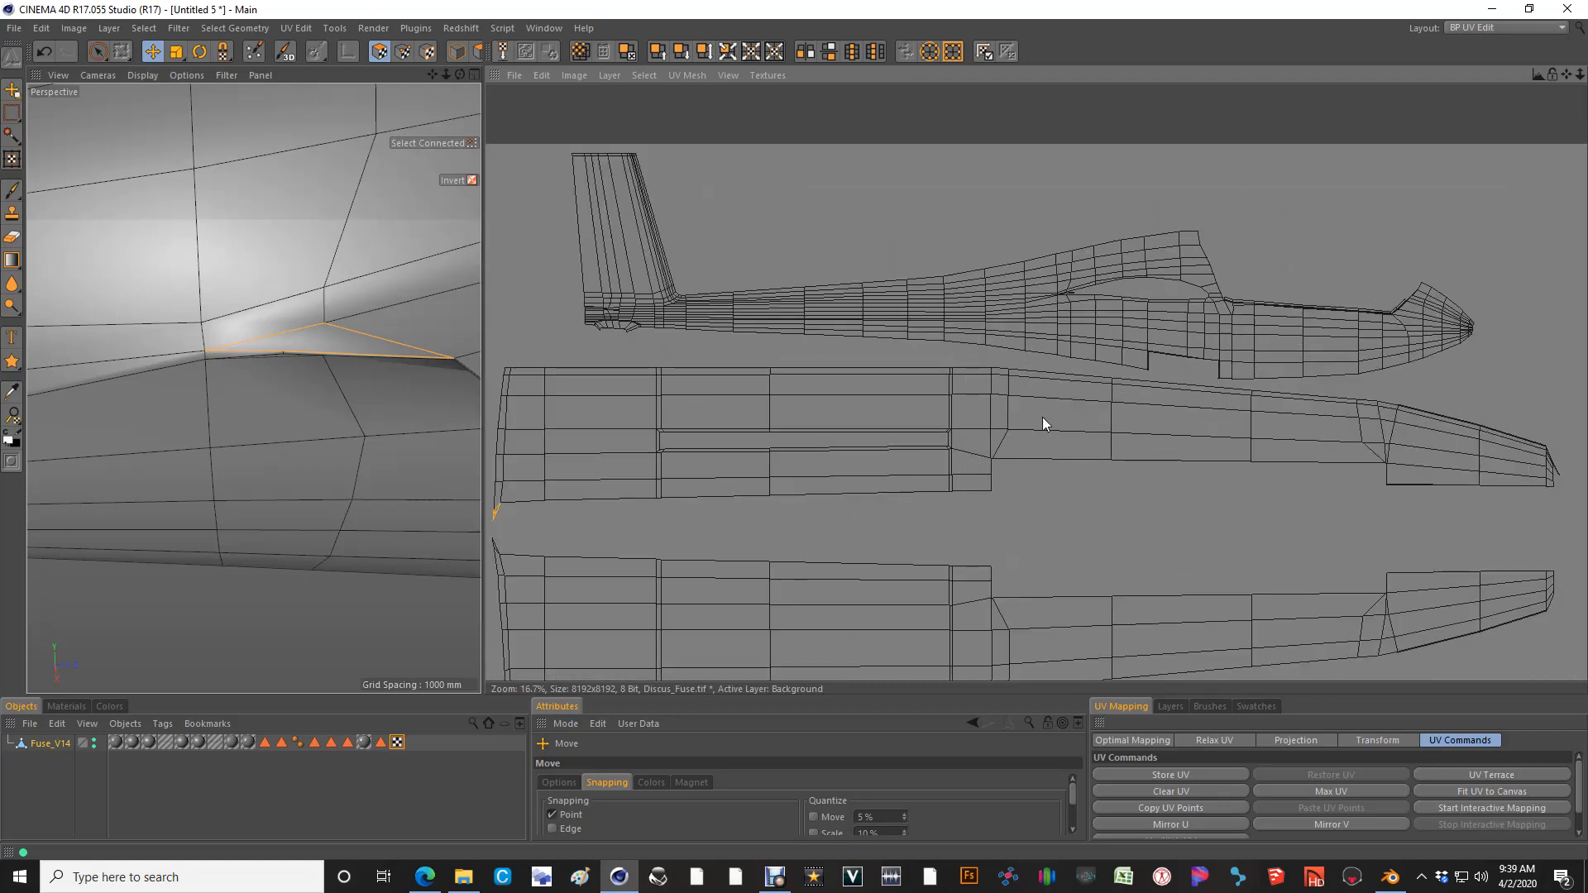
pyautogui.scroll(-1, 794, 440)
pyautogui.scroll(1, 1042, 426)
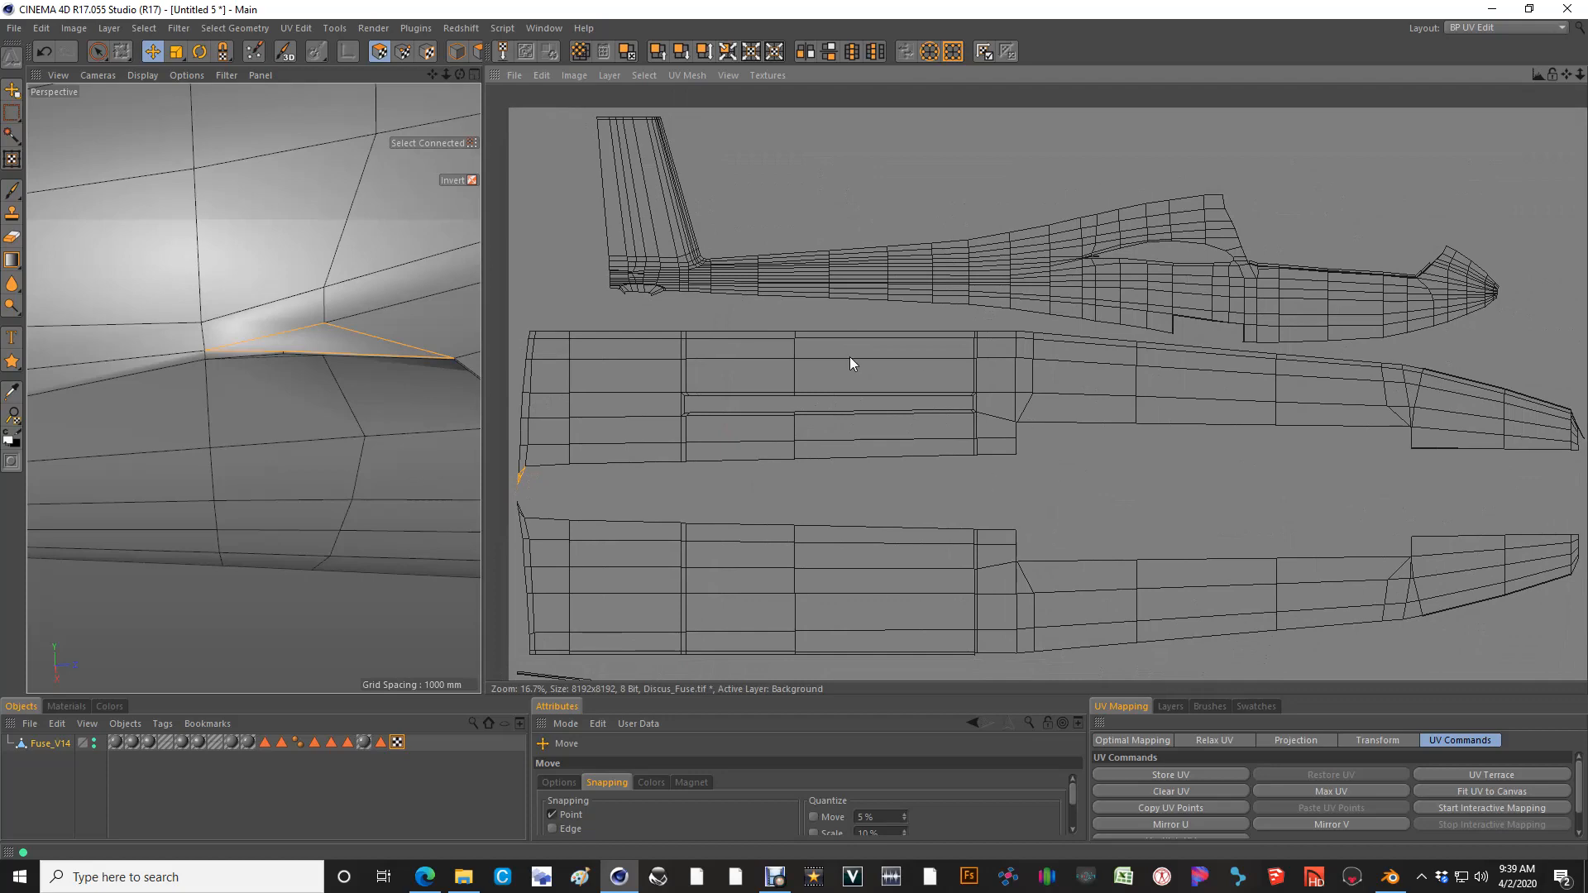
pyautogui.scroll(-1, 1176, 301)
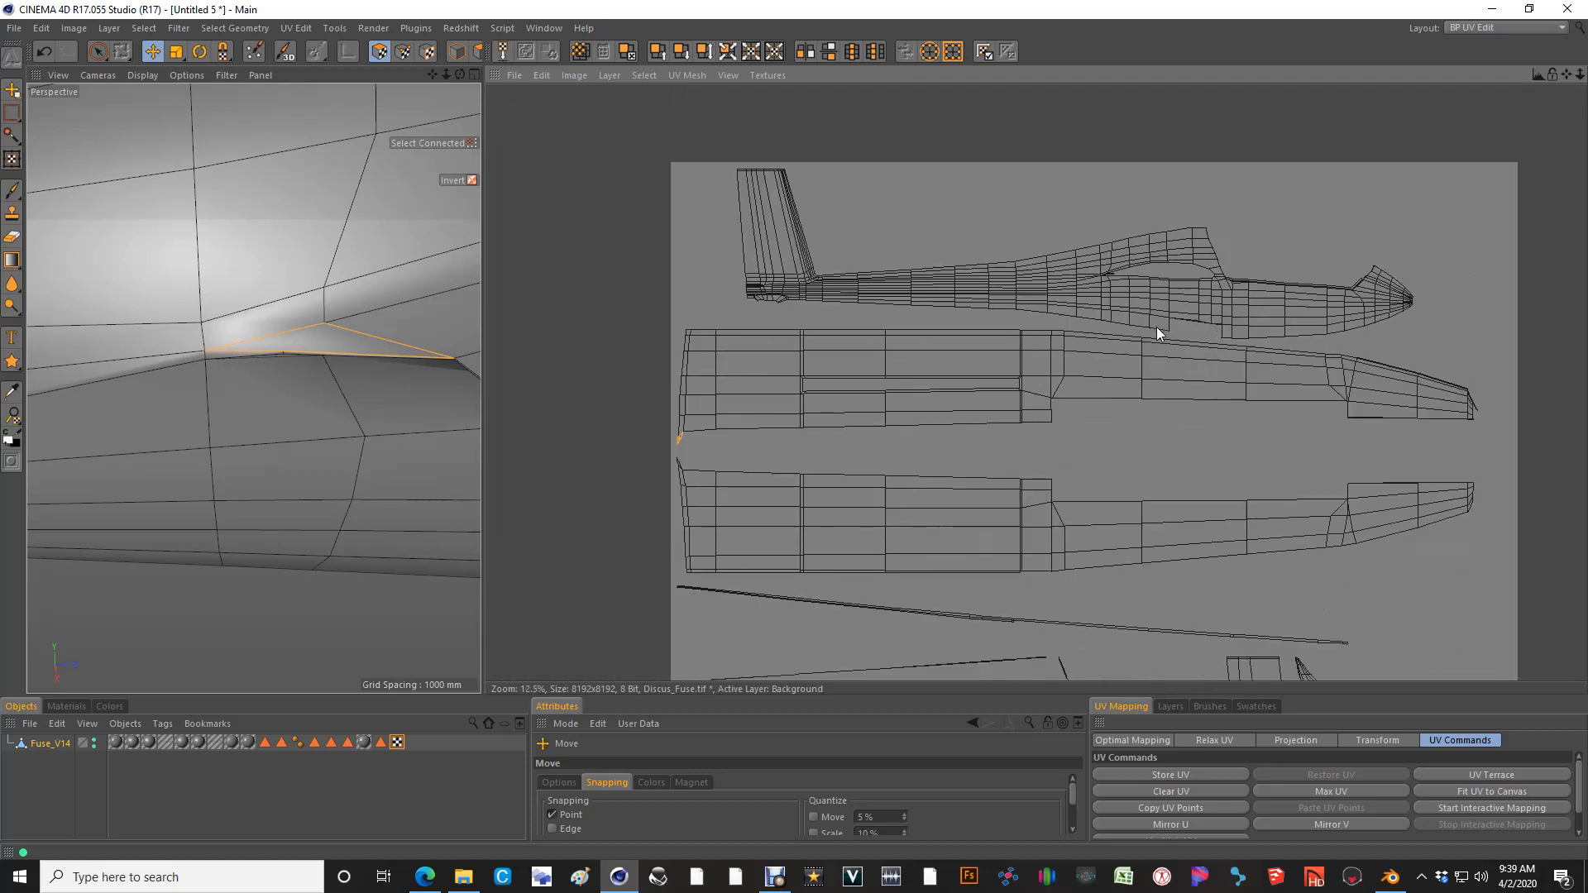
pyautogui.scroll(-1, 1156, 326)
pyautogui.scroll(1, 1184, 371)
pyautogui.hotkey('ctrl', 'a')
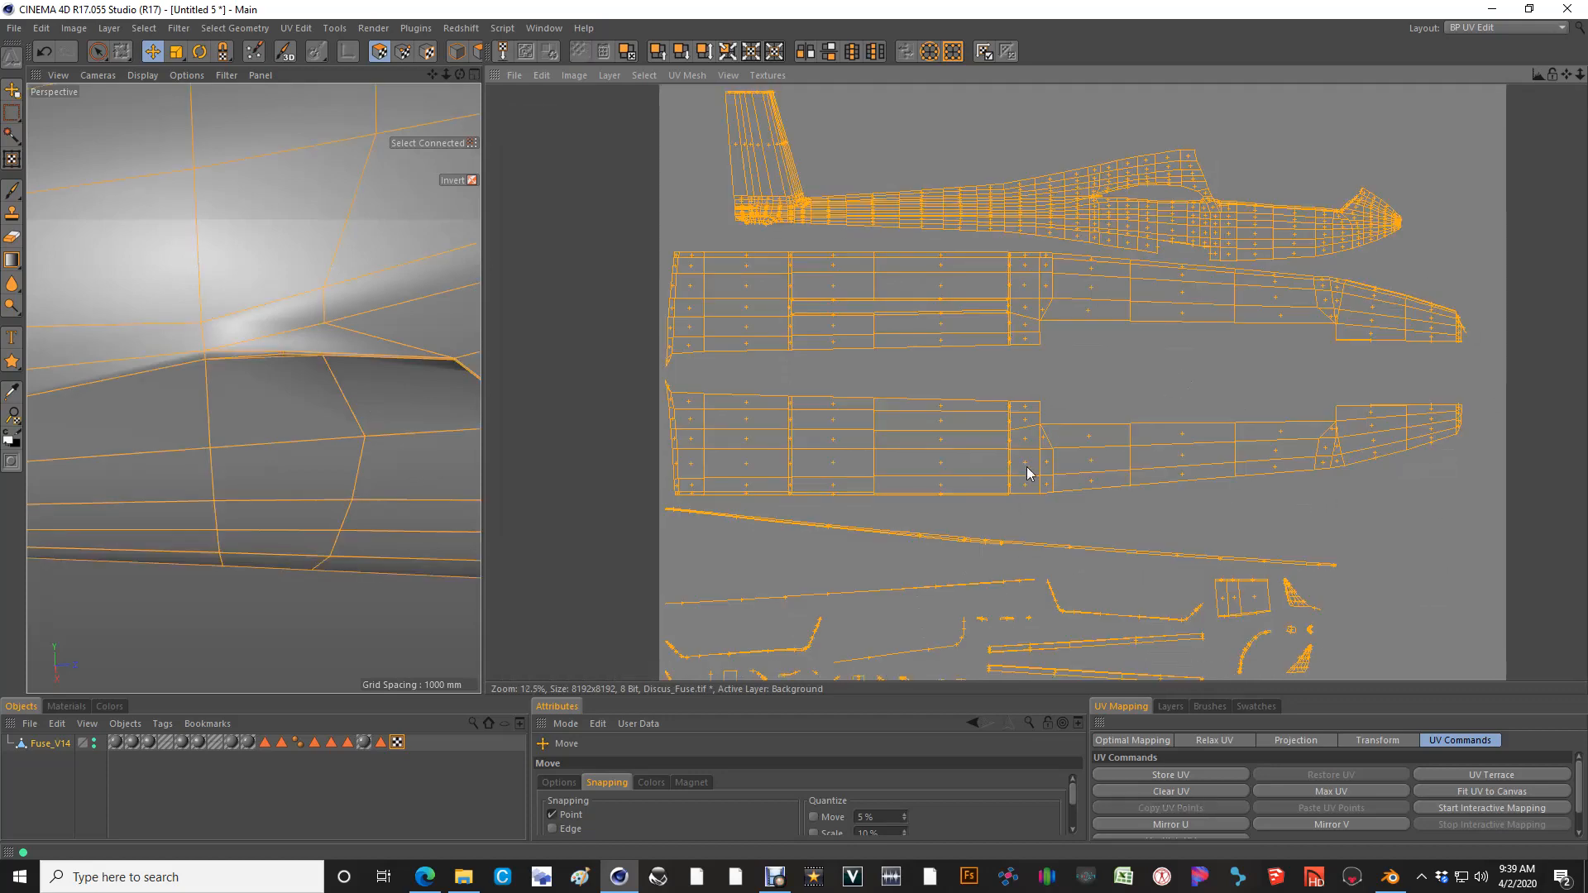
pyautogui.scroll(-3, 796, 434)
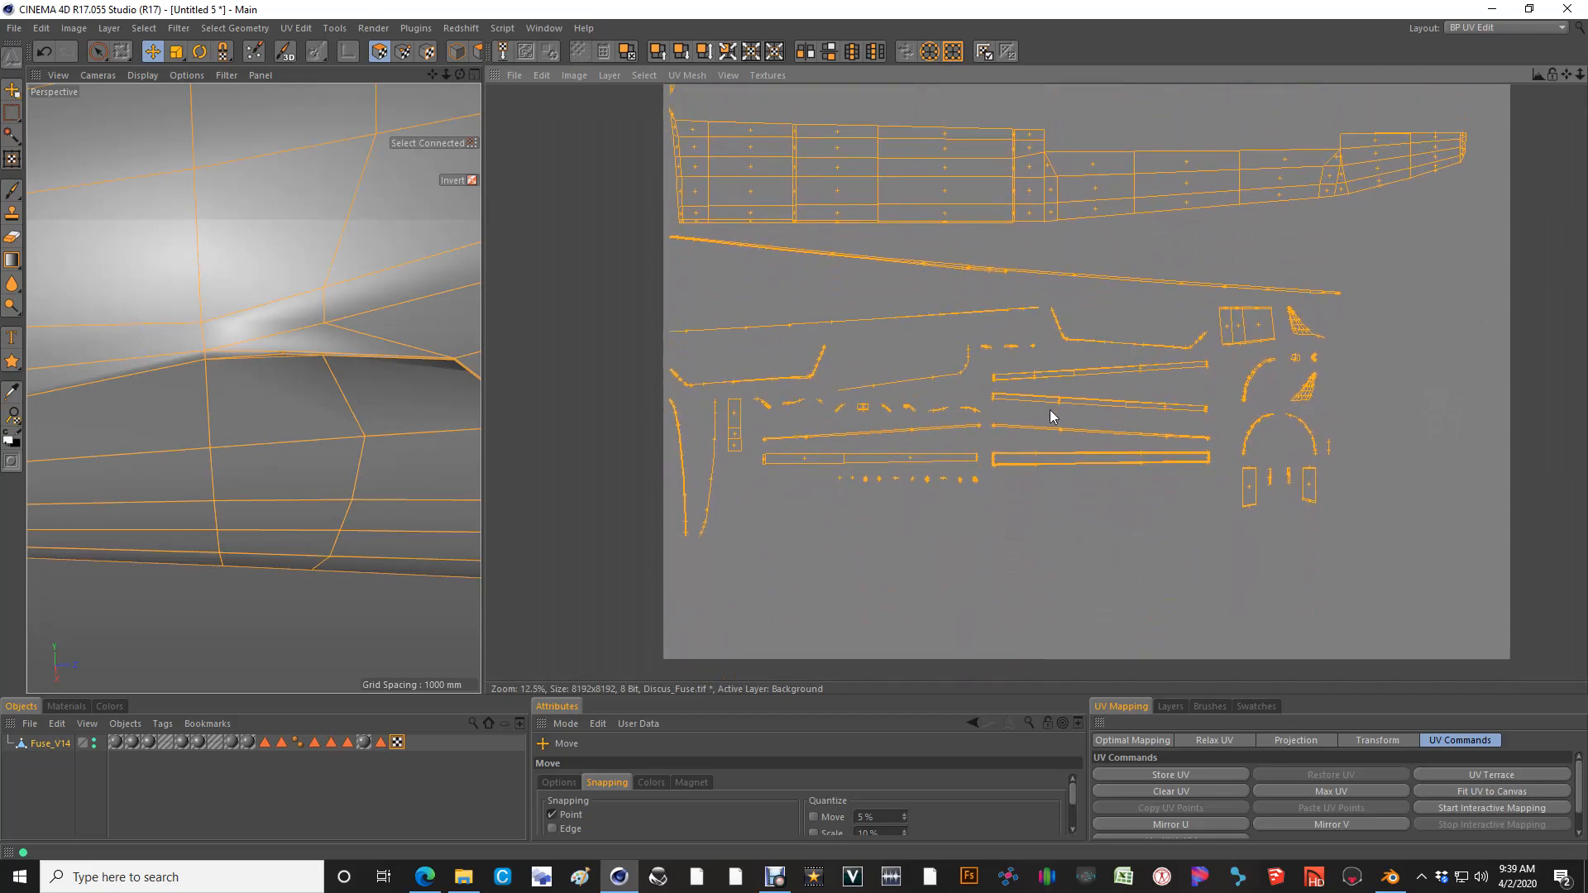
pyautogui.moveTo(1064, 376); pyautogui.dragTo(1077, 492)
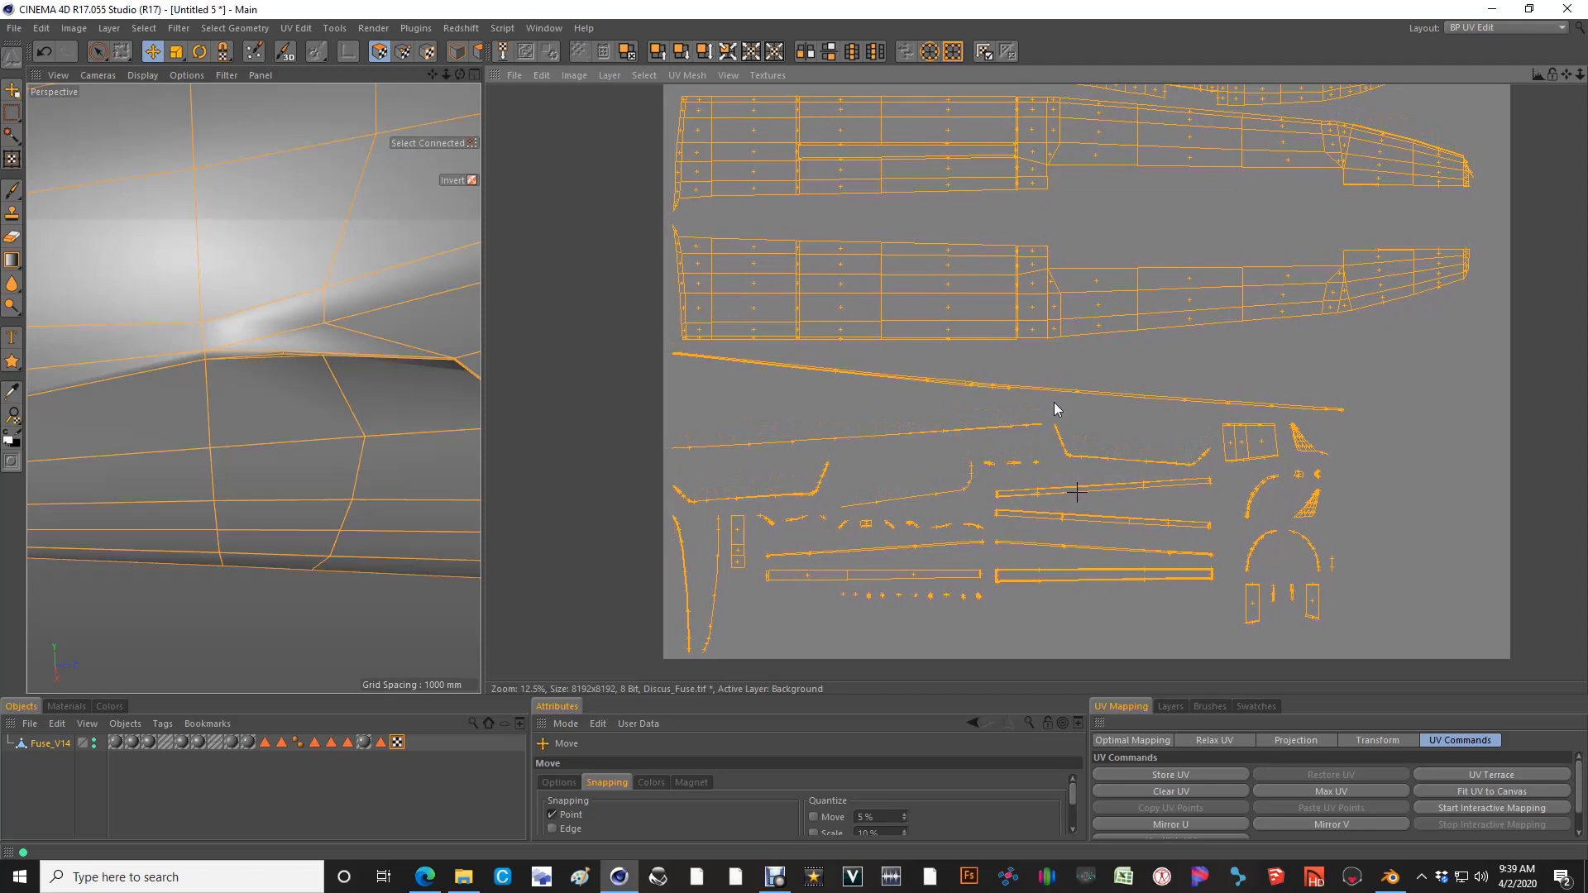
# Select only the polygons of the fuselage side UV piece and activate the Move tool
pyautogui.scroll(3, 795, 434)
pyautogui.press('9')
pyautogui.moveTo(1100, 305)
pyautogui.mouseDown()
pyautogui.moveTo(1305, 327)
pyautogui.moveTo(1317, 352)
pyautogui.moveTo(1171, 370)
pyautogui.moveTo(773, 350)
pyautogui.moveTo(674, 297)
pyautogui.moveTo(684, 220)
pyautogui.moveTo(766, 331)
pyautogui.moveTo(1145, 331)
pyautogui.moveTo(965, 312)
pyautogui.moveTo(1024, 291)
pyautogui.mouseUp()
pyautogui.press('e')
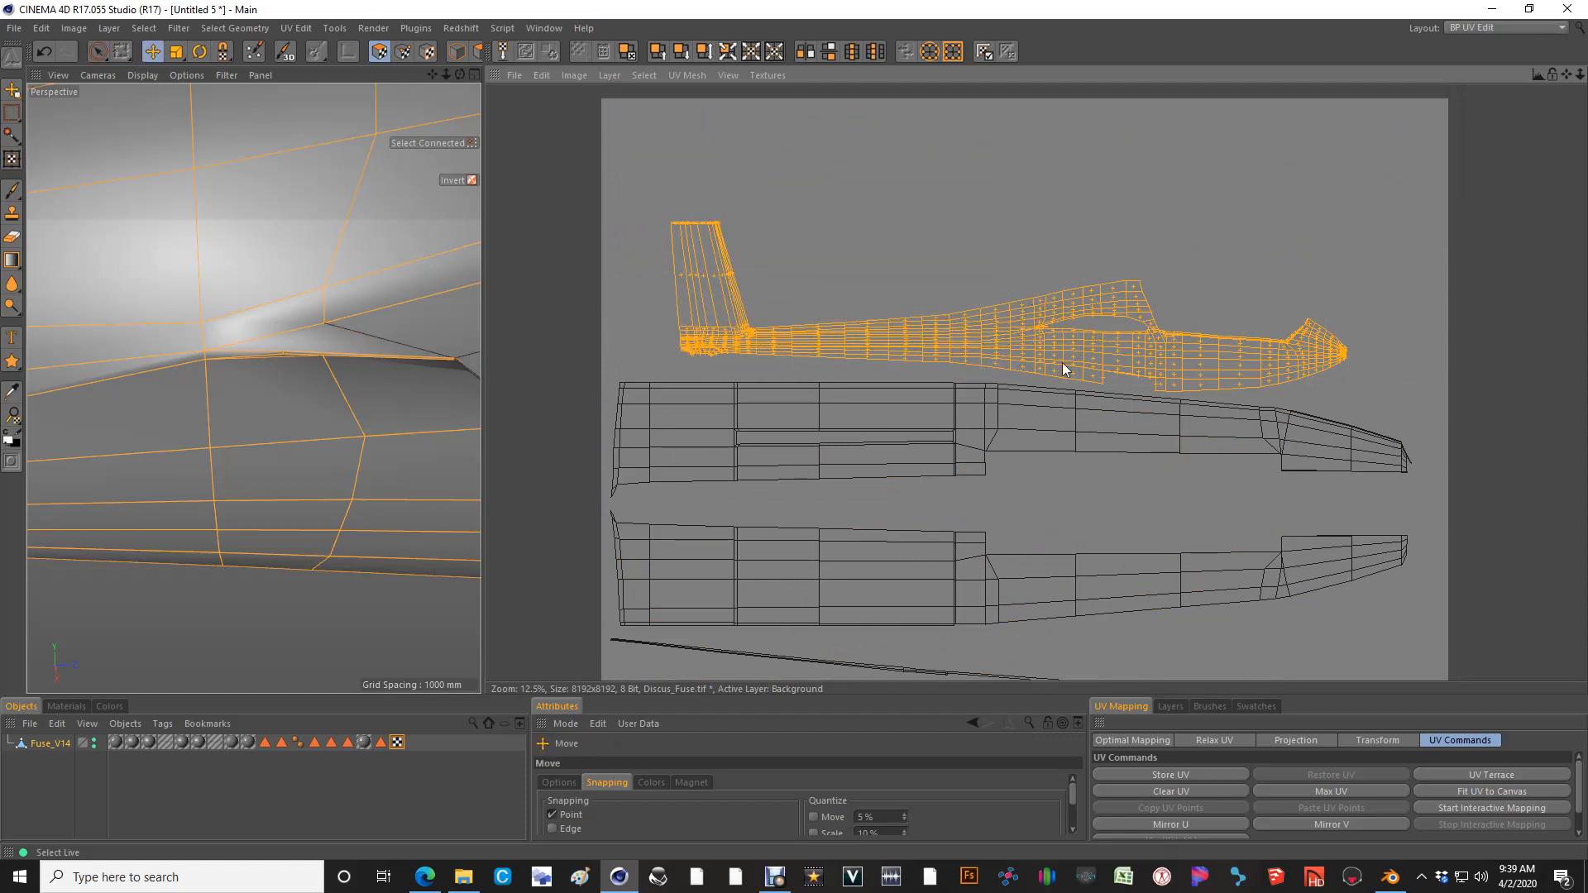
# Try moving the fuselage side piece with the fin's rearmost strip deselected, and undo the move
pyautogui.moveTo(762, 341); pyautogui.dragTo(799, 293)
pyautogui.hotkey('ctrl', 'z')
pyautogui.press('space')
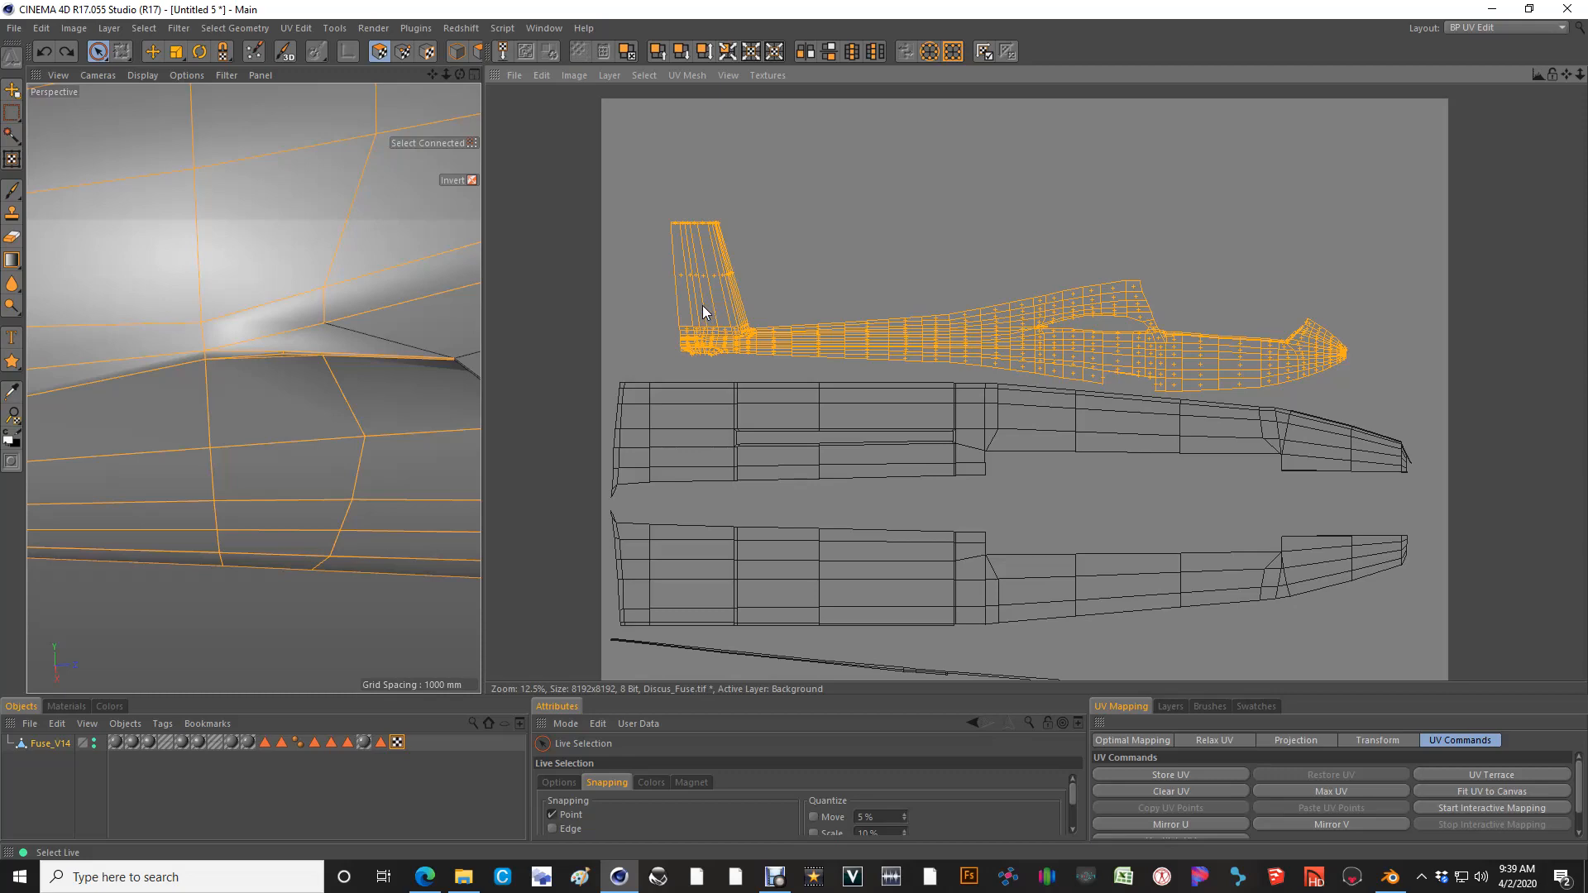
pyautogui.scroll(5, 695, 305)
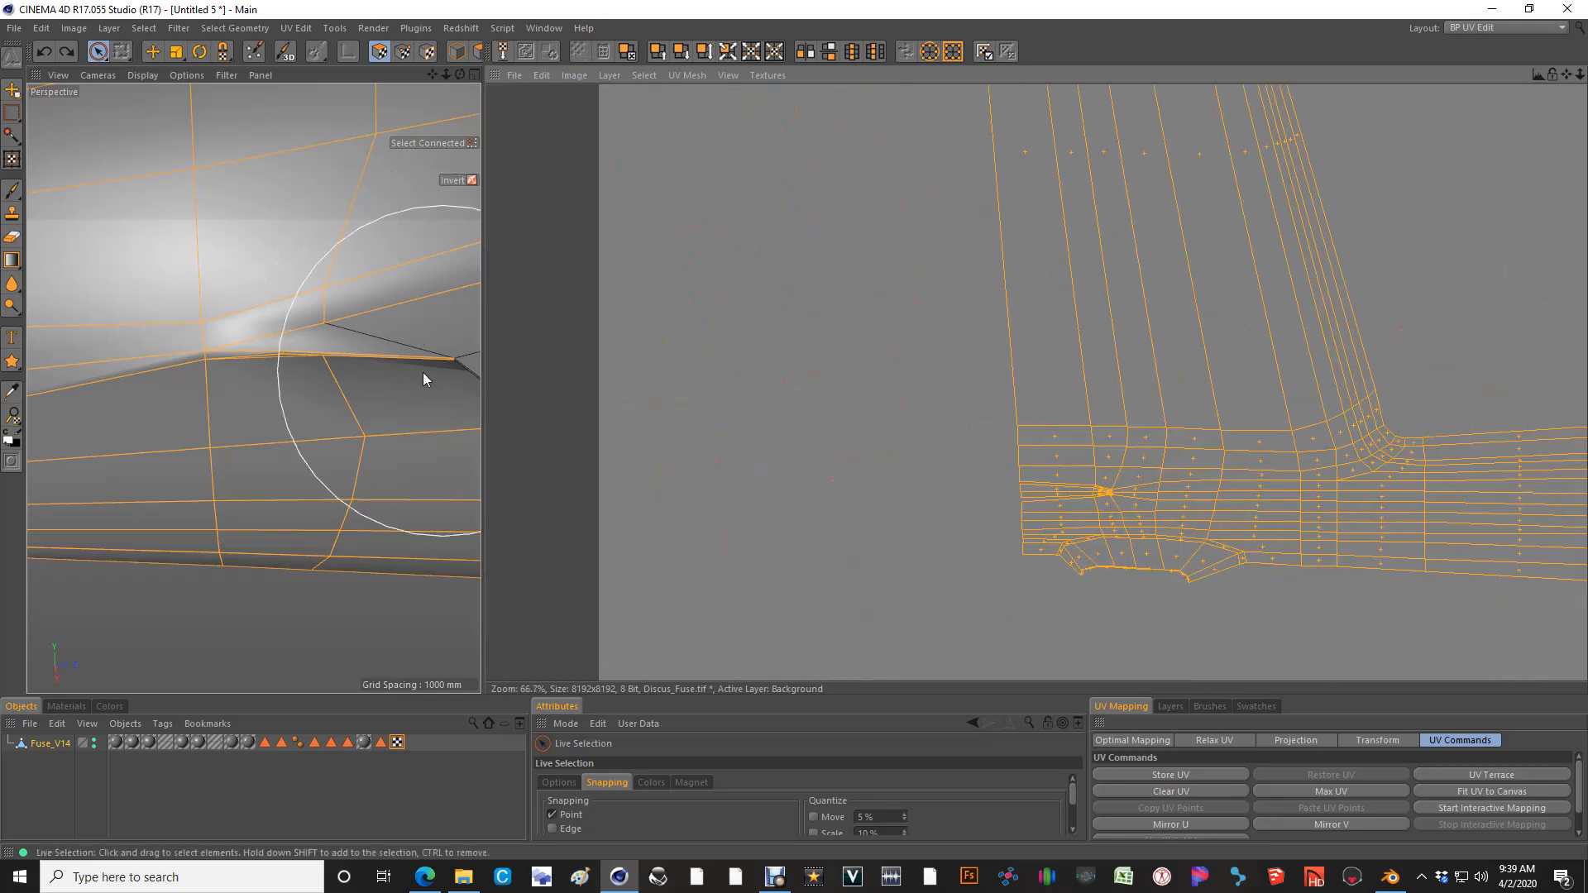
pyautogui.keyDown('ctrl'); pyautogui.click(911, 305); pyautogui.keyUp('ctrl')
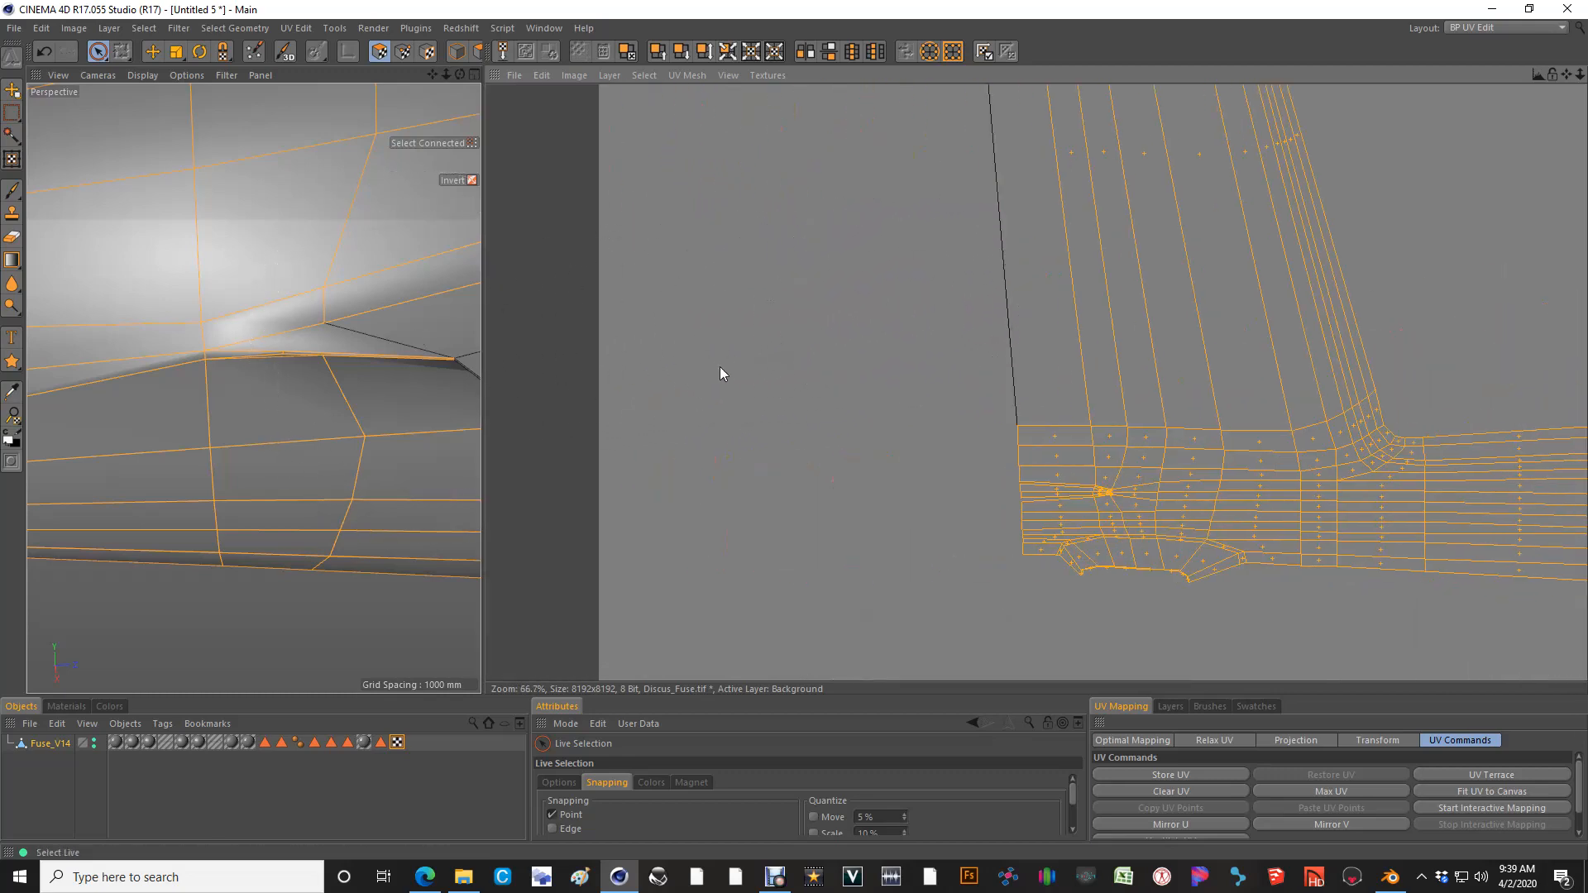
pyautogui.scroll(-5, 716, 368)
pyautogui.press('e')
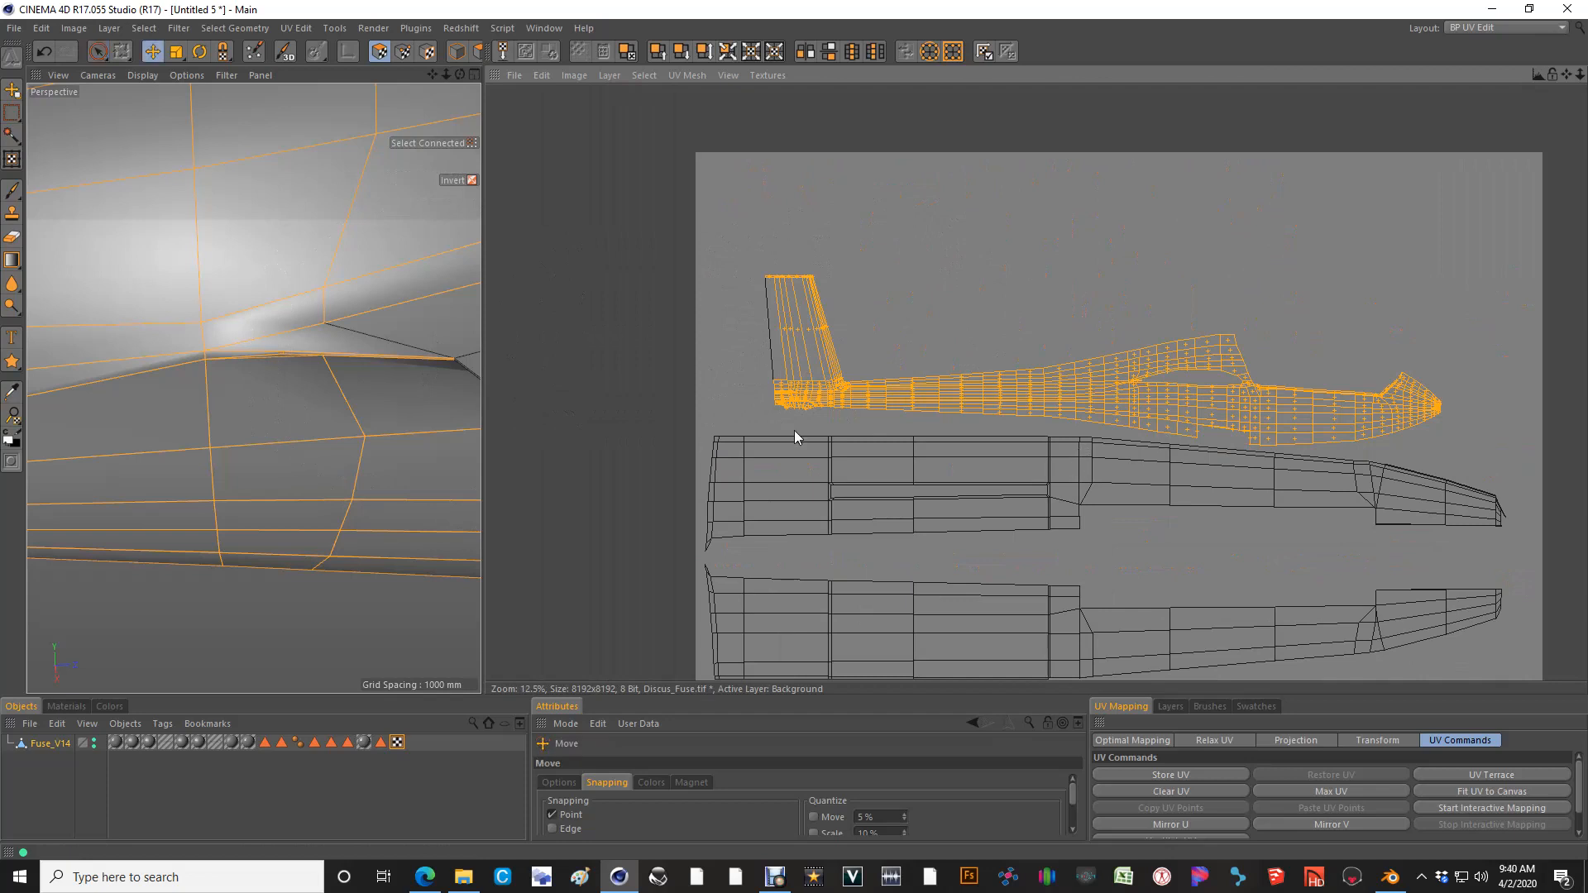
pyautogui.moveTo(795, 430); pyautogui.dragTo(582, 186)
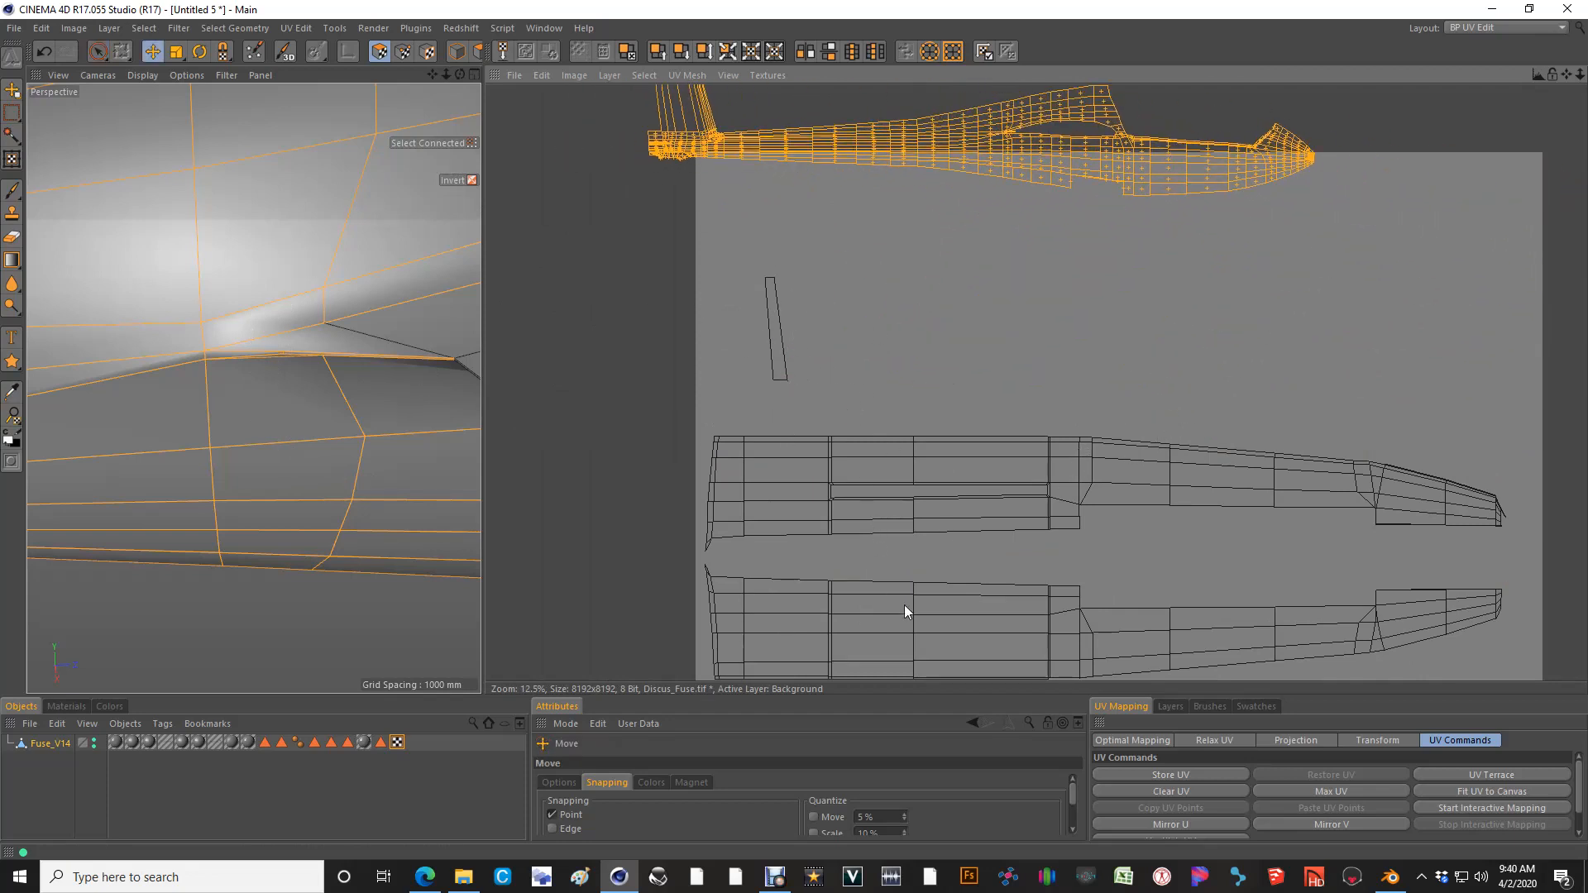
pyautogui.hotkey('ctrl', 'z')
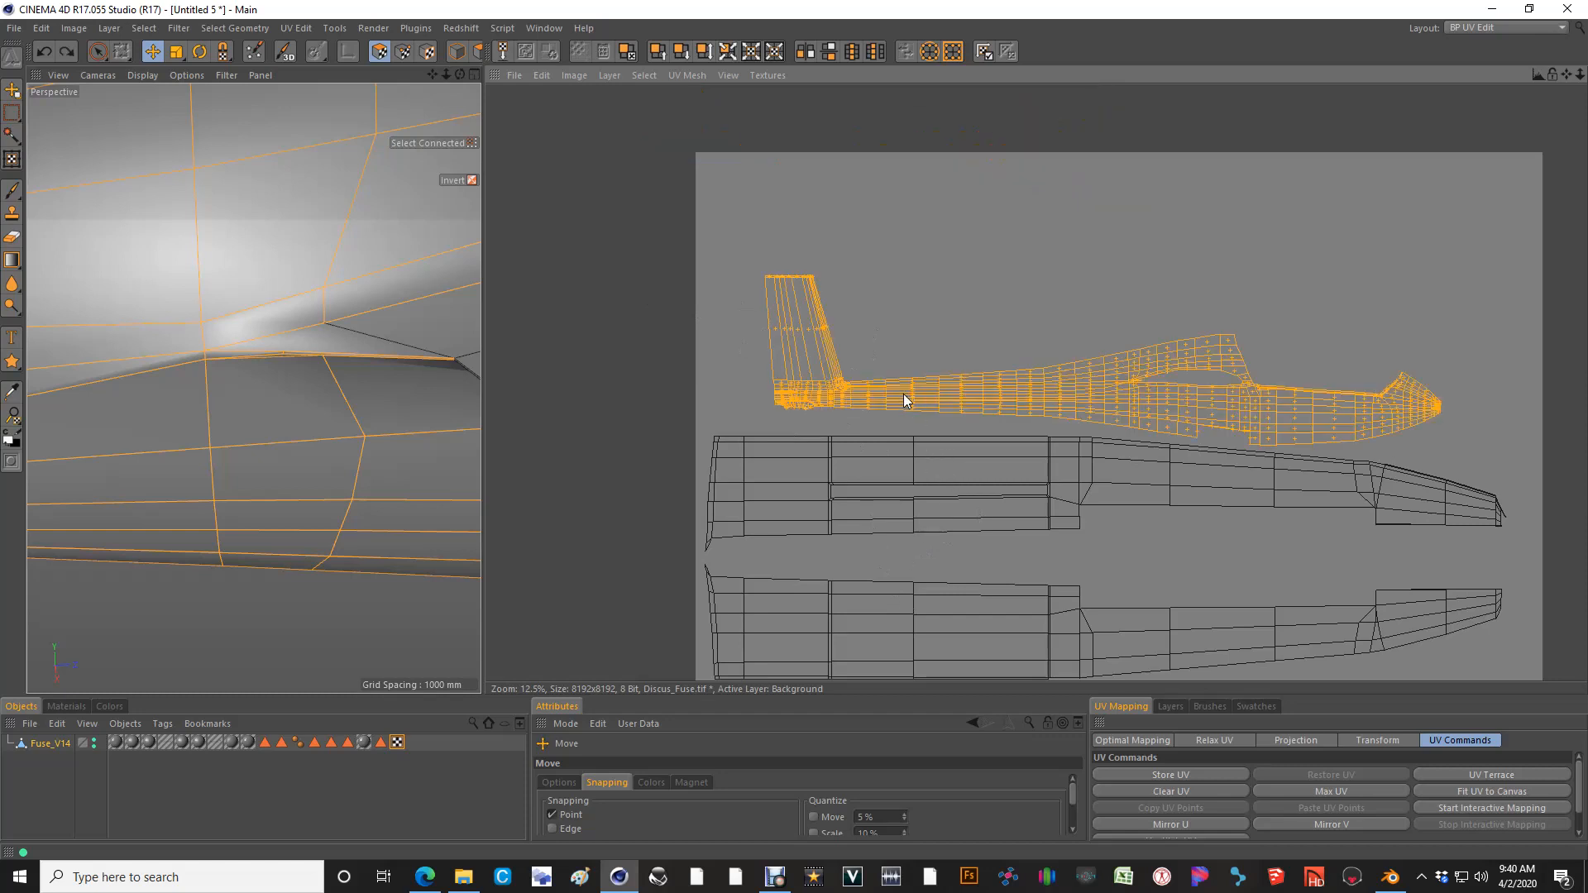
# Move the fuselage side UV piece up to the canvas's rear side and scale it up to span the full canvas width
pyautogui.moveTo(885, 409); pyautogui.dragTo(822, 357)
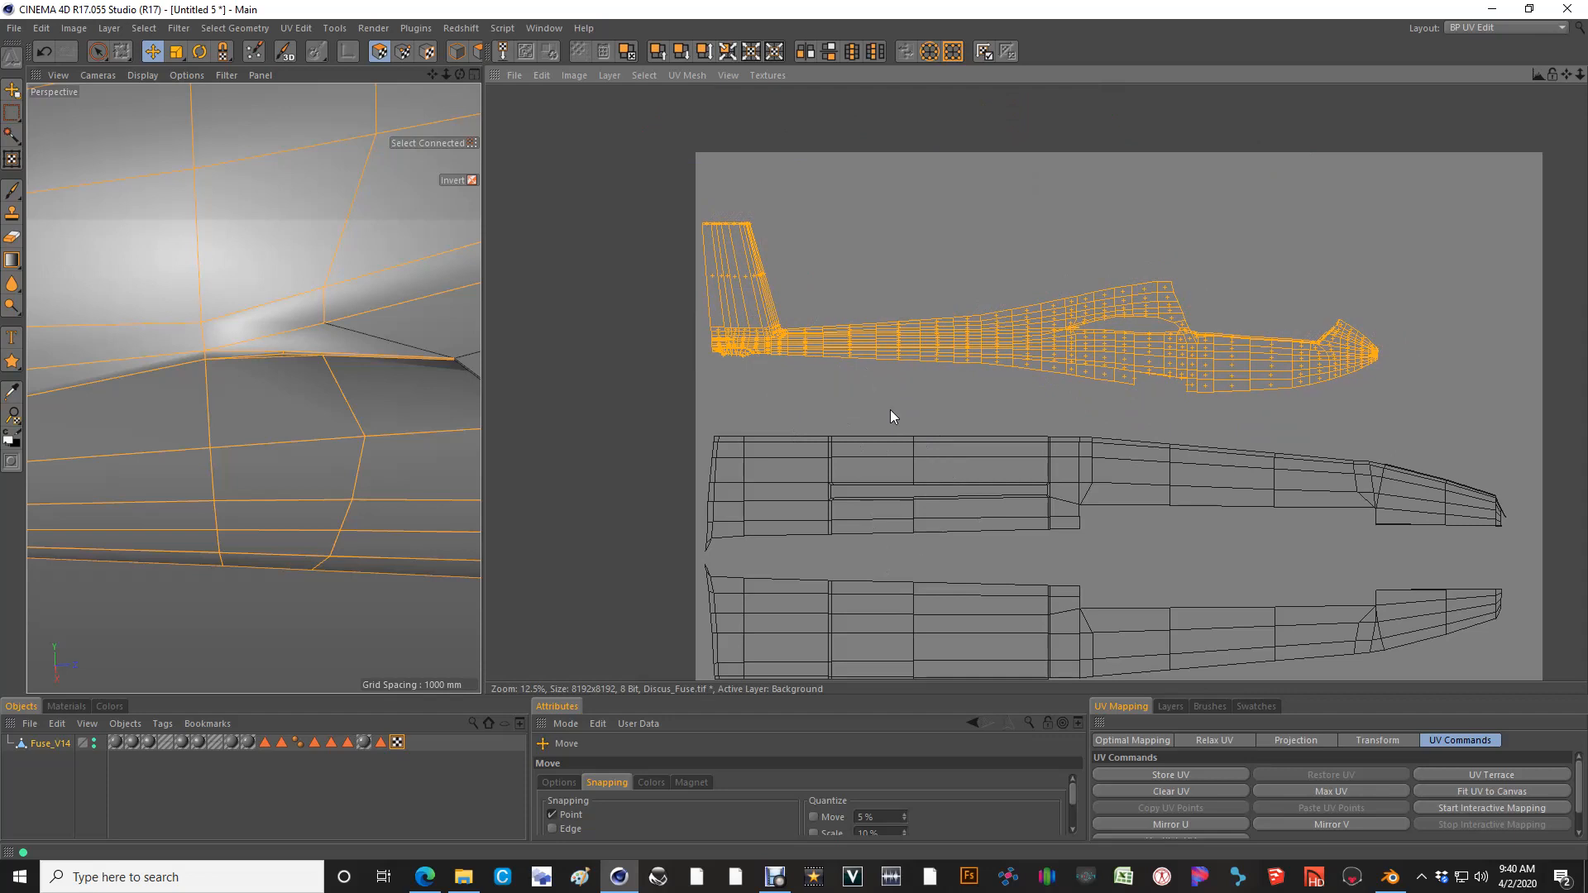
pyautogui.press('t')
pyautogui.moveTo(717, 355); pyautogui.dragTo(794, 430)
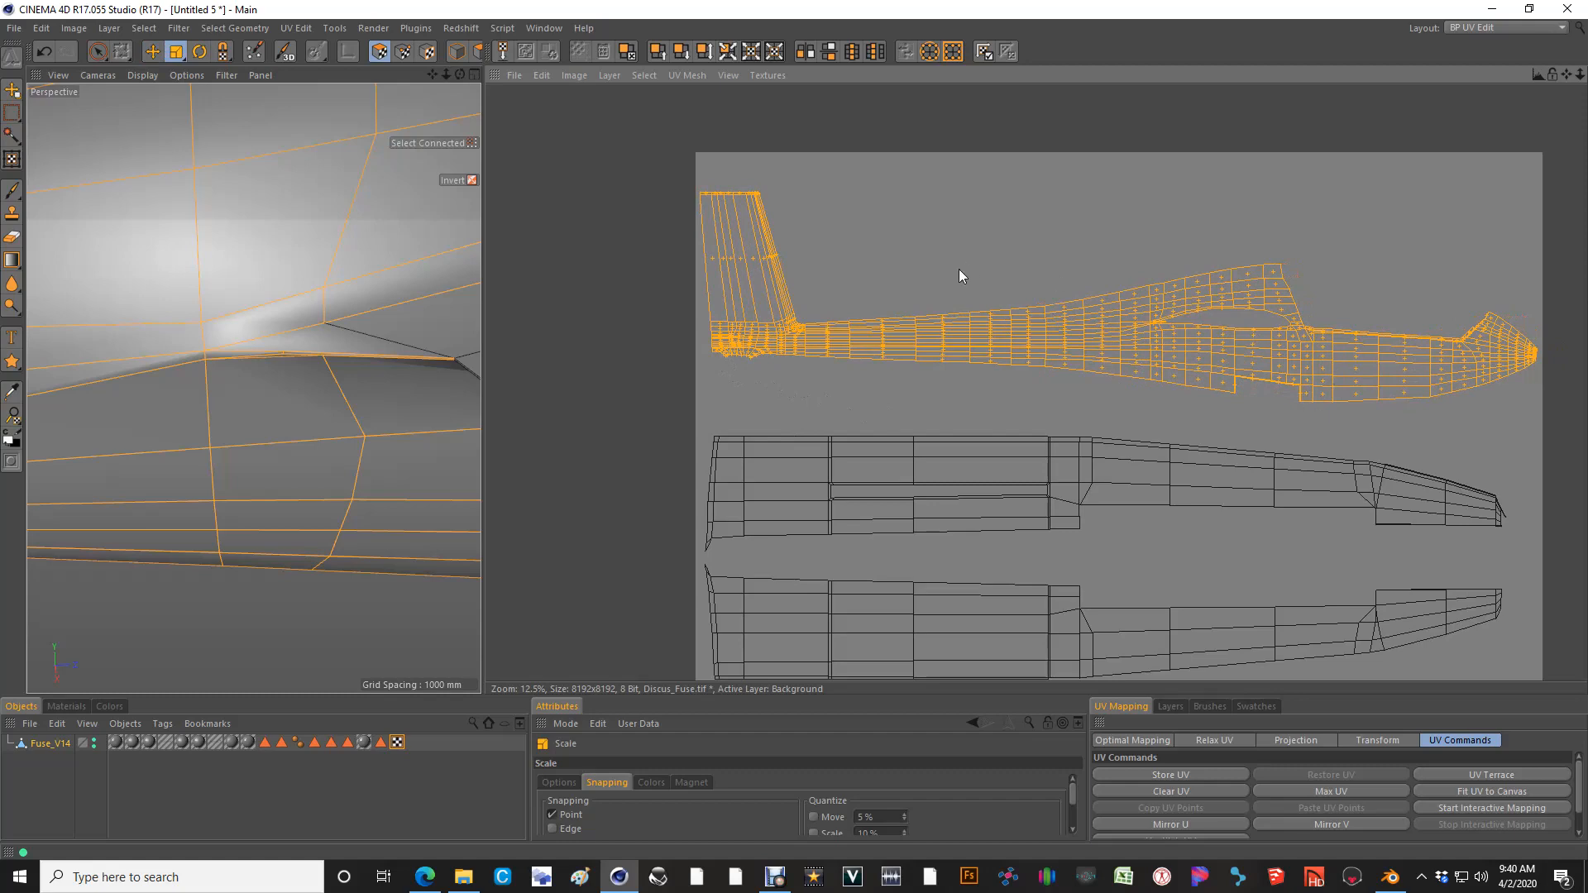
pyautogui.scroll(-4, 957, 273)
pyautogui.scroll(3, 1011, 338)
pyautogui.scroll(-1, 1011, 338)
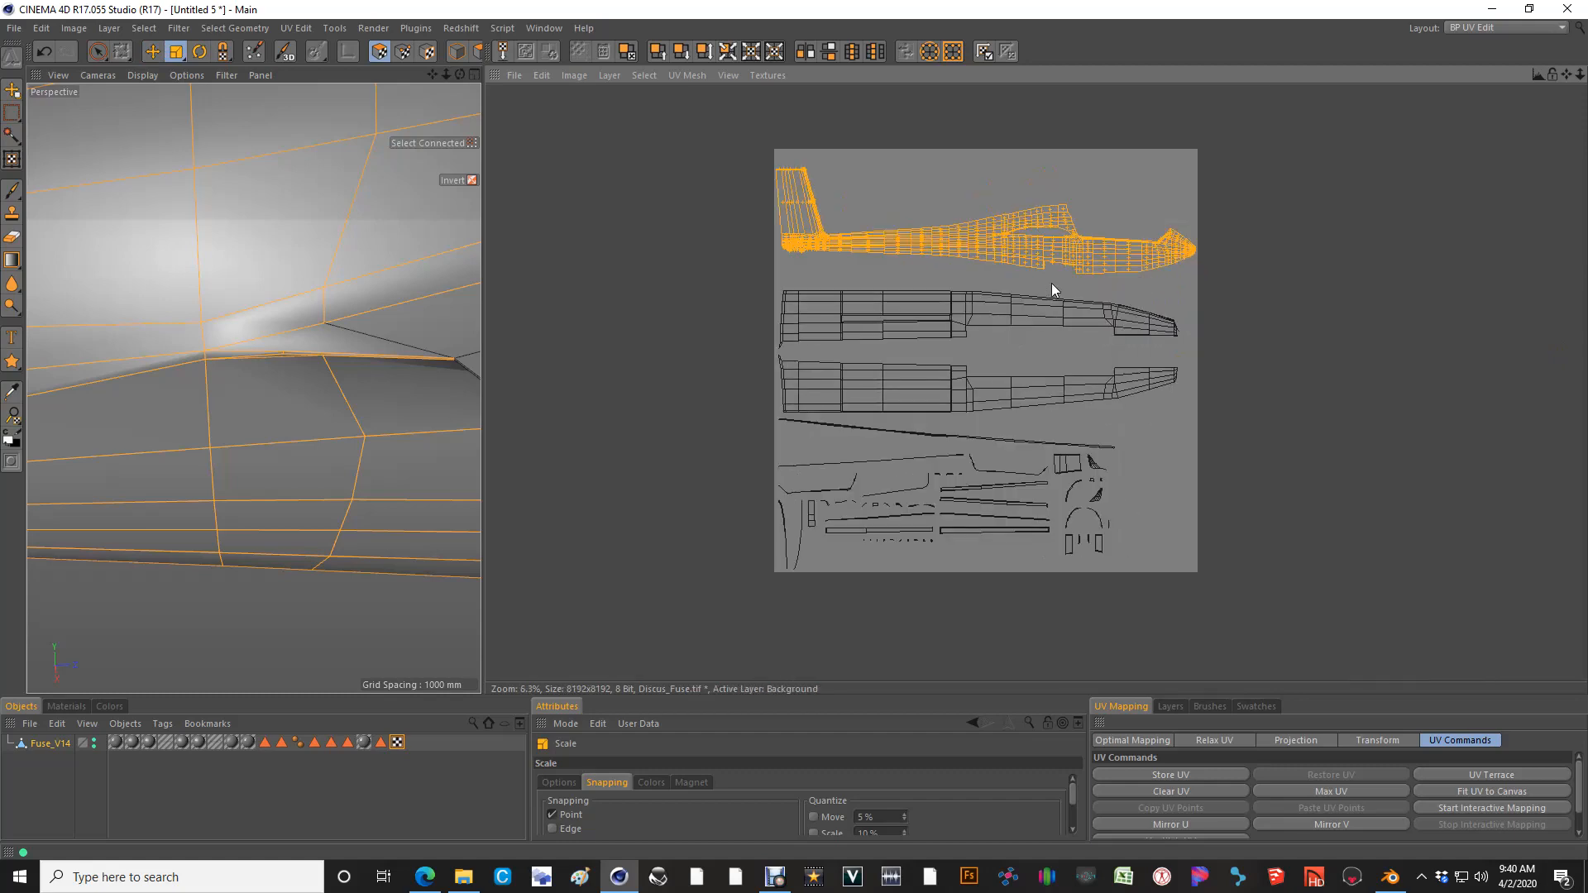
pyautogui.keyDown('alt'); pyautogui.moveTo(1051, 283); pyautogui.dragTo(1008, 342, button='middle'); pyautogui.keyUp('alt')
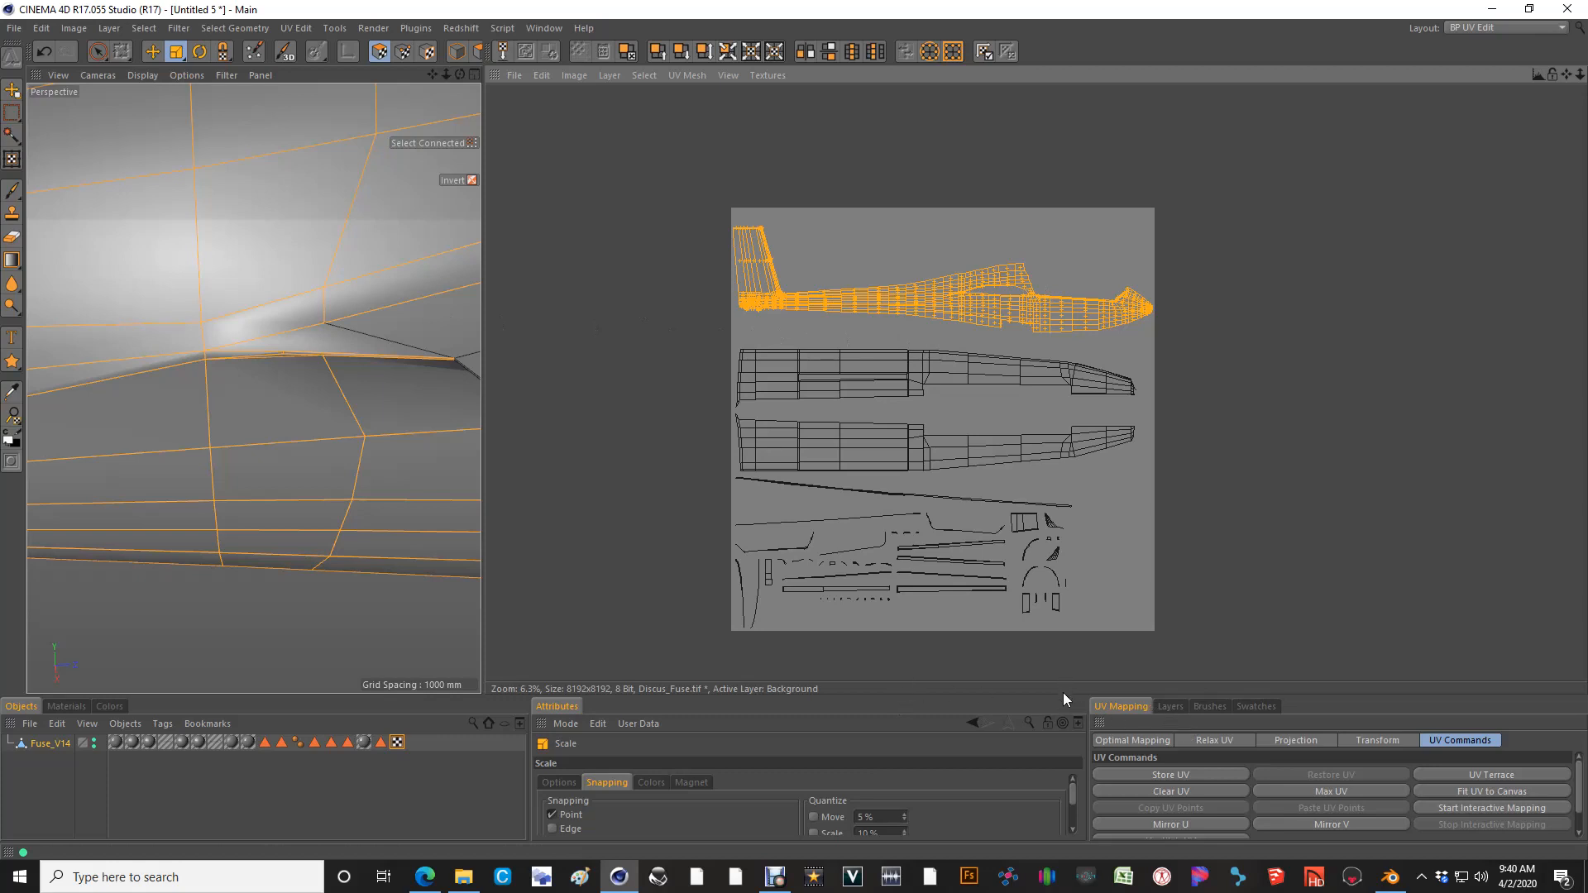
# Try relaxing the fuselage side UVs with the LSCM method and Auto Realign enabled
pyautogui.moveTo(1062, 698); pyautogui.dragTo(1057, 579)
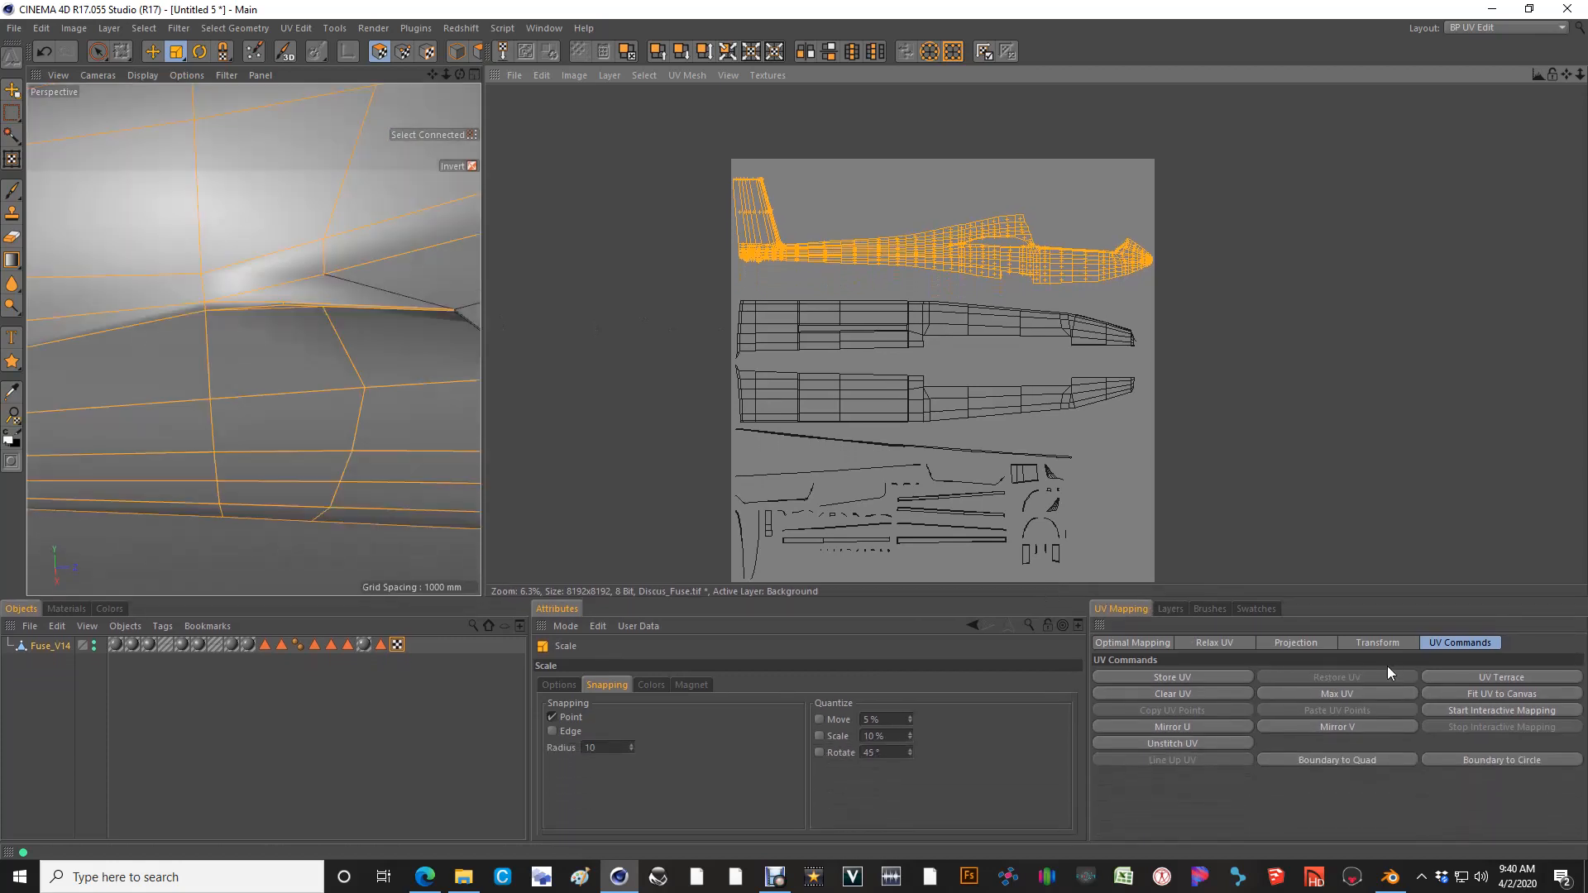
pyautogui.click(1208, 644)
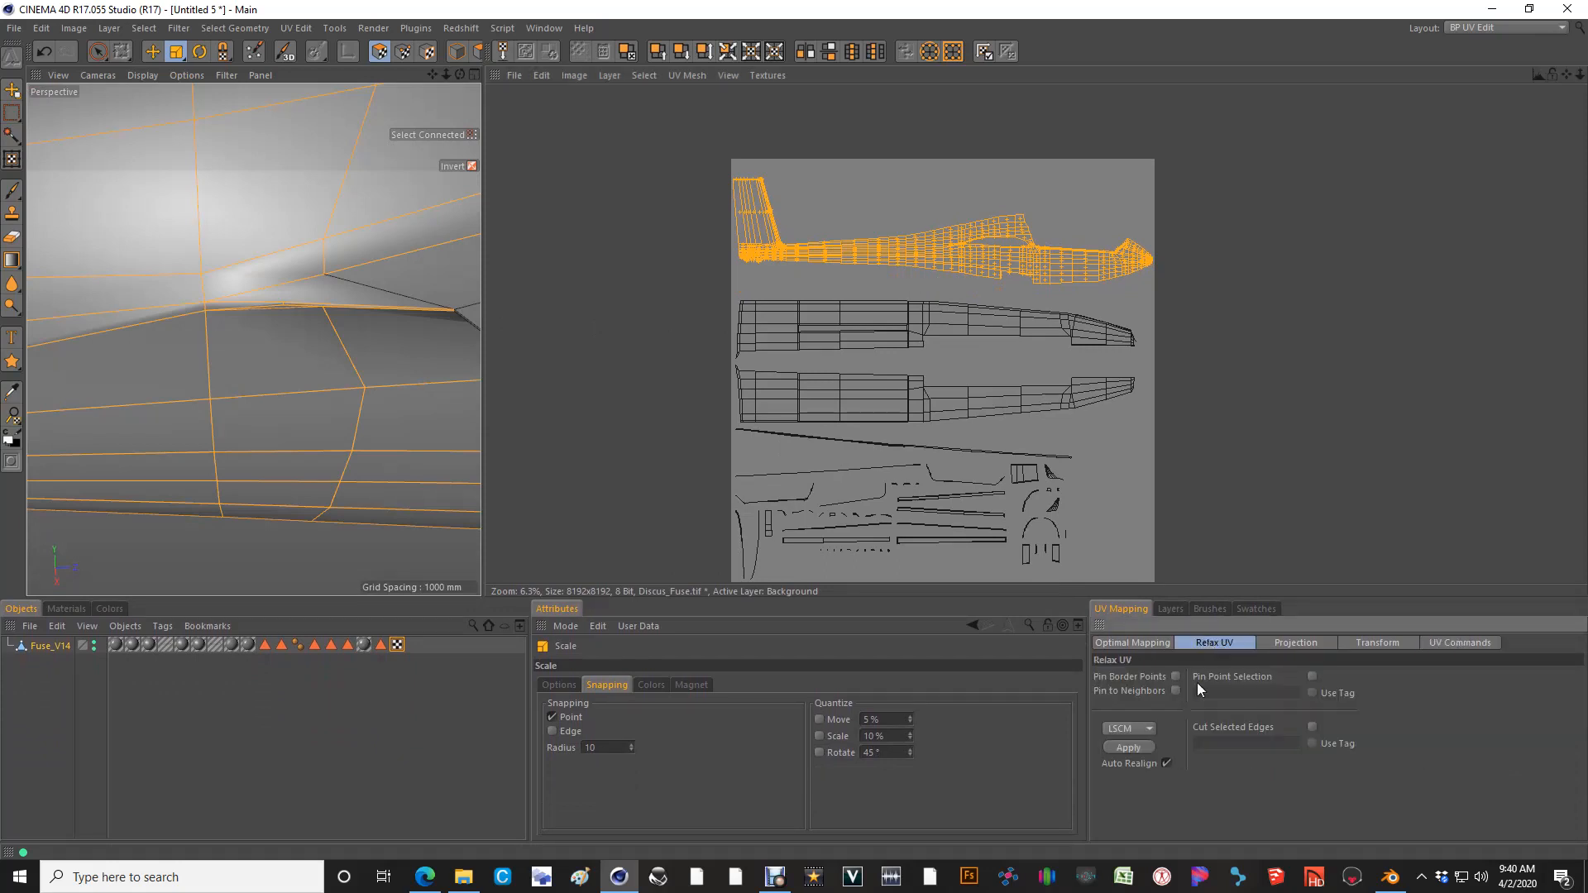
pyautogui.scroll(2, 1096, 339)
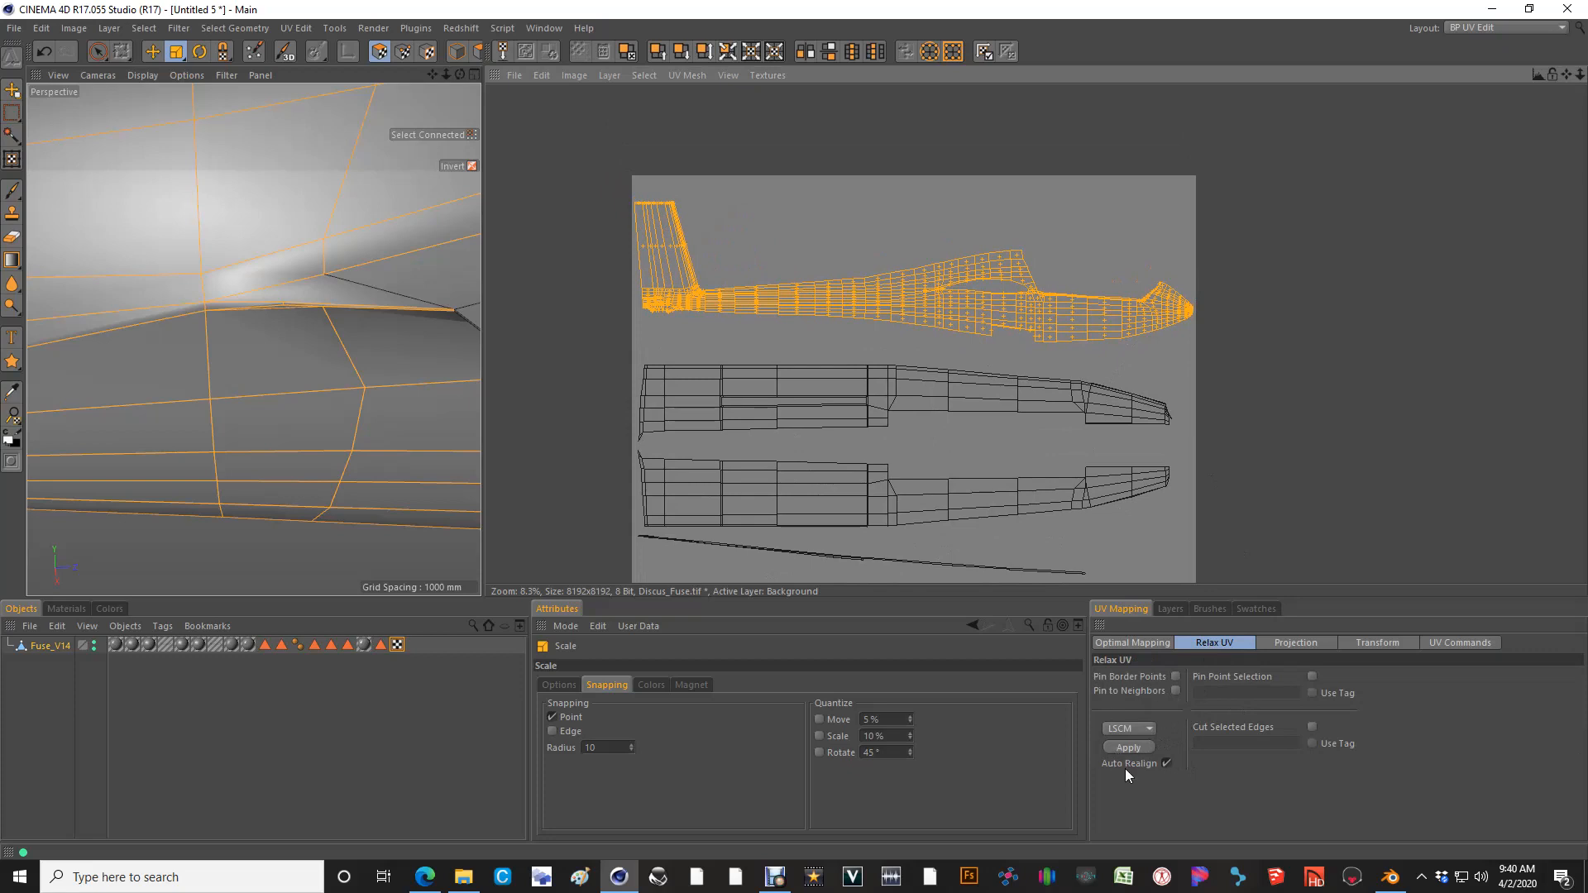
pyautogui.click(1133, 748)
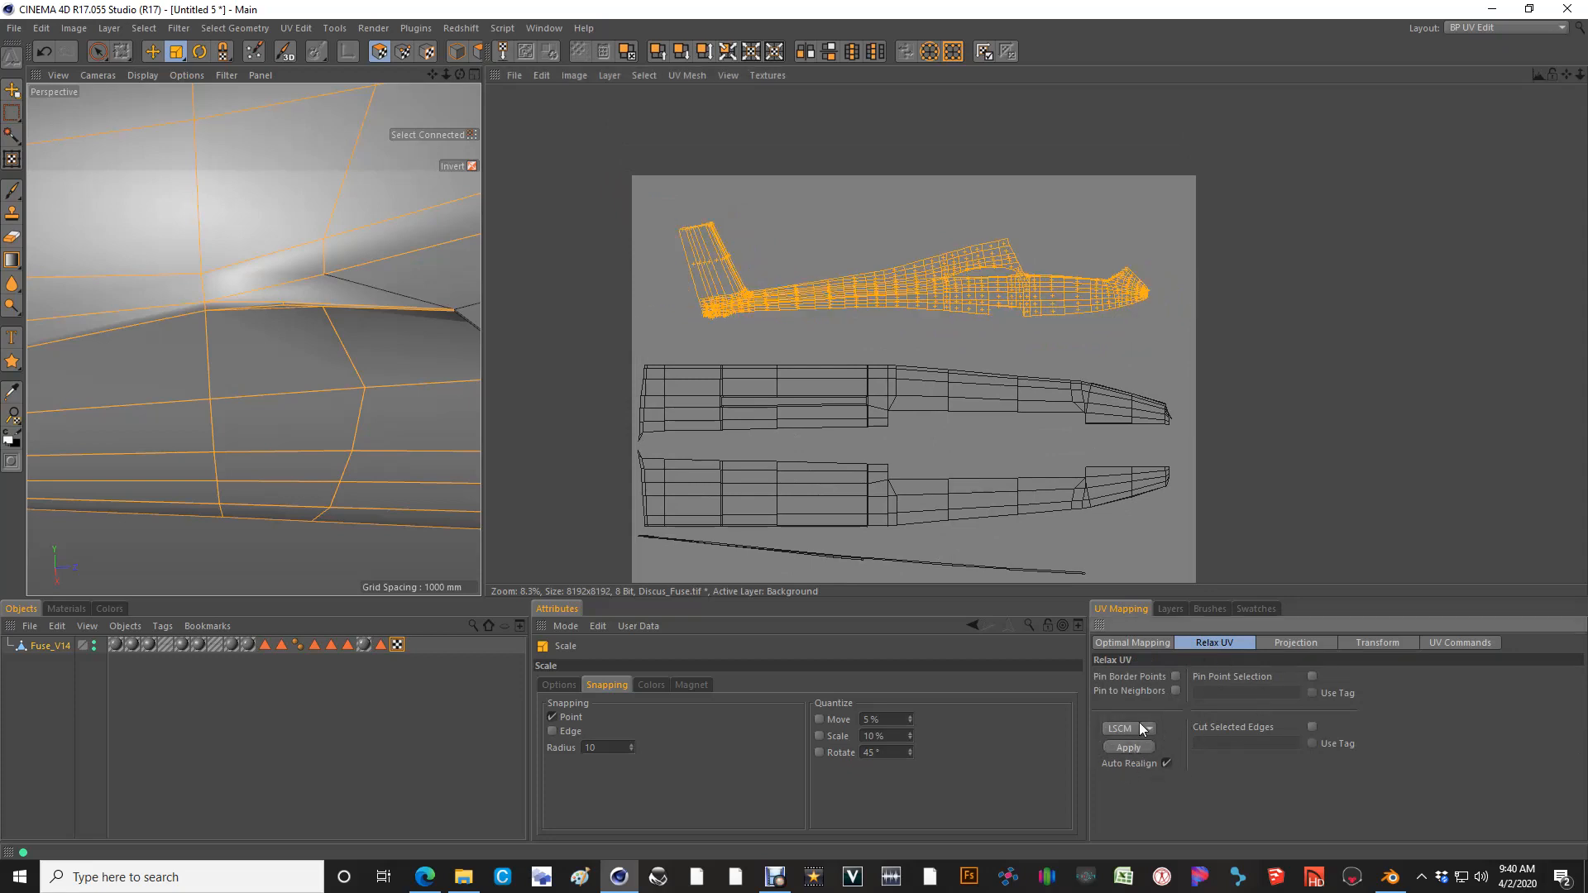
# Examine the relaxed fuselage side UVs, especially around the tail, and undo the relaxation
pyautogui.scroll(2, 919, 240)
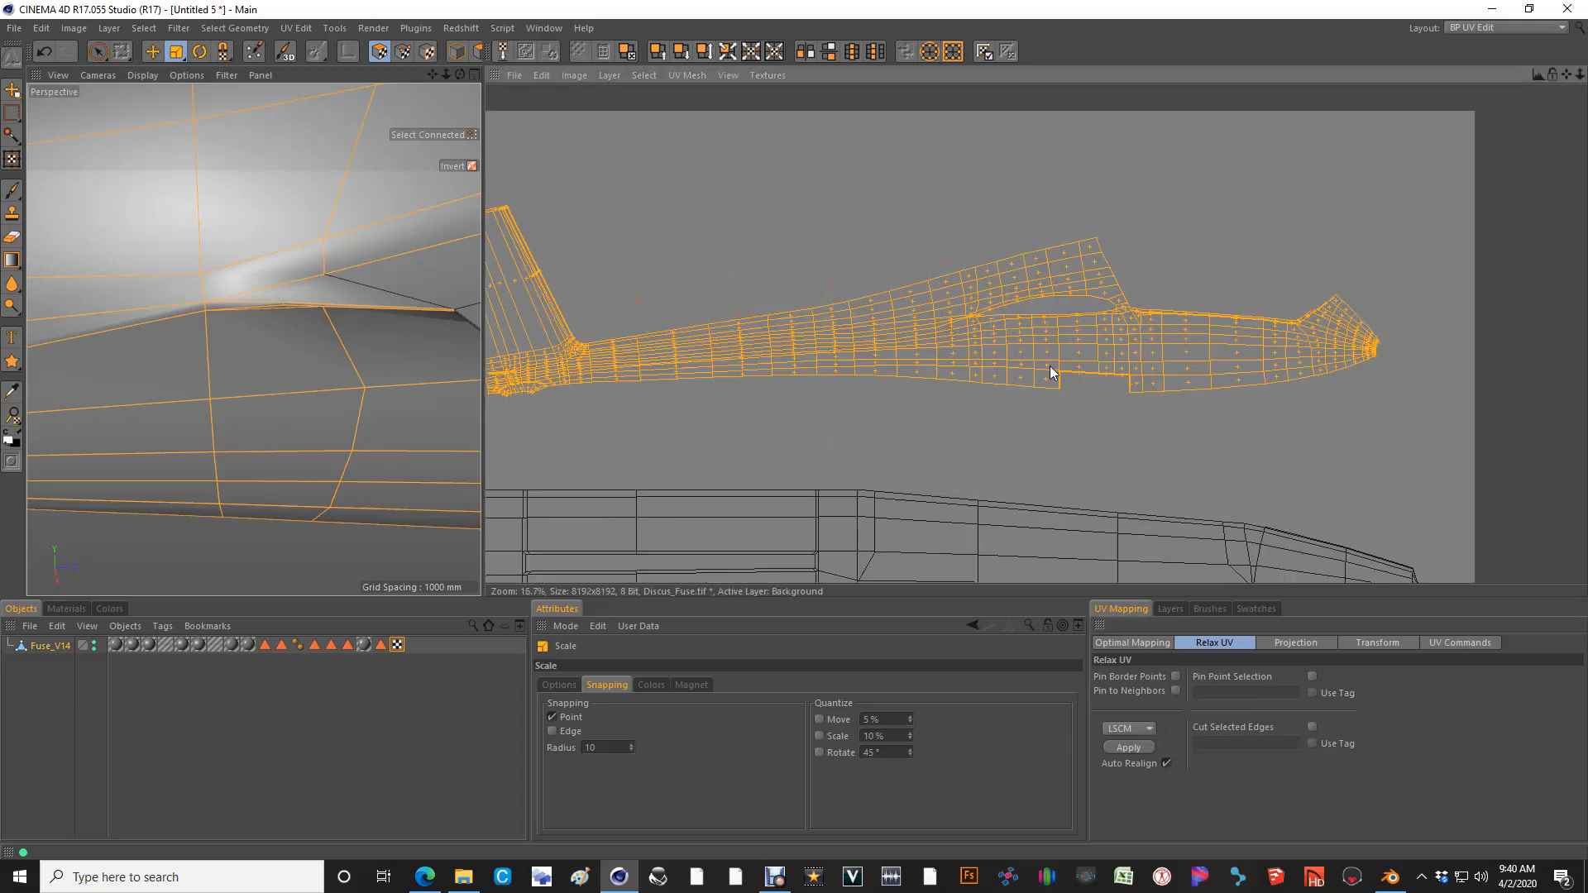
pyautogui.keyDown('alt'); pyautogui.moveTo(937, 350); pyautogui.dragTo(986, 362, button='middle'); pyautogui.keyUp('alt')
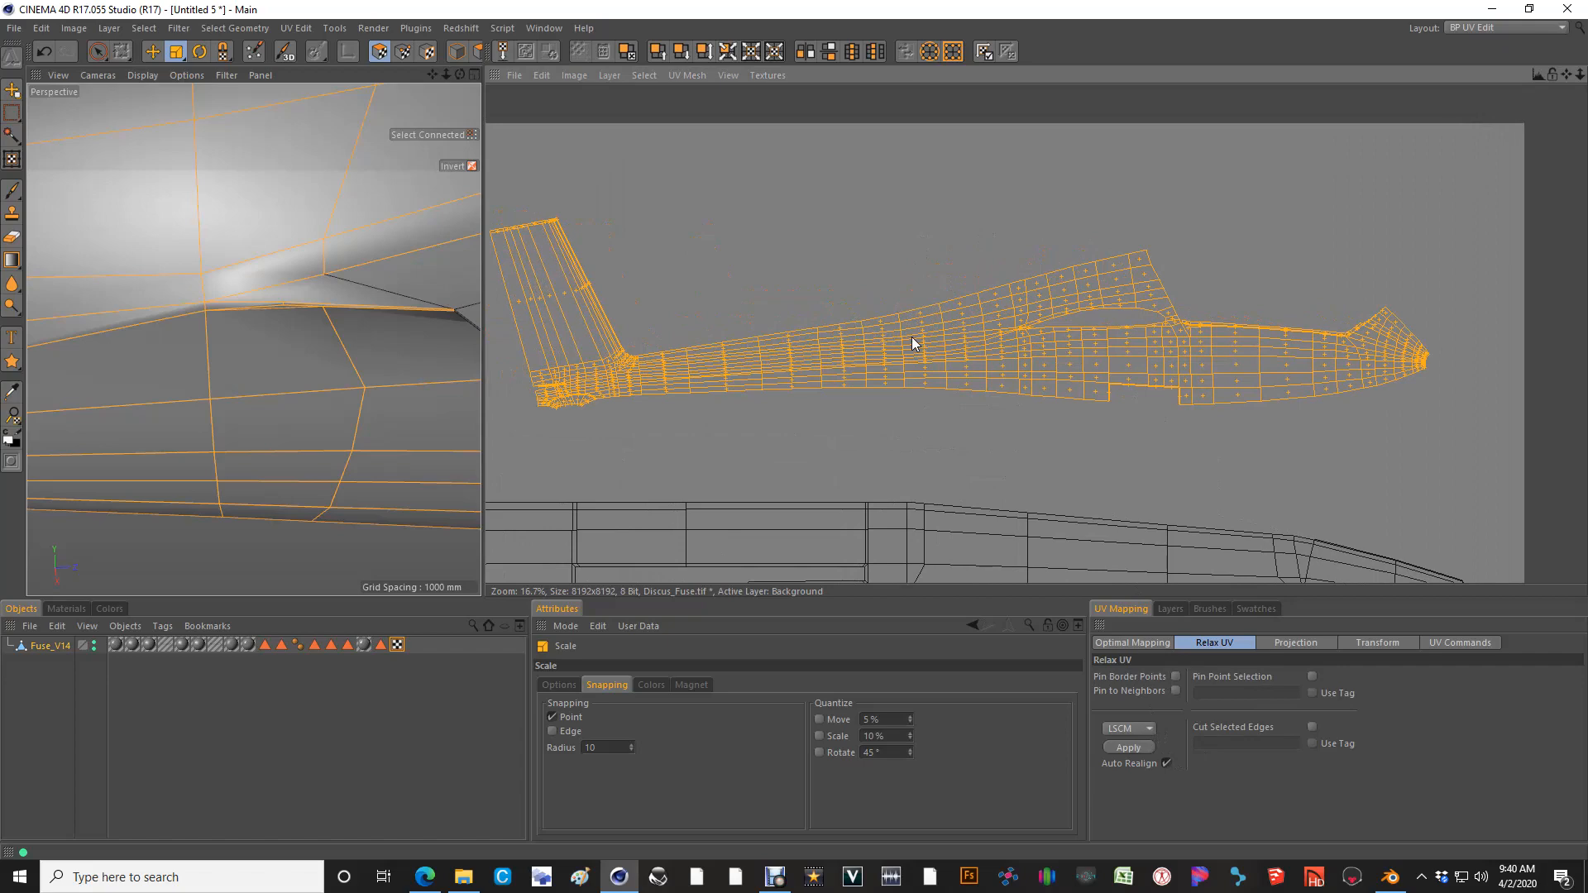
pyautogui.scroll(2, 552, 384)
pyautogui.scroll(3, 540, 405)
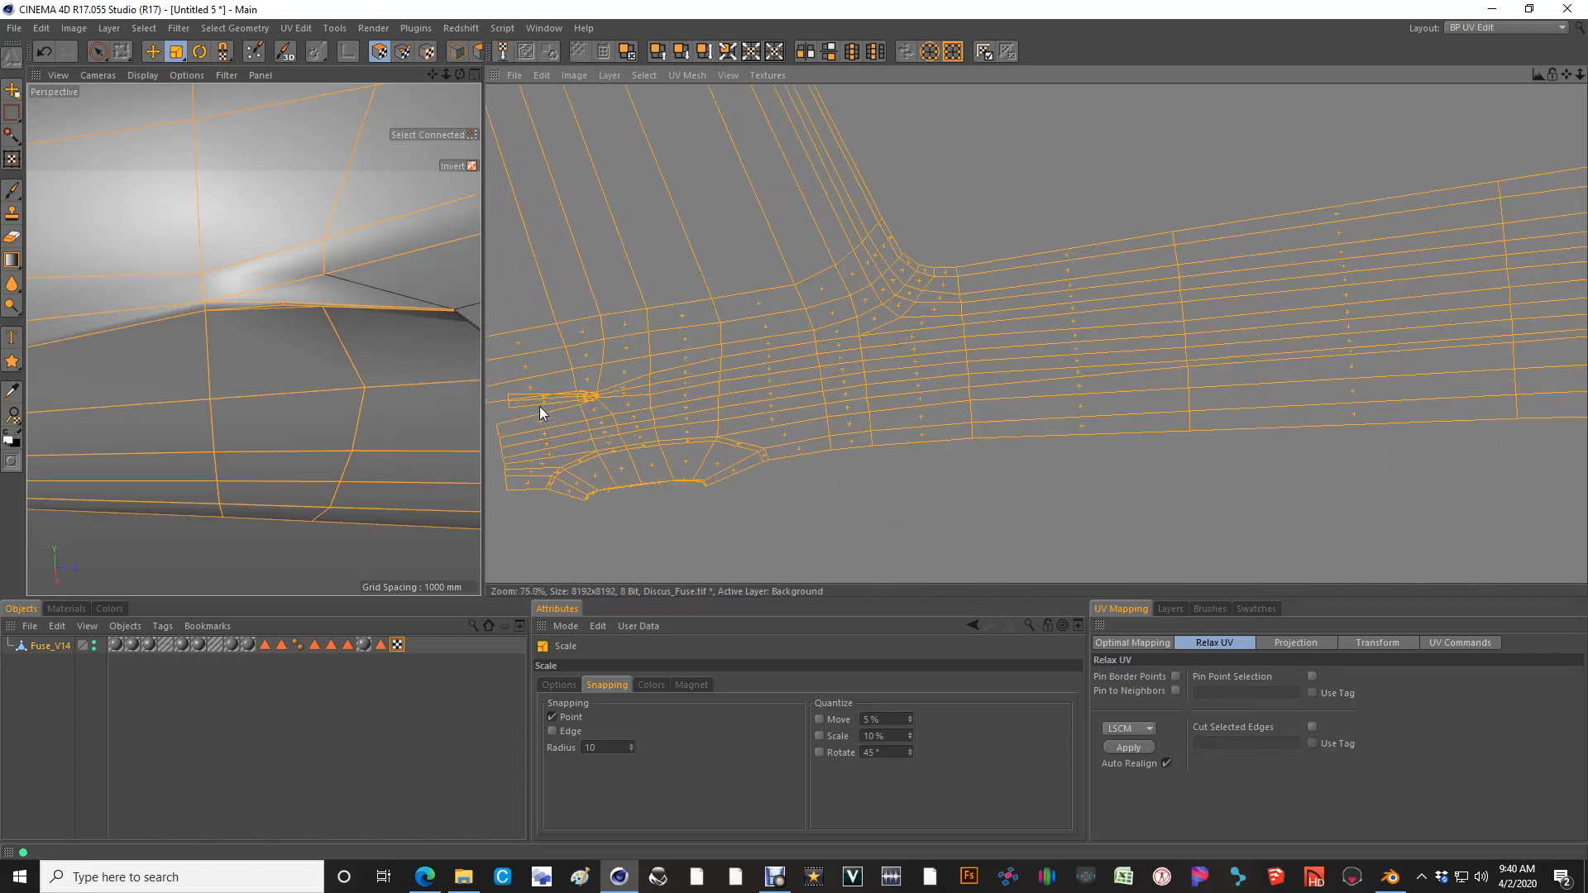
pyautogui.scroll(-2, 938, 279)
pyautogui.scroll(-3, 938, 286)
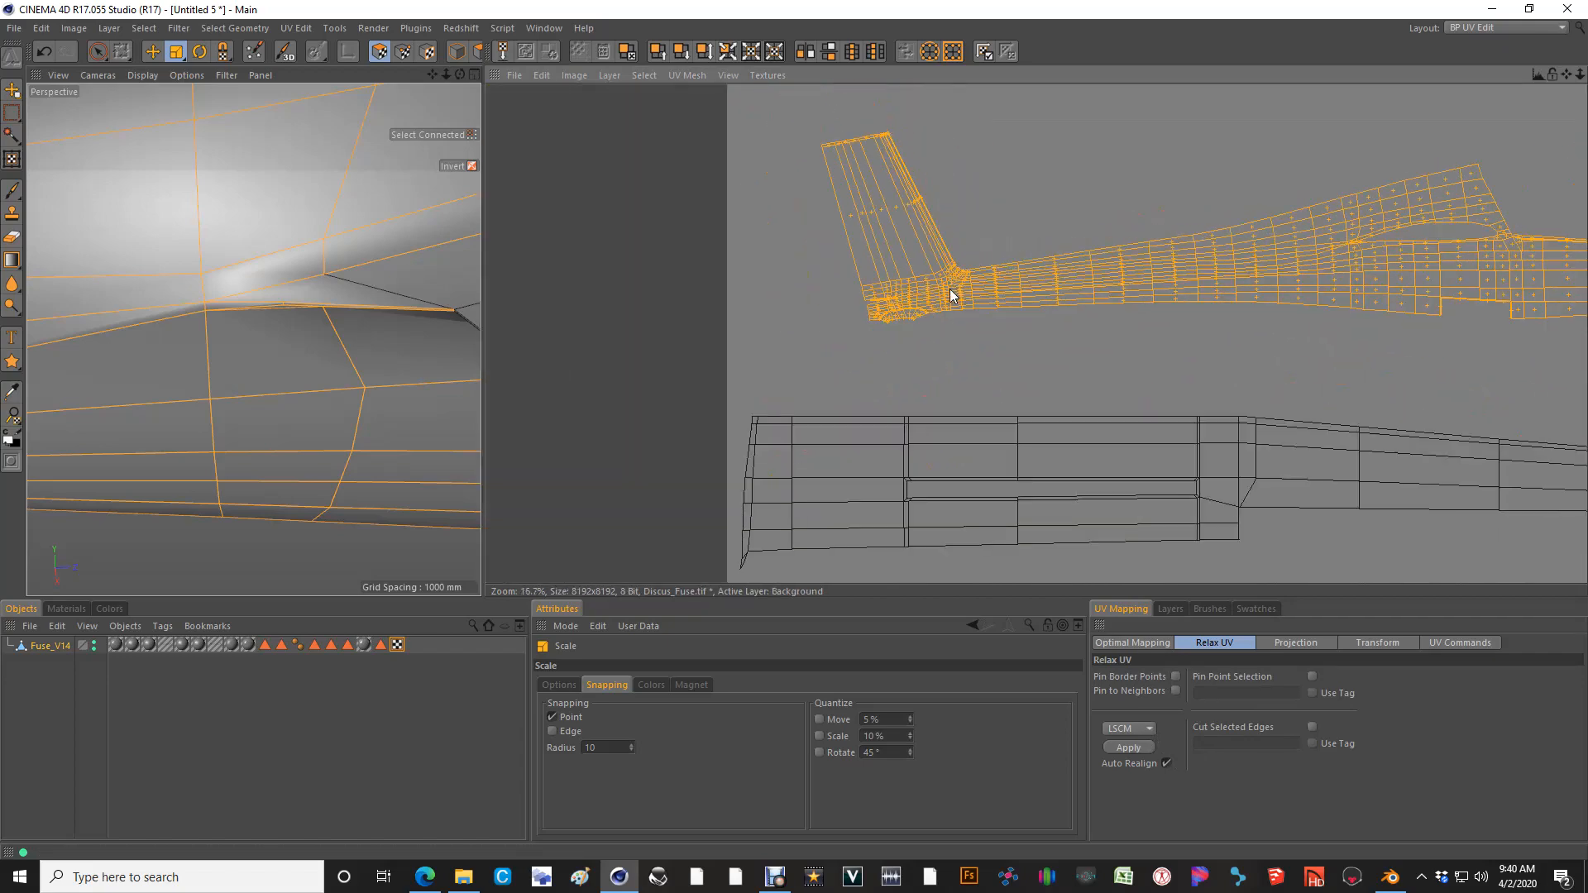
pyautogui.hotkey('ctrl', 'z')
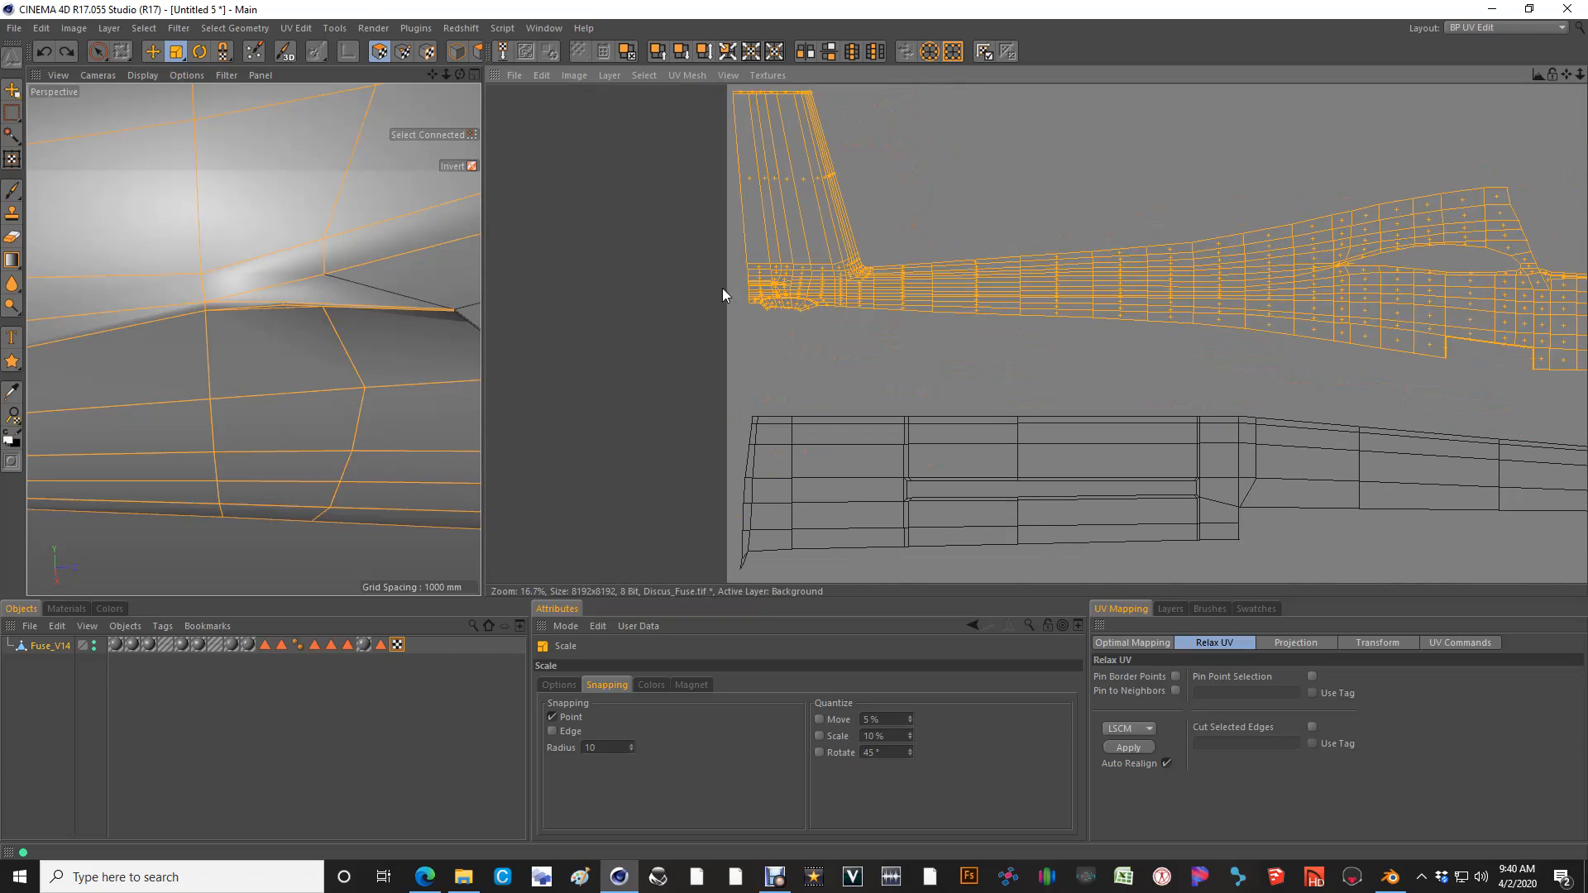
# Select the narrow polygons on the model that fill the gaps at the rear end of the tail
pyautogui.scroll(3, 723, 290)
pyautogui.scroll(1, 721, 266)
pyautogui.scroll(1, 721, 269)
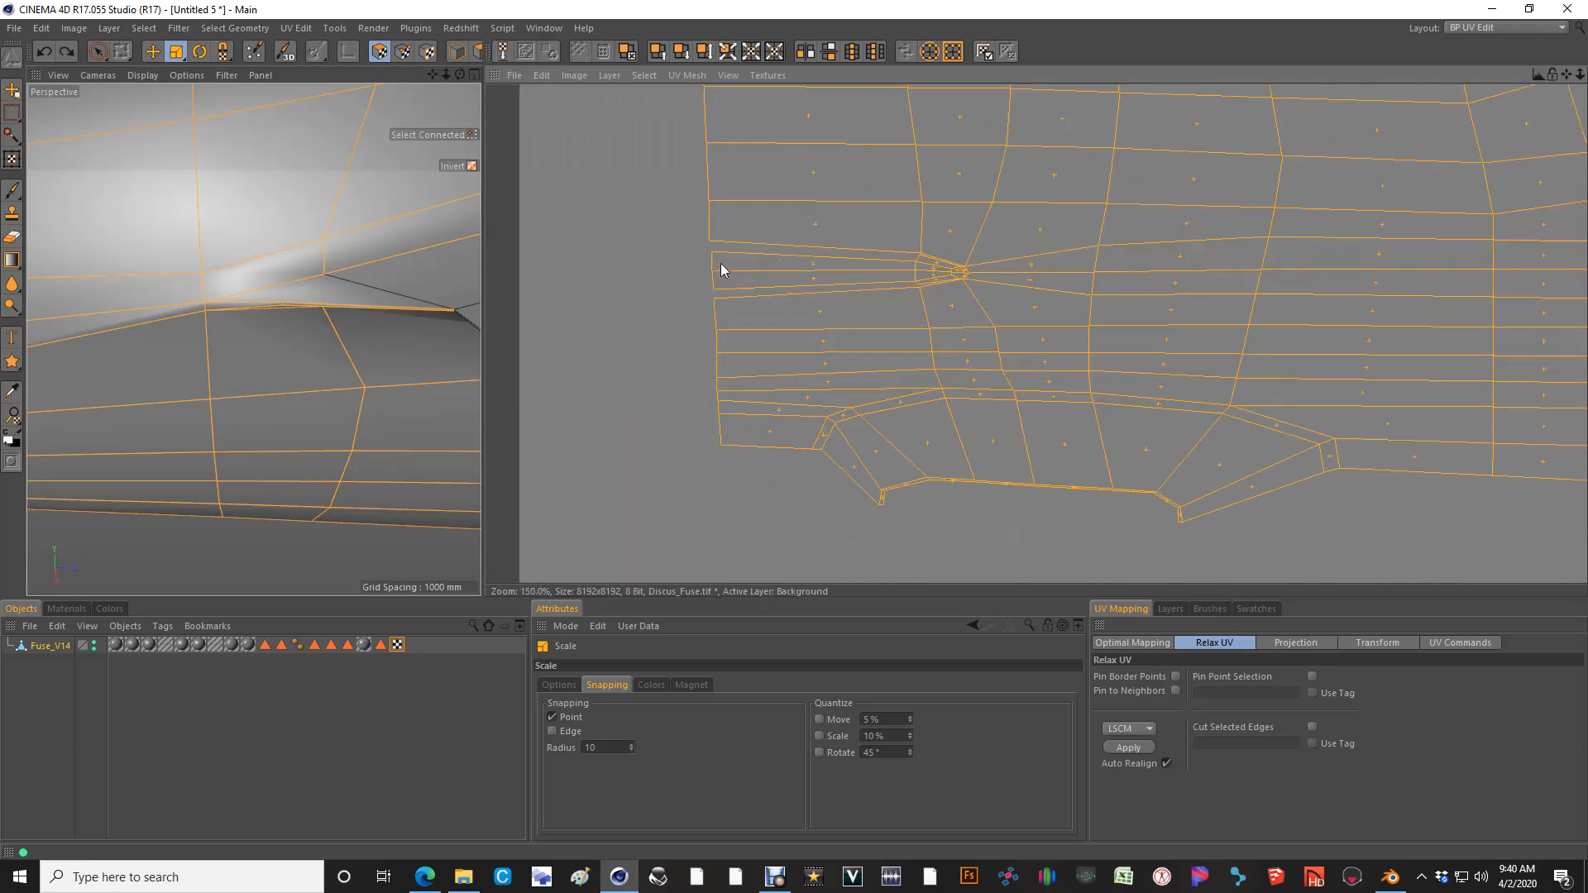
pyautogui.scroll(3, 951, 289)
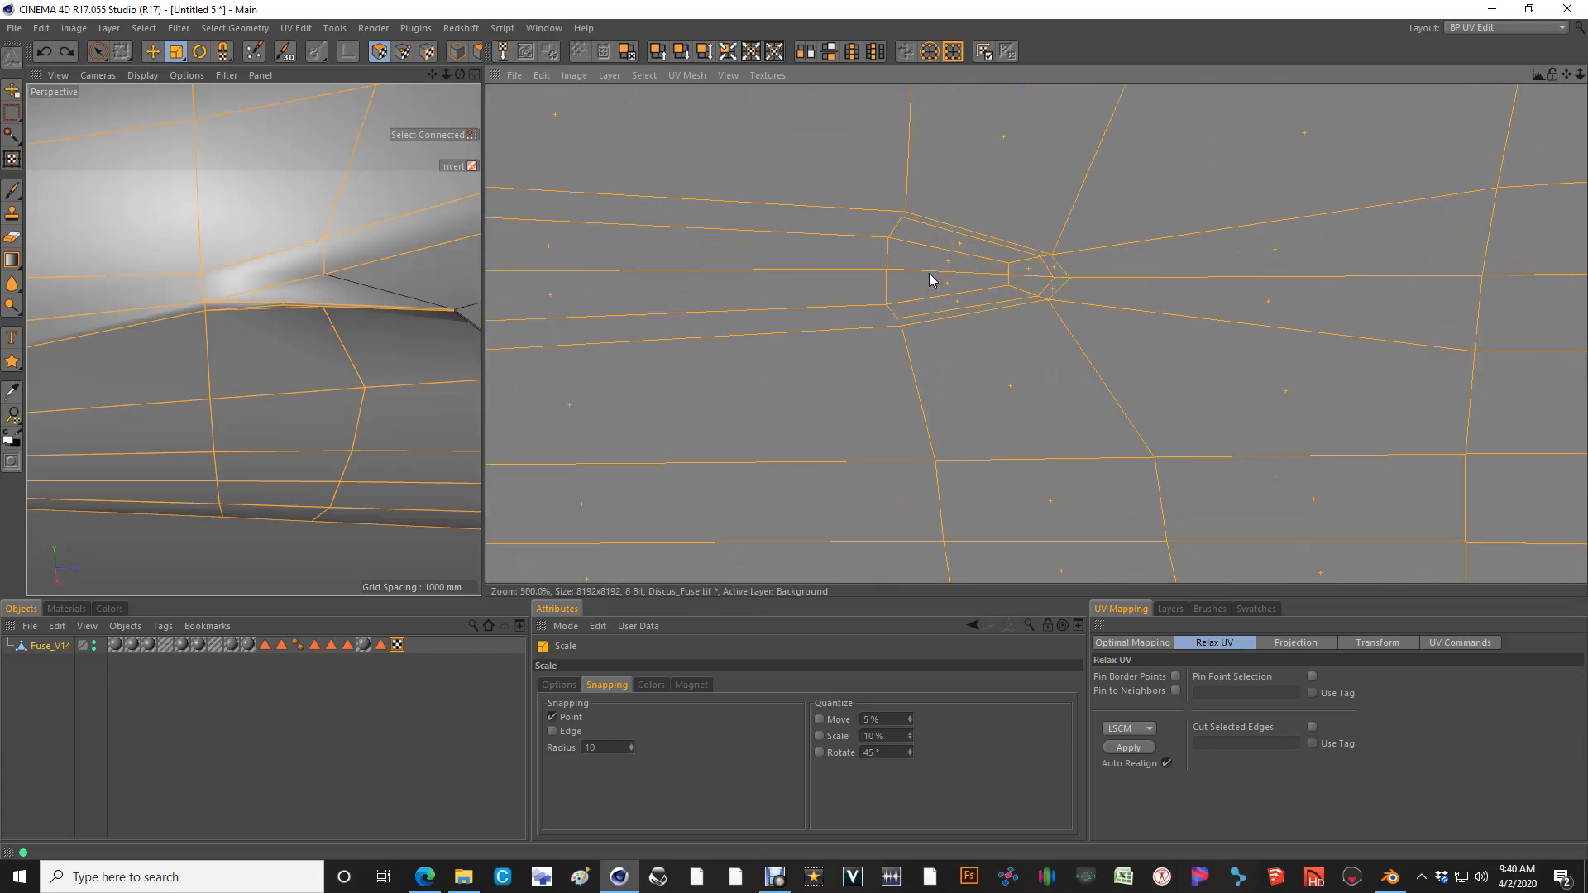
pyautogui.scroll(-5, 259, 351)
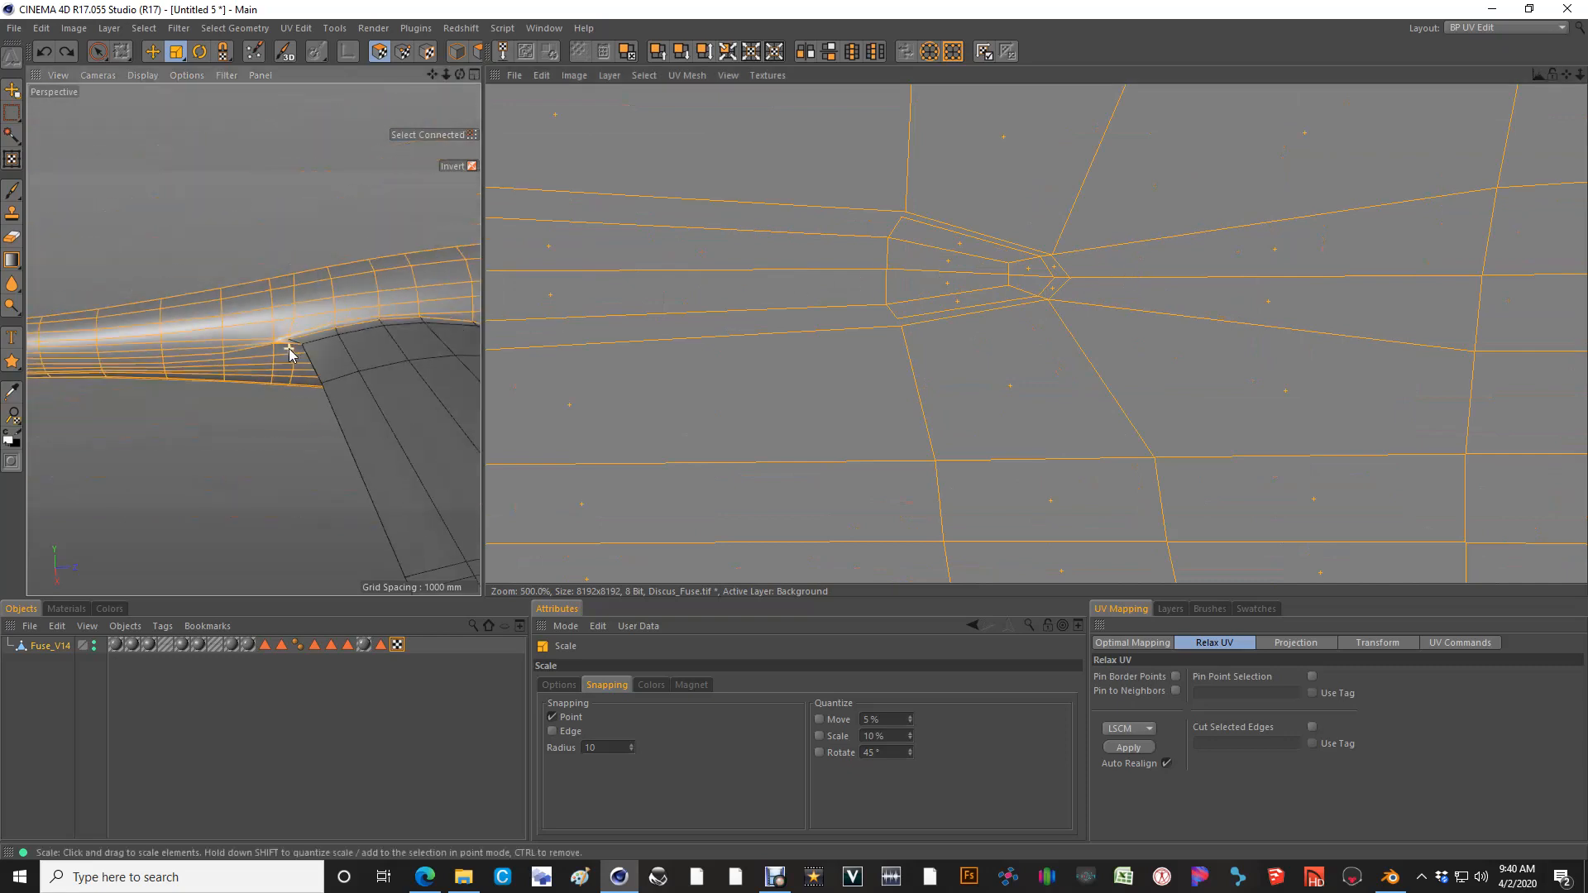
pyautogui.scroll(8, 203, 348)
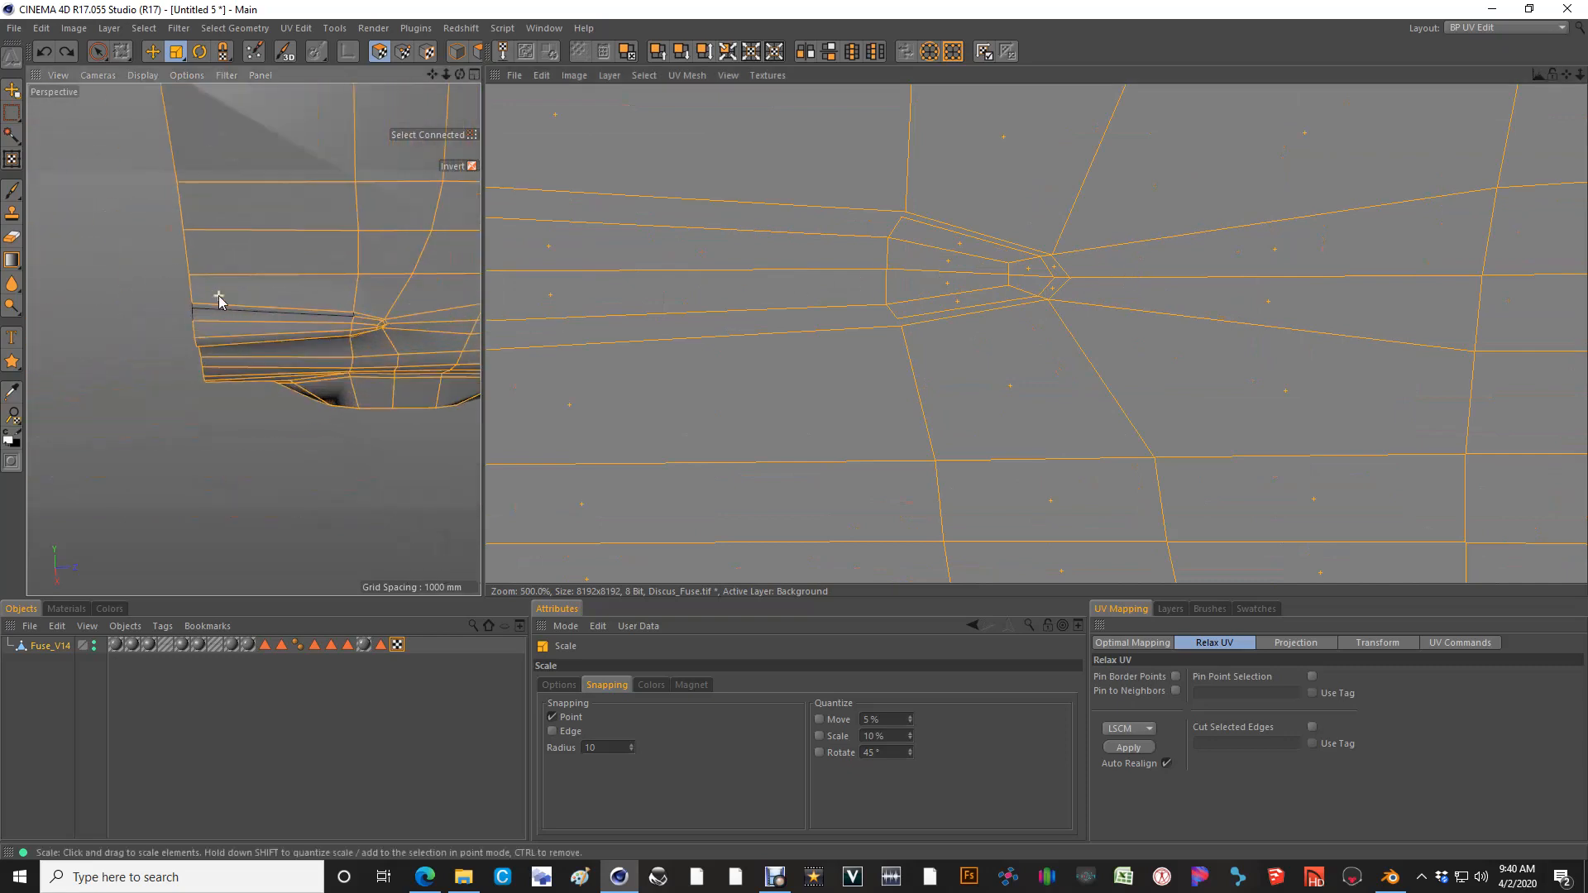
pyautogui.press('space')
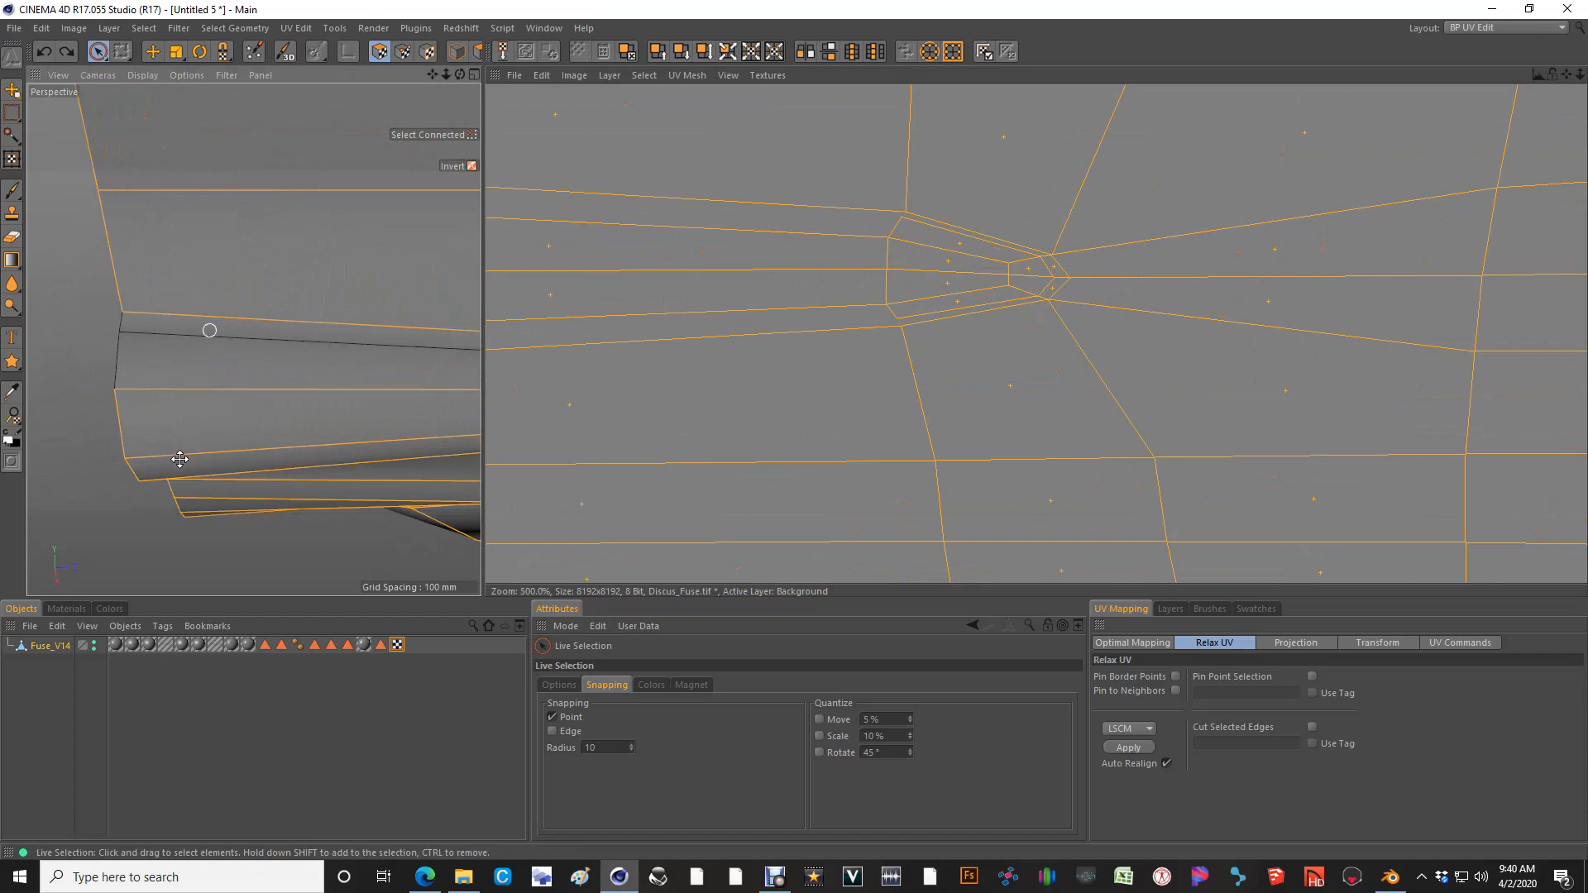
pyautogui.moveTo(173, 366); pyautogui.dragTo(176, 332)
pyautogui.keyDown('alt'); pyautogui.moveTo(205, 390); pyautogui.dragTo(181, 571); pyautogui.keyUp('alt')
pyautogui.keyDown('shift'); pyautogui.click(180, 571); pyautogui.keyUp('shift')
# Locate the selected polygons' UV pieces below the tail and keep only the rearmost two-polygon strip selected
pyautogui.scroll(-10, 720, 316)
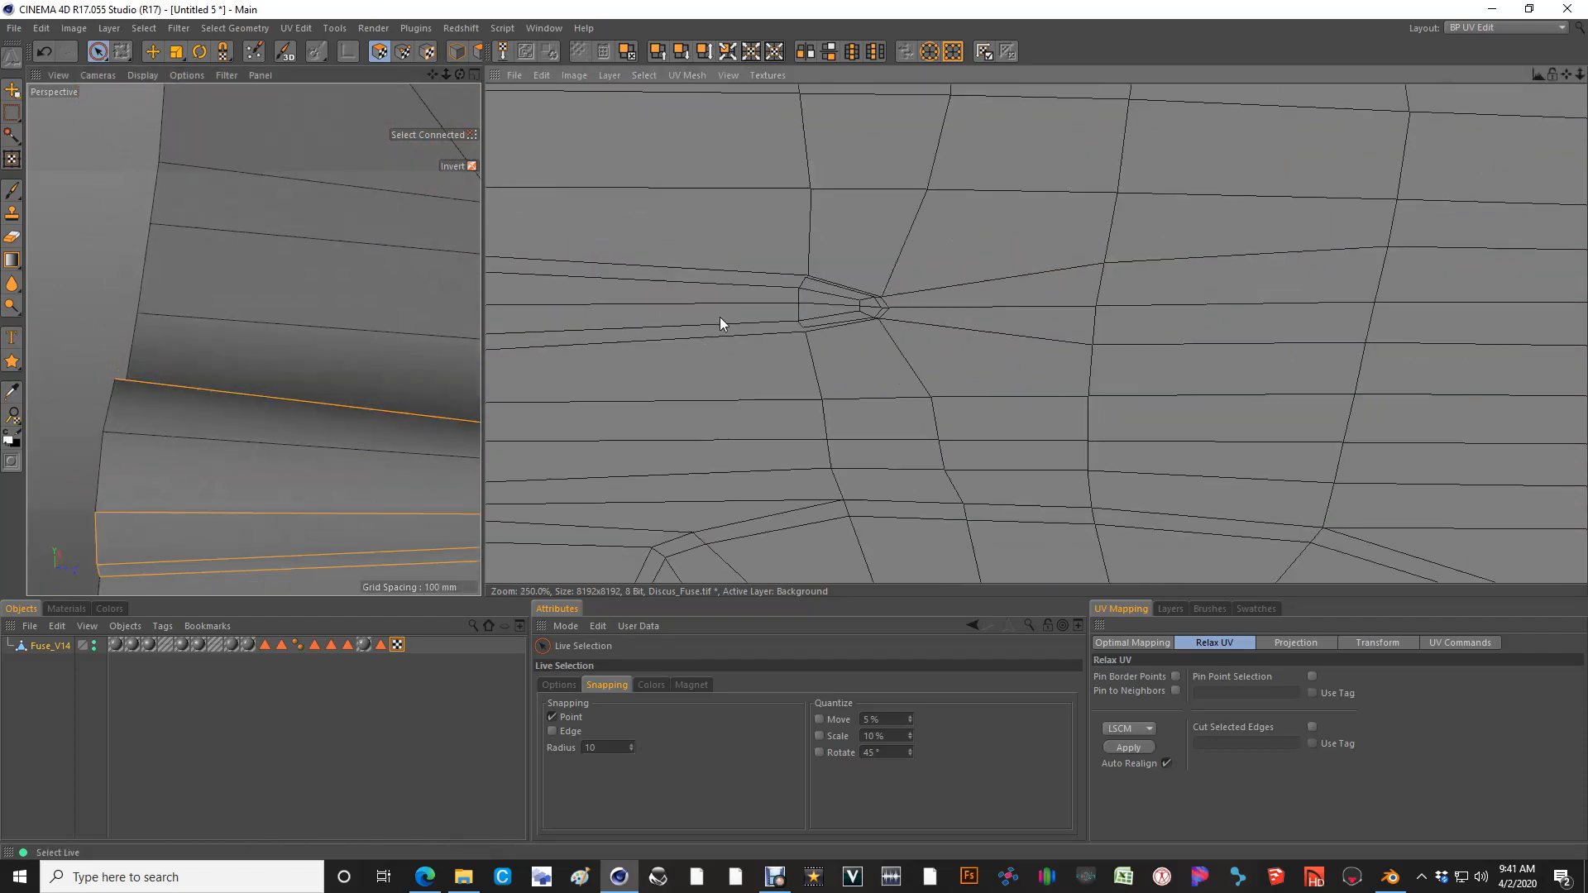
pyautogui.scroll(-5, 743, 305)
pyautogui.press('e')
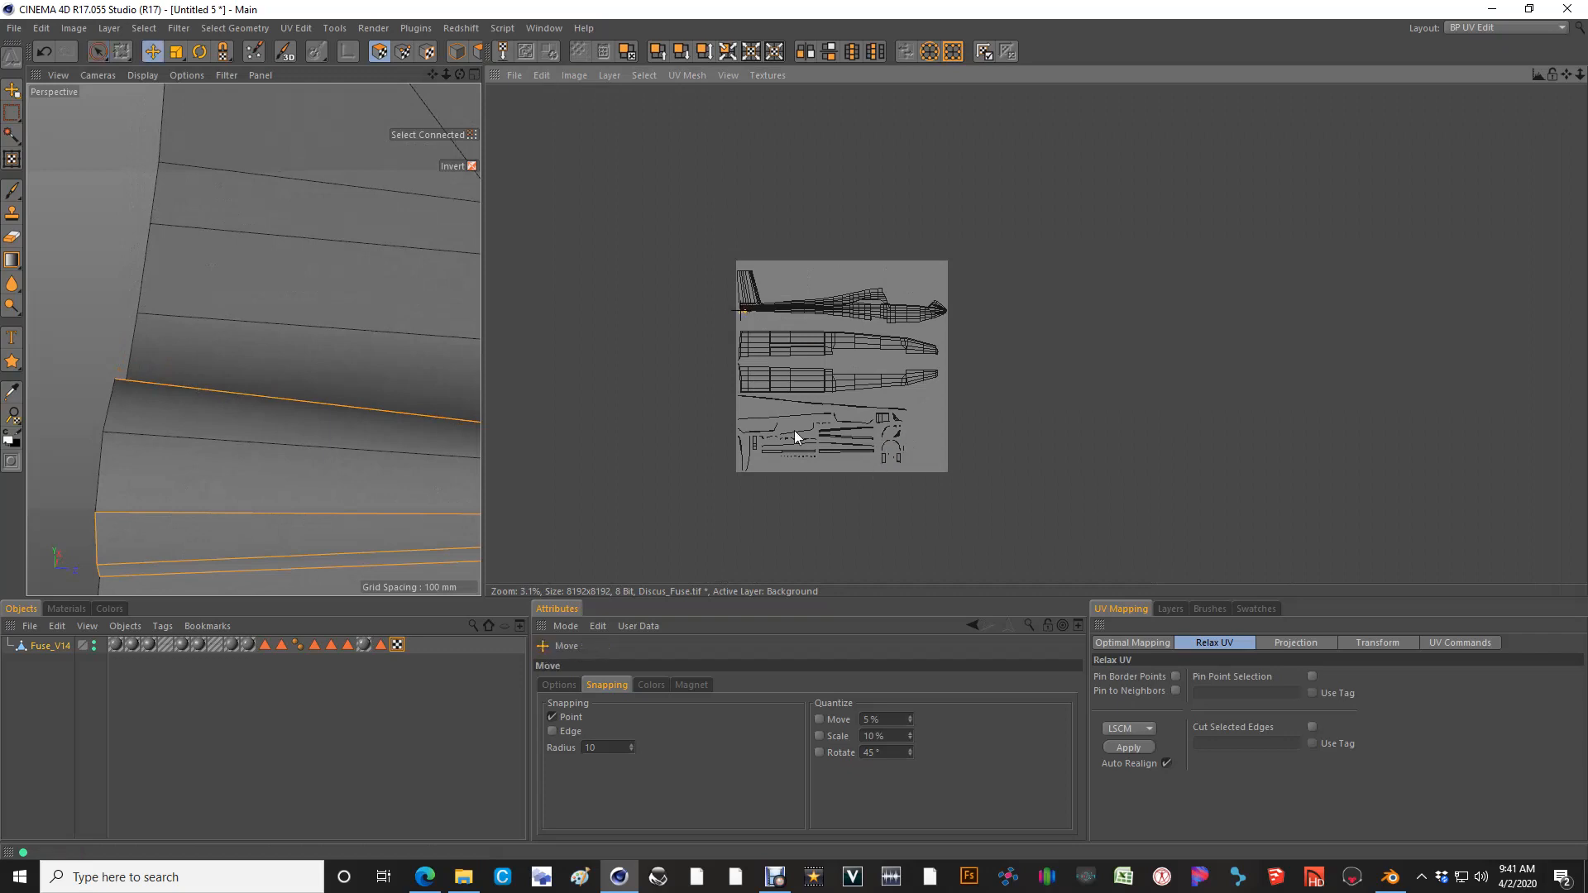
pyautogui.scroll(8, 742, 305)
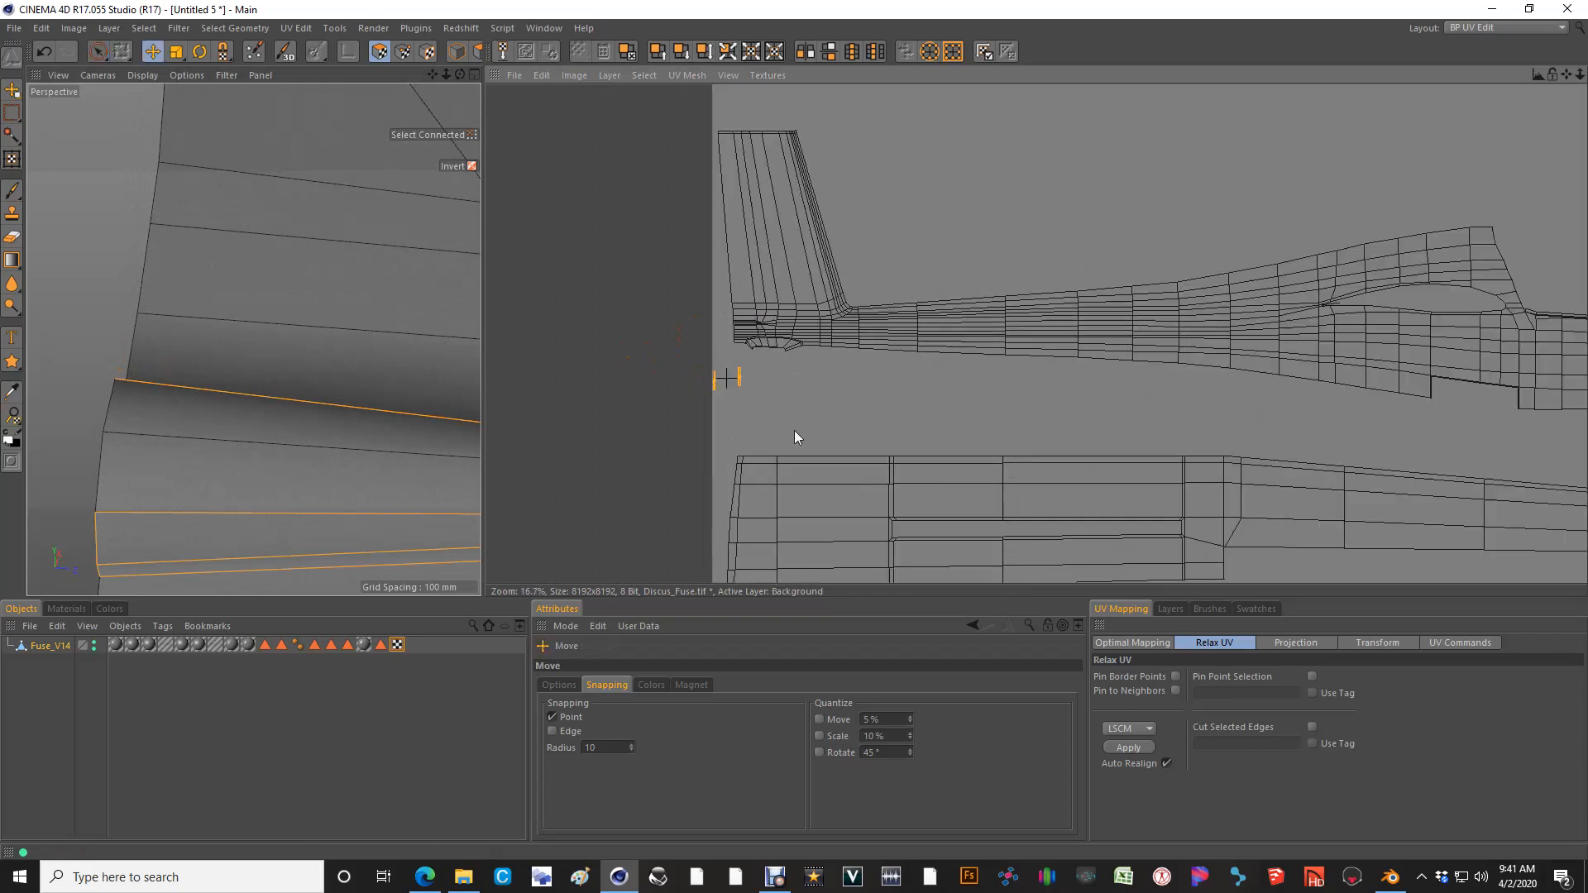
pyautogui.scroll(2, 746, 389)
pyautogui.press('space')
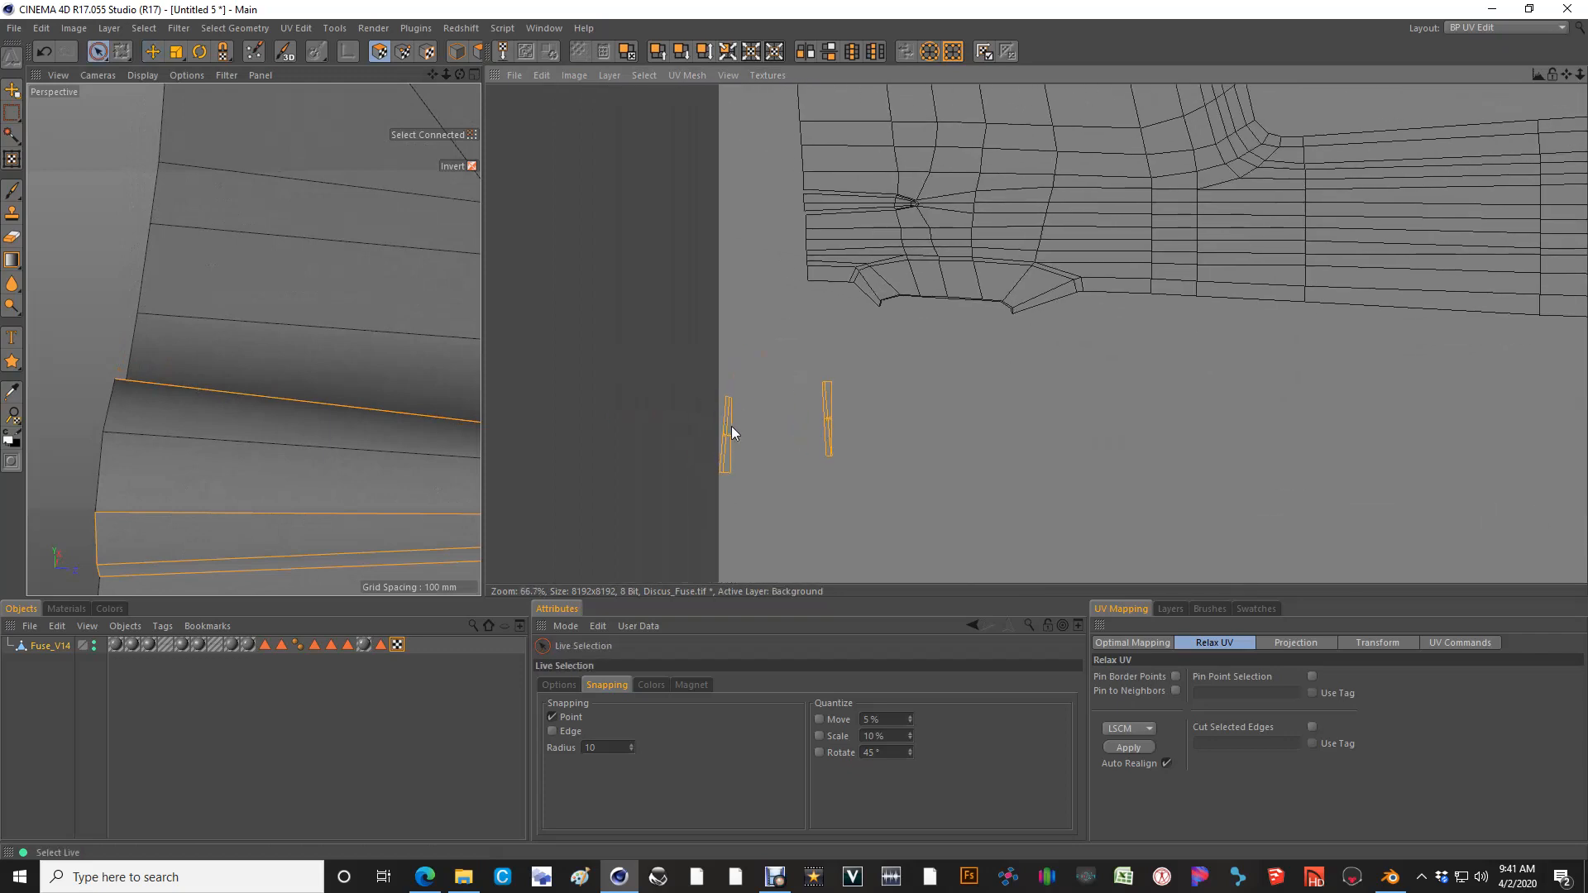
pyautogui.click(727, 434)
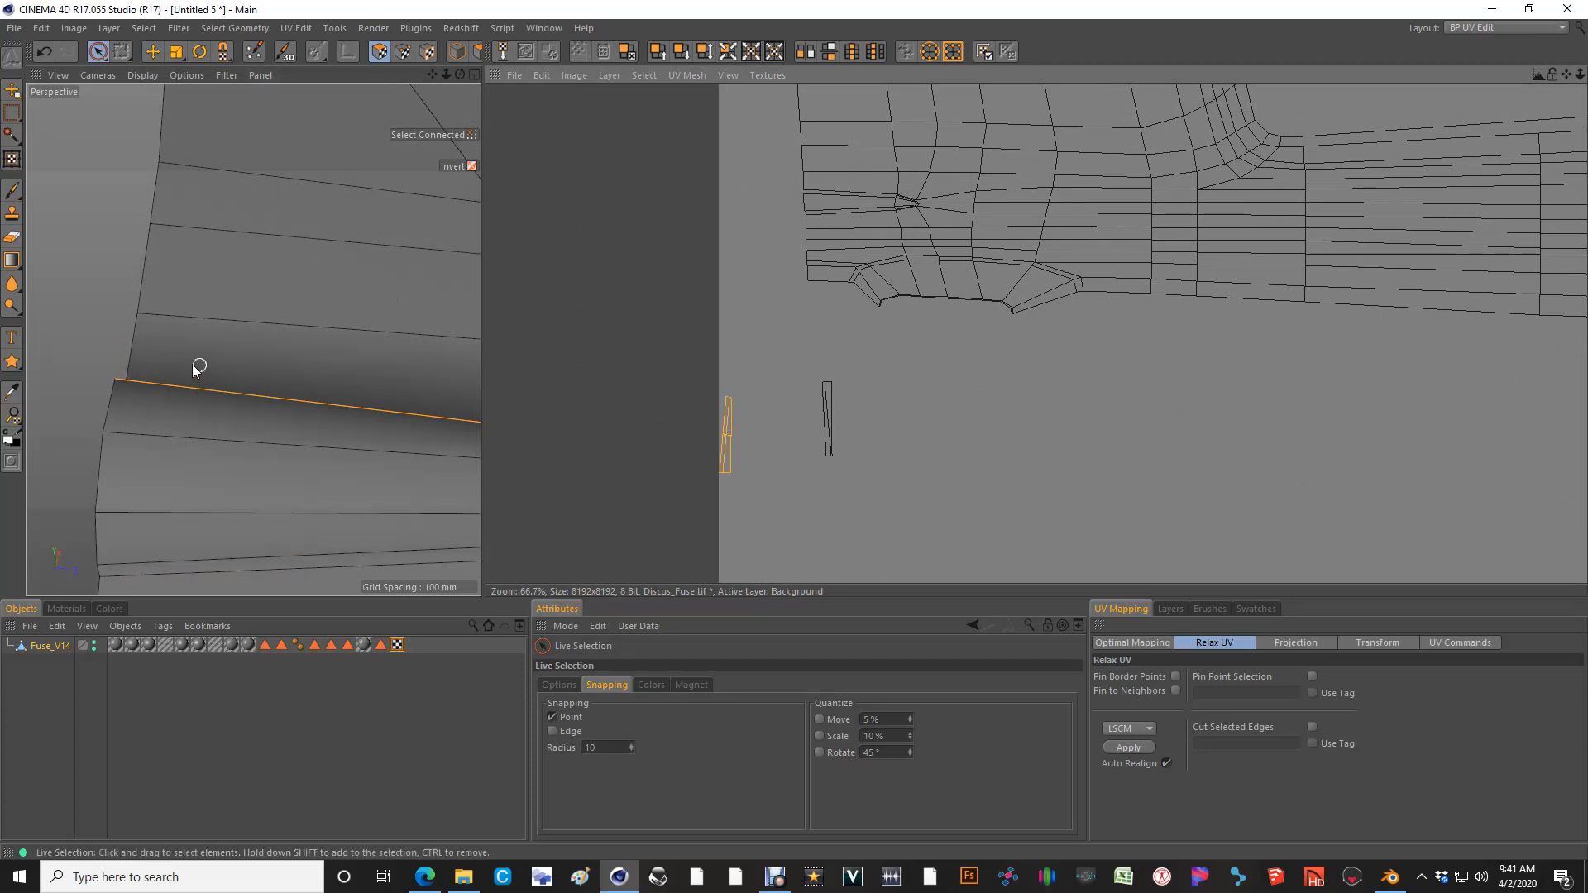
# Identify the strip's upper rear corner point on the model and rotate its UV piece to lie horizontally
pyautogui.keyDown('alt'); pyautogui.moveTo(196, 364); pyautogui.dragTo(263, 265); pyautogui.keyUp('alt')
pyautogui.click(403, 52)
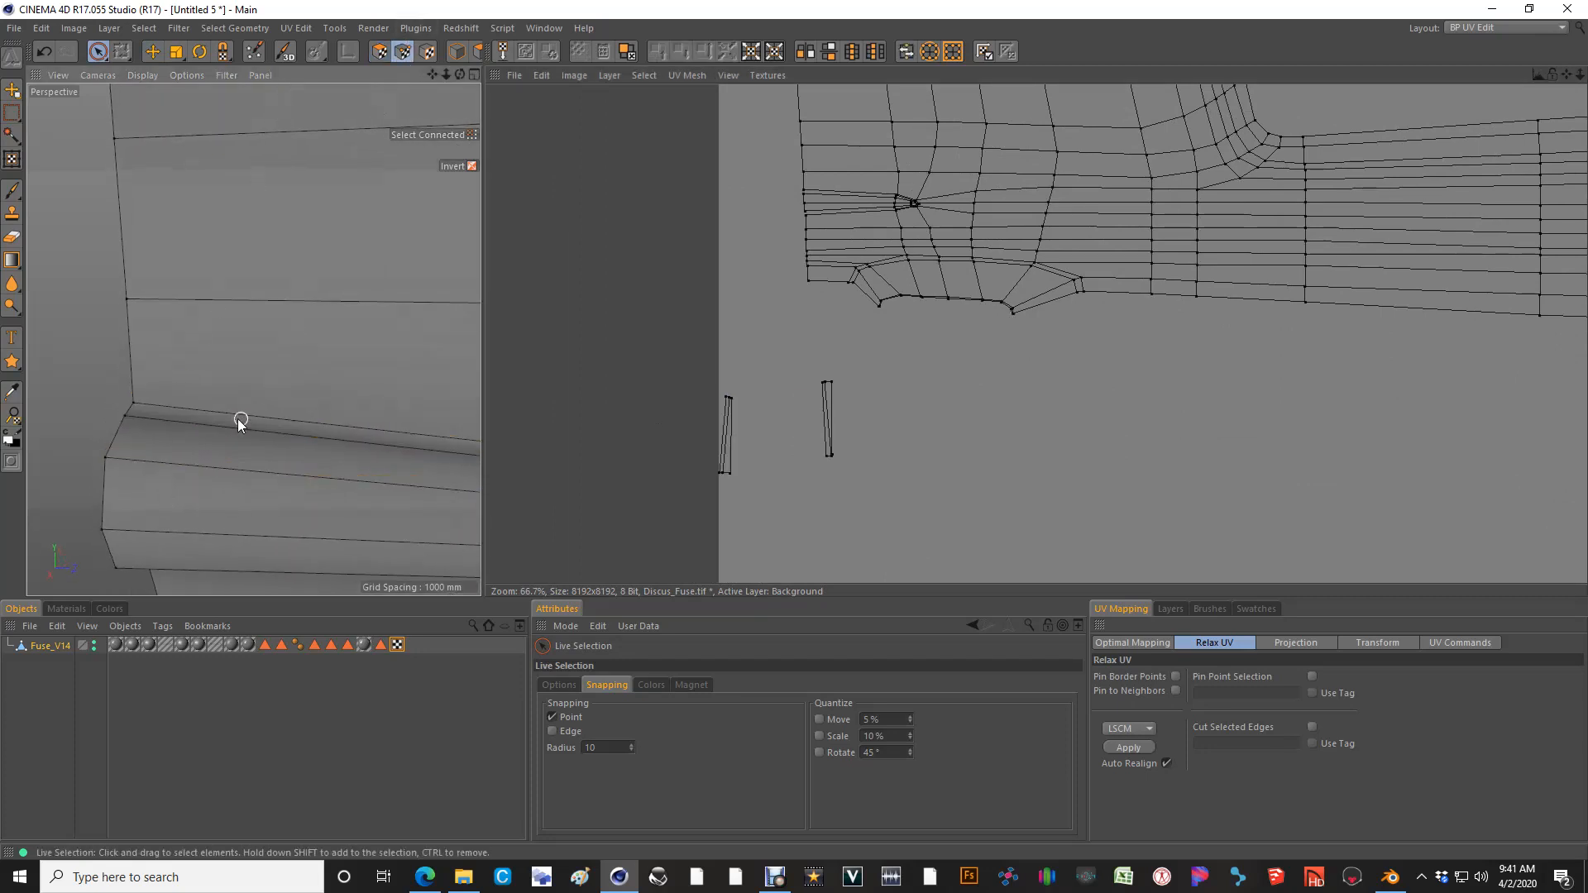
pyautogui.click(136, 408)
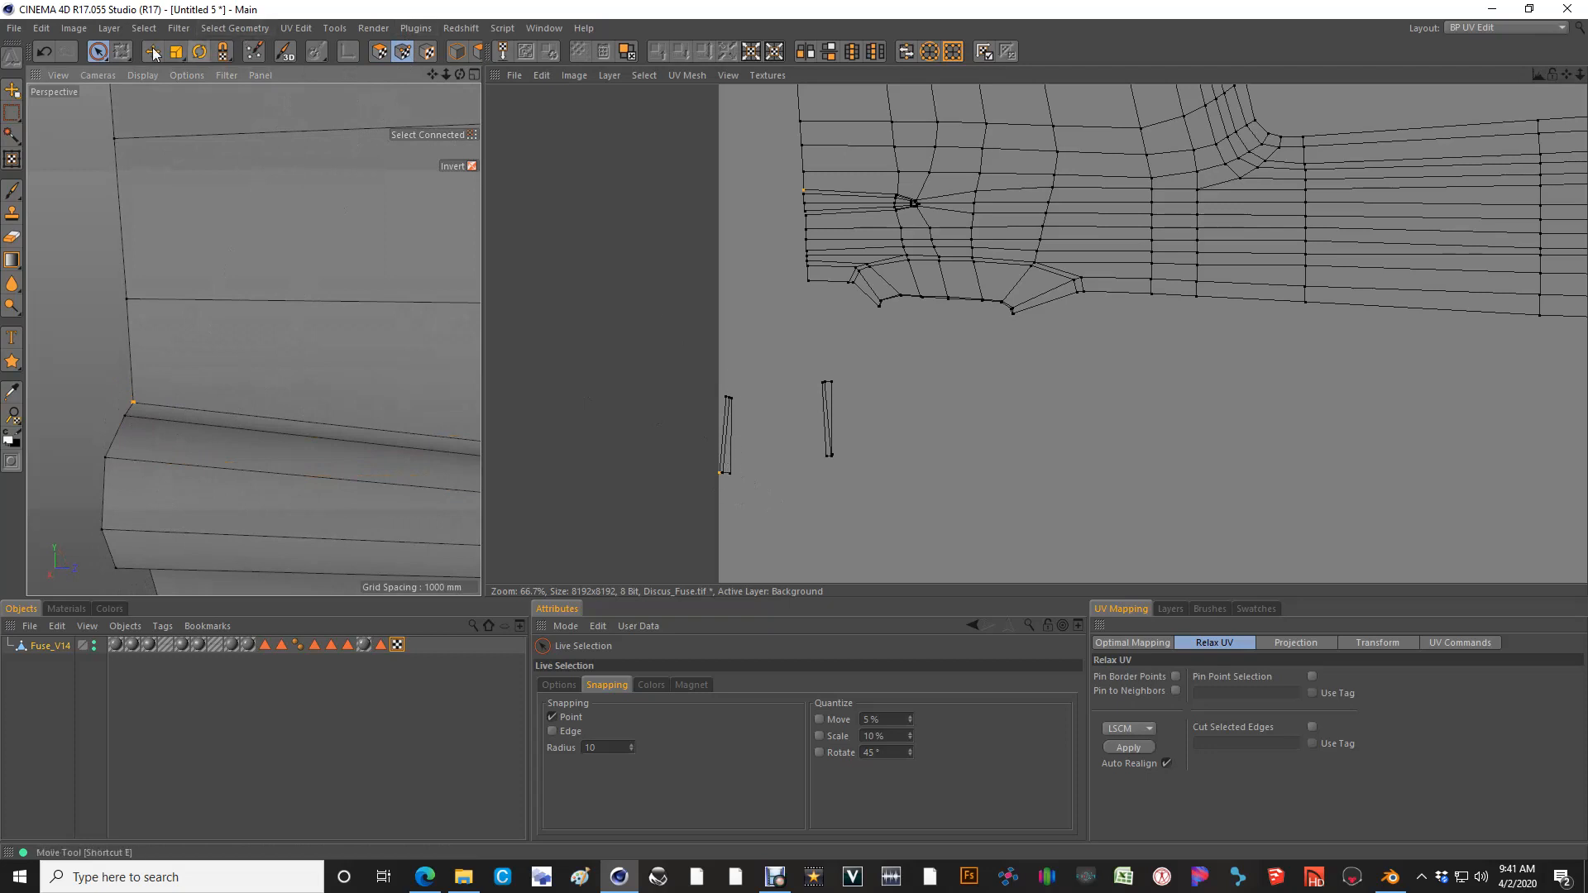
pyautogui.click(379, 52)
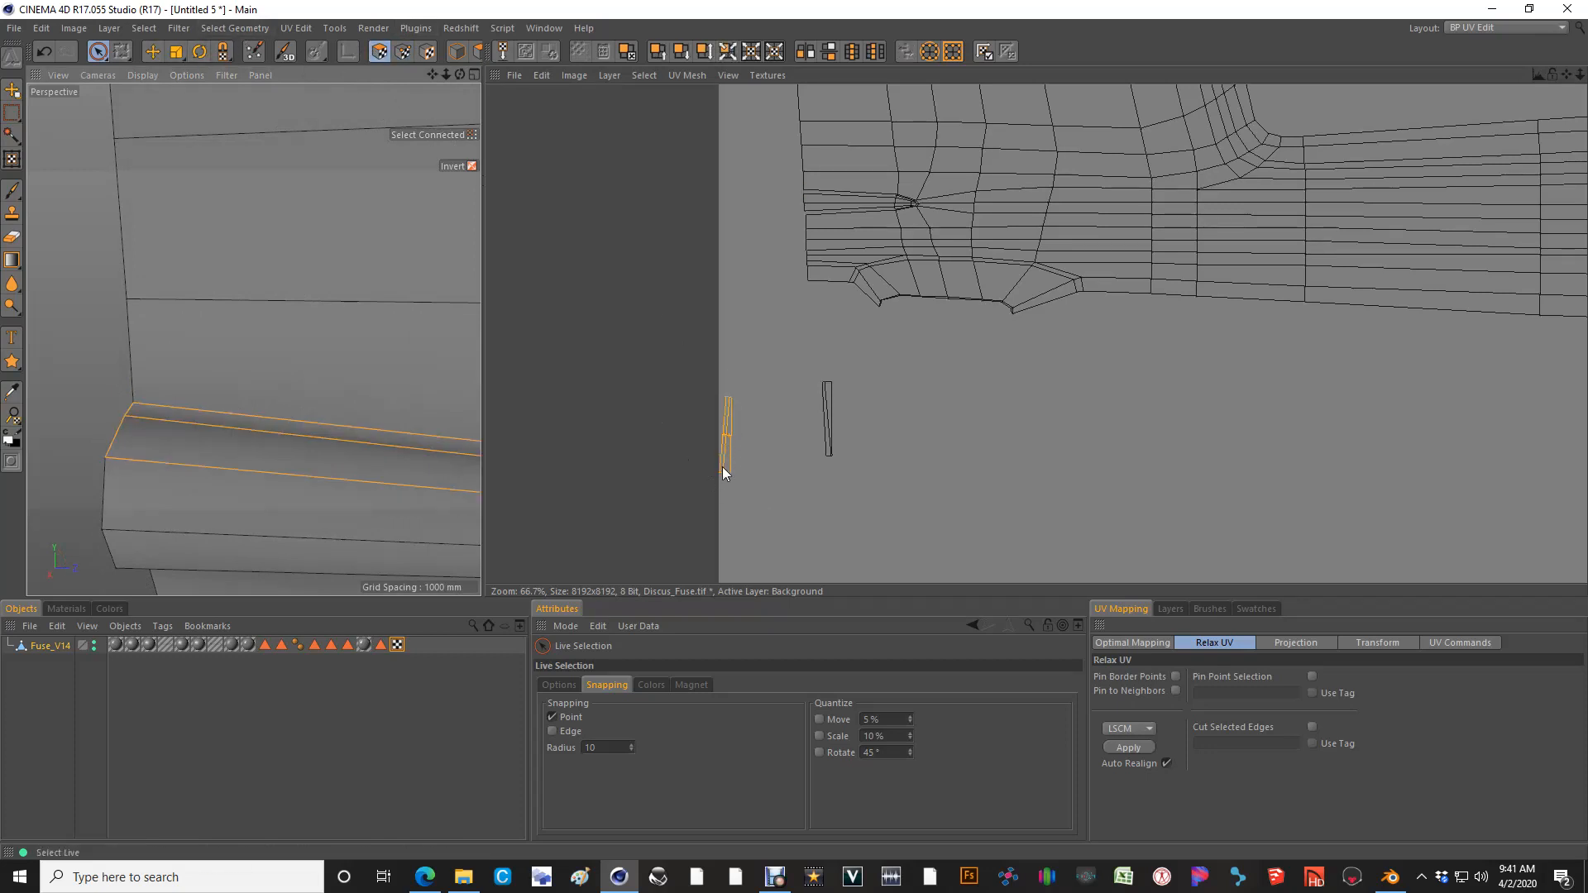
pyautogui.press('r')
pyautogui.moveTo(708, 475); pyautogui.dragTo(794, 430)
pyautogui.press('e')
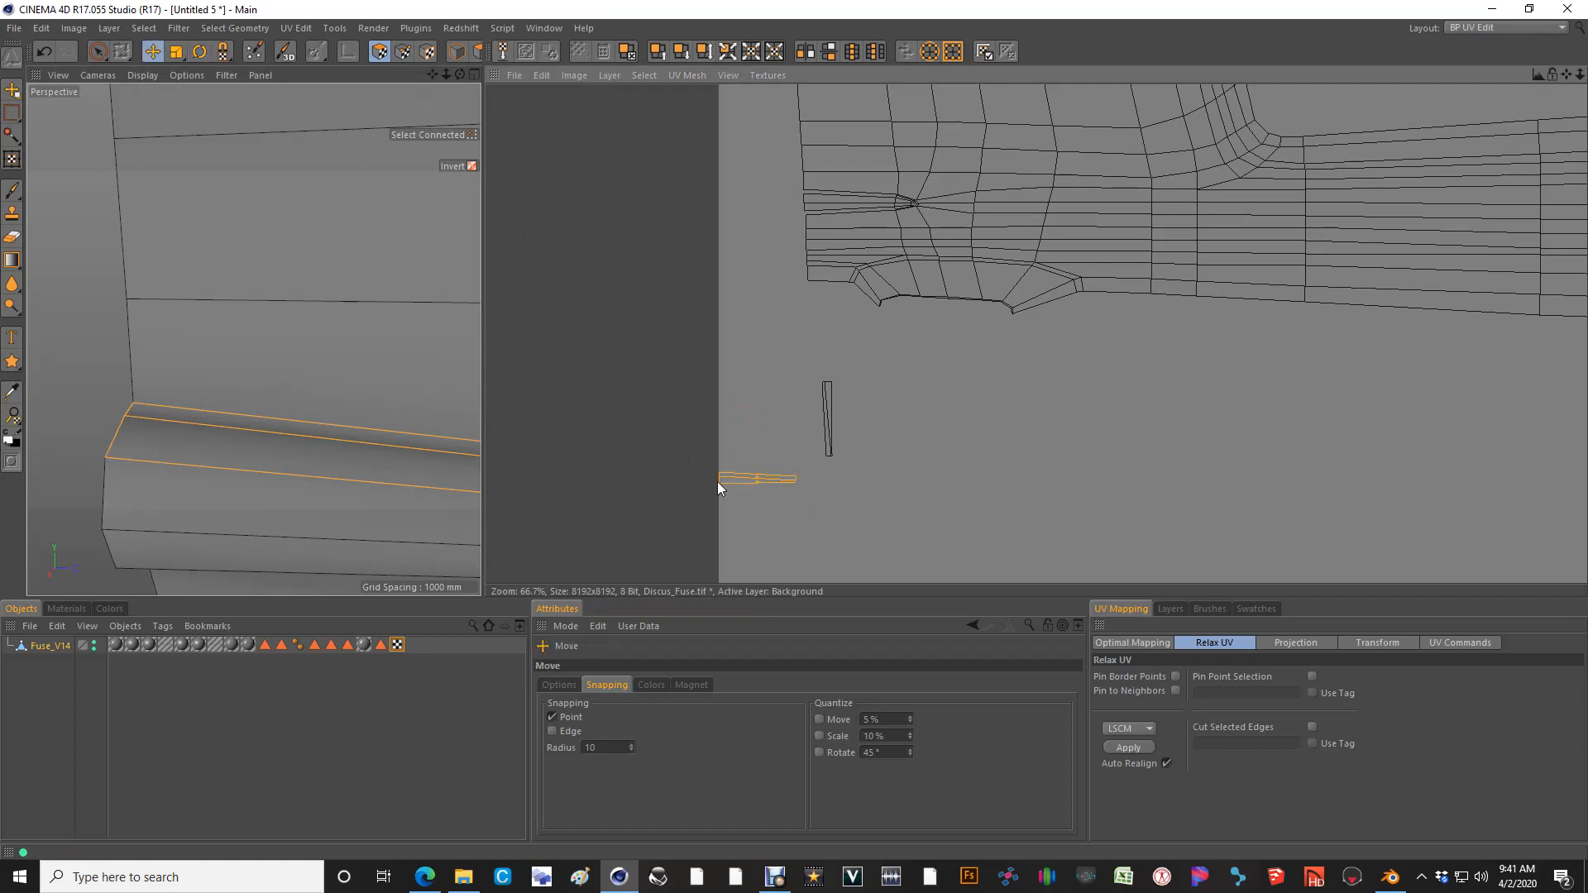
# Move the rotated UV strip's points up to the rear edge of the tail at the upper gap
pyautogui.click(403, 51)
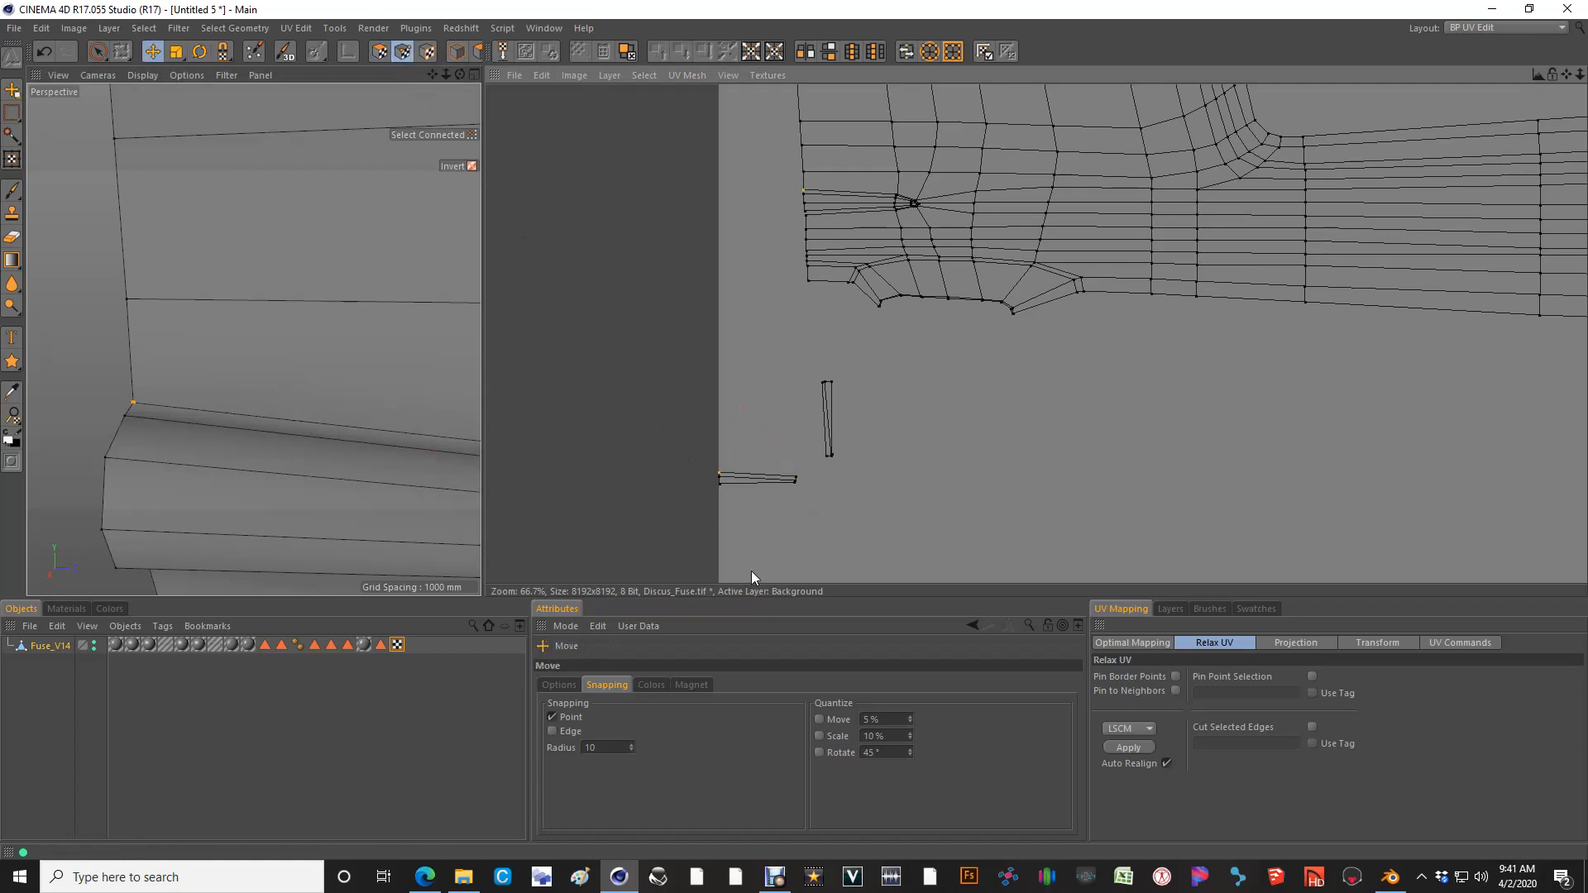
pyautogui.press('9')
pyautogui.moveTo(715, 494); pyautogui.dragTo(802, 202)
pyautogui.press('e')
pyautogui.scroll(6, 813, 167)
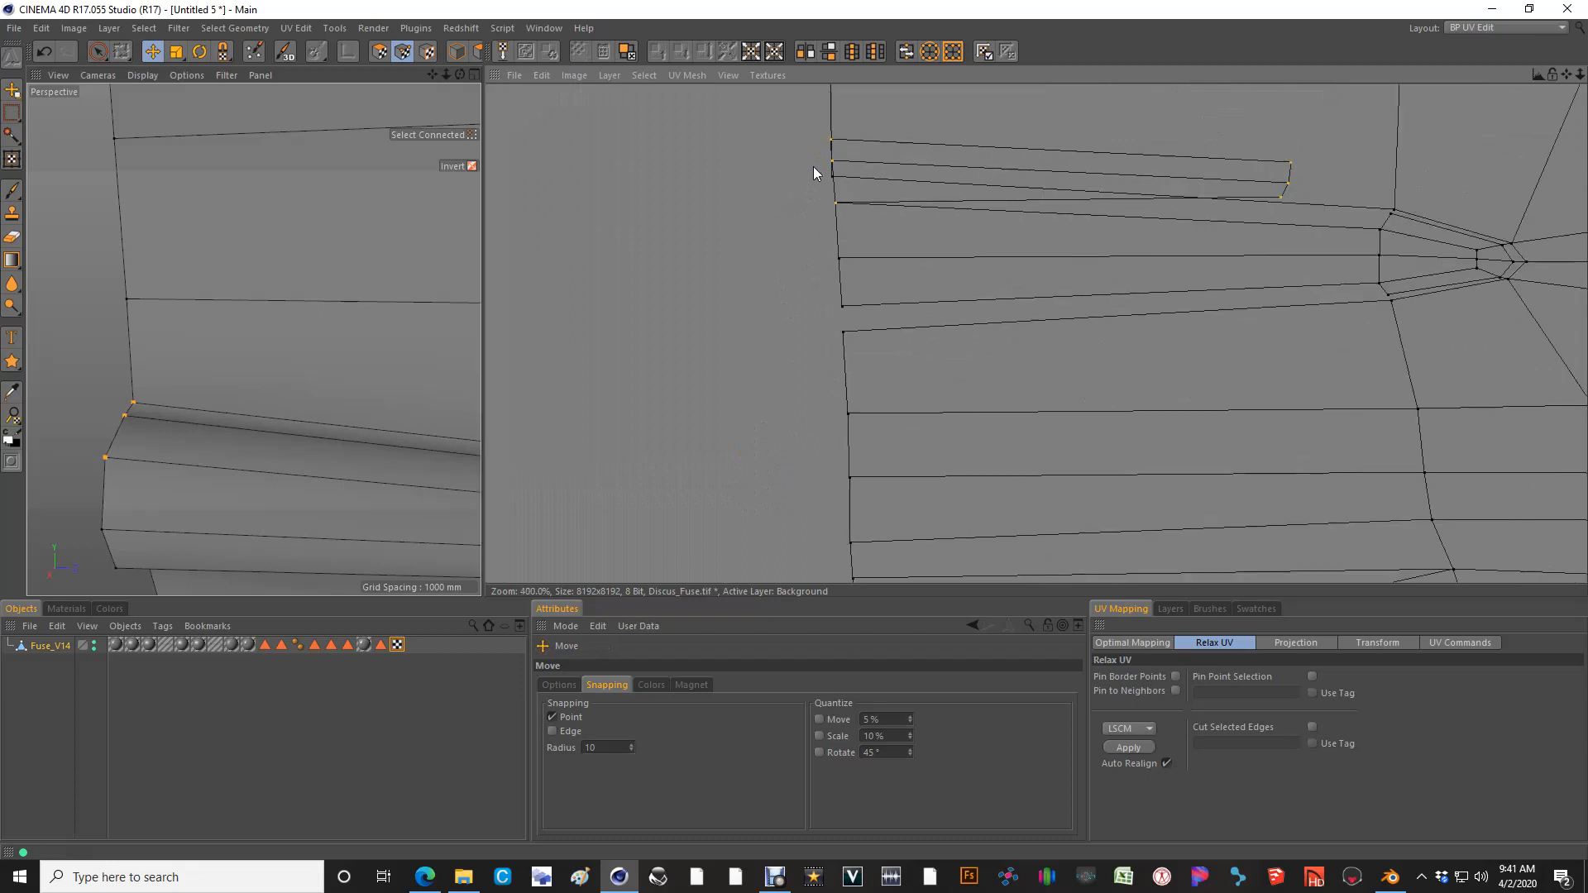
# Snap the strip's rear-end UV points onto the rear-edge points bordering the tail's upper gap
pyautogui.keyDown('alt'); pyautogui.moveTo(900, 161); pyautogui.dragTo(917, 240, button='middle'); pyautogui.keyUp('alt')
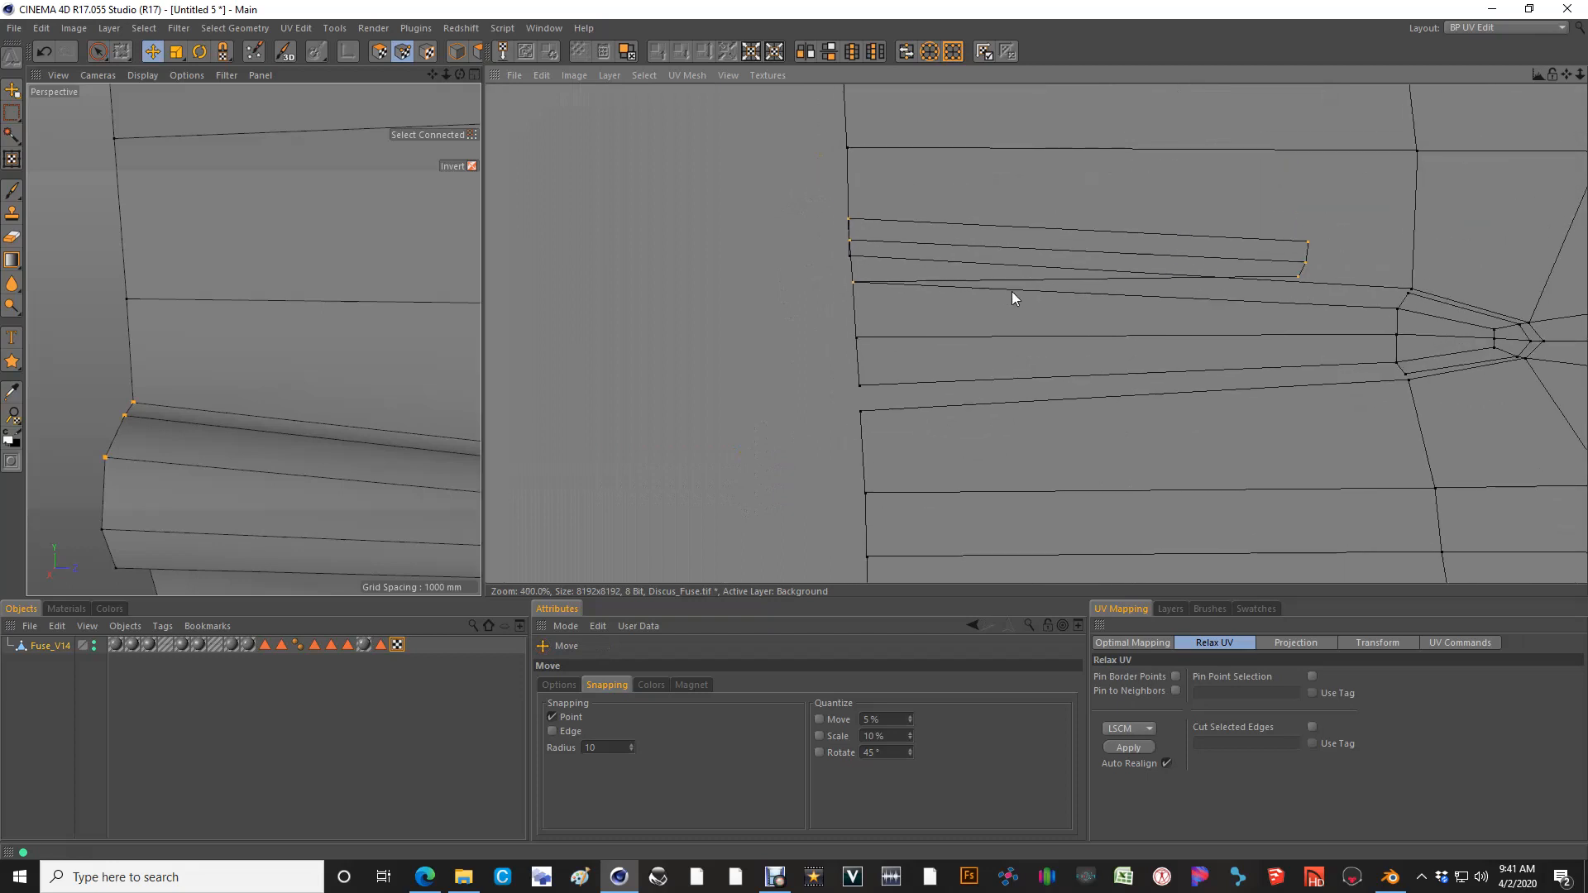
pyautogui.press('space')
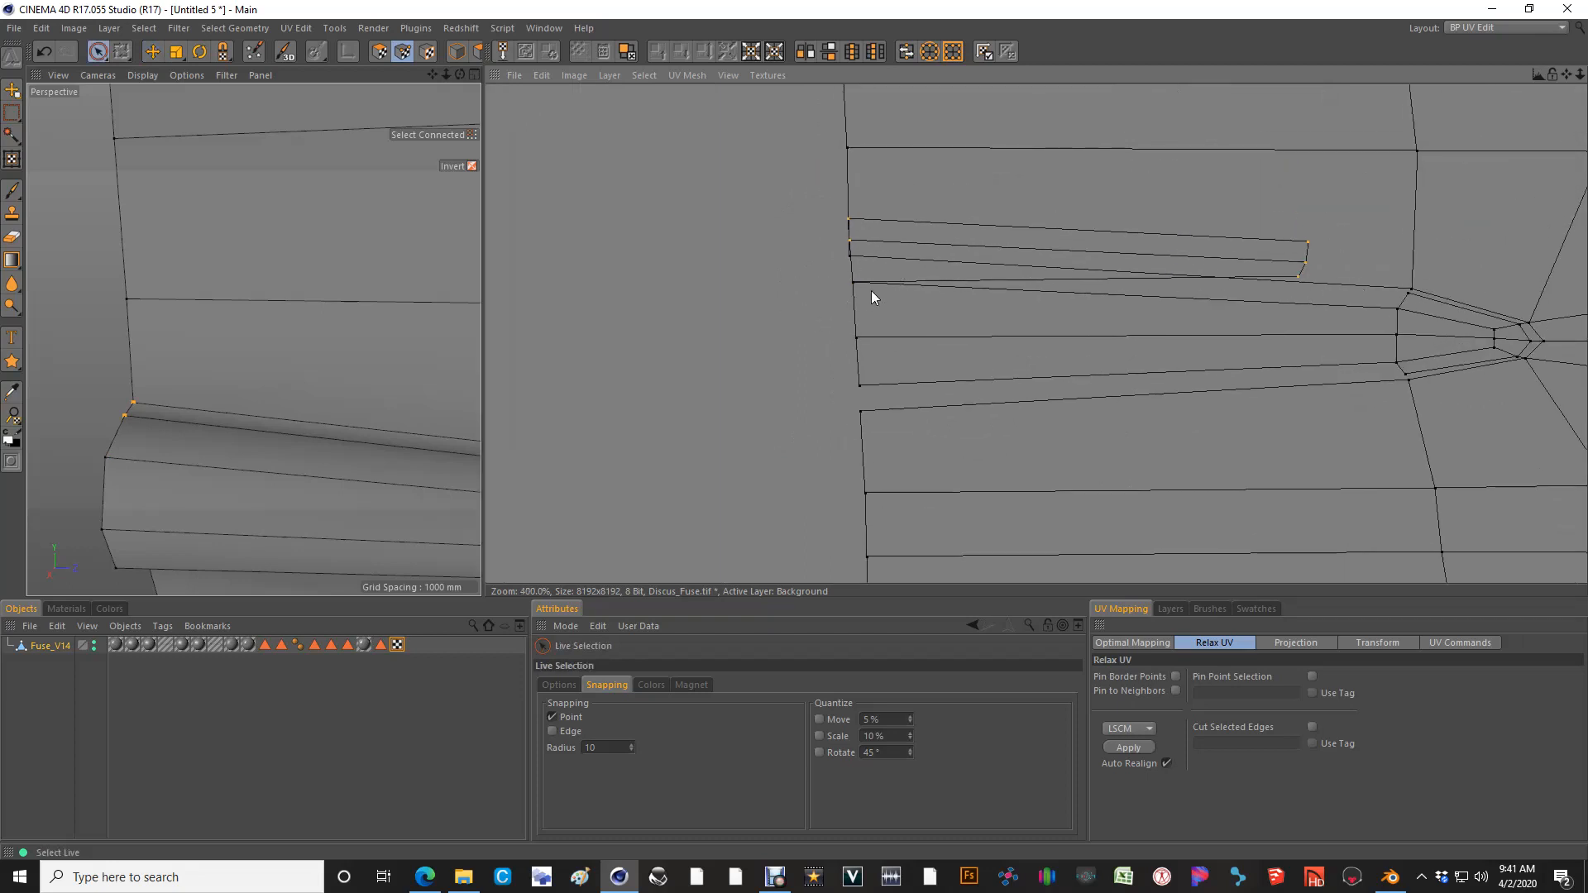
pyautogui.press('space')
pyautogui.moveTo(864, 238); pyautogui.dragTo(867, 266)
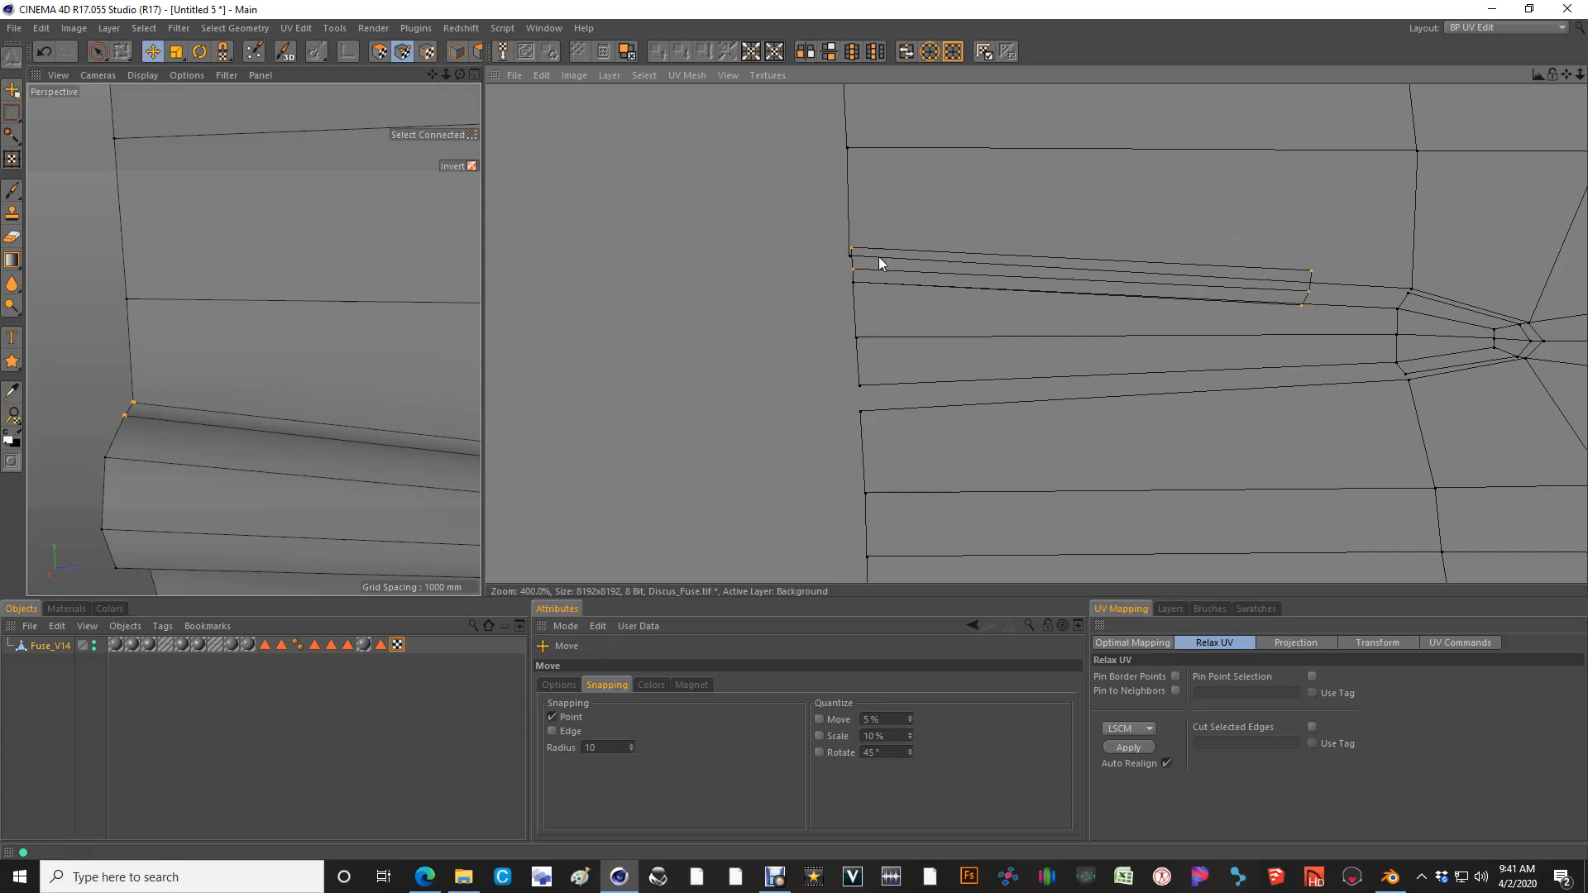
pyautogui.press('space')
pyautogui.press('space')
pyautogui.moveTo(860, 254); pyautogui.dragTo(867, 266)
pyautogui.press('space')
pyautogui.click(876, 265)
pyautogui.press('space')
pyautogui.press('space')
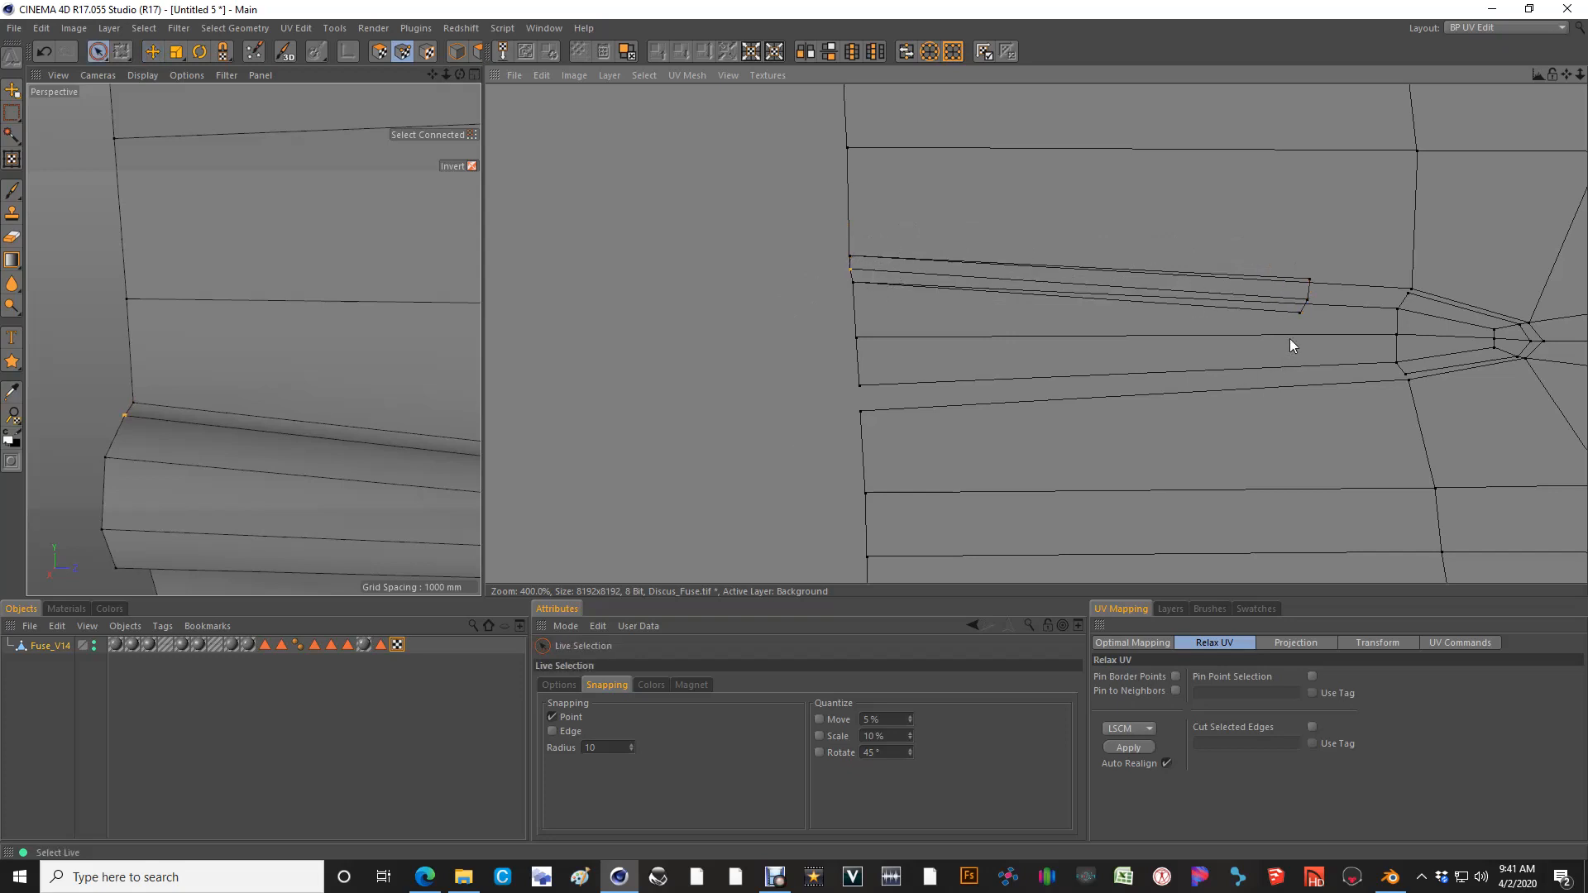
# Move the loose upper strip's front end points to the pointed fairing's upper corner and snap its lower points onto the matching UV points
pyautogui.click(1320, 284)
pyautogui.press('space')
pyautogui.moveTo(1306, 320); pyautogui.dragTo(1413, 309)
pyautogui.scroll(3, 1532, 260)
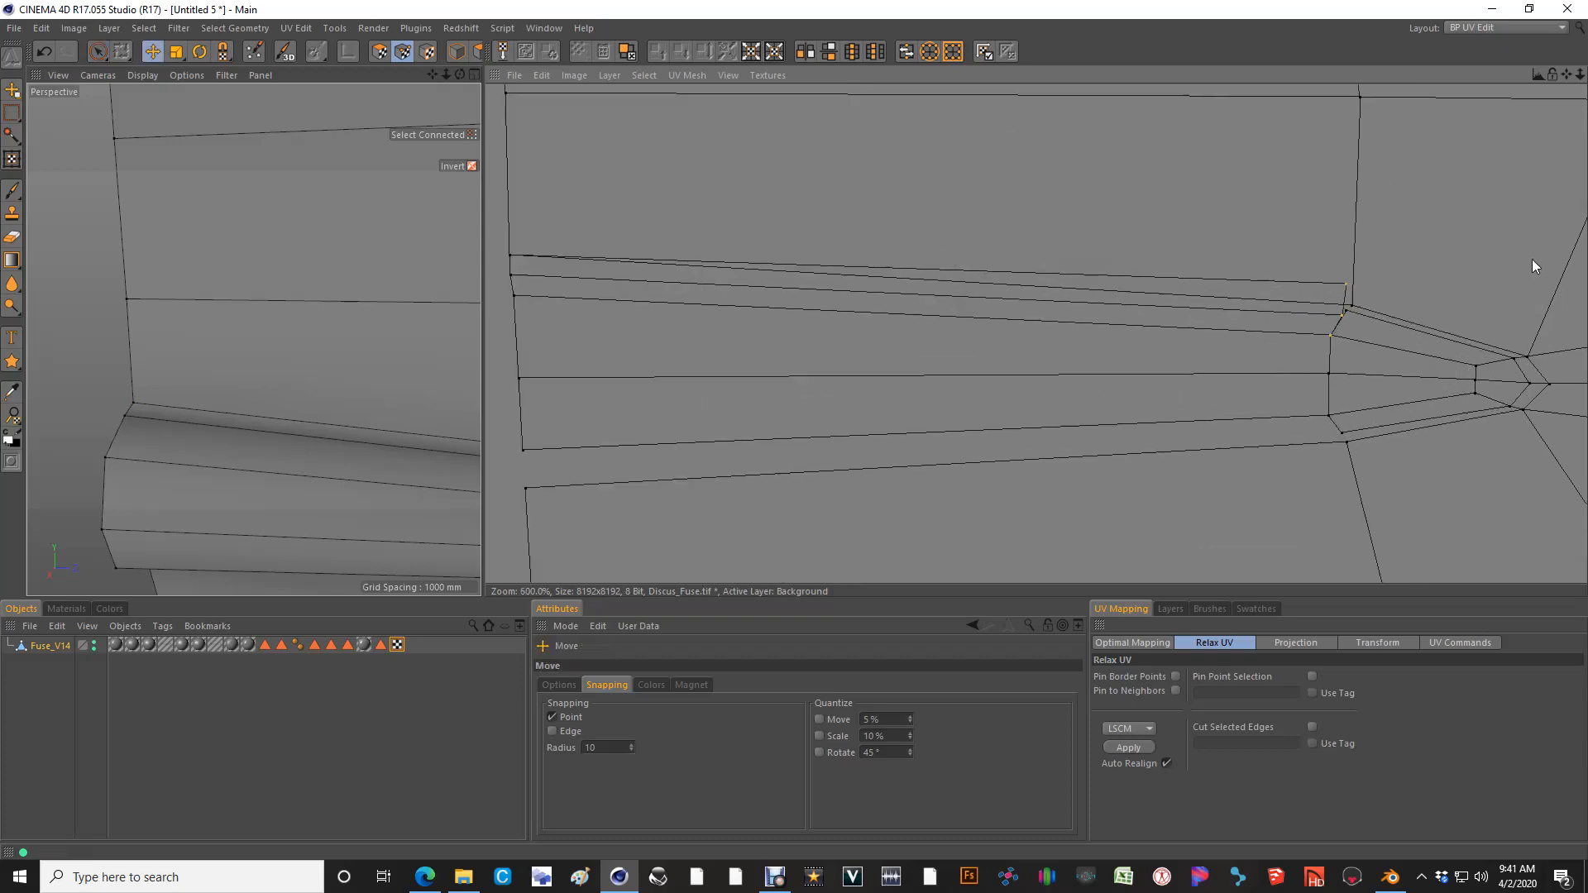
pyautogui.press('space')
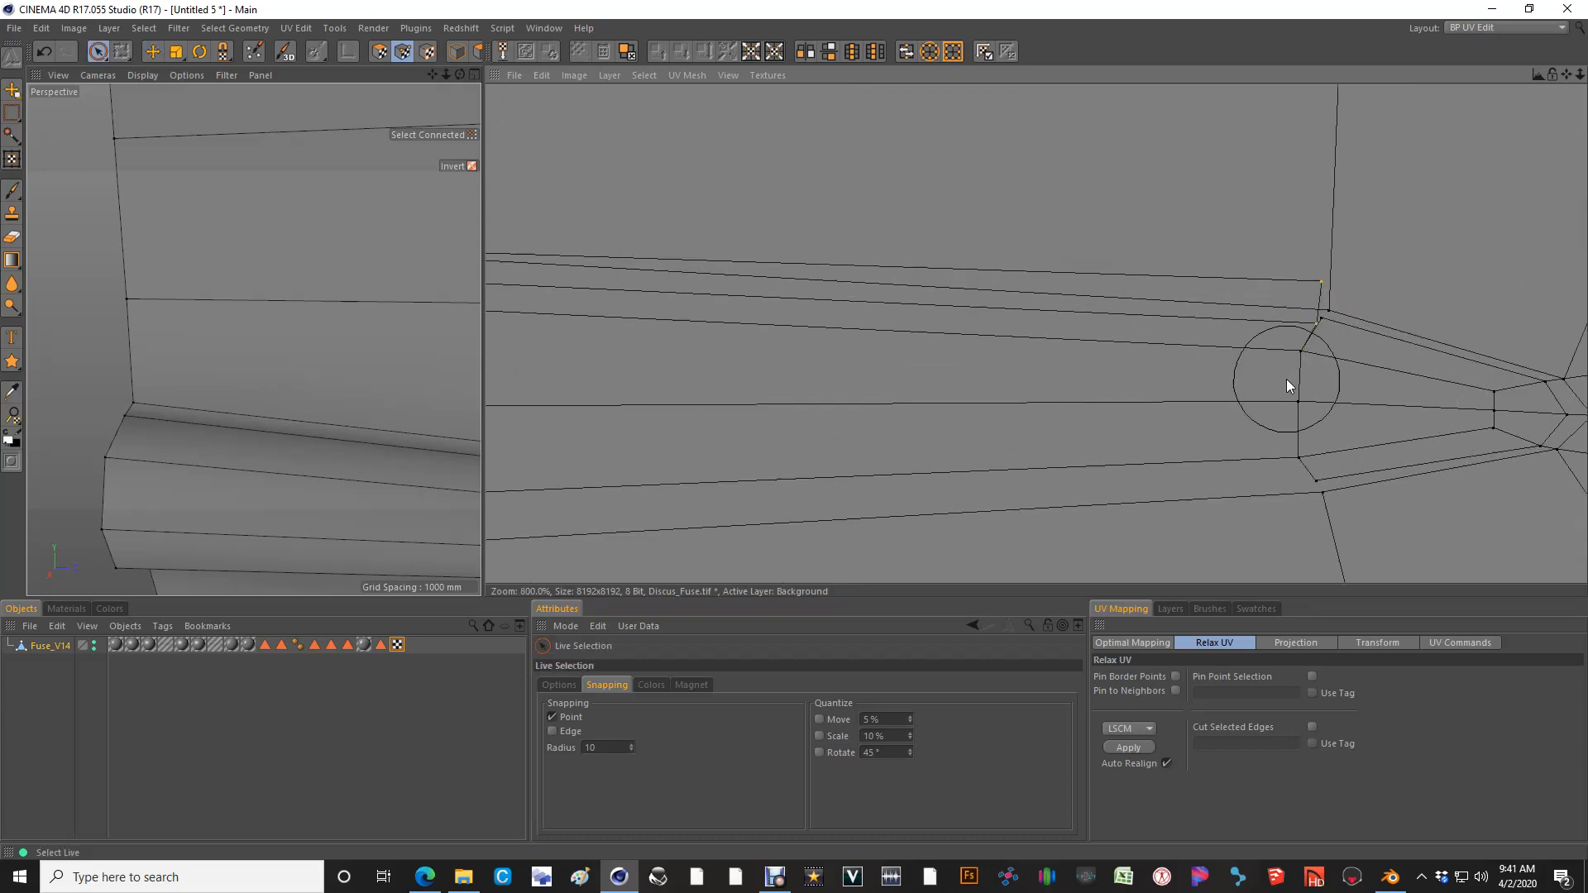
pyautogui.click(1315, 327)
pyautogui.press('space')
pyautogui.moveTo(1317, 323); pyautogui.dragTo(1322, 317)
pyautogui.press('space')
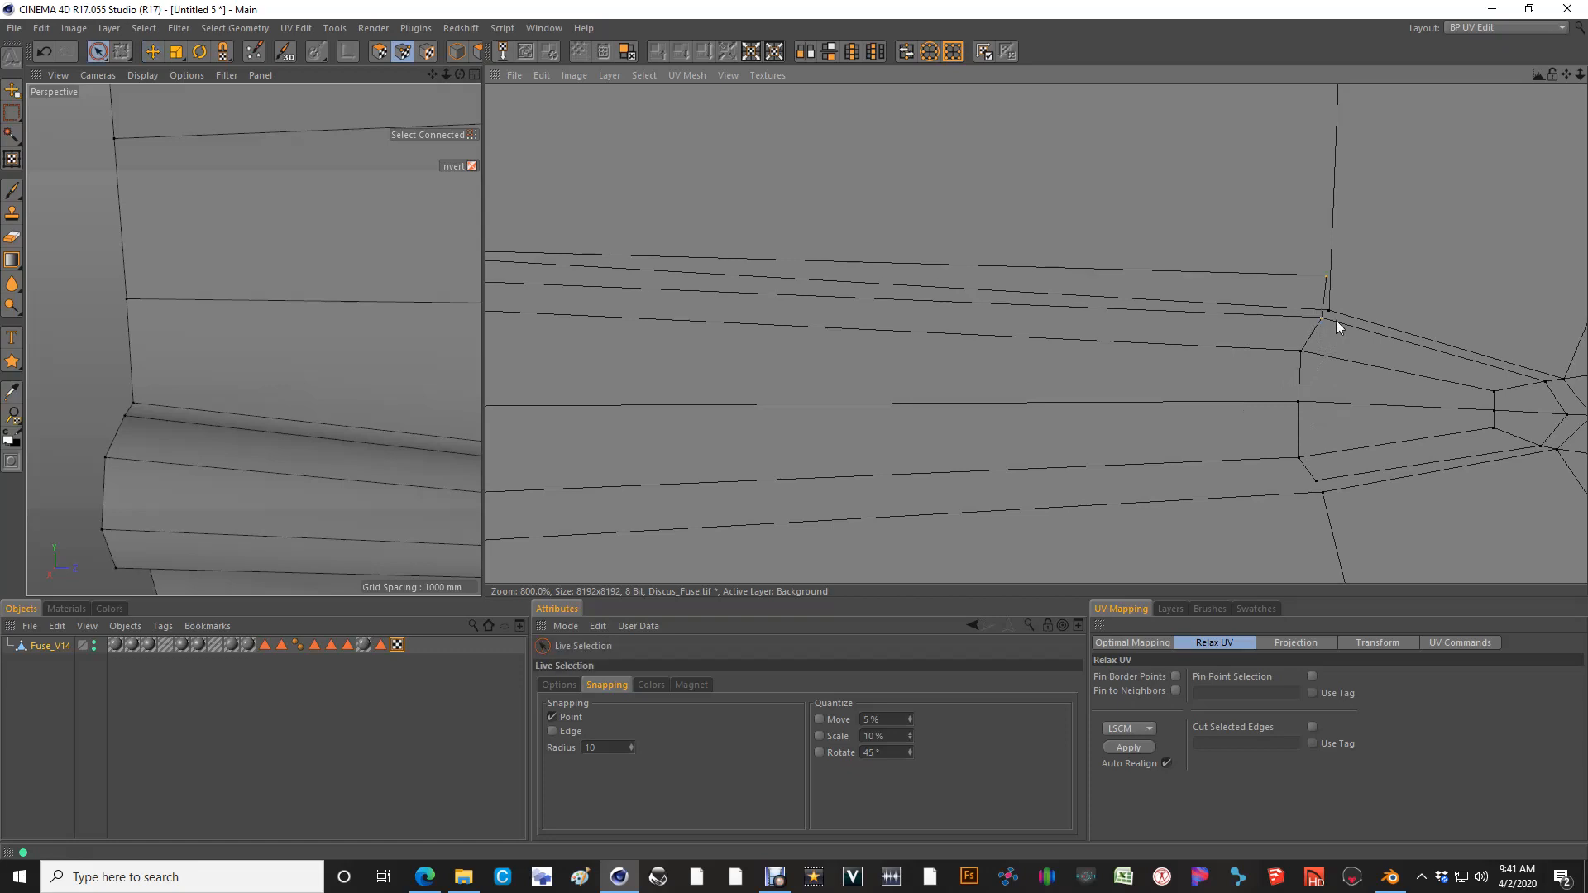
# Snap the strip's top end point onto the fairing's upper corner and shift the shared inner corner point slightly down along the edge
pyautogui.click(1343, 267)
pyautogui.press('space')
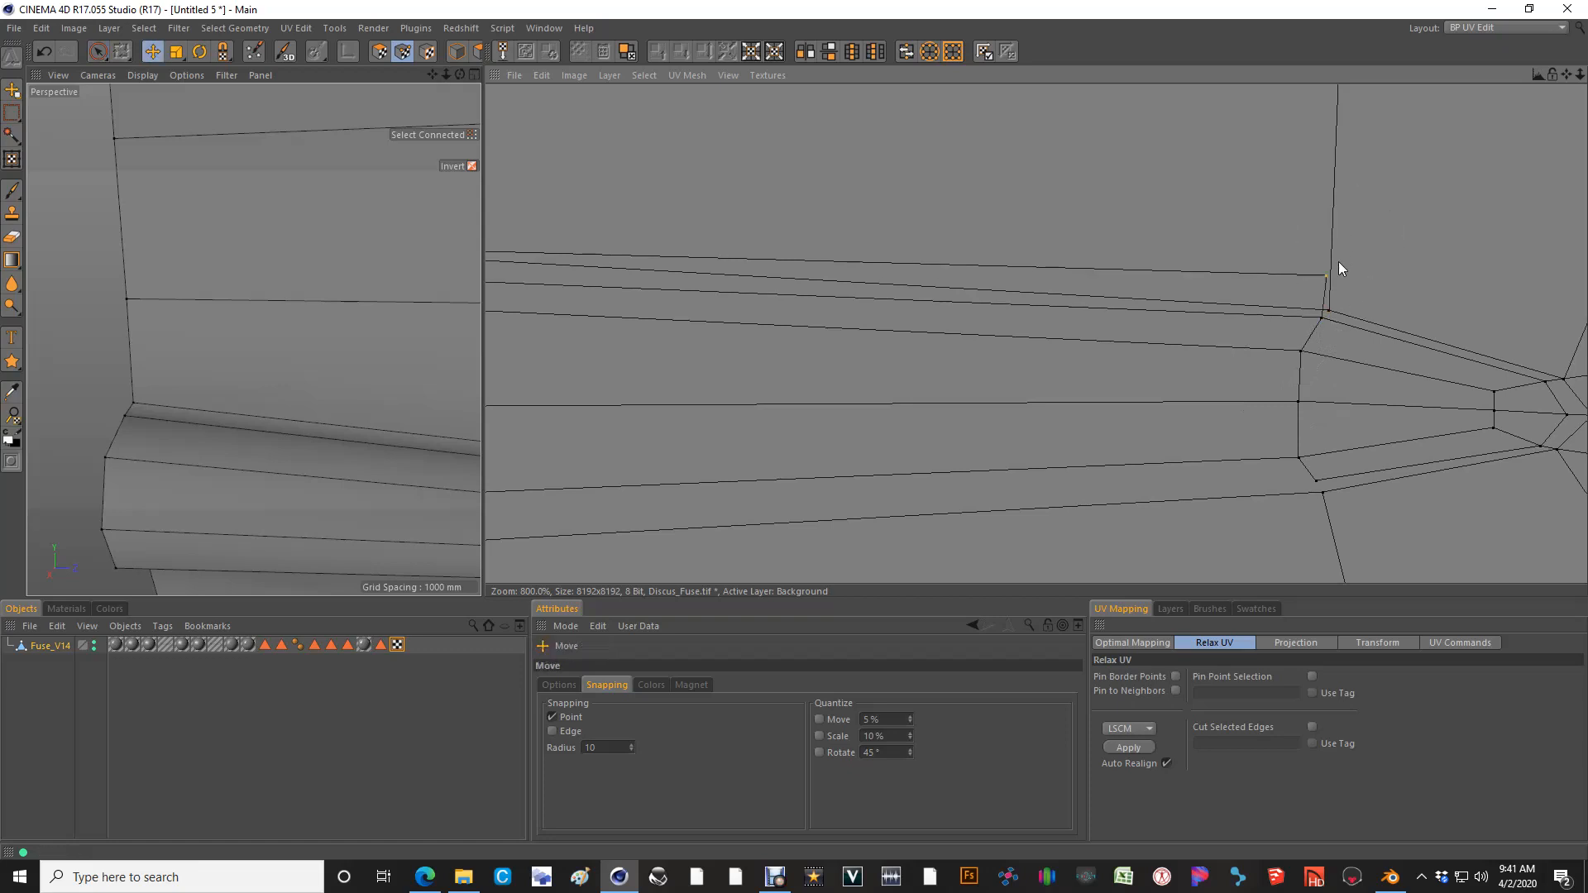
pyautogui.moveTo(1340, 270); pyautogui.dragTo(1322, 315)
pyautogui.press('space')
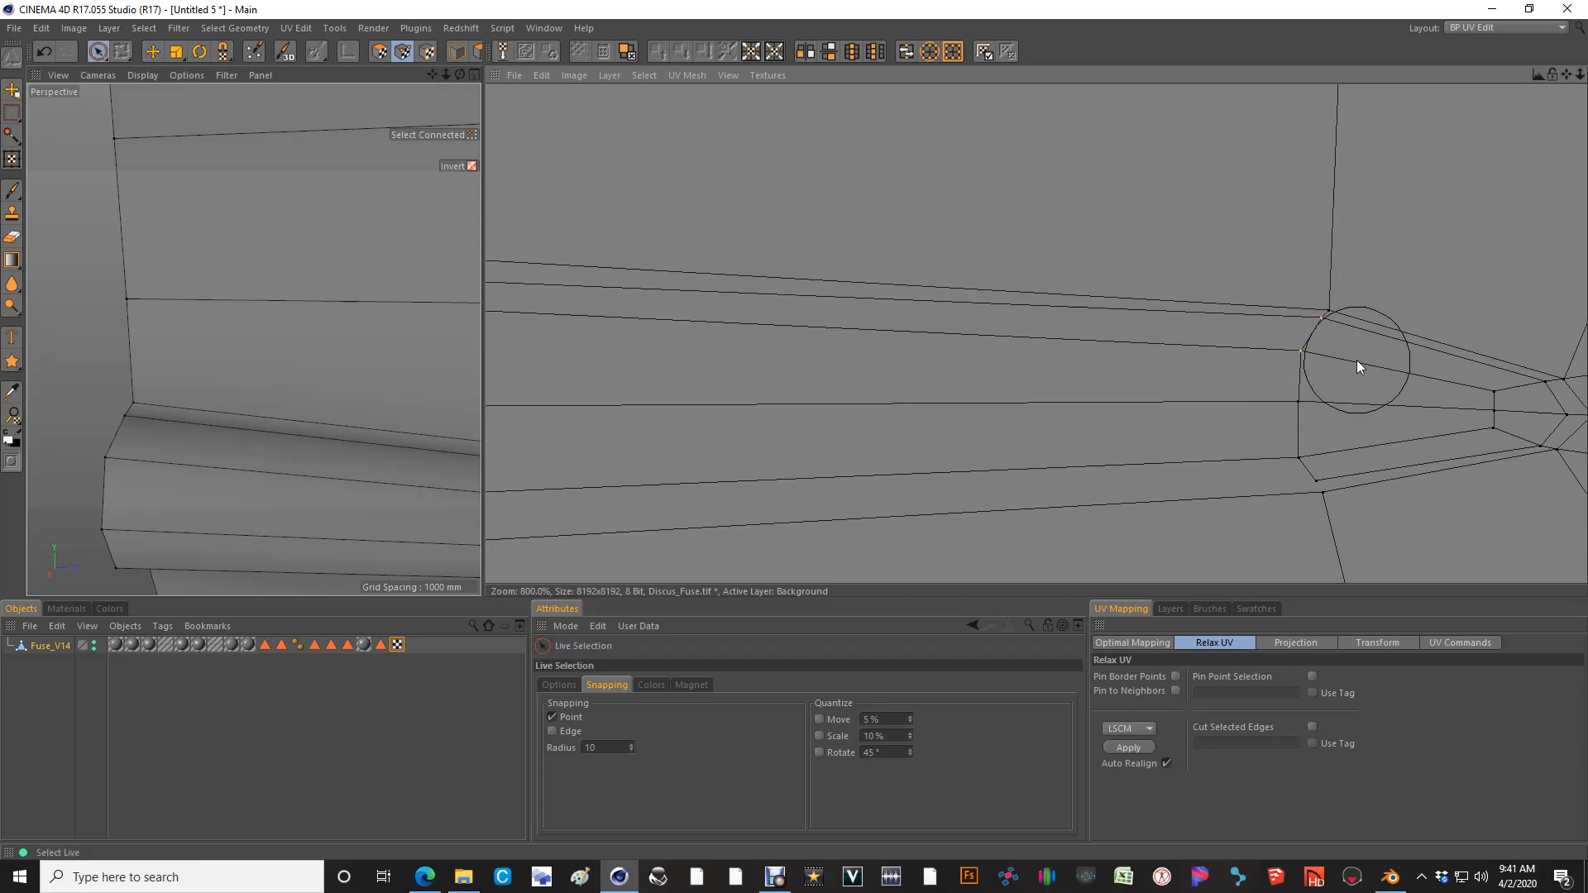
pyautogui.press('space')
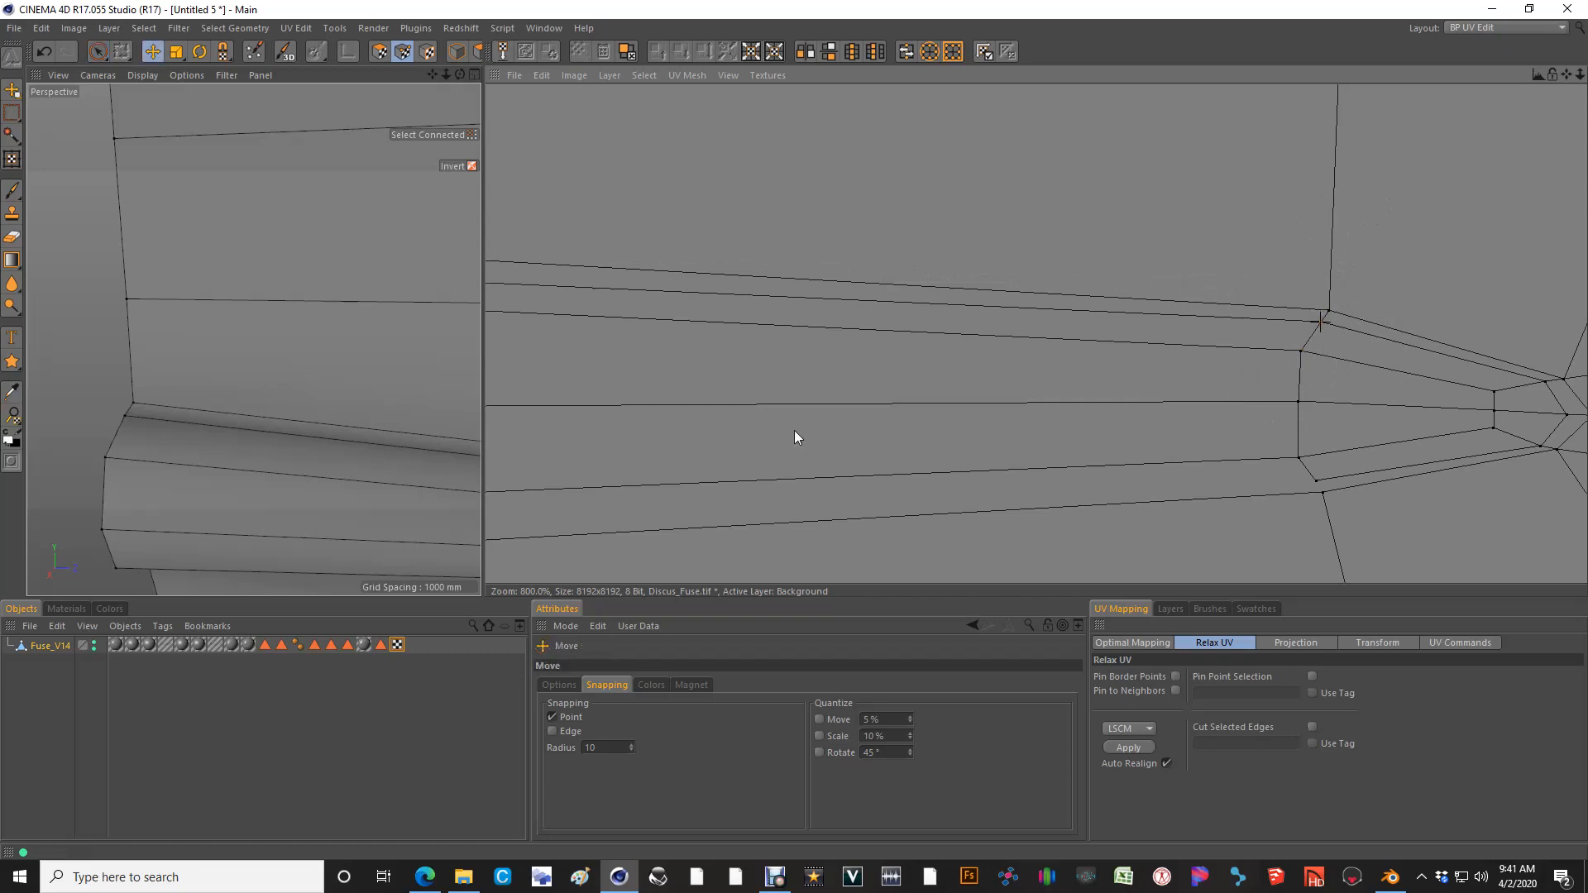
pyautogui.moveTo(1395, 361); pyautogui.dragTo(1397, 363)
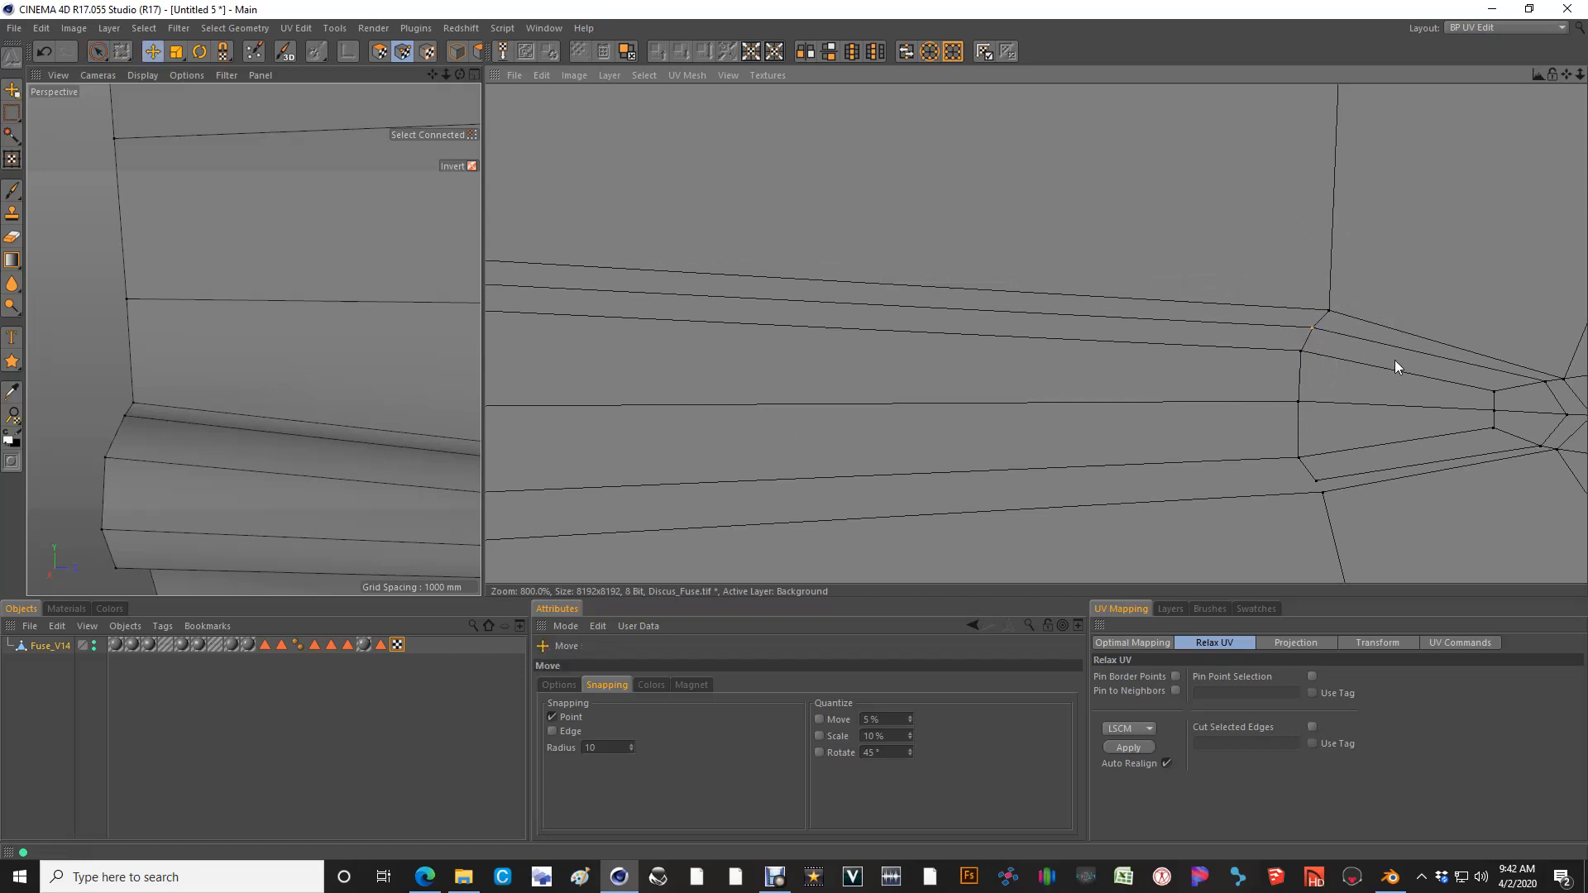
# Select the thin polygon running forward from the fairing's upper corner on the 3D model
pyautogui.keyDown('alt'); pyautogui.moveTo(1396, 363); pyautogui.dragTo(1059, 282, button='middle'); pyautogui.keyUp('alt')
pyautogui.scroll(-4, 90, 318)
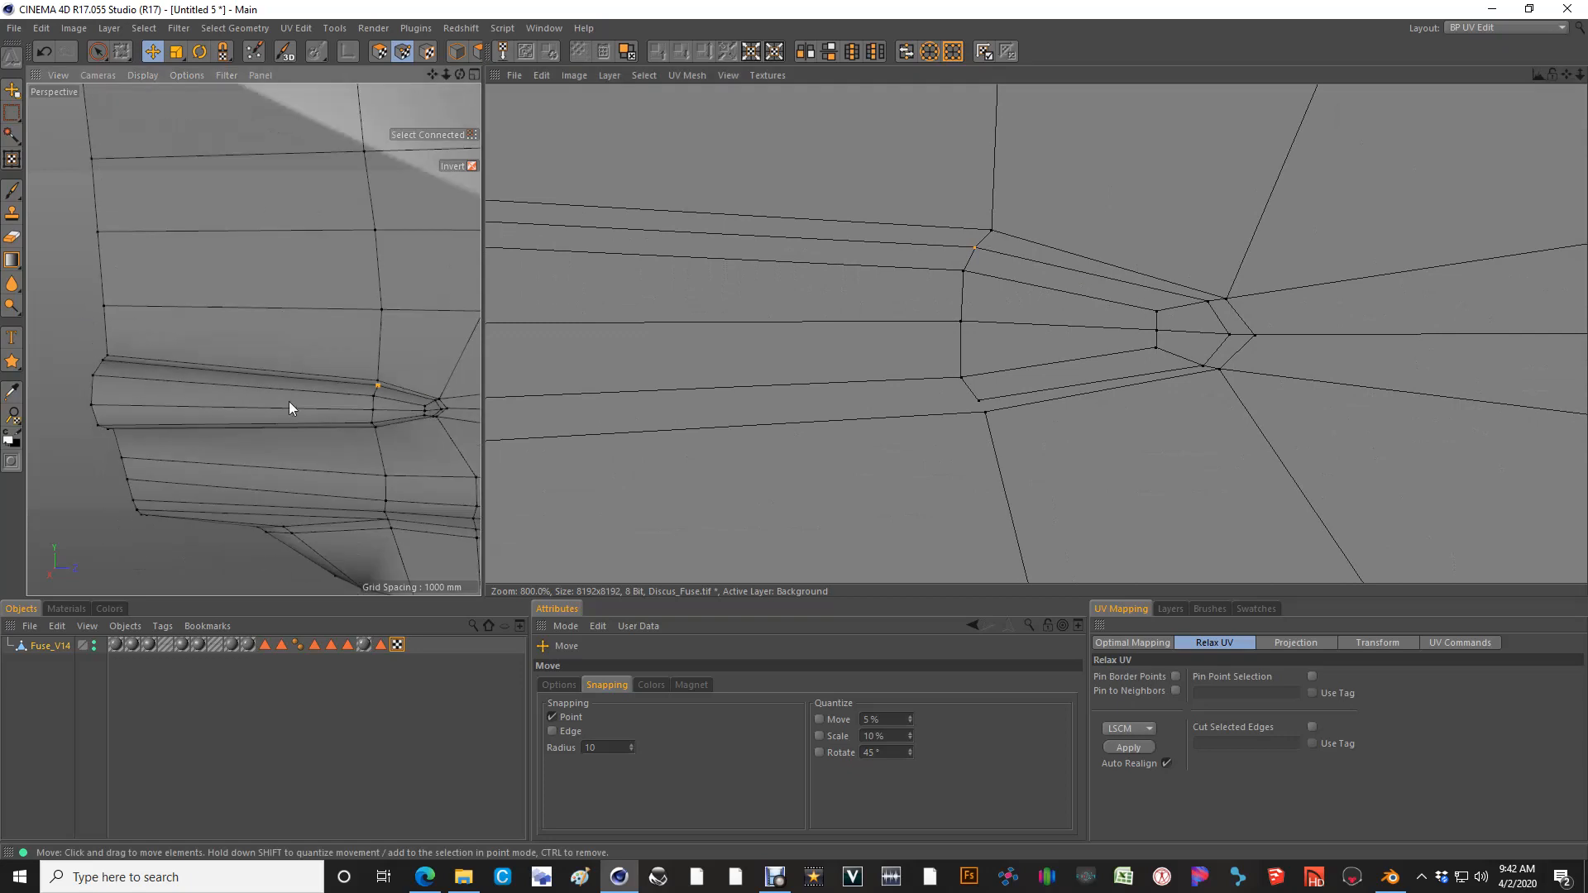
pyautogui.scroll(4, 361, 397)
pyautogui.scroll(4, 426, 383)
pyautogui.keyDown('alt'); pyautogui.moveTo(425, 381); pyautogui.dragTo(185, 407); pyautogui.keyUp('alt')
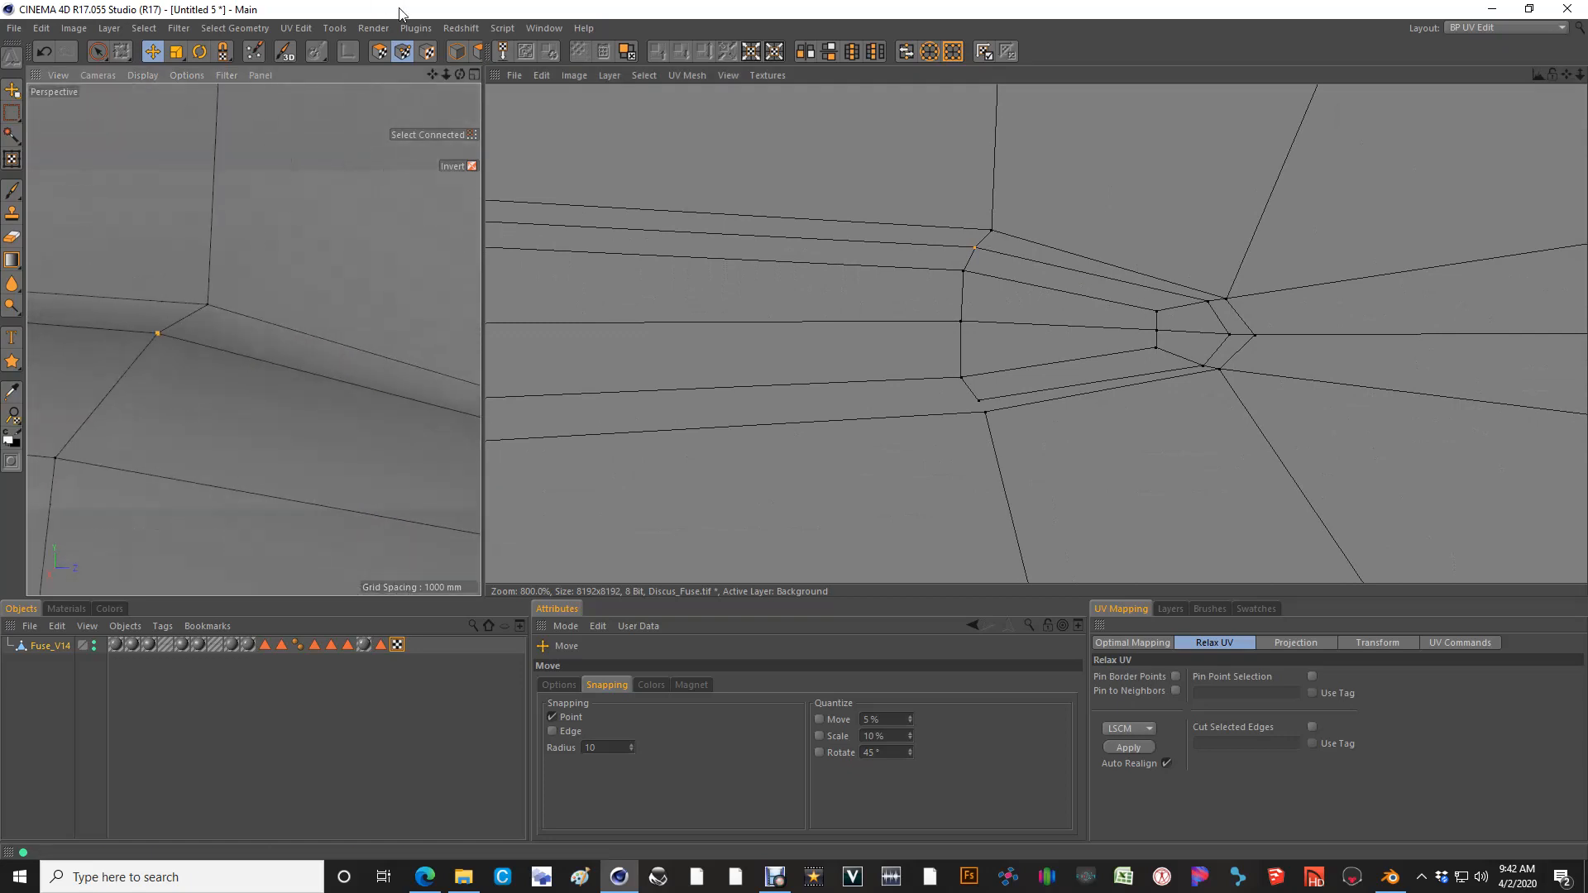
pyautogui.click(383, 55)
pyautogui.click(265, 339)
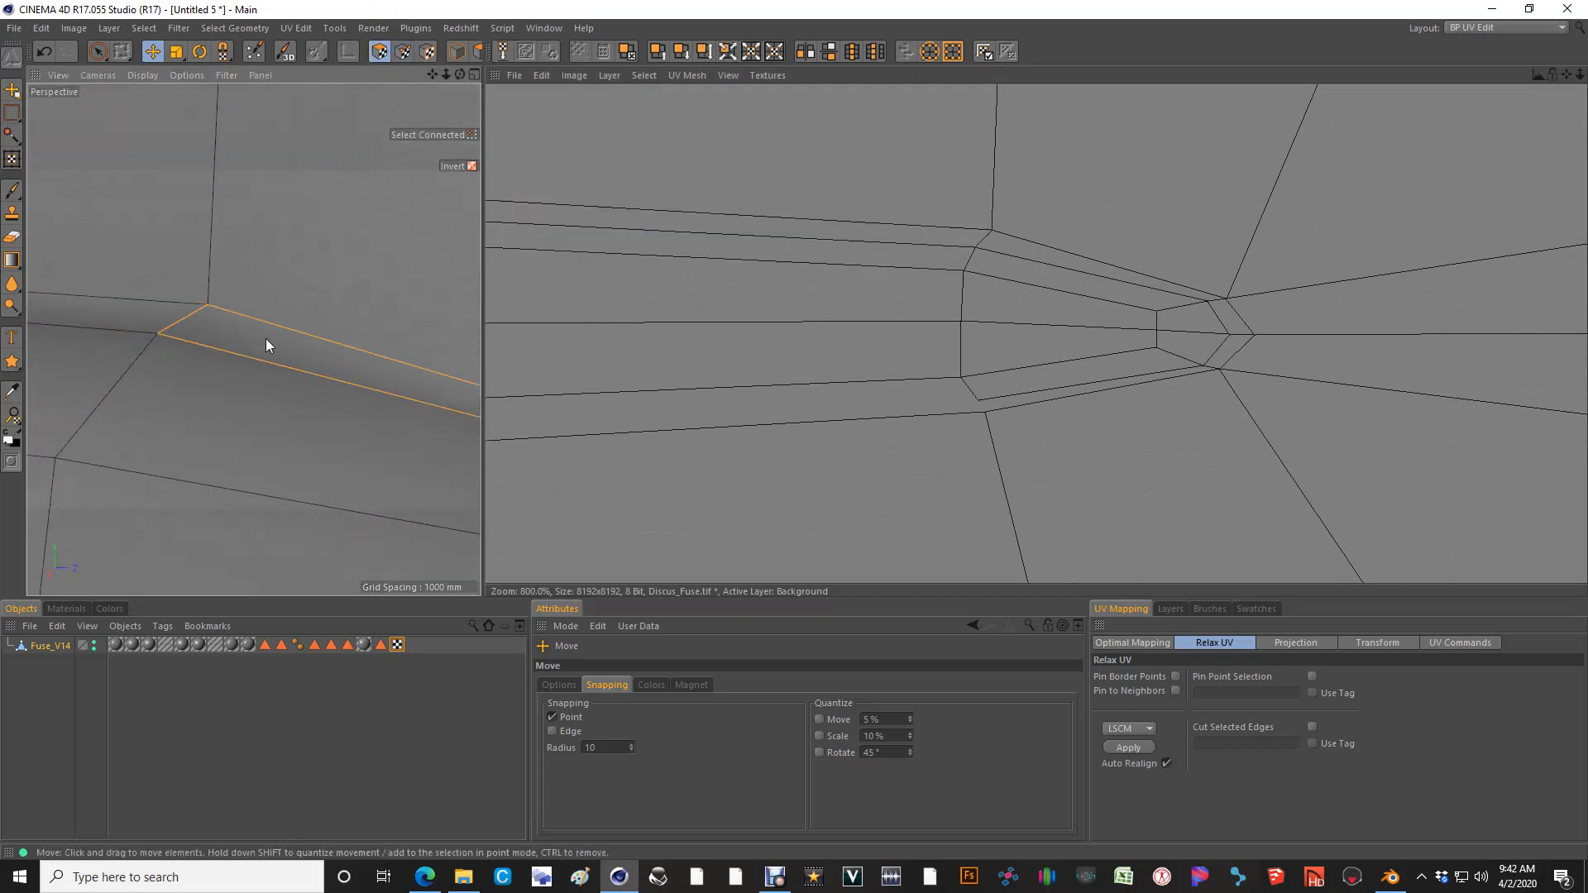
# Locate the selected polygon in the UV layout and rotate it to slant along the fairing's upper front edge
pyautogui.scroll(-10, 910, 239)
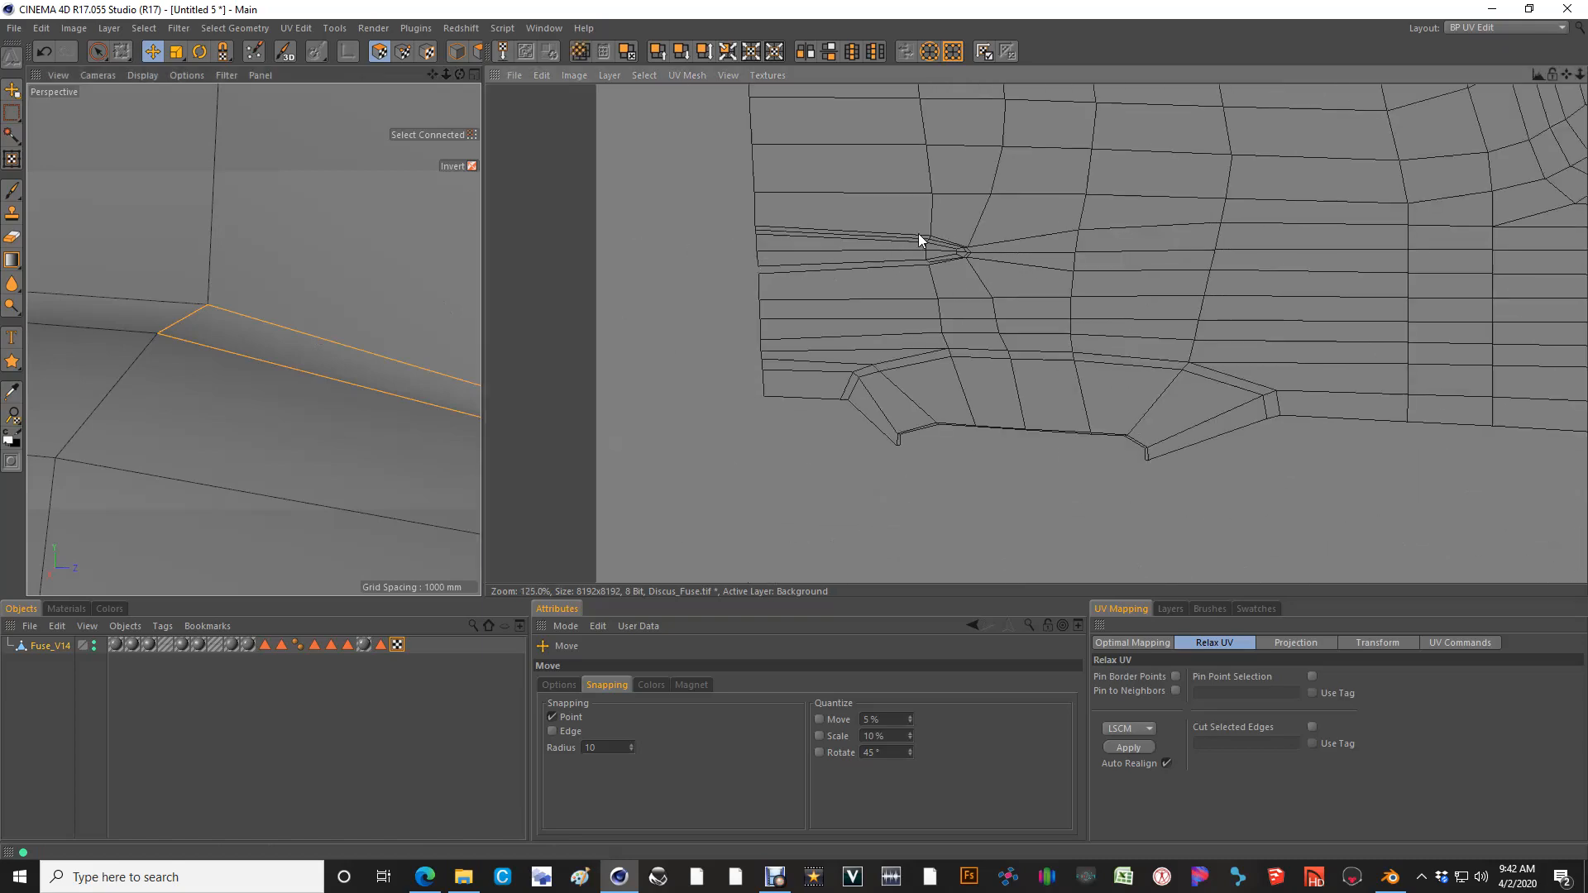
pyautogui.scroll(-1, 926, 237)
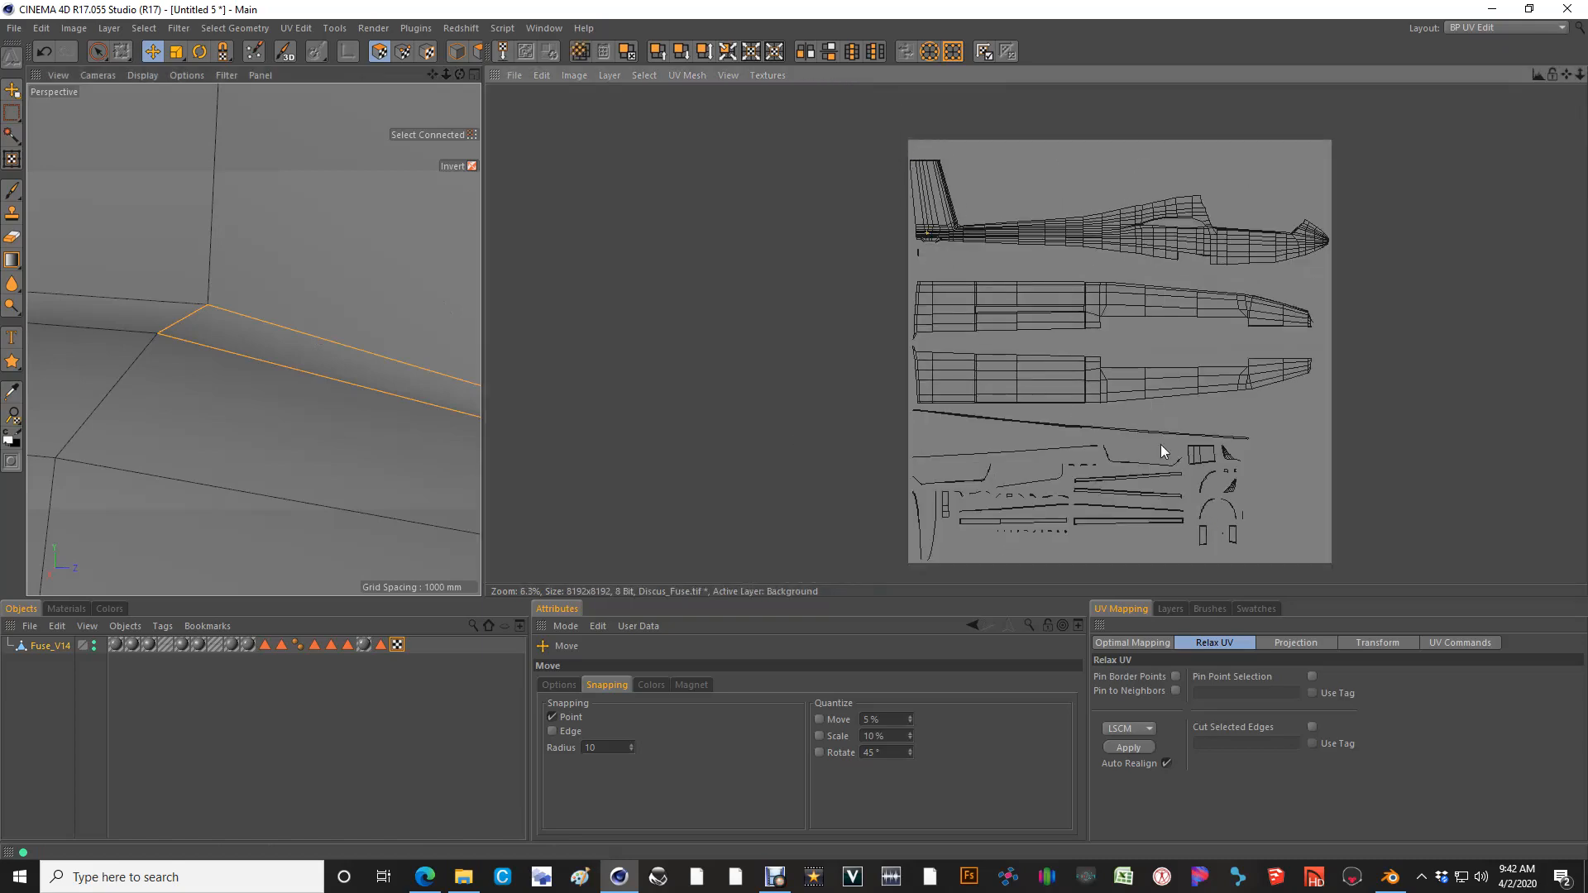
pyautogui.scroll(10, 927, 235)
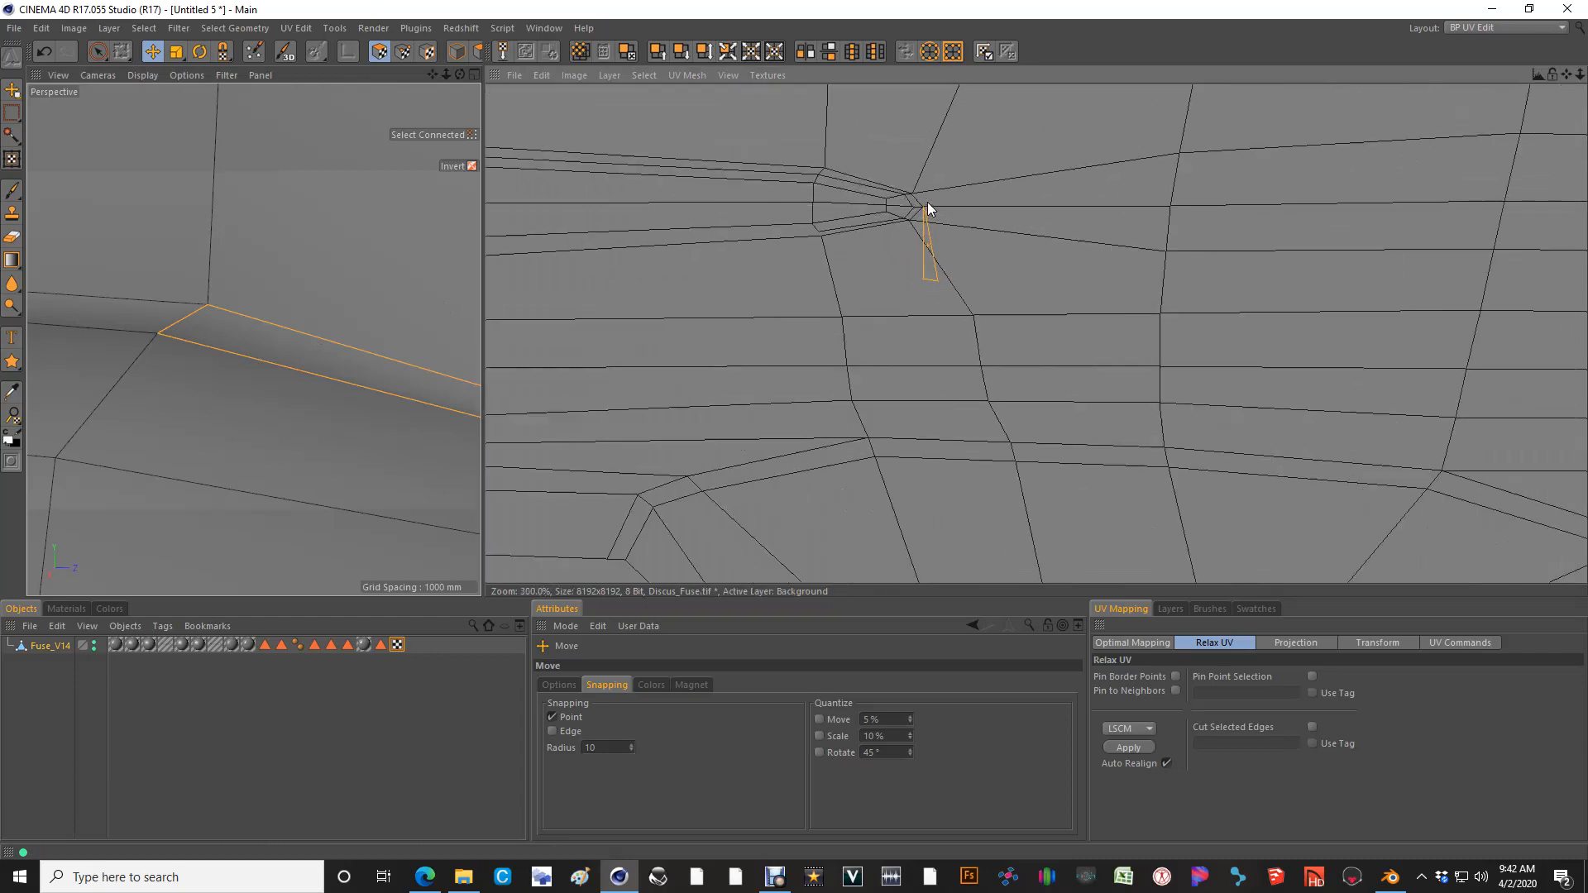
pyautogui.scroll(4, 927, 211)
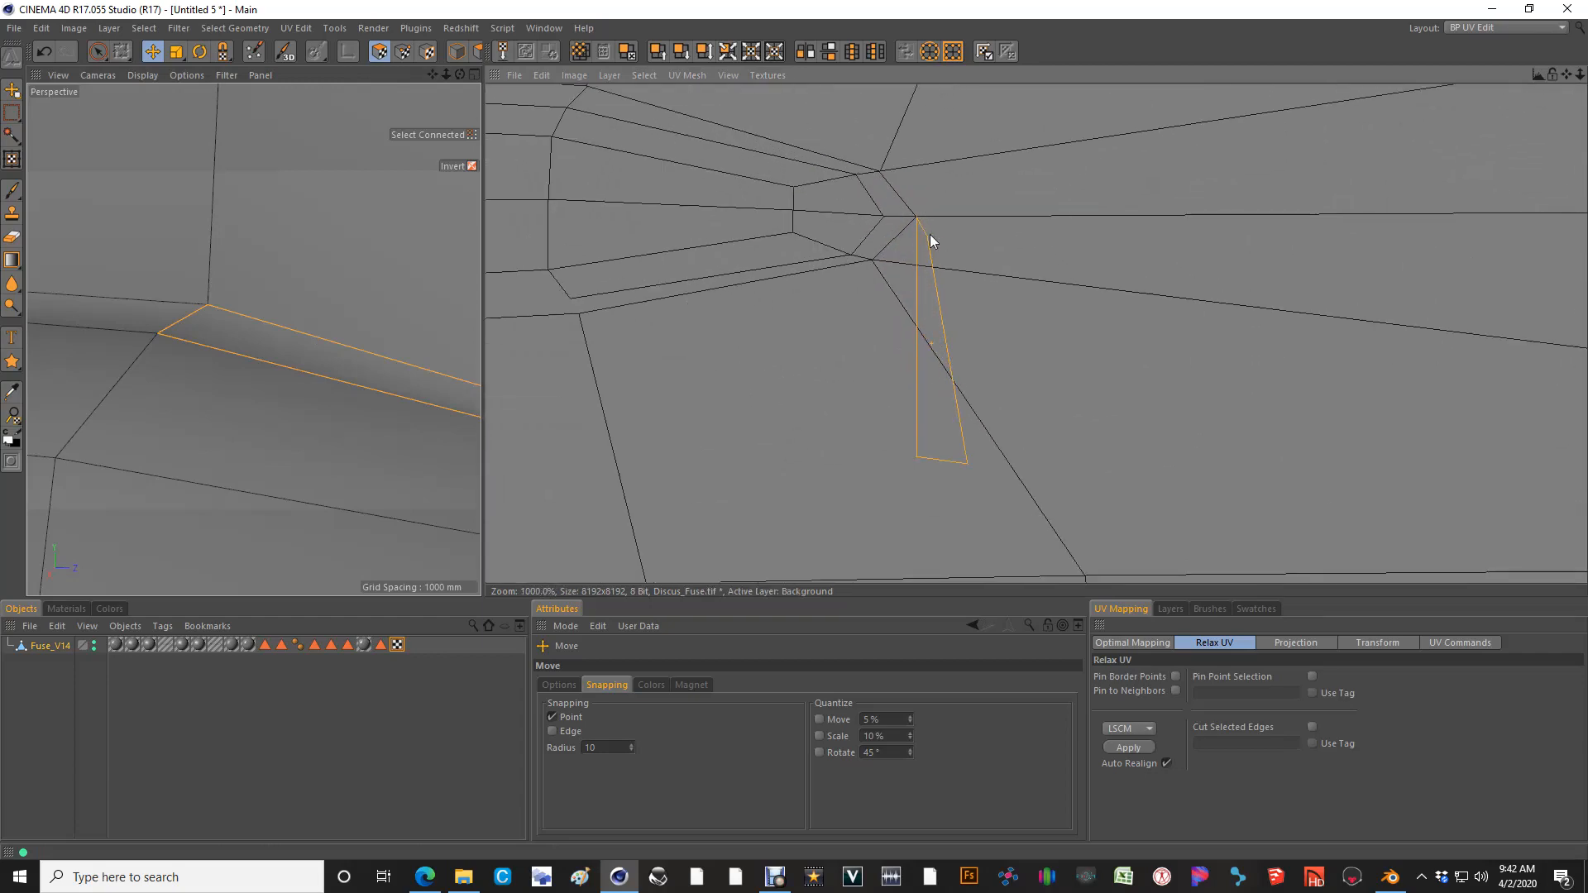
pyautogui.press('r')
pyautogui.moveTo(926, 228)
pyautogui.mouseDown()
pyautogui.moveTo(691, 401)
pyautogui.moveTo(798, 436)
pyautogui.moveTo(927, 229)
pyautogui.mouseUp()
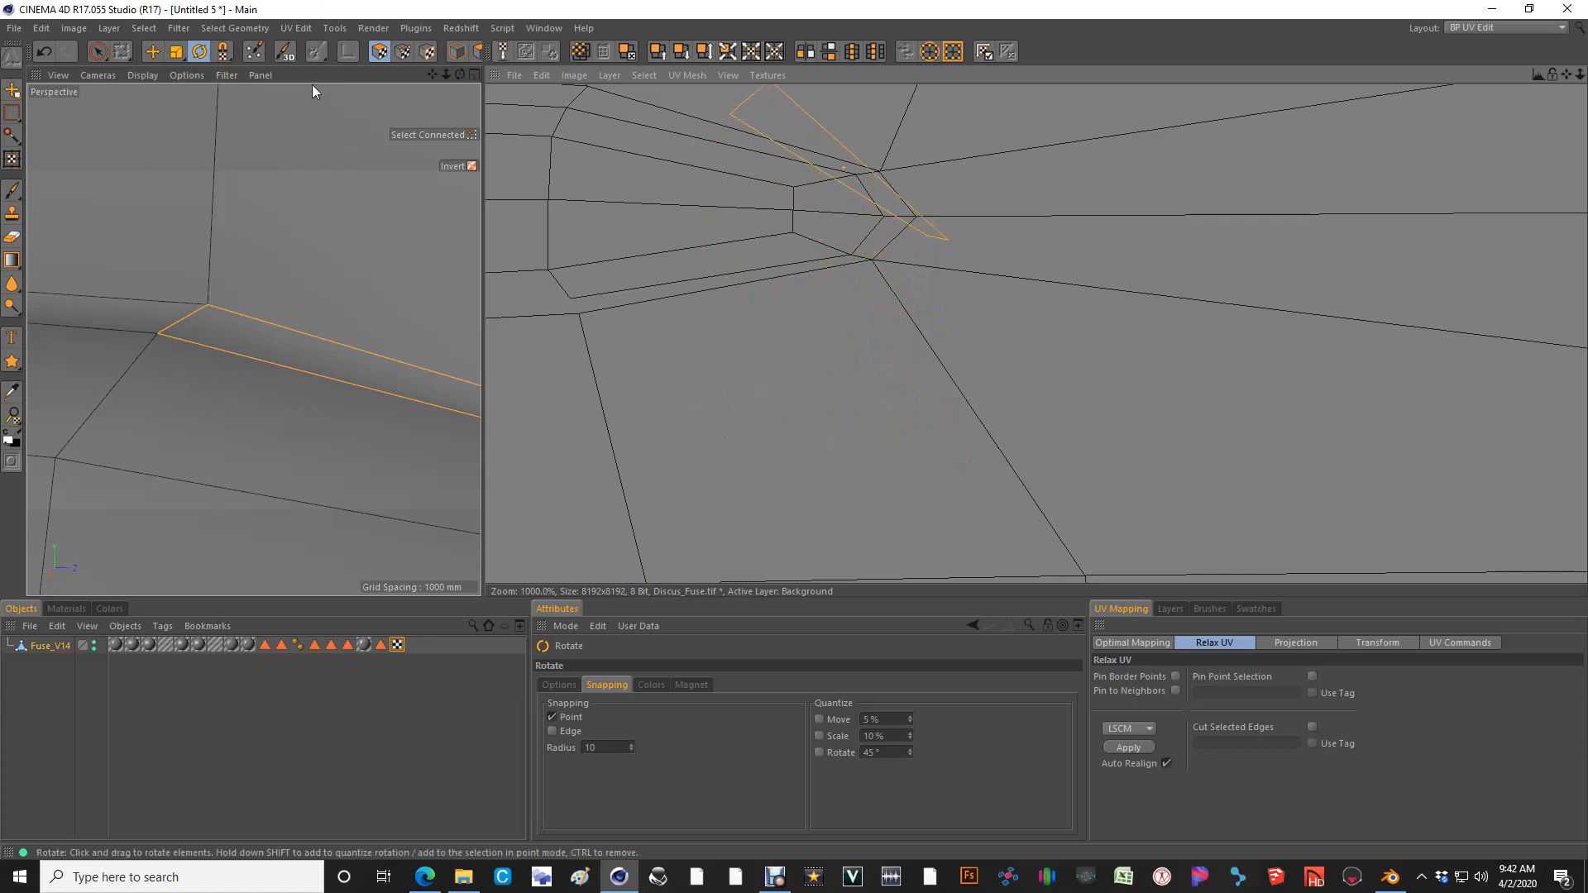
# Select all points of the rotated polygon and move it so its inner end point snaps onto the fairing's upper inner point near the tip
pyautogui.click(403, 53)
pyautogui.keyDown('alt'); pyautogui.moveTo(766, 406); pyautogui.dragTo(832, 474, button='middle'); pyautogui.keyUp('alt')
pyautogui.press('space')
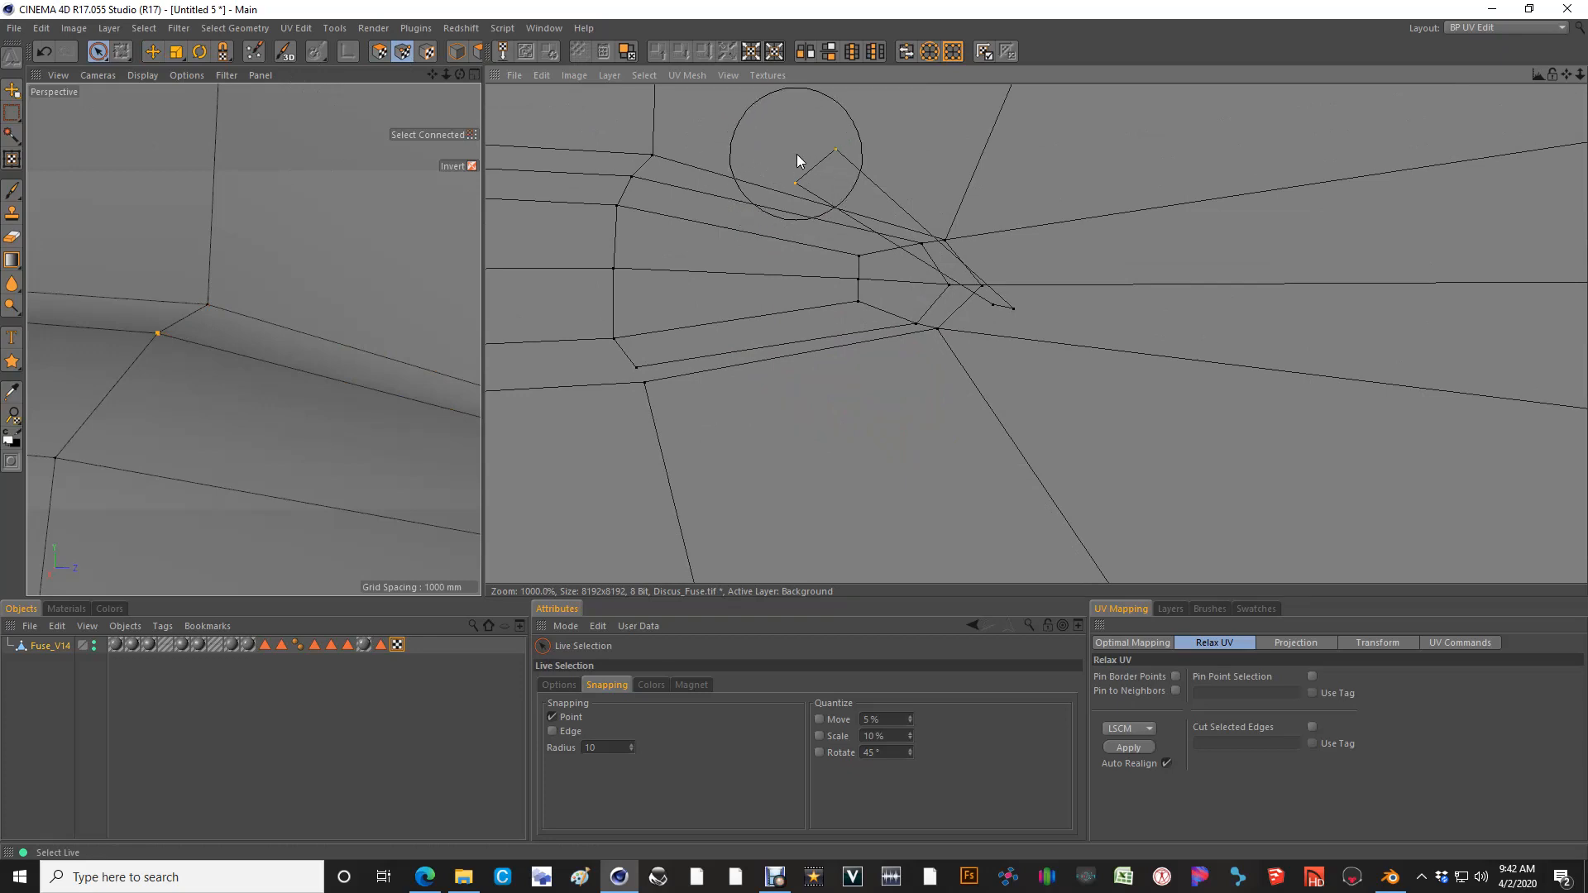
pyautogui.keyDown('shift'); pyautogui.click(1049, 332); pyautogui.keyUp('shift')
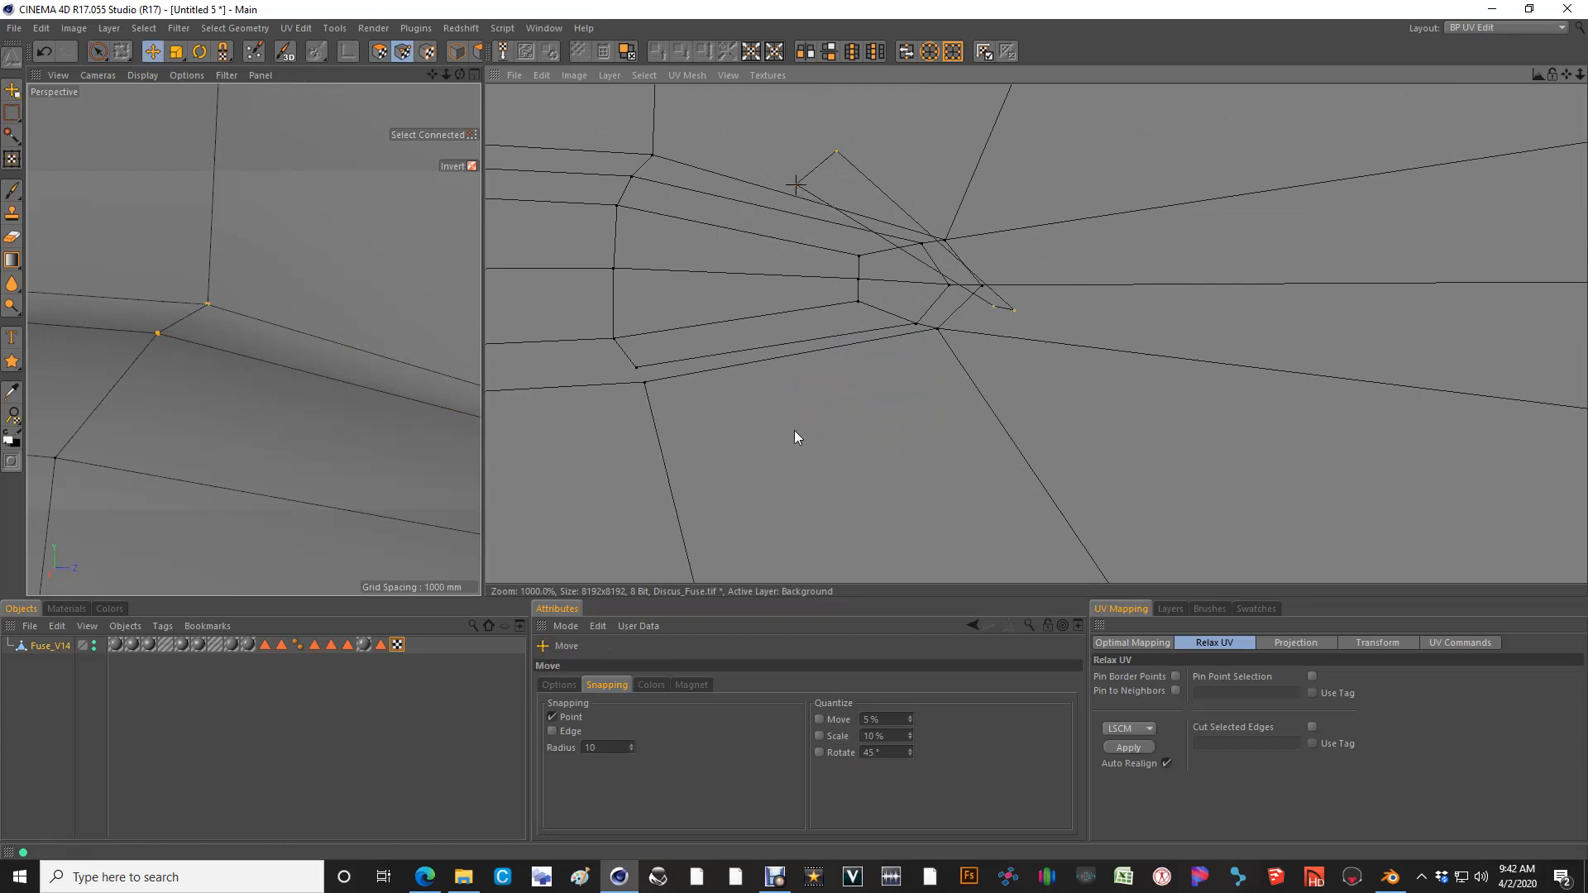
pyautogui.moveTo(881, 248); pyautogui.dragTo(1008, 309)
pyautogui.press('9')
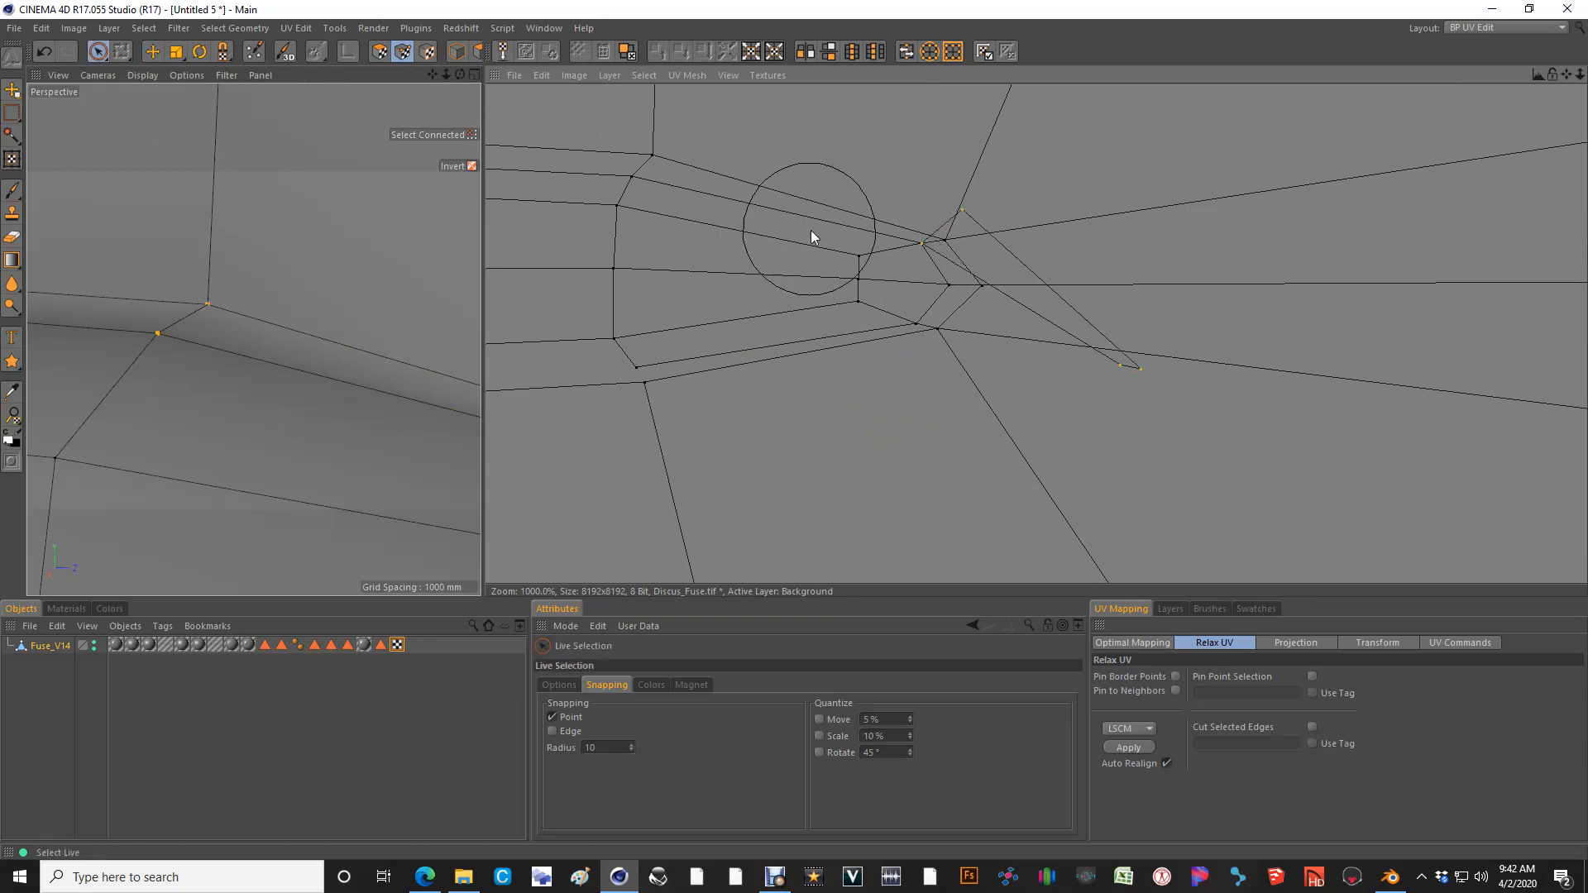
# Move the polygon's remaining points so its outer end point snaps onto the outer corner near the fairing's tip
pyautogui.press('e')
pyautogui.moveTo(957, 234); pyautogui.dragTo(941, 263)
pyautogui.press('9')
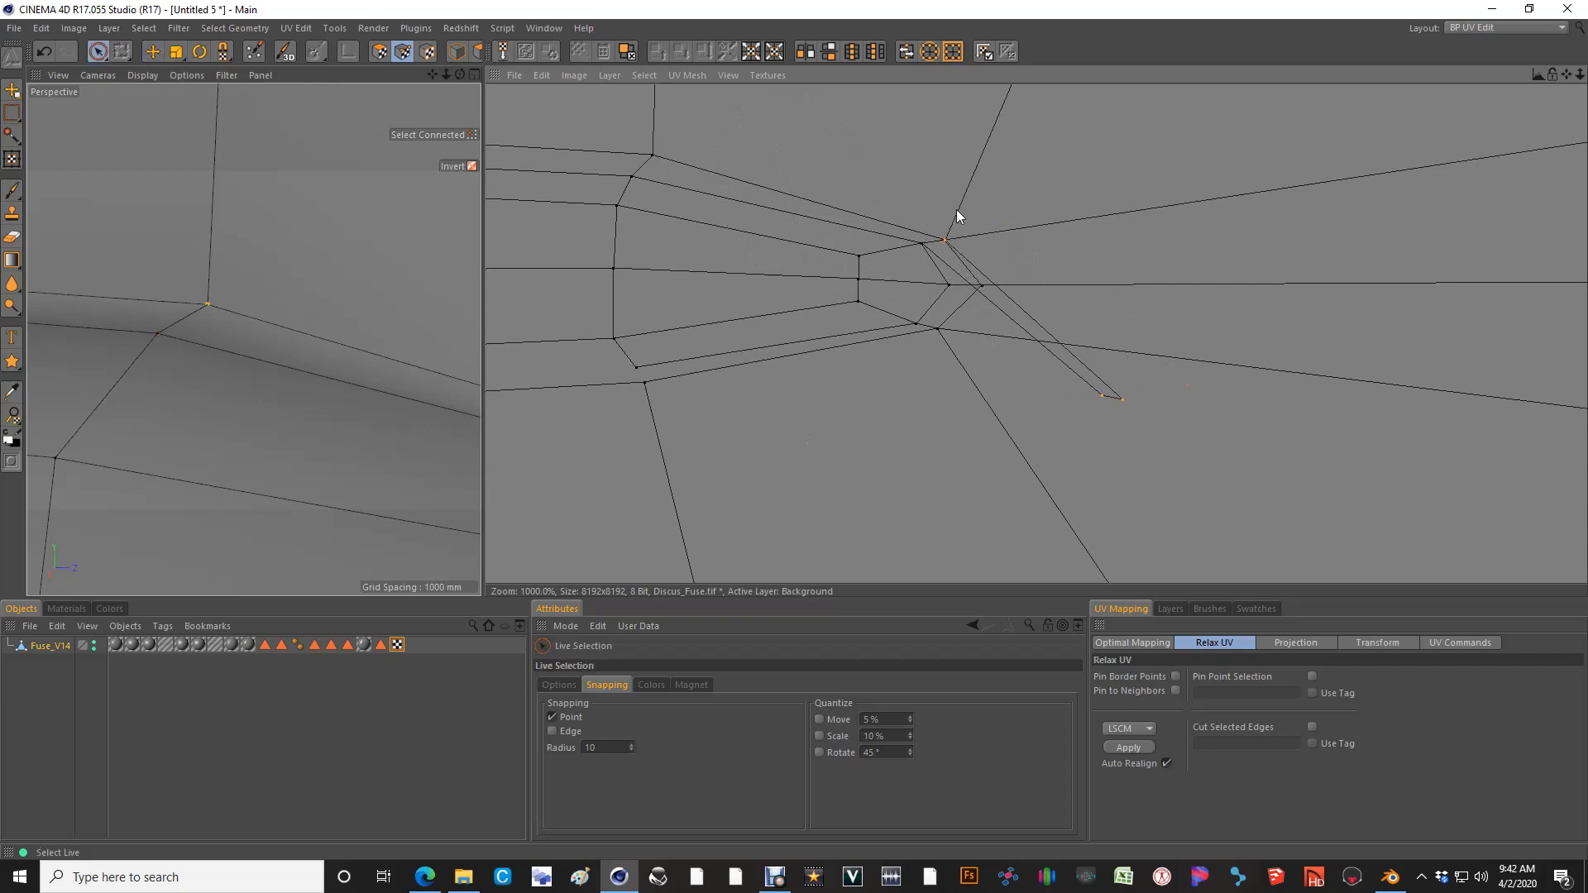
# Move the polygon's two far end points onto the fairing's tip and select the inner one for snapping
pyautogui.press('e')
pyautogui.moveTo(1096, 395); pyautogui.dragTo(1001, 319)
pyautogui.hotkey('ctrl', 'z')
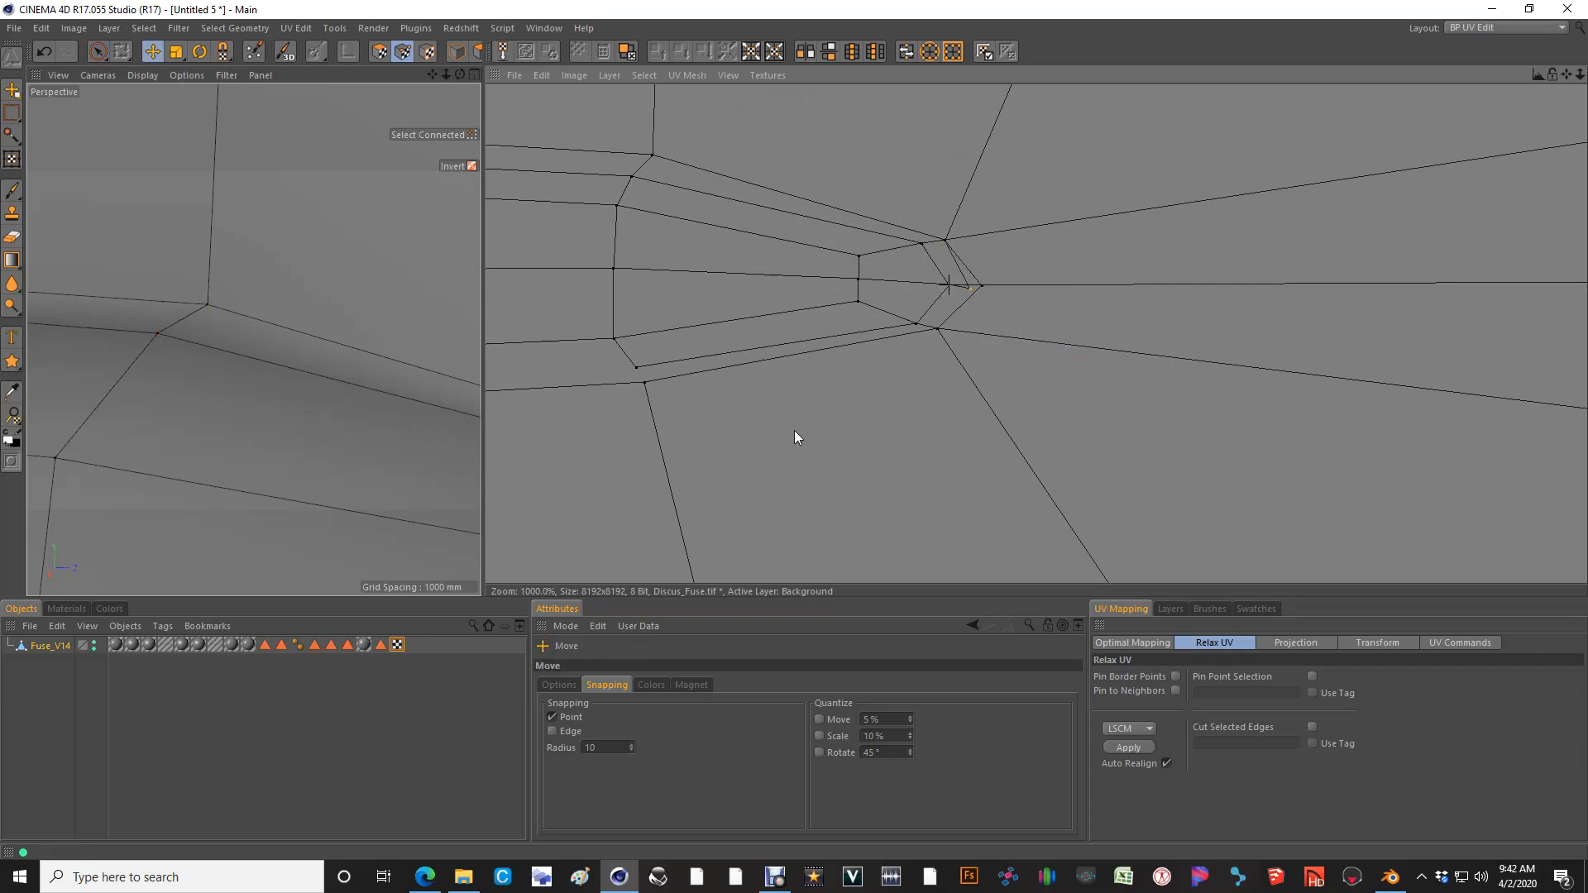
pyautogui.press('9')
pyautogui.click(958, 294)
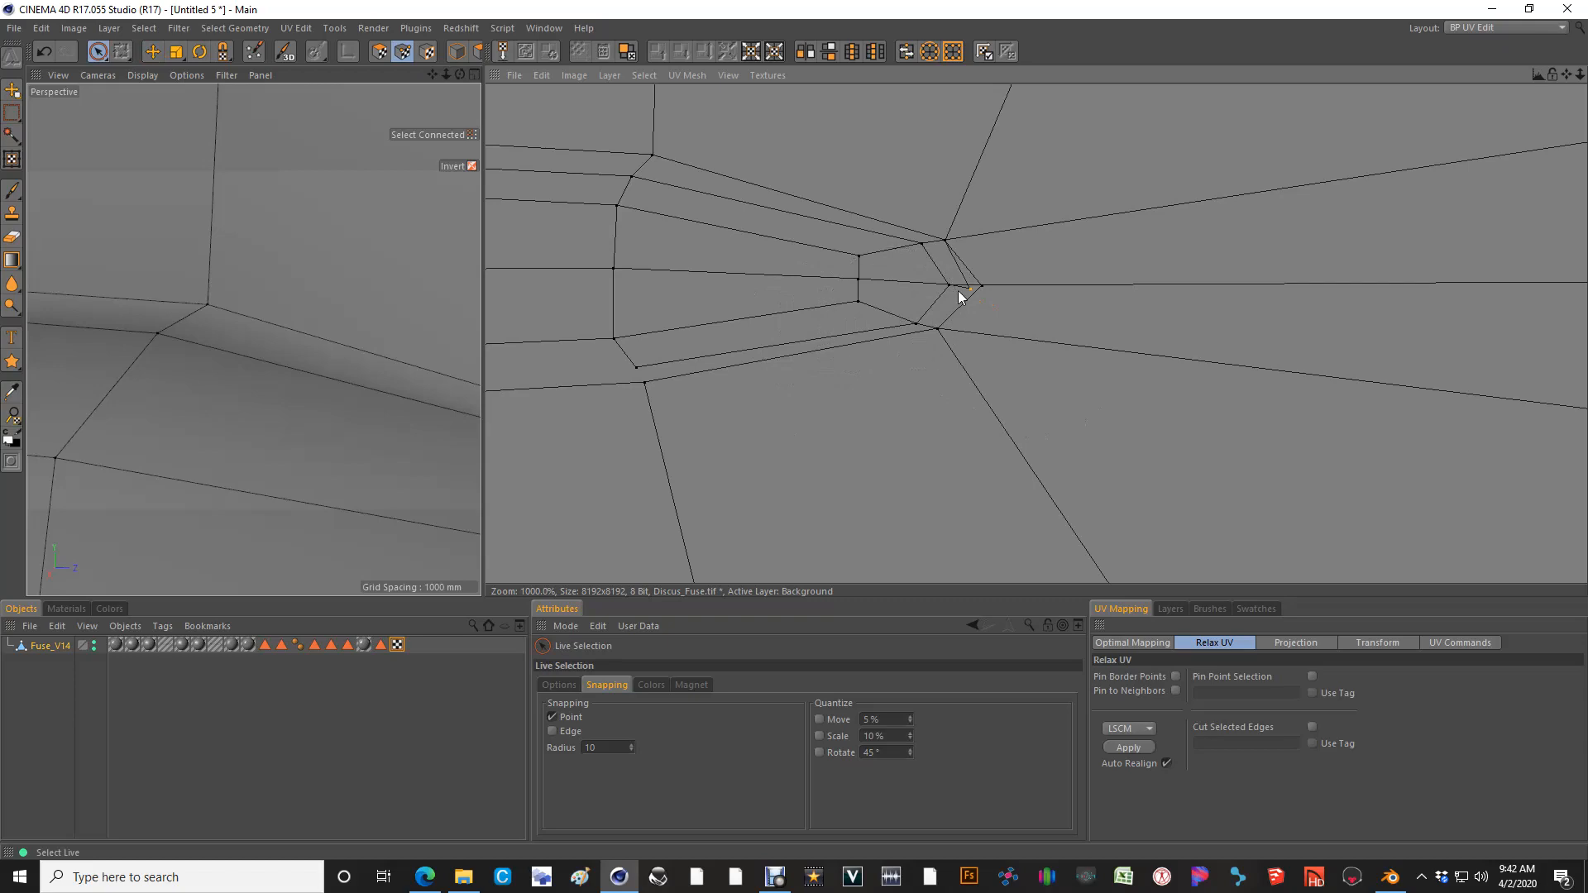
pyautogui.press('e')
# Select the thin polygon along the fairing's lower front edge on the 3D model
pyautogui.scroll(-10, 1014, 150)
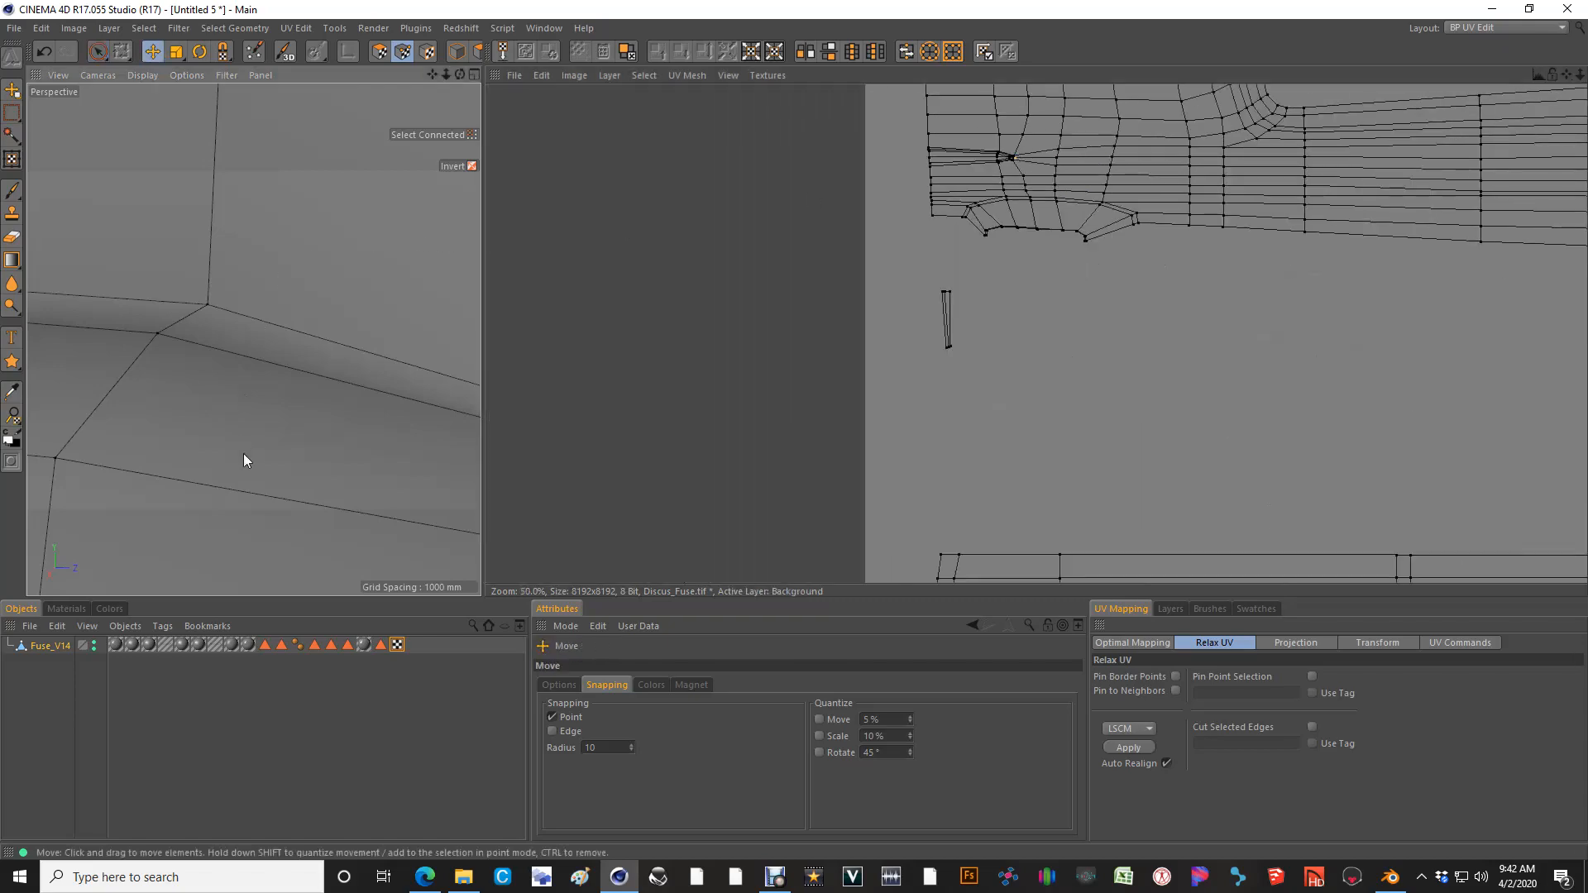
pyautogui.scroll(-5, 240, 166)
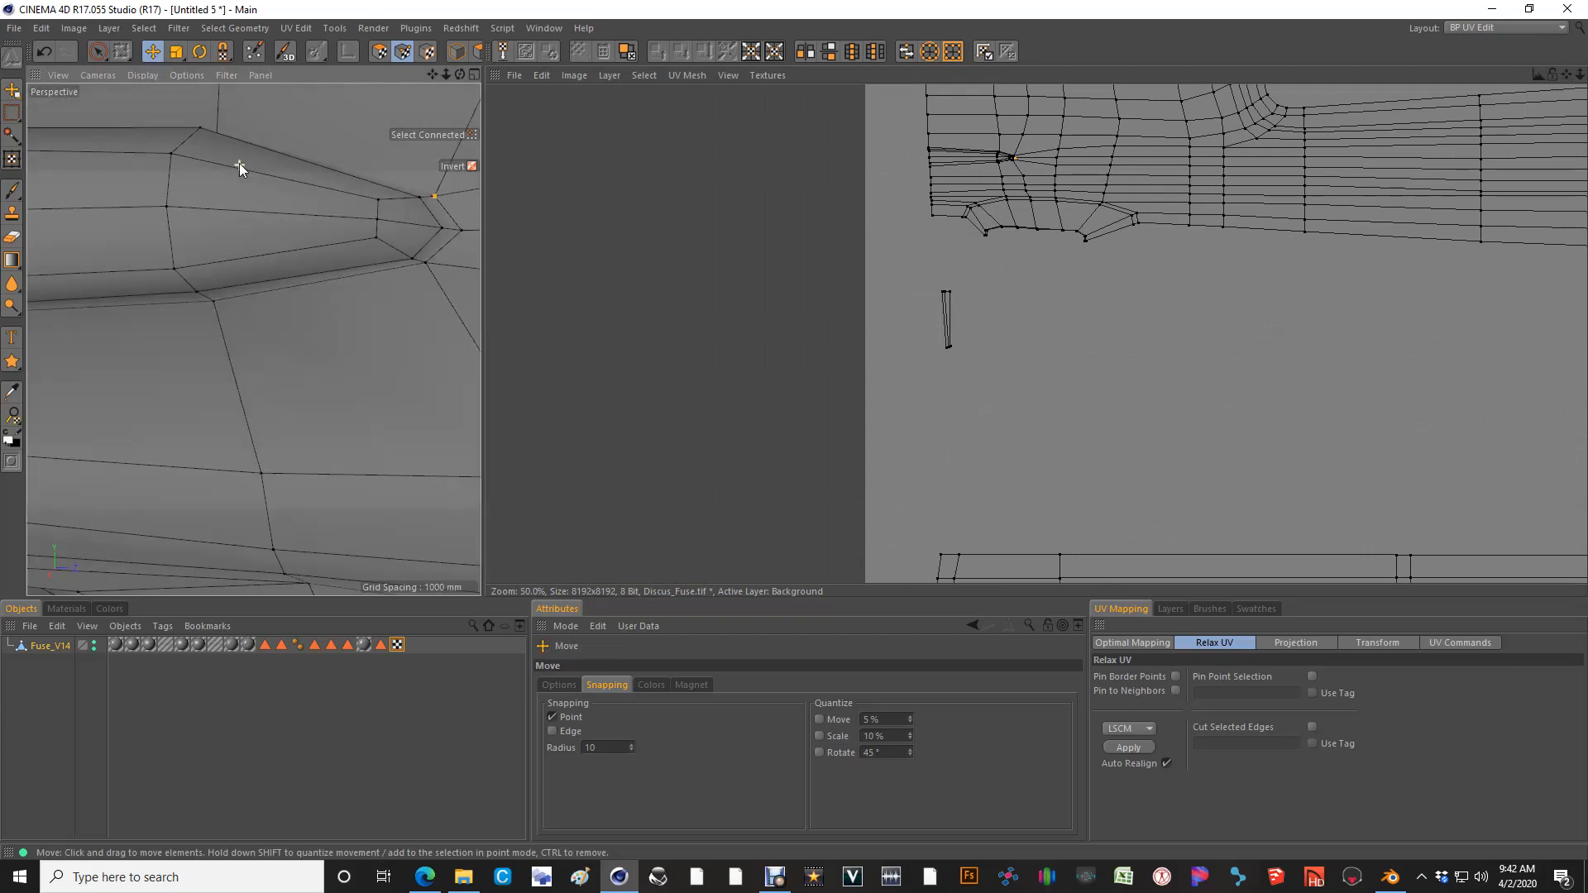
pyautogui.scroll(2, 323, 354)
pyautogui.scroll(3, 304, 263)
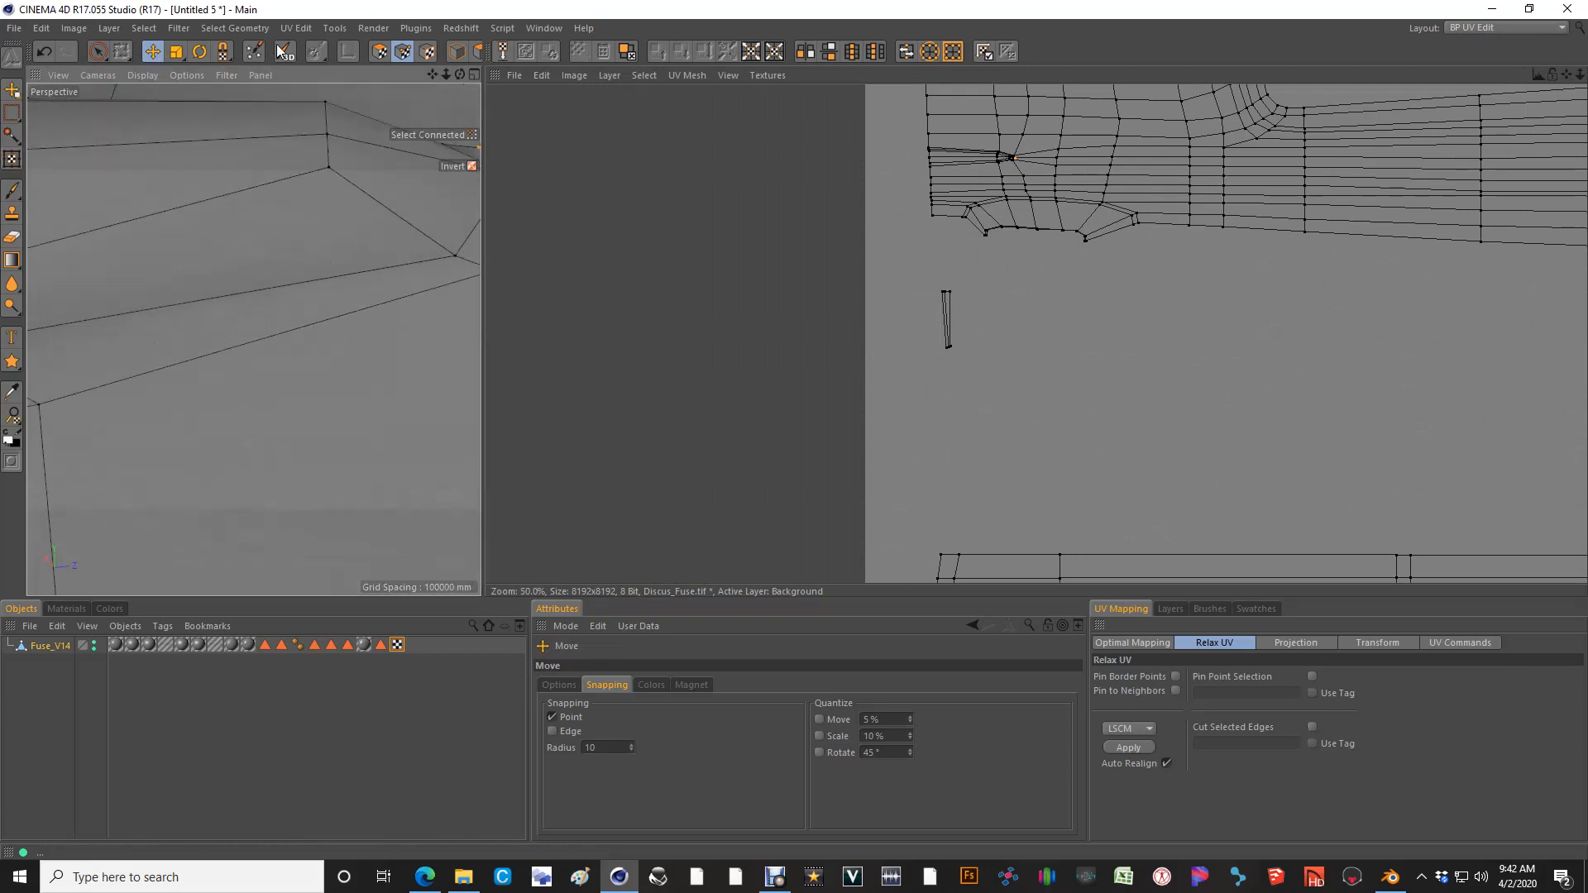
pyautogui.click(375, 53)
pyautogui.click(409, 268)
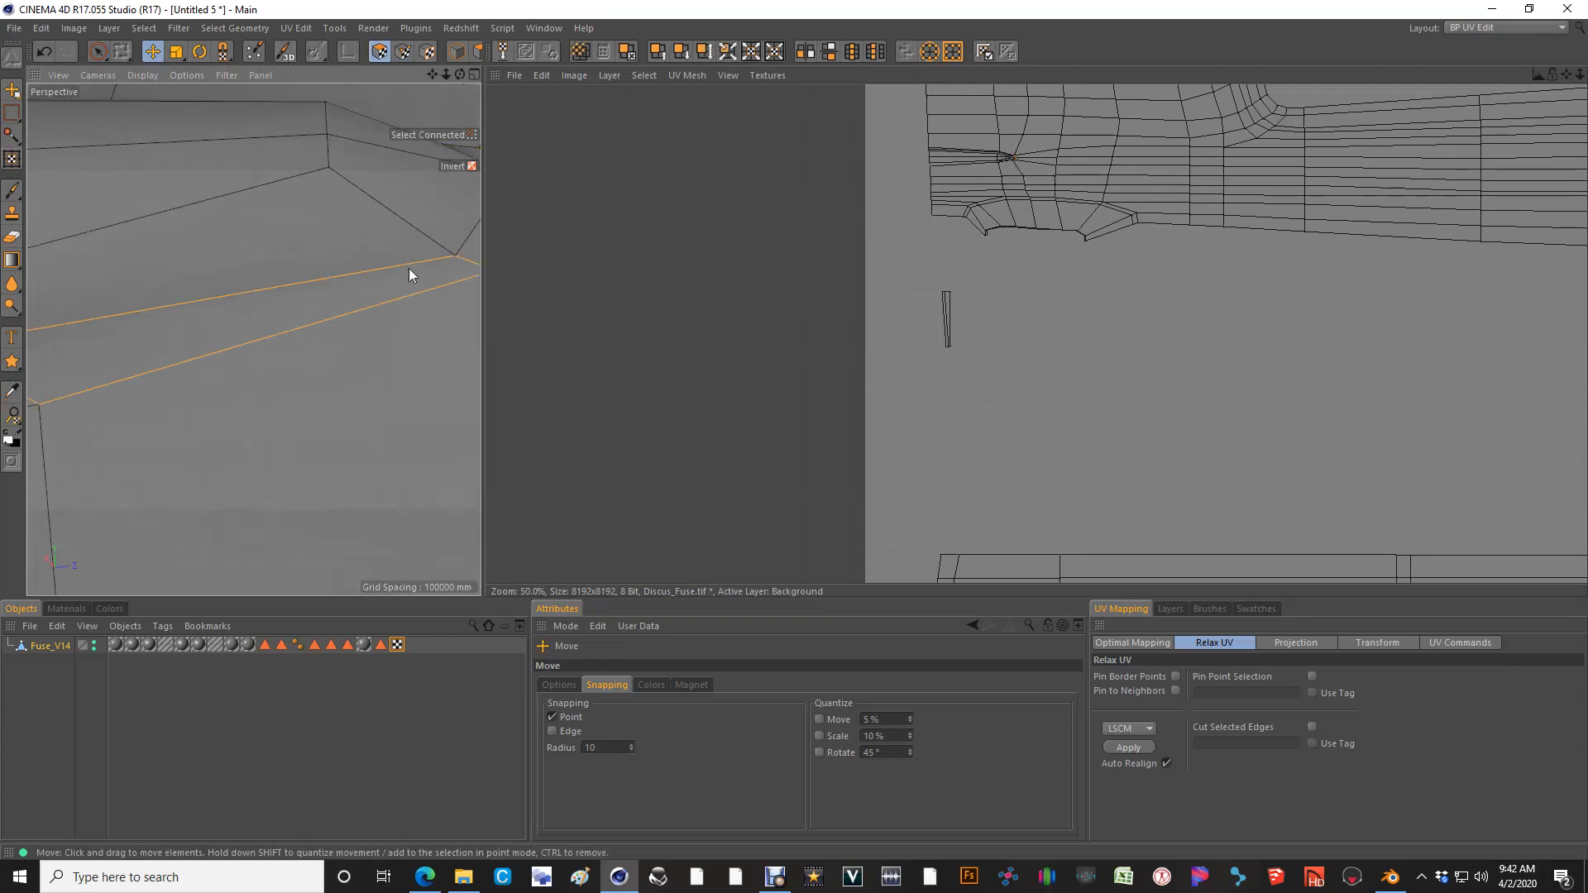
# Check where the long strip behind the fairing's lower corner lies in the UV layout and reselect the short front polygon
pyautogui.scroll(-2, 256, 307)
pyautogui.keyDown('alt'); pyautogui.moveTo(420, 242); pyautogui.dragTo(245, 290); pyautogui.keyUp('alt')
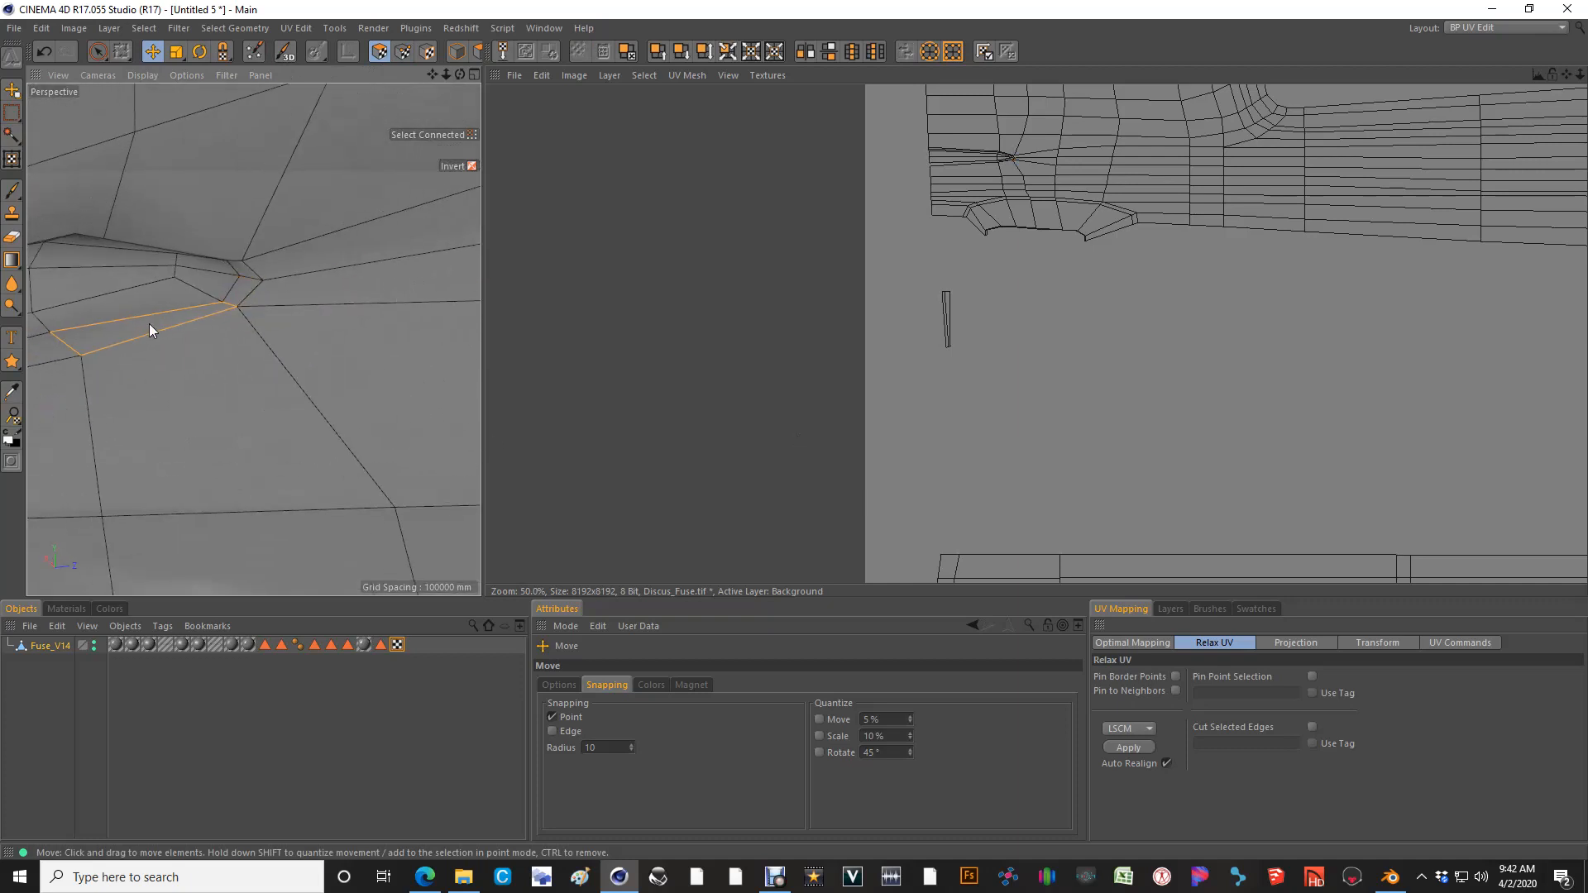
pyautogui.keyDown('alt'); pyautogui.moveTo(149, 323); pyautogui.dragTo(578, 287, button='middle'); pyautogui.keyUp('alt')
pyautogui.click(282, 344)
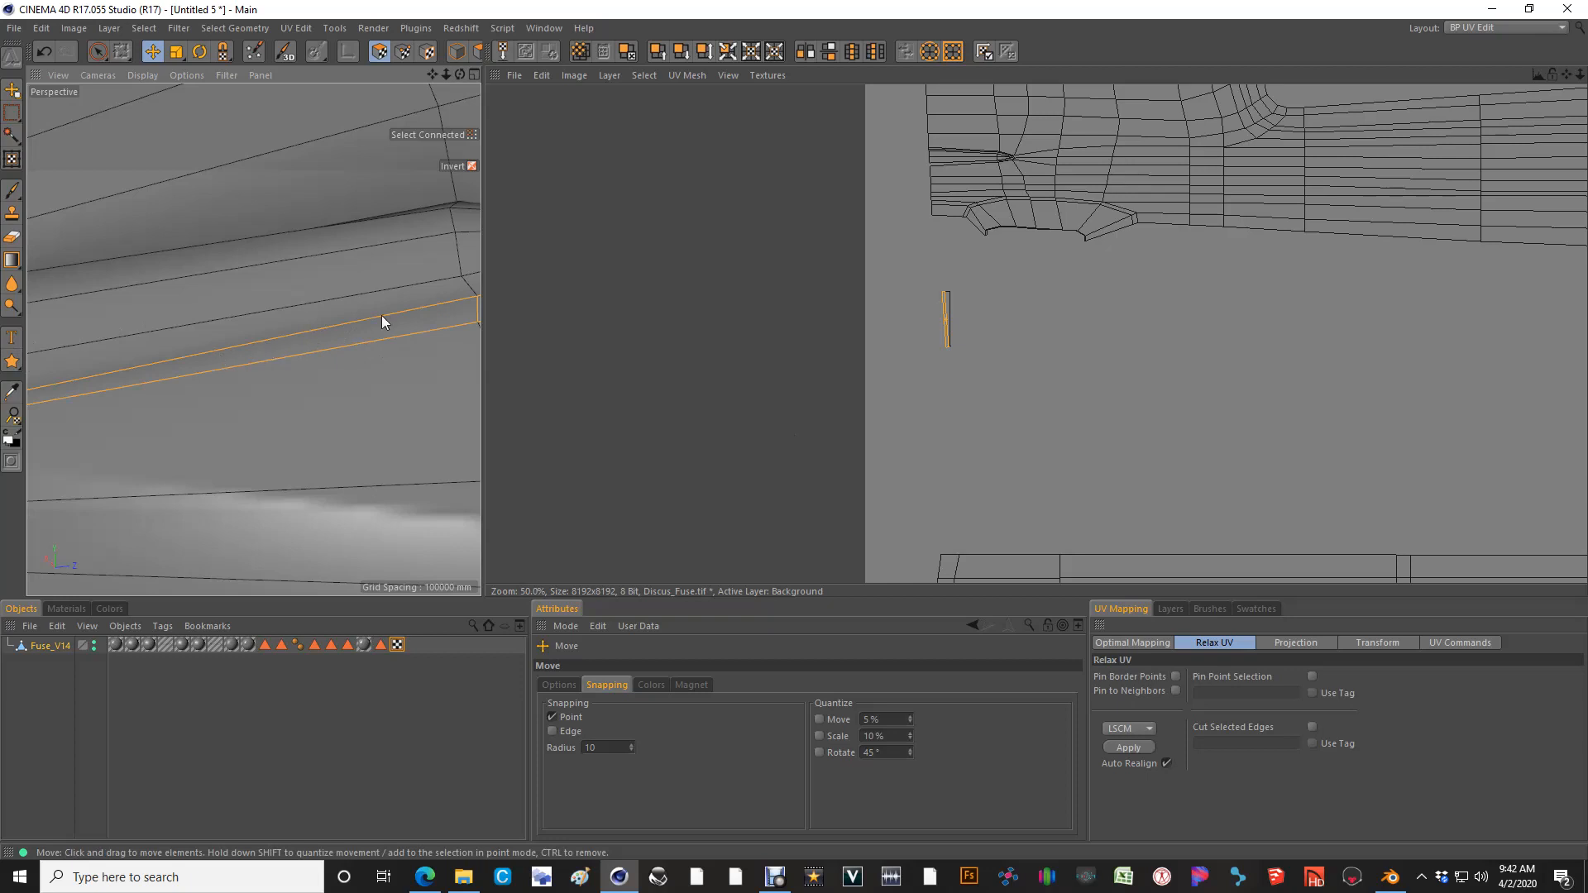
pyautogui.keyDown('alt'); pyautogui.moveTo(380, 315); pyautogui.dragTo(418, 302); pyautogui.keyUp('alt')
pyautogui.click(422, 300)
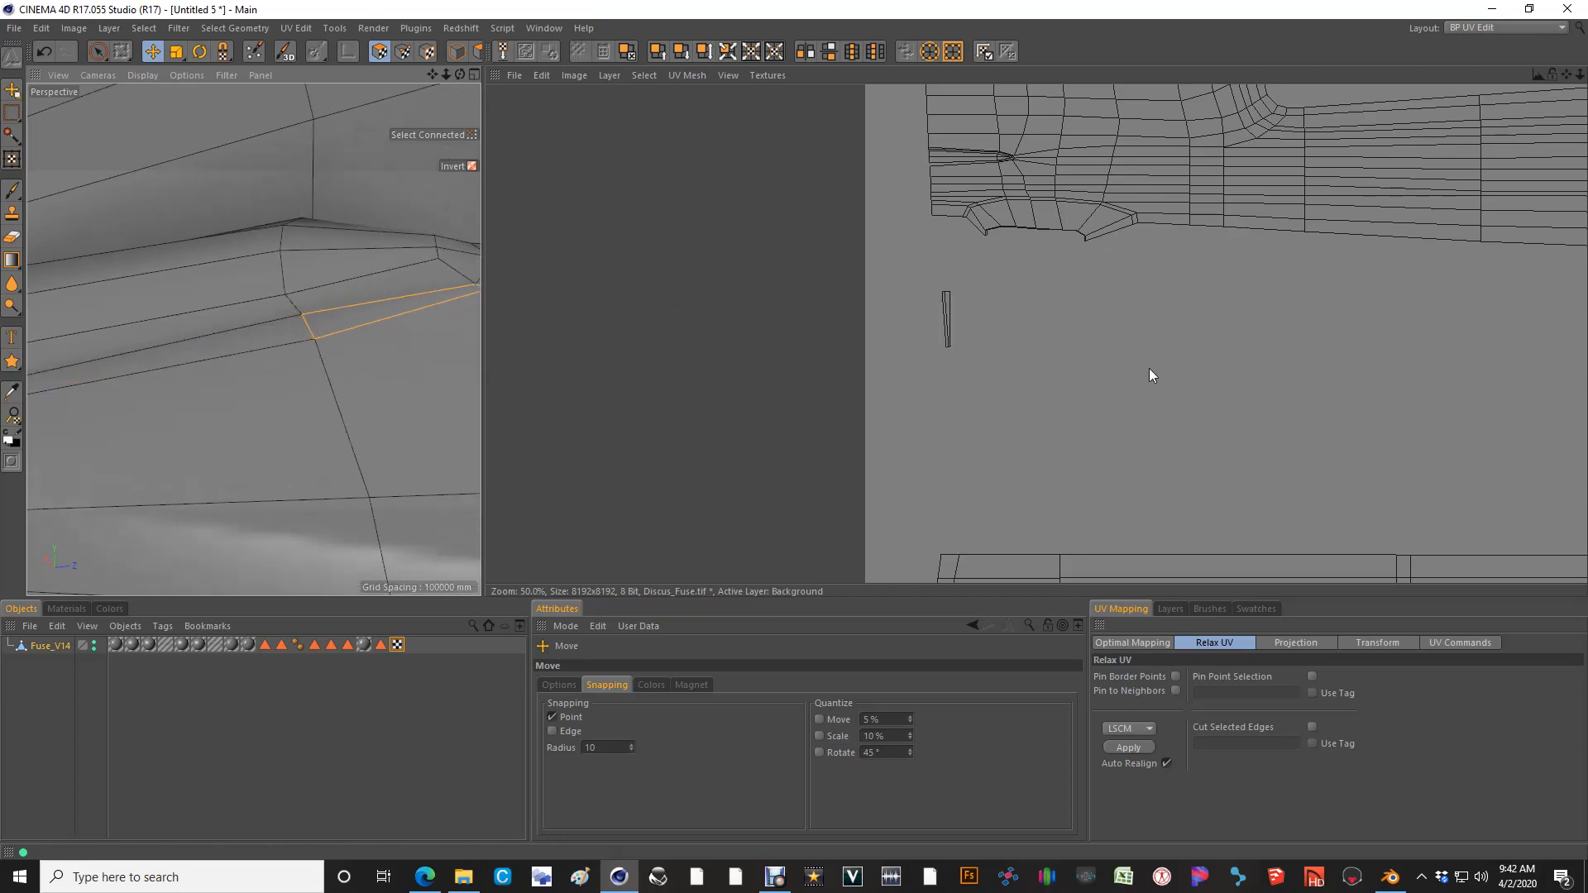
# Locate the selected lower polygon in the UV layout and move it into the empty space below the fuselage island
pyautogui.scroll(-6, 1149, 374)
pyautogui.scroll(-1, 1193, 498)
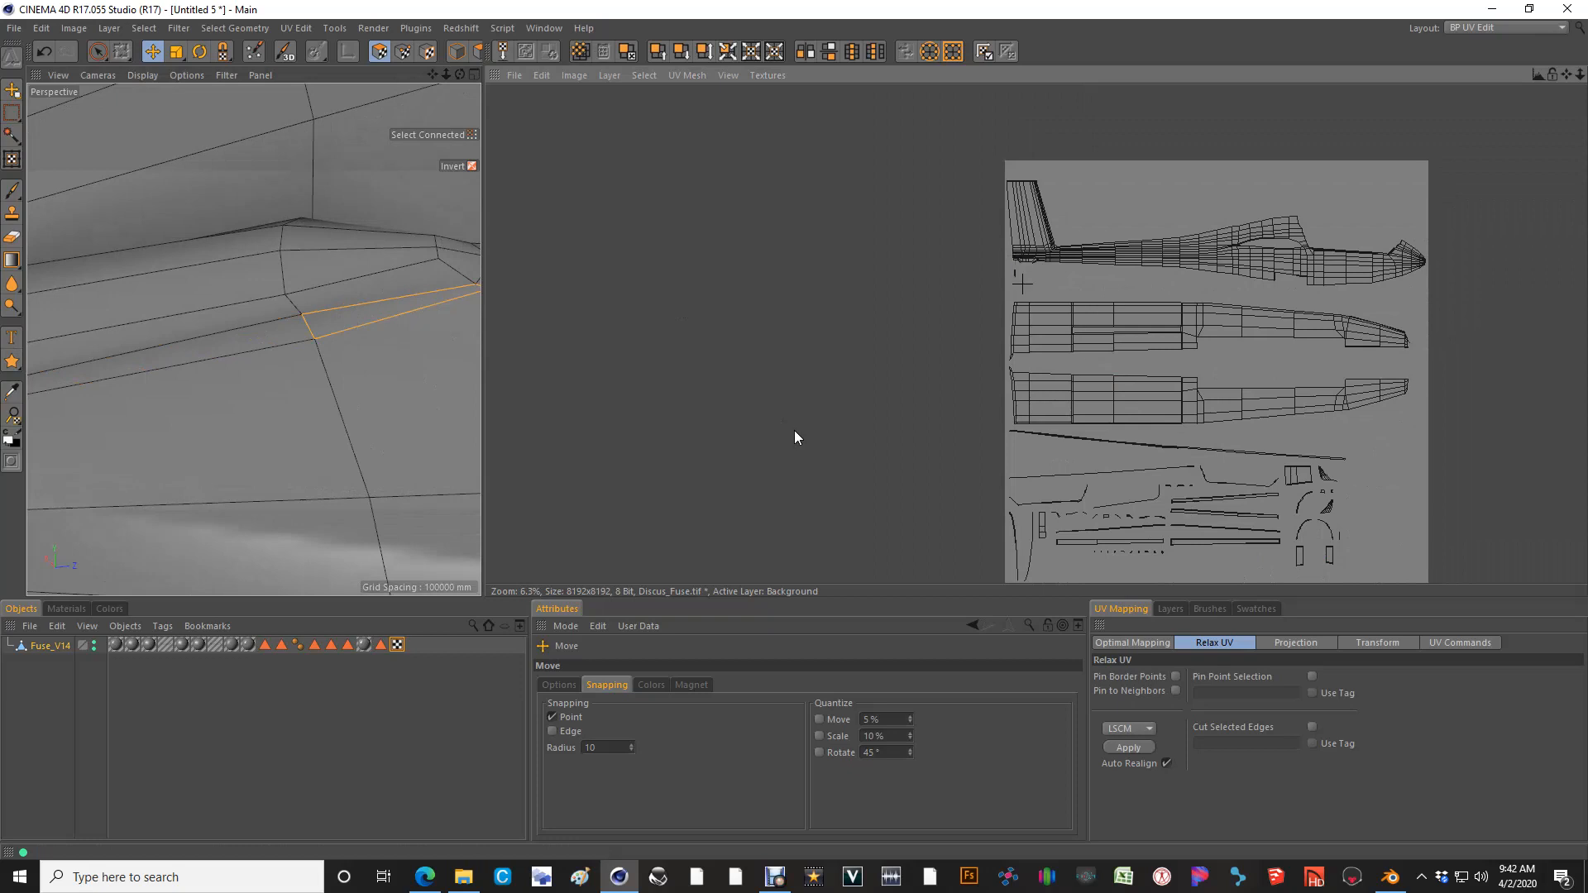
pyautogui.scroll(9, 971, 227)
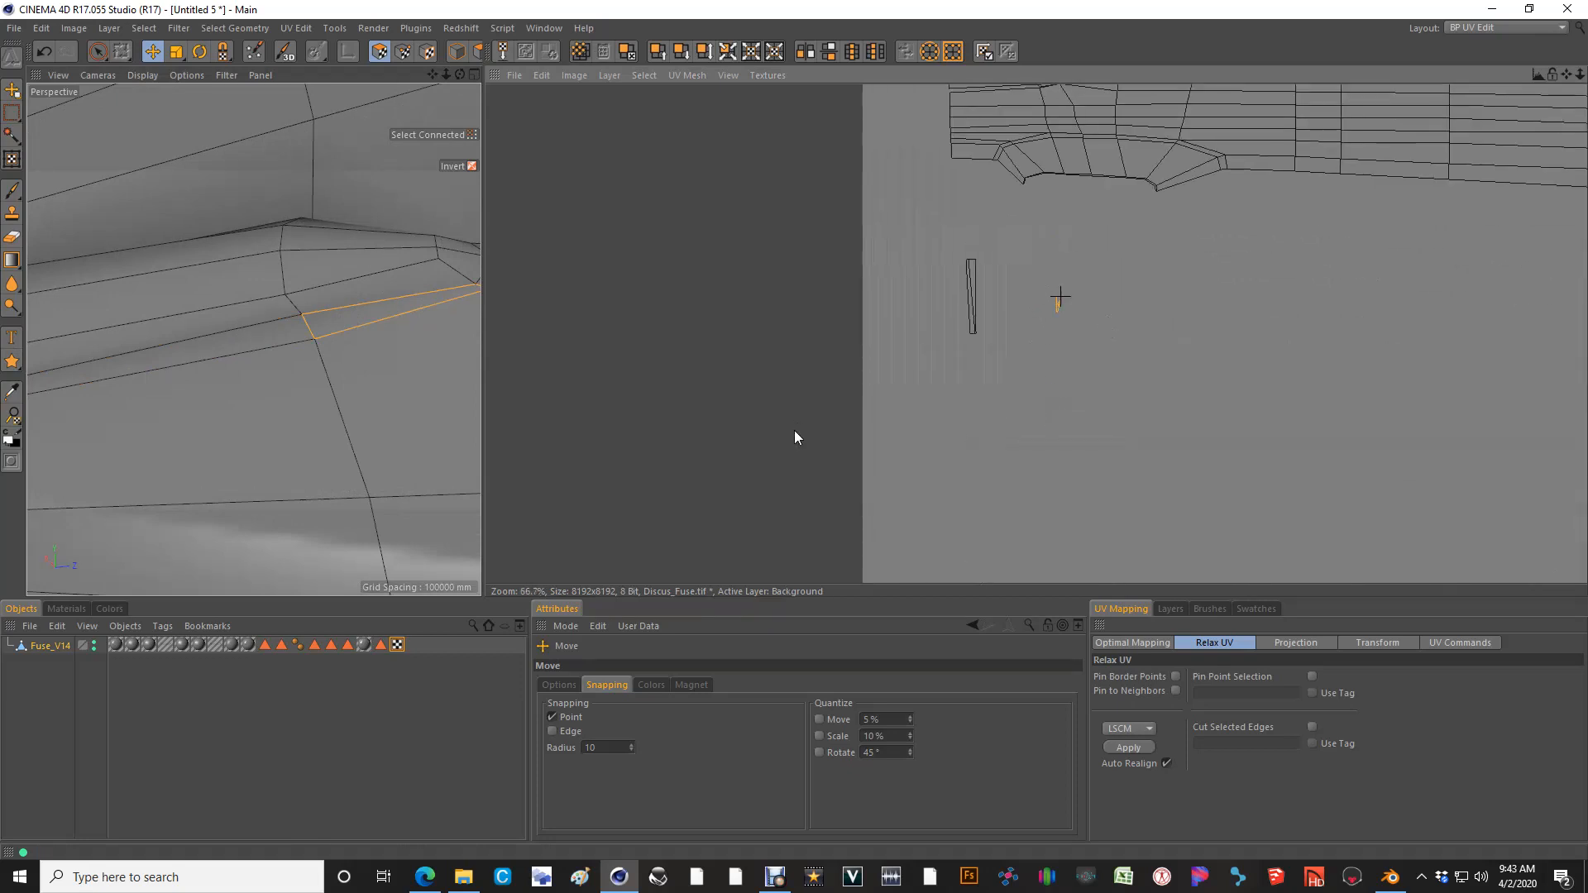
pyautogui.moveTo(1086, 220); pyautogui.dragTo(1070, 402, button='middle')
pyautogui.scroll(4, 1022, 419)
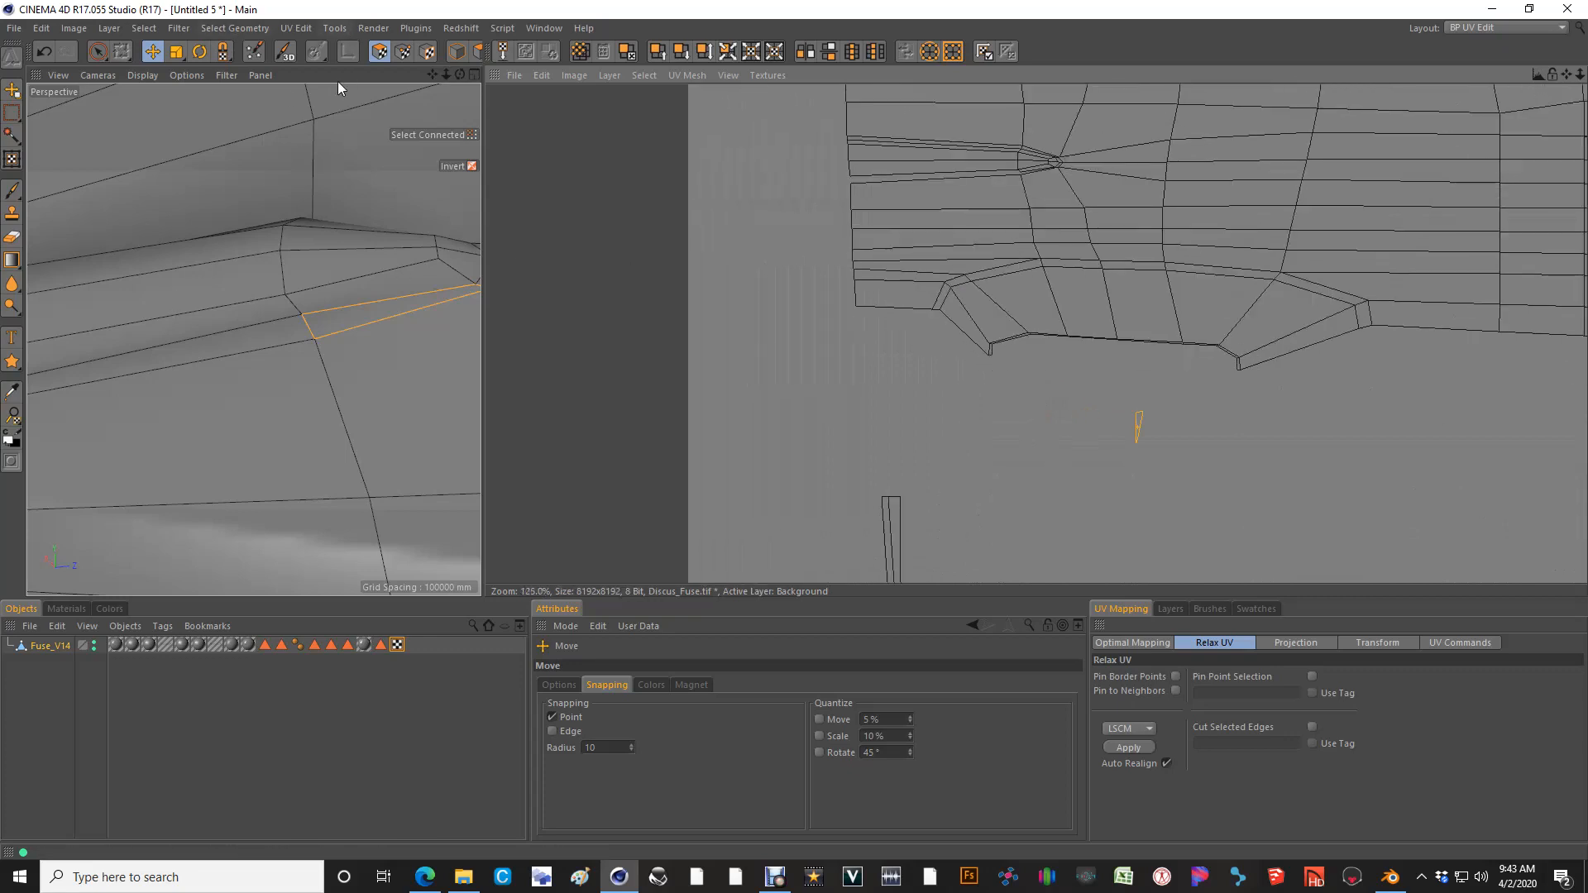
# Select the small polygon's UV points, rotate it to lie roughly horizontal, and move it beneath the fairing's lower corner
pyautogui.click(403, 51)
pyautogui.scroll(2, 1025, 167)
pyautogui.scroll(1, 1025, 170)
pyautogui.press('space')
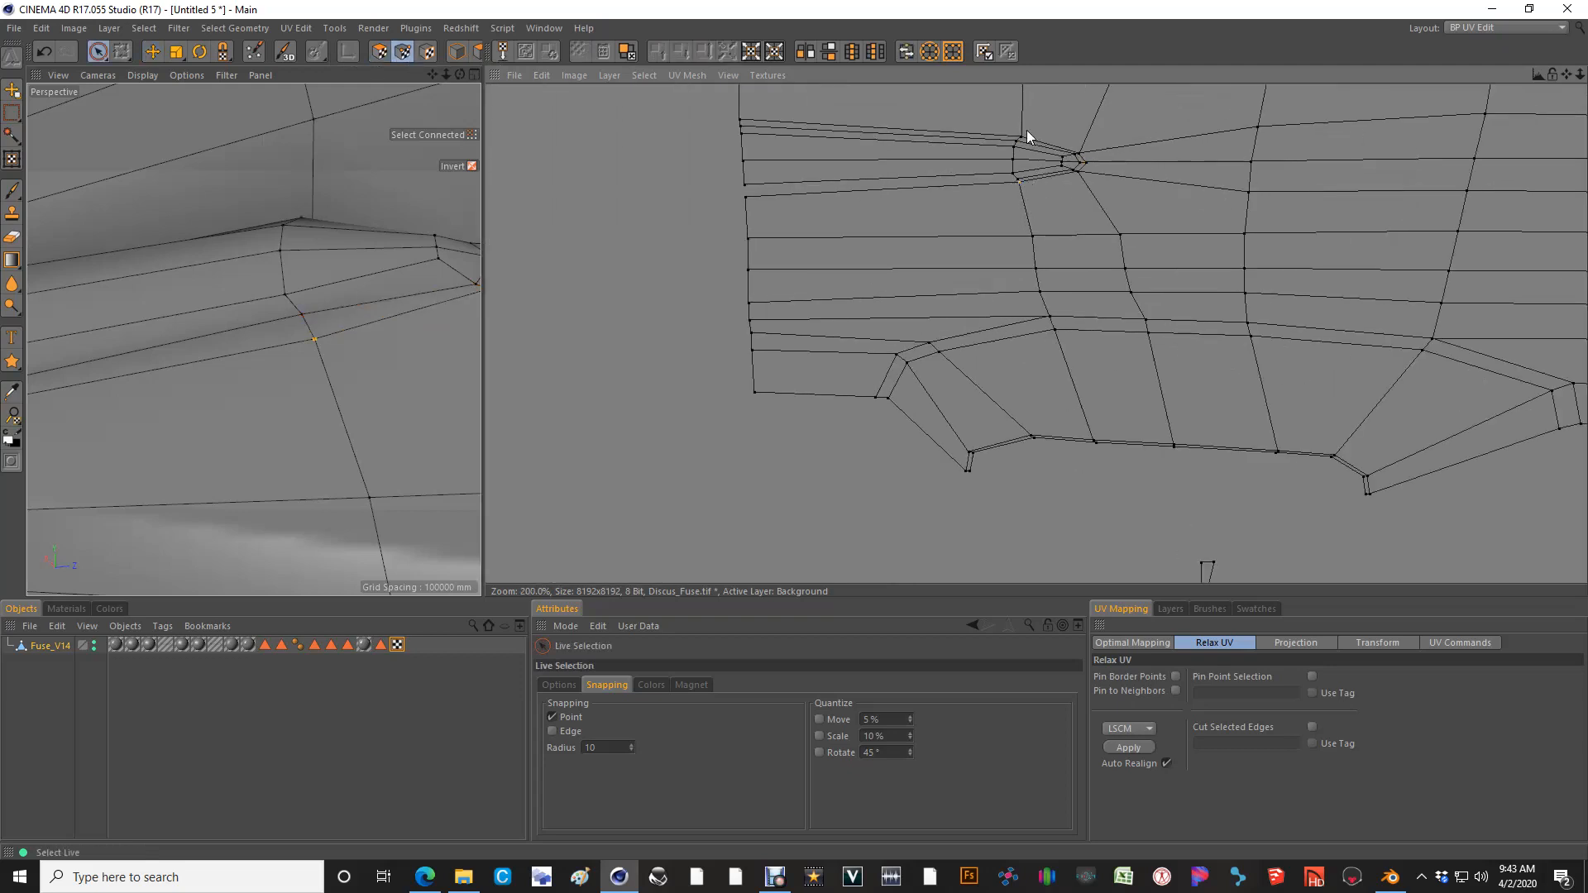
pyautogui.scroll(-2, 1025, 131)
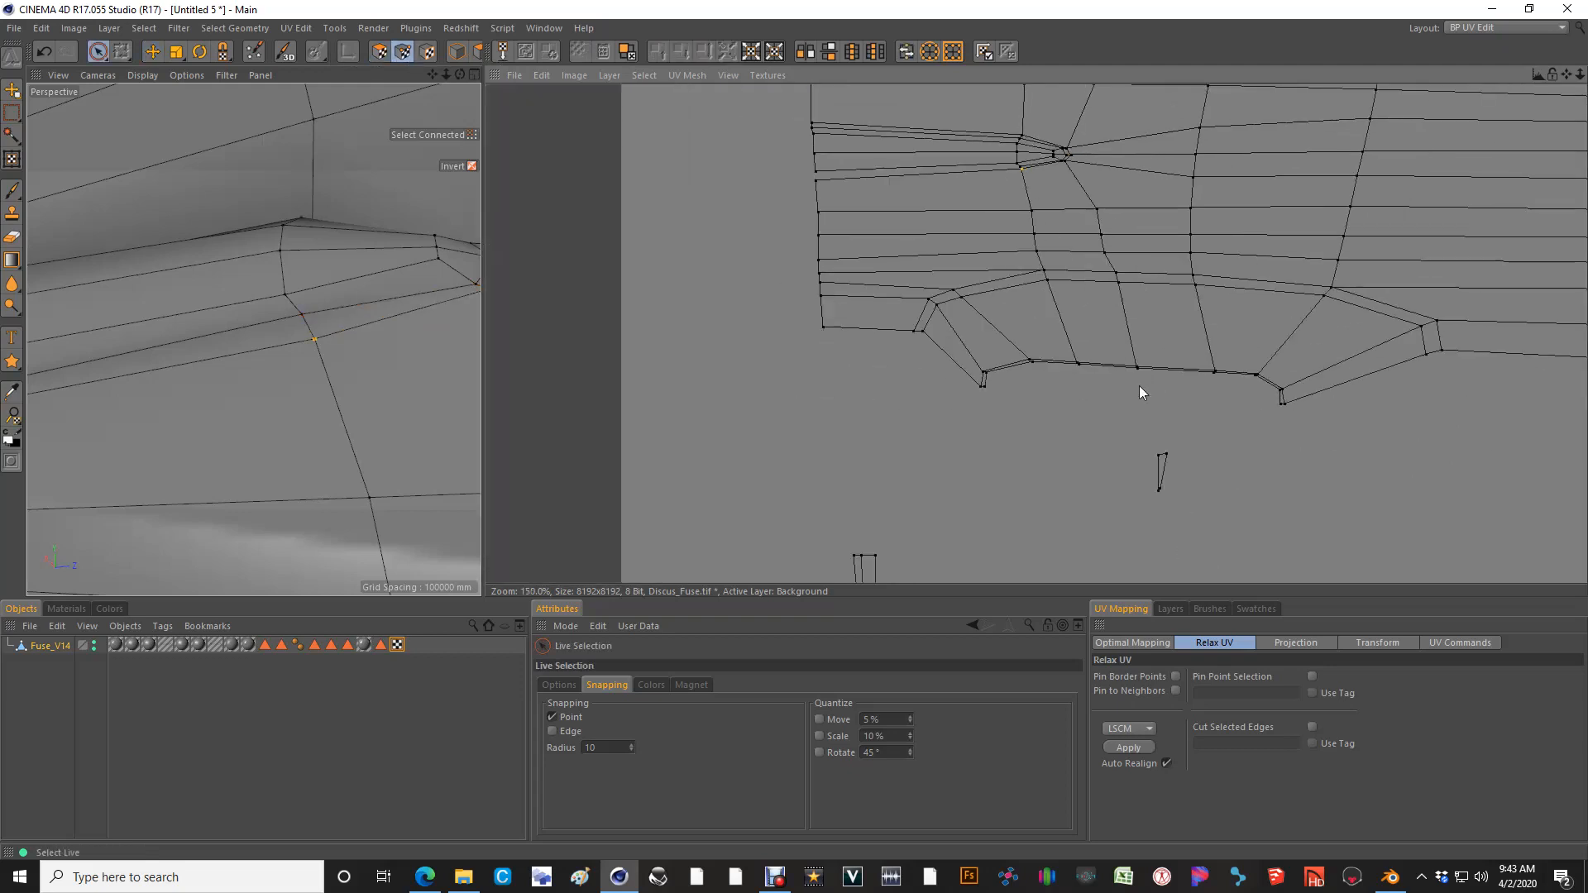
pyautogui.click(1166, 452)
pyautogui.keyDown('shift'); pyautogui.click(1159, 487); pyautogui.keyUp('shift')
pyautogui.press('r')
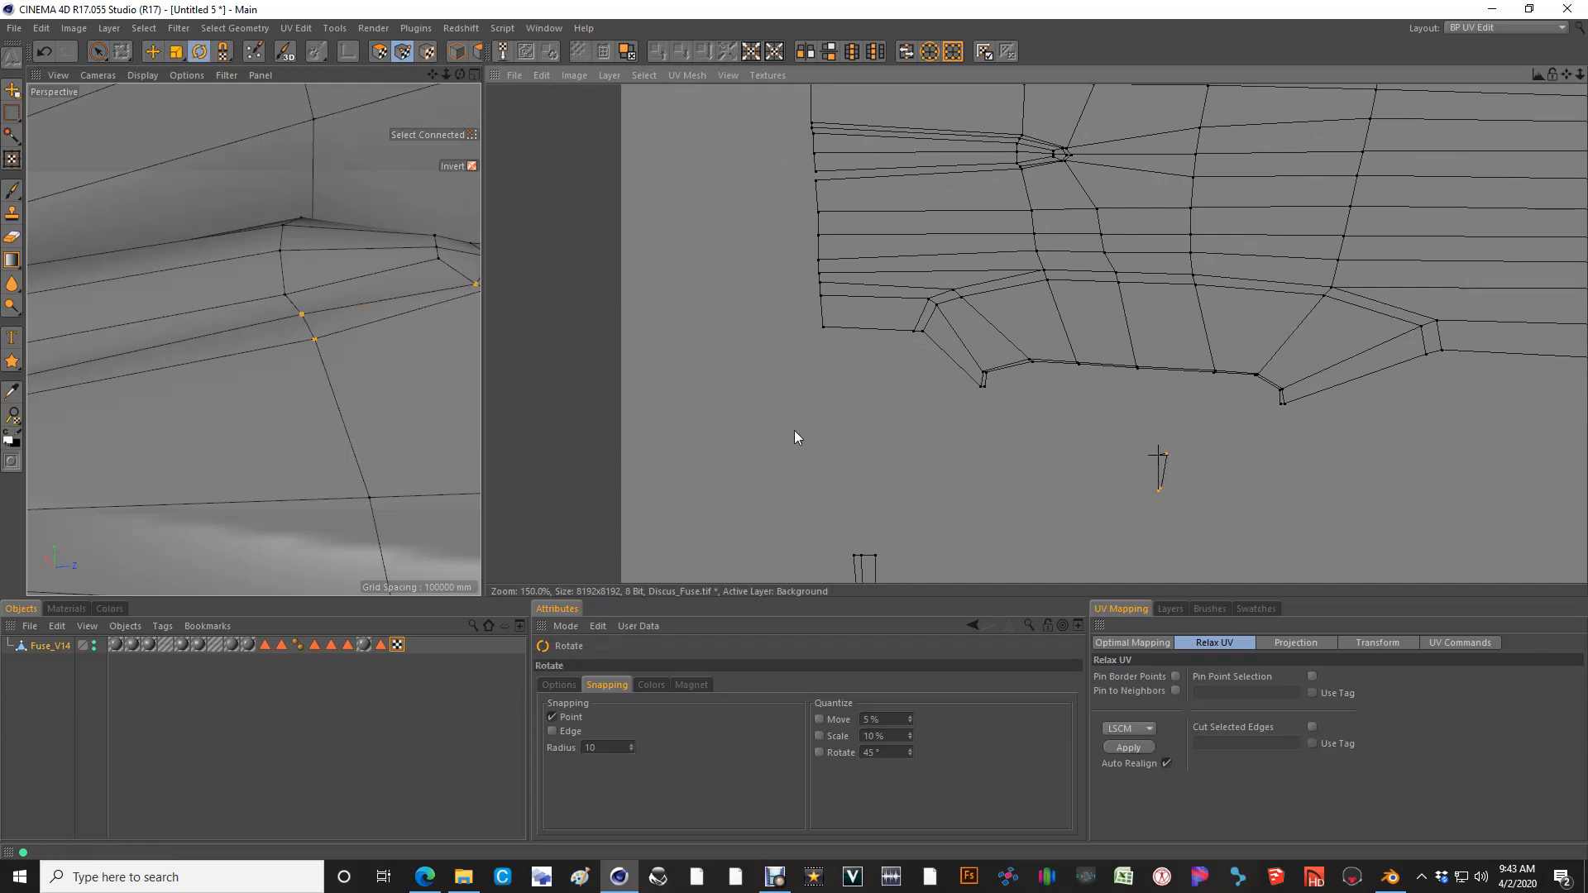
pyautogui.moveTo(794, 431); pyautogui.dragTo(1154, 462)
pyautogui.press('e')
pyautogui.scroll(8, 1015, 185)
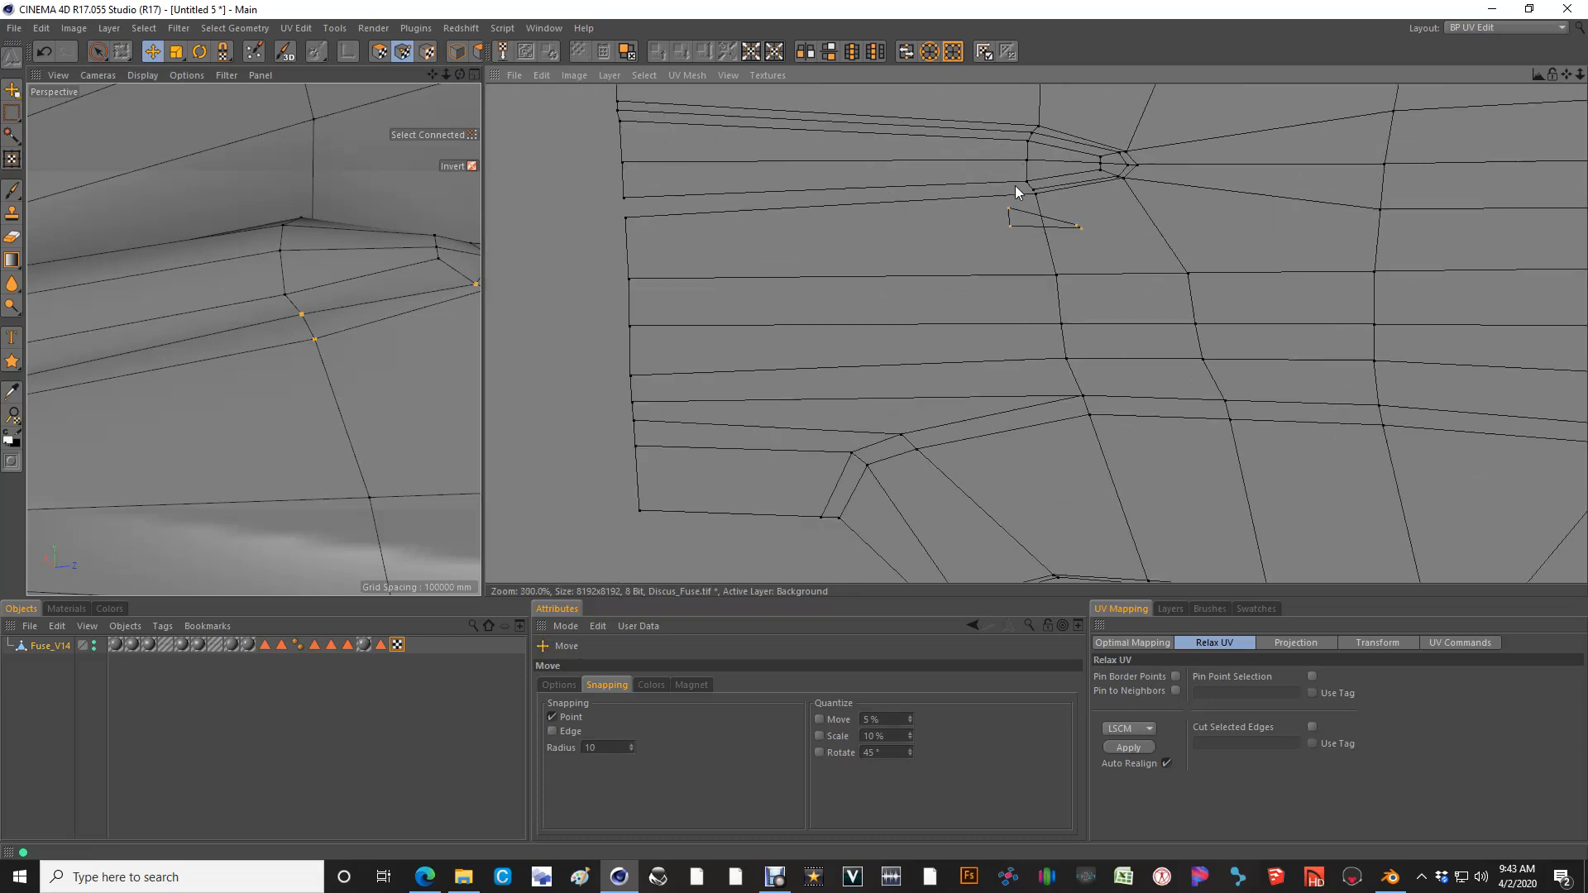
# Move the small thin polygon under the fairing and snap its two rear UV points onto the fuselage island's matching points
pyautogui.moveTo(794, 430); pyautogui.dragTo(1077, 198)
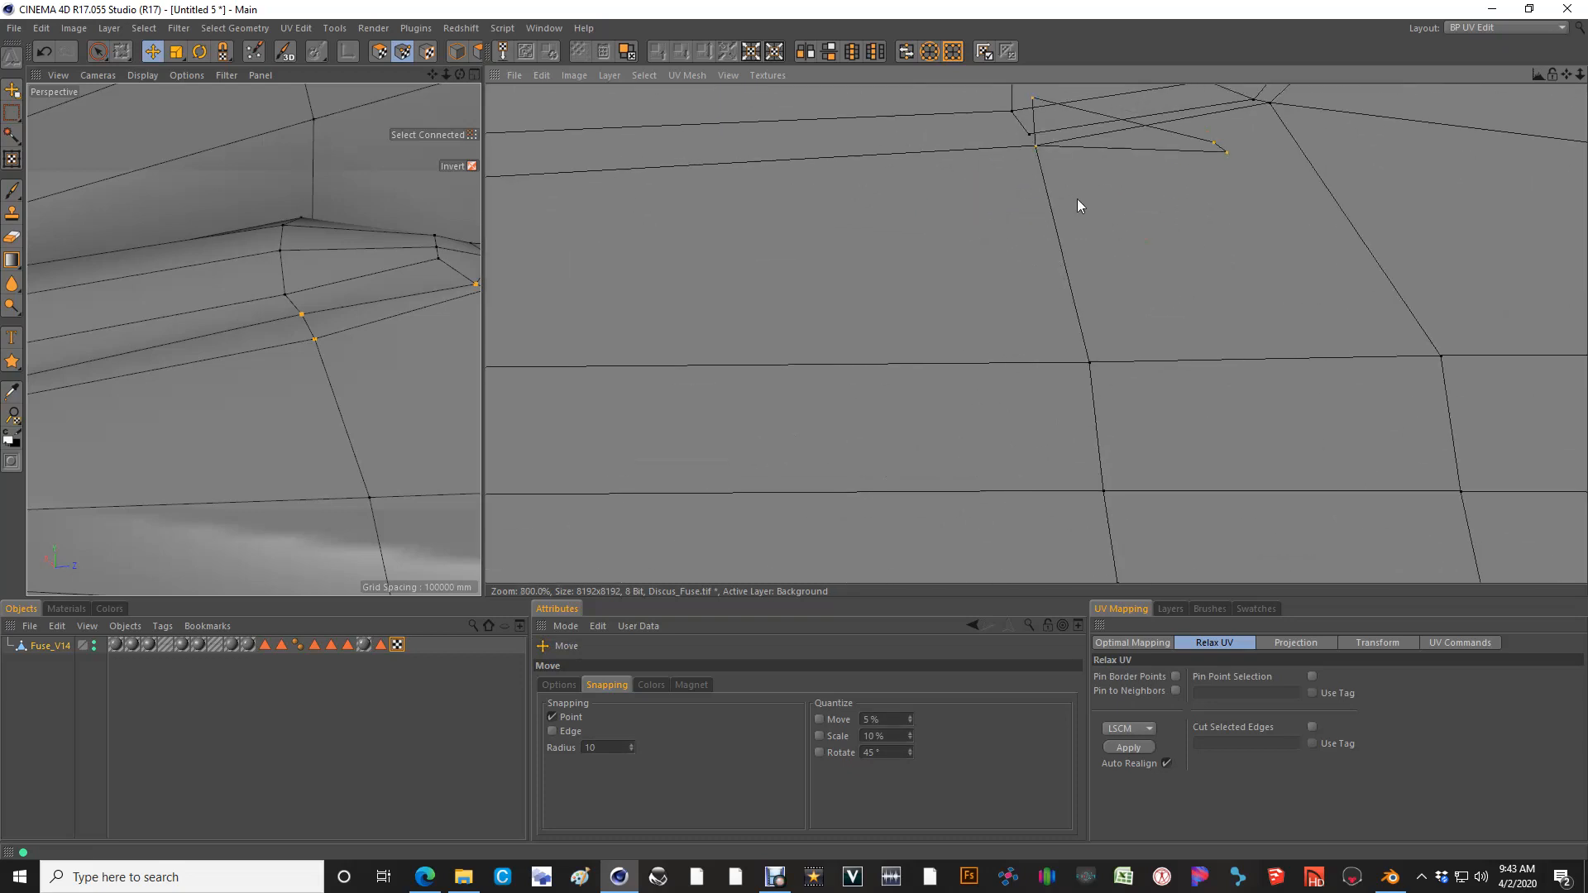
pyautogui.keyDown('alt'); pyautogui.moveTo(1077, 198); pyautogui.dragTo(1023, 326, button='middle'); pyautogui.keyUp('alt')
pyautogui.press('space')
pyautogui.keyDown('ctrl'); pyautogui.click(986, 316); pyautogui.keyUp('ctrl')
pyautogui.press('space')
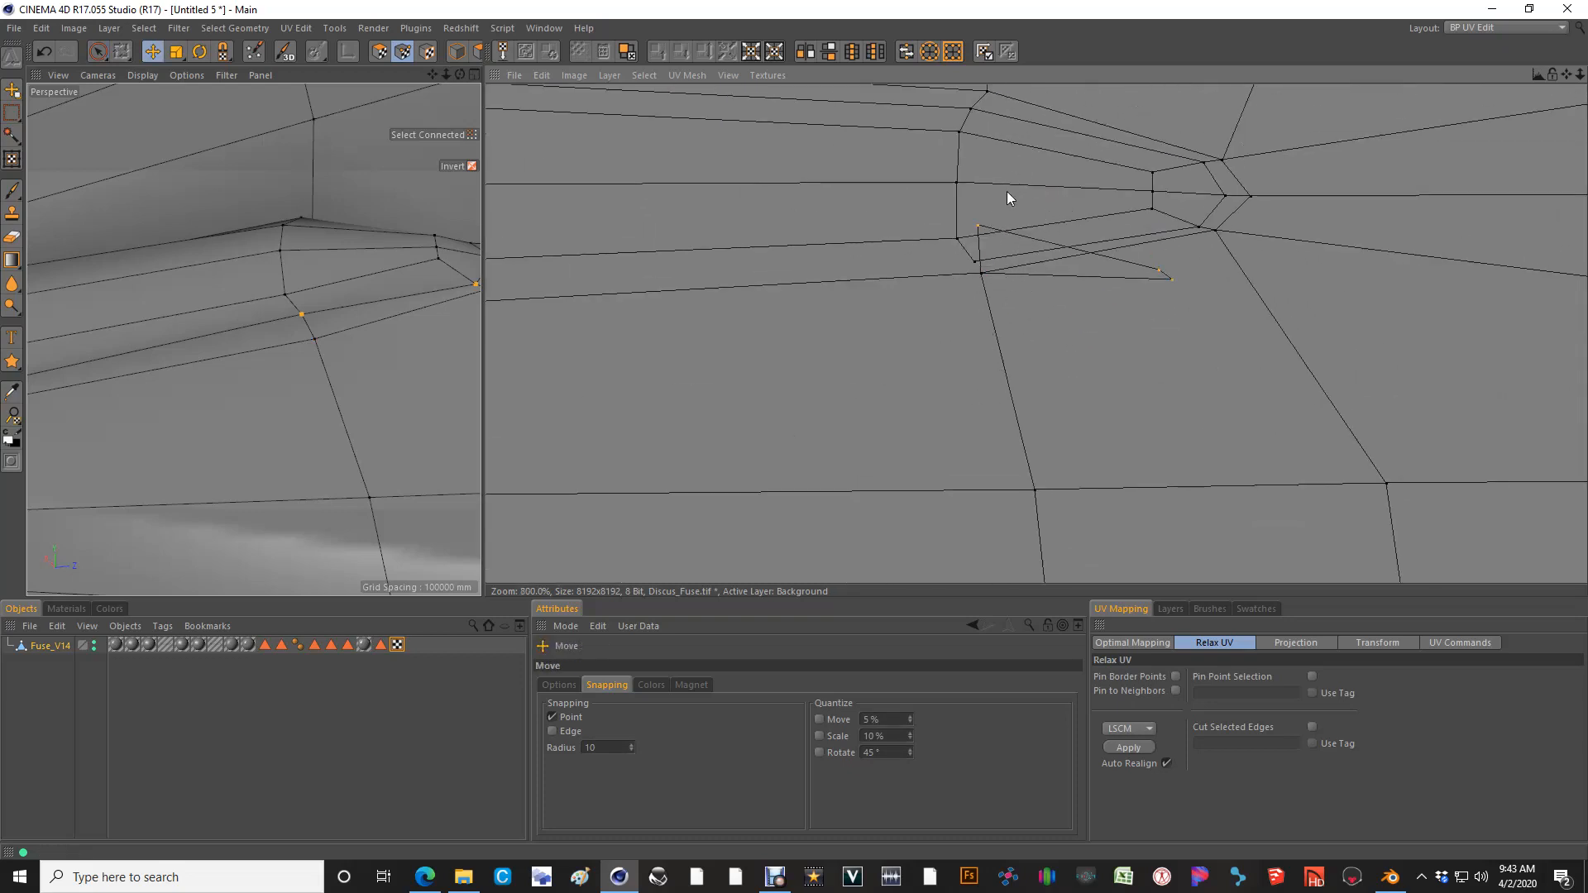
pyautogui.moveTo(1006, 191)
pyautogui.mouseDown()
pyautogui.moveTo(794, 430)
pyautogui.moveTo(1020, 212)
pyautogui.mouseUp()
# Snap the small polygon's two front UV points onto the matching points at the fairing's lower tip
pyautogui.press('space')
pyautogui.keyDown('ctrl'); pyautogui.click(928, 283); pyautogui.keyUp('ctrl')
pyautogui.press('space')
pyautogui.moveTo(1154, 291)
pyautogui.mouseDown()
pyautogui.moveTo(794, 431)
pyautogui.moveTo(1154, 292)
pyautogui.mouseUp()
pyautogui.press('space')
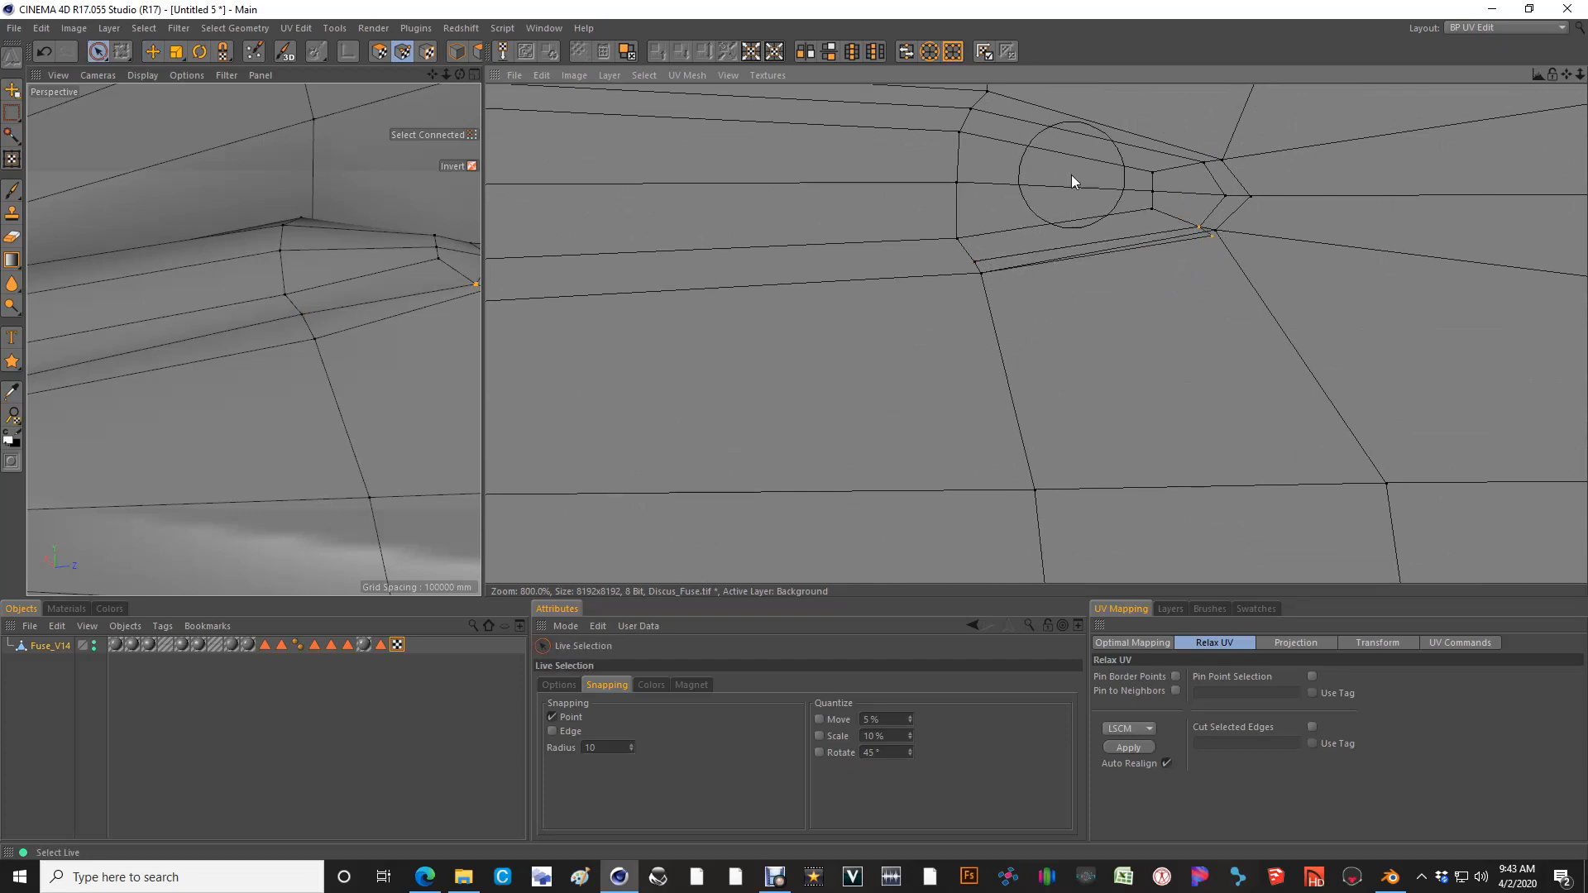
pyautogui.keyDown('ctrl'); pyautogui.click(1165, 205); pyautogui.keyUp('ctrl')
pyautogui.press('space')
pyautogui.moveTo(1165, 206); pyautogui.dragTo(1222, 231)
# Select all UV points of the long detached strip below the fuselage island and move it up over the tail end
pyautogui.scroll(-8, 1229, 166)
pyautogui.scroll(-3, 1027, 354)
pyautogui.press('space')
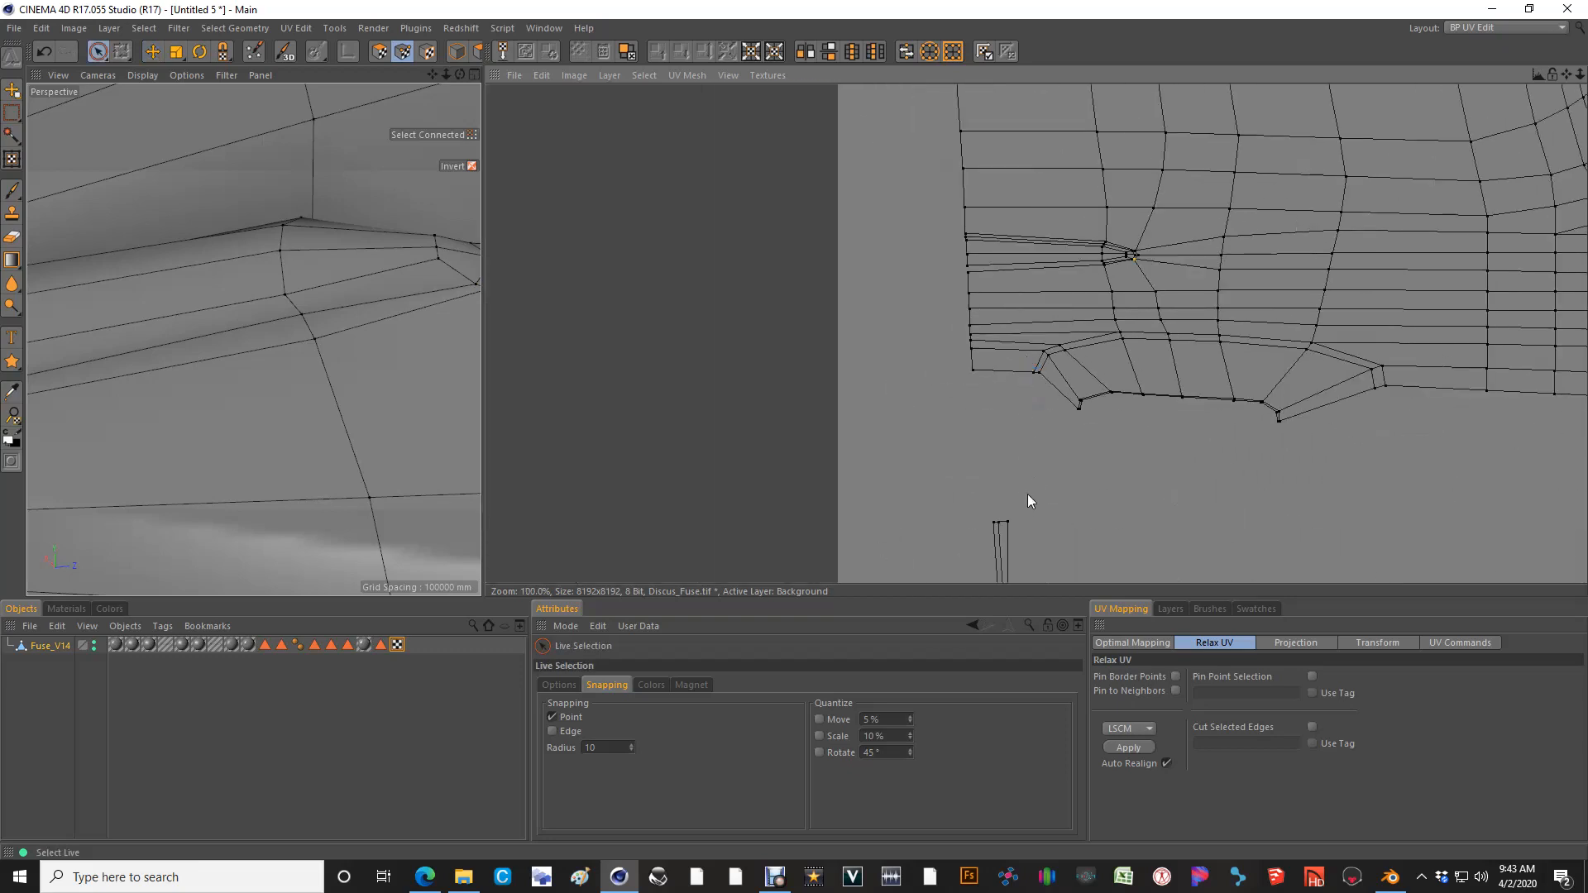
pyautogui.keyDown('alt'); pyautogui.moveTo(1027, 496); pyautogui.dragTo(1041, 344, button='middle'); pyautogui.keyUp('alt')
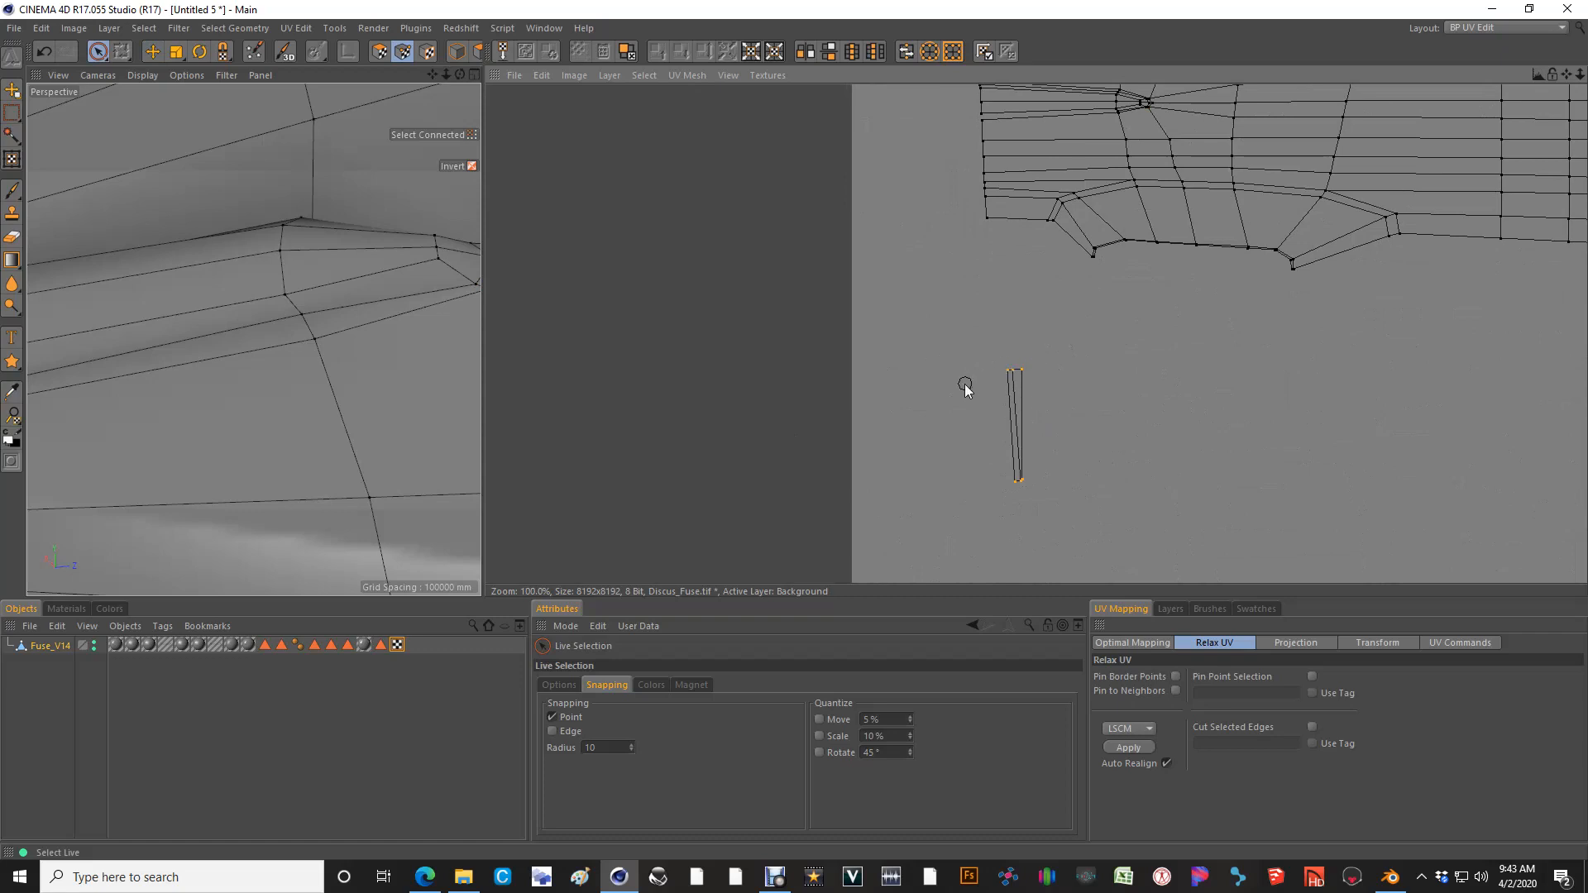
pyautogui.moveTo(965, 384); pyautogui.dragTo(1039, 362)
pyautogui.press('space')
pyautogui.moveTo(1017, 482); pyautogui.dragTo(1007, 232)
pyautogui.keyDown('alt'); pyautogui.moveTo(985, 369); pyautogui.dragTo(927, 580, button='middle'); pyautogui.keyUp('alt')
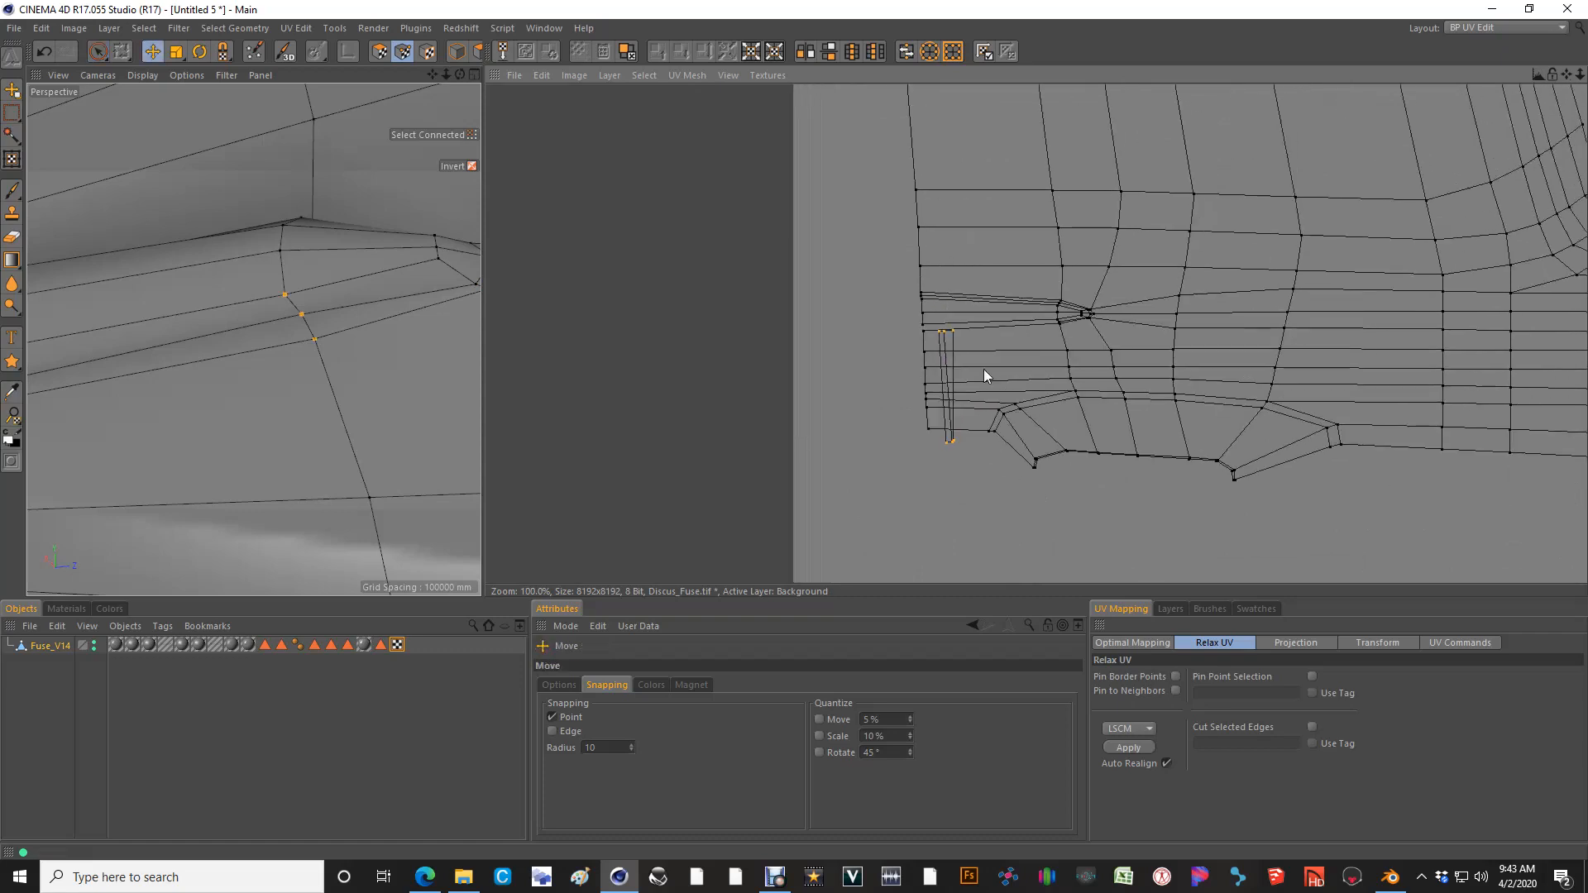
# Rotate the long strip to lie roughly horizontal and move it into the empty space behind the fuselage's tail edge
pyautogui.scroll(4, 931, 367)
pyautogui.press('r')
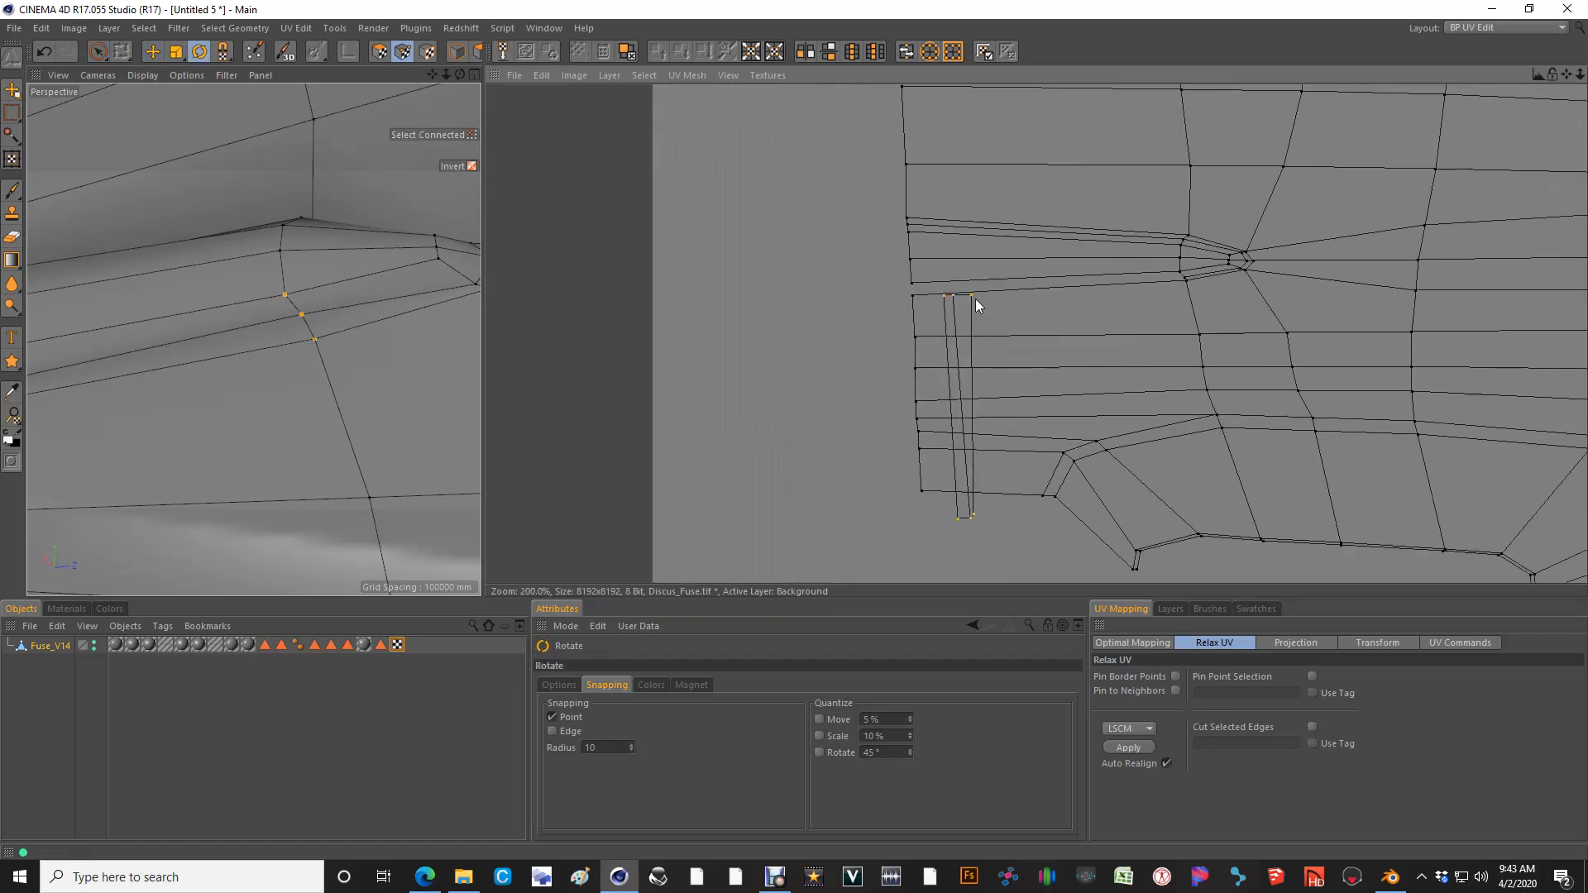
pyautogui.moveTo(976, 301); pyautogui.dragTo(795, 430)
pyautogui.press('e')
pyautogui.moveTo(1059, 303); pyautogui.dragTo(794, 430)
# Reselect the whole strip and move it under the fairing, snapping its upper front point to the fairing's lower rear corner
pyautogui.press('space')
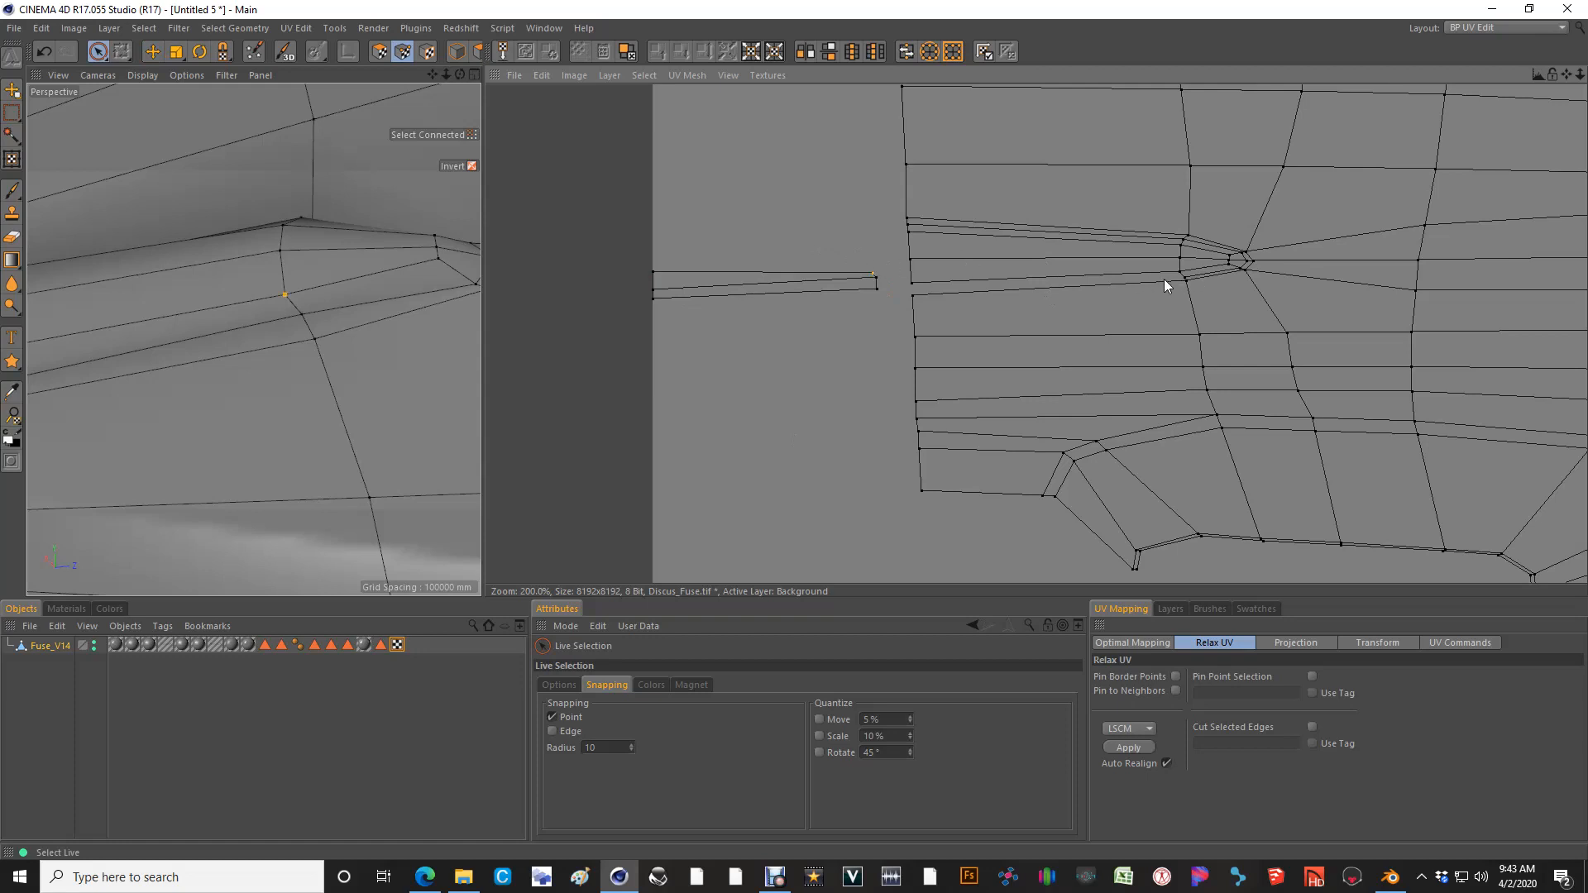
pyautogui.moveTo(881, 264)
pyautogui.mouseDown()
pyautogui.moveTo(879, 304)
pyautogui.moveTo(664, 318)
pyautogui.mouseUp()
pyautogui.press('space')
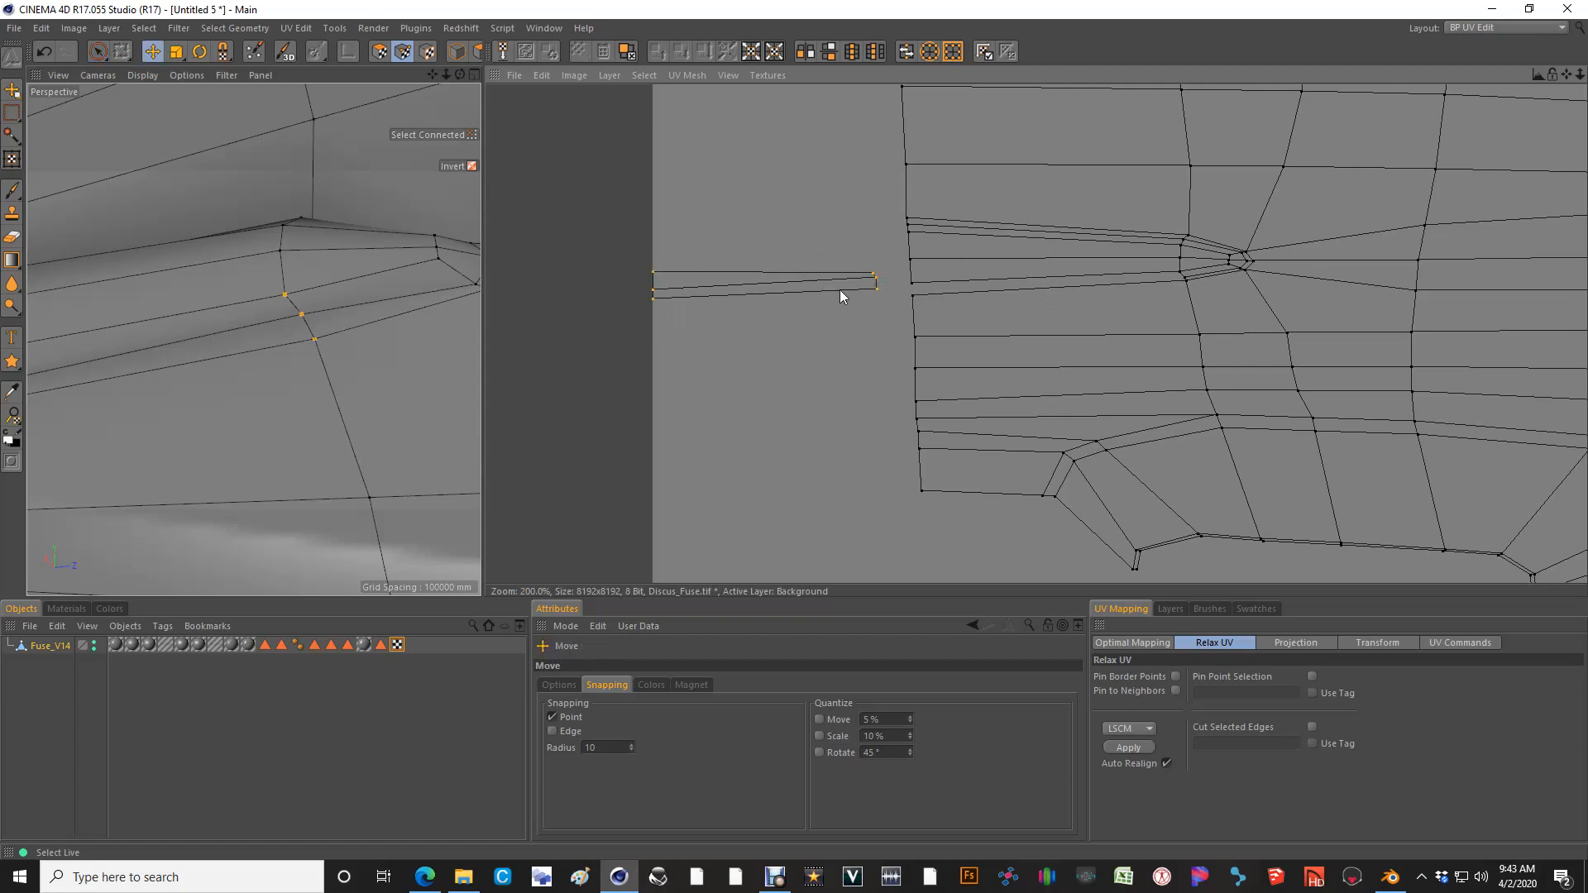
pyautogui.moveTo(881, 270); pyautogui.dragTo(1004, 249)
pyautogui.scroll(3, 1199, 269)
pyautogui.moveTo(1210, 275); pyautogui.dragTo(794, 431)
pyautogui.scroll(2, 1194, 276)
# Deselect the strip's placed front points one at a time and snap its middle and lower front points onto the fuselage mesh
pyautogui.press('space')
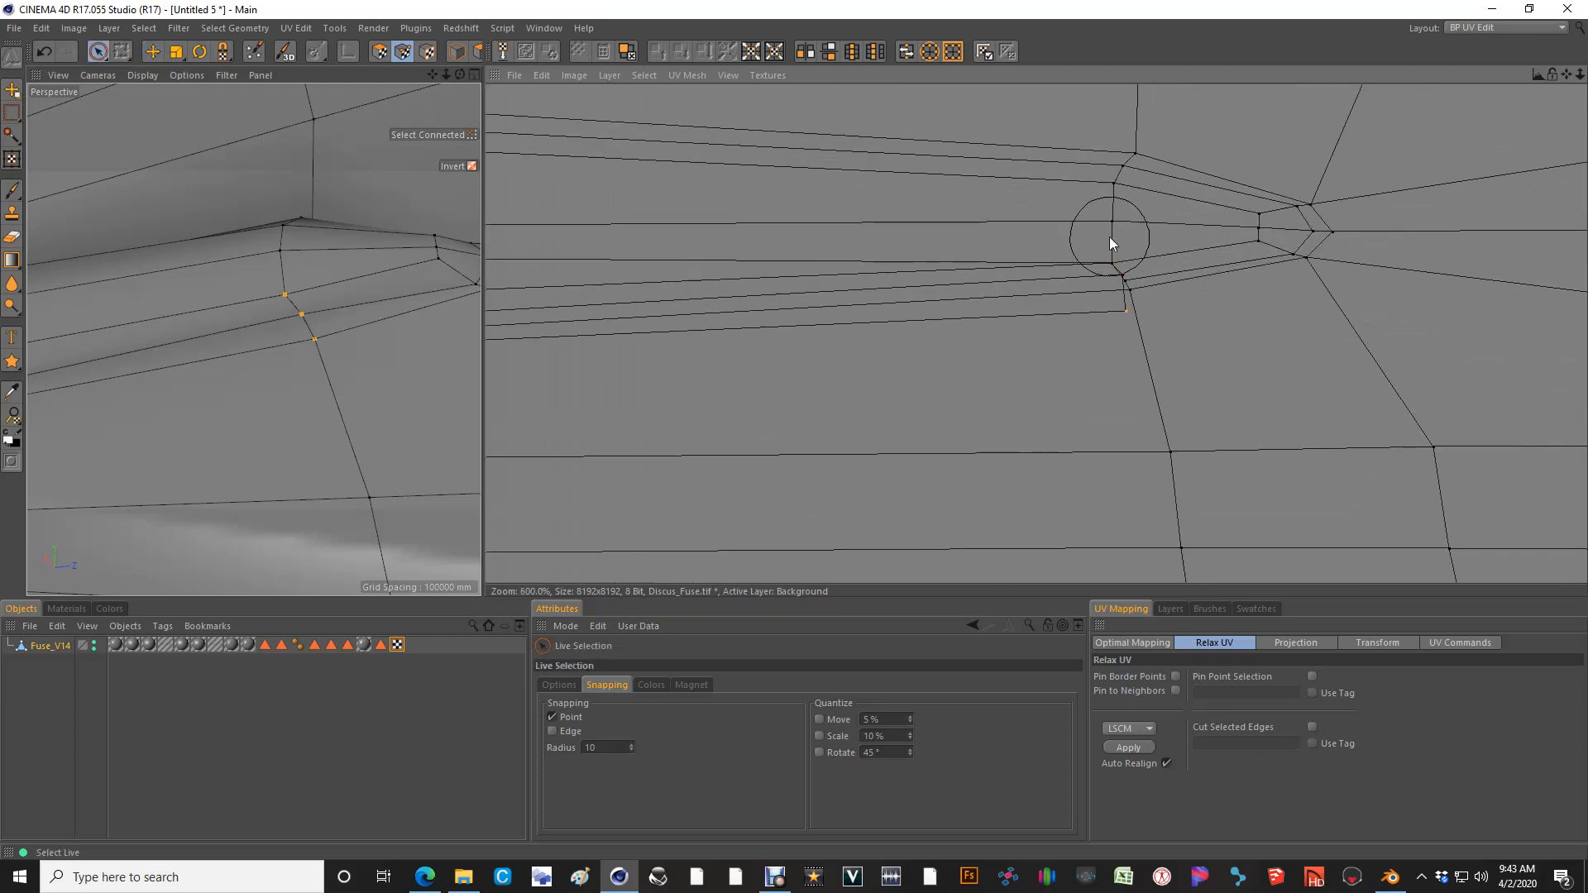
pyautogui.keyDown('ctrl'); pyautogui.click(1113, 228); pyautogui.keyUp('ctrl')
pyautogui.press('space')
pyautogui.moveTo(1134, 268); pyautogui.dragTo(794, 430)
pyautogui.press('space')
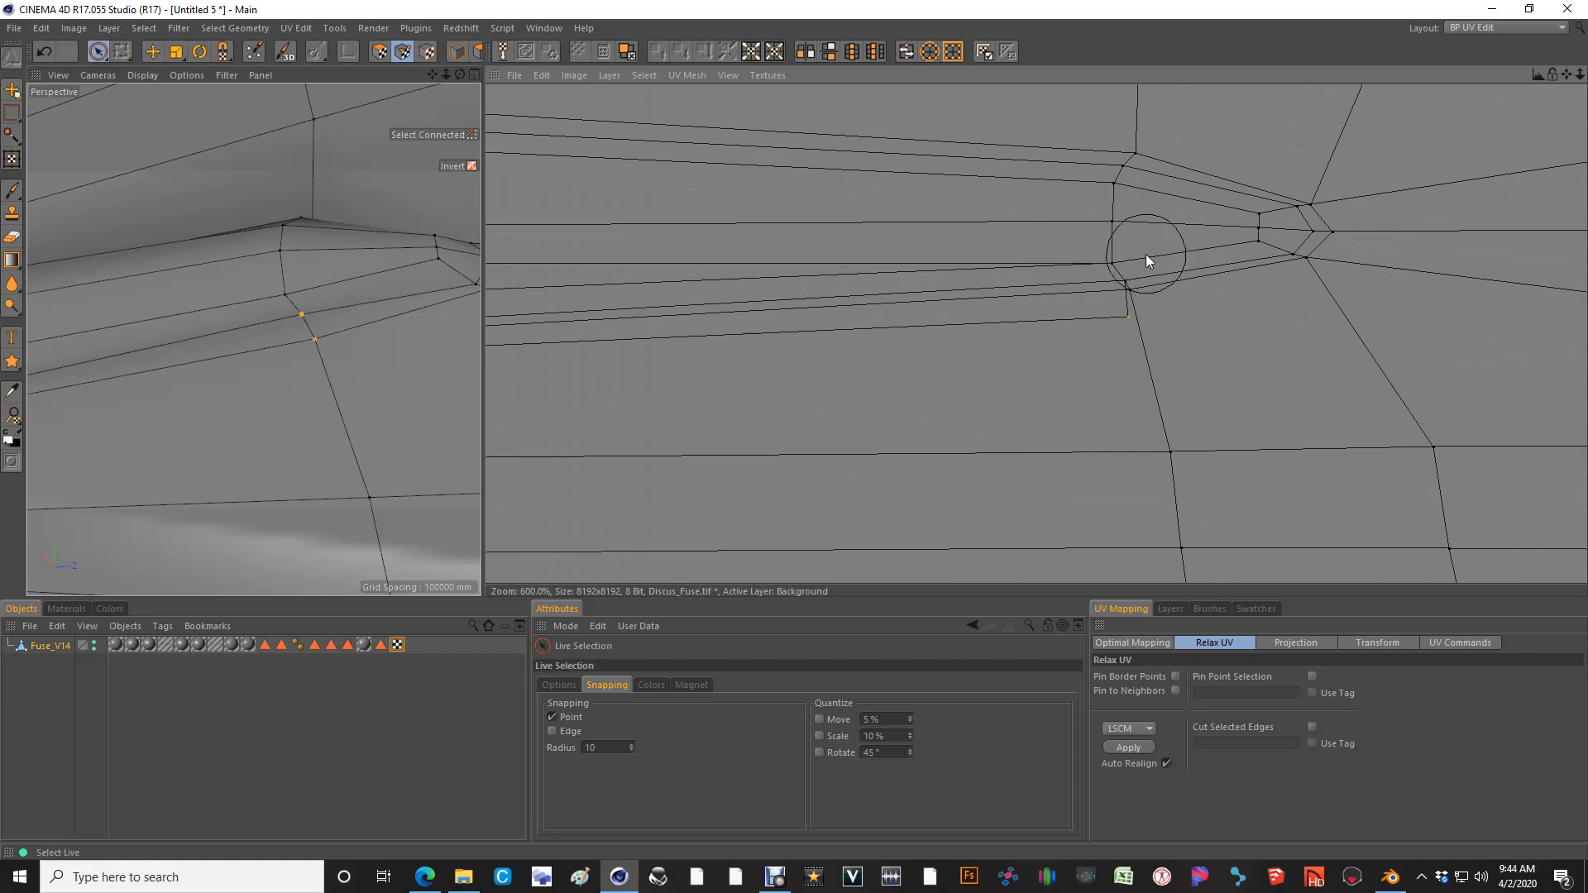
pyautogui.press('space')
pyautogui.moveTo(1120, 356); pyautogui.dragTo(794, 430)
# Snap the strip's three rear UV points, one after another, onto the matching points of the fuselage island's tail edge
pyautogui.press('space')
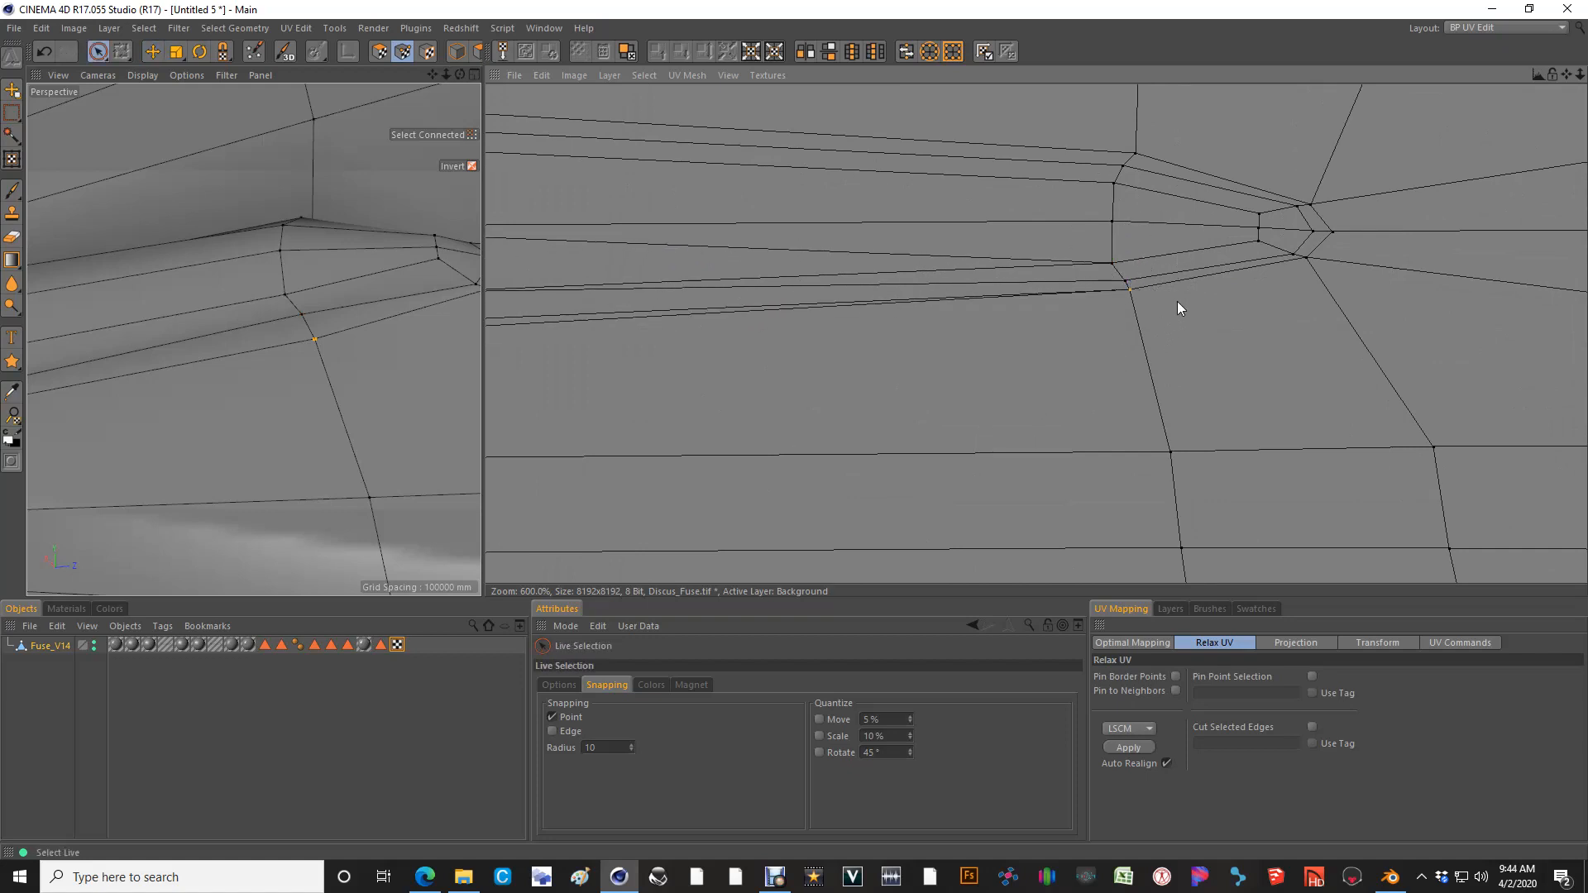
pyautogui.scroll(-1, 1049, 344)
pyautogui.keyDown('alt'); pyautogui.moveTo(746, 366); pyautogui.dragTo(1125, 369, button='middle'); pyautogui.keyUp('alt')
pyautogui.press('space')
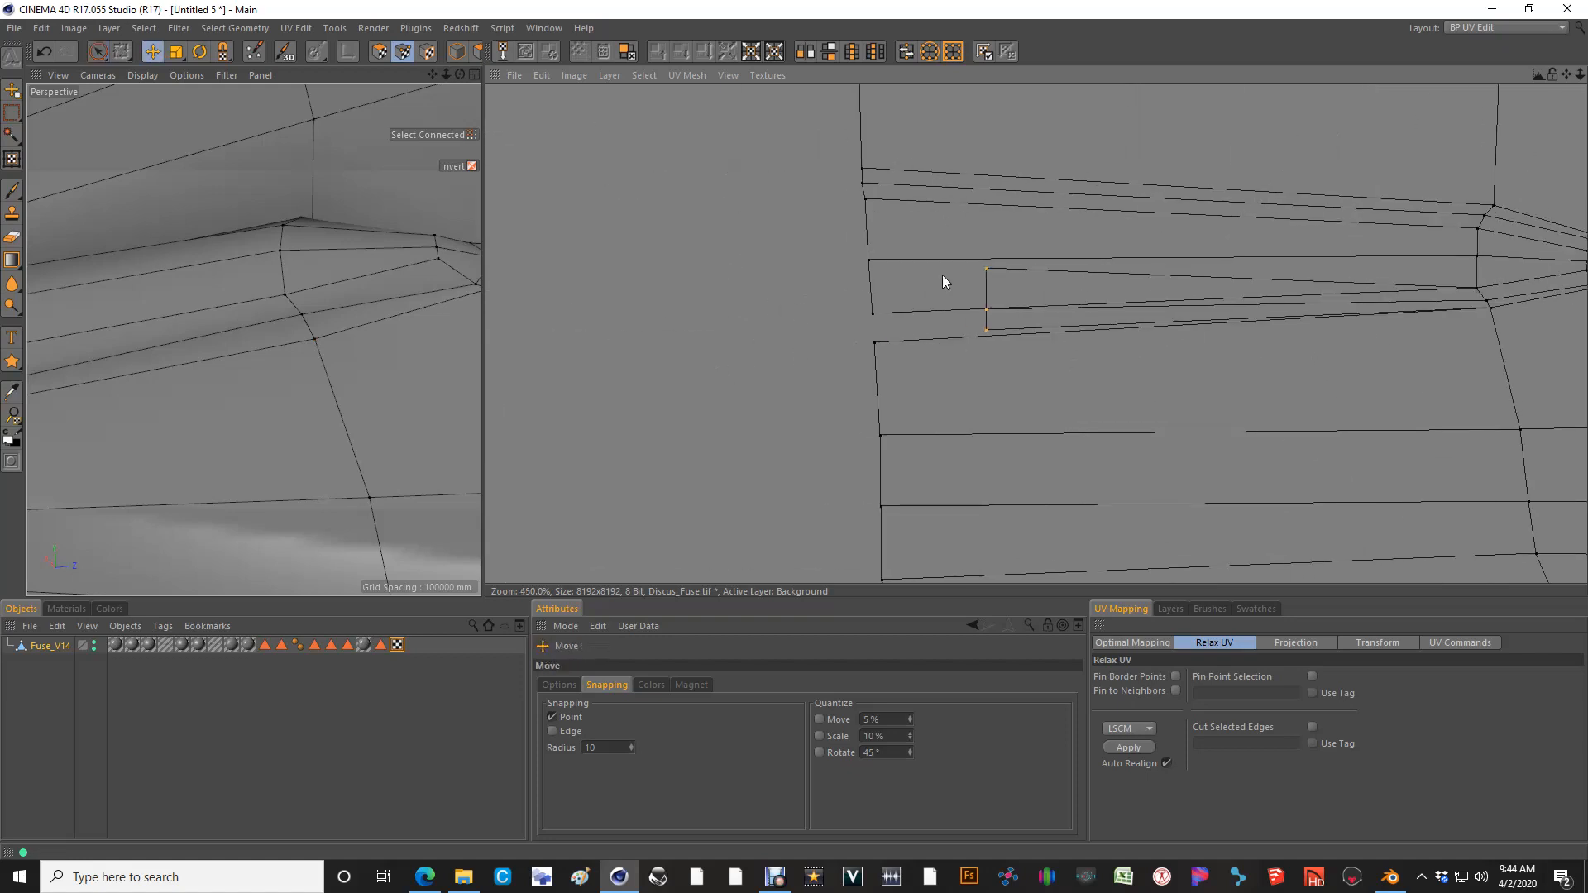
pyautogui.moveTo(943, 276); pyautogui.dragTo(794, 430)
pyautogui.press('space')
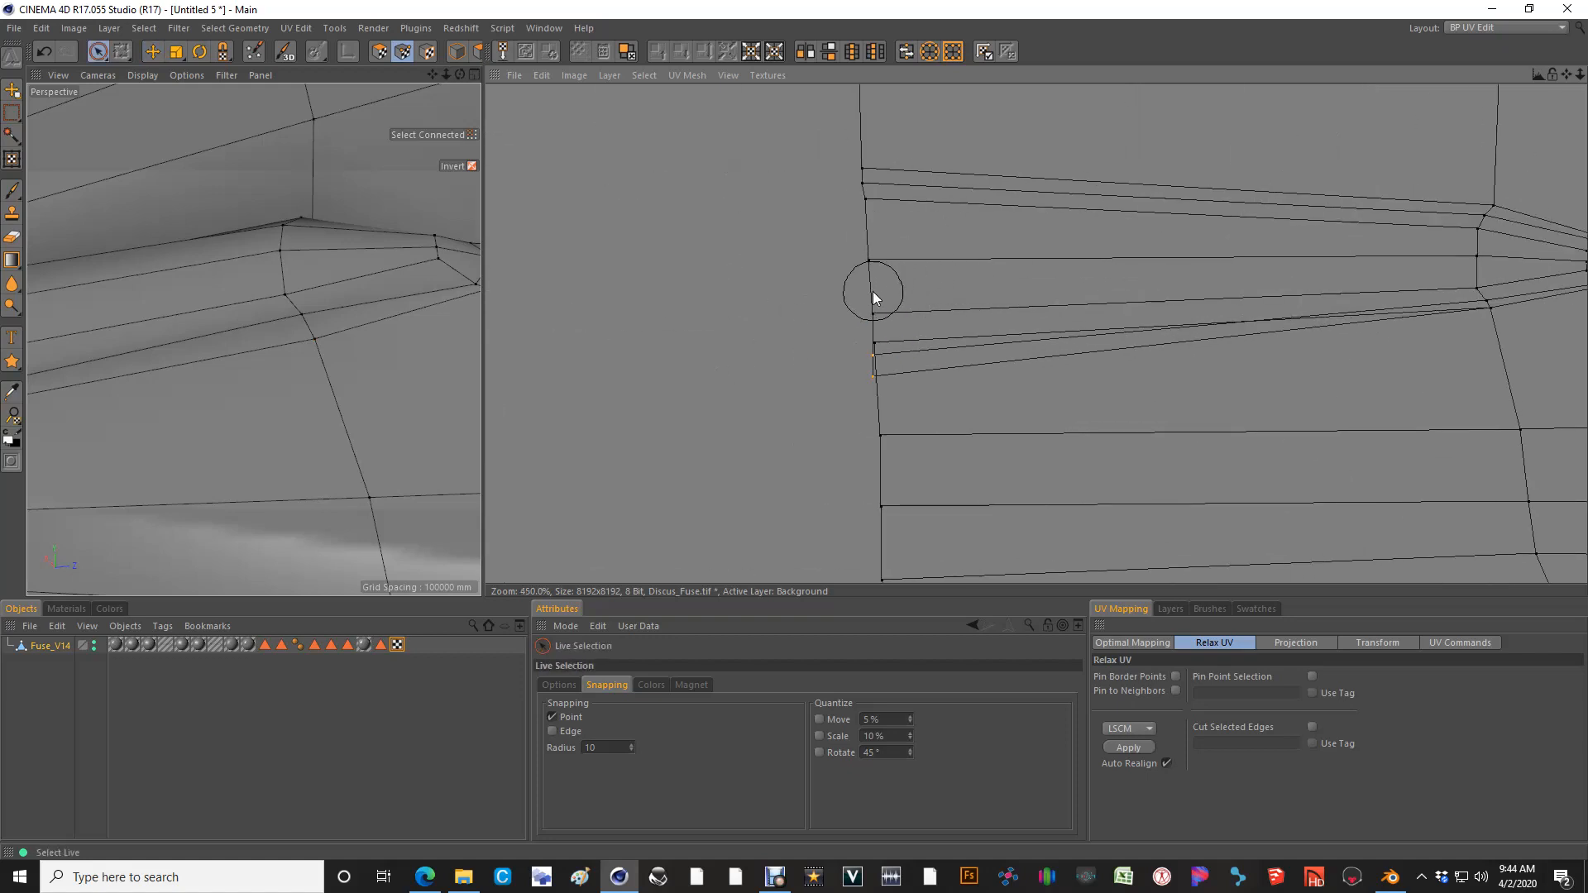
pyautogui.press('space')
pyautogui.moveTo(900, 342); pyautogui.dragTo(794, 430)
pyautogui.press('space')
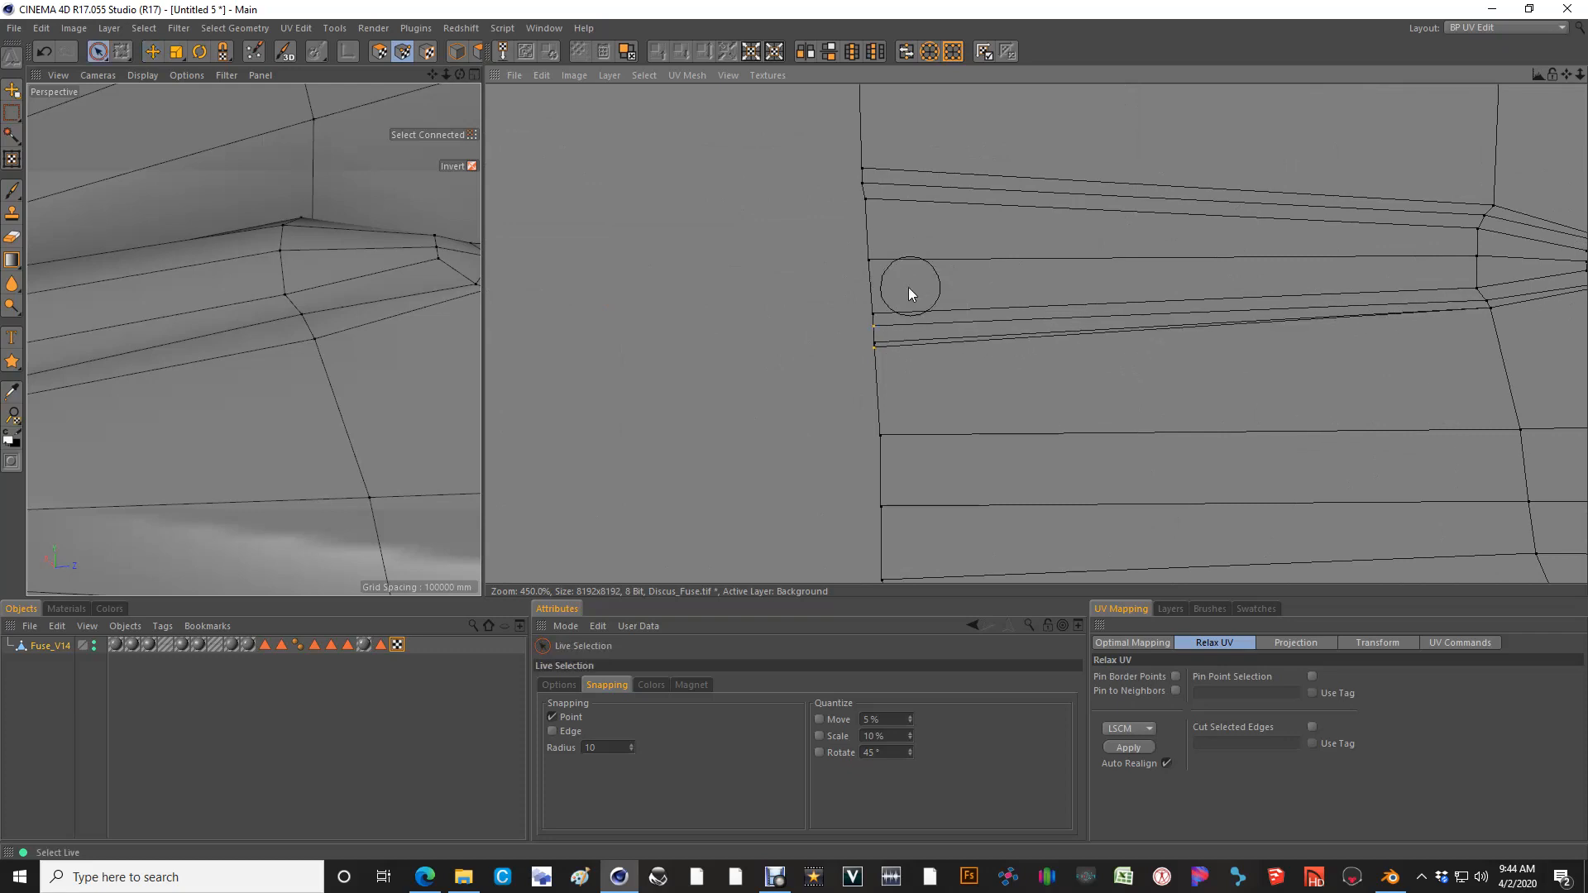
pyautogui.press('space')
pyautogui.moveTo(889, 333); pyautogui.dragTo(794, 430)
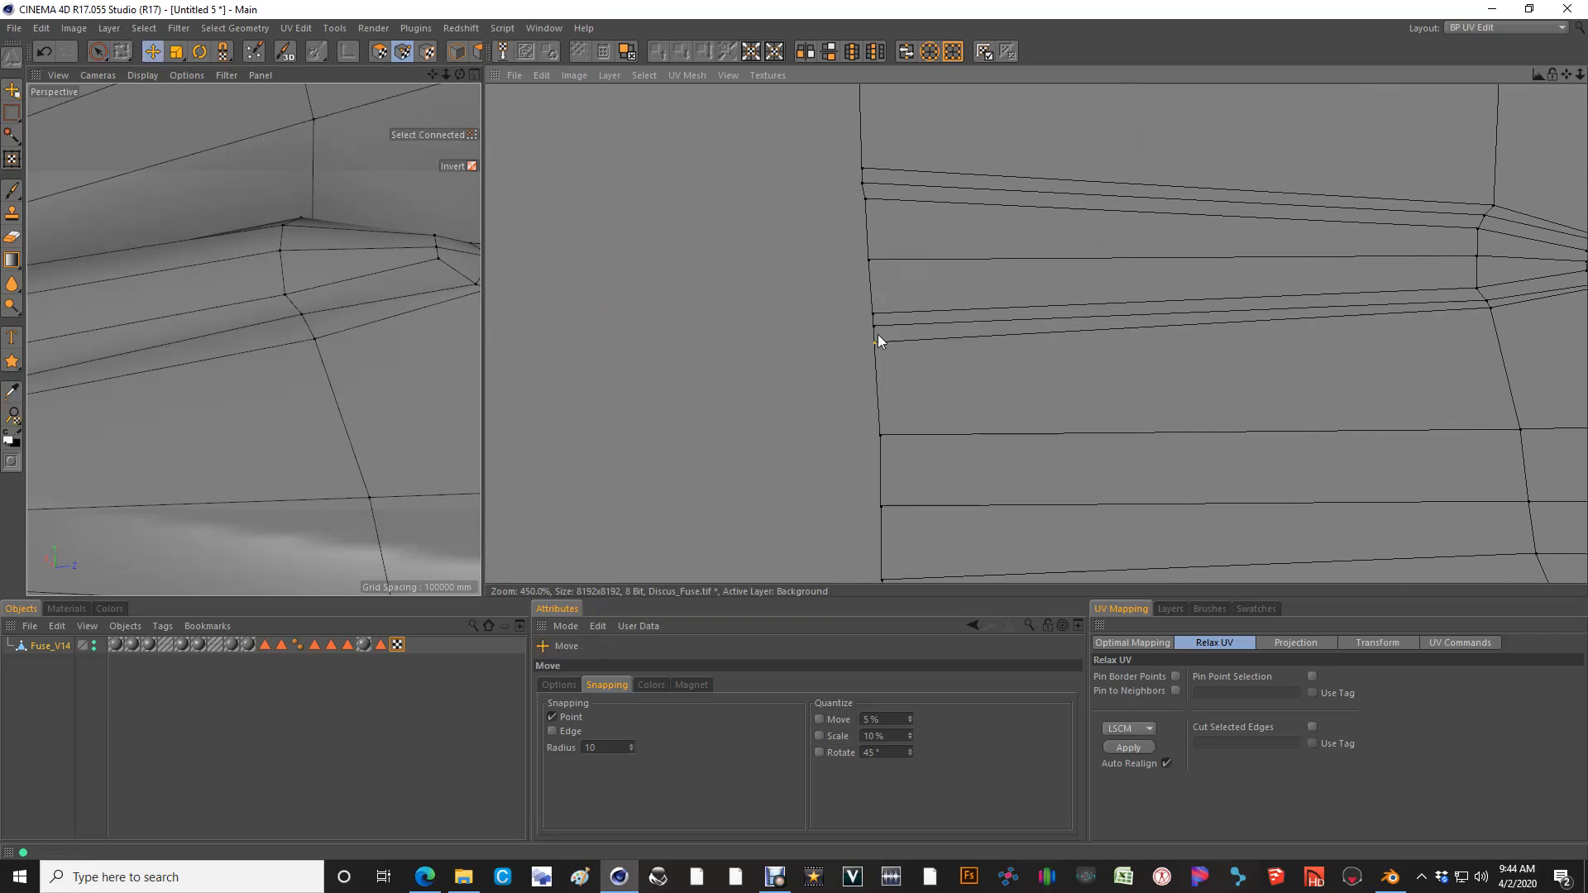
# Set the paint brush size to 4 and return to UV polygon editing
pyautogui.scroll(-6, 865, 308)
pyautogui.scroll(-4, 865, 306)
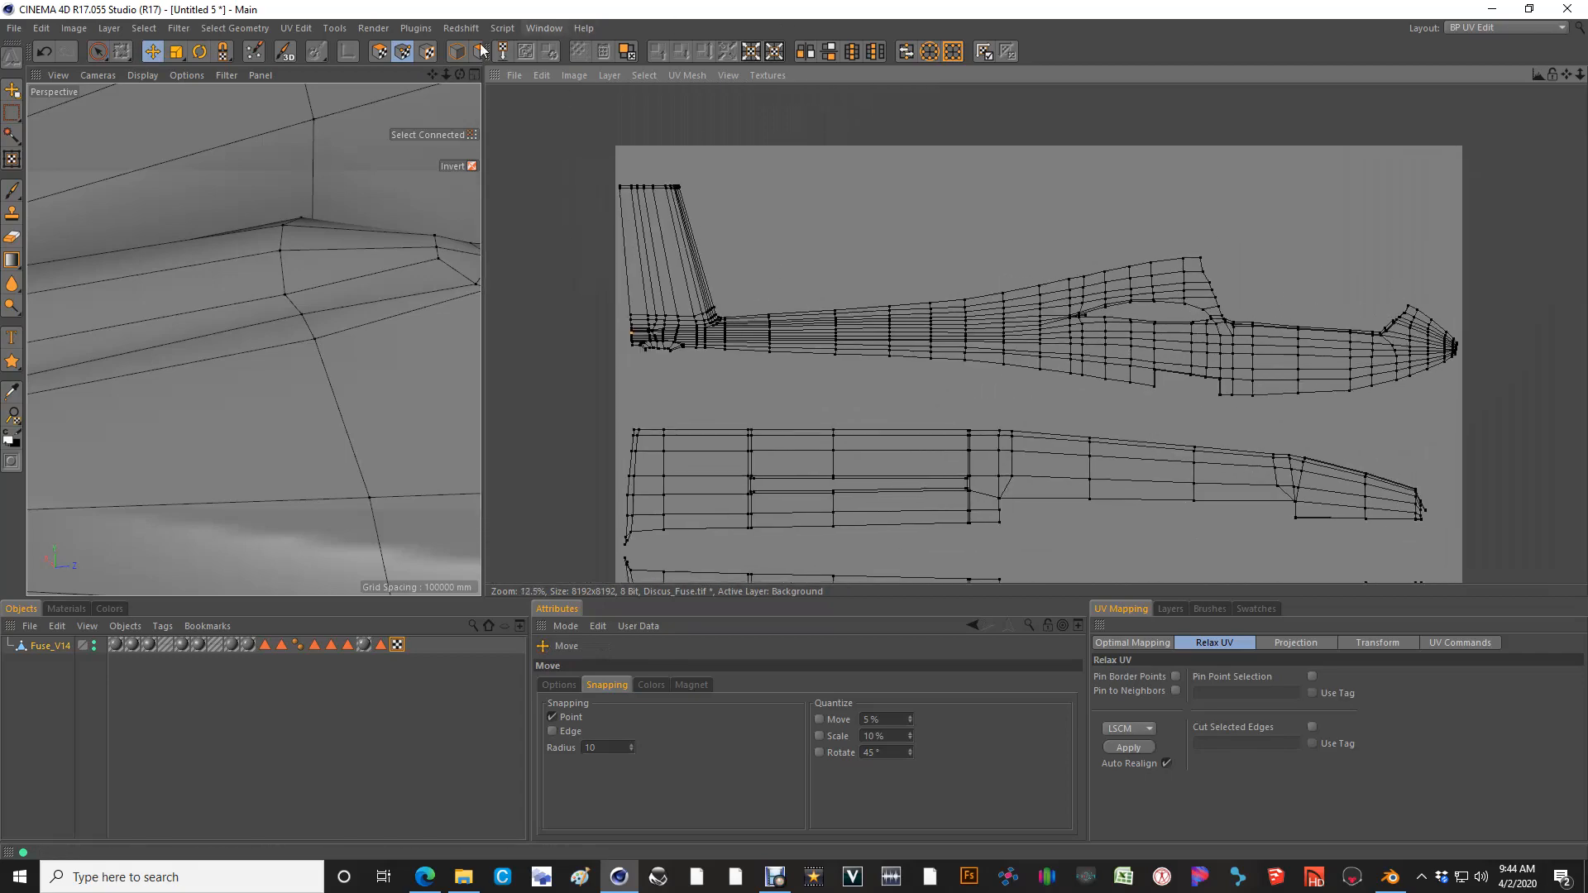
pyautogui.click(379, 51)
pyautogui.moveTo(873, 356)
pyautogui.keyDown('alt'); pyautogui.mouseDown(button='middle')
pyautogui.moveTo(794, 431)
pyautogui.moveTo(873, 356)
pyautogui.mouseUp(button='middle'); pyautogui.keyUp('alt')
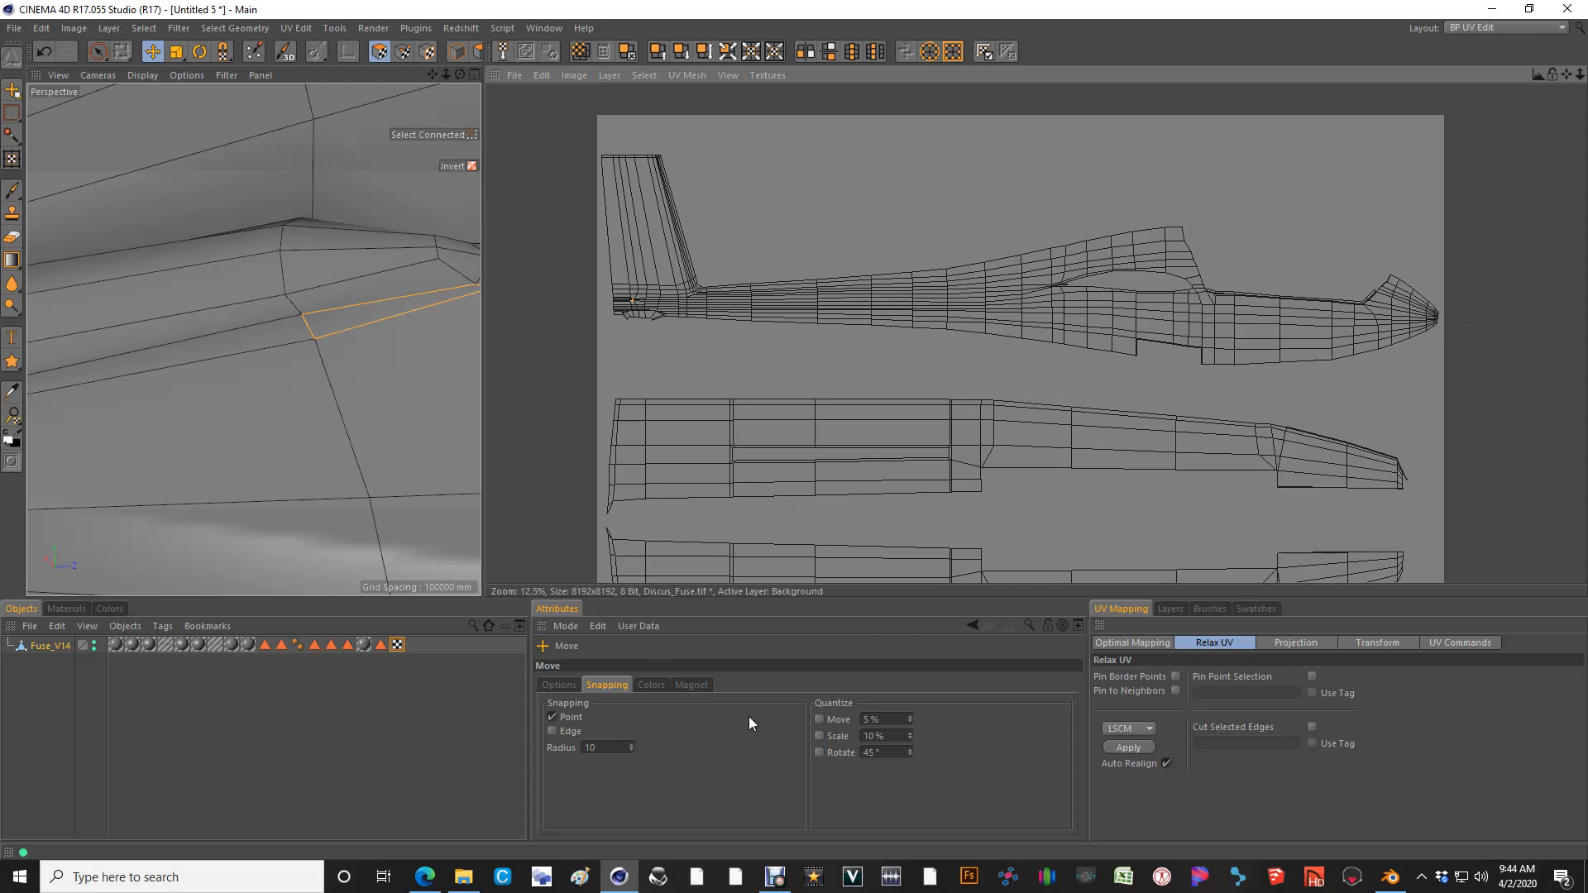
pyautogui.click(12, 192)
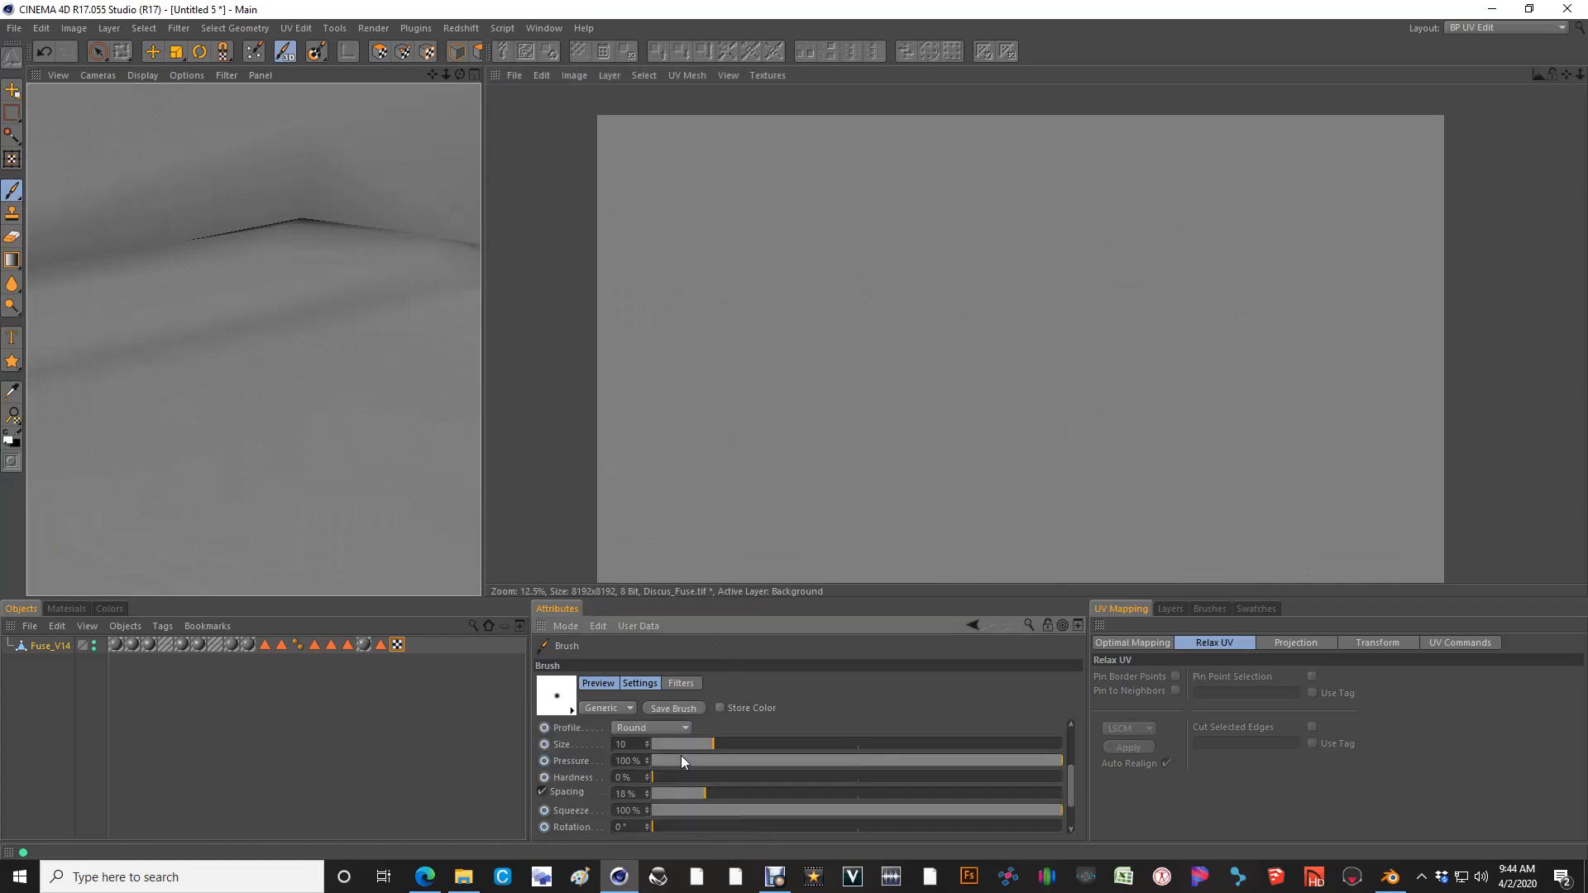
pyautogui.moveTo(703, 742)
pyautogui.mouseDown()
pyautogui.moveTo(651, 747)
pyautogui.moveTo(688, 747)
pyautogui.mouseUp()
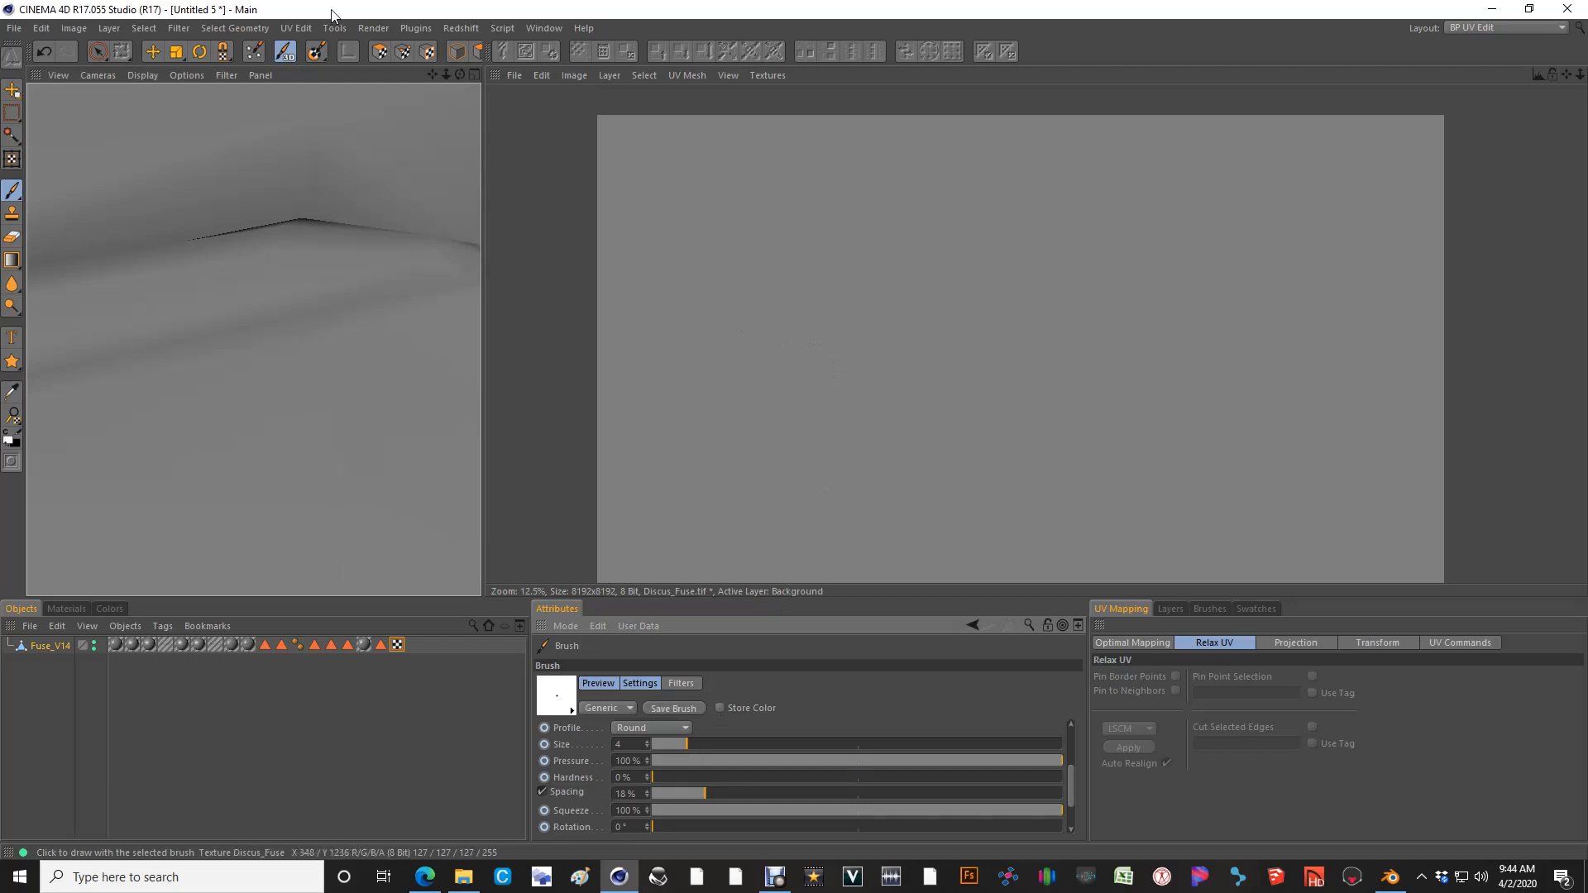
pyautogui.click(379, 52)
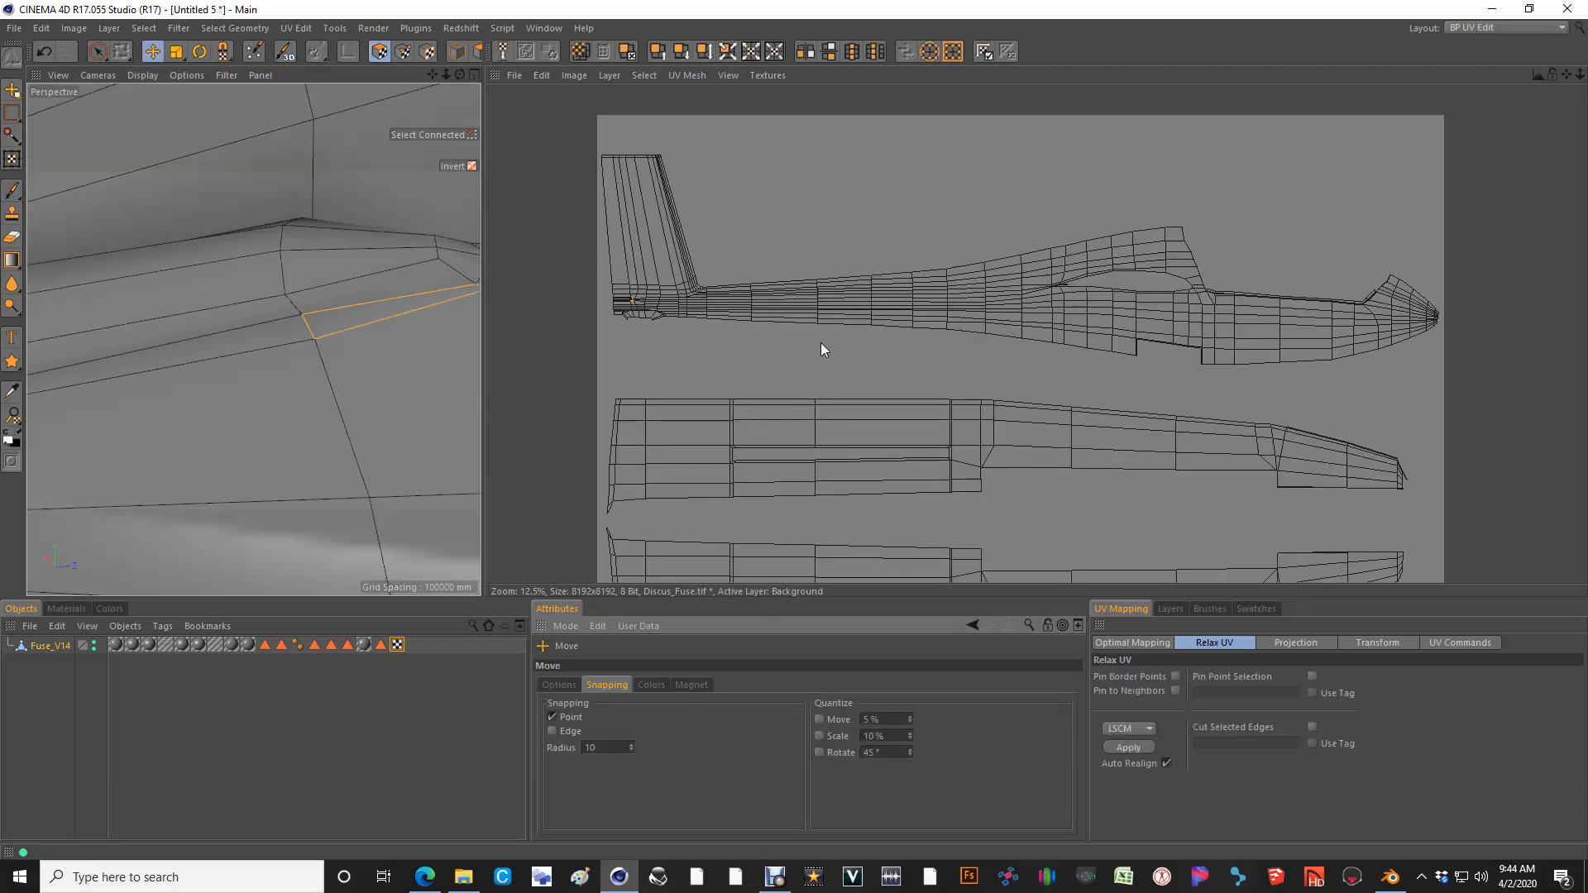
# Select all UV polygons and outline them on the texture layer
pyautogui.hotkey('ctrl', 'a')
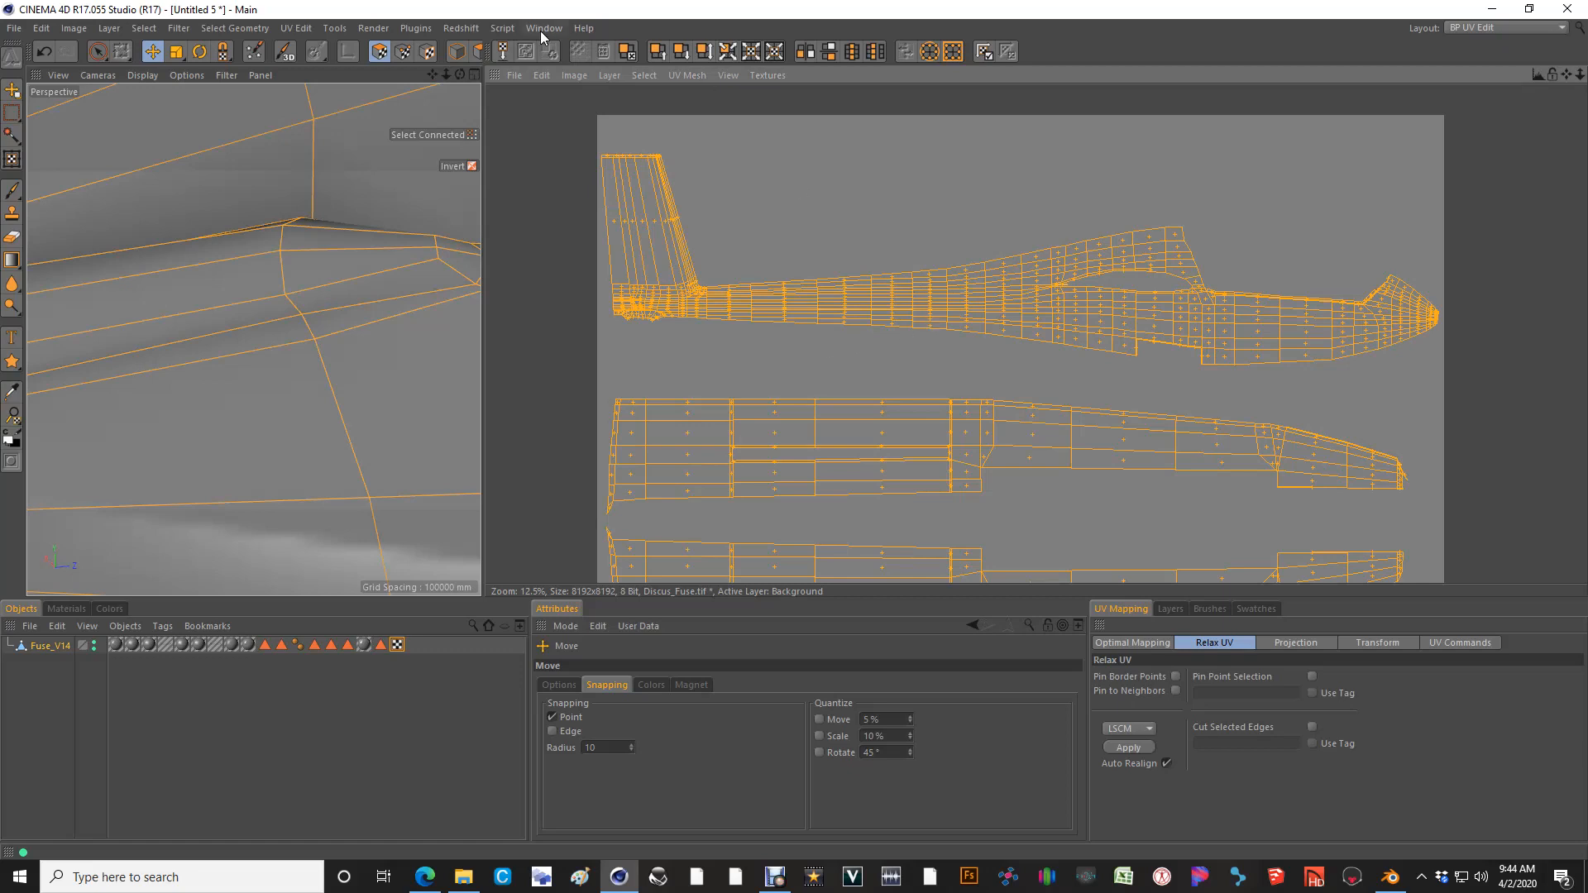
pyautogui.click(616, 76)
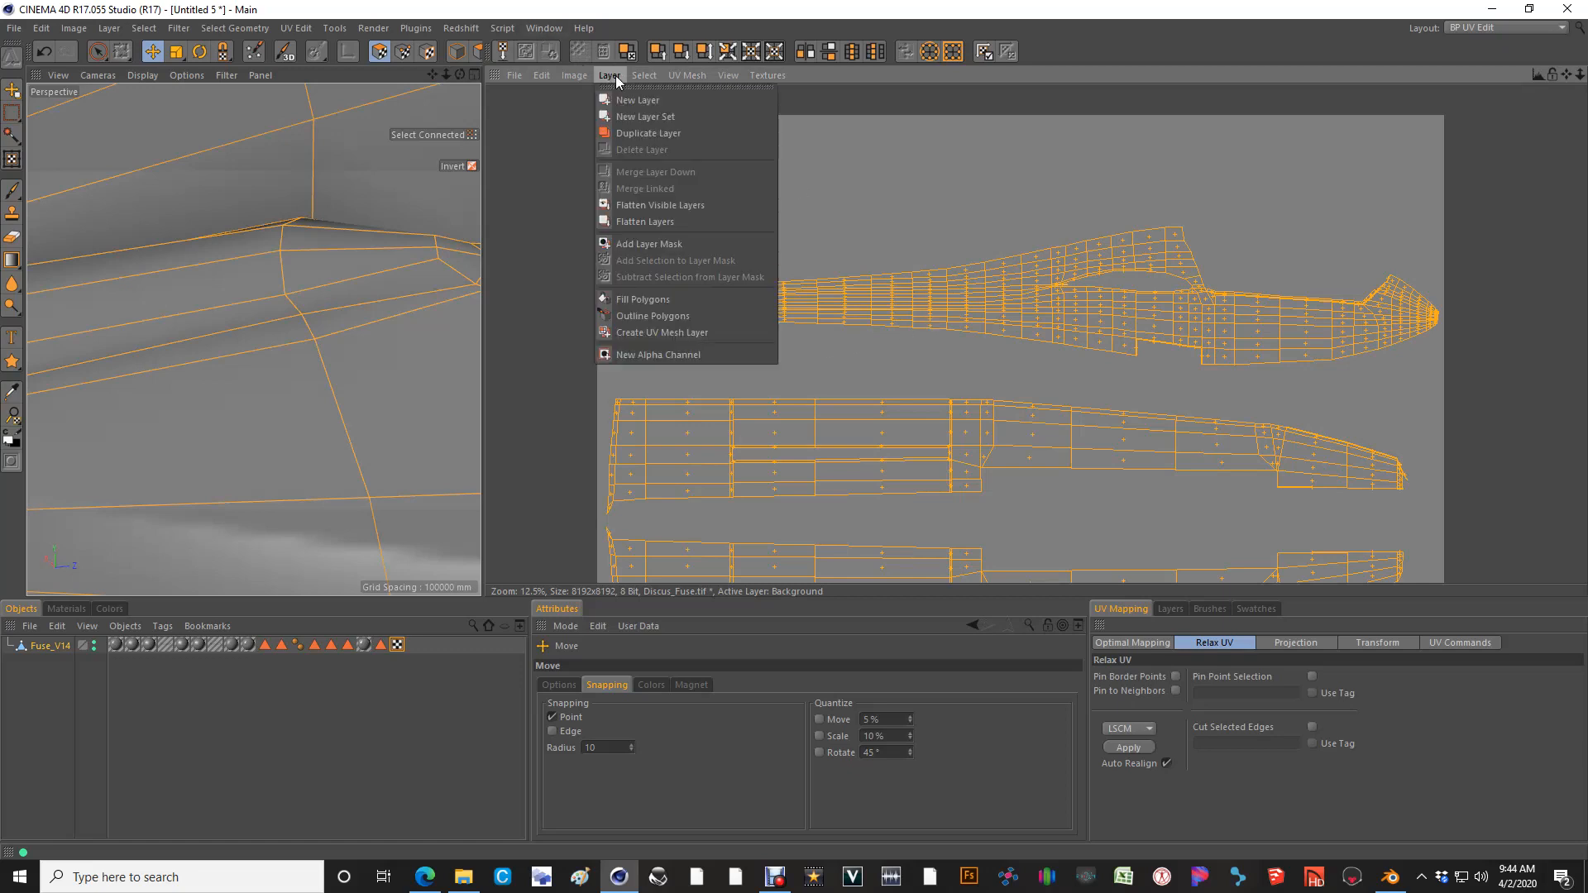
pyautogui.click(658, 318)
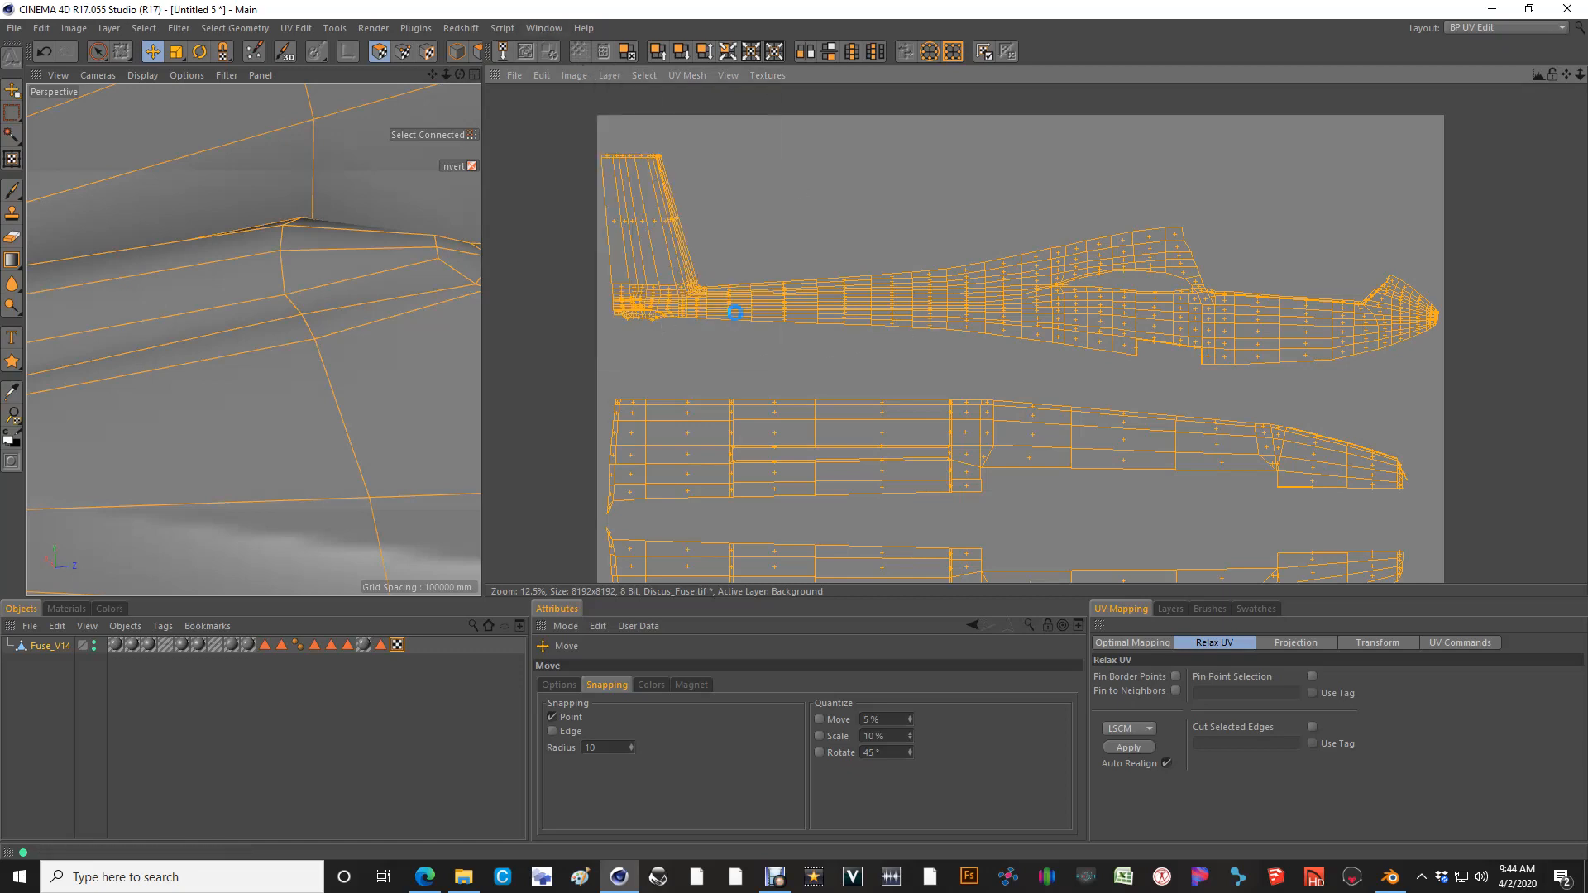
pyautogui.scroll(4, 668, 291)
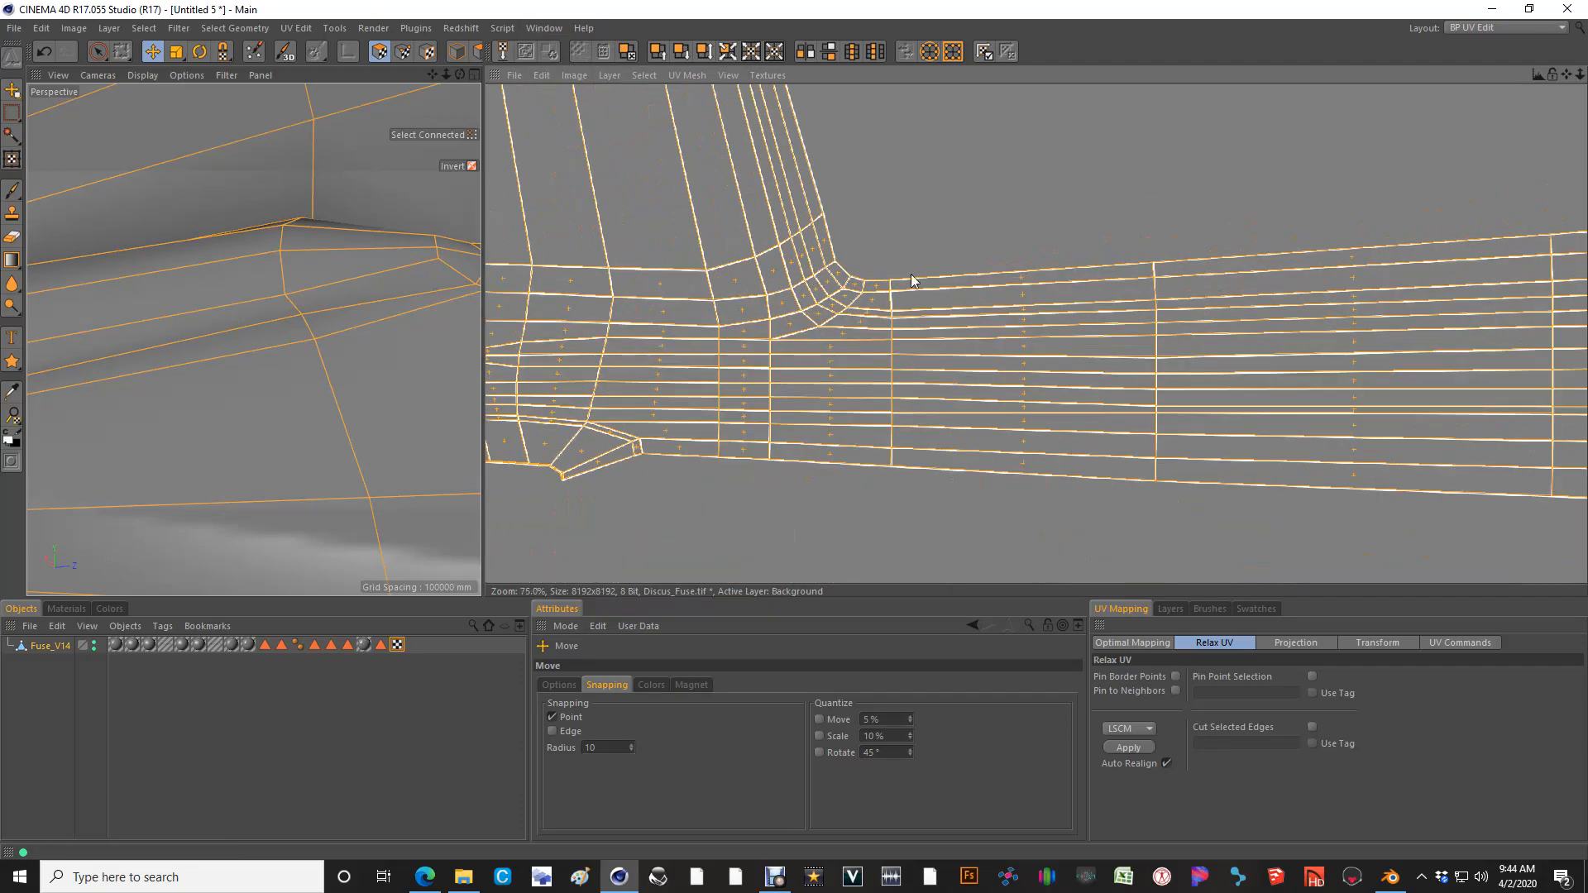
pyautogui.scroll(-4, 673, 311)
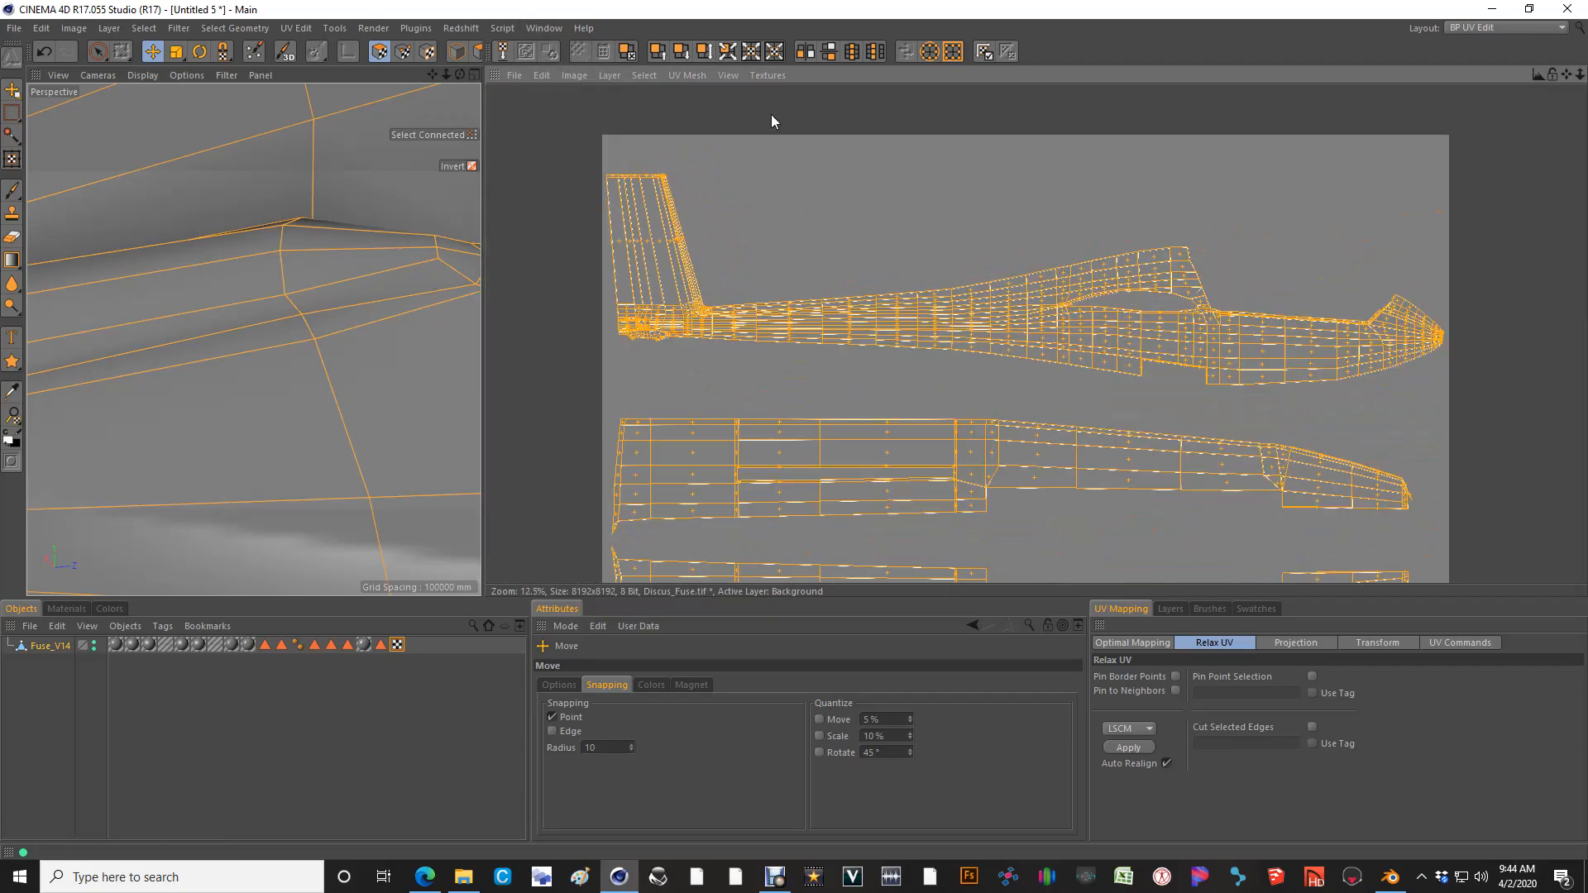
# Save the texture as a new file in PNG format
pyautogui.click(515, 75)
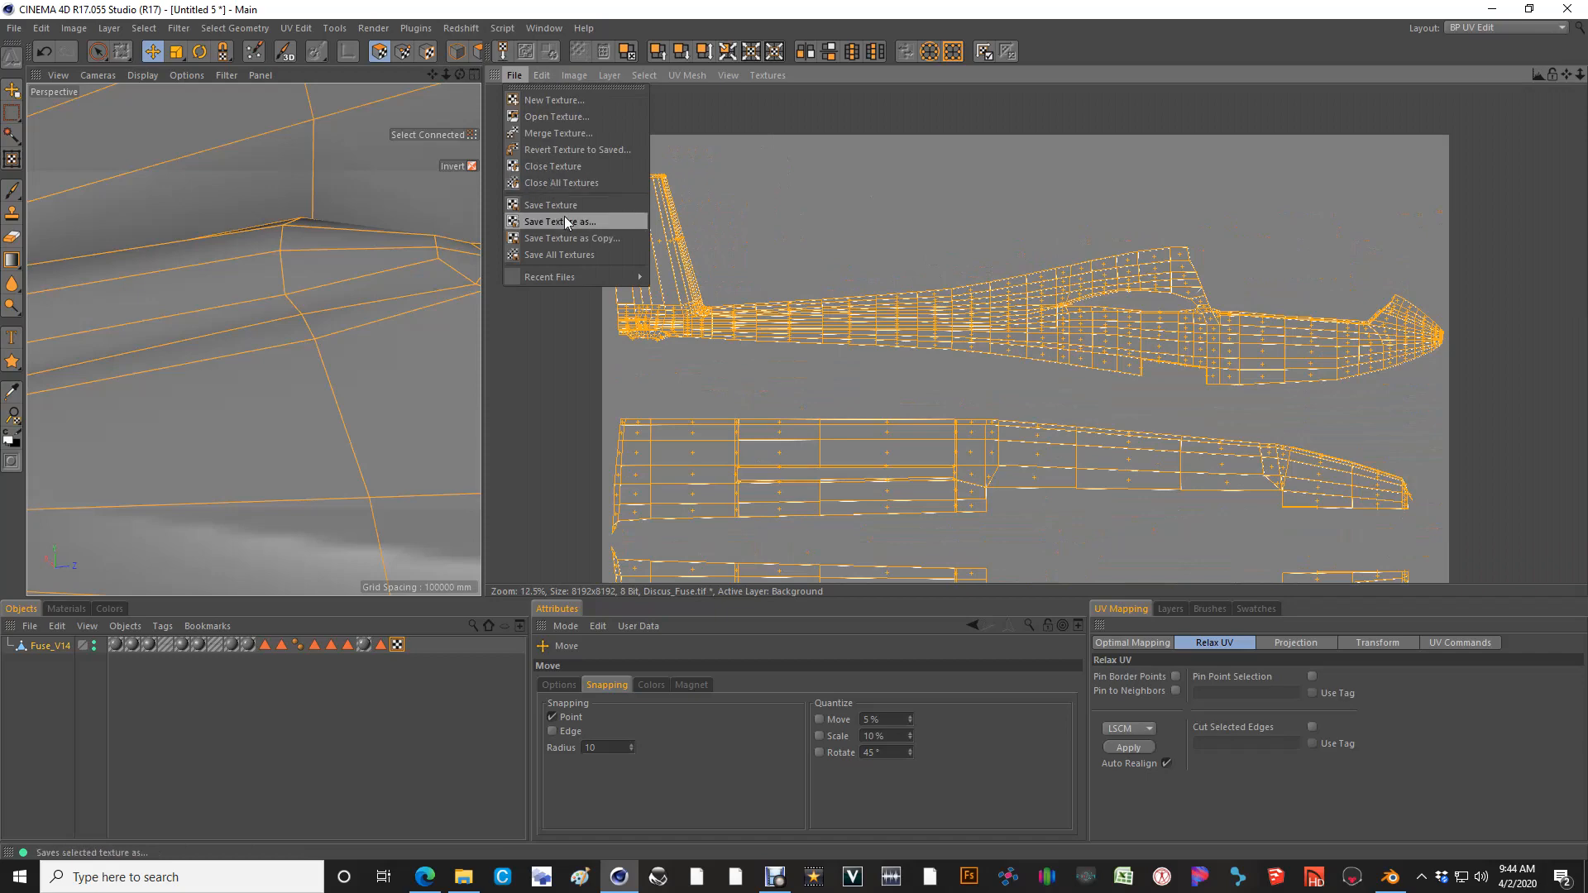
pyautogui.click(570, 222)
pyautogui.click(543, 175)
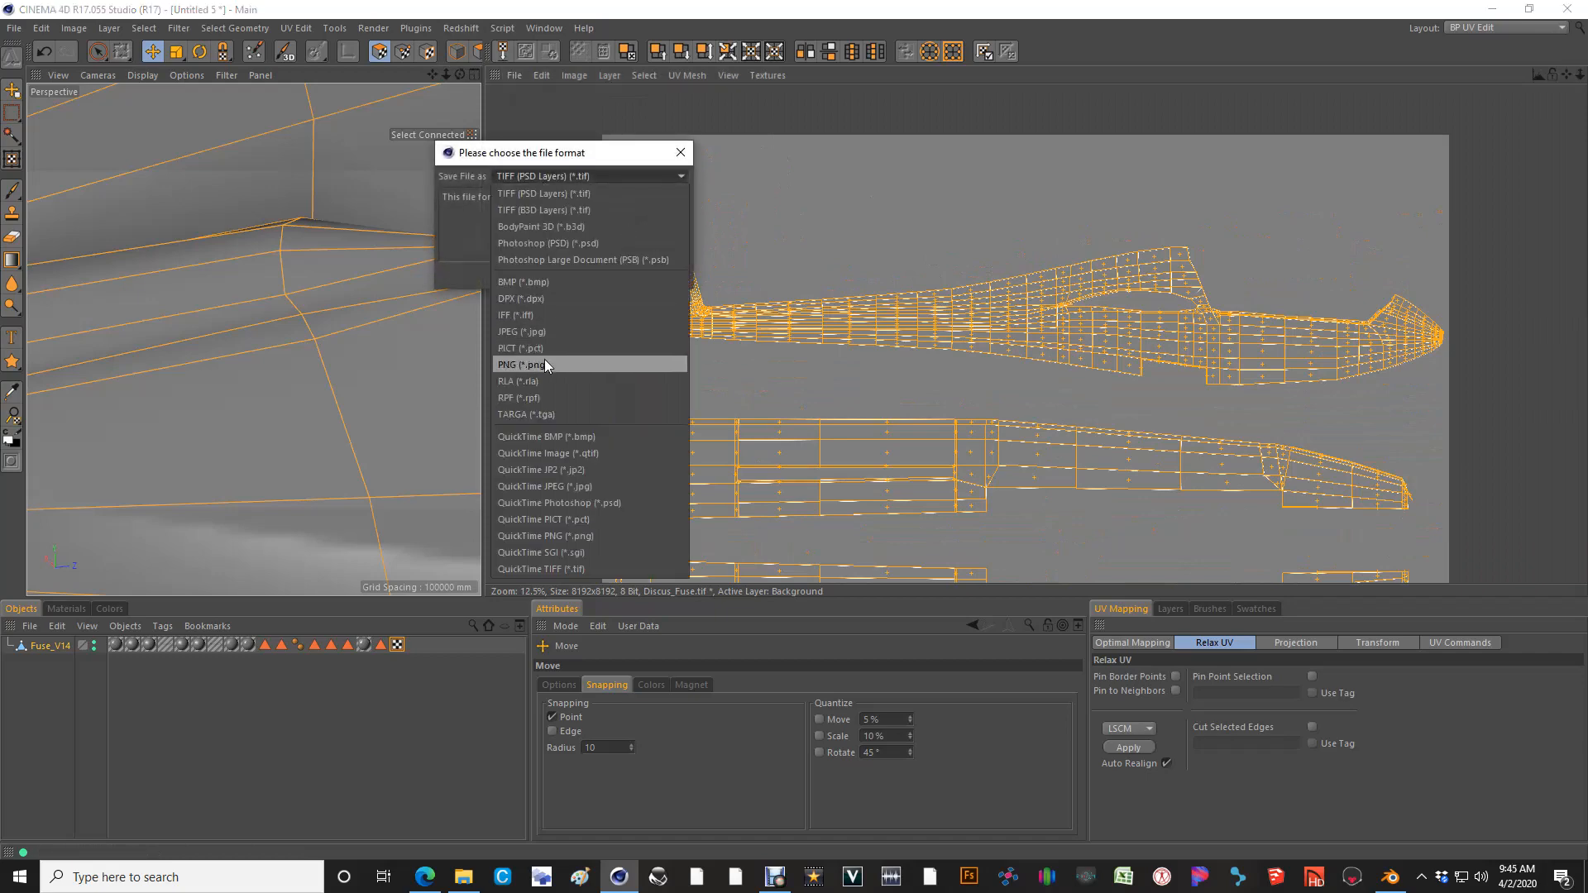
pyautogui.click(545, 359)
pyautogui.click(538, 276)
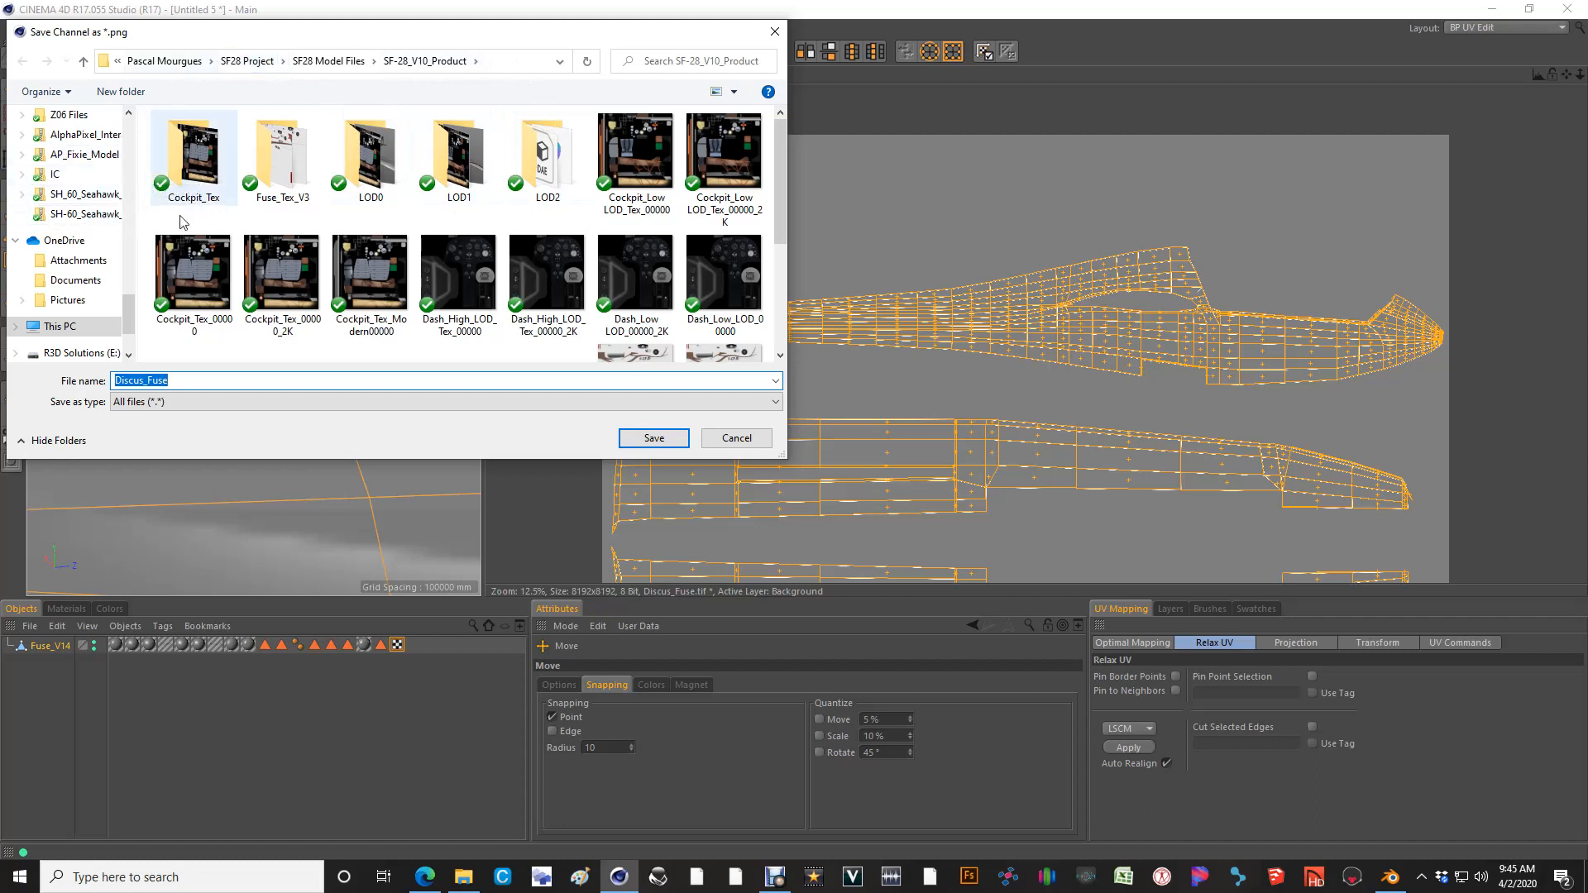
# Choose the Discus folder under 3D Models\Aircraft on Data Drive (D:) as the save location
pyautogui.moveTo(130, 313)
pyautogui.mouseDown()
pyautogui.moveTo(122, 142)
pyautogui.moveTo(124, 329)
pyautogui.mouseUp()
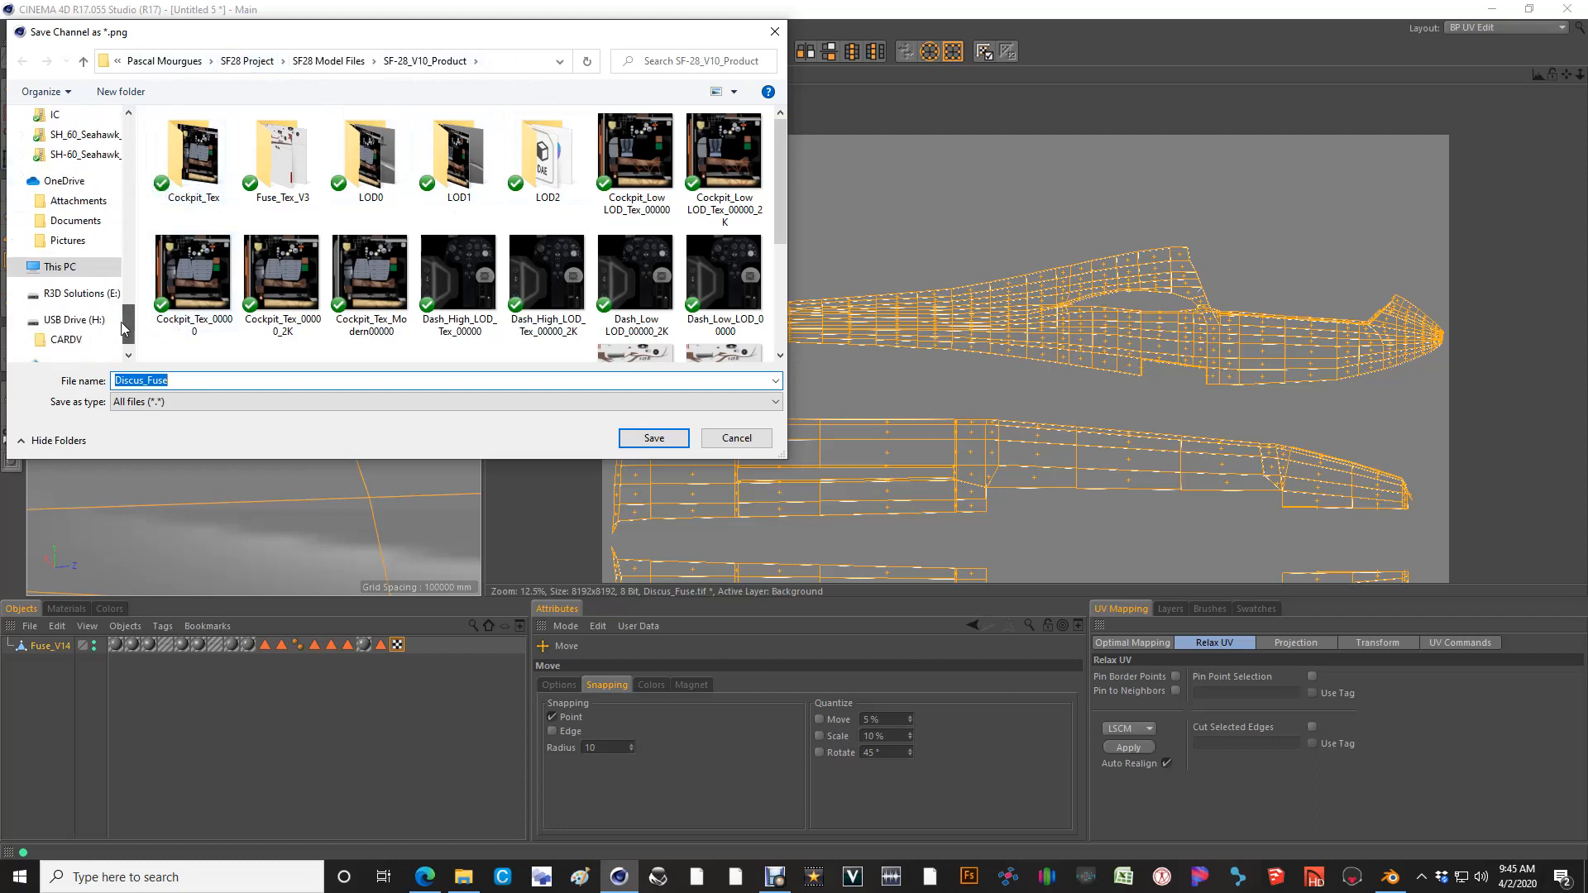
pyautogui.click(56, 267)
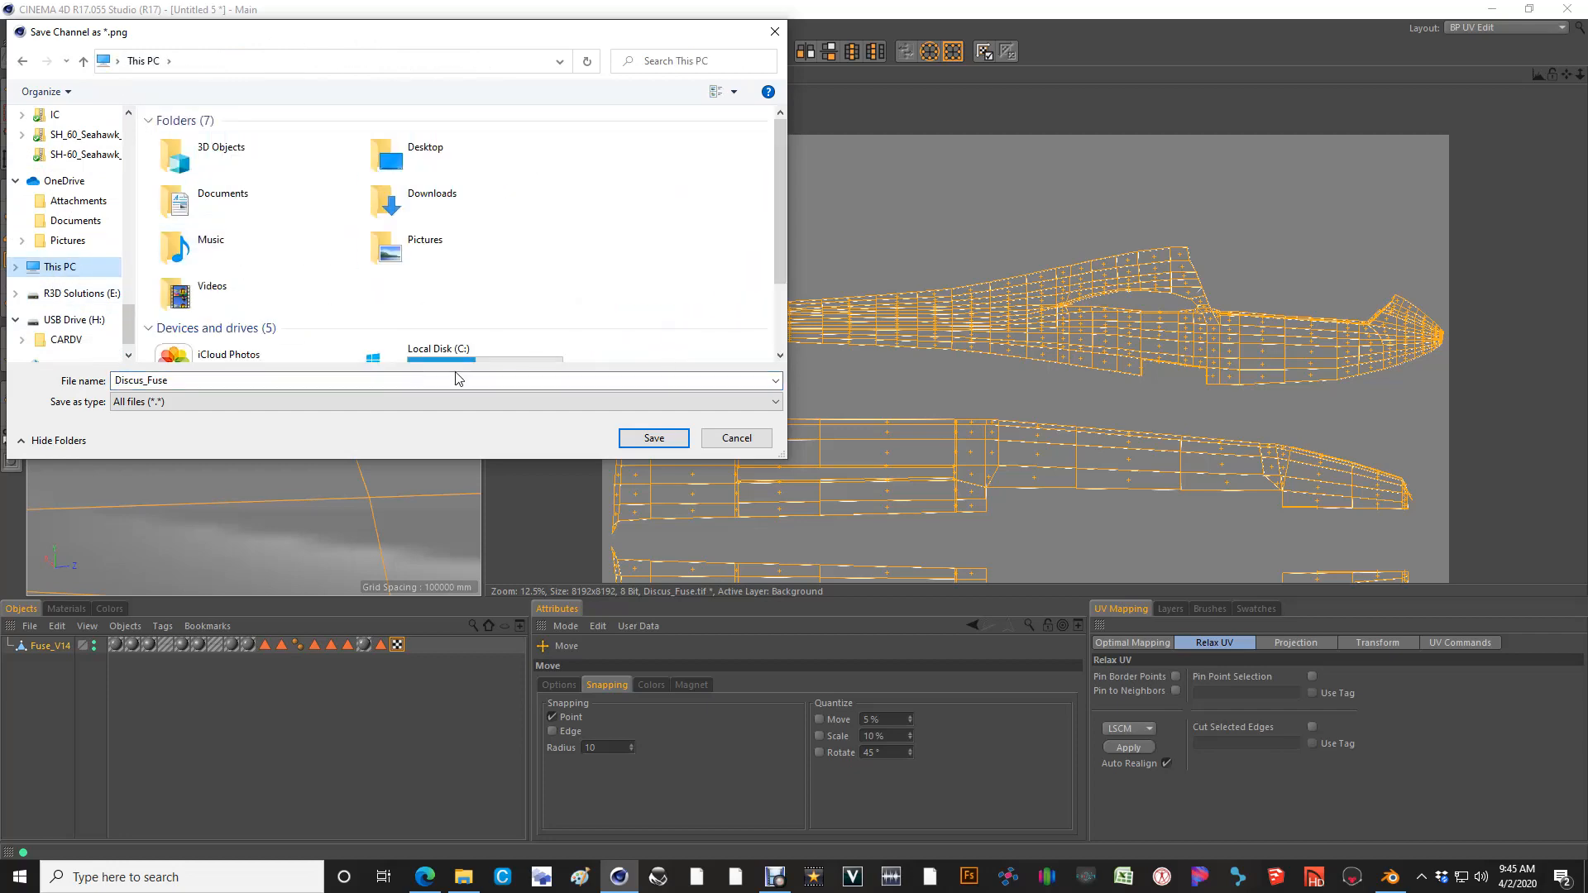
pyautogui.scroll(-2, 443, 312)
pyautogui.doubleClick(256, 305)
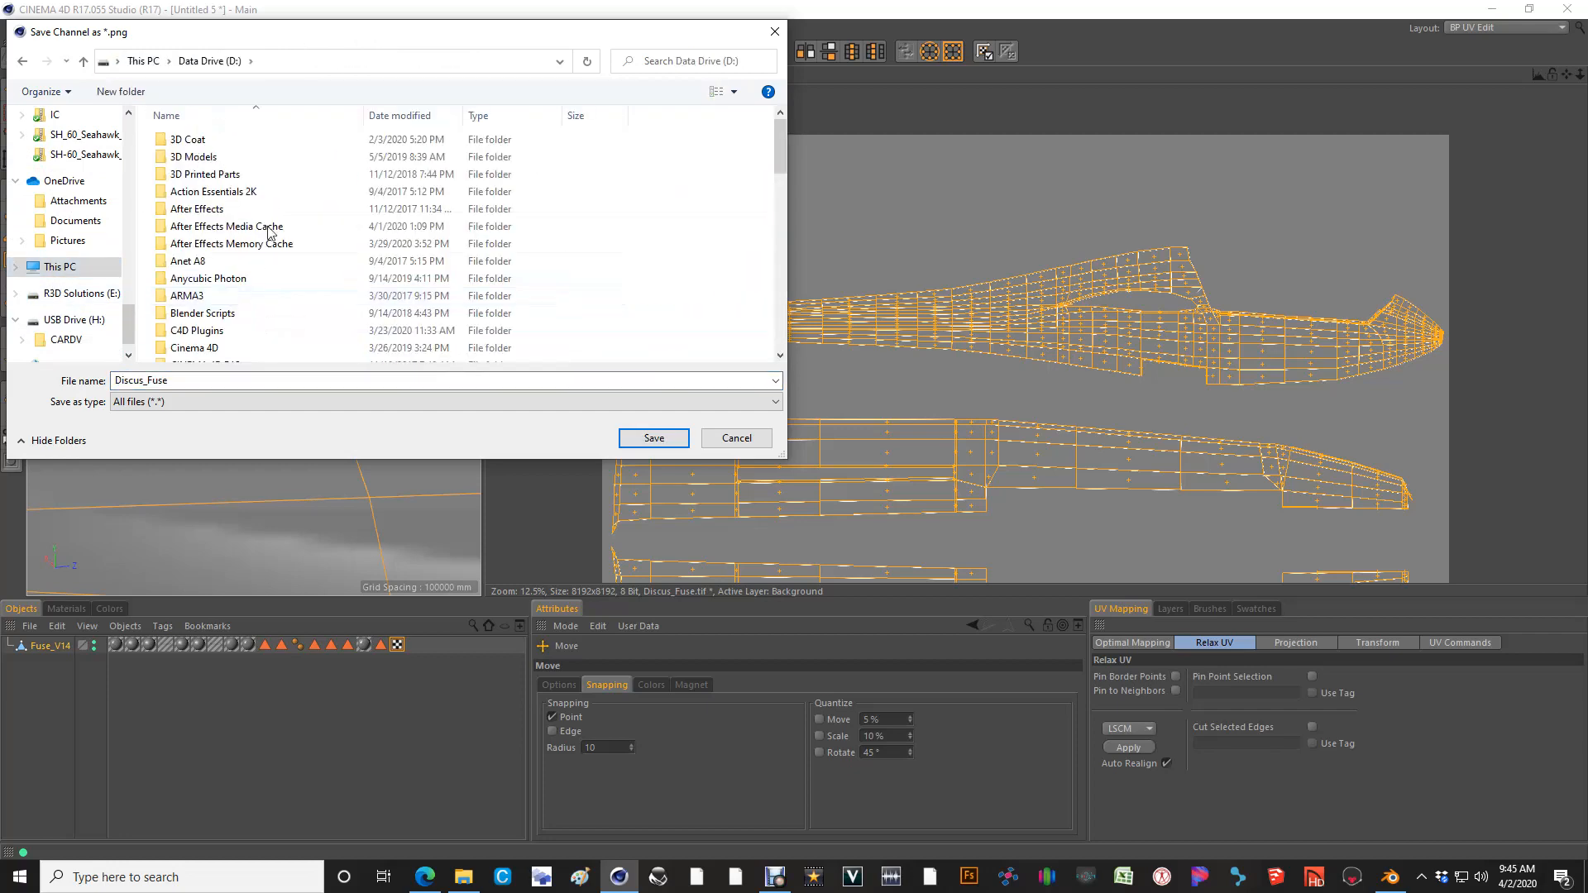
pyautogui.doubleClick(194, 157)
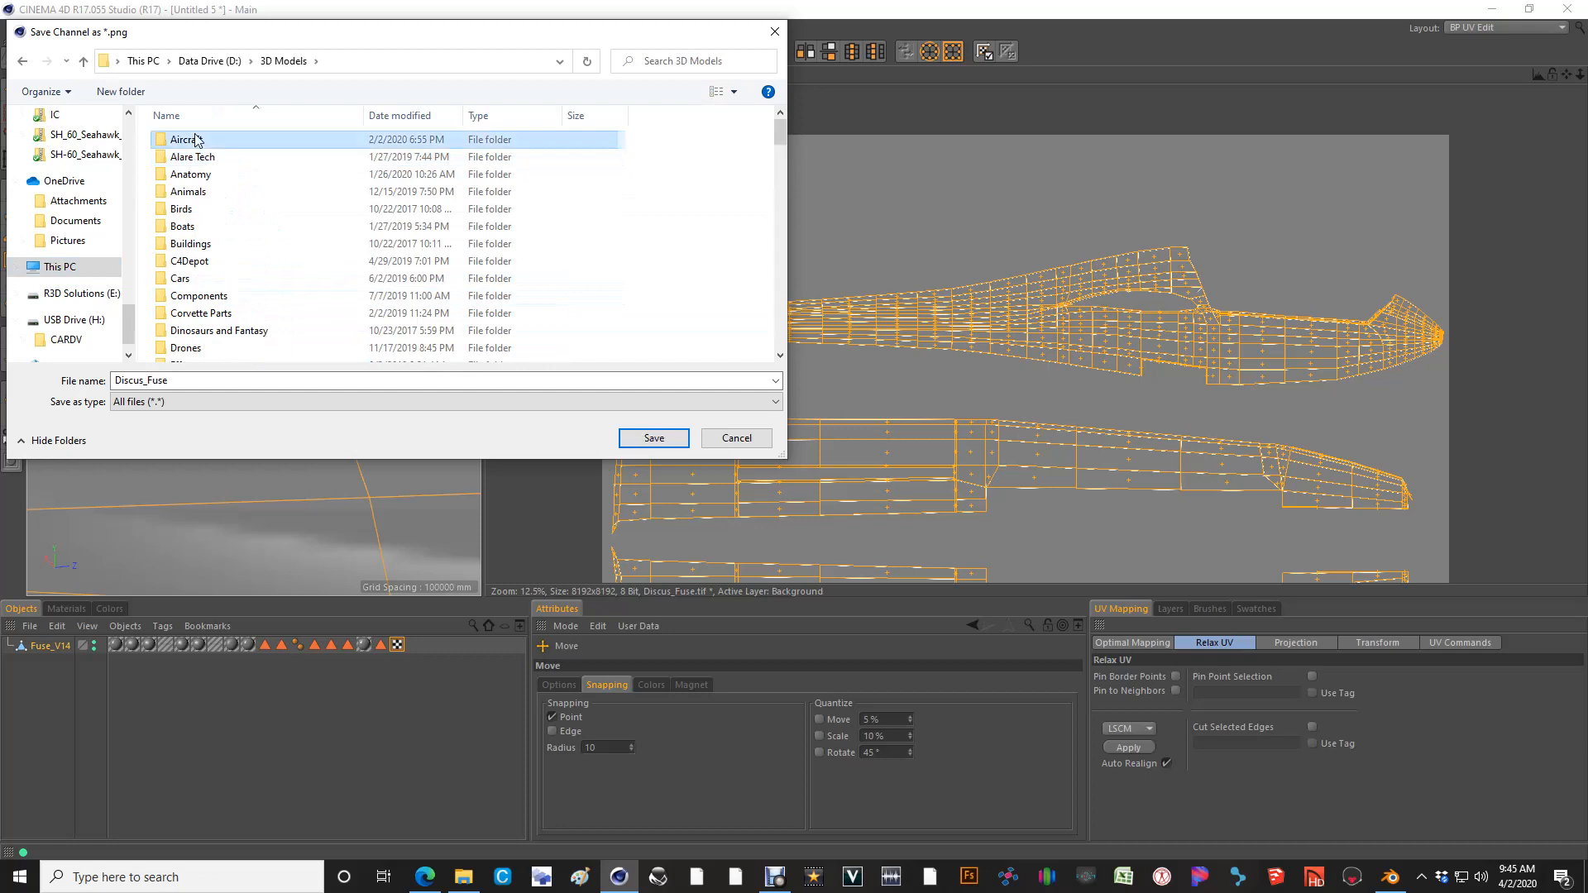
pyautogui.doubleClick(197, 141)
pyautogui.scroll(-5, 237, 259)
pyautogui.doubleClick(197, 140)
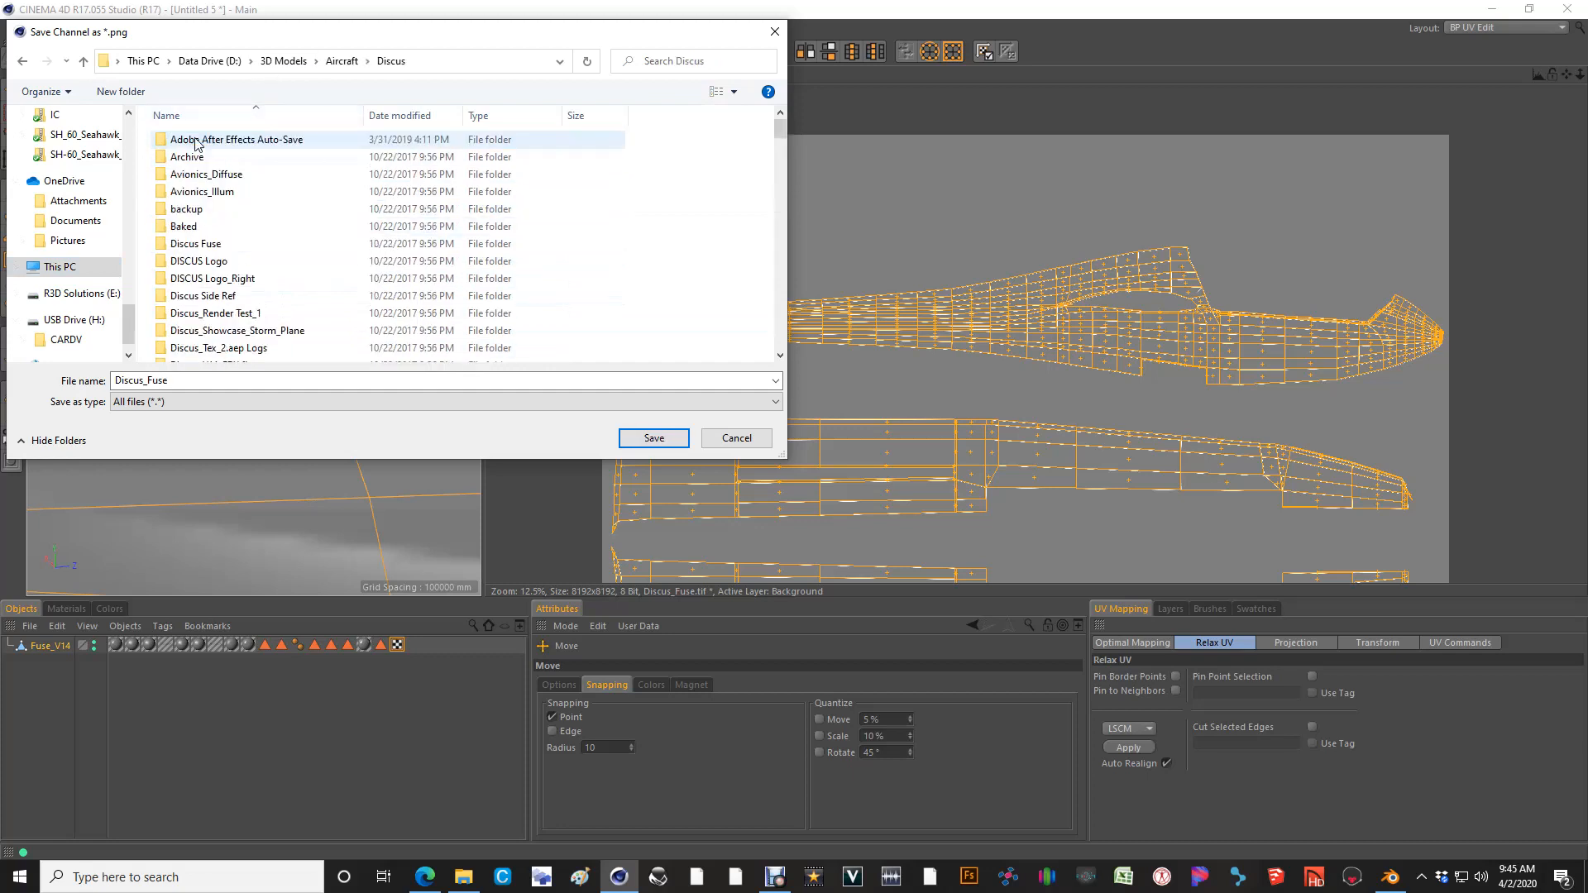
# Name the PNG file Discus_Fuse_Outline and save it
pyautogui.click(213, 382)
pyautogui.click(296, 383)
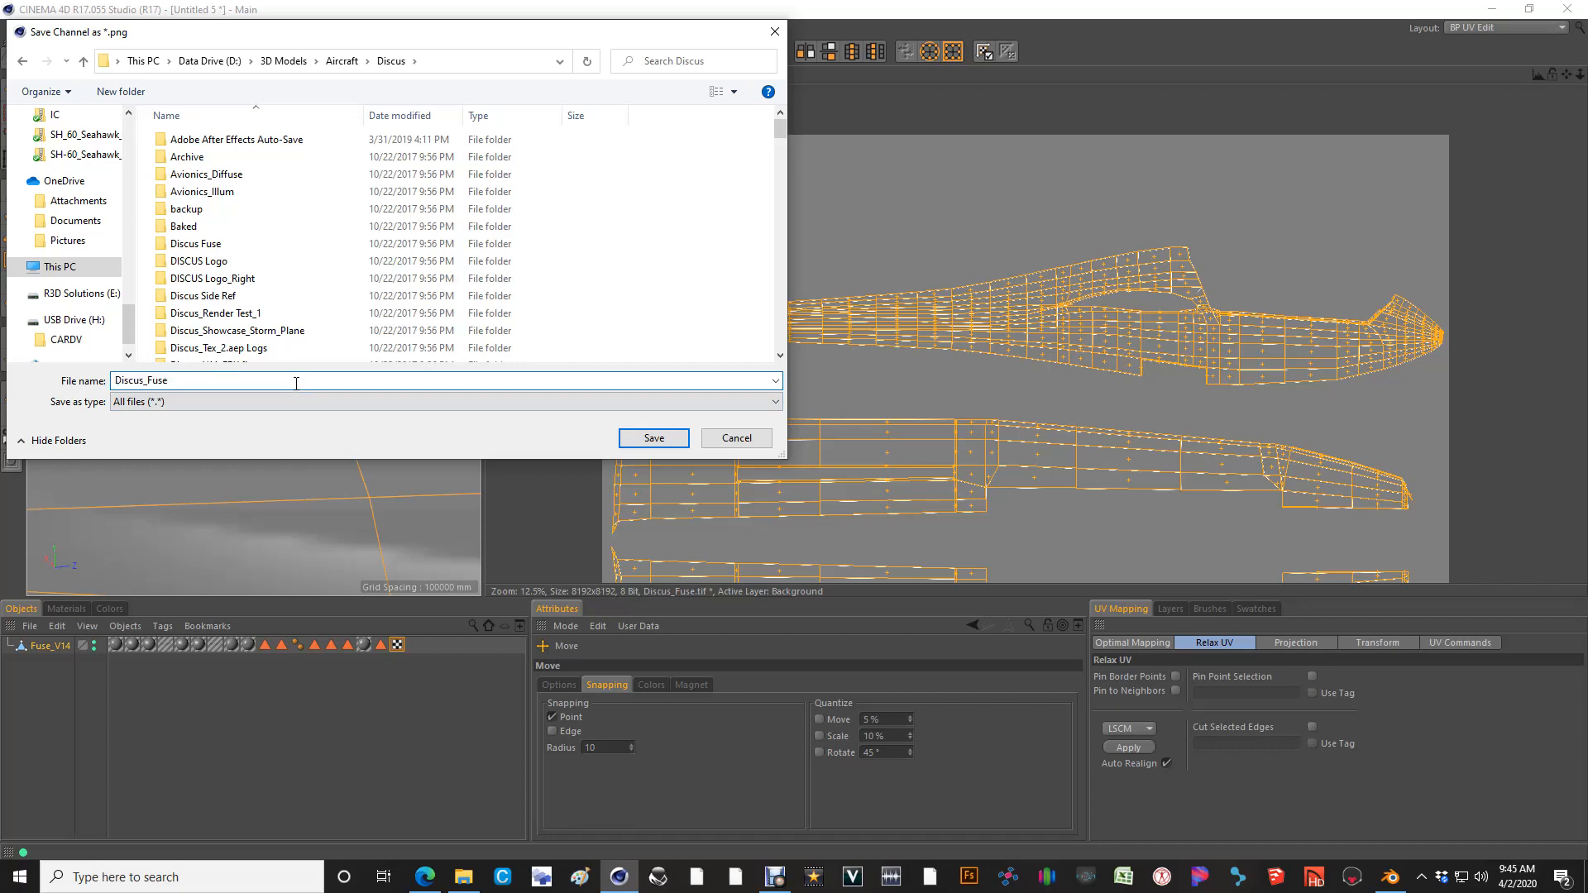
pyautogui.write('_Outline')
pyautogui.press('Return')
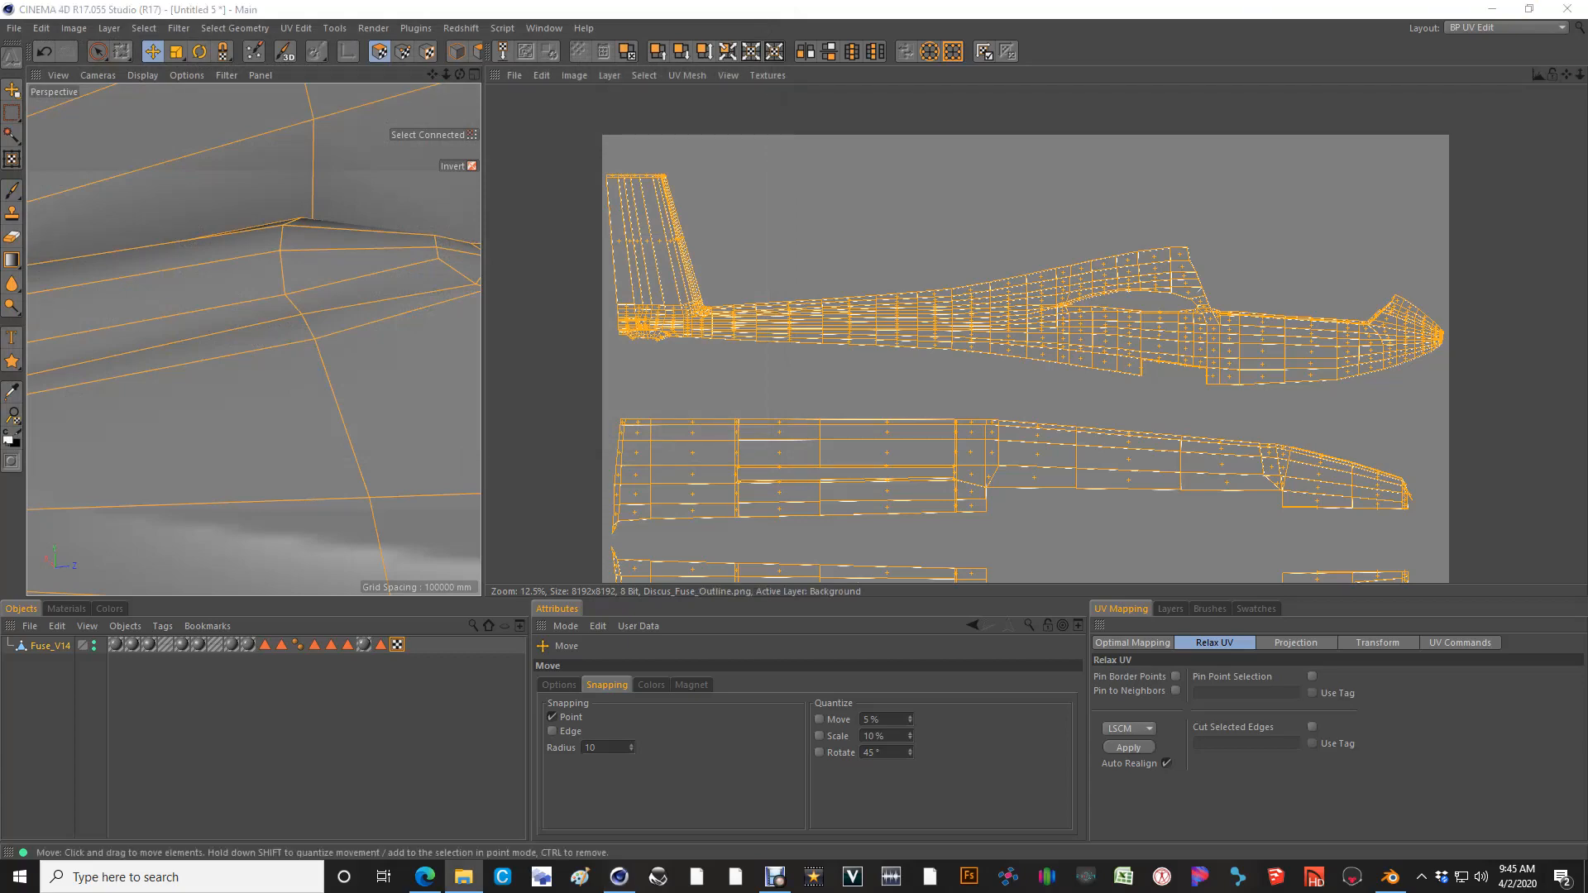
# View Discus_Fuse_Outline in a maximized Paint window and examine the UV mesh lines both closely and across the whole image
pyautogui.click(579, 877)
pyautogui.moveTo(662, 515); pyautogui.dragTo(656, 8)
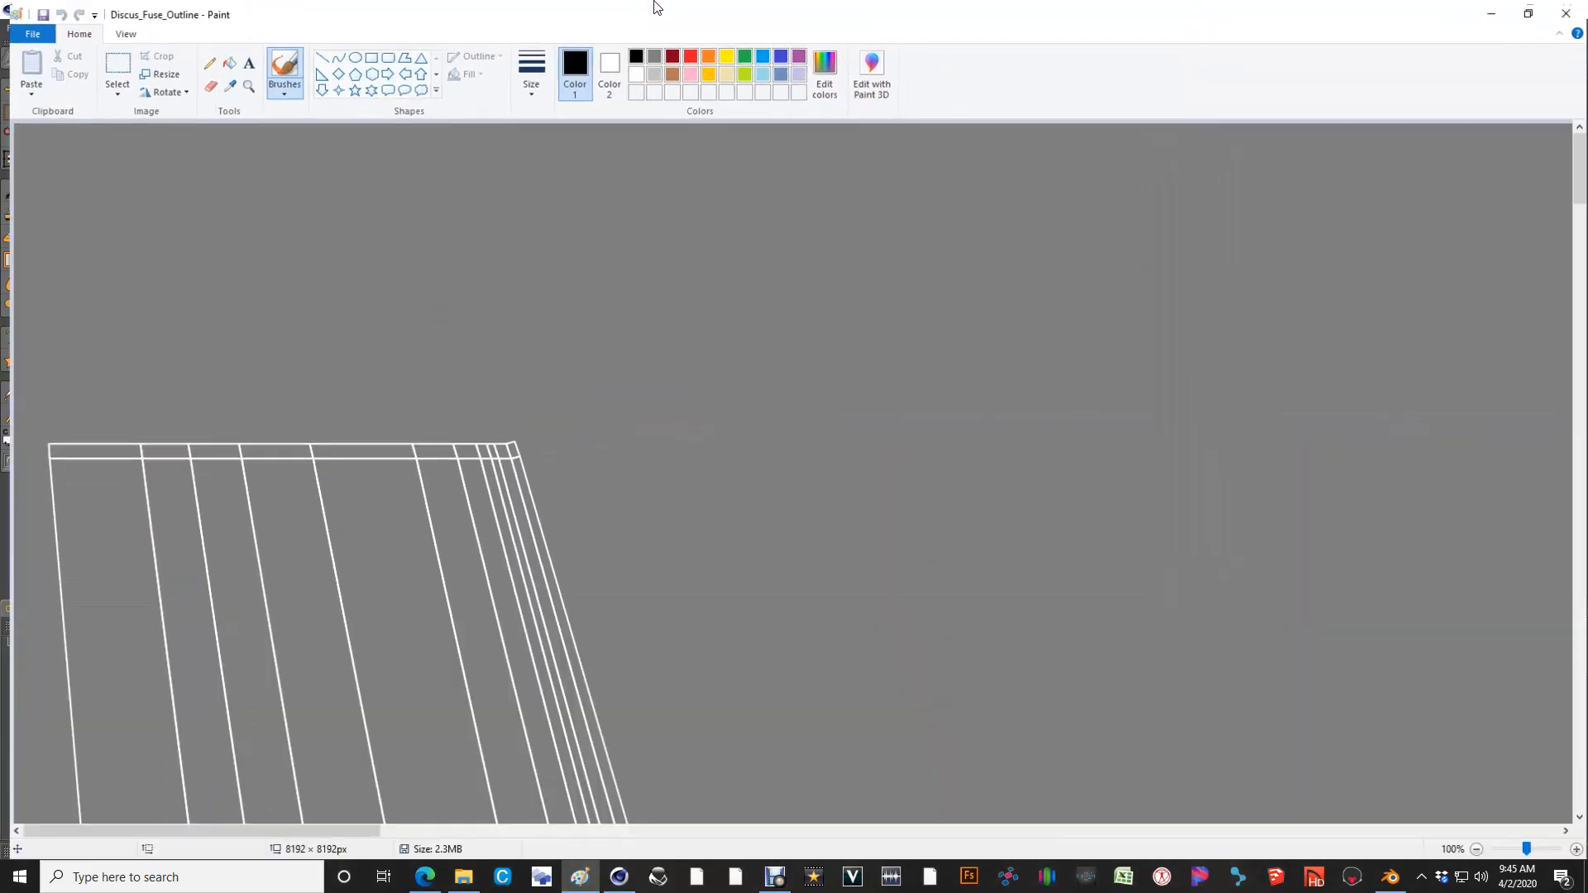
pyautogui.keyDown('ctrl'); pyautogui.scroll(-1, 682, 312); pyautogui.keyUp('ctrl')
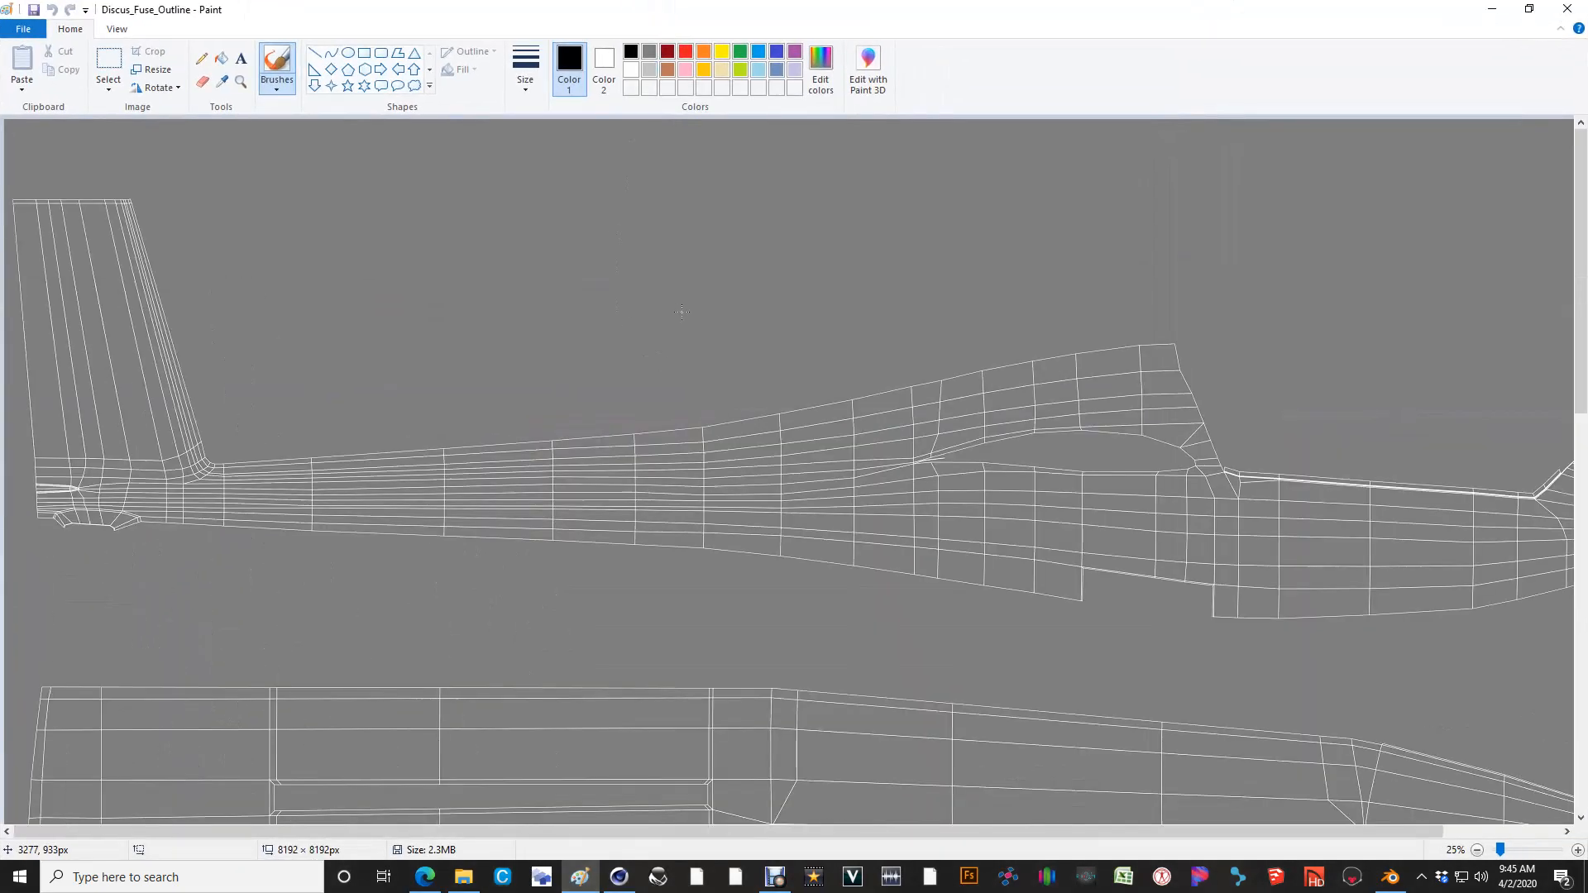
pyautogui.keyDown('ctrl'); pyautogui.scroll(-1, 219, 450); pyautogui.keyUp('ctrl')
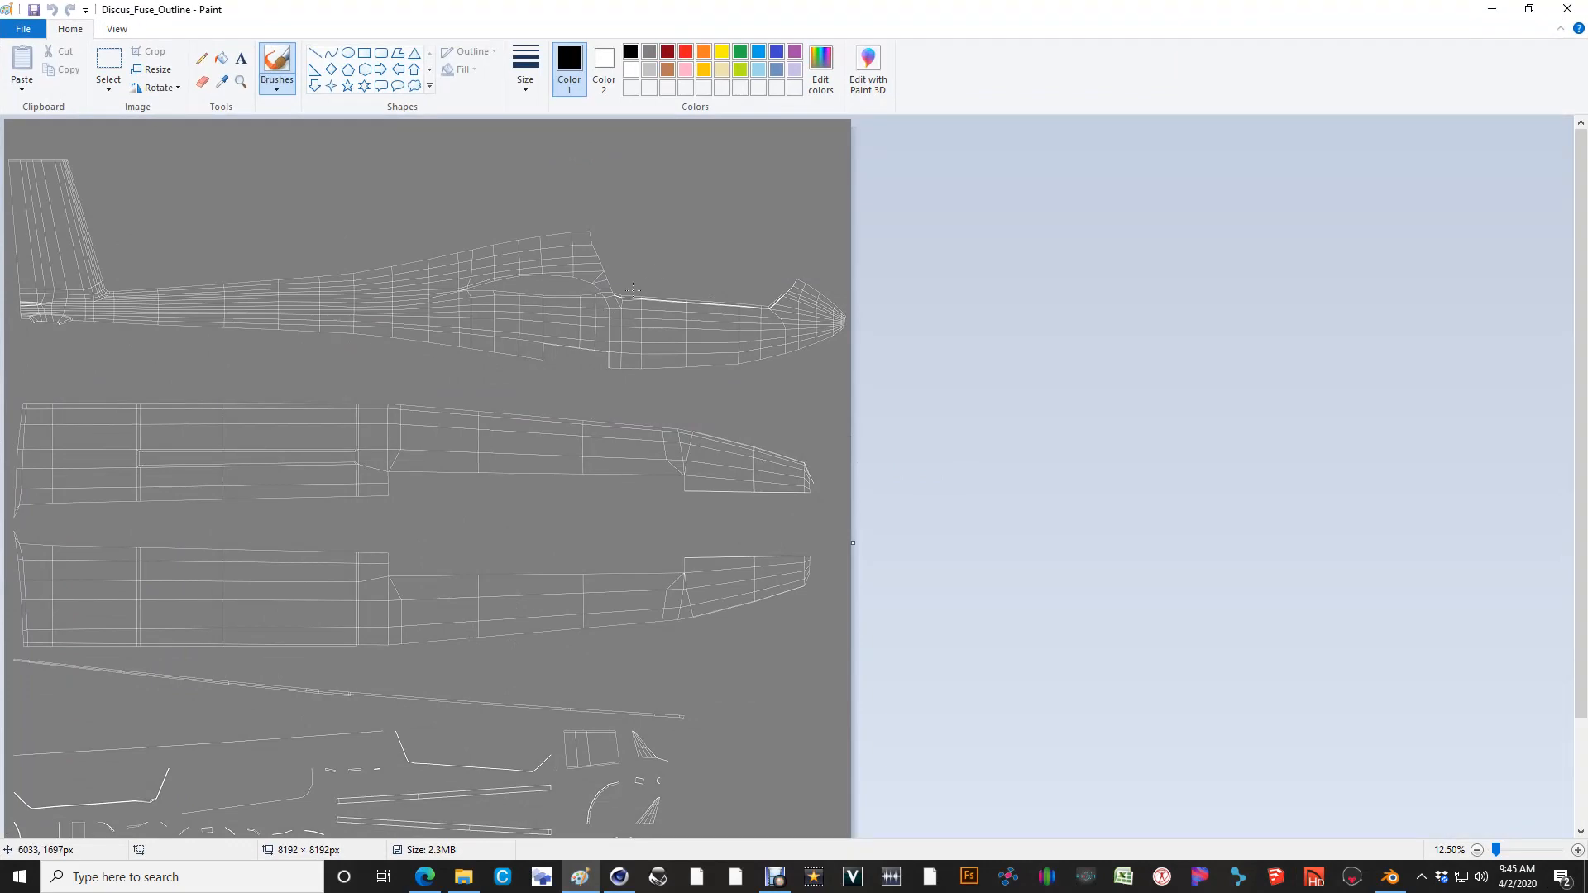
pyautogui.keyDown('ctrl'); pyautogui.scroll(1, 717, 287); pyautogui.keyUp('ctrl')
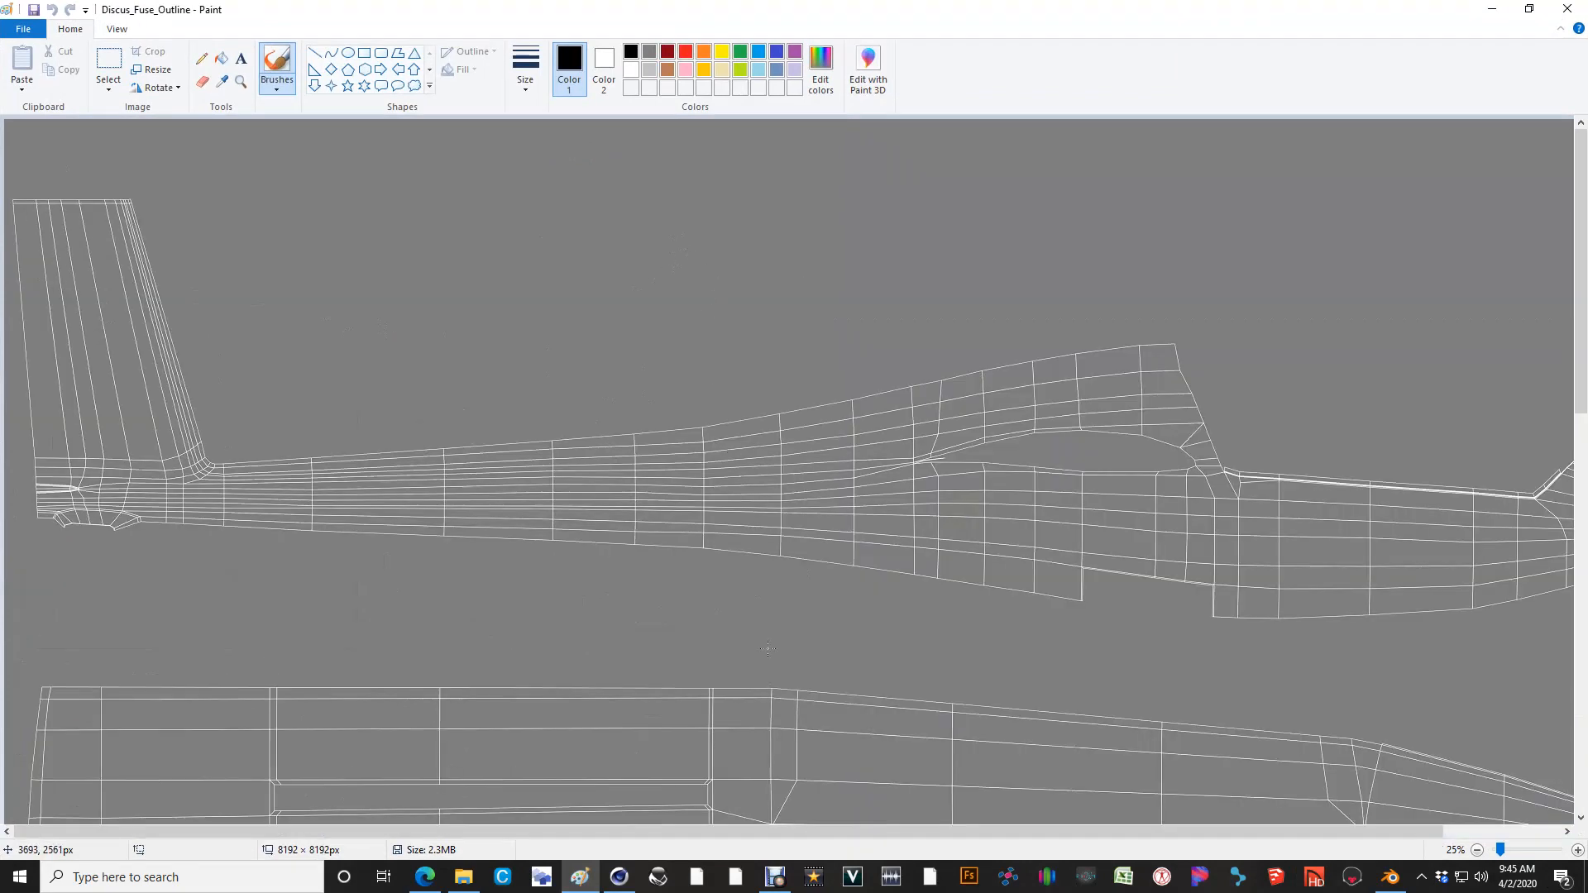
pyautogui.keyDown('ctrl'); pyautogui.scroll(1, 748, 613); pyautogui.keyUp('ctrl')
pyautogui.keyDown('ctrl'); pyautogui.scroll(-2, 747, 612); pyautogui.keyUp('ctrl')
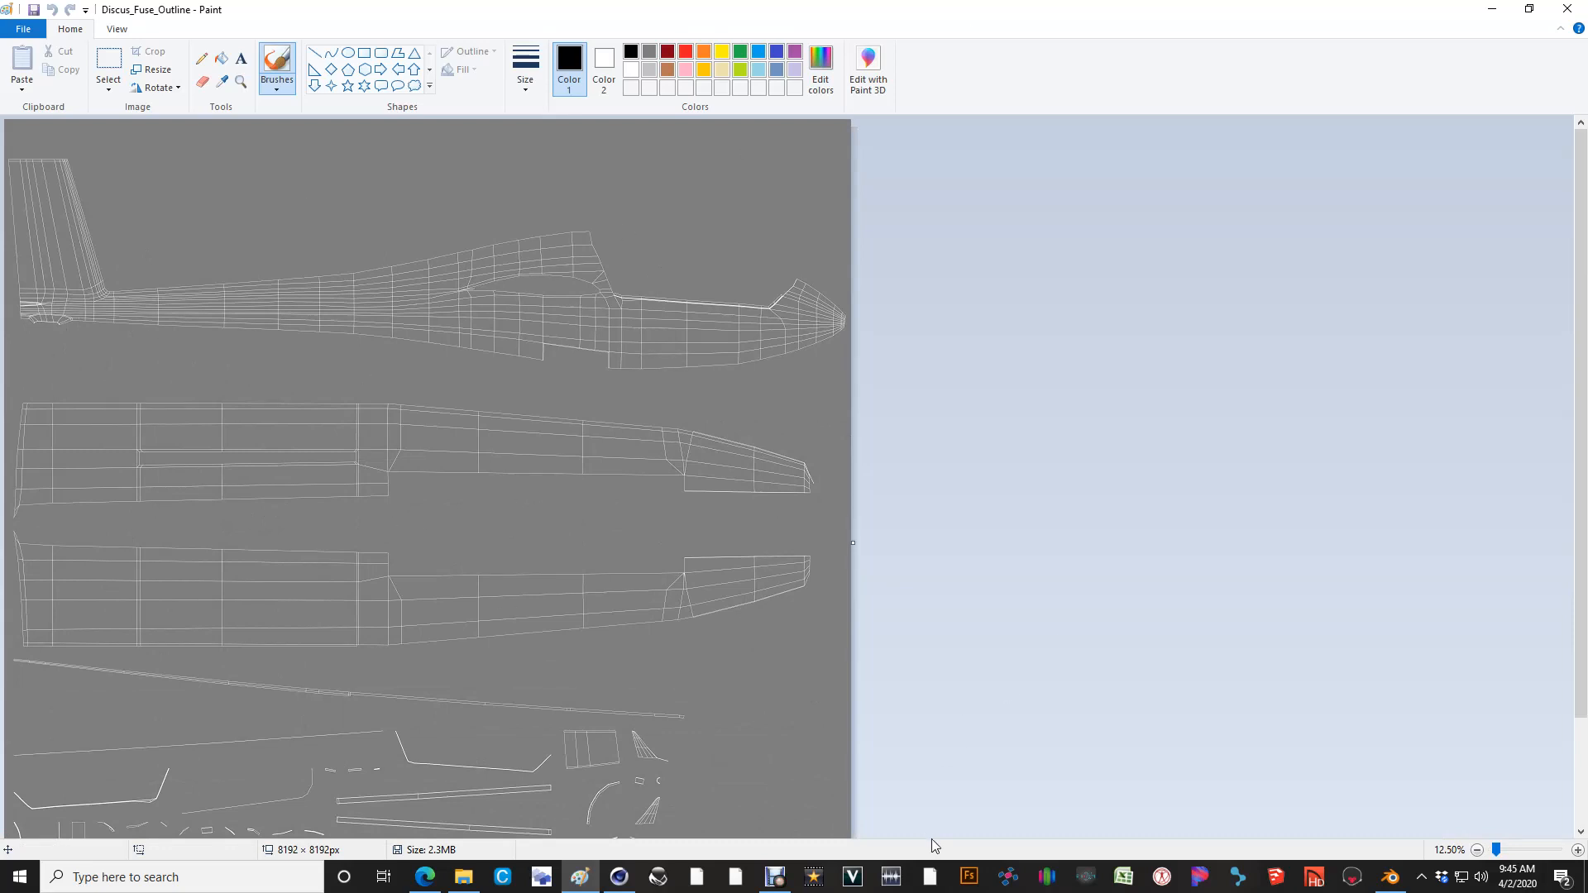
# Launch Adobe After Effects and create a new 8192 x 8192 px composition at 30 frames per second
pyautogui.click(274, 874)
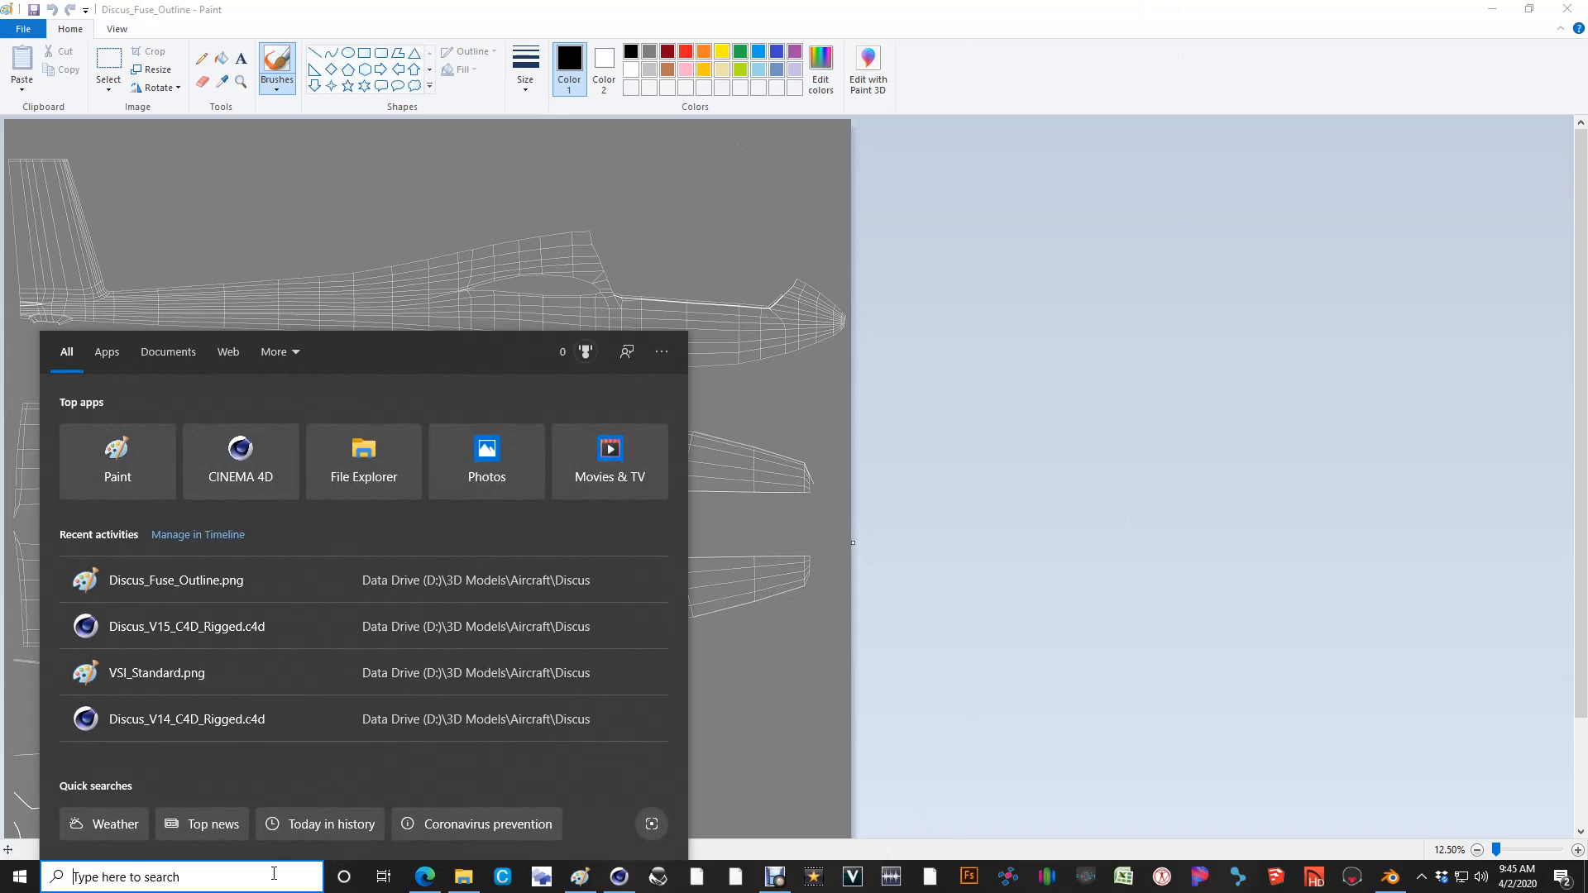
pyautogui.write('after')
pyautogui.press('Return')
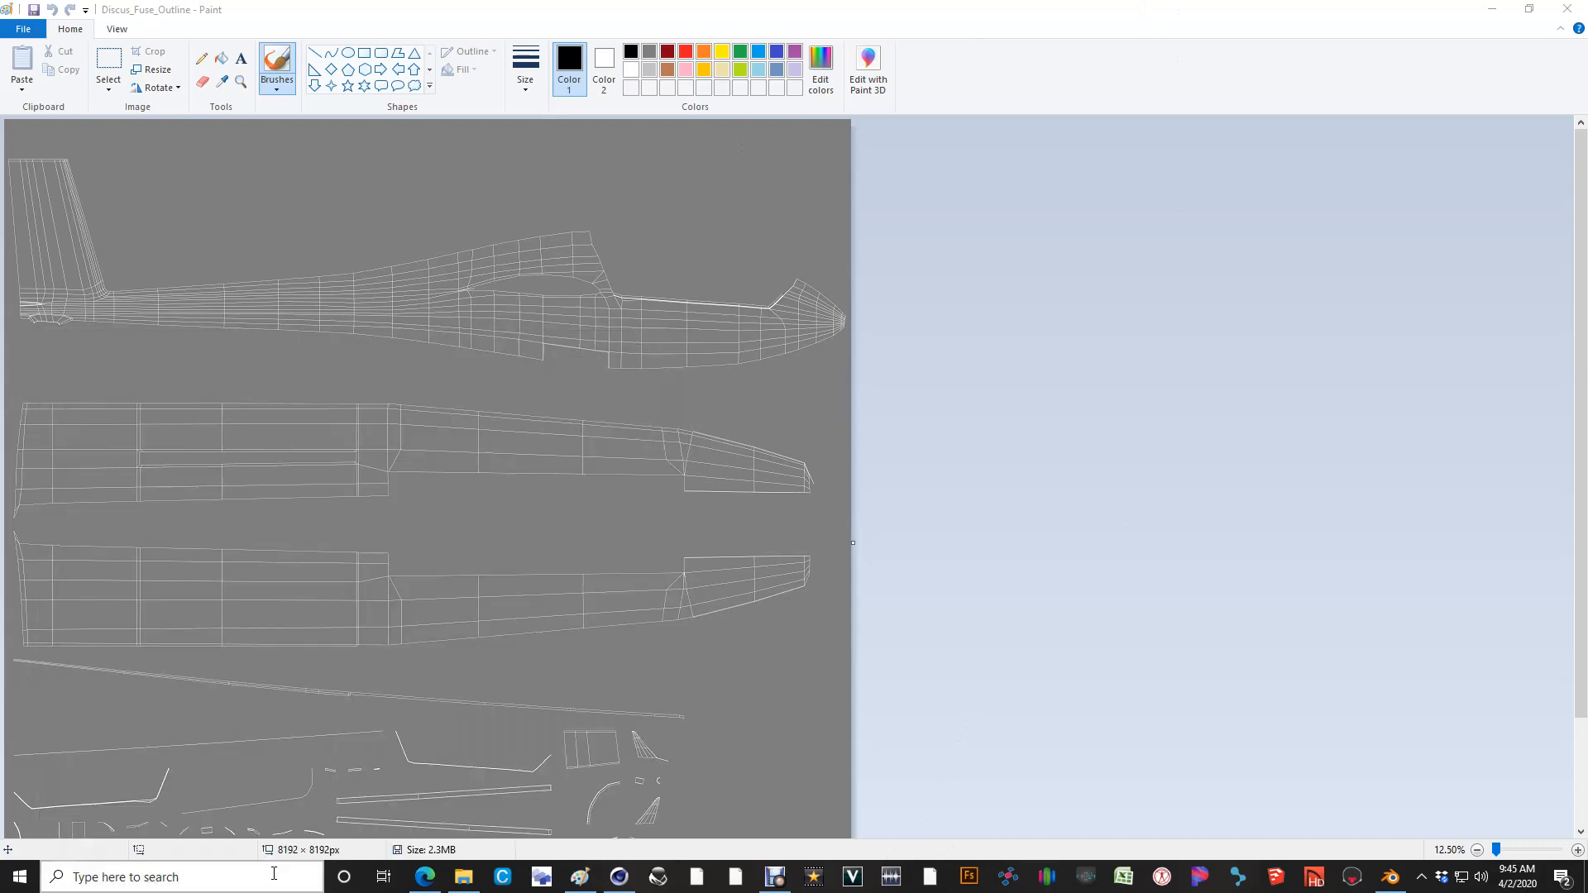
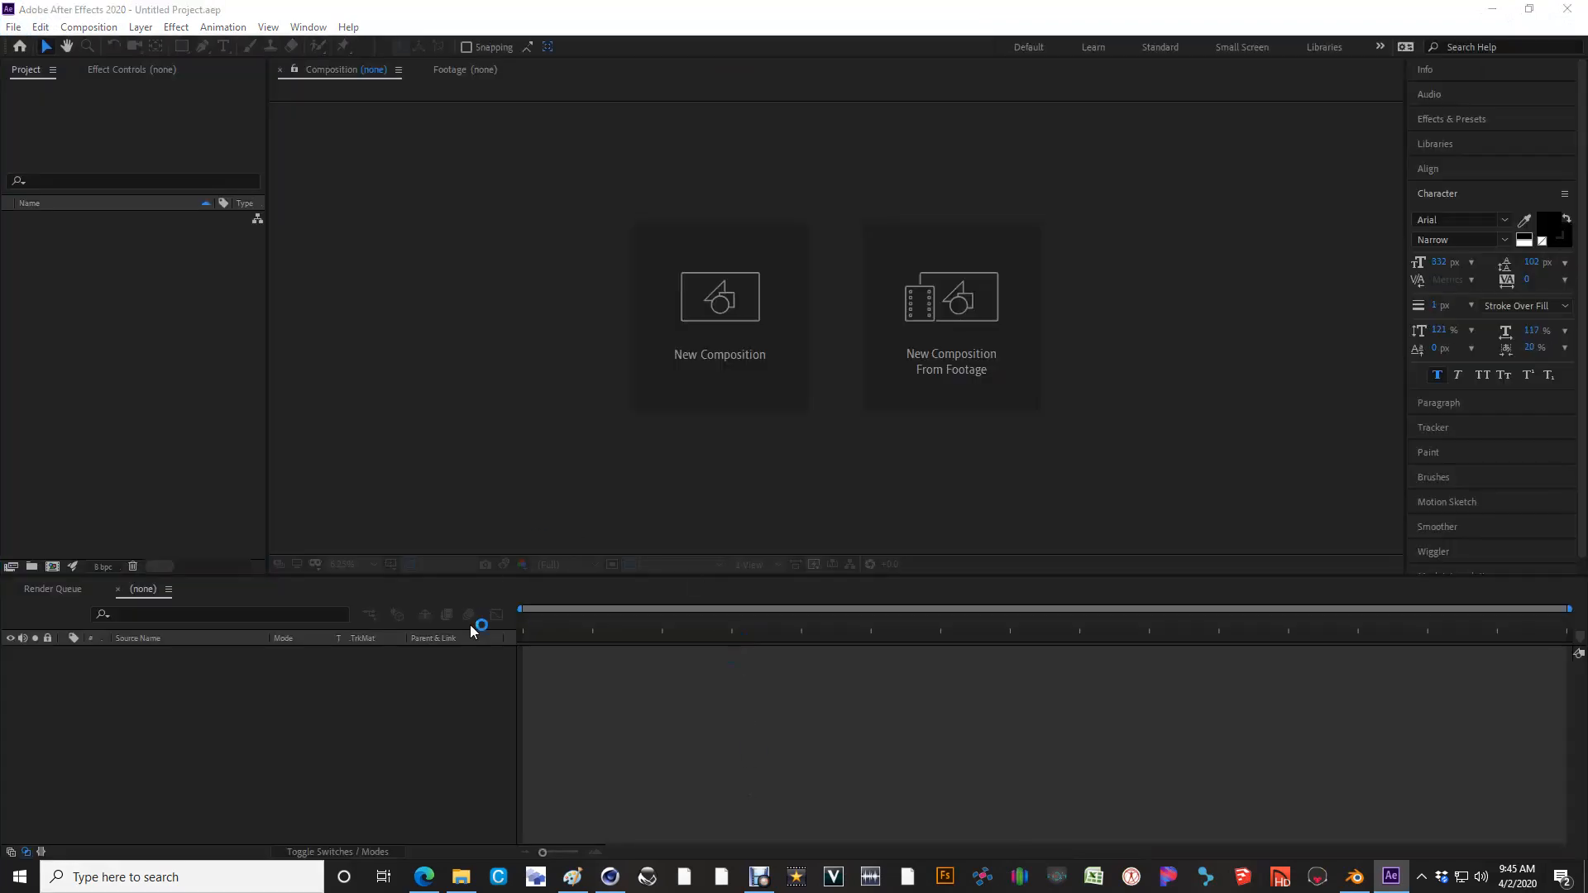
pyautogui.click(737, 341)
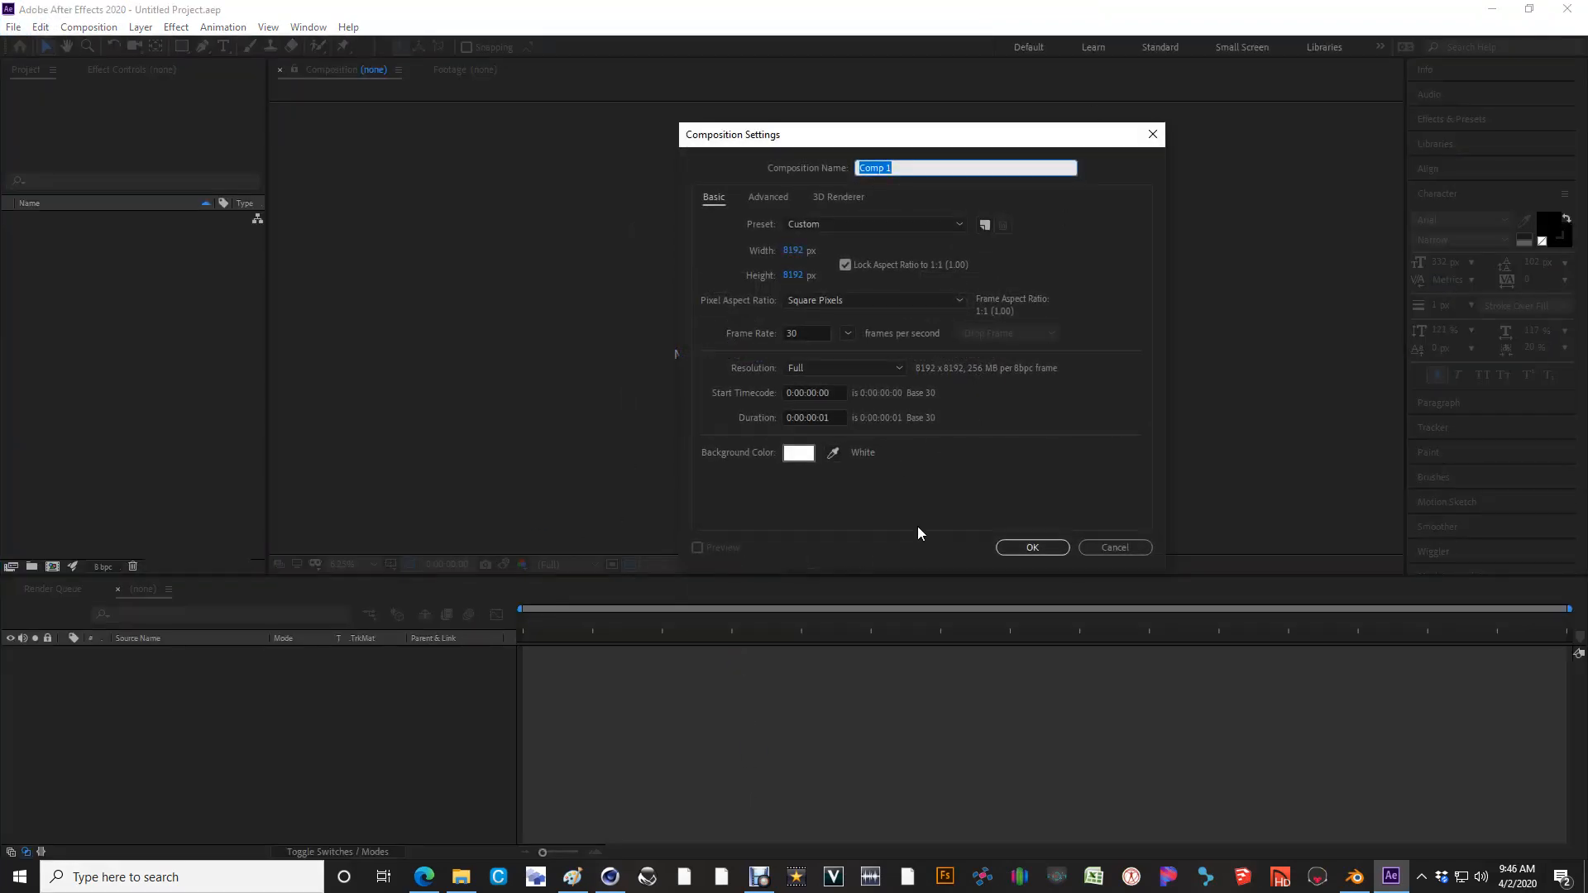
pyautogui.click(1028, 550)
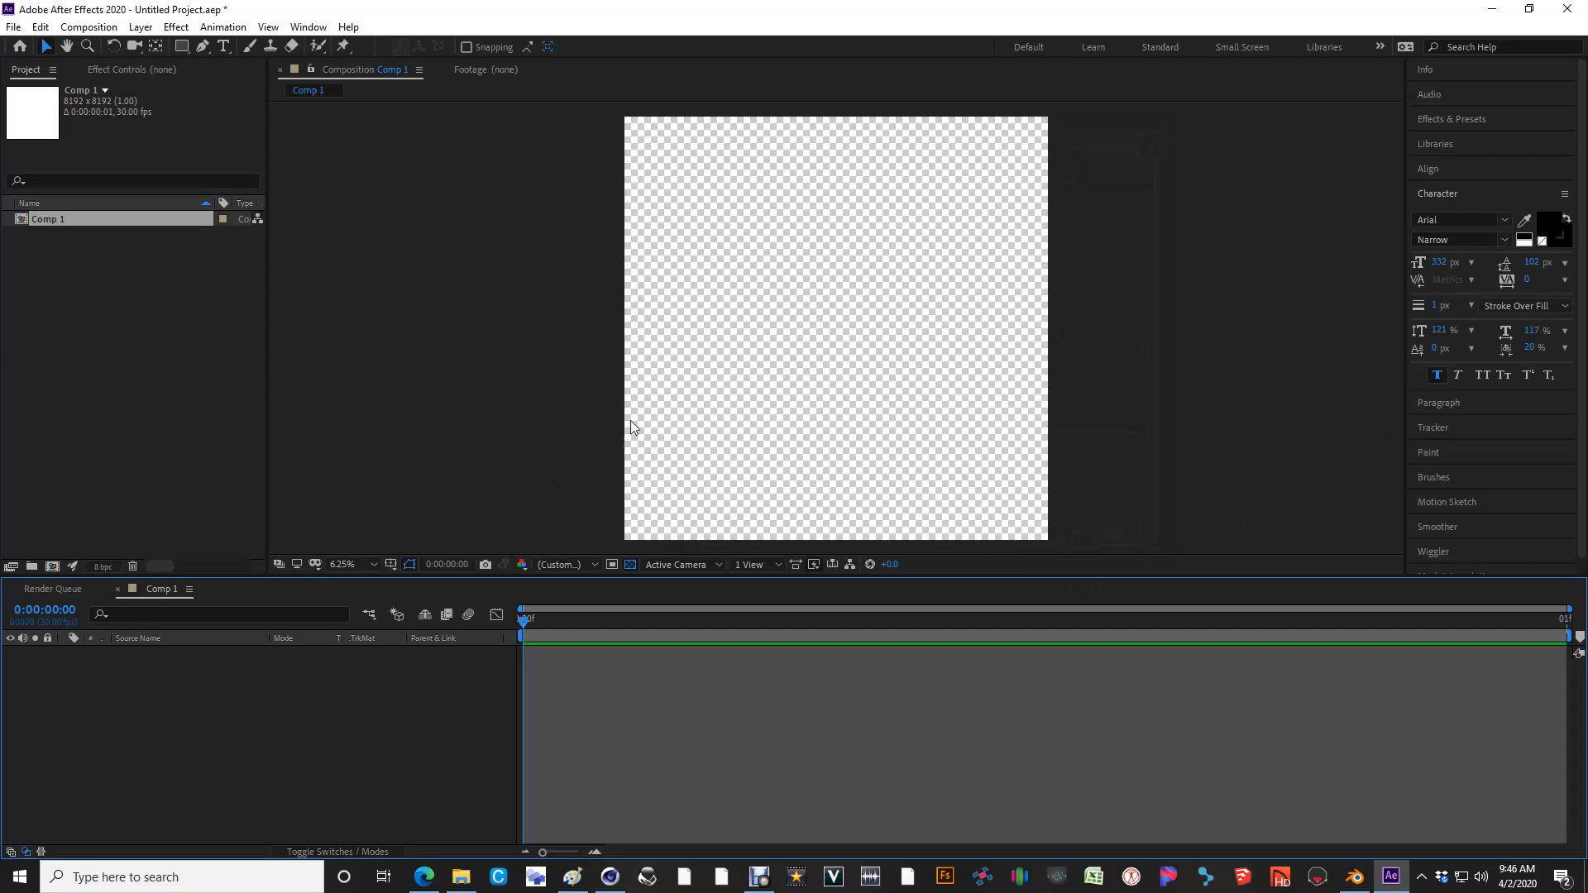
# Import Discus_Fuse_Outline.png into the project and create a composition from it
pyautogui.moveTo(674, 20)
pyautogui.mouseDown()
pyautogui.moveTo(918, 210)
pyautogui.moveTo(706, 386)
pyautogui.moveTo(694, 23)
pyautogui.mouseUp()
pyautogui.moveTo(0, 430); pyautogui.dragTo(81, 306)
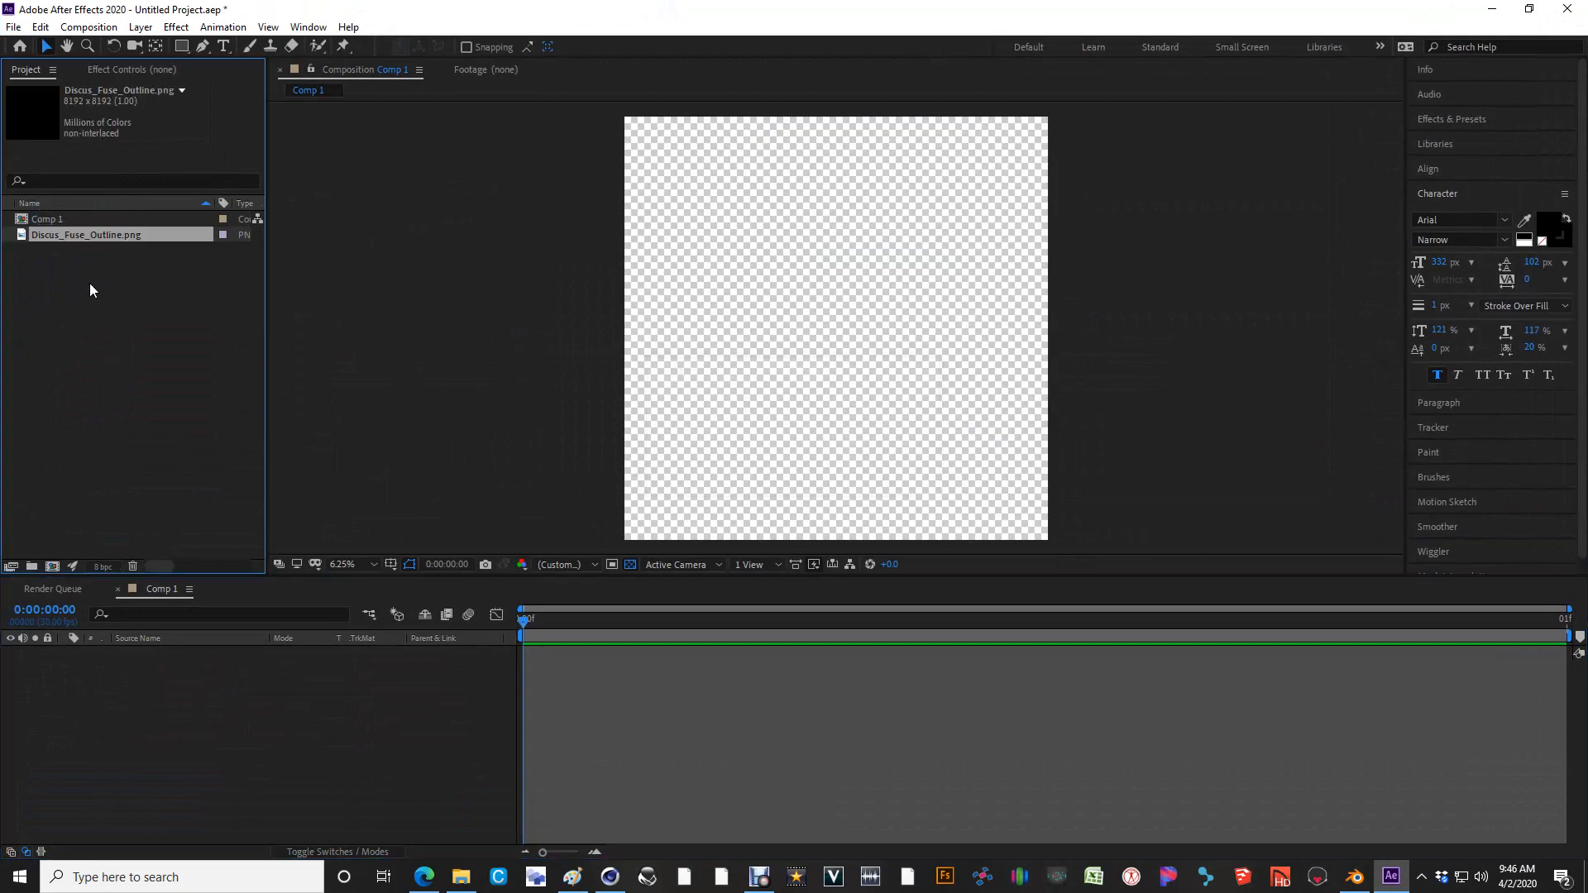
pyautogui.moveTo(27, 235); pyautogui.dragTo(52, 568)
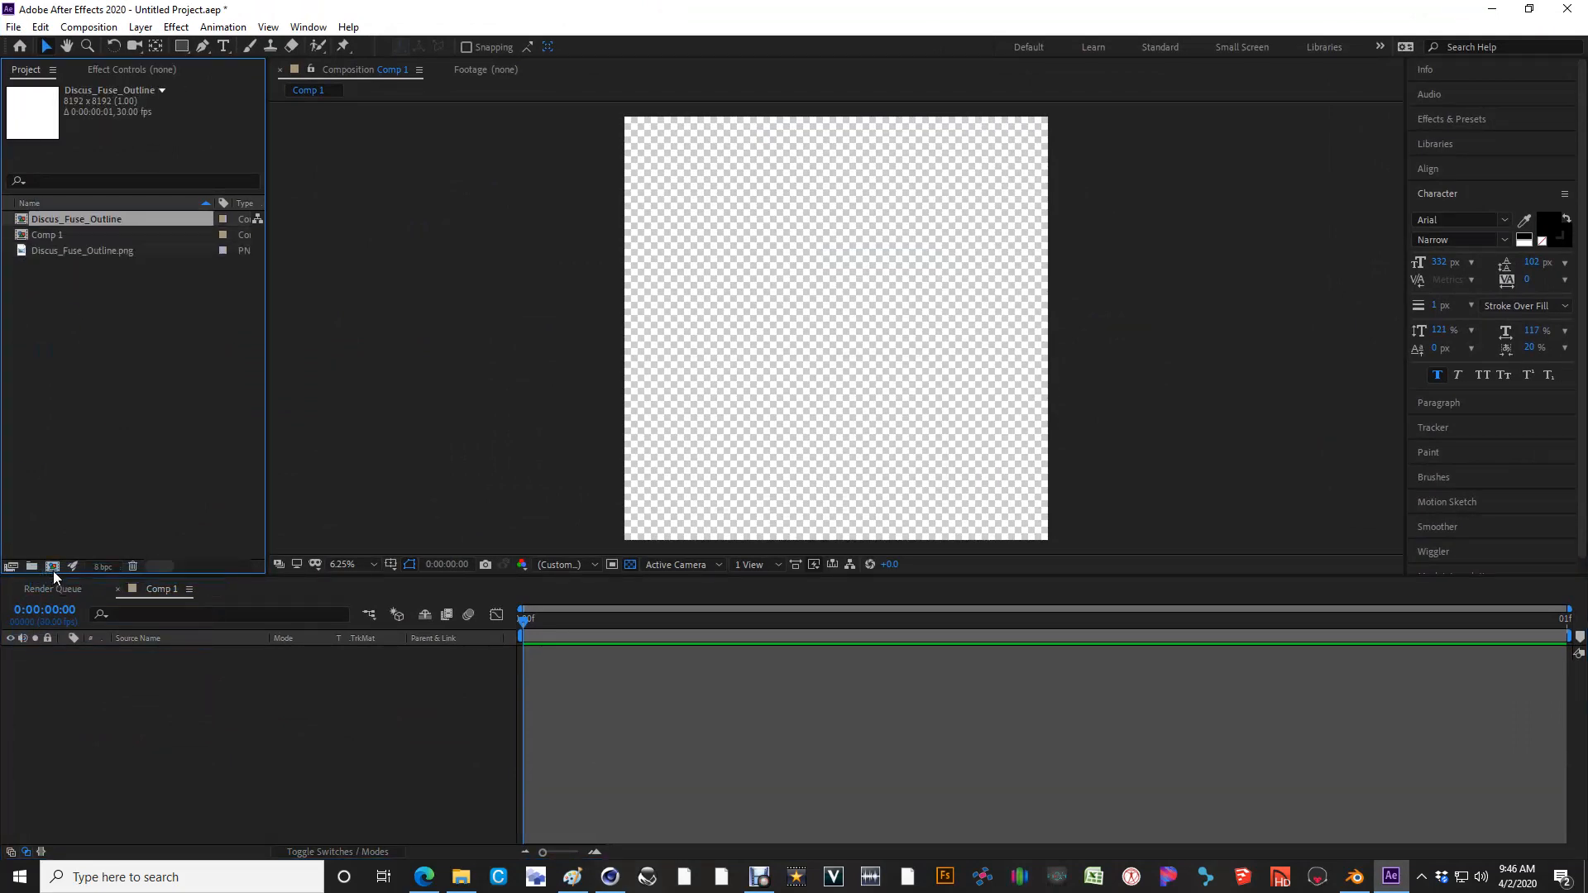
pyautogui.press('.')
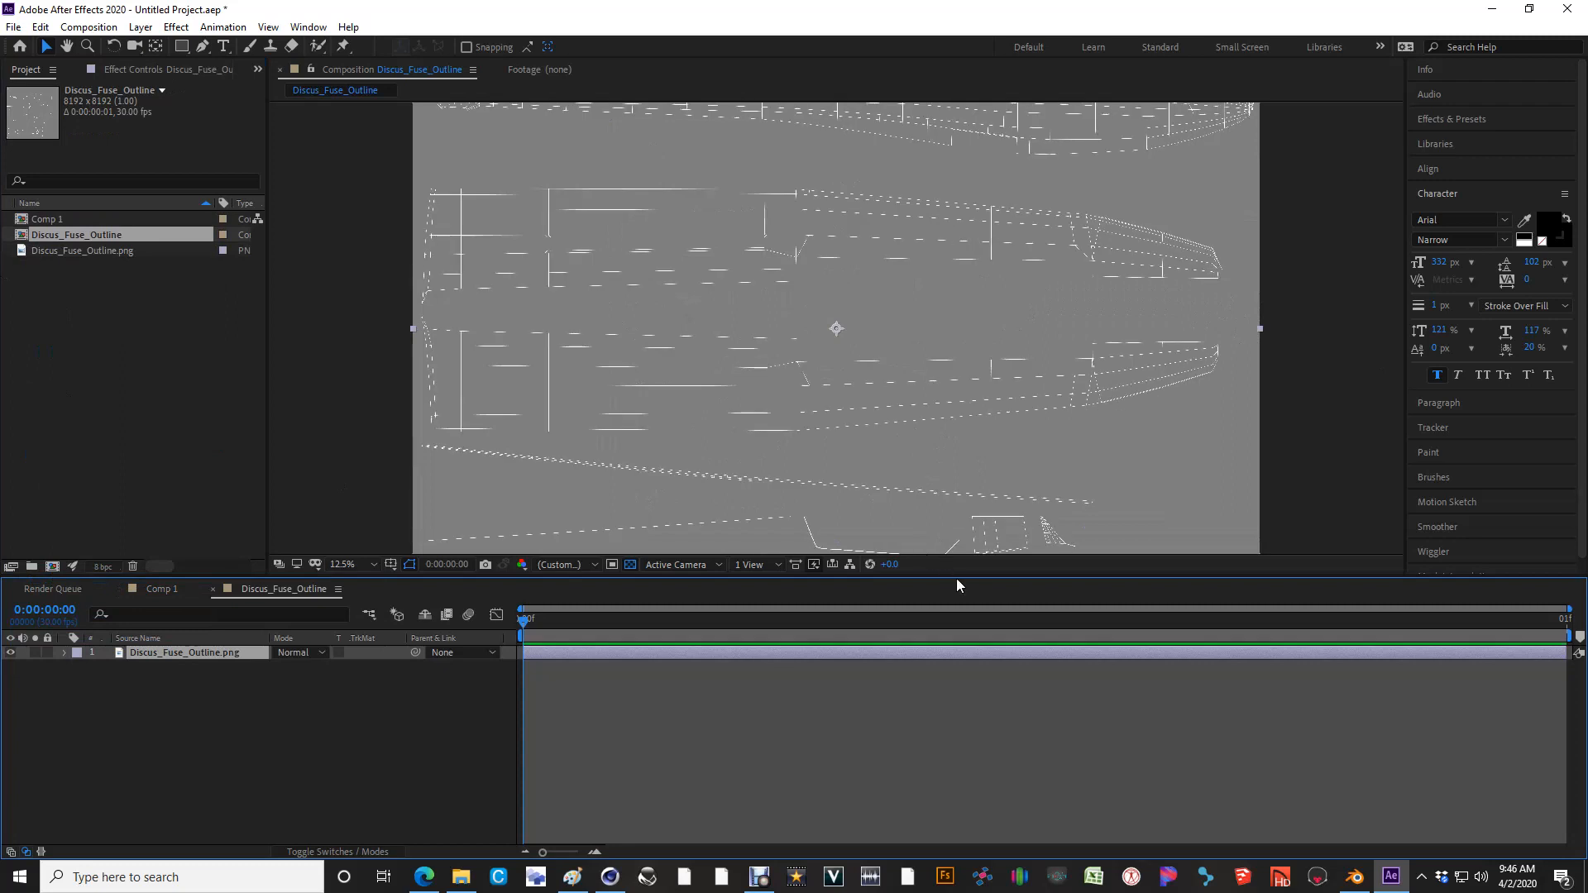
# Add a white (FFFFFF) solid at composition size and place it beneath the Discus_Fuse_Outline.png layer
pyautogui.moveTo(957, 579); pyautogui.dragTo(1003, 675)
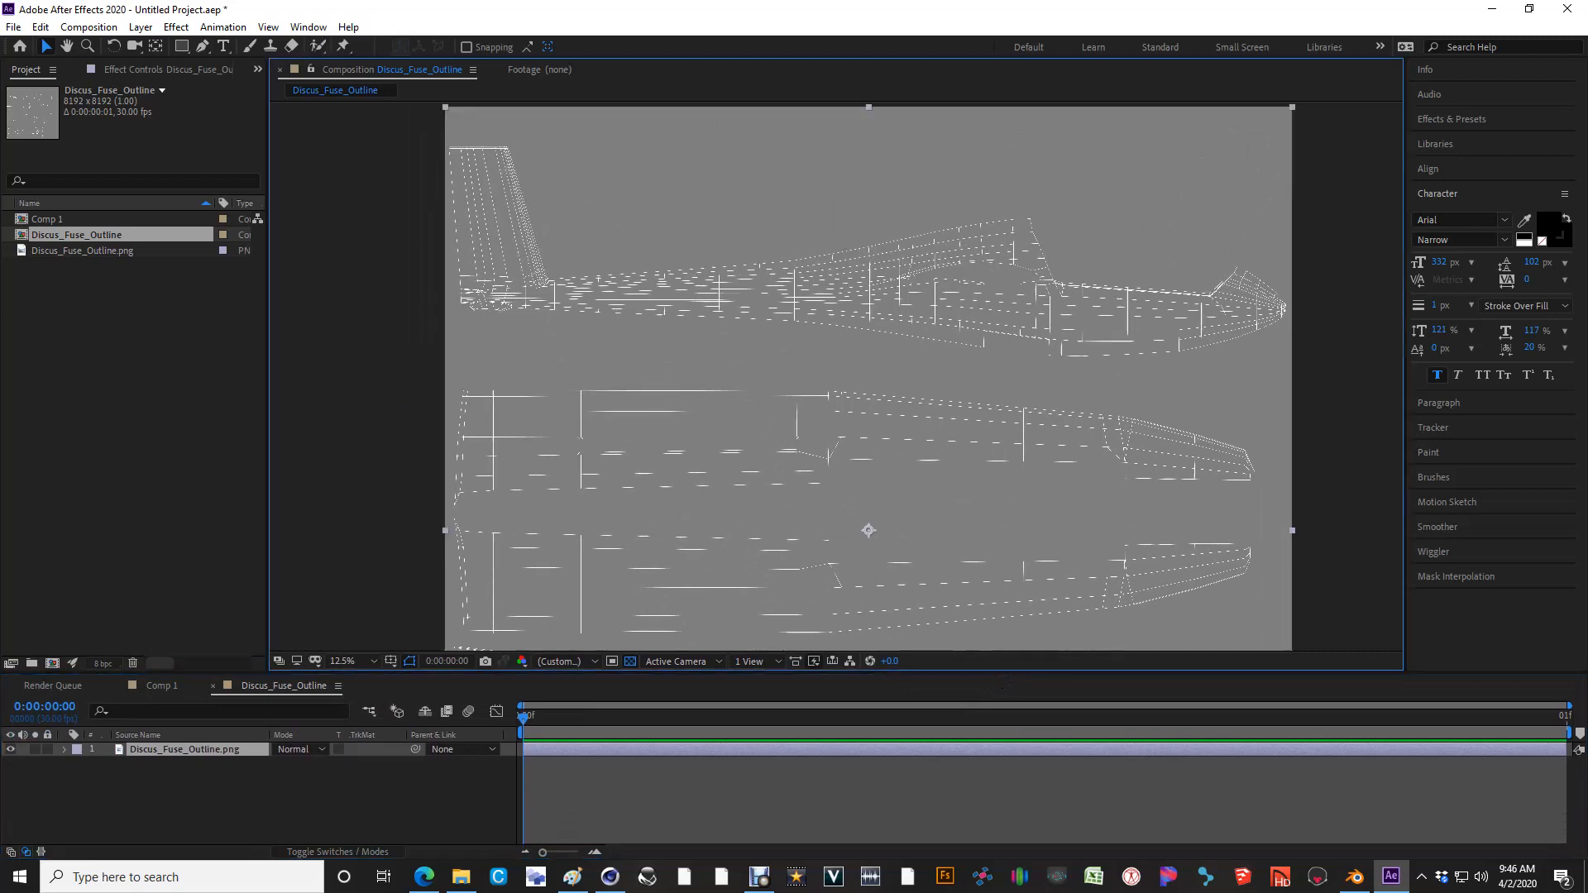
pyautogui.scroll(2, 728, 294)
pyautogui.rightClick(197, 813)
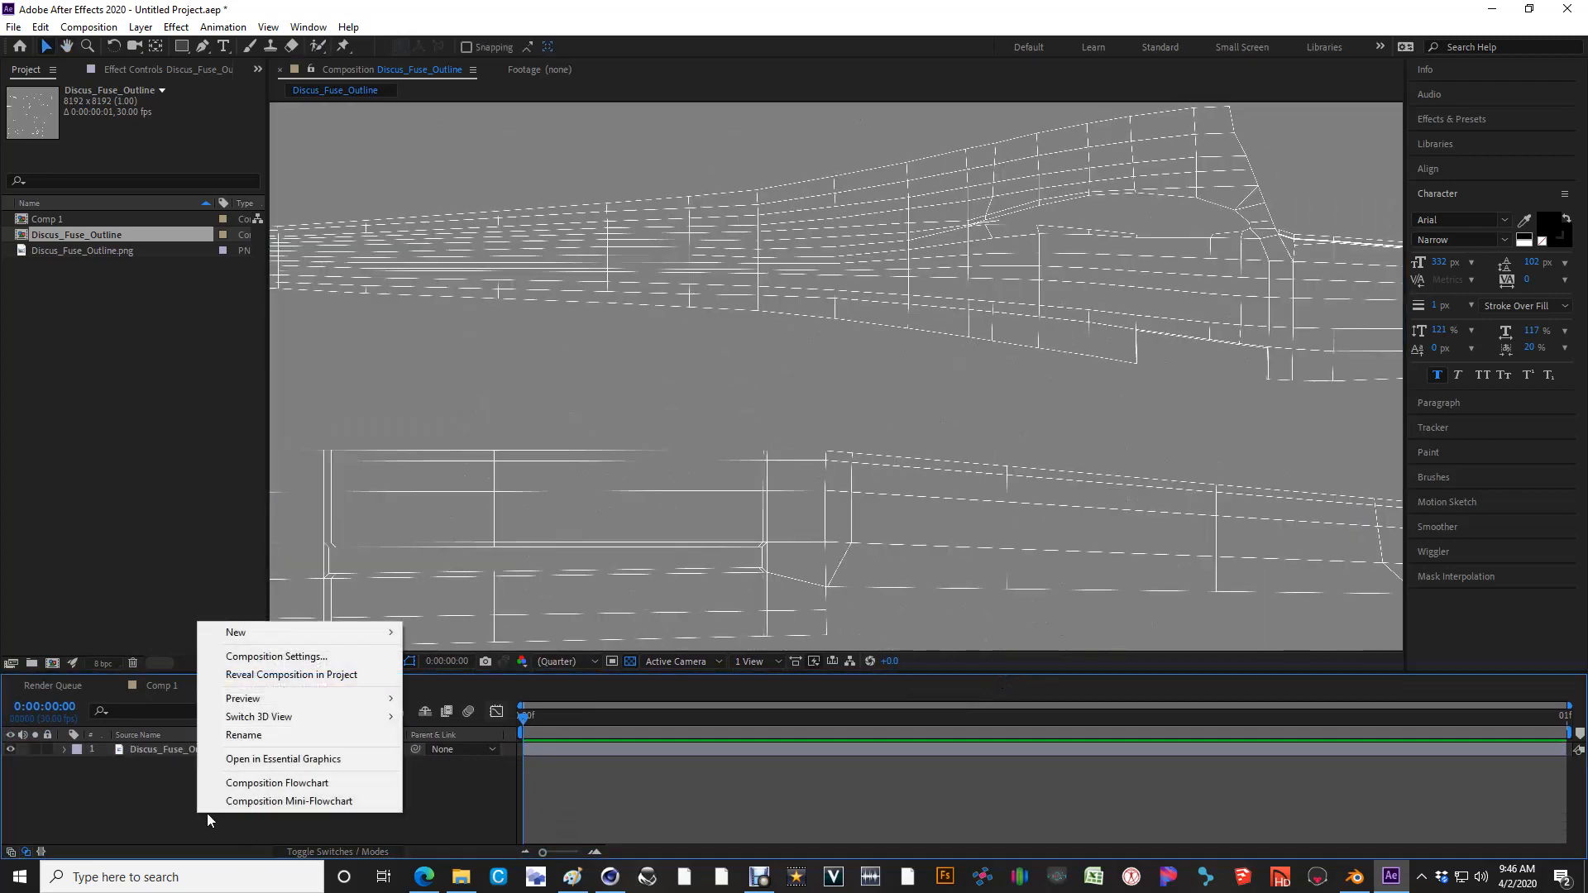
pyautogui.moveTo(256, 632)
pyautogui.click(480, 688)
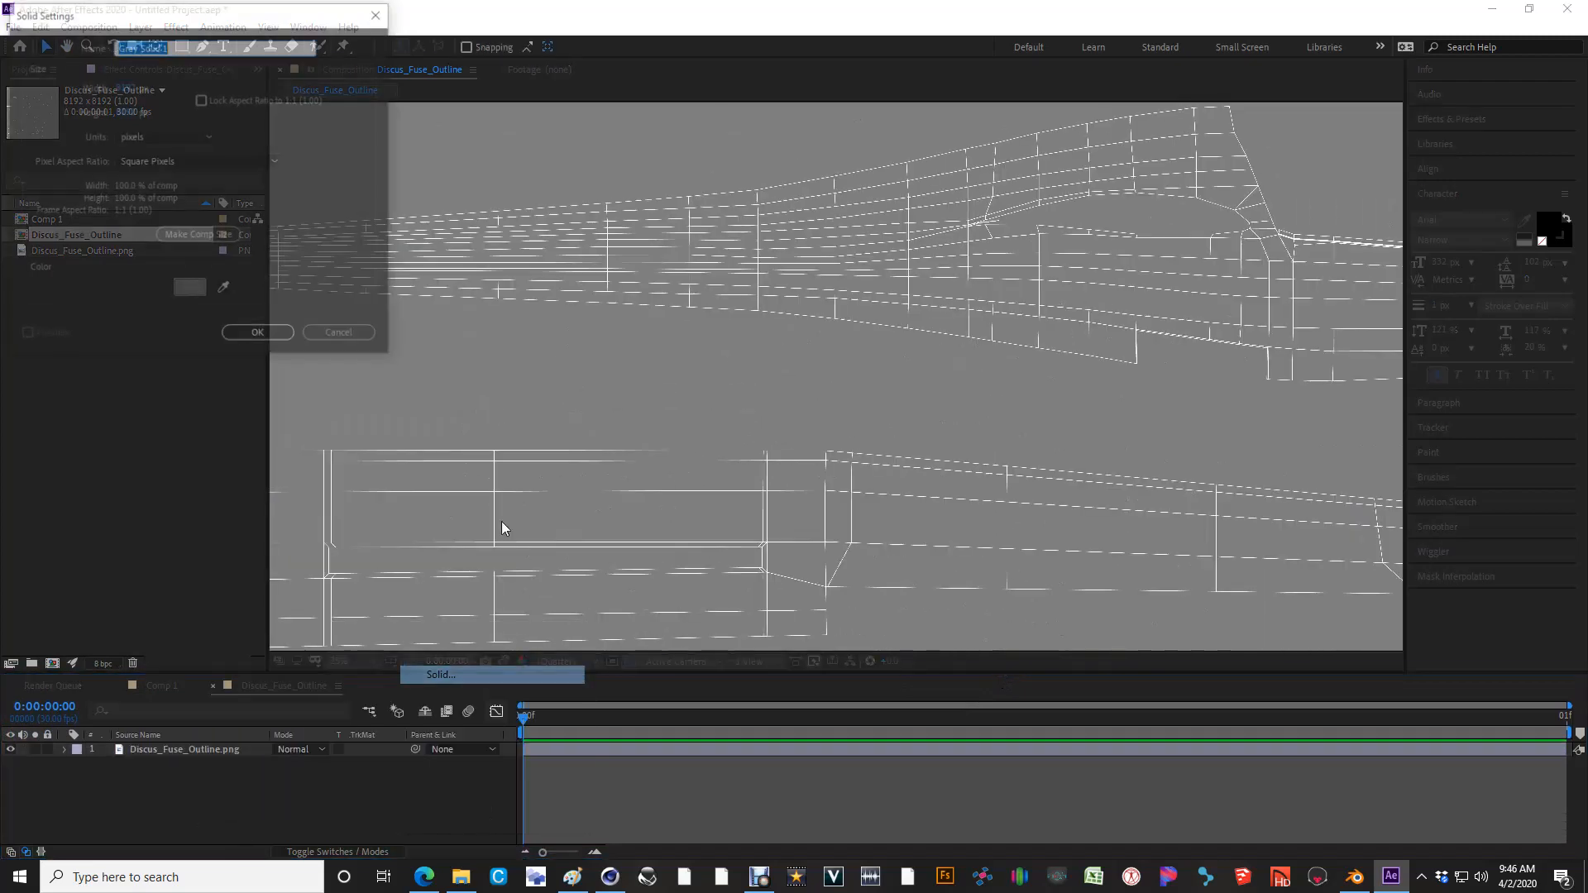
pyautogui.click(189, 287)
pyautogui.click(23, 42)
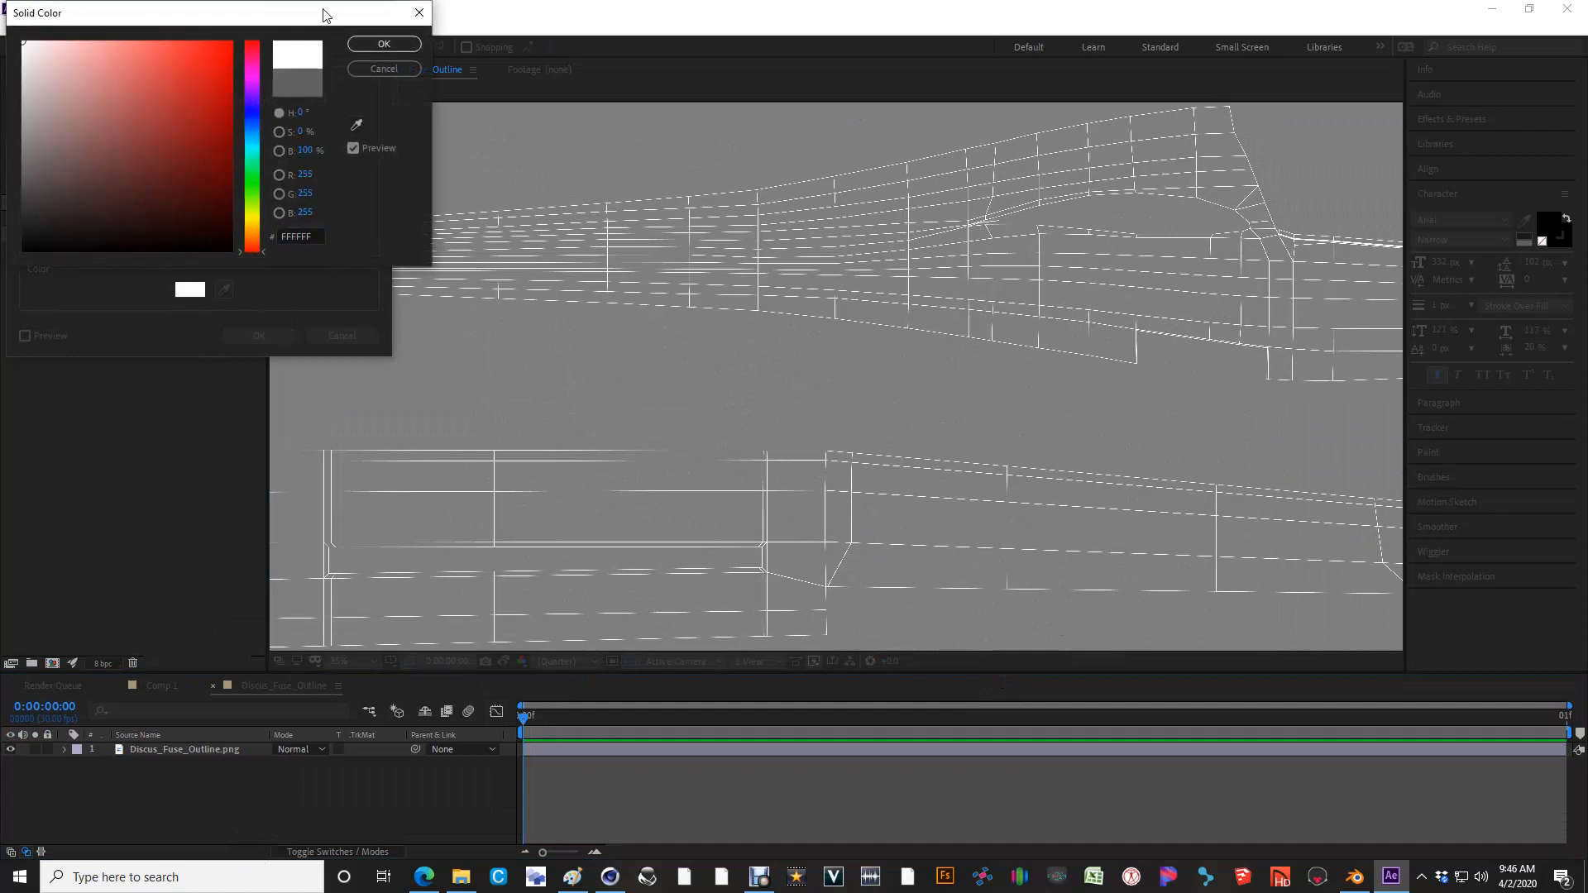
pyautogui.click(384, 44)
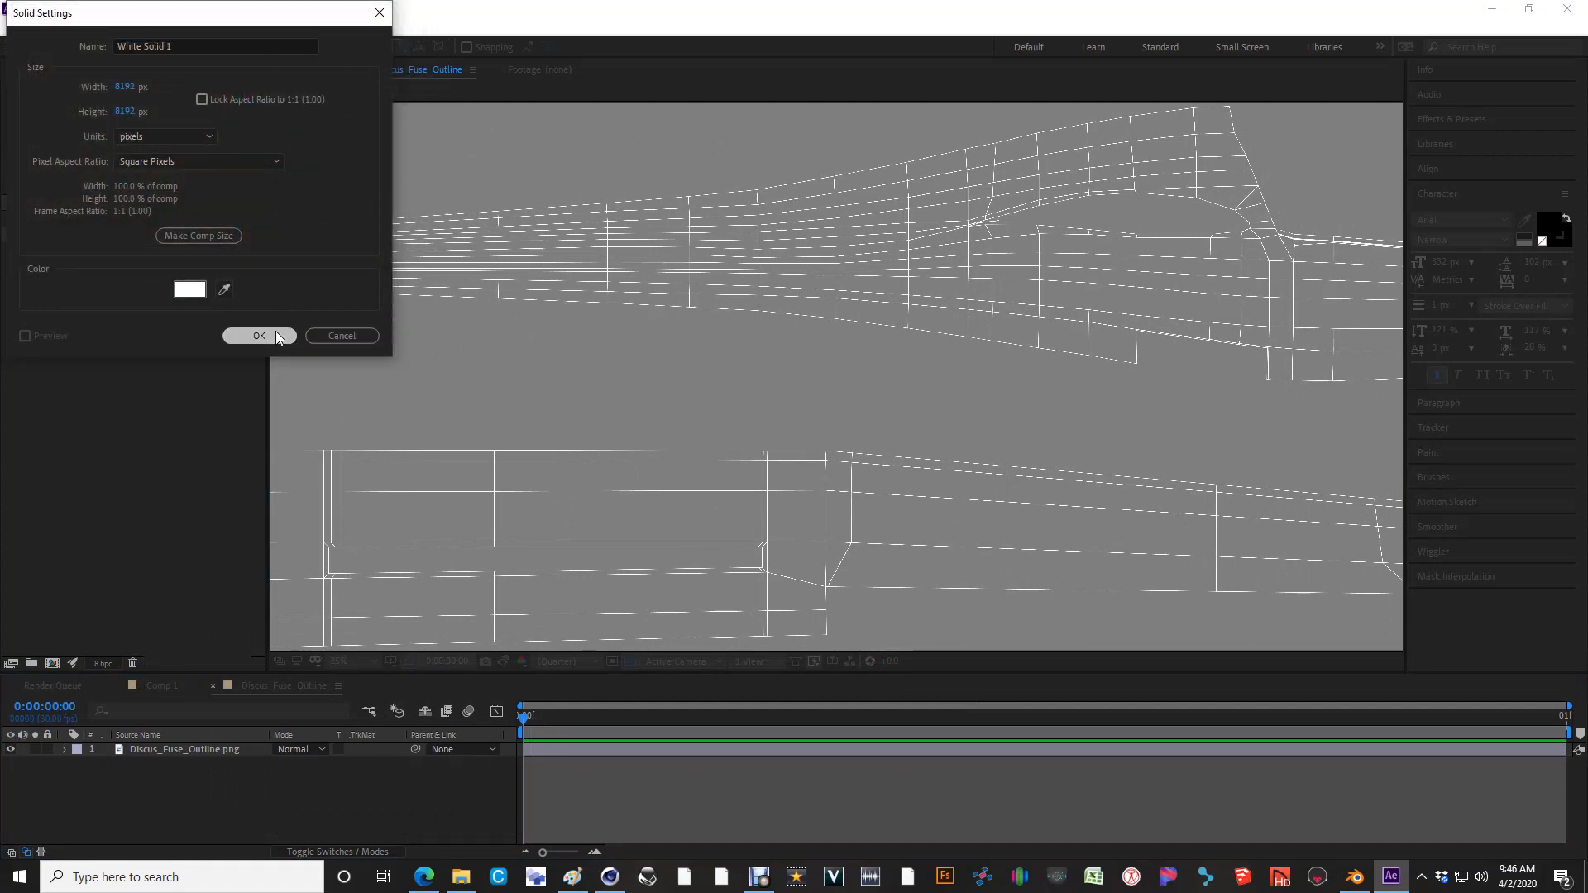
pyautogui.click(258, 335)
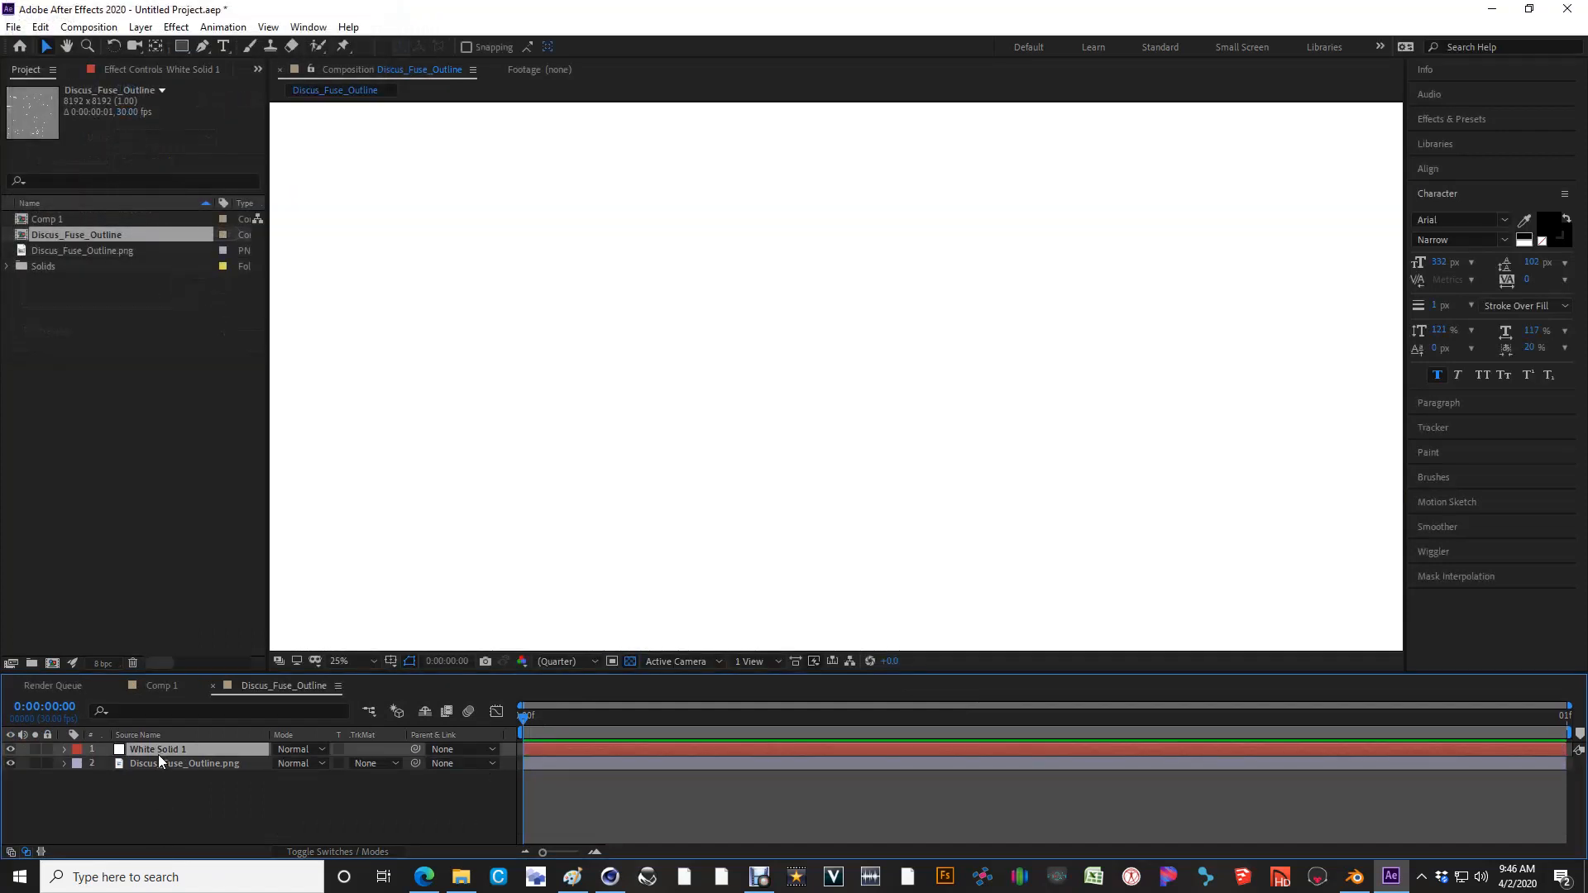
pyautogui.moveTo(186, 765); pyautogui.dragTo(172, 746)
# Try the Overlay blending mode on the Discus_Fuse_Outline.png layer and return it to Normal
pyautogui.click(290, 750)
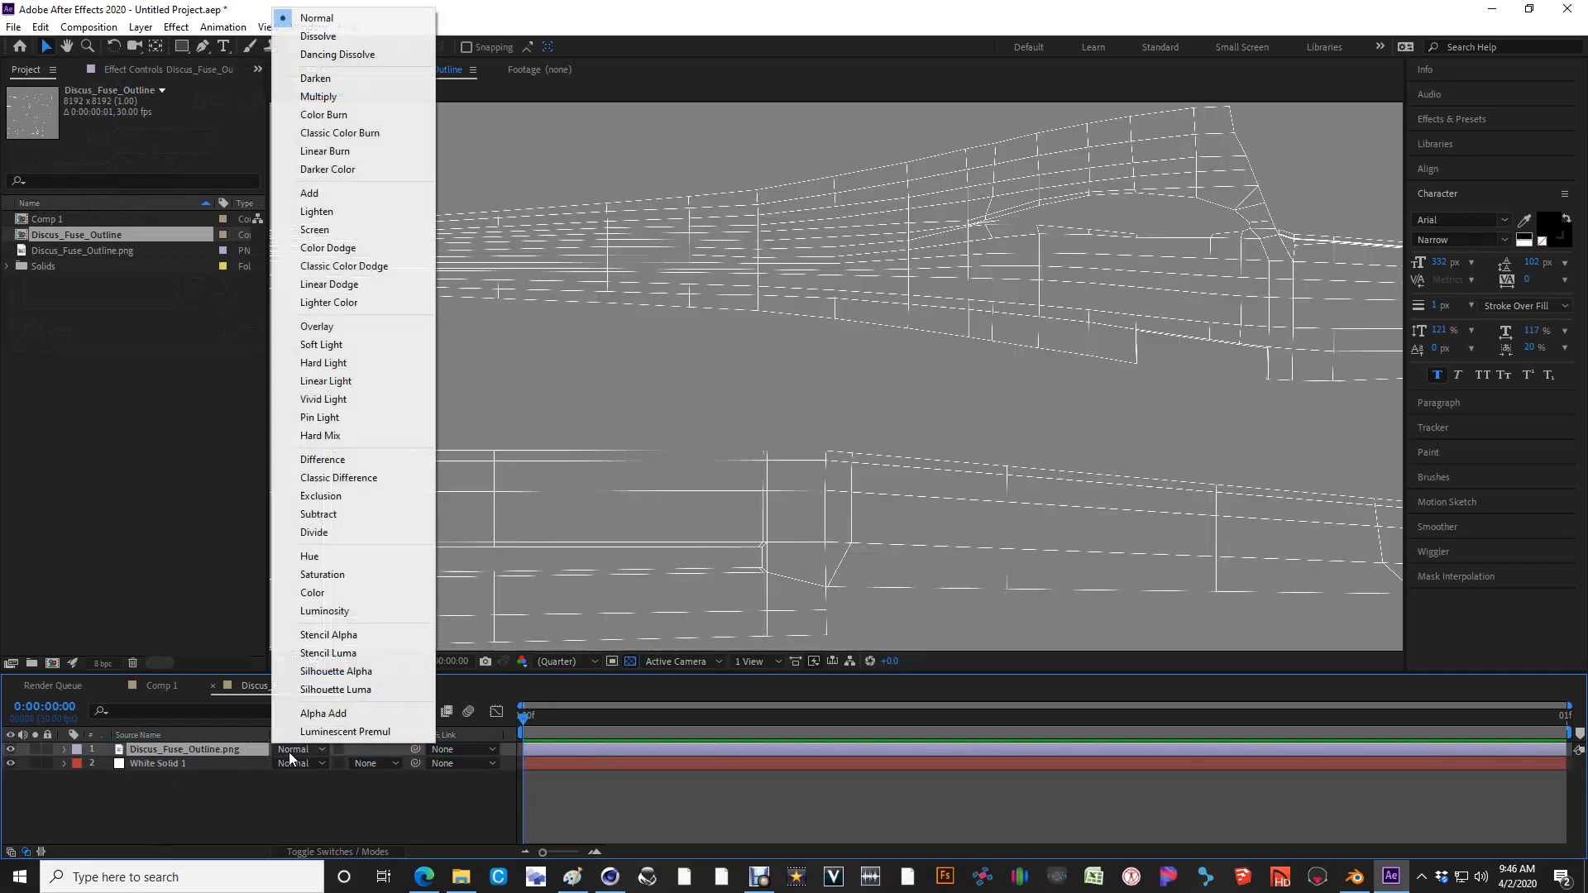
pyautogui.click(357, 328)
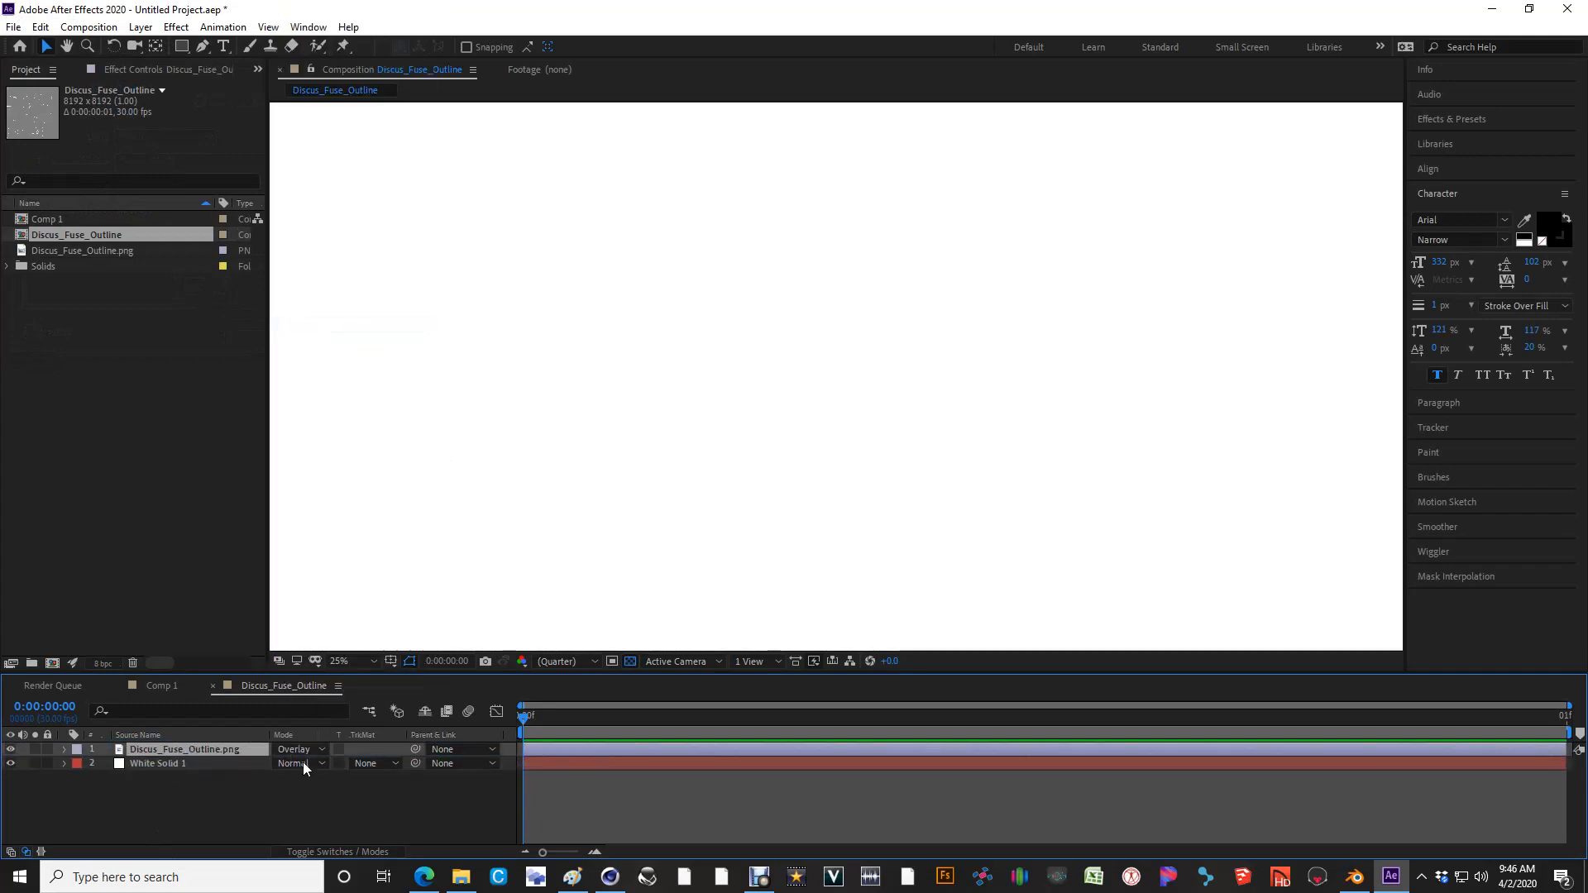
pyautogui.click(306, 750)
pyautogui.click(326, 17)
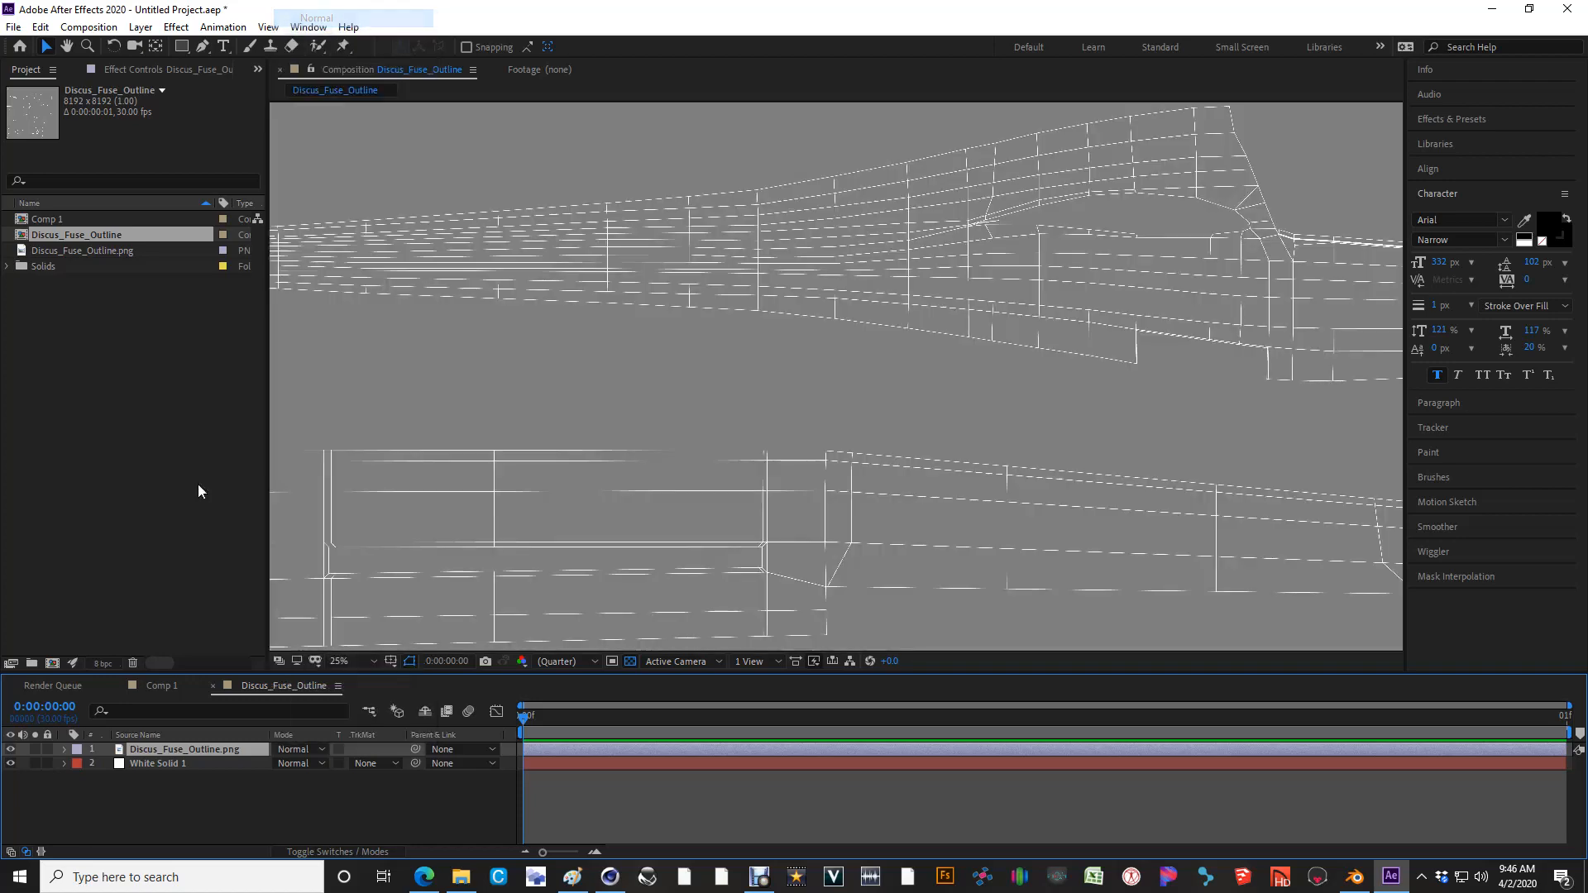
# Reduce the opacity of the Discus_Fuse_Outline.png layer to about 60%
pyautogui.click(65, 749)
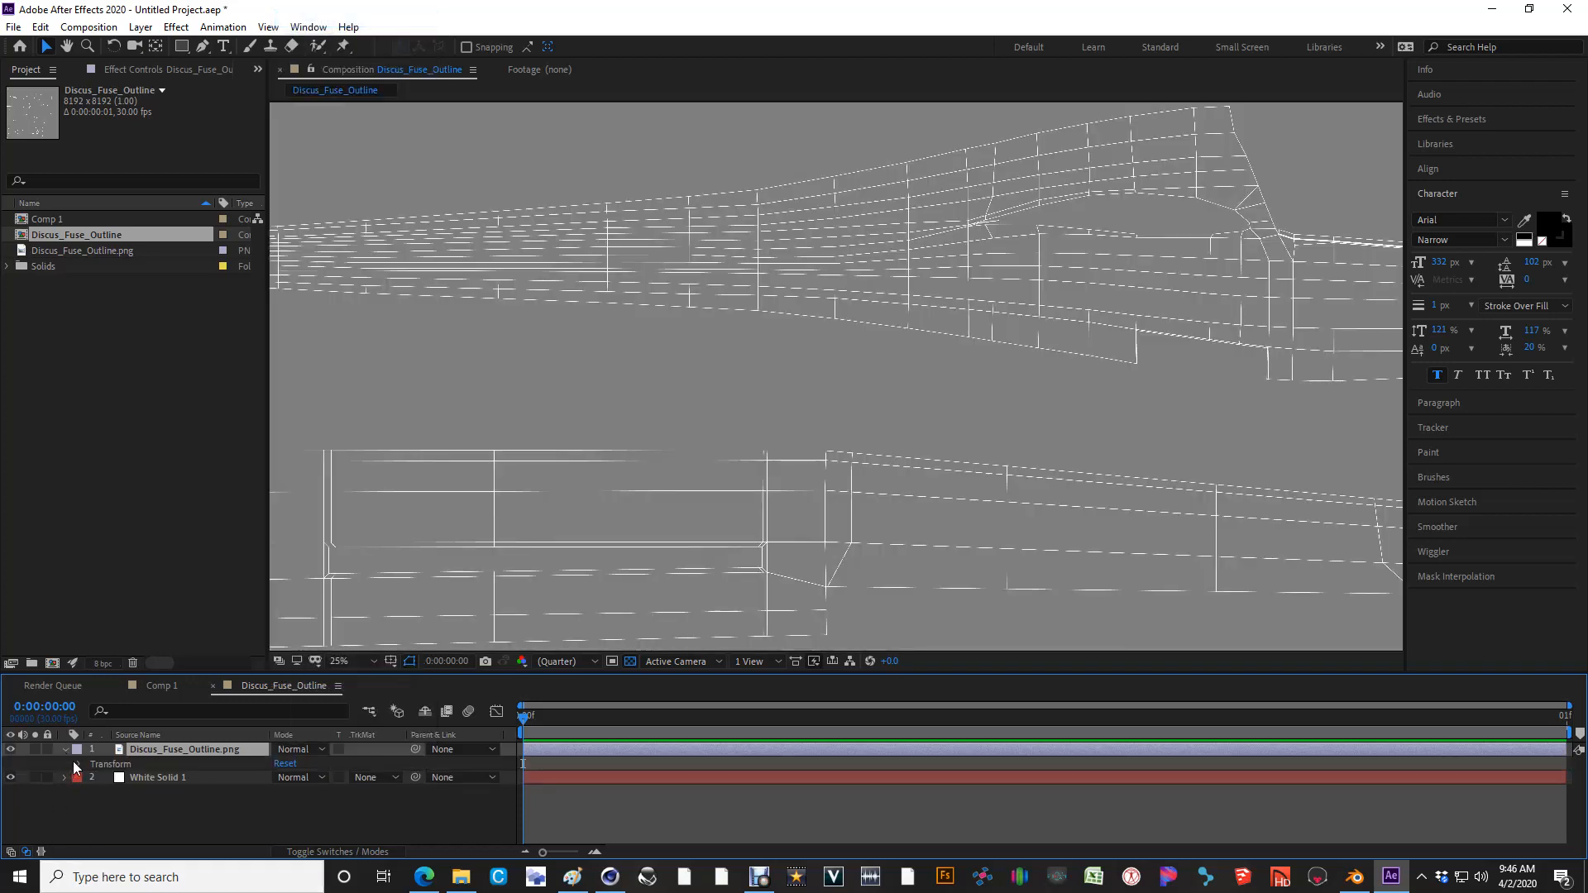
pyautogui.click(81, 763)
pyautogui.moveTo(281, 833)
pyautogui.mouseDown()
pyautogui.moveTo(215, 833)
pyautogui.moveTo(252, 833)
pyautogui.mouseUp()
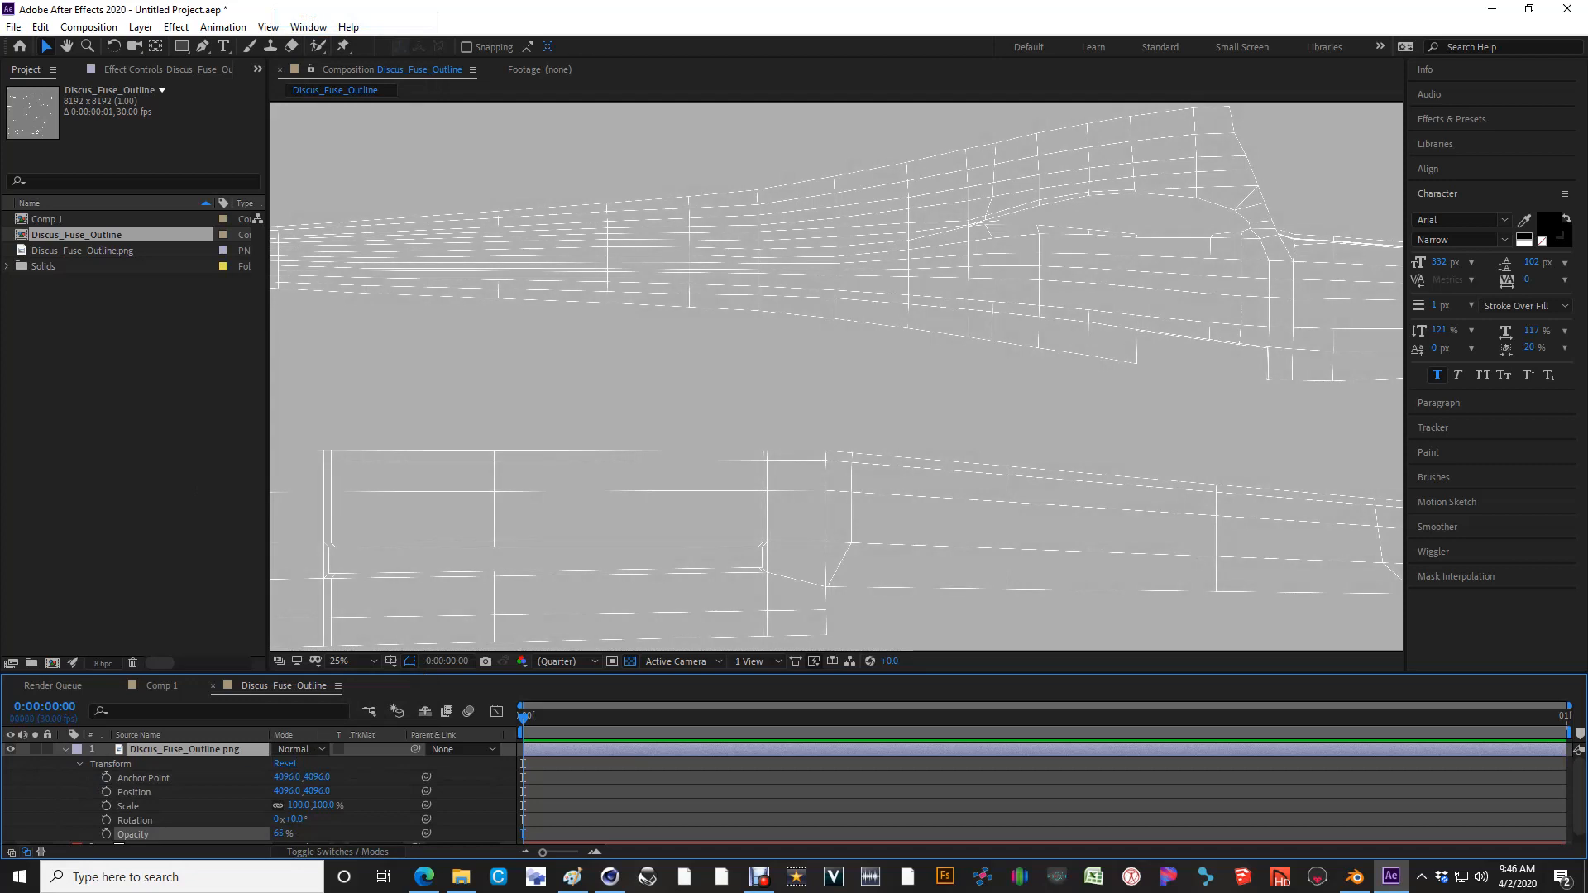
pyautogui.click(64, 750)
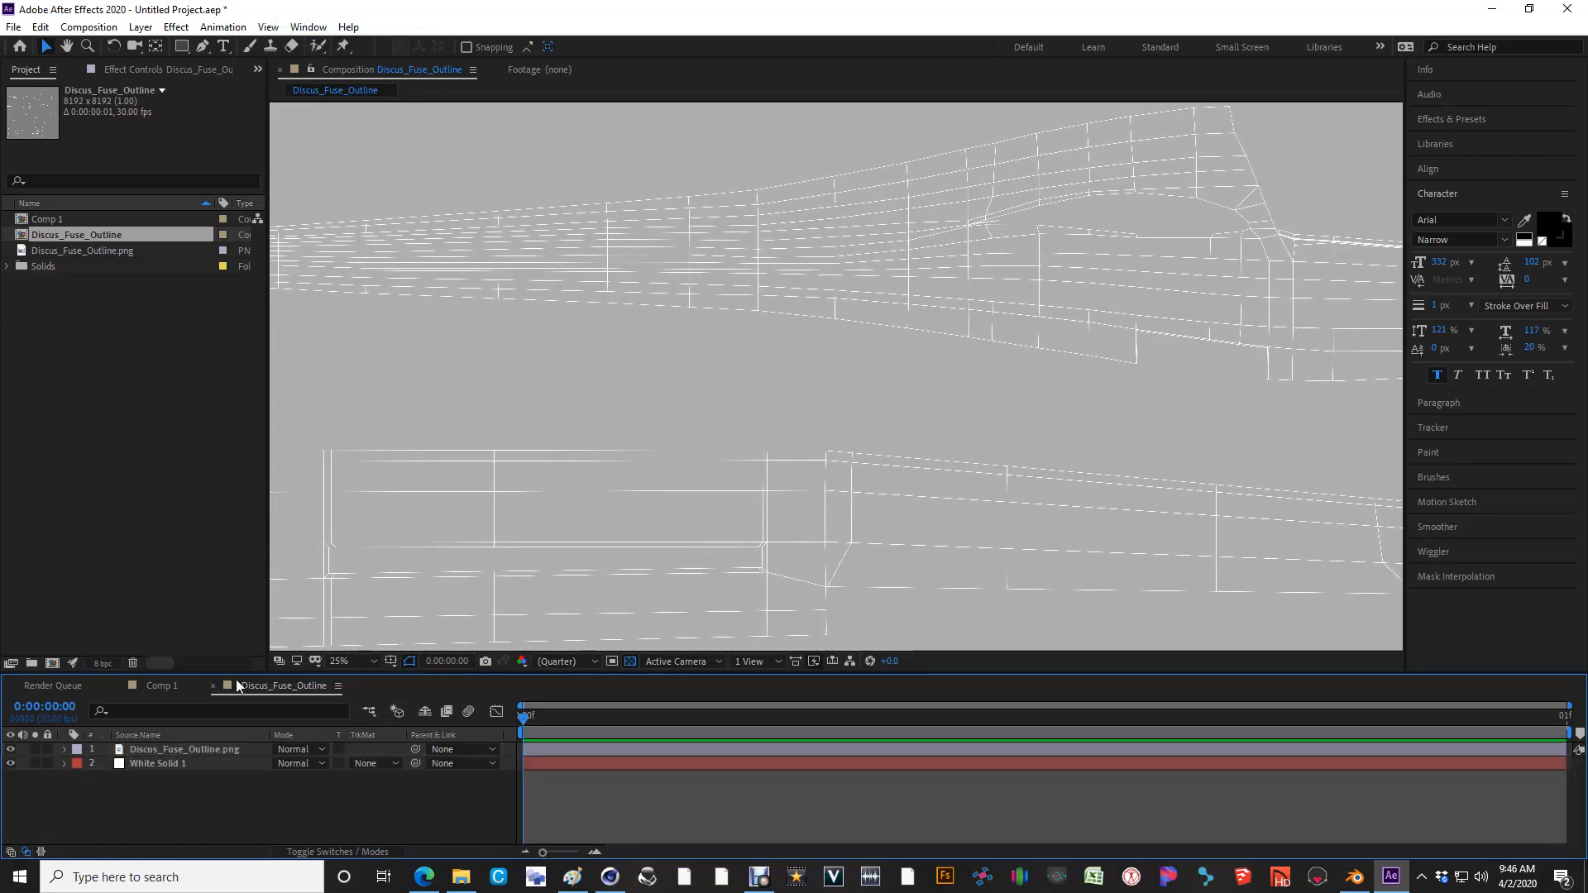
# Add a deep red (B60000) solid at composition size above the outline layer and hide it
pyautogui.rightClick(247, 827)
pyautogui.moveTo(329, 646)
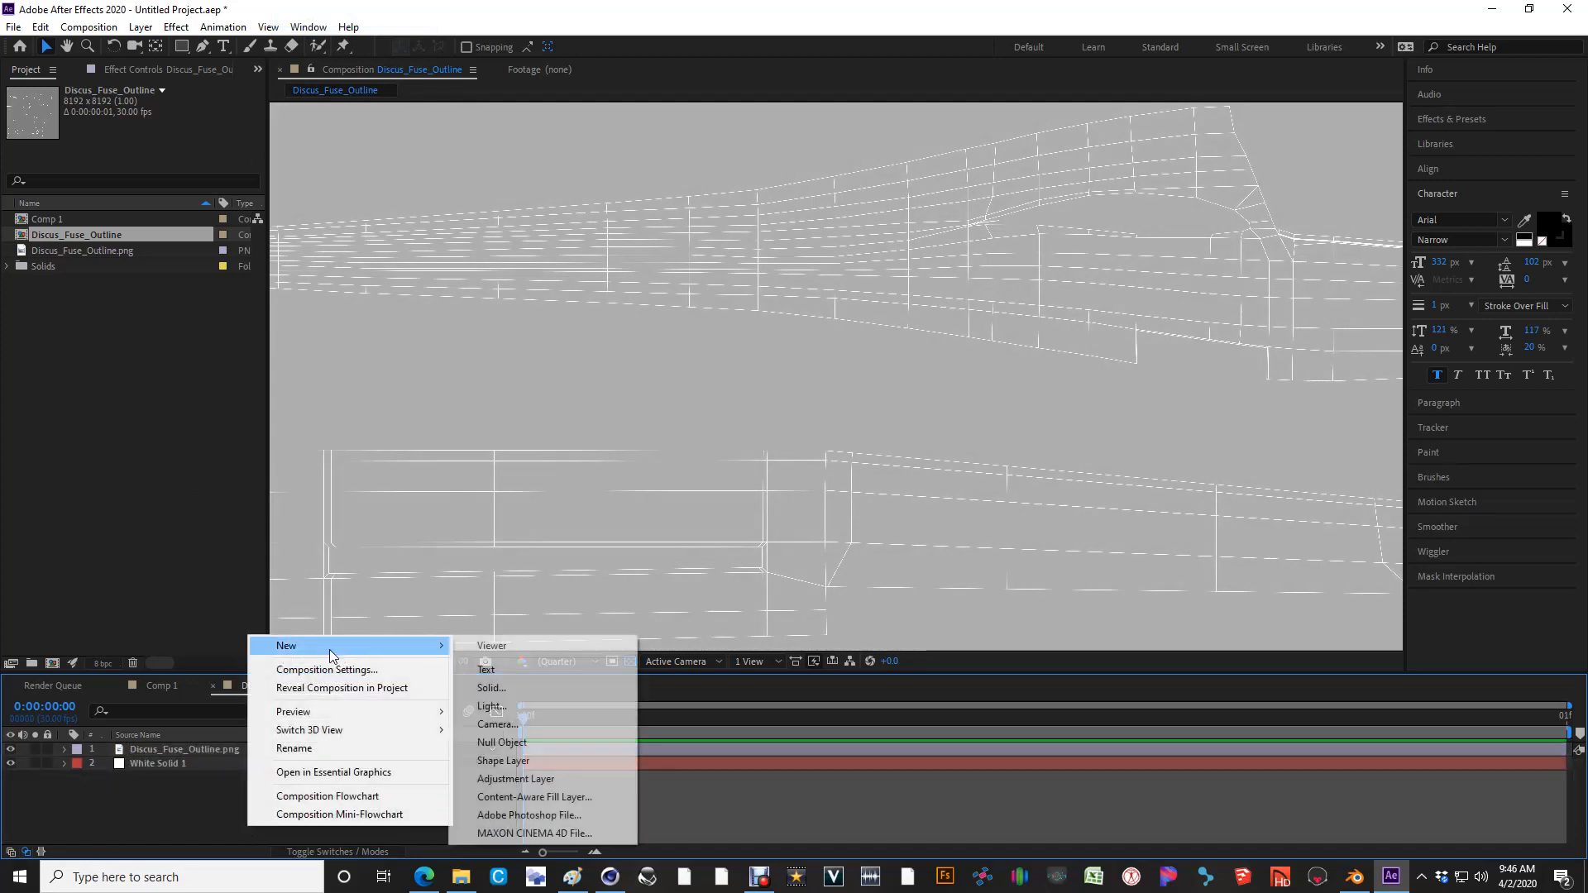
pyautogui.click(528, 690)
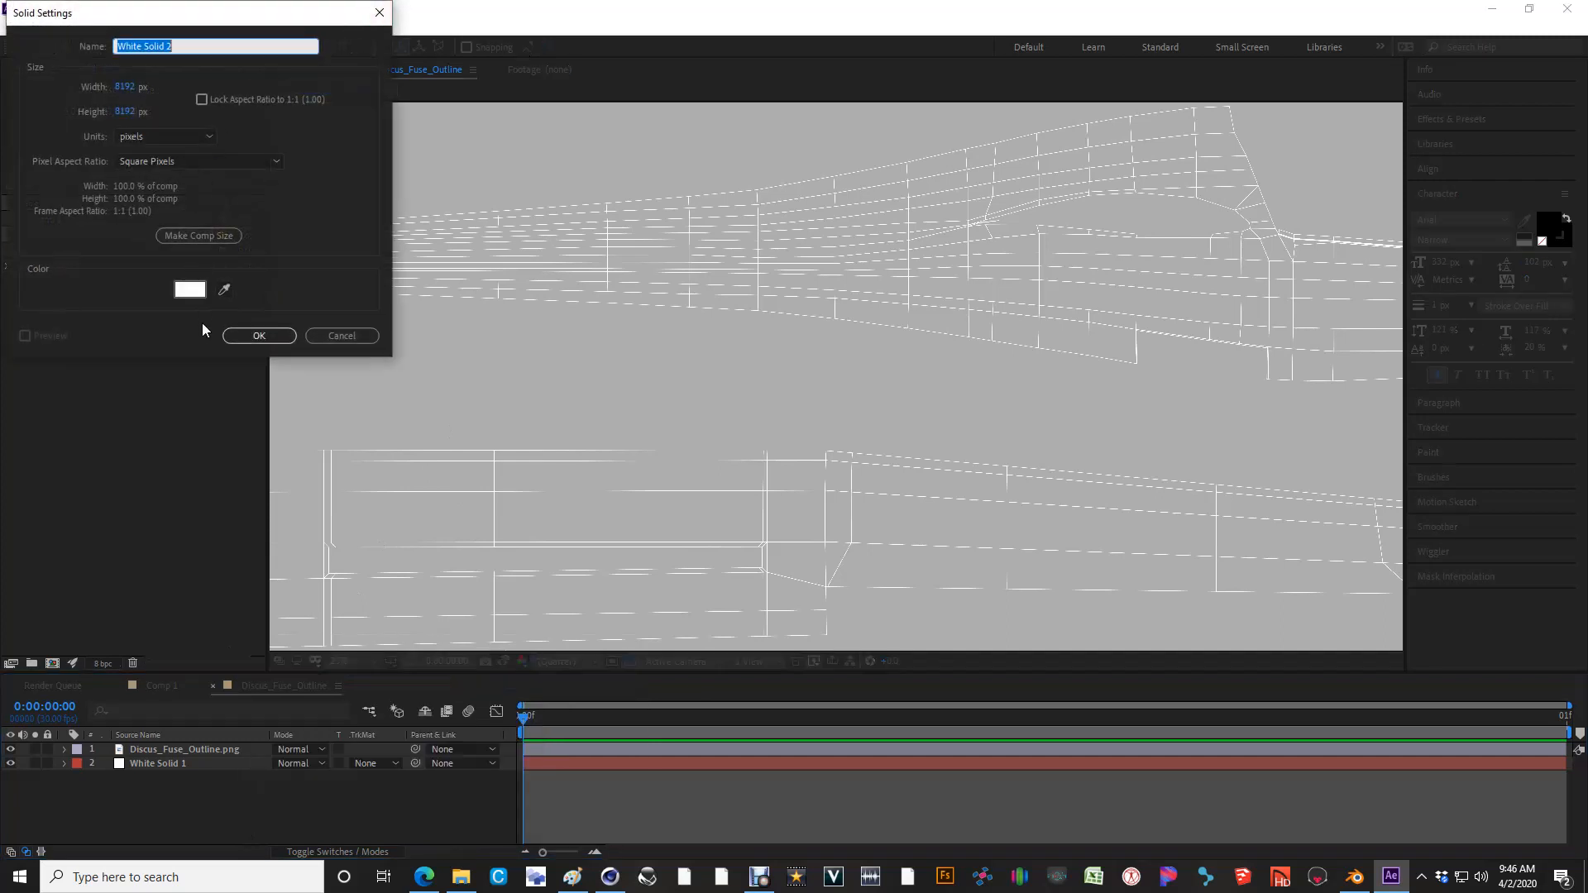
pyautogui.click(189, 291)
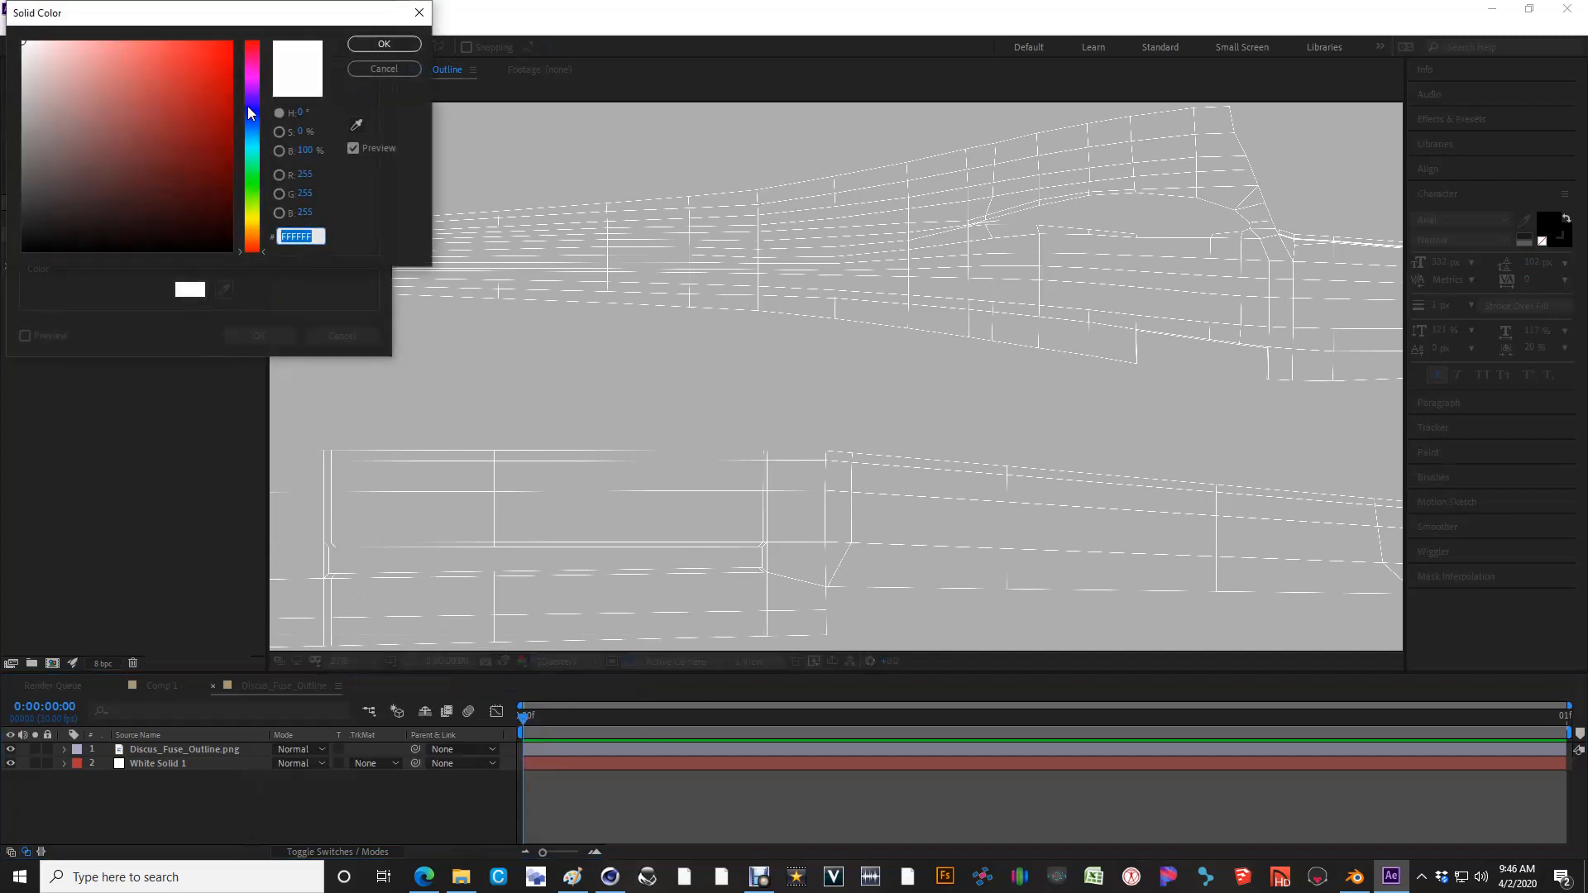
pyautogui.write('BD0000')
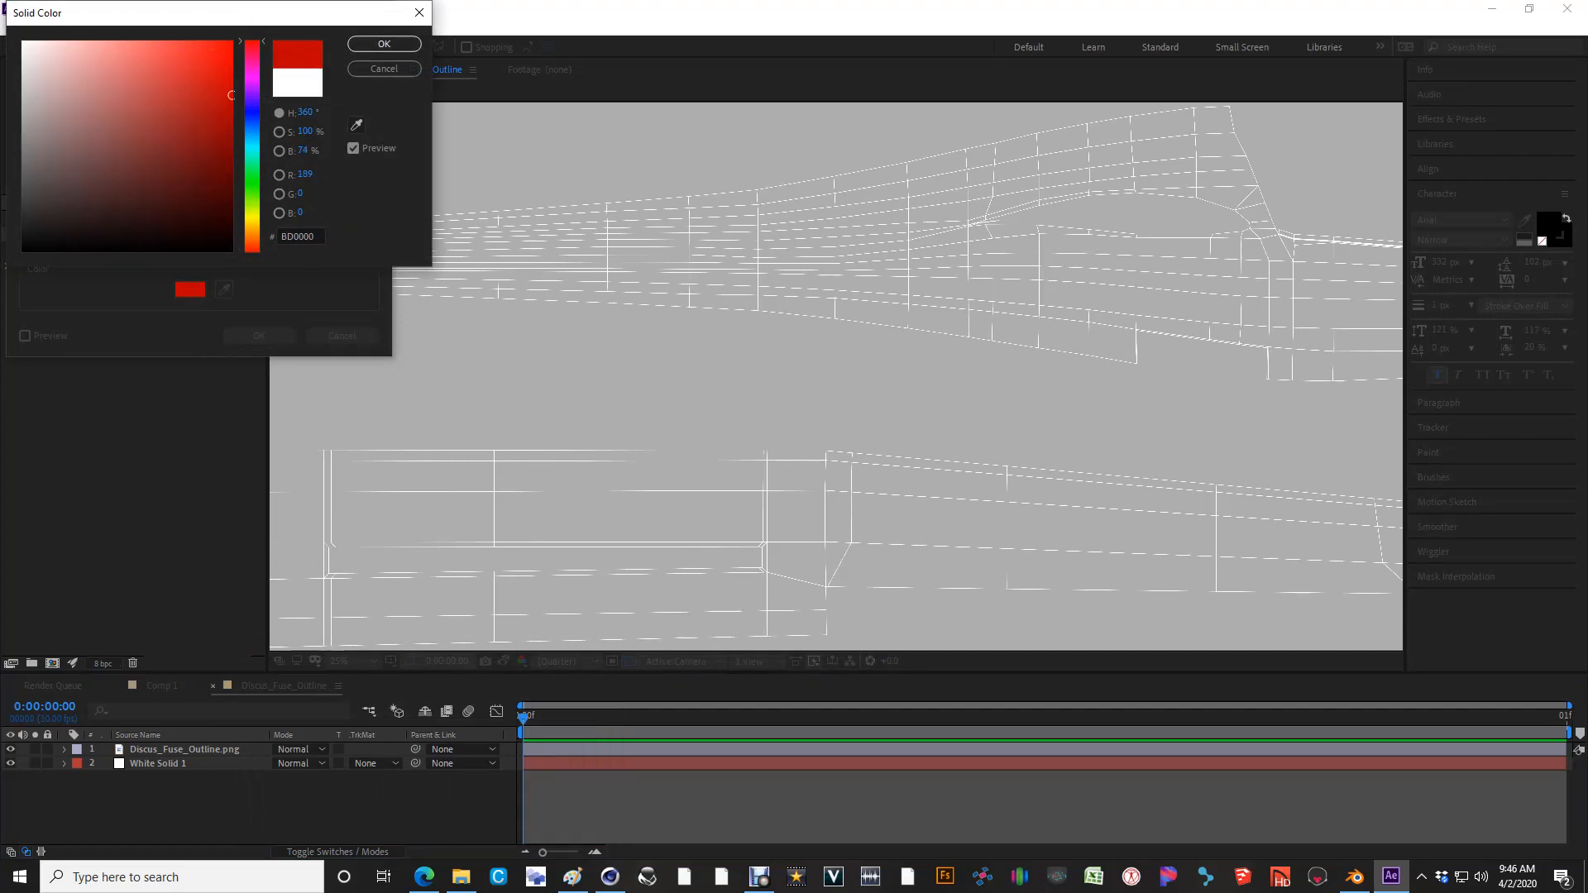
pyautogui.click(384, 44)
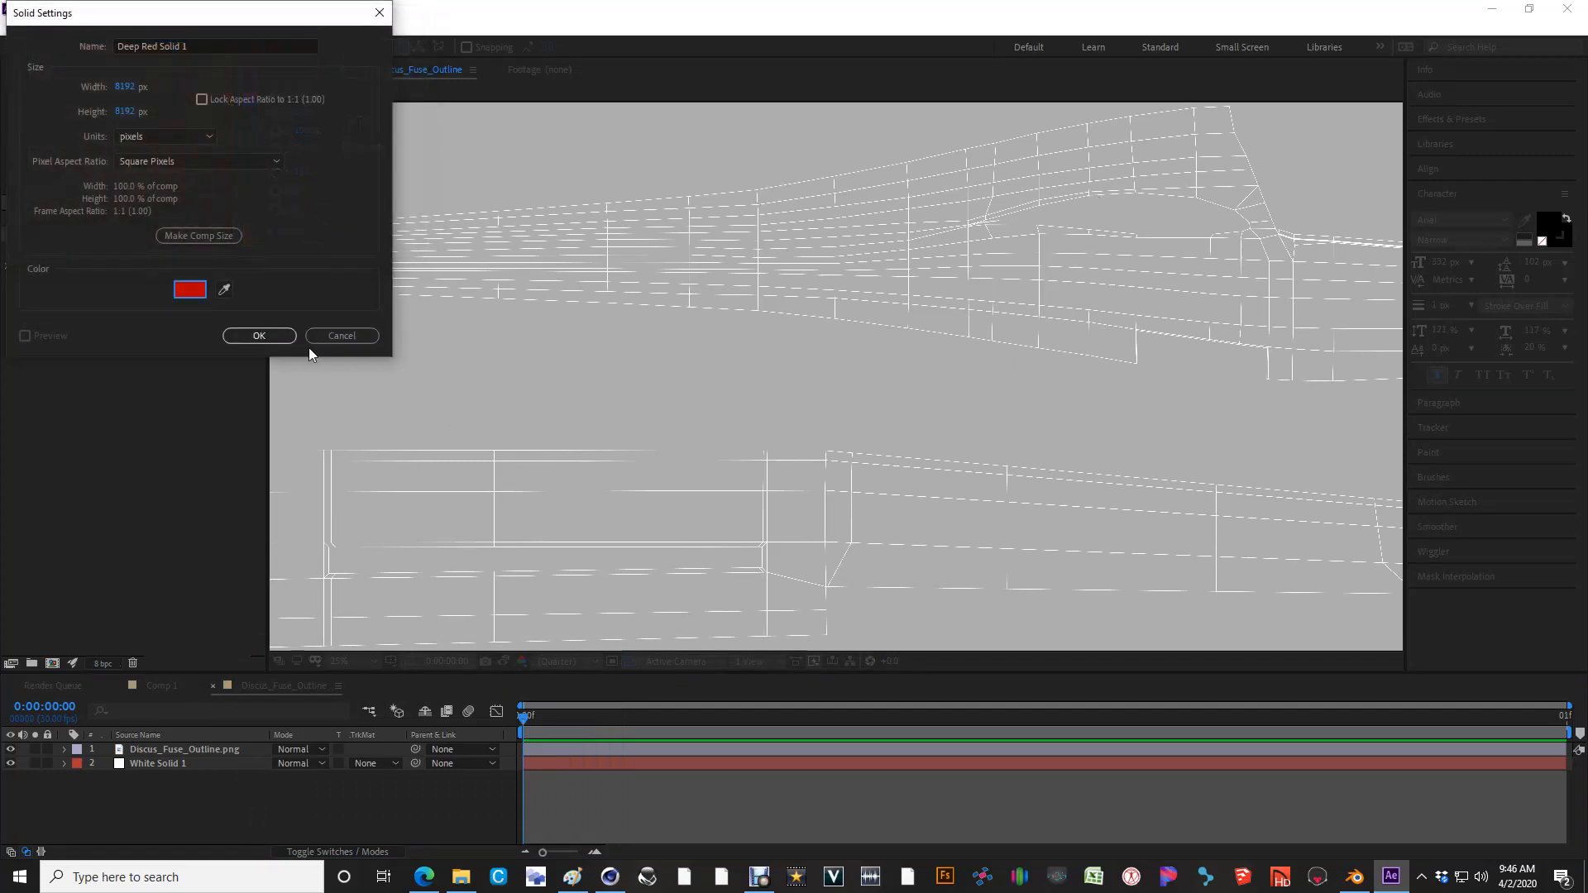
pyautogui.press('Return')
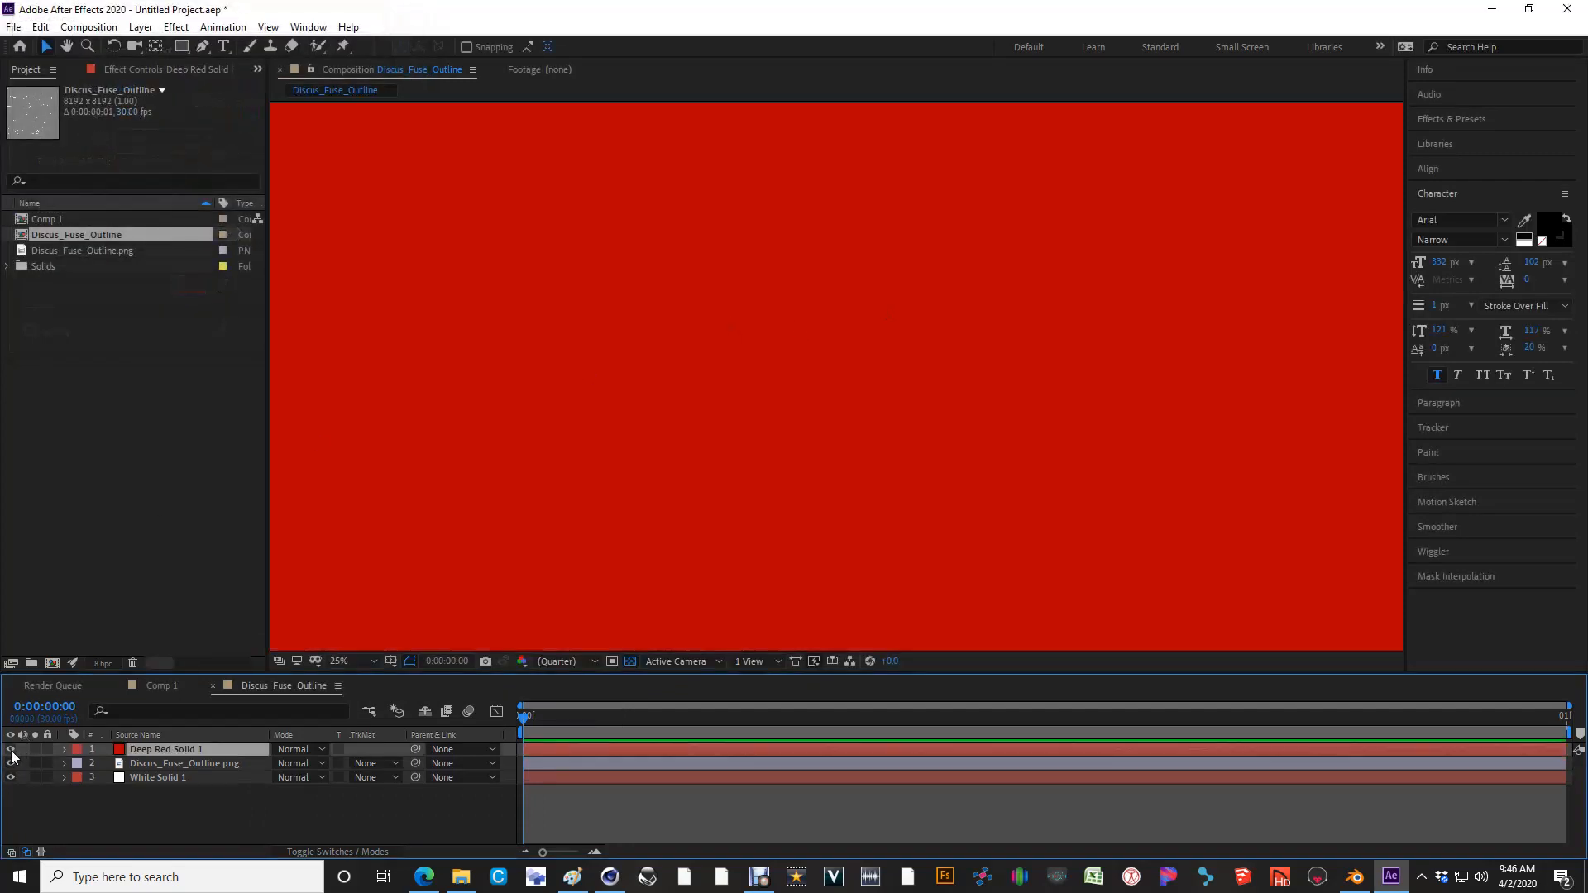
pyautogui.click(11, 749)
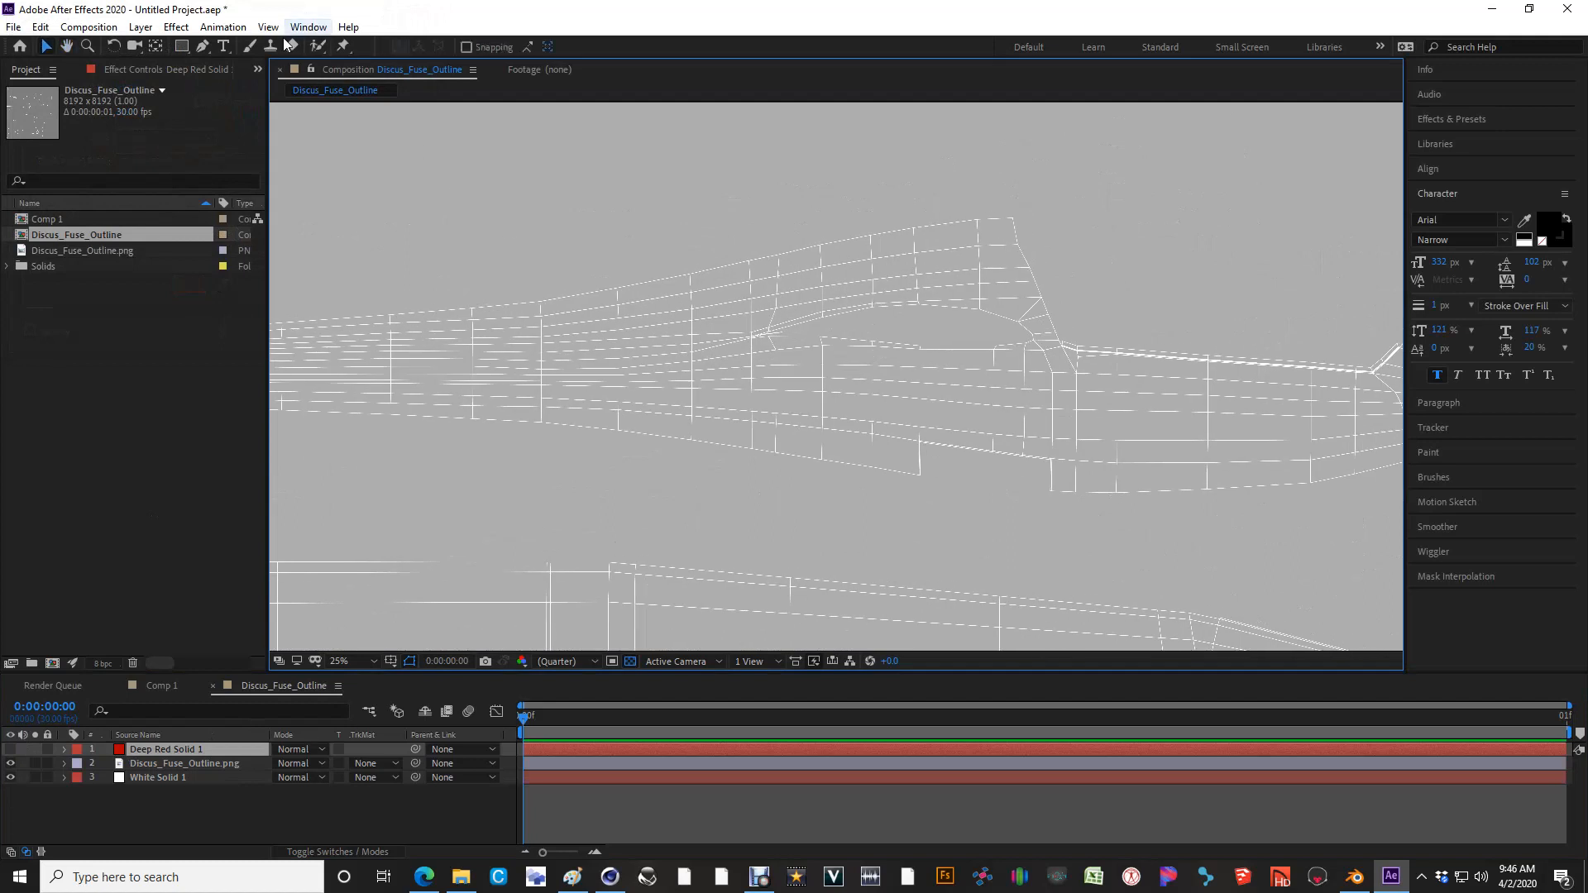
# With the Pen tool, start a curved mask on the red solid, tracing the stripe's upper edge from the nose back to the tail fin's base
pyautogui.click(202, 47)
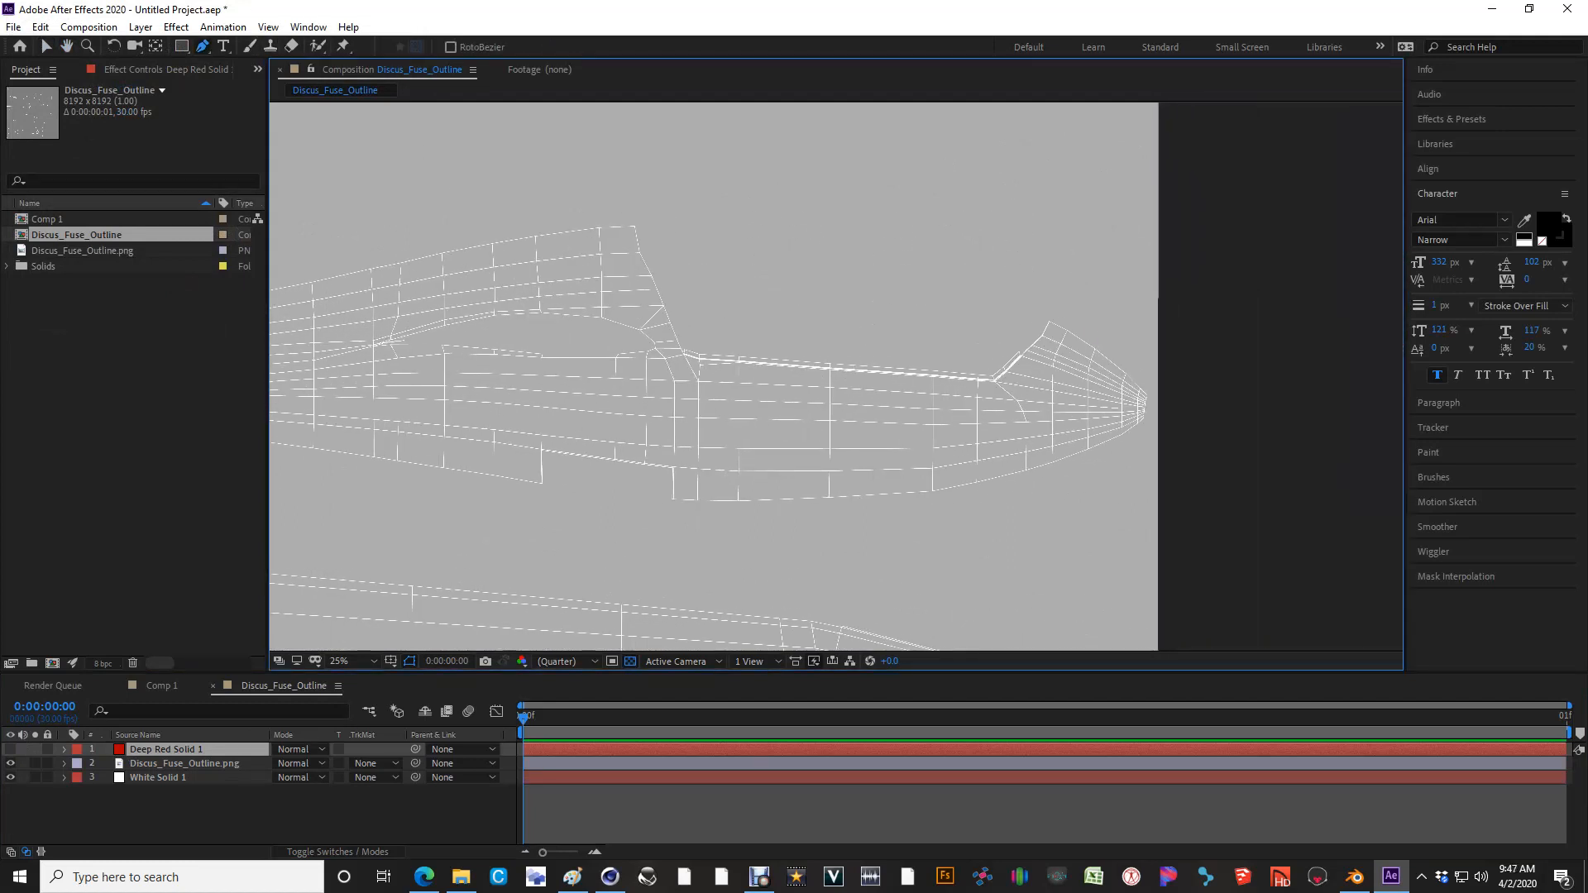
pyautogui.click(1092, 331)
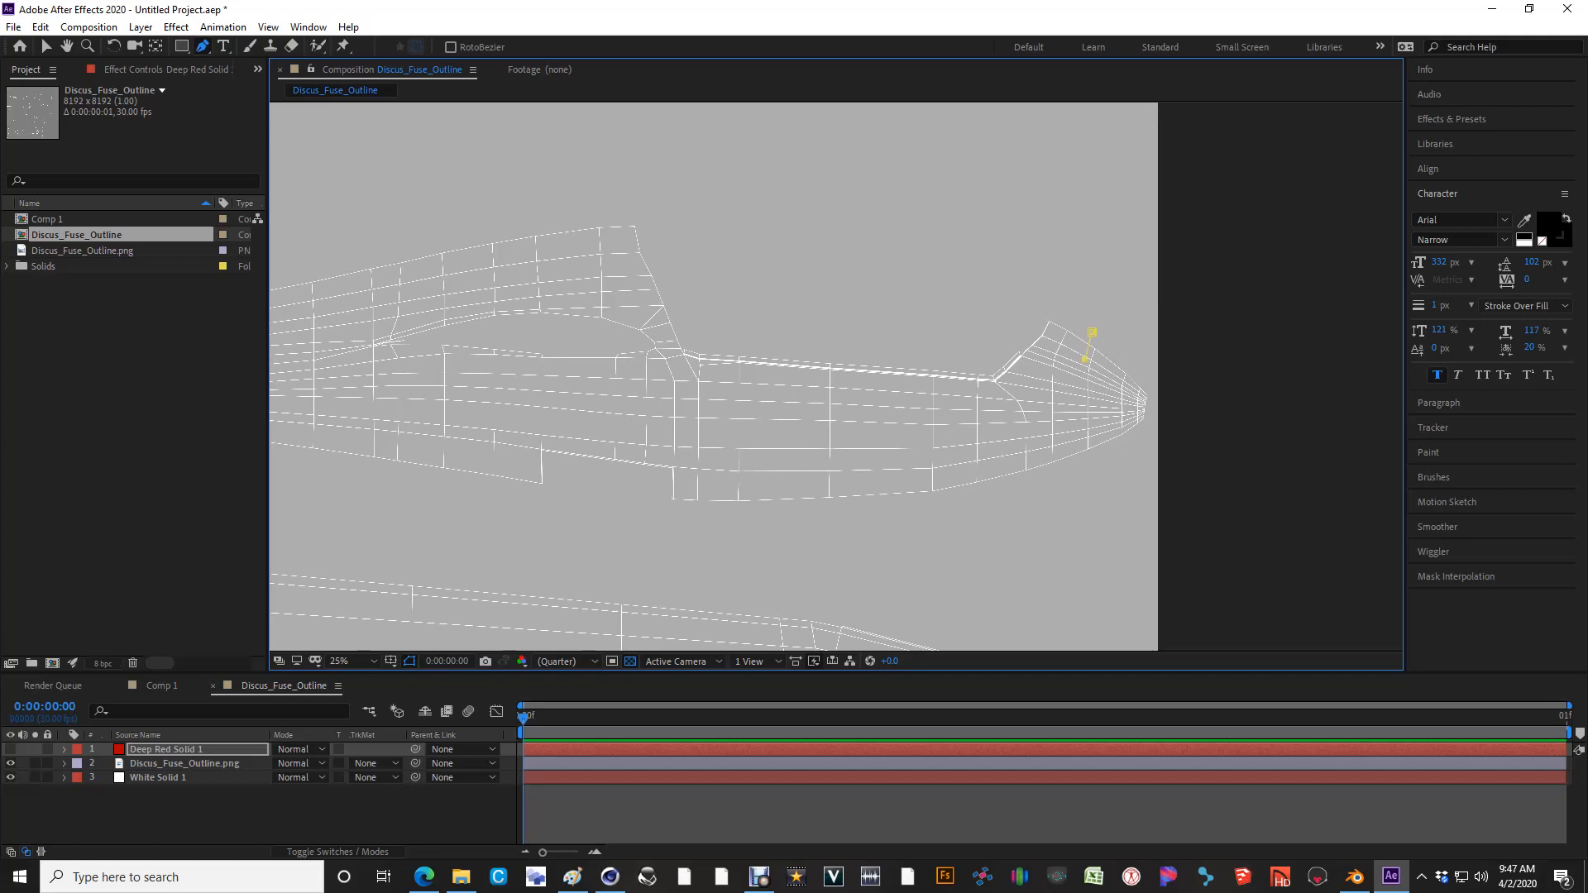
pyautogui.moveTo(1068, 392); pyautogui.dragTo(868, 426)
pyautogui.moveTo(607, 420); pyautogui.dragTo(464, 413)
pyautogui.moveTo(464, 413); pyautogui.dragTo(1050, 486, button='middle')
pyautogui.moveTo(809, 466); pyautogui.dragTo(699, 461)
pyautogui.moveTo(691, 462); pyautogui.dragTo(980, 466, button='middle')
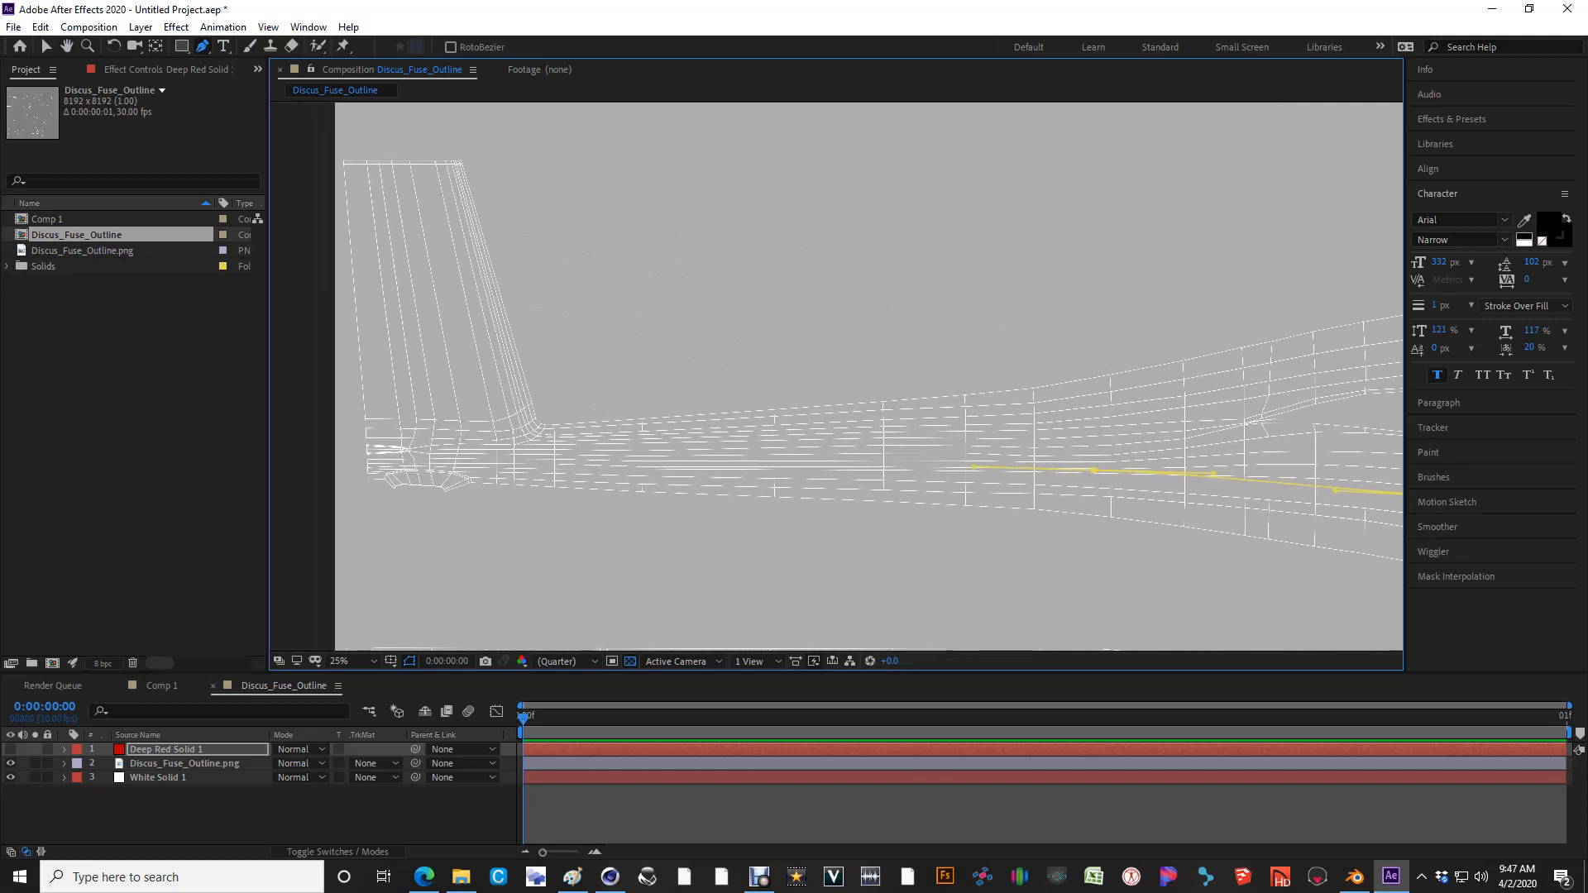
pyautogui.moveTo(682, 467); pyautogui.dragTo(657, 468)
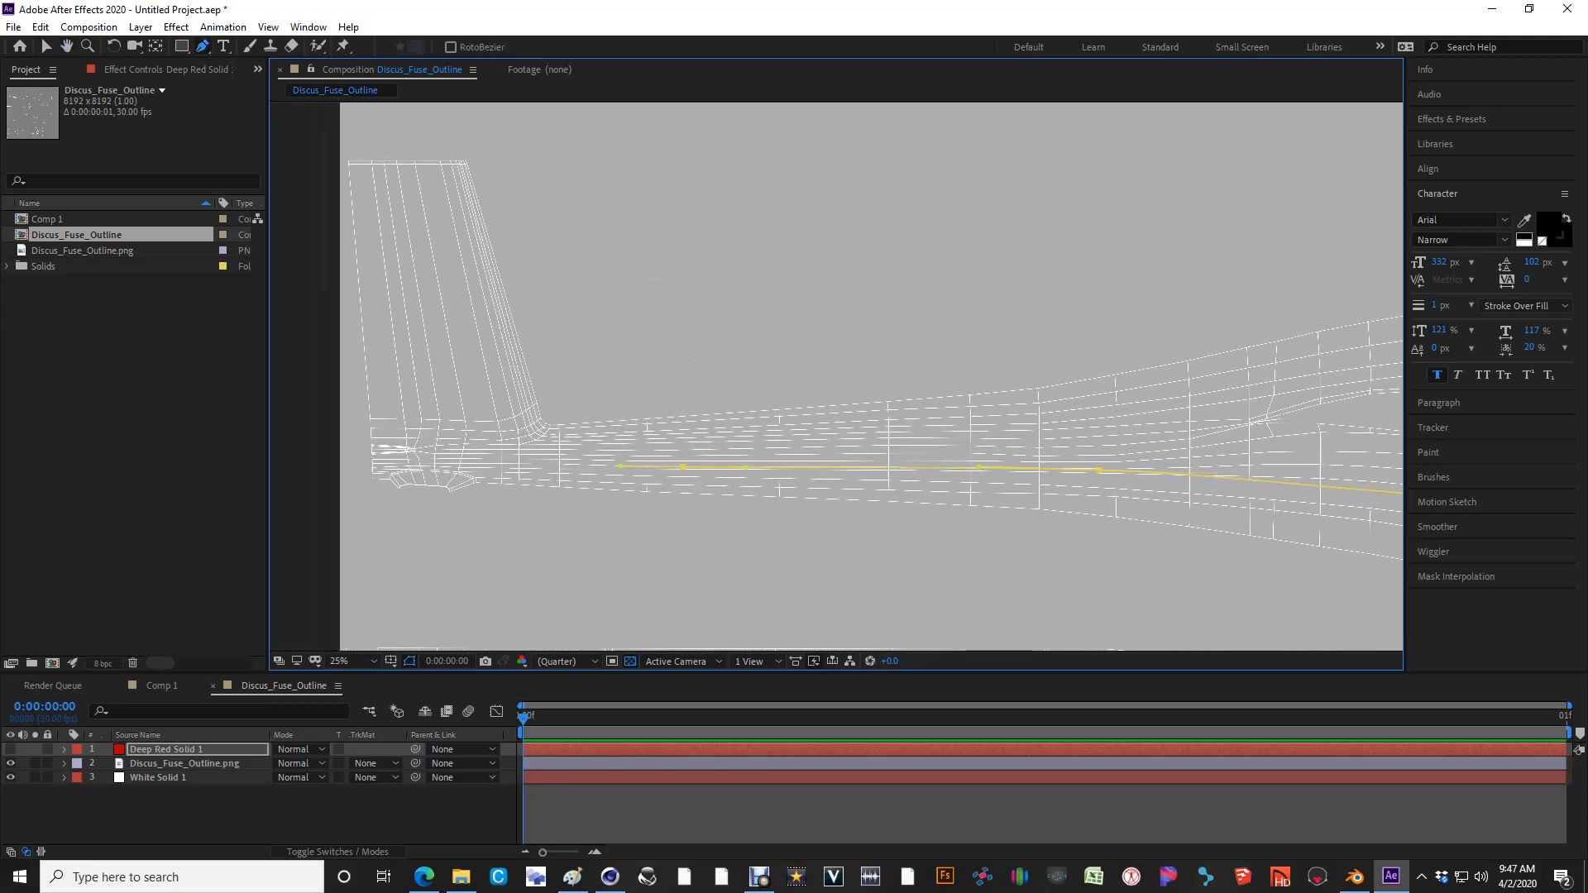
pyautogui.moveTo(480, 439); pyautogui.dragTo(434, 406)
pyautogui.moveTo(433, 405); pyautogui.dragTo(596, 481, button='middle')
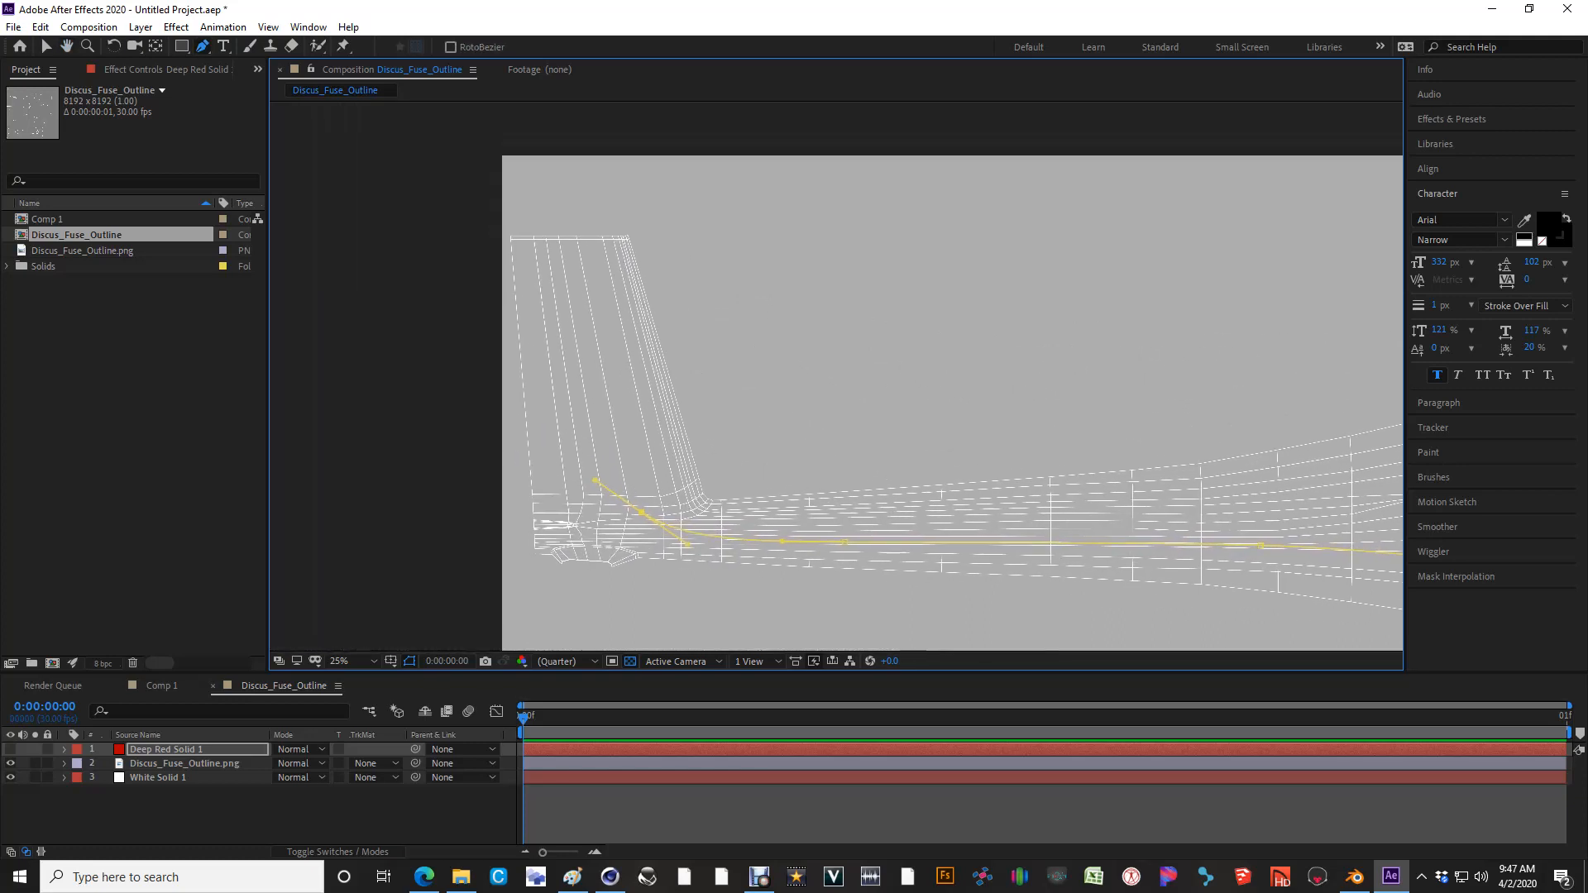
# Extend the mask path up past the top of the tail fin and curve it back down to the rear fuselage's underside
pyautogui.click(532, 215)
pyautogui.moveTo(532, 214); pyautogui.dragTo(577, 525)
pyautogui.moveTo(721, 557); pyautogui.dragTo(779, 558)
pyautogui.moveTo(901, 513); pyautogui.dragTo(722, 448, button='middle')
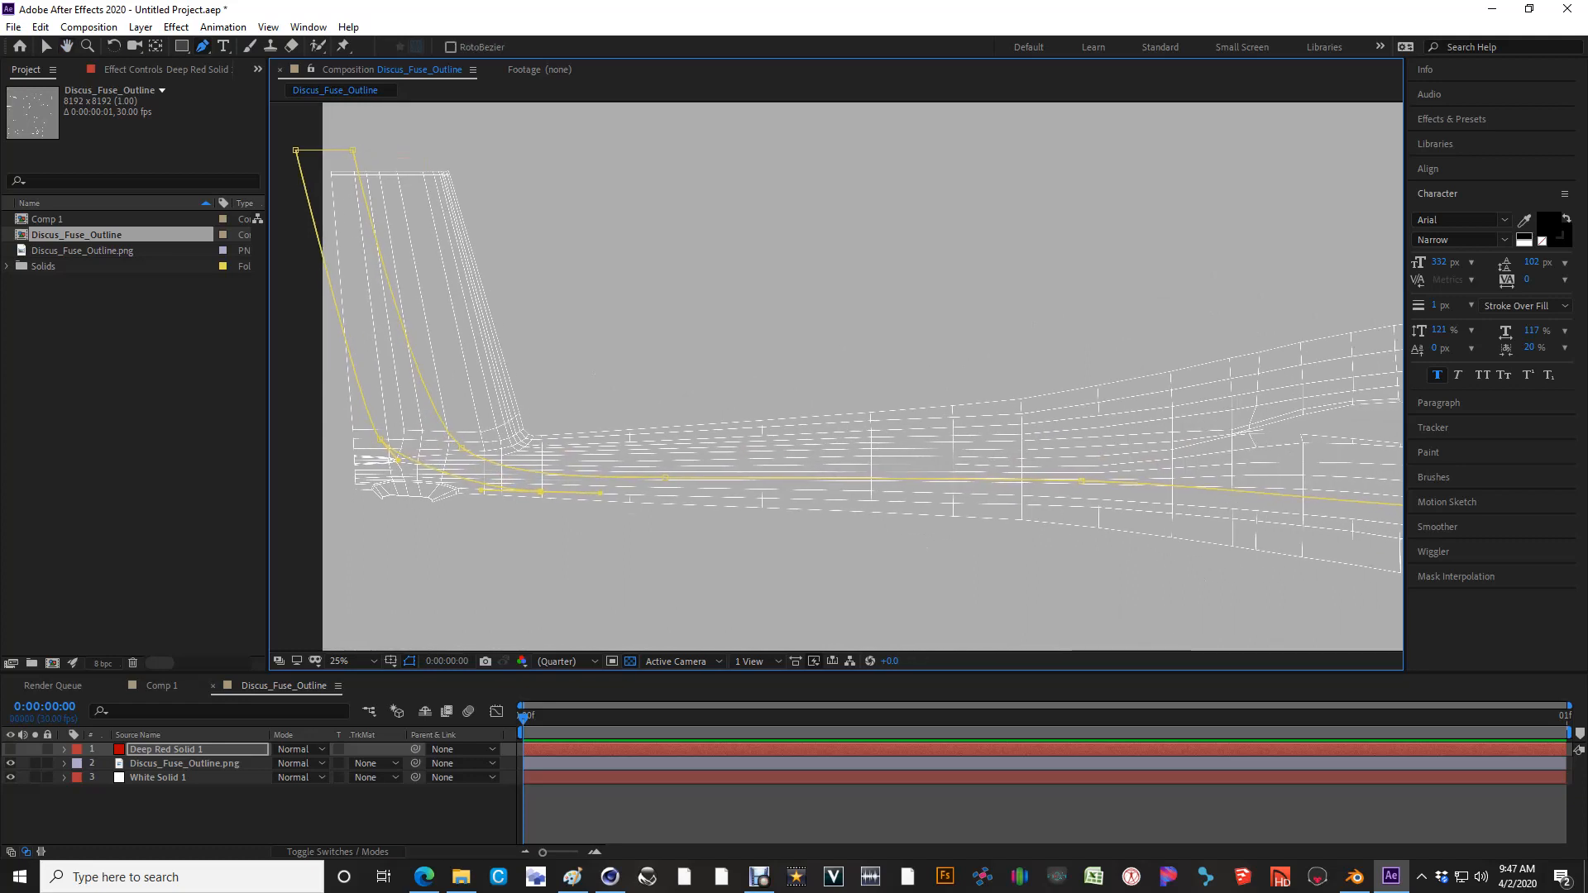
# Trace the stripe's lower edge forward along the fuselage with curved mask points up to just behind the nose
pyautogui.click(1086, 508)
pyautogui.moveTo(1124, 513); pyautogui.dragTo(1149, 515)
pyautogui.moveTo(1149, 516); pyautogui.dragTo(754, 459, button='middle')
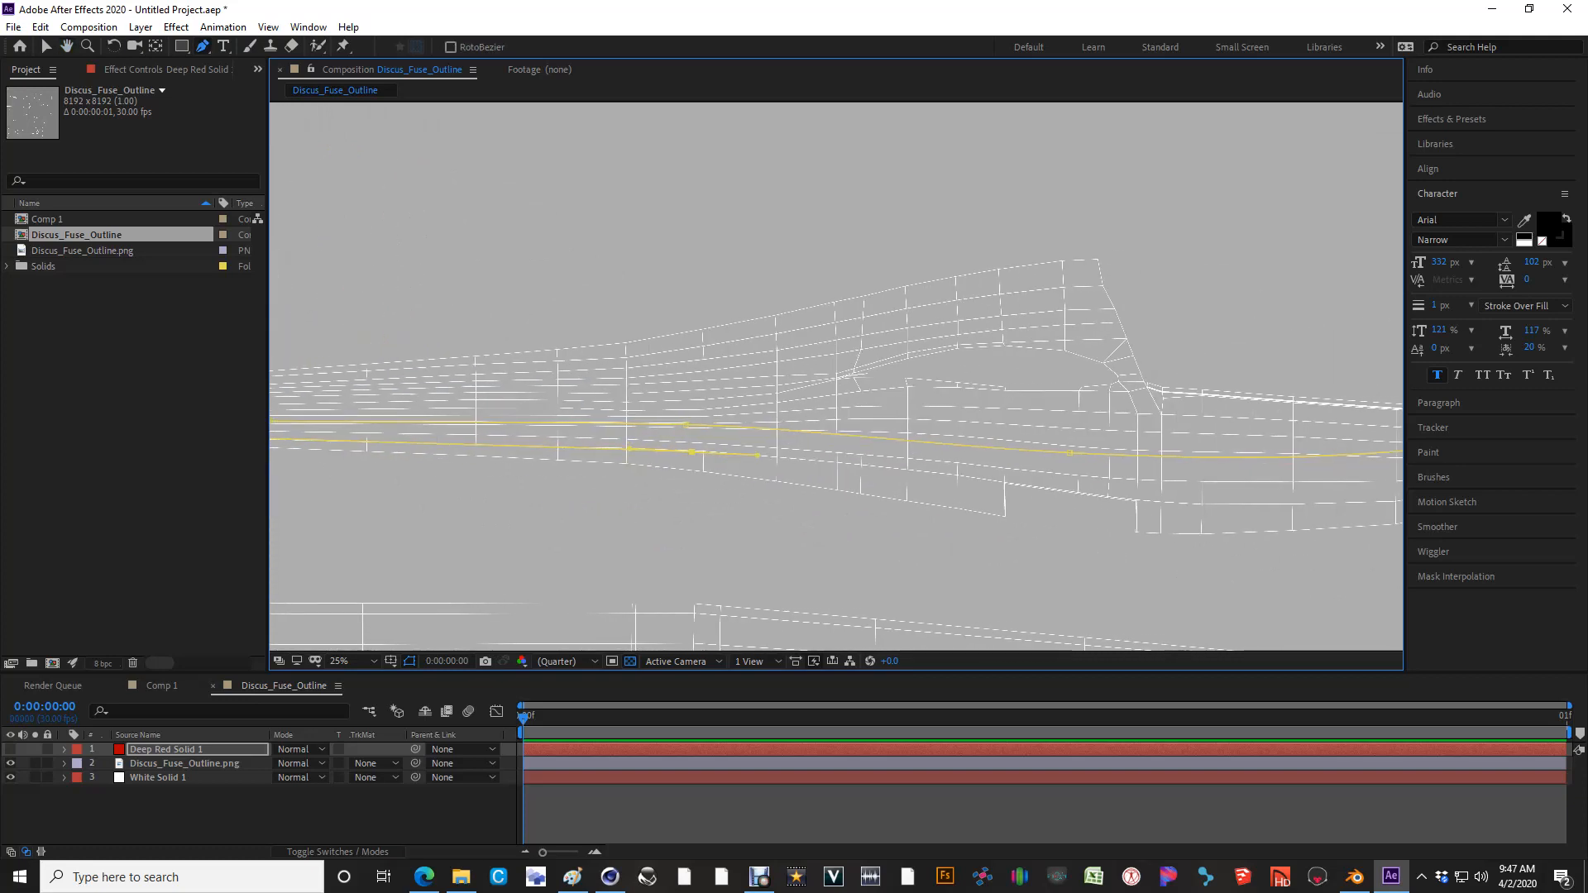
pyautogui.moveTo(692, 453); pyautogui.dragTo(691, 449)
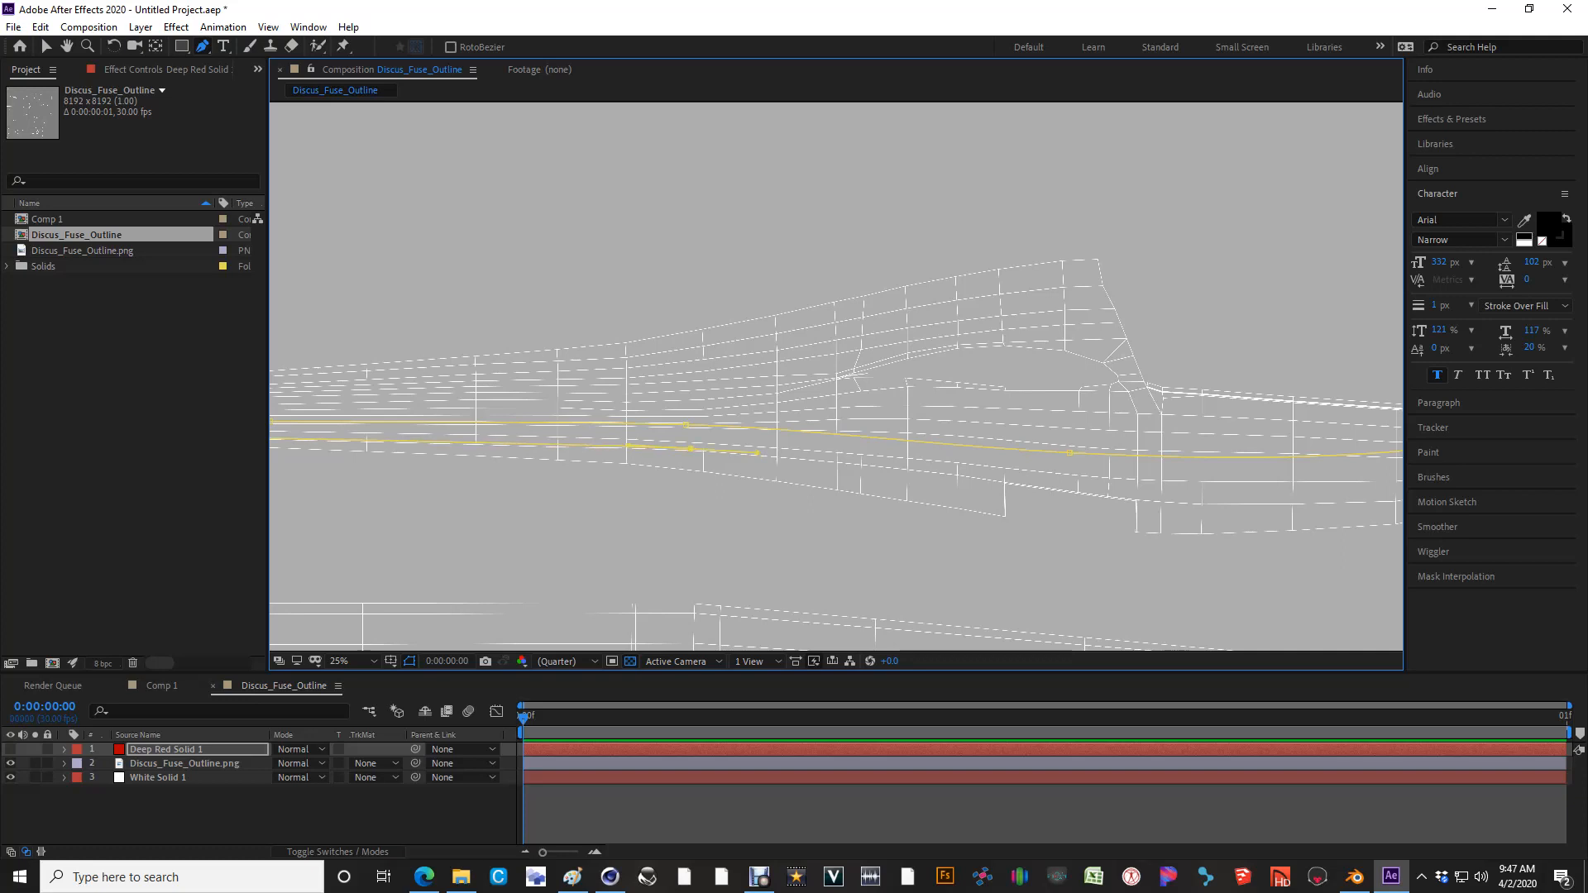
pyautogui.moveTo(1143, 496); pyautogui.dragTo(1009, 479)
pyautogui.moveTo(1224, 494); pyautogui.dragTo(918, 482, button='middle')
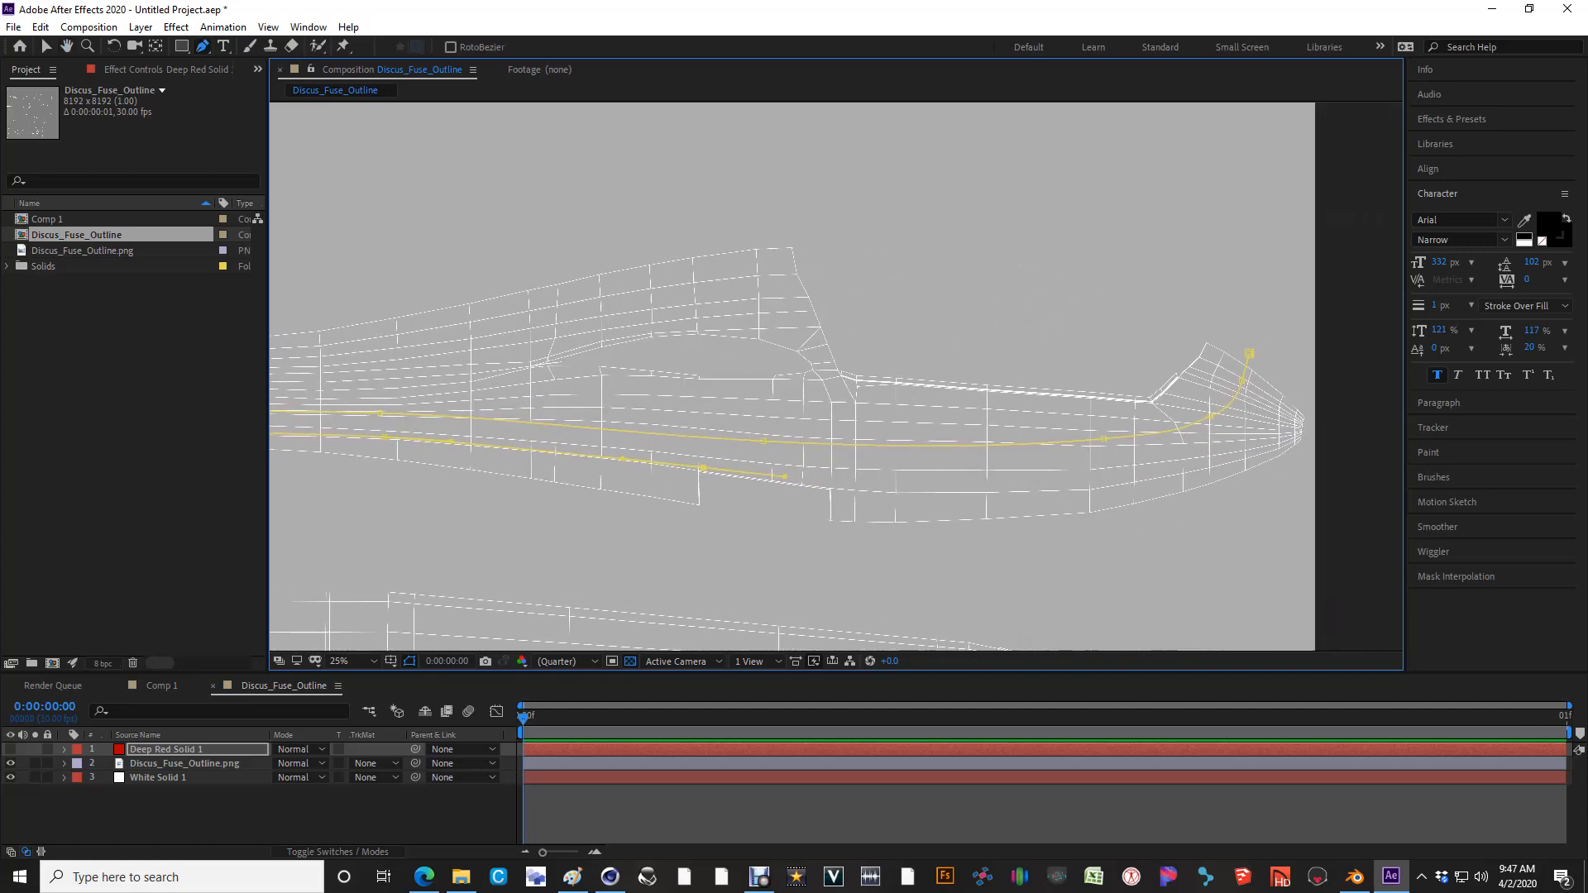
pyautogui.moveTo(1098, 483); pyautogui.dragTo(1243, 455)
pyautogui.moveTo(1243, 455); pyautogui.dragTo(966, 470, button='middle')
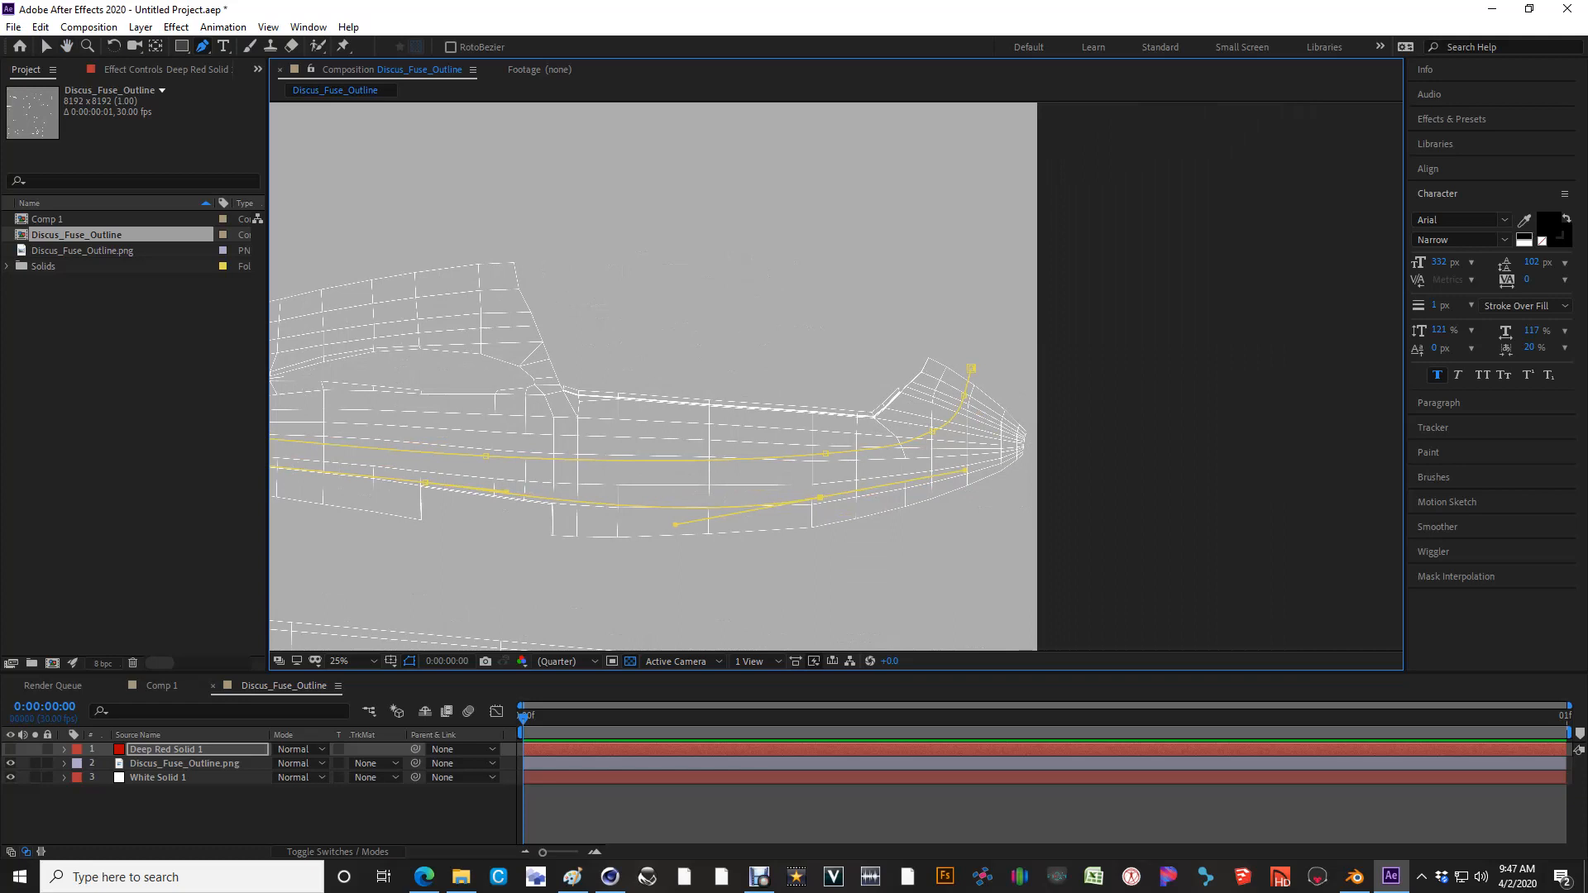
# Carry the mask path around the nose beyond the composition's edge and close it at its starting point
pyautogui.moveTo(965, 470); pyautogui.dragTo(854, 453, button='middle')
pyautogui.moveTo(847, 483); pyautogui.dragTo(891, 524)
pyautogui.click(956, 478)
pyautogui.click(919, 344)
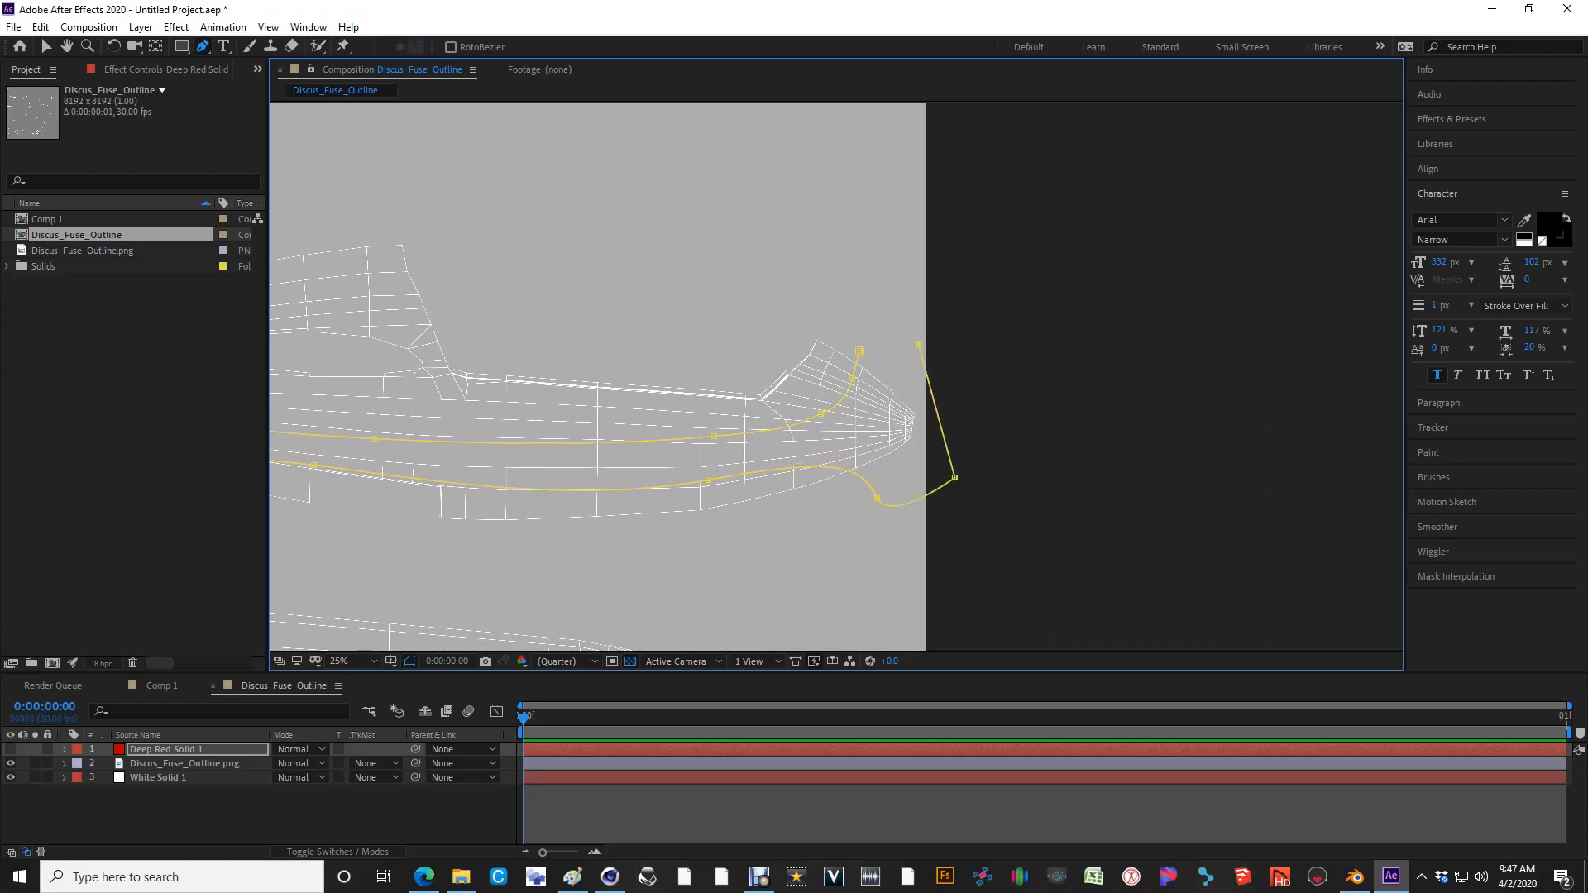
pyautogui.click(860, 351)
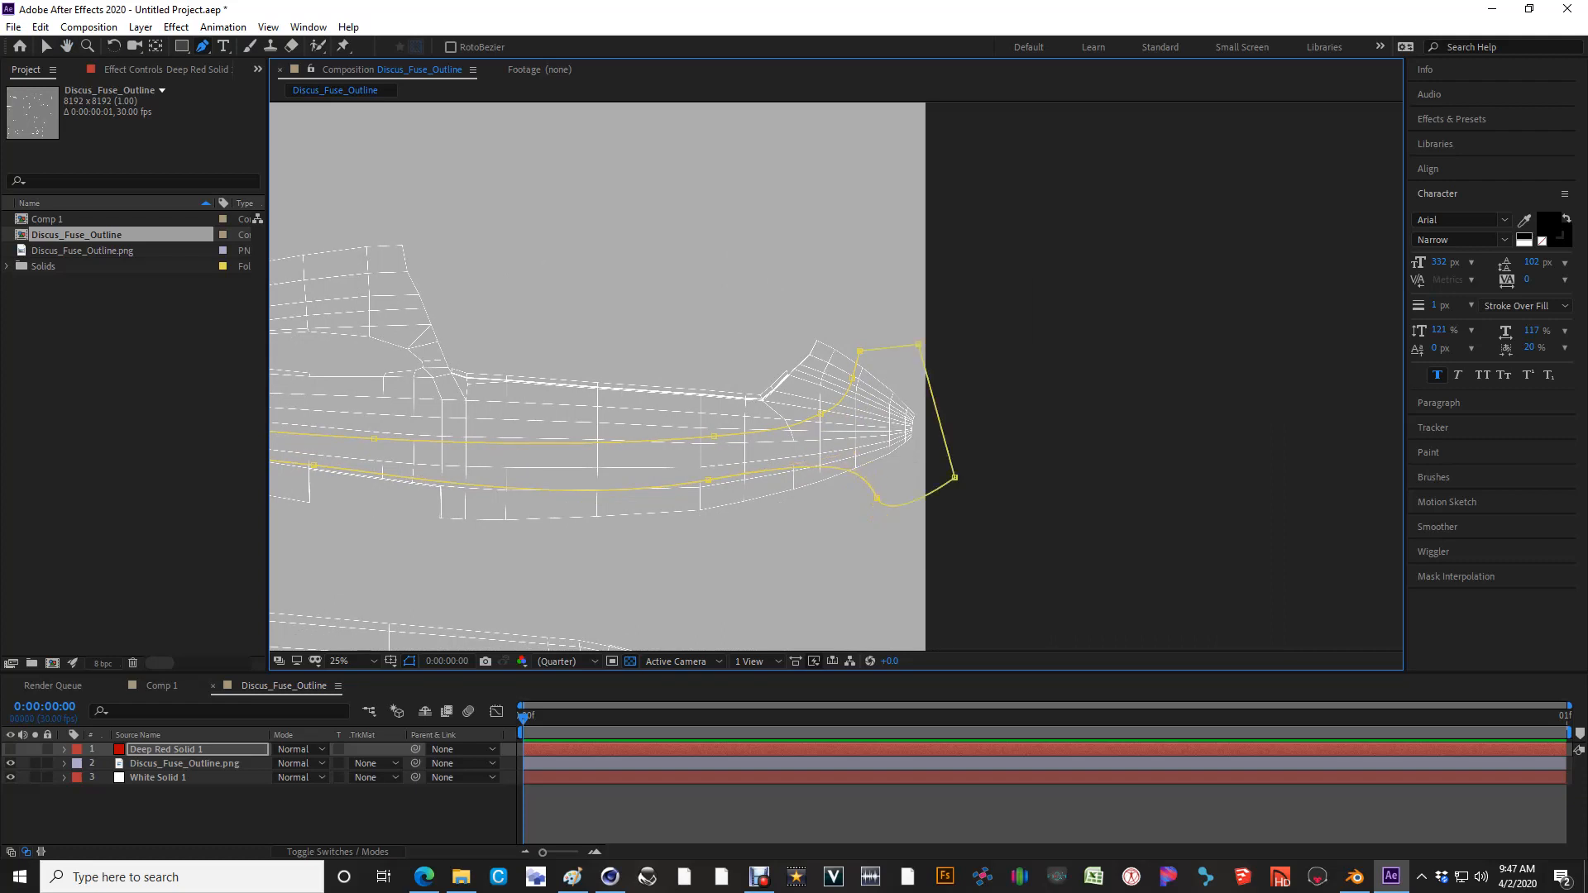
# Show the red solid again and reshape the curve of the stripe's lower edge near the nose
pyautogui.click(11, 749)
pyautogui.click(10, 749)
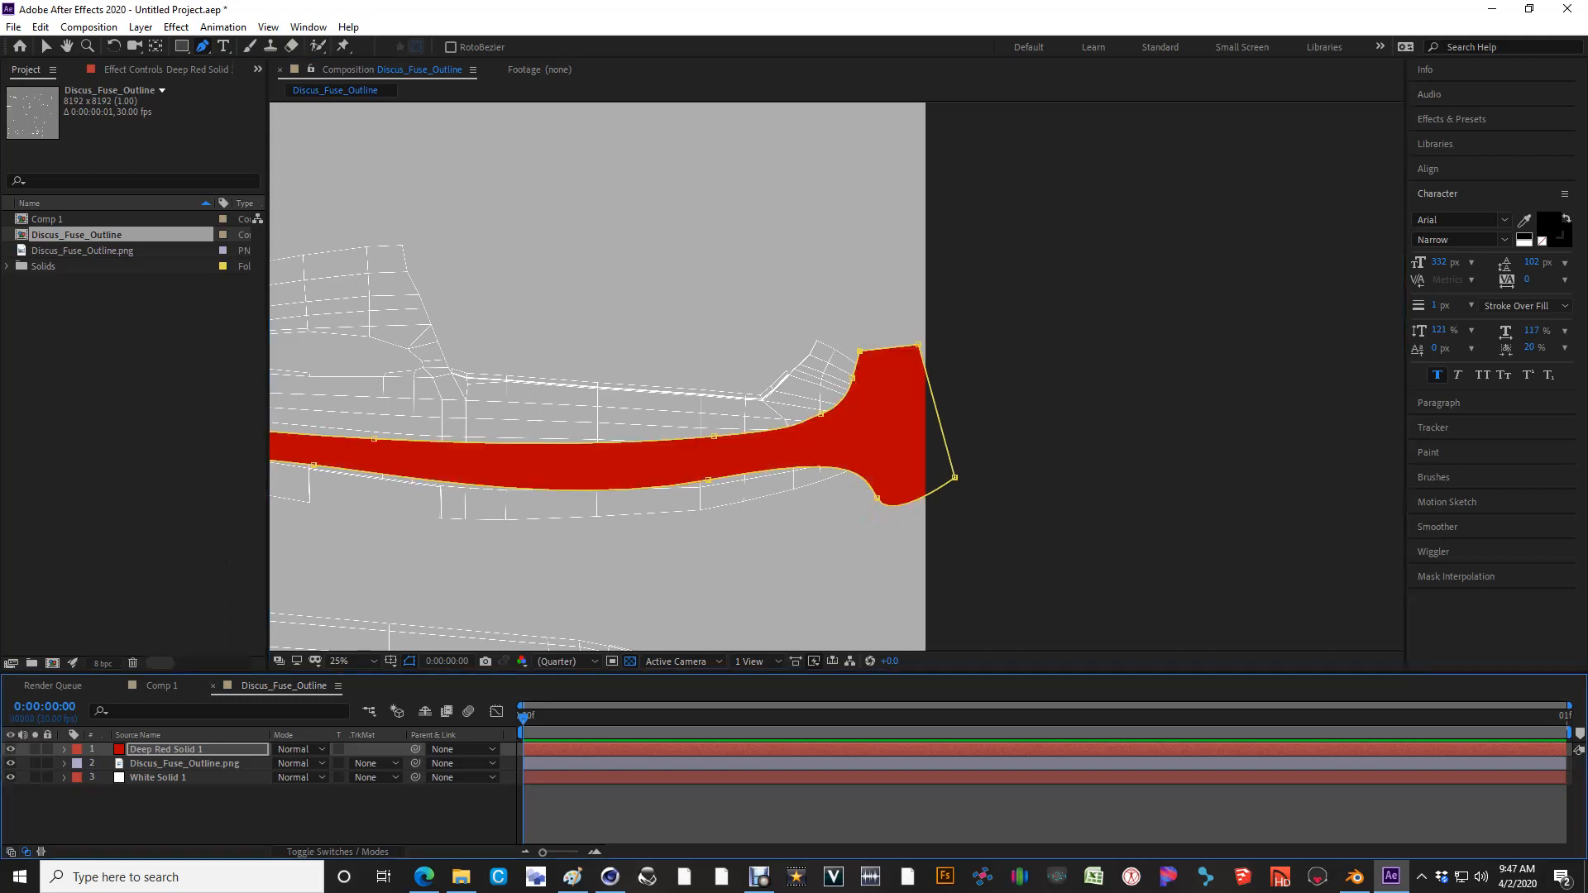
pyautogui.keyDown('alt'); pyautogui.moveTo(708, 479); pyautogui.dragTo(856, 471); pyautogui.keyUp('alt')
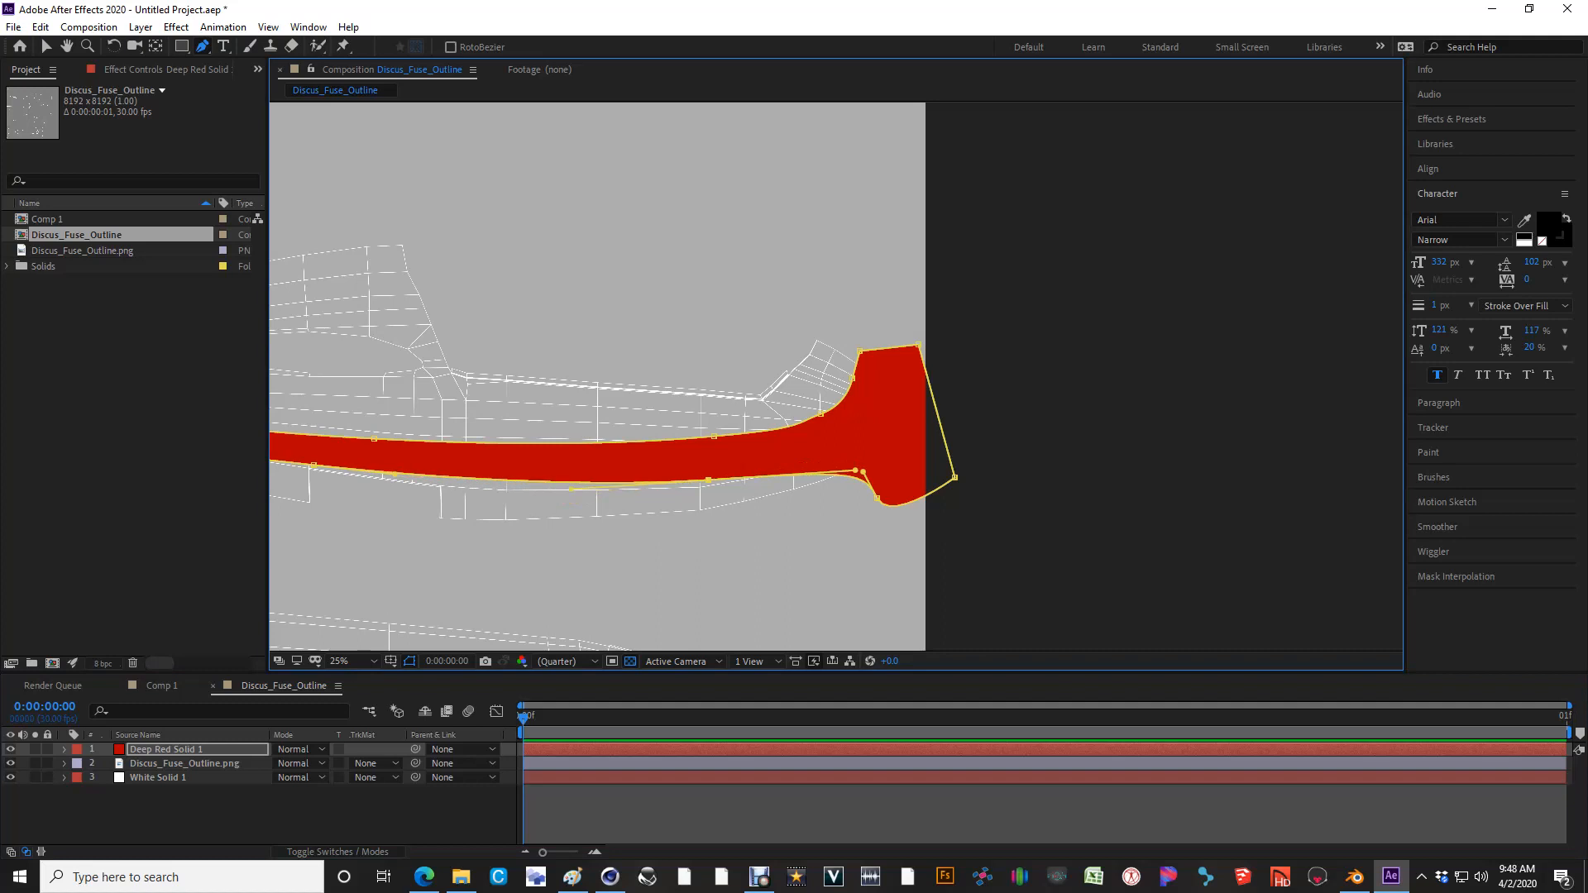
pyautogui.moveTo(827, 480); pyautogui.dragTo(1095, 513, button='middle')
pyautogui.scroll(-1, 836, 377)
pyautogui.moveTo(728, 463)
pyautogui.mouseDown(button='middle')
pyautogui.moveTo(1126, 483)
pyautogui.moveTo(722, 460)
pyautogui.mouseUp(button='middle')
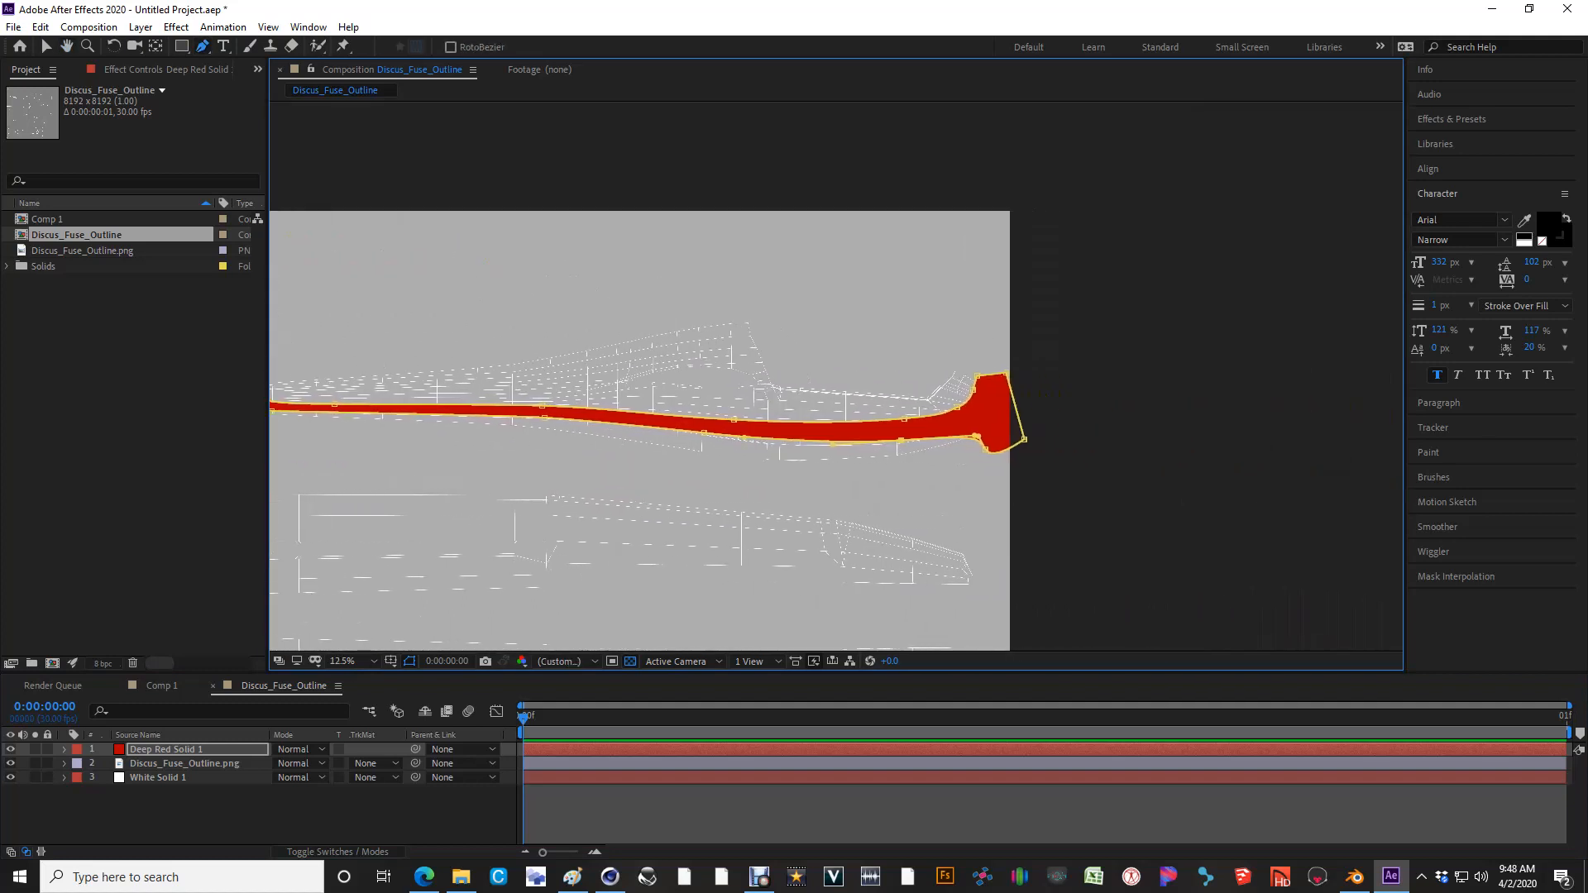
pyautogui.click(158, 750)
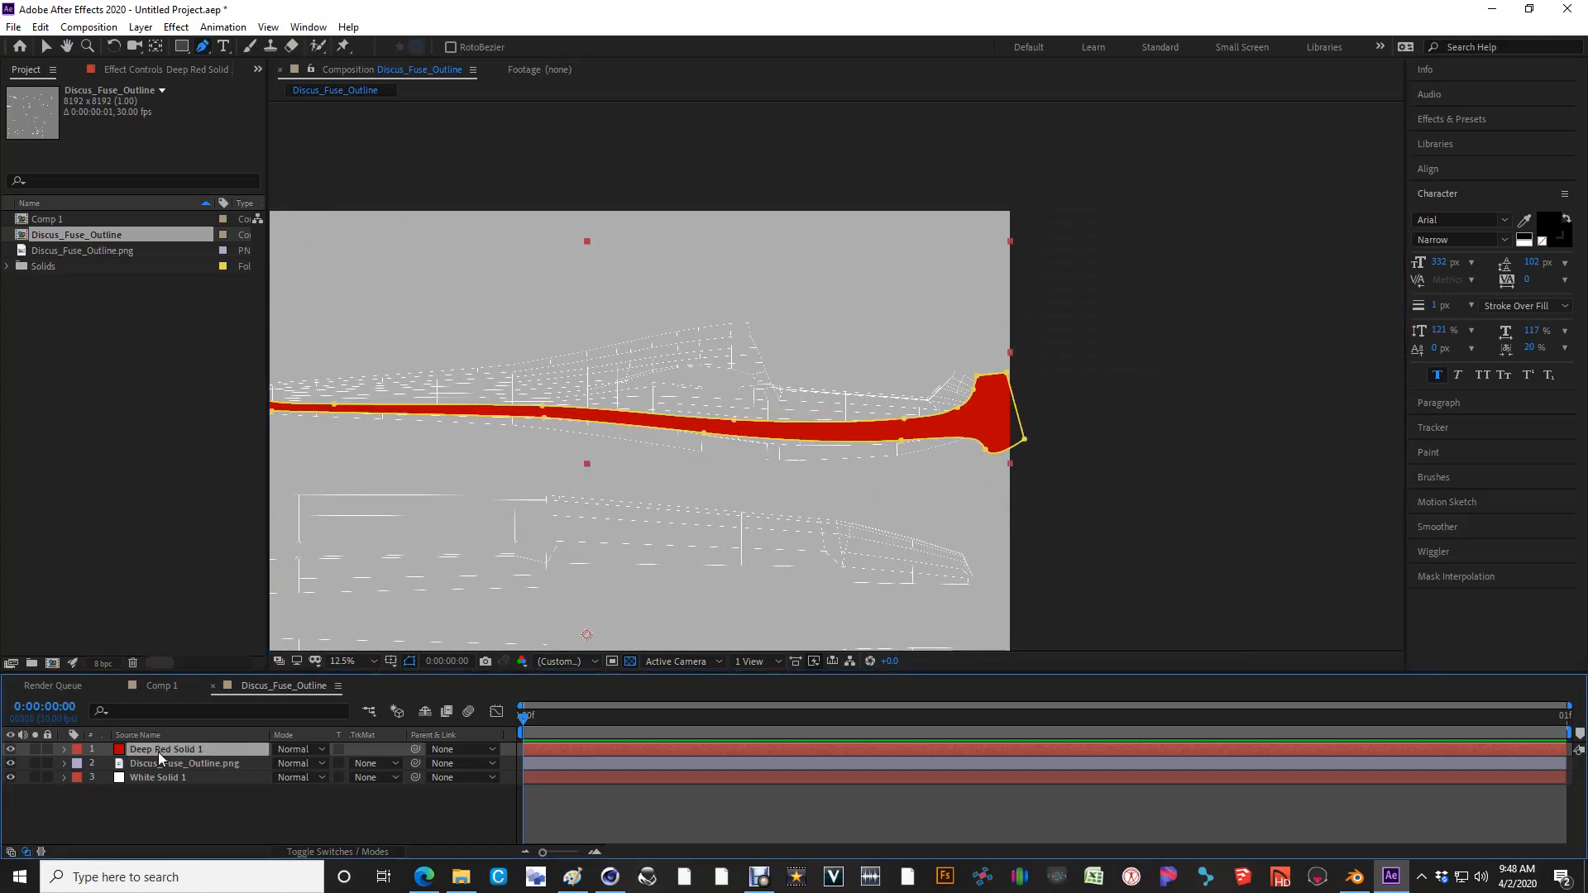
pyautogui.rightClick(188, 810)
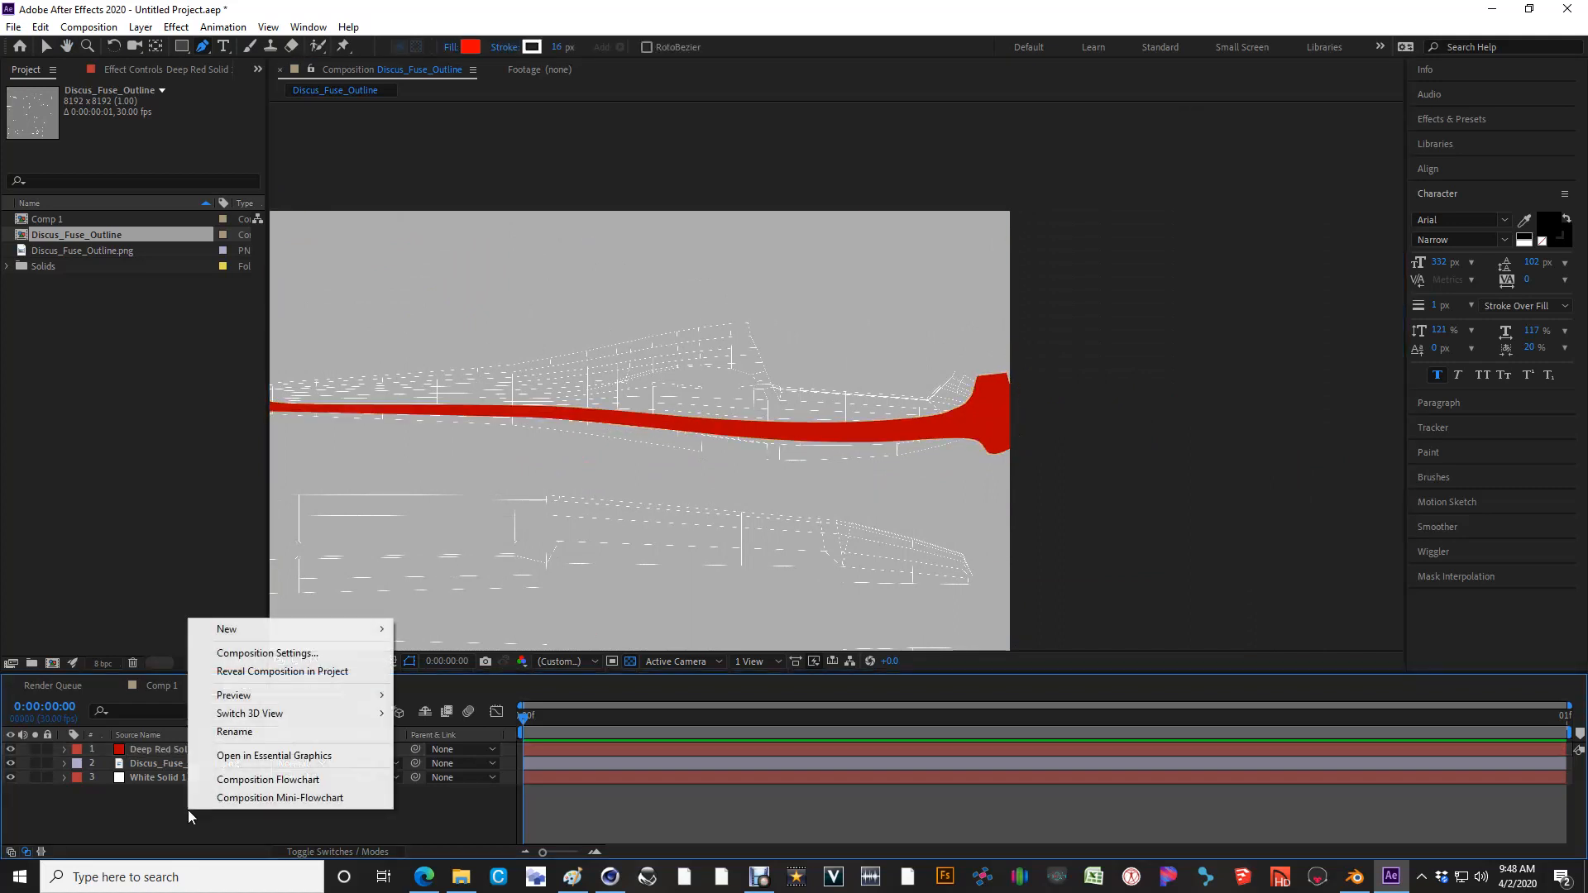
pyautogui.moveTo(315, 629)
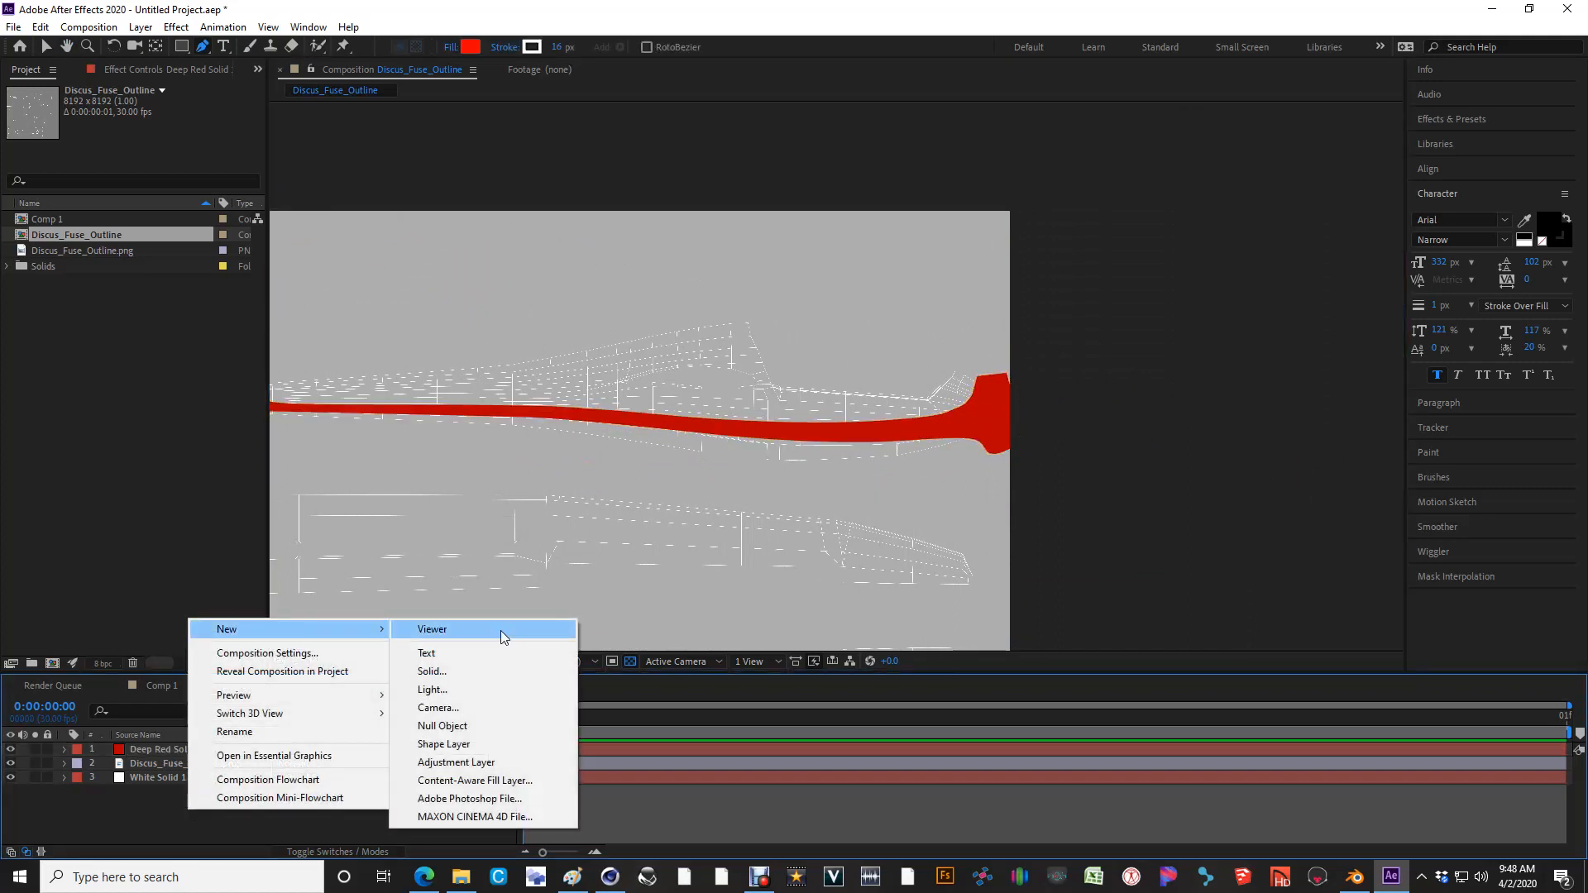
pyautogui.click(463, 672)
pyautogui.click(189, 289)
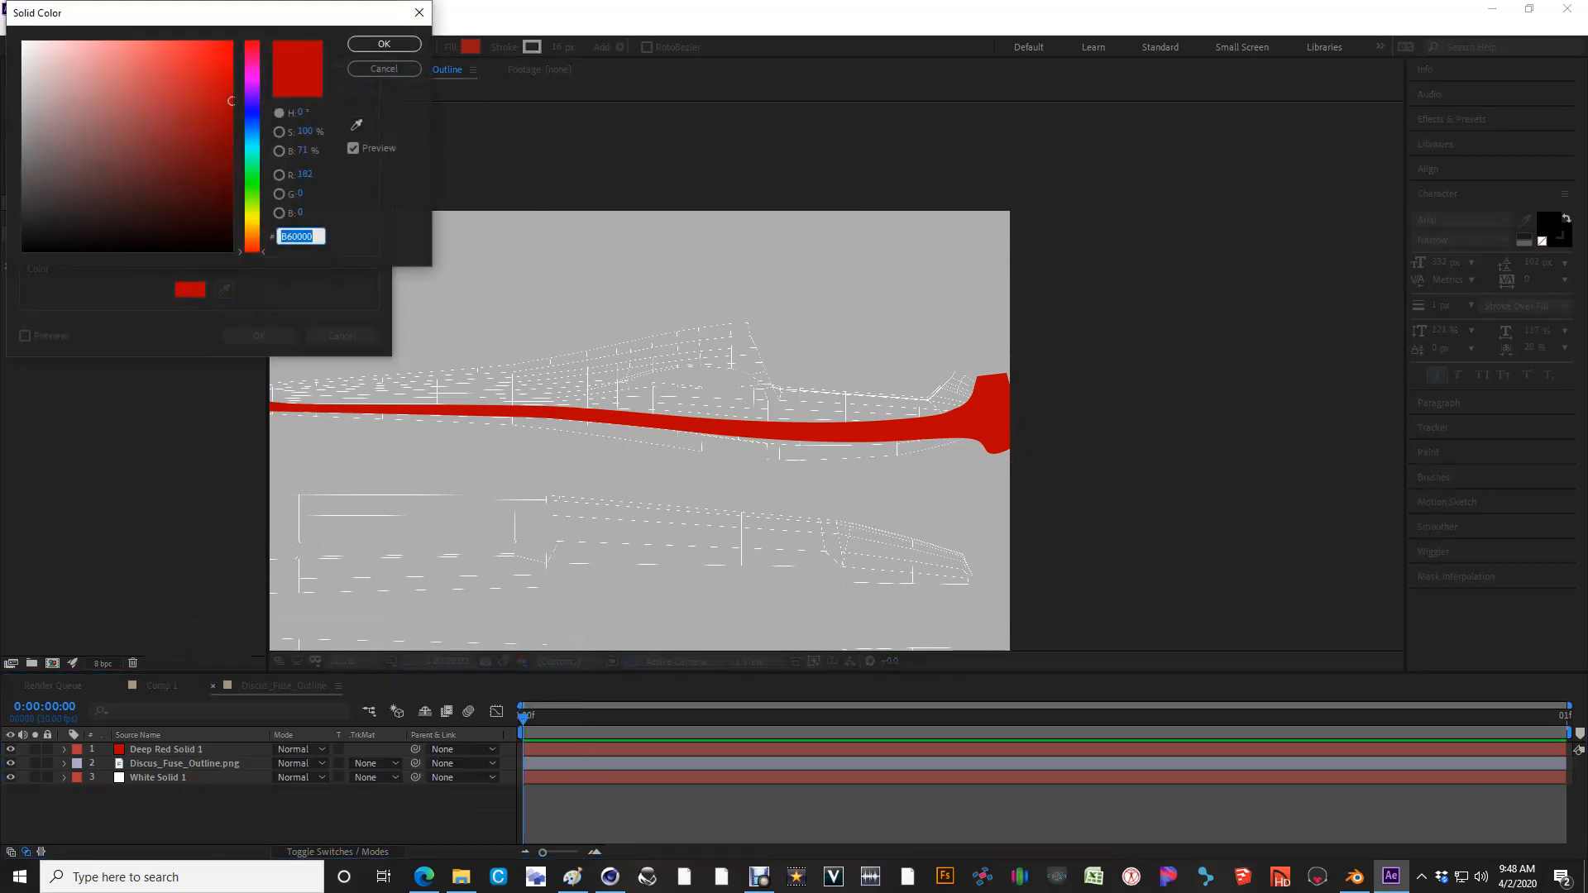
pyautogui.click(409, 49)
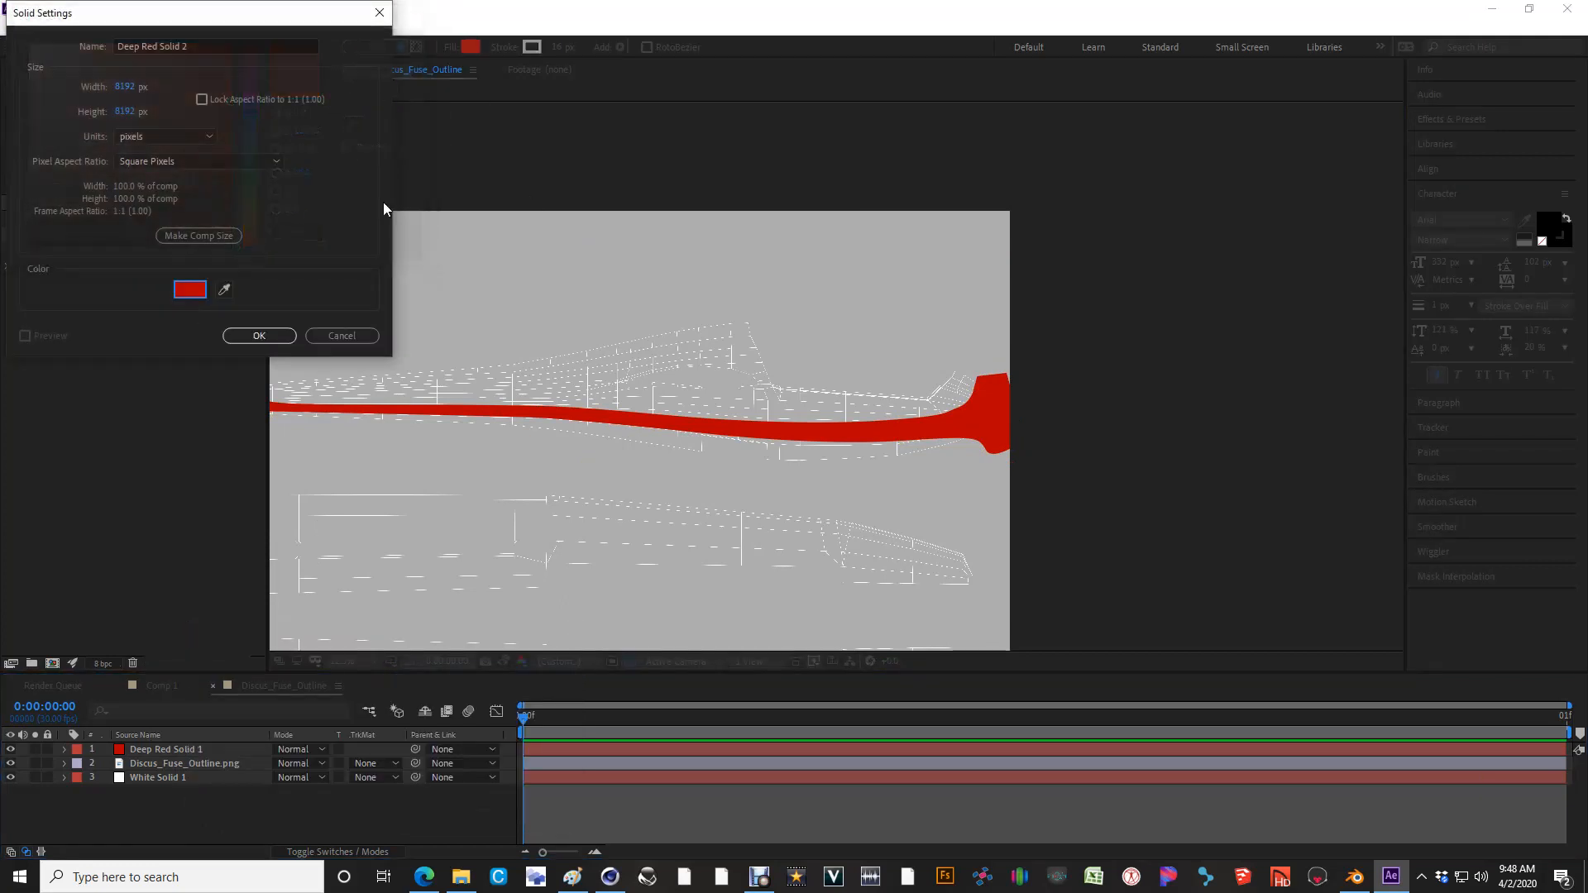
pyautogui.click(323, 336)
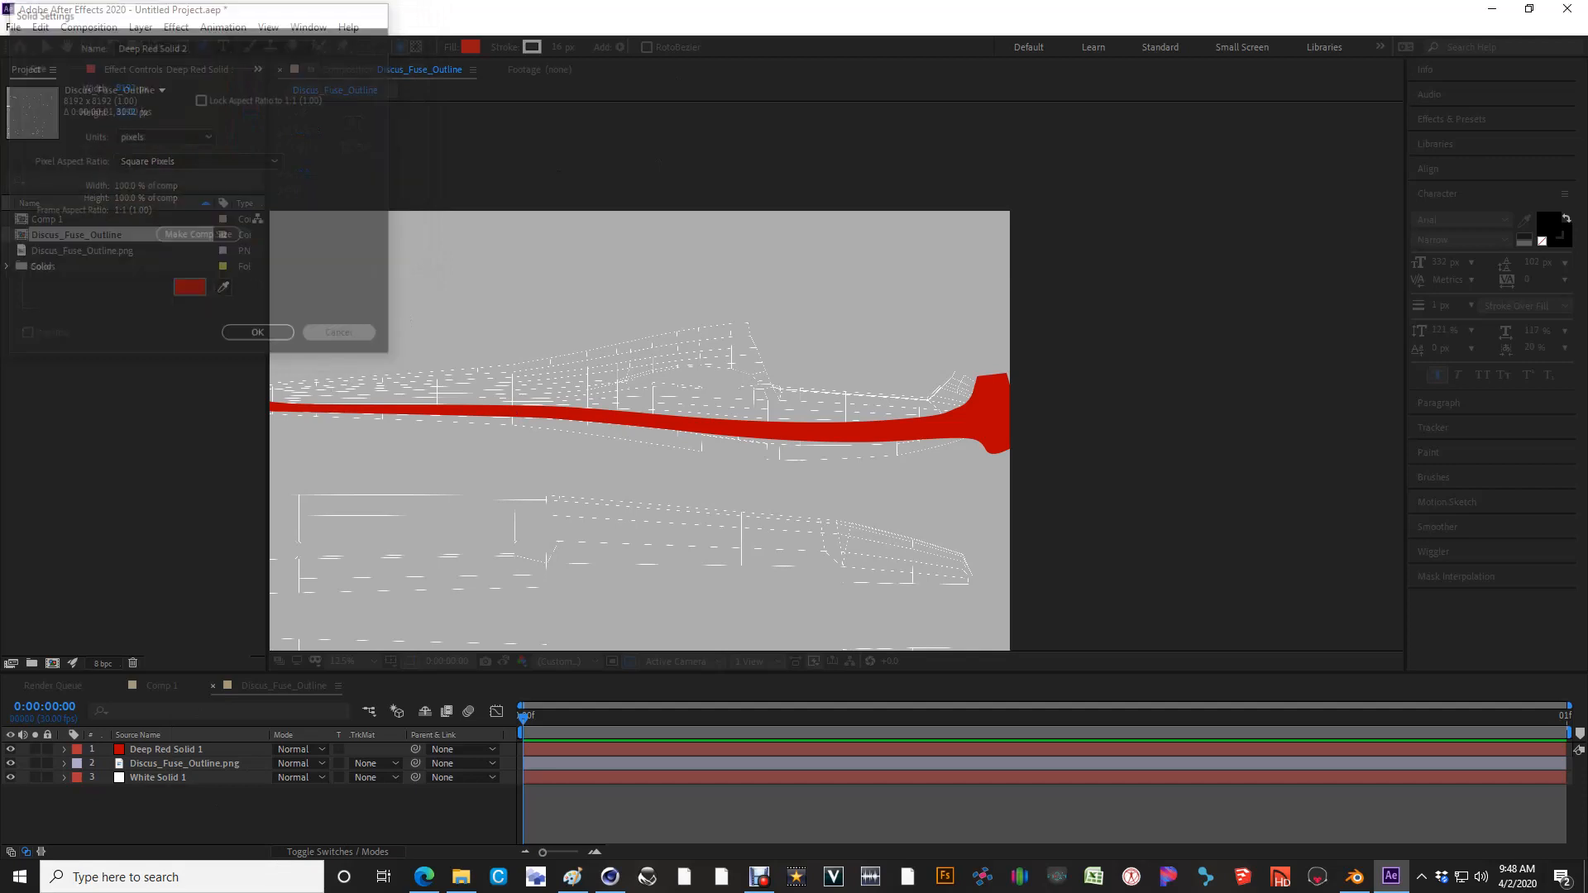
# Duplicate the masked red stripe layer
pyautogui.click(162, 749)
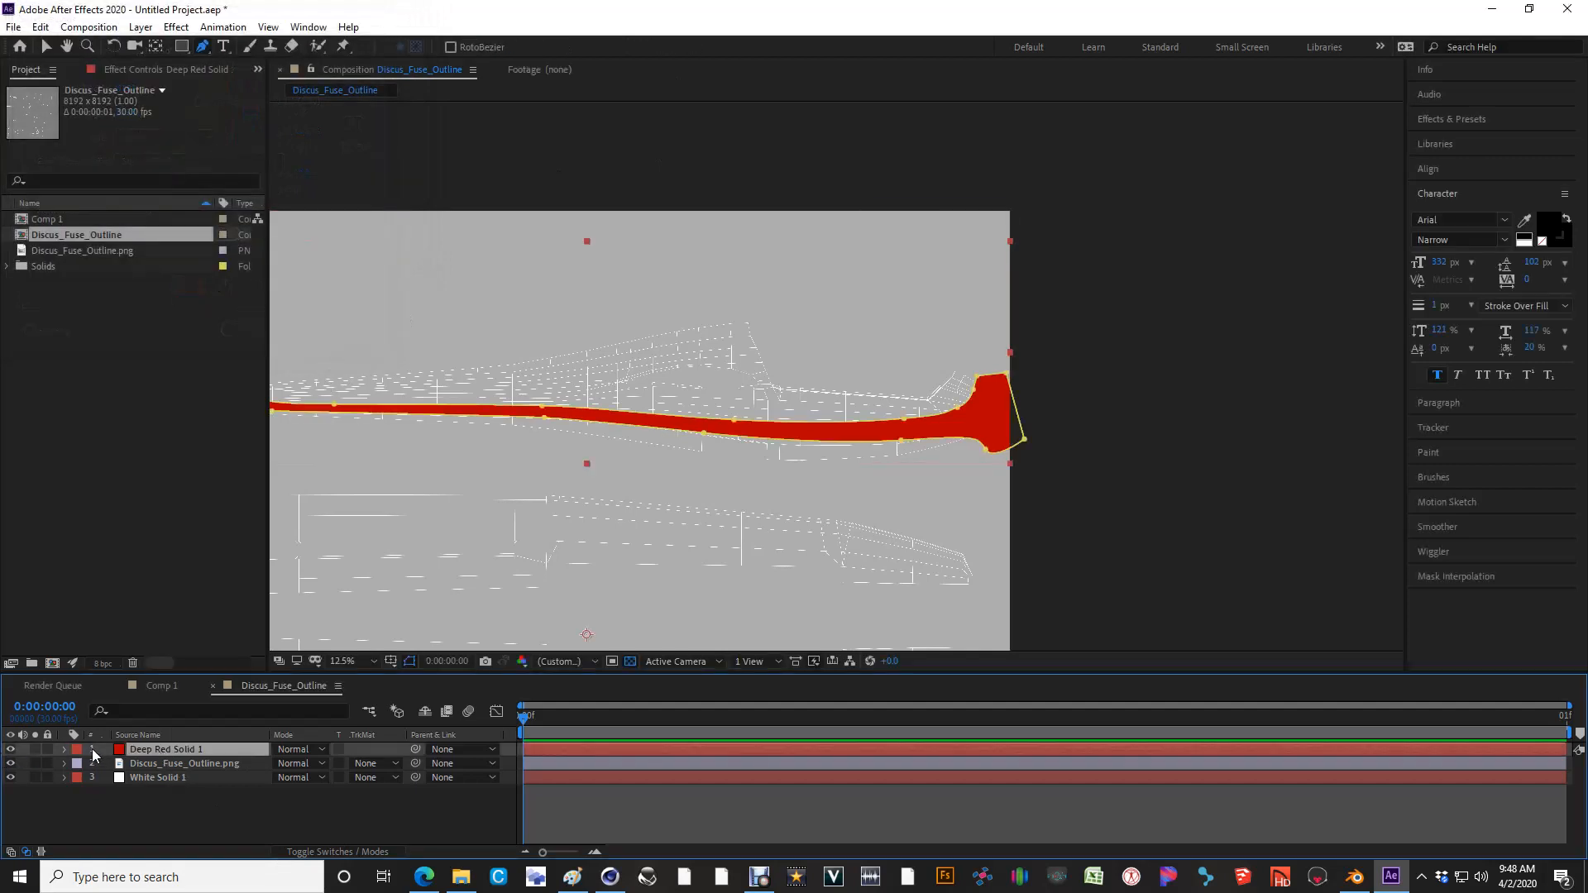
pyautogui.click(63, 749)
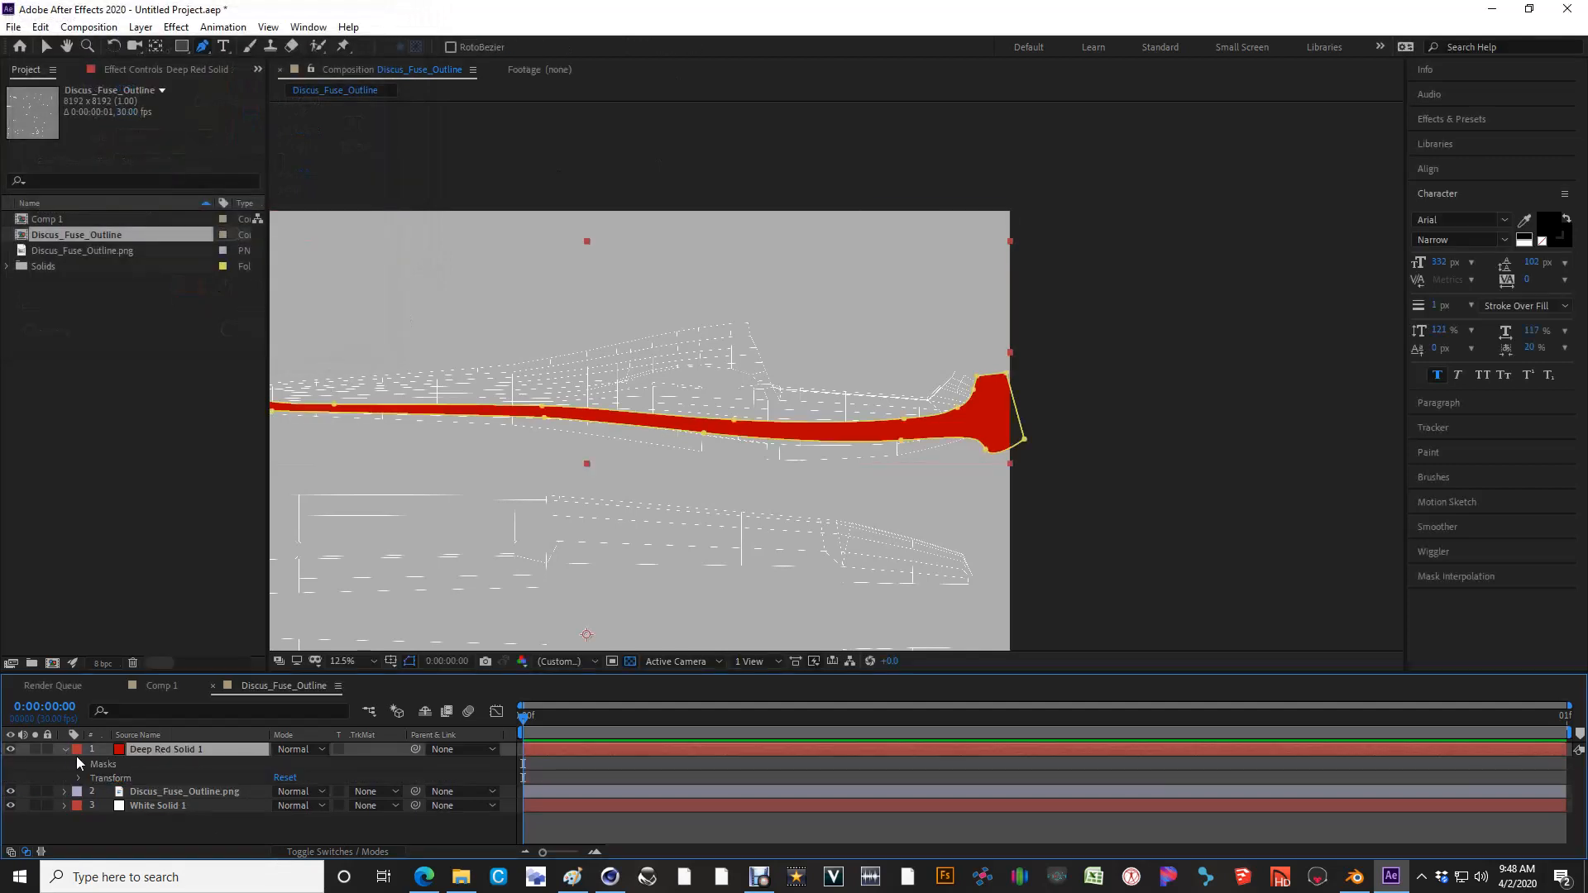
pyautogui.click(64, 750)
pyautogui.hotkey('ctrl', 'd')
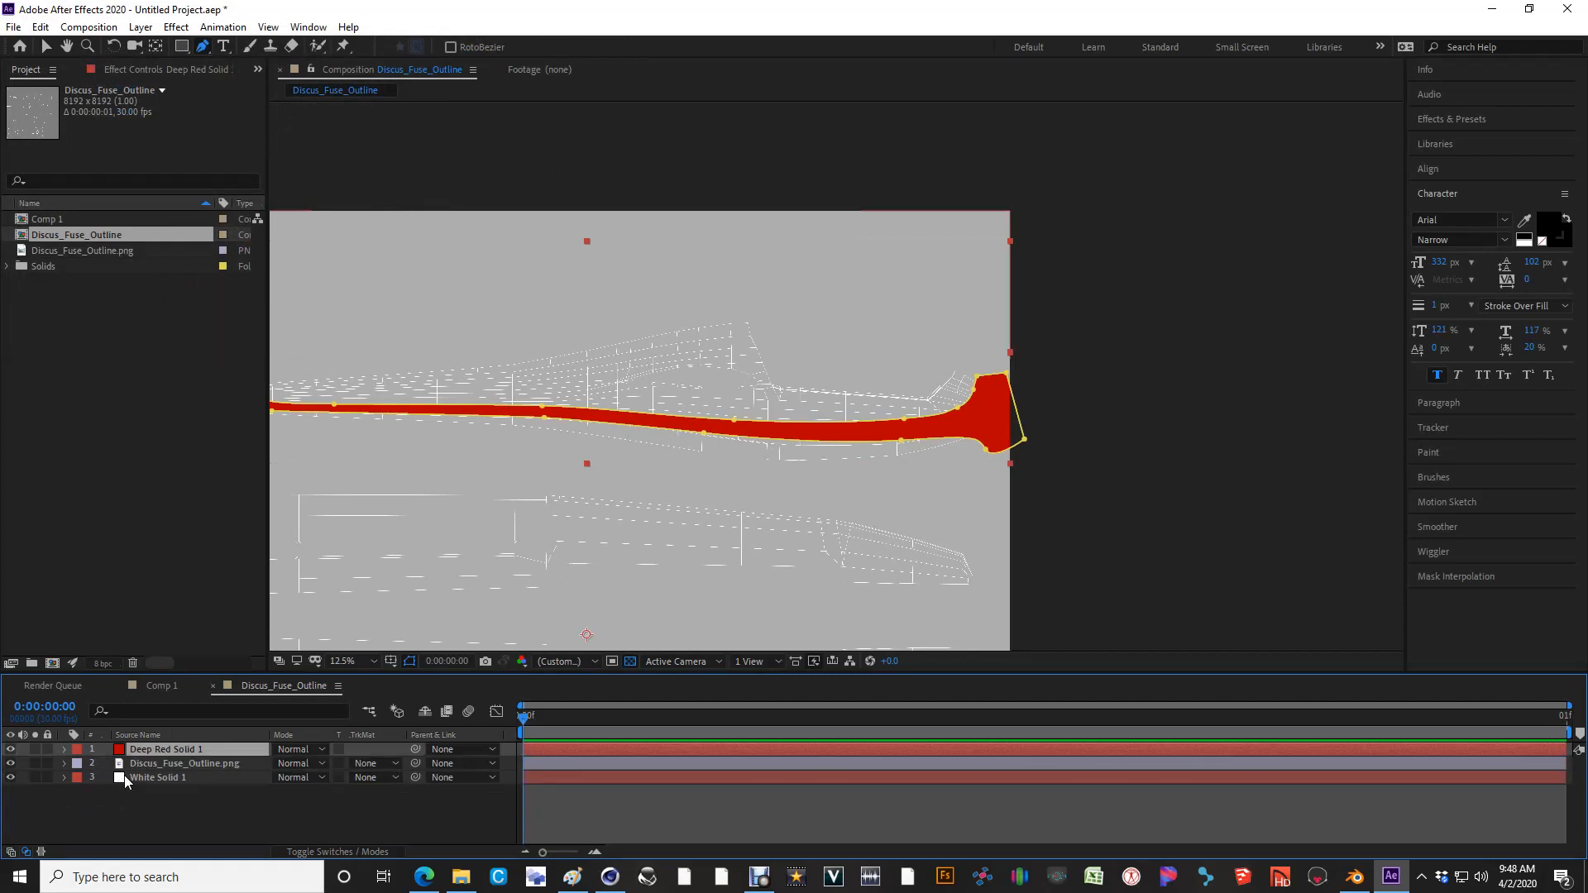
# Set the Mask Expansion of Mask 1 on the lower copy of the red stripe to 13 pixels
pyautogui.click(65, 764)
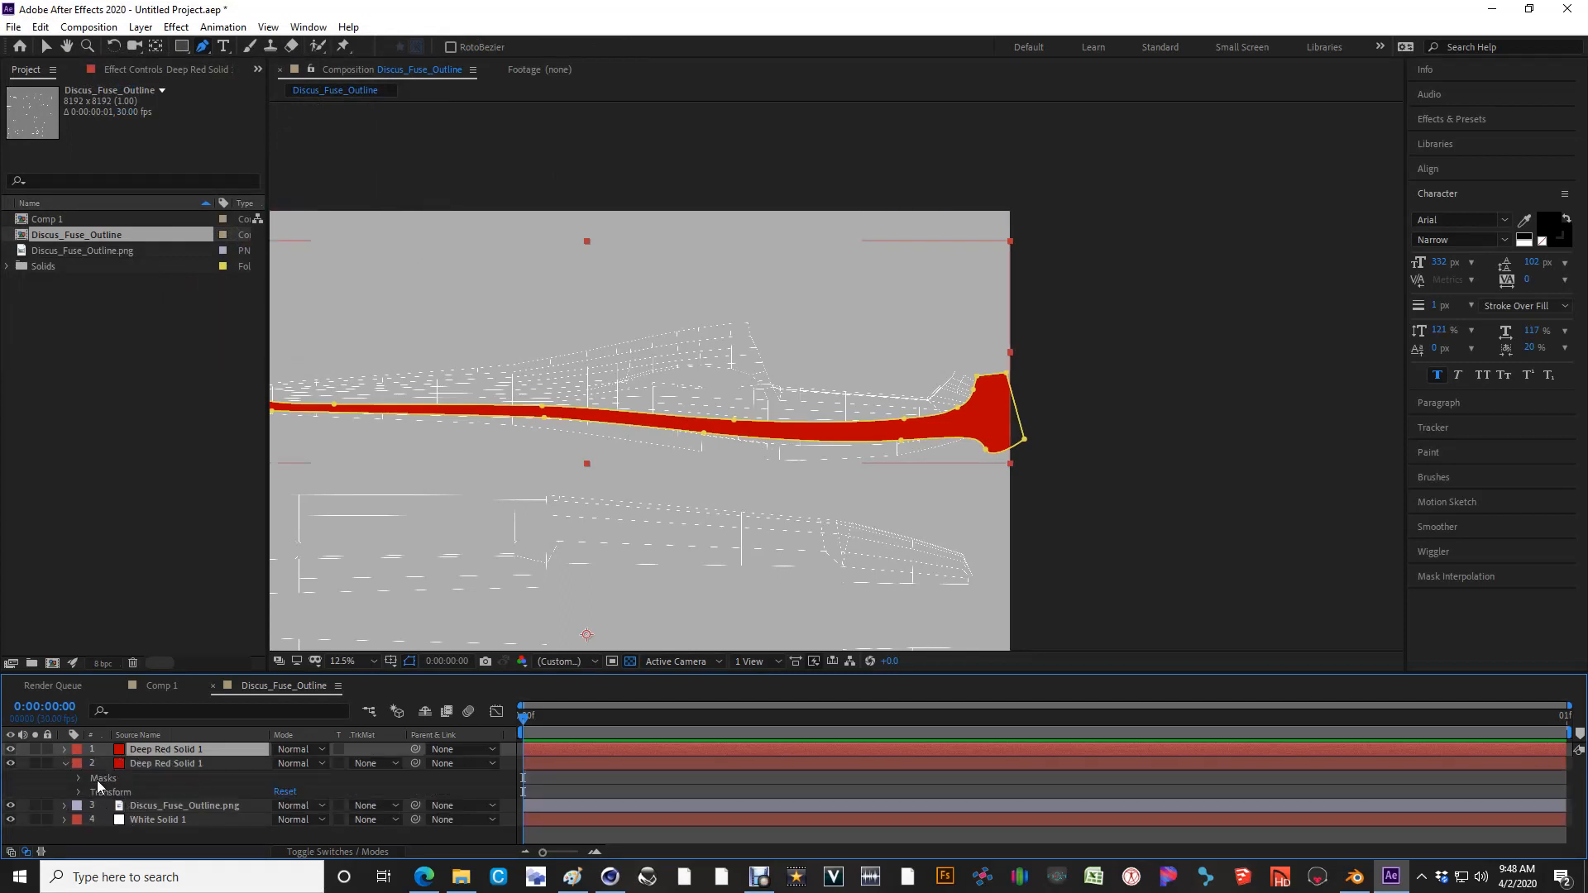
pyautogui.click(78, 778)
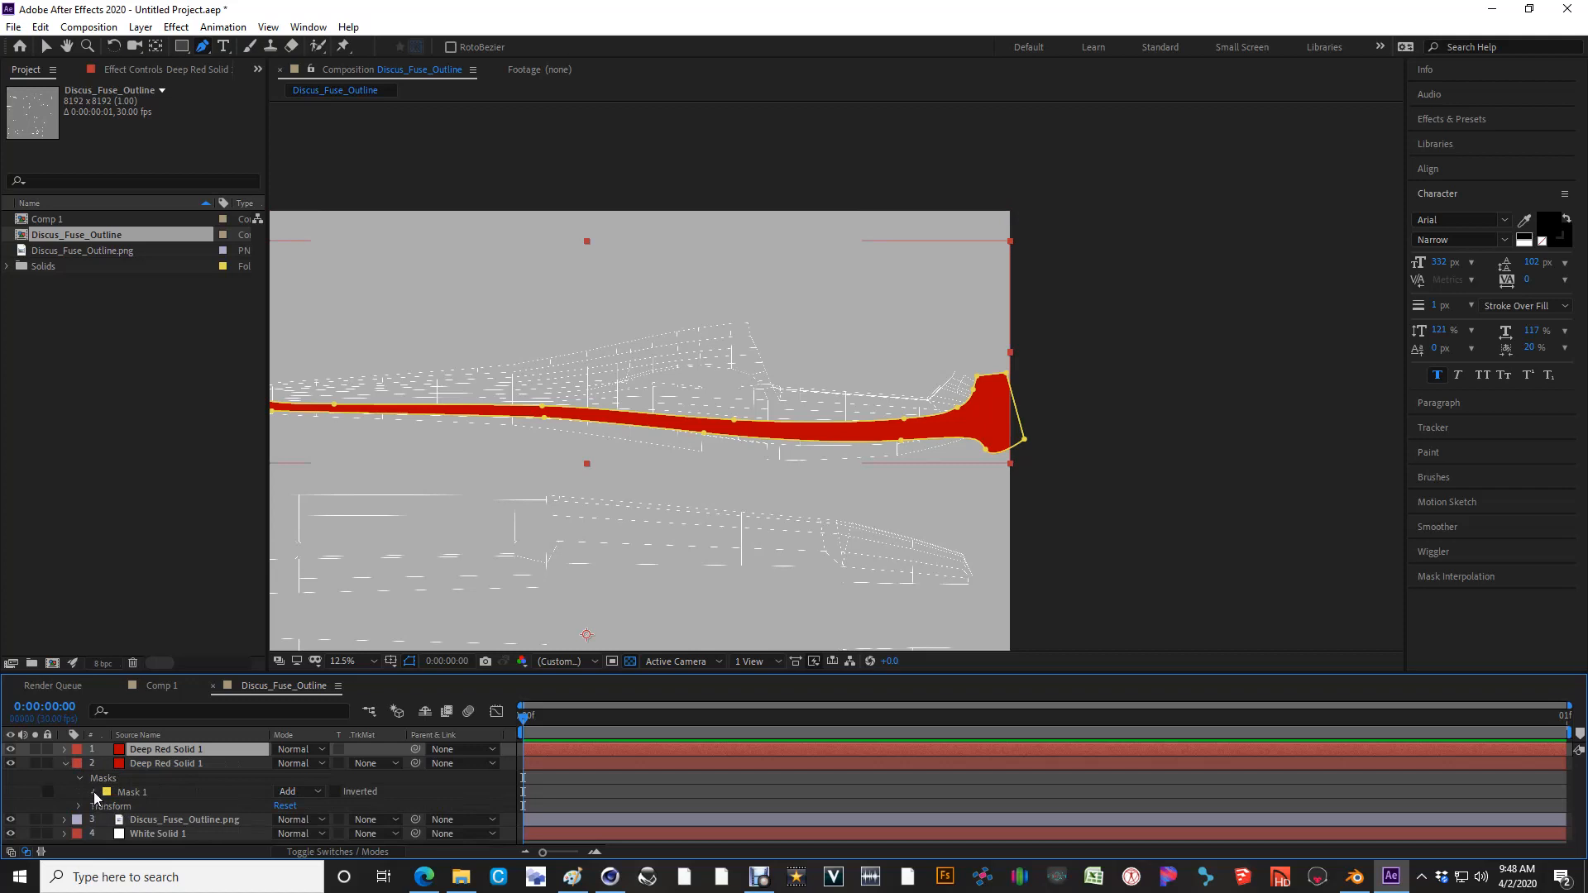
pyautogui.click(94, 793)
pyautogui.scroll(-2, 322, 814)
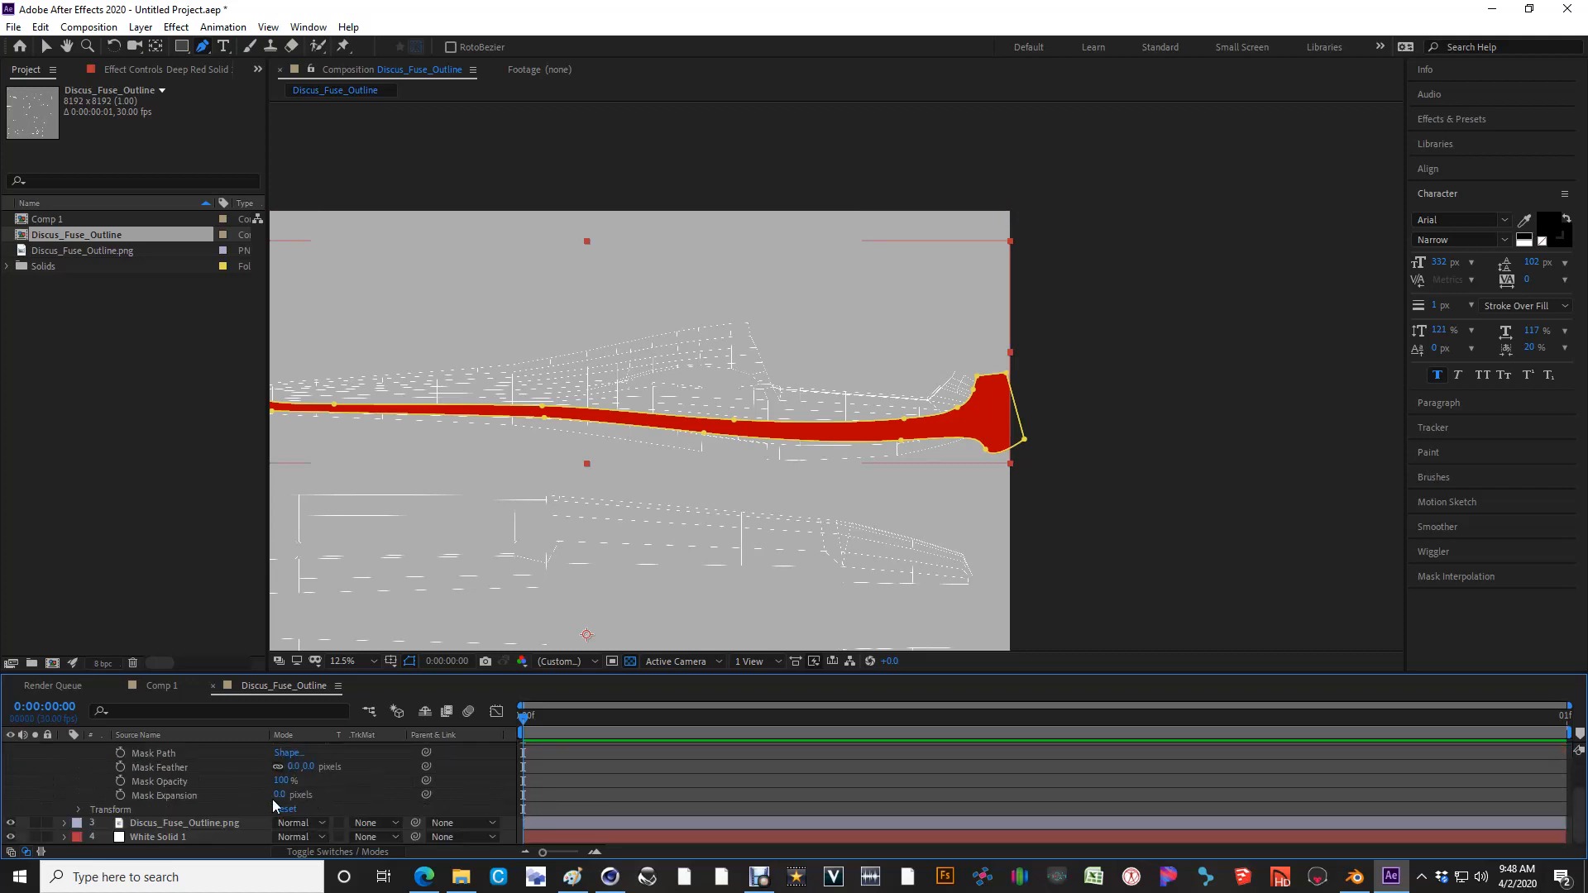
pyautogui.moveTo(280, 794); pyautogui.dragTo(290, 794)
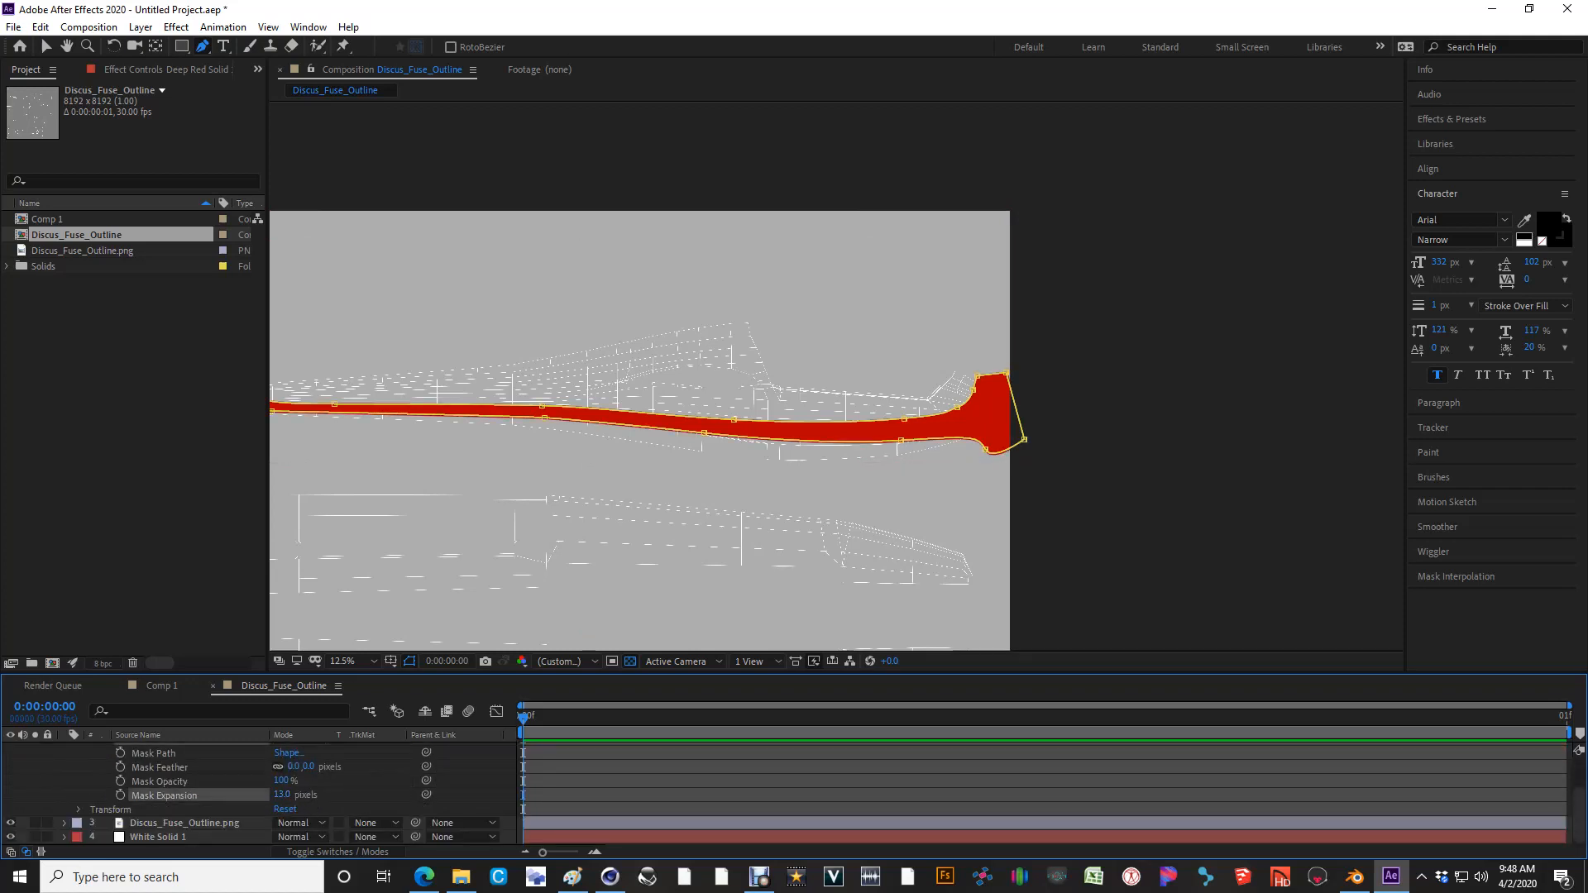
# Duplicate Mask 1 on the lower copy of the red stripe layer
pyautogui.scroll(1, 837, 376)
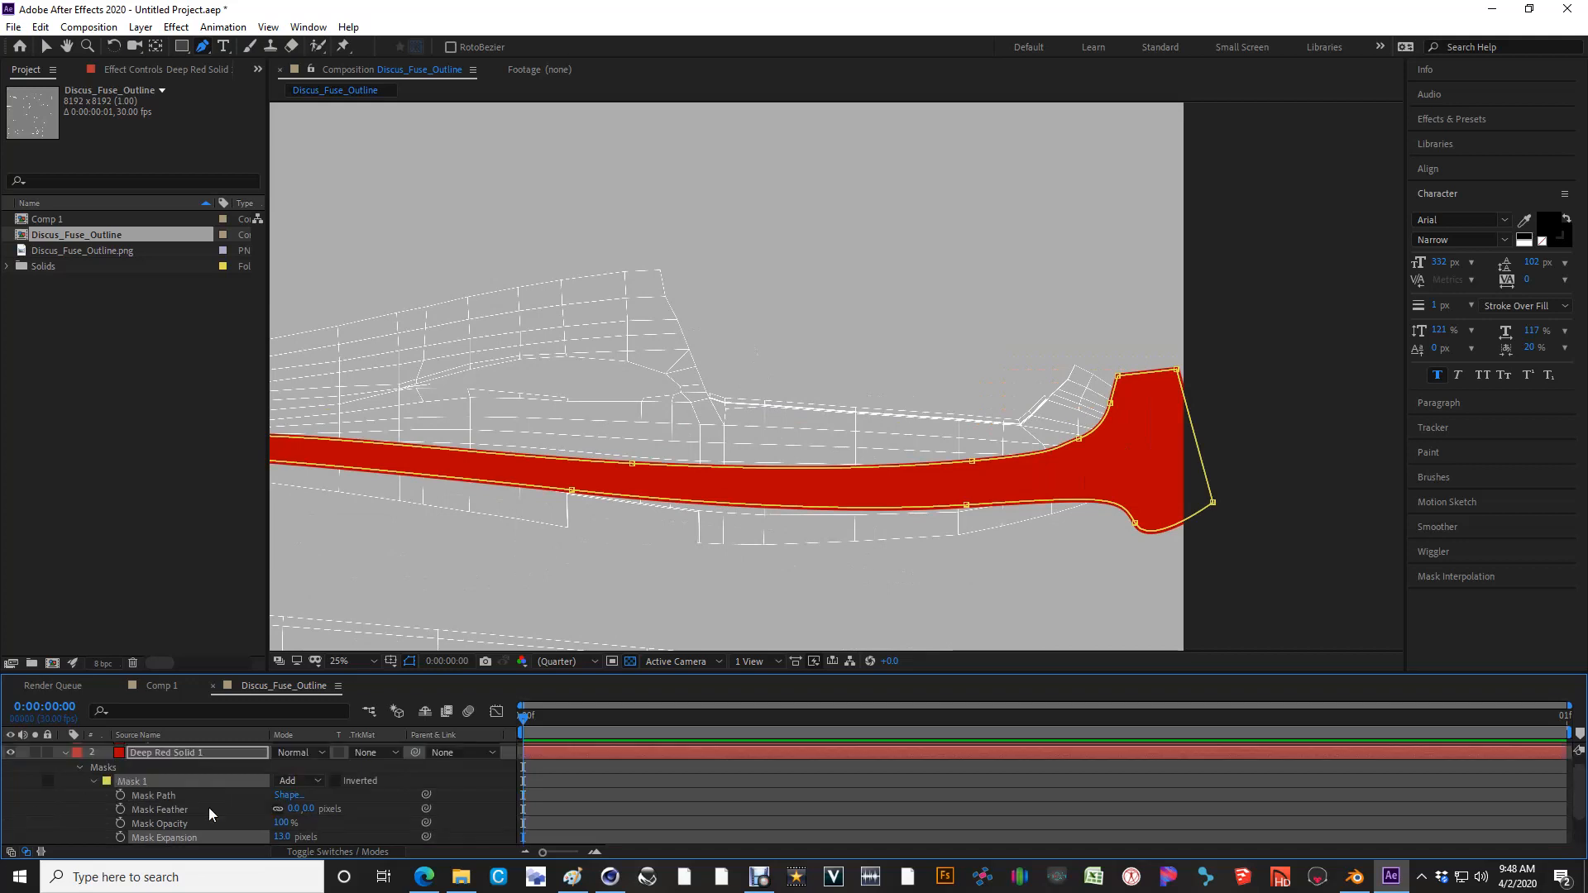
pyautogui.scroll(2, 208, 807)
pyautogui.scroll(-2, 208, 807)
pyautogui.scroll(2, 216, 805)
pyautogui.hotkey('ctrl', 'd')
pyautogui.scroll(-2, 138, 792)
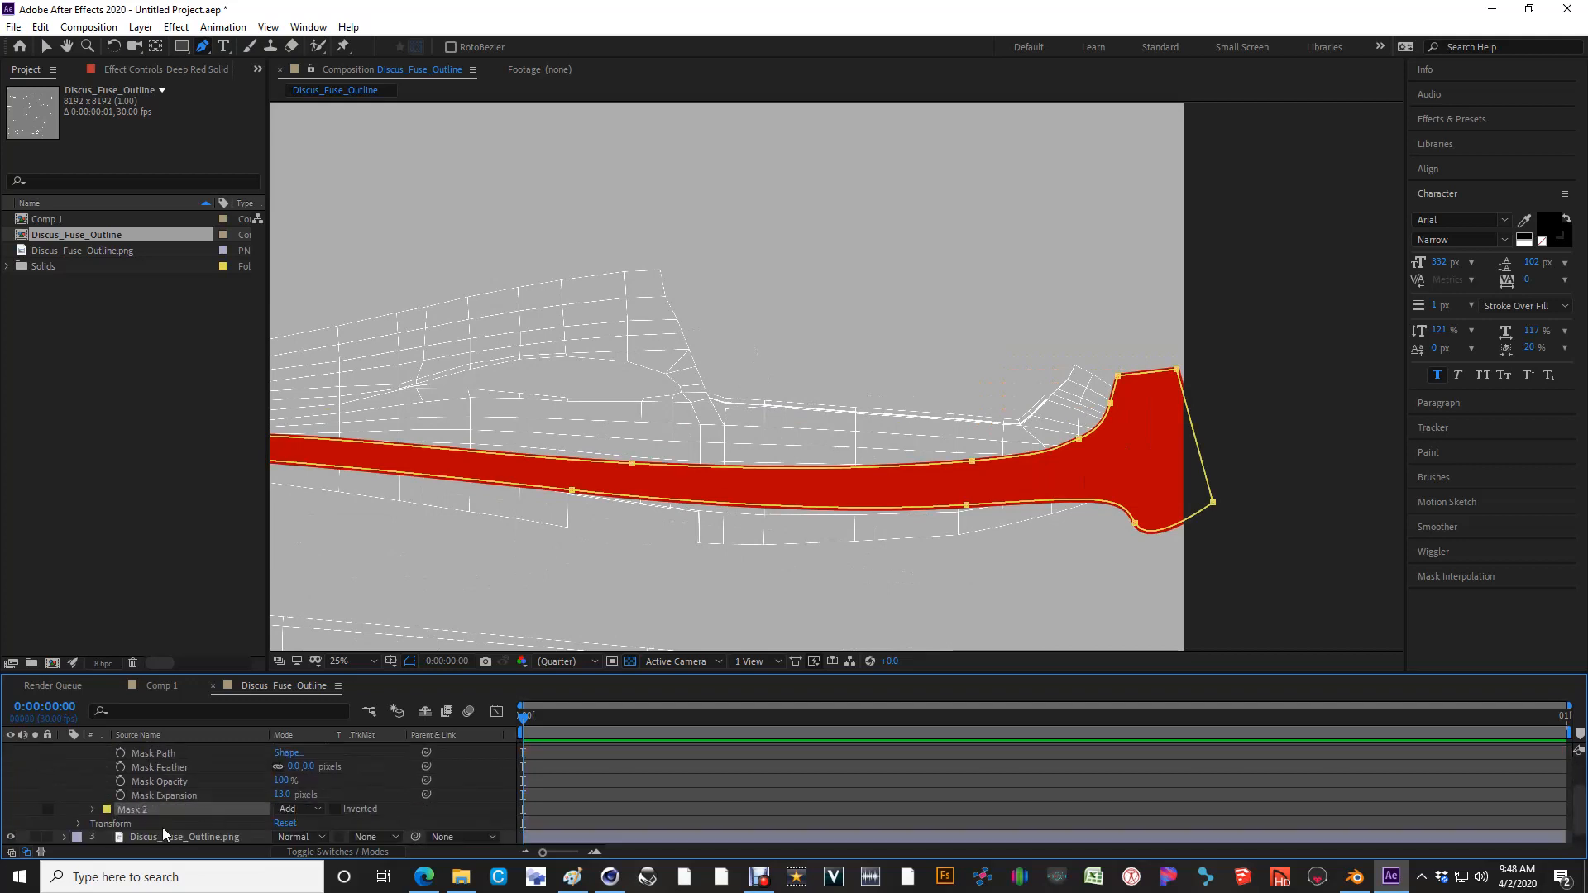
# Set Mask 2's expansion to 0 pixels and its mode to Subtract on the lower stripe layer
pyautogui.click(92, 809)
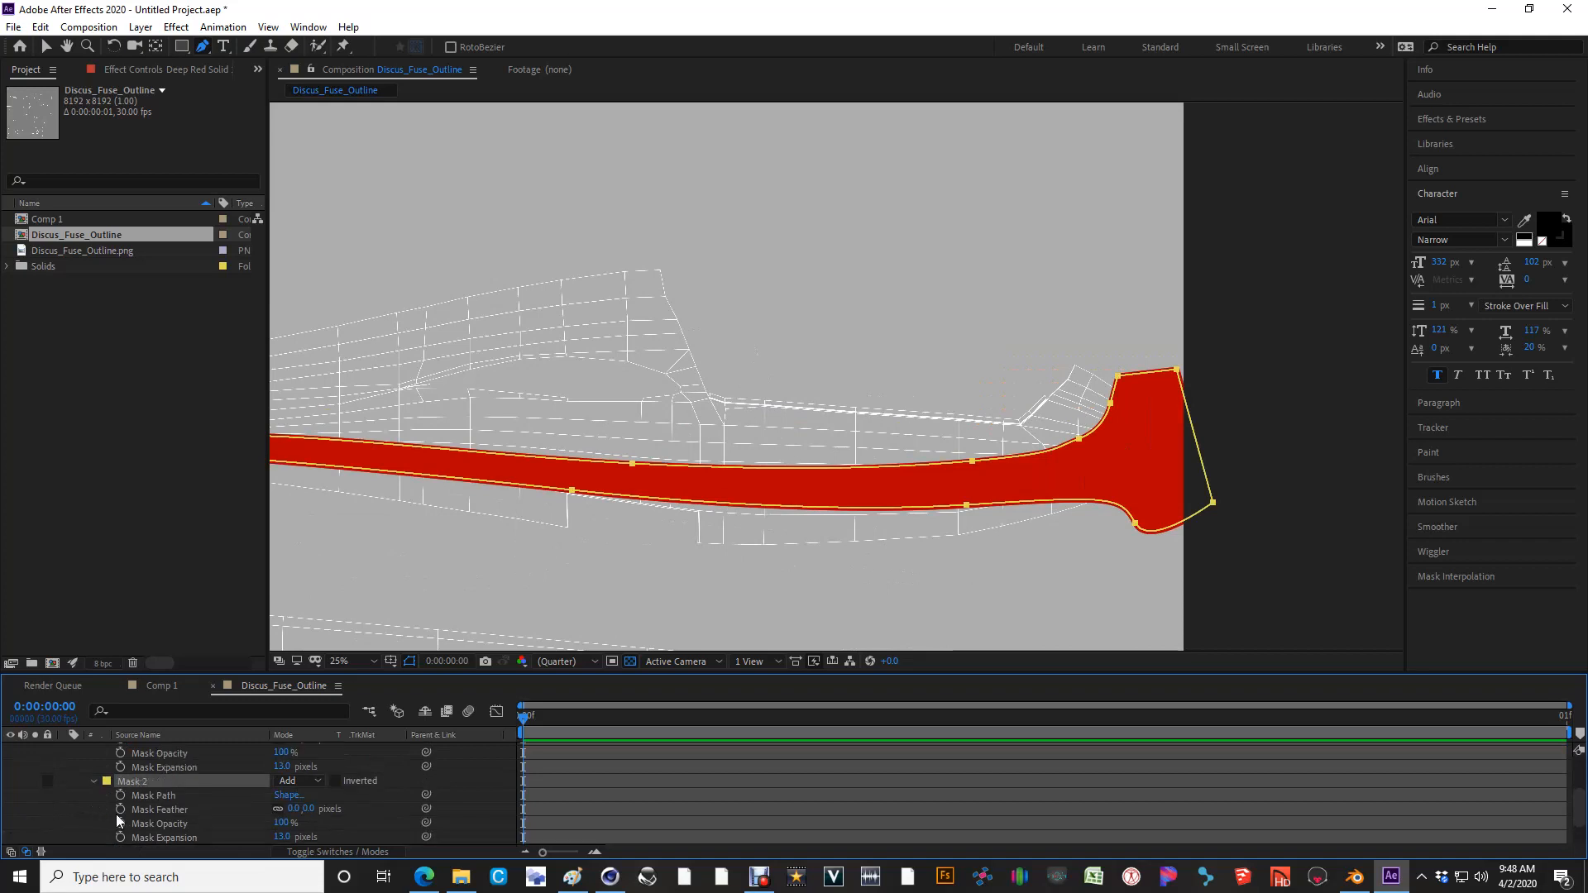
pyautogui.click(282, 836)
pyautogui.write('-4')
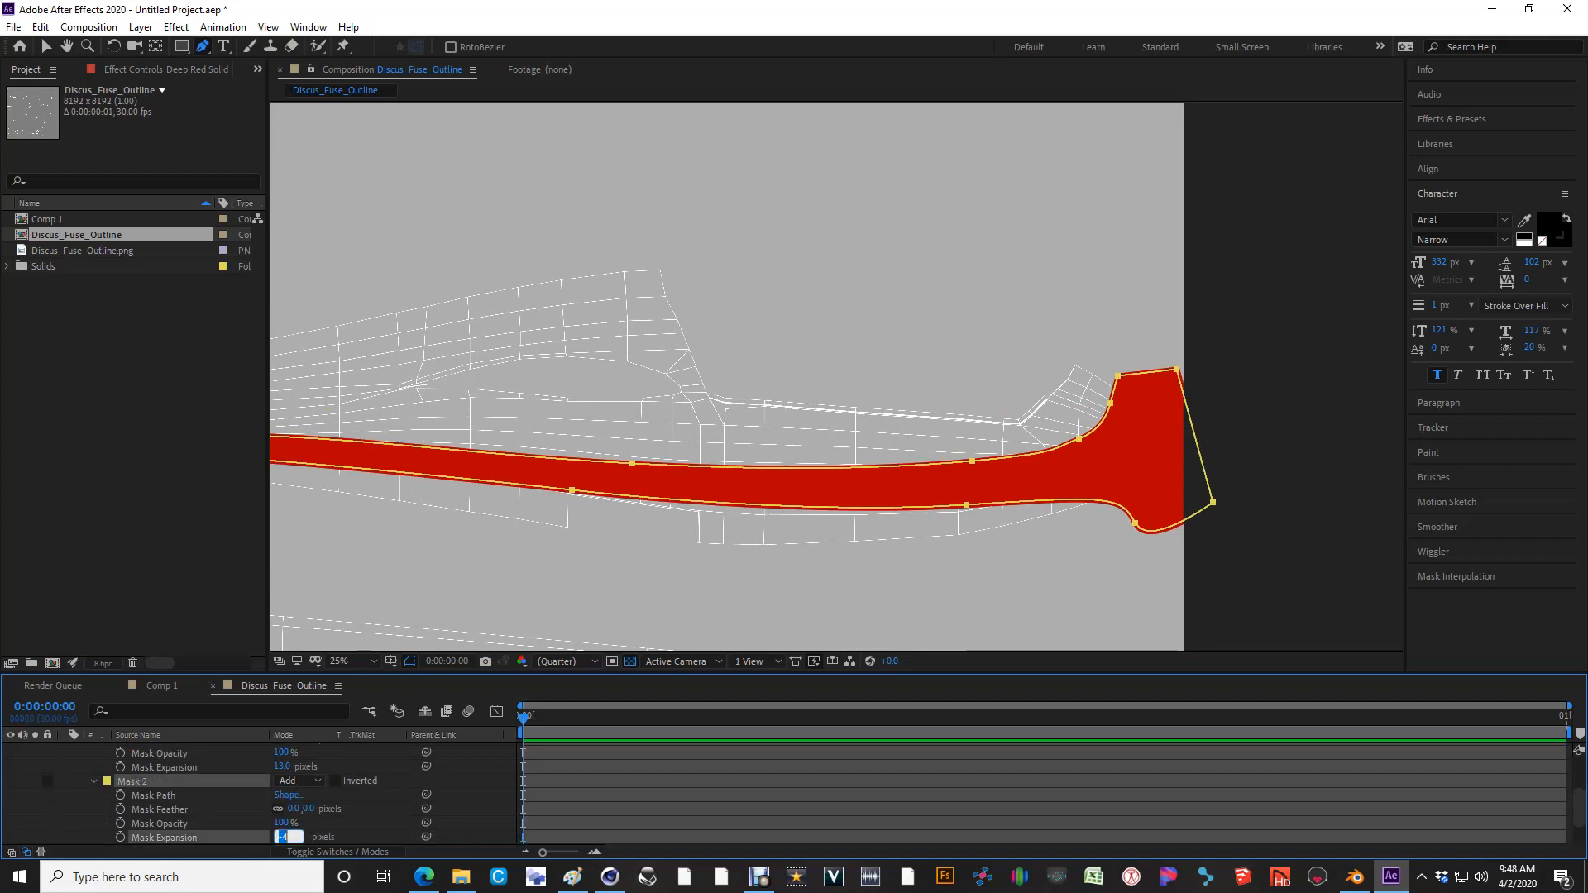
pyautogui.write('0')
pyautogui.press('Return')
pyautogui.scroll(-1, 386, 823)
pyautogui.scroll(1, 310, 794)
pyautogui.click(319, 782)
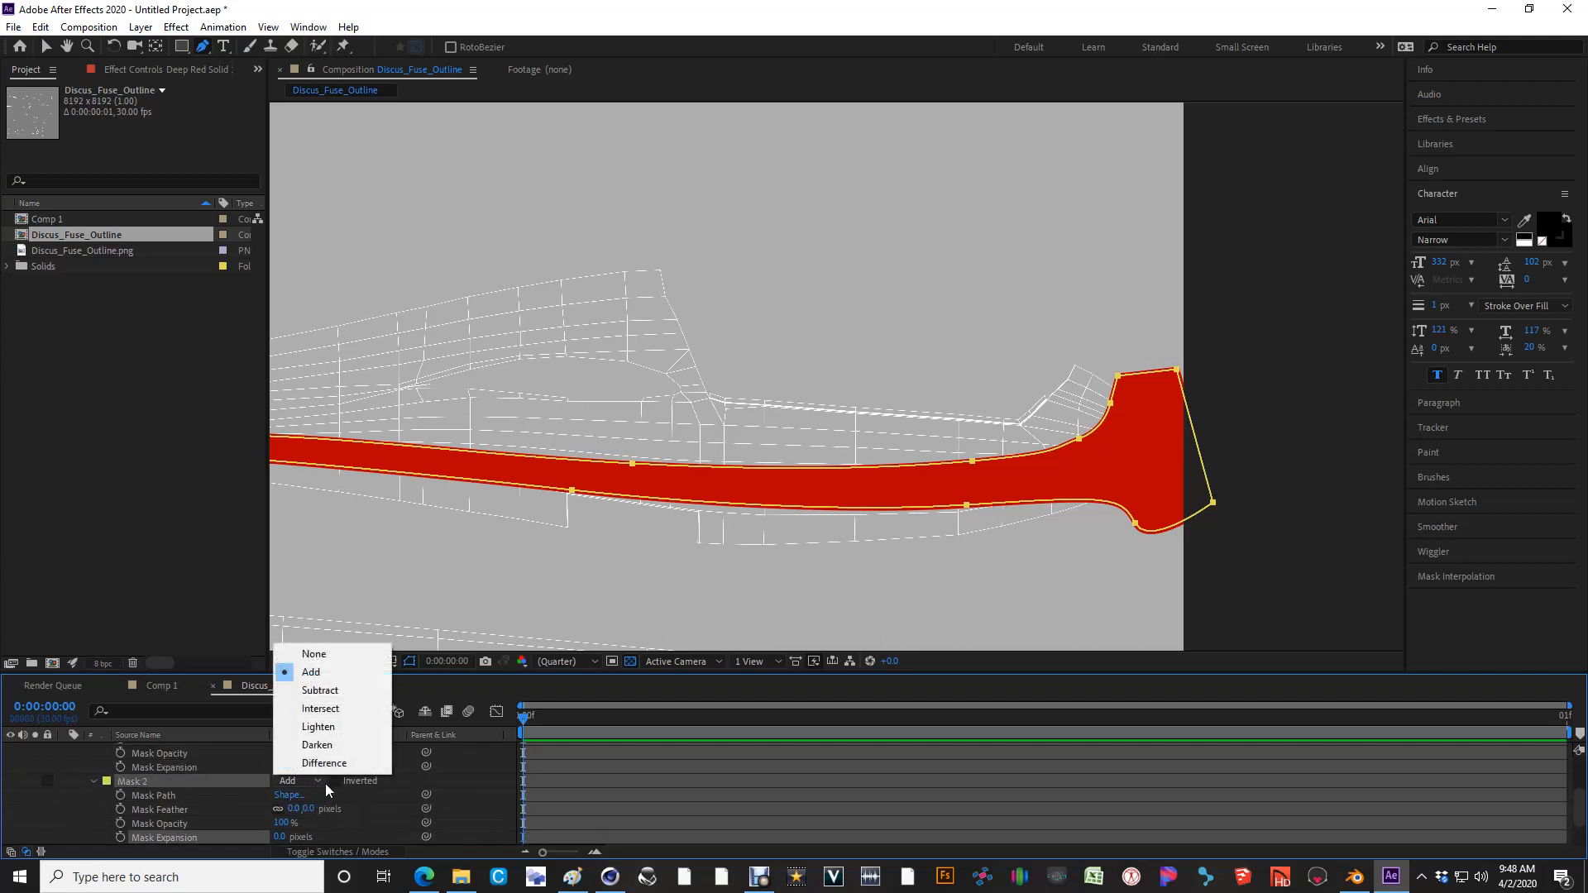
pyautogui.click(331, 689)
# Isolate the lower red stripe layer and examine its border around the fuselage stripe
pyautogui.scroll(2, 132, 778)
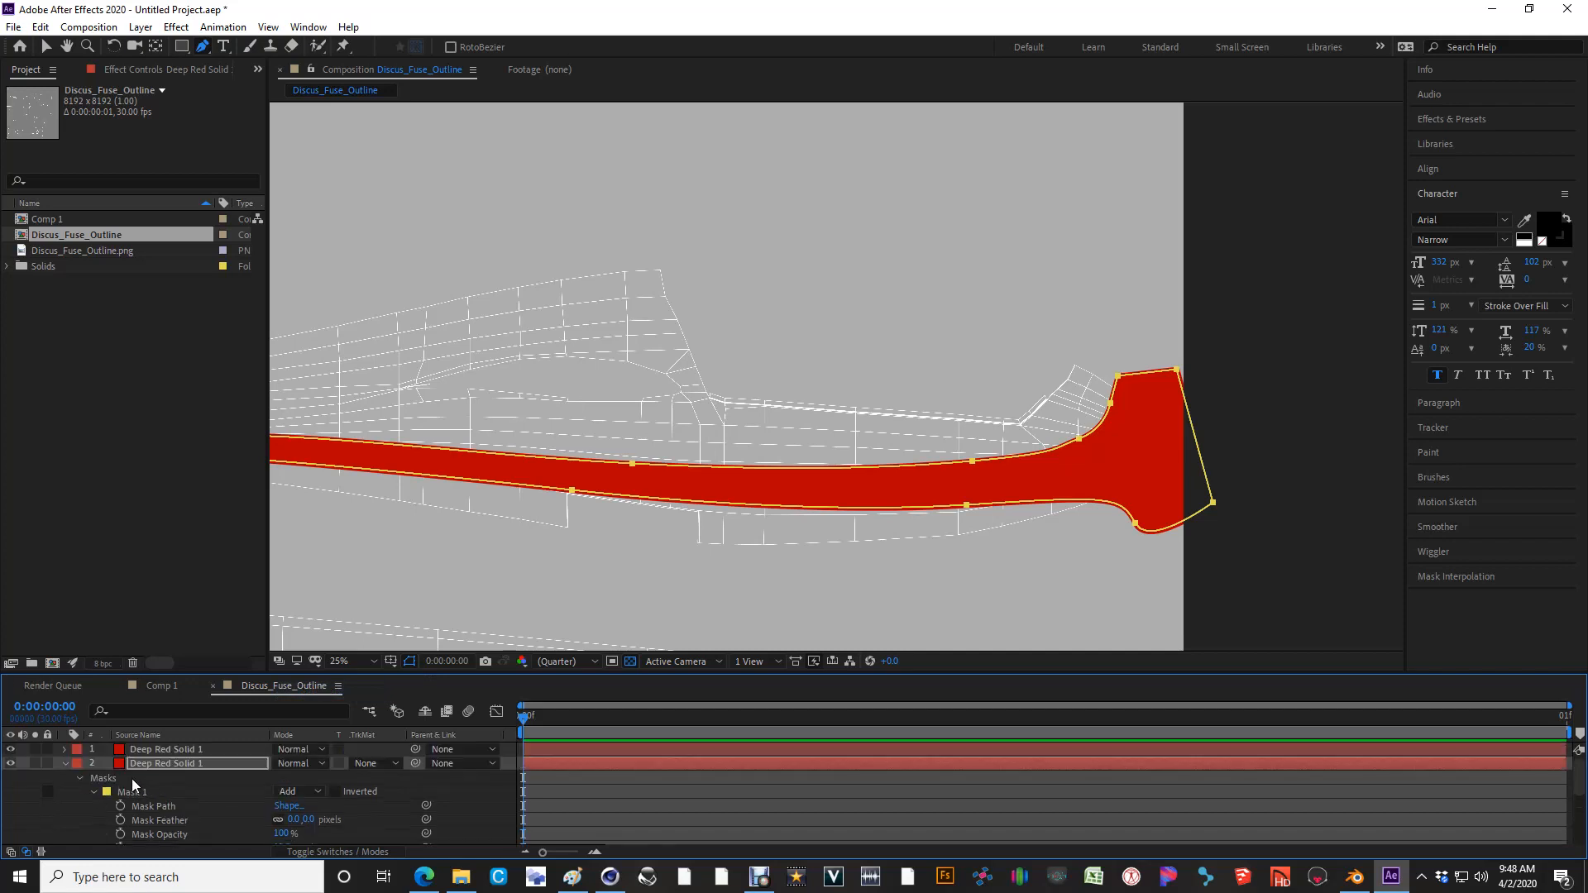
pyautogui.click(10, 749)
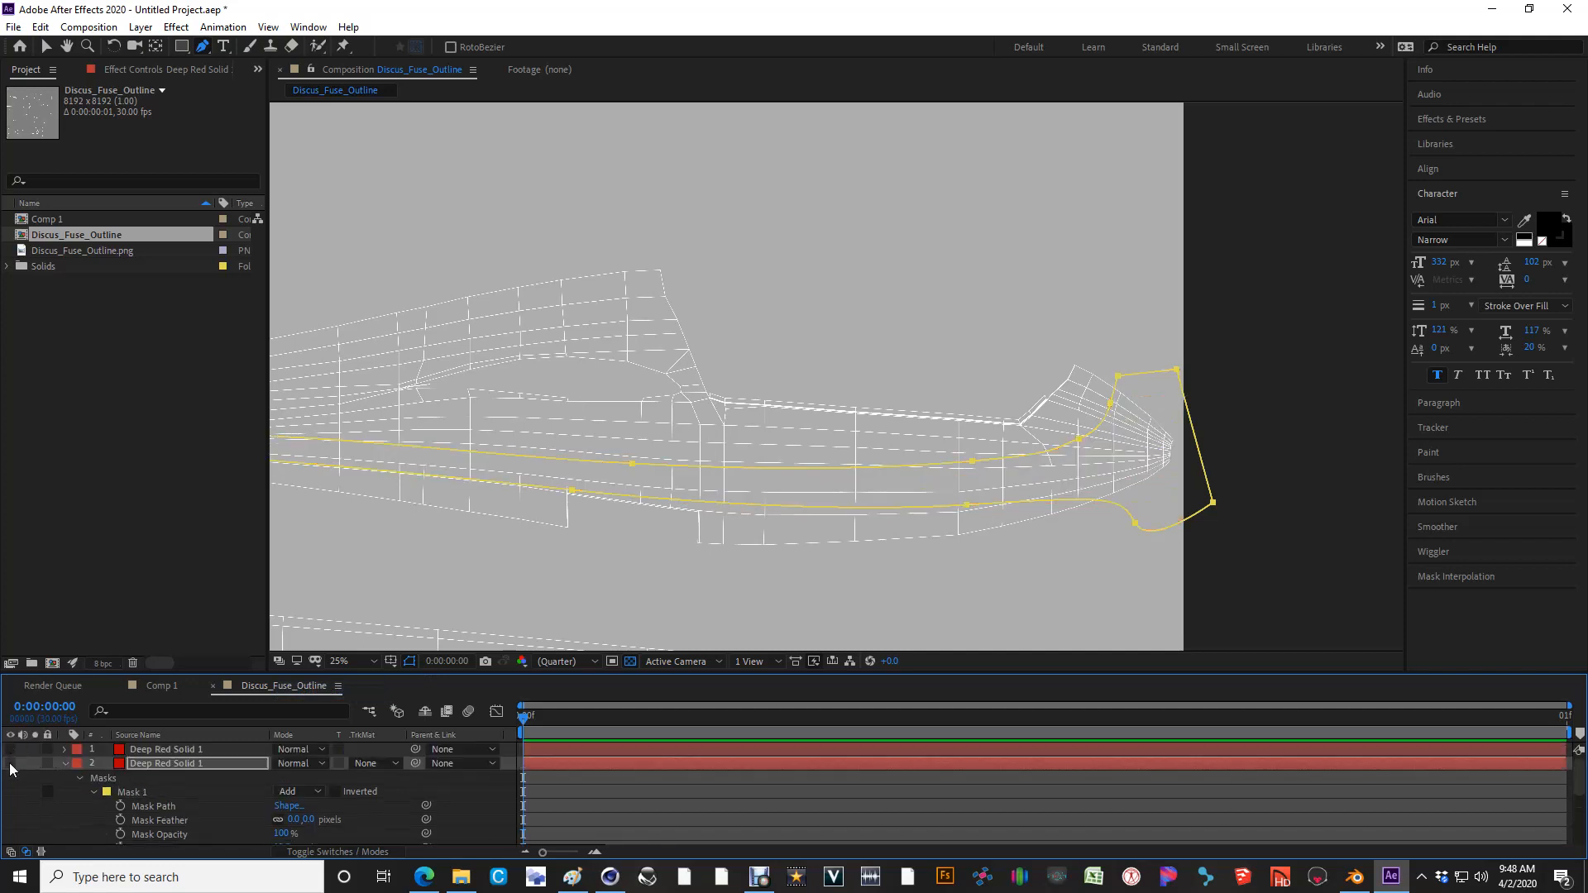
pyautogui.click(10, 763)
pyautogui.scroll(3, 744, 463)
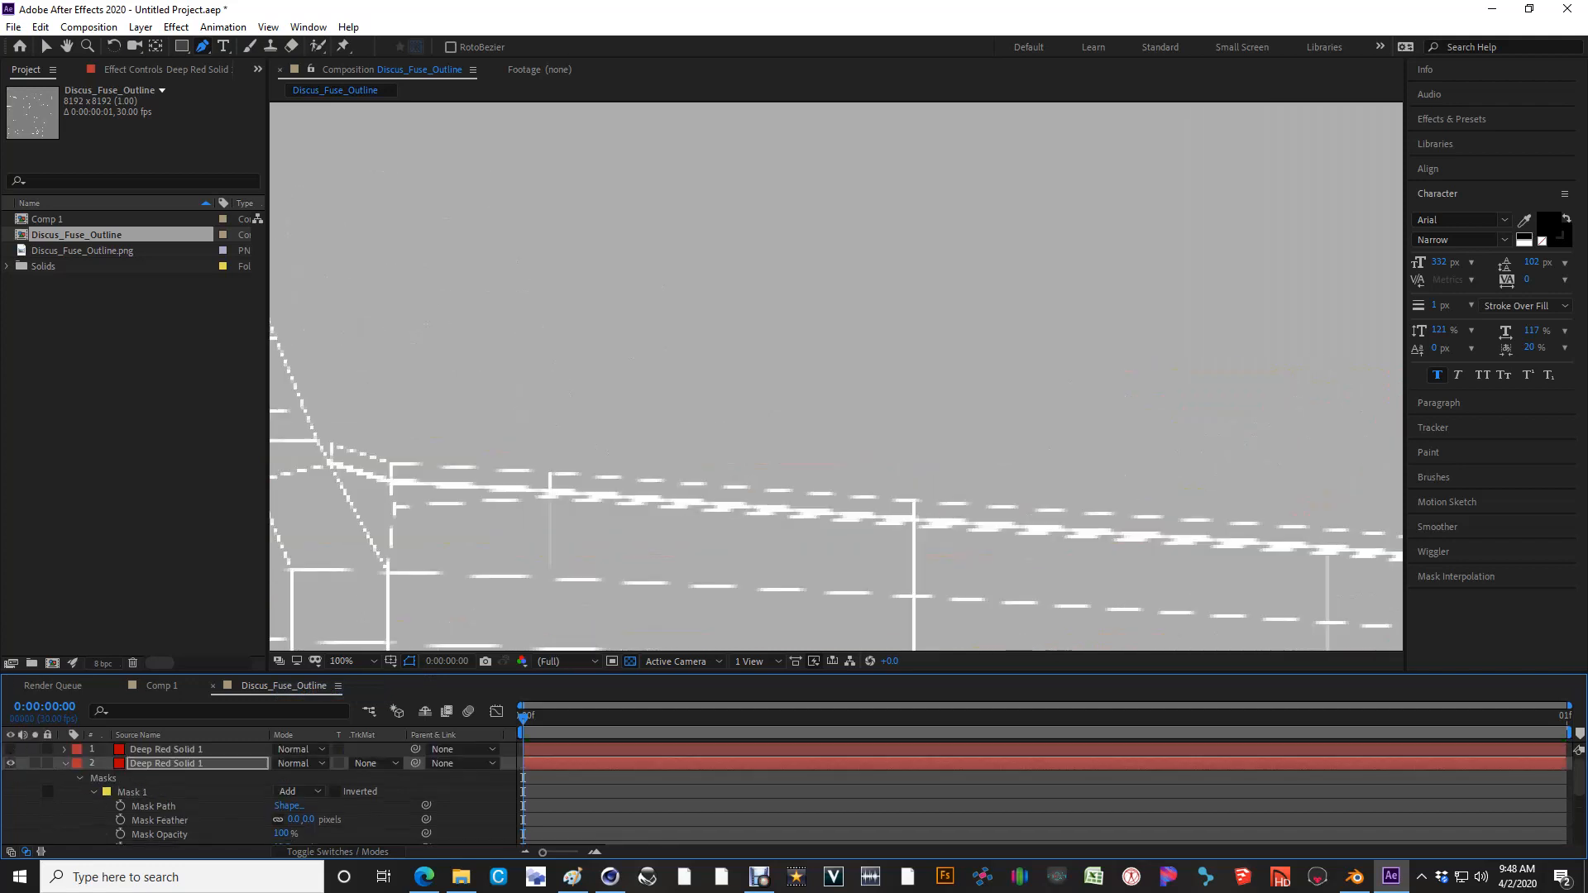
pyautogui.scroll(-1, 745, 464)
pyautogui.moveTo(744, 464); pyautogui.dragTo(728, 394, button='middle')
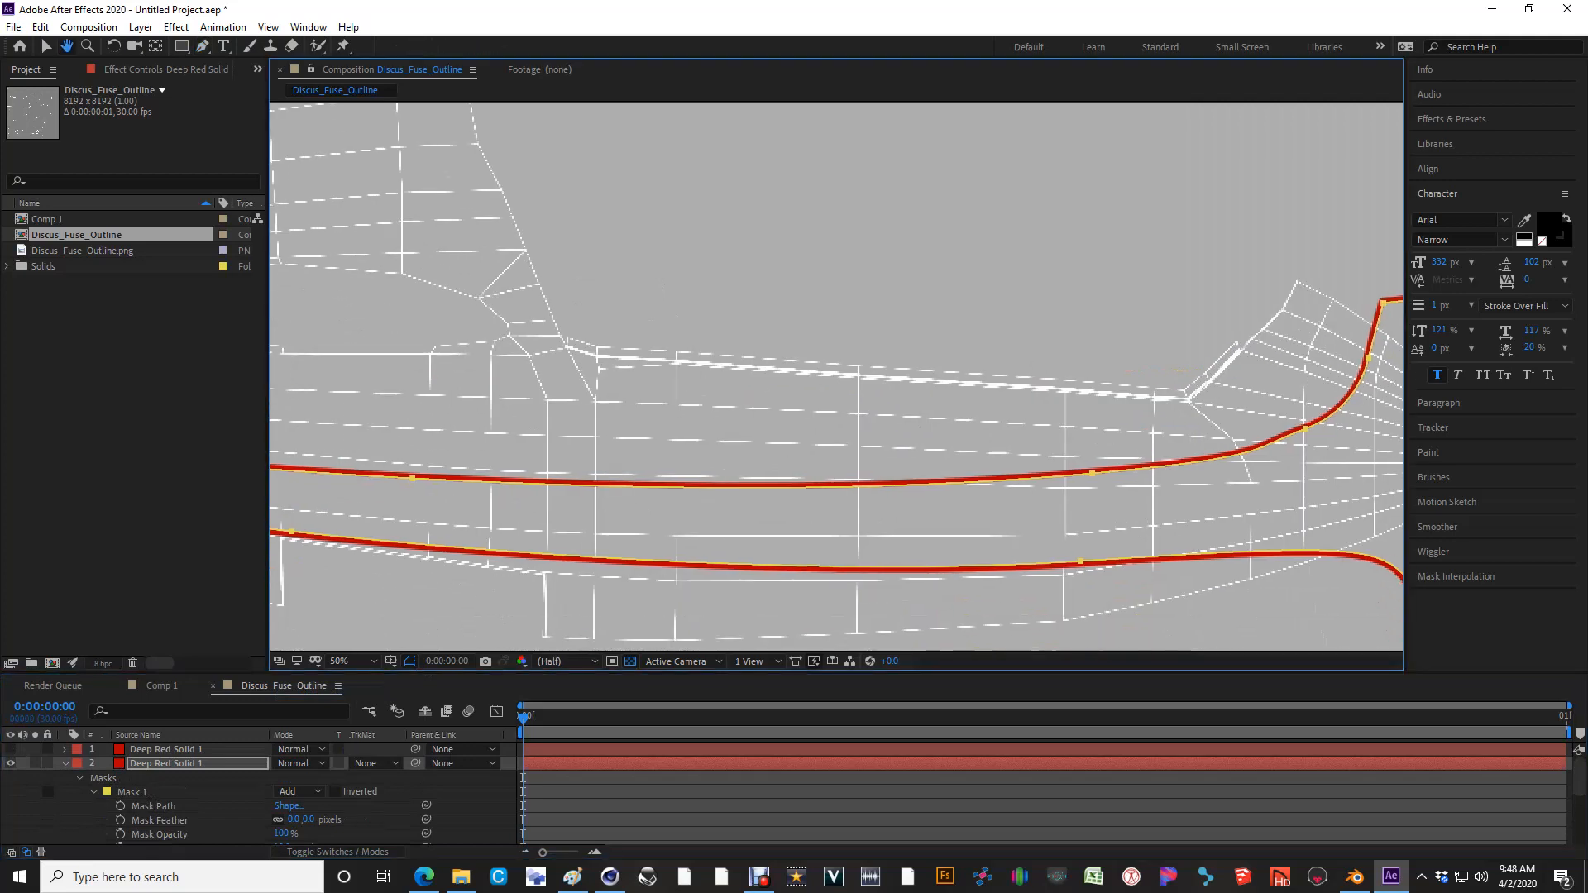
# Show the upper red stripe instead of the lower one and set its Mask 1 expansion to -12 pixels
pyautogui.click(9, 763)
pyautogui.click(10, 749)
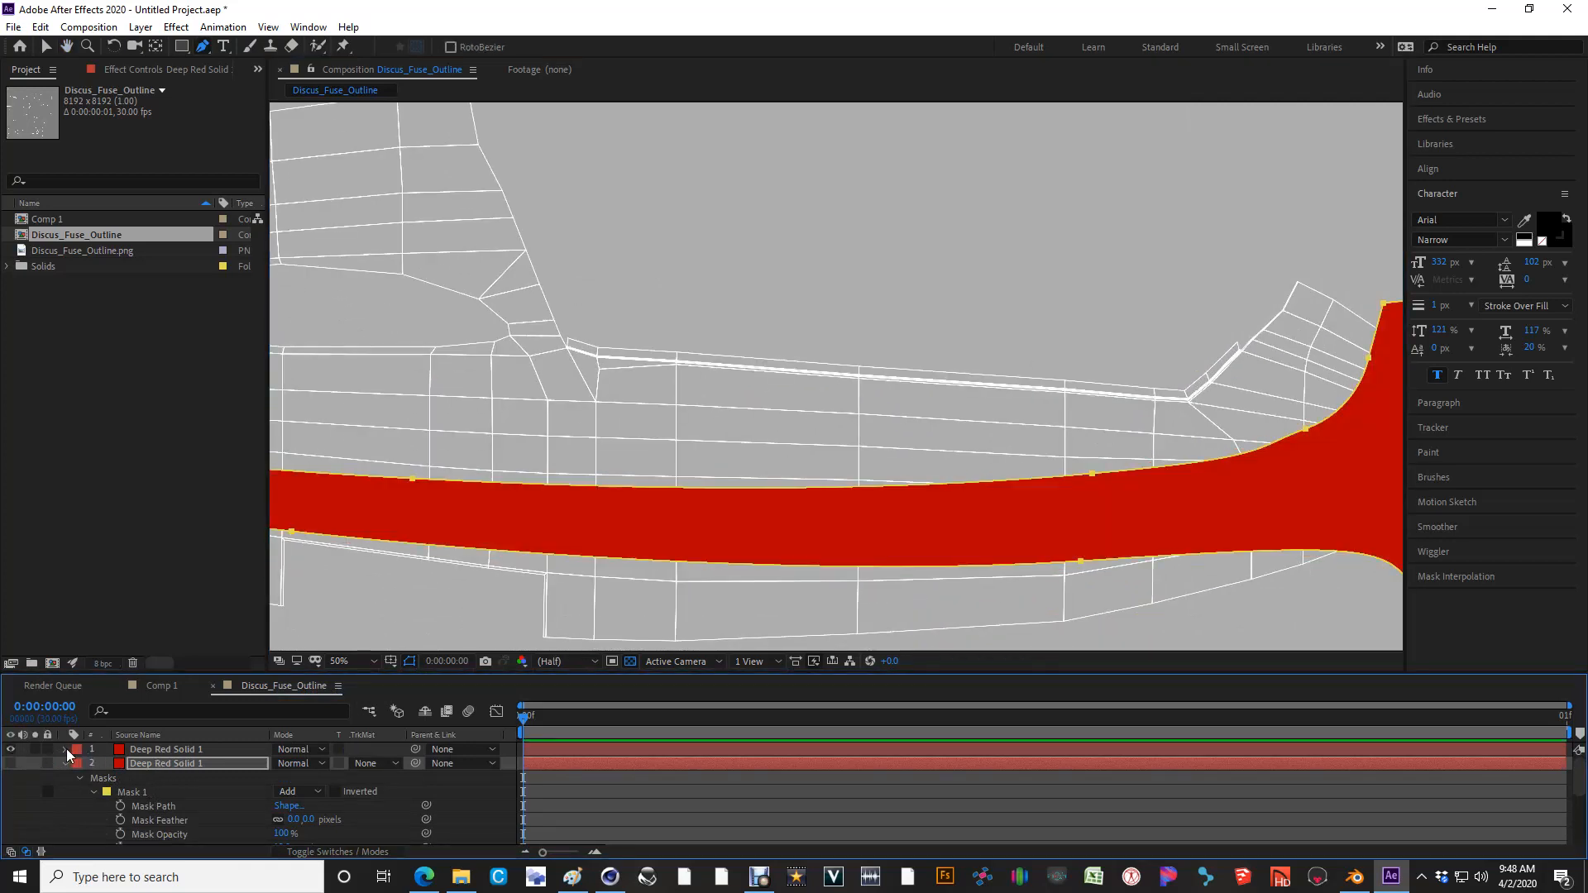
pyautogui.click(67, 748)
pyautogui.click(77, 778)
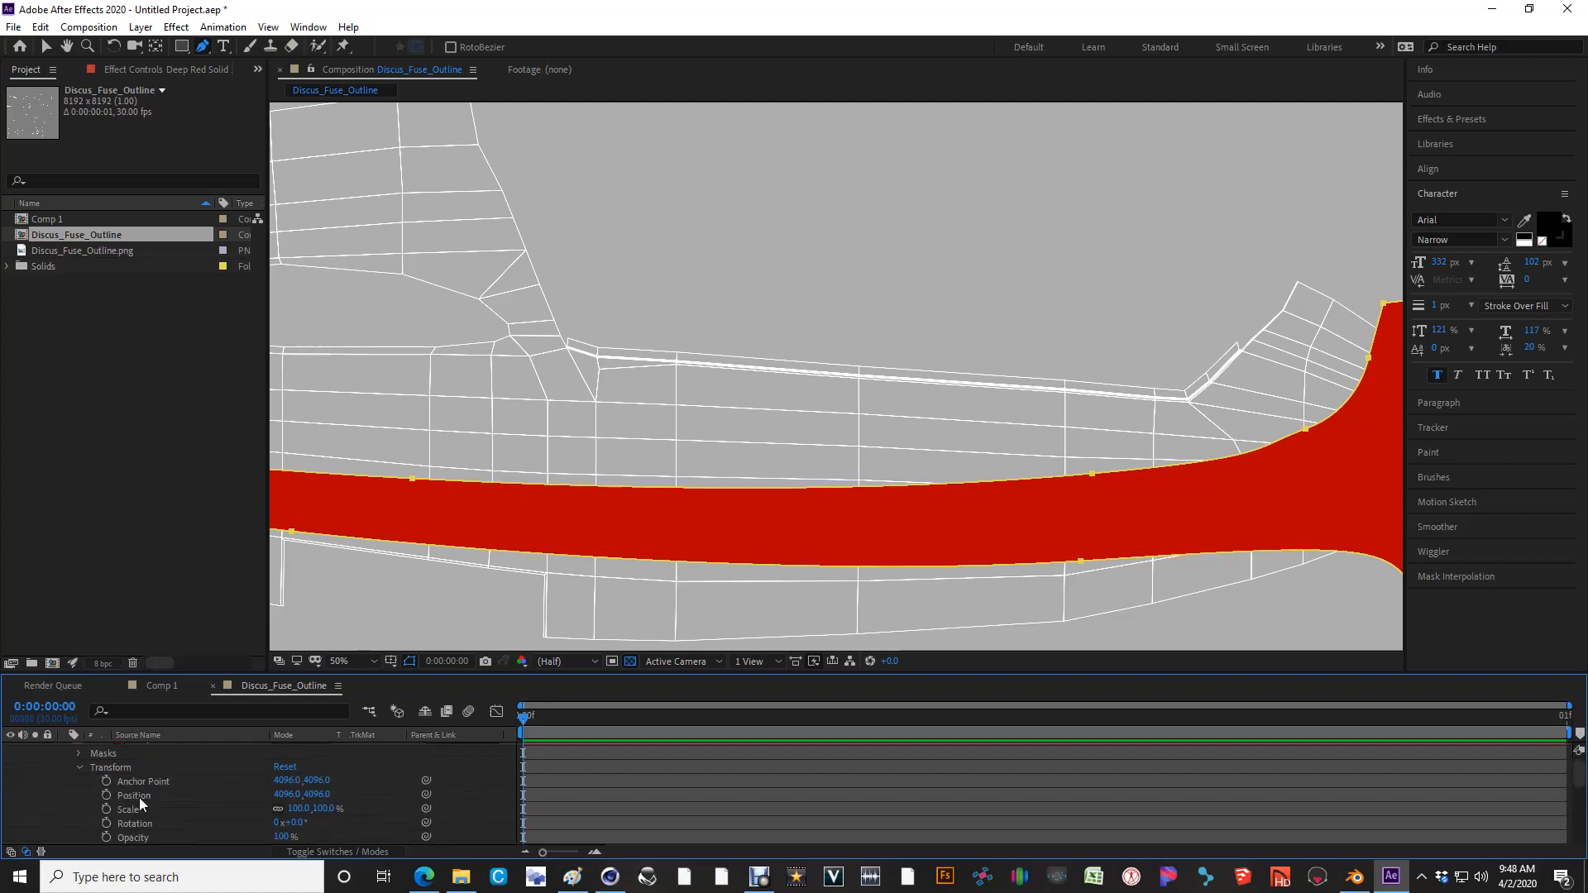
pyautogui.click(79, 753)
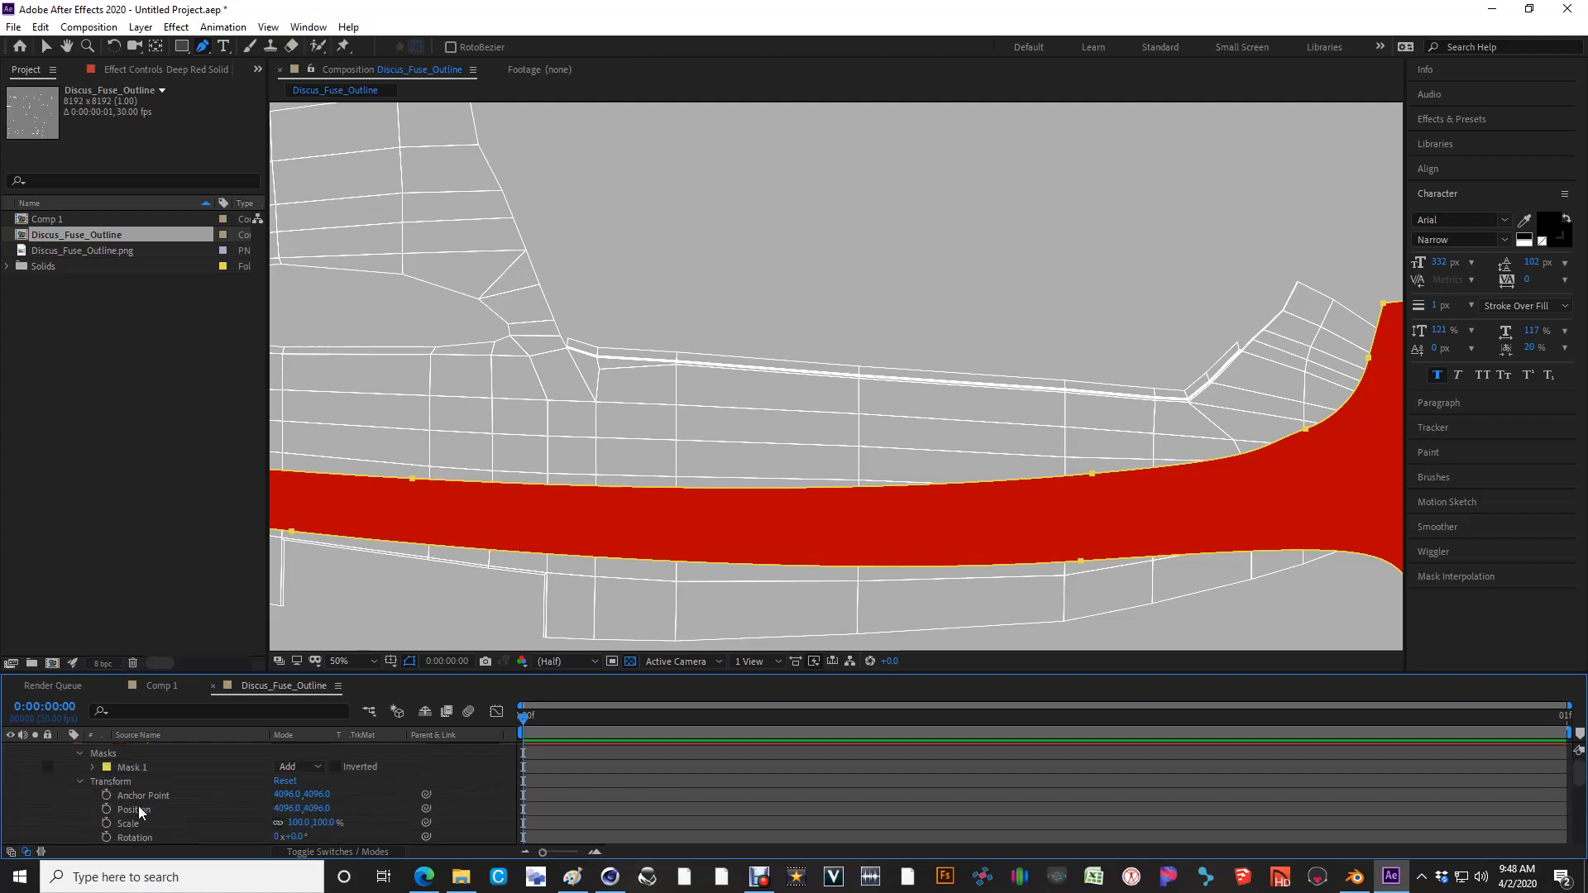
pyautogui.click(93, 767)
pyautogui.moveTo(280, 823); pyautogui.dragTo(270, 824)
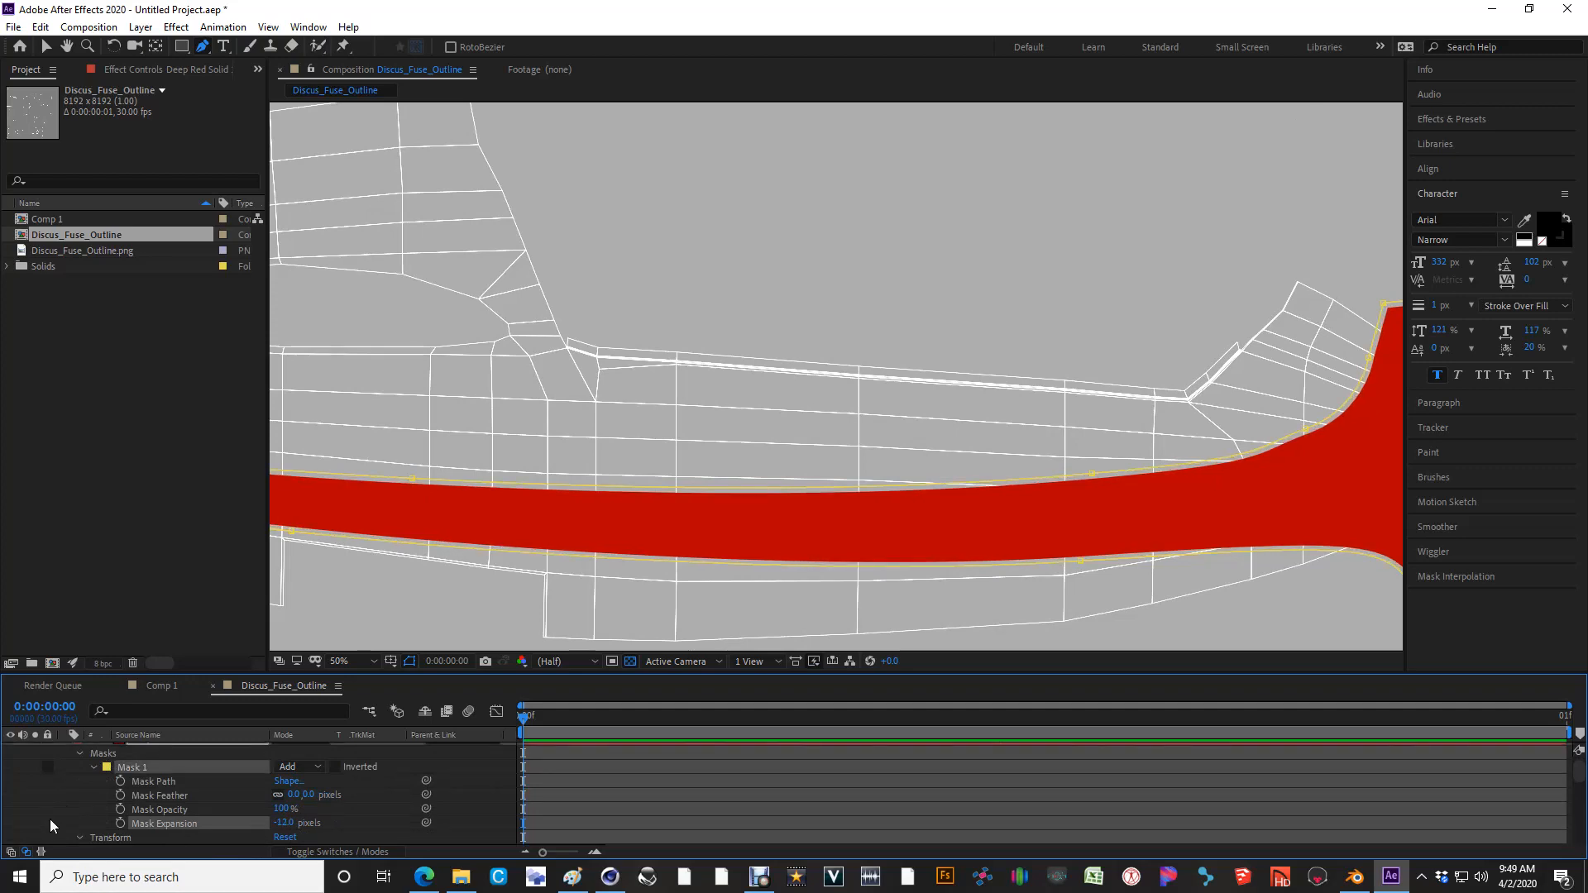
# Examine the gap between the inset stripe and its border along the whole fuselage
pyautogui.scroll(-3, 47, 819)
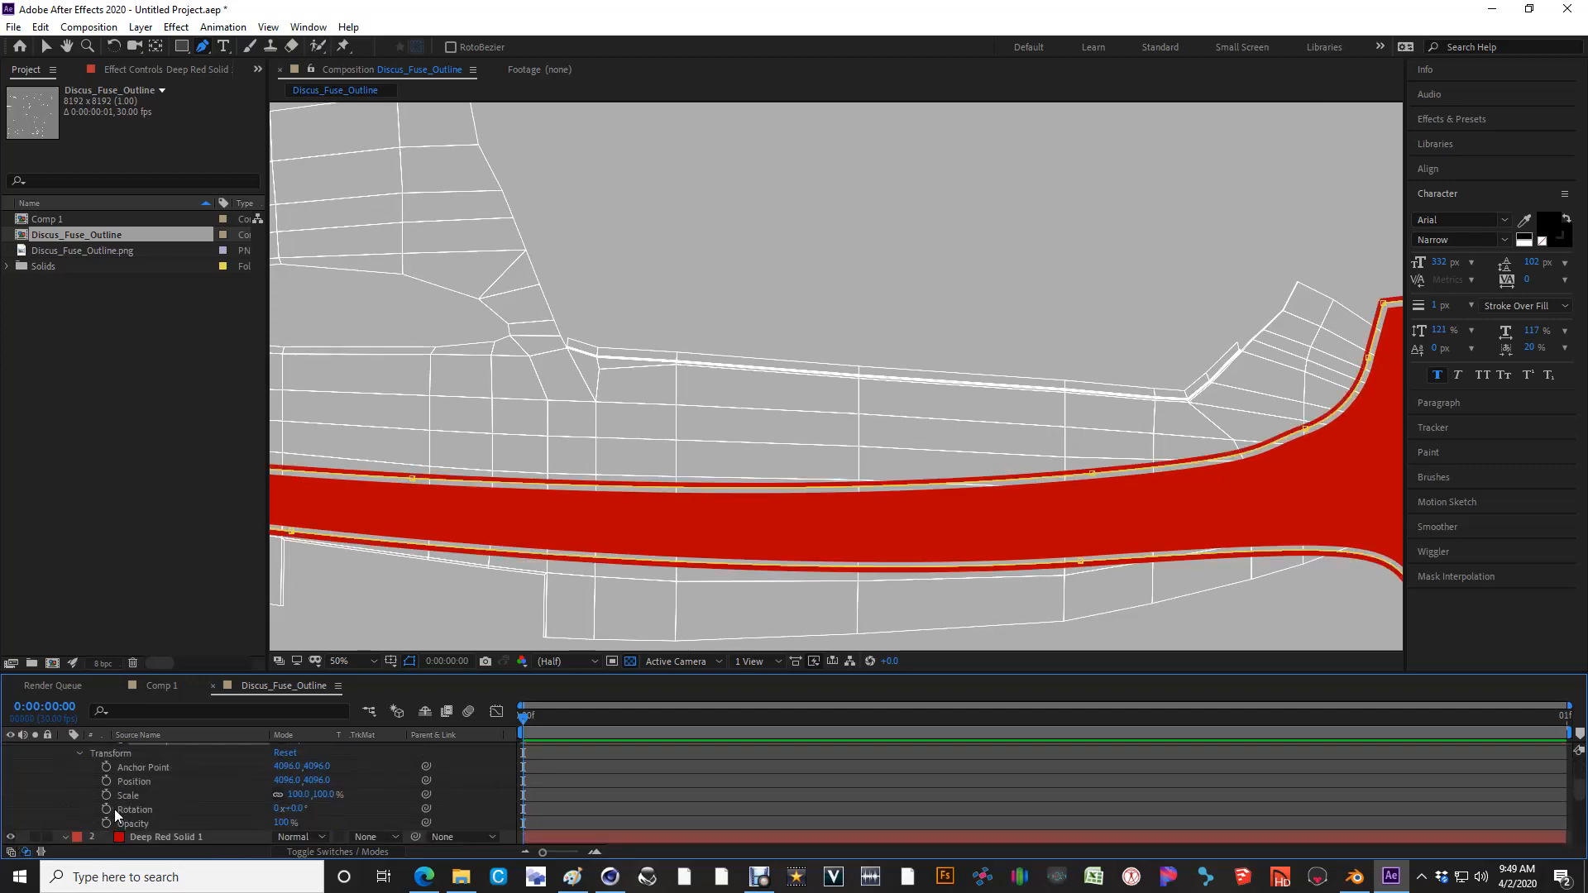
pyautogui.scroll(-2, 827, 389)
pyautogui.scroll(2, 827, 388)
pyautogui.scroll(-2, 834, 372)
pyautogui.moveTo(529, 414); pyautogui.dragTo(1143, 426, button='middle')
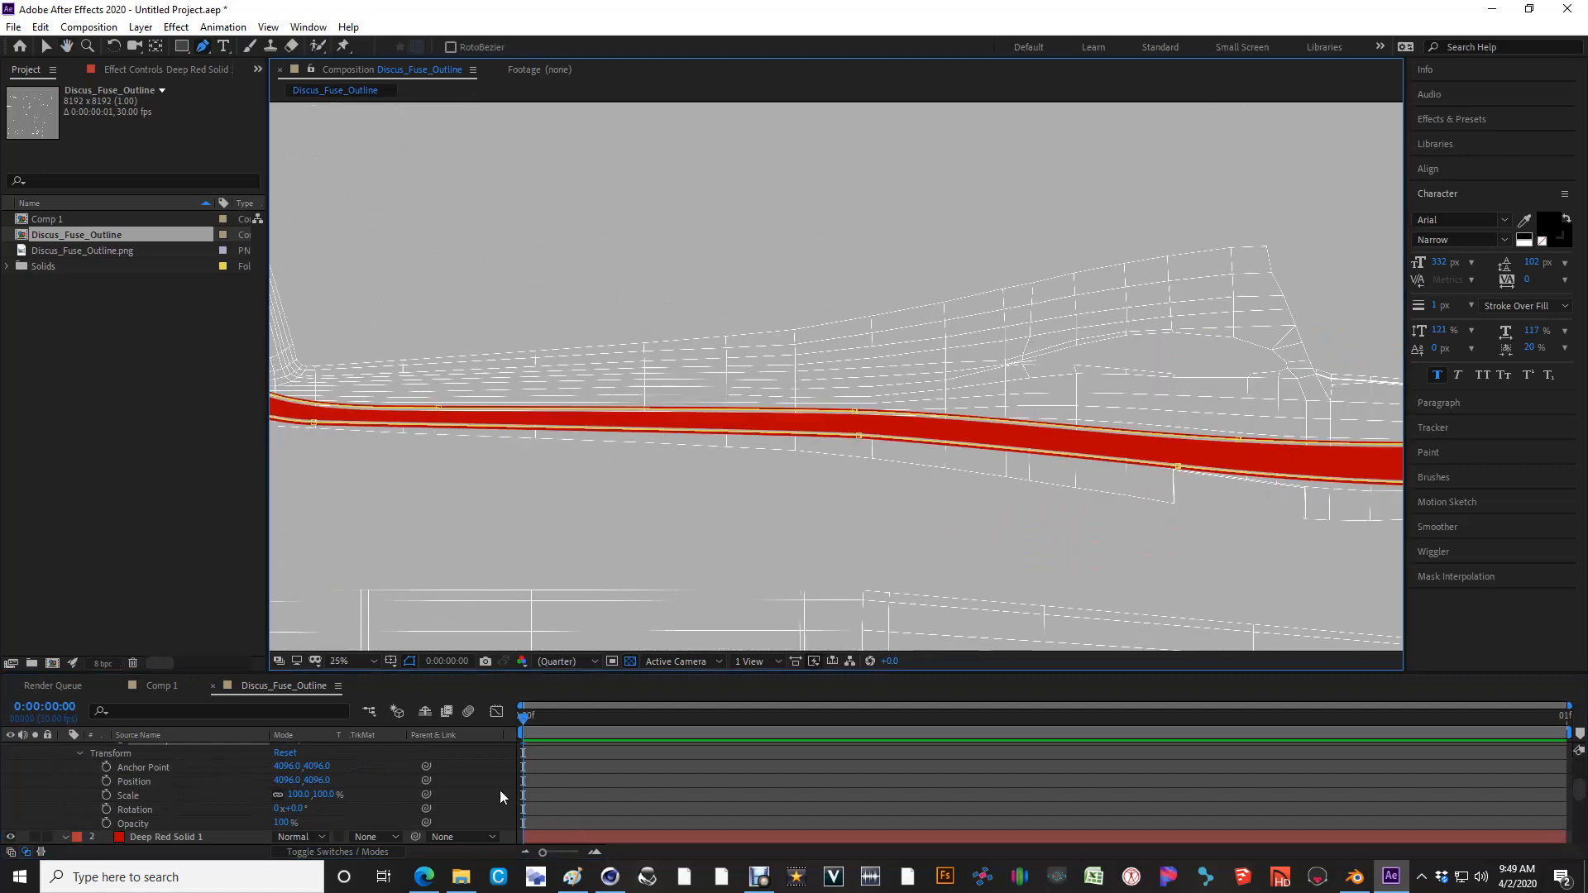
pyautogui.click(499, 791)
pyautogui.scroll(-1, 836, 377)
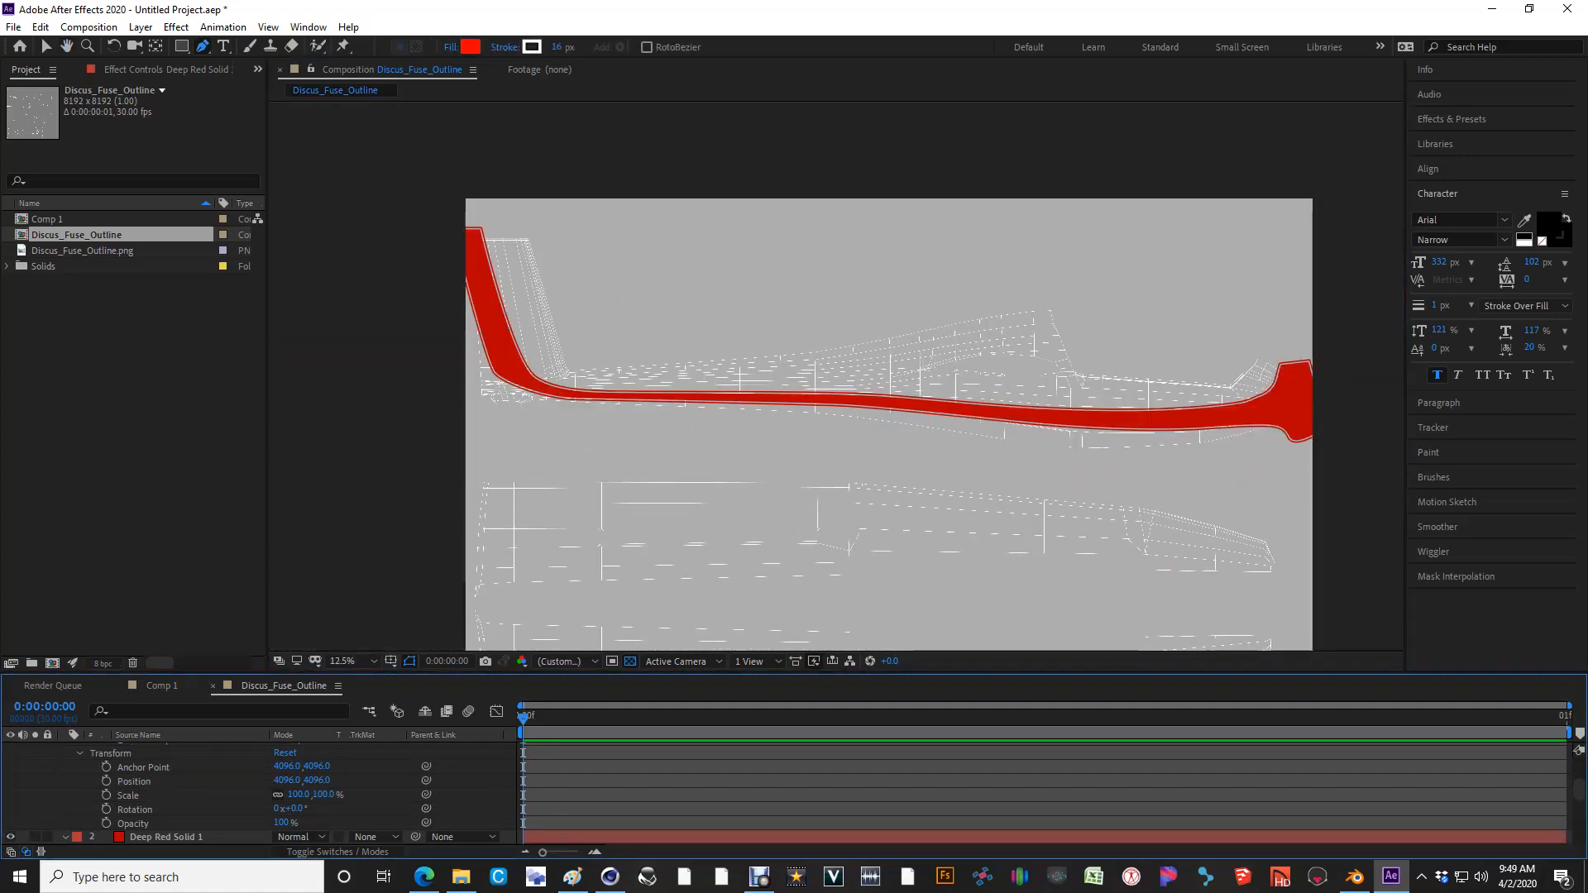
# Move the Discus_Fuse_Outline.png layer above both red stripe layers and hide it
pyautogui.scroll(3, 56, 765)
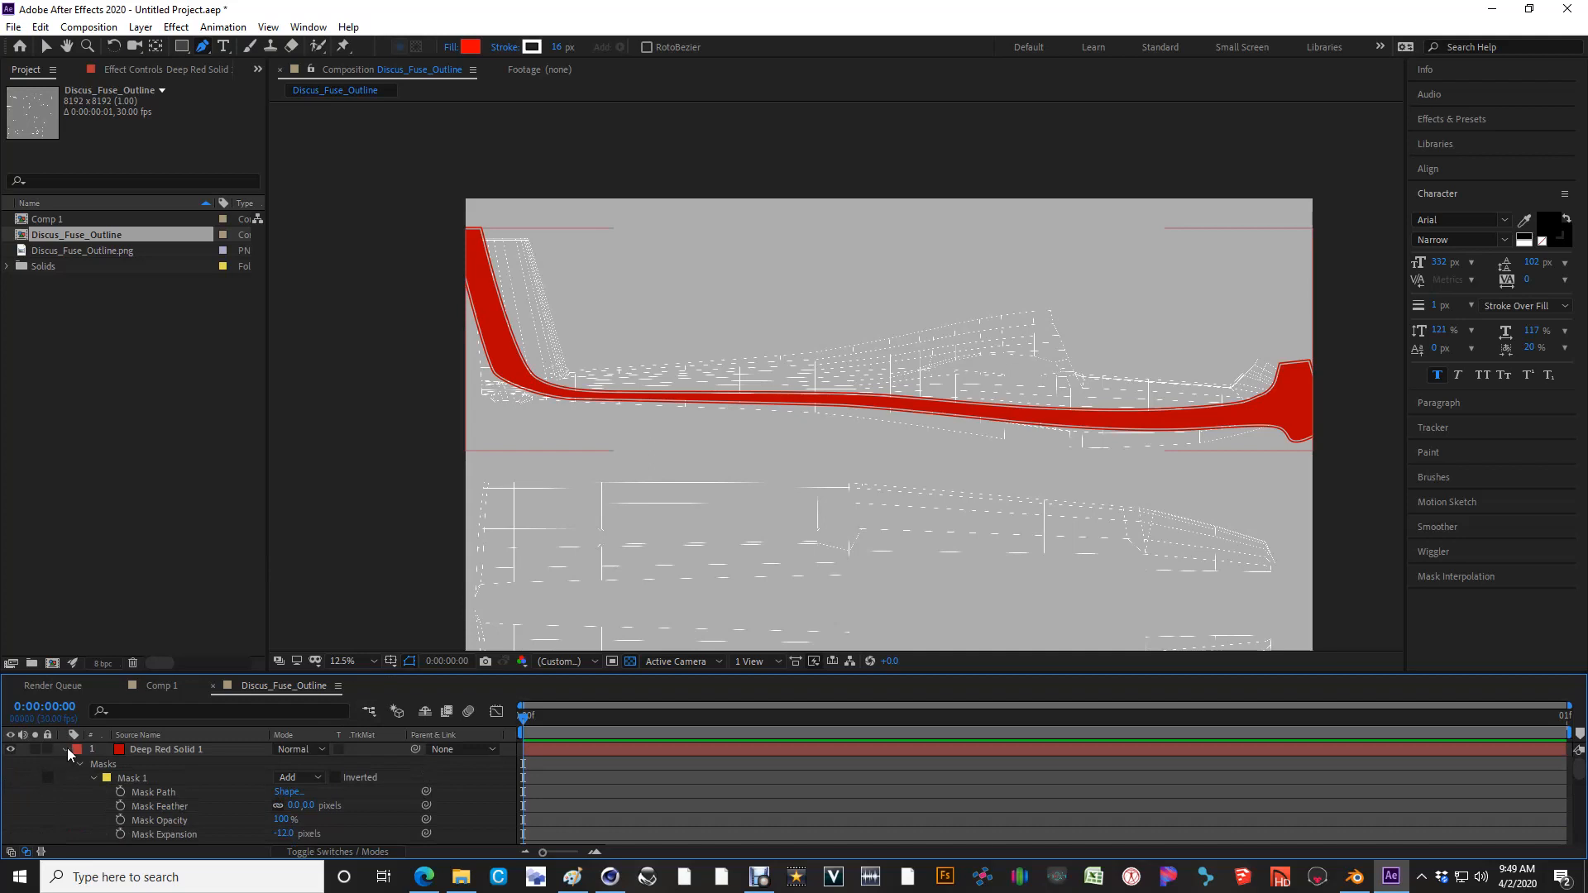
pyautogui.click(65, 748)
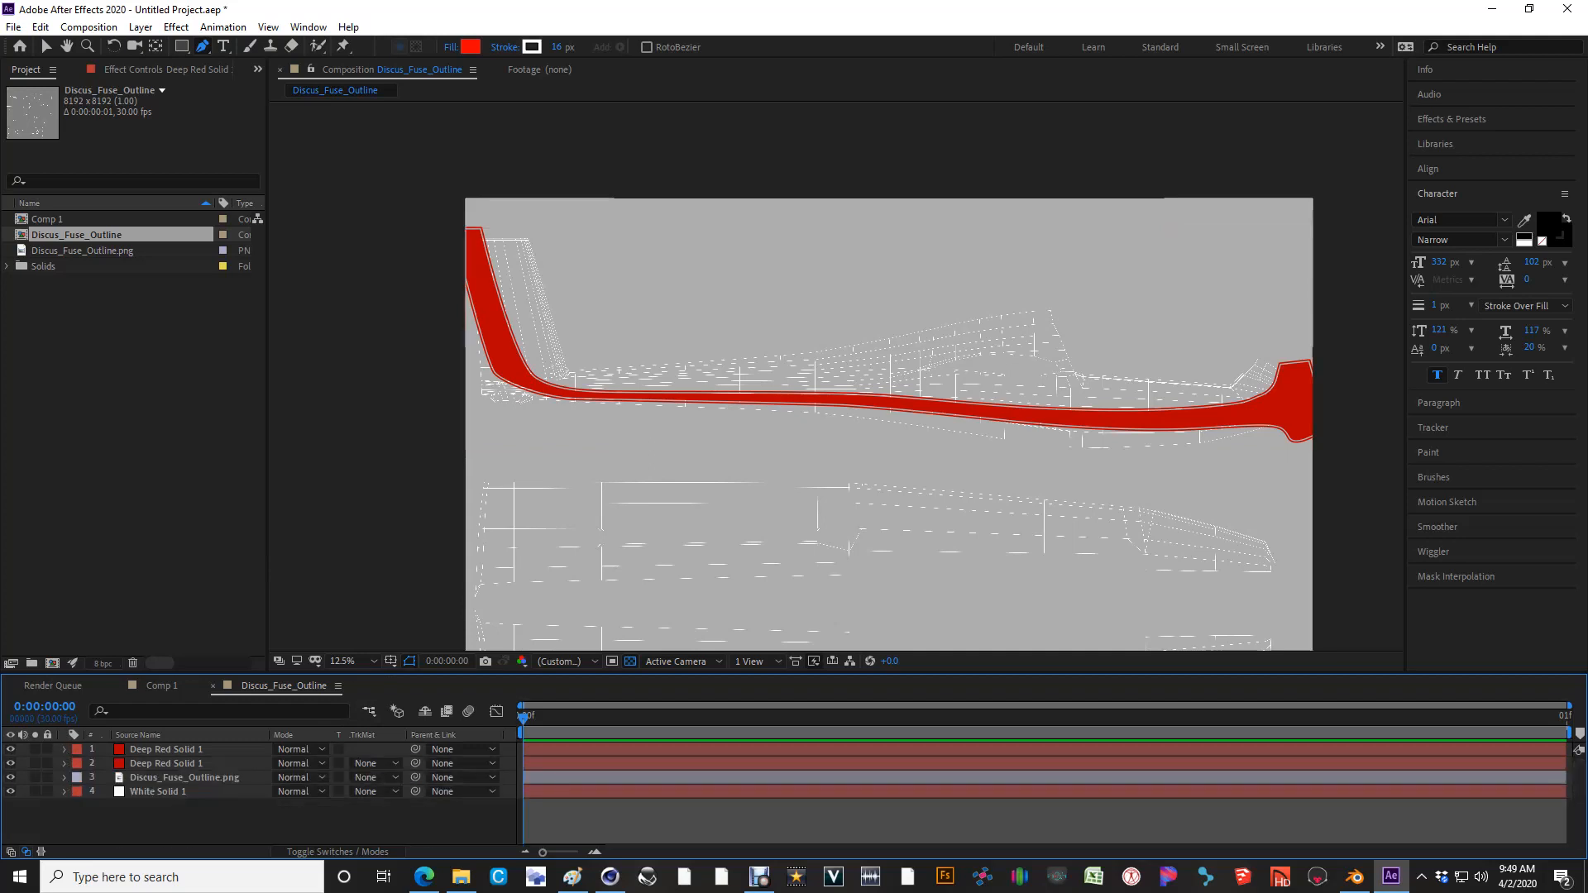
pyautogui.moveTo(149, 778); pyautogui.dragTo(157, 749)
pyautogui.click(11, 750)
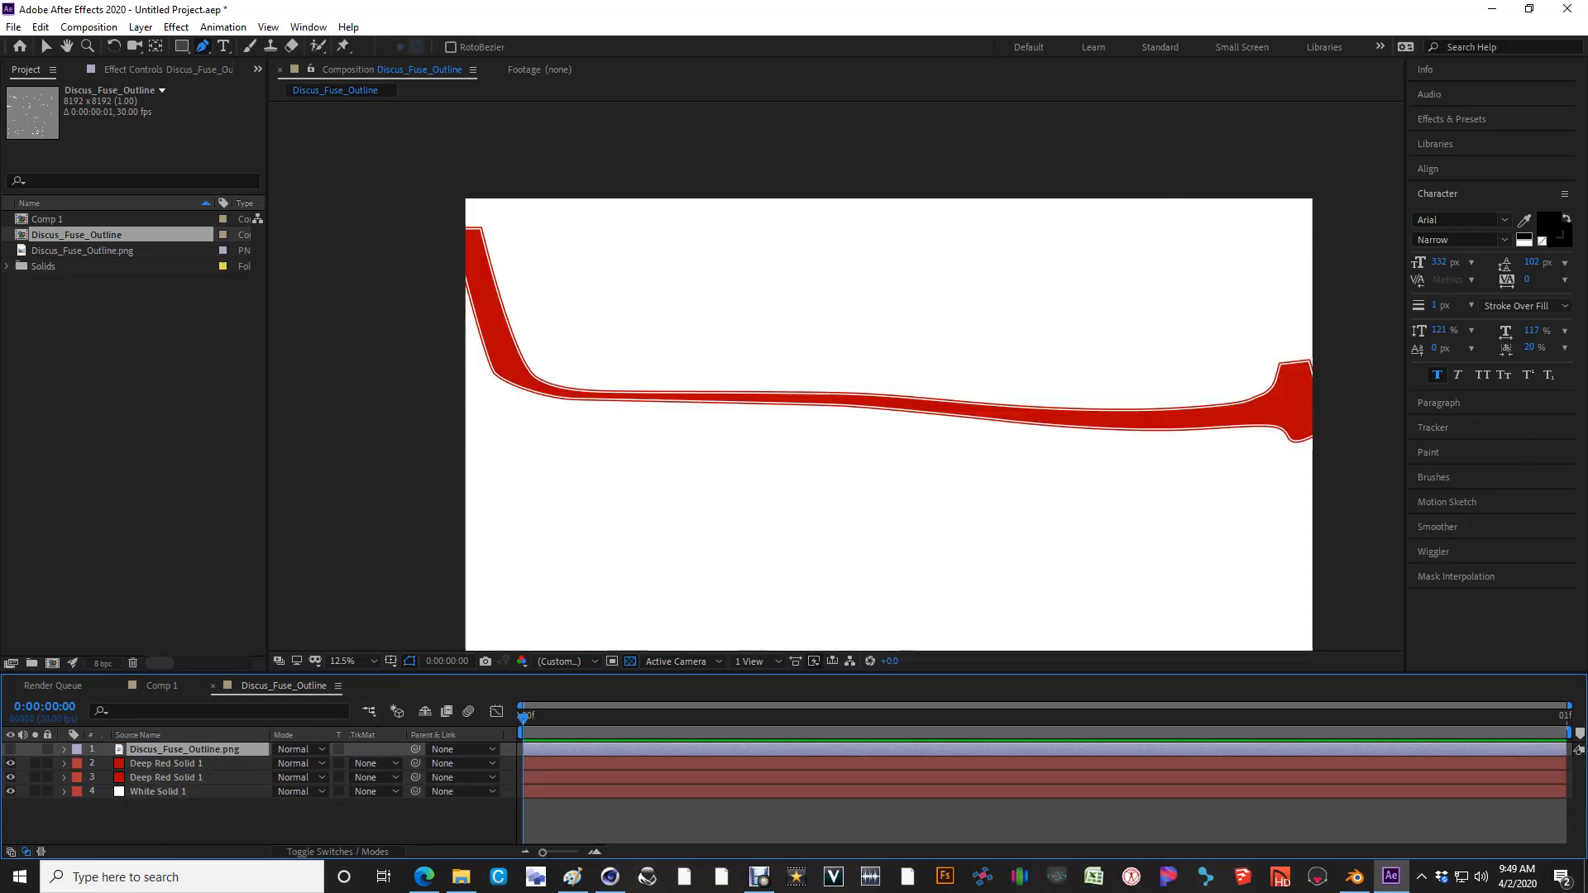
pyautogui.press('h')
pyautogui.moveTo(1019, 519); pyautogui.dragTo(891, 479)
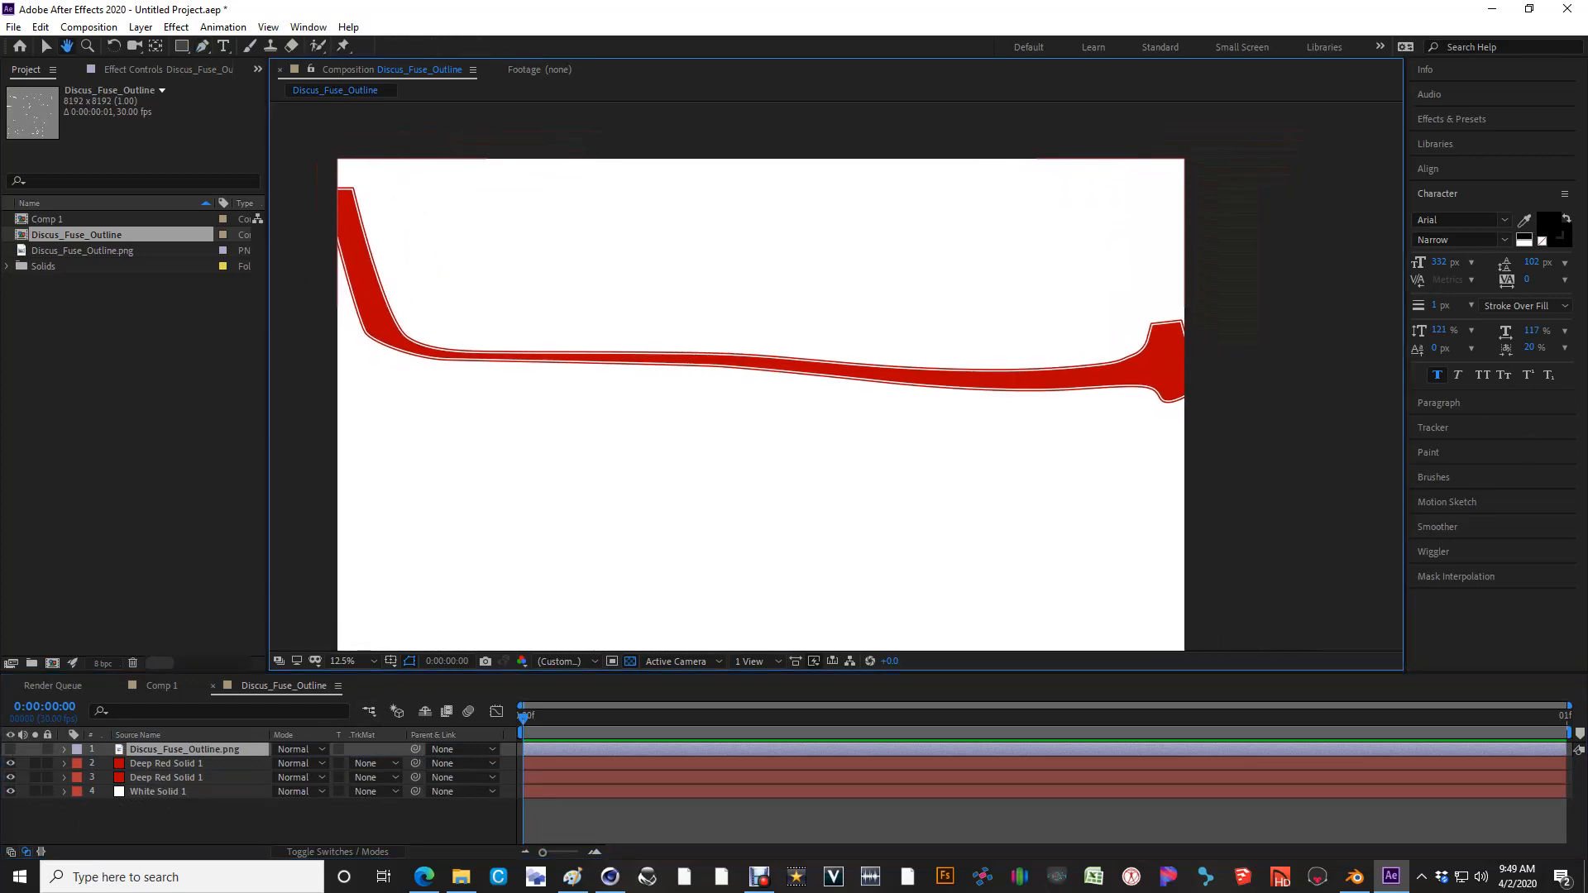
# Add the Discus_Fuse_Outline composition to the render queue with PNG Sequence as its output format
pyautogui.click(89, 27)
pyautogui.click(93, 172)
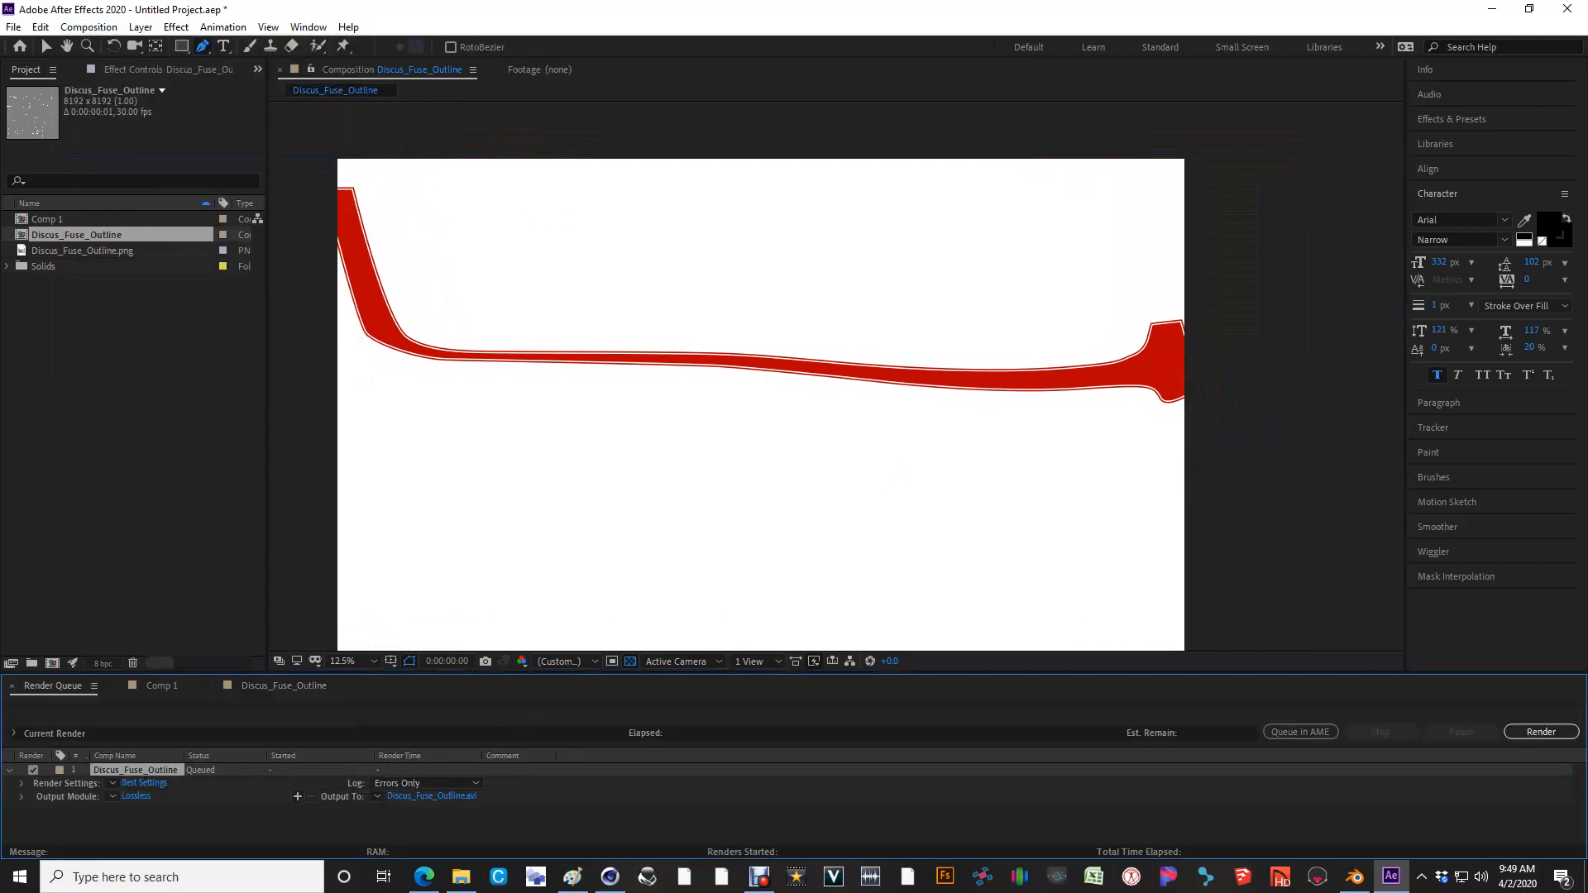
pyautogui.click(134, 796)
pyautogui.click(154, 94)
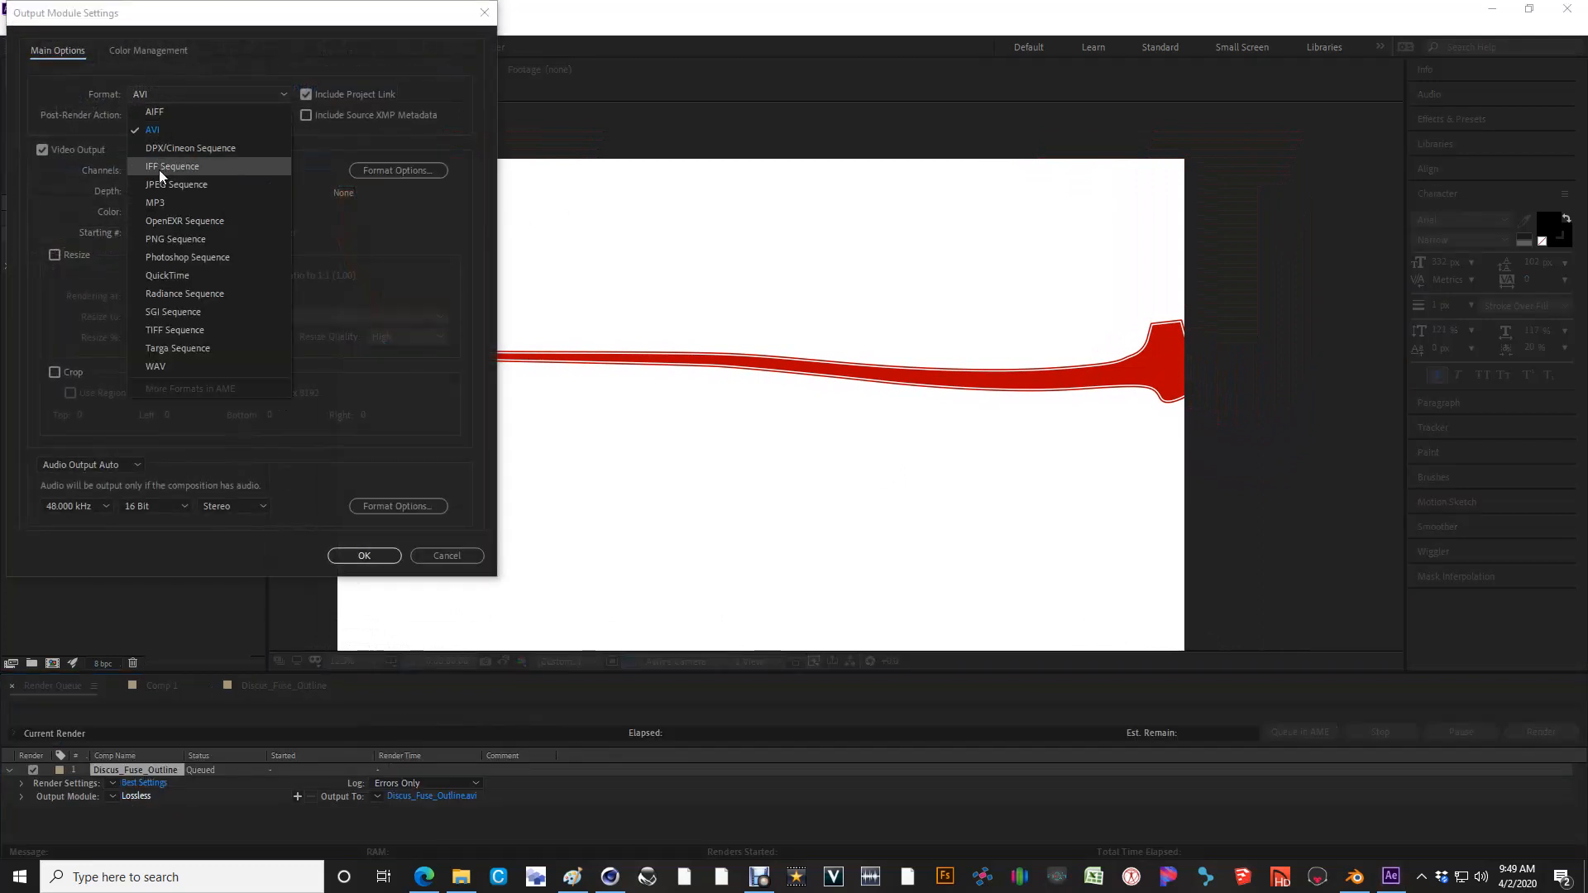
pyautogui.click(175, 239)
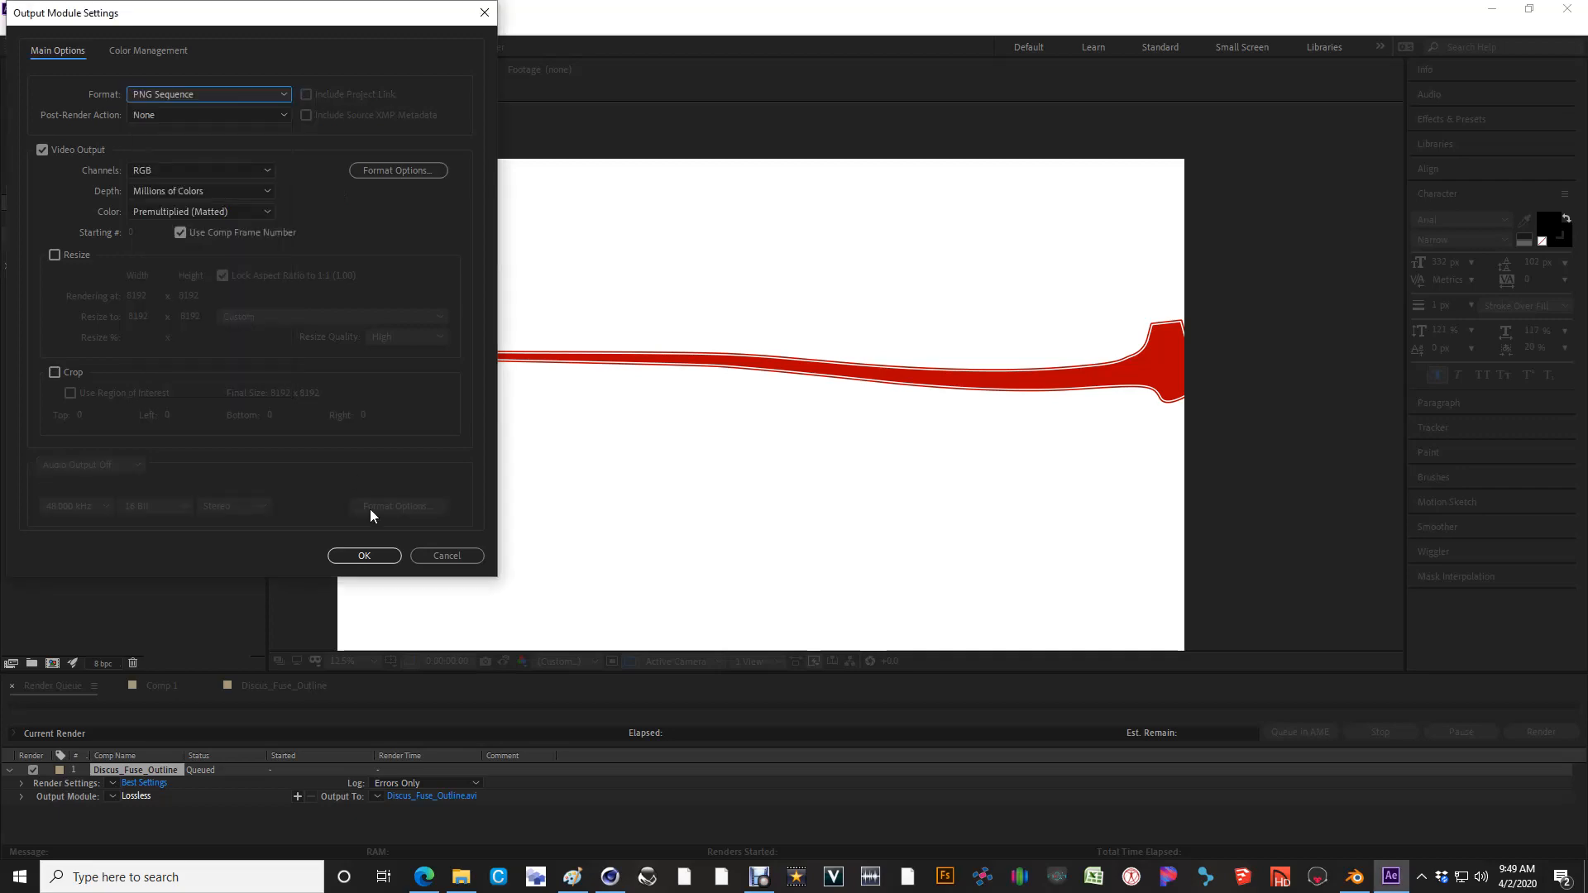
pyautogui.click(364, 556)
# Set the output location to the Discus folder under 3D Models\Aircraft and render the composition
pyautogui.click(418, 797)
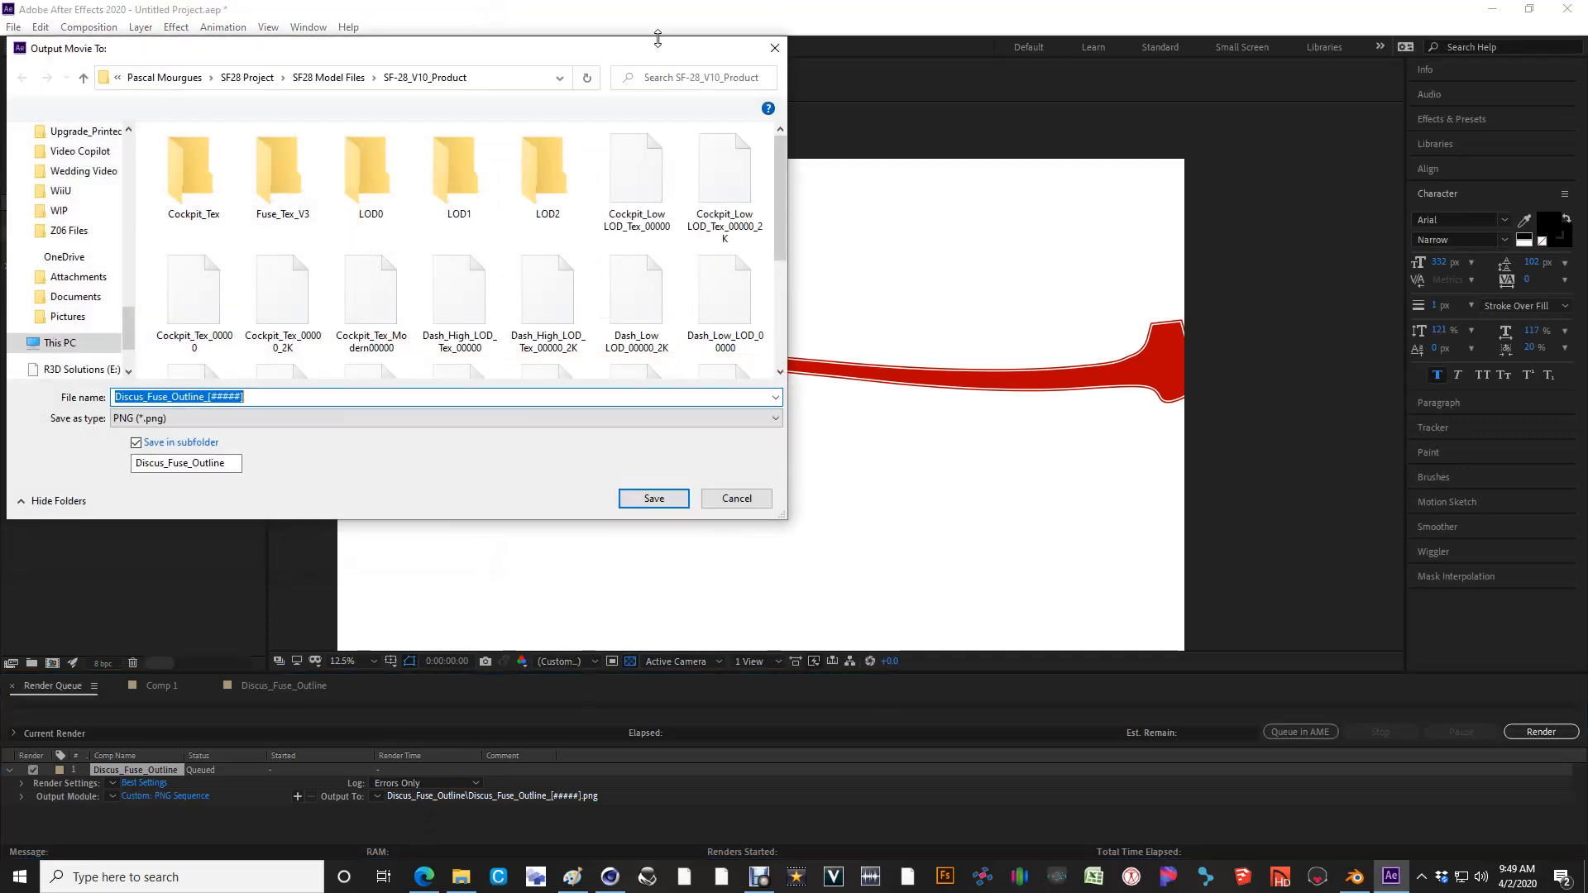
pyautogui.click(335, 77)
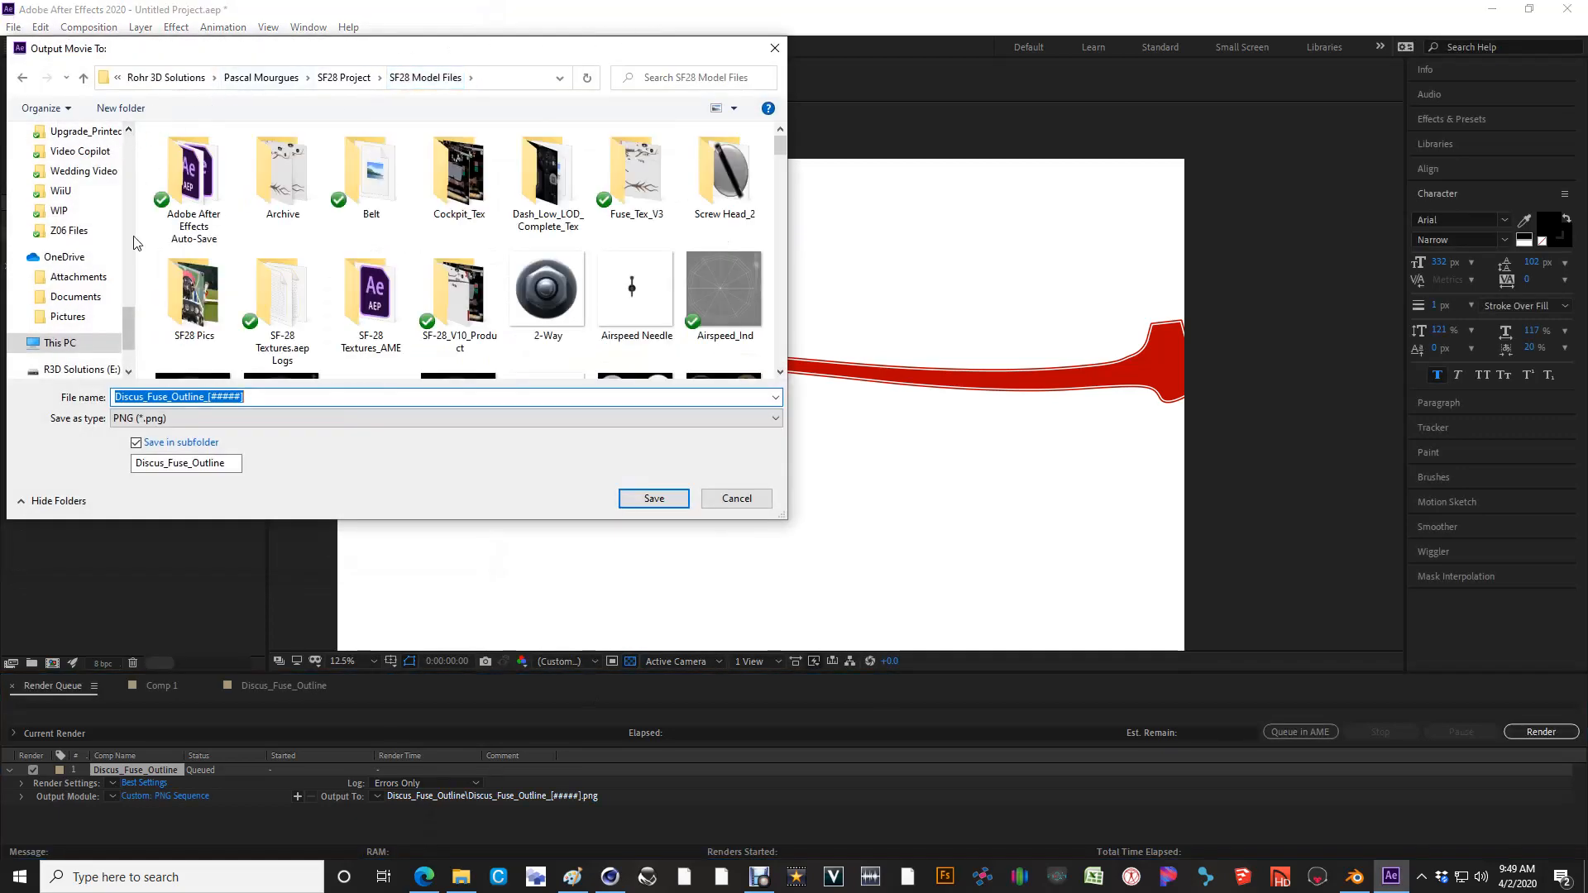
pyautogui.moveTo(132, 316); pyautogui.dragTo(130, 147)
pyautogui.click(72, 143)
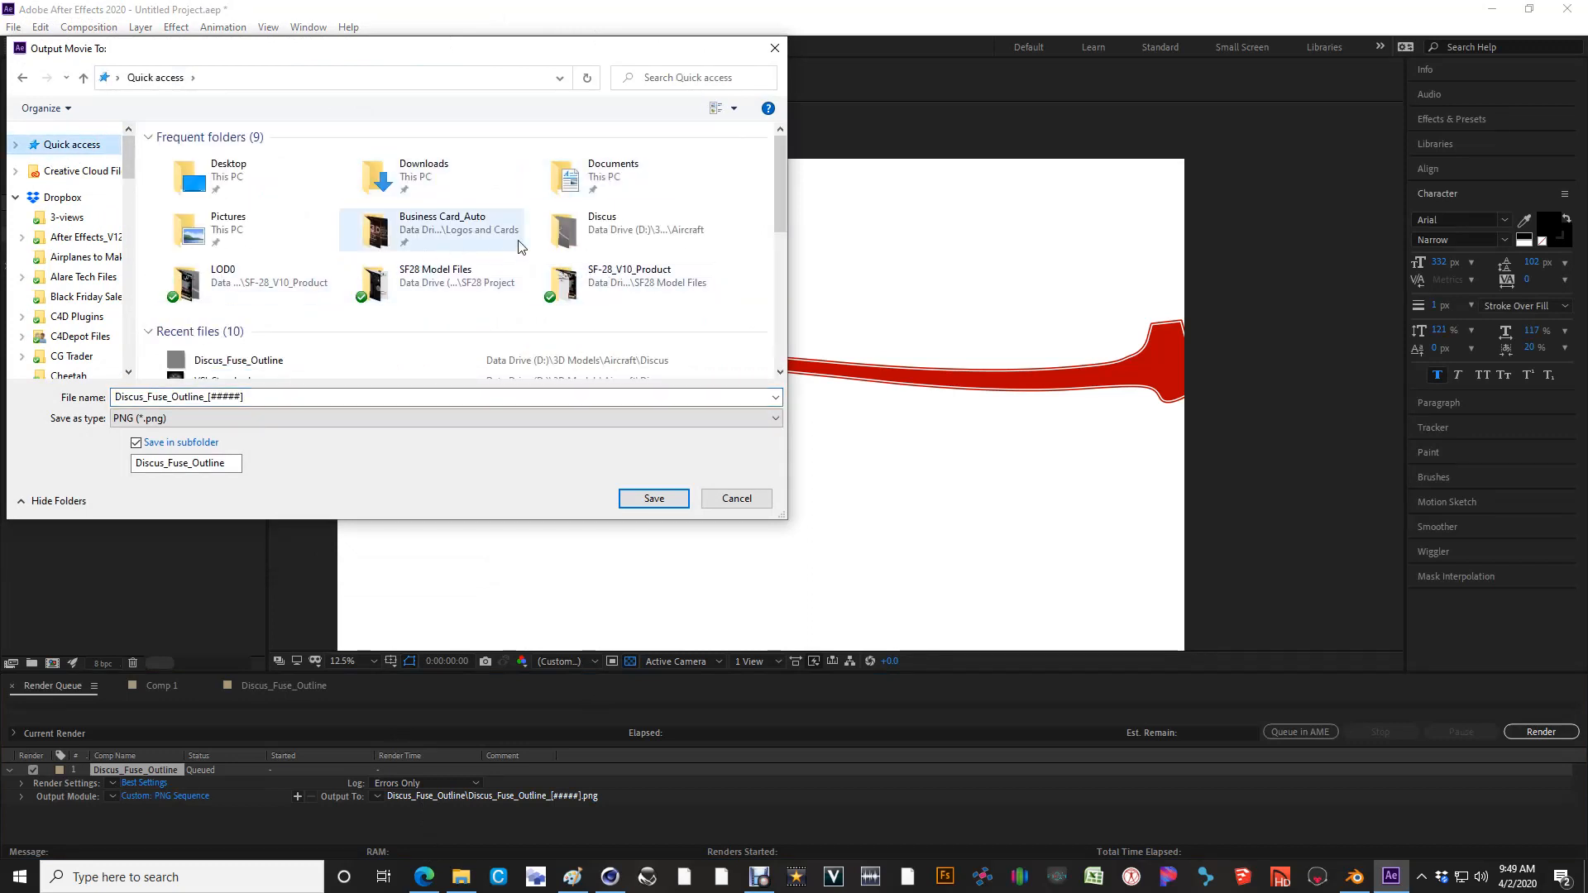
pyautogui.click(573, 228)
pyautogui.doubleClick(572, 229)
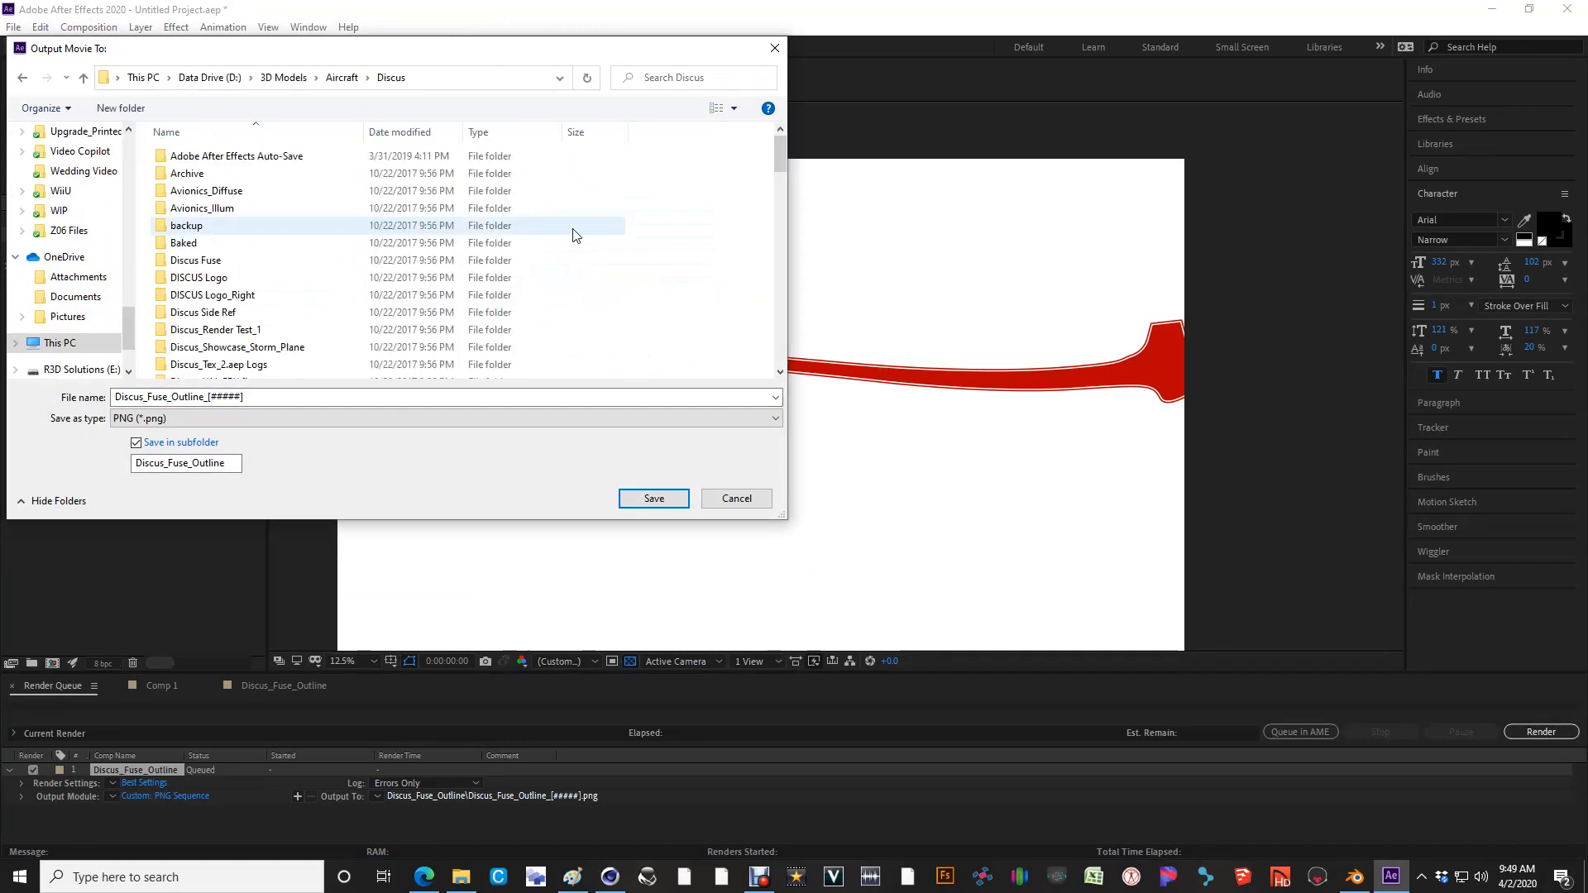
pyautogui.click(677, 493)
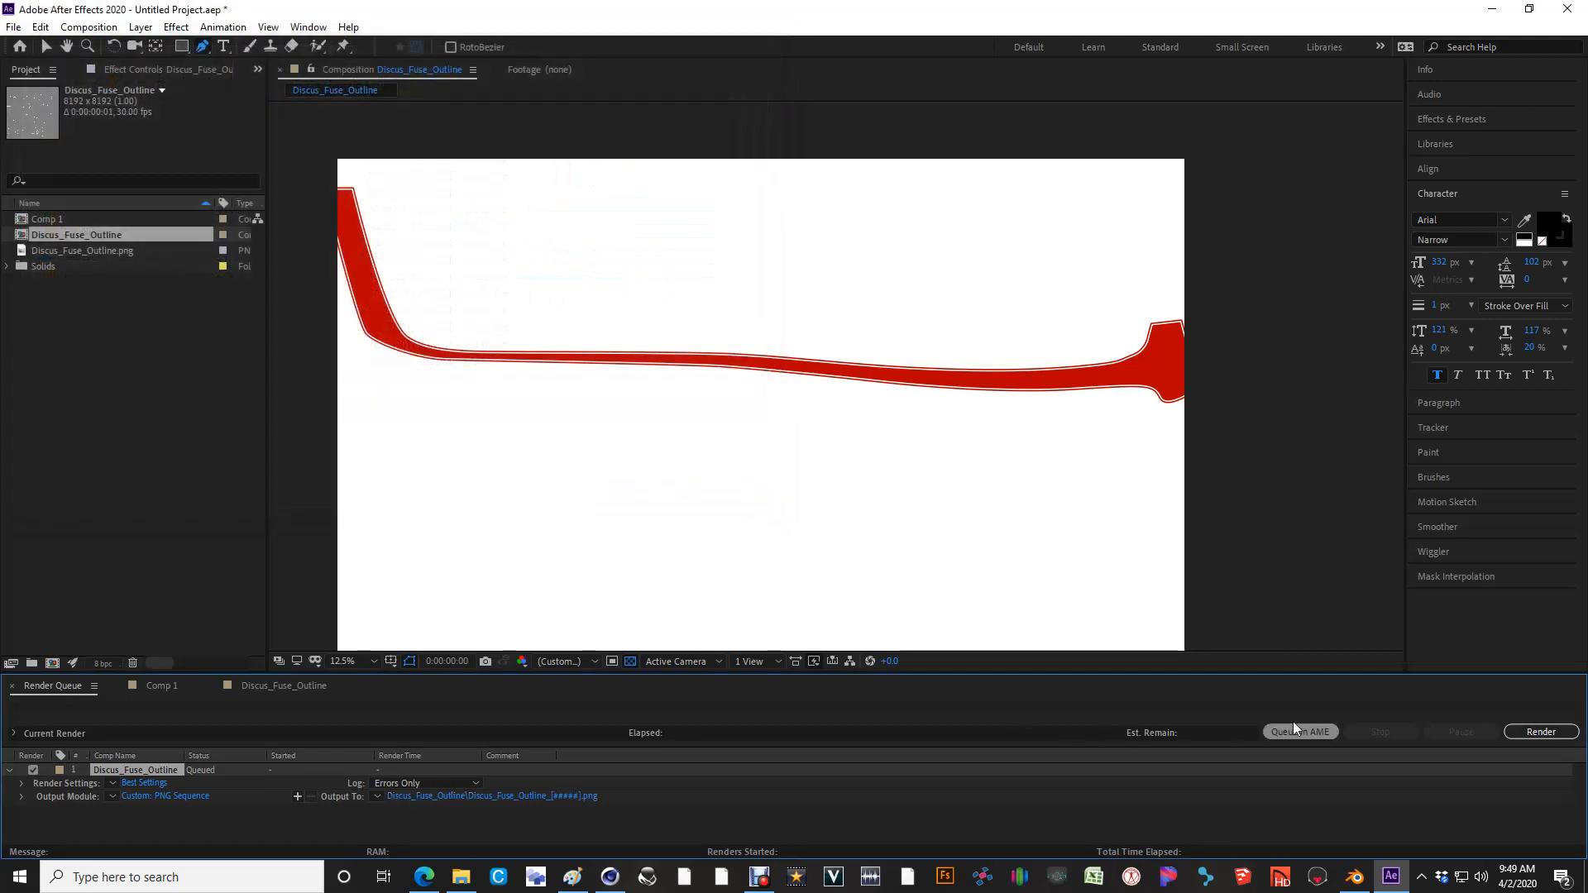
pyautogui.click(1544, 733)
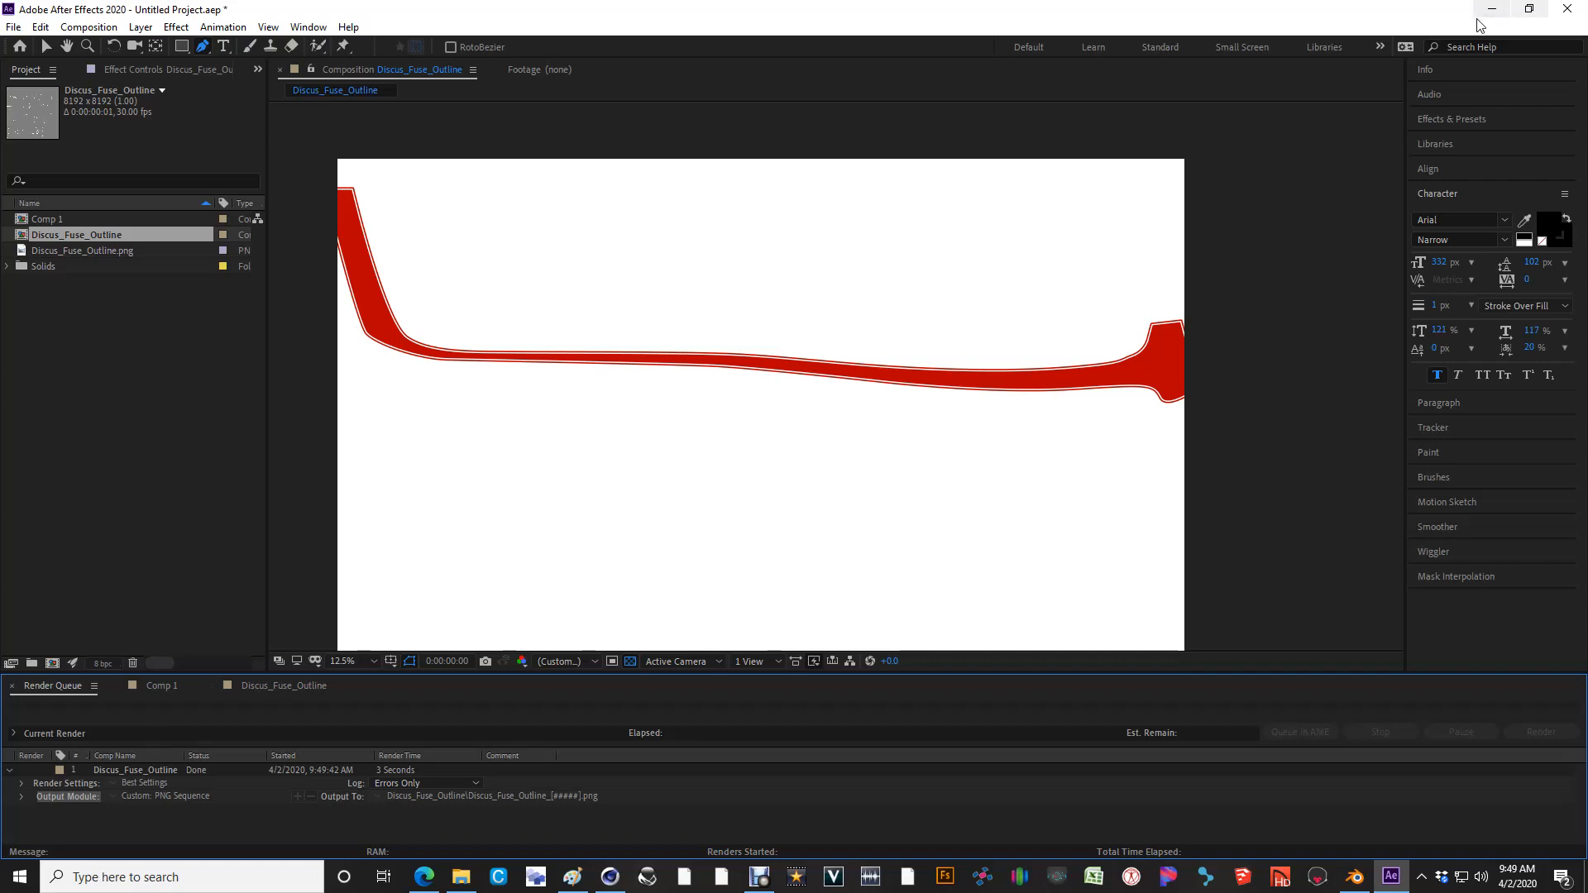
# Switch to Cinema 4D with the fuselage model and change the interface layout to Standard
pyautogui.click(1503, 9)
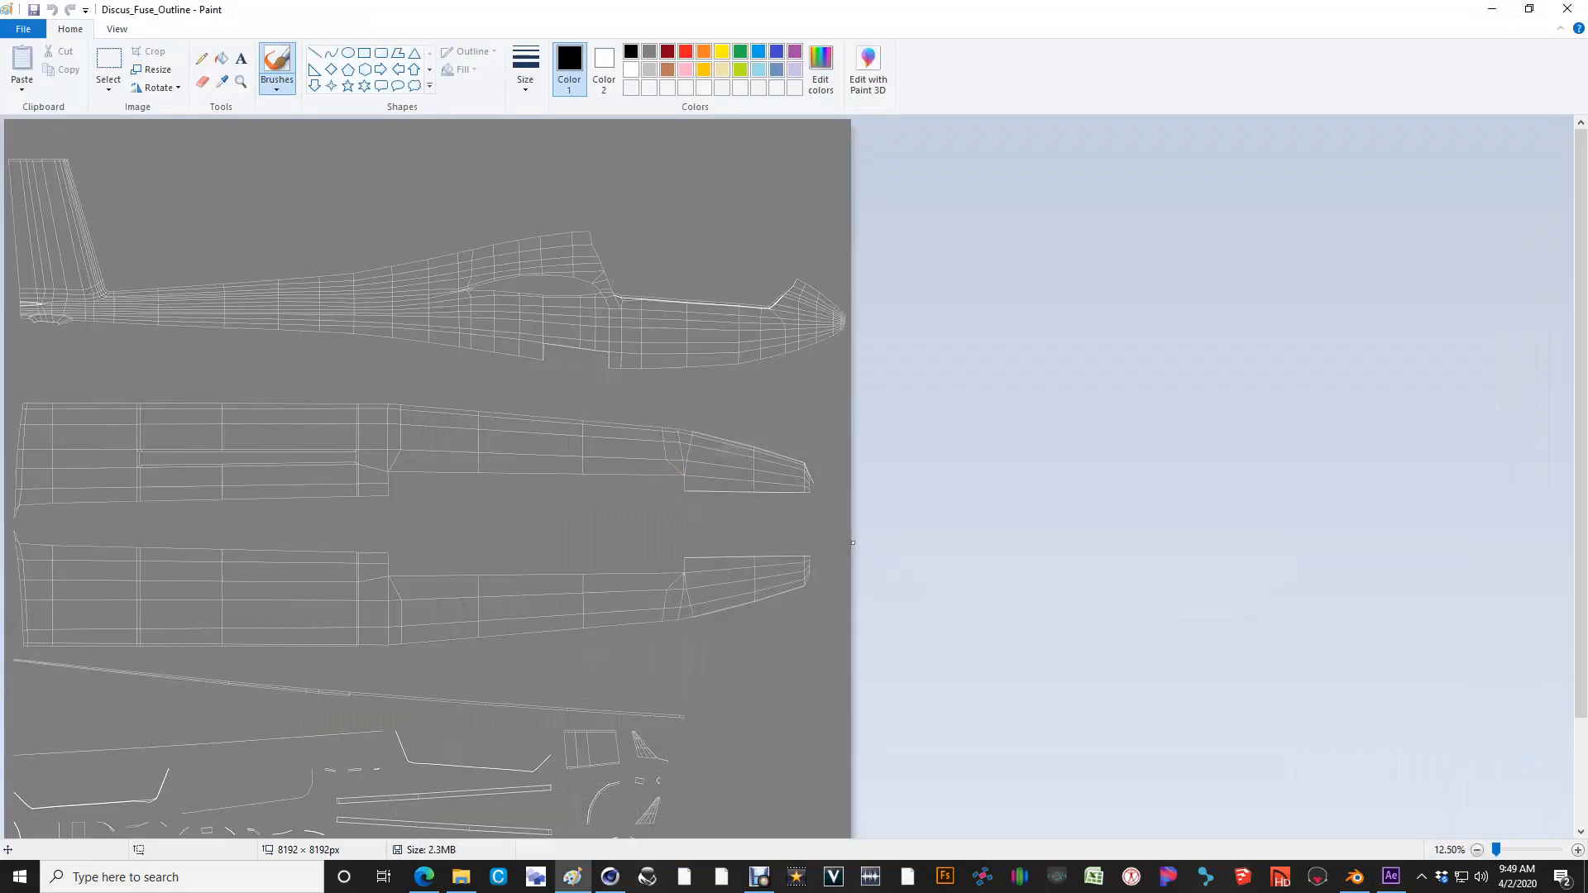
pyautogui.hotkey('alt', 'Tab')
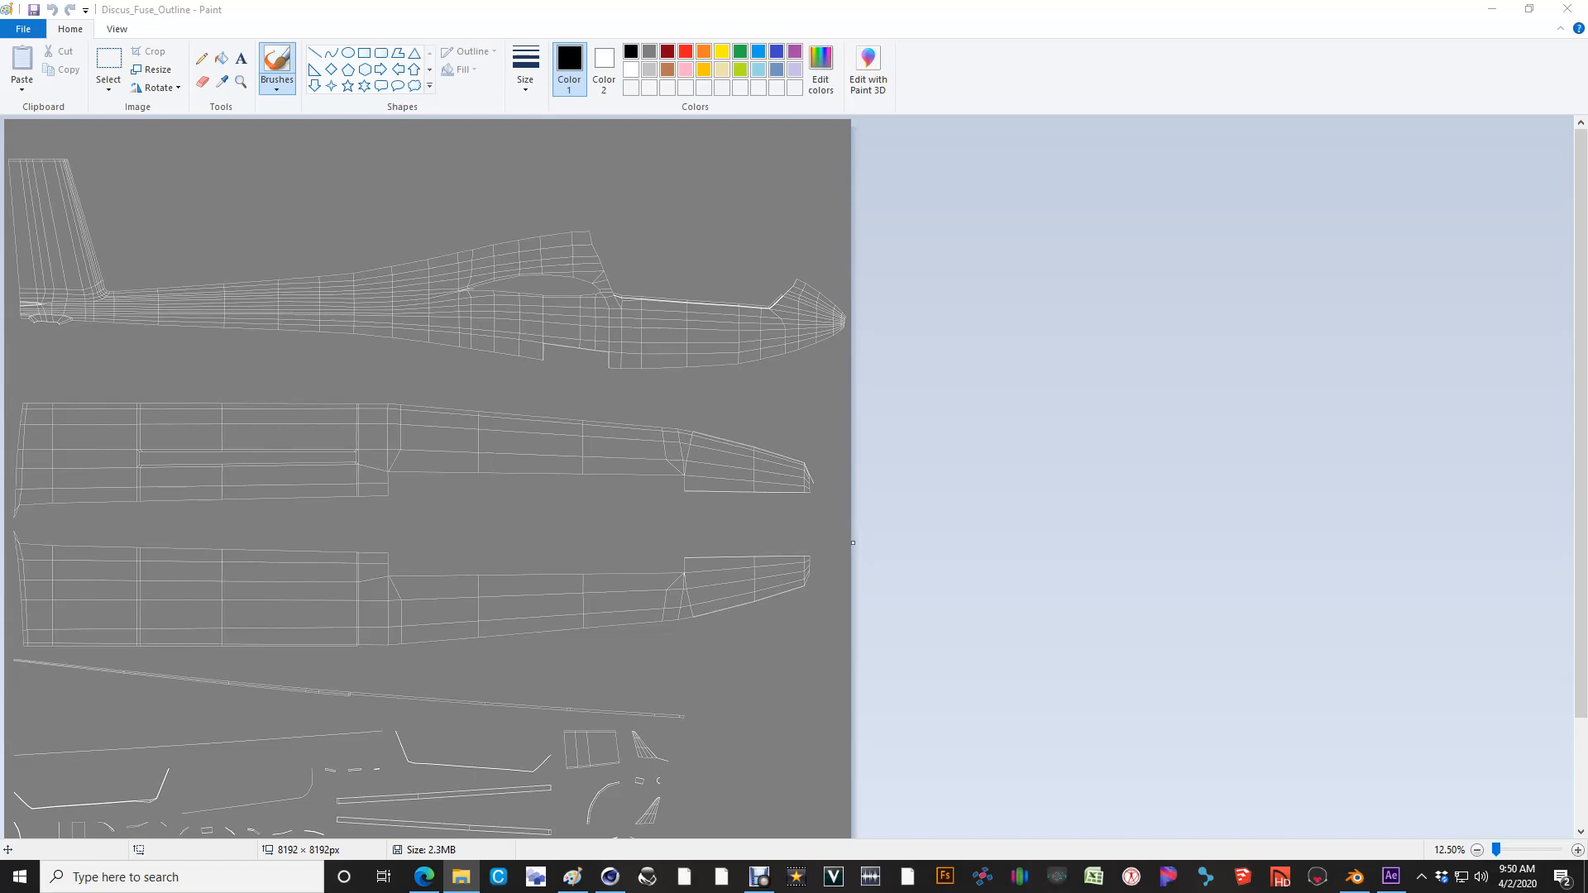
pyautogui.click(1491, 9)
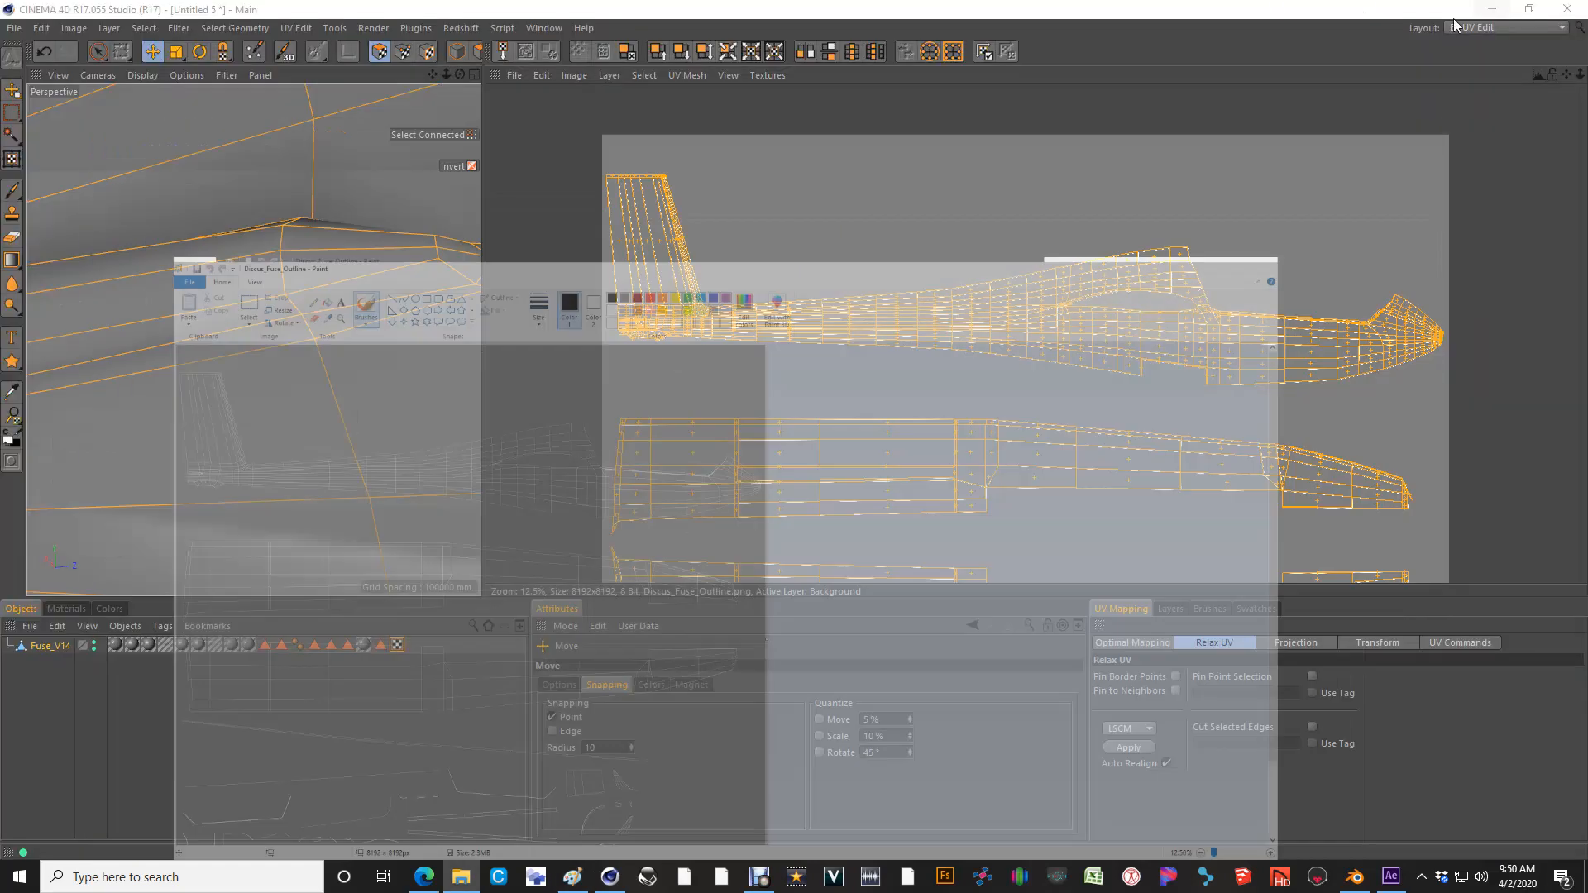
pyautogui.click(1526, 22)
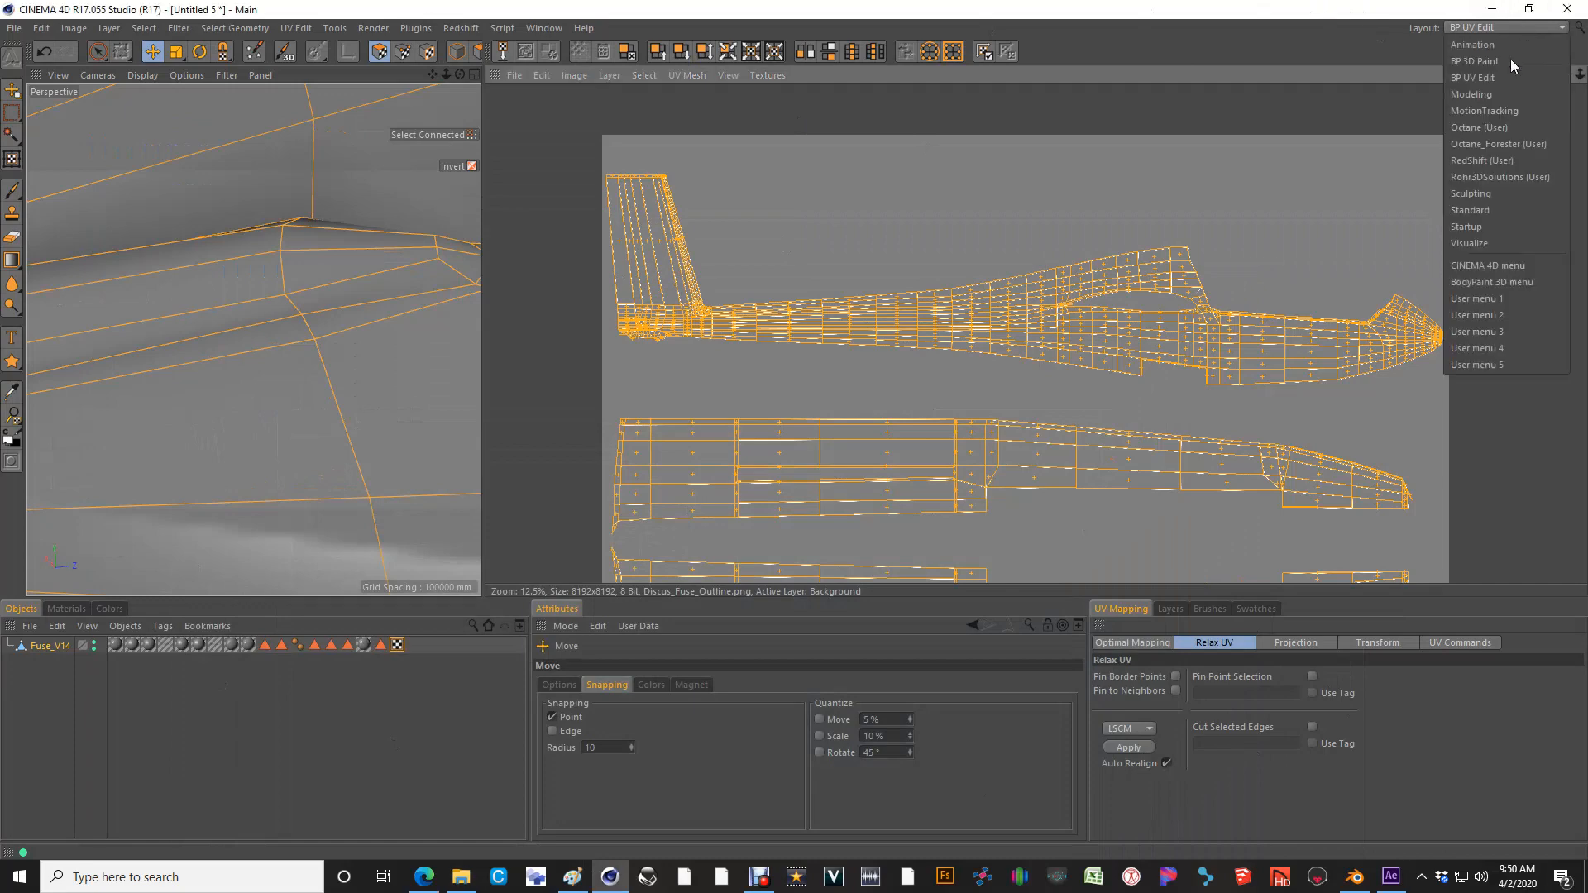
pyautogui.click(1480, 212)
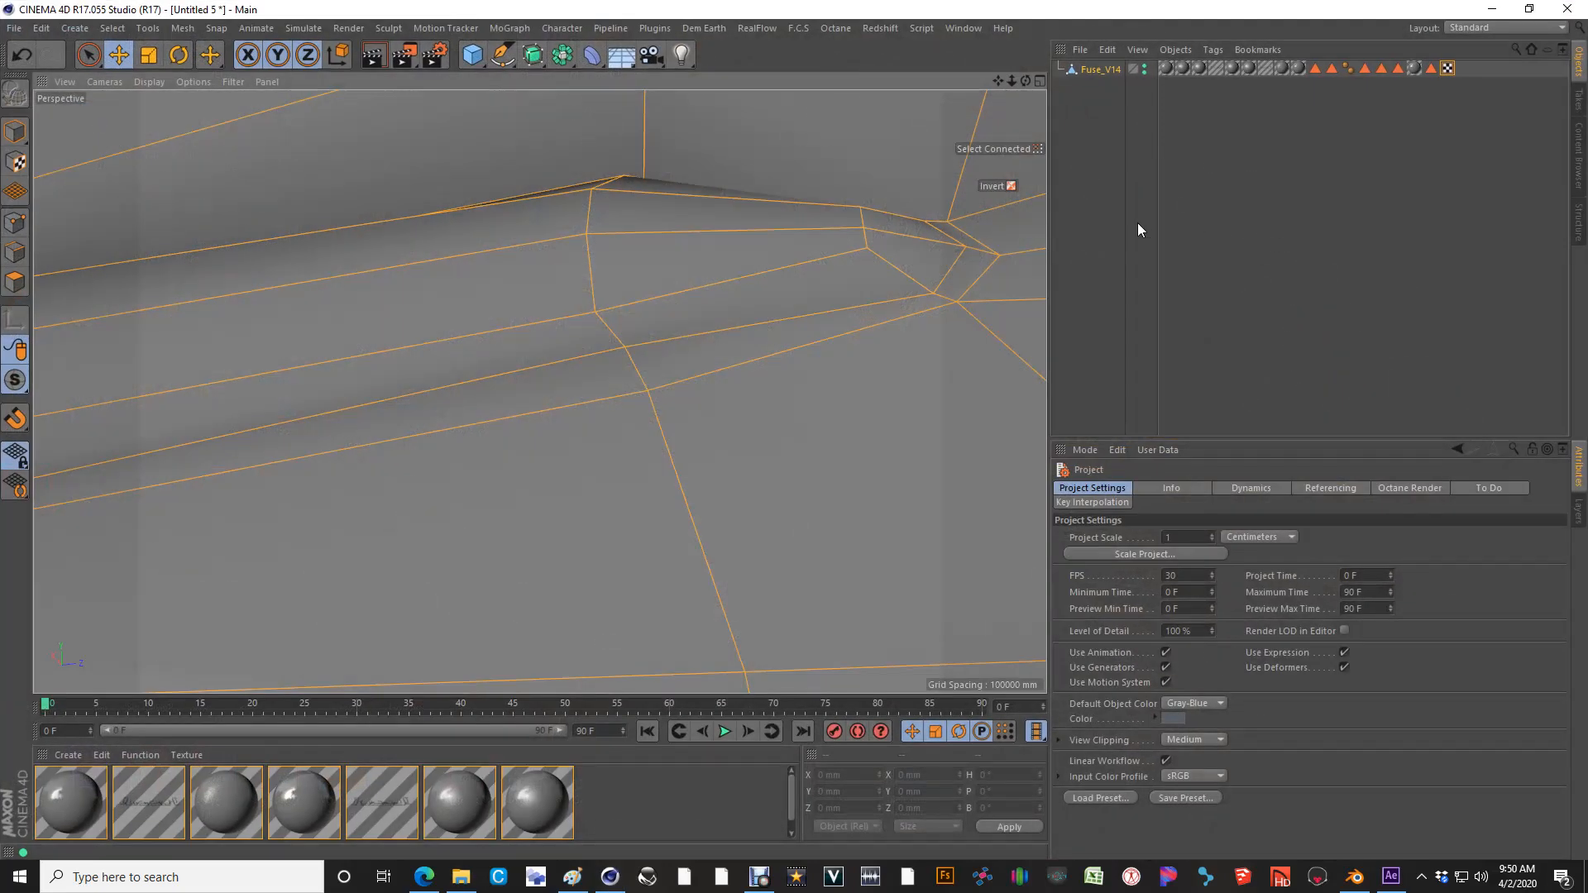
pyautogui.scroll(-6, 442, 405)
pyautogui.scroll(-10, 442, 405)
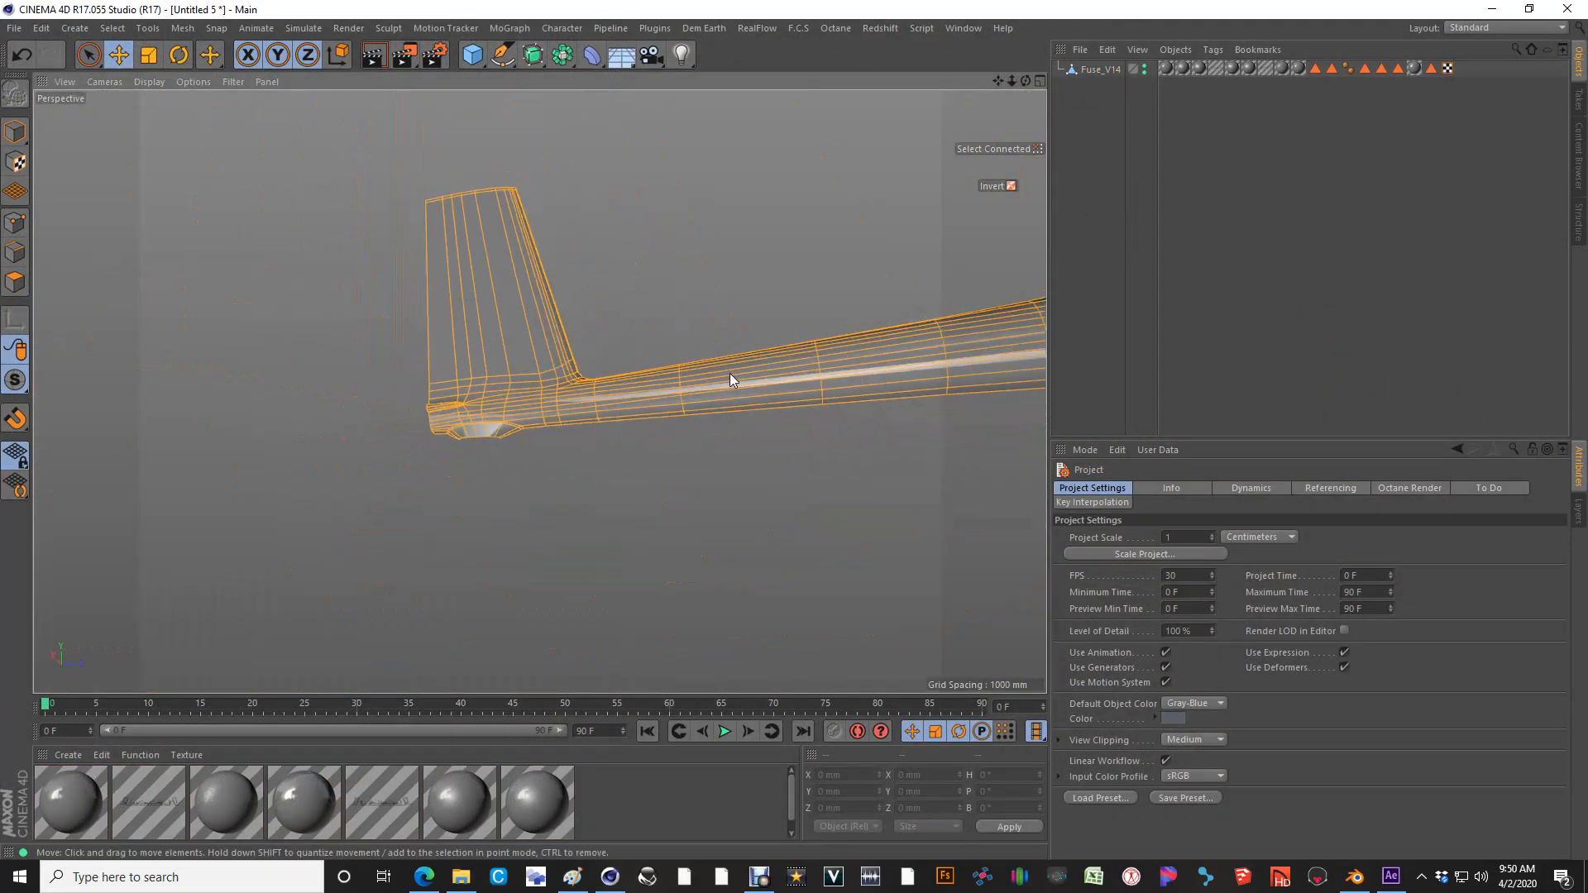
# Create a material from the rendered Discus_Fuse_Outline_00000.png texture without copying the image to the project location
pyautogui.keyDown('alt'); pyautogui.moveTo(731, 378); pyautogui.dragTo(191, 415, button='middle'); pyautogui.keyUp('alt')
pyautogui.moveTo(562, 333)
pyautogui.keyDown('alt'); pyautogui.mouseDown()
pyautogui.moveTo(442, 424)
pyautogui.moveTo(585, 426)
pyautogui.moveTo(597, 409)
pyautogui.mouseUp(); pyautogui.keyUp('alt')
pyautogui.scroll(-6, 441, 424)
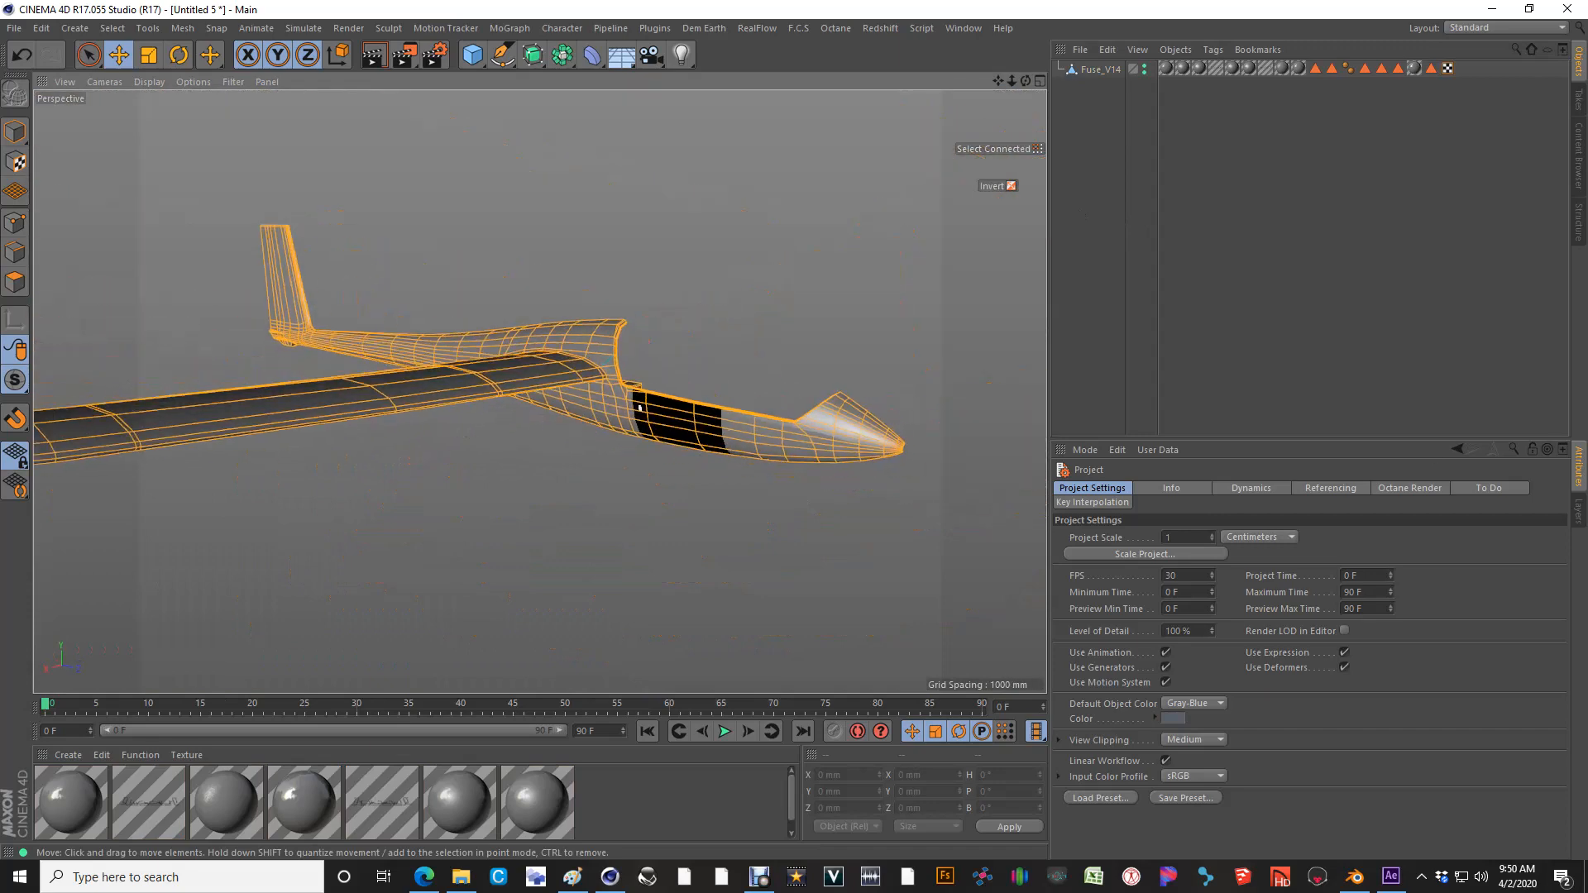
pyautogui.moveTo(1586, 158); pyautogui.dragTo(651, 799)
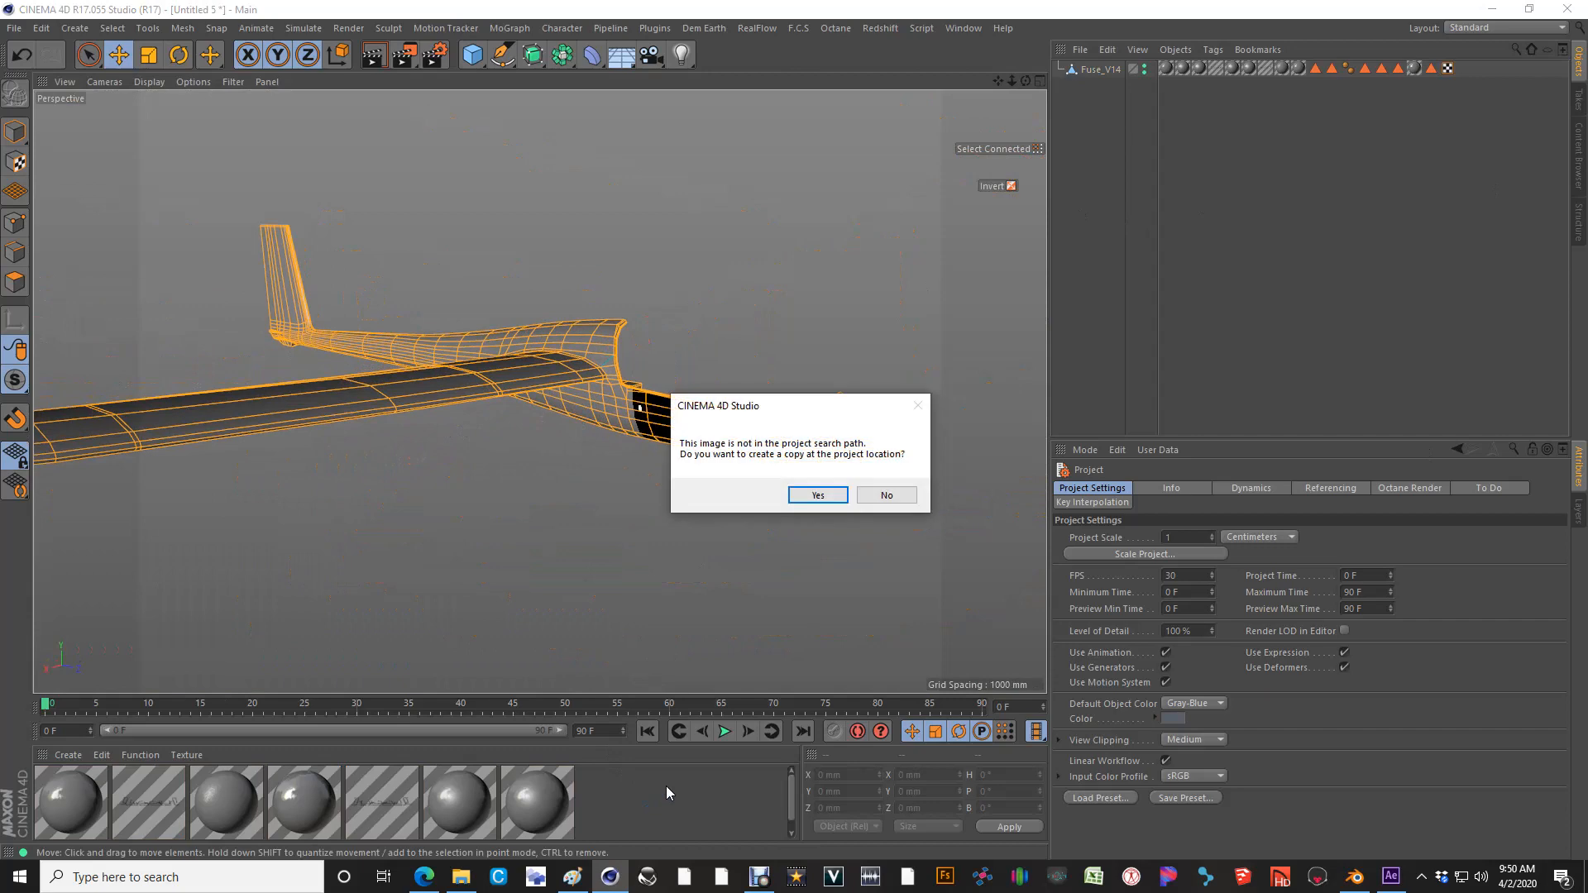
pyautogui.click(881, 496)
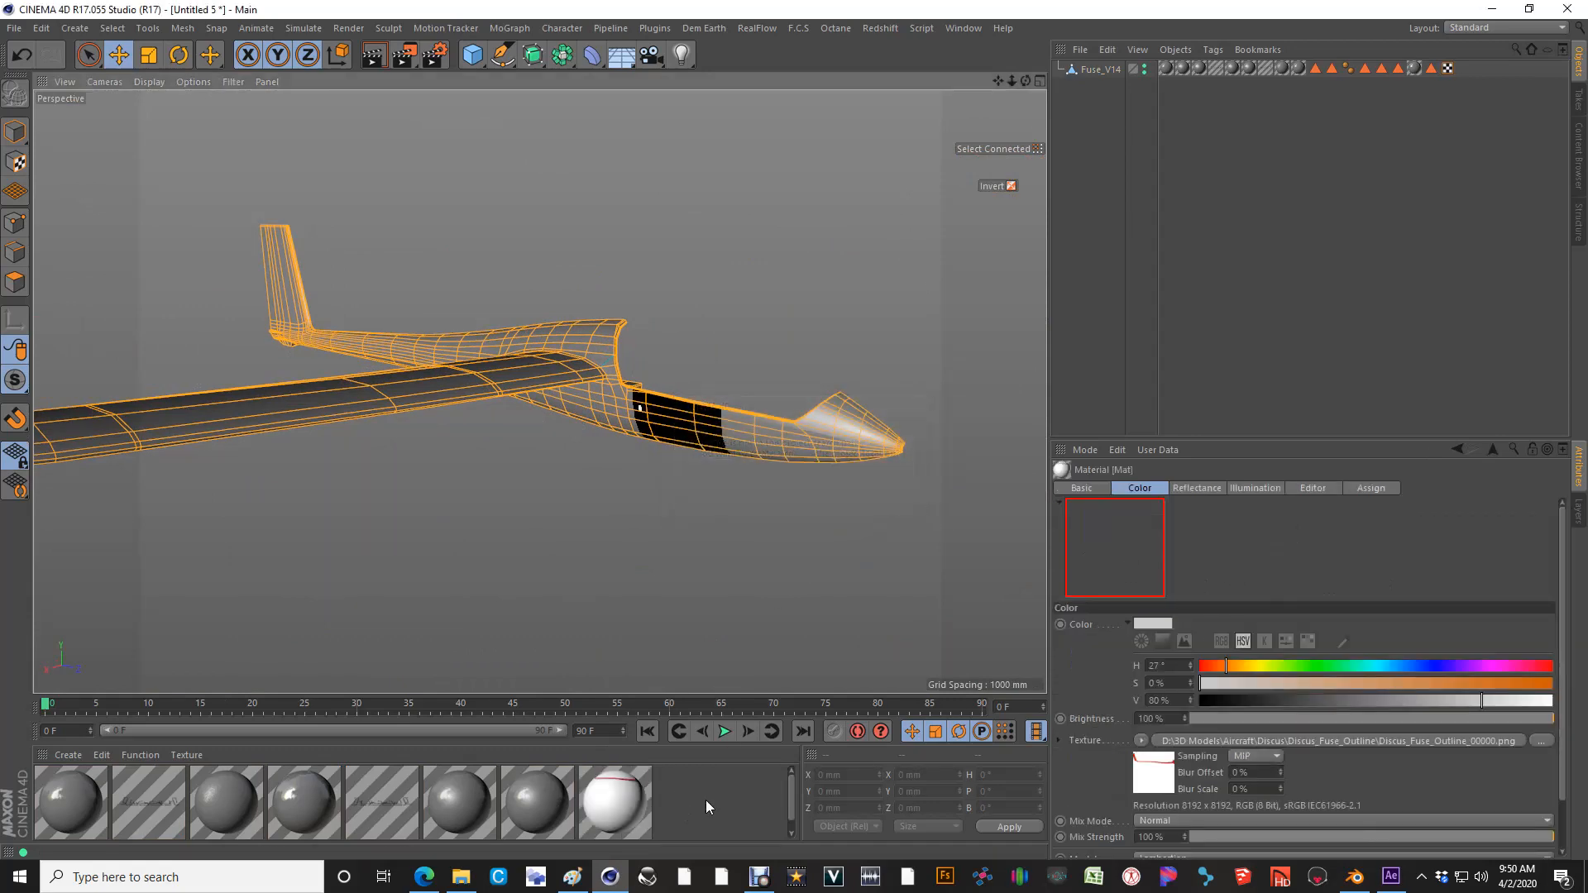
# Add a Reflection (Legacy) layer to the new material with 26% layer opacity, 4% roughness and 25% reflection strength
pyautogui.doubleClick(638, 811)
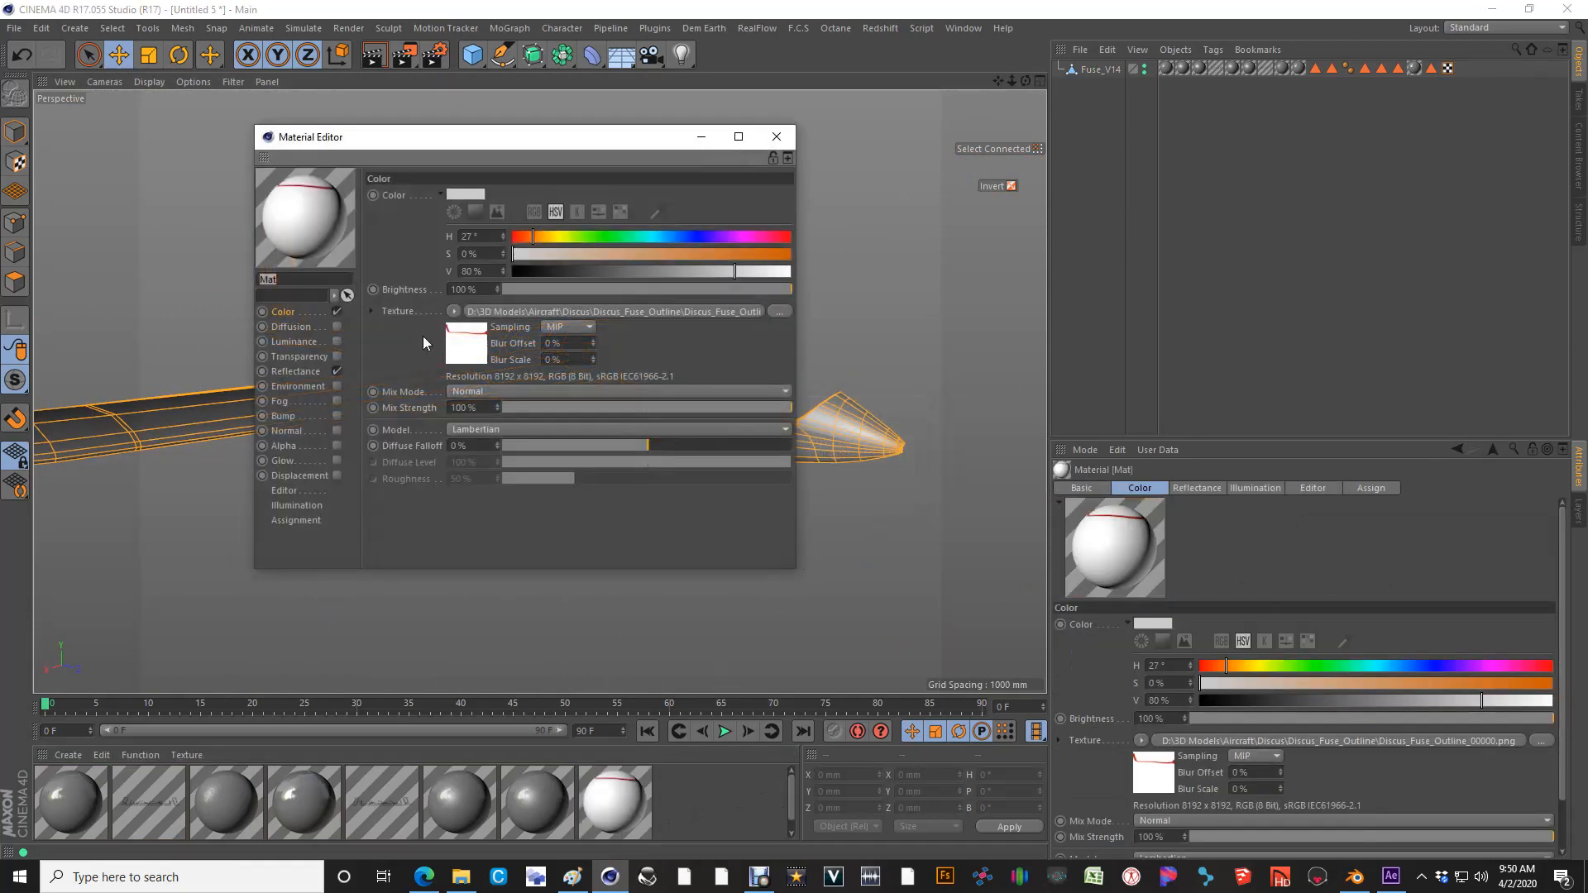
pyautogui.click(295, 371)
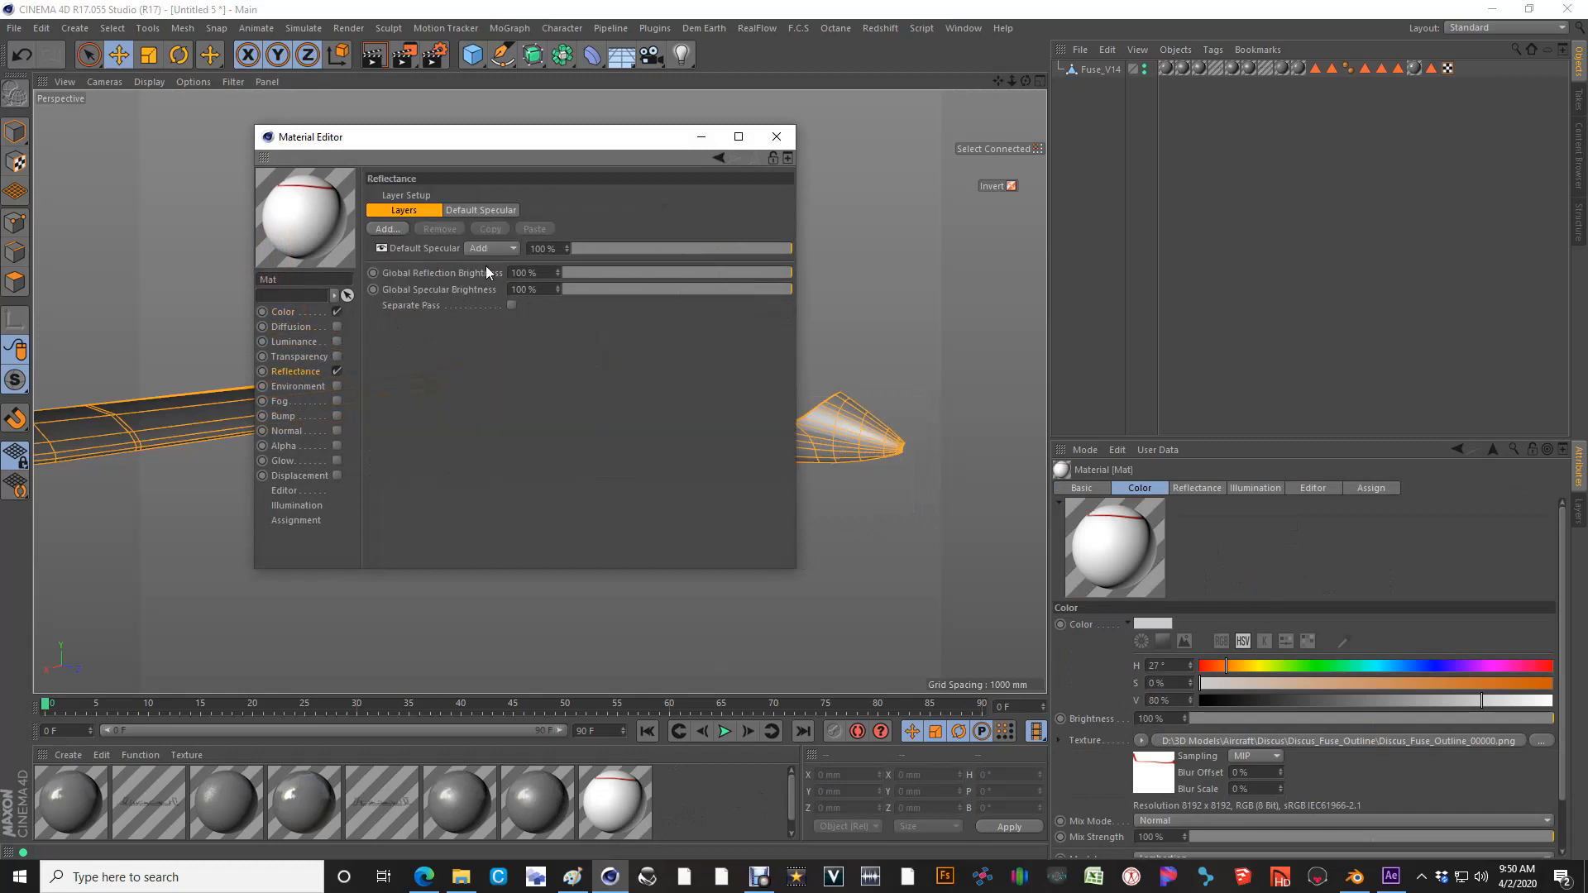
pyautogui.click(385, 230)
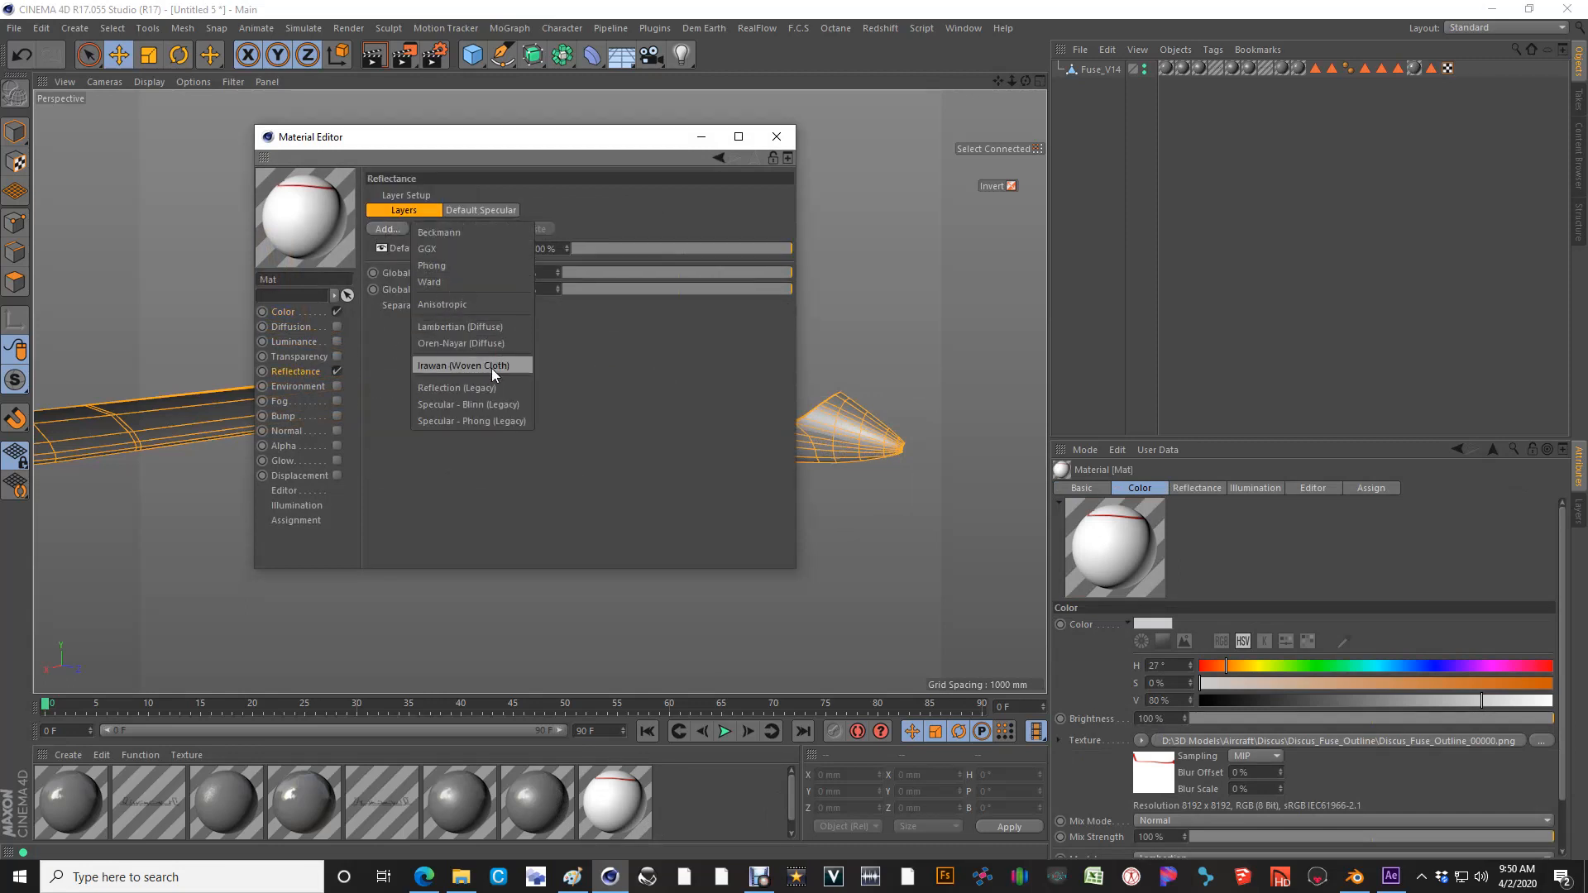
pyautogui.click(475, 388)
pyautogui.moveTo(635, 494); pyautogui.dragTo(603, 493)
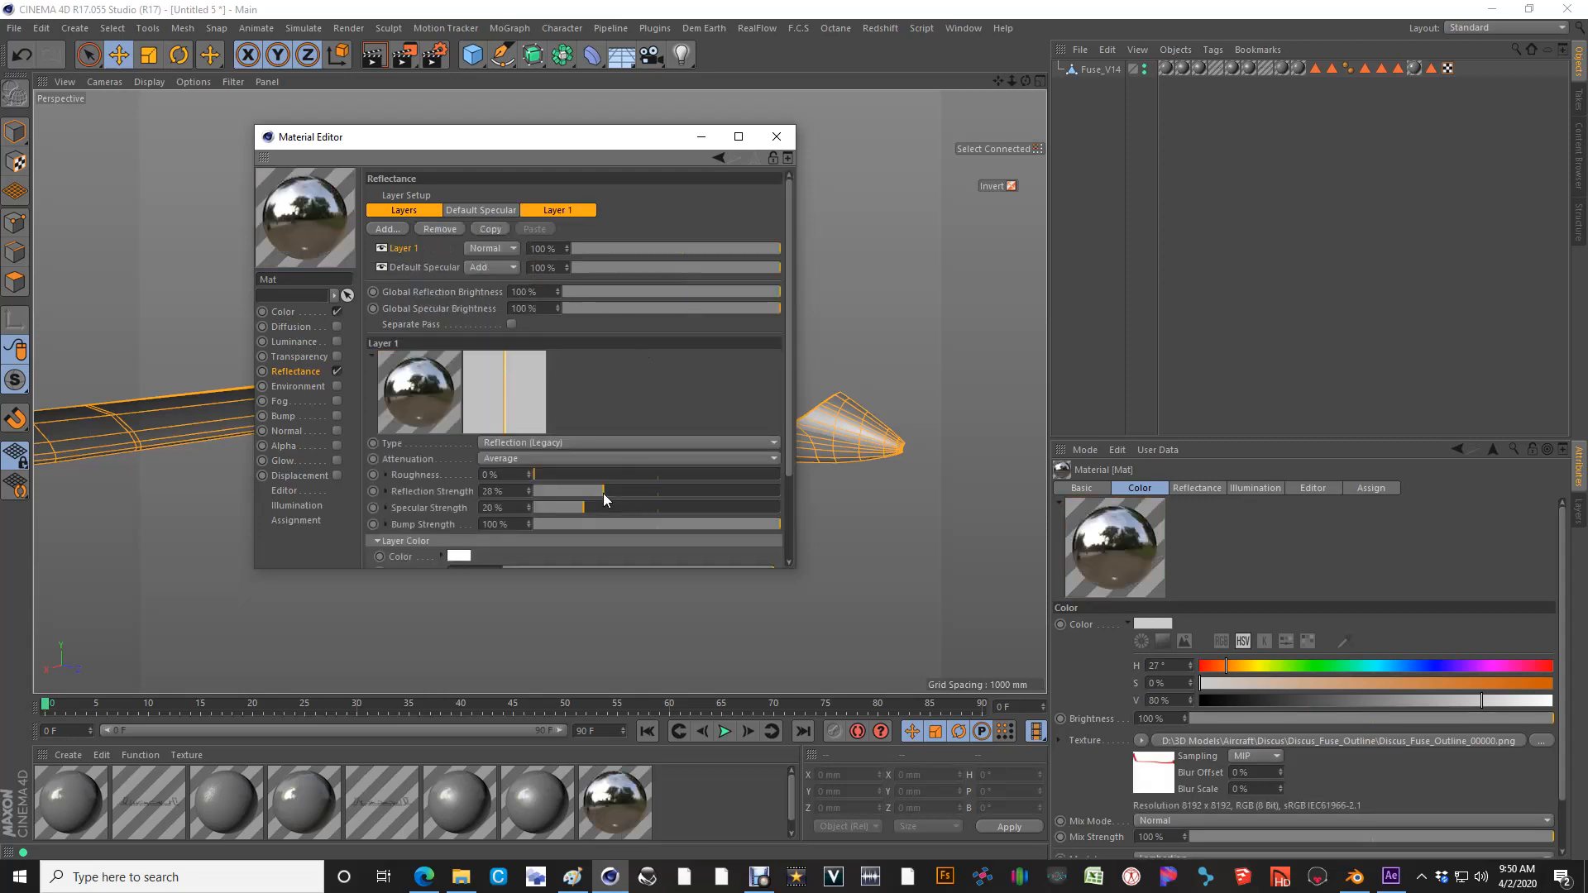
pyautogui.click(632, 253)
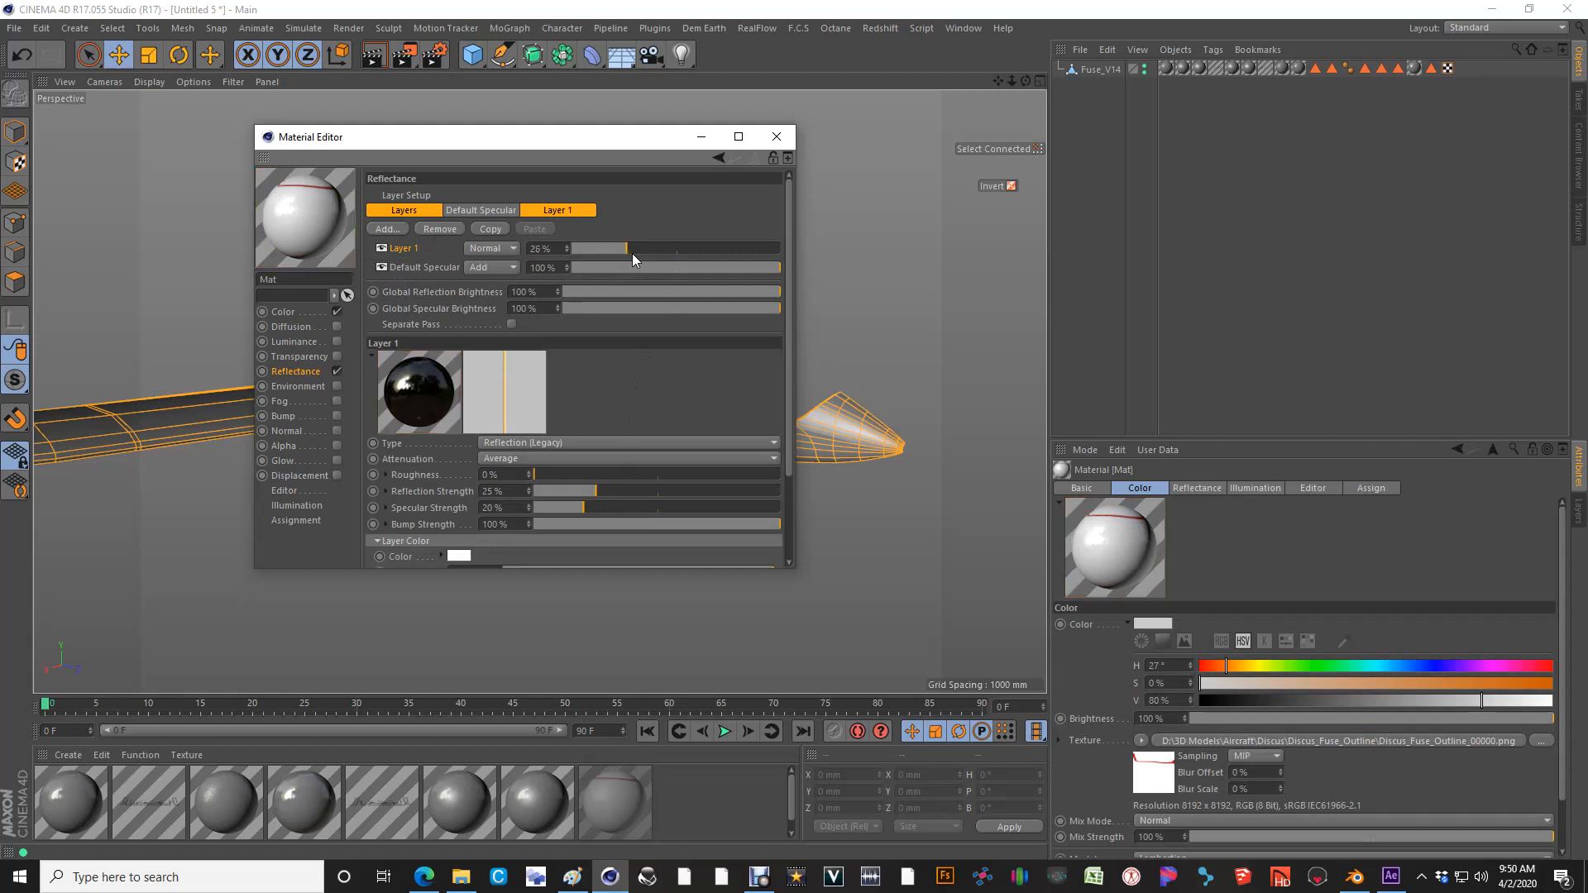
pyautogui.click(543, 474)
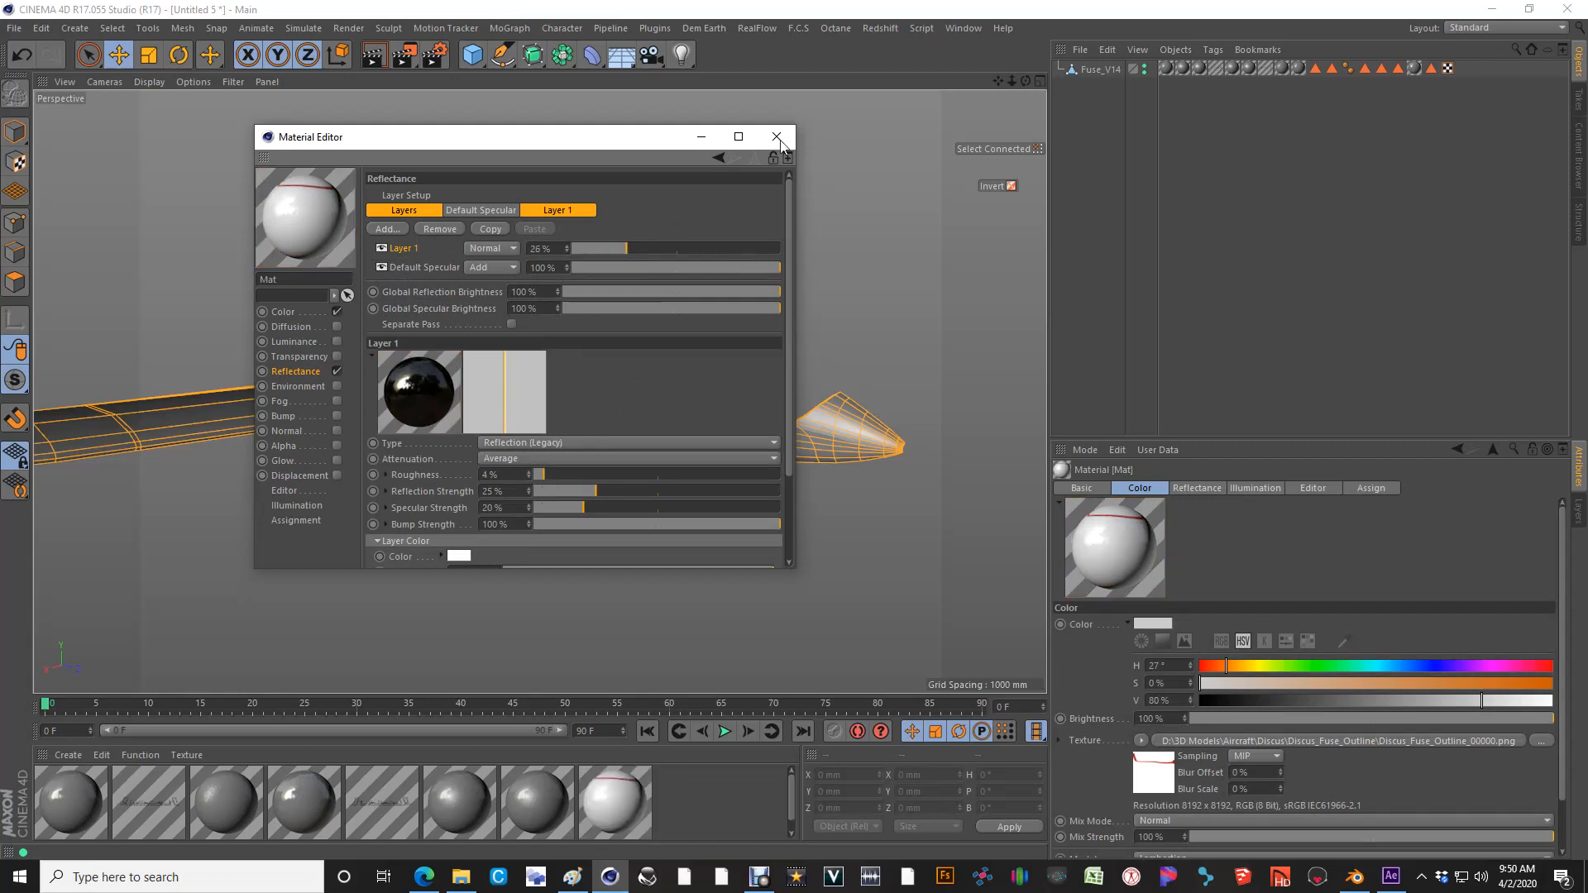
pyautogui.click(778, 137)
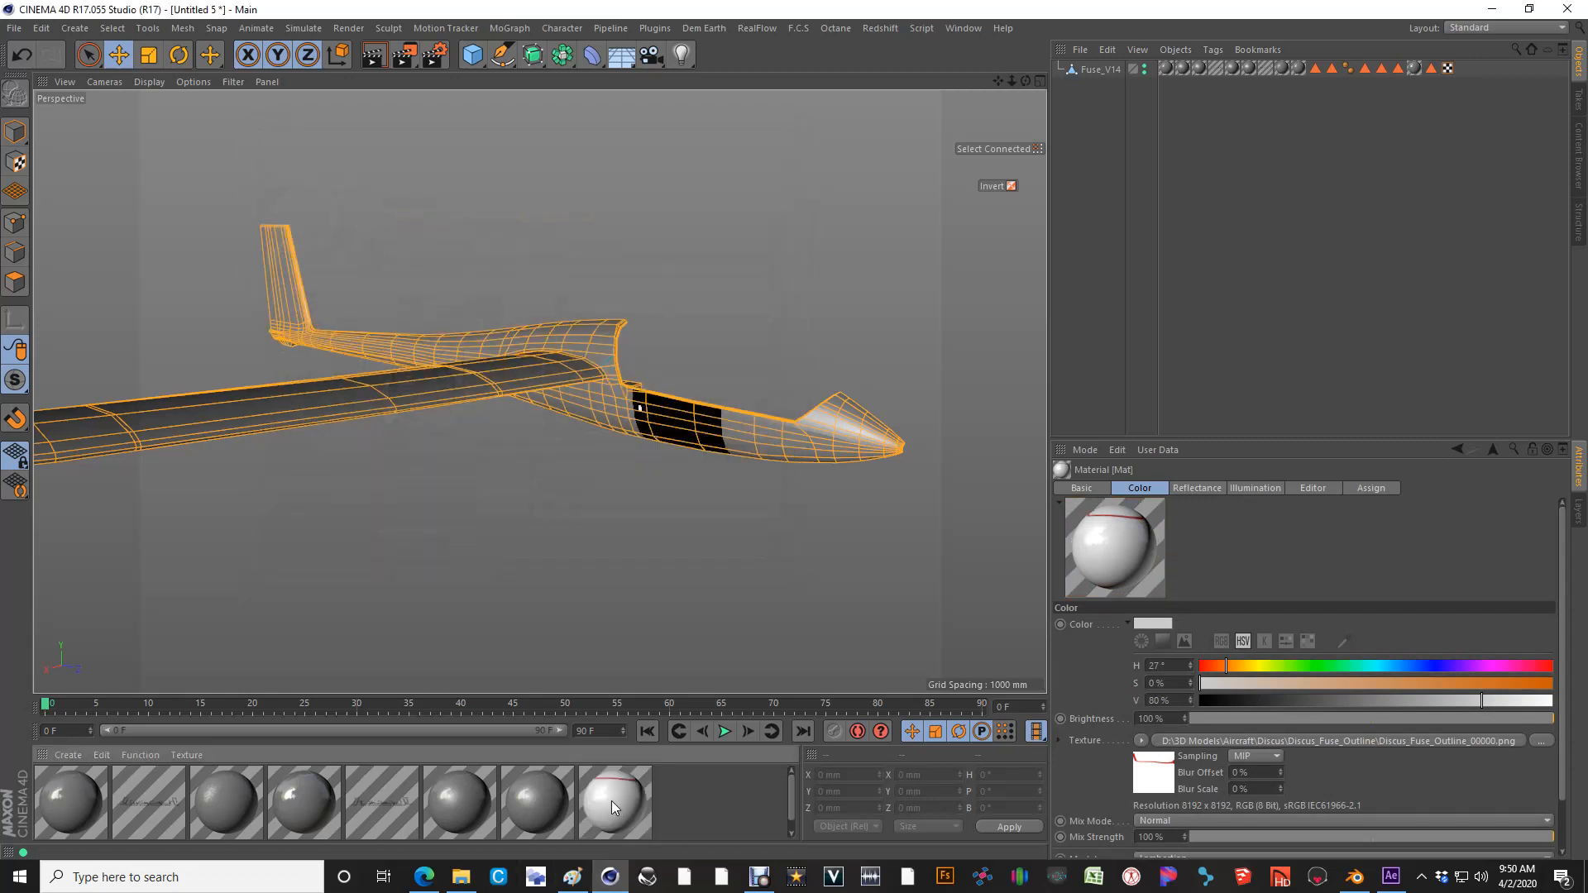
# Delete all old texture tags and polygon selection tags from Fuse_V14, keeping its Phong and UVW tags
pyautogui.click(1165, 69)
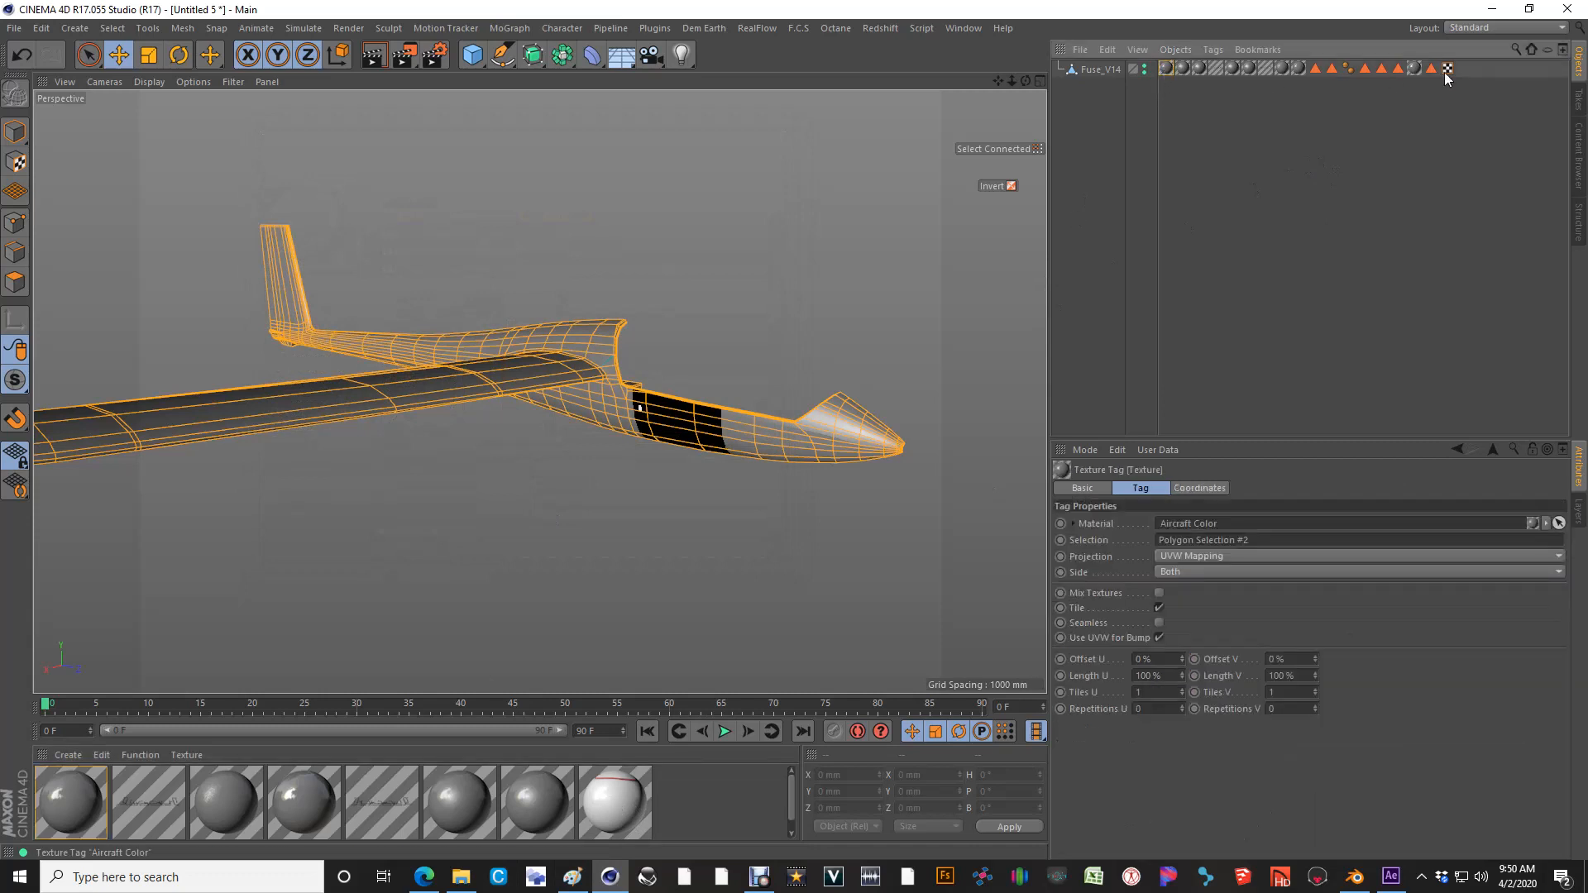
pyautogui.keyDown('shift'); pyautogui.click(1333, 68); pyautogui.keyUp('shift')
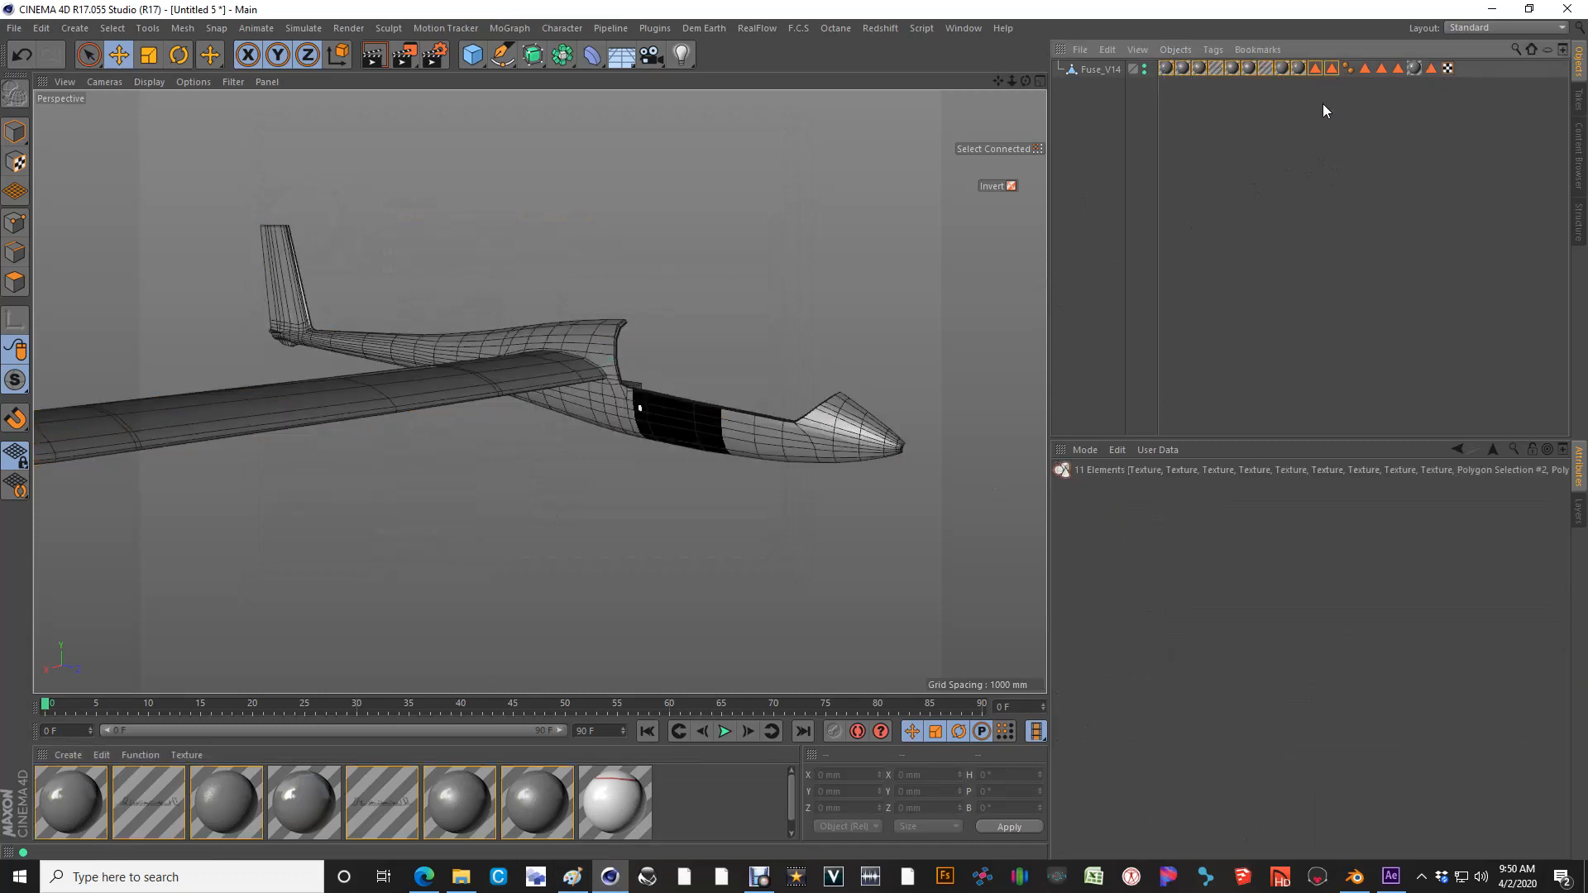
pyautogui.press('Delete')
pyautogui.click(1185, 68)
pyautogui.keyDown('shift'); pyautogui.click(1252, 68); pyautogui.keyUp('shift')
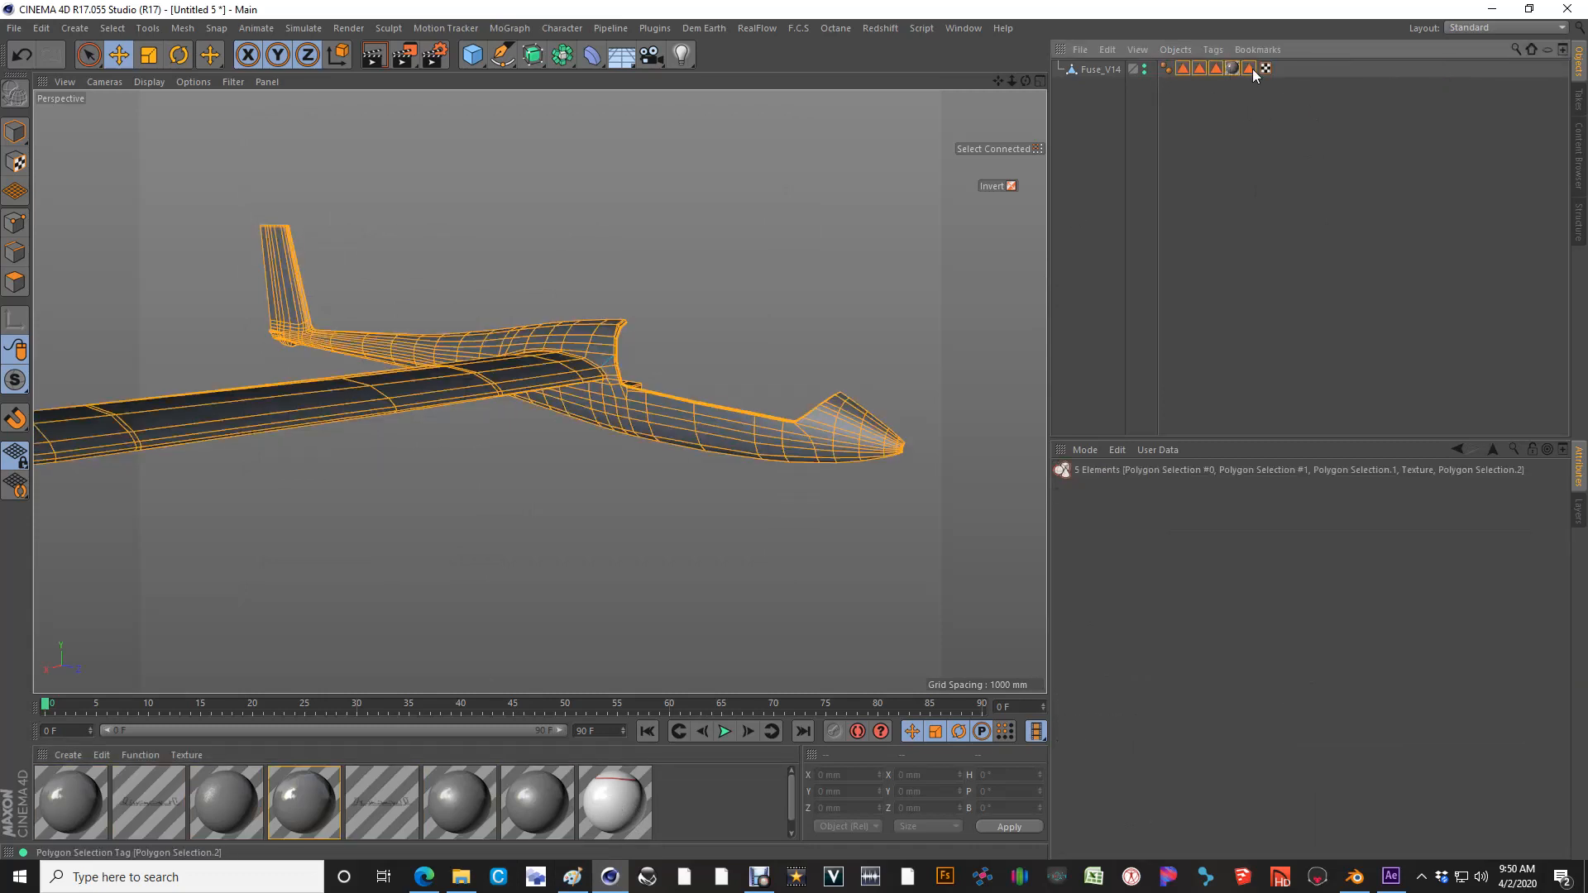
pyautogui.press('Delete')
# Apply the new striped material to the Fuse_V14 object
pyautogui.keyDown('alt'); pyautogui.moveTo(533, 359); pyautogui.dragTo(621, 419); pyautogui.keyUp('alt')
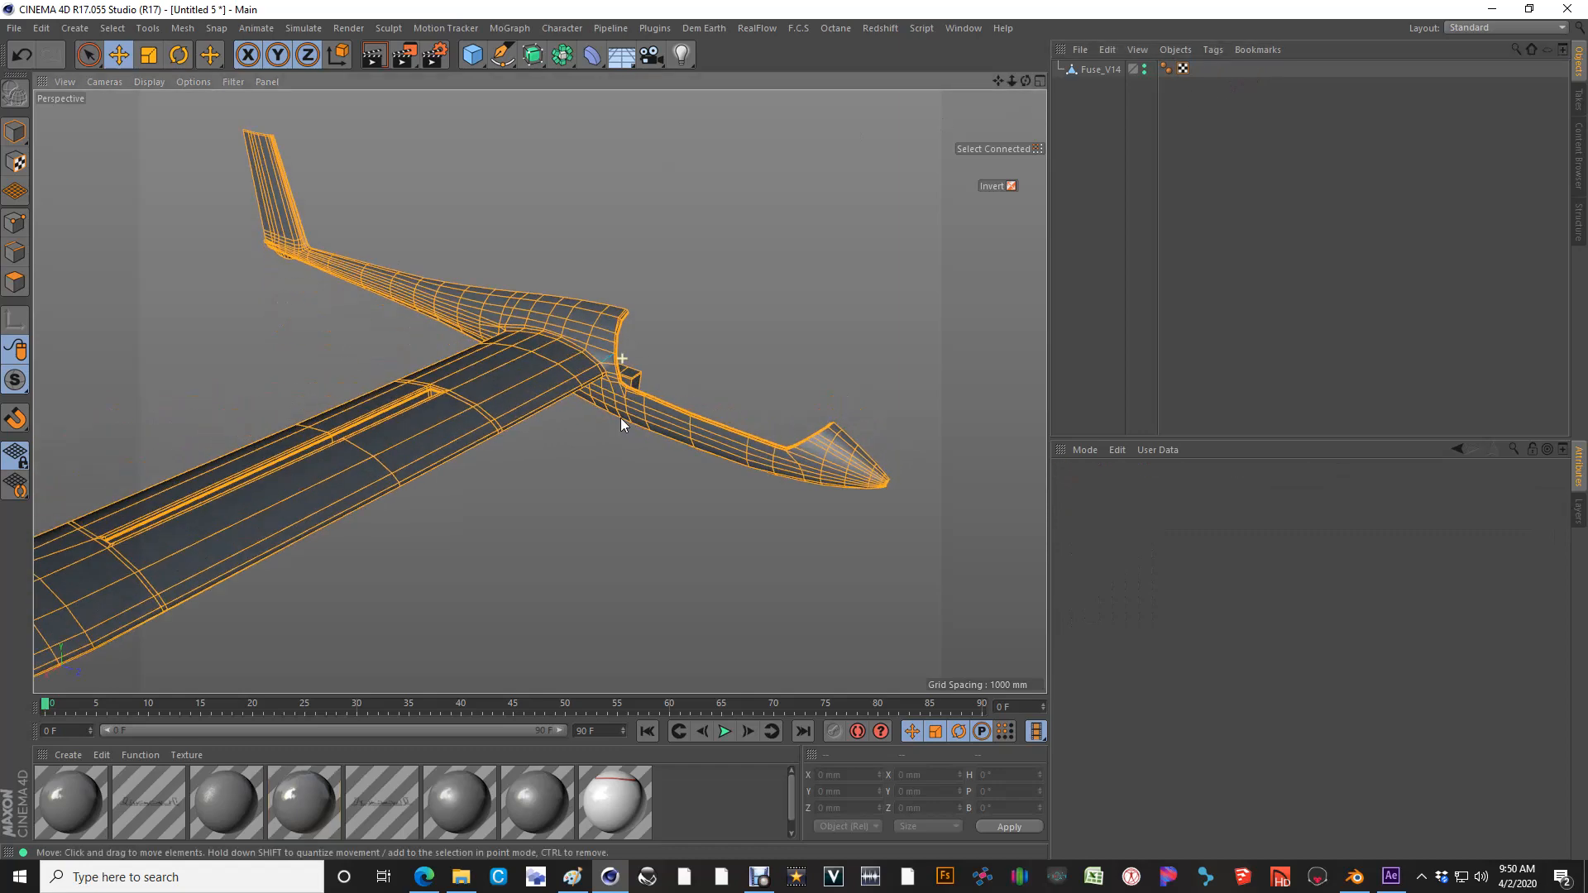
pyautogui.moveTo(1081, 50); pyautogui.dragTo(1099, 73)
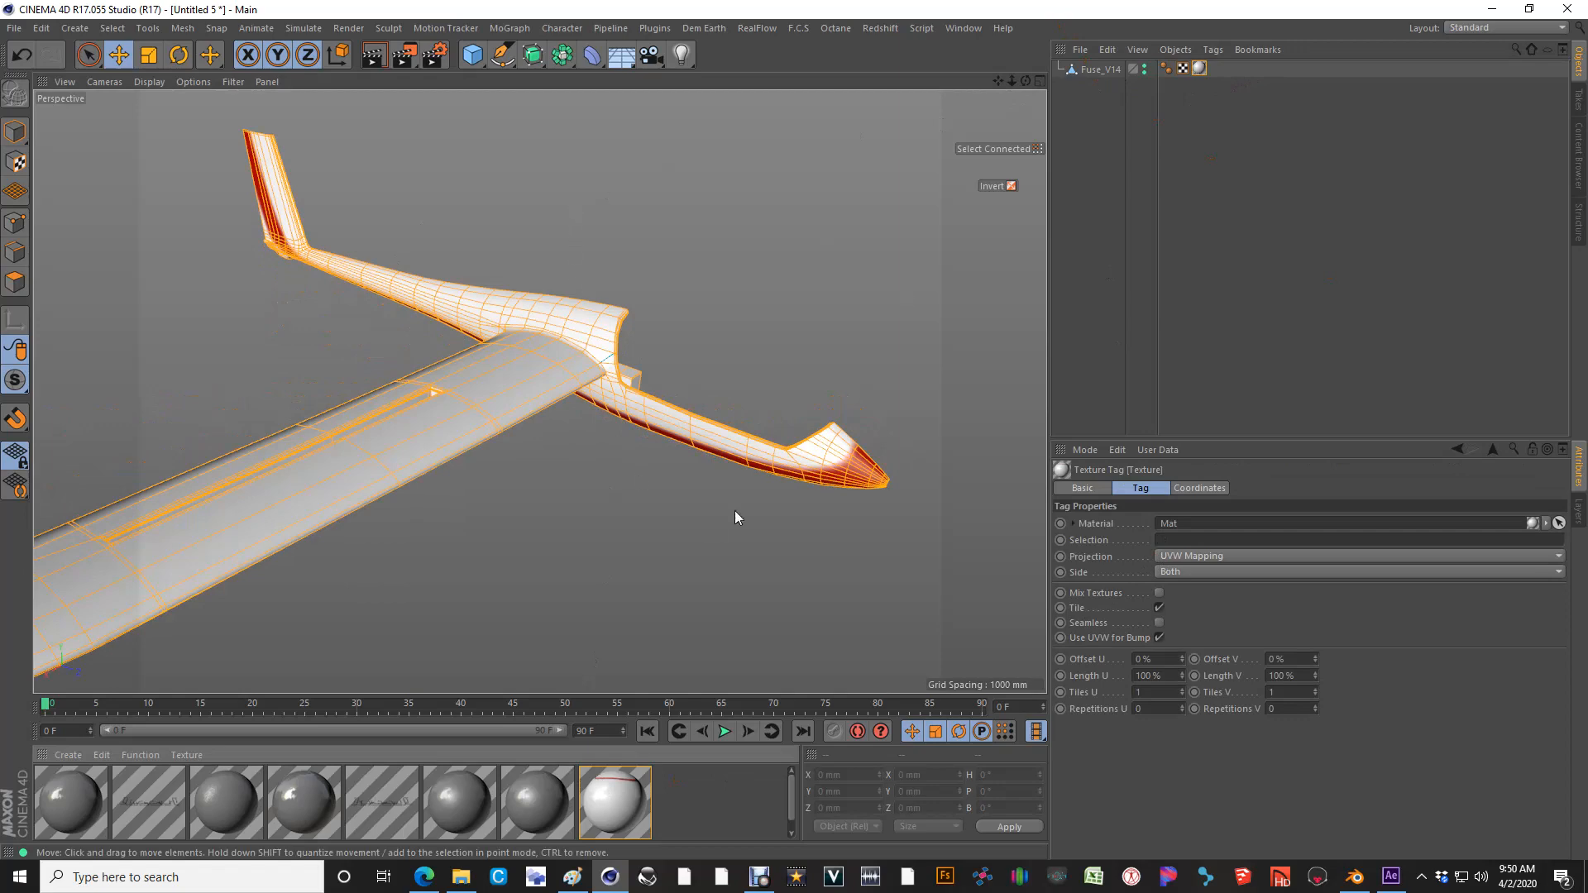
pyautogui.keyDown('alt'); pyautogui.moveTo(737, 521); pyautogui.dragTo(754, 344); pyautogui.keyUp('alt')
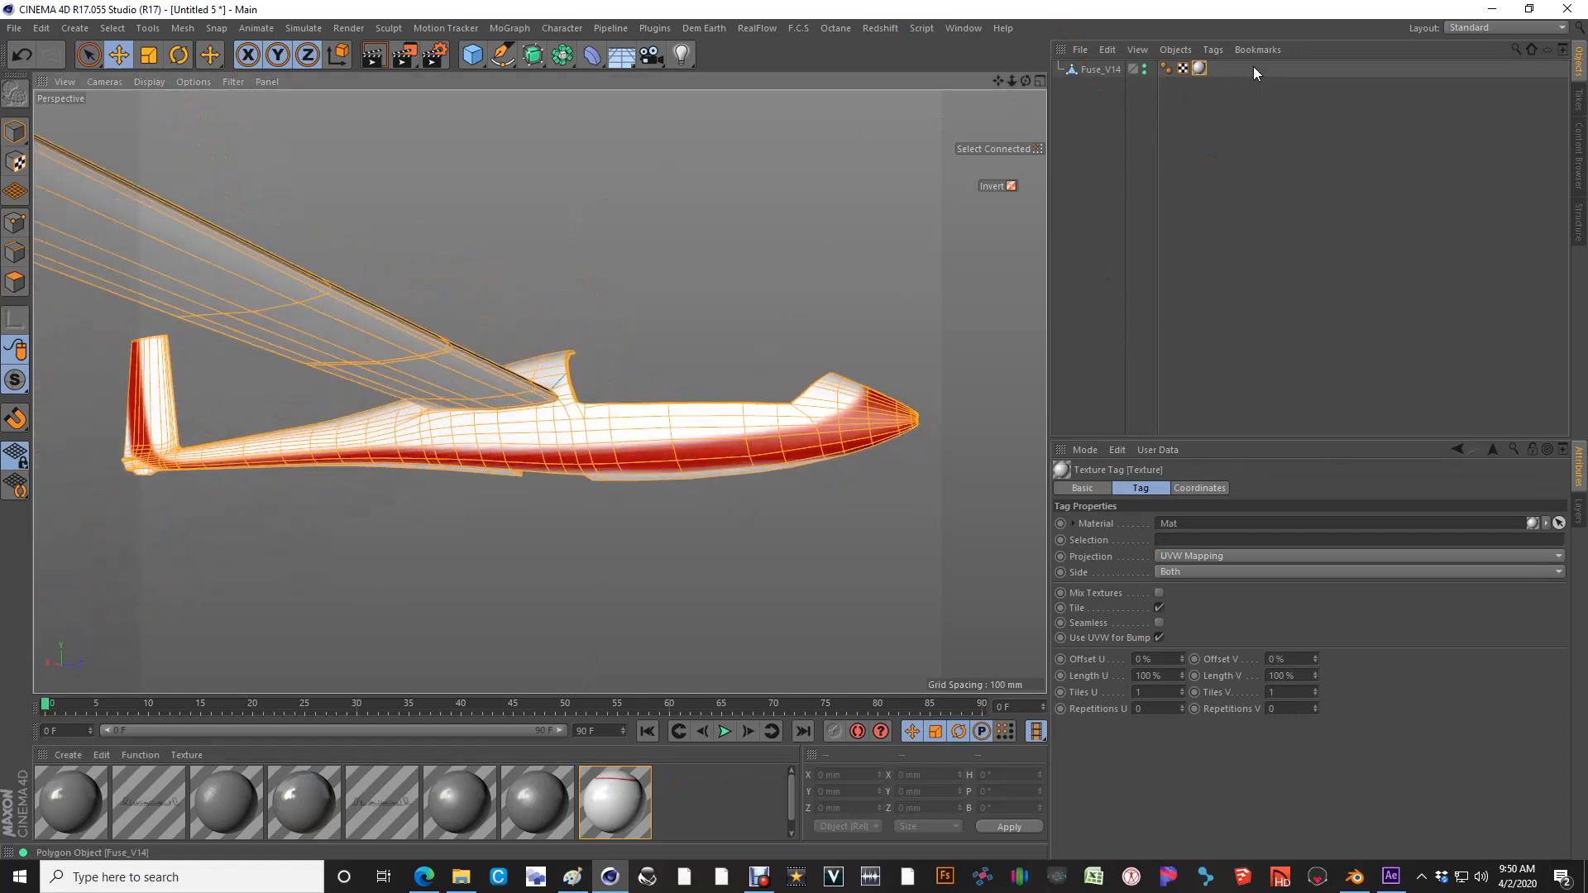
# Set the striped material's texture preview size to No Scaling
pyautogui.doubleClick(1199, 70)
pyautogui.click(1317, 489)
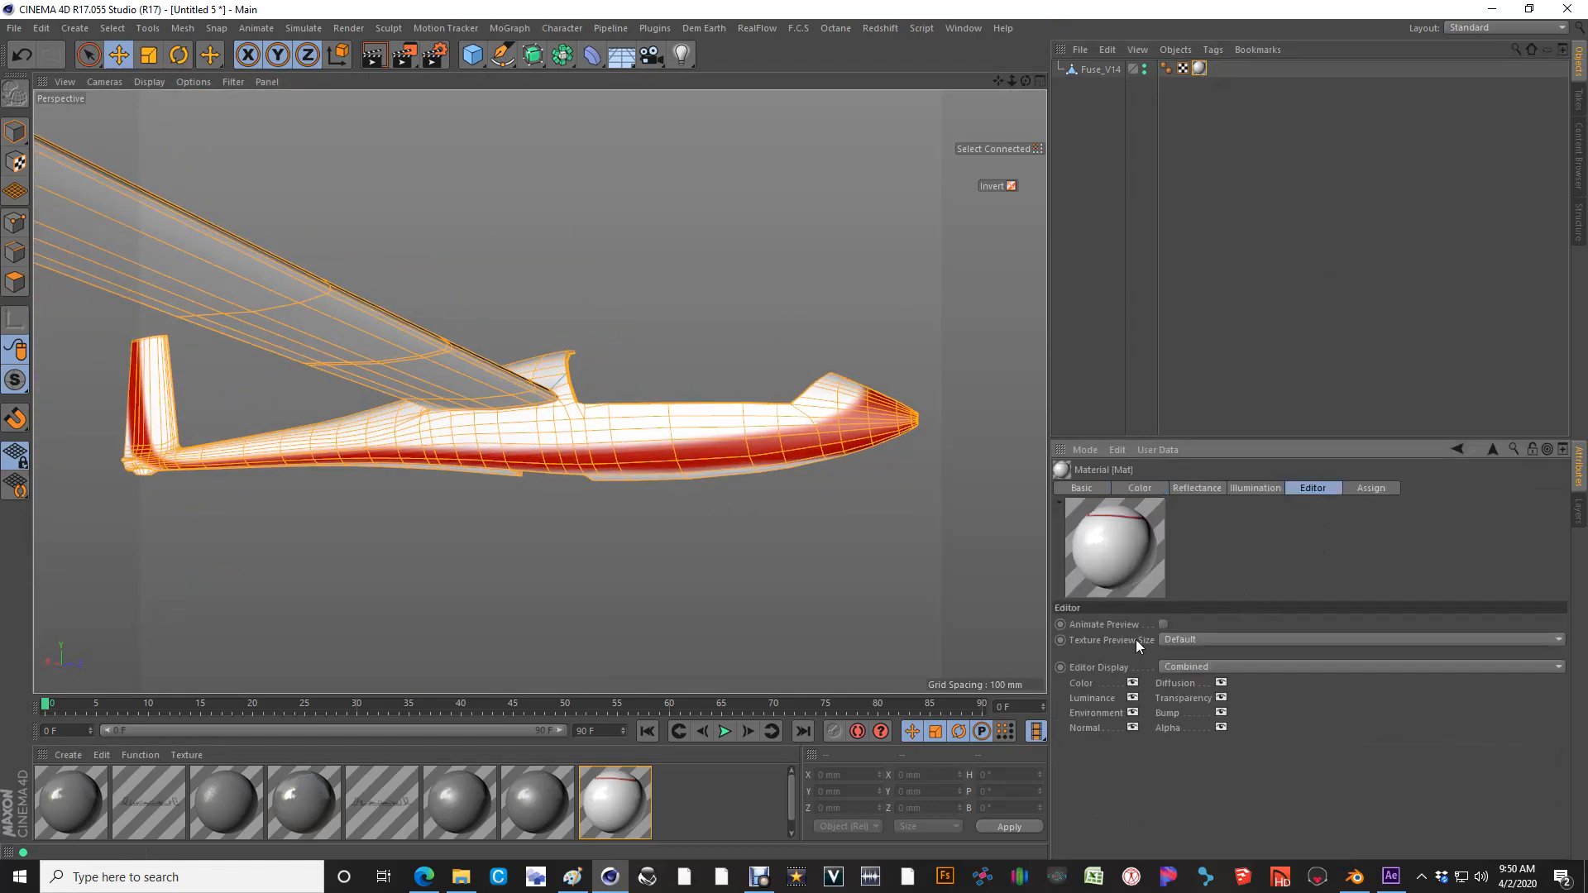
pyautogui.click(1193, 637)
pyautogui.click(1201, 674)
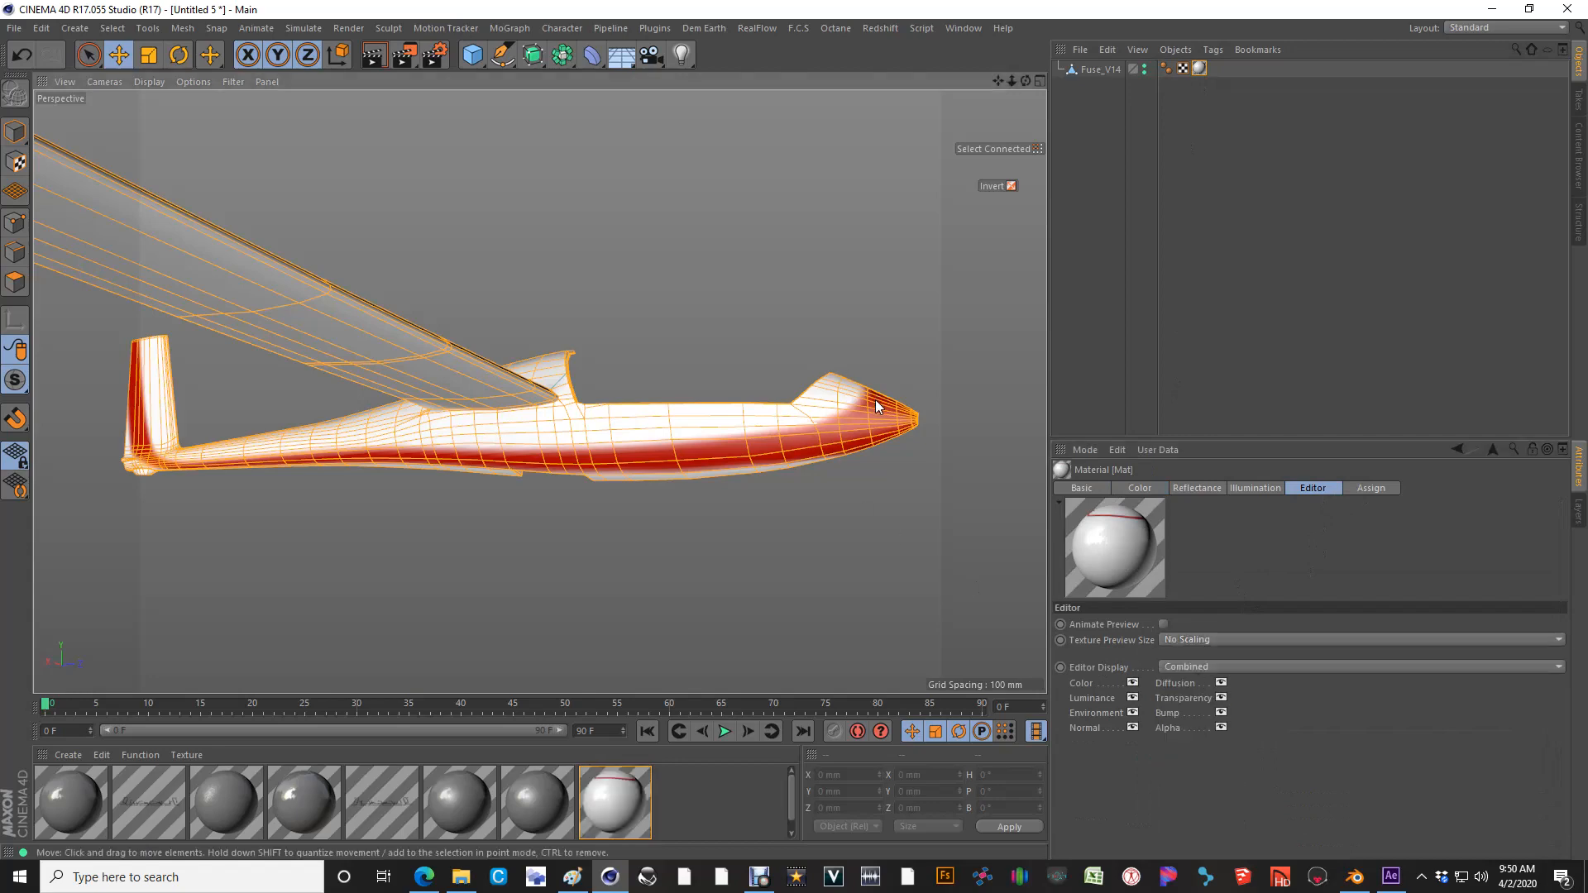
# Check the sharpened stripe around the nose, add a Symmetry object and place Fuse_V14 inside it
pyautogui.scroll(5, 874, 419)
pyautogui.keyDown('alt'); pyautogui.moveTo(872, 420); pyautogui.dragTo(754, 438); pyautogui.keyUp('alt')
pyautogui.keyDown('alt'); pyautogui.moveTo(901, 339); pyautogui.dragTo(734, 446); pyautogui.keyUp('alt')
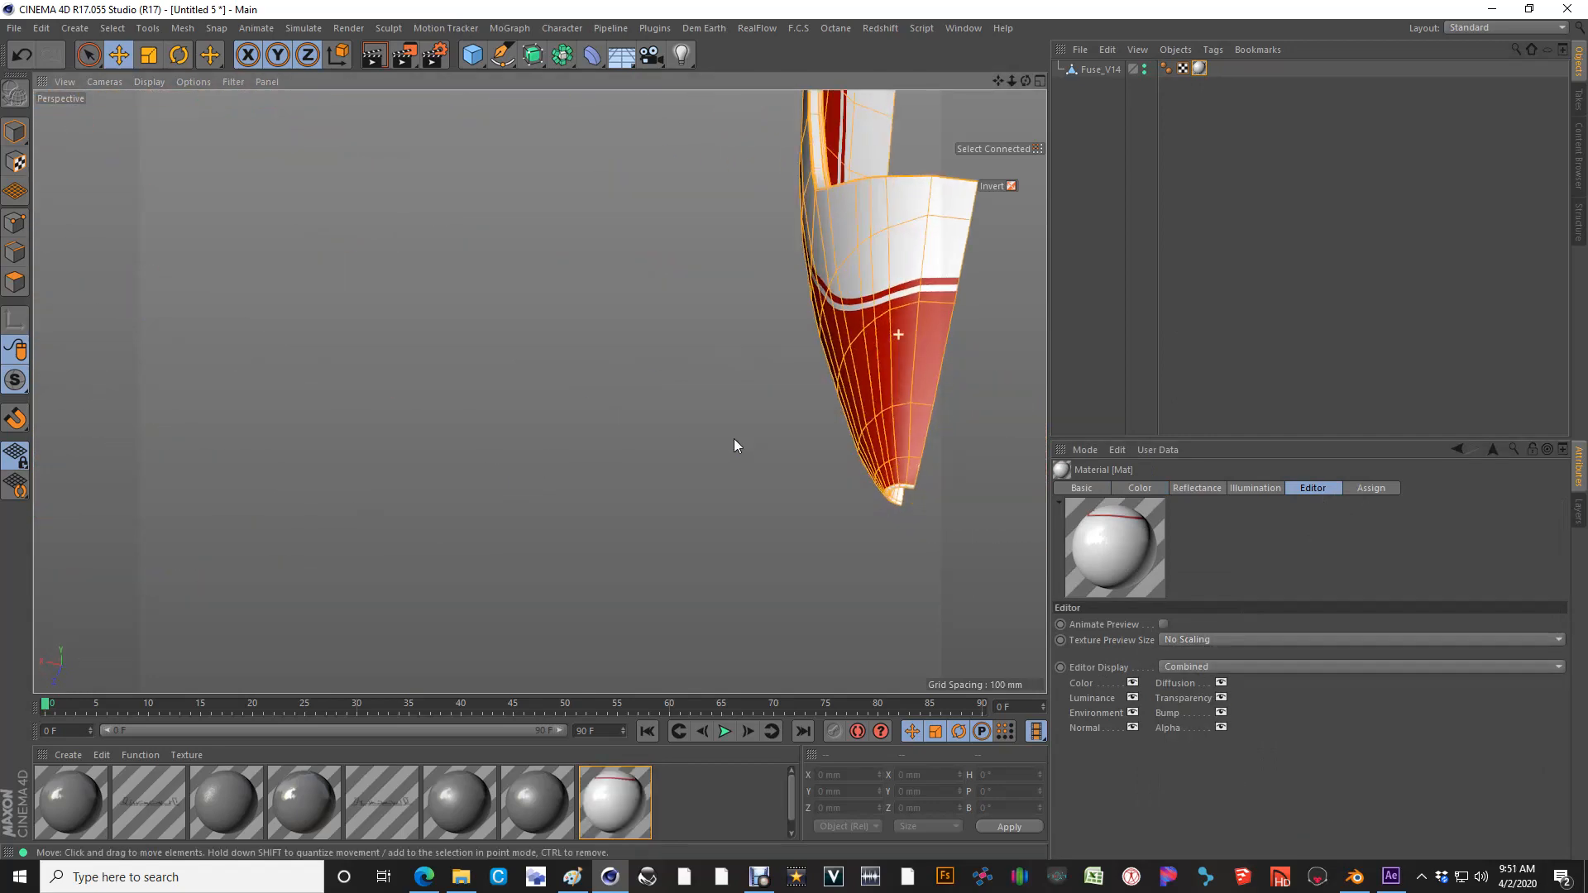
pyautogui.moveTo(900, 380)
pyautogui.keyDown('alt'); pyautogui.mouseDown()
pyautogui.moveTo(891, 364)
pyautogui.moveTo(899, 390)
pyautogui.moveTo(1045, 327)
pyautogui.moveTo(951, 356)
pyautogui.mouseUp(); pyautogui.keyUp('alt')
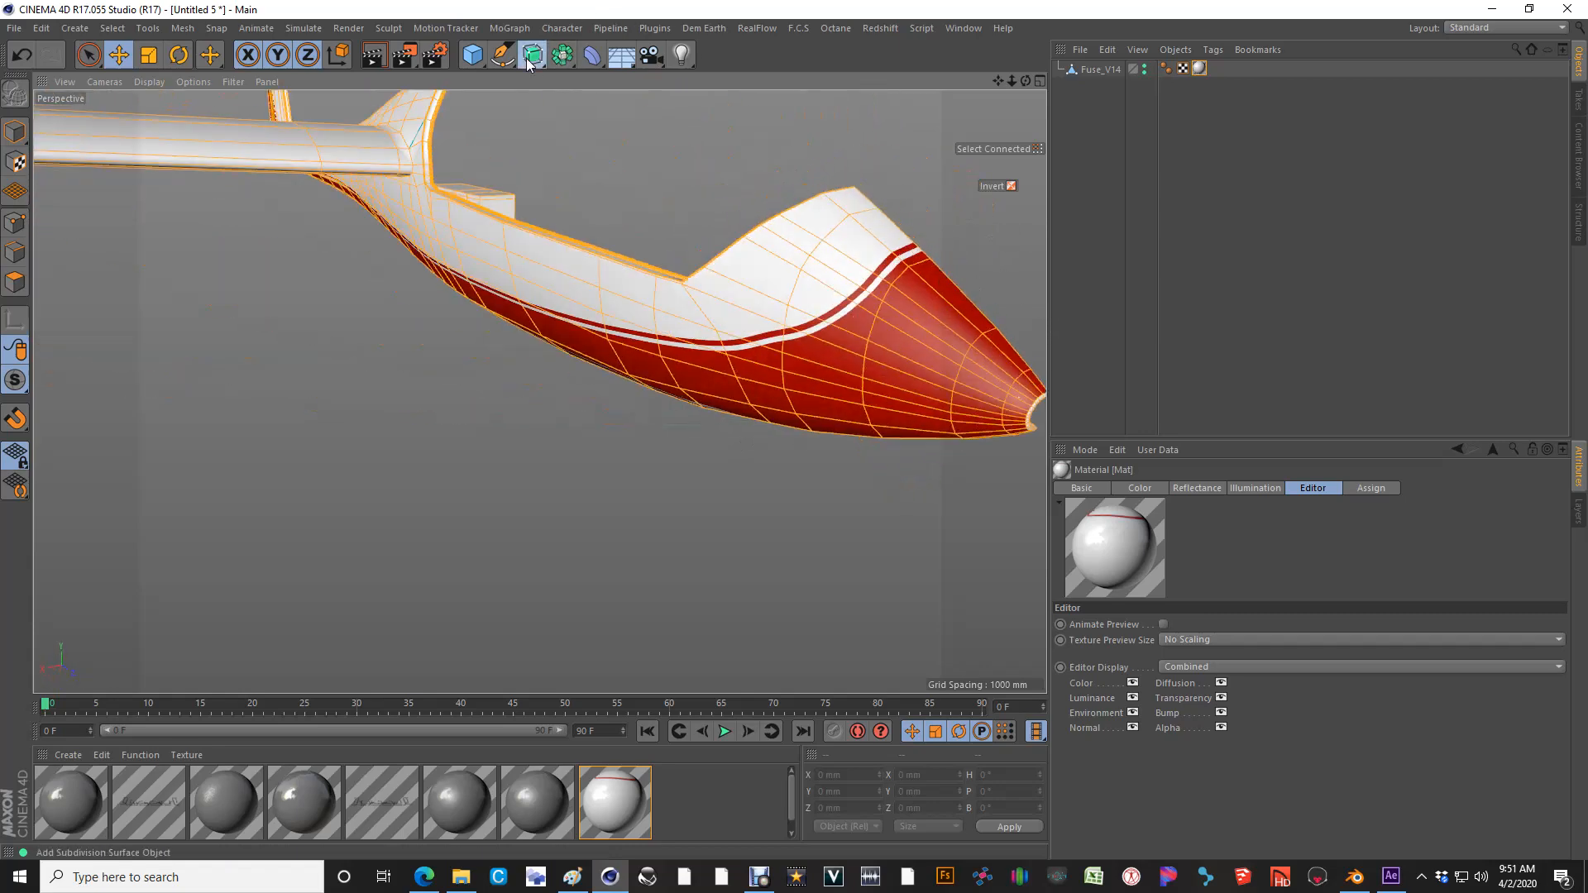
pyautogui.moveTo(533, 54); pyautogui.dragTo(723, 138)
pyautogui.moveTo(1095, 86); pyautogui.dragTo(1096, 71)
# Examine the stripe along the mirrored fuselage from the nose to the tail fin, the underside and the wing root
pyautogui.moveTo(761, 285)
pyautogui.keyDown('alt'); pyautogui.mouseDown()
pyautogui.moveTo(620, 322)
pyautogui.moveTo(560, 445)
pyautogui.moveTo(676, 348)
pyautogui.moveTo(695, 443)
pyautogui.moveTo(929, 347)
pyautogui.moveTo(799, 392)
pyautogui.moveTo(771, 300)
pyautogui.mouseUp(); pyautogui.keyUp('alt')
pyautogui.keyDown('alt'); pyautogui.moveTo(771, 300); pyautogui.dragTo(753, 335, button='right'); pyautogui.keyUp('alt')
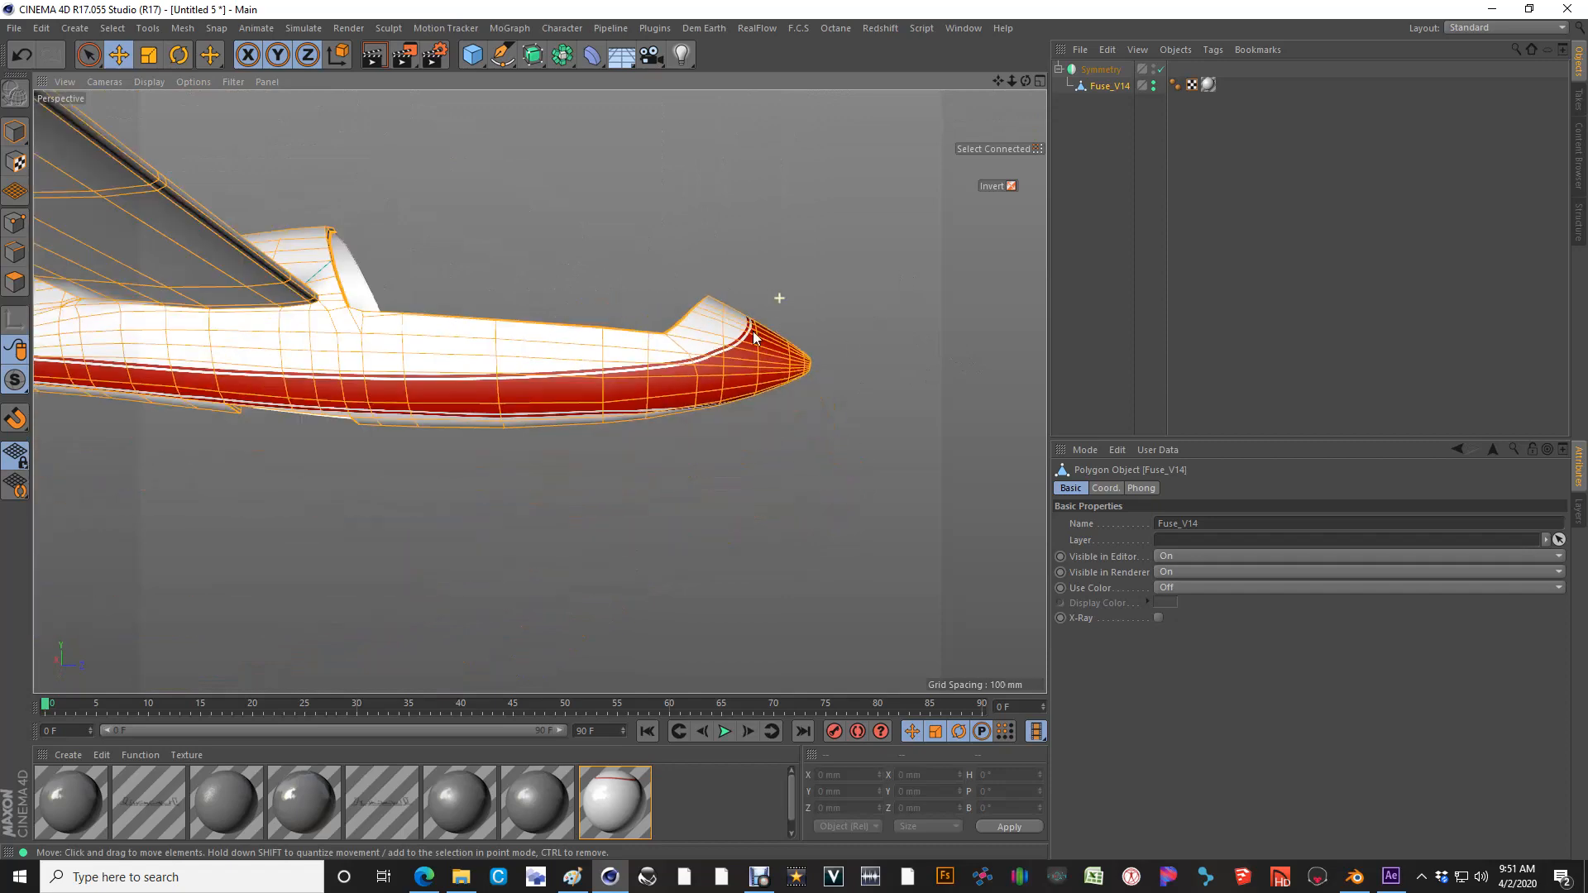
pyautogui.keyDown('alt'); pyautogui.moveTo(313, 374); pyautogui.dragTo(1266, 375, button='middle'); pyautogui.keyUp('alt')
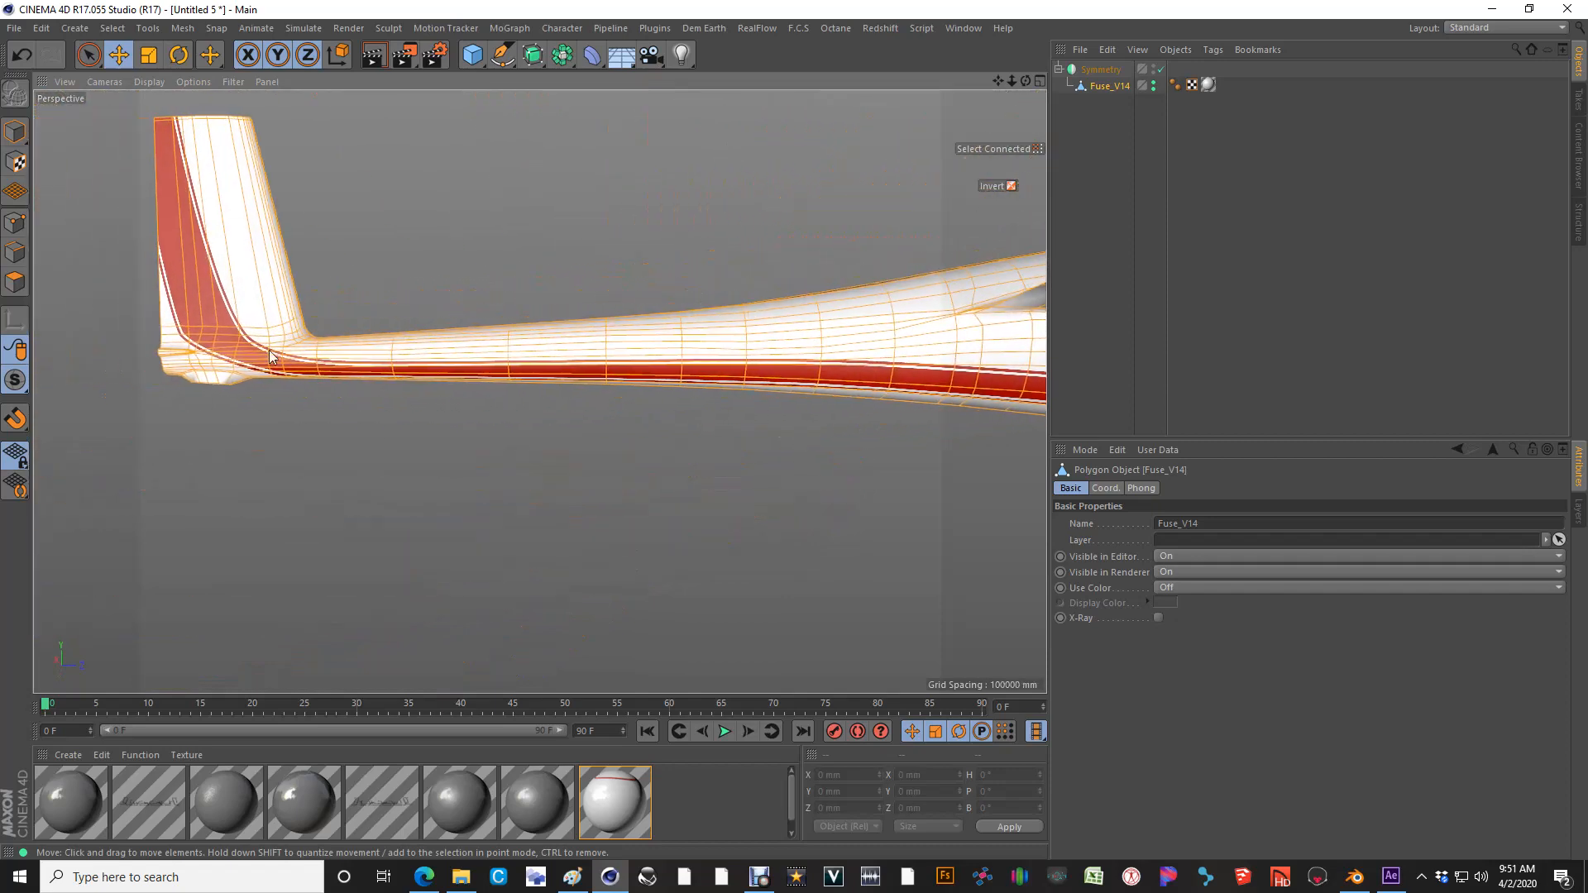
pyautogui.keyDown('alt'); pyautogui.moveTo(235, 335); pyautogui.dragTo(381, 291); pyautogui.keyUp('alt')
pyautogui.keyDown('alt'); pyautogui.moveTo(247, 356); pyautogui.dragTo(479, 455, button='right'); pyautogui.keyUp('alt')
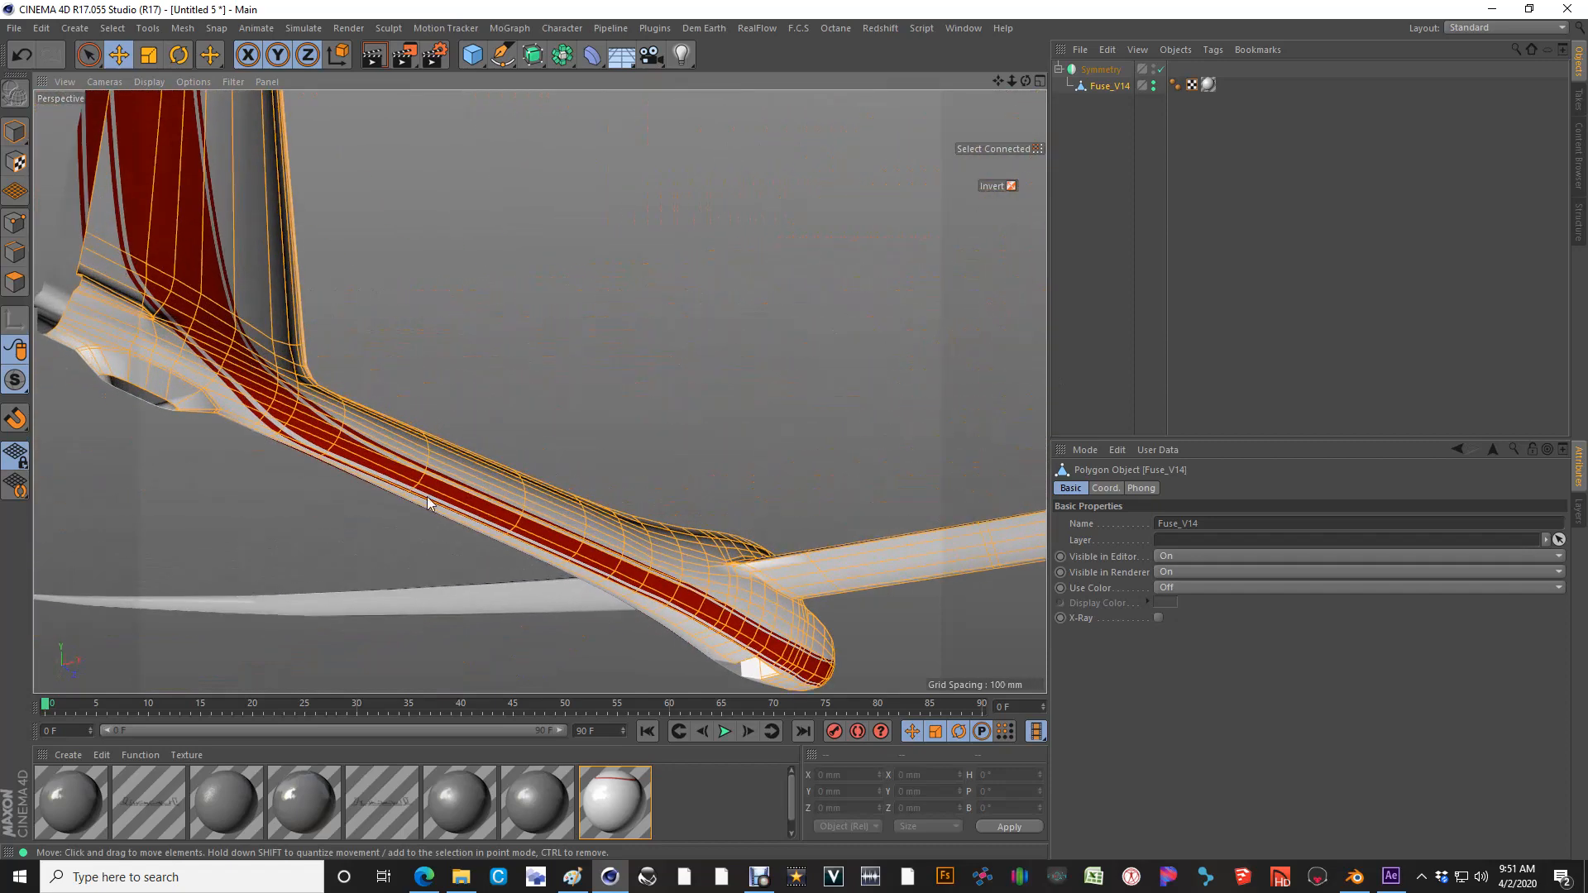
pyautogui.keyDown('alt'); pyautogui.moveTo(434, 493); pyautogui.dragTo(587, 430); pyautogui.keyUp('alt')
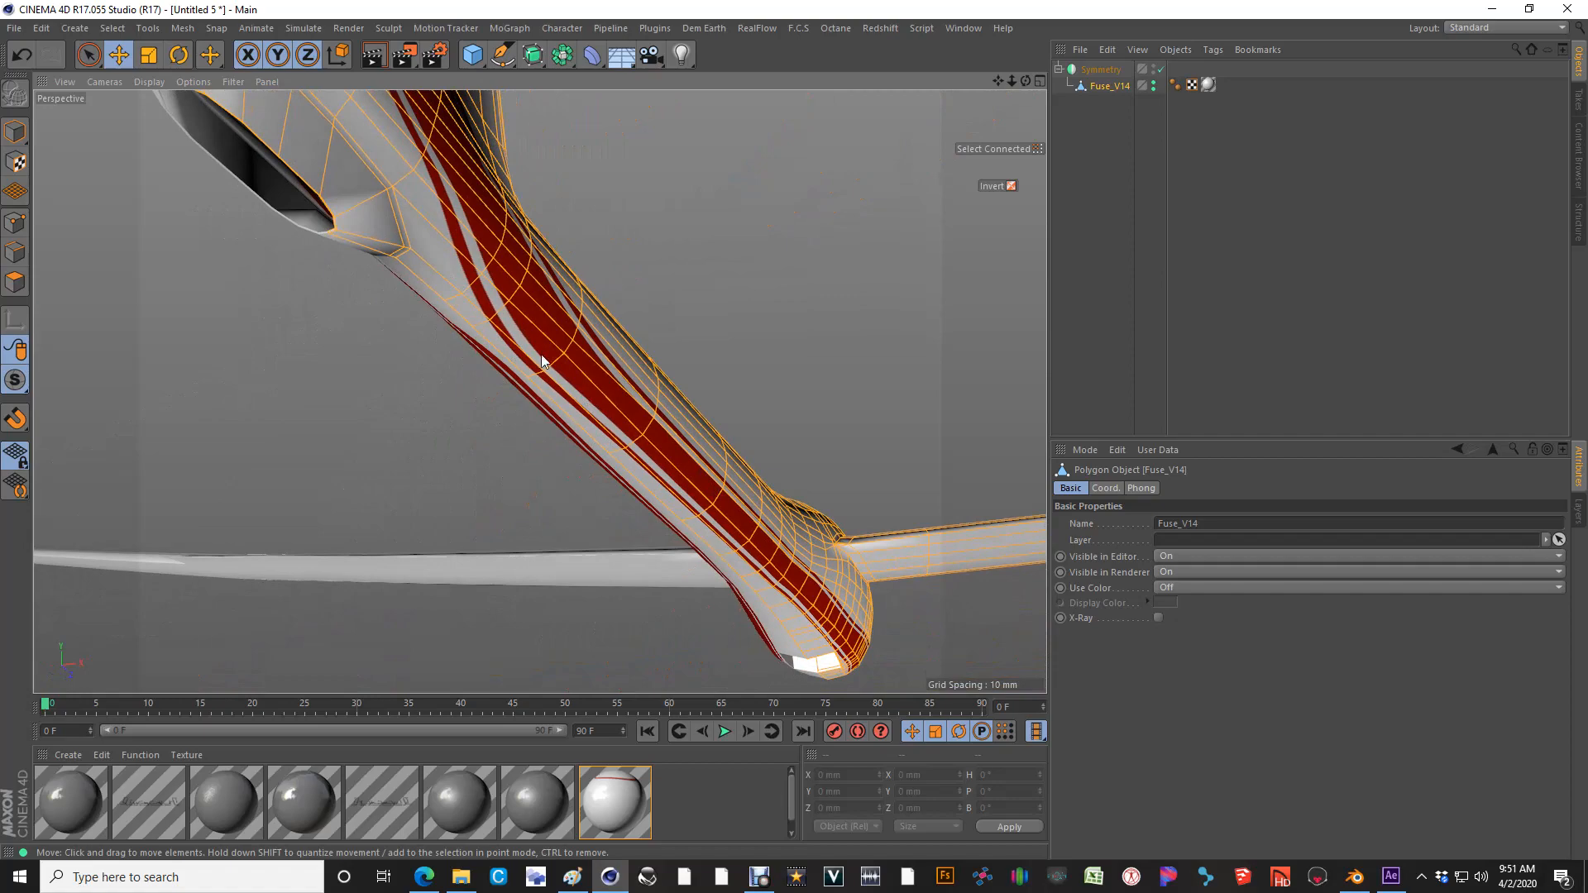
pyautogui.keyDown('alt'); pyautogui.moveTo(834, 665); pyautogui.dragTo(568, 447); pyautogui.keyUp('alt')
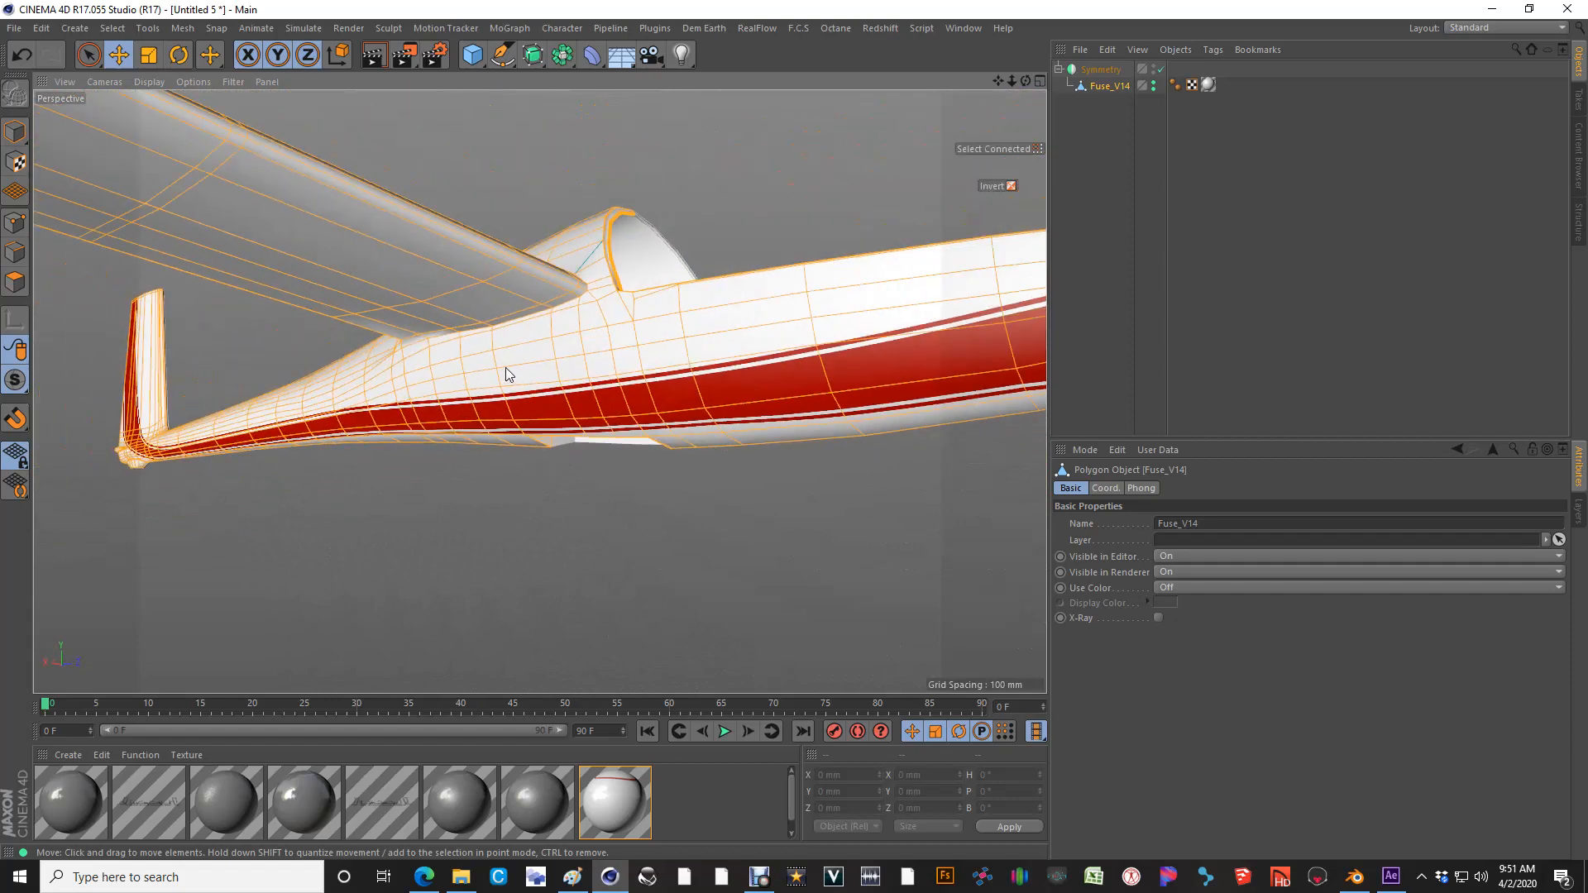
pyautogui.keyDown('alt'); pyautogui.moveTo(507, 369); pyautogui.dragTo(821, 270); pyautogui.keyUp('alt')
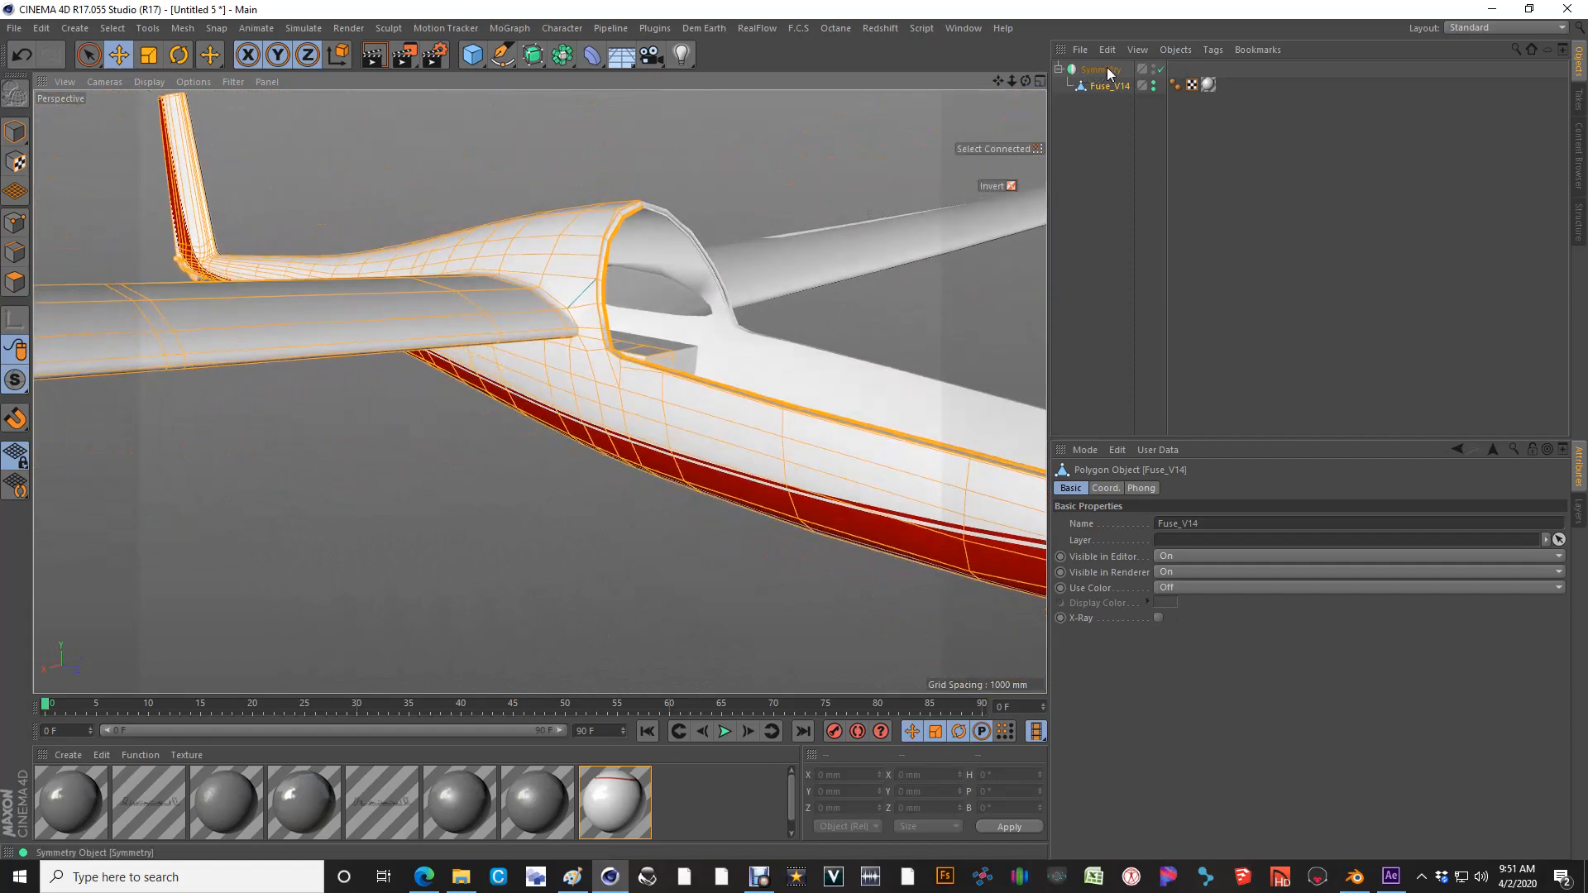
# Add a Subdivision Surface object and place the Symmetry object with the fuselage inside it
pyautogui.click(533, 54)
pyautogui.keyDown('alt'); pyautogui.moveTo(792, 404); pyautogui.dragTo(518, 281); pyautogui.keyUp('alt')
pyautogui.scroll(-1, 703, 369)
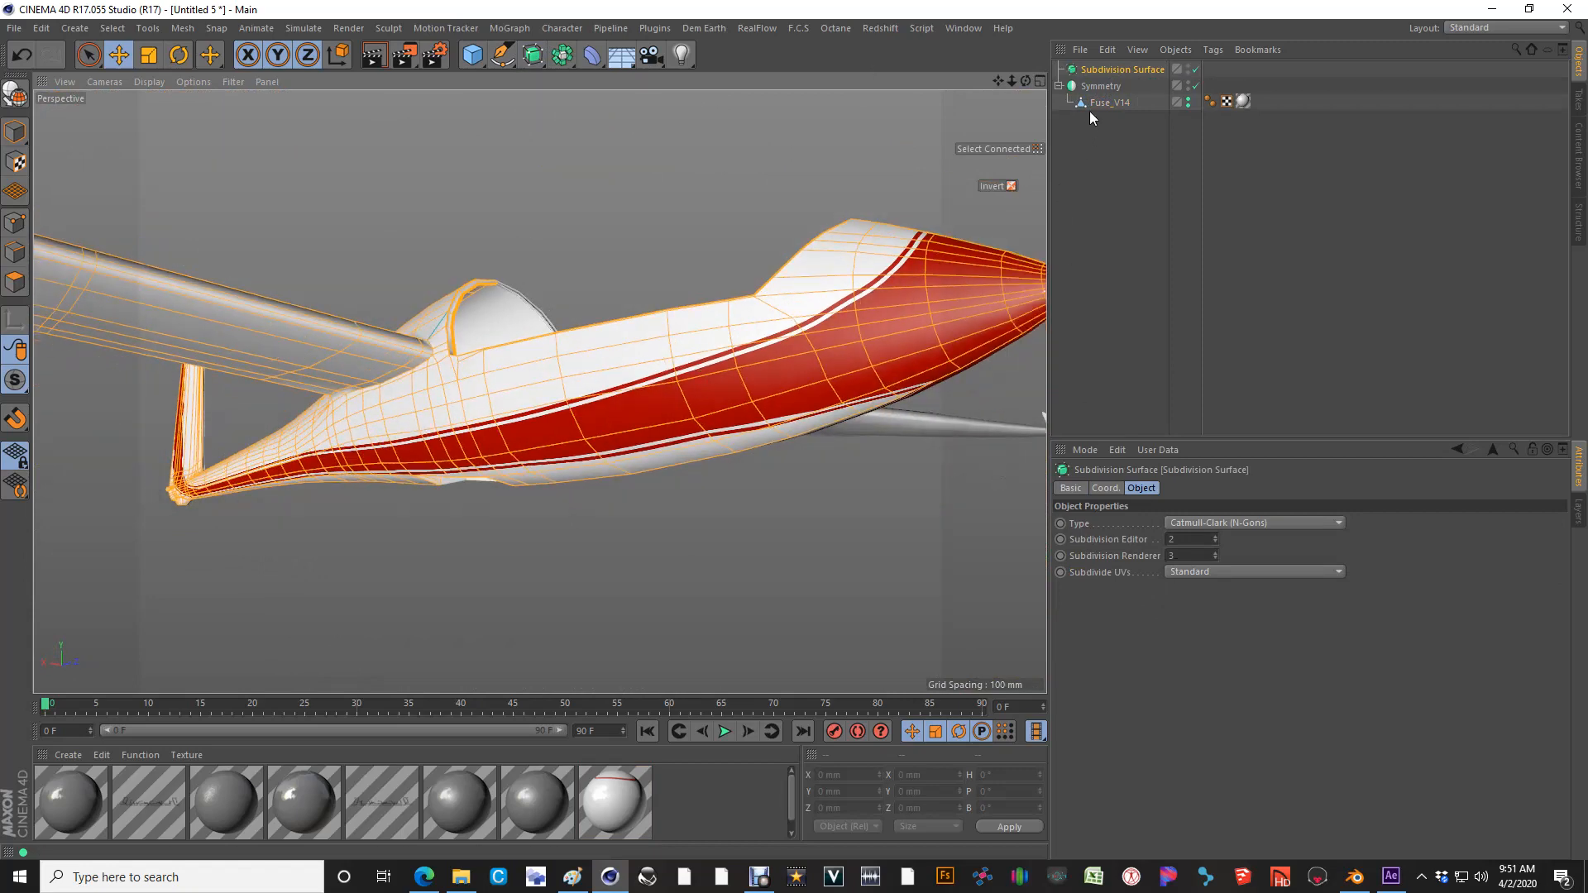
pyautogui.moveTo(1099, 87); pyautogui.dragTo(1095, 68)
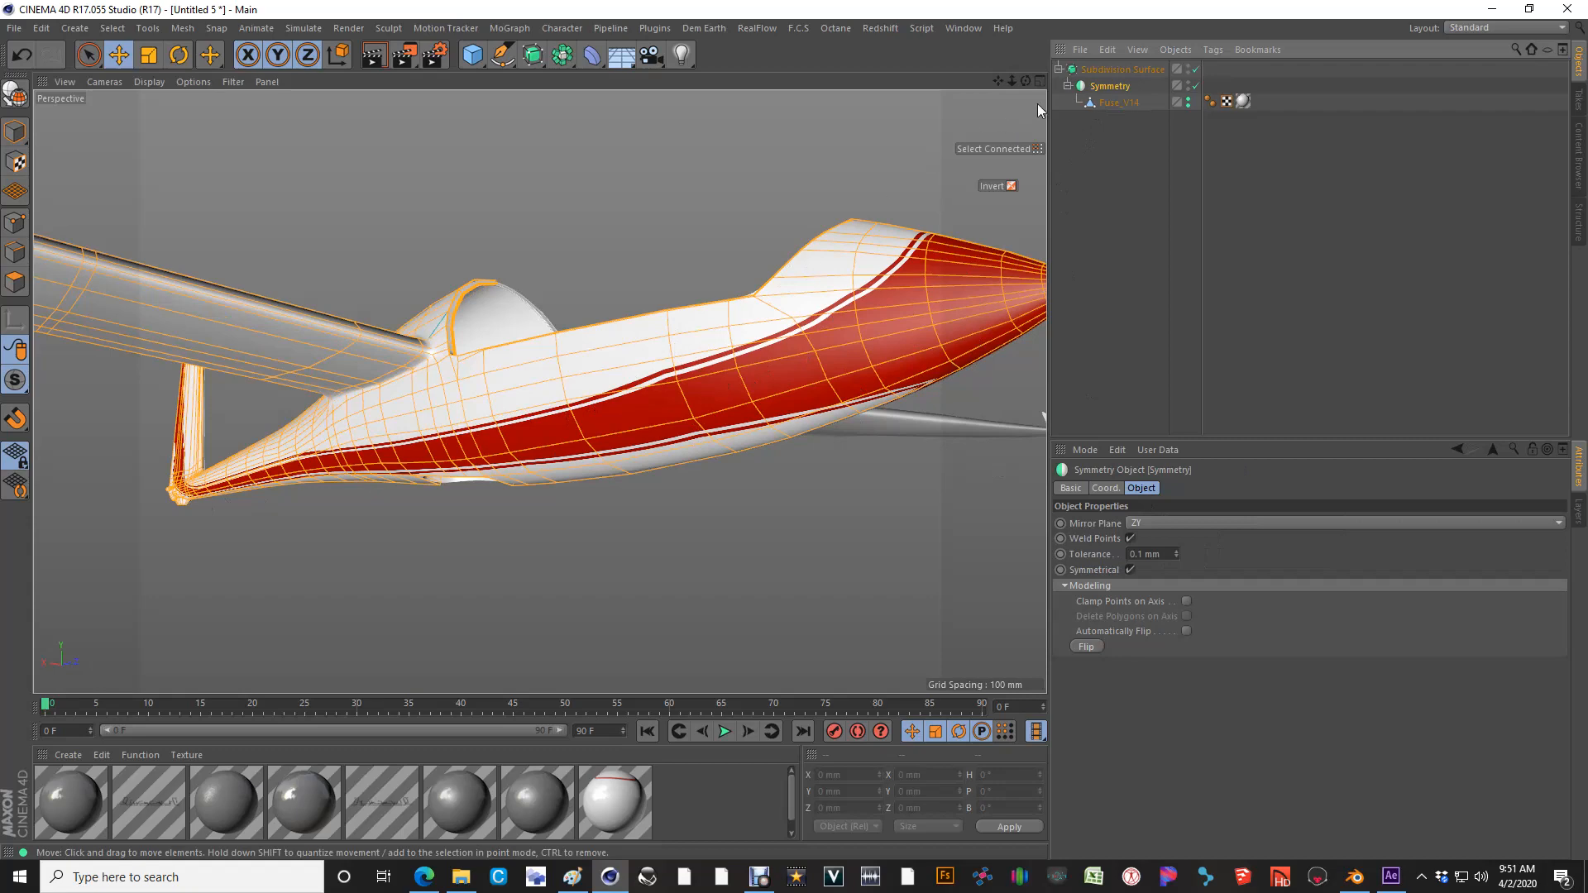
# Set the Subdivision Surface's Subdivide UVs option to Edge
pyautogui.click(1100, 70)
pyautogui.click(1198, 574)
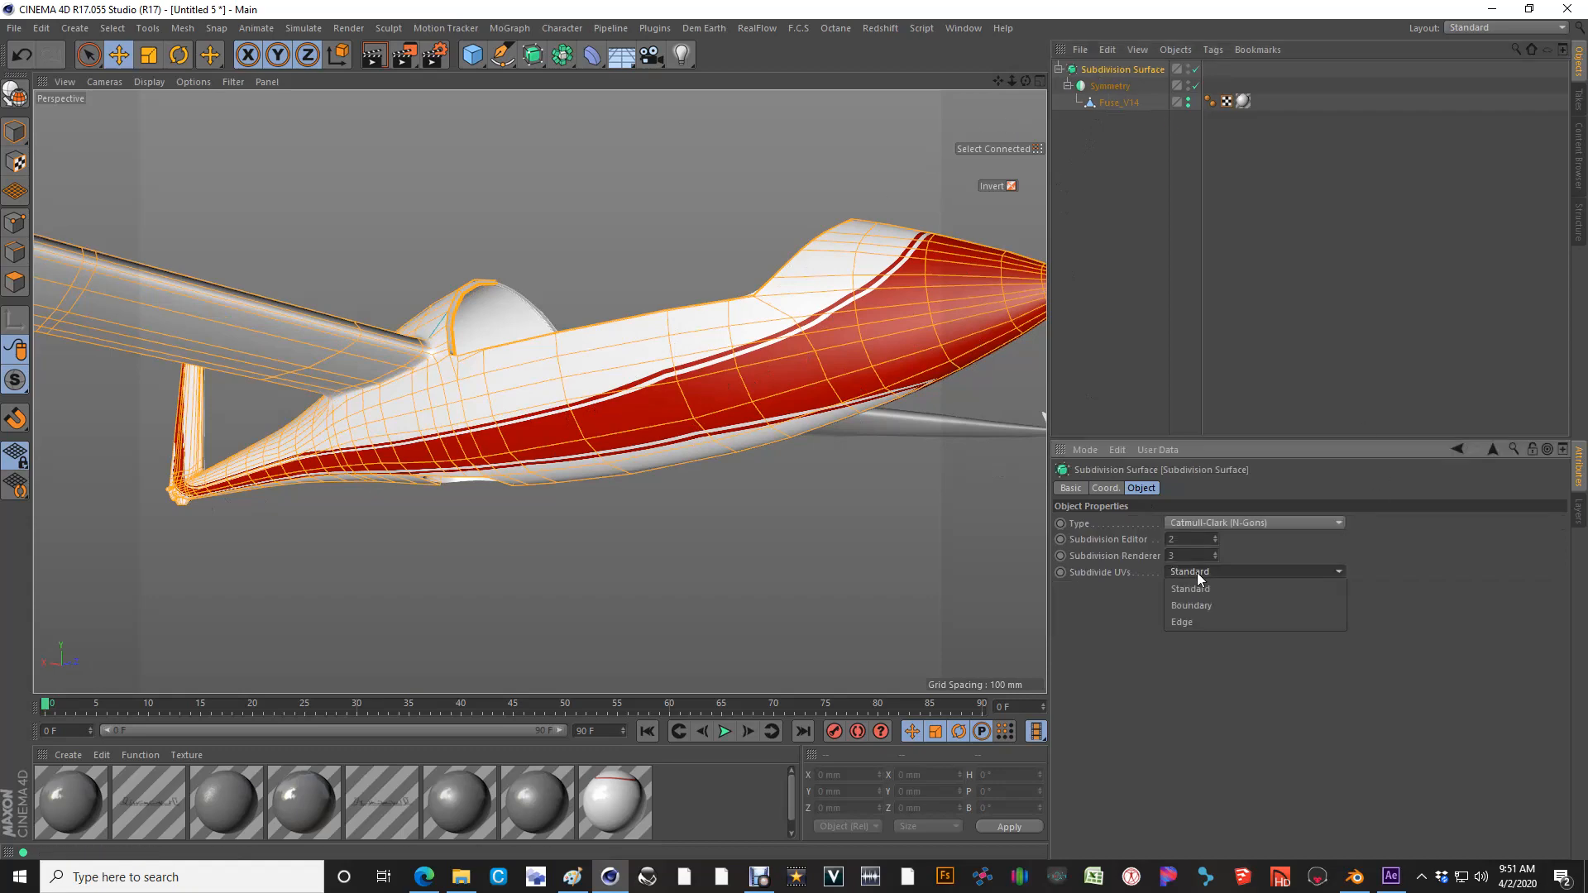
pyautogui.click(1198, 623)
# Add an HDRI Studio Rig to the scene and turn off its floor and background
pyautogui.keyDown('alt'); pyautogui.moveTo(869, 343); pyautogui.dragTo(724, 373); pyautogui.keyUp('alt')
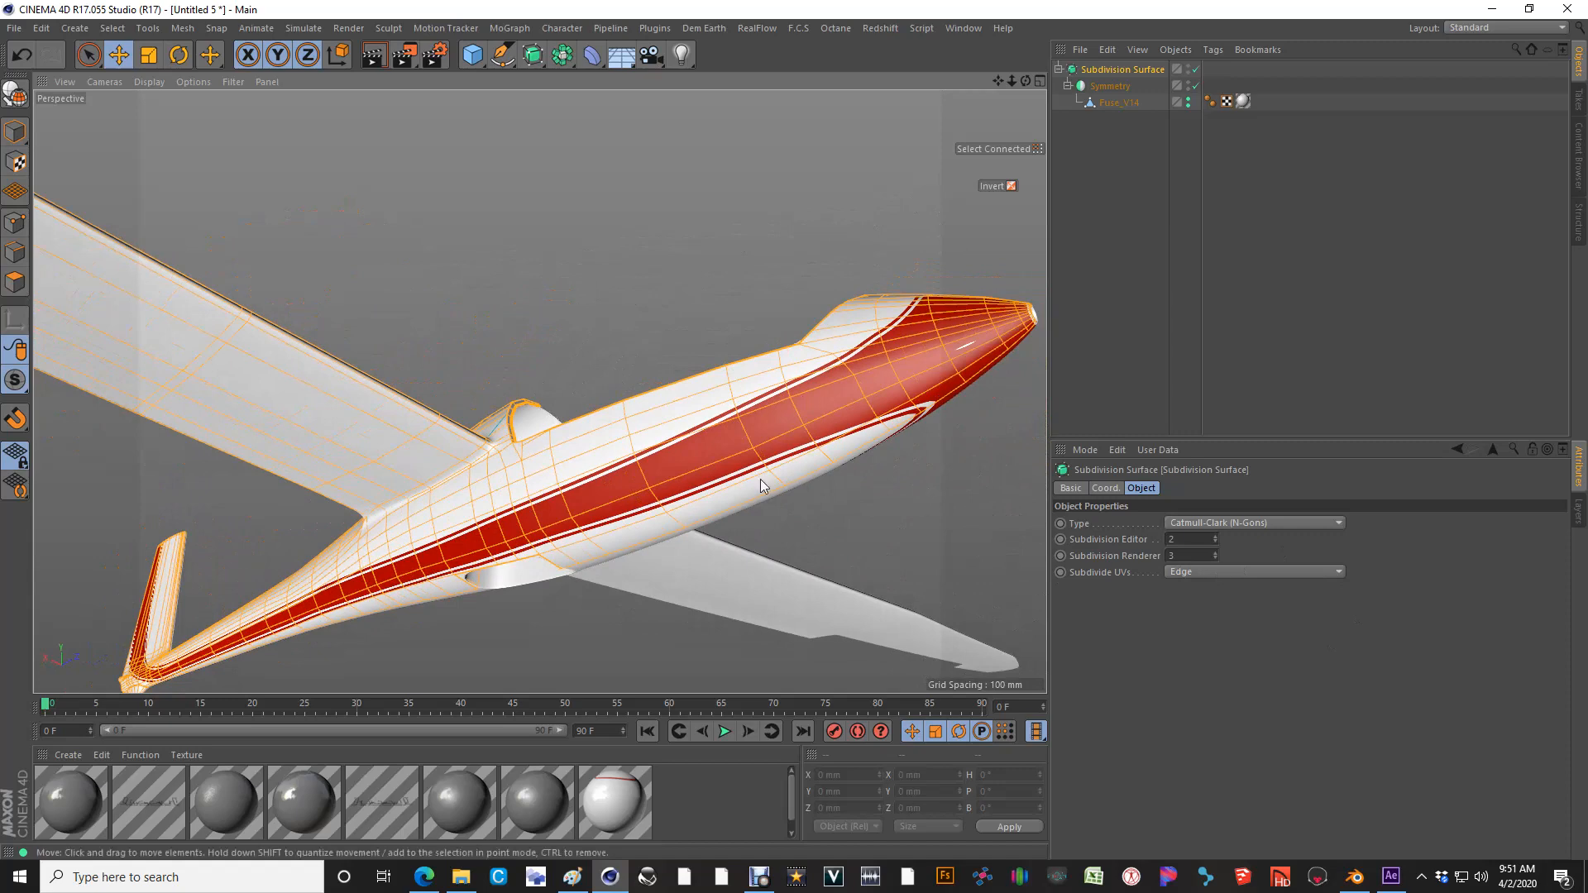
pyautogui.keyDown('alt'); pyautogui.moveTo(718, 442); pyautogui.dragTo(787, 433); pyautogui.keyUp('alt')
pyautogui.click(611, 28)
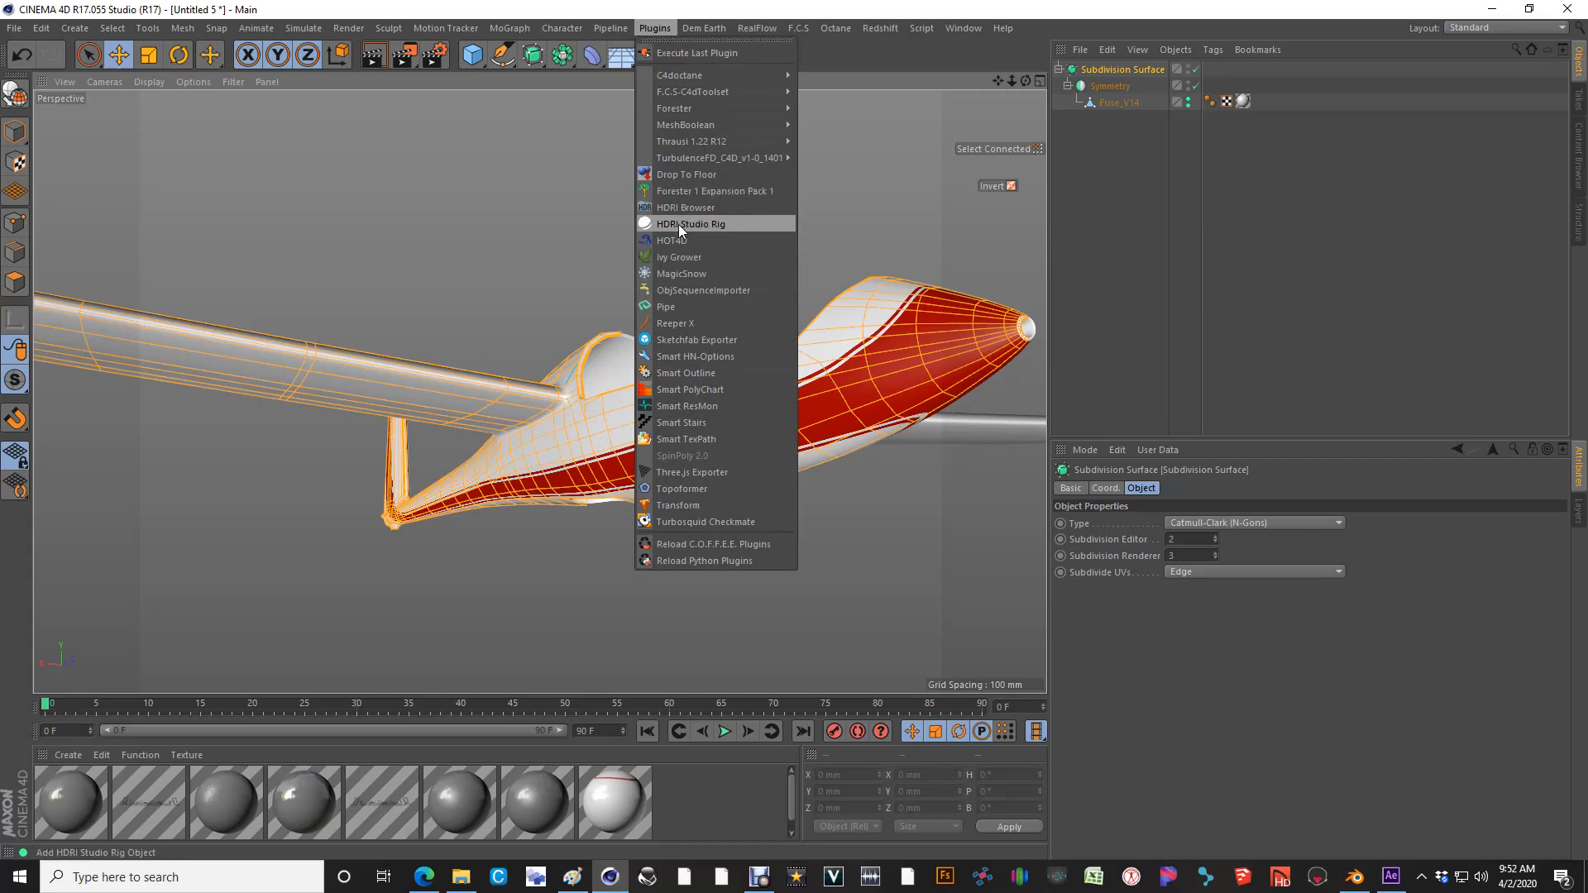
pyautogui.click(678, 225)
pyautogui.click(1446, 488)
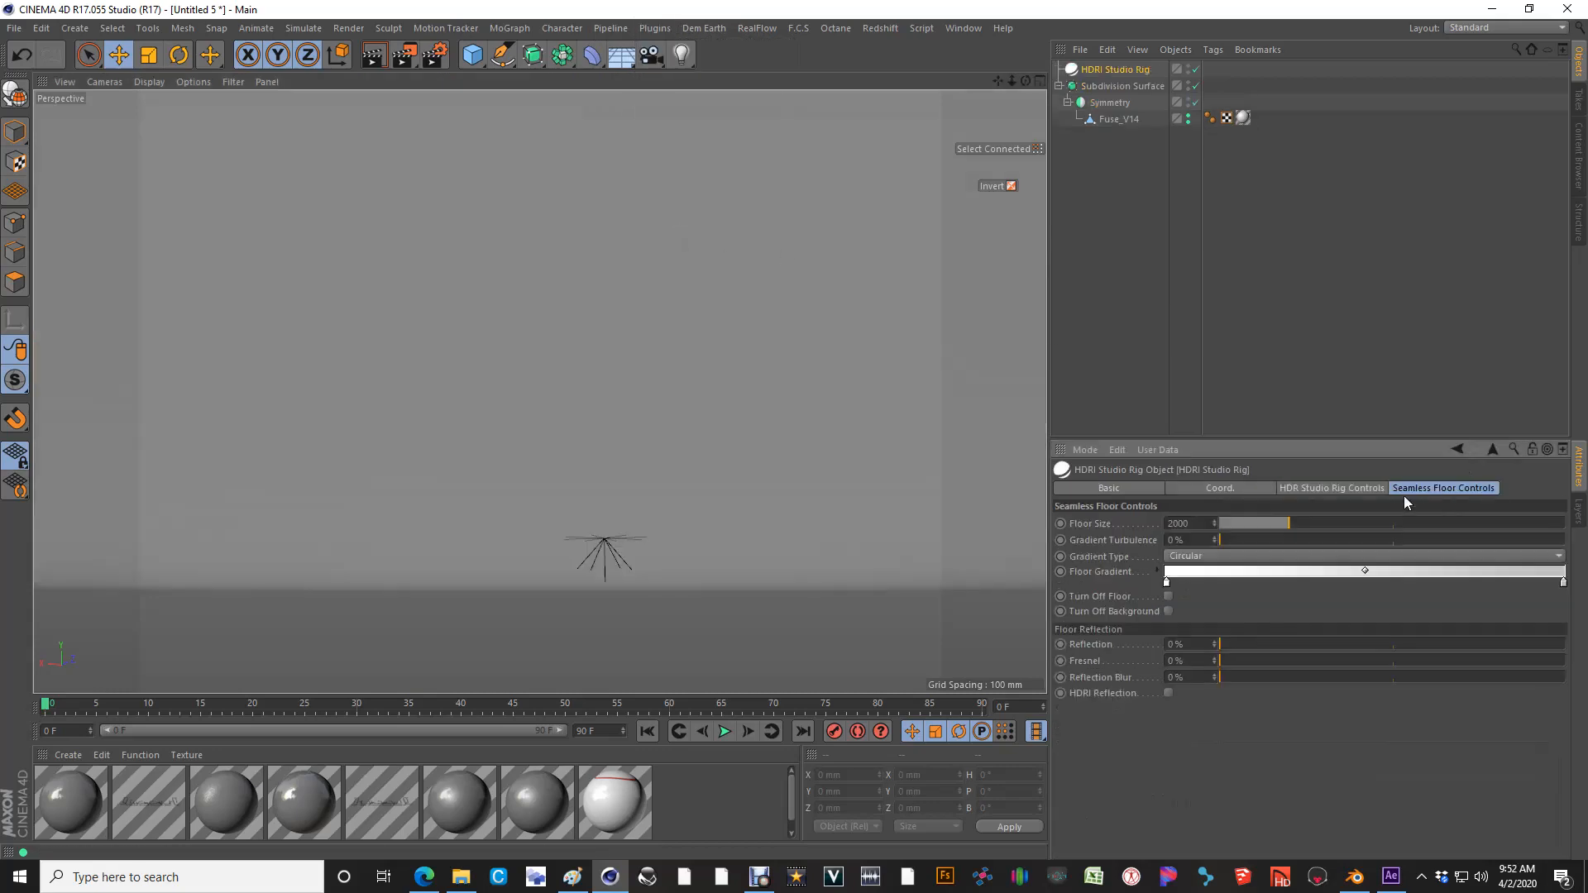
pyautogui.click(1168, 596)
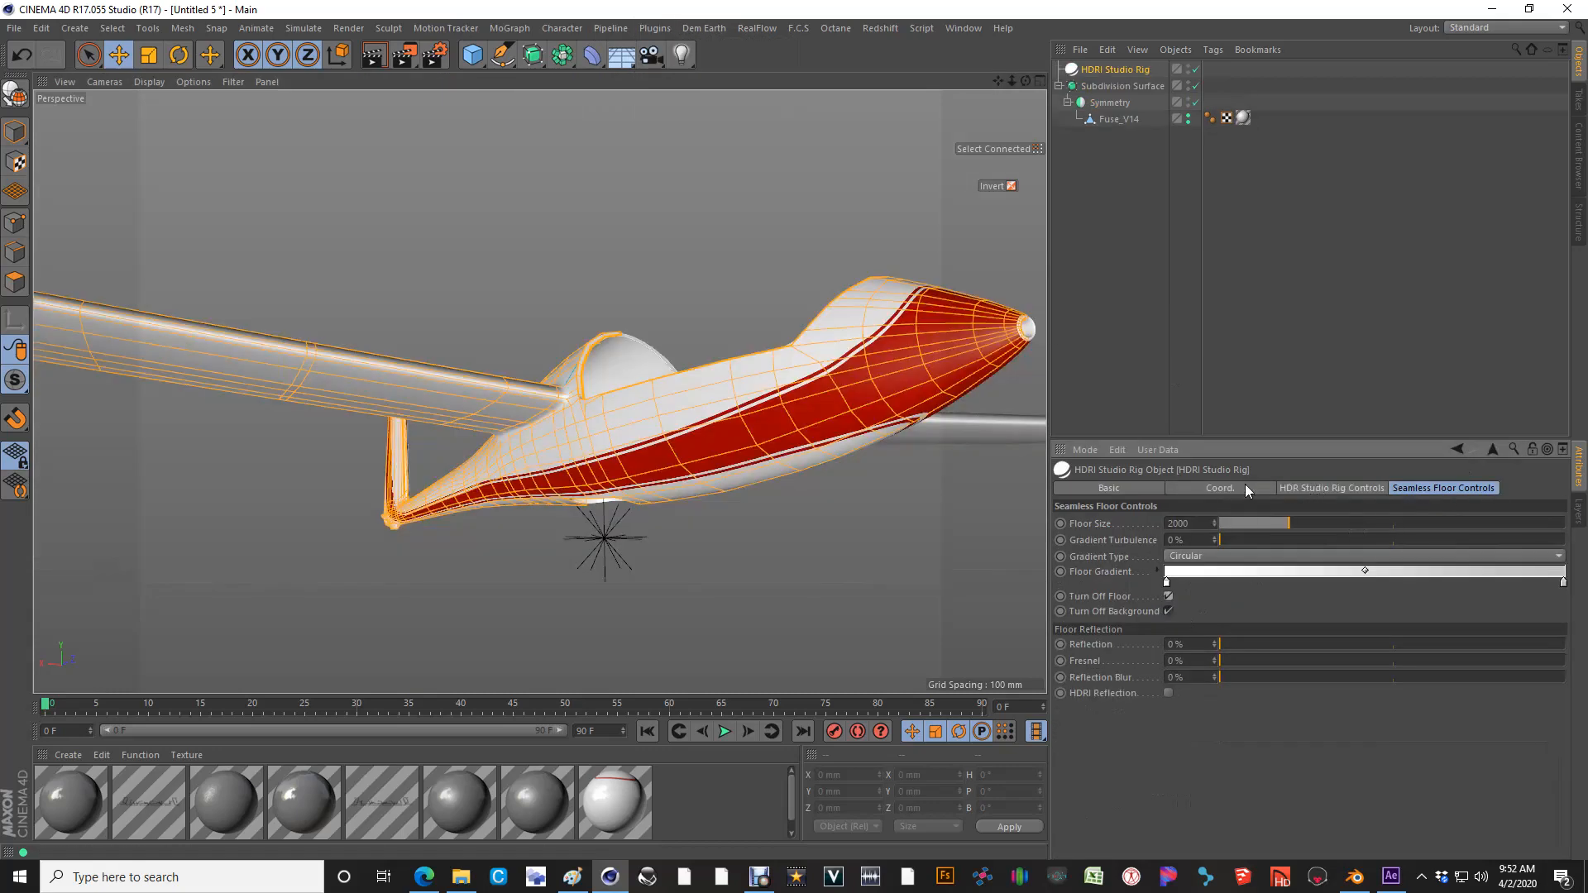
# Load the Dam_Road HDRI from the European Holiday pack into the HDRI Studio Rig
pyautogui.click(1330, 488)
pyautogui.click(1245, 528)
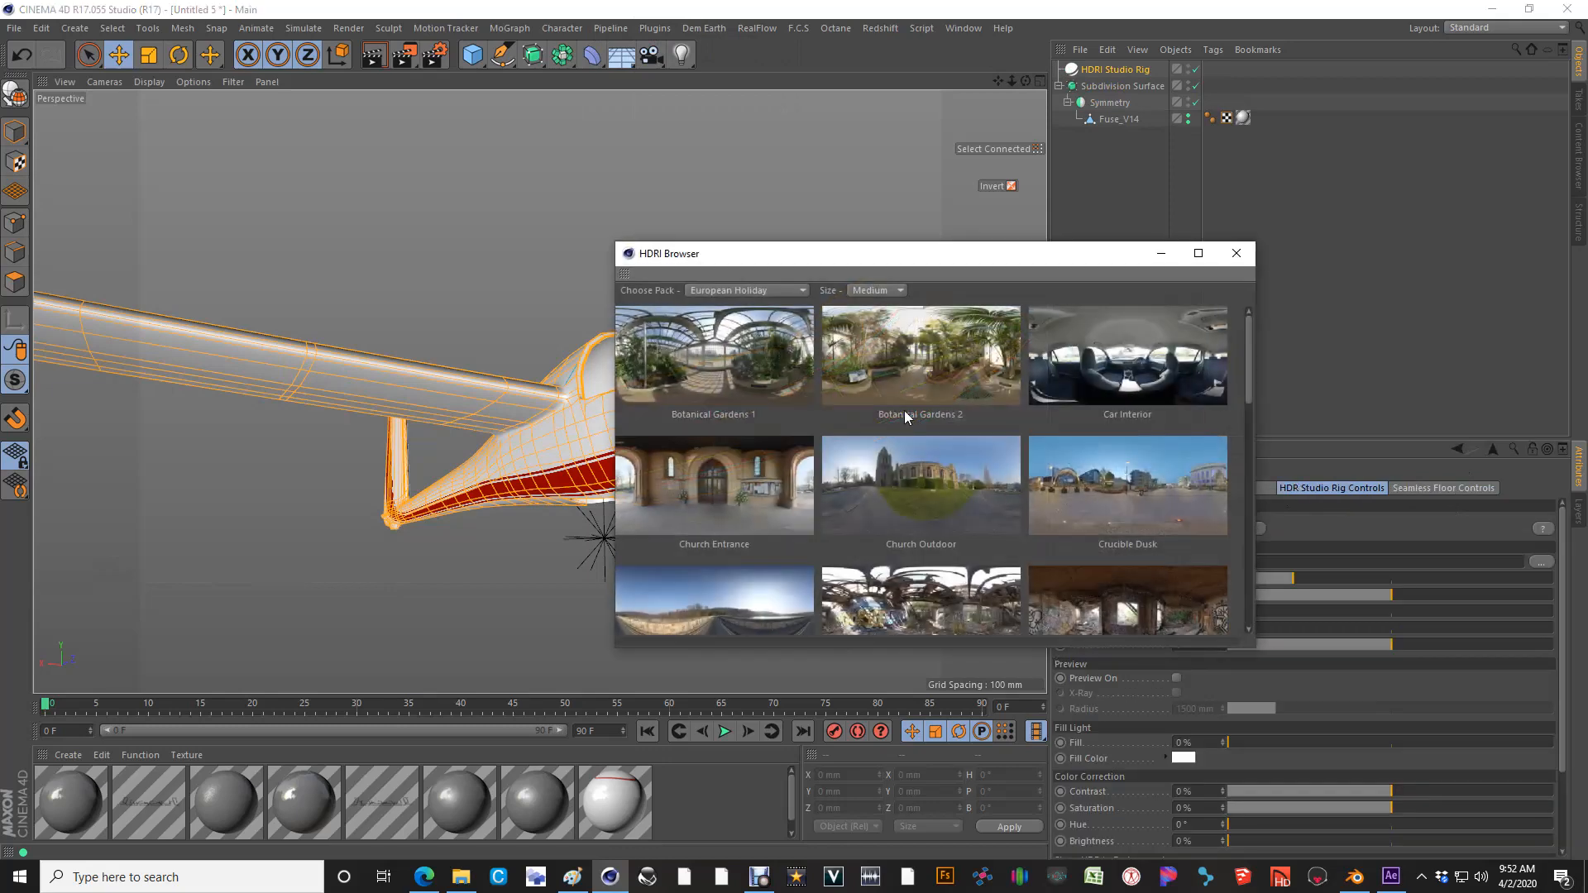
pyautogui.click(799, 600)
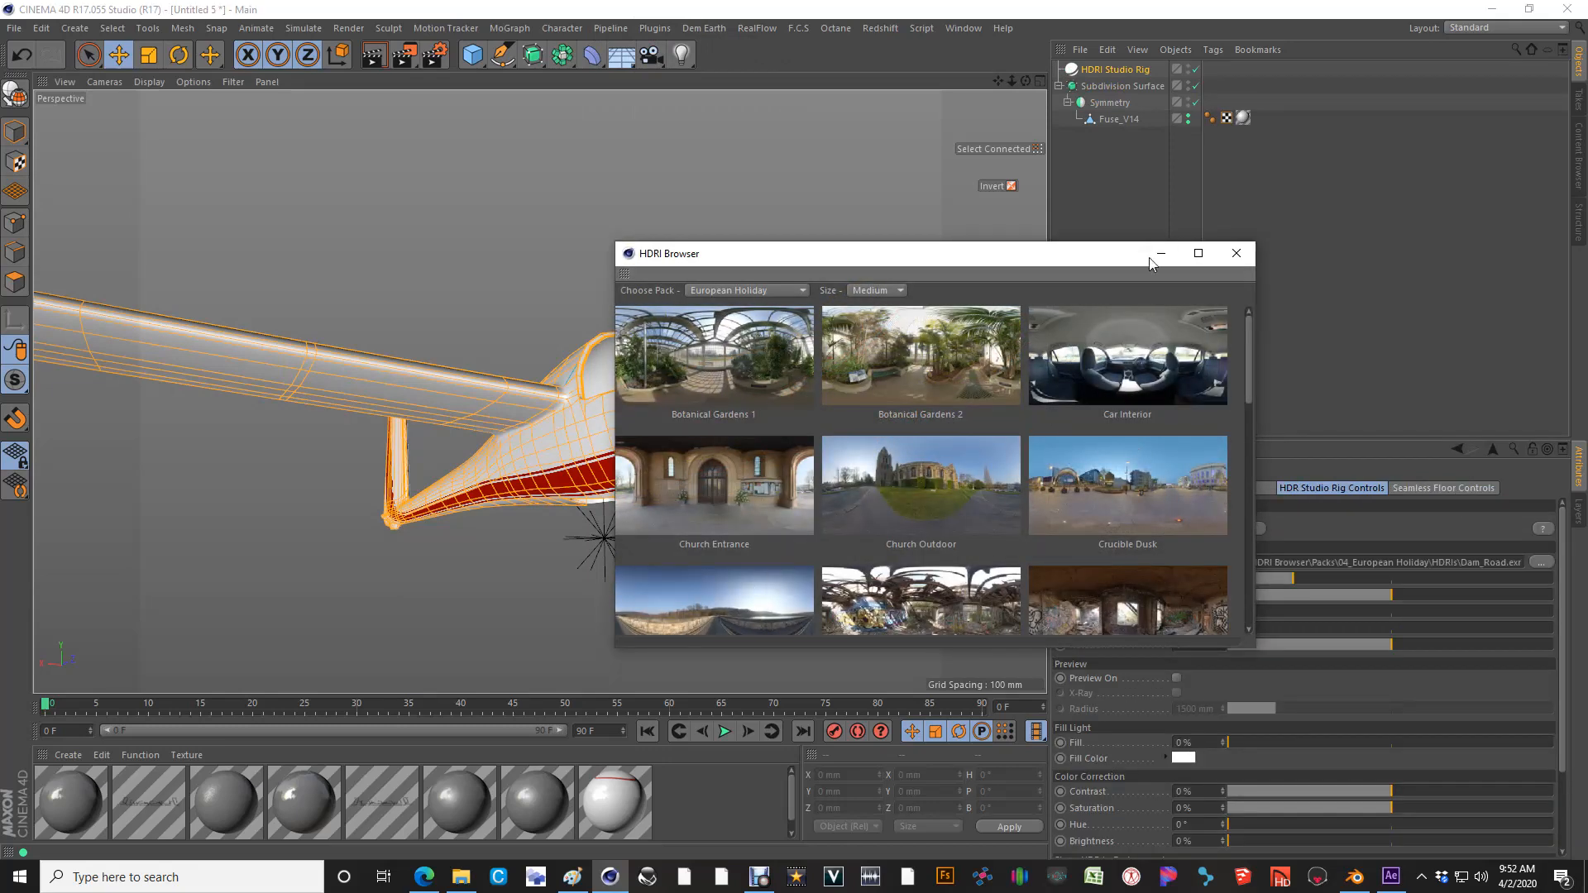
# Close the HDRI browser and start a test render of the whole glider in the viewport
pyautogui.click(1238, 255)
pyautogui.keyDown('alt'); pyautogui.moveTo(771, 351); pyautogui.dragTo(399, 426); pyautogui.keyUp('alt')
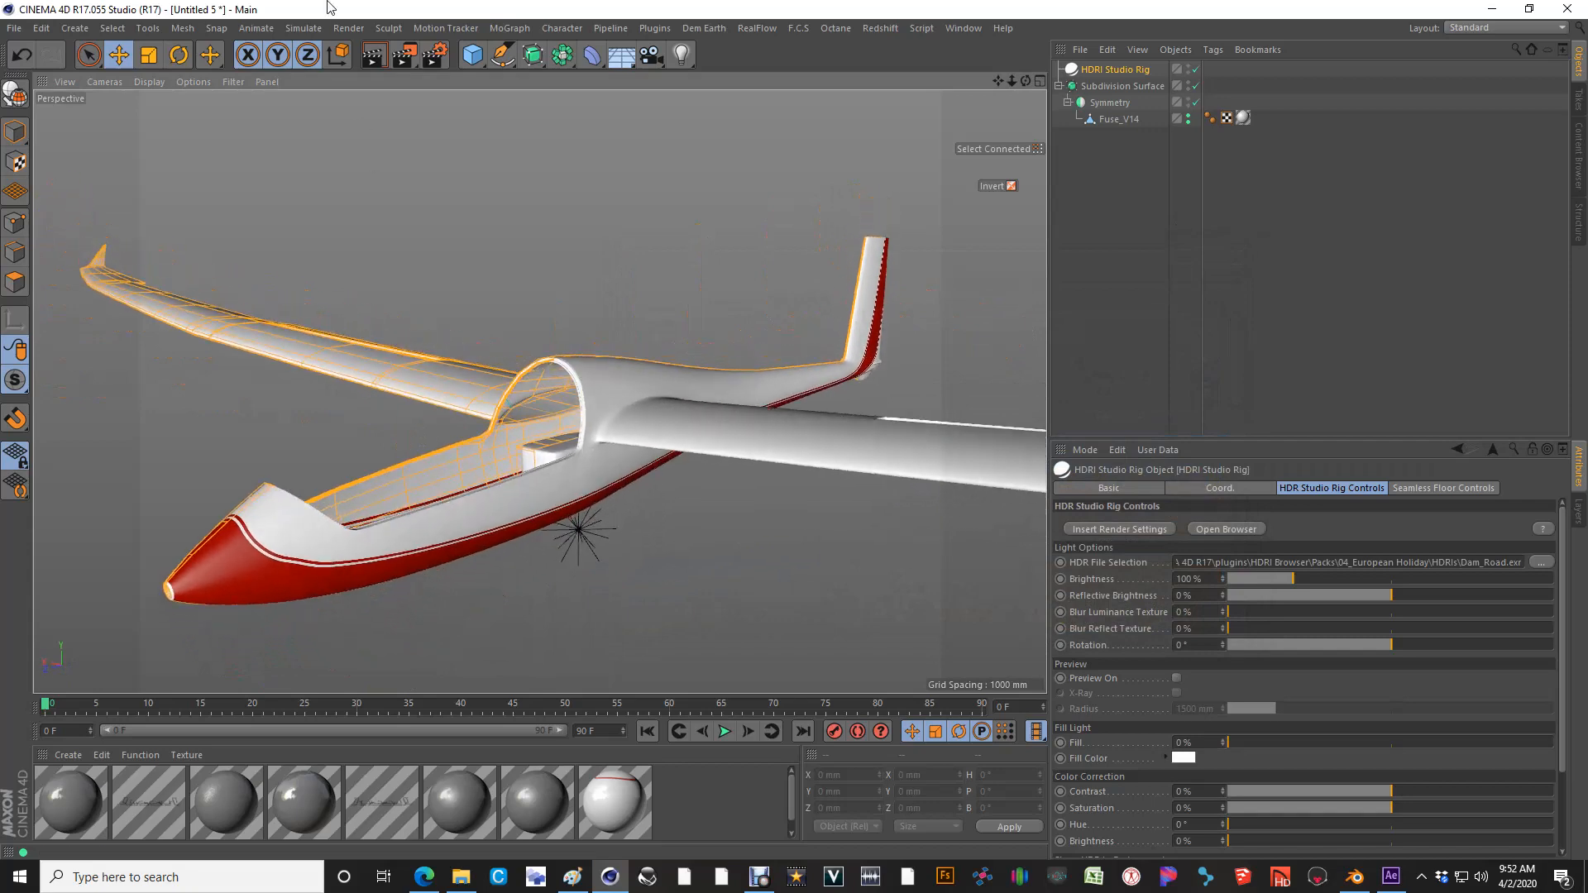
pyautogui.click(374, 58)
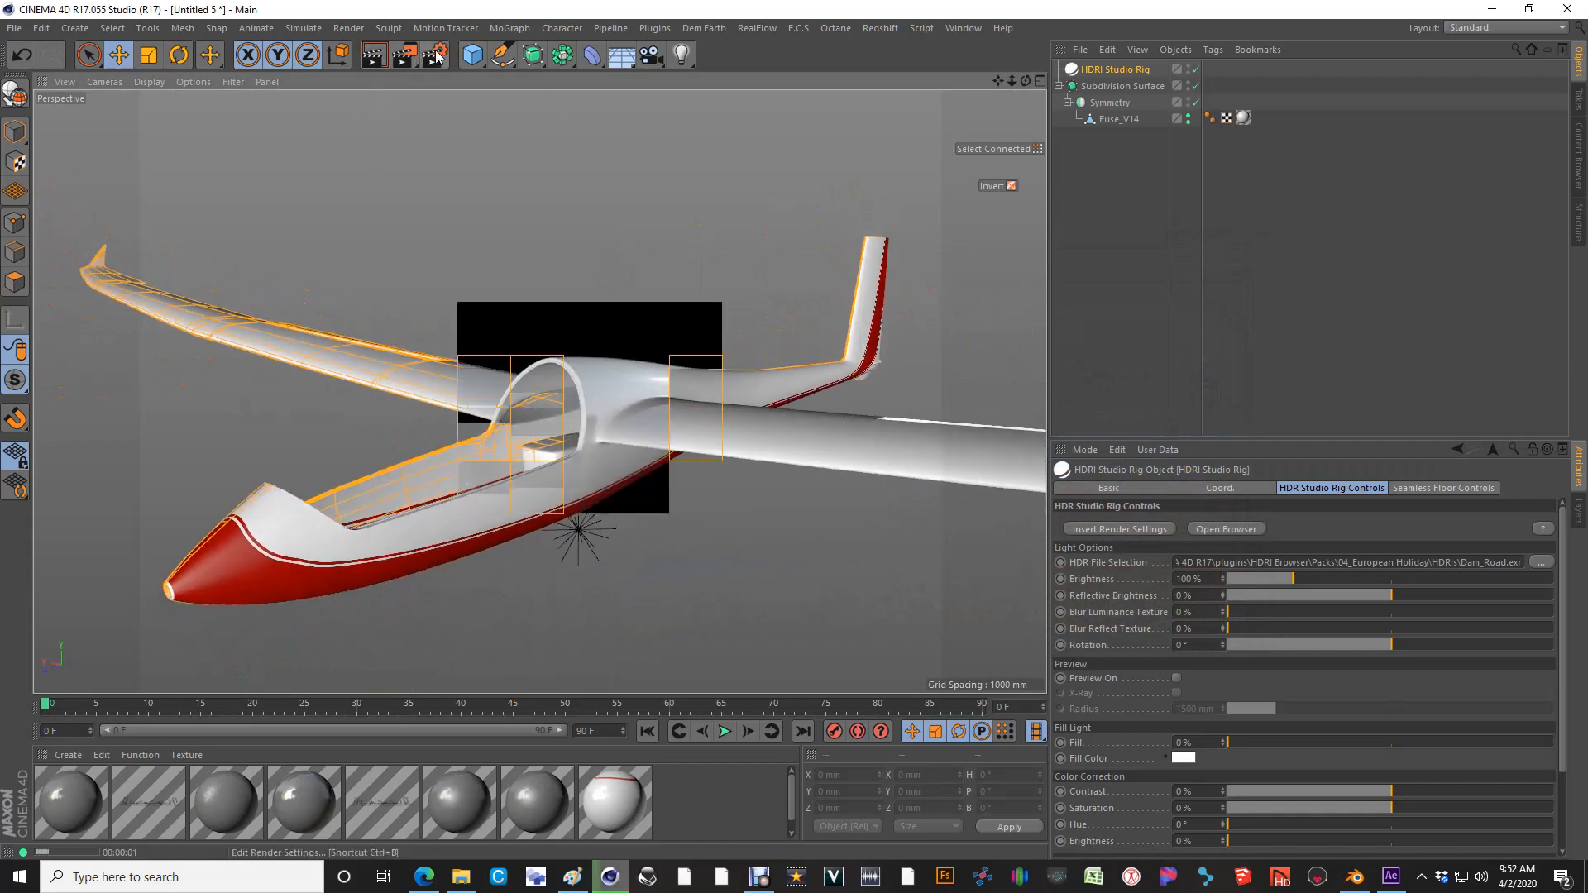
# Set the renderer to Physical and its sampler to Progressive in the render settings
pyautogui.click(435, 56)
pyautogui.click(235, 53)
pyautogui.click(207, 89)
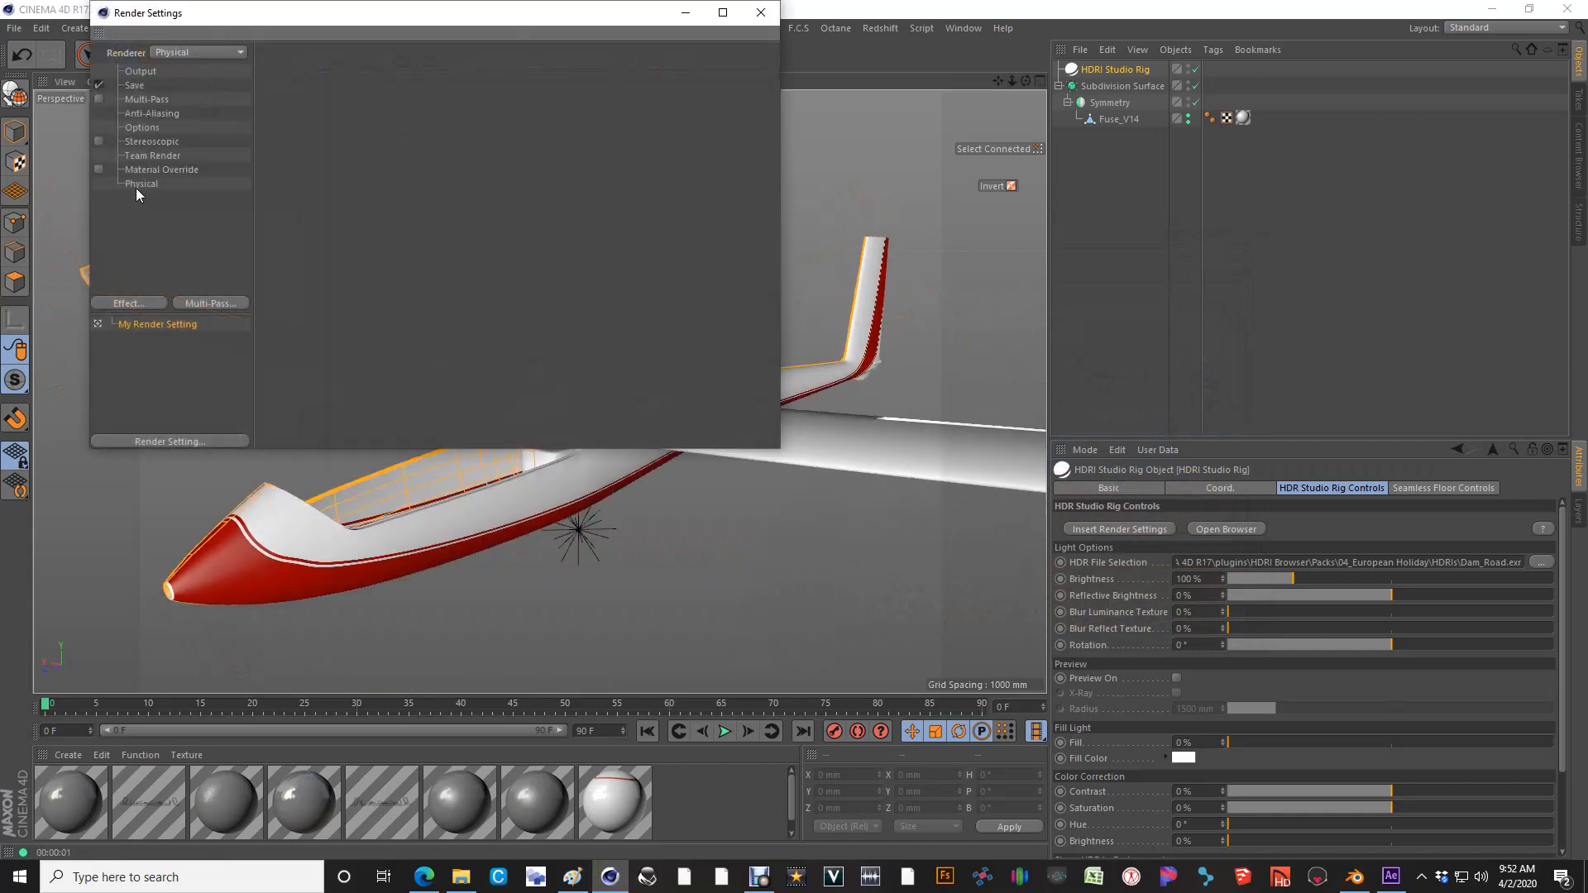
pyautogui.click(499, 200)
pyautogui.click(460, 235)
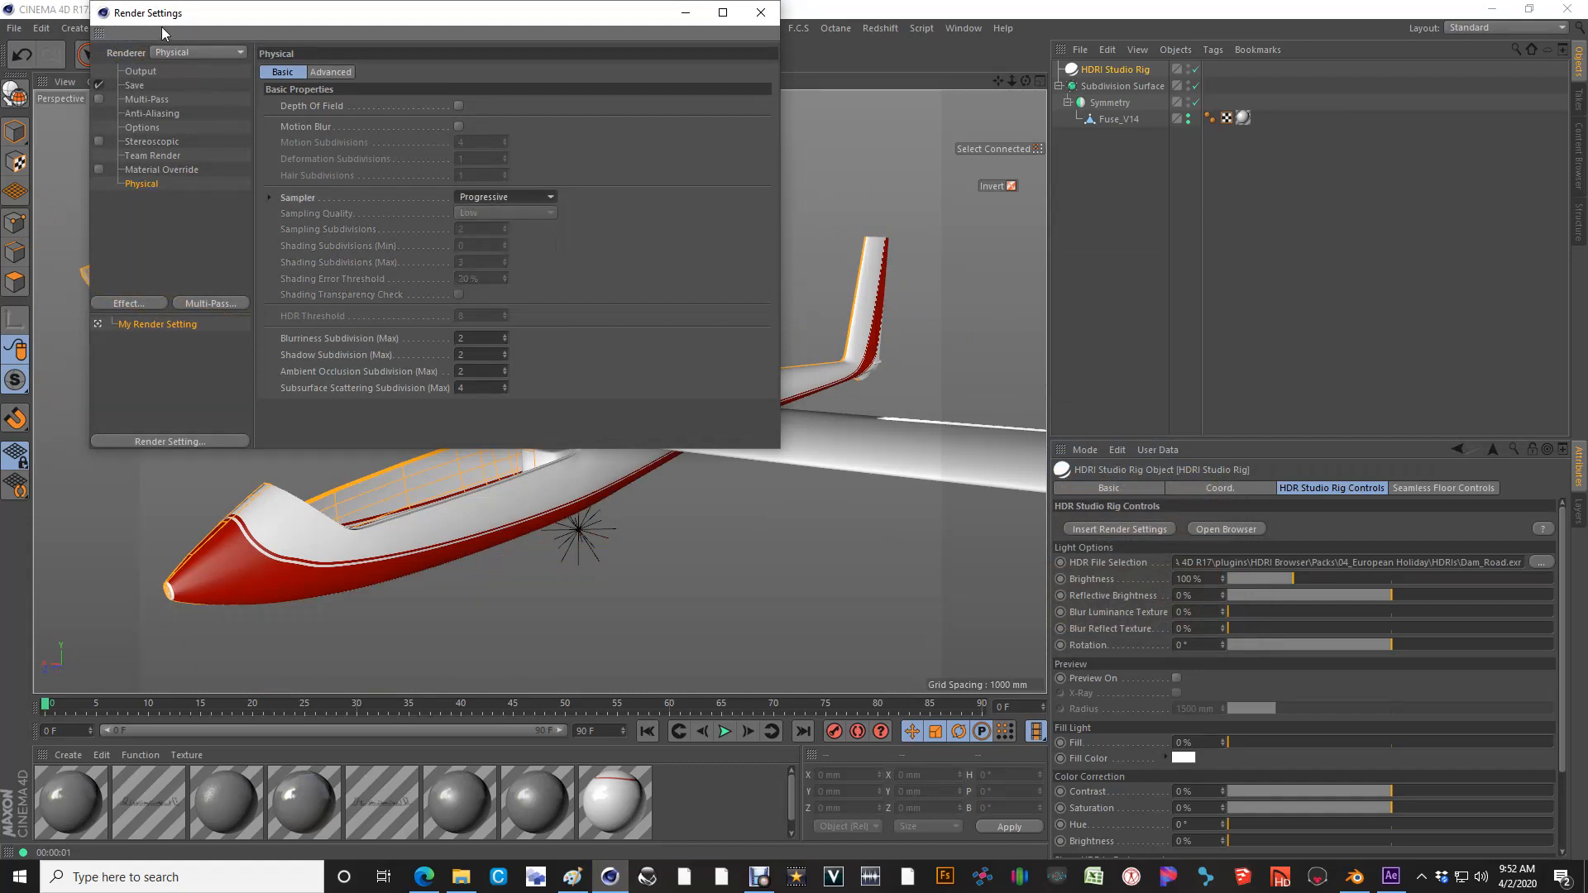
# Add Ambient Occlusion and Global Illumination to the render settings, with Quasi-Monte Carlo (QMC) as the primary GI method
pyautogui.click(132, 304)
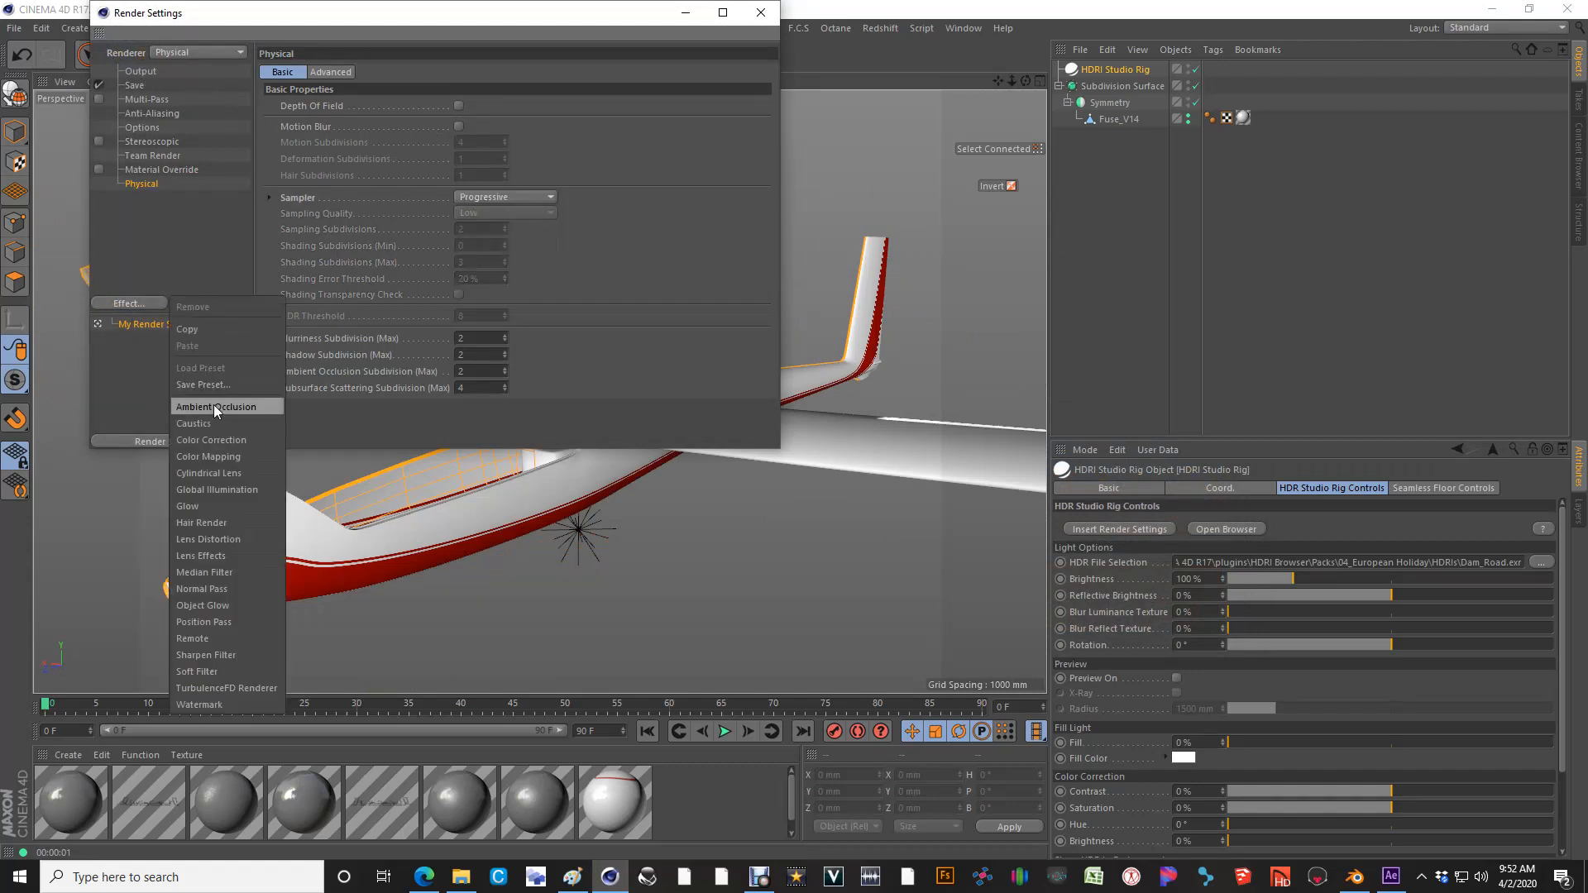
pyautogui.click(213, 405)
pyautogui.click(141, 306)
pyautogui.click(217, 473)
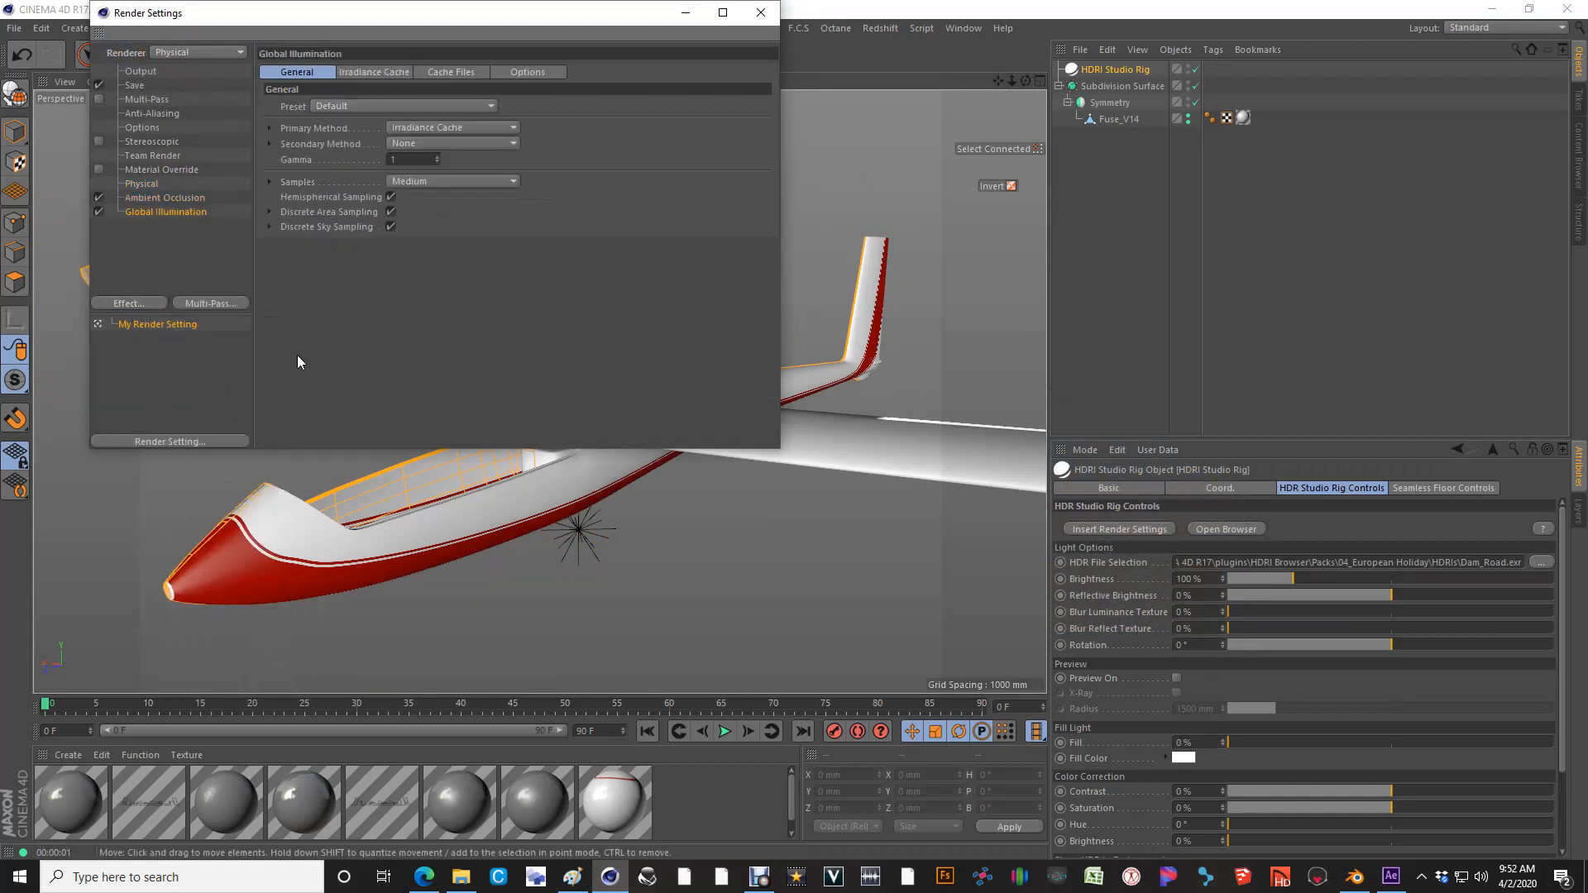
pyautogui.click(426, 129)
pyautogui.click(426, 145)
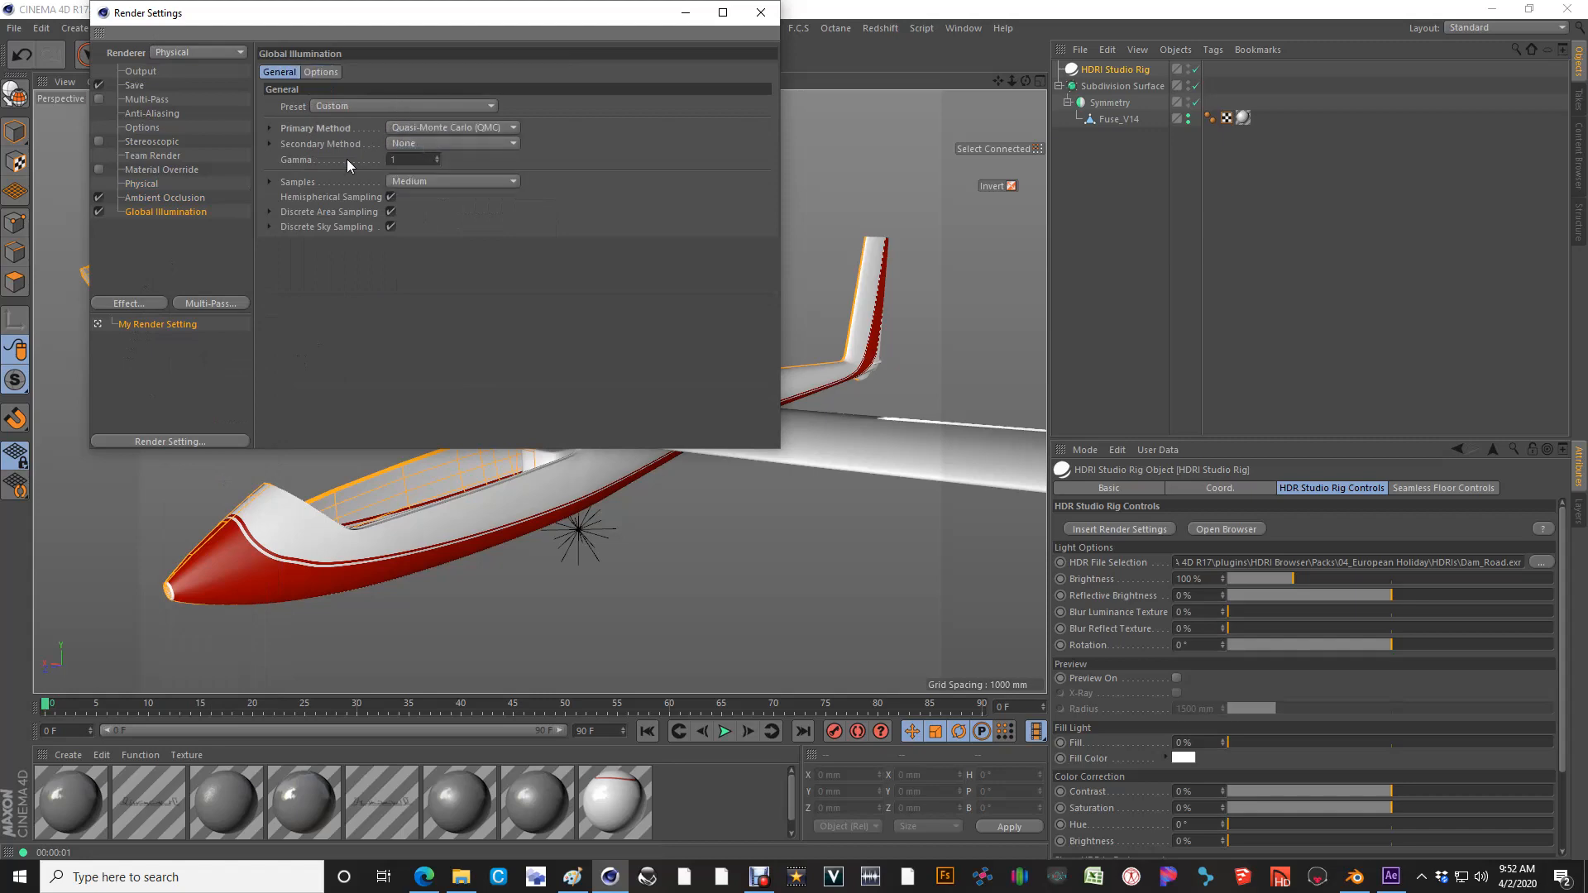
pyautogui.click(134, 184)
pyautogui.click(761, 13)
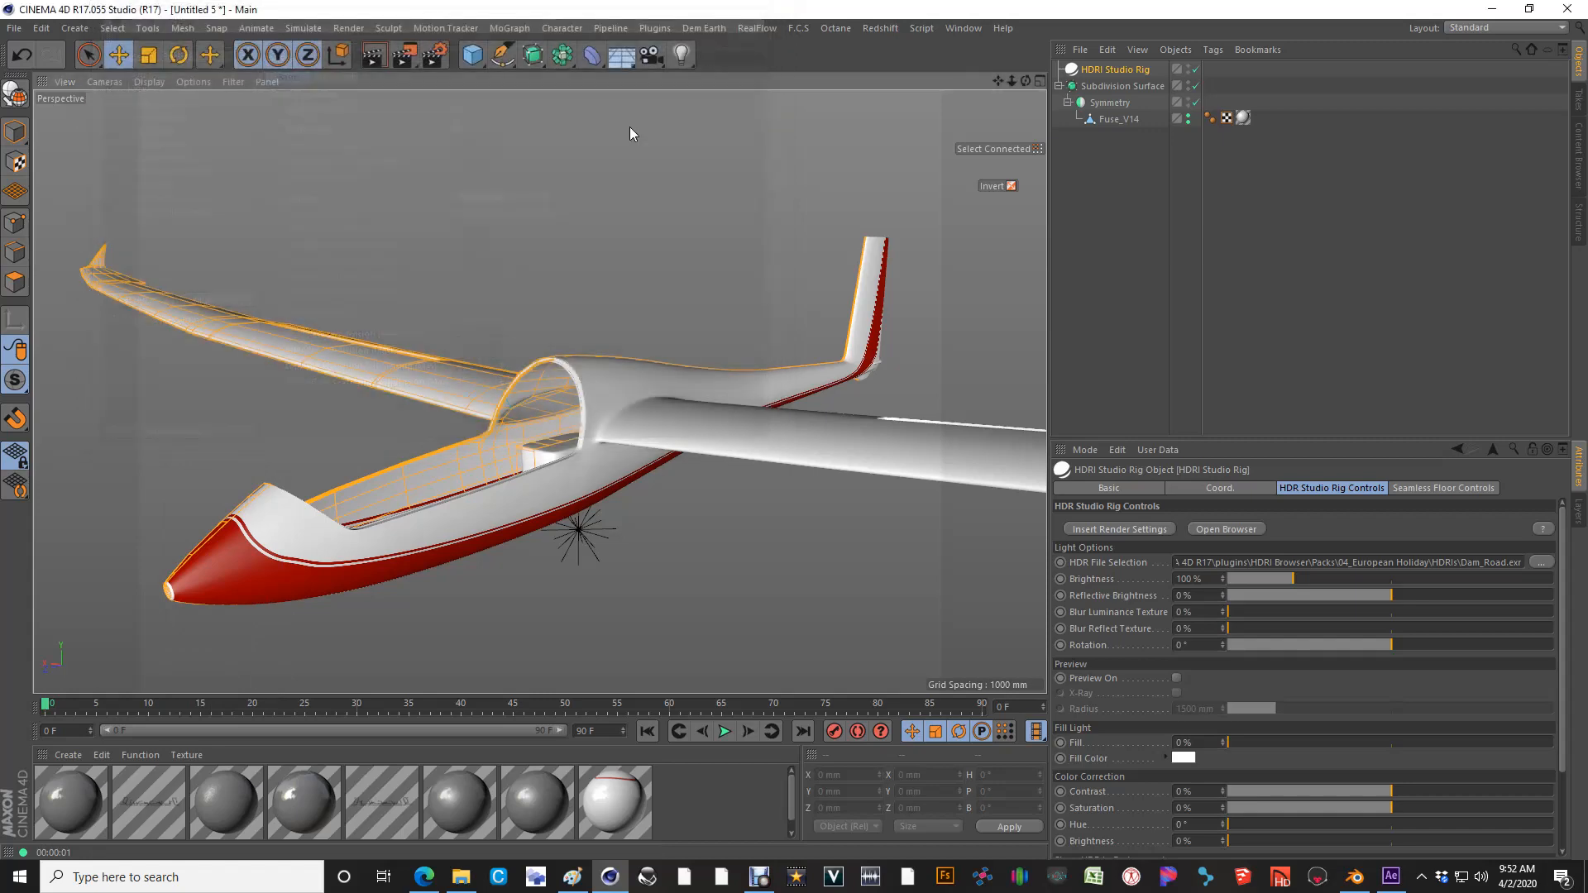
# Render the glider in the viewport from the nose side and inspect the red stripe along the forward fuselage
pyautogui.keyDown('alt'); pyautogui.moveTo(630, 134); pyautogui.dragTo(733, 344); pyautogui.keyUp('alt')
pyautogui.keyDown('alt'); pyautogui.moveTo(711, 460); pyautogui.dragTo(676, 398); pyautogui.keyUp('alt')
pyautogui.click(379, 58)
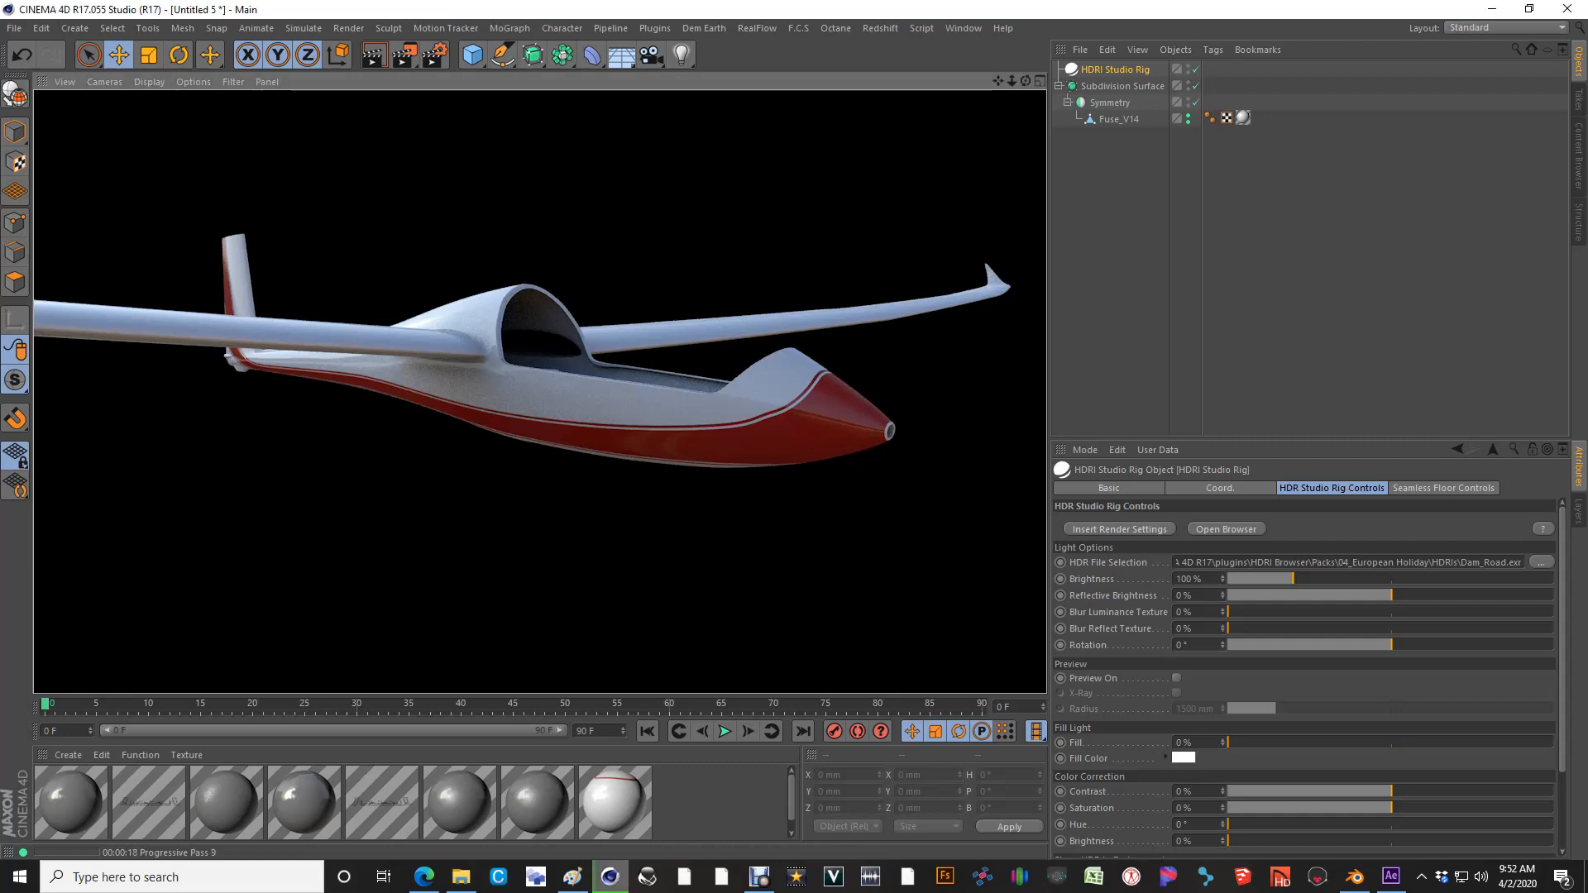
pyautogui.keyDown('alt'); pyautogui.moveTo(952, 447); pyautogui.dragTo(120, 364); pyautogui.keyUp('alt')
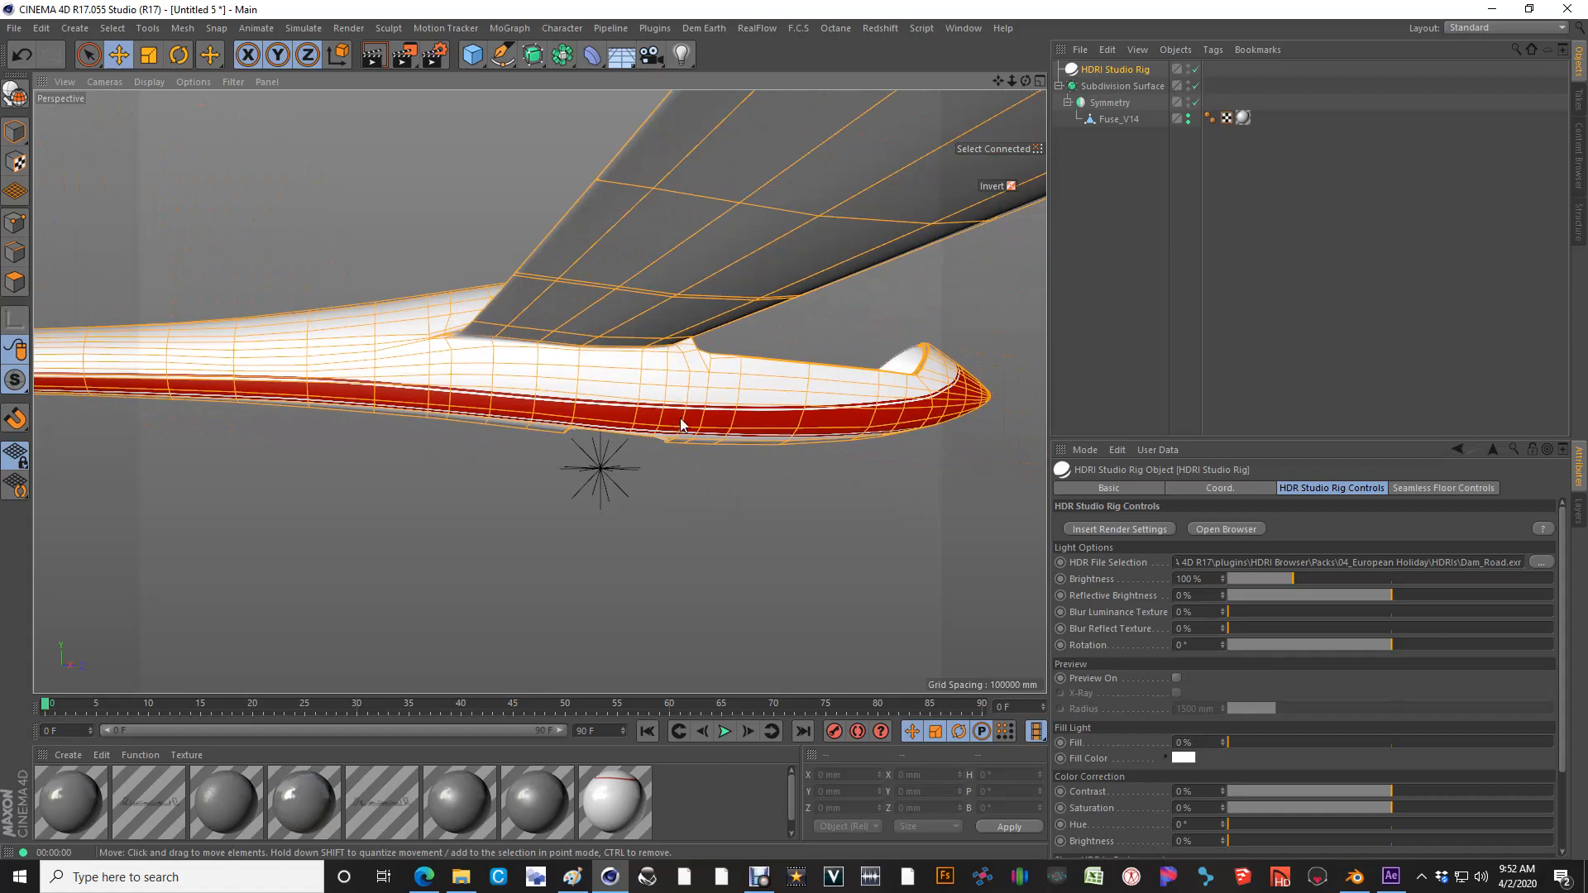
pyautogui.moveTo(681, 424)
pyautogui.keyDown('alt'); pyautogui.mouseDown()
pyautogui.moveTo(886, 369)
pyautogui.moveTo(450, 369)
pyautogui.moveTo(703, 411)
pyautogui.mouseUp(); pyautogui.keyUp('alt')
pyautogui.scroll(3, 702, 411)
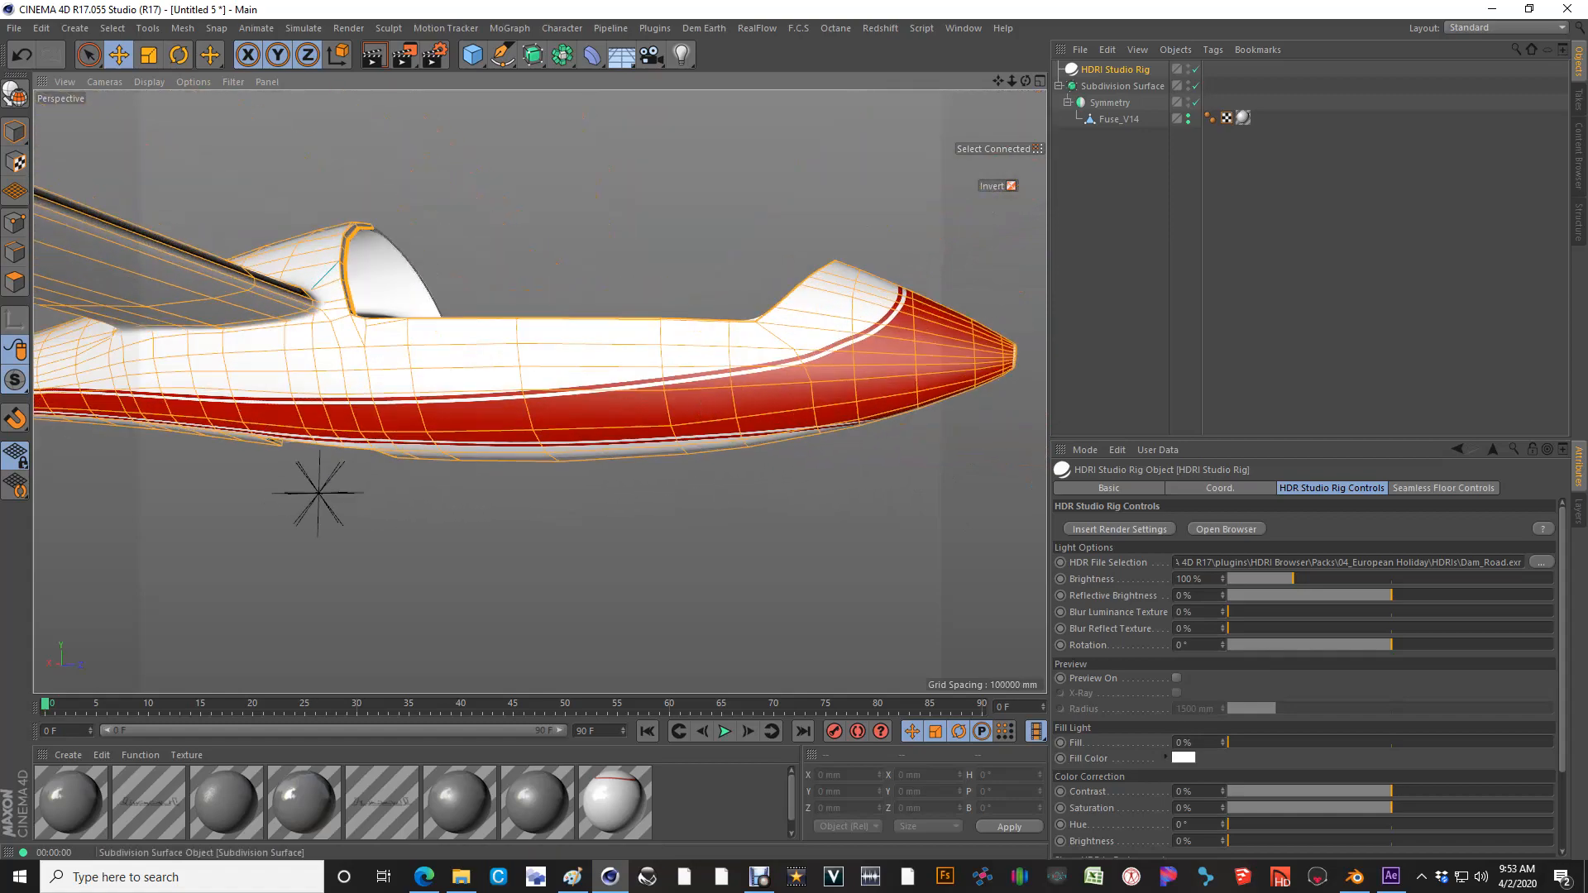
# Switch to the BP UV Edit layout and close all textures open in the texture view
pyautogui.click(1491, 26)
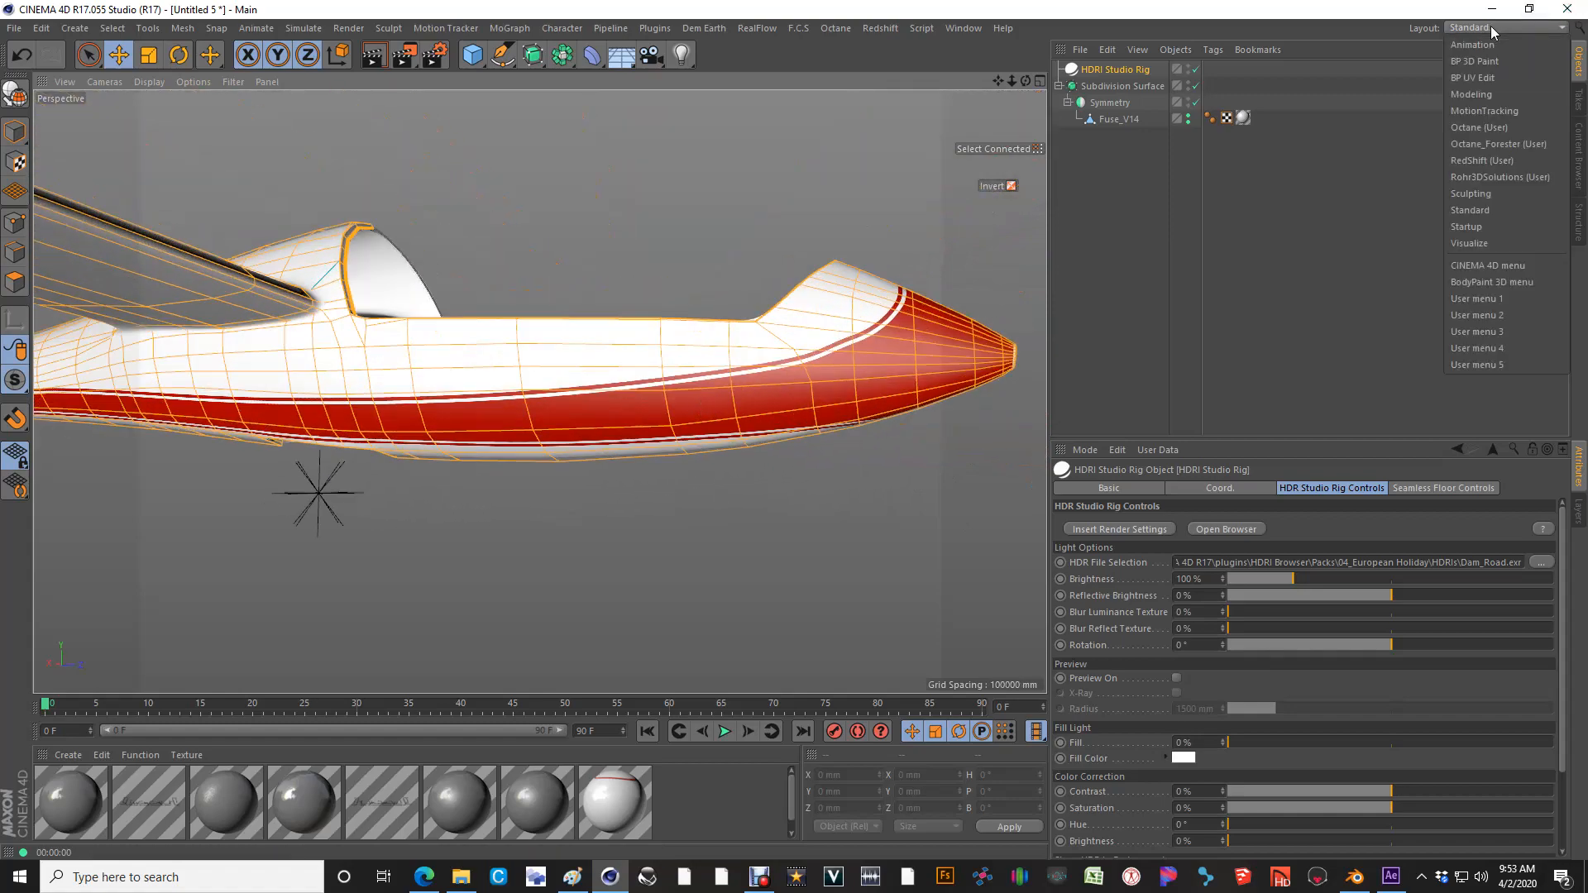
pyautogui.click(1494, 77)
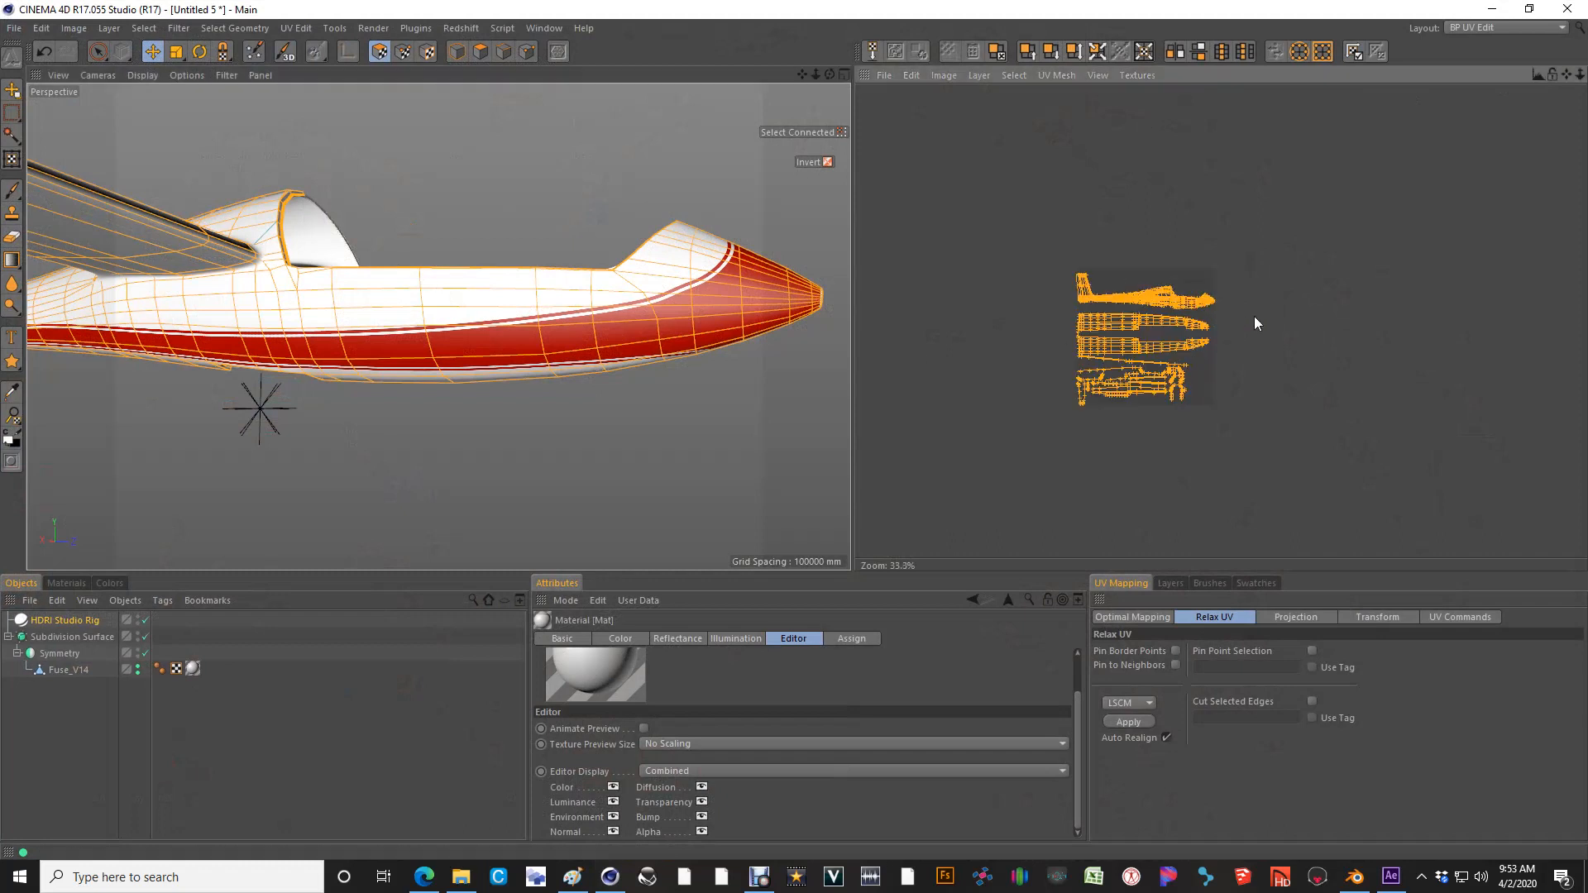
pyautogui.scroll(2, 1254, 316)
pyautogui.click(885, 72)
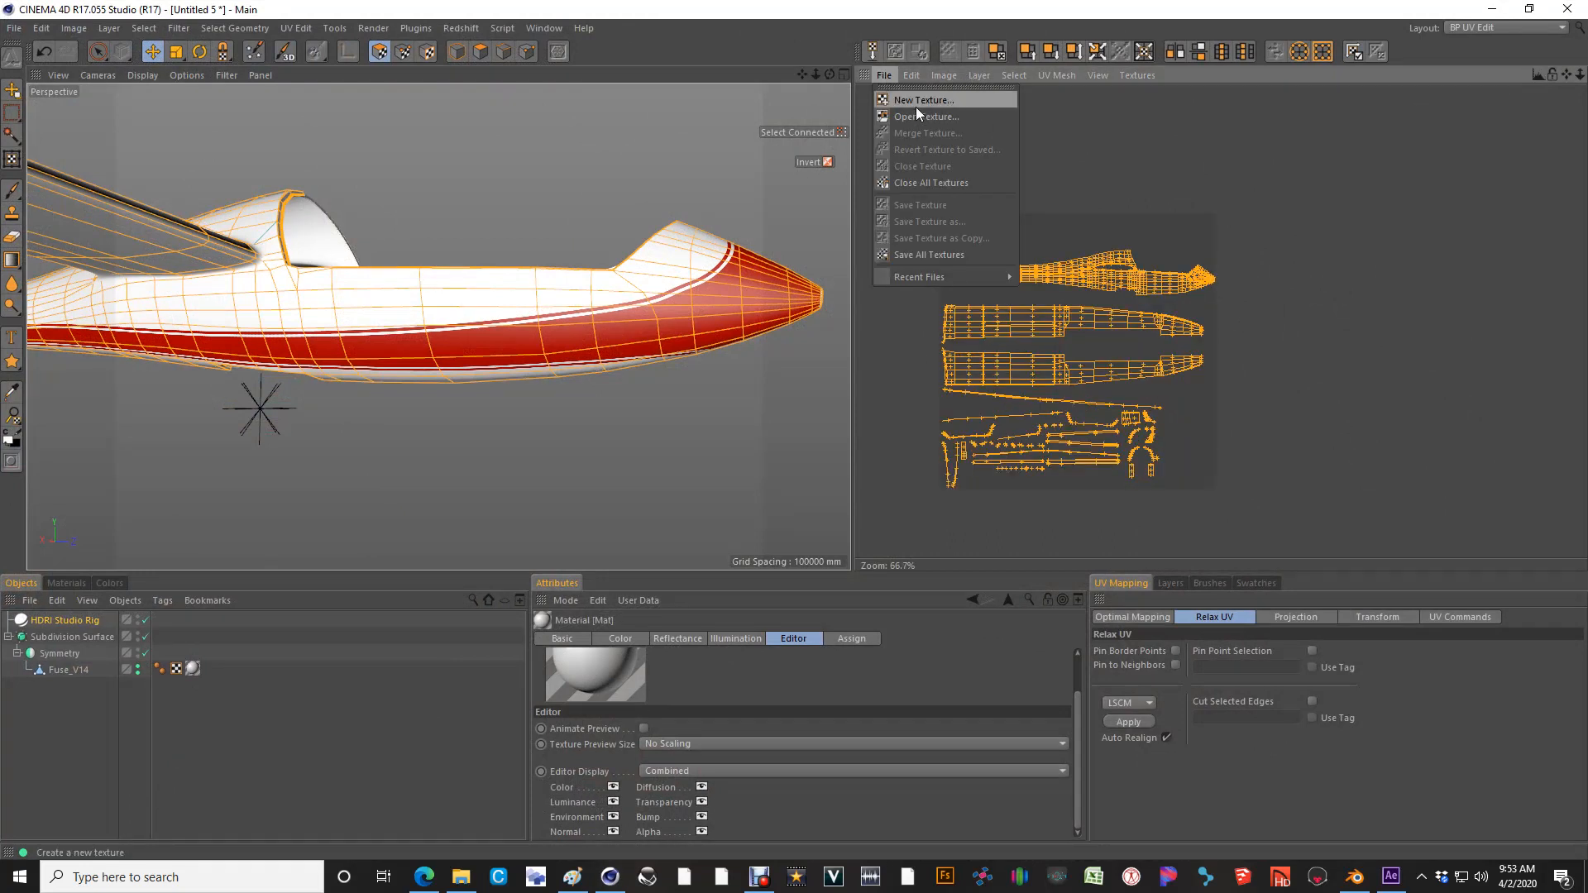
pyautogui.click(917, 179)
pyautogui.click(813, 498)
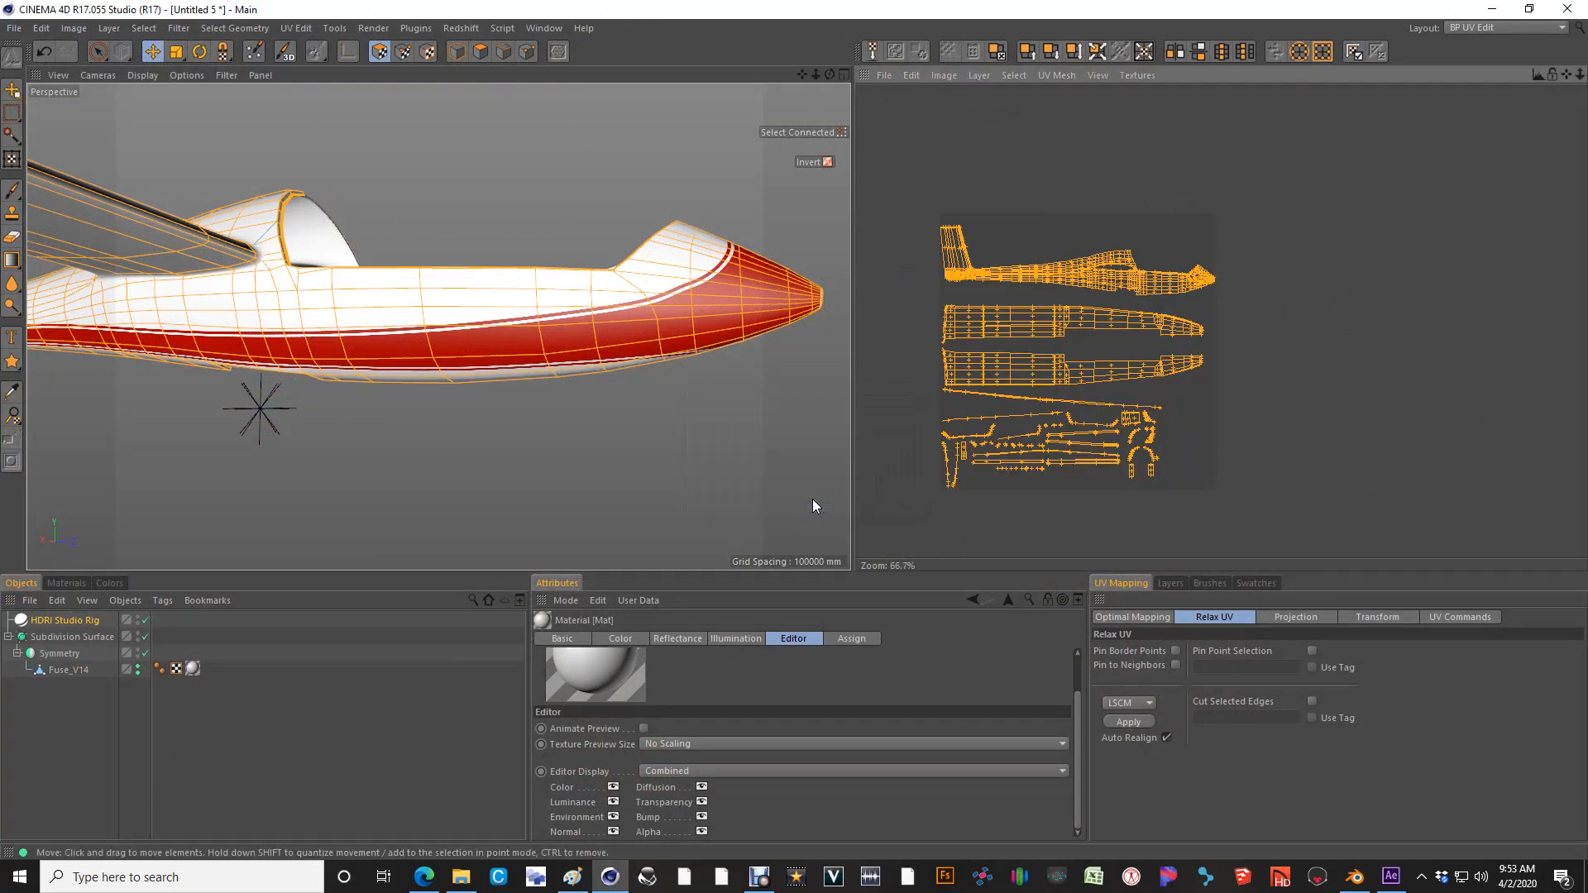
# Open the Discus_Fuse_Outline PNG from the Discus folder as the texture behind the UV mesh
pyautogui.click(885, 76)
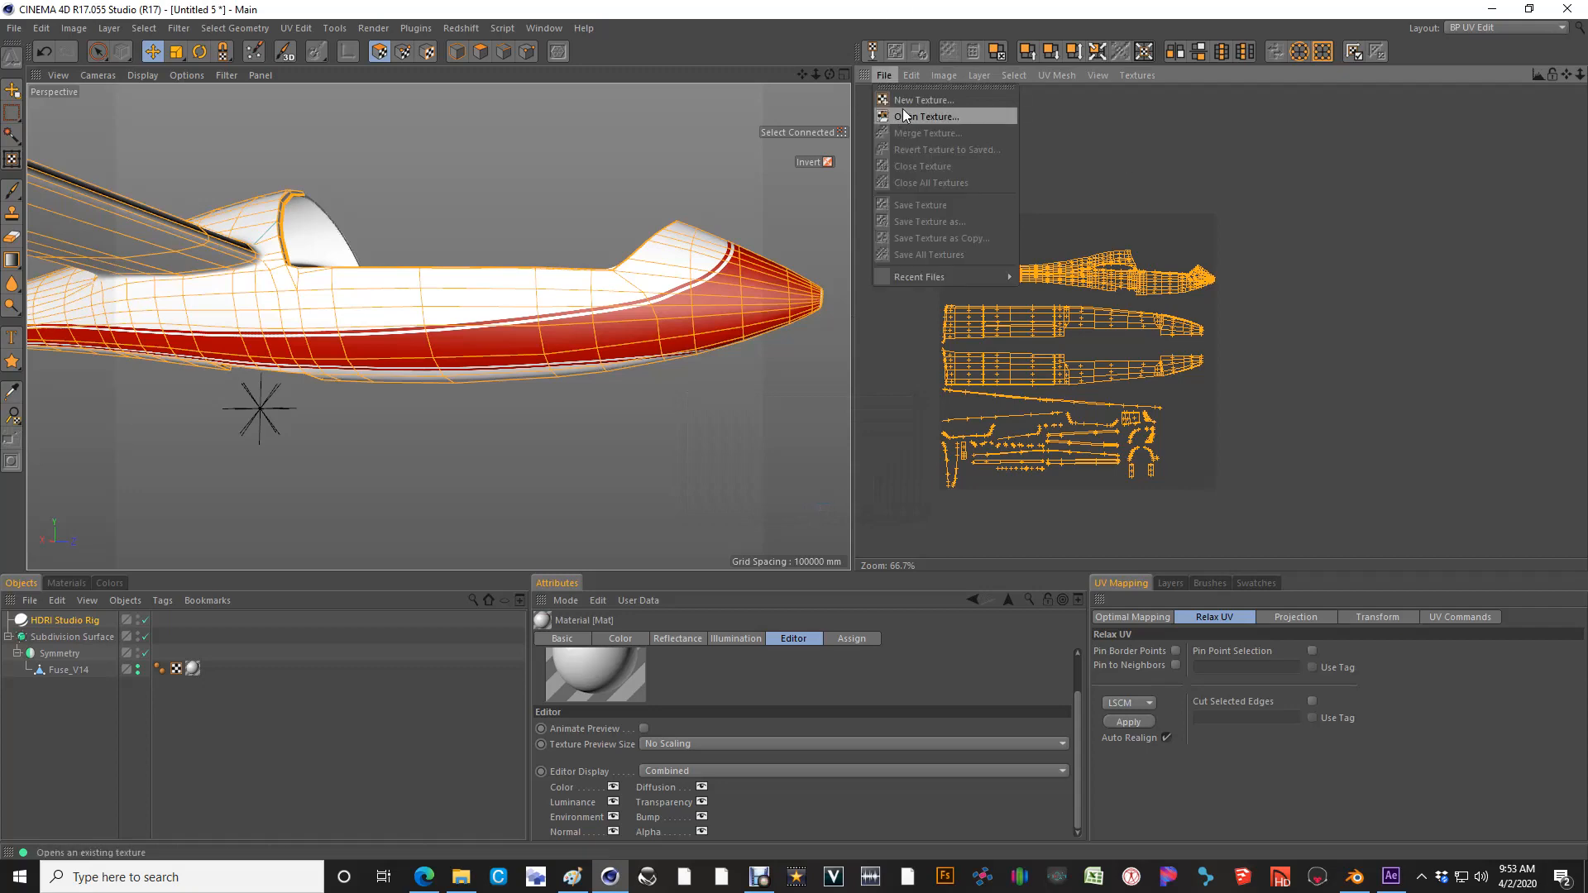
pyautogui.click(905, 113)
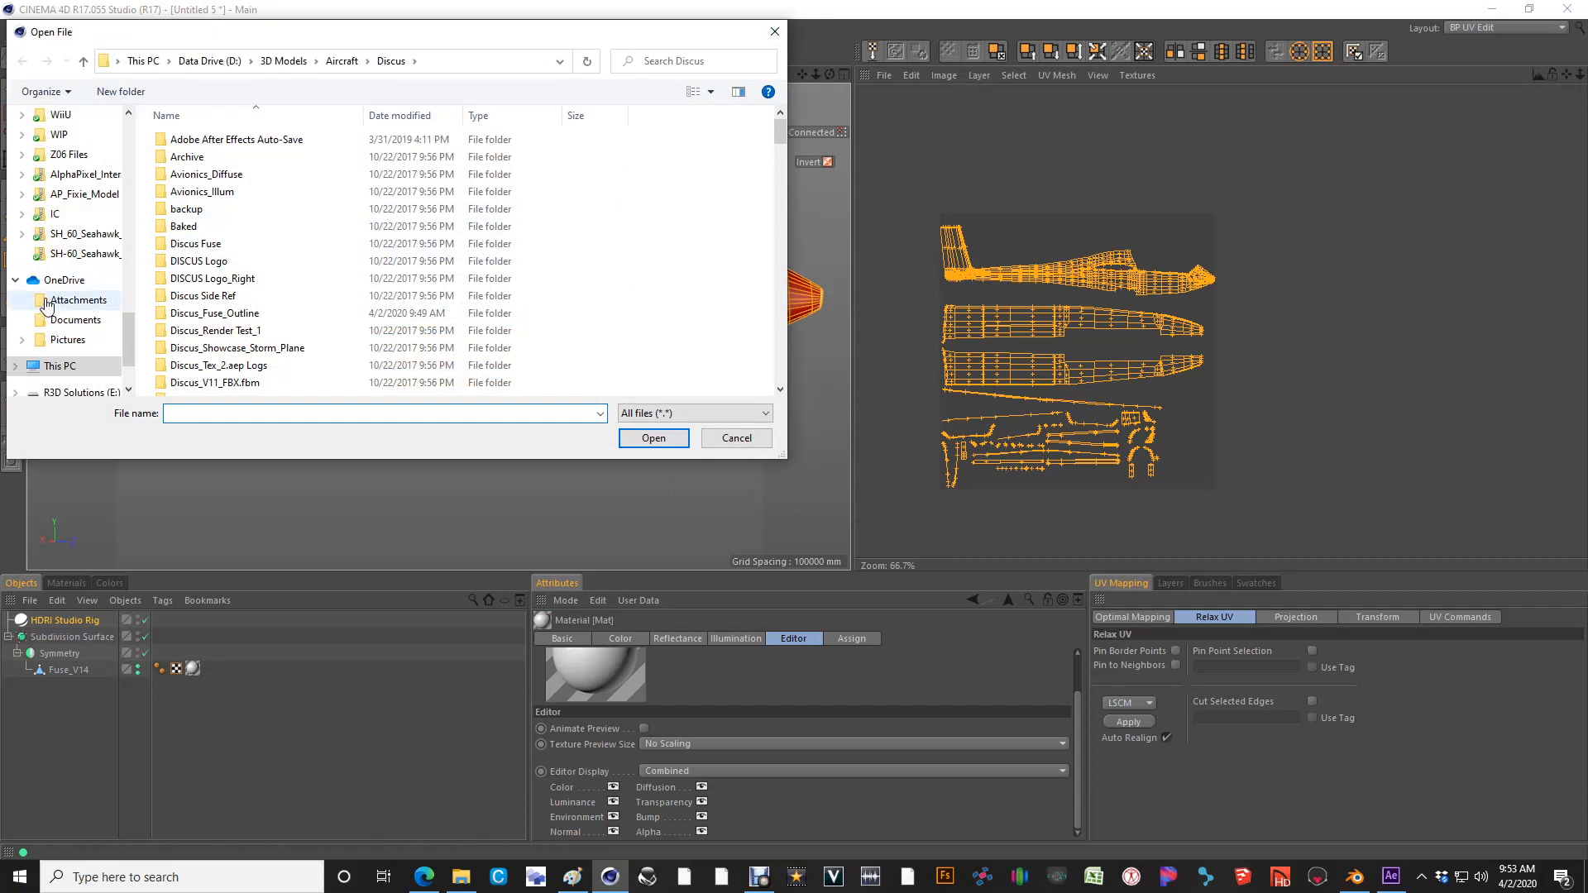
pyautogui.scroll(-10, 198, 248)
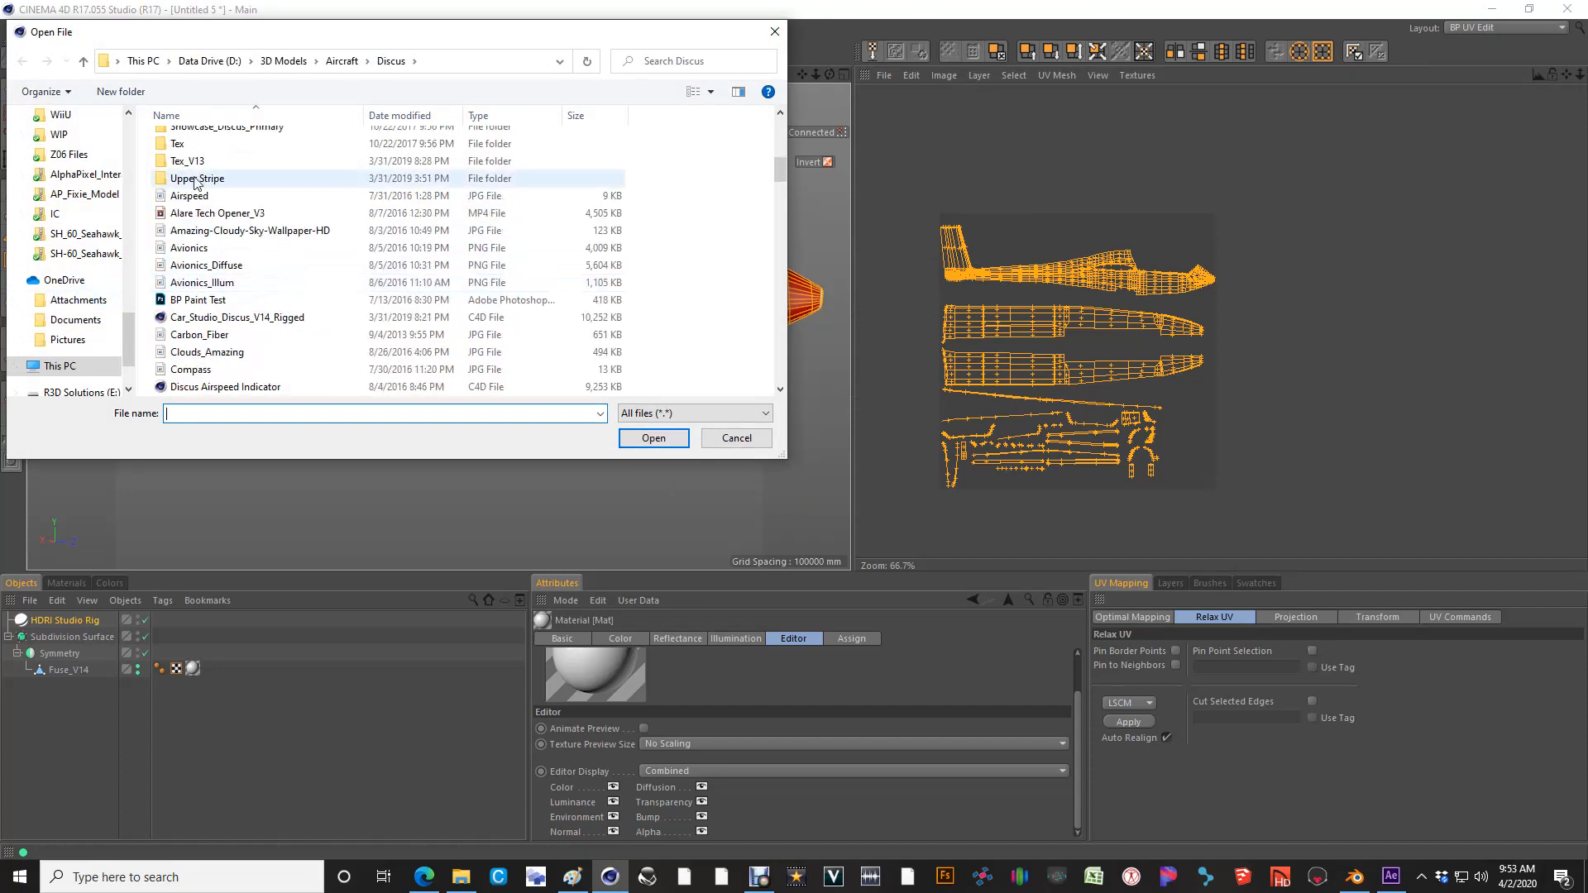
pyautogui.scroll(-3, 248, 265)
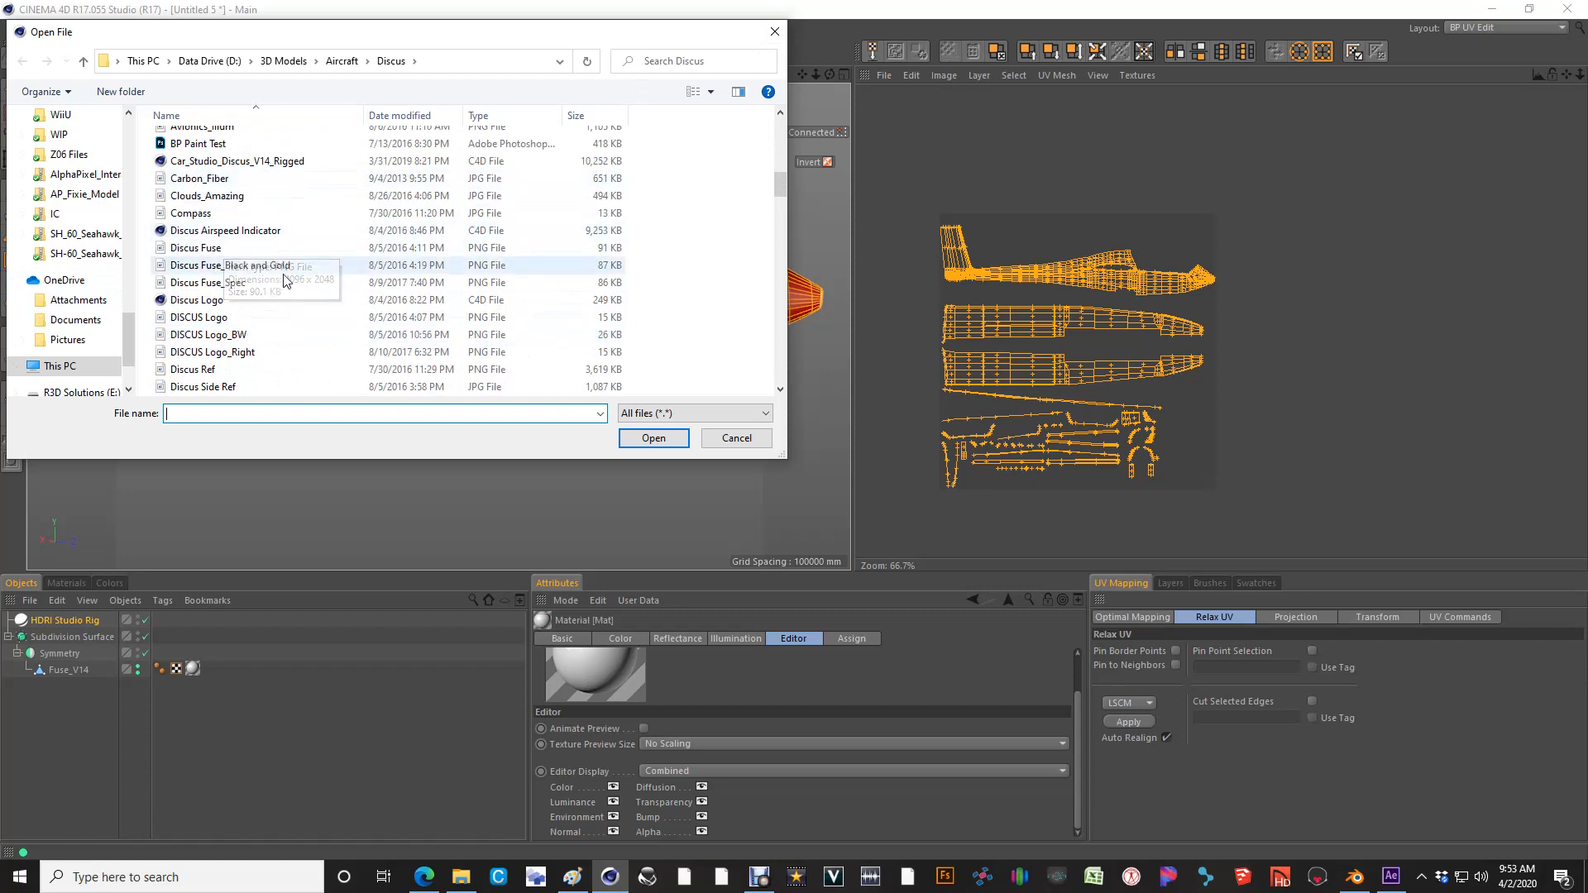
pyautogui.scroll(-2, 289, 298)
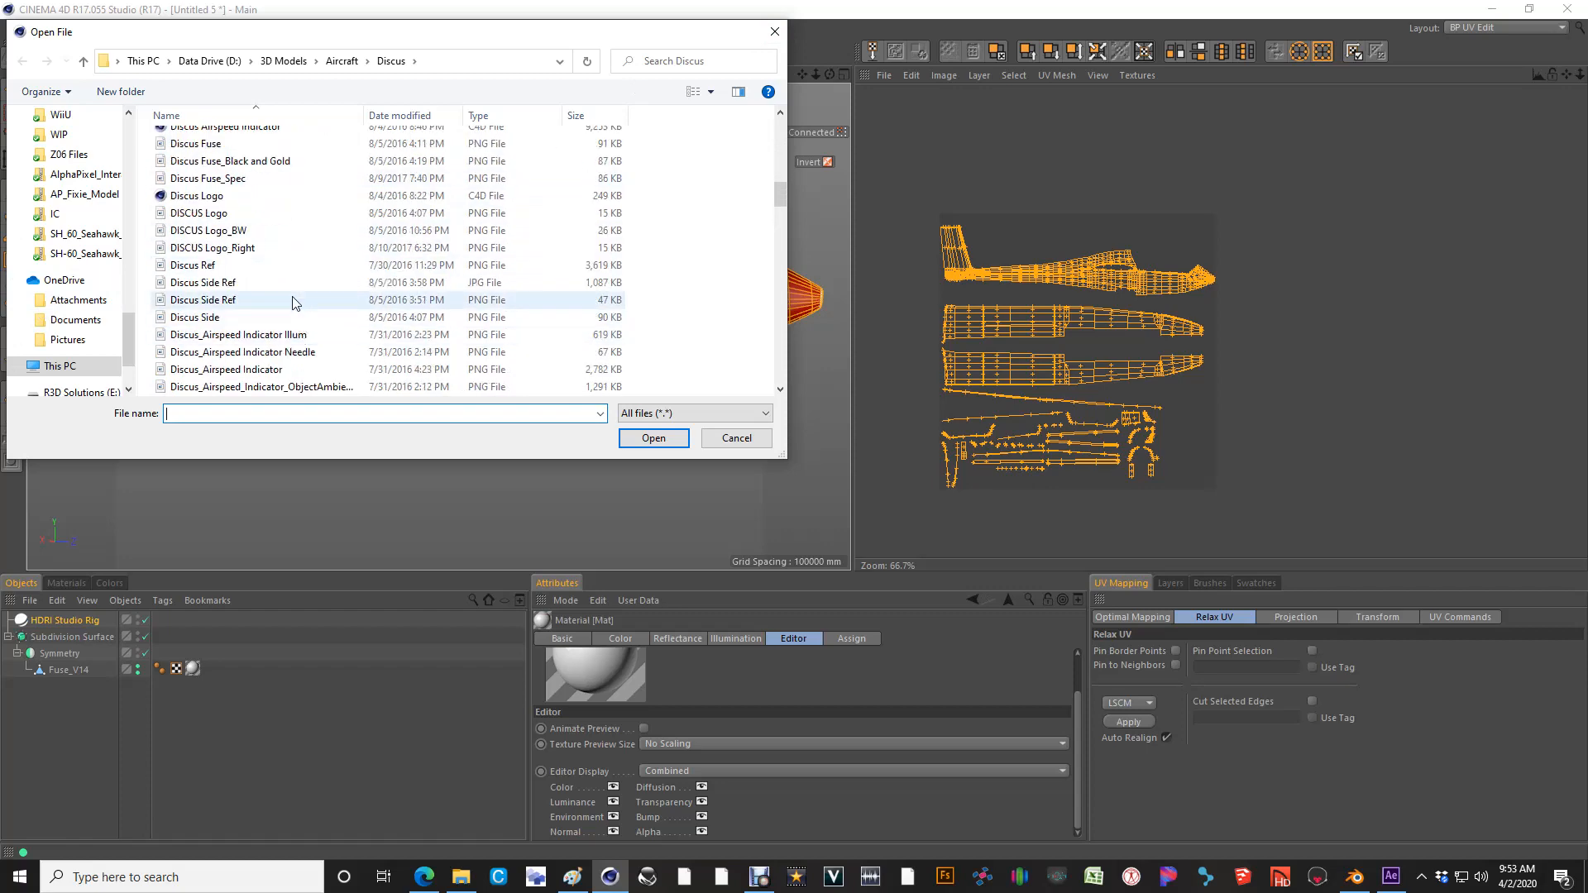
pyautogui.scroll(2, 292, 302)
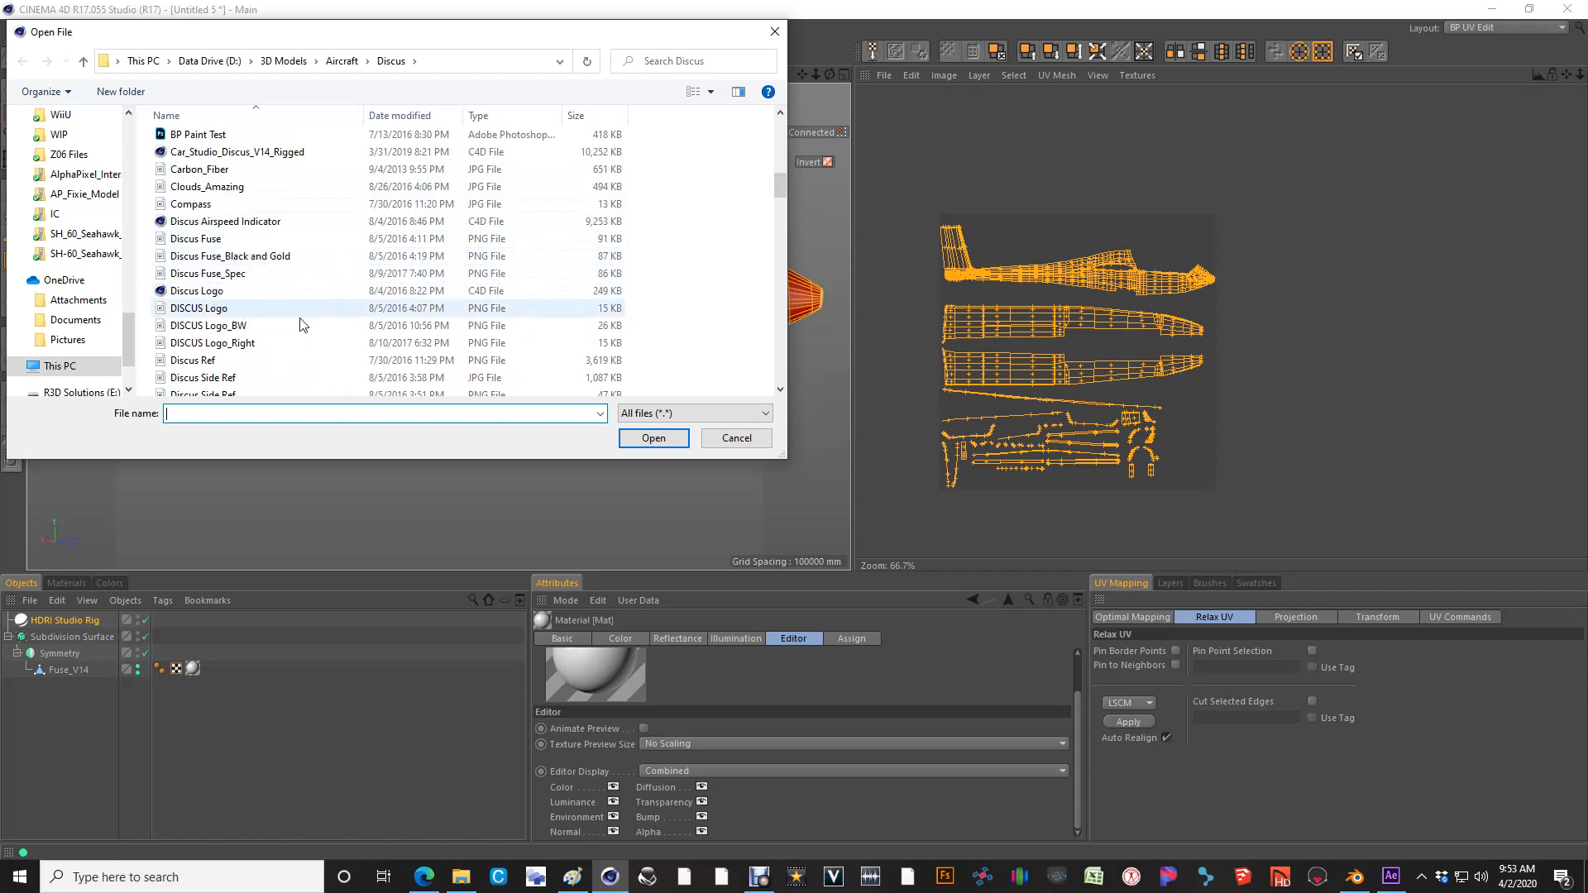
pyautogui.scroll(-3, 372, 327)
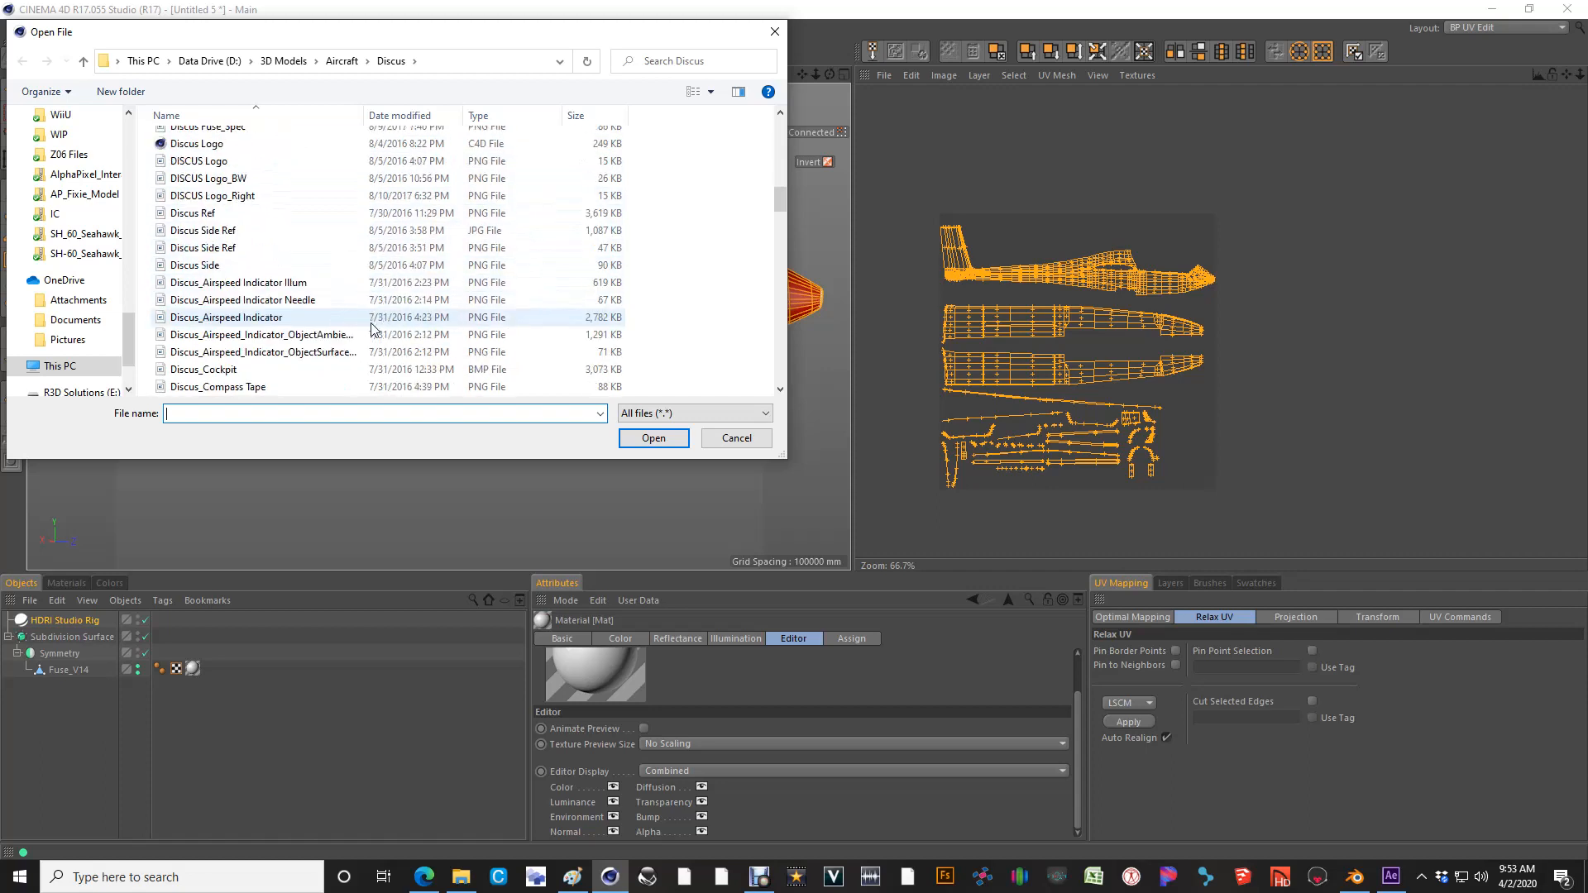
pyautogui.scroll(-1, 372, 328)
pyautogui.click(247, 373)
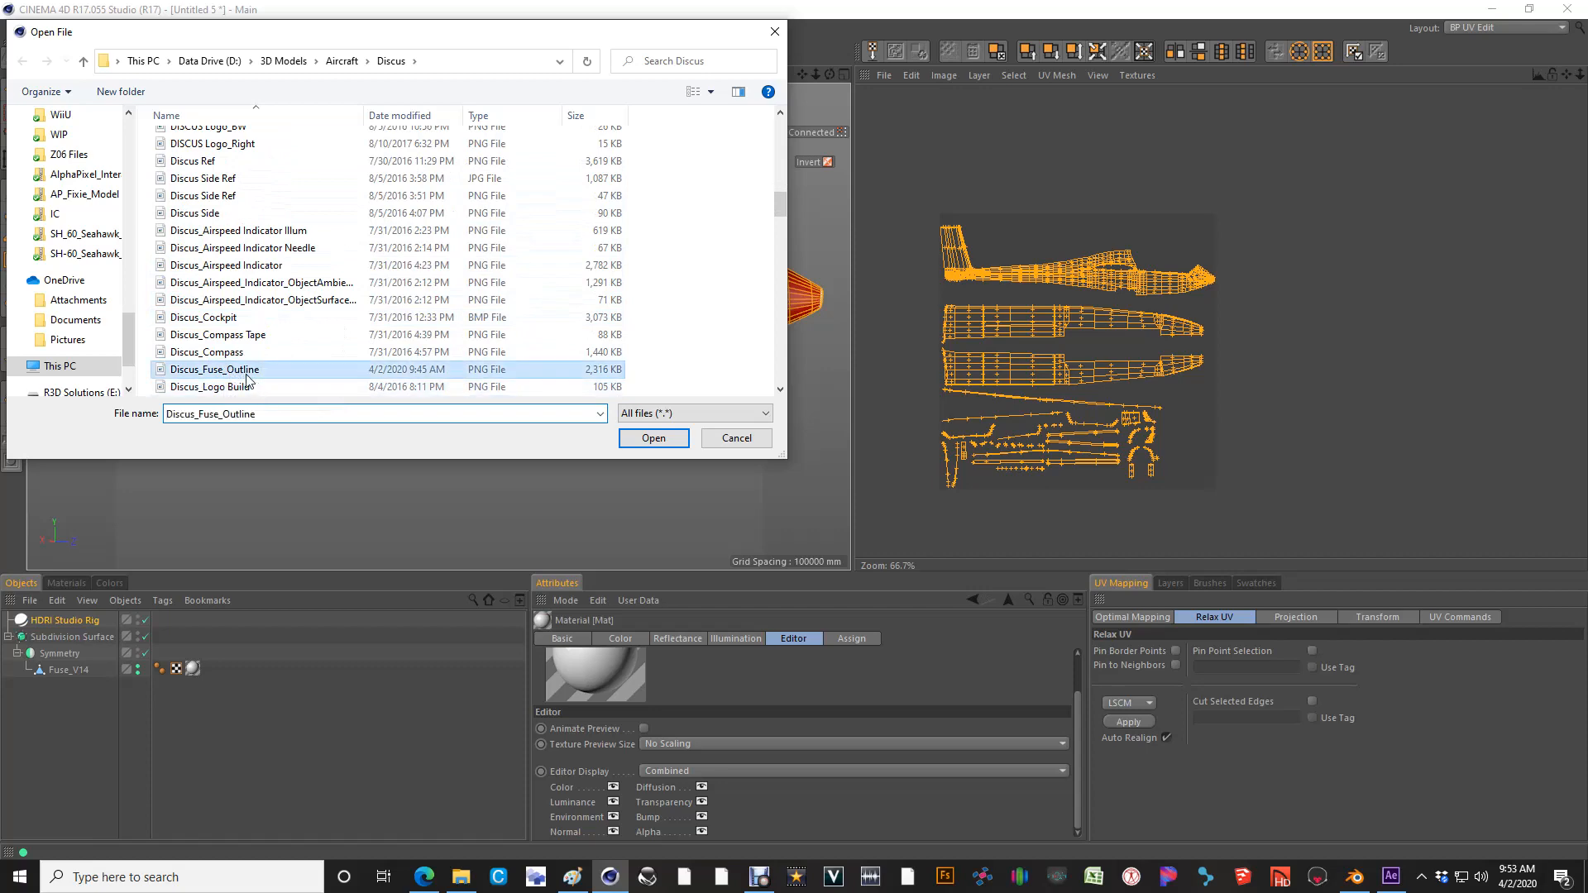
pyautogui.doubleClick(246, 378)
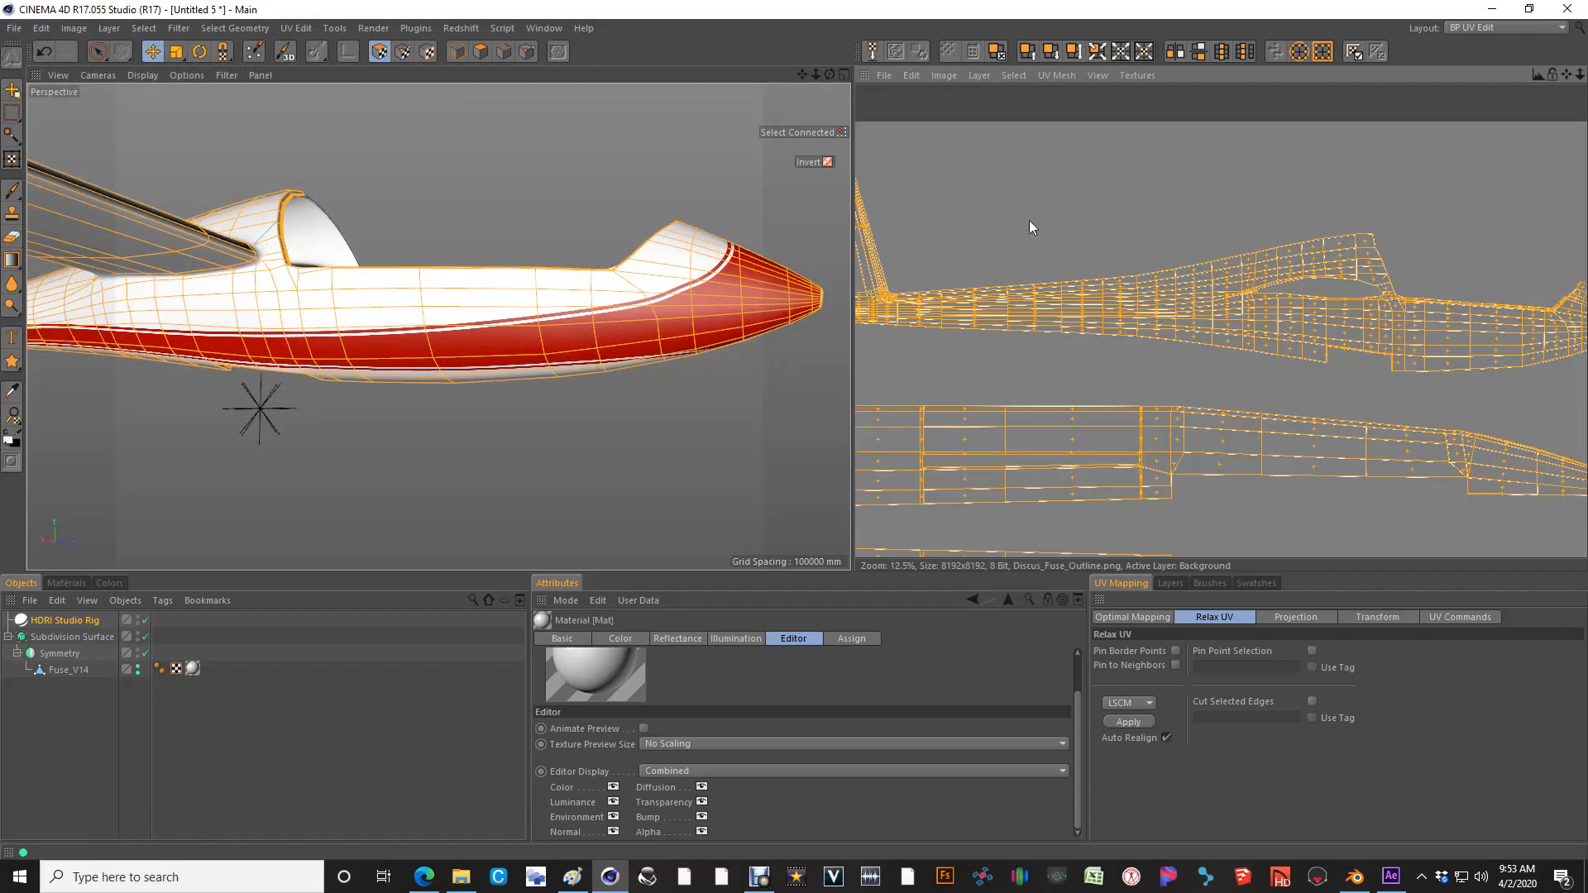
# Activate point editing with the Live Selection tool for working on the stripe near the fuselage nose
pyautogui.scroll(5, 1363, 345)
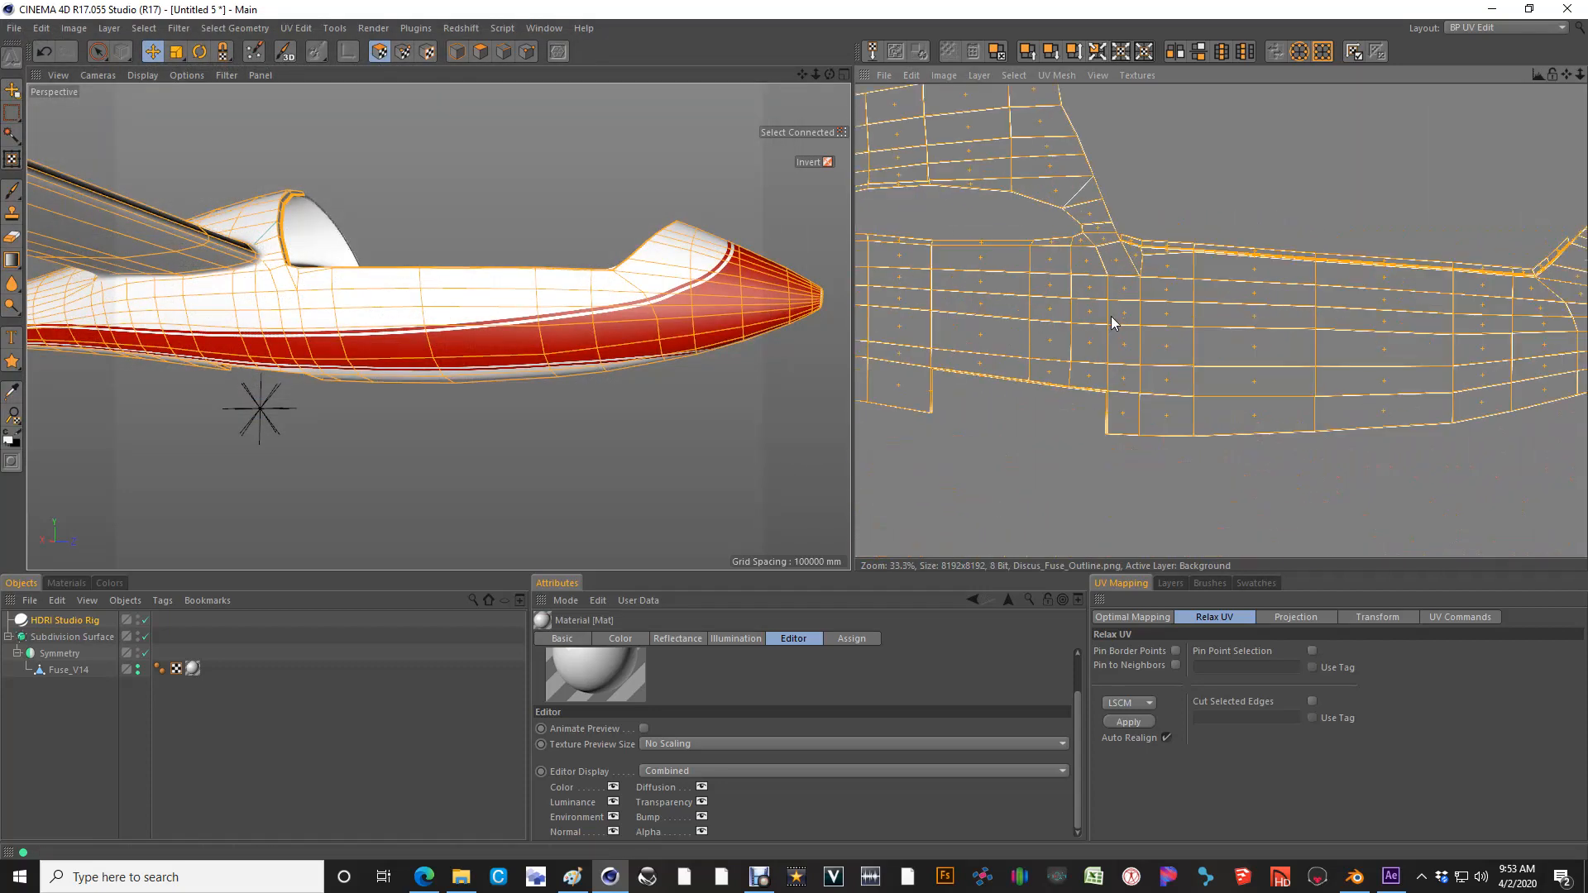
pyautogui.keyDown('alt'); pyautogui.moveTo(1432, 303); pyautogui.dragTo(856, 430, button='middle'); pyautogui.keyUp('alt')
pyautogui.scroll(5, 756, 277)
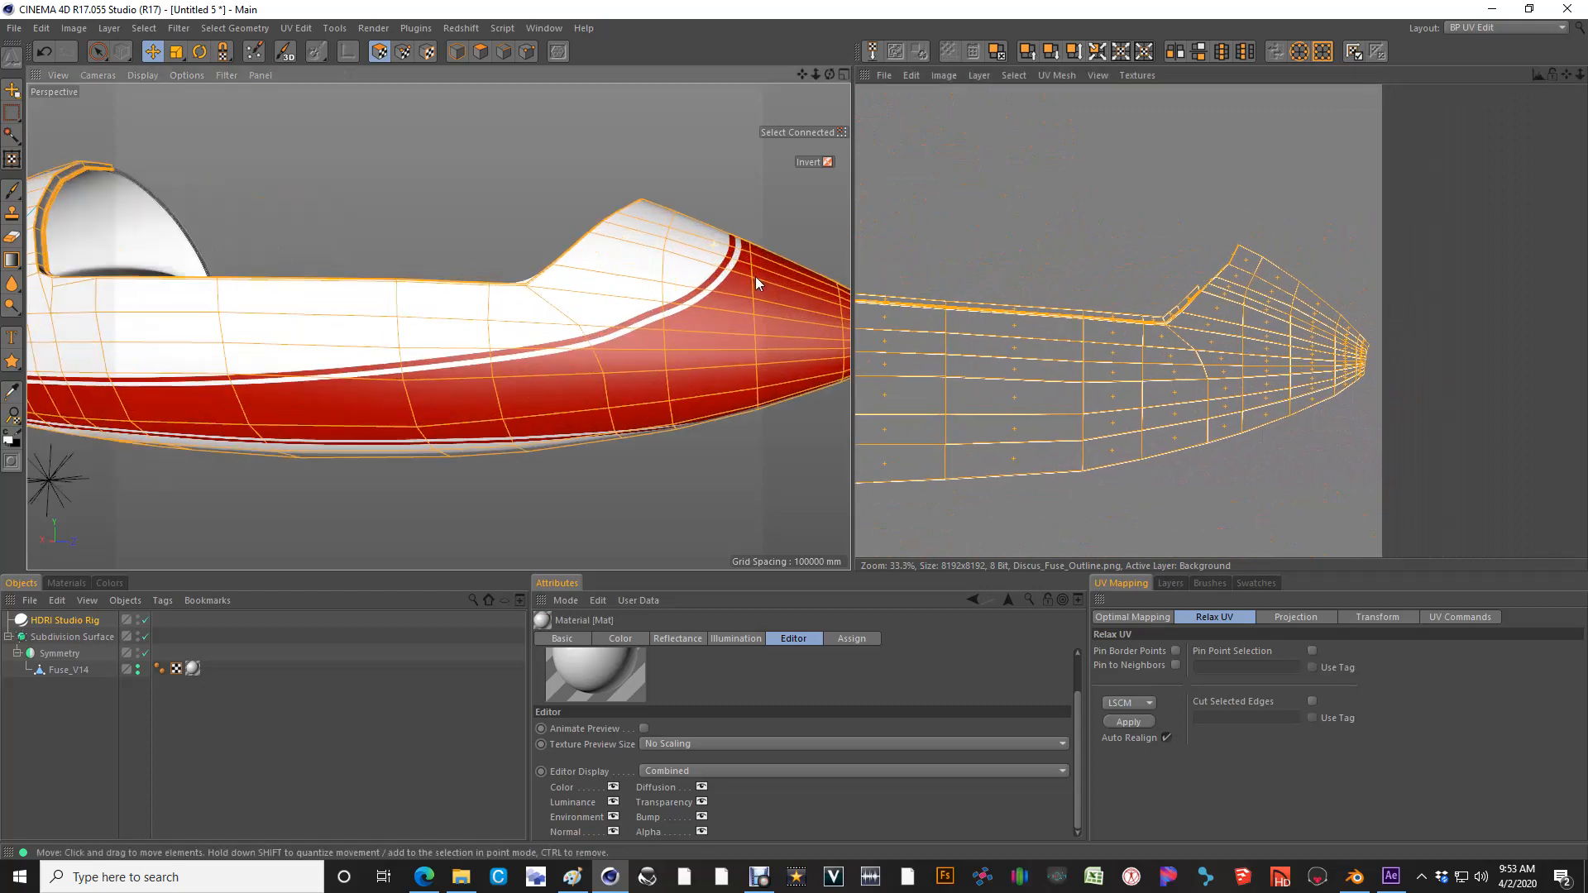
pyautogui.keyDown('alt'); pyautogui.moveTo(572, 362); pyautogui.dragTo(503, 312); pyautogui.keyUp('alt')
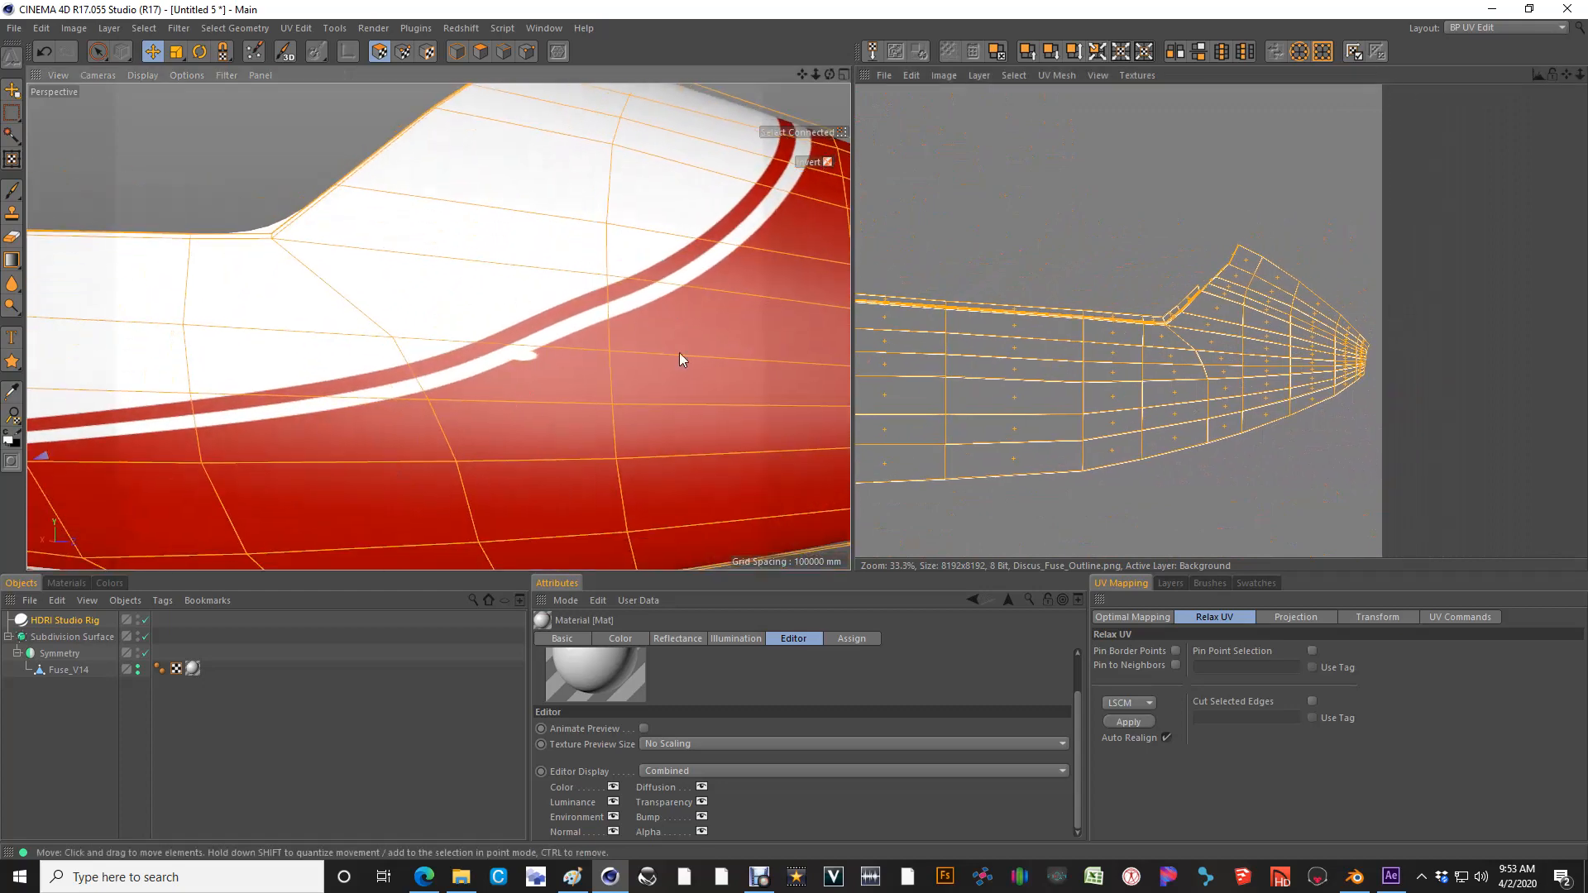
pyautogui.click(406, 49)
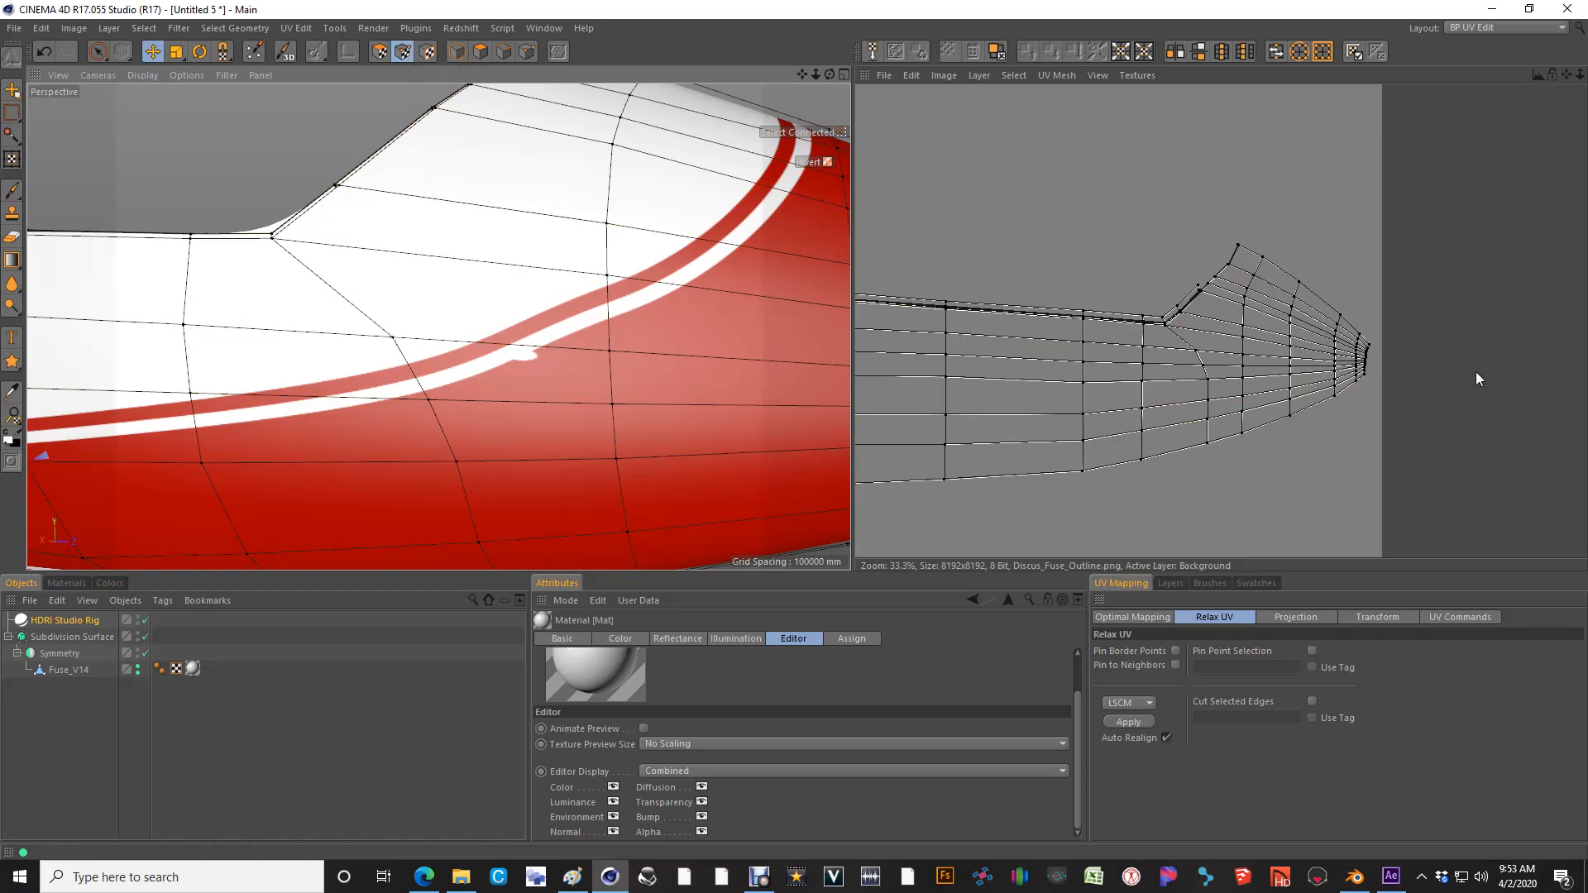
pyautogui.press('9')
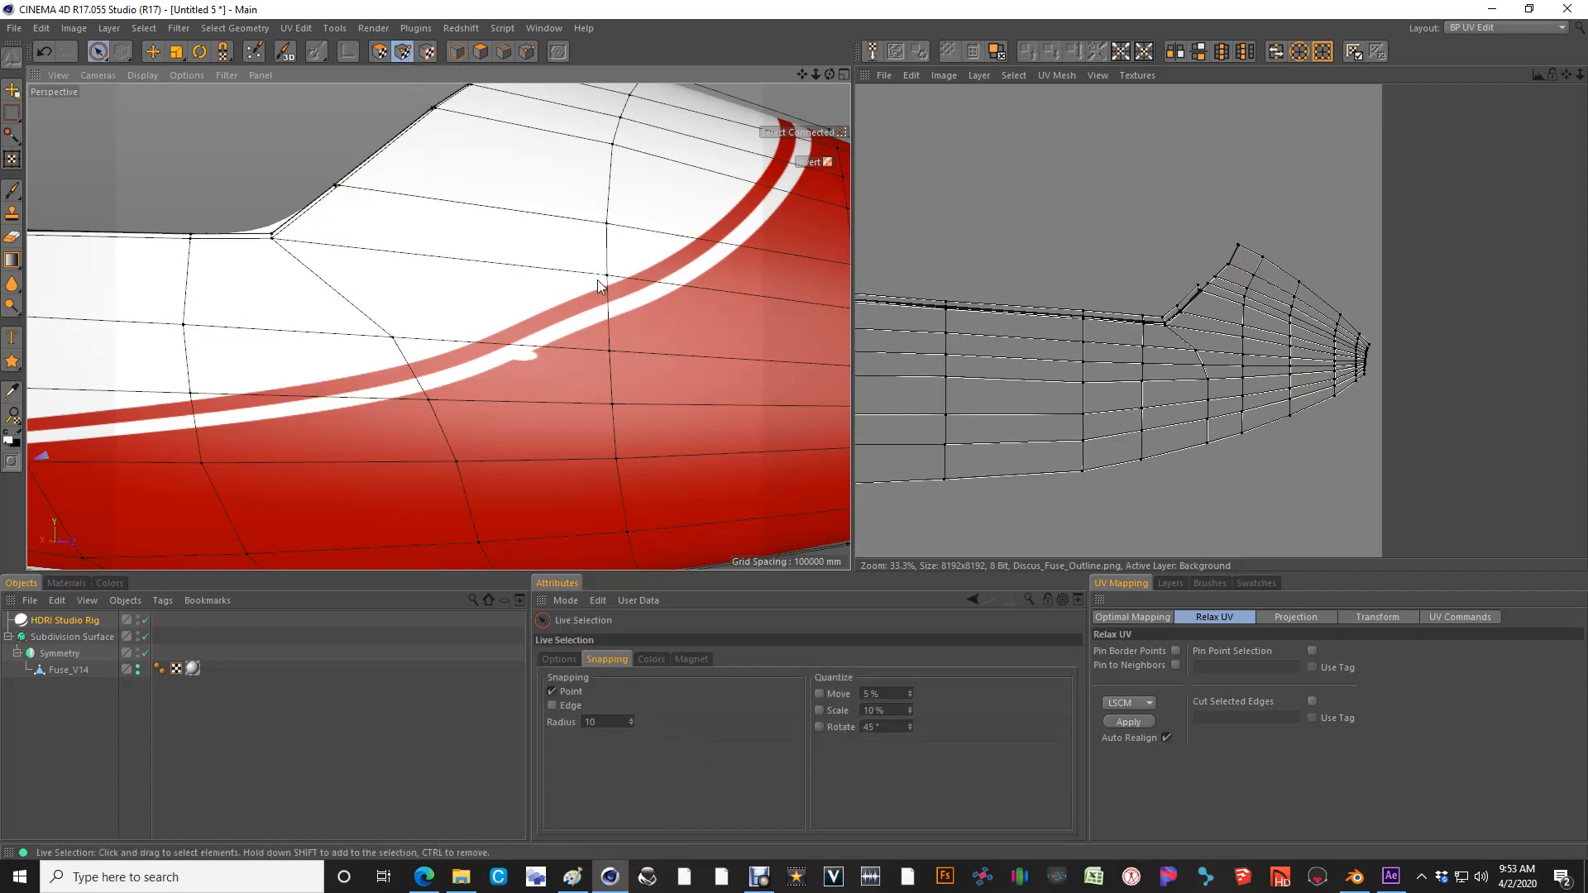
# Select the mesh point at the stripe's upper edge near the nose and move its UV point slightly upward
pyautogui.click(595, 263)
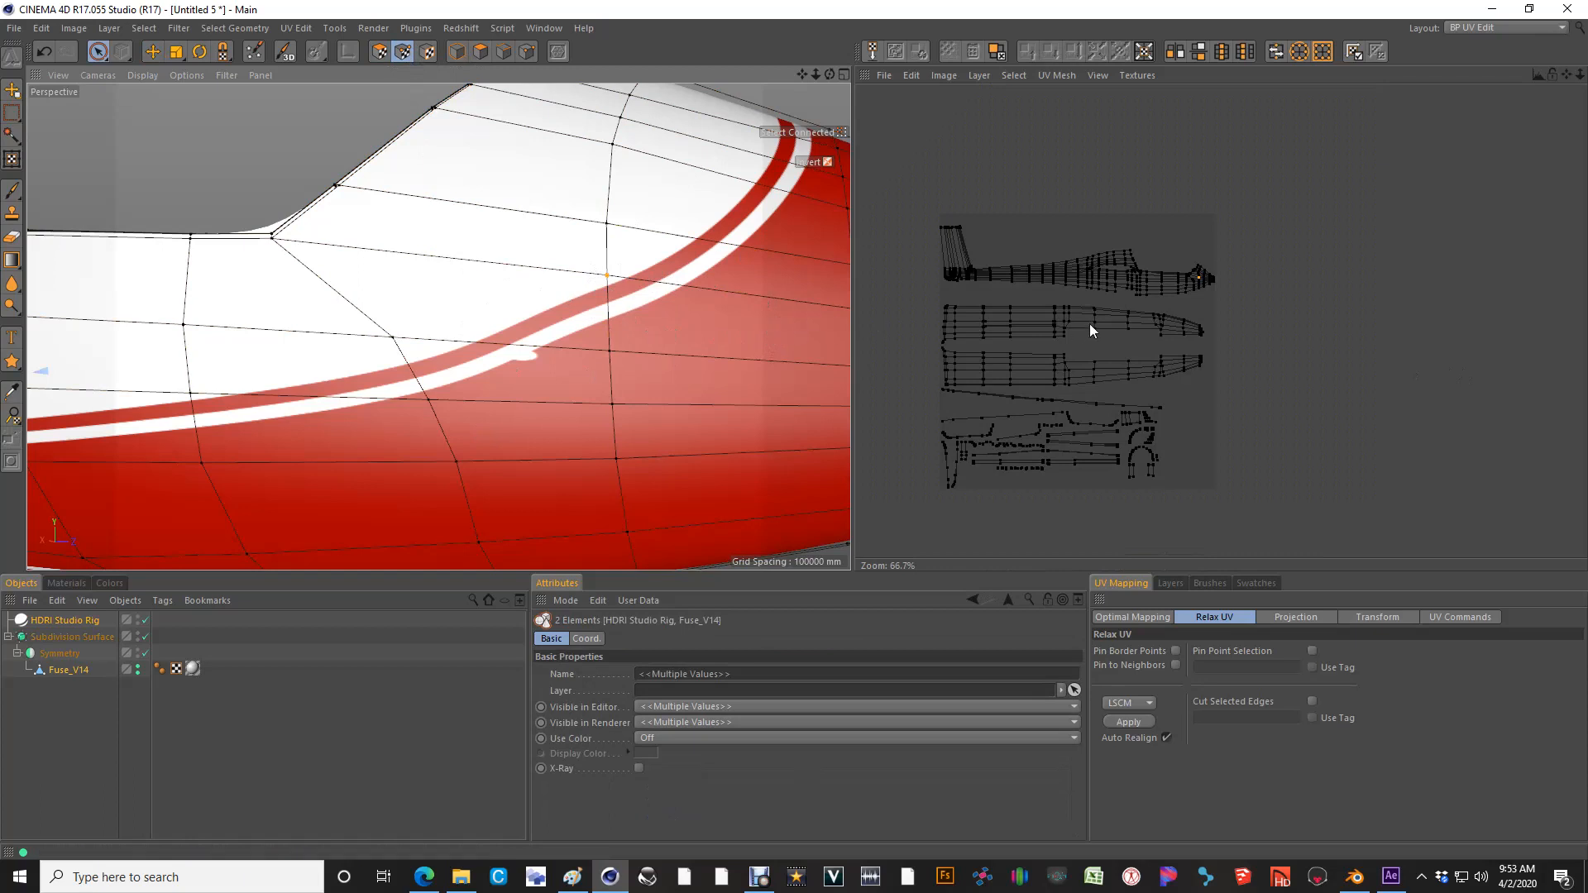
pyautogui.scroll(8, 1239, 311)
pyautogui.scroll(4, 1194, 282)
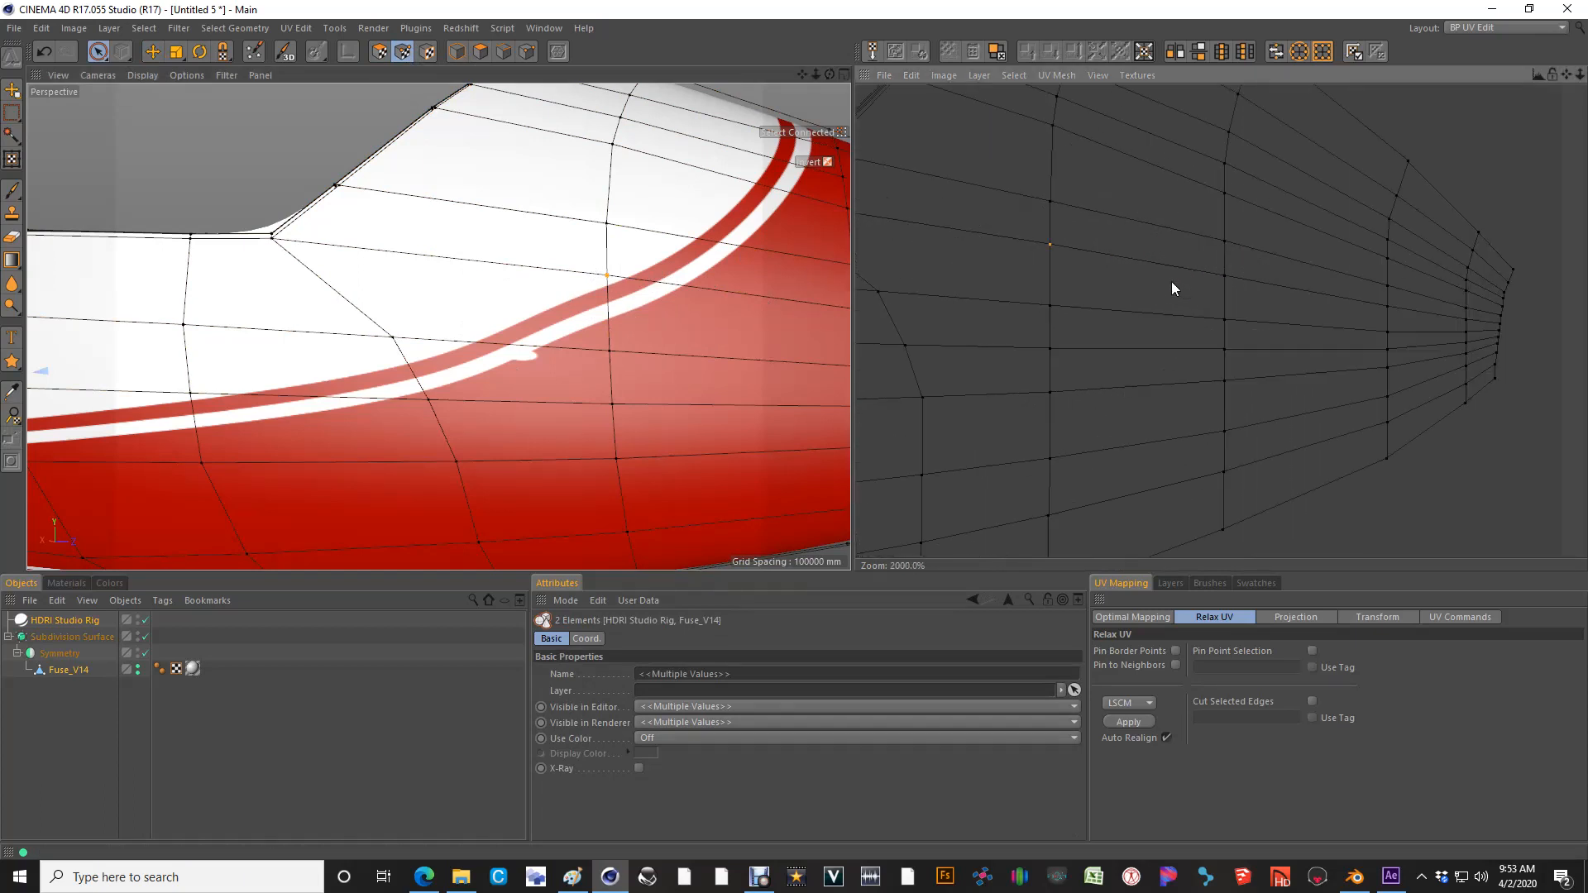
pyautogui.scroll(5, 1101, 275)
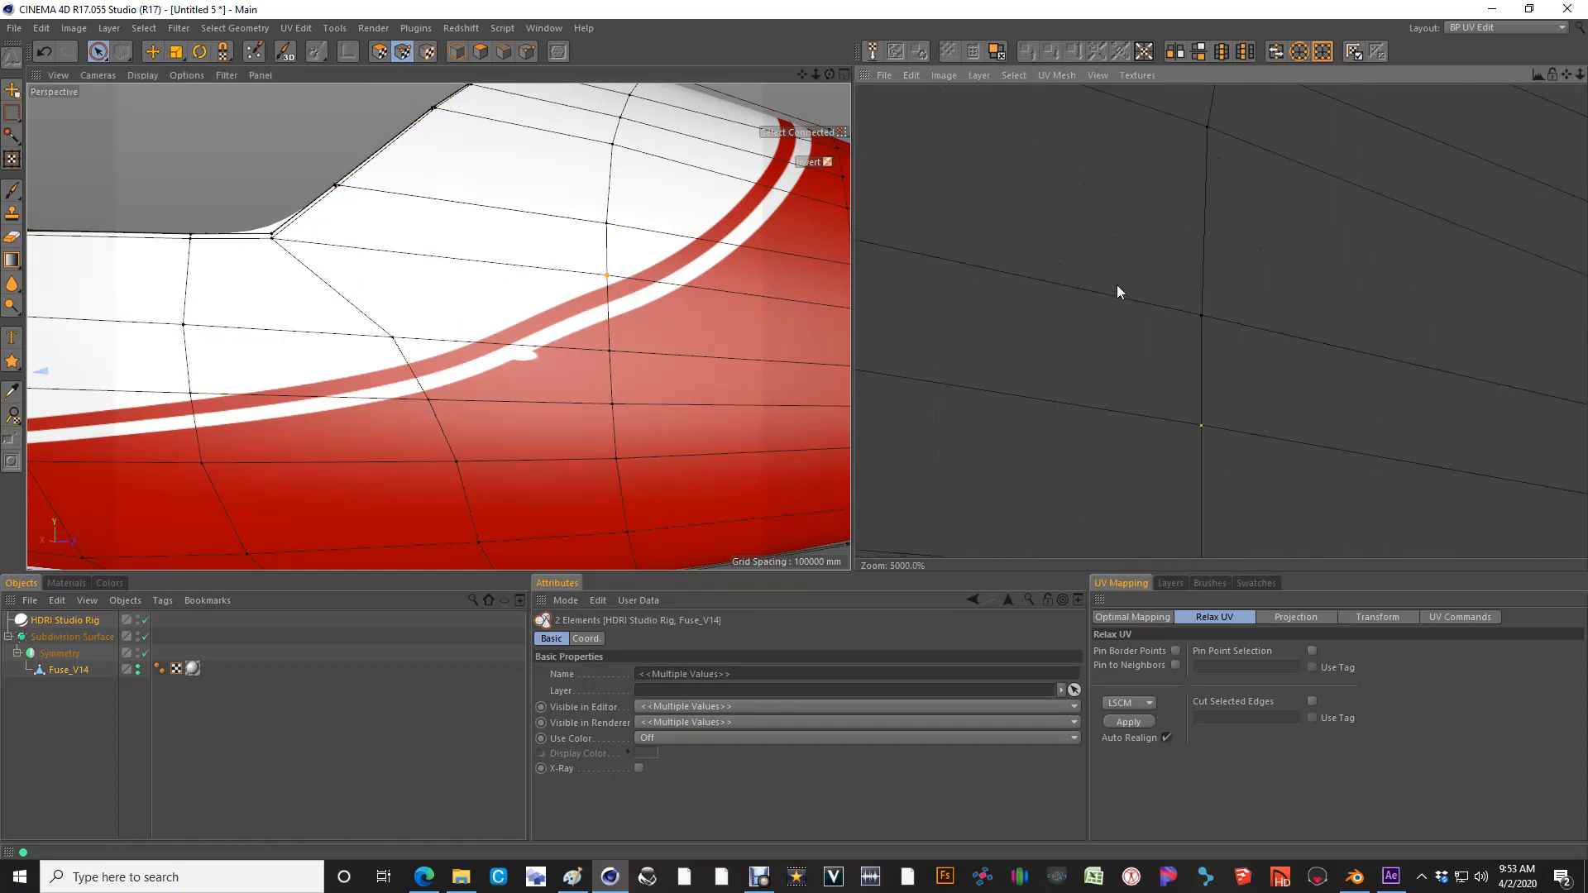
pyautogui.keyDown('alt'); pyautogui.moveTo(1148, 358); pyautogui.dragTo(1097, 267, button='middle'); pyautogui.keyUp('alt')
pyautogui.scroll(-1, 1168, 331)
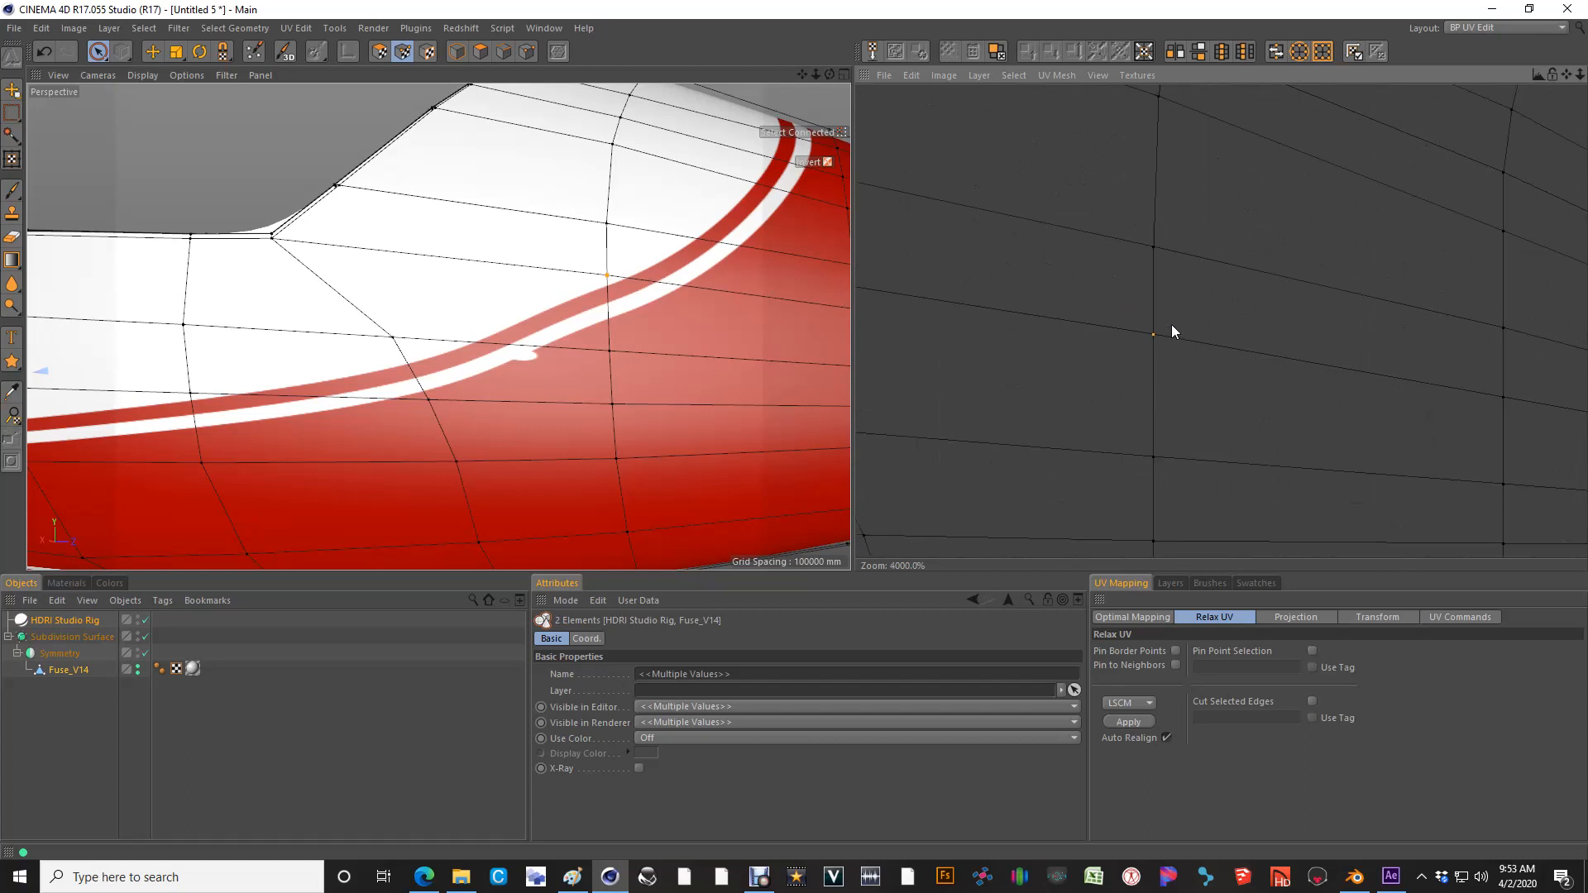
pyautogui.press('e')
pyautogui.moveTo(1181, 342); pyautogui.dragTo(1136, 284)
pyautogui.moveTo(848, 432); pyautogui.dragTo(855, 430)
# Select the UV point directly below the adjusted one and move it toward the tail to smooth the stripe
pyautogui.keyDown('alt'); pyautogui.moveTo(1169, 415); pyautogui.dragTo(1239, 332, button='middle'); pyautogui.keyUp('alt')
pyautogui.press('space')
pyautogui.click(1230, 384)
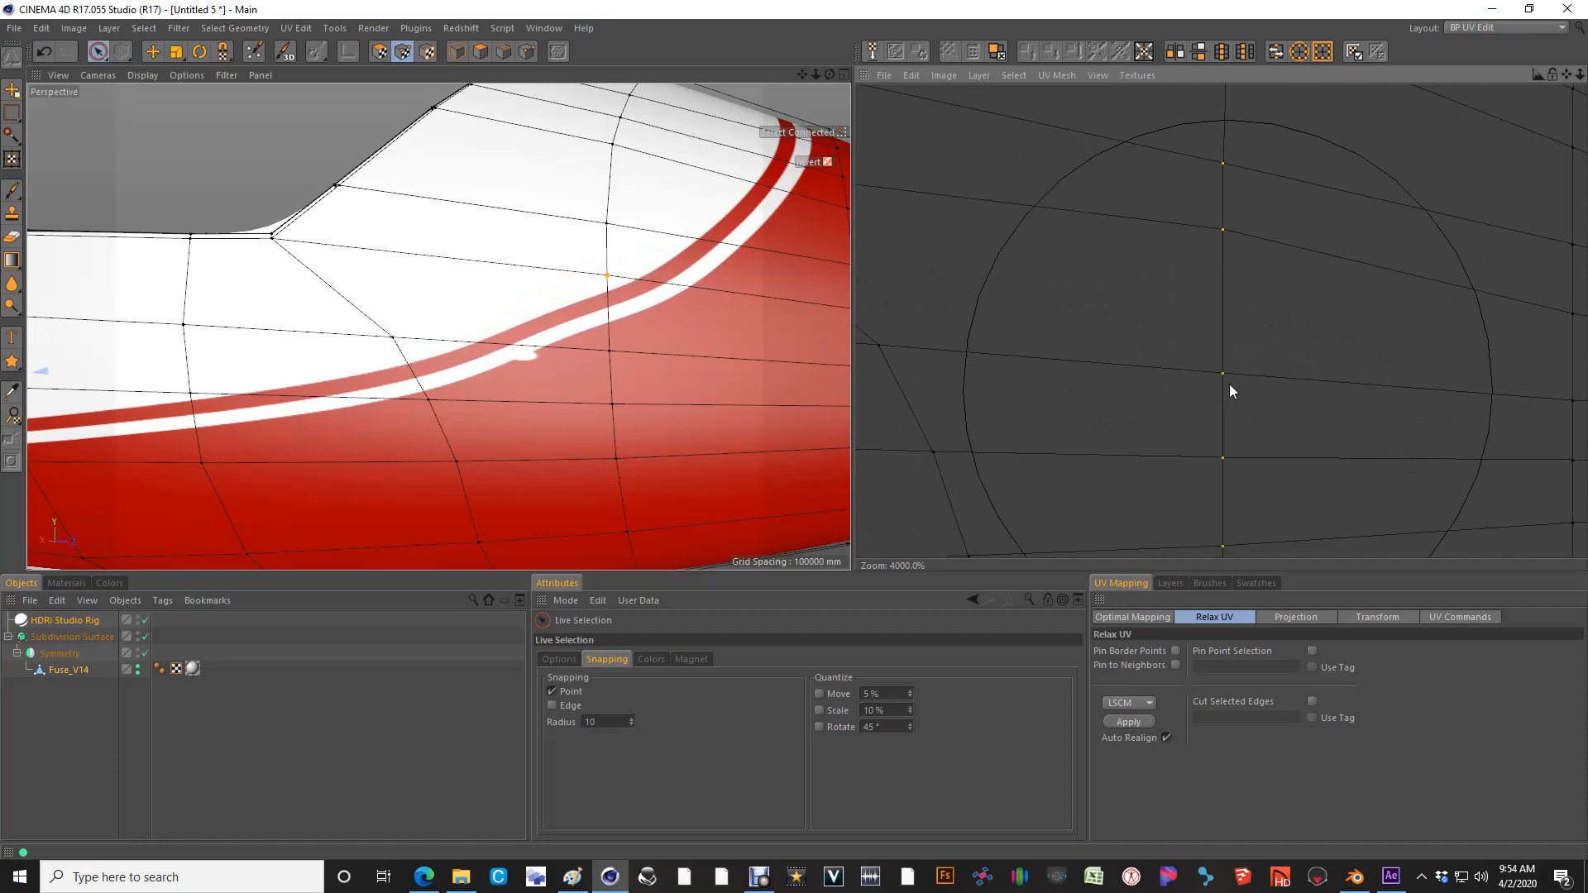
pyautogui.click(1158, 380)
pyautogui.press('space')
pyautogui.moveTo(1206, 380); pyautogui.dragTo(855, 430)
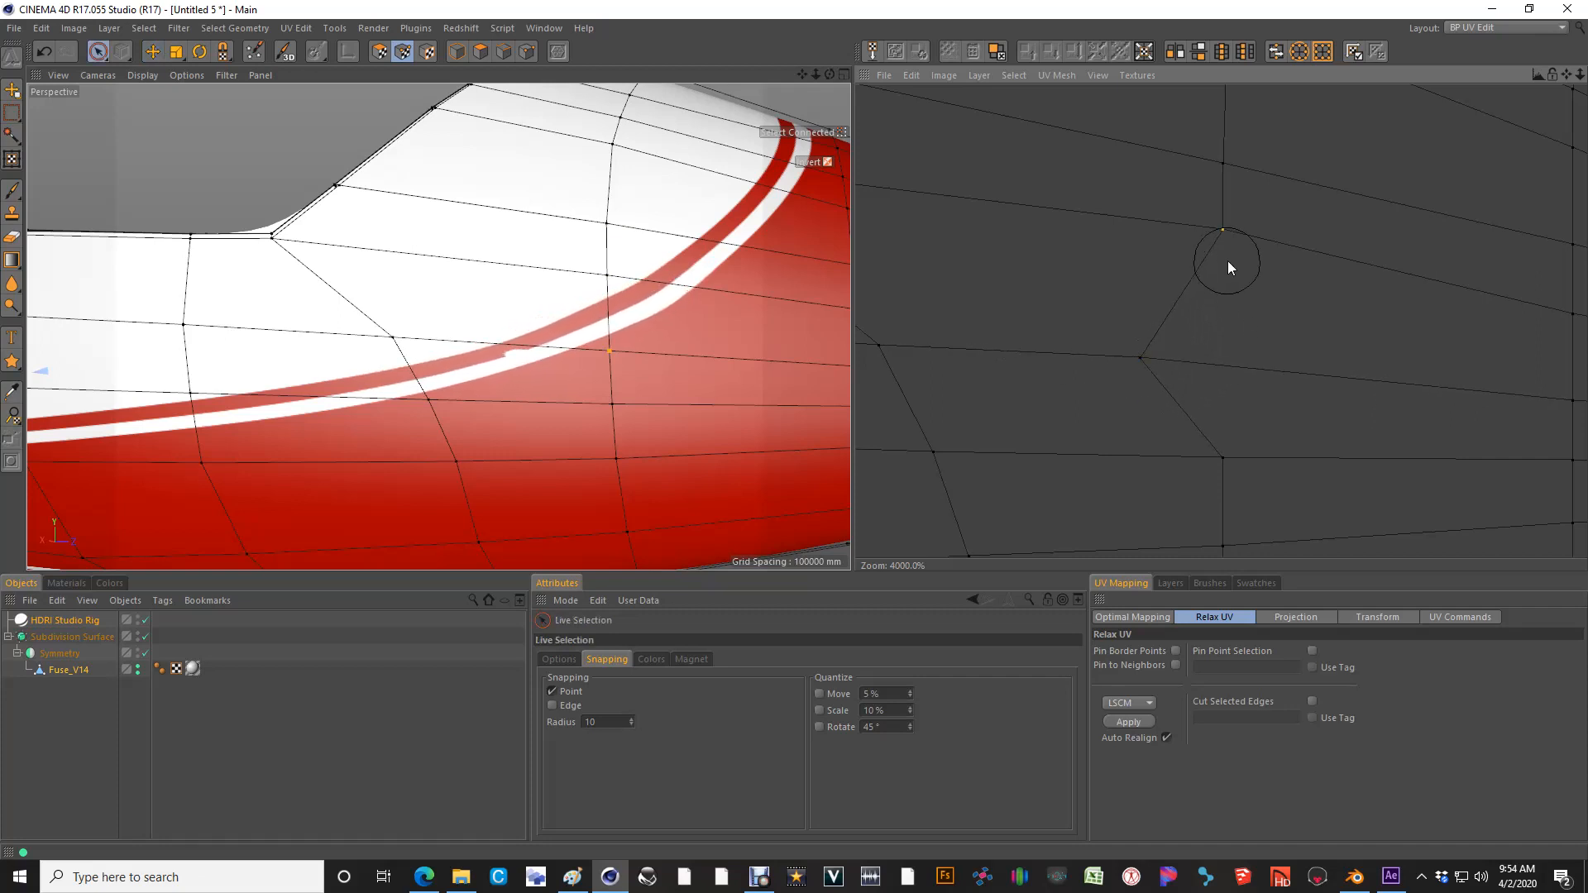
# Select the topmost mesh point of the point column near the nose and move its UV point up toward the tail
pyautogui.click(1223, 229)
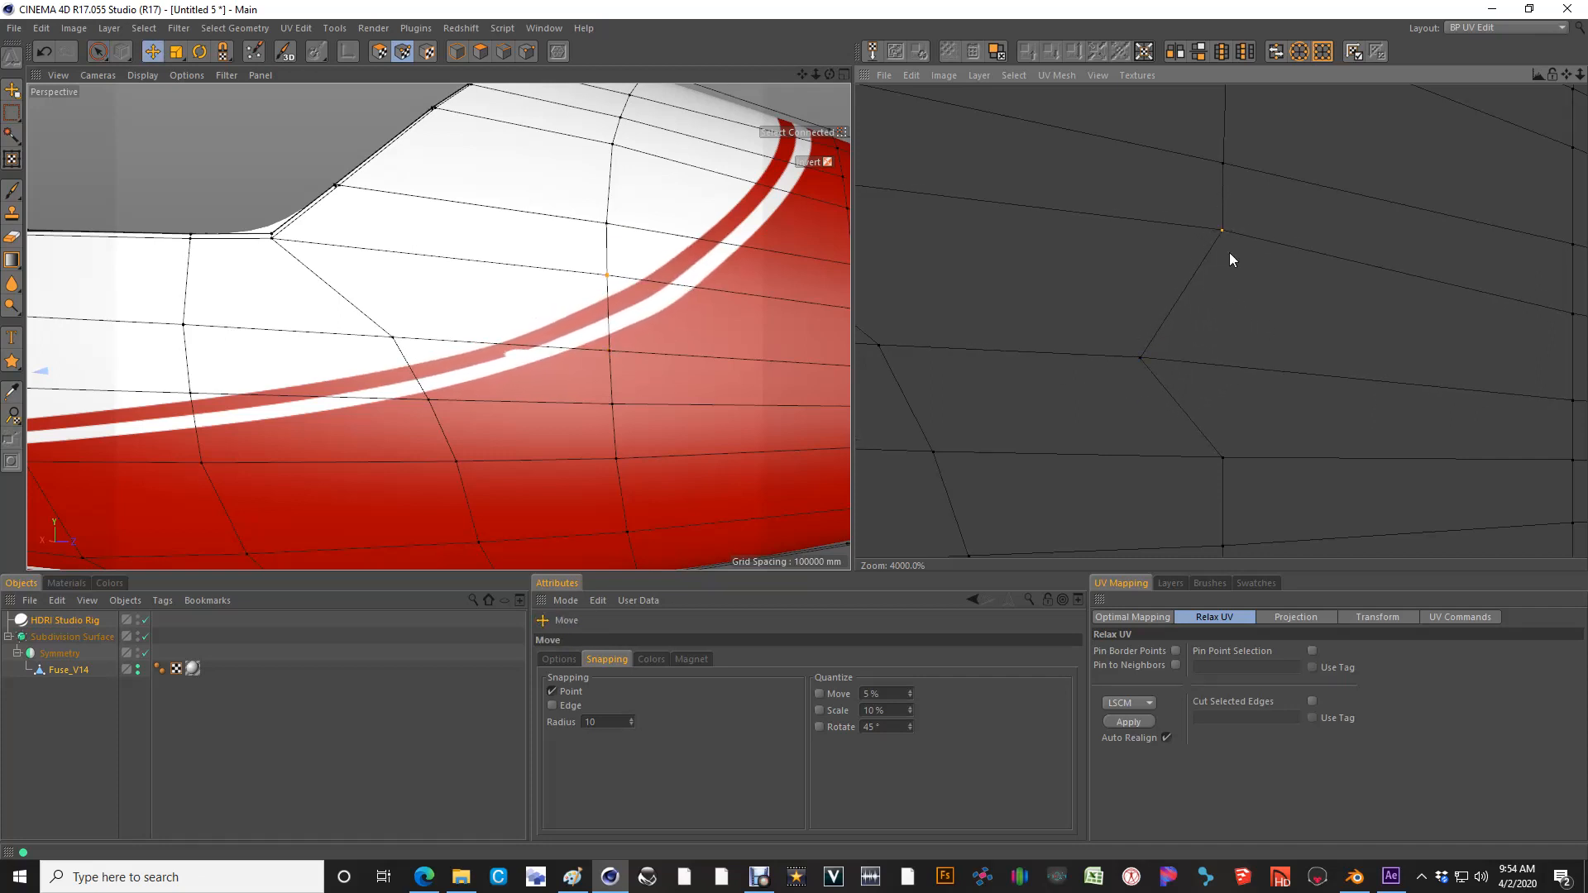
pyautogui.keyDown('alt'); pyautogui.moveTo(592, 259); pyautogui.dragTo(647, 331); pyautogui.keyUp('alt')
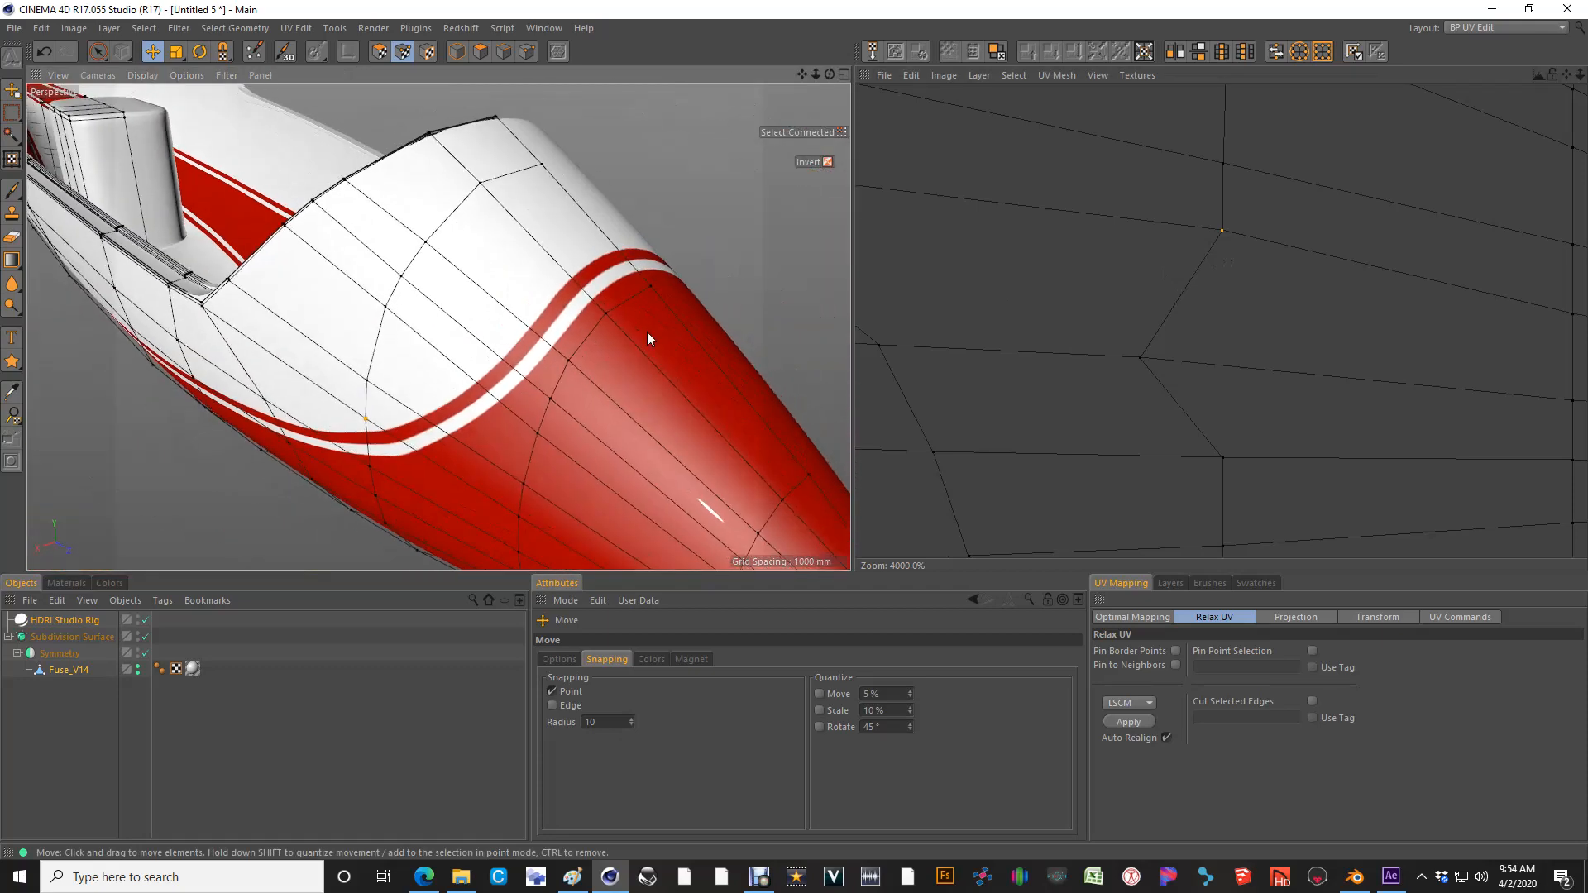
pyautogui.scroll(2, 650, 315)
pyautogui.press('space')
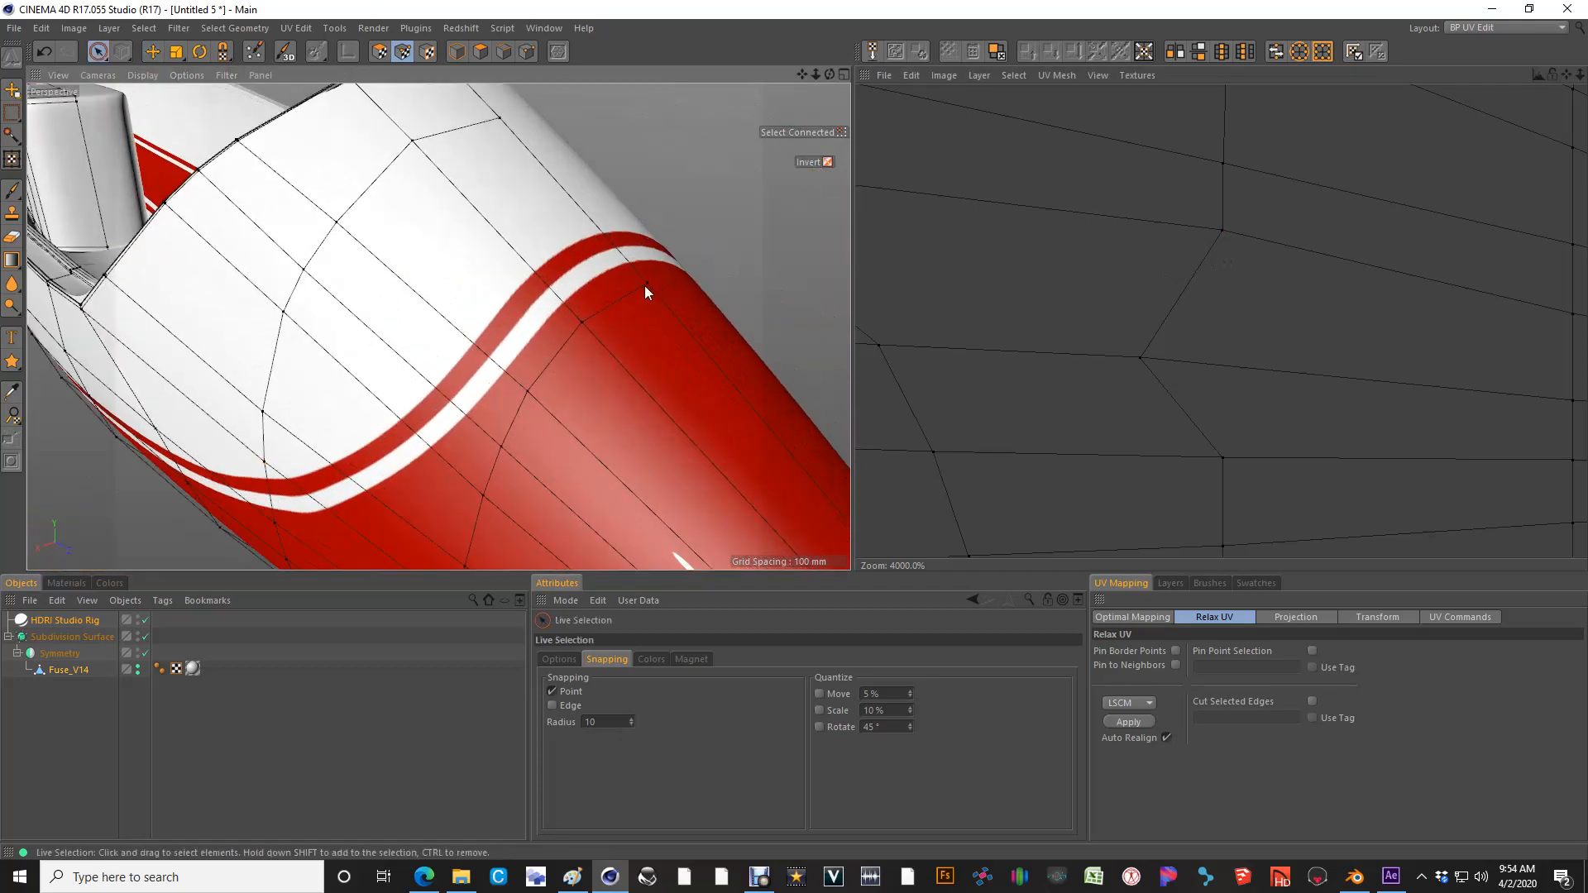
pyautogui.scroll(-3, 1223, 298)
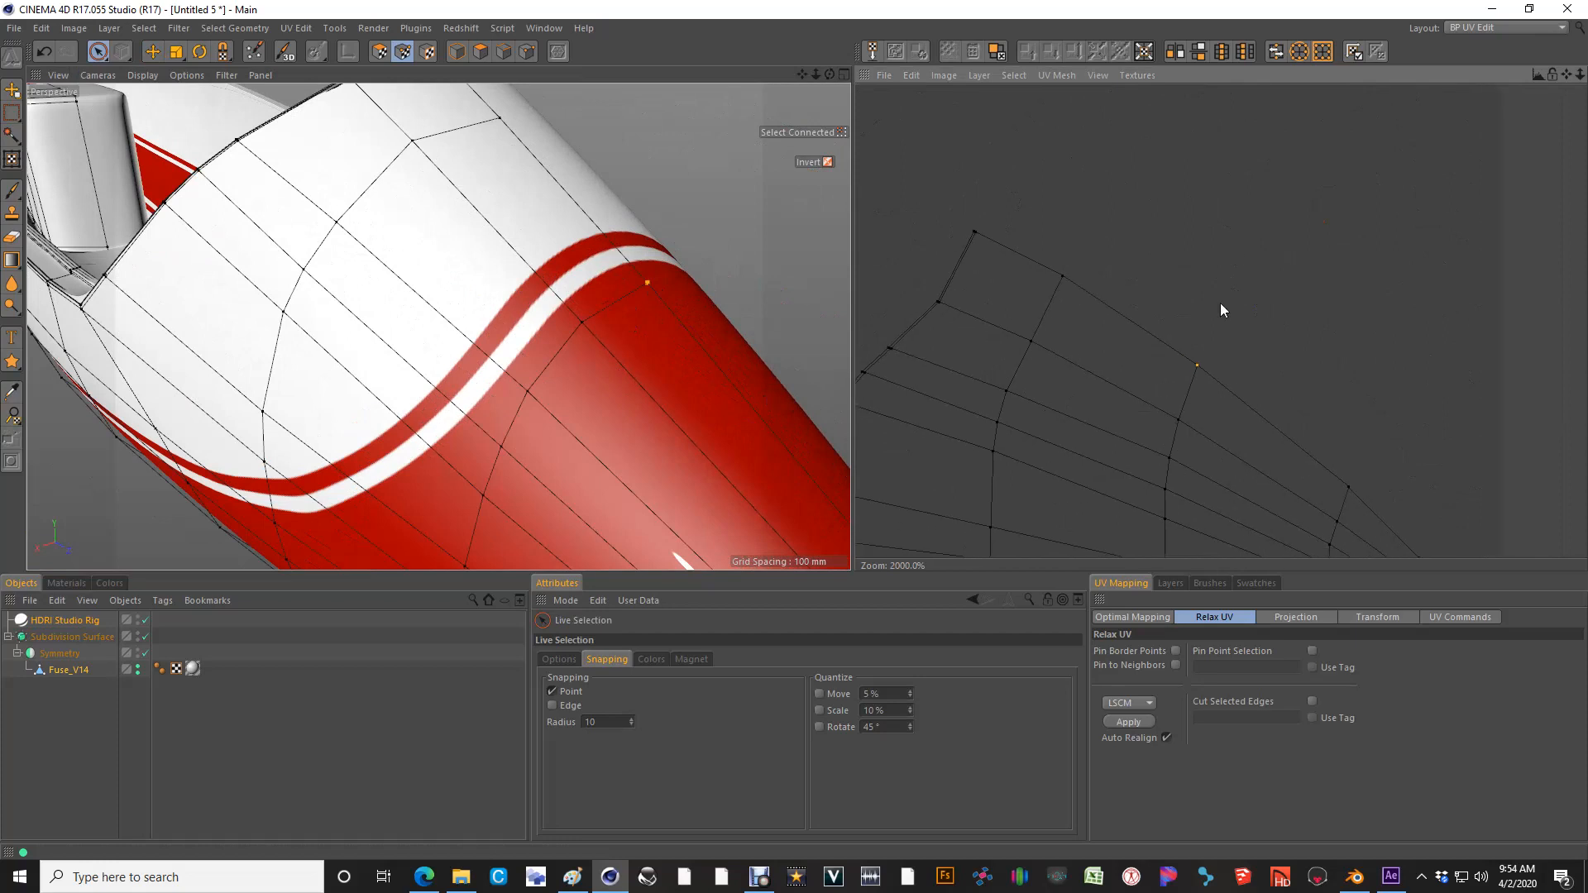
pyautogui.press('space')
pyautogui.moveTo(1233, 351); pyautogui.dragTo(1192, 311)
# Move the next two UV points below it toward the tail, one after the other, to follow the stripe's curve
pyautogui.press('space')
pyautogui.click(1187, 425)
pyautogui.press('space')
pyautogui.moveTo(1187, 424); pyautogui.dragTo(1139, 395)
pyautogui.press('space')
pyautogui.click(1178, 458)
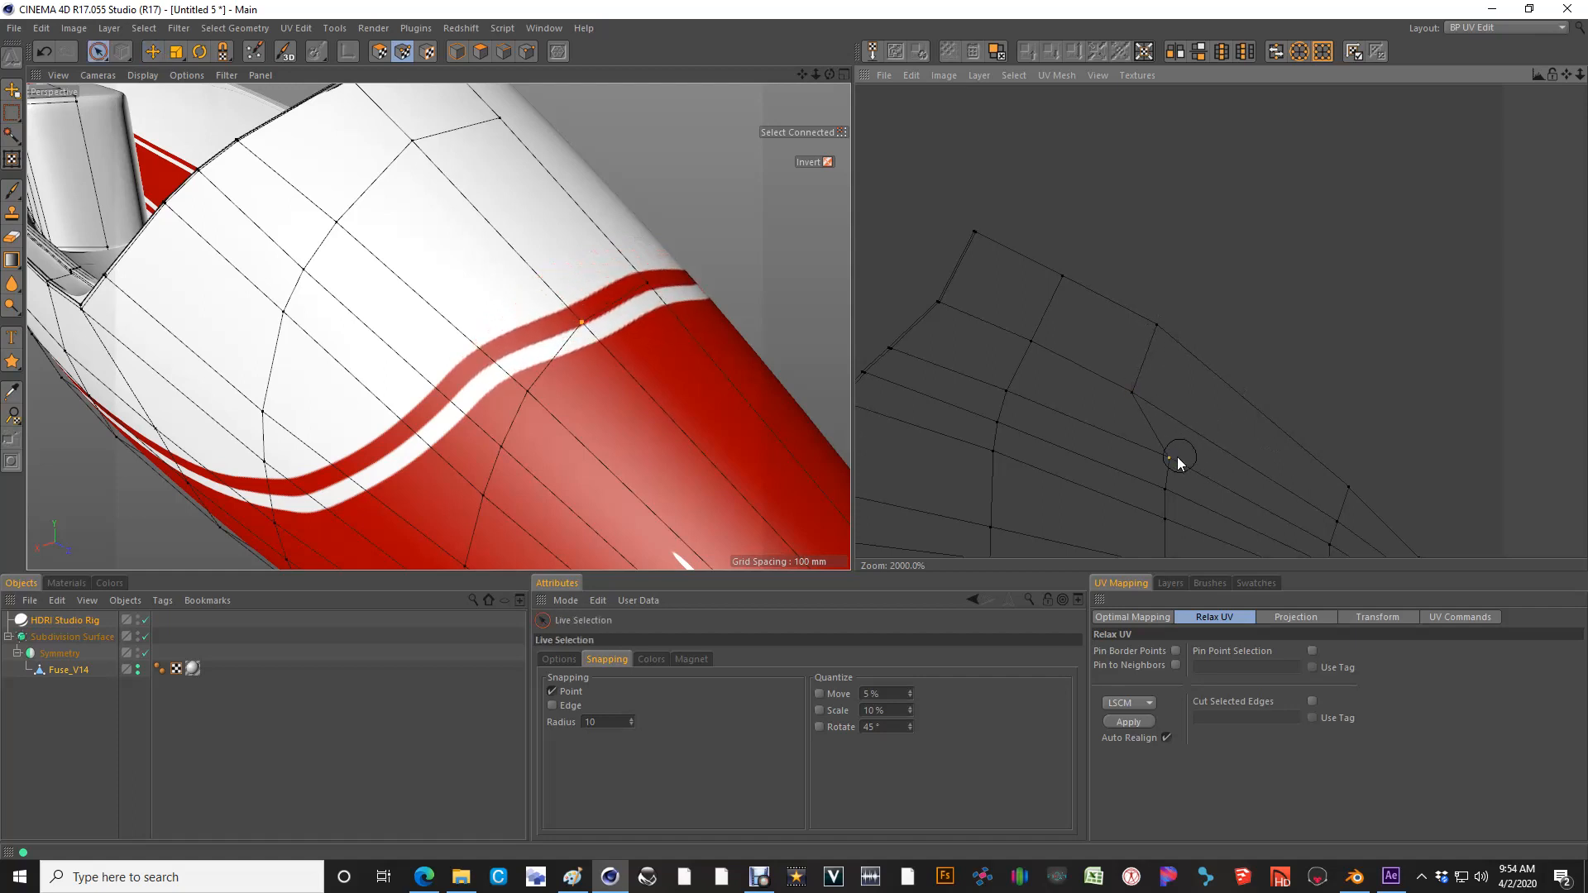
pyautogui.press('space')
pyautogui.moveTo(1175, 461); pyautogui.dragTo(1135, 445)
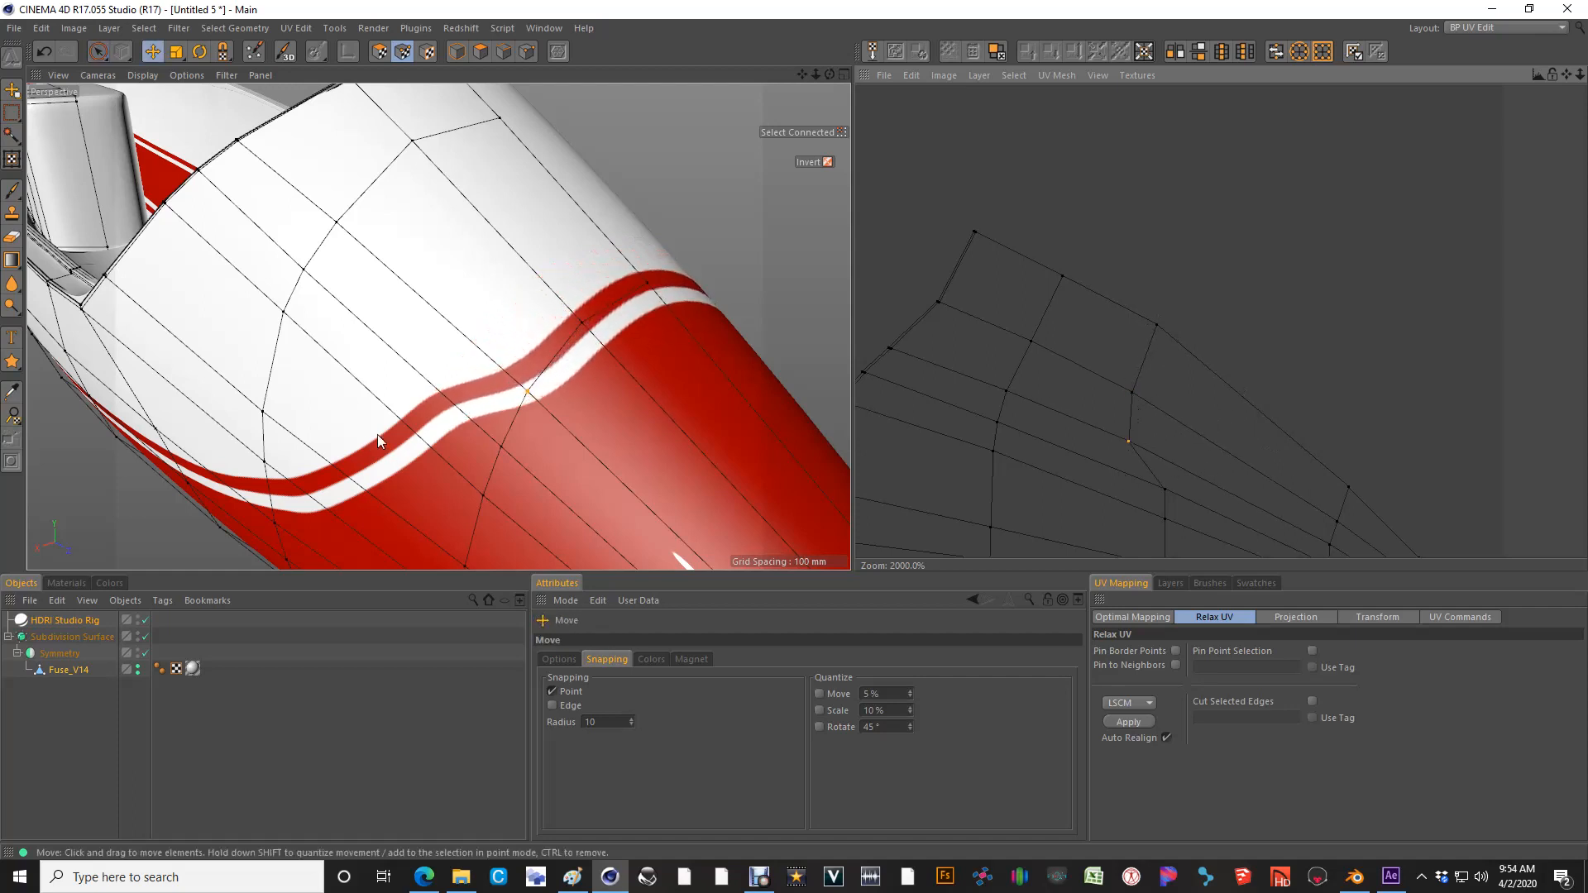
pyautogui.keyDown('alt'); pyautogui.moveTo(379, 440); pyautogui.dragTo(662, 290); pyautogui.keyUp('alt')
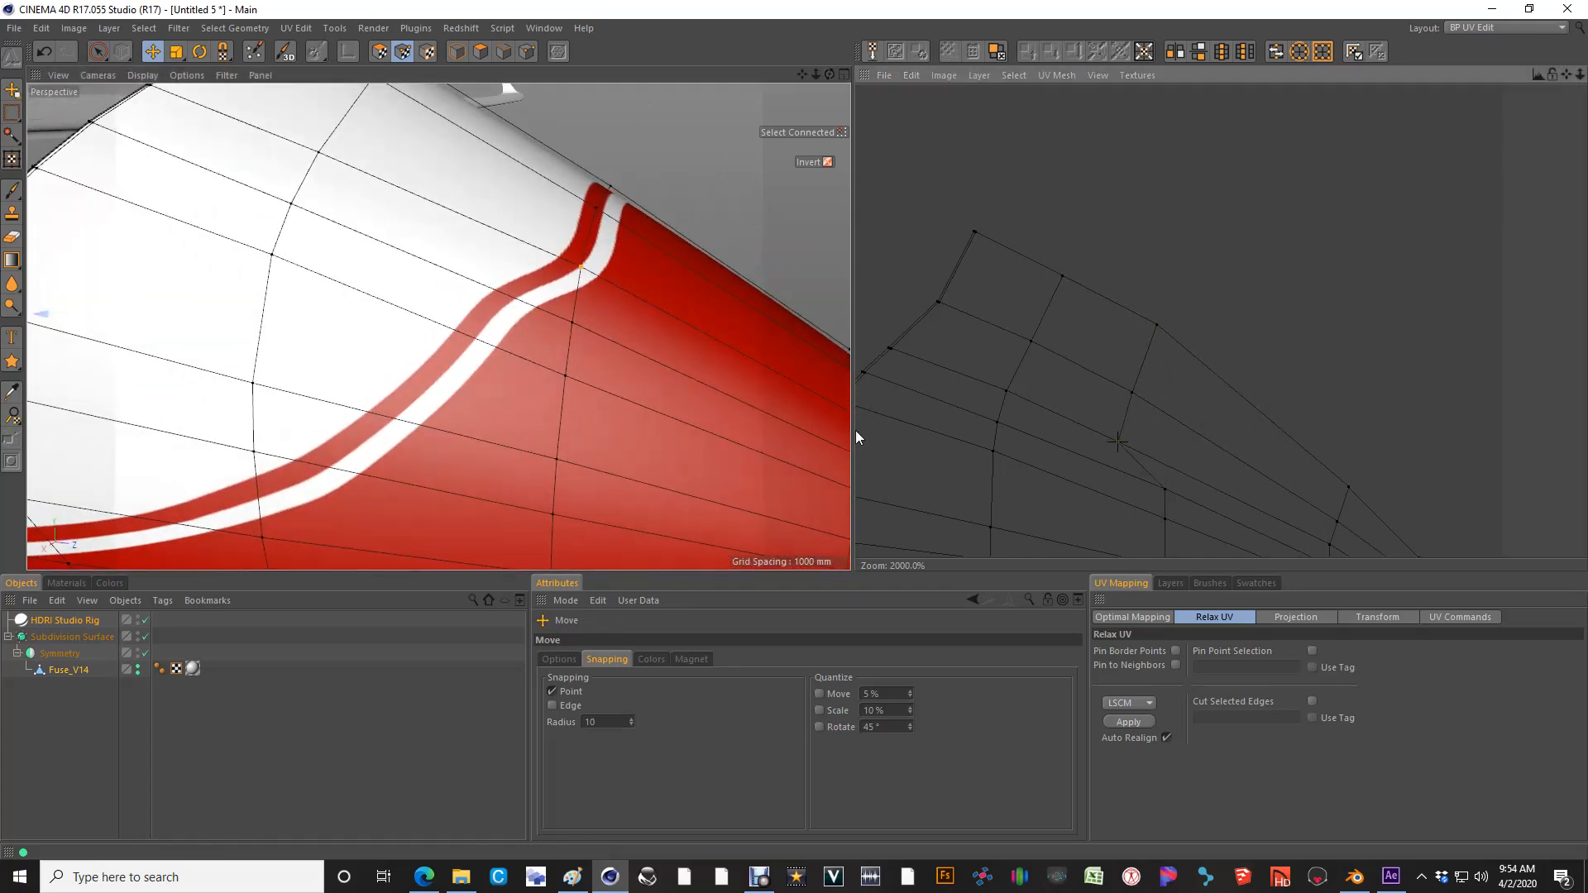
pyautogui.click(1127, 439)
# Select the next pair of UV points down the same column and move them together toward the tail
pyautogui.press('space')
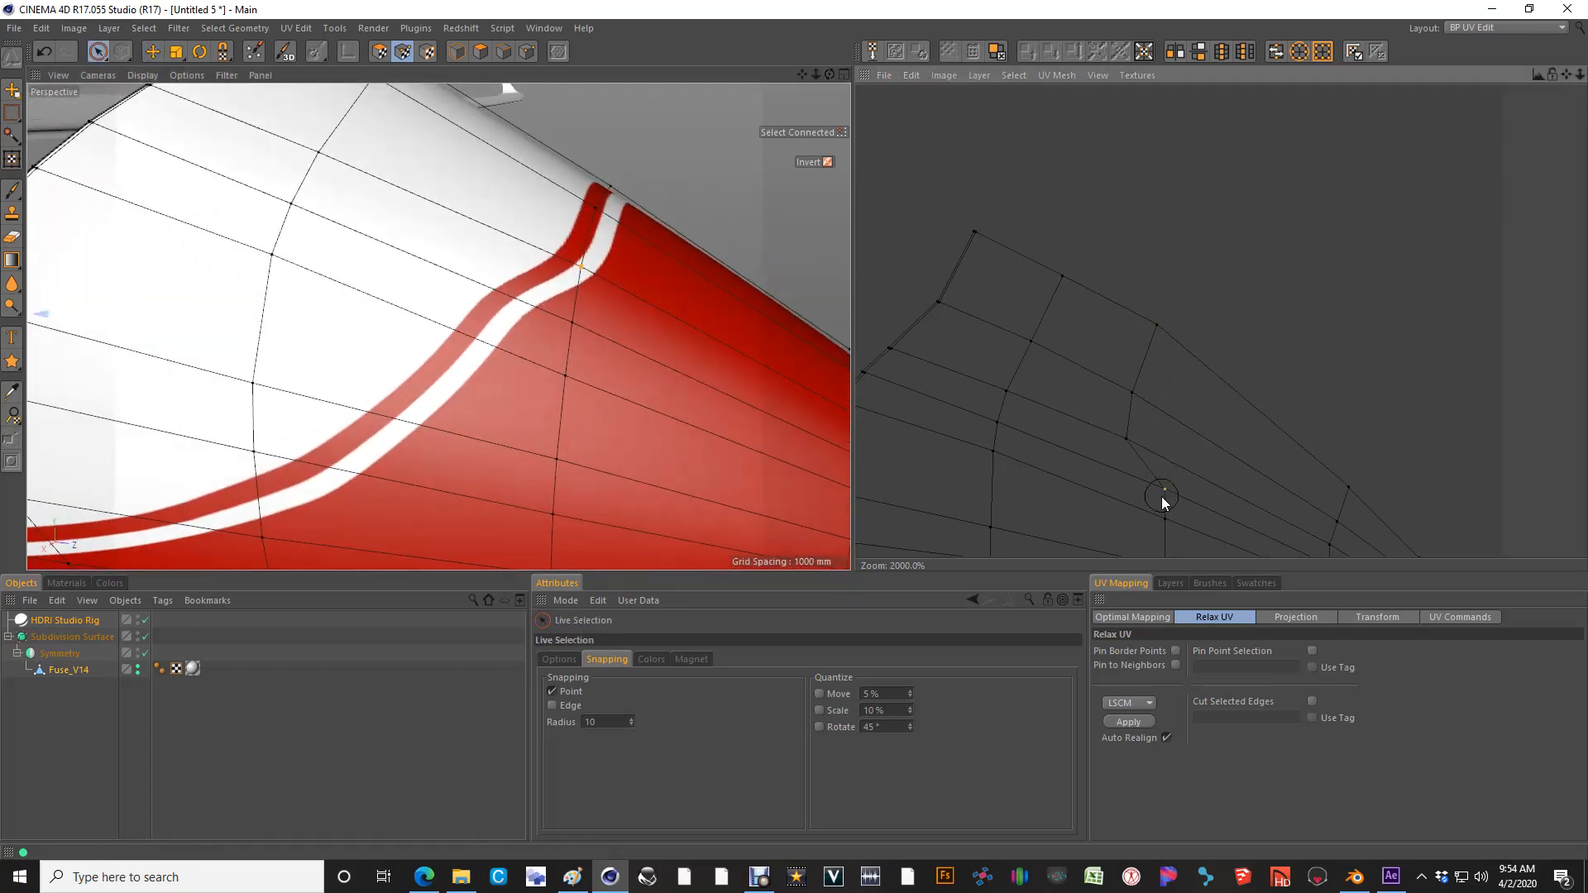
pyautogui.click(1163, 498)
pyautogui.keyDown('alt'); pyautogui.moveTo(1163, 501); pyautogui.dragTo(1176, 433, button='middle'); pyautogui.keyUp('alt')
pyautogui.keyDown('shift'); pyautogui.click(1175, 457); pyautogui.keyUp('shift')
pyautogui.press('space')
pyautogui.moveTo(1174, 470); pyautogui.dragTo(1134, 464)
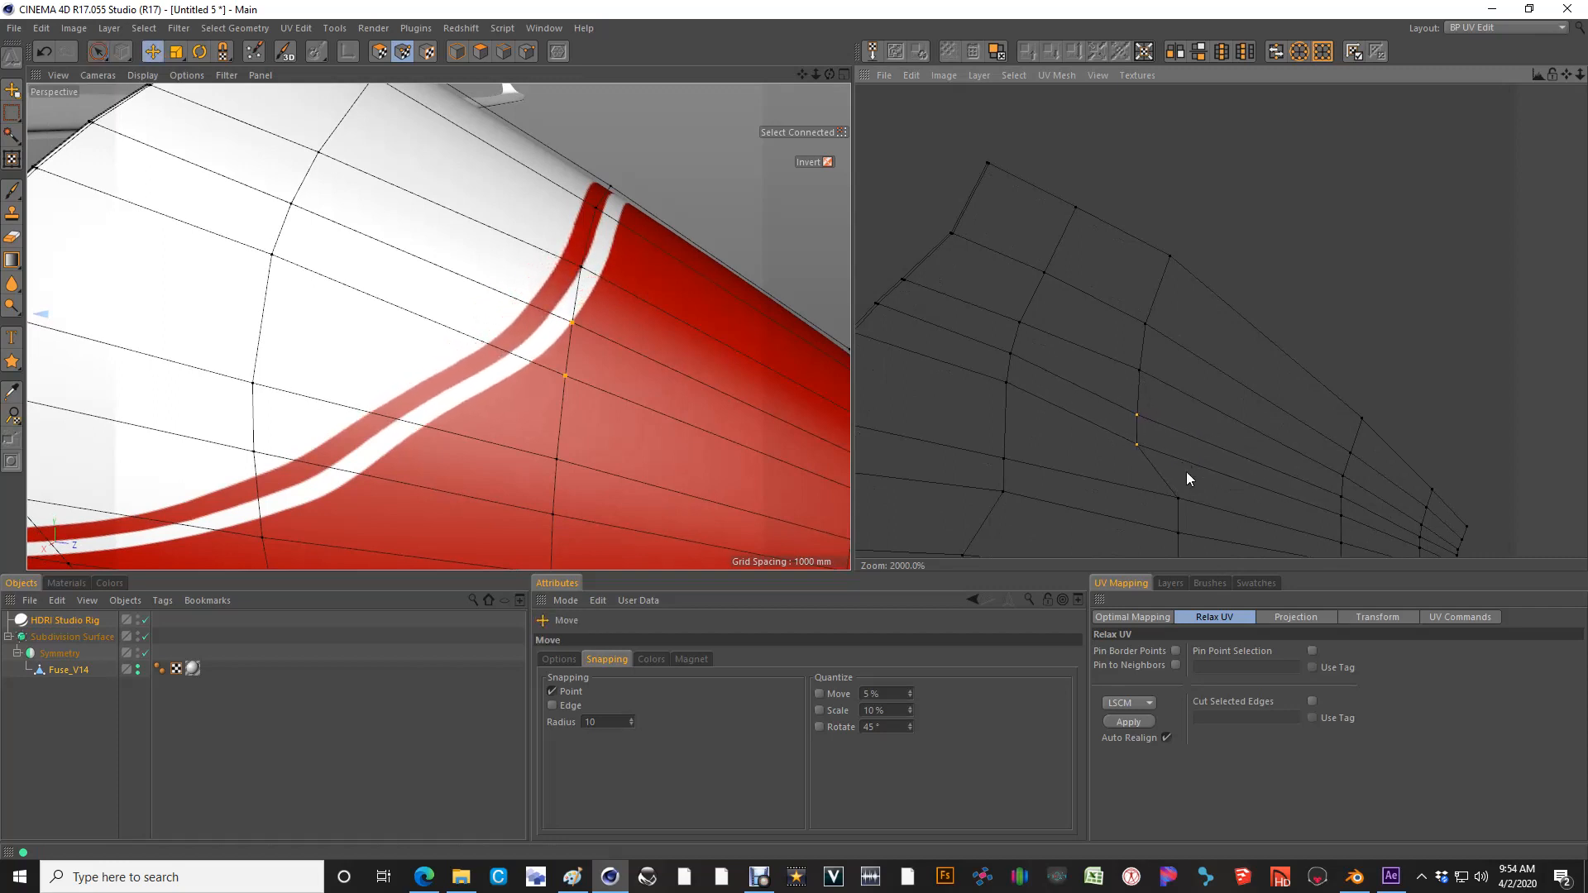
# Select the two following UV points further down the column and align them with the shifted points above
pyautogui.keyDown('alt'); pyautogui.moveTo(1187, 474); pyautogui.dragTo(1202, 391, button='middle'); pyautogui.keyUp('alt')
pyautogui.press('space')
pyautogui.click(1197, 426)
pyautogui.press('space')
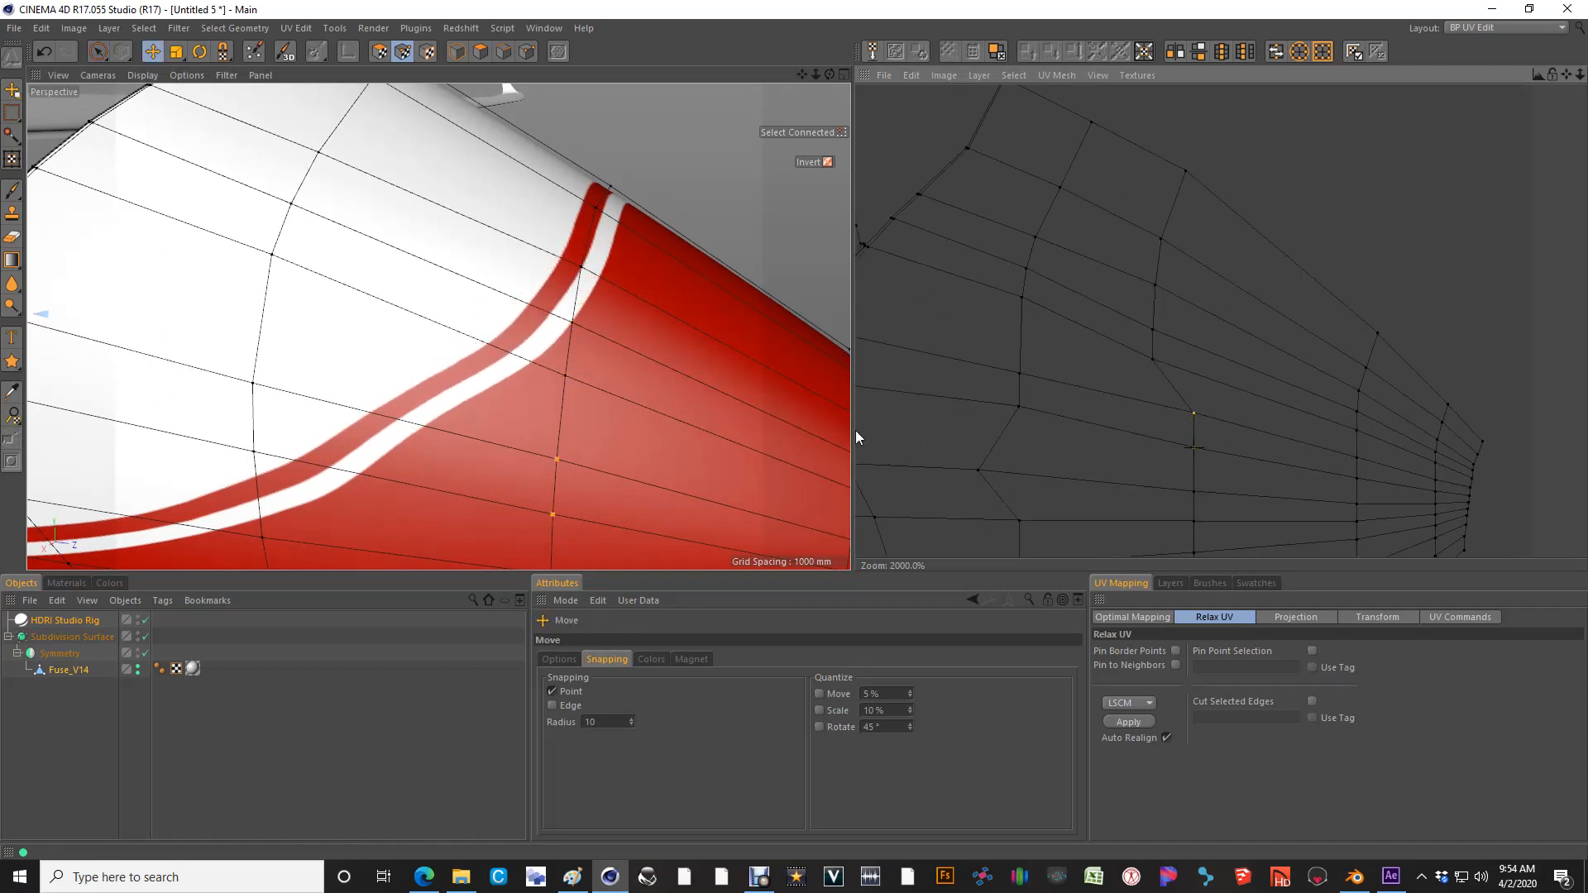
pyautogui.moveTo(1196, 472); pyautogui.dragTo(1158, 471)
# Examine the shape of the red stripe around the nose from the side and from the front
pyautogui.scroll(-4, 689, 401)
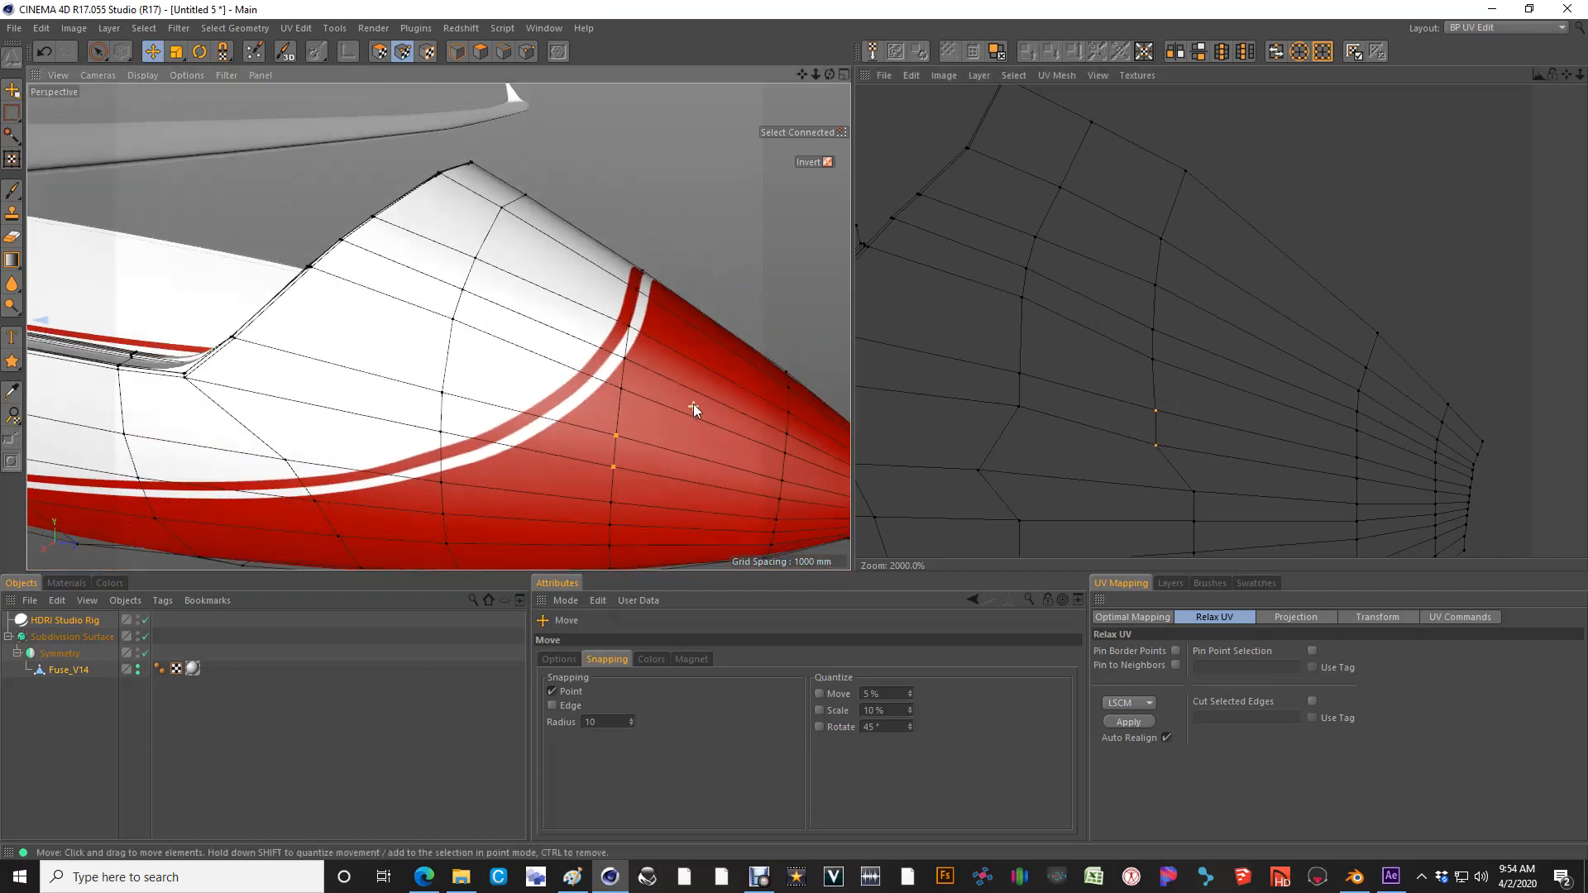
pyautogui.keyDown('alt'); pyautogui.moveTo(548, 372); pyautogui.dragTo(586, 364); pyautogui.keyUp('alt')
pyautogui.scroll(-4, 586, 365)
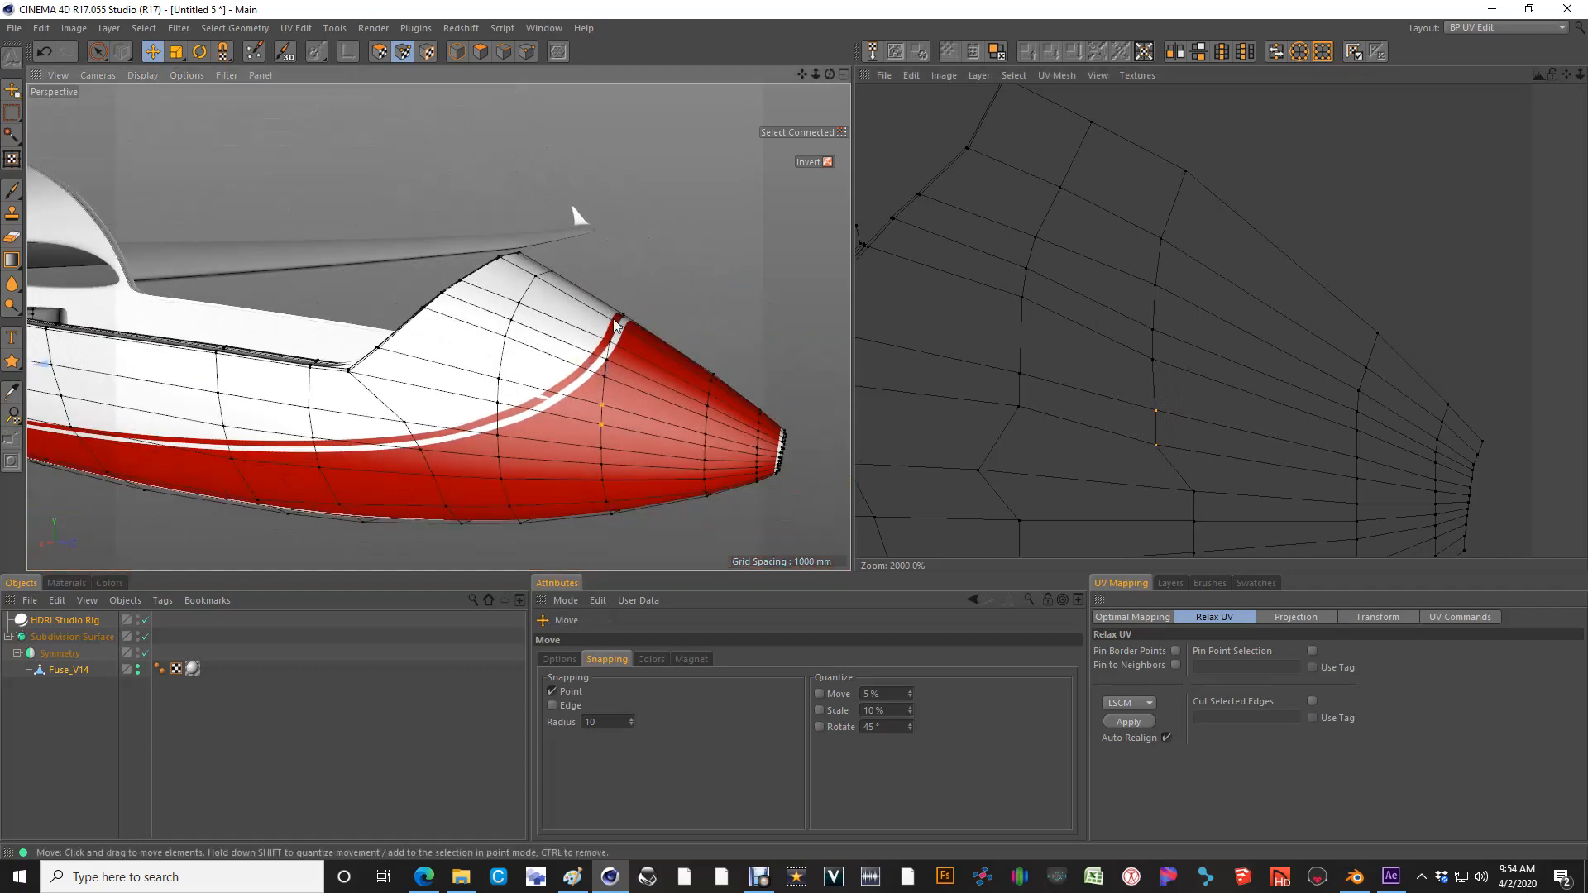
pyautogui.keyDown('alt'); pyautogui.moveTo(741, 339); pyautogui.dragTo(656, 370); pyautogui.keyUp('alt')
pyautogui.scroll(-8, 657, 370)
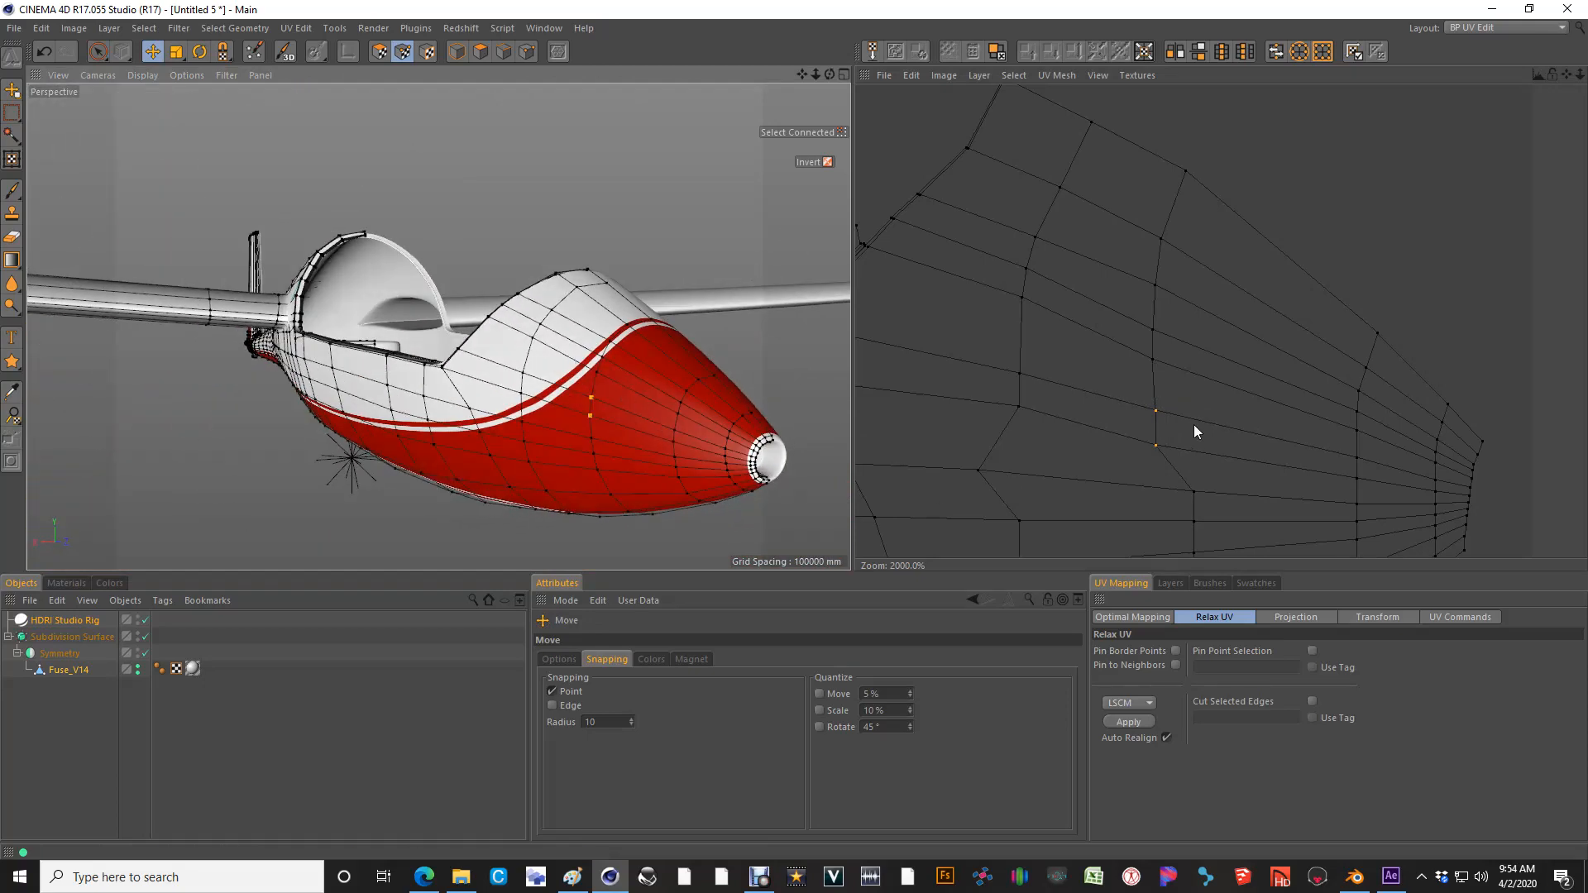
pyautogui.scroll(-4, 1204, 389)
pyautogui.scroll(5, 656, 384)
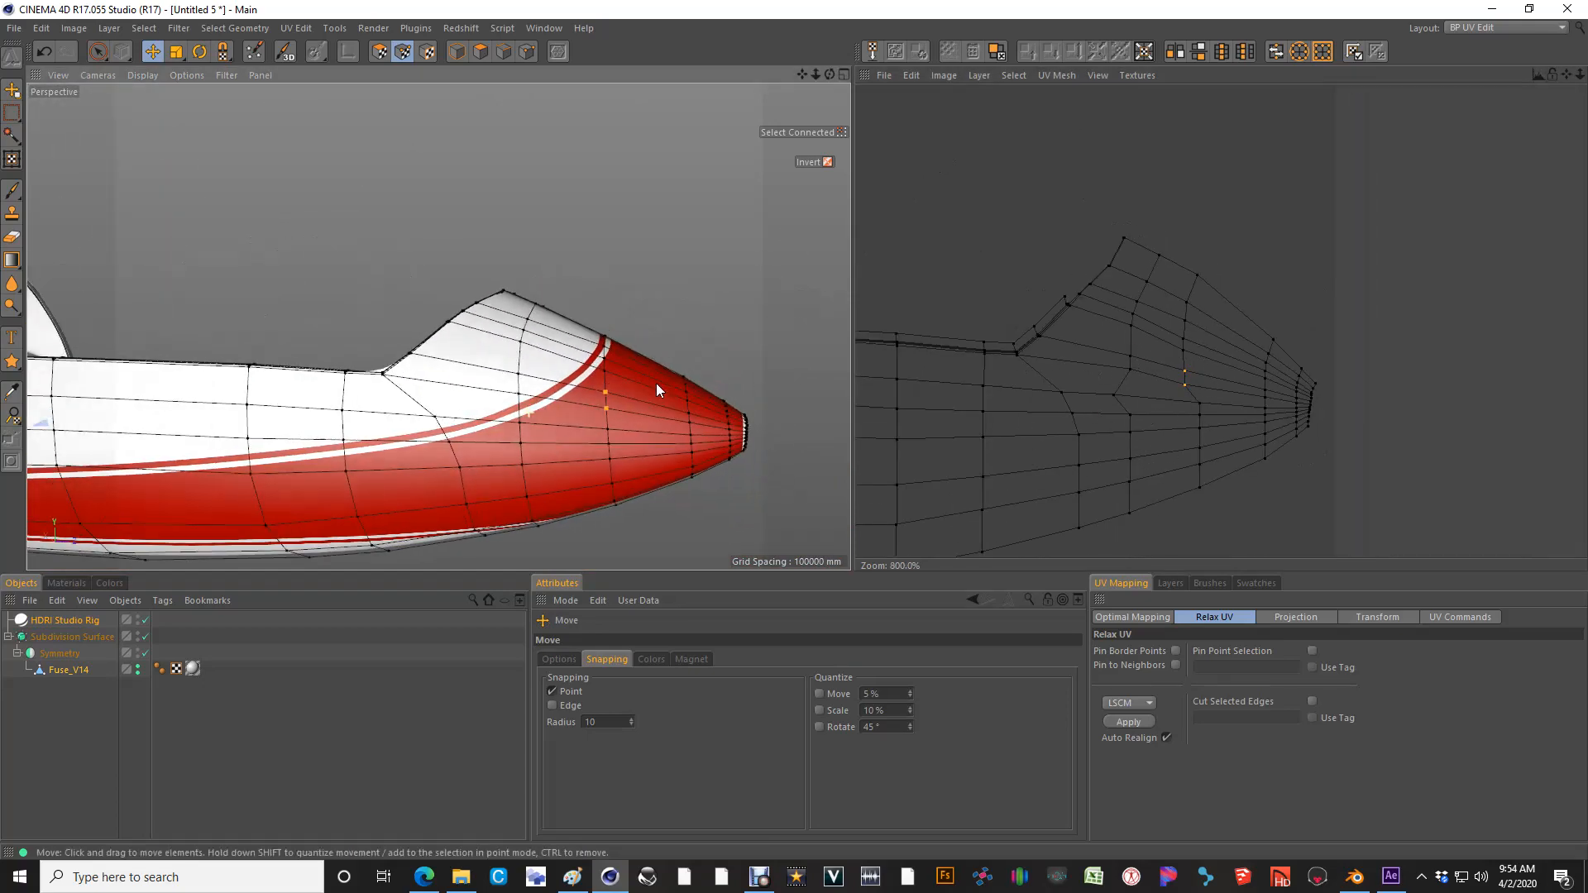
pyautogui.scroll(2, 567, 394)
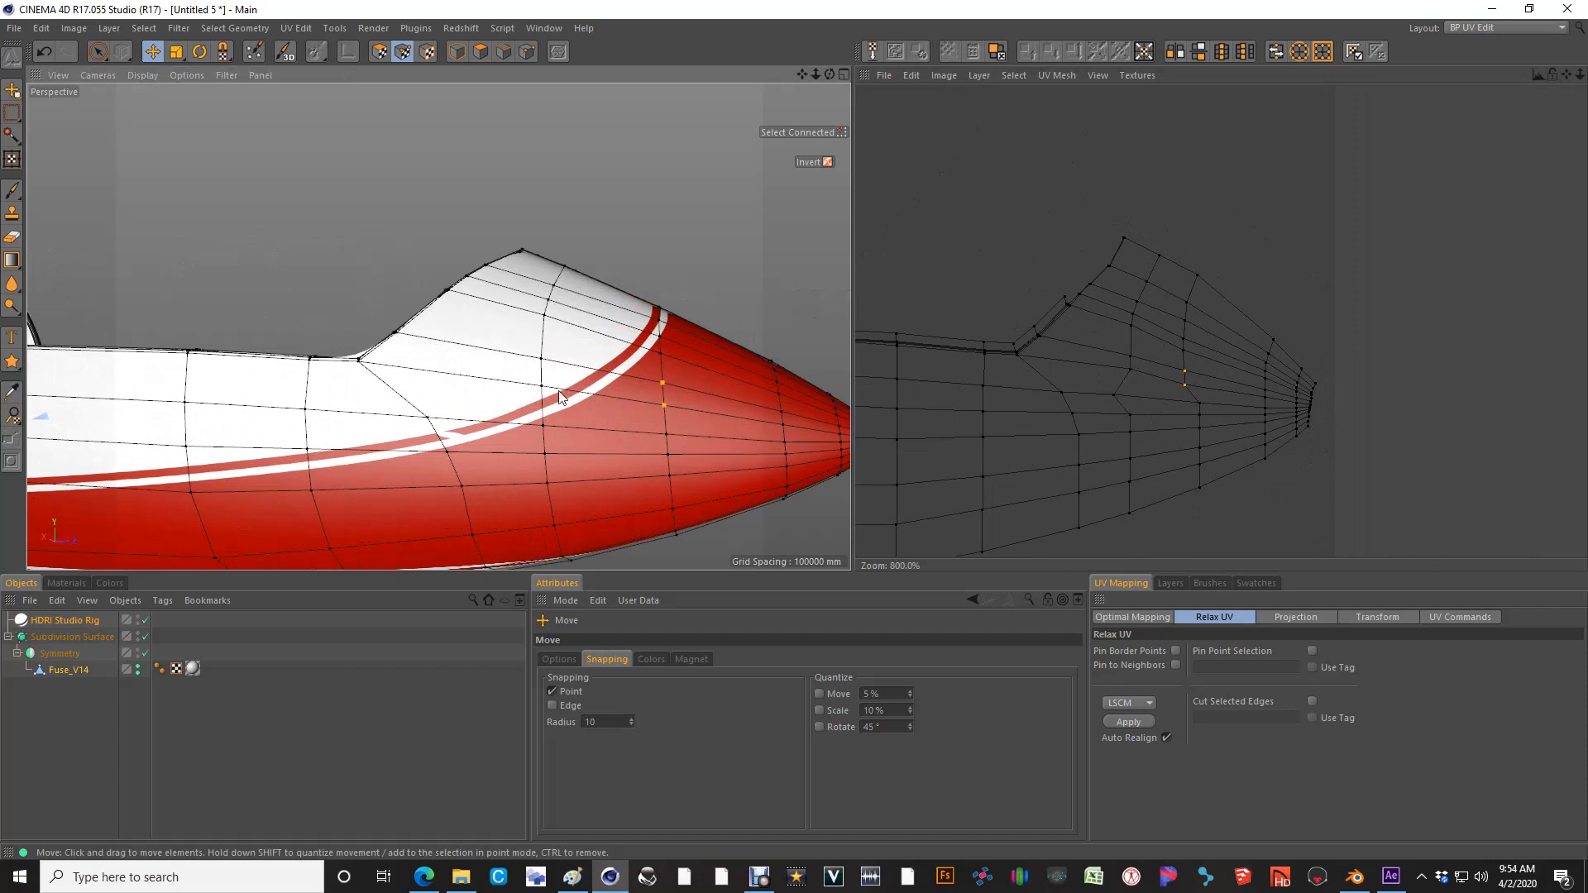
# Undo the recent UV point moves around the nose stripe
pyautogui.hotkey('ctrl', 'z')
pyautogui.hotkey('ctrl', 'z')
pyautogui.hotkey('ctrl', 'z')
pyautogui.hotkey('ctrl', 'z')
pyautogui.hotkey('ctrl', 'z')
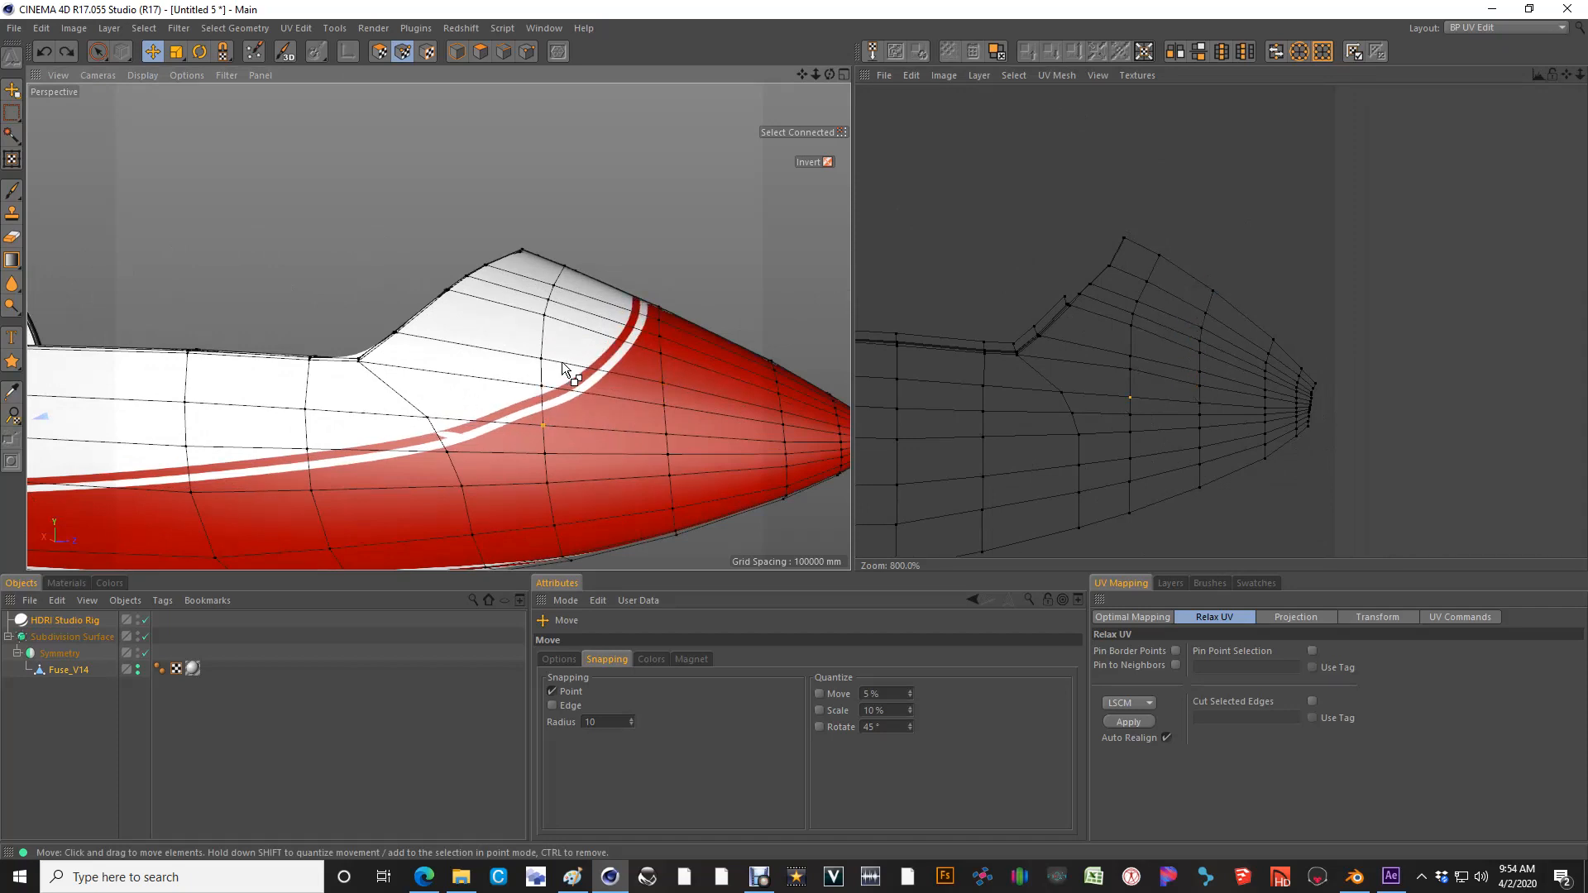
pyautogui.hotkey('ctrl', 'z')
# Switch the interface layout to Standard
pyautogui.keyDown('alt'); pyautogui.moveTo(641, 325); pyautogui.dragTo(611, 420); pyautogui.keyUp('alt')
pyautogui.scroll(-4, 655, 376)
pyautogui.keyDown('alt'); pyautogui.moveTo(611, 420); pyautogui.dragTo(691, 406, button='middle'); pyautogui.keyUp('alt')
pyautogui.click(1476, 29)
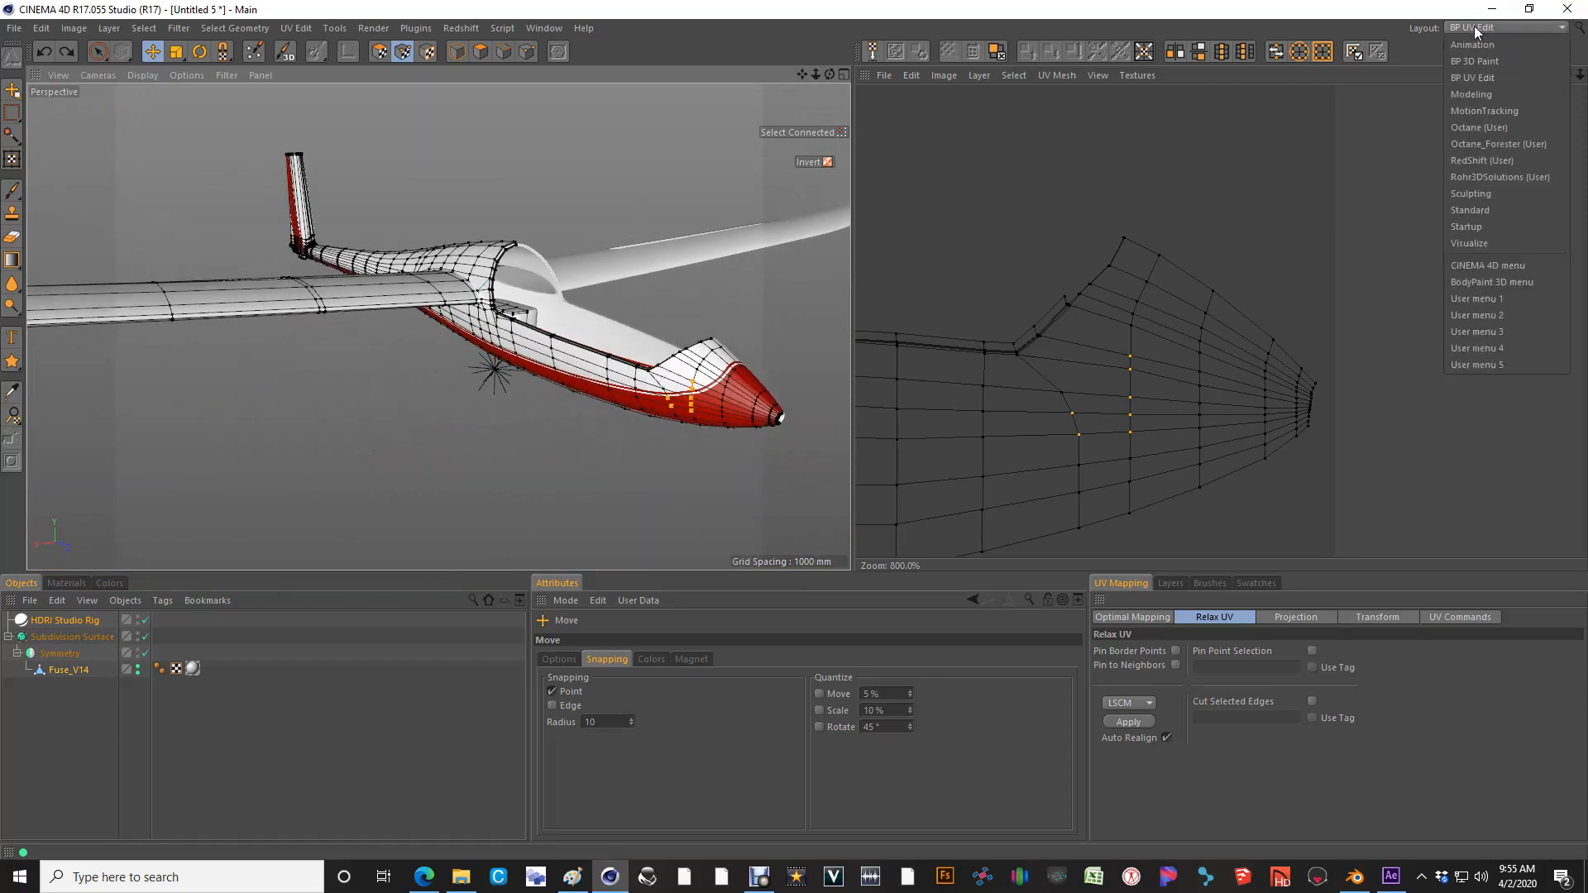
pyautogui.click(1477, 212)
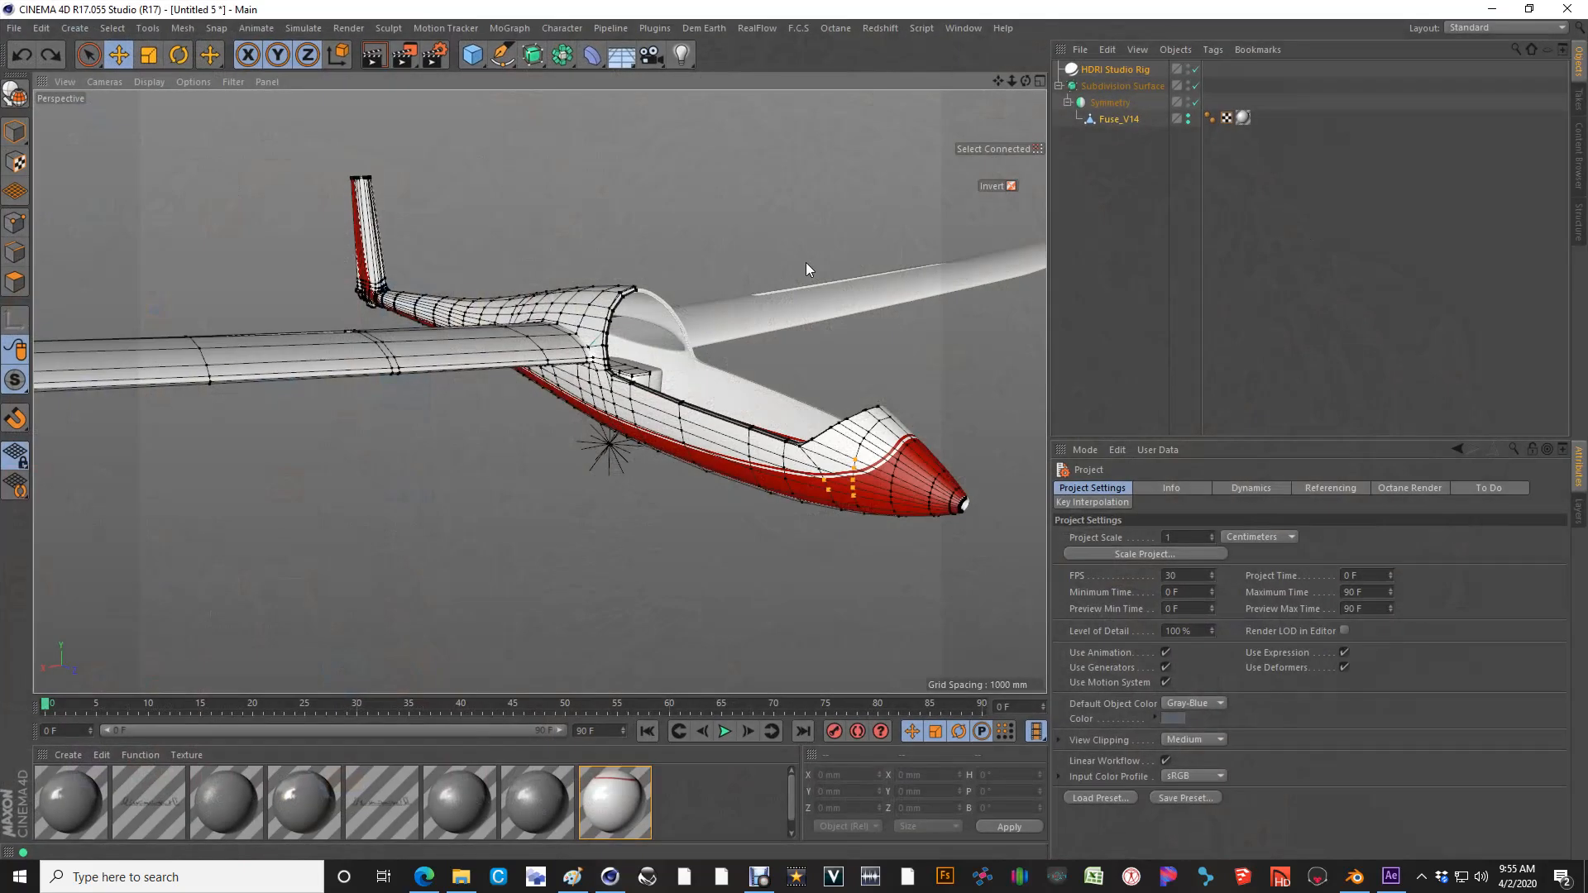
# Inspect the textured Discus model from the nose, side and tail, checking how the red stripe runs along the fuselage
pyautogui.keyDown('alt'); pyautogui.moveTo(695, 328); pyautogui.dragTo(673, 418); pyautogui.keyUp('alt')
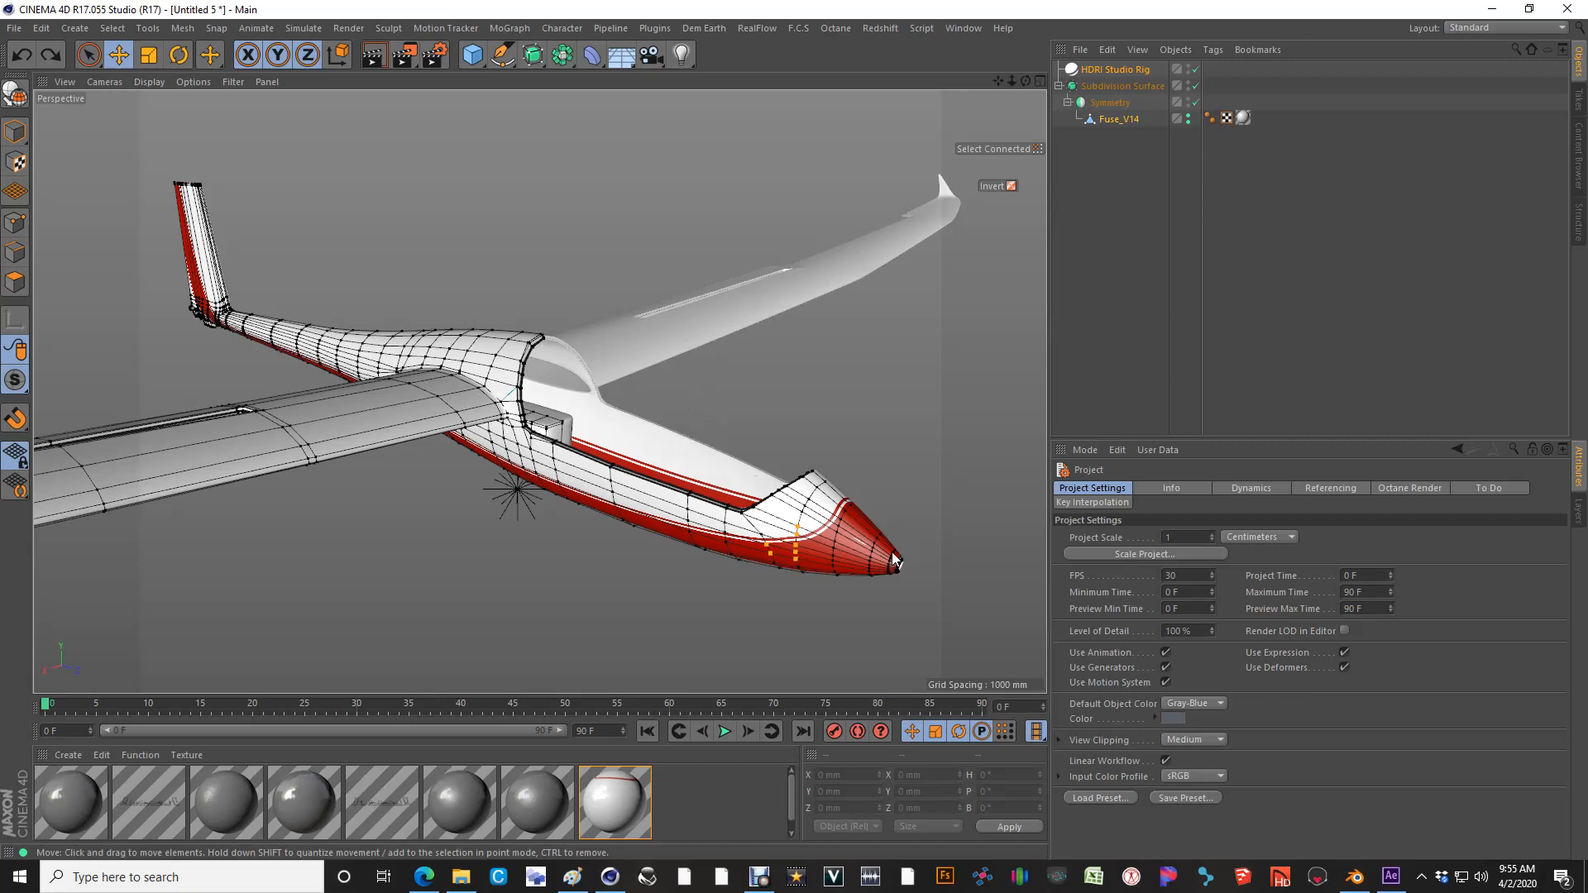
pyautogui.keyDown('alt'); pyautogui.moveTo(525, 378); pyautogui.dragTo(556, 389); pyautogui.keyUp('alt')
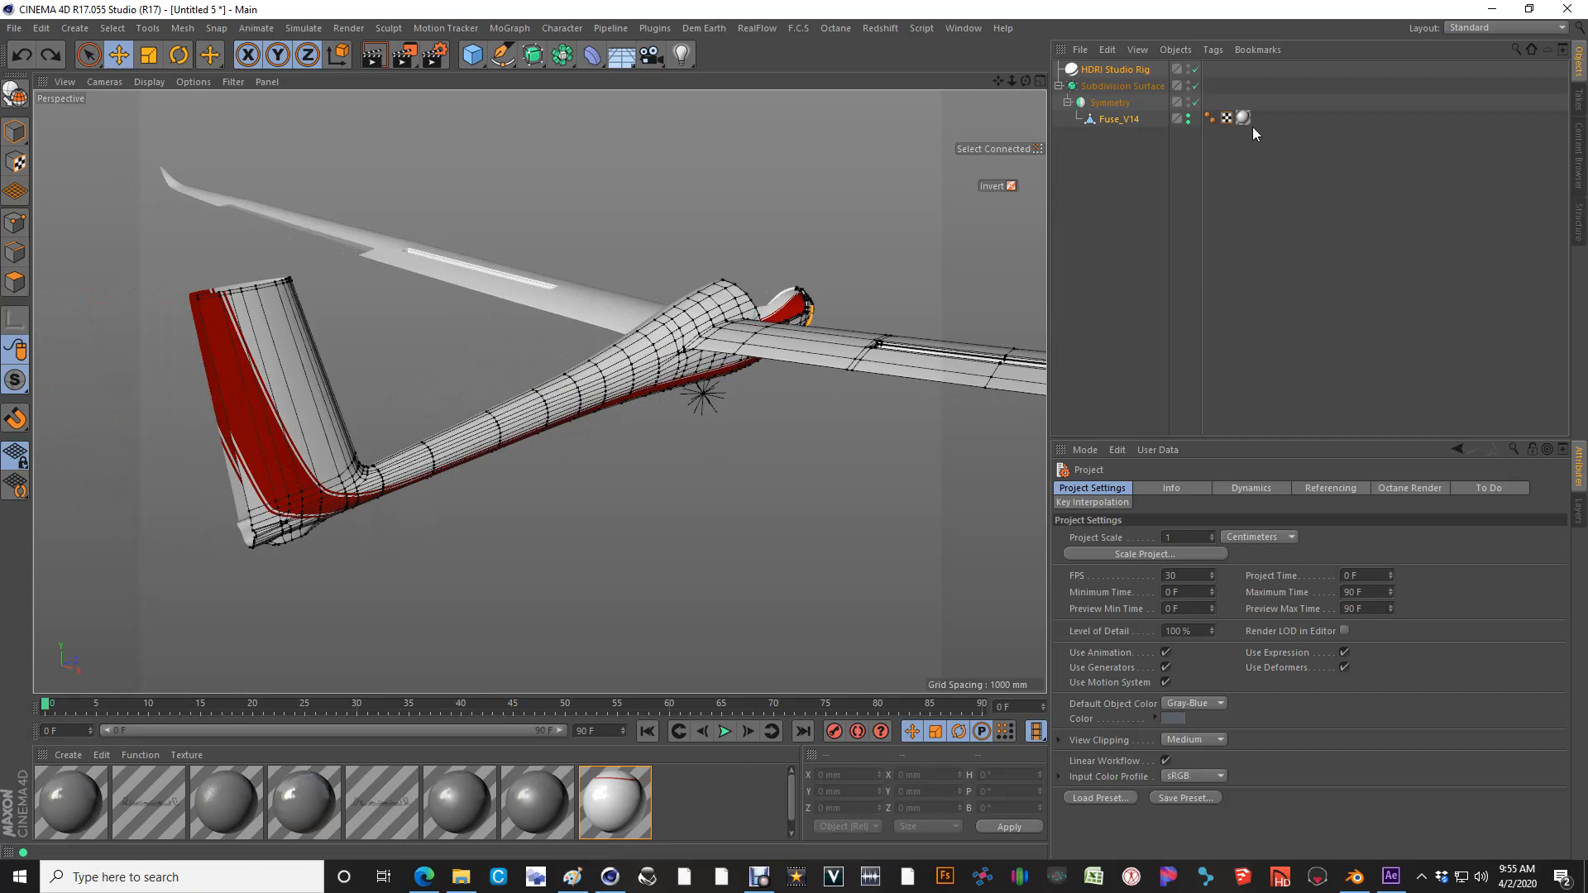
pyautogui.keyDown('alt'); pyautogui.moveTo(418, 207); pyautogui.dragTo(602, 380); pyautogui.keyUp('alt')
pyautogui.scroll(3, 603, 385)
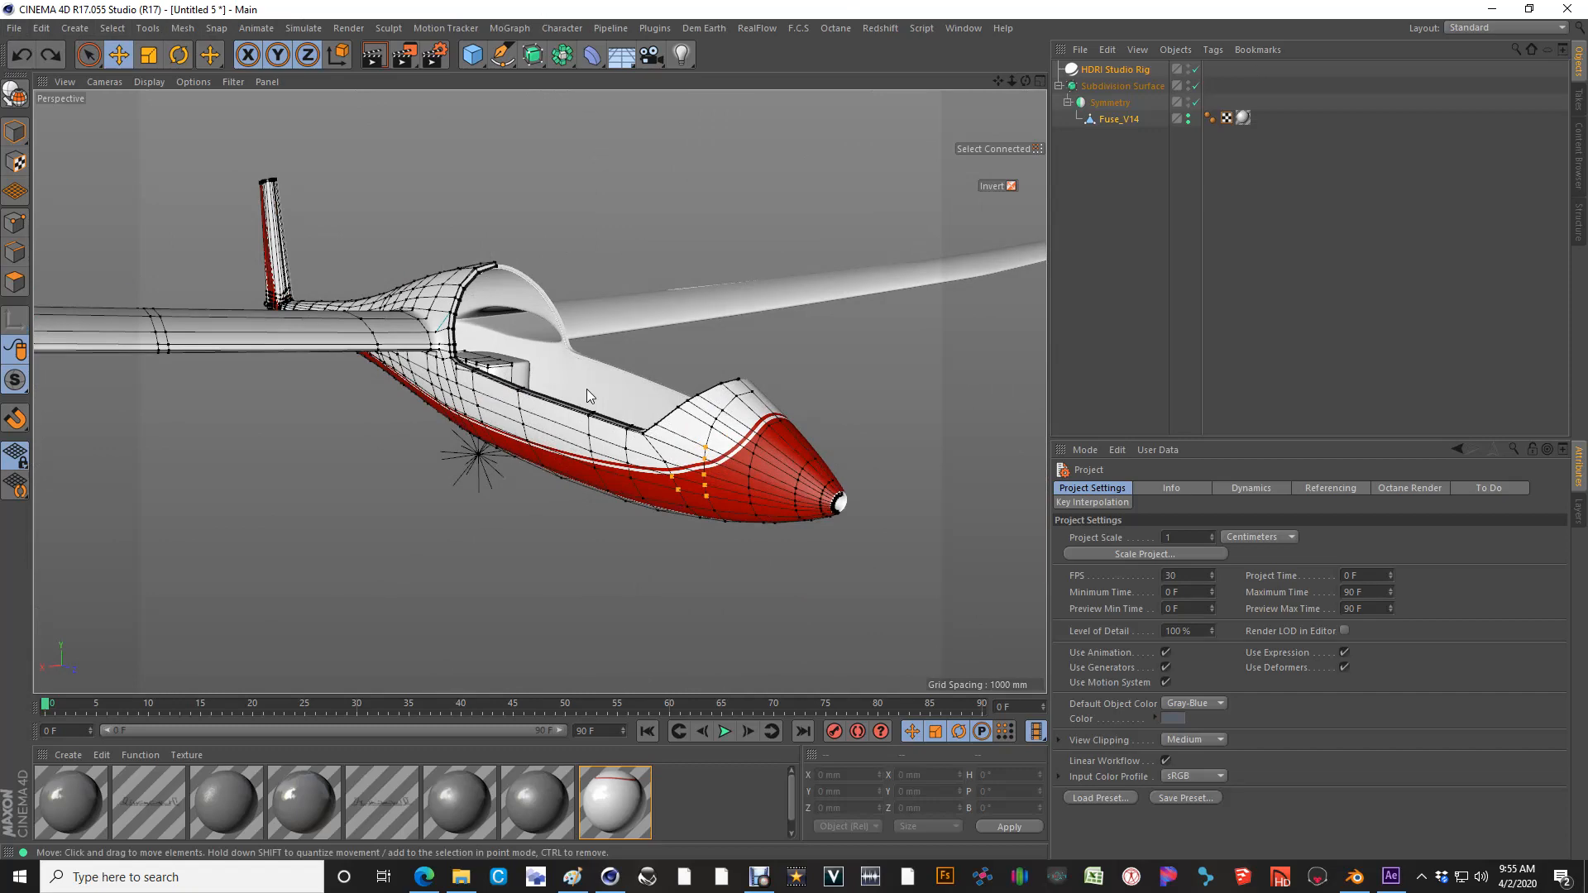
pyautogui.scroll(5, 757, 454)
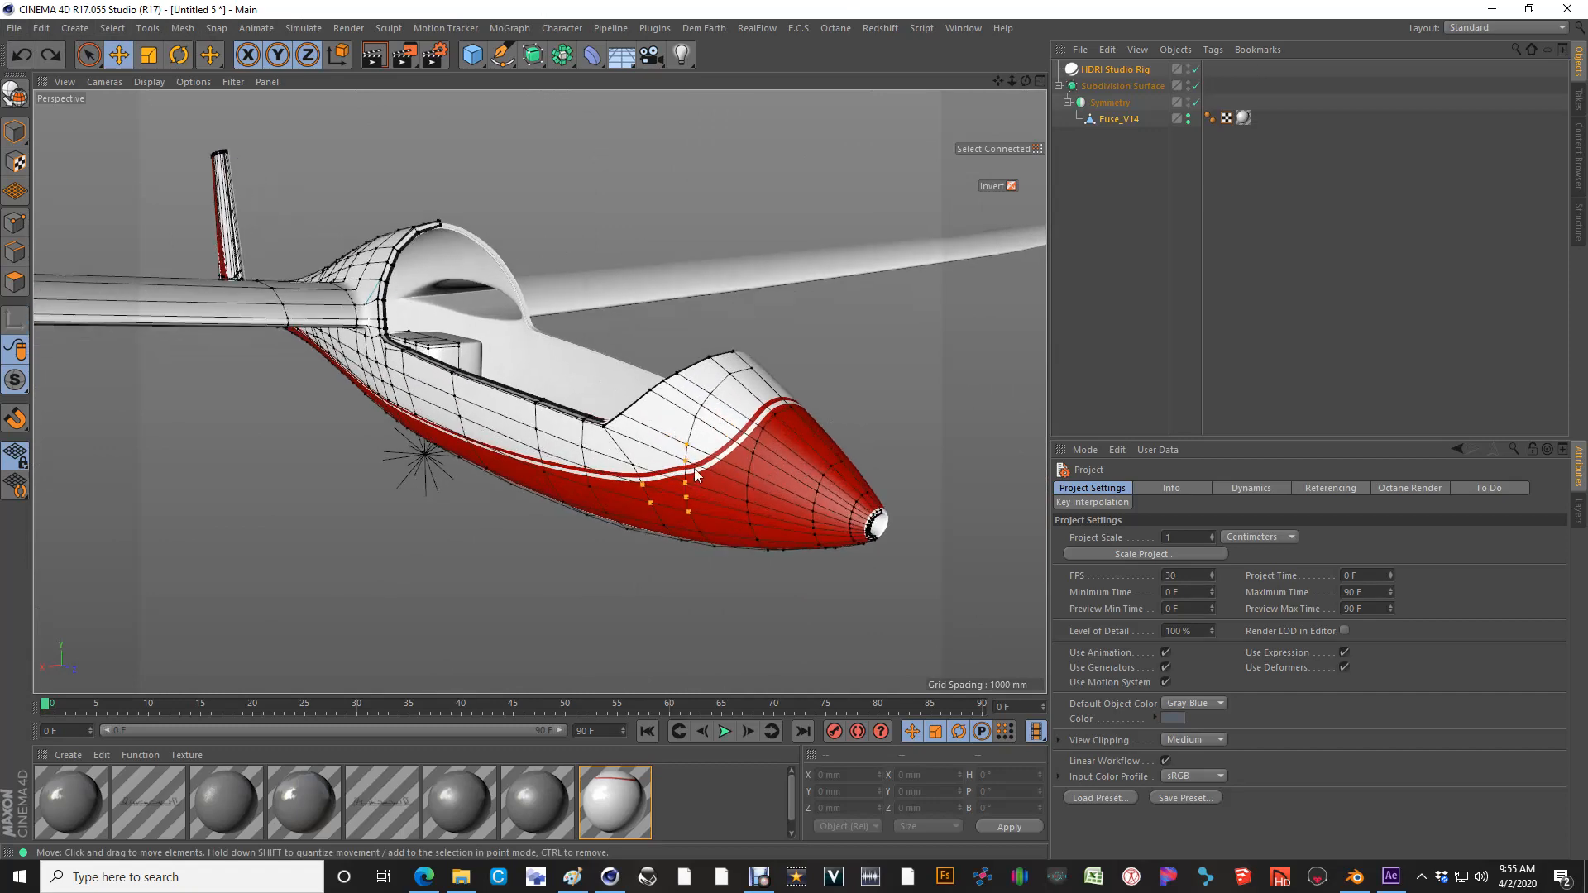
pyautogui.press('9')
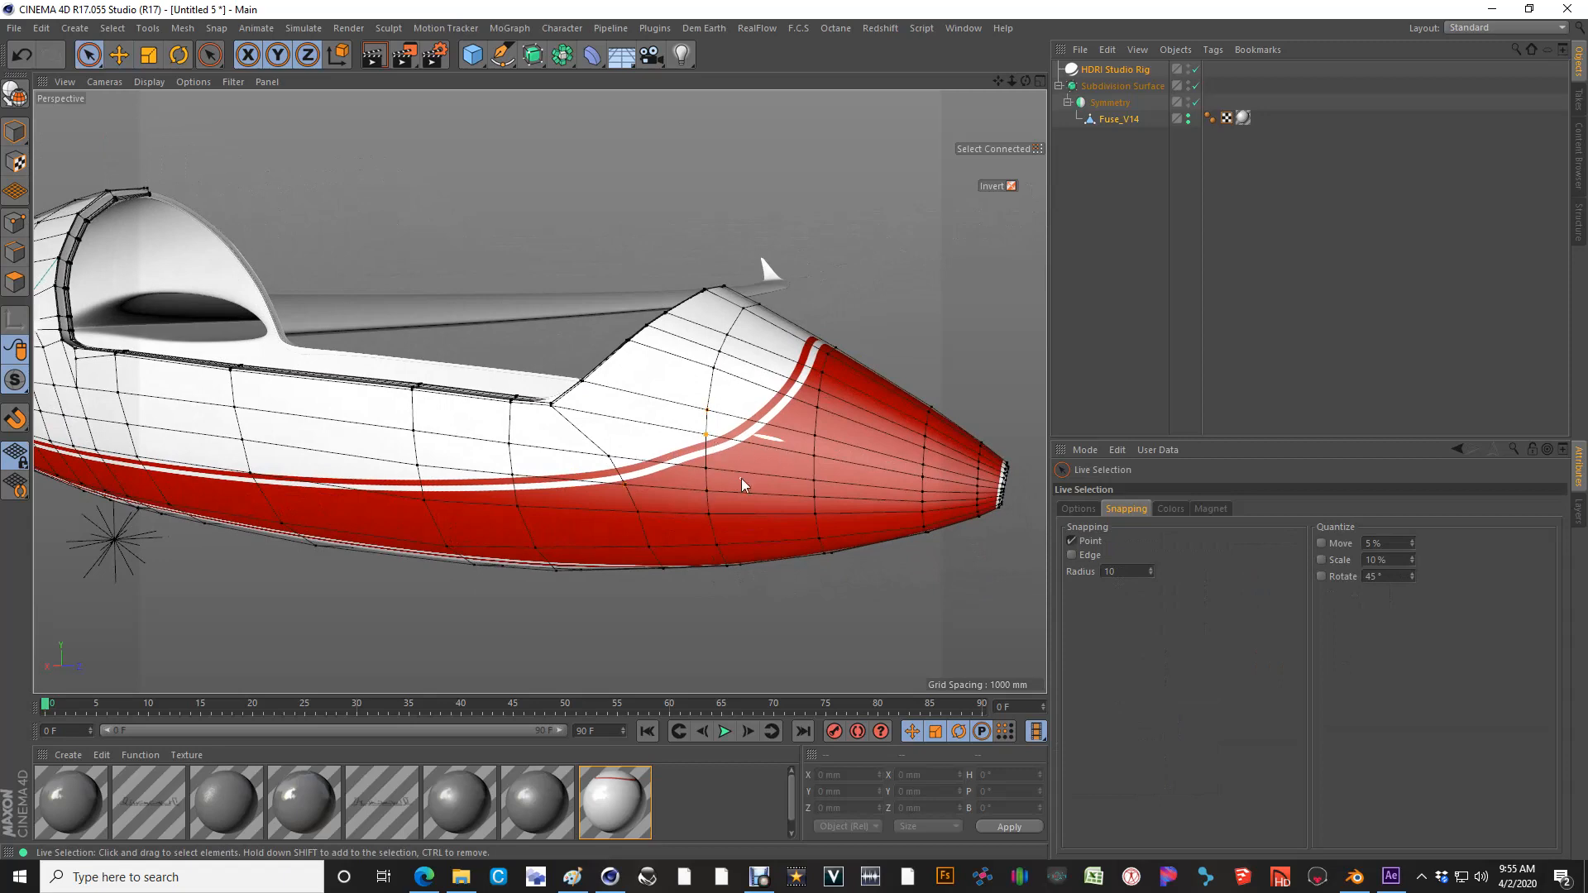
pyautogui.scroll(2, 741, 478)
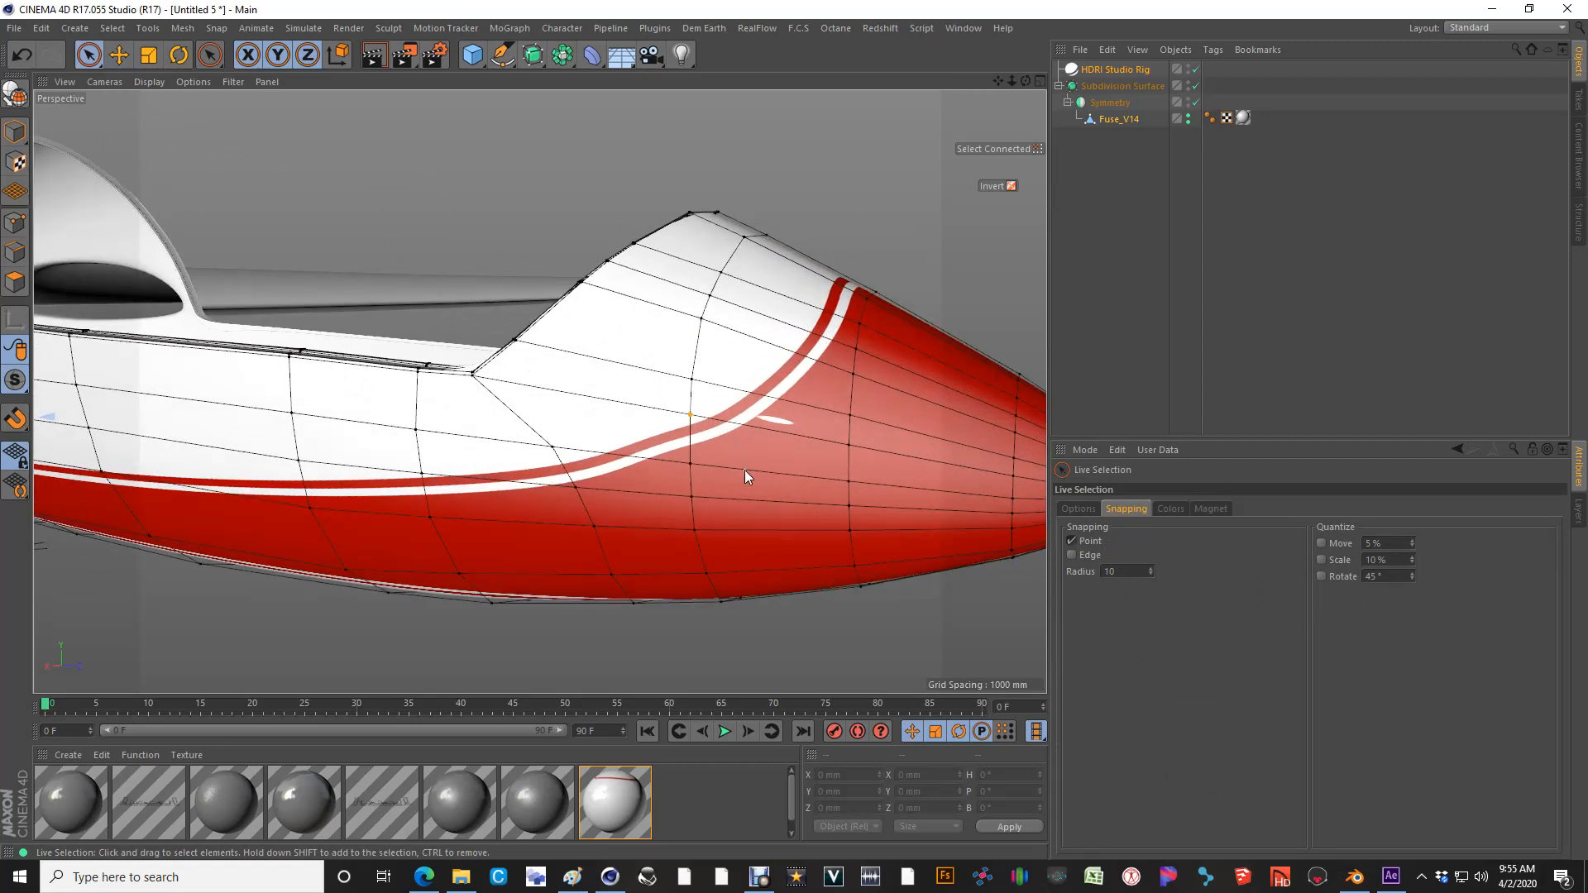
pyautogui.scroll(-5, 728, 451)
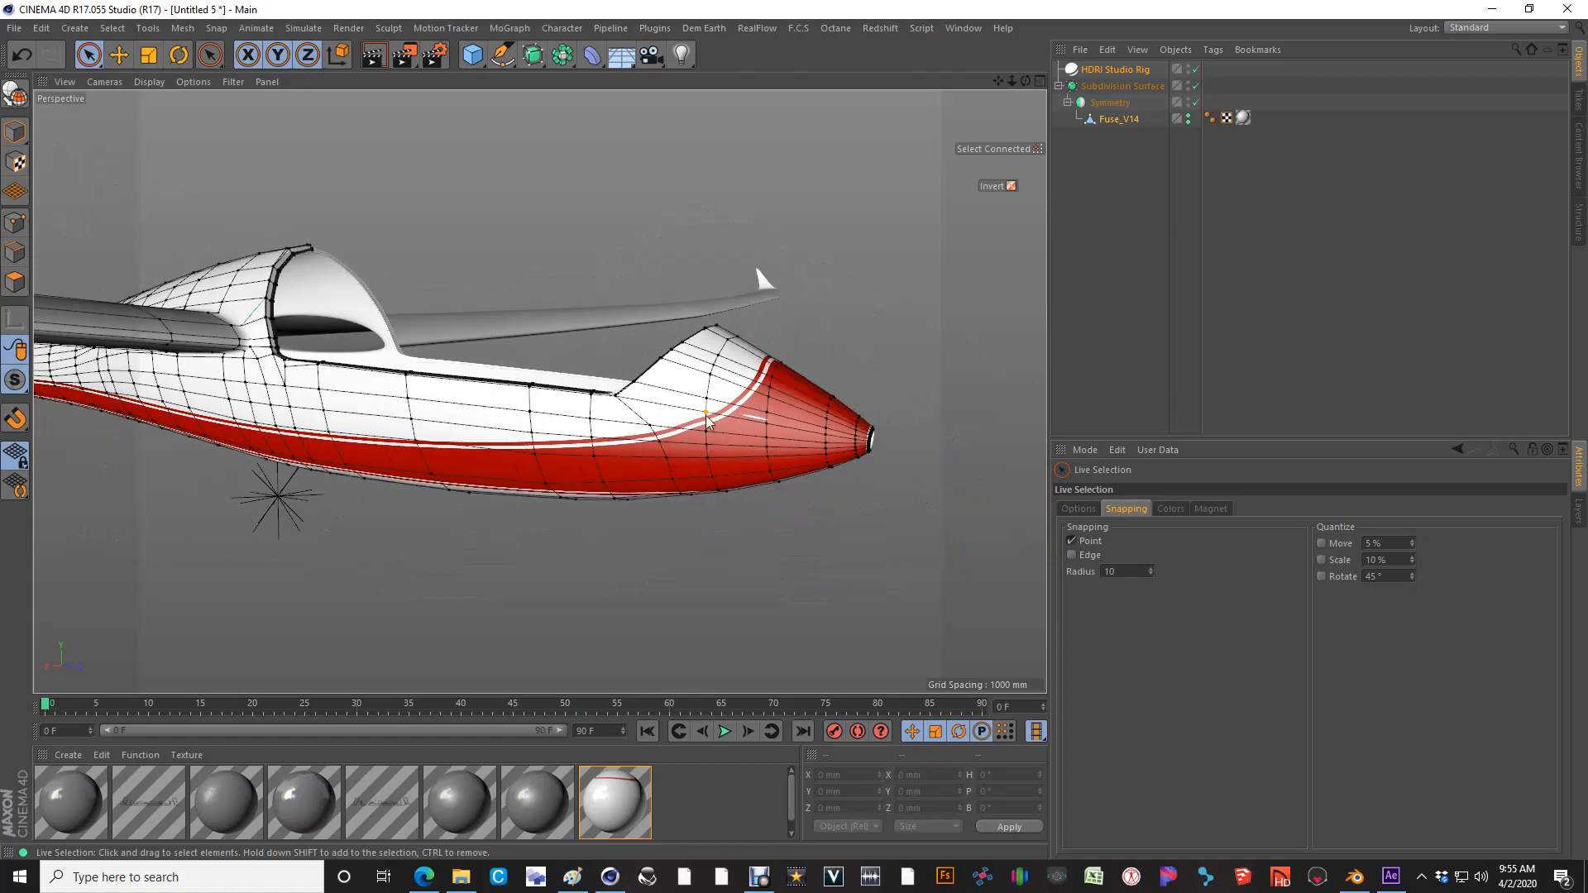
pyautogui.keyDown('alt'); pyautogui.moveTo(612, 423); pyautogui.dragTo(377, 324); pyautogui.keyUp('alt')
pyautogui.keyDown('alt'); pyautogui.moveTo(753, 492); pyautogui.dragTo(635, 420); pyautogui.keyUp('alt')
pyautogui.keyDown('alt'); pyautogui.moveTo(611, 390); pyautogui.dragTo(606, 492); pyautogui.keyUp('alt')
# Switch to the open document Falke_SF-28_V10_LOD0_Modern.c4d
pyautogui.click(975, 30)
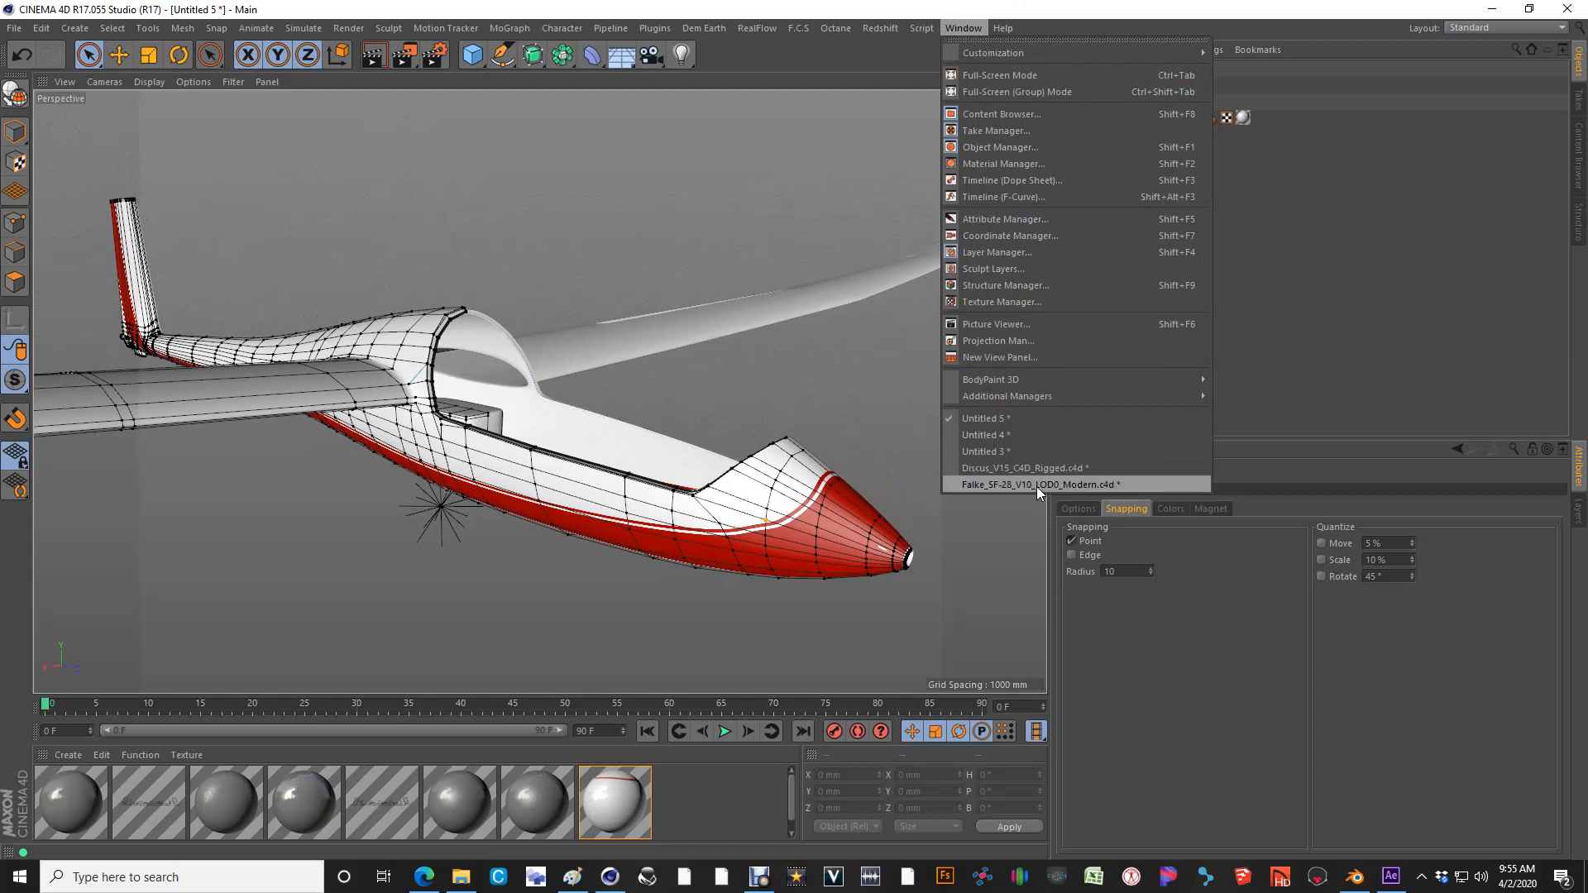
pyautogui.click(1036, 485)
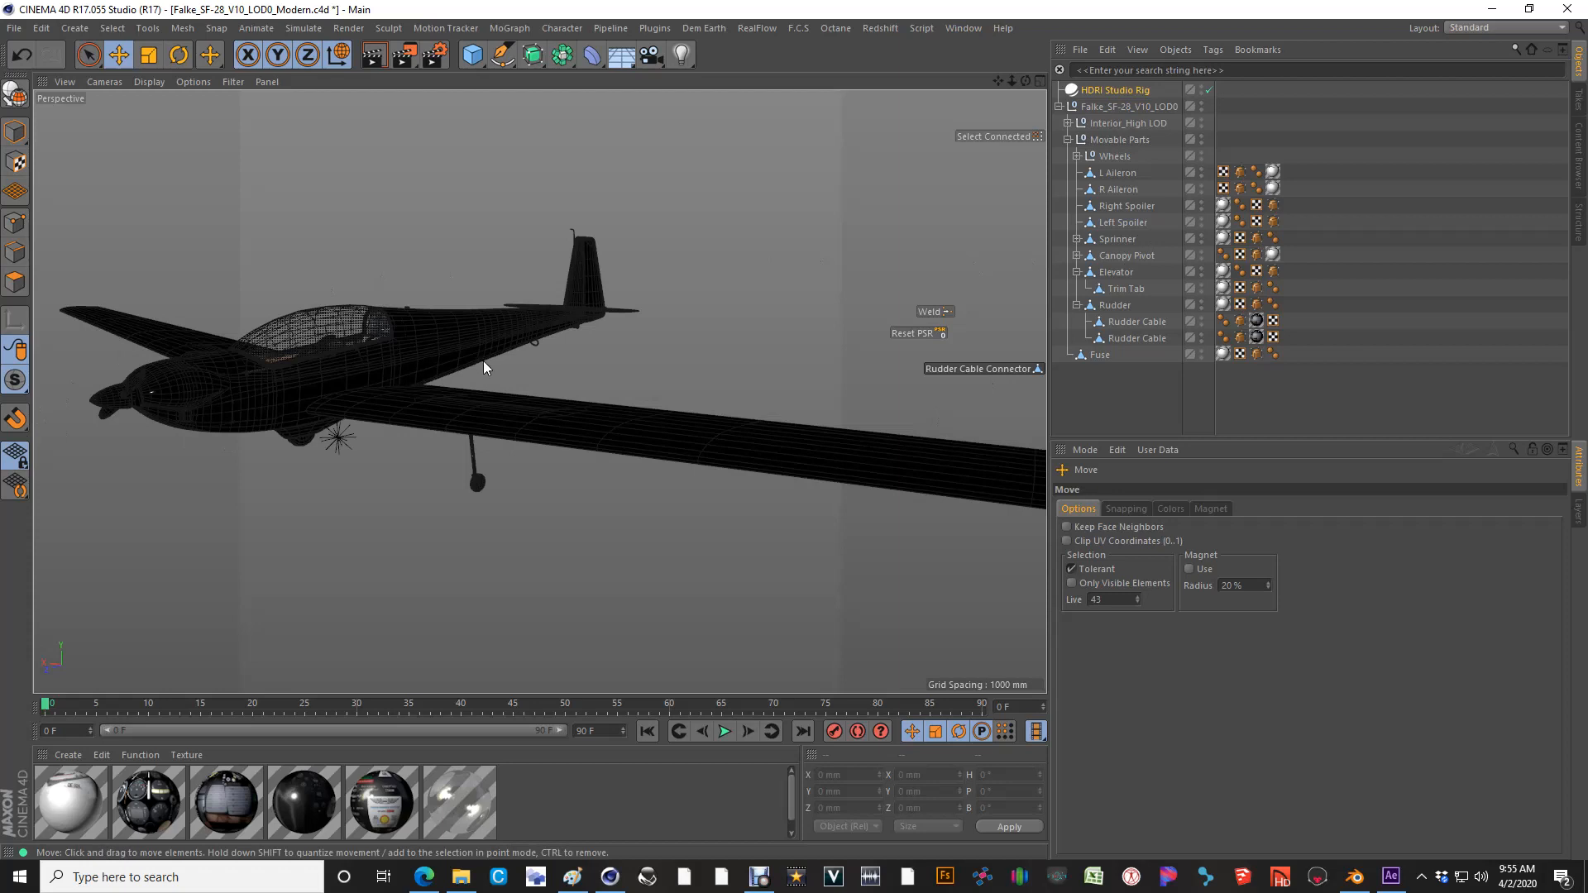
pyautogui.keyDown('alt'); pyautogui.moveTo(484, 361); pyautogui.dragTo(494, 360); pyautogui.keyUp('alt')
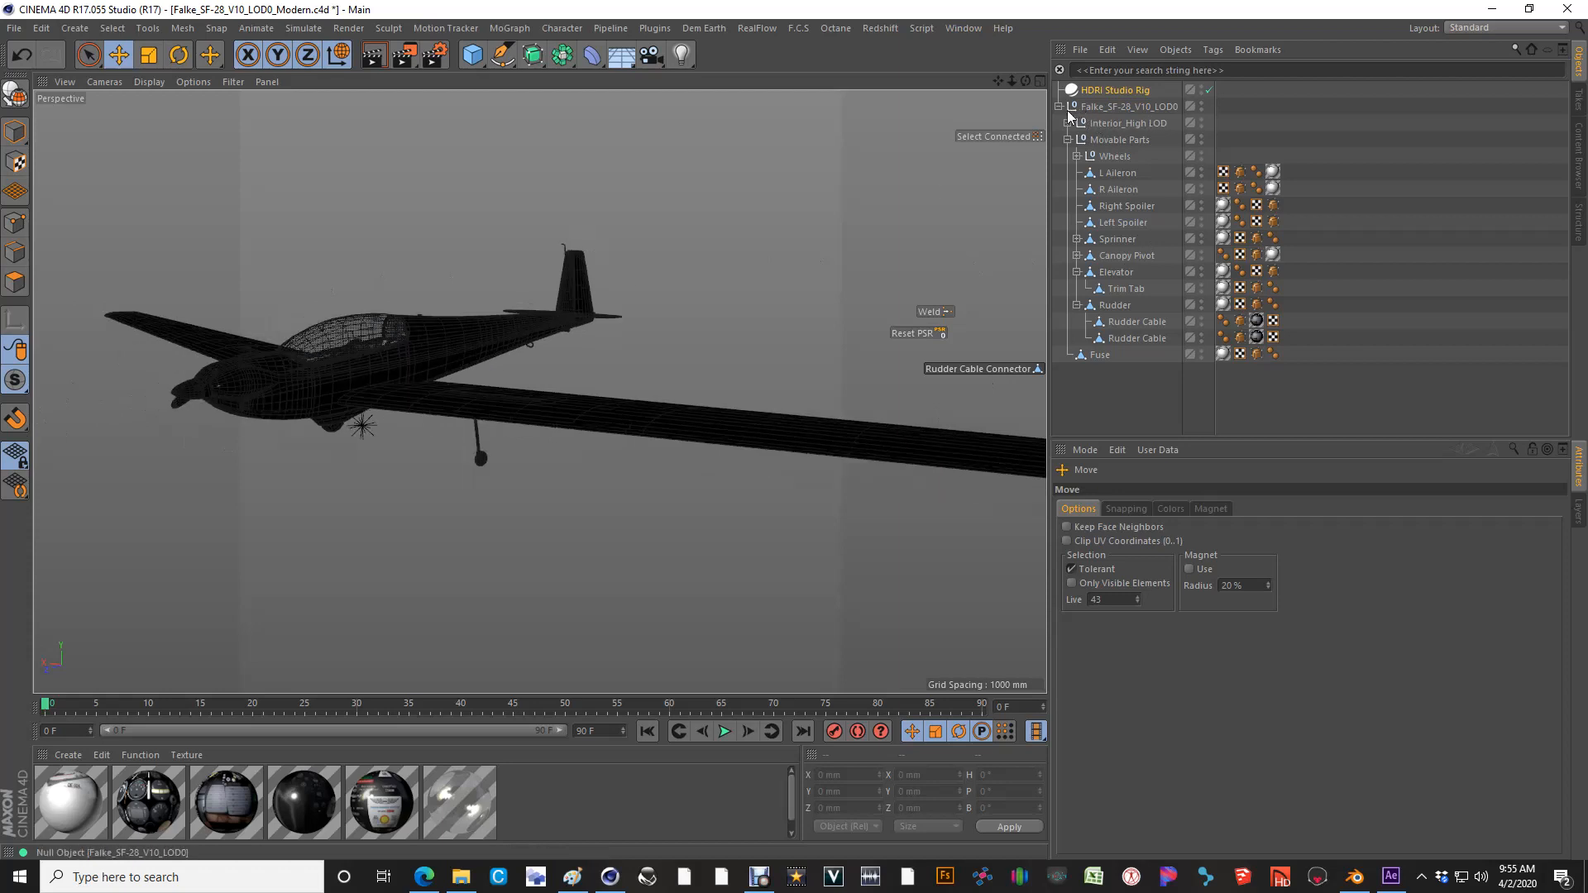
# Select the Canopy Pivot object and rotate it open to a bank angle of about 84° in Model mode
pyautogui.click(1127, 255)
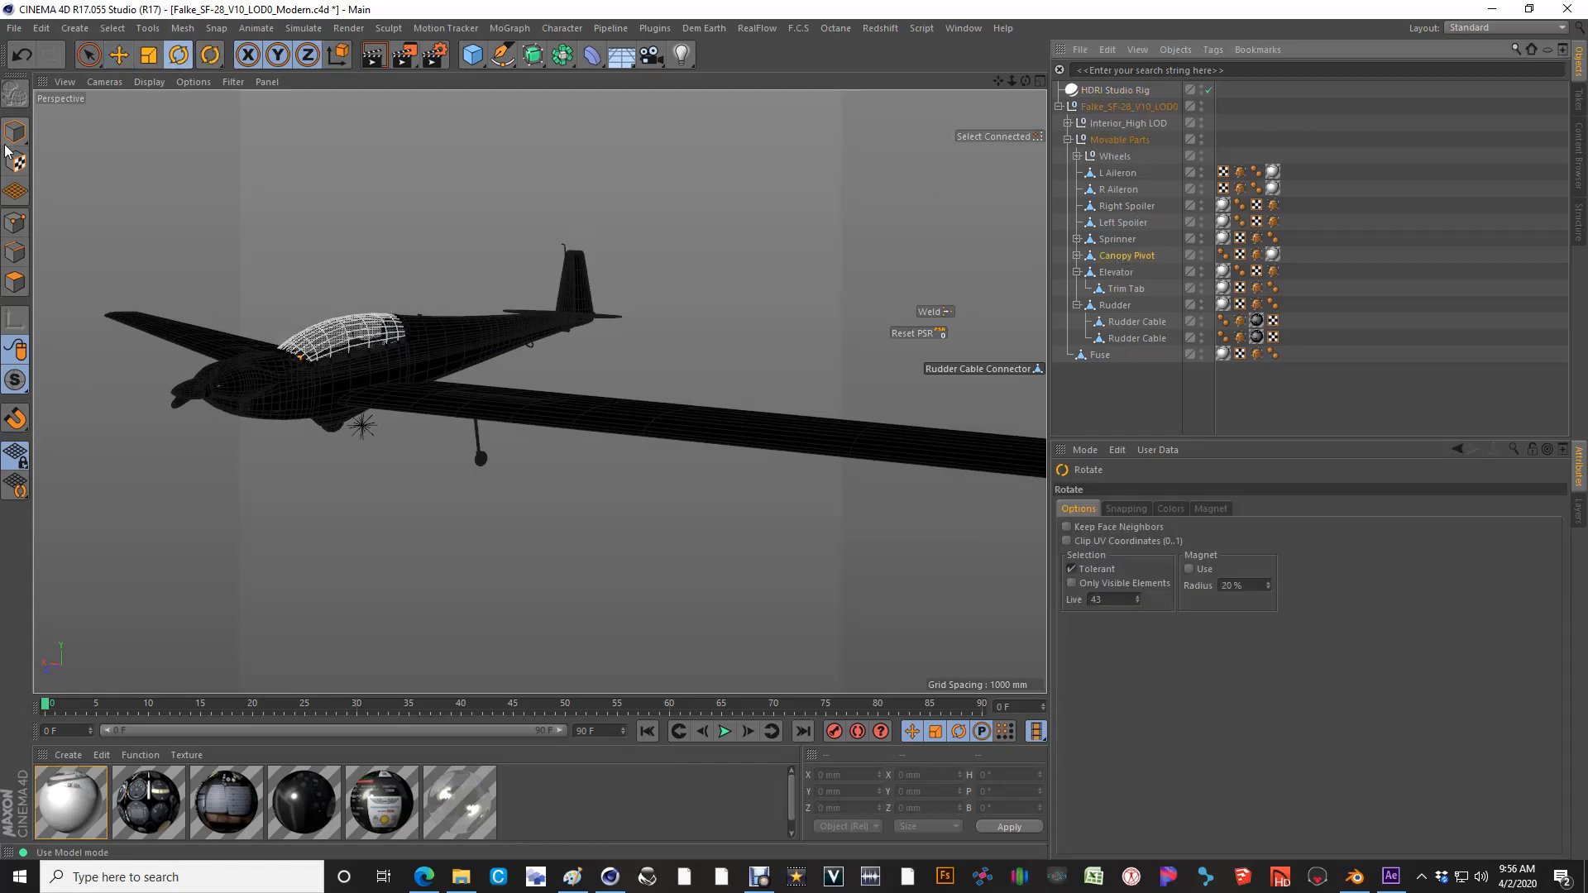
pyautogui.click(179, 54)
pyautogui.scroll(5, 360, 318)
pyautogui.keyDown('alt'); pyautogui.moveTo(359, 318); pyautogui.dragTo(418, 211); pyautogui.keyUp('alt')
pyautogui.keyDown('alt'); pyautogui.moveTo(319, 340); pyautogui.dragTo(356, 364); pyautogui.keyUp('alt')
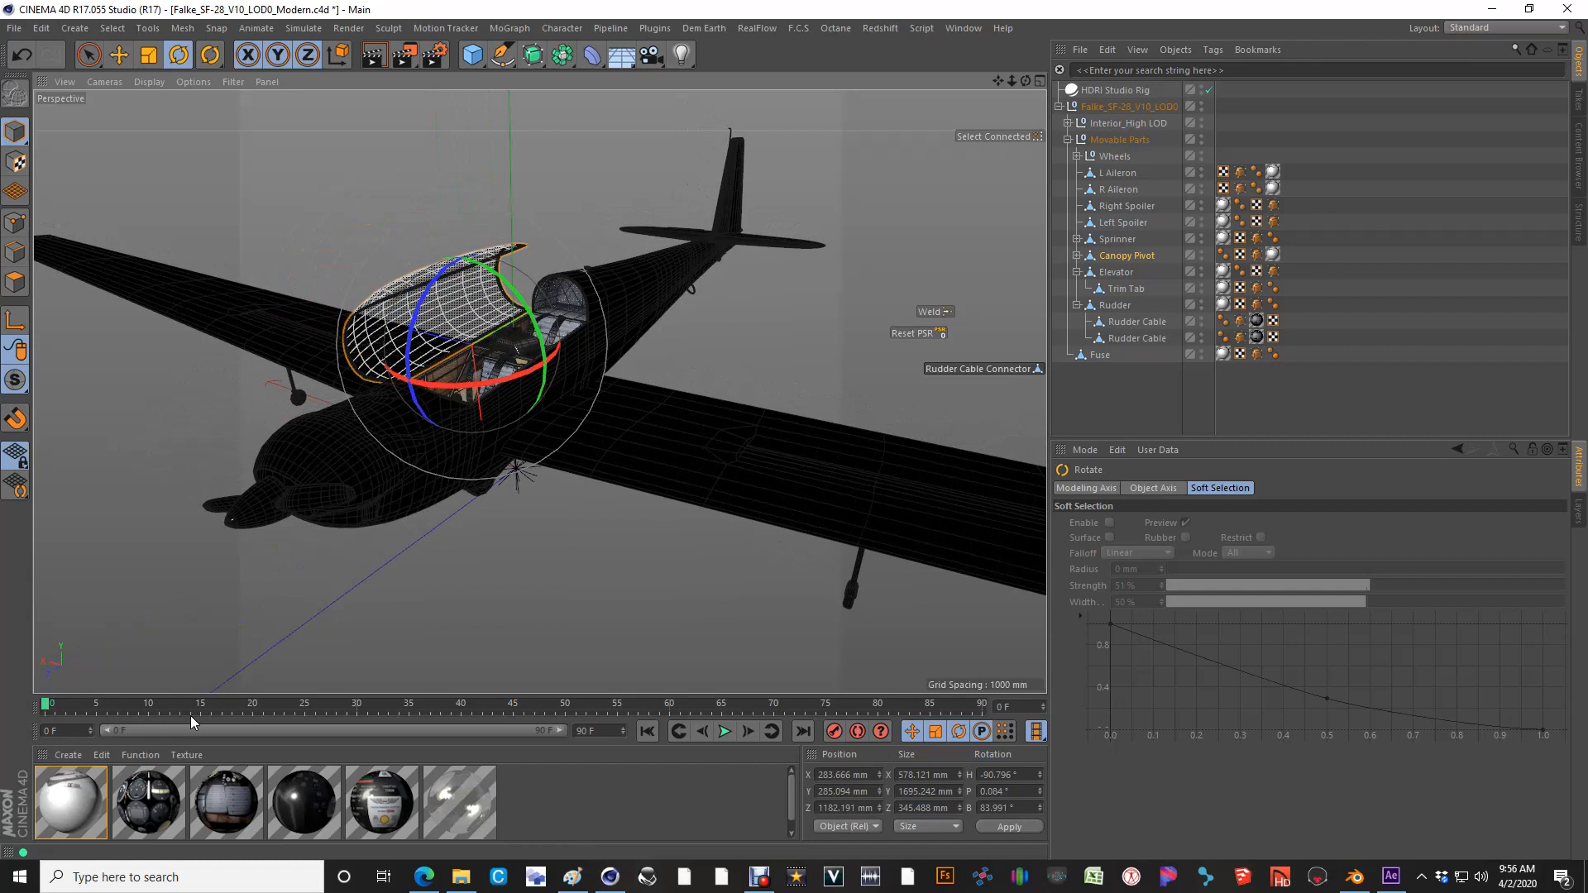
# Refresh the Falke scene's materials so its textures display in the viewport
pyautogui.click(136, 755)
pyautogui.click(152, 738)
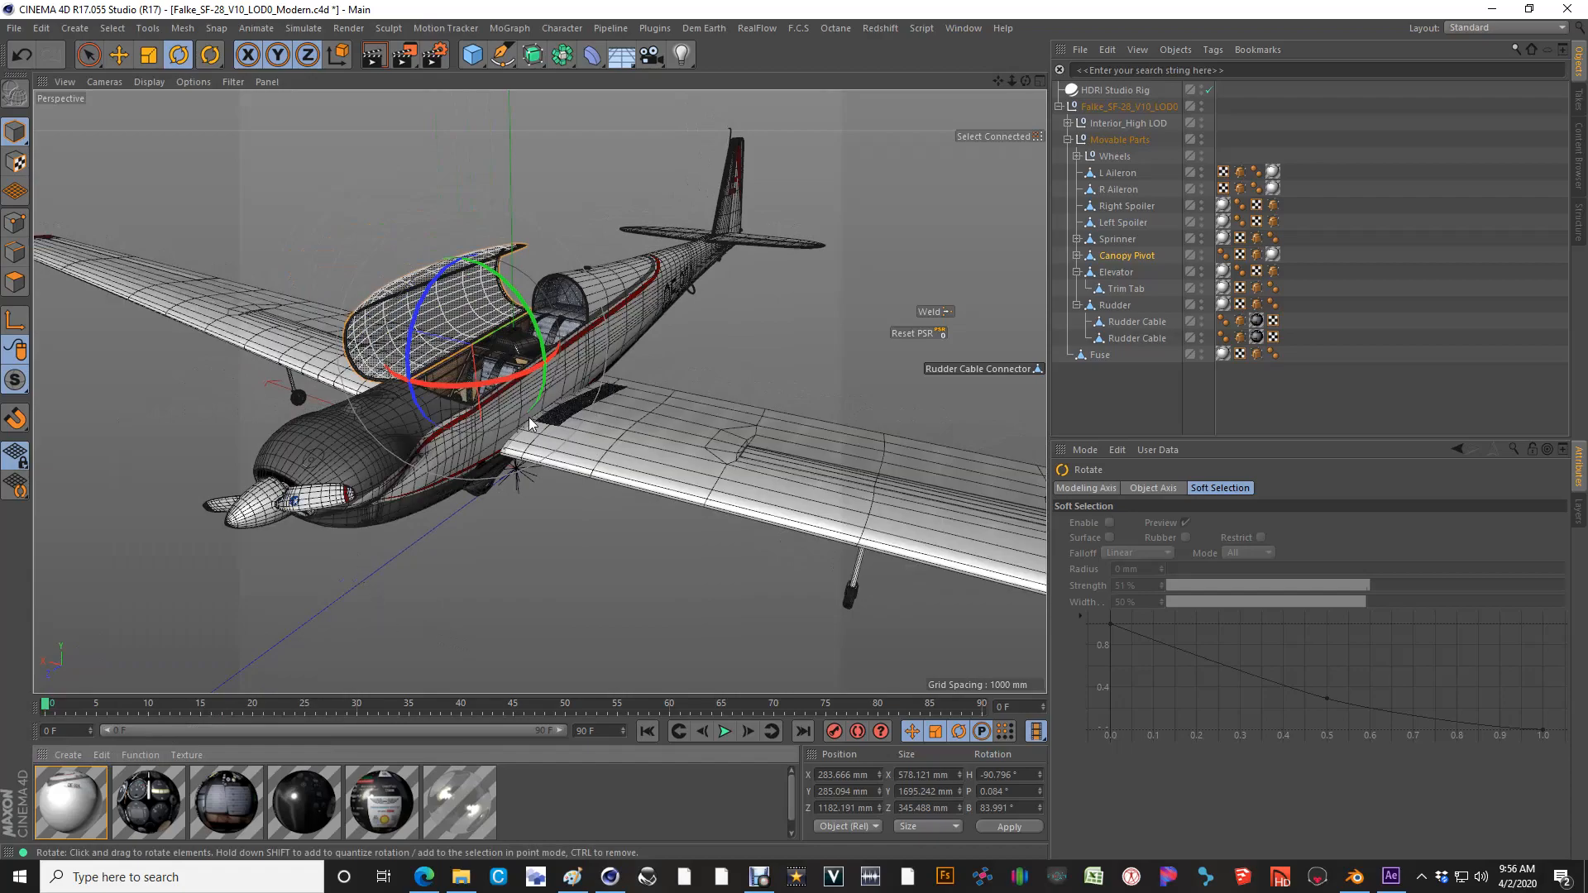
pyautogui.keyDown('alt'); pyautogui.moveTo(528, 417); pyautogui.dragTo(323, 513); pyautogui.keyUp('alt')
pyautogui.keyDown('alt'); pyautogui.moveTo(440, 393); pyautogui.dragTo(496, 364); pyautogui.keyUp('alt')
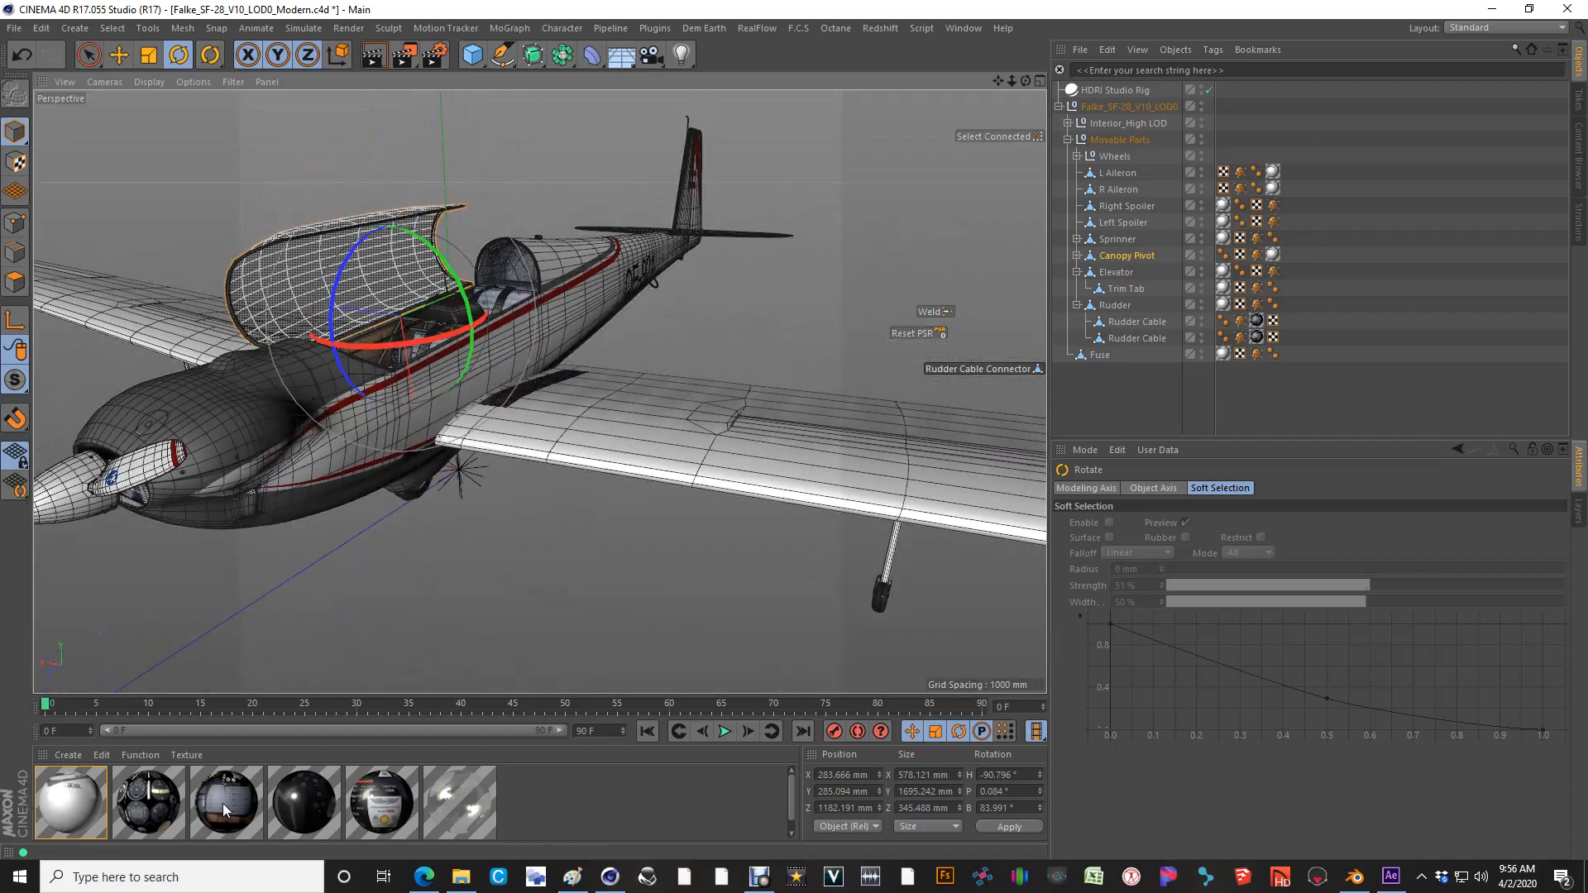
# Examine the Falke's textured cockpit interior and the gauges on its instrument panel up close
pyautogui.scroll(5, 397, 289)
pyautogui.keyDown('alt'); pyautogui.moveTo(541, 369); pyautogui.dragTo(667, 444); pyautogui.keyUp('alt')
pyautogui.keyDown('alt'); pyautogui.moveTo(678, 499); pyautogui.dragTo(620, 499); pyautogui.keyUp('alt')
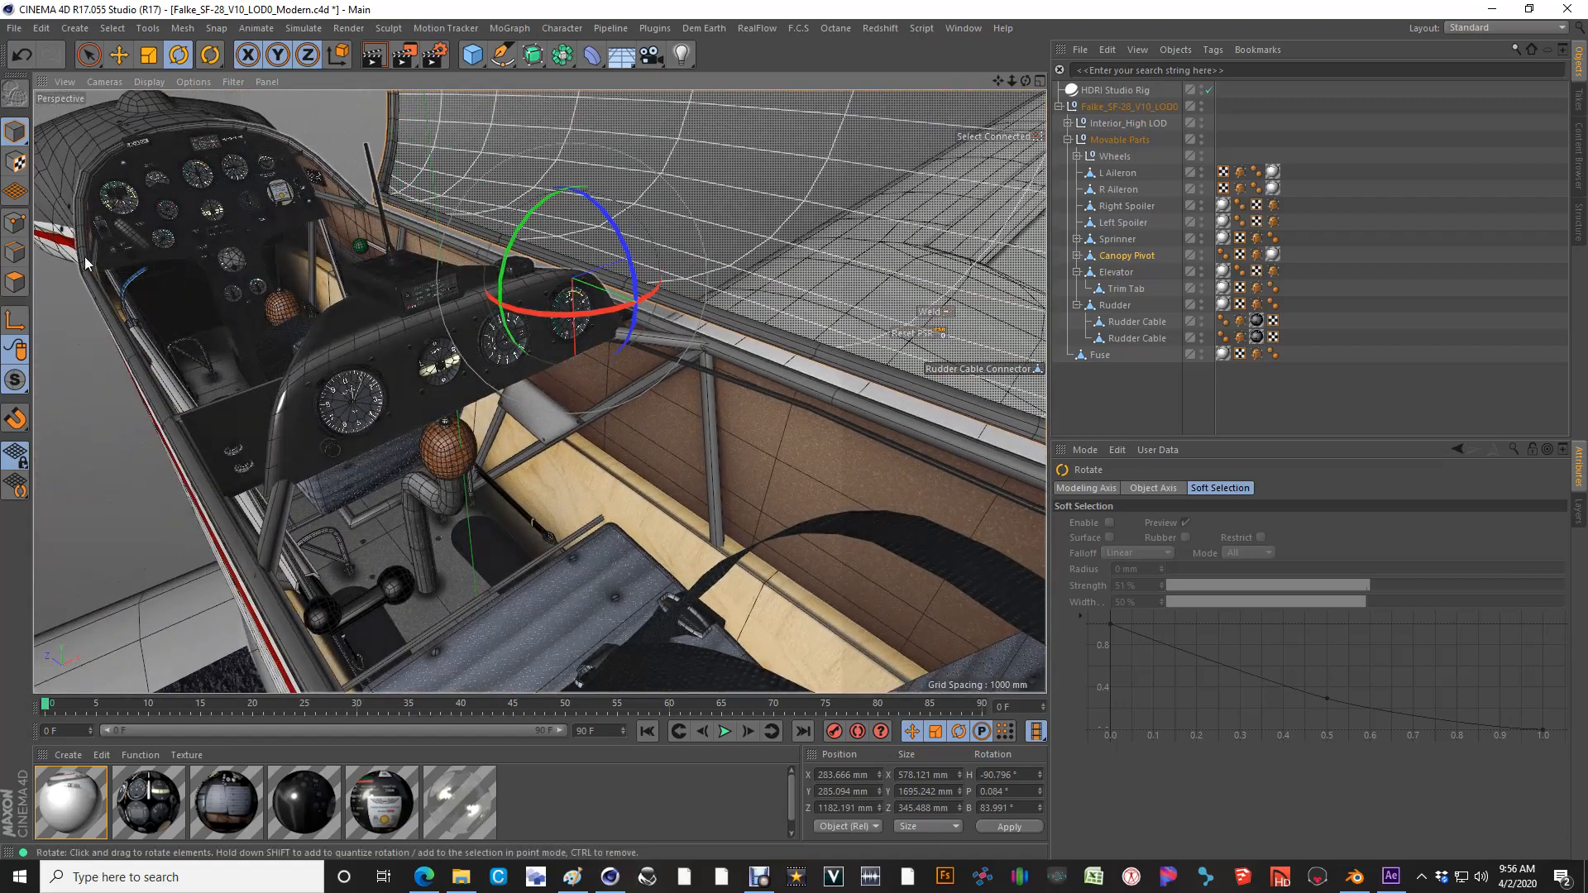
pyautogui.keyDown('alt'); pyautogui.moveTo(575, 412); pyautogui.dragTo(375, 359); pyautogui.keyUp('alt')
pyautogui.scroll(10, 254, 277)
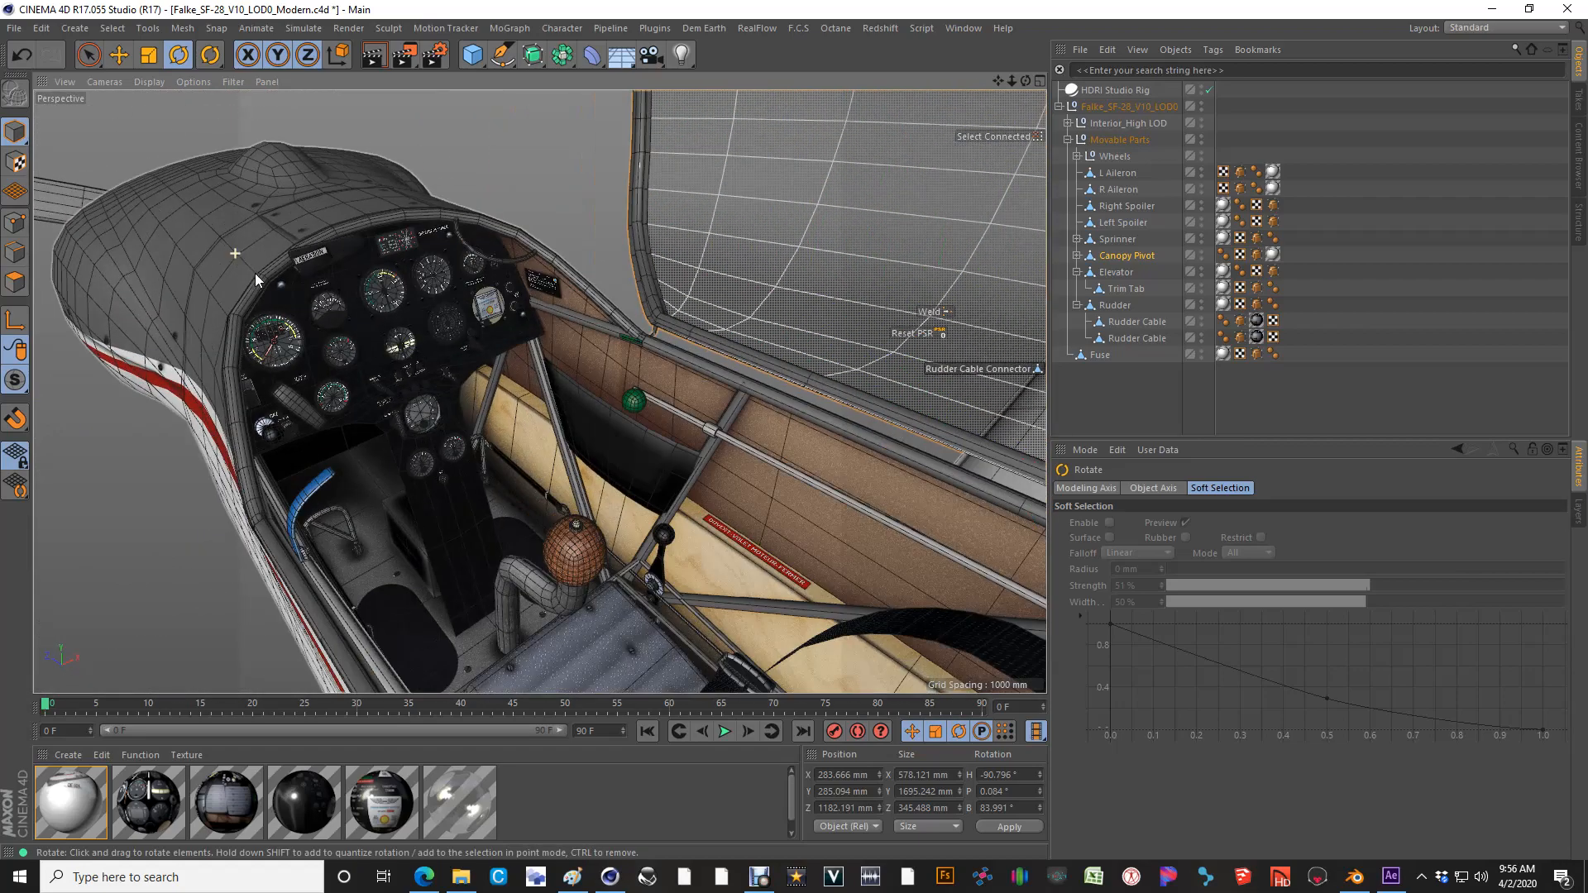
pyautogui.keyDown('alt'); pyautogui.moveTo(258, 474); pyautogui.dragTo(319, 384); pyautogui.keyUp('alt')
pyautogui.scroll(3, 311, 366)
pyautogui.scroll(2, 311, 366)
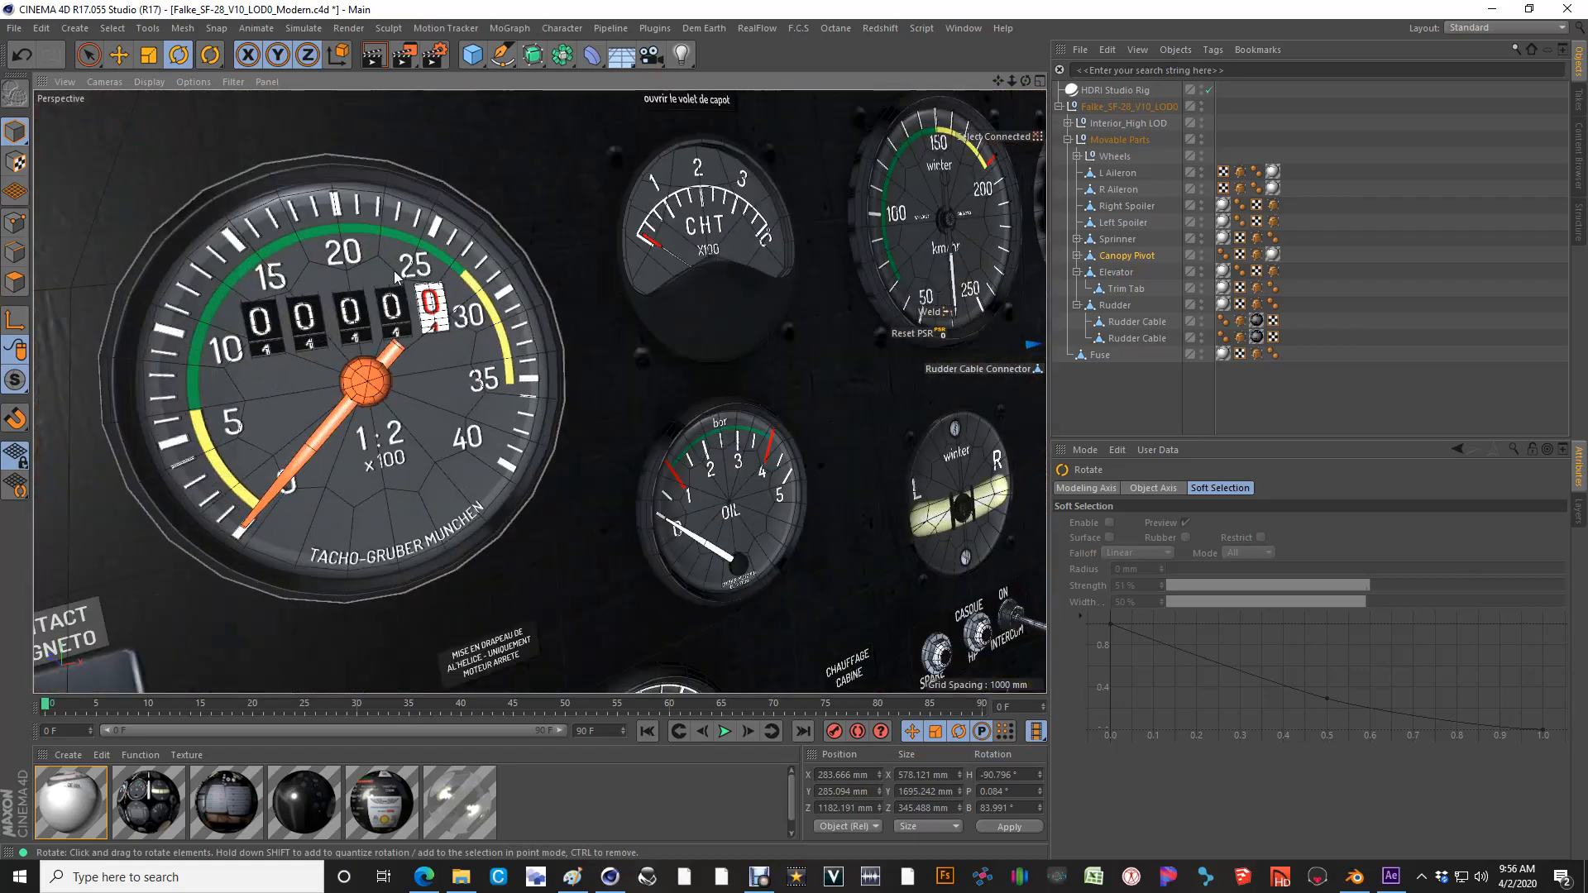
# Select the five hour-counter digit drums on the tachometer and apply Center Axis to, centring each drum's axis on its geometry
pyautogui.click(449, 303)
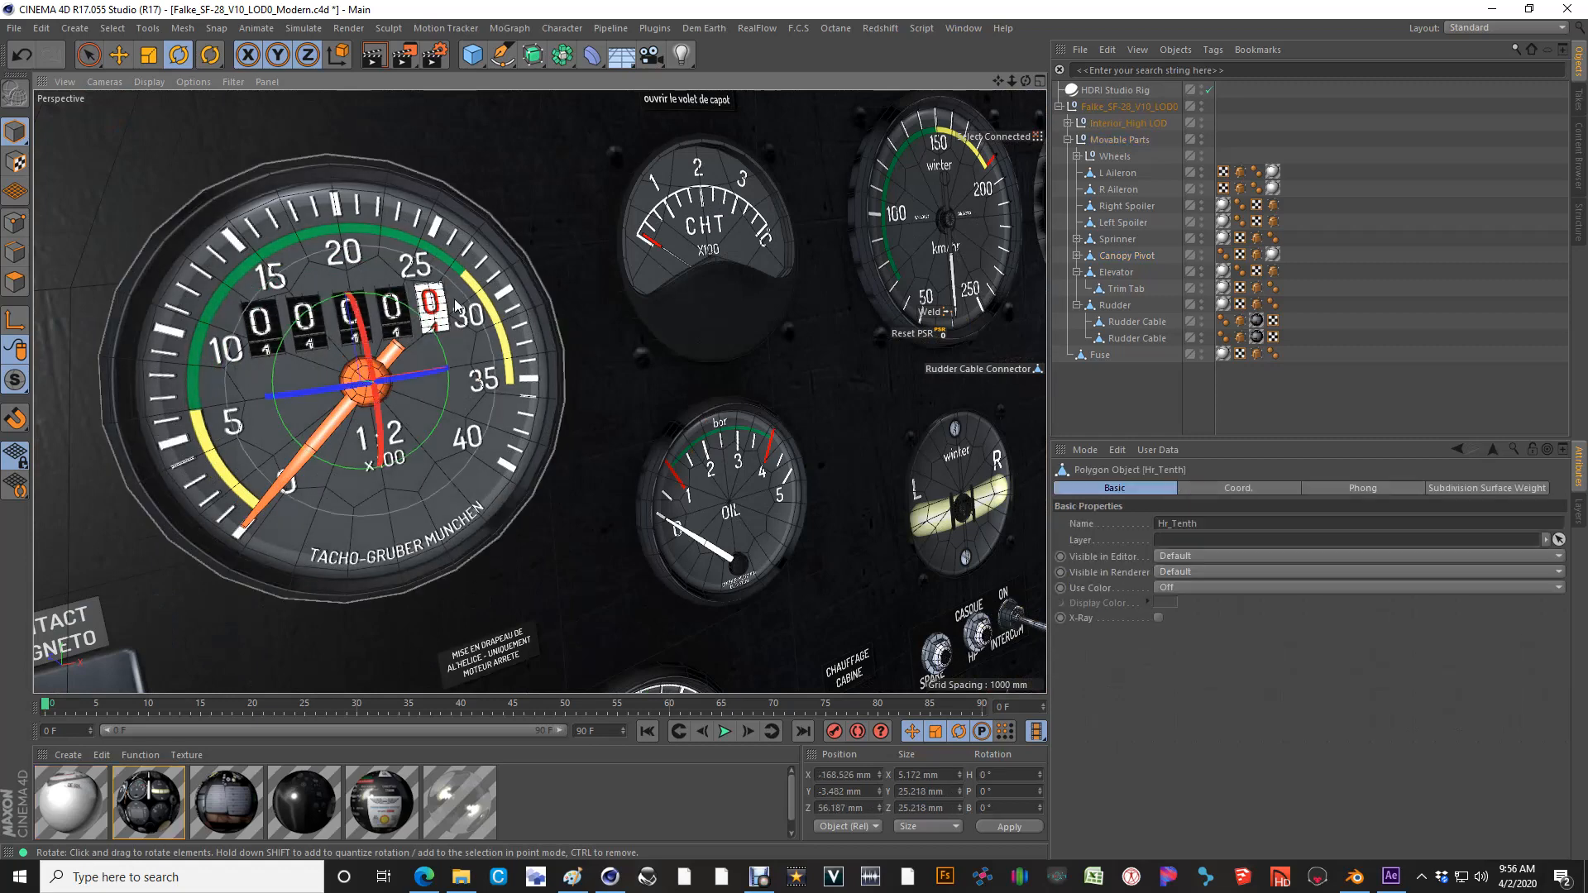
pyautogui.scroll(2, 460, 299)
pyautogui.press('r')
pyautogui.scroll(-3, 396, 315)
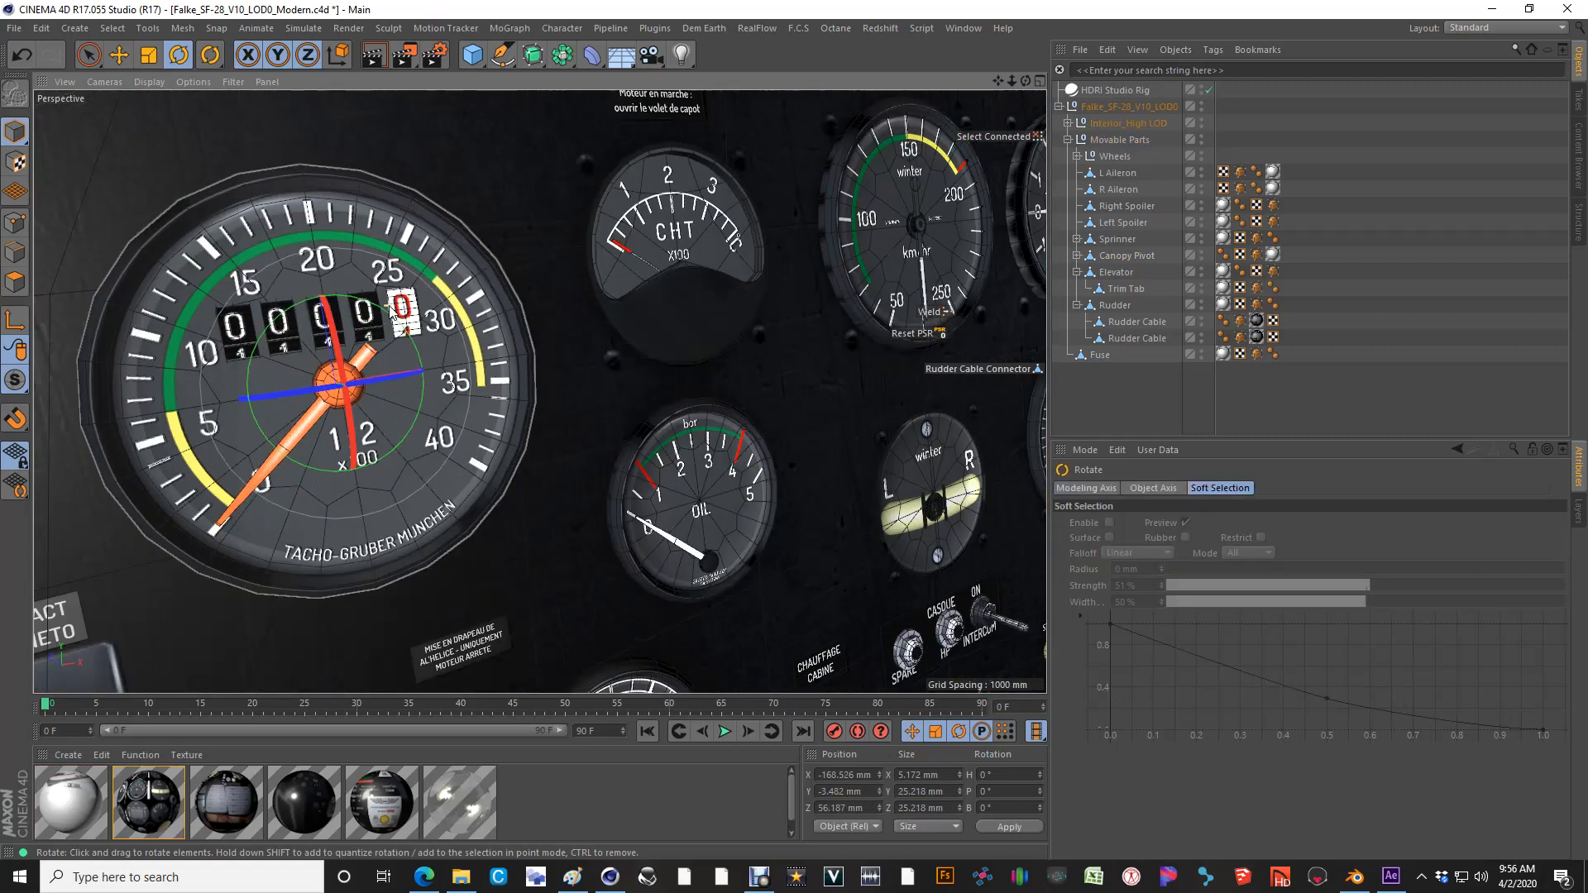
pyautogui.keyDown('shift'); pyautogui.click(362, 320); pyautogui.keyUp('shift')
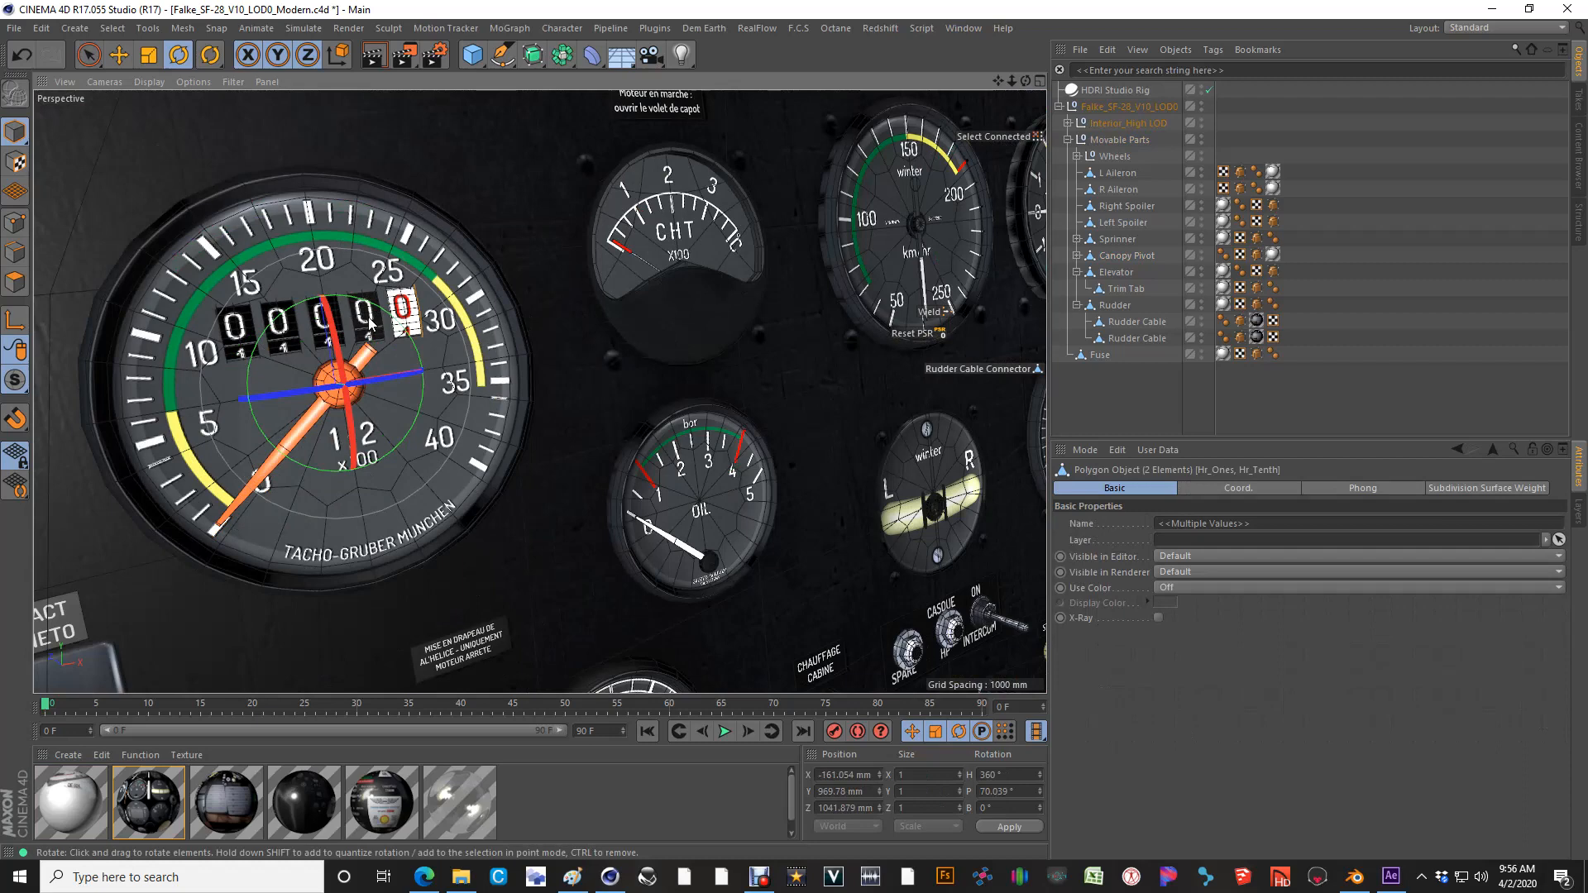
pyautogui.keyDown('shift'); pyautogui.click(314, 327); pyautogui.keyUp('shift')
pyautogui.keyDown('shift'); pyautogui.click(280, 332); pyautogui.keyUp('shift')
pyautogui.keyDown('shift'); pyautogui.click(244, 342); pyautogui.keyUp('shift')
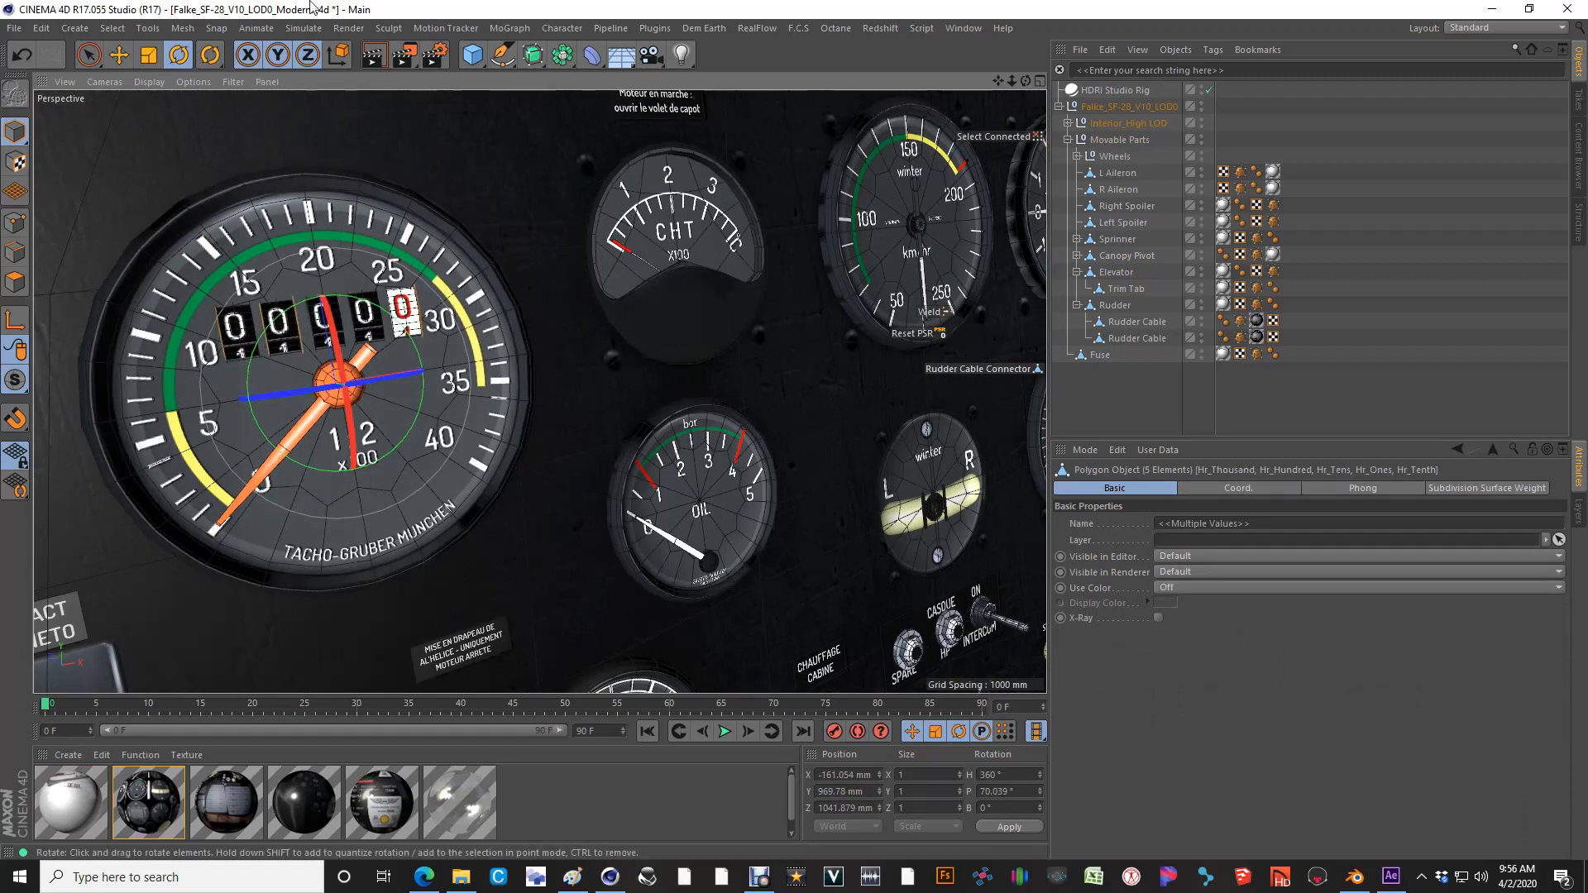
pyautogui.click(152, 35)
pyautogui.moveTo(187, 31)
pyautogui.moveTo(232, 185)
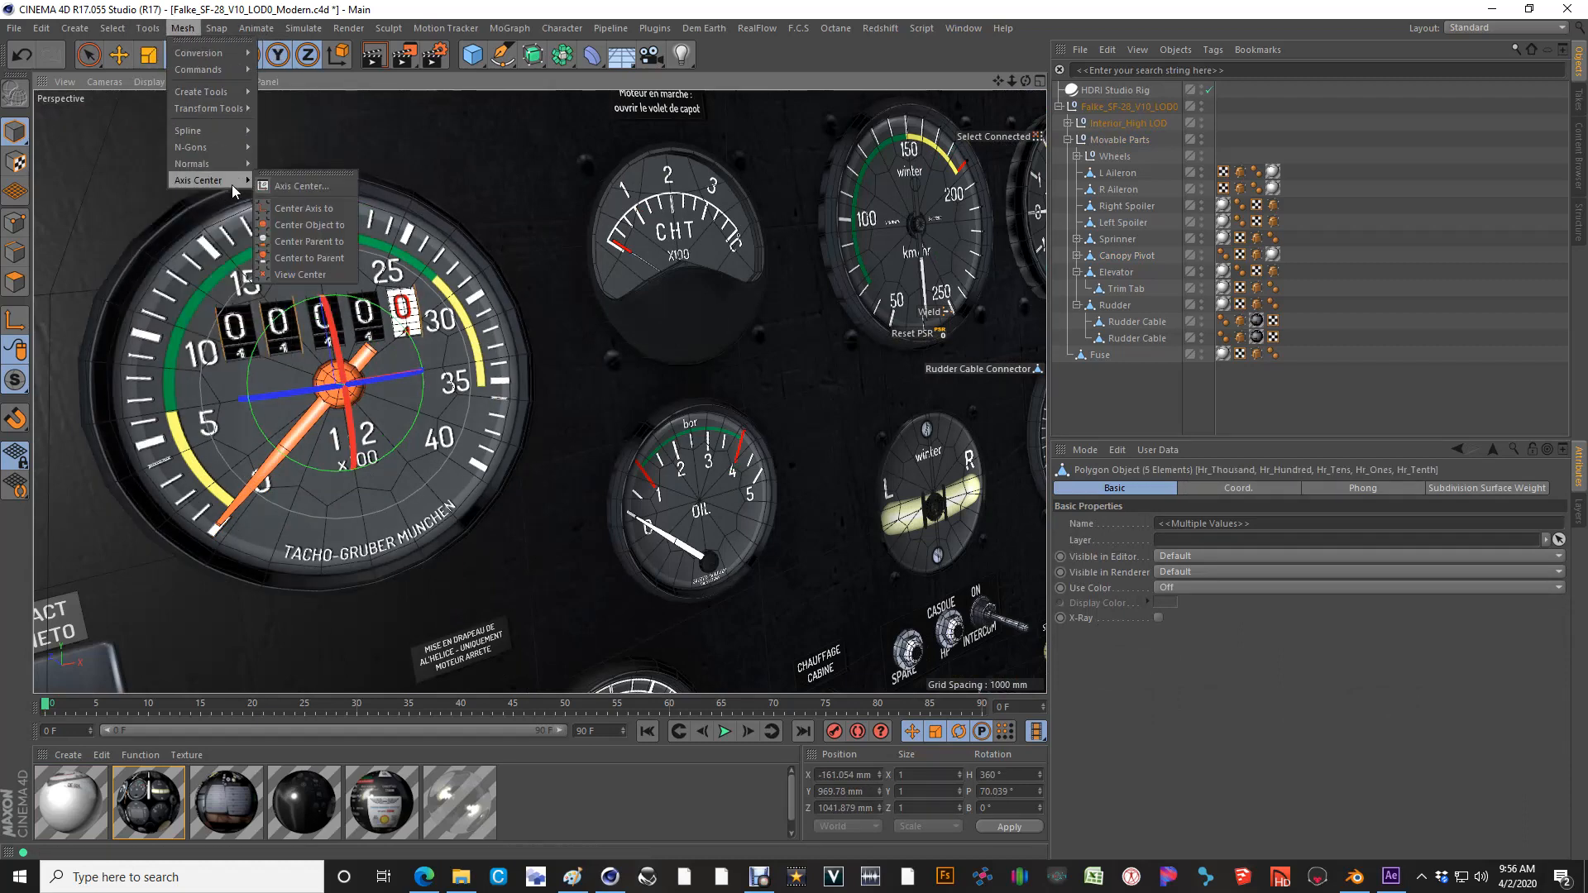
pyautogui.click(308, 209)
# Test-rotate the tachometer's red tenths digit drum about its own axis and undo the rotation
pyautogui.scroll(3, 395, 315)
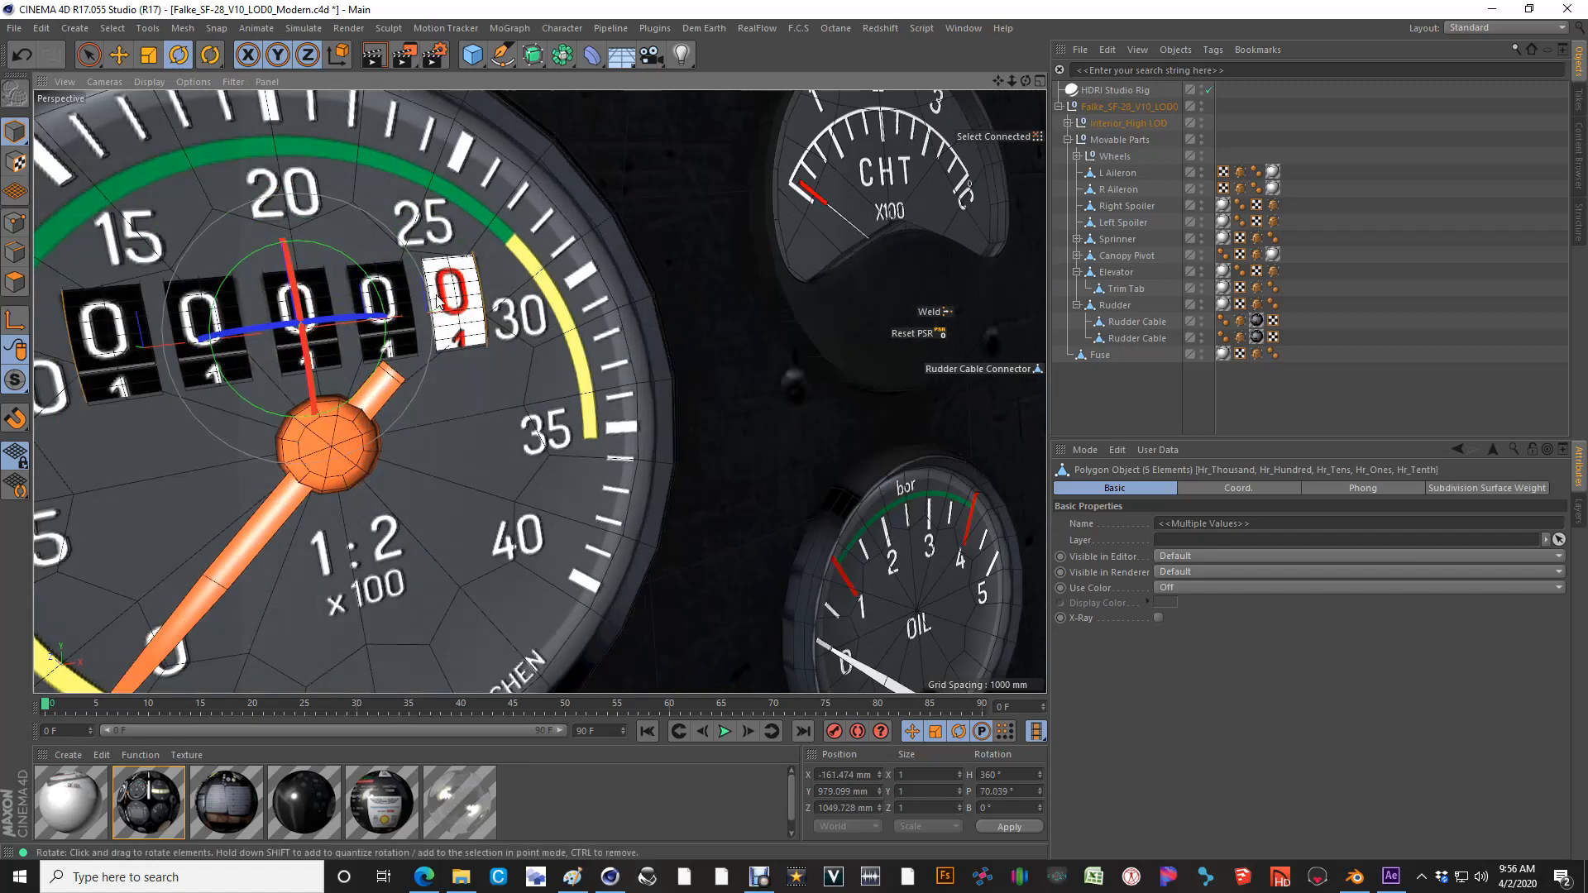
pyautogui.click(428, 257)
pyautogui.moveTo(428, 256); pyautogui.dragTo(395, 387)
pyautogui.hotkey('ctrl', 'z')
# Test-rotate the orange Tach Needle to a heading of about 68° and undo the rotation
pyautogui.scroll(-2, 324, 320)
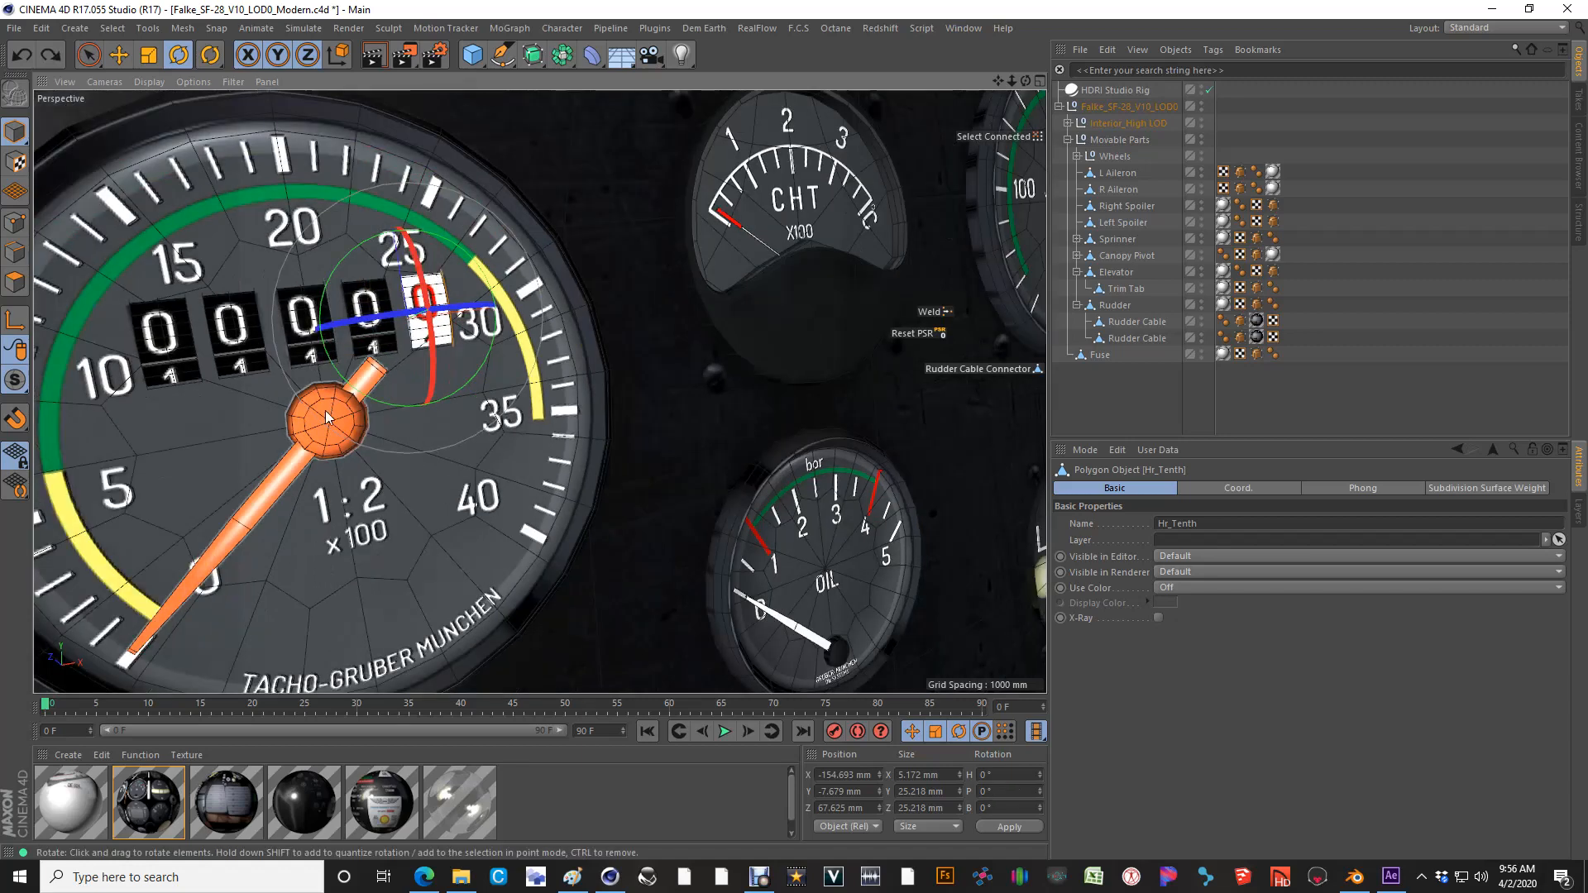
pyautogui.click(317, 446)
pyautogui.moveTo(317, 447); pyautogui.dragTo(209, 336)
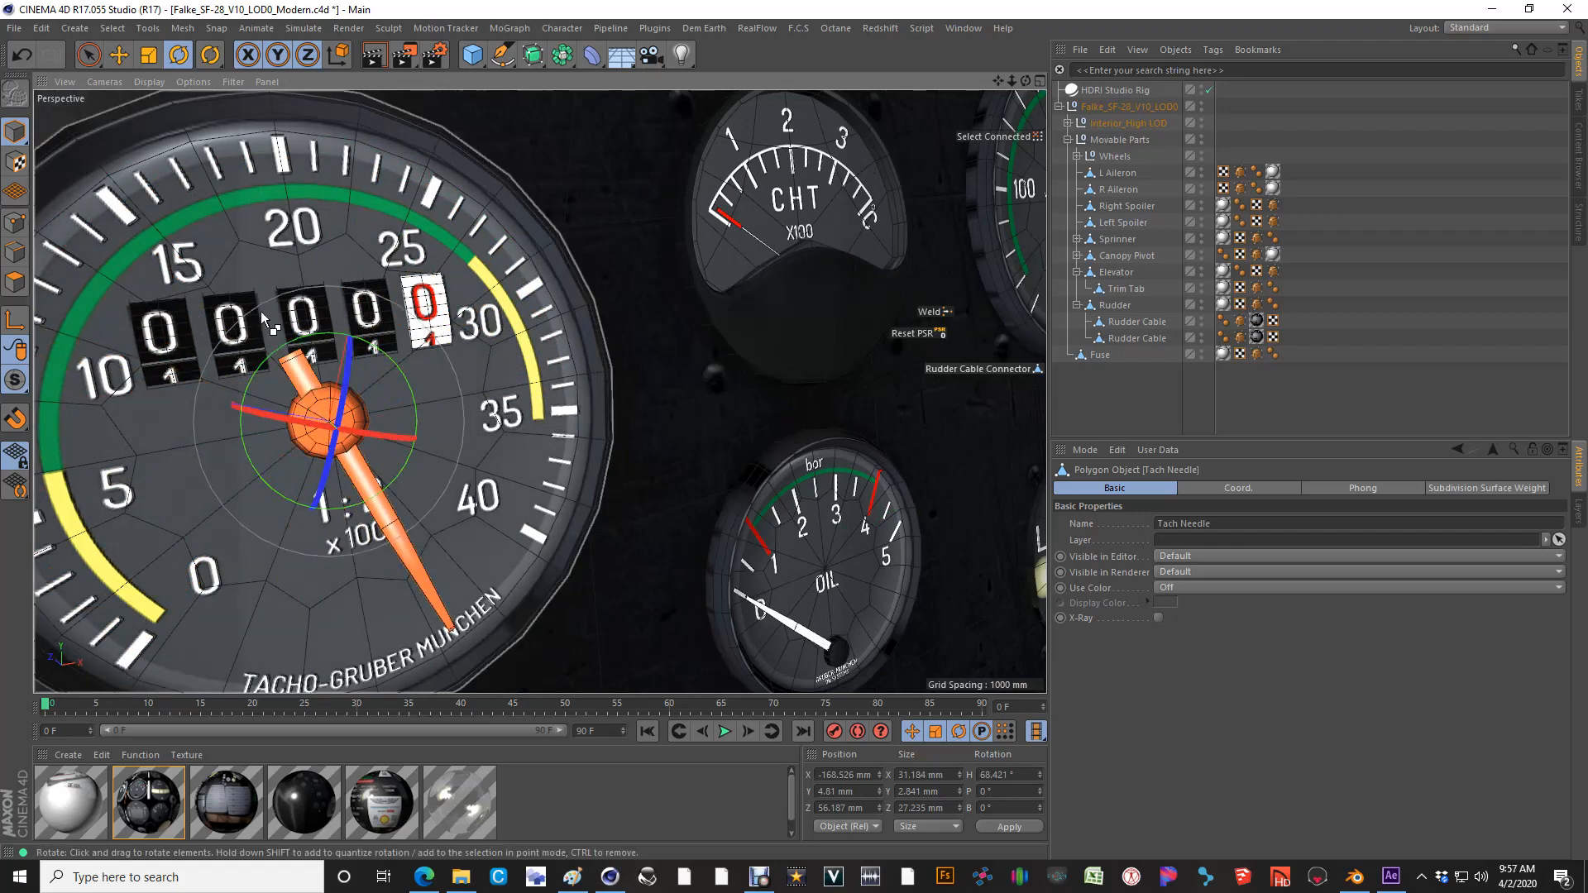
pyautogui.hotkey('ctrl', 'z')
# Select the Throttle with the Move tool and examine it and the surrounding instrument panel controls up close
pyautogui.scroll(-3, 260, 311)
pyautogui.keyDown('alt'); pyautogui.moveTo(796, 463); pyautogui.dragTo(632, 374, button='middle'); pyautogui.keyUp('alt')
pyautogui.click(797, 528)
pyautogui.keyDown('alt'); pyautogui.moveTo(512, 440); pyautogui.dragTo(325, 450, button='right'); pyautogui.keyUp('alt')
pyautogui.click(238, 561)
pyautogui.scroll(5, 223, 558)
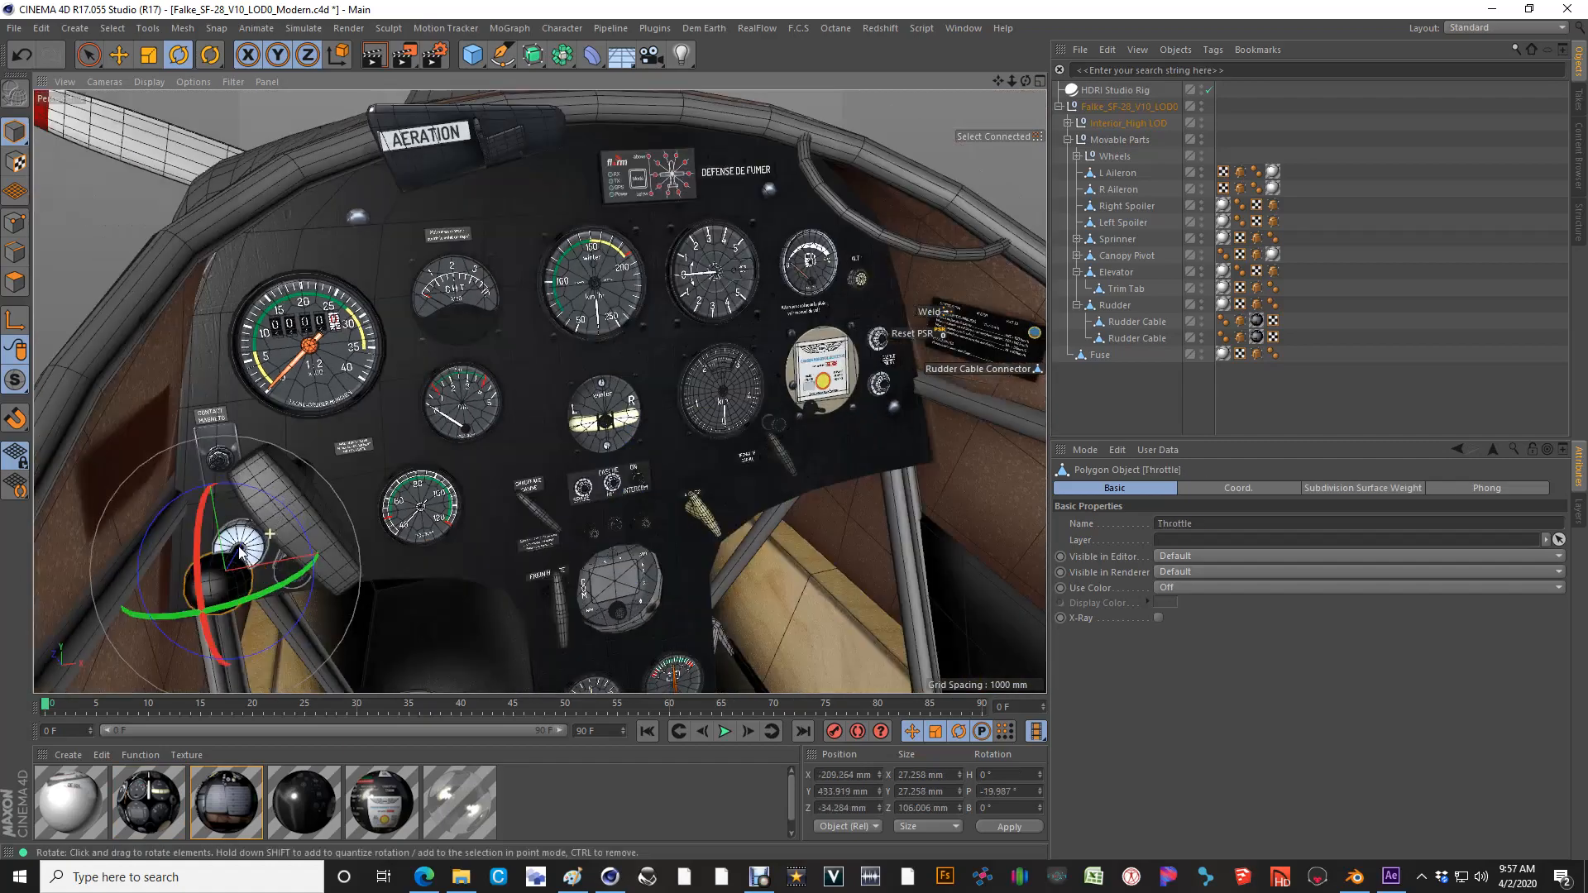
pyautogui.press('e')
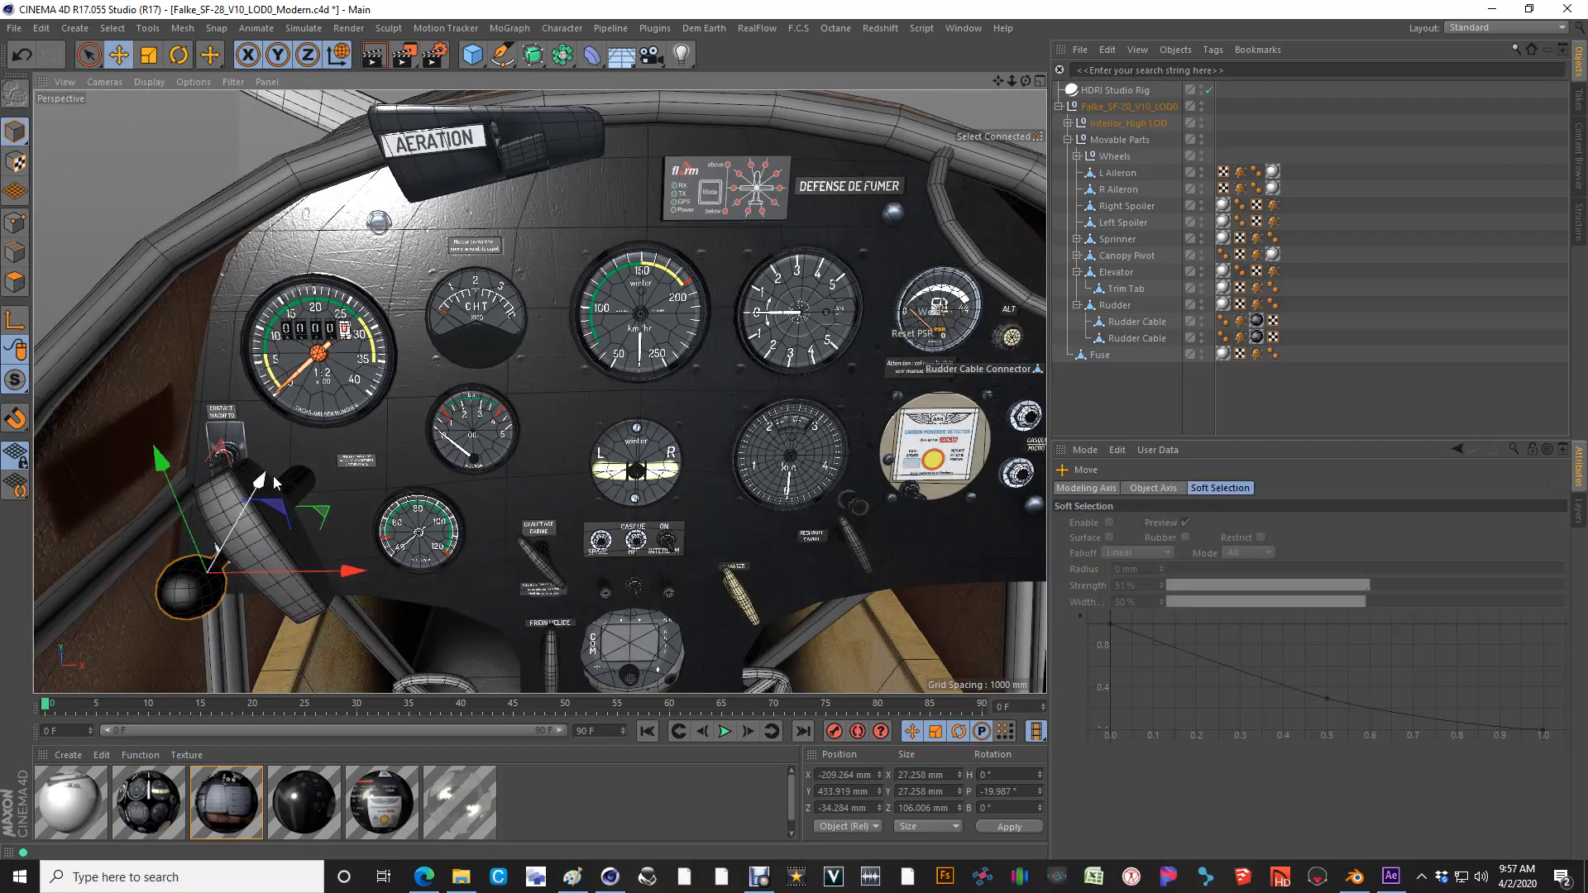
pyautogui.scroll(3, 176, 546)
pyautogui.keyDown('alt'); pyautogui.moveTo(176, 546); pyautogui.dragTo(303, 537); pyautogui.keyUp('alt')
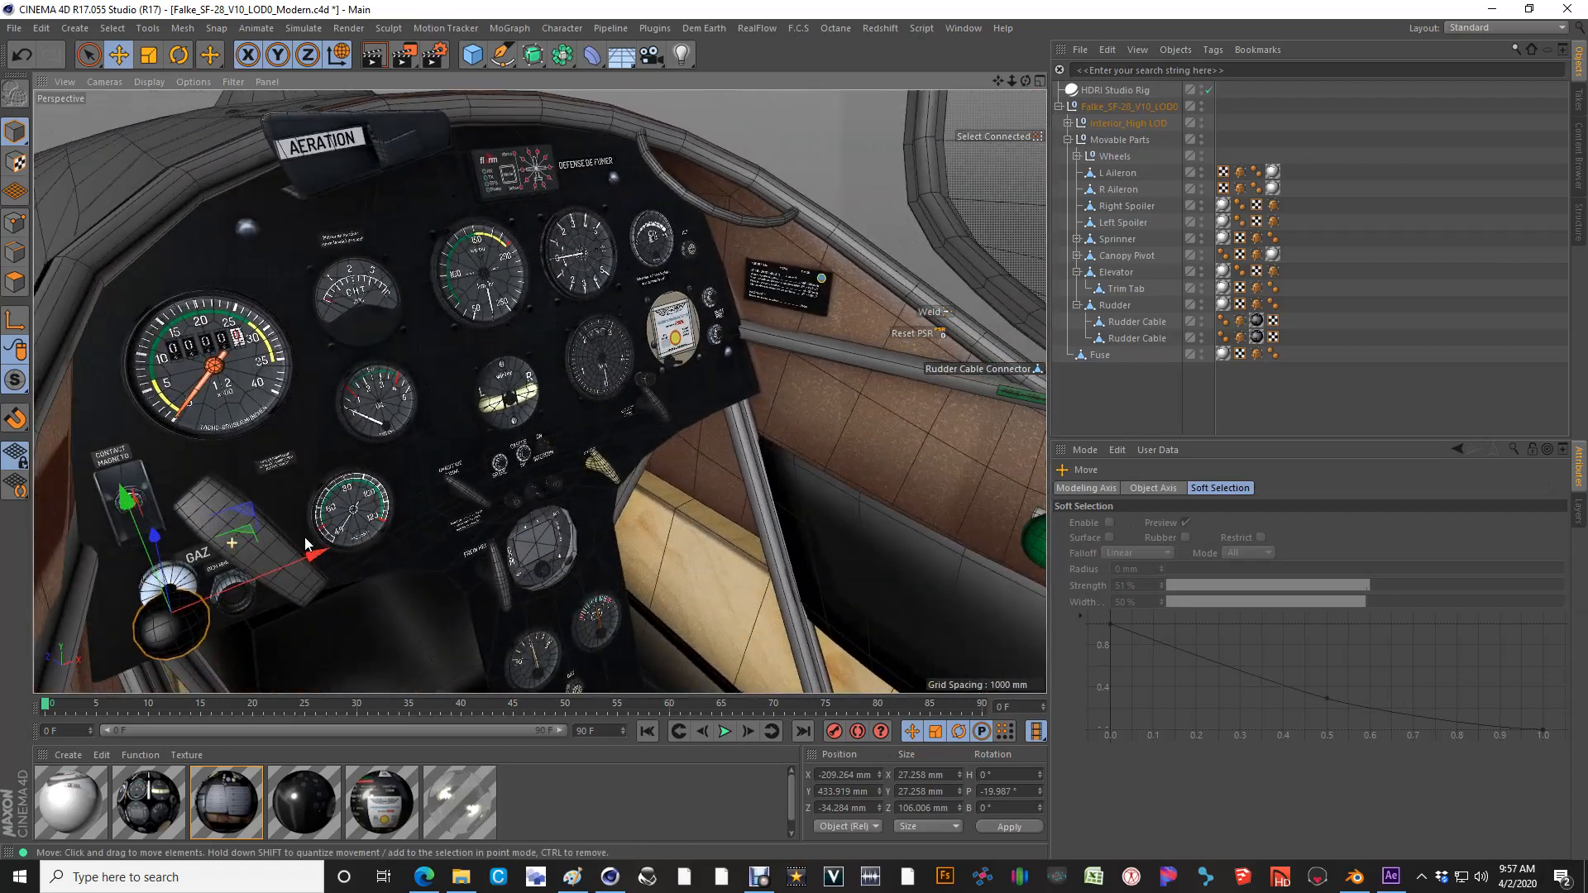
pyautogui.keyDown('alt'); pyautogui.moveTo(304, 537); pyautogui.dragTo(417, 509, button='middle'); pyautogui.keyUp('alt')
pyautogui.scroll(2, 471, 427)
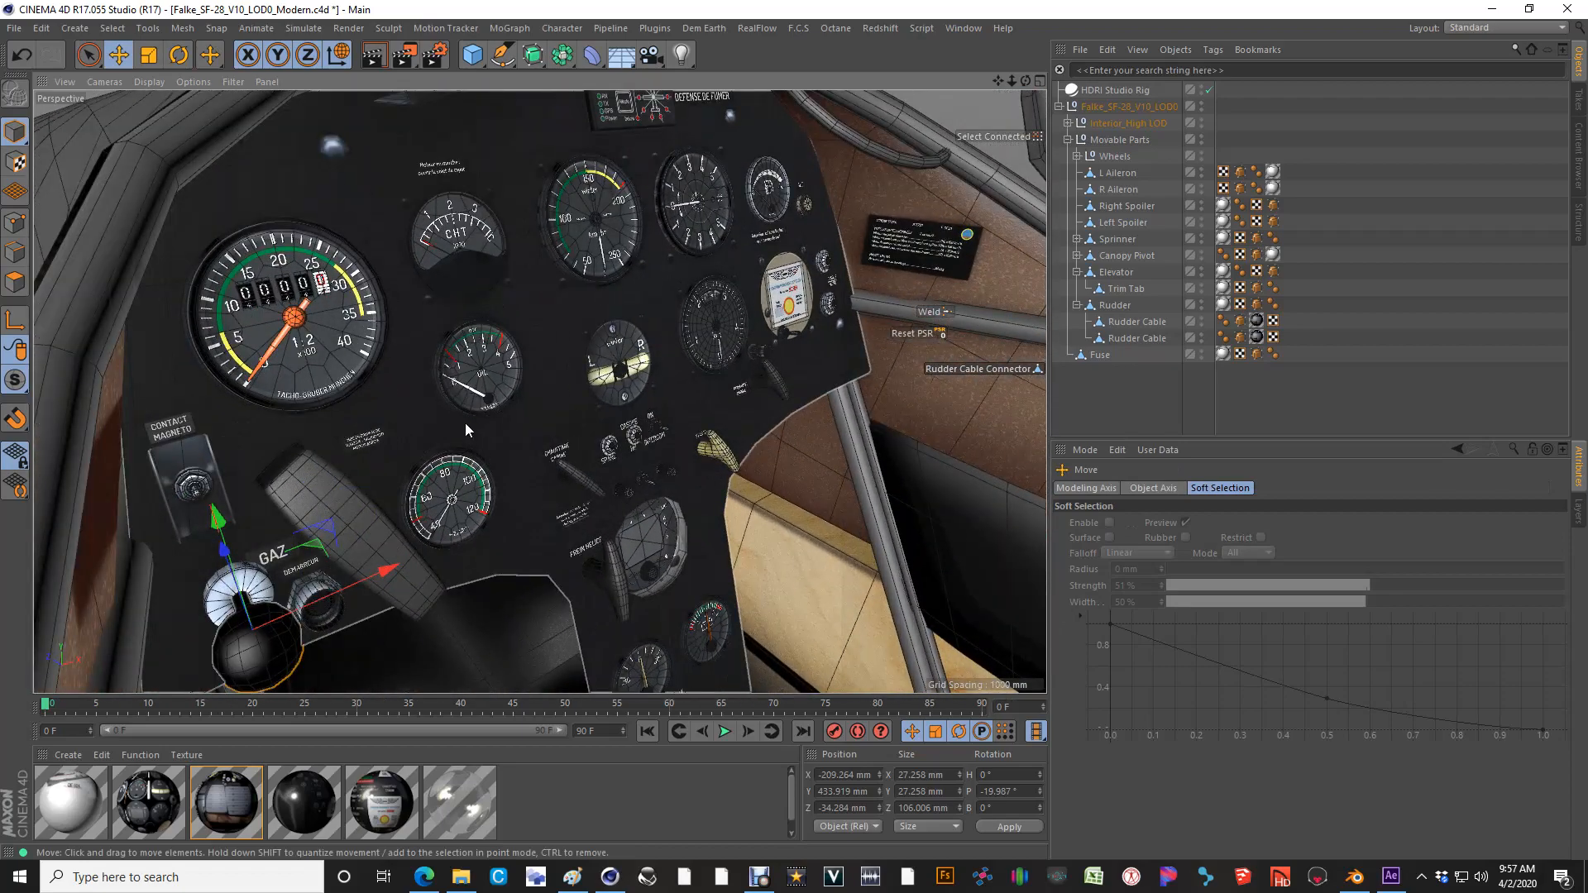
# Rotate the Canopy Pivot object until the canopy closes over the cockpit, and render the active view of the whole aircraft
pyautogui.scroll(-5, 507, 308)
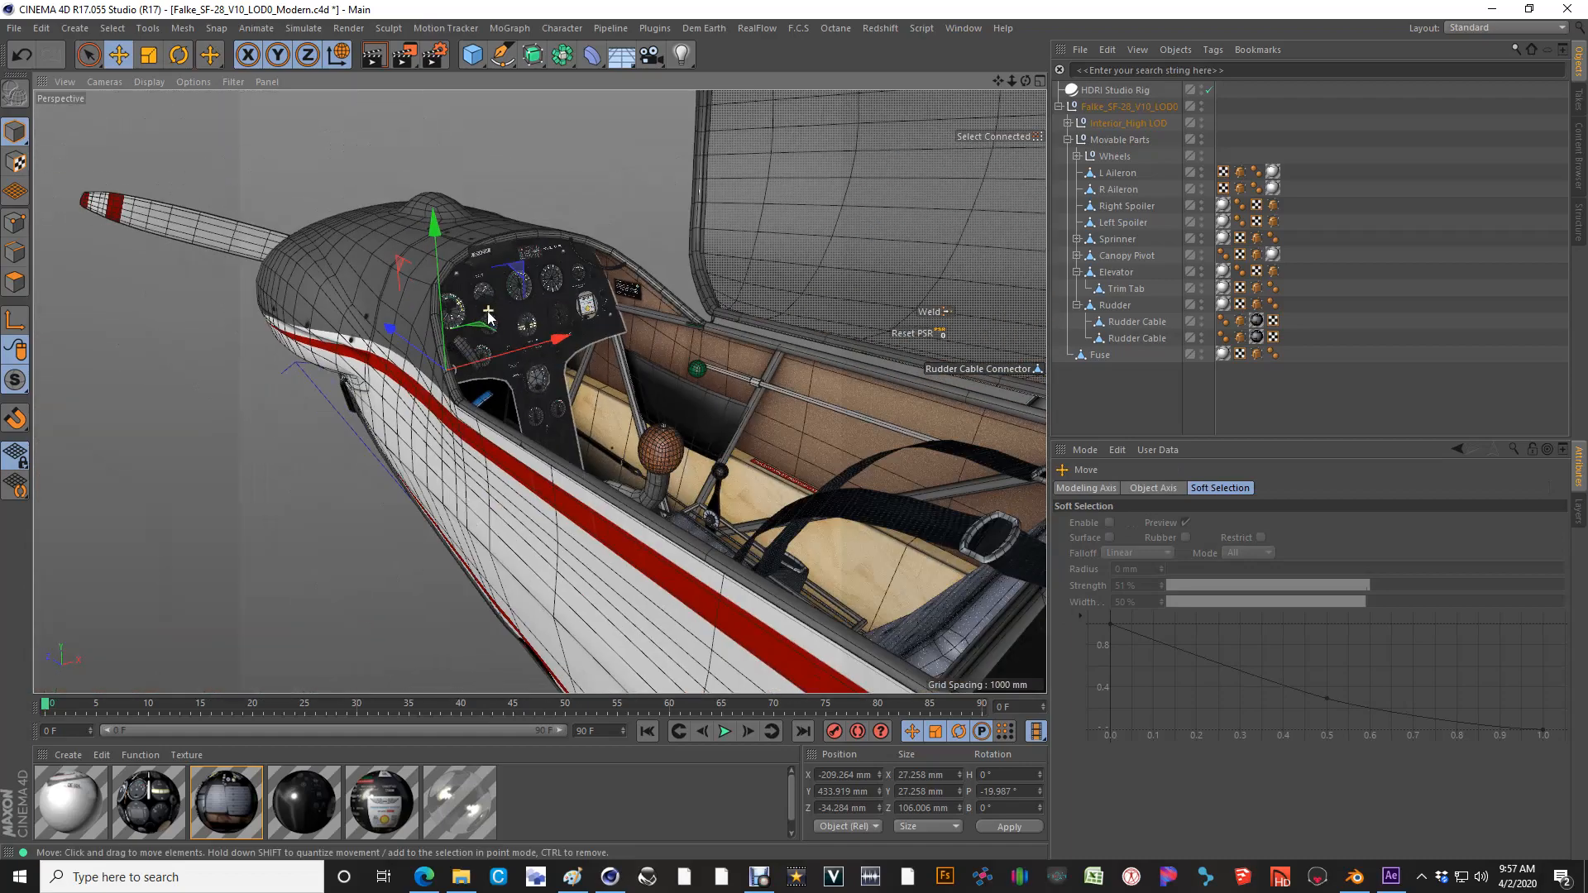
pyautogui.keyDown('alt'); pyautogui.moveTo(609, 456); pyautogui.dragTo(480, 474); pyautogui.keyUp('alt')
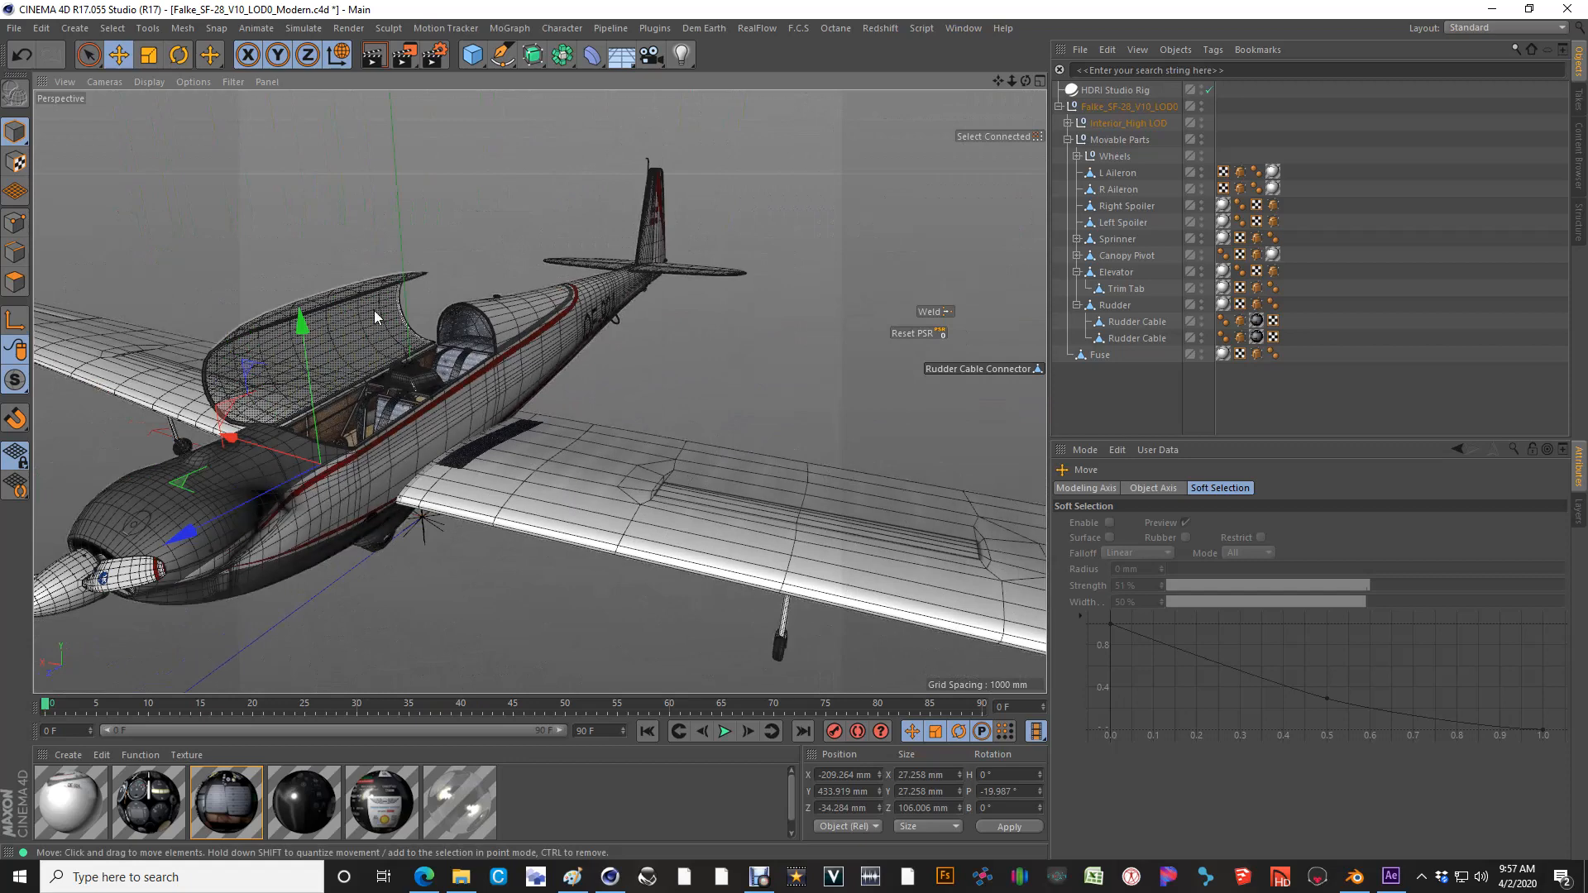
pyautogui.click(395, 329)
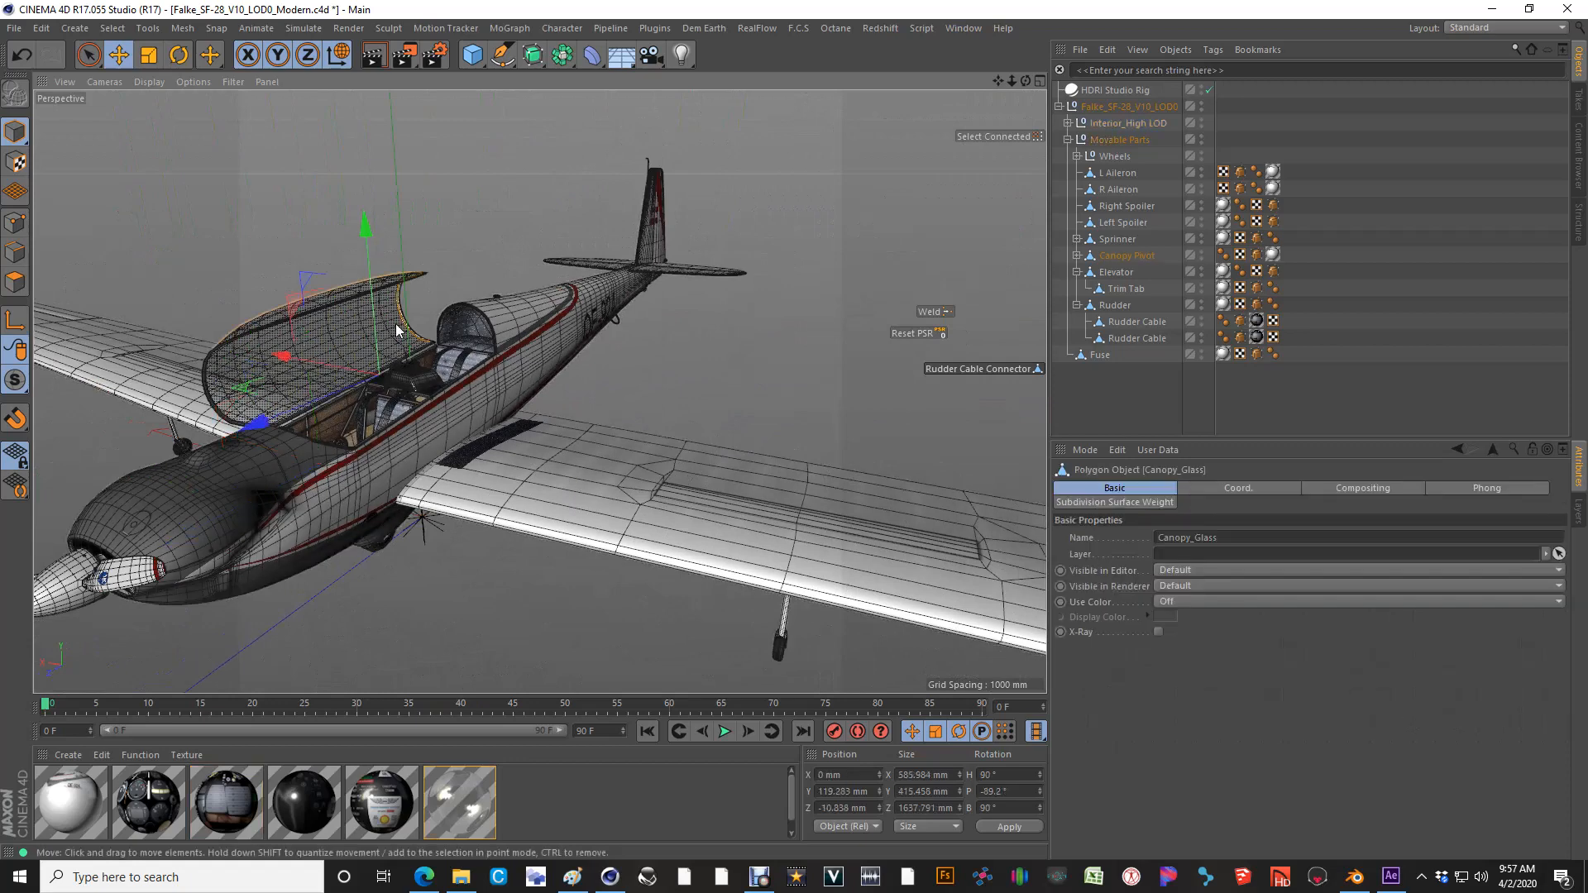
pyautogui.click(1151, 256)
pyautogui.press('r')
pyautogui.moveTo(357, 304); pyautogui.dragTo(536, 405)
pyautogui.click(377, 56)
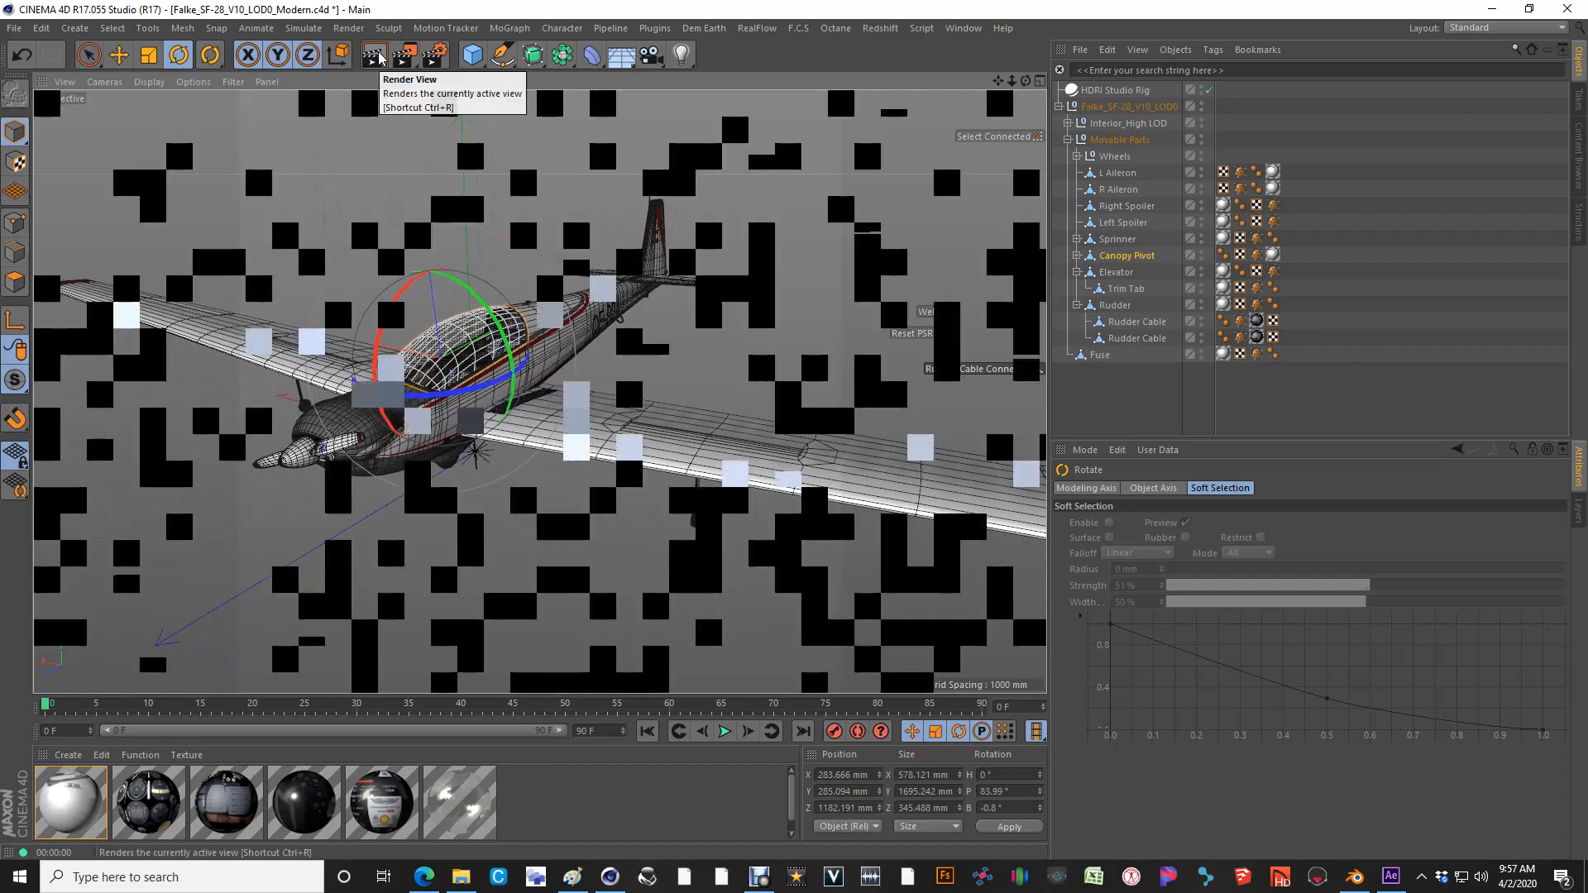